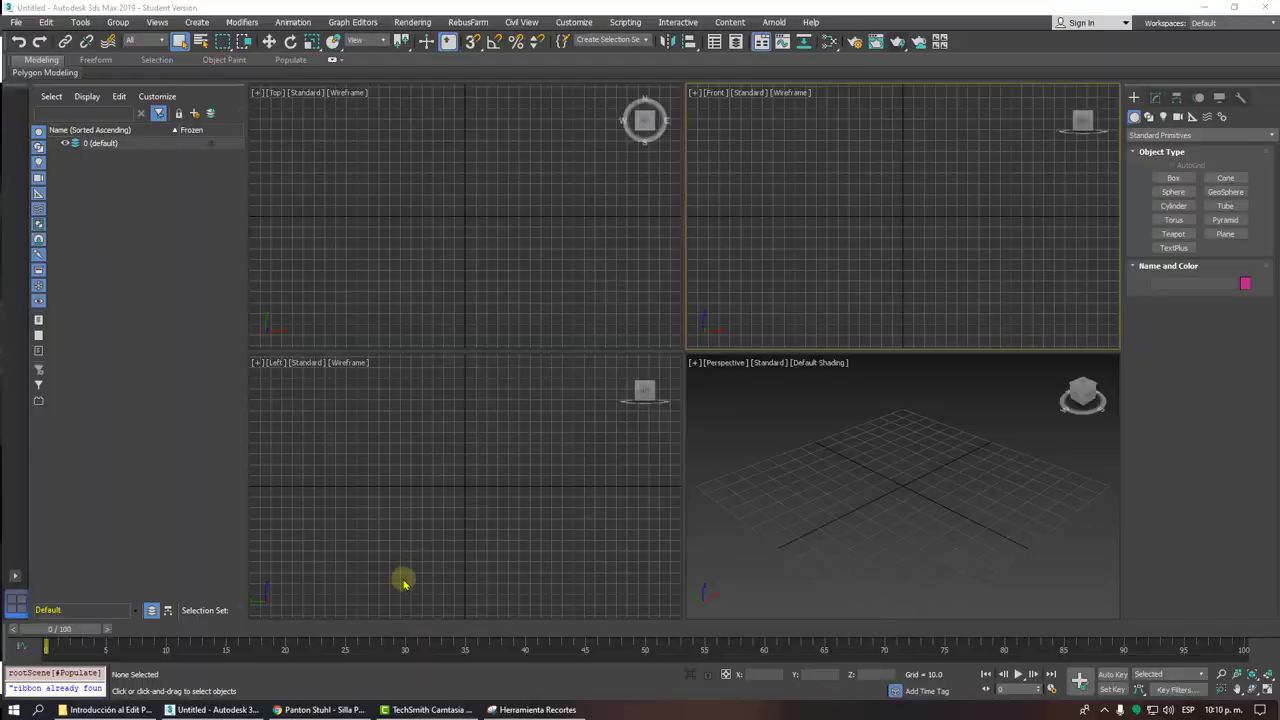
# Look over the Panton chair photos in Chrome, then bring the Introducción al Edit Poly folder forward.
pyautogui.click(331, 710)
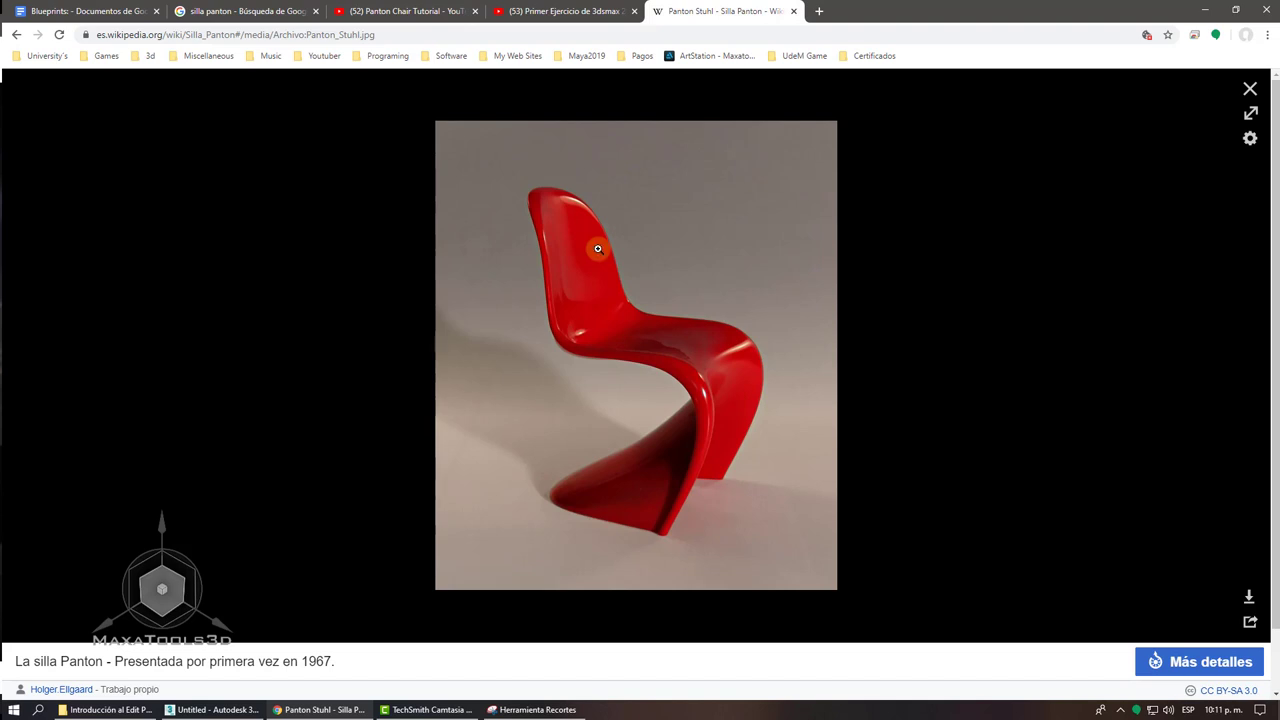
pyautogui.click(250, 8)
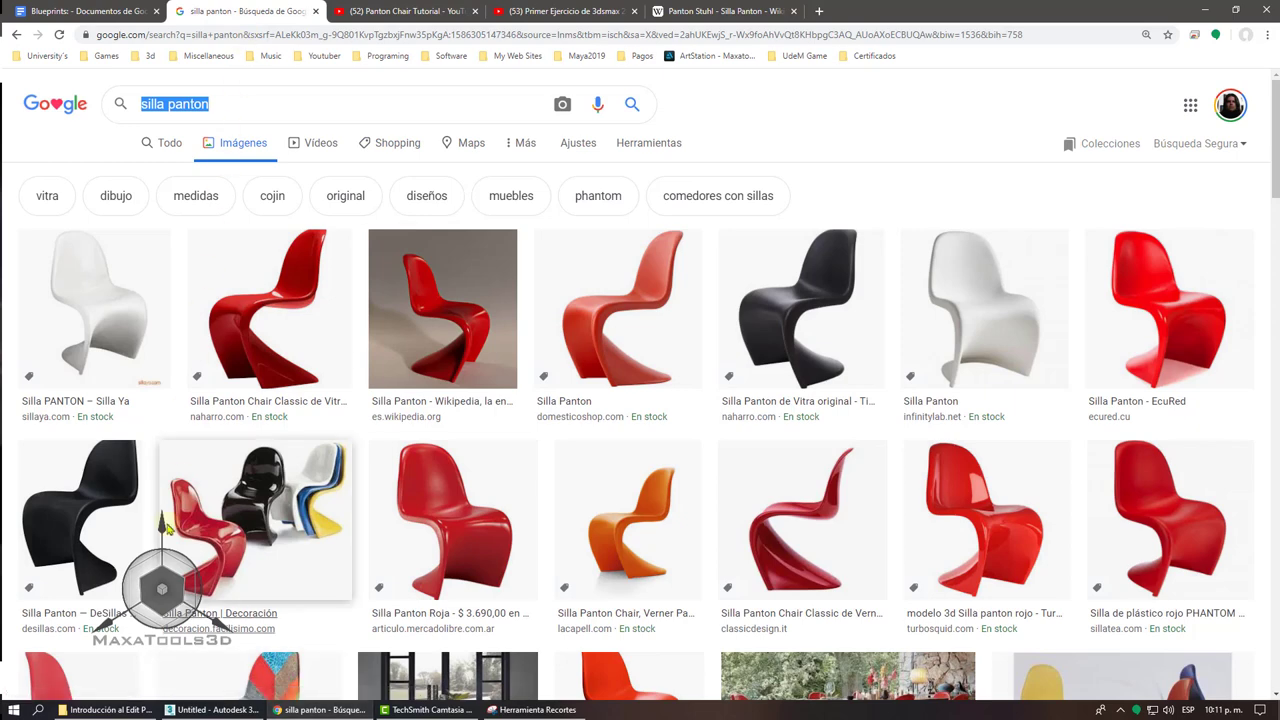
pyautogui.click(138, 712)
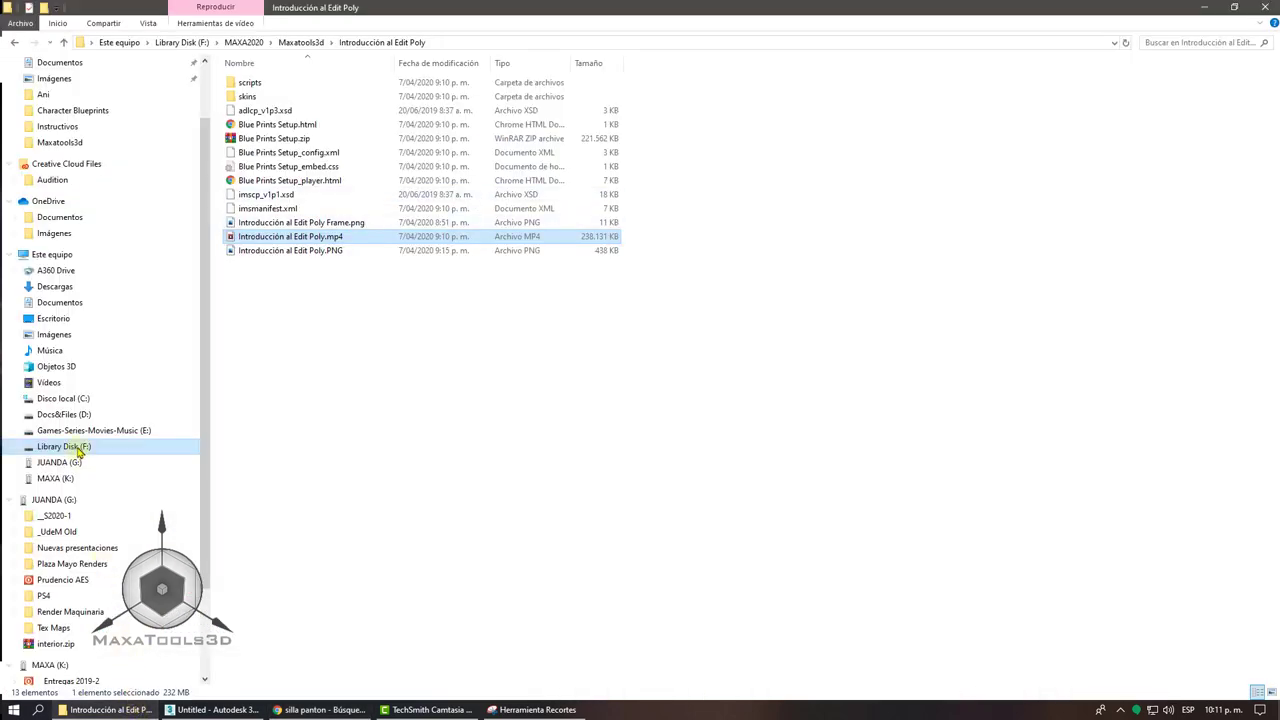
# Browse to G:\Nuevas presentaciones\Blue Prints\Props Blueprints in File Explorer.
pyautogui.click(78, 448)
pyautogui.click(76, 463)
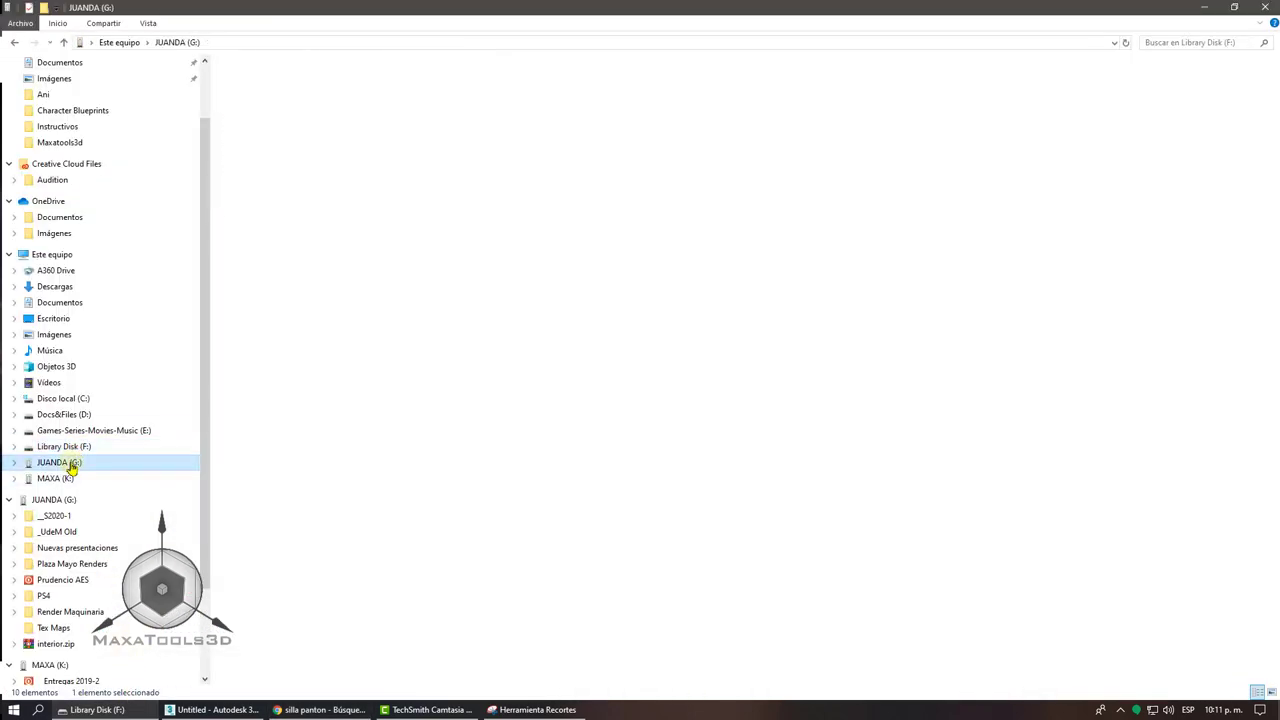
pyautogui.doubleClick(276, 84)
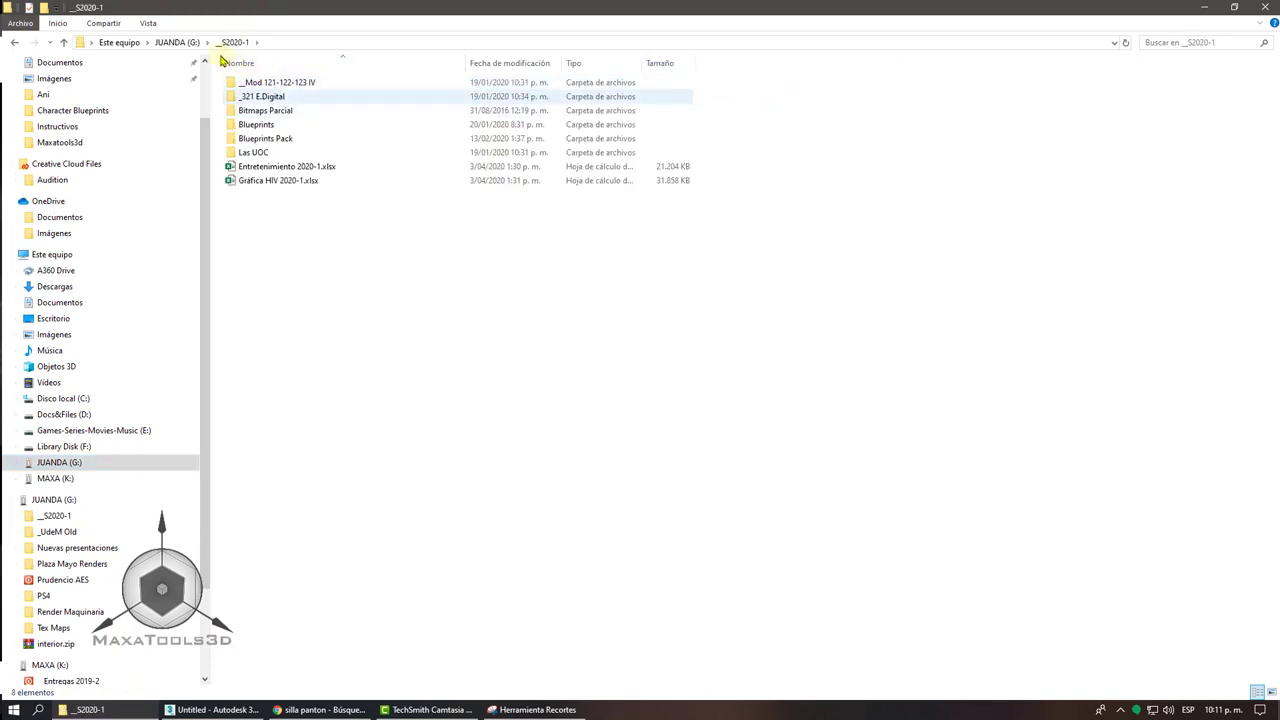
pyautogui.click(180, 42)
pyautogui.doubleClick(284, 111)
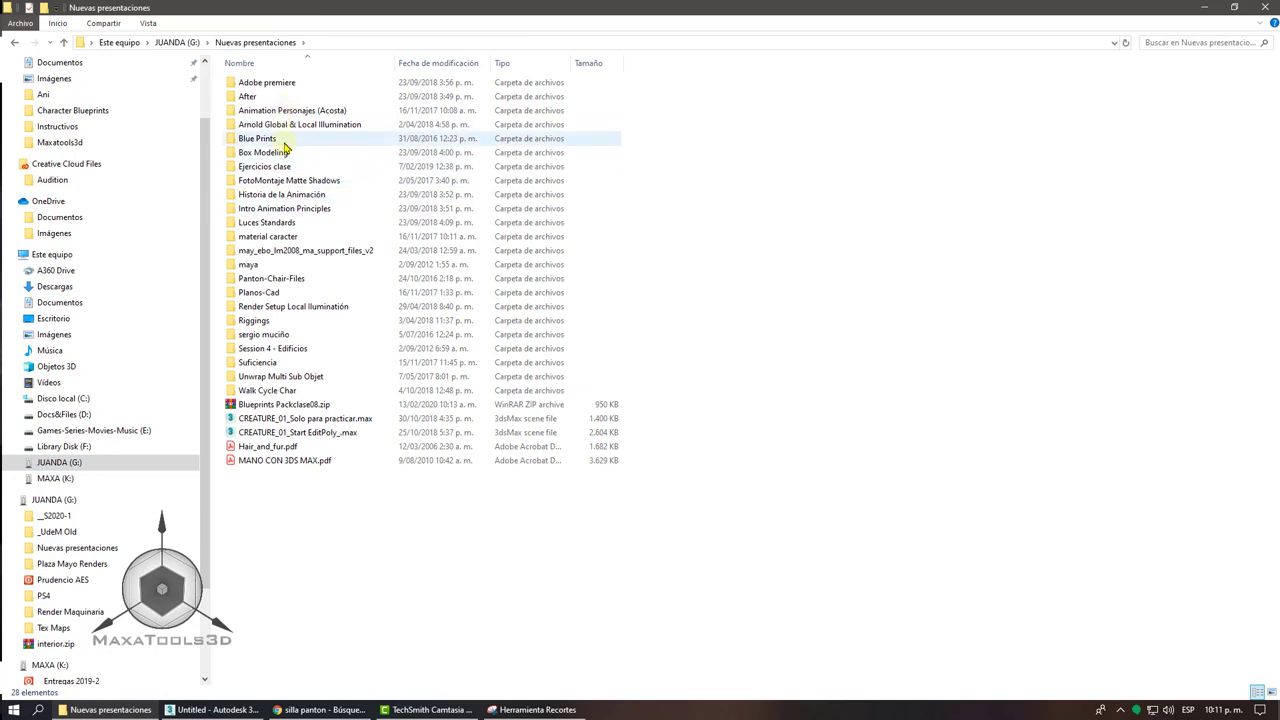
pyautogui.doubleClick(284, 138)
pyautogui.doubleClick(687, 230)
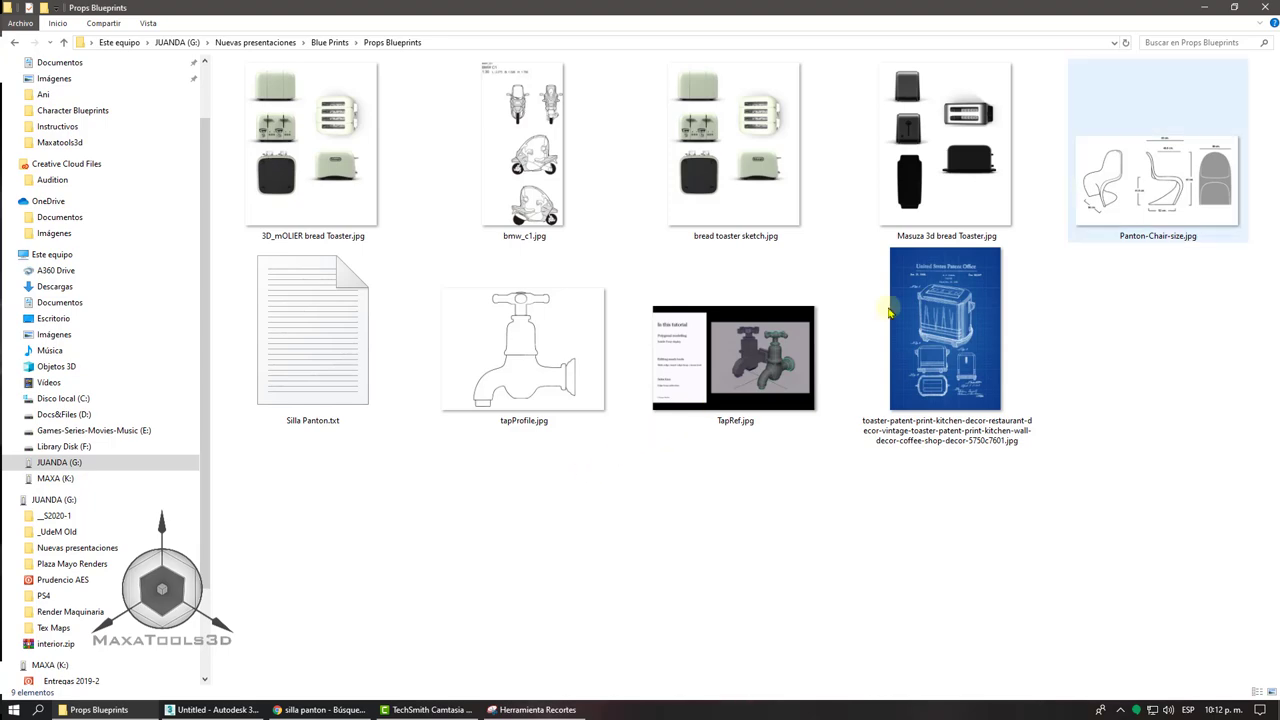
# View Panton-Chair-size.jpg maximized in Photos, then go back to Chrome.
pyautogui.doubleClick(1146, 175)
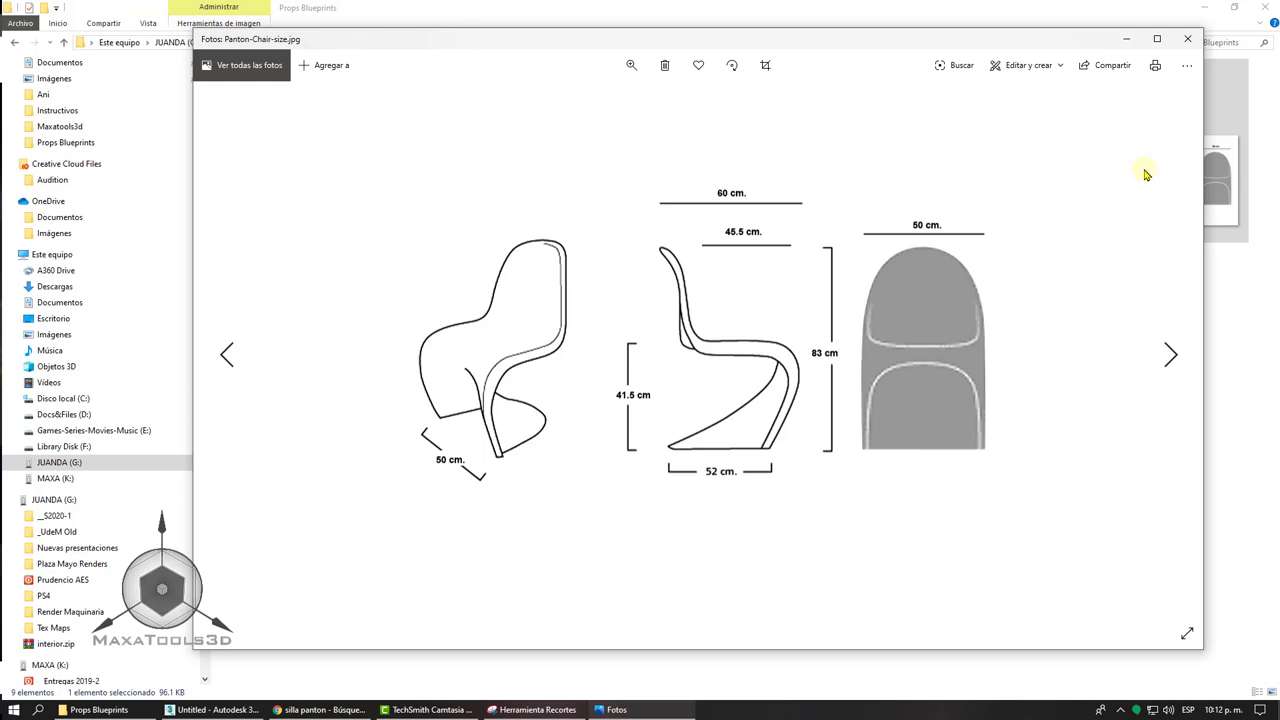
pyautogui.click(1154, 39)
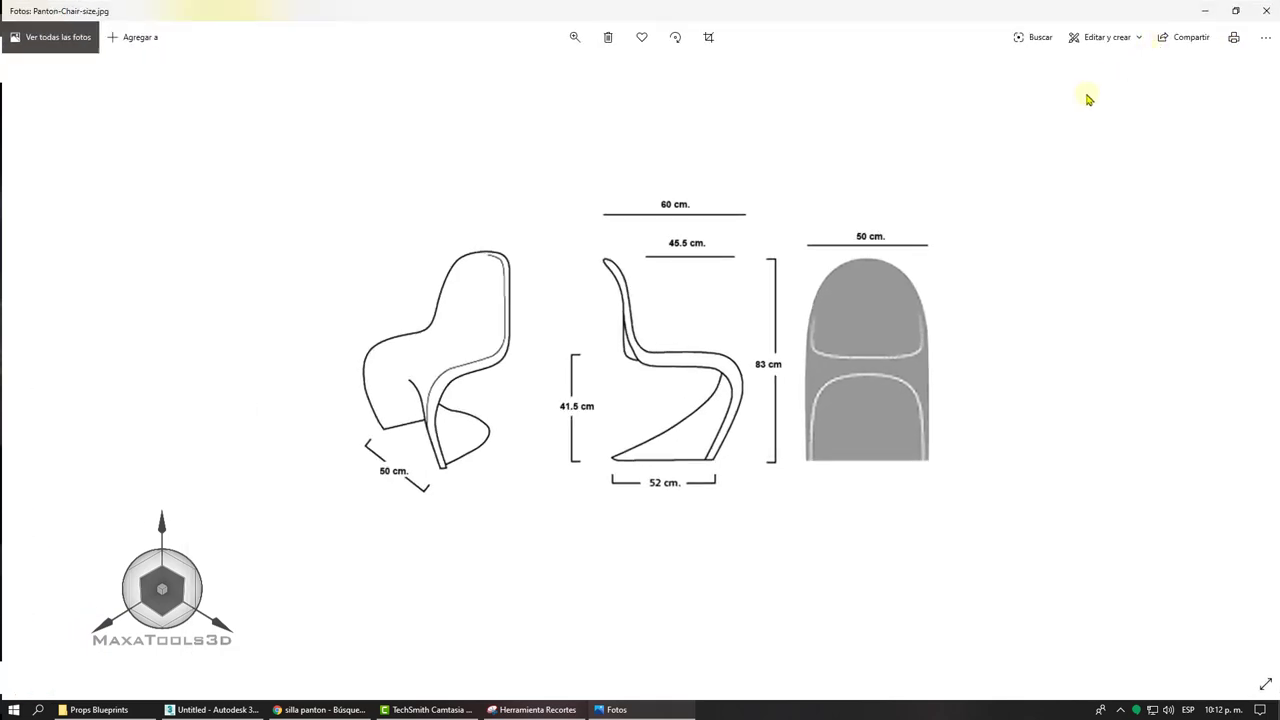
pyautogui.click(318, 710)
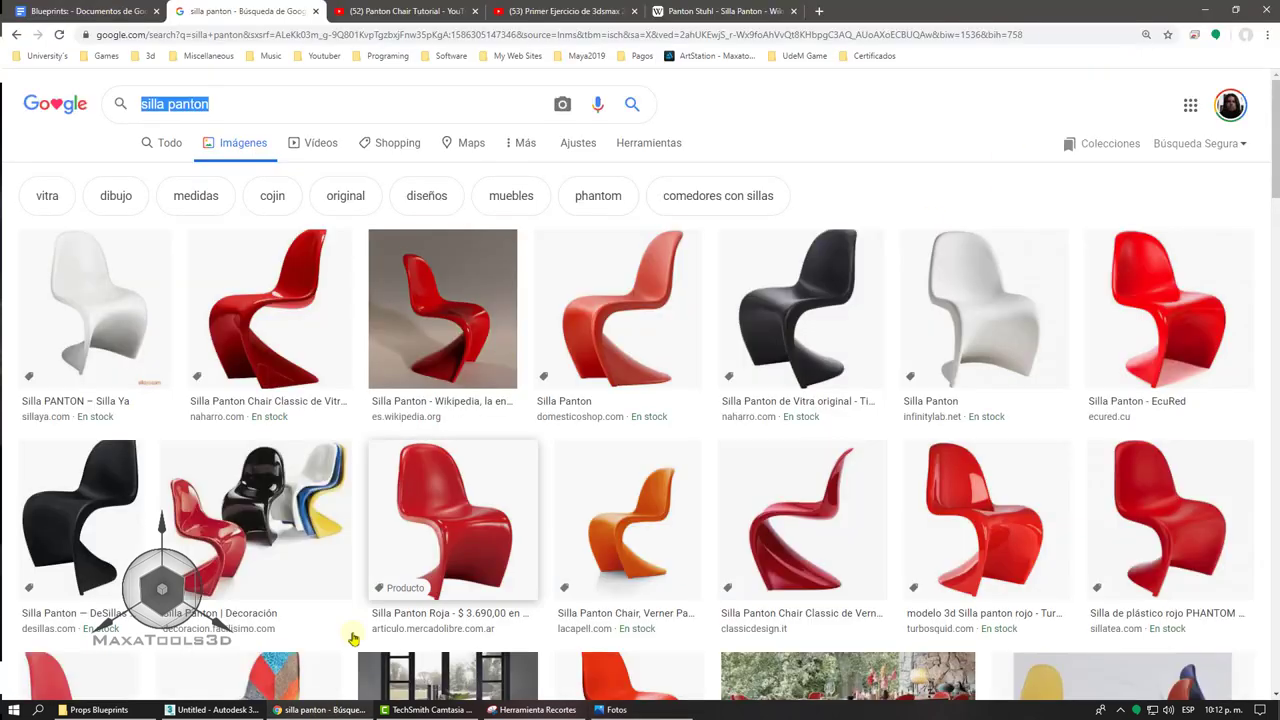
# Search 'alzarac 3d' in a new tab and browse the alzarac3d YouTube channel.
pyautogui.click(577, 12)
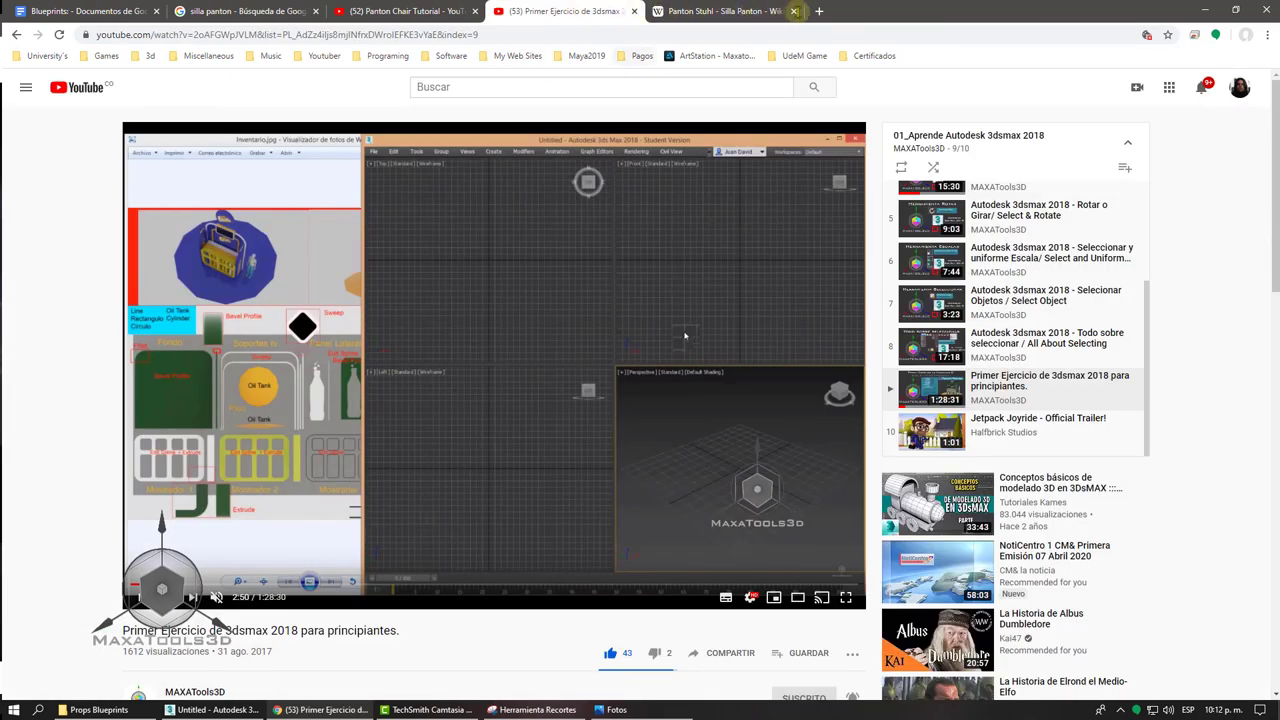
pyautogui.click(819, 11)
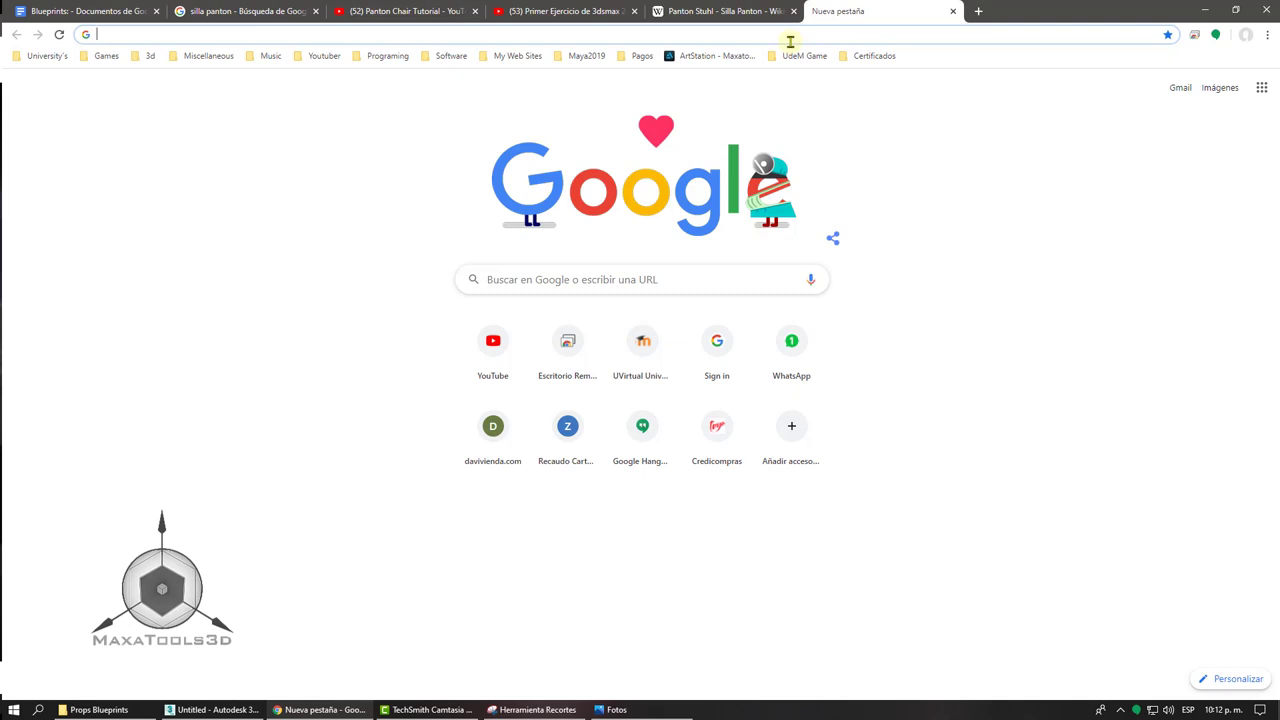
pyautogui.write('alza')
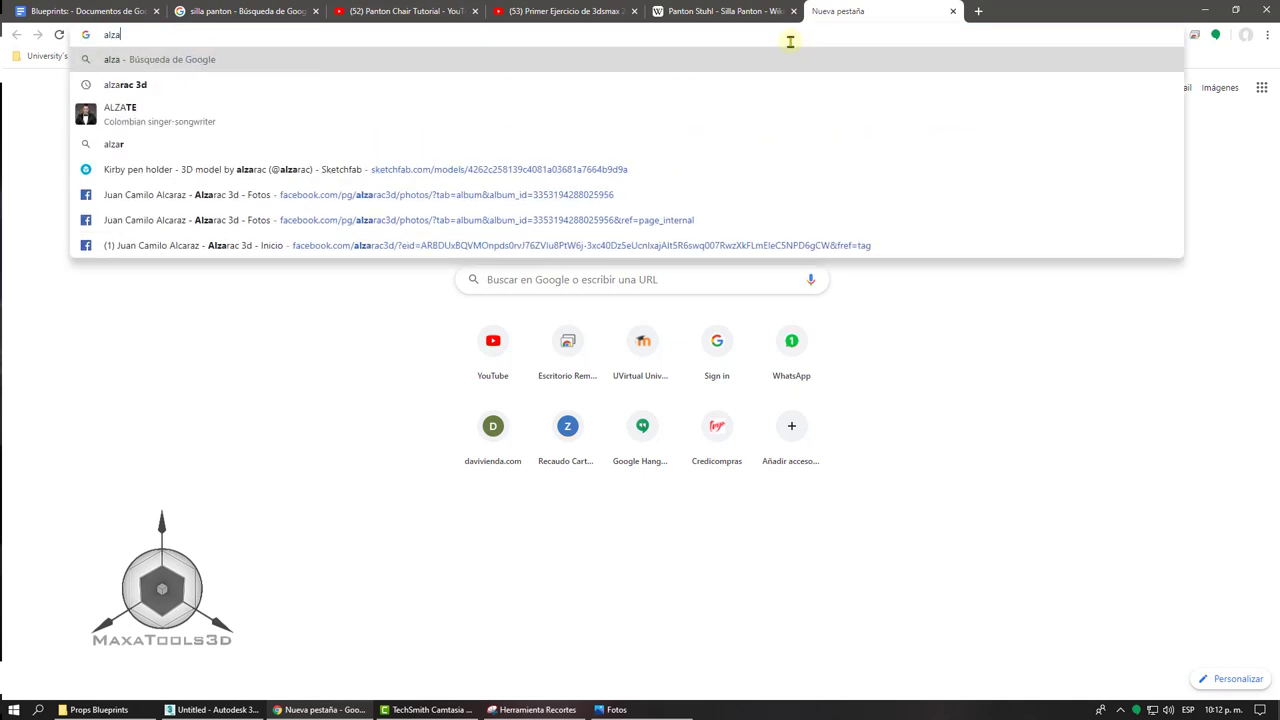
pyautogui.write('rac 3')
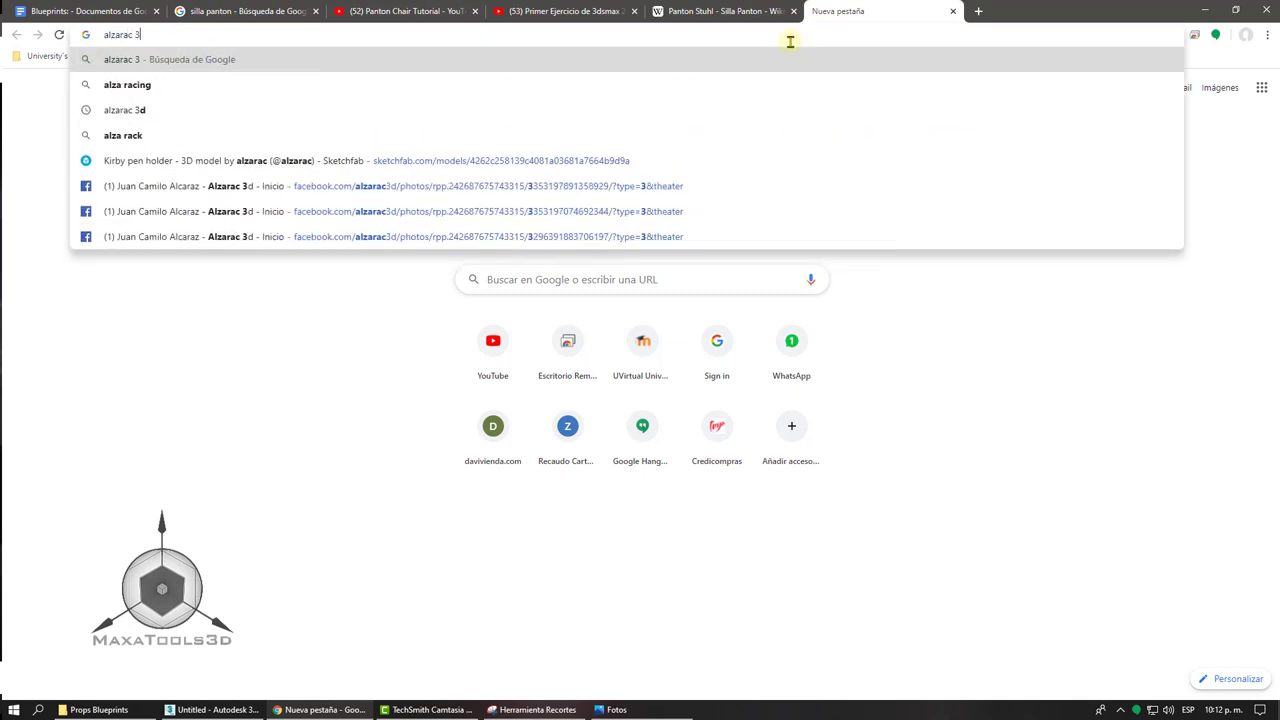
pyautogui.write('d')
pyautogui.press('Return')
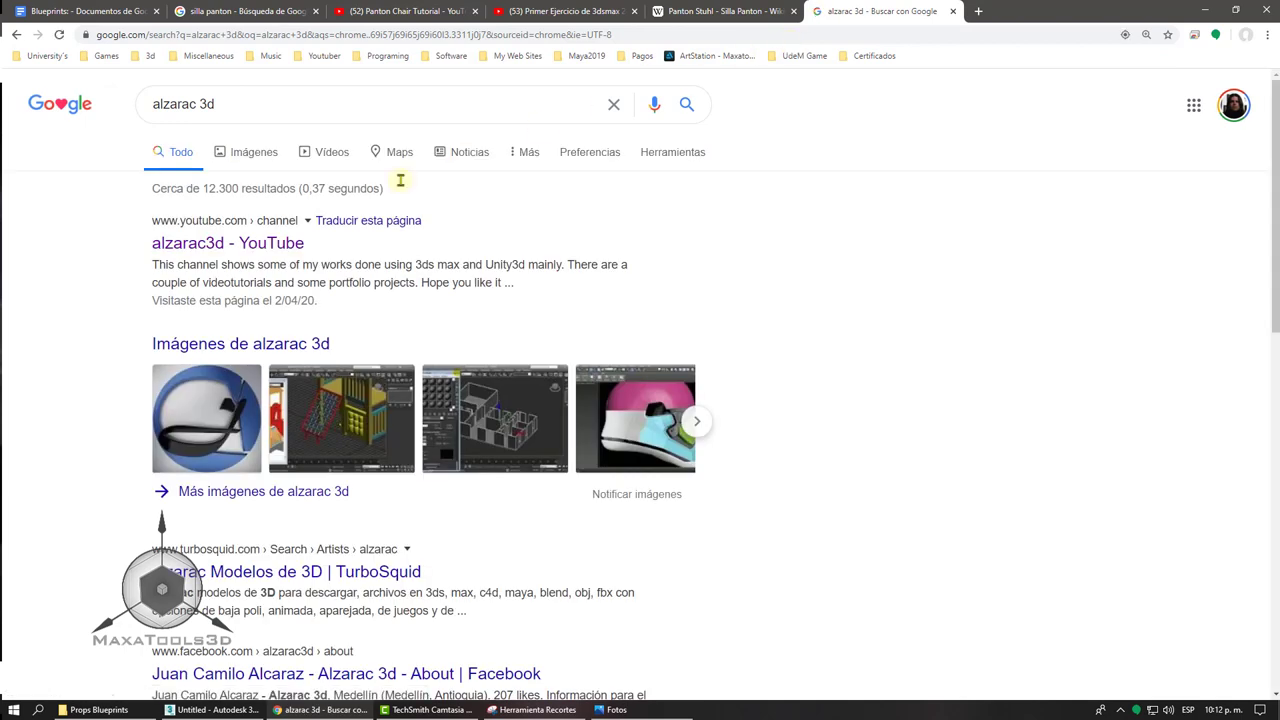
pyautogui.click(217, 249)
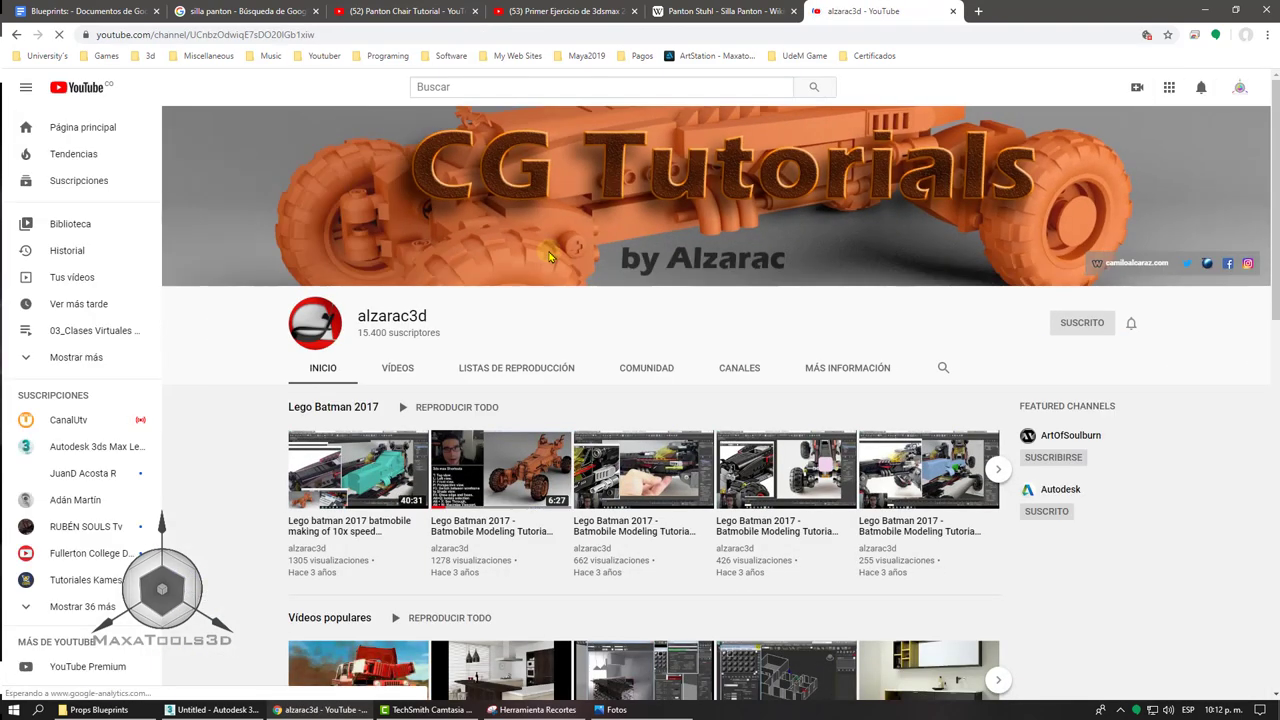
pyautogui.scroll(-2, 620, 260)
pyautogui.scroll(-2, 680, 281)
pyautogui.scroll(-1, 700, 285)
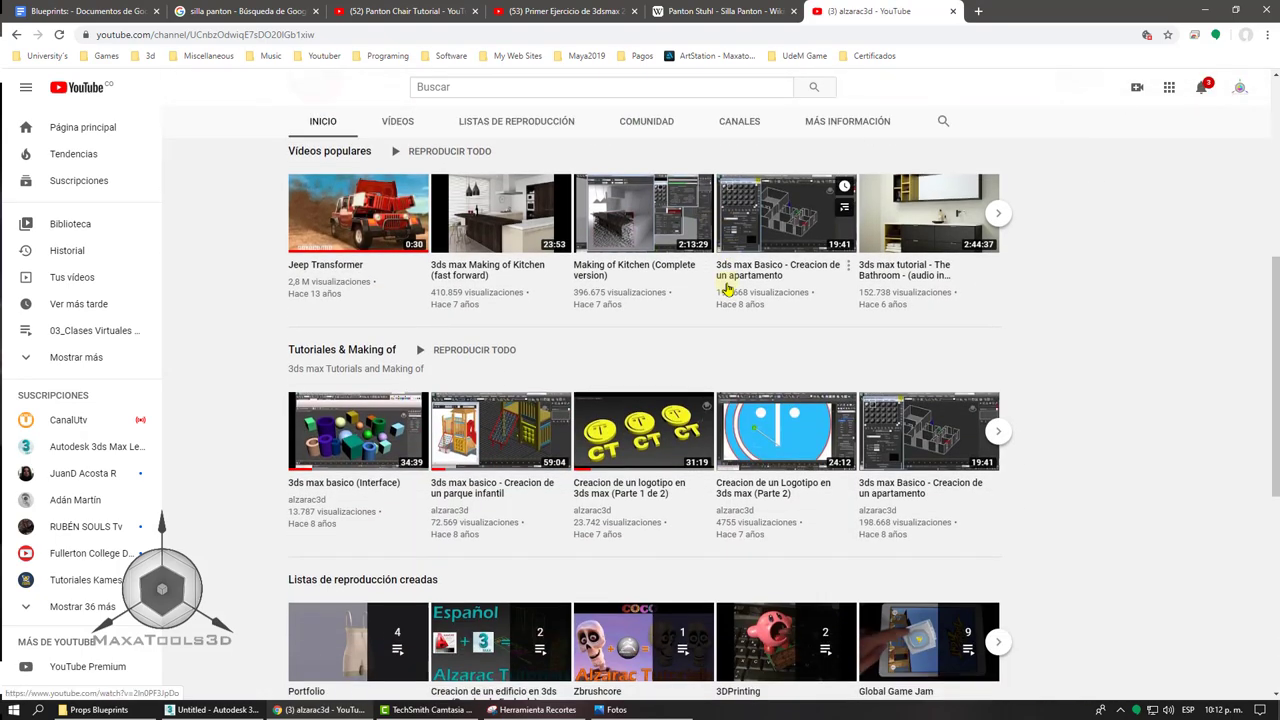
pyautogui.scroll(-4, 729, 288)
pyautogui.scroll(-1, 723, 288)
pyautogui.scroll(4, 727, 287)
pyautogui.scroll(4, 727, 287)
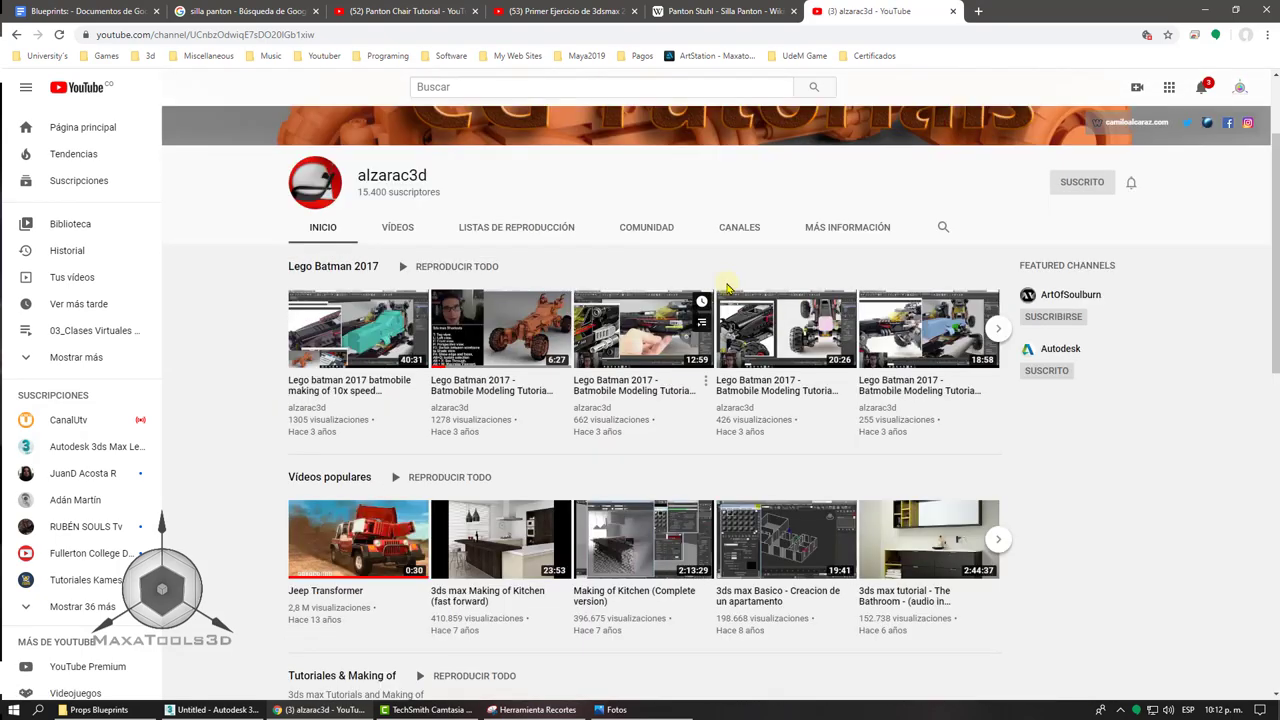
pyautogui.scroll(1, 727, 288)
pyautogui.scroll(-2, 730, 289)
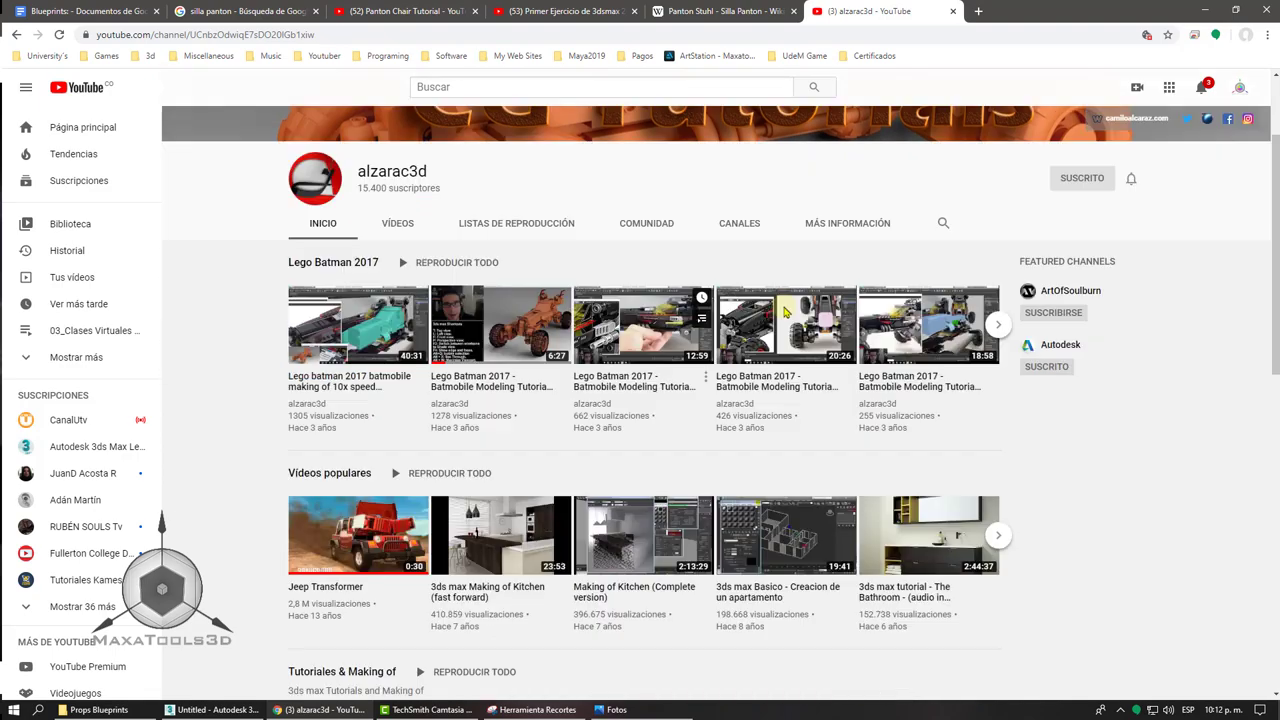
pyautogui.scroll(-1, 775, 302)
pyautogui.scroll(-3, 785, 310)
pyautogui.scroll(-1, 790, 315)
pyautogui.scroll(-3, 790, 315)
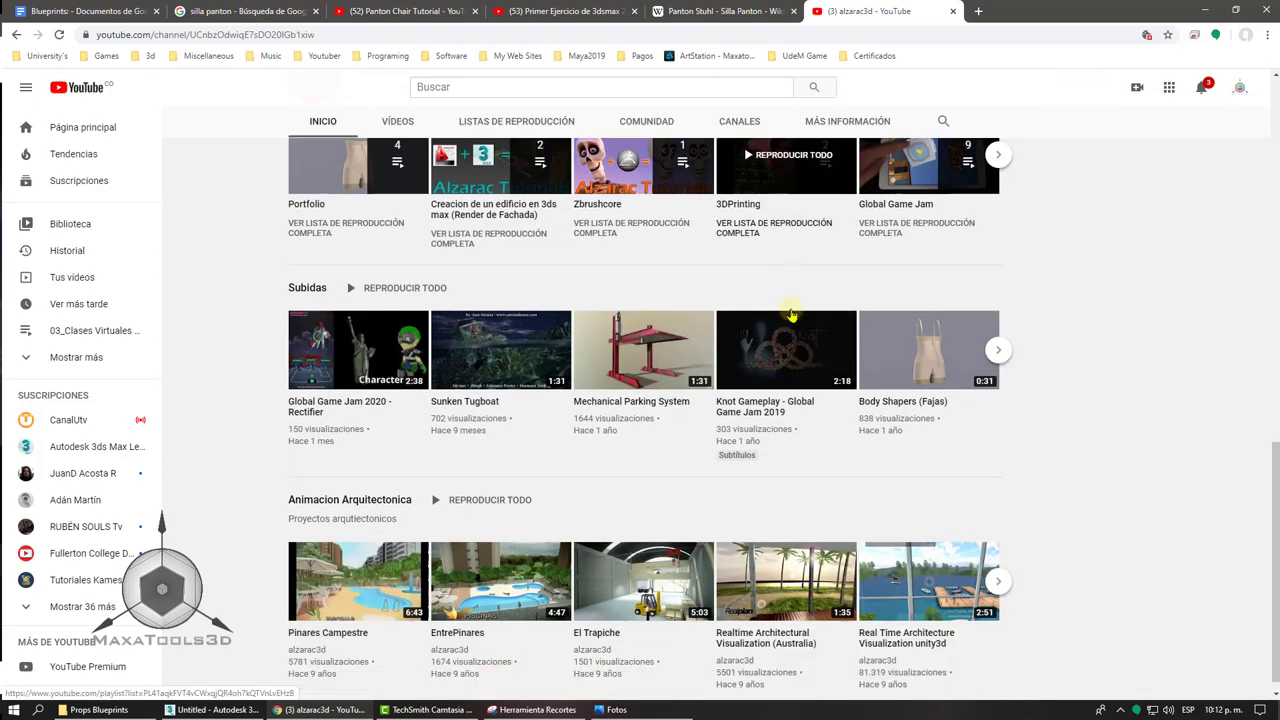
pyautogui.scroll(5, 790, 315)
pyautogui.scroll(3, 790, 315)
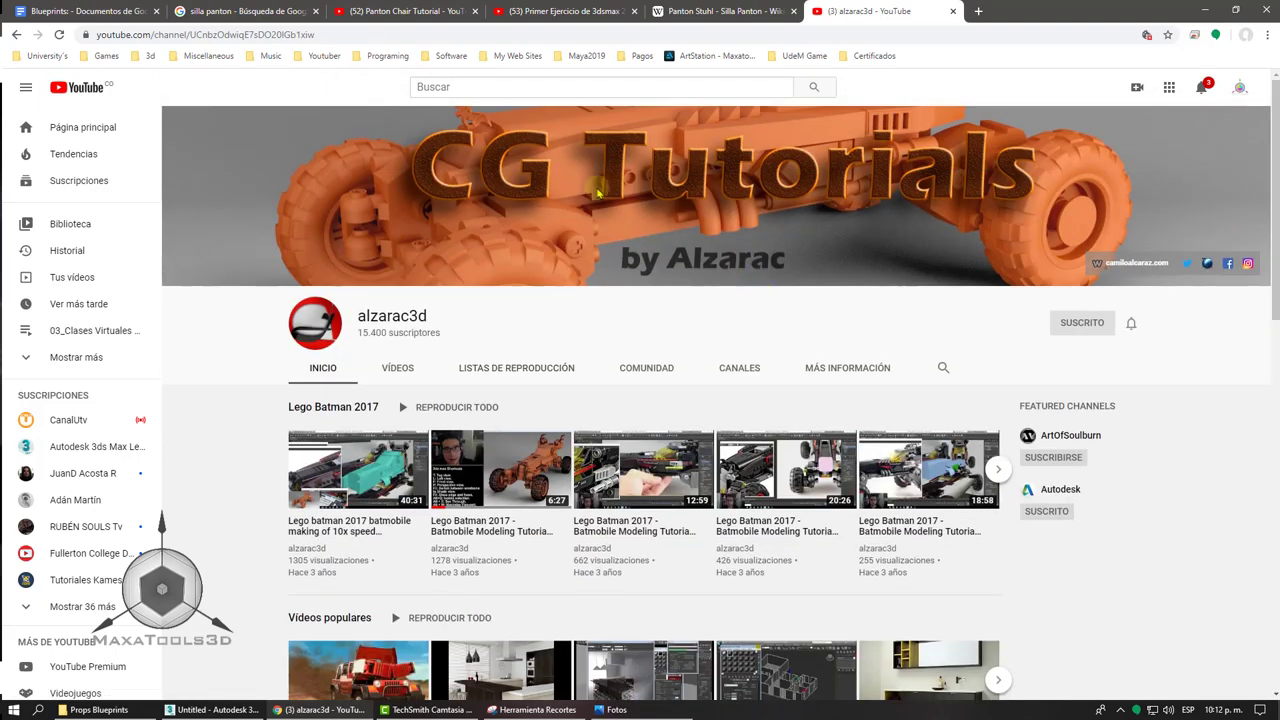
# Search YouTube for 'Silla panton' and scroll down to the Panton Chair Tutorial.
pyautogui.click(447, 91)
pyautogui.write('S')
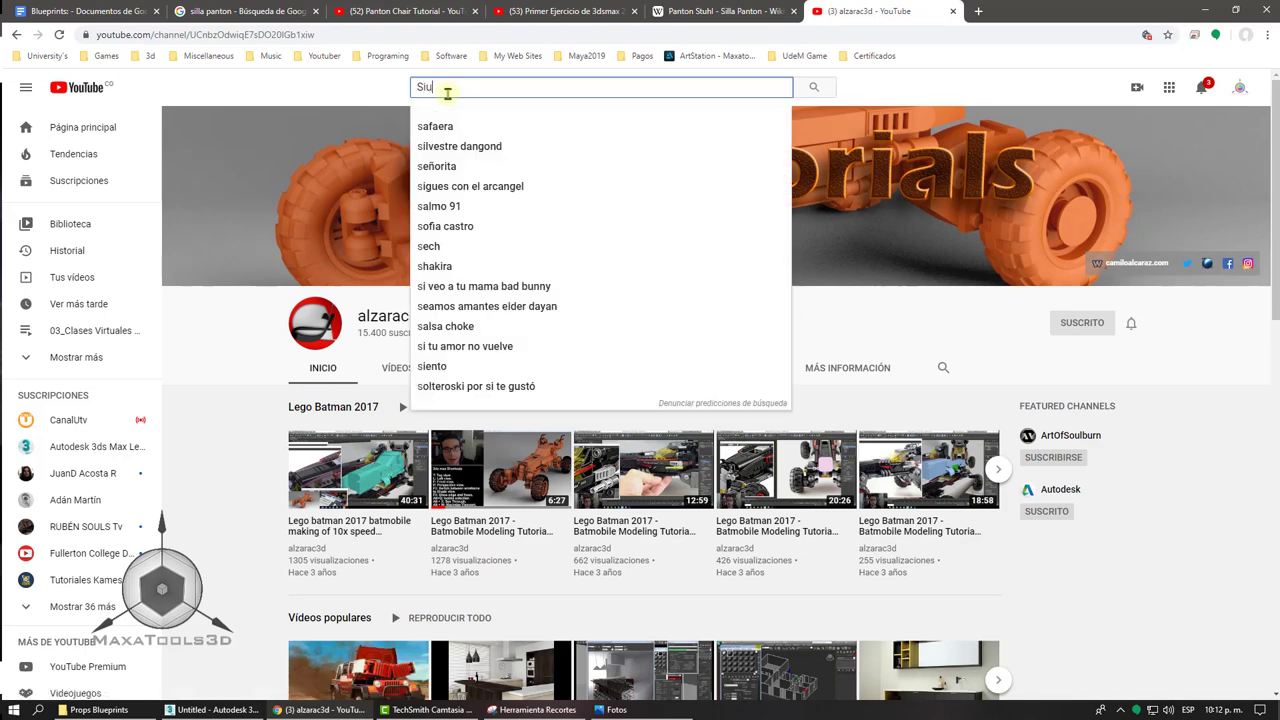
pyautogui.write('i')
pyautogui.press('BackSpace')
pyautogui.write('illa')
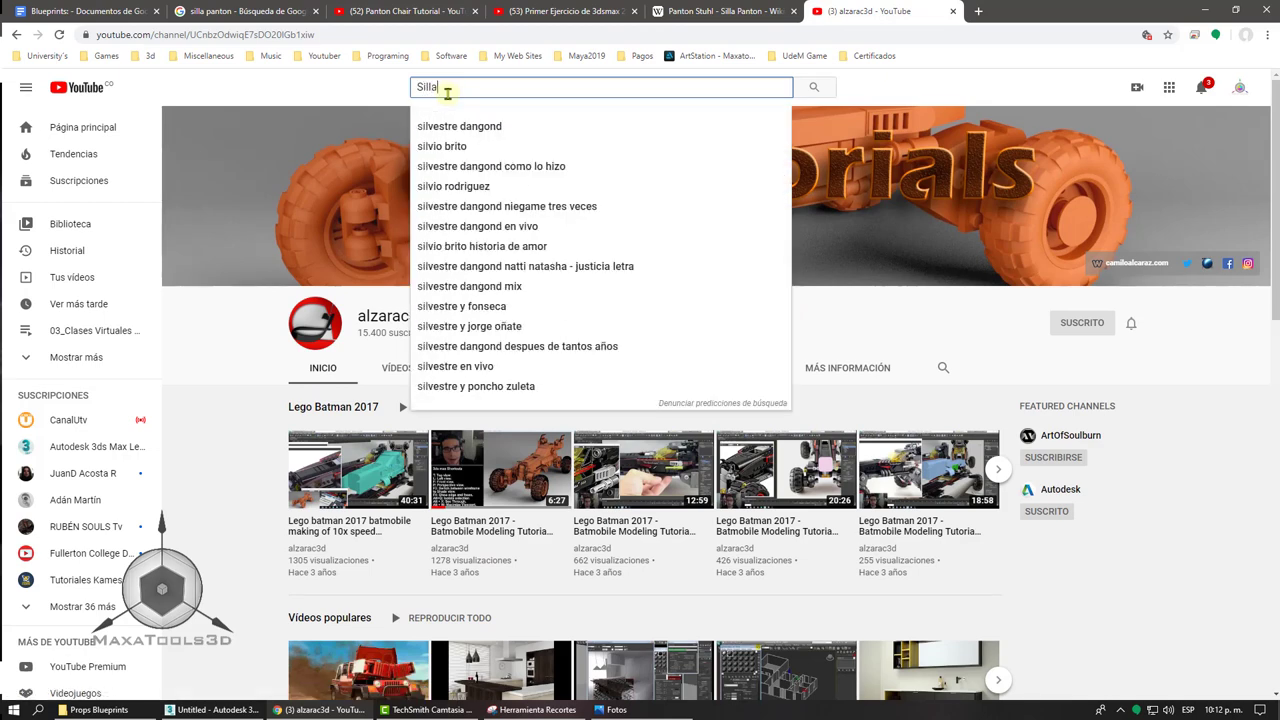
pyautogui.write(' panton')
pyautogui.press('Return')
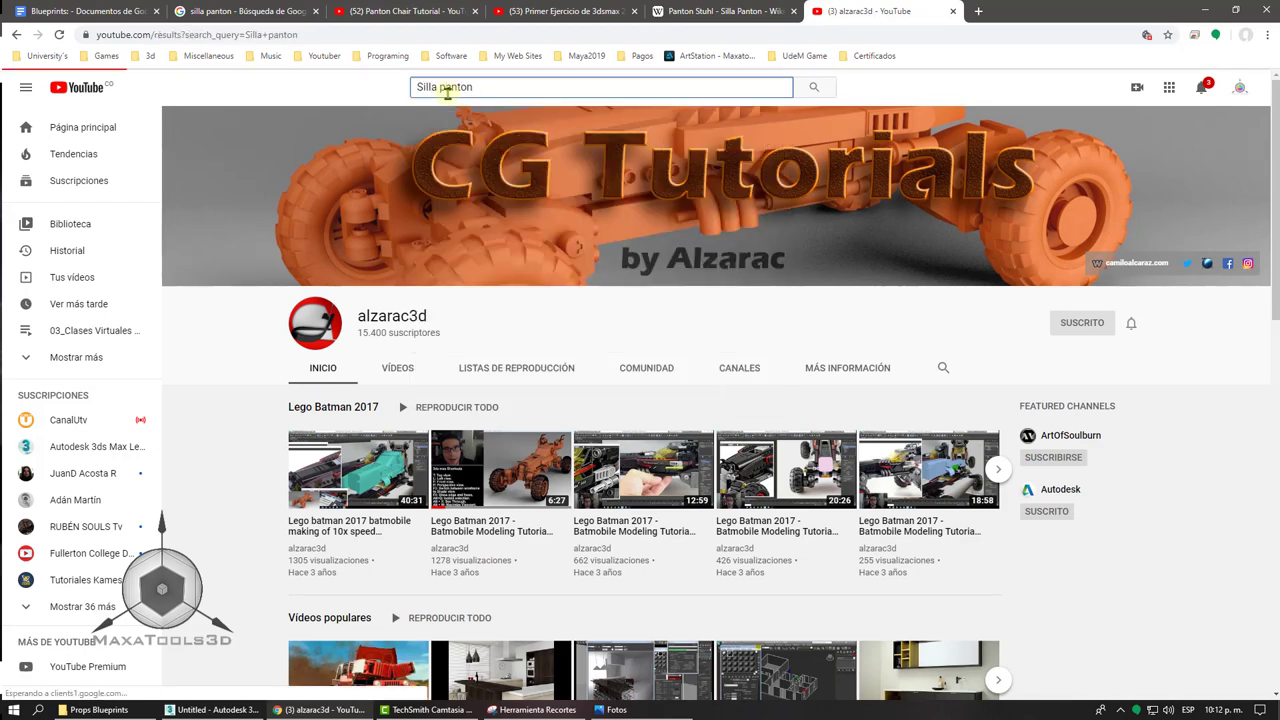
pyautogui.scroll(-2, 449, 100)
pyautogui.scroll(-1, 491, 200)
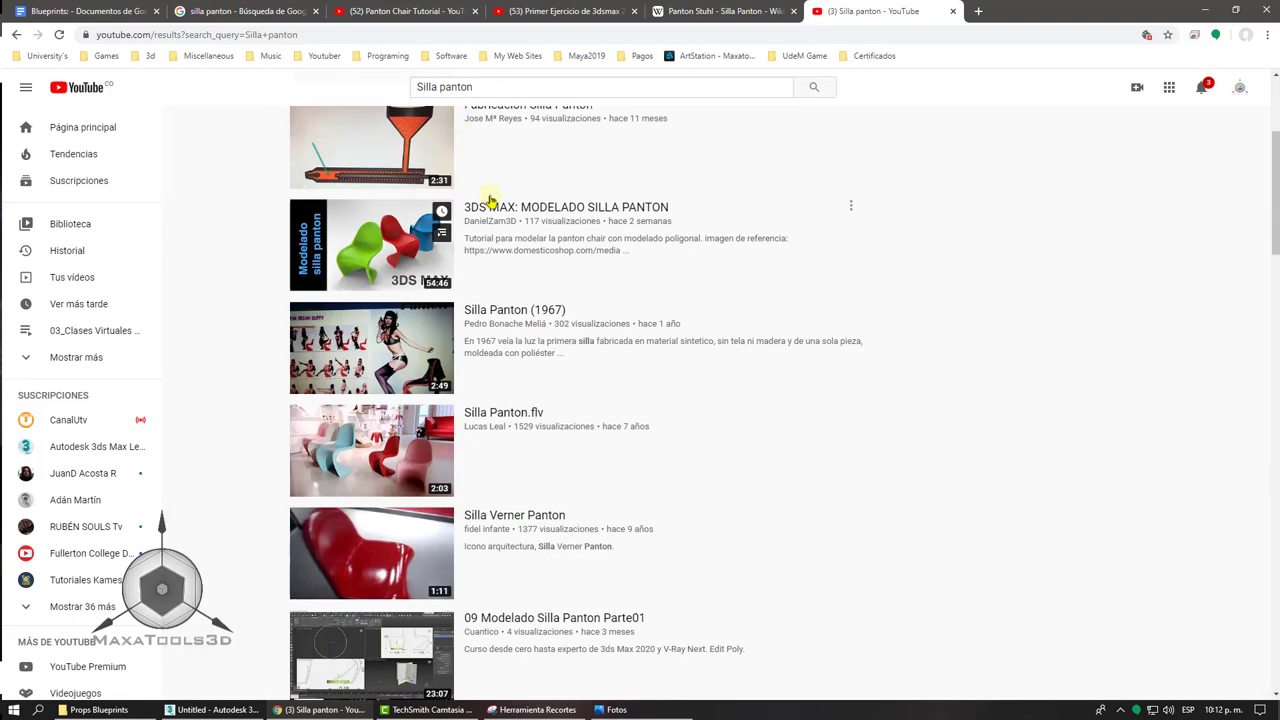
pyautogui.scroll(-3, 514, 246)
pyautogui.scroll(-5, 514, 249)
pyautogui.scroll(-1, 510, 248)
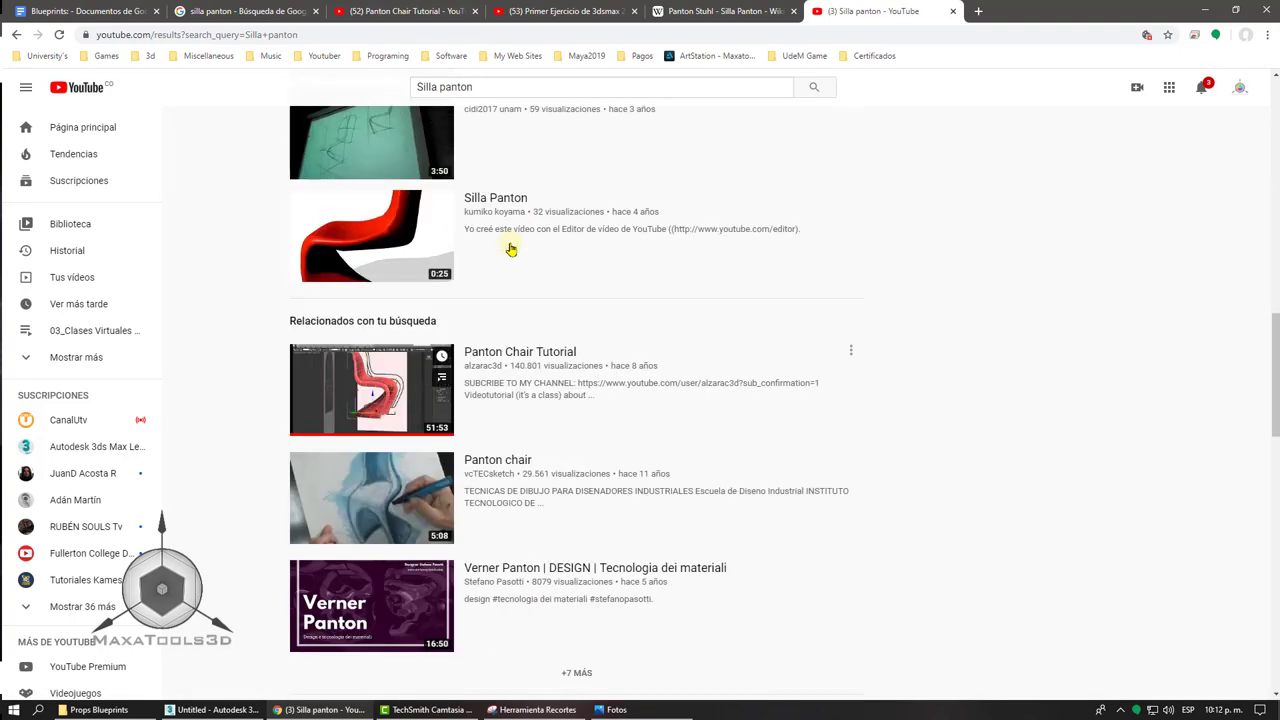
# Play the Panton Chair Tutorial, skip the ad, and pause on the 83 cm dimension drawing.
pyautogui.click(522, 350)
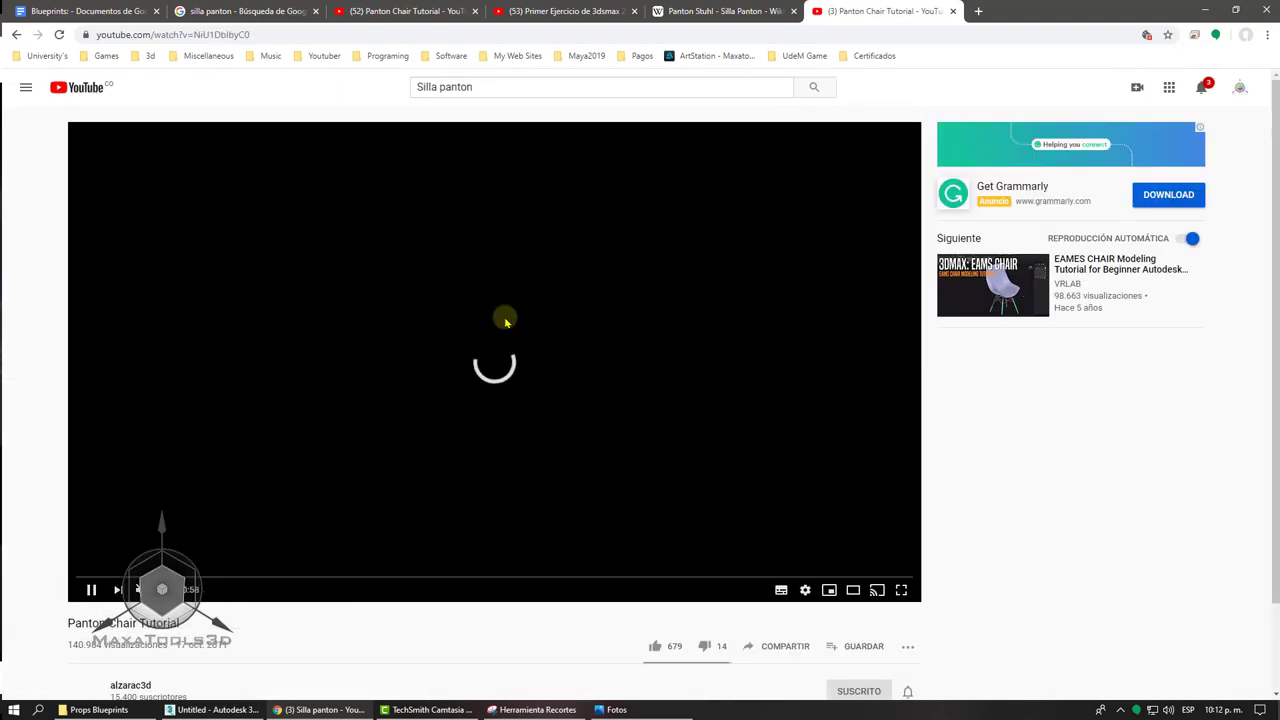
pyautogui.scroll(-3, 505, 322)
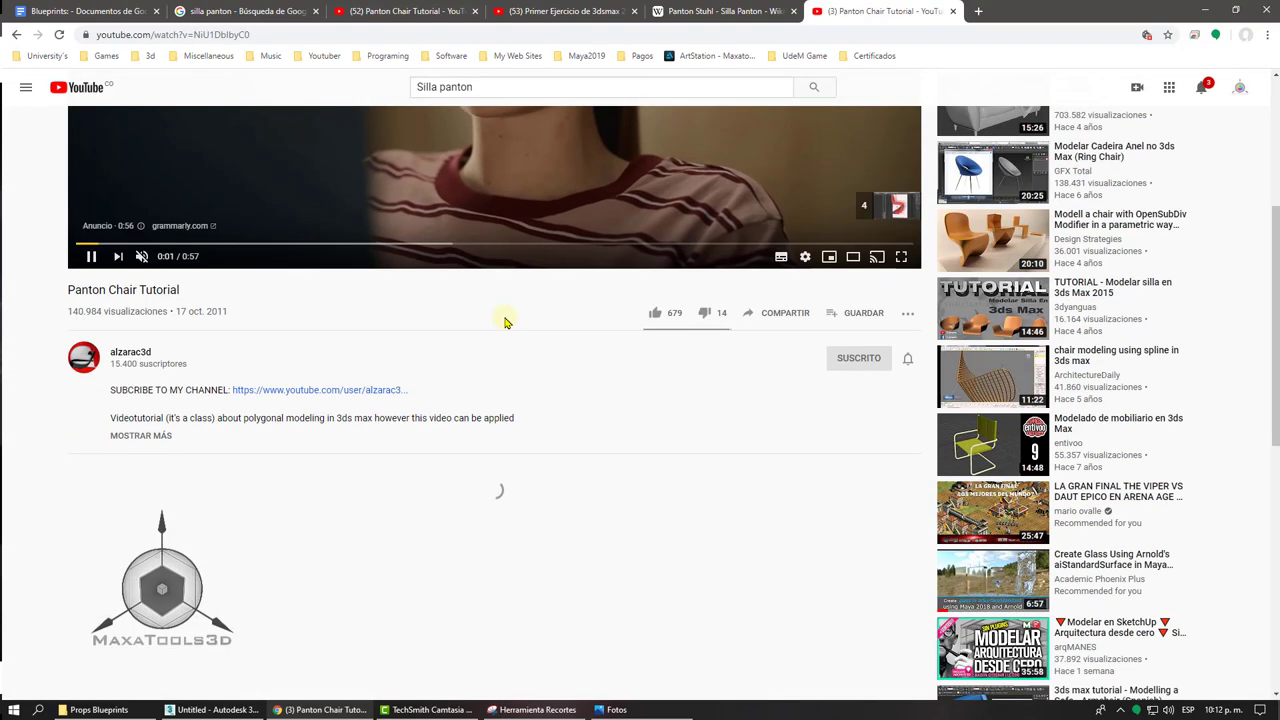
pyautogui.scroll(1, 557, 329)
pyautogui.scroll(1, 729, 357)
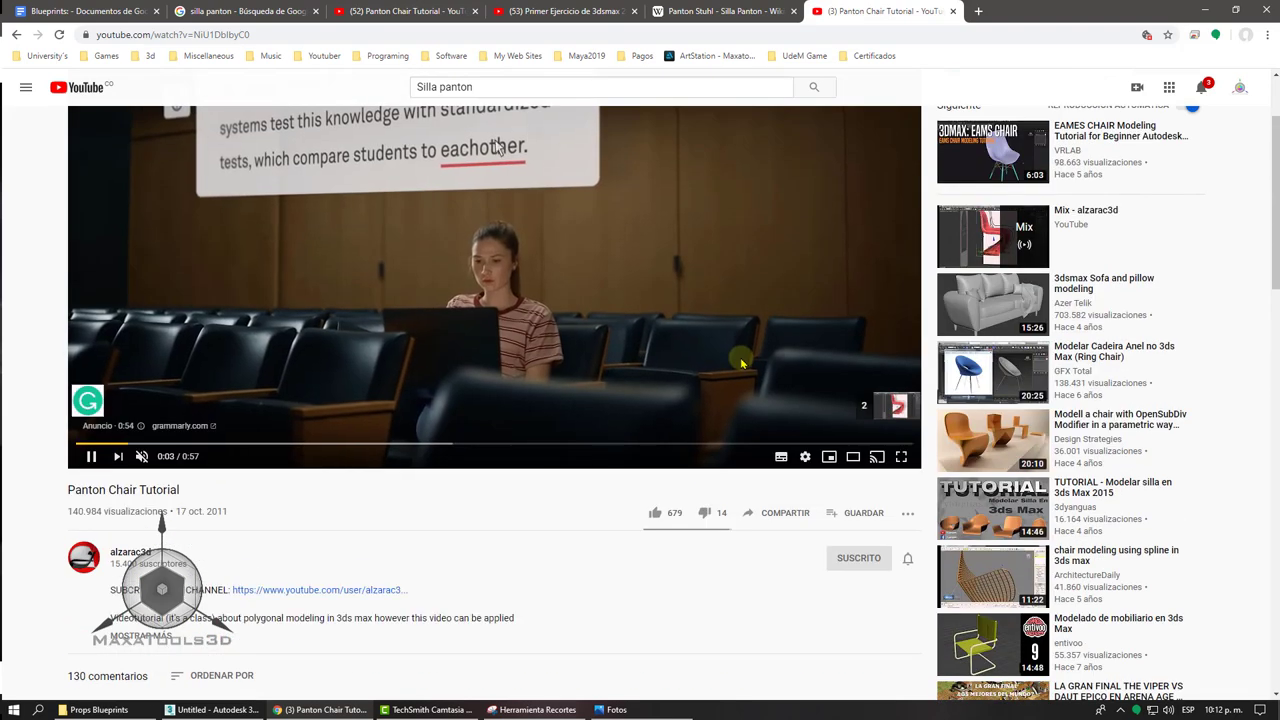
pyautogui.scroll(1, 740, 360)
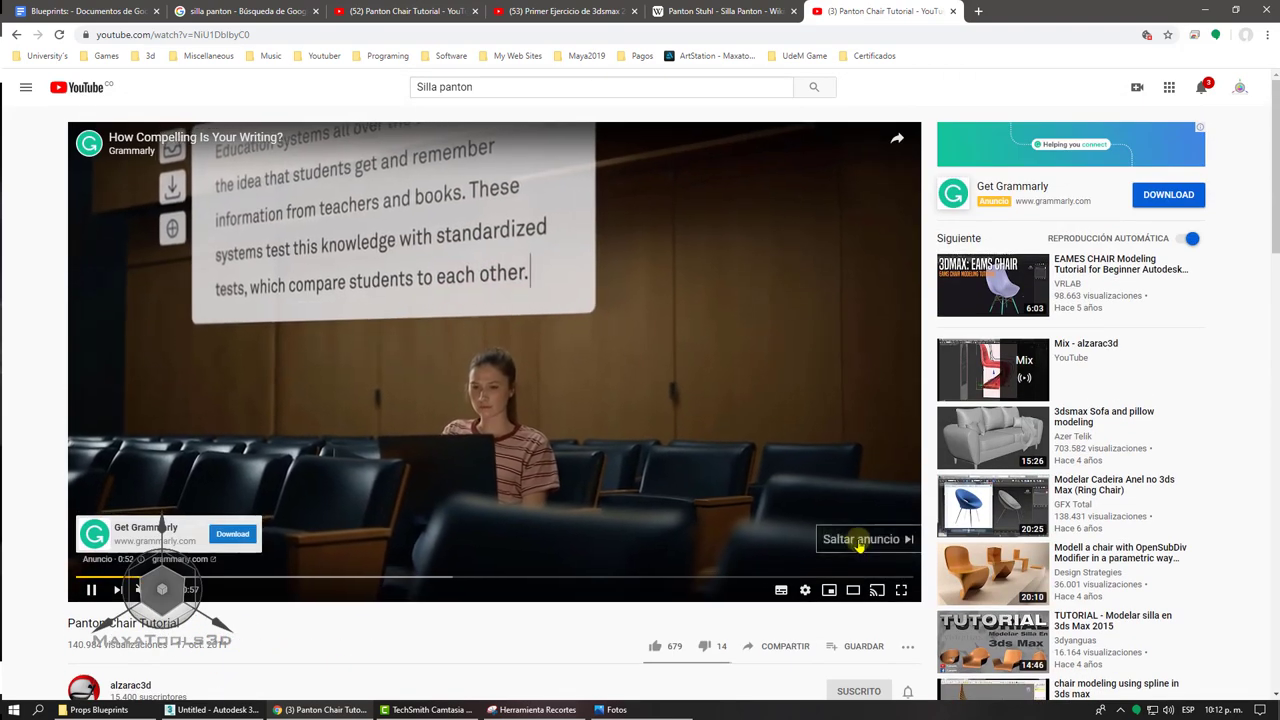
pyautogui.click(857, 538)
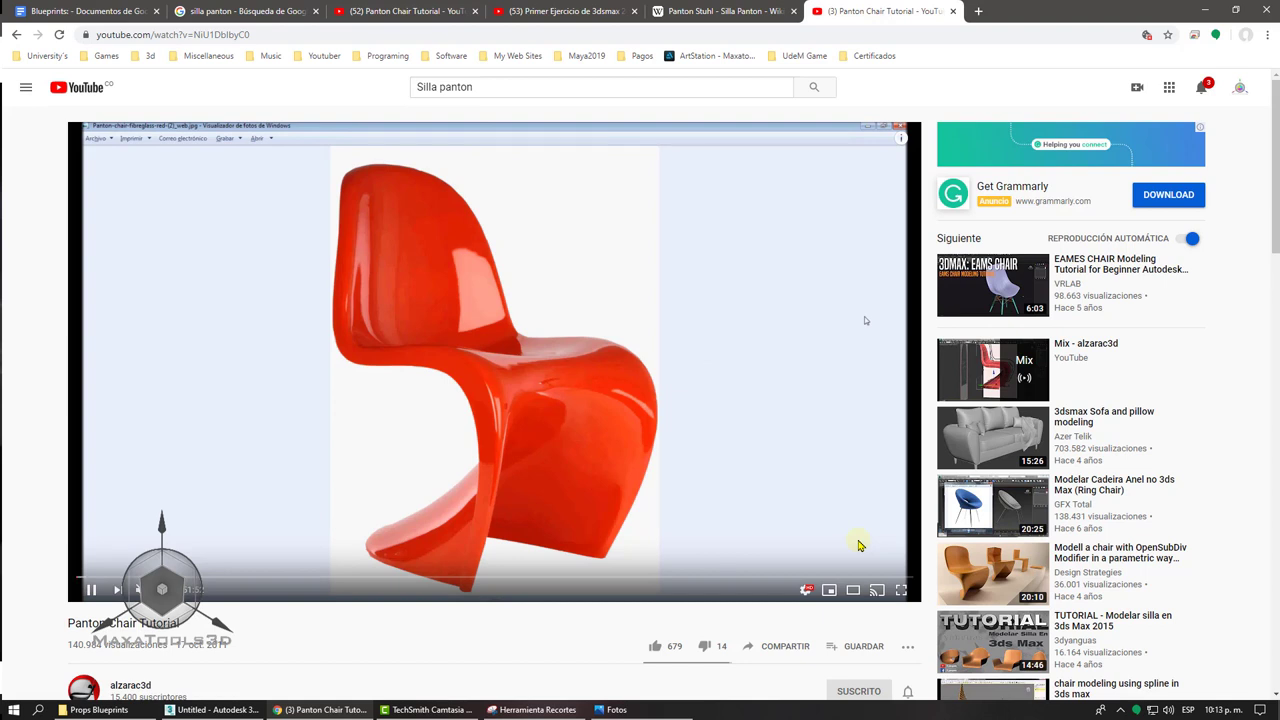
pyautogui.scroll(-1, 857, 543)
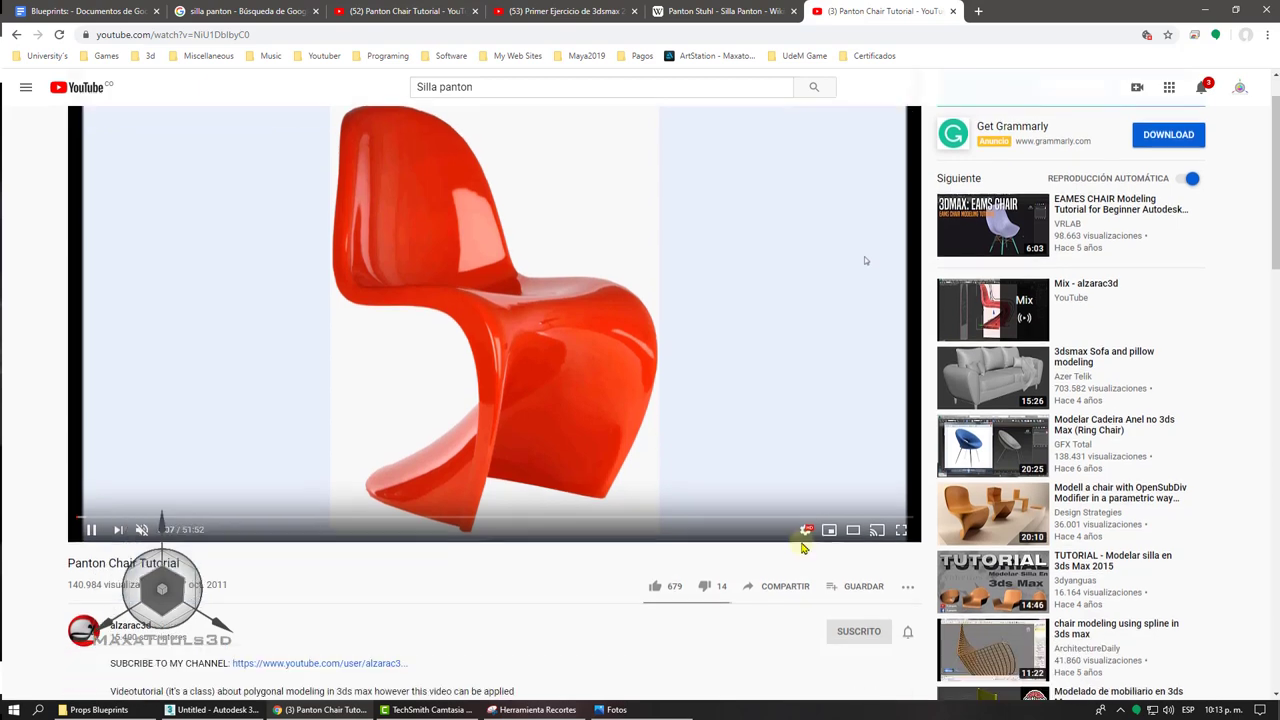
pyautogui.scroll(1, 490, 558)
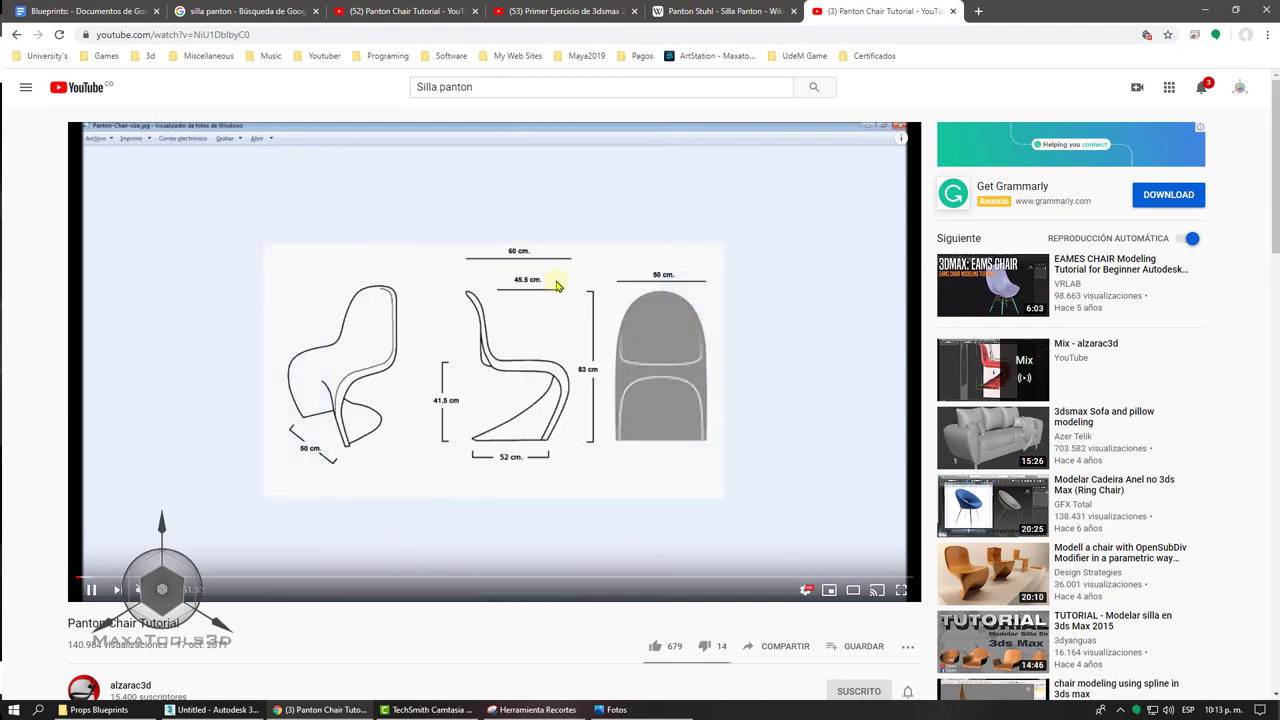
pyautogui.click(558, 282)
# Return to 3ds Max and cycle the active viewport among Left, Top, Front and Perspective.
pyautogui.click(213, 710)
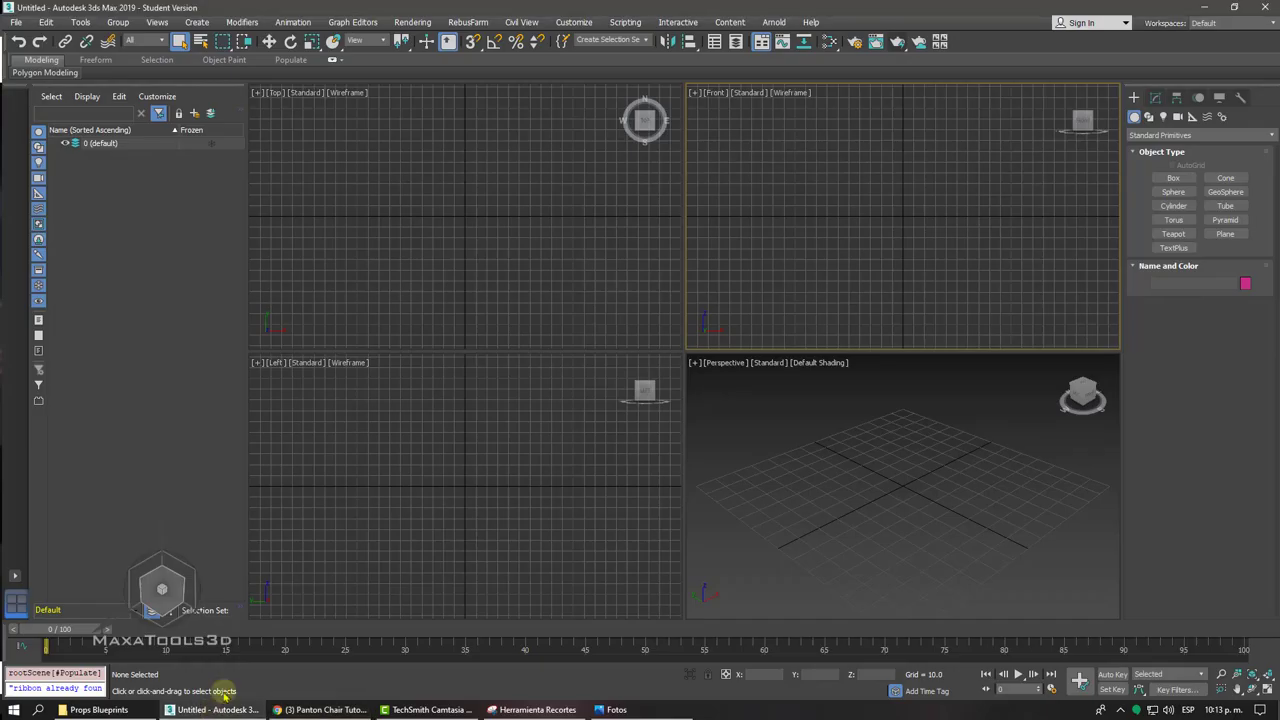
pyautogui.click(489, 488)
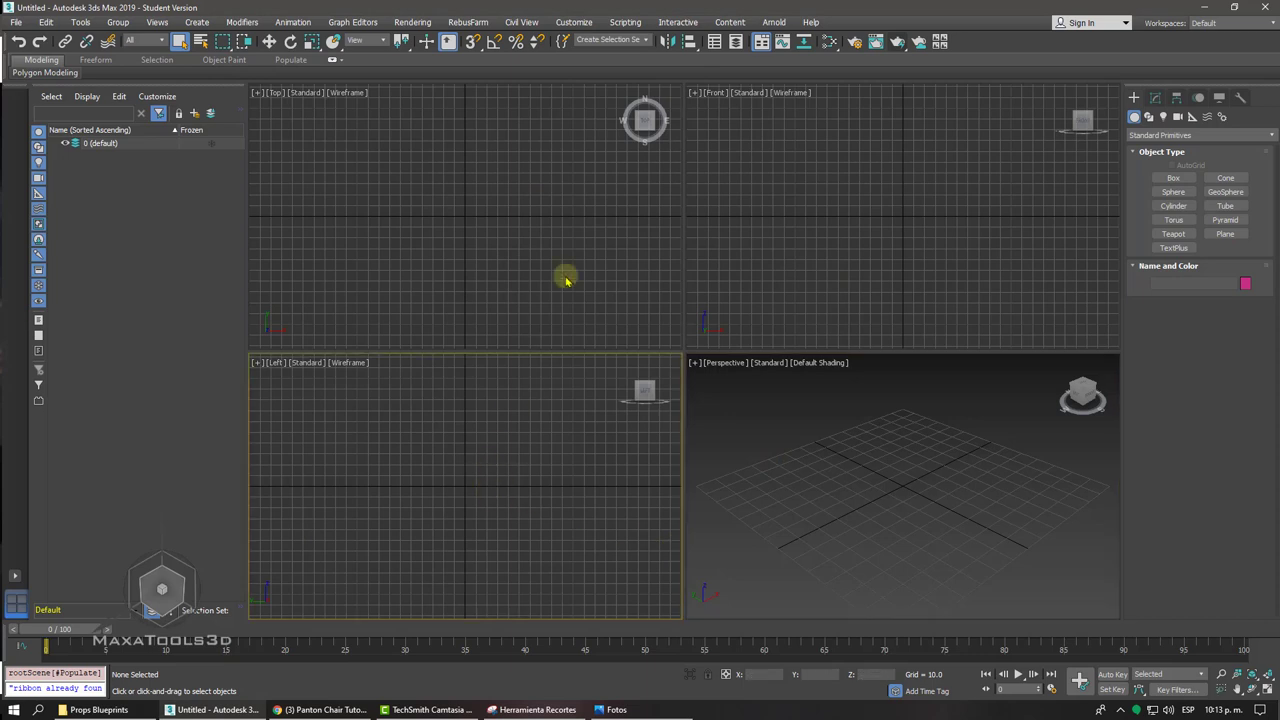
pyautogui.click(569, 277)
pyautogui.click(803, 266)
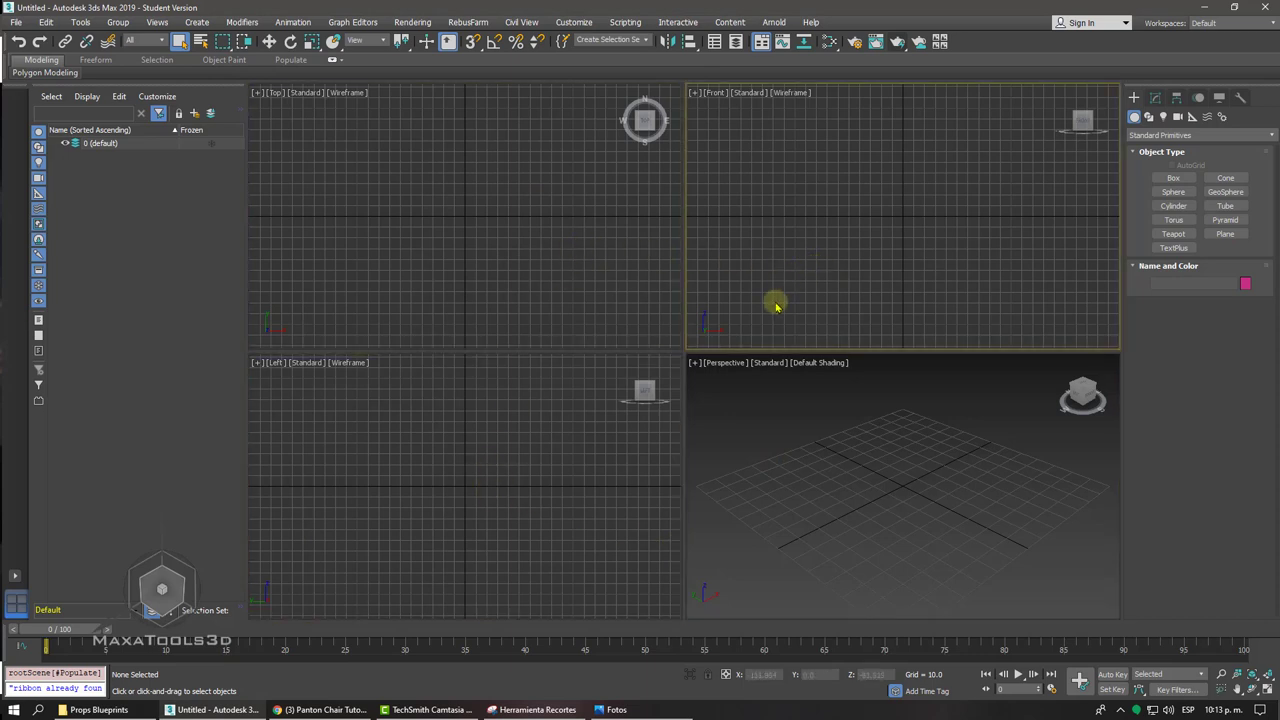
pyautogui.click(780, 438)
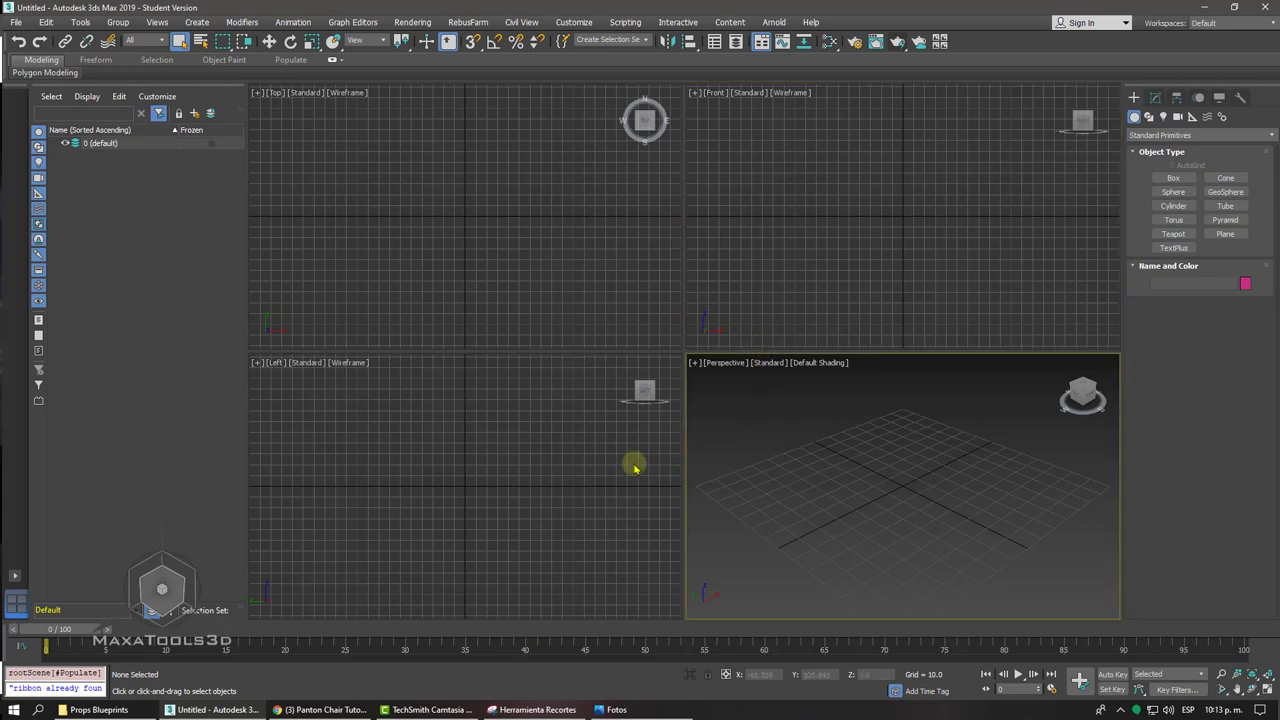
pyautogui.click(612, 465)
pyautogui.click(720, 298)
pyautogui.click(600, 278)
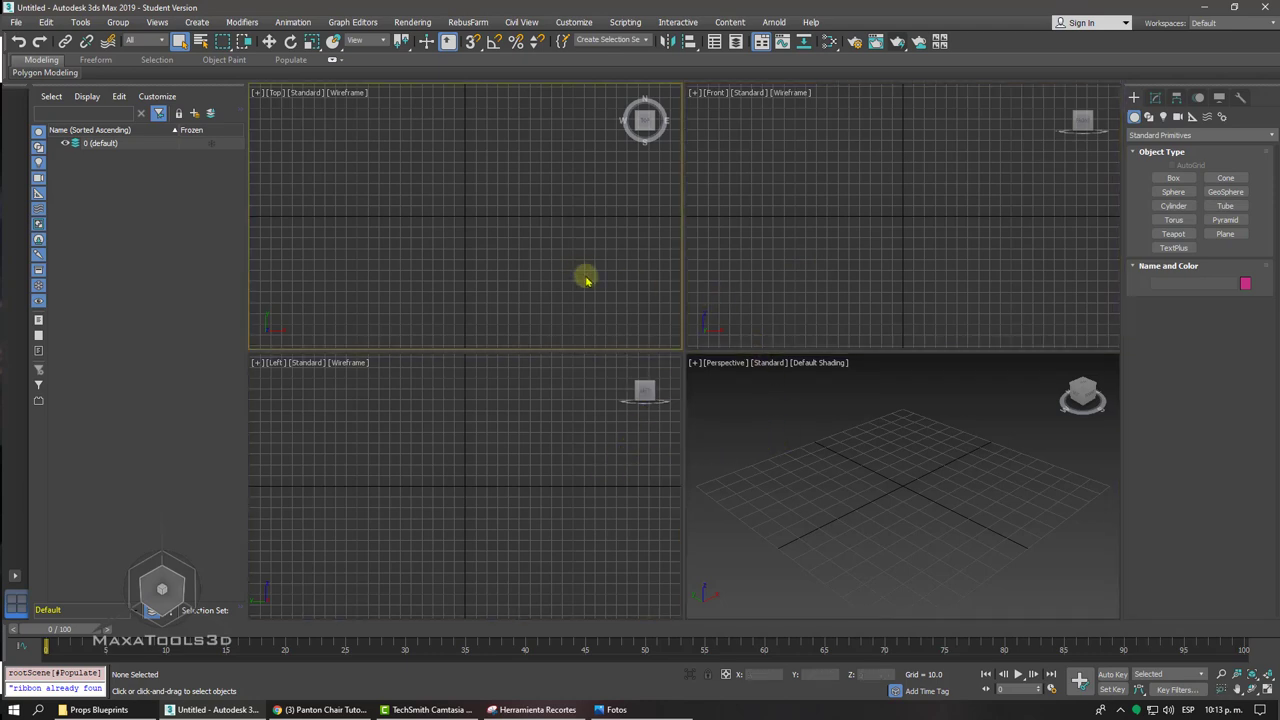
pyautogui.click(780, 440)
pyautogui.click(524, 406)
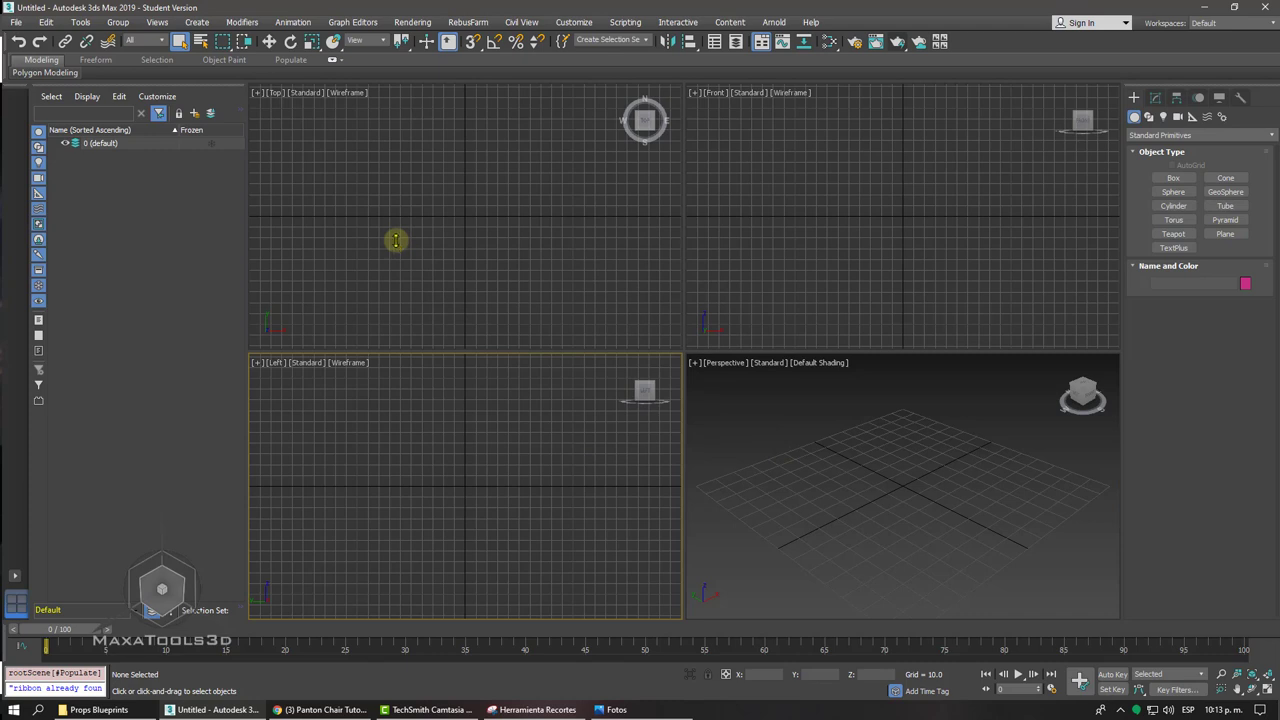
pyautogui.click(790, 168)
# Draw a test box, Box001, on the grid.
pyautogui.click(1173, 177)
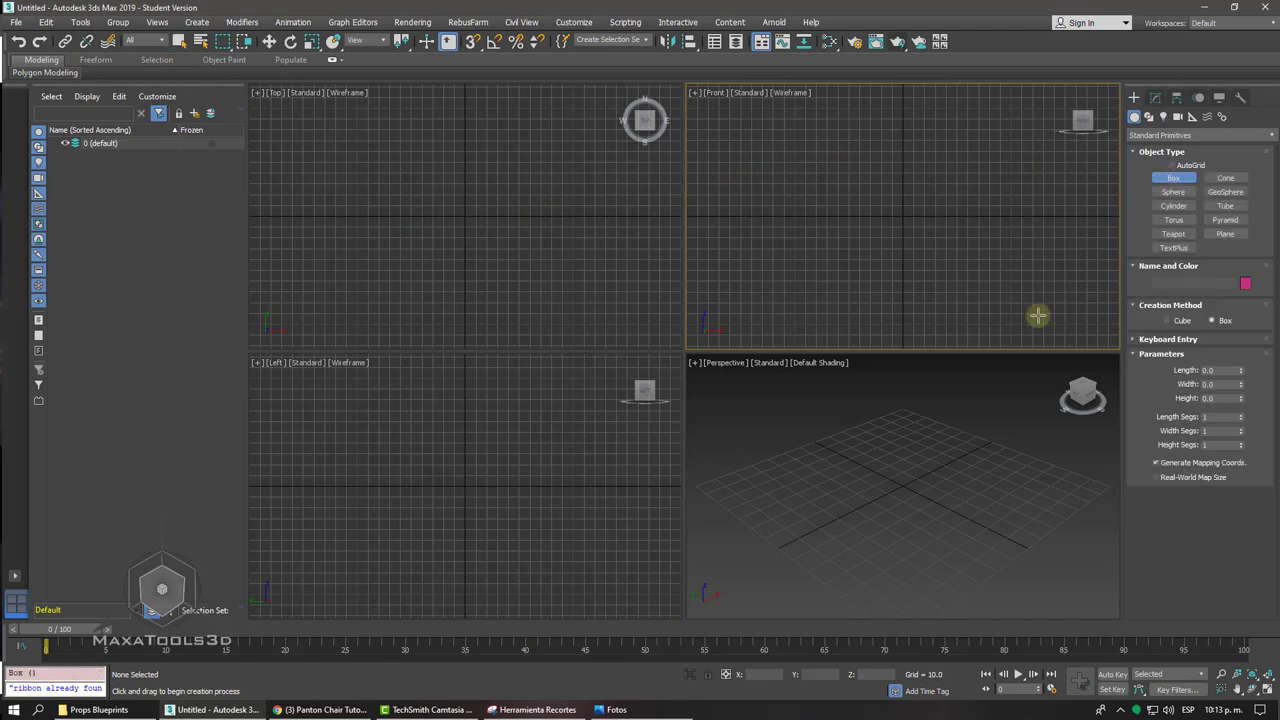
pyautogui.moveTo(908, 450); pyautogui.dragTo(895, 507)
pyautogui.click(886, 410)
pyautogui.rightClick(886, 410)
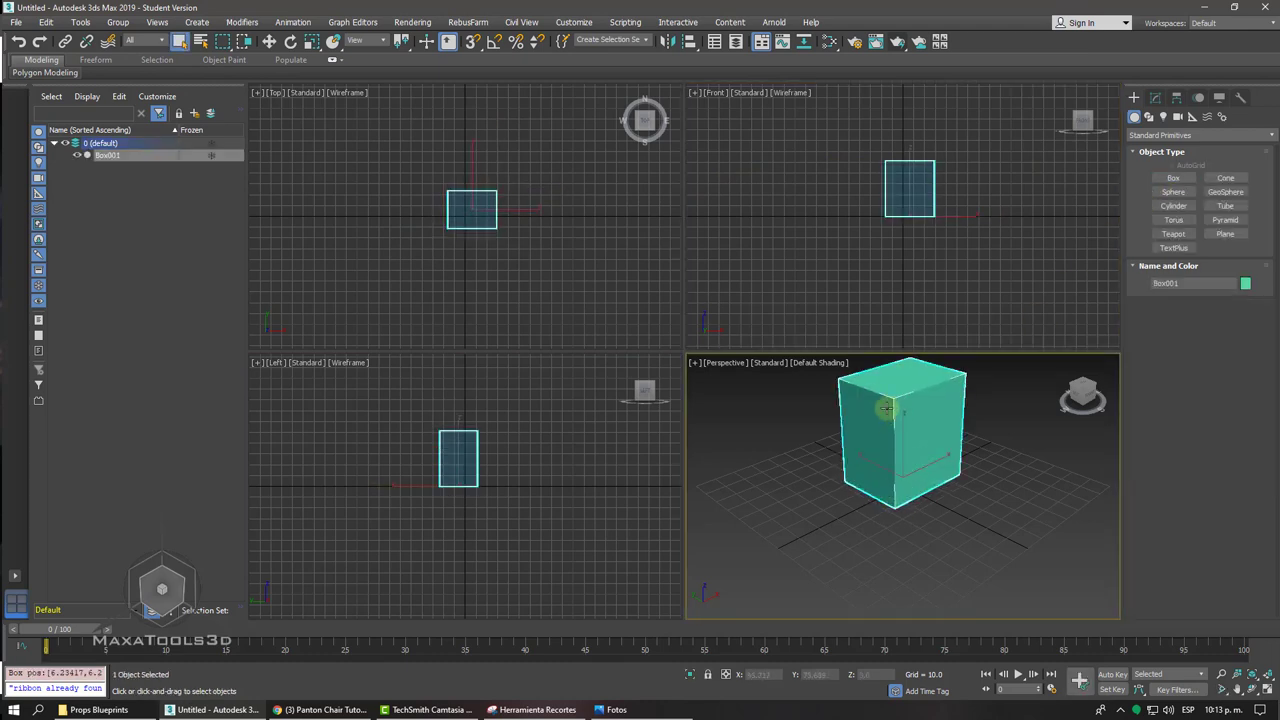
# Check Units Setup and System Unit Setup, cancelling both without changes.
pyautogui.click(573, 21)
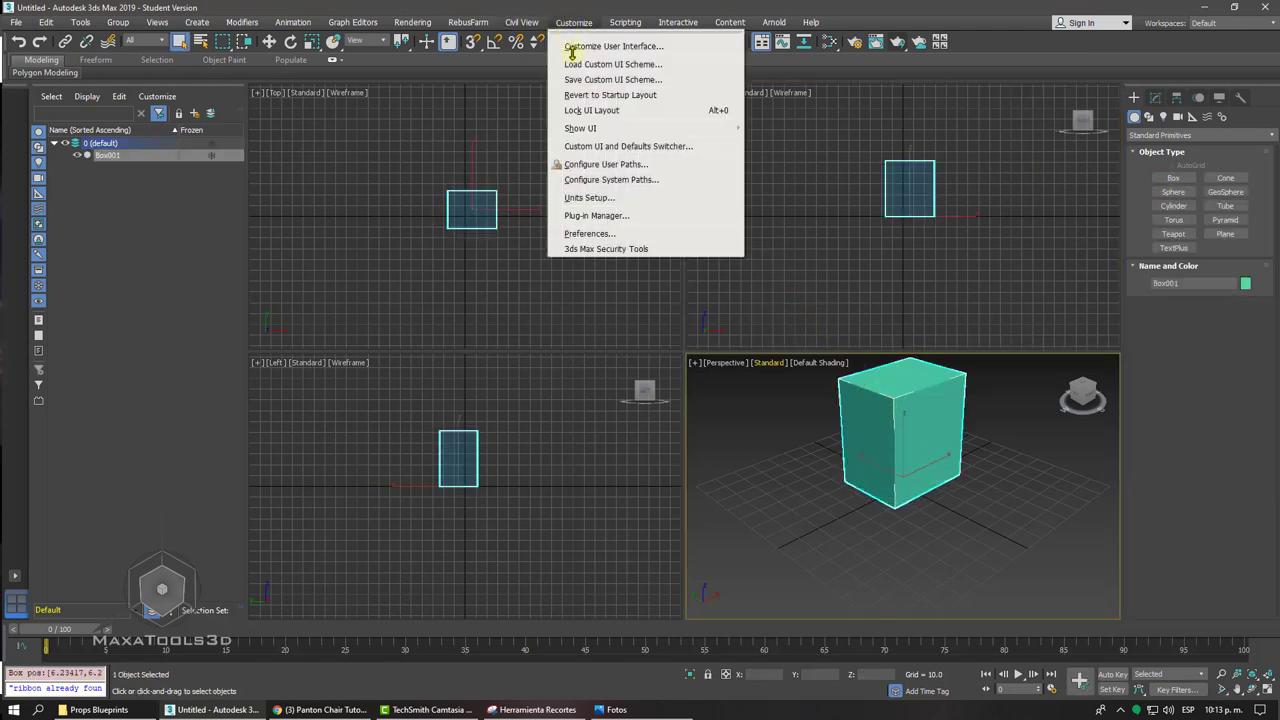
pyautogui.click(598, 199)
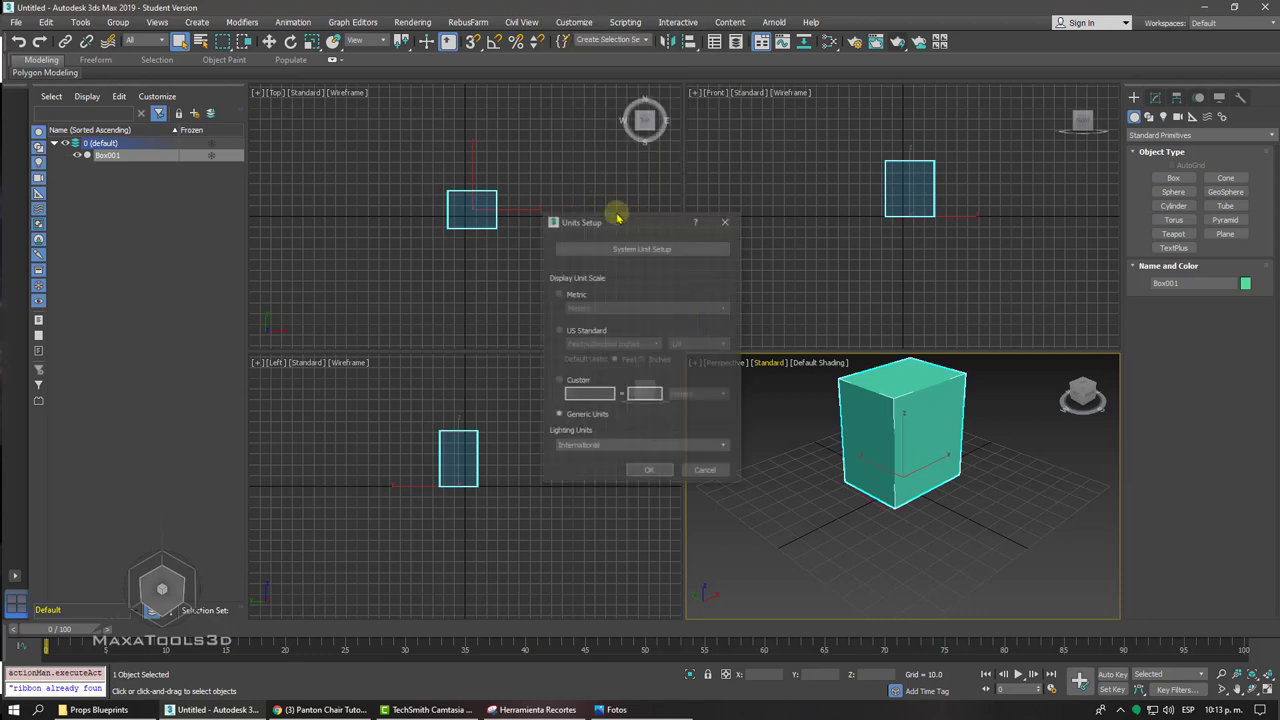
pyautogui.click(667, 249)
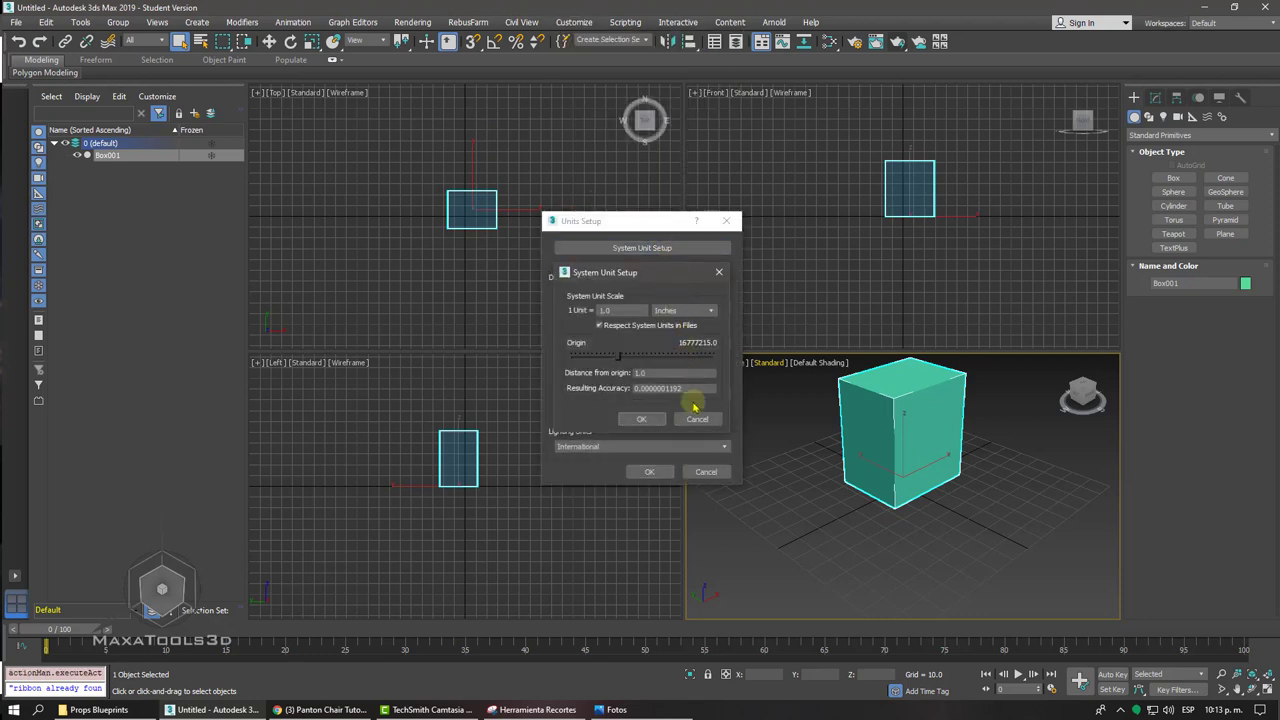
pyautogui.click(696, 418)
pyautogui.click(705, 471)
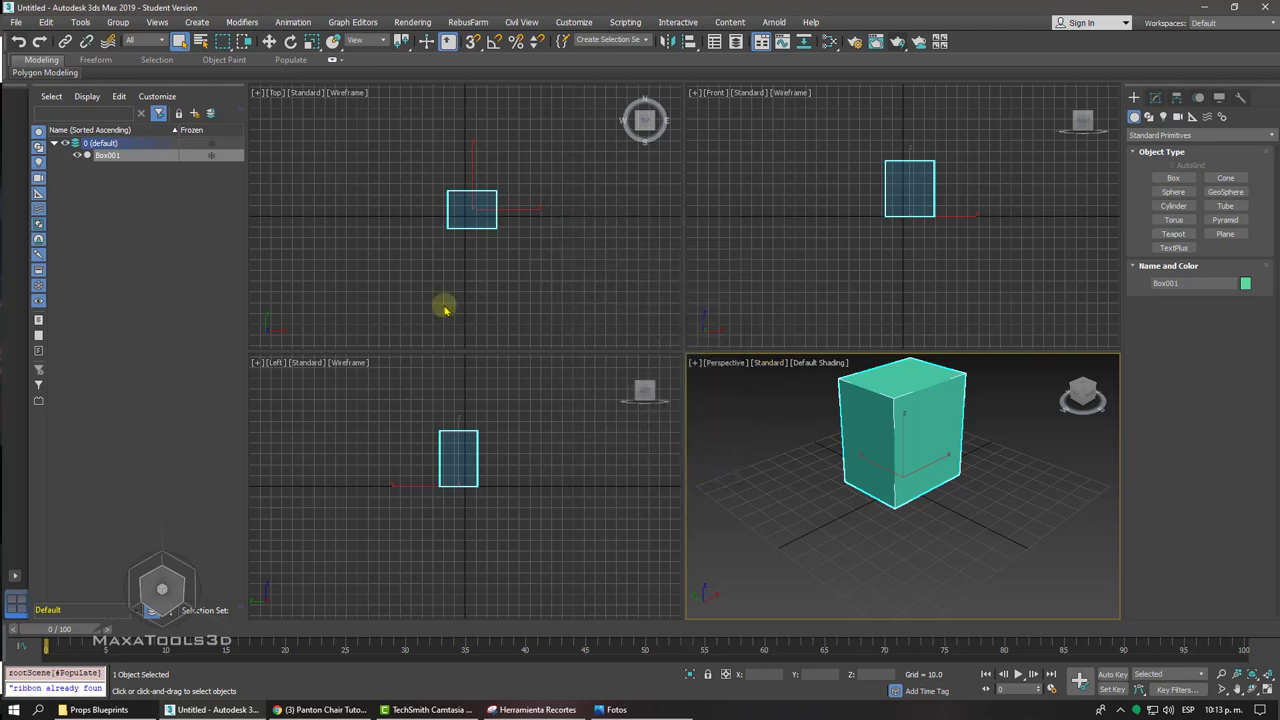
# Reset the scene with File > Reset, discarding the unsaved test box.
pyautogui.click(16, 22)
pyautogui.click(28, 42)
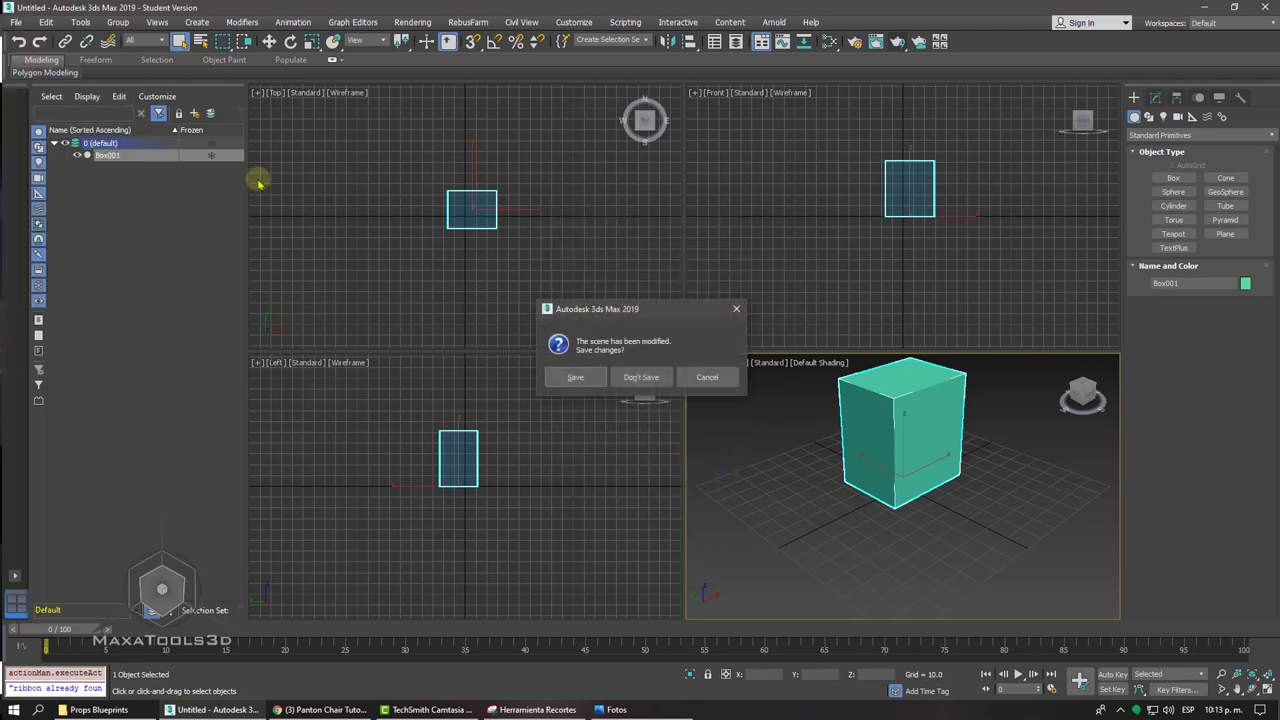
pyautogui.click(641, 377)
pyautogui.click(600, 376)
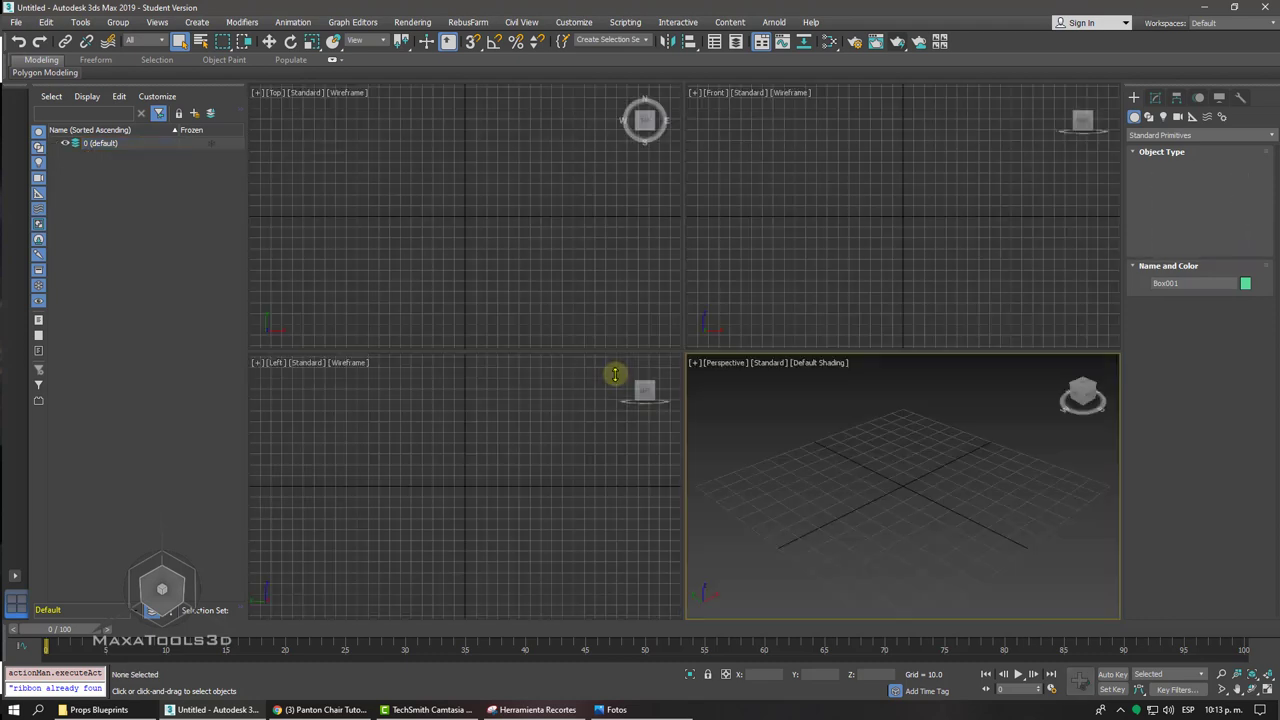
pyautogui.click(574, 22)
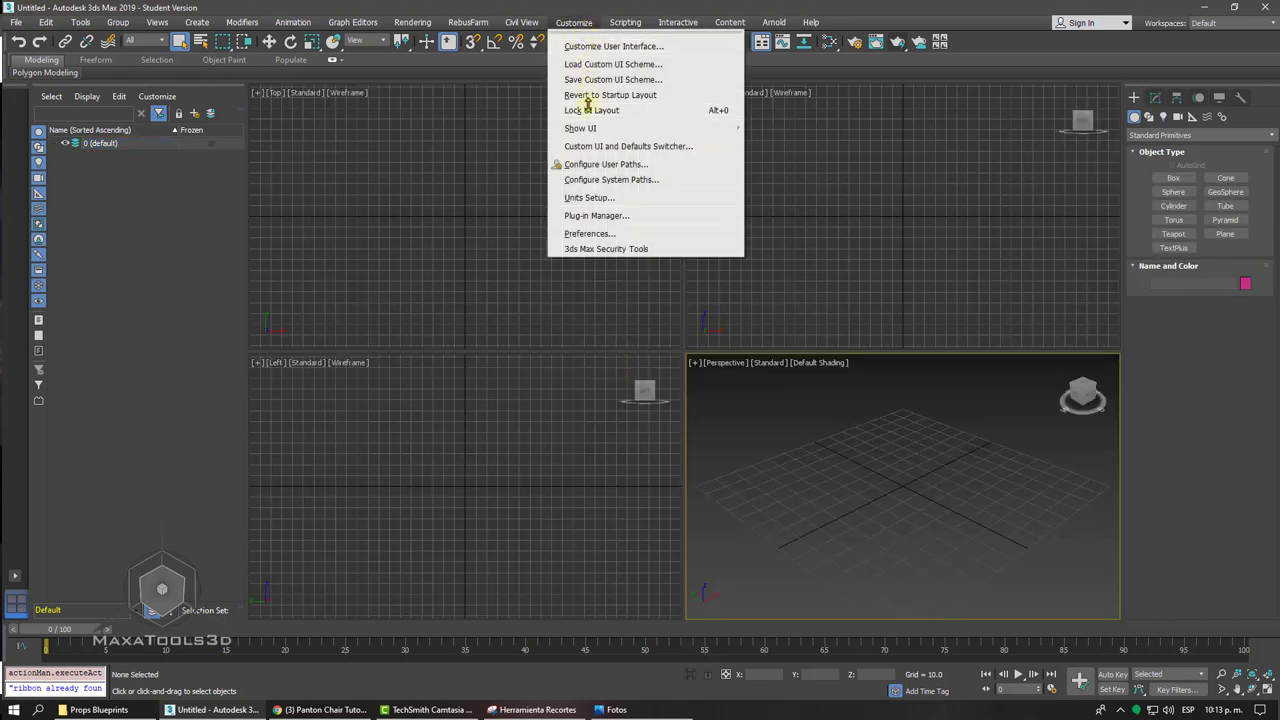
# Choose Centimeters as the system unit scale in System Unit Setup.
pyautogui.click(588, 198)
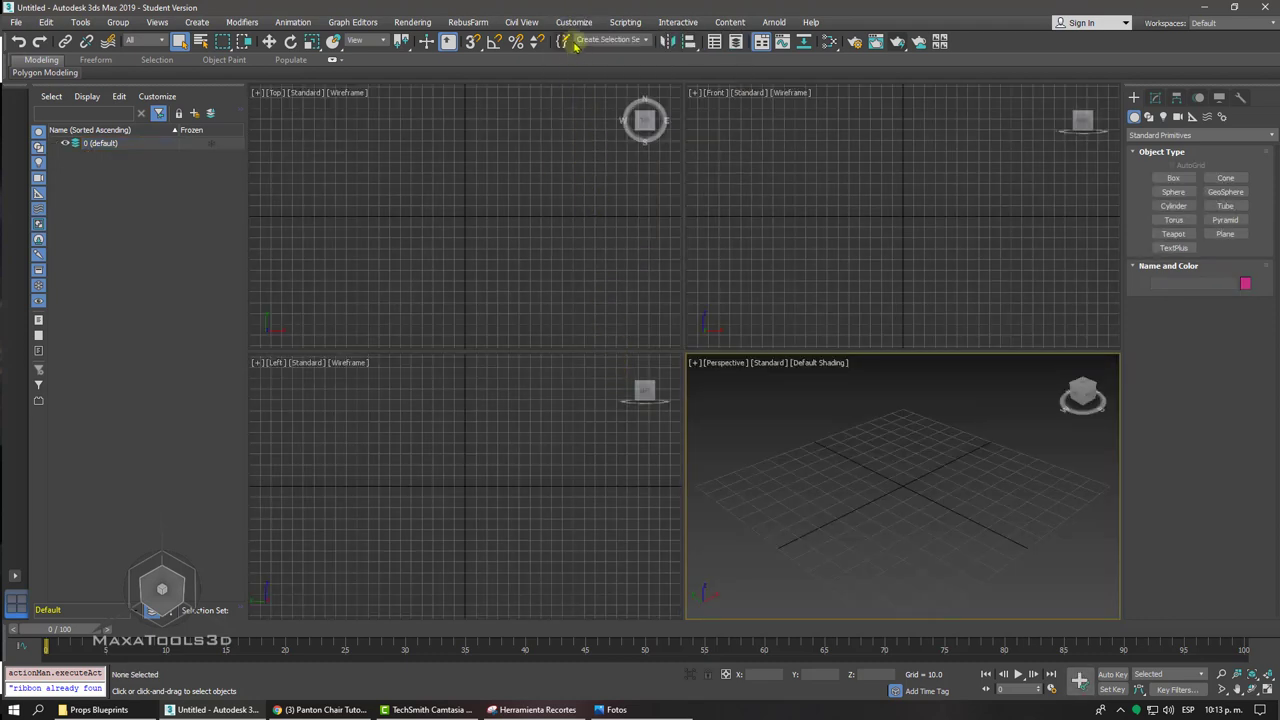
pyautogui.click(573, 22)
pyautogui.click(596, 199)
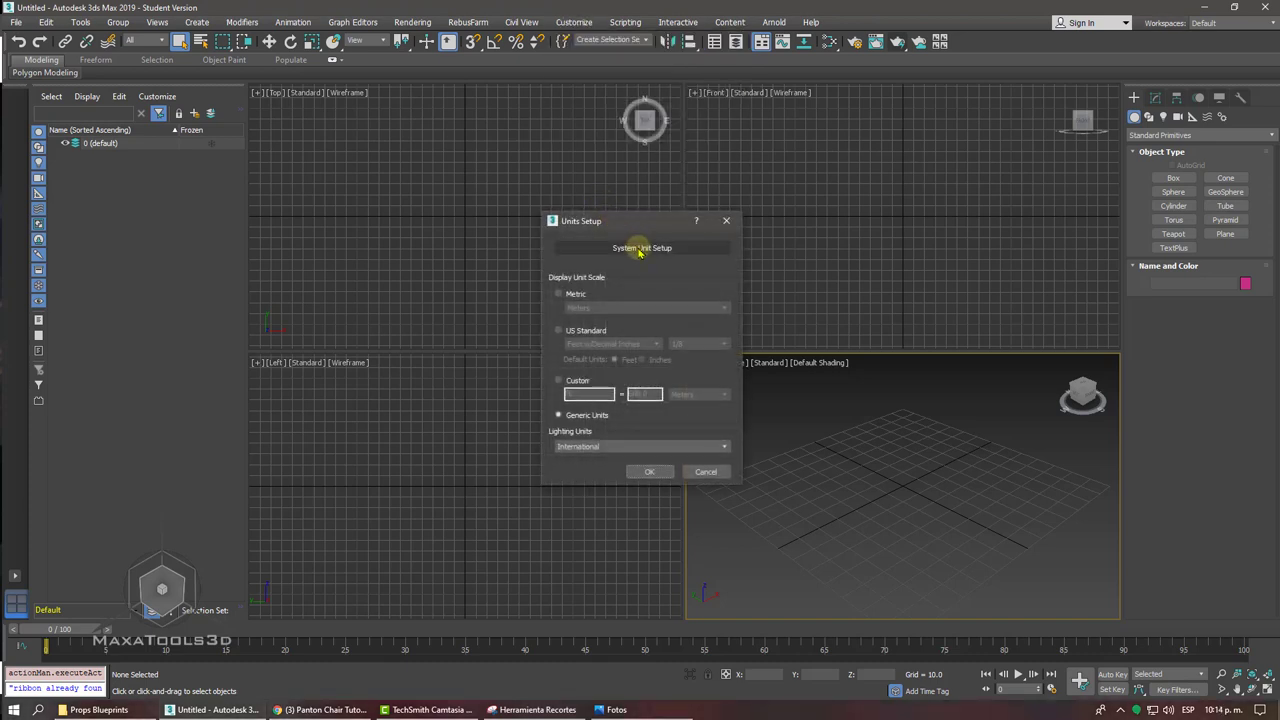
pyautogui.click(639, 250)
pyautogui.click(686, 312)
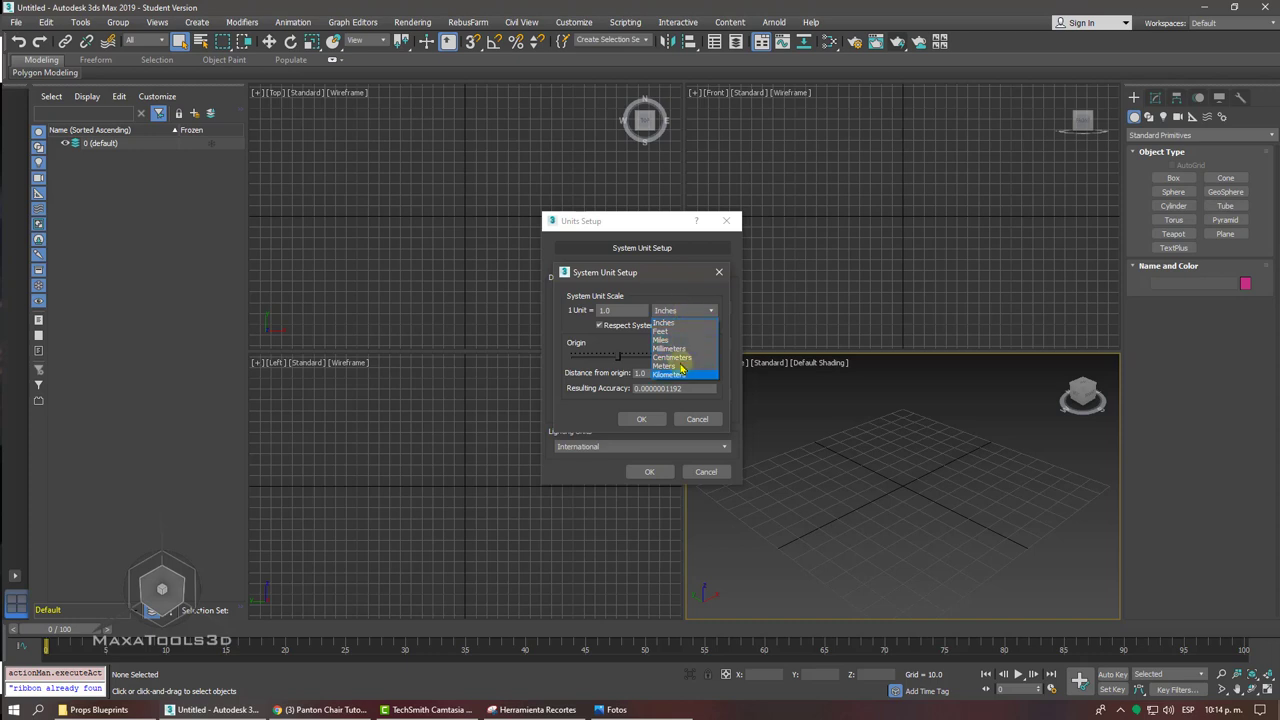
pyautogui.press('Up')
pyautogui.press('Up')
pyautogui.press('Up')
pyautogui.press('Up')
pyautogui.press('Up')
pyautogui.press('Up')
pyautogui.press('Down')
pyautogui.press('Down')
pyautogui.press('Up')
pyautogui.press('Up')
pyautogui.press('Up')
pyautogui.press('Up')
pyautogui.press('Down')
pyautogui.click(686, 357)
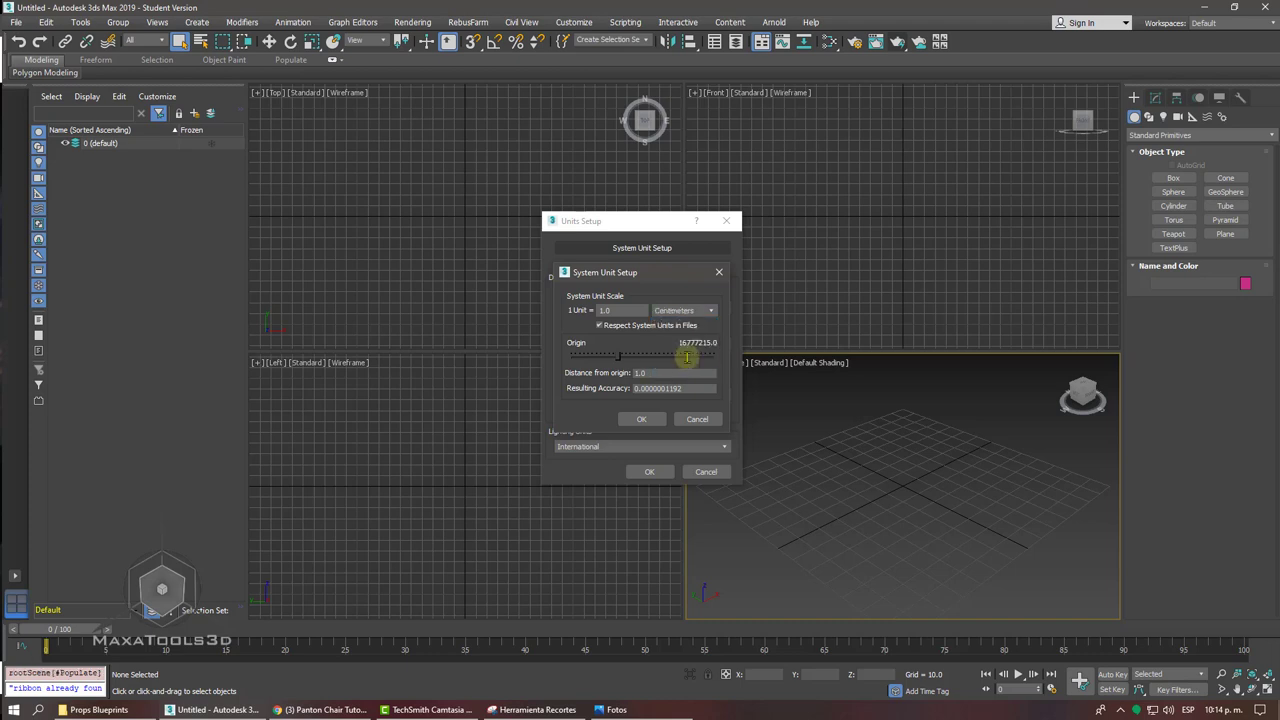
# Confirm the centimetre system unit and set display units to Metric Centimeters.
pyautogui.click(645, 418)
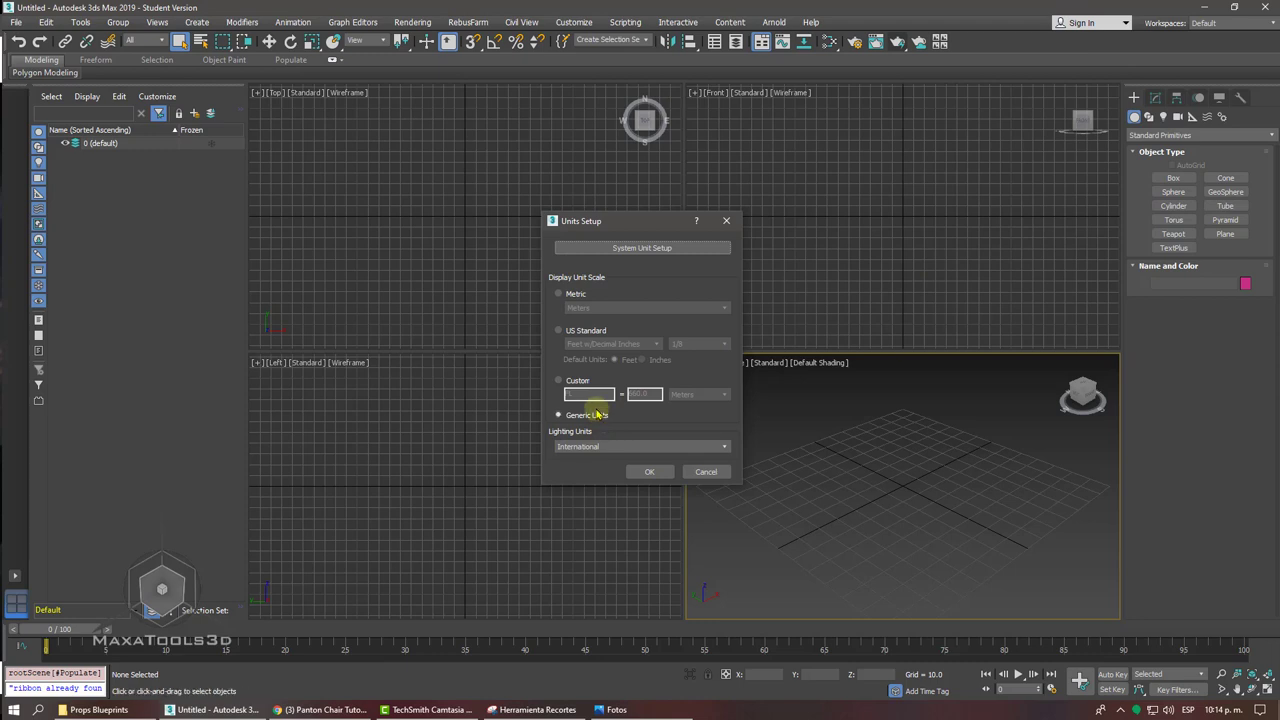
pyautogui.click(560, 294)
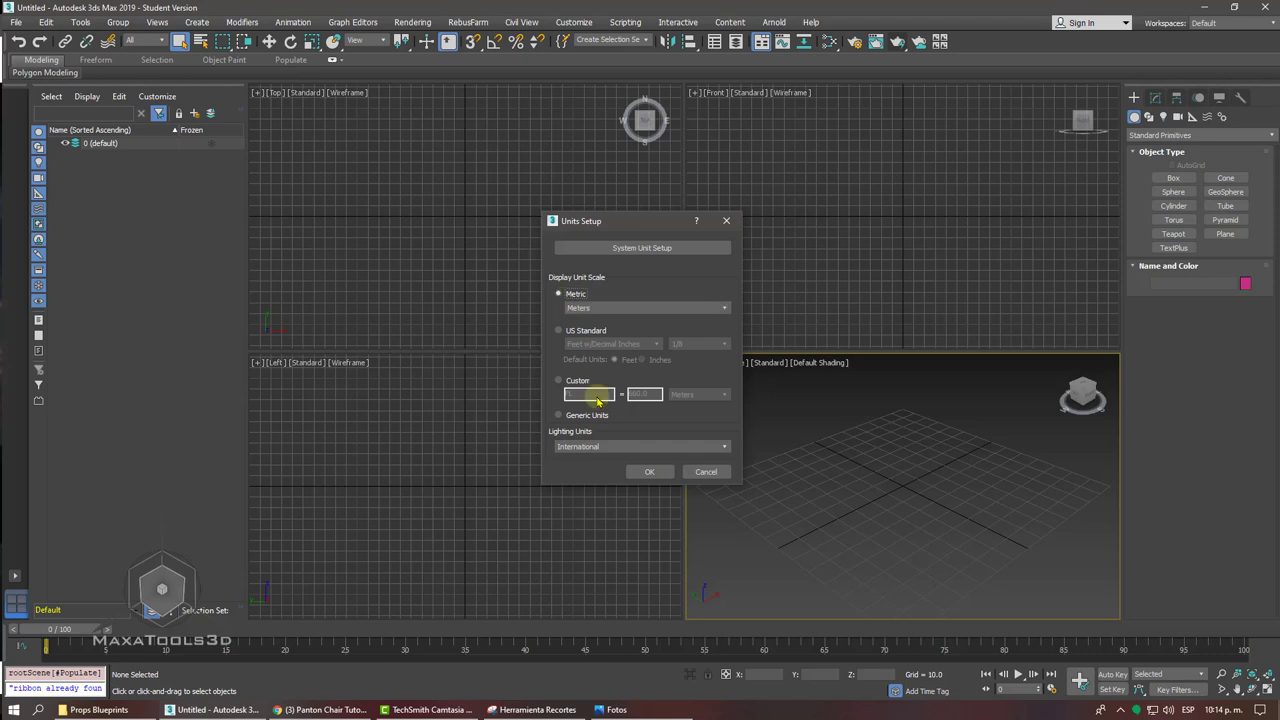
pyautogui.click(588, 308)
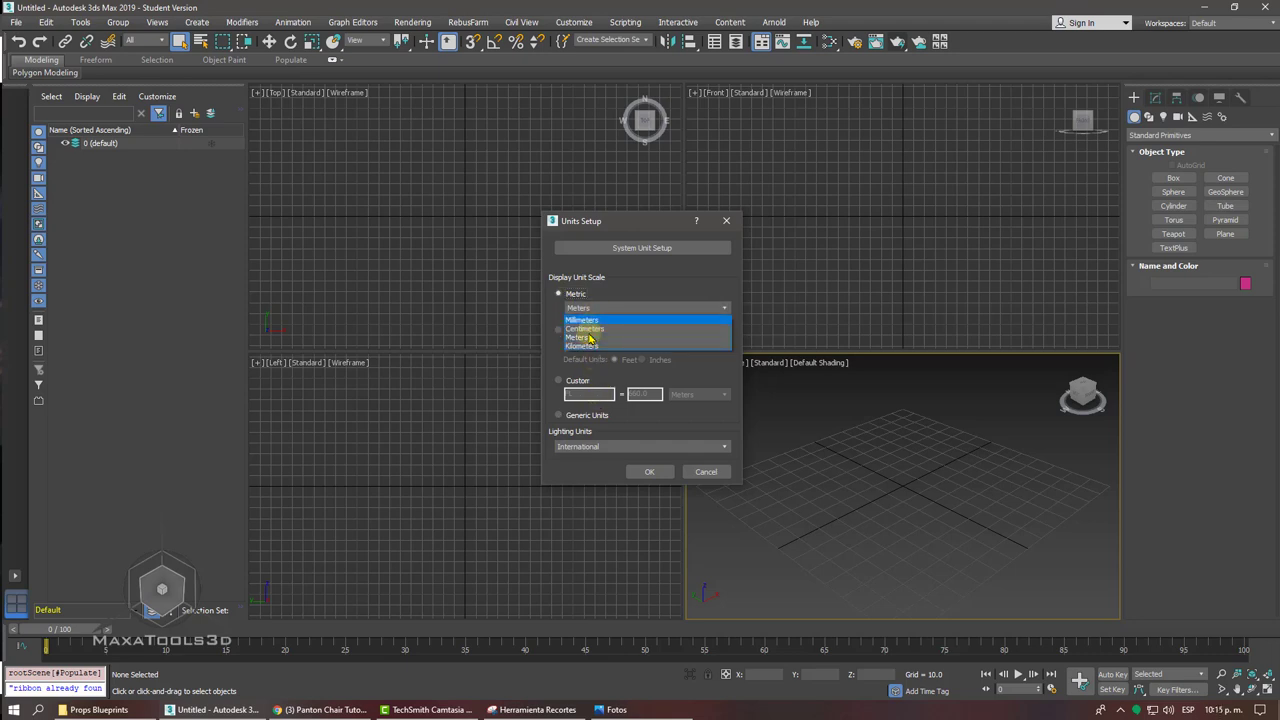
pyautogui.click(585, 328)
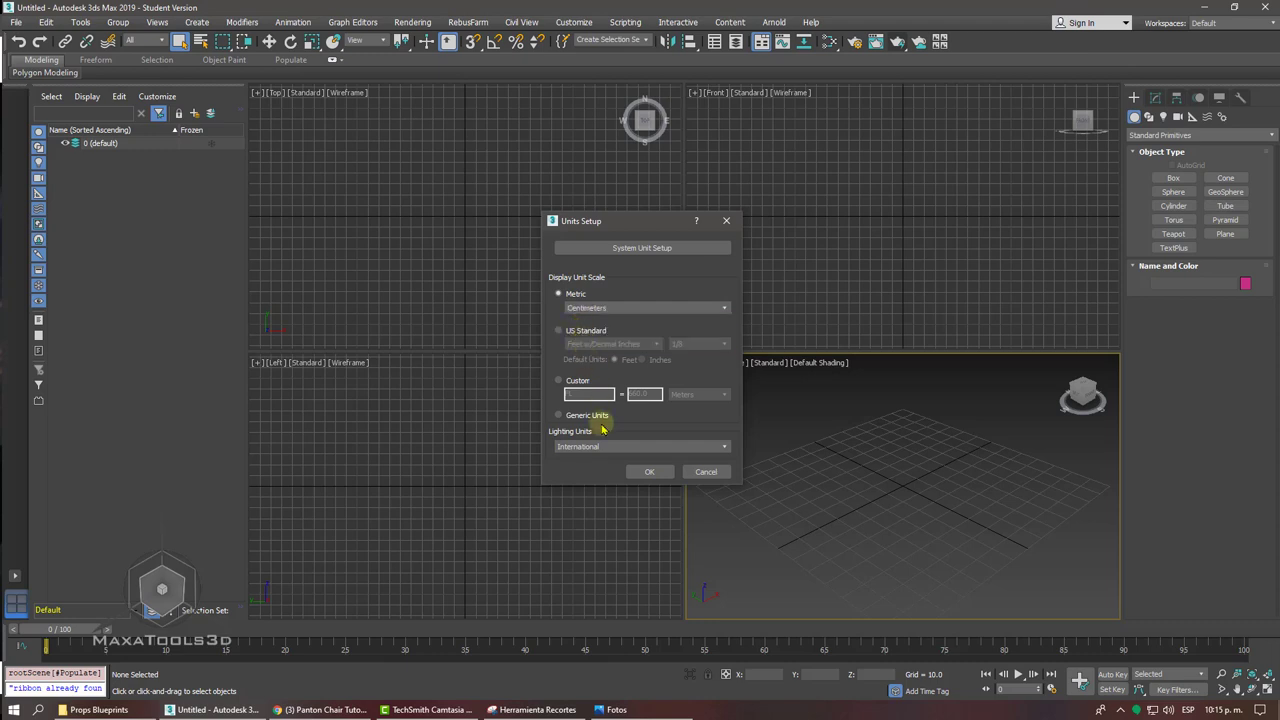
pyautogui.click(652, 471)
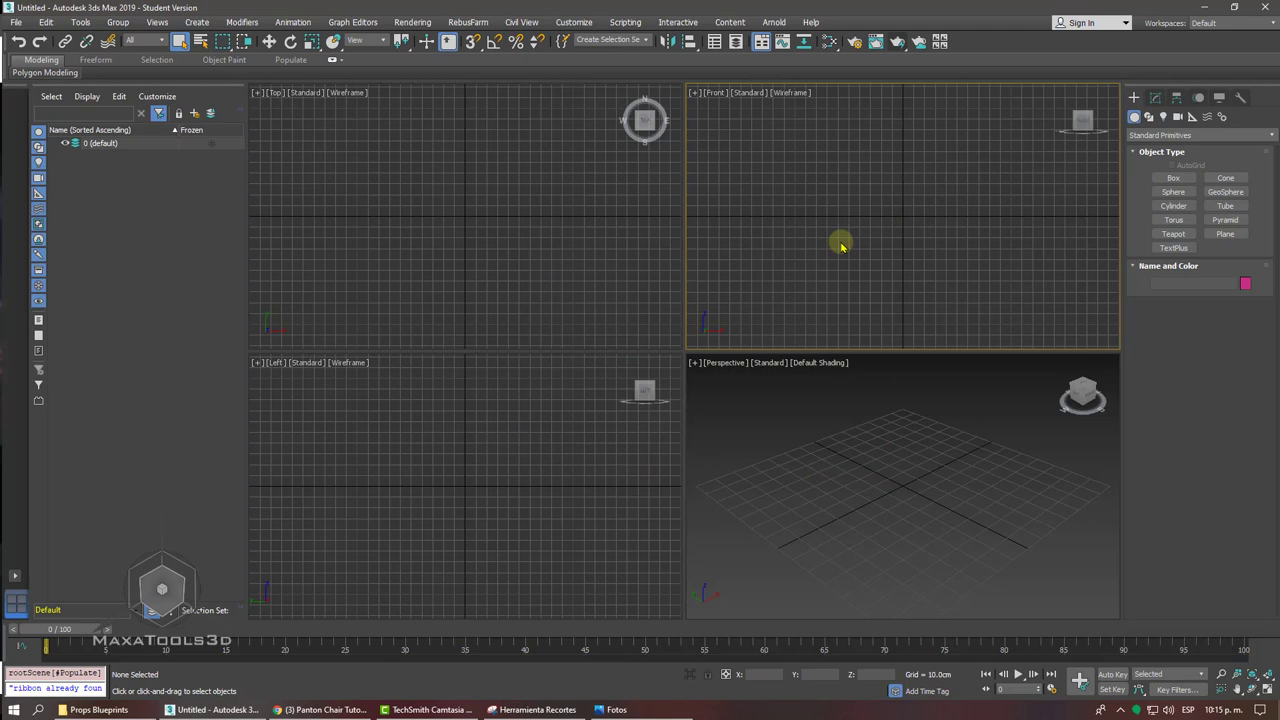
# Recheck Panton-Chair-size.jpg full screen in Photos (83 cm height, 50 cm width), then return to 3ds Max.
pyautogui.click(95, 709)
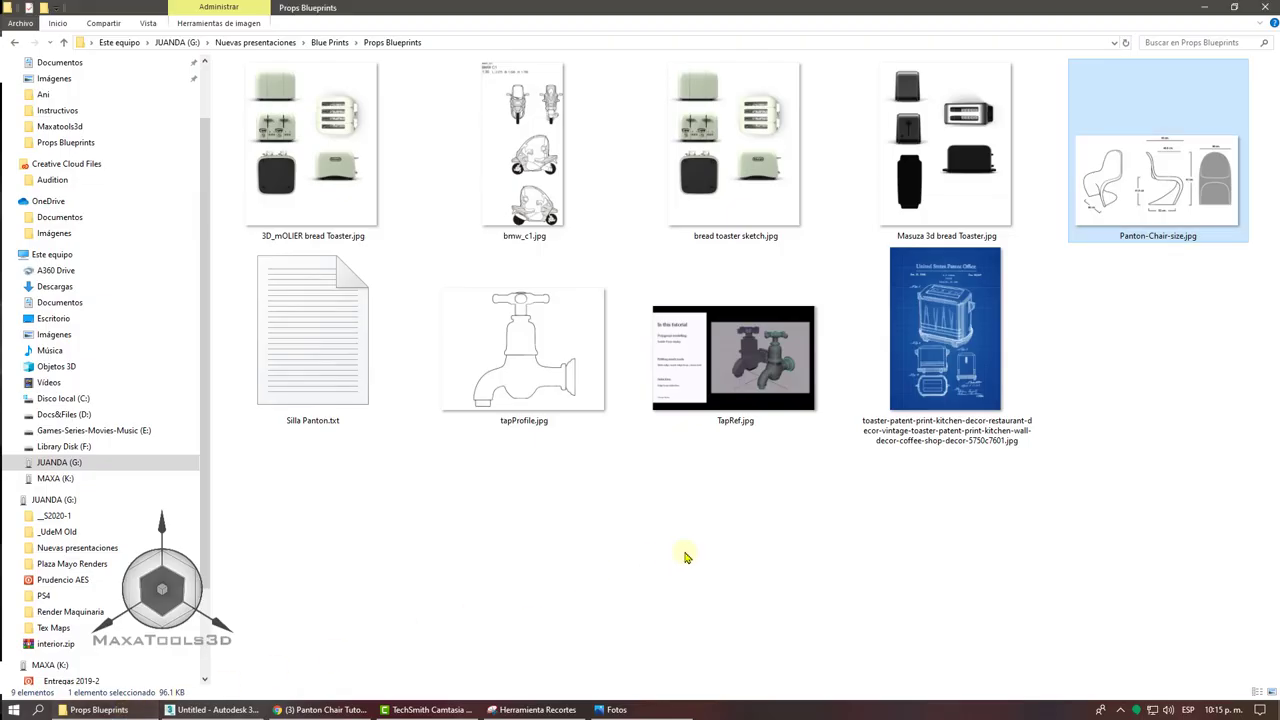
pyautogui.doubleClick(1184, 186)
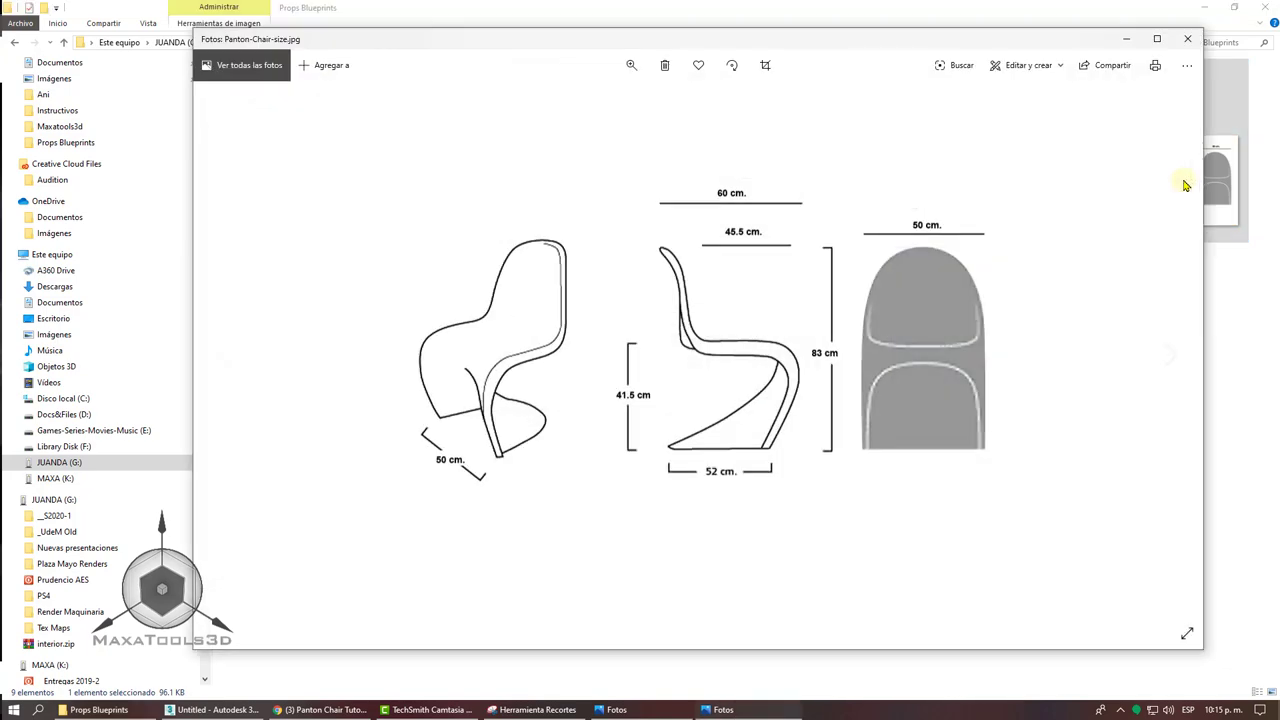
pyautogui.click(1157, 38)
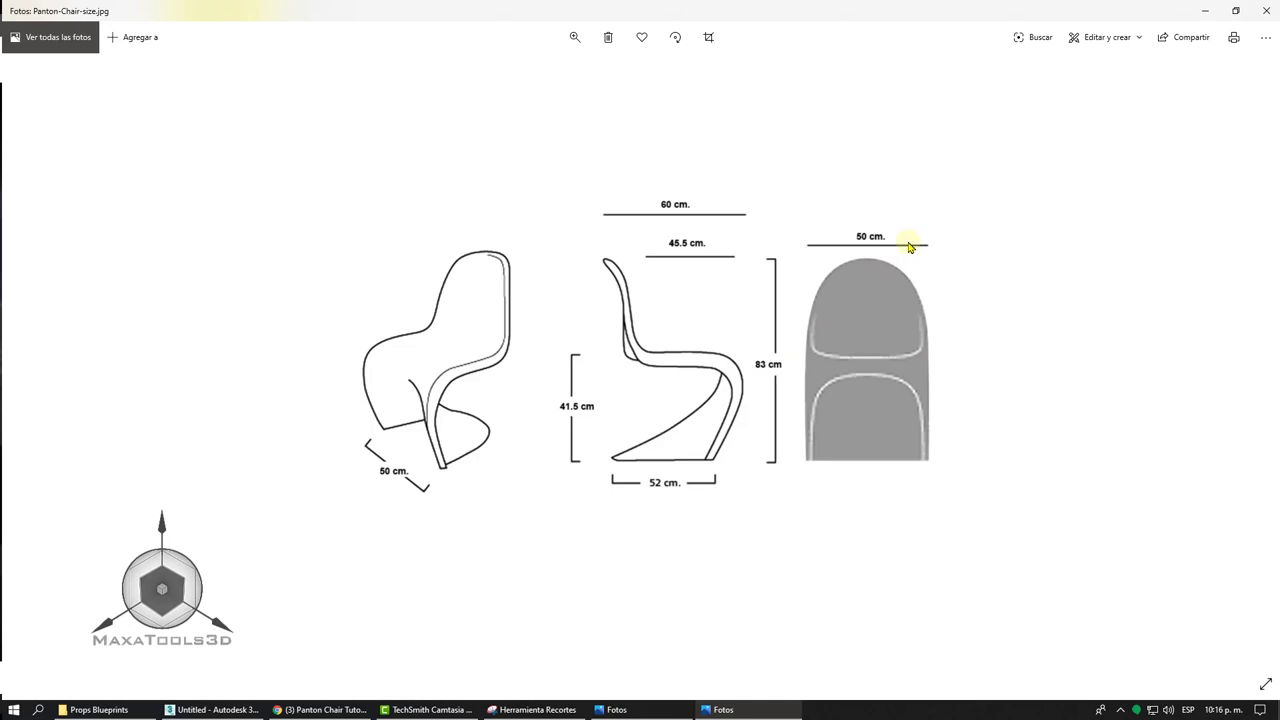
pyautogui.click(1205, 10)
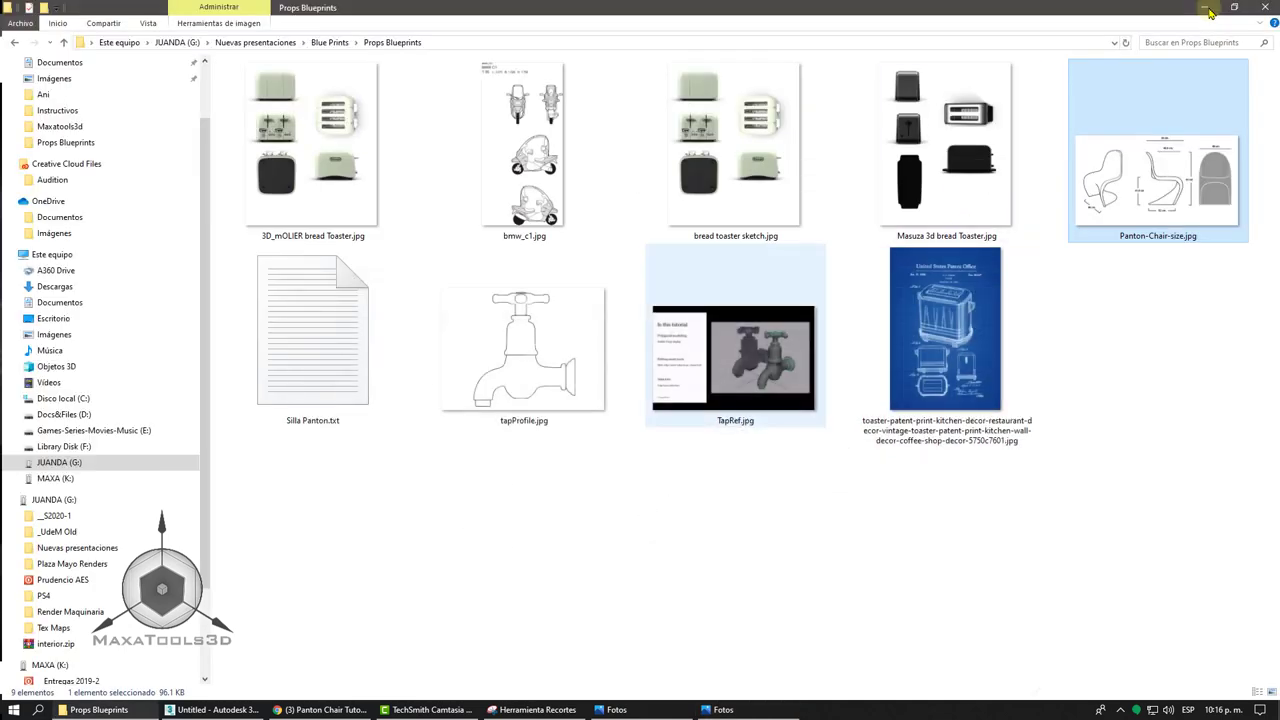
pyautogui.click(221, 710)
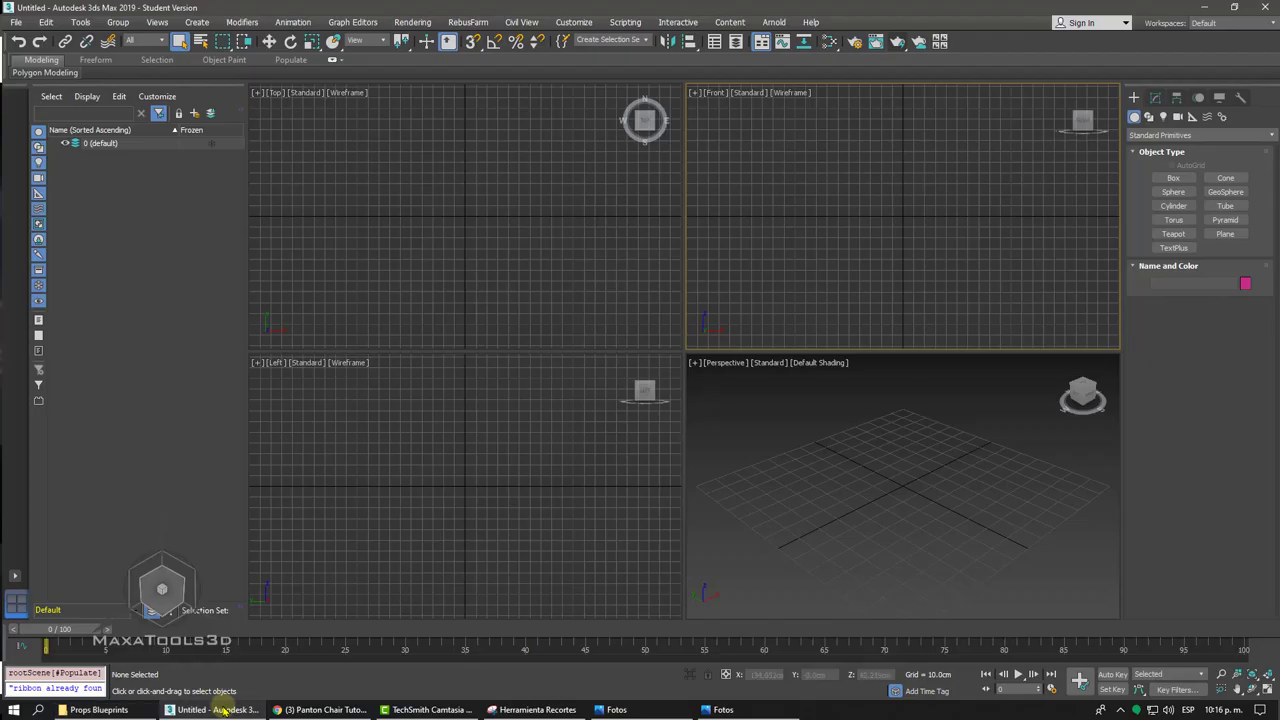
# Draw a plane in the Front viewport.
pyautogui.click(1225, 234)
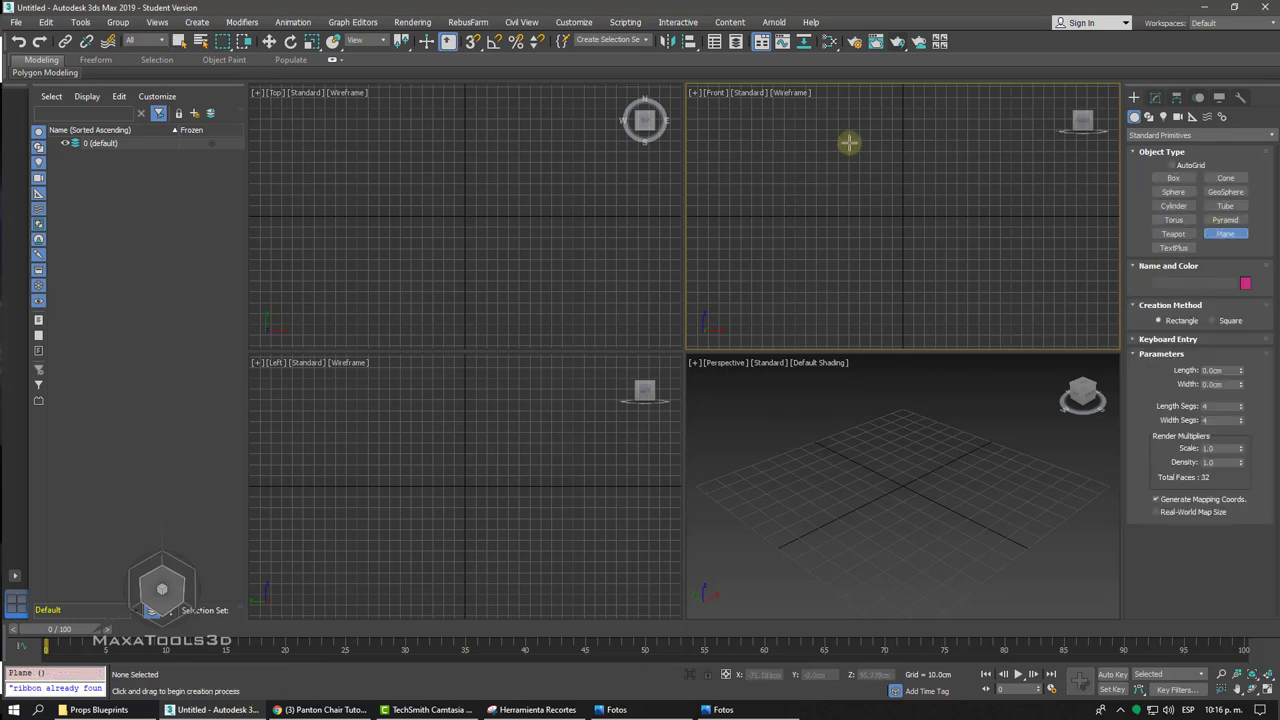
pyautogui.moveTo(835, 139); pyautogui.dragTo(967, 295)
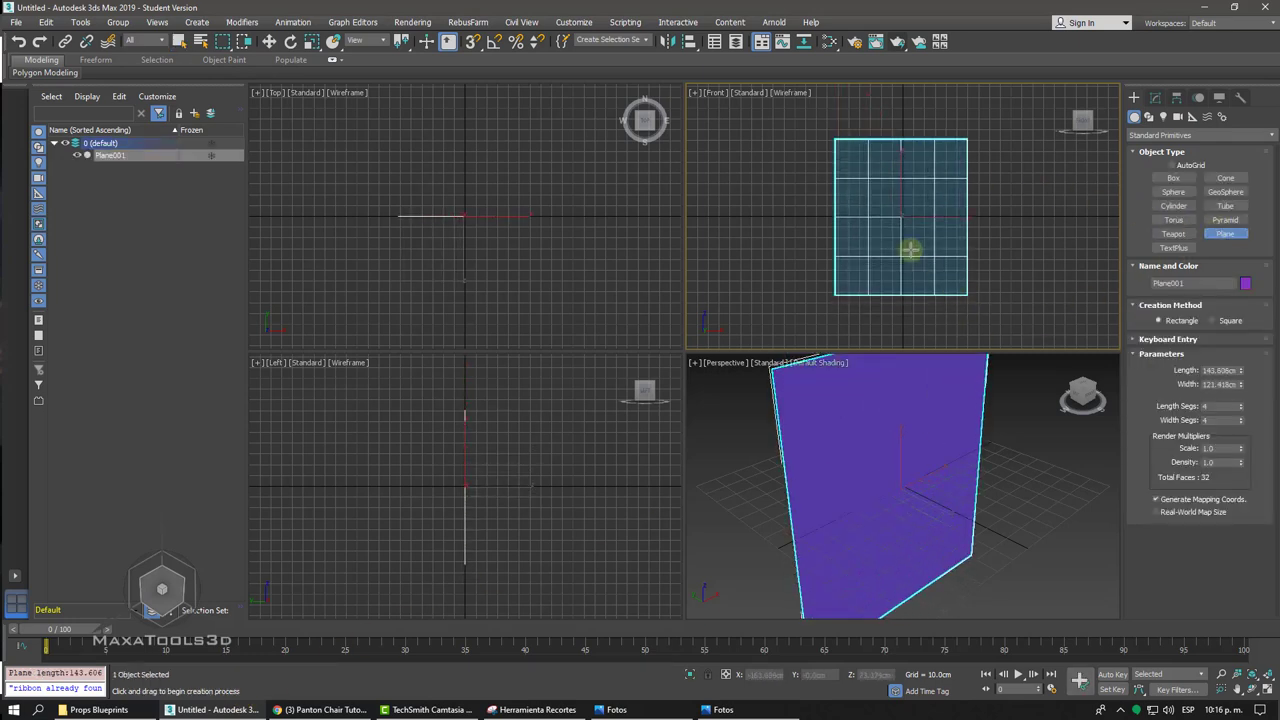
pyautogui.rightClick(828, 182)
pyautogui.click(1157, 100)
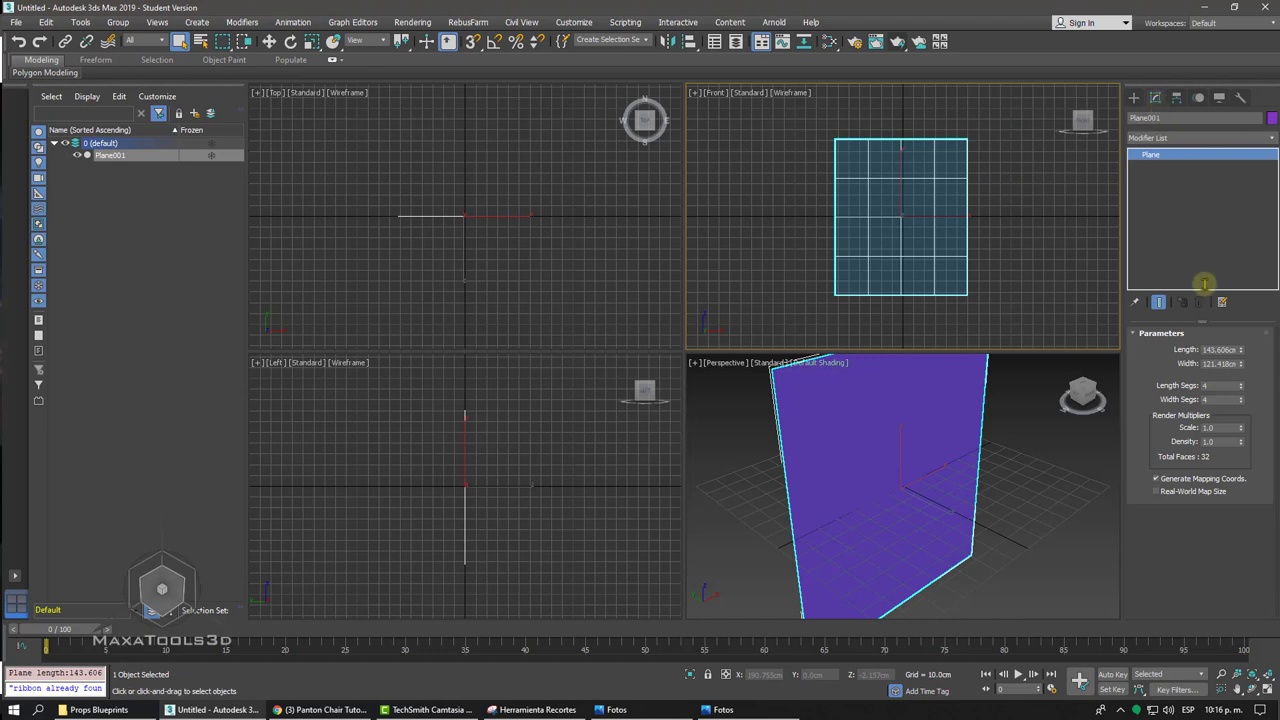
# Set Plane001's length to 83 cm and width to 50 cm.
pyautogui.doubleClick(1220, 349)
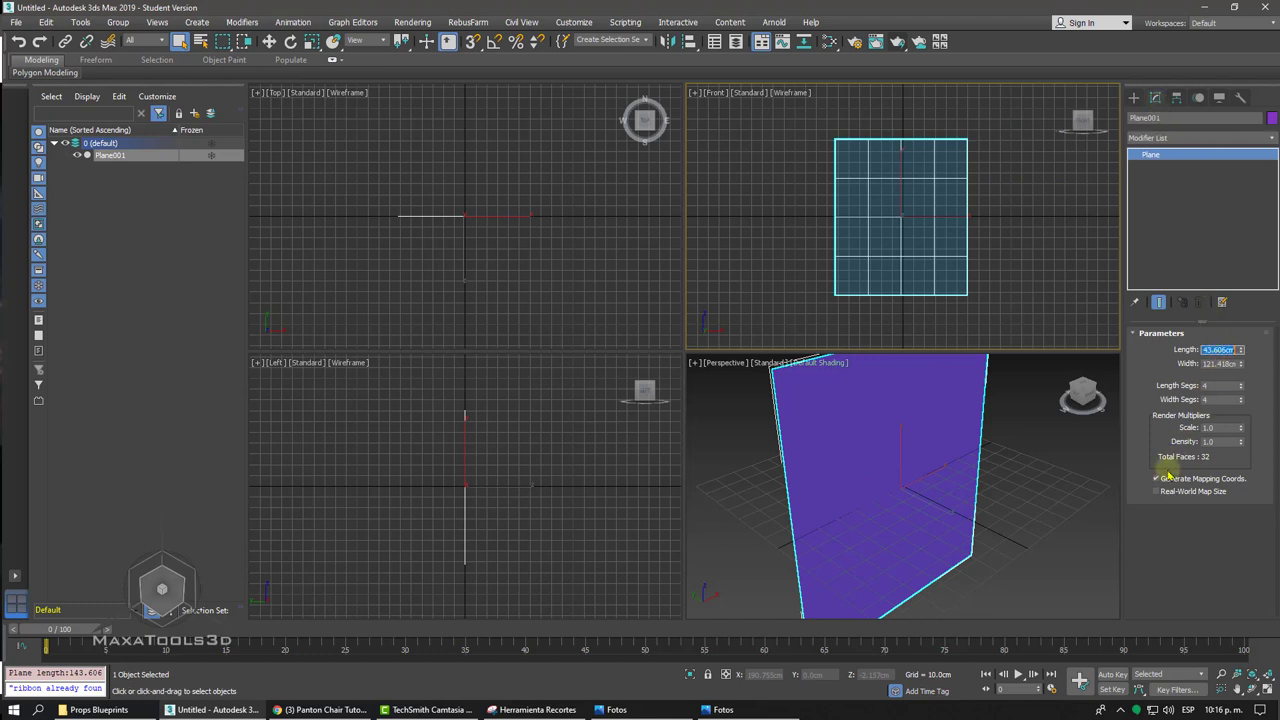
pyautogui.write('80')
pyautogui.press('Return')
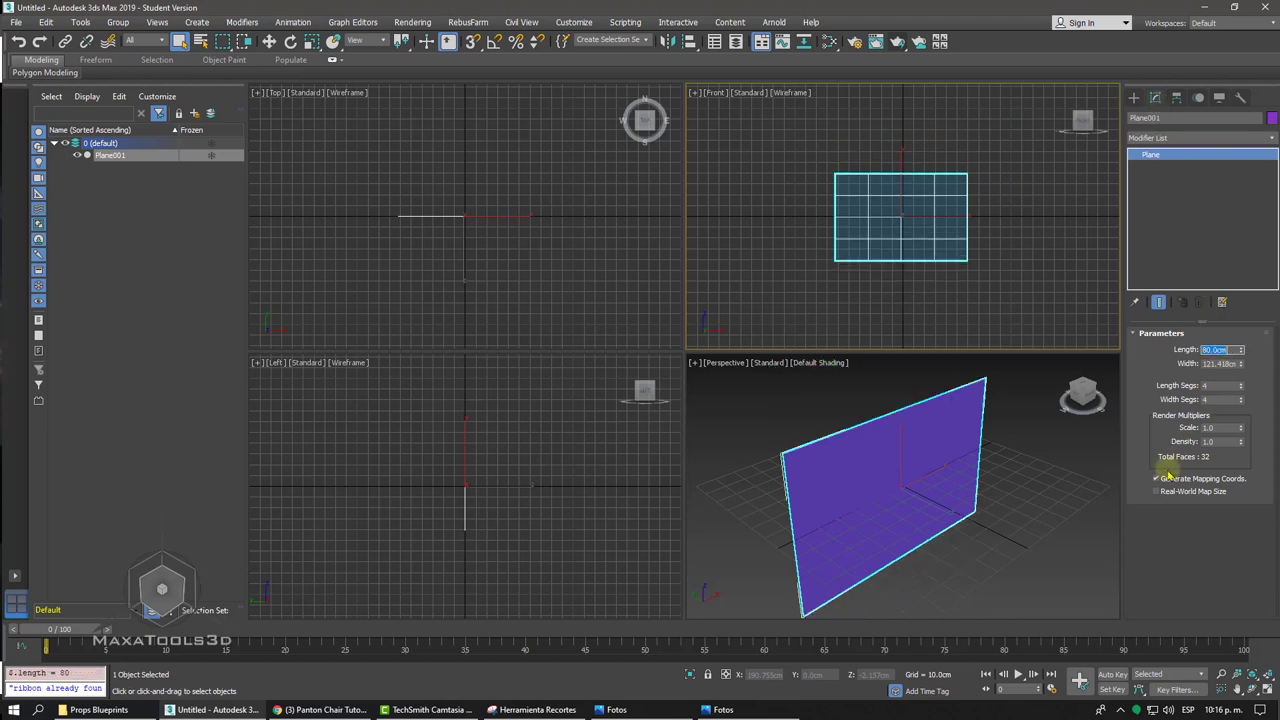
pyautogui.write('83')
pyautogui.press('Return')
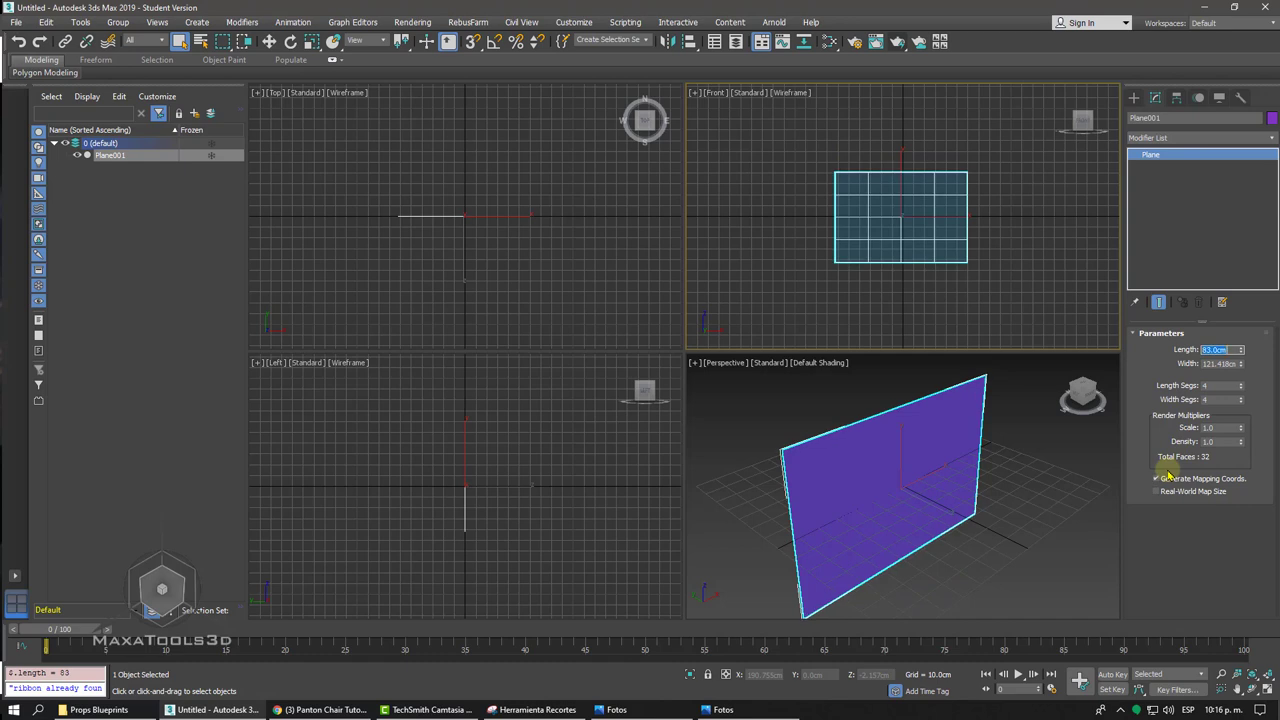
pyautogui.doubleClick(1220, 363)
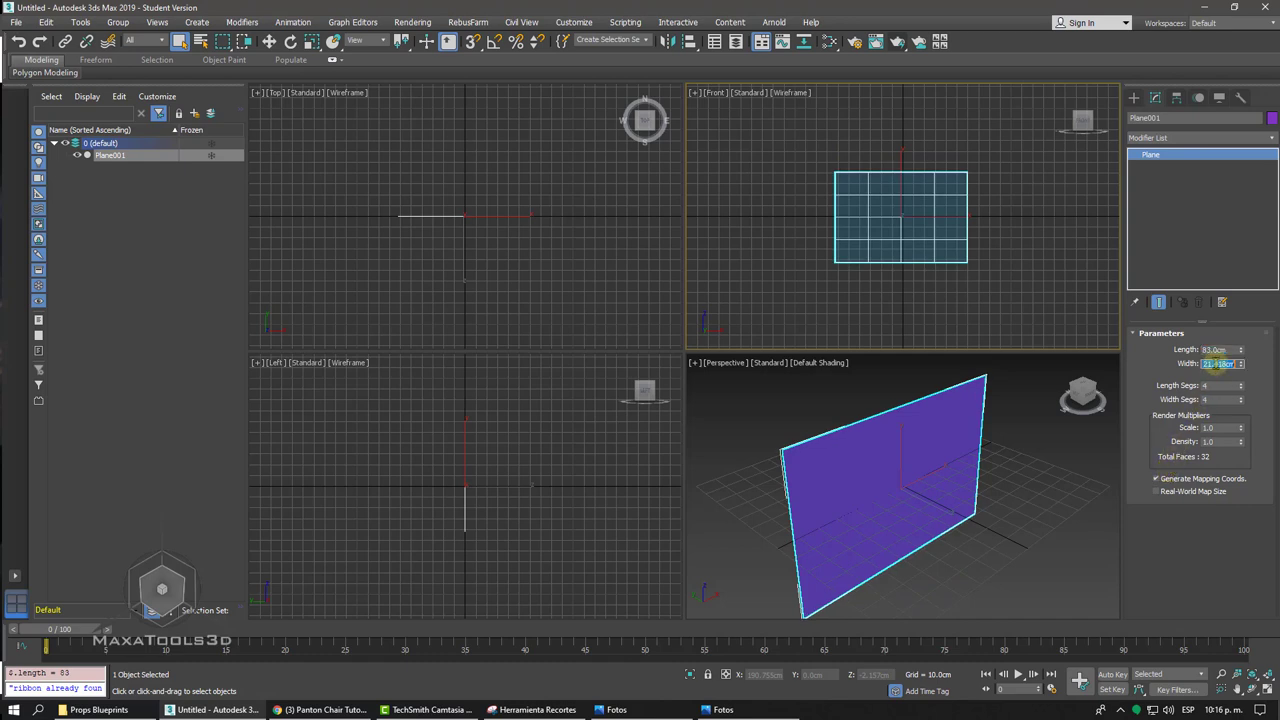
pyautogui.write('50')
pyautogui.press('Return')
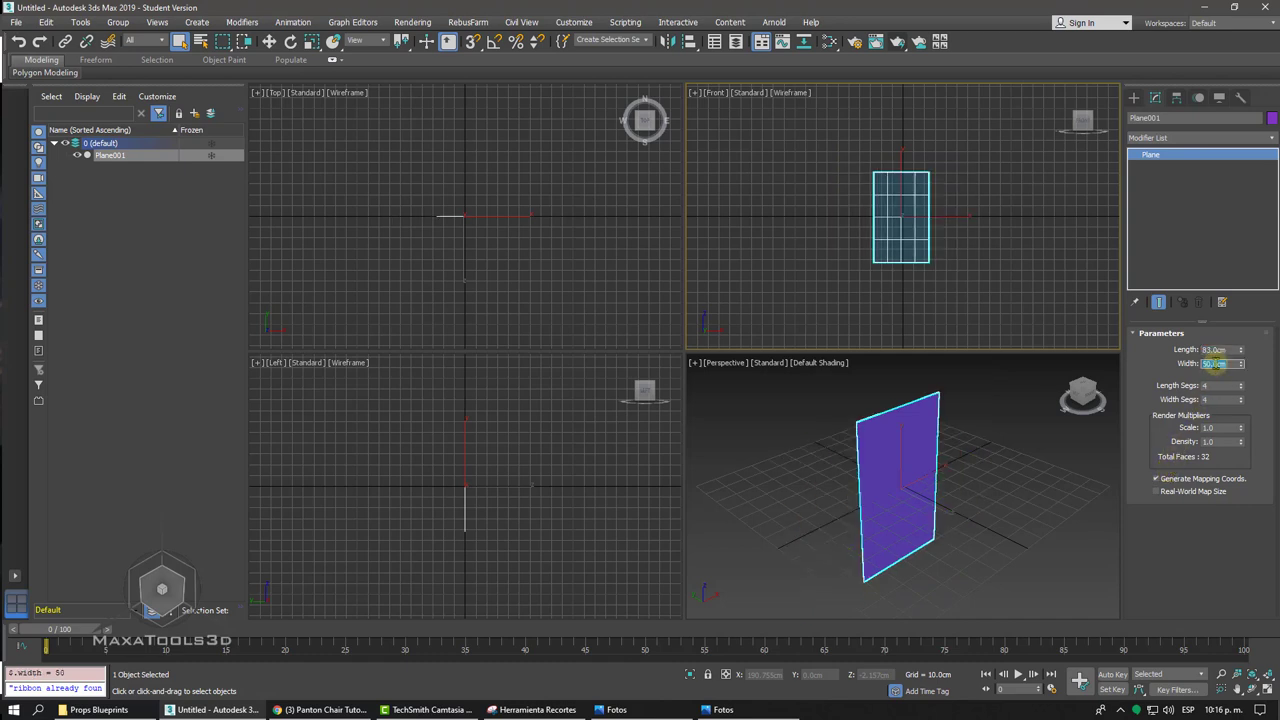
pyautogui.rightClick(962, 440)
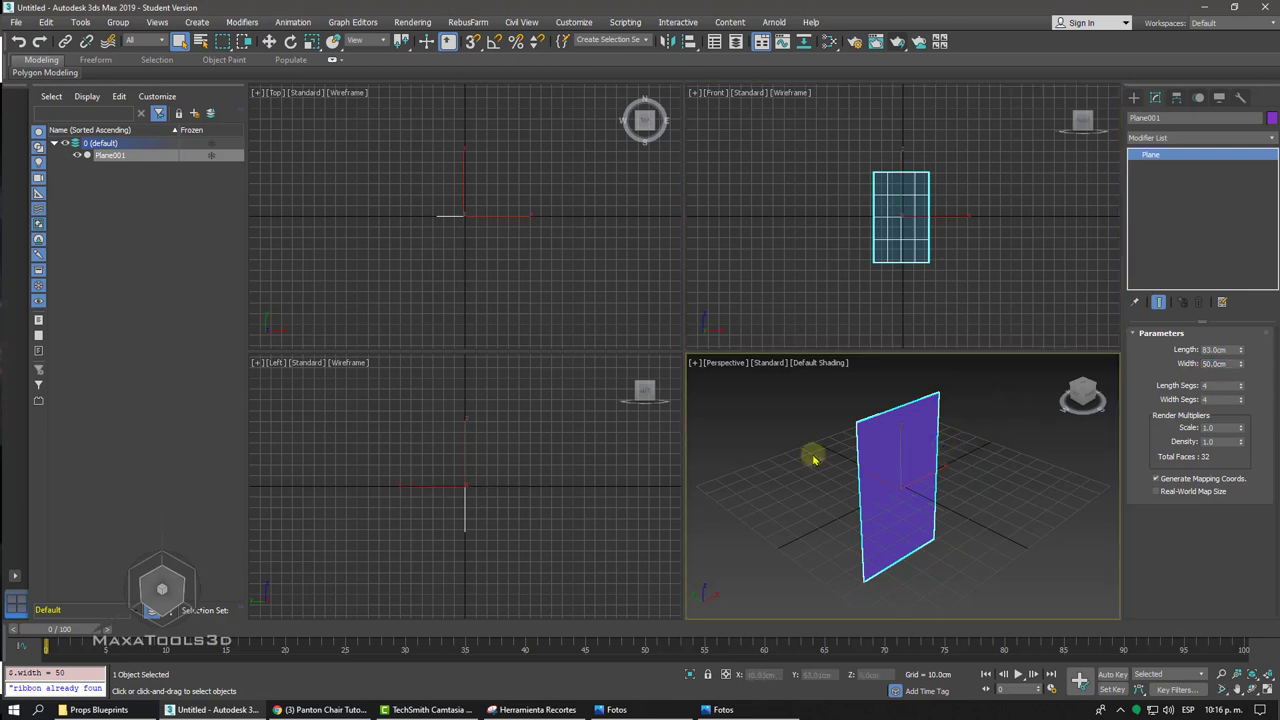
# Maximize the Perspective view and zero the plane's X position with the Move tool.
pyautogui.hotkey('alt', 'w')
pyautogui.keyDown('alt'); pyautogui.moveTo(814, 457); pyautogui.dragTo(812, 455, button='middle'); pyautogui.keyUp('alt')
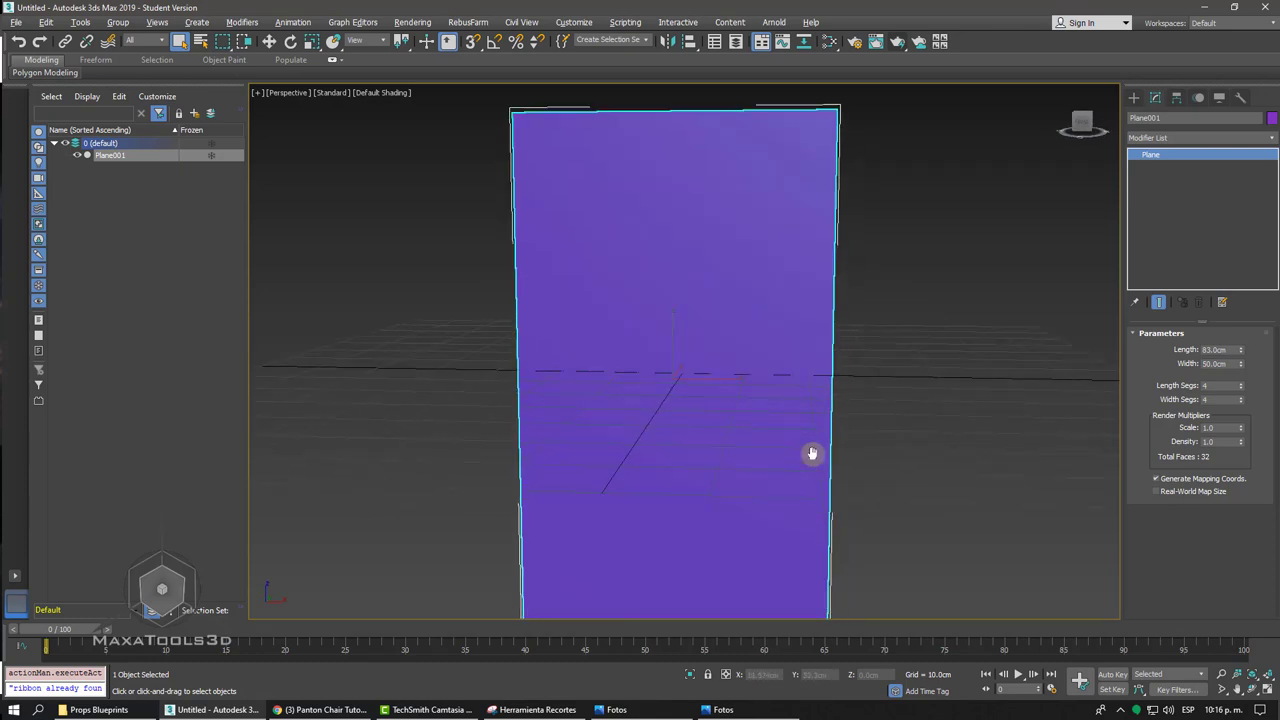
pyautogui.keyDown('alt'); pyautogui.moveTo(812, 455); pyautogui.dragTo(768, 378, button='middle'); pyautogui.keyUp('alt')
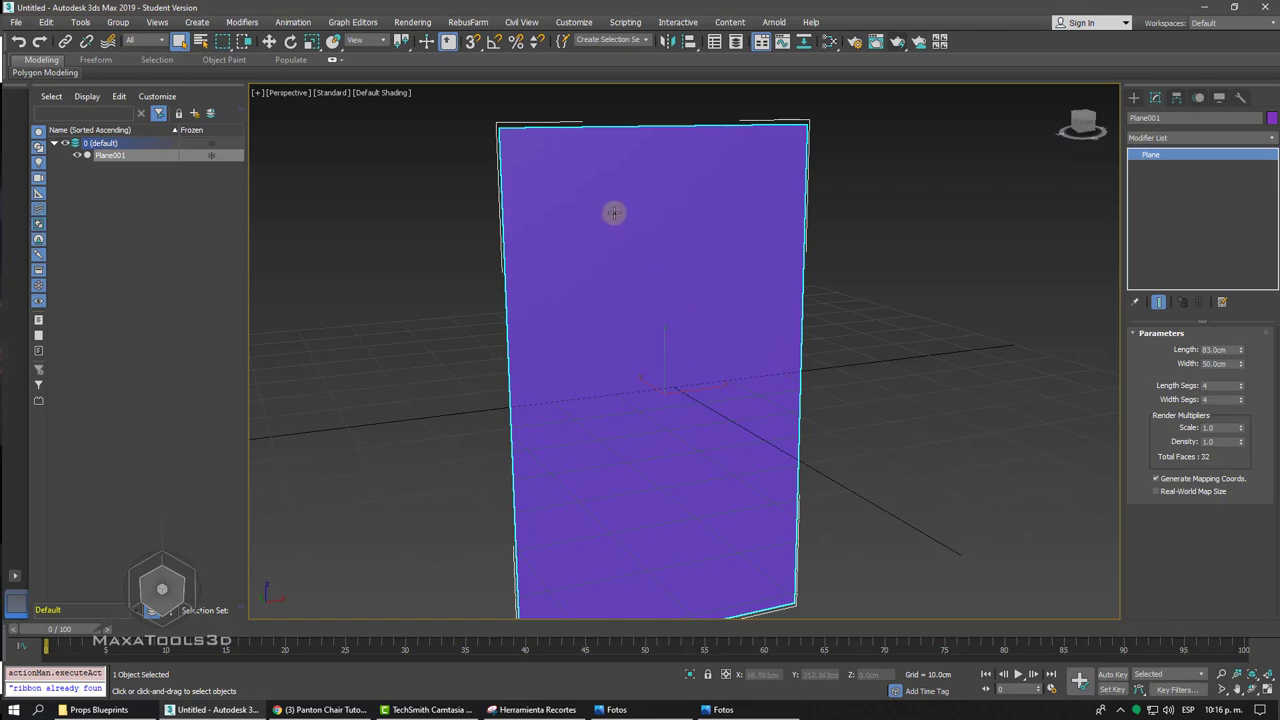
pyautogui.moveTo(611, 211)
pyautogui.keyDown('alt'); pyautogui.mouseDown(button='middle')
pyautogui.moveTo(734, 317)
pyautogui.moveTo(722, 321)
pyautogui.mouseUp(button='middle'); pyautogui.keyUp('alt')
pyautogui.rightClick(740, 325)
pyautogui.click(749, 328)
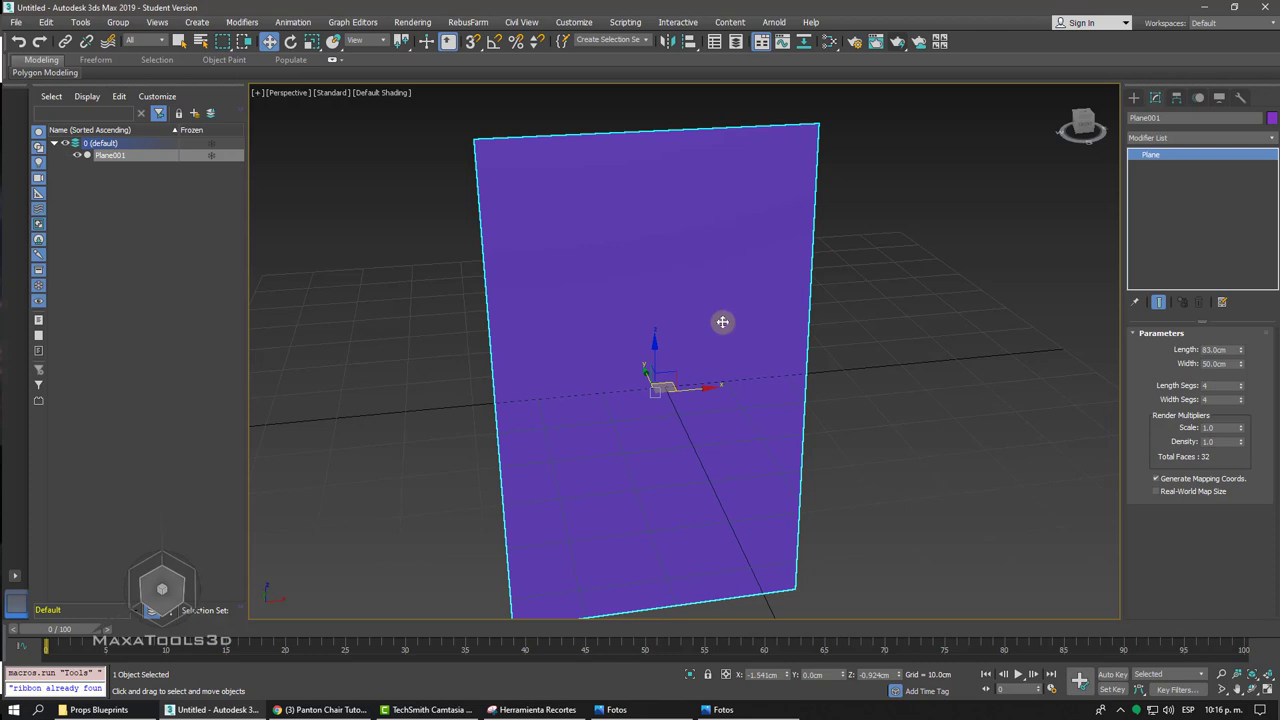
pyautogui.moveTo(722, 321); pyautogui.dragTo(720, 319, button='middle')
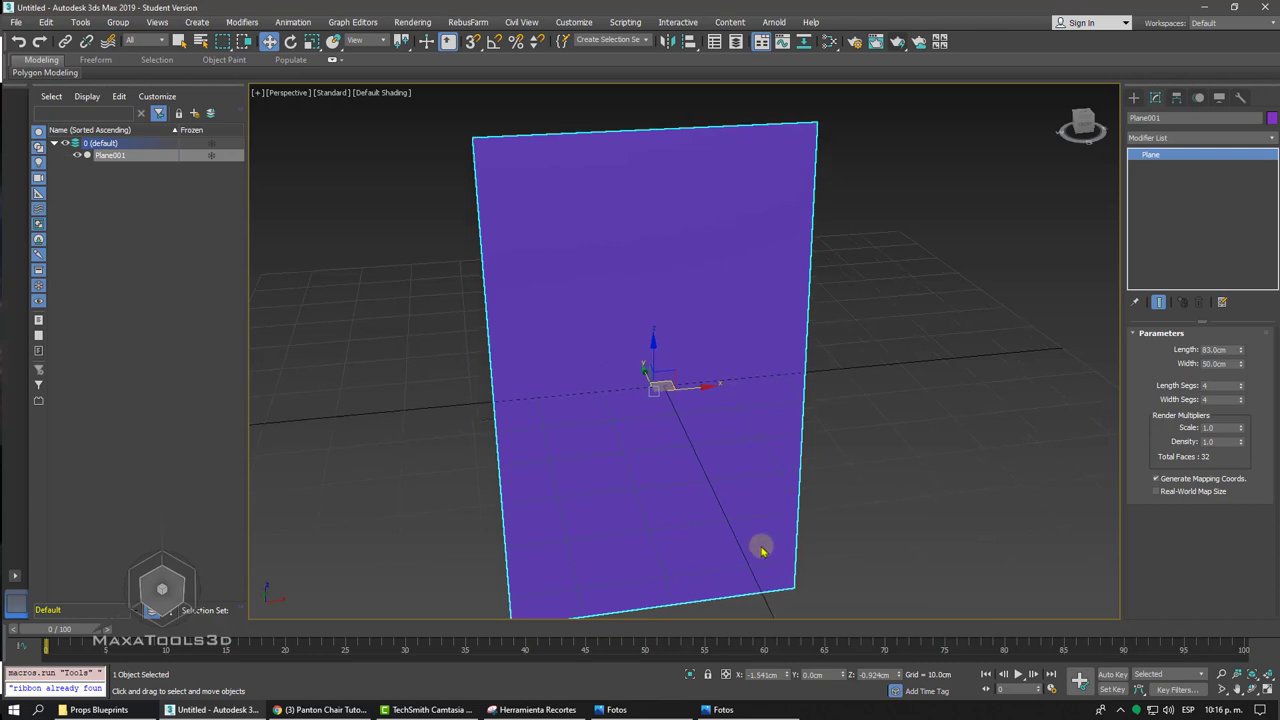
pyautogui.rightClick(786, 677)
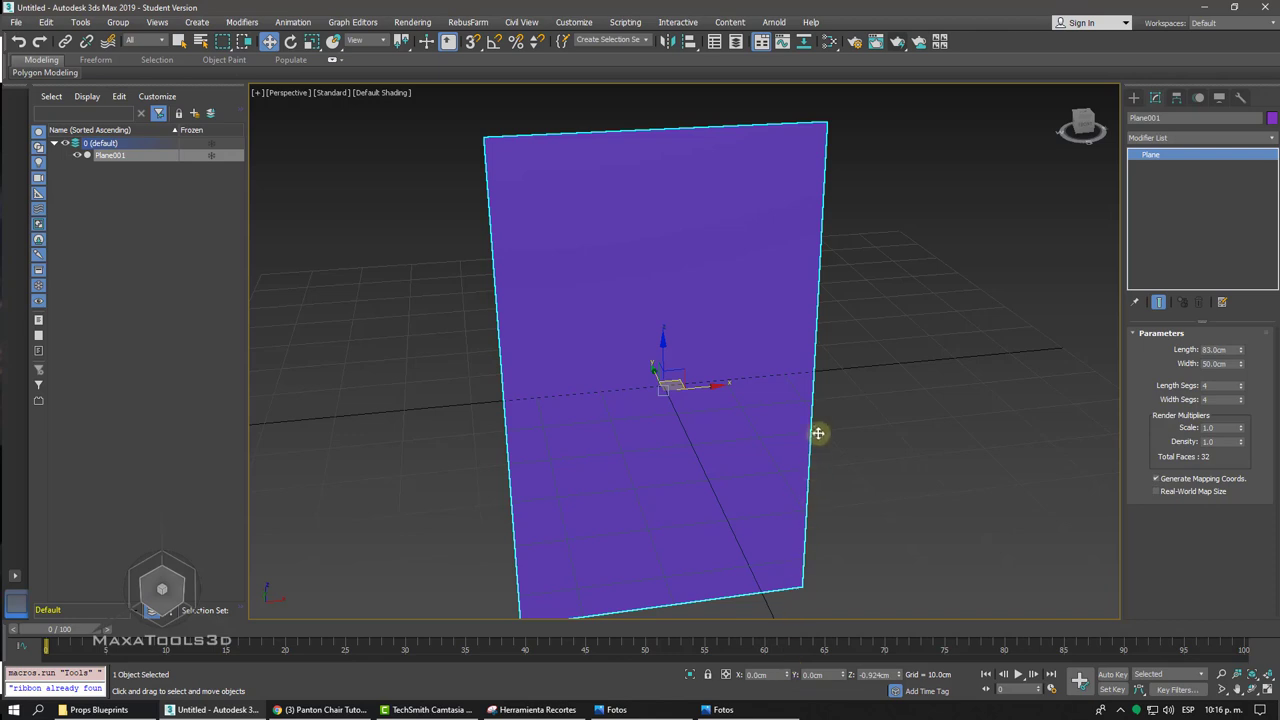
# Zero the plane's Z position so it stands on the grid, and frame it.
pyautogui.keyDown('alt'); pyautogui.moveTo(814, 431); pyautogui.dragTo(819, 420, button='middle'); pyautogui.keyUp('alt')
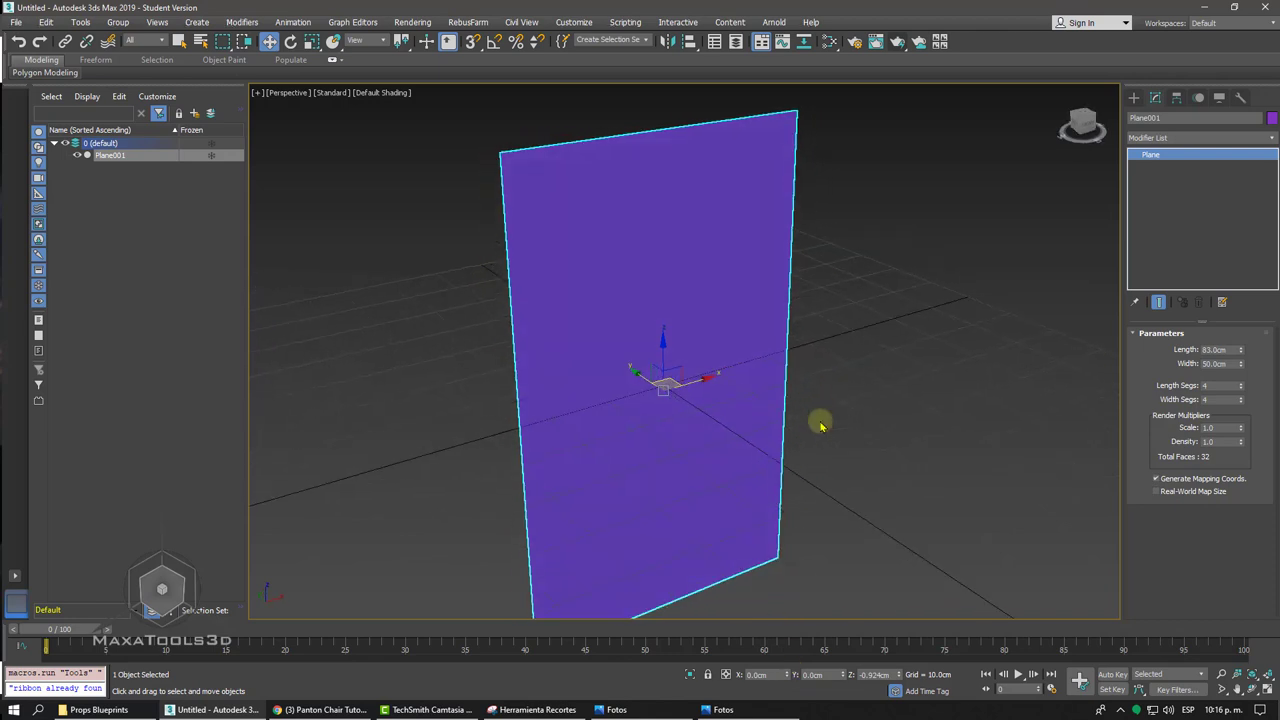
pyautogui.scroll(-3, 820, 426)
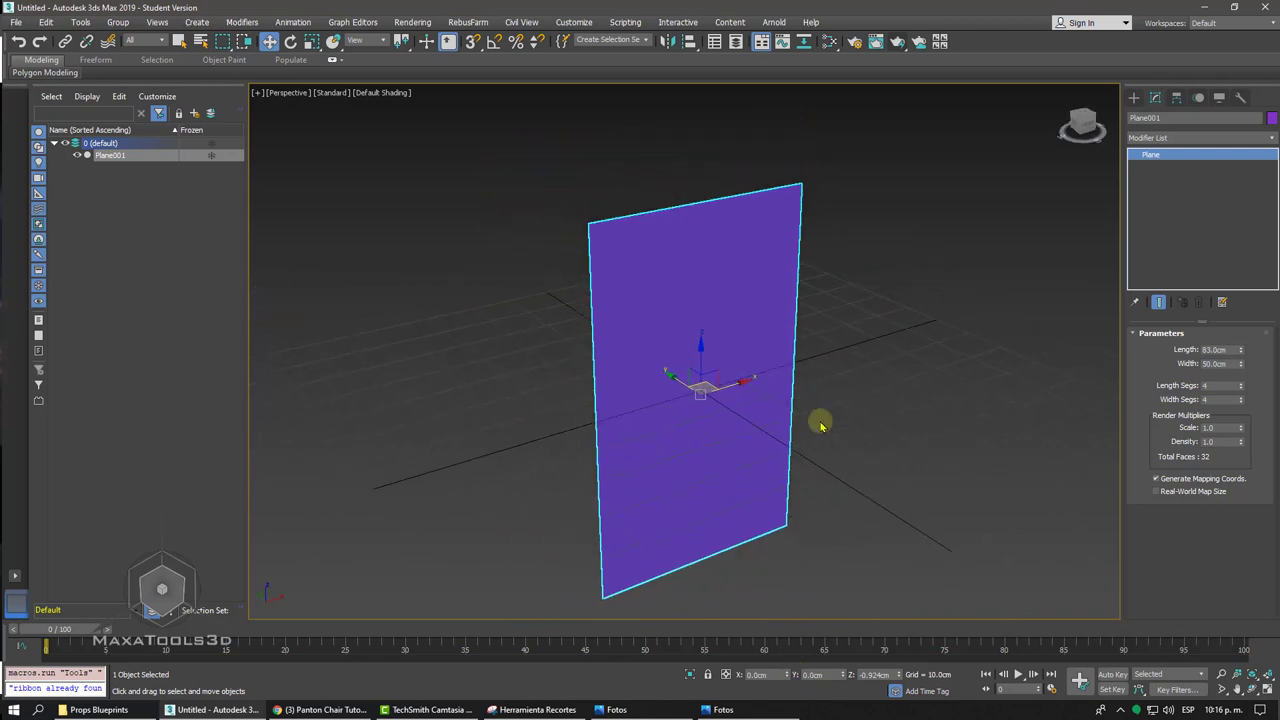
pyautogui.scroll(-1, 820, 426)
pyautogui.moveTo(897, 674); pyautogui.dragTo(870, 467)
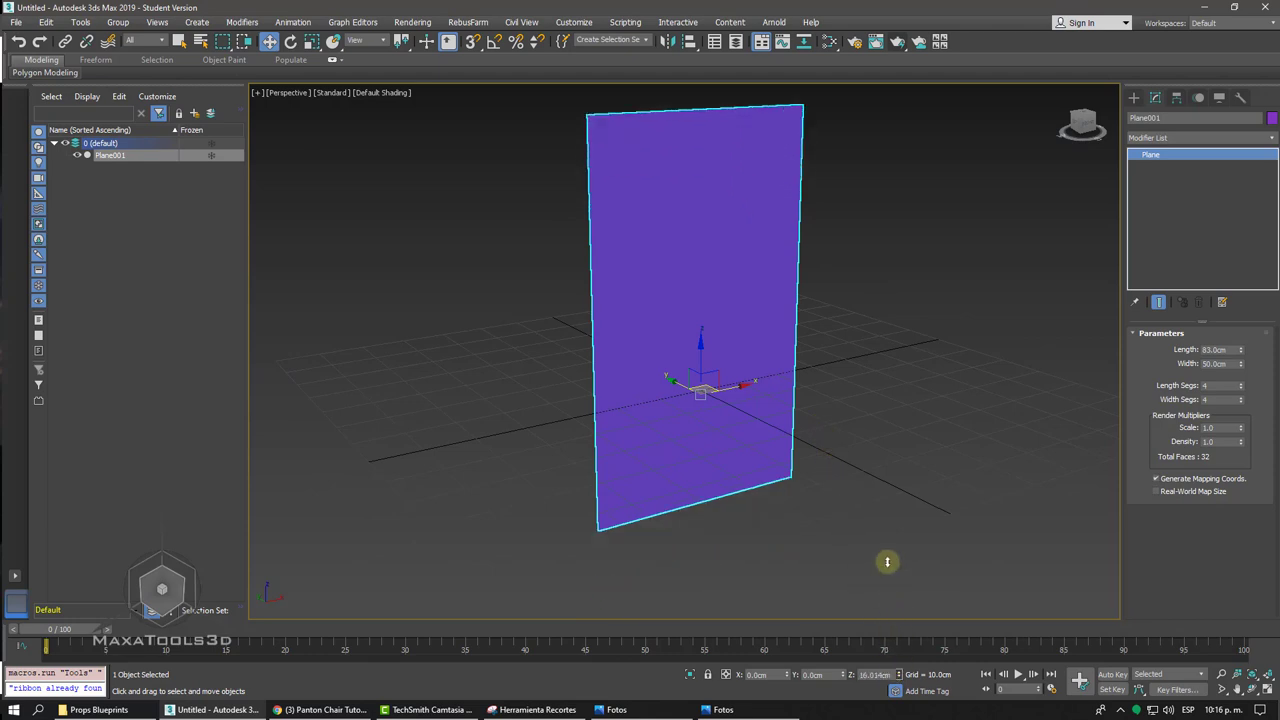
pyautogui.scroll(3, 871, 466)
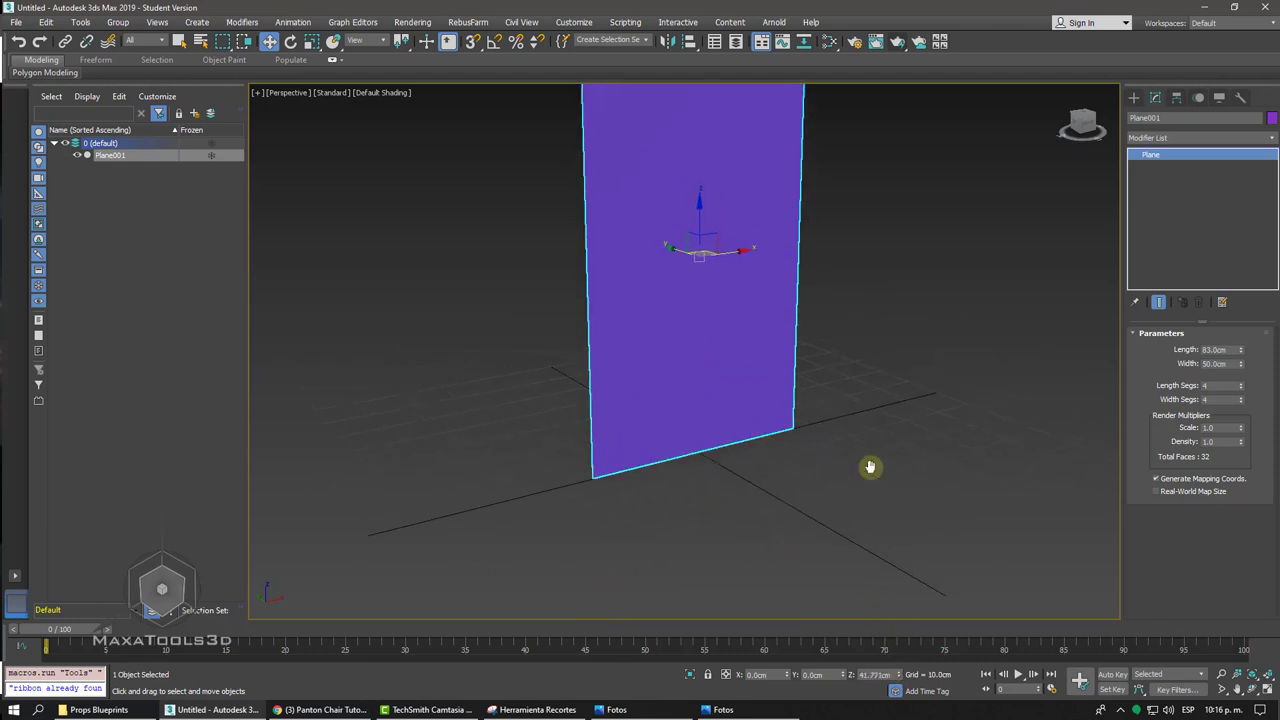
pyautogui.rightClick(897, 675)
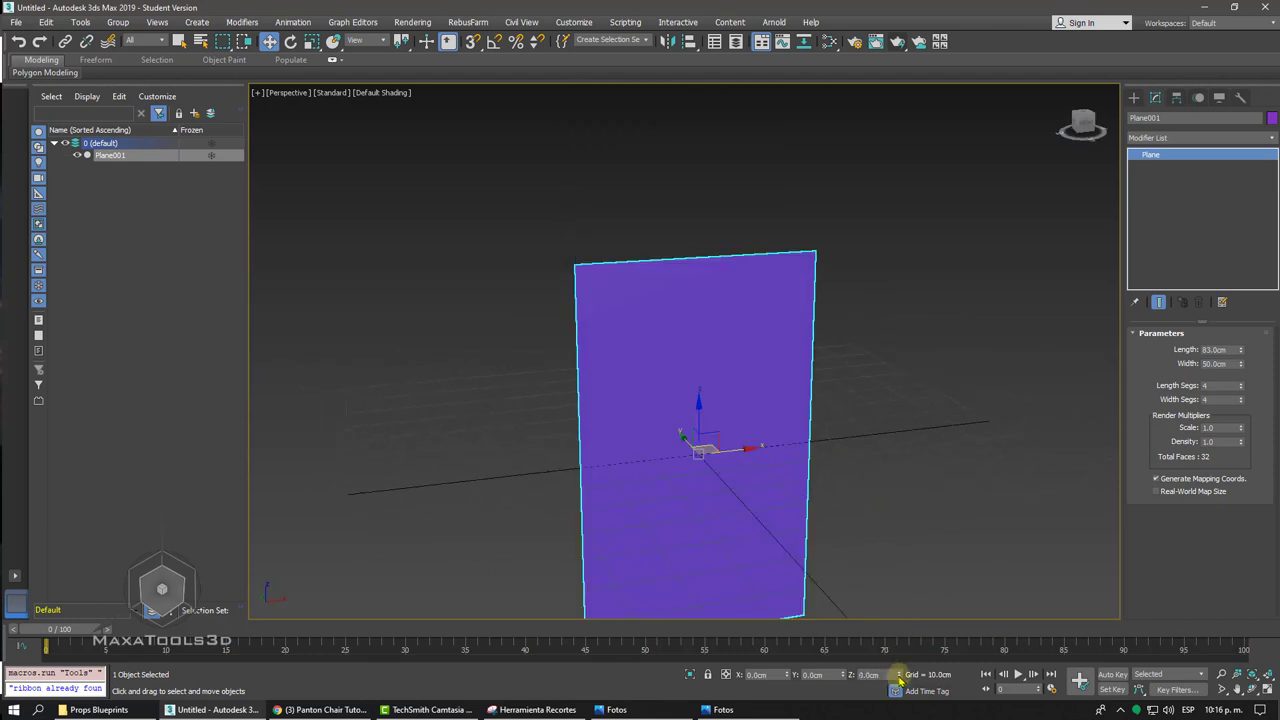
pyautogui.press('z')
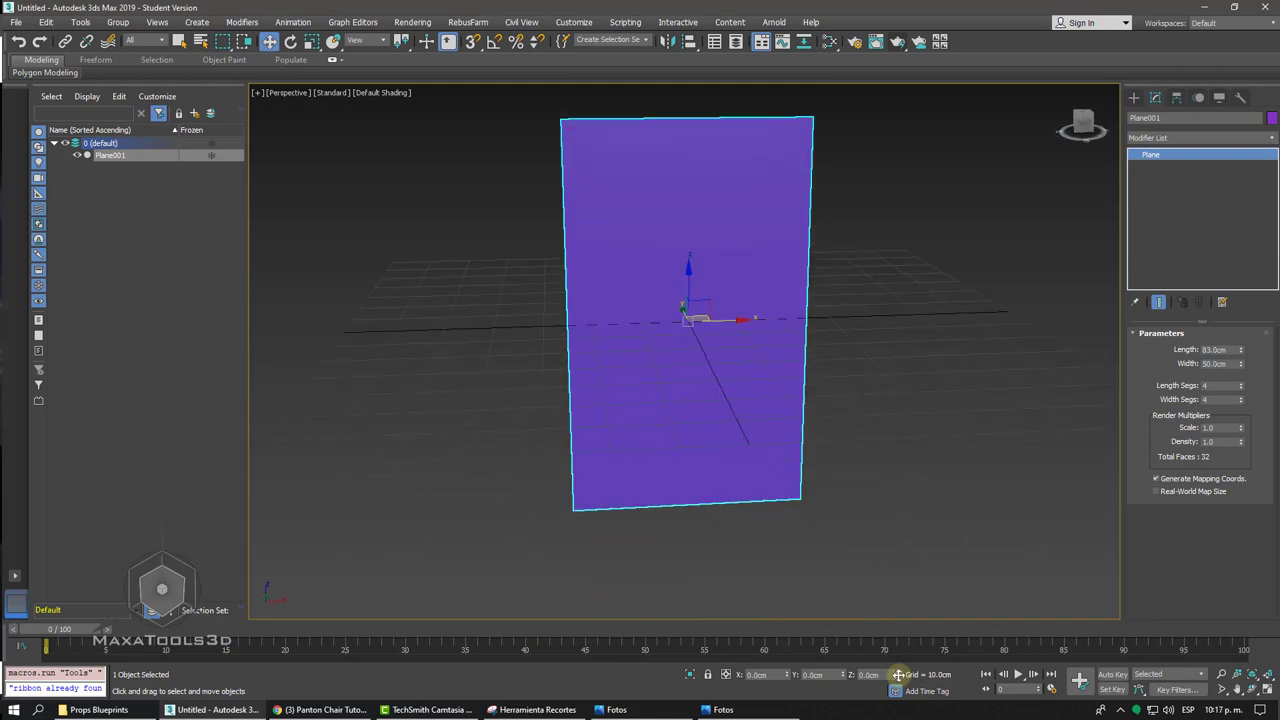
# Check the plane's 83 × 50 cm length and width, then bring the Props Blueprints folder forward.
pyautogui.doubleClick(1218, 349)
pyautogui.doubleClick(1218, 363)
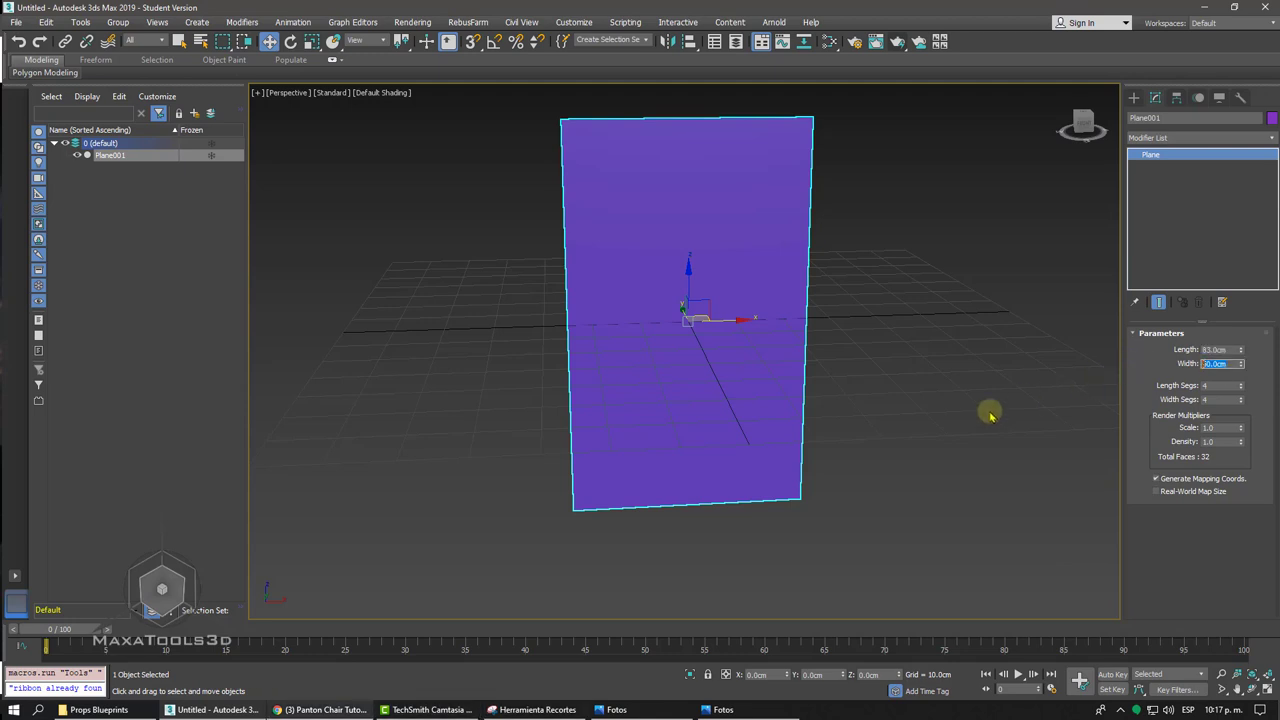
pyautogui.click(118, 710)
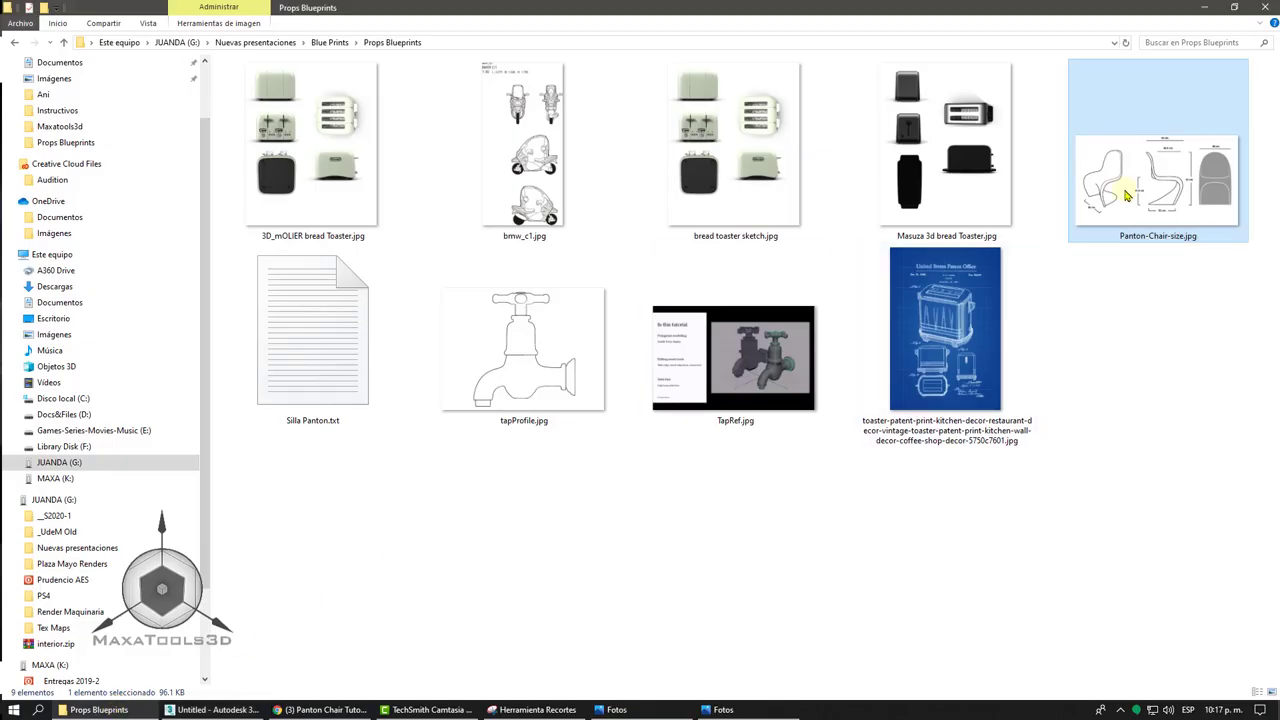
# Preview Panton-Chair-size.jpg and Masuza 3d bread Toaster.jpg, then put both images away.
pyautogui.doubleClick(1127, 195)
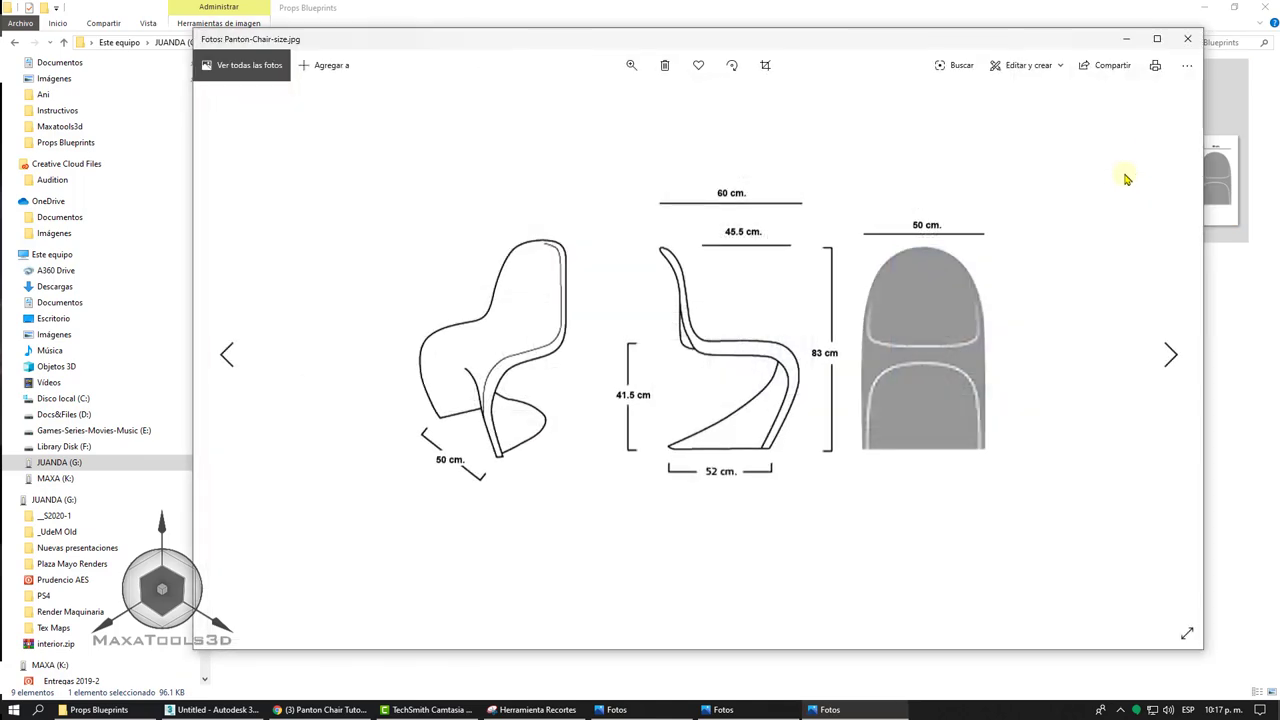
pyautogui.click(1126, 38)
pyautogui.doubleClick(957, 140)
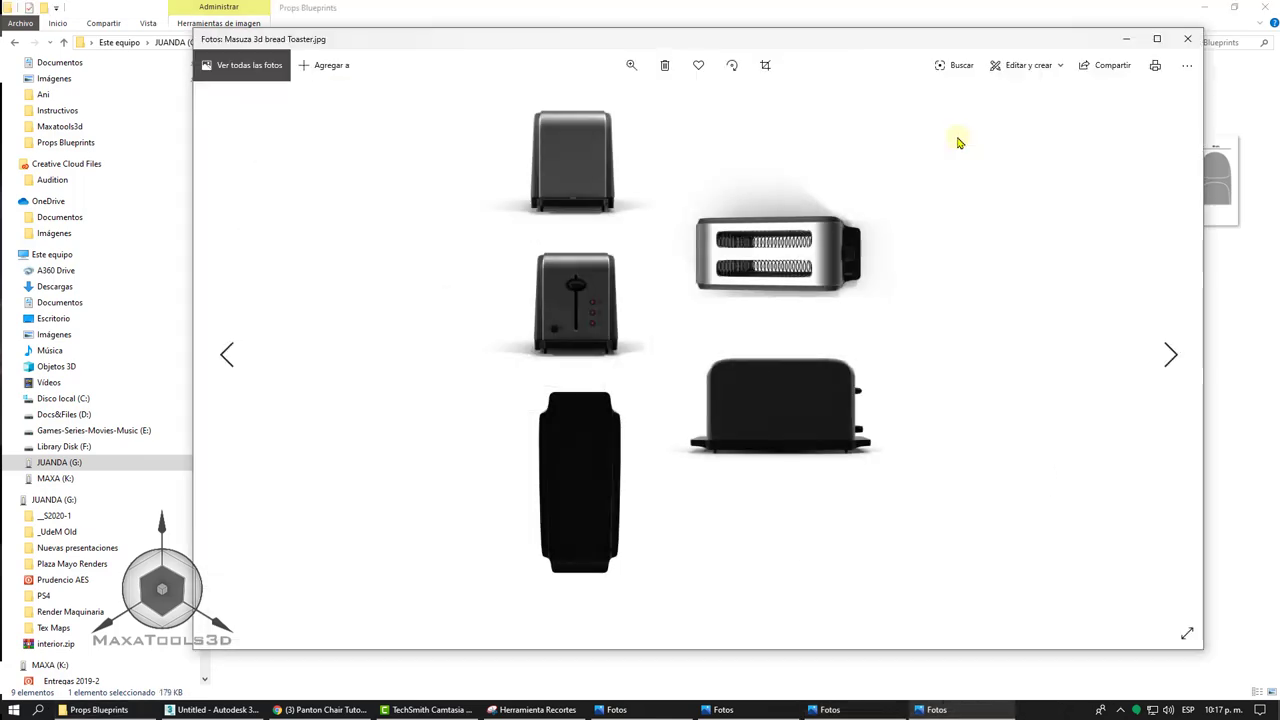
pyautogui.click(1186, 39)
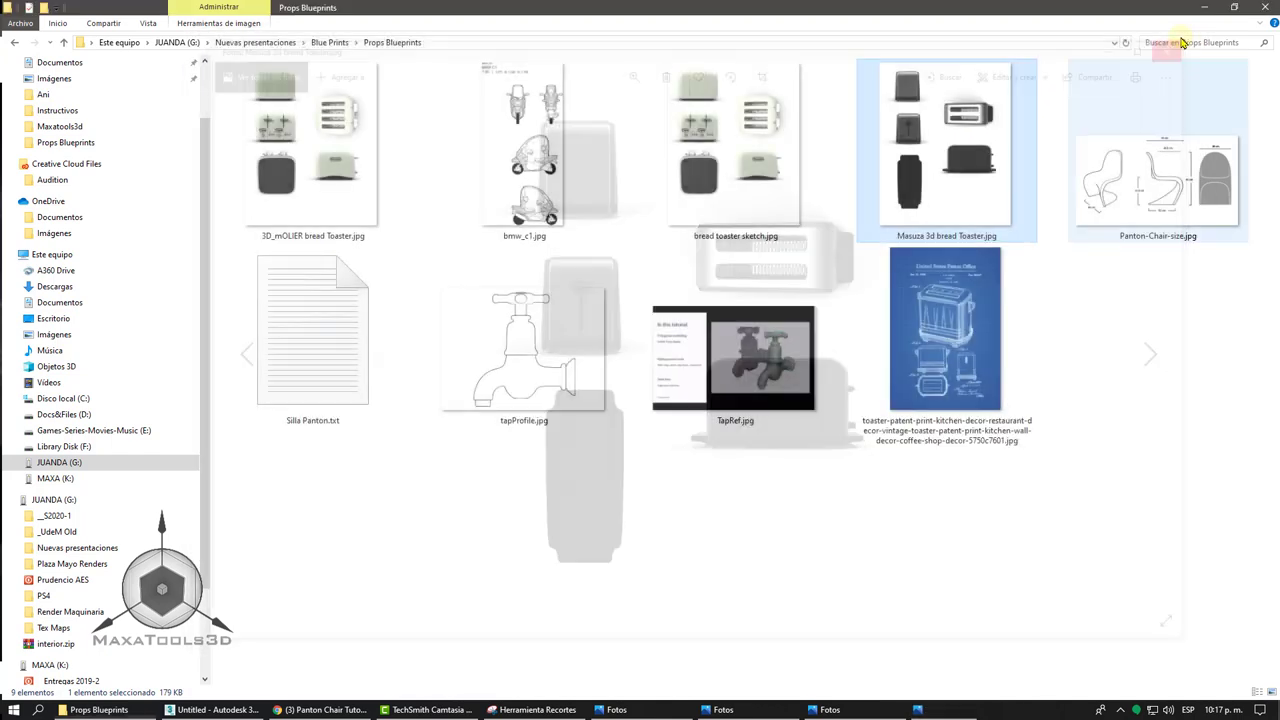
pyautogui.click(1105, 366)
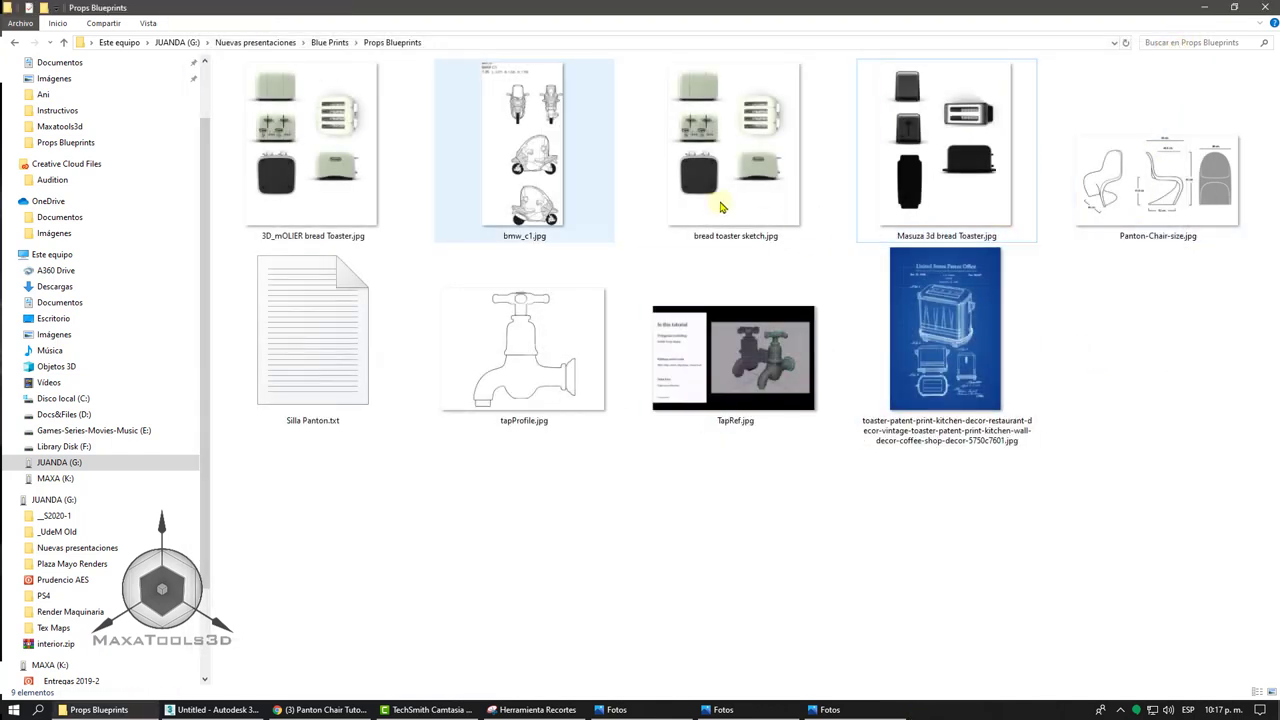
# View the Character Blueprints sheet, then return to Props Blueprints and select Panton-Chair-size.jpg.
pyautogui.click(338, 43)
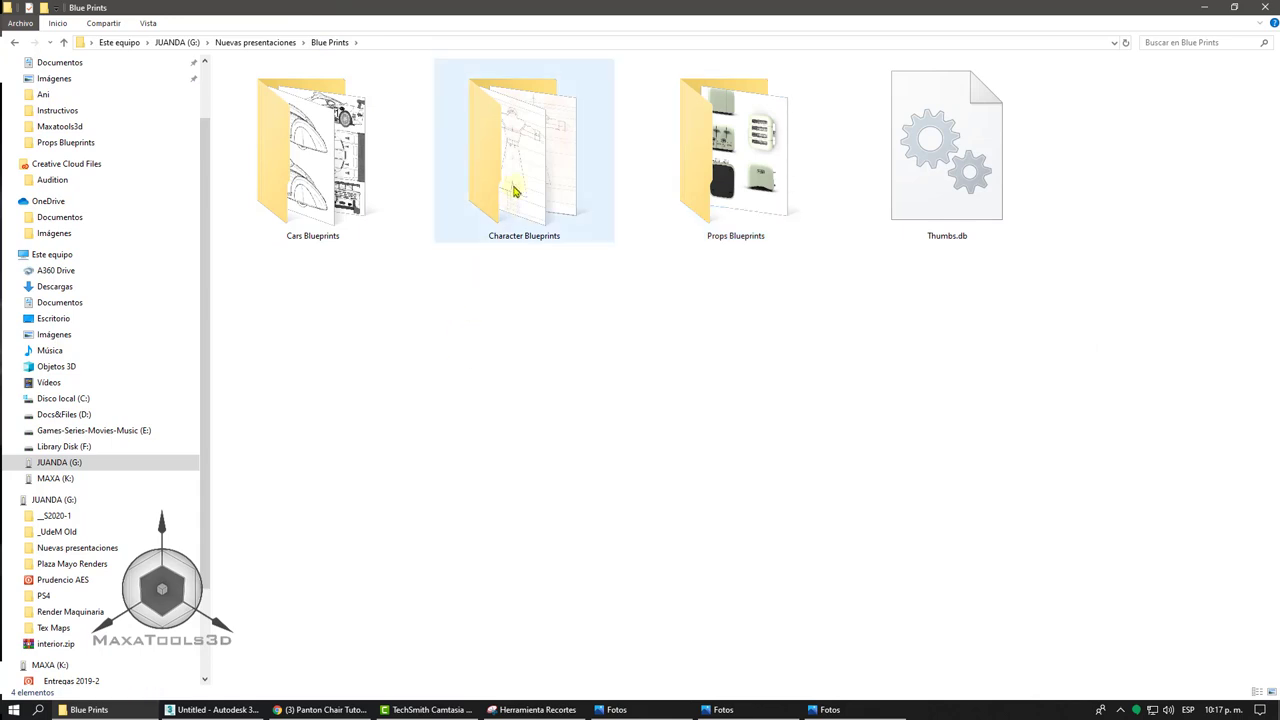
pyautogui.doubleClick(518, 180)
pyautogui.doubleClick(520, 174)
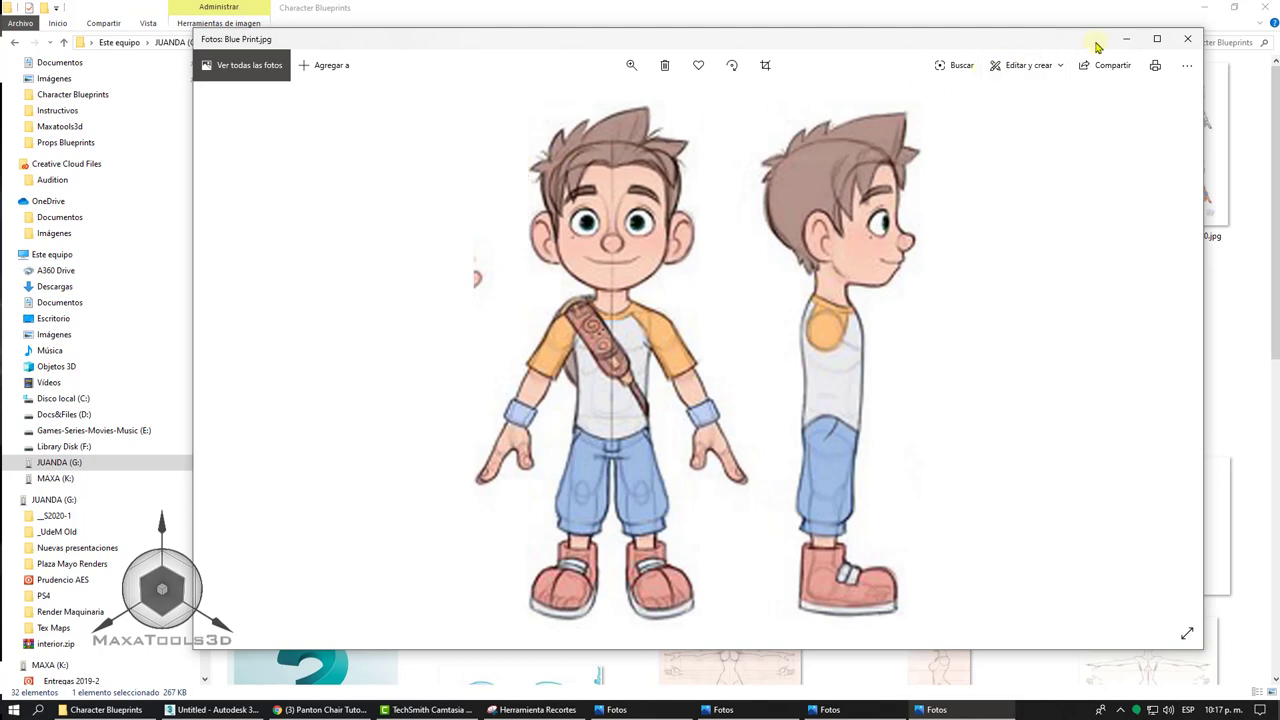
pyautogui.click(1125, 39)
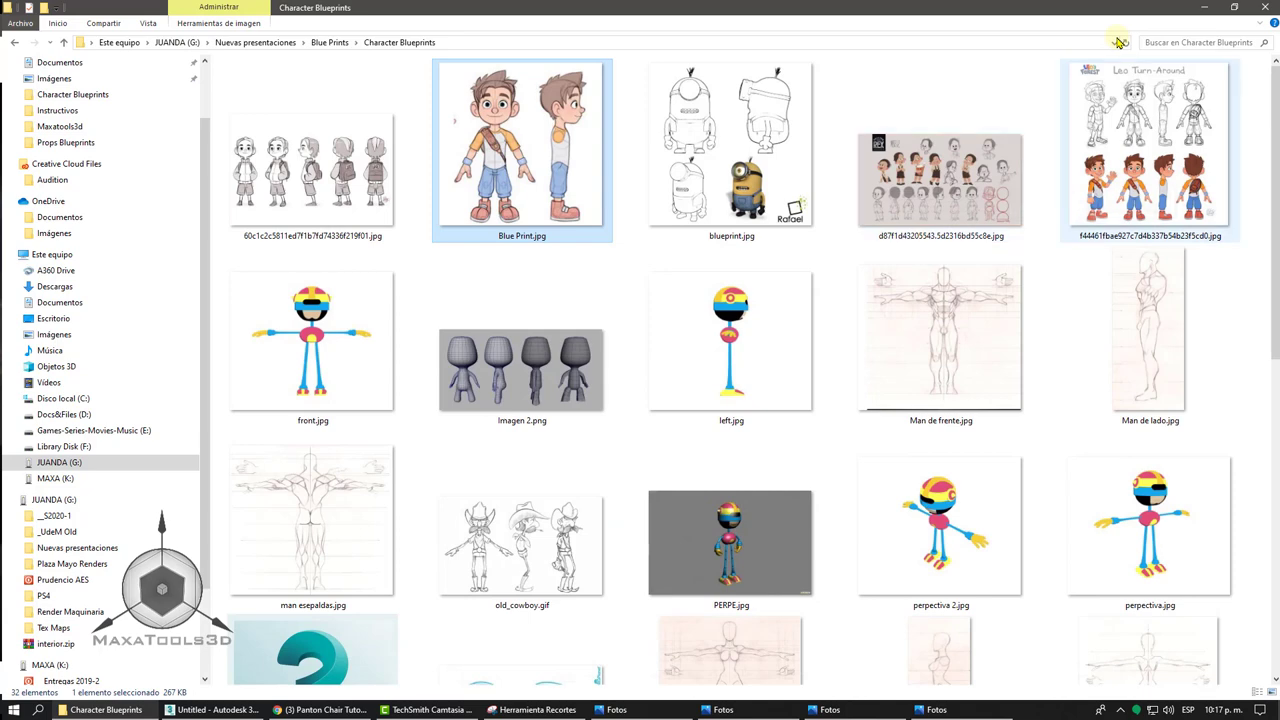
pyautogui.click(331, 42)
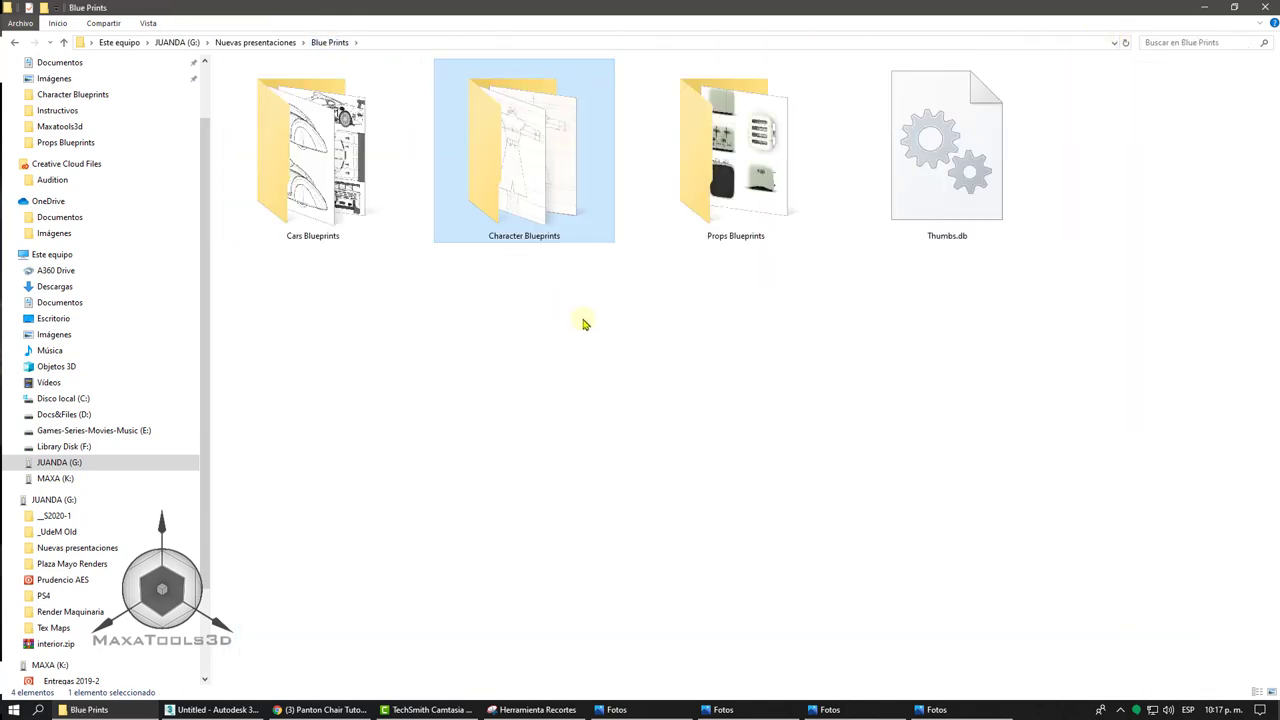
pyautogui.doubleClick(705, 172)
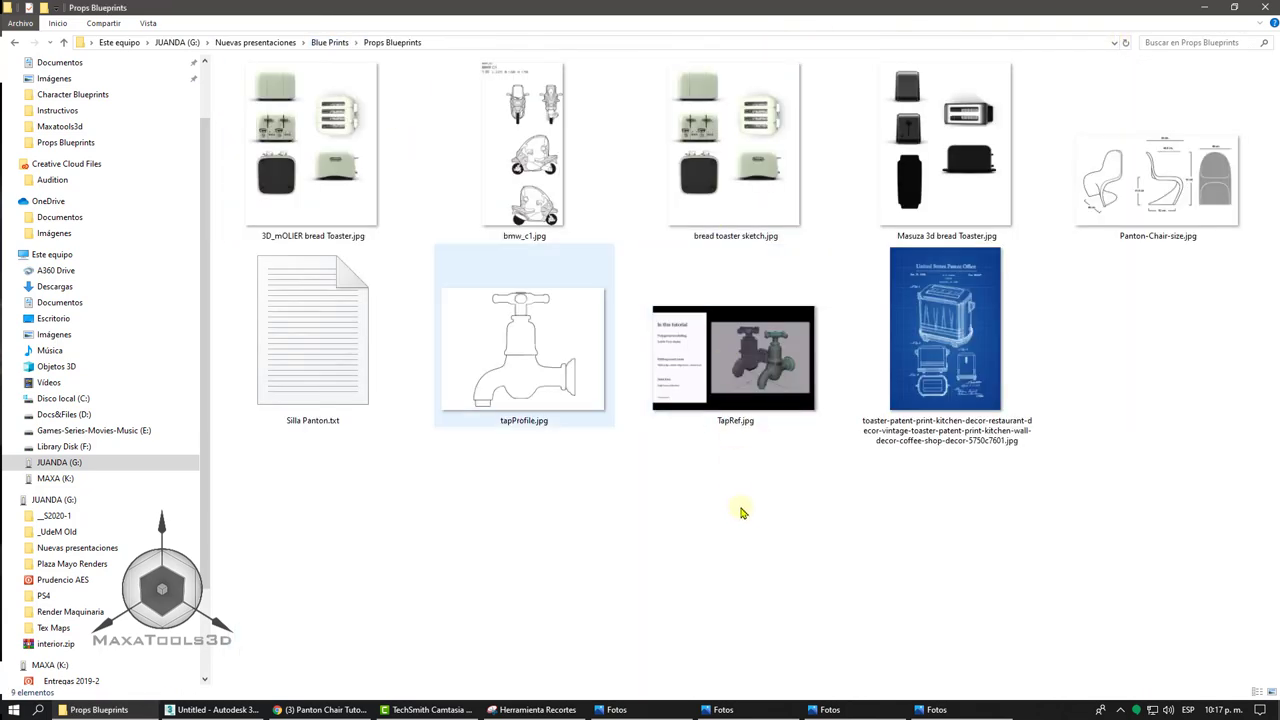
pyautogui.click(1145, 190)
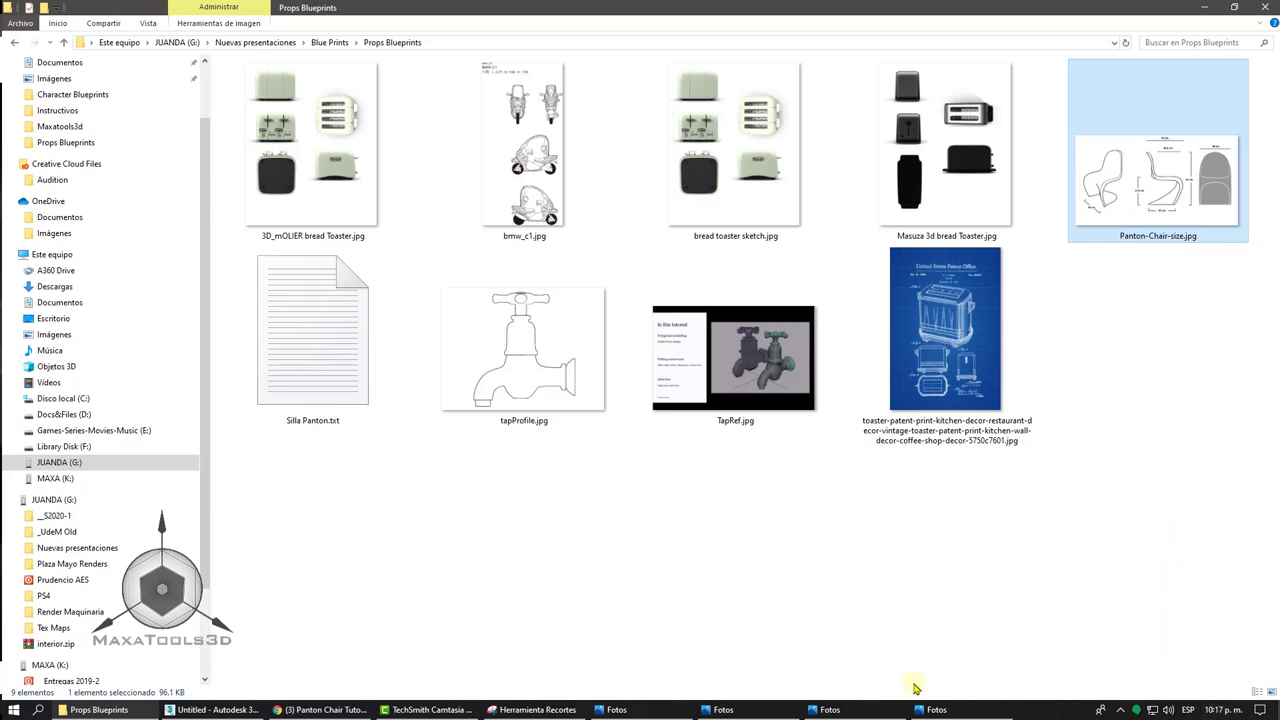
# Close the extra Photos windows from the taskbar until only one remains.
pyautogui.moveTo(652, 712); pyautogui.dragTo(631, 688)
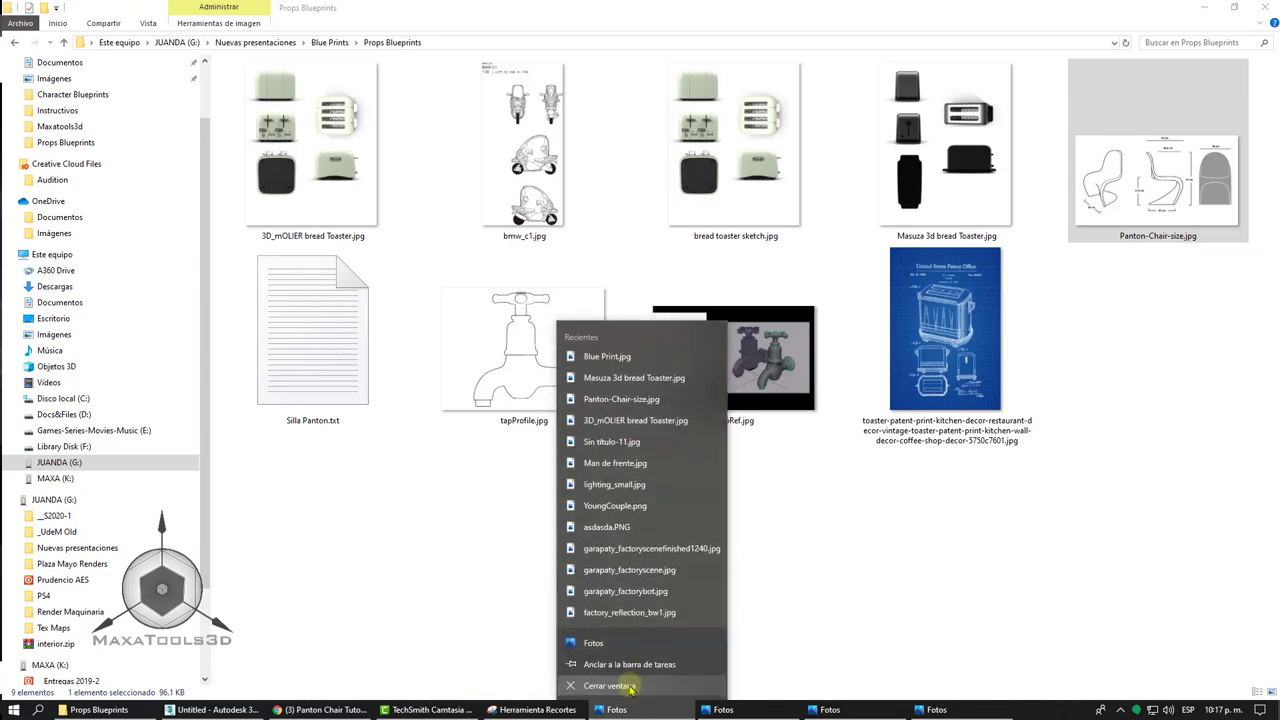
pyautogui.click(631, 688)
pyautogui.moveTo(652, 712); pyautogui.dragTo(646, 686)
pyautogui.click(648, 684)
pyautogui.click(646, 686)
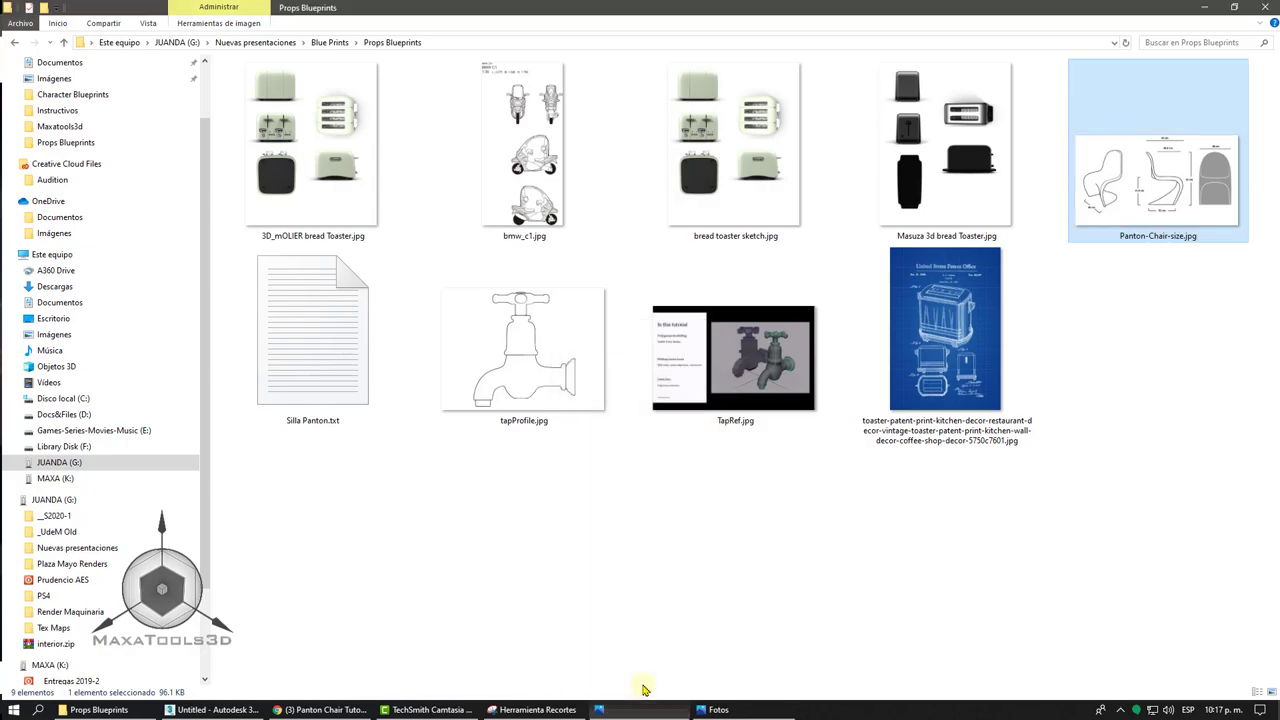
# Bring 3ds Max forward and restore it to a smaller, resized window.
pyautogui.click(230, 710)
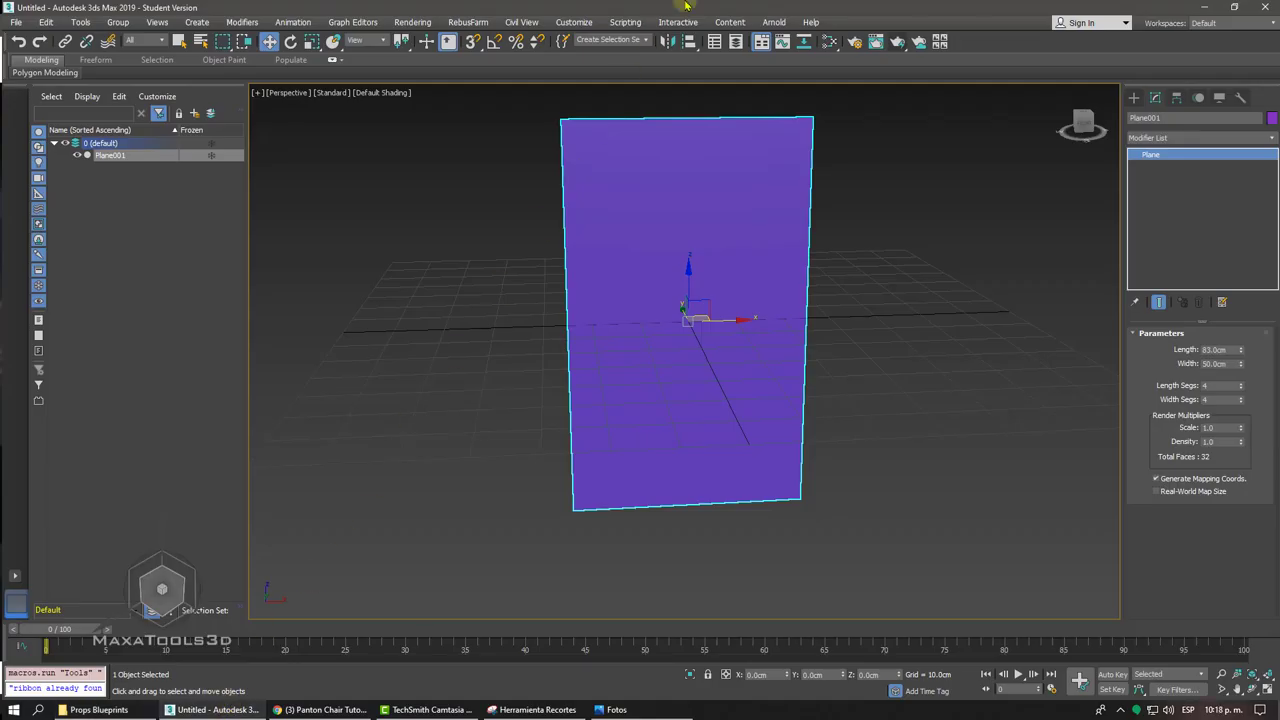
pyautogui.moveTo(686, 6)
pyautogui.mouseDown()
pyautogui.moveTo(604, 97)
pyautogui.moveTo(387, 61)
pyautogui.mouseUp()
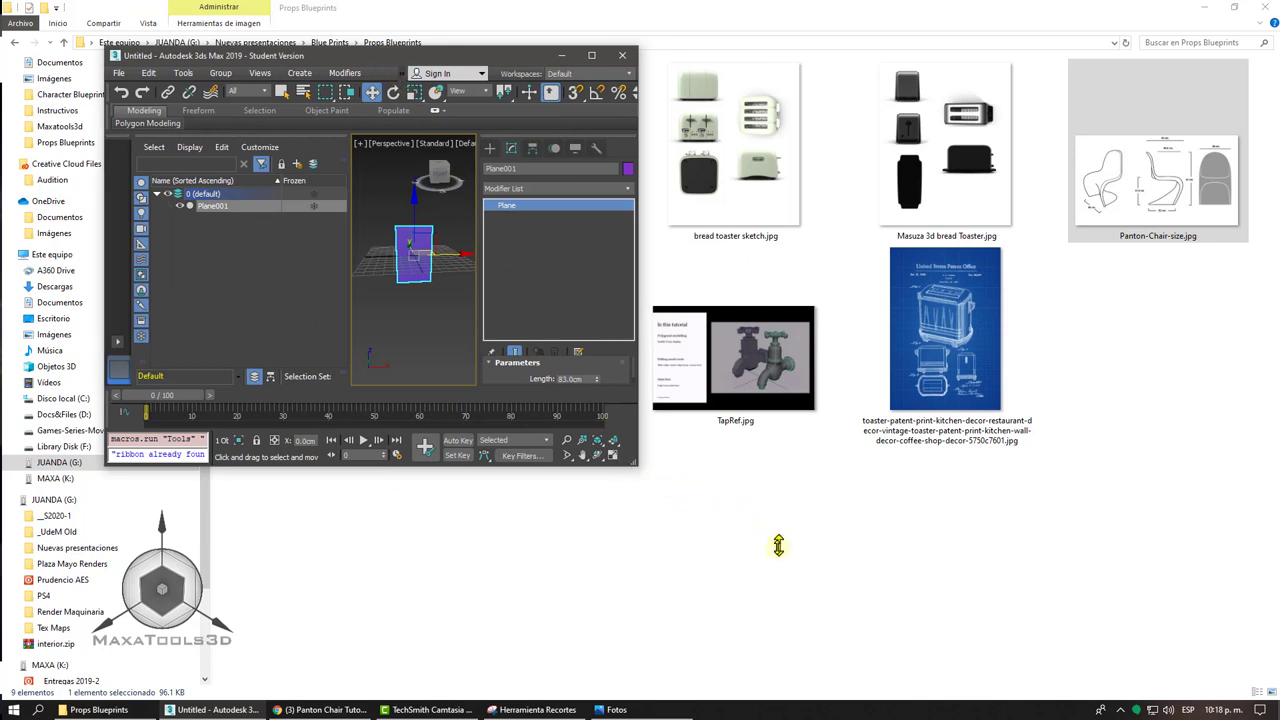
pyautogui.moveTo(632, 470); pyautogui.dragTo(745, 555)
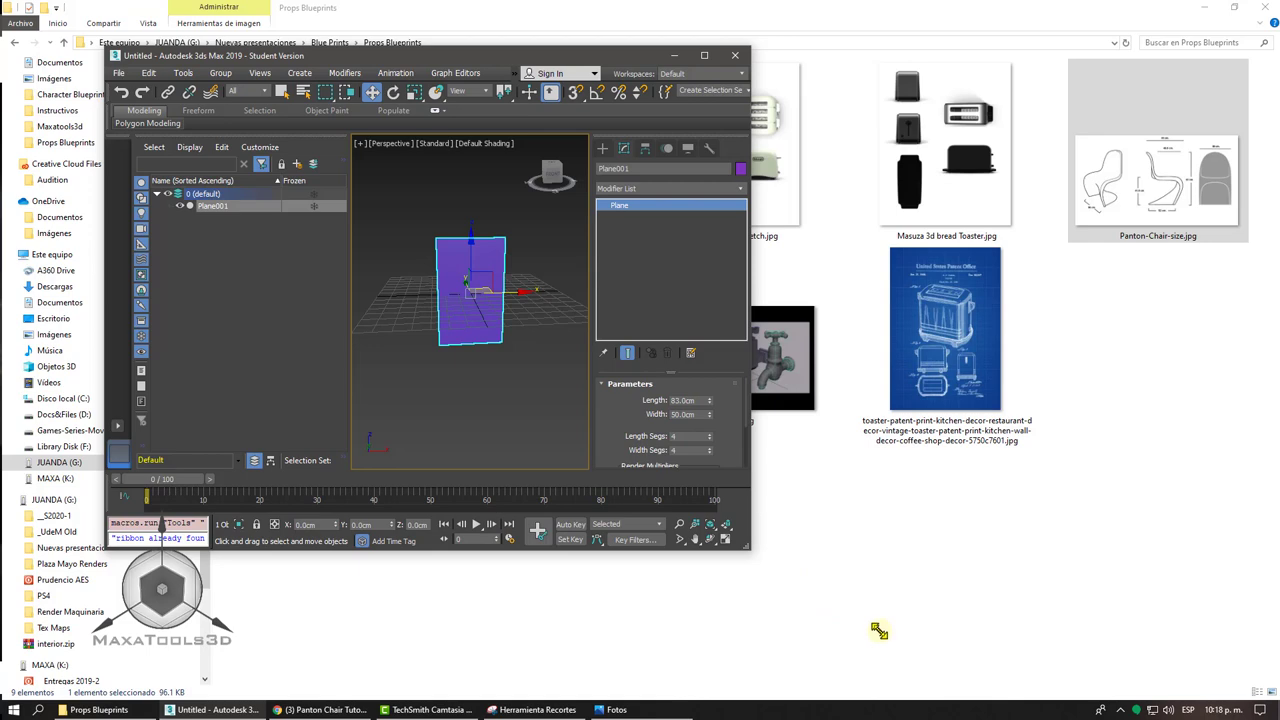
pyautogui.moveTo(879, 631); pyautogui.dragTo(882, 631)
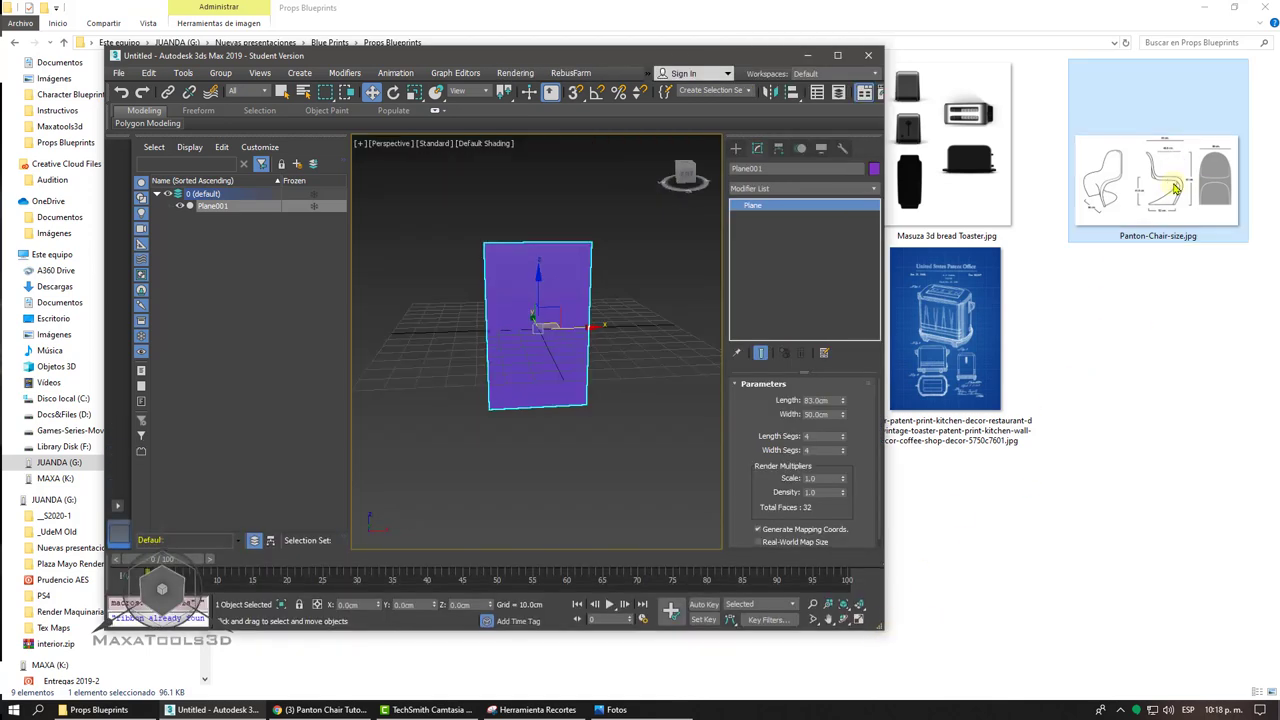
# Drop Panton-Chair-size.jpg onto the plane, remove it again, and maximize 3ds Max.
pyautogui.moveTo(1175, 188); pyautogui.dragTo(567, 309)
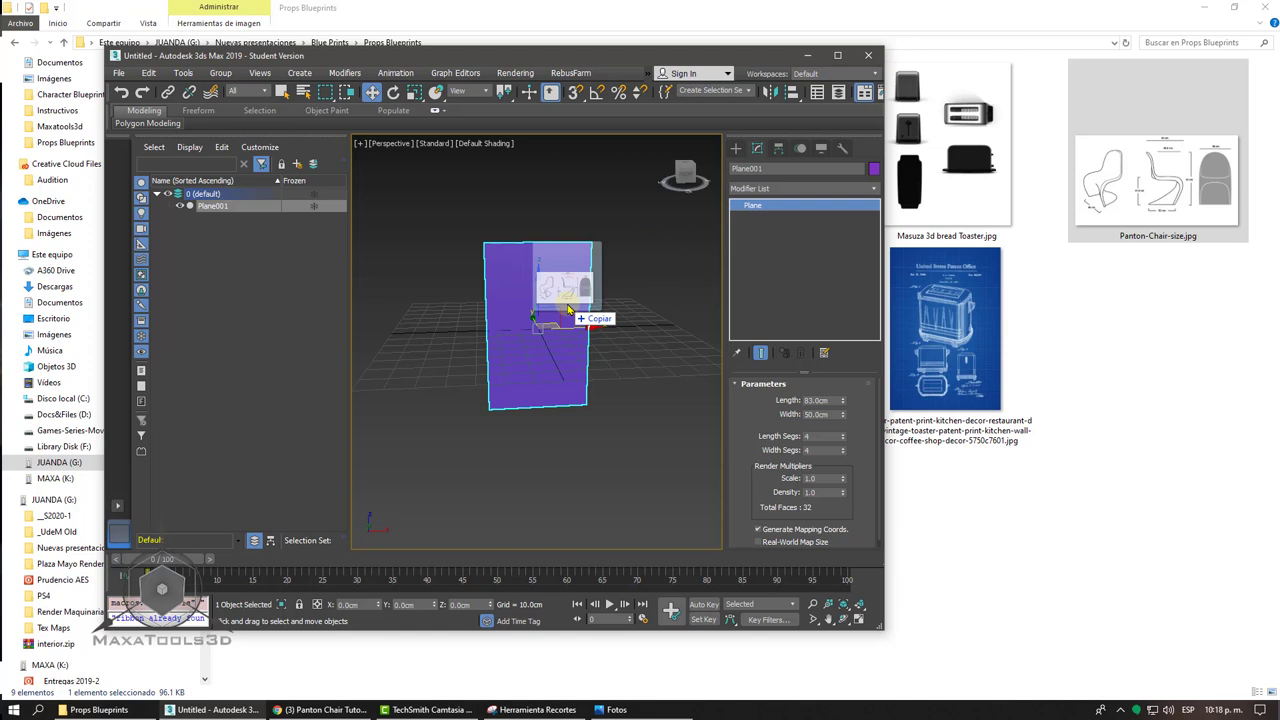
pyautogui.moveTo(567, 309); pyautogui.dragTo(567, 309)
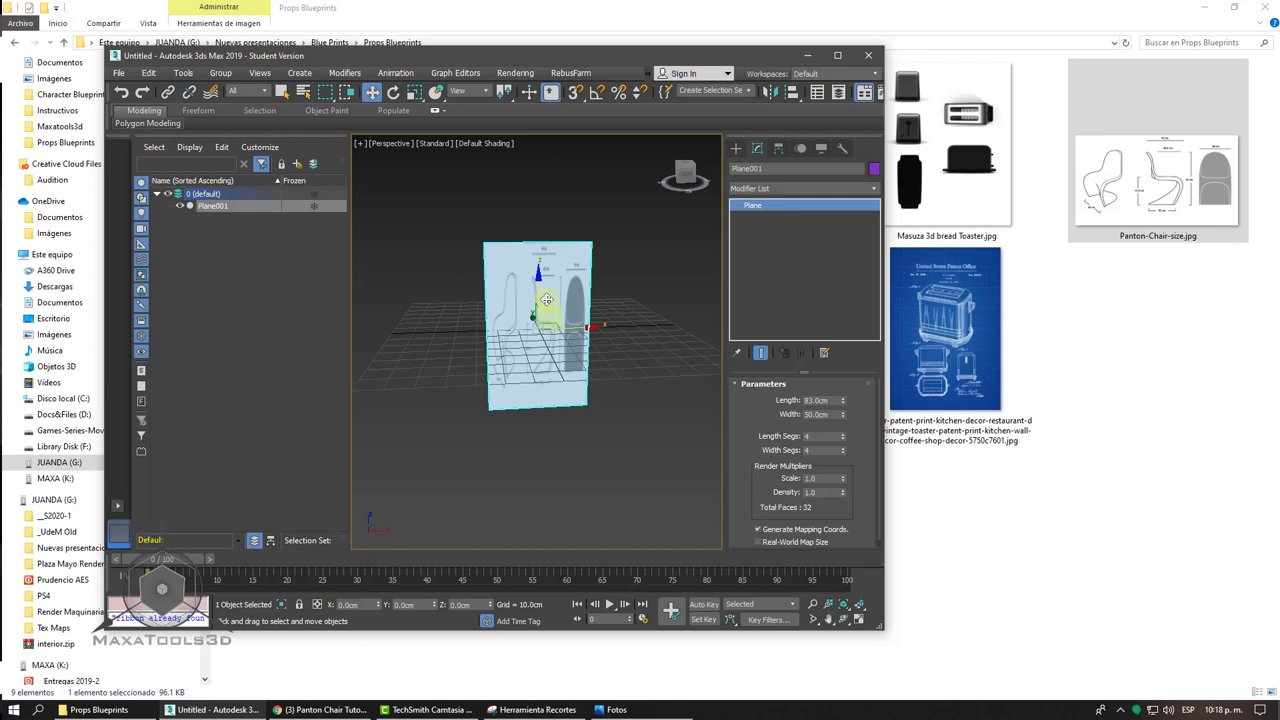
pyautogui.hotkey('ctrl', 'x')
pyautogui.hotkey('ctrl', 'x')
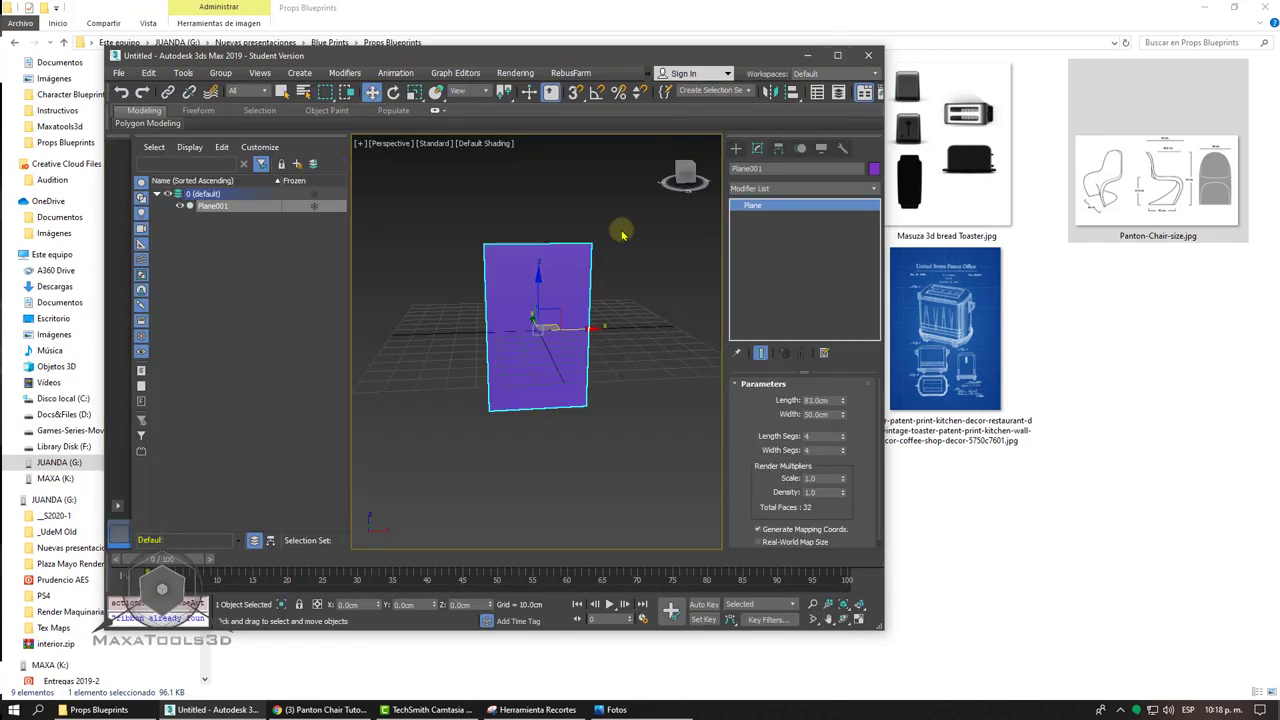
pyautogui.click(837, 55)
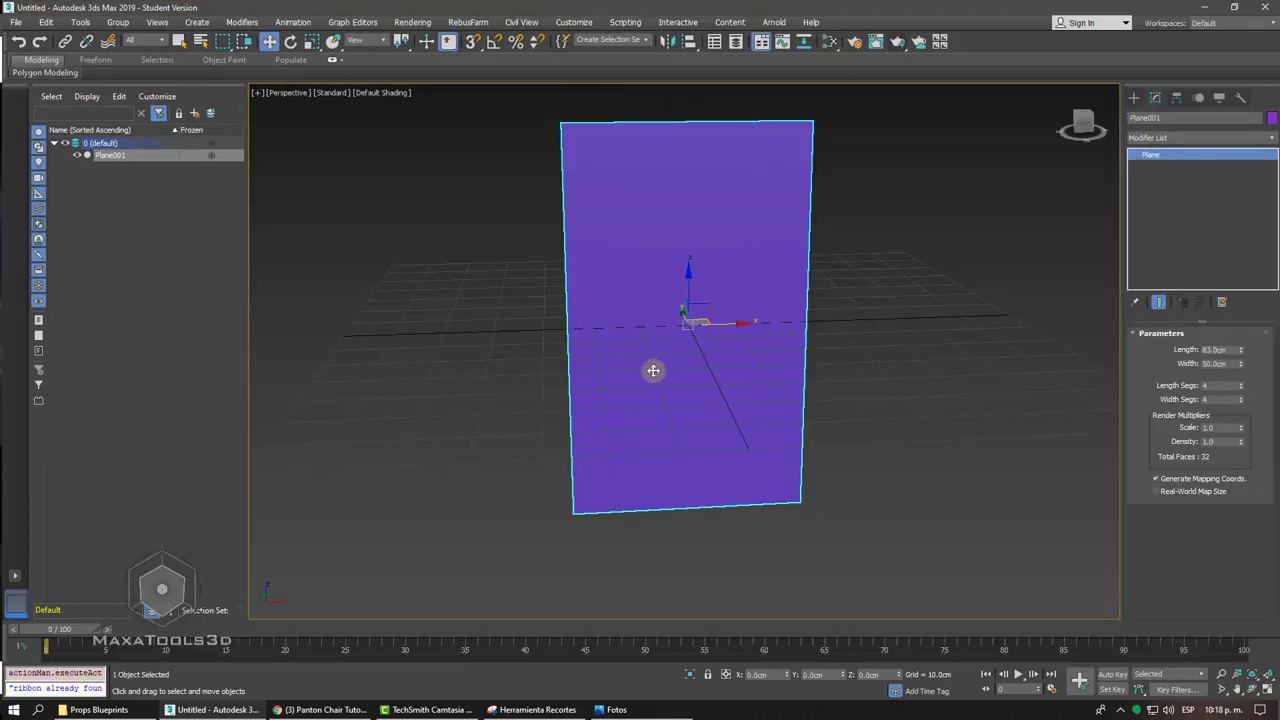
# Switch to the Front view and drop Panton-Chair-size.jpg in as its viewport background.
pyautogui.press('f')
pyautogui.click(849, 251)
pyautogui.moveTo(851, 251); pyautogui.dragTo(851, 247, button='middle')
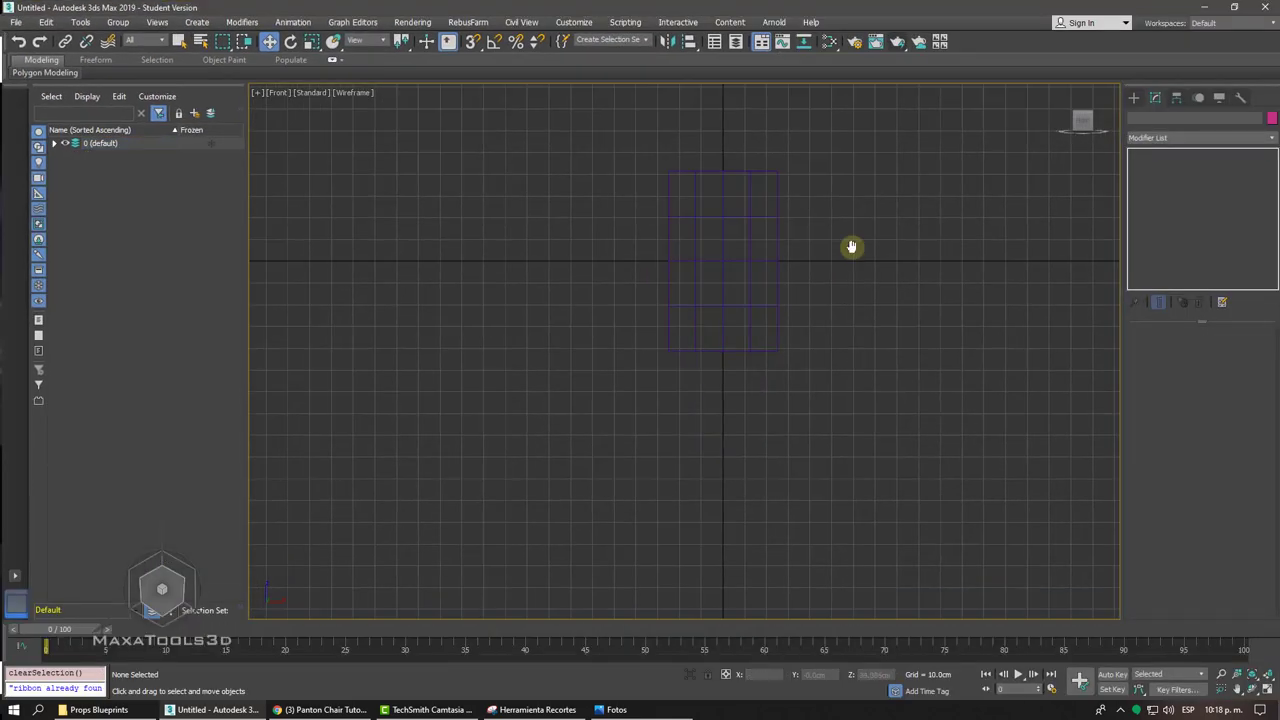
pyautogui.press('z')
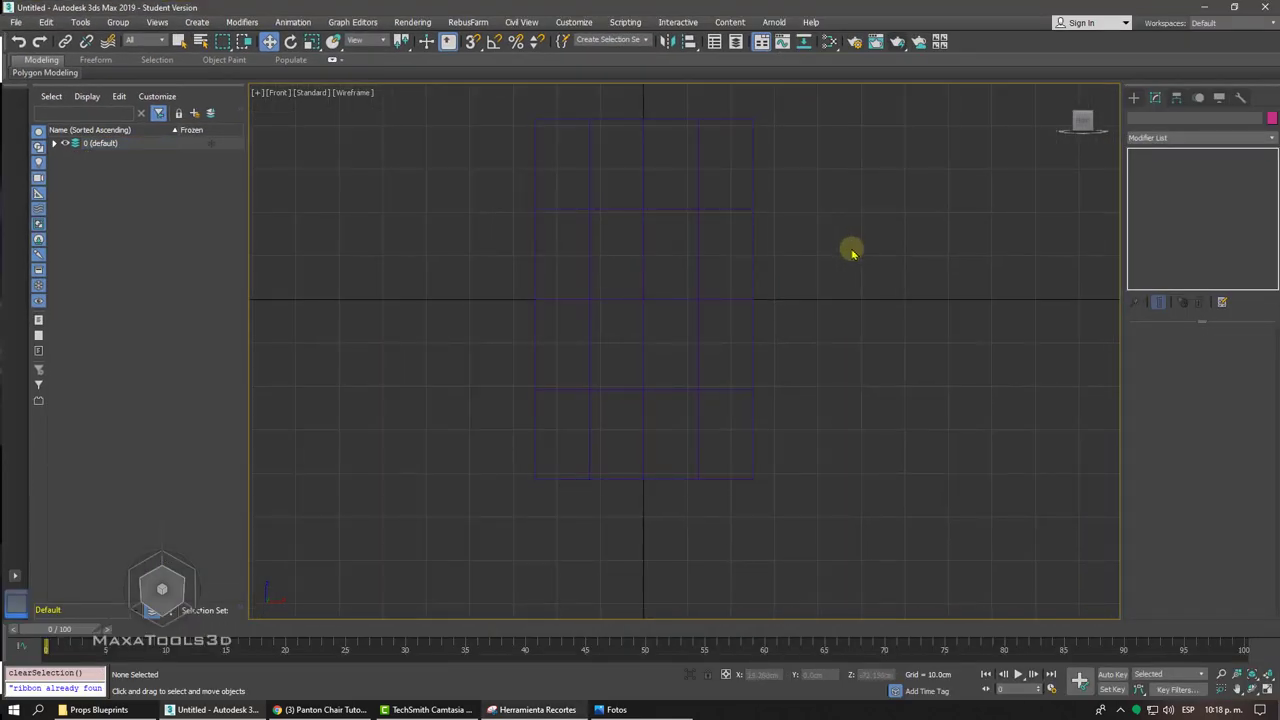
pyautogui.click(617, 710)
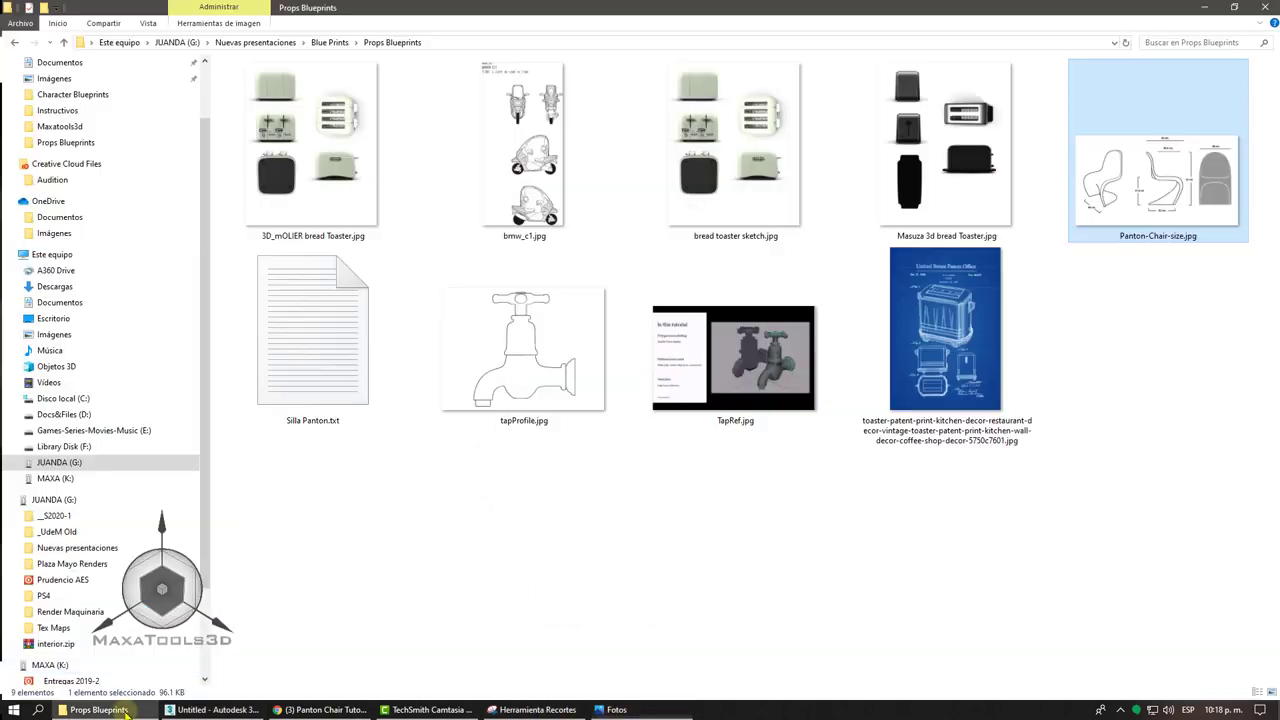
pyautogui.click(125, 710)
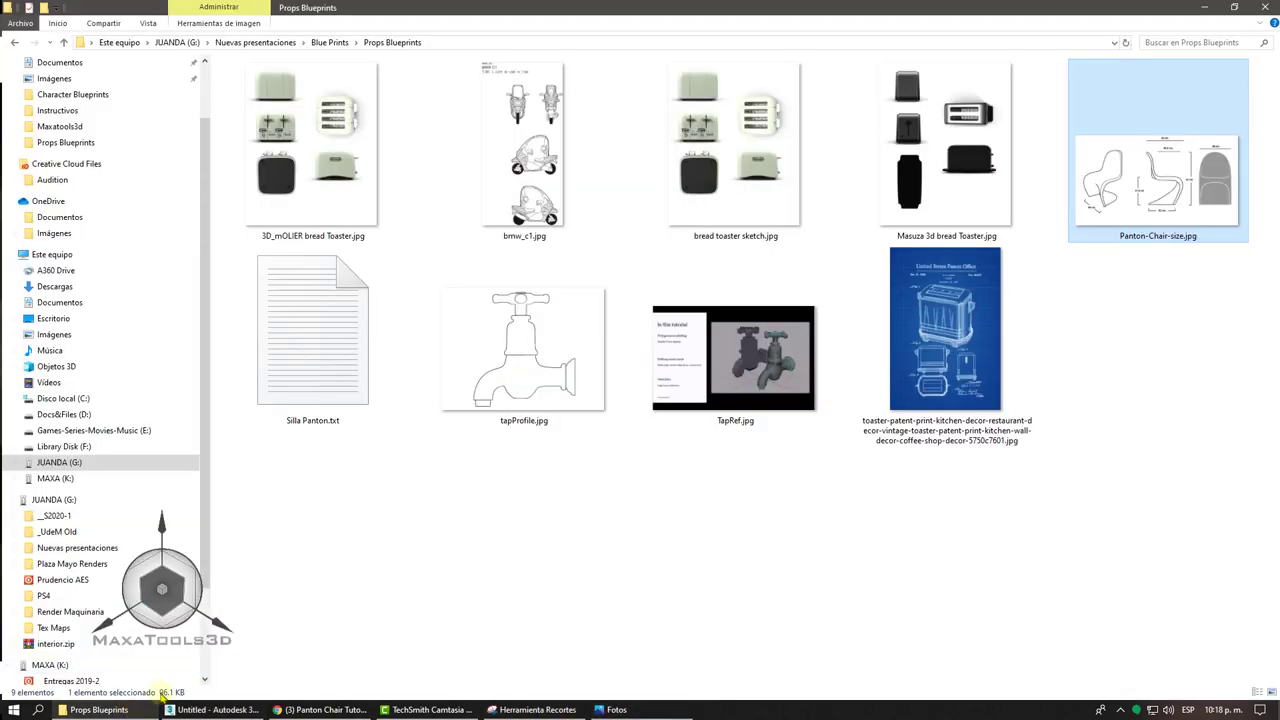
pyautogui.moveTo(1120, 203)
pyautogui.mouseDown()
pyautogui.moveTo(252, 641)
pyautogui.moveTo(232, 713)
pyautogui.moveTo(640, 303)
pyautogui.moveTo(620, 257)
pyautogui.mouseUp()
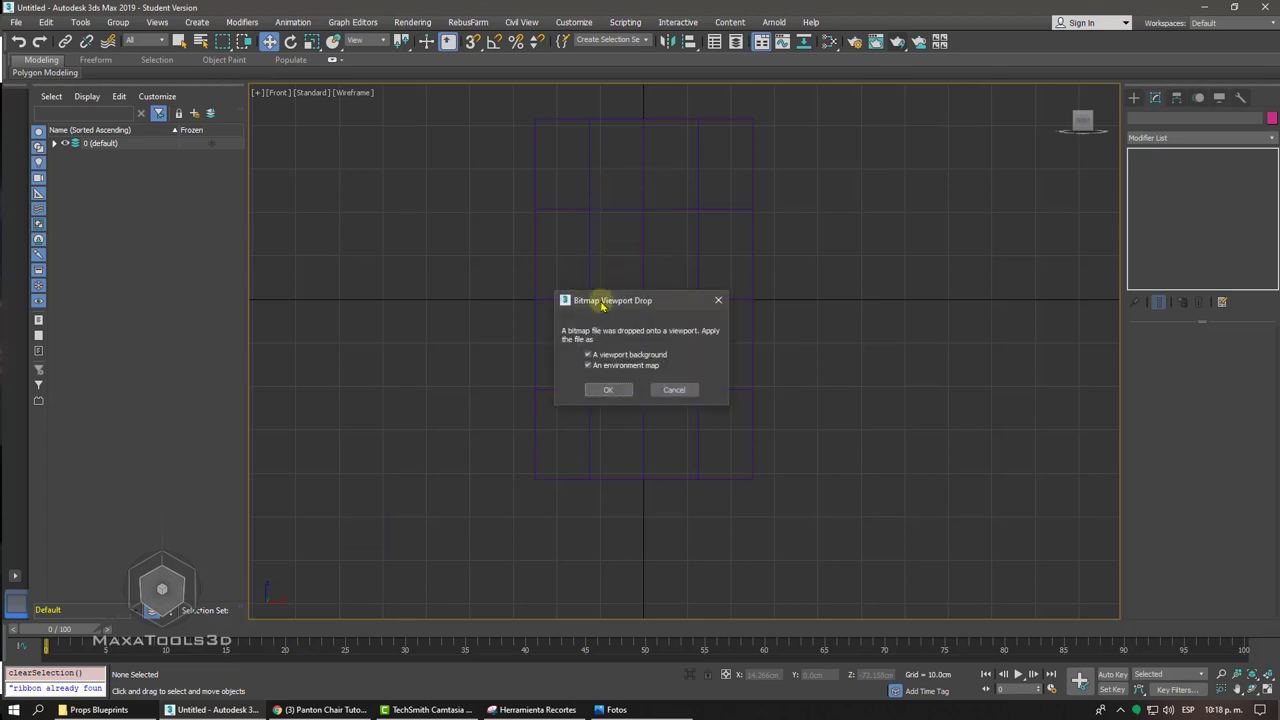
pyautogui.moveTo(580, 294); pyautogui.dragTo(693, 222)
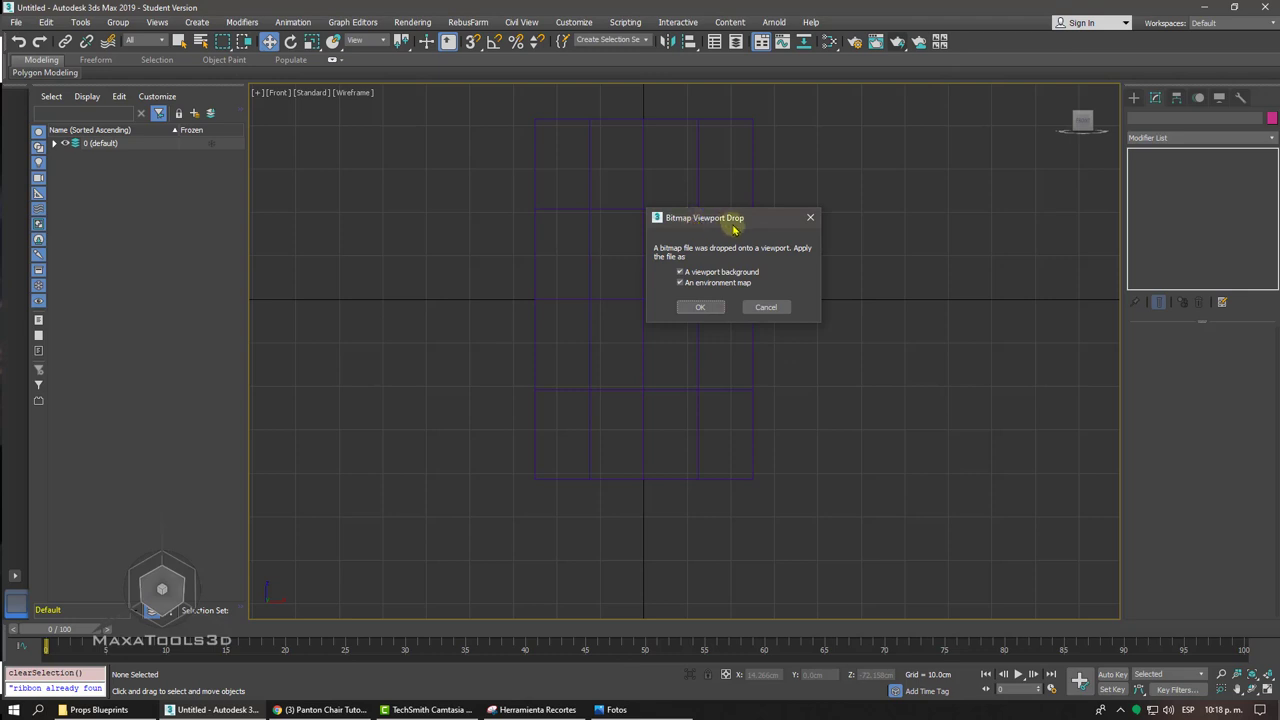
pyautogui.click(699, 308)
pyautogui.moveTo(699, 308)
pyautogui.mouseDown(button='middle')
pyautogui.moveTo(663, 286)
pyautogui.moveTo(561, 274)
pyautogui.mouseUp(button='middle')
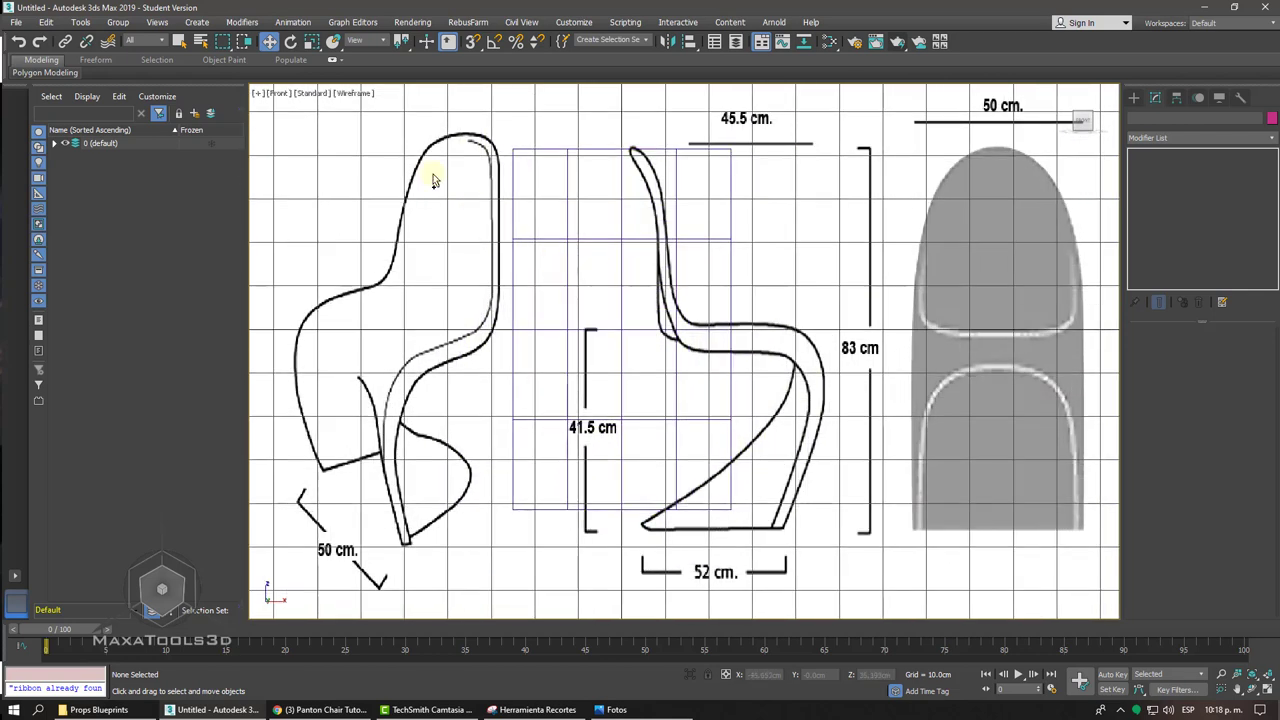
# Set the viewport background to Solid Color and test-render the Perspective view.
pyautogui.hotkey('ctrl', 'a')
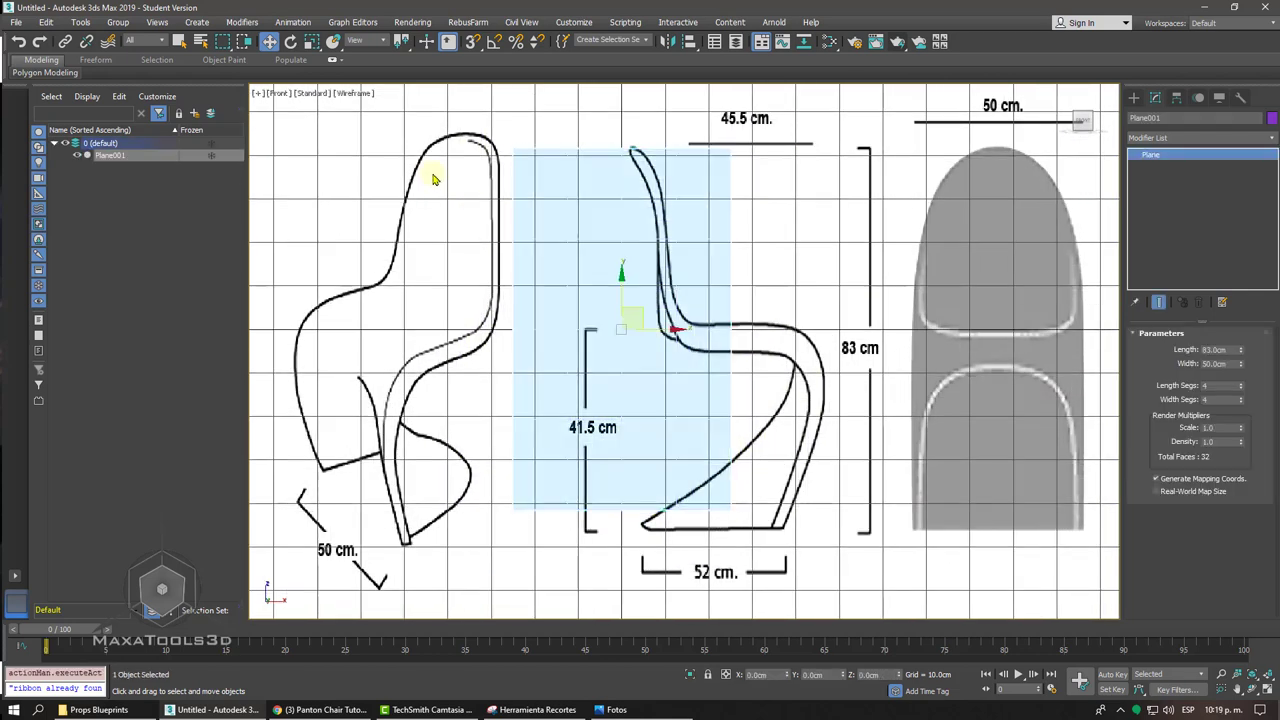
pyautogui.click(350, 93)
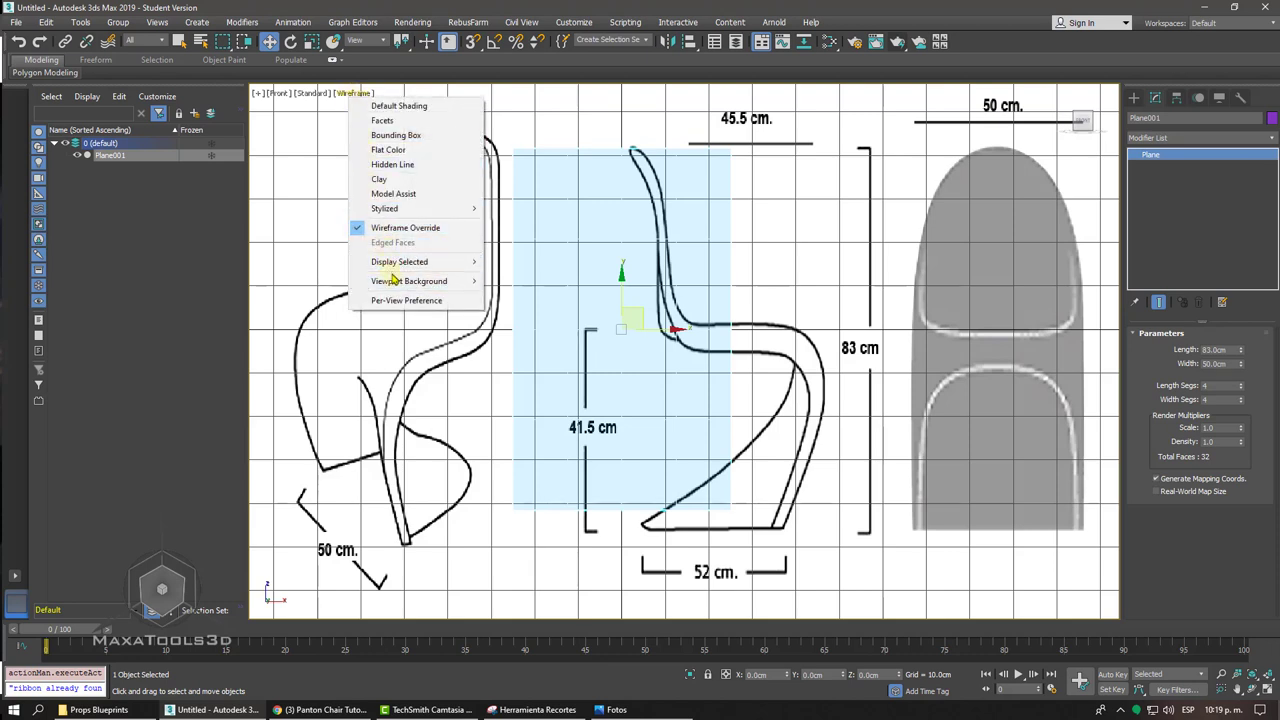
pyautogui.moveTo(410, 281)
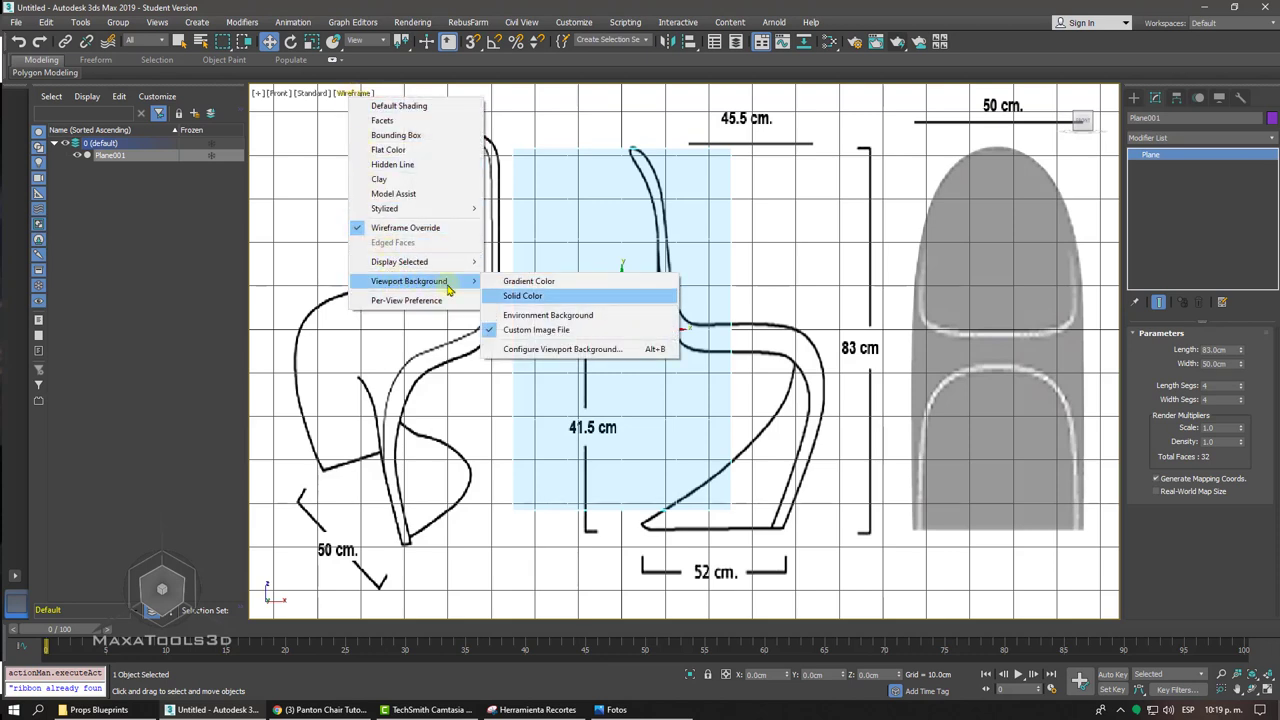
pyautogui.click(530, 297)
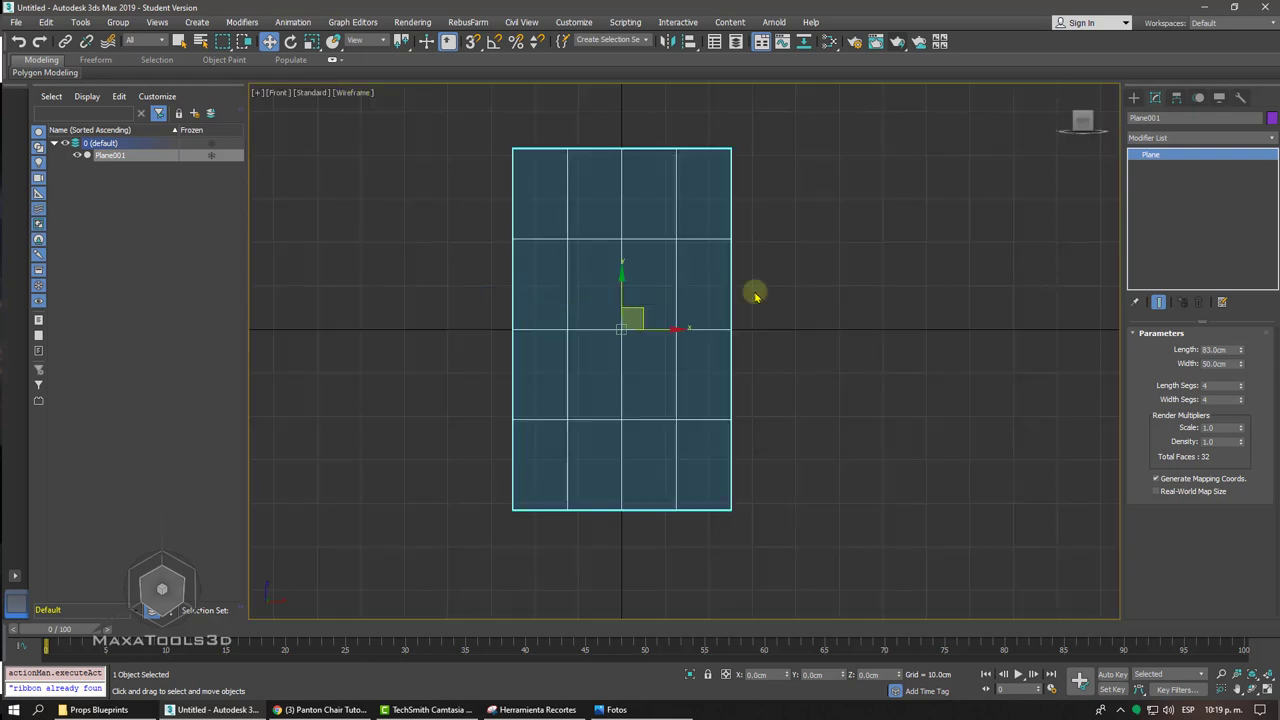
pyautogui.press('p')
pyautogui.hotkey('shift', 'q')
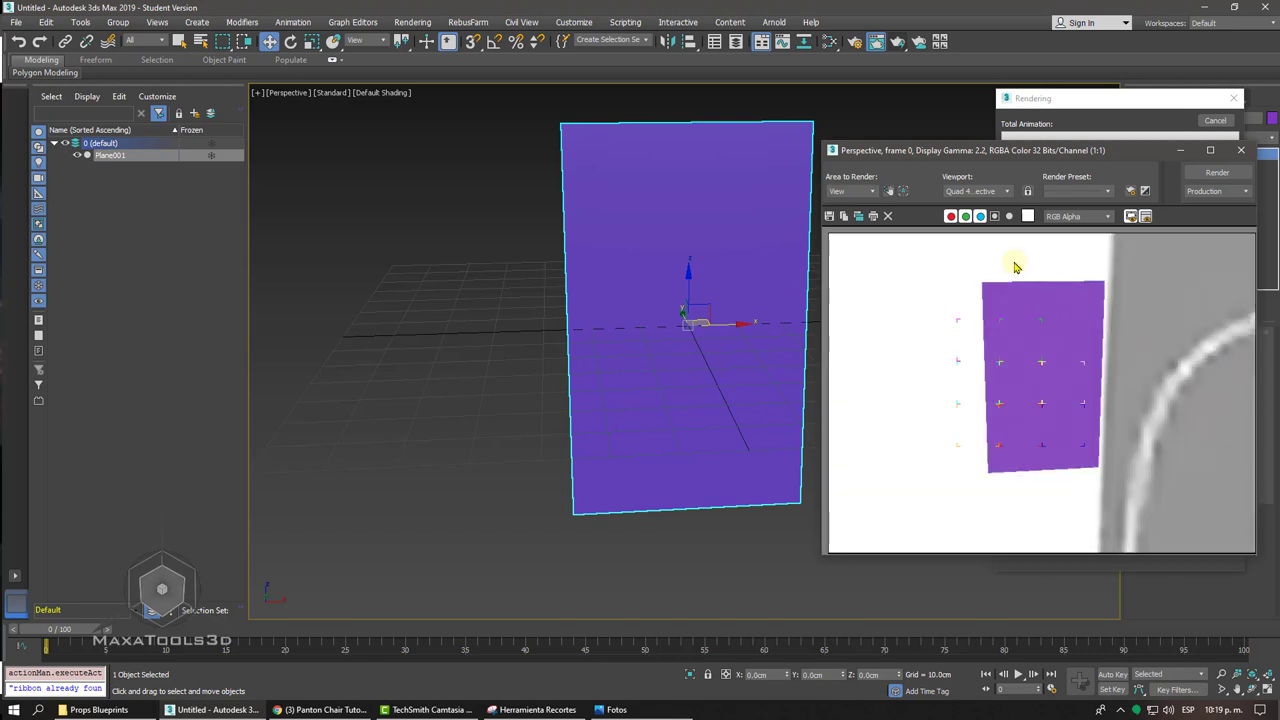
pyautogui.click(1215, 120)
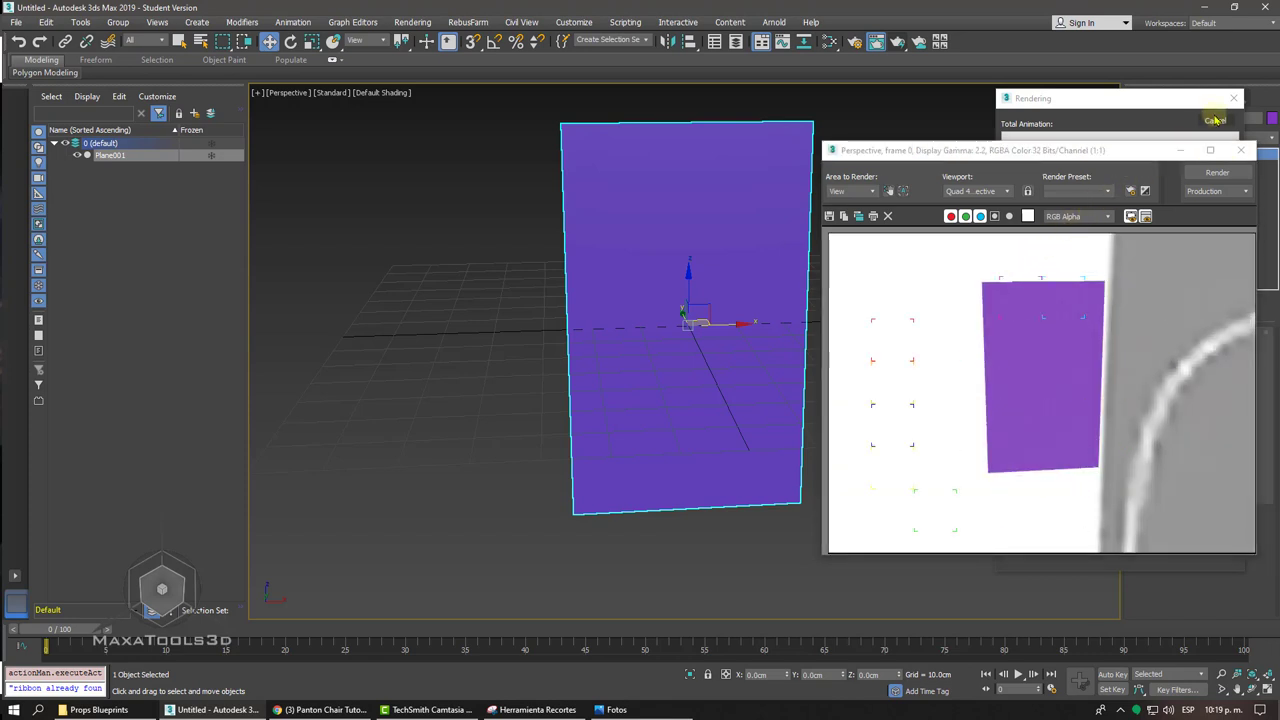
pyautogui.click(1240, 150)
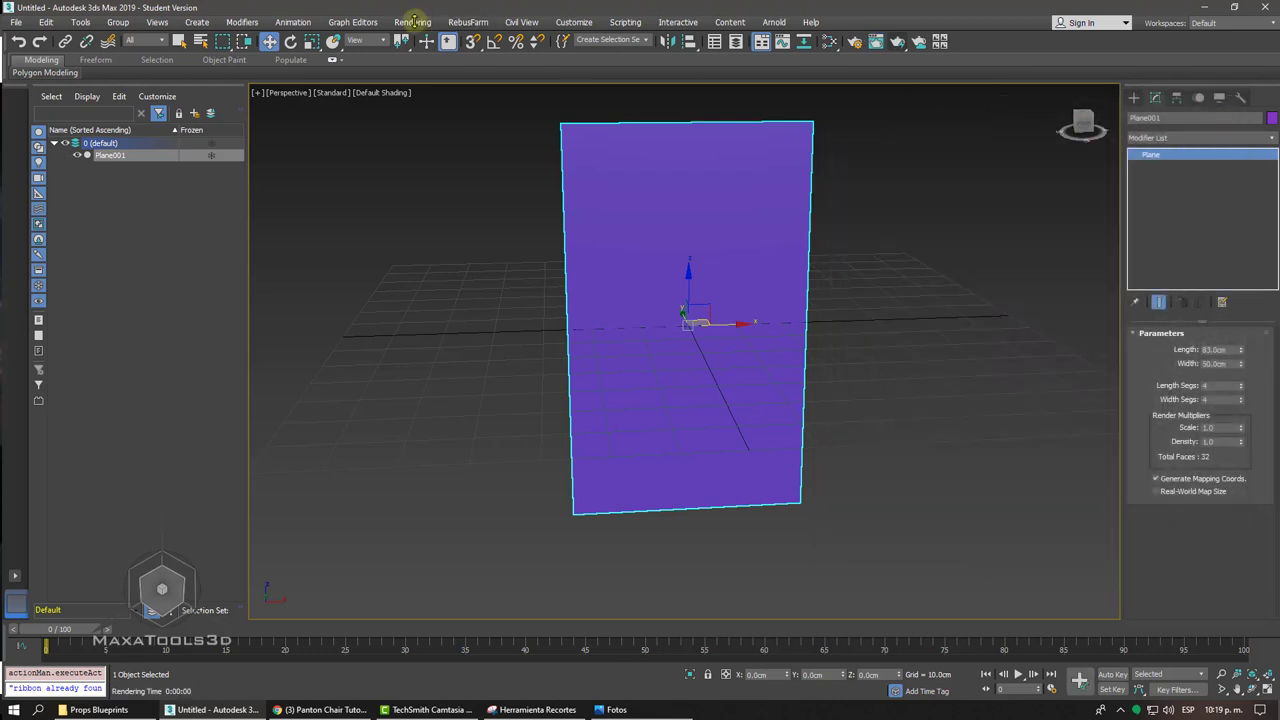
# Clear the chair image from the Environment Map and re-render the plane on black.
pyautogui.click(413, 22)
pyautogui.click(423, 194)
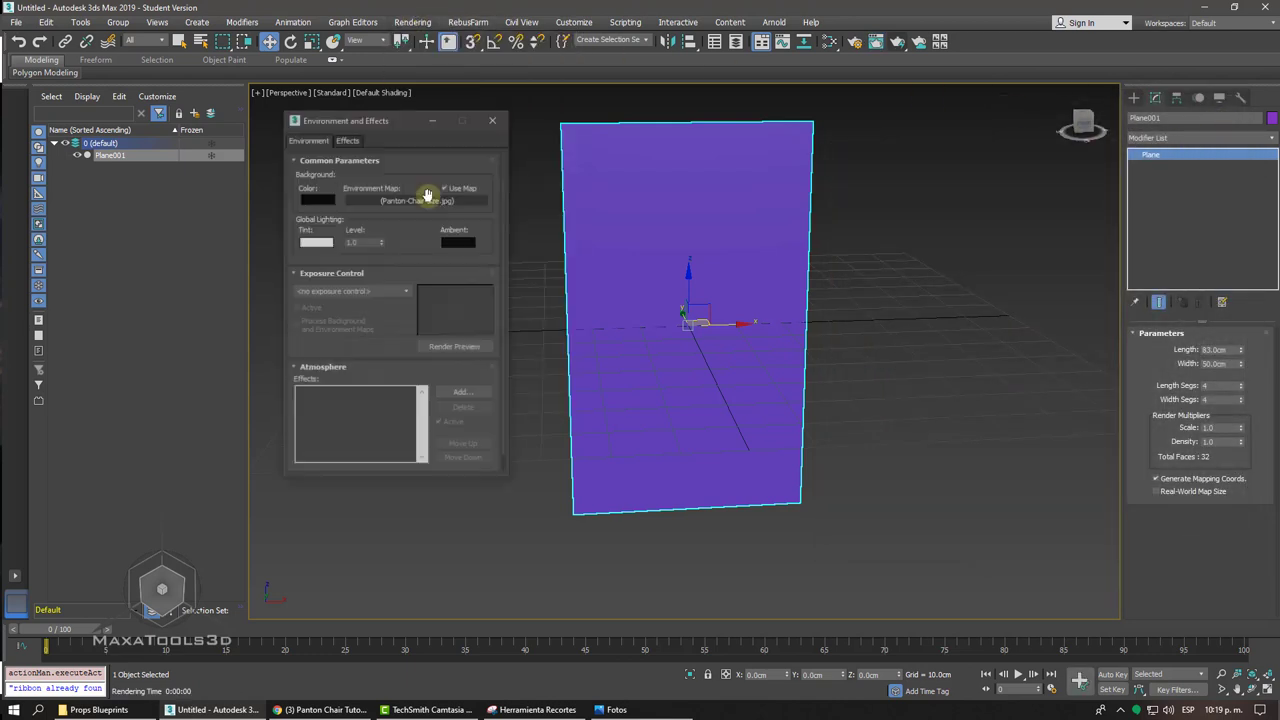
pyautogui.rightClick(406, 200)
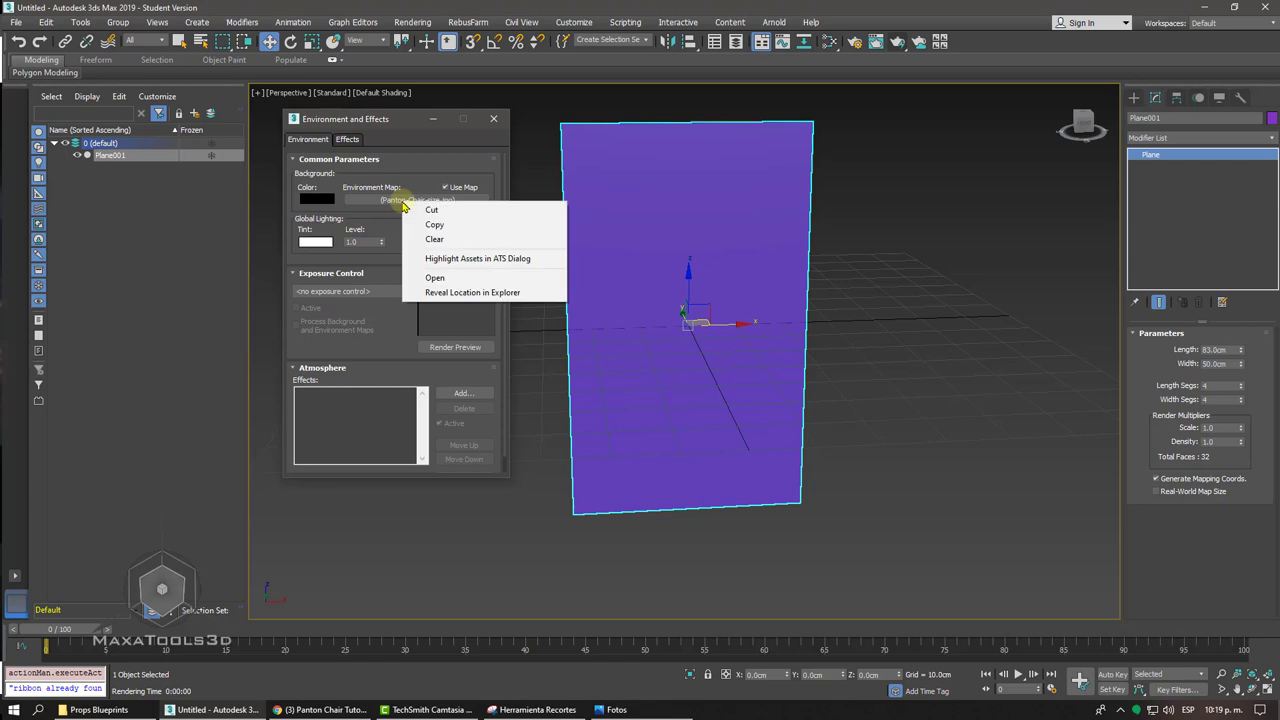
pyautogui.click(434, 225)
pyautogui.click(493, 119)
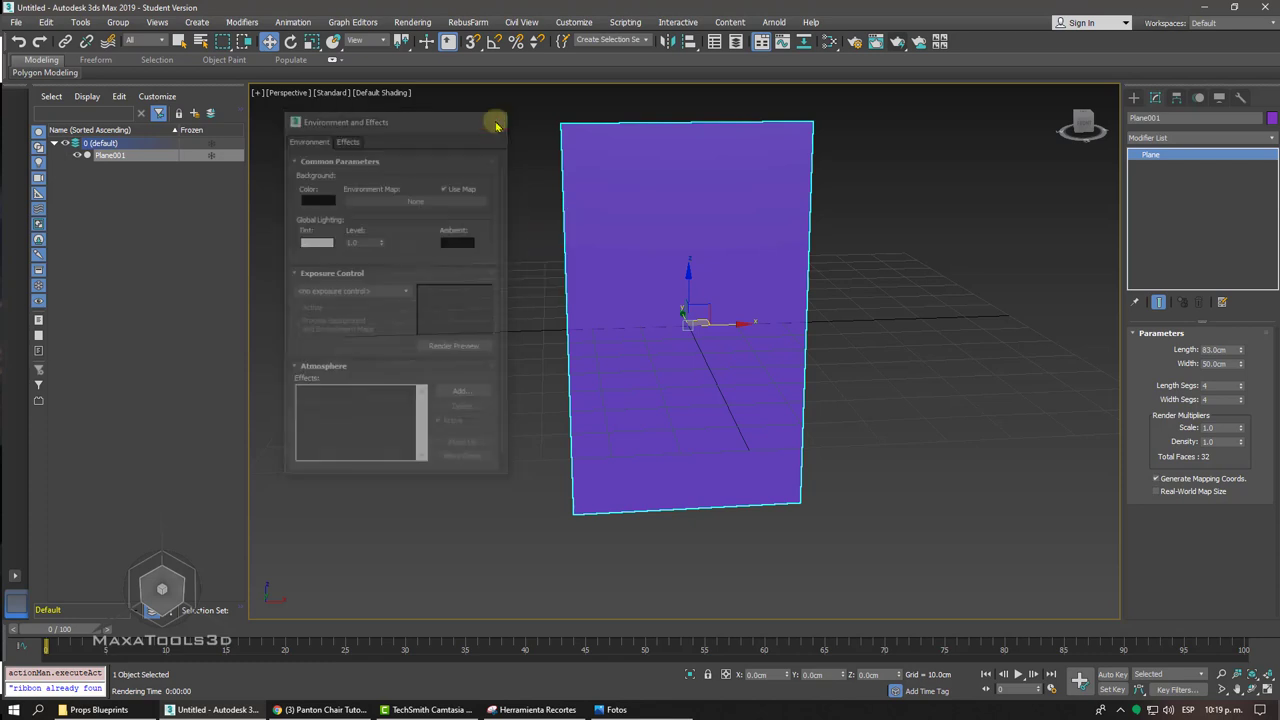
pyautogui.keyDown('alt'); pyautogui.moveTo(537, 237); pyautogui.dragTo(586, 351, button='middle'); pyautogui.keyUp('alt')
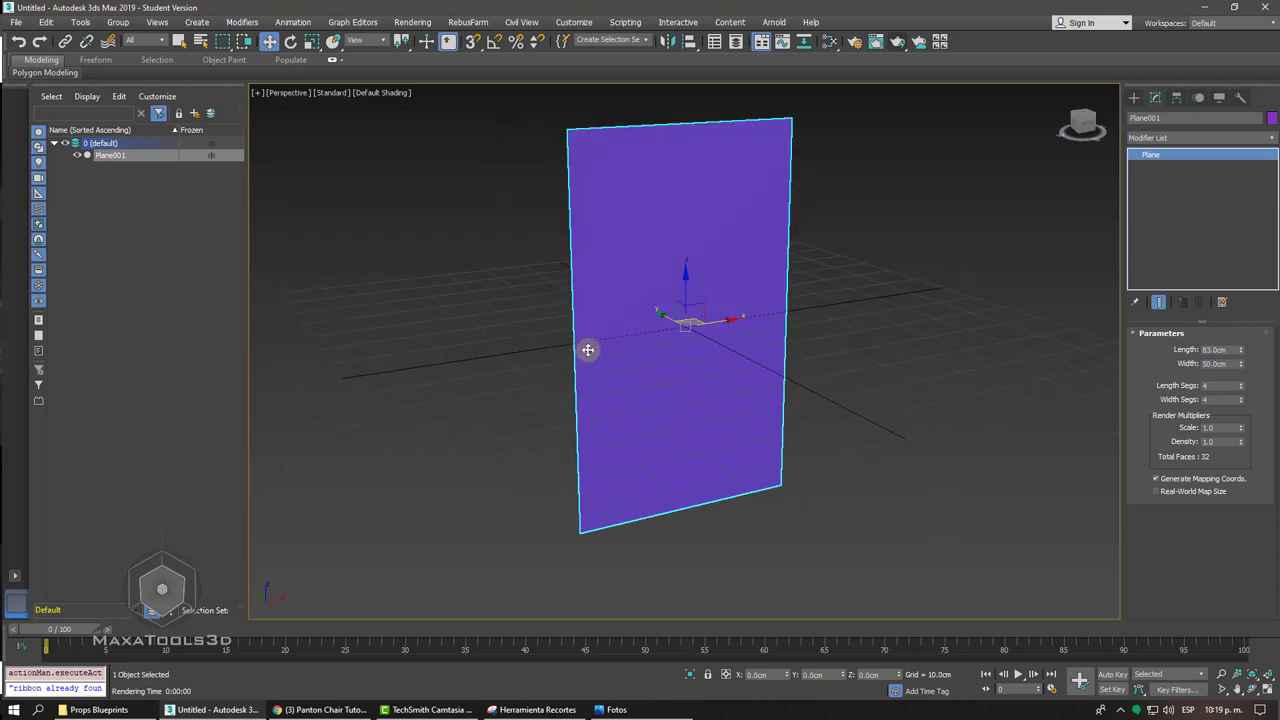
pyautogui.hotkey('shift', 'q')
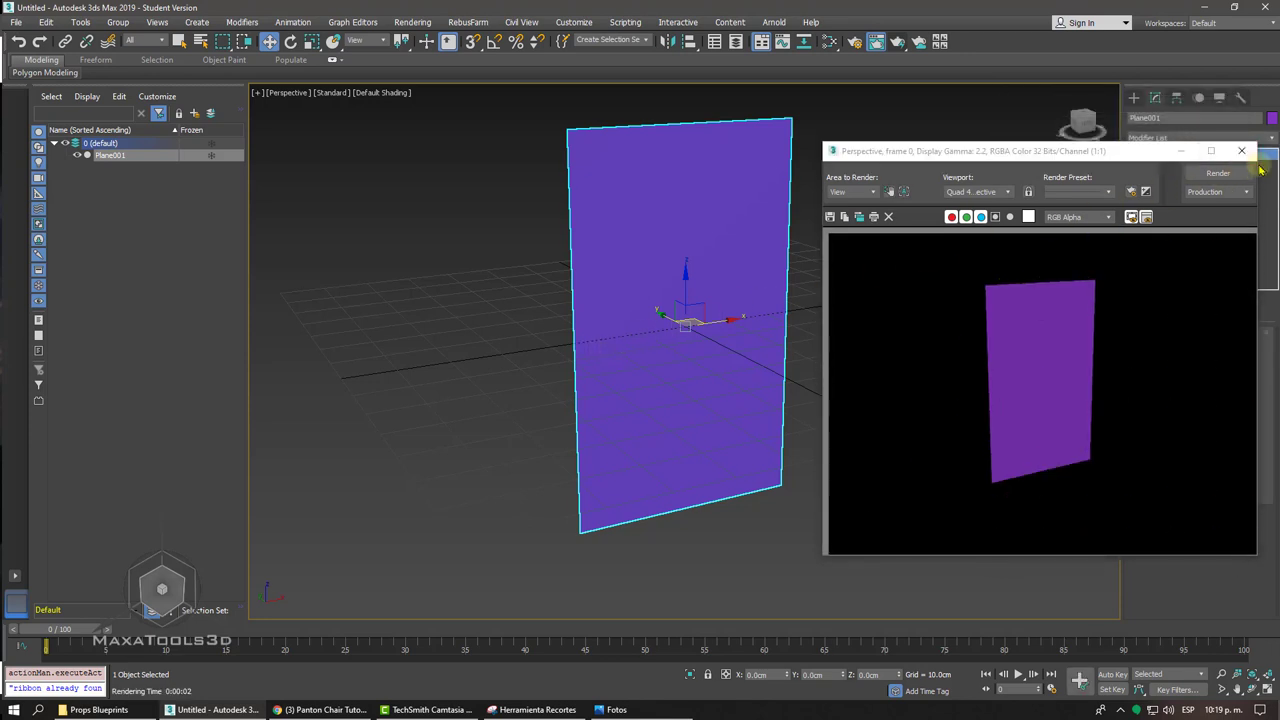
# In the shaded Front view, drop Panton-Chair-size.jpg onto the plane as its texture.
pyautogui.press('f')
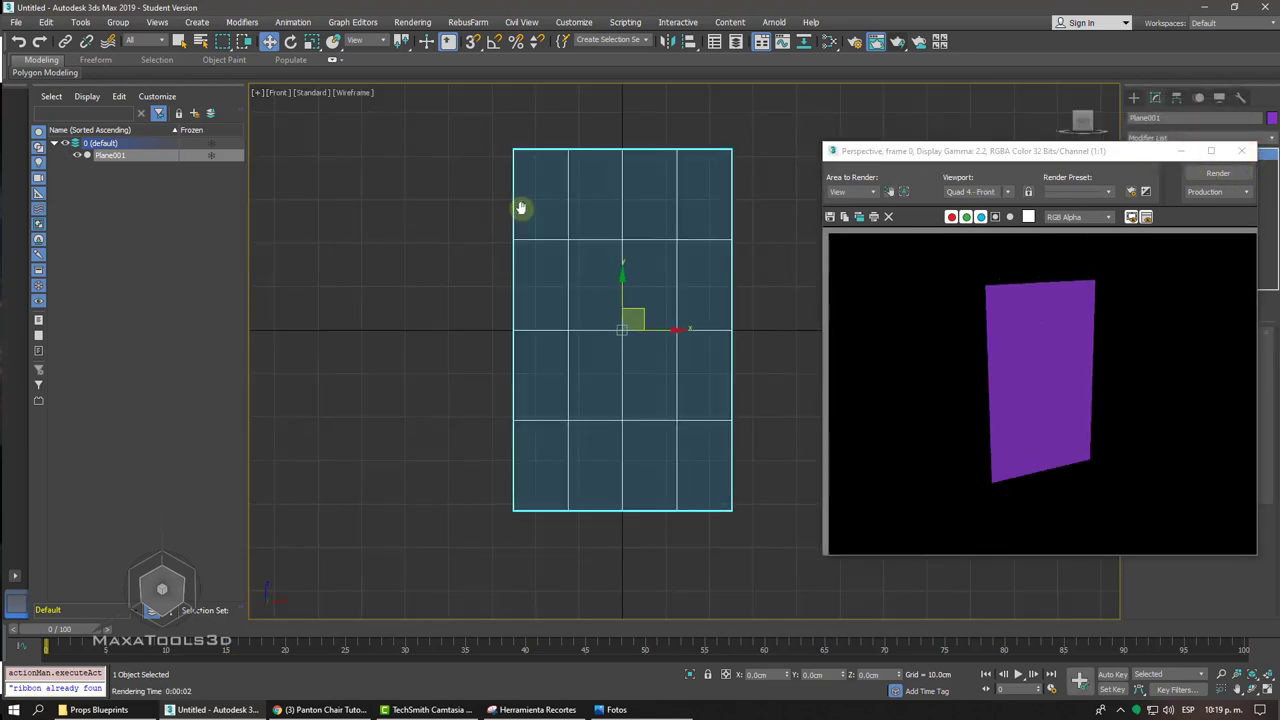
pyautogui.click(400, 218)
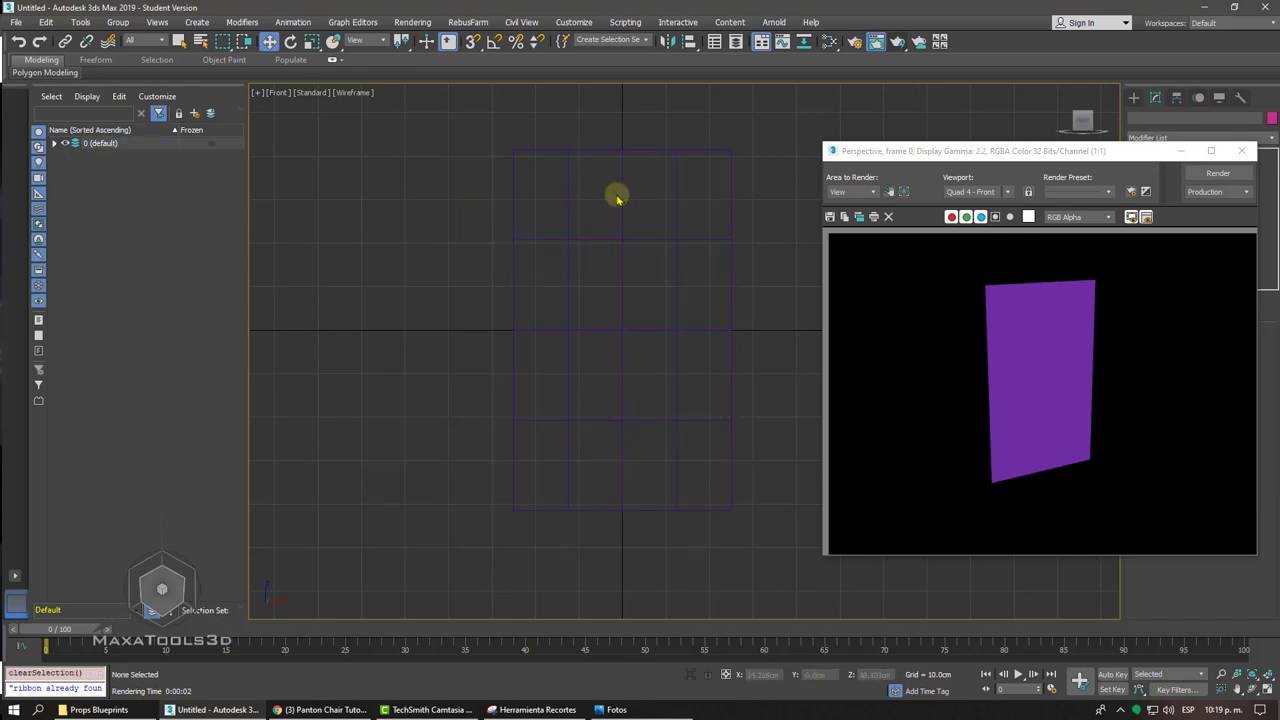
pyautogui.press('F3')
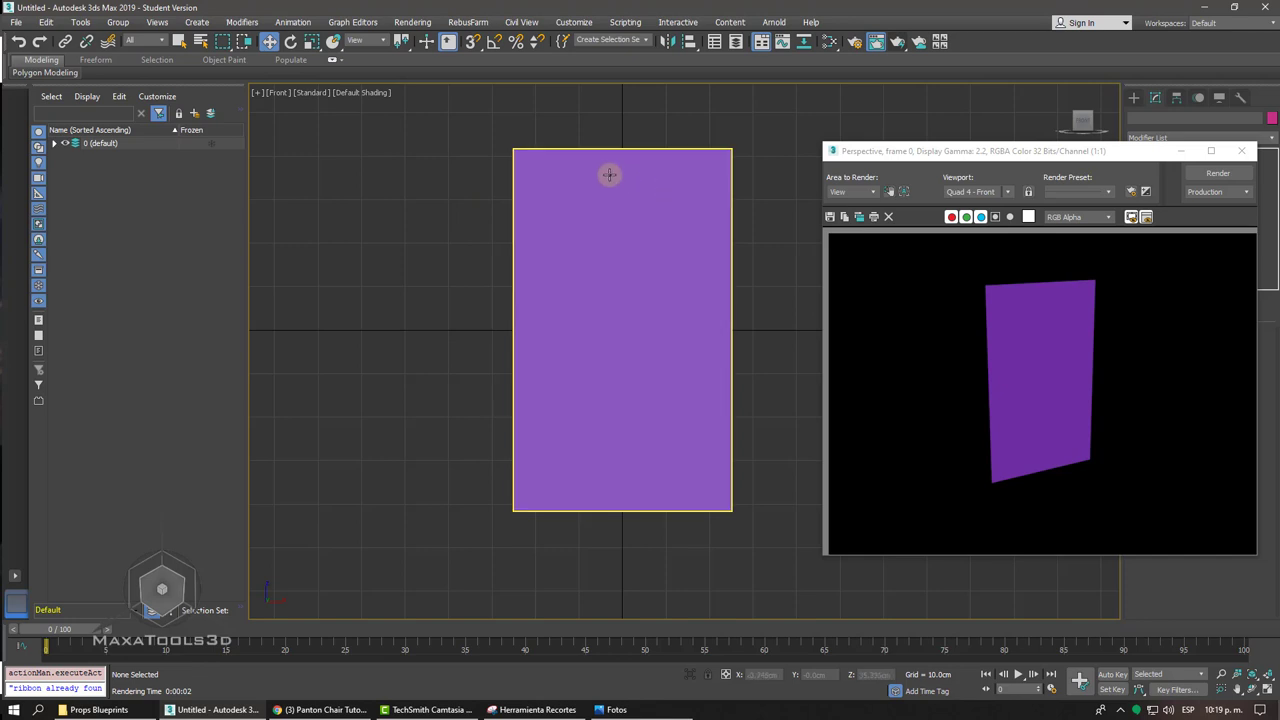
pyautogui.press('F3')
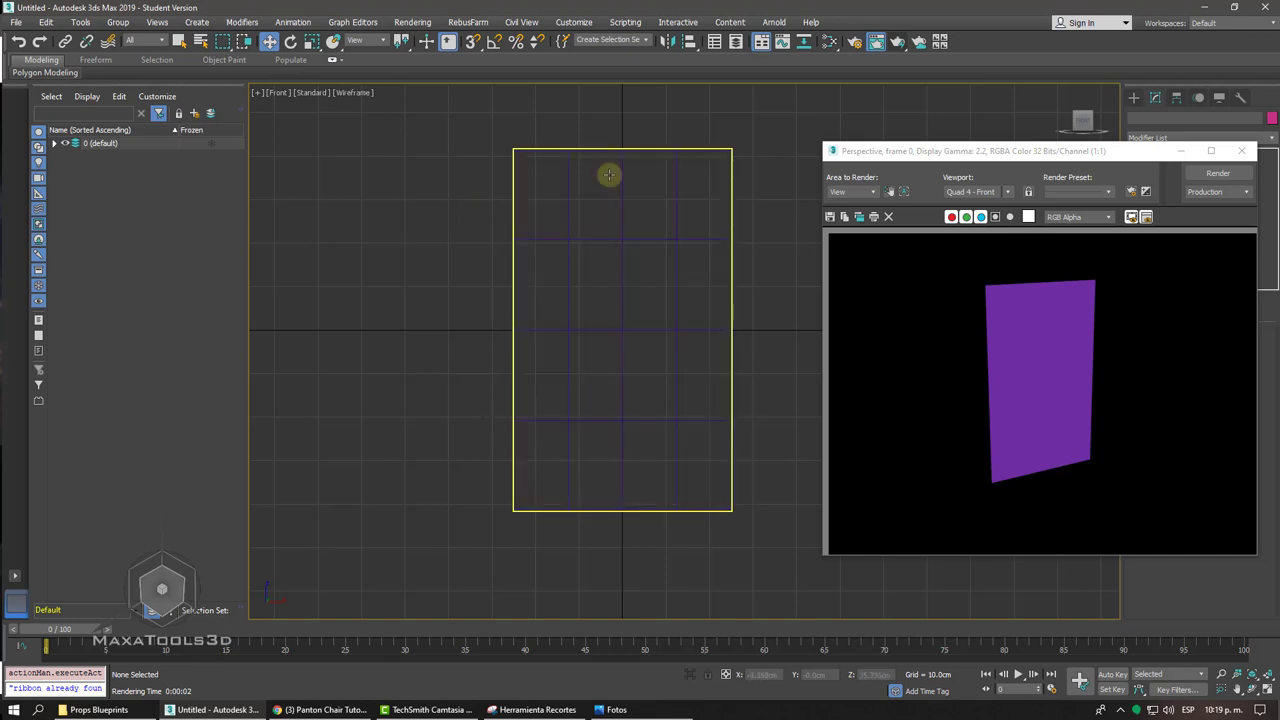
pyautogui.press('F3')
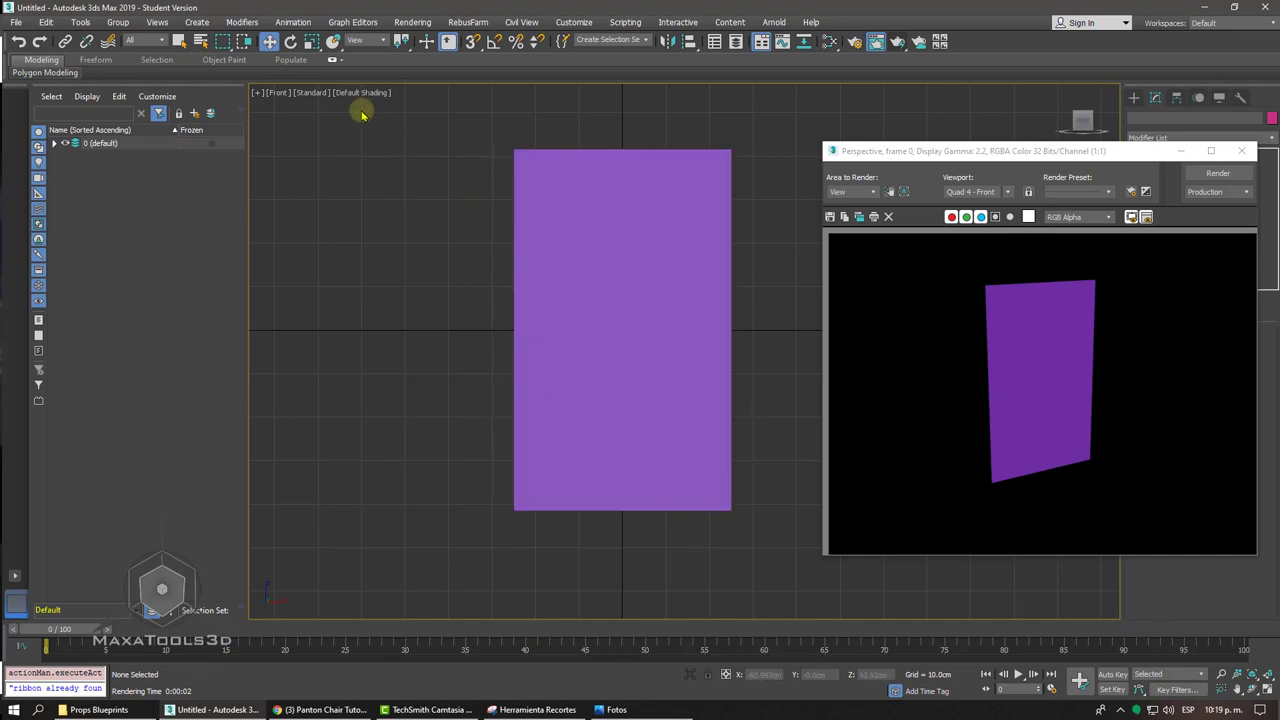
pyautogui.press('F3')
pyautogui.press('F3')
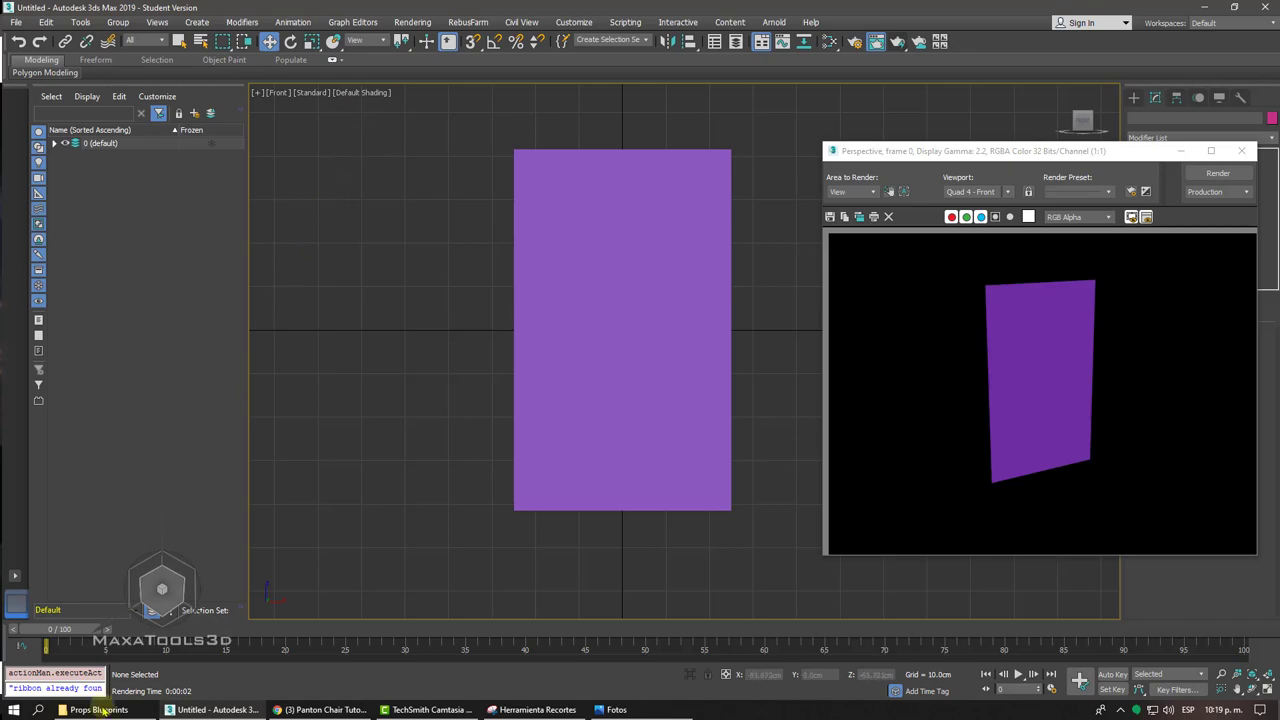
pyautogui.click(99, 709)
pyautogui.moveTo(1124, 179)
pyautogui.mouseDown()
pyautogui.moveTo(484, 516)
pyautogui.moveTo(630, 335)
pyautogui.mouseUp()
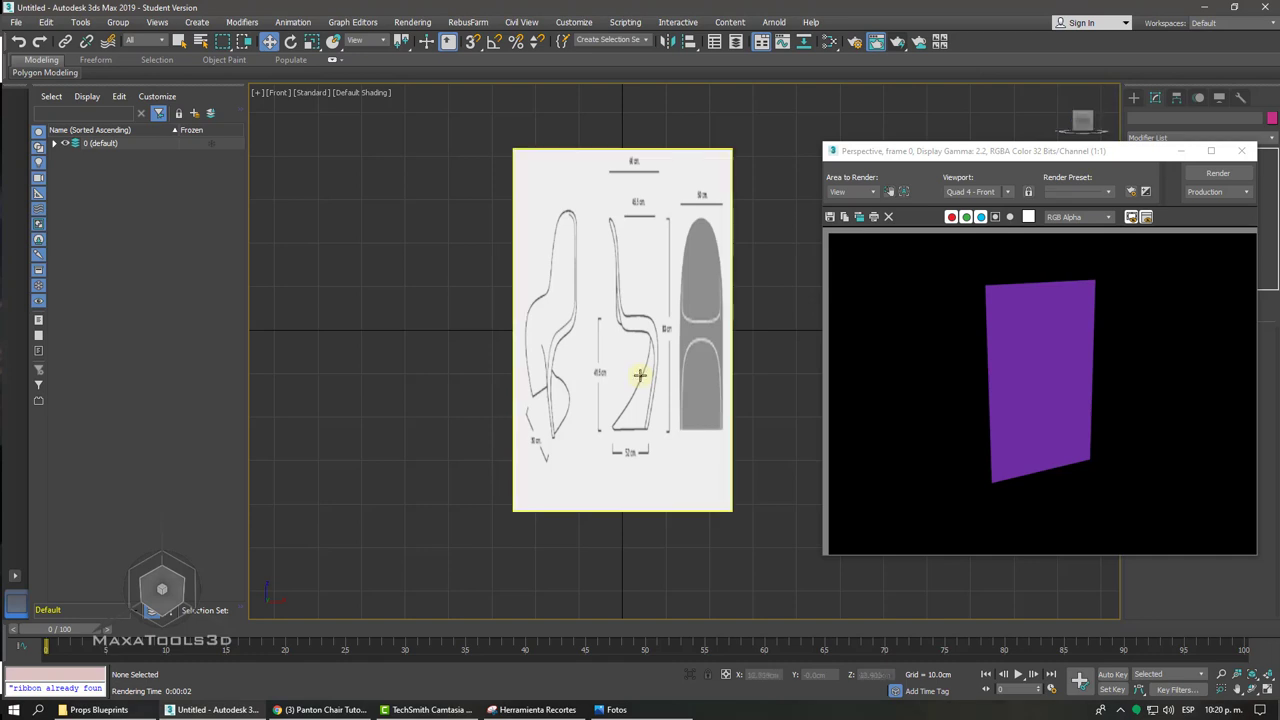
pyautogui.click(610, 709)
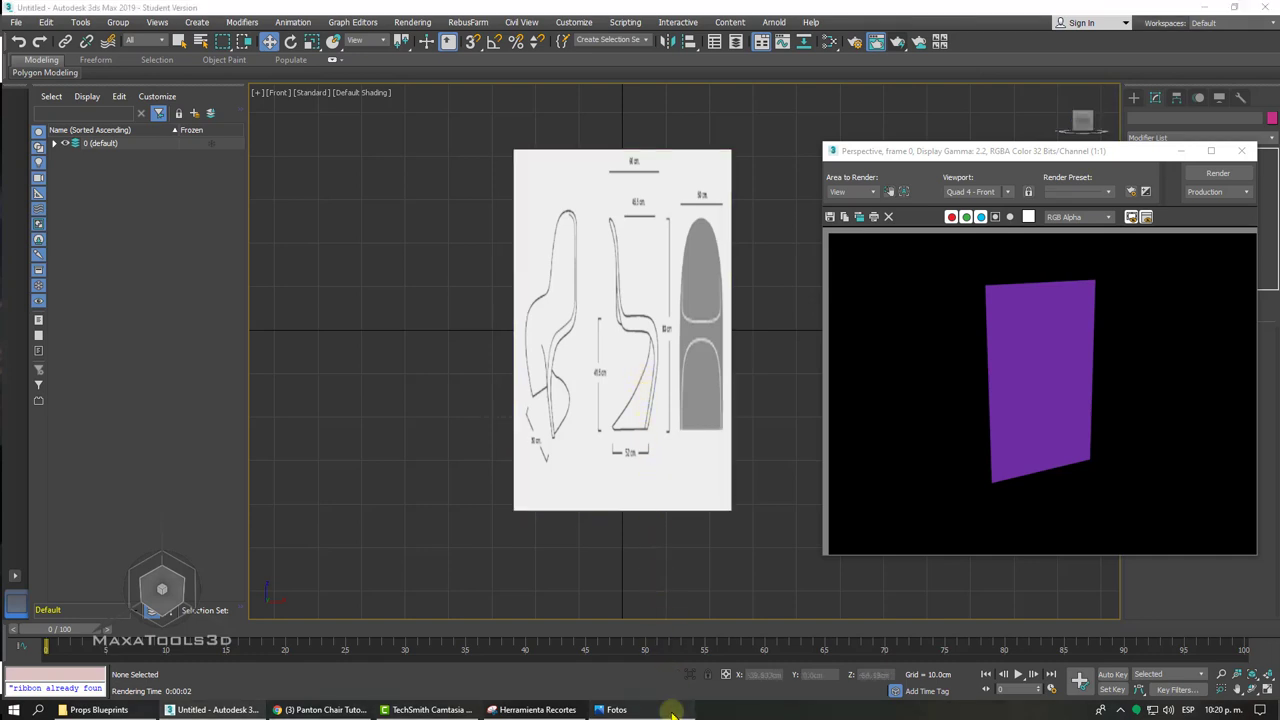
# Open Panton-Chair-size.jpg in Photos to check dimensions, then select the plane in 3ds Max.
pyautogui.click(88, 709)
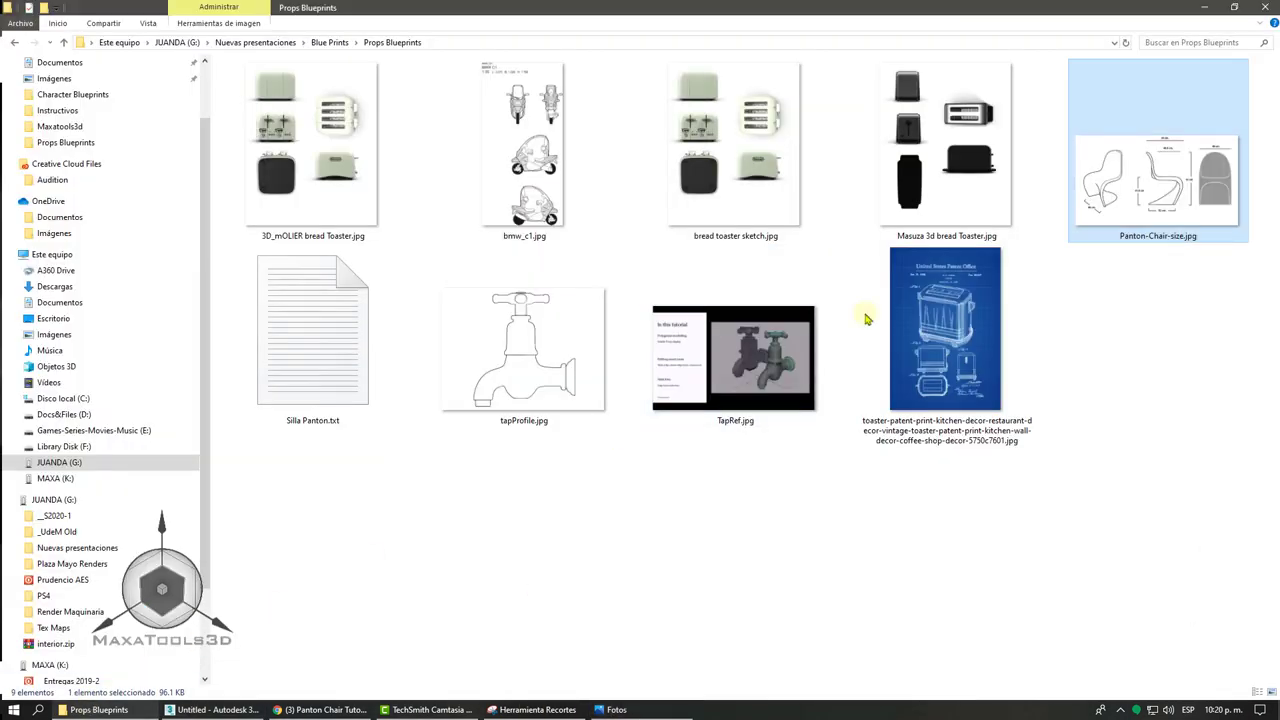
pyautogui.doubleClick(1153, 176)
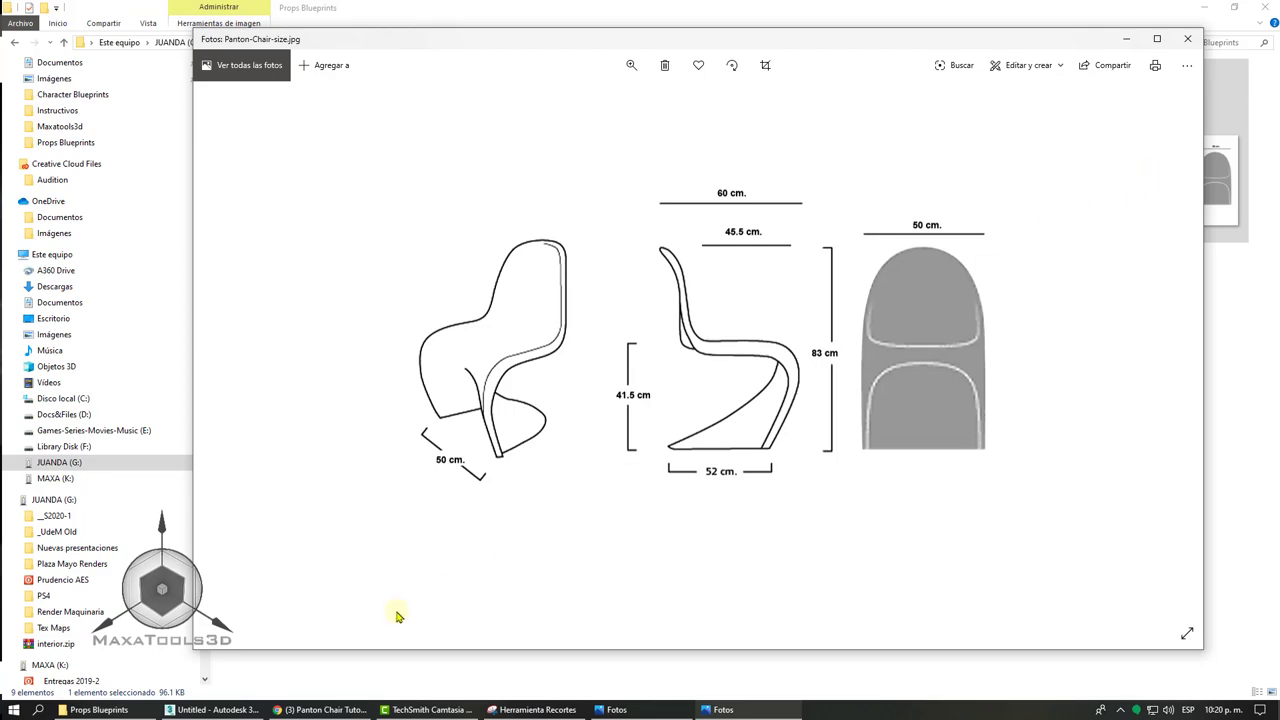
pyautogui.click(228, 709)
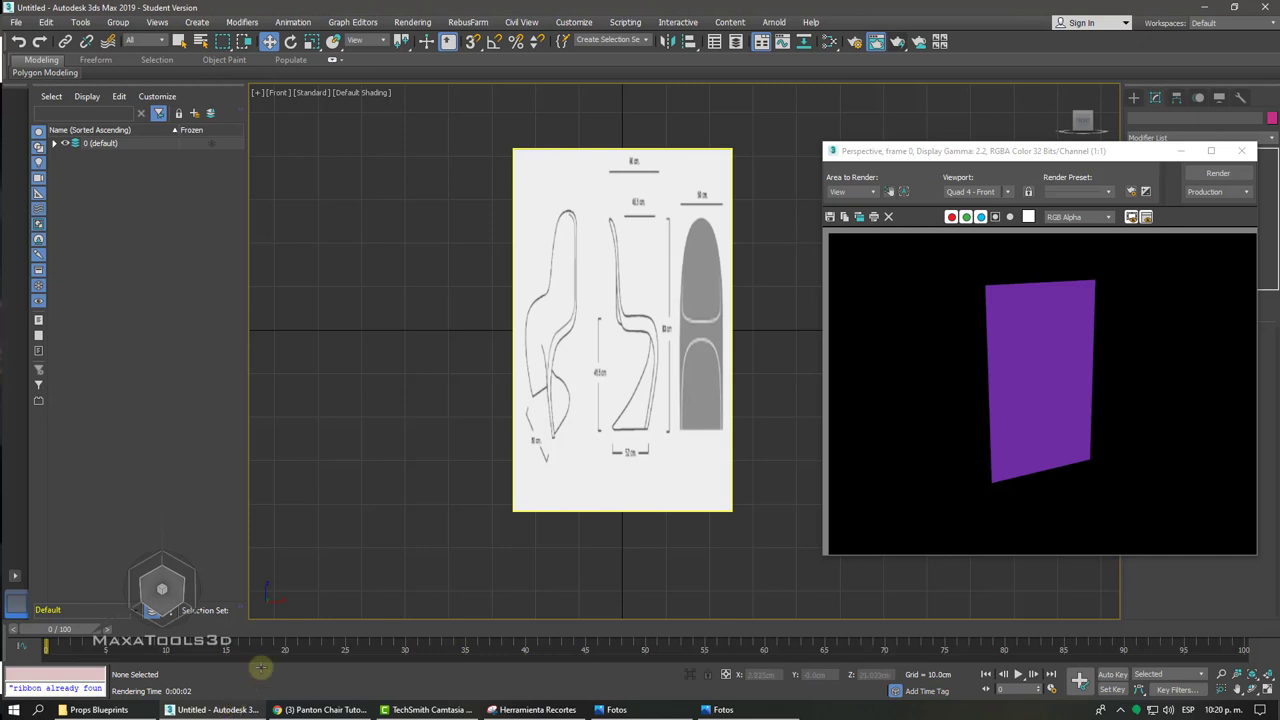
pyautogui.moveTo(543, 292); pyautogui.dragTo(538, 290, button='middle')
pyautogui.click(606, 199)
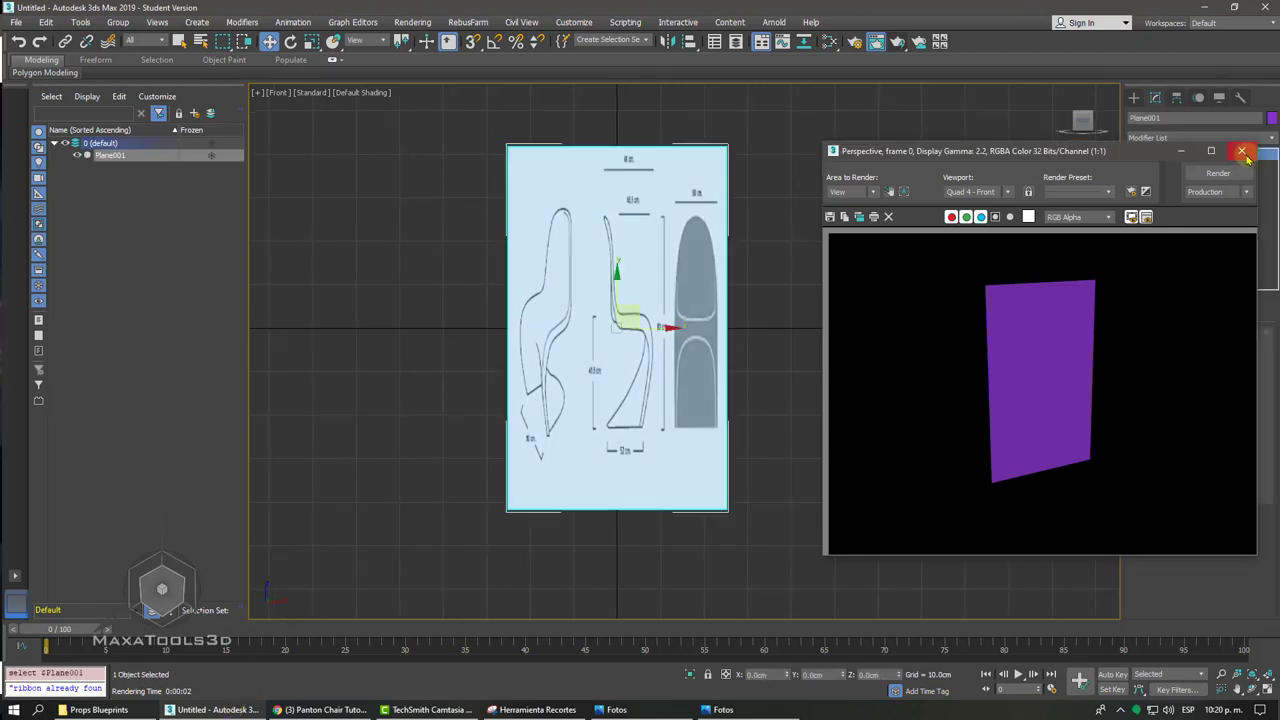
# Close the rendered preview and browse the modifier list without choosing anything.
pyautogui.click(1241, 150)
pyautogui.click(1195, 137)
pyautogui.scroll(-5, 1195, 140)
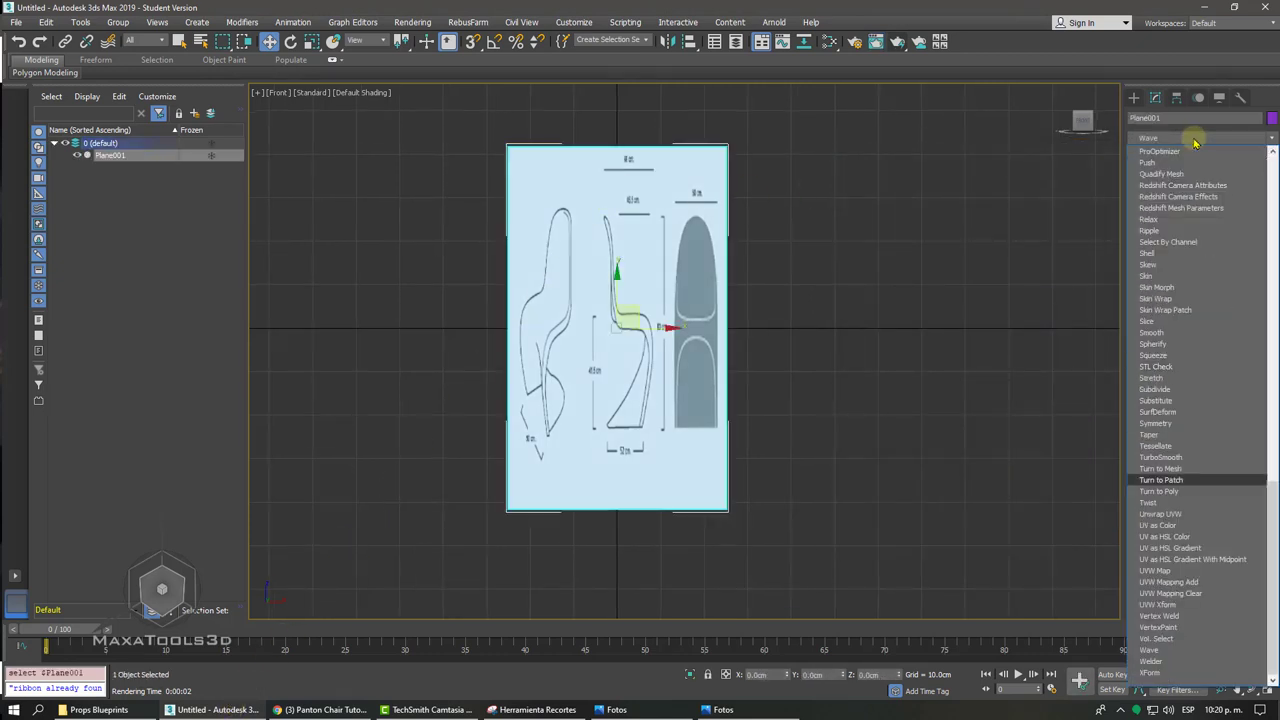
pyautogui.scroll(-5, 1195, 140)
pyautogui.scroll(-2, 1195, 140)
pyautogui.click(1000, 416)
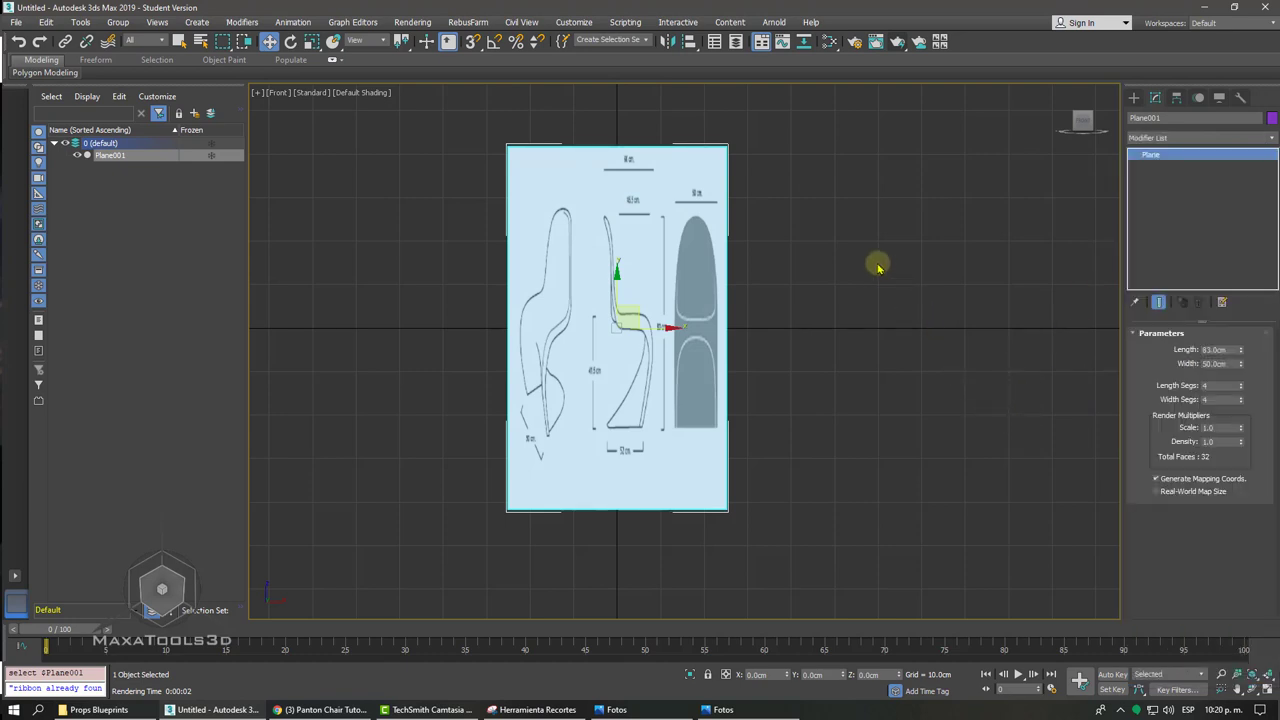
# Search all actions for 'UVW' to list UVW Map and related mapping commands.
pyautogui.press('x')
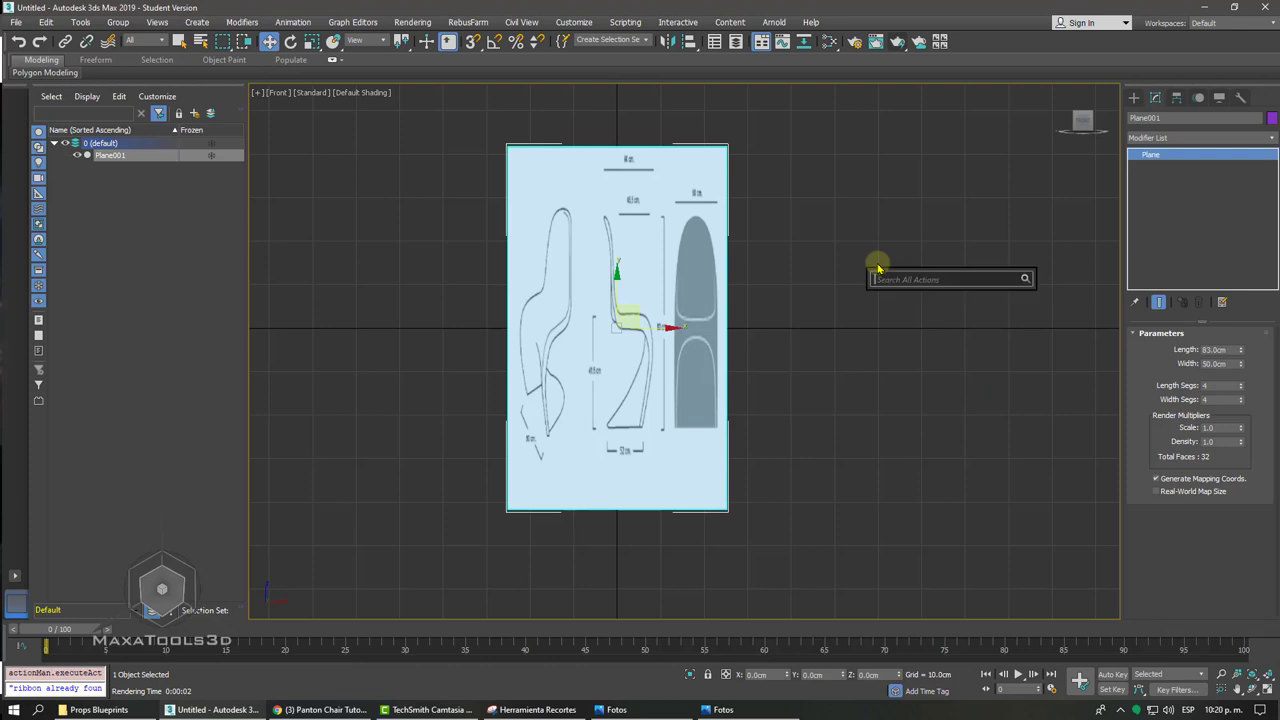
pyautogui.write('UVW')
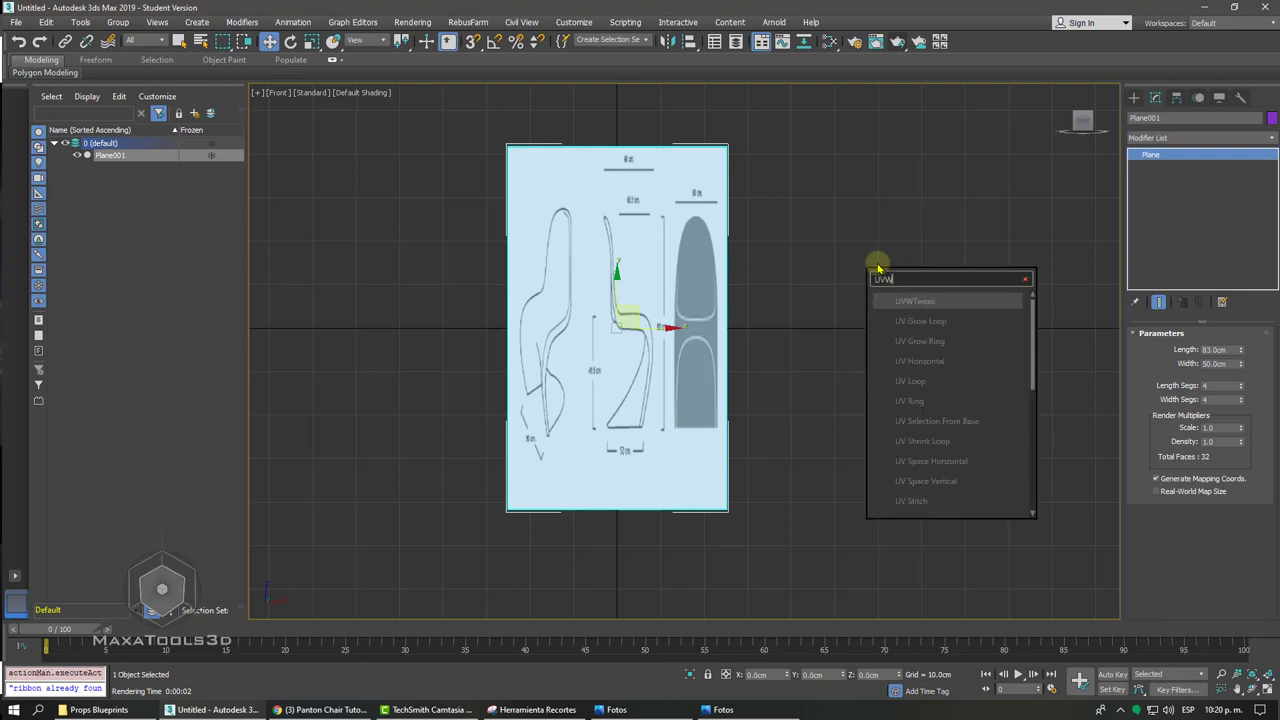
pyautogui.write('M')
pyautogui.press('BackSpace')
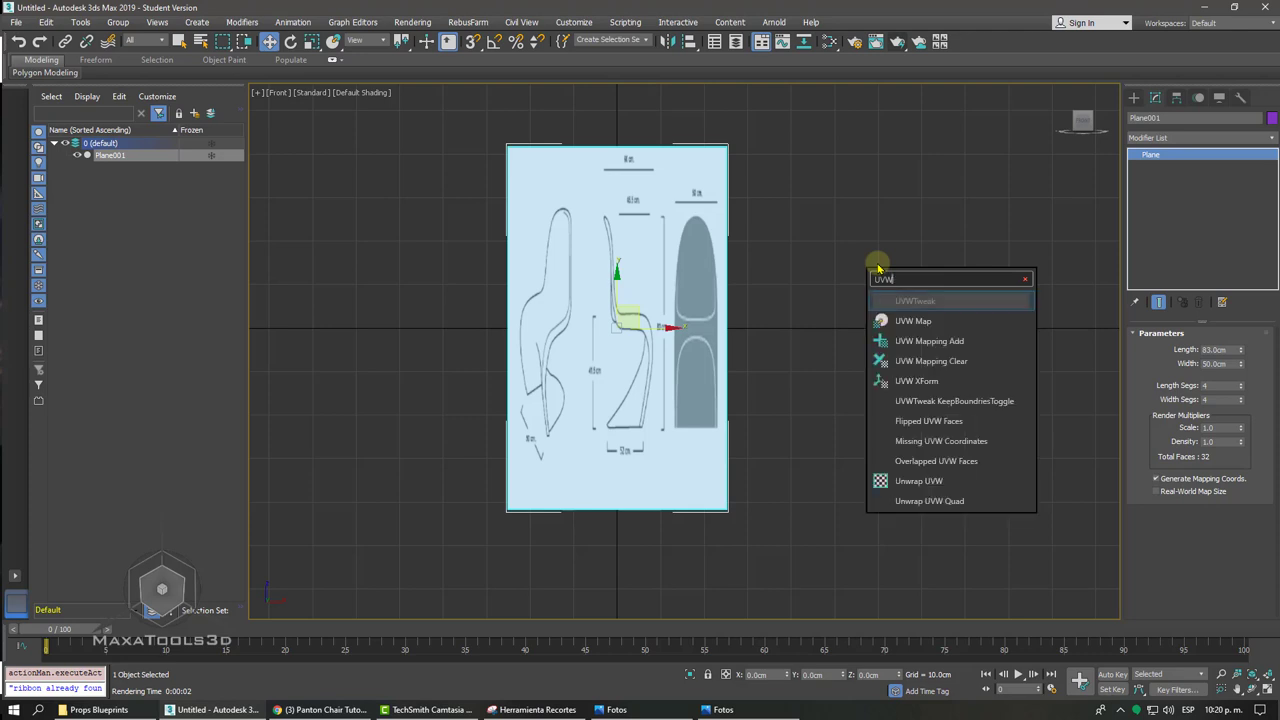
pyautogui.press('Down')
pyautogui.press('Down')
pyautogui.press('Up')
pyautogui.press('Up')
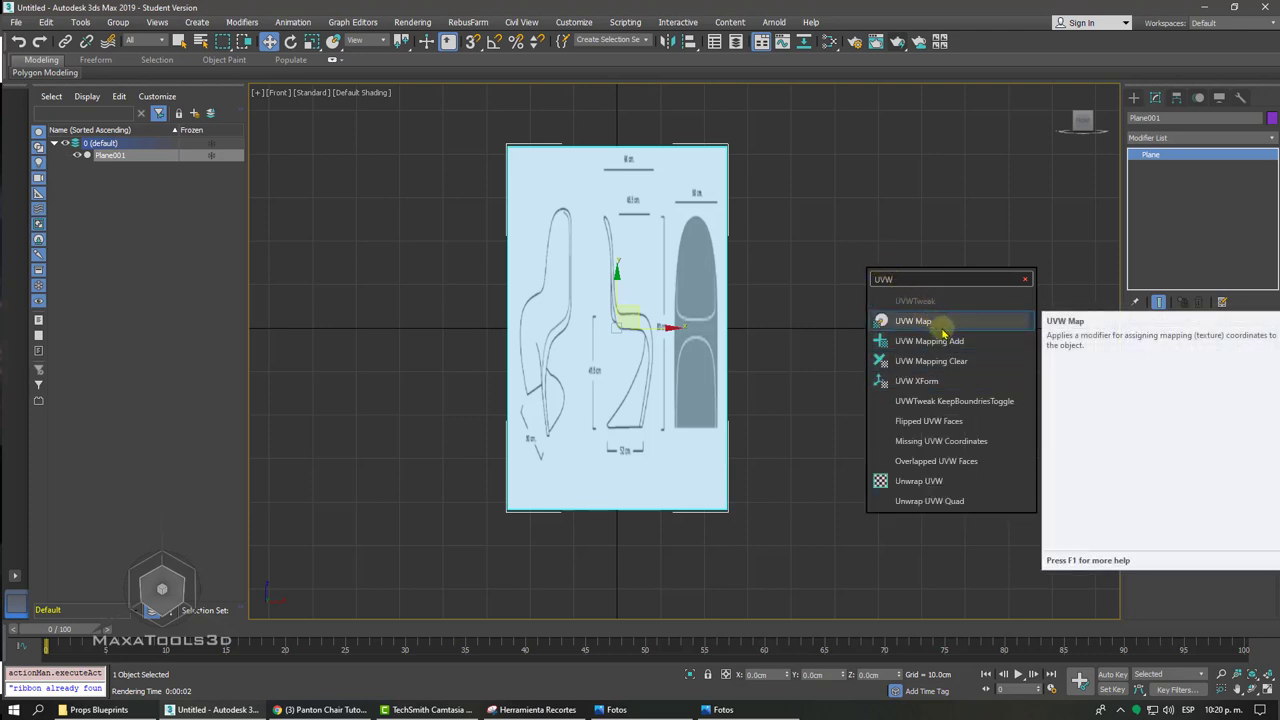
pyautogui.moveTo(913, 321)
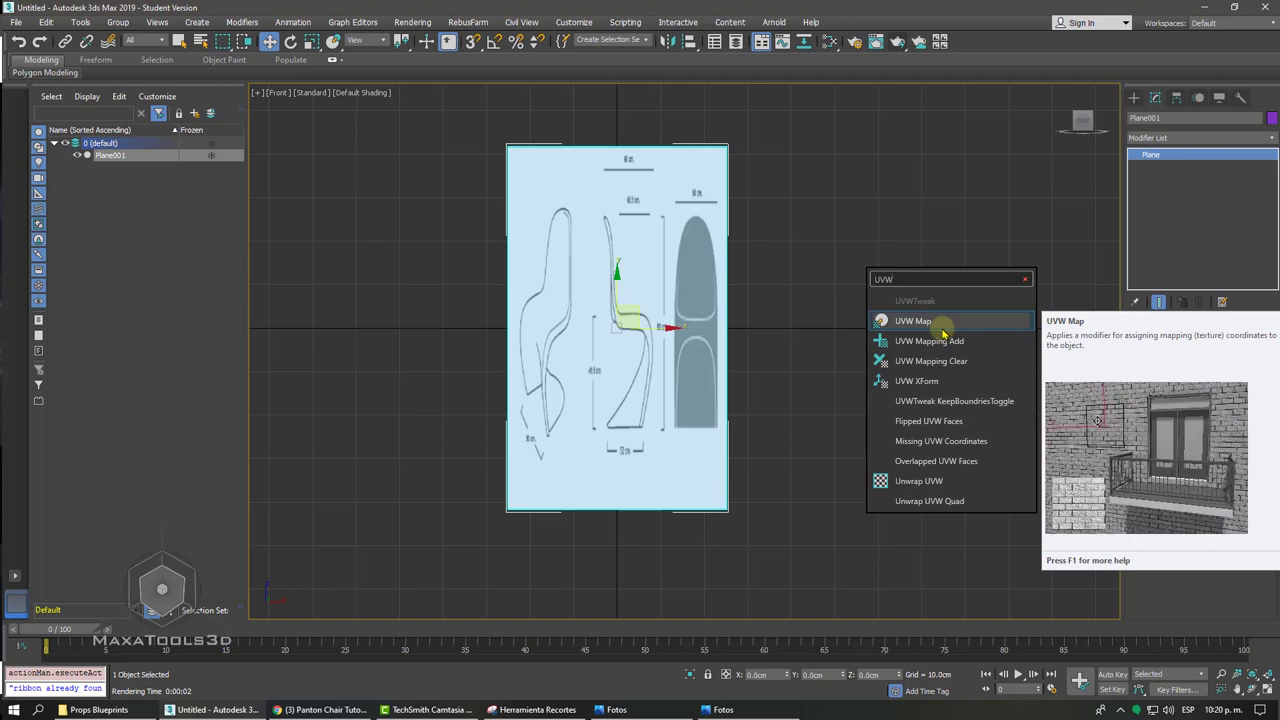
# Add a UVW Map modifier and undo a test width change, keeping 83 × 50 cm planar mapping.
pyautogui.click(920, 321)
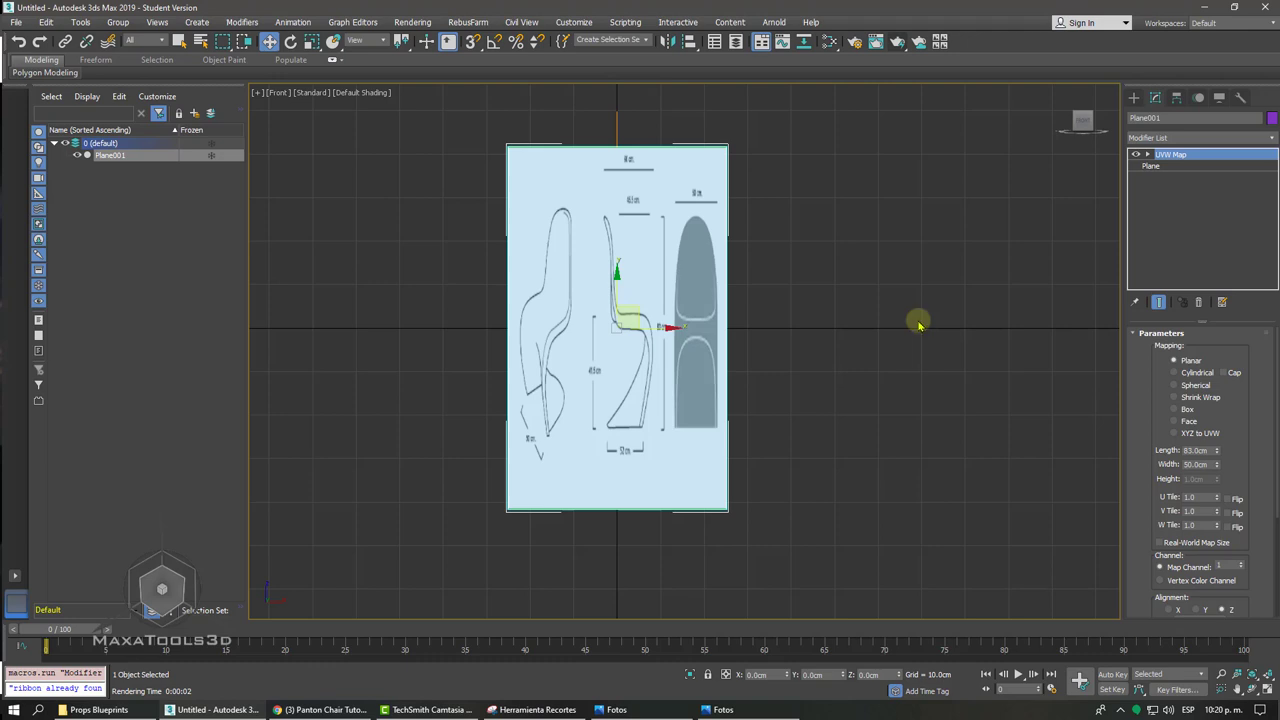
pyautogui.doubleClick(1195, 451)
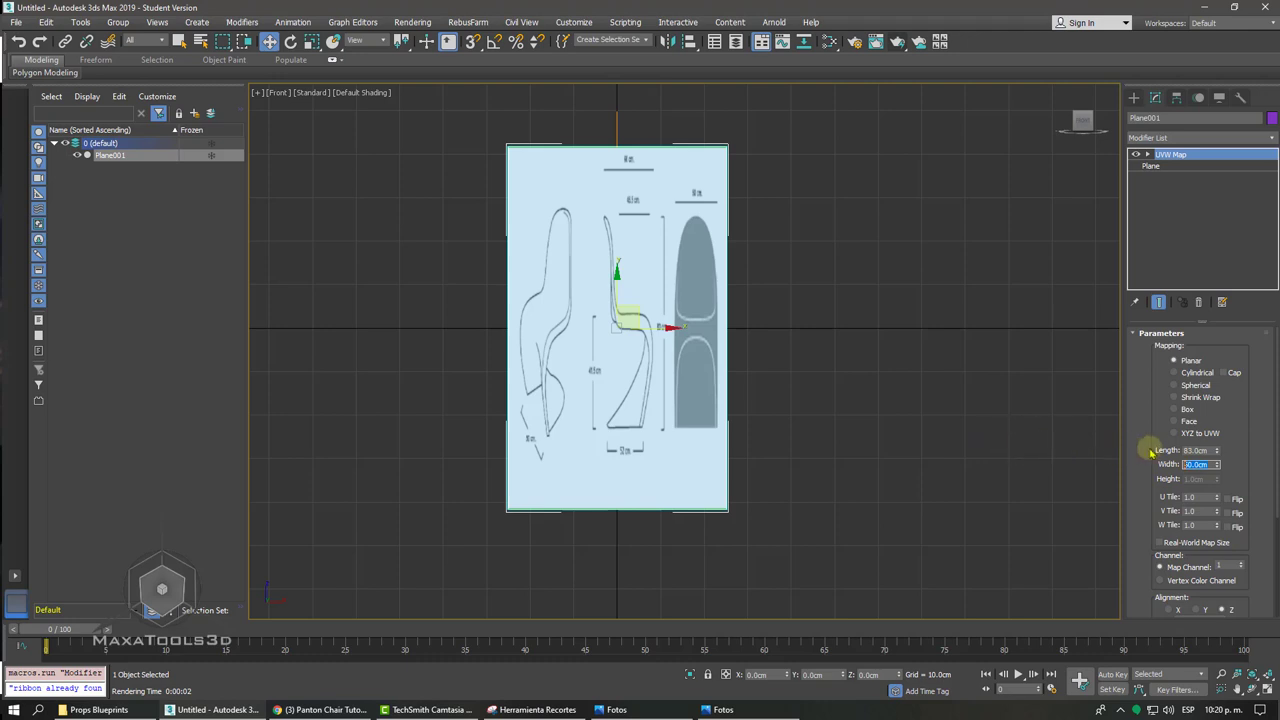
pyautogui.doubleClick(1209, 451)
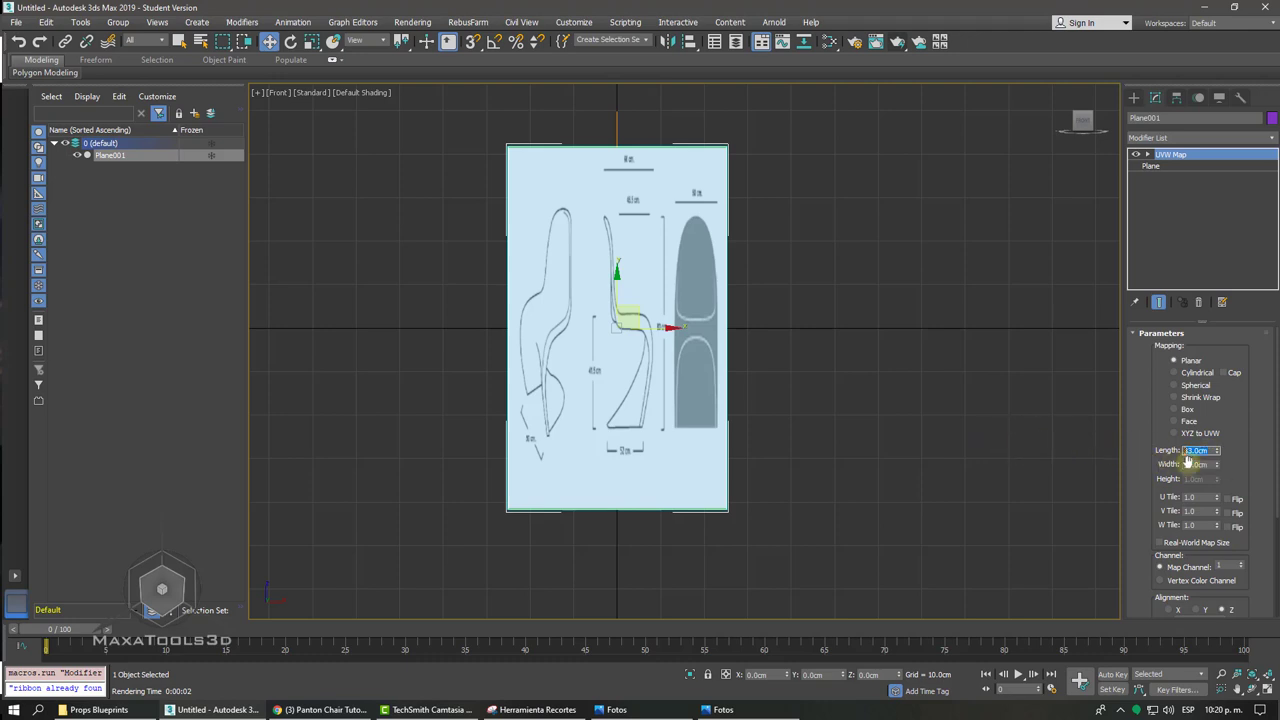
pyautogui.doubleClick(1195, 465)
pyautogui.moveTo(1217, 466); pyautogui.dragTo(1193, 433)
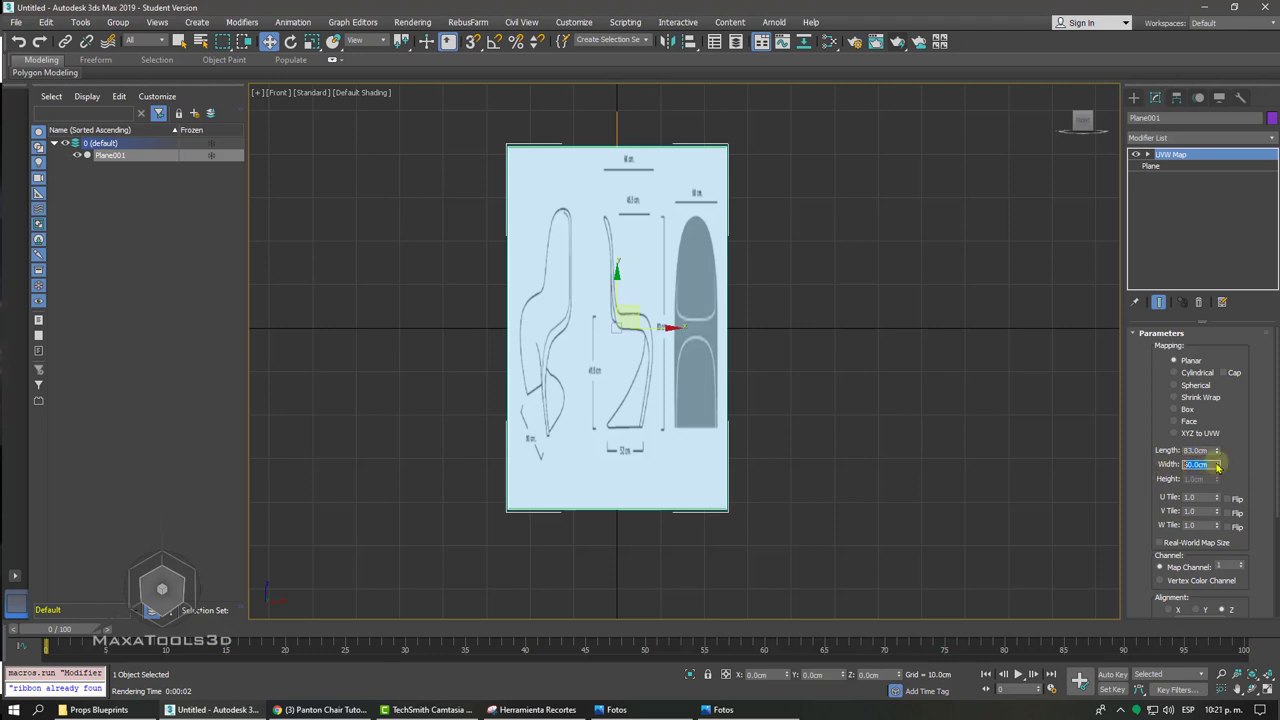
pyautogui.write('76')
pyautogui.hotkey('ctrl', 'z')
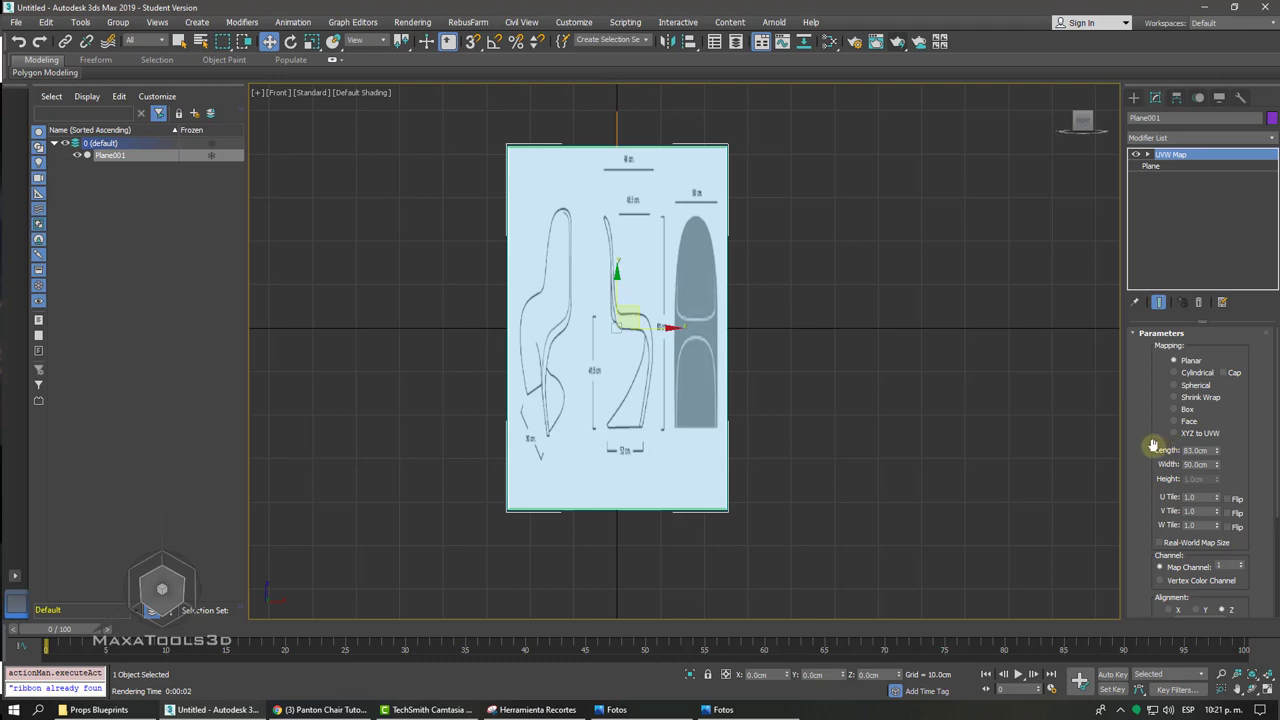
pyautogui.scroll(-3, 1158, 448)
pyautogui.click(1170, 498)
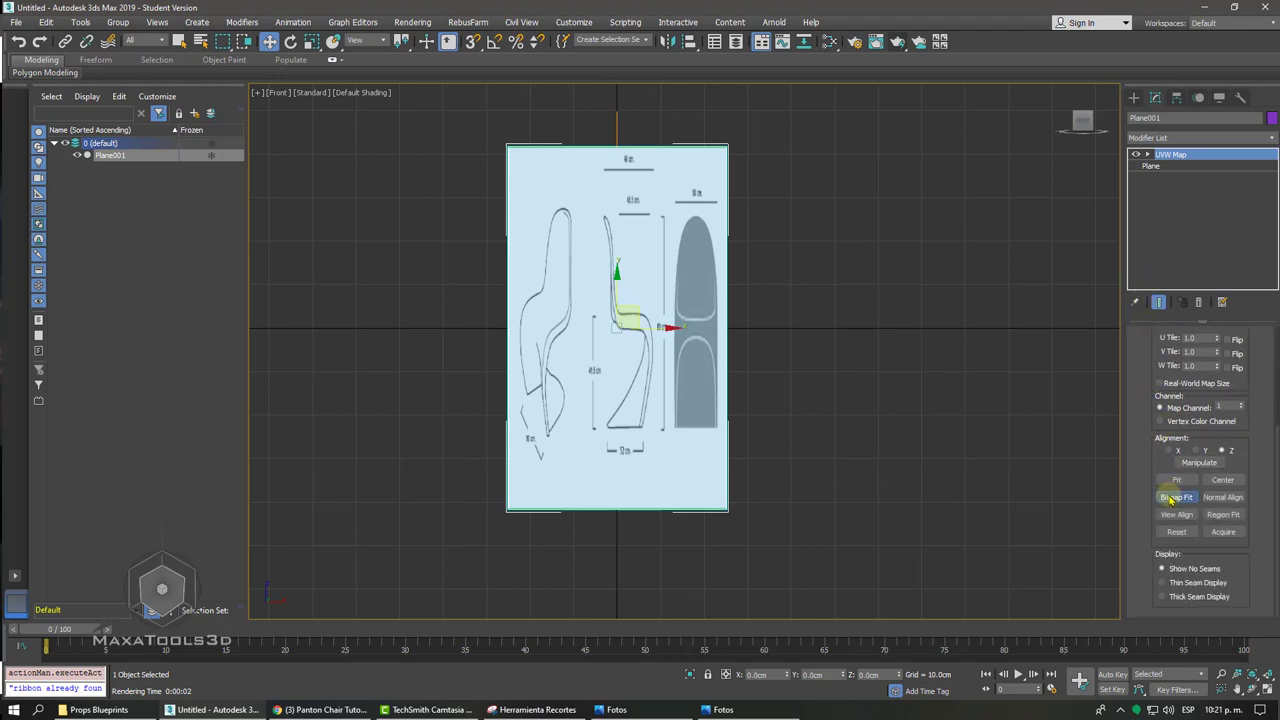
# Bitmap Fit the UVW Map gizmo to Panton-Chair-size.jpg from the Props Blueprints folder.
pyautogui.click(1173, 496)
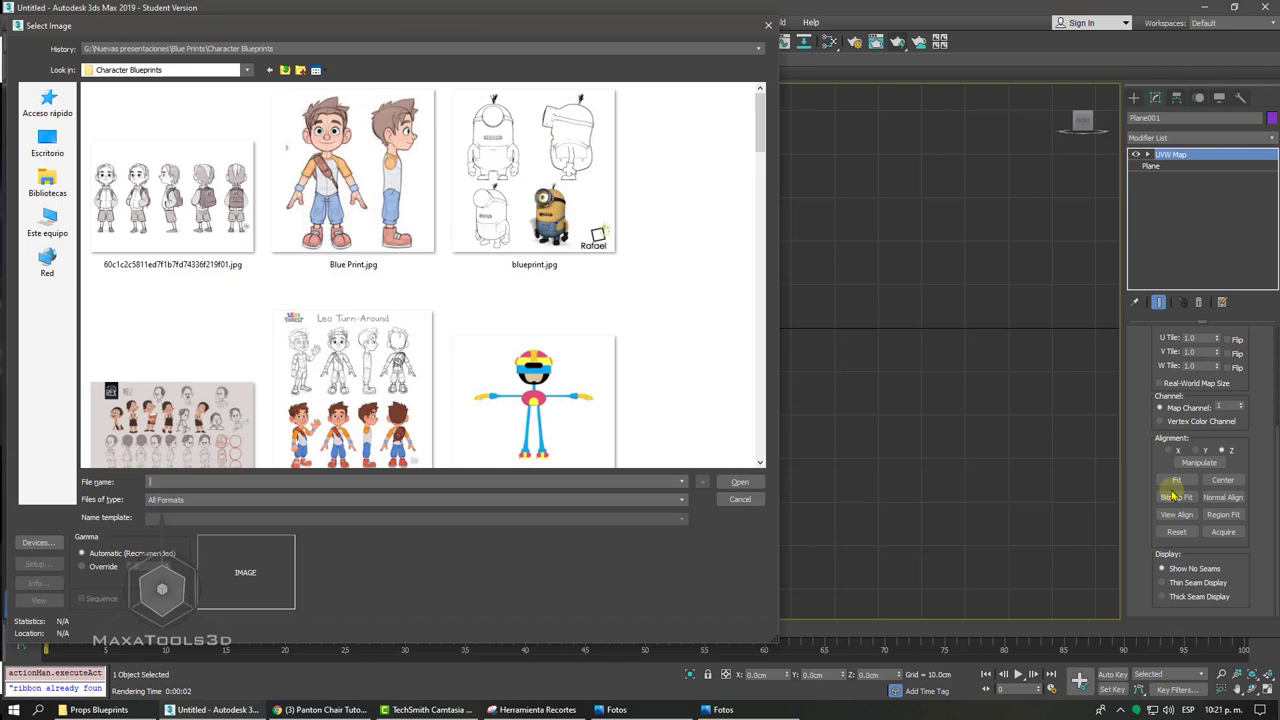
pyautogui.click(277, 72)
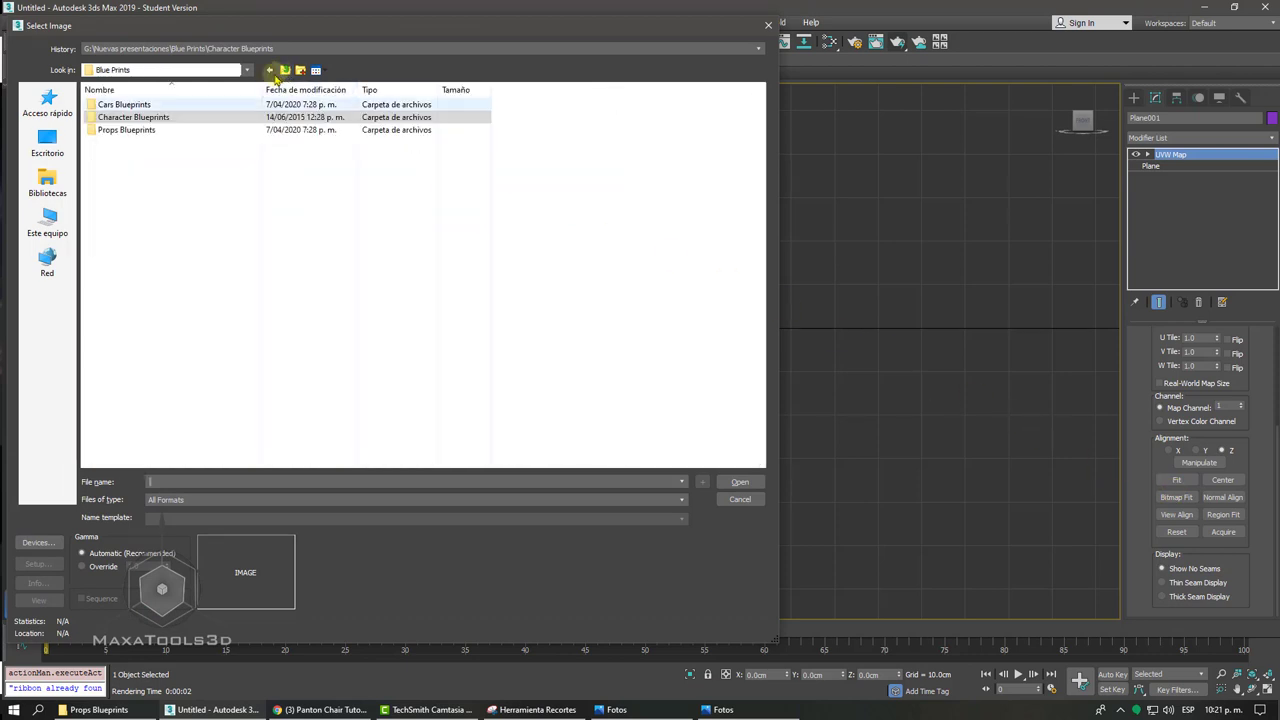
pyautogui.doubleClick(128, 130)
pyautogui.scroll(-2, 356, 183)
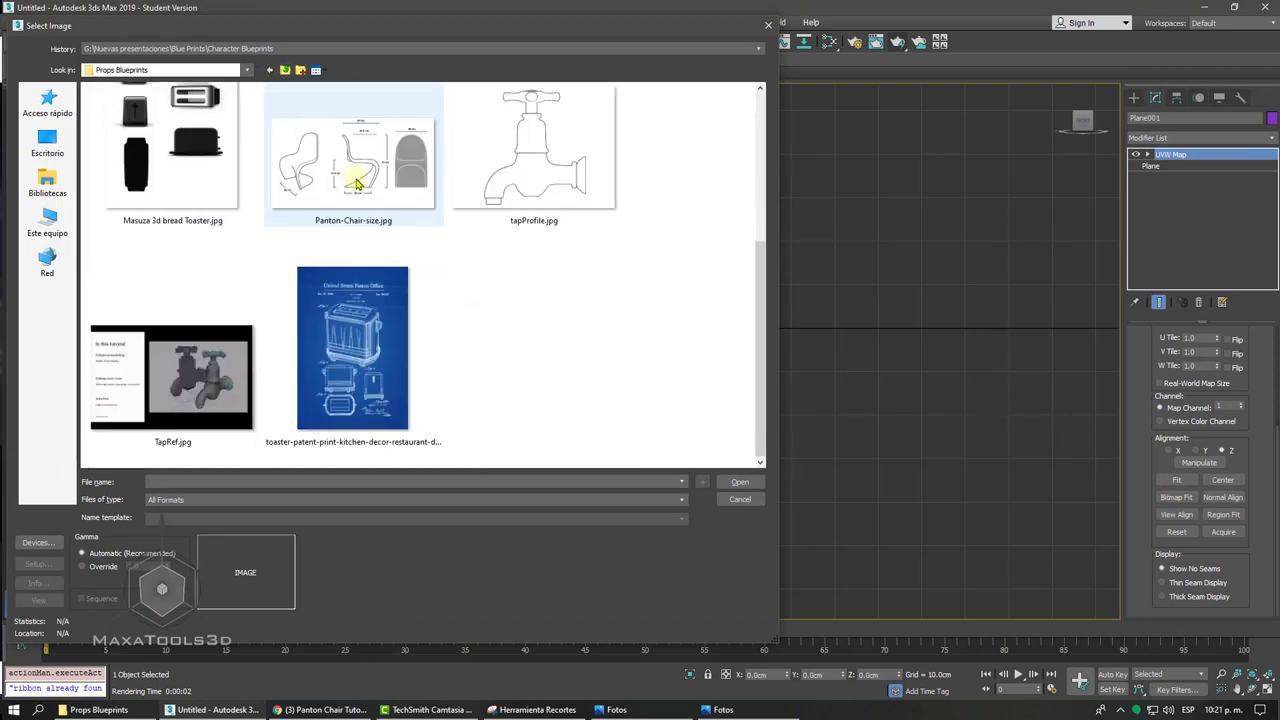
pyautogui.click(356, 183)
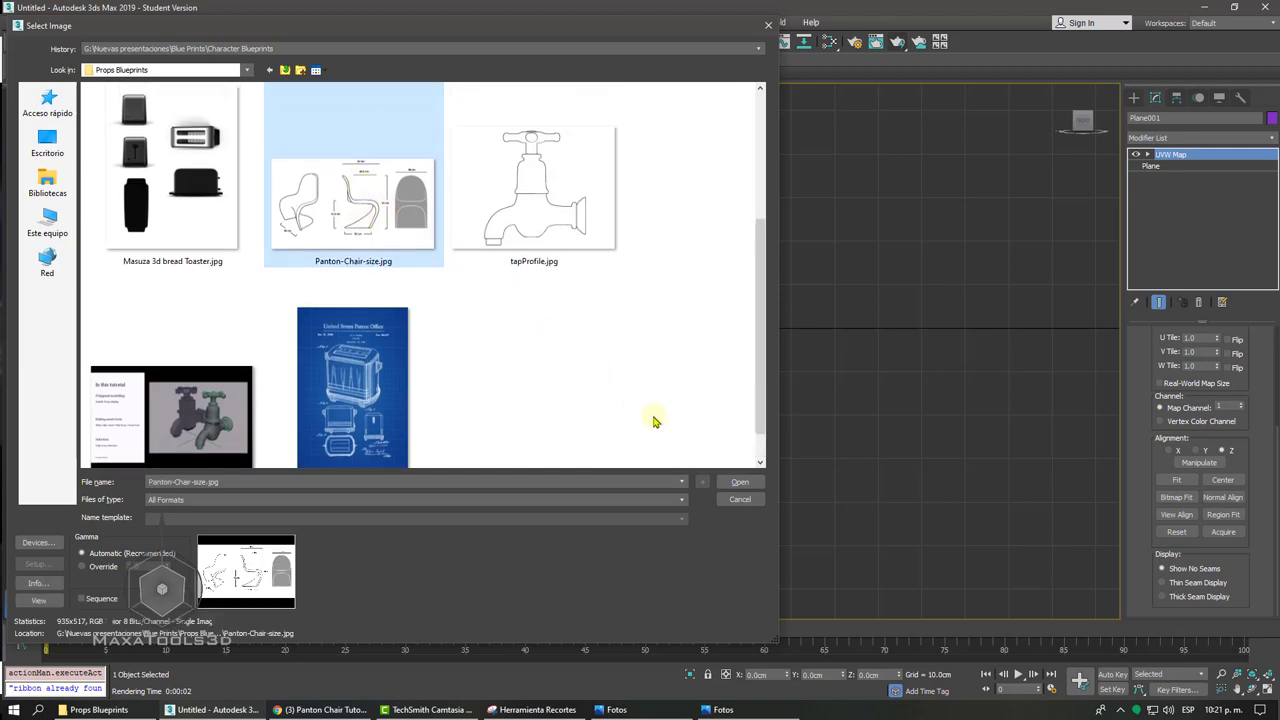
pyautogui.click(738, 483)
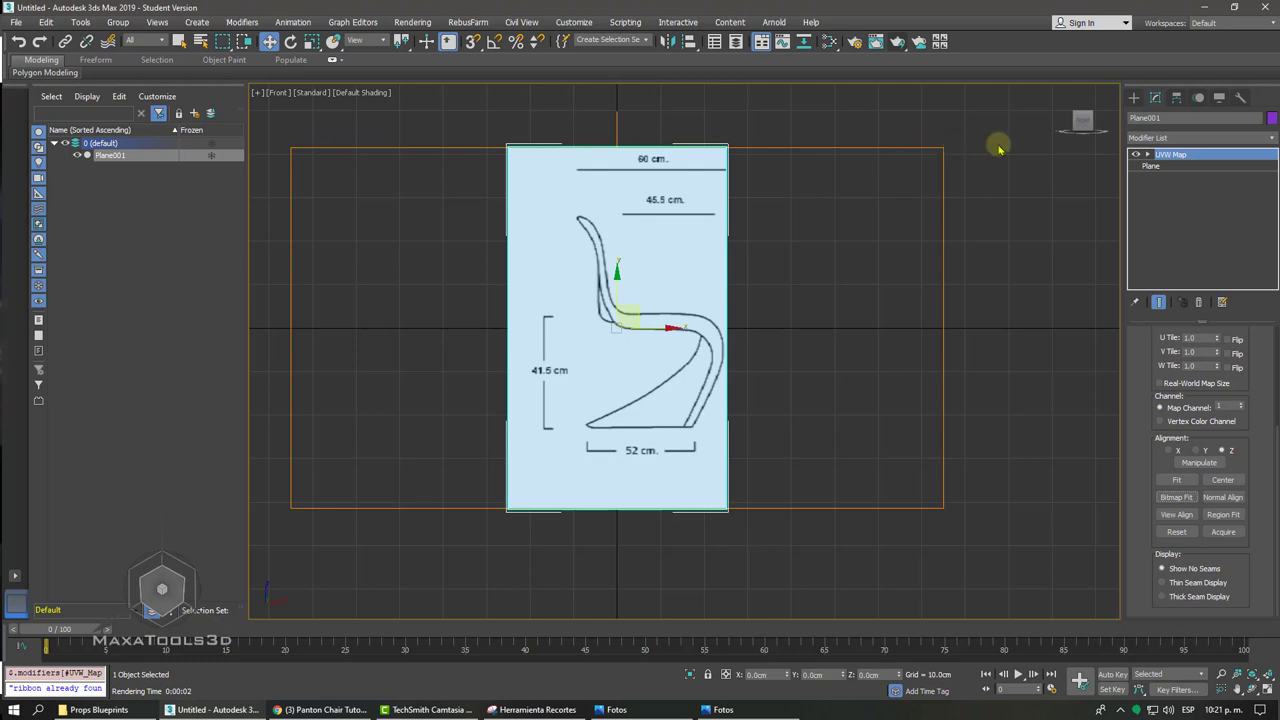
# Activate the UVW Map Gizmo and slide the blueprint texture left across the plane, with edged faces shown.
pyautogui.click(1147, 154)
pyautogui.click(1172, 166)
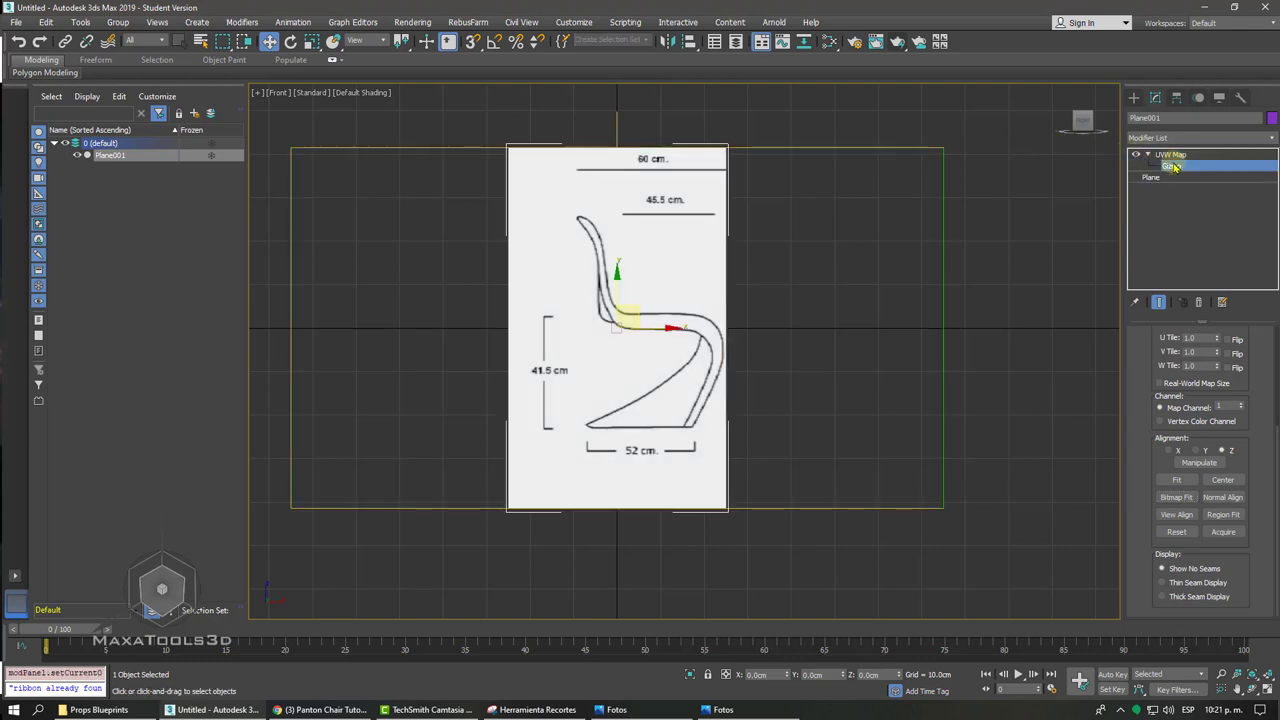
pyautogui.click(1150, 155)
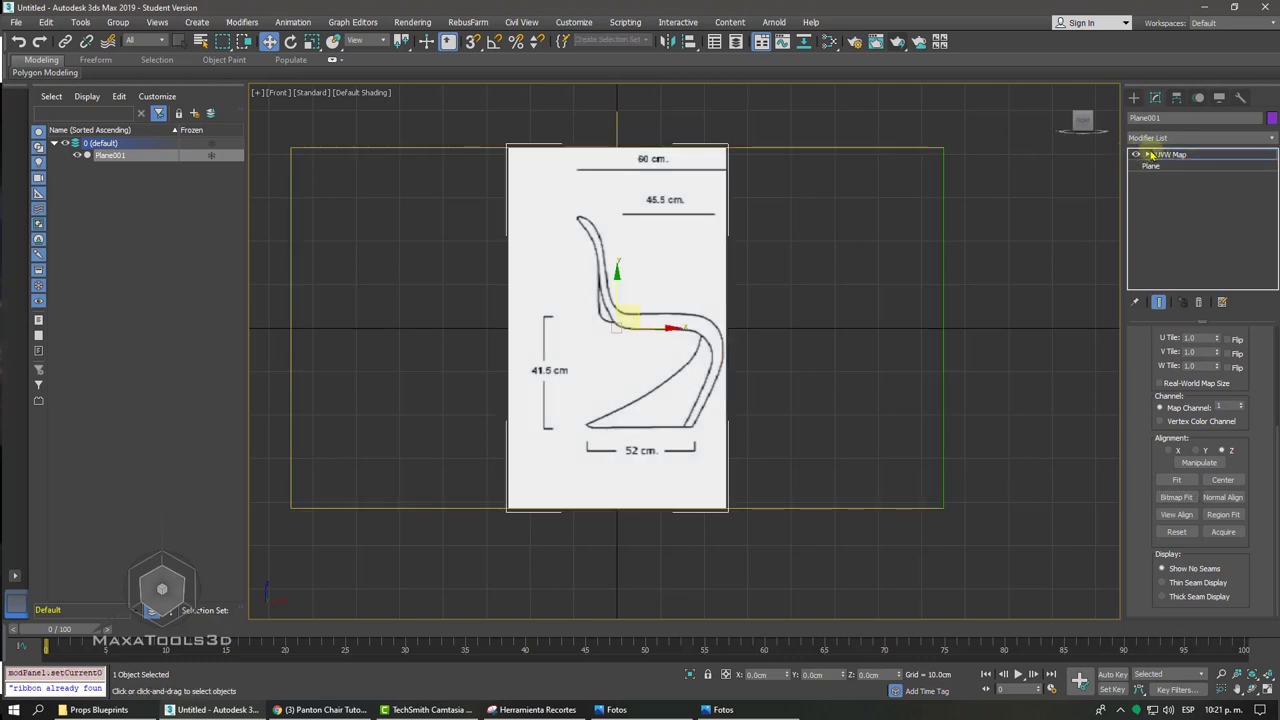
pyautogui.click(1150, 155)
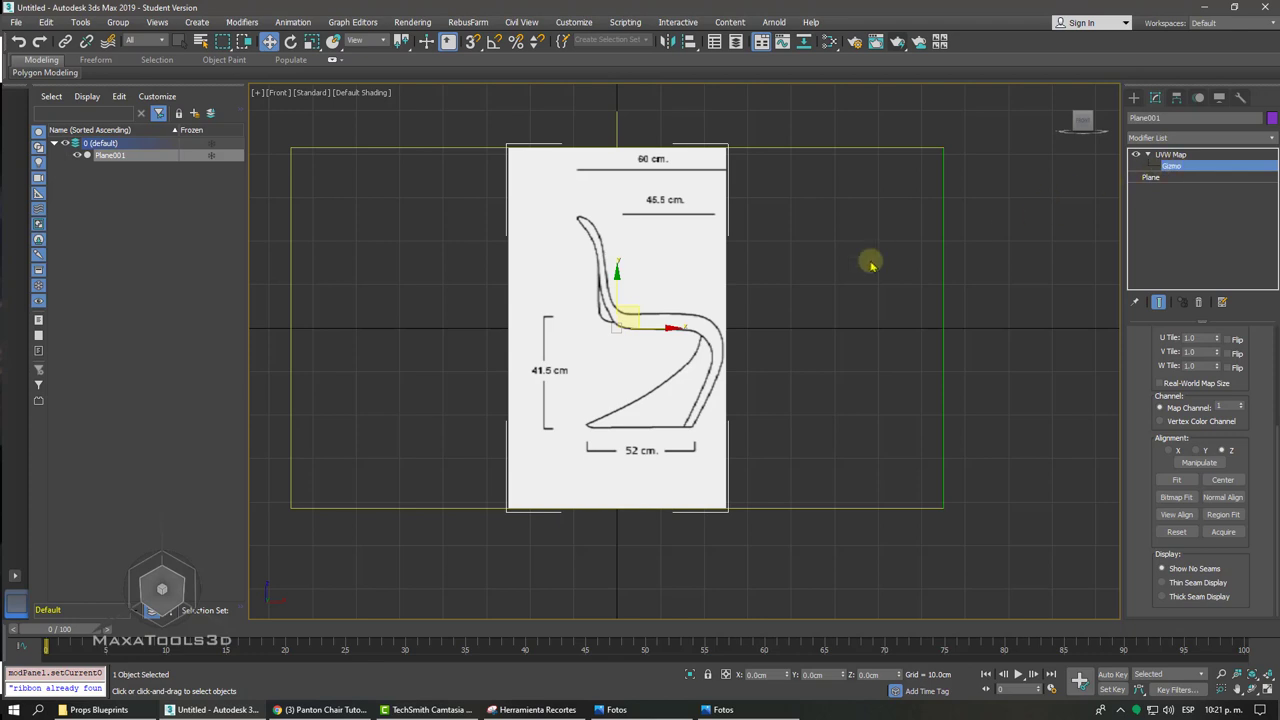
pyautogui.moveTo(668, 324); pyautogui.dragTo(428, 315)
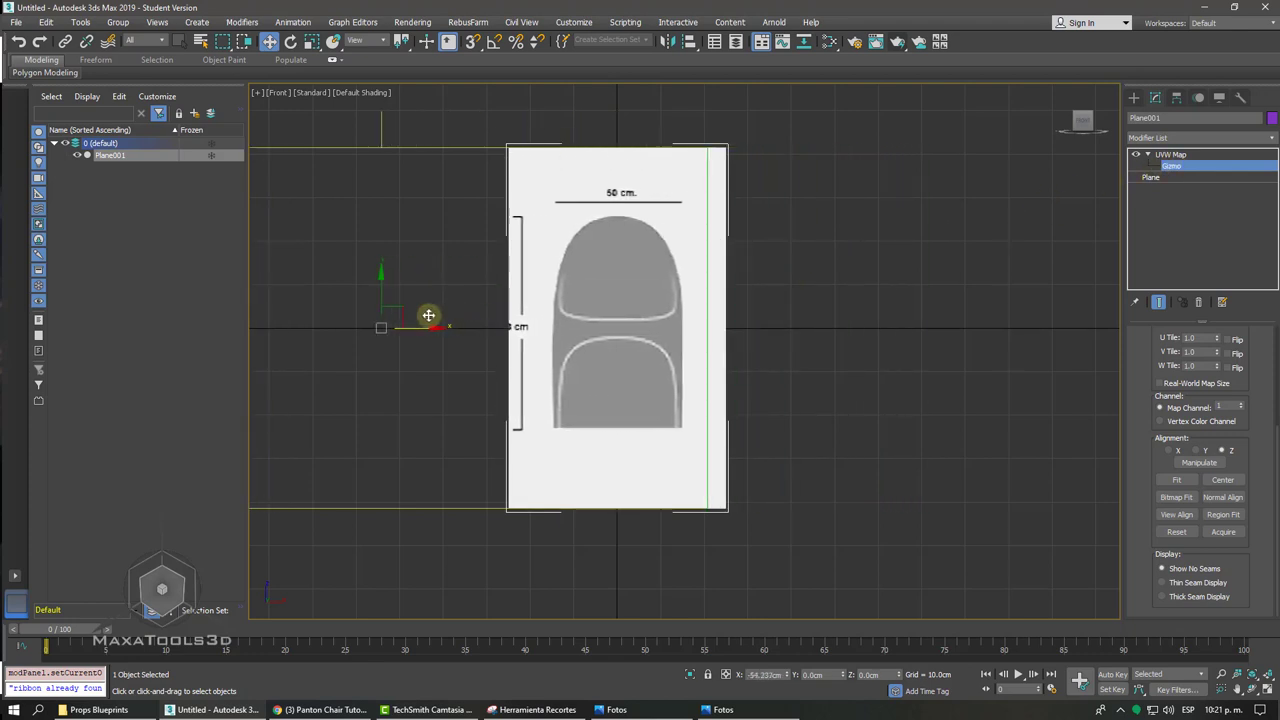
pyautogui.press('F4')
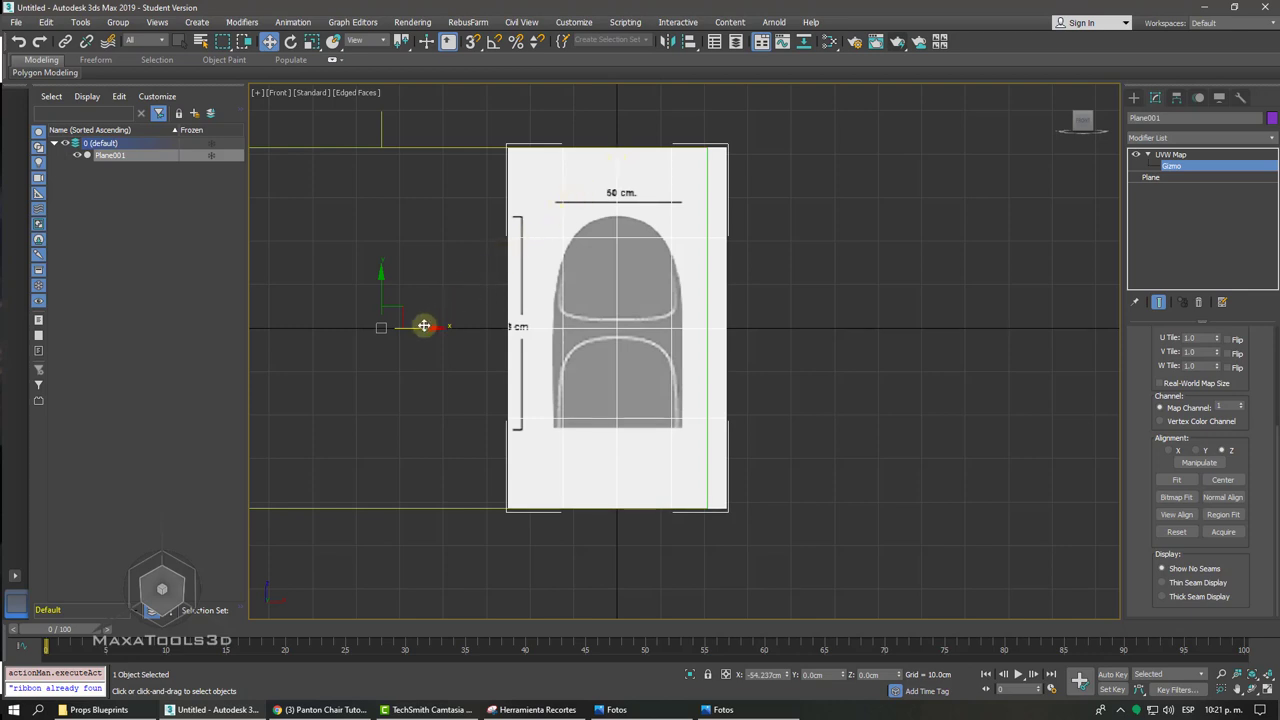
pyautogui.moveTo(421, 326); pyautogui.dragTo(424, 326)
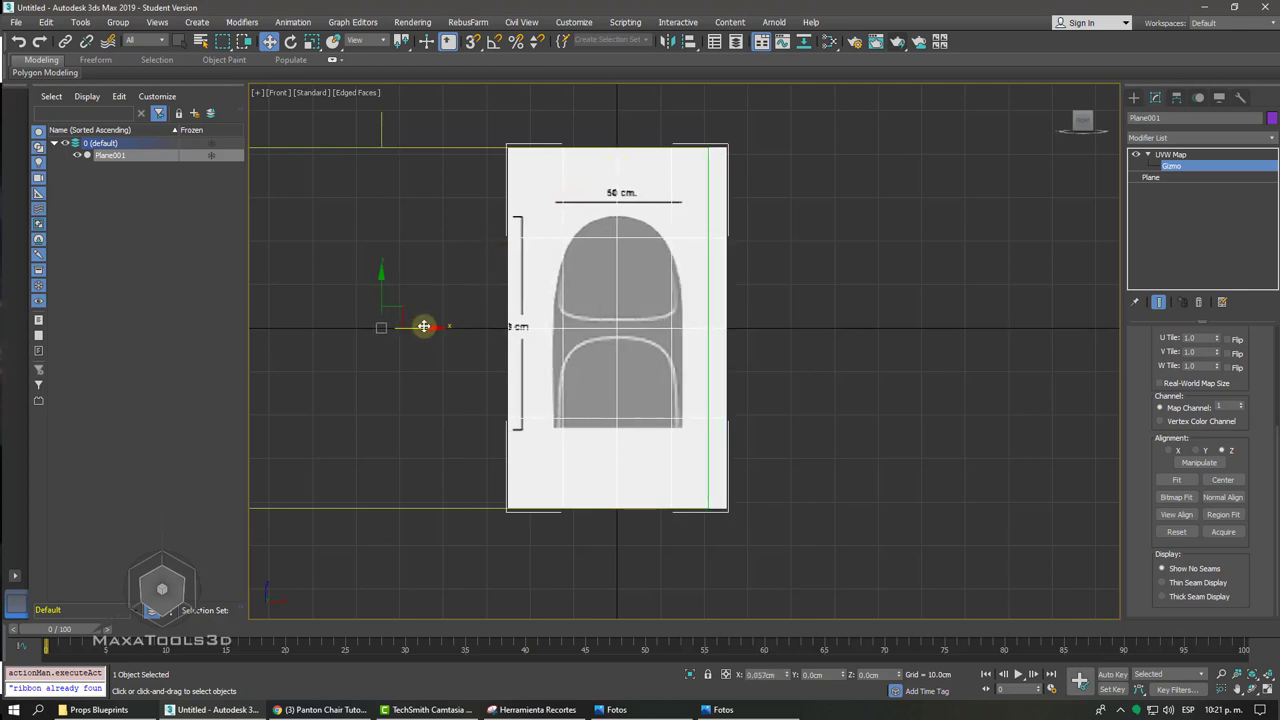
# Uniformly scale the mapping gizmo up so the blueprint appears much larger on the plane.
pyautogui.click(312, 41)
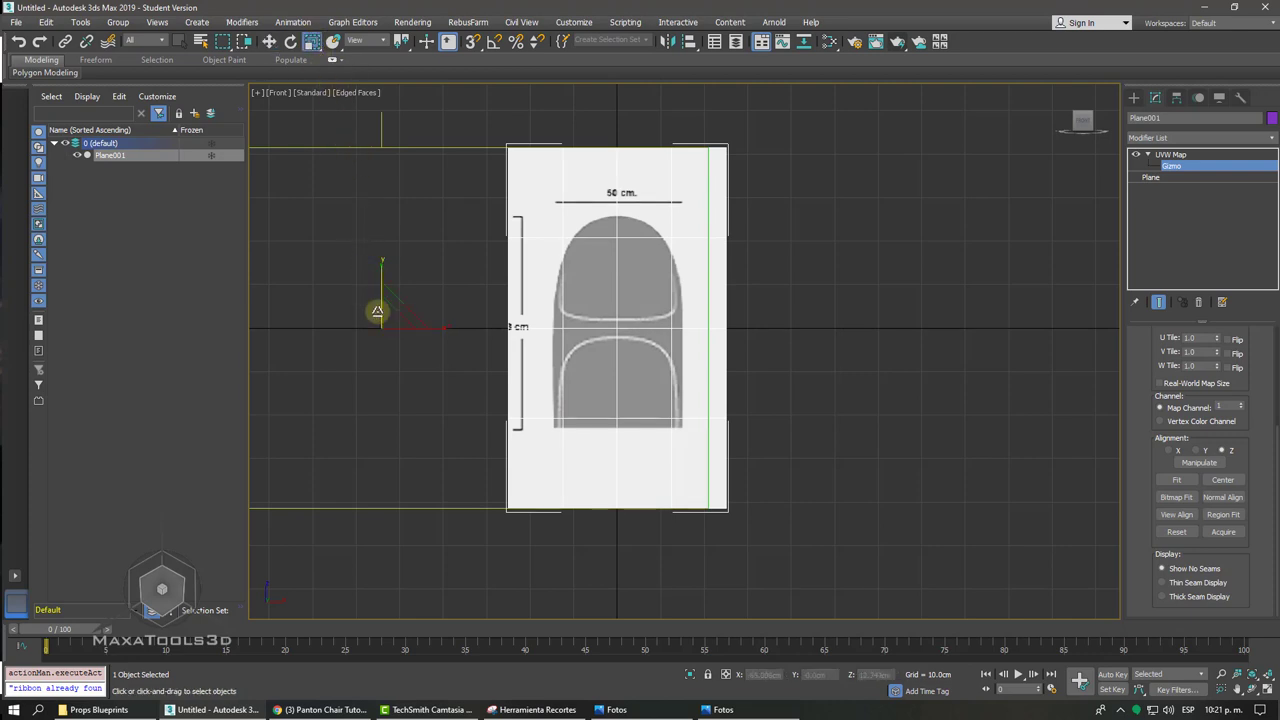
pyautogui.moveTo(377, 266); pyautogui.dragTo(366, 243)
pyautogui.rightClick(366, 243)
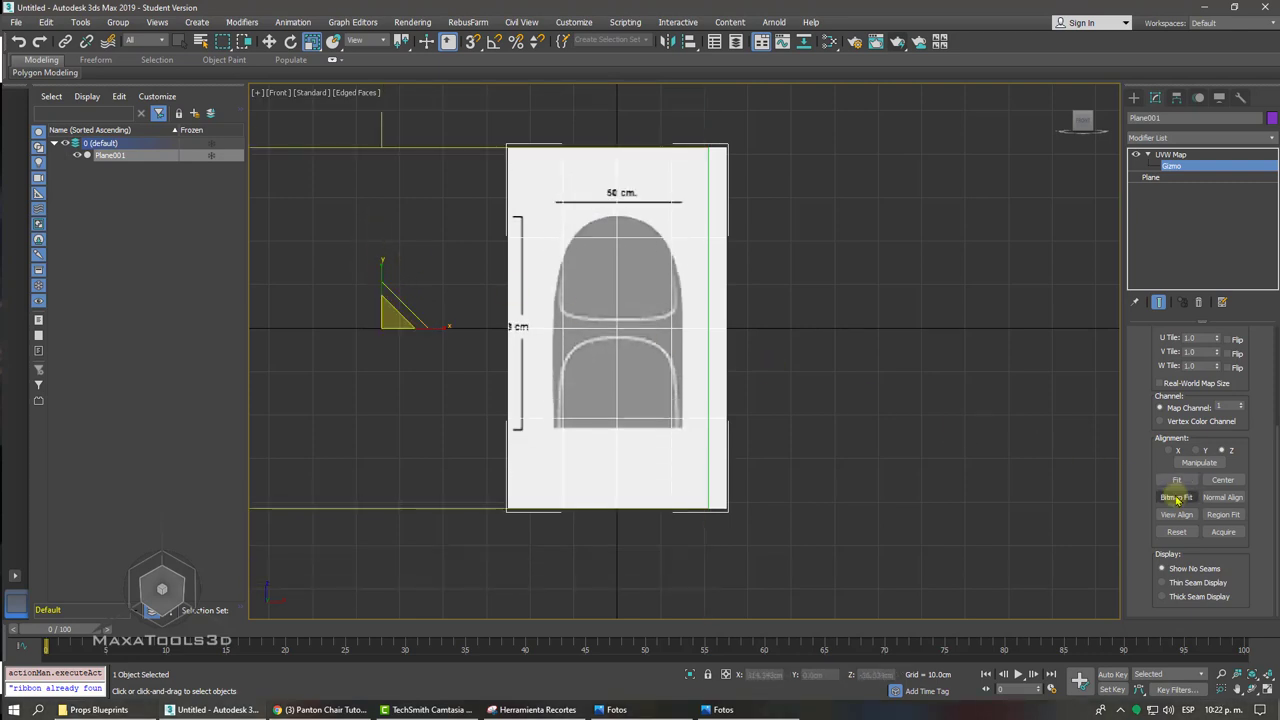
pyautogui.moveTo(388, 318); pyautogui.dragTo(410, 266)
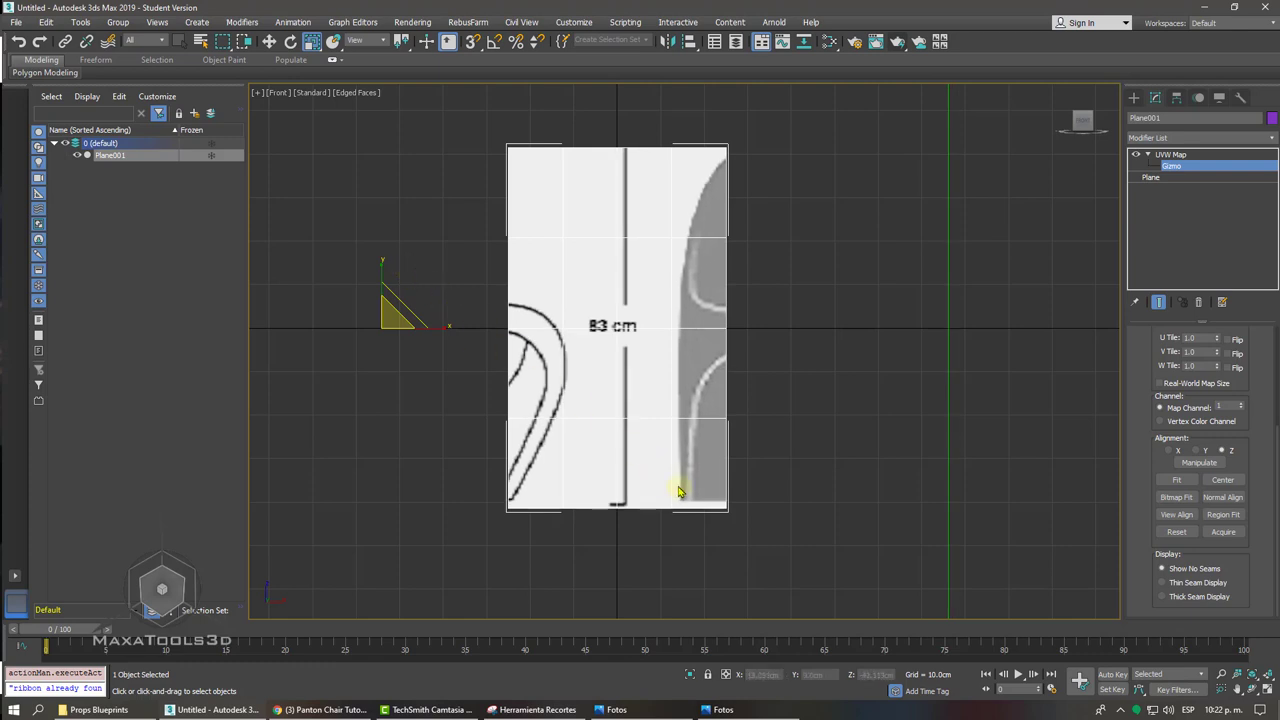
# Move the UVW Map gizmo to bring the chair's front view onto the plane, narrow it slightly, and nudge it down.
pyautogui.rightClick(437, 250)
pyautogui.click(452, 253)
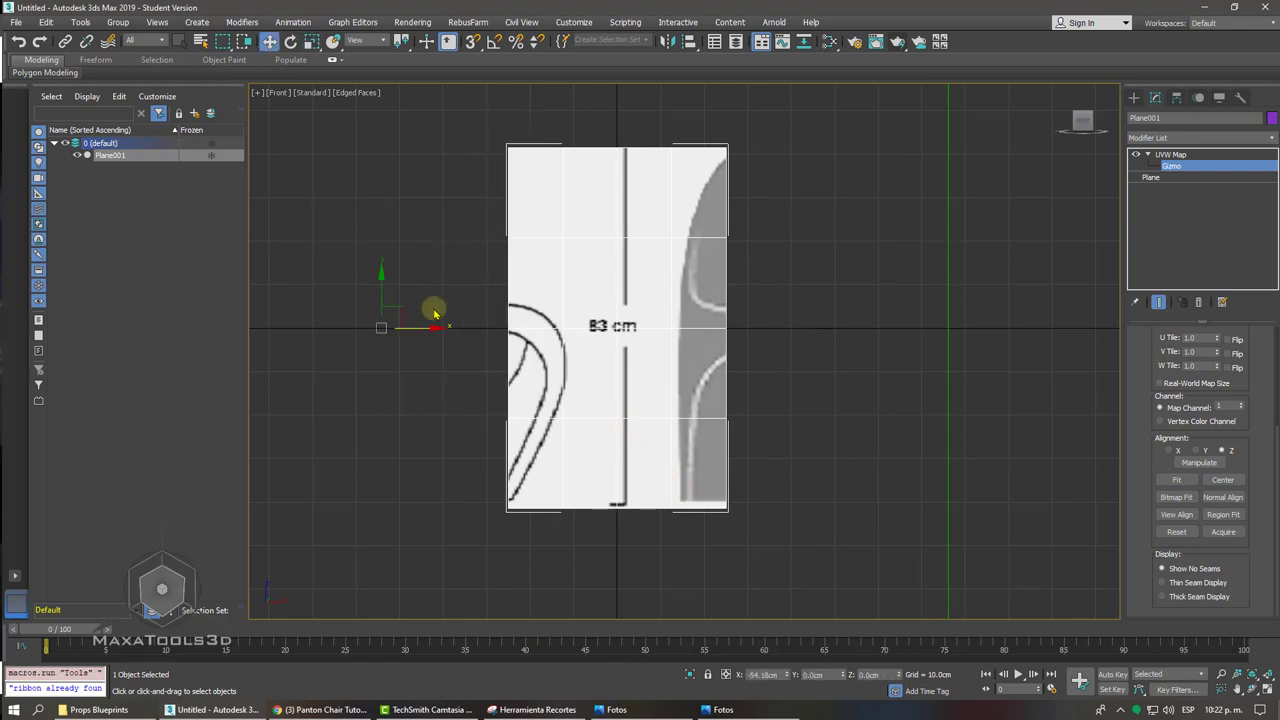
pyautogui.moveTo(435, 314); pyautogui.dragTo(258, 323)
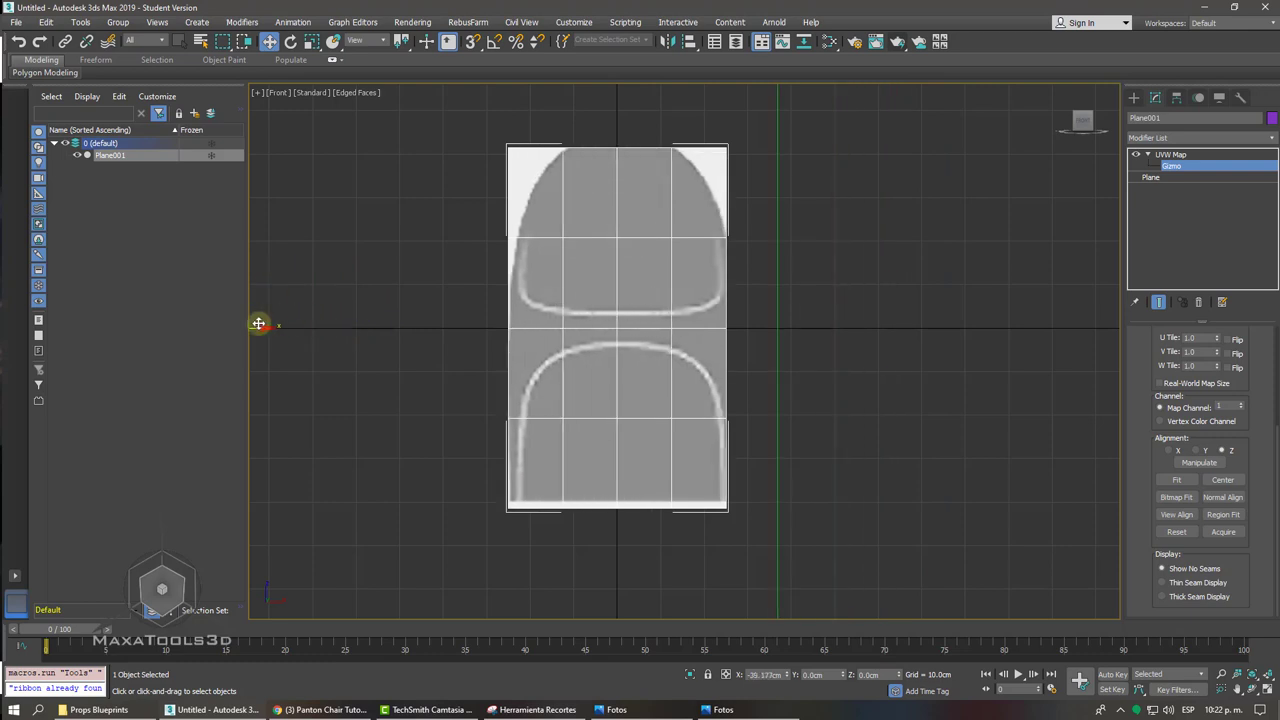
pyautogui.rightClick(678, 238)
pyautogui.click(700, 271)
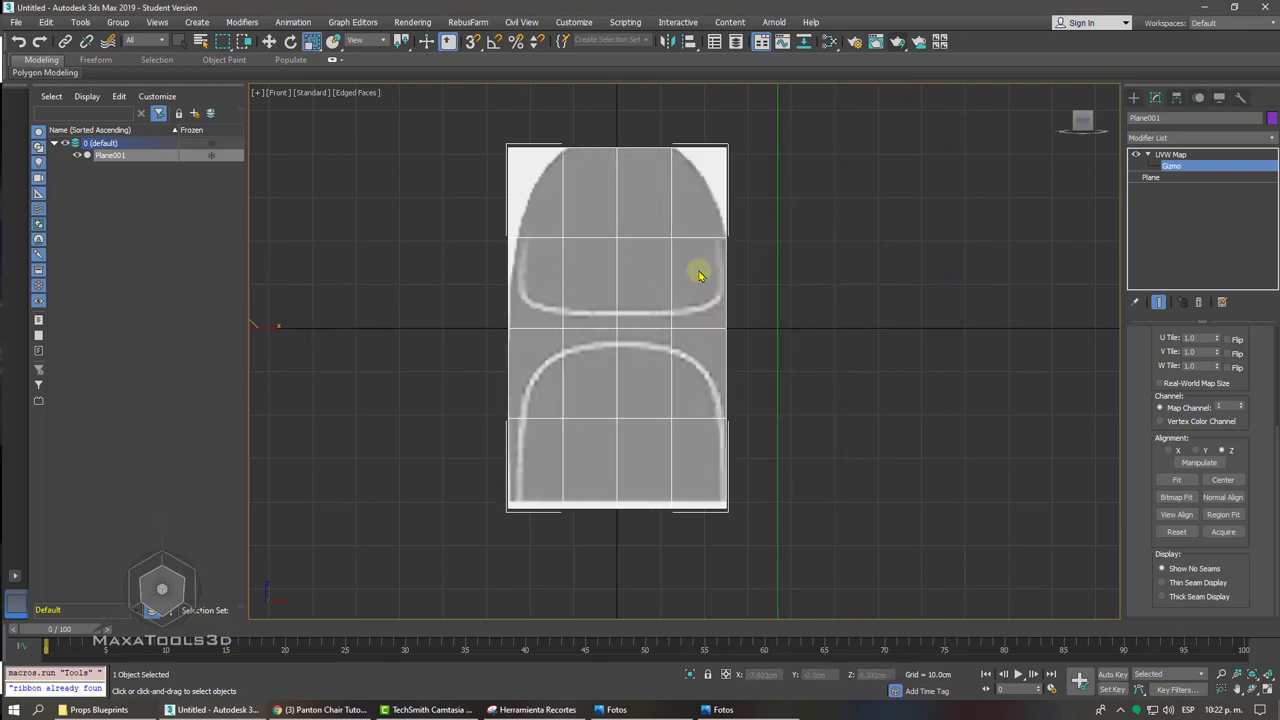
pyautogui.scroll(-2, 640, 278)
pyautogui.scroll(-1, 500, 285)
pyautogui.moveTo(312, 300); pyautogui.dragTo(299, 304)
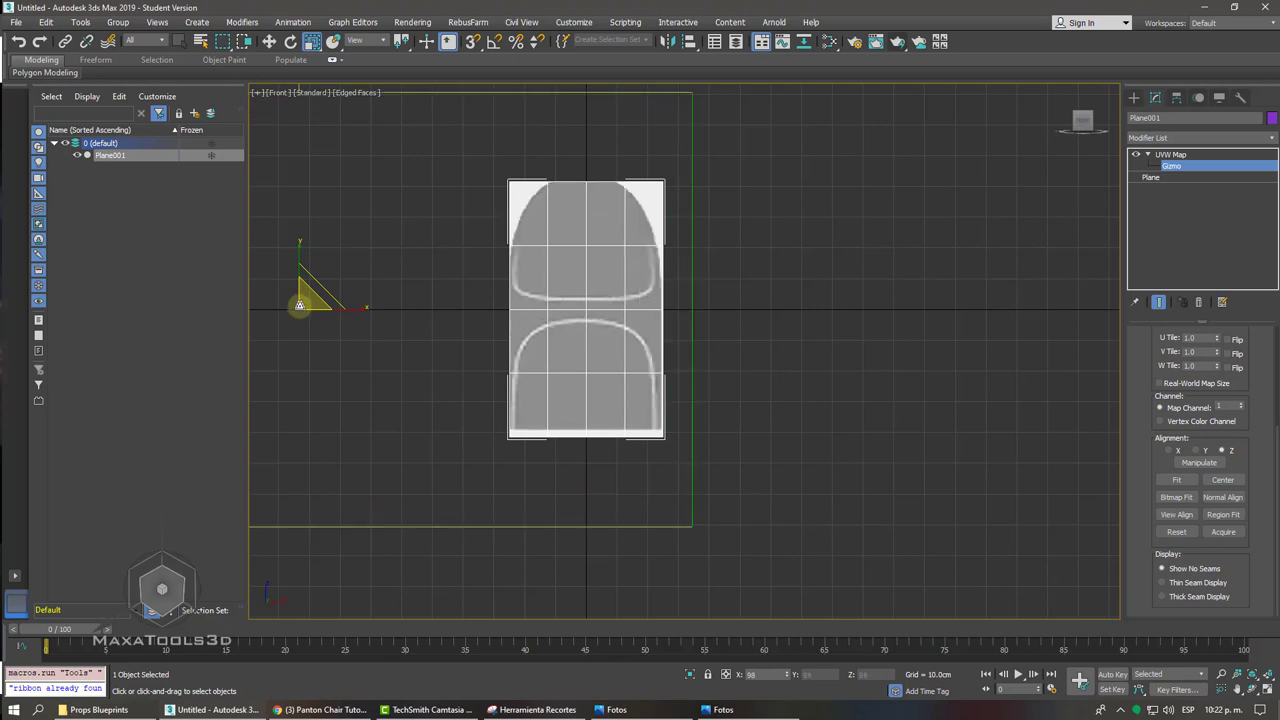
pyautogui.rightClick(426, 266)
pyautogui.click(443, 272)
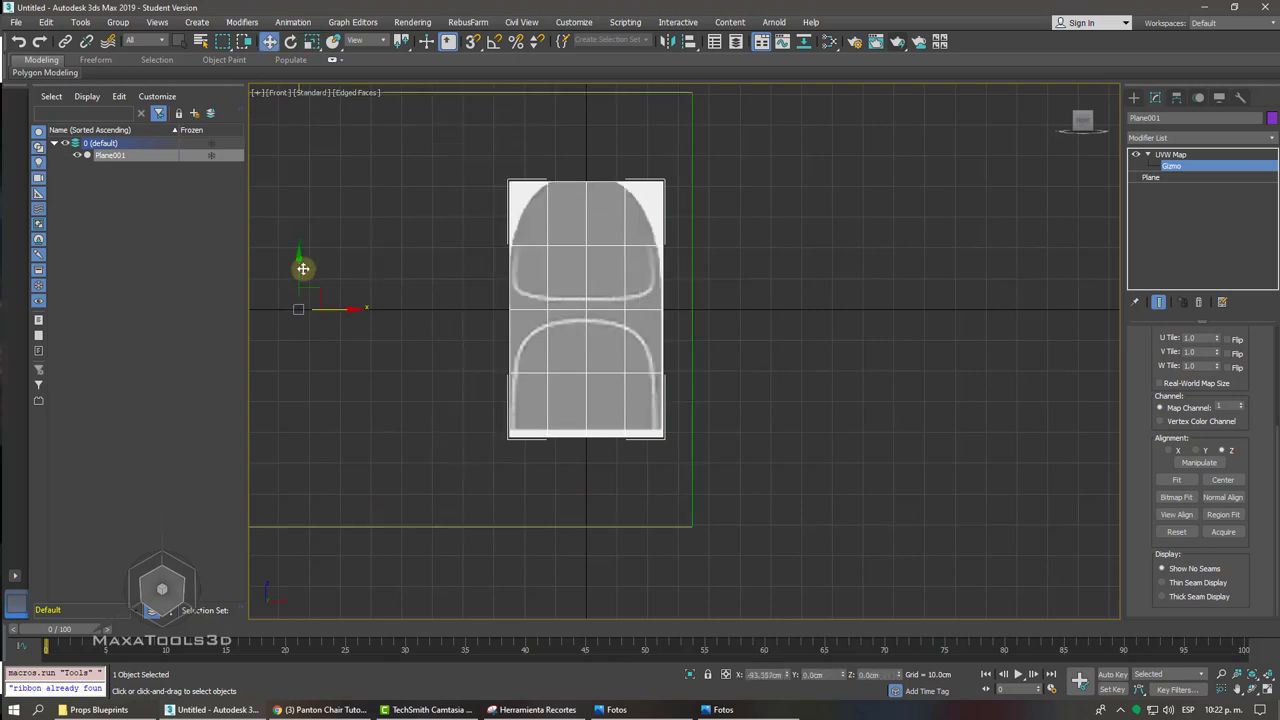
pyautogui.moveTo(303, 268); pyautogui.dragTo(303, 276)
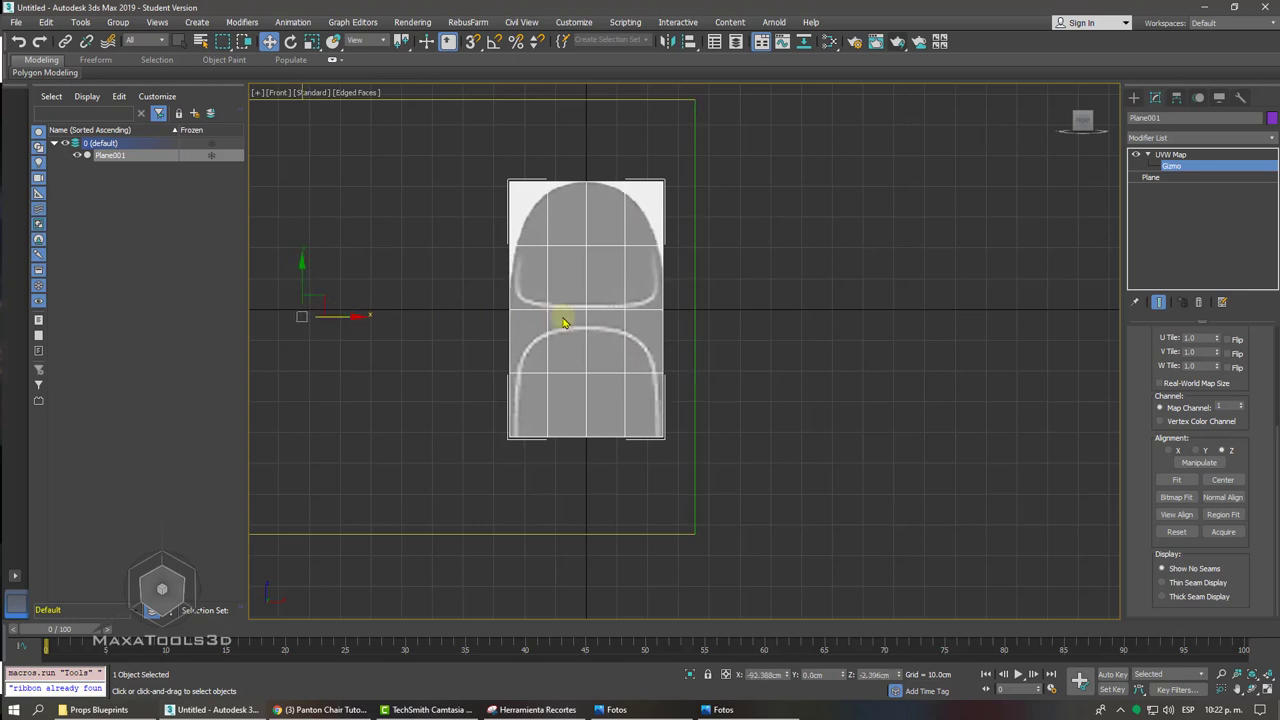
# Shrink the mapped drawing slightly and pan the Front view to inspect its fit.
pyautogui.scroll(3, 563, 320)
pyautogui.scroll(-3, 563, 320)
pyautogui.rightClick(443, 252)
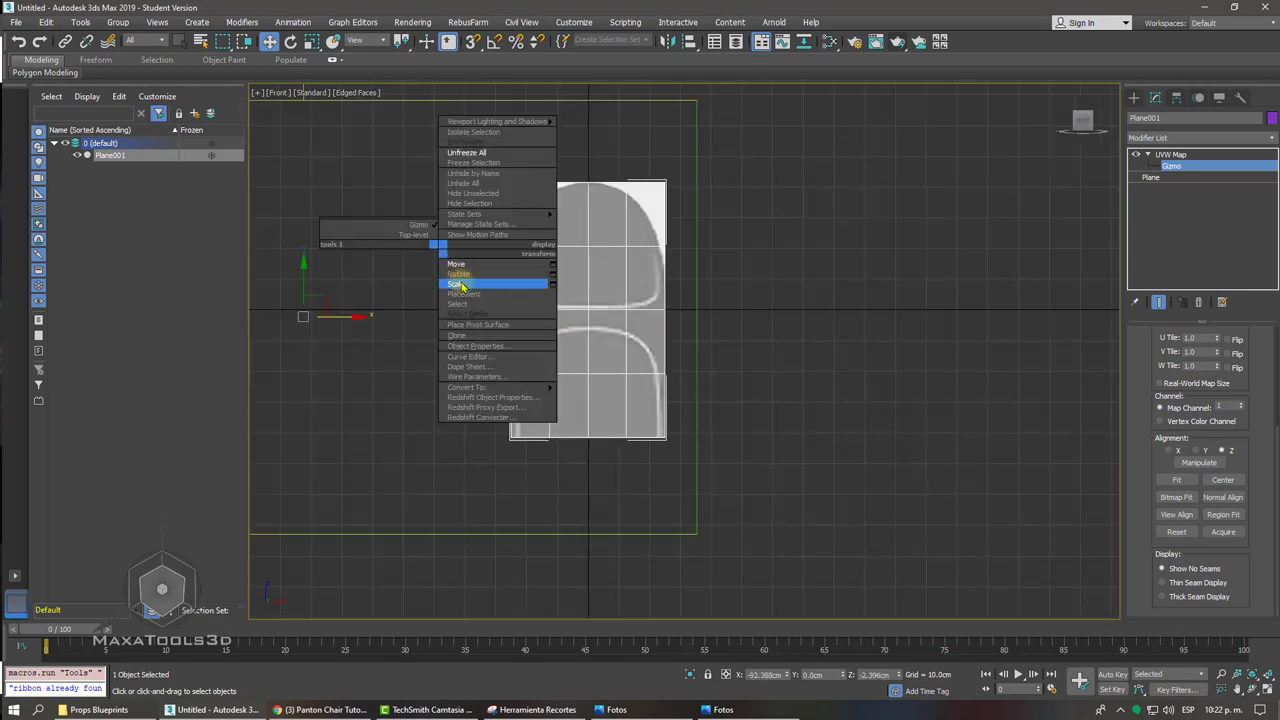
pyautogui.click(450, 284)
pyautogui.moveTo(320, 302); pyautogui.dragTo(353, 316)
pyautogui.rightClick(326, 287)
pyautogui.click(338, 302)
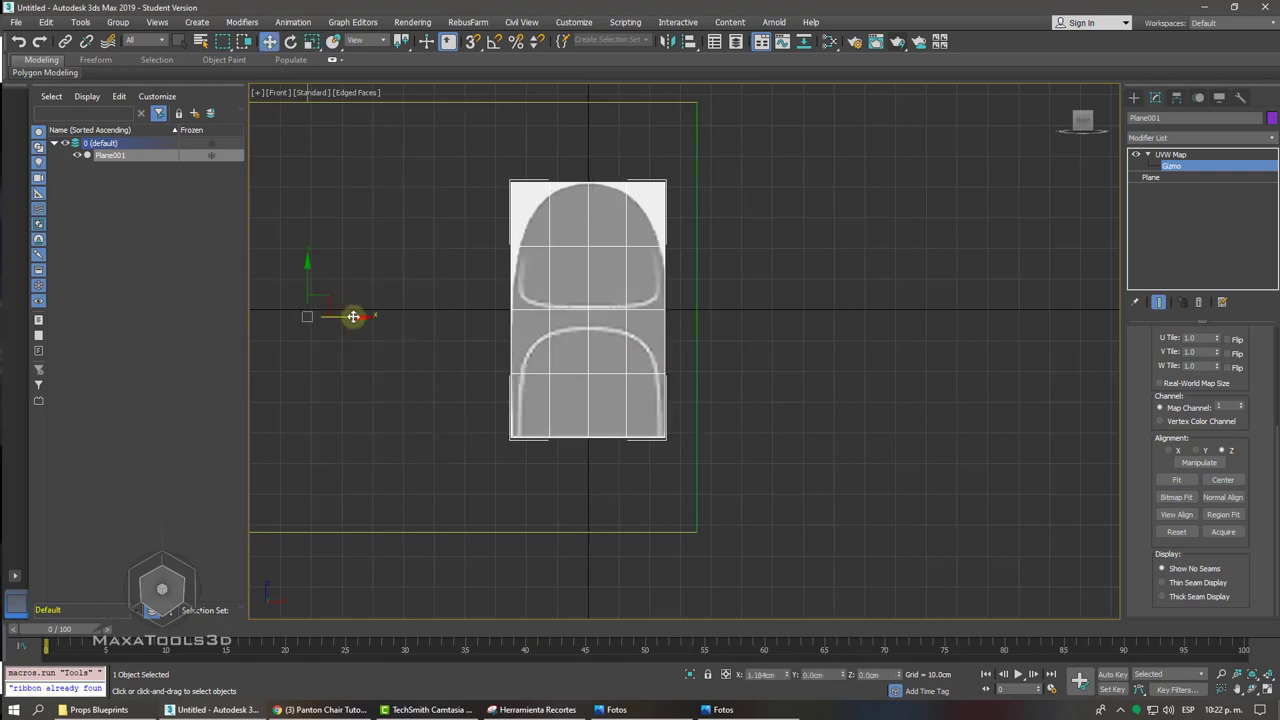
pyautogui.rightClick(366, 288)
pyautogui.click(372, 319)
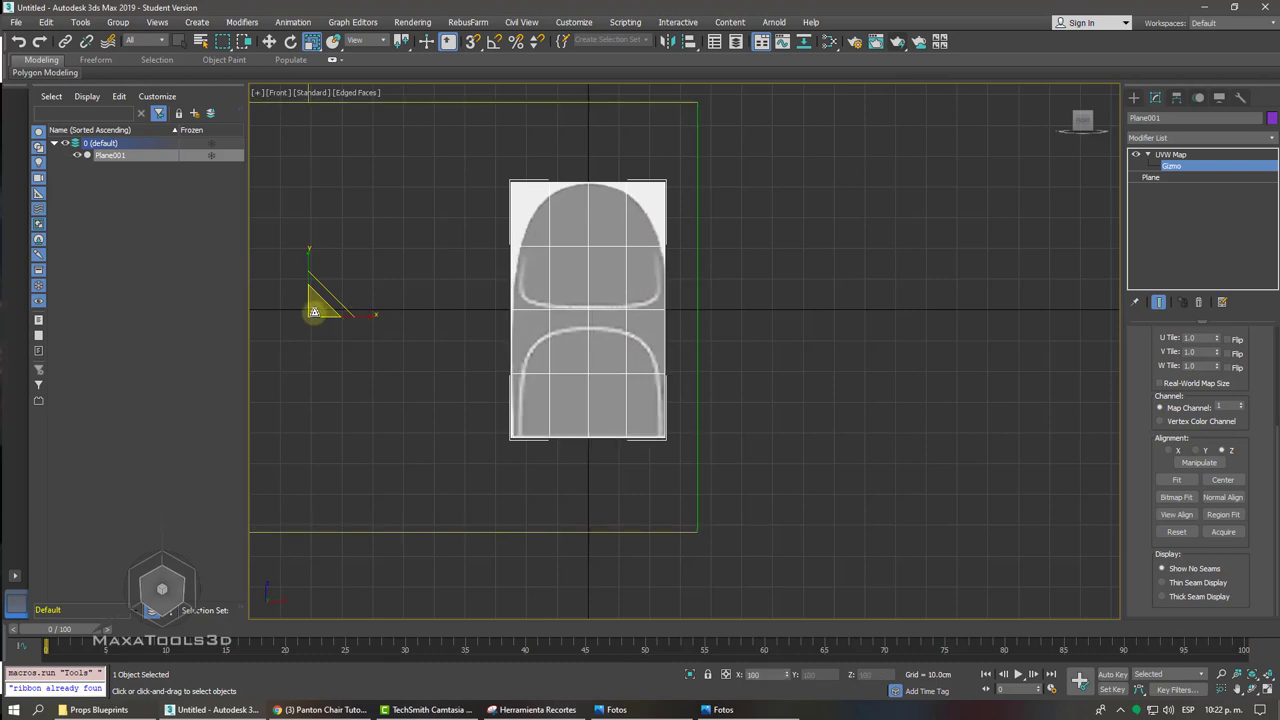
pyautogui.scroll(1, 314, 309)
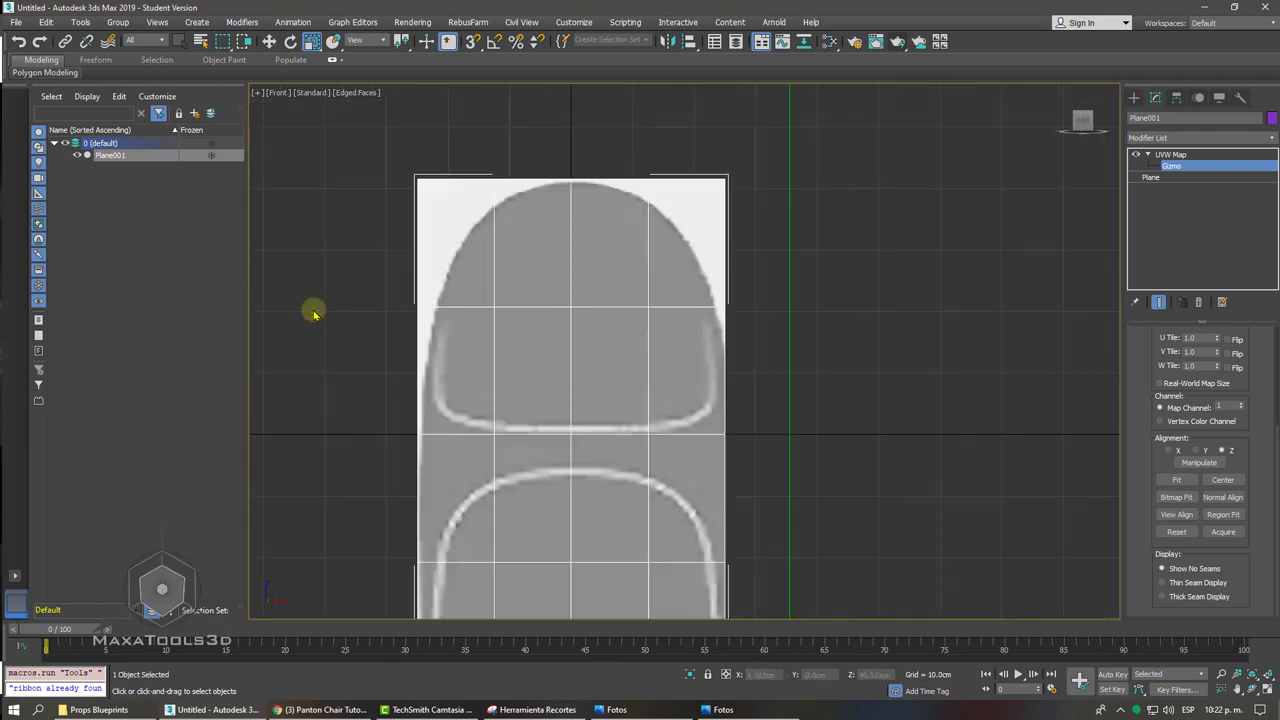
pyautogui.scroll(3, 314, 309)
pyautogui.scroll(-2, 314, 309)
pyautogui.moveTo(314, 309); pyautogui.dragTo(343, 289, button='middle')
pyautogui.scroll(-3, 343, 289)
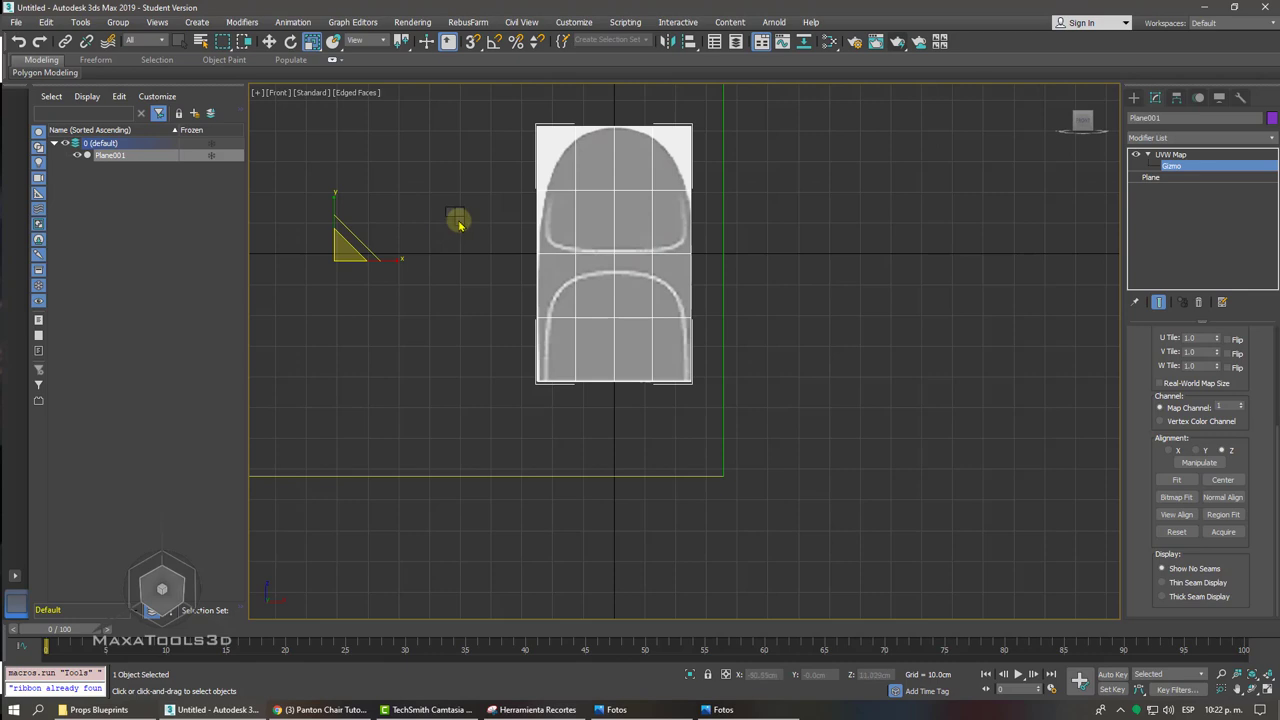
# Fine-tune the gizmo's position and scale so the drawing fills the plane, then return to Plane level.
pyautogui.rightClick(457, 220)
pyautogui.click(470, 229)
pyautogui.moveTo(385, 260); pyautogui.dragTo(371, 260)
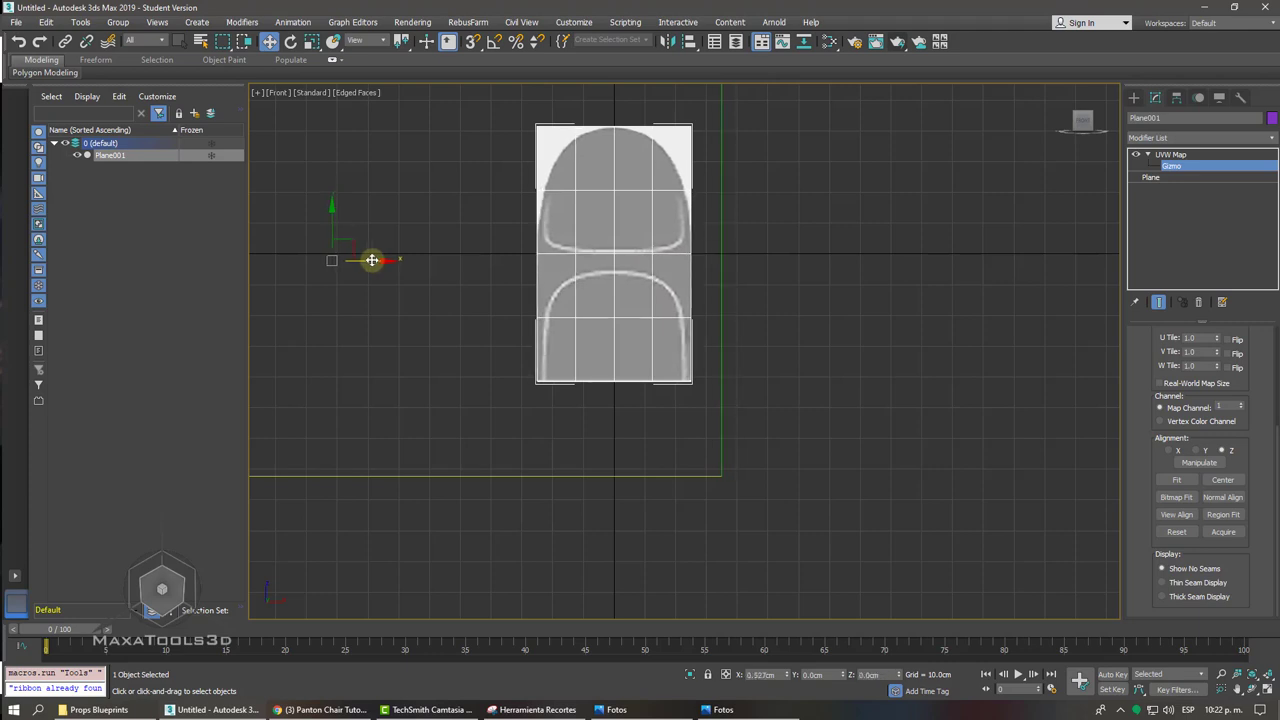
pyautogui.rightClick(378, 260)
pyautogui.click(398, 289)
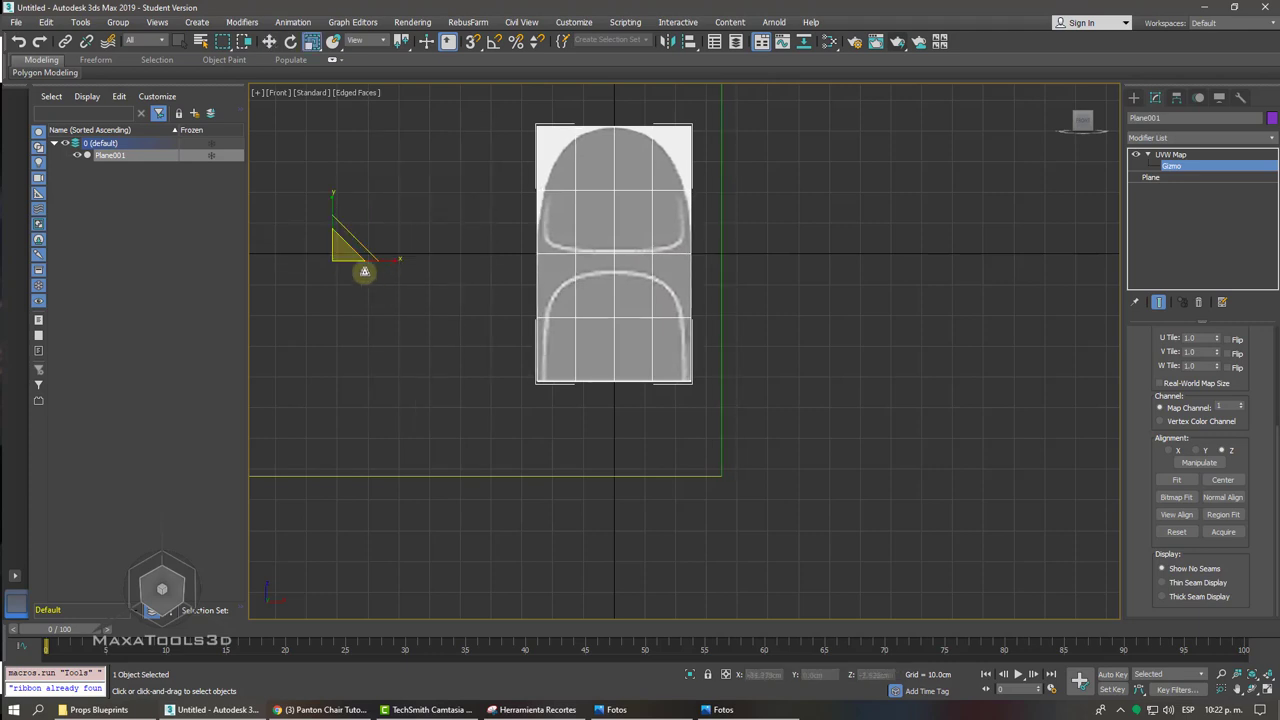
pyautogui.moveTo(341, 259); pyautogui.dragTo(338, 259)
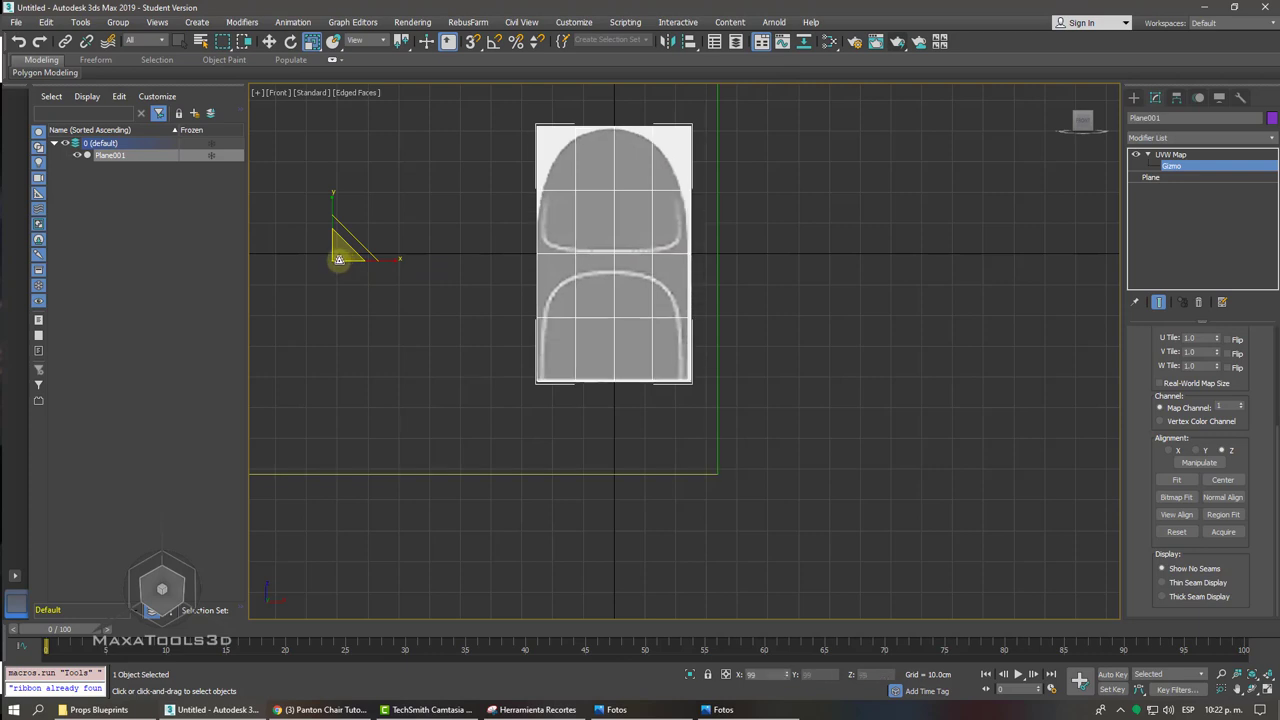
pyautogui.rightClick(339, 259)
pyautogui.click(390, 272)
pyautogui.moveTo(376, 261); pyautogui.dragTo(378, 260)
pyautogui.rightClick(383, 264)
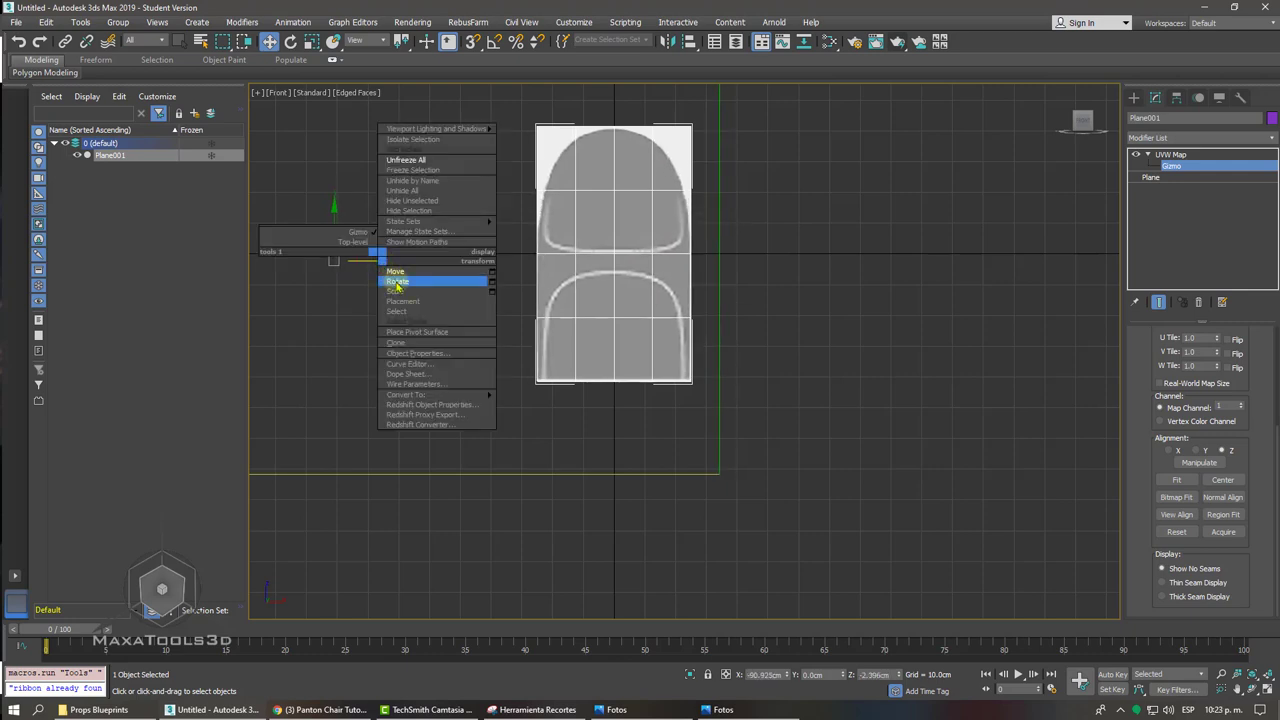
pyautogui.click(400, 277)
pyautogui.moveTo(343, 251); pyautogui.dragTo(381, 258)
pyautogui.rightClick(385, 254)
pyautogui.click(400, 264)
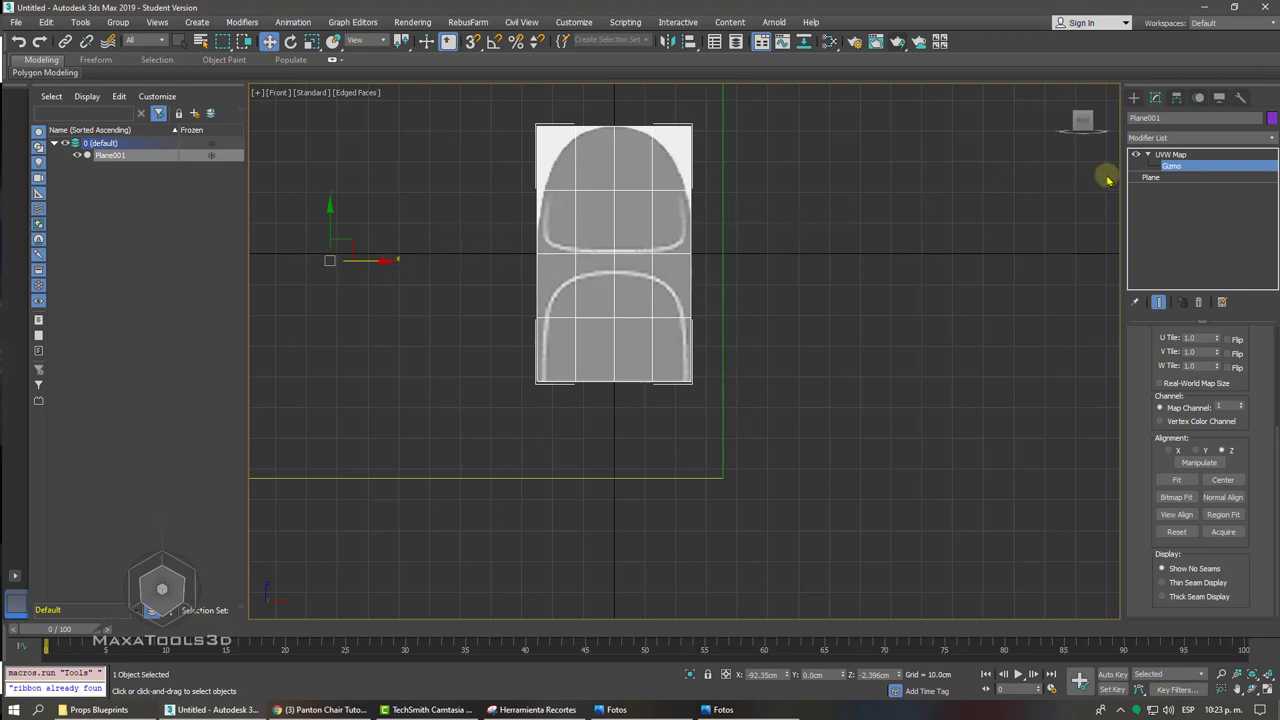
pyautogui.press('z')
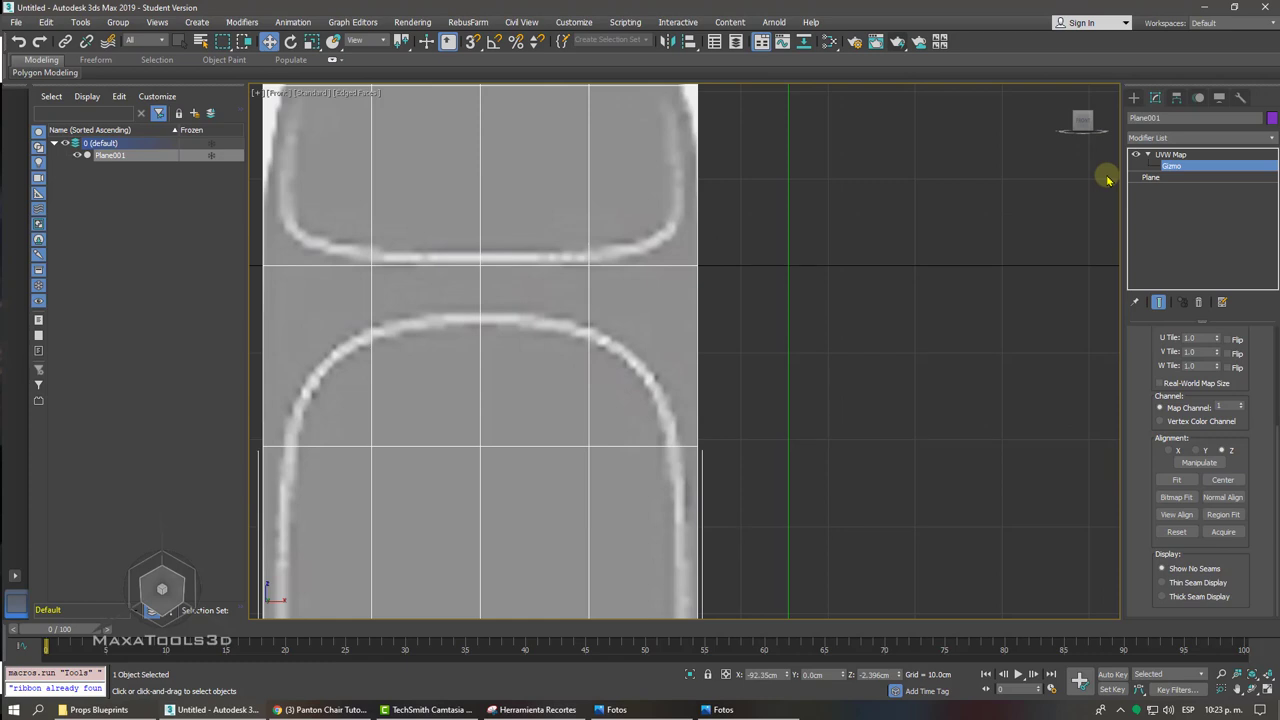
pyautogui.scroll(-5, 1107, 180)
pyautogui.click(1150, 177)
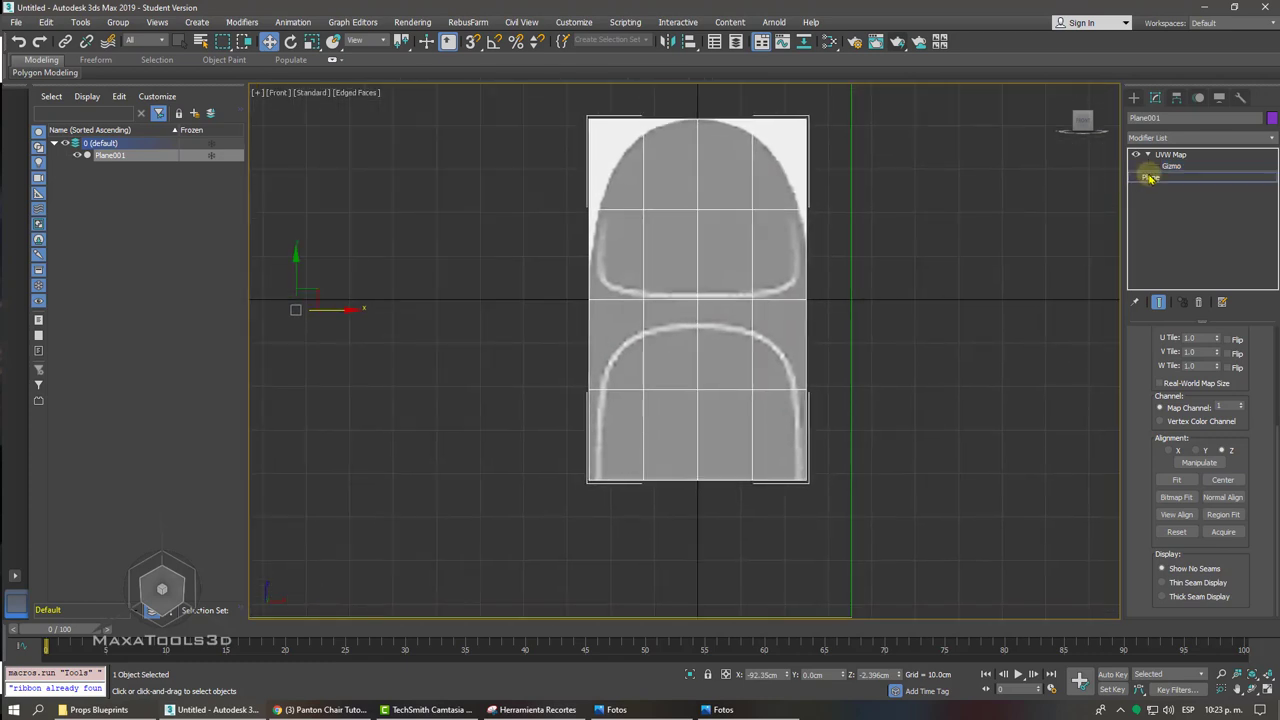
# Set Plane001 to Width 57.065 cm and Length 90.868 cm, with 1 length and 1 width segment.
pyautogui.moveTo(1242, 366); pyautogui.dragTo(1237, 355)
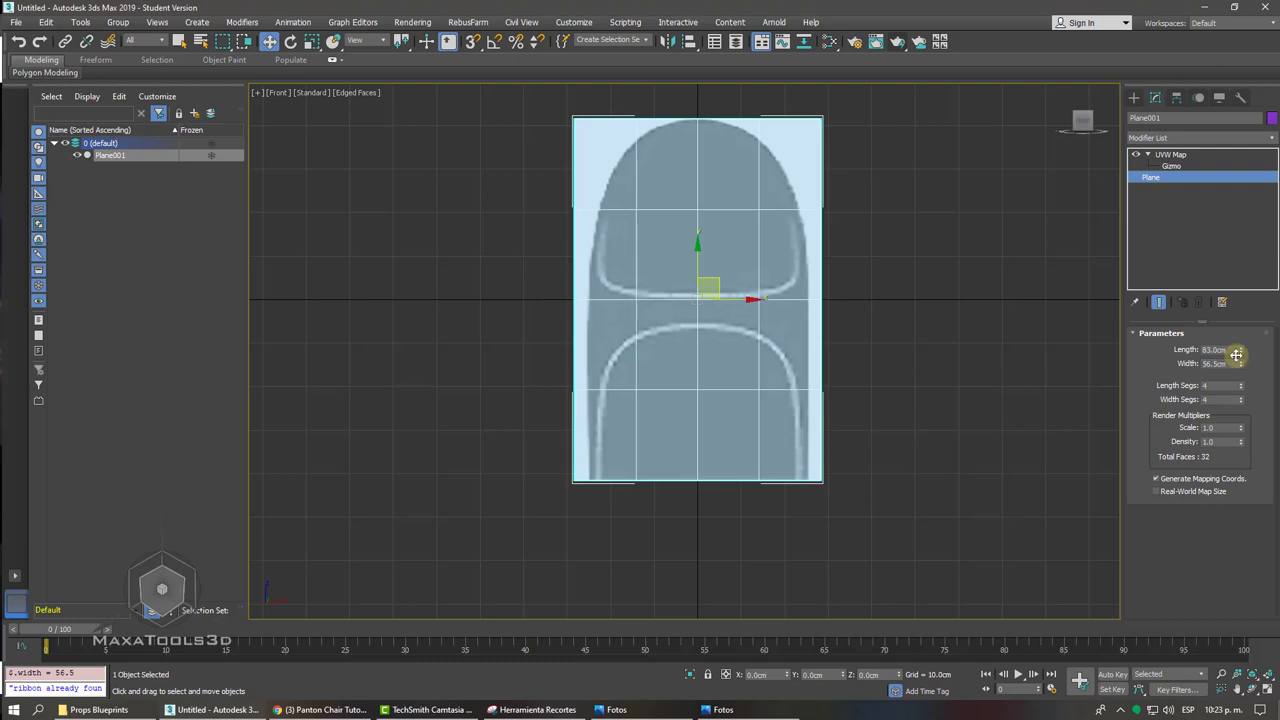
pyautogui.moveTo(1241, 353); pyautogui.dragTo(1236, 342)
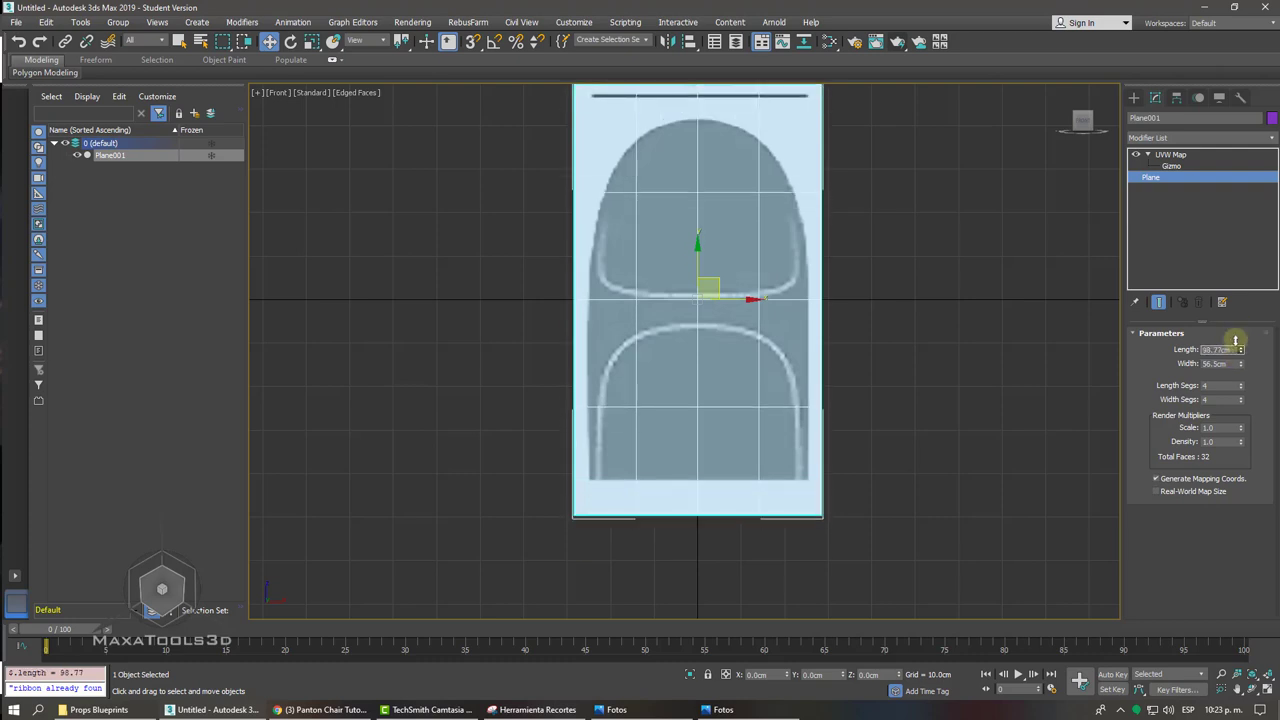
pyautogui.press('z')
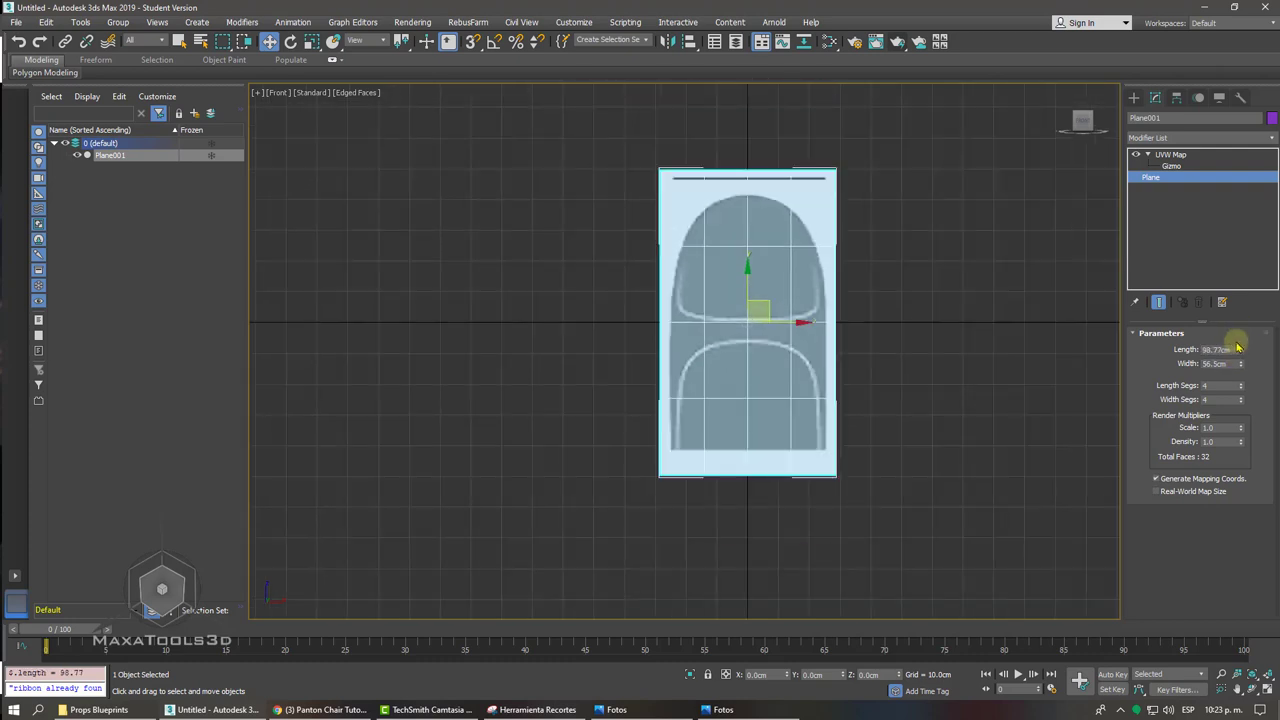
pyautogui.moveTo(1240, 351); pyautogui.dragTo(1241, 367)
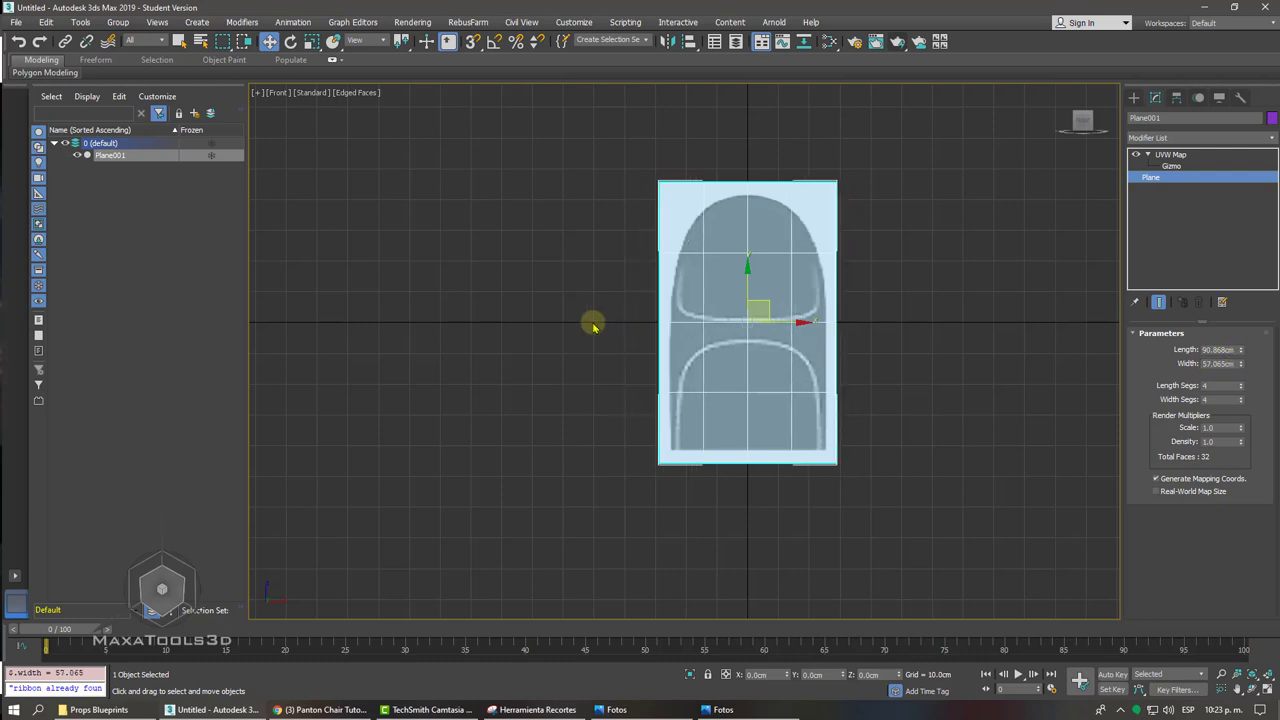
pyautogui.press('p')
pyautogui.keyDown('alt'); pyautogui.moveTo(600, 320); pyautogui.dragTo(643, 310, button='middle'); pyautogui.keyUp('alt')
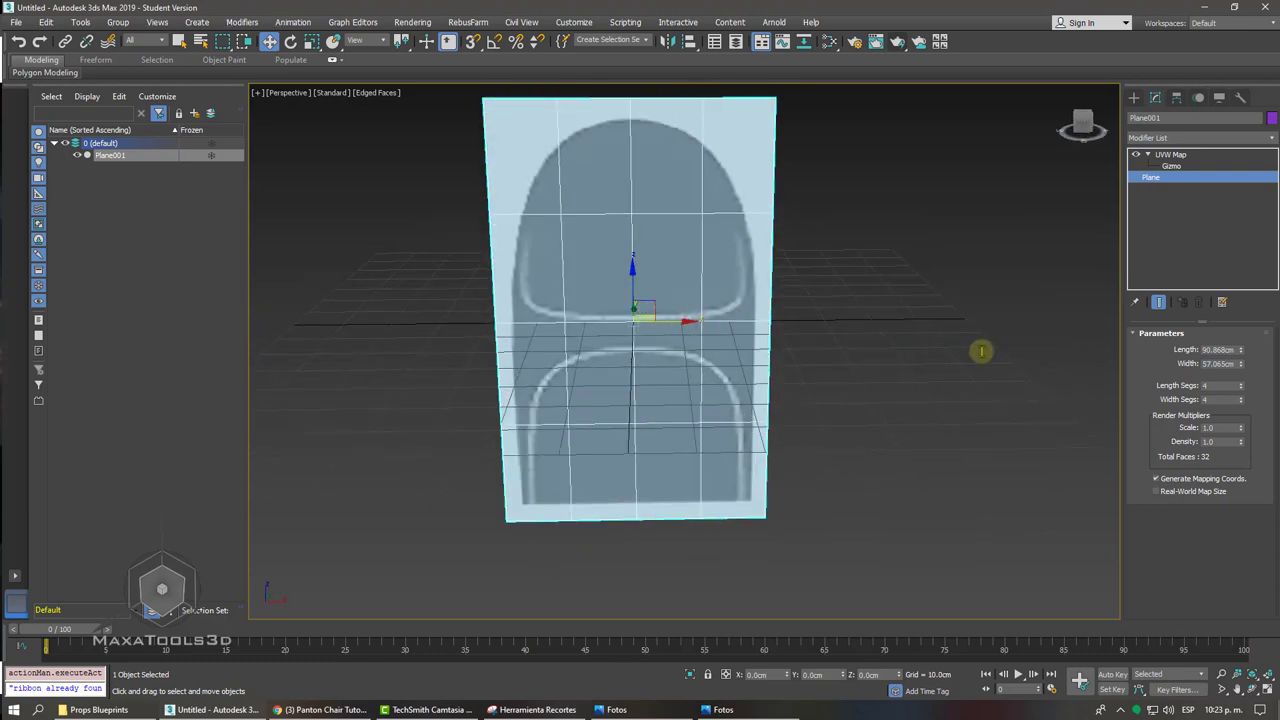
pyautogui.rightClick(1240, 385)
pyautogui.rightClick(1240, 400)
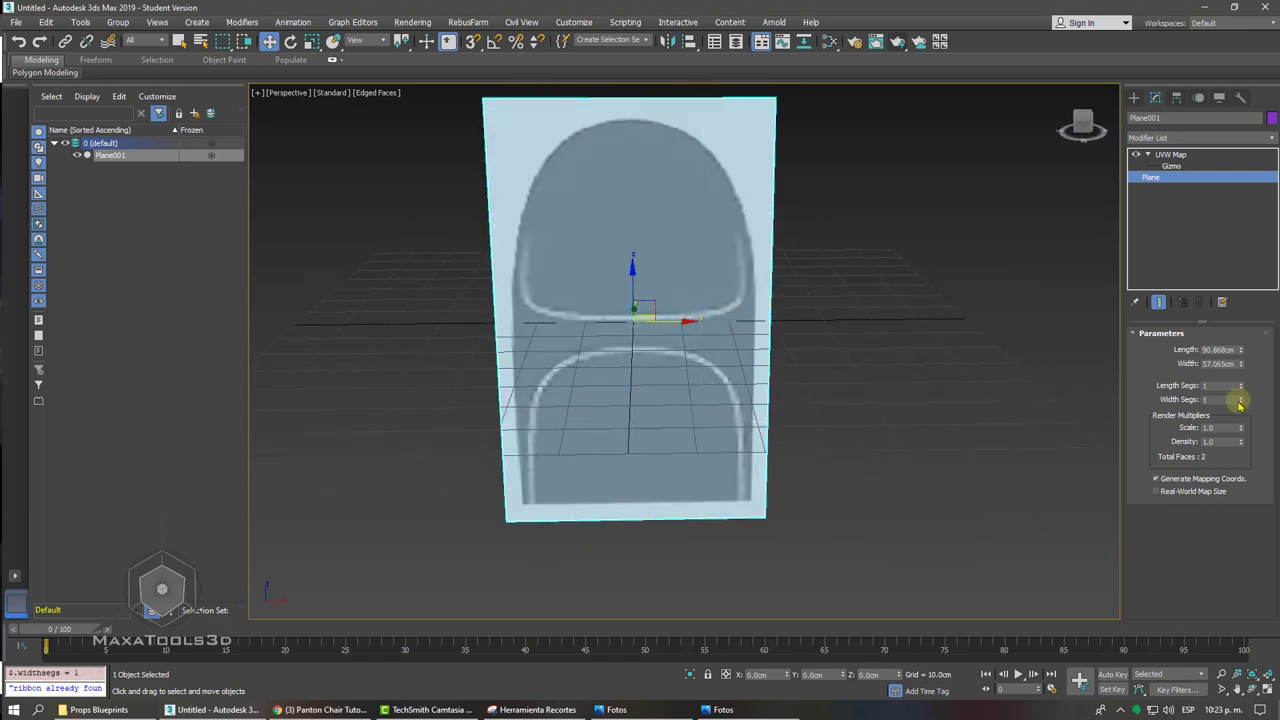
pyautogui.moveTo(1244, 387); pyautogui.dragTo(1241, 394)
pyautogui.rightClick(1240, 387)
pyautogui.rightClick(1241, 400)
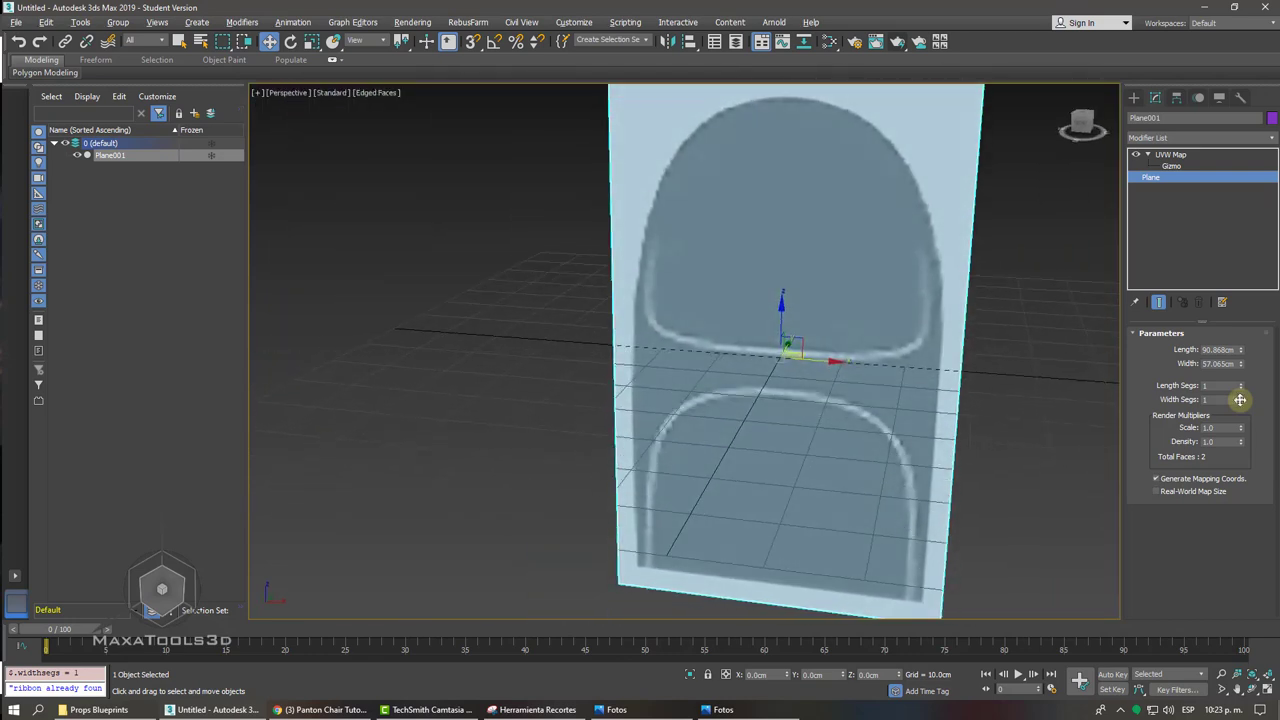
# Compare against the Panton chair blueprint in the Photos viewer, then minimize it.
pyautogui.click(733, 710)
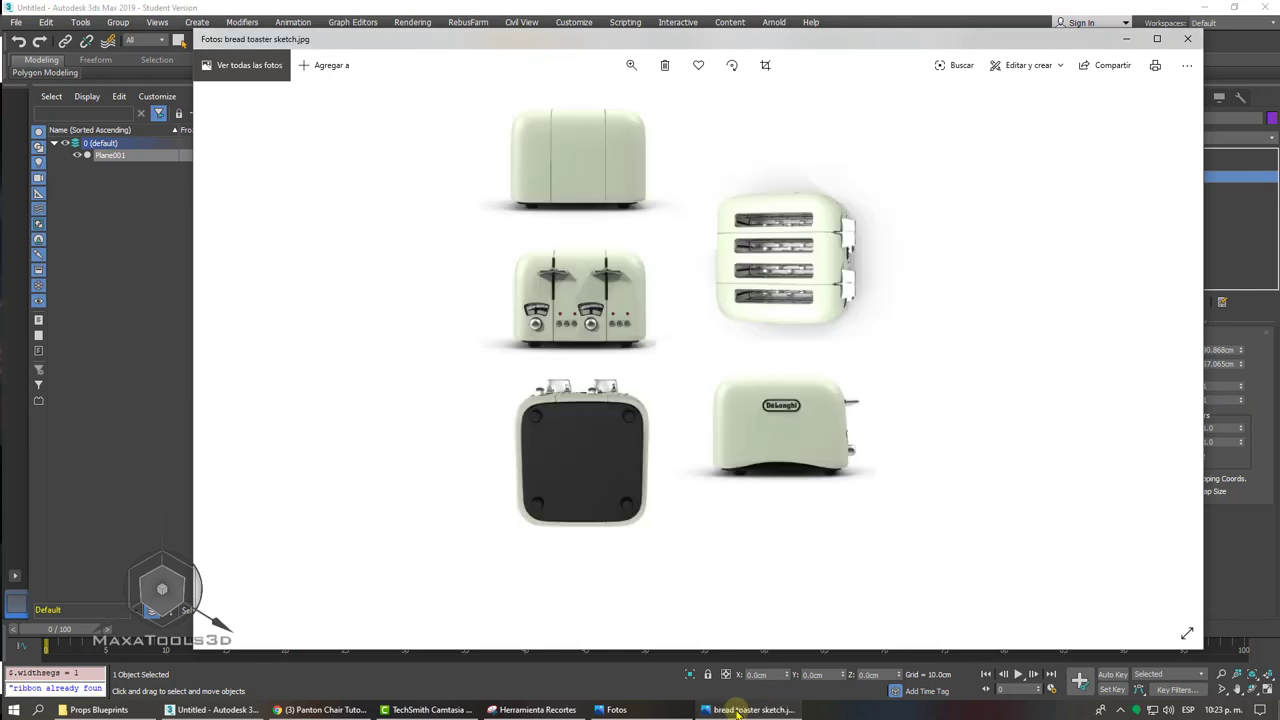
pyautogui.hotkey('ctrl', '+')
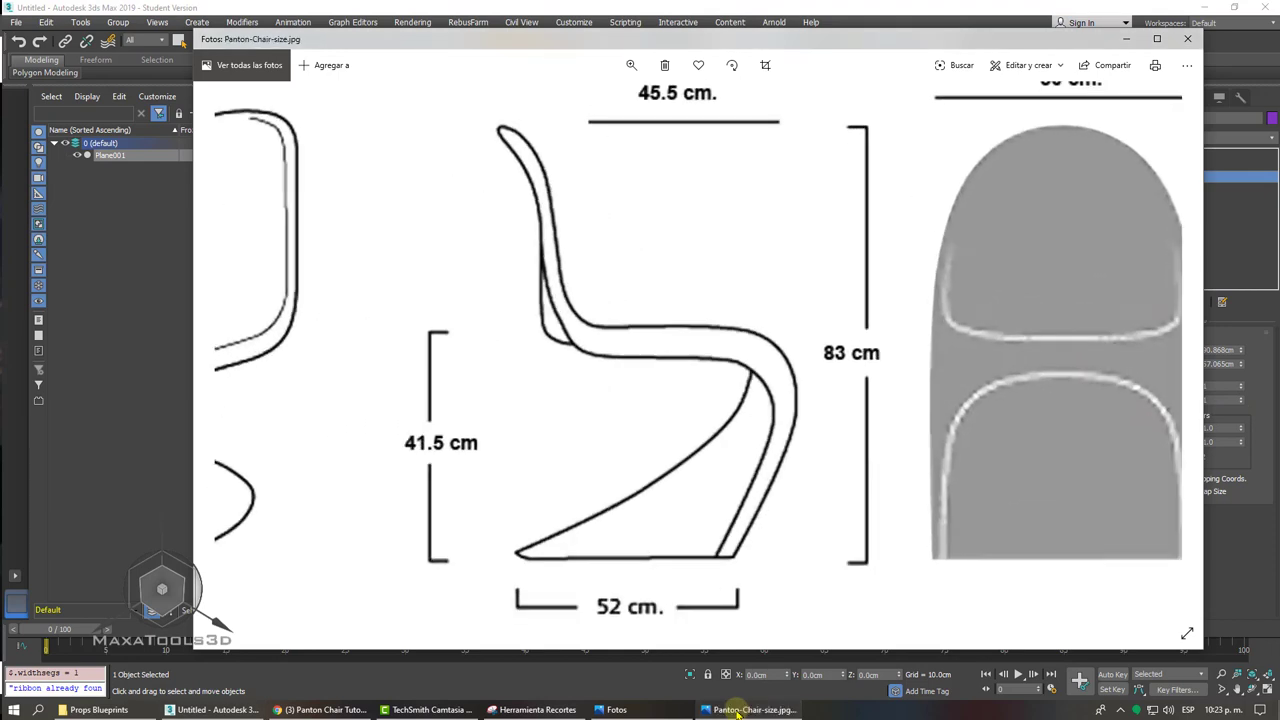
pyautogui.click(1122, 44)
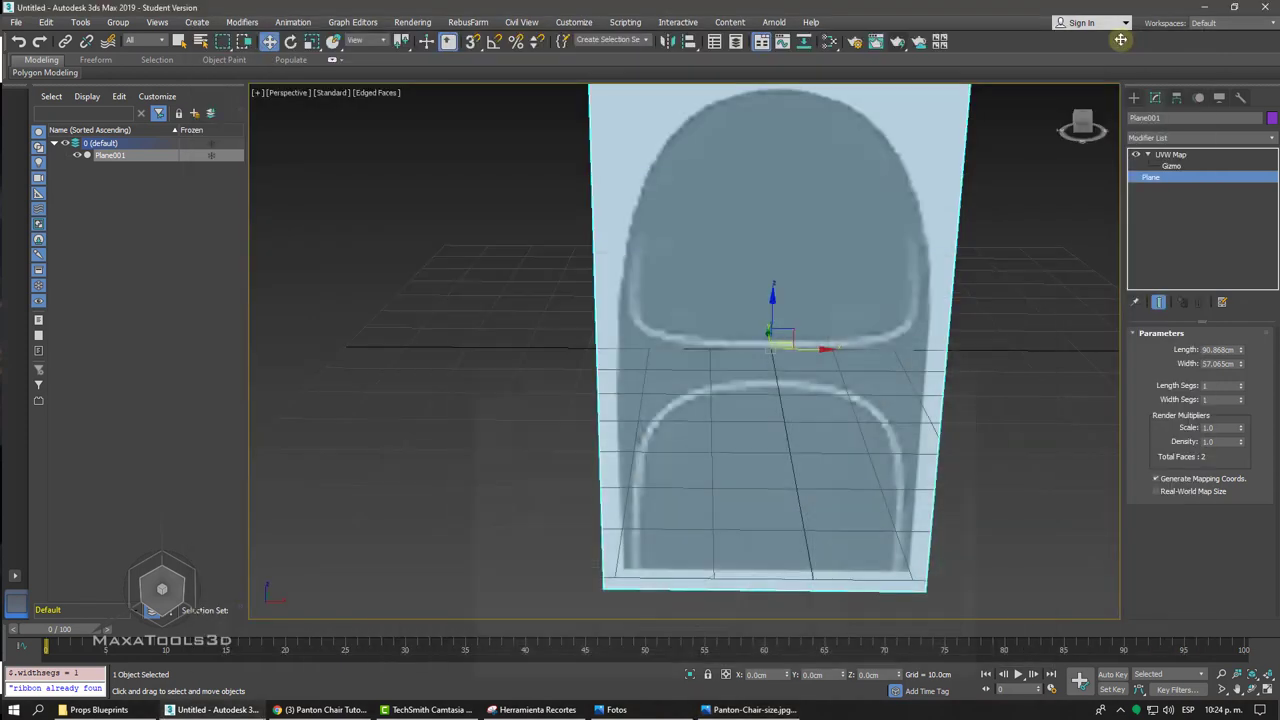
# In Display Performance, set Baked Procedural Maps 2048, Texture Maps 1024, Viewport Background 2048.
pyautogui.keyDown('alt'); pyautogui.moveTo(520, 160); pyautogui.dragTo(349, 90, button='middle'); pyautogui.keyUp('alt')
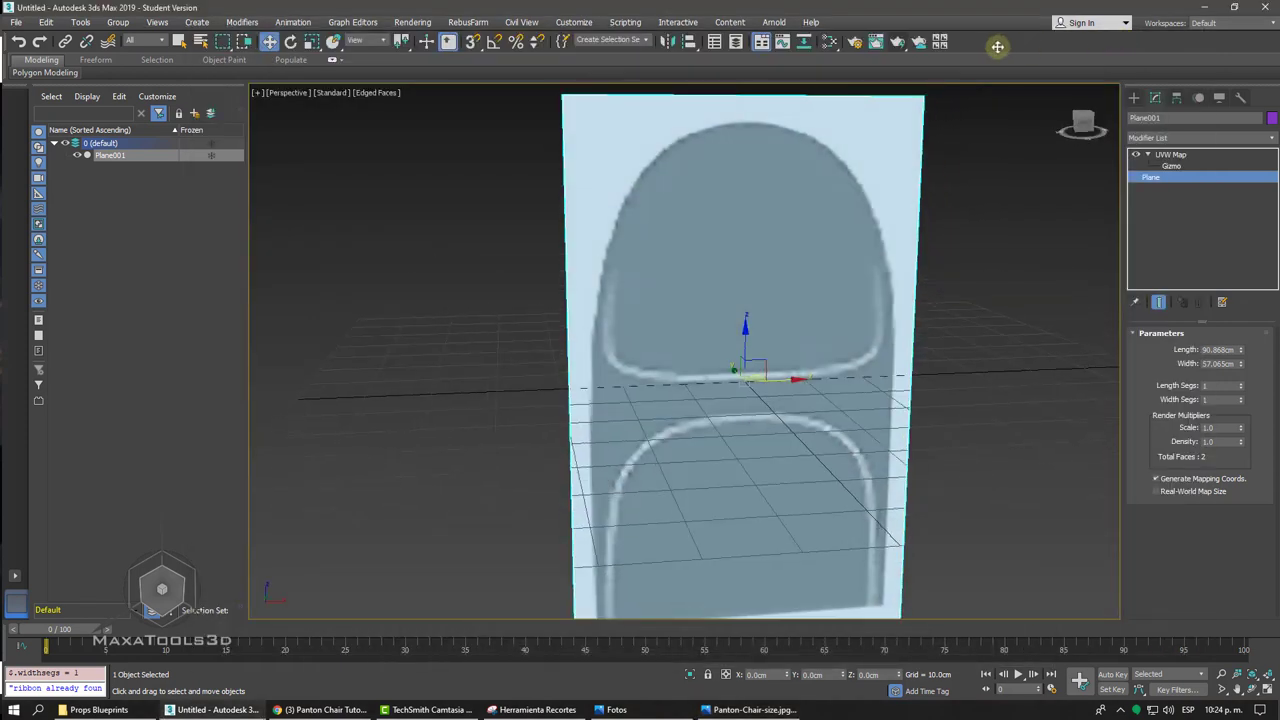
pyautogui.click(256, 93)
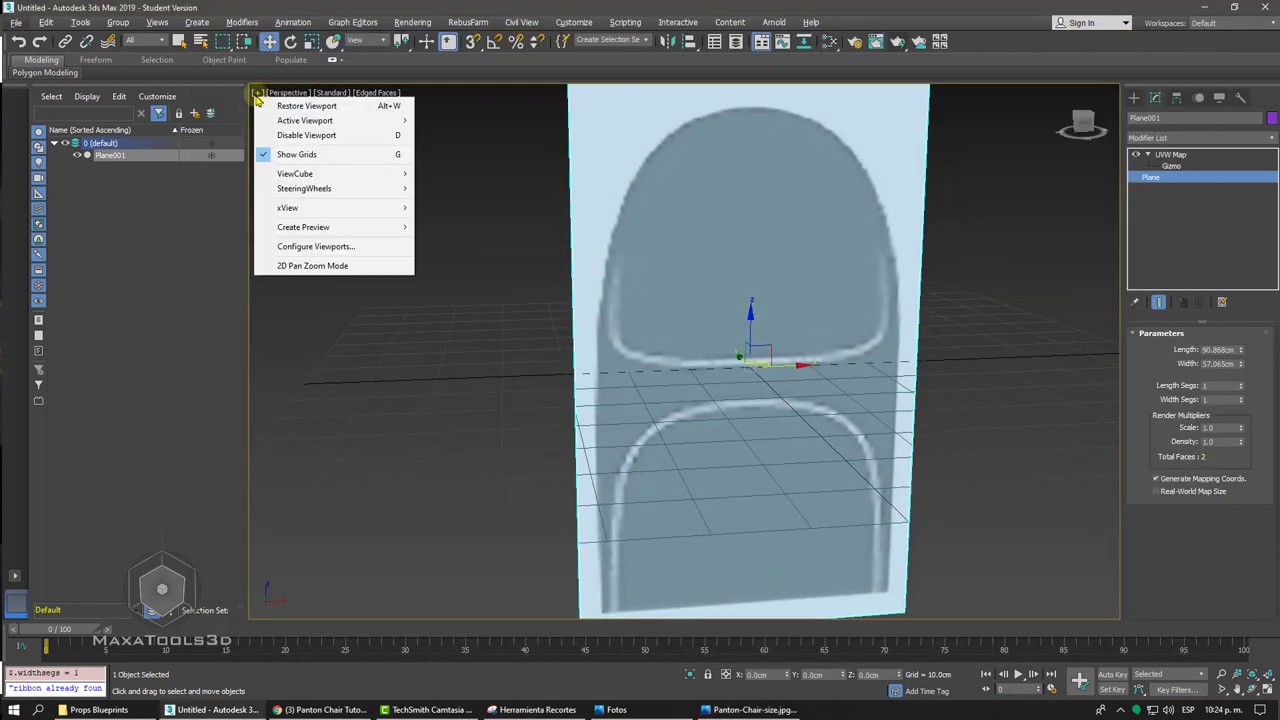
pyautogui.click(295, 246)
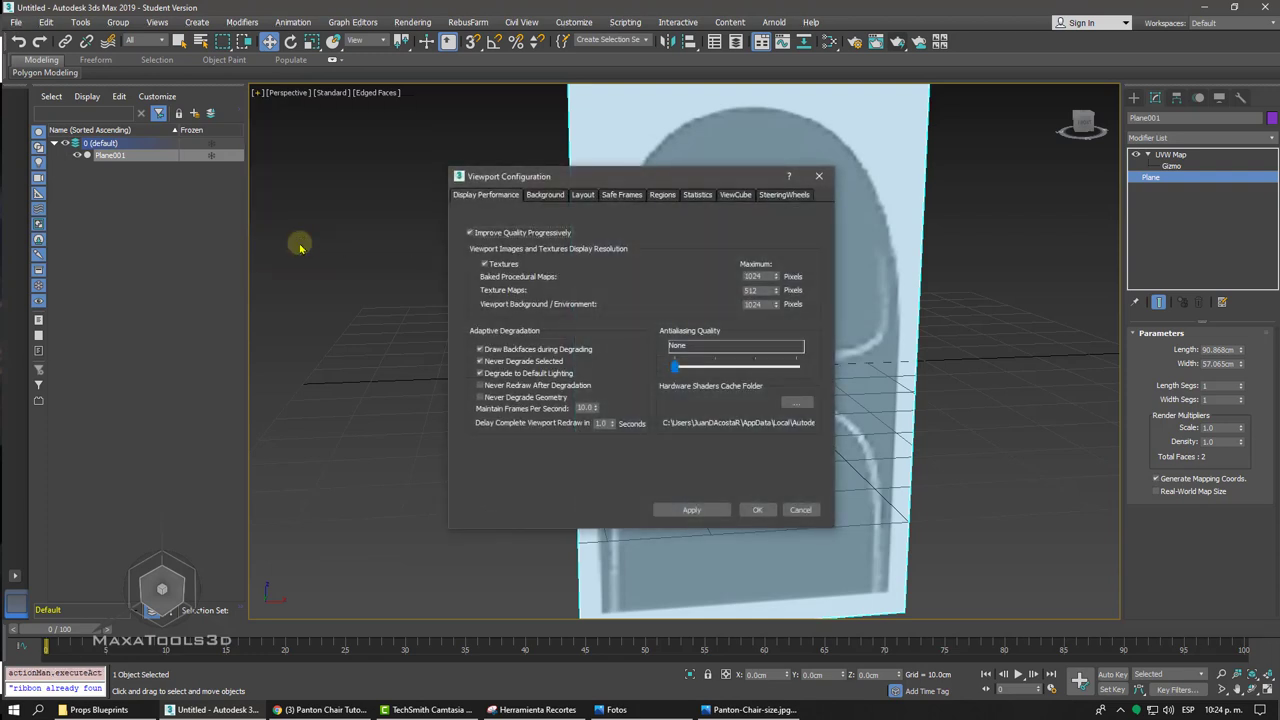
pyautogui.doubleClick(758, 276)
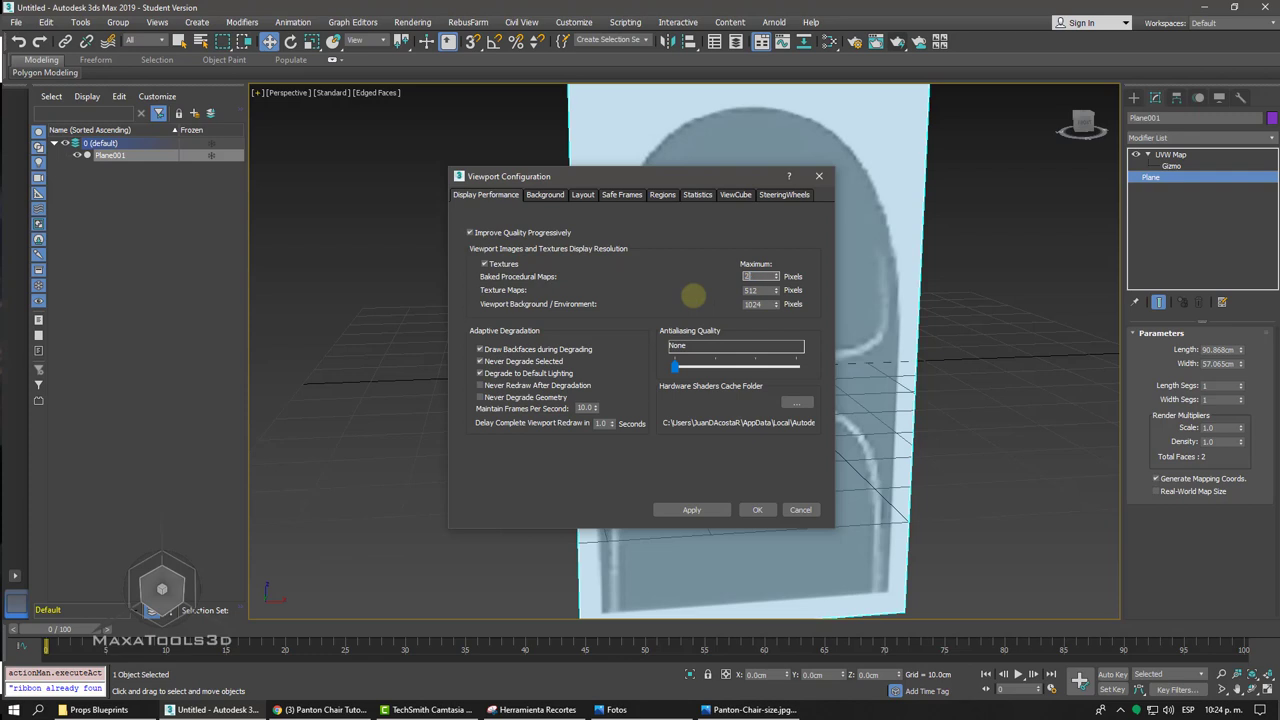
pyautogui.write('048')
pyautogui.doubleClick(760, 290)
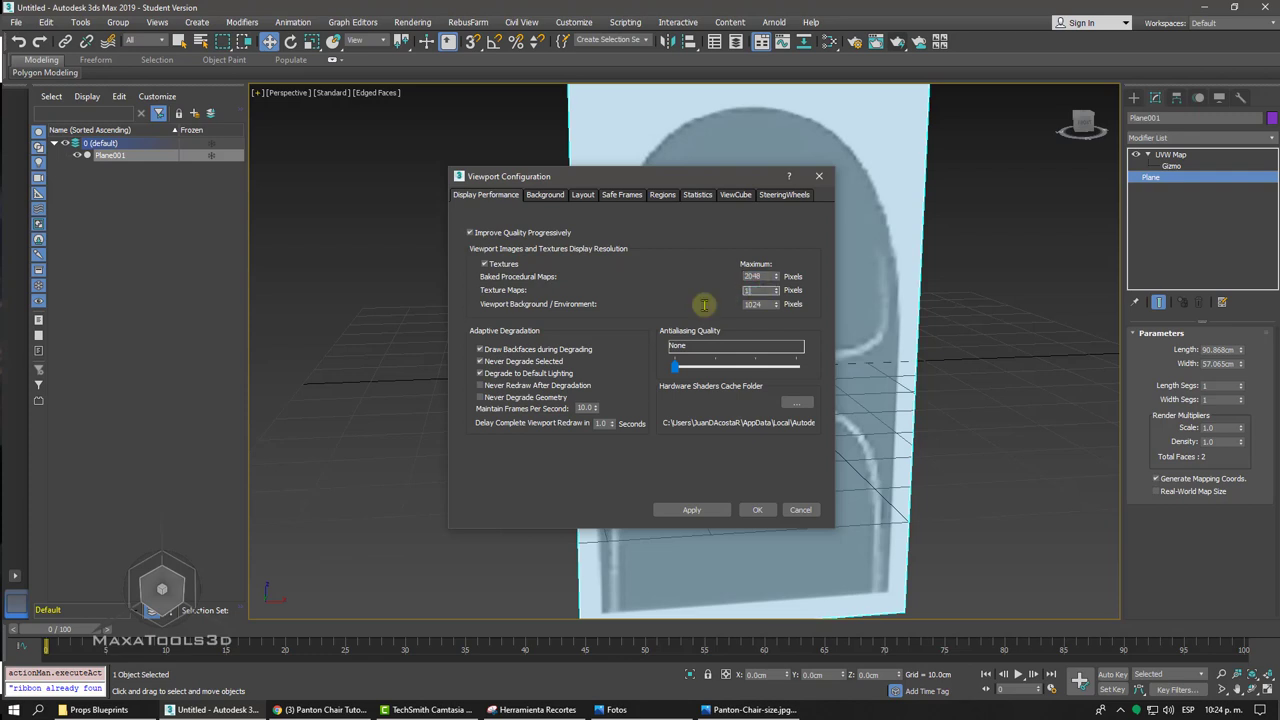
pyautogui.write('024')
pyautogui.doubleClick(760, 304)
pyautogui.write('2048')
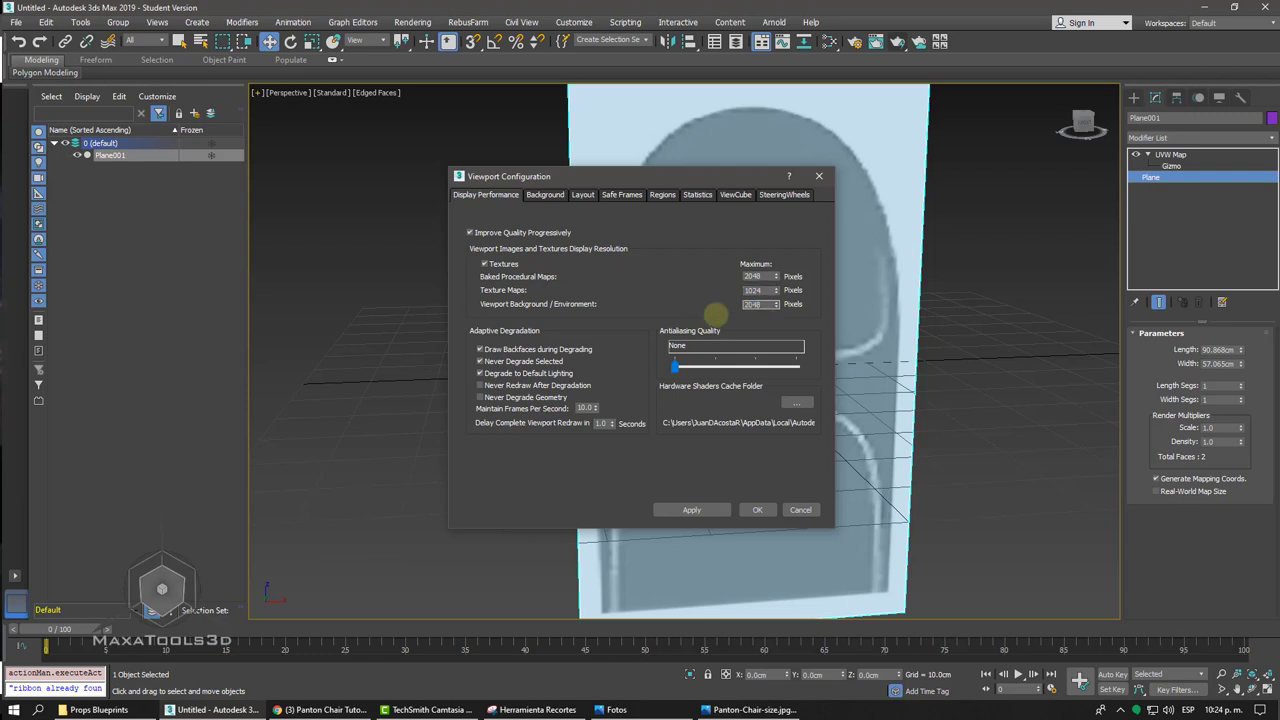
pyautogui.click(760, 290)
# Apply and confirm the Viewport Configuration changes, then deselect the plane to check the sharper texture.
pyautogui.moveTo(720, 181); pyautogui.dragTo(443, 171)
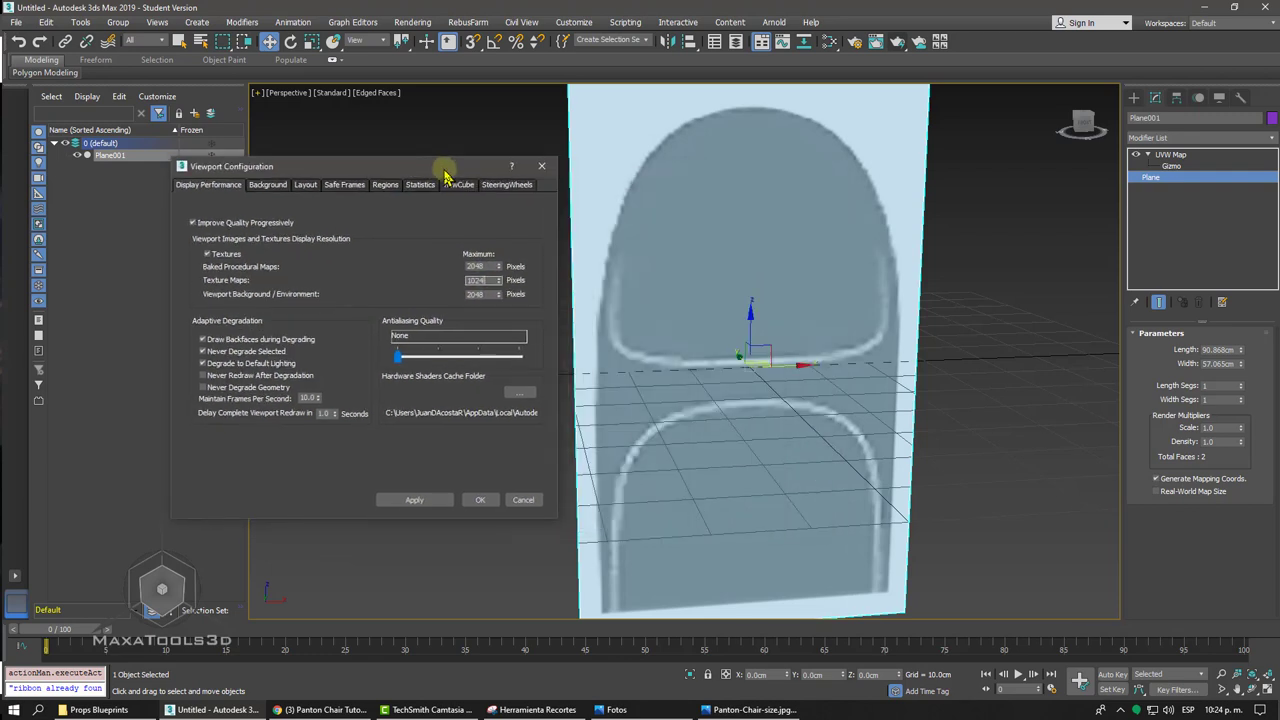
pyautogui.click(415, 500)
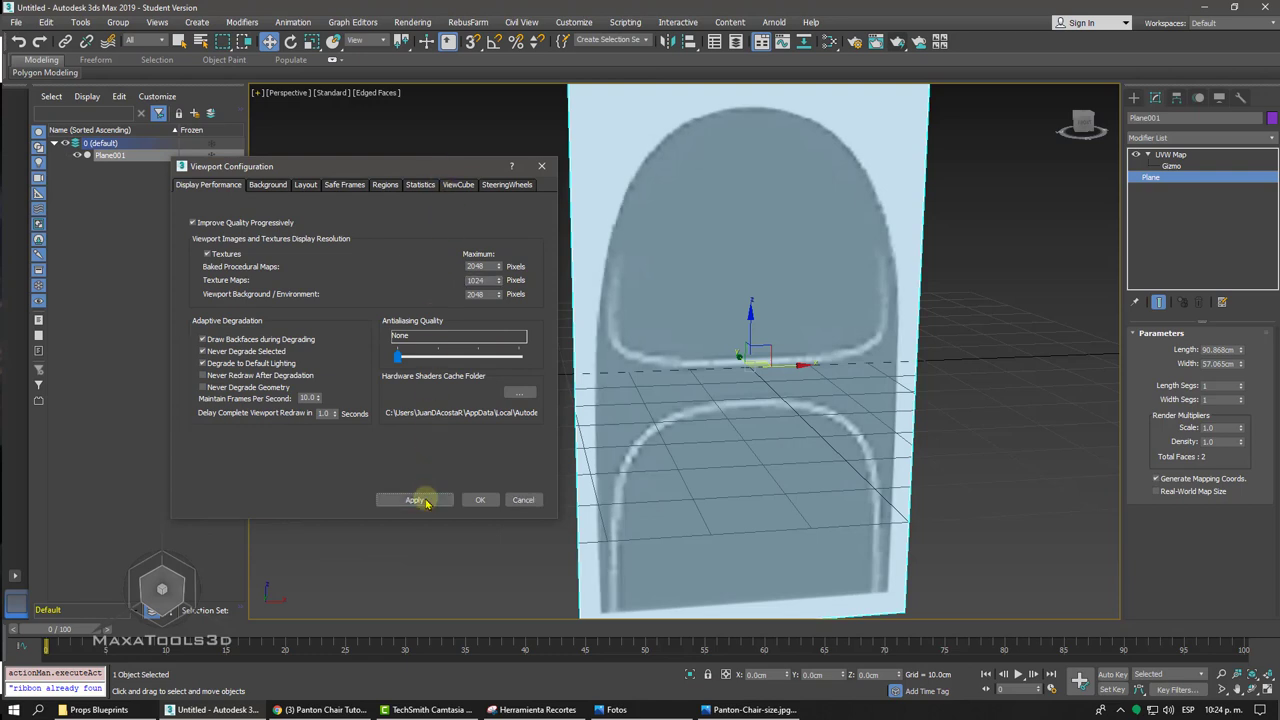
pyautogui.doubleClick(484, 267)
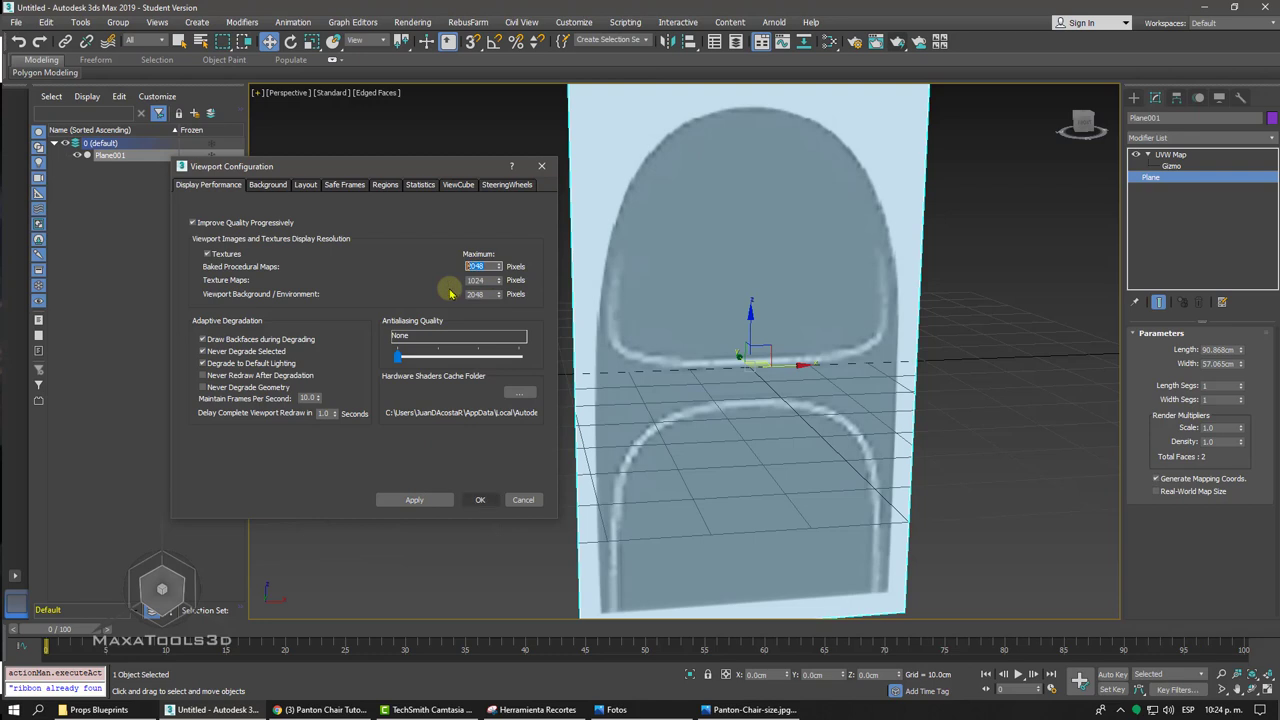
pyautogui.click(414, 500)
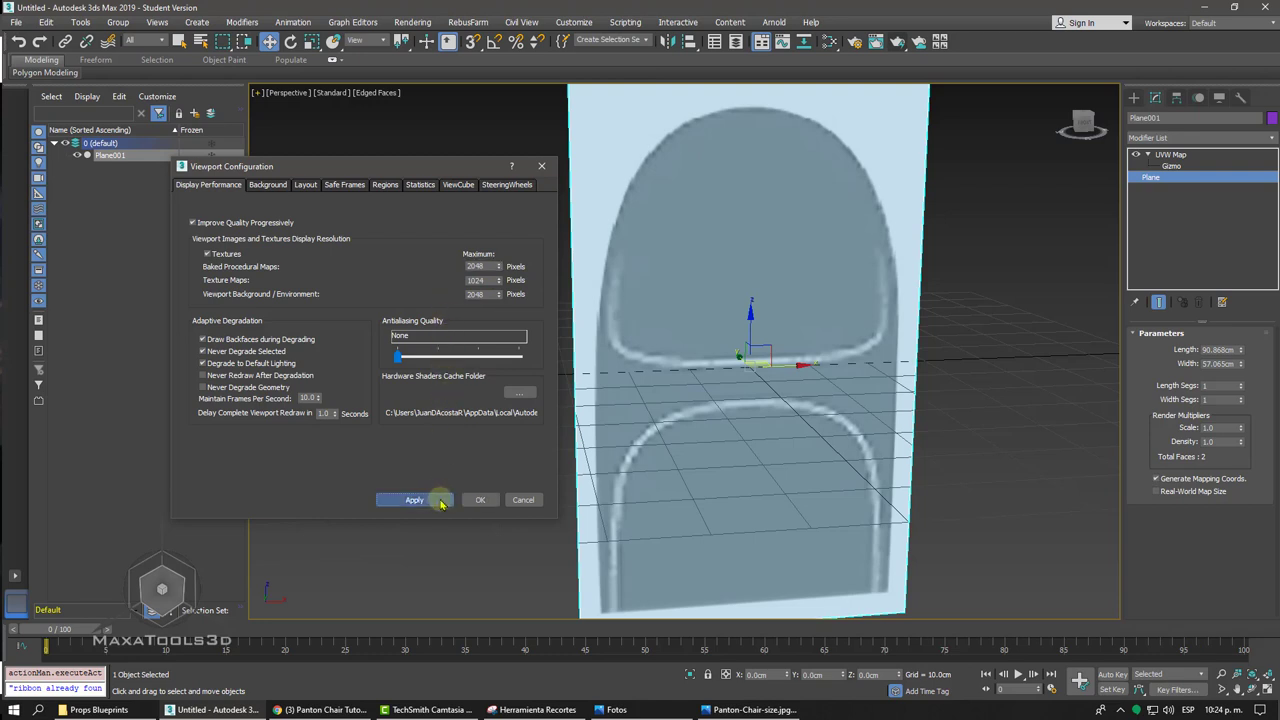
pyautogui.click(480, 500)
pyautogui.click(934, 271)
pyautogui.scroll(-2, 934, 271)
# Select Plane001 and move it up in Front view until its bottom edge rests on the grid.
pyautogui.scroll(-3, 903, 277)
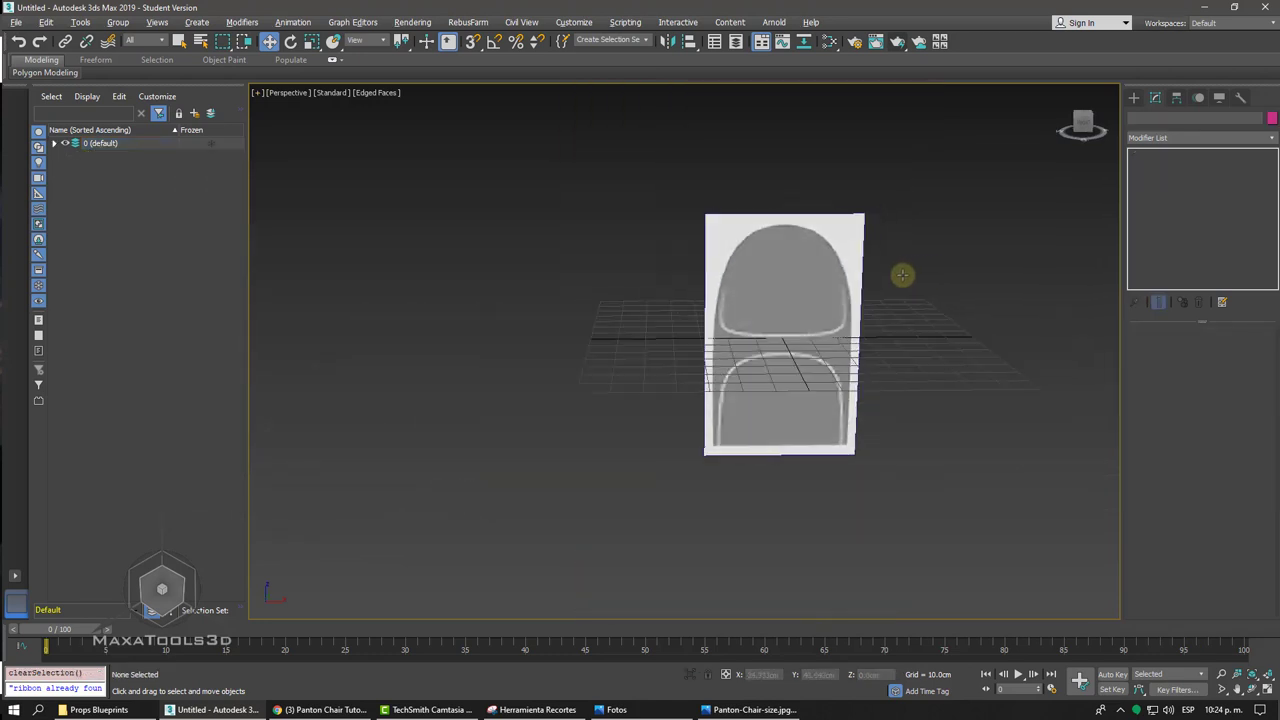
pyautogui.click(805, 287)
pyautogui.keyDown('alt'); pyautogui.moveTo(805, 287); pyautogui.dragTo(805, 287, button='middle'); pyautogui.keyUp('alt')
pyautogui.scroll(2, 806, 287)
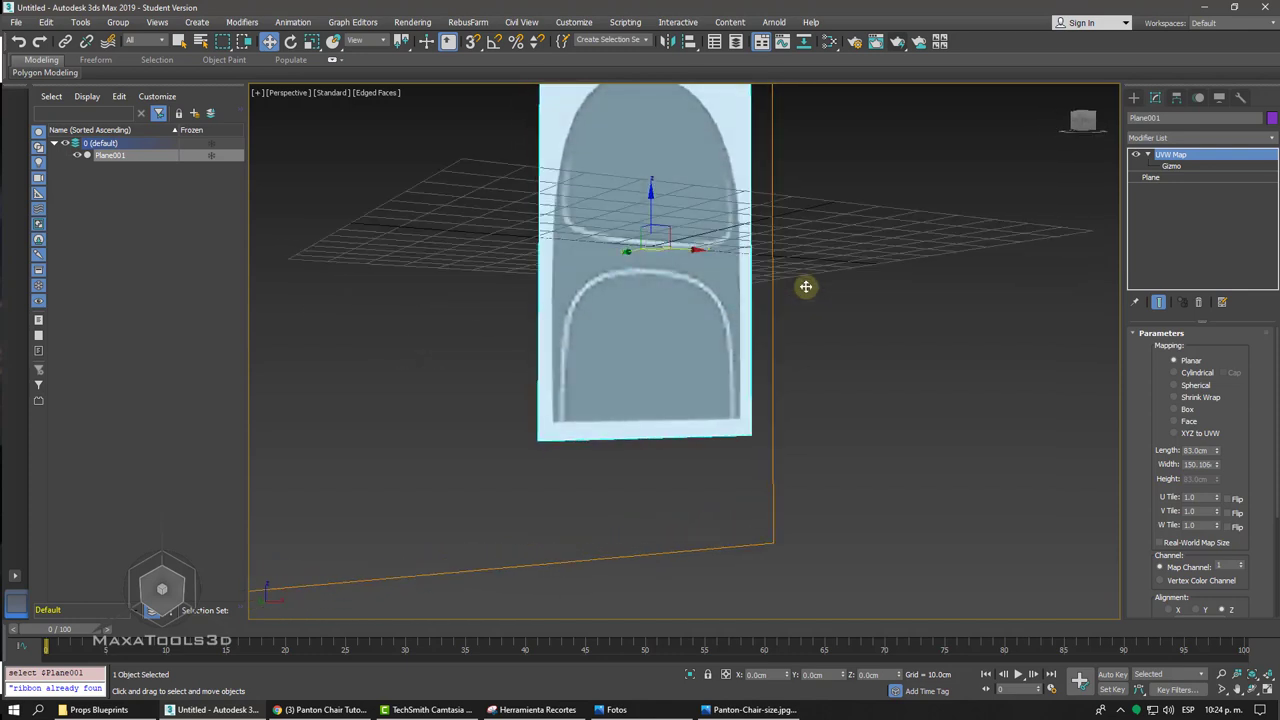
pyautogui.keyDown('alt'); pyautogui.moveTo(805, 287); pyautogui.dragTo(800, 286, button='middle'); pyautogui.keyUp('alt')
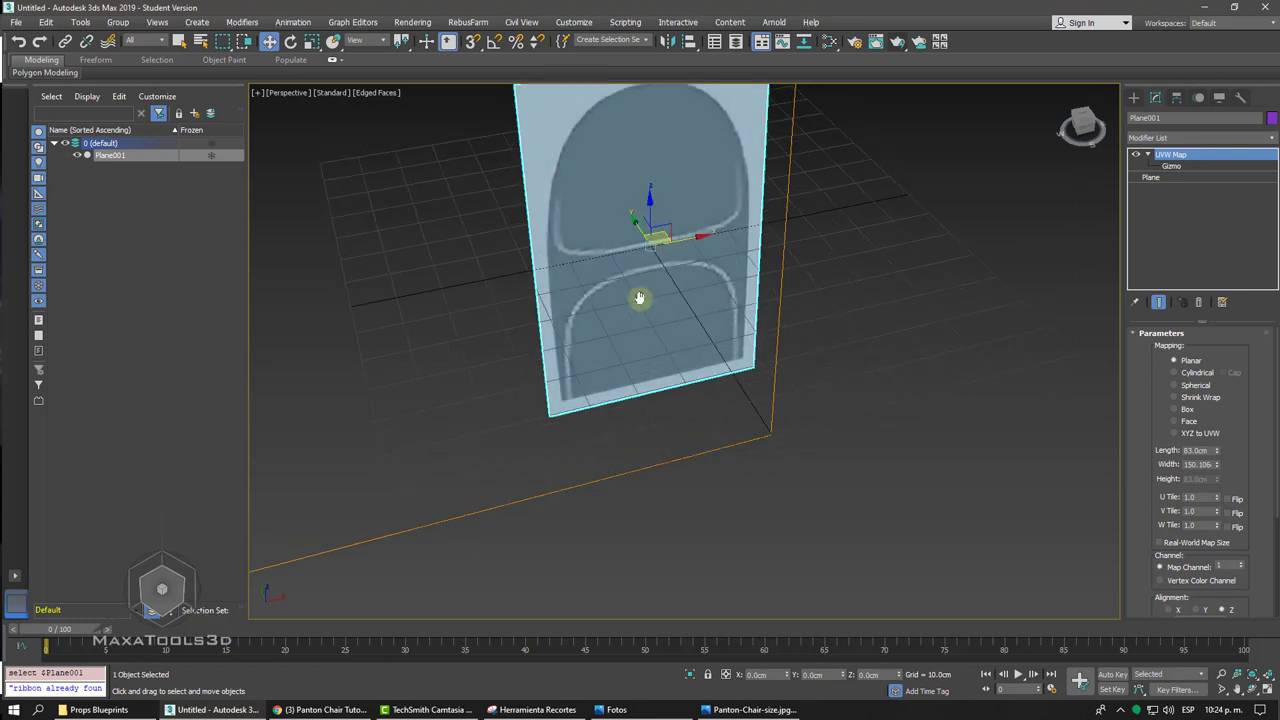
pyautogui.keyDown('alt'); pyautogui.moveTo(643, 297); pyautogui.dragTo(640, 297, button='middle'); pyautogui.keyUp('alt')
pyautogui.press('f')
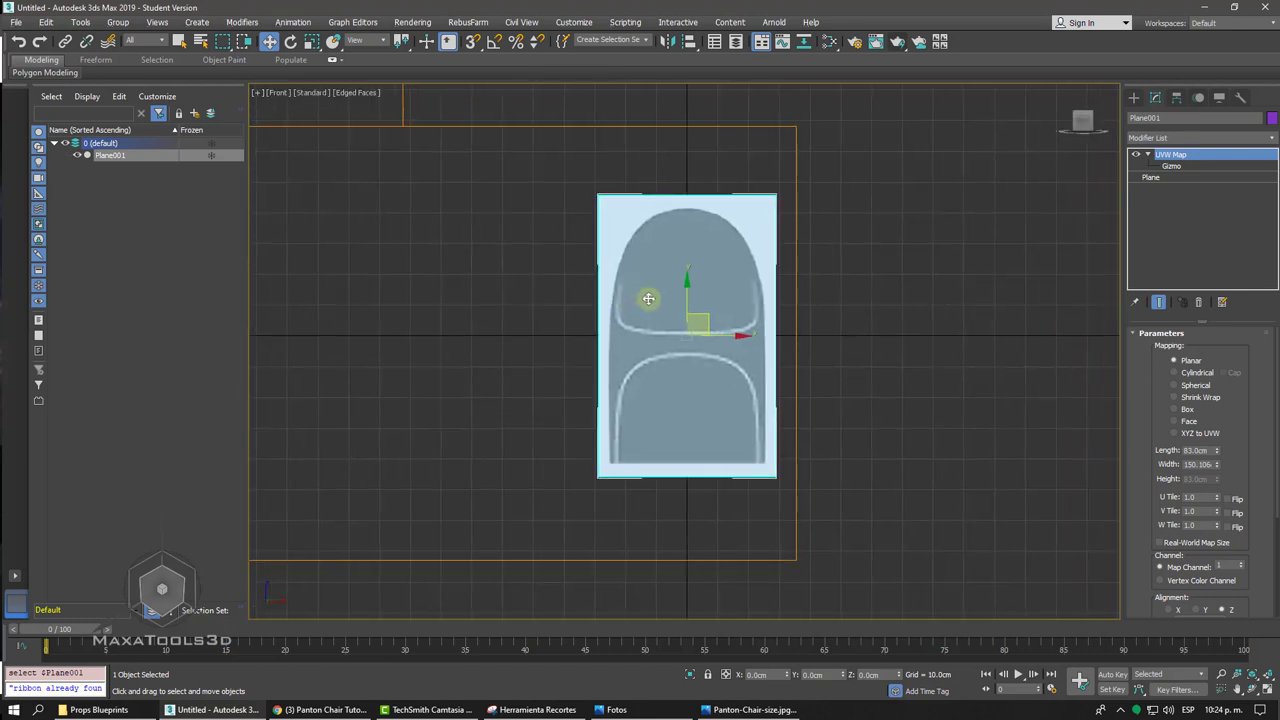
pyautogui.moveTo(688, 299); pyautogui.dragTo(663, 171)
pyautogui.scroll(3, 663, 171)
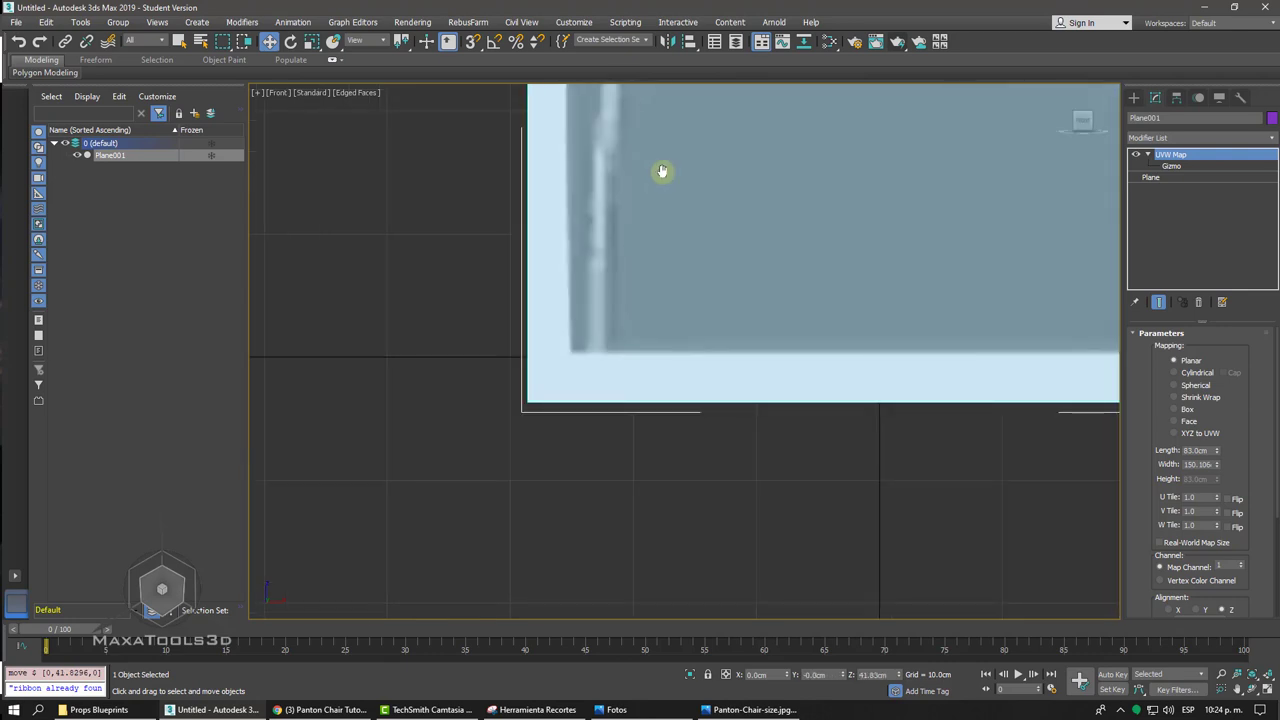
pyautogui.scroll(-3, 690, 250)
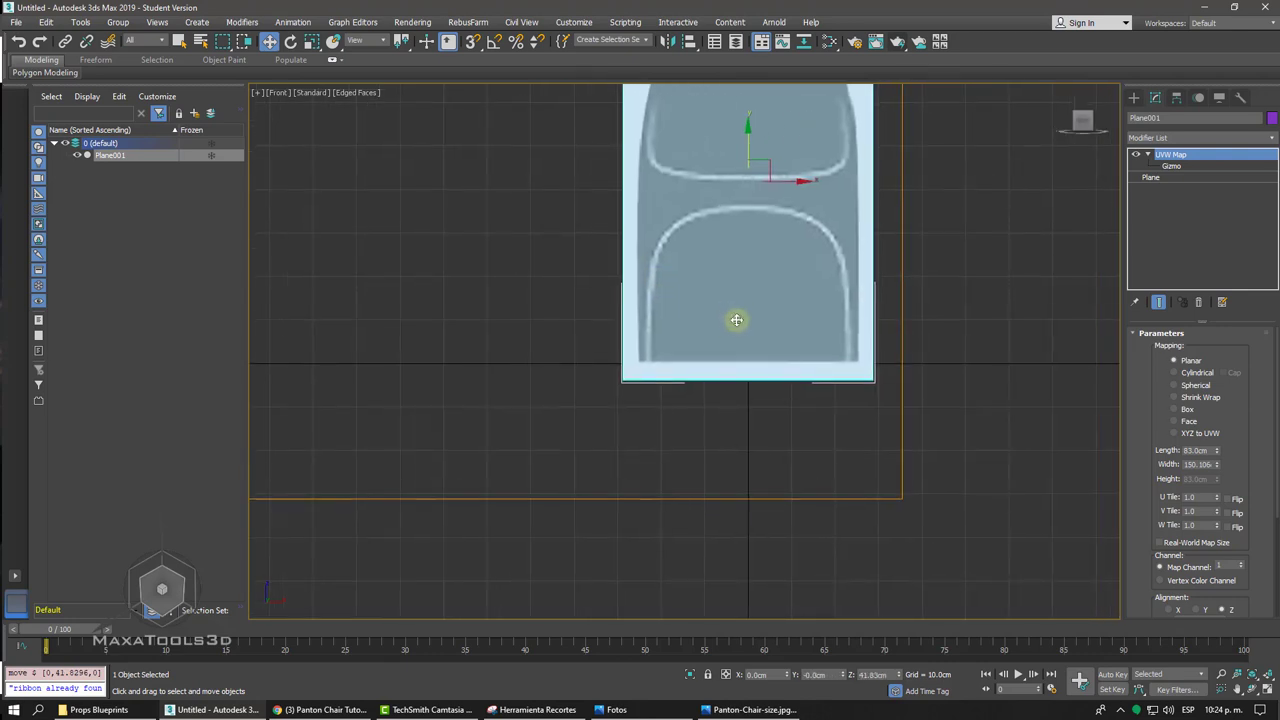
pyautogui.click(734, 320)
pyautogui.moveTo(734, 320); pyautogui.dragTo(734, 314)
# Zero the plane's X position so it is centred at X 0.
pyautogui.press('p')
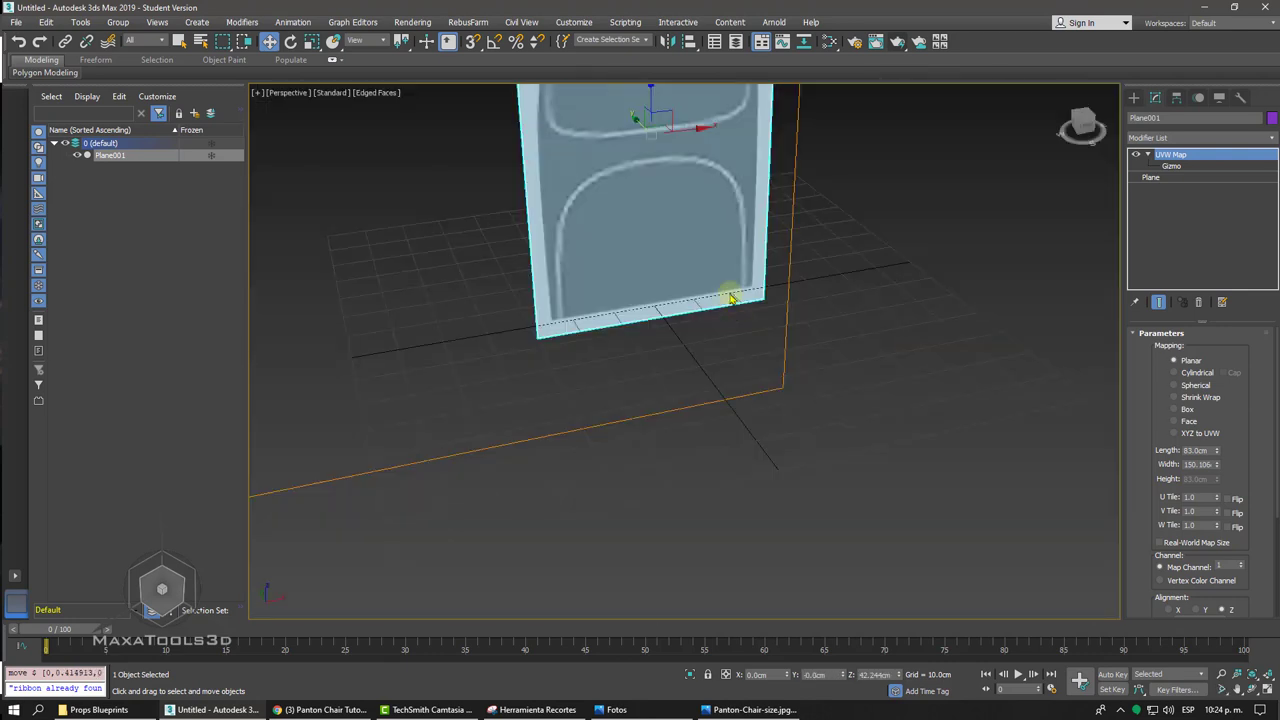
pyautogui.scroll(-2, 716, 227)
pyautogui.moveTo(716, 227)
pyautogui.mouseDown()
pyautogui.moveTo(591, 240)
pyautogui.moveTo(702, 229)
pyautogui.mouseUp()
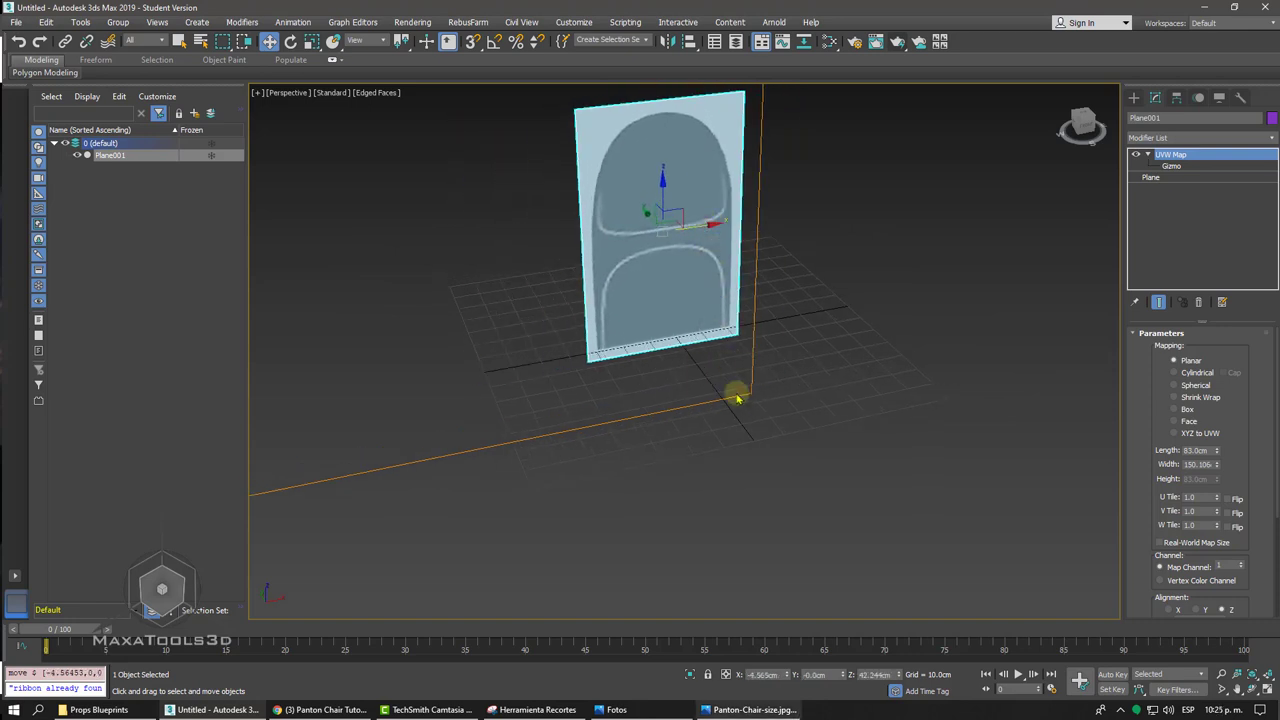
pyautogui.rightClick(790, 675)
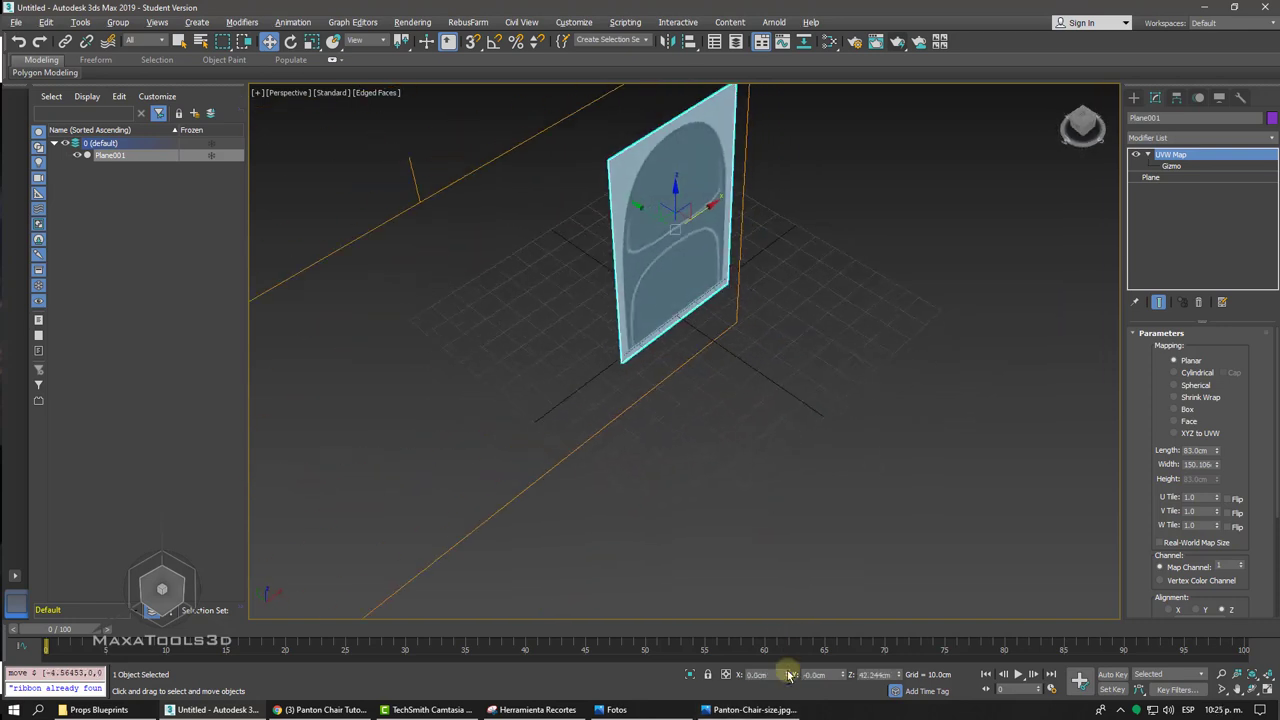
pyautogui.keyDown('alt'); pyautogui.moveTo(780, 612); pyautogui.dragTo(766, 597, button='middle'); pyautogui.keyUp('alt')
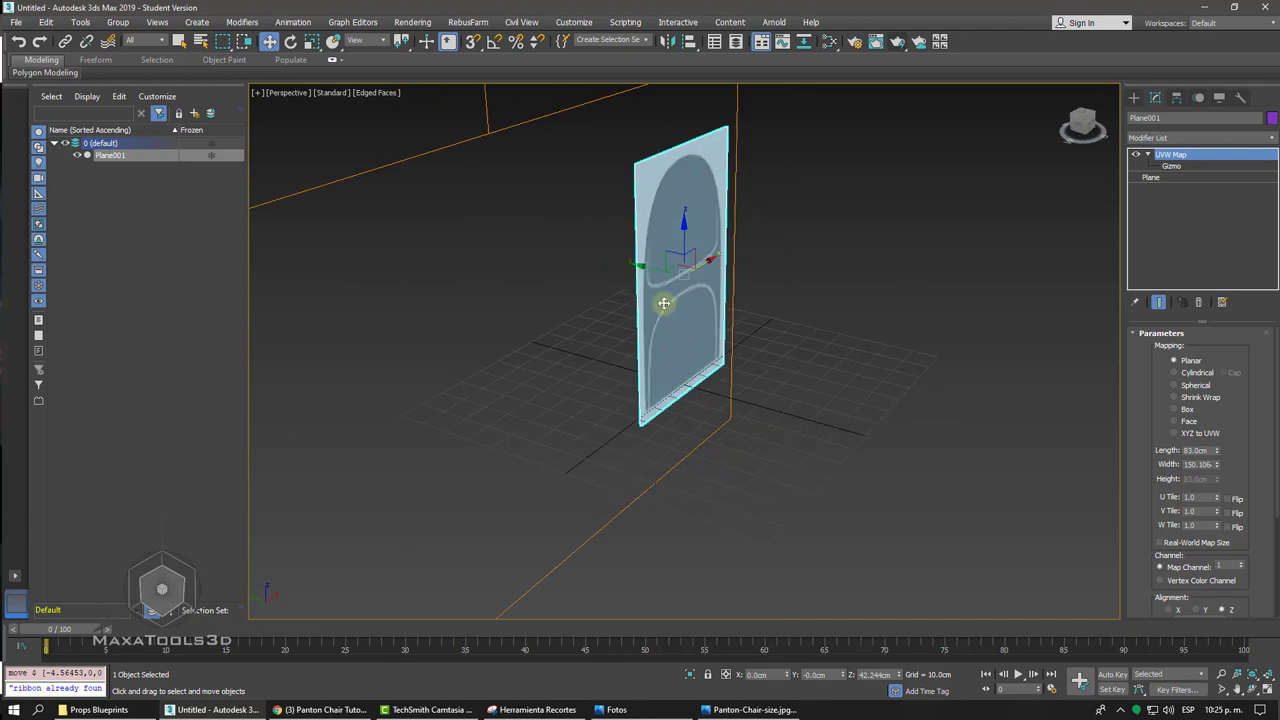
pyautogui.moveTo(649, 271)
pyautogui.keyDown('alt'); pyautogui.mouseDown(button='middle')
pyautogui.moveTo(524, 258)
pyautogui.moveTo(652, 333)
pyautogui.mouseUp(button='middle'); pyautogui.keyUp('alt')
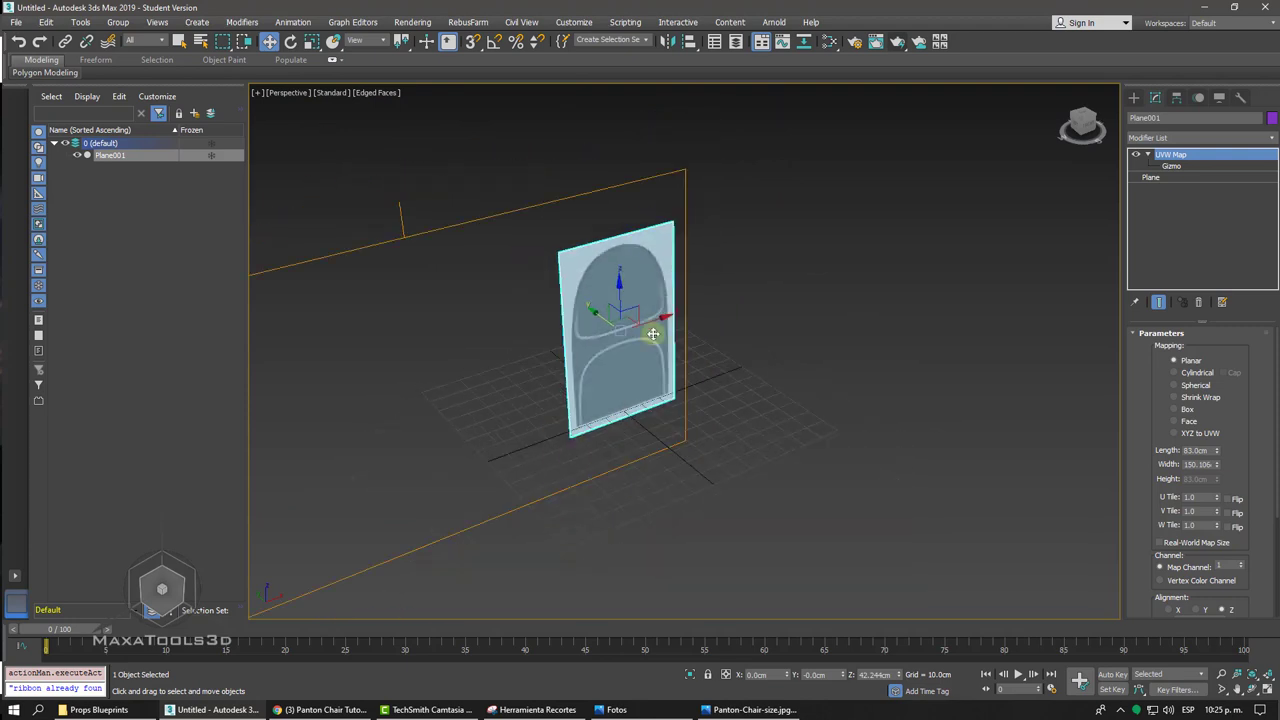
# Check the plane in Front, Left and Perspective views and toggle its see-through display with Alt+X.
pyautogui.press('f')
pyautogui.click(986, 311)
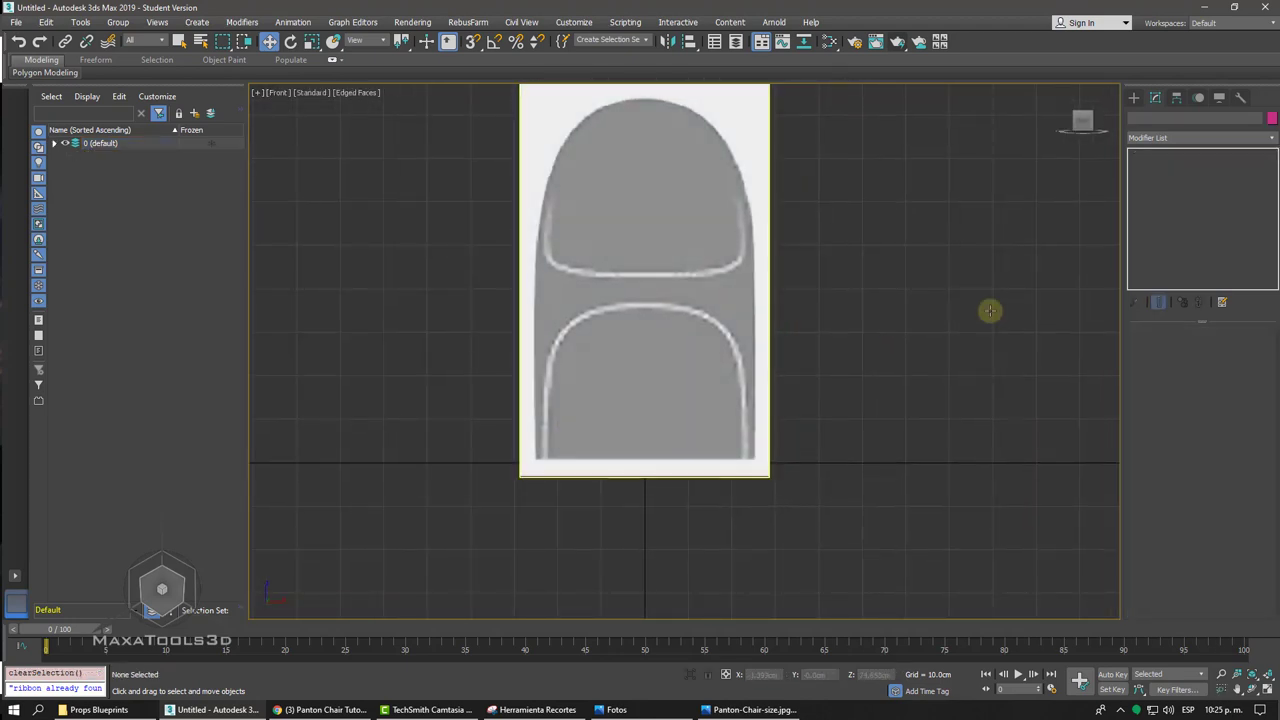
pyautogui.moveTo(648, 202); pyautogui.dragTo(618, 212, button='middle')
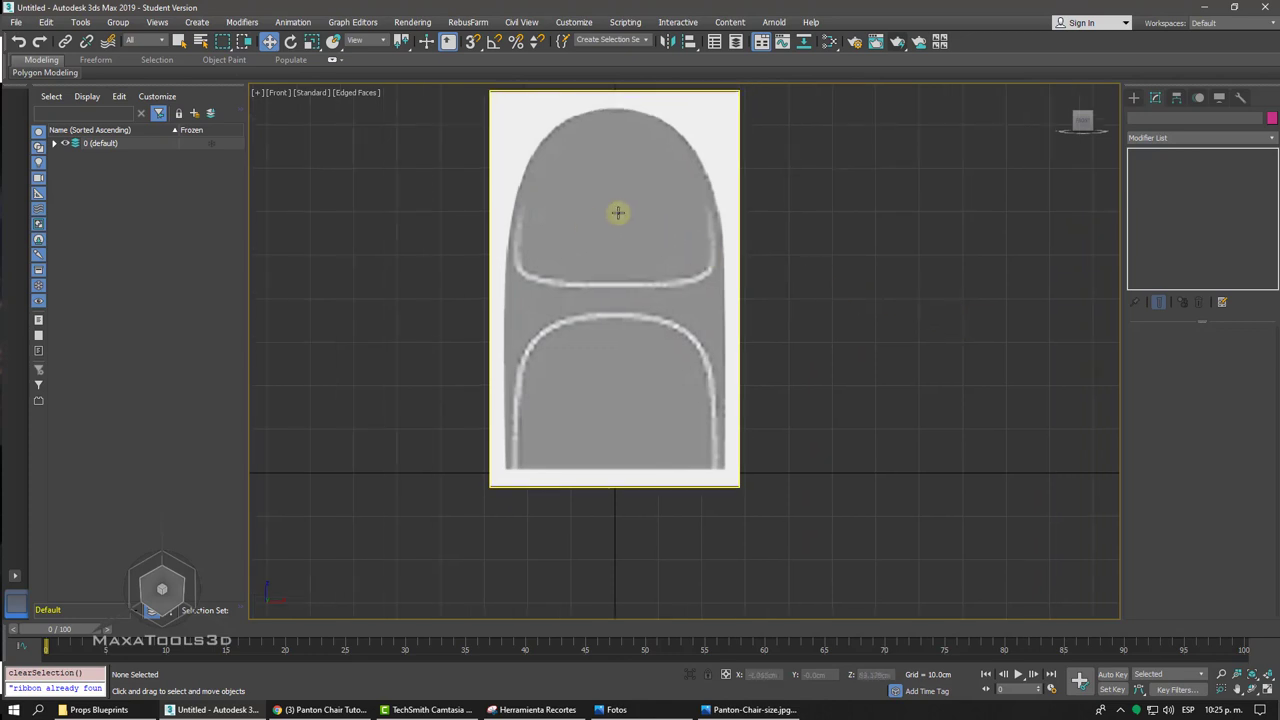
pyautogui.press('l')
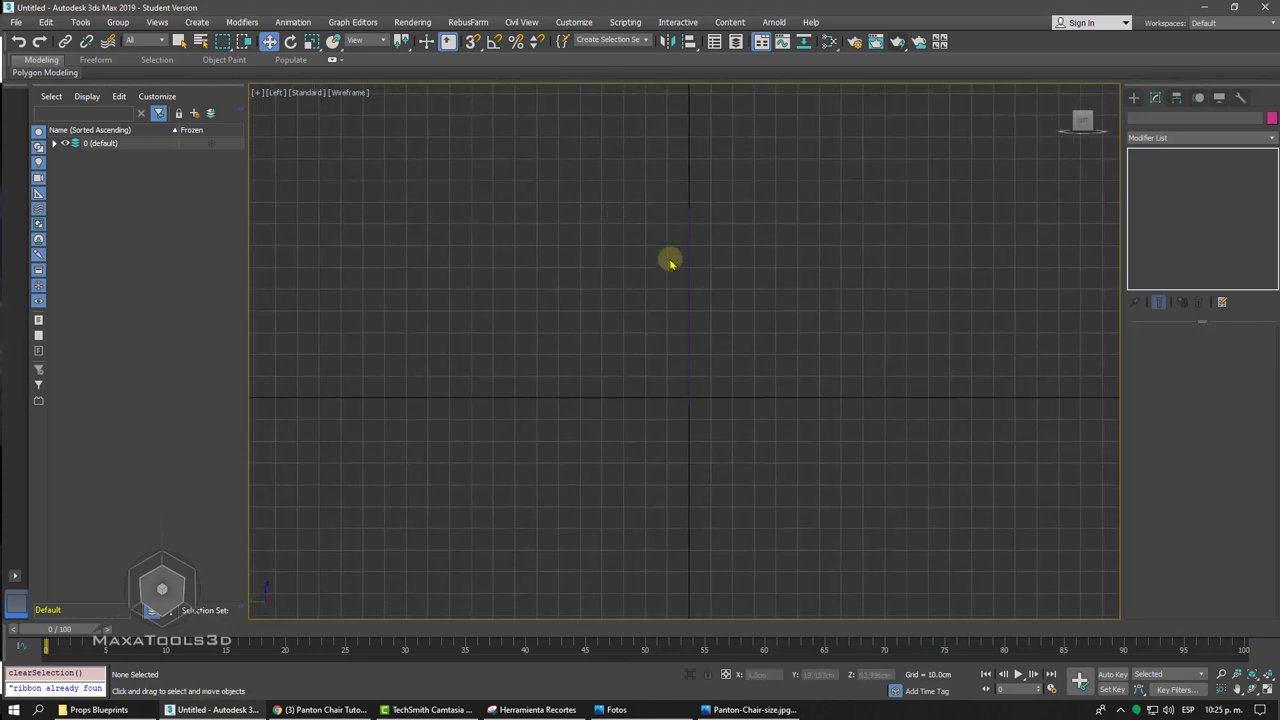
pyautogui.moveTo(709, 294); pyautogui.dragTo(737, 197, button='middle')
pyautogui.press('p')
pyautogui.click(583, 423)
pyautogui.hotkey('alt', 'x')
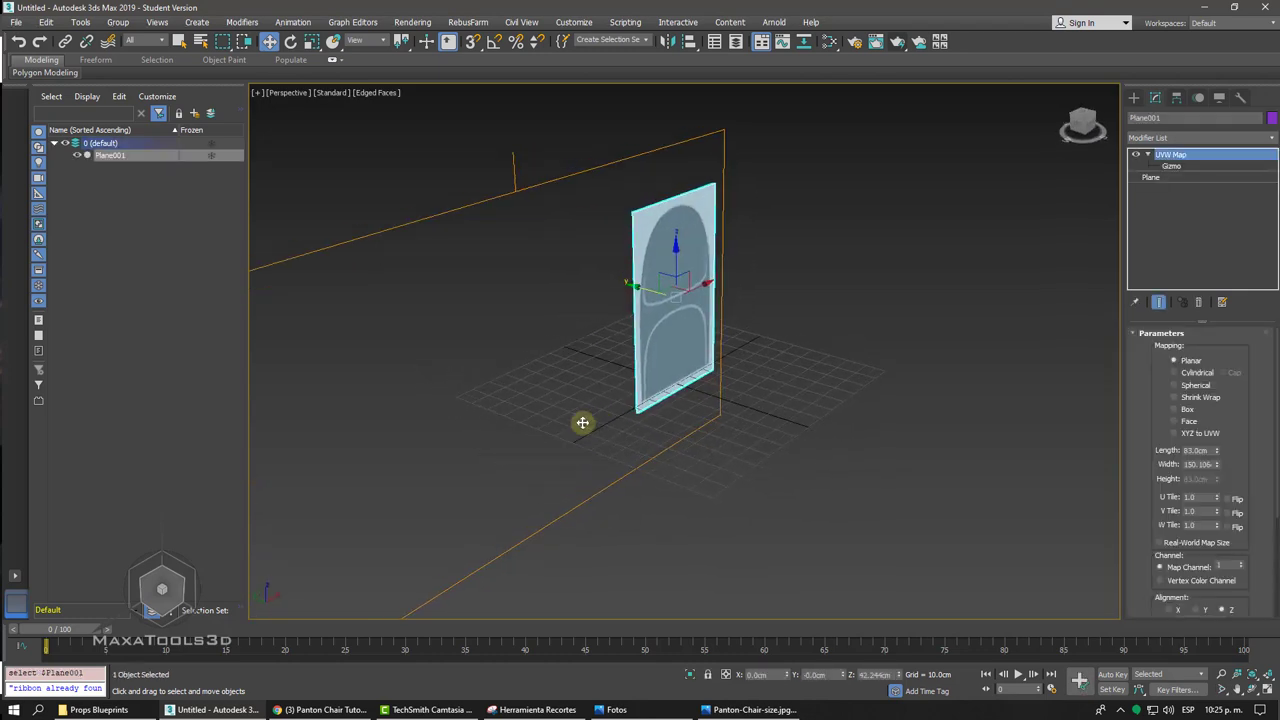
pyautogui.moveTo(582, 423)
pyautogui.keyDown('alt'); pyautogui.mouseDown(button='middle')
pyautogui.moveTo(640, 354)
pyautogui.moveTo(642, 330)
pyautogui.mouseUp(button='middle'); pyautogui.keyUp('alt')
pyautogui.hotkey('alt', 'x')
pyautogui.hotkey('alt', 'x')
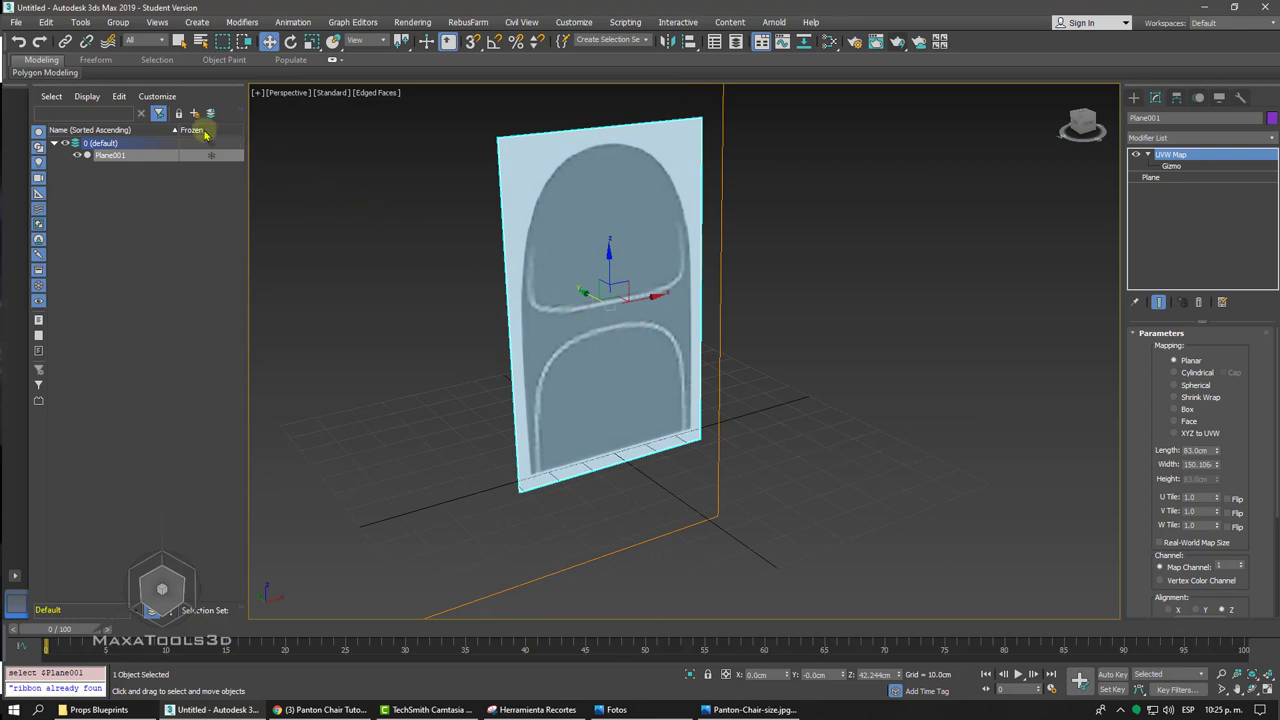
# Rename Plane001 to 'Blueprint Front' in the Scene Explorer.
pyautogui.rightClick(138, 152)
pyautogui.click(161, 208)
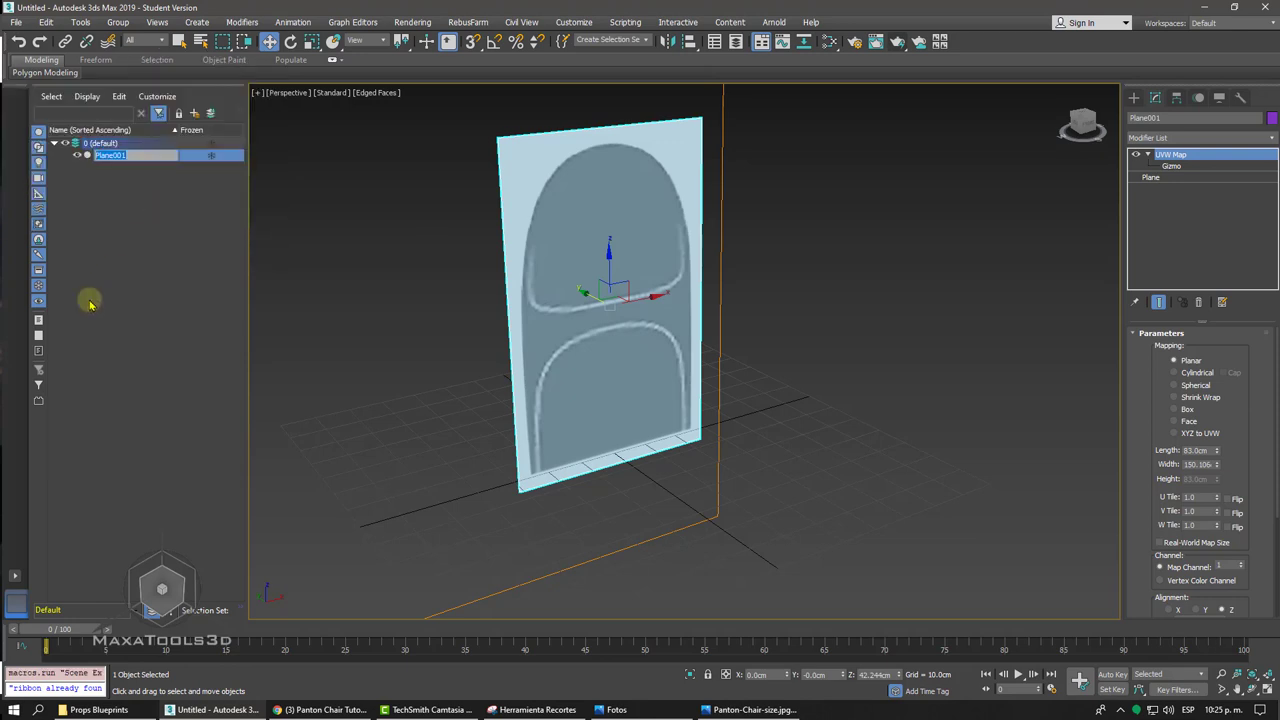
pyautogui.press('BackSpace')
pyautogui.hotkey('shift', 'Home')
pyautogui.click(100, 308)
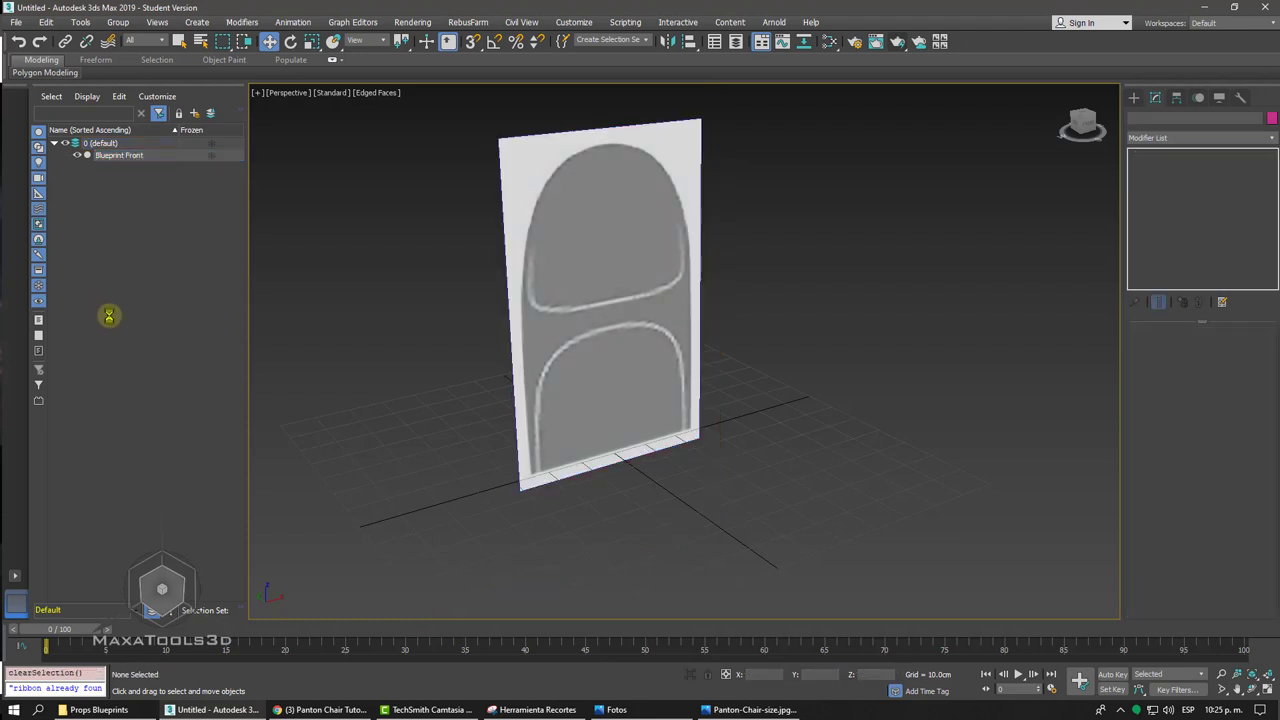
# Freeze Blueprint Front and verify it can no longer be selected.
pyautogui.click(125, 156)
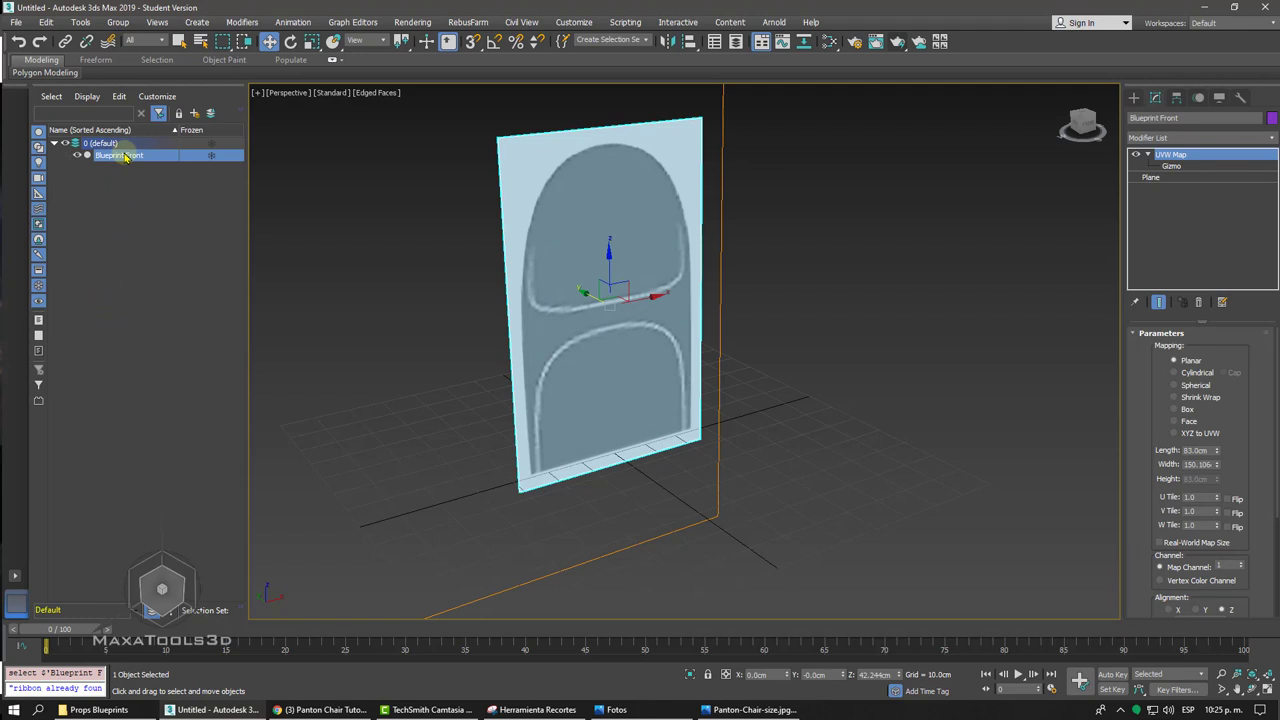
pyautogui.click(210, 162)
pyautogui.click(503, 206)
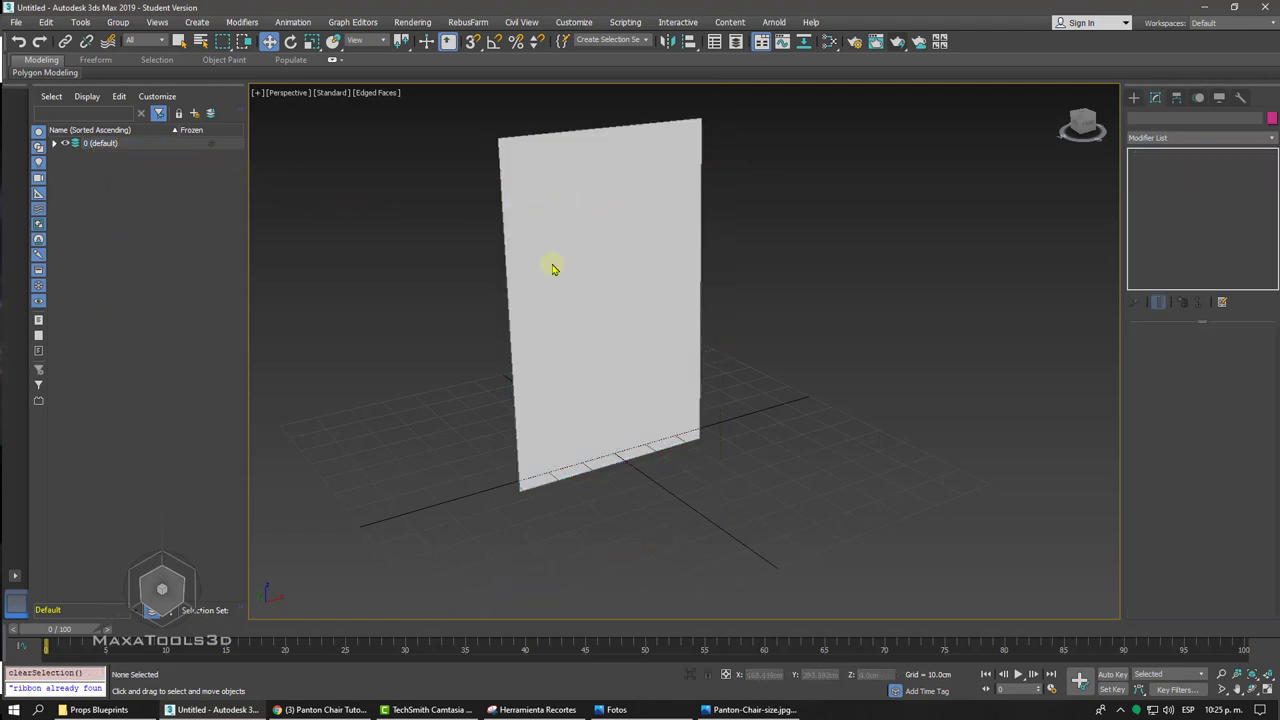
pyautogui.moveTo(527, 320); pyautogui.dragTo(593, 297)
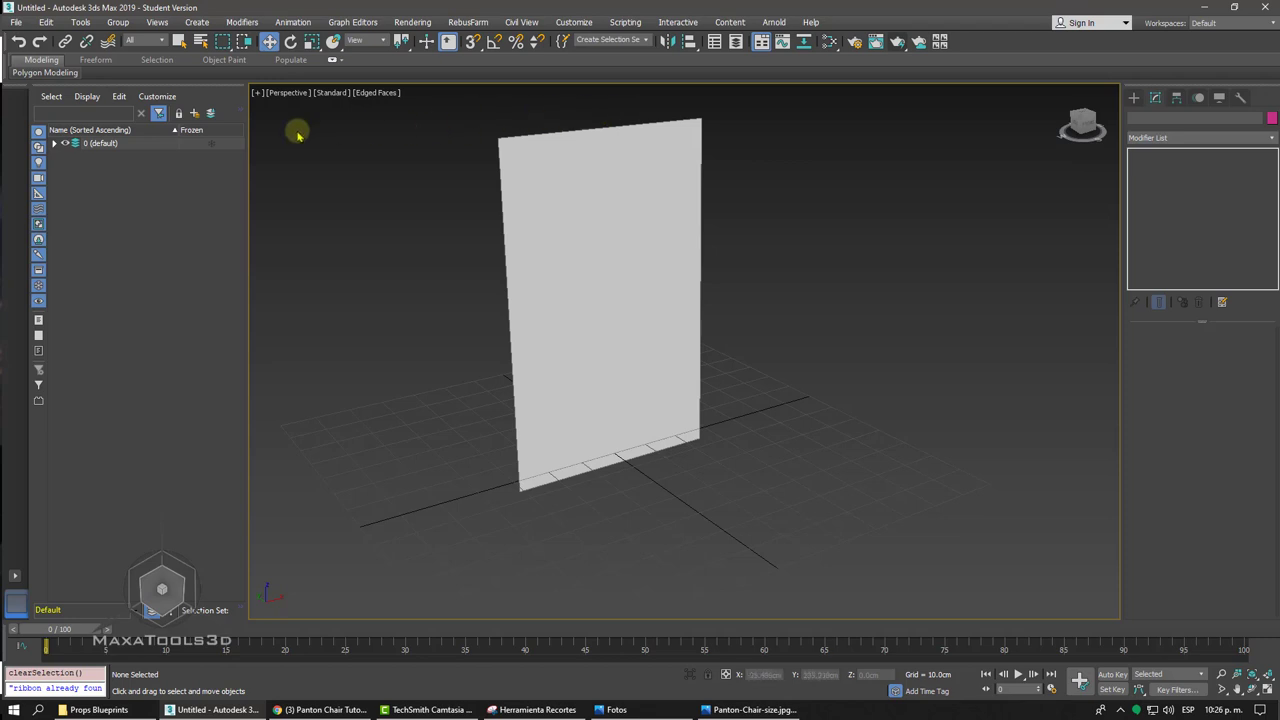
# Expand layer 0 and toggle frozen/hidden object display until Blueprint Front is listed, then select it.
pyautogui.click(54, 143)
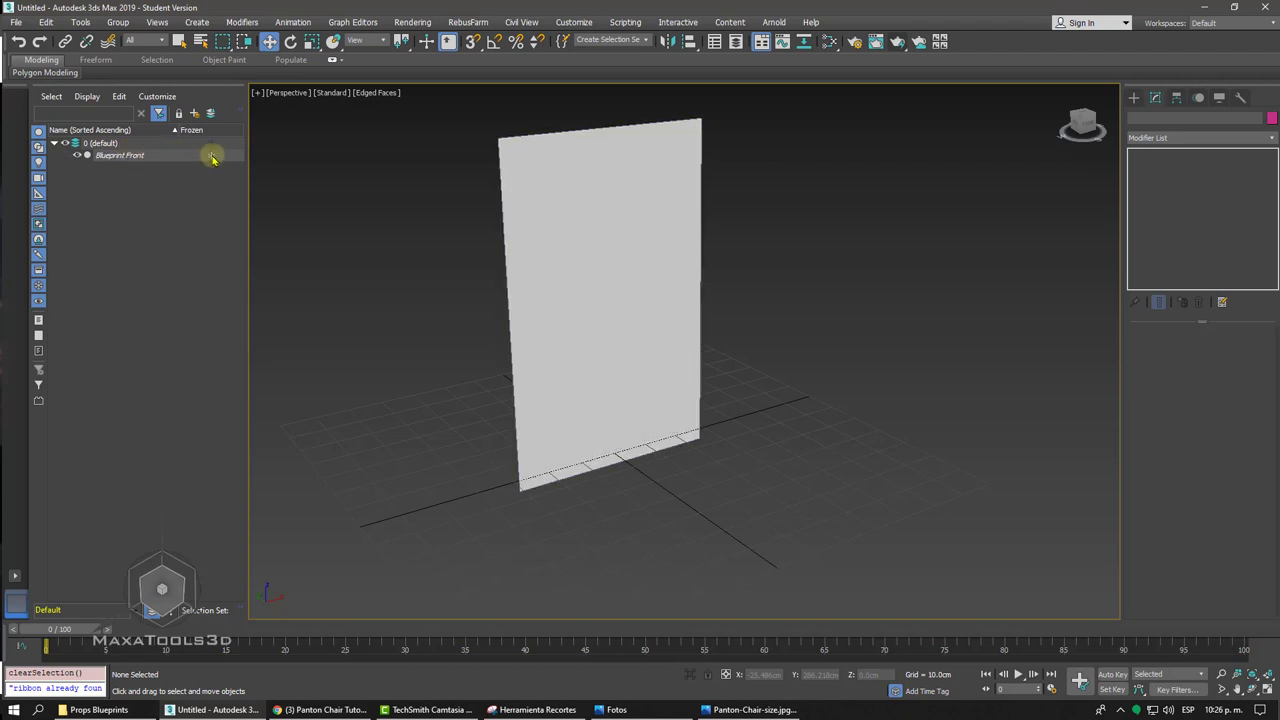
pyautogui.click(40, 287)
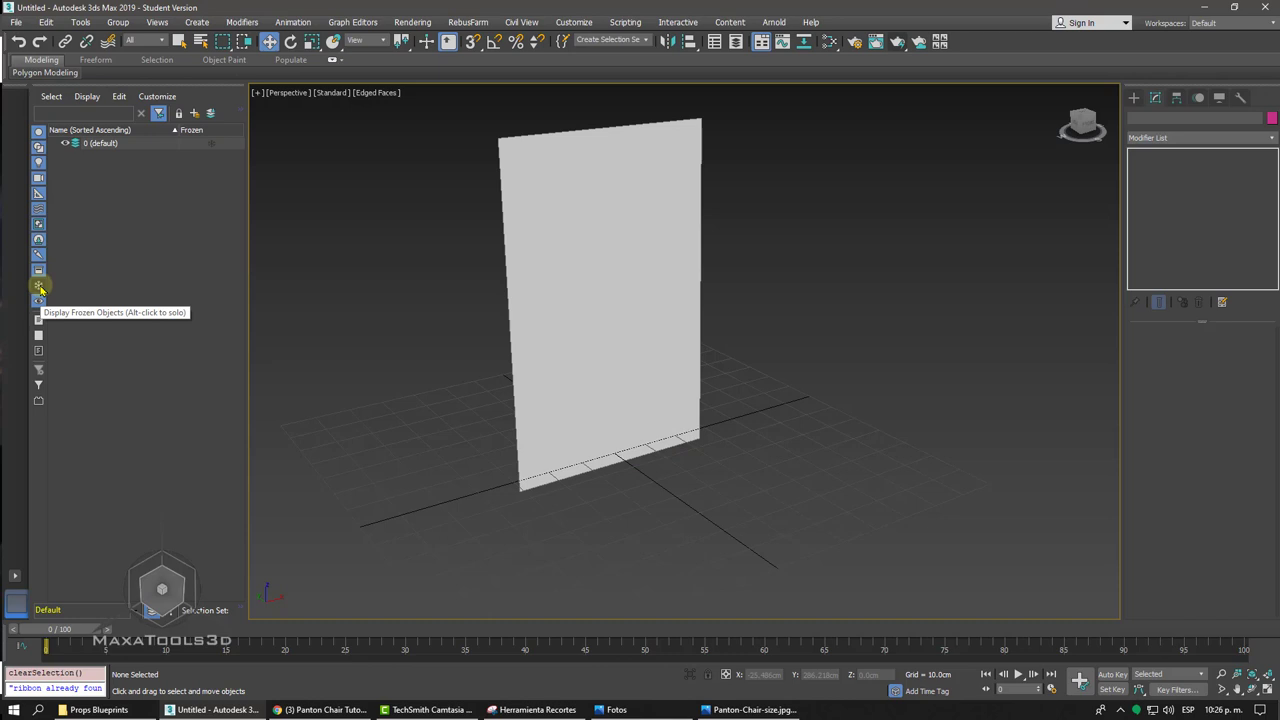
pyautogui.click(40, 287)
pyautogui.click(40, 287)
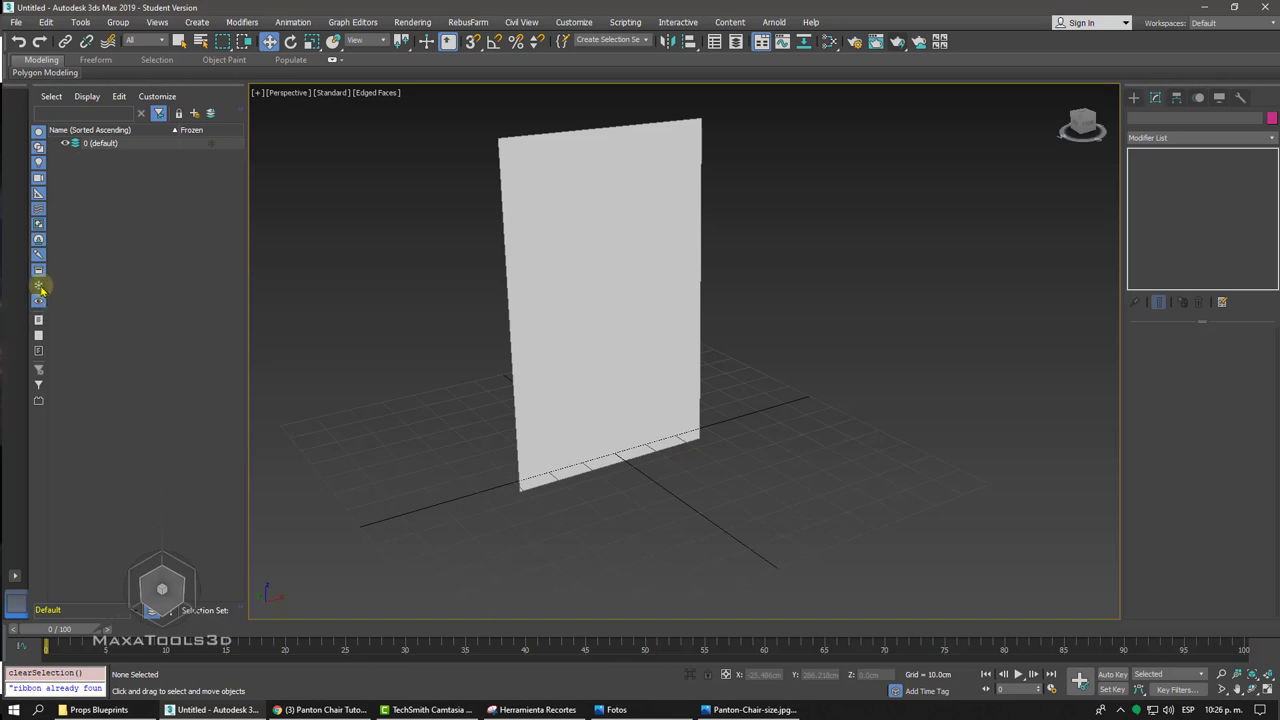
pyautogui.click(40, 288)
pyautogui.click(39, 289)
pyautogui.click(39, 289)
pyautogui.click(39, 289)
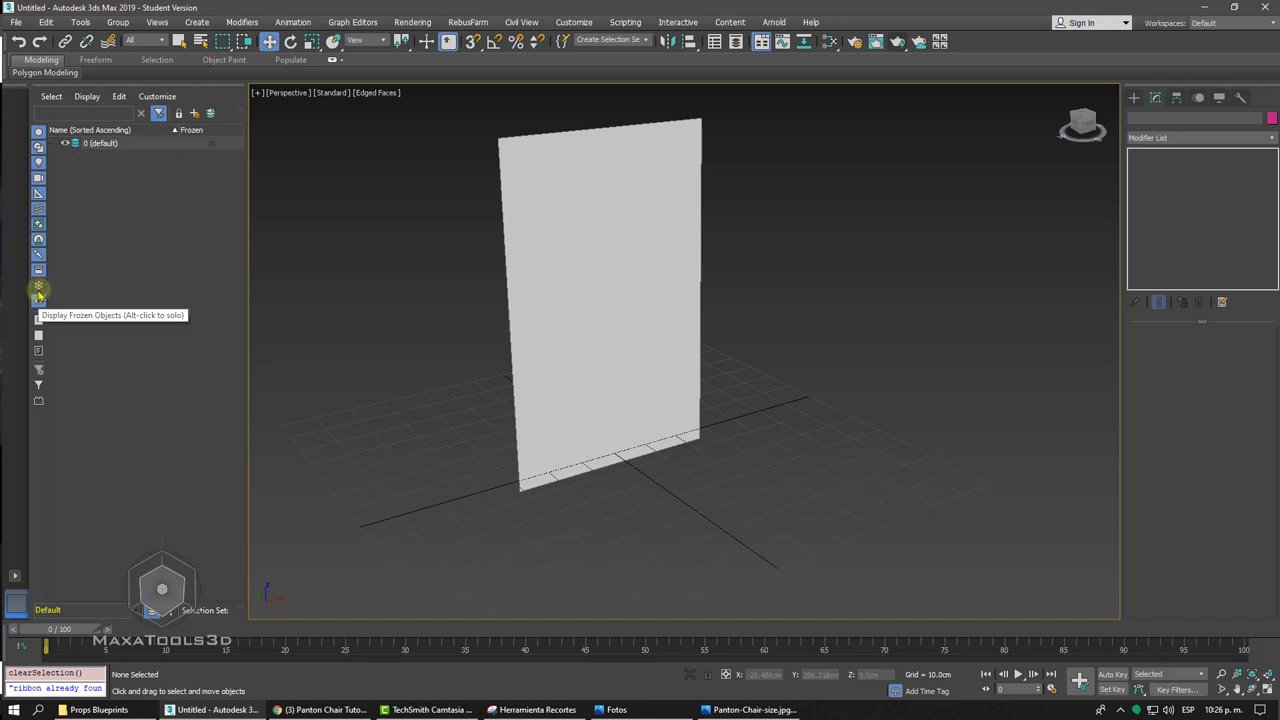
pyautogui.click(39, 287)
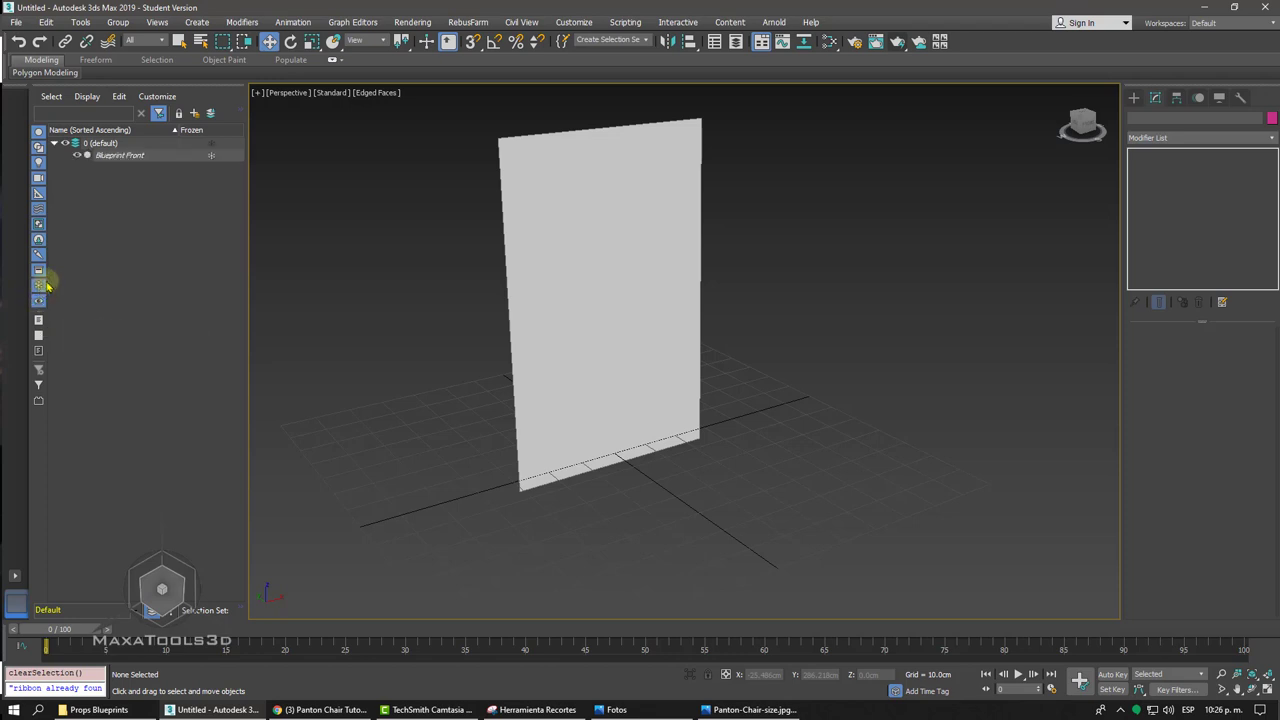
pyautogui.click(212, 156)
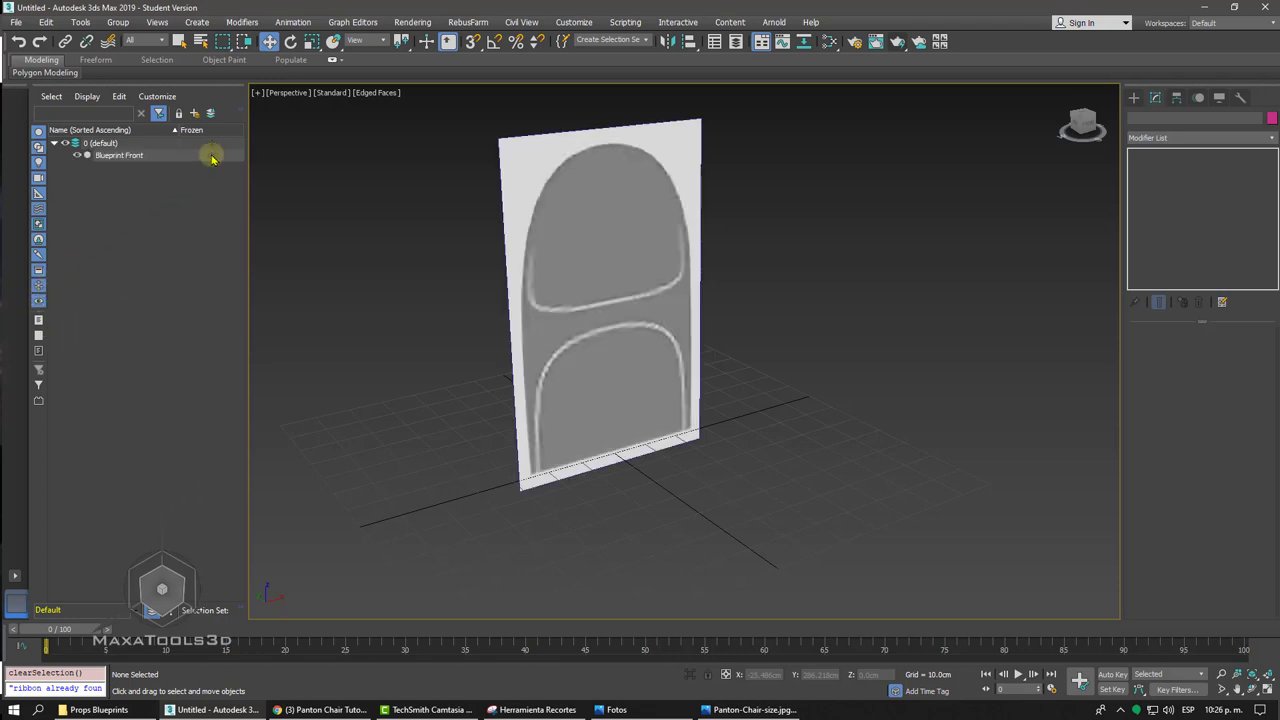
pyautogui.click(598, 257)
# Turn off Show Frozen in Gray in Blueprint Front's Object Properties, then clear the selection.
pyautogui.rightClick(599, 258)
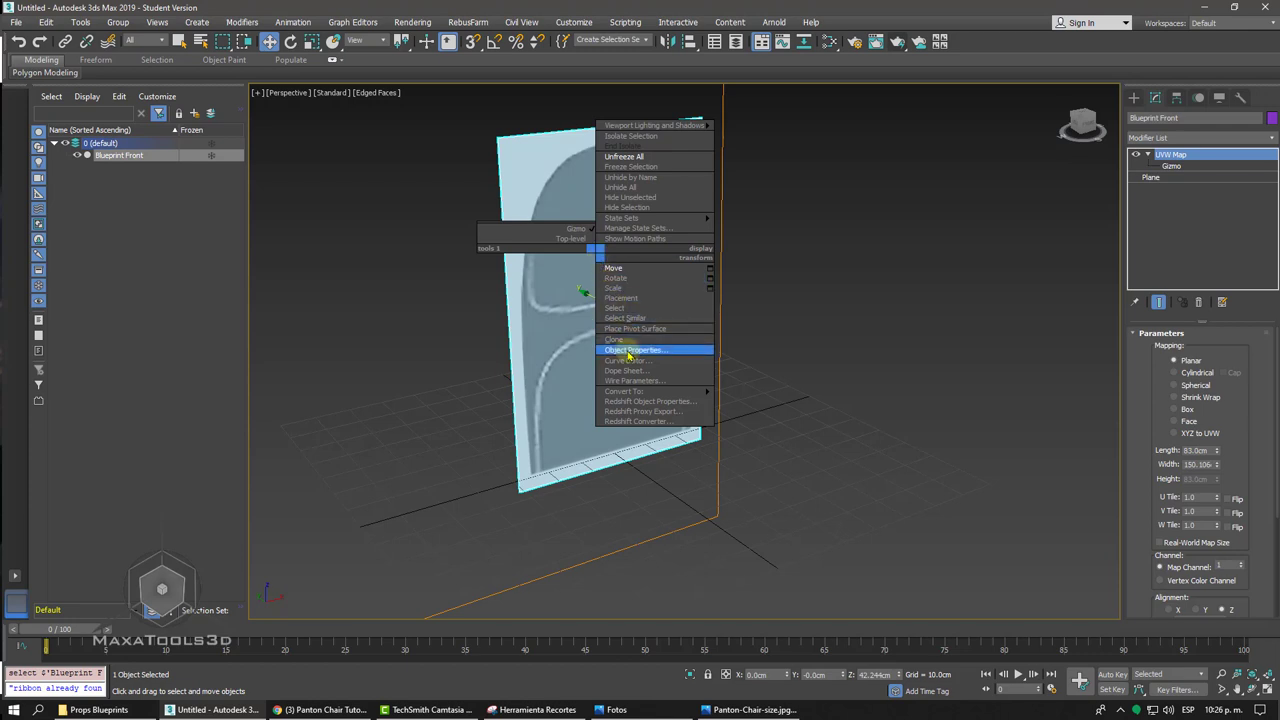
pyautogui.click(629, 352)
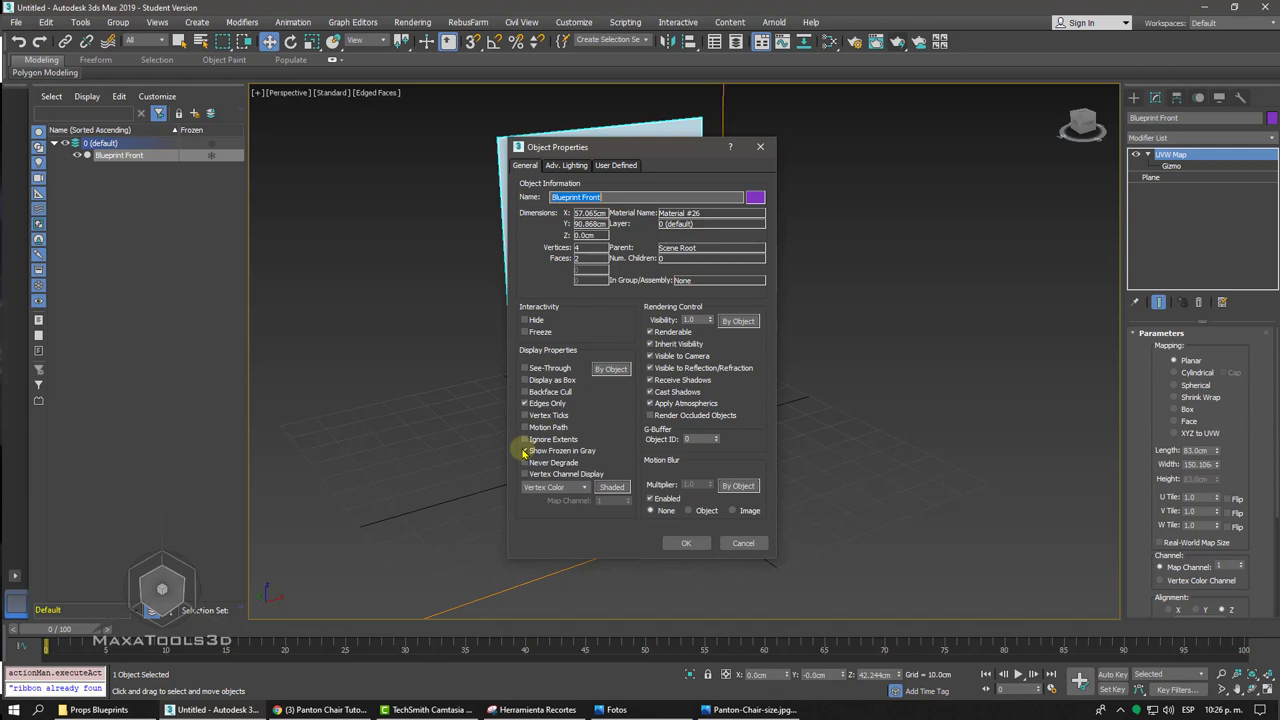
pyautogui.click(524, 451)
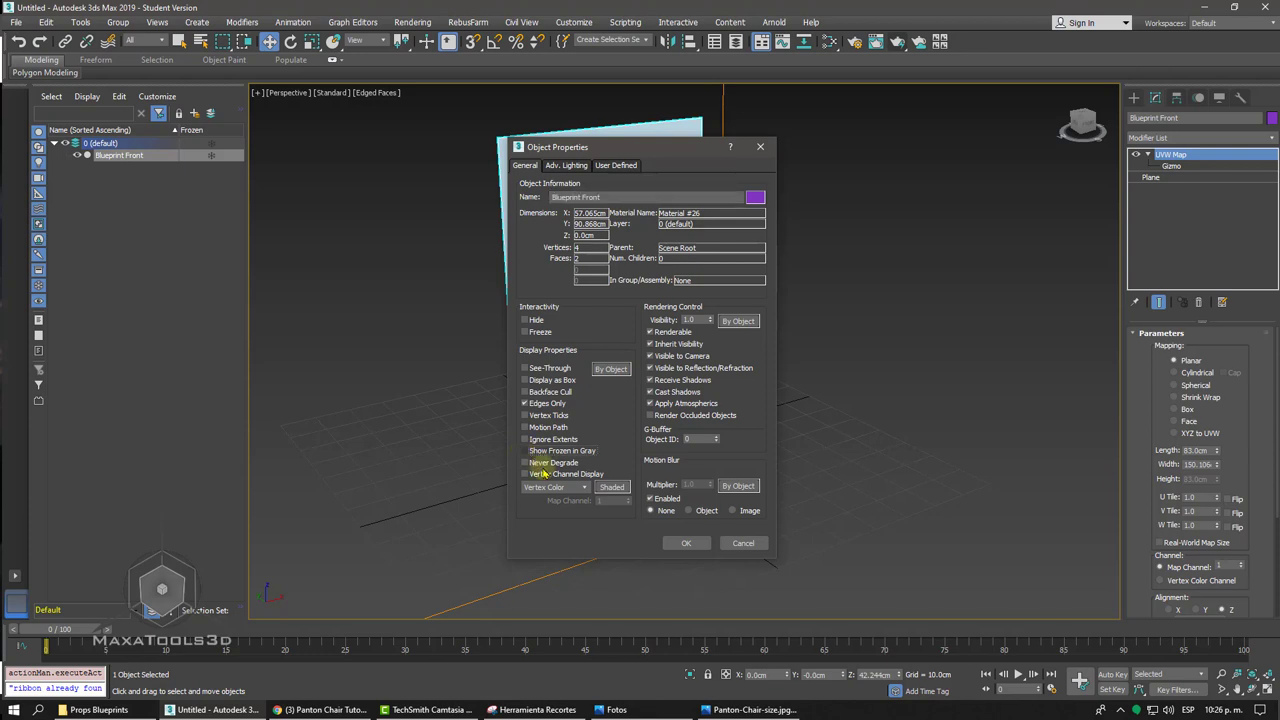
pyautogui.click(690, 541)
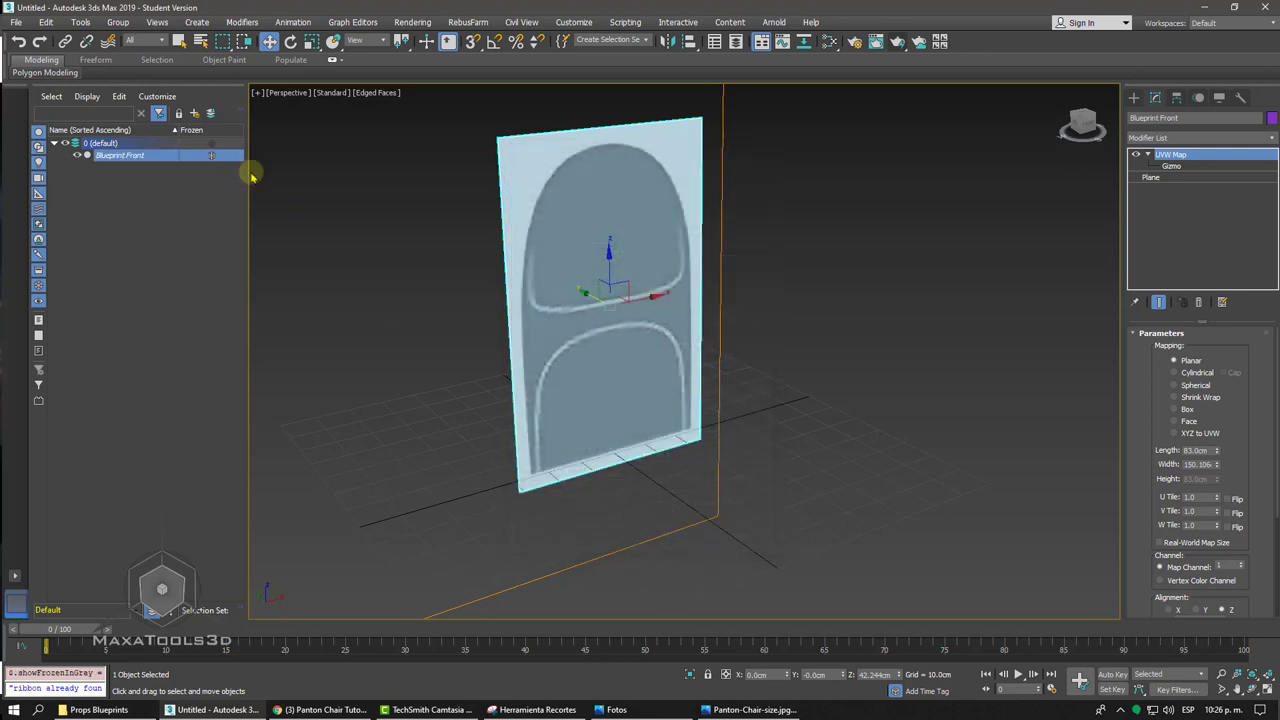
pyautogui.click(417, 229)
pyautogui.moveTo(600, 202); pyautogui.dragTo(535, 292)
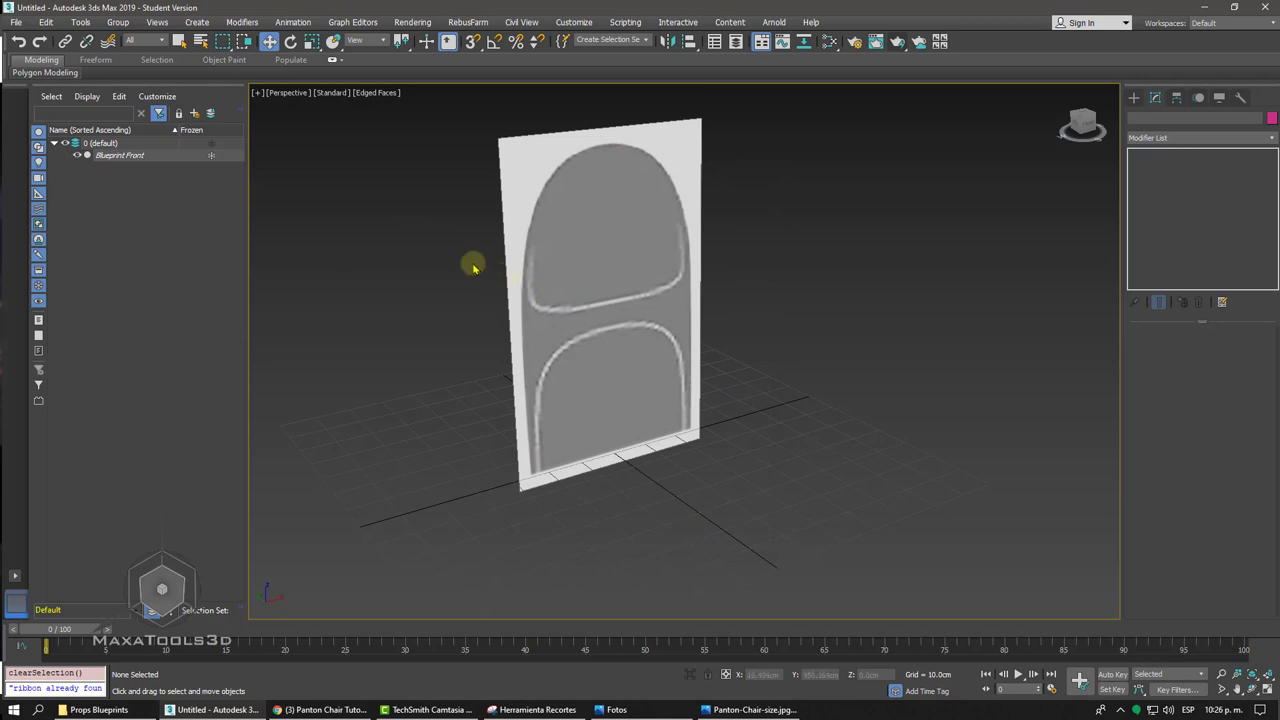
# Unfreeze the Blueprint Front plane and select it.
pyautogui.click(210, 154)
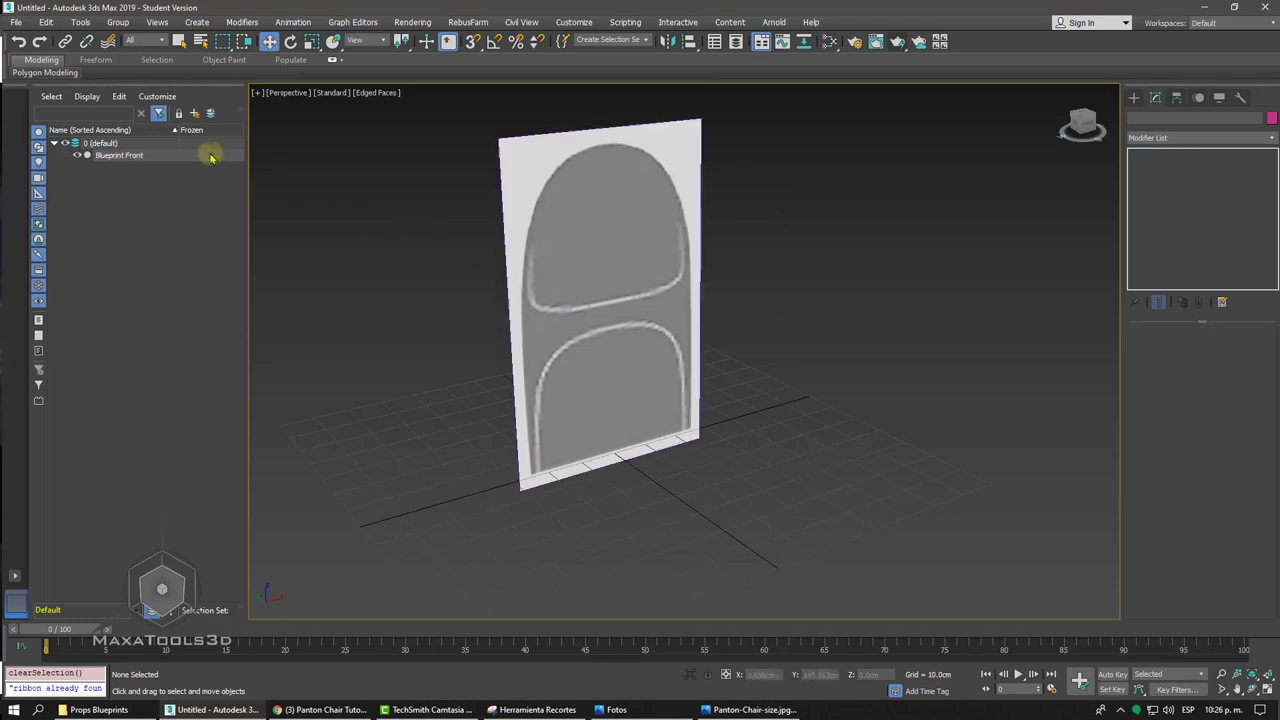
pyautogui.keyDown('alt'); pyautogui.moveTo(427, 233); pyautogui.dragTo(597, 294, button='middle'); pyautogui.keyUp('alt')
pyautogui.click(644, 312)
pyautogui.click(644, 312)
pyautogui.moveTo(770, 329); pyautogui.dragTo(680, 314, button='middle')
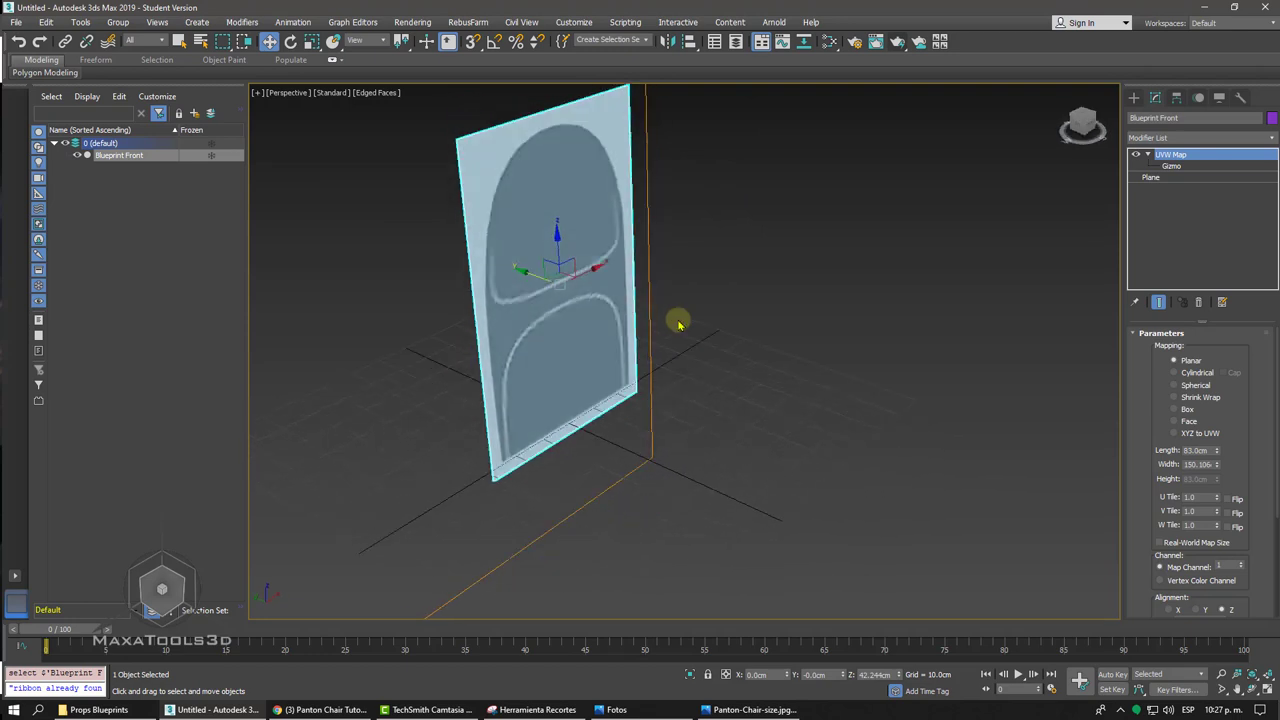
# Create a test cylinder standing beside the blueprint plane.
pyautogui.click(1135, 96)
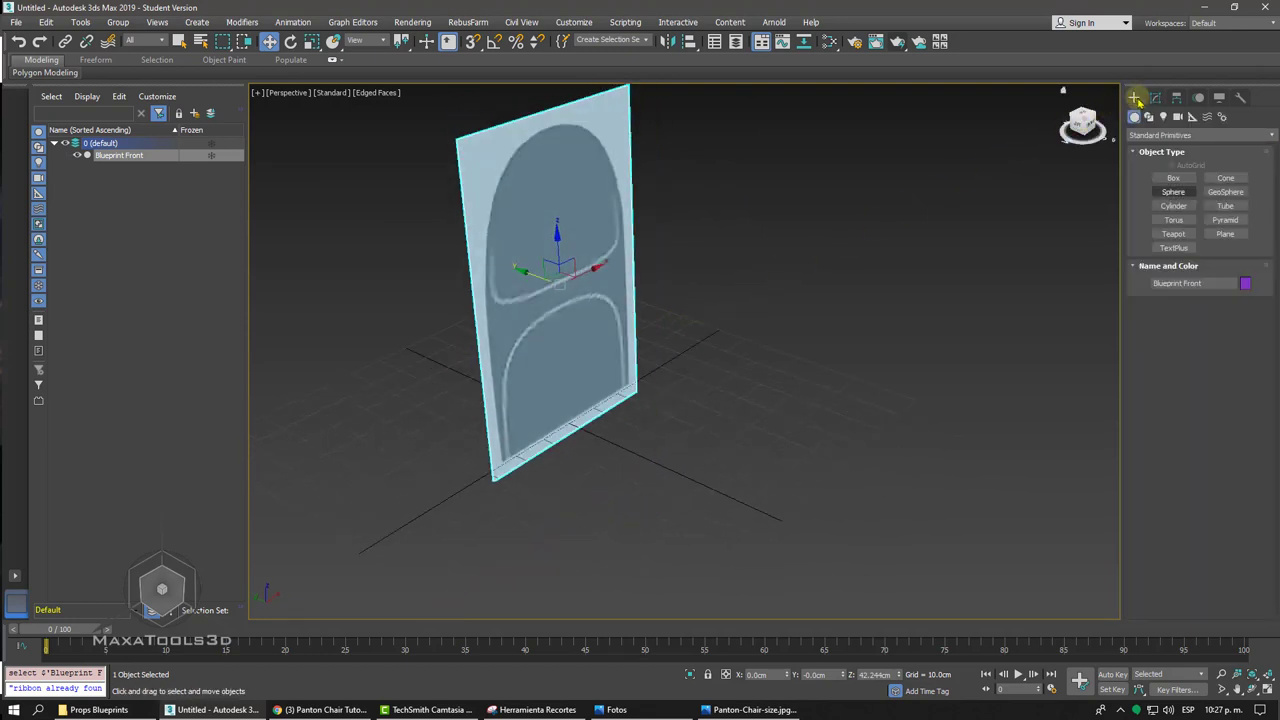
pyautogui.click(1173, 206)
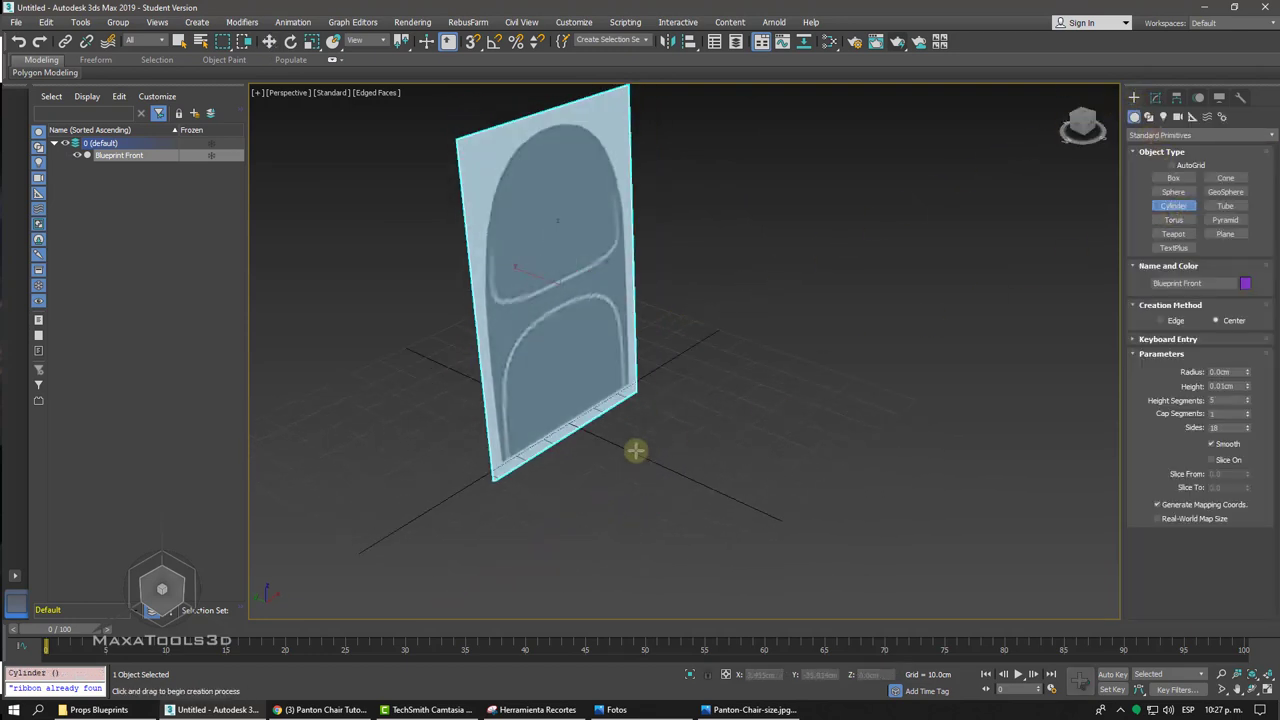
pyautogui.moveTo(622, 452); pyautogui.dragTo(680, 458)
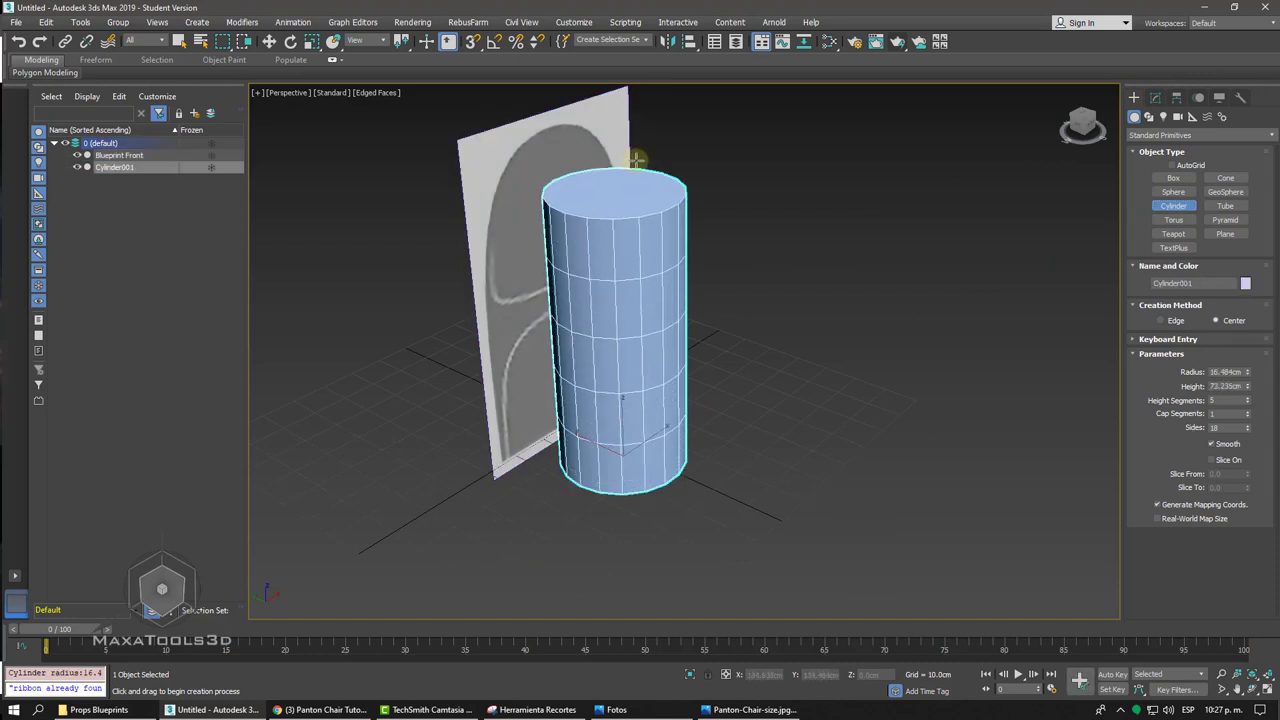
pyautogui.click(645, 165)
pyautogui.press('w')
pyautogui.moveTo(663, 200); pyautogui.dragTo(722, 240, button='middle')
pyautogui.hotkey('alt', 'x')
pyautogui.click(724, 243)
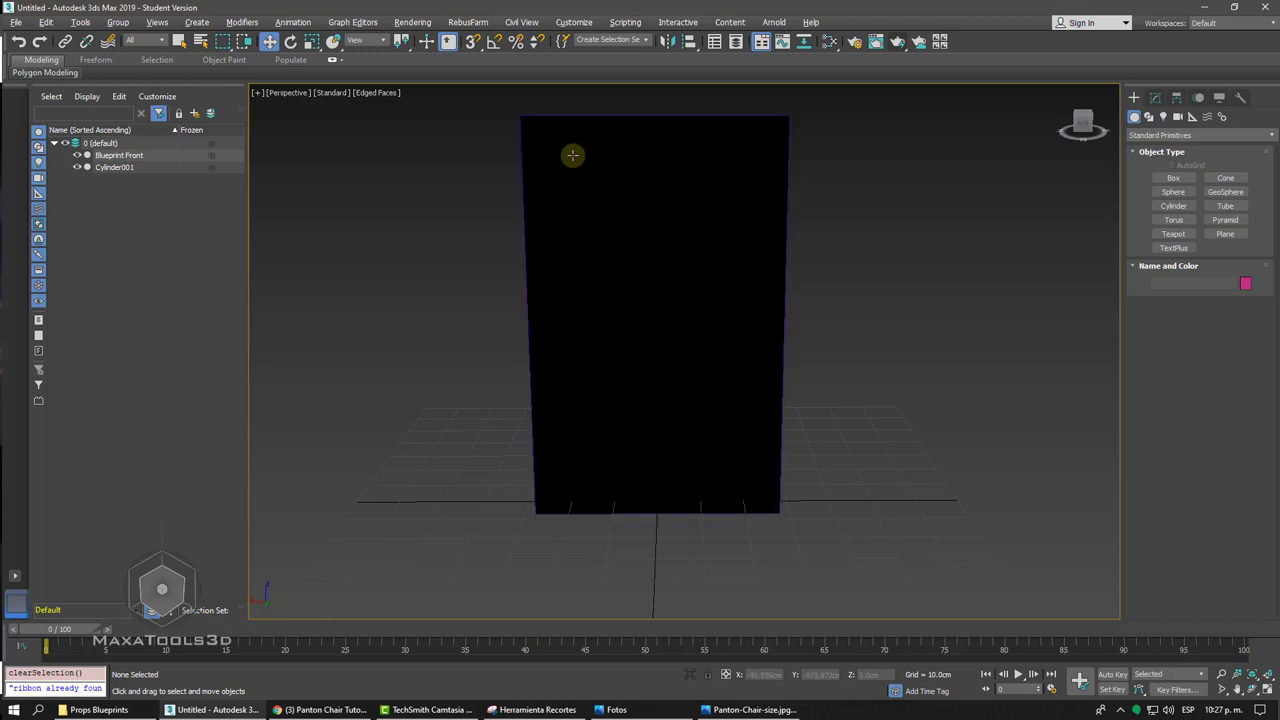
# Cycle through previous views and orbit until the plane faces the camera head-on.
pyautogui.hotkey('shift', 'z')
pyautogui.hotkey('shift', 'z')
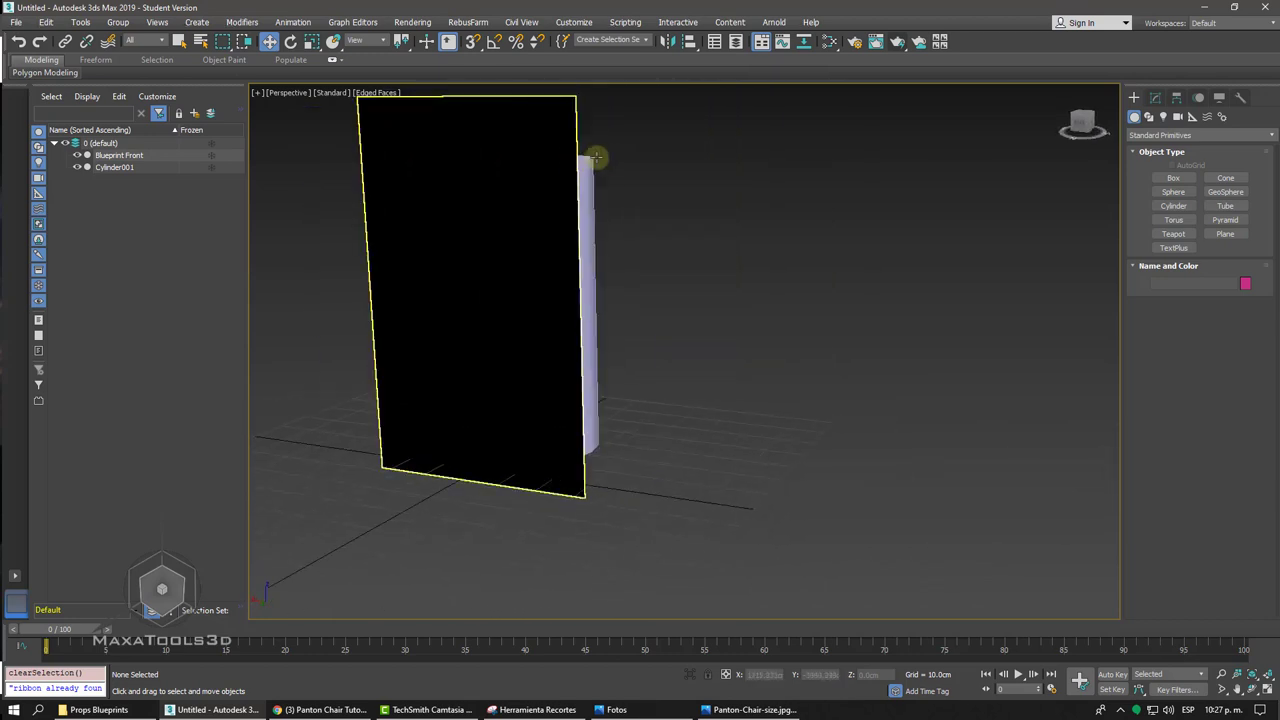
pyautogui.keyDown('alt'); pyautogui.moveTo(597, 157); pyautogui.dragTo(737, 169, button='middle'); pyautogui.keyUp('alt')
pyautogui.click(740, 174)
pyautogui.hotkey('shift', 'z')
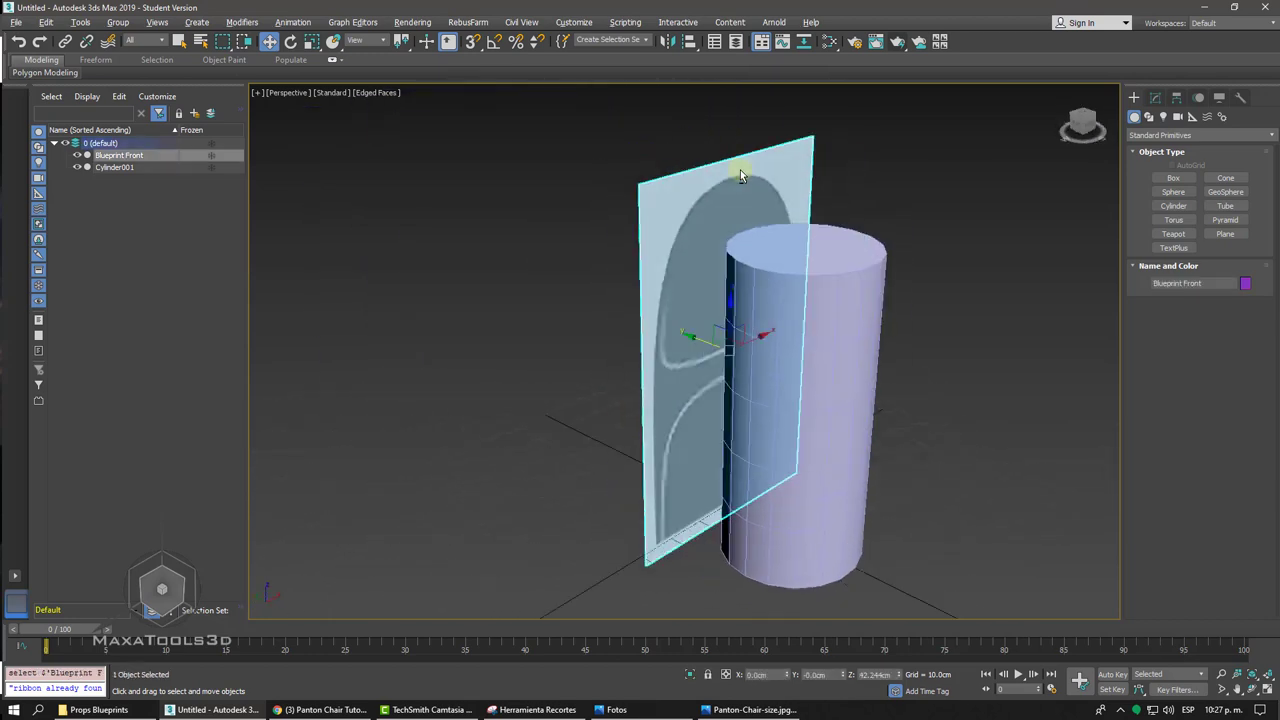
pyautogui.hotkey('shift', 'y')
pyautogui.hotkey('shift', 'z')
pyautogui.hotkey('shift', 'z')
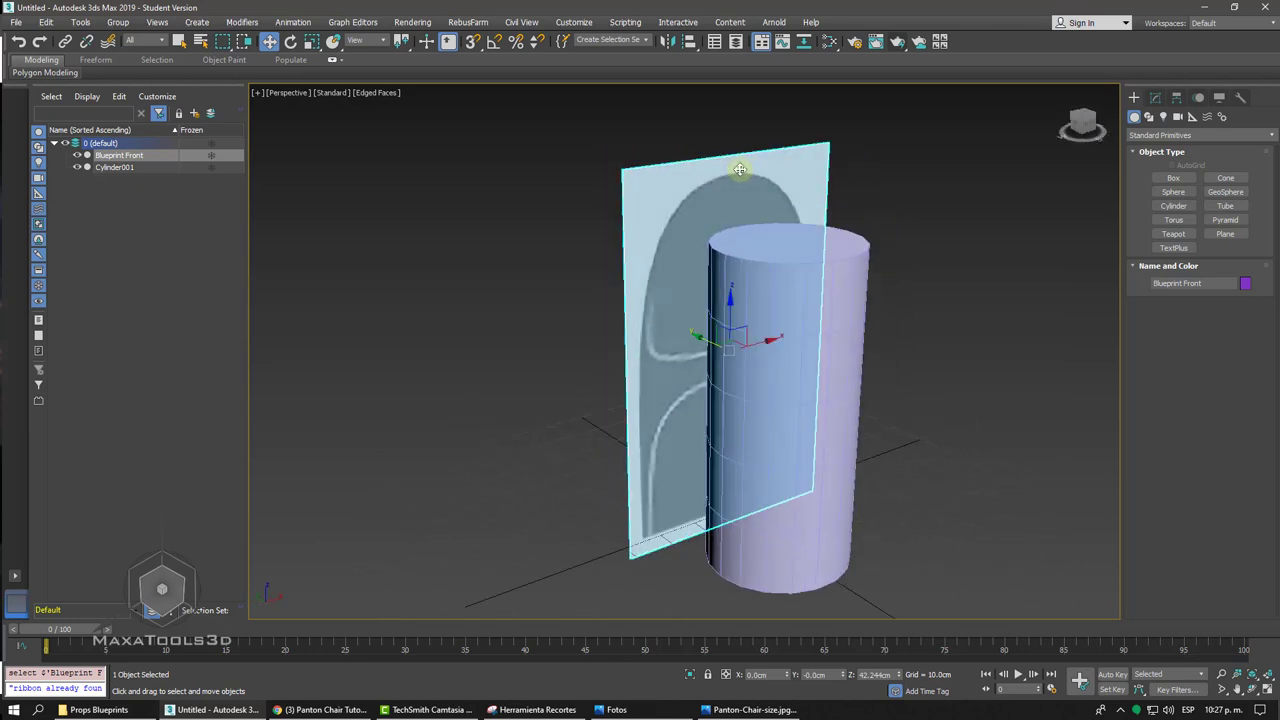
pyautogui.hotkey('shift', 'z')
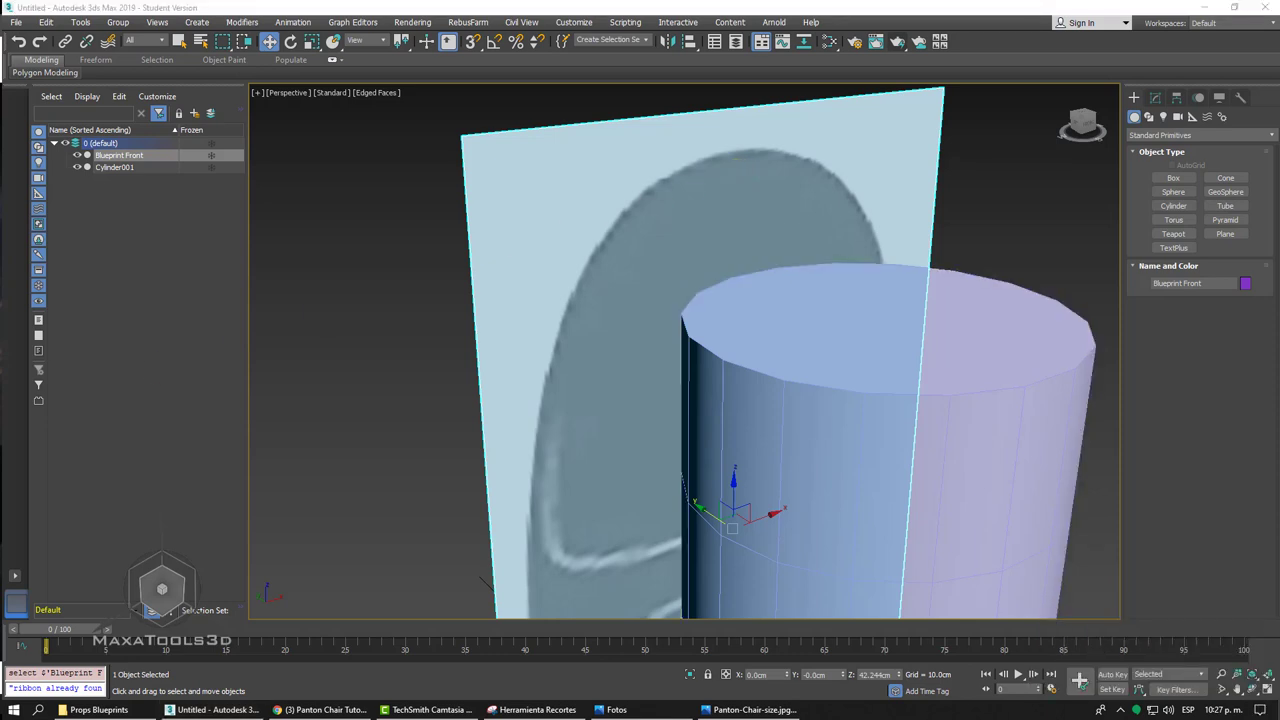
pyautogui.scroll(-3, 680, 350)
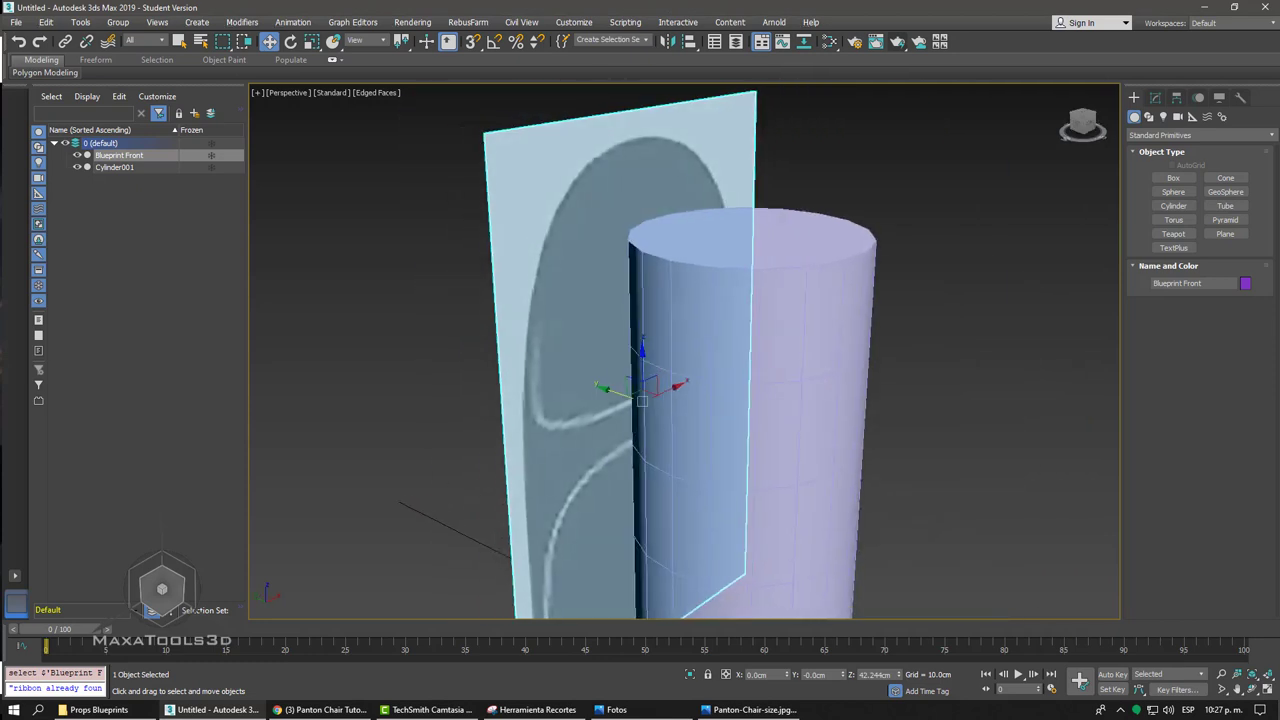
pyautogui.keyDown('alt'); pyautogui.moveTo(560, 240); pyautogui.dragTo(774, 178, button='middle'); pyautogui.keyUp('alt')
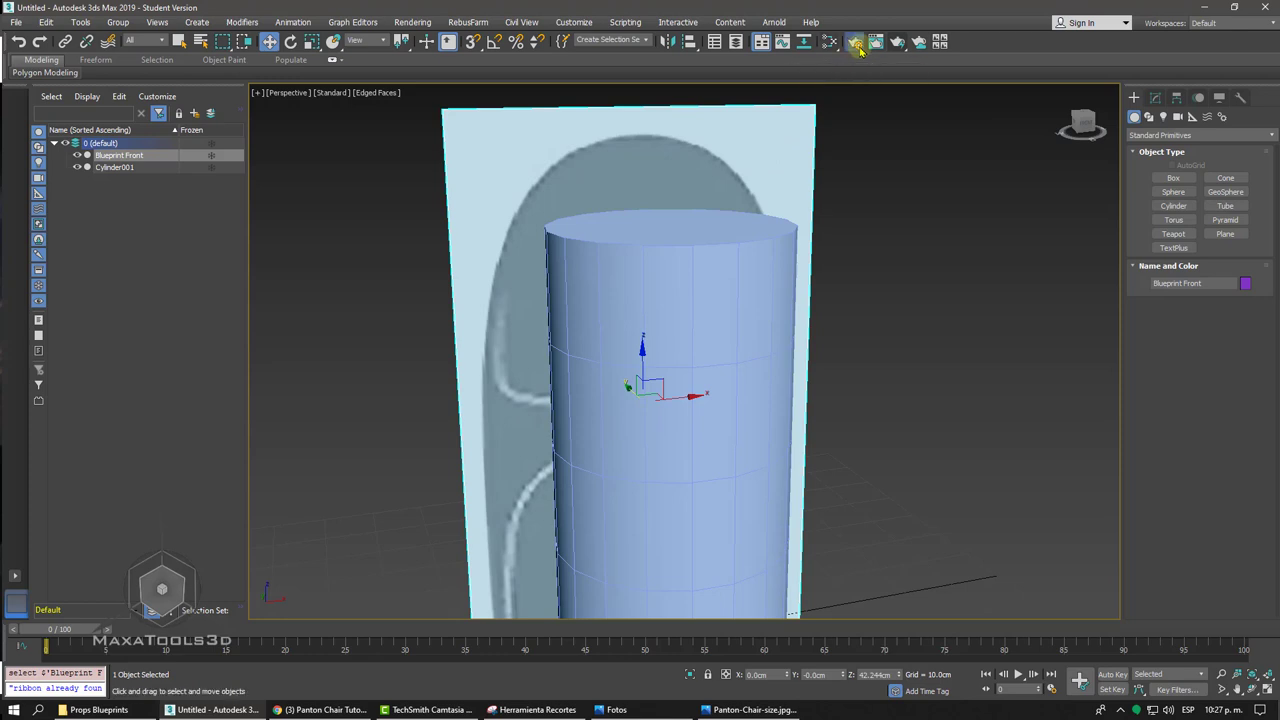
# Set the renderer to Scanline Renderer in Render Setup.
pyautogui.click(856, 42)
pyautogui.click(729, 157)
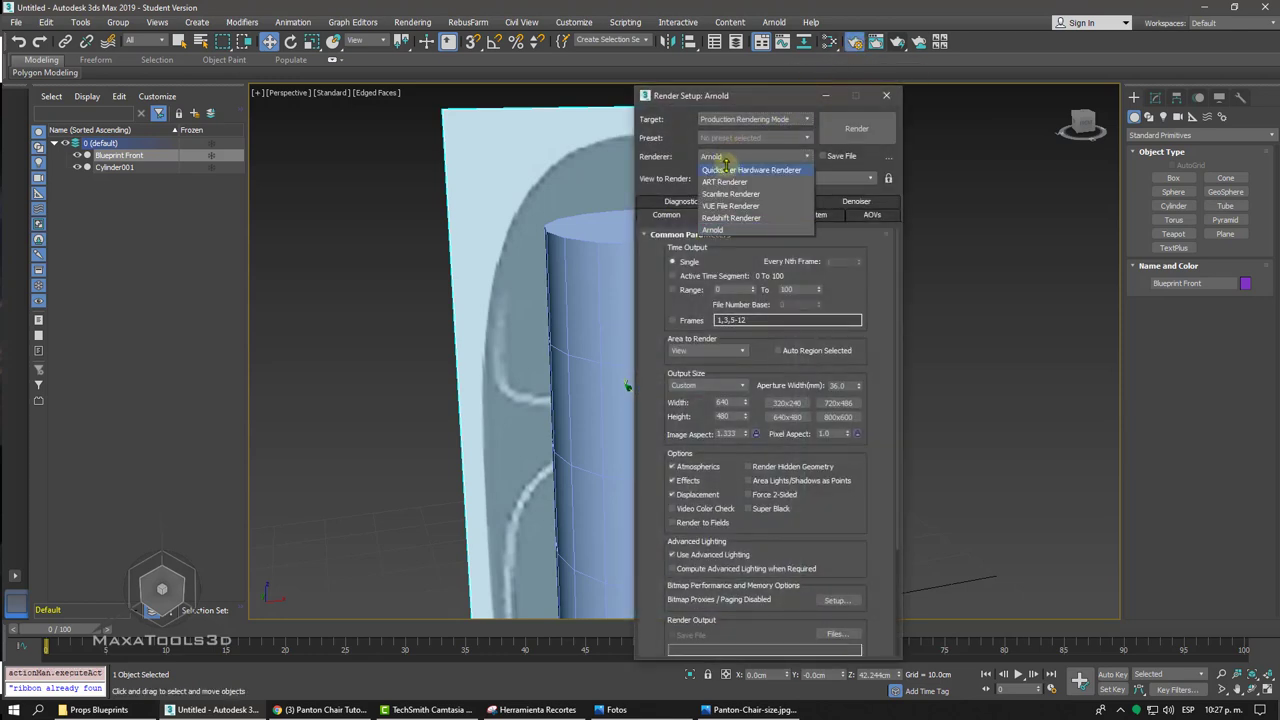
pyautogui.click(731, 194)
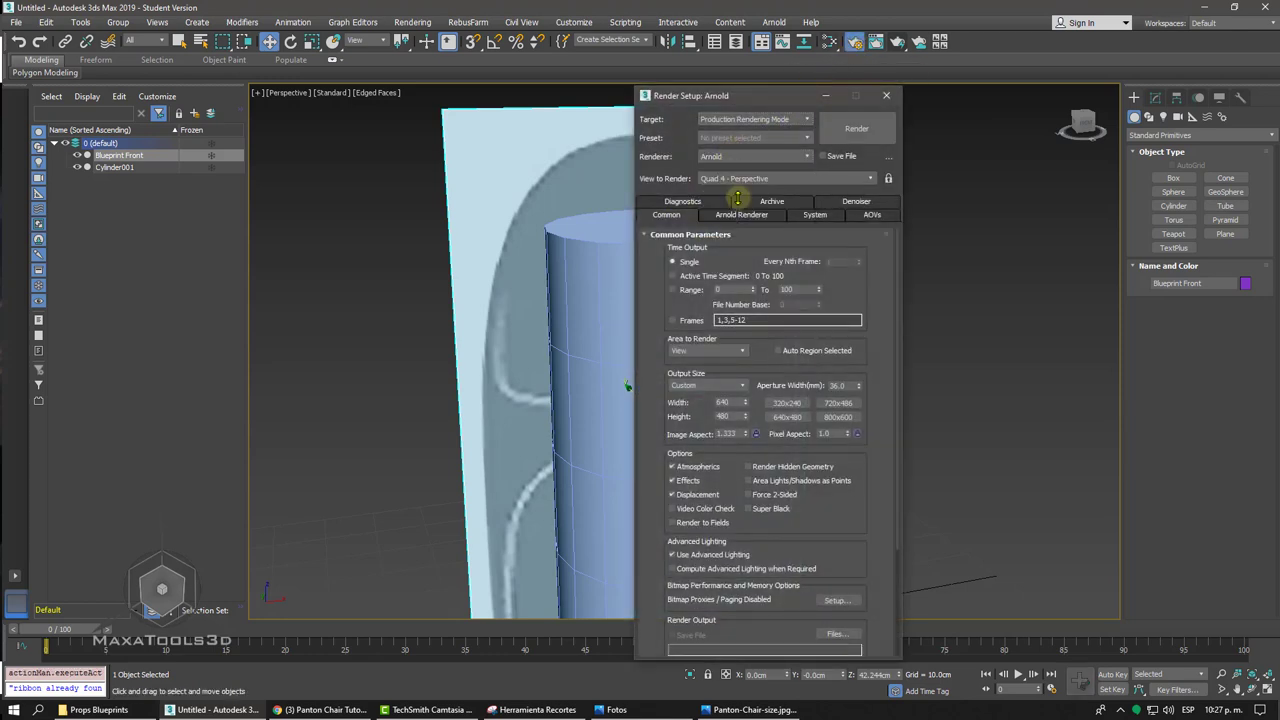
pyautogui.click(886, 95)
# Render the Perspective view with Shift+Q, close the frame, and render again.
pyautogui.hotkey('shift', 'q')
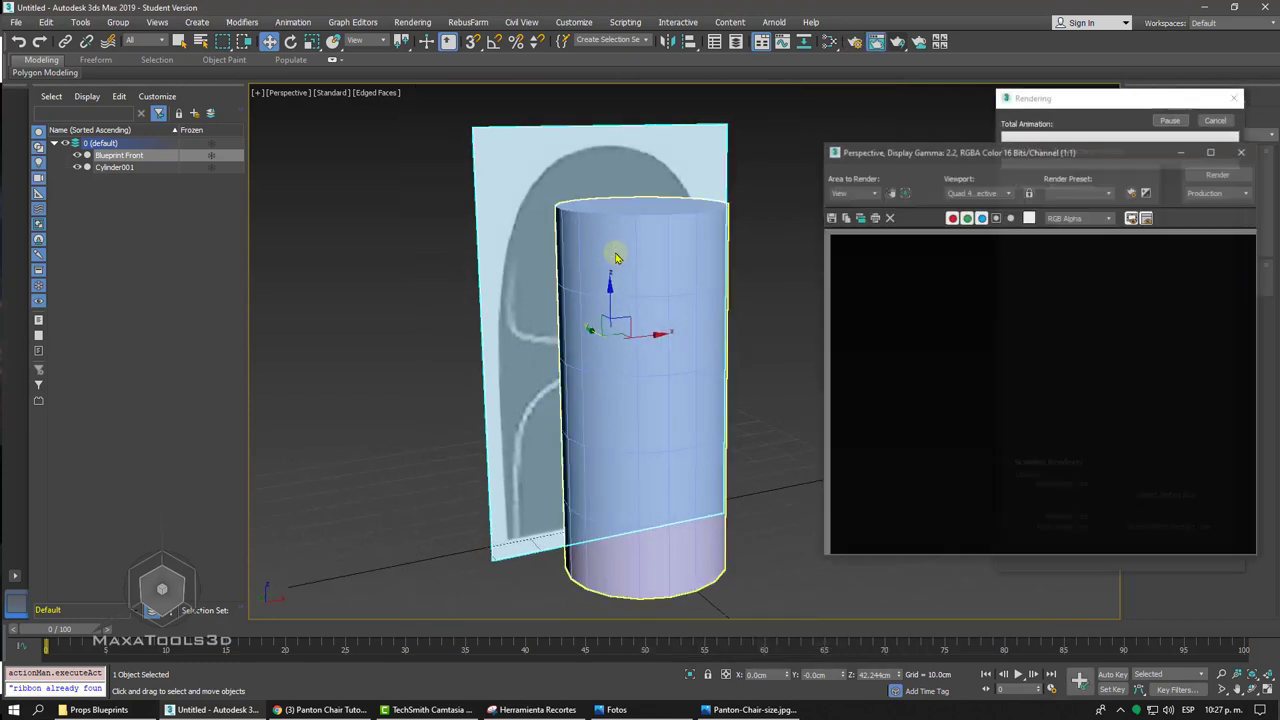
pyautogui.click(1241, 152)
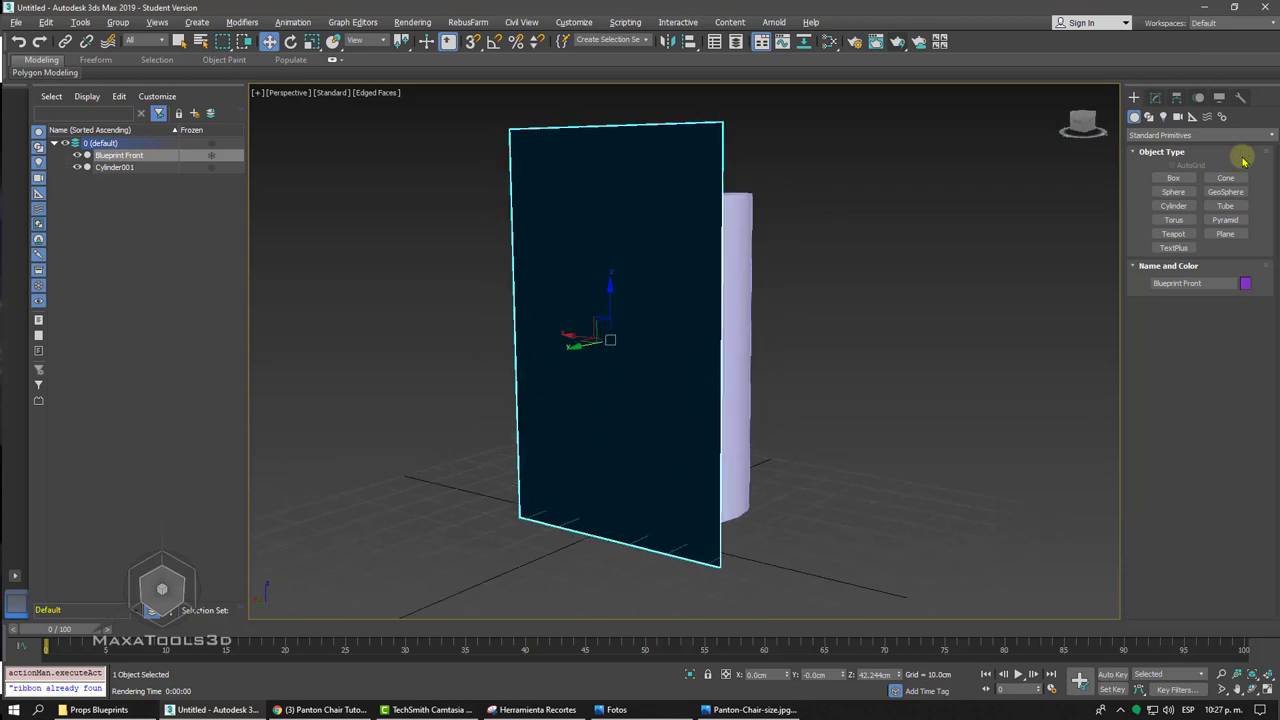
pyautogui.hotkey('shift', 'q')
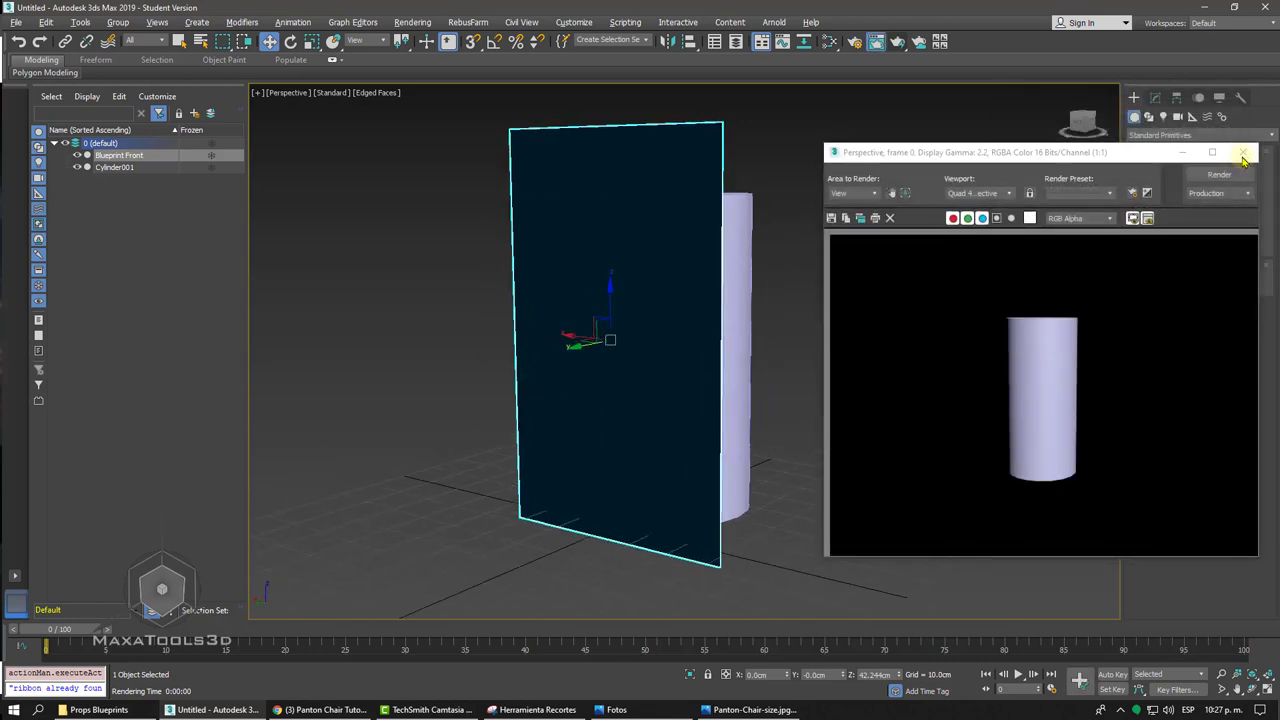
# Create a teapot beside the cylinder and raise it above the ground.
pyautogui.click(1243, 153)
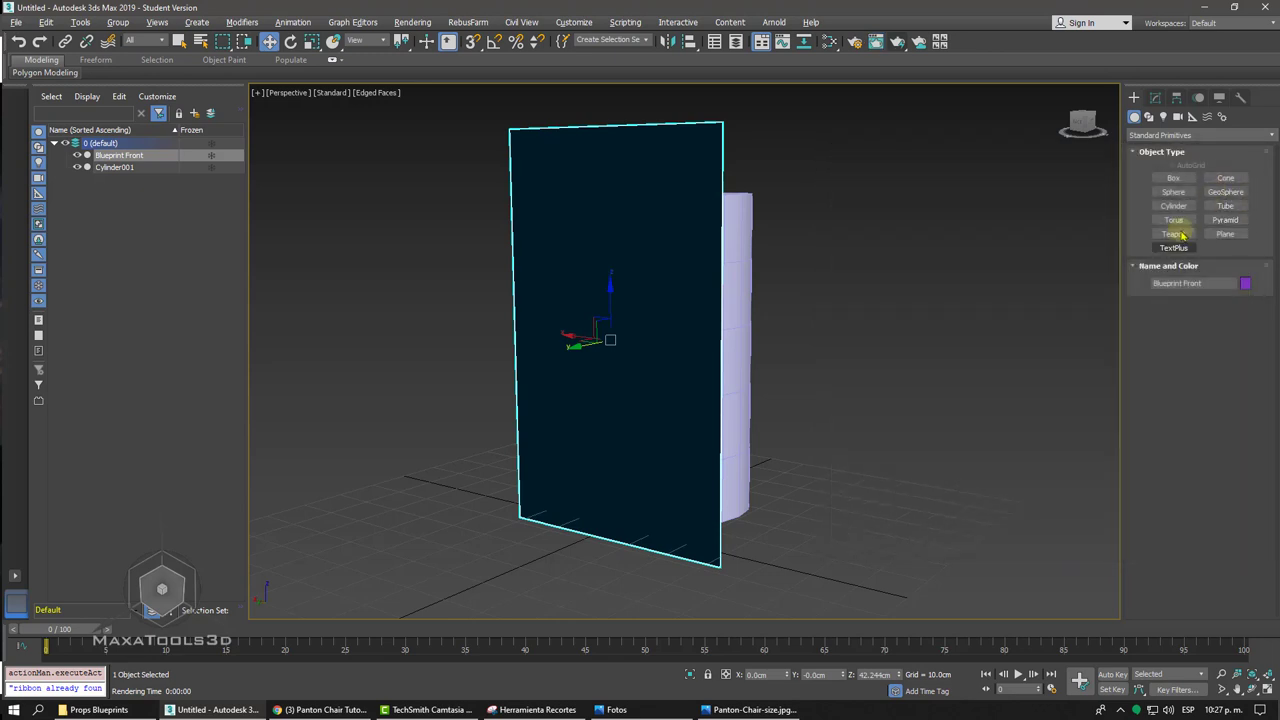
pyautogui.click(1165, 235)
pyautogui.keyDown('alt'); pyautogui.moveTo(1110, 260); pyautogui.dragTo(786, 423, button='middle'); pyautogui.keyUp('alt')
pyautogui.scroll(-3, 774, 406)
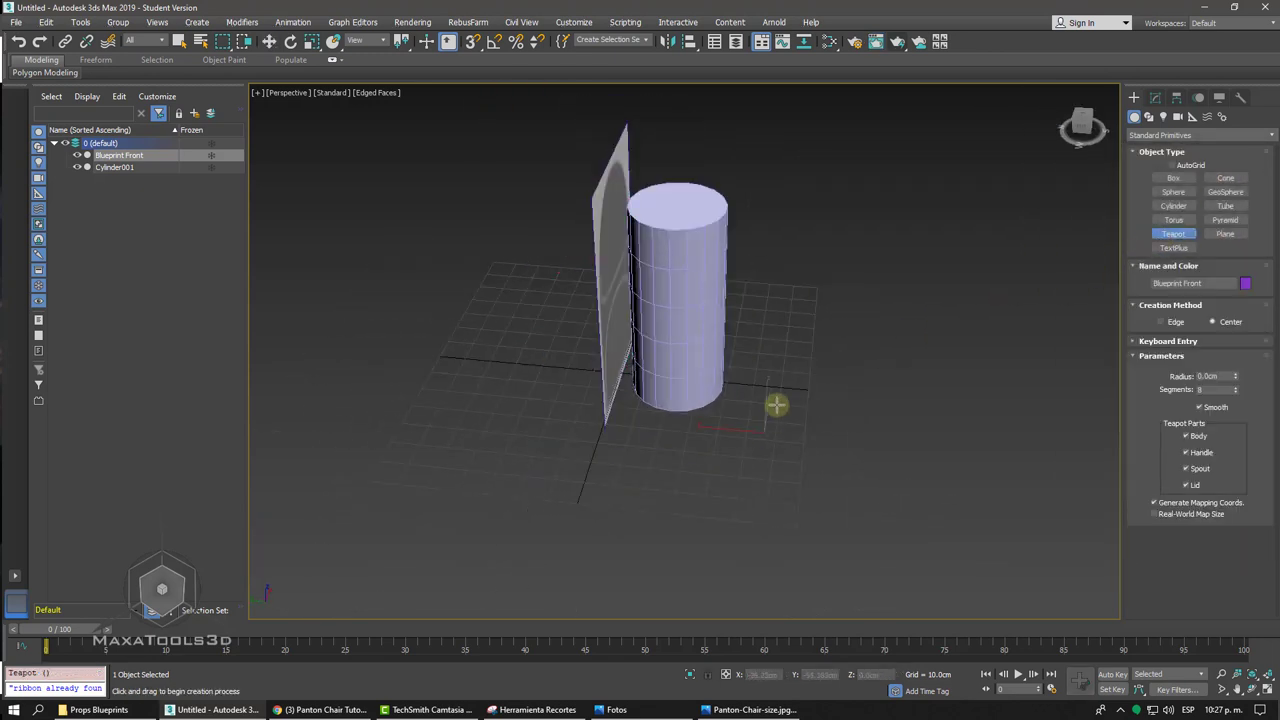
pyautogui.moveTo(767, 410); pyautogui.dragTo(770, 245)
pyautogui.press('w')
pyautogui.keyDown('alt'); pyautogui.moveTo(770, 245); pyautogui.dragTo(830, 250, button='middle'); pyautogui.keyUp('alt')
# Render the Perspective view showing the teapot, then close the render.
pyautogui.scroll(5, 838, 492)
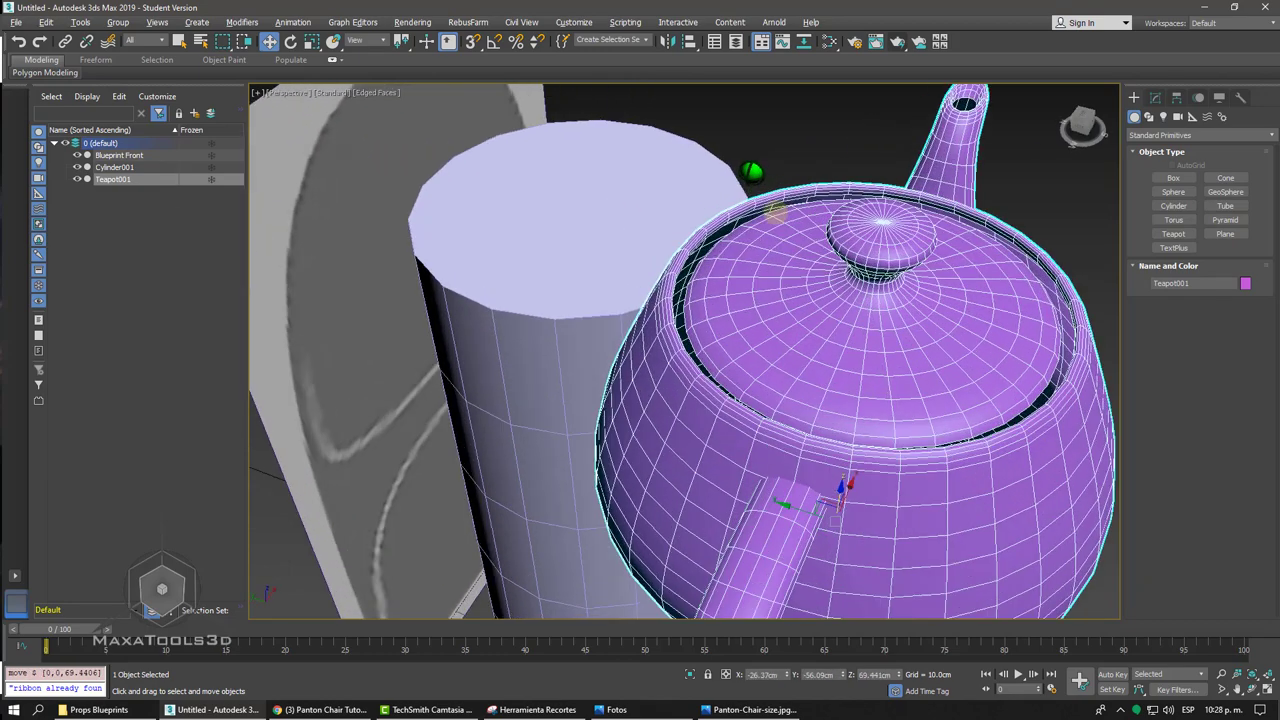
pyautogui.moveTo(776, 210)
pyautogui.keyDown('alt'); pyautogui.mouseDown(button='middle')
pyautogui.moveTo(760, 166)
pyautogui.moveTo(777, 143)
pyautogui.moveTo(717, 208)
pyautogui.mouseUp(button='middle'); pyautogui.keyUp('alt')
pyautogui.click(777, 143)
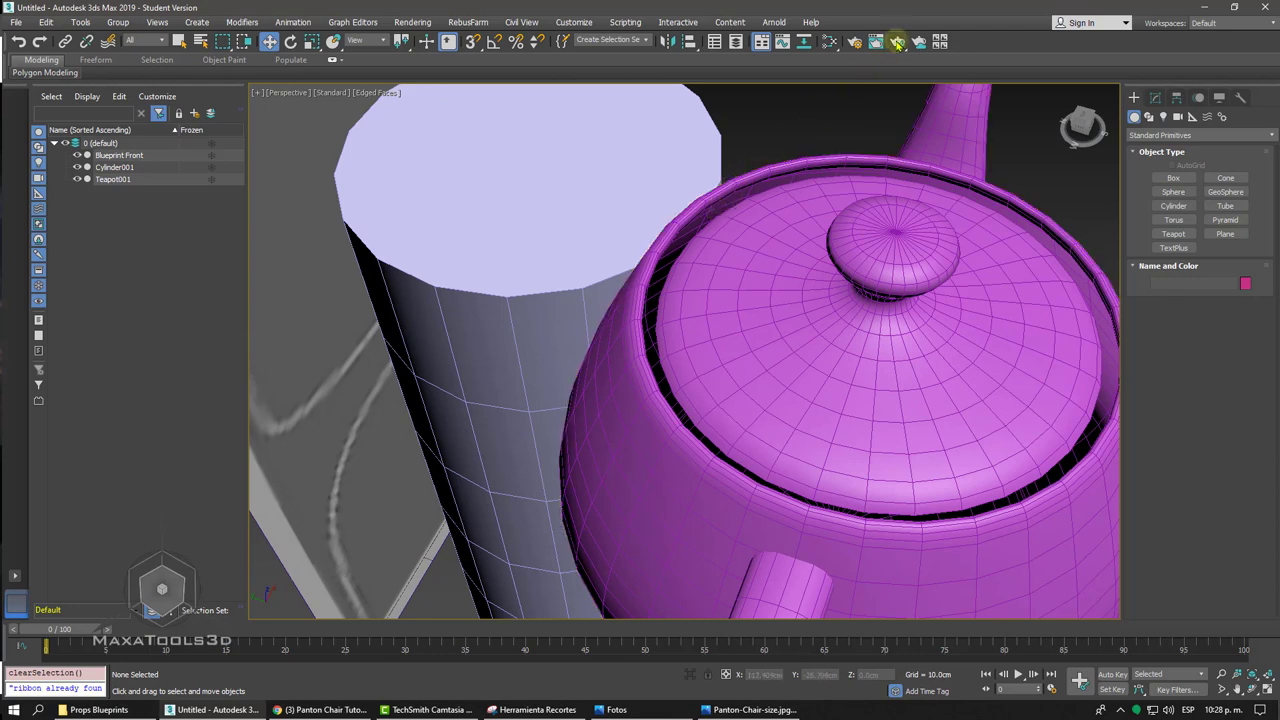
pyautogui.click(897, 42)
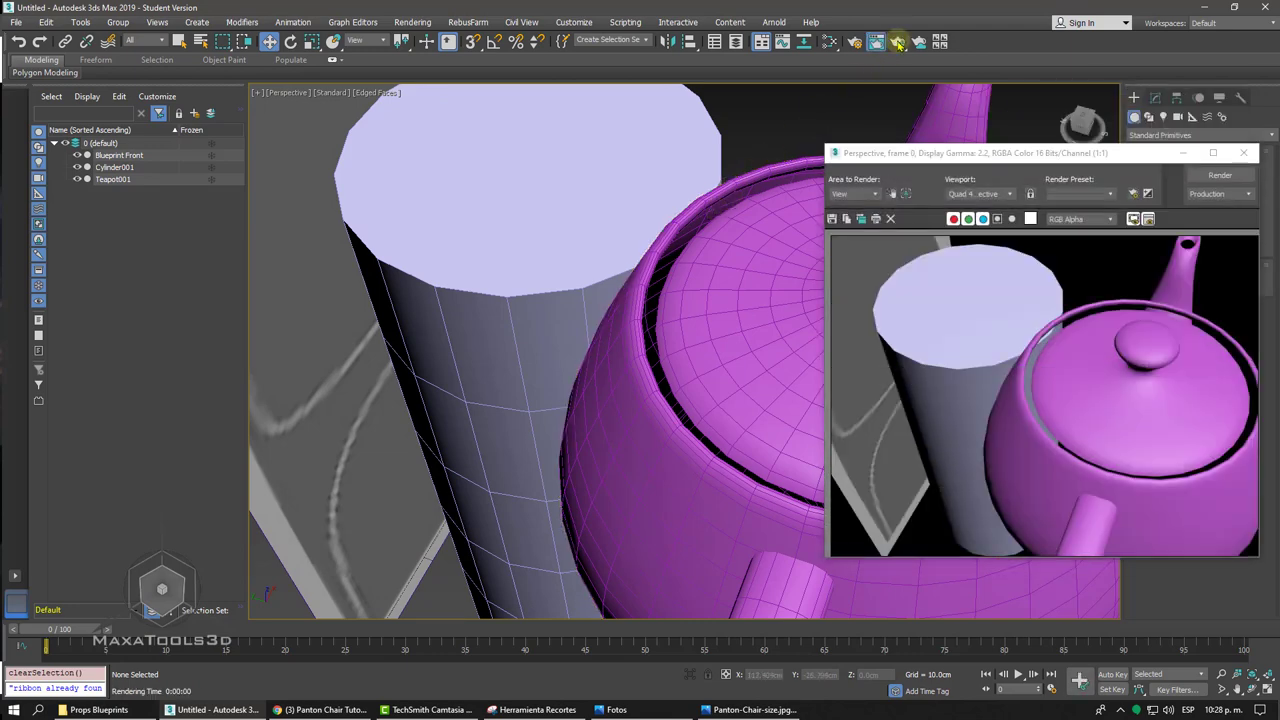
pyautogui.click(1242, 155)
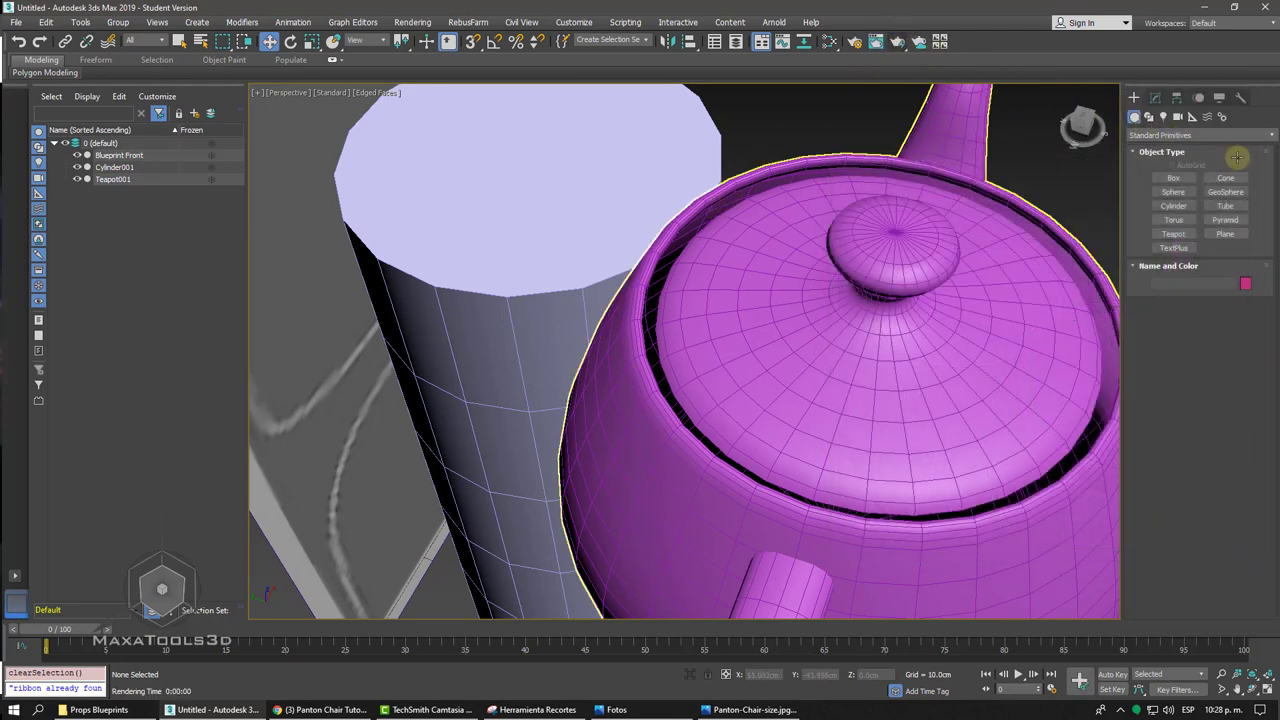
# Delete the teapot and select the Blueprint Front plane.
pyautogui.click(768, 232)
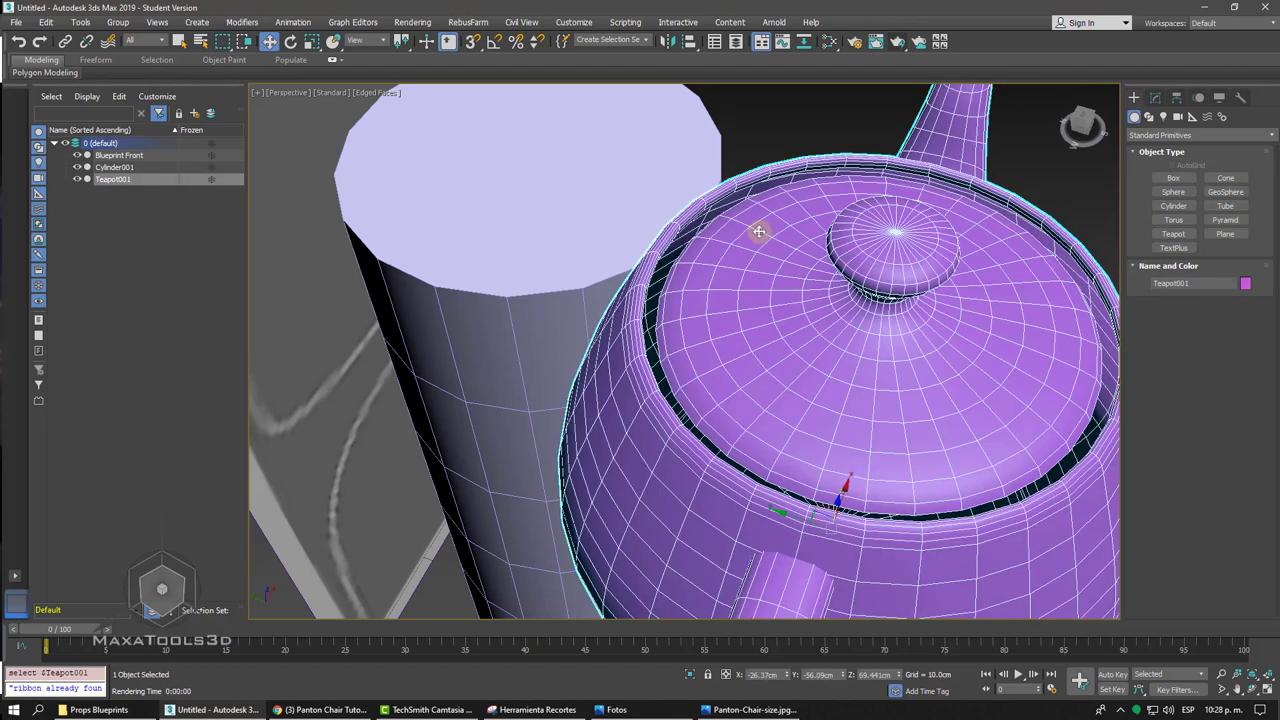
pyautogui.scroll(-5, 760, 228)
pyautogui.press('Delete')
pyautogui.click(481, 217)
pyautogui.keyDown('alt'); pyautogui.moveTo(481, 217); pyautogui.dragTo(542, 200, button='middle'); pyautogui.keyUp('alt')
# Enable Backface Cull in Blueprint Front's Object Properties.
pyautogui.rightClick(542, 200)
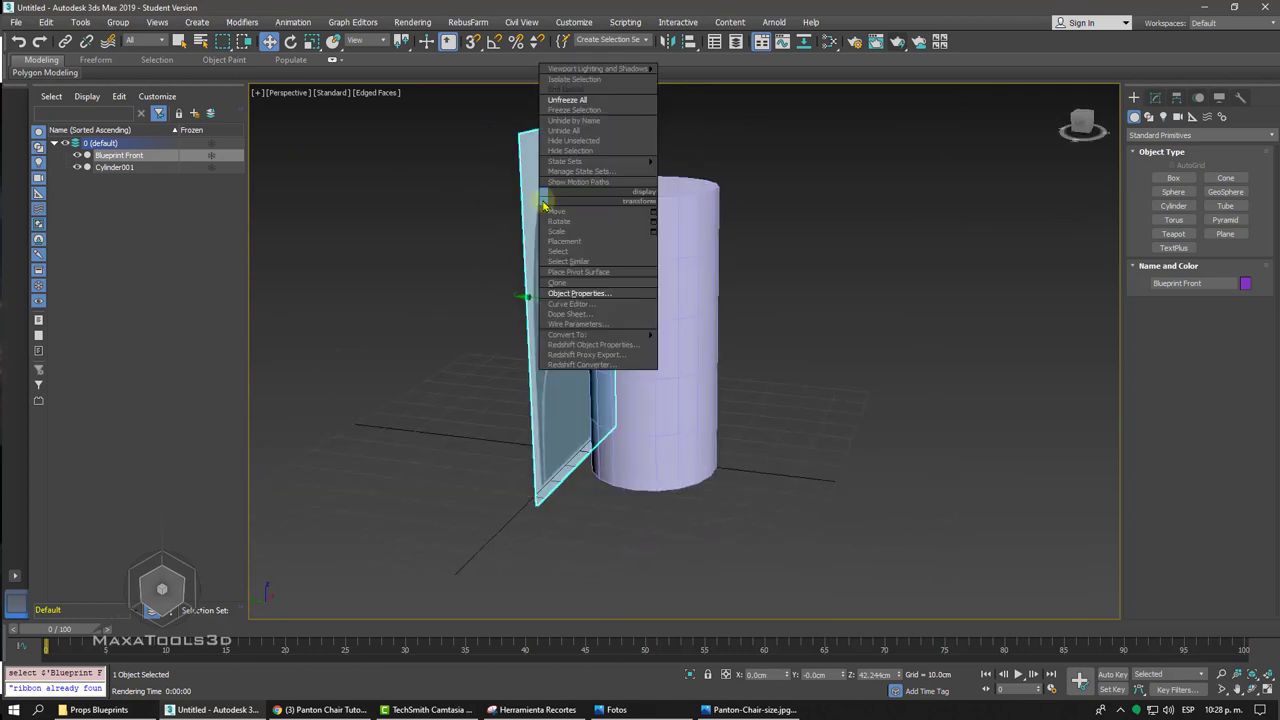
pyautogui.click(574, 293)
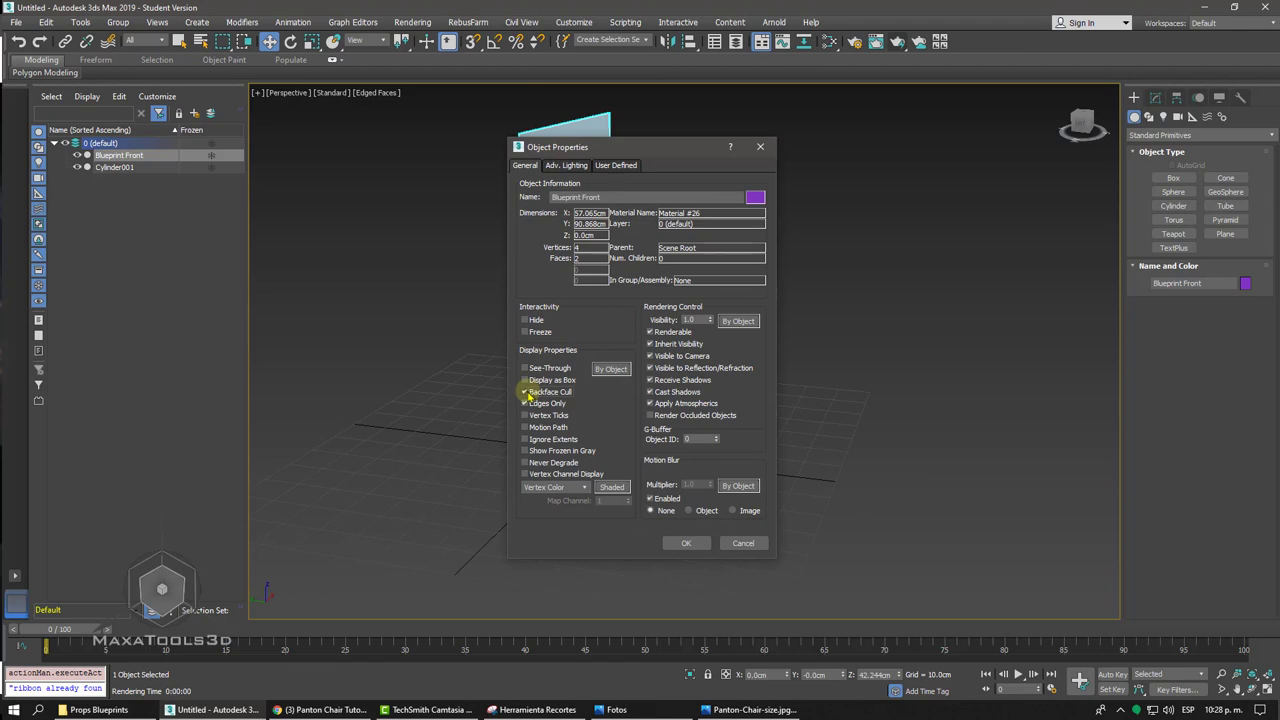
pyautogui.click(683, 543)
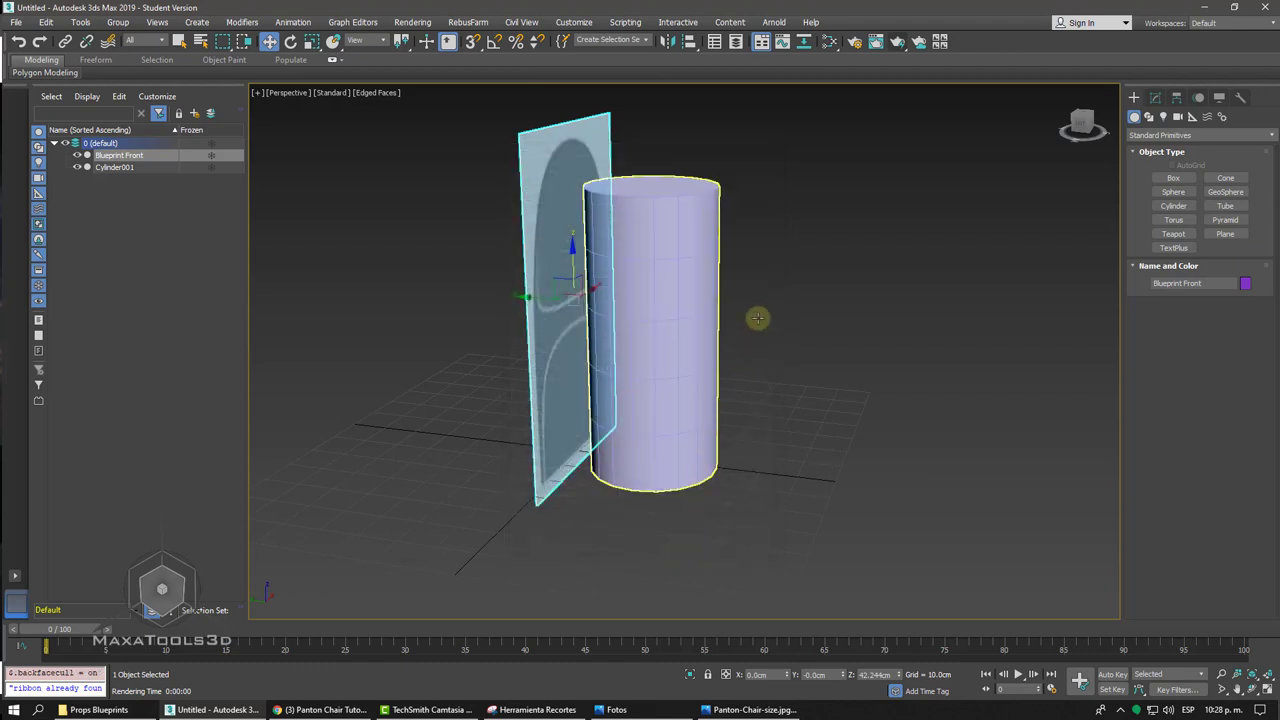
pyautogui.click(776, 272)
# Delete Cylinder001 and reselect the Blueprint Front plane.
pyautogui.moveTo(668, 296); pyautogui.dragTo(617, 261, button='middle')
pyautogui.click(617, 261)
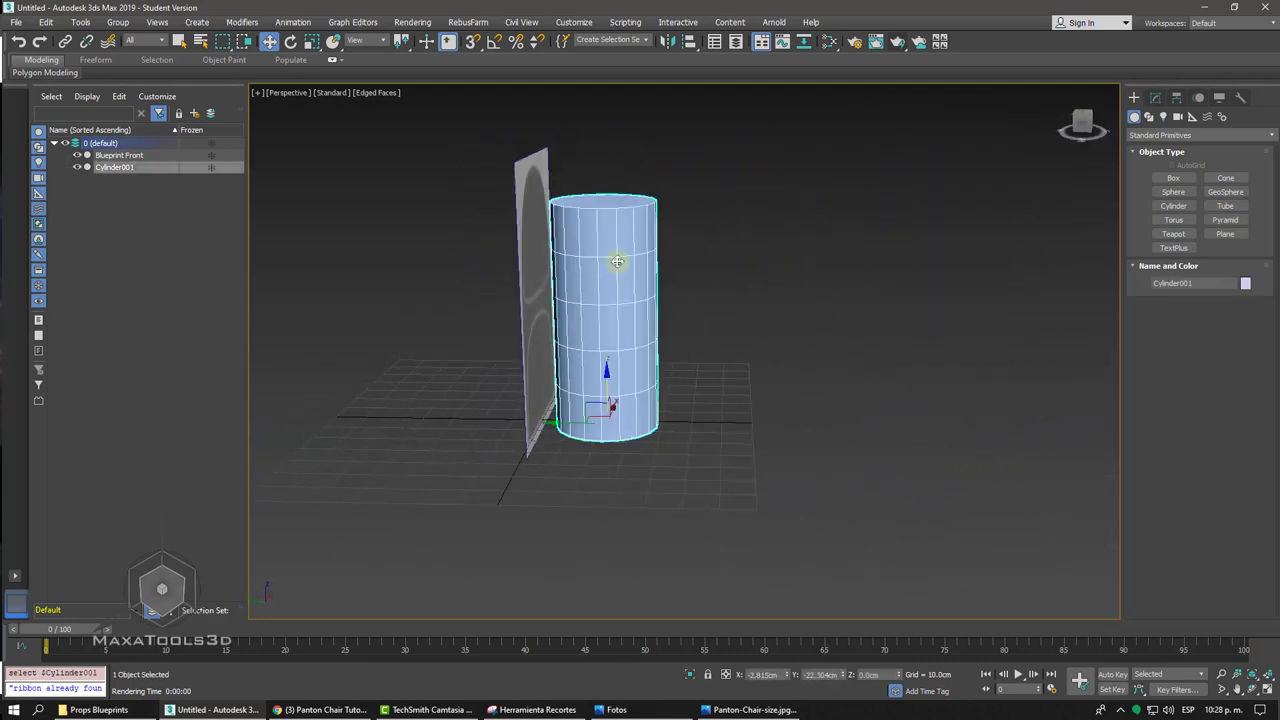
pyautogui.press('Delete')
pyautogui.keyDown('alt'); pyautogui.moveTo(688, 243); pyautogui.dragTo(654, 300, button='middle'); pyautogui.keyUp('alt')
pyautogui.click(630, 300)
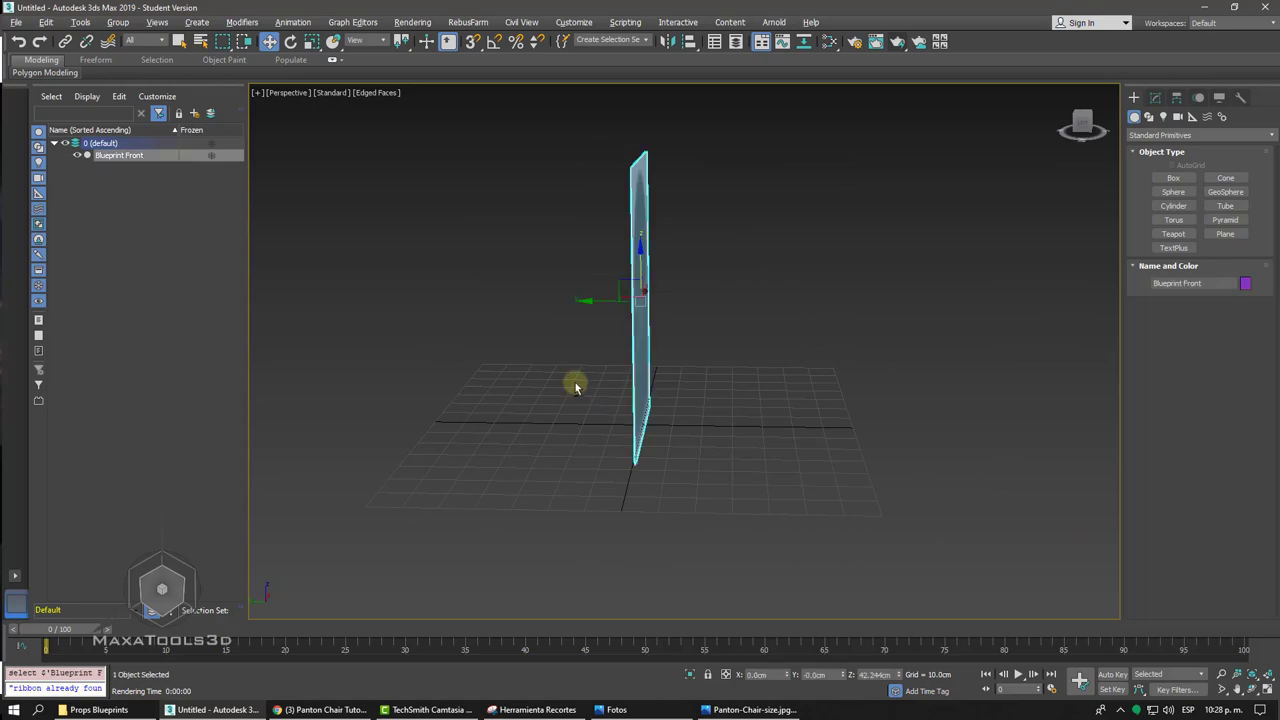
pyautogui.keyDown('alt'); pyautogui.moveTo(574, 383); pyautogui.dragTo(543, 320, button='middle'); pyautogui.keyUp('alt')
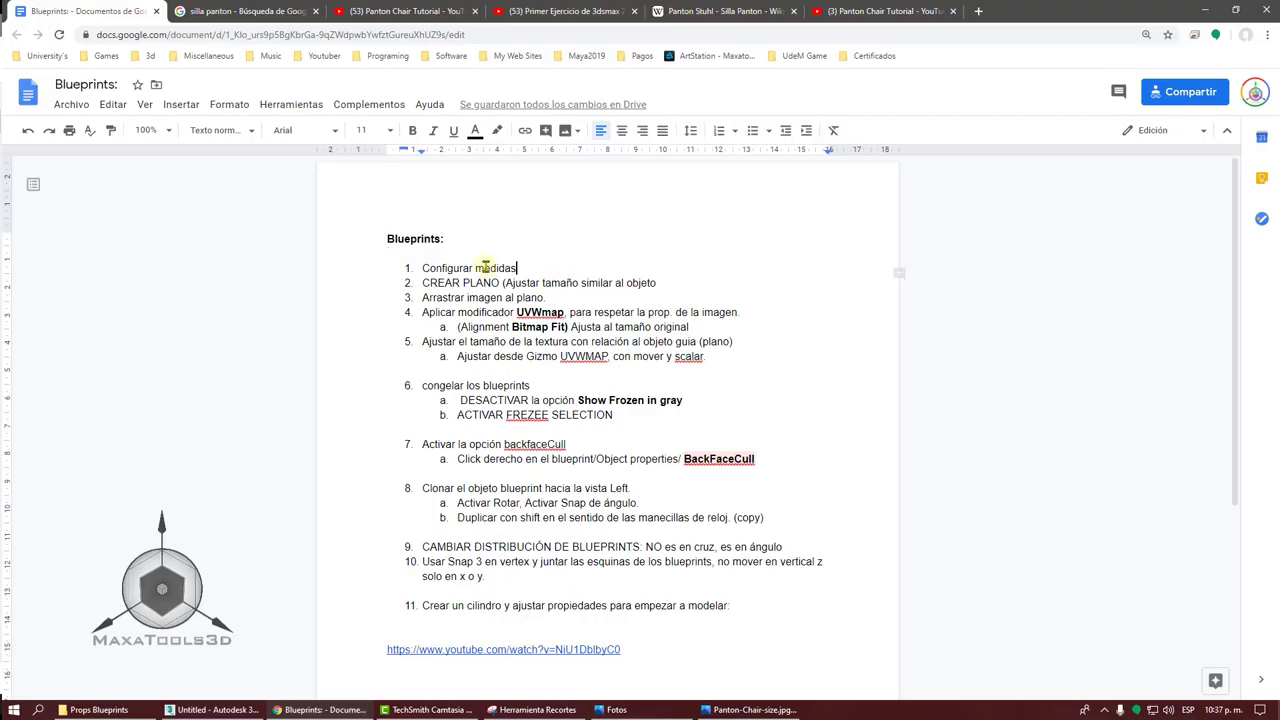
# Confirm Metric Centimeters as the scene units in Units Setup.
pyautogui.moveTo(518, 268); pyautogui.dragTo(408, 272)
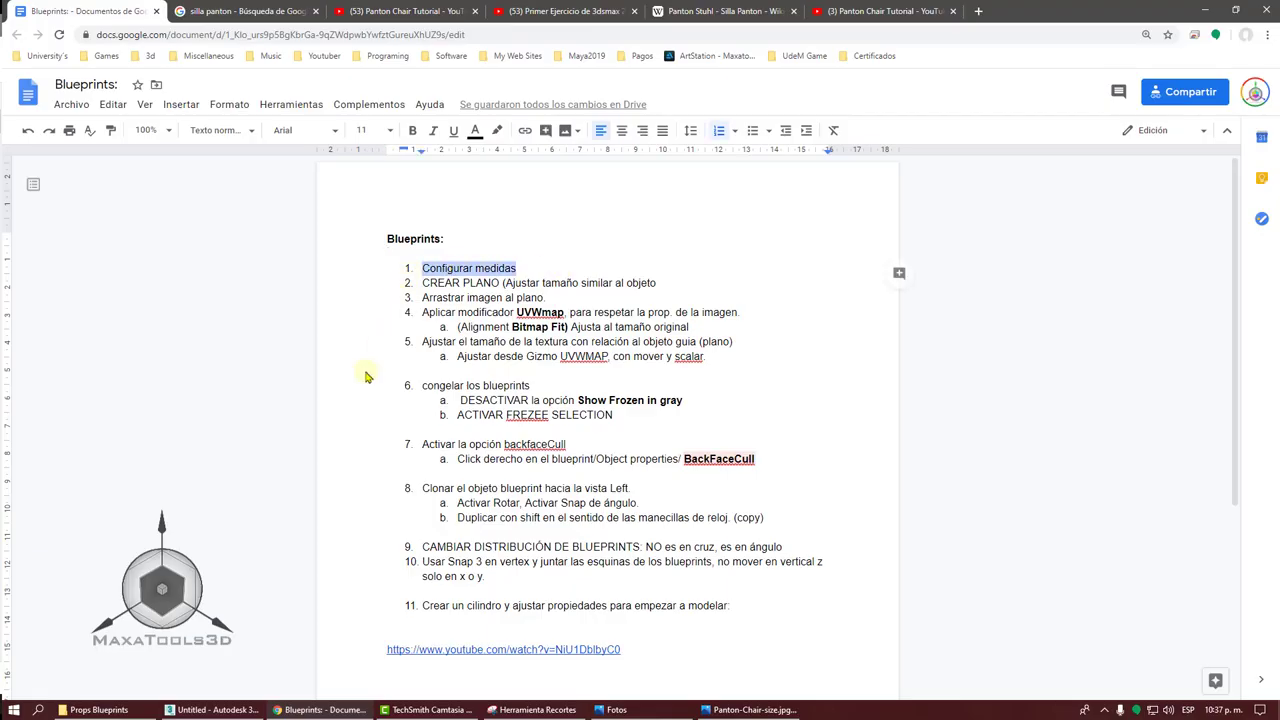
pyautogui.click(212, 710)
pyautogui.click(574, 22)
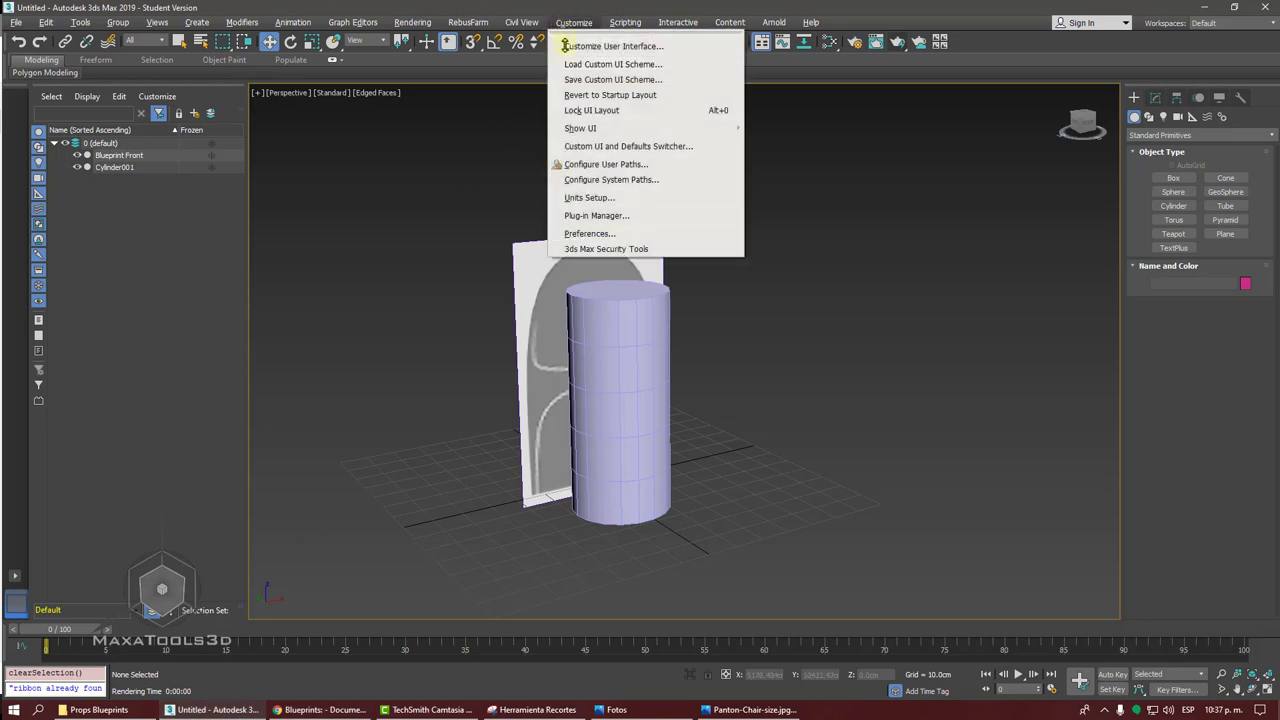
pyautogui.click(587, 197)
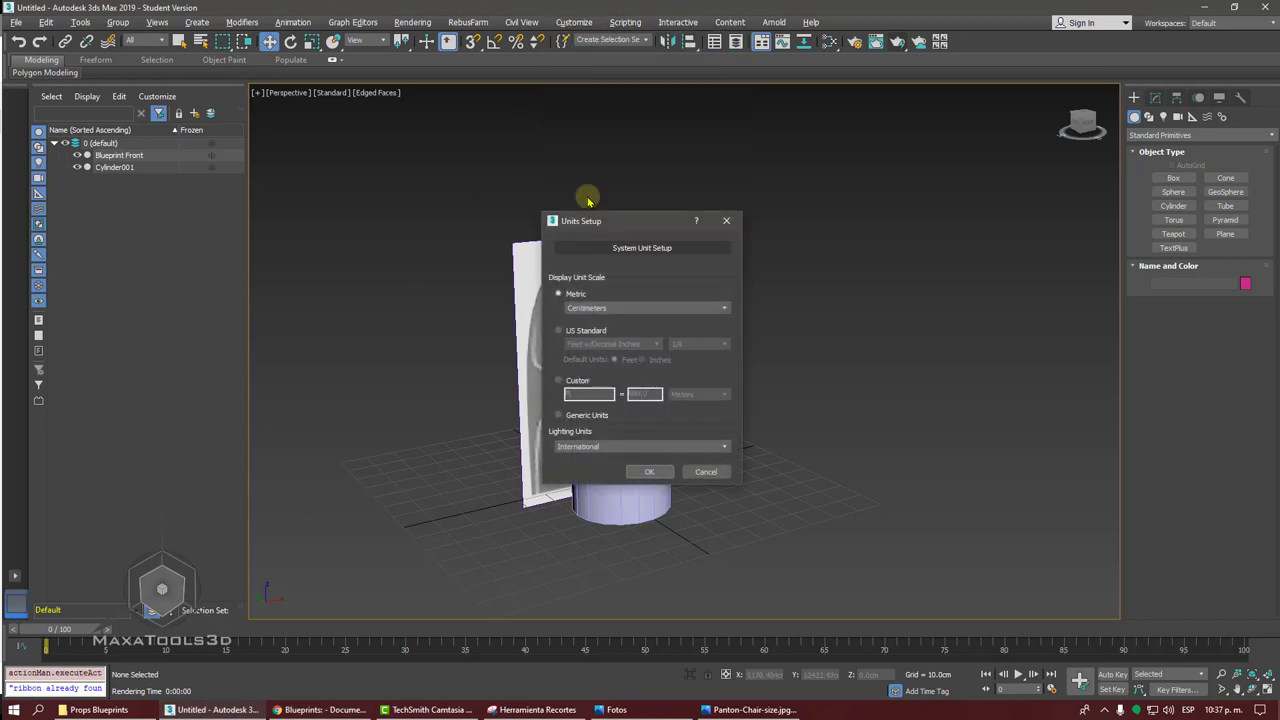
pyautogui.click(731, 222)
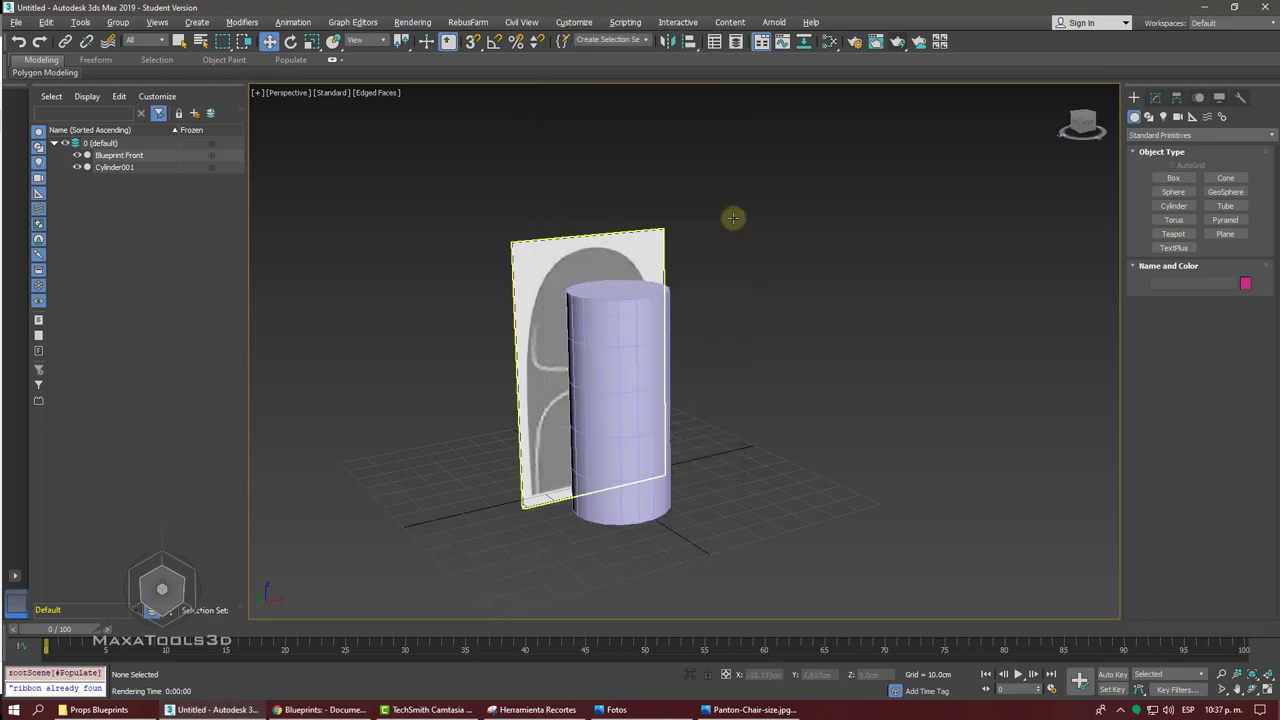
# Highlight step 2, 'Ajustar tamaño similar al objeto', in the Blueprints notes, then view Blue Print.jpg.
pyautogui.click(320, 710)
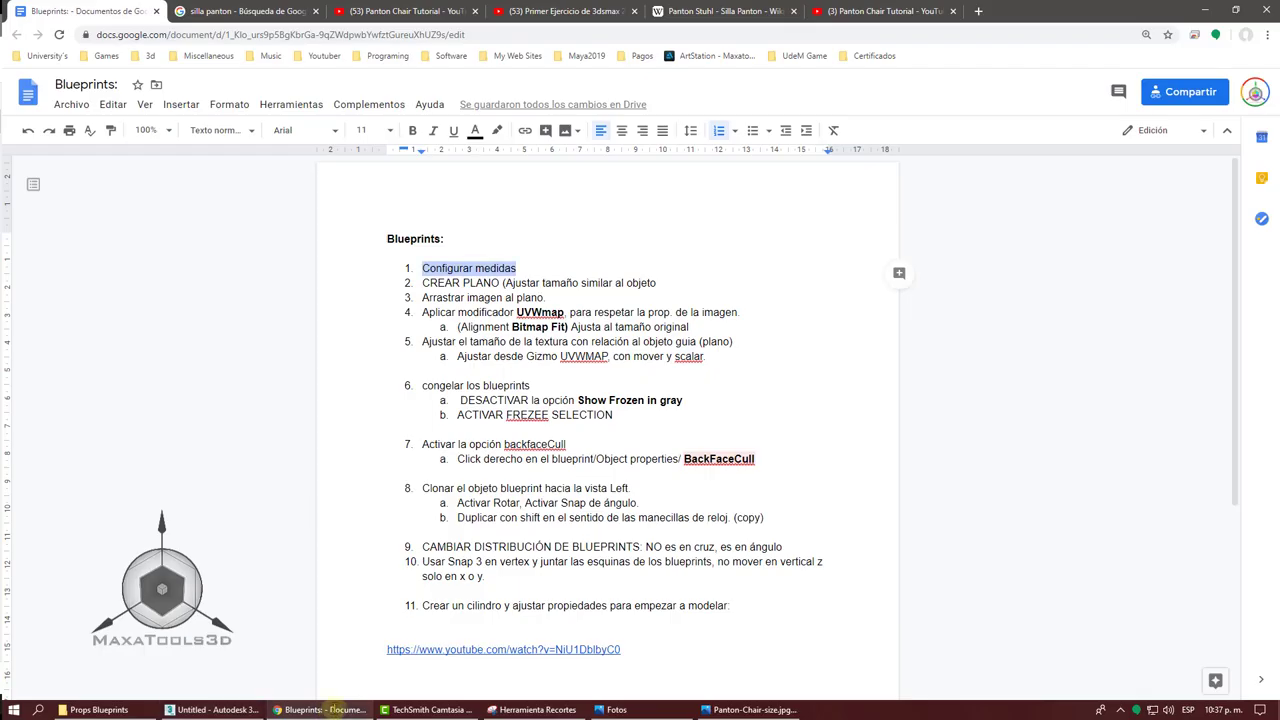
pyautogui.moveTo(657, 283); pyautogui.dragTo(423, 284)
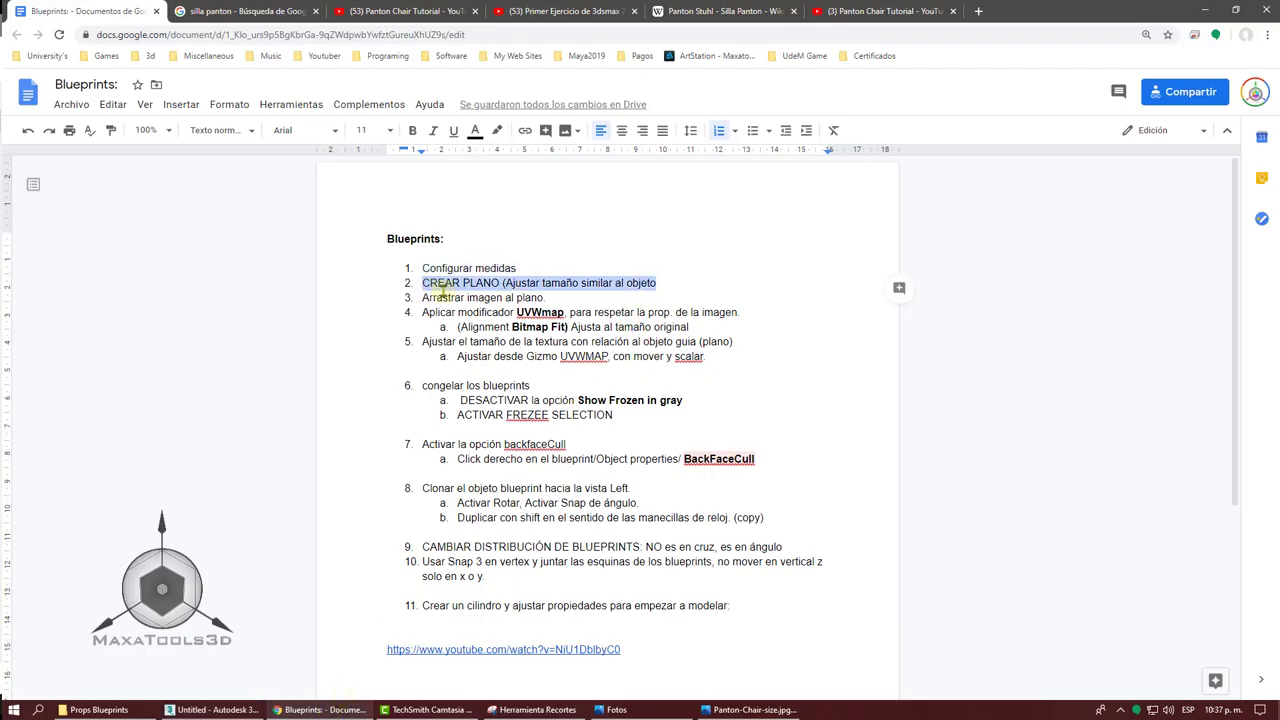
pyautogui.click(492, 297)
pyautogui.moveTo(561, 280); pyautogui.dragTo(661, 280)
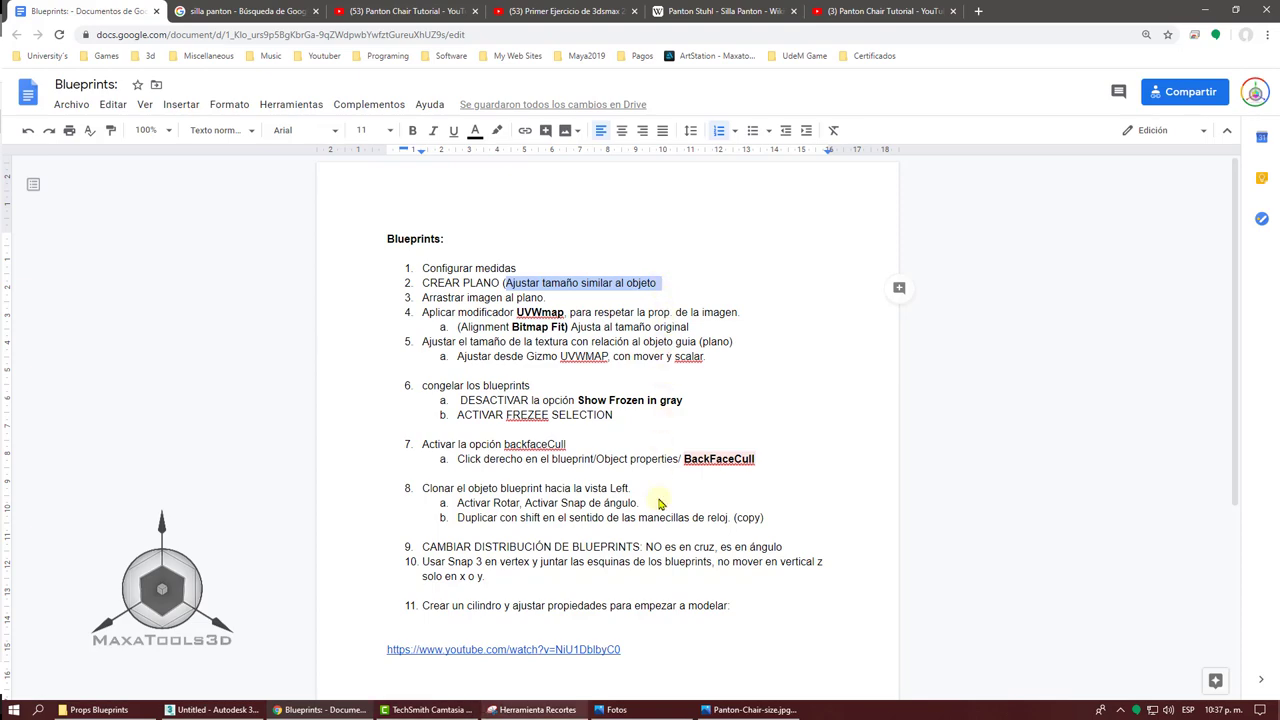
pyautogui.click(615, 710)
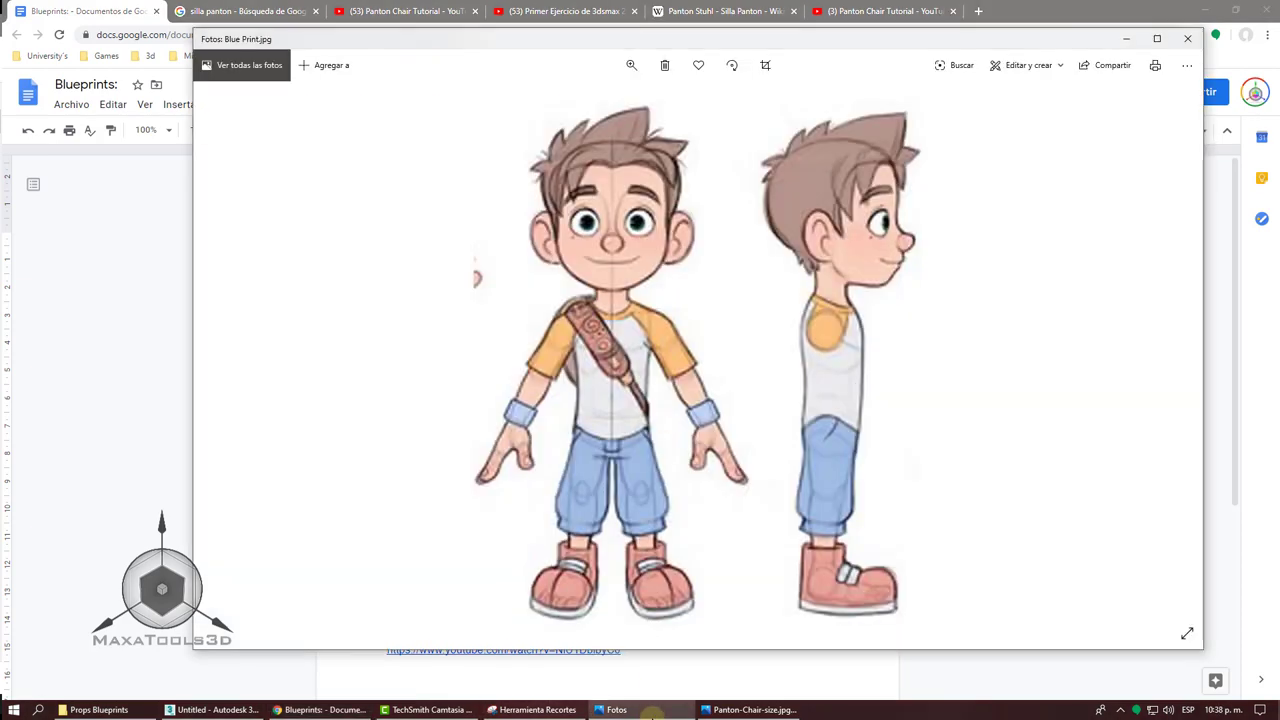
# Swap Blue Print.jpg for Panton-Chair-size.jpg to read the 83 cm by 50 cm dimensions.
pyautogui.click(1187, 40)
pyautogui.click(645, 710)
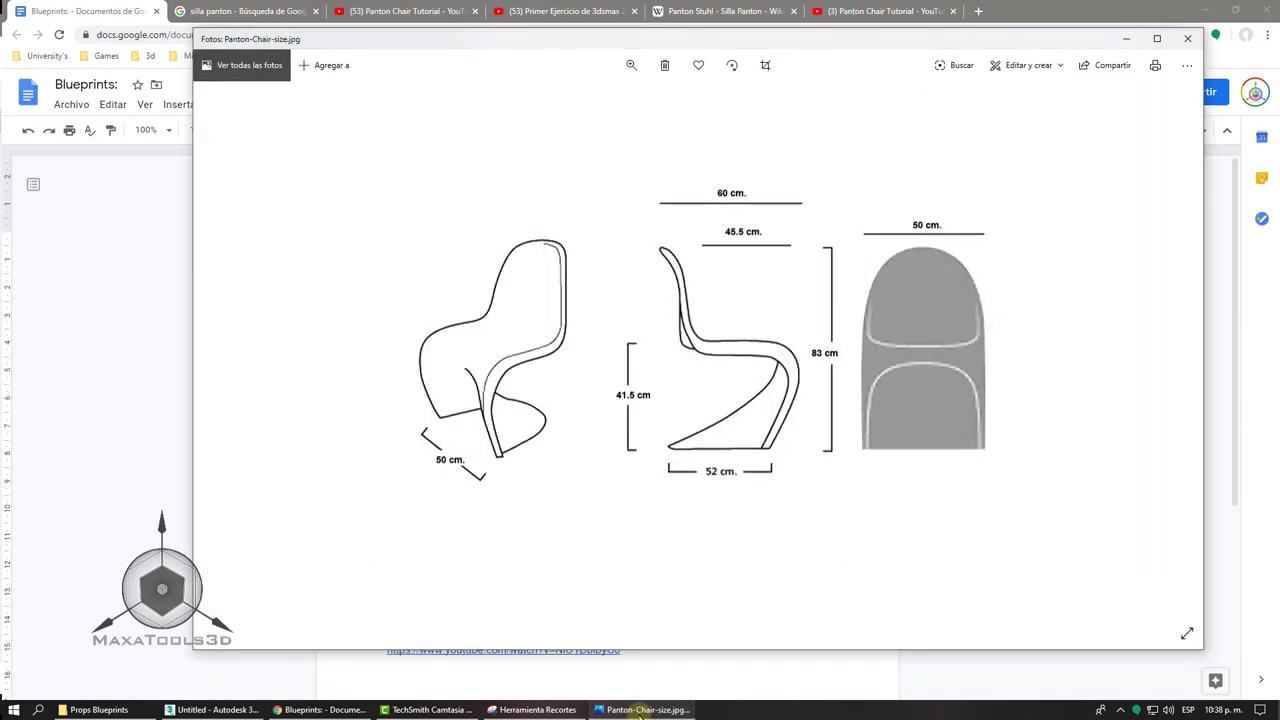
pyautogui.click(1126, 38)
pyautogui.click(218, 710)
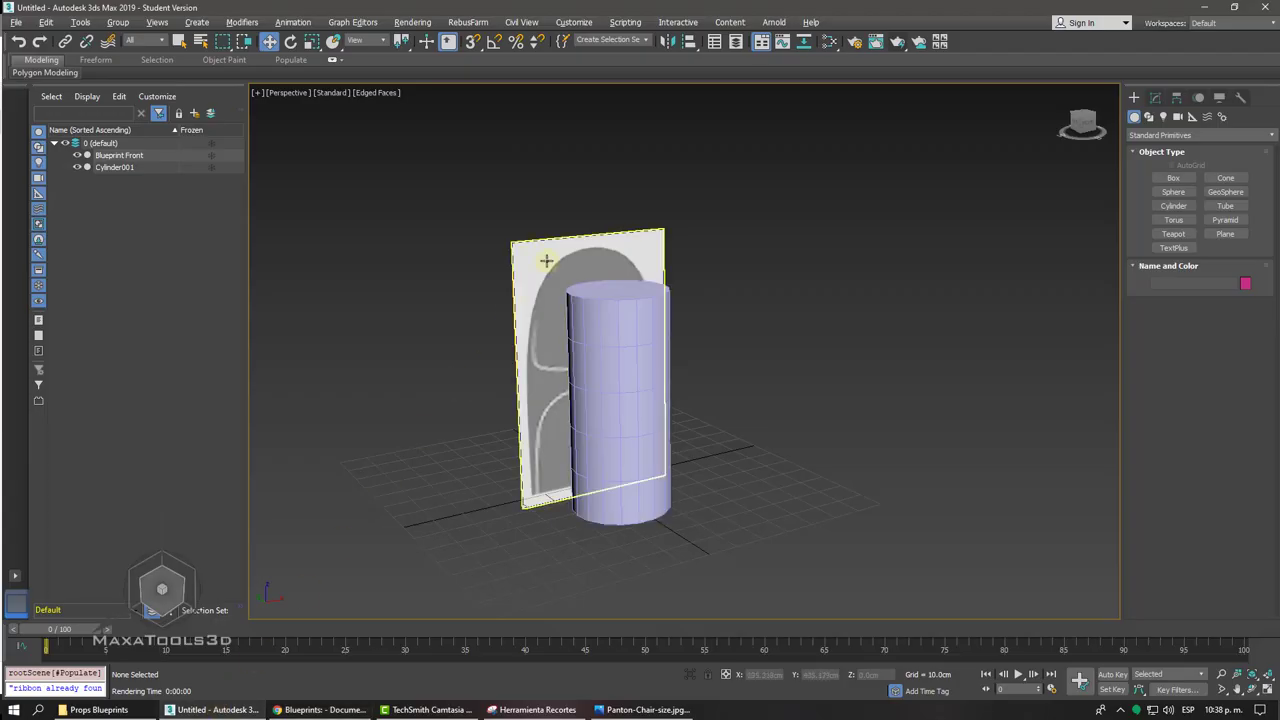
# Resize Blueprint Front's base plane to 83 cm length and 50 cm width.
pyautogui.click(545, 262)
pyautogui.click(1215, 235)
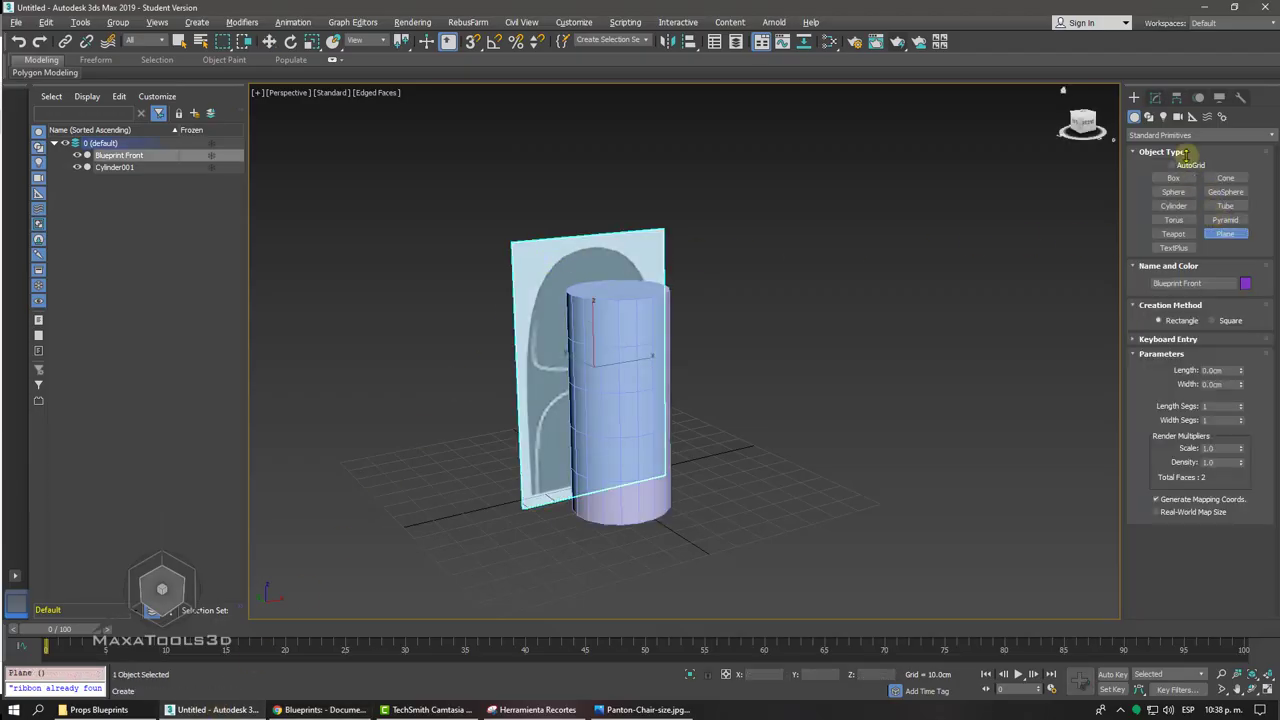
pyautogui.click(1157, 99)
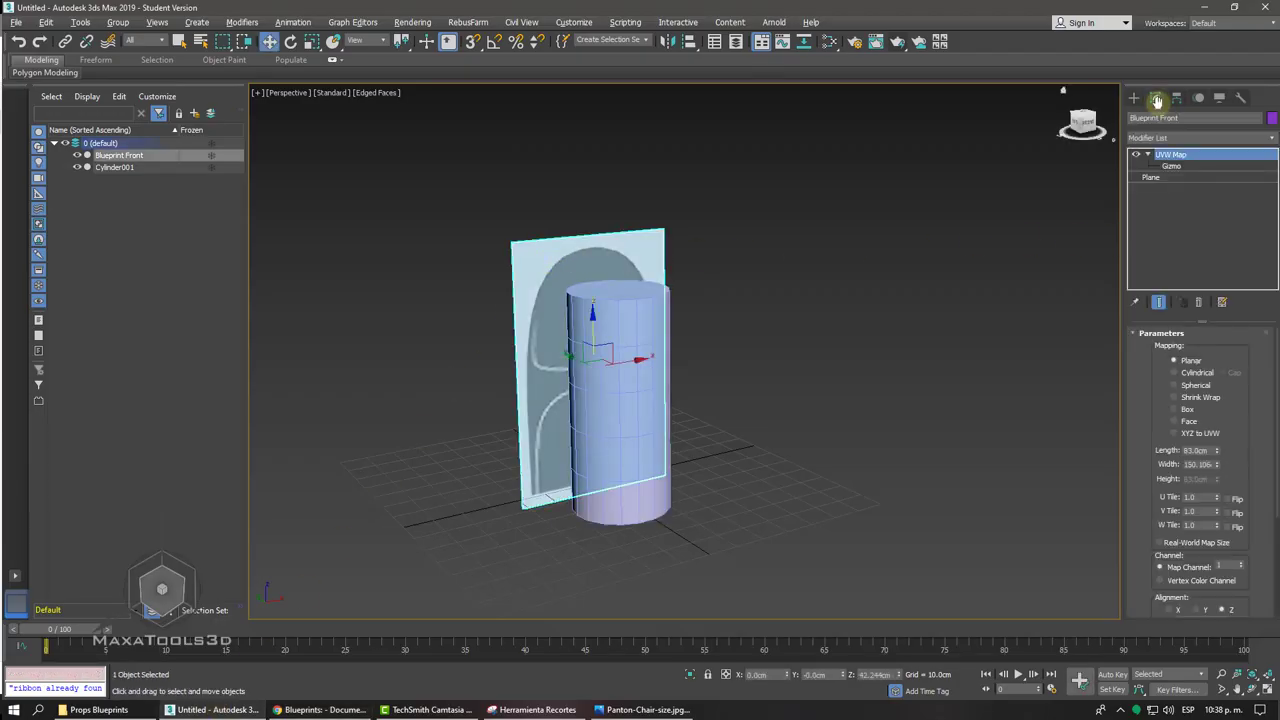
pyautogui.click(1152, 178)
pyautogui.doubleClick(1234, 349)
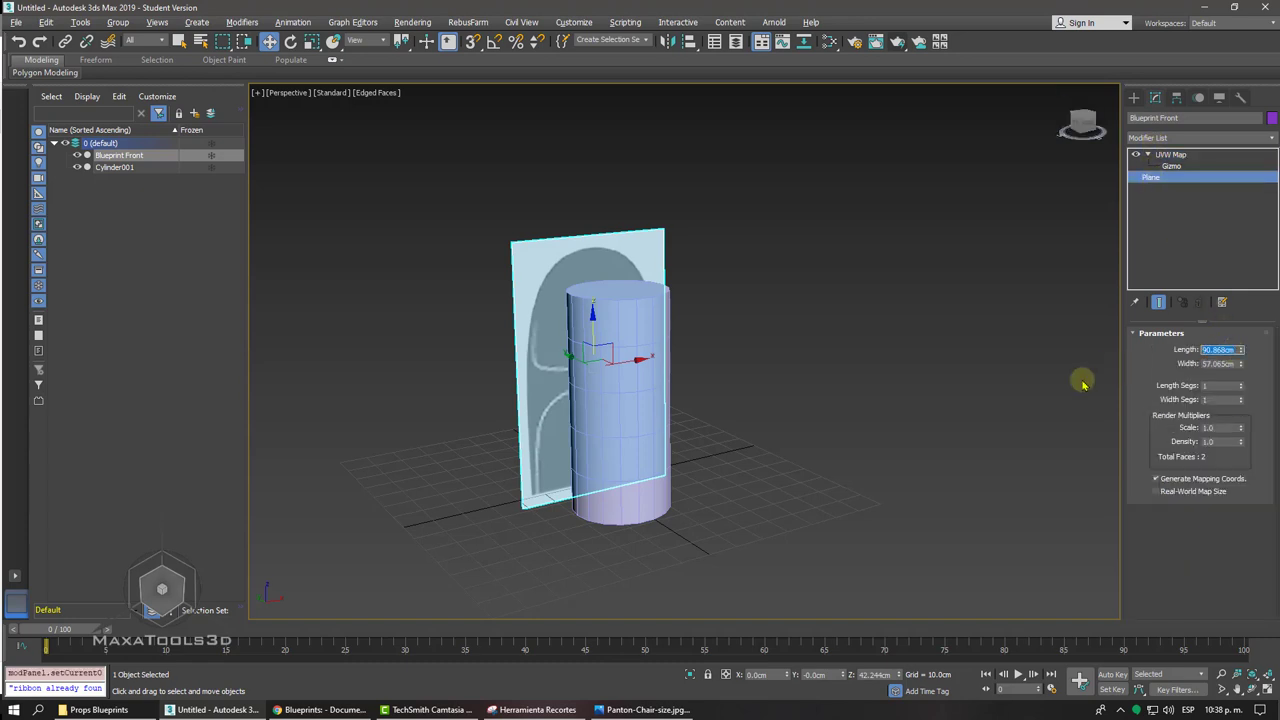
pyautogui.write('83')
pyautogui.doubleClick(1215, 363)
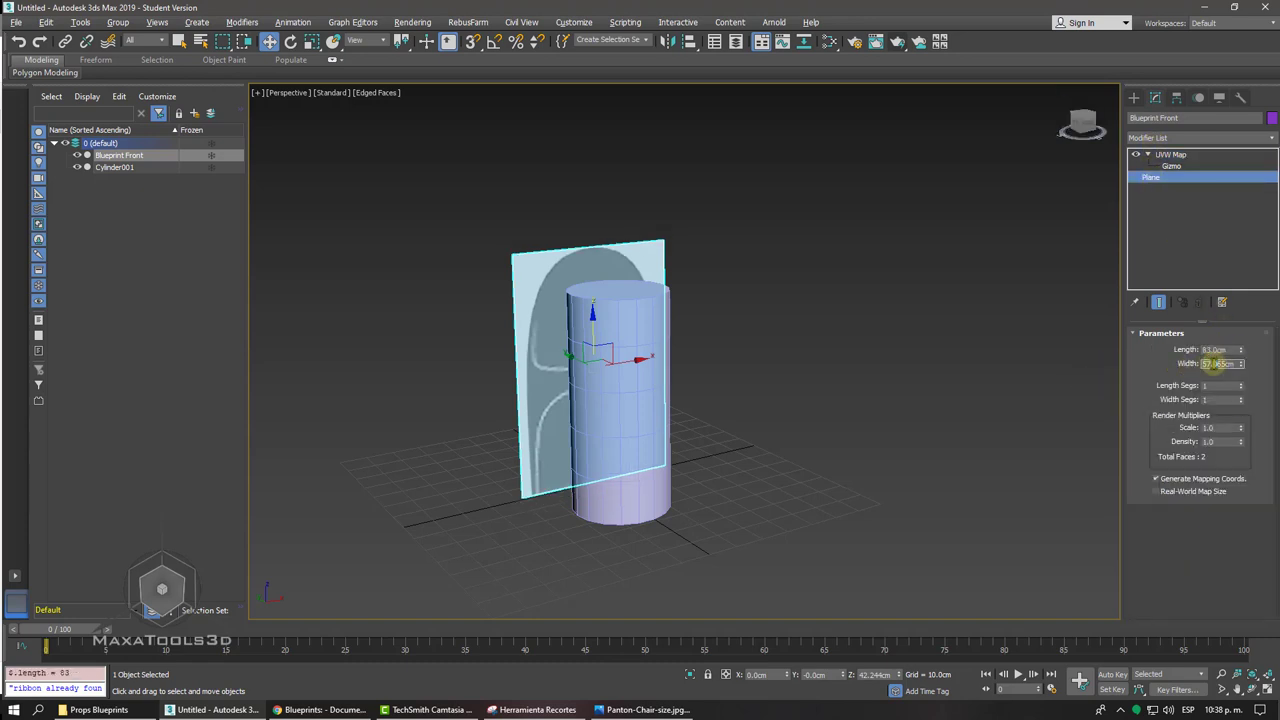
pyautogui.write('50')
pyautogui.press('Return')
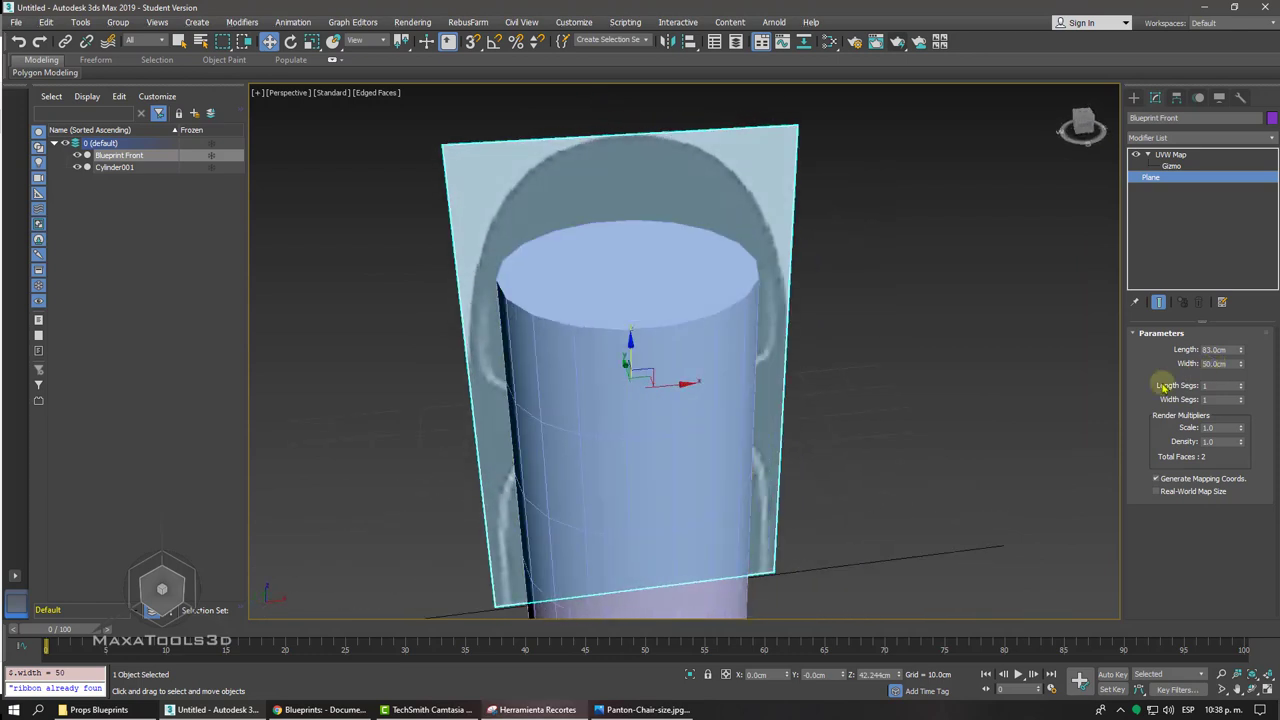
# Highlight step 4 about applying UVWmap in the Blueprints notes, then return to 3ds Max.
pyautogui.click(290, 709)
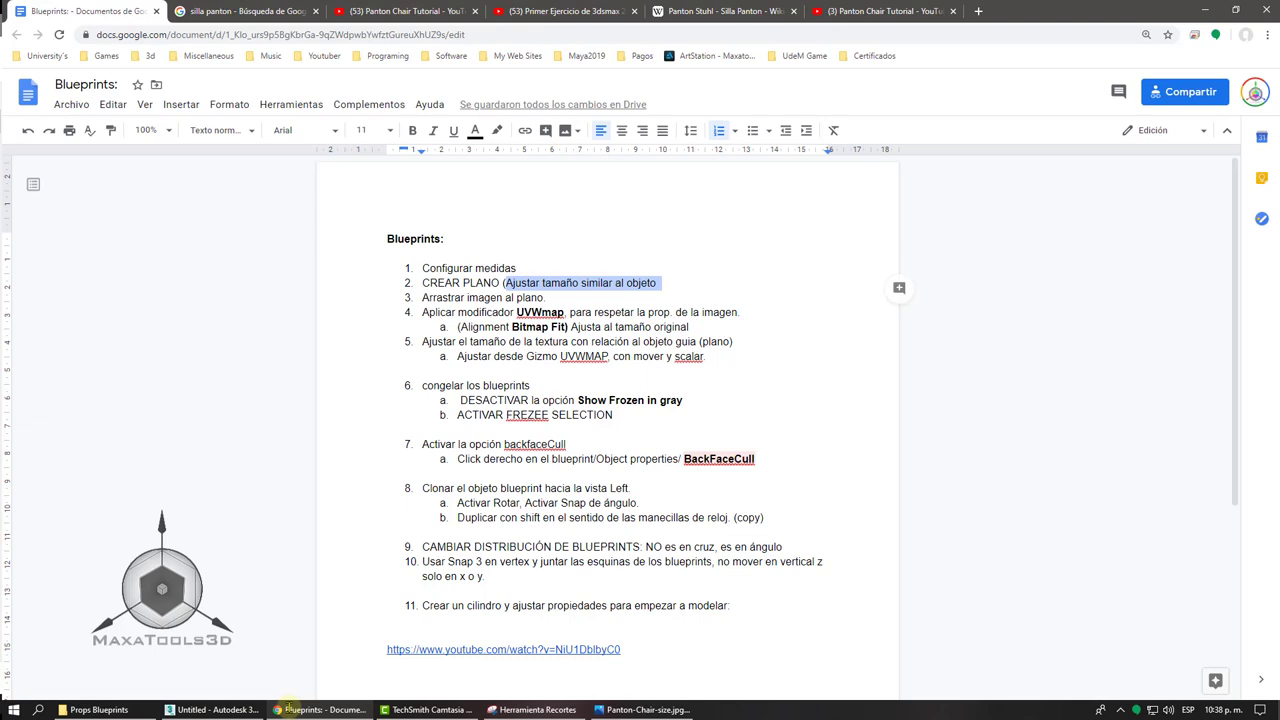
pyautogui.click(439, 312)
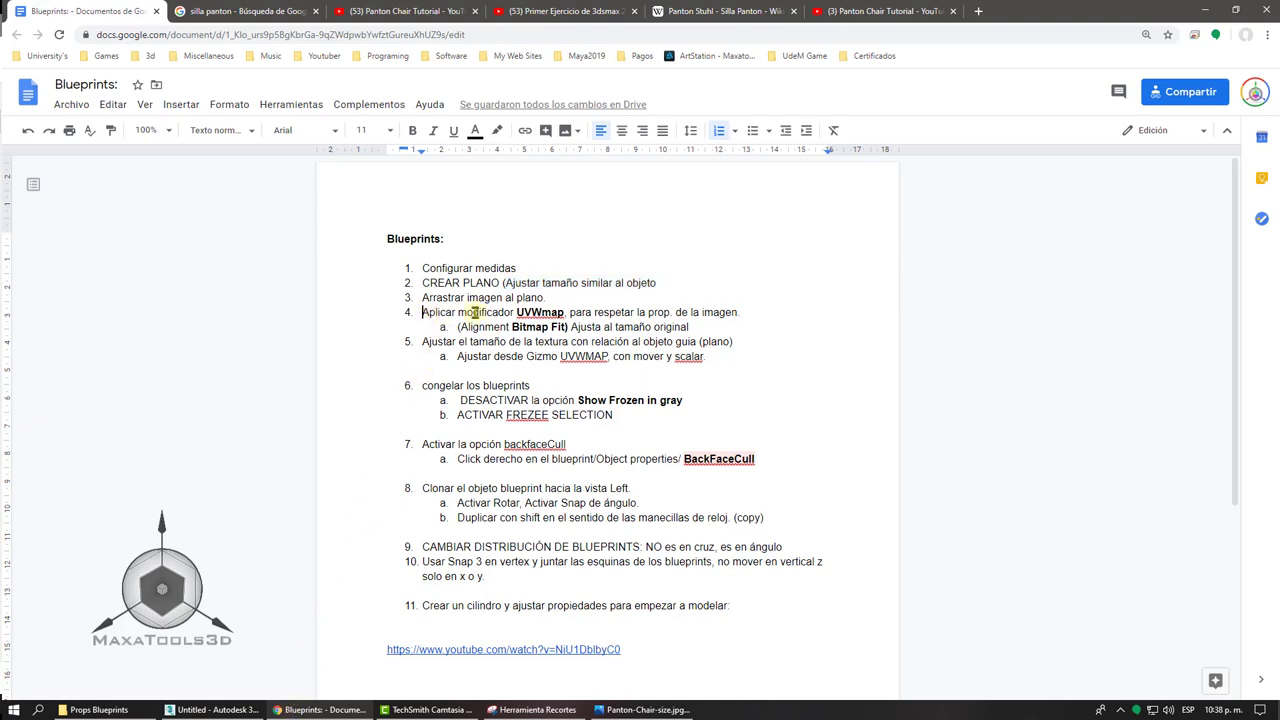
pyautogui.keyDown('shift'); pyautogui.click(748, 313); pyautogui.keyUp('shift')
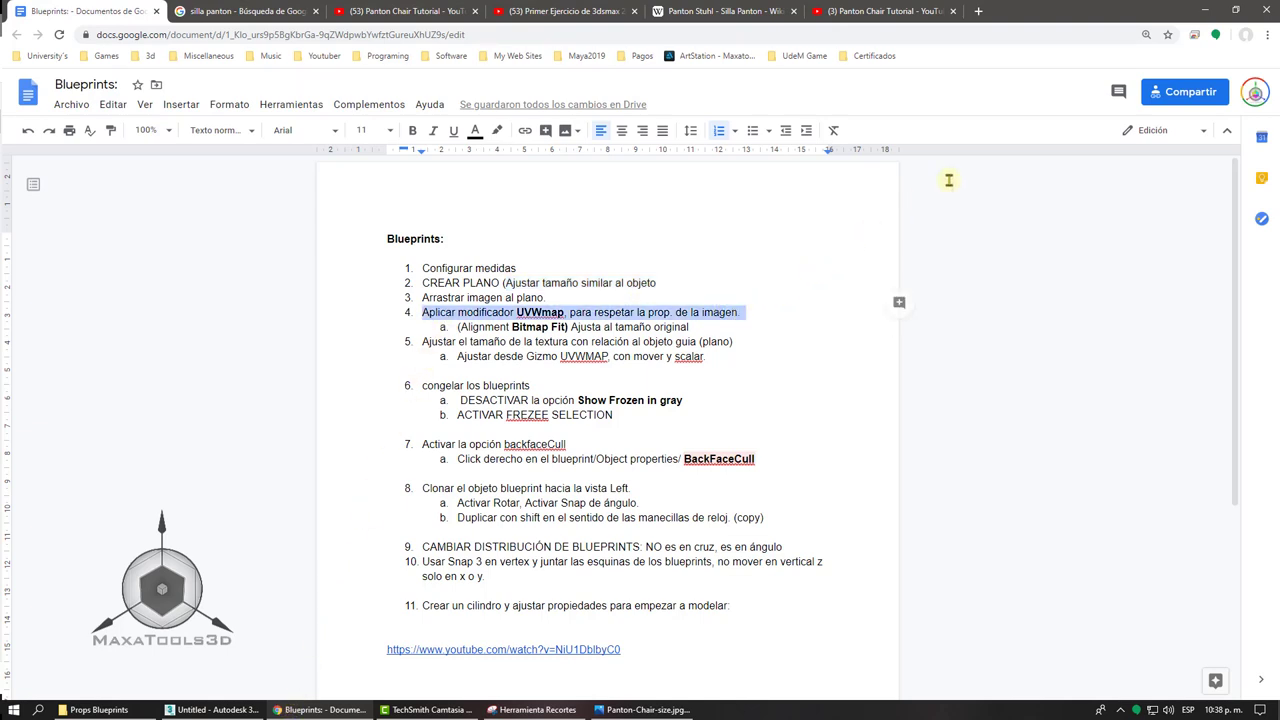
pyautogui.click(1208, 10)
# Select the UVW Map gizmo in rotate mode and inspect the textured plane in isolation.
pyautogui.click(1170, 155)
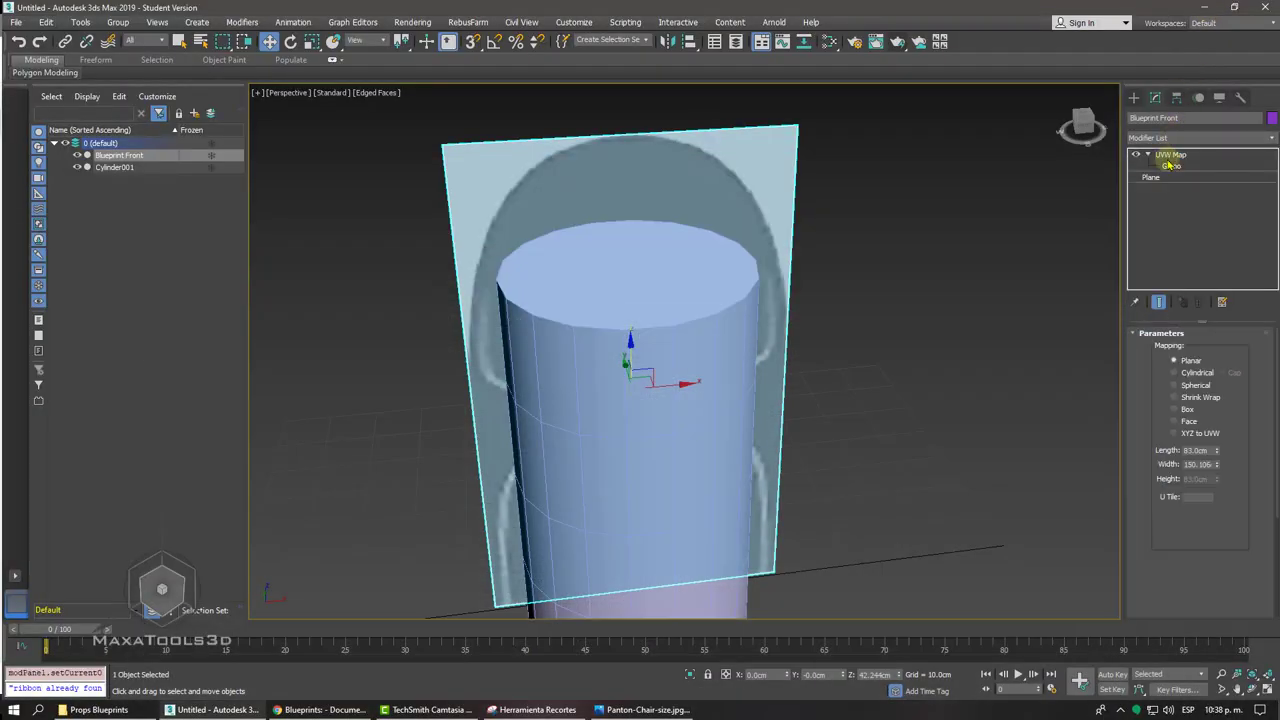
pyautogui.click(1172, 166)
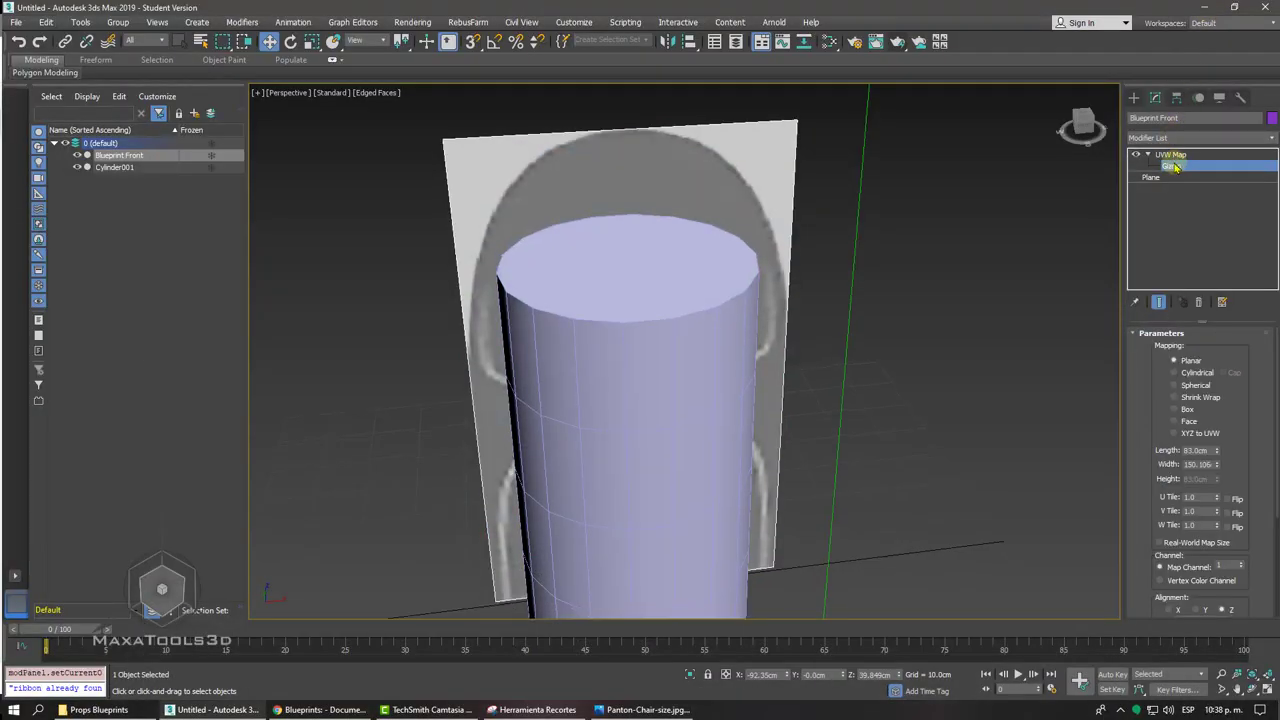
pyautogui.press('z')
pyautogui.scroll(-3, 494, 294)
pyautogui.rightClick(494, 290)
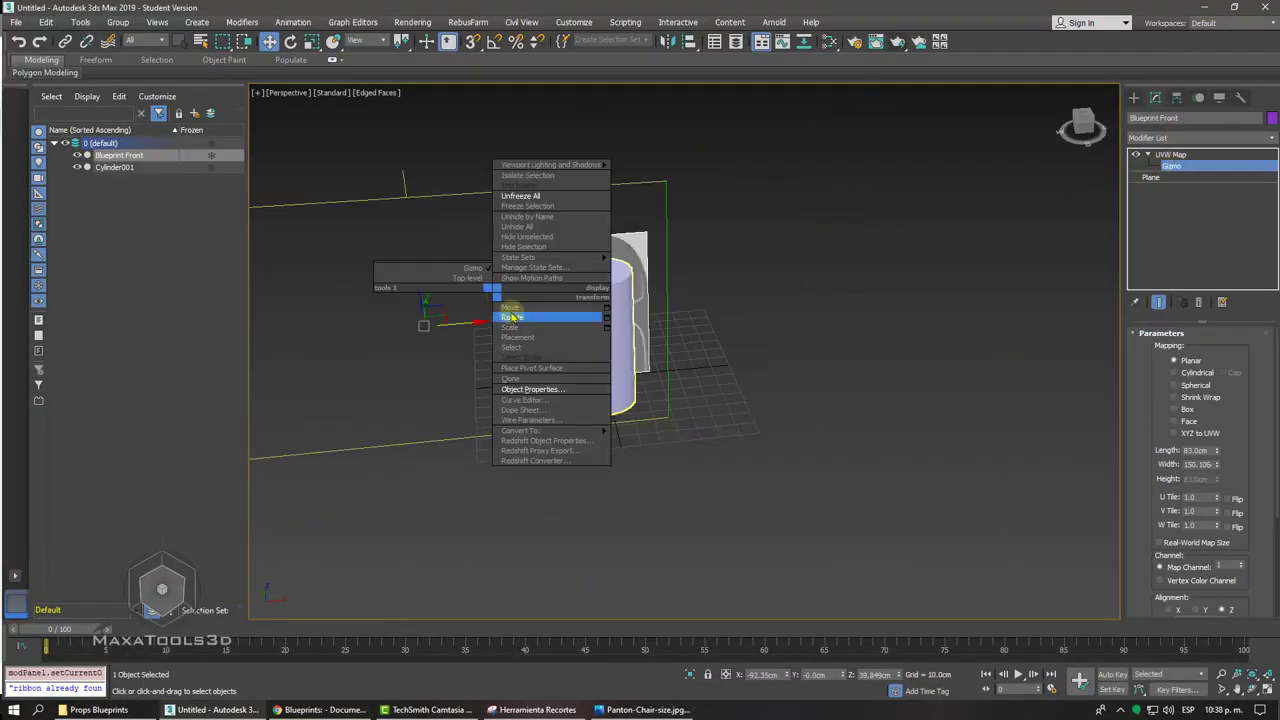
pyautogui.click(524, 325)
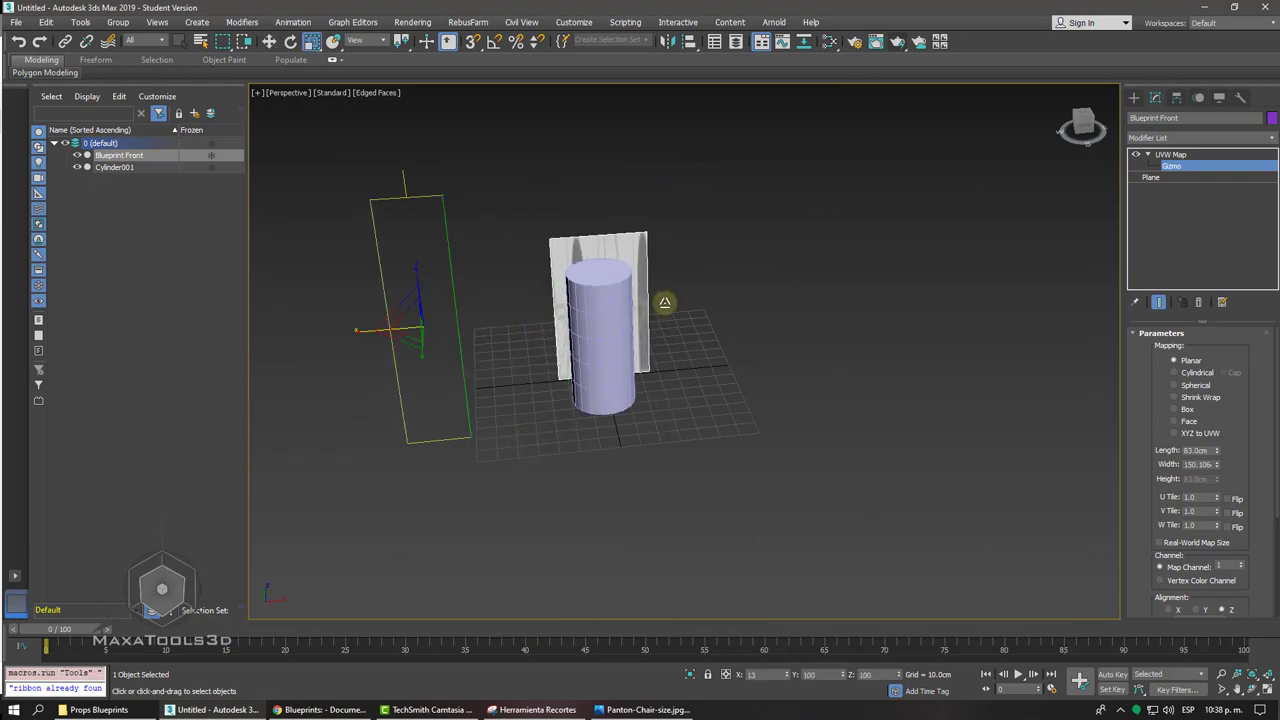
pyautogui.keyDown('alt'); pyautogui.moveTo(395, 335); pyautogui.dragTo(666, 308, button='middle'); pyautogui.keyUp('alt')
pyautogui.scroll(2, 665, 305)
pyautogui.scroll(2, 665, 305)
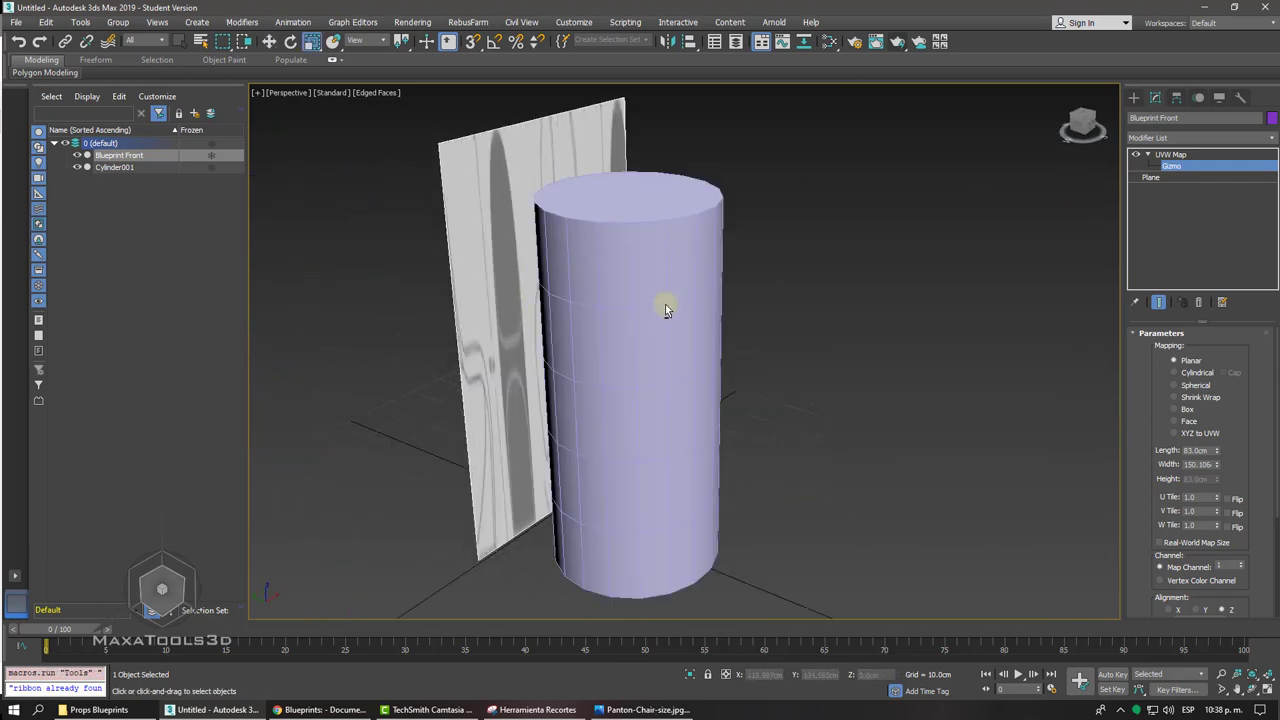
pyautogui.hotkey('alt', 'q')
pyautogui.scroll(2, 665, 303)
pyautogui.keyDown('alt'); pyautogui.moveTo(672, 294); pyautogui.dragTo(706, 266, button='middle'); pyautogui.keyUp('alt')
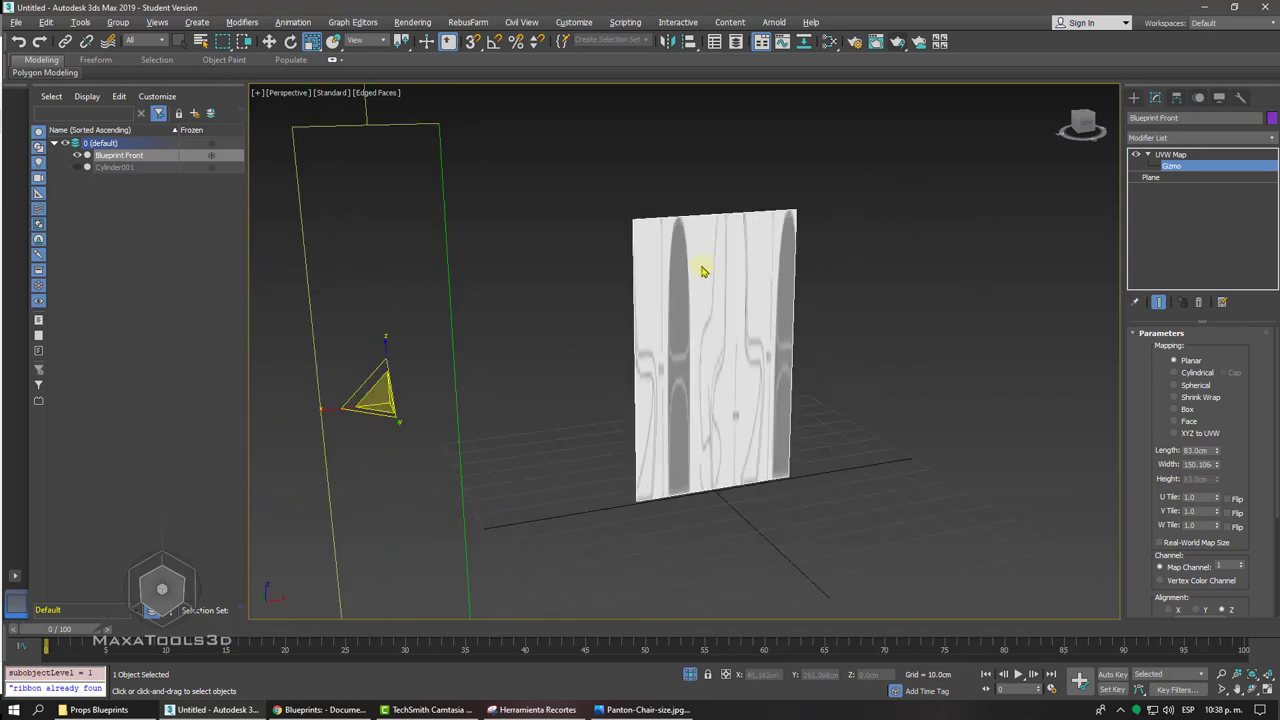
pyautogui.hotkey('alt', 'q')
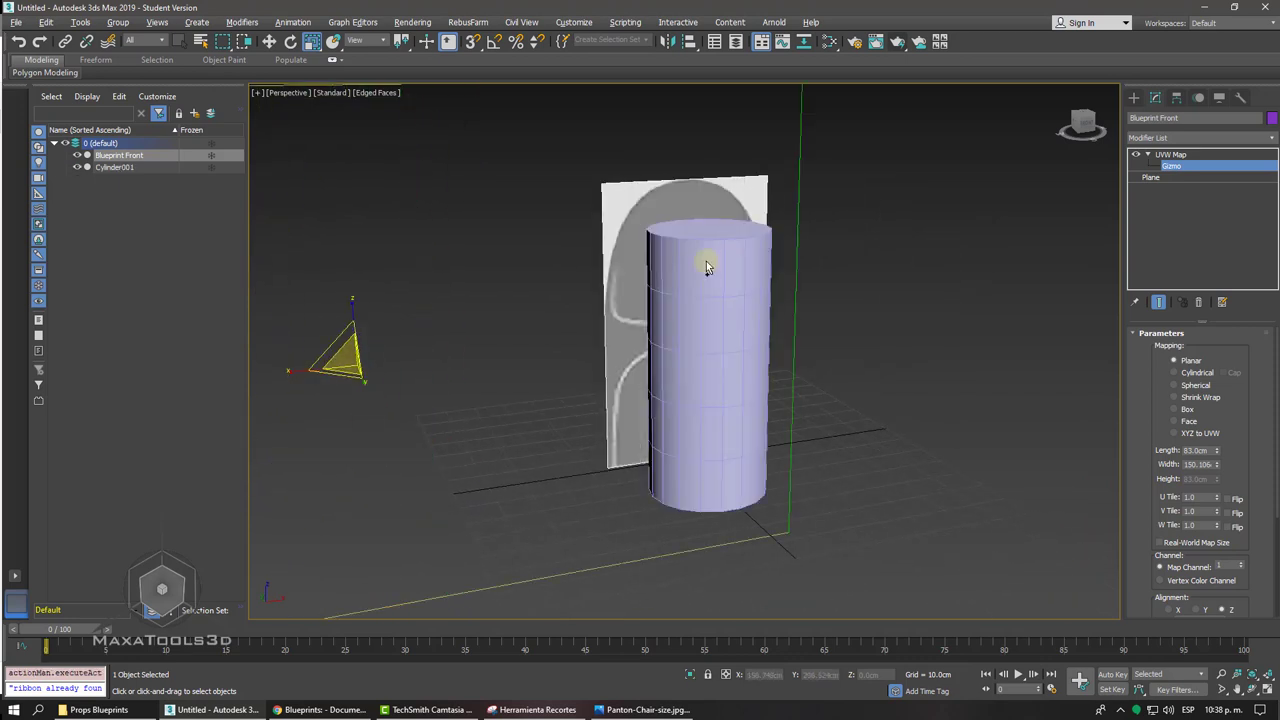
# Bitmap-fit the plane's UVW mapping to Panton-Chair-size.jpg.
pyautogui.click(1172, 155)
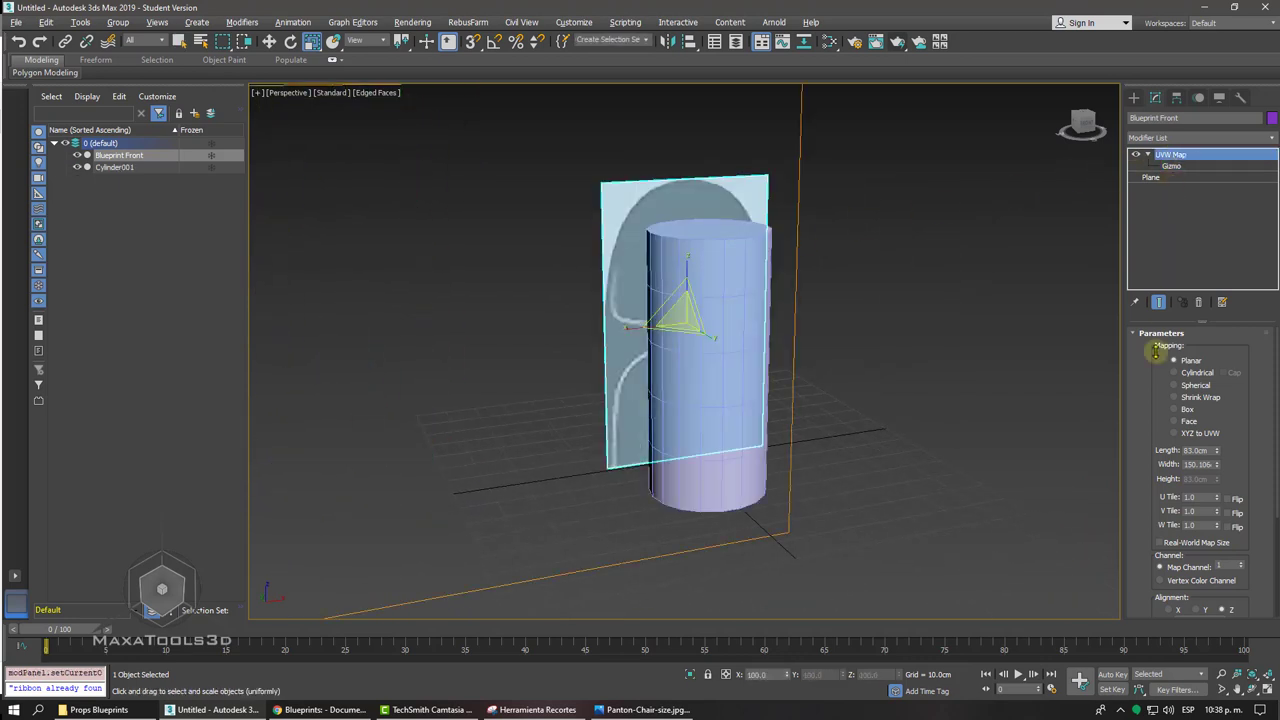
pyautogui.scroll(-3, 1145, 420)
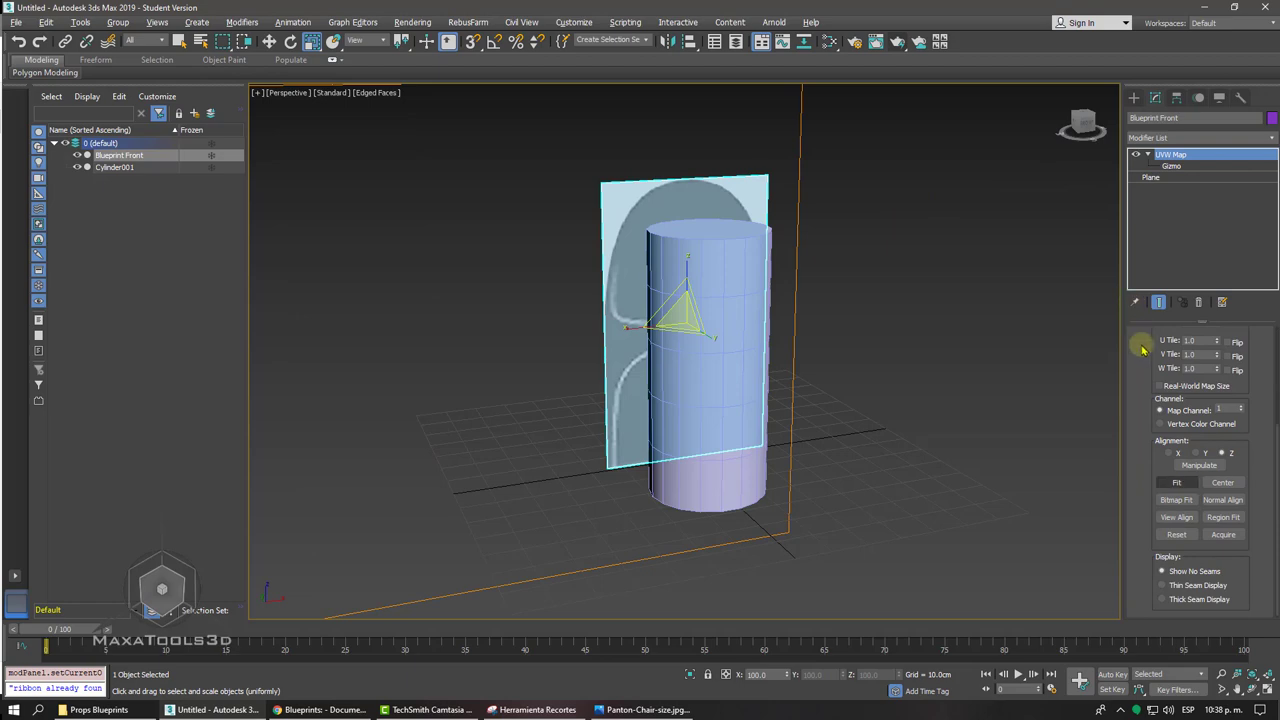
pyautogui.click(1177, 500)
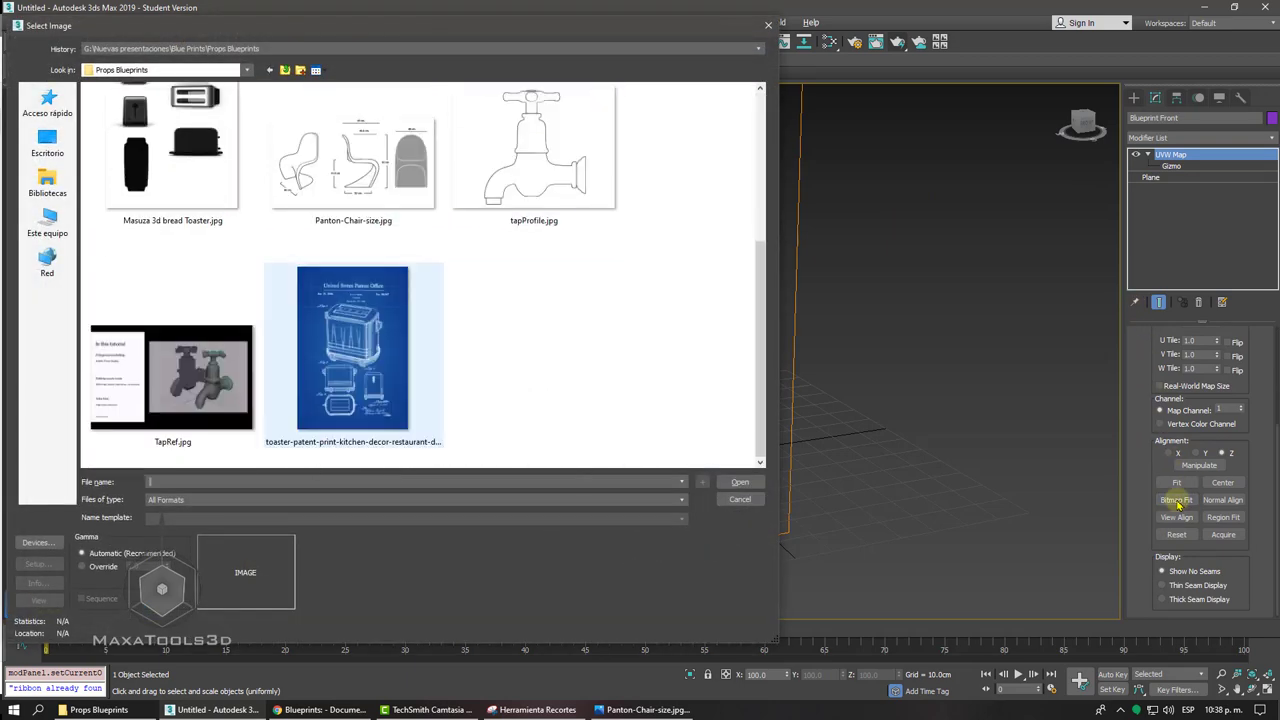
pyautogui.click(740, 484)
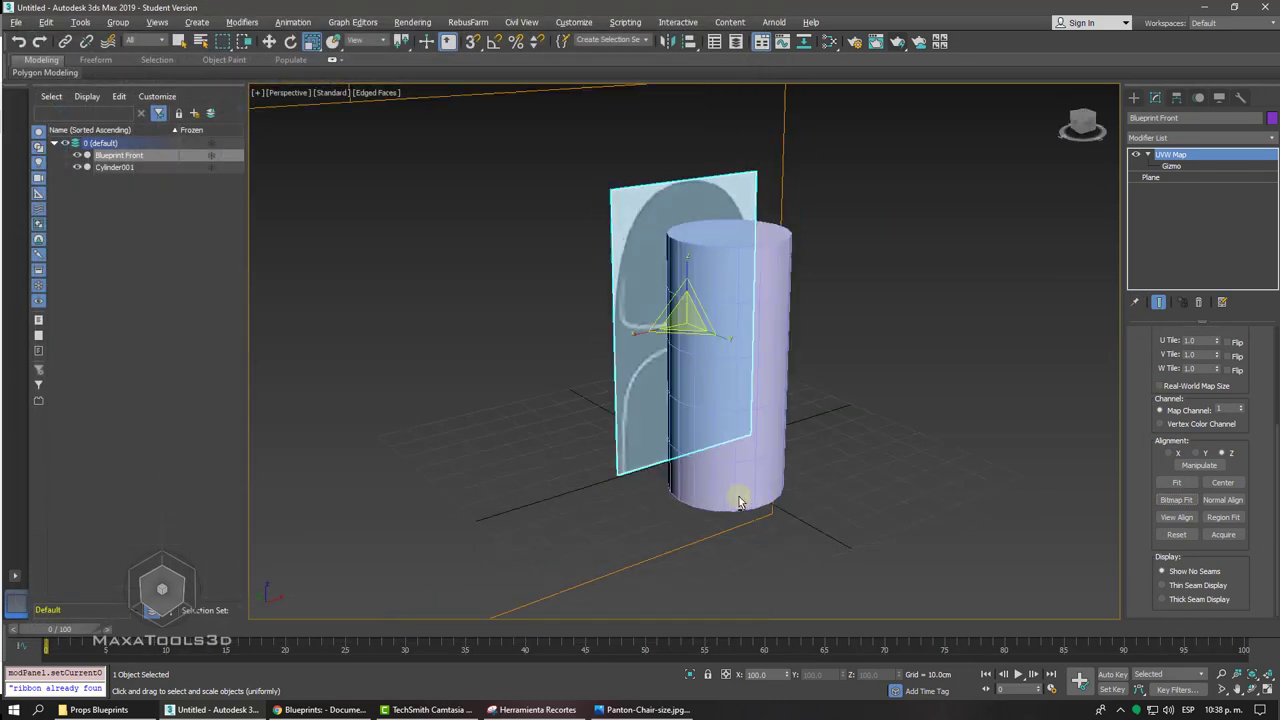
pyautogui.keyDown('alt'); pyautogui.moveTo(738, 494); pyautogui.dragTo(737, 497, button='middle'); pyautogui.keyUp('alt')
pyautogui.scroll(-4, 737, 497)
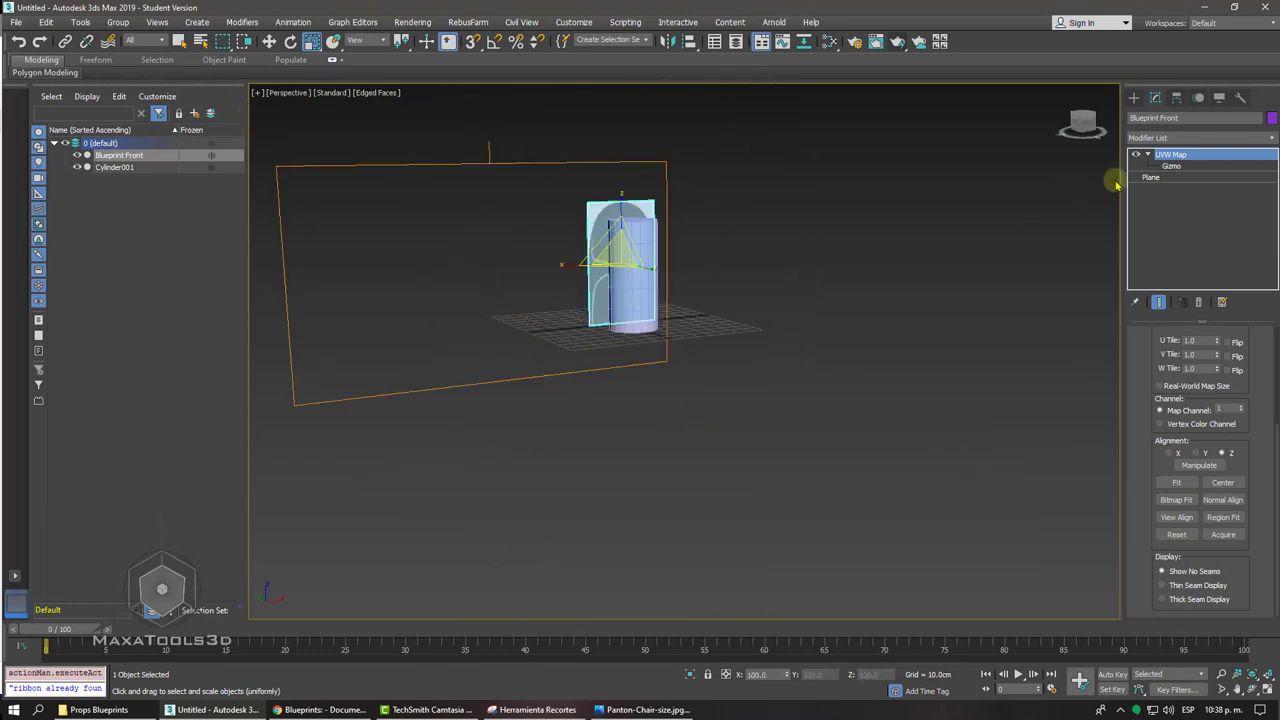
# Scale the mapping gizmo down on the plane, then bring up the Blueprints notes.
pyautogui.click(1173, 167)
pyautogui.click(1177, 170)
pyautogui.moveTo(484, 270); pyautogui.dragTo(483, 287)
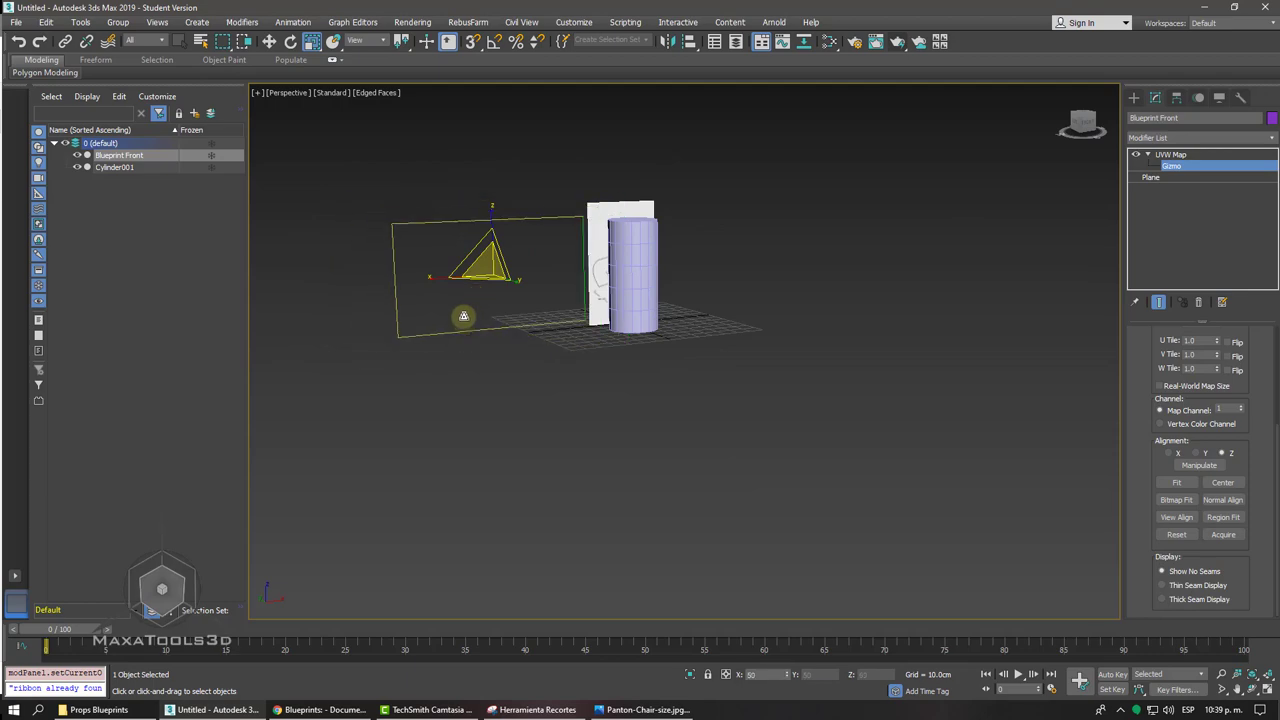
pyautogui.scroll(5, 482, 287)
pyautogui.keyDown('alt'); pyautogui.moveTo(482, 287); pyautogui.dragTo(482, 286, button='middle'); pyautogui.keyUp('alt')
pyautogui.scroll(-3, 482, 286)
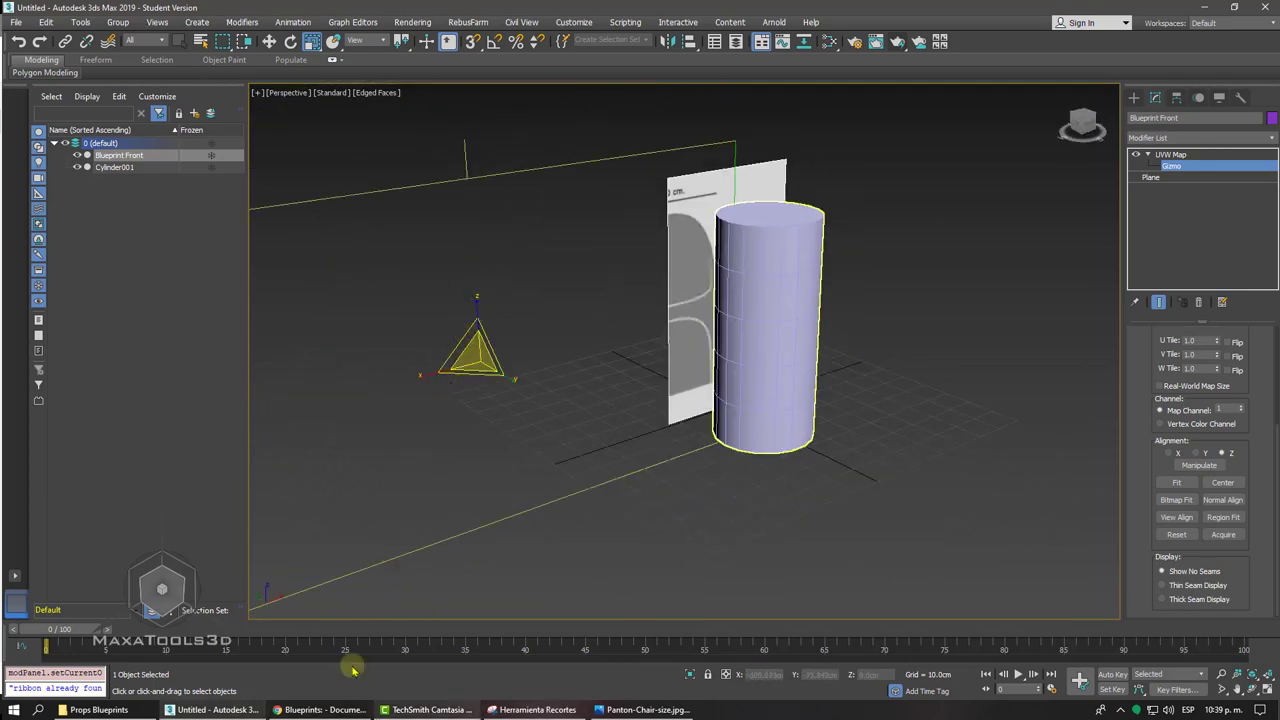
pyautogui.click(337, 710)
# Review steps 5 and 5a on sizing the texture by moving and scaling the gizmo.
pyautogui.click(482, 386)
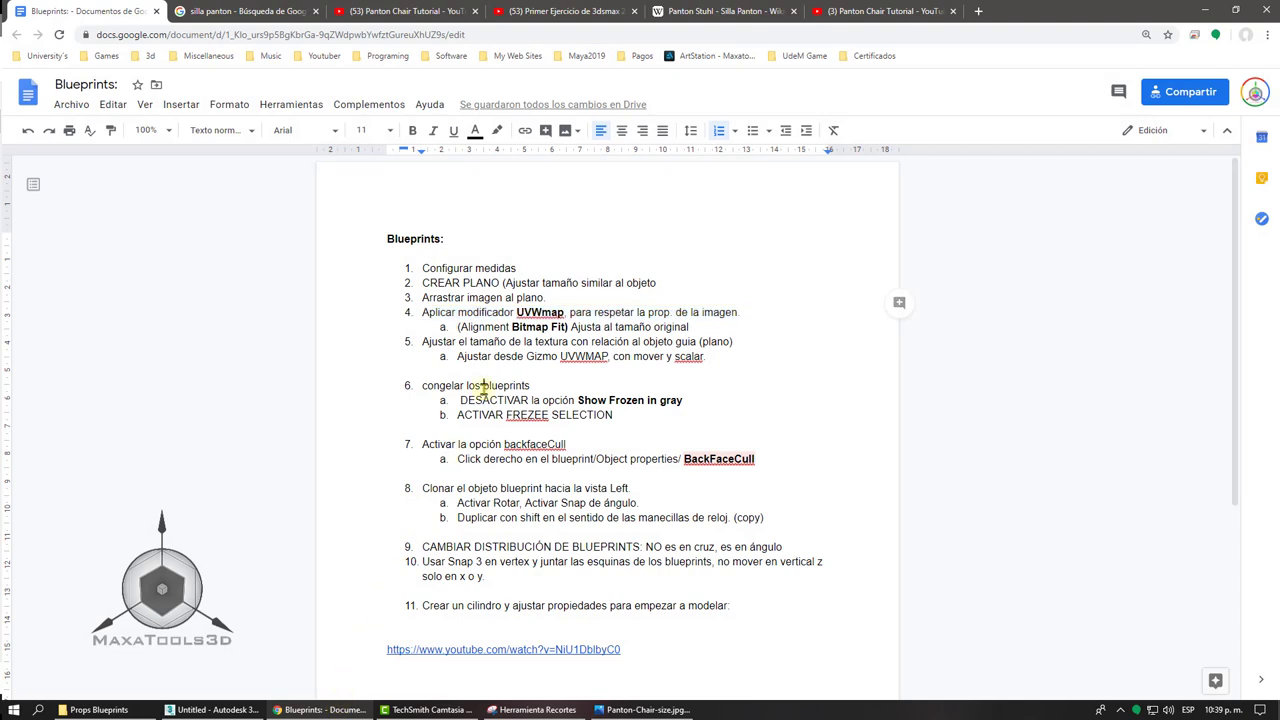
pyautogui.moveTo(597, 341); pyautogui.dragTo(746, 343)
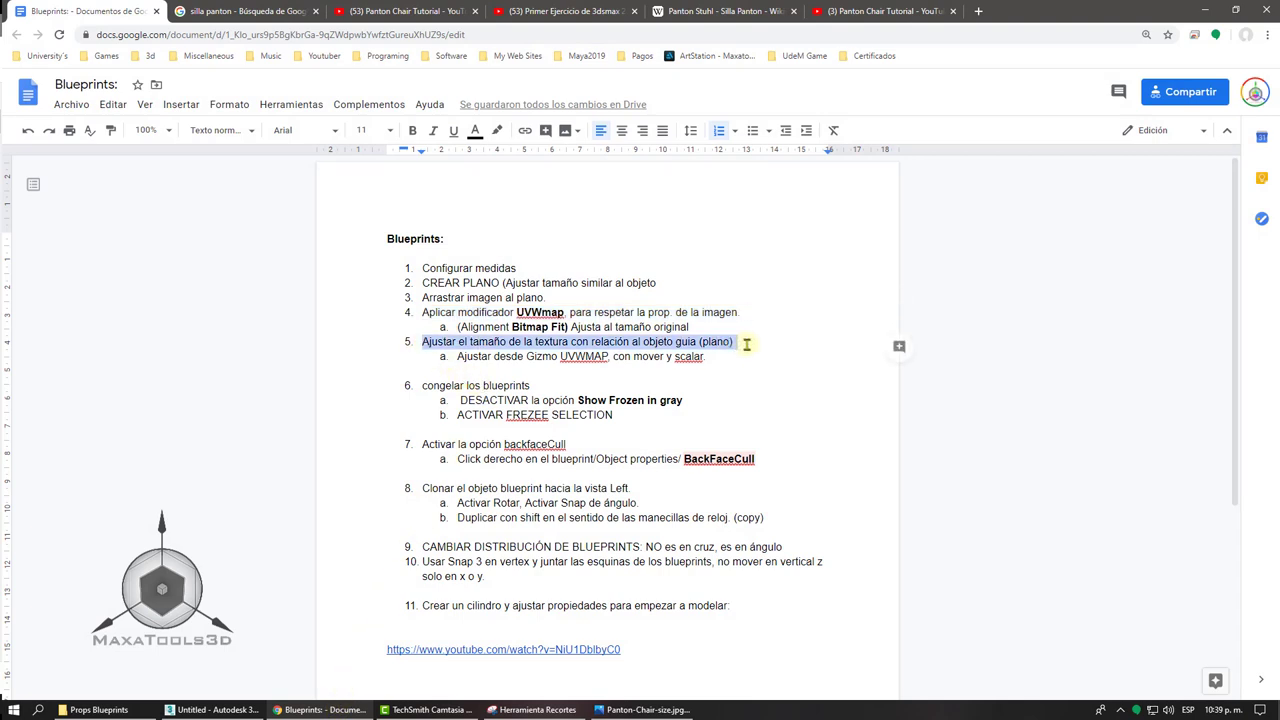
pyautogui.click(707, 379)
pyautogui.moveTo(440, 358); pyautogui.dragTo(583, 355)
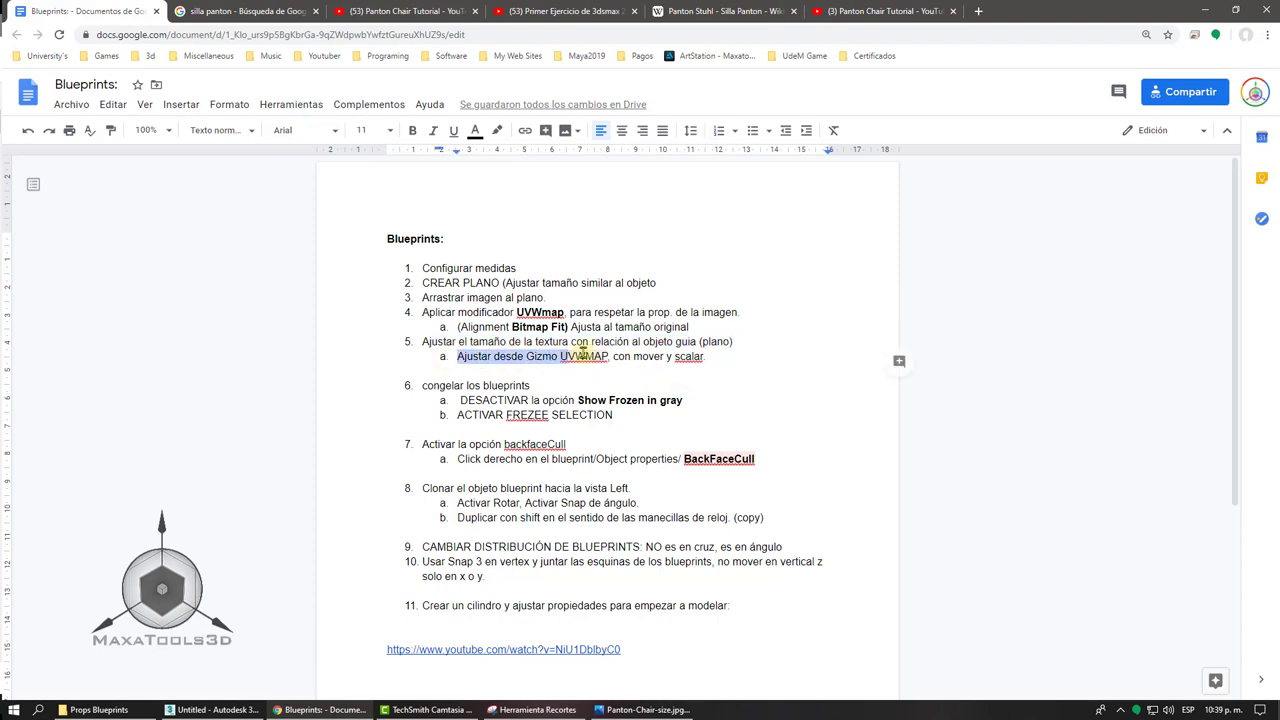
pyautogui.click(662, 370)
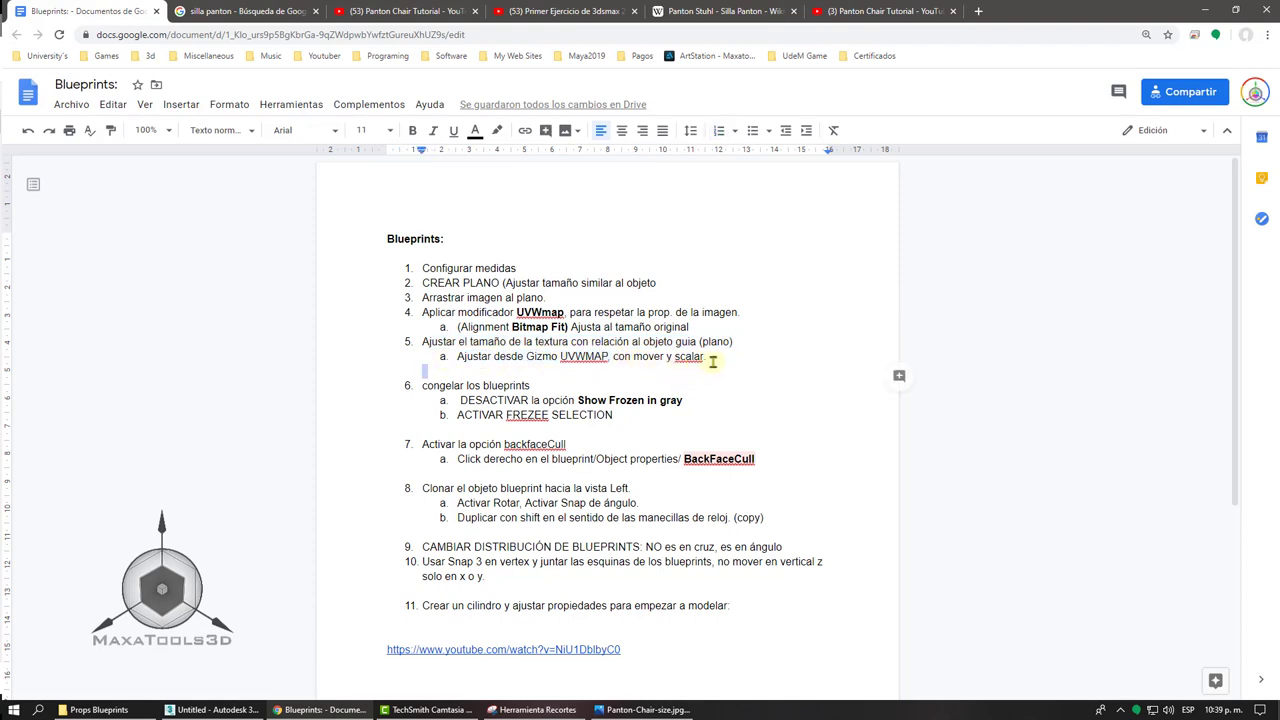
pyautogui.moveTo(624, 365); pyautogui.dragTo(613, 357)
pyautogui.click(1200, 7)
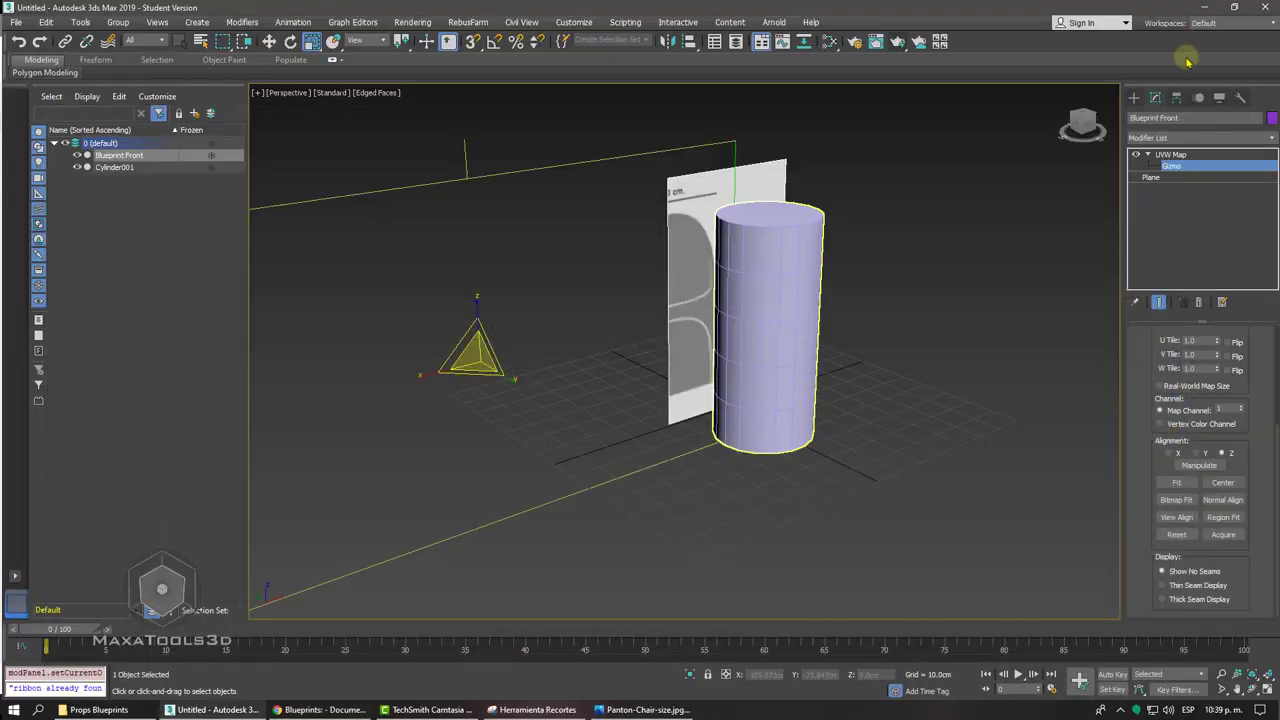
# Move the UVW Map gizmo along X to shift the chair blueprint right on the plane.
pyautogui.click(1168, 155)
pyautogui.click(1170, 166)
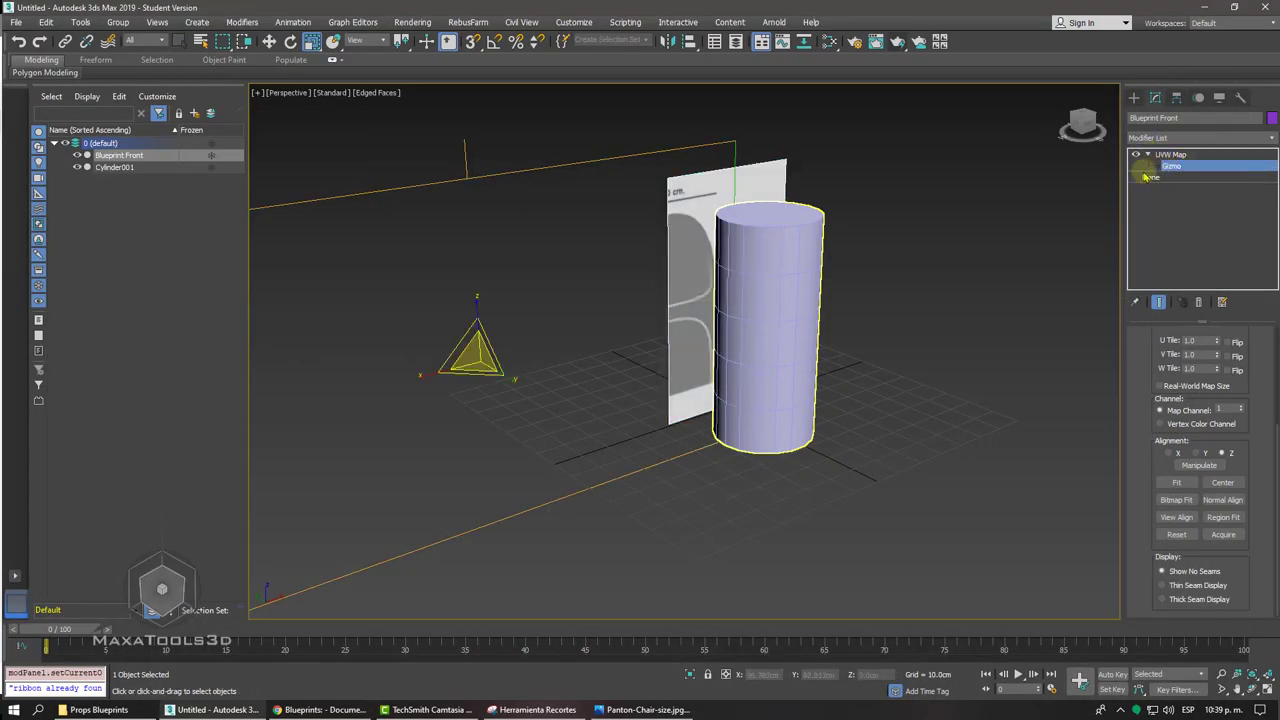
pyautogui.moveTo(640, 305); pyautogui.dragTo(697, 302, button='middle')
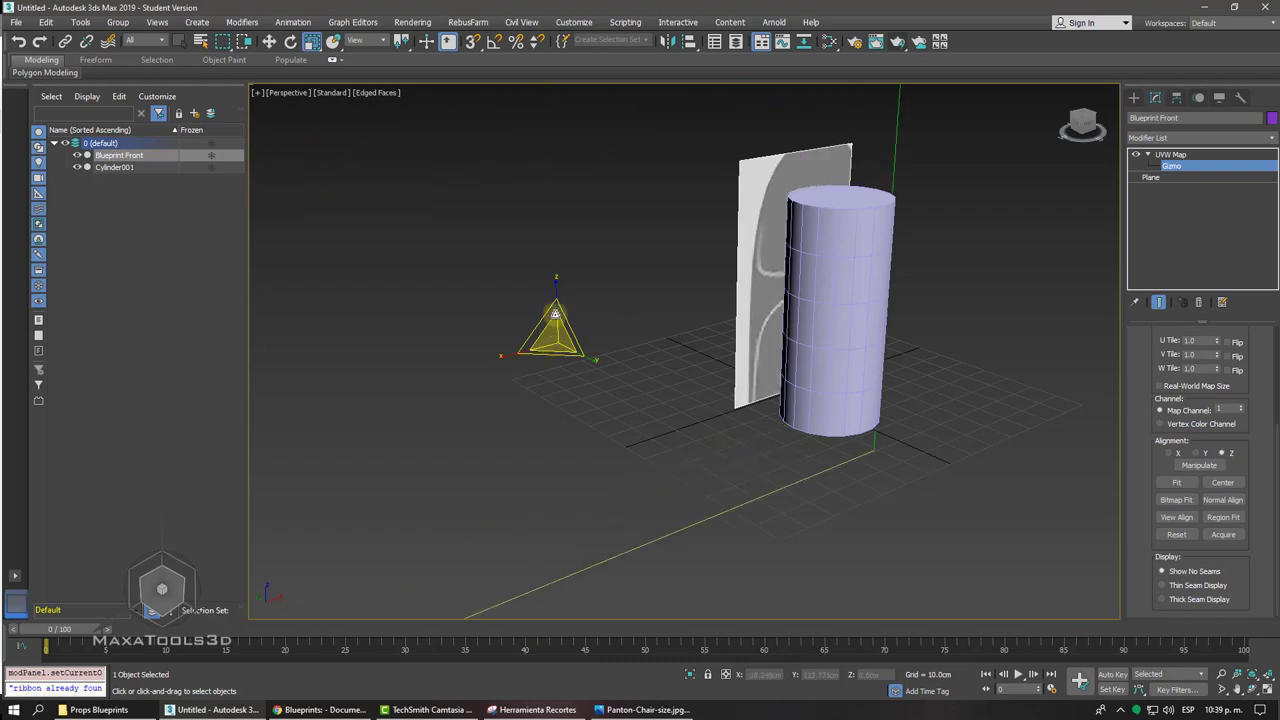
pyautogui.rightClick(549, 328)
pyautogui.click(566, 340)
pyautogui.moveTo(571, 340); pyautogui.dragTo(562, 350)
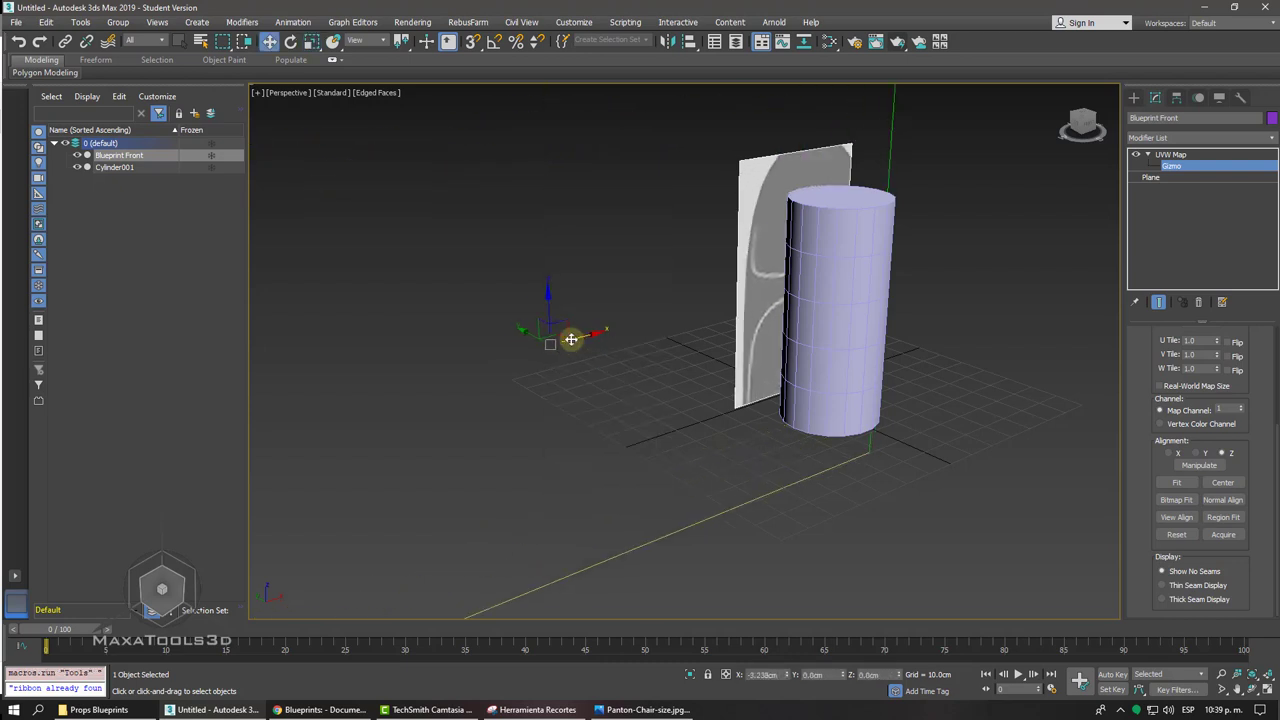
pyautogui.moveTo(689, 236); pyautogui.dragTo(741, 192)
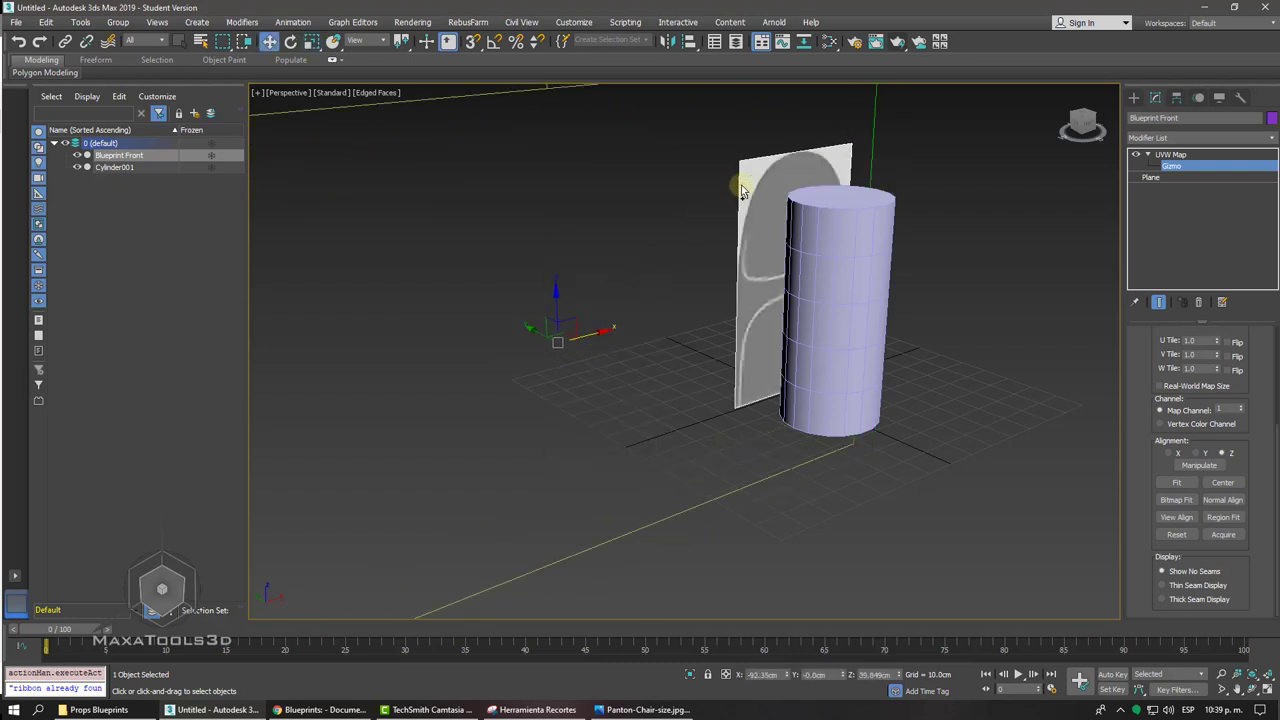
pyautogui.hotkey('shift', 'z')
pyautogui.hotkey('shift', 'z')
pyautogui.hotkey('shift', 'z')
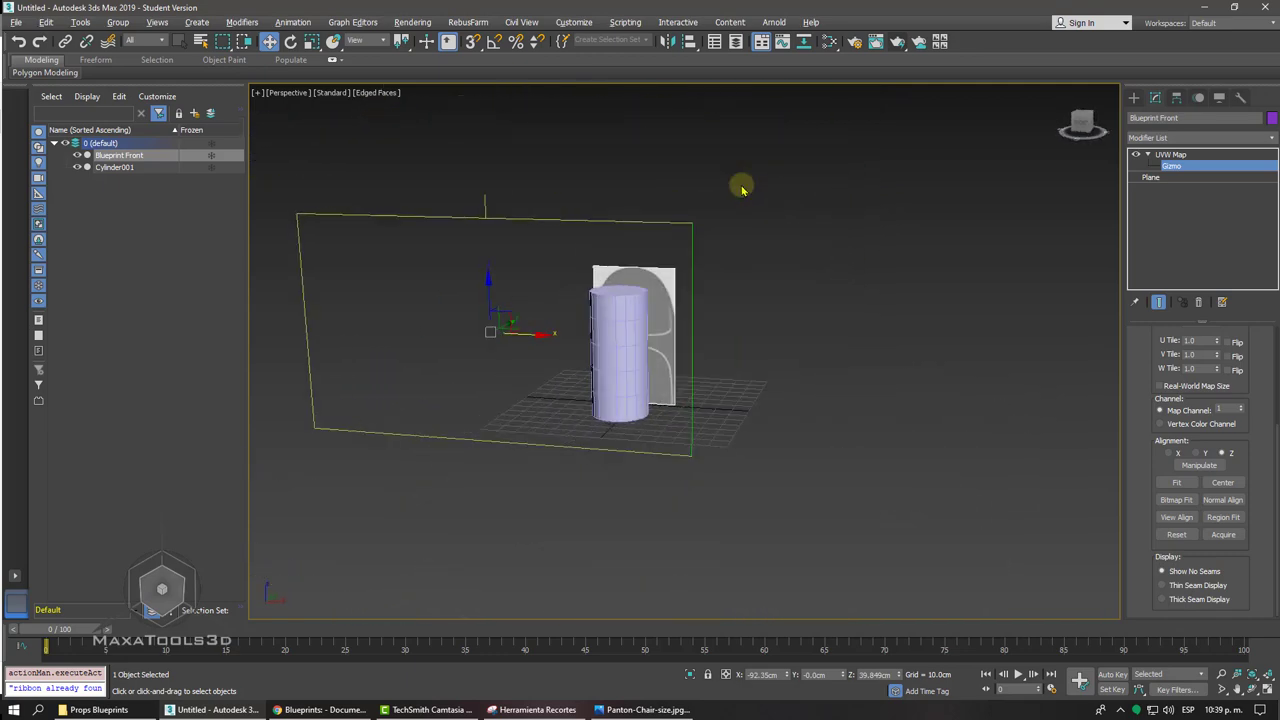
pyautogui.hotkey('shift', 'z')
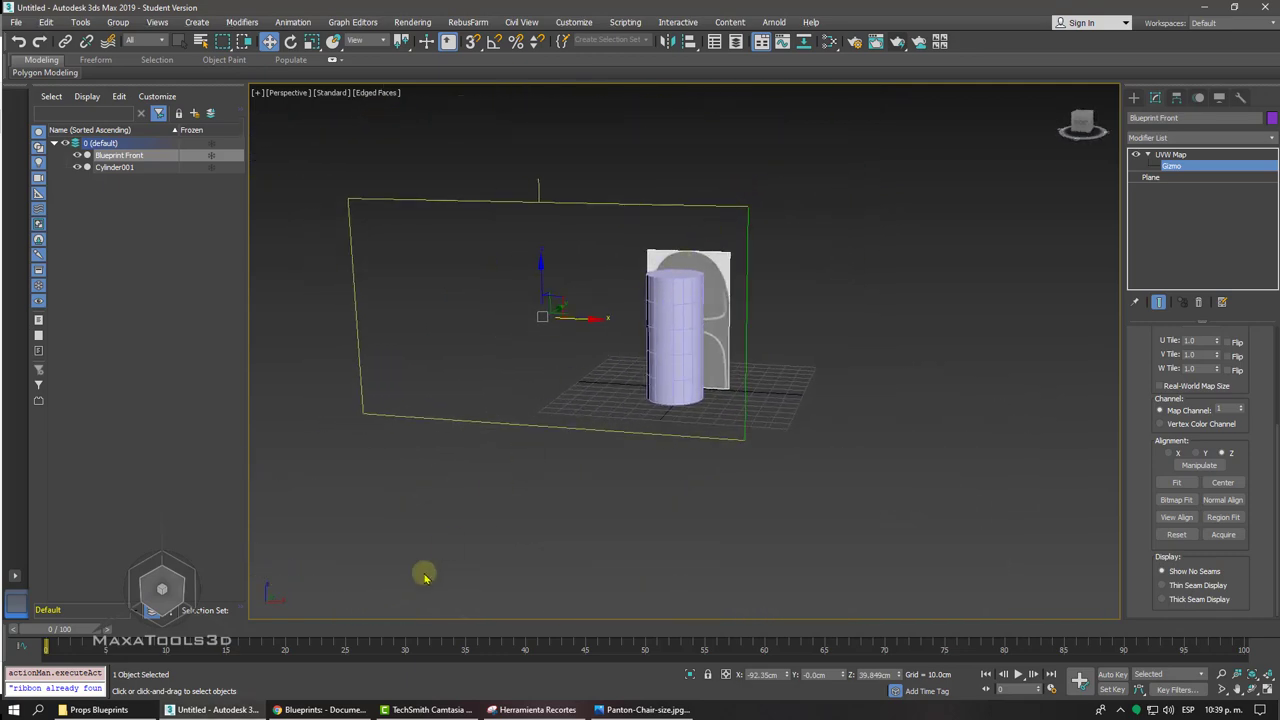
pyautogui.click(320, 709)
# Review step 6 on freezing the blueprints, then go back to 3ds Max.
pyautogui.click(585, 430)
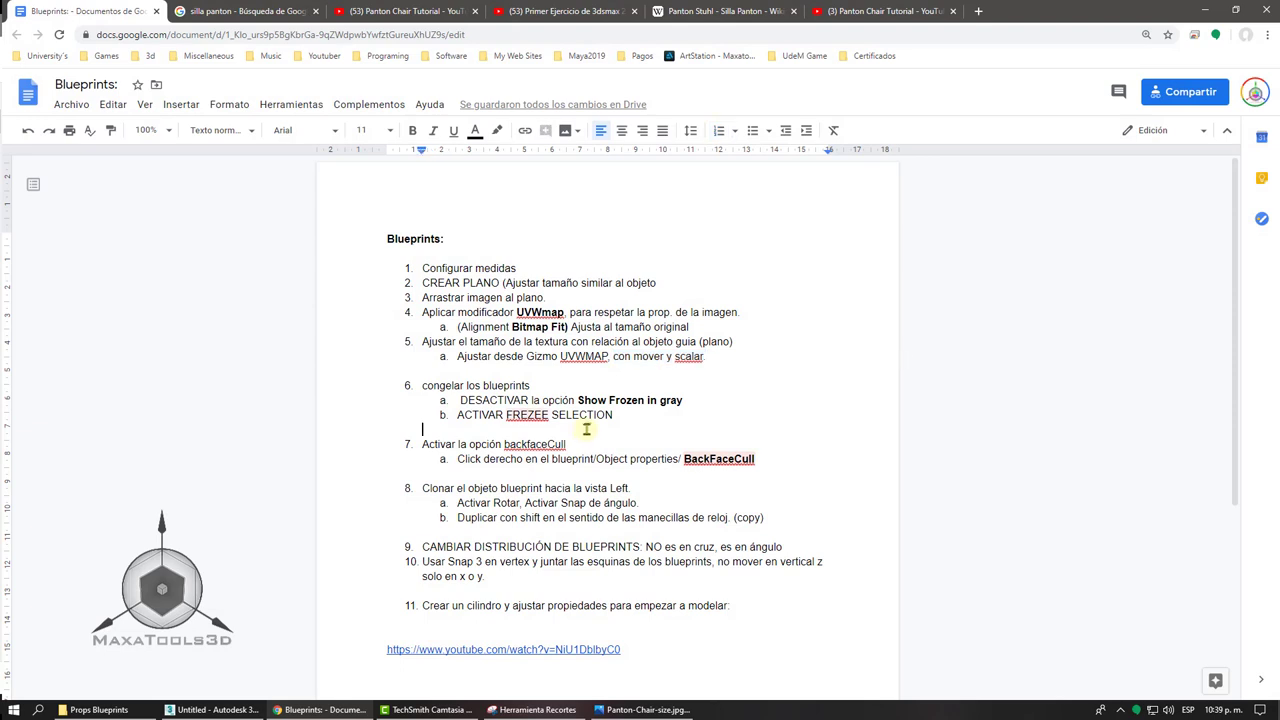
pyautogui.moveTo(618, 413)
pyautogui.mouseDown()
pyautogui.moveTo(373, 388)
pyautogui.moveTo(521, 390)
pyautogui.mouseUp()
pyautogui.click(470, 418)
pyautogui.click(543, 426)
pyautogui.click(238, 711)
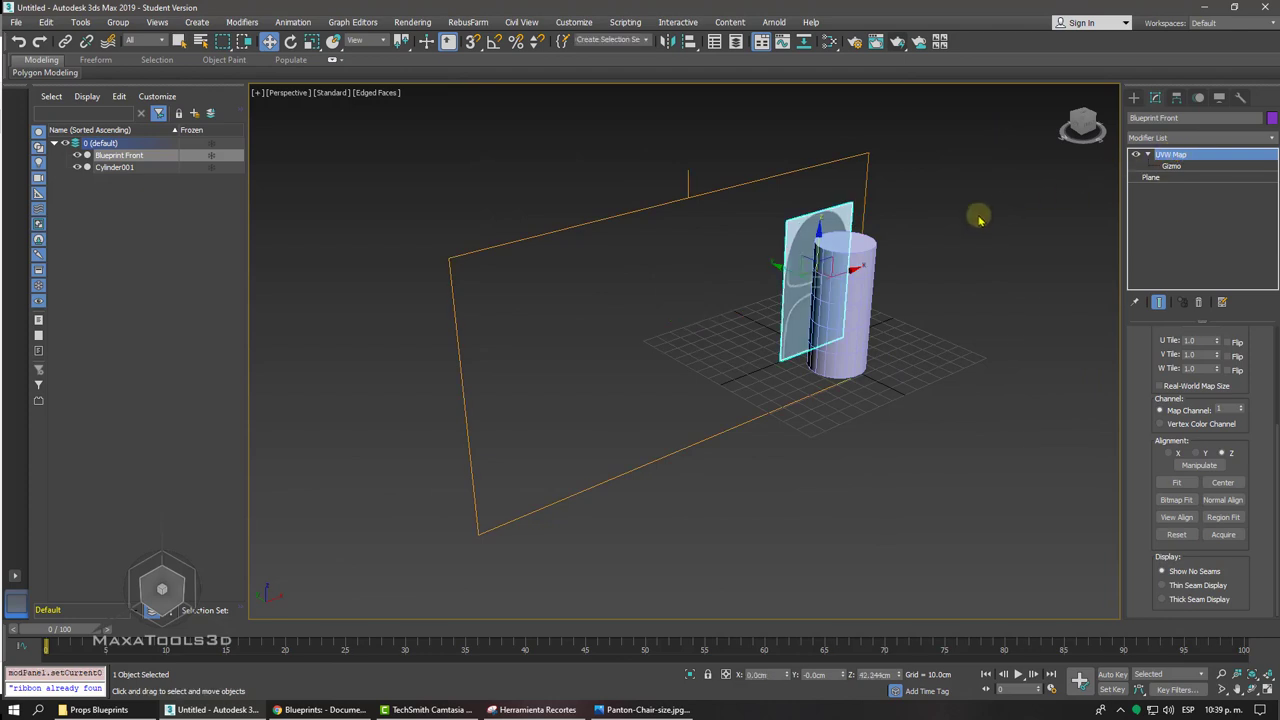
# Select the Blueprint Front plane and change its backface culling setting in Object Properties.
pyautogui.click(977, 217)
pyautogui.scroll(5, 733, 230)
pyautogui.scroll(2, 733, 230)
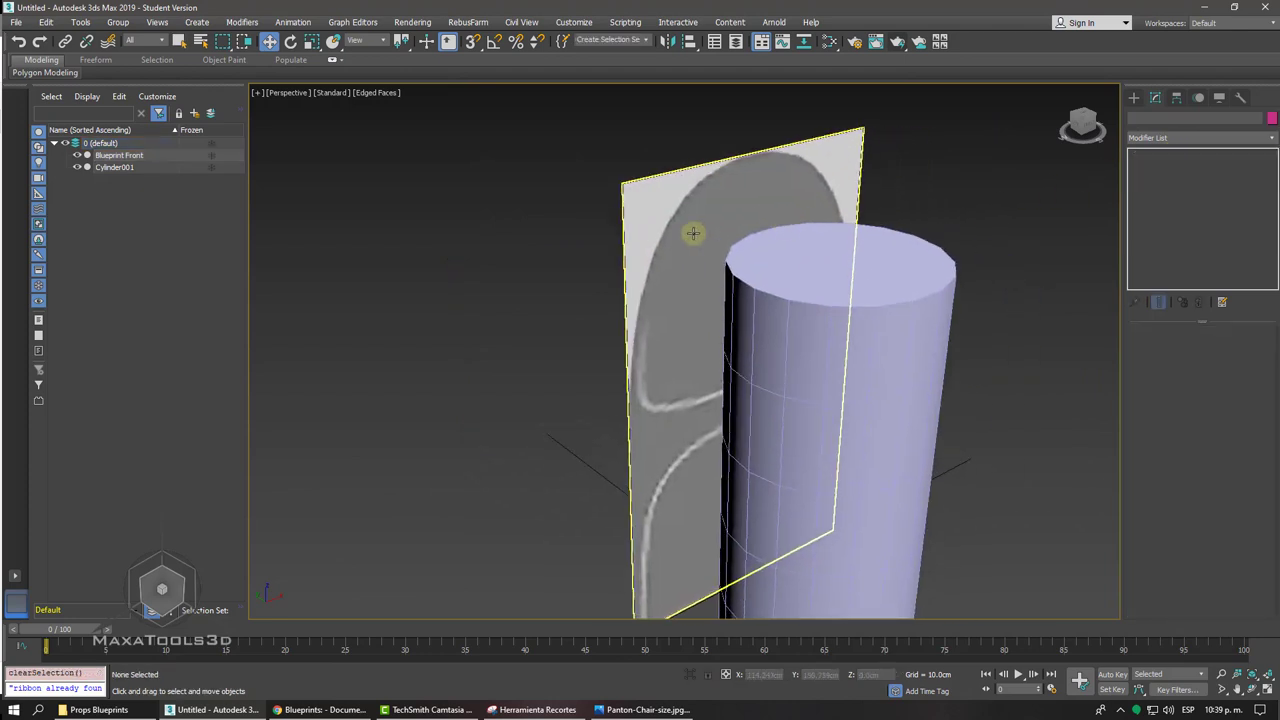
pyautogui.click(692, 233)
pyautogui.scroll(-1, 720, 234)
pyautogui.scroll(-3, 720, 234)
pyautogui.scroll(-1, 716, 238)
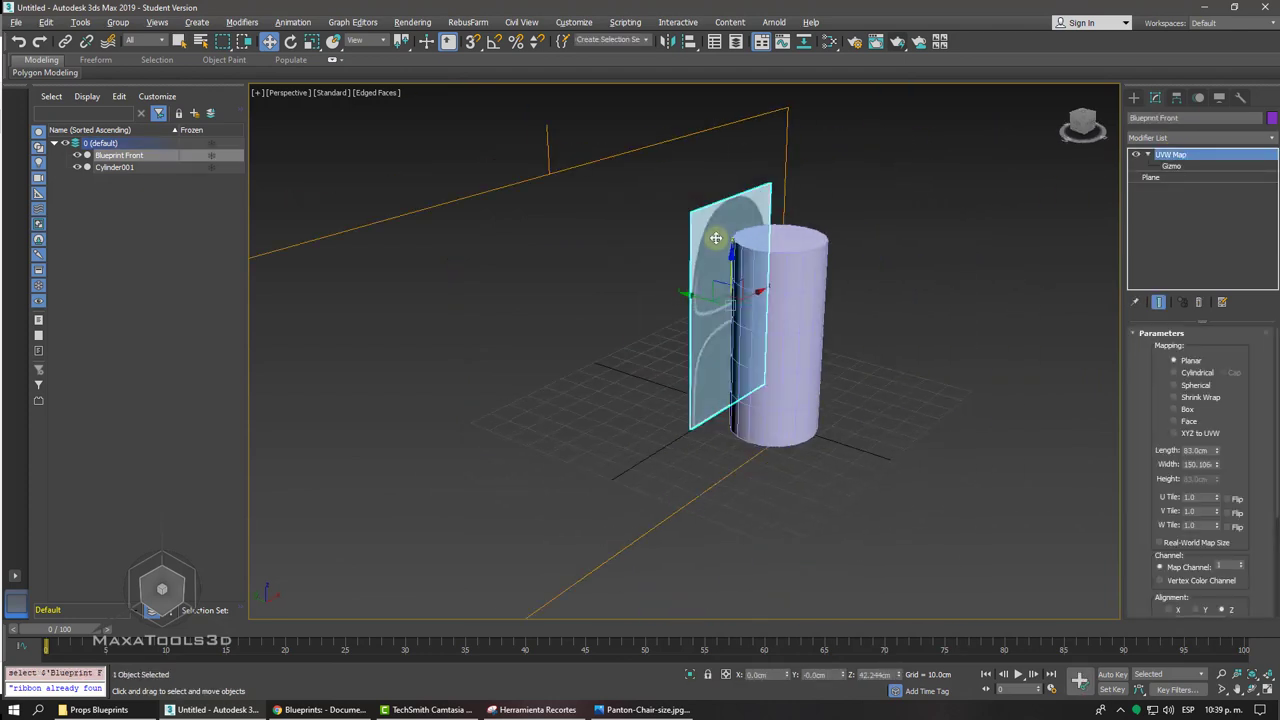
pyautogui.keyDown('alt'); pyautogui.moveTo(716, 238); pyautogui.dragTo(709, 235, button='middle'); pyautogui.keyUp('alt')
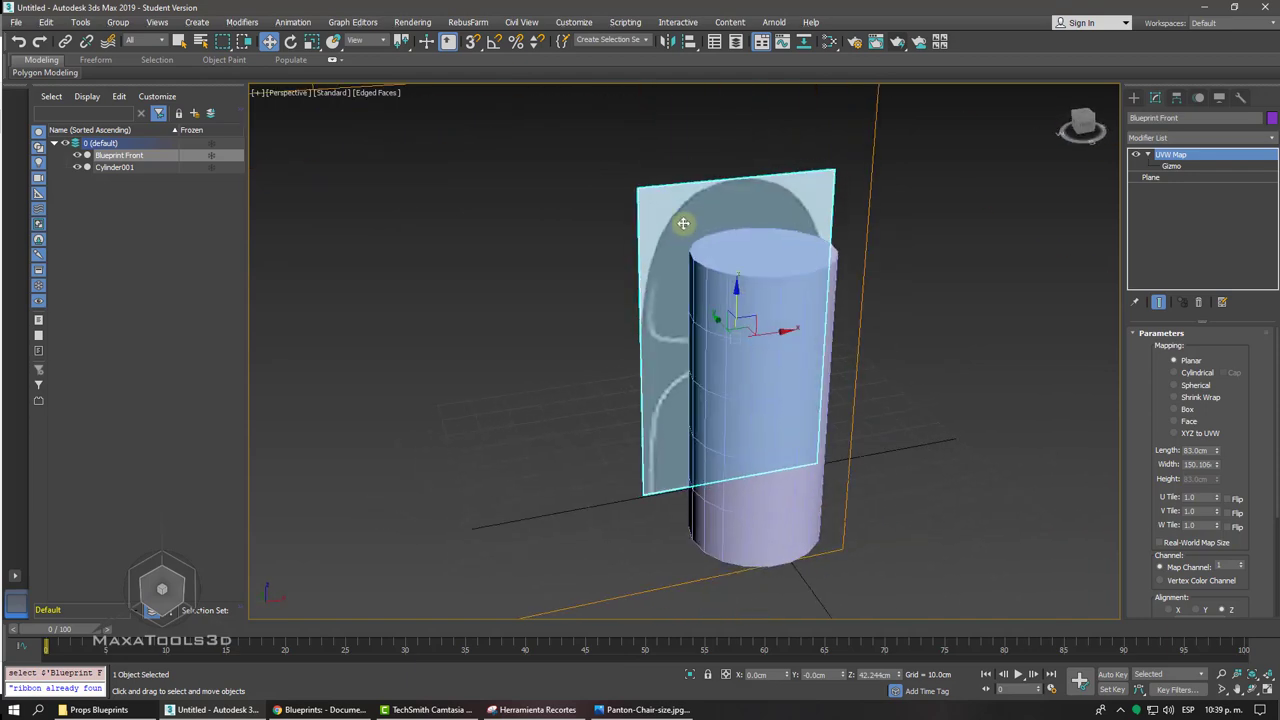
pyautogui.rightClick(680, 219)
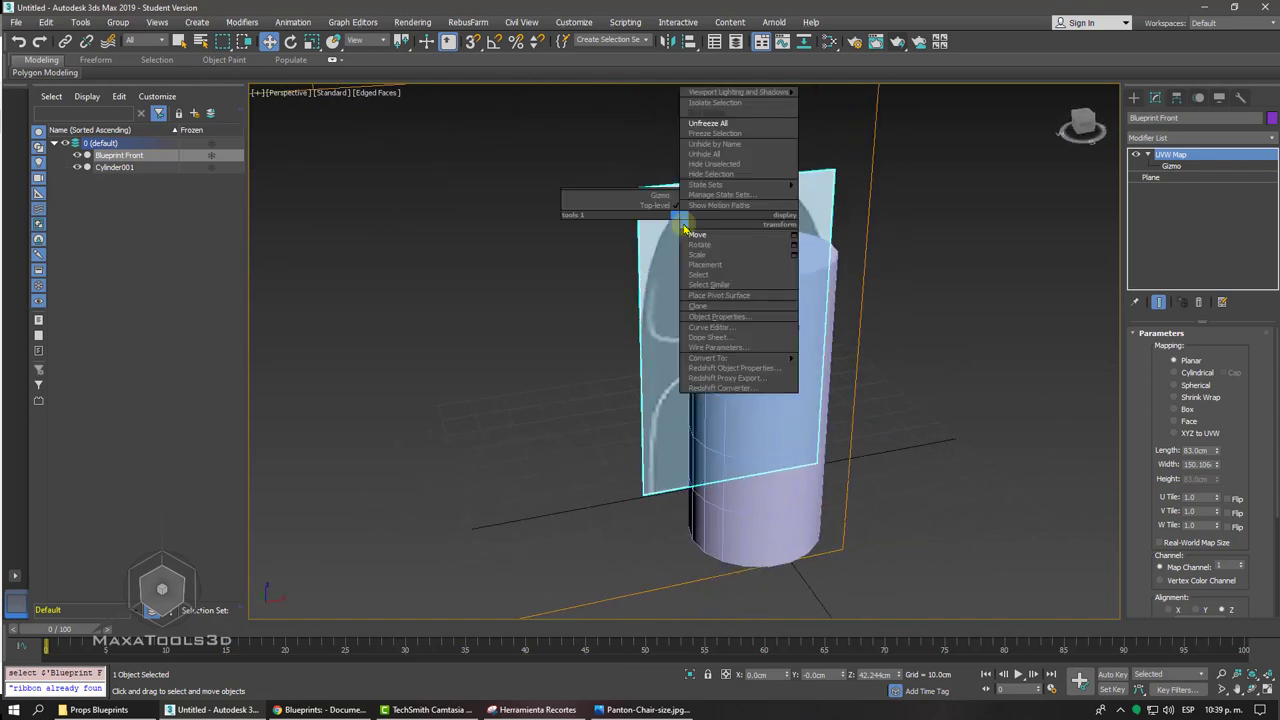
pyautogui.click(714, 317)
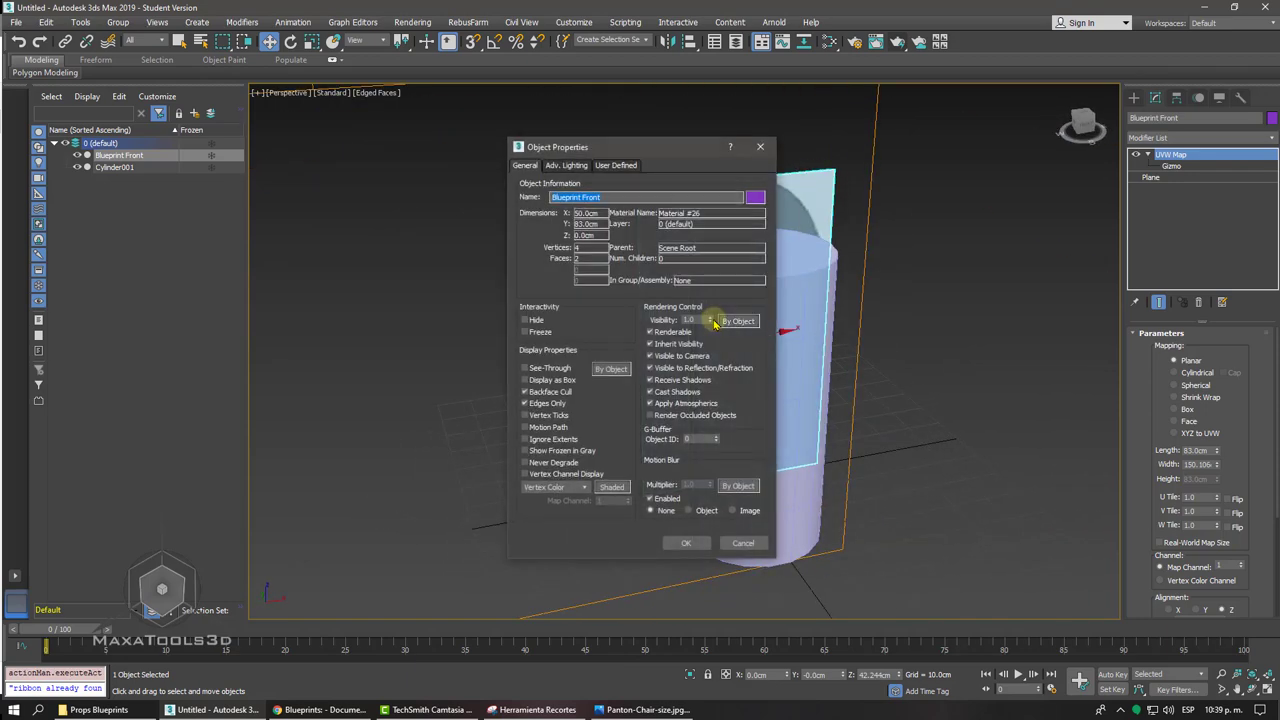
pyautogui.click(549, 453)
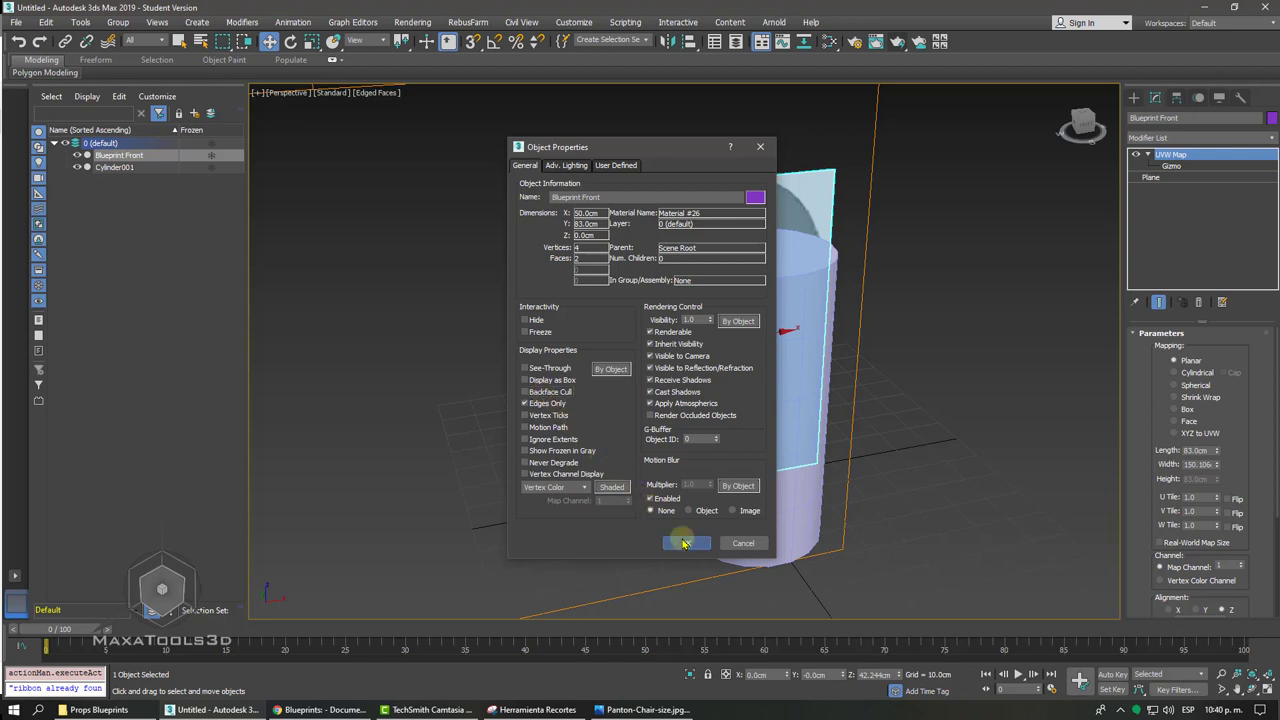
pyautogui.click(685, 543)
# Reopen the plane's Object Properties and confirm Backface Cull is enabled.
pyautogui.moveTo(608, 351)
pyautogui.keyDown('alt'); pyautogui.mouseDown(button='middle')
pyautogui.moveTo(594, 315)
pyautogui.moveTo(720, 297)
pyautogui.moveTo(710, 259)
pyautogui.moveTo(572, 232)
pyautogui.mouseUp(button='middle'); pyautogui.keyUp('alt')
pyautogui.scroll(1, 594, 320)
pyautogui.scroll(2, 594, 322)
pyautogui.rightClick(572, 232)
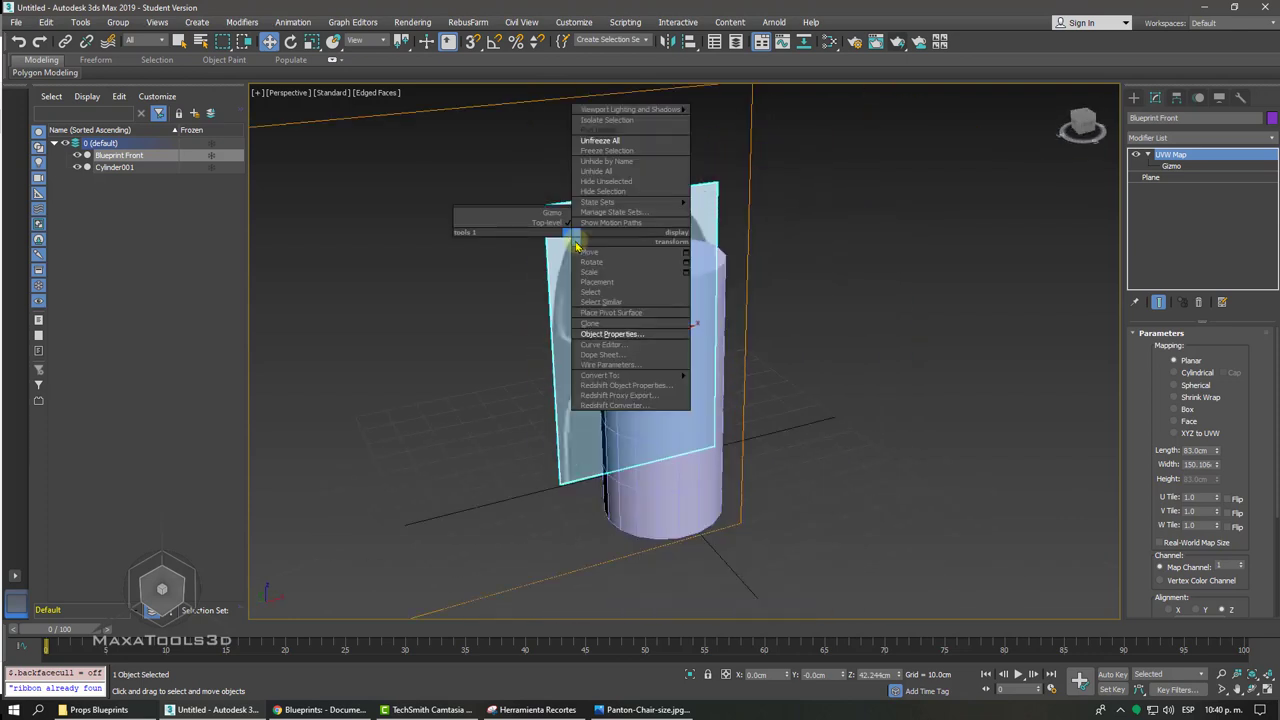
pyautogui.click(610, 333)
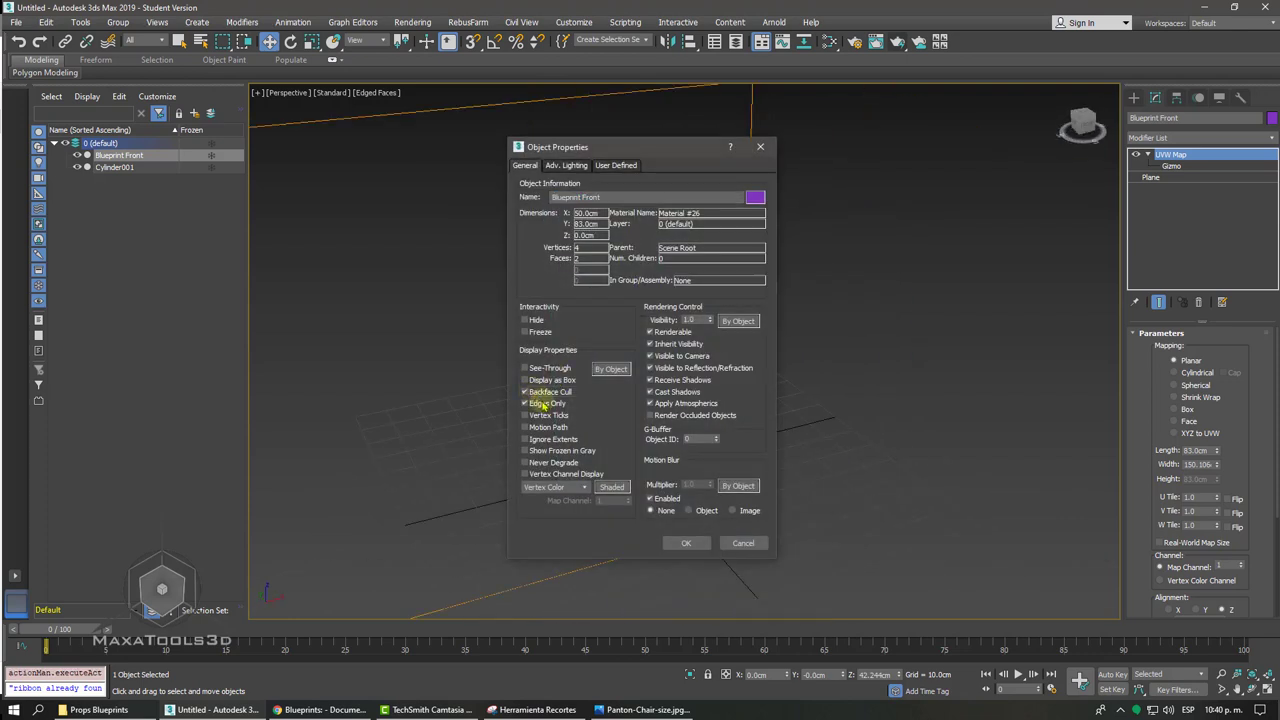
pyautogui.click(686, 543)
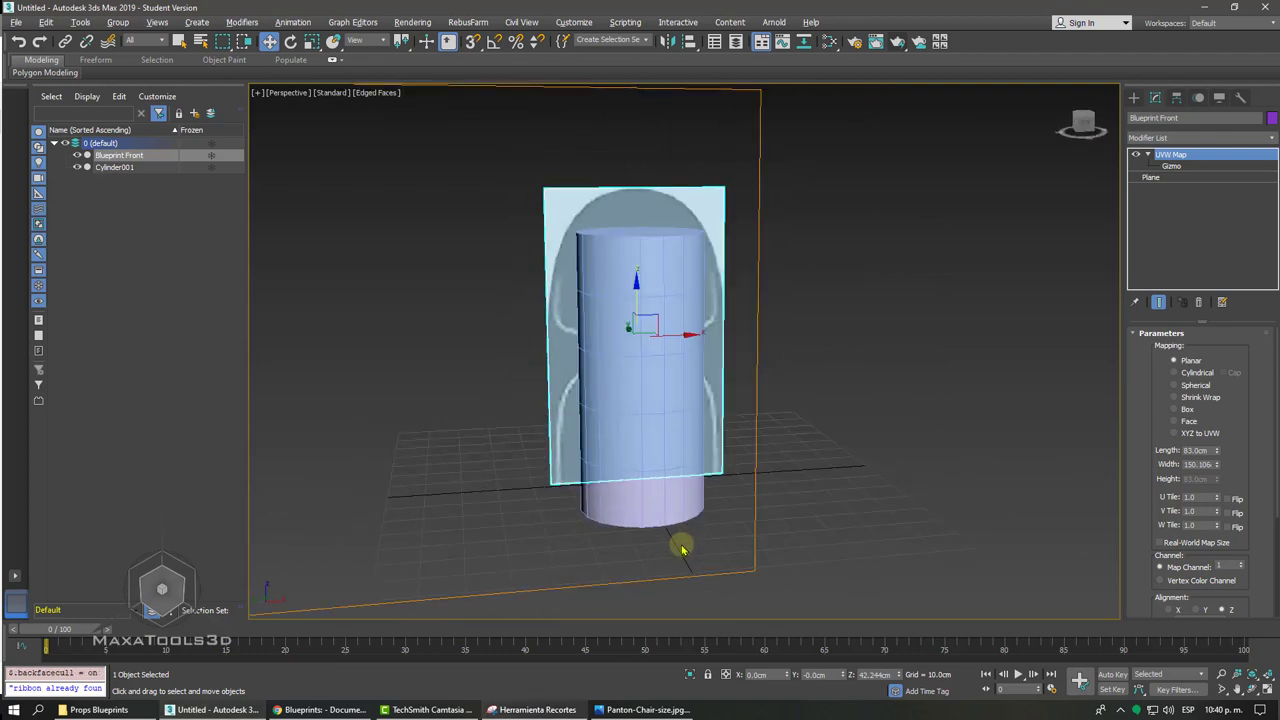
# Delete Cylinder001 so only the blueprint plane remains.
pyautogui.click(880, 423)
pyautogui.click(643, 423)
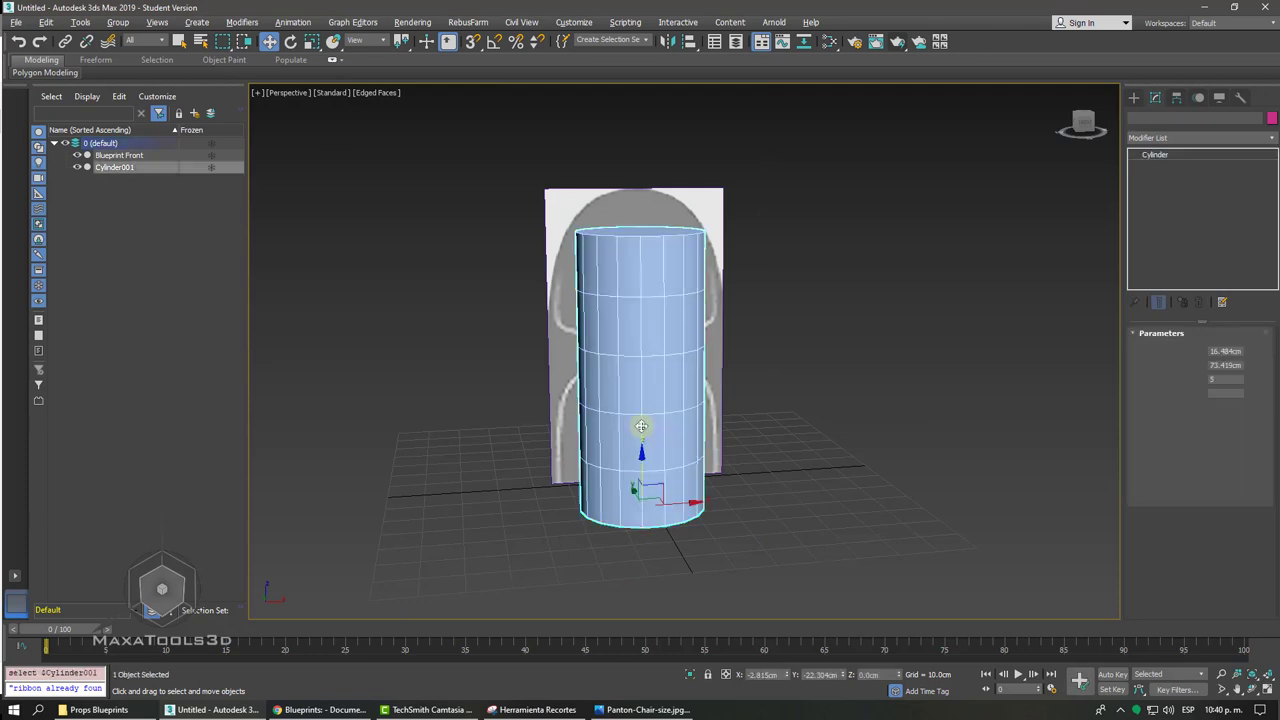
pyautogui.press('Delete')
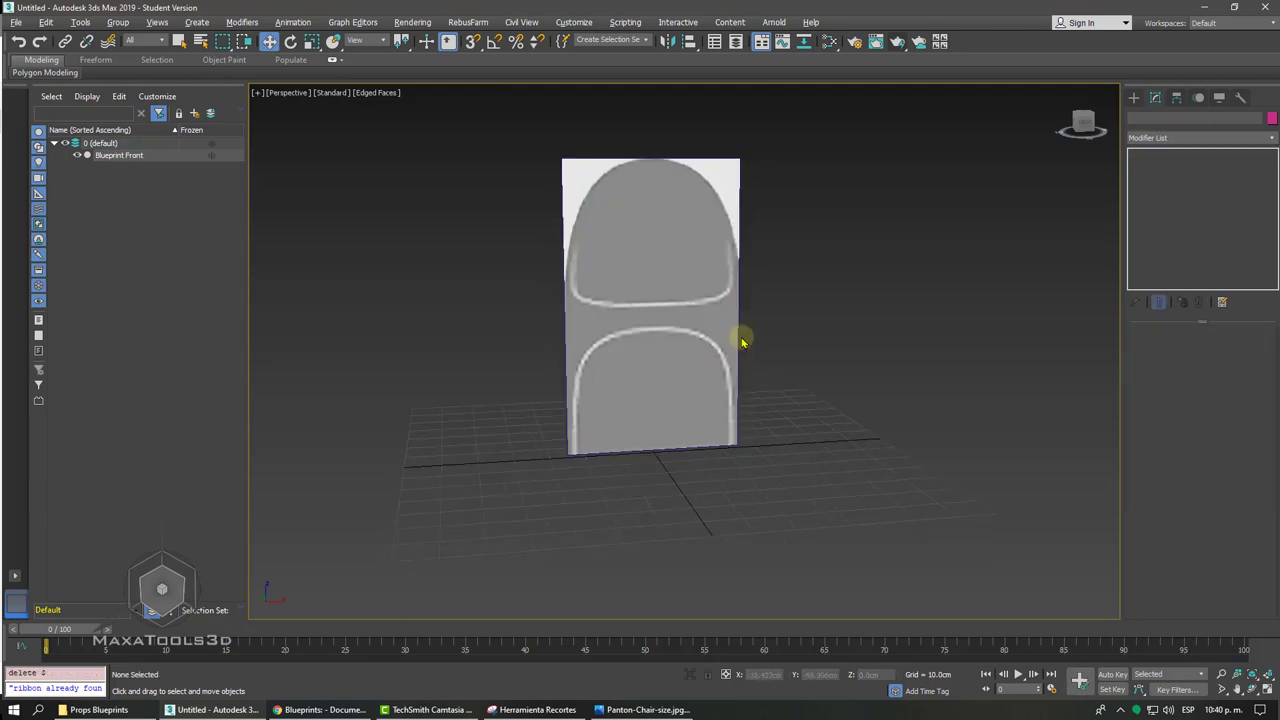
pyautogui.click(320, 710)
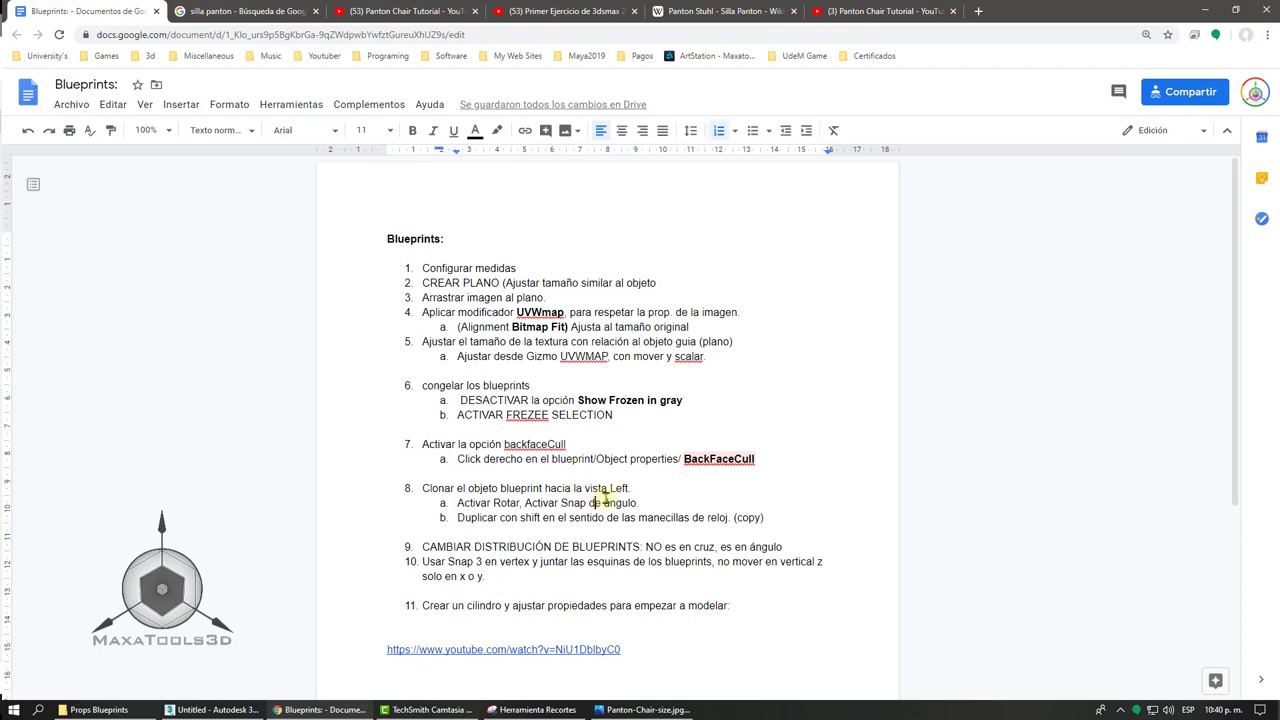
# Read step 8 and sub-steps 8a–8b on rotating with angle snap and cloning a copy.
pyautogui.tripleClick(414, 490)
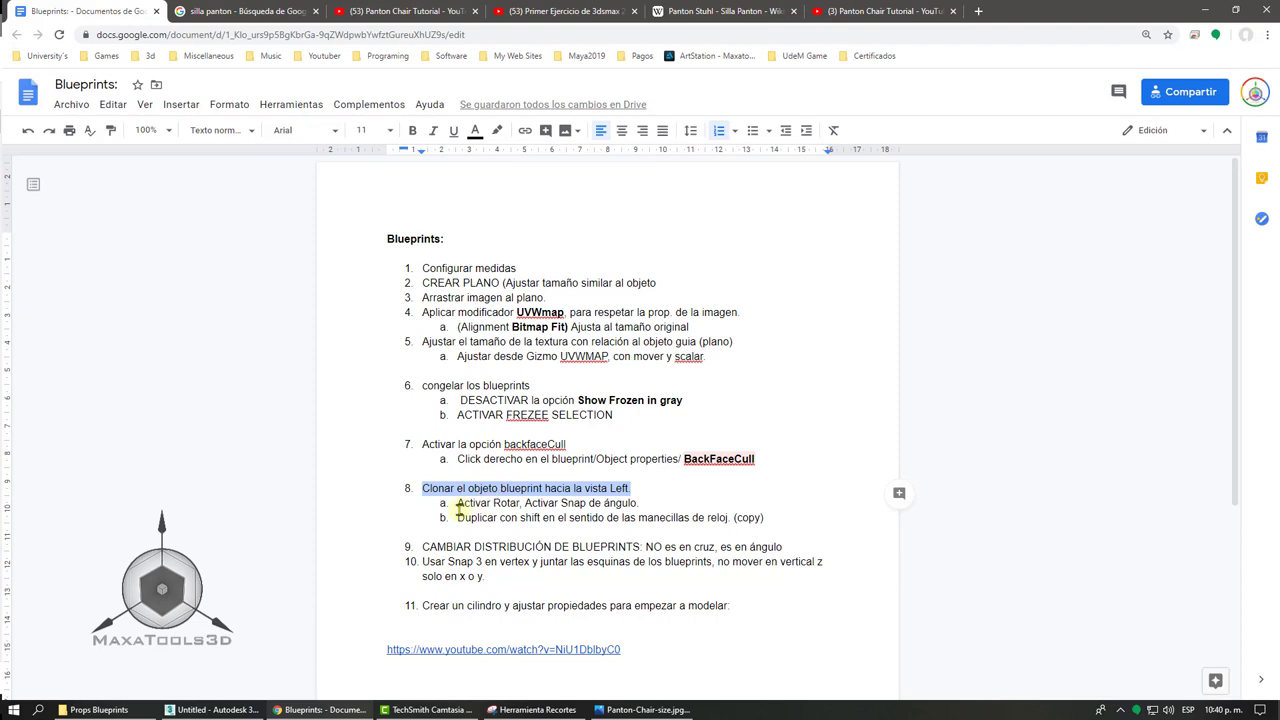
pyautogui.moveTo(459, 505); pyautogui.dragTo(601, 508)
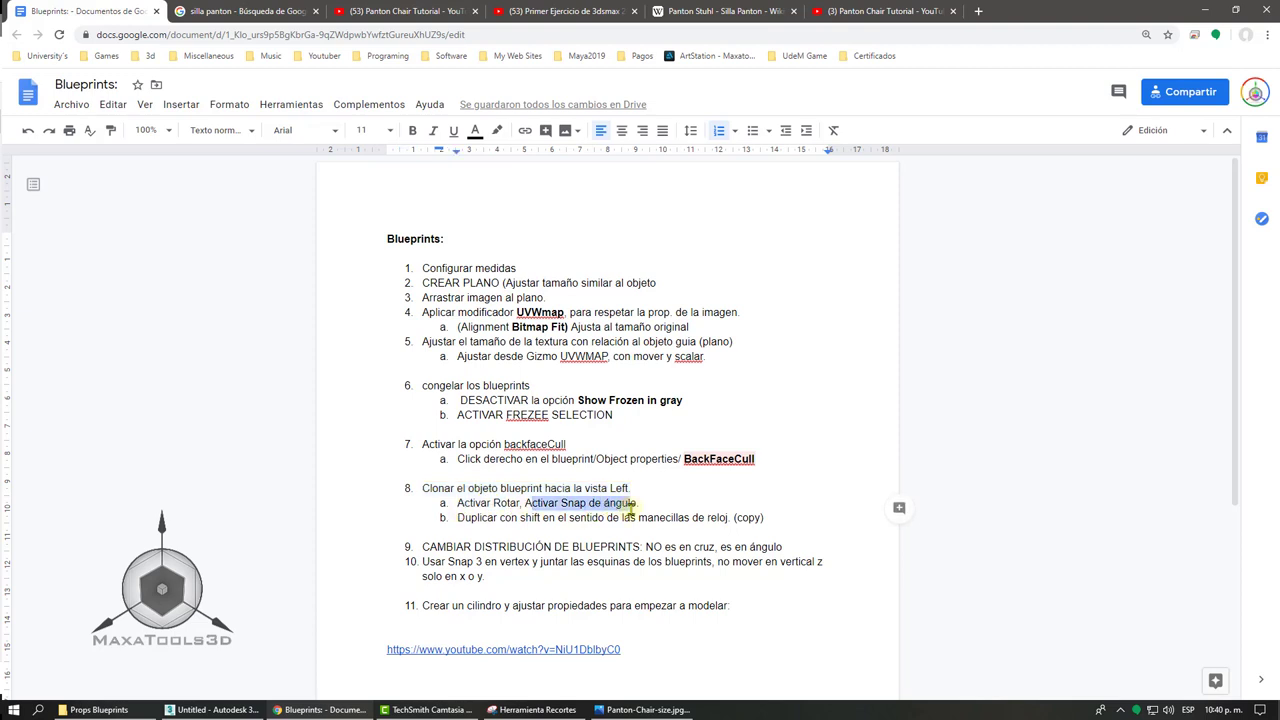
pyautogui.click(595, 535)
pyautogui.moveTo(450, 520); pyautogui.dragTo(773, 520)
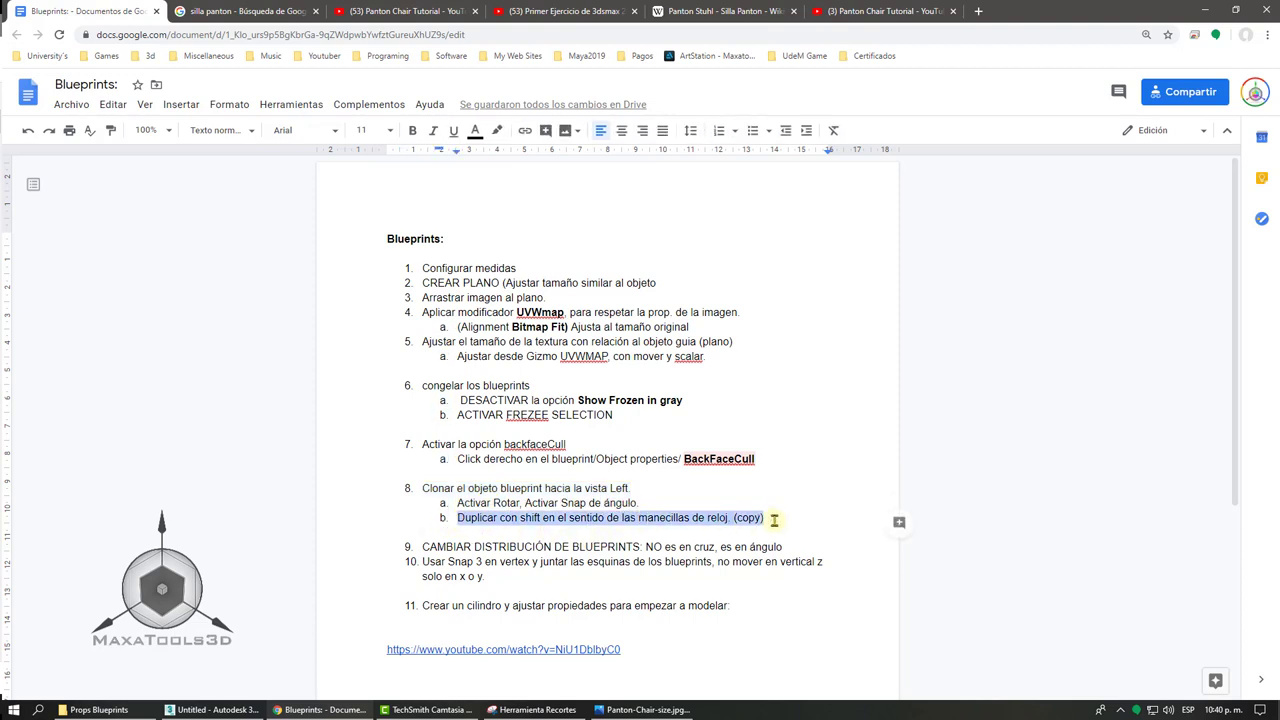
pyautogui.click(735, 545)
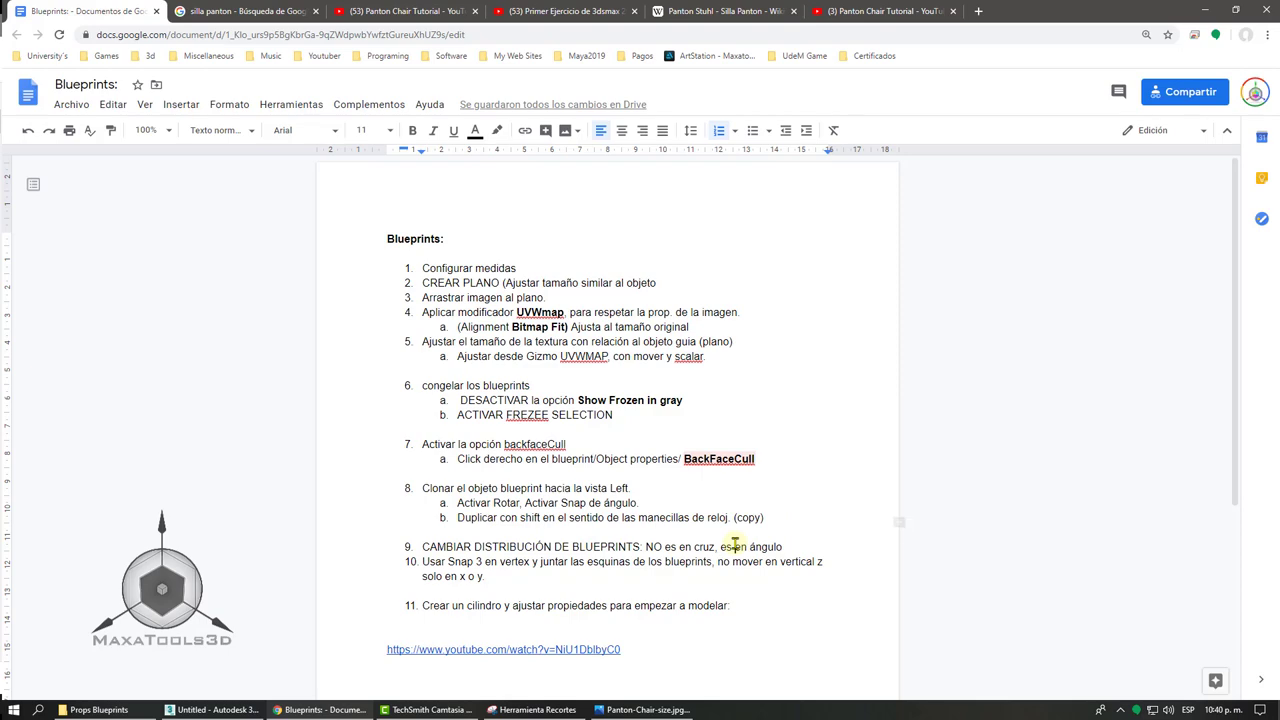
pyautogui.click(1202, 12)
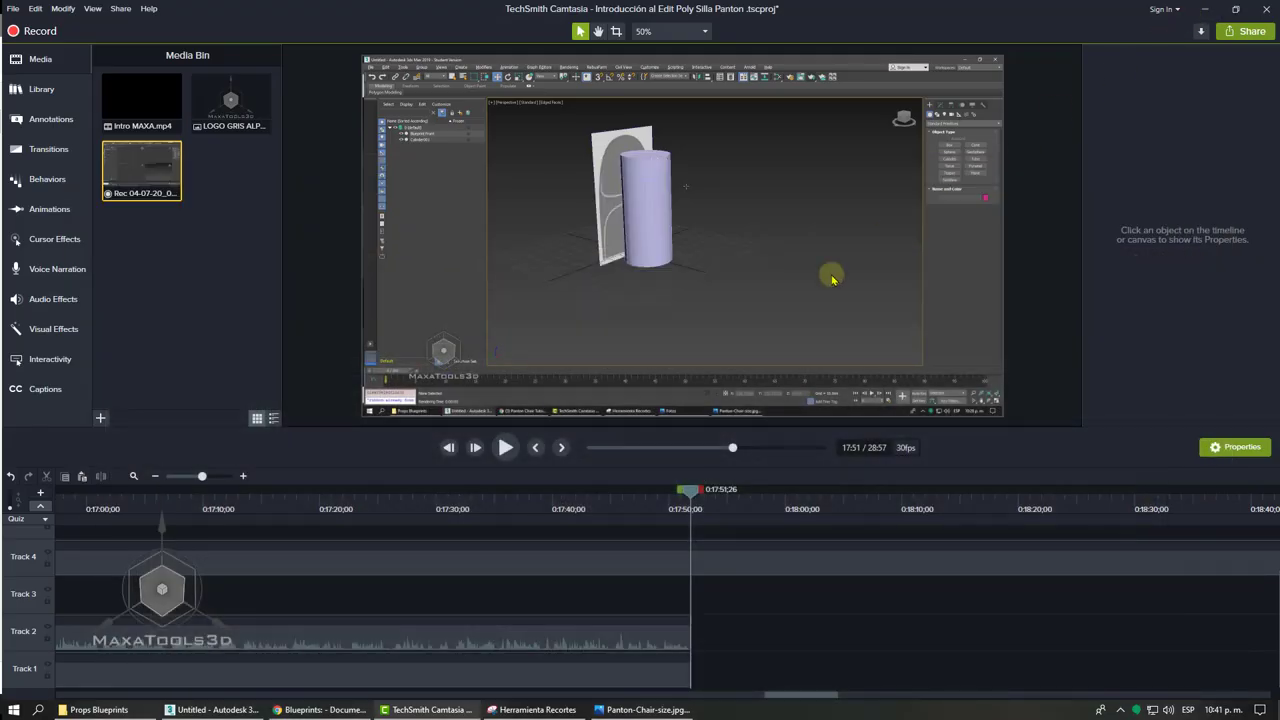
# Shift-rotate the blueprint plane 90° with Angle Snap, creating the copy Blueprint Front001.
pyautogui.click(220, 709)
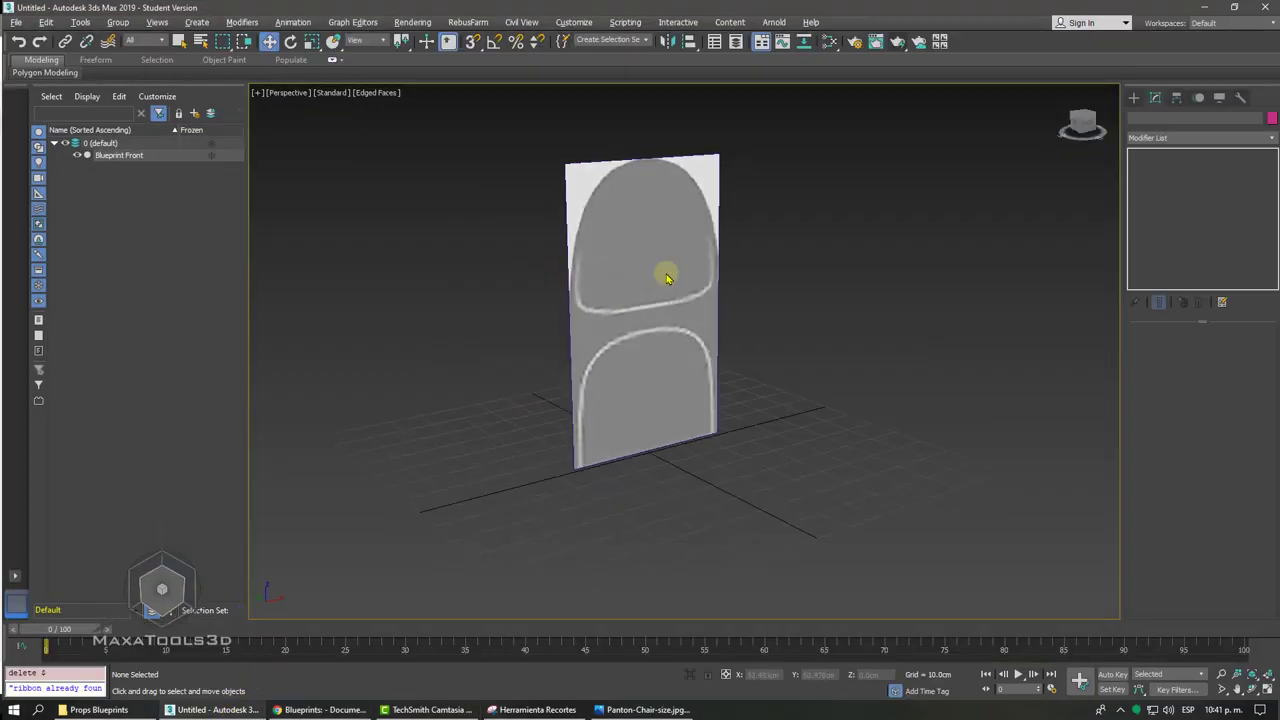
pyautogui.click(666, 274)
pyautogui.rightClick(770, 265)
pyautogui.click(795, 280)
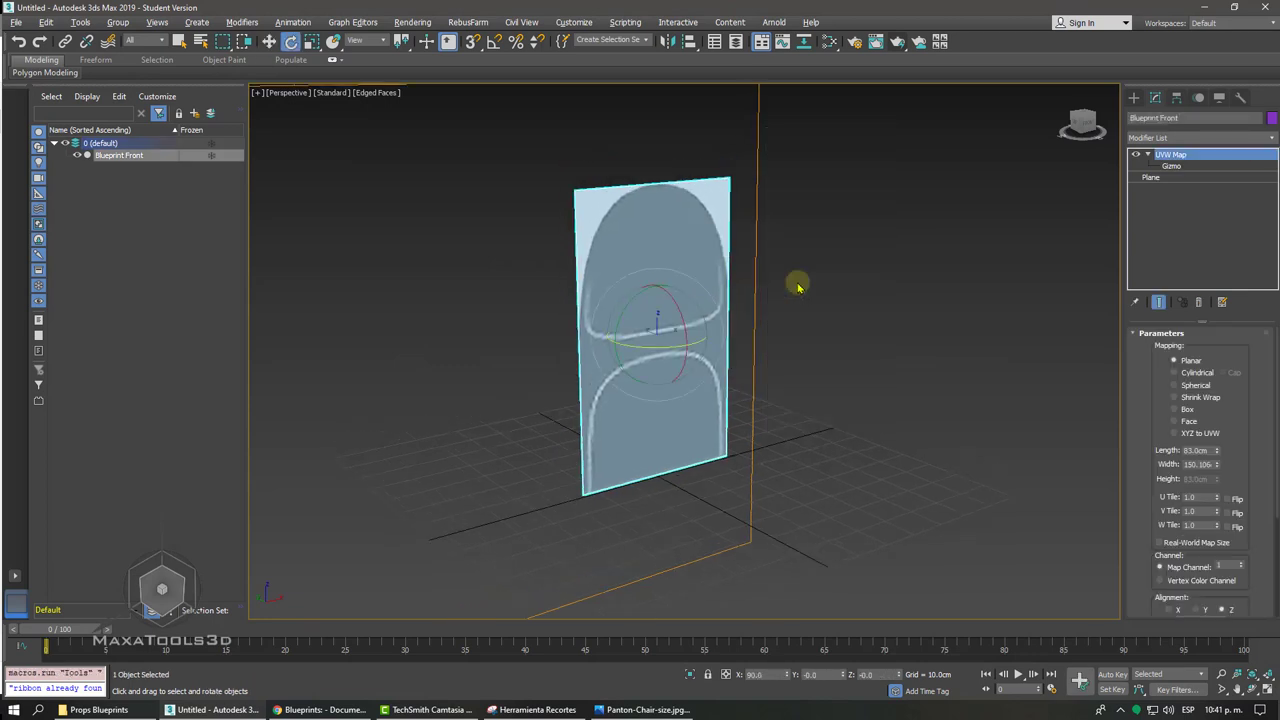
pyautogui.keyDown('alt'); pyautogui.moveTo(800, 283); pyautogui.dragTo(766, 263, button='middle'); pyautogui.keyUp('alt')
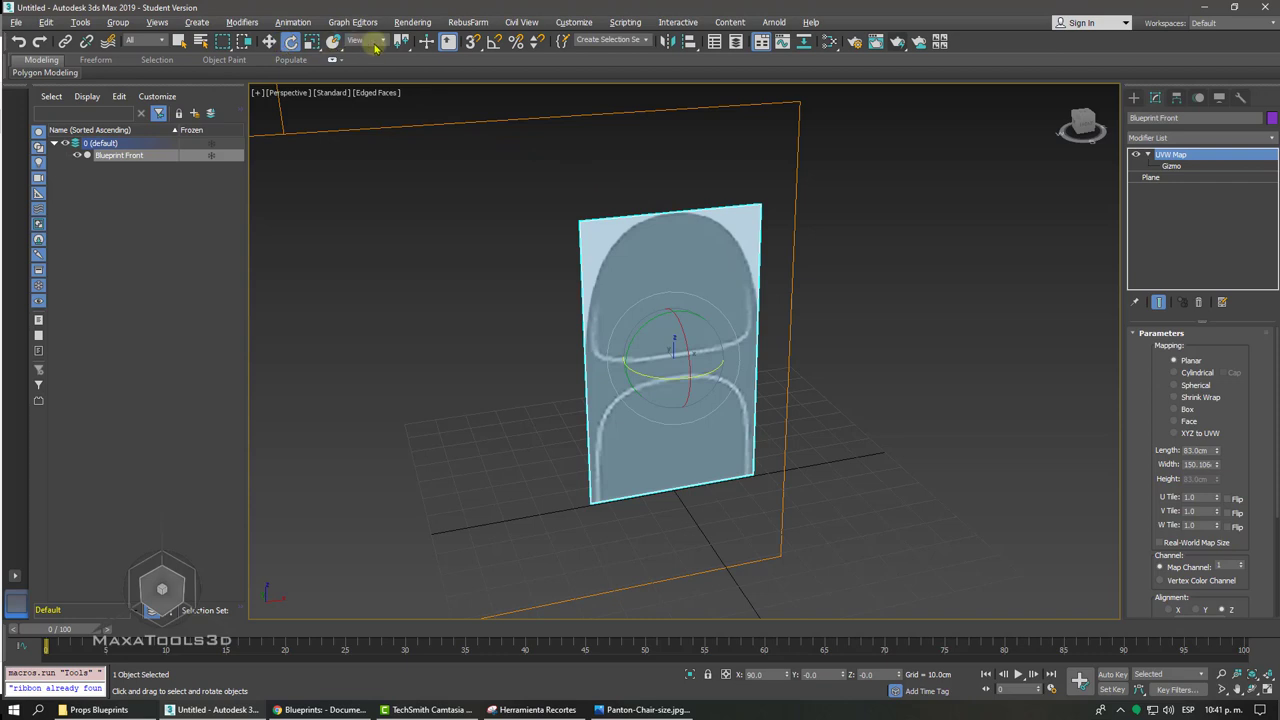
pyautogui.click(494, 42)
pyautogui.keyDown('alt'); pyautogui.moveTo(644, 320); pyautogui.dragTo(677, 378, button='middle'); pyautogui.keyUp('alt')
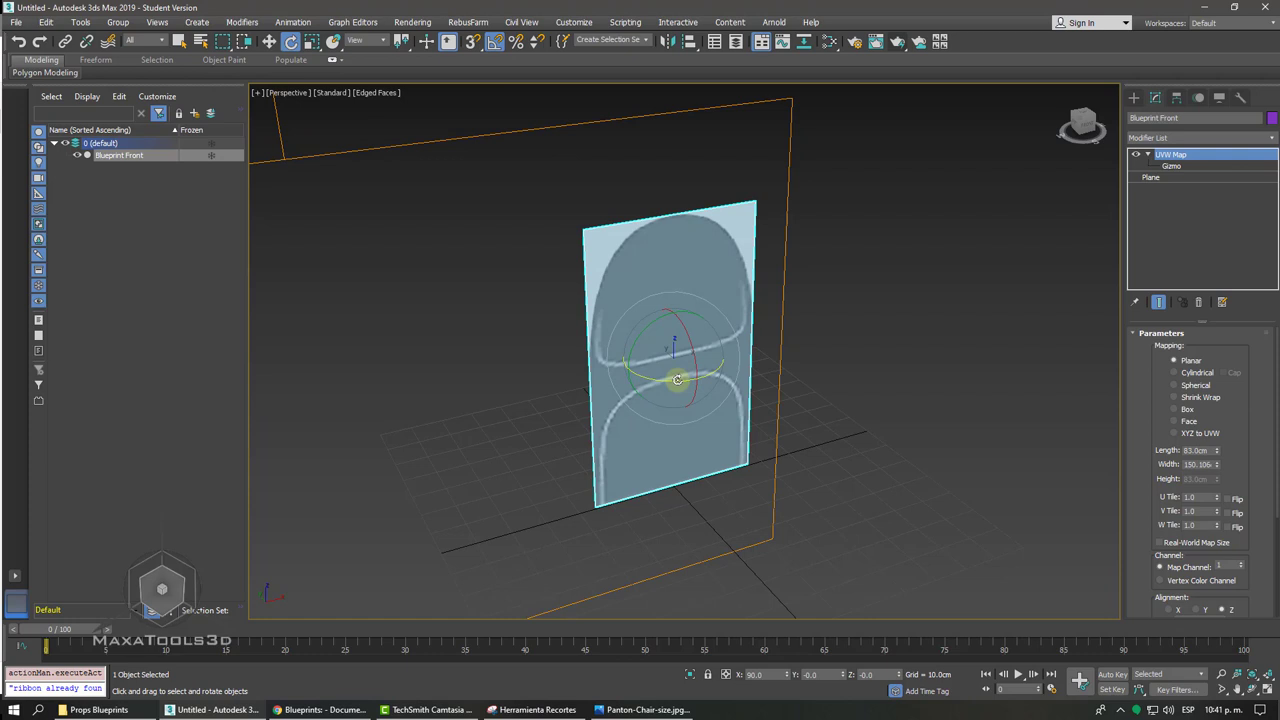
pyautogui.keyDown('shift'); pyautogui.moveTo(677, 379); pyautogui.dragTo(616, 384); pyautogui.keyUp('shift')
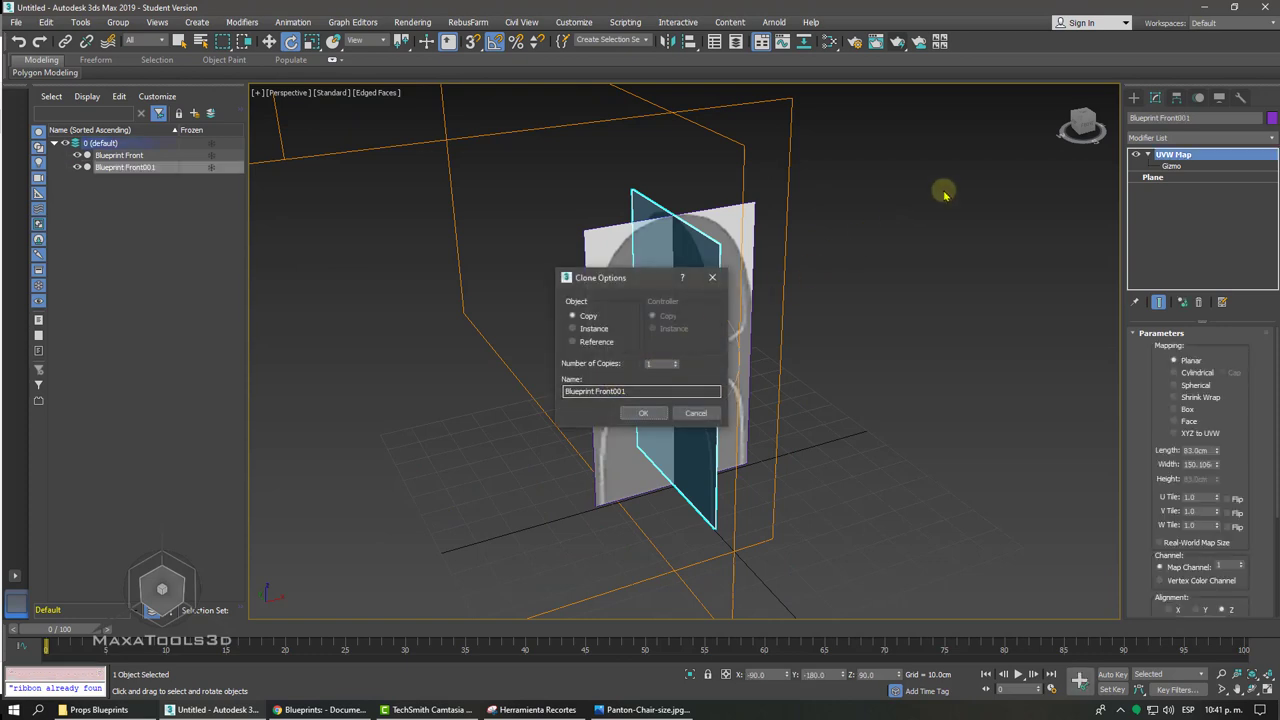
pyautogui.click(647, 412)
pyautogui.click(258, 92)
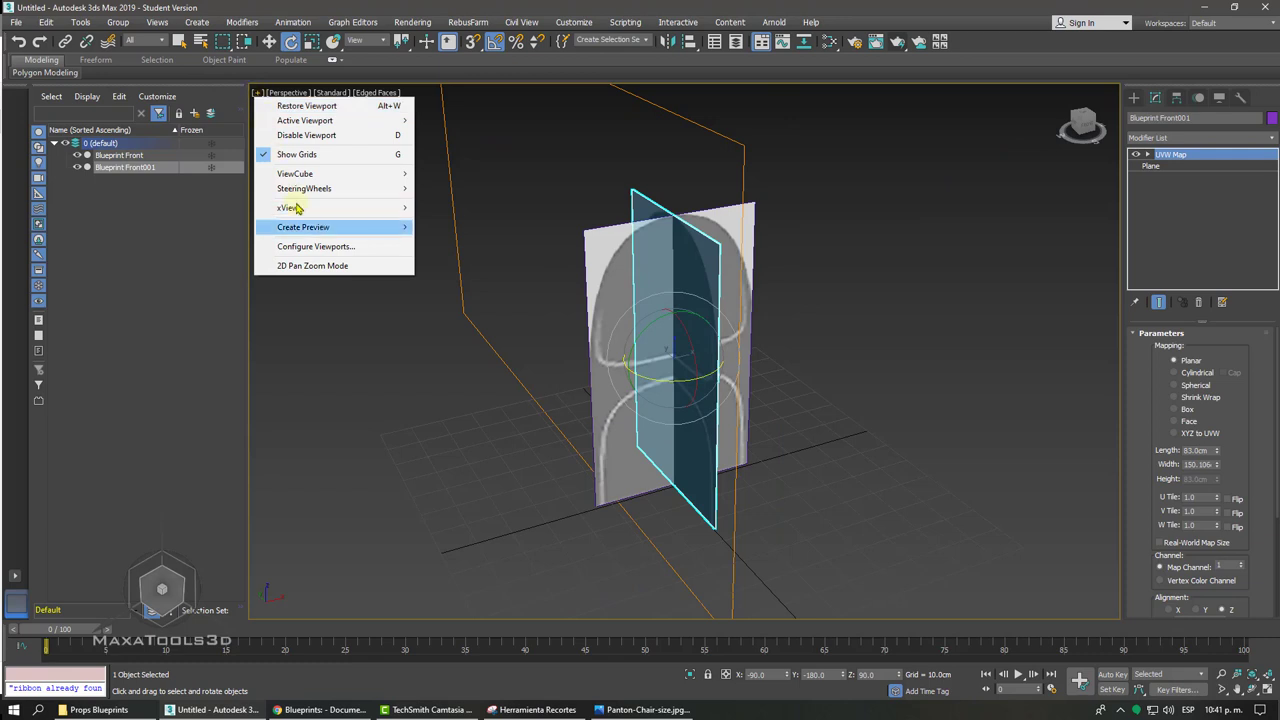
# Set the ViewCube size to Large in Viewport Configuration.
pyautogui.click(315, 246)
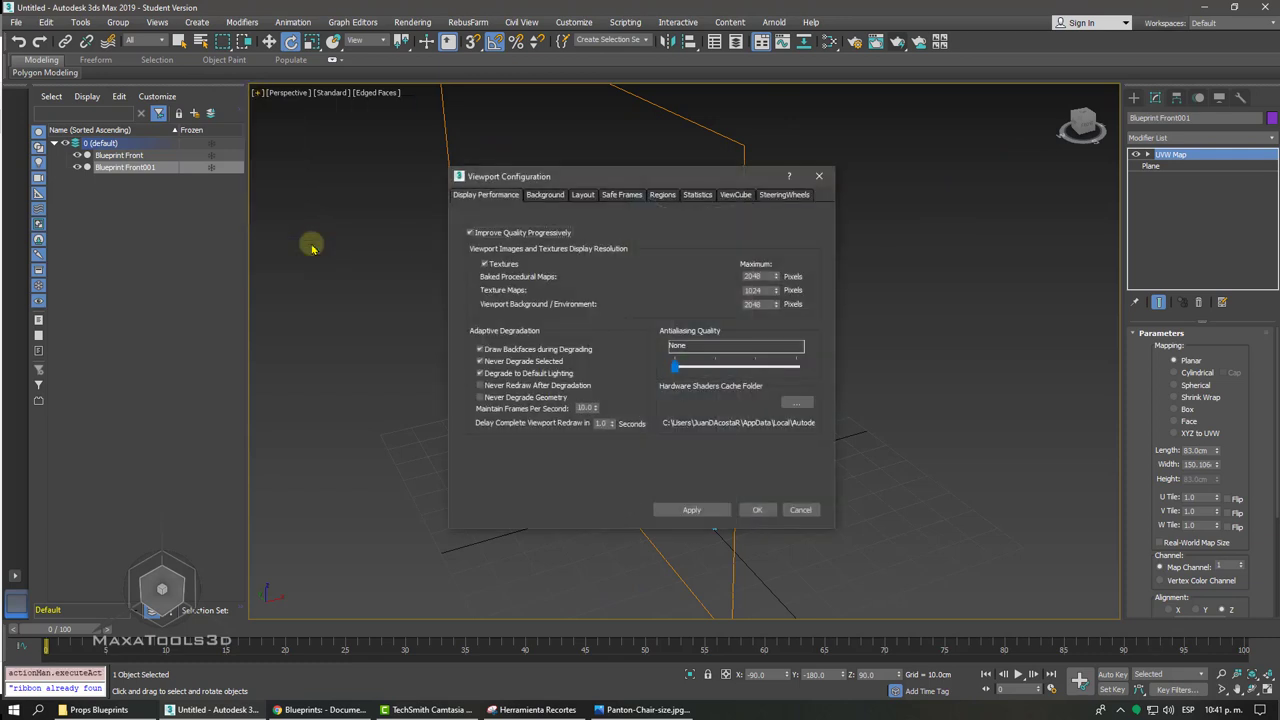
pyautogui.click(728, 195)
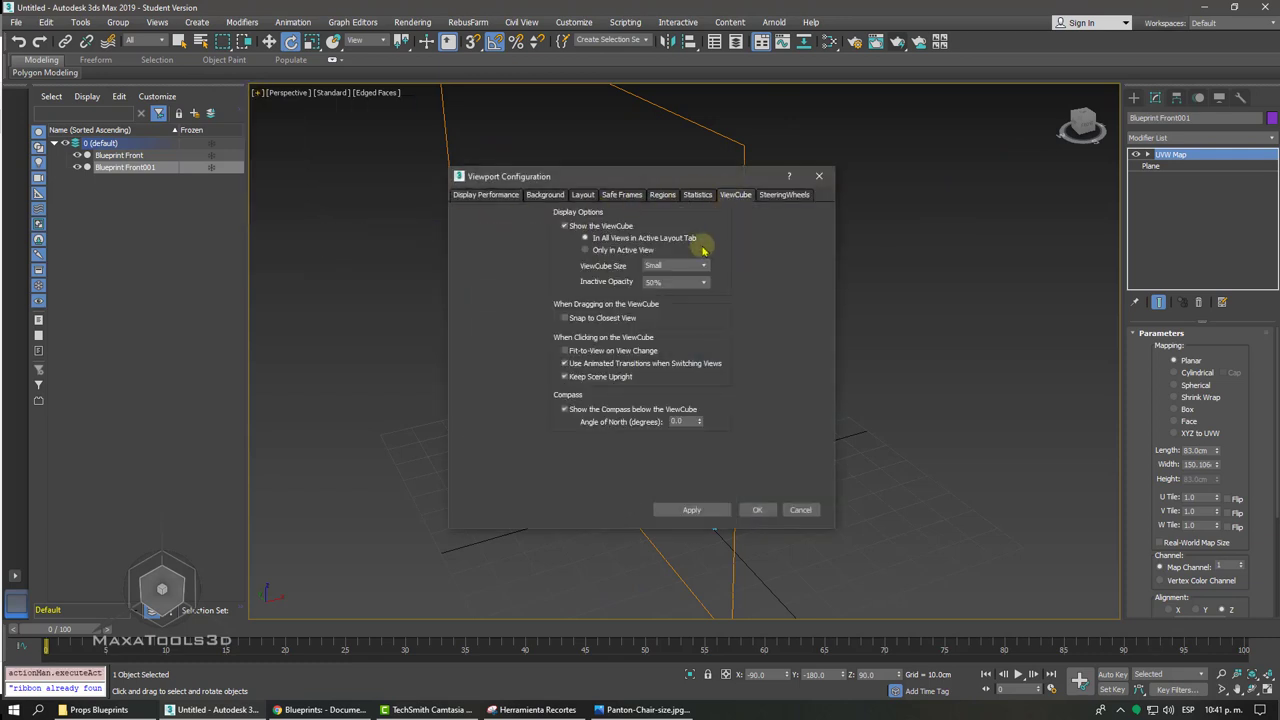
pyautogui.click(688, 266)
pyautogui.click(670, 278)
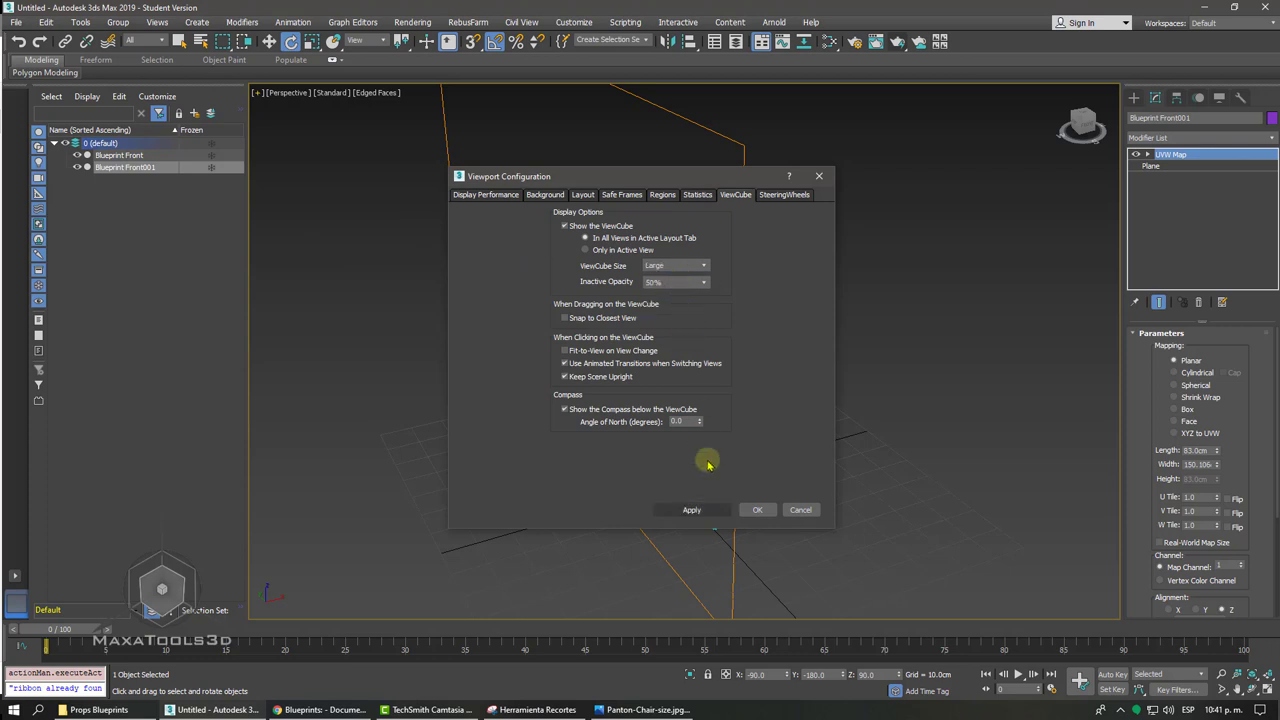
pyautogui.click(714, 510)
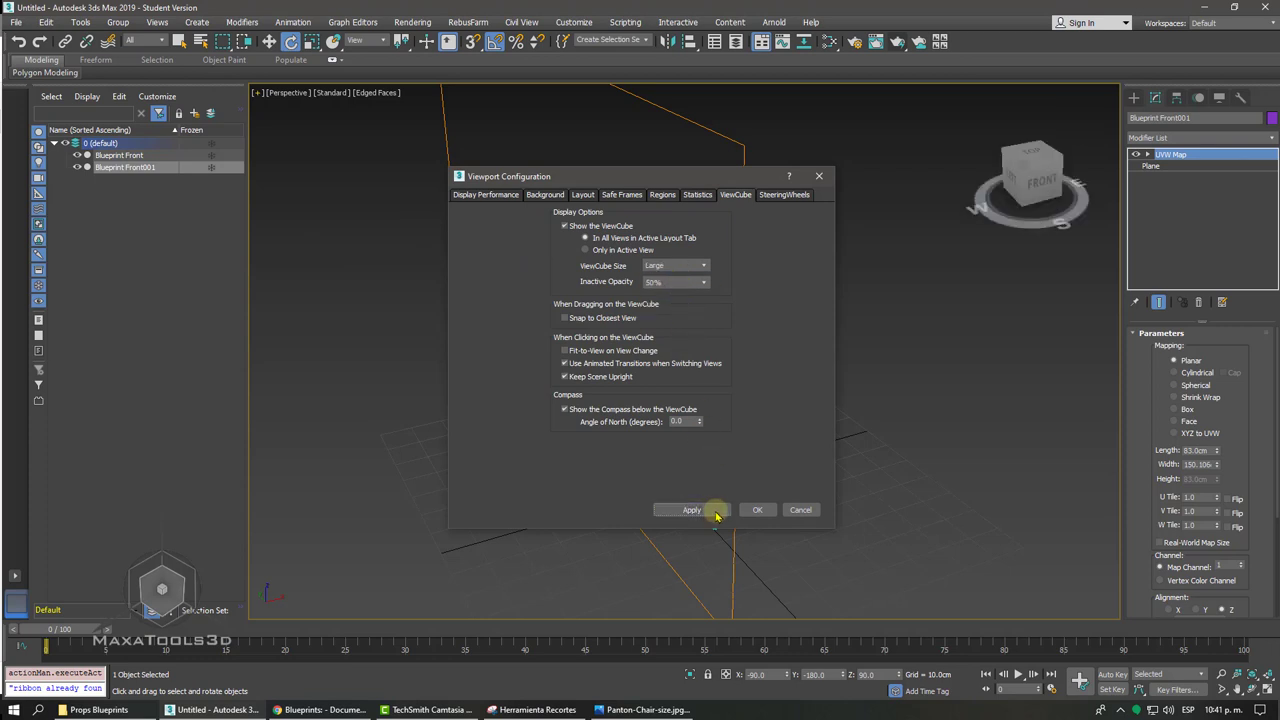
pyautogui.click(819, 176)
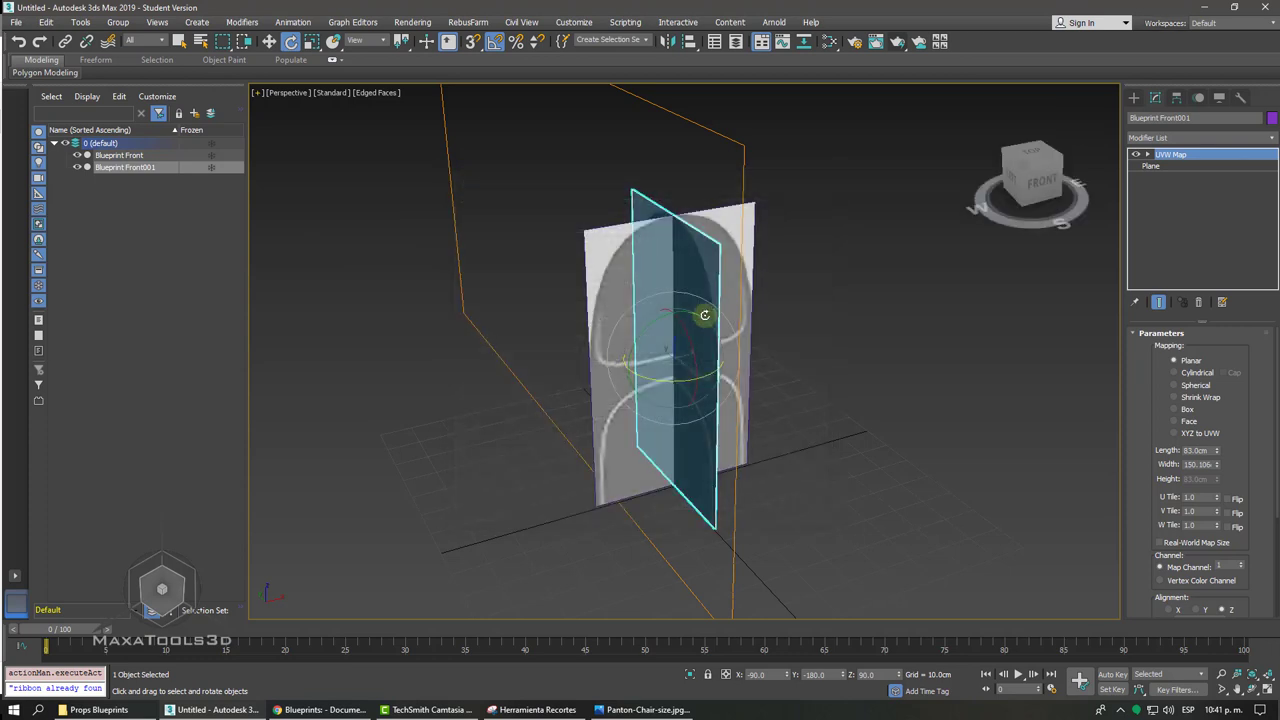
# Rotate the copied plane's texture mapping to -180° on Z.
pyautogui.keyDown('alt'); pyautogui.moveTo(705, 315); pyautogui.dragTo(697, 331, button='middle'); pyautogui.keyUp('alt')
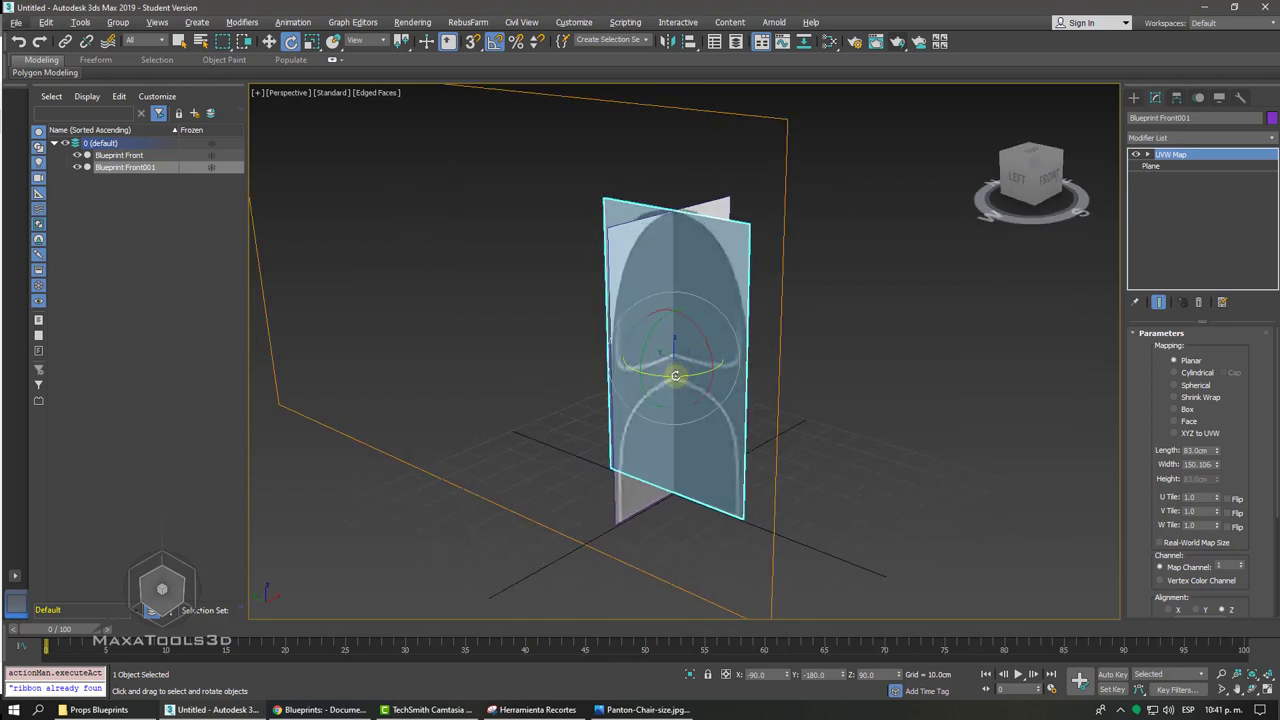
pyautogui.moveTo(676, 376); pyautogui.dragTo(789, 355)
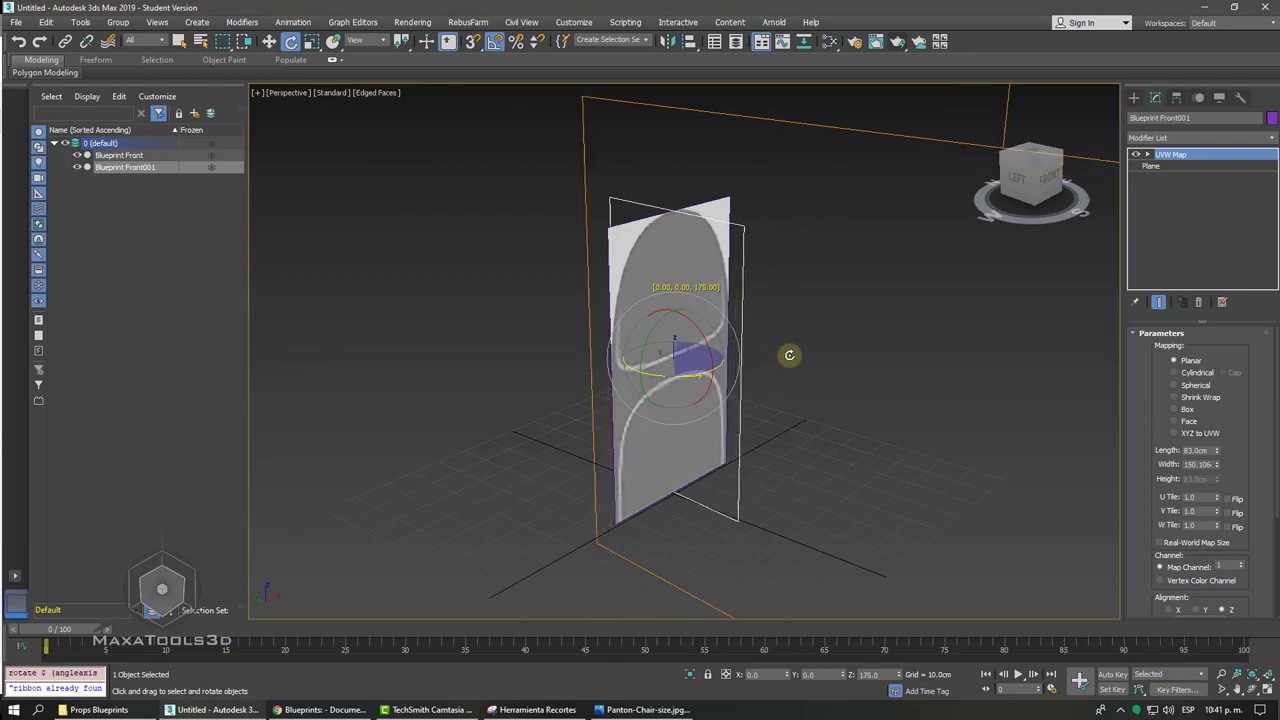
pyautogui.moveTo(789, 355); pyautogui.dragTo(771, 350)
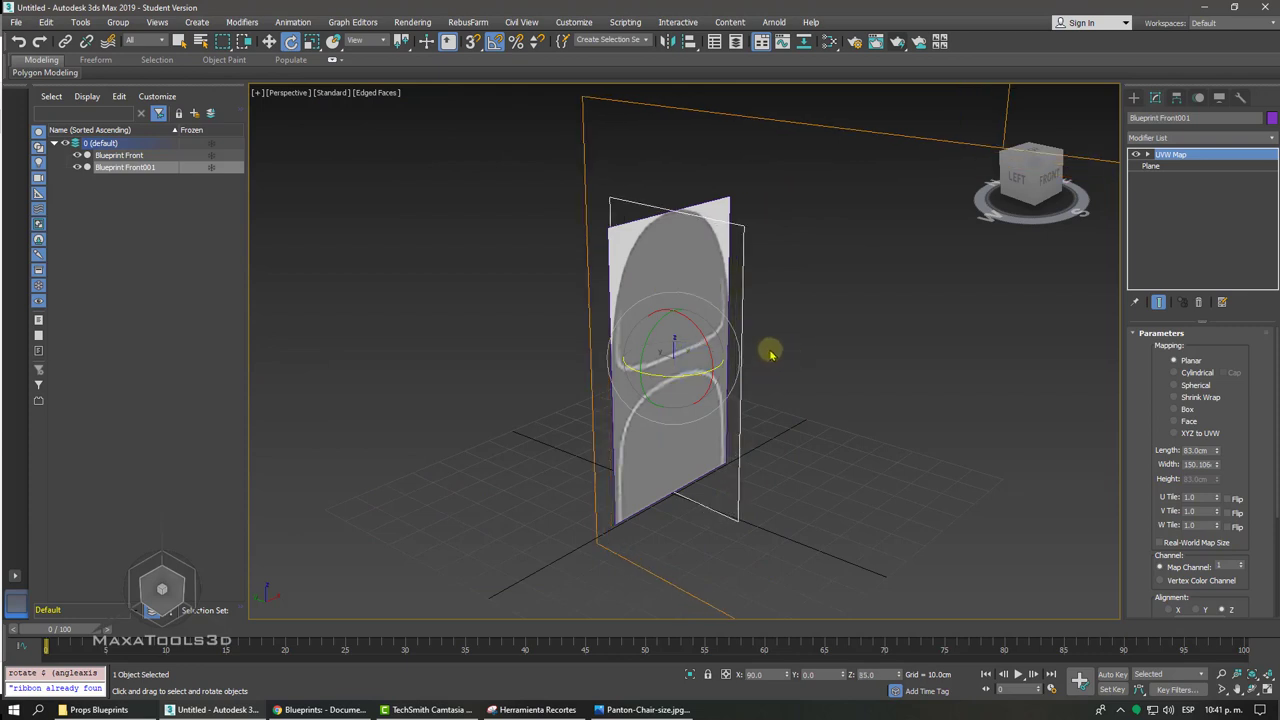
pyautogui.hotkey('shift', 'z')
pyautogui.hotkey('shift', 'z')
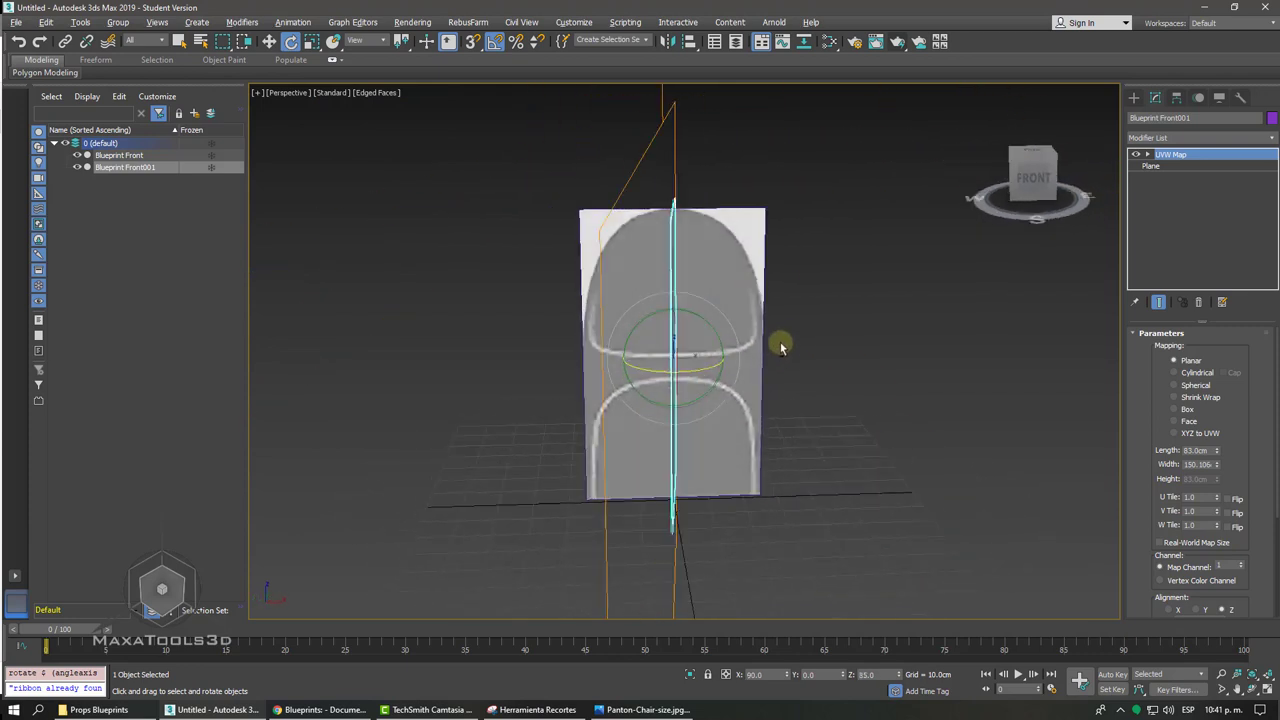
pyautogui.hotkey('shift', 'z')
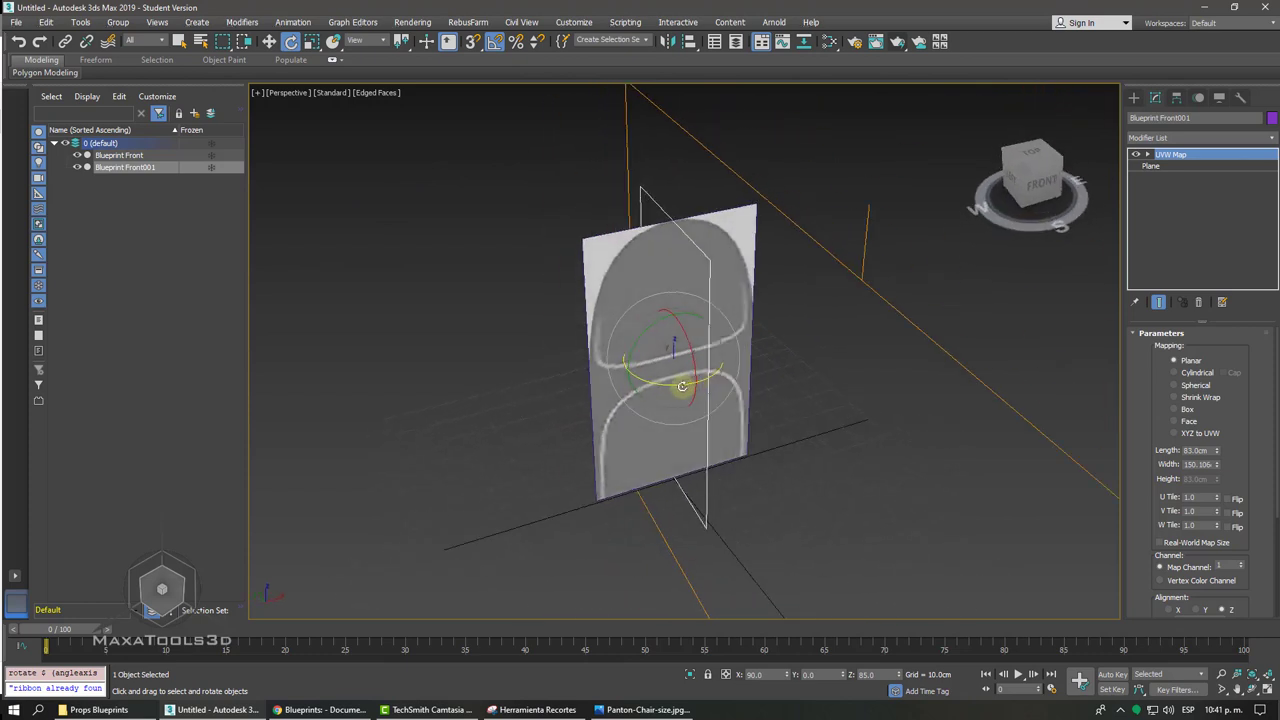
pyautogui.moveTo(681, 386); pyautogui.dragTo(559, 381)
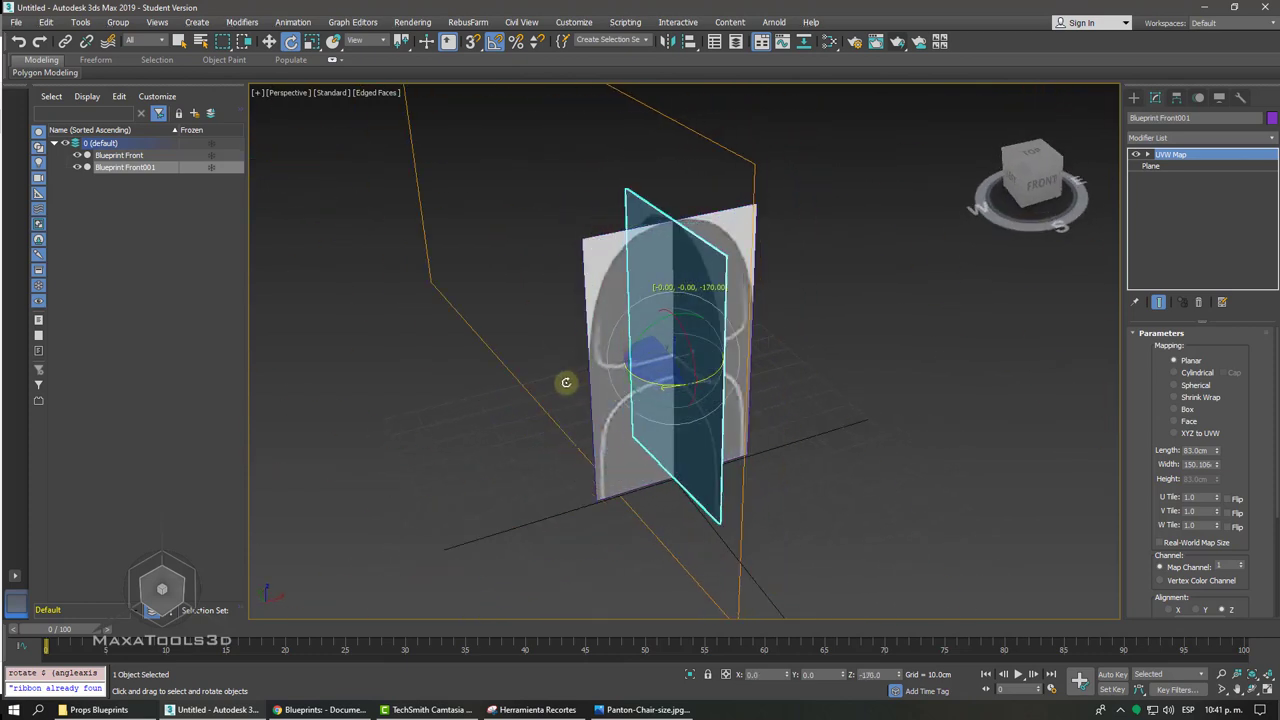
pyautogui.hotkey('shift', 'z')
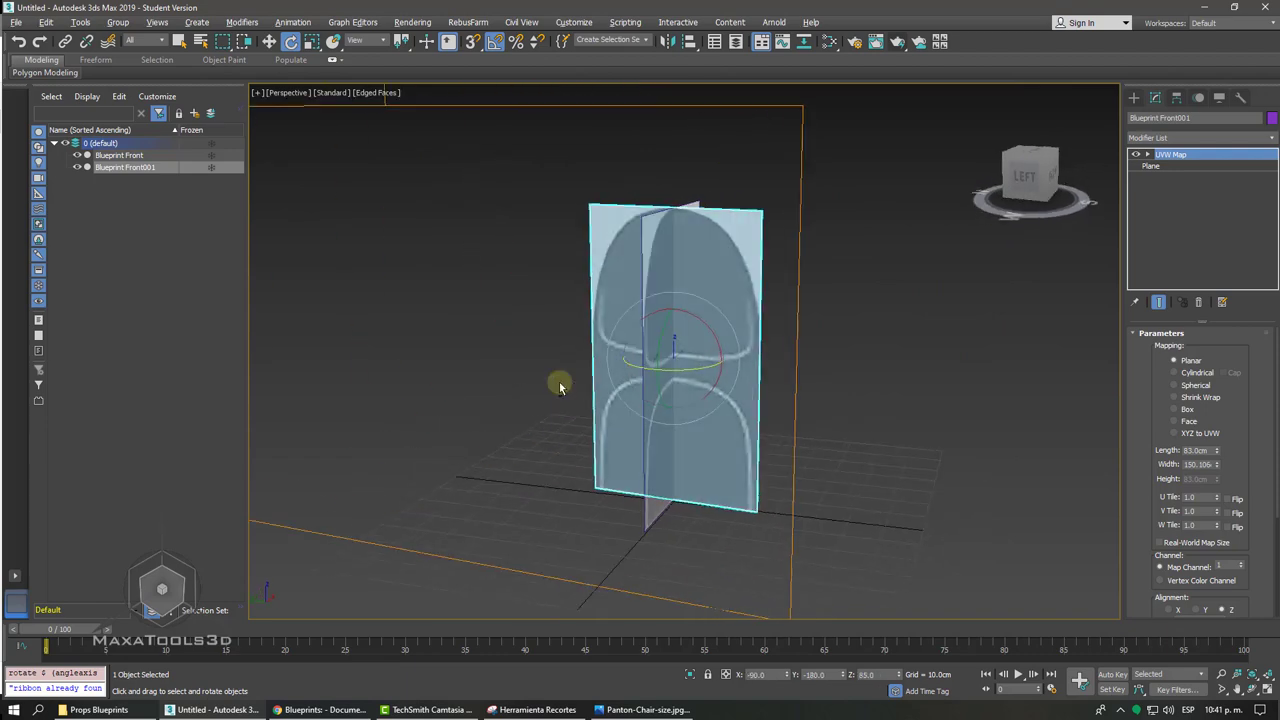
pyautogui.hotkey('shift', 'z')
pyautogui.hotkey('shift', 'z')
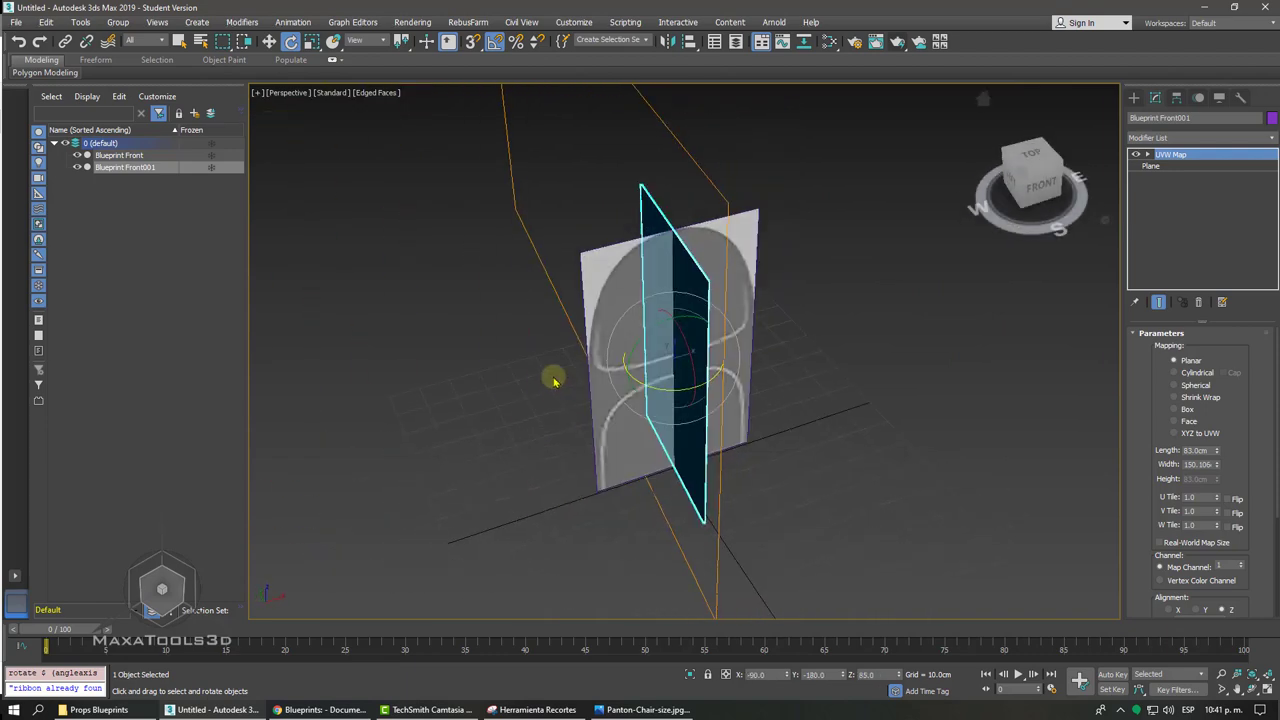
# Change the ViewCube size to Small and apply it.
pyautogui.click(256, 92)
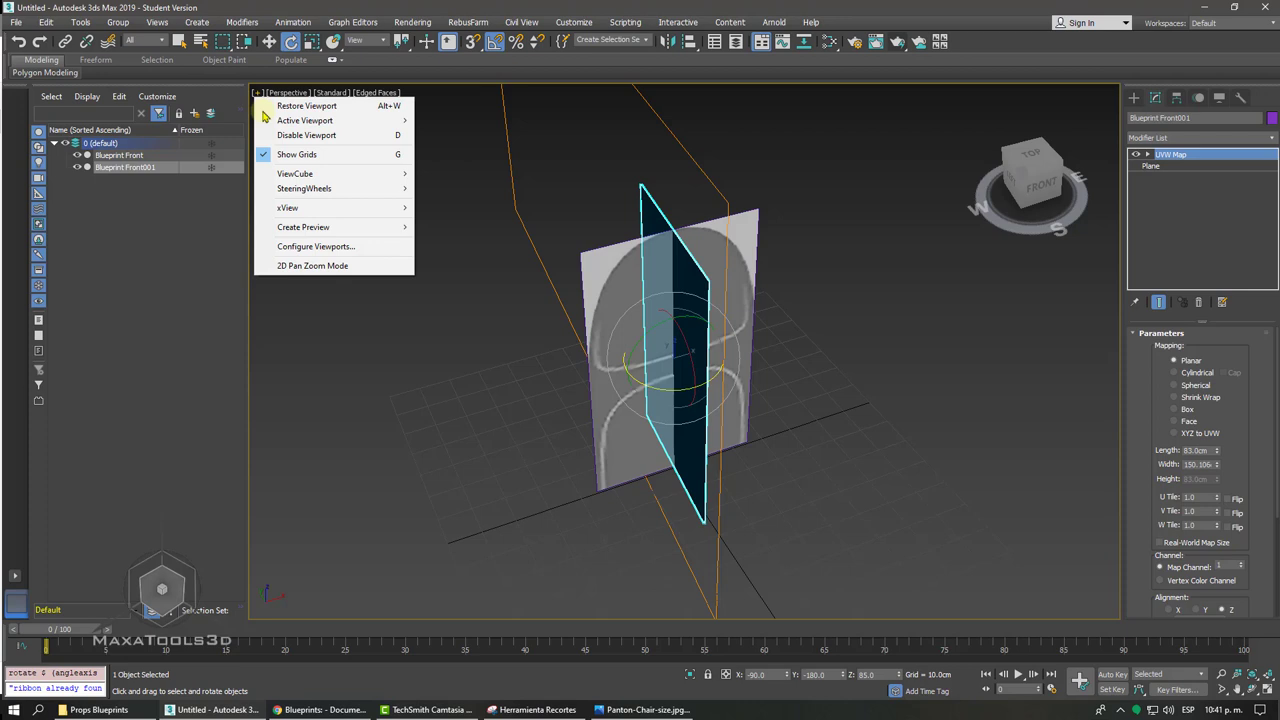
pyautogui.click(326, 249)
pyautogui.click(737, 195)
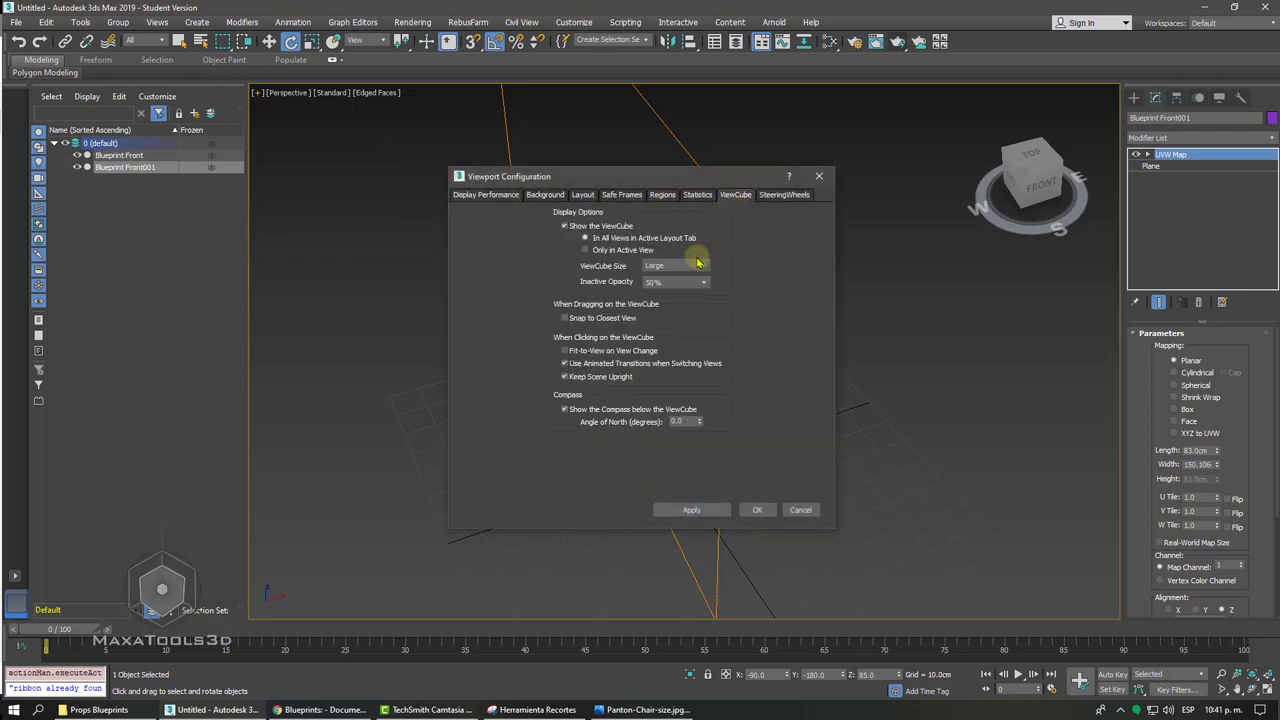
pyautogui.click(693, 265)
pyautogui.click(672, 297)
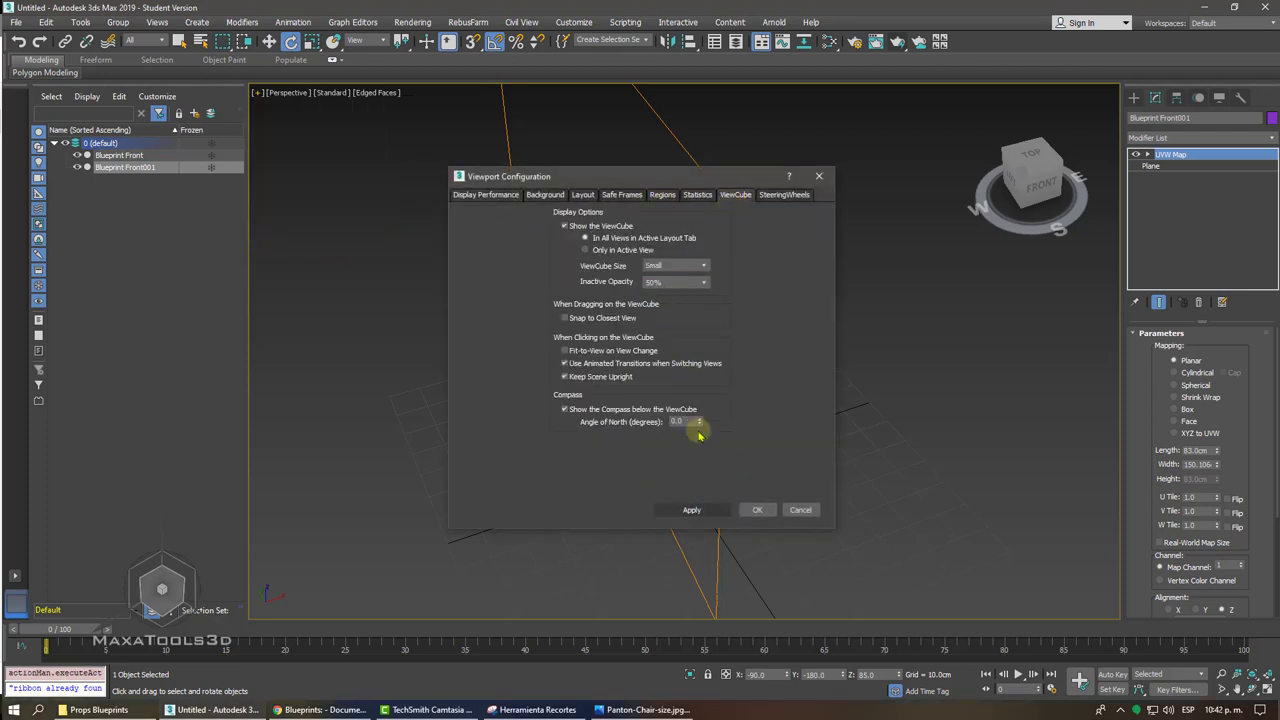
pyautogui.click(712, 511)
pyautogui.click(766, 511)
pyautogui.keyDown('alt'); pyautogui.moveTo(767, 513); pyautogui.dragTo(836, 451, button='middle'); pyautogui.keyUp('alt')
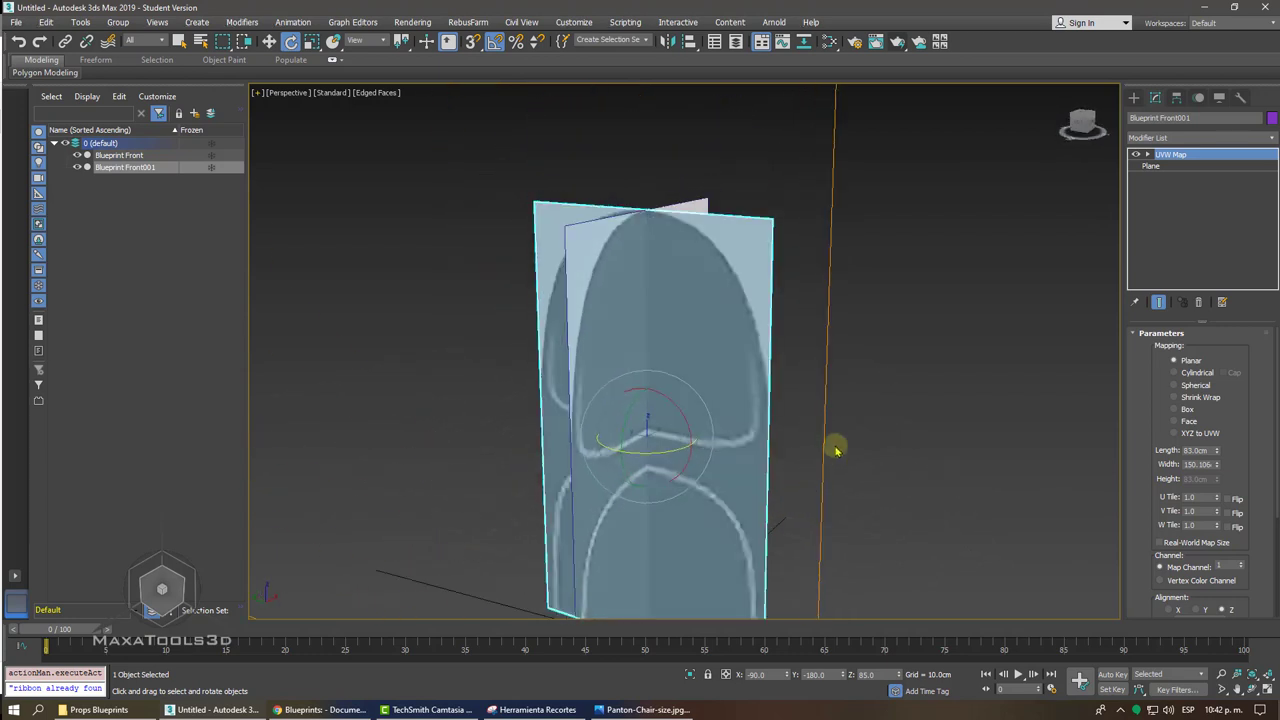
# Select the mapping gizmo and test sliding it with Select and Move.
pyautogui.click(1170, 166)
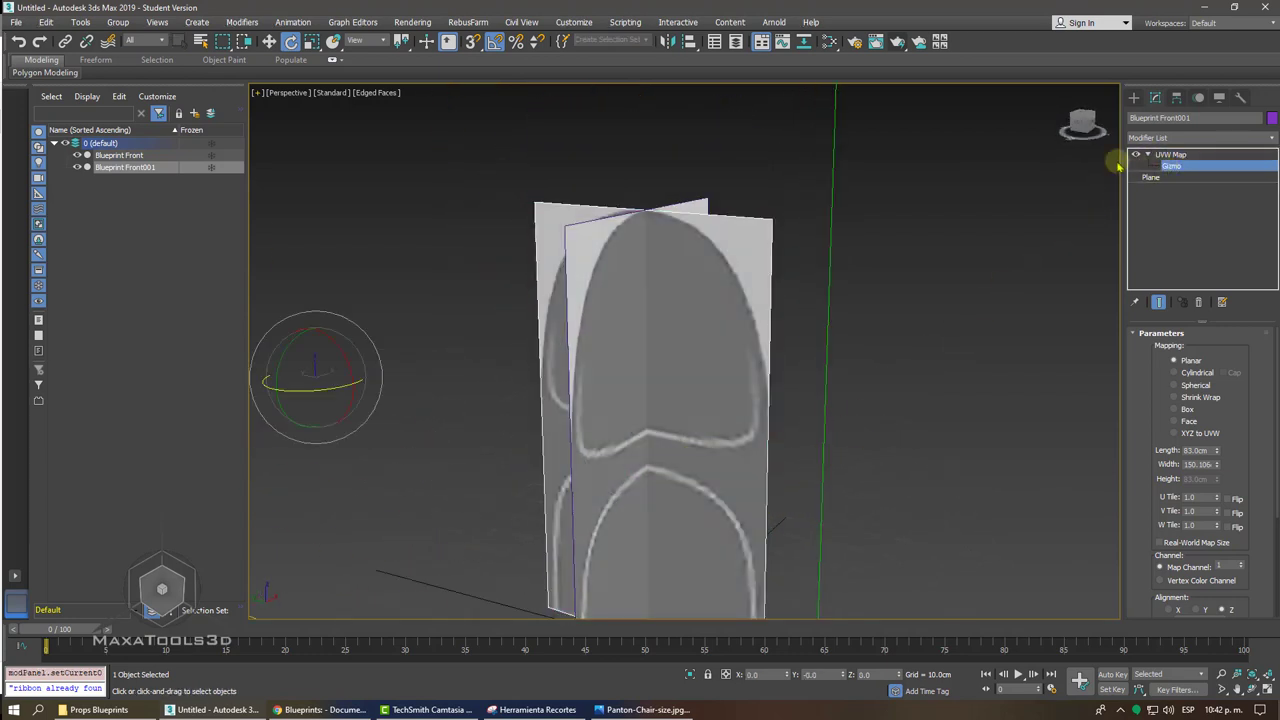
pyautogui.click(270, 42)
pyautogui.moveTo(255, 188); pyautogui.dragTo(329, 158, button='middle')
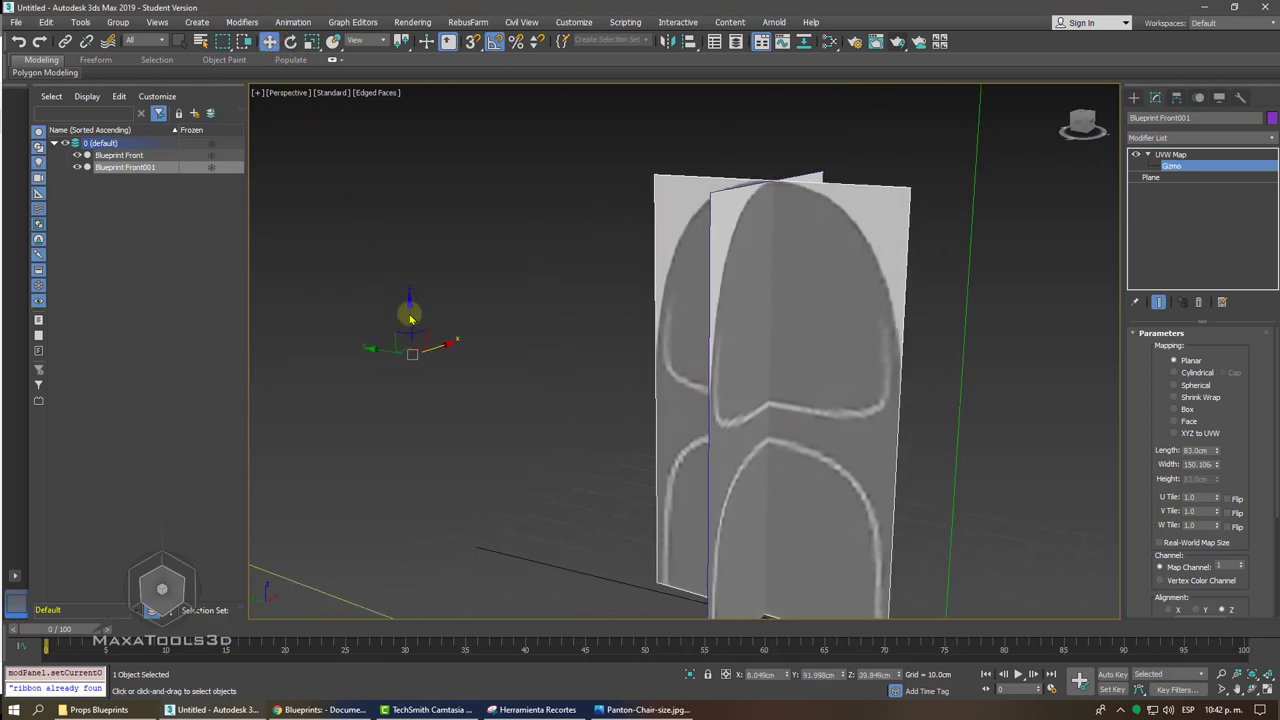
pyautogui.moveTo(409, 313); pyautogui.dragTo(534, 315)
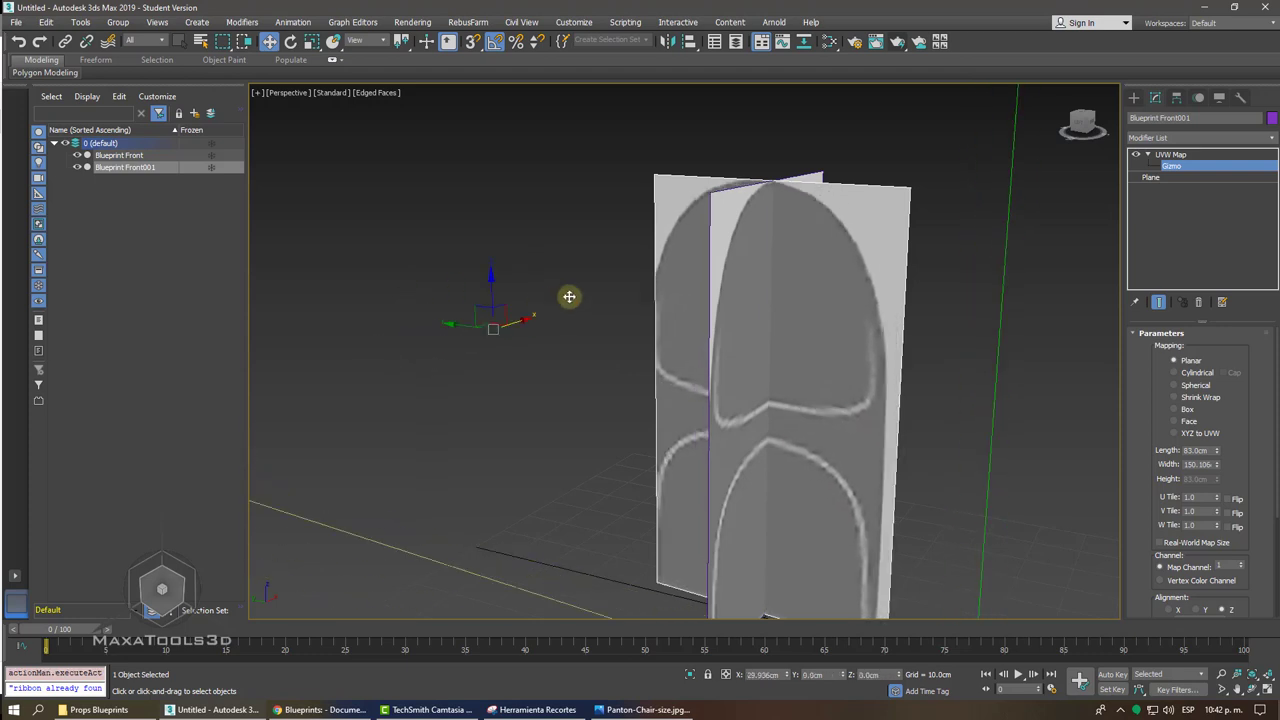
pyautogui.keyDown('alt'); pyautogui.moveTo(534, 315); pyautogui.dragTo(534, 315, button='middle'); pyautogui.keyUp('alt')
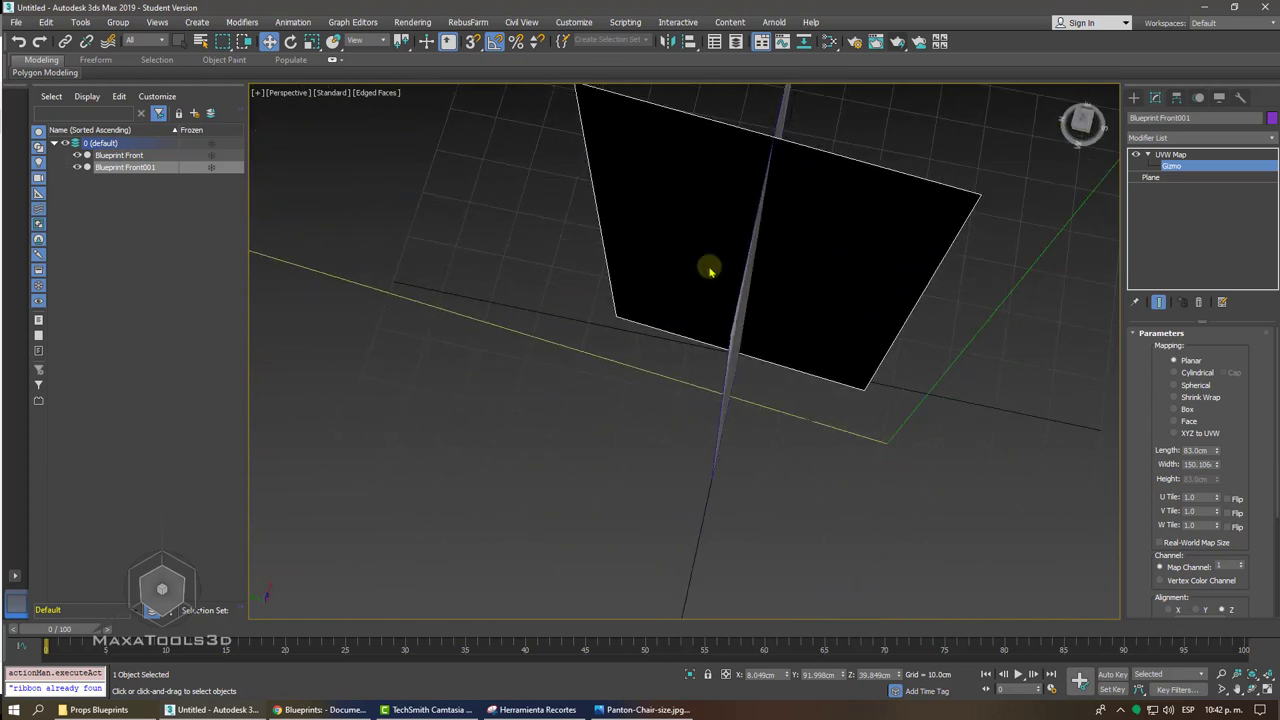
# At the UVW Map level, enter a Z rotation of 90 in the status bar.
pyautogui.click(1182, 155)
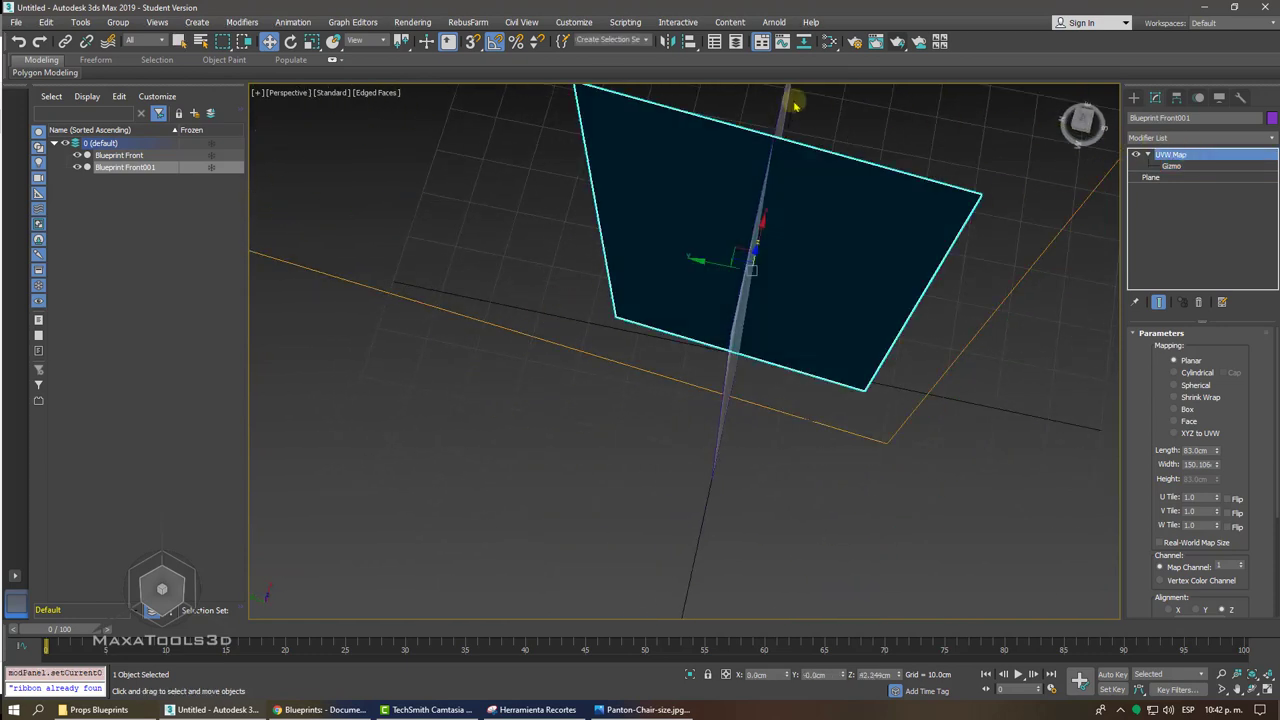
pyautogui.click(290, 41)
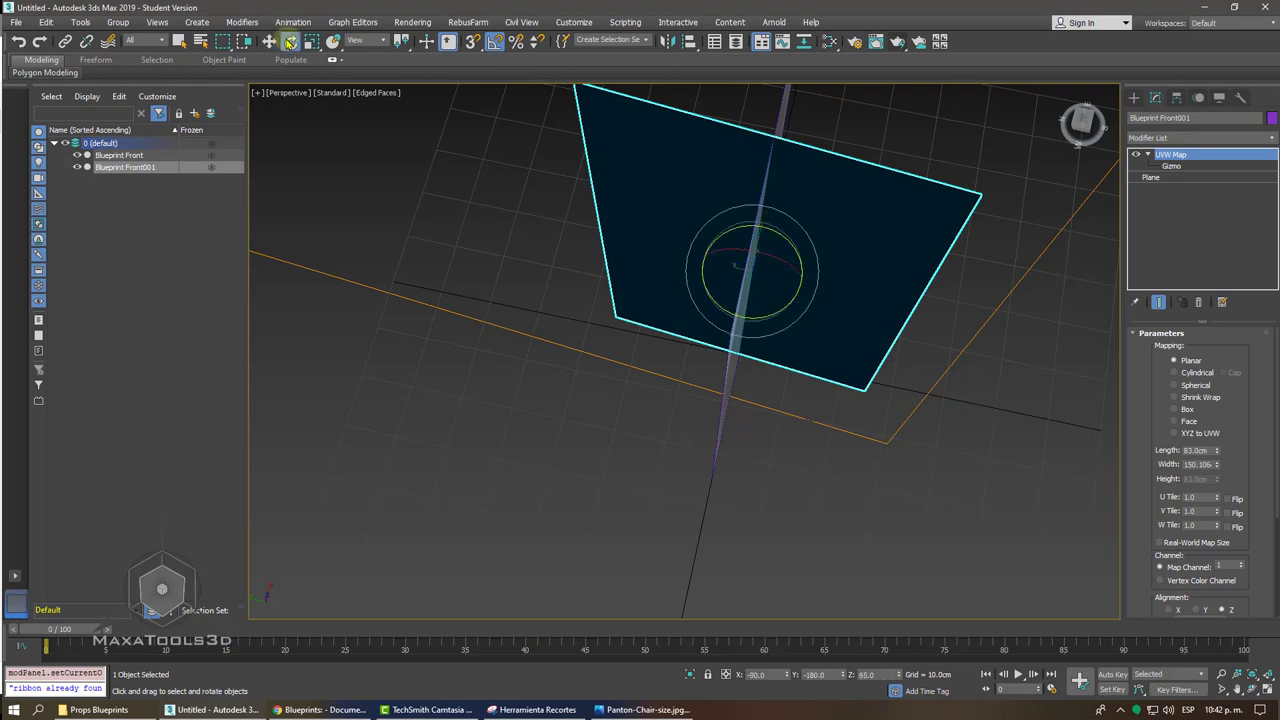
pyautogui.doubleClick(866, 674)
pyautogui.write('9')
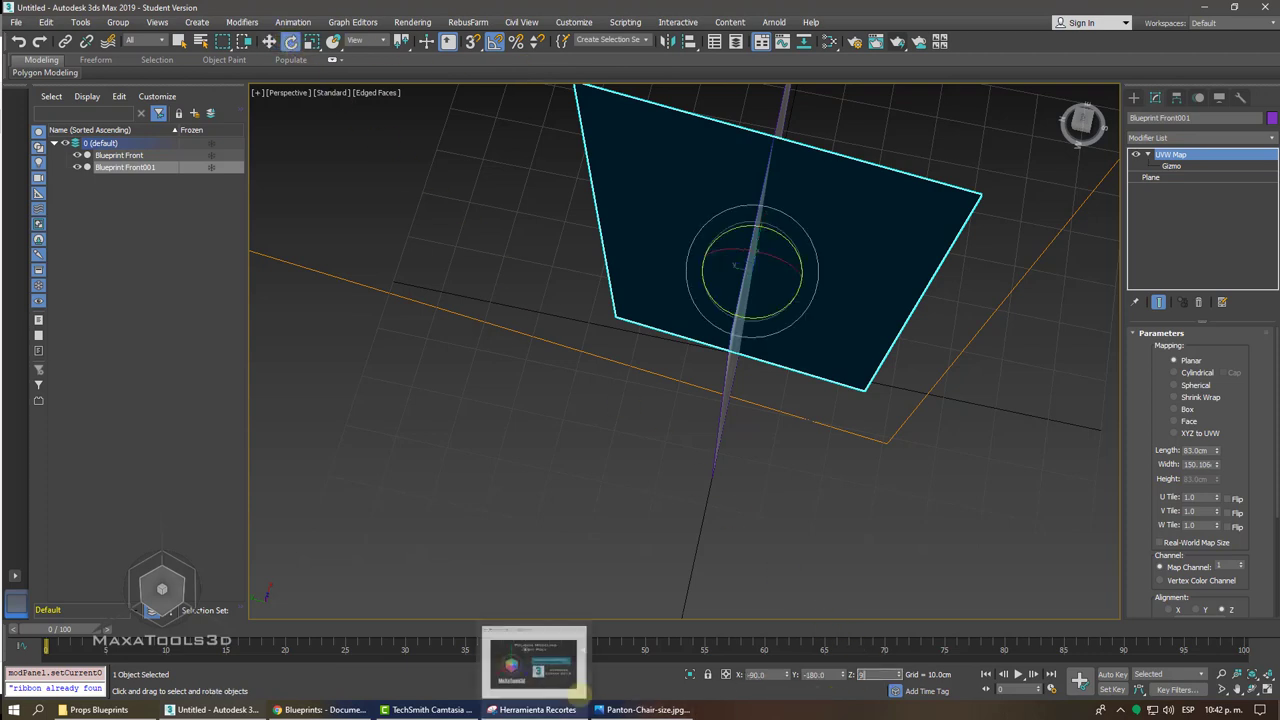
pyautogui.write('0')
pyautogui.press('Return')
pyautogui.click(1172, 166)
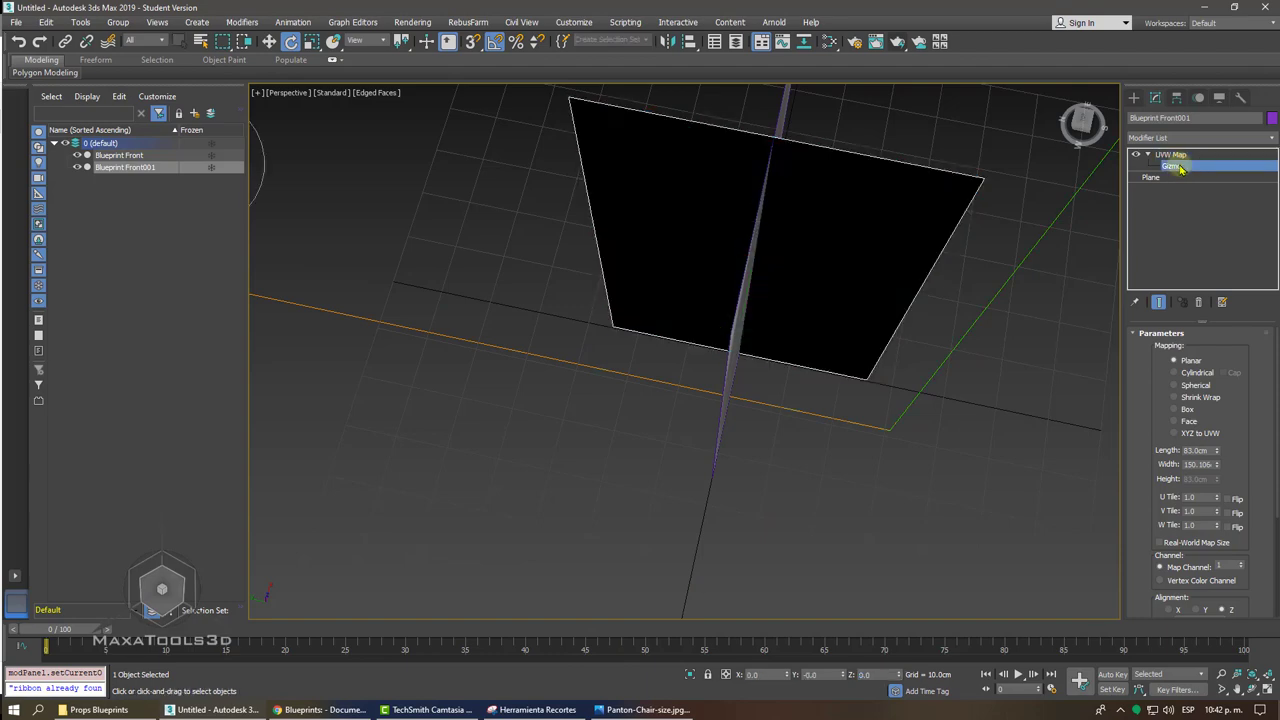
pyautogui.keyDown('alt'); pyautogui.moveTo(760, 250); pyautogui.dragTo(724, 104, button='middle'); pyautogui.keyUp('alt')
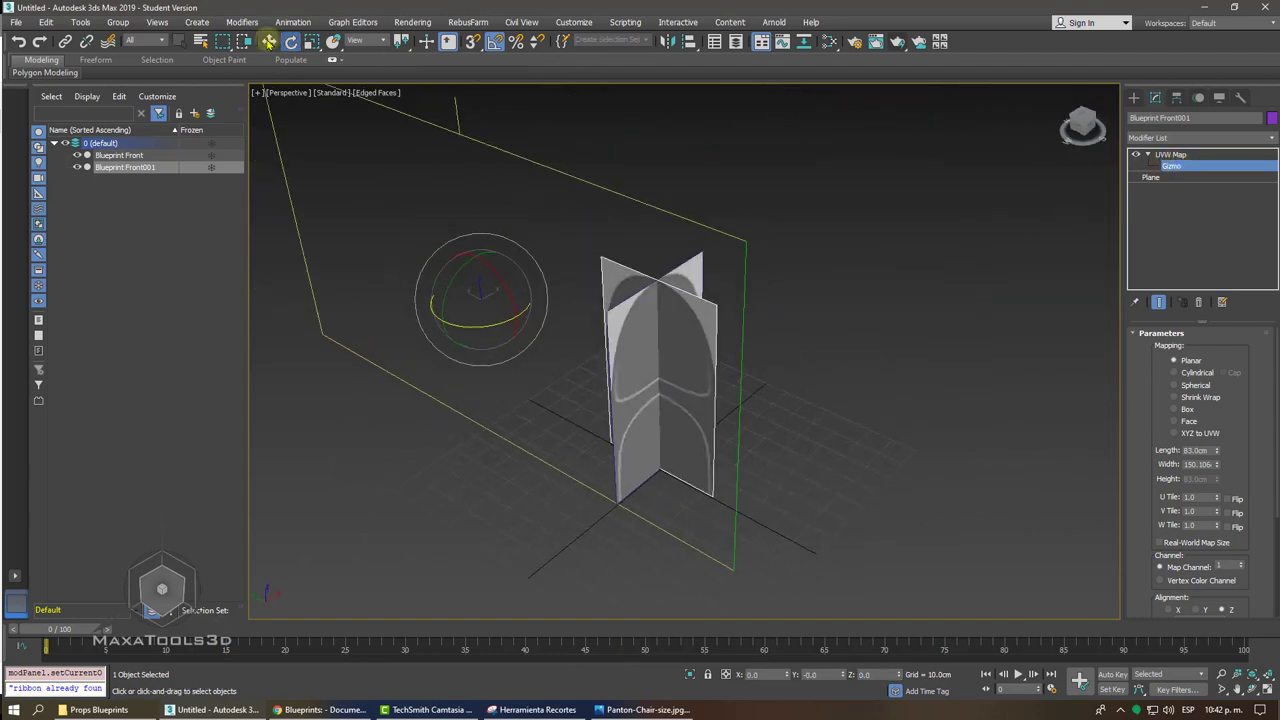
# Drag Blueprint Front001's mapping gizmo until the chair's side profile fits the plane.
pyautogui.click(269, 41)
pyautogui.moveTo(514, 284)
pyautogui.mouseDown()
pyautogui.moveTo(642, 182)
pyautogui.moveTo(520, 234)
pyautogui.mouseUp()
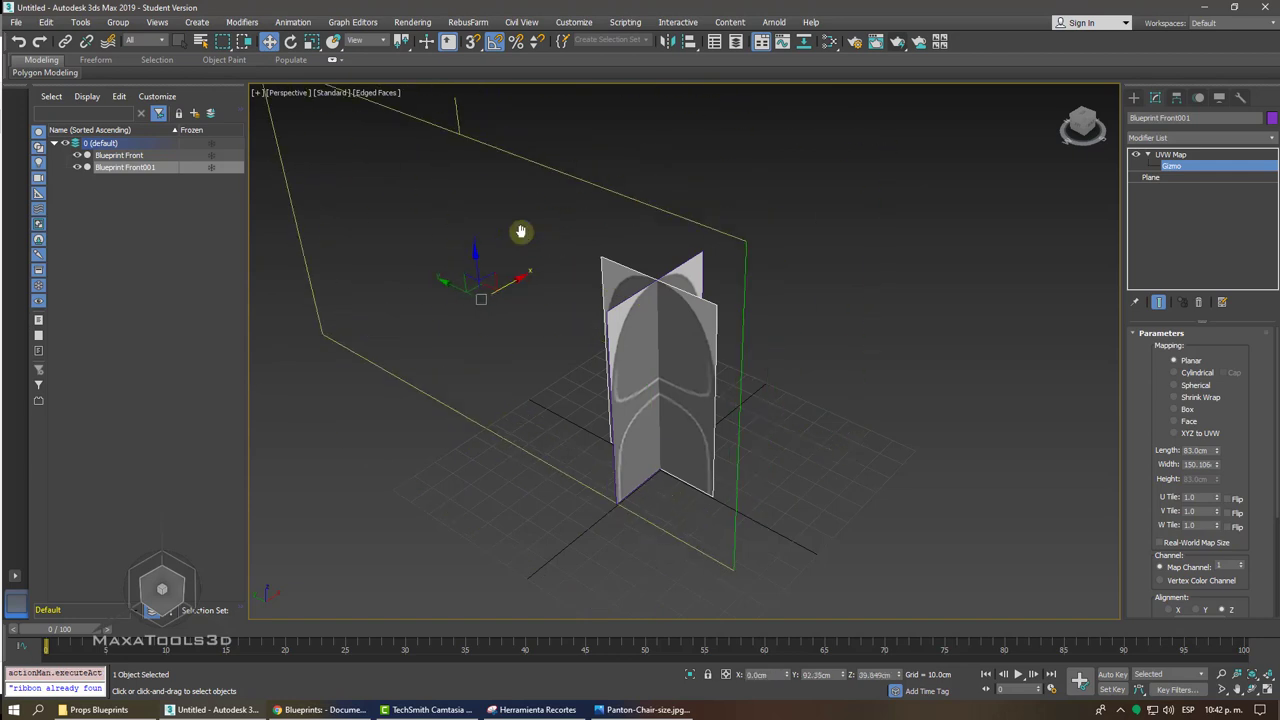
pyautogui.keyDown('alt'); pyautogui.moveTo(520, 234); pyautogui.dragTo(536, 253, button='middle'); pyautogui.keyUp('alt')
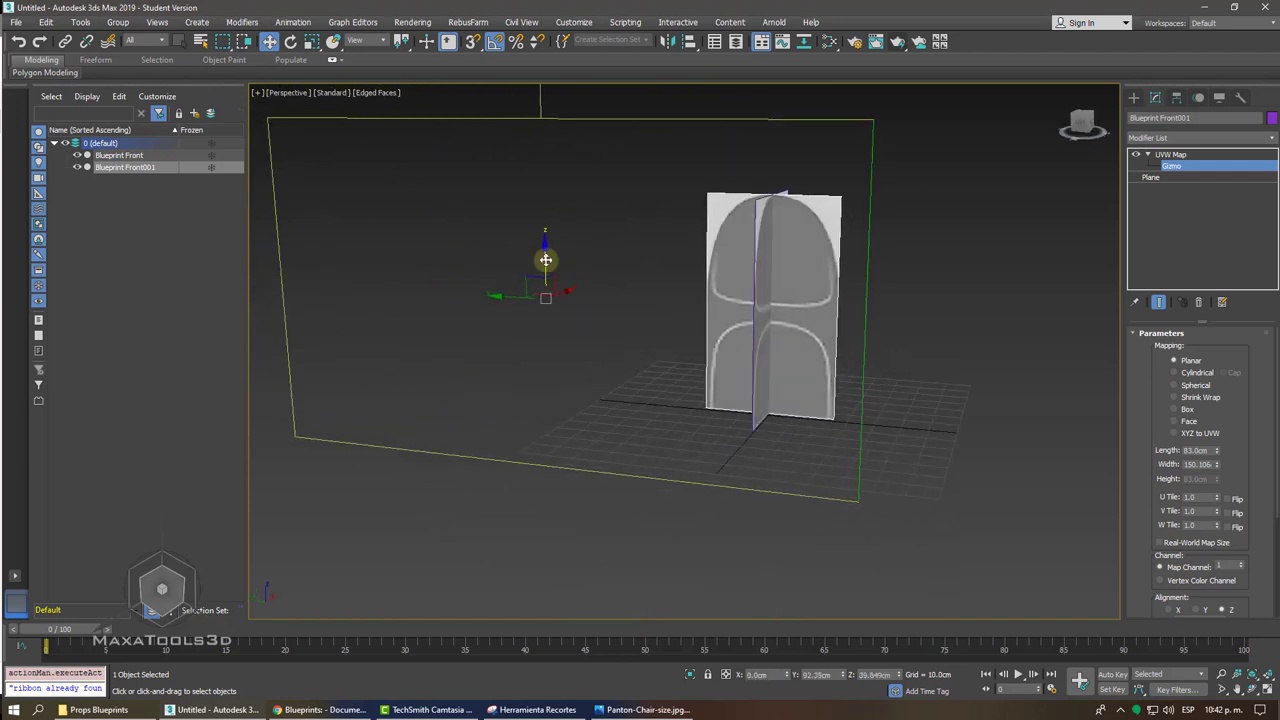
pyautogui.moveTo(545, 260)
pyautogui.mouseDown()
pyautogui.moveTo(520, 254)
pyautogui.moveTo(517, 266)
pyautogui.moveTo(514, 249)
pyautogui.moveTo(491, 291)
pyautogui.moveTo(713, 307)
pyautogui.moveTo(690, 305)
pyautogui.mouseUp()
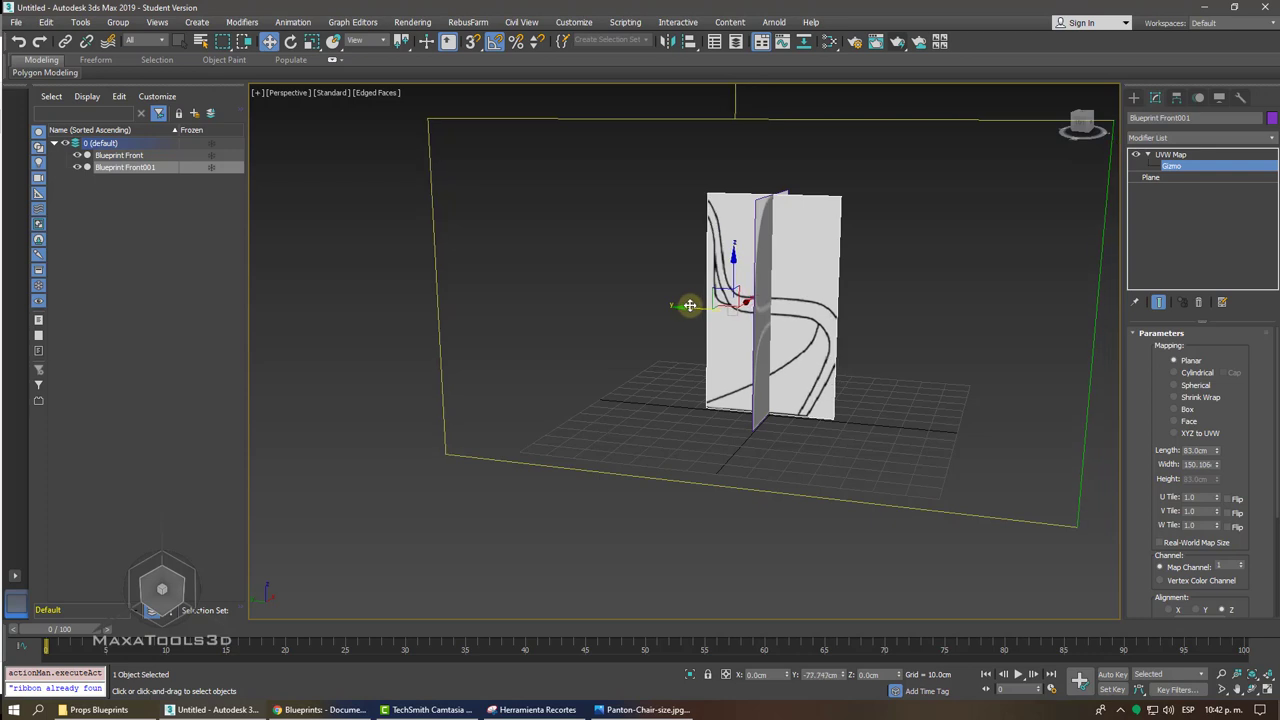
pyautogui.keyDown('alt'); pyautogui.moveTo(690, 305); pyautogui.dragTo(690, 308, button='middle'); pyautogui.keyUp('alt')
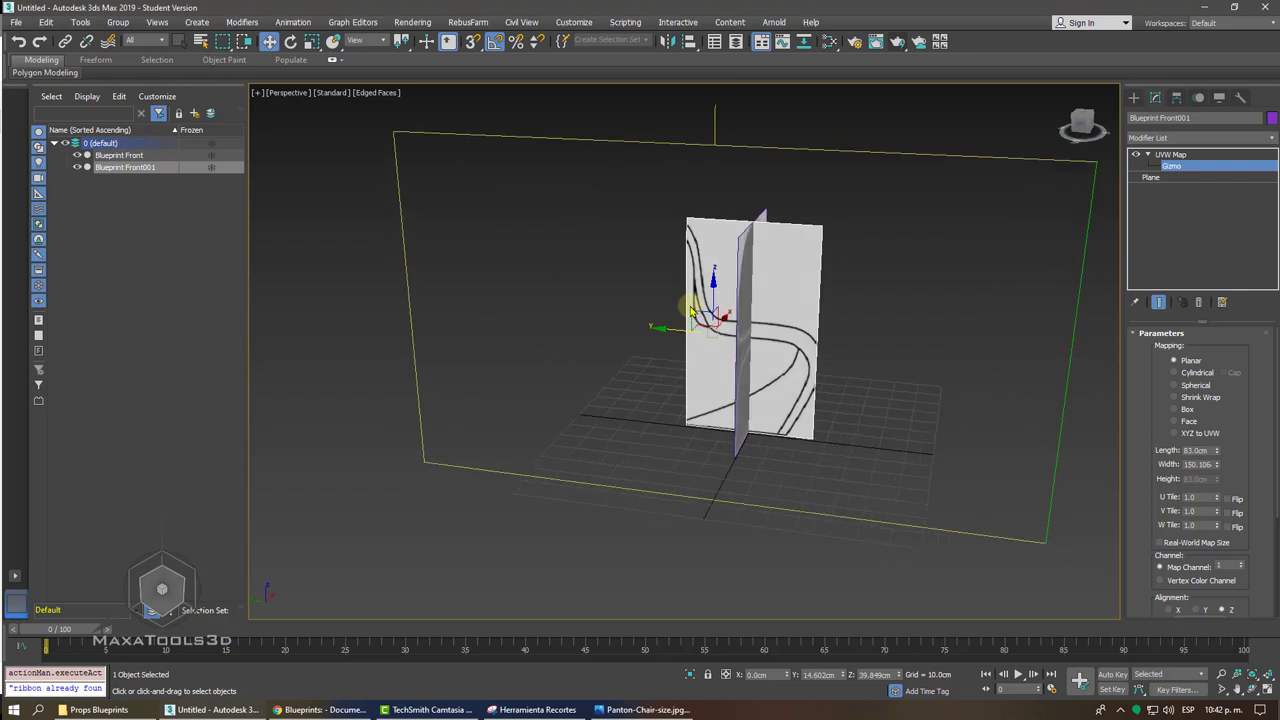
pyautogui.click(16, 23)
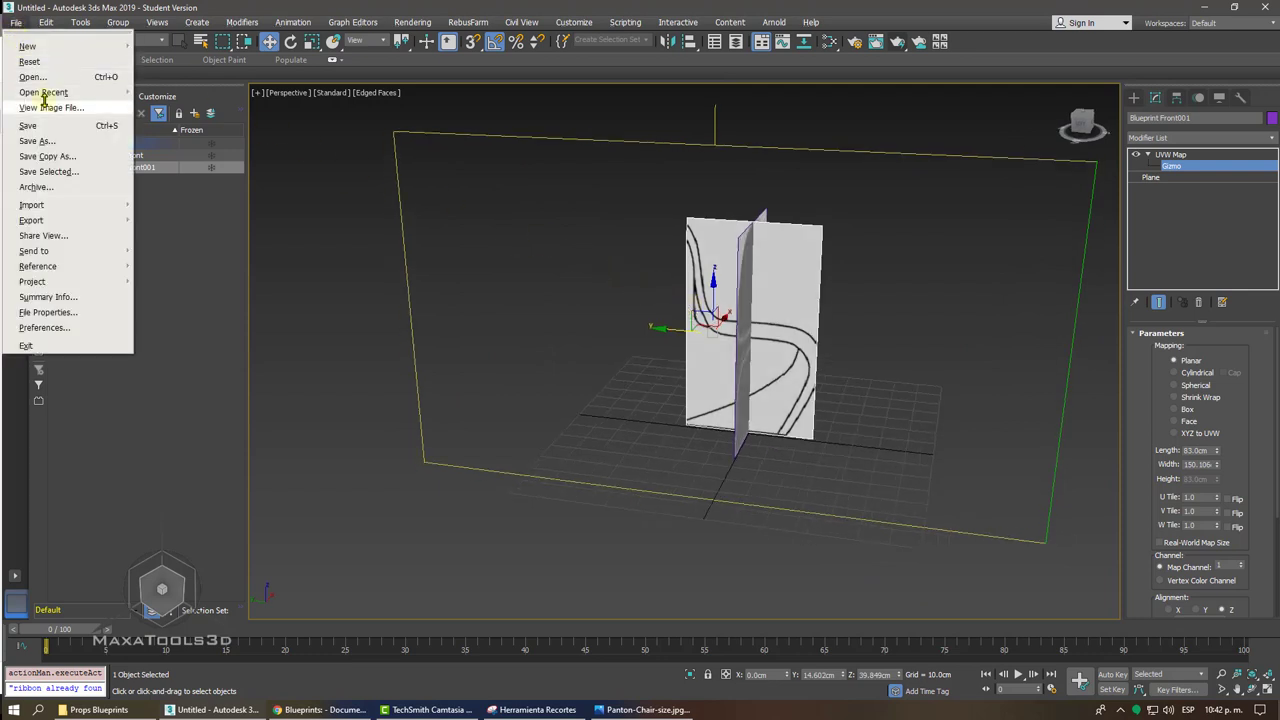
pyautogui.click(228, 160)
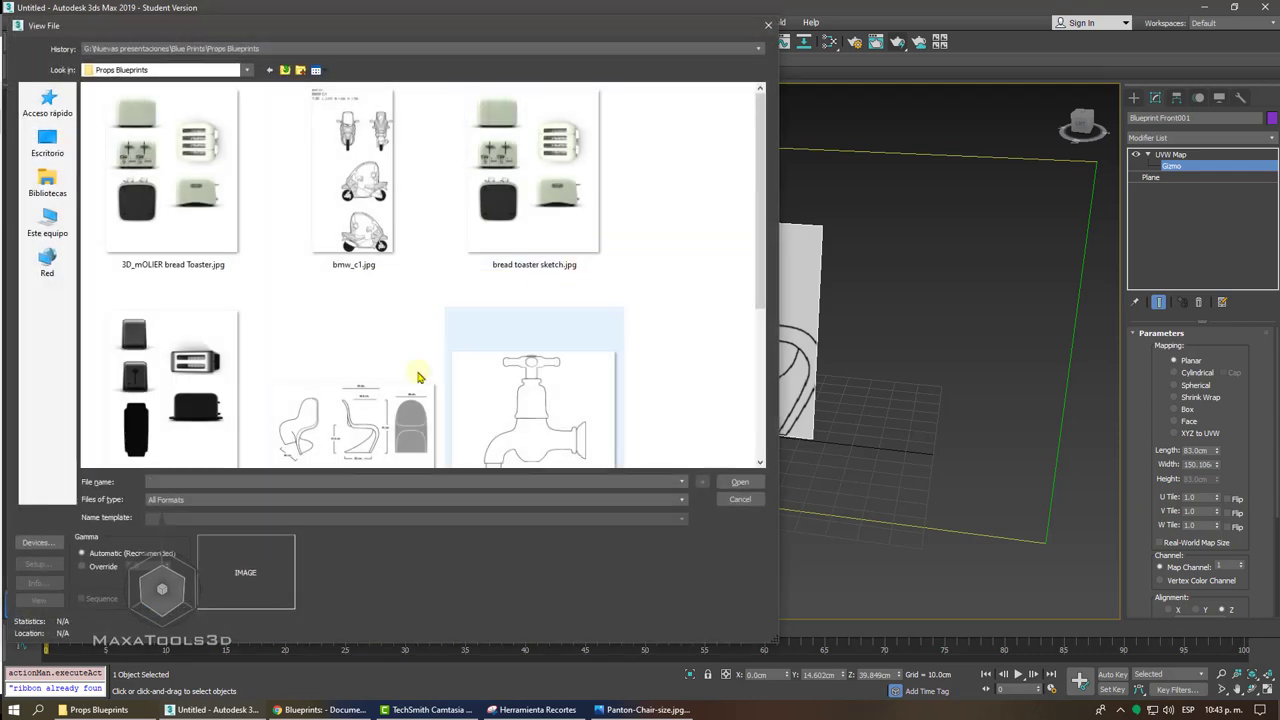
# Open Panton-Chair-size.jpg to check the chair's measured depth.
pyautogui.click(383, 403)
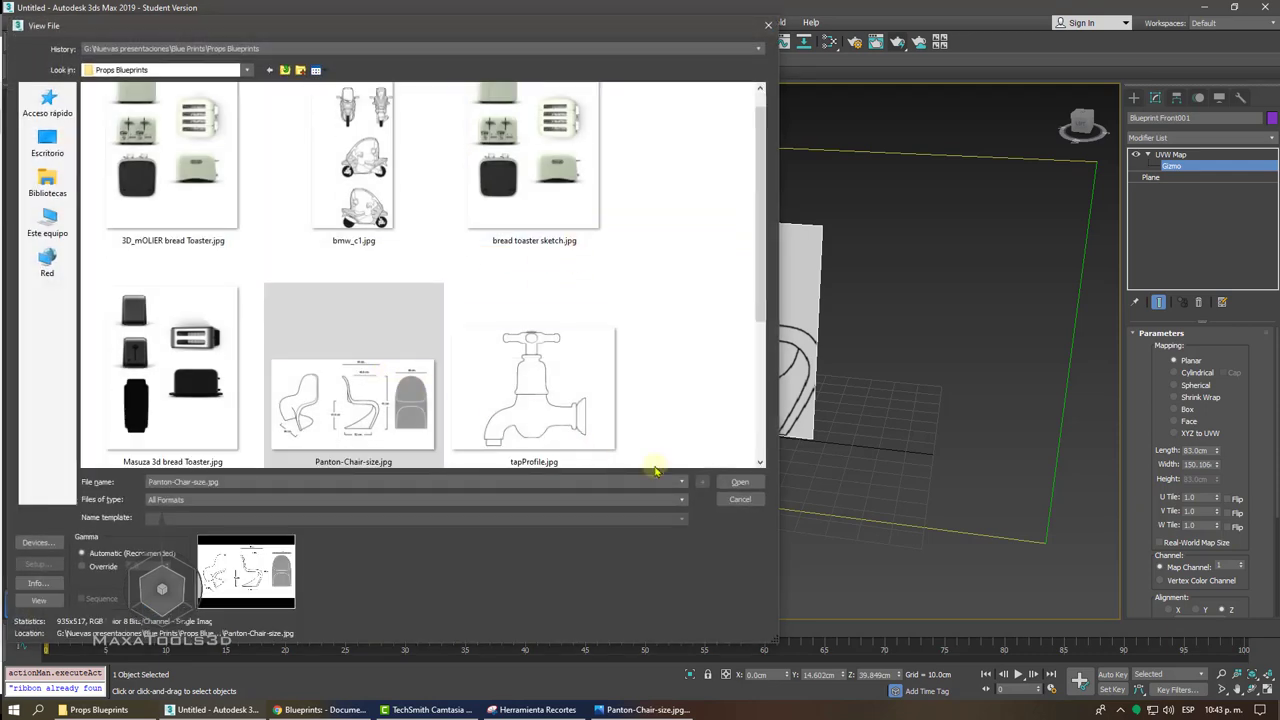
pyautogui.click(737, 484)
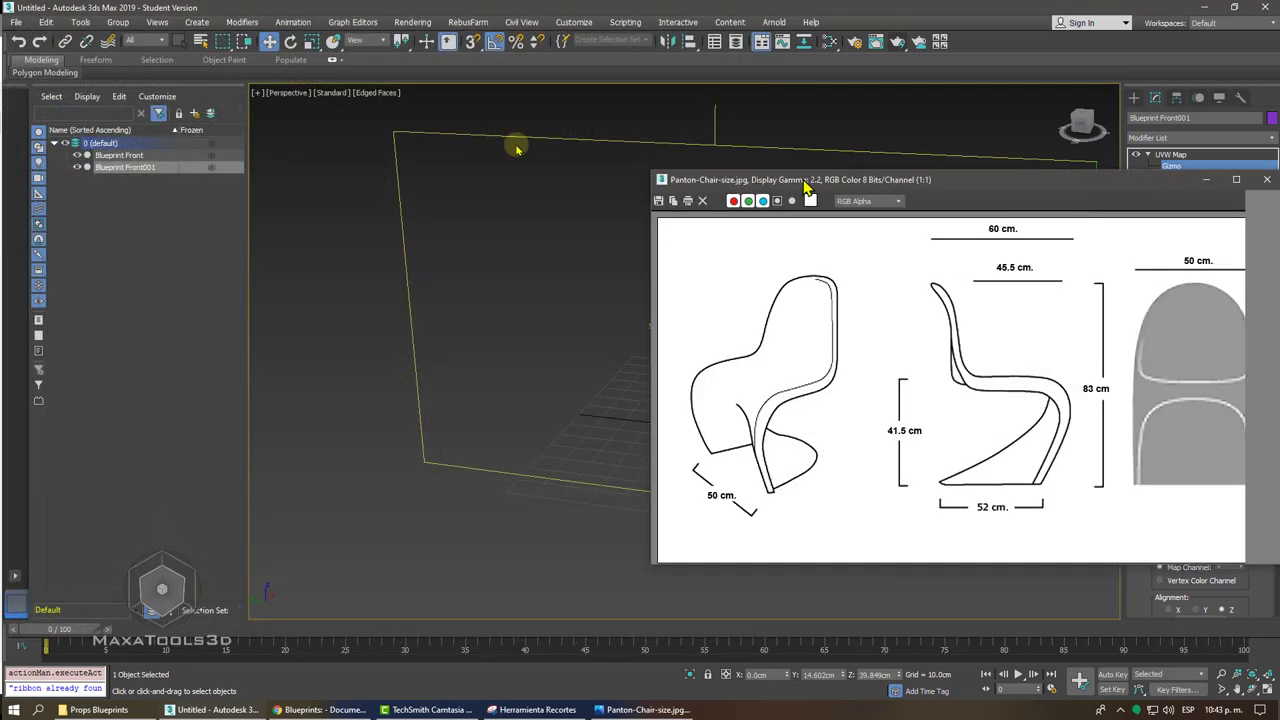
pyautogui.moveTo(1080, 186); pyautogui.dragTo(298, 102)
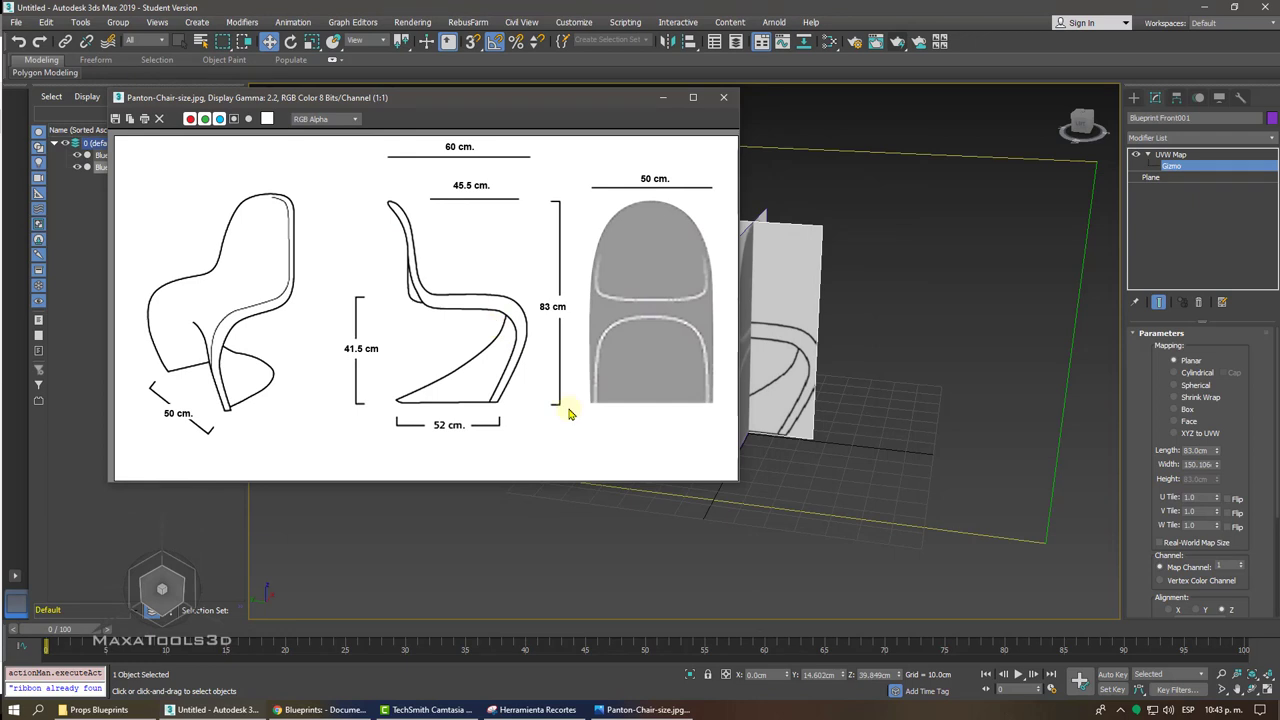
pyautogui.click(662, 98)
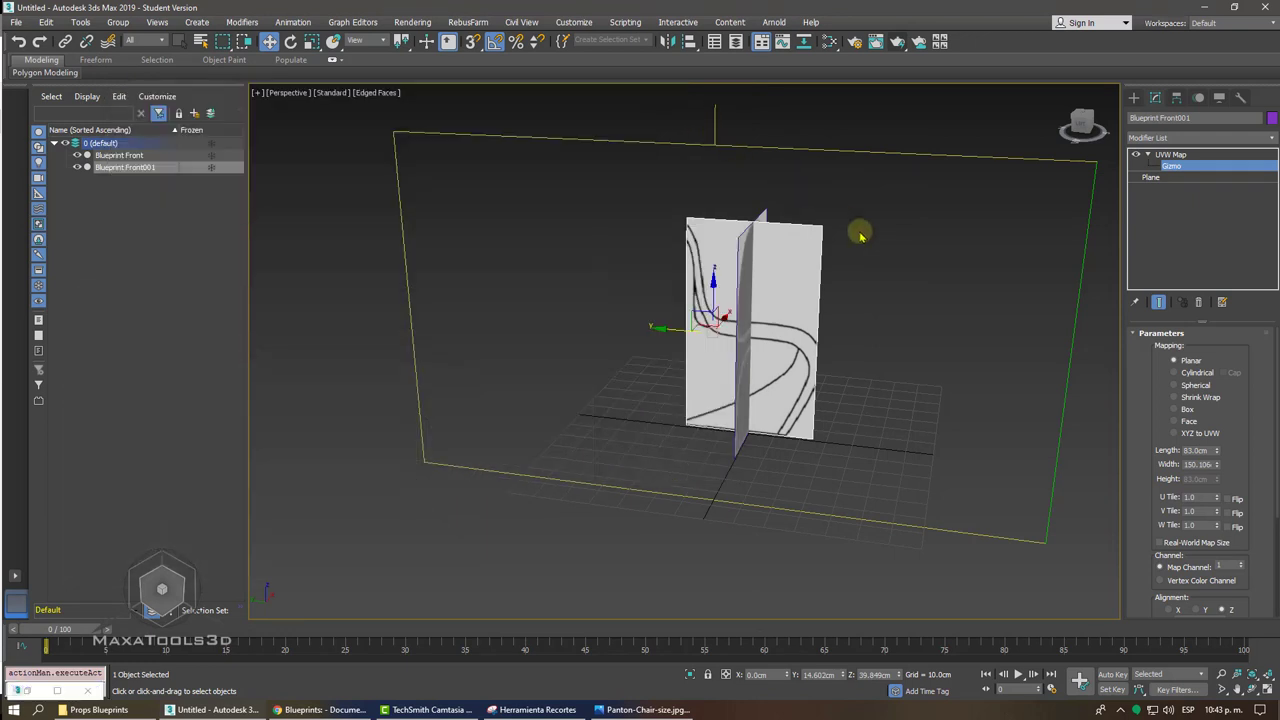
# Set the side plane's Width to 61.5 cm and close the reference image.
pyautogui.click(1170, 155)
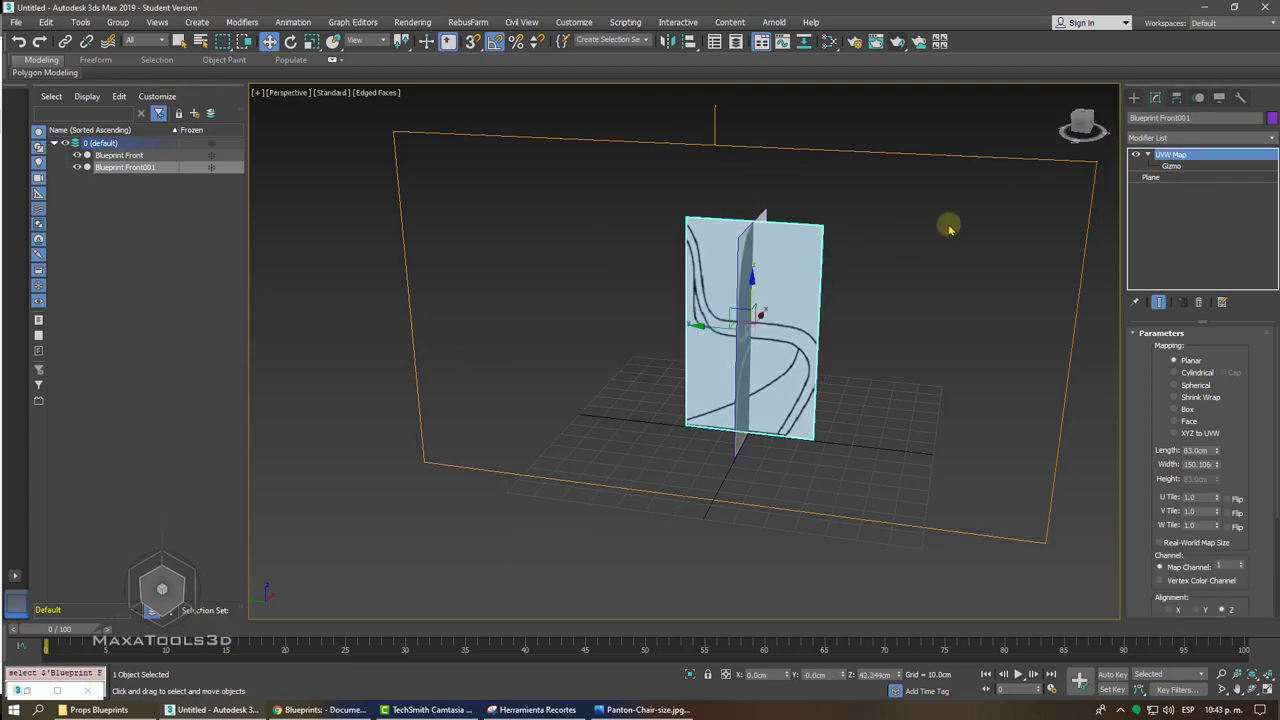
pyautogui.click(1169, 176)
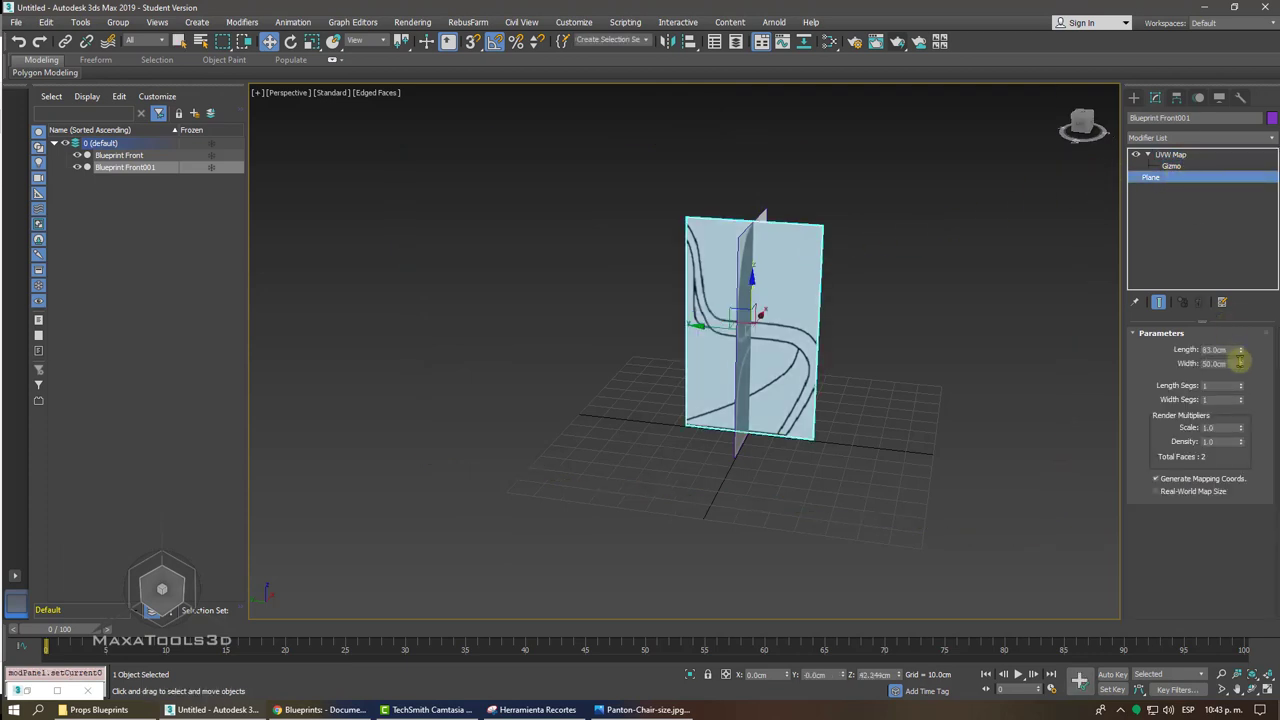
pyautogui.moveTo(1240, 365); pyautogui.dragTo(1239, 345)
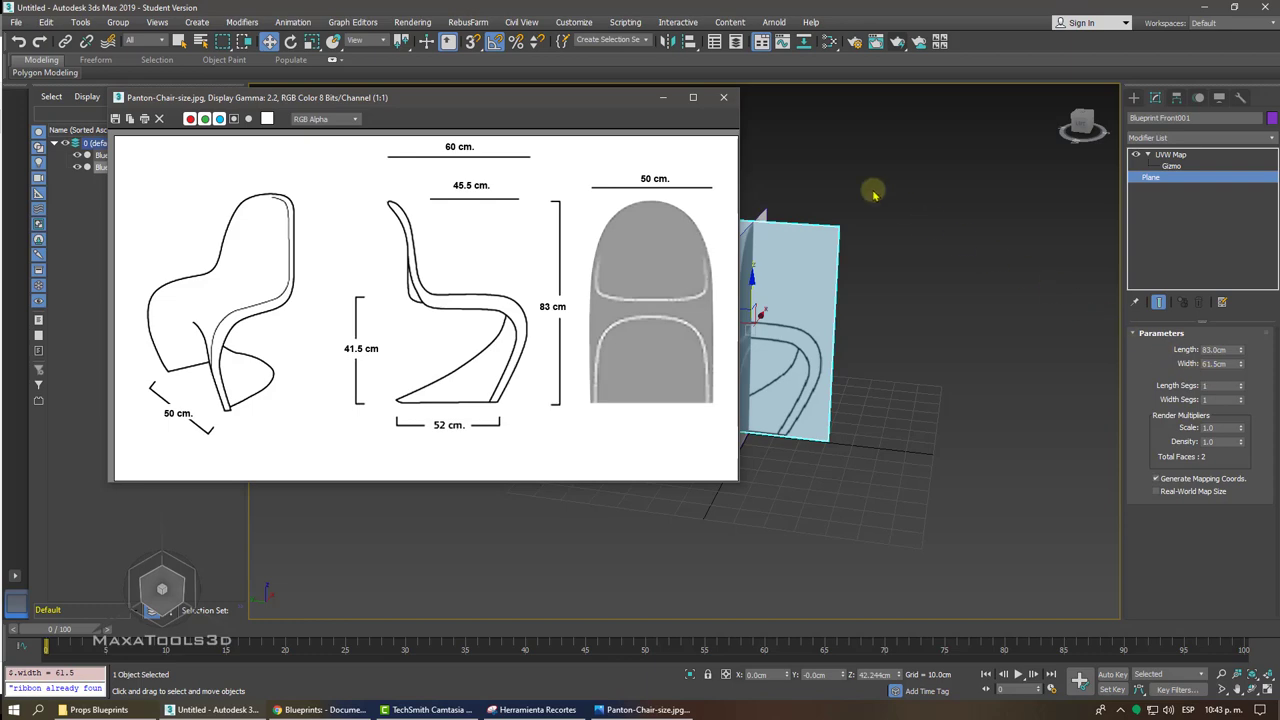
pyautogui.click(714, 104)
pyautogui.keyDown('alt'); pyautogui.moveTo(714, 104); pyautogui.dragTo(978, 107, button='middle'); pyautogui.keyUp('alt')
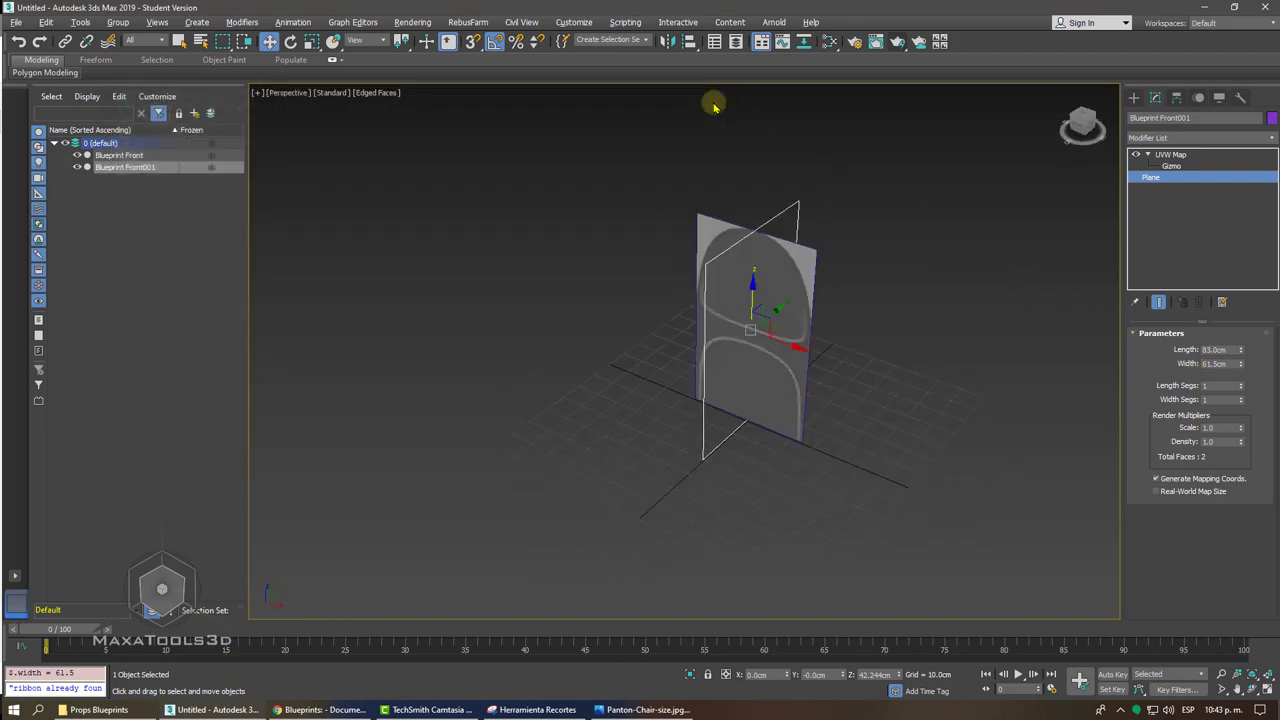
pyautogui.click(1134, 97)
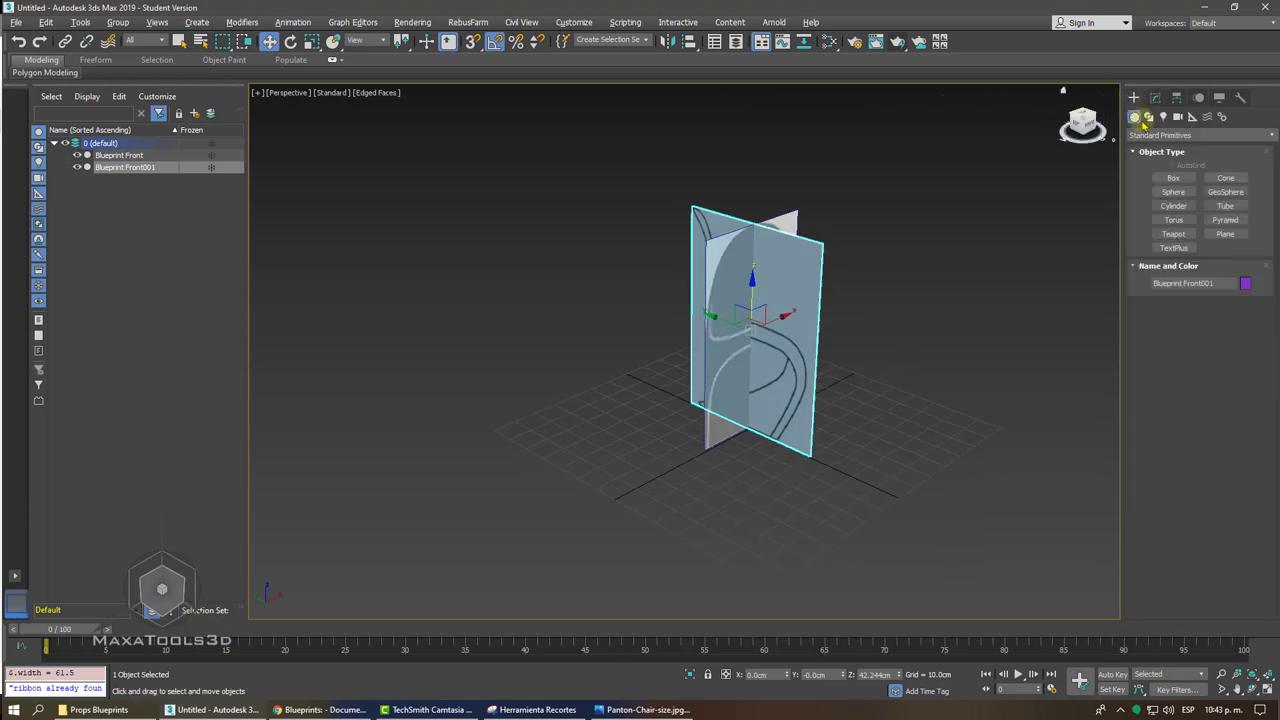
pyautogui.click(1173, 205)
pyautogui.moveTo(749, 431); pyautogui.dragTo(755, 400)
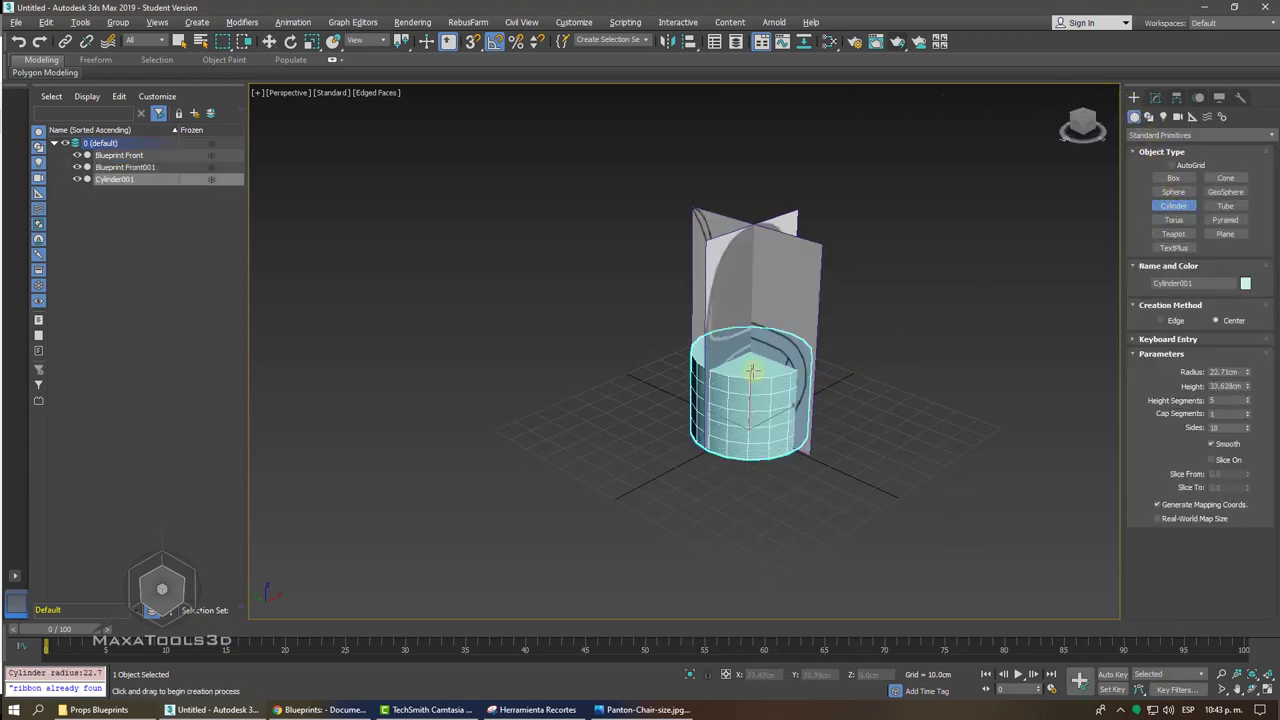
pyautogui.click(755, 272)
pyautogui.rightClick(850, 313)
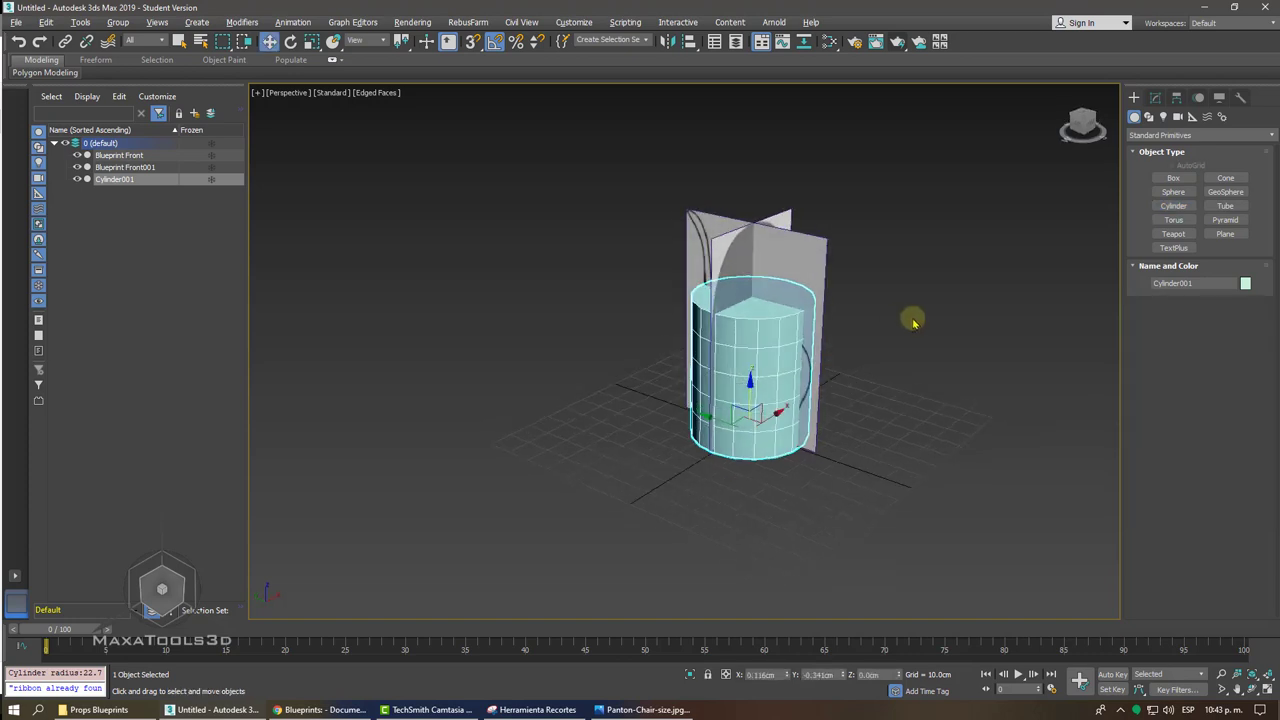
pyautogui.click(914, 317)
pyautogui.scroll(5, 915, 317)
pyautogui.scroll(2, 916, 317)
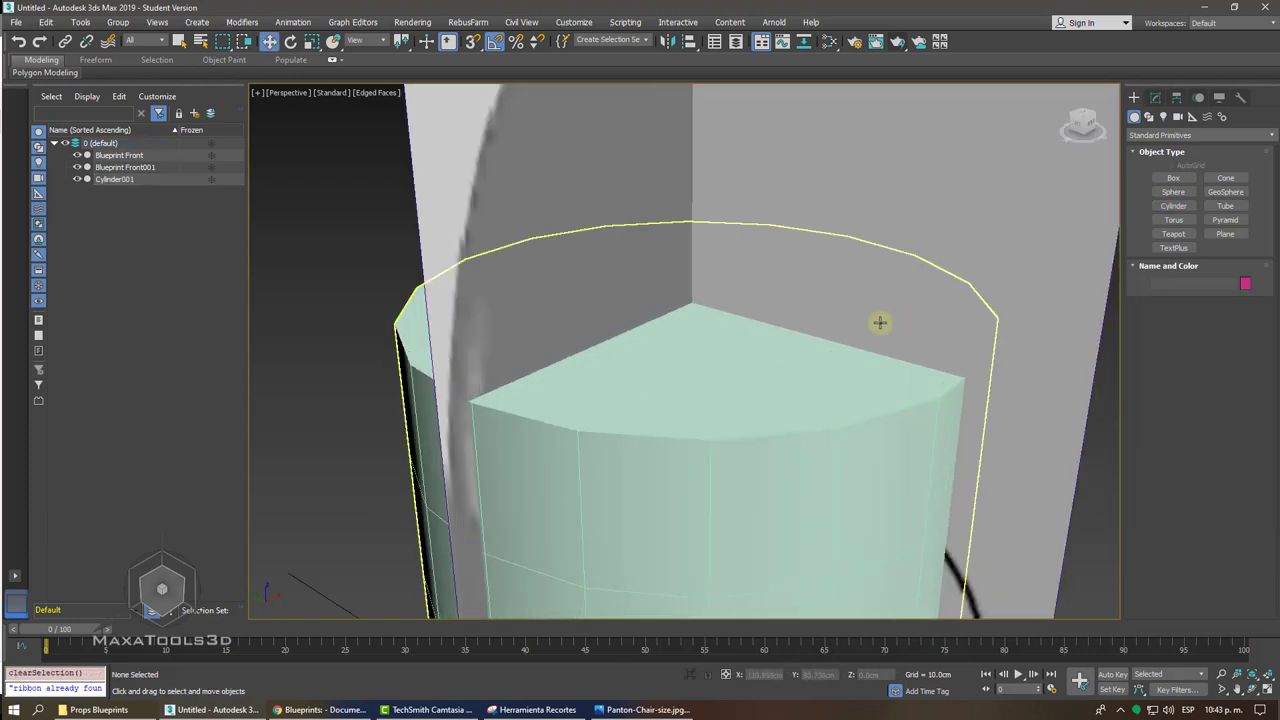
pyautogui.scroll(2, 800, 333)
pyautogui.click(715, 346)
pyautogui.press('z')
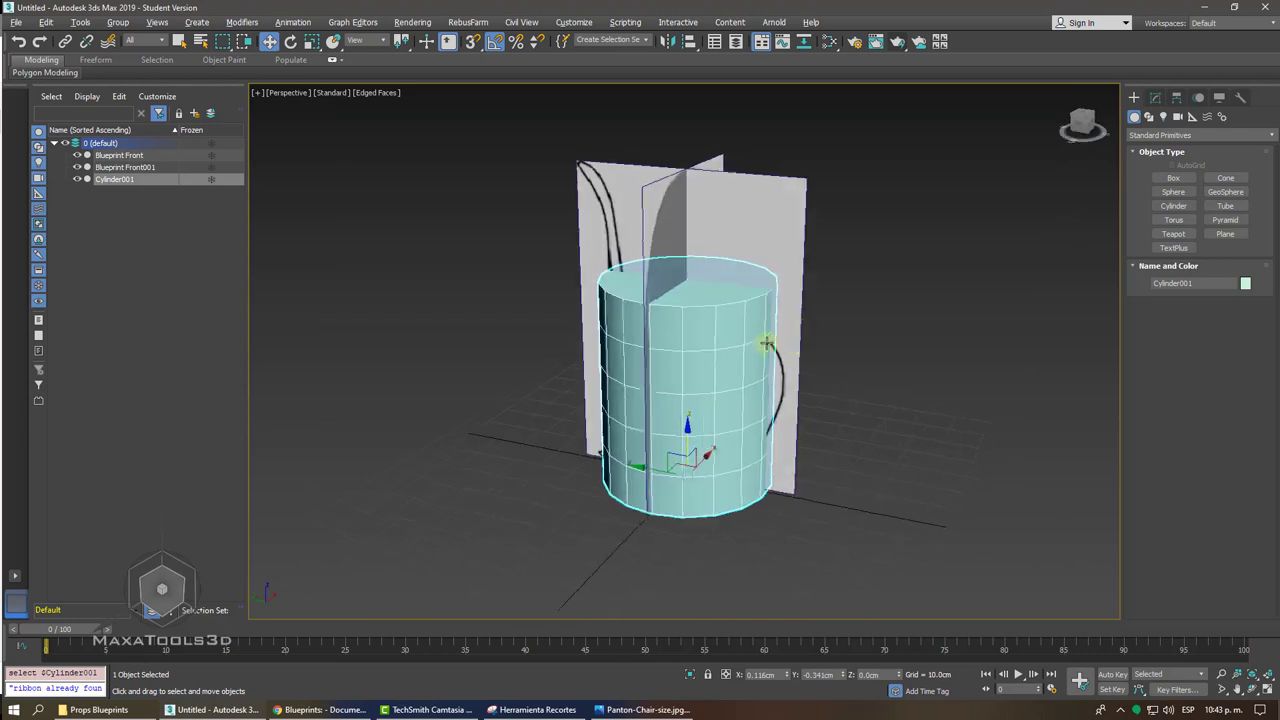
pyautogui.click(907, 340)
pyautogui.click(703, 346)
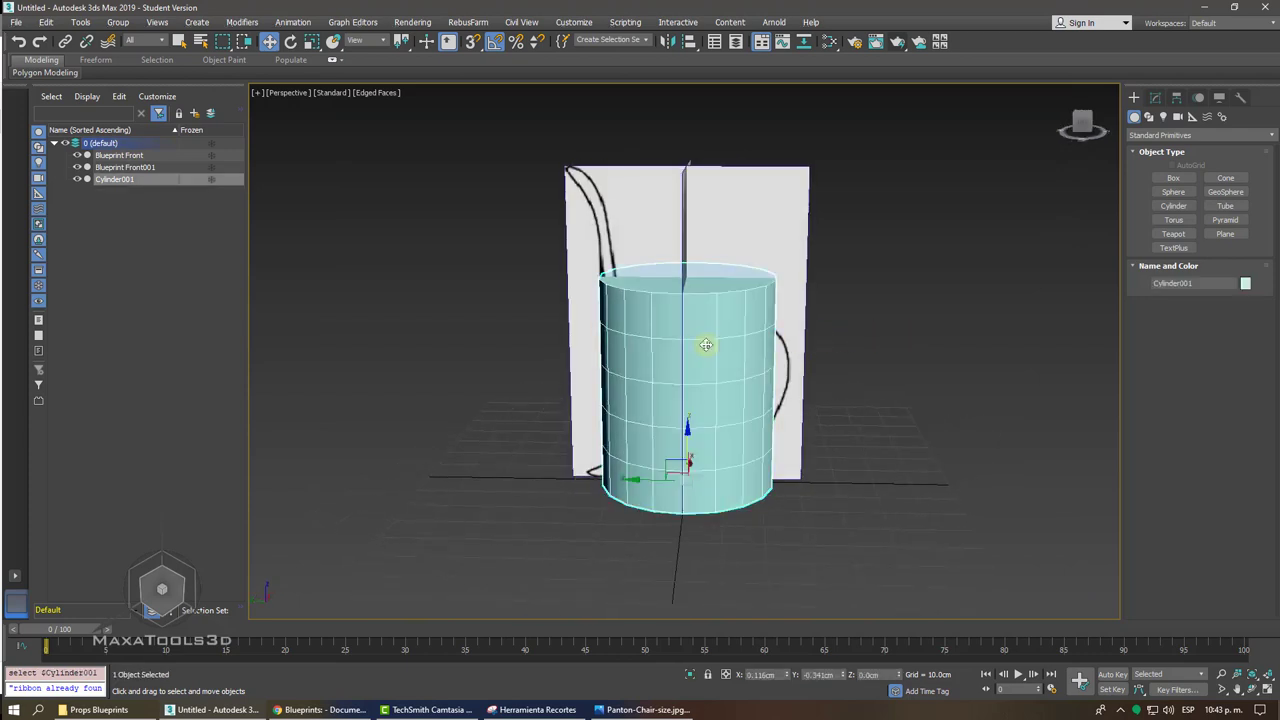
pyautogui.press('Delete')
pyautogui.keyDown('alt'); pyautogui.moveTo(703, 346); pyautogui.dragTo(723, 434, button='middle'); pyautogui.keyUp('alt')
pyautogui.press('z')
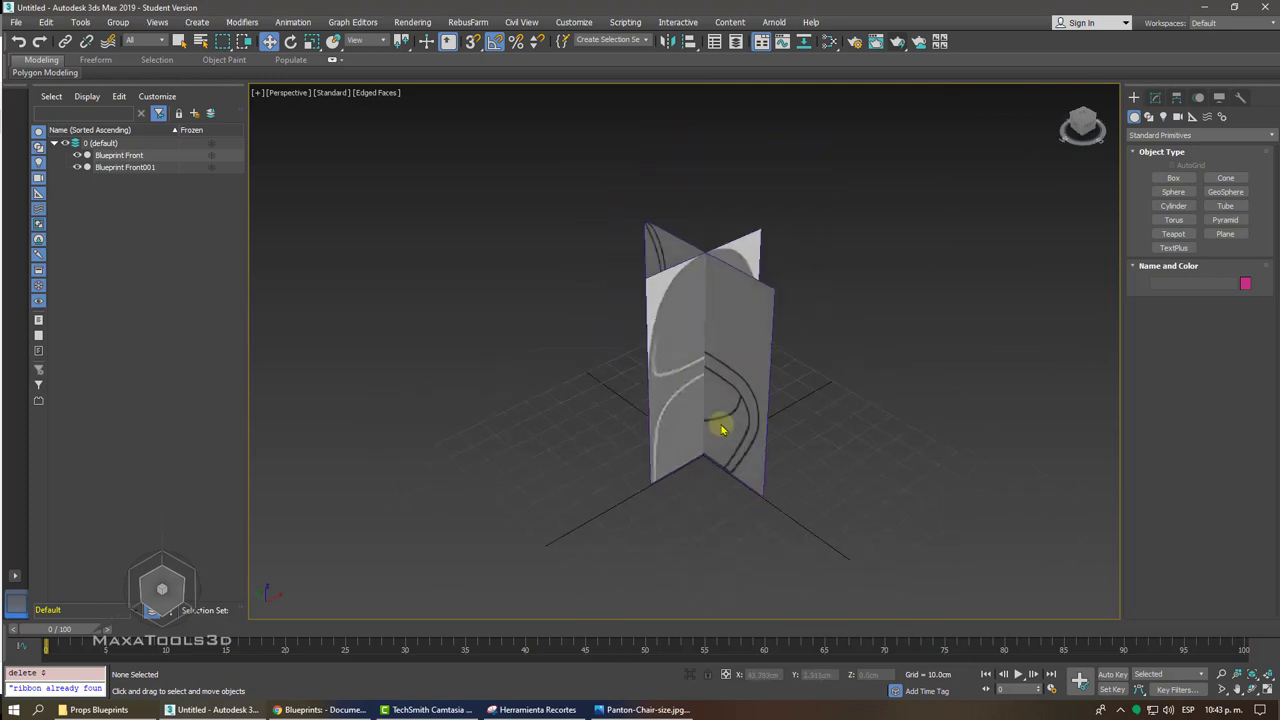
# Slide Blueprint Front001 along X to 26.6 cm, undoing a stray Blueprint Front move.
pyautogui.click(723, 434)
pyautogui.click(866, 289)
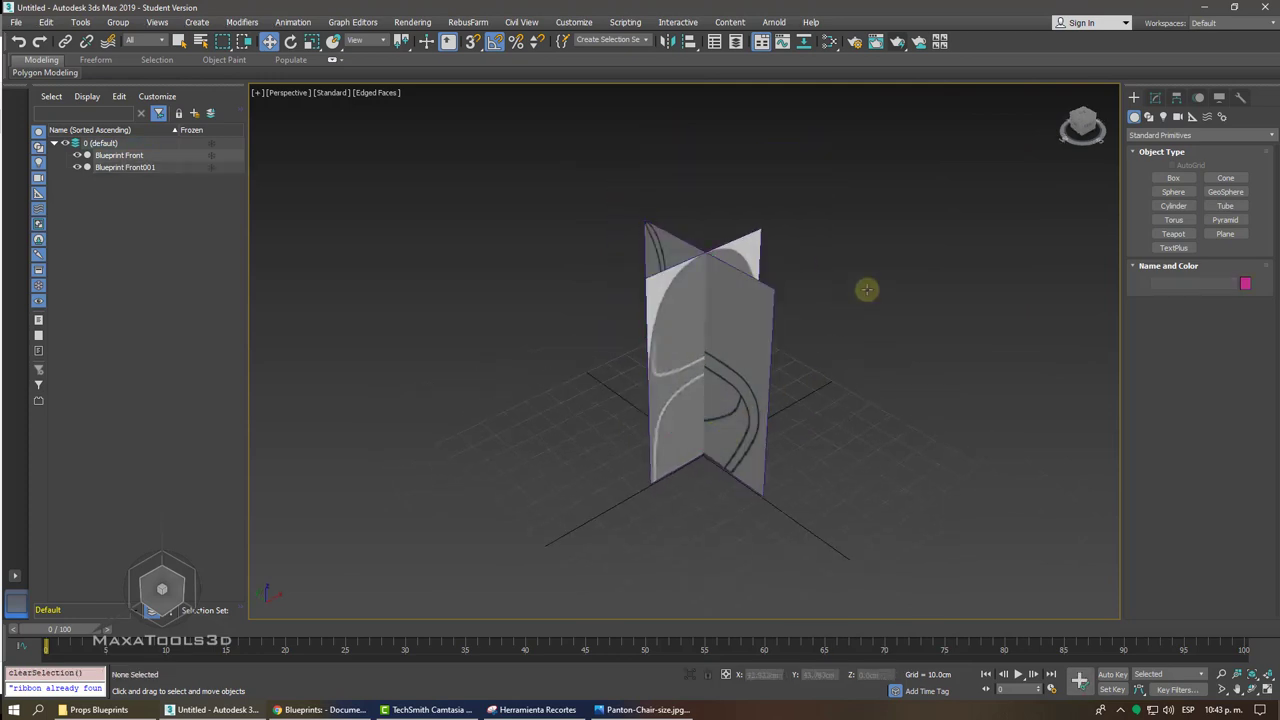
pyautogui.click(669, 314)
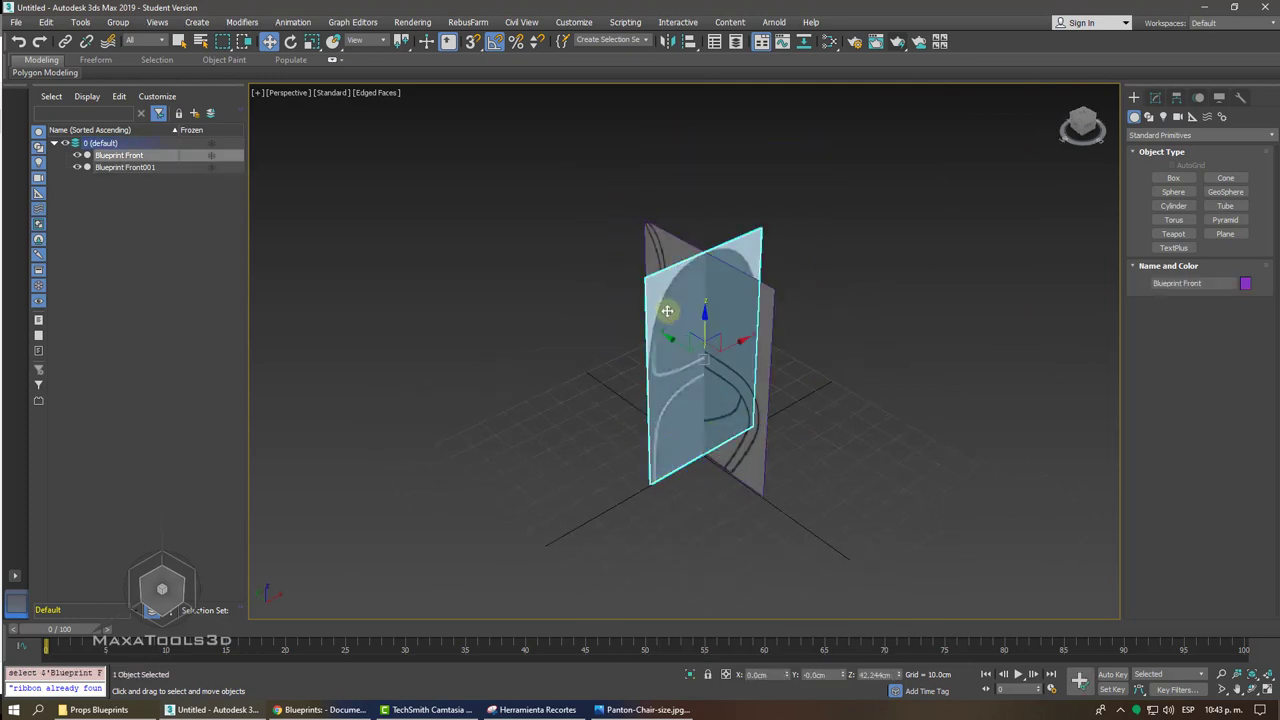
pyautogui.moveTo(677, 343); pyautogui.dragTo(667, 370)
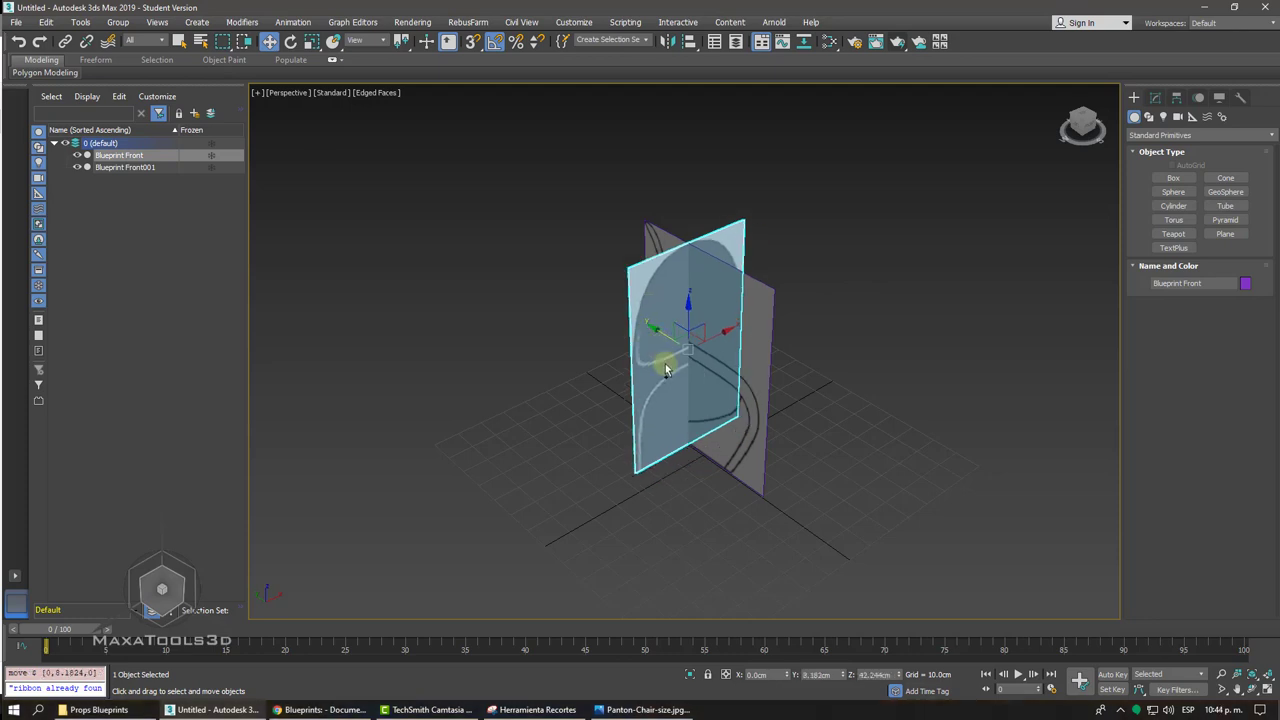
pyautogui.hotkey('ctrl', 'z')
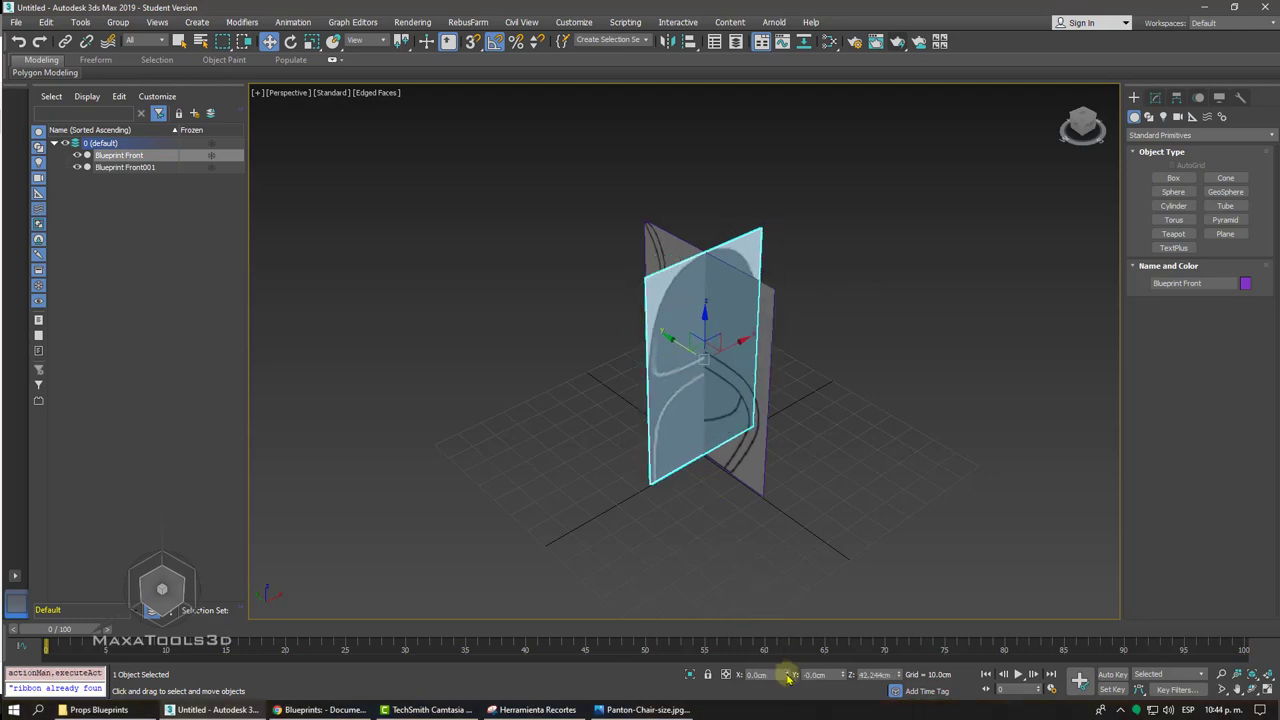
pyautogui.keyDown('alt'); pyautogui.moveTo(760, 420); pyautogui.dragTo(746, 402, button='middle'); pyautogui.keyUp('alt')
pyautogui.click(746, 398)
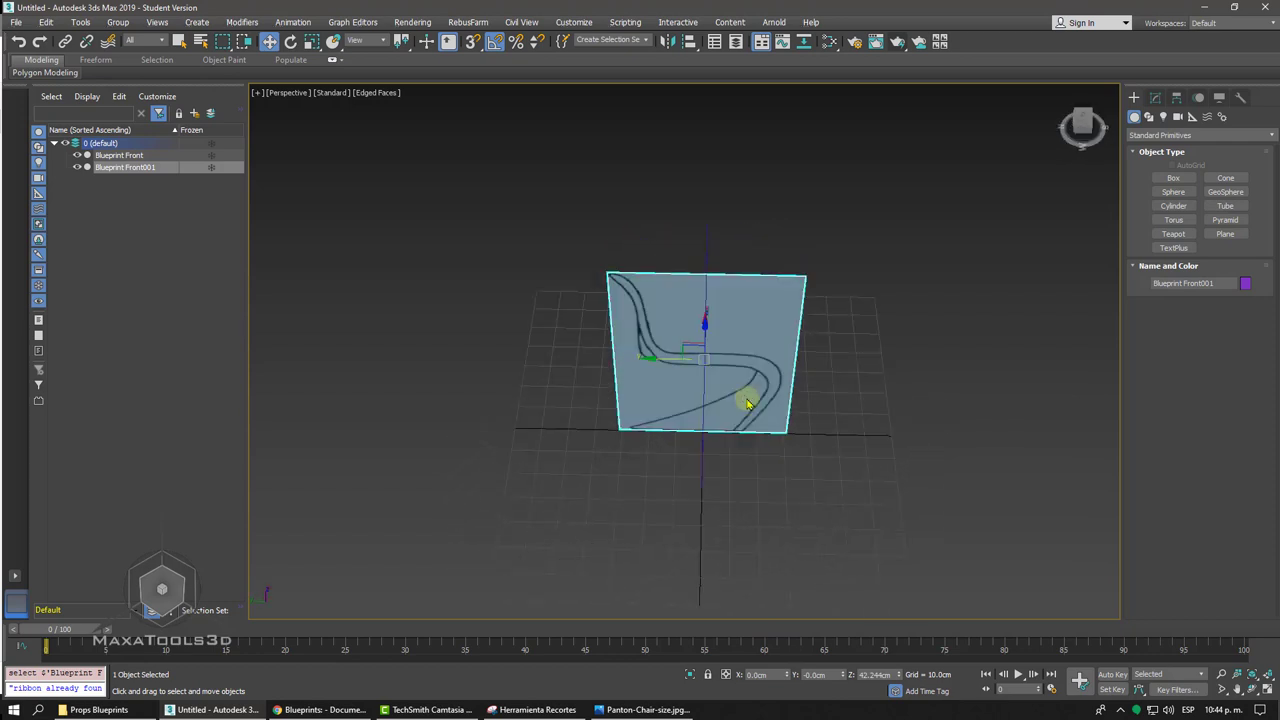
pyautogui.keyDown('alt'); pyautogui.moveTo(746, 398); pyautogui.dragTo(732, 344, button='middle'); pyautogui.keyUp('alt')
pyautogui.moveTo(731, 343); pyautogui.dragTo(787, 316)
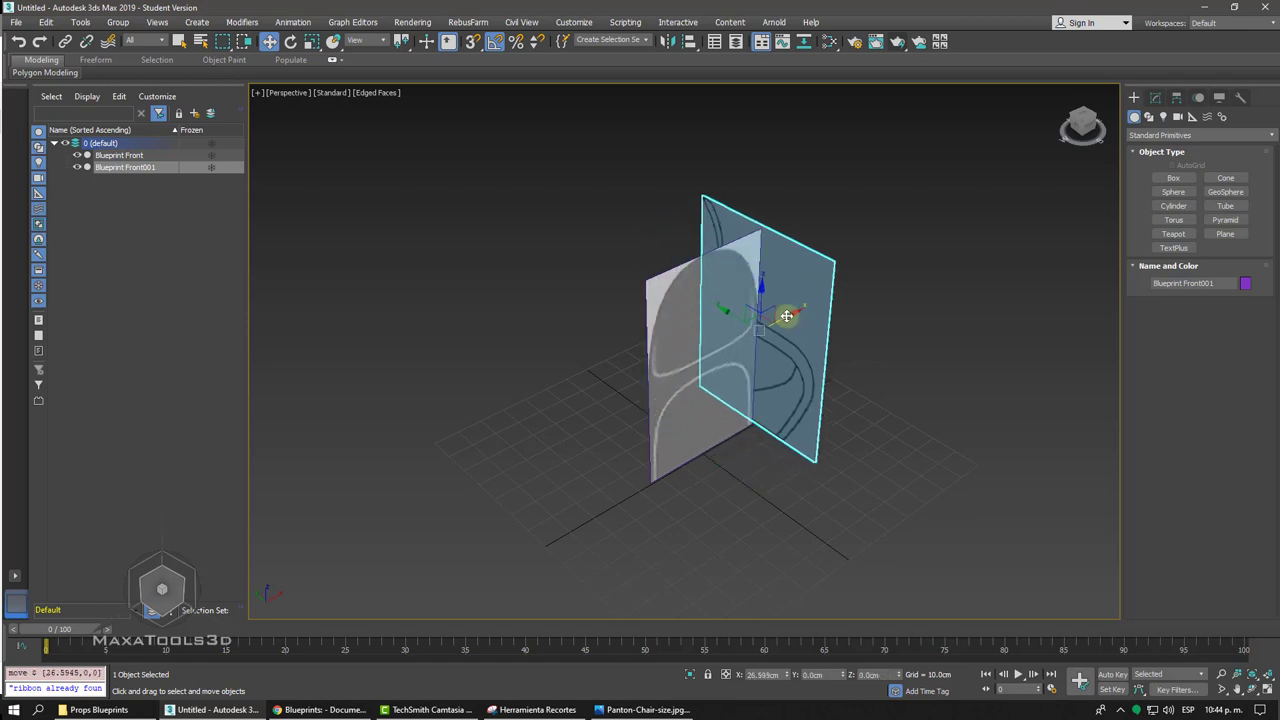
# Nudge Blueprint Front along X and Y toward the other plane, then undo those moves.
pyautogui.click(703, 378)
pyautogui.moveTo(666, 343)
pyautogui.mouseDown()
pyautogui.moveTo(609, 297)
pyautogui.moveTo(617, 310)
pyautogui.mouseUp()
pyautogui.keyDown('alt'); pyautogui.moveTo(617, 310); pyautogui.dragTo(608, 296, button='middle'); pyautogui.keyUp('alt')
pyautogui.scroll(4, 611, 300)
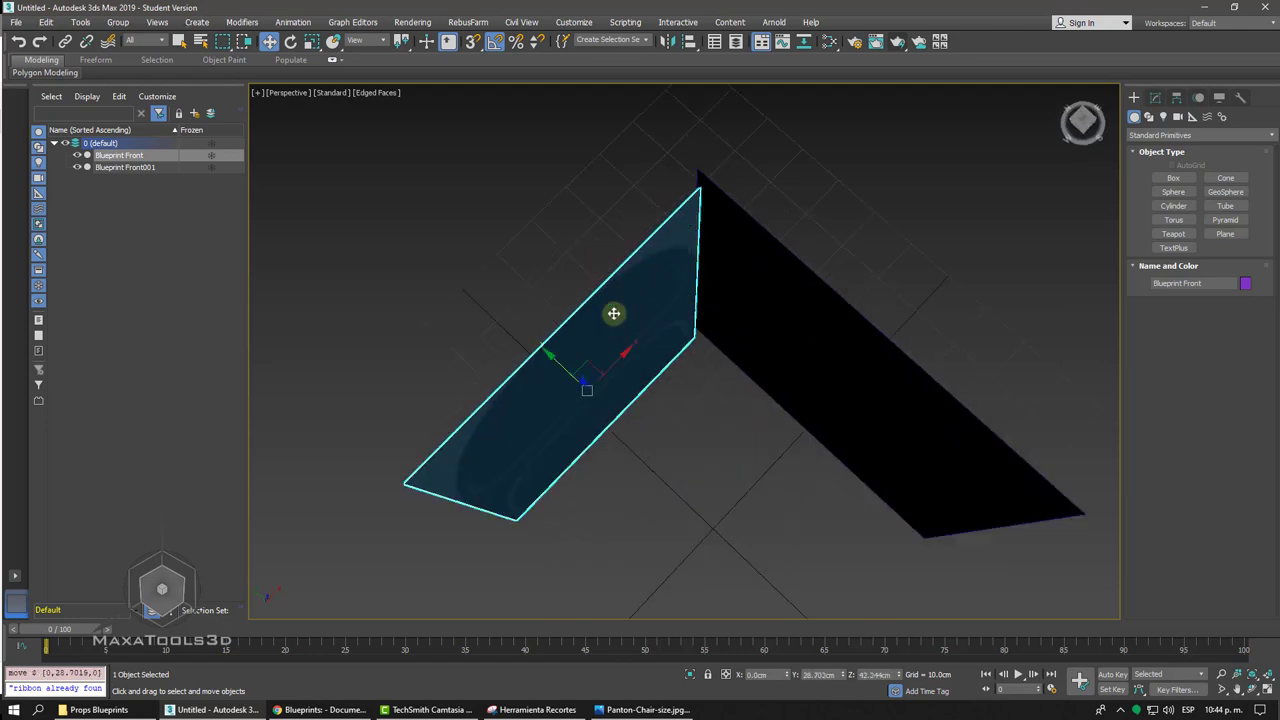
pyautogui.moveTo(555, 361); pyautogui.dragTo(540, 353)
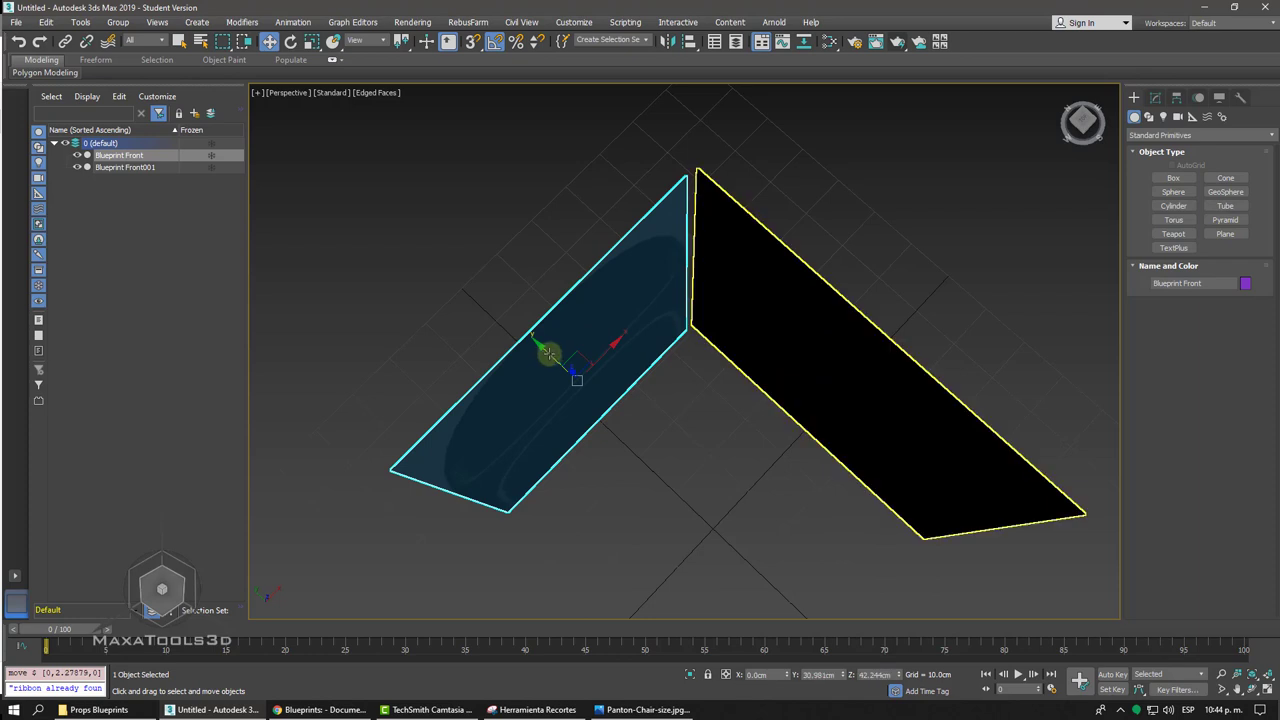
pyautogui.hotkey('ctrl', 'z')
pyautogui.hotkey('ctrl', 'z')
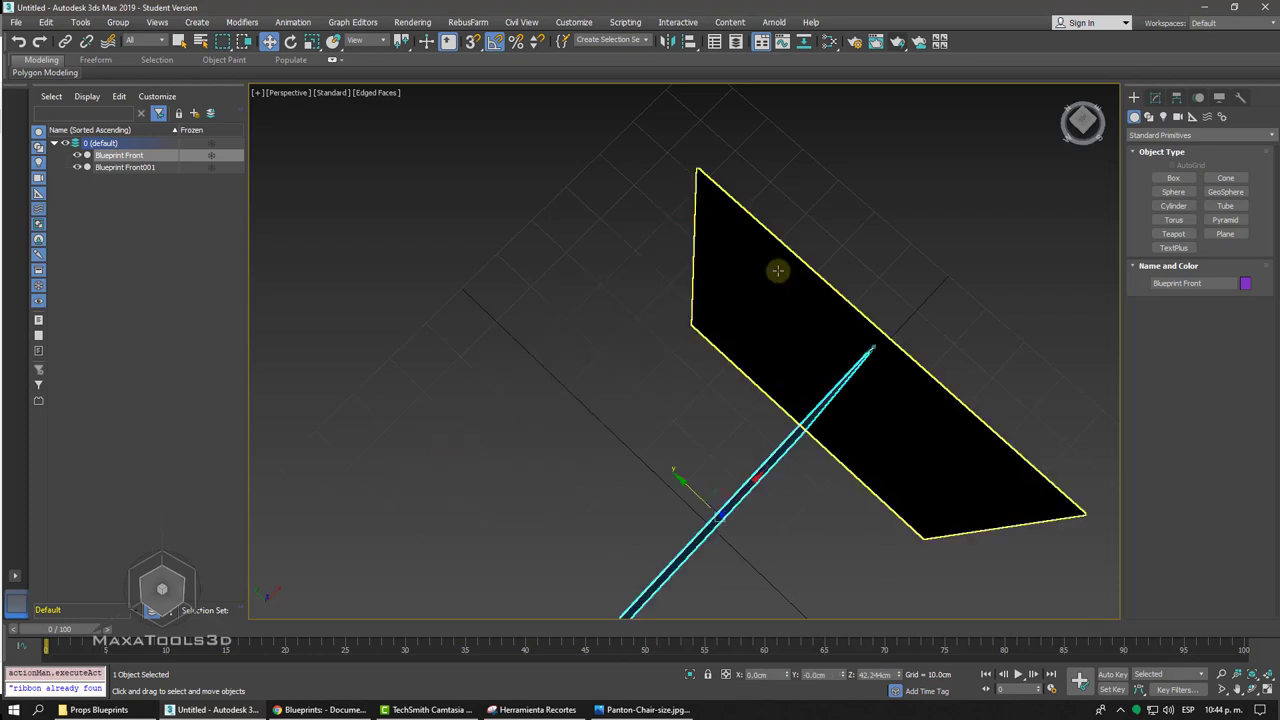
pyautogui.hotkey('ctrl', 'z')
pyautogui.hotkey('ctrl', 'z')
# Undo further stray changes and cycle back through earlier viewport angles.
pyautogui.keyDown('alt'); pyautogui.moveTo(772, 276); pyautogui.dragTo(730, 330, button='middle'); pyautogui.keyUp('alt')
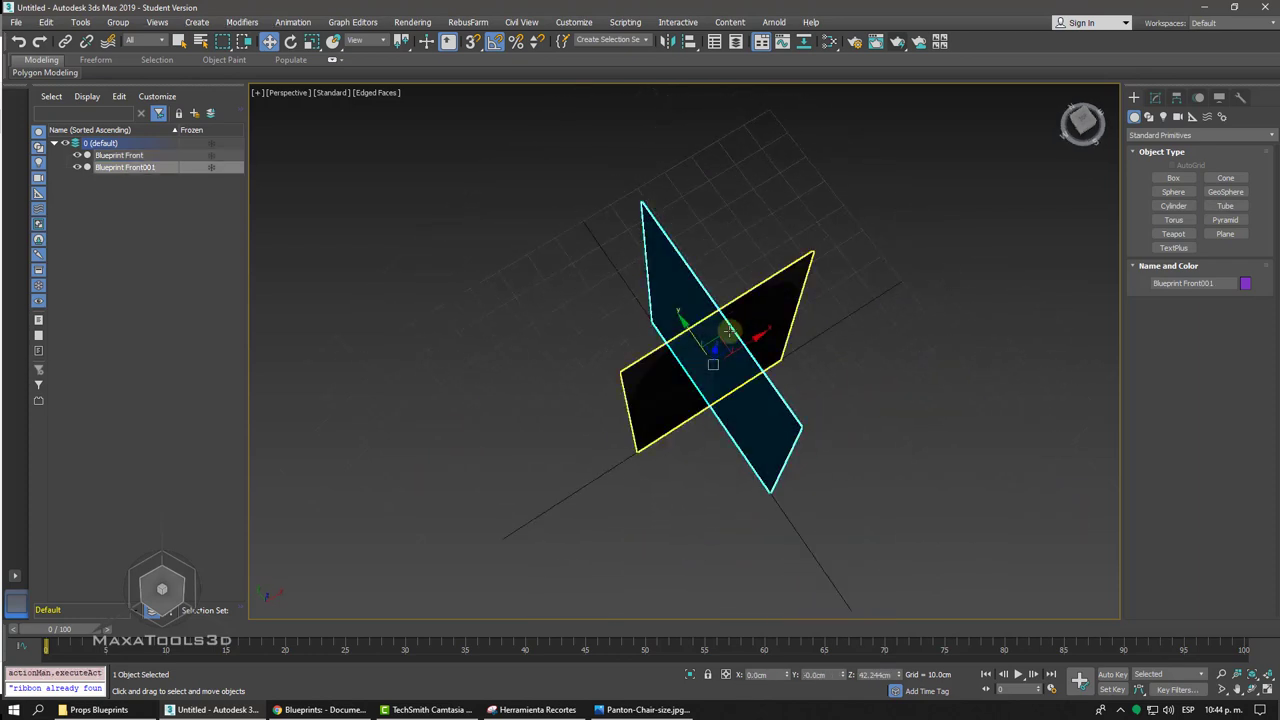
pyautogui.hotkey('ctrl', 'z')
pyautogui.hotkey('ctrl', 'z')
pyautogui.hotkey('ctrl', 'z')
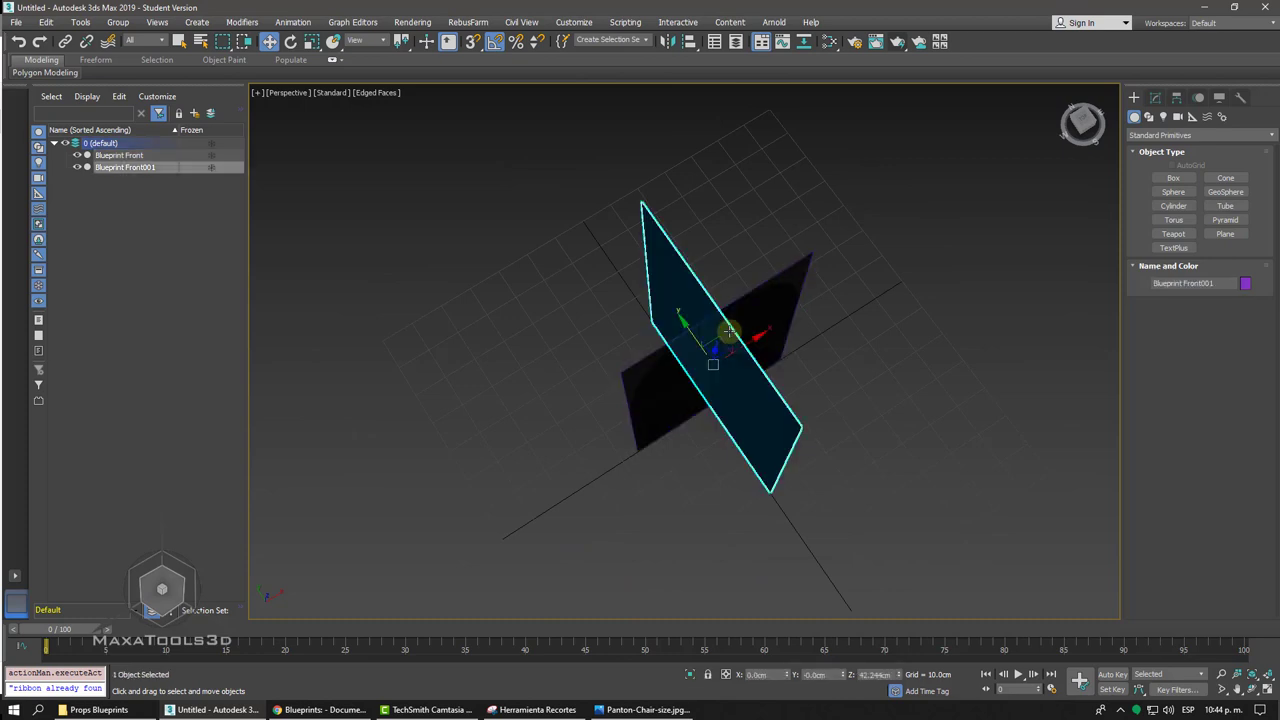
pyautogui.hotkey('ctrl', 'z')
pyautogui.keyDown('alt'); pyautogui.moveTo(730, 330); pyautogui.dragTo(726, 315, button='middle'); pyautogui.keyUp('alt')
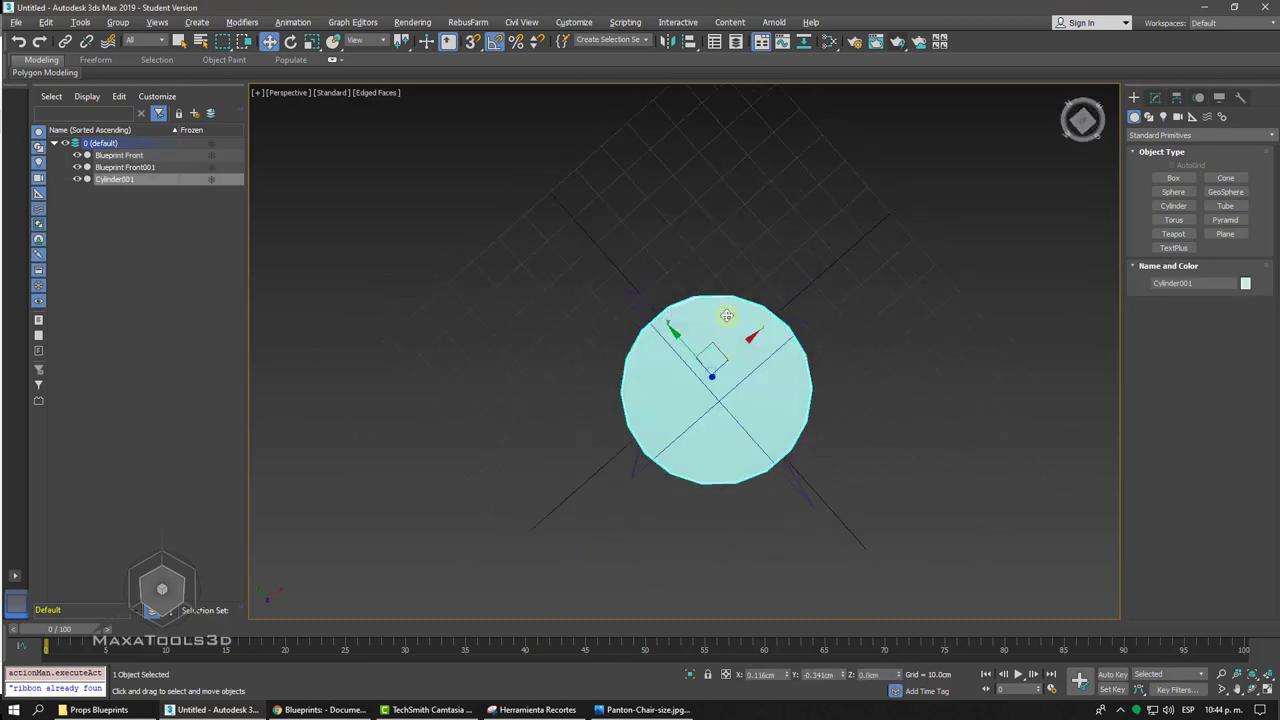
pyautogui.hotkey('ctrl', 'z')
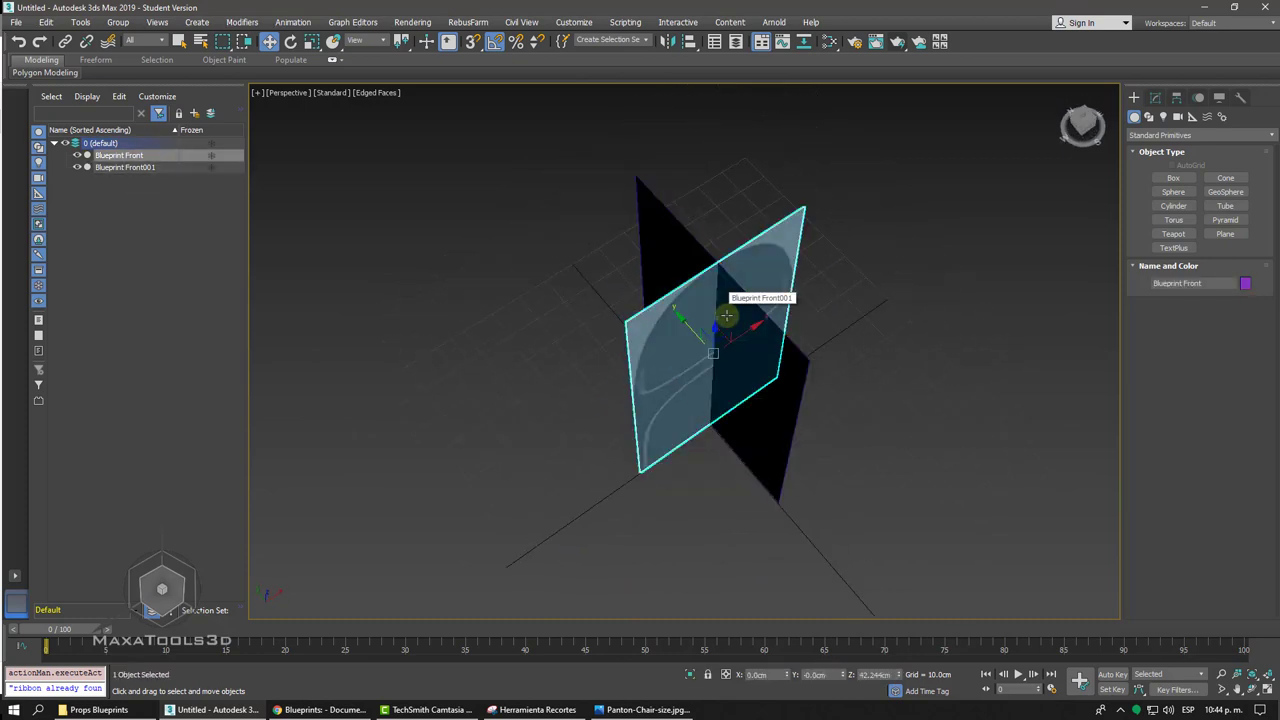
pyautogui.hotkey('ctrl', 'z')
pyautogui.hotkey('ctrl', 'z')
pyautogui.hotkey('ctrl', 'z')
pyautogui.hotkey('ctrl', 'z')
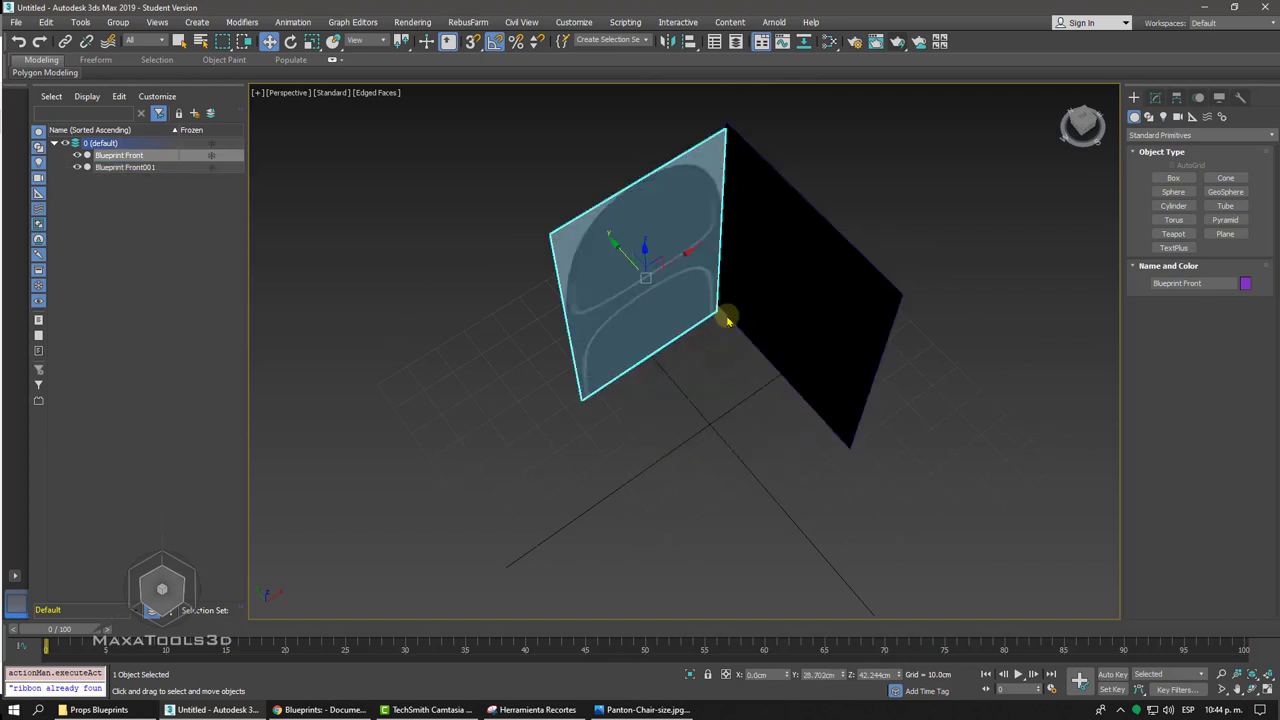
pyautogui.hotkey('shift', 'z')
pyautogui.hotkey('shift', 'z')
pyautogui.hotkey('shift', 'z')
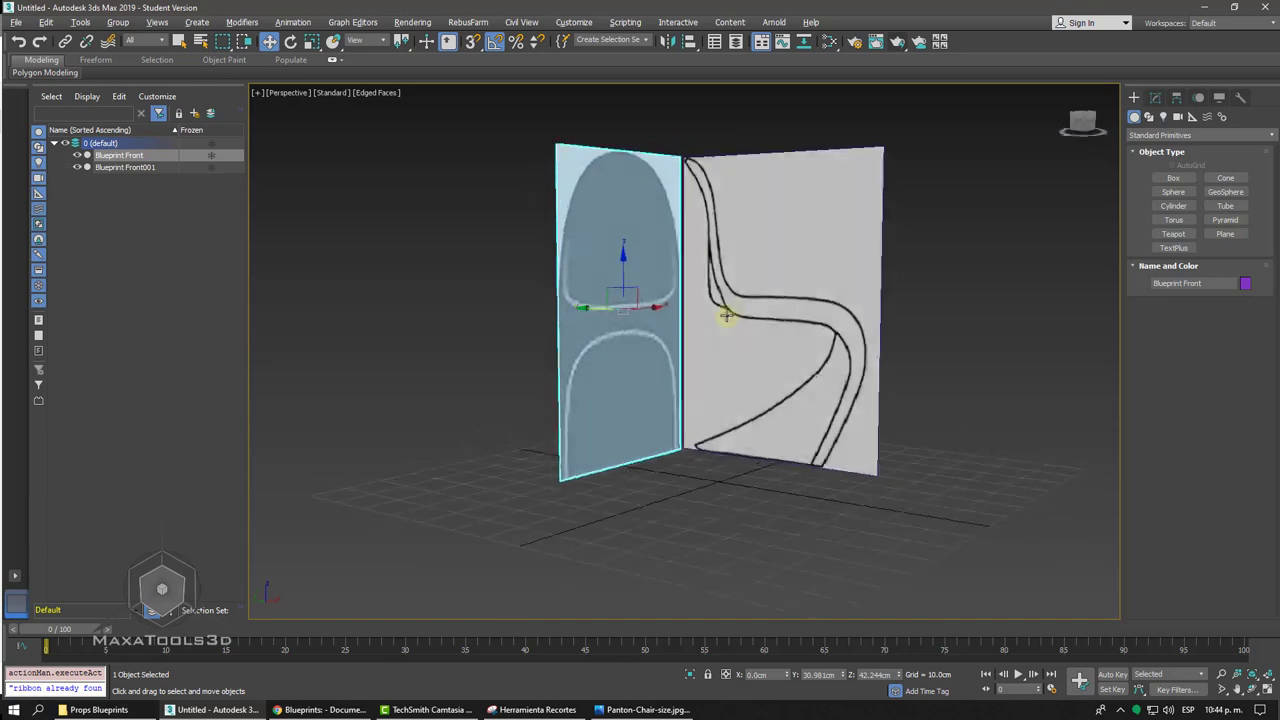
pyautogui.hotkey('shift', 'z')
pyautogui.hotkey('shift', 'z')
pyautogui.hotkey('shift', 'z')
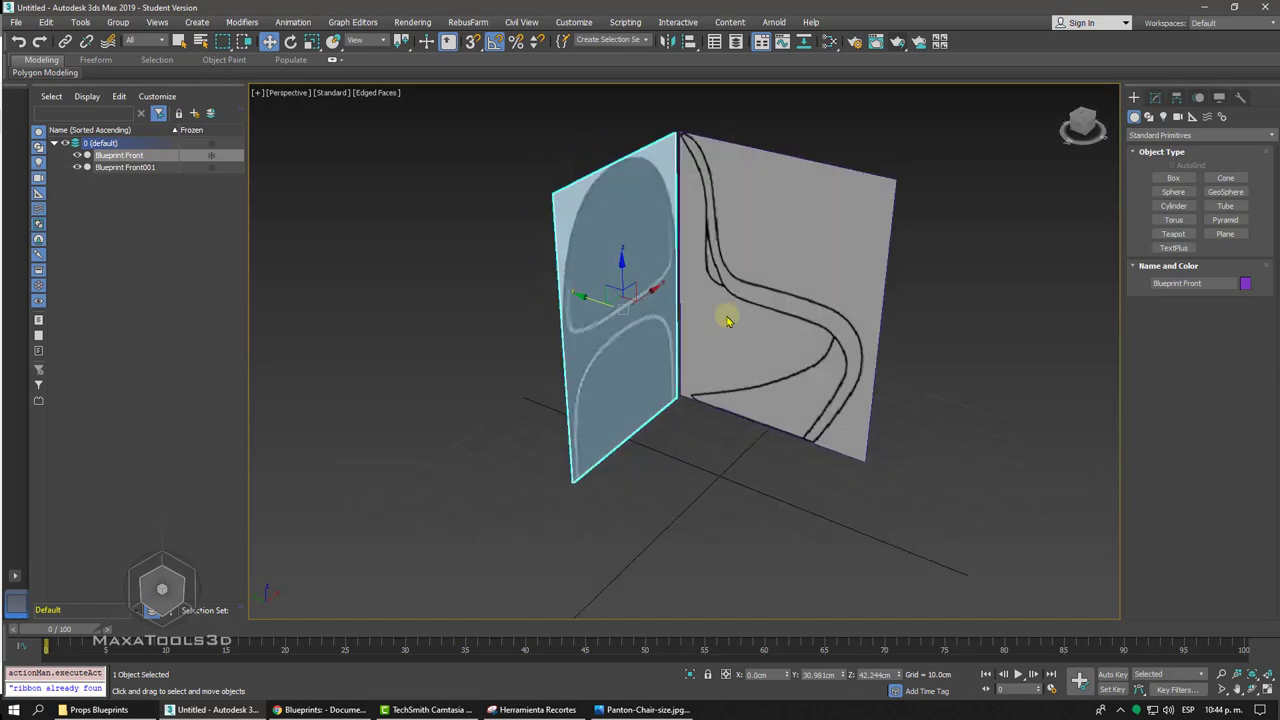
pyautogui.hotkey('shift', 'z')
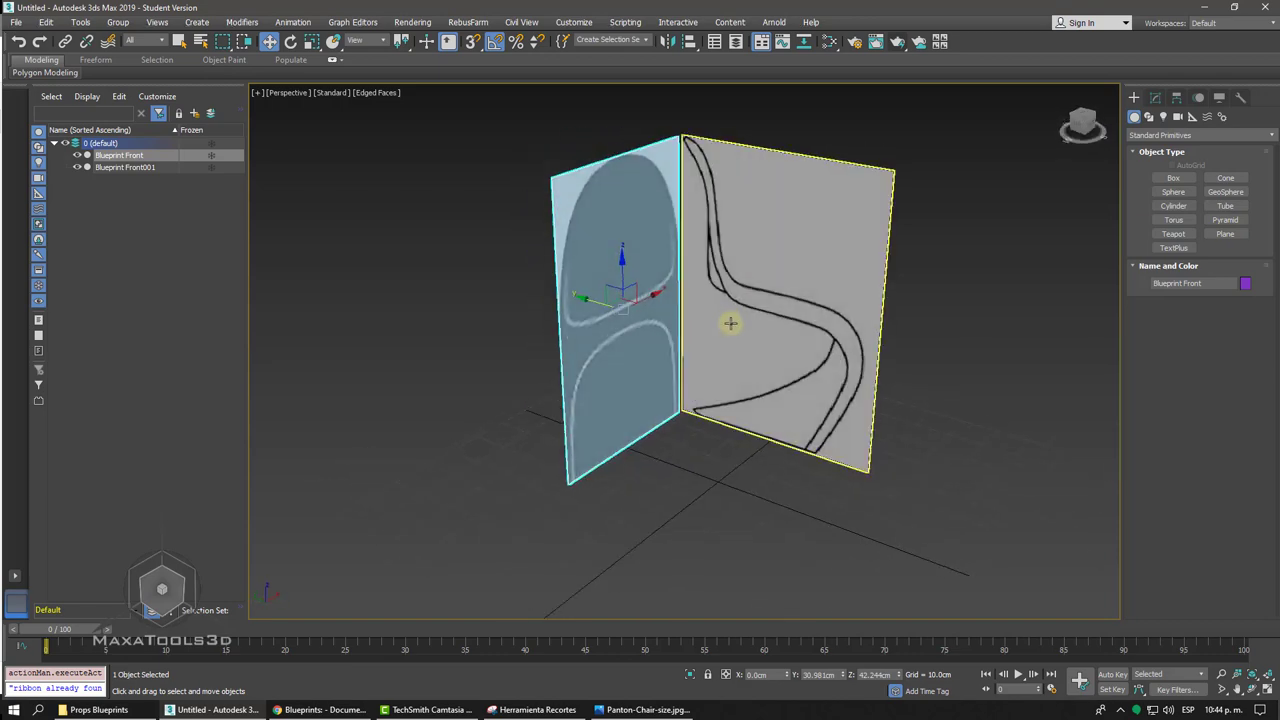
# Inspect the front blueprint in Front view, toggling between wireframe and shaded display.
pyautogui.press('f')
pyautogui.press('z')
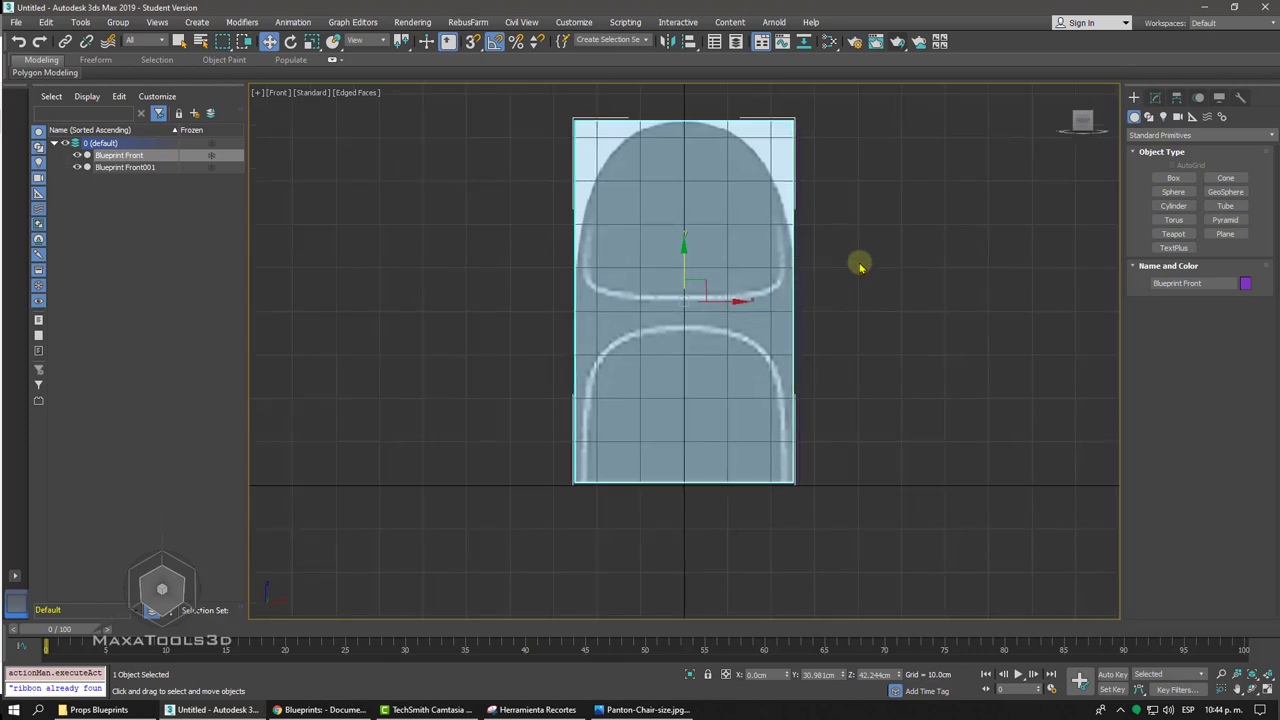
pyautogui.click(860, 266)
pyautogui.press('F3')
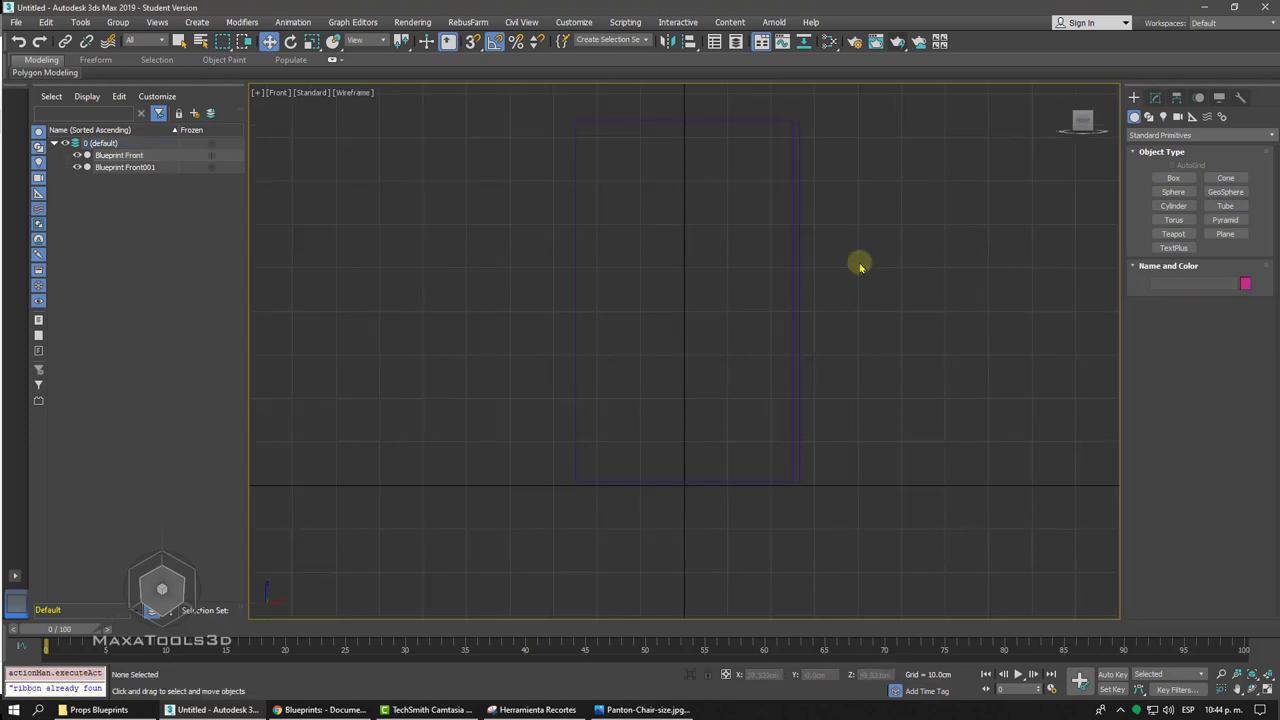
pyautogui.press('F3')
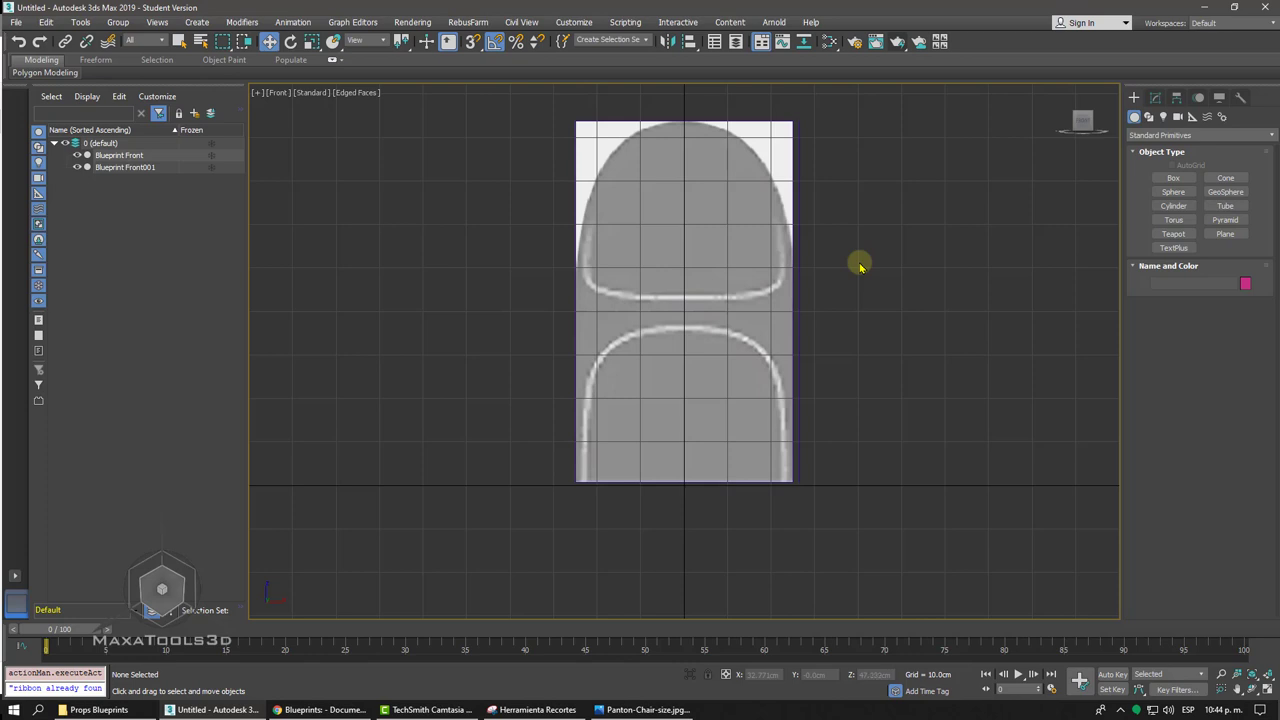
pyautogui.press('F3')
# Check the side blueprint in Left and Perspective views, then bring up viewport layouts.
pyautogui.press('l')
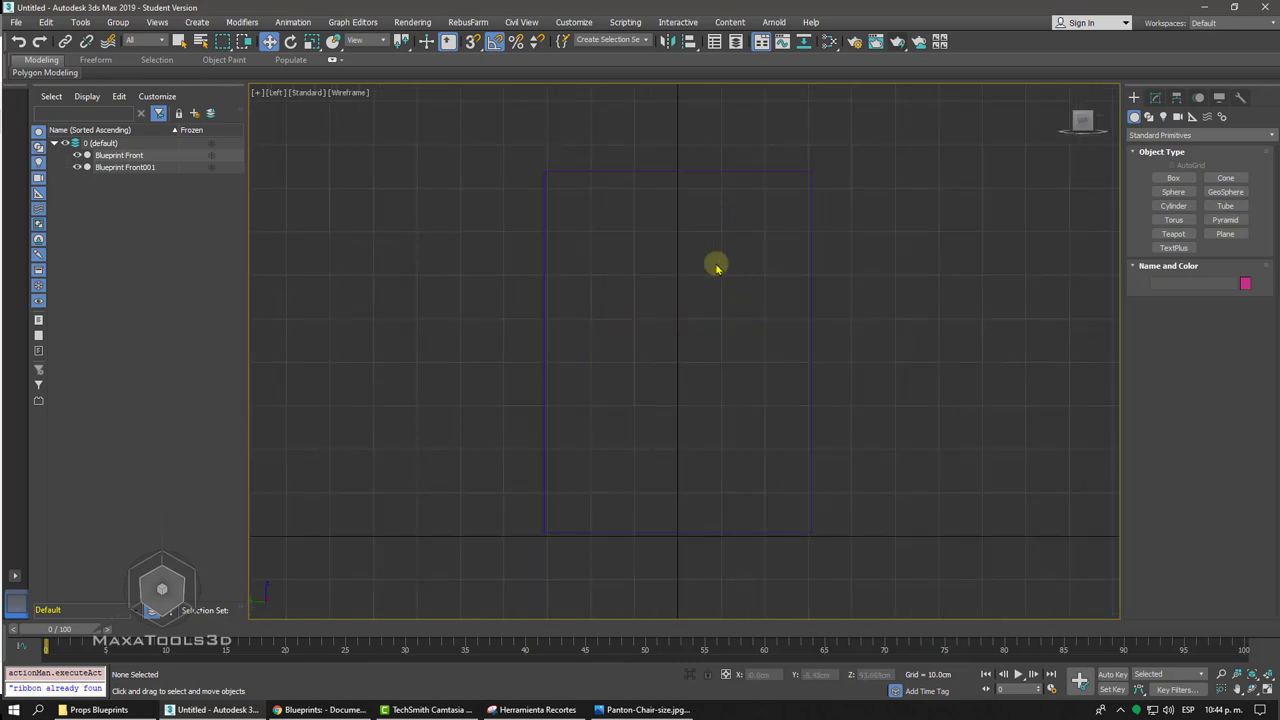
pyautogui.press('F3')
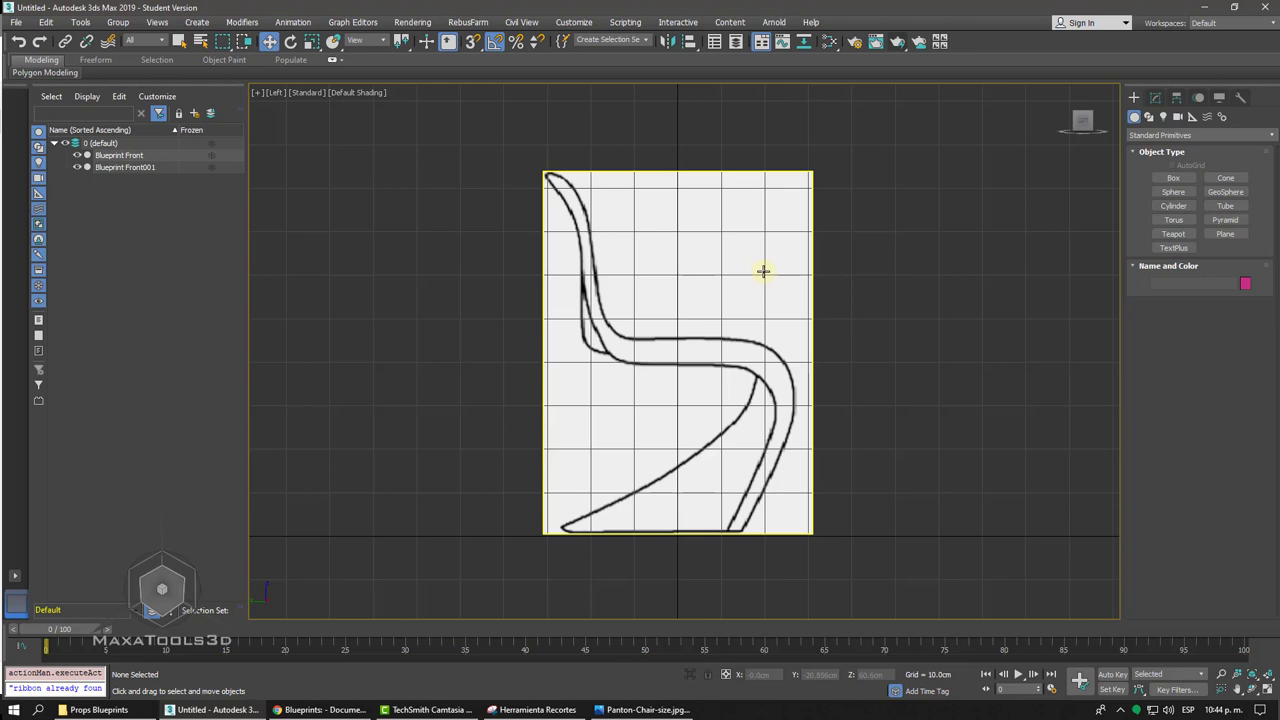
pyautogui.press('f')
pyautogui.press('l')
pyautogui.press('f')
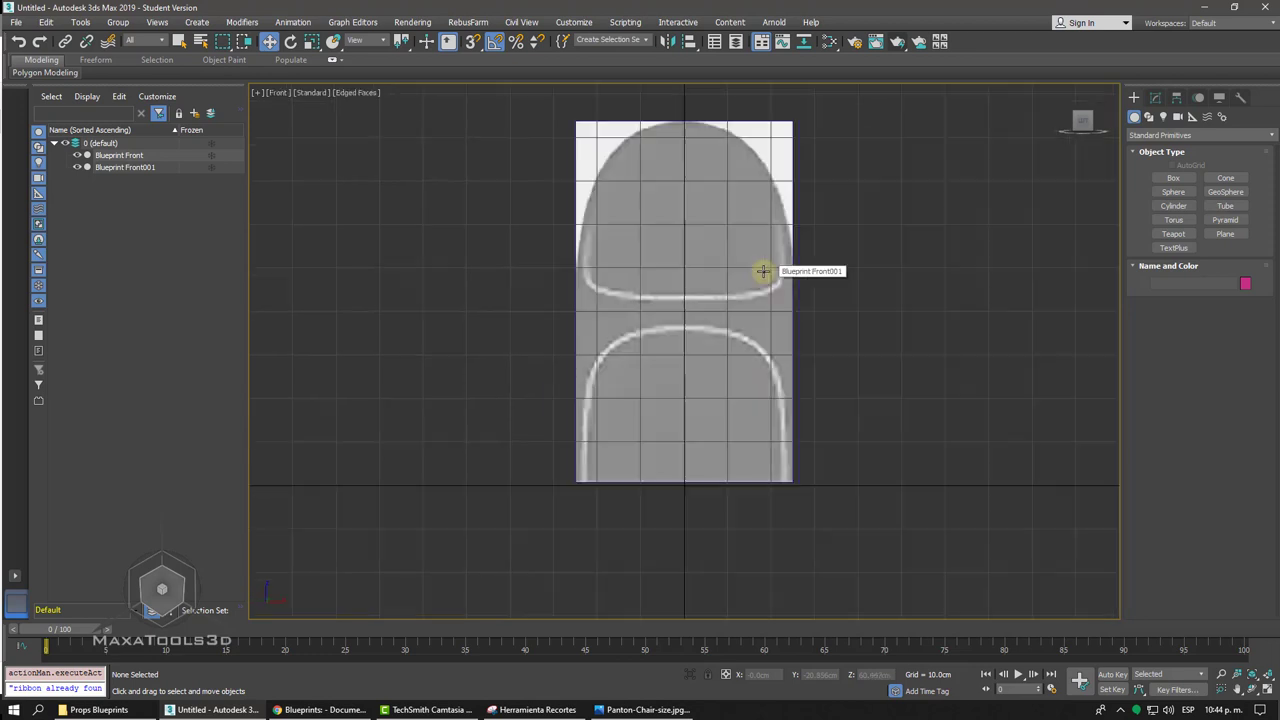
pyautogui.press('l')
pyautogui.press('p')
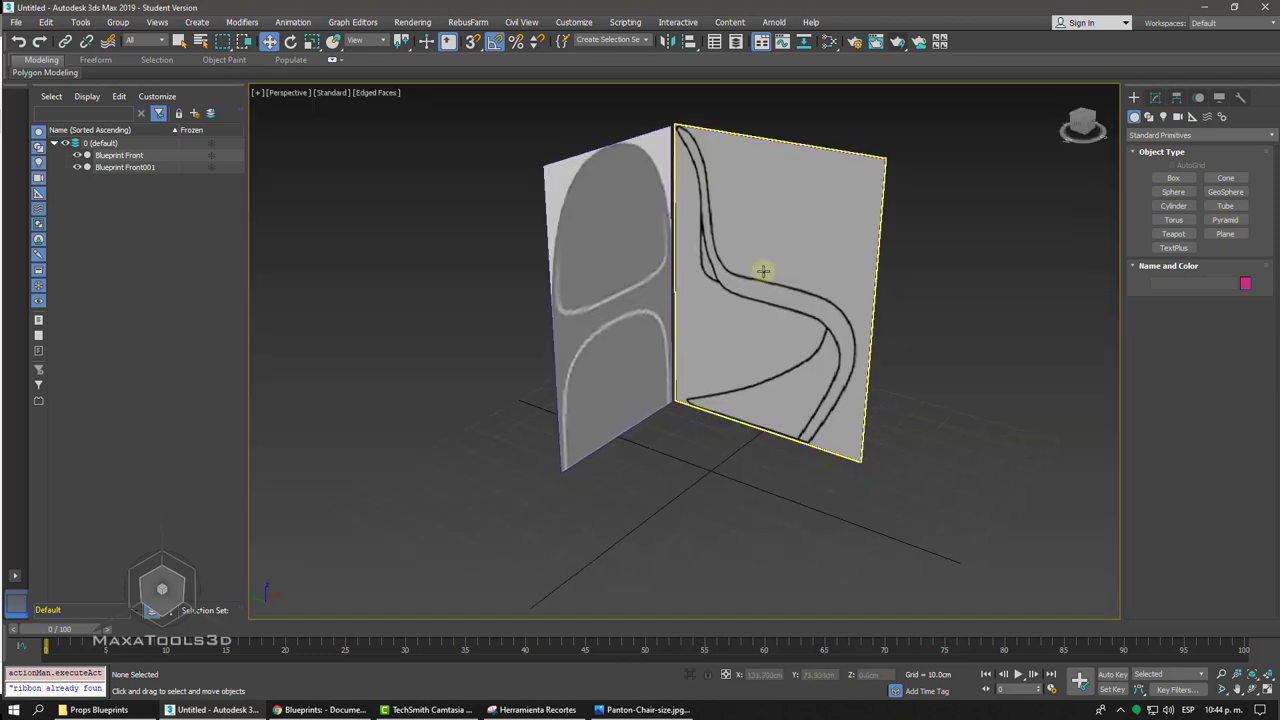
pyautogui.scroll(5, 763, 271)
pyautogui.scroll(3, 763, 271)
pyautogui.keyDown('alt'); pyautogui.moveTo(763, 271); pyautogui.dragTo(763, 271, button='middle'); pyautogui.keyUp('alt')
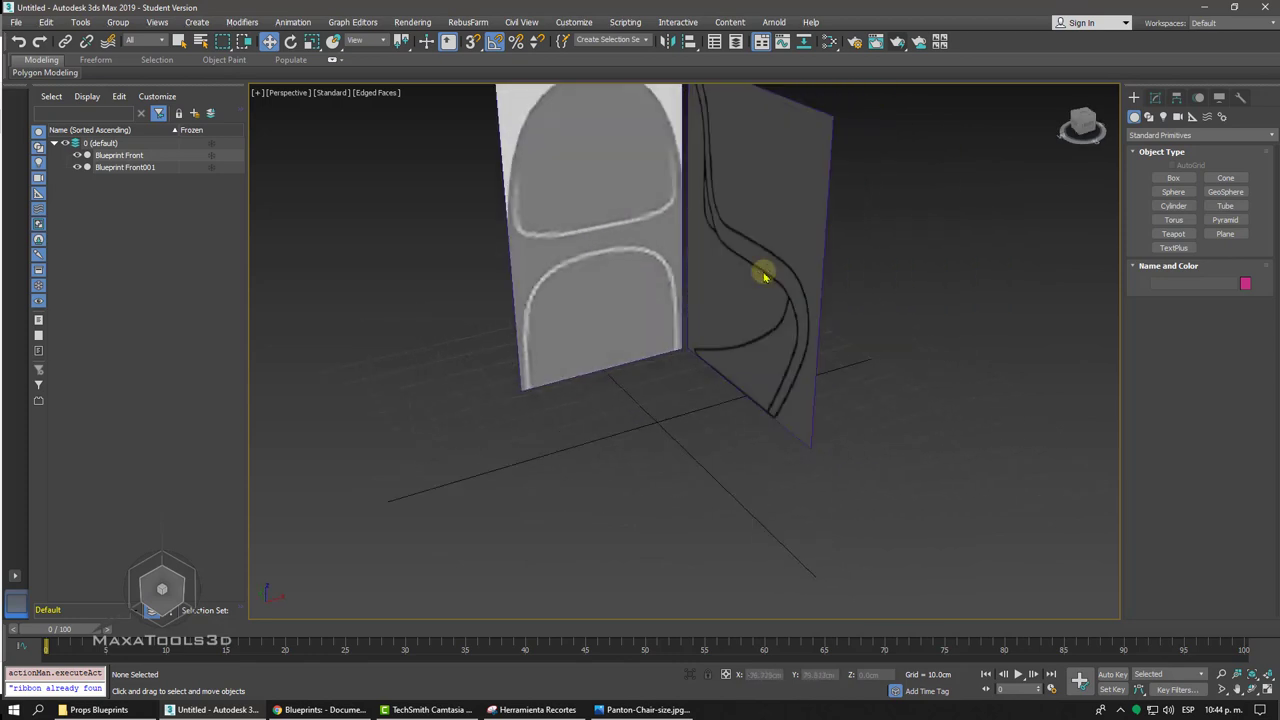
pyautogui.click(17, 578)
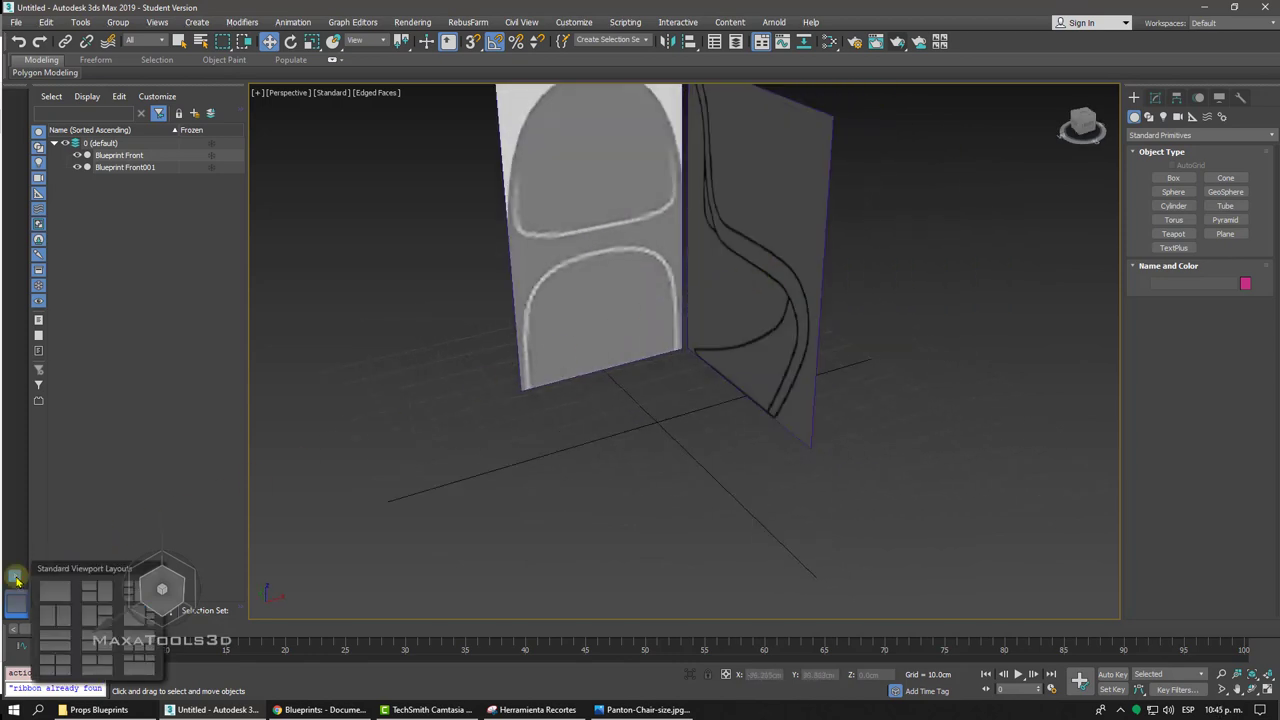
# Switch to a multi-viewport layout with shaded Front, Left and Perspective views.
pyautogui.click(98, 591)
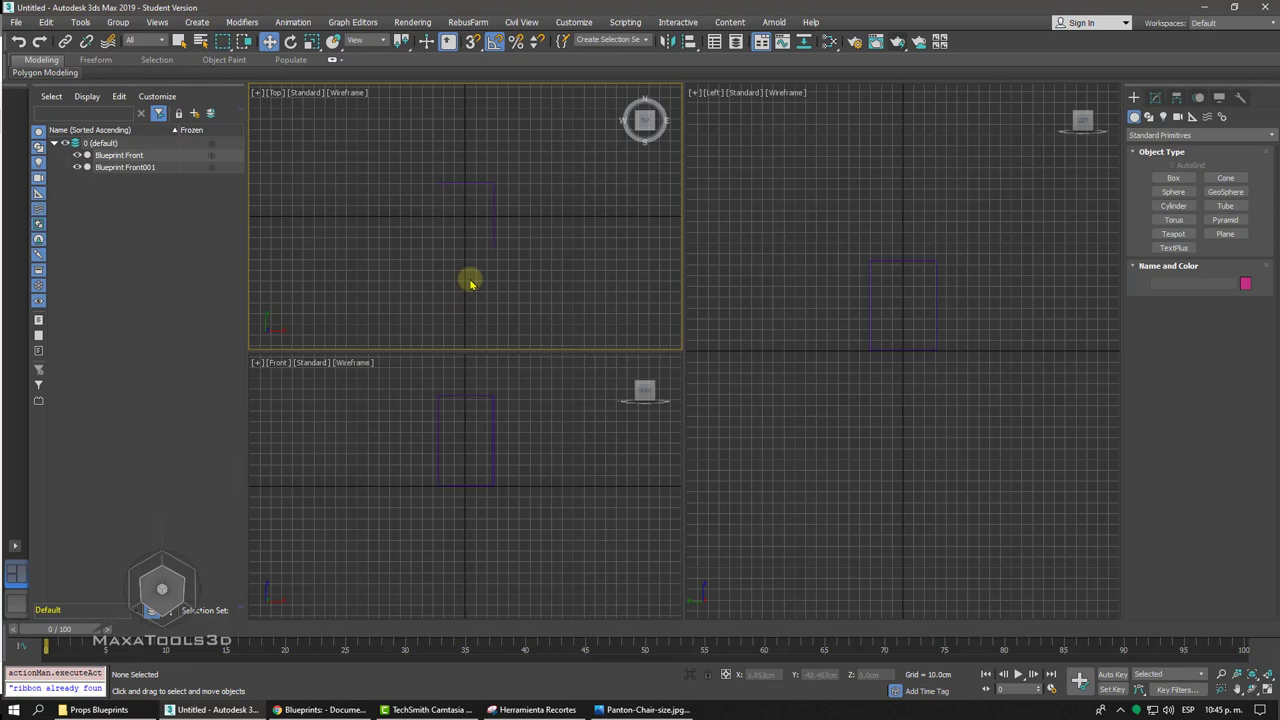
pyautogui.press('f')
pyautogui.press('F3')
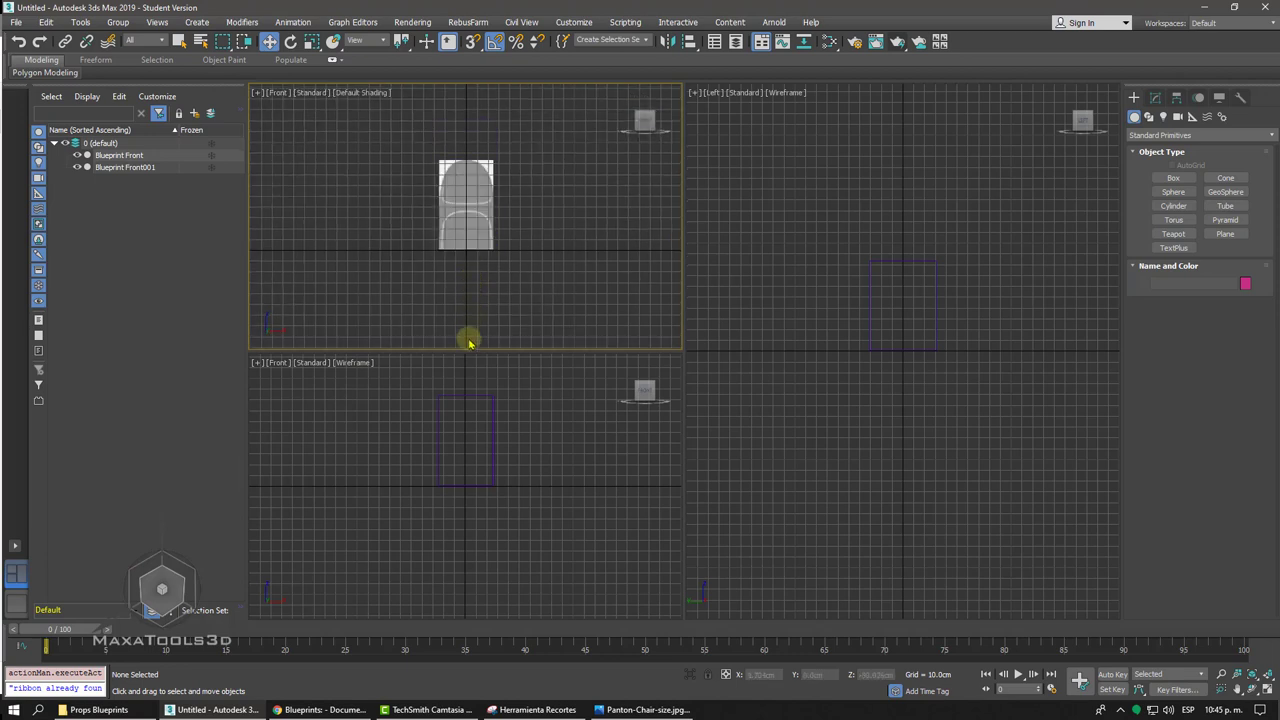
pyautogui.click(464, 495)
pyautogui.click(464, 495)
pyautogui.press('l')
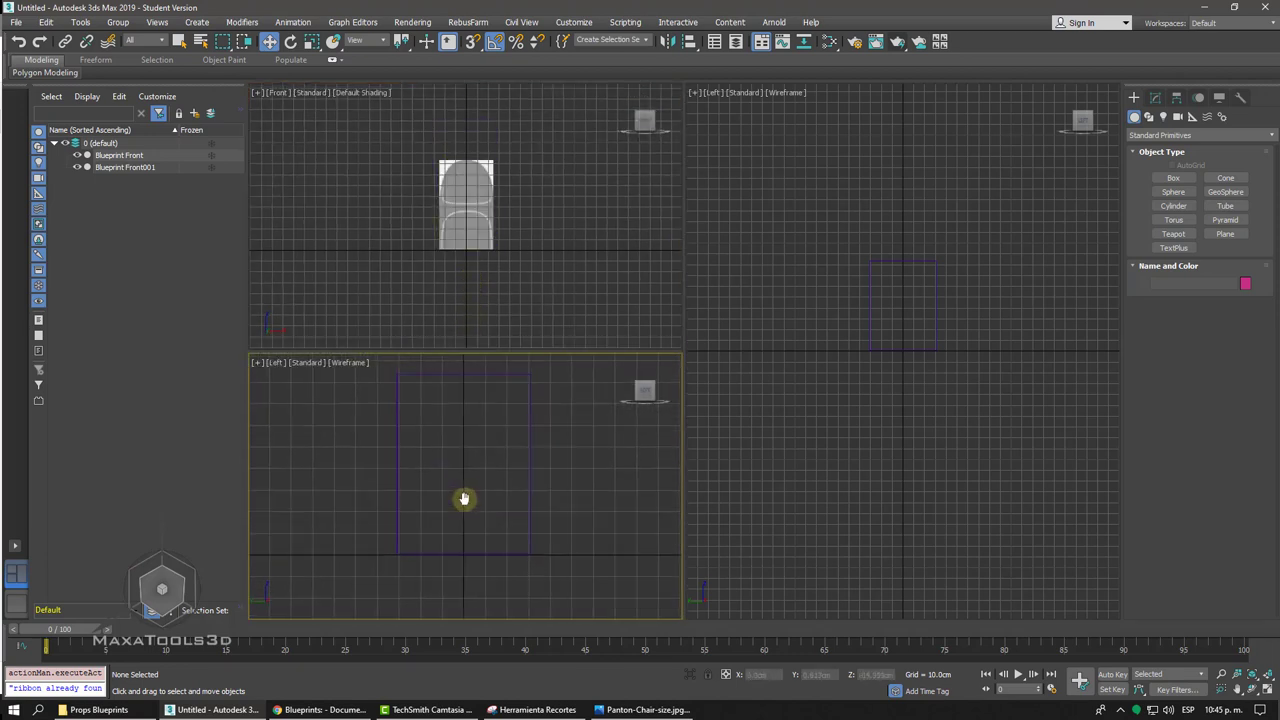
pyautogui.press('F3')
pyautogui.hotkey('ctrl', 'z')
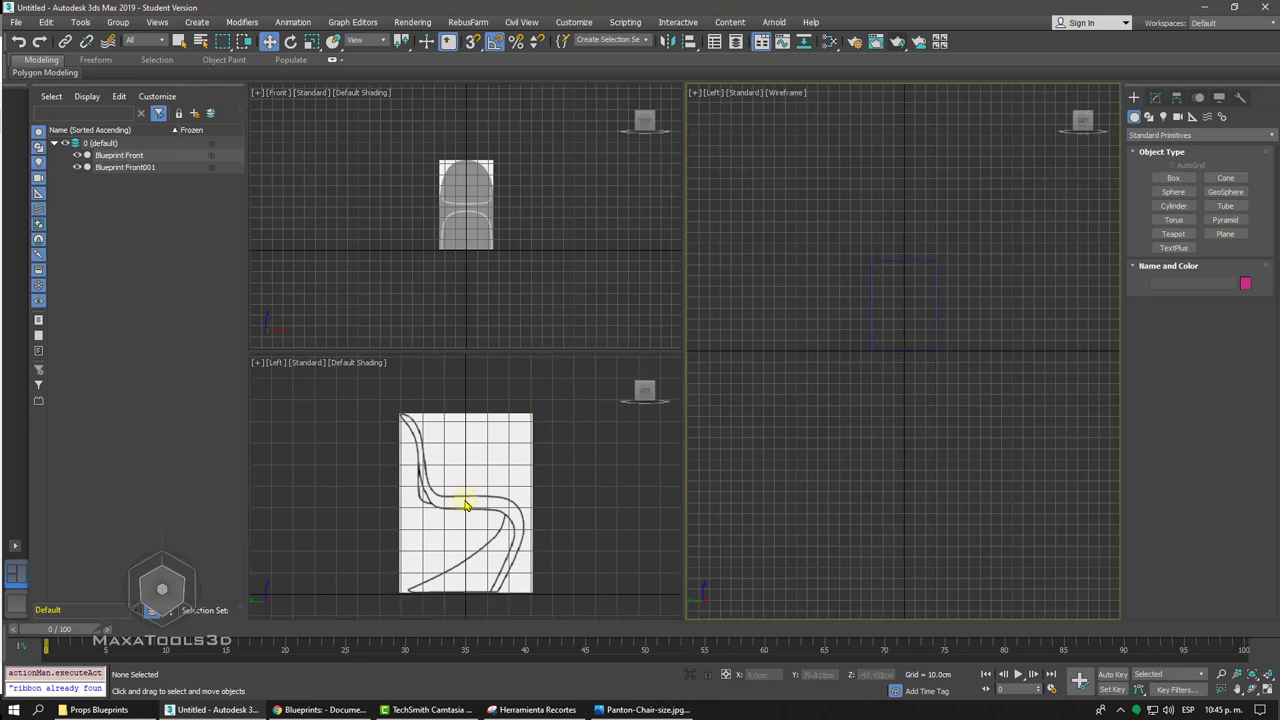
pyautogui.press('p')
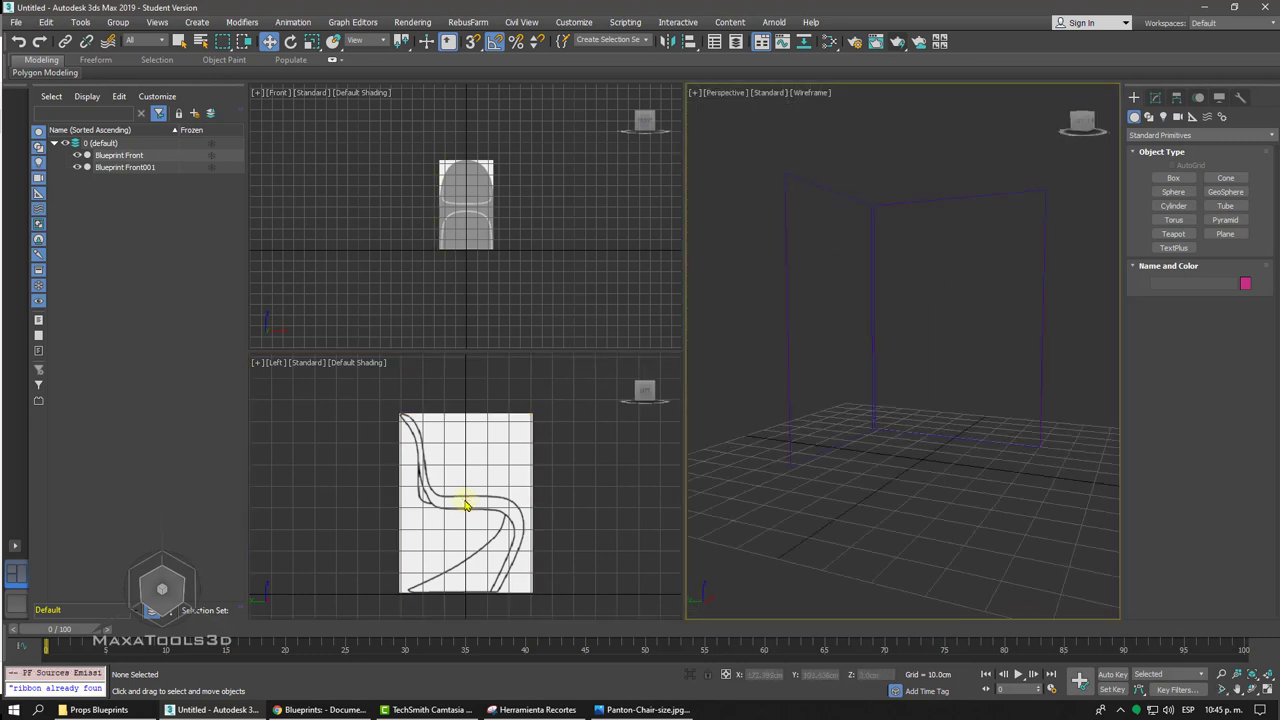
pyautogui.press('F3')
# Select the blueprint planes and zoom the views to frame both chair drawings.
pyautogui.click(464, 498)
pyautogui.click(465, 498)
pyautogui.scroll(3, 488, 229)
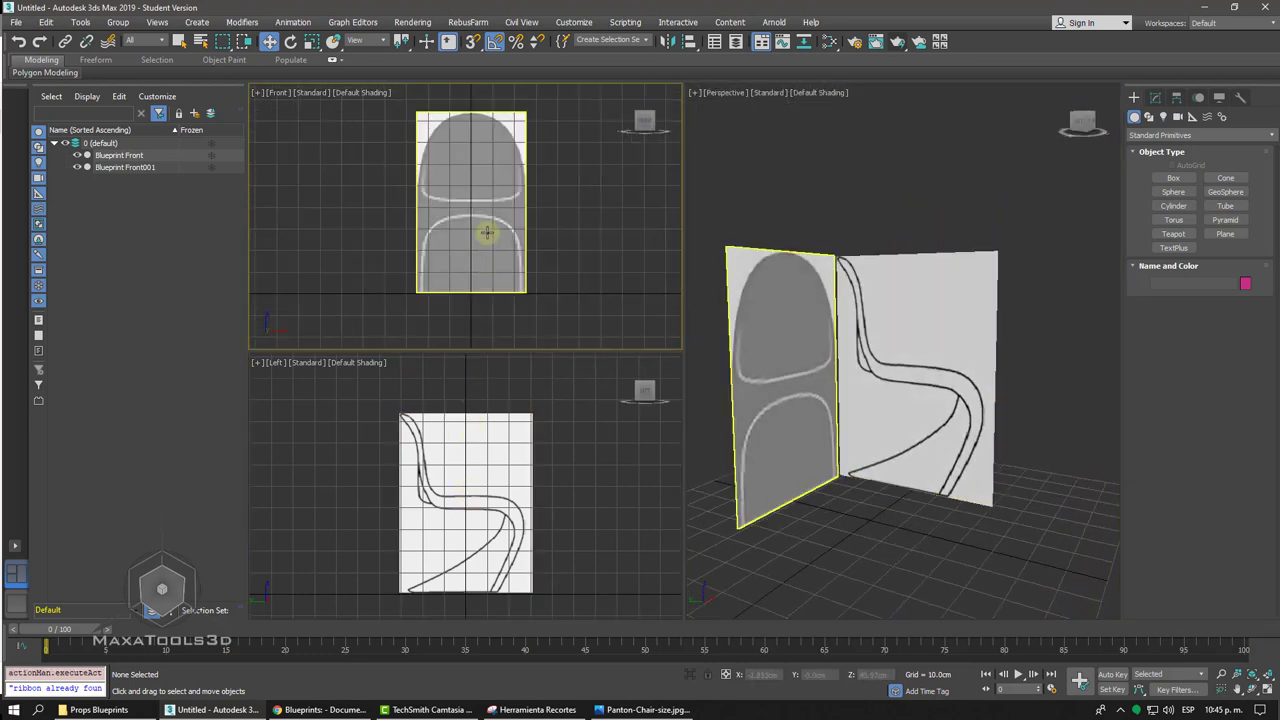
pyautogui.scroll(2, 487, 222)
pyautogui.scroll(-3, 488, 221)
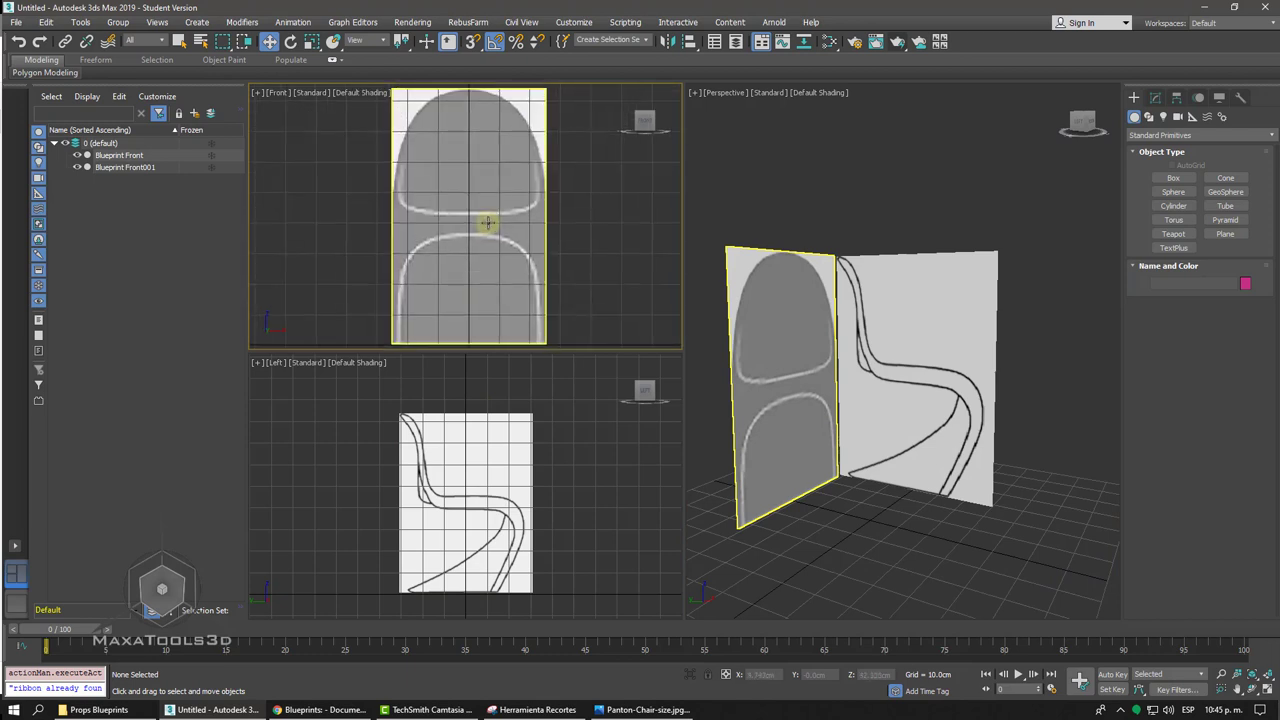
pyautogui.click(477, 424)
pyautogui.scroll(2, 477, 424)
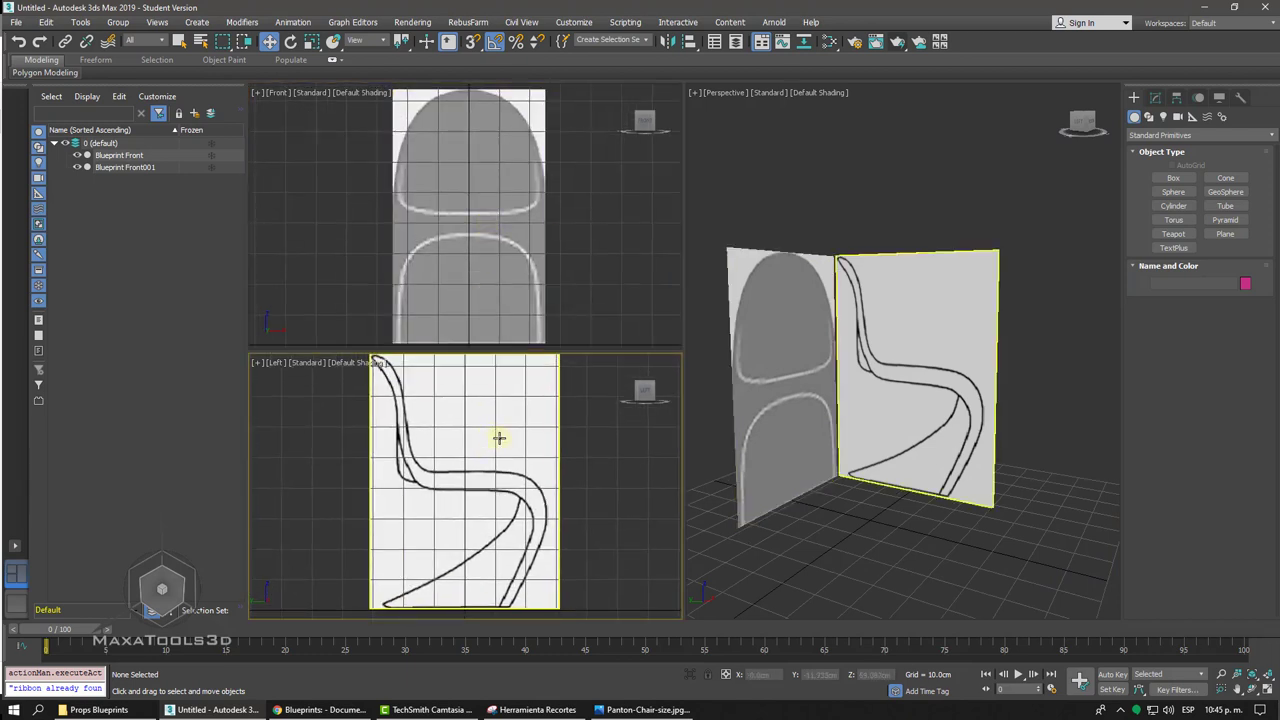
pyautogui.scroll(-2, 499, 438)
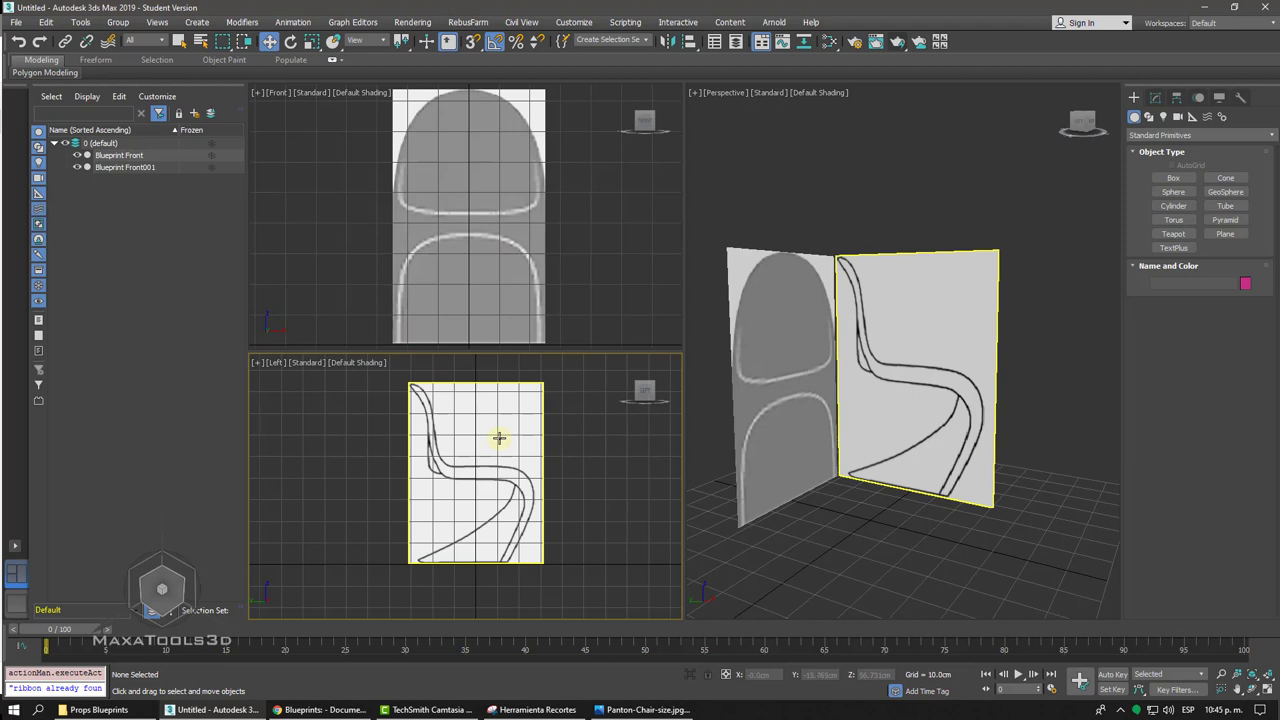
pyautogui.moveTo(499, 438); pyautogui.dragTo(499, 437, button='middle')
pyautogui.click(501, 433)
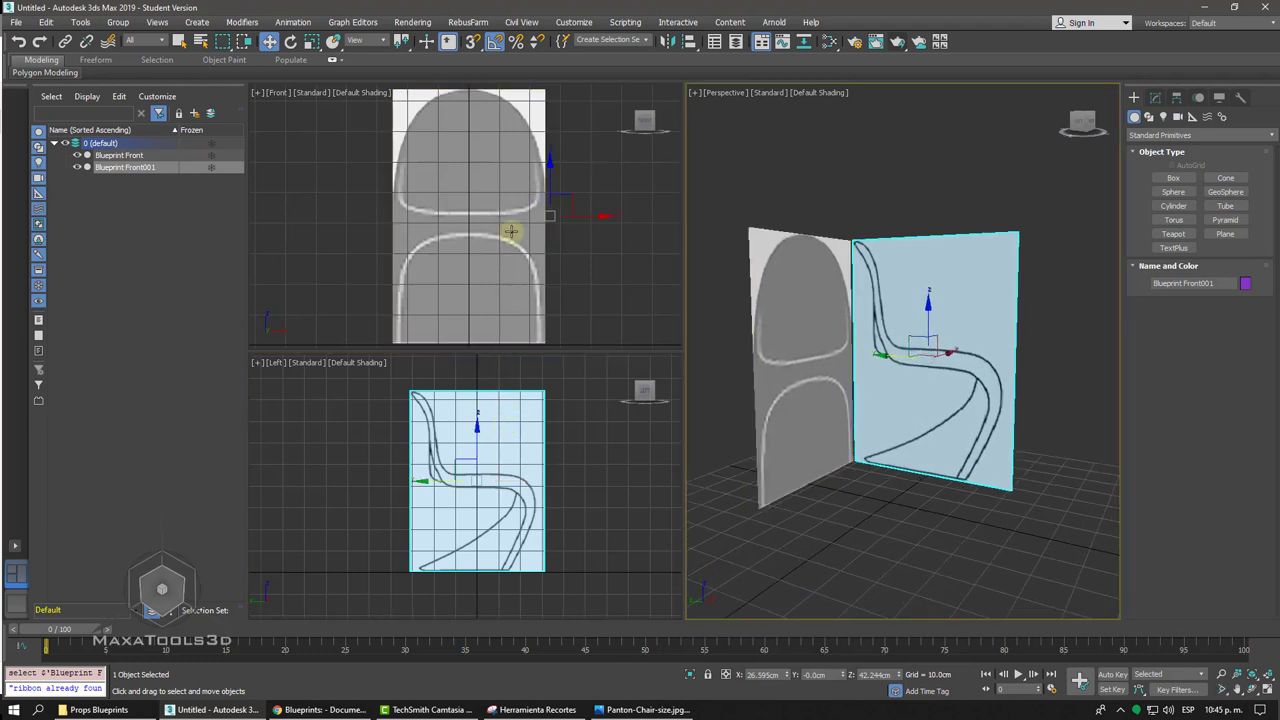
# Pan the Front view and orbit the Perspective view around the blueprints.
pyautogui.moveTo(511, 231); pyautogui.dragTo(513, 236, button='middle')
pyautogui.moveTo(800, 294); pyautogui.dragTo(796, 297, button='middle')
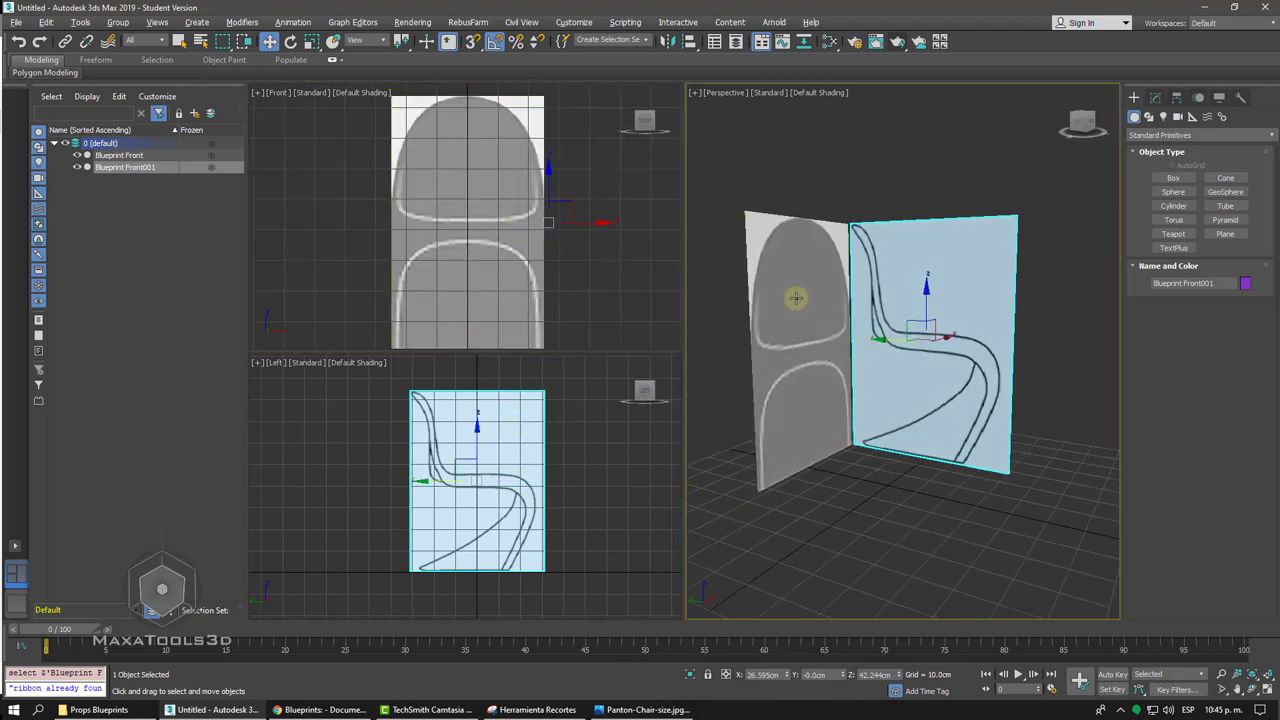
pyautogui.click(903, 517)
pyautogui.keyDown('alt'); pyautogui.moveTo(903, 517); pyautogui.dragTo(921, 498, button='middle'); pyautogui.keyUp('alt')
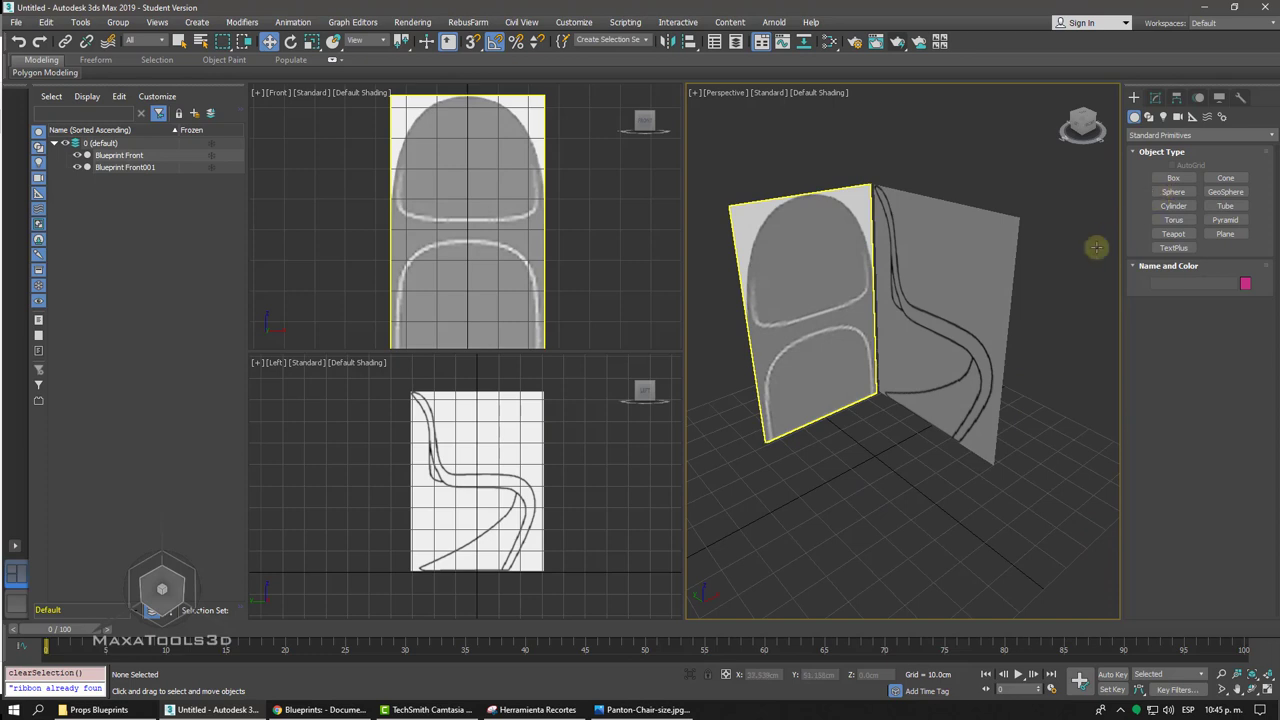
pyautogui.click(785, 415)
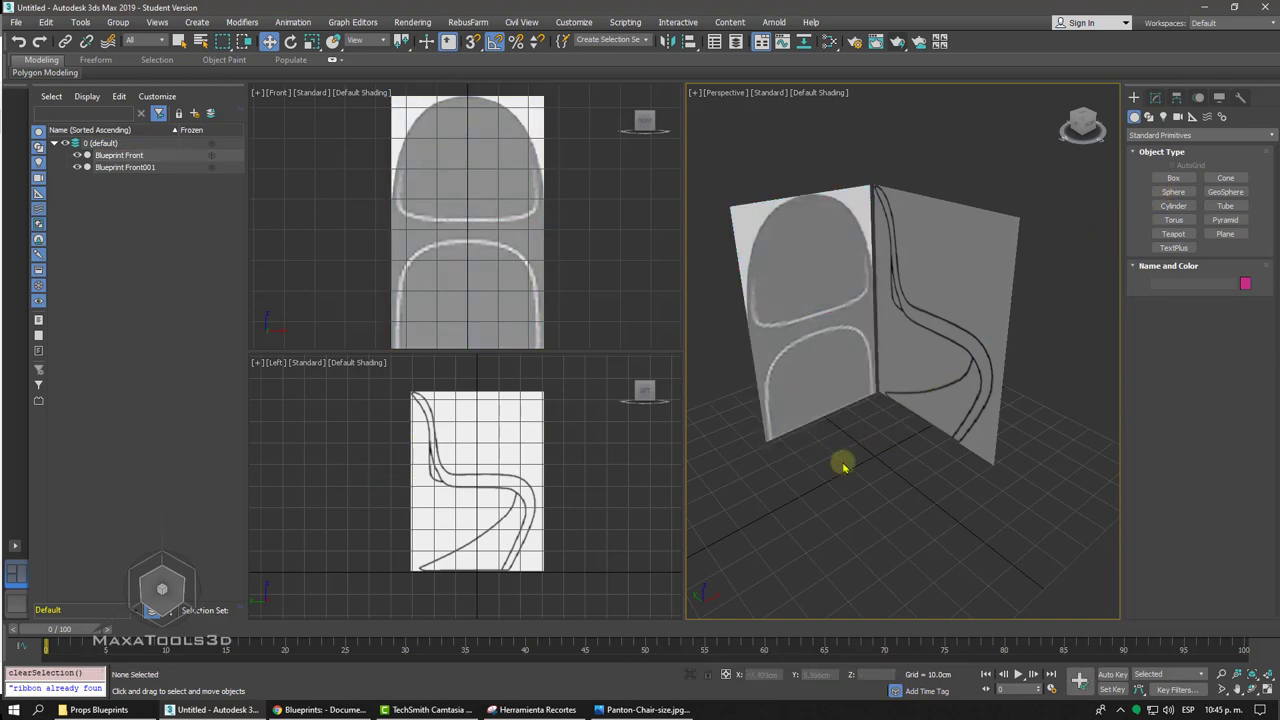
pyautogui.click(840, 463)
pyautogui.keyDown('alt'); pyautogui.moveTo(887, 432); pyautogui.dragTo(888, 432, button='middle'); pyautogui.keyUp('alt')
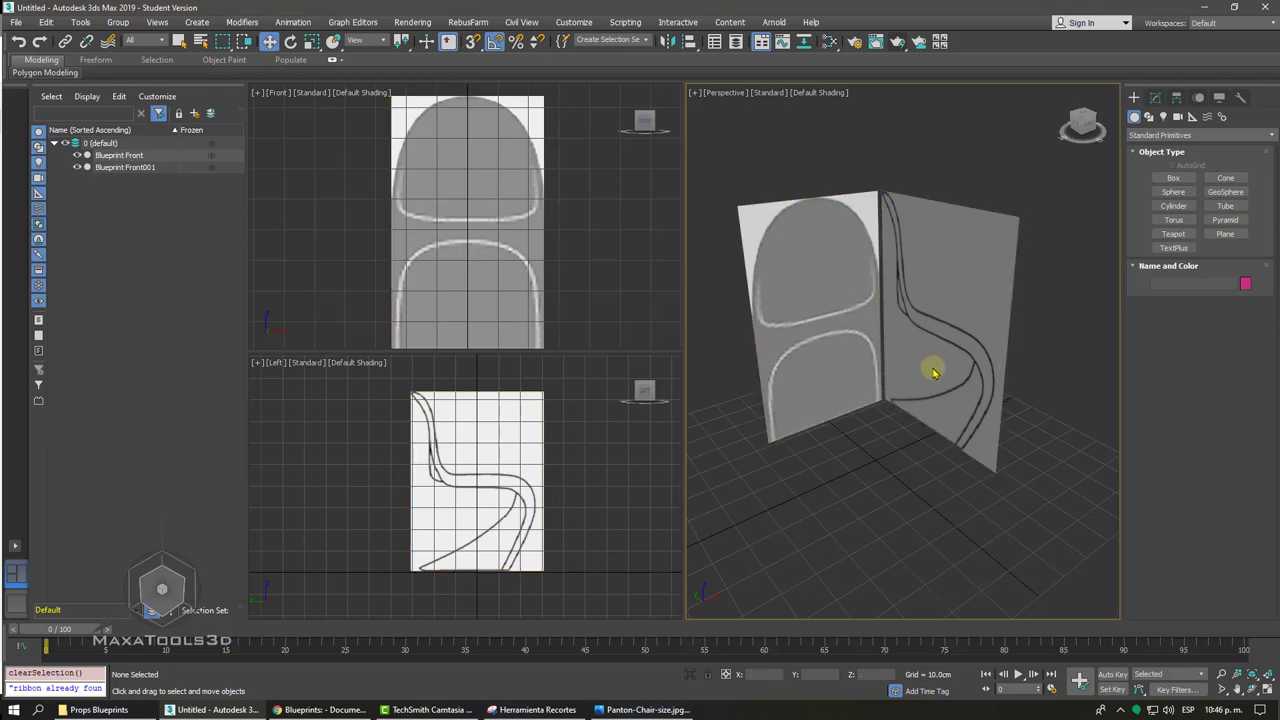
pyautogui.click(320, 710)
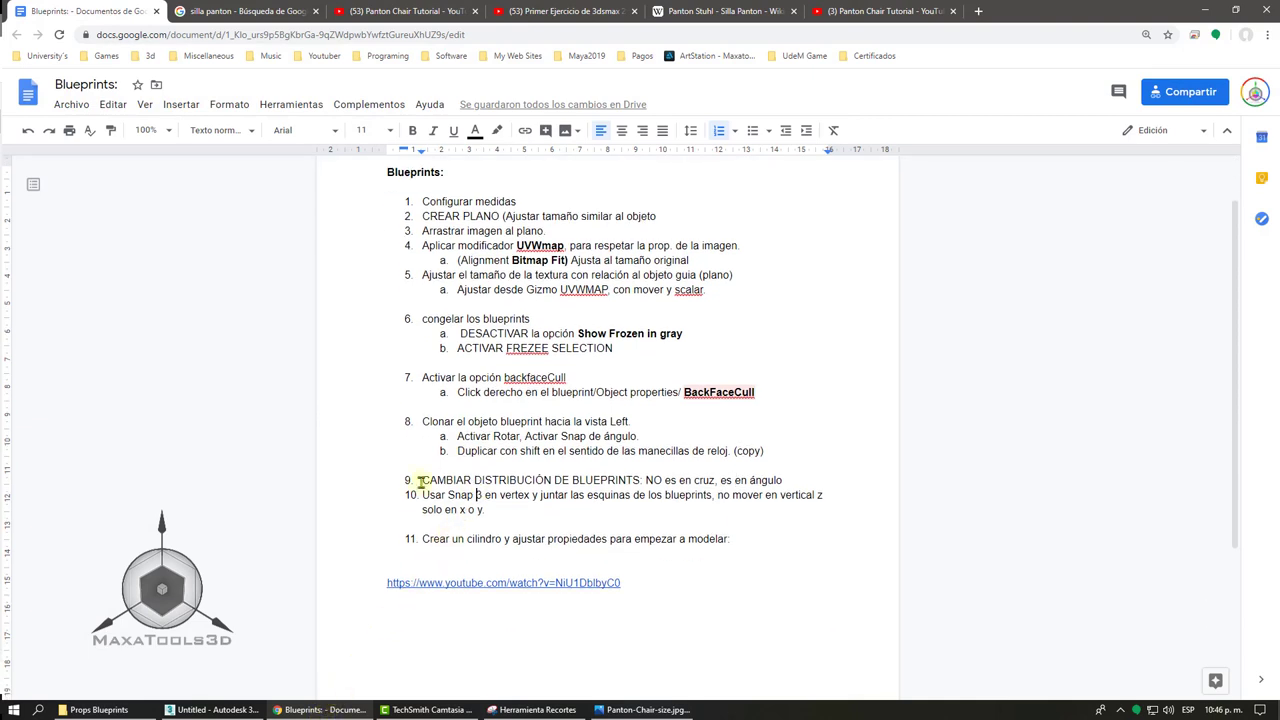
pyautogui.moveTo(421, 481); pyautogui.dragTo(786, 481)
pyautogui.click(720, 527)
pyautogui.moveTo(492, 509); pyautogui.dragTo(414, 494)
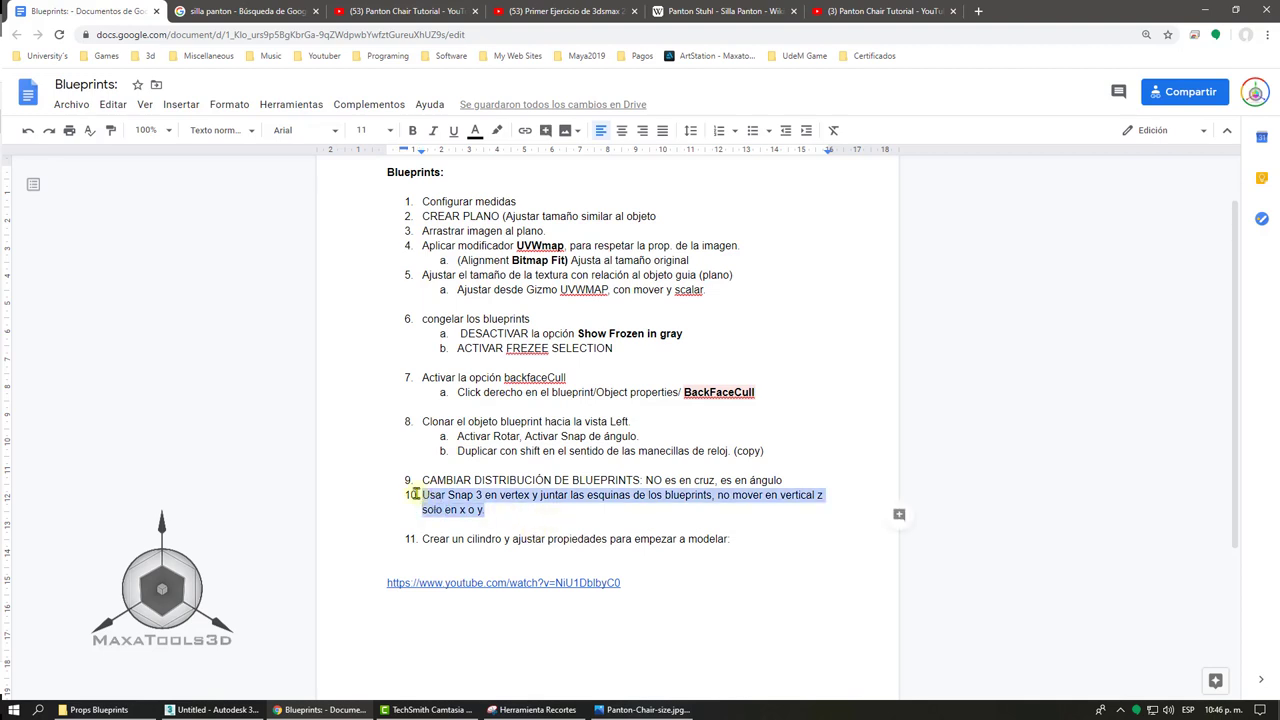
pyautogui.click(210, 710)
pyautogui.keyDown('alt'); pyautogui.moveTo(747, 381); pyautogui.dragTo(860, 310, button='middle'); pyautogui.keyUp('alt')
# Set 3D snapping to vertices instead of grid points.
pyautogui.click(860, 310)
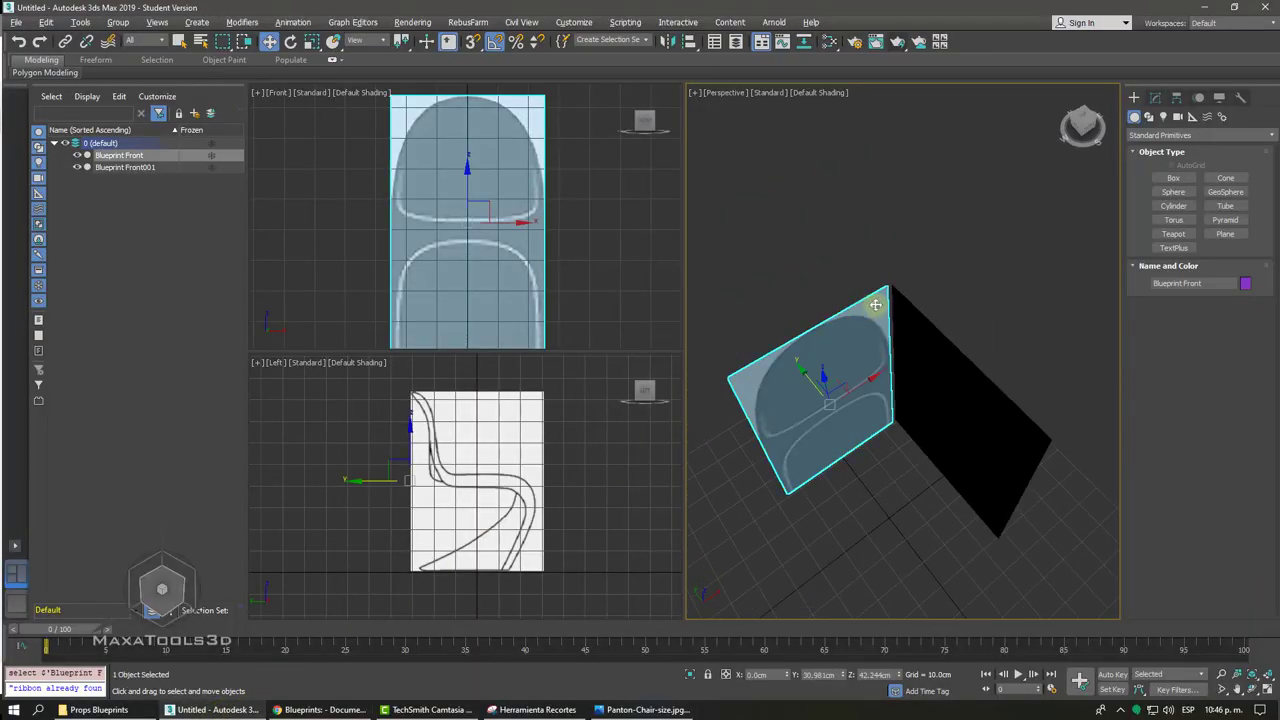
pyautogui.scroll(3, 905, 295)
pyautogui.scroll(2, 905, 295)
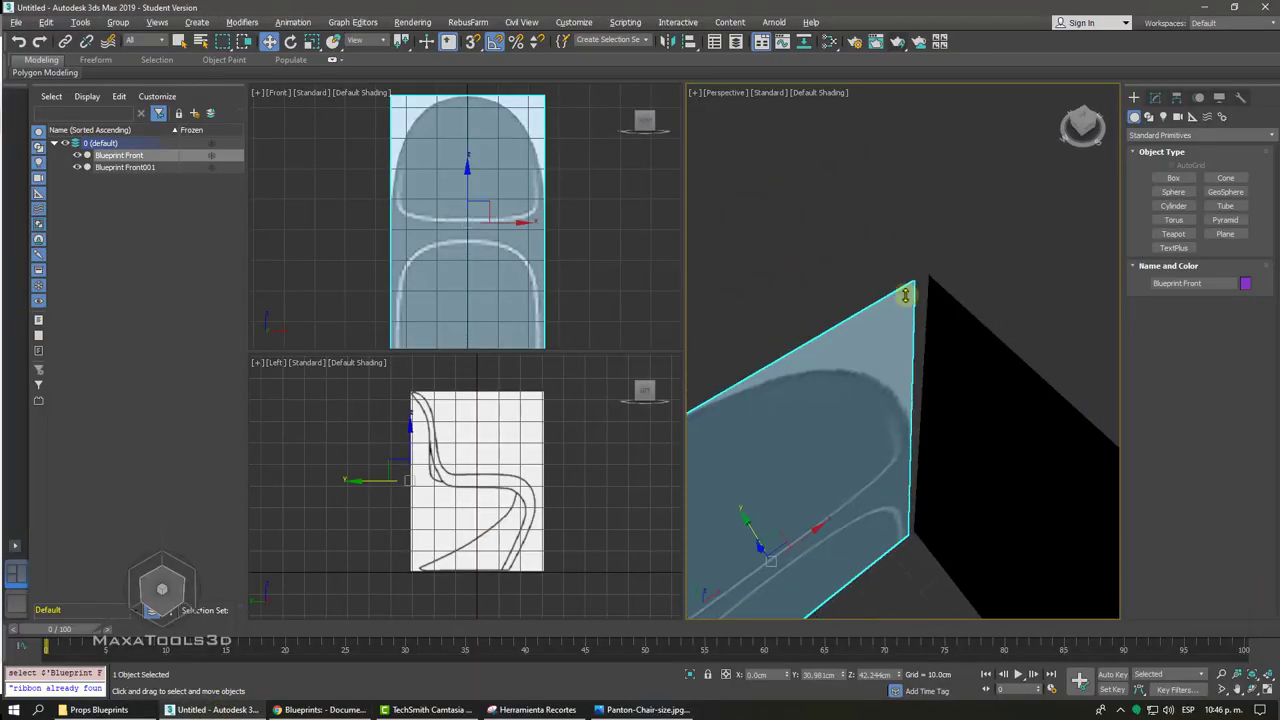
pyautogui.rightClick(473, 45)
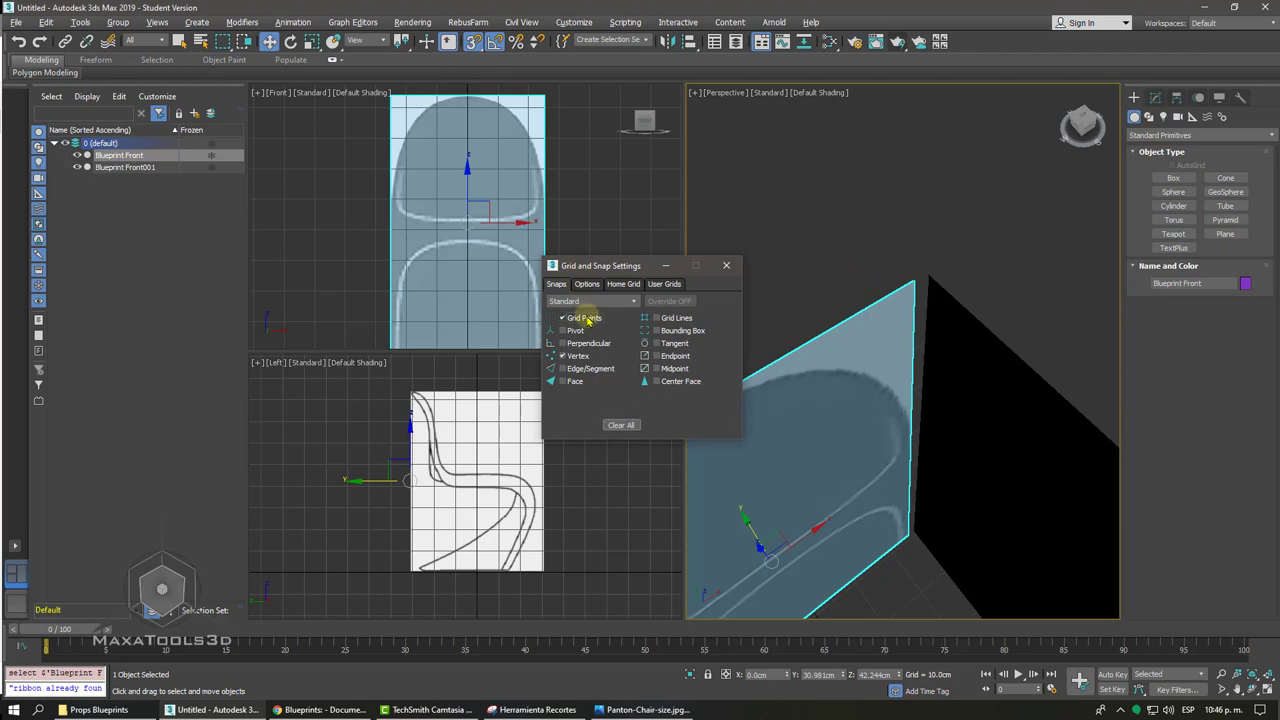
pyautogui.click(570, 318)
pyautogui.click(726, 265)
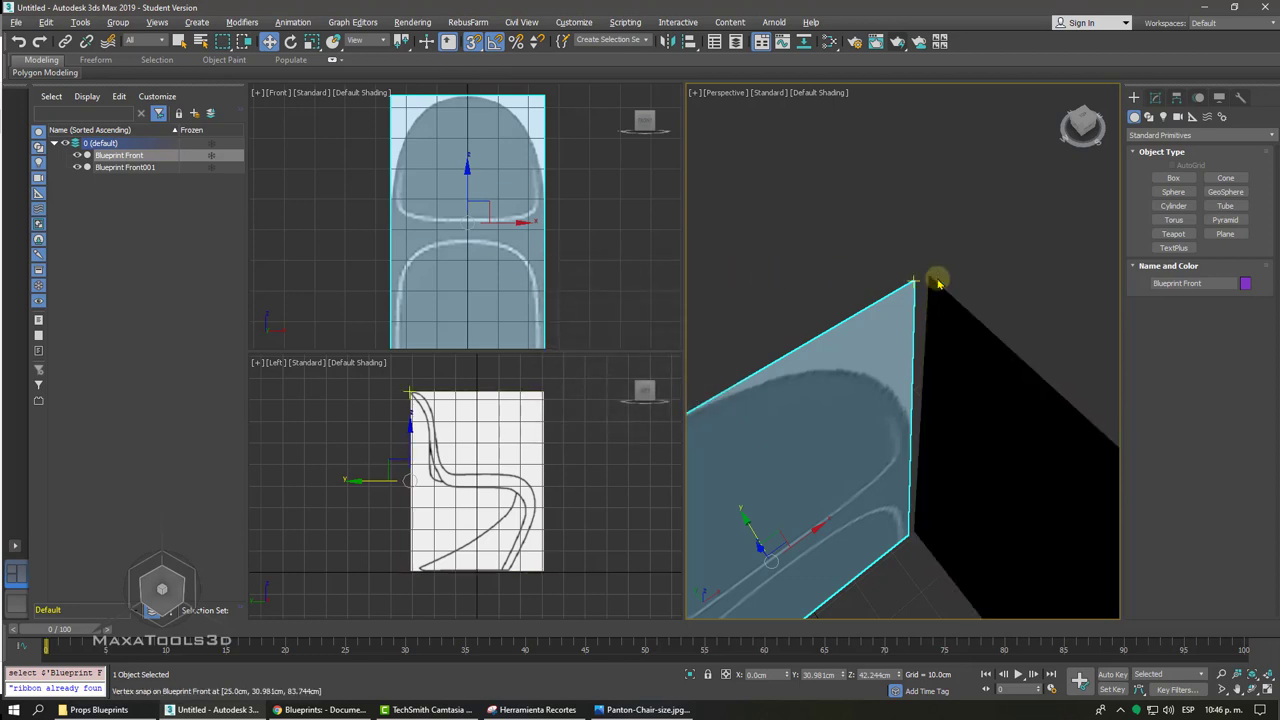
# Move Blueprint Front001 so its corner snaps onto Blueprint Front's top corner.
pyautogui.click(927, 282)
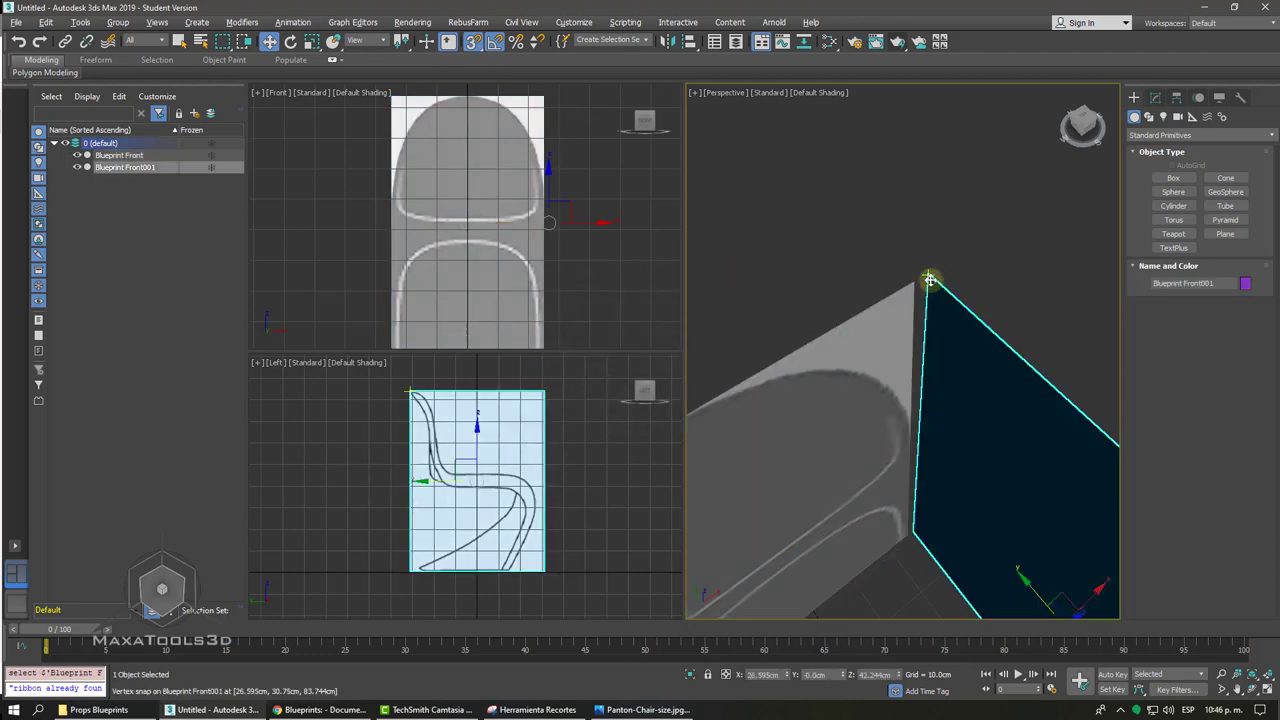
pyautogui.moveTo(930, 280); pyautogui.dragTo(922, 280)
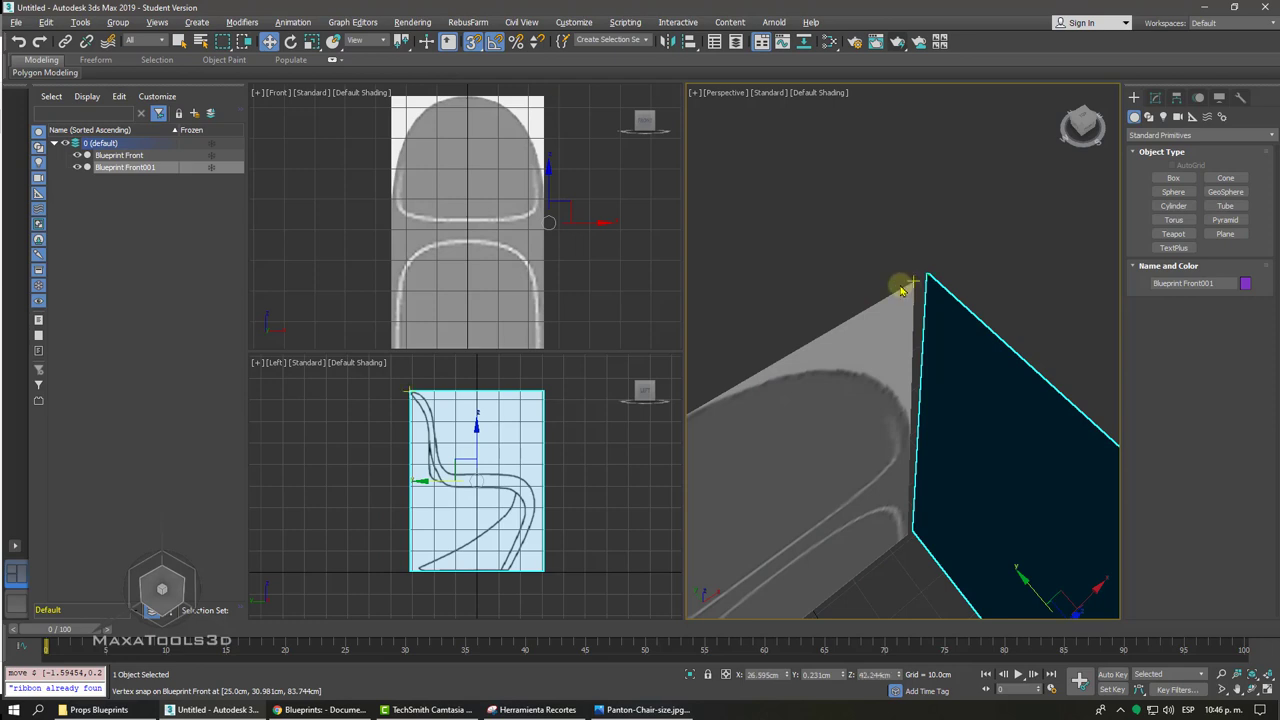
pyautogui.rightClick(900, 289)
pyautogui.click(880, 266)
pyautogui.moveTo(923, 277); pyautogui.dragTo(912, 281)
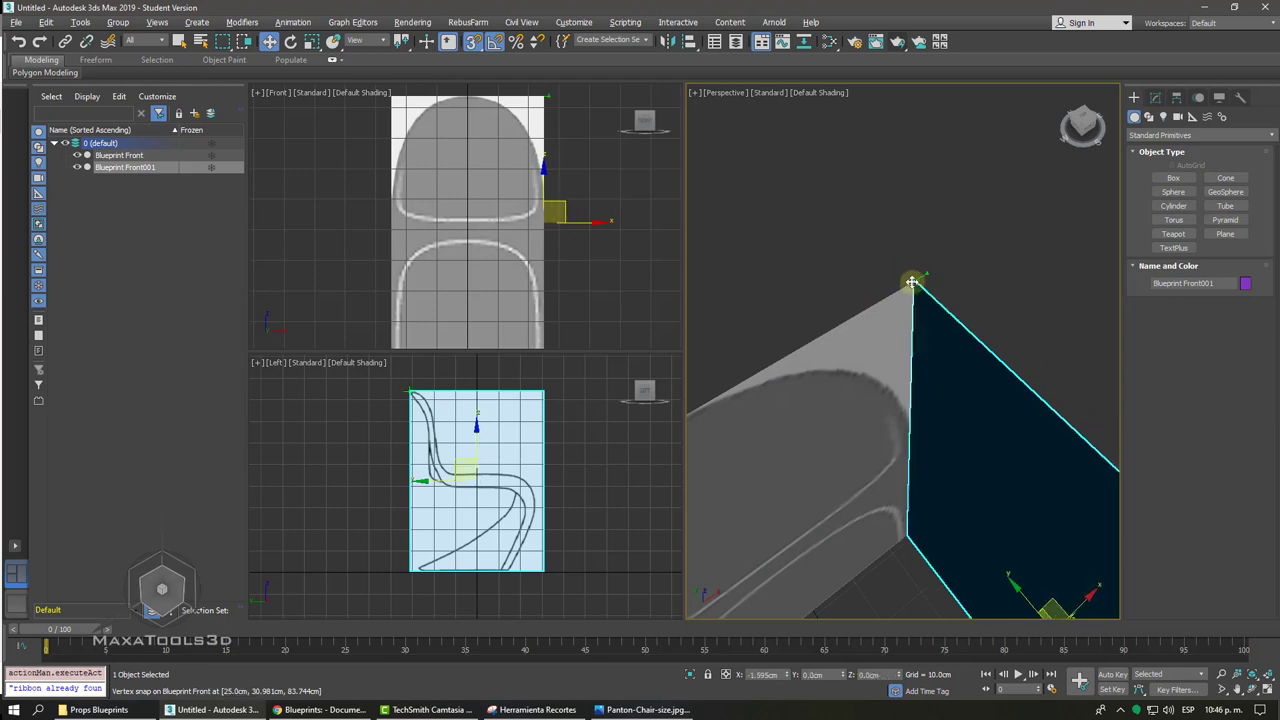
pyautogui.scroll(-10, 912, 275)
# Test-move the side plane off the corner and undo, then return to the Blueprints notes.
pyautogui.click(952, 218)
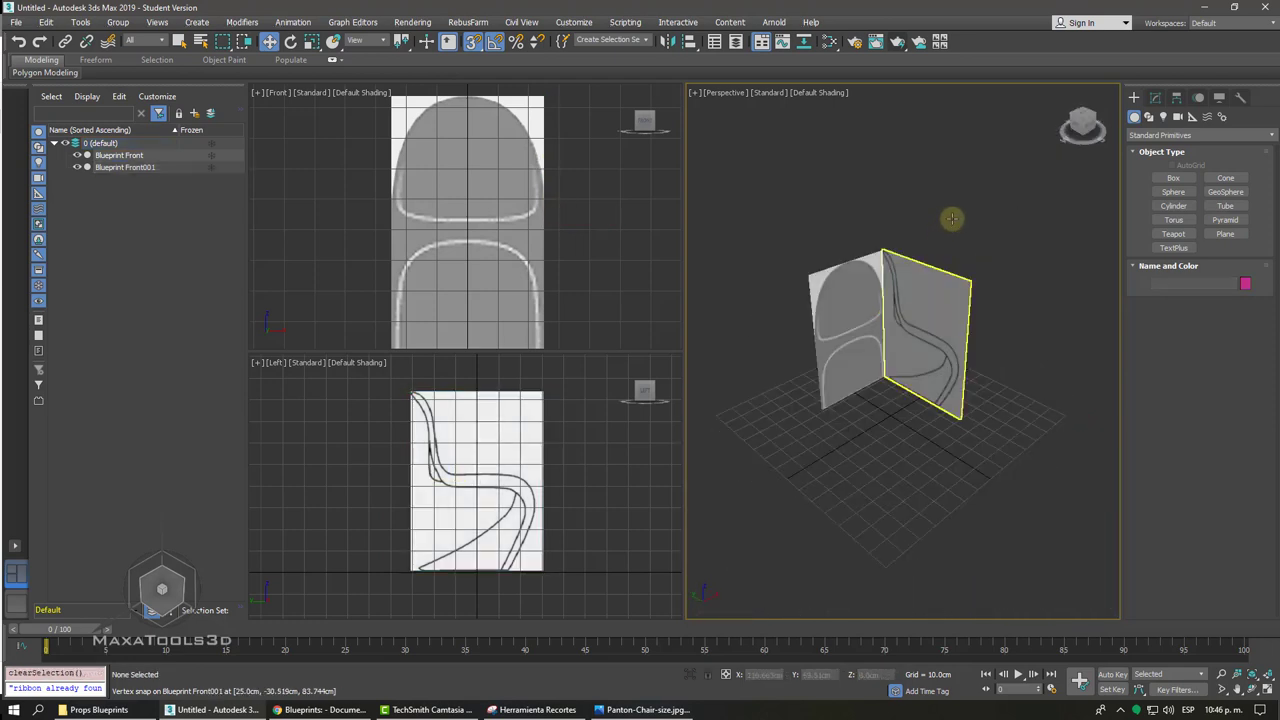
pyautogui.moveTo(952, 218)
pyautogui.keyDown('alt'); pyautogui.mouseDown(button='middle')
pyautogui.moveTo(957, 306)
pyautogui.moveTo(922, 358)
pyautogui.mouseUp(button='middle'); pyautogui.keyUp('alt')
pyautogui.click(957, 306)
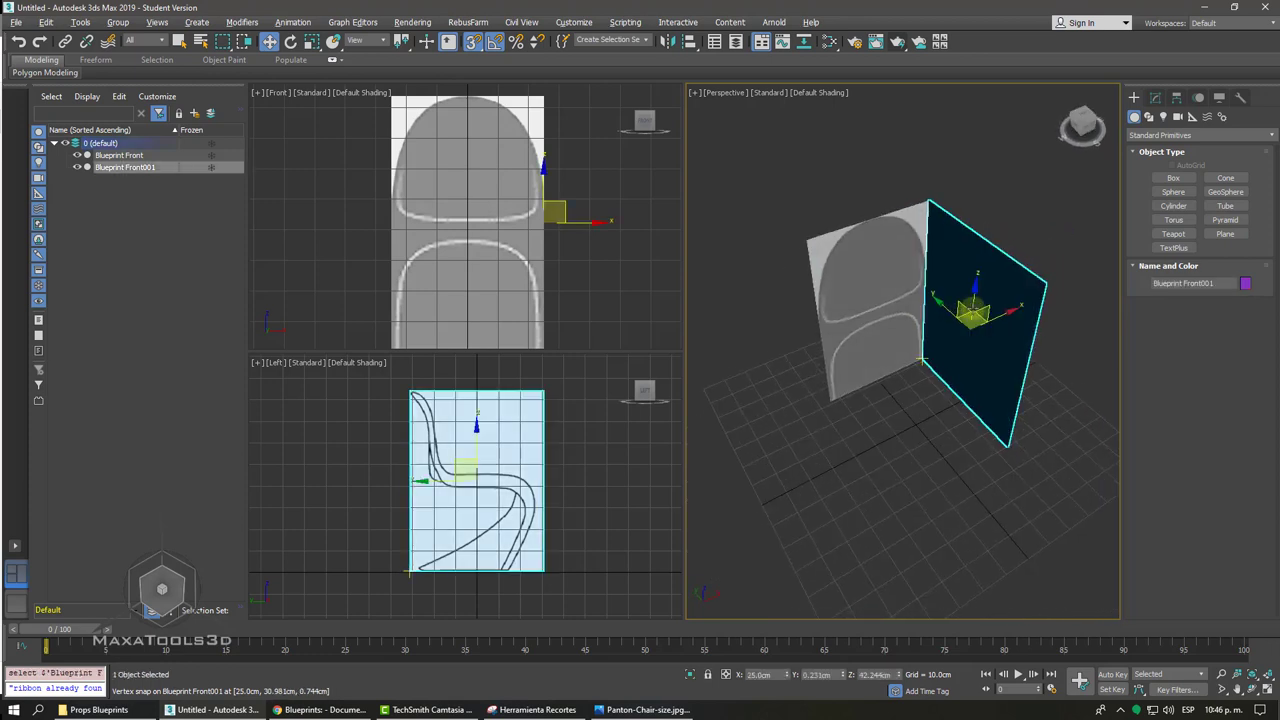
pyautogui.moveTo(922, 358); pyautogui.dragTo(967, 318)
pyautogui.hotkey('ctrl', 'z')
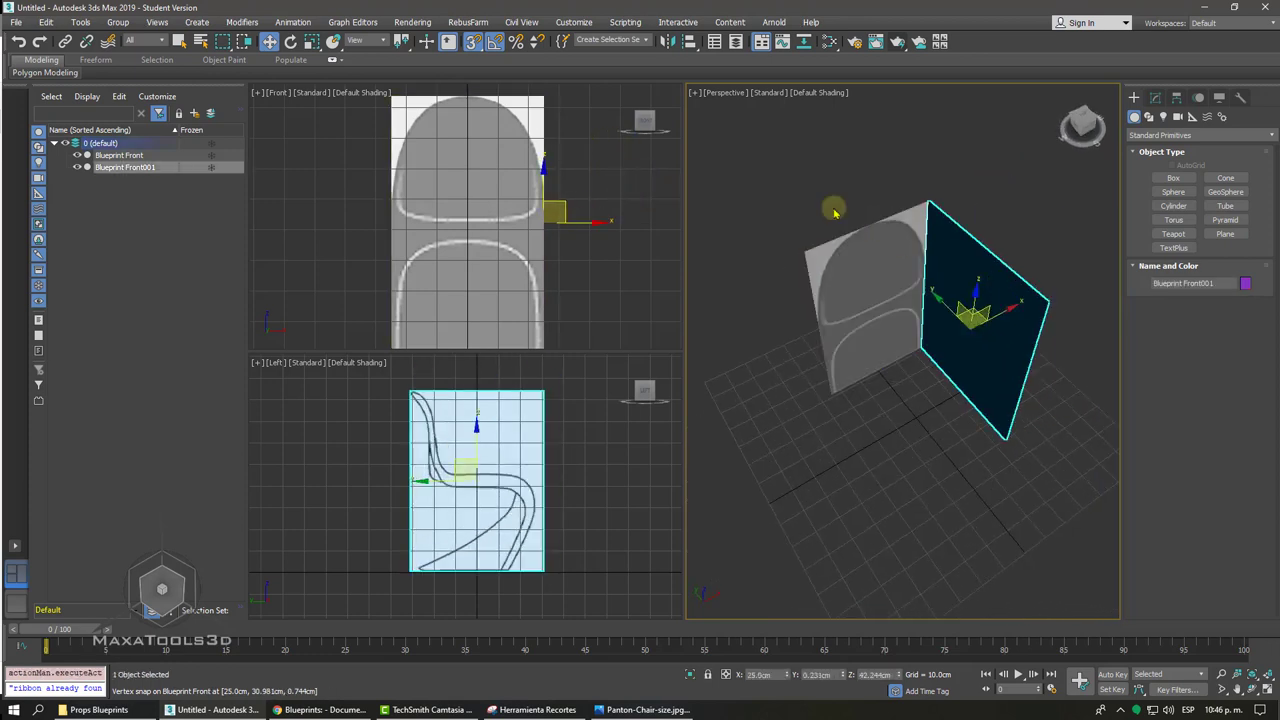
pyautogui.click(473, 41)
pyautogui.hotkey('shift', 'z')
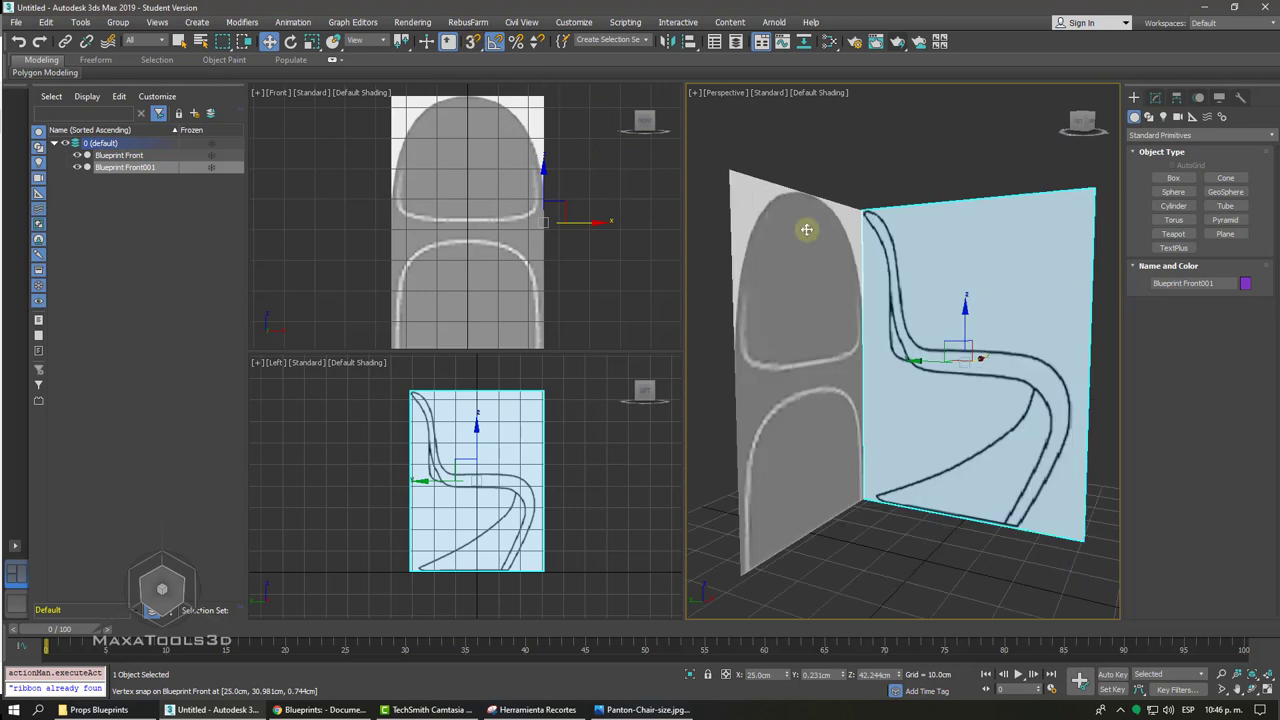
pyautogui.moveTo(966, 318); pyautogui.dragTo(980, 254)
pyautogui.hotkey('ctrl', 'z')
pyautogui.hotkey('shift', 'z')
pyautogui.hotkey('shift', 'z')
pyautogui.hotkey('shift', 'z')
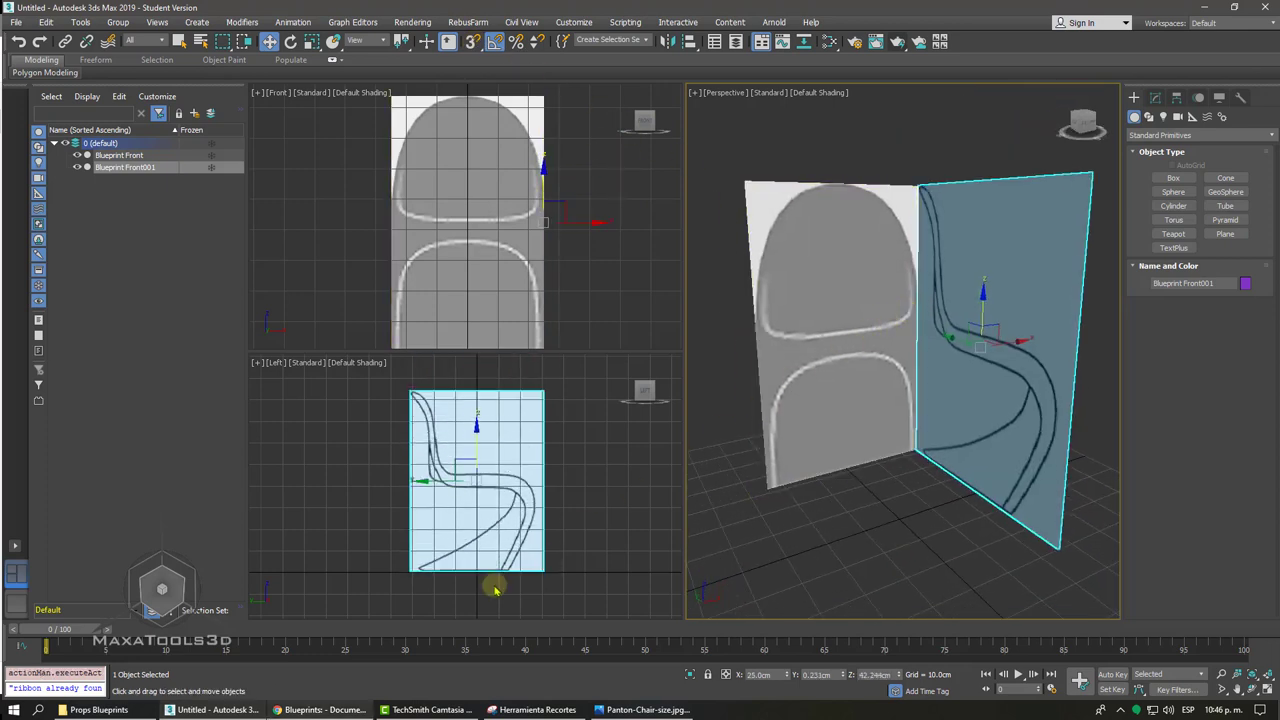
pyautogui.click(320, 709)
pyautogui.click(544, 538)
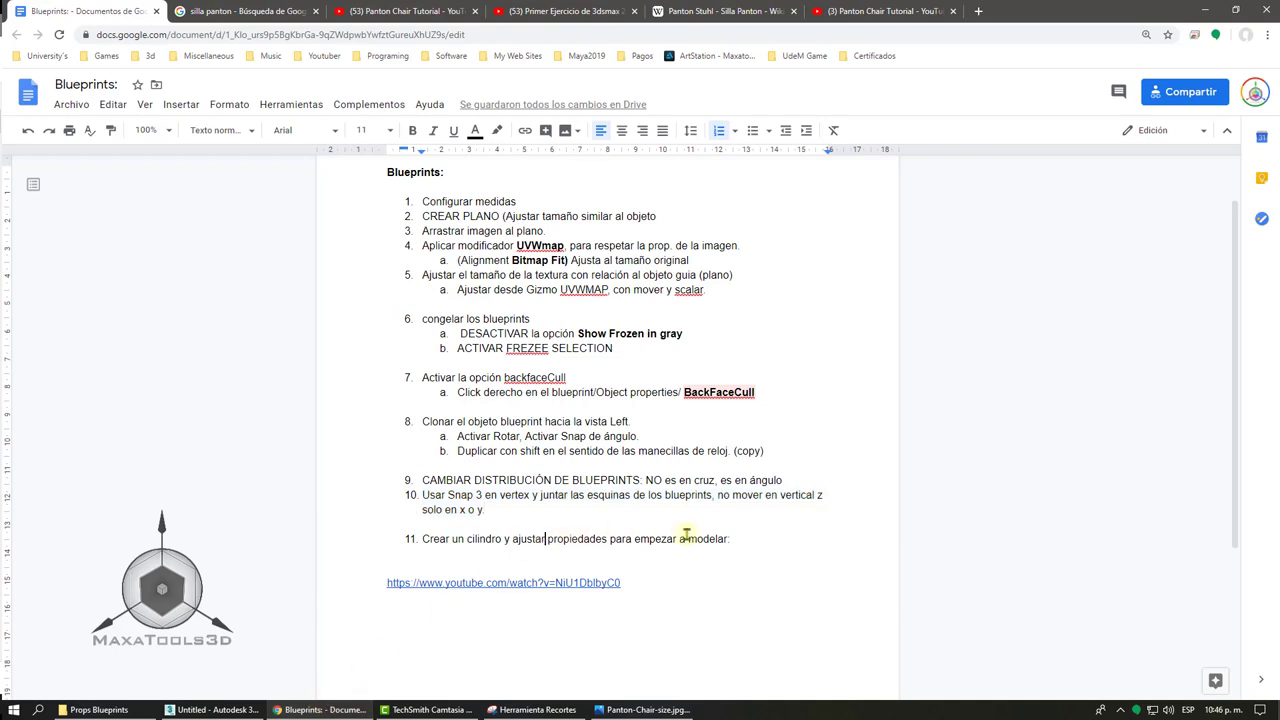
# Edit the notes heading to read 'Blueprints Sheet:'.
pyautogui.tripleClick(642, 540)
pyautogui.tripleClick(731, 540)
pyautogui.click(453, 180)
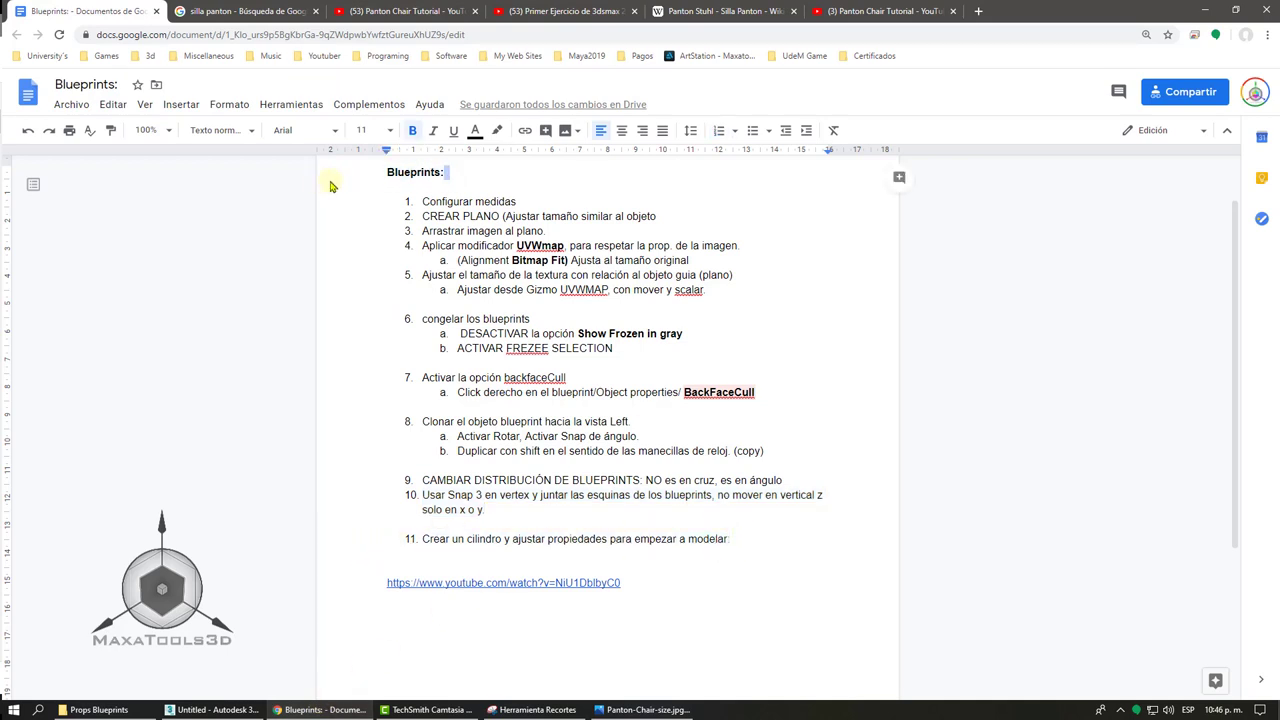
pyautogui.press('BackSpace')
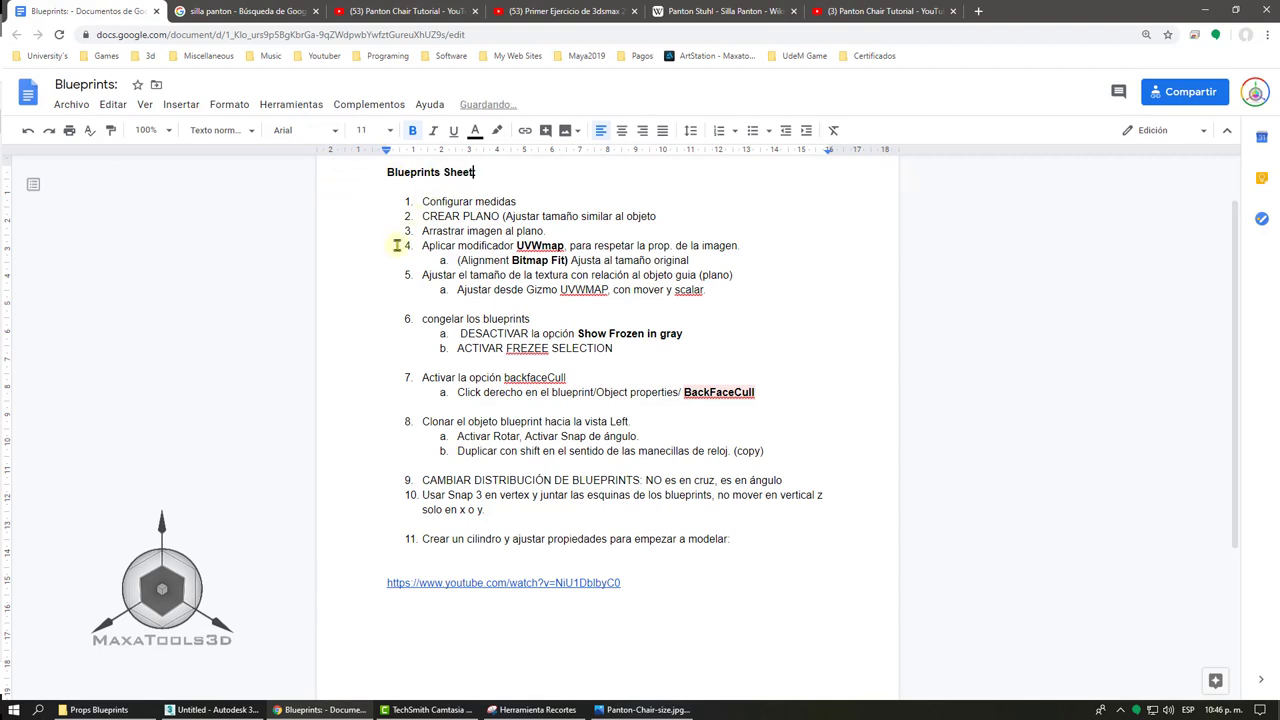
# Preview the Panton Chair Tutorial YouTube link, then return to 3ds Max.
pyautogui.moveTo(633, 584); pyautogui.dragTo(381, 593)
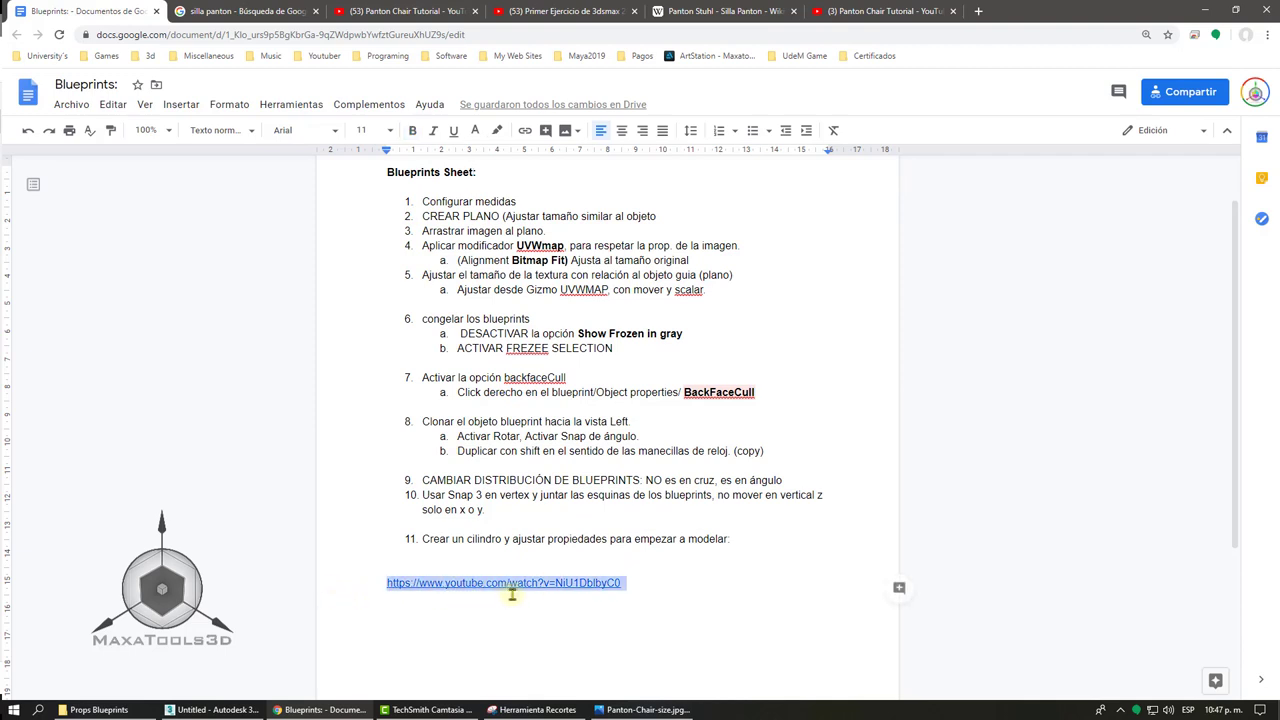
pyautogui.click(666, 588)
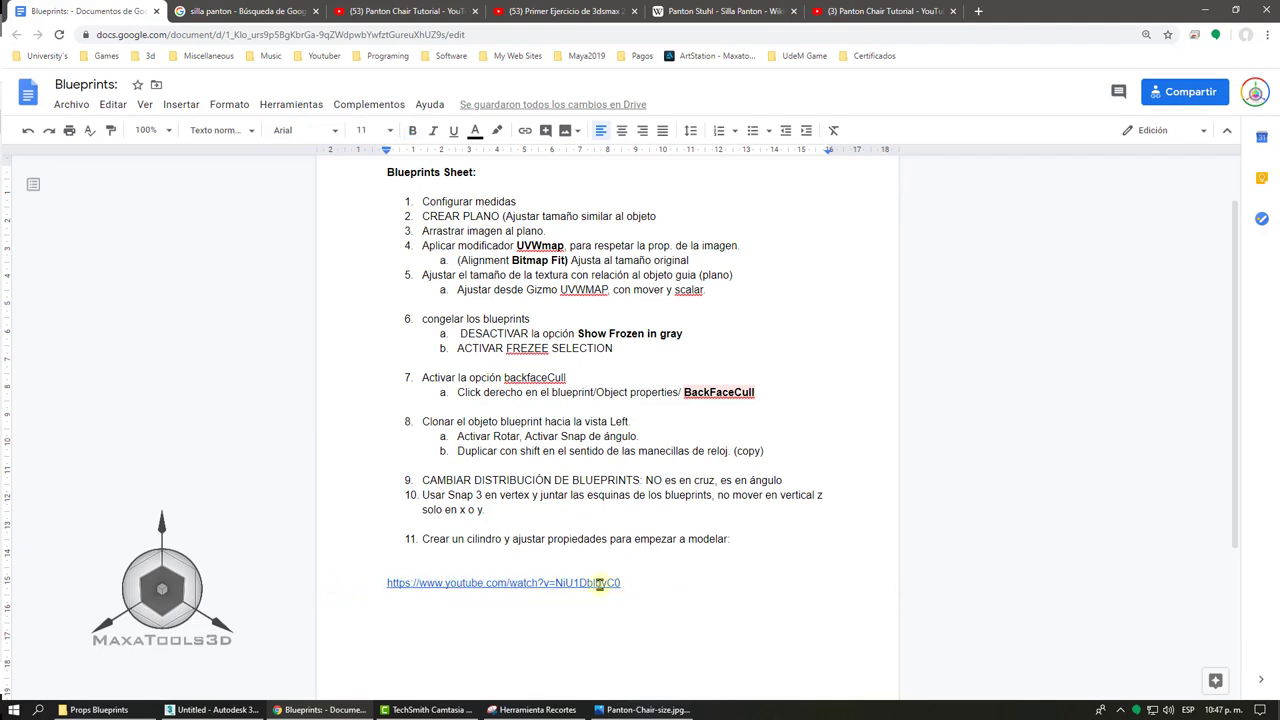
pyautogui.click(600, 583)
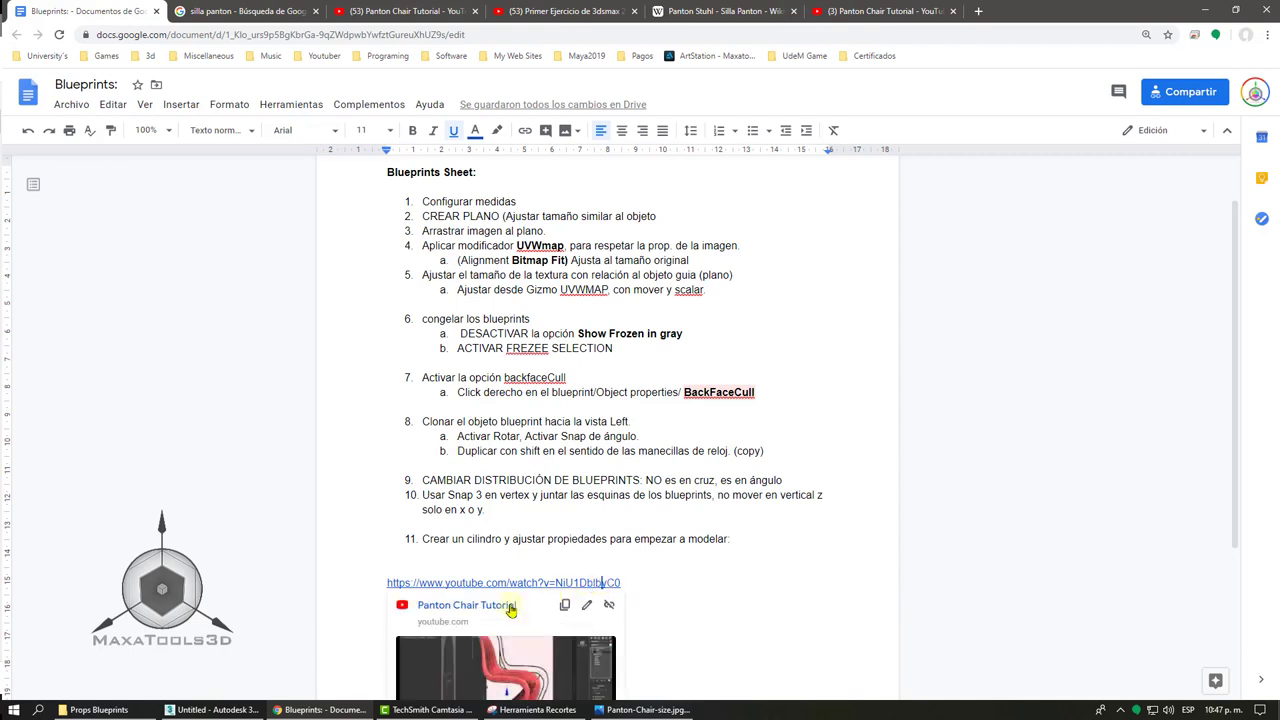
pyautogui.scroll(-2, 510, 605)
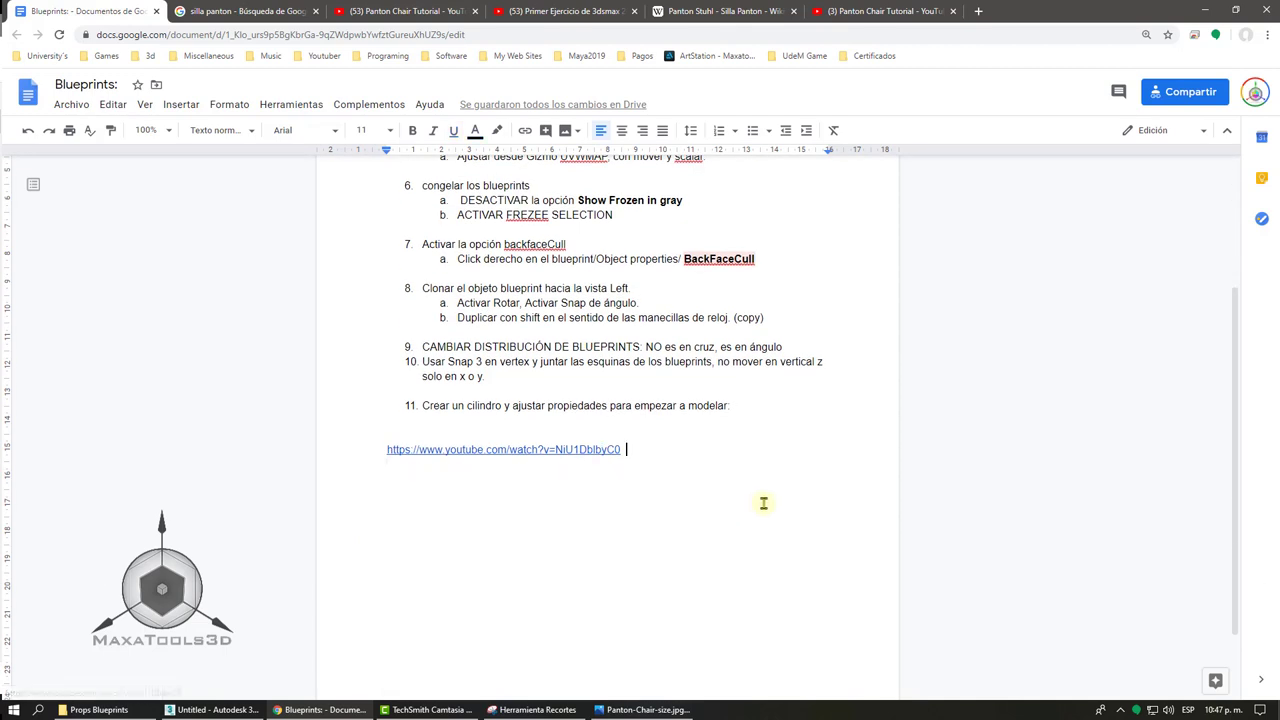
pyautogui.click(1205, 10)
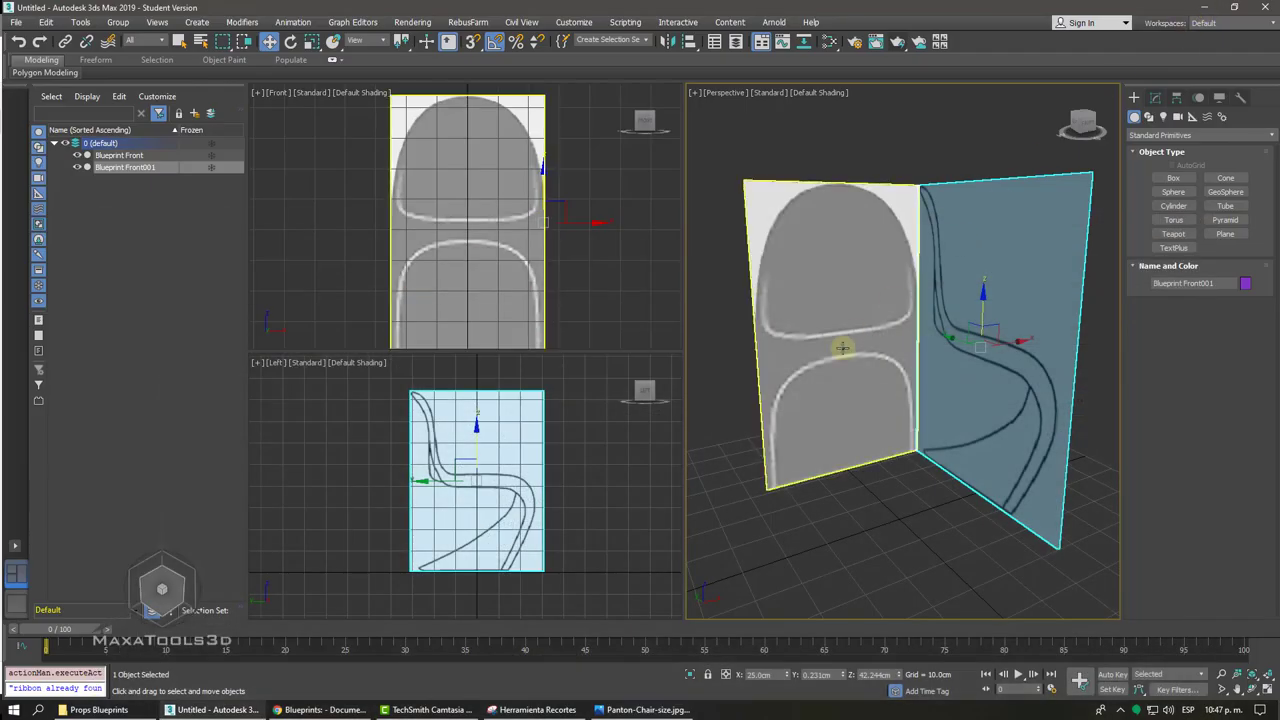
# Maximize the Perspective view and draw a test box on the grid.
pyautogui.hotkey('alt', 'w')
pyautogui.scroll(3, 821, 397)
pyautogui.scroll(-5, 821, 397)
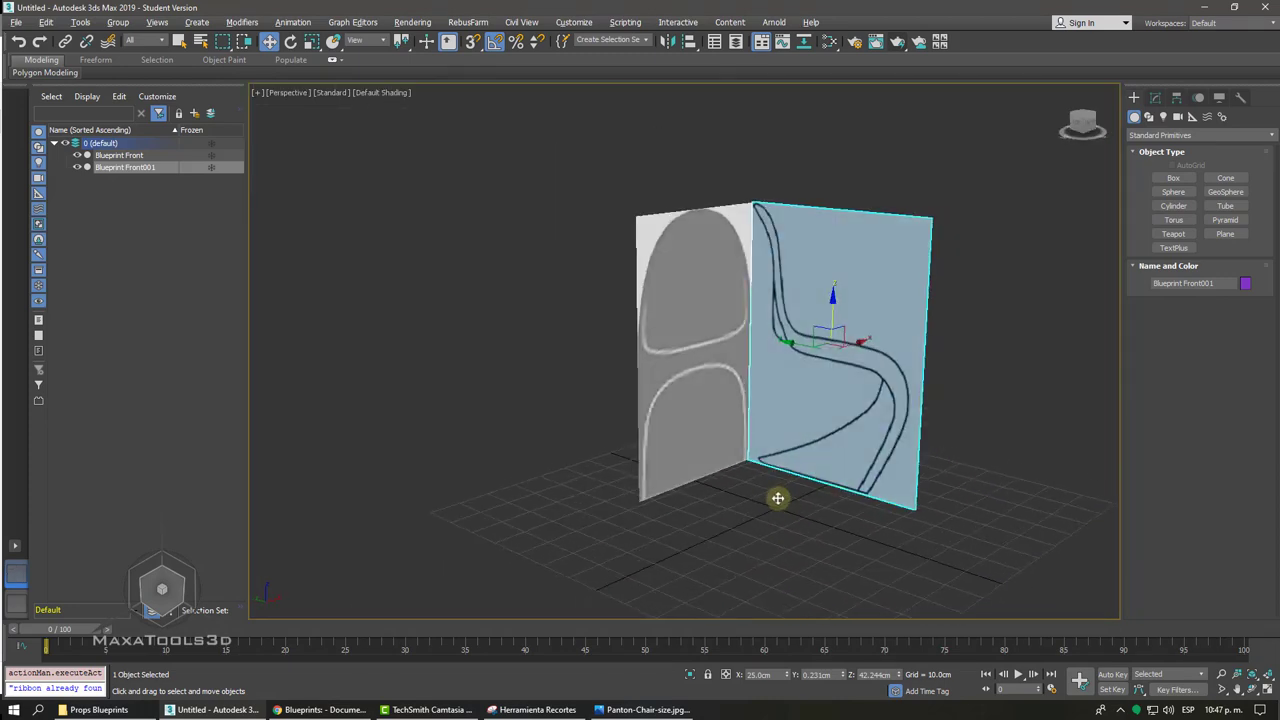
pyautogui.click(777, 503)
pyautogui.keyDown('alt'); pyautogui.moveTo(777, 503); pyautogui.dragTo(1110, 262, button='middle'); pyautogui.keyUp('alt')
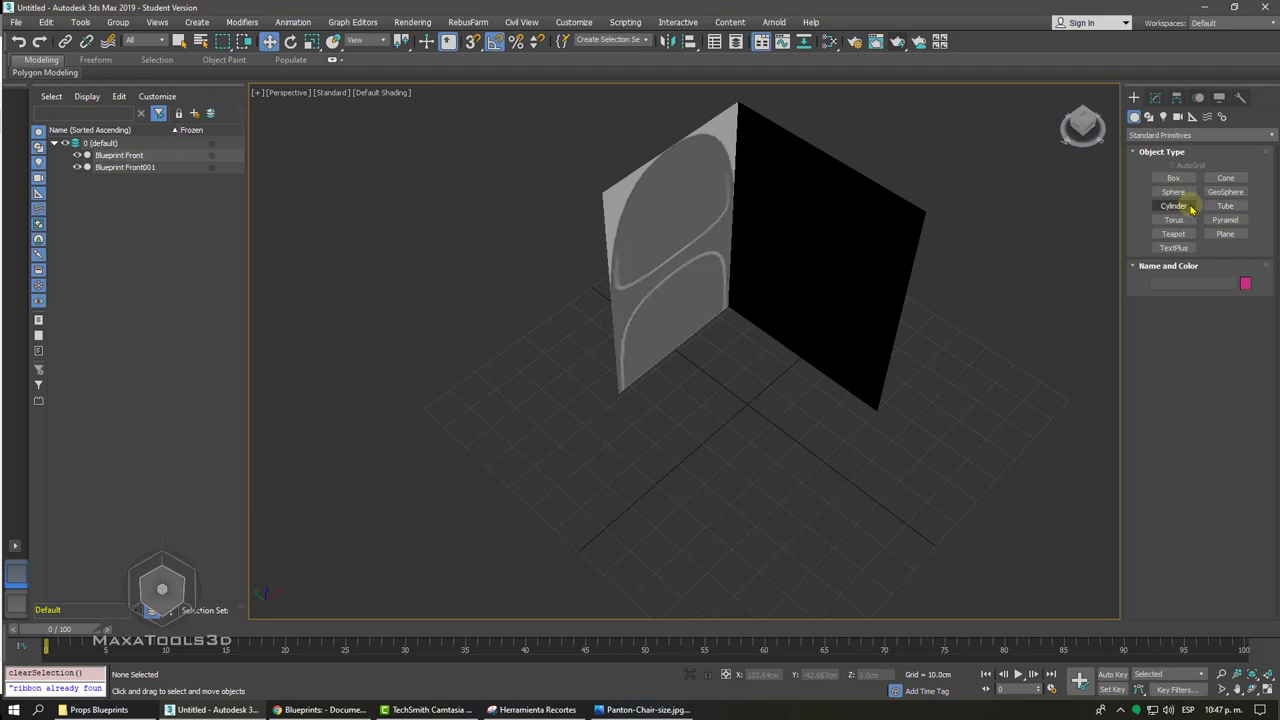
pyautogui.click(1174, 178)
pyautogui.moveTo(750, 381); pyautogui.dragTo(757, 443)
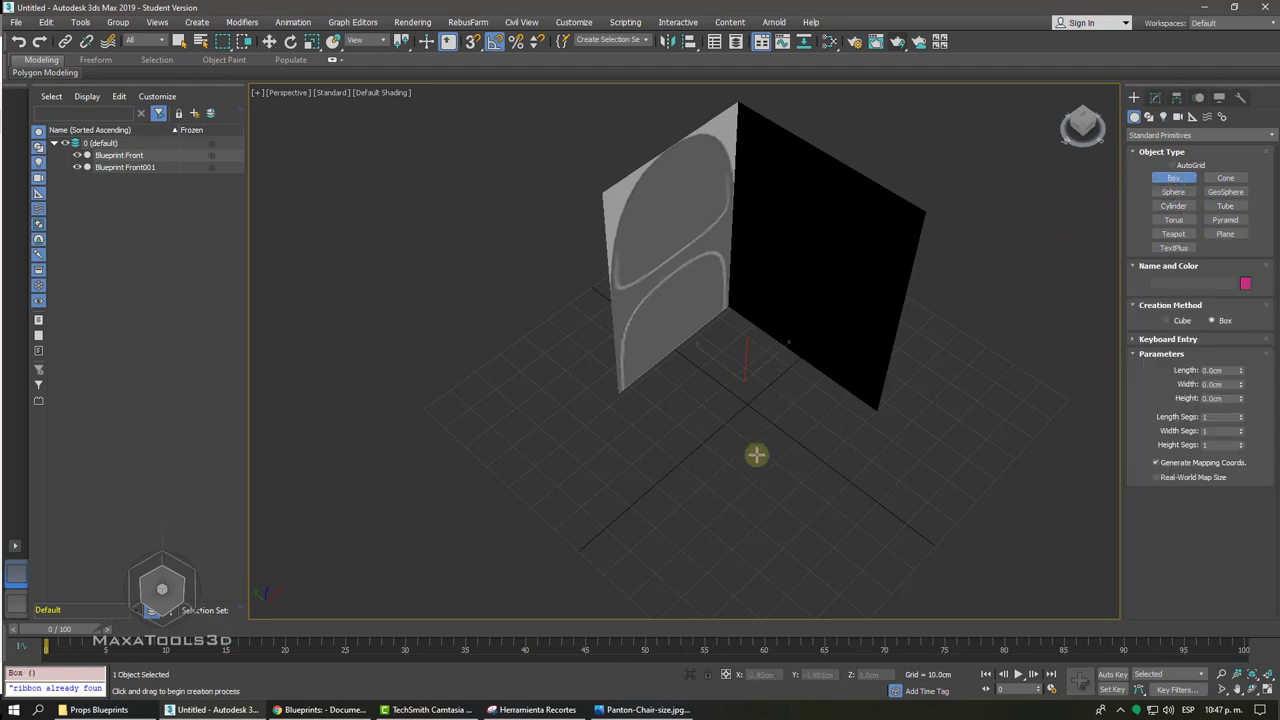
pyautogui.click(790, 405)
pyautogui.rightClick(813, 407)
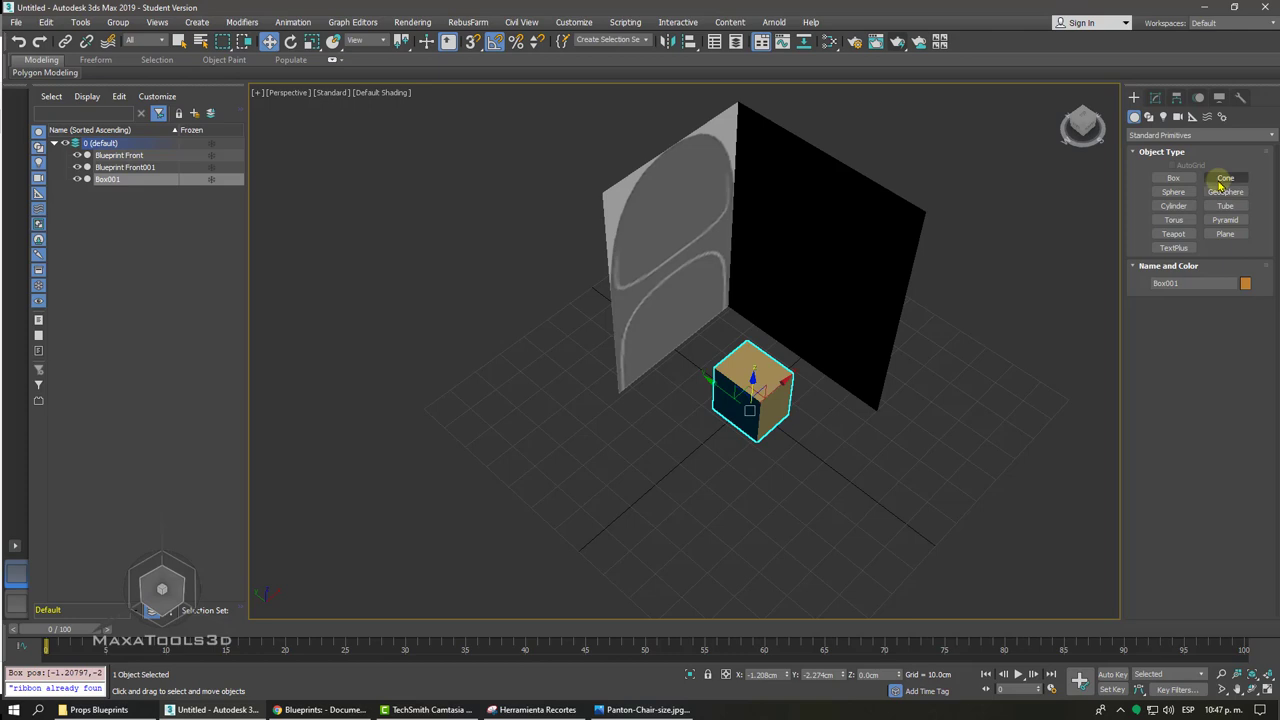
# Start and cancel a cone, then frame the test box with edged faces shown.
pyautogui.click(1225, 178)
pyautogui.moveTo(812, 447); pyautogui.dragTo(829, 425)
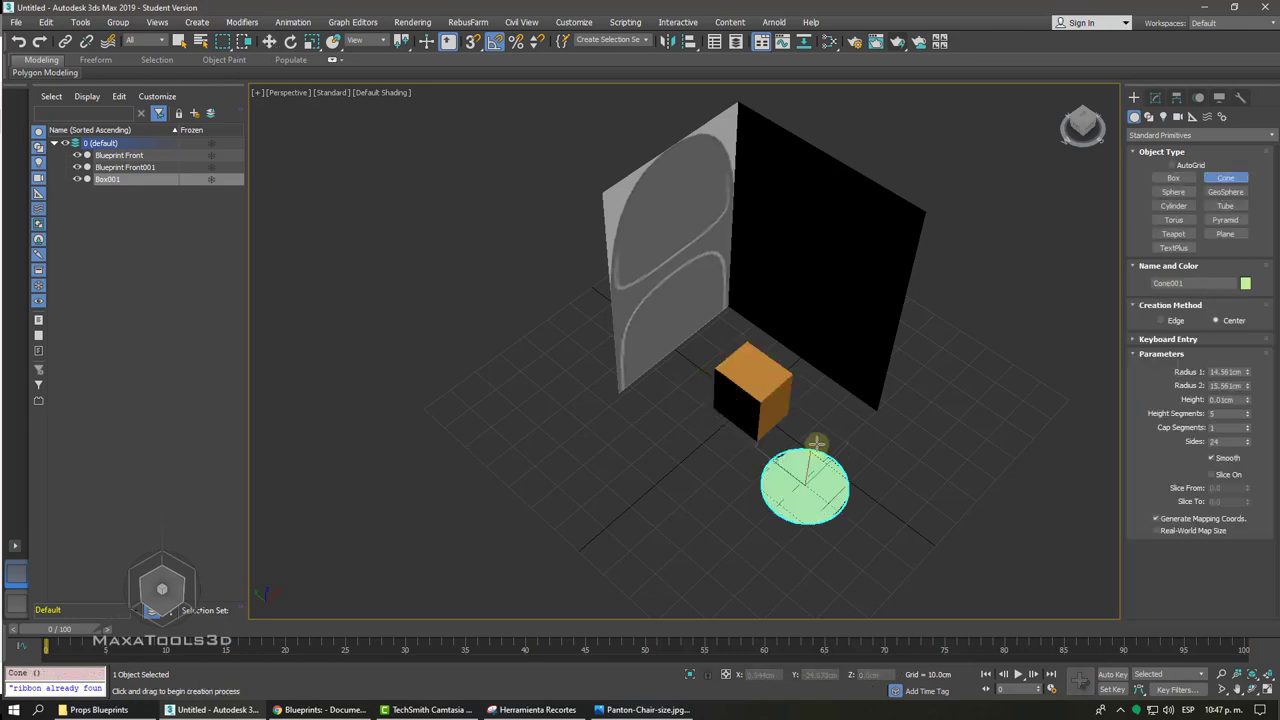
pyautogui.rightClick(853, 349)
pyautogui.press('F4')
pyautogui.press('z')
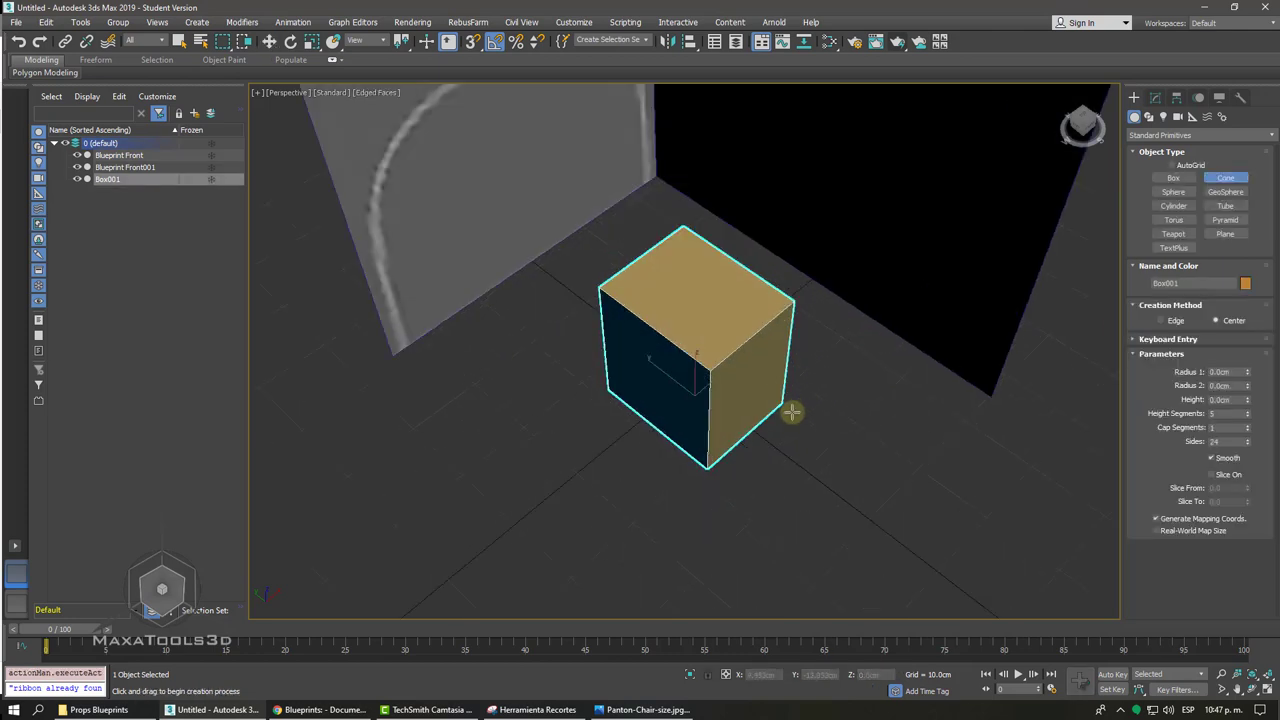
pyautogui.press('w')
pyautogui.scroll(2, 726, 400)
pyautogui.scroll(2, 726, 400)
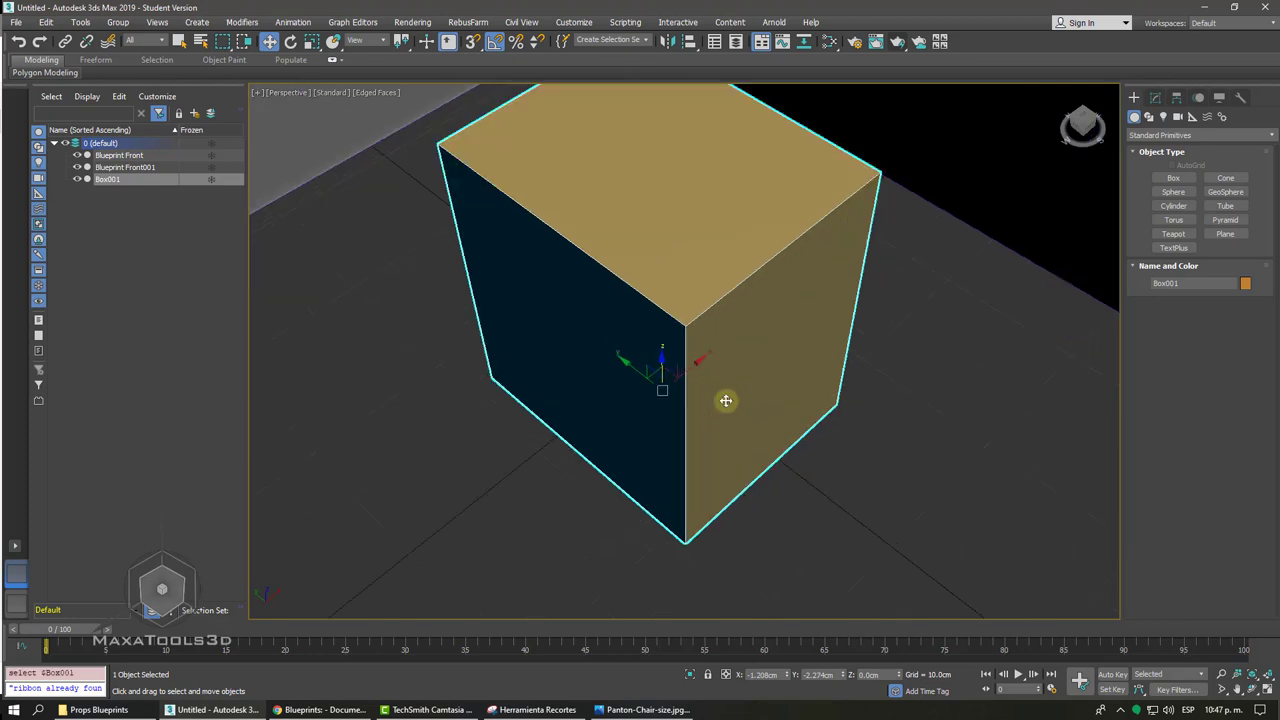
# Delete the test box, leaving only the blueprint planes, and return to the notes.
pyautogui.press('Delete')
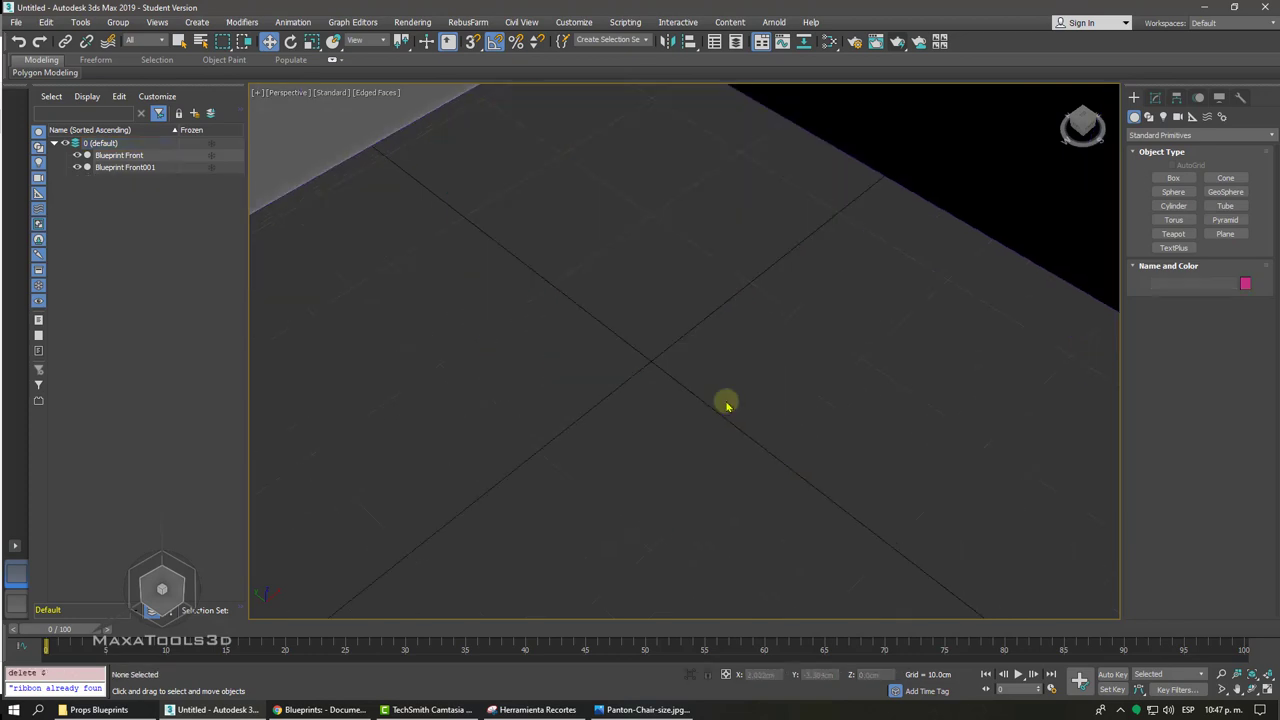
pyautogui.scroll(-3, 728, 400)
pyautogui.scroll(-3, 700, 388)
pyautogui.scroll(-2, 670, 368)
pyautogui.moveTo(658, 361); pyautogui.dragTo(659, 362, button='middle')
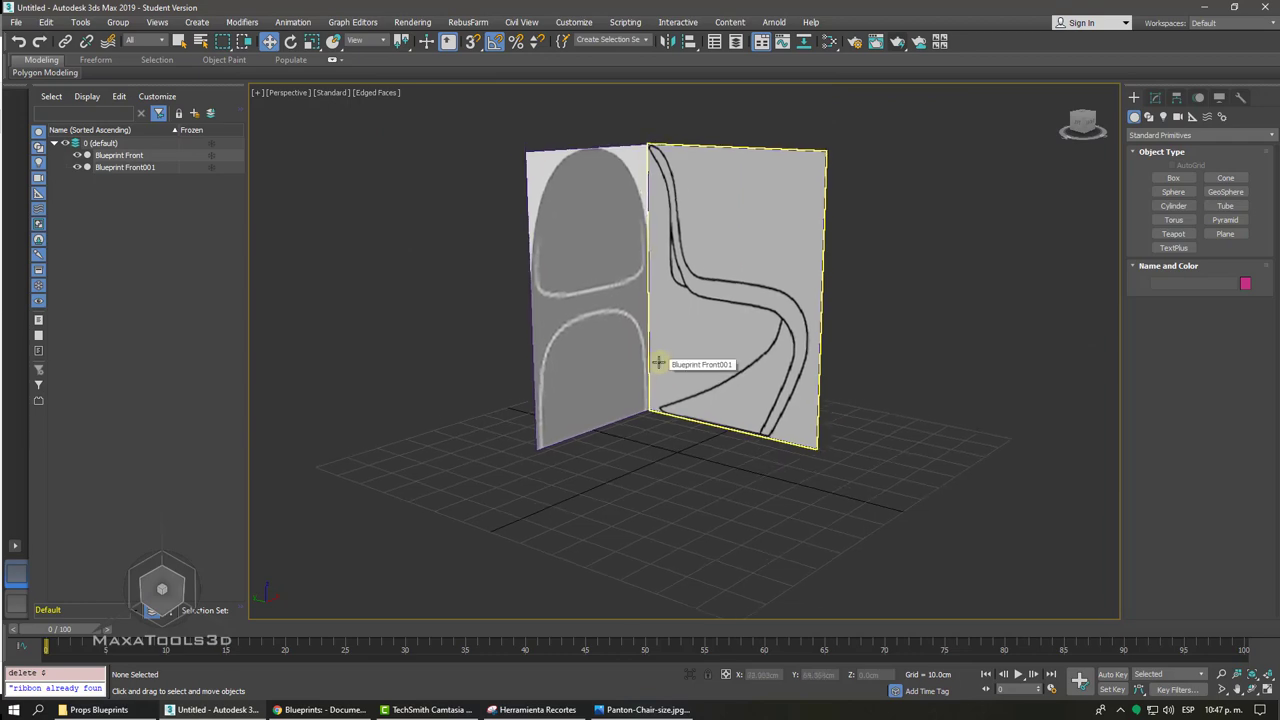
pyautogui.click(320, 709)
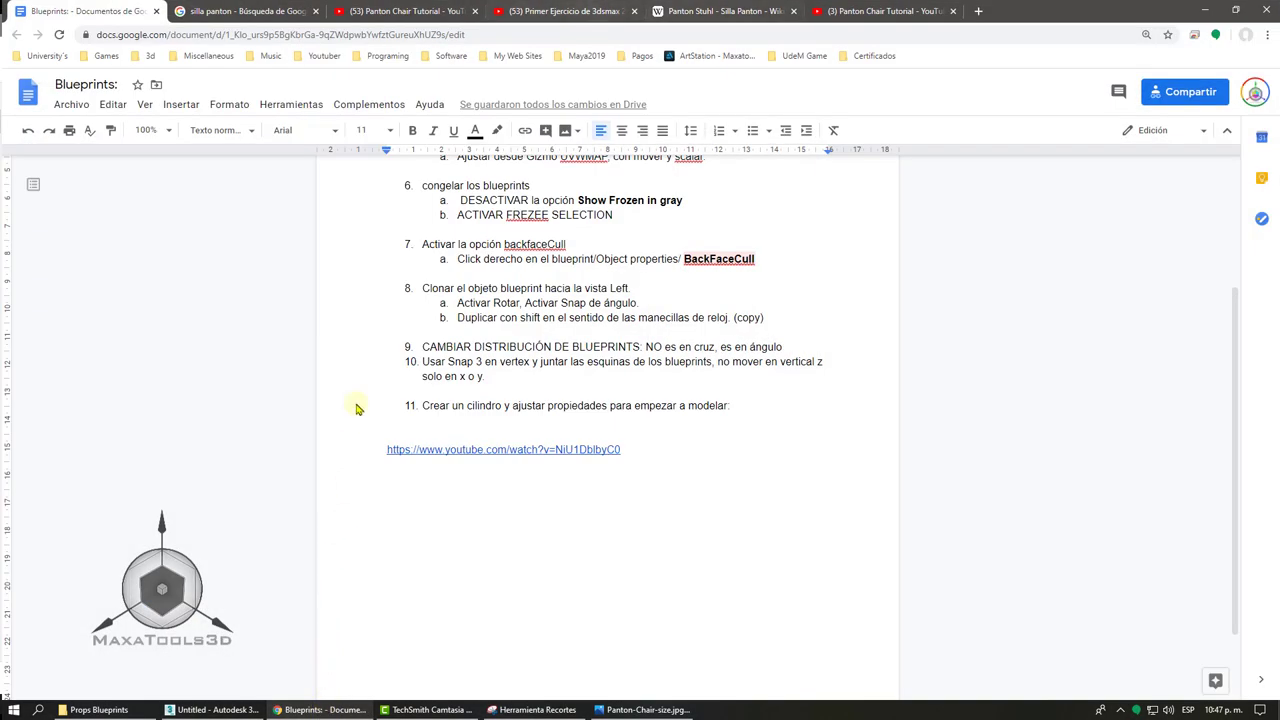
# Open the multicolour 'Silla Panton | Decoración' photo from the 'silla panton' image results.
pyautogui.click(401, 8)
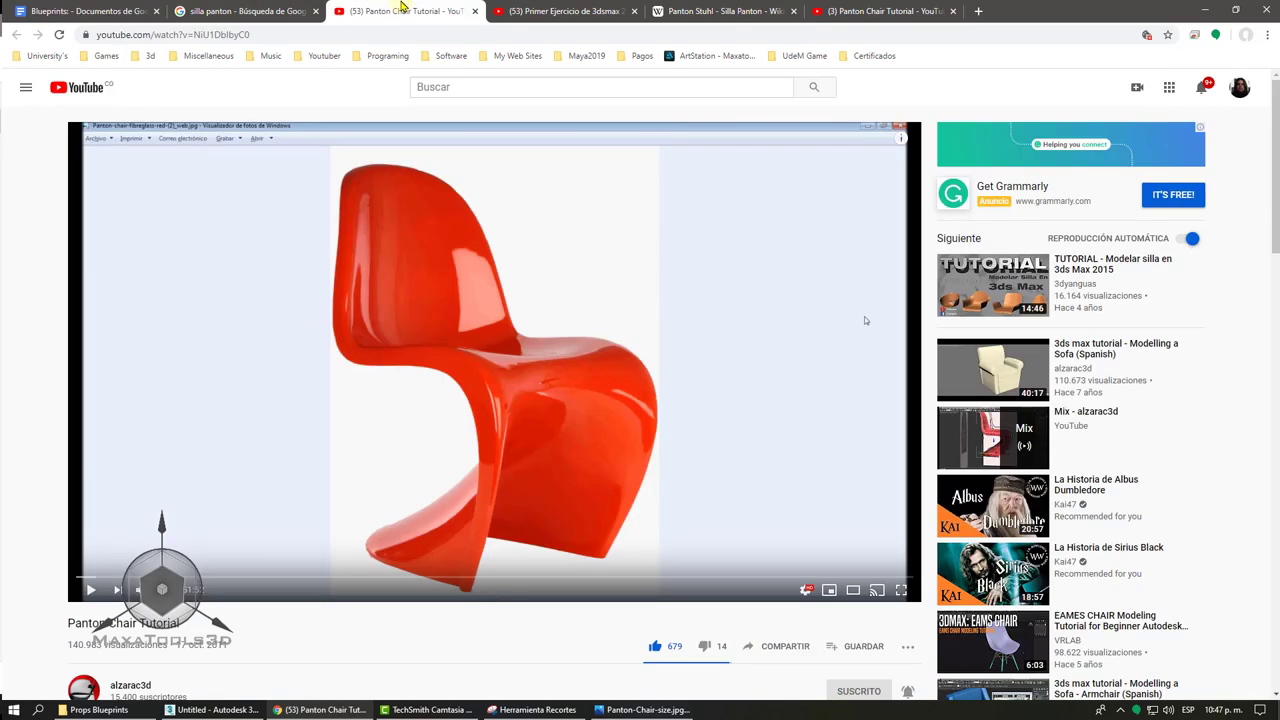
pyautogui.click(260, 6)
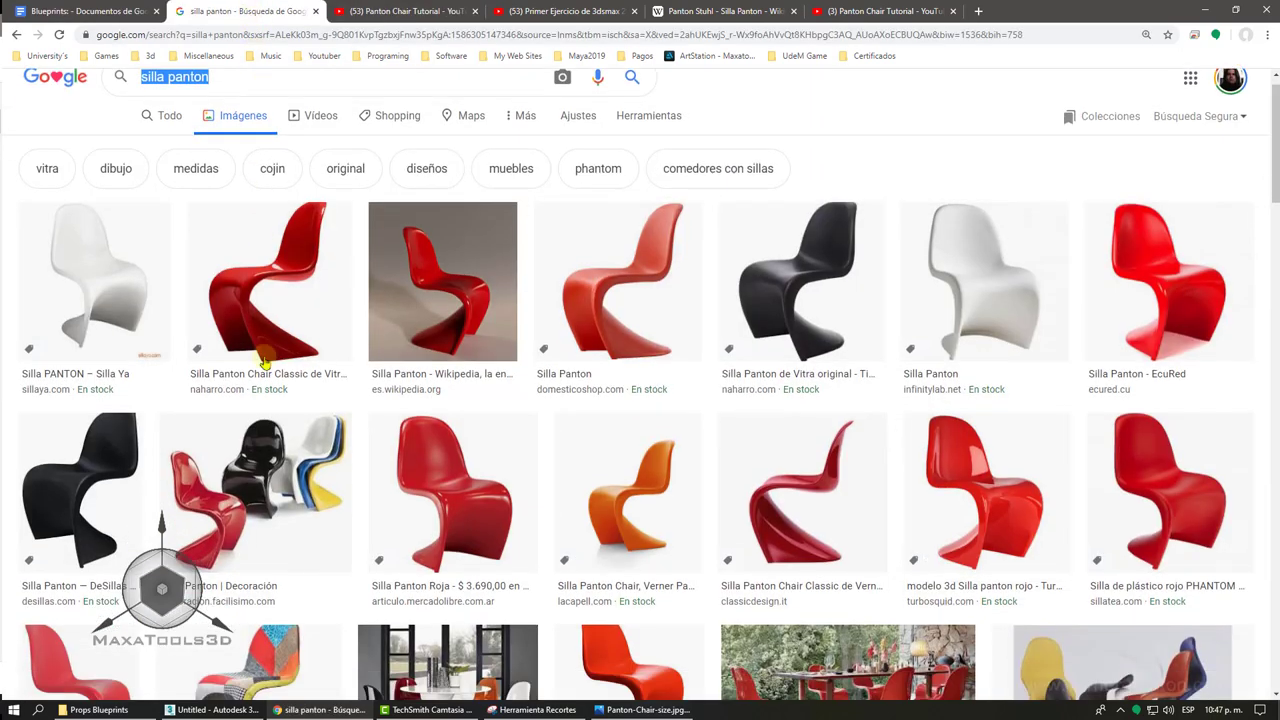
pyautogui.scroll(-1, 258, 450)
pyautogui.click(266, 460)
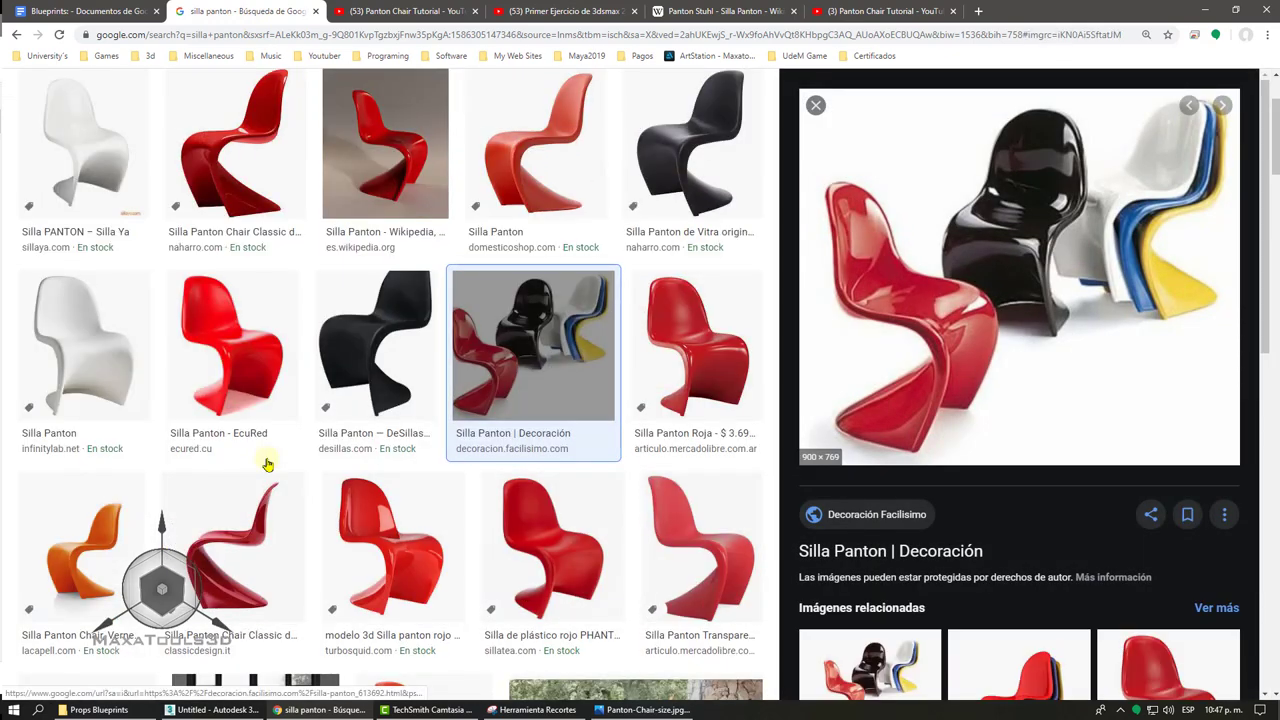
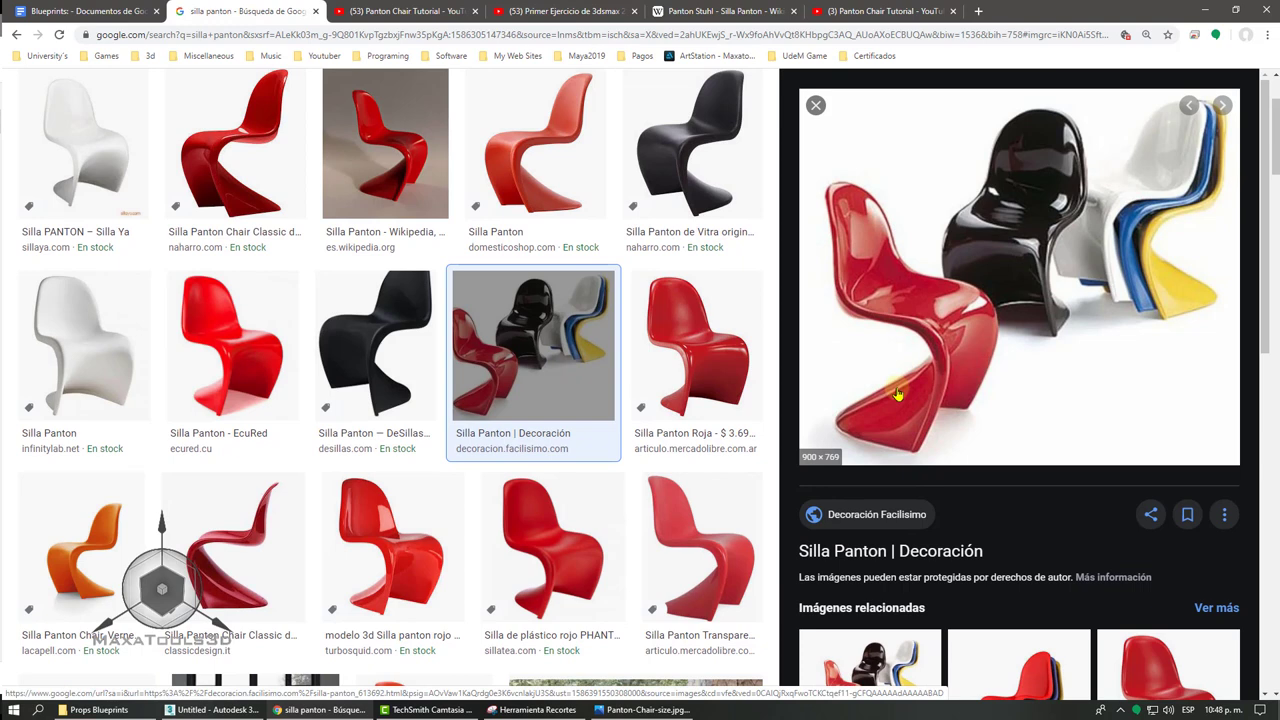
# Read the Silla Panton Wikipedia intro, highlighting the chair's name, 'es una' and 1960, then return to 3ds Max.
pyautogui.click(734, 8)
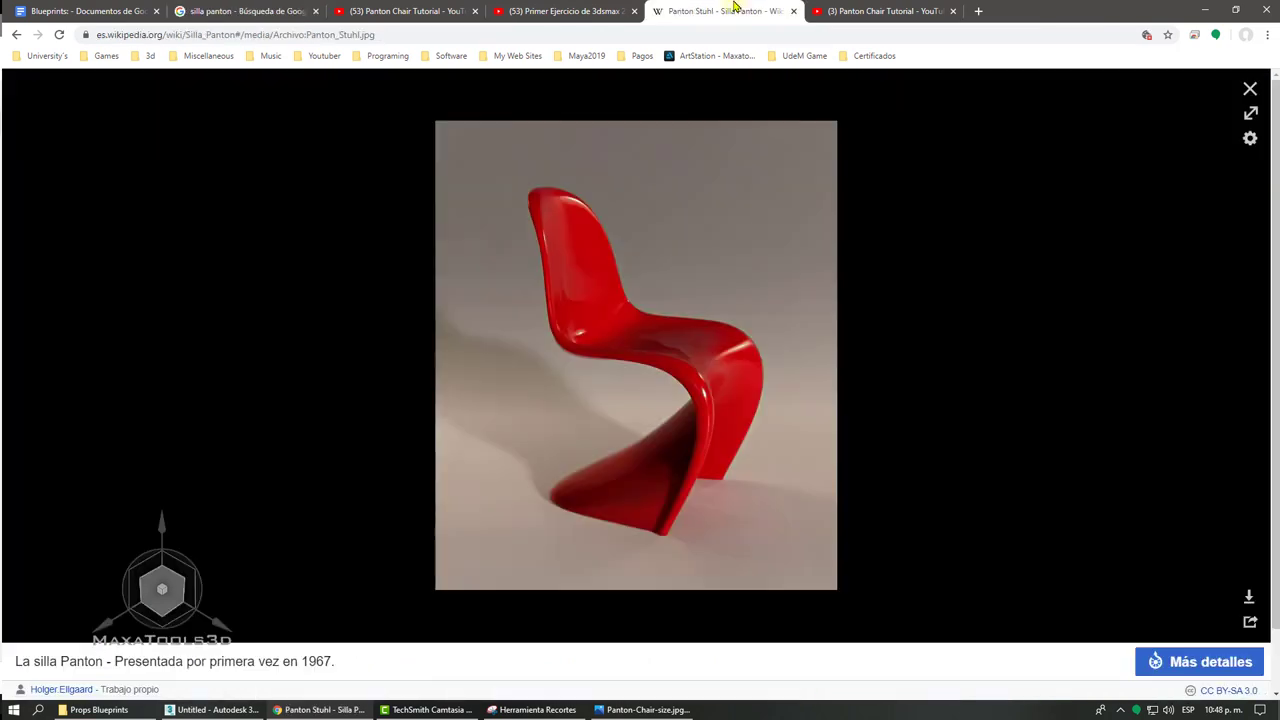
pyautogui.click(16, 35)
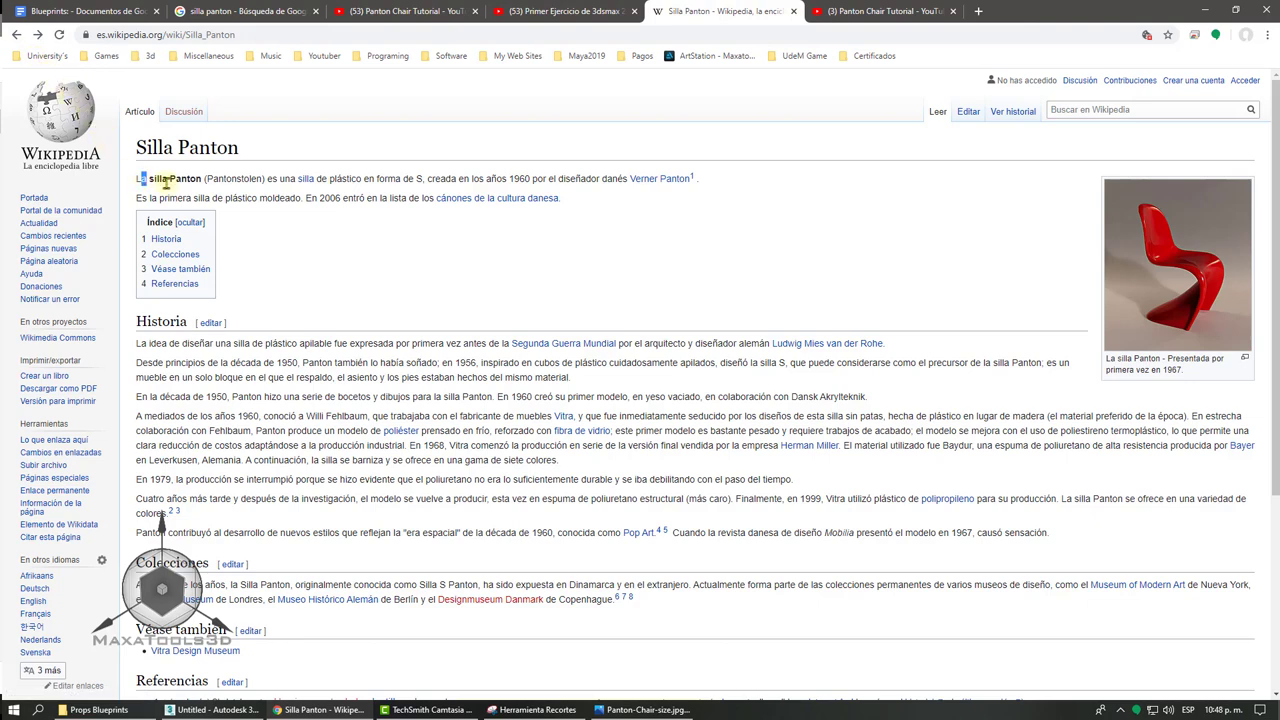
pyautogui.moveTo(166, 183); pyautogui.dragTo(204, 184)
pyautogui.click(362, 252)
pyautogui.moveTo(288, 182); pyautogui.dragTo(432, 184)
pyautogui.click(596, 296)
pyautogui.moveTo(508, 182); pyautogui.dragTo(527, 180)
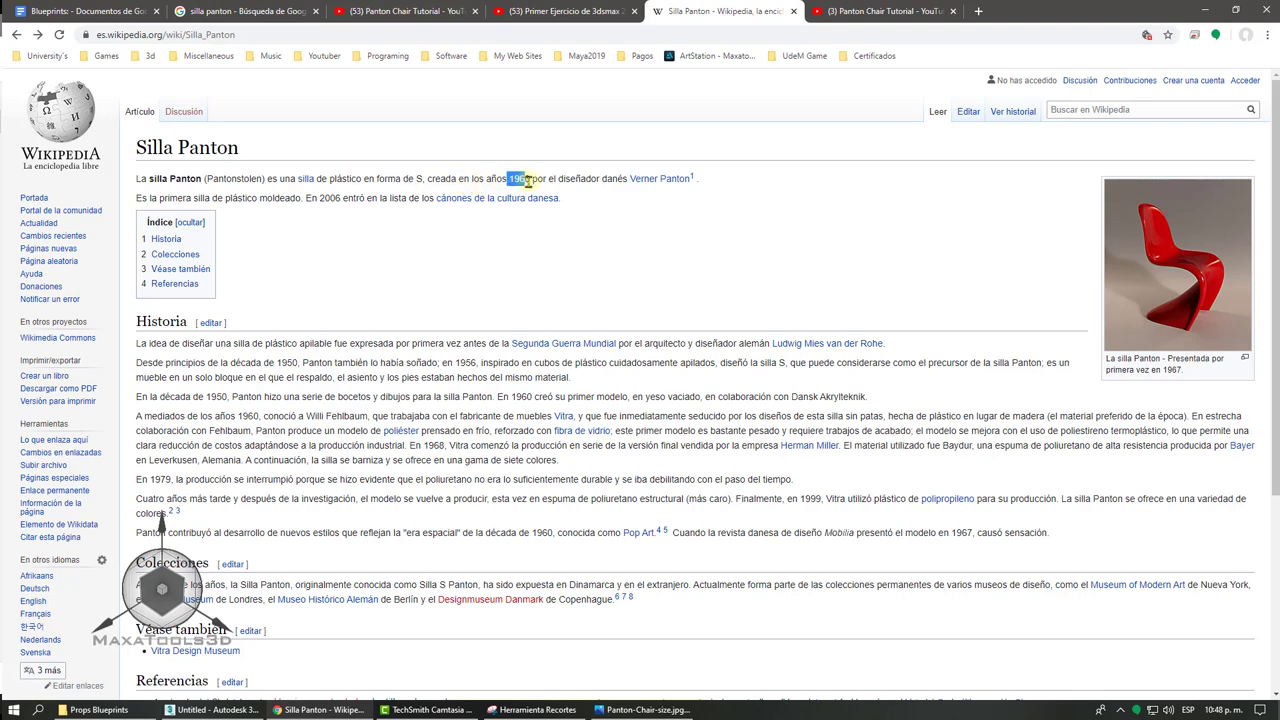
pyautogui.click(1205, 10)
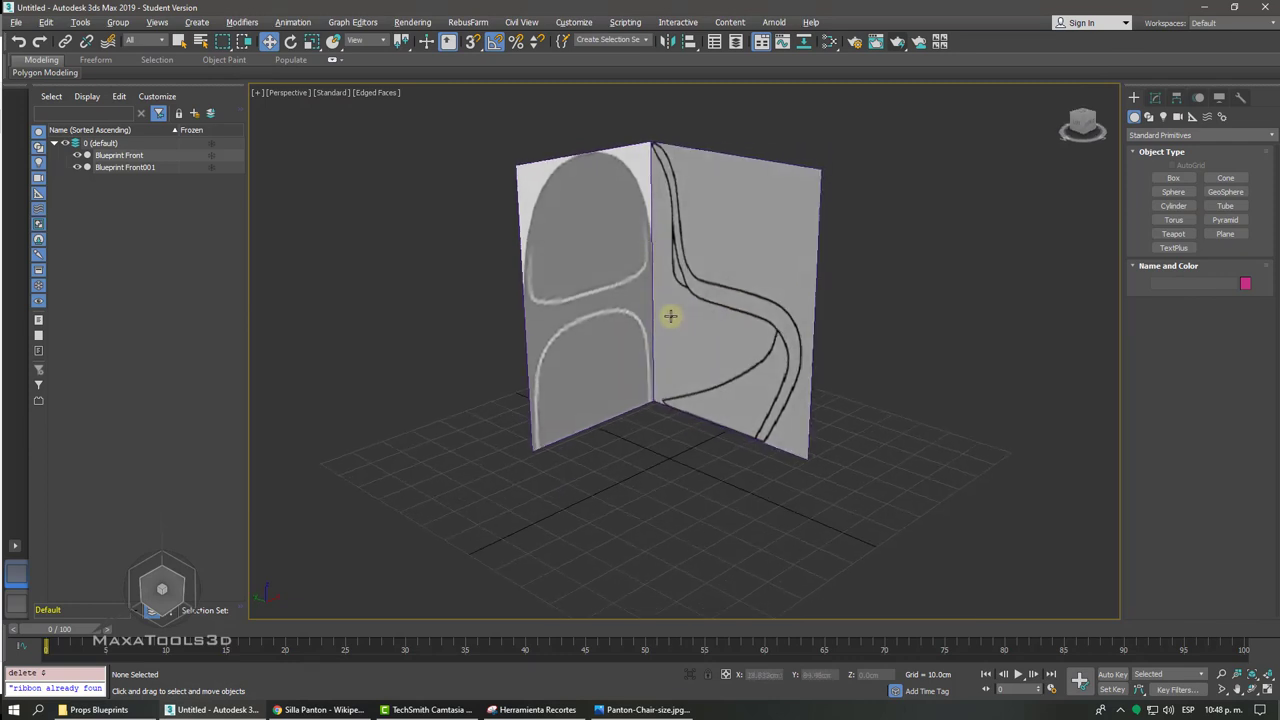
# Create a short cylinder in front of the blueprint planes and move it left.
pyautogui.keyDown('alt'); pyautogui.moveTo(674, 314); pyautogui.dragTo(670, 316, button='middle'); pyautogui.keyUp('alt')
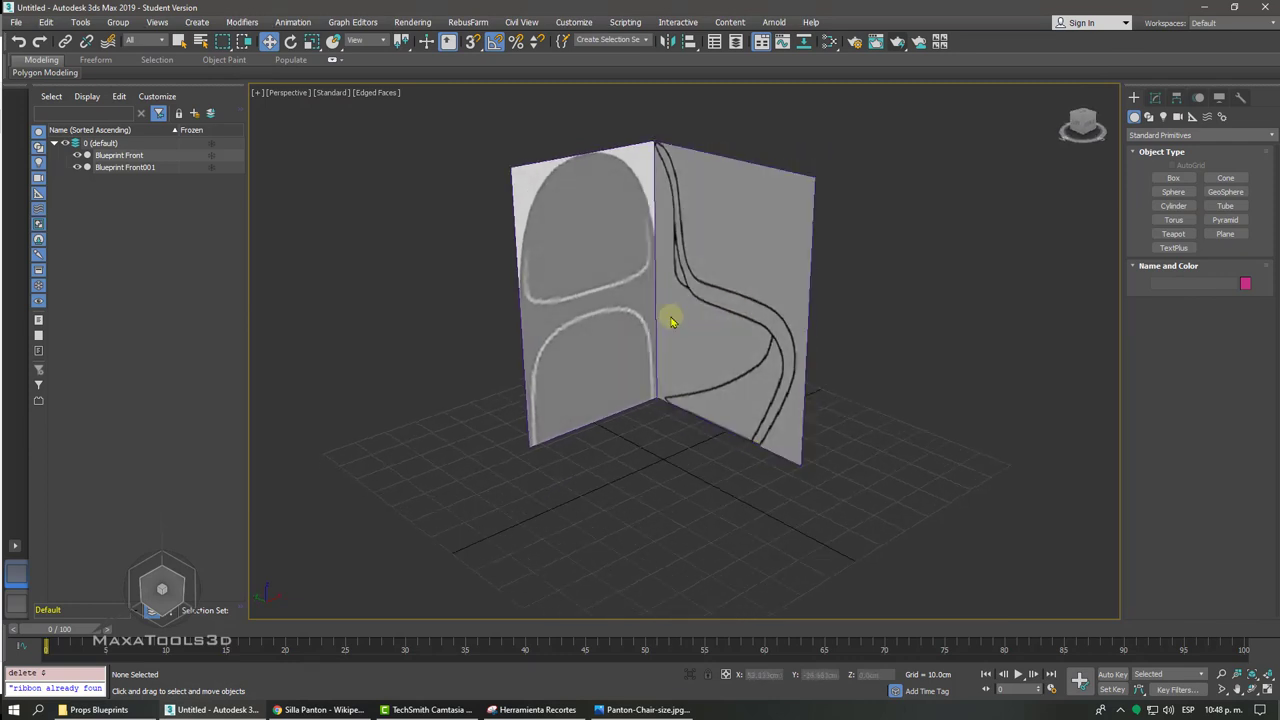
pyautogui.click(1173, 205)
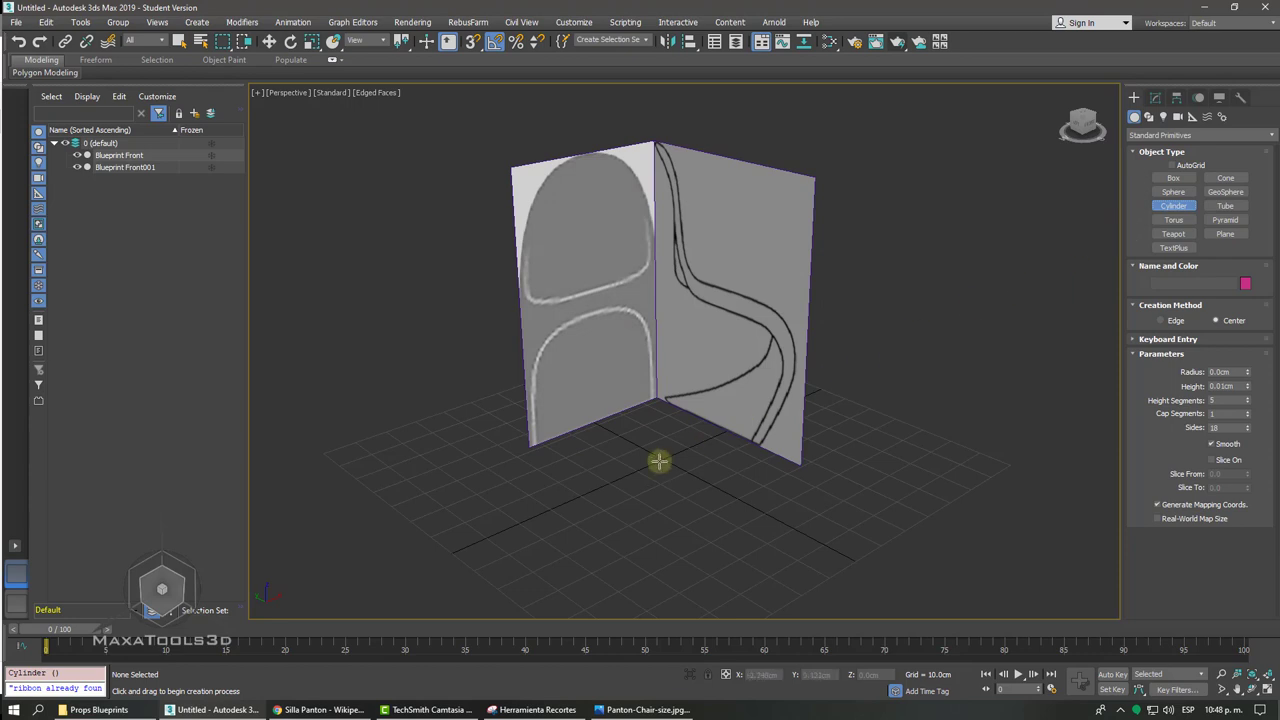
pyautogui.moveTo(659, 460); pyautogui.dragTo(708, 462)
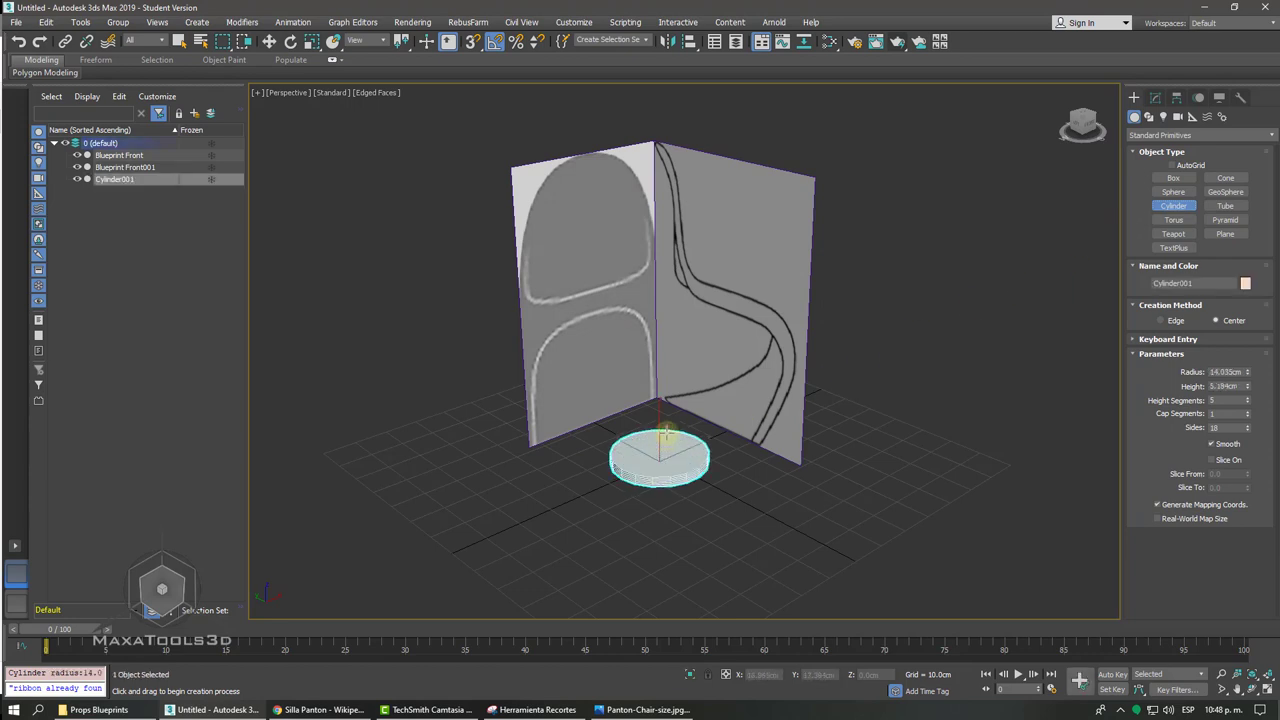
pyautogui.click(665, 422)
pyautogui.press('w')
pyautogui.moveTo(676, 447); pyautogui.dragTo(628, 450)
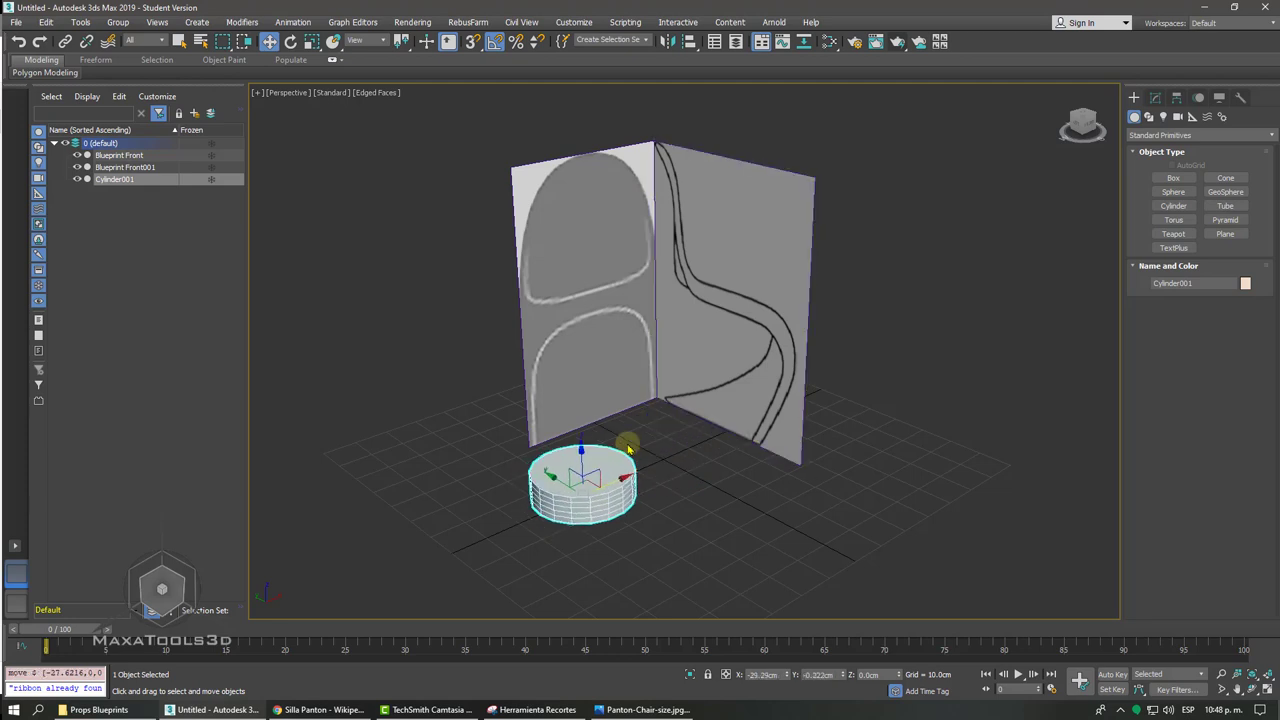
# In the multi-viewport layout, reset the cylinder's X position to 0 and select both blueprint planes.
pyautogui.keyDown('alt'); pyautogui.moveTo(646, 423); pyautogui.dragTo(705, 348, button='middle'); pyautogui.keyUp('alt')
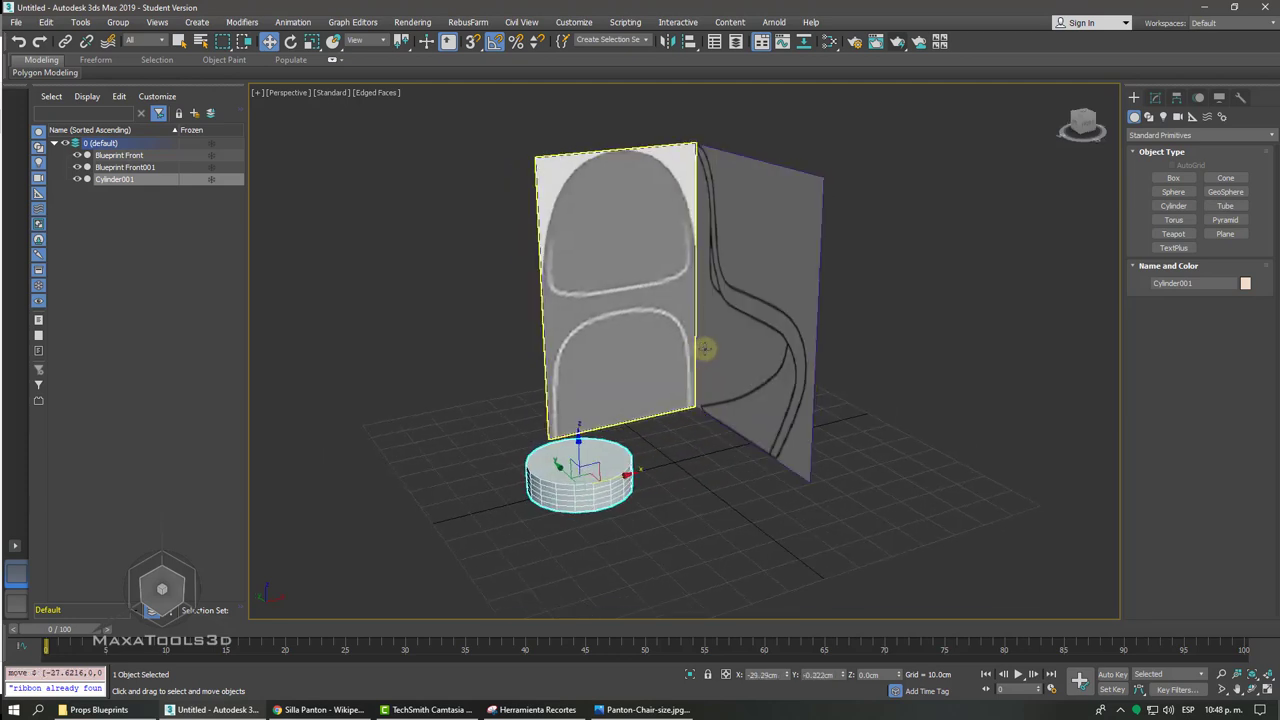
pyautogui.hotkey('alt', 'w')
pyautogui.hotkey('ctrl', 'shift', 'z')
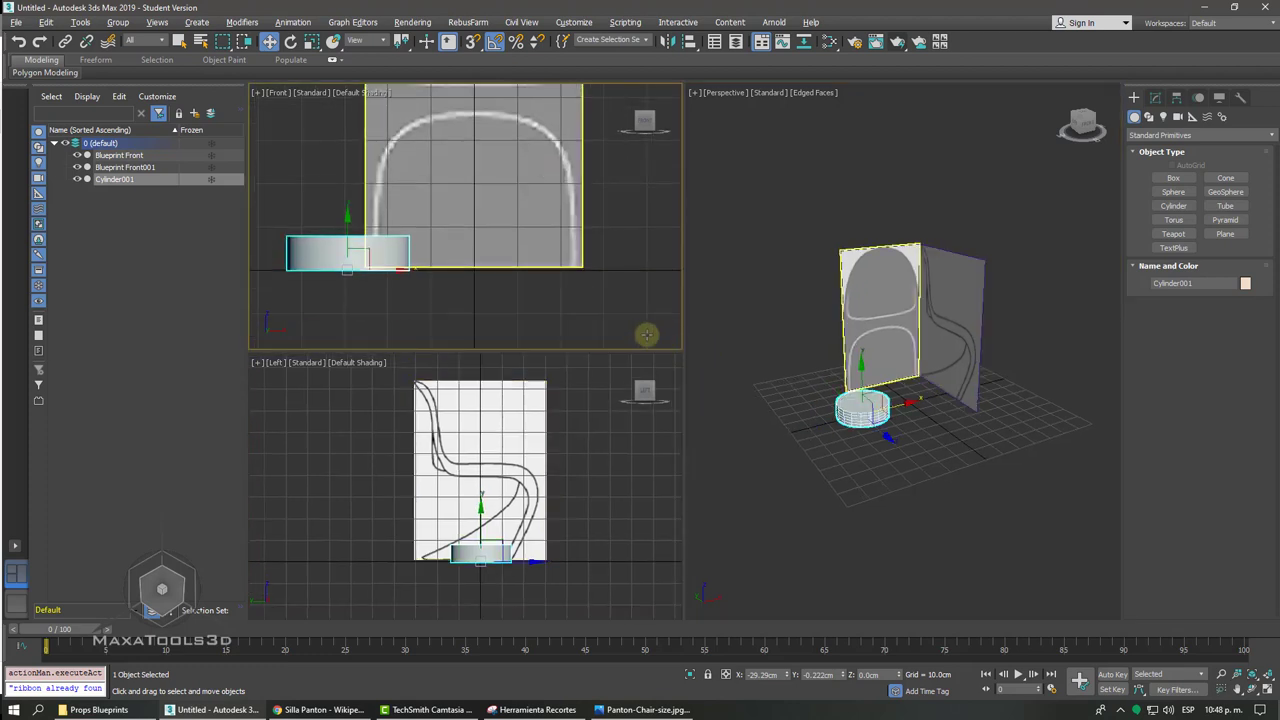
pyautogui.moveTo(386, 273); pyautogui.dragTo(400, 285)
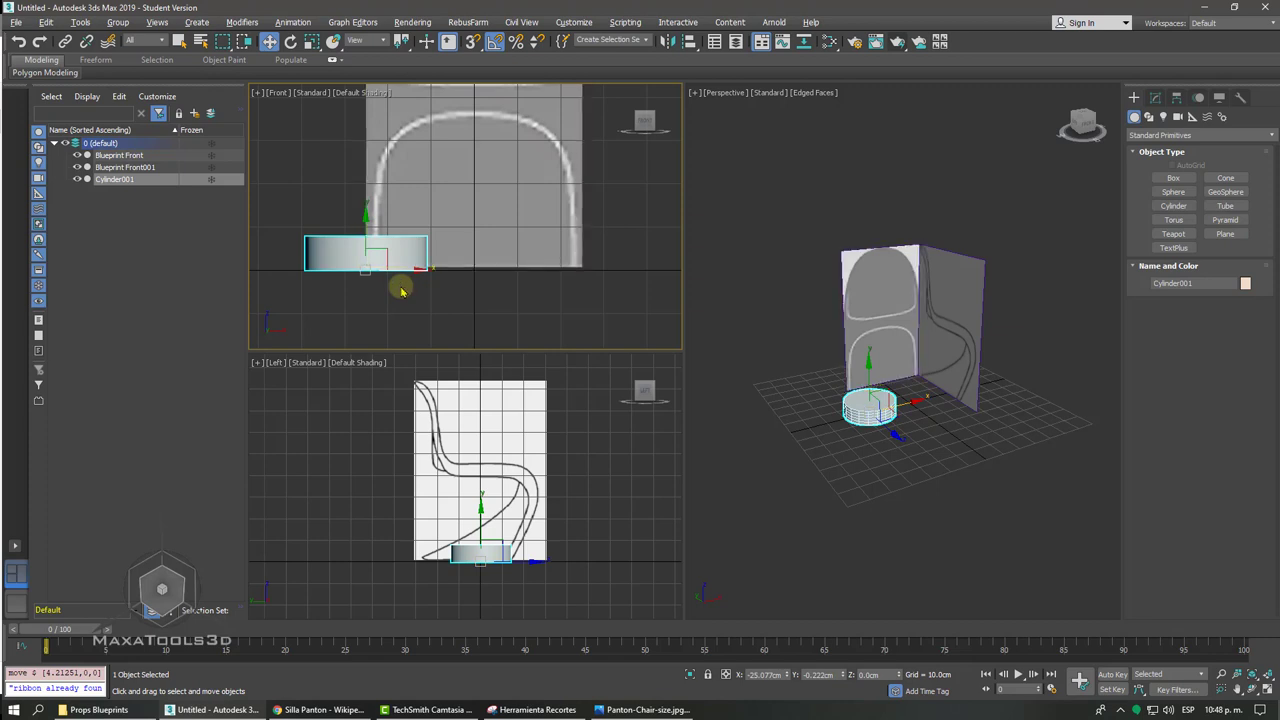
pyautogui.rightClick(790, 676)
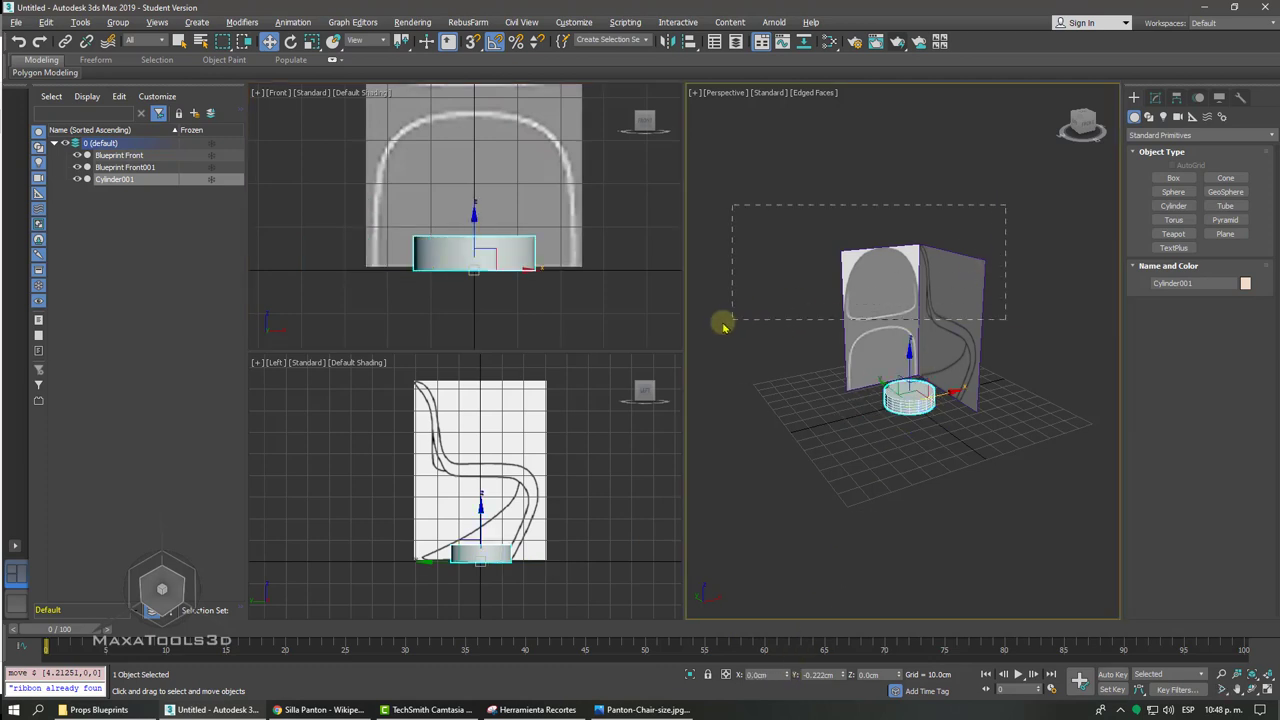
pyautogui.moveTo(1008, 210); pyautogui.dragTo(724, 323)
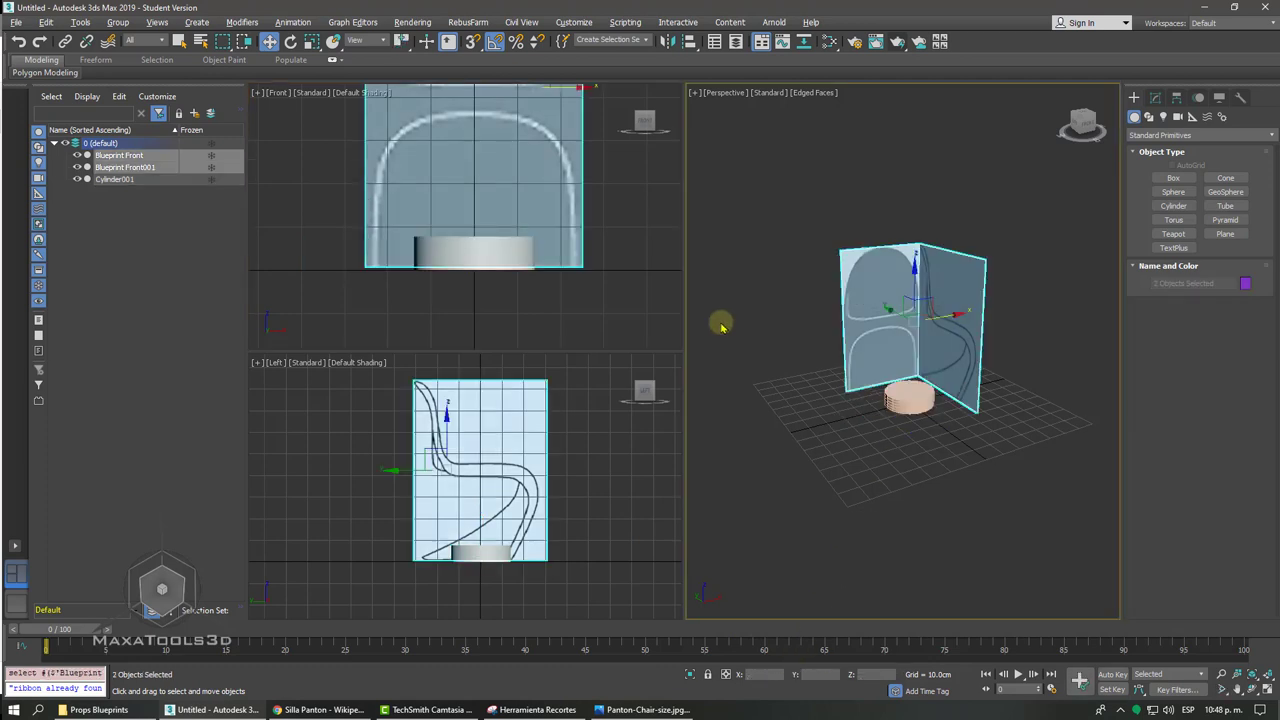
# Check Panton-Chair-size.jpg and the Blueprints notes document, then go back to 3ds Max.
pyautogui.click(645, 710)
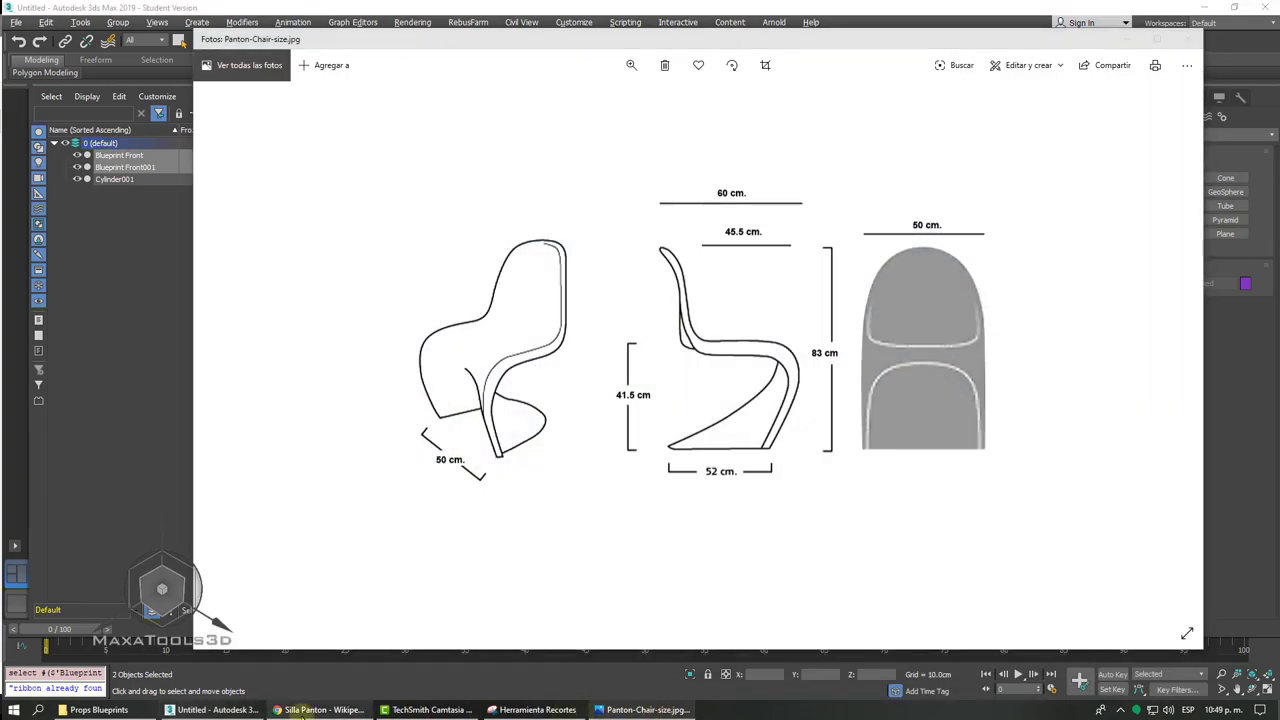
pyautogui.click(310, 710)
pyautogui.click(237, 10)
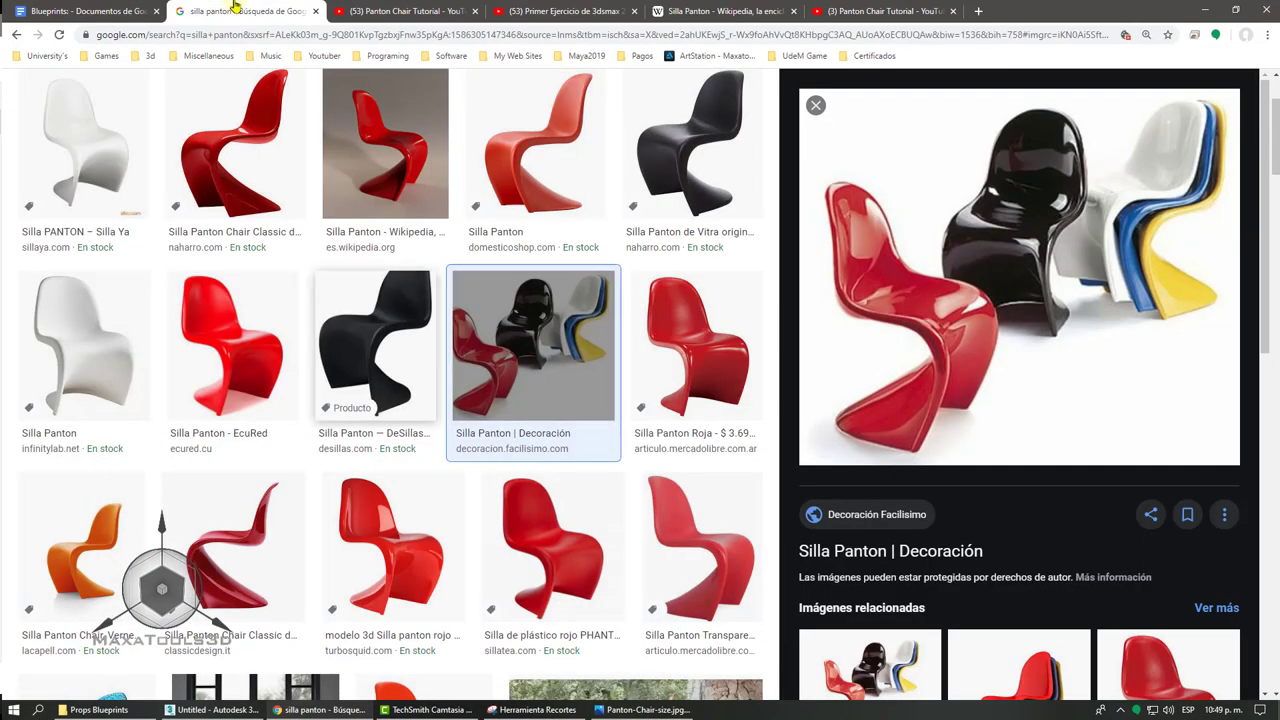
pyautogui.click(103, 8)
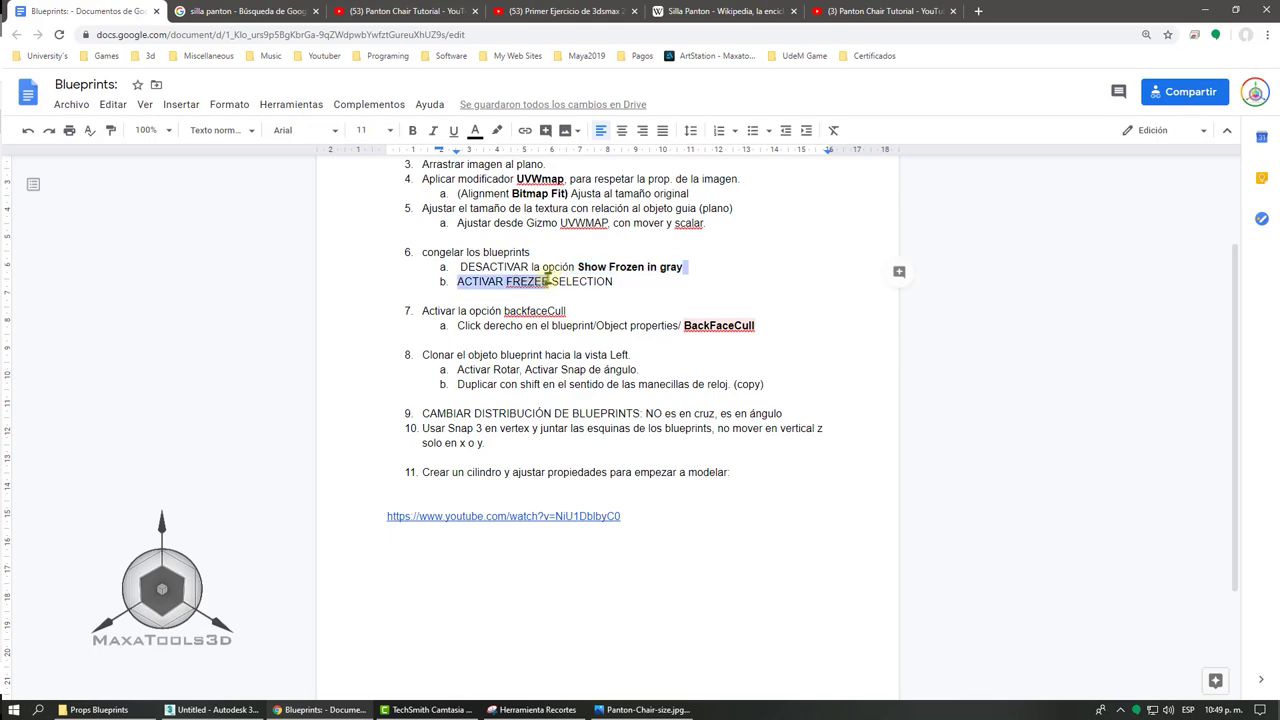
pyautogui.click(610, 398)
pyautogui.click(1198, 8)
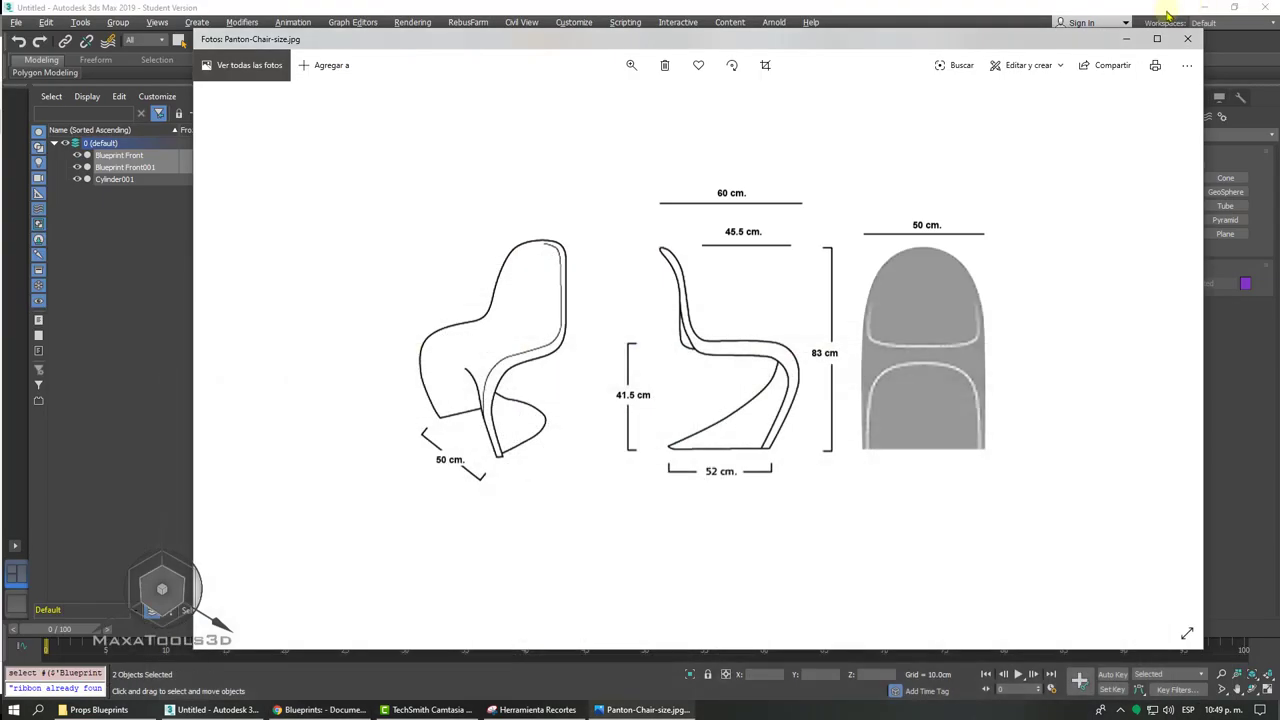
pyautogui.click(126, 255)
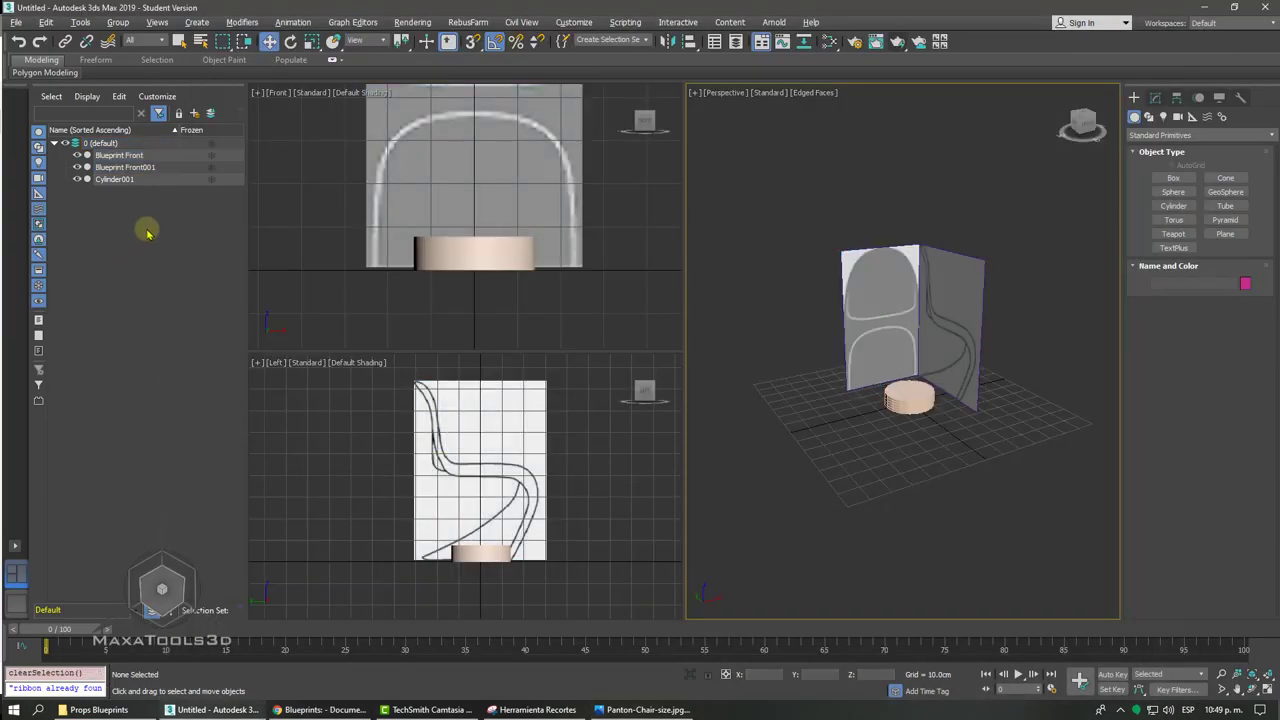
# Freeze both blueprint planes and rename the cylinder 'Silla Panton'.
pyautogui.click(210, 155)
pyautogui.click(210, 167)
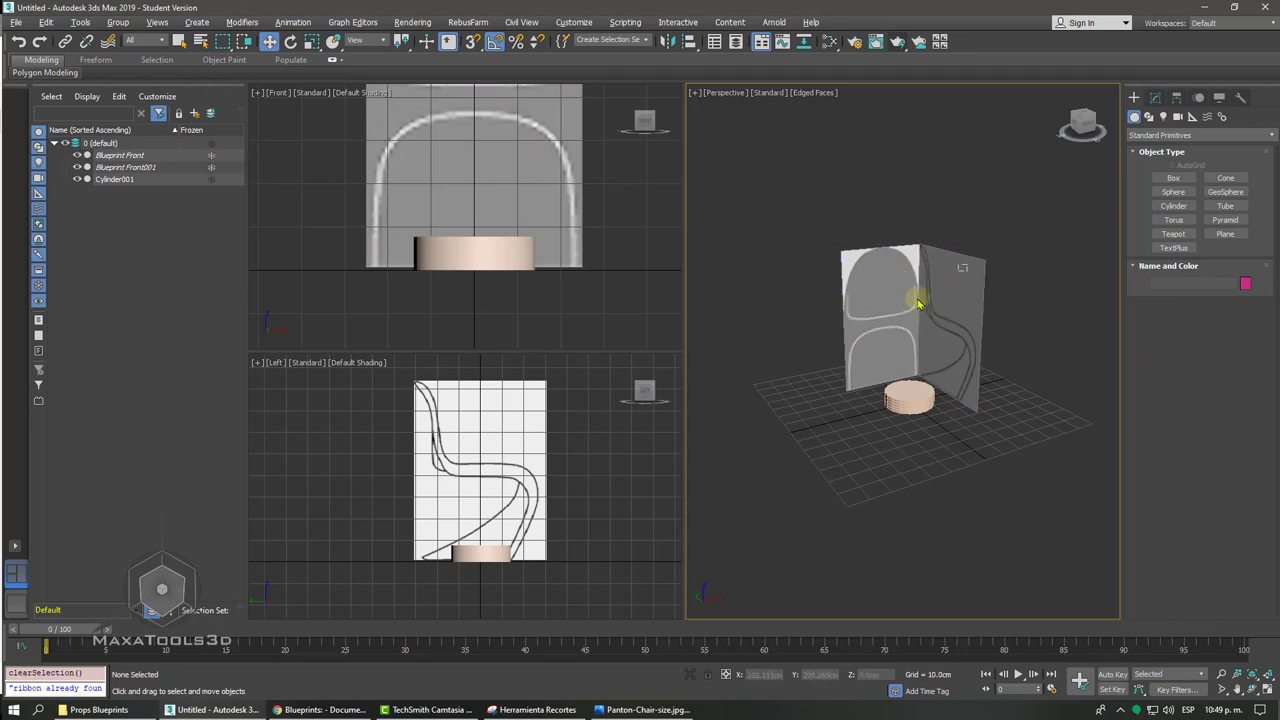
pyautogui.click(115, 179)
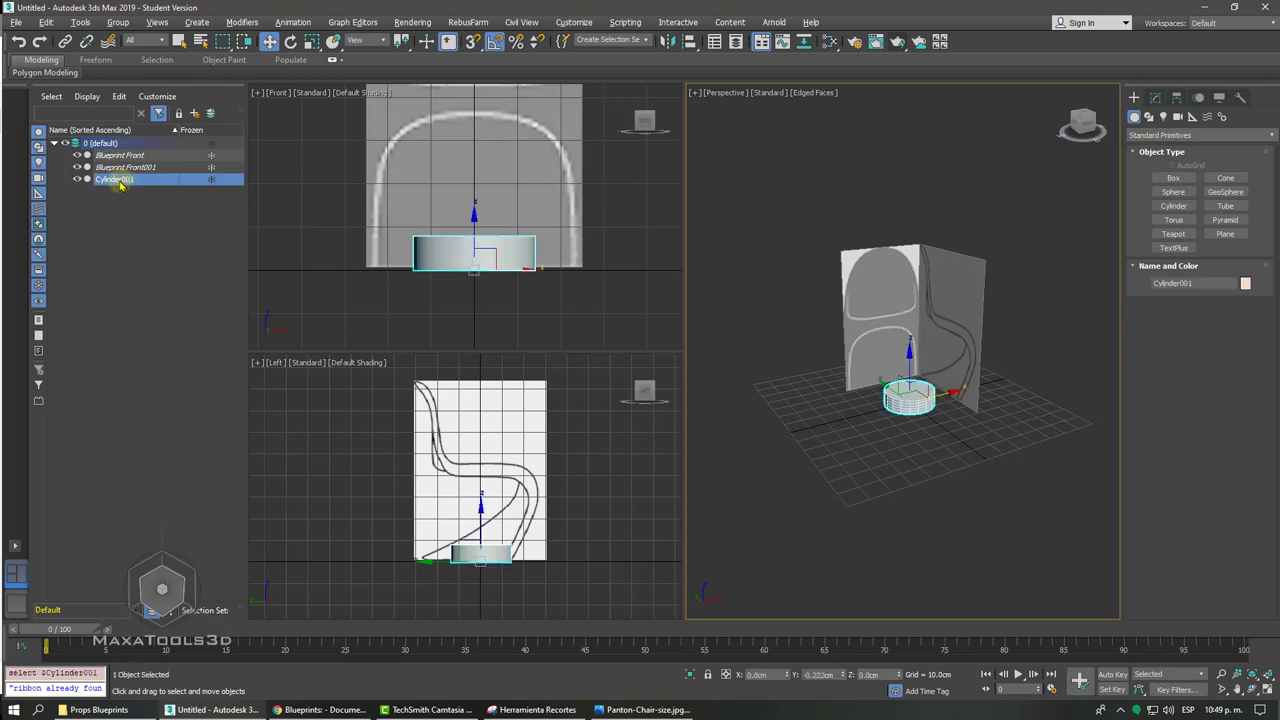
pyautogui.rightClick(120, 185)
pyautogui.click(140, 210)
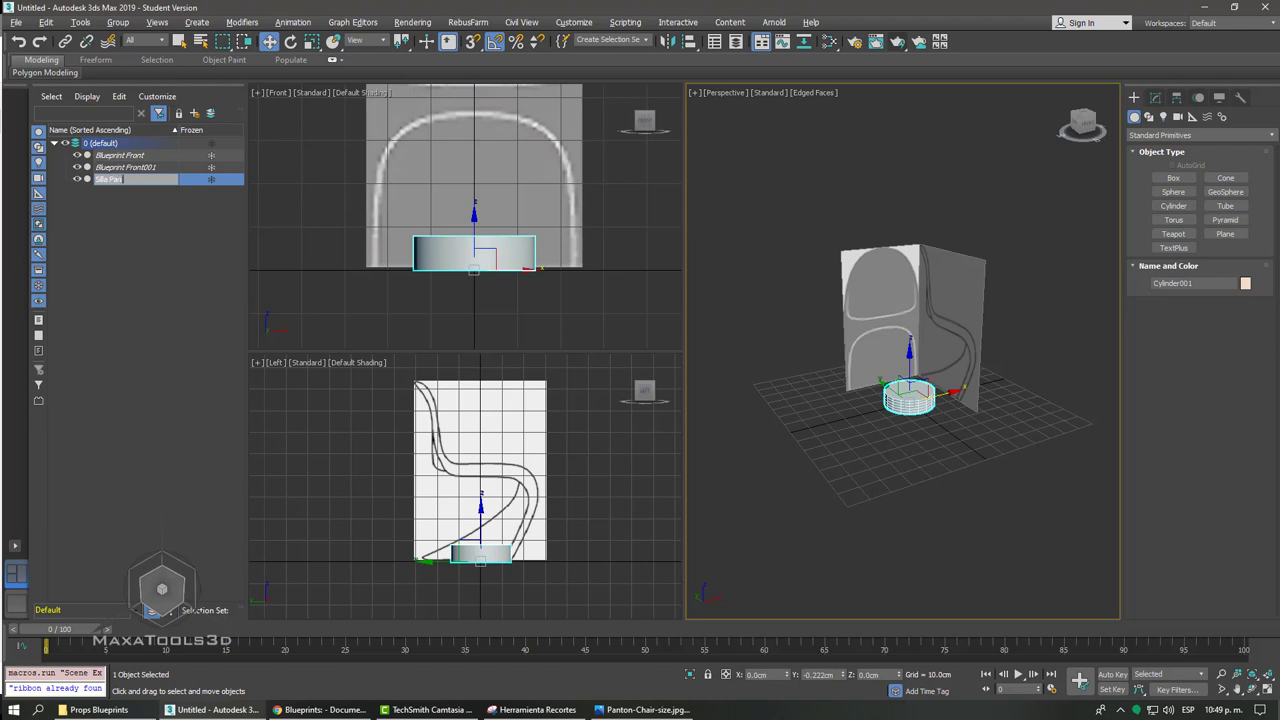
pyautogui.press('Return')
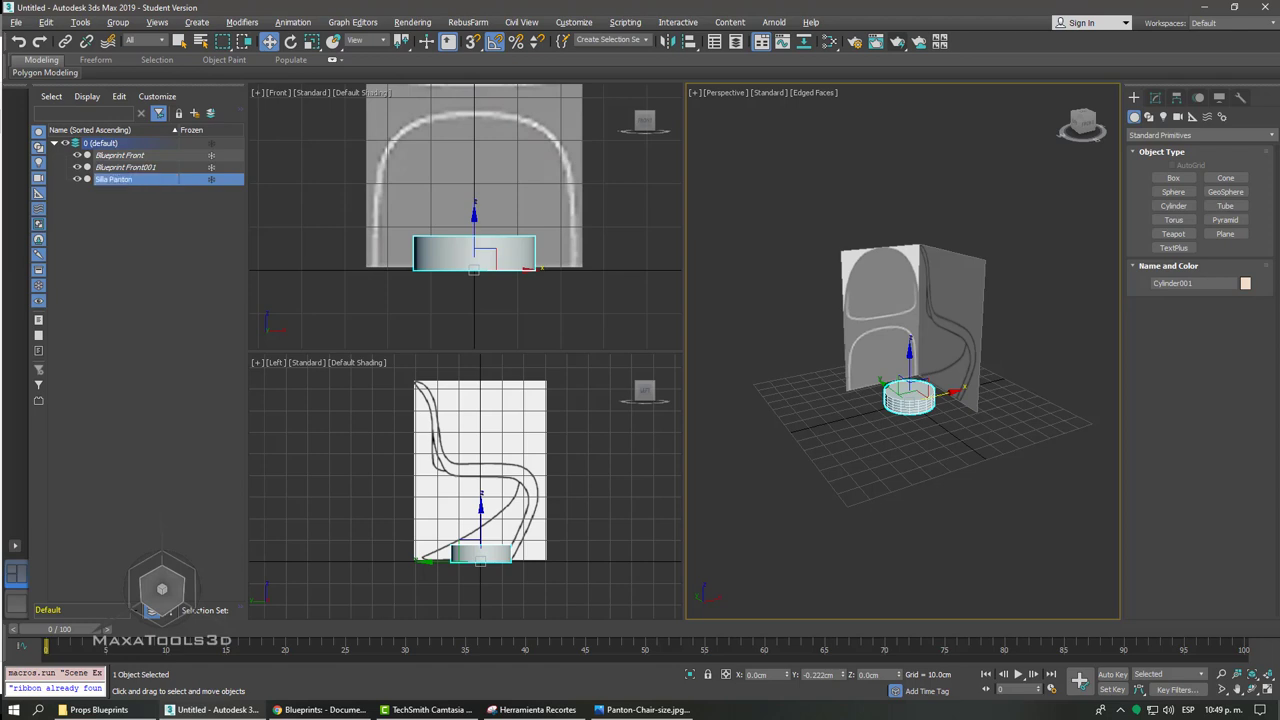
pyautogui.click(851, 437)
# Zoom and pan the Front view, then open its [+] viewport menu.
pyautogui.scroll(2, 481, 241)
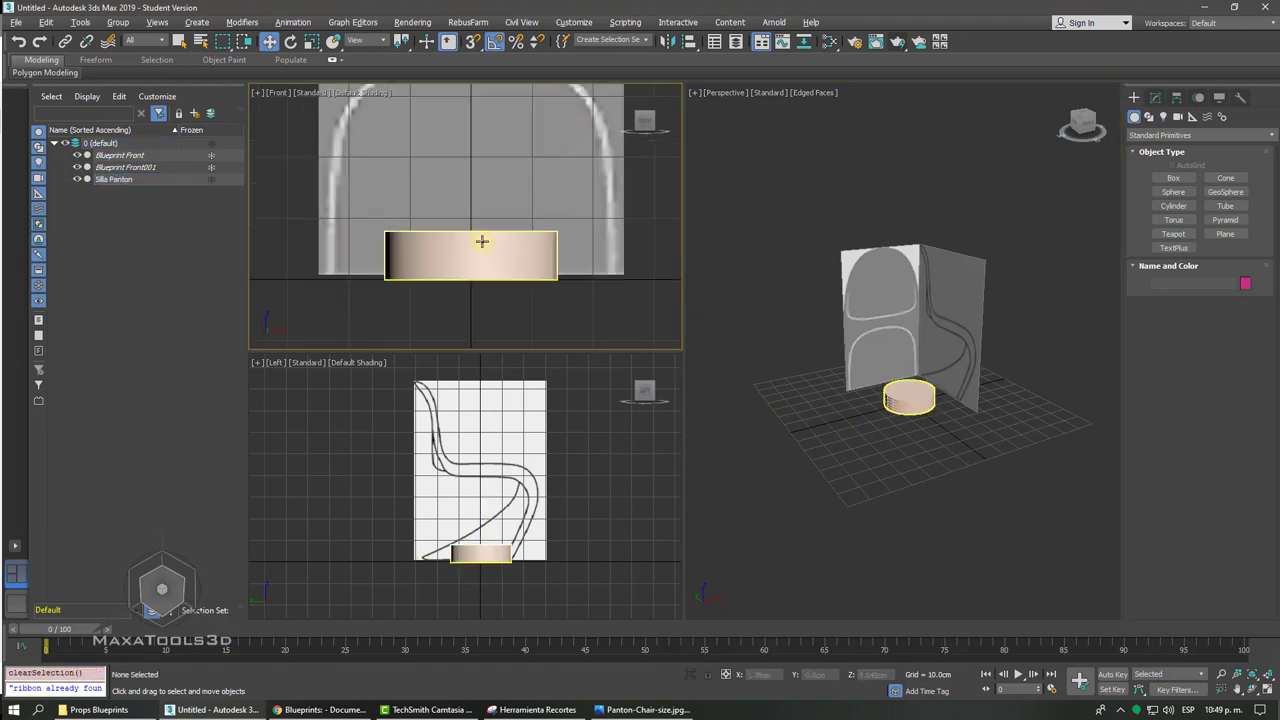
pyautogui.scroll(-4, 481, 241)
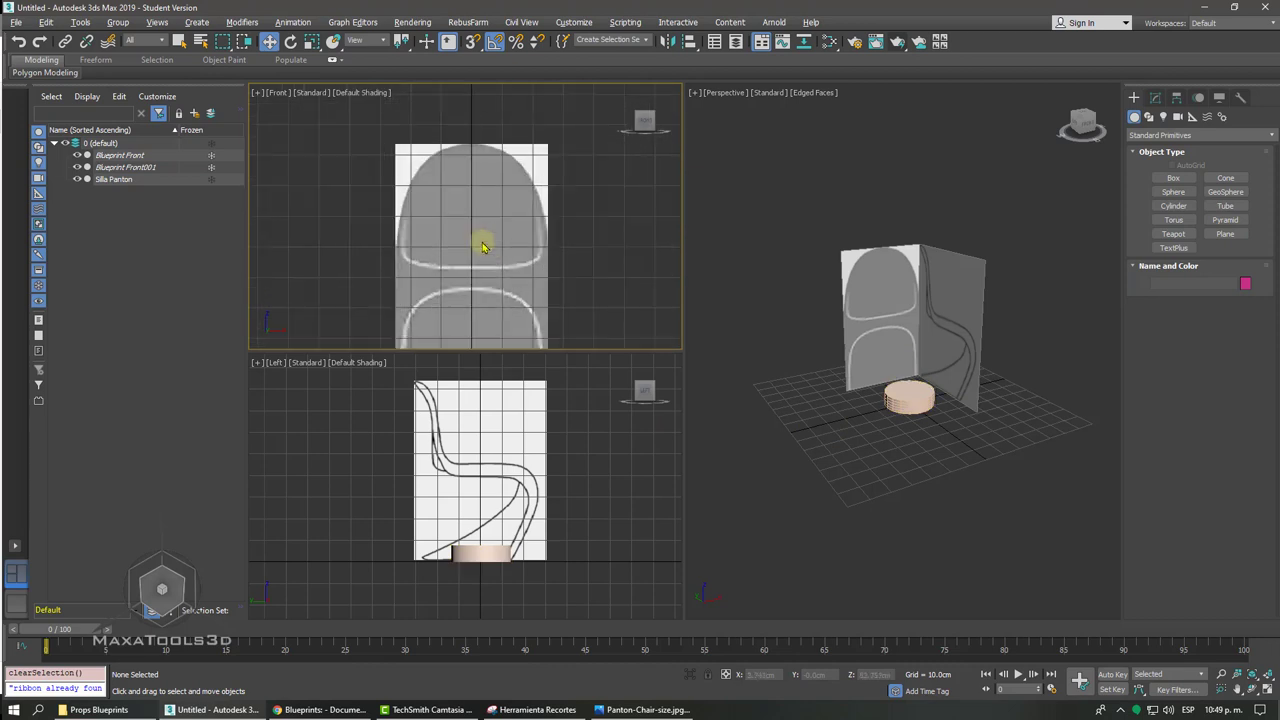
pyautogui.scroll(5, 481, 241)
pyautogui.scroll(-2, 481, 241)
pyautogui.scroll(-1, 481, 241)
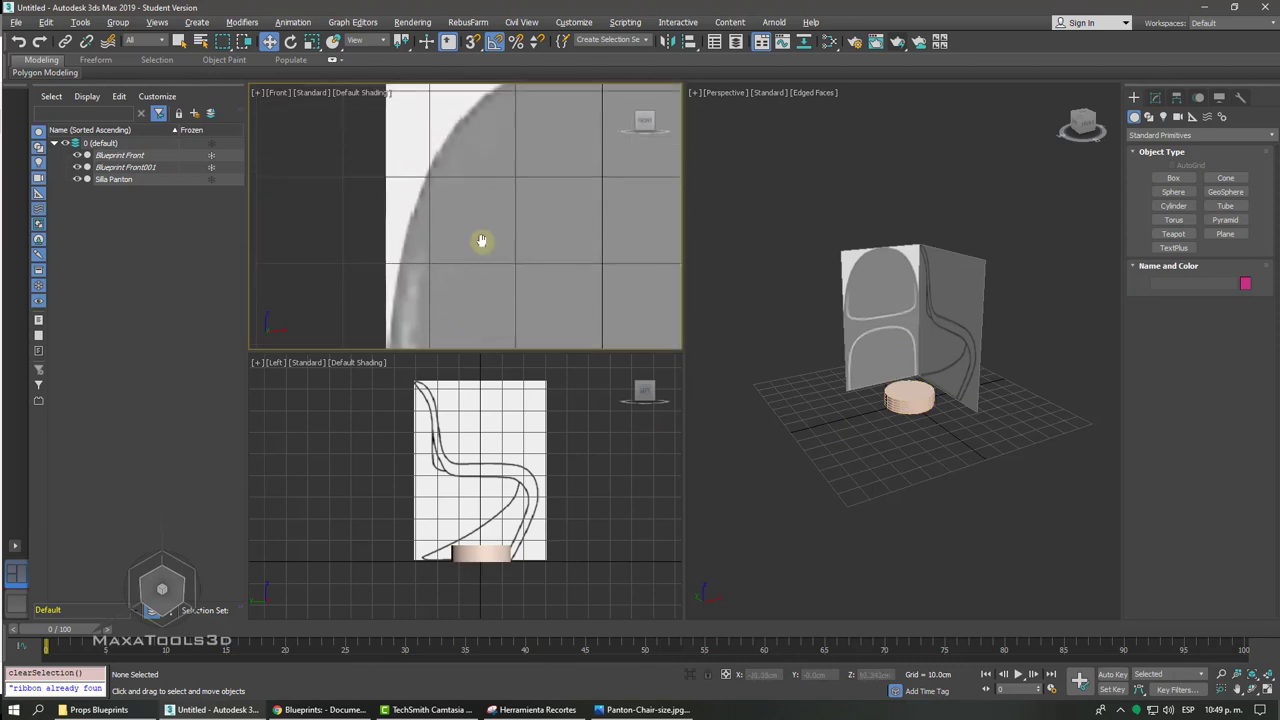
pyautogui.scroll(2, 481, 241)
pyautogui.scroll(-2, 481, 241)
pyautogui.scroll(-2, 481, 241)
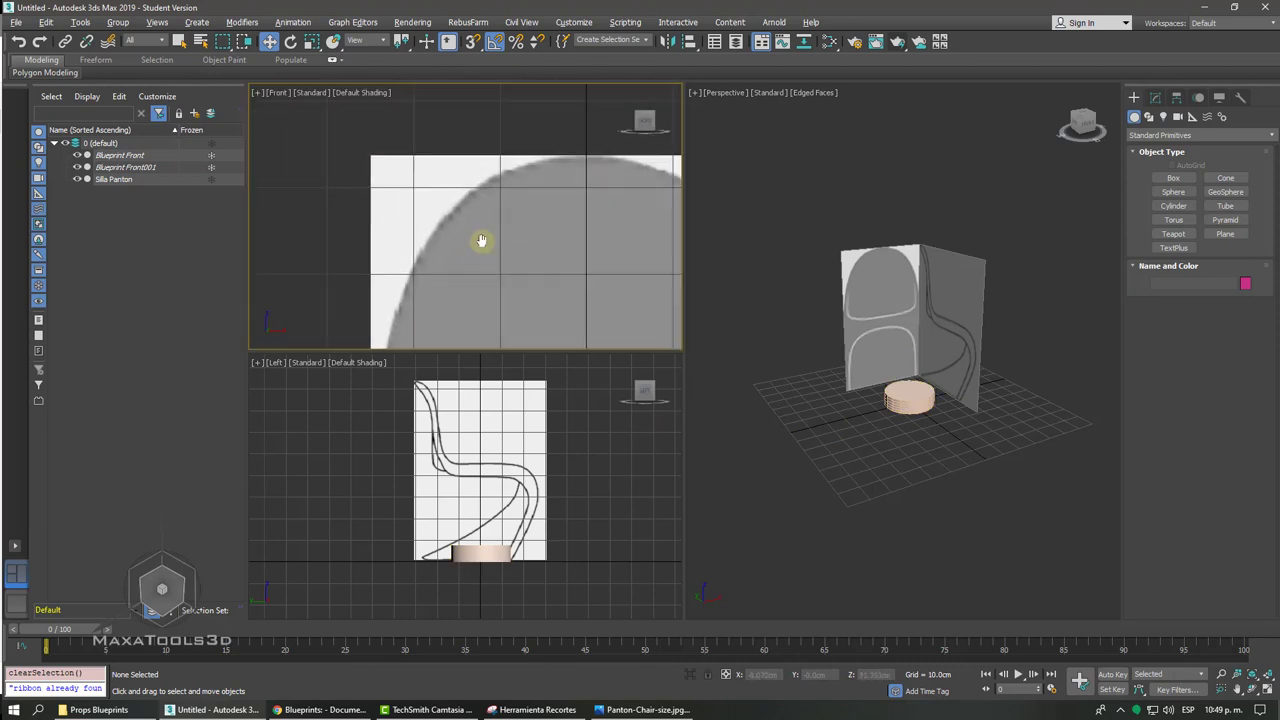
pyautogui.moveTo(481, 241); pyautogui.dragTo(481, 246, button='middle')
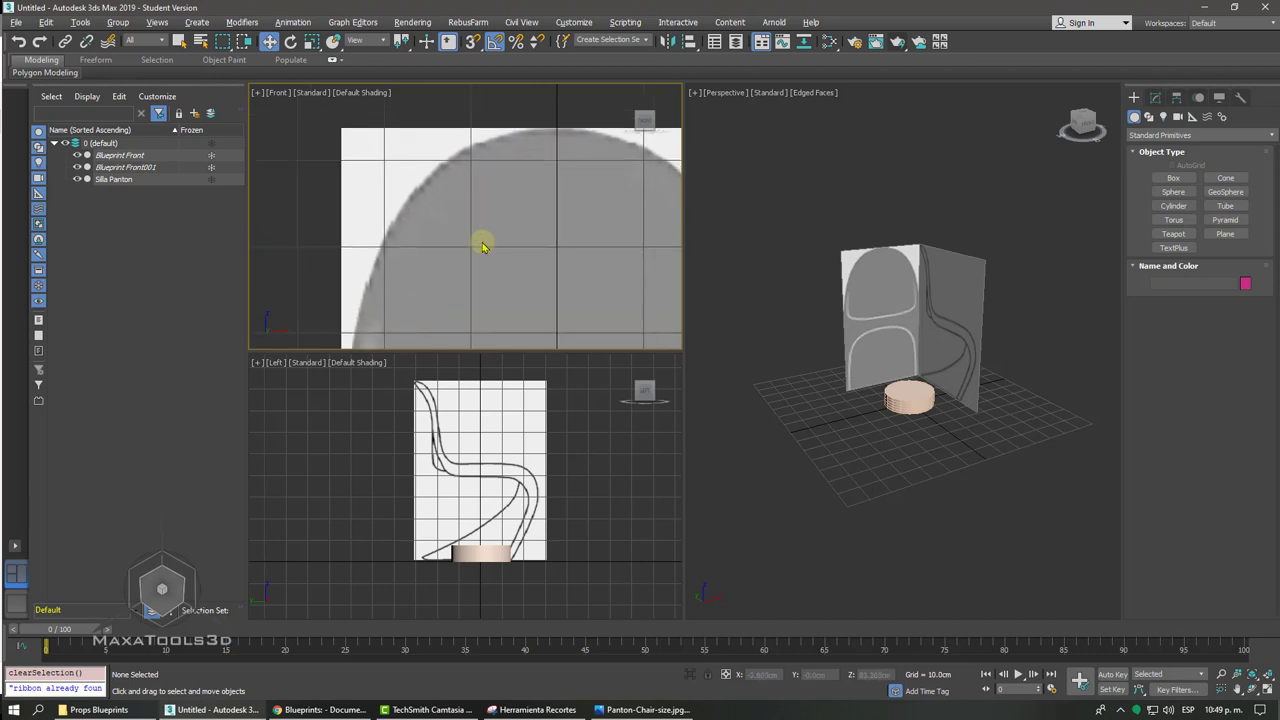
pyautogui.scroll(2, 481, 246)
pyautogui.scroll(-2, 481, 246)
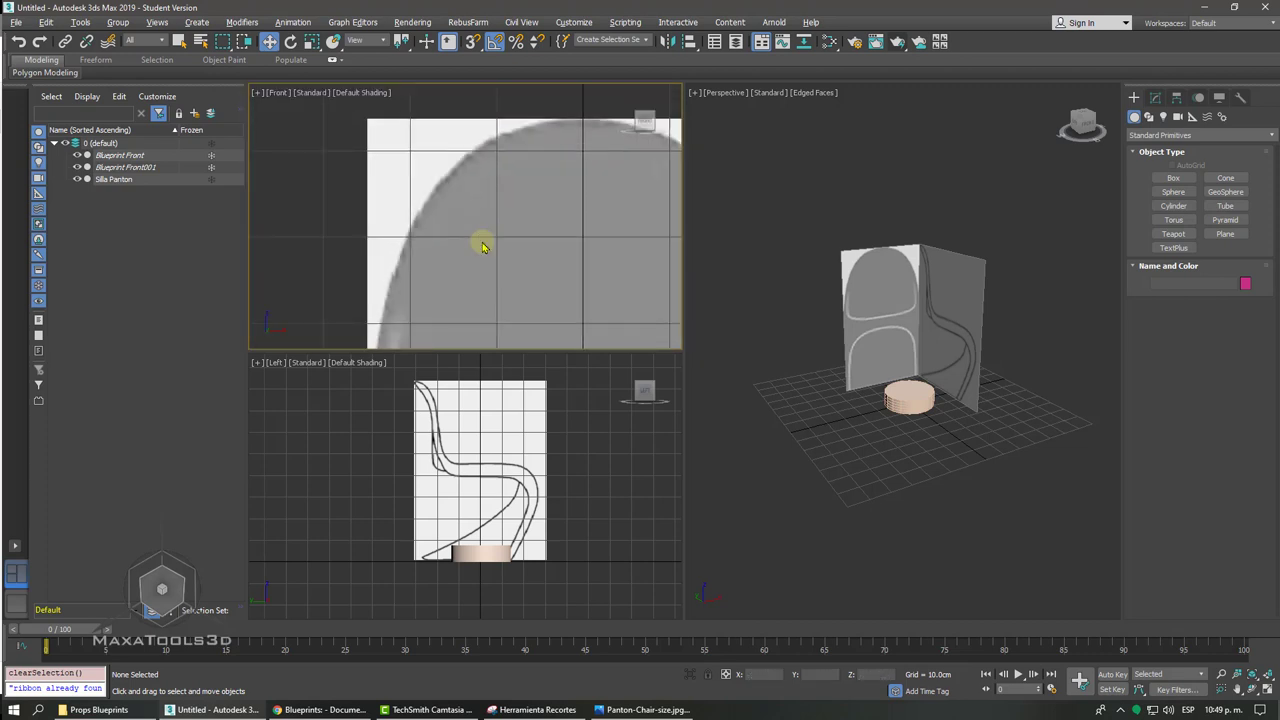
pyautogui.scroll(3, 481, 246)
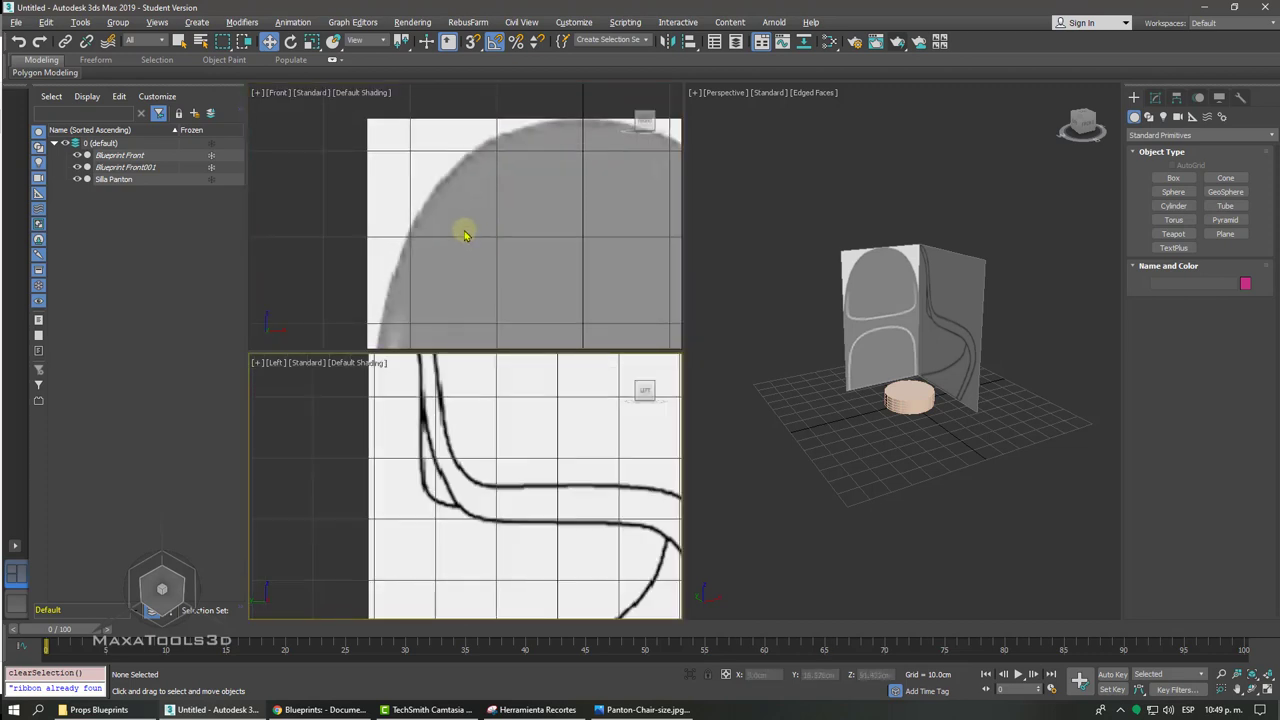
pyautogui.click(258, 96)
pyautogui.click(300, 250)
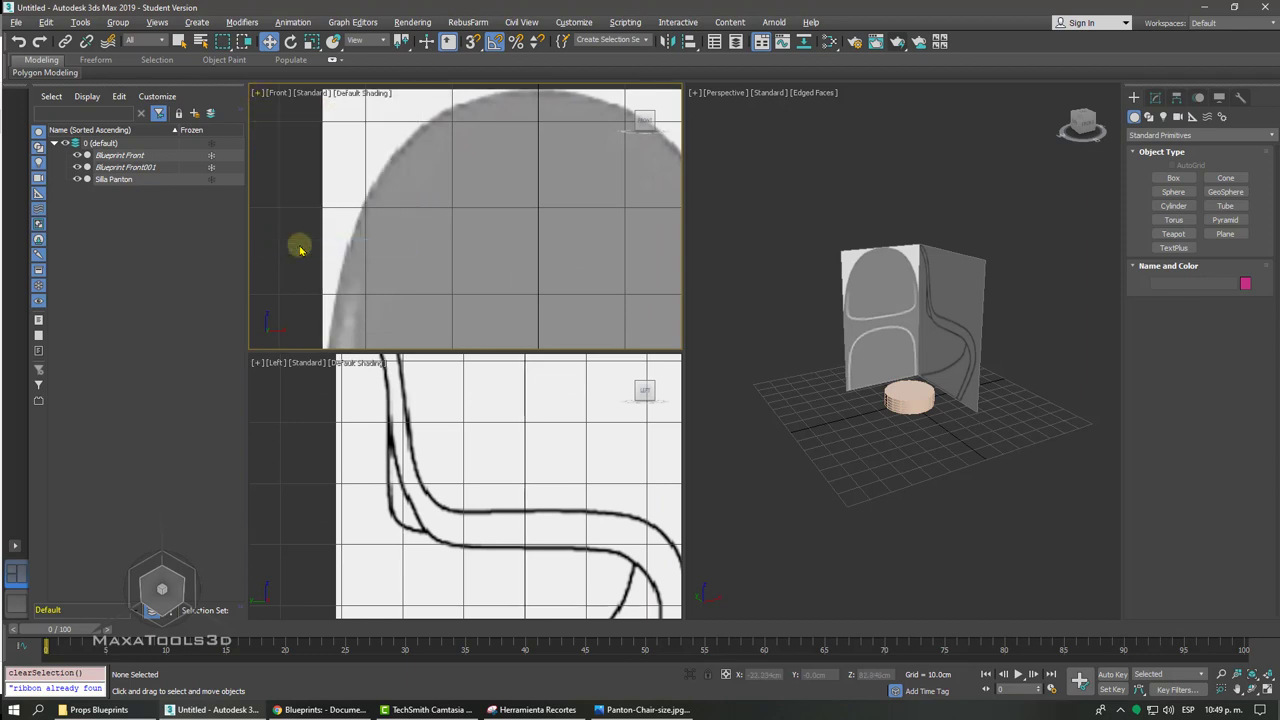
# Set Display Performance to 4096 for Baked Procedural Maps and Viewport Background, and 2048 for Texture Maps, then apply.
pyautogui.click(486, 194)
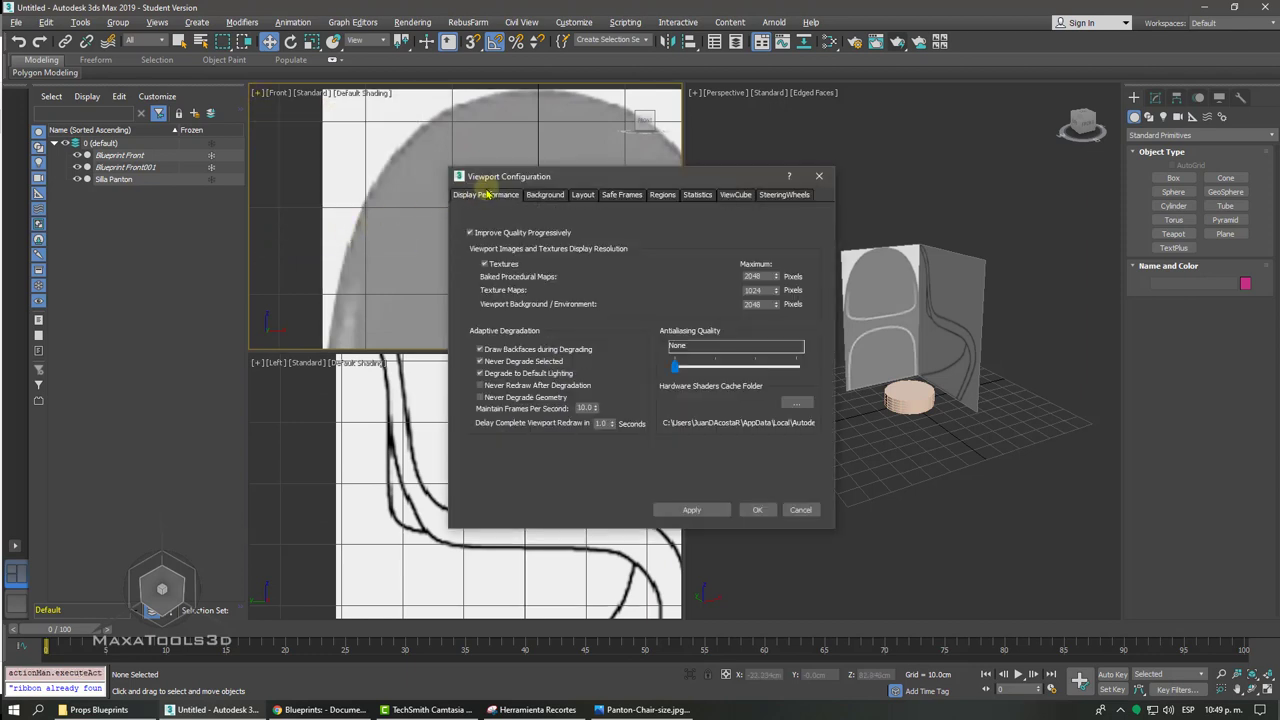
pyautogui.doubleClick(764, 276)
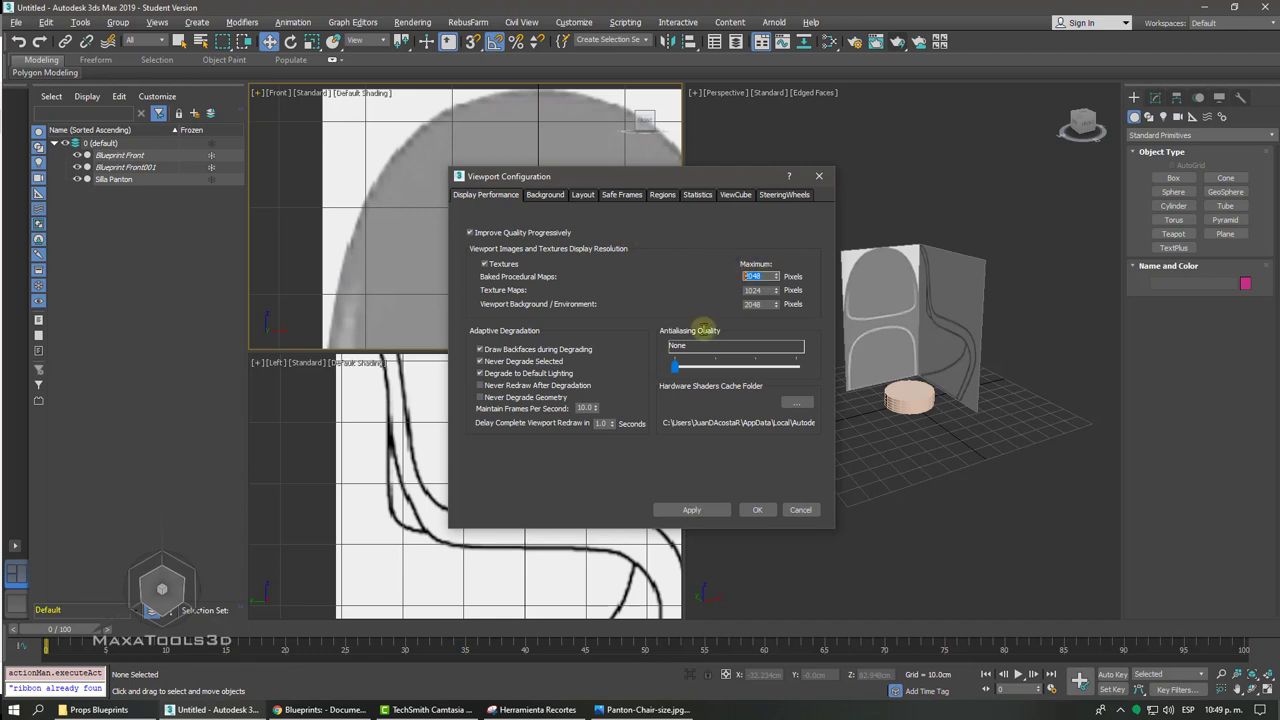
pyautogui.write('96')
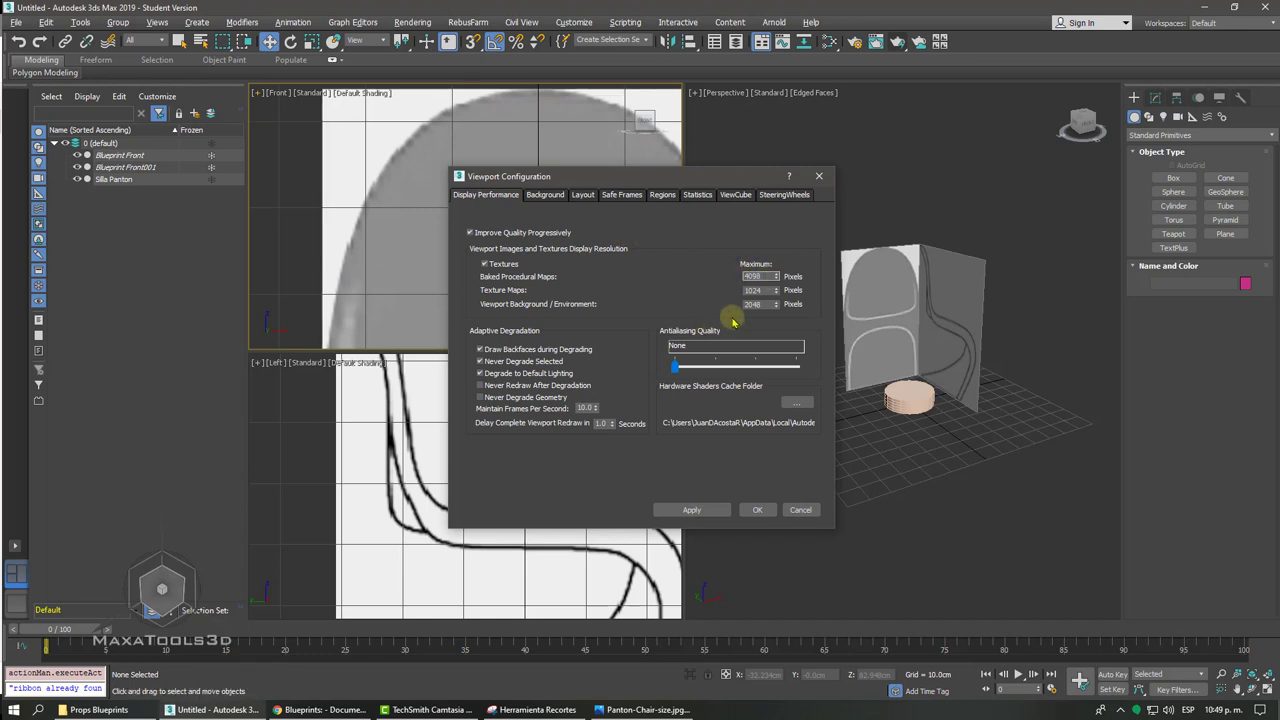
pyautogui.doubleClick(758, 304)
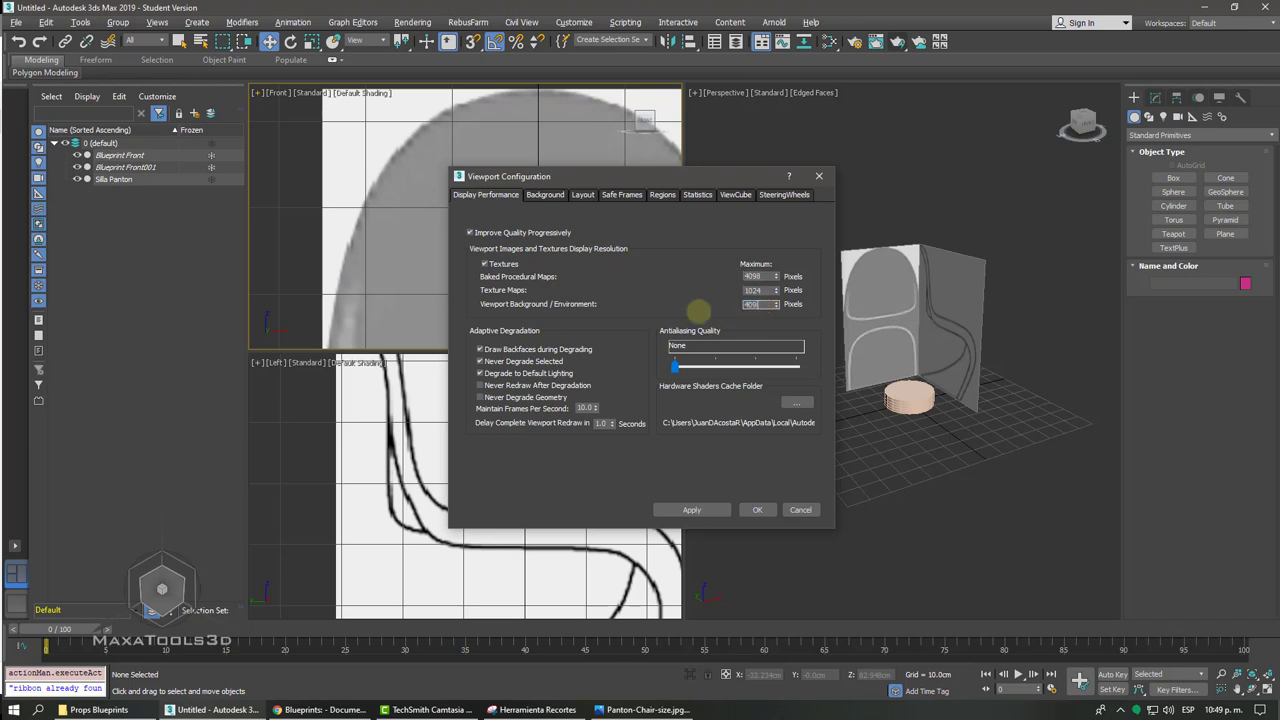
pyautogui.hotkey('shift', 'Tab')
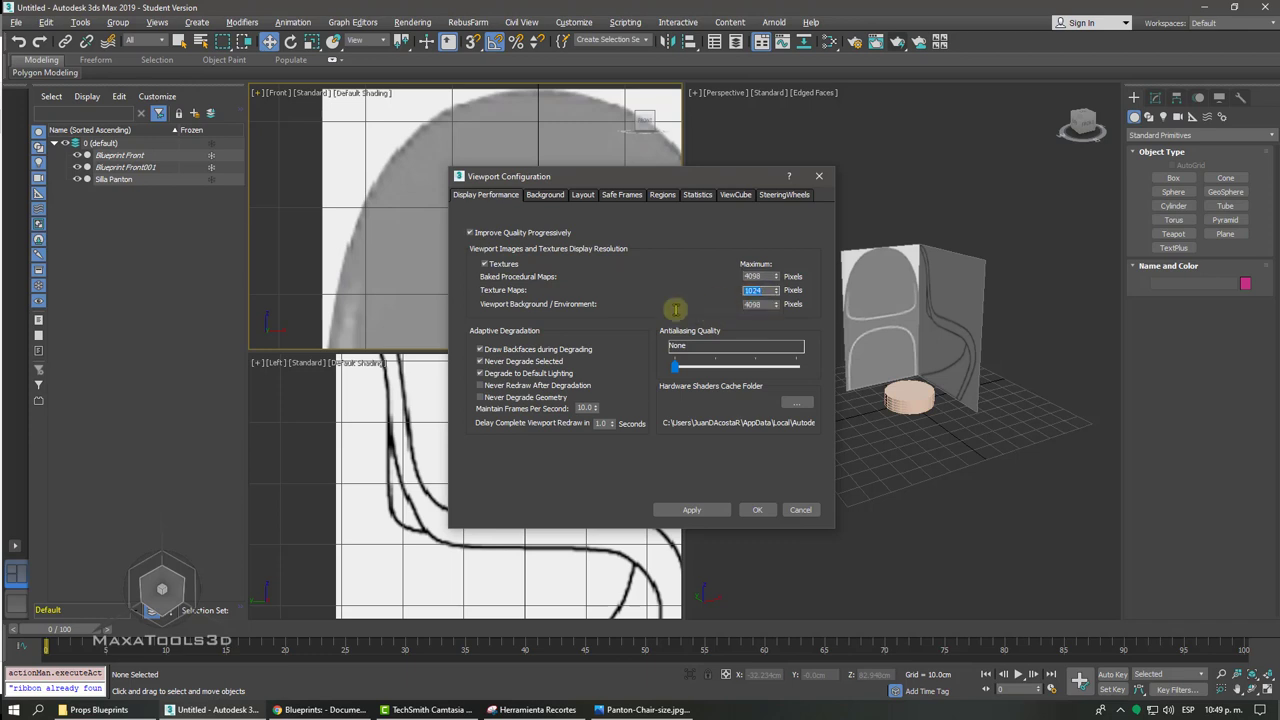
pyautogui.click(695, 511)
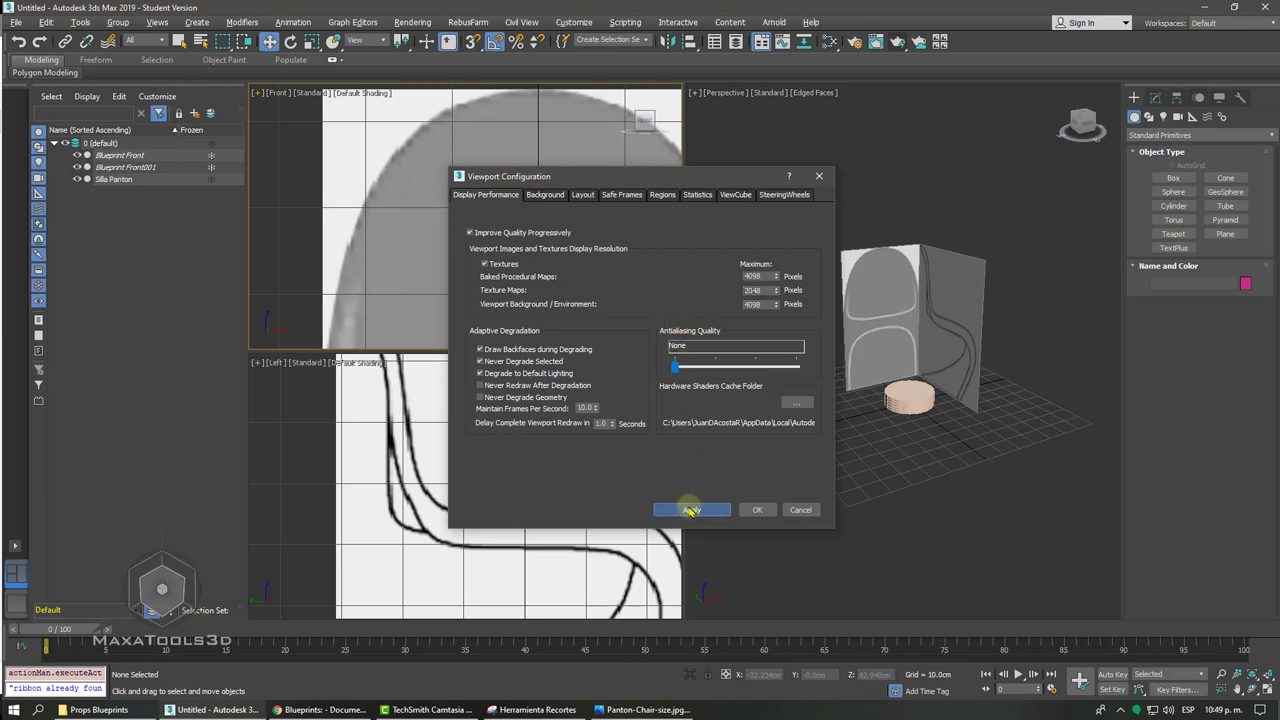
pyautogui.click(820, 177)
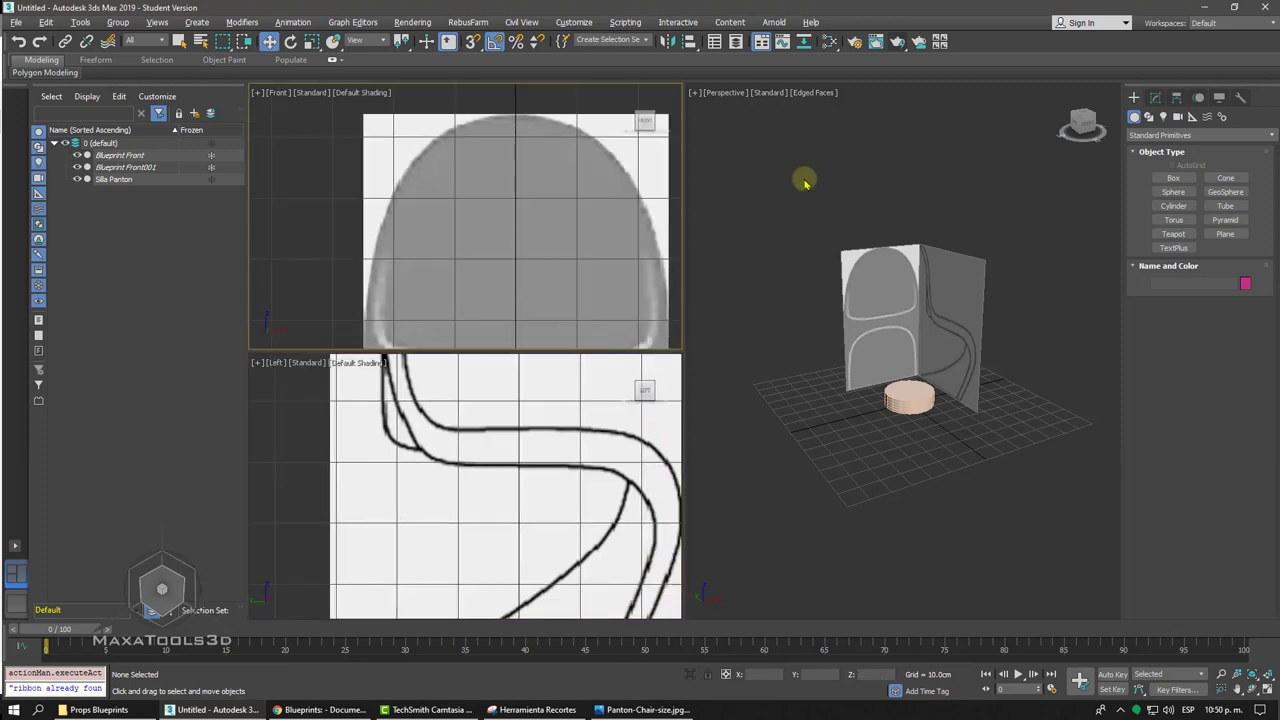
# Select the Silla Panton cylinder and make it see-through with Alt+X.
pyautogui.scroll(-3, 537, 208)
pyautogui.scroll(-2, 451, 223)
pyautogui.scroll(-2, 455, 227)
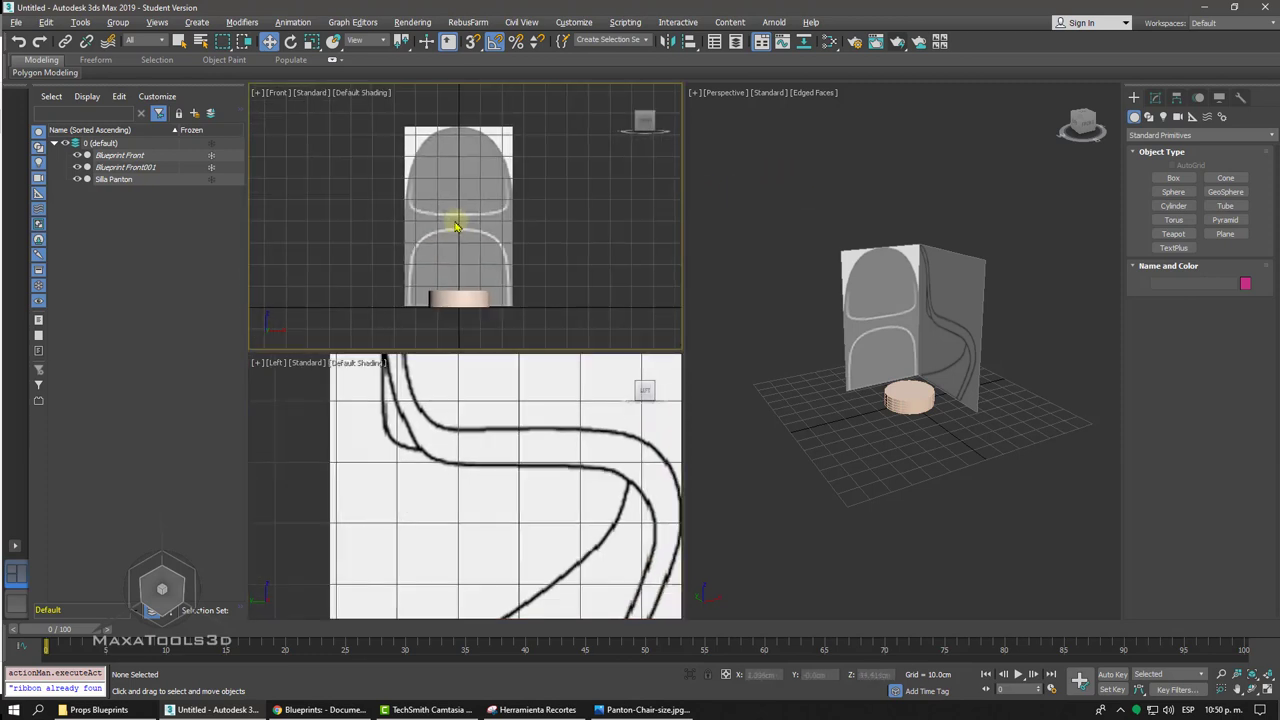
pyautogui.scroll(-1, 857, 297)
pyautogui.scroll(1, 857, 297)
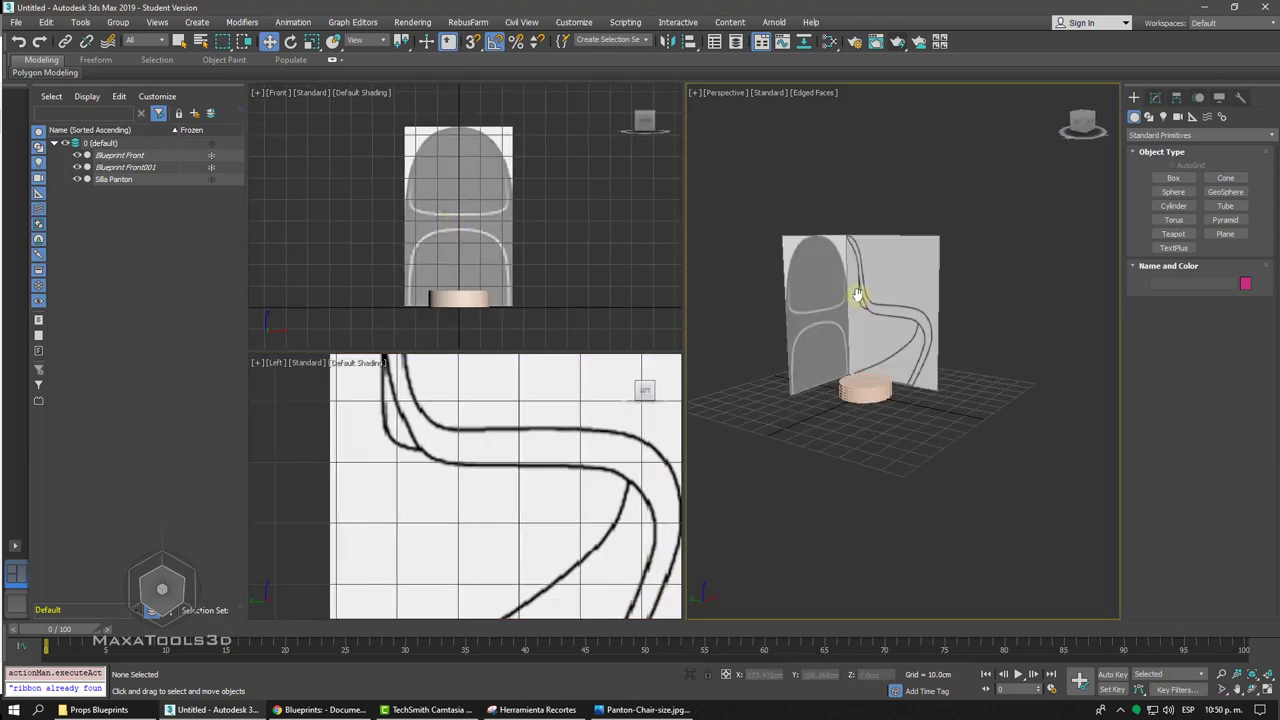
pyautogui.scroll(1, 857, 297)
pyautogui.keyDown('alt'); pyautogui.moveTo(855, 292); pyautogui.dragTo(870, 322, button='middle'); pyautogui.keyUp('alt')
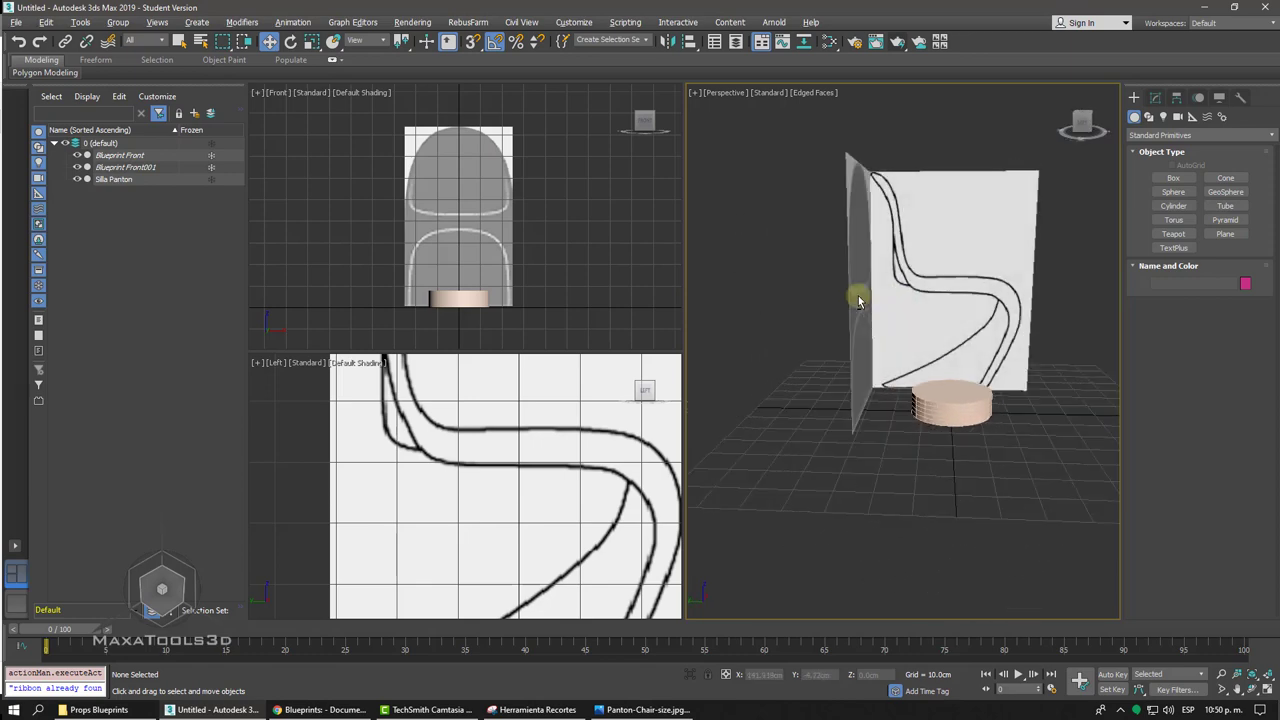
pyautogui.scroll(1, 894, 372)
pyautogui.scroll(-1, 894, 372)
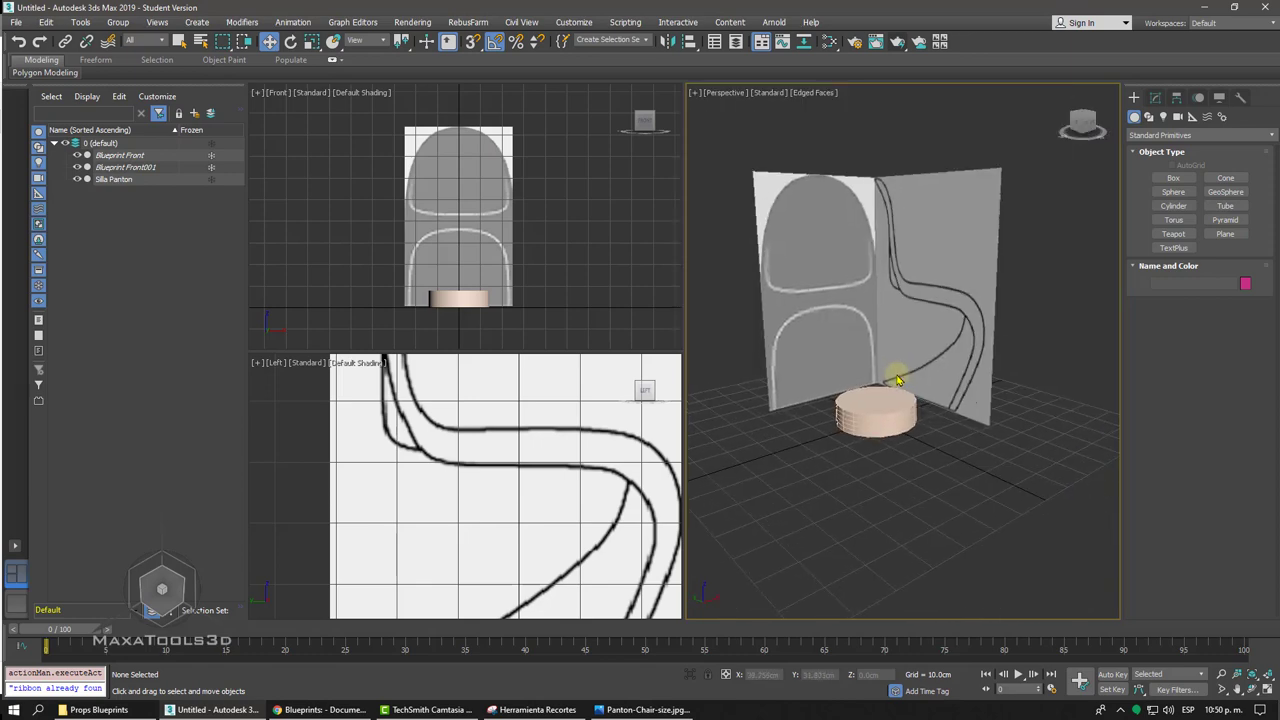
pyautogui.scroll(2, 895, 373)
pyautogui.scroll(-2, 895, 373)
pyautogui.click(930, 408)
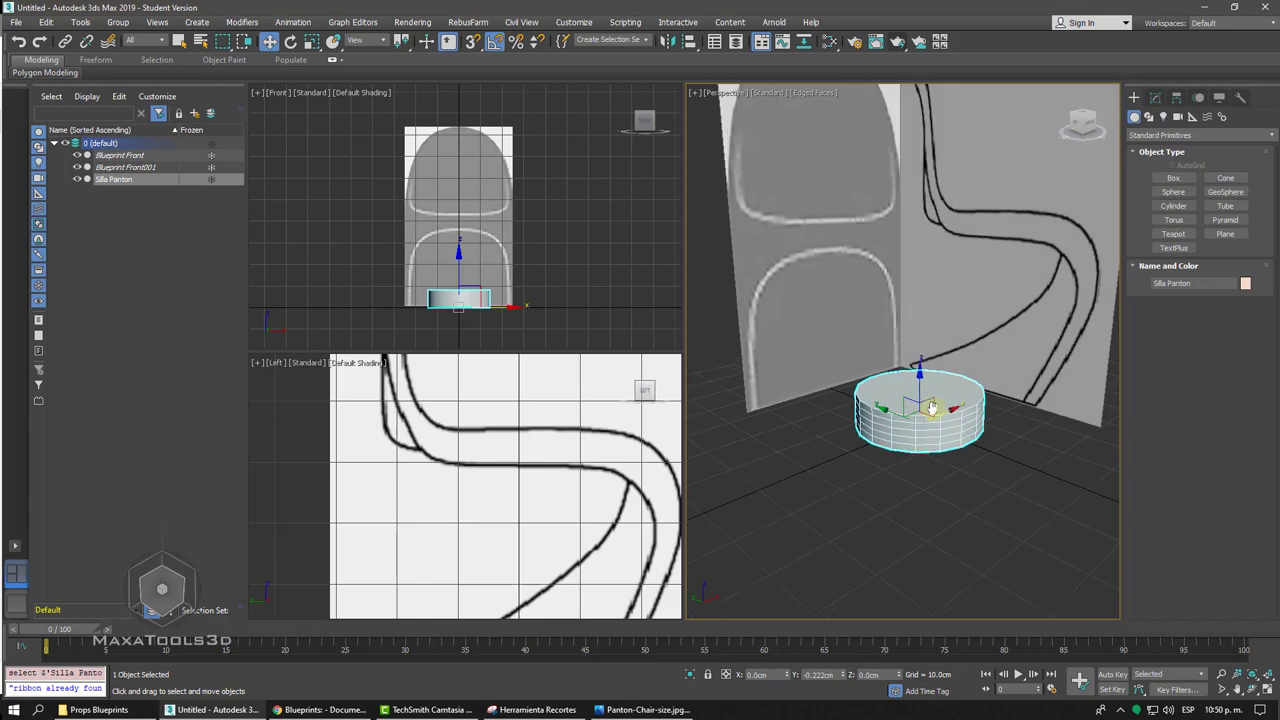
pyautogui.scroll(1, 931, 408)
pyautogui.keyDown('alt'); pyautogui.moveTo(931, 408); pyautogui.dragTo(931, 408, button='middle'); pyautogui.keyUp('alt')
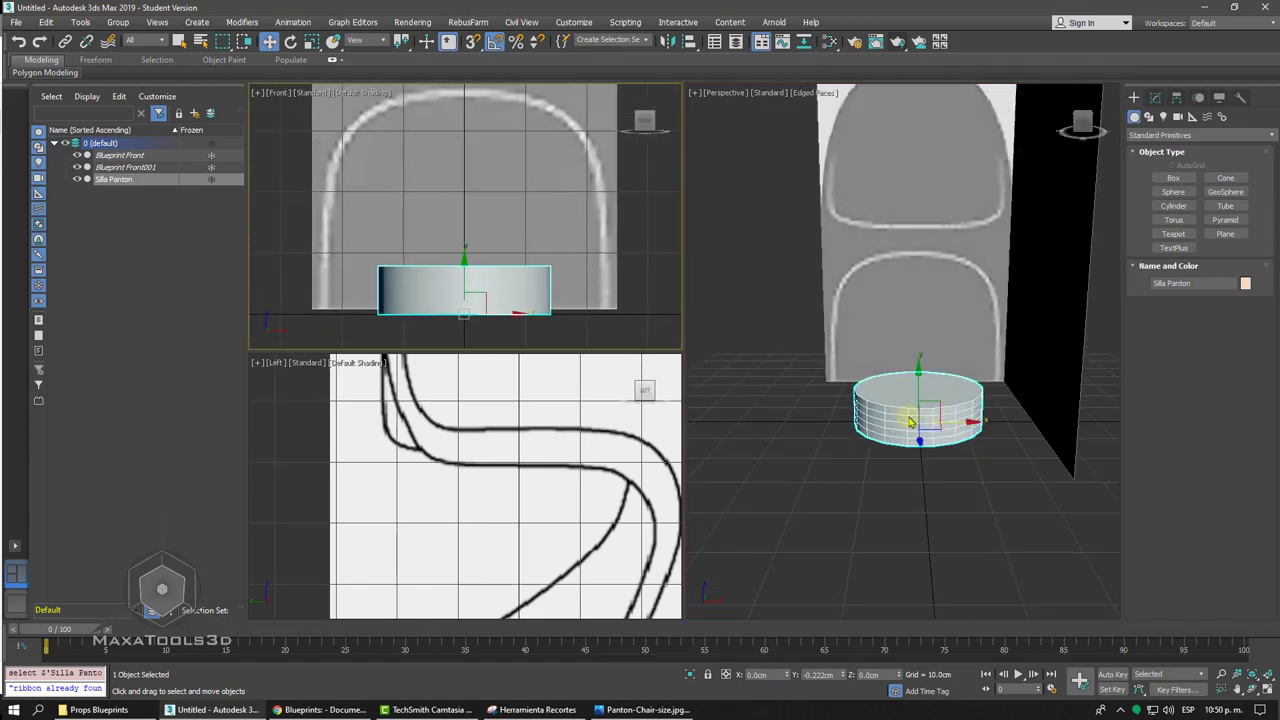
pyautogui.scroll(-5, 594, 508)
pyautogui.scroll(1, 540, 525)
pyautogui.scroll(2, 500, 535)
pyautogui.scroll(2, 500, 535)
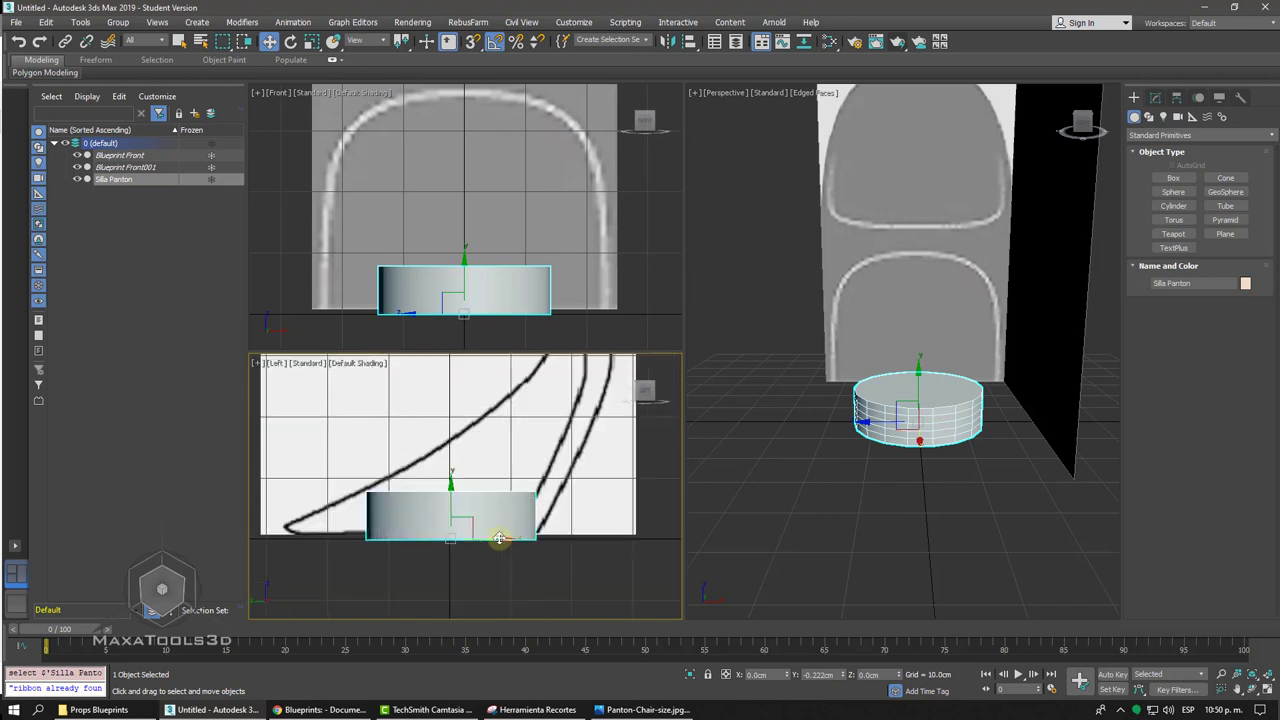
pyautogui.scroll(2, 499, 538)
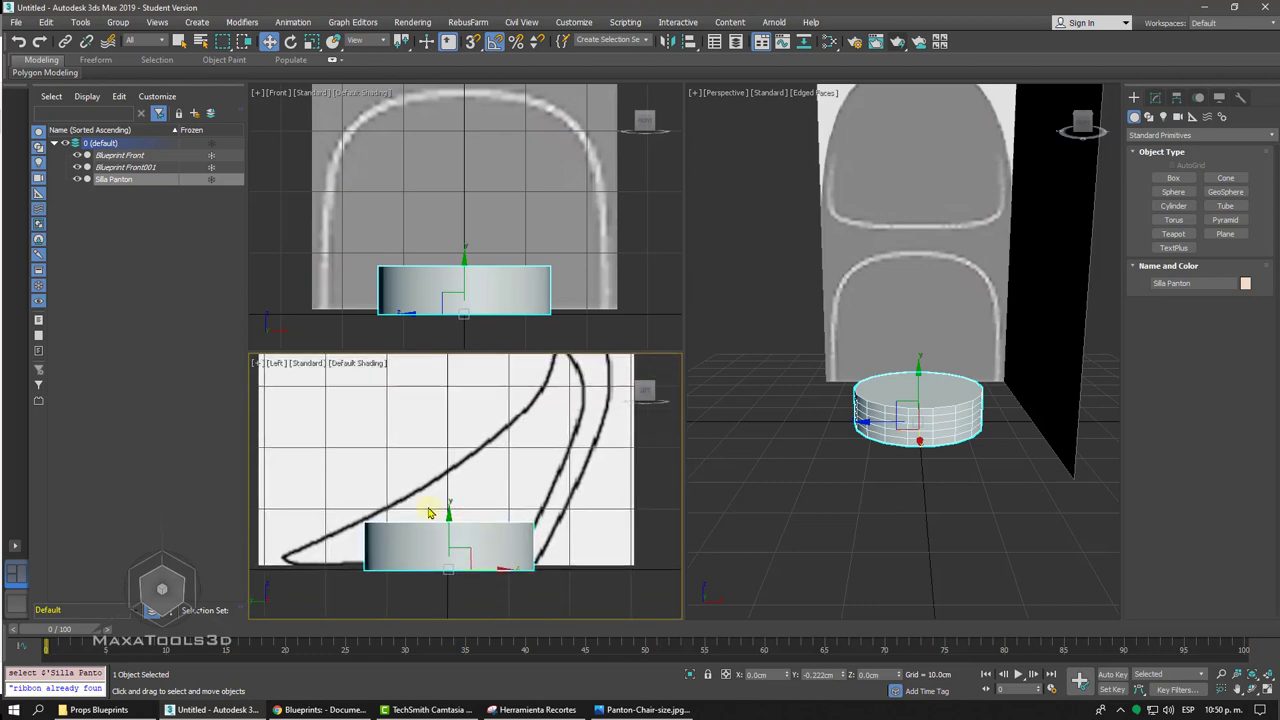
pyautogui.hotkey('alt', 'x')
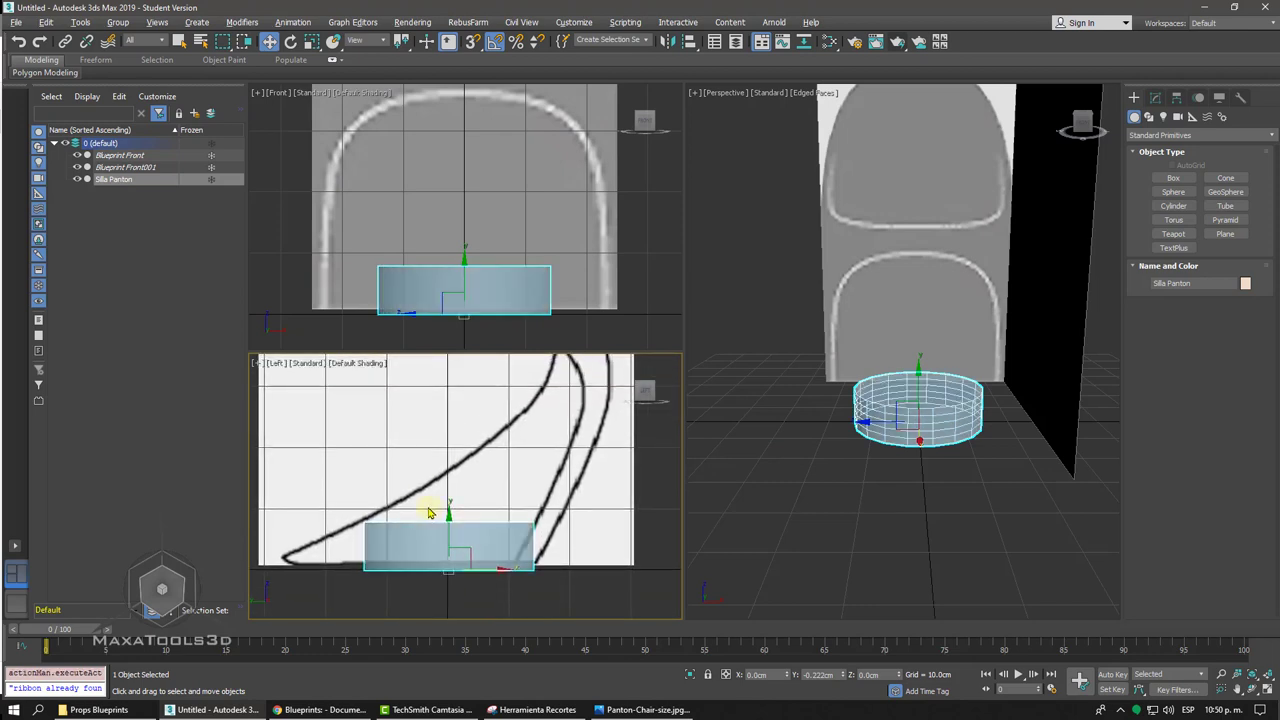
# Clear the selection, turn off edge display with F4, and zoom in on the chair.
pyautogui.click(894, 485)
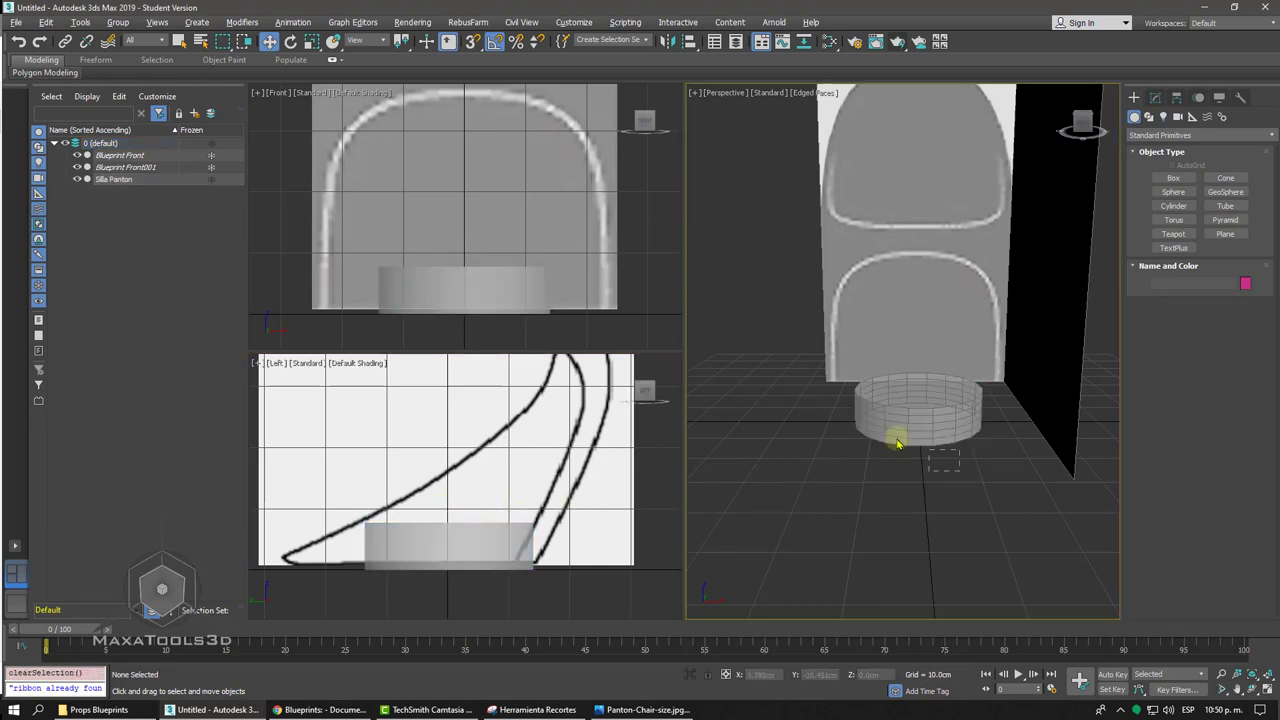
pyautogui.click(897, 443)
pyautogui.click(908, 451)
pyautogui.press('F4')
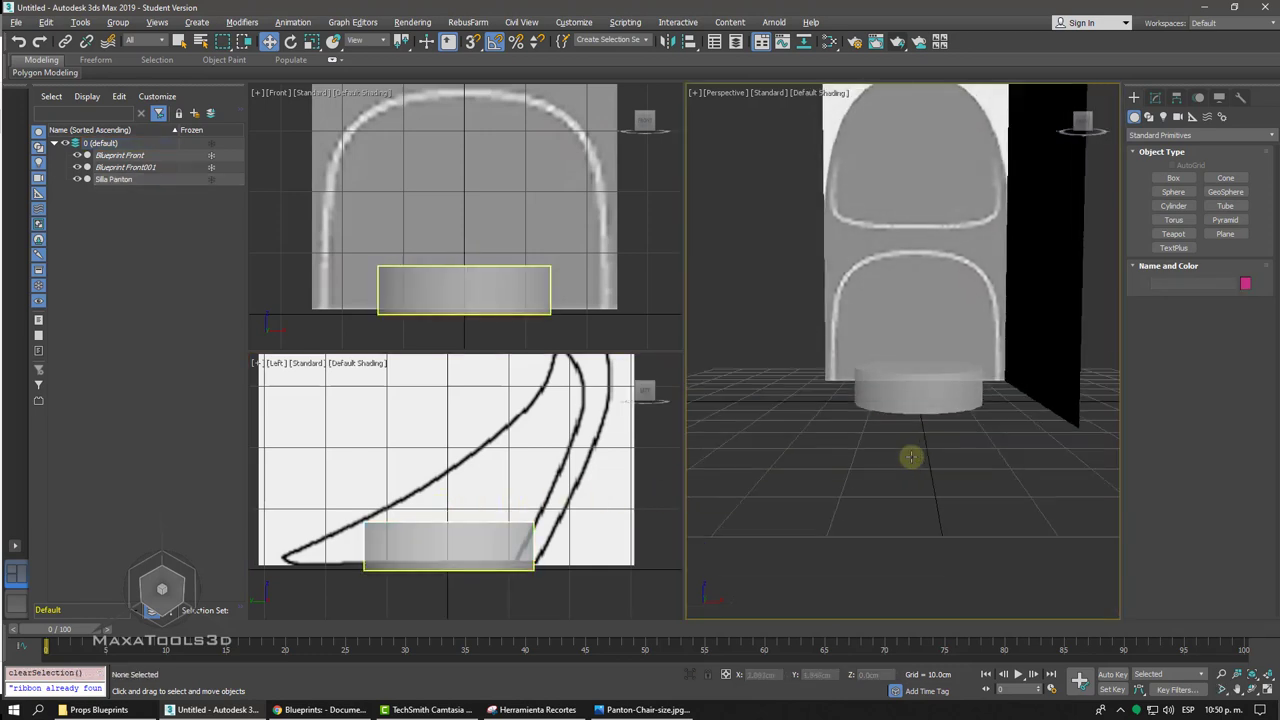
pyautogui.scroll(2, 911, 456)
pyautogui.scroll(2, 911, 456)
pyautogui.scroll(3, 911, 456)
pyautogui.scroll(1, 911, 456)
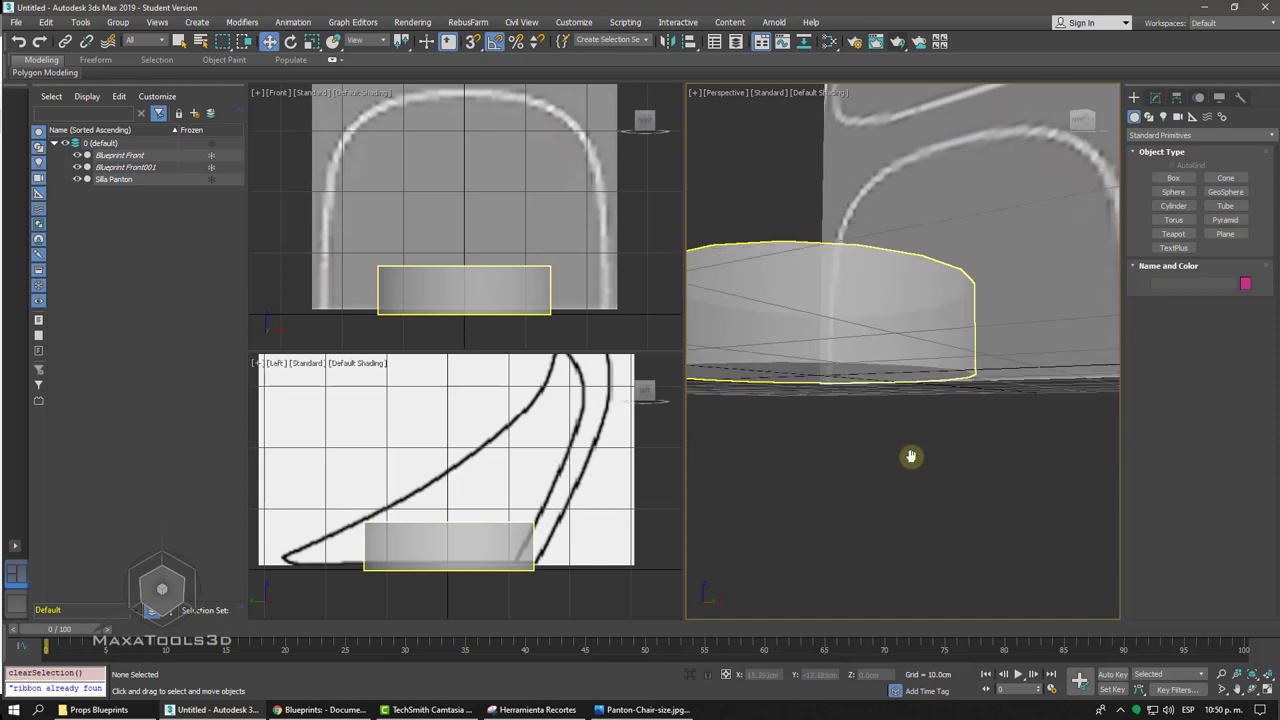
pyautogui.scroll(1, 911, 456)
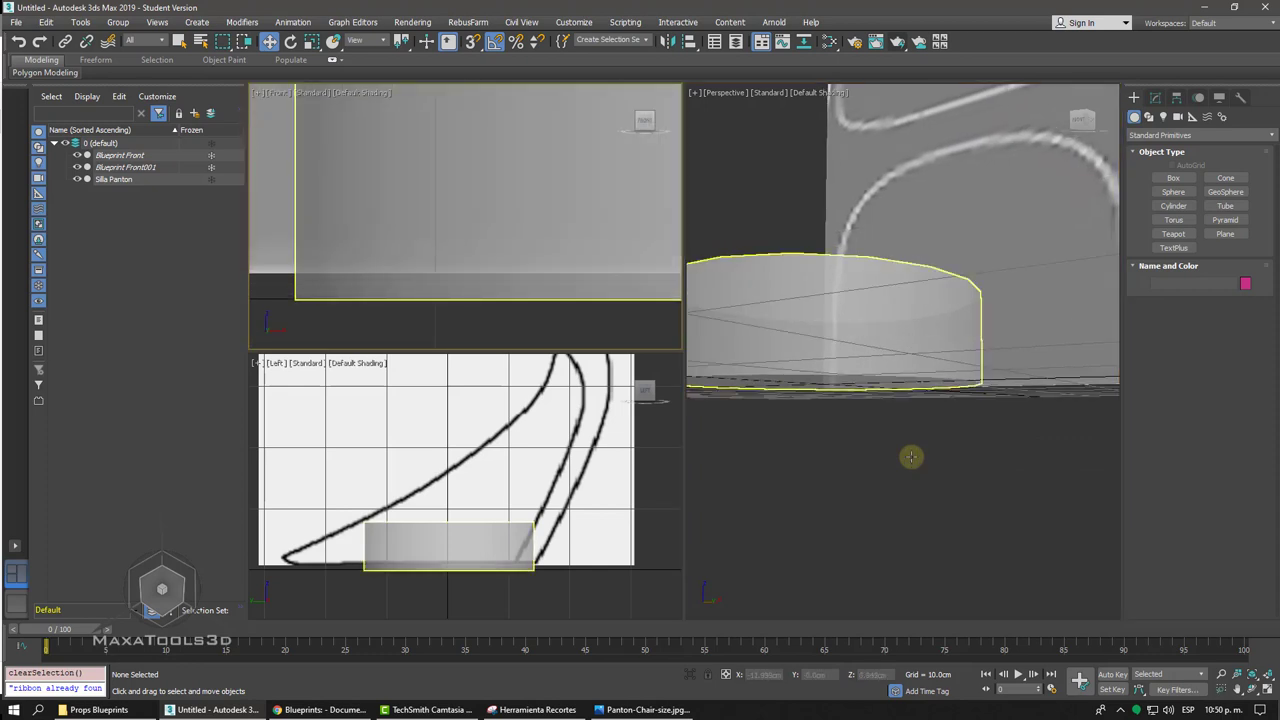
pyautogui.scroll(-1, 911, 456)
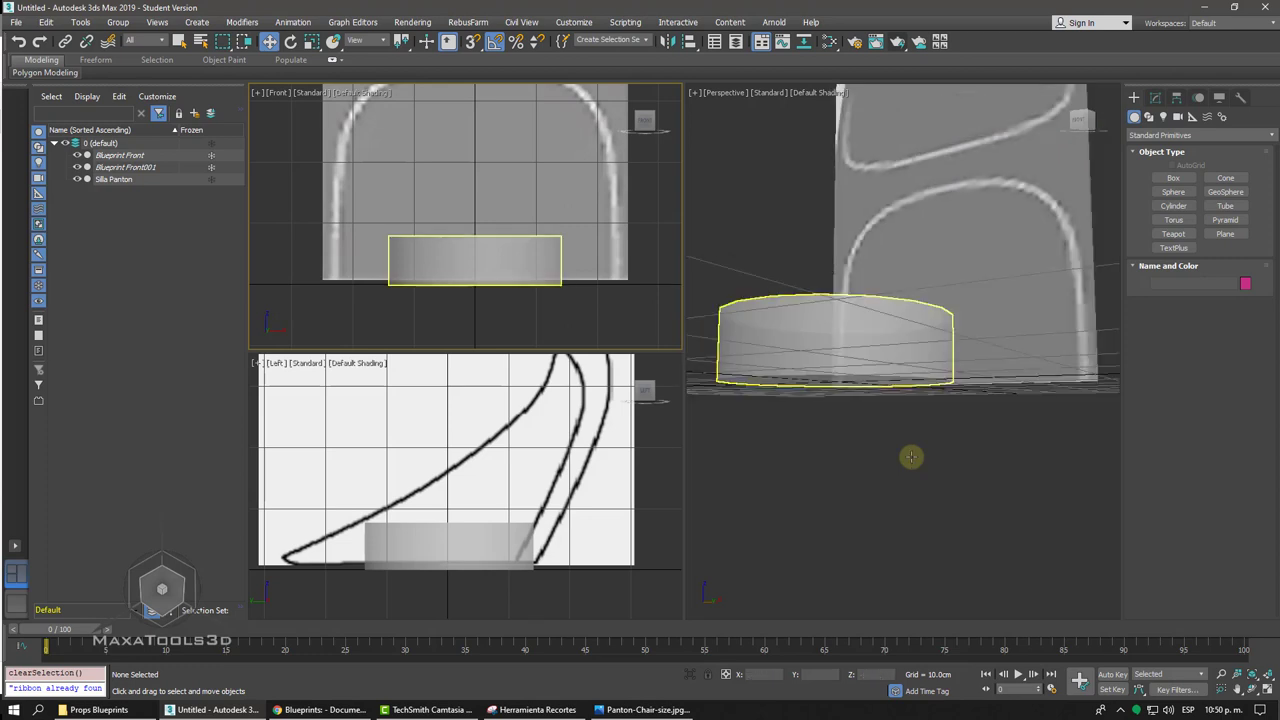
# Raise the Silla Panton cylinder to Z 0.686 cm on the blueprint's base line.
pyautogui.click(489, 264)
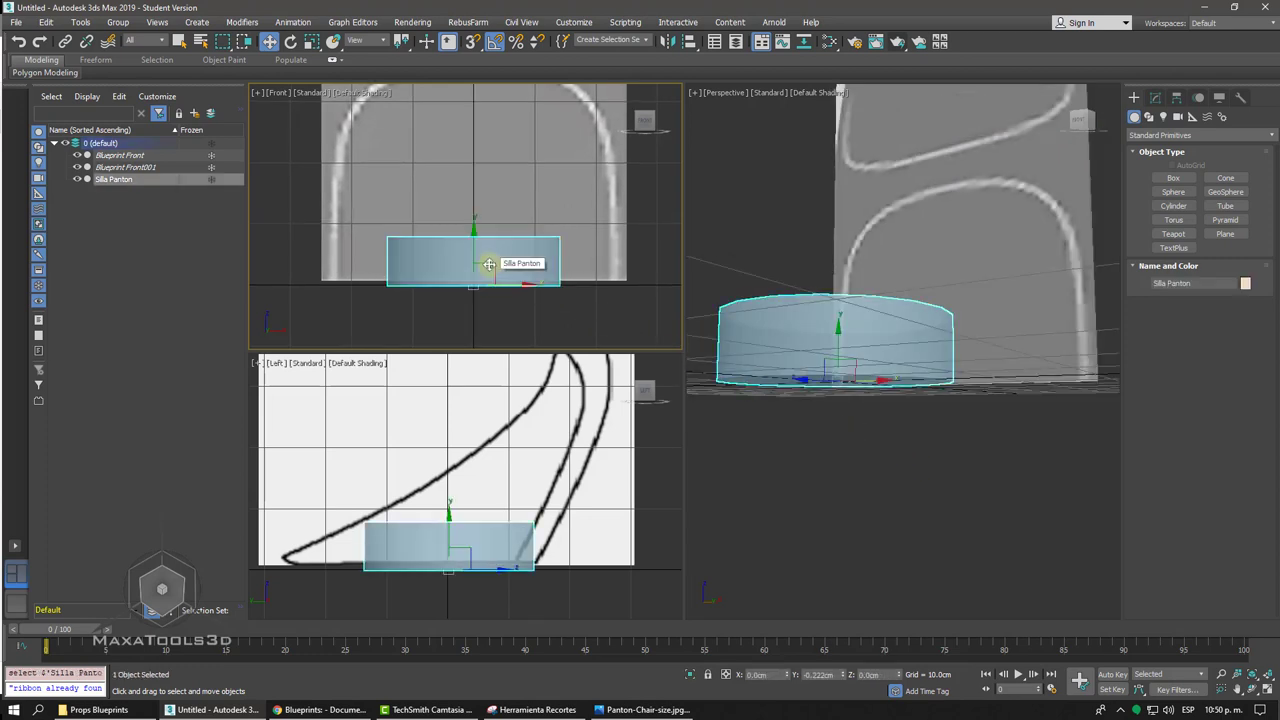
pyautogui.moveTo(472, 242); pyautogui.dragTo(467, 238)
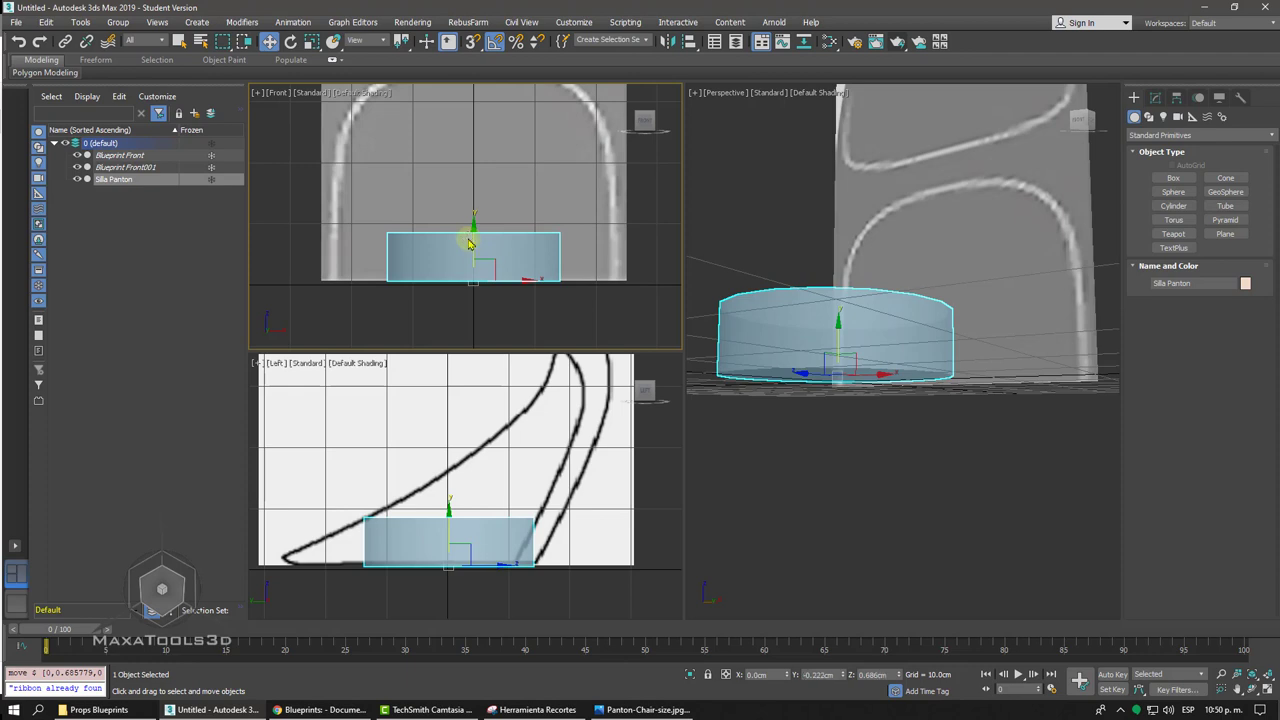
pyautogui.keyDown('alt'); pyautogui.moveTo(900, 300); pyautogui.dragTo(688, 196, button='middle'); pyautogui.keyUp('alt')
pyautogui.moveTo(1035, 250)
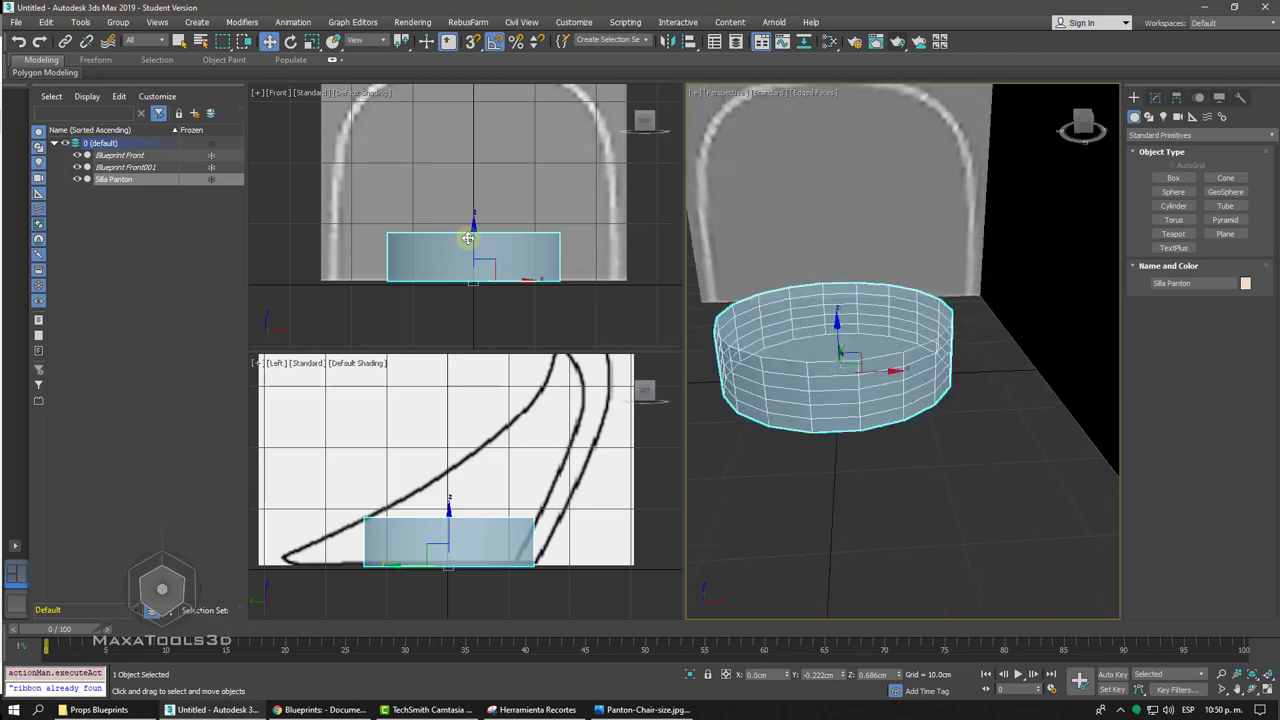
# Widen the Silla Panton cylinder's Radius to 24.701 cm in the Modify panel.
pyautogui.click(1155, 99)
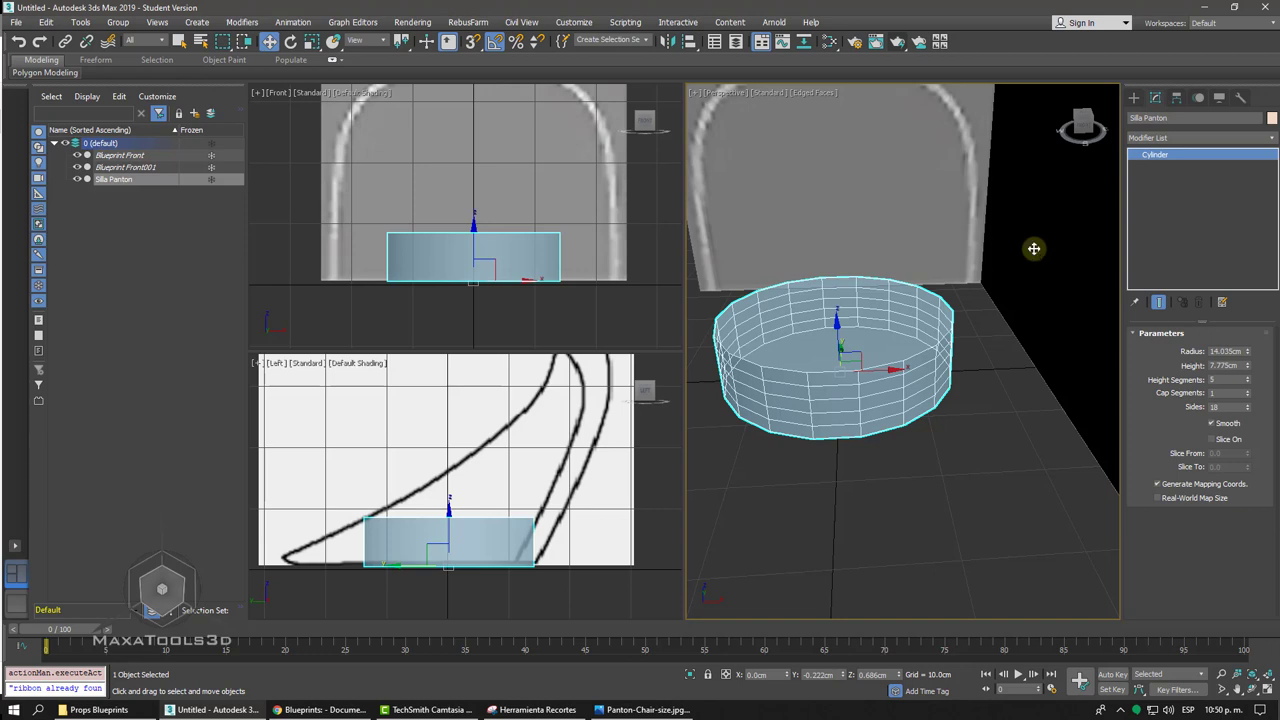
pyautogui.keyDown('alt'); pyautogui.moveTo(966, 354); pyautogui.dragTo(964, 356, button='middle'); pyautogui.keyUp('alt')
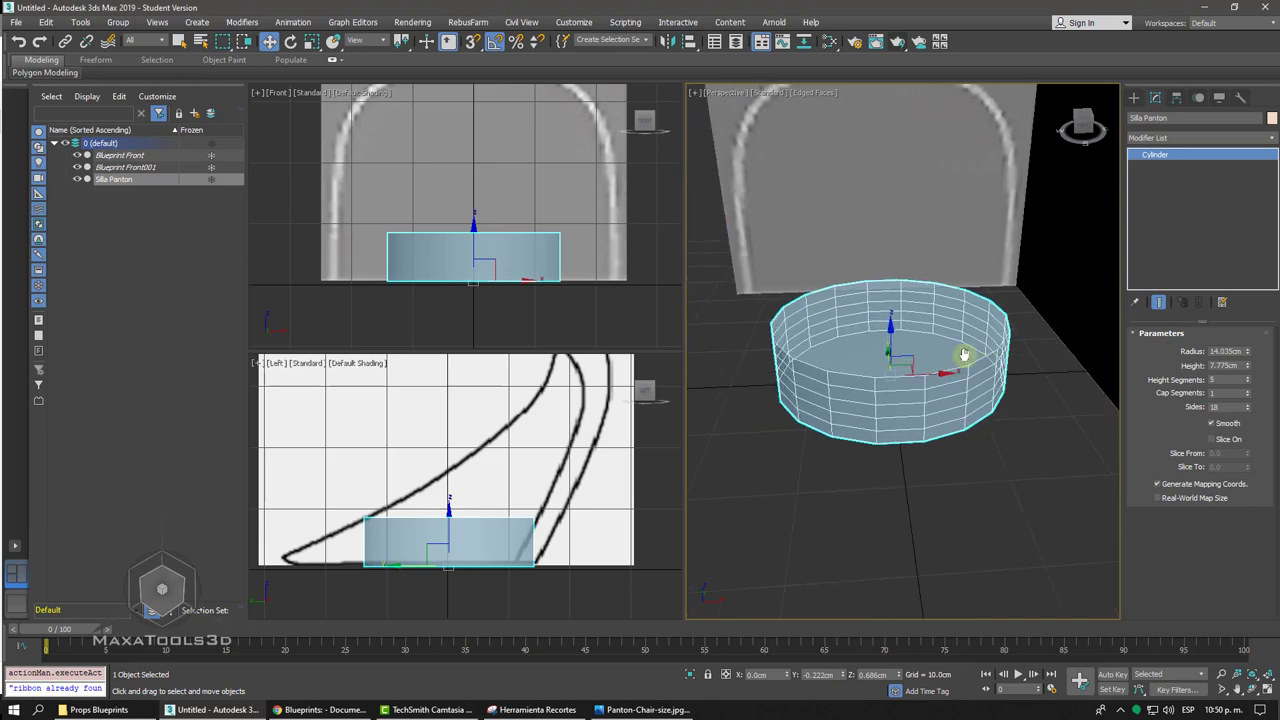
pyautogui.moveTo(1246, 352); pyautogui.dragTo(1224, 301)
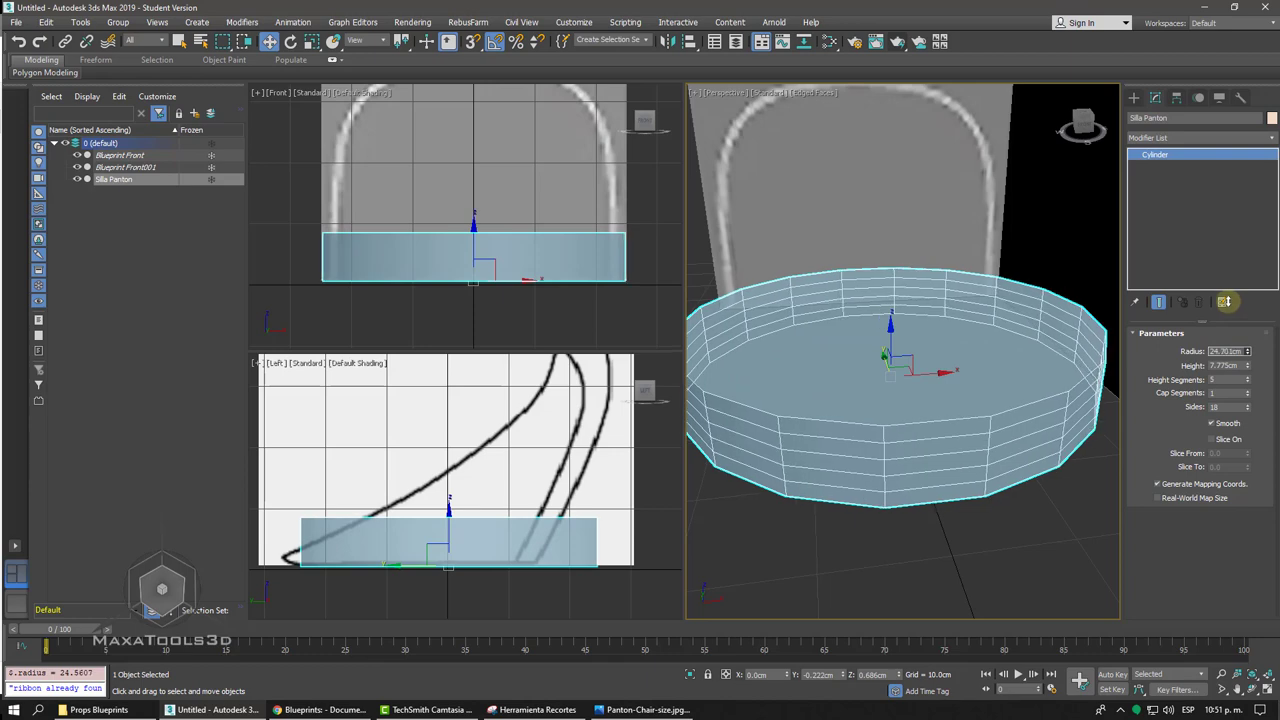
pyautogui.moveTo(1224, 301); pyautogui.dragTo(1222, 301)
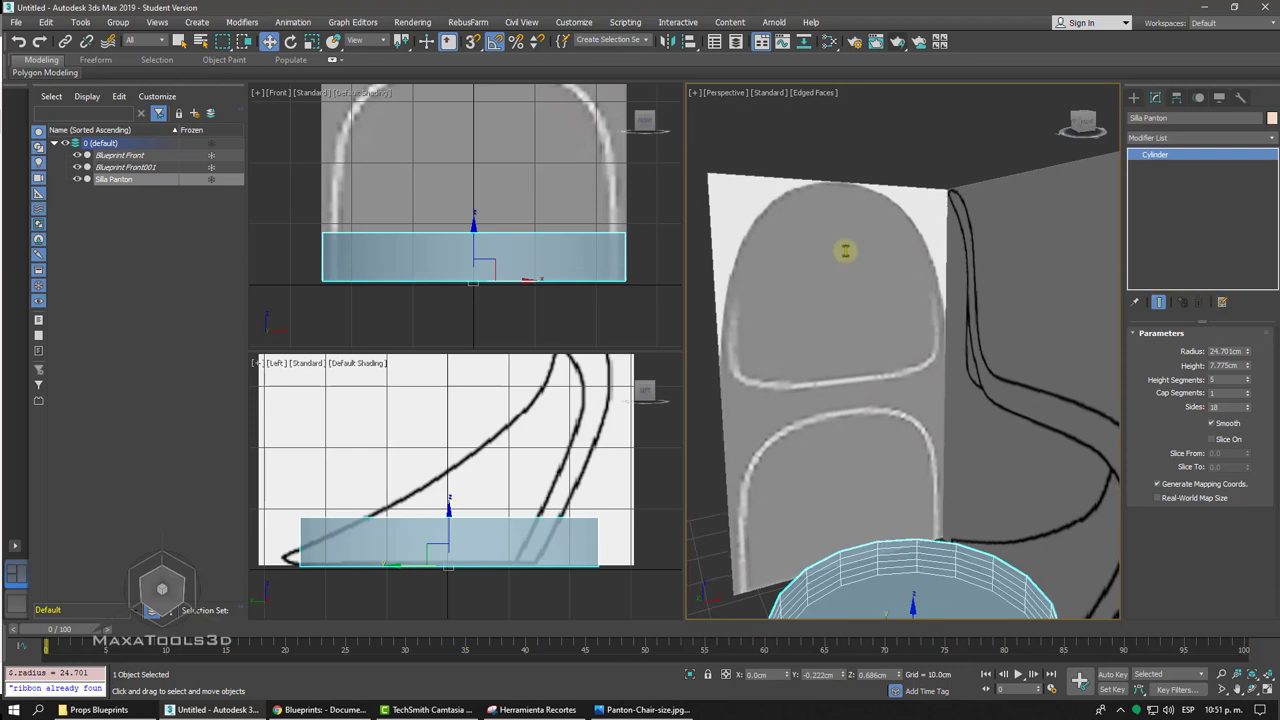
# Widen the front blueprint plane by adjusting its Plane Width.
pyautogui.click(214, 166)
pyautogui.click(748, 240)
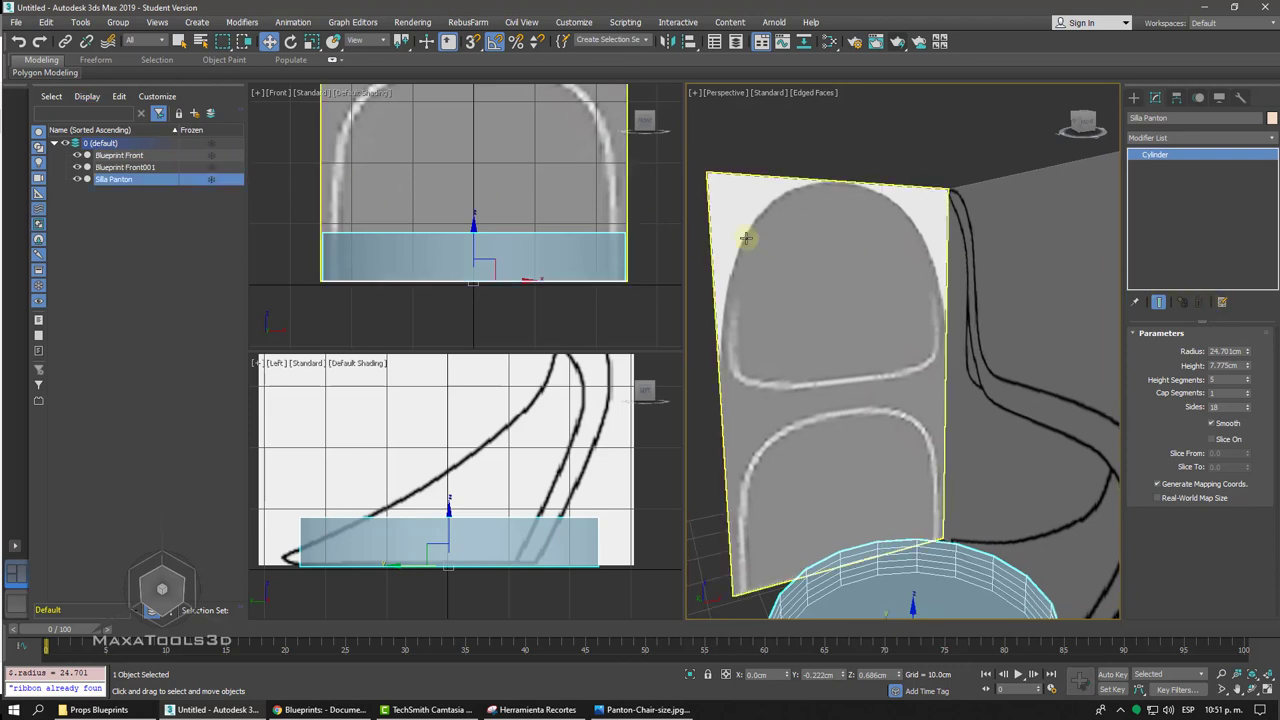
pyautogui.click(1160, 166)
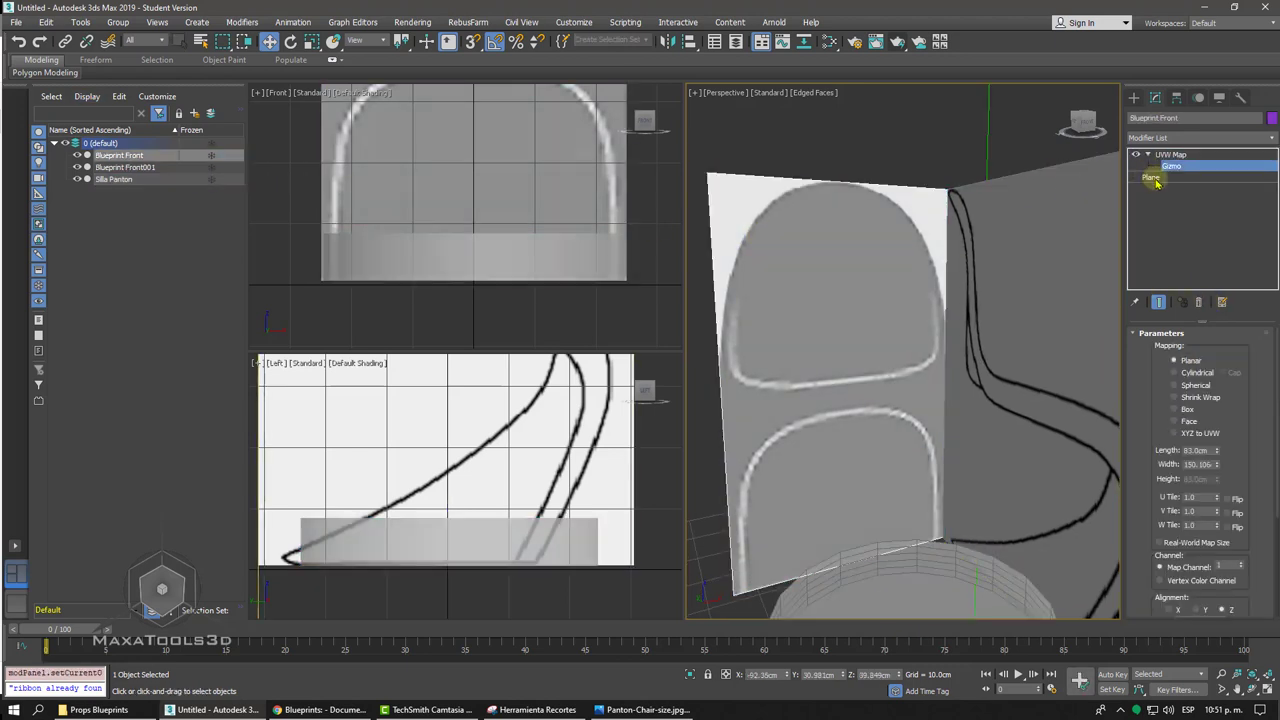
pyautogui.click(1152, 178)
pyautogui.moveTo(1240, 349); pyautogui.dragTo(1240, 362)
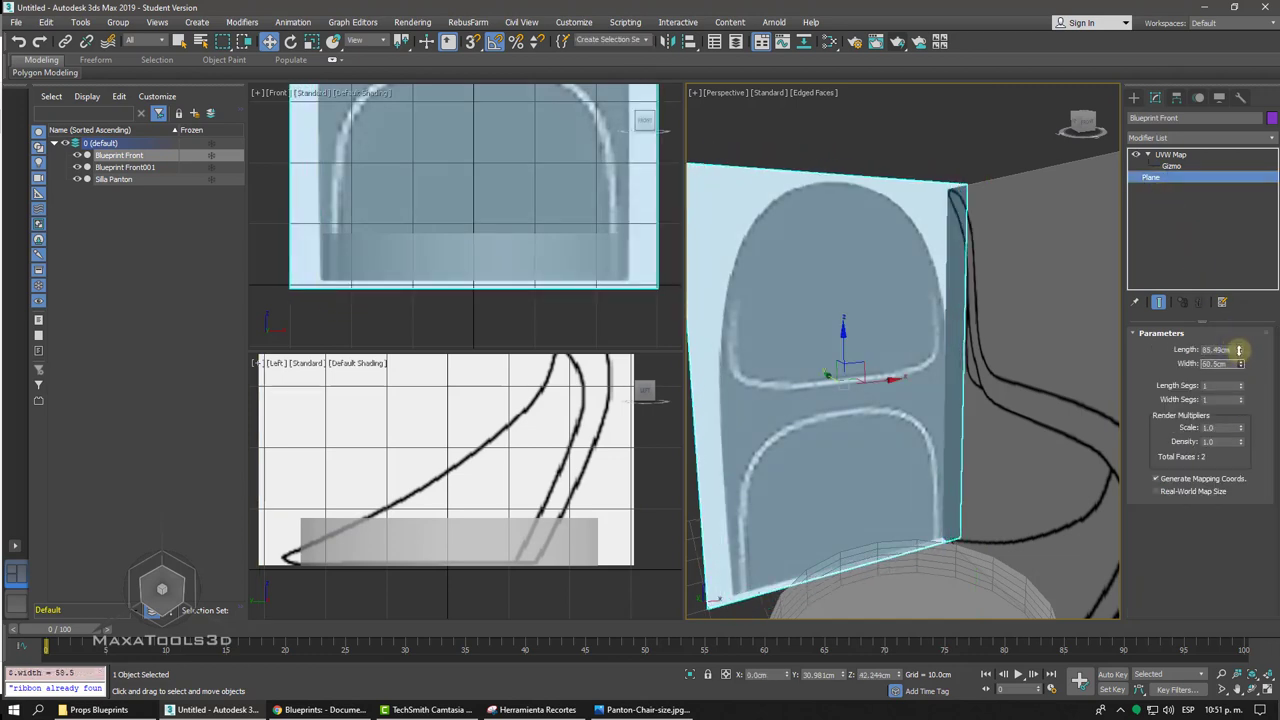
pyautogui.hotkey('ctrl', 'z')
pyautogui.hotkey('ctrl', 'z')
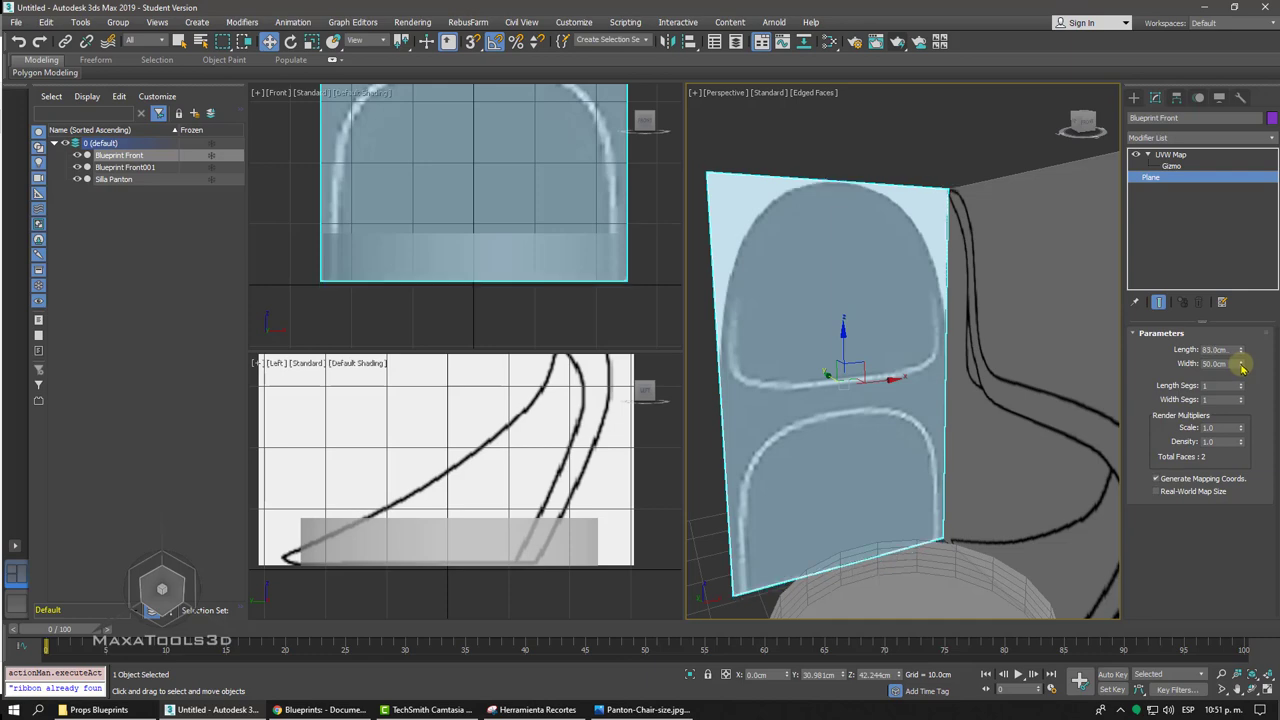
pyautogui.moveTo(1241, 364); pyautogui.dragTo(1238, 349)
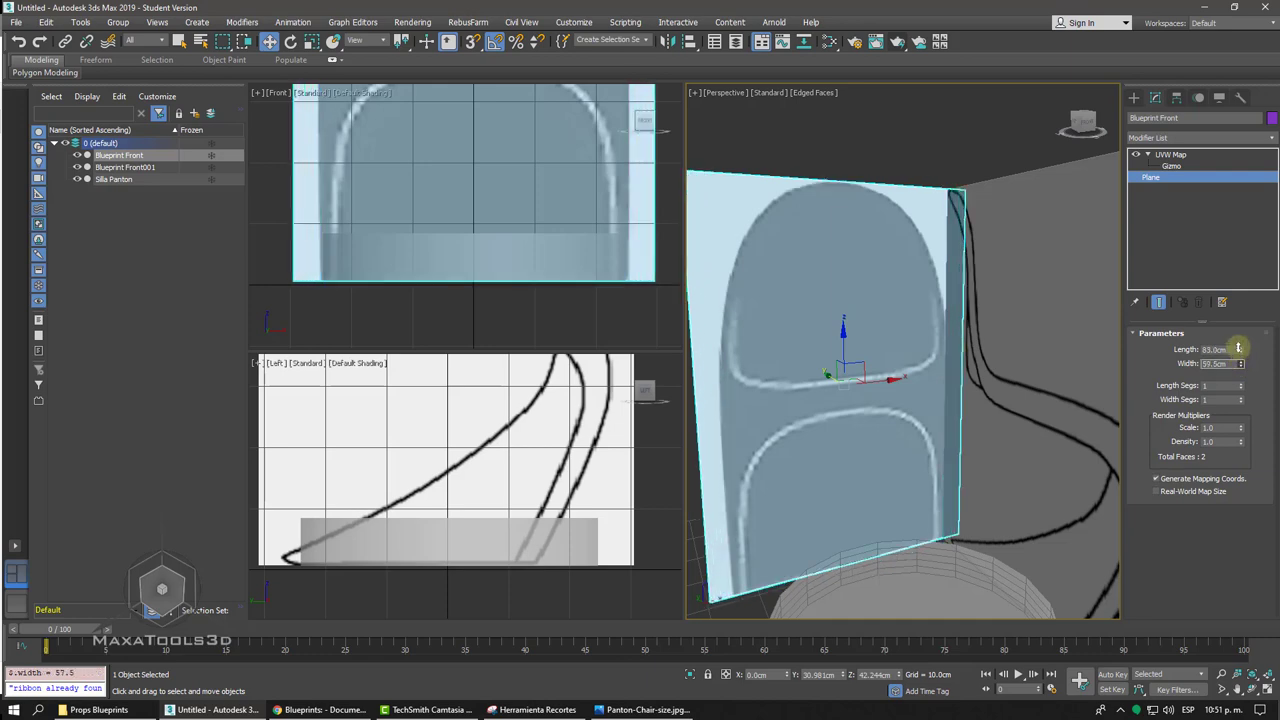
pyautogui.scroll(-5, 1100, 278)
# Snap the side blueprint's corner flush against the front plane, then freeze both blueprint planes.
pyautogui.click(977, 266)
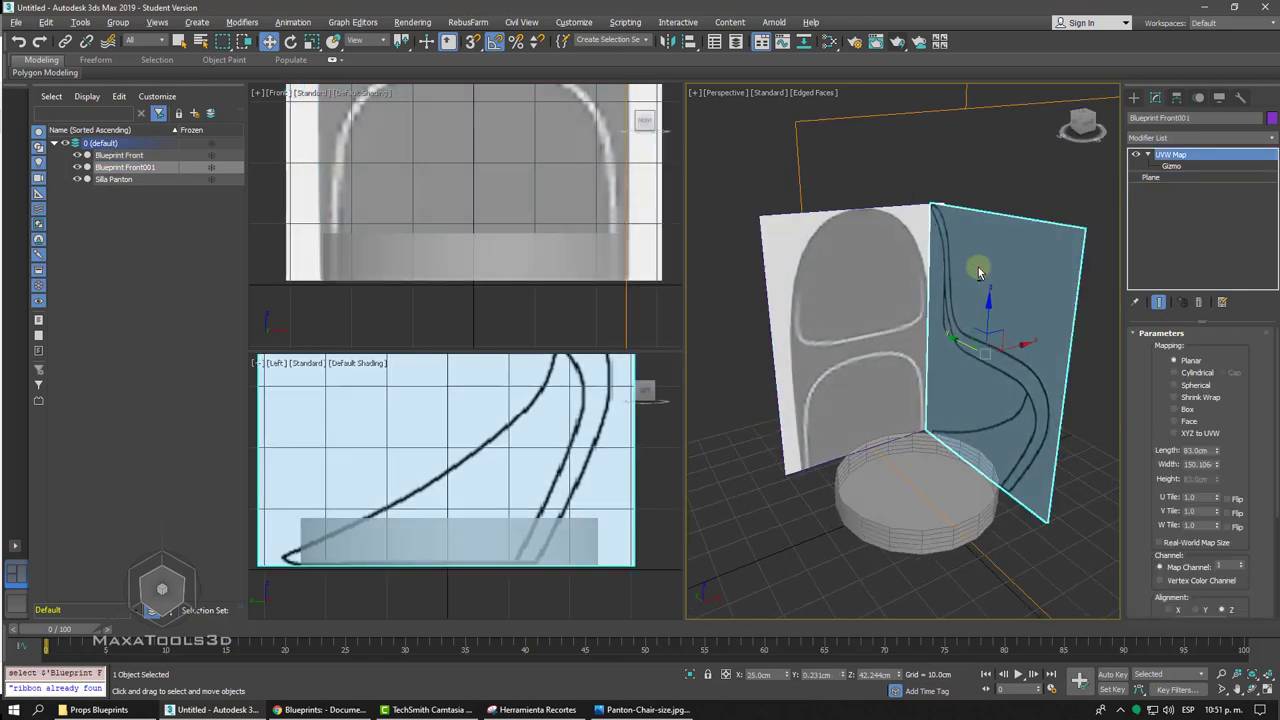
pyautogui.scroll(8, 977, 266)
pyautogui.keyDown('alt'); pyautogui.moveTo(977, 266); pyautogui.dragTo(951, 255, button='middle'); pyautogui.keyUp('alt')
pyautogui.click(473, 41)
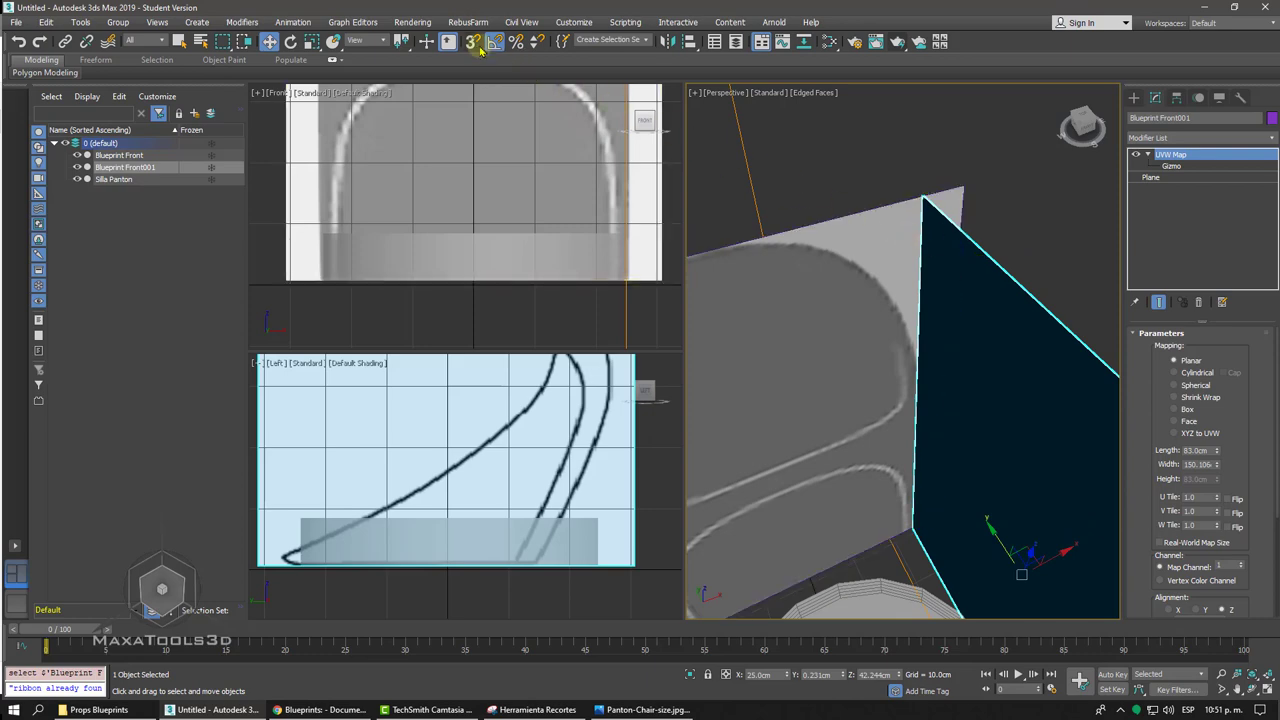
pyautogui.moveTo(922, 199); pyautogui.dragTo(962, 192)
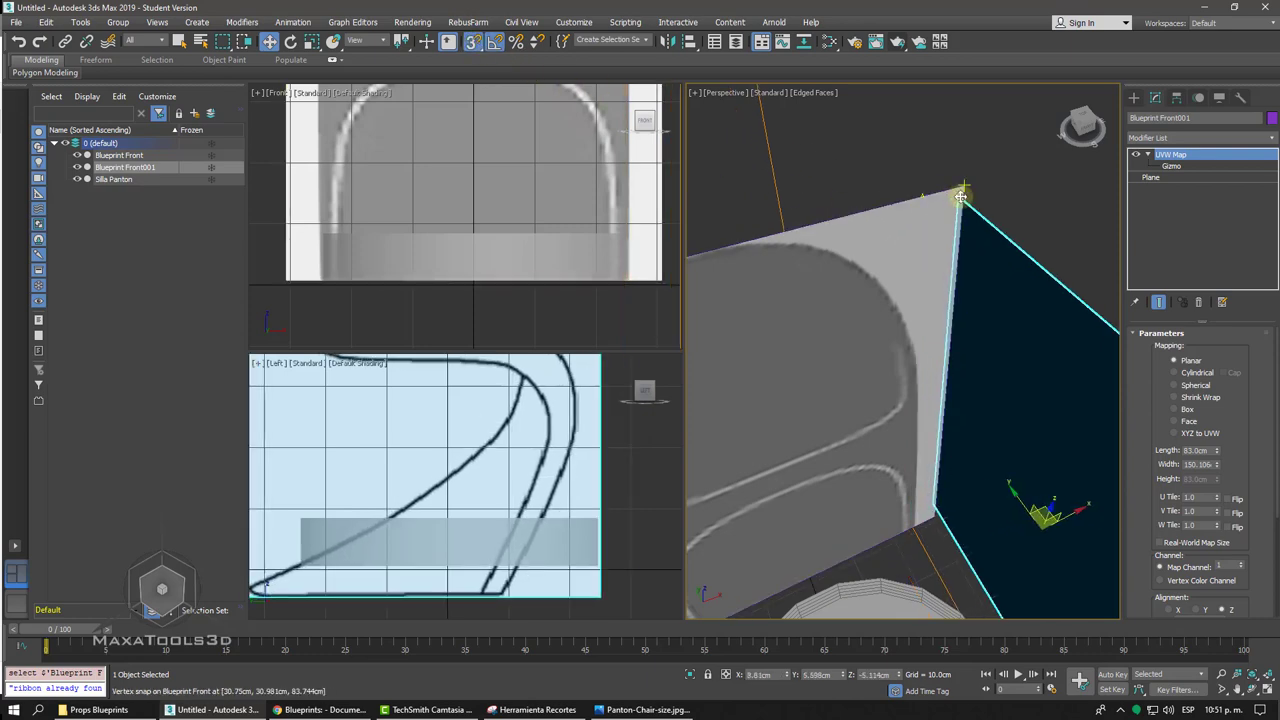
pyautogui.scroll(-8, 962, 192)
pyautogui.keyDown('alt'); pyautogui.moveTo(962, 192); pyautogui.dragTo(934, 214, button='middle'); pyautogui.keyUp('alt')
pyautogui.keyDown('ctrl'); pyautogui.click(853, 265); pyautogui.keyUp('ctrl')
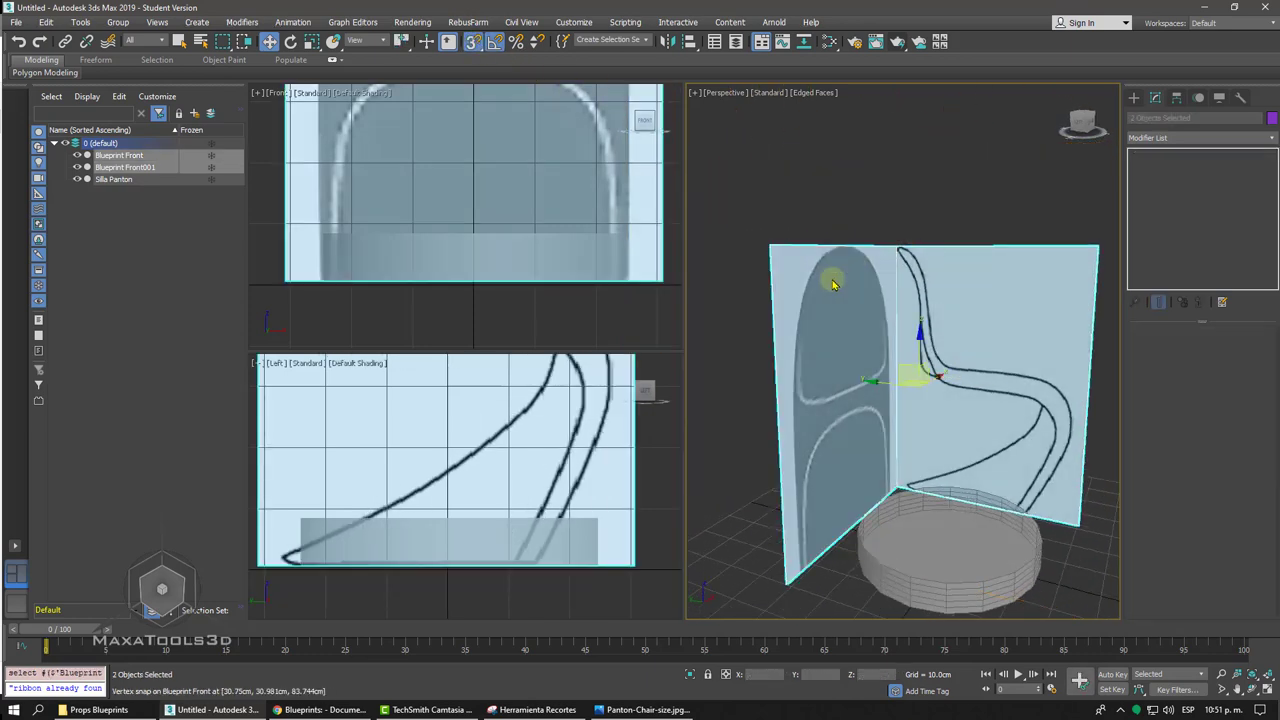
pyautogui.click(209, 166)
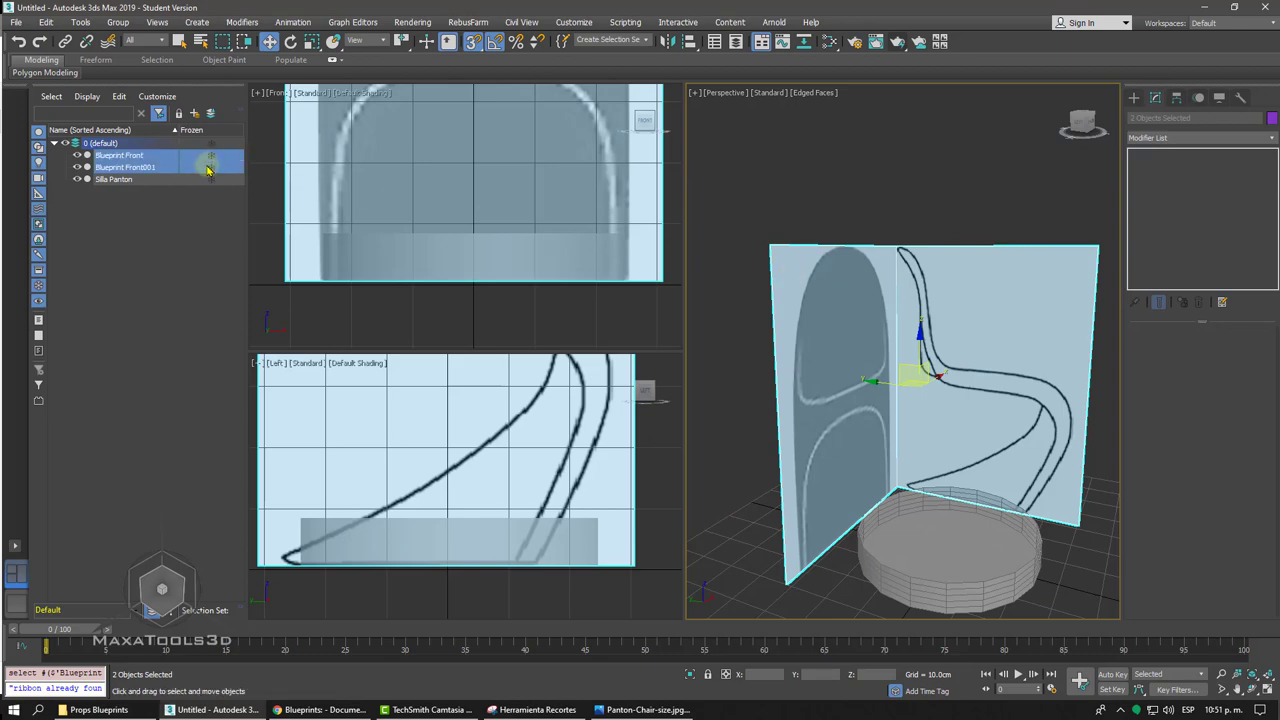
pyautogui.click(891, 200)
# Set the Silla Panton cylinder's Radius to 25.5 cm.
pyautogui.keyDown('alt'); pyautogui.moveTo(891, 206); pyautogui.dragTo(908, 563, button='middle'); pyautogui.keyUp('alt')
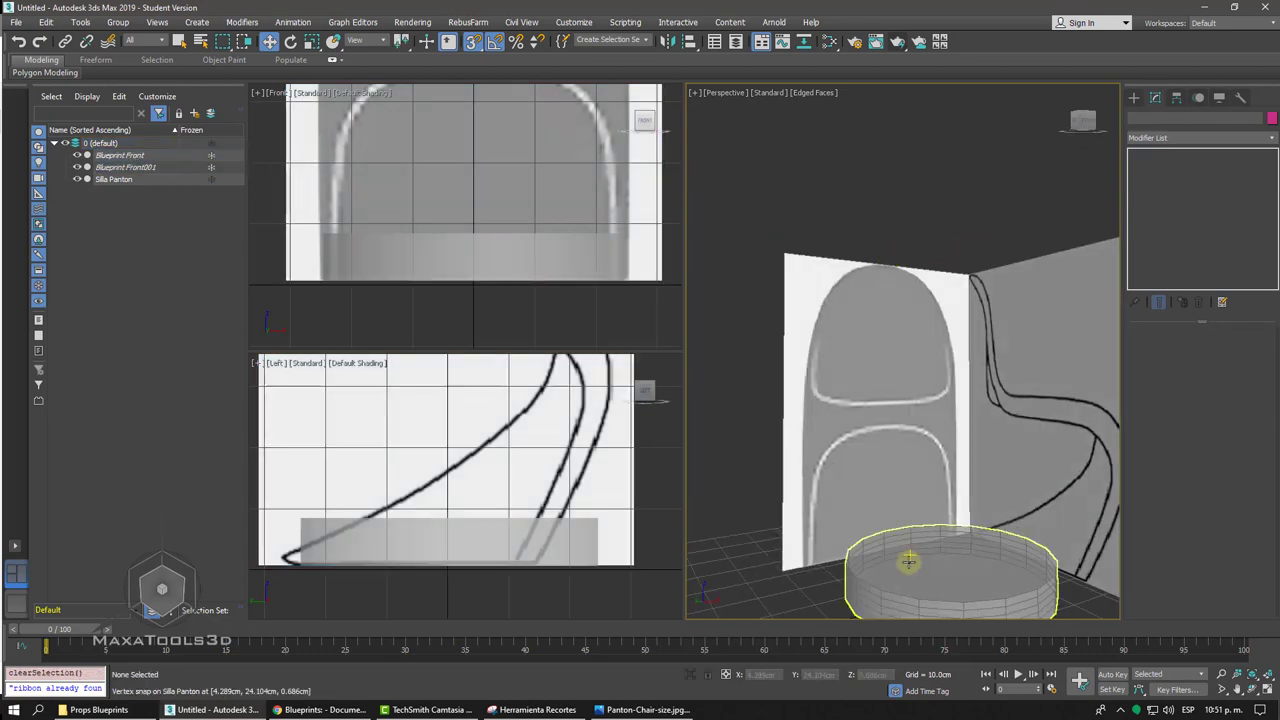
pyautogui.click(910, 568)
pyautogui.press('f')
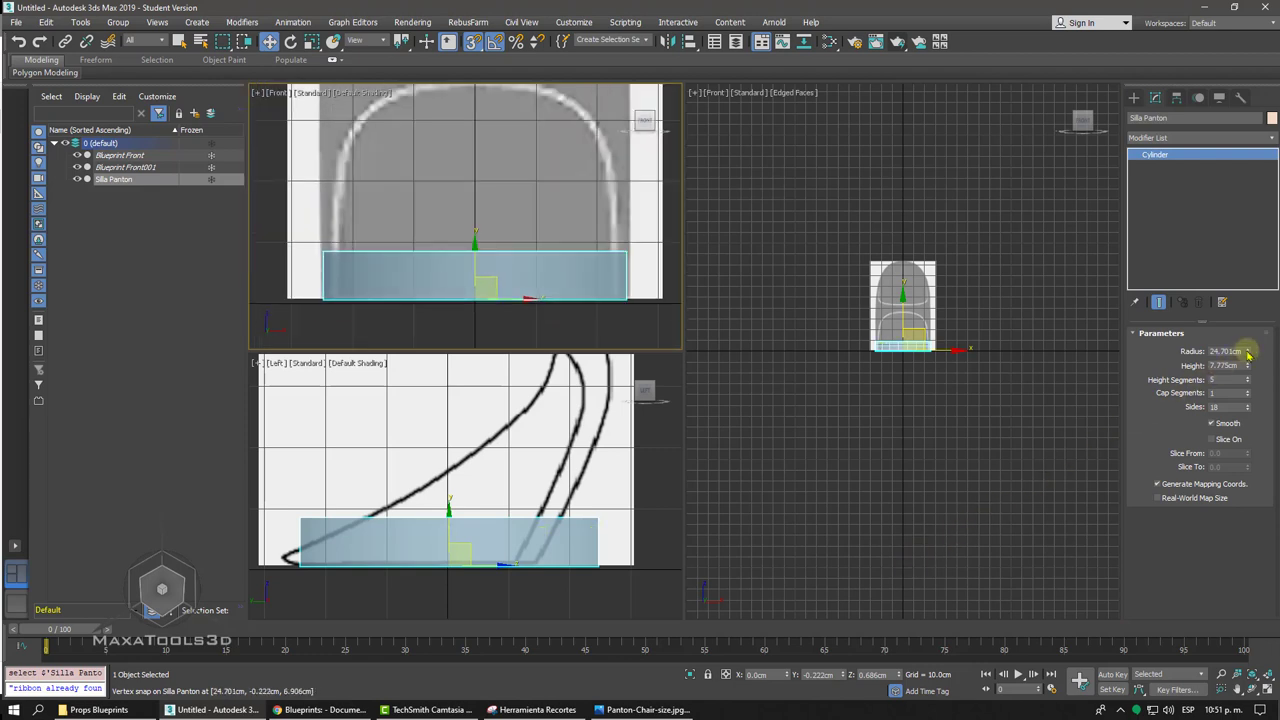
pyautogui.moveTo(1245, 355); pyautogui.dragTo(1240, 348)
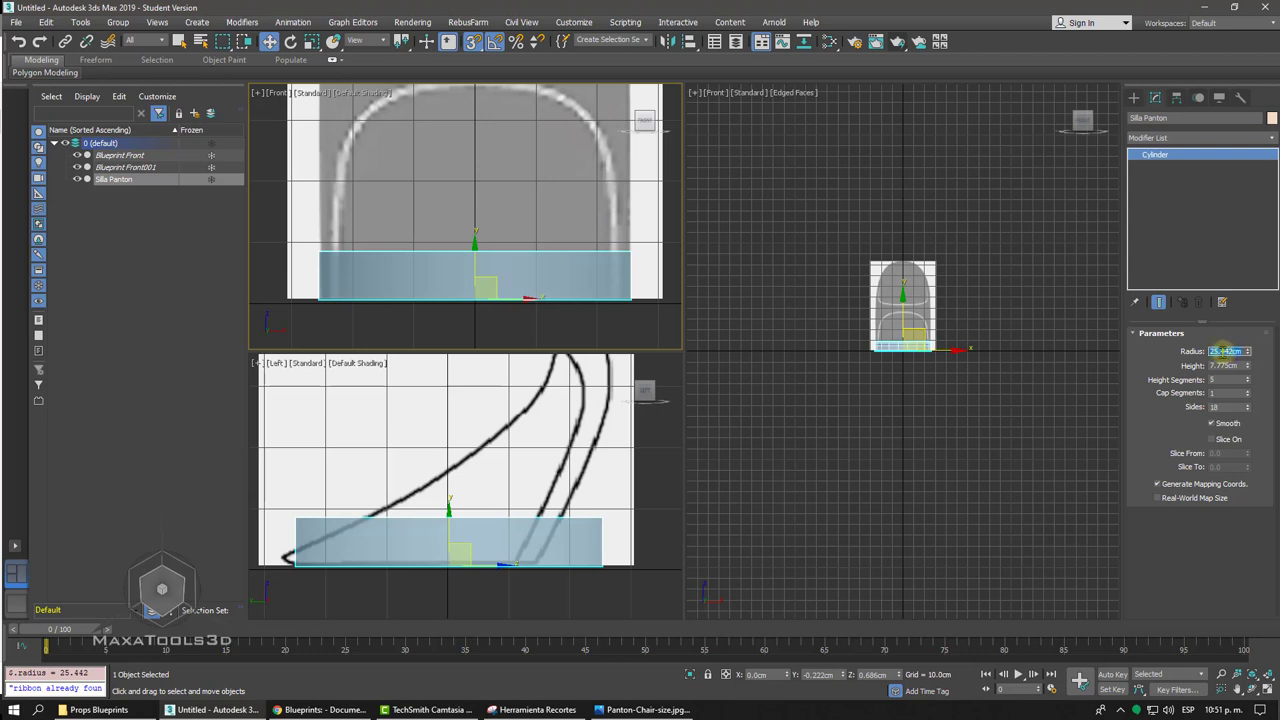
pyautogui.write('25.5')
pyautogui.press('Return')
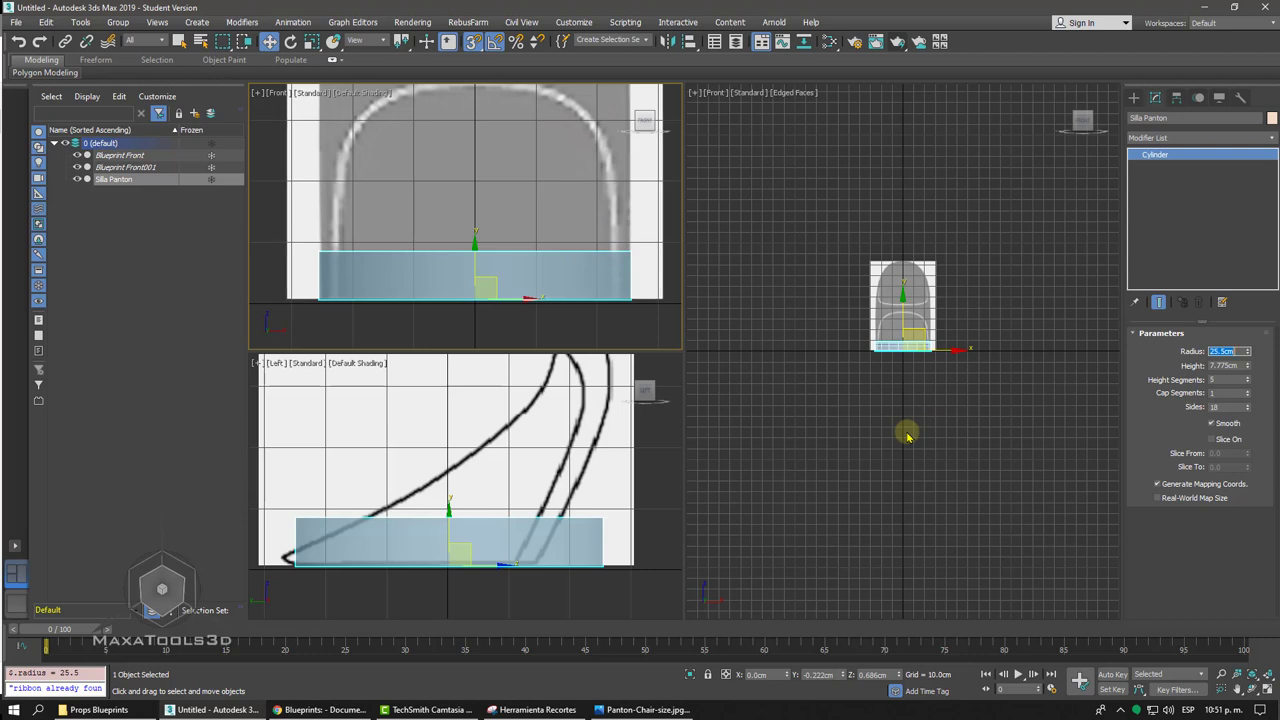
# With snaps off, shift the cylinder along X to match the side blueprint, showing mesh edges.
pyautogui.scroll(-3, 456, 519)
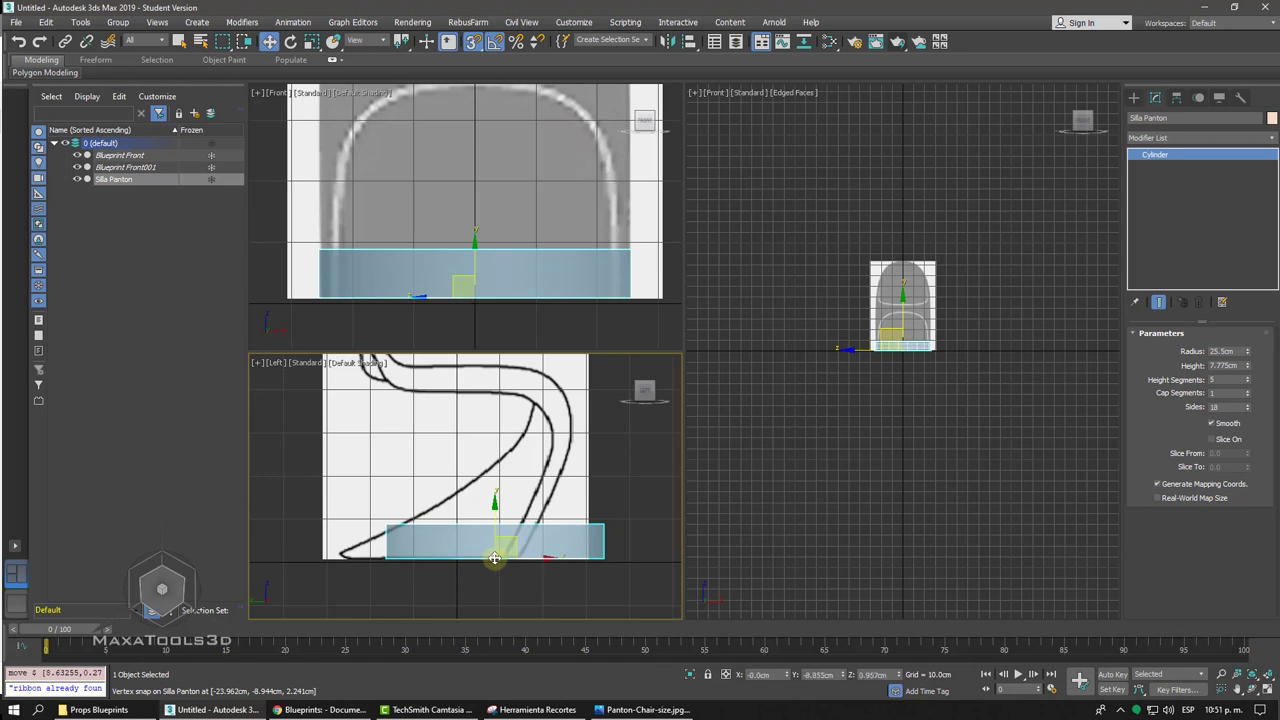
pyautogui.click(470, 43)
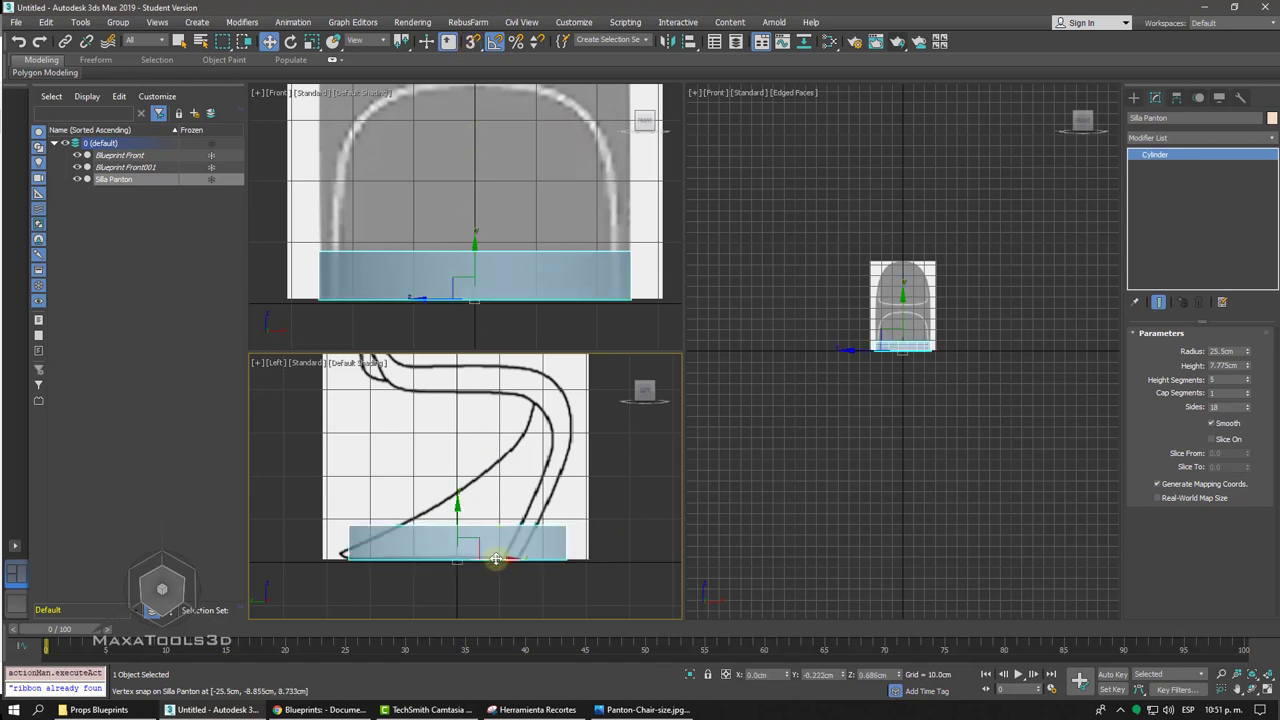
pyautogui.moveTo(496, 559); pyautogui.dragTo(485, 553)
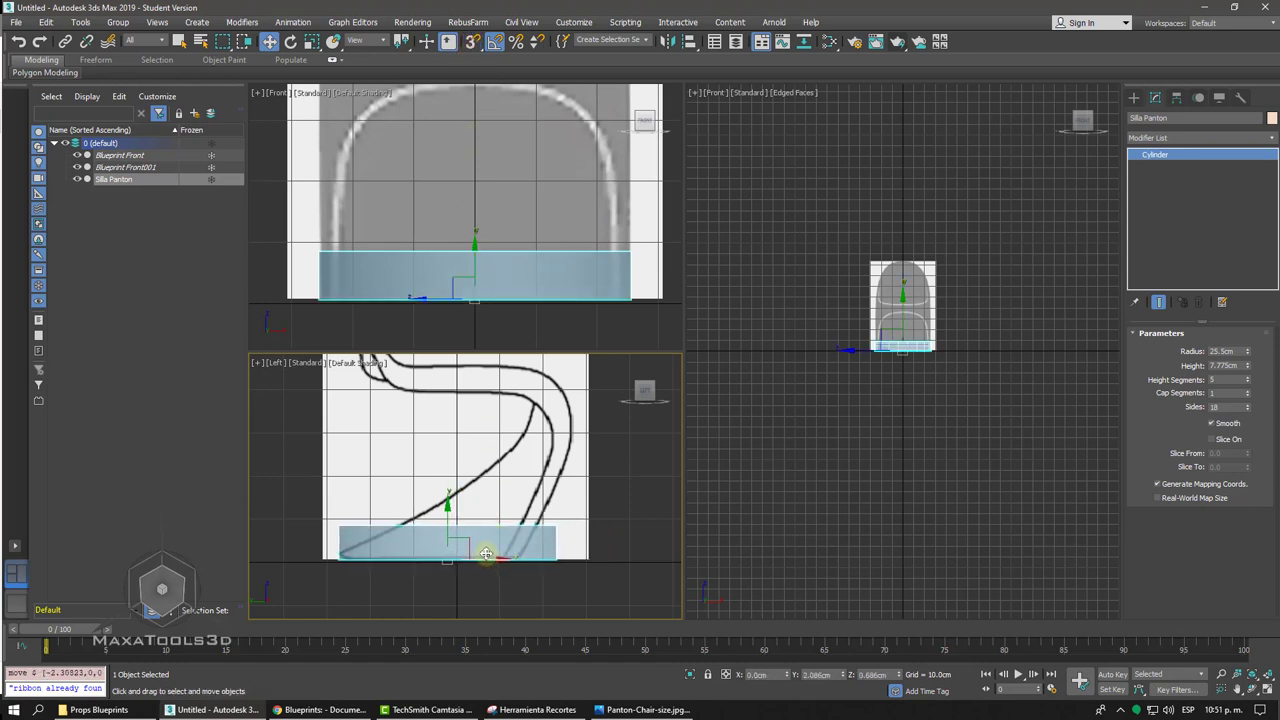
pyautogui.press('F4')
pyautogui.press('z')
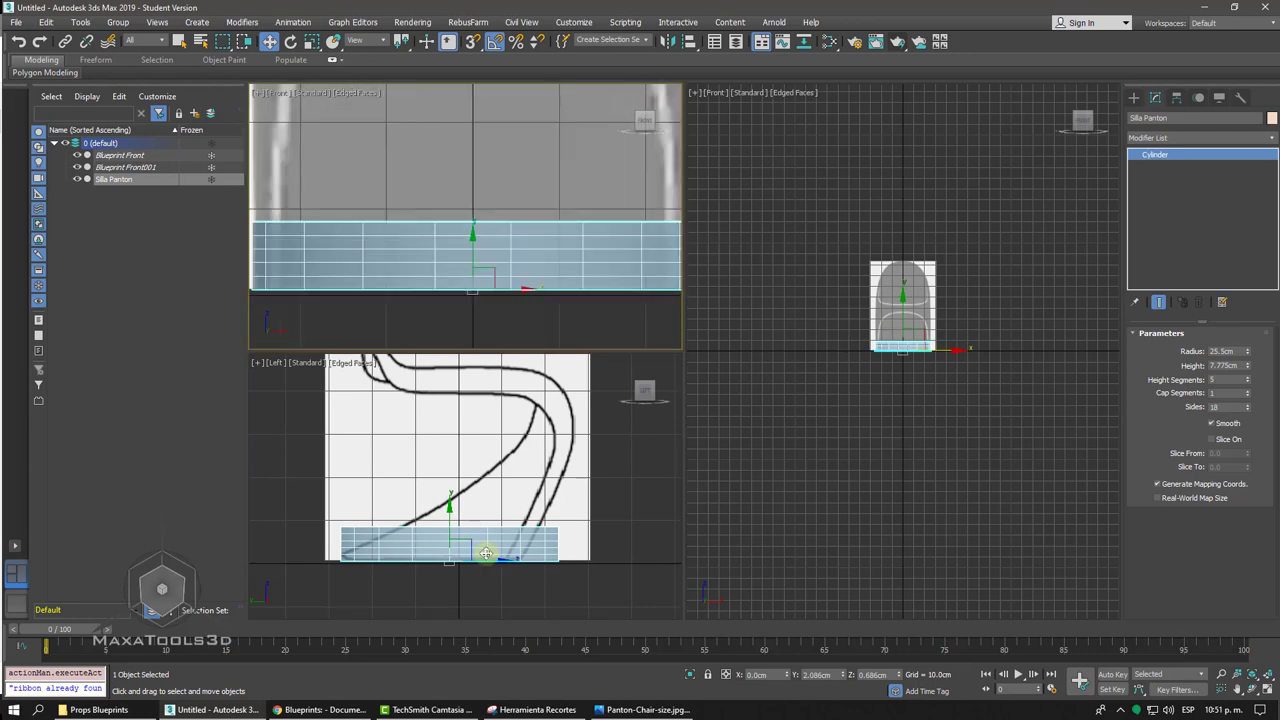
pyautogui.press('z')
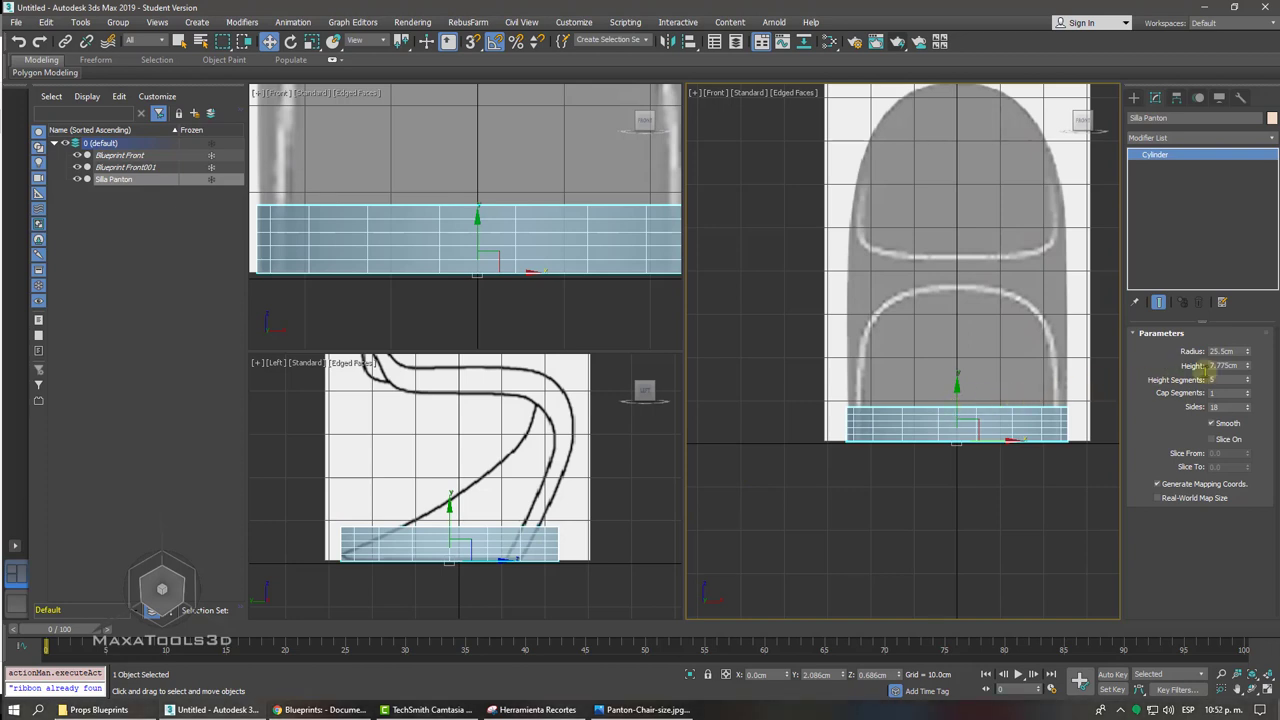
# Set the cylinder's Height to 8.942 cm and Height Segments to 1.
pyautogui.moveTo(1247, 367)
pyautogui.mouseDown()
pyautogui.moveTo(1247, 385)
pyautogui.moveTo(1231, 354)
pyautogui.mouseUp()
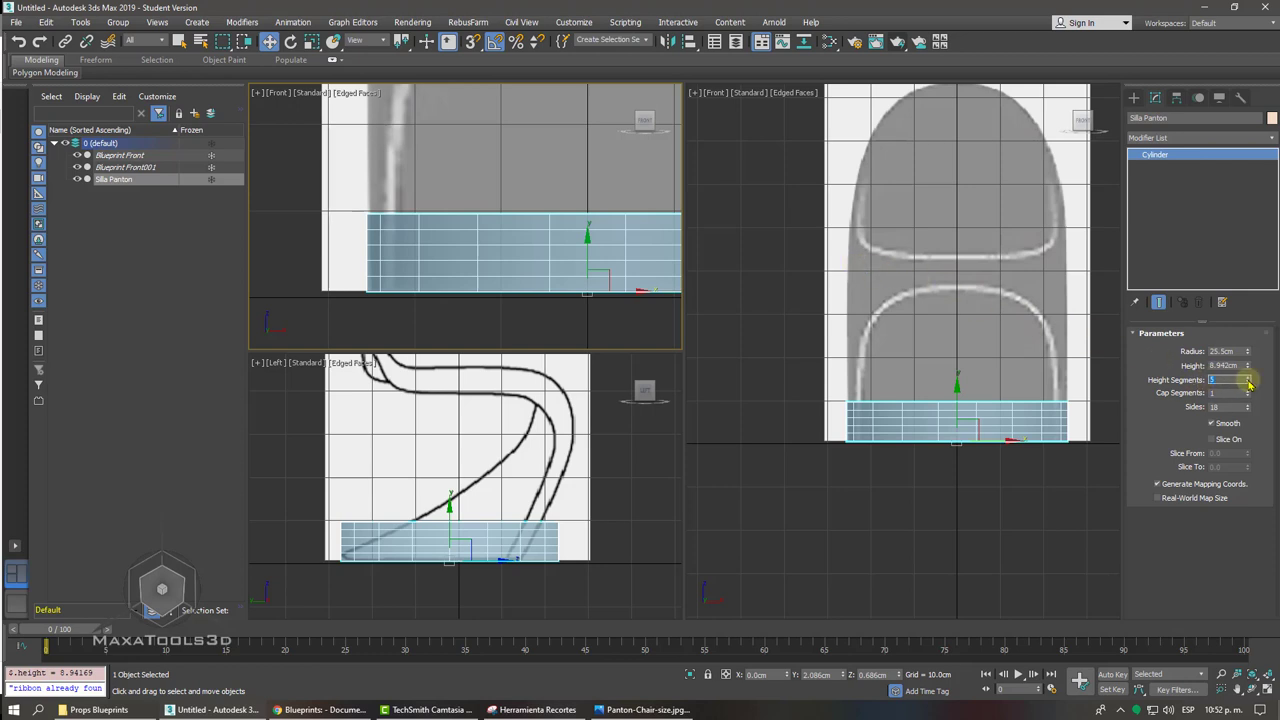
pyautogui.rightClick(1249, 383)
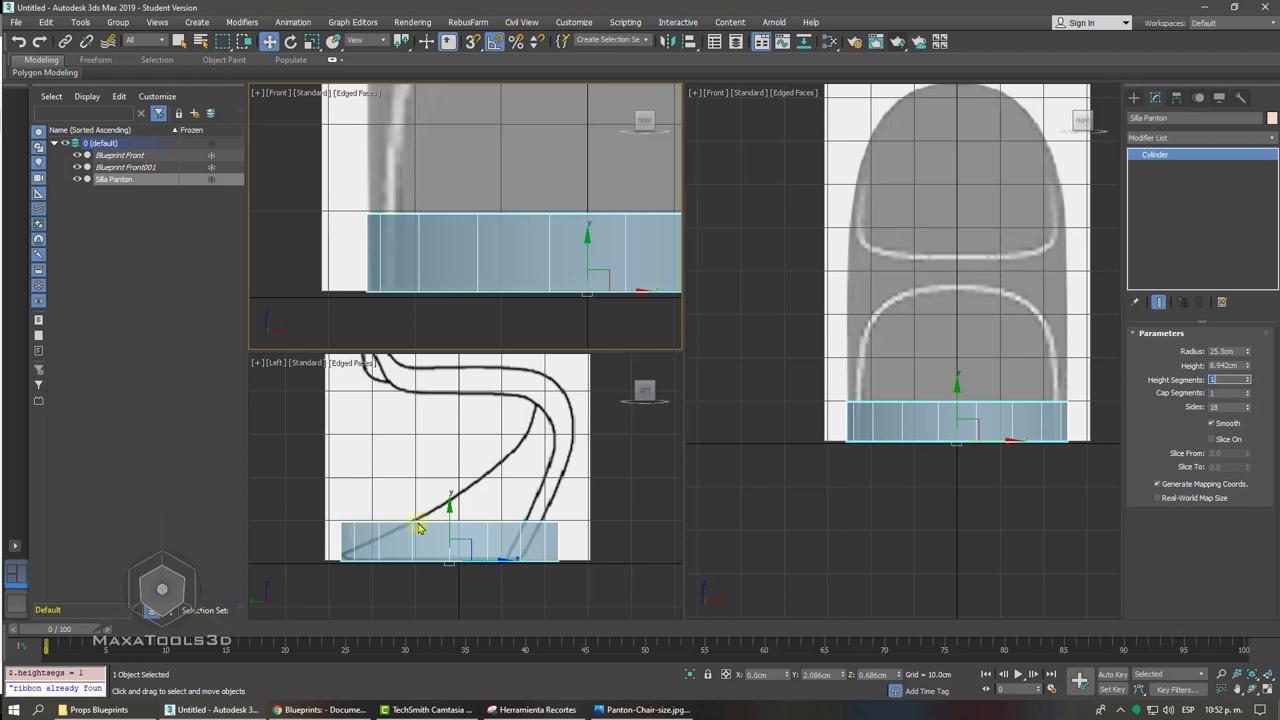
pyautogui.middleClick(903, 437)
# Switch the right viewport to Perspective and frame the cylinder and blueprints in all views.
pyautogui.press('p')
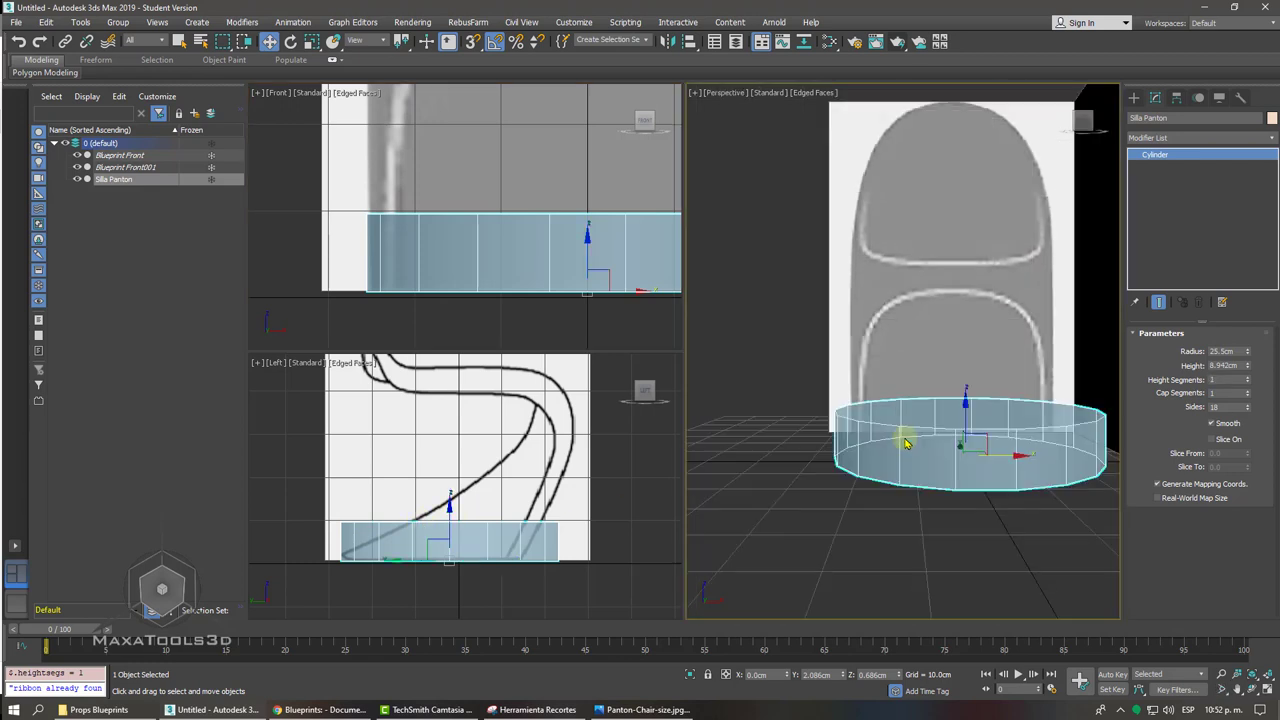
pyautogui.hotkey('shift', 'z')
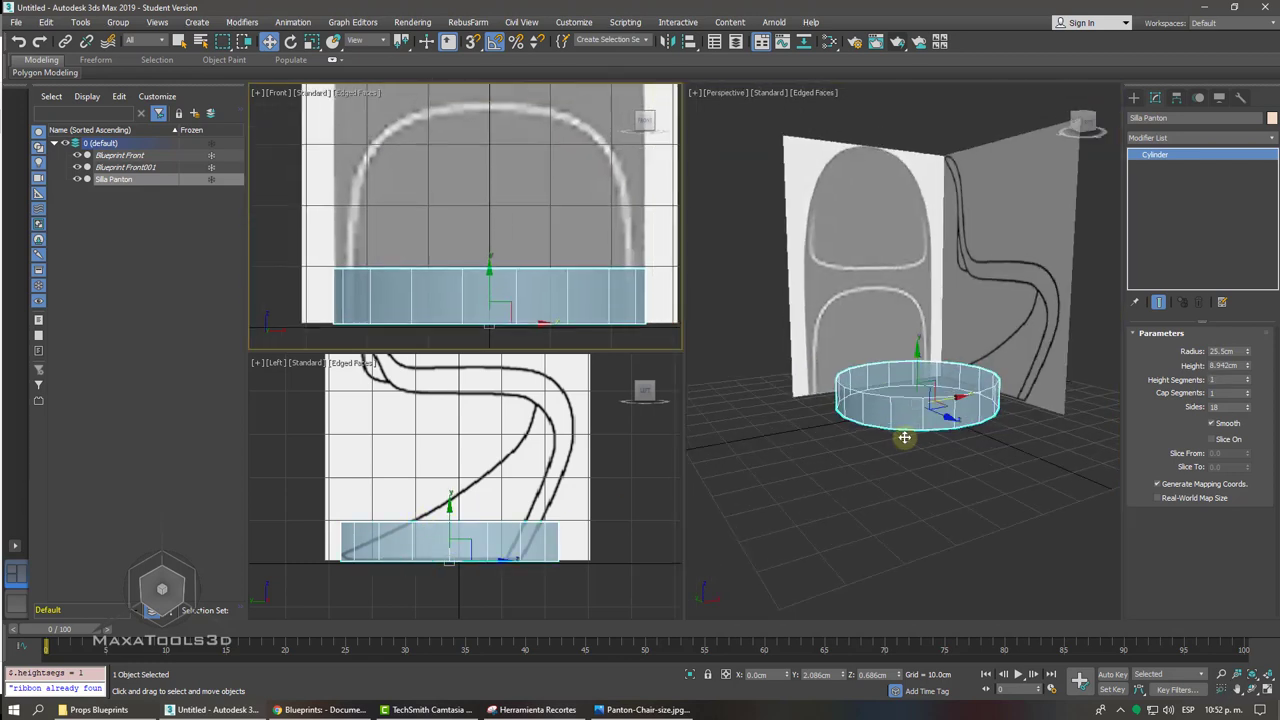
pyautogui.hotkey('shift', 'z')
pyautogui.hotkey('shift', 'z')
pyautogui.hotkey('shift', 'z')
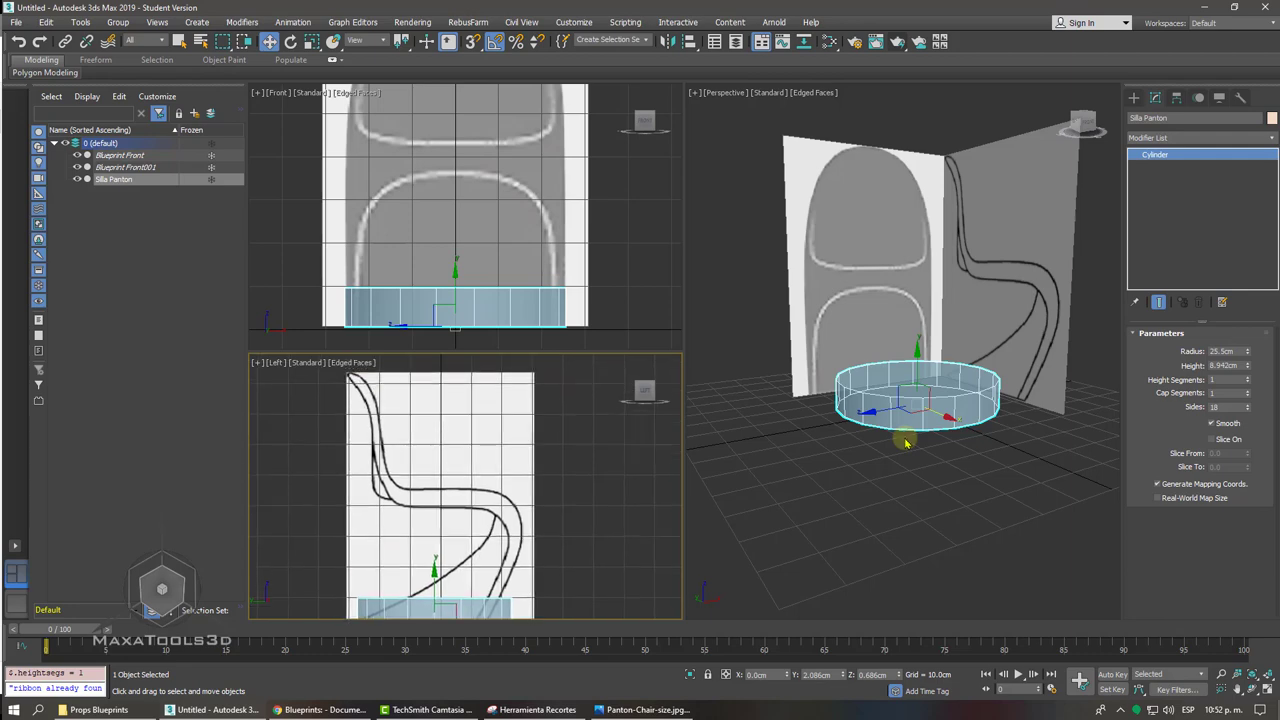
pyautogui.hotkey('shift', 'z')
pyautogui.hotkey('shift', 'z')
pyautogui.hotkey('shift', 'z')
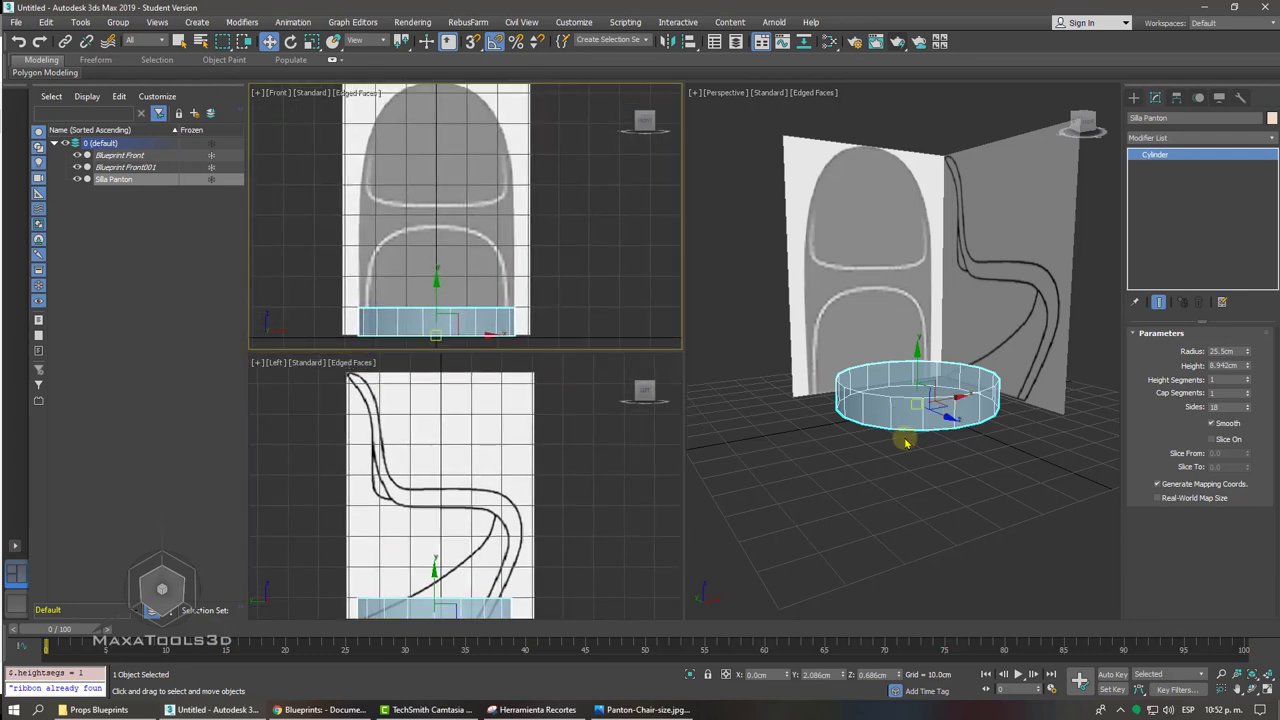
pyautogui.hotkey('shift', 'z')
pyautogui.hotkey('shift', 'z')
pyautogui.hotkey('shift', 'z')
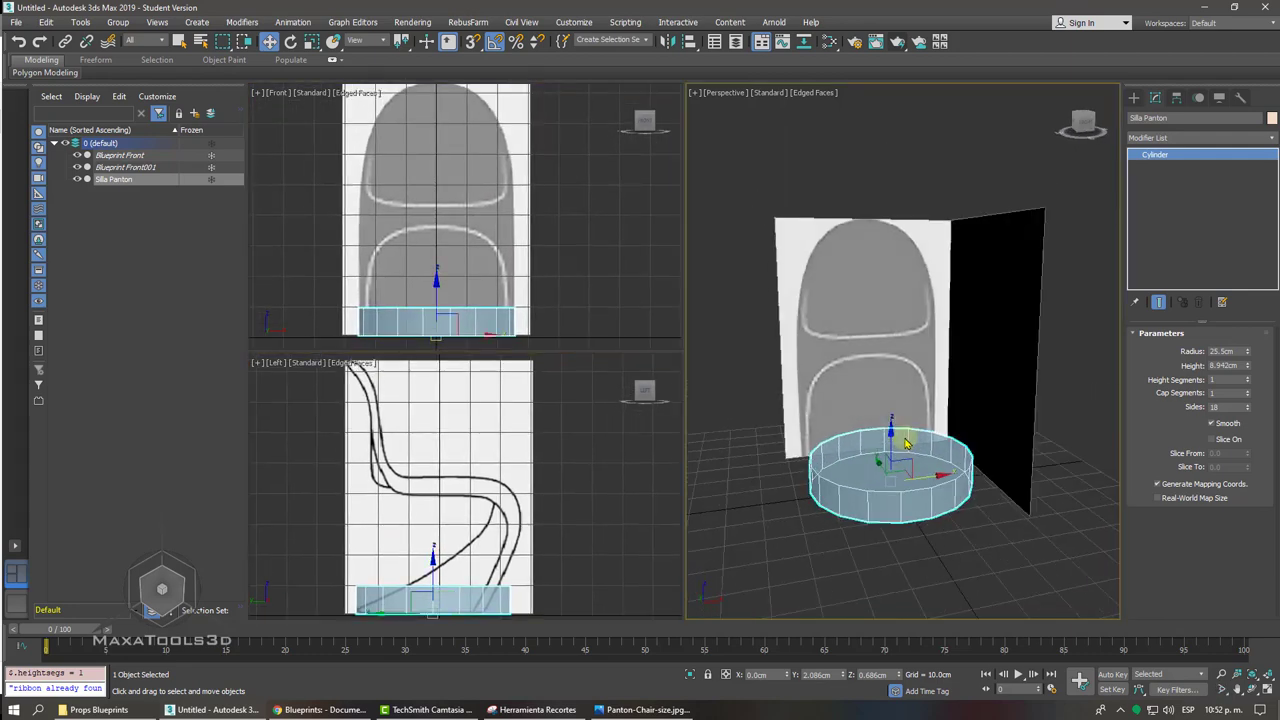
pyautogui.hotkey('shift', 'z')
pyautogui.hotkey('shift', 'z')
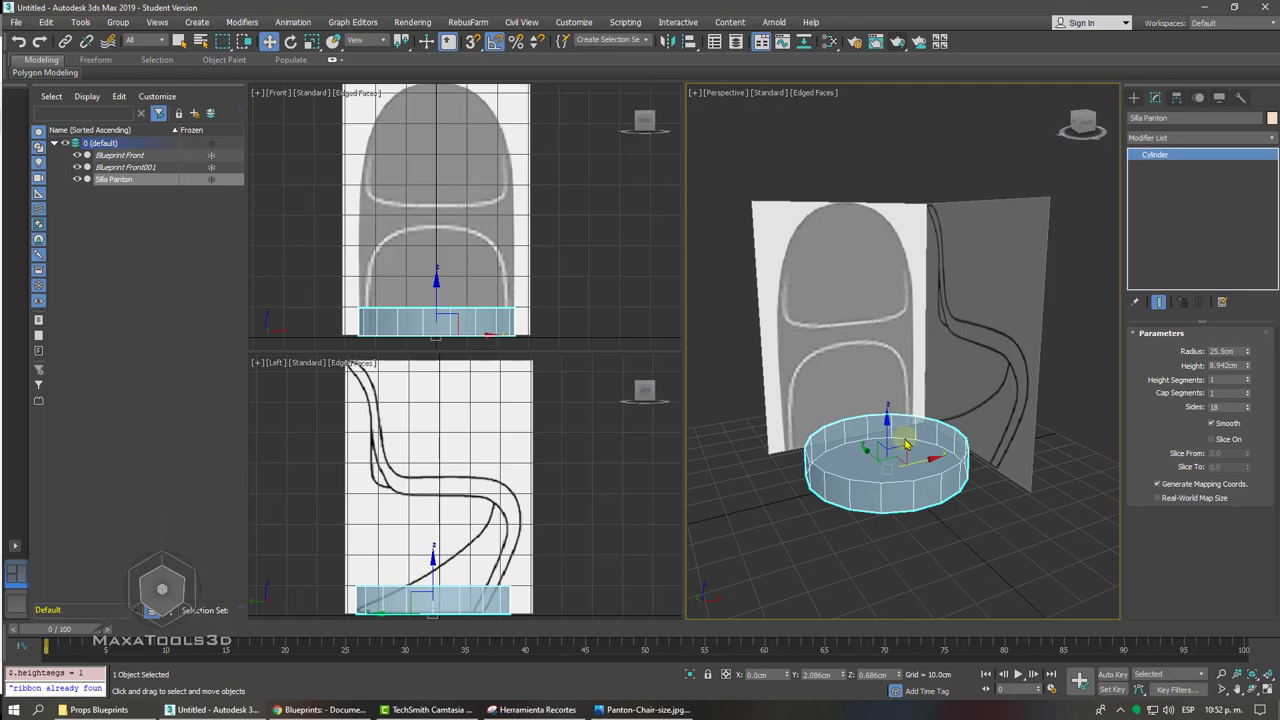
pyautogui.hotkey('shift', 'z')
pyautogui.hotkey('shift', 'z')
pyautogui.hotkey('shift', 'z')
pyautogui.hotkey('shift', 'z')
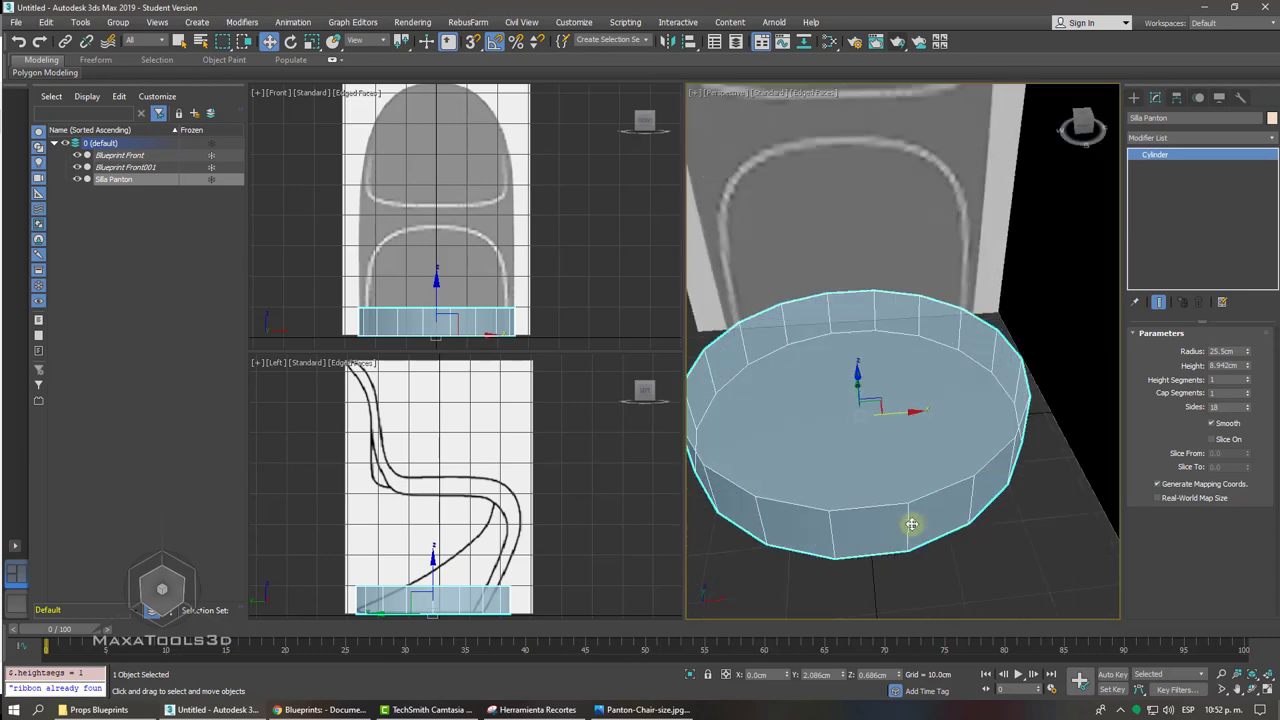
pyautogui.hotkey('shift', 'z')
pyautogui.hotkey('shift', 'z')
pyautogui.hotkey('shift', 'z')
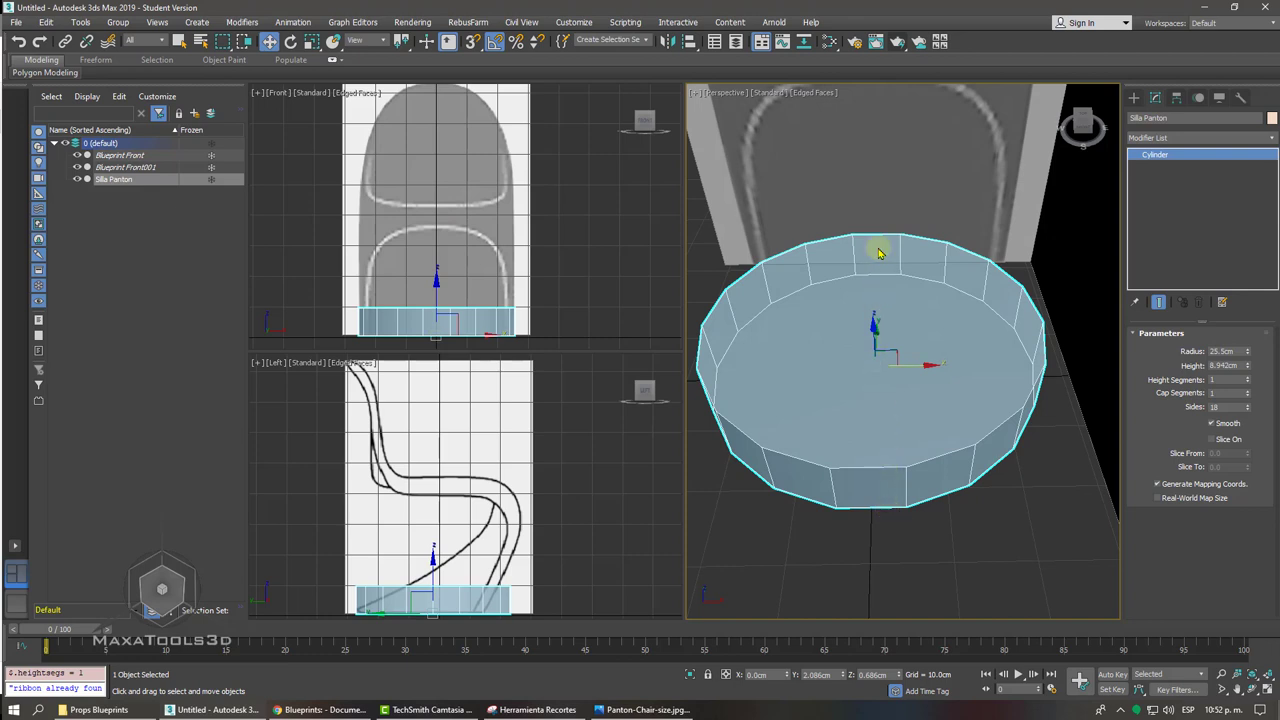
pyautogui.hotkey('shift', 'z')
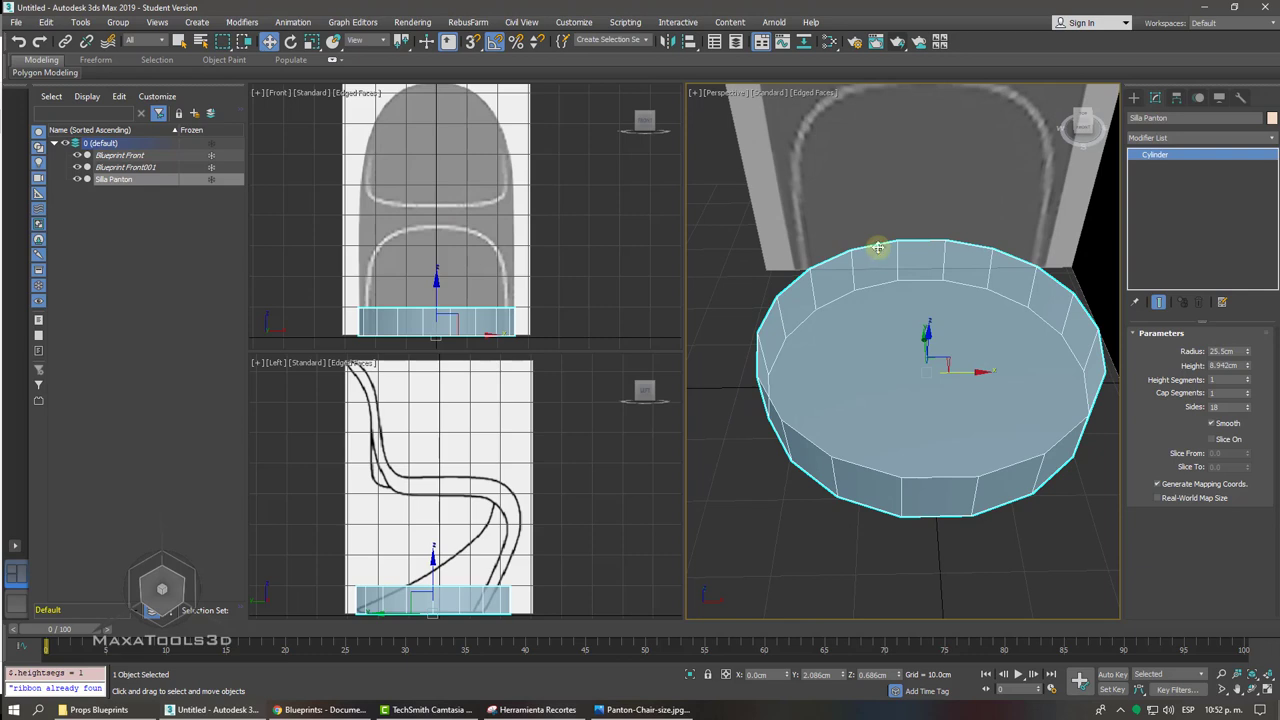
pyautogui.scroll(1, 877, 247)
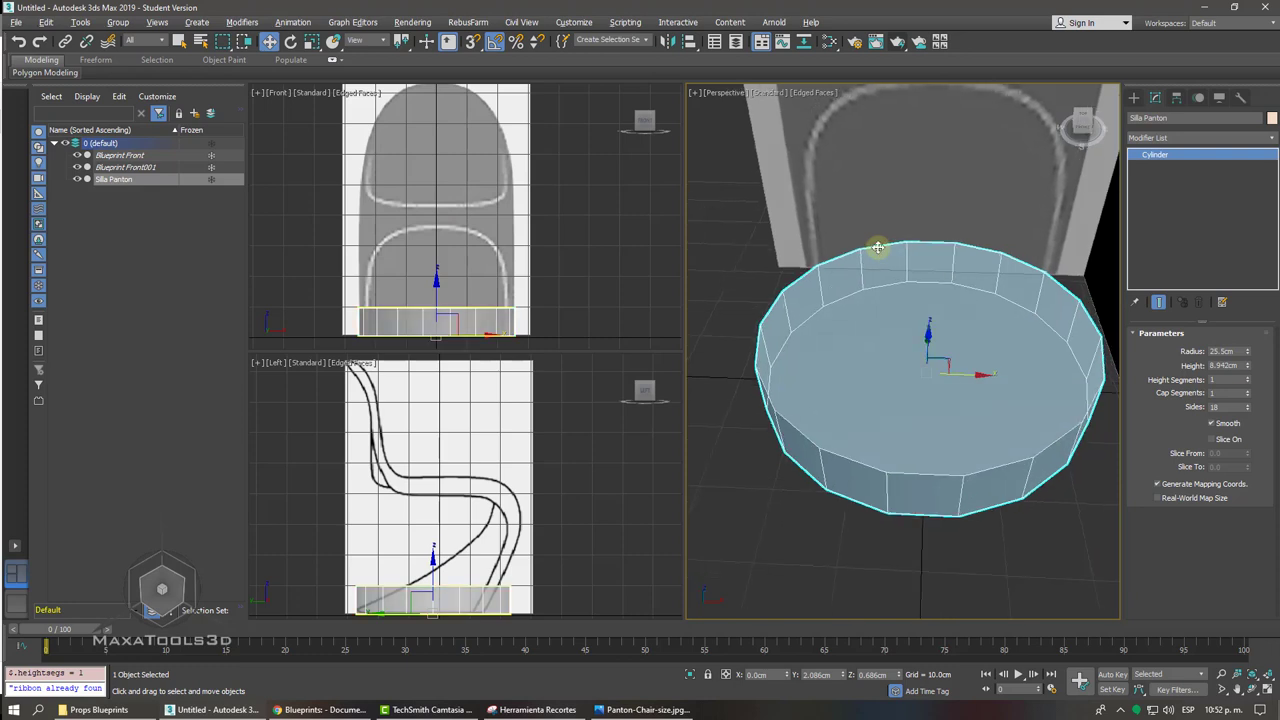
pyautogui.scroll(3, 894, 351)
pyautogui.scroll(2, 914, 490)
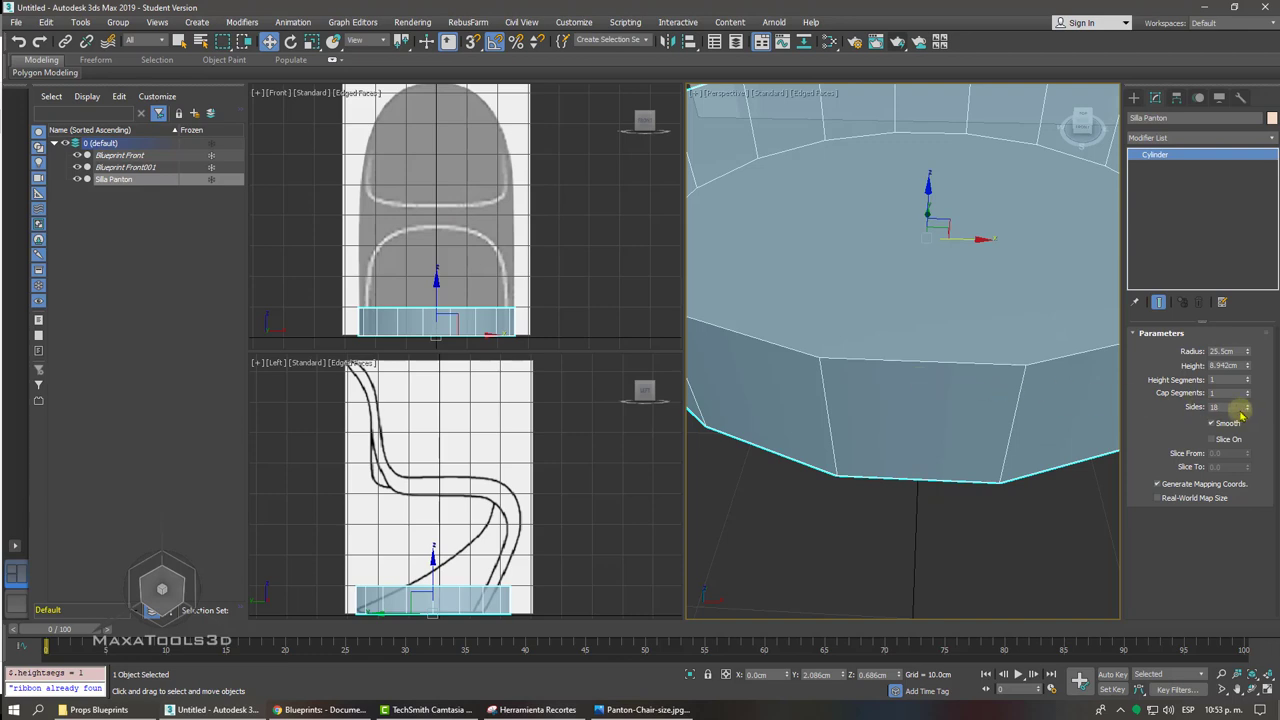
# Lower the cylinder's Sides from 18 to 16.
pyautogui.moveTo(1230, 408); pyautogui.dragTo(1189, 420)
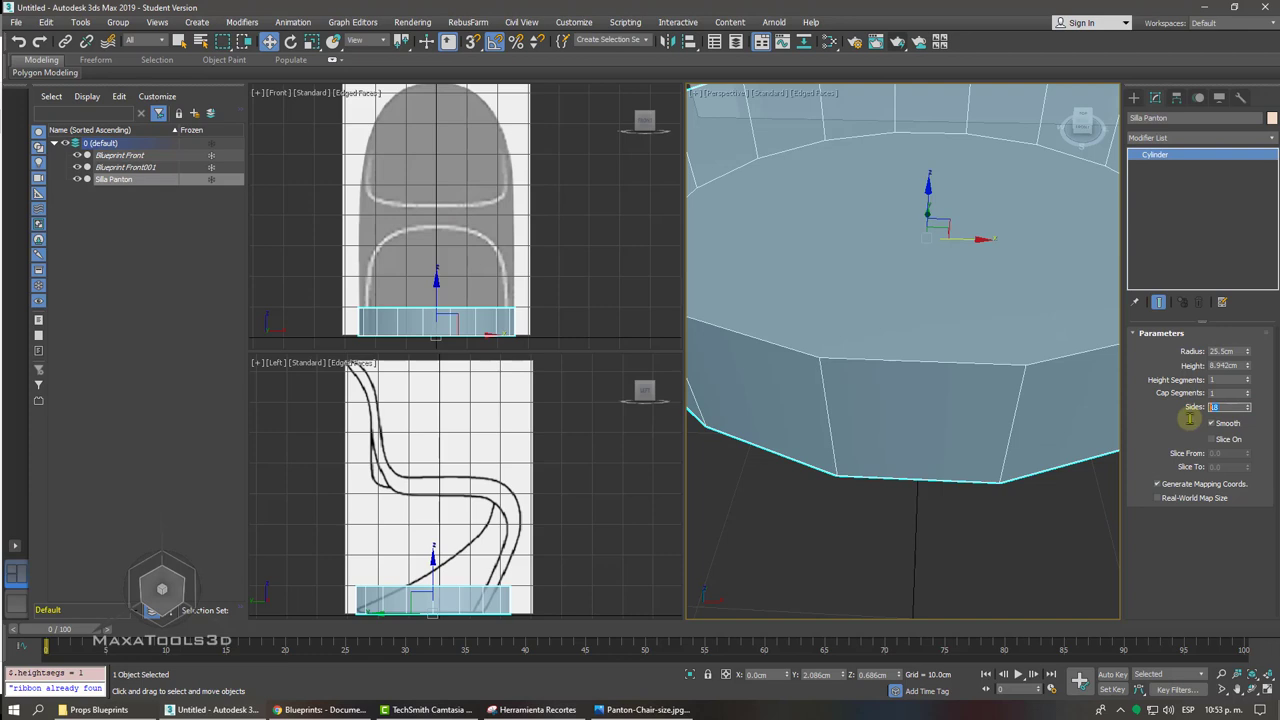
pyautogui.click(1247, 411)
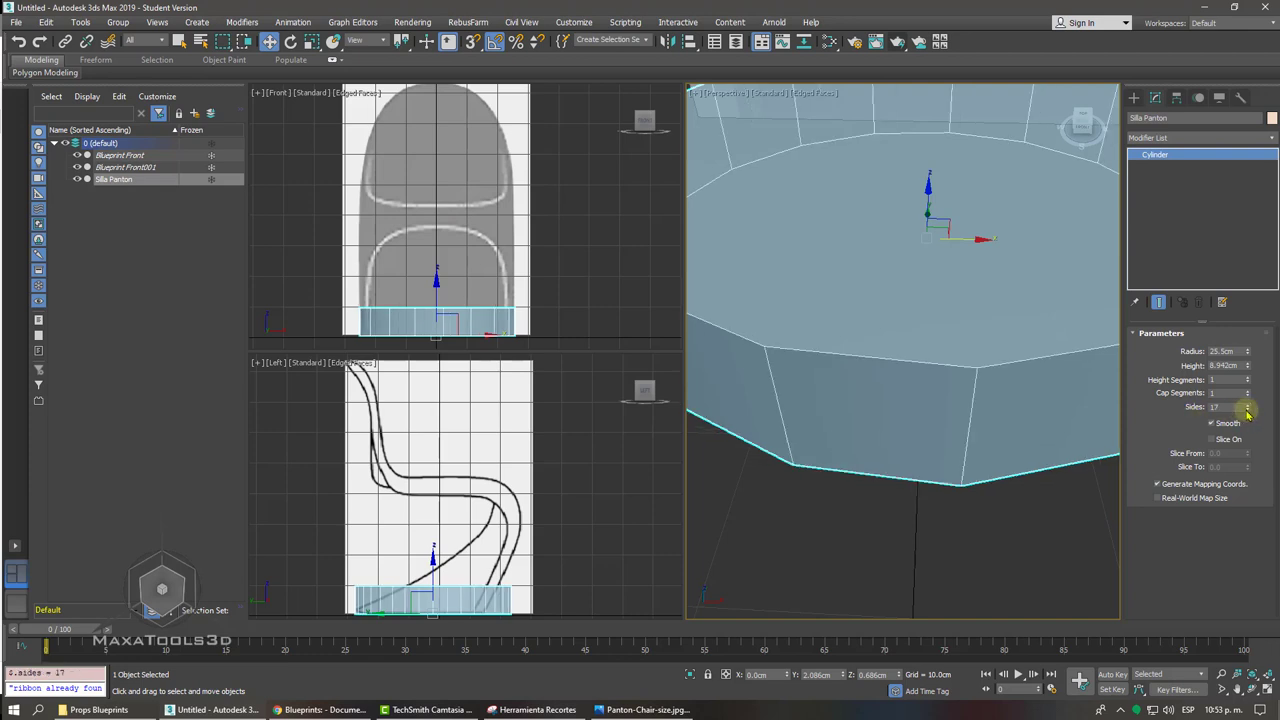
pyautogui.click(1247, 411)
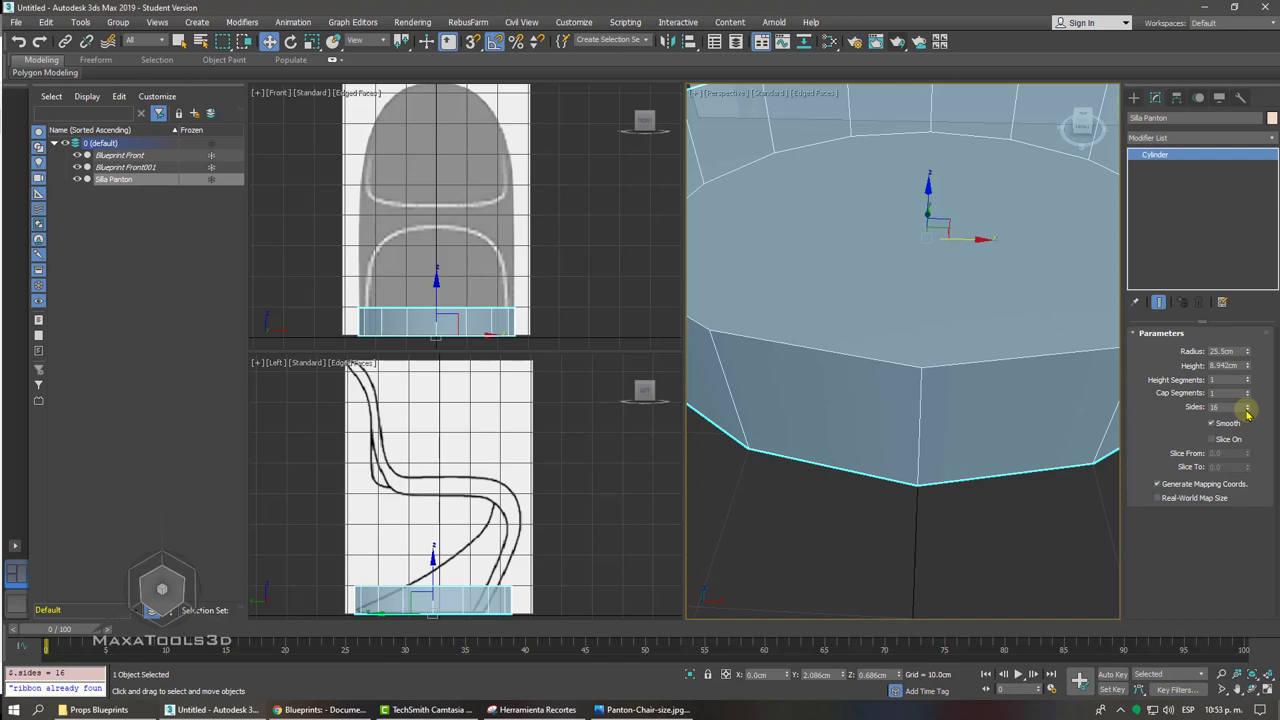
pyautogui.scroll(-2, 1057, 463)
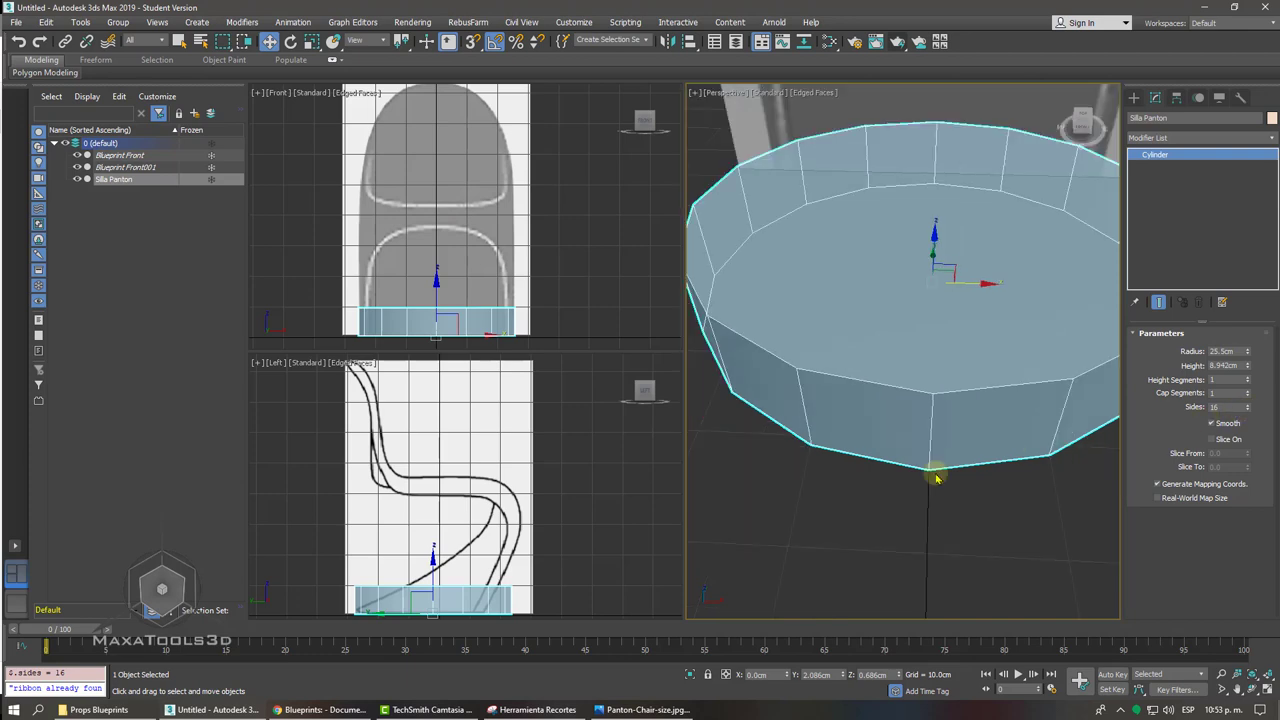
pyautogui.scroll(-1, 934, 472)
pyautogui.scroll(-1, 934, 472)
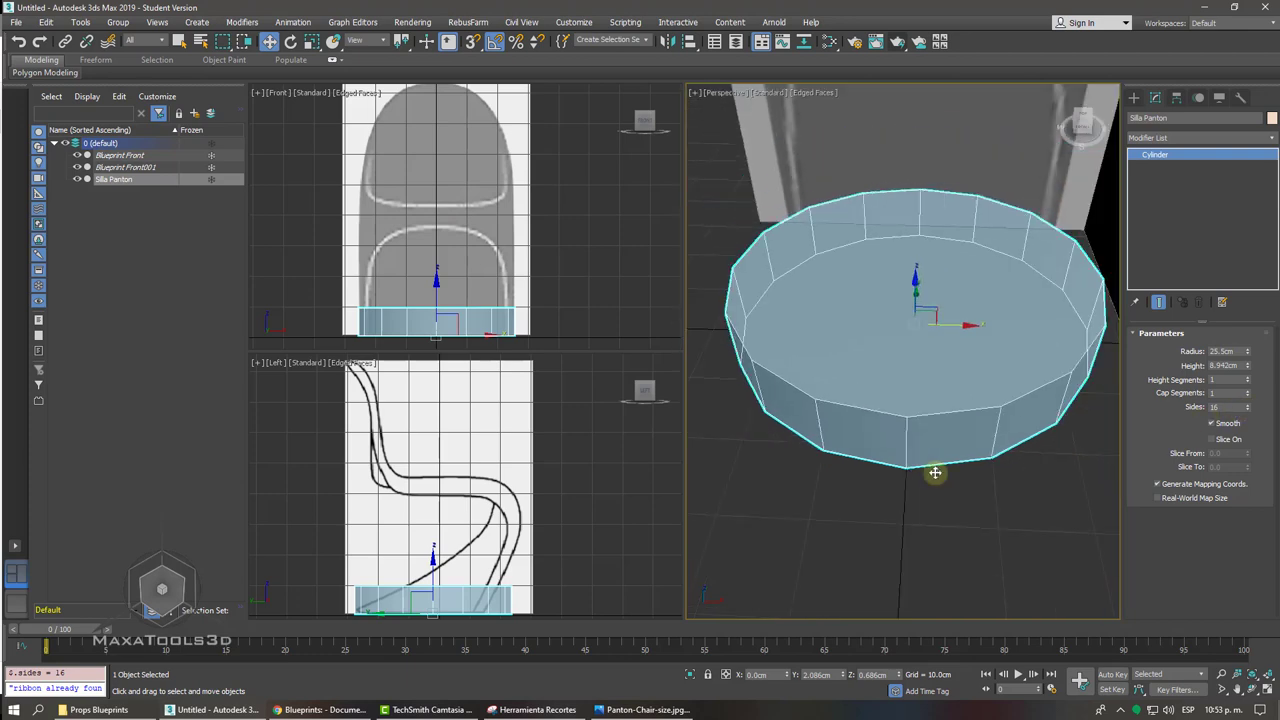
# Test lower side counts down to about 10, then return Sides to 16 and orbit to inspect.
pyautogui.click(1247, 411)
pyautogui.click(1247, 411)
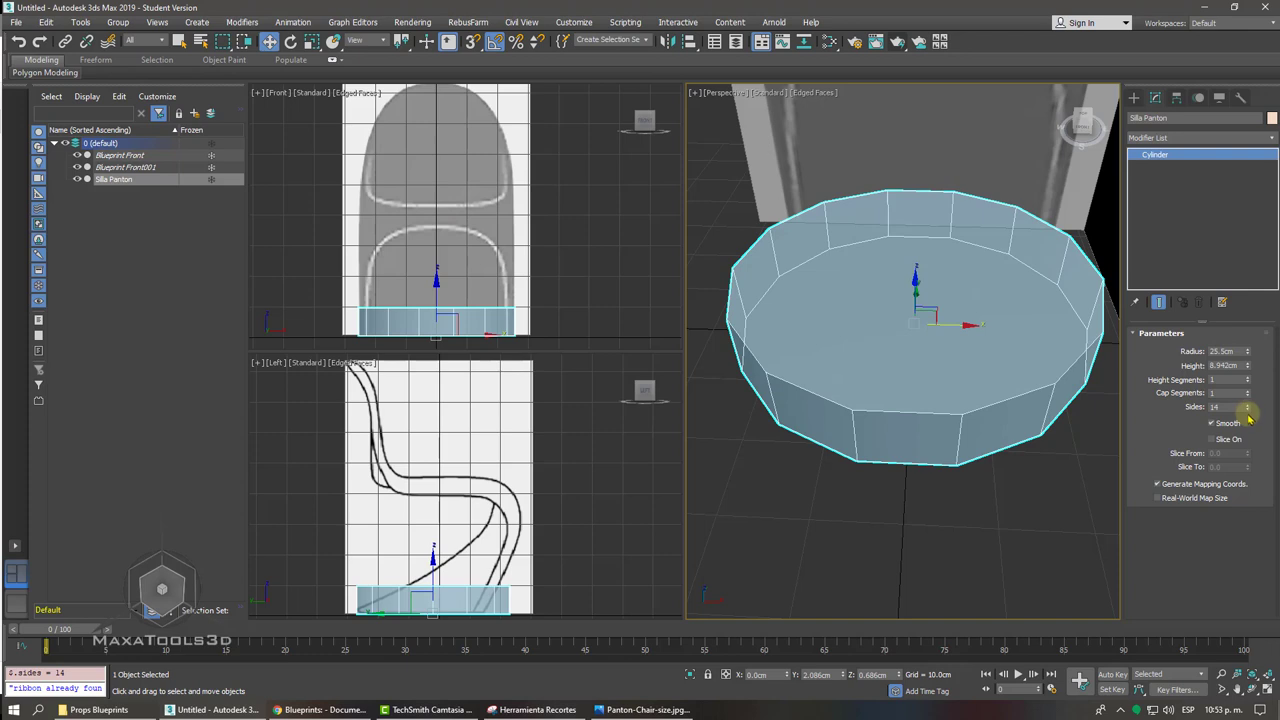
pyautogui.click(1247, 411)
pyautogui.click(1247, 411)
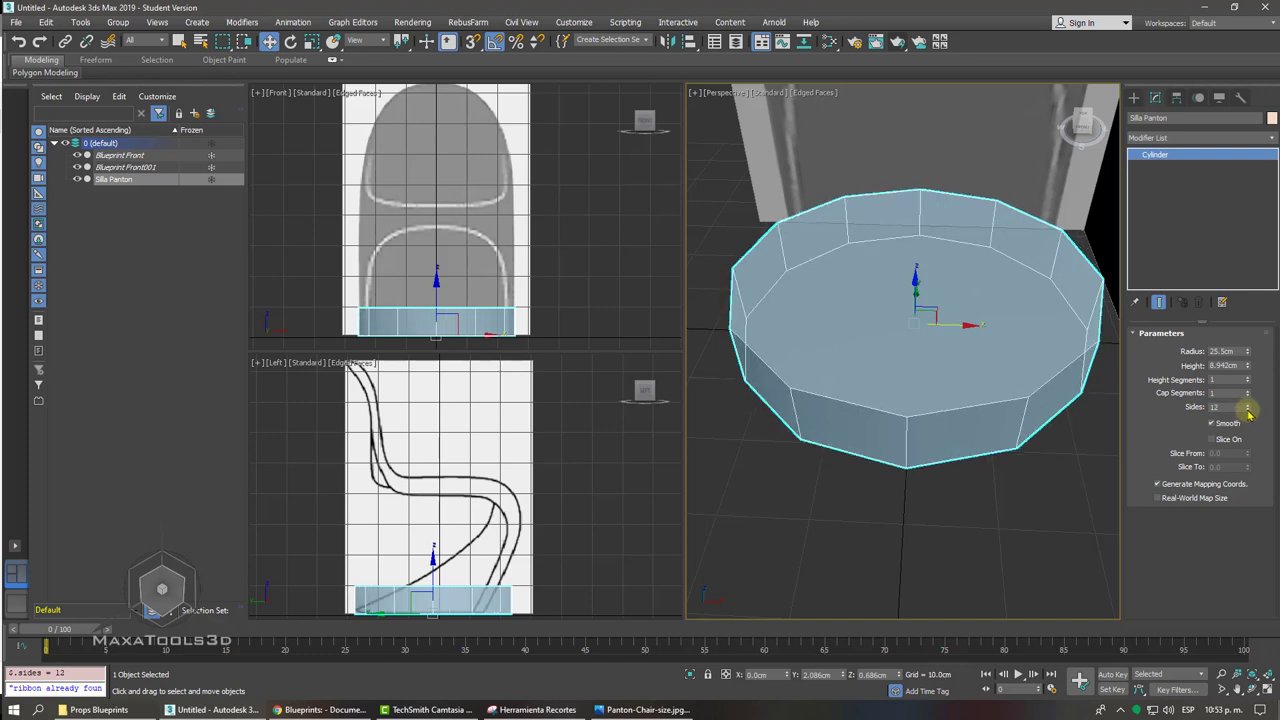
pyautogui.click(1247, 411)
pyautogui.click(1247, 411)
pyautogui.click(1247, 411)
pyautogui.click(1247, 411)
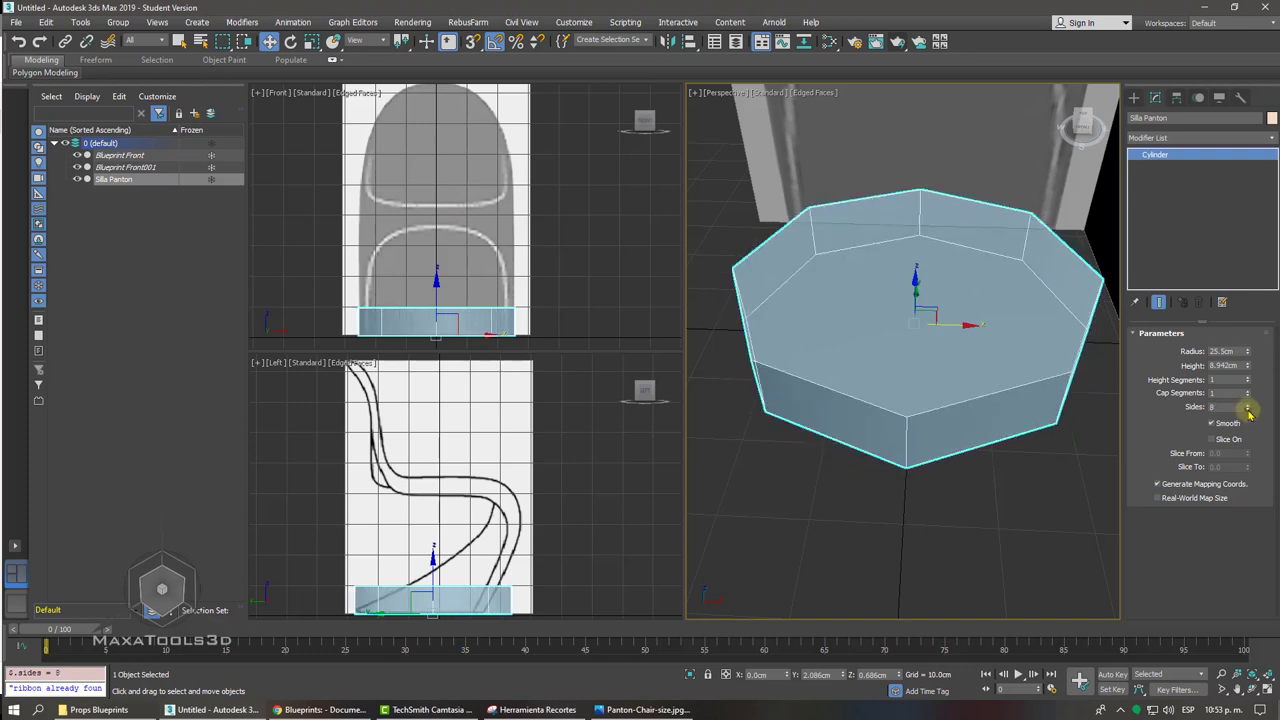
pyautogui.click(1247, 404)
pyautogui.click(1247, 404)
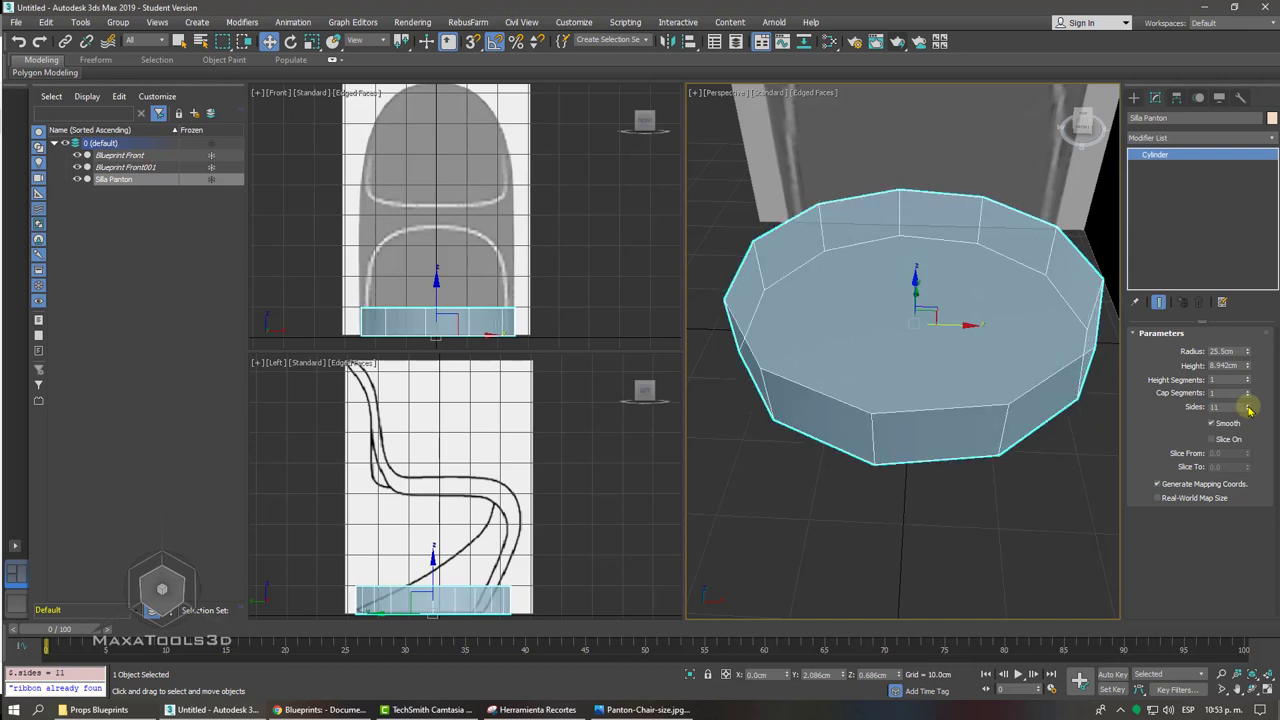
pyautogui.click(1247, 404)
pyautogui.click(1247, 404)
pyautogui.click(1247, 404)
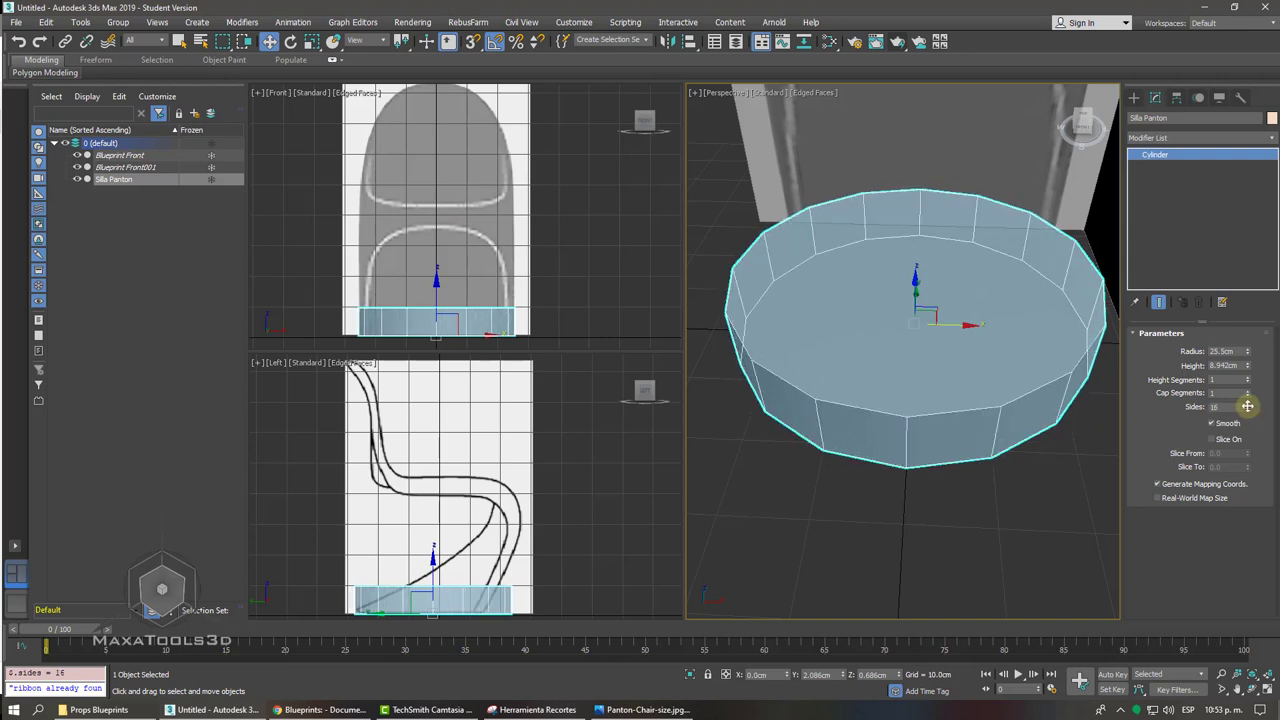
pyautogui.keyDown('alt'); pyautogui.moveTo(1107, 406); pyautogui.dragTo(894, 408, button='middle'); pyautogui.keyUp('alt')
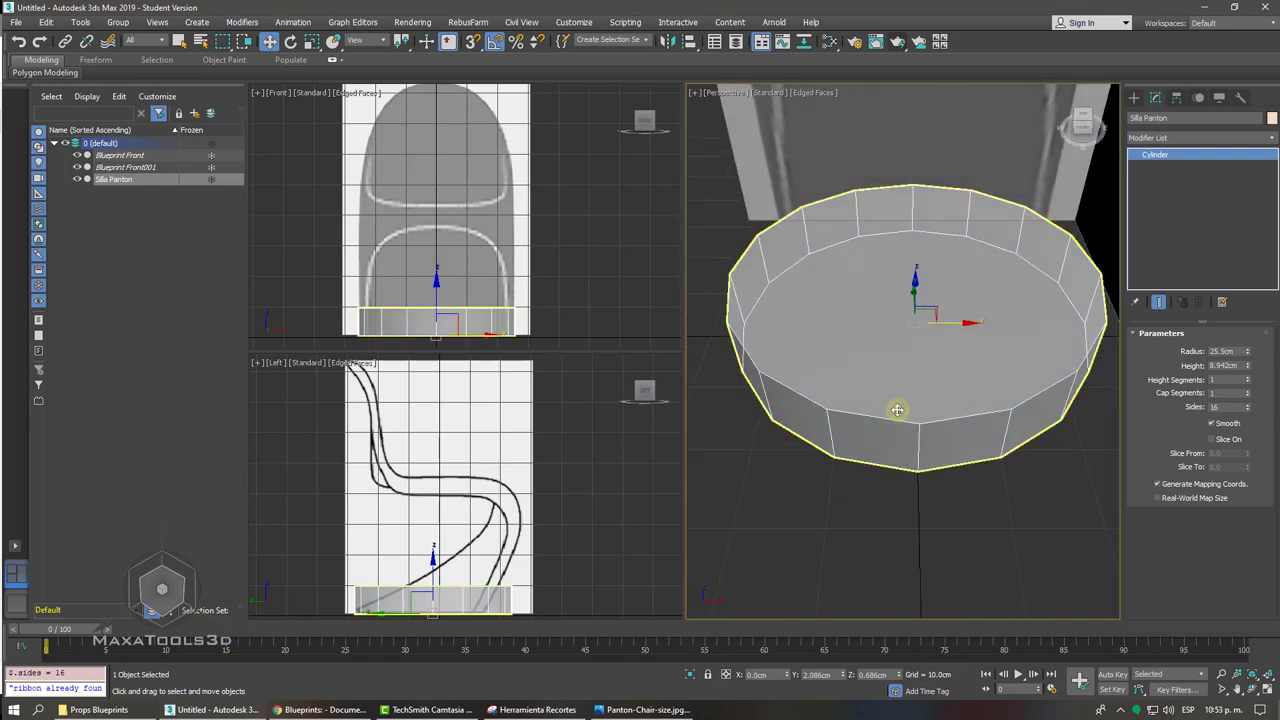
pyautogui.scroll(1, 914, 457)
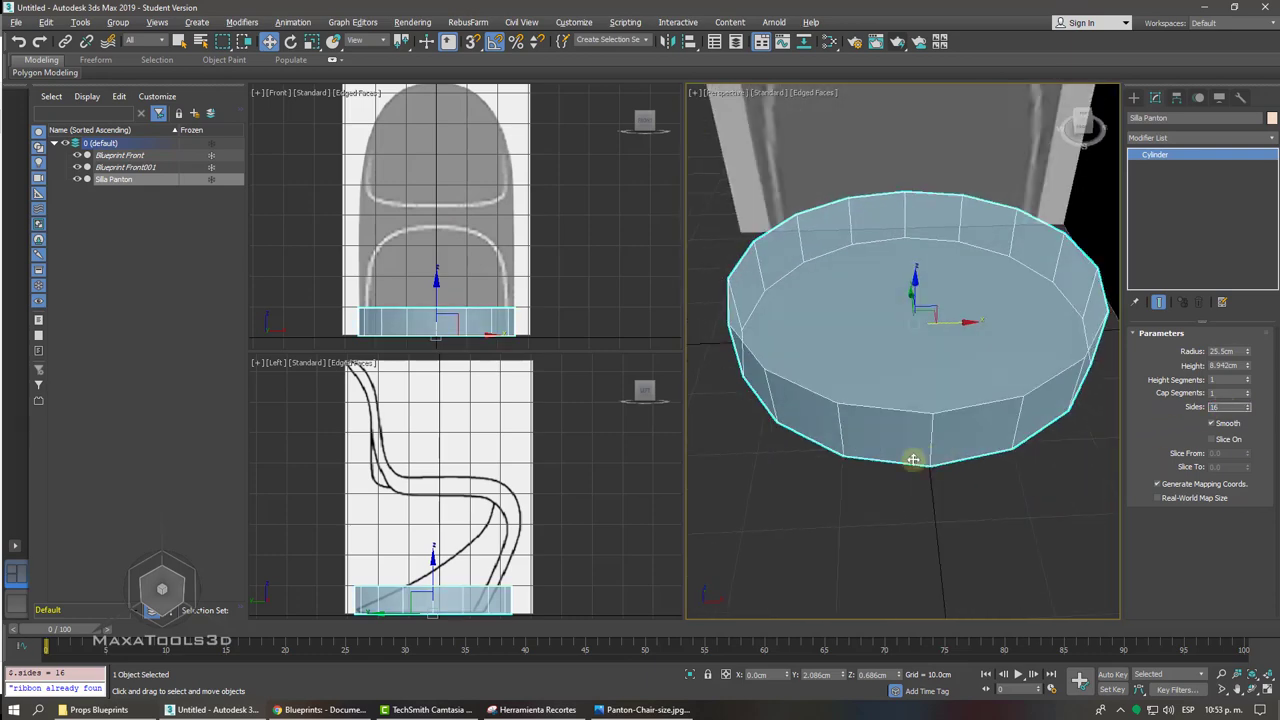
pyautogui.scroll(1, 896, 463)
pyautogui.scroll(4, 898, 466)
pyautogui.scroll(-3, 898, 466)
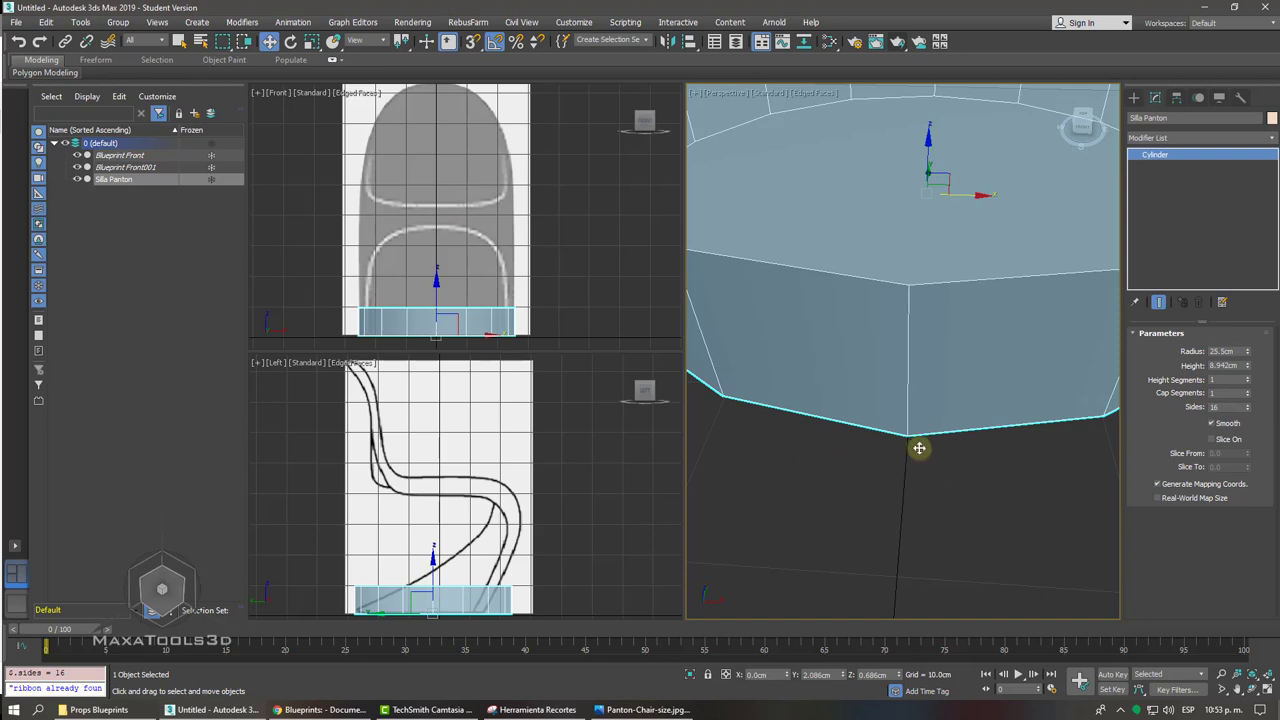
pyautogui.scroll(-5, 919, 448)
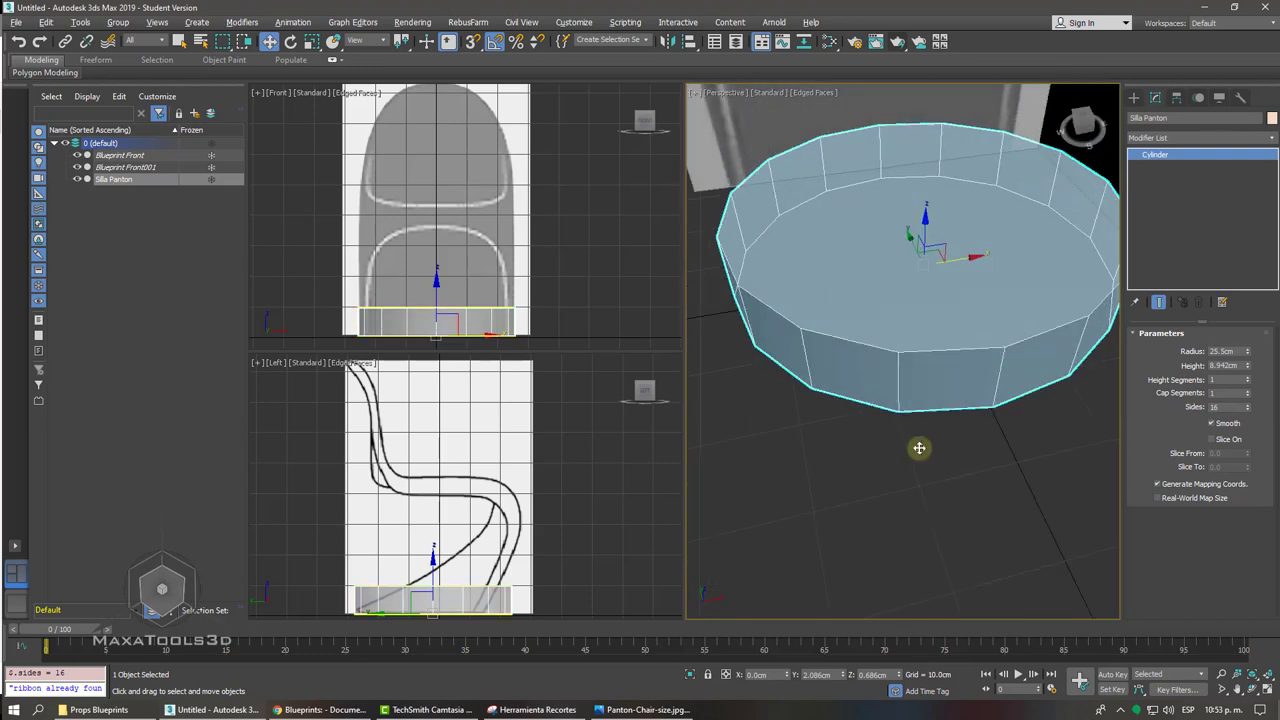
pyautogui.moveTo(919, 448)
pyautogui.keyDown('alt'); pyautogui.mouseDown(button='middle')
pyautogui.moveTo(840, 449)
pyautogui.moveTo(921, 453)
pyautogui.mouseUp(button='middle'); pyautogui.keyUp('alt')
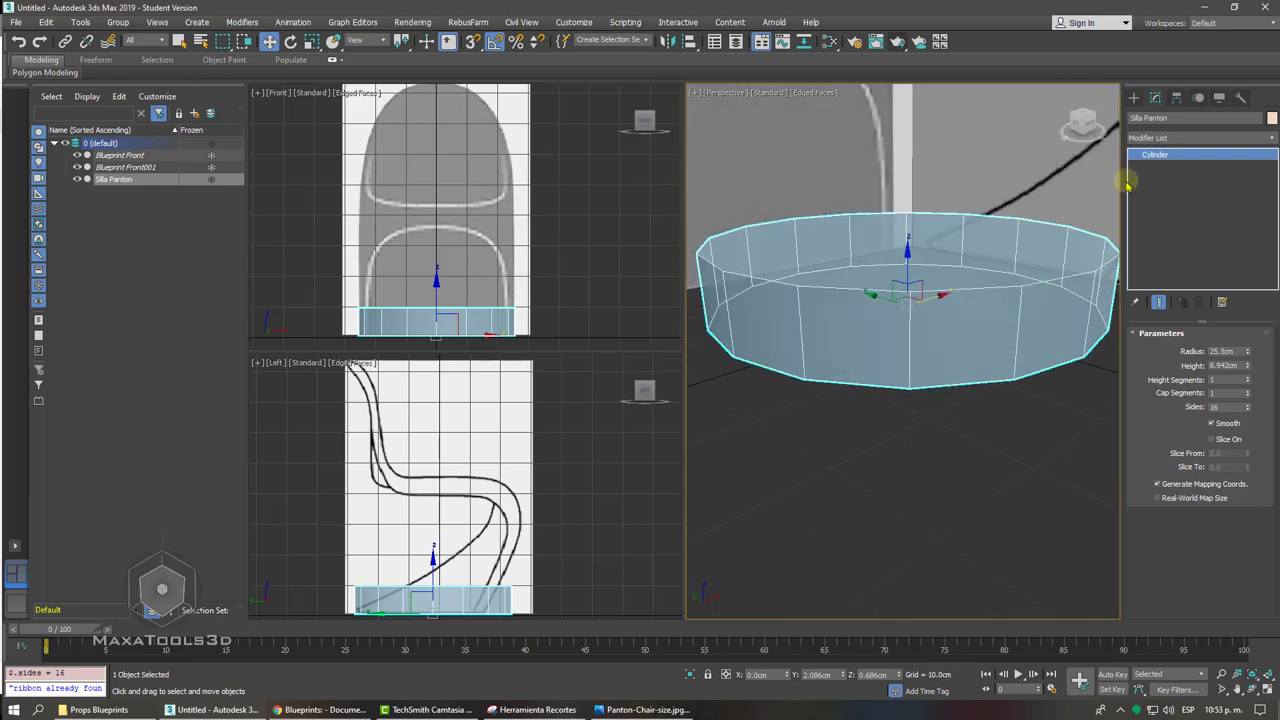
# Apply Edit Poly to the Silla Panton cylinder and expand its sub-object levels.
pyautogui.click(1162, 139)
pyautogui.write('esh')
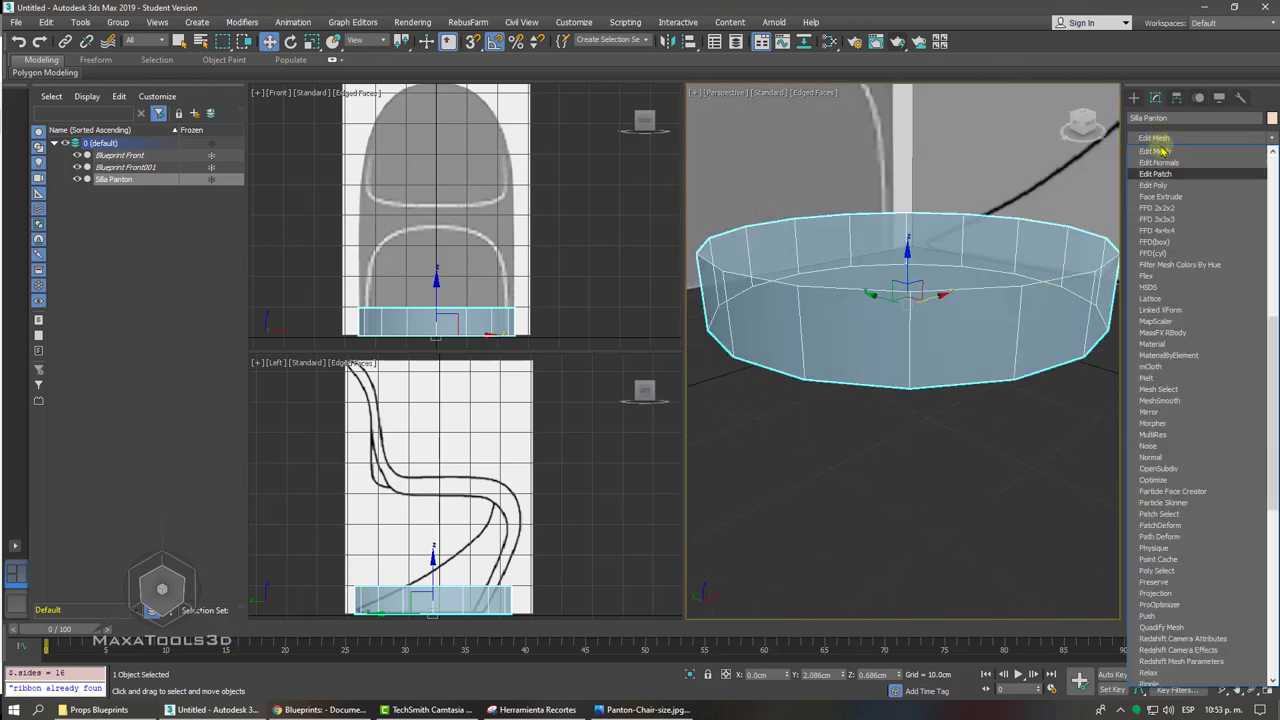
pyautogui.click(1164, 186)
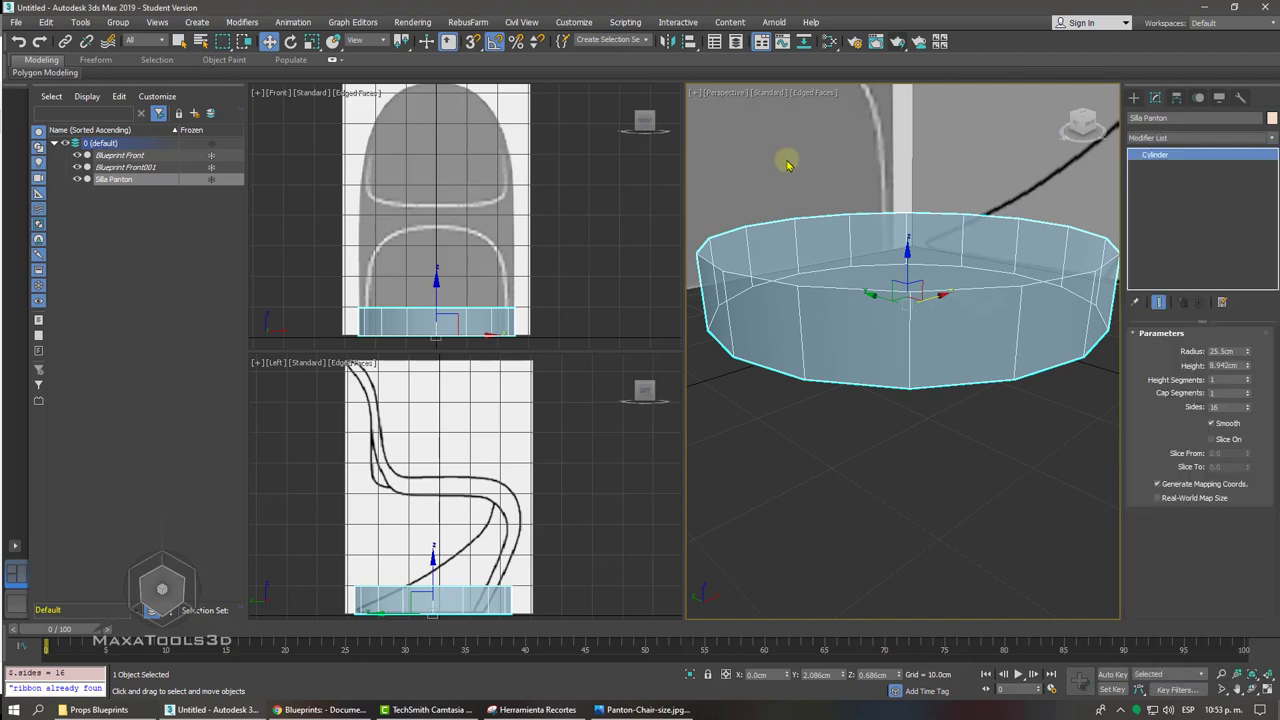
pyautogui.write('xecuteAct')
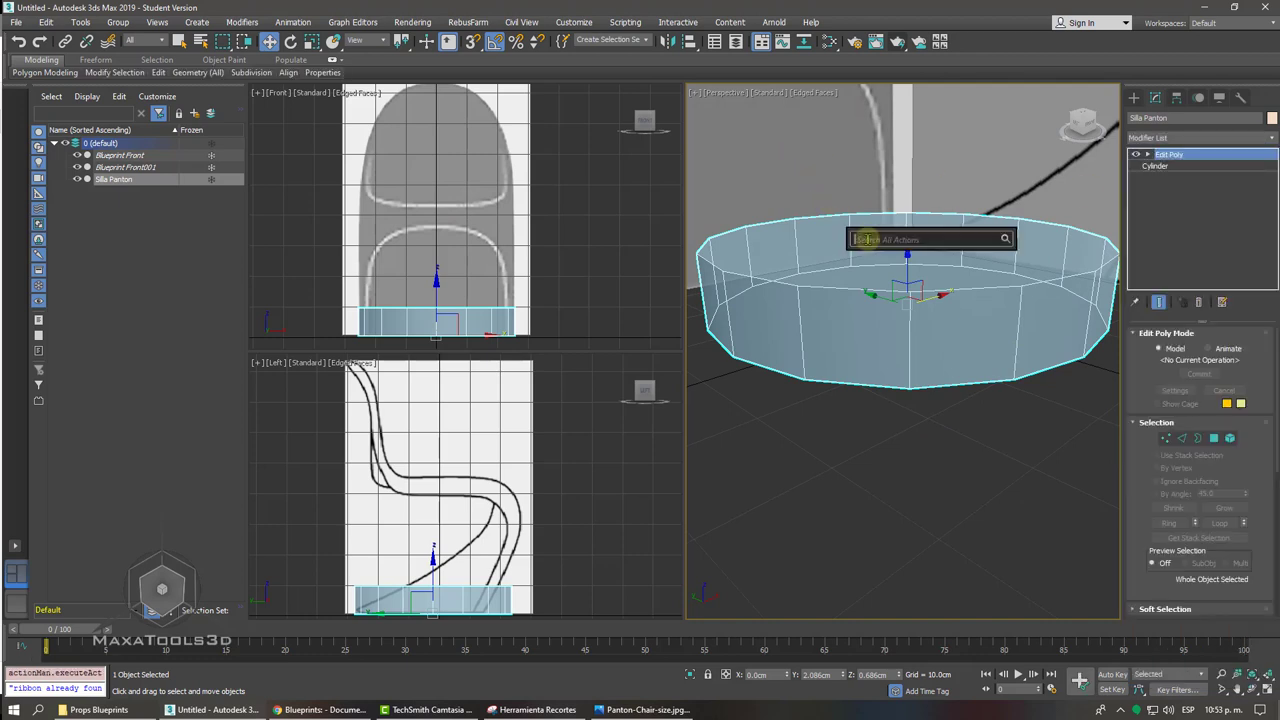
pyautogui.write('Edit p')
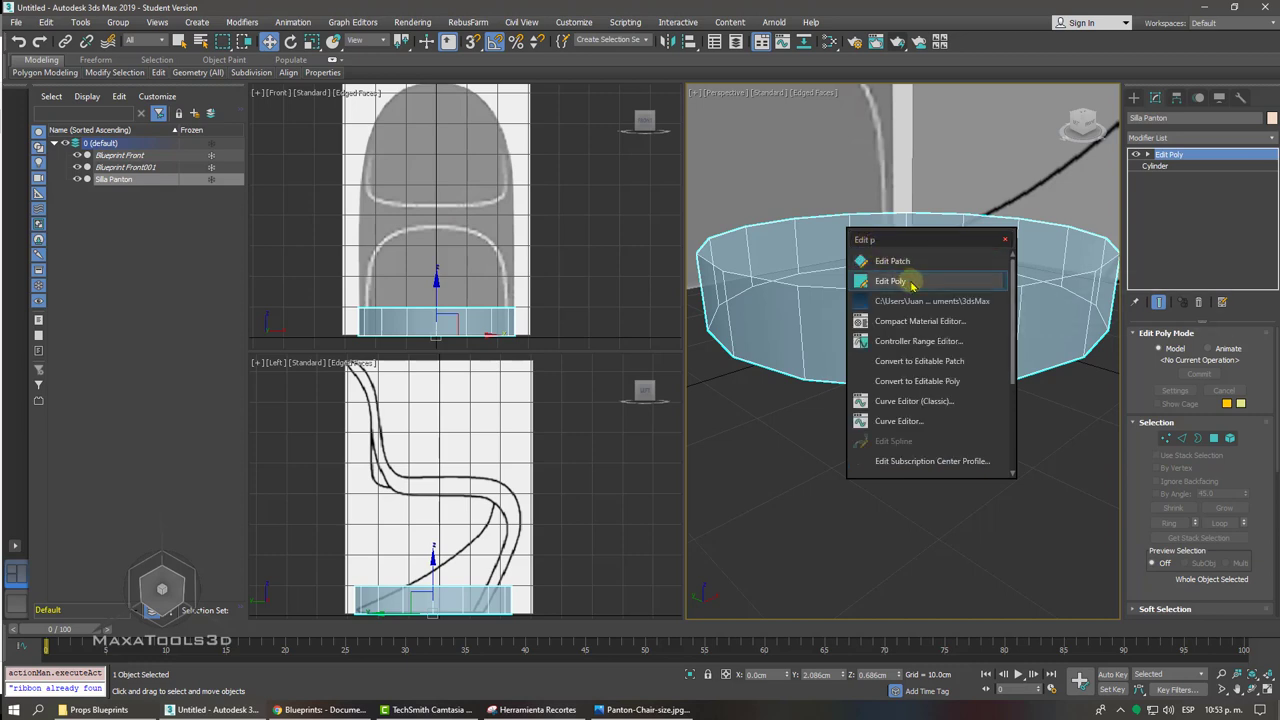
pyautogui.click(911, 284)
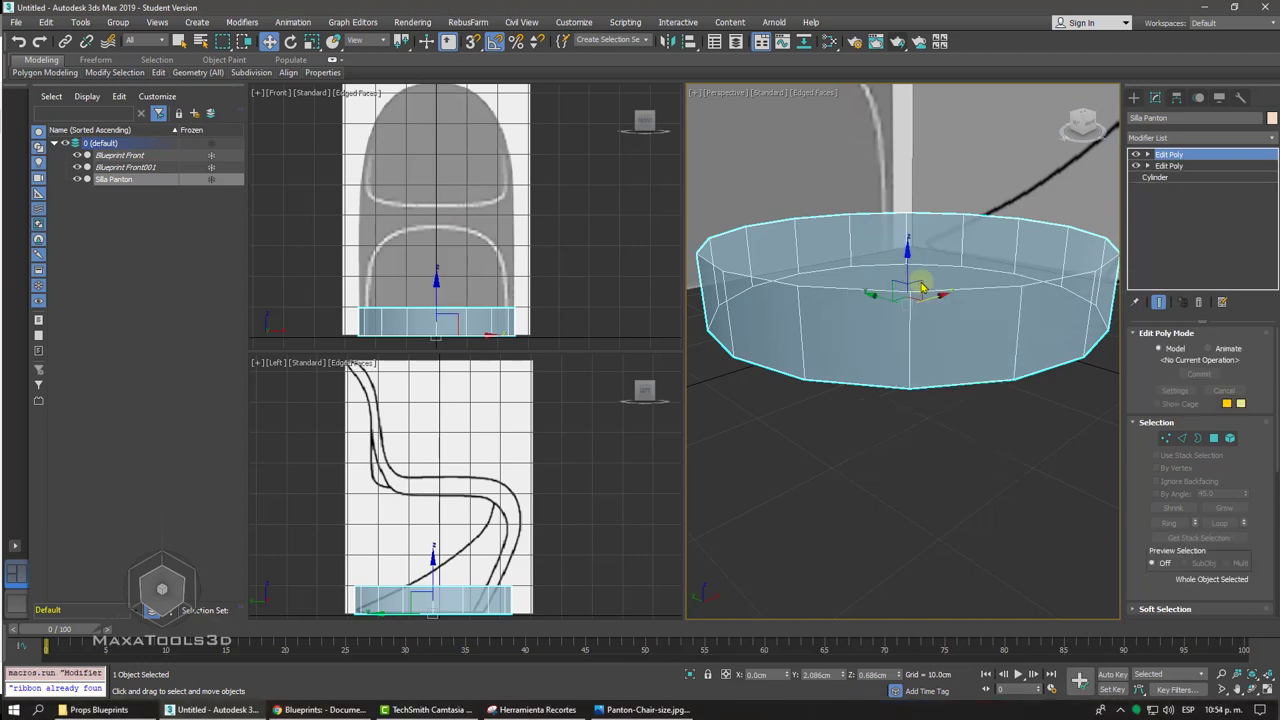
pyautogui.click(1148, 155)
# Cycle through Vertex, Edge, Border, Polygon and Element levels, test-selecting parts of the cylinder.
pyautogui.click(1176, 200)
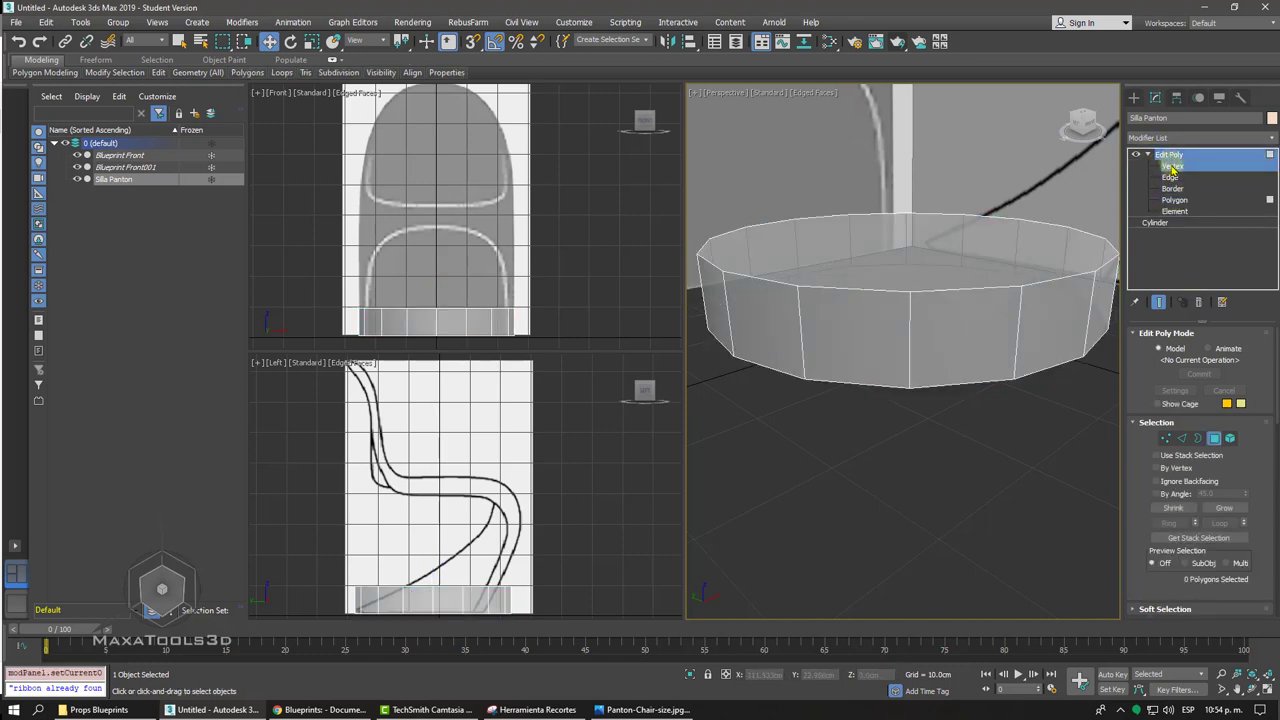
pyautogui.click(1172, 167)
pyautogui.moveTo(971, 277); pyautogui.dragTo(1057, 306)
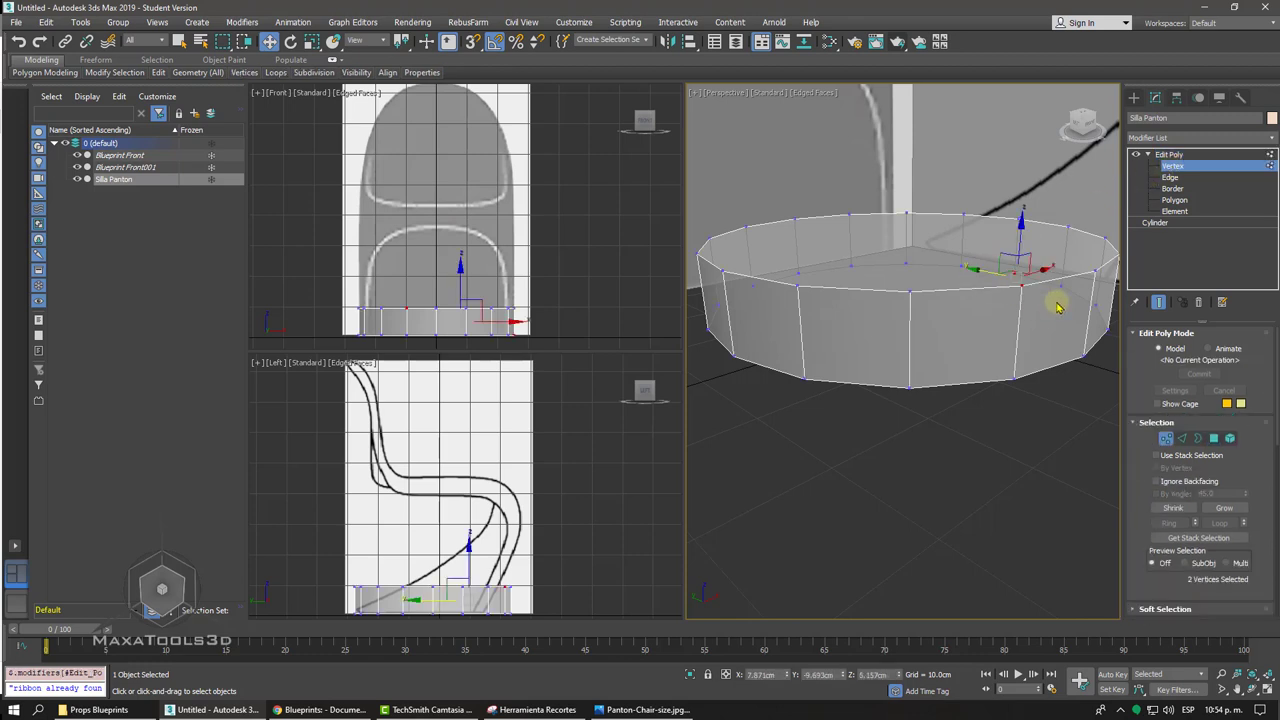
pyautogui.click(1170, 177)
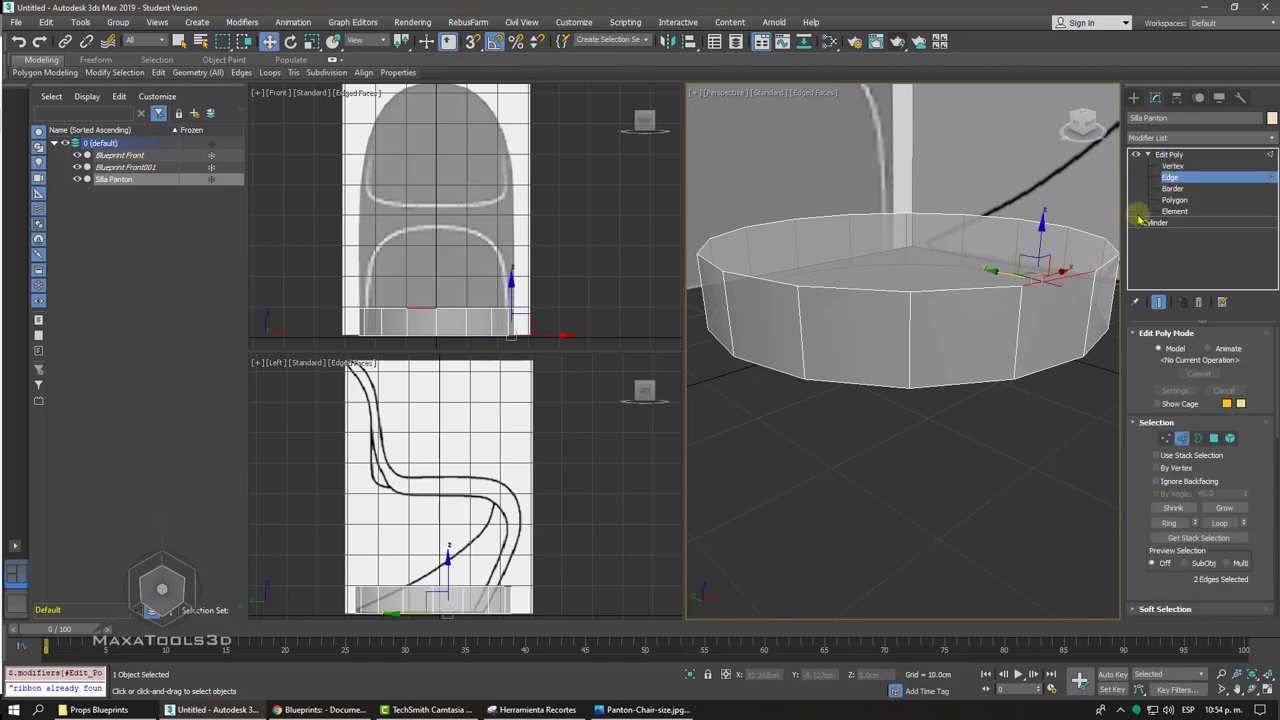
pyautogui.click(1170, 189)
pyautogui.click(1175, 200)
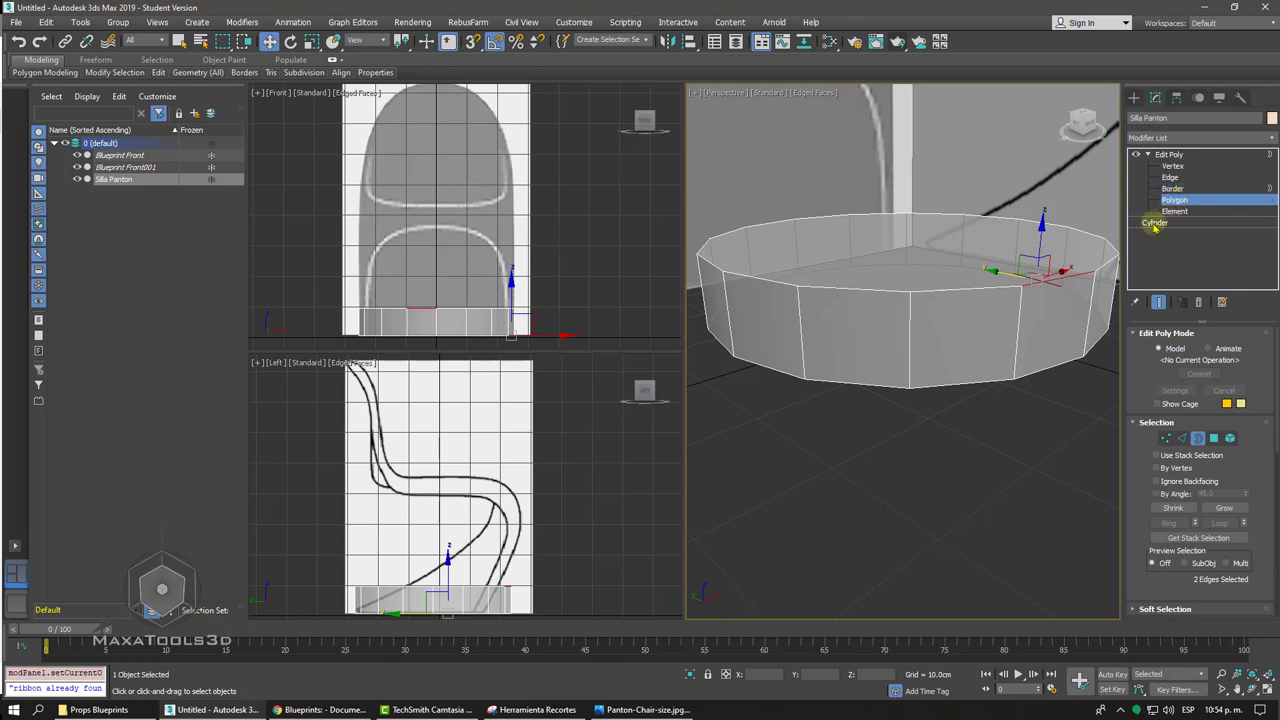
pyautogui.click(1047, 318)
pyautogui.click(1175, 211)
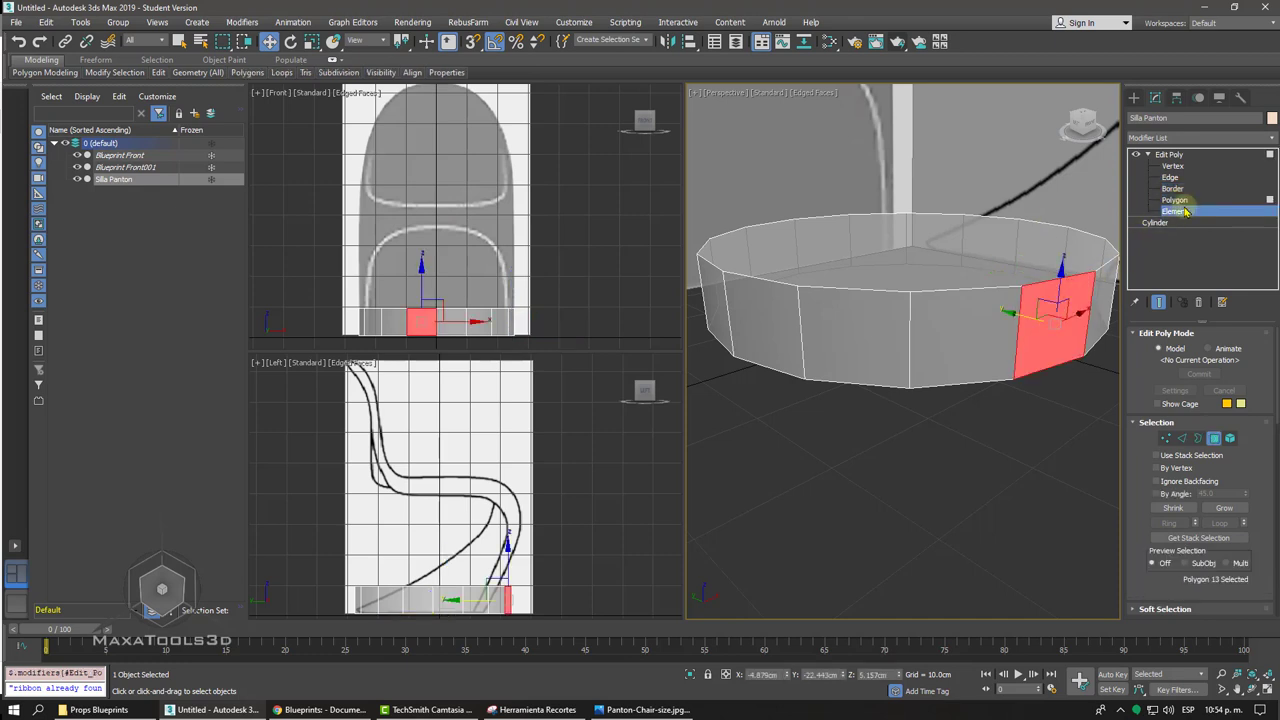
pyautogui.click(952, 300)
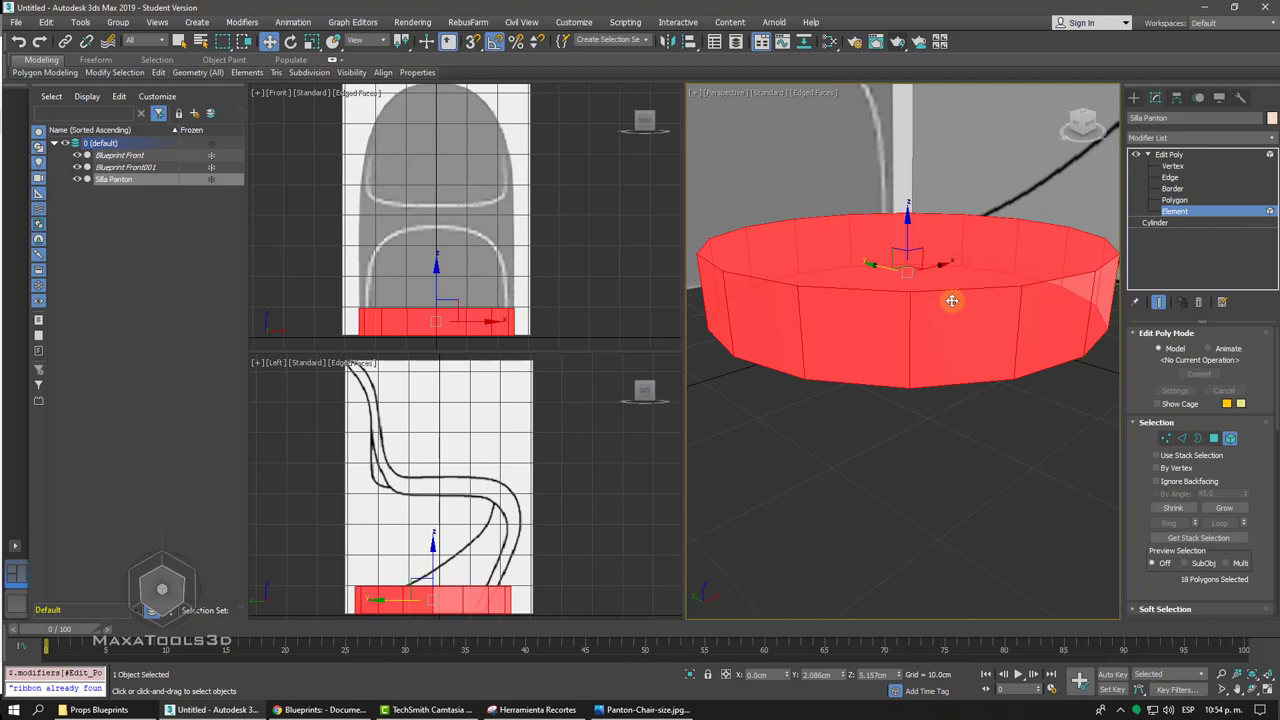
# Open the Polygon Modeling ribbon and step through its Vertex-to-Element sub-object buttons.
pyautogui.click(59, 76)
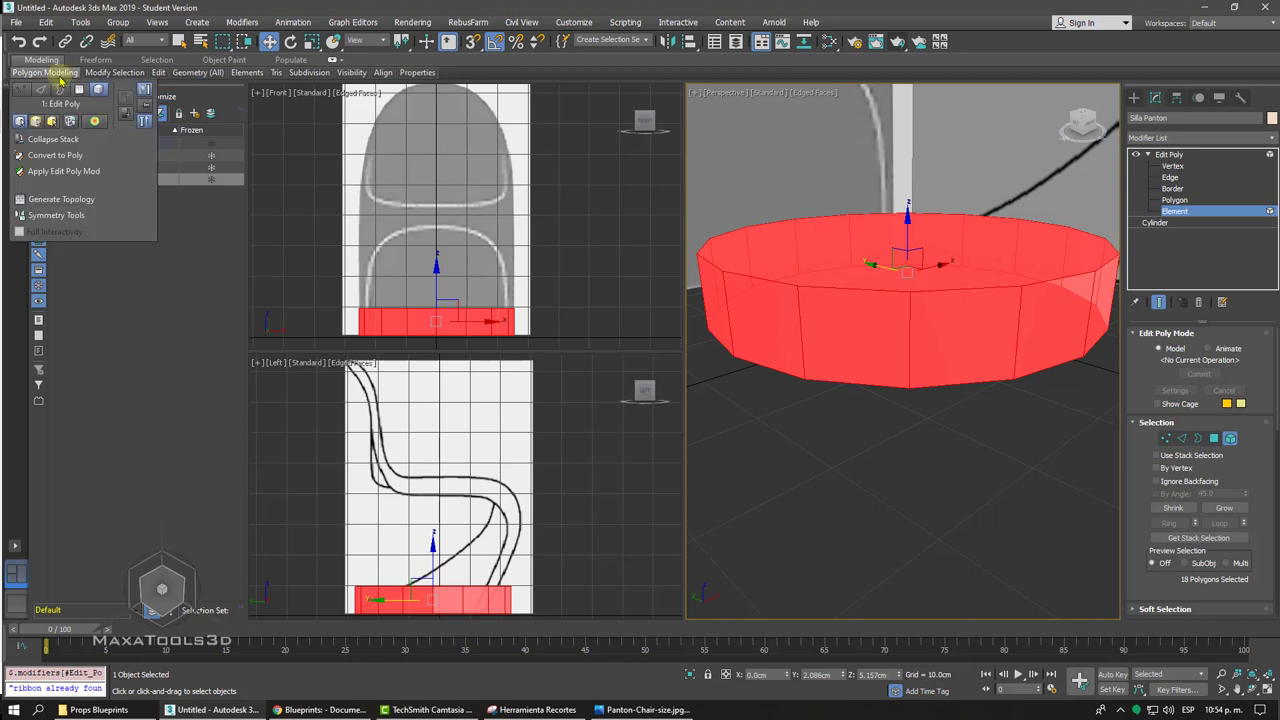
pyautogui.click(22, 90)
pyautogui.click(41, 90)
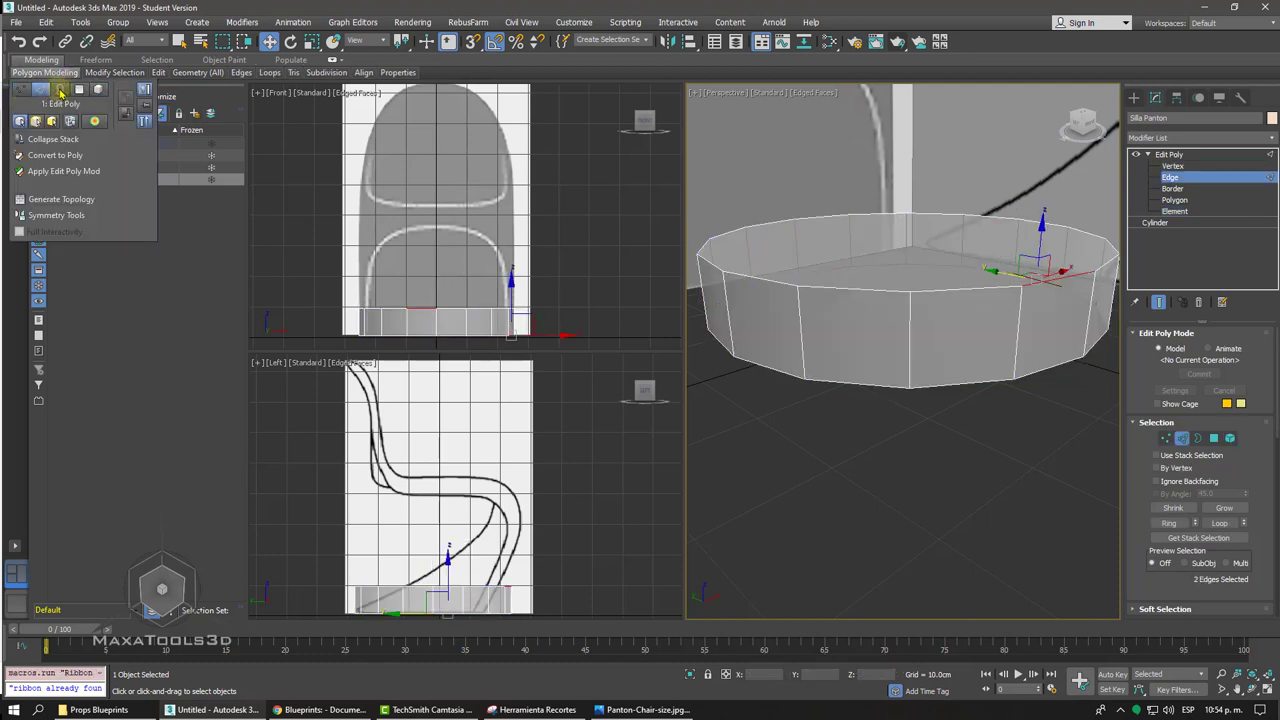
pyautogui.click(60, 90)
pyautogui.click(81, 92)
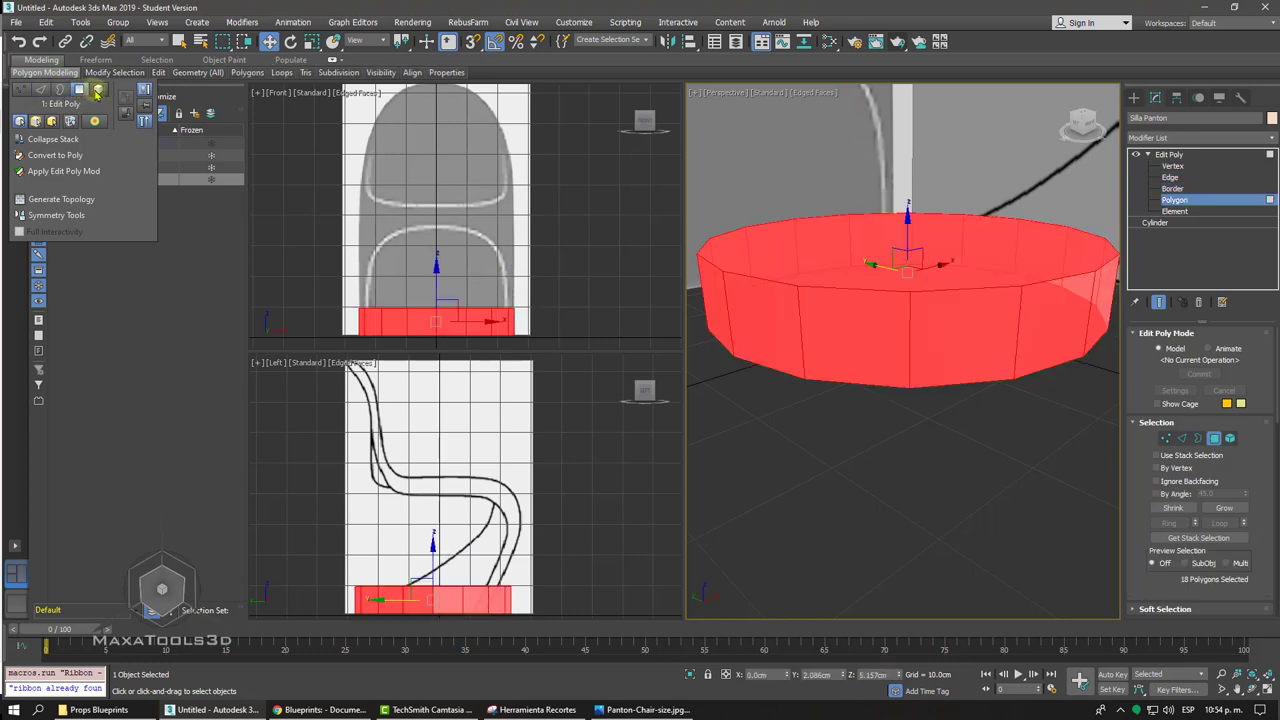
pyautogui.click(98, 90)
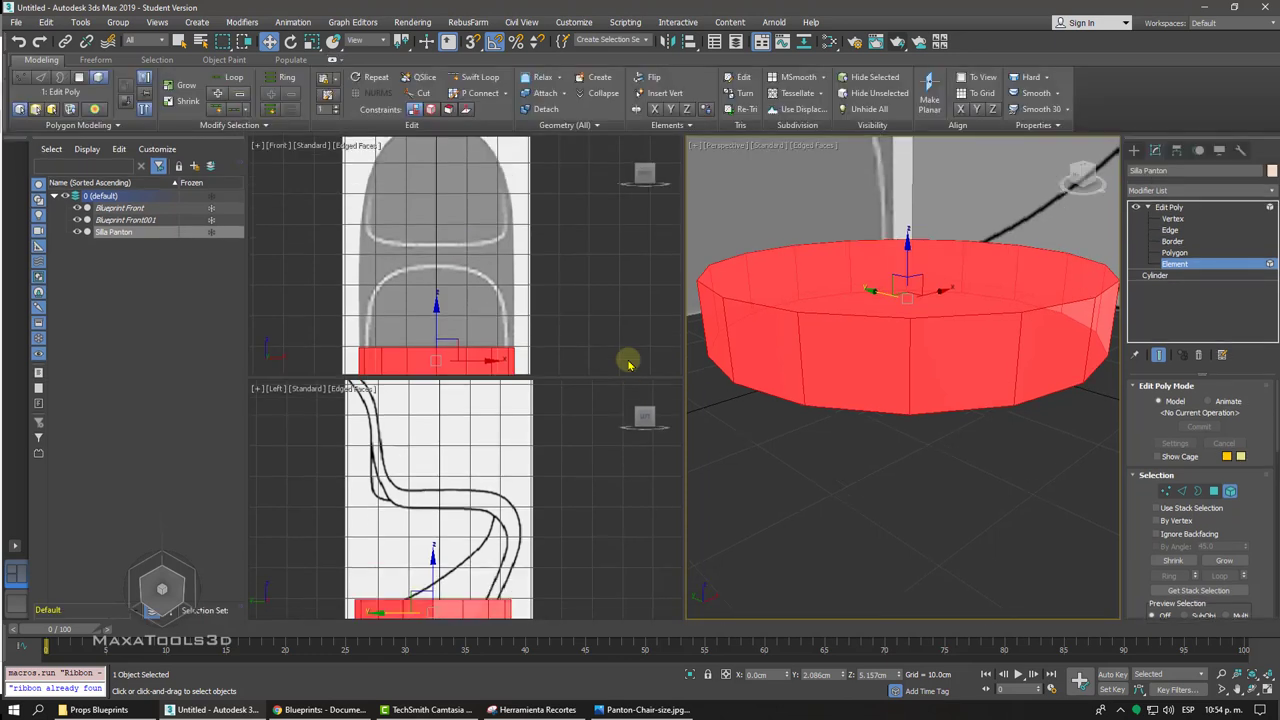
pyautogui.keyDown('alt'); pyautogui.moveTo(891, 460); pyautogui.dragTo(894, 466, button='middle'); pyautogui.keyUp('alt')
pyautogui.click(905, 480)
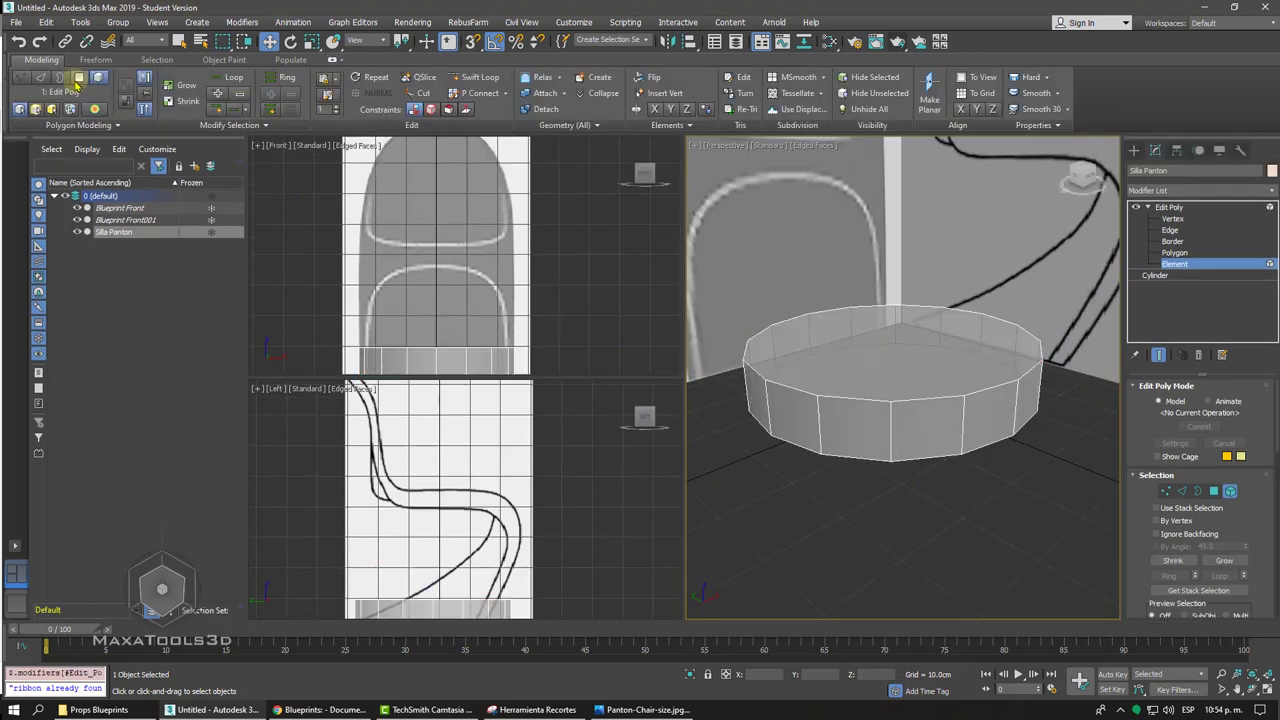
pyautogui.click(78, 79)
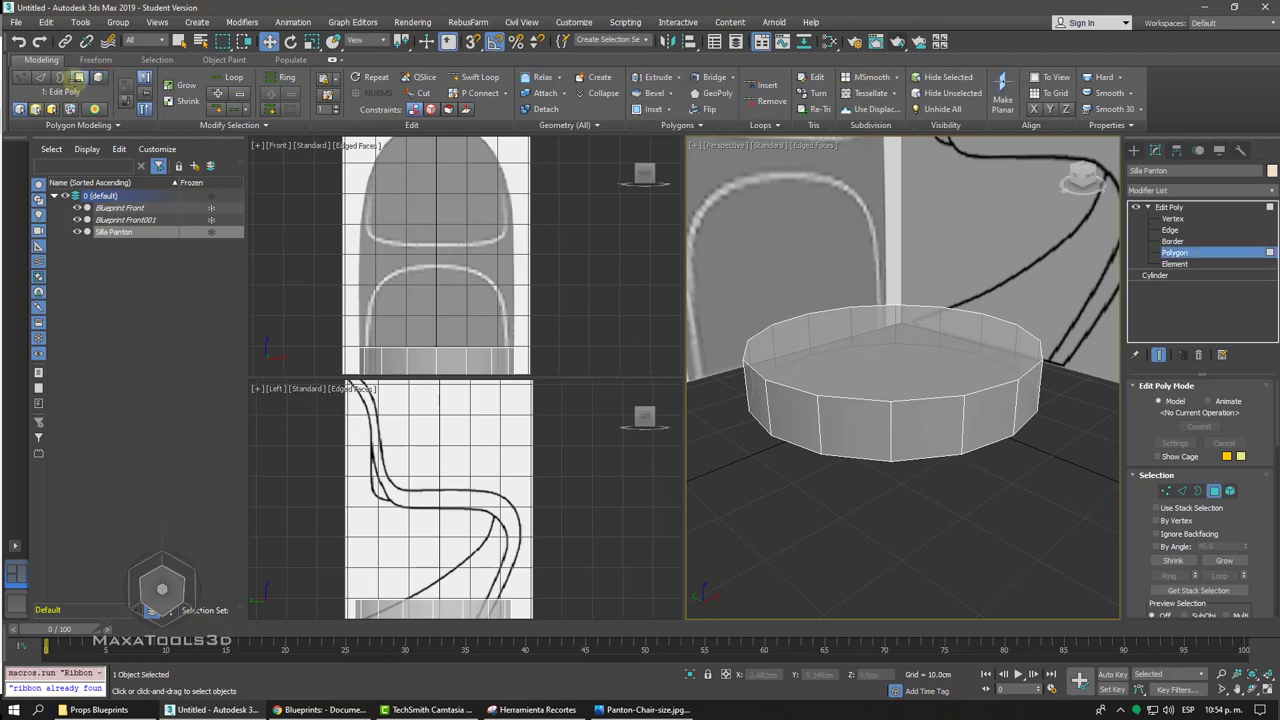
pyautogui.rightClick(922, 341)
pyautogui.click(898, 306)
pyautogui.rightClick(894, 323)
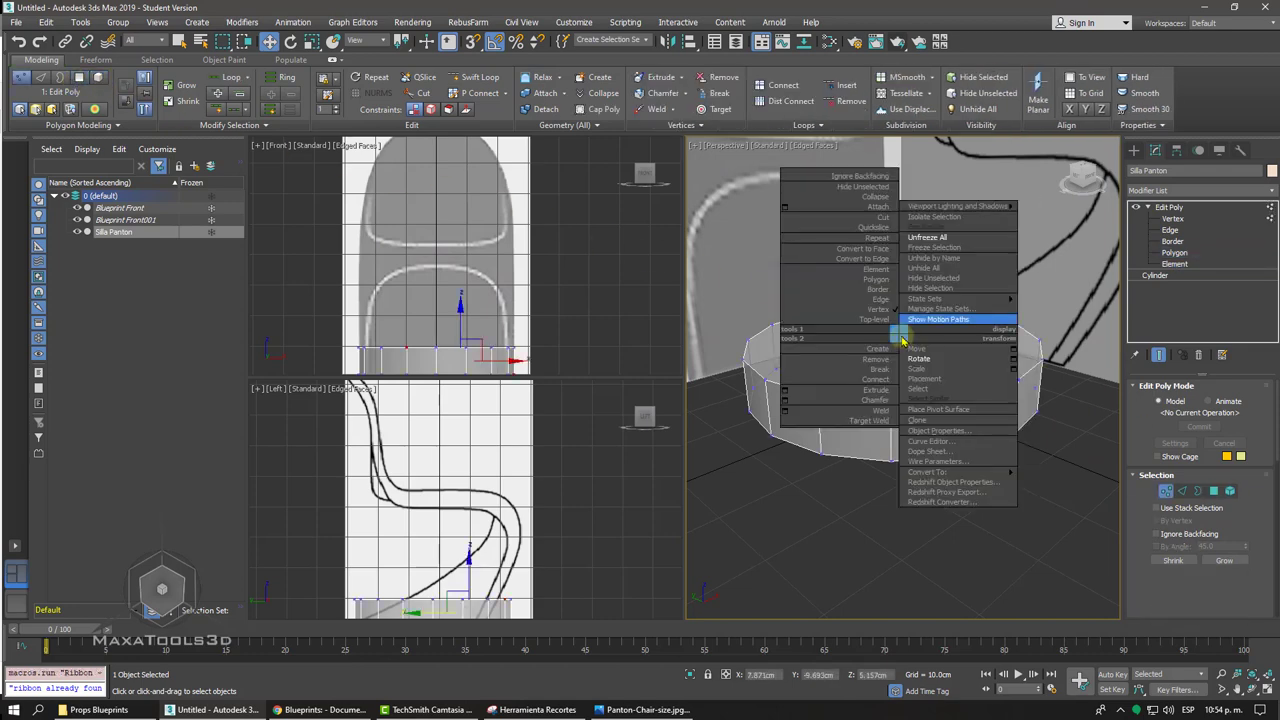
pyautogui.click(916, 355)
pyautogui.rightClick(914, 352)
pyautogui.click(889, 290)
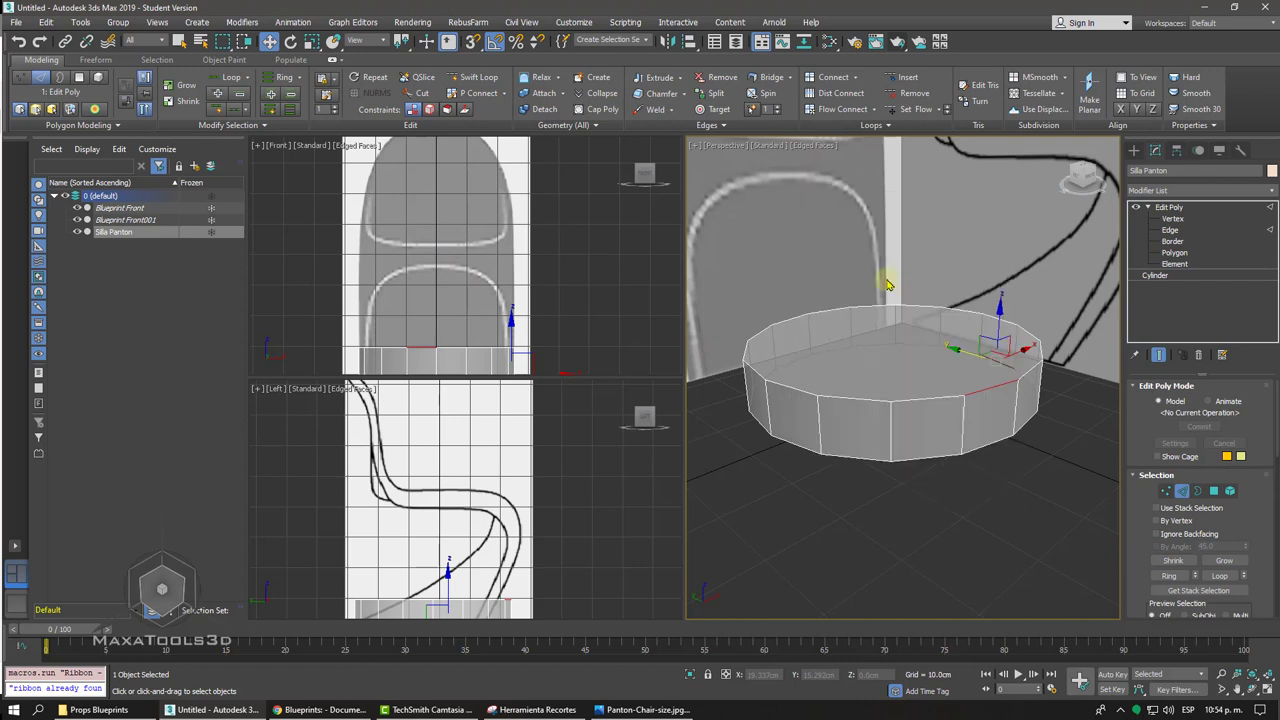
pyautogui.press('1')
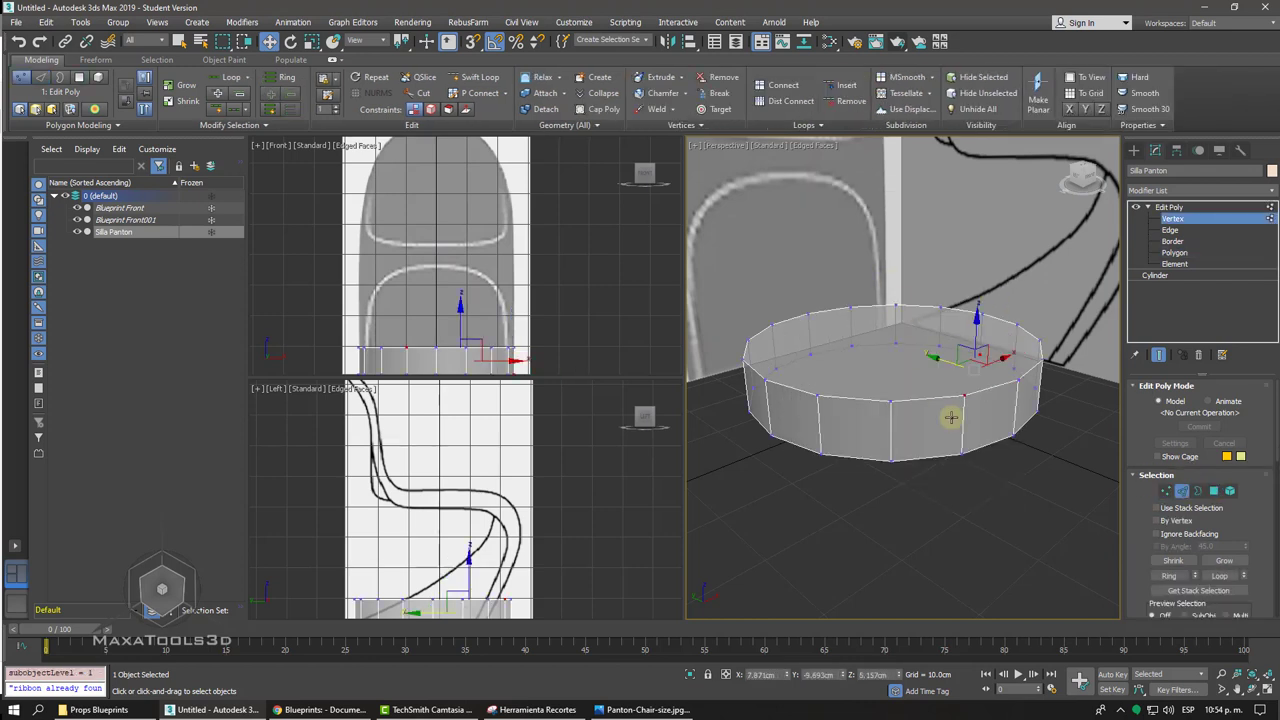
pyautogui.press('2')
pyautogui.press('3')
pyautogui.press('5')
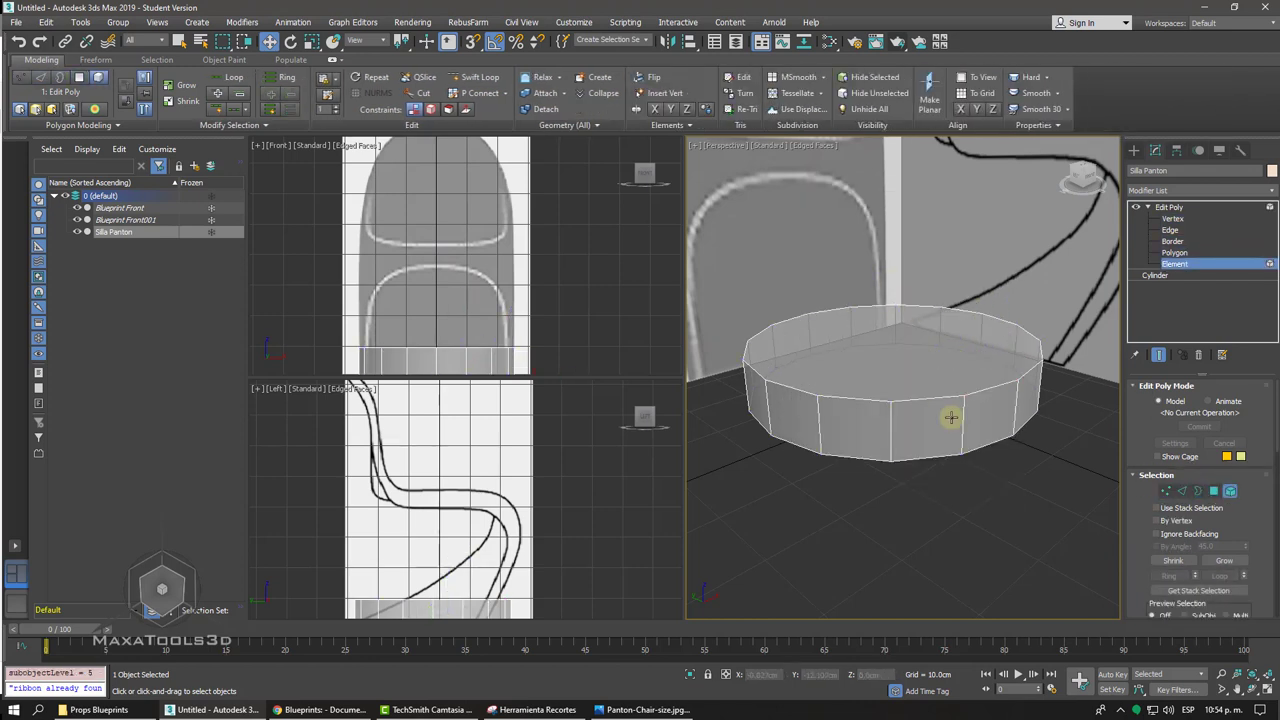
pyautogui.press('1')
pyautogui.press('2')
pyautogui.press('3')
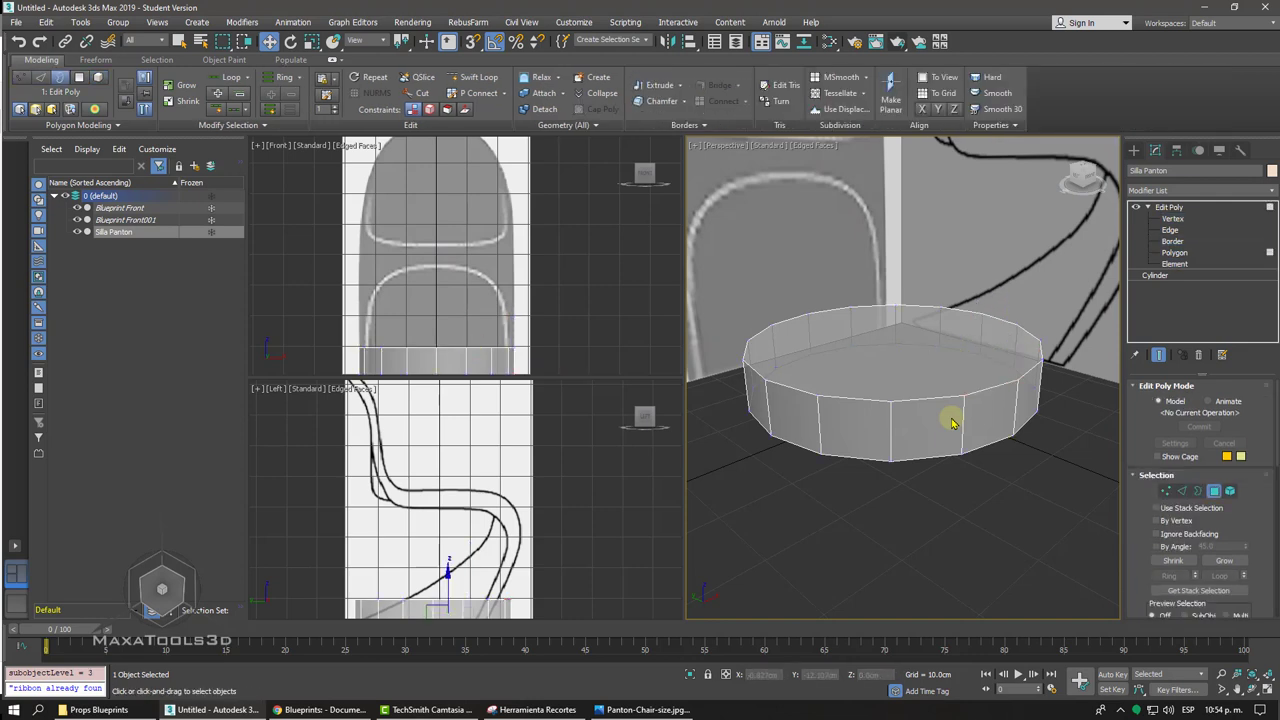
pyautogui.press('1')
pyautogui.press('2')
pyautogui.press('3')
pyautogui.press('4')
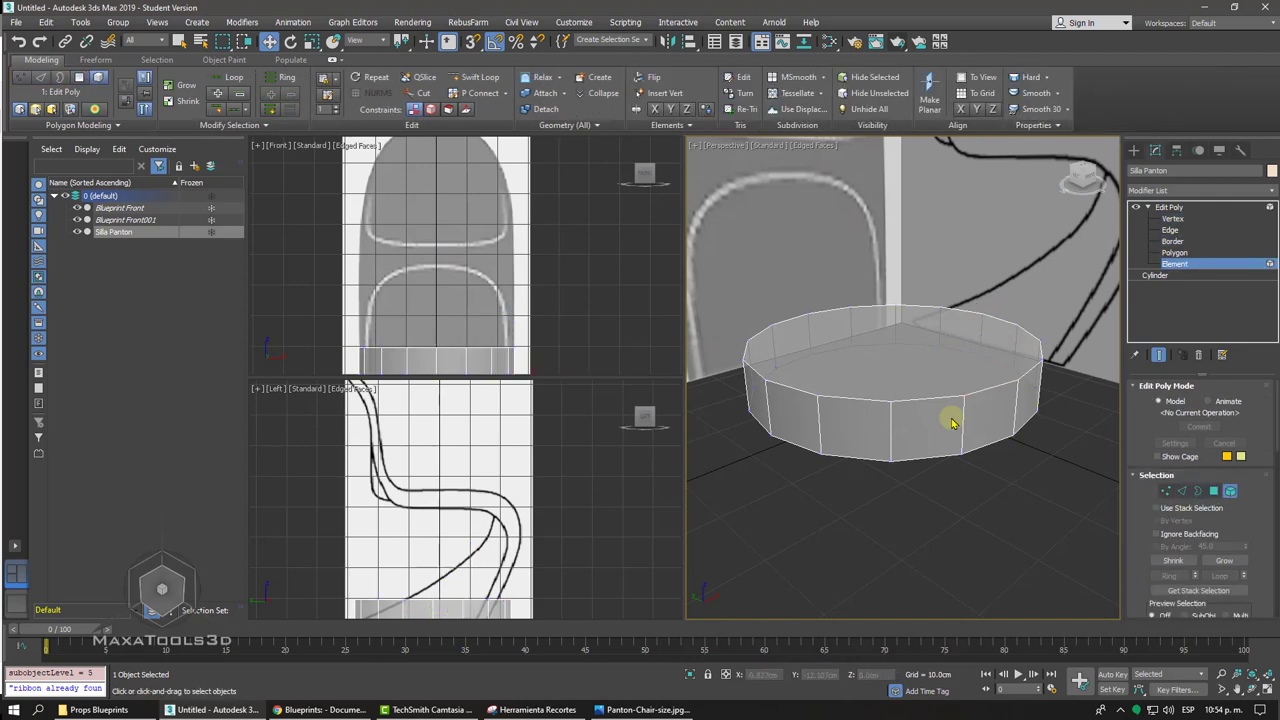
pyautogui.press('2')
pyautogui.press('3')
pyautogui.press('4')
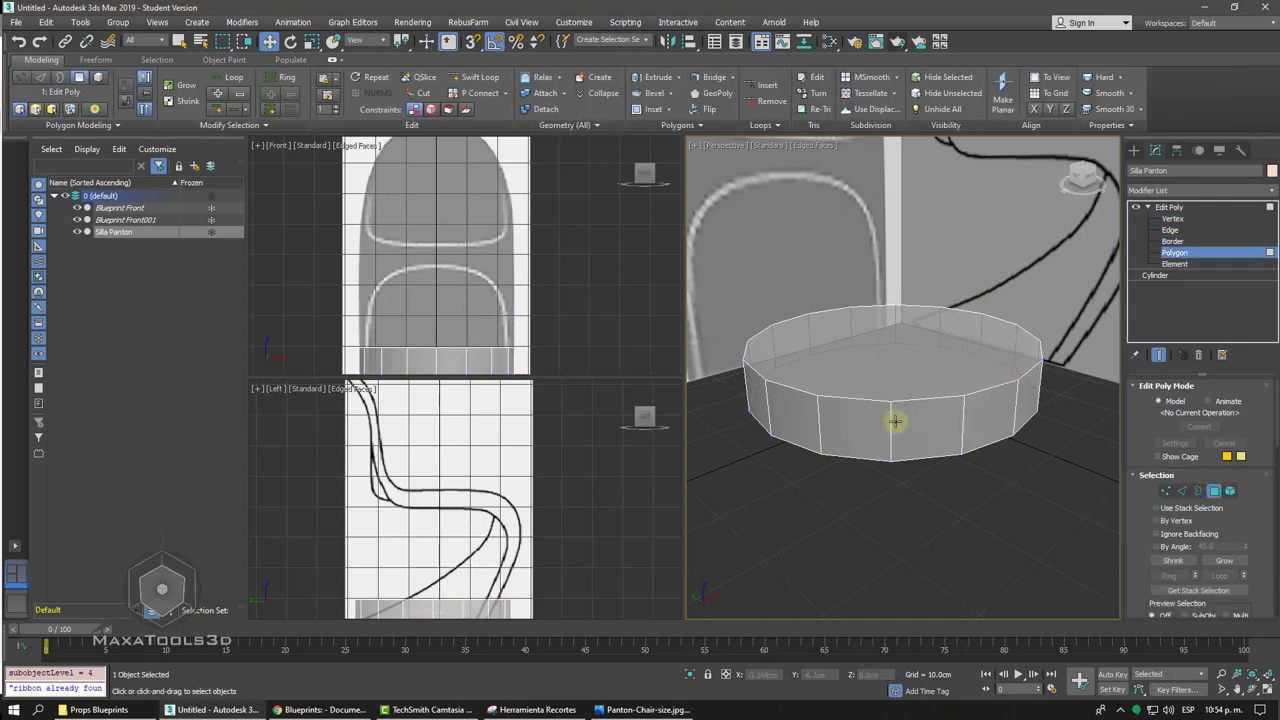
pyautogui.press('1')
pyautogui.press('2')
pyautogui.press('3')
pyautogui.press('4')
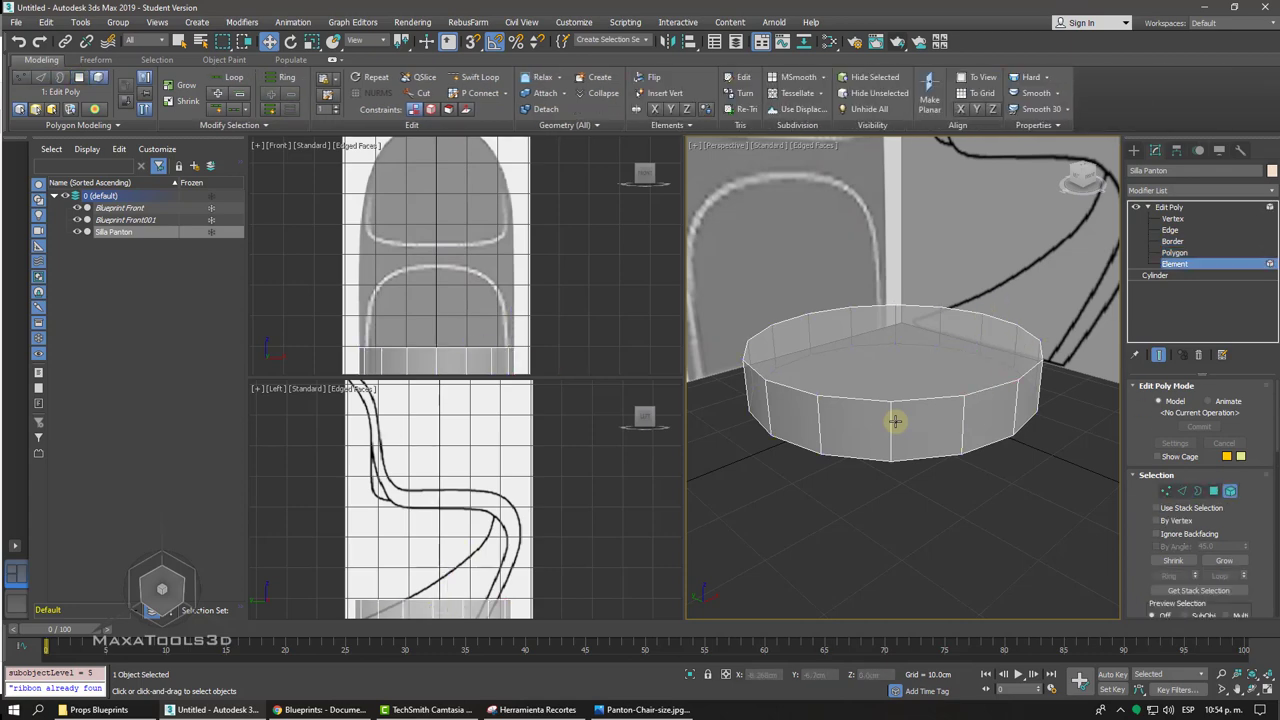
pyautogui.press('1')
pyautogui.press('2')
pyautogui.press('3')
pyautogui.press('4')
pyautogui.press('1')
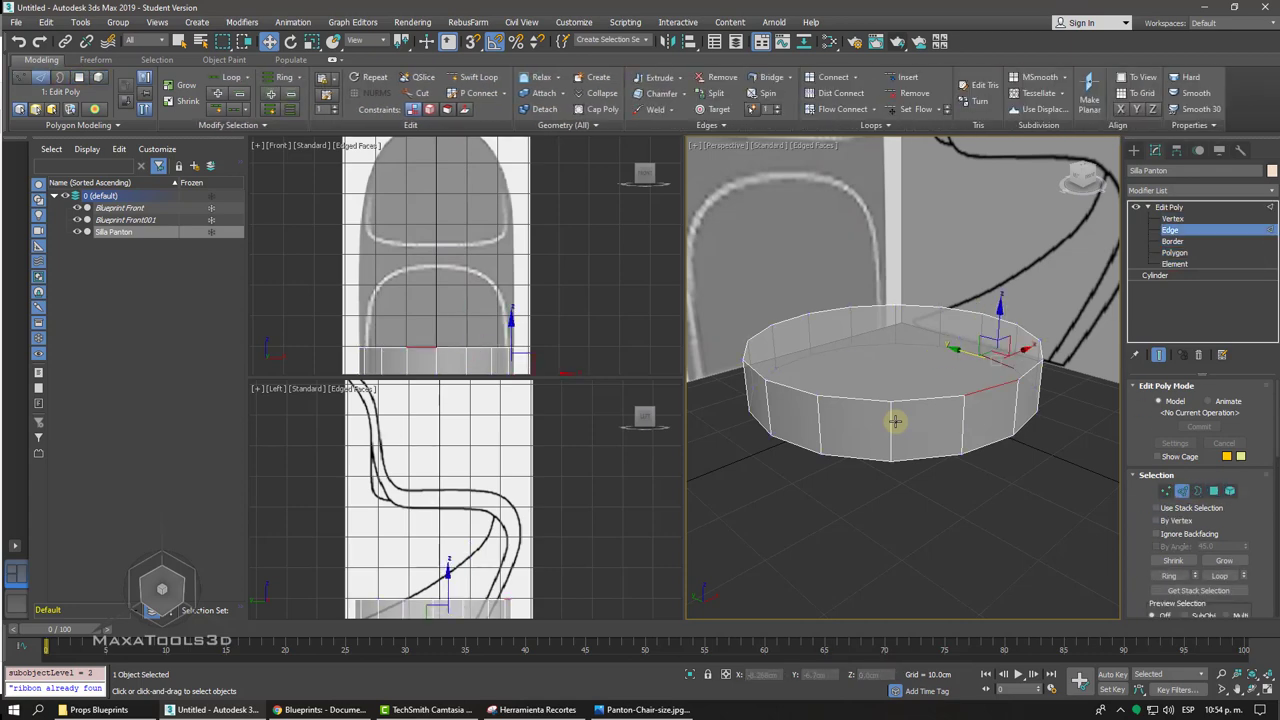
pyautogui.press('2')
pyautogui.press('1')
pyautogui.keyDown('alt'); pyautogui.moveTo(895, 422); pyautogui.dragTo(897, 427, button='middle'); pyautogui.keyUp('alt')
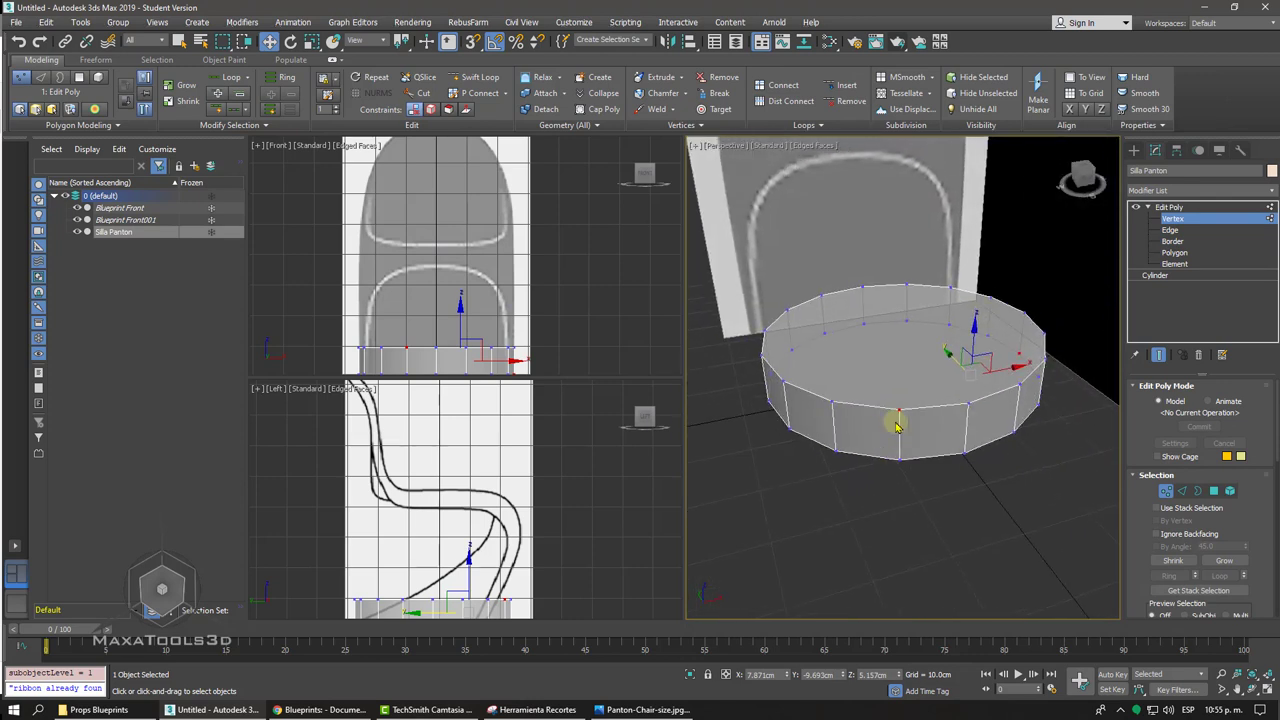
pyautogui.click(1175, 252)
pyautogui.rightClick(850, 333)
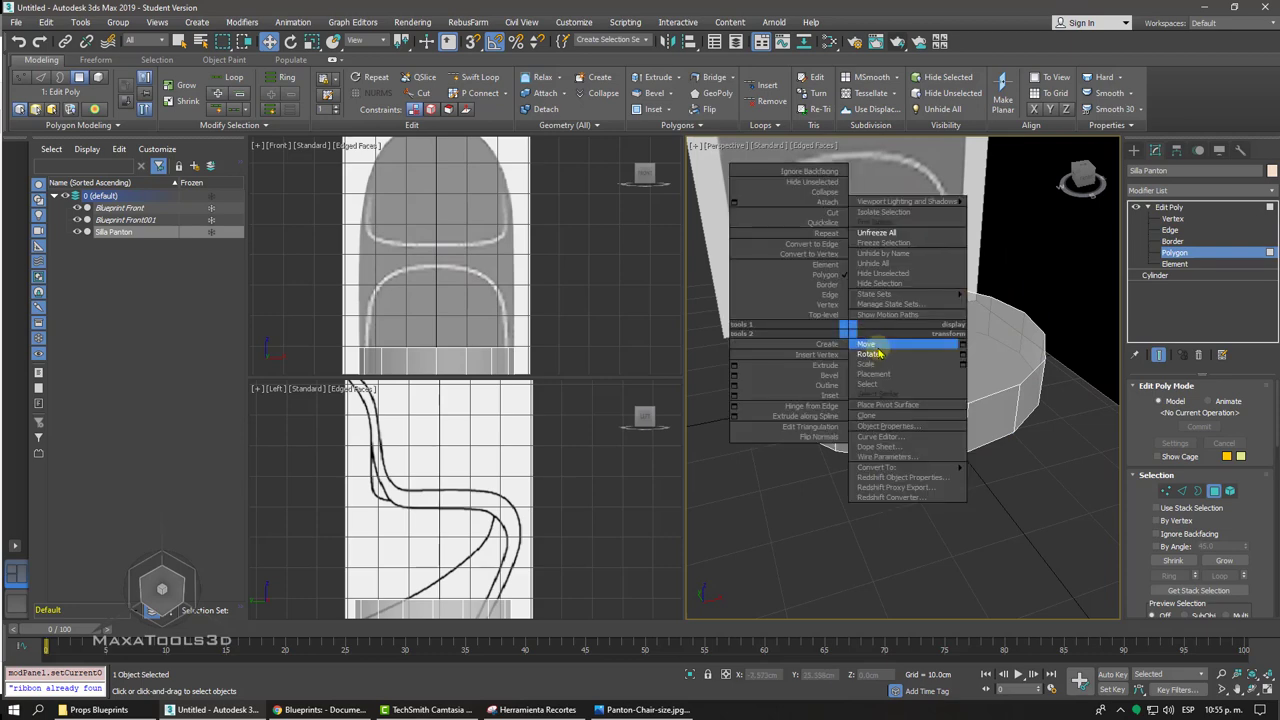
pyautogui.click(866, 344)
pyautogui.rightClick(886, 363)
pyautogui.click(911, 390)
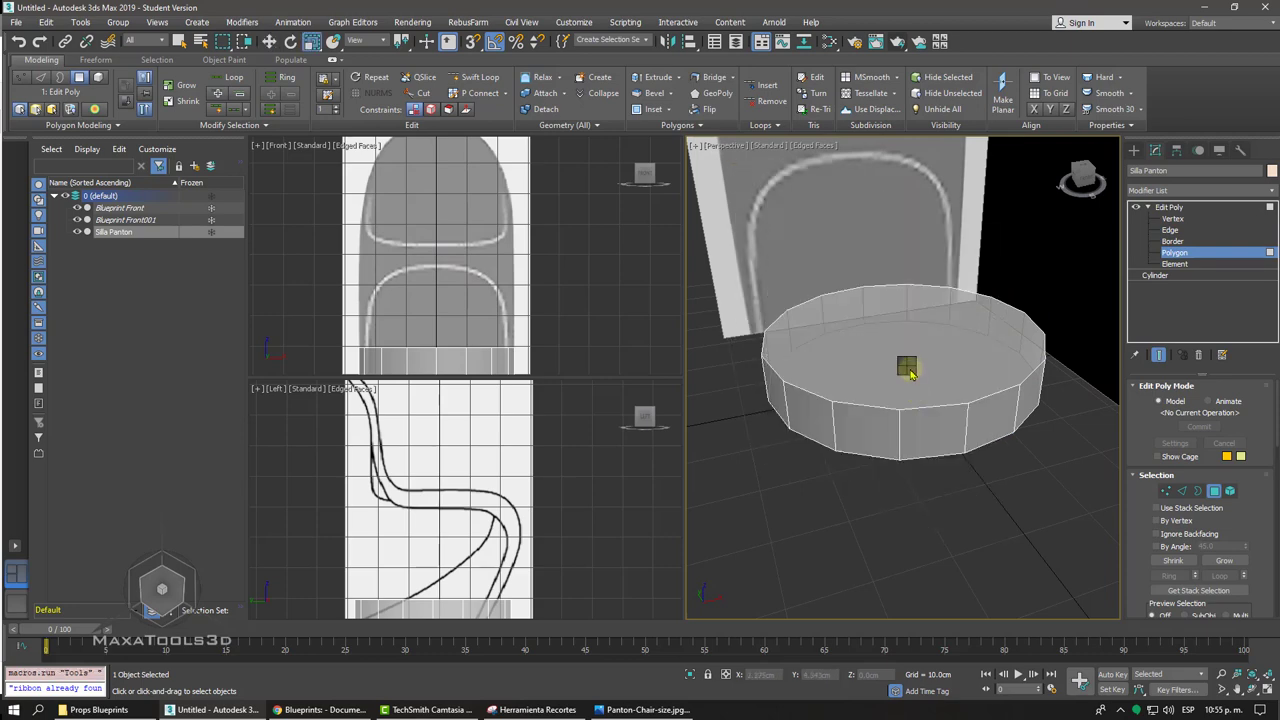
pyautogui.rightClick(908, 370)
pyautogui.click(926, 393)
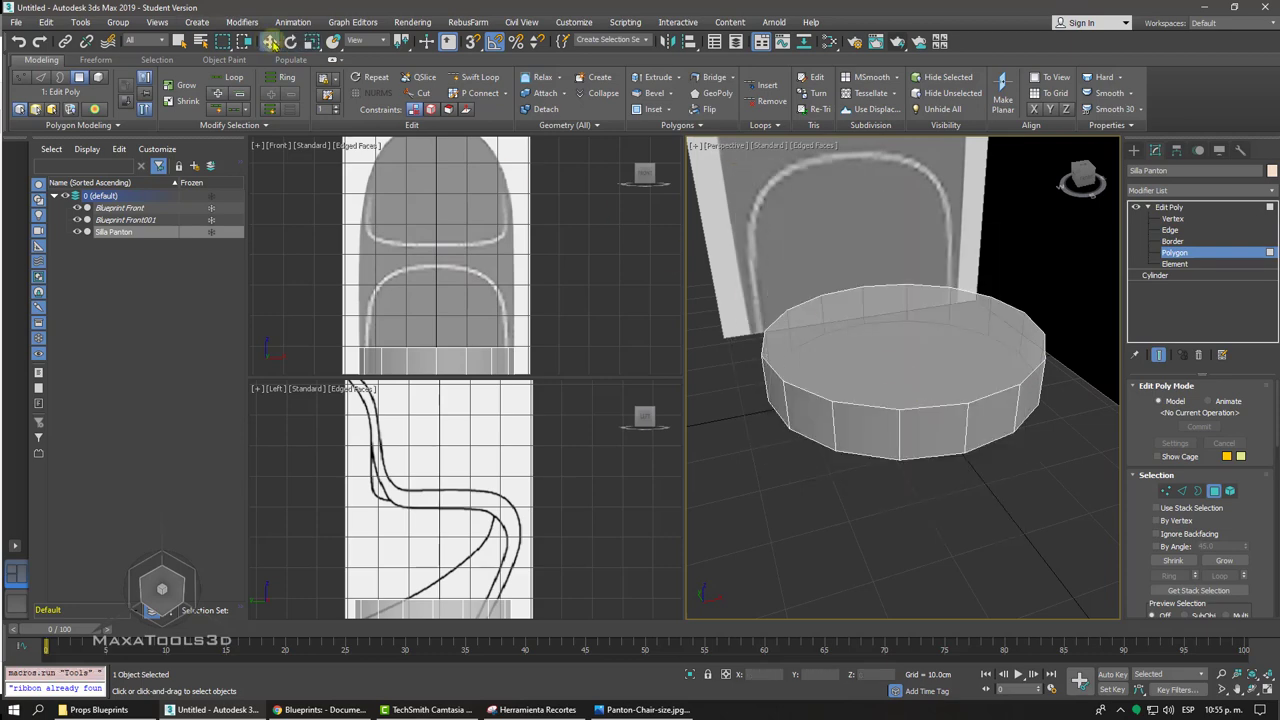
pyautogui.click(270, 42)
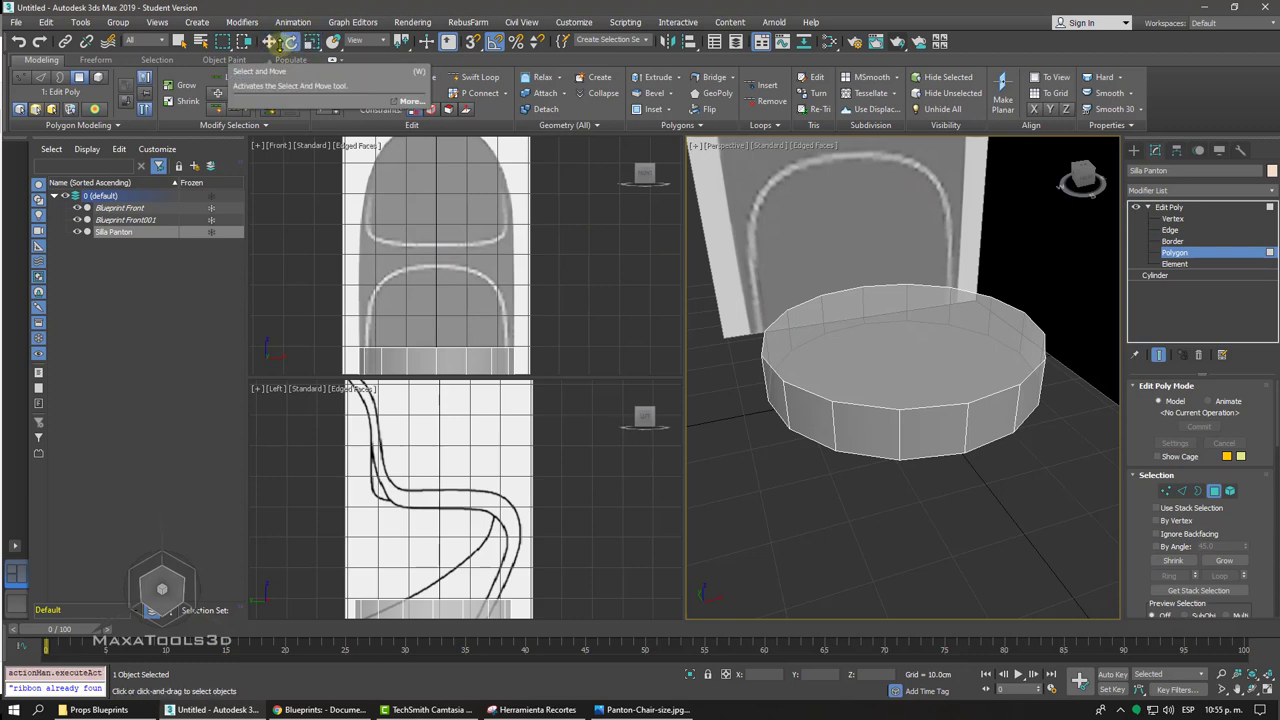
pyautogui.click(290, 42)
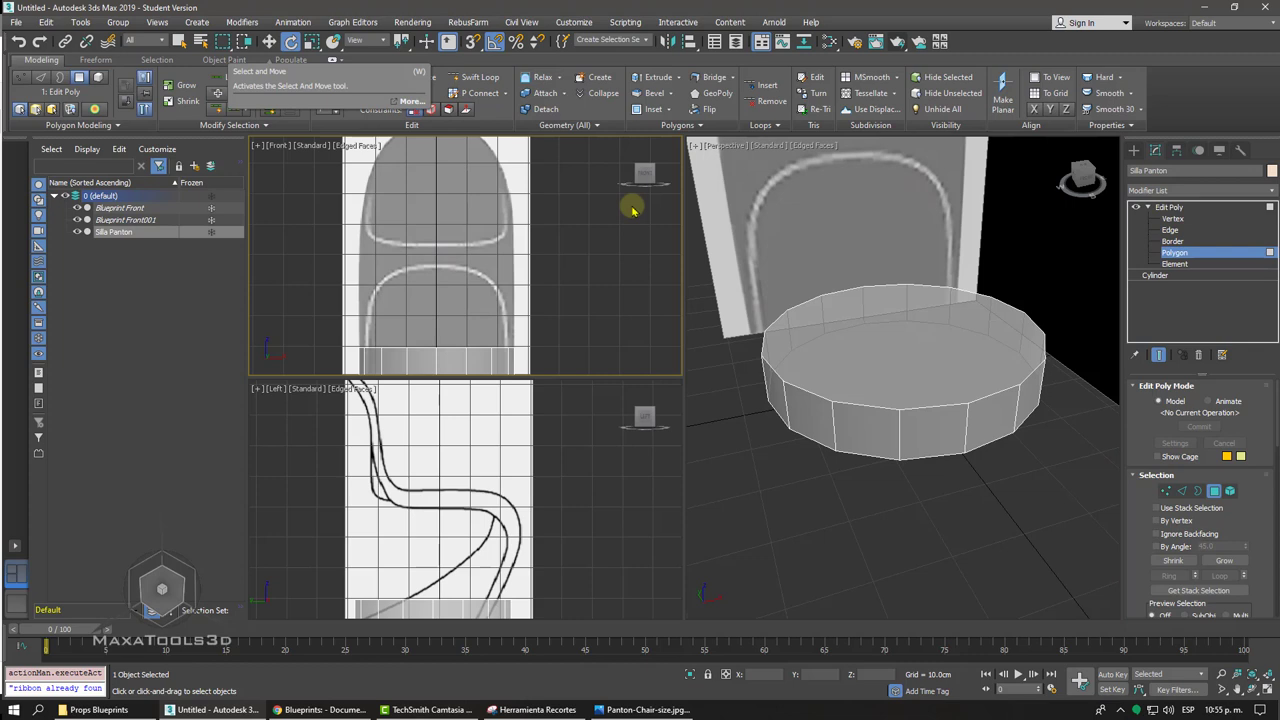
pyautogui.rightClick(859, 318)
# Switch between Move and Rotate, select the cylinder's top face and orbit around it.
pyautogui.click(880, 333)
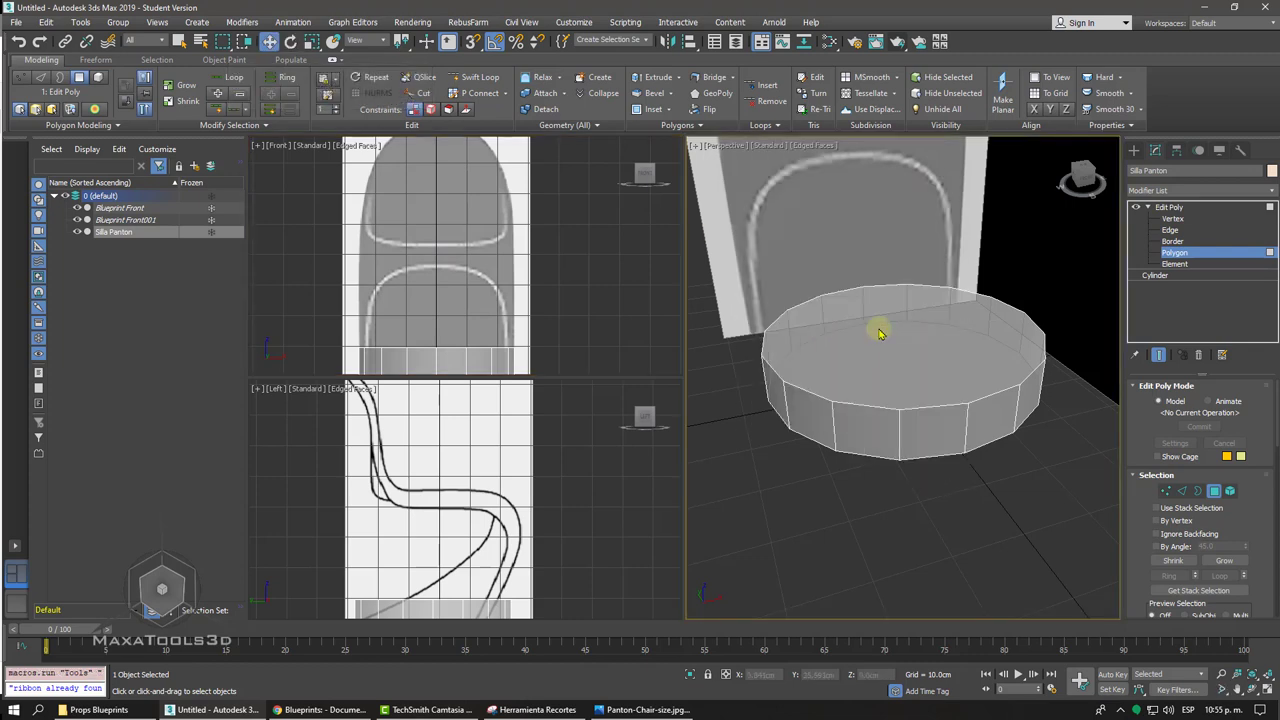
pyautogui.rightClick(875, 323)
pyautogui.click(896, 352)
pyautogui.keyDown('alt'); pyautogui.moveTo(925, 583); pyautogui.dragTo(925, 577, button='middle'); pyautogui.keyUp('alt')
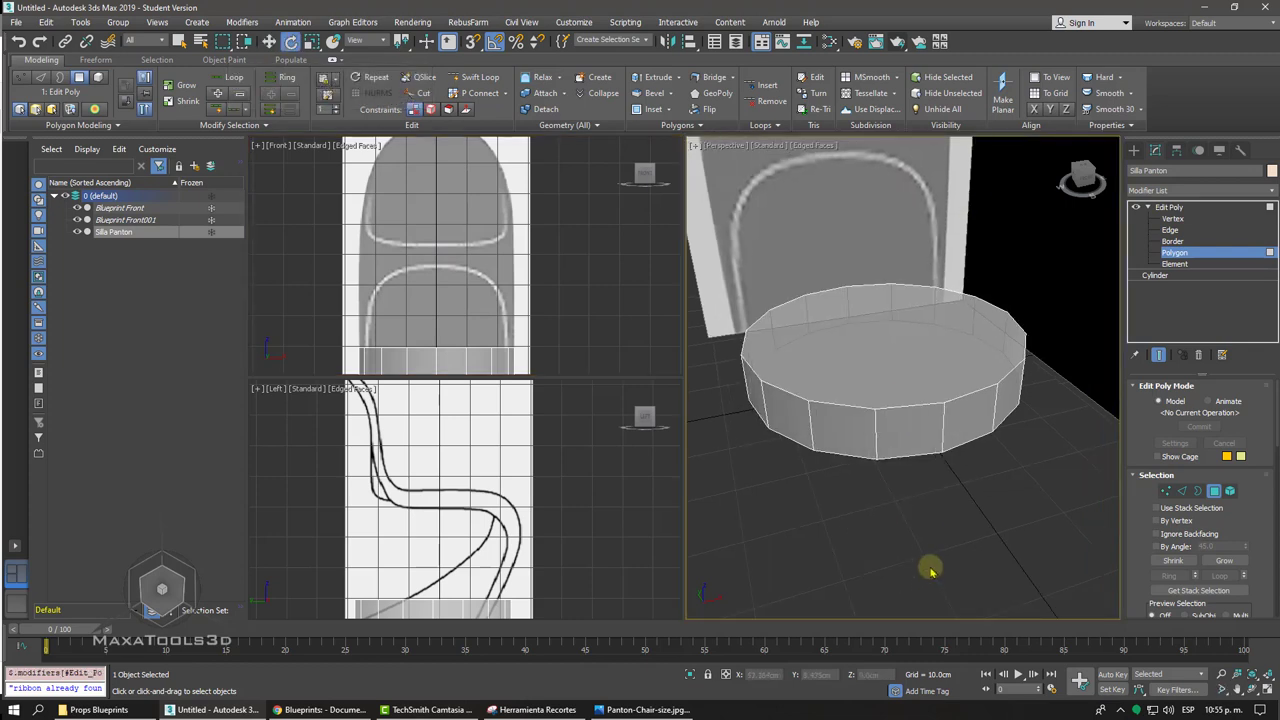
pyautogui.click(921, 337)
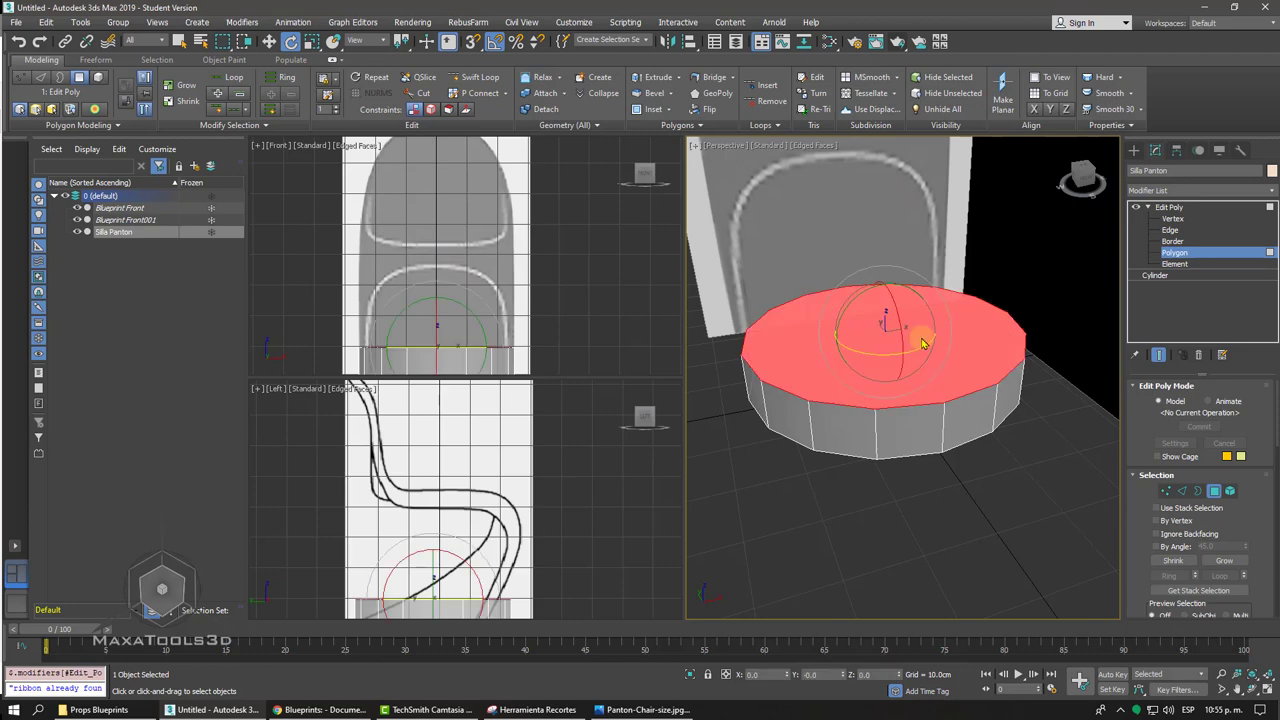
pyautogui.press('w')
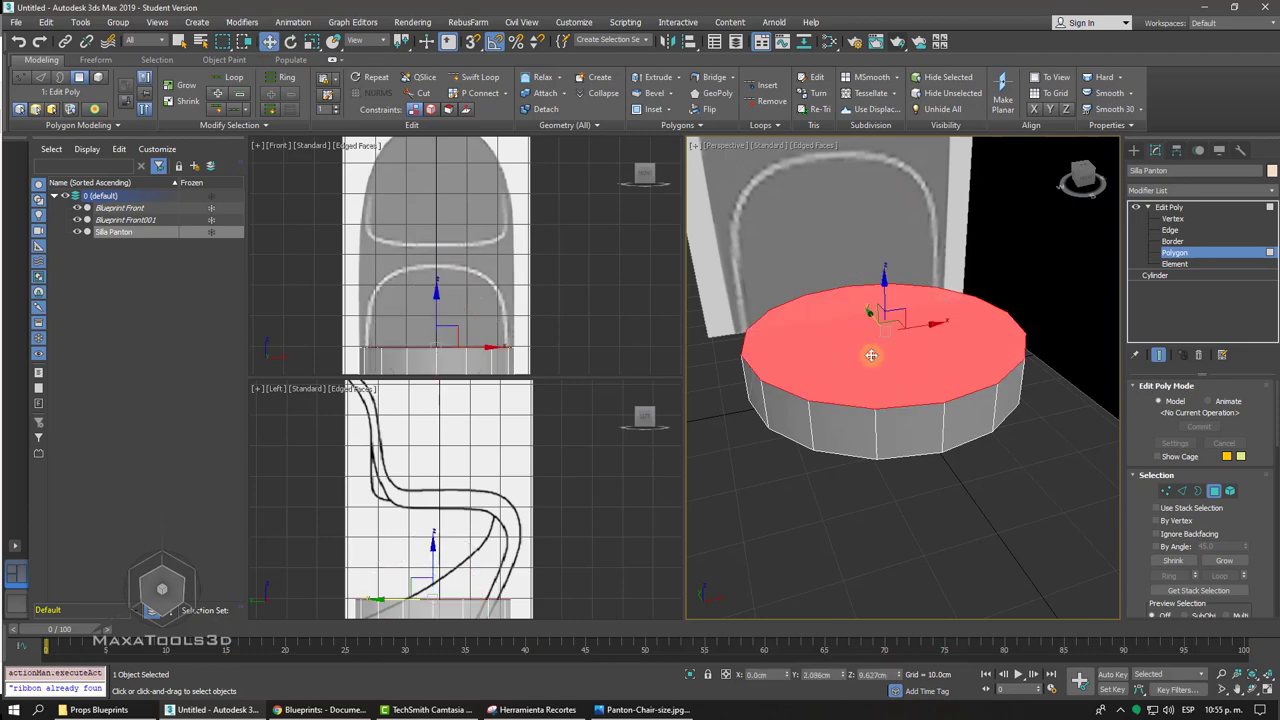
pyautogui.keyDown('alt'); pyautogui.moveTo(871, 355); pyautogui.dragTo(877, 309, button='middle'); pyautogui.keyUp('alt')
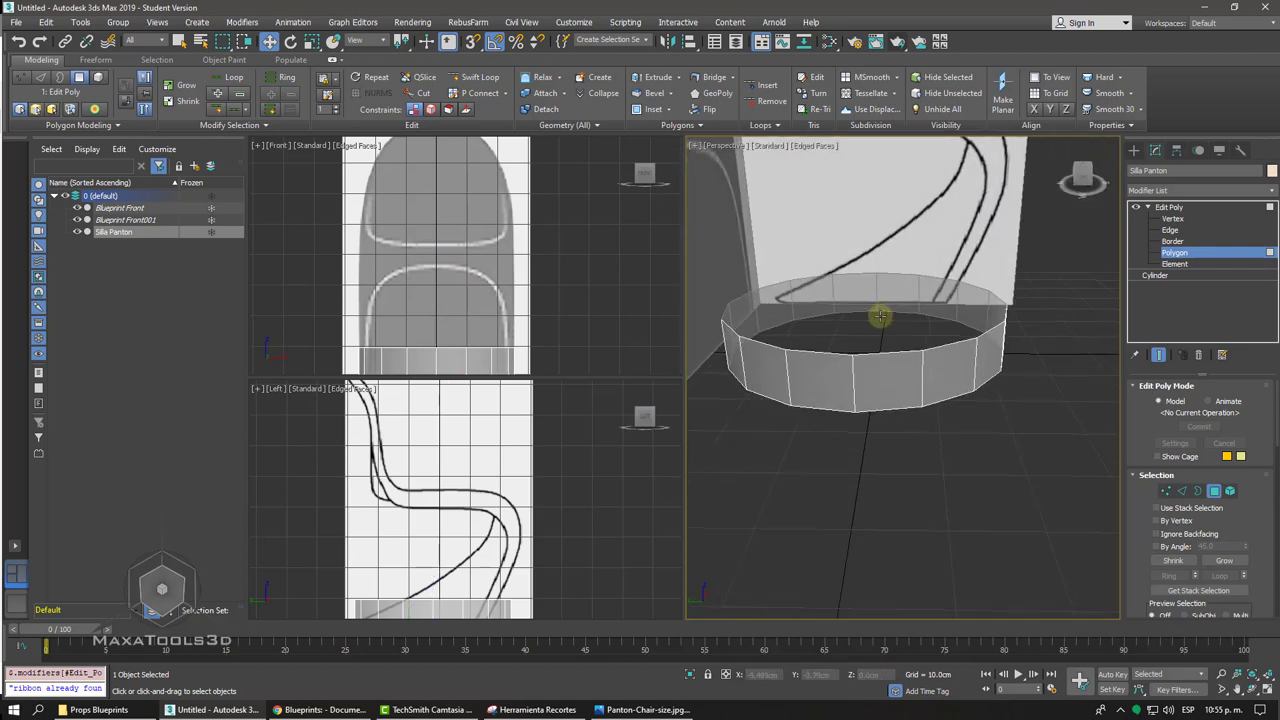
# Reframe the Perspective view, select the right-side polygons in the Left viewport, then view the Blueprints notes.
pyautogui.press('l')
pyautogui.press('p')
pyautogui.keyDown('alt'); pyautogui.moveTo(880, 368); pyautogui.dragTo(882, 378, button='middle'); pyautogui.keyUp('alt')
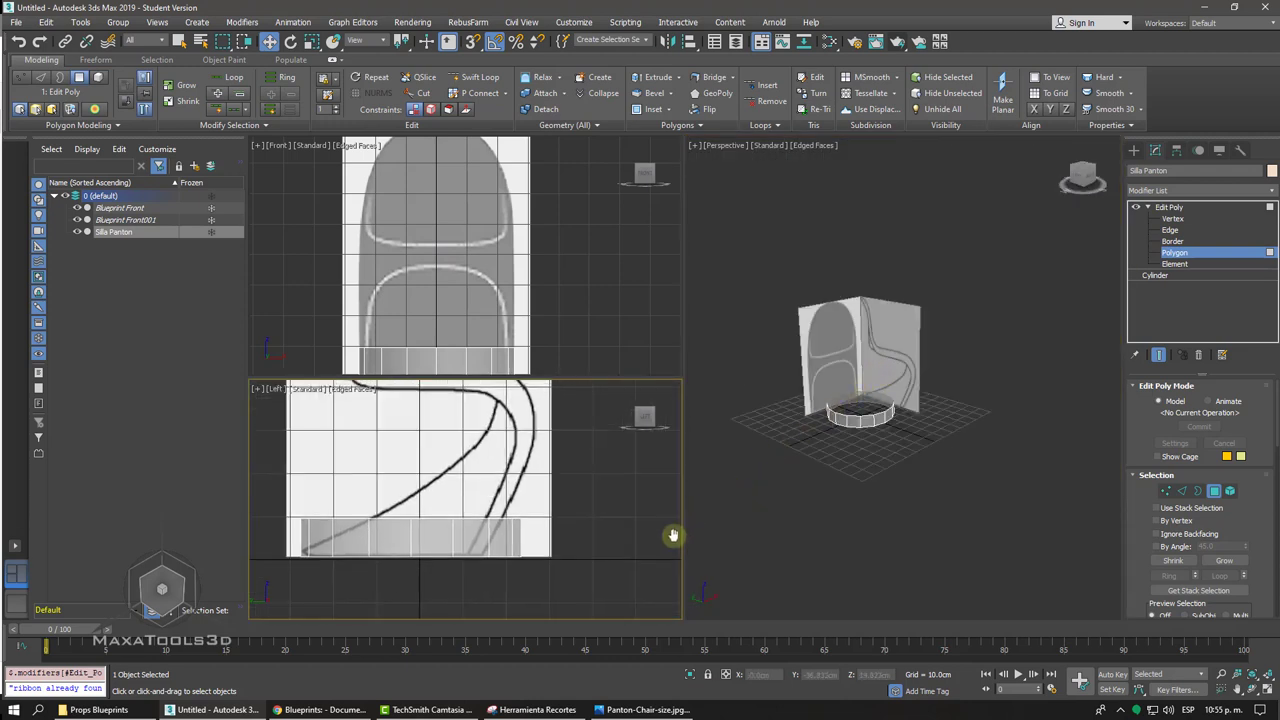
pyautogui.scroll(3, 614, 587)
pyautogui.moveTo(447, 438); pyautogui.dragTo(447, 438)
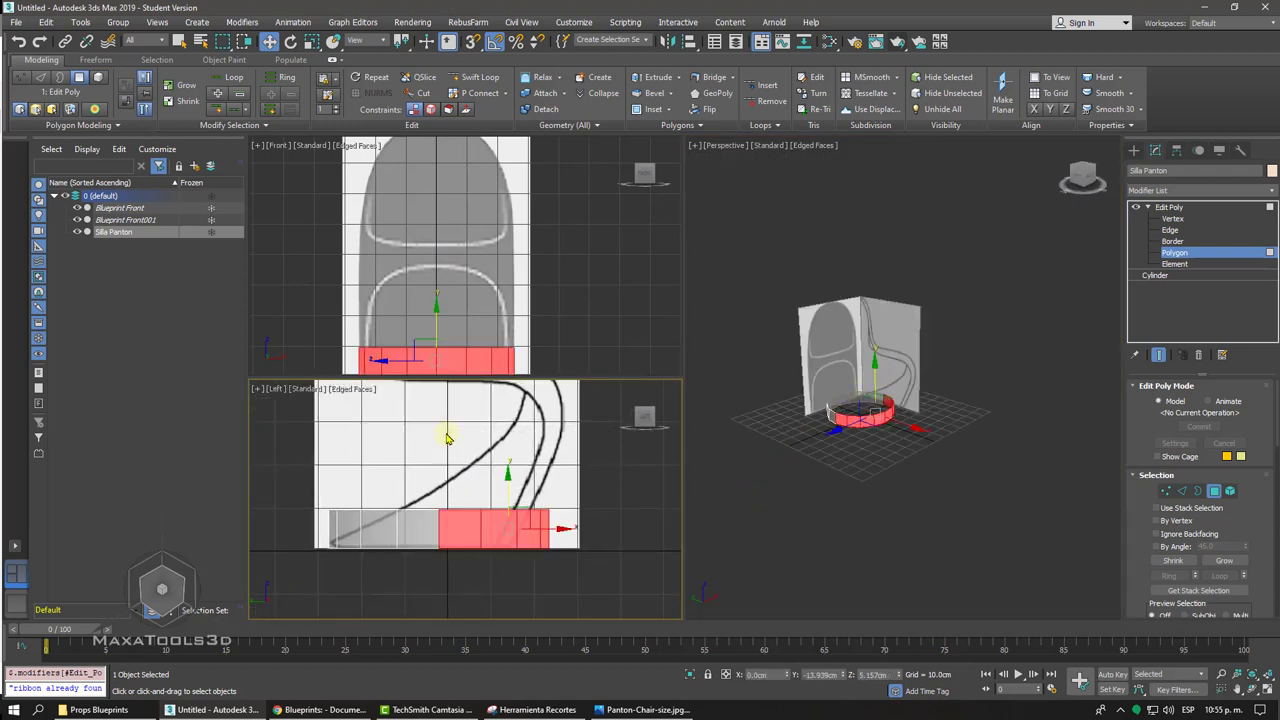
pyautogui.click(322, 710)
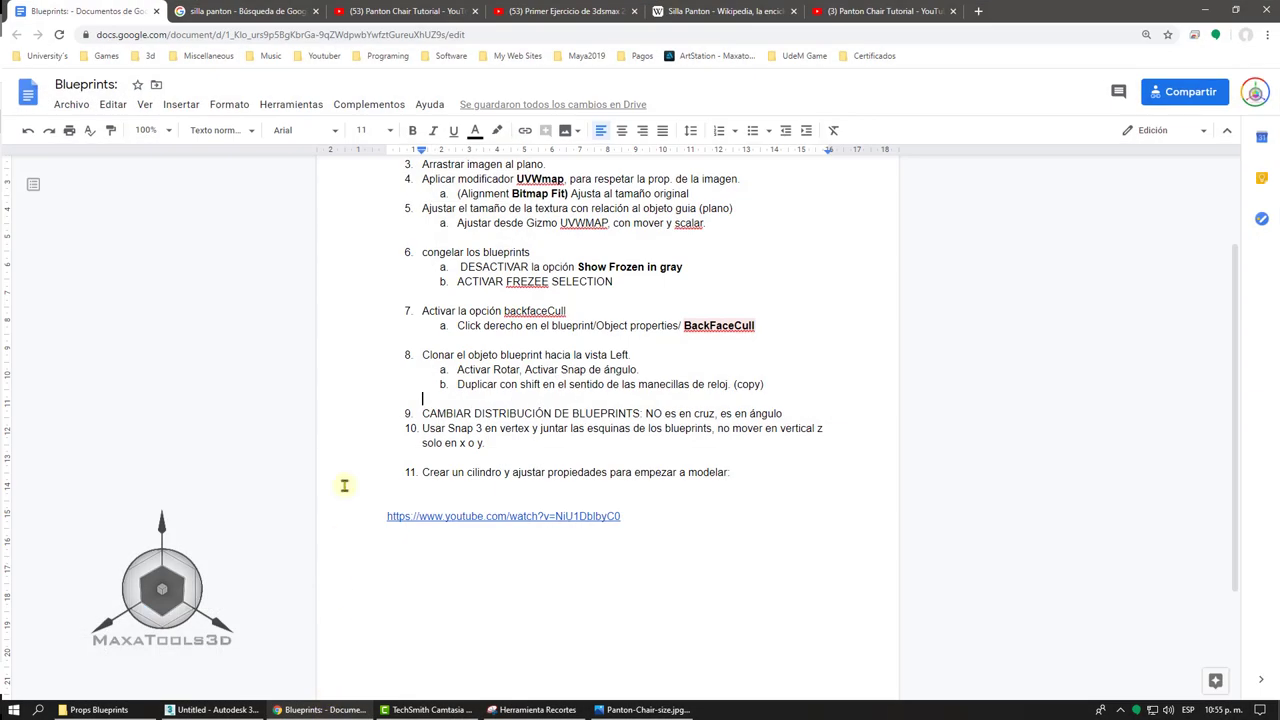
# Browse the Panton chair tutorial videos, Blueprints notes and image results, then minimize Chrome.
pyautogui.click(381, 9)
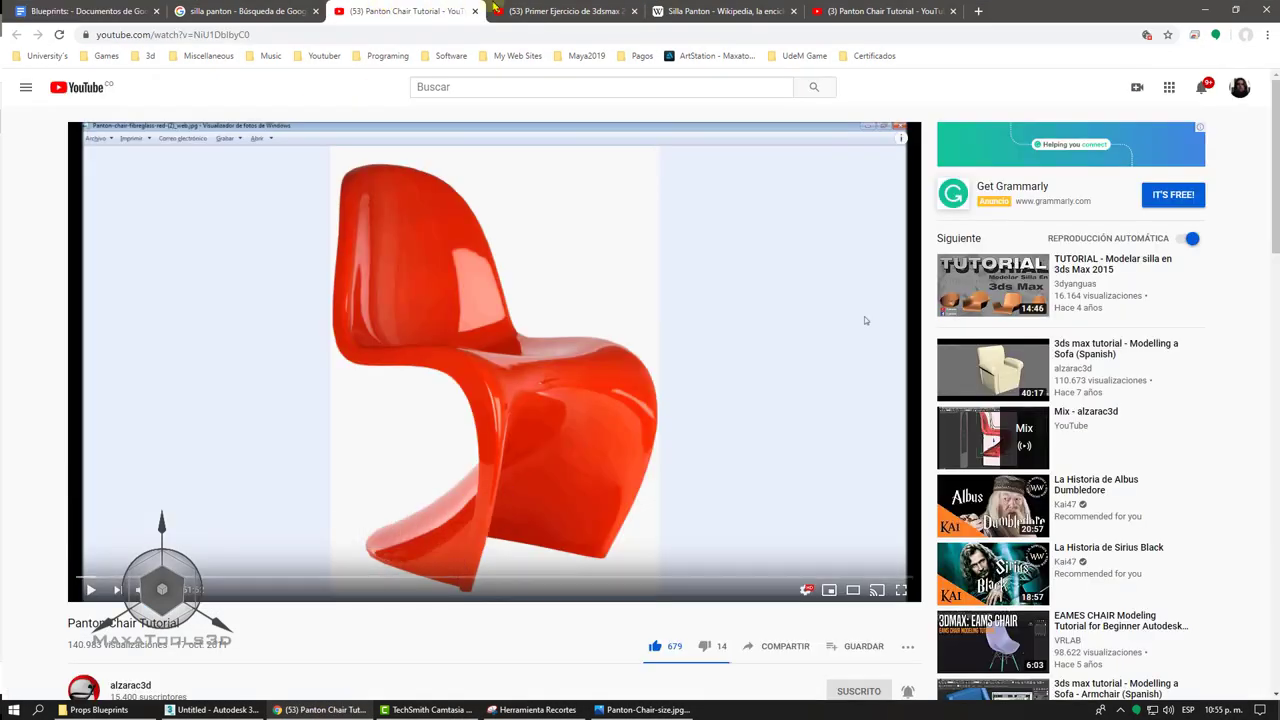
pyautogui.click(875, 10)
pyautogui.click(580, 10)
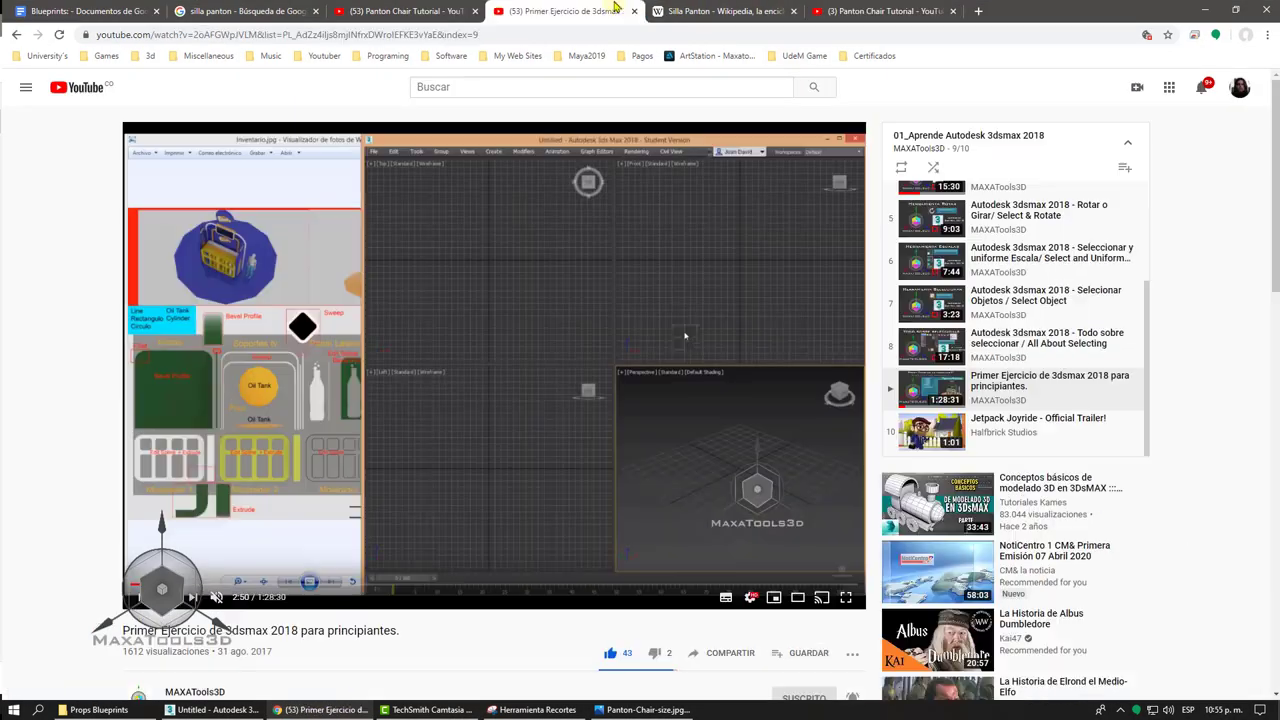
pyautogui.click(730, 8)
pyautogui.click(90, 10)
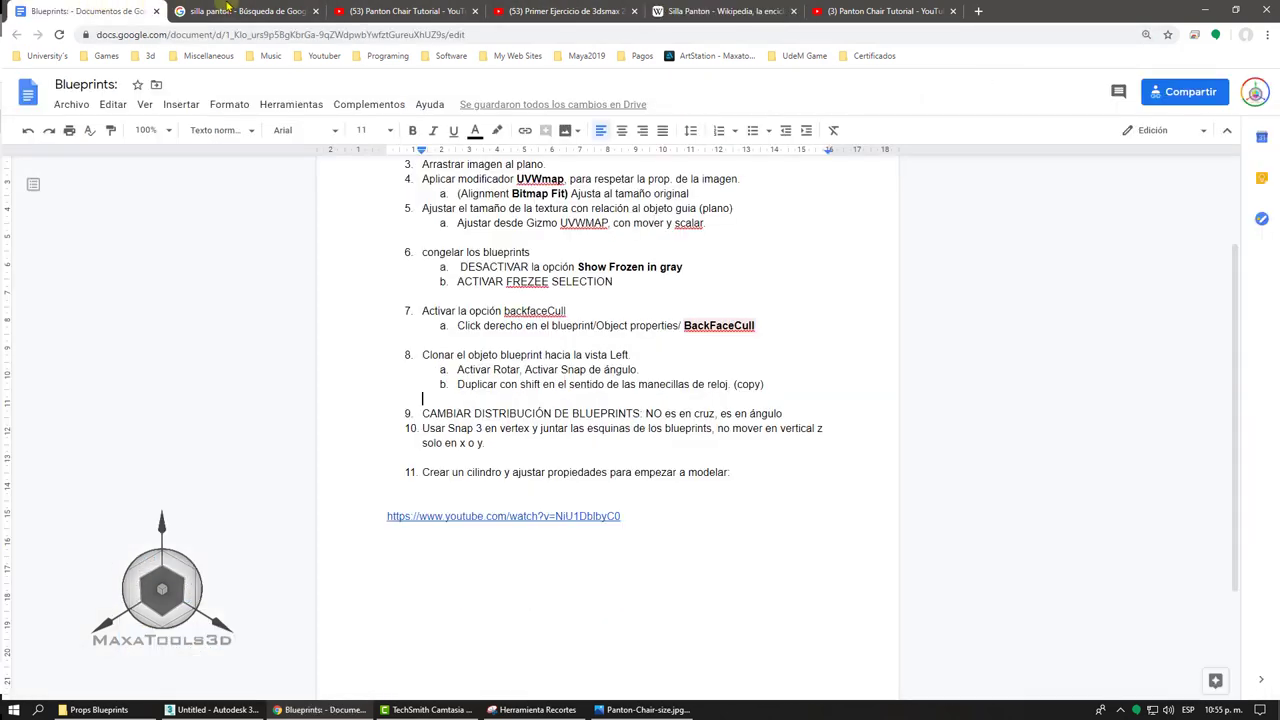
pyautogui.click(252, 10)
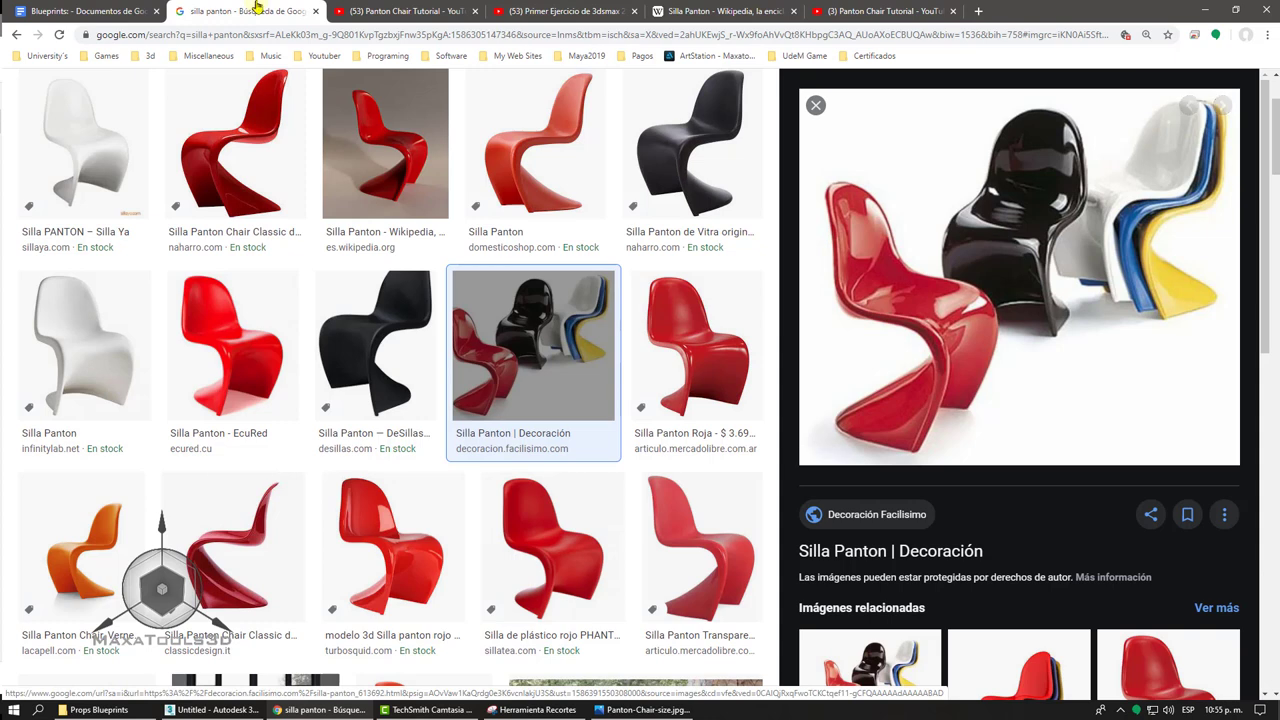
pyautogui.click(1206, 8)
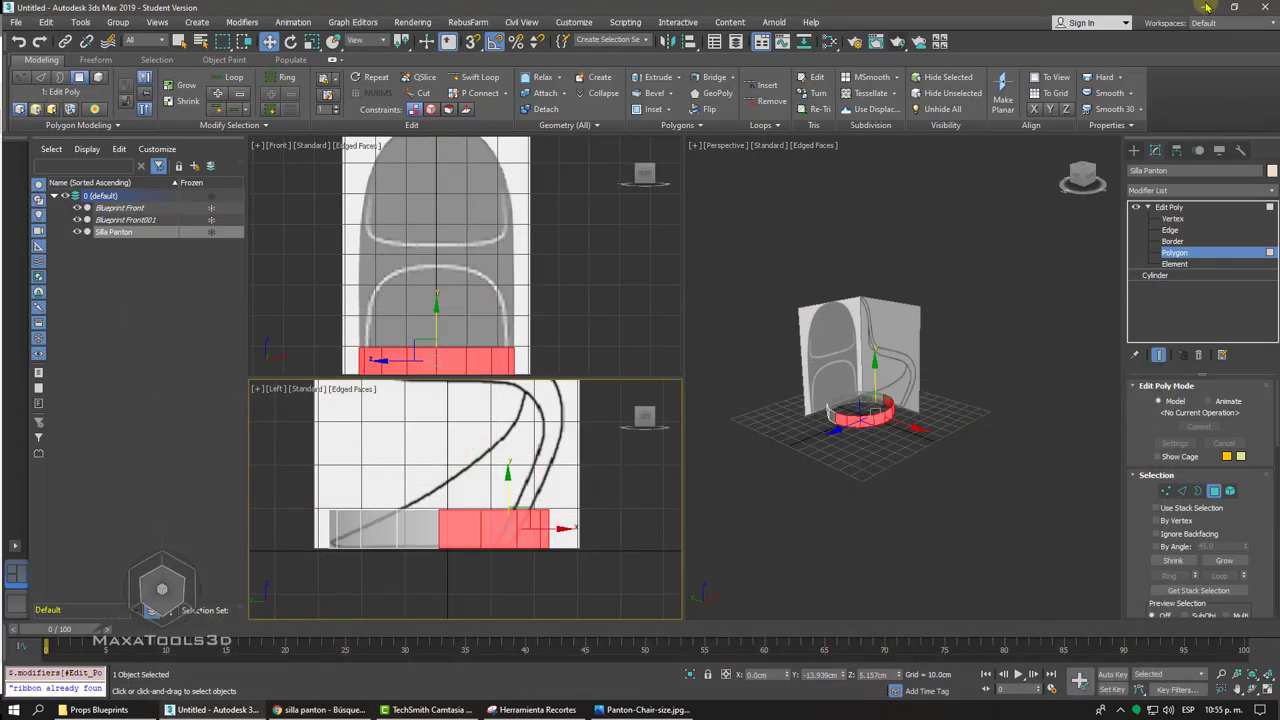
# Delete the selected ring polygons, leaving an open curved strip, and orbit to inspect it.
pyautogui.scroll(3, 1004, 398)
pyautogui.scroll(3, 1004, 398)
pyautogui.scroll(3, 1004, 398)
pyautogui.scroll(1, 1004, 398)
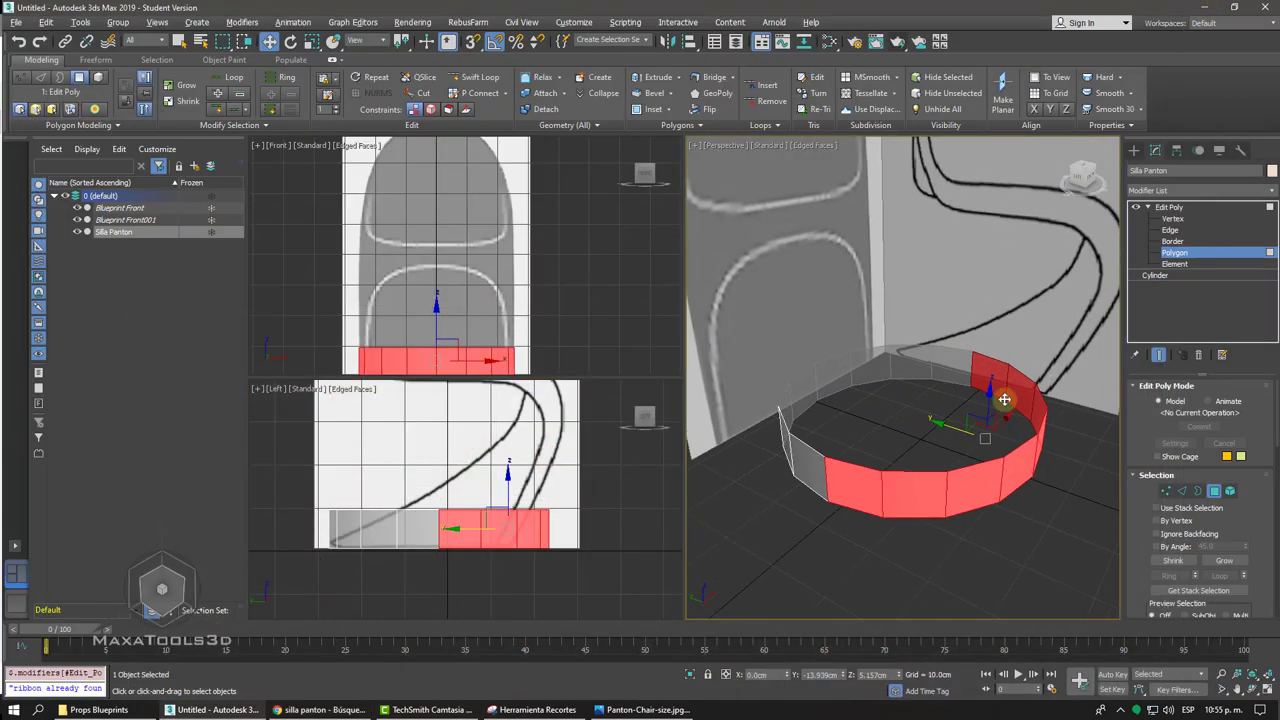
pyautogui.press('Delete')
pyautogui.scroll(-2, 1004, 398)
pyautogui.scroll(-2, 1004, 398)
pyautogui.scroll(-2, 1004, 398)
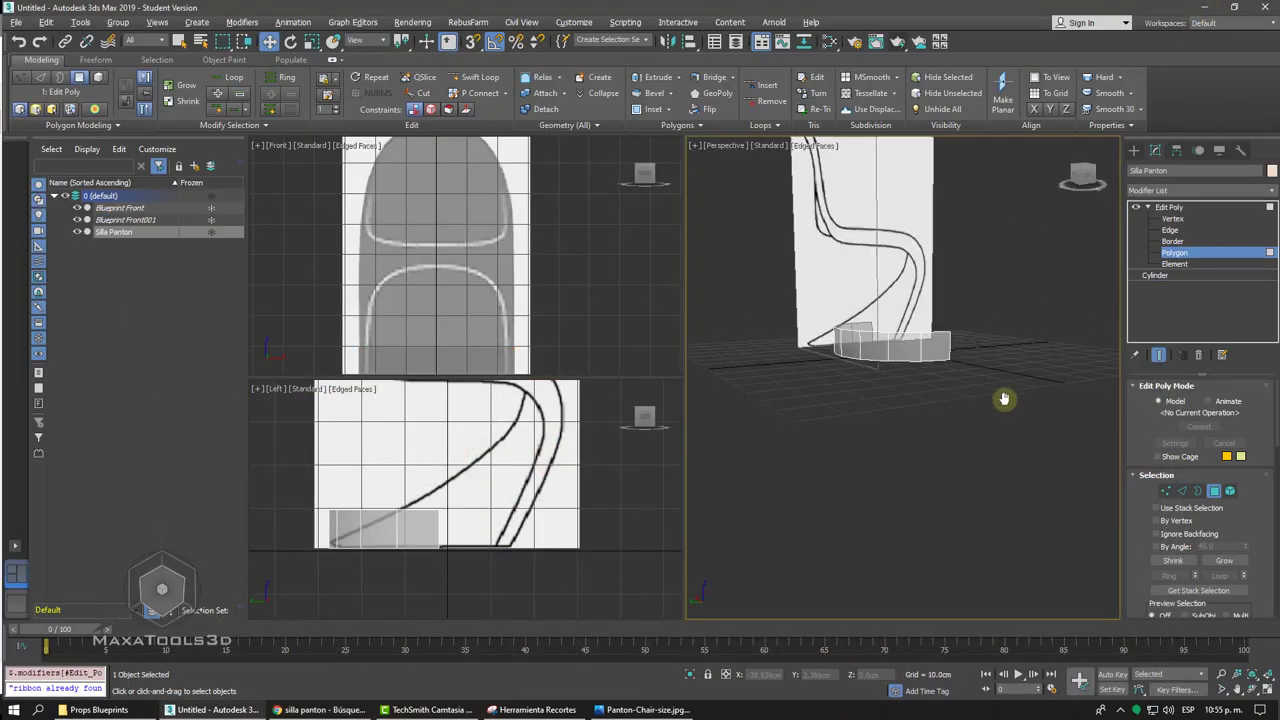
pyautogui.scroll(-2, 1004, 398)
pyautogui.keyDown('alt'); pyautogui.moveTo(1004, 398); pyautogui.dragTo(1080, 266, button='middle'); pyautogui.keyUp('alt')
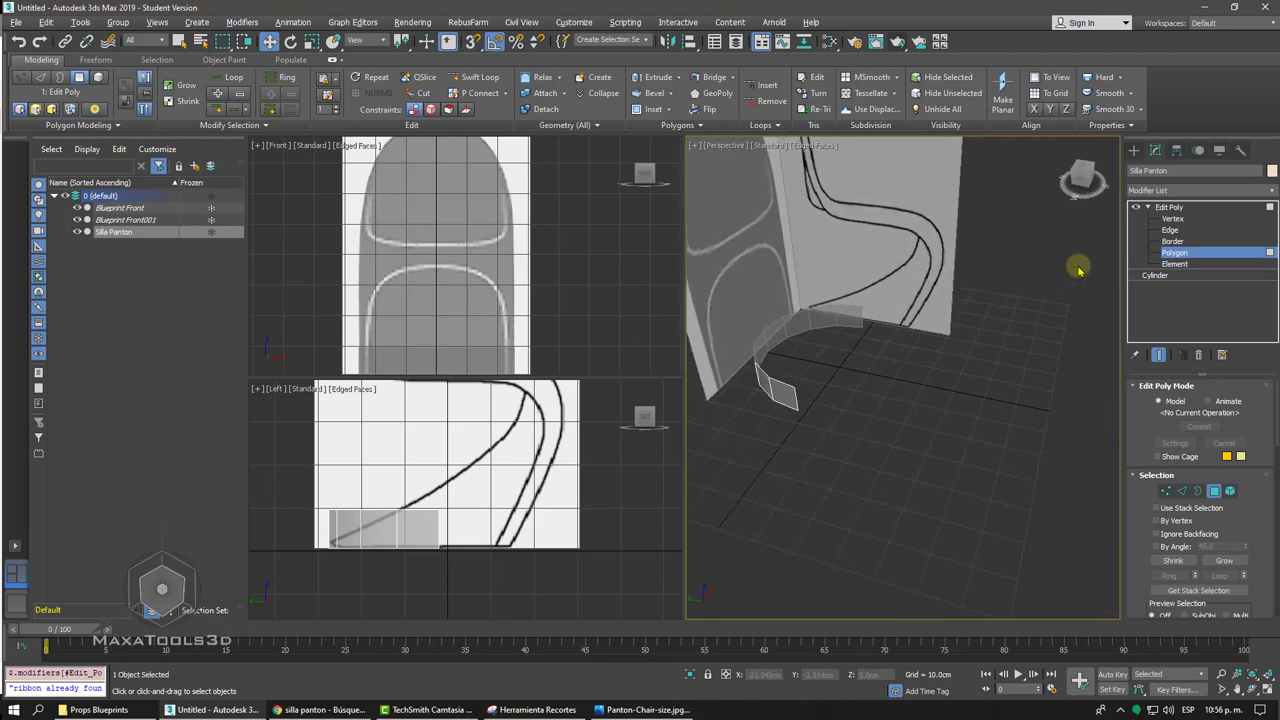
pyautogui.click(1134, 150)
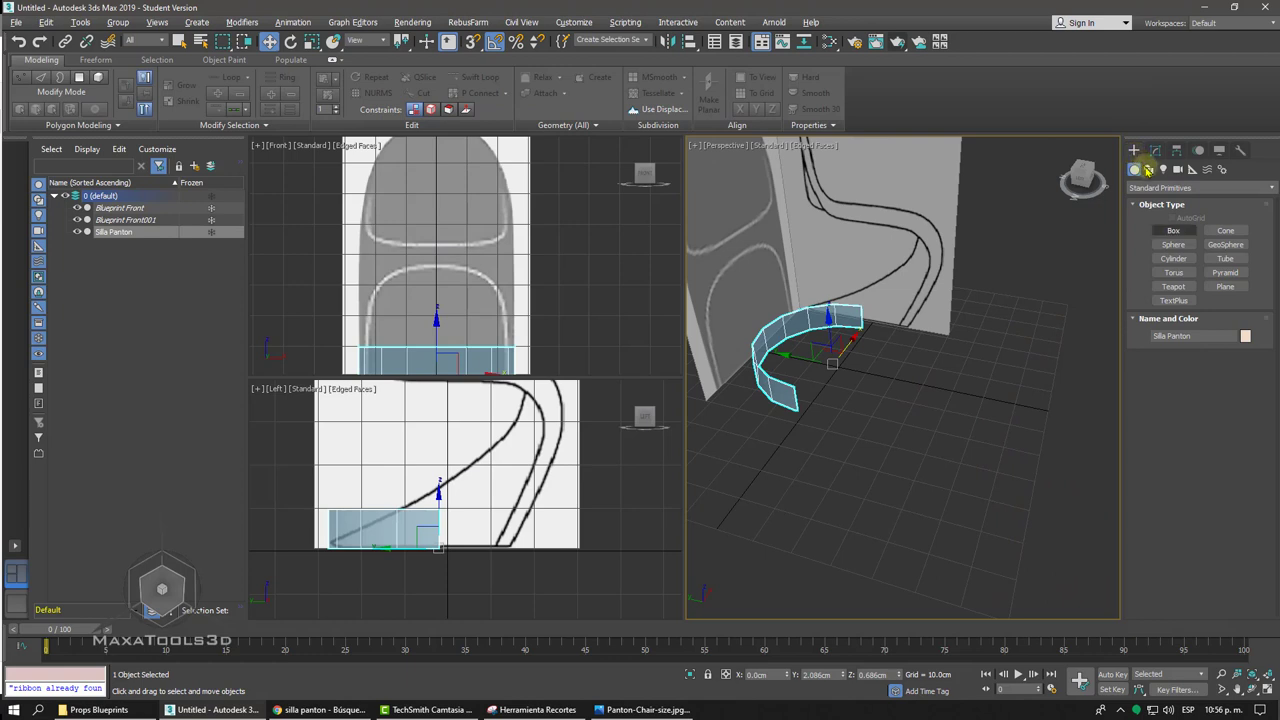
pyautogui.click(1149, 169)
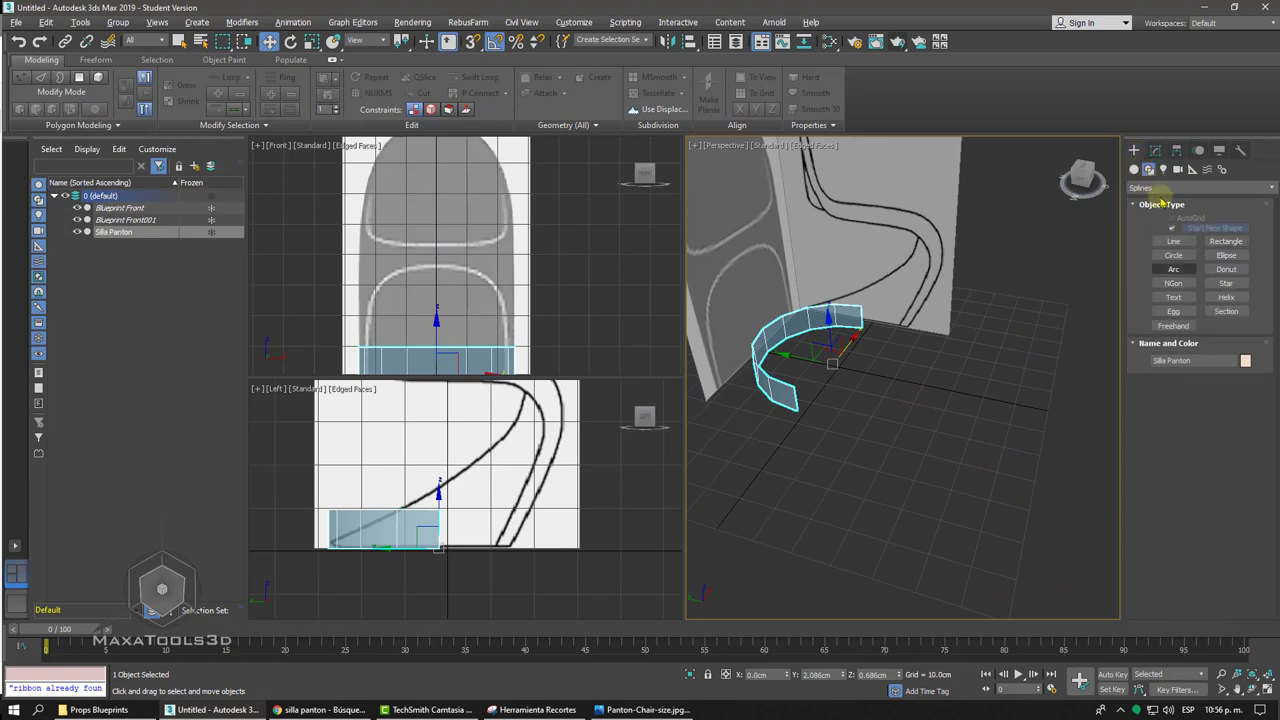
pyautogui.click(1173, 269)
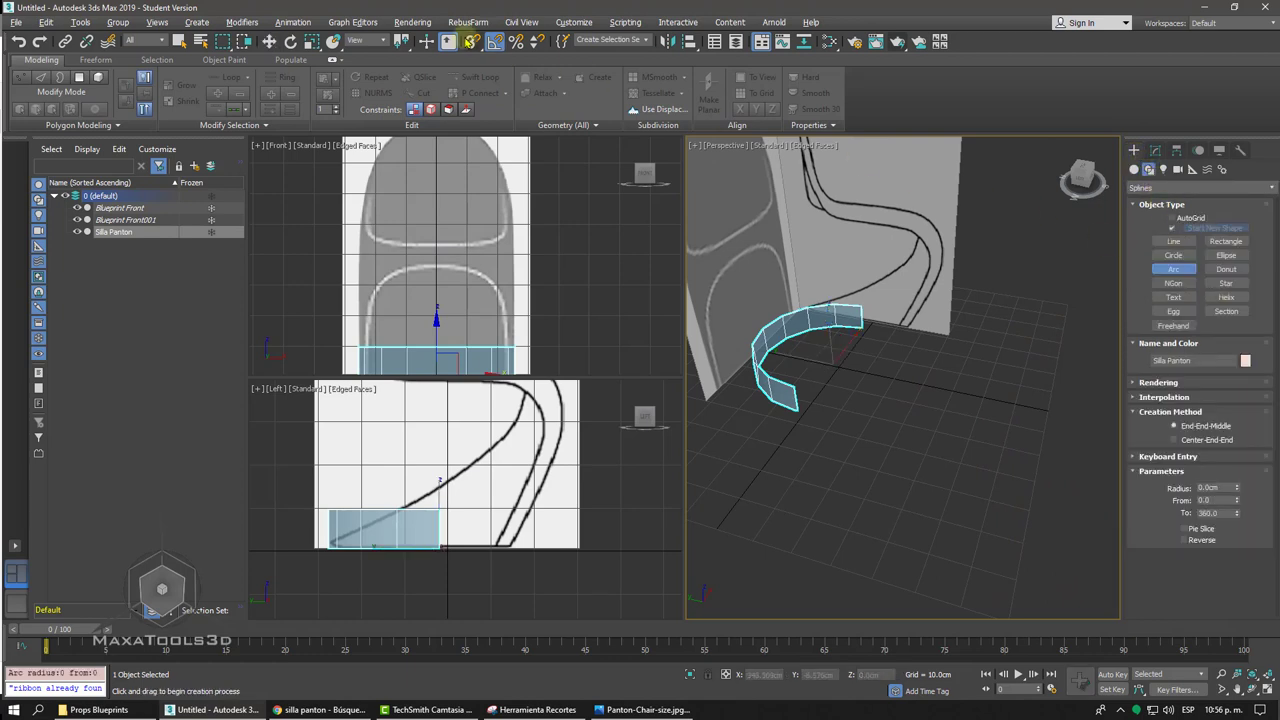
pyautogui.click(472, 41)
pyautogui.moveTo(861, 327)
pyautogui.mouseDown()
pyautogui.moveTo(841, 407)
pyautogui.moveTo(797, 410)
pyautogui.mouseUp()
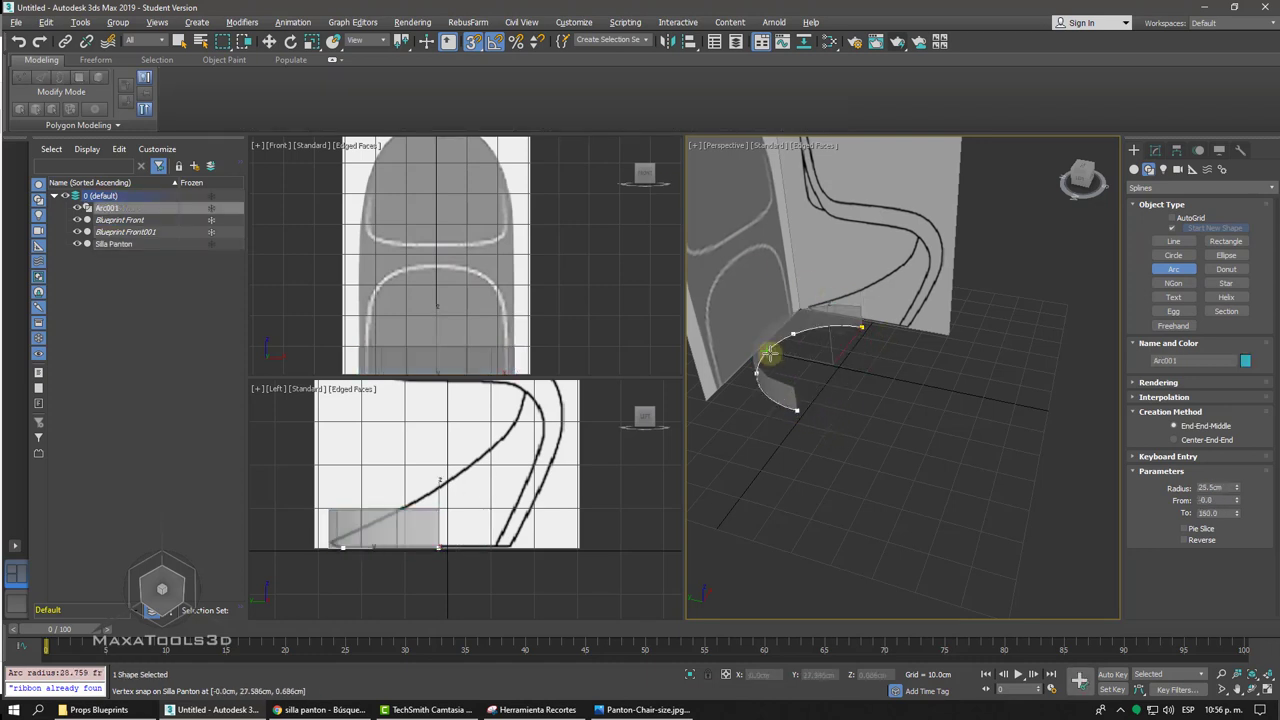
pyautogui.click(781, 355)
pyautogui.rightClick(849, 366)
pyautogui.scroll(3, 849, 366)
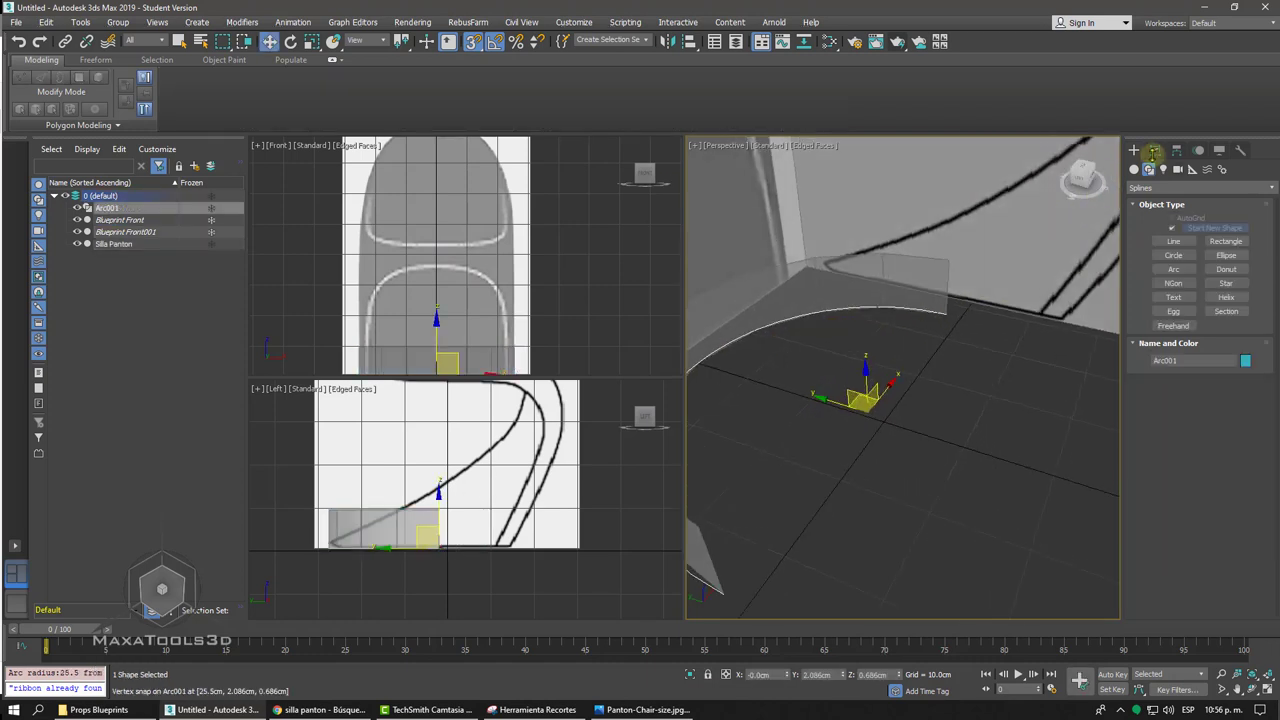
pyautogui.click(1156, 151)
pyautogui.click(1190, 190)
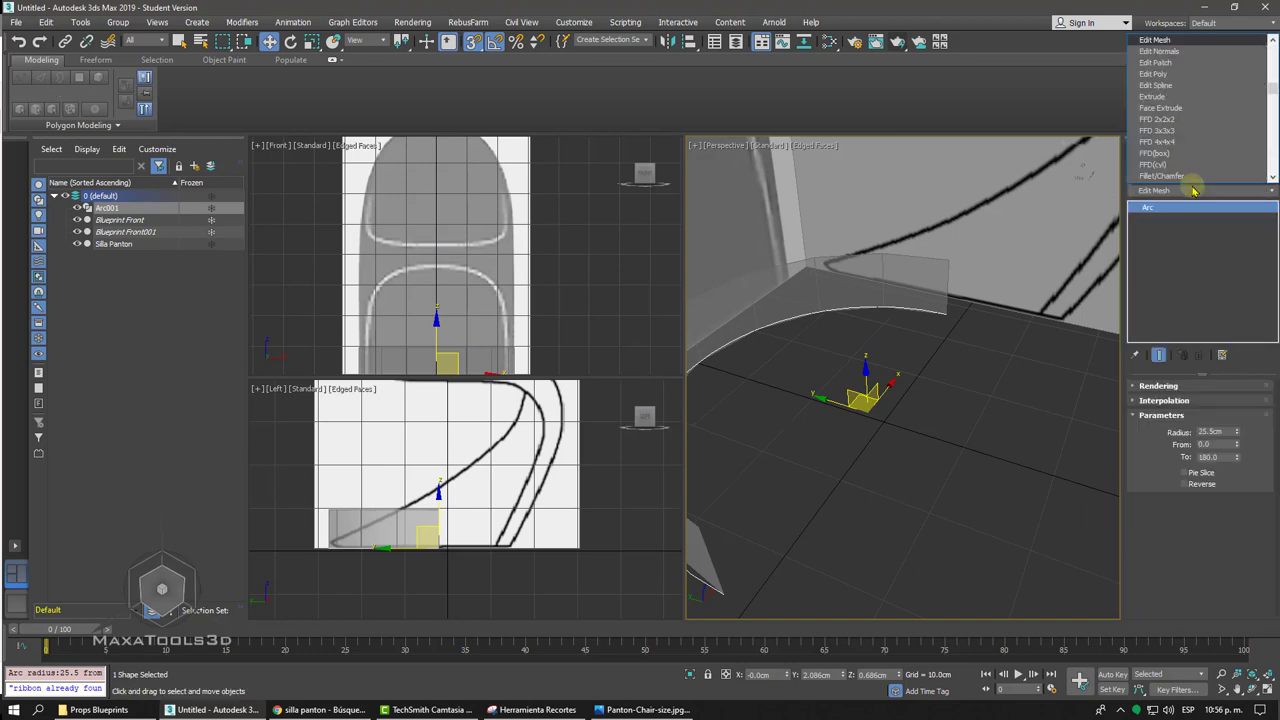
pyautogui.click(1153, 96)
pyautogui.keyDown('alt'); pyautogui.moveTo(900, 400); pyautogui.dragTo(960, 380, button='middle'); pyautogui.keyUp('alt')
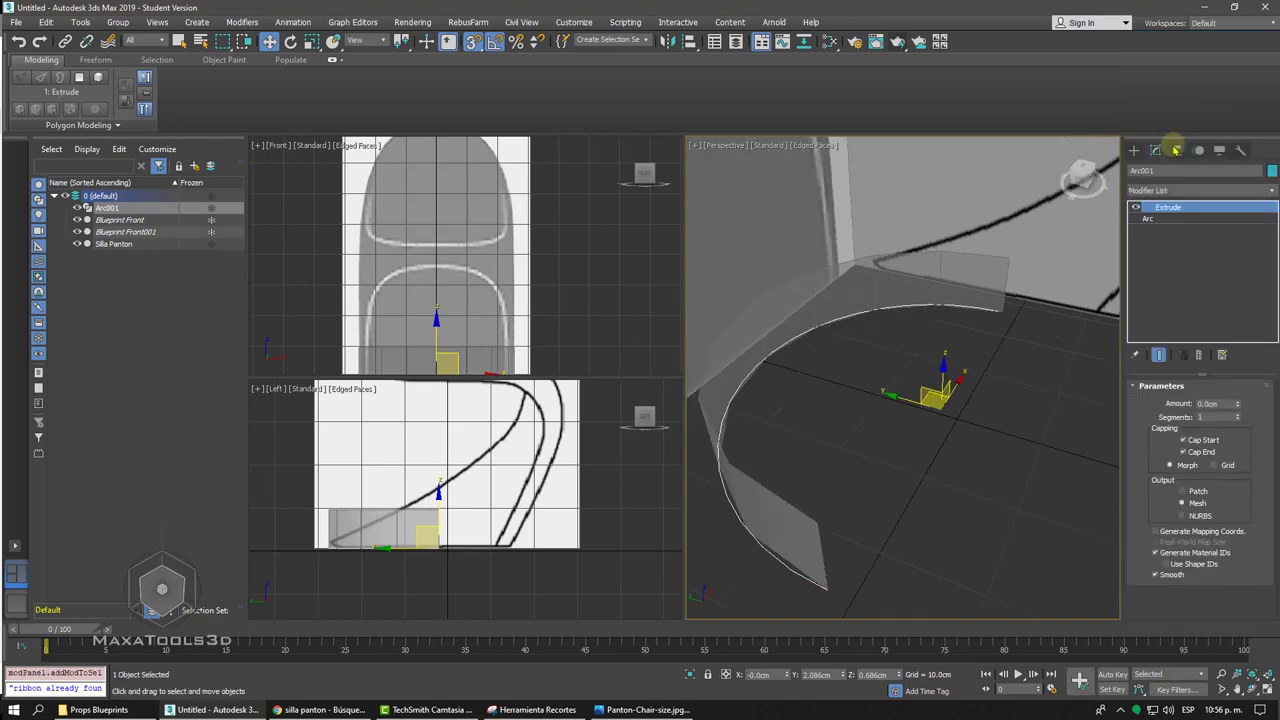
pyautogui.moveTo(1236, 403); pyautogui.dragTo(1207, 395)
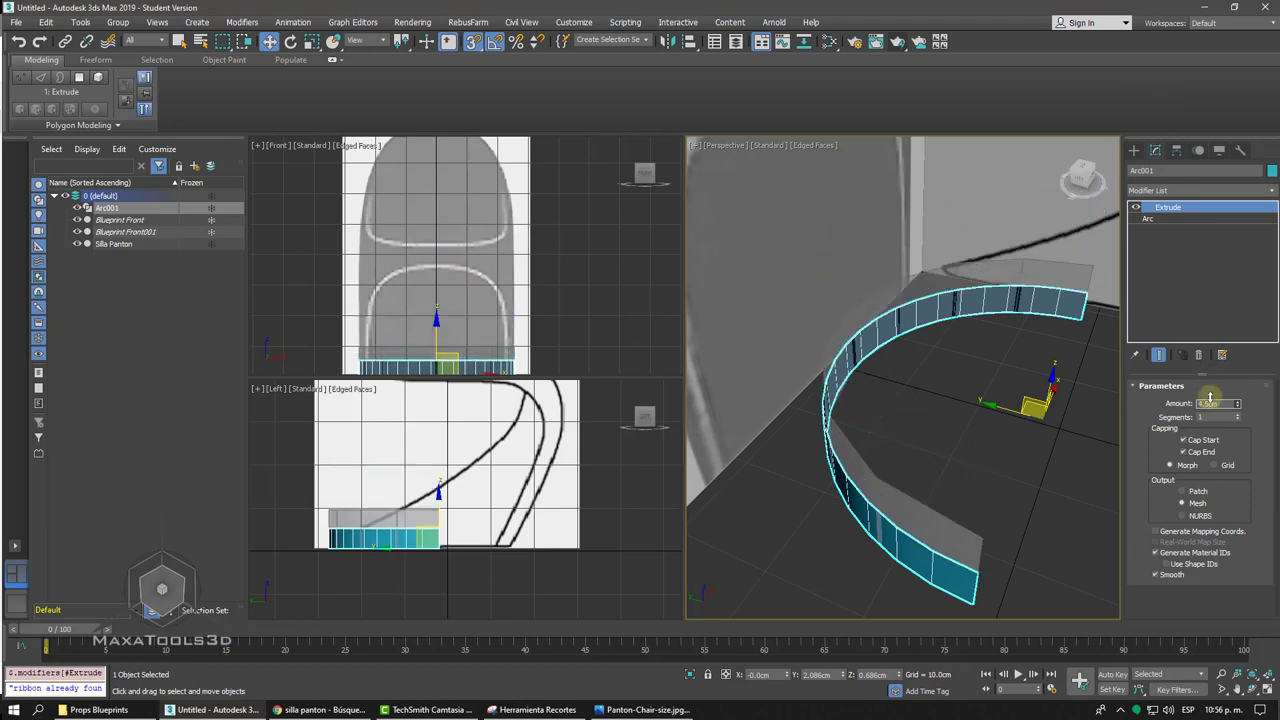
pyautogui.keyDown('alt'); pyautogui.moveTo(900, 400); pyautogui.dragTo(960, 400, button='middle'); pyautogui.keyUp('alt')
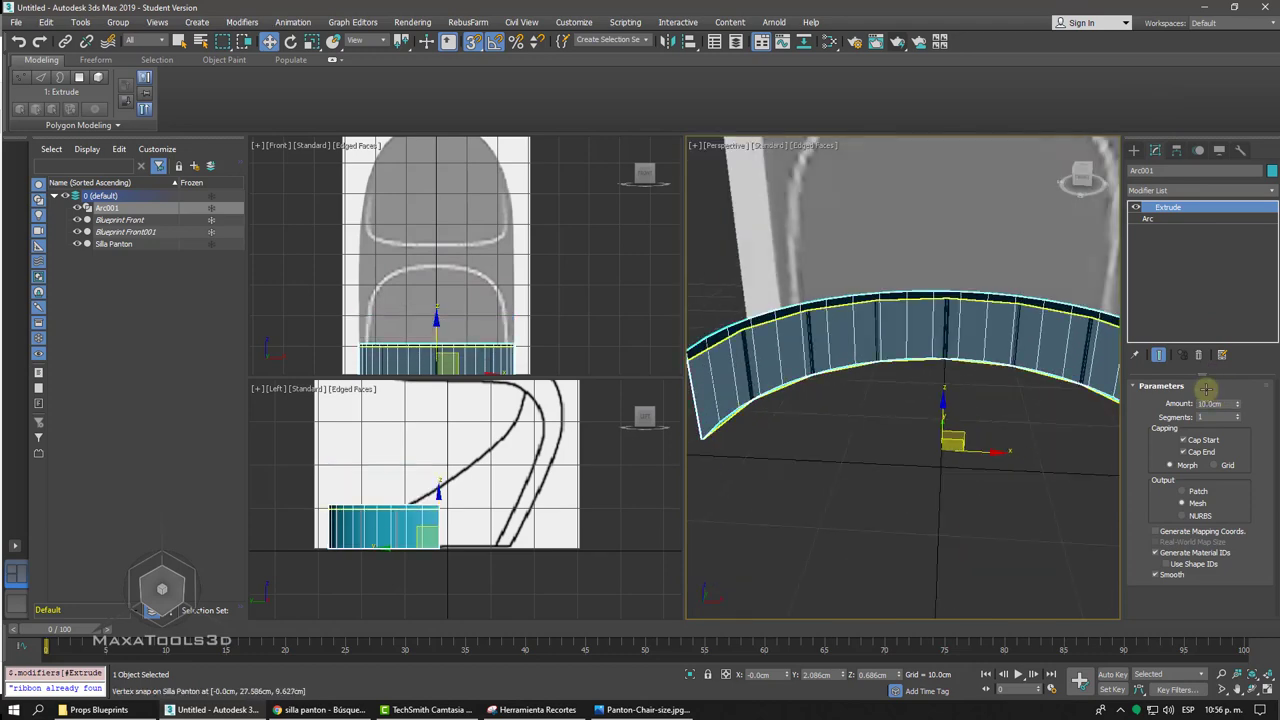
pyautogui.click(1152, 218)
pyautogui.click(1166, 400)
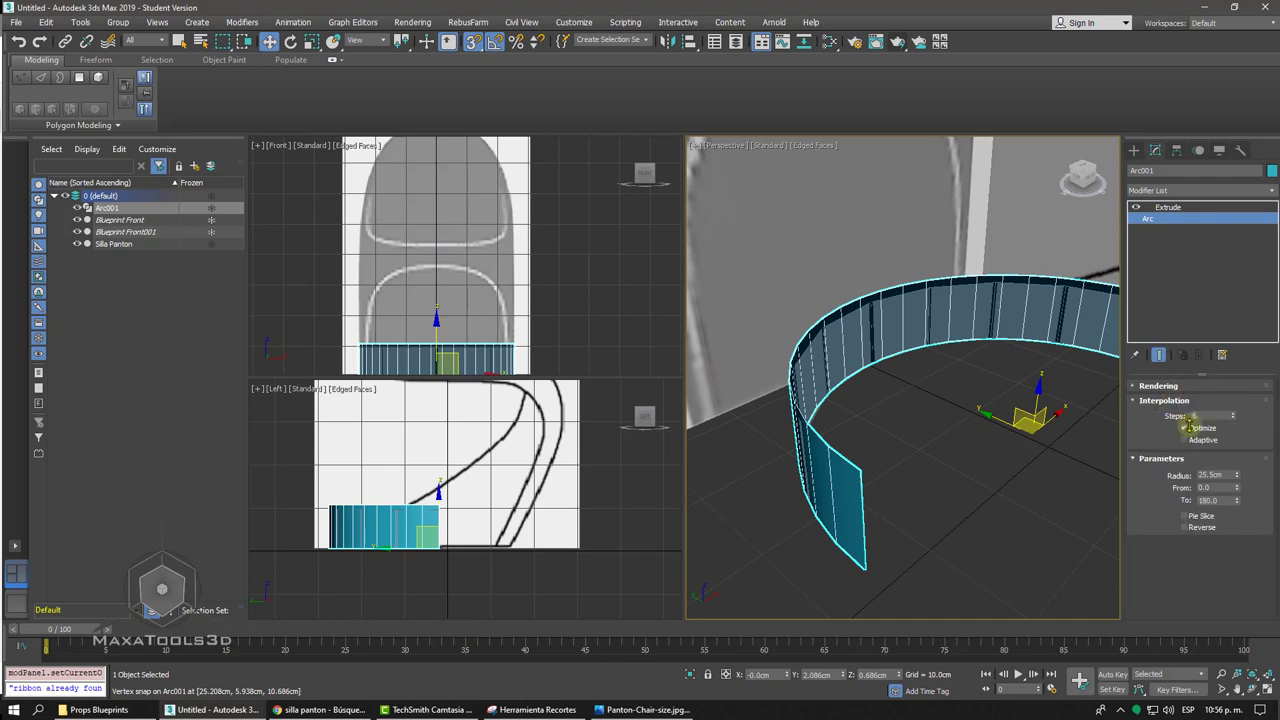
pyautogui.click(1199, 440)
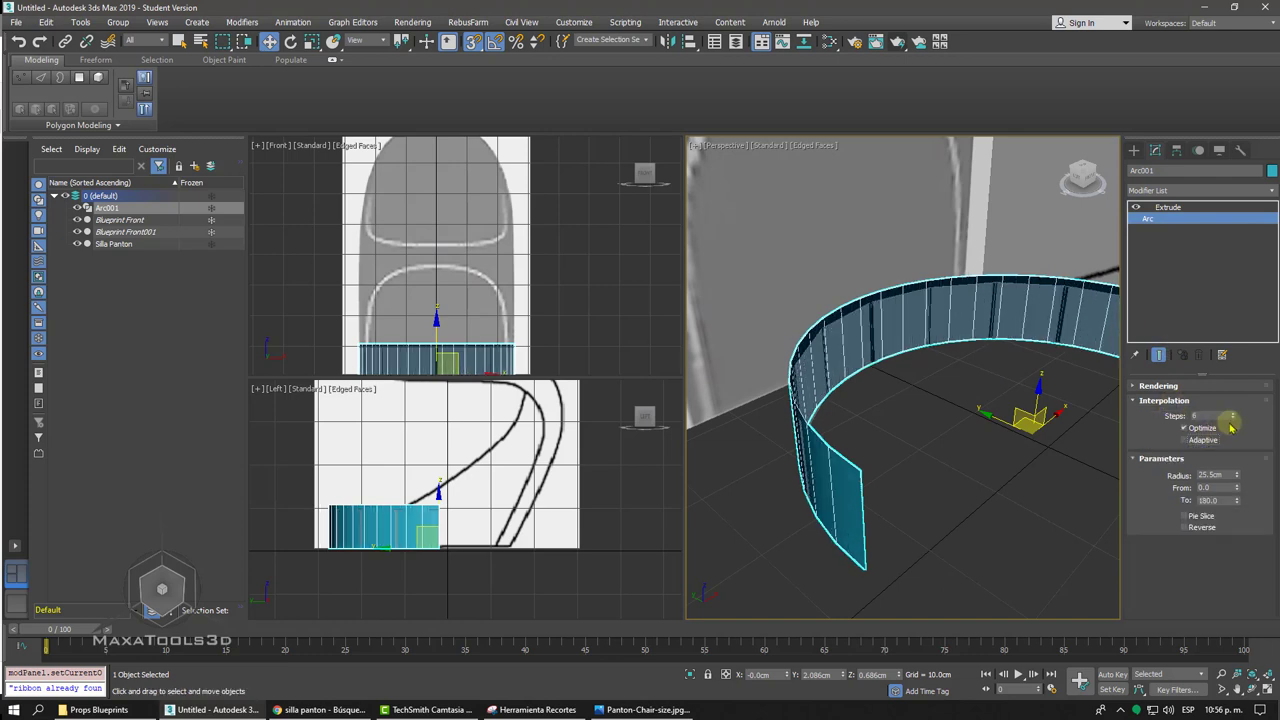
pyautogui.click(1234, 419)
pyautogui.click(1234, 419)
pyautogui.click(1234, 419)
pyautogui.click(1234, 419)
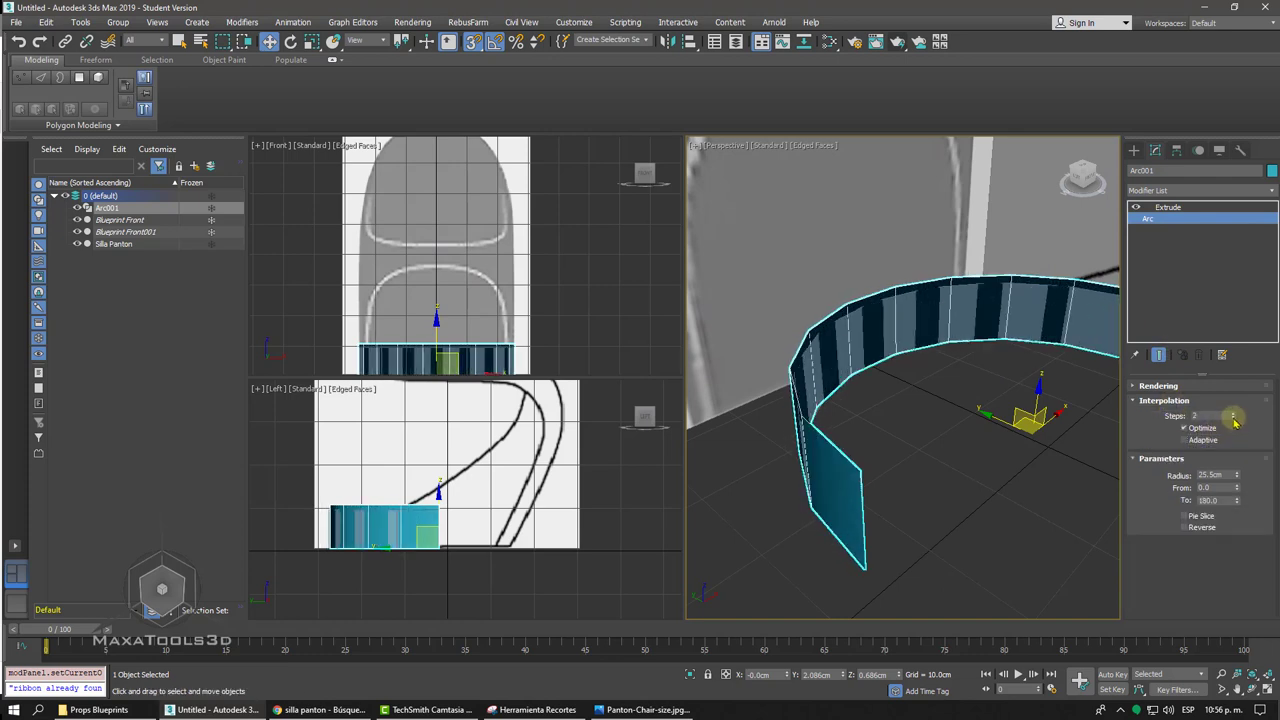
pyautogui.click(1234, 414)
pyautogui.click(1234, 414)
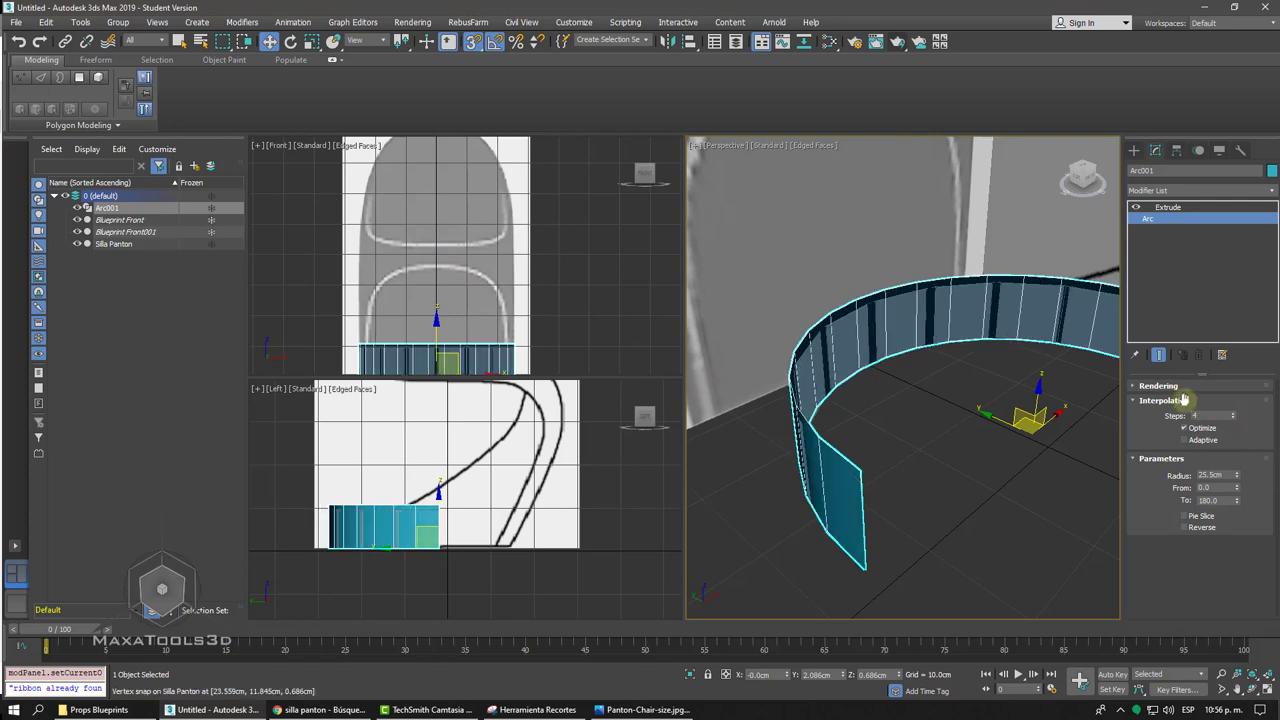
pyautogui.press('Delete')
pyautogui.scroll(3, 937, 337)
pyautogui.scroll(-3, 900, 323)
pyautogui.click(902, 331)
pyautogui.moveTo(902, 331)
pyautogui.keyDown('alt'); pyautogui.mouseDown(button='middle')
pyautogui.moveTo(943, 243)
pyautogui.moveTo(1050, 255)
pyautogui.mouseUp(button='middle'); pyautogui.keyUp('alt')
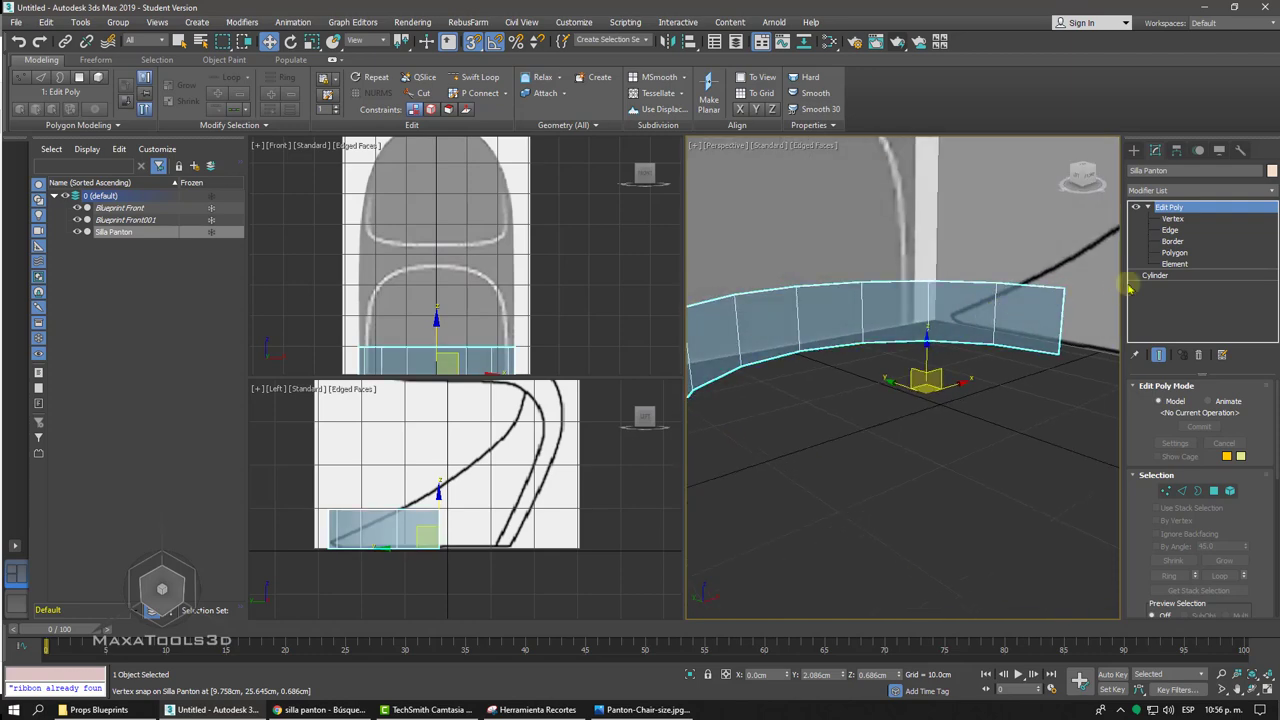
# Go from the Cylinder parameters back to Edit Poly Vertex mode and pan the side view.
pyautogui.click(1160, 275)
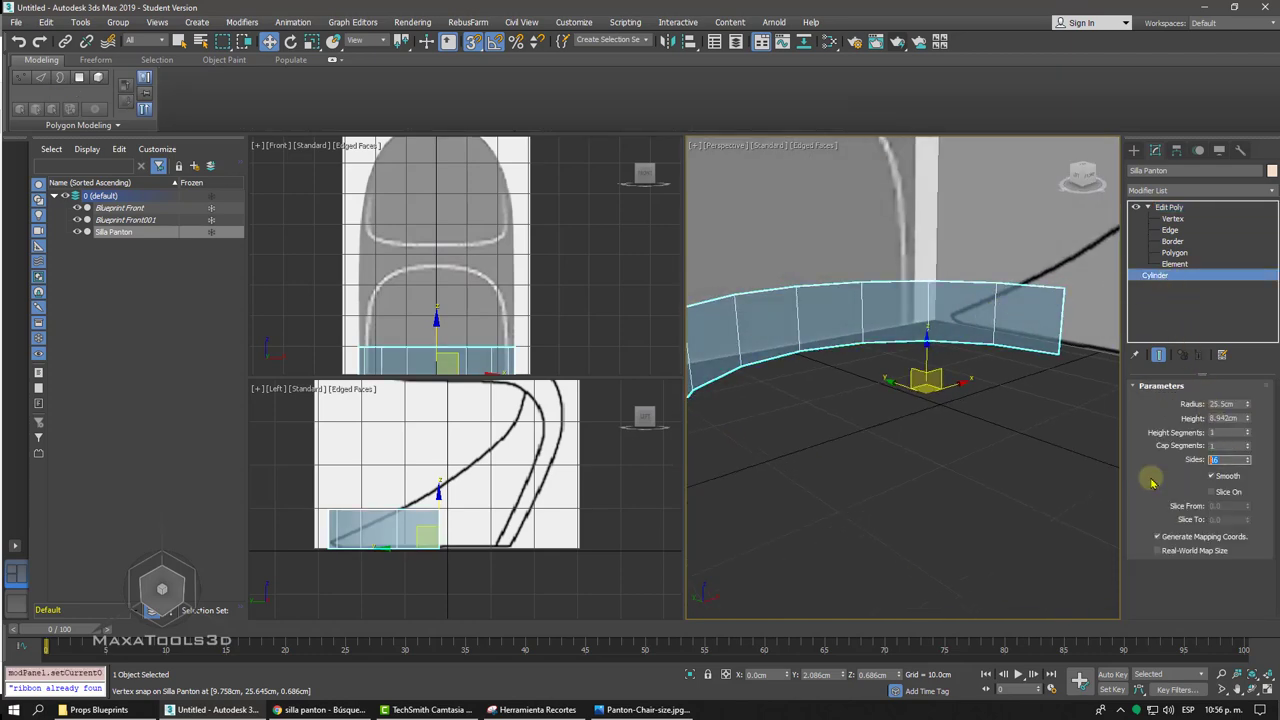
pyautogui.click(1169, 210)
pyautogui.keyDown('alt'); pyautogui.moveTo(902, 350); pyautogui.dragTo(940, 300, button='middle'); pyautogui.keyUp('alt')
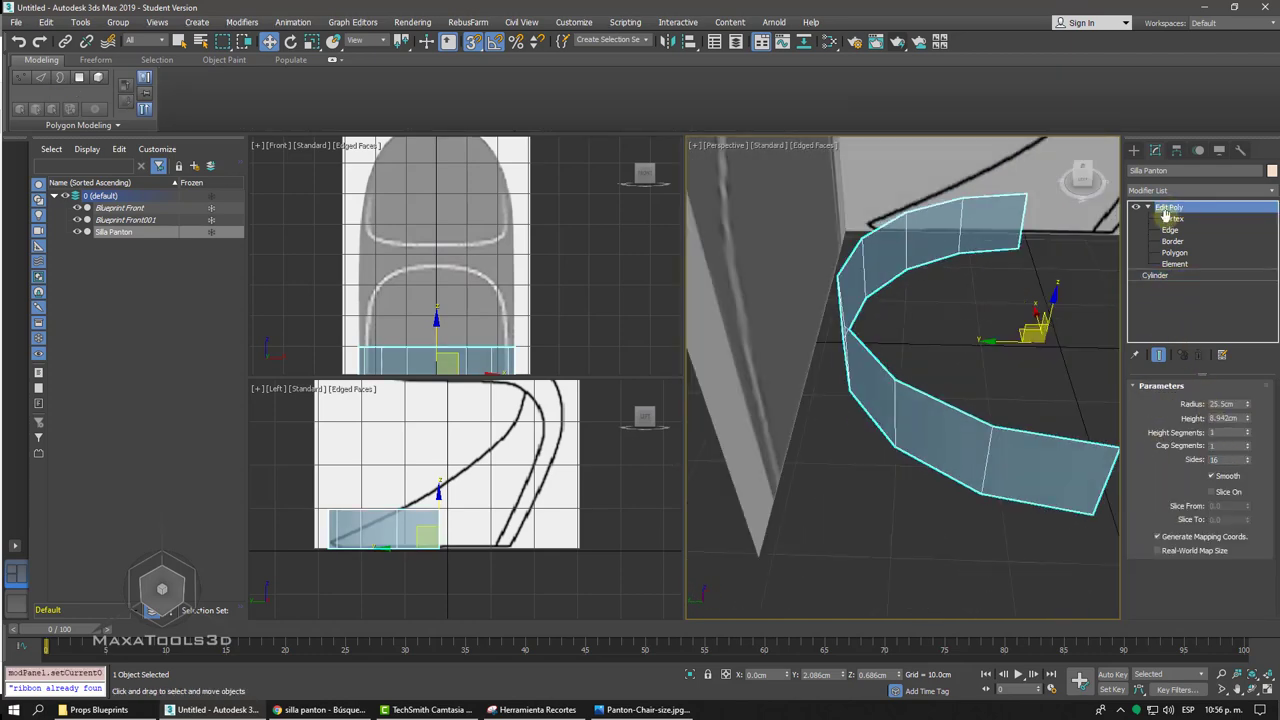
pyautogui.moveTo(450, 470); pyautogui.dragTo(470, 494, button='middle')
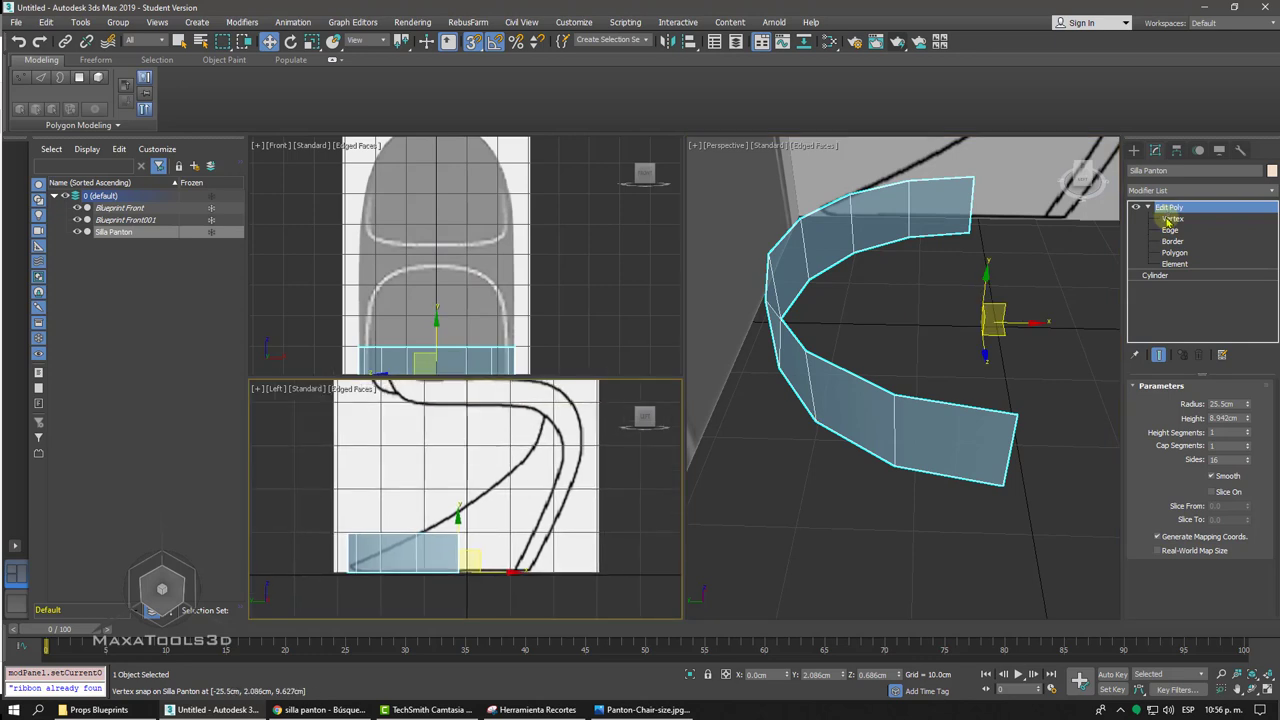
pyautogui.click(1174, 220)
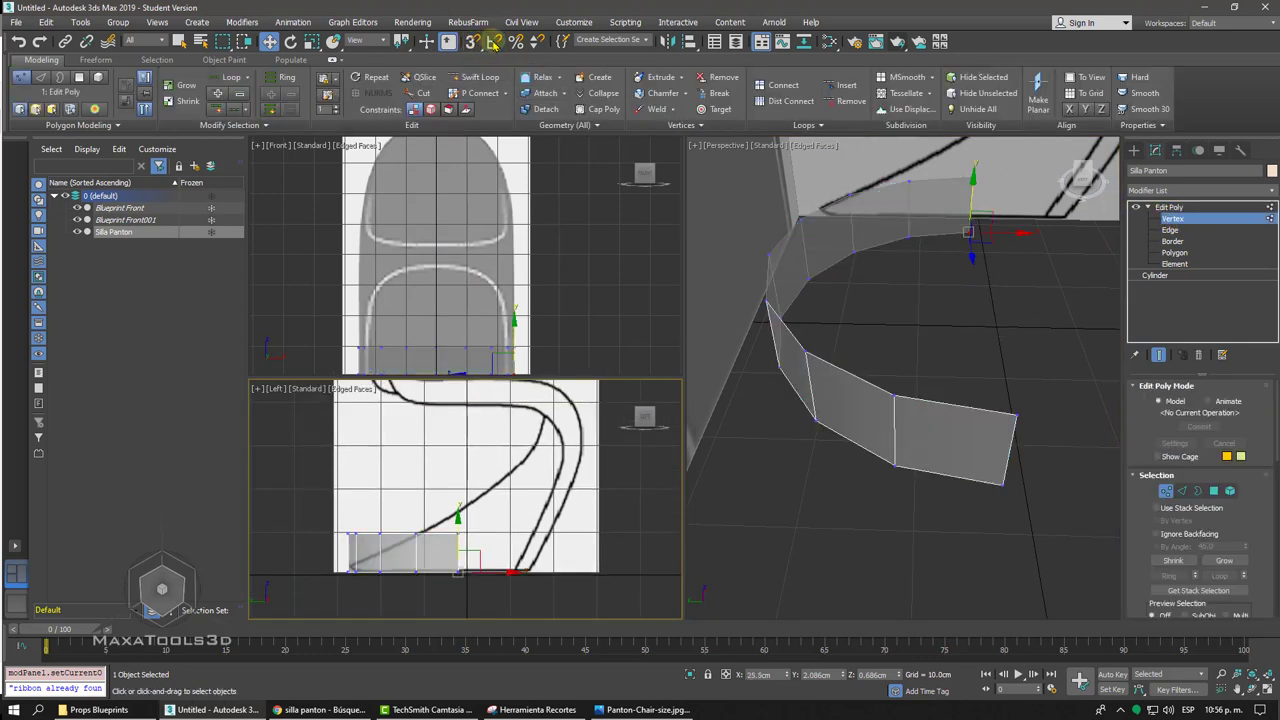
pyautogui.moveTo(470, 500); pyautogui.dragTo(476, 468, button='middle')
pyautogui.moveTo(316, 477); pyautogui.dragTo(366, 480, button='middle')
# Select the strip's right vertex column and stretch its end toward the blueprint outline.
pyautogui.moveTo(362, 478); pyautogui.dragTo(590, 550)
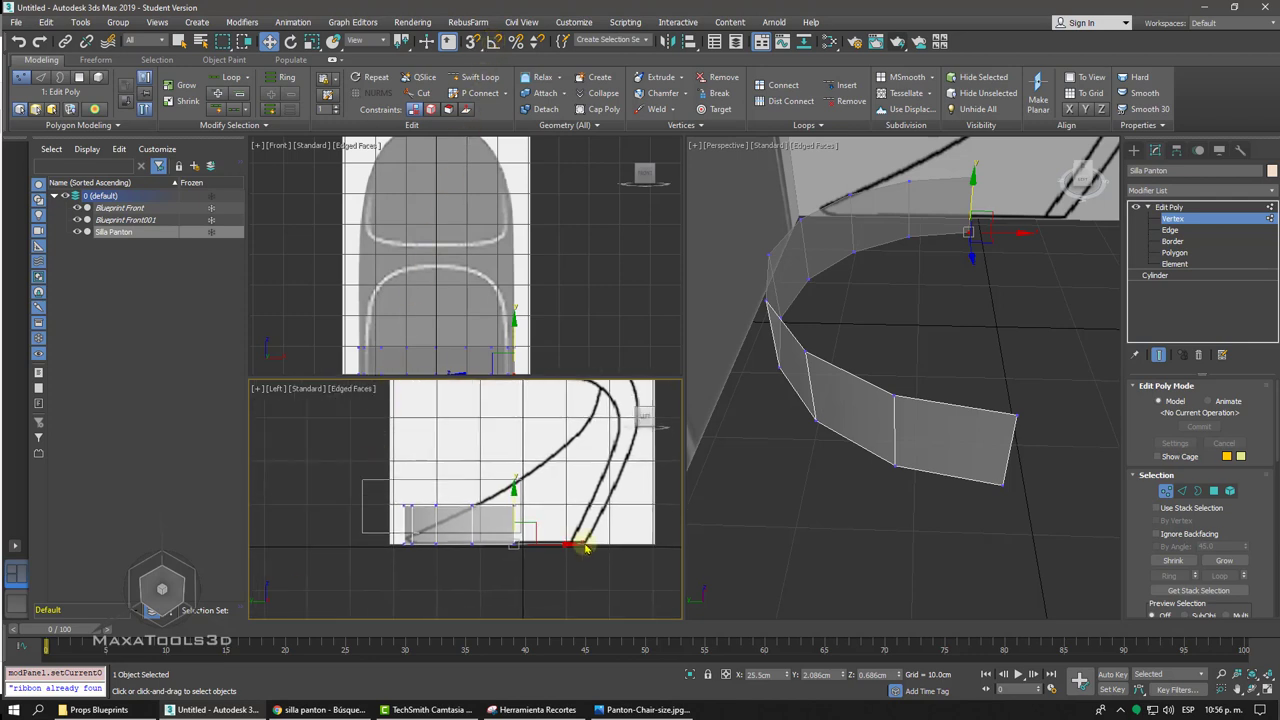
pyautogui.scroll(2, 503, 470)
pyautogui.moveTo(503, 470); pyautogui.dragTo(553, 591)
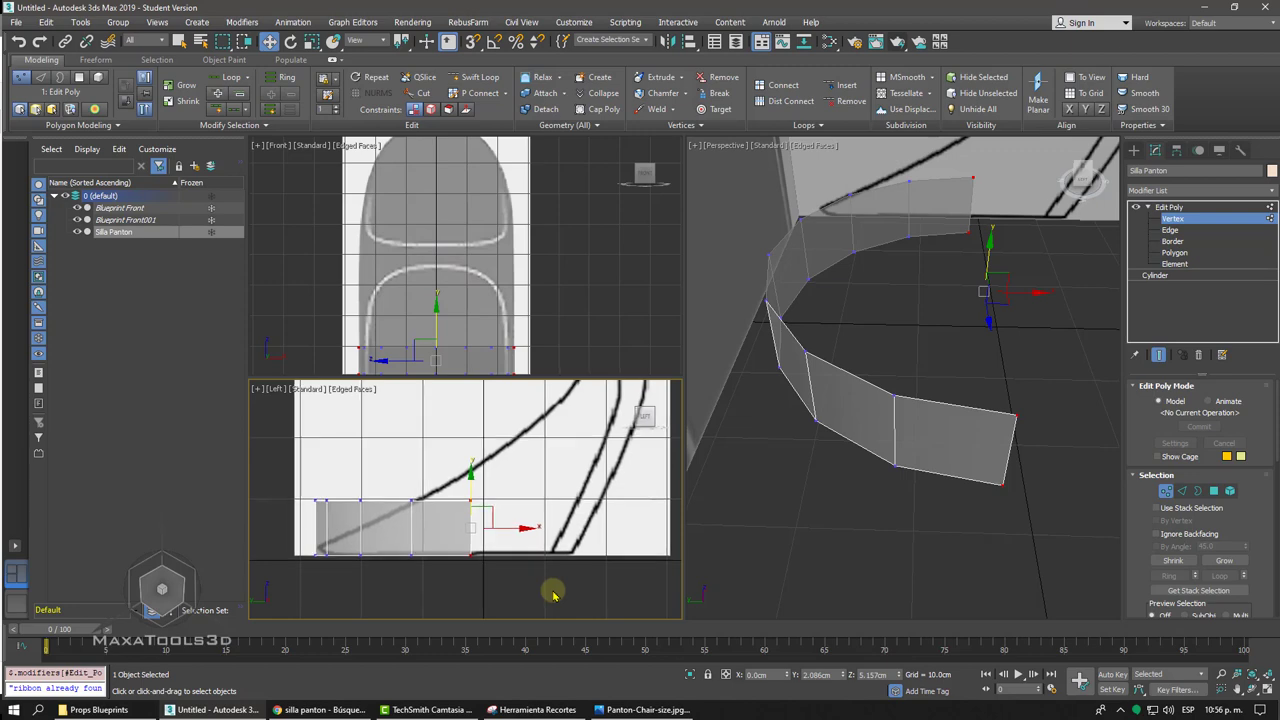
pyautogui.moveTo(505, 528); pyautogui.dragTo(543, 537)
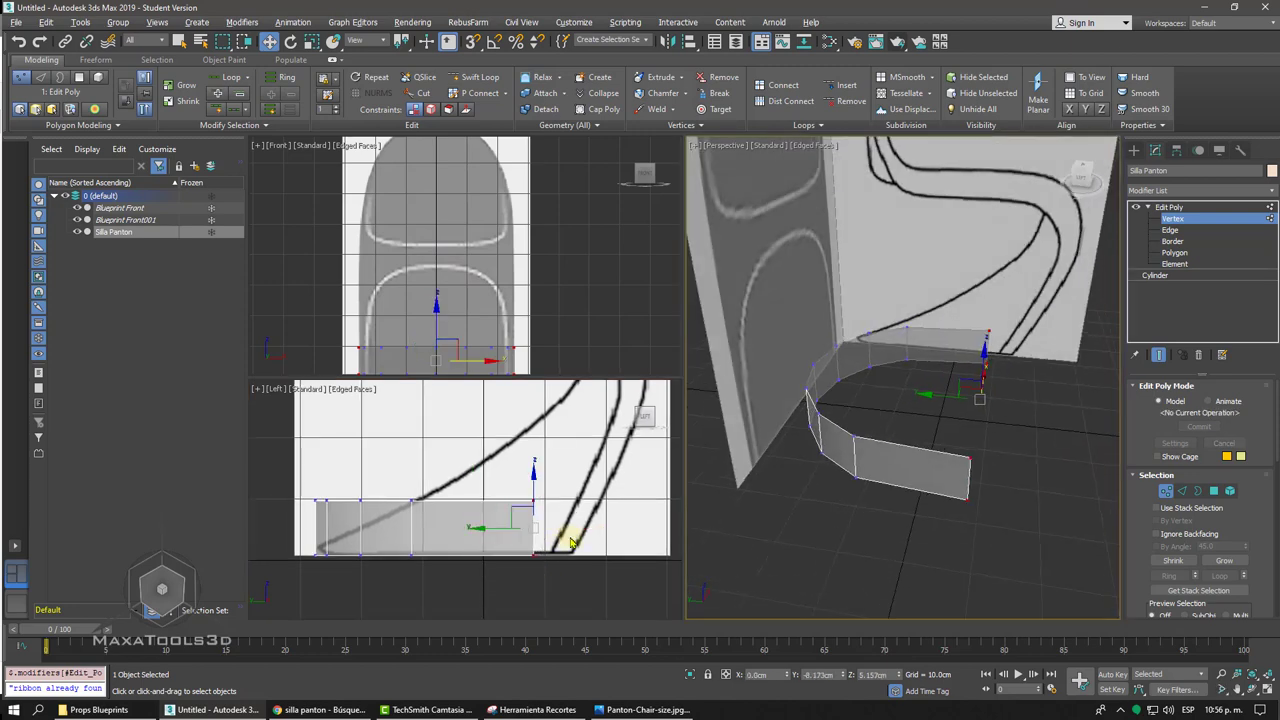
pyautogui.rightClick(592, 606)
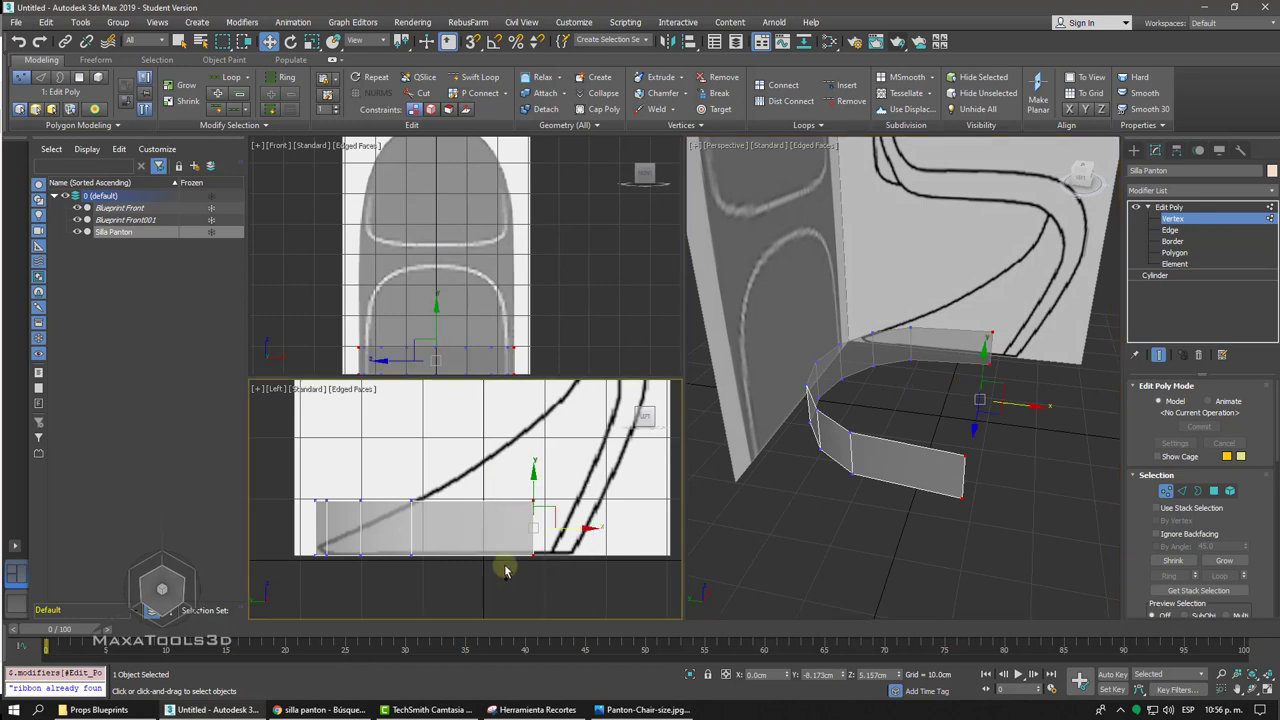
pyautogui.moveTo(463, 549); pyautogui.dragTo(465, 553)
pyautogui.scroll(2, 465, 553)
pyautogui.scroll(2, 471, 551)
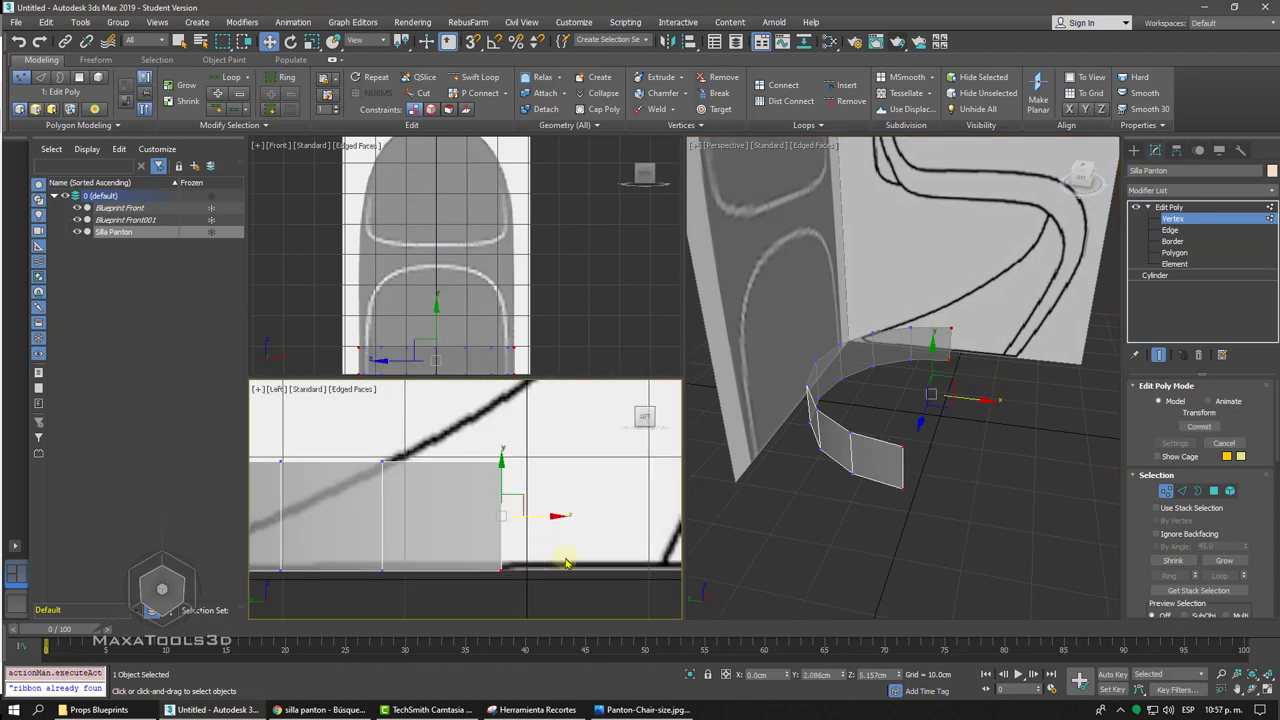
# Try box-selecting the strip's end vertices in the Left viewport.
pyautogui.click(538, 524)
pyautogui.moveTo(490, 453); pyautogui.dragTo(516, 486)
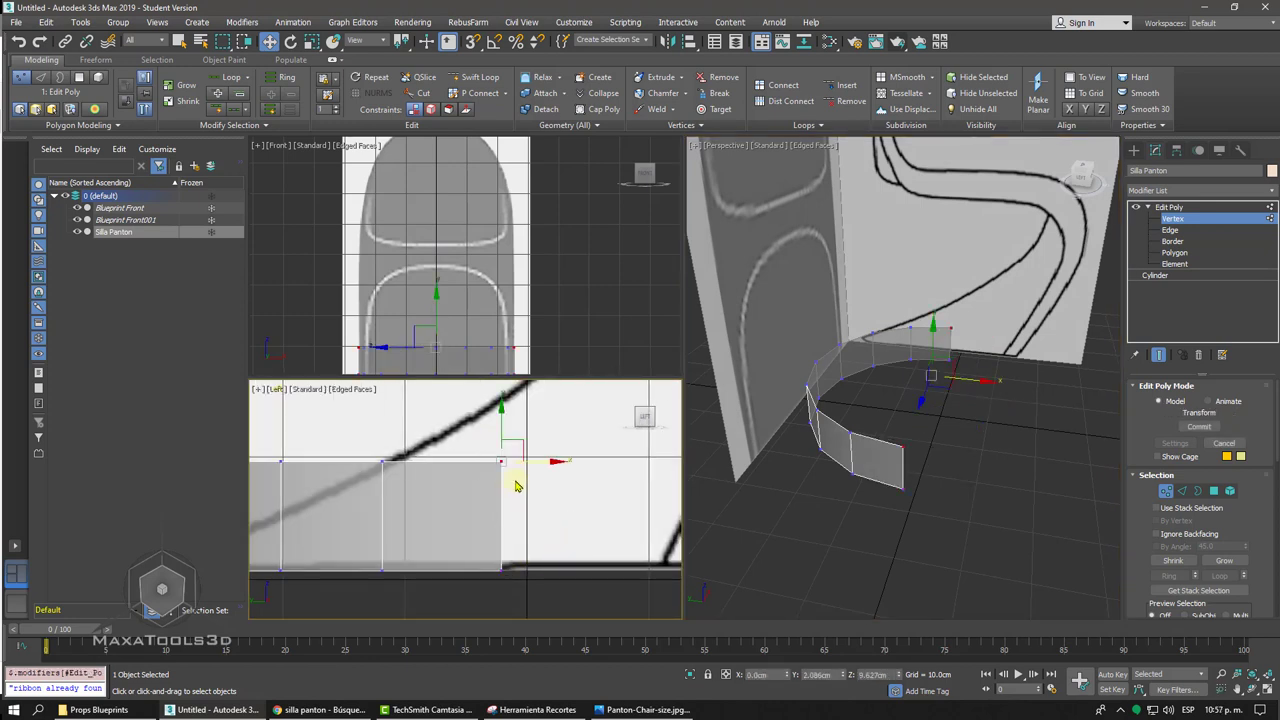
pyautogui.click(516, 487)
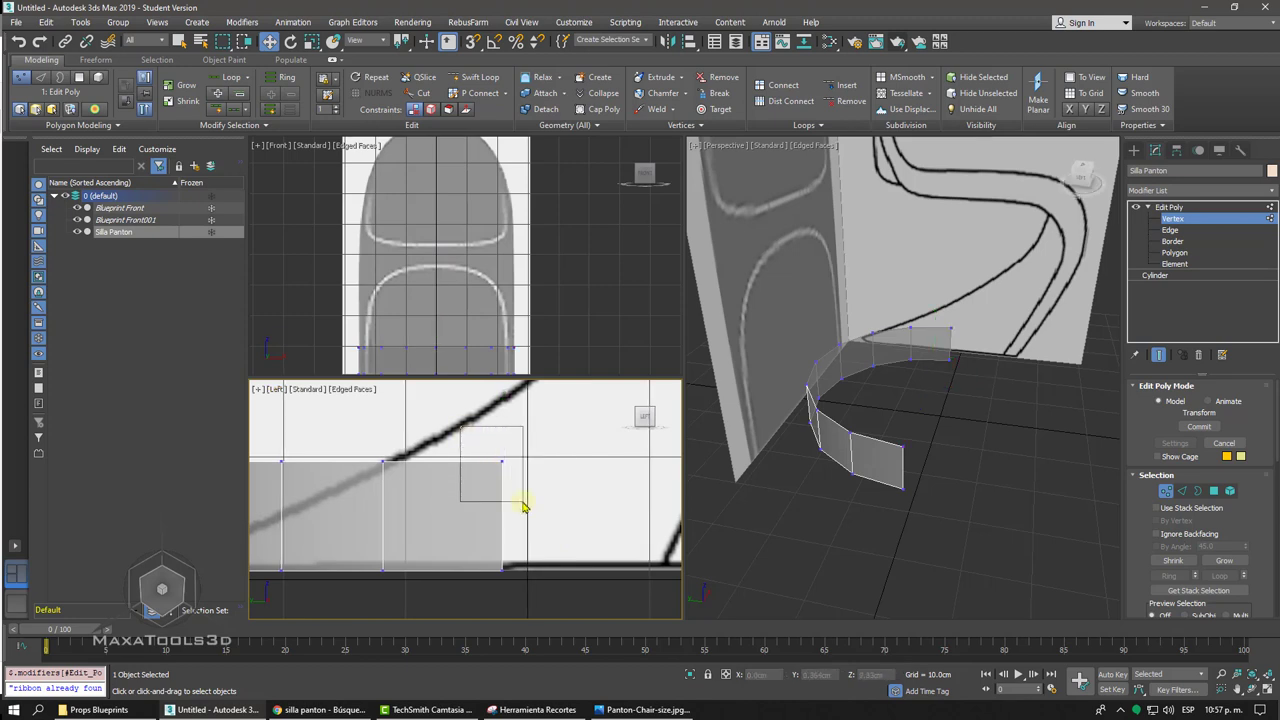
pyautogui.moveTo(481, 467); pyautogui.dragTo(523, 506)
pyautogui.moveTo(458, 433); pyautogui.dragTo(527, 514)
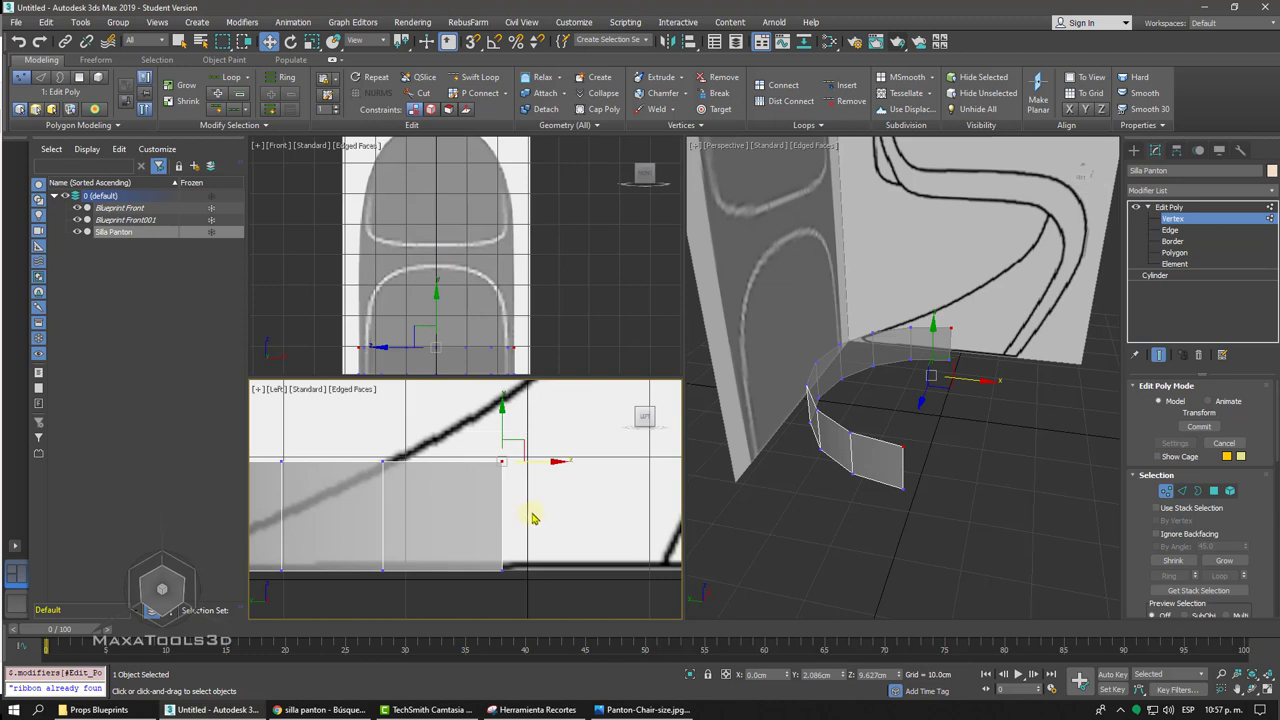
pyautogui.click(534, 514)
pyautogui.scroll(2, 499, 463)
# Box-select the end vertex column and extend the last panel right to the blueprint line.
pyautogui.click(501, 462)
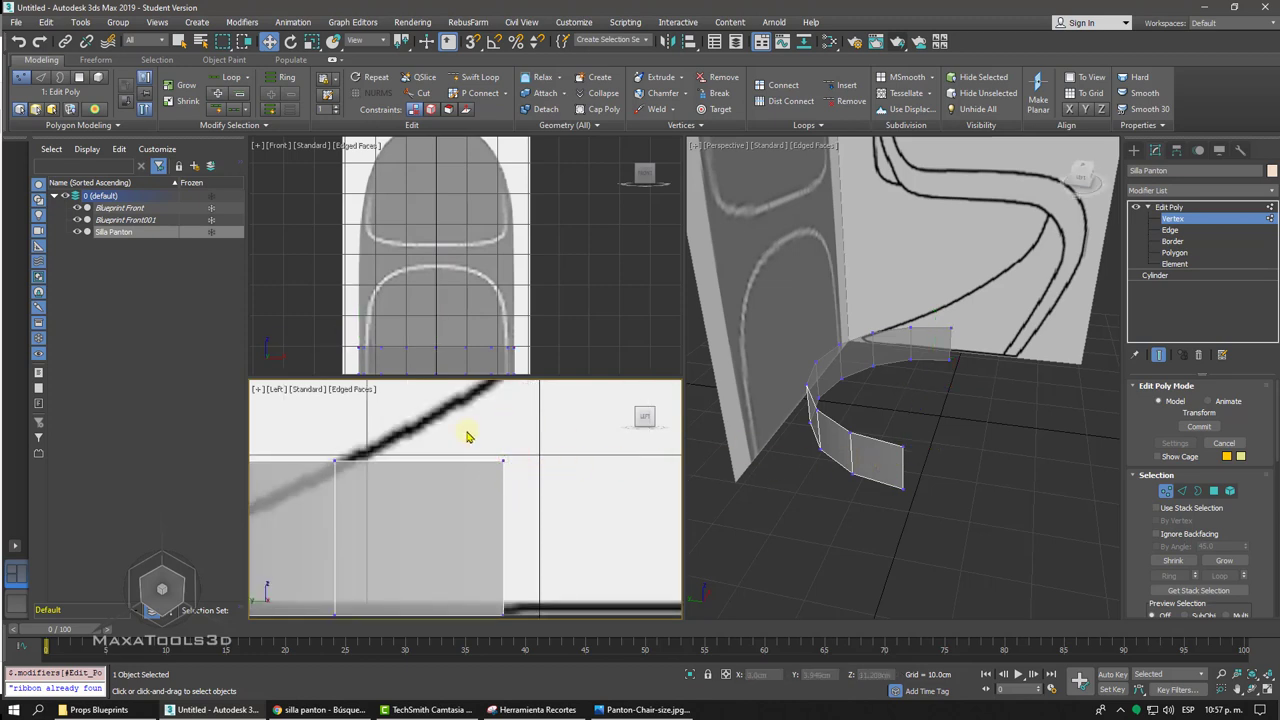
pyautogui.moveTo(466, 430); pyautogui.dragTo(594, 508)
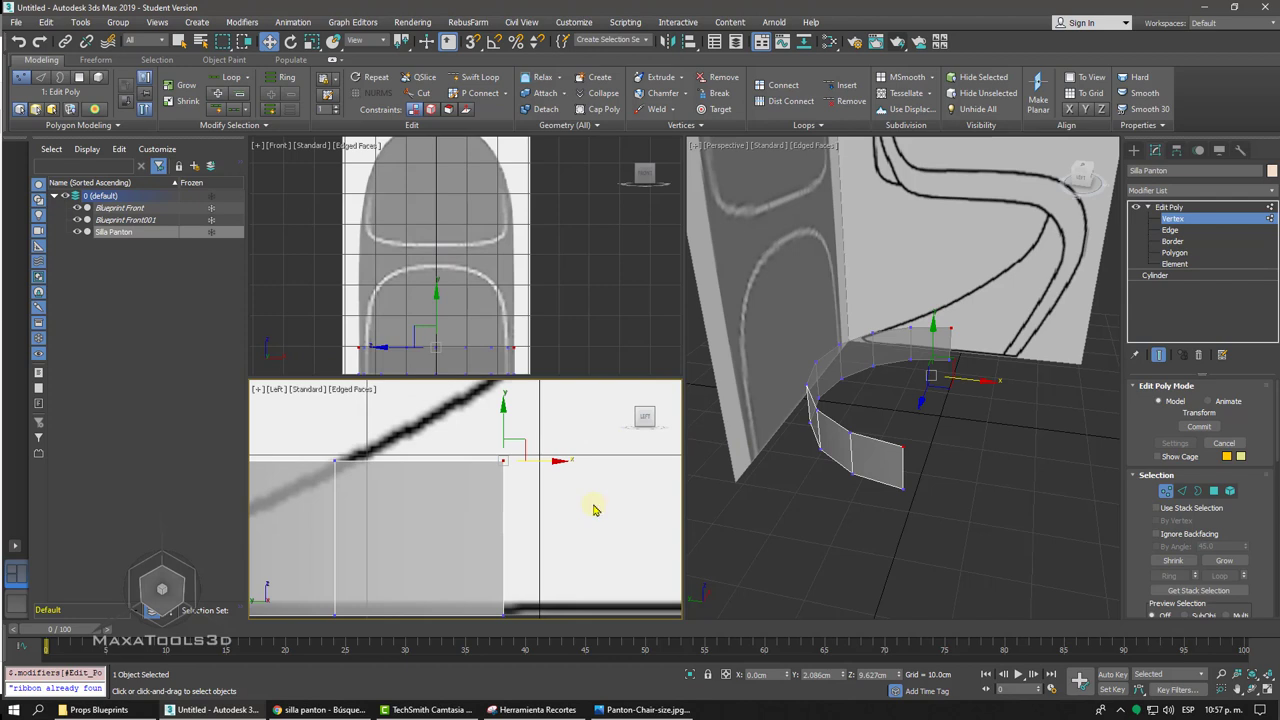
pyautogui.scroll(-2, 540, 460)
pyautogui.moveTo(489, 423); pyautogui.dragTo(561, 556)
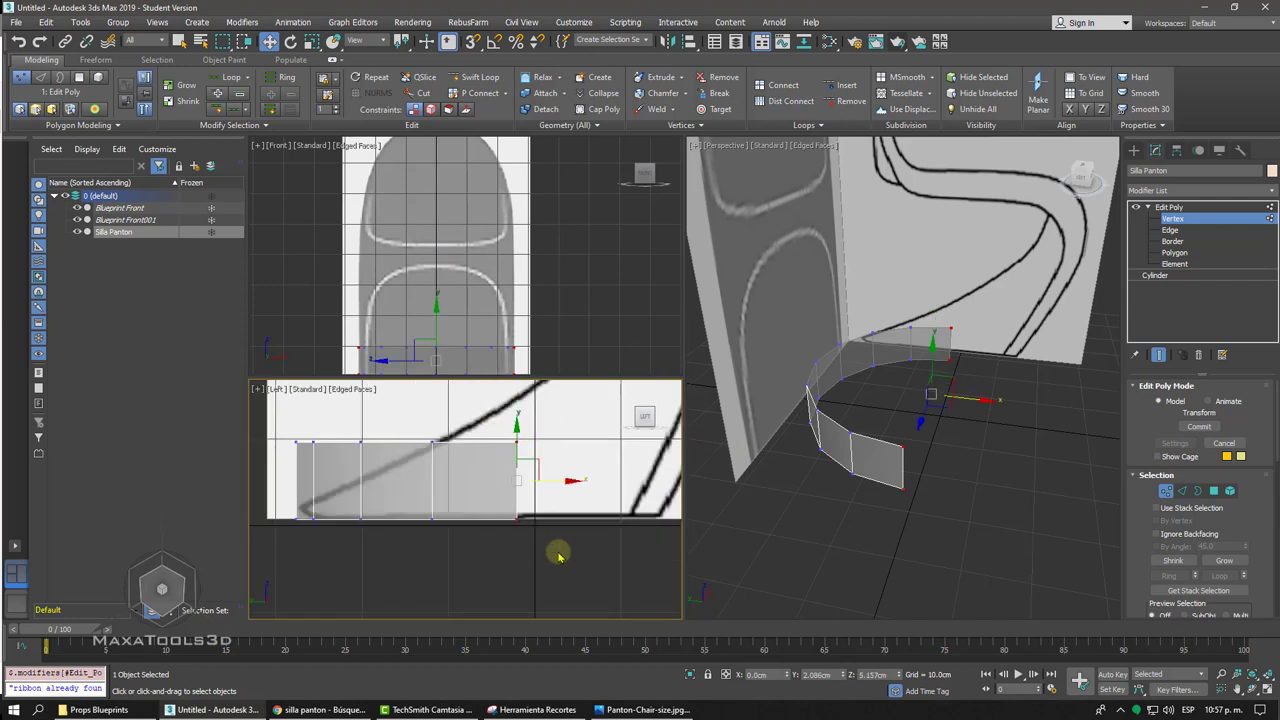
pyautogui.scroll(-2, 524, 499)
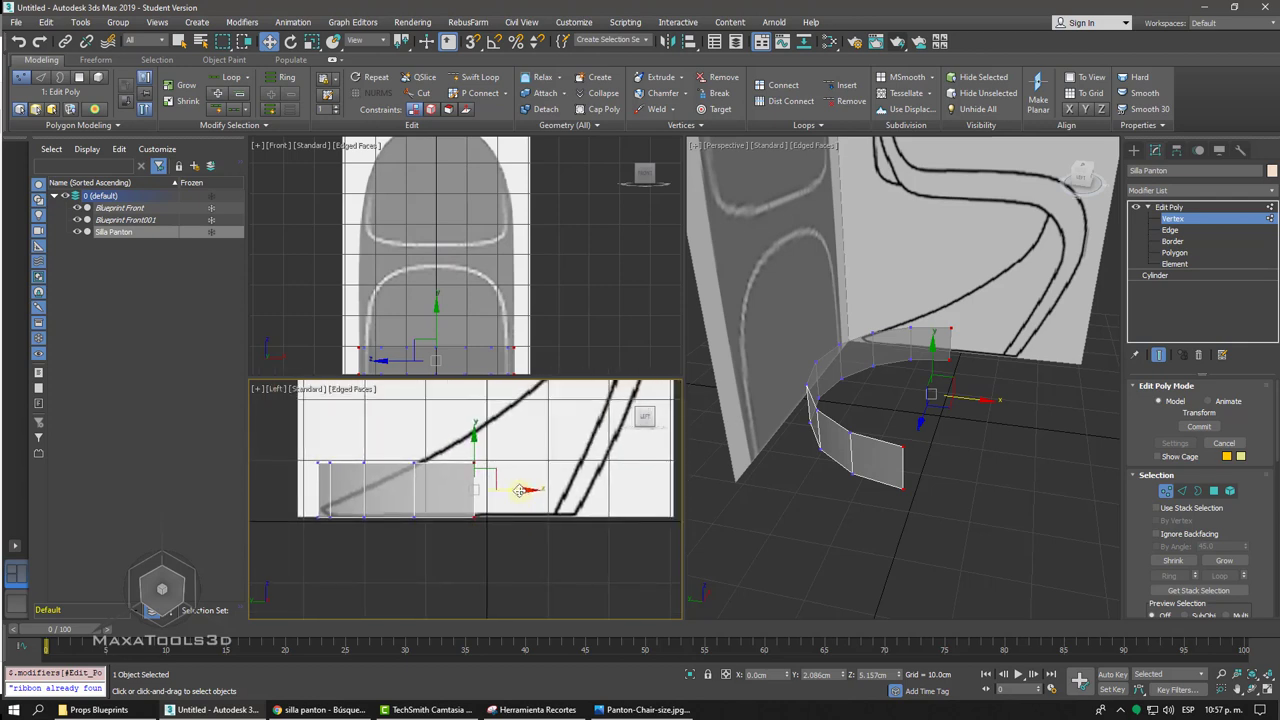
pyautogui.moveTo(519, 490); pyautogui.dragTo(624, 495)
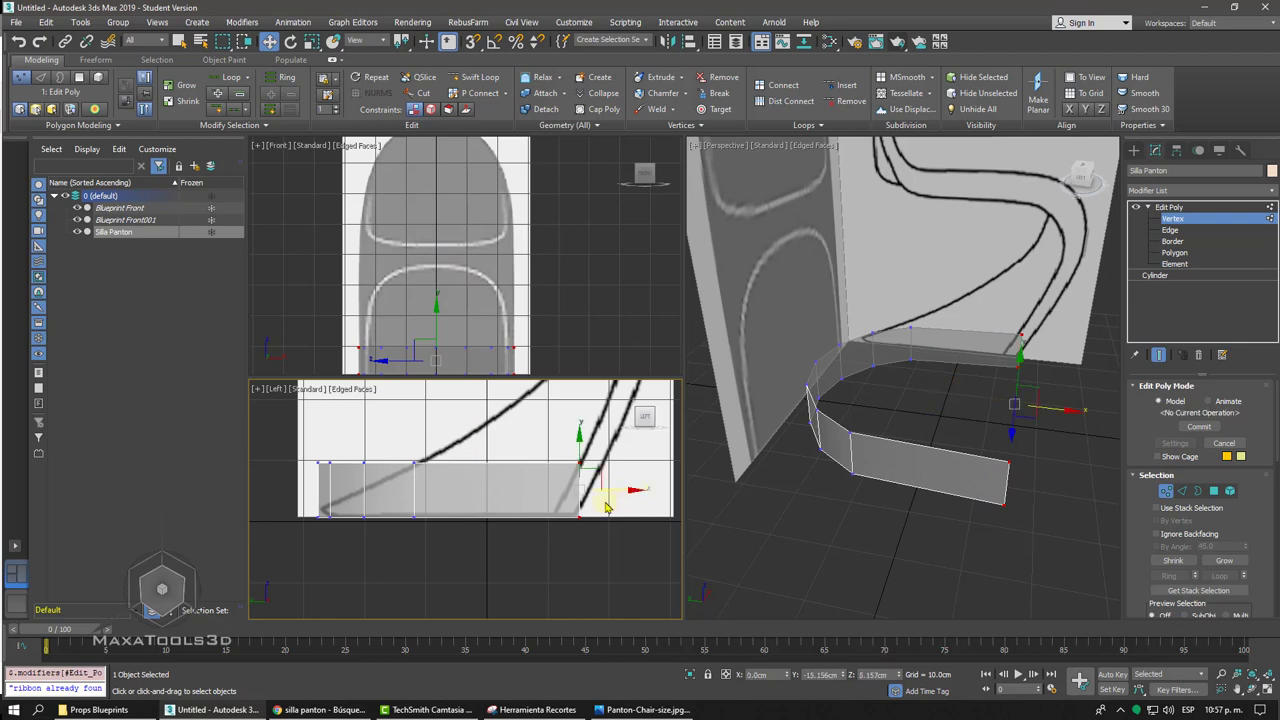
pyautogui.click(563, 520)
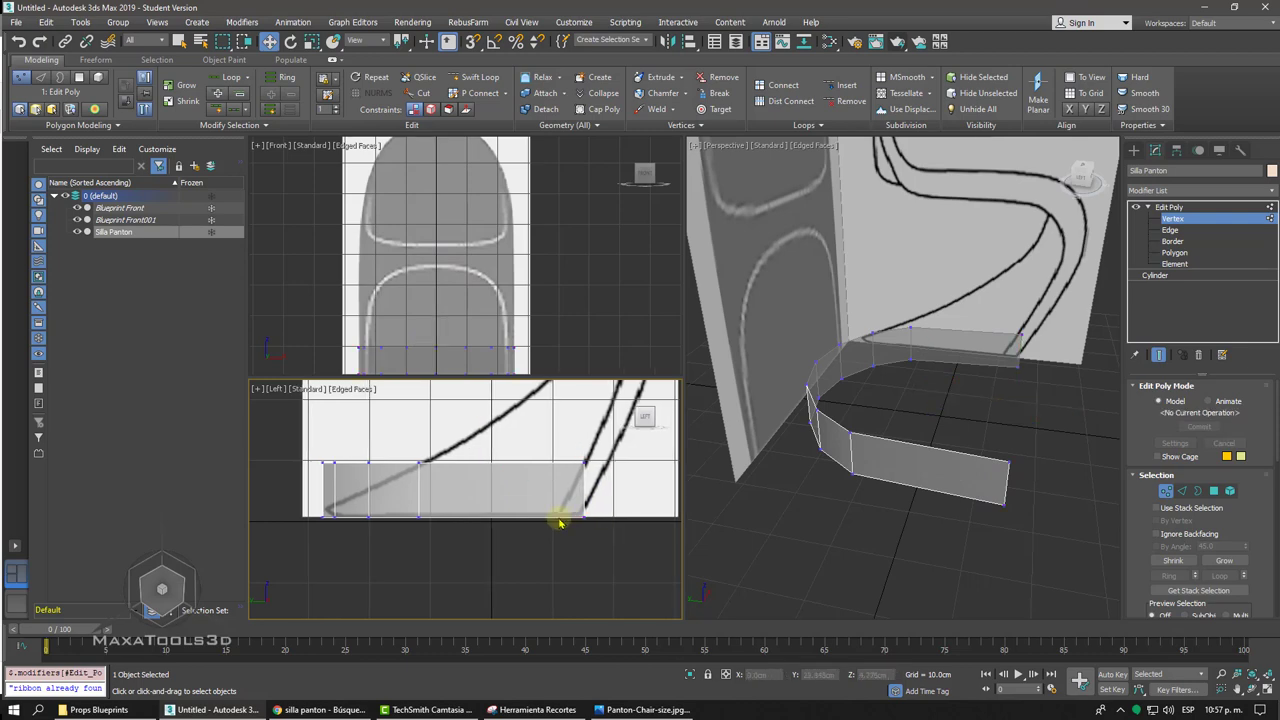
# Orbit the Perspective view to inspect the seat curve and reselect vertices in the side view.
pyautogui.keyDown('alt'); pyautogui.moveTo(900, 450); pyautogui.dragTo(930, 450, button='middle'); pyautogui.keyUp('alt')
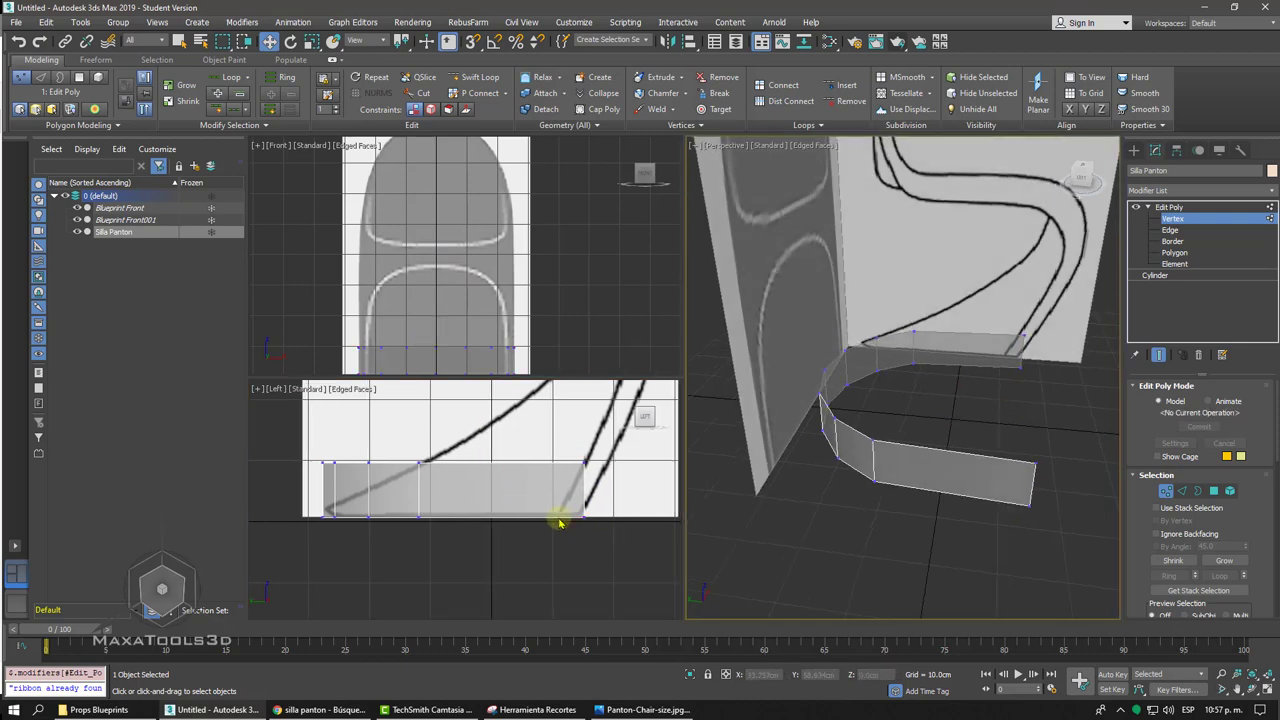
pyautogui.keyDown('alt'); pyautogui.moveTo(560, 522); pyautogui.dragTo(558, 518, button='middle'); pyautogui.keyUp('alt')
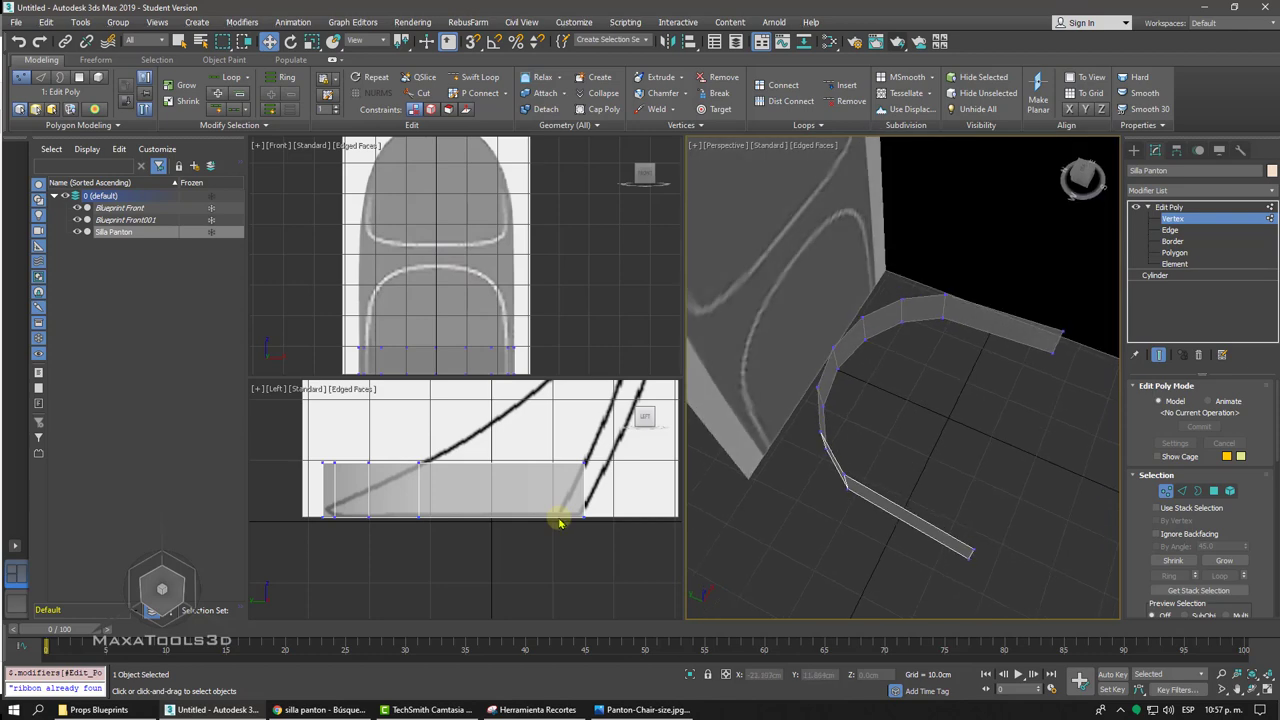
pyautogui.keyDown('alt'); pyautogui.moveTo(559, 522); pyautogui.dragTo(559, 522, button='middle'); pyautogui.keyUp('alt')
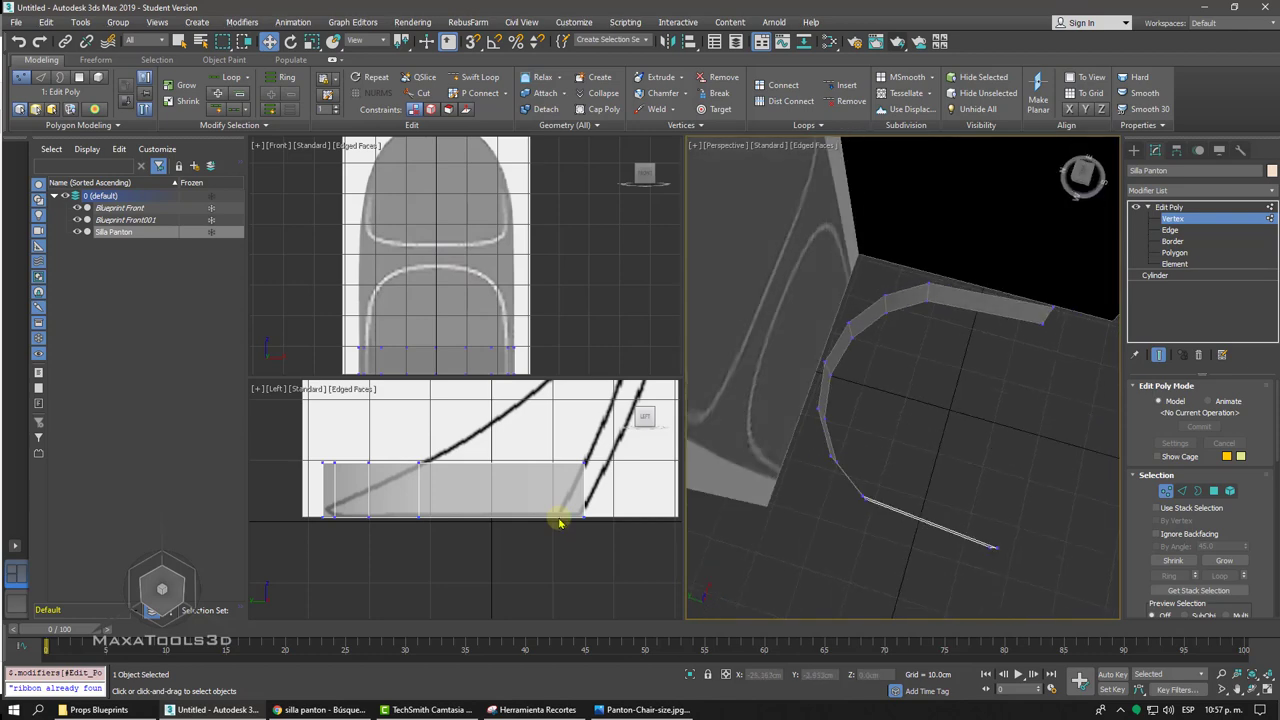
pyautogui.keyDown('alt'); pyautogui.moveTo(737, 400); pyautogui.dragTo(886, 314, button='middle'); pyautogui.keyUp('alt')
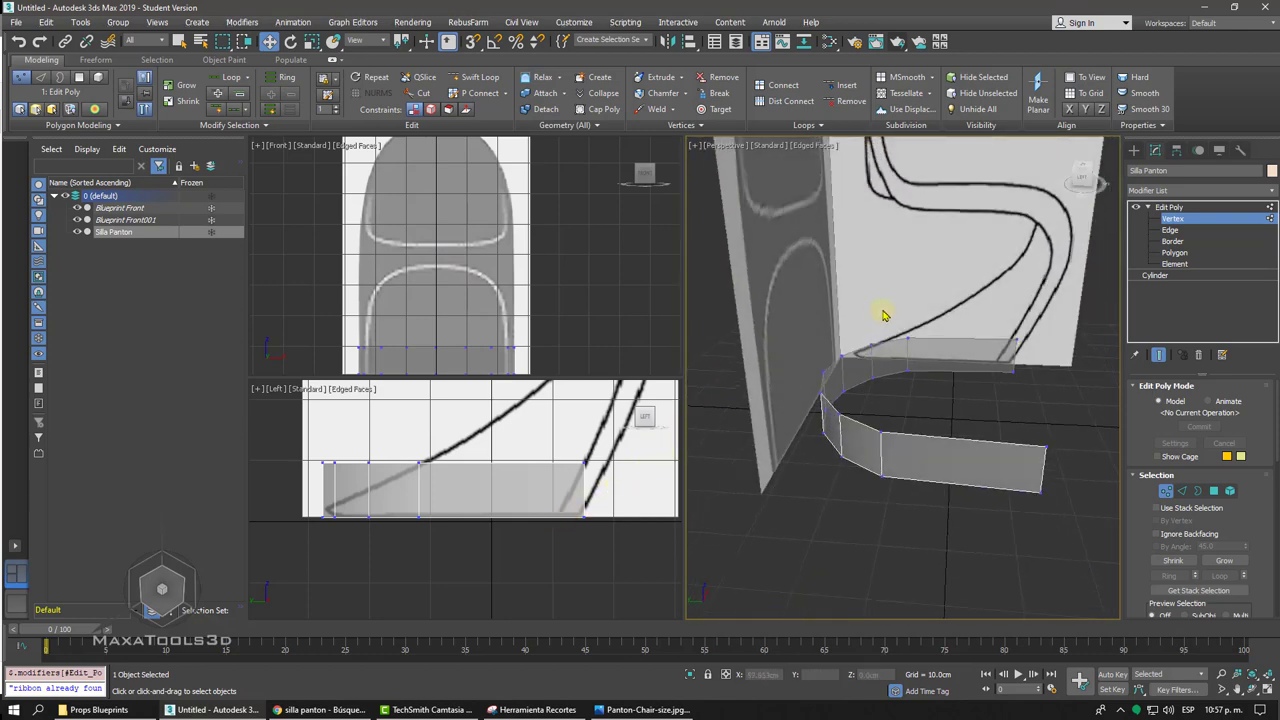
pyautogui.moveTo(884, 312); pyautogui.dragTo(926, 438)
pyautogui.keyDown('alt'); pyautogui.moveTo(926, 438); pyautogui.dragTo(609, 423, button='middle'); pyautogui.keyUp('alt')
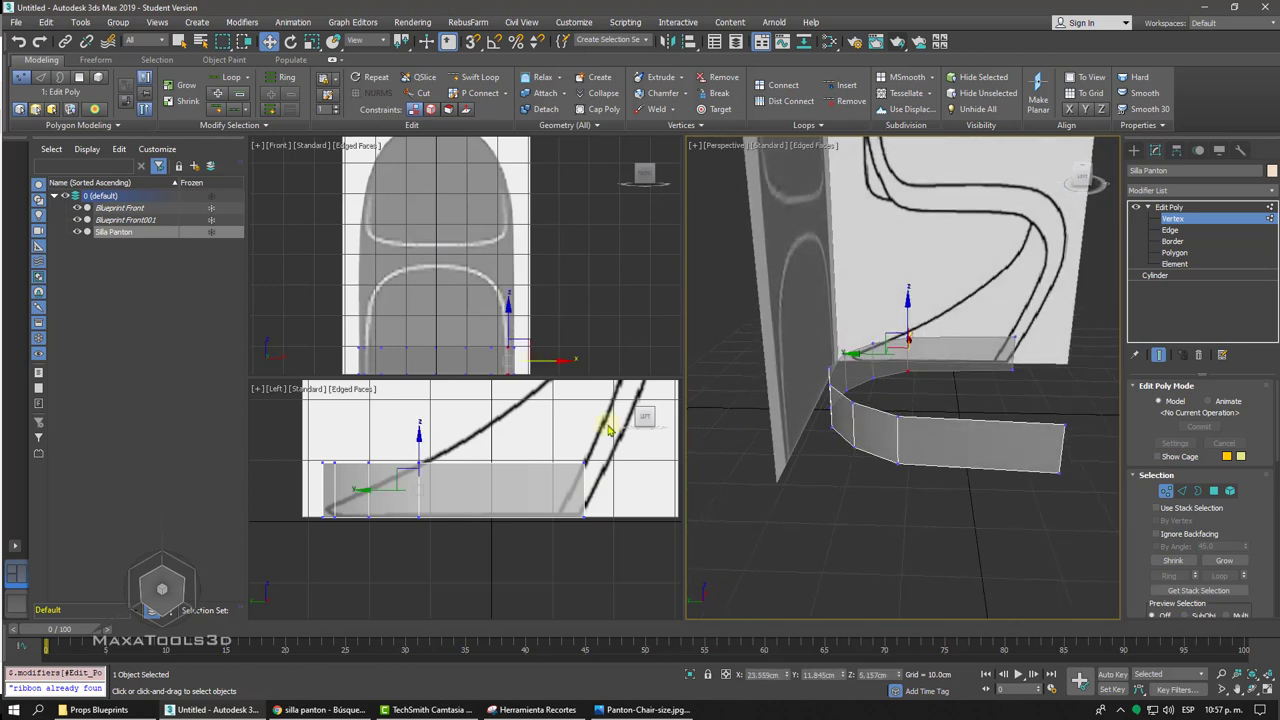
pyautogui.click(509, 429)
# Move the middle and left vertex columns along X to sit on the blueprint curve.
pyautogui.moveTo(388, 432); pyautogui.dragTo(459, 550)
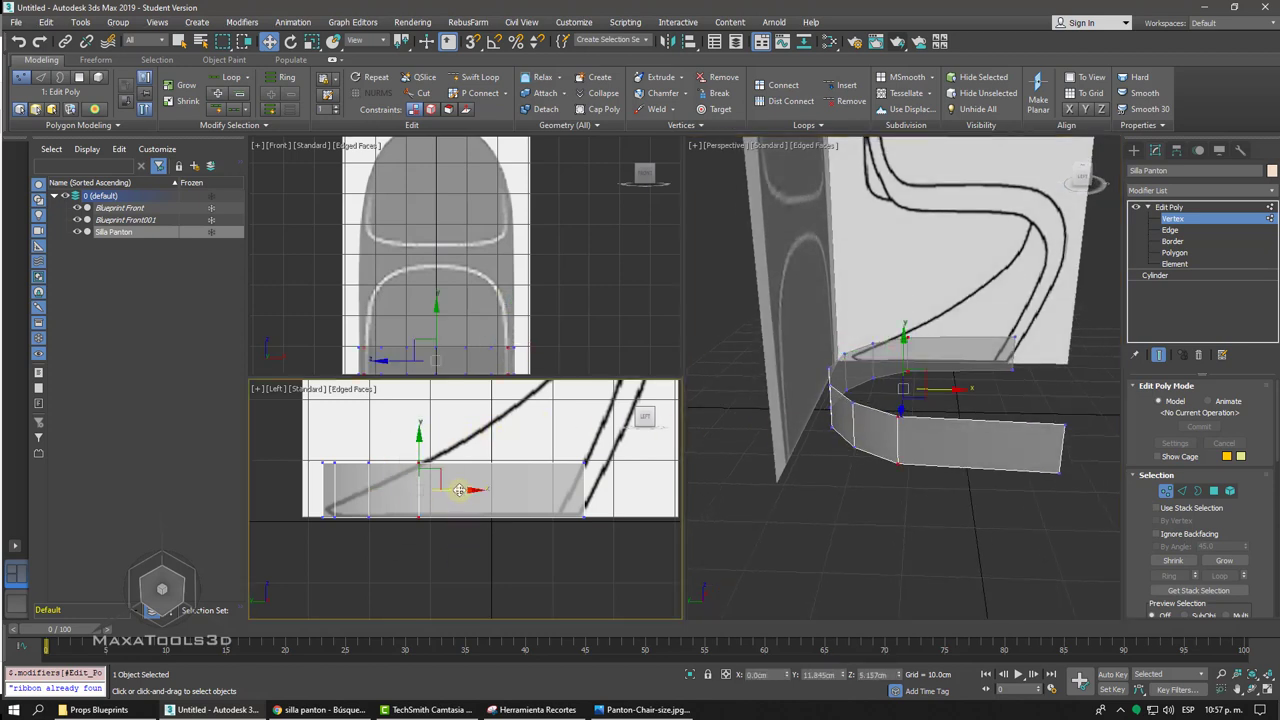
pyautogui.moveTo(459, 489); pyautogui.dragTo(472, 490)
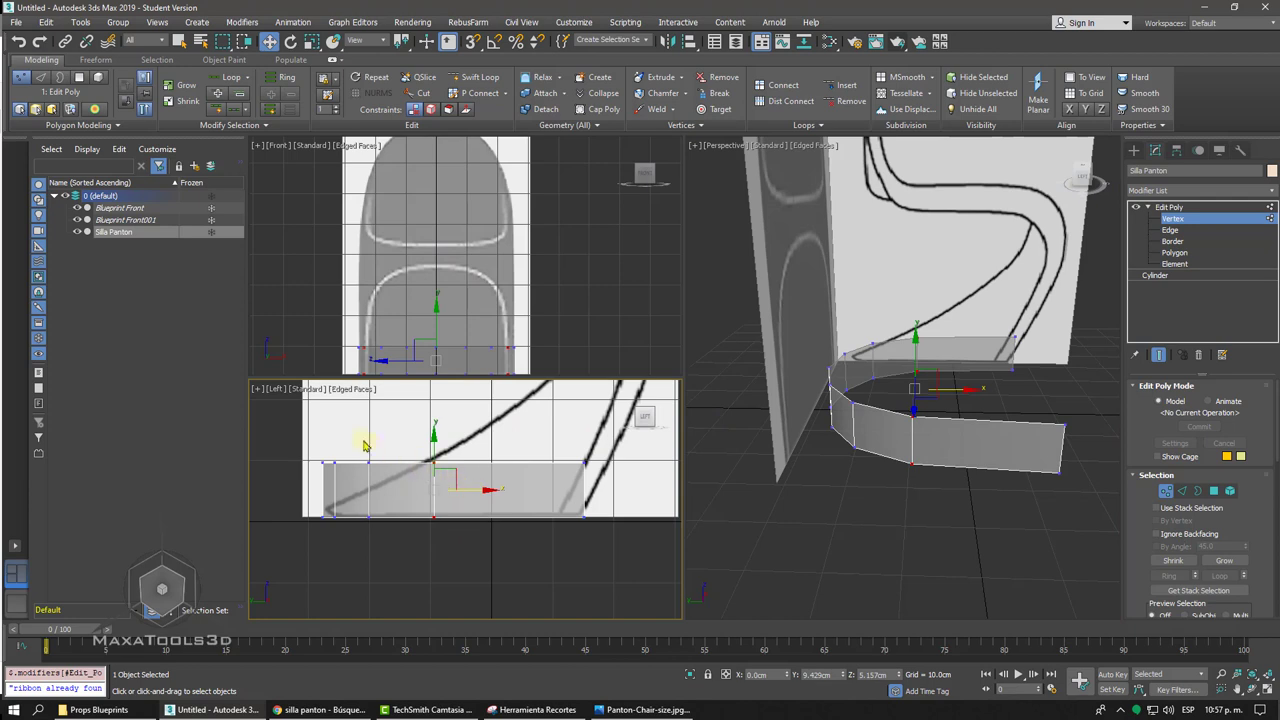
pyautogui.moveTo(364, 445); pyautogui.dragTo(398, 542)
pyautogui.moveTo(395, 490); pyautogui.dragTo(365, 503)
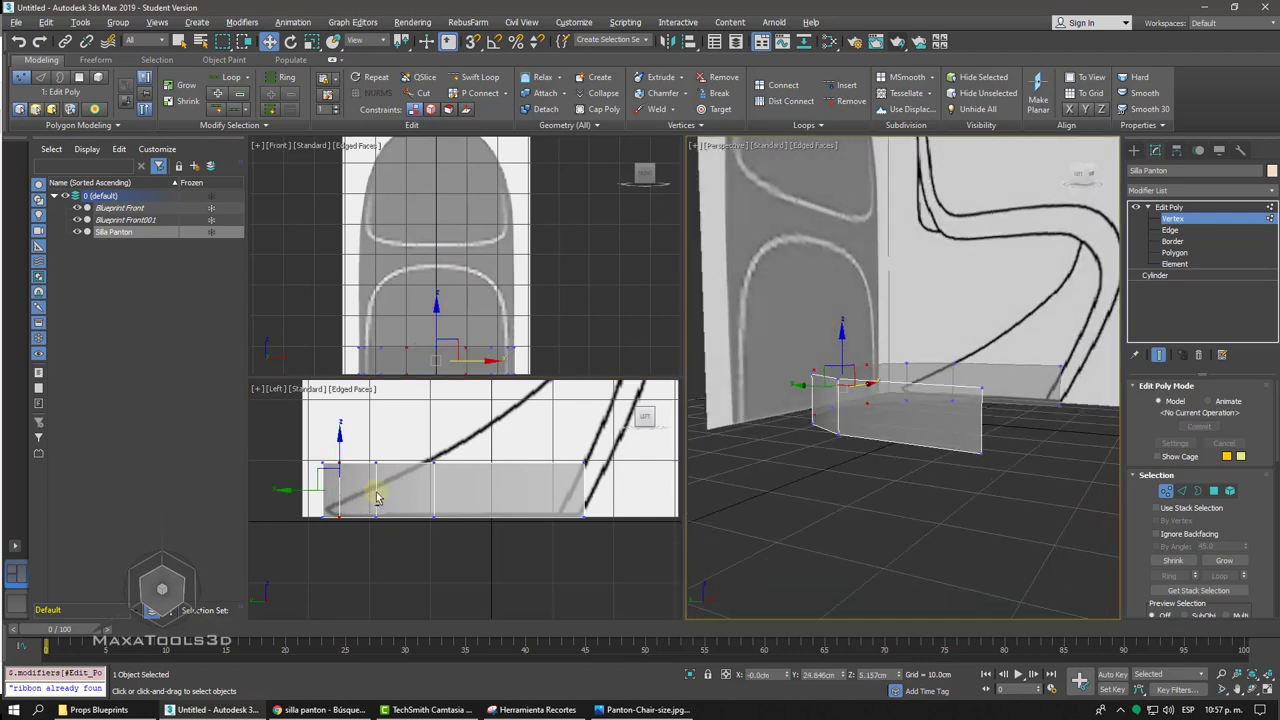
pyautogui.moveTo(498, 494); pyautogui.dragTo(491, 498, button='middle')
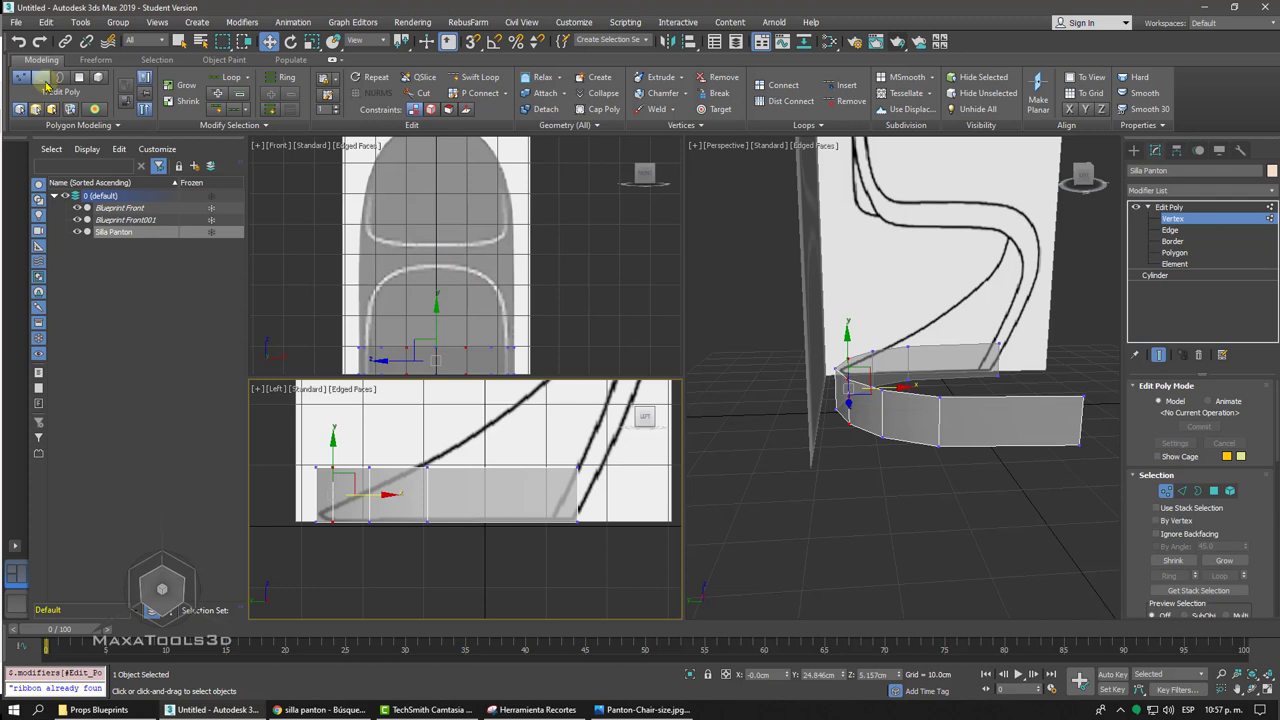
pyautogui.click(20, 77)
pyautogui.click(20, 77)
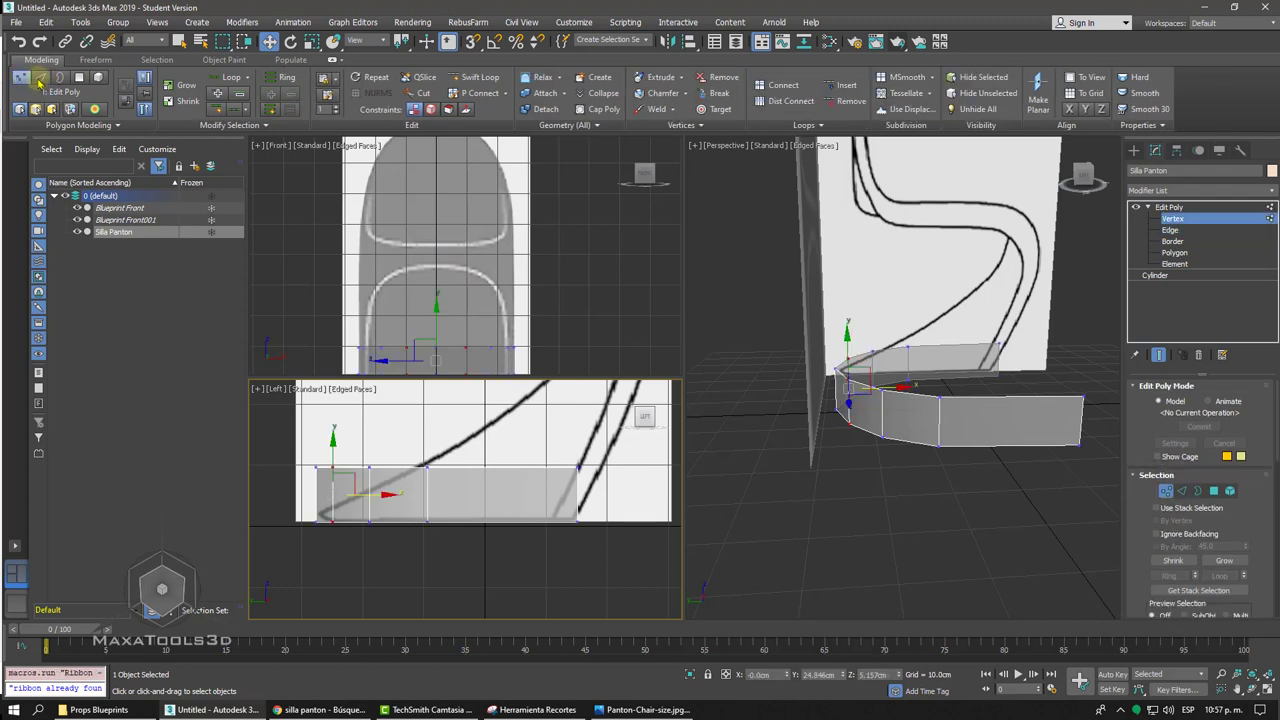
# Switch to Edge mode and pick edges along the top of the seat band in Perspective.
pyautogui.click(41, 79)
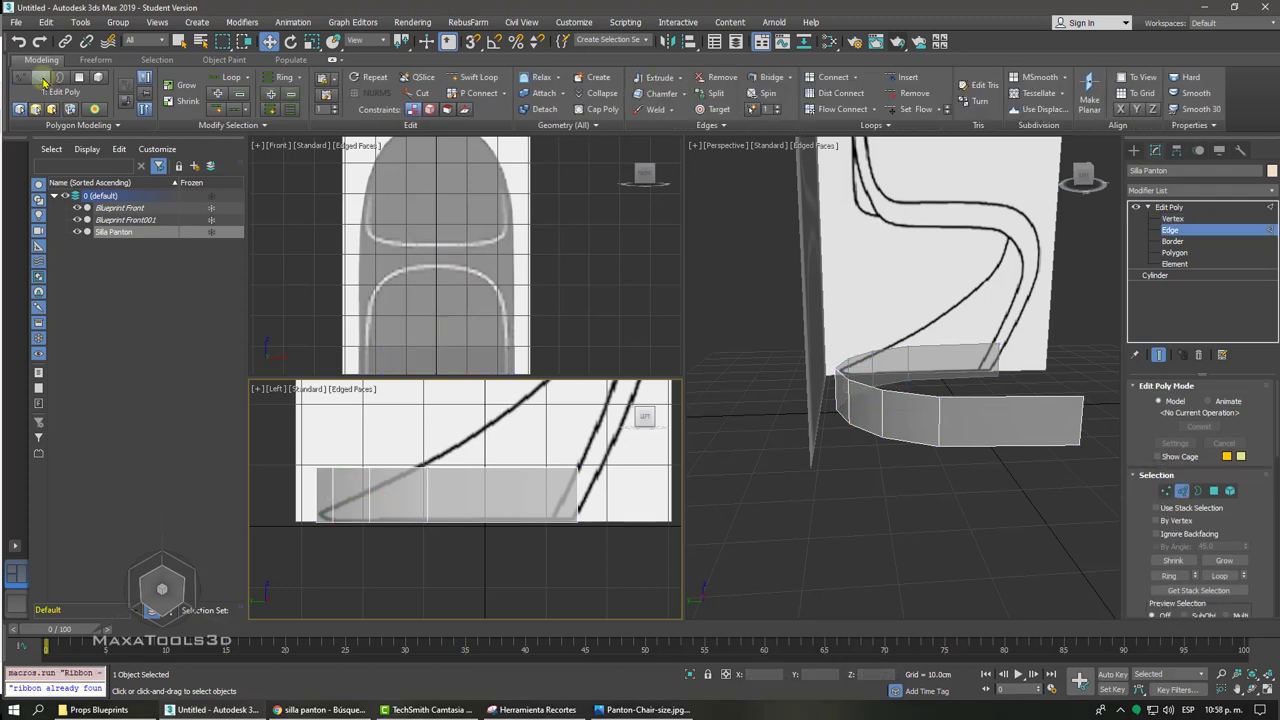
pyautogui.click(765, 295)
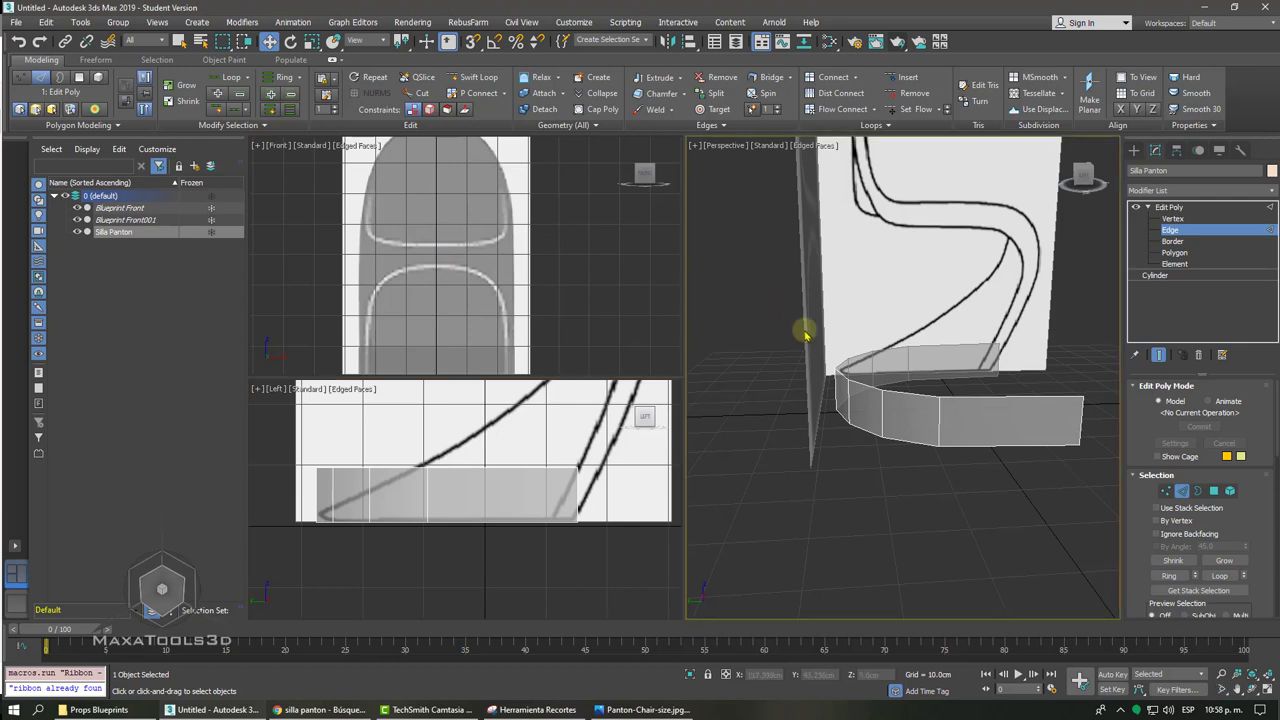
pyautogui.rightClick(802, 328)
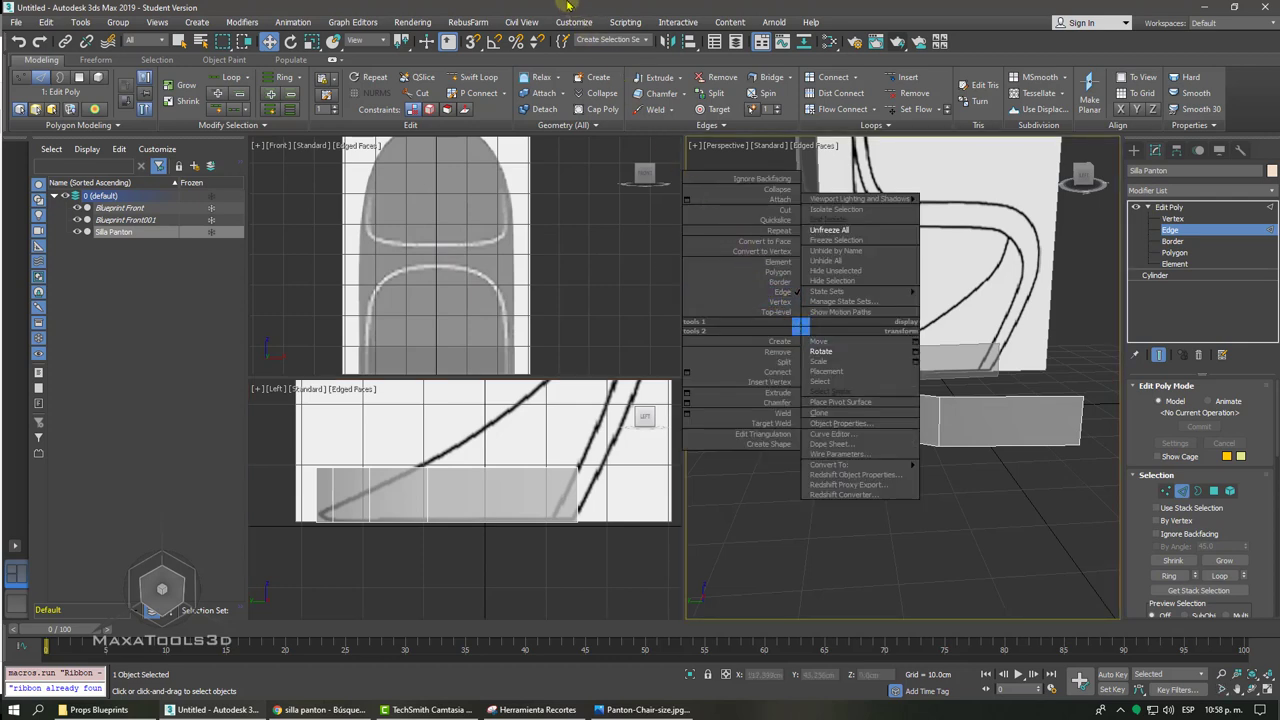
pyautogui.press('Escape')
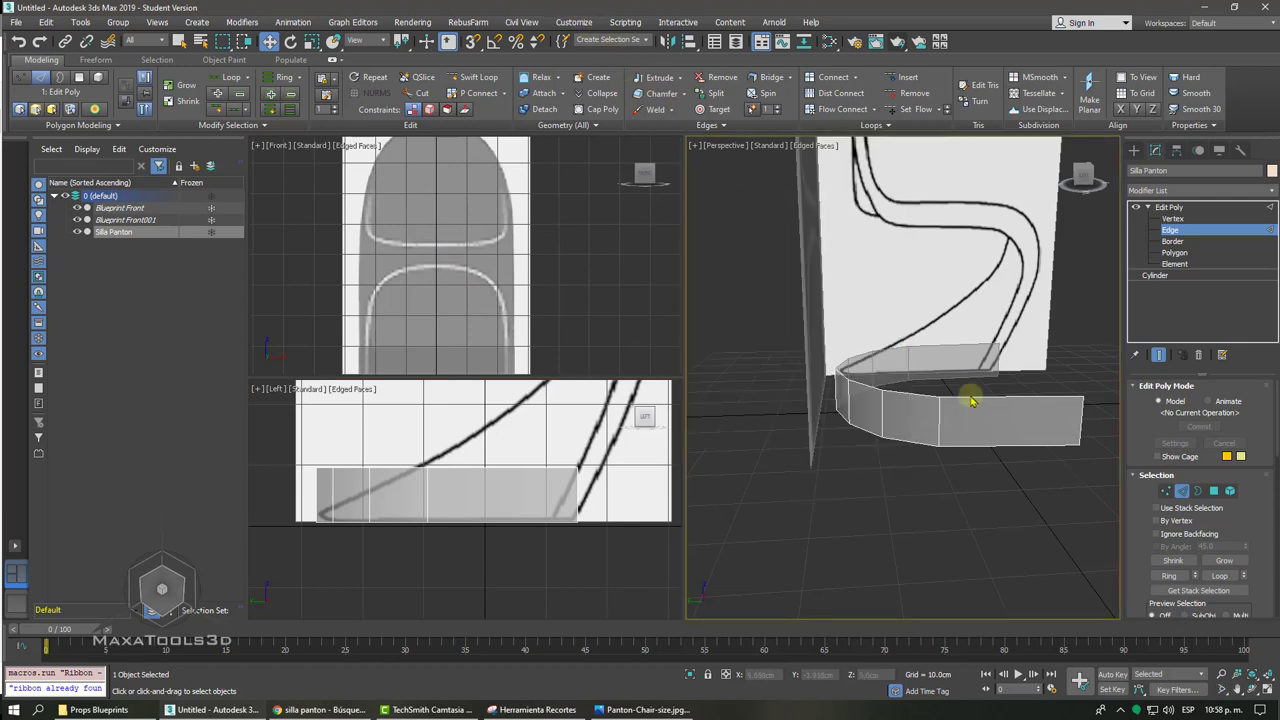
pyautogui.click(973, 398)
pyautogui.keyDown('alt'); pyautogui.moveTo(976, 404); pyautogui.dragTo(976, 404, button='middle'); pyautogui.keyUp('alt')
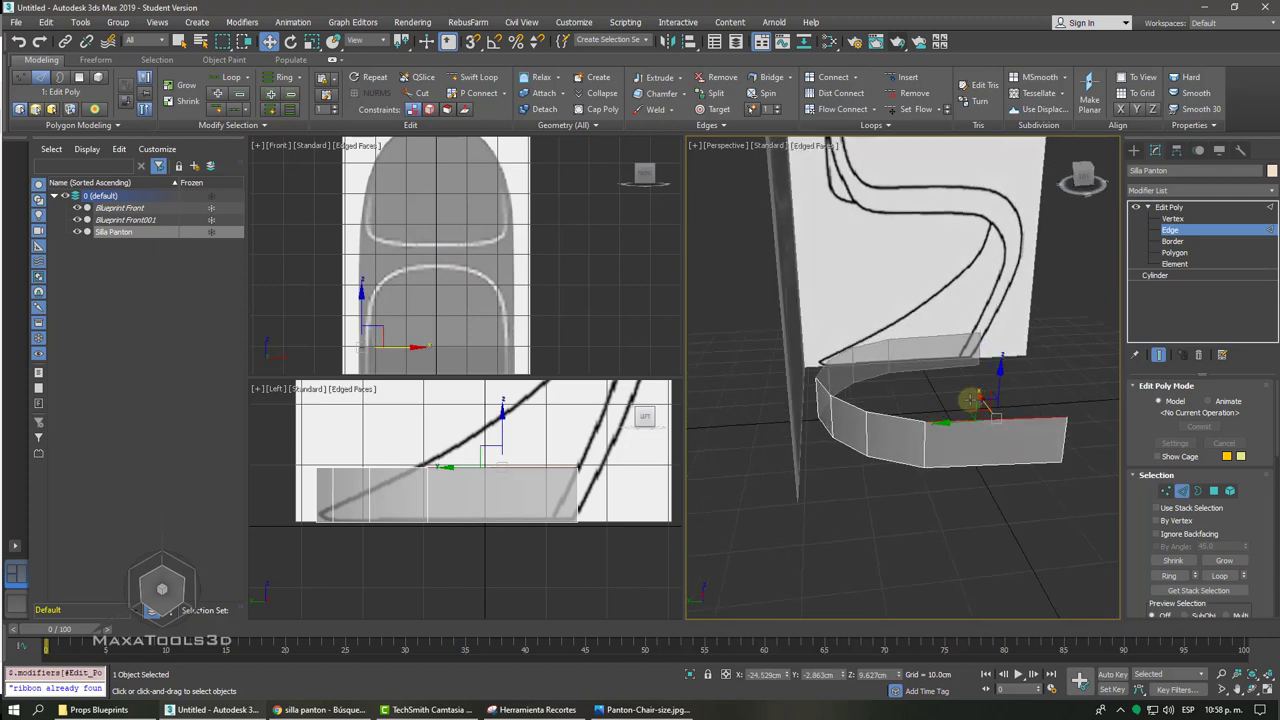
pyautogui.keyDown('ctrl'); pyautogui.click(898, 419); pyautogui.keyUp('ctrl')
pyautogui.keyDown('ctrl'); pyautogui.click(836, 398); pyautogui.keyUp('ctrl')
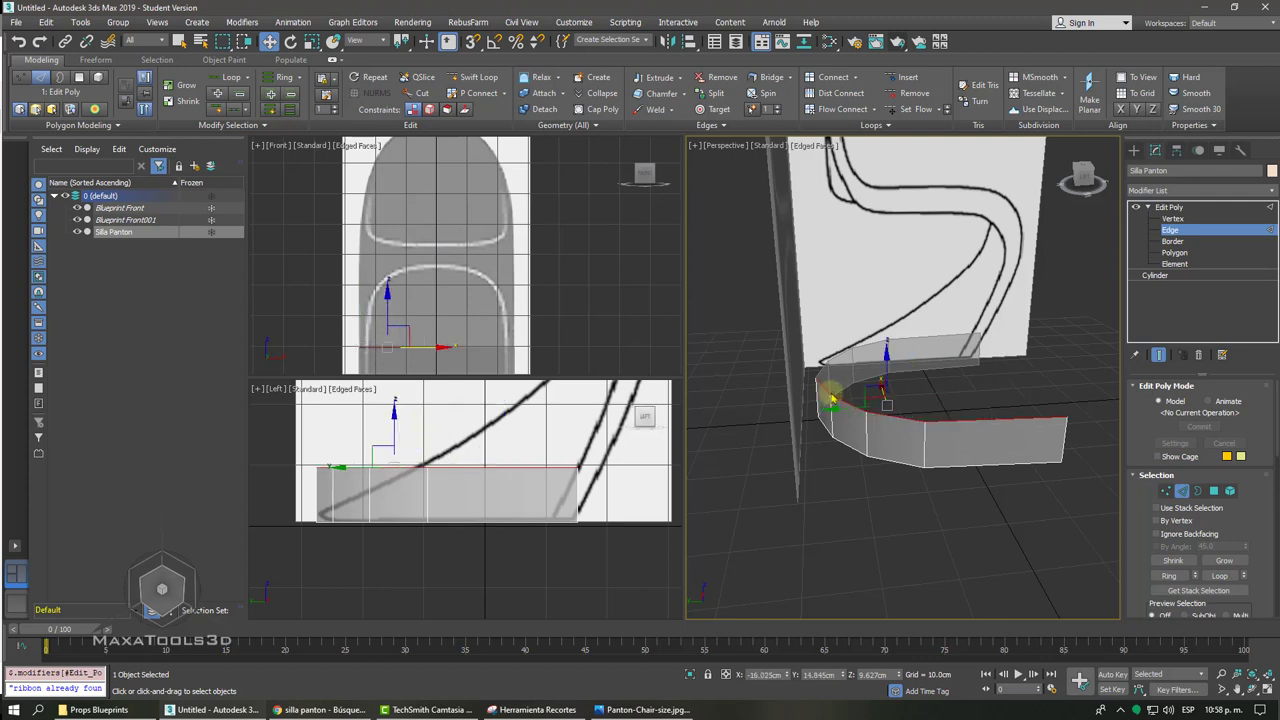
pyautogui.click(978, 405)
pyautogui.doubleClick(978, 417)
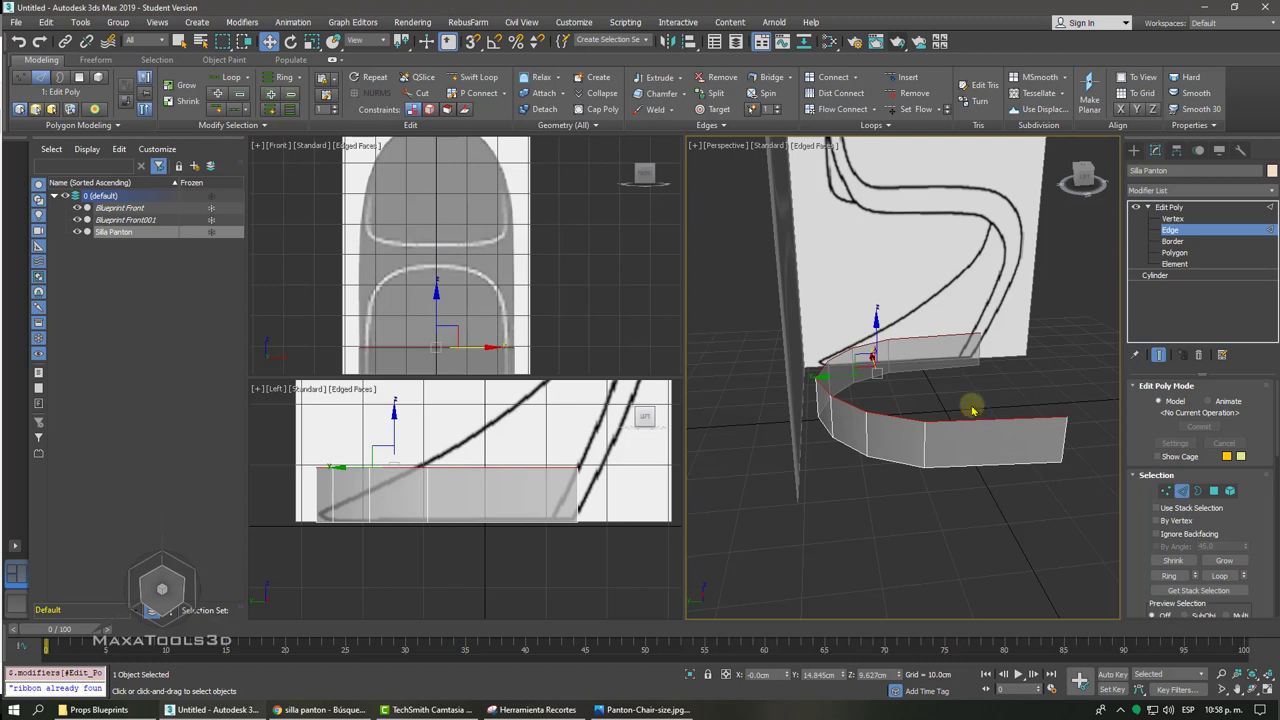
# Grow one top edge into the full 8-edge loop with Loop, making the Left view active.
pyautogui.click(973, 418)
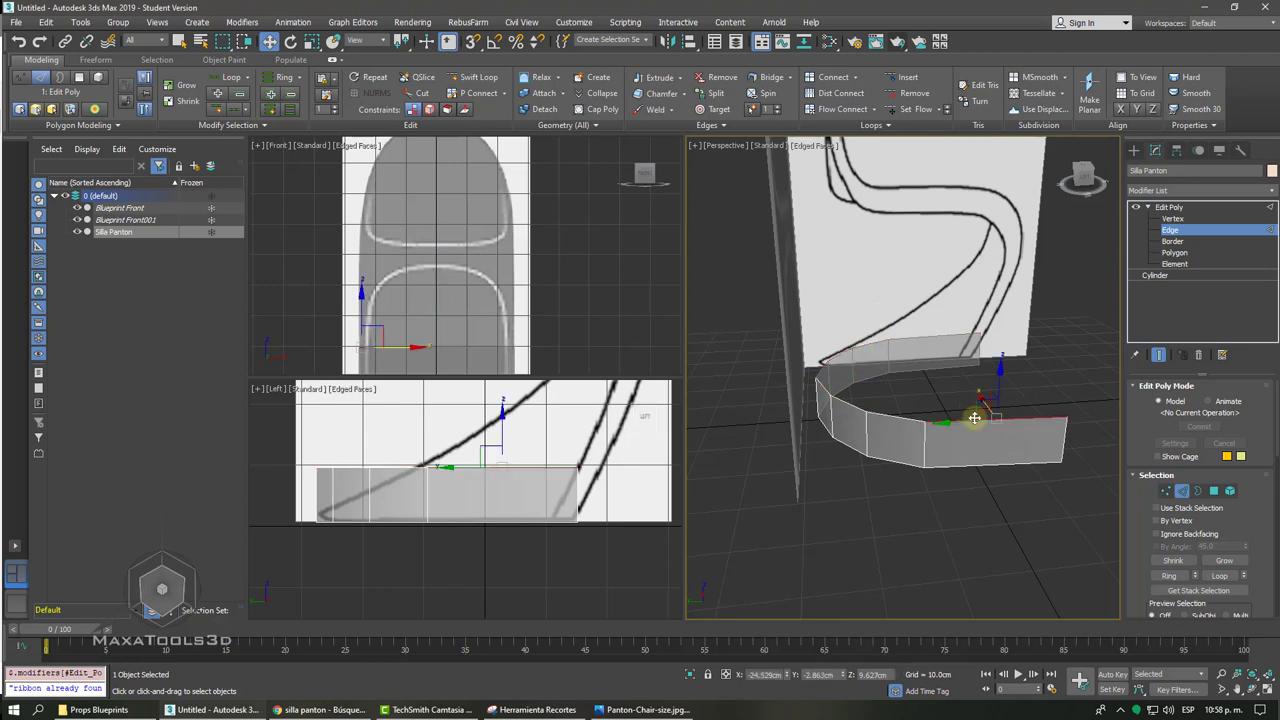
pyautogui.moveTo(1137, 437); pyautogui.dragTo(1154, 385)
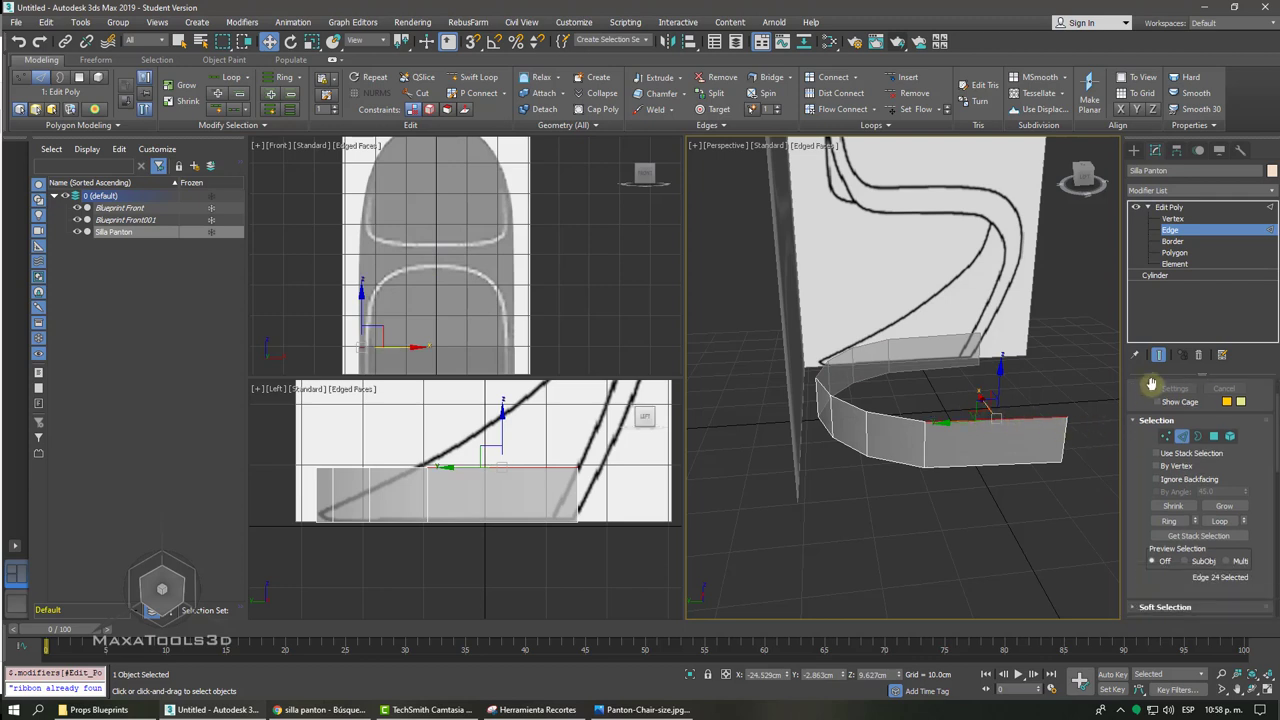
pyautogui.click(1220, 522)
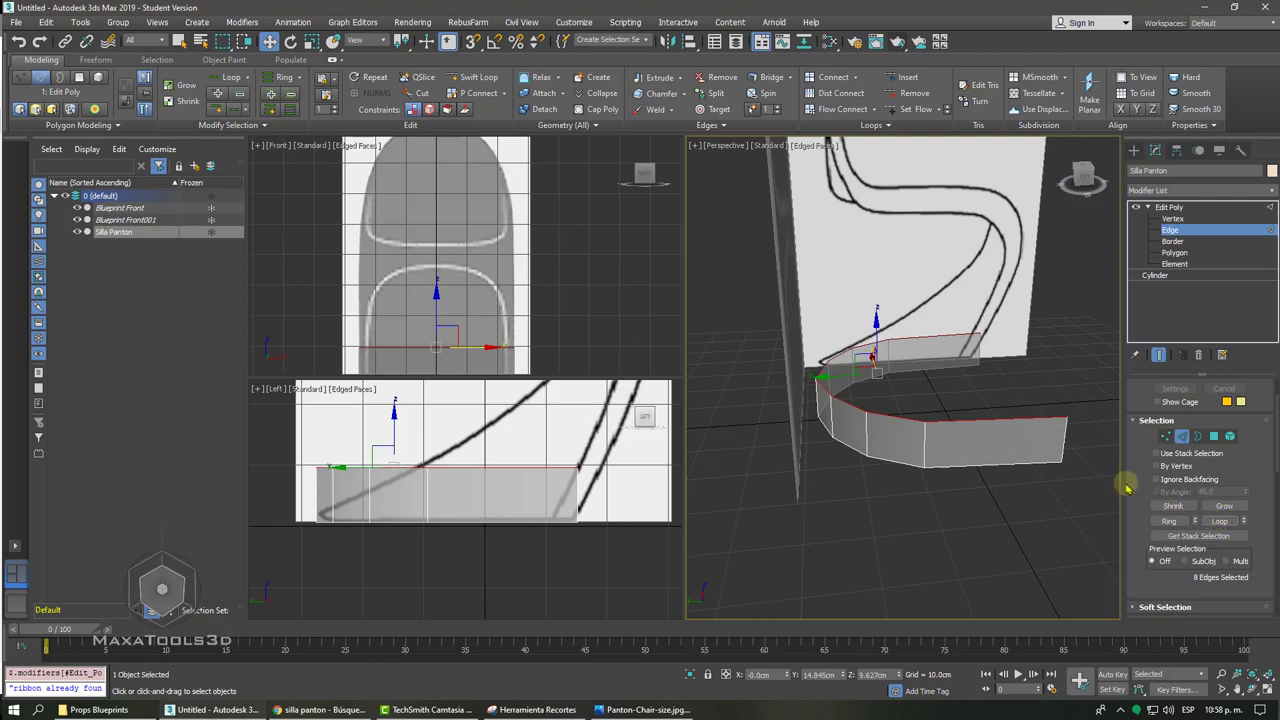
pyautogui.click(970, 420)
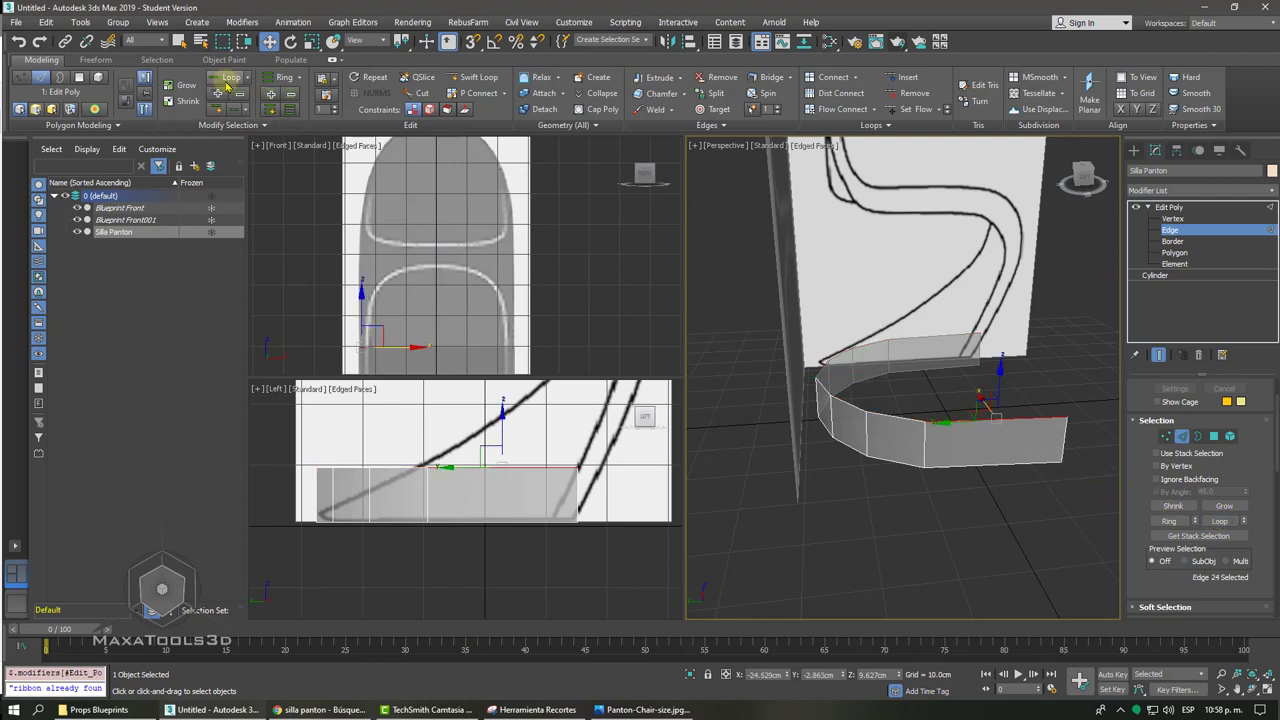
pyautogui.click(289, 110)
pyautogui.middleClick(562, 464)
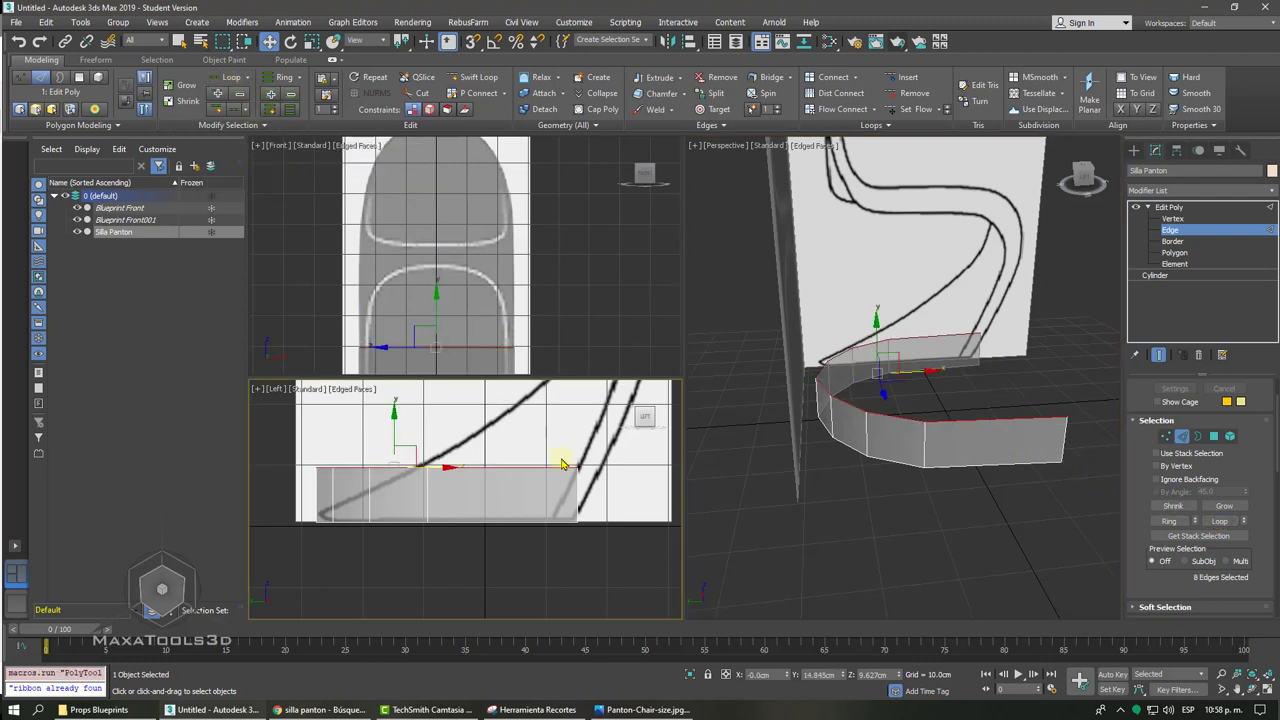
# Nudge the top edge loop sideways, then reselect the loop with see-through display on.
pyautogui.moveTo(443, 467); pyautogui.dragTo(503, 489)
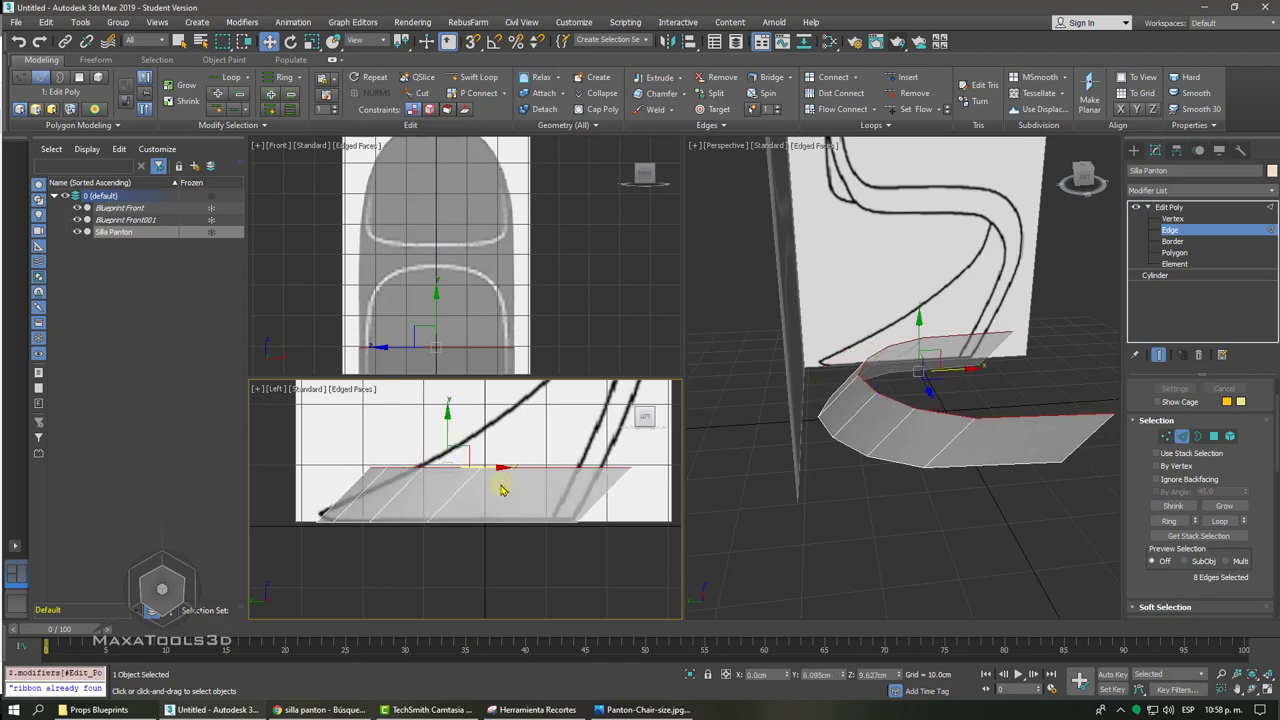
pyautogui.click(814, 418)
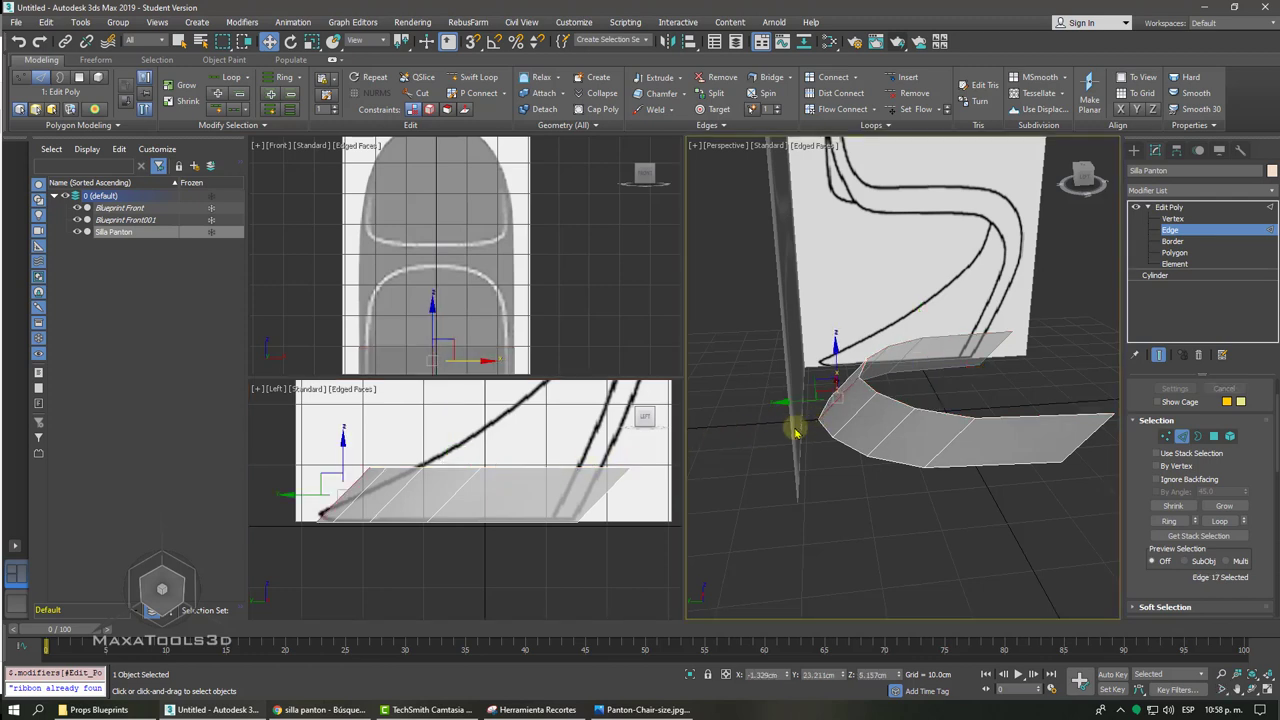
pyautogui.hotkey('alt', 'x')
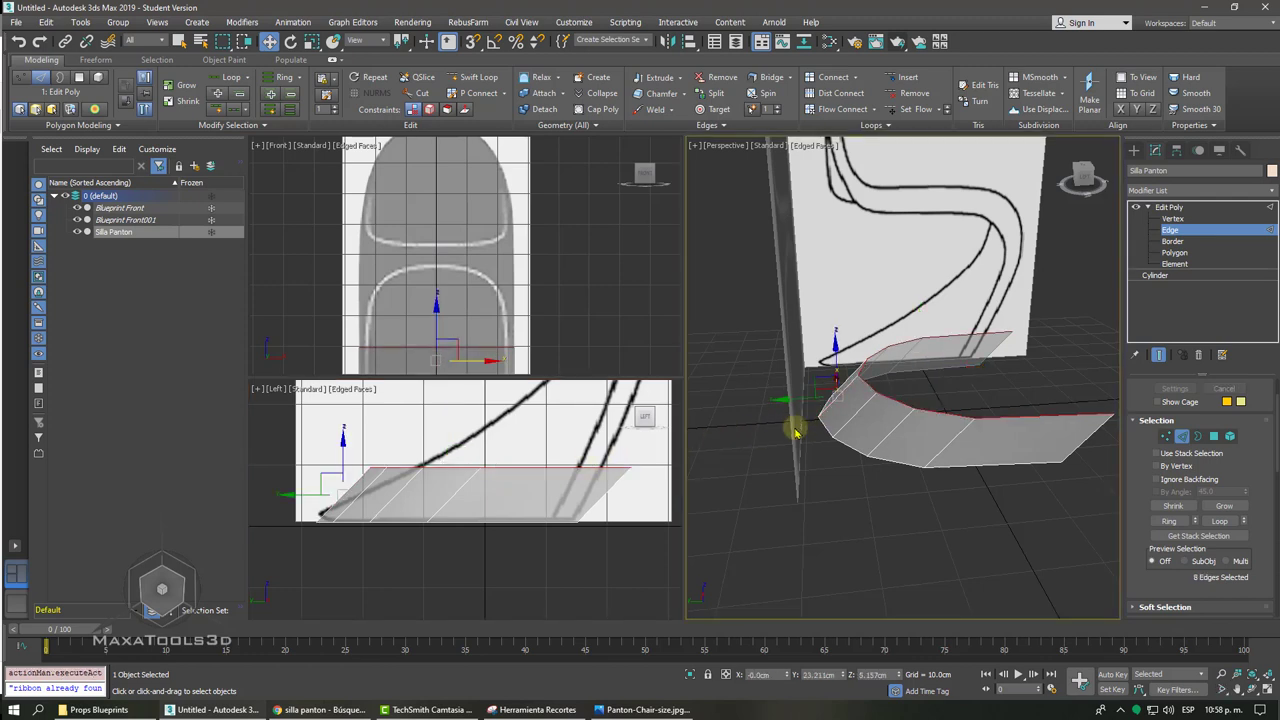
pyautogui.click(453, 464)
pyautogui.doubleClick(456, 468)
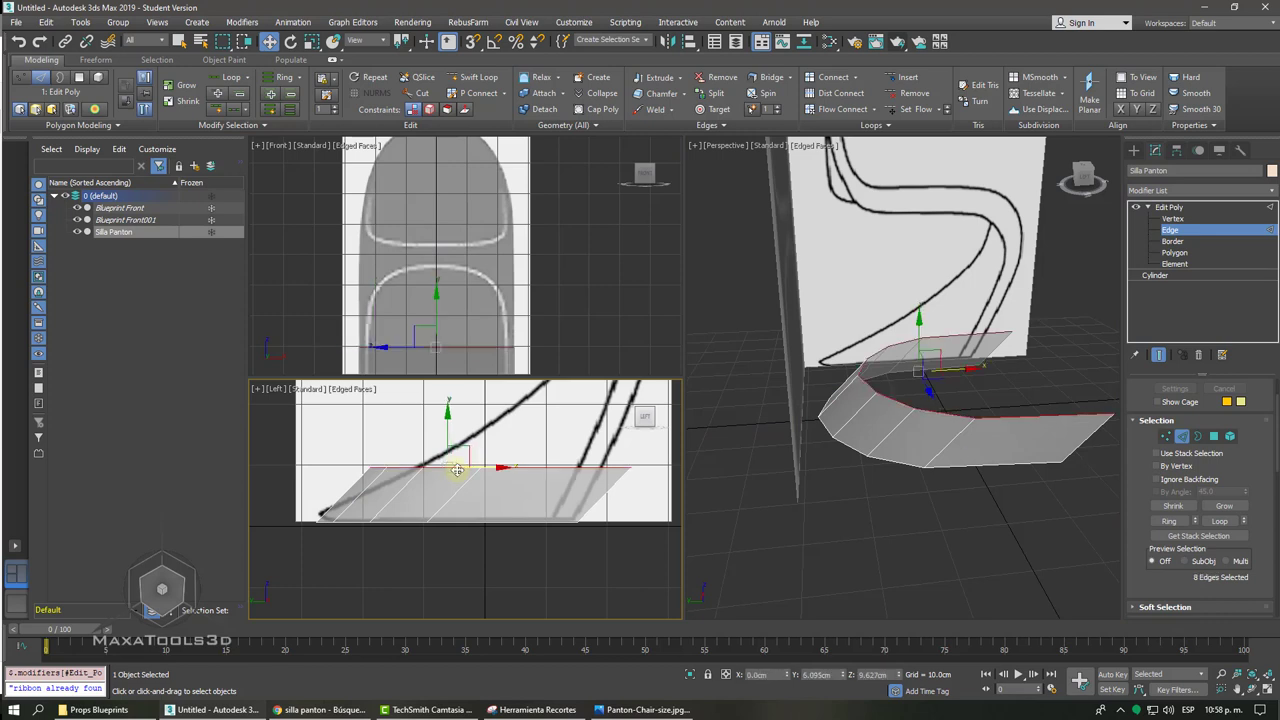
# Slide the top edge loop along X until it matches the side blueprint.
pyautogui.moveTo(480, 469); pyautogui.dragTo(482, 475)
pyautogui.moveTo(495, 475); pyautogui.dragTo(432, 474, button='middle')
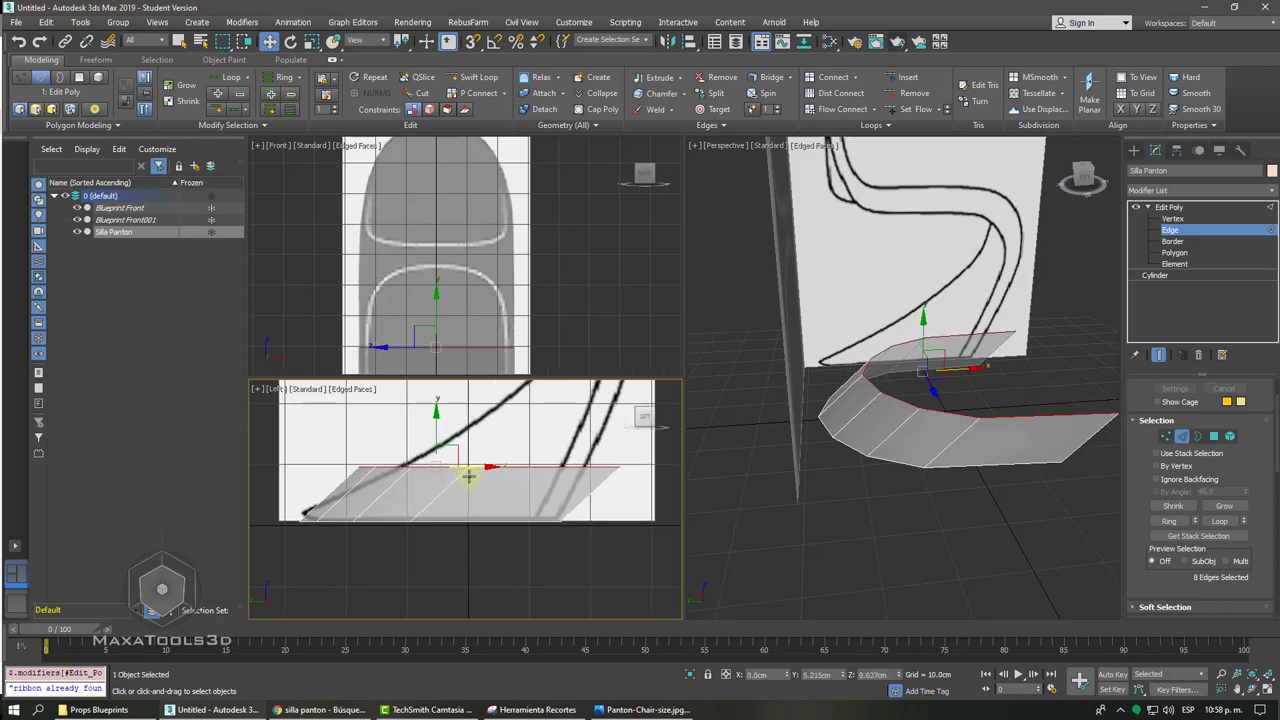
pyautogui.moveTo(432, 474); pyautogui.dragTo(443, 466)
pyautogui.scroll(3, 486, 251)
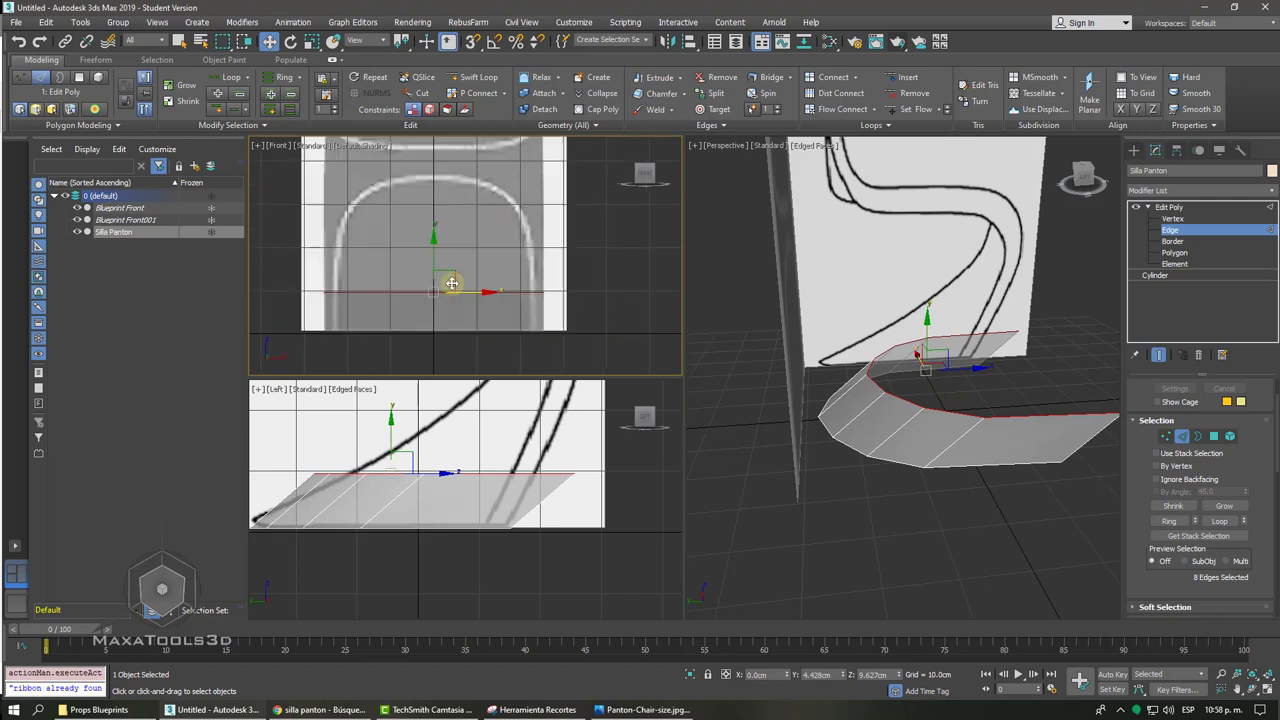
pyautogui.scroll(2, 452, 289)
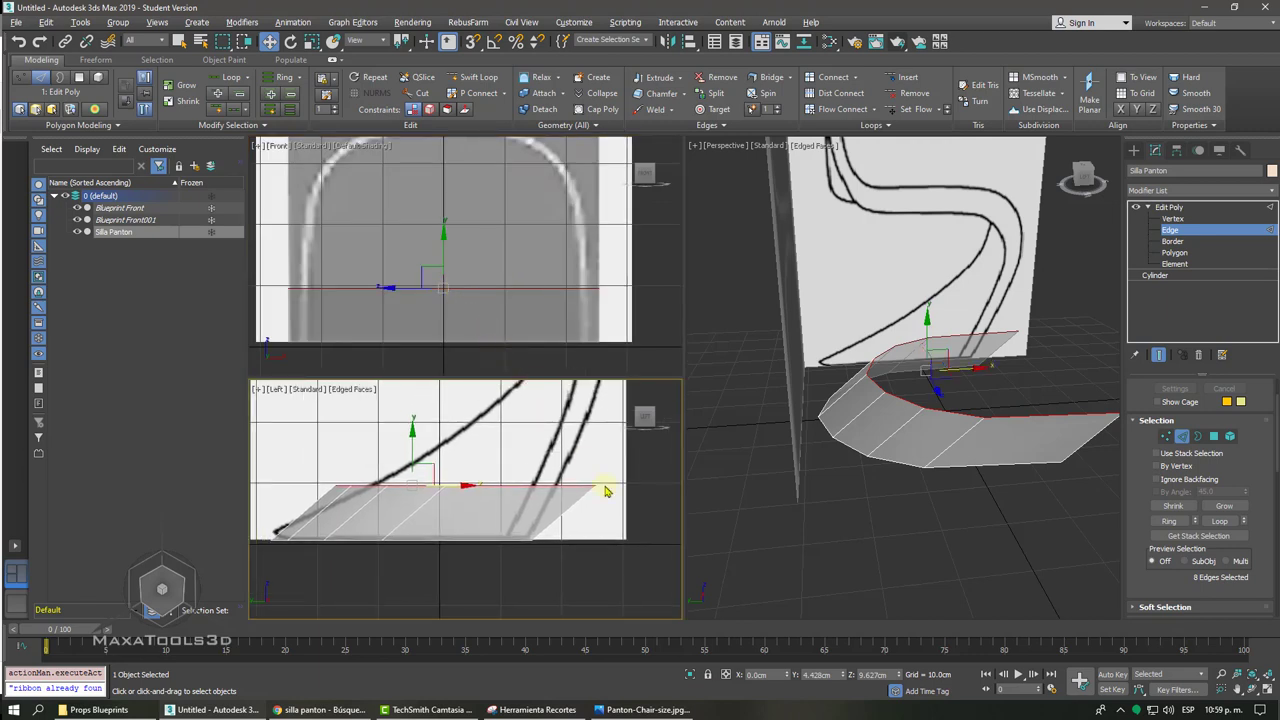
pyautogui.scroll(2, 608, 494)
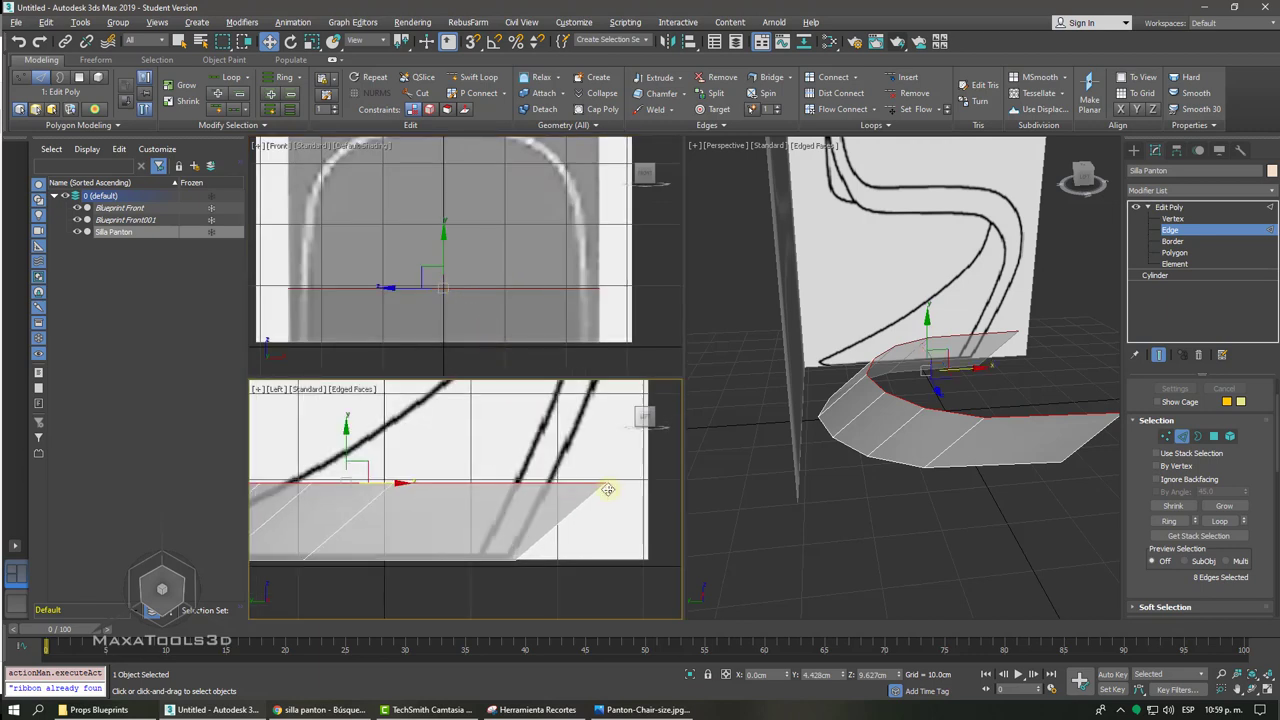
pyautogui.scroll(-1, 607, 488)
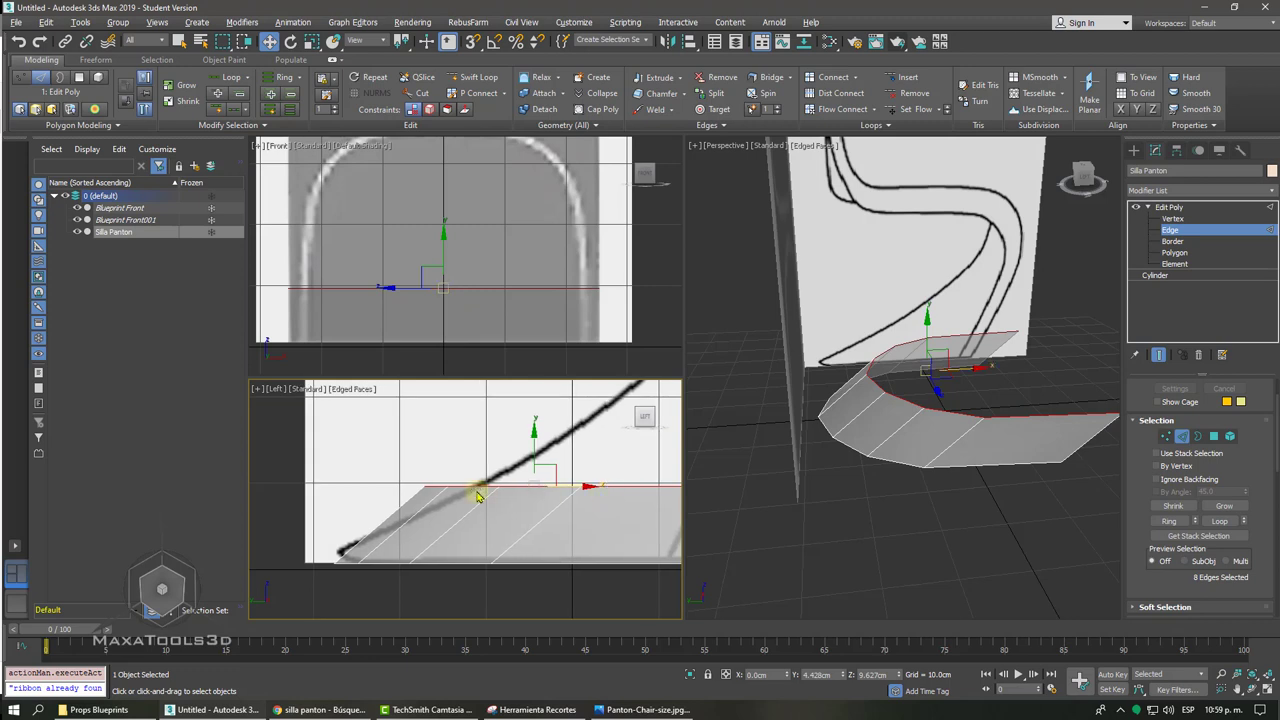
pyautogui.scroll(-1, 476, 496)
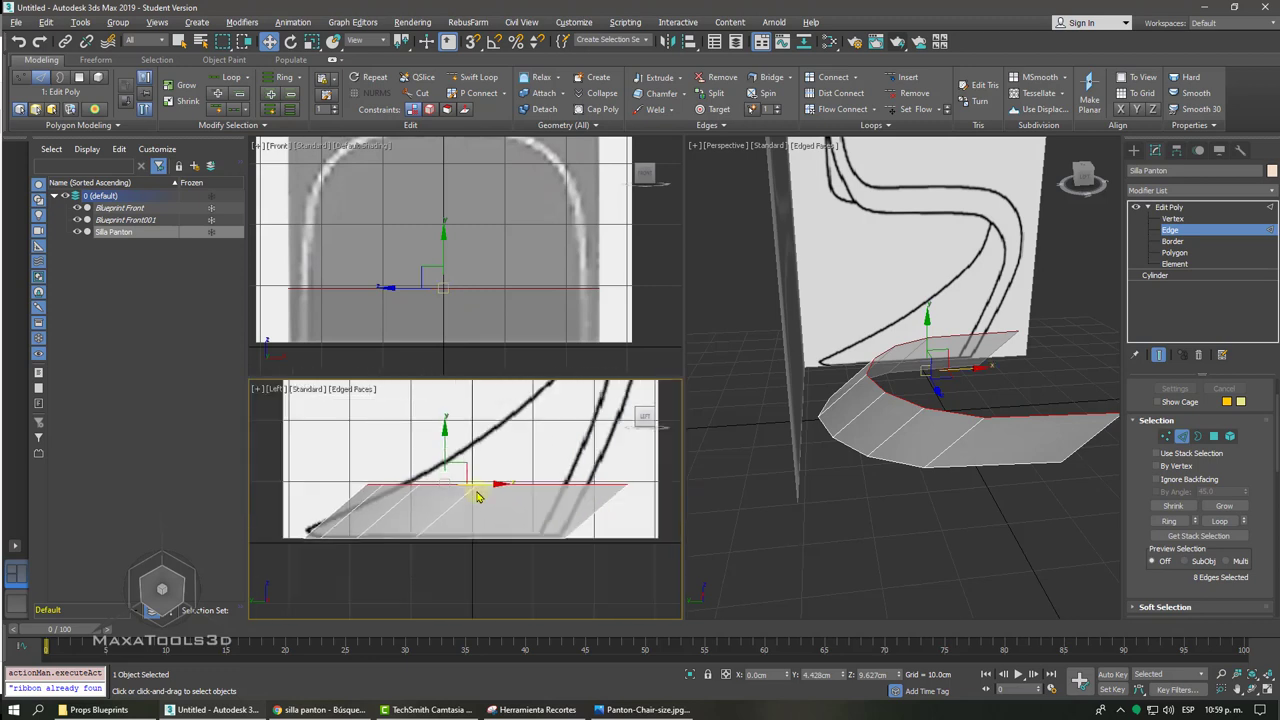
# Scale the top edge loop inward to about 75% in the Perspective view.
pyautogui.click(309, 43)
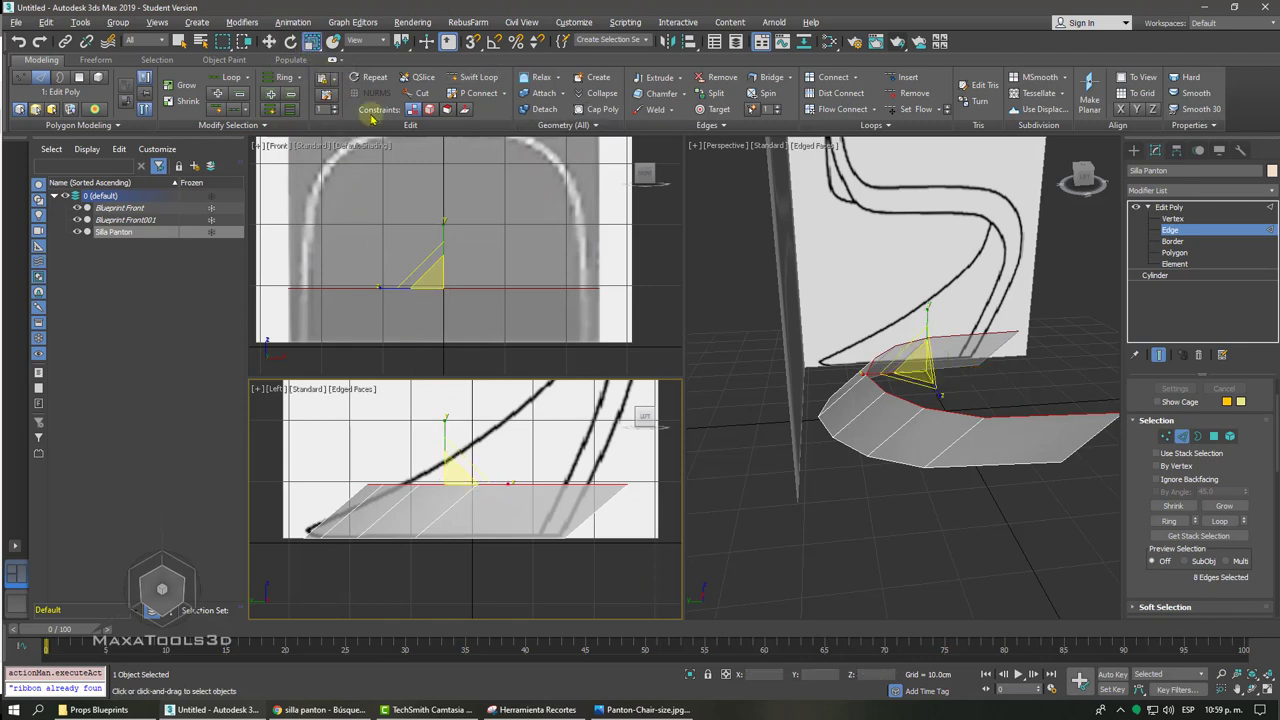
pyautogui.rightClick(508, 259)
pyautogui.moveTo(509, 265); pyautogui.dragTo(540, 265, button='middle')
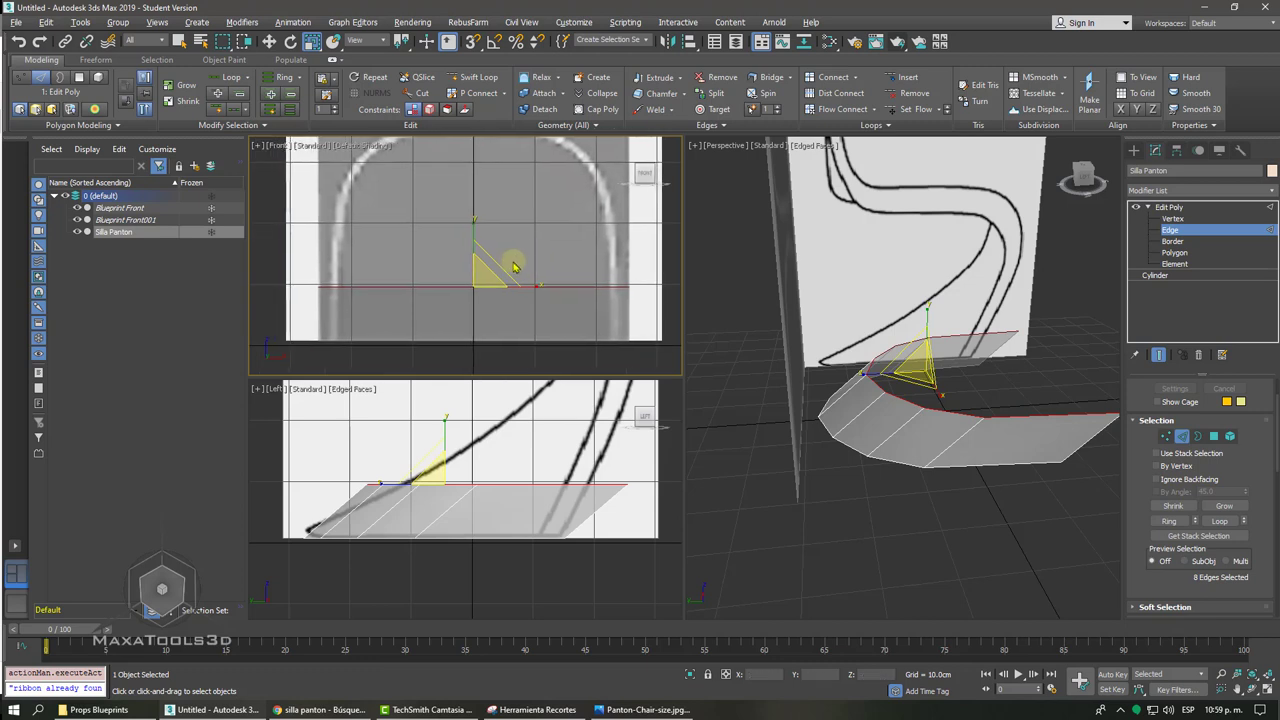
pyautogui.rightClick(917, 365)
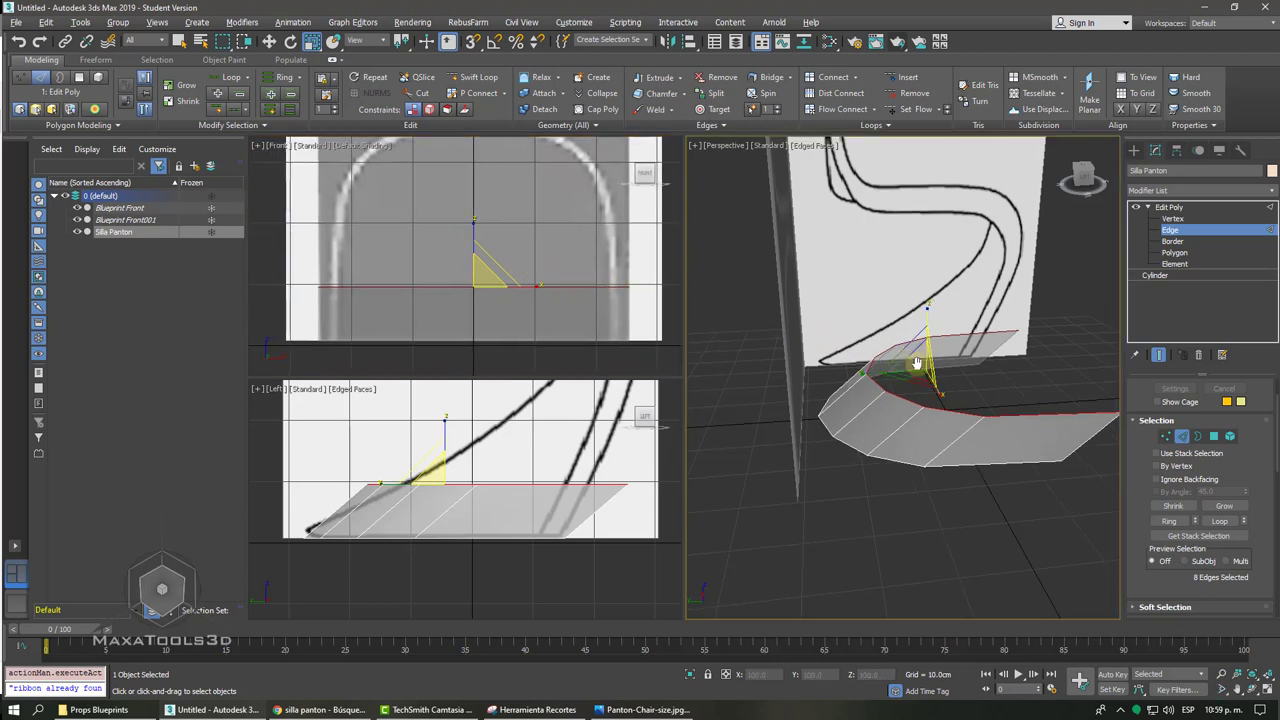
pyautogui.moveTo(917, 363); pyautogui.dragTo(885, 385)
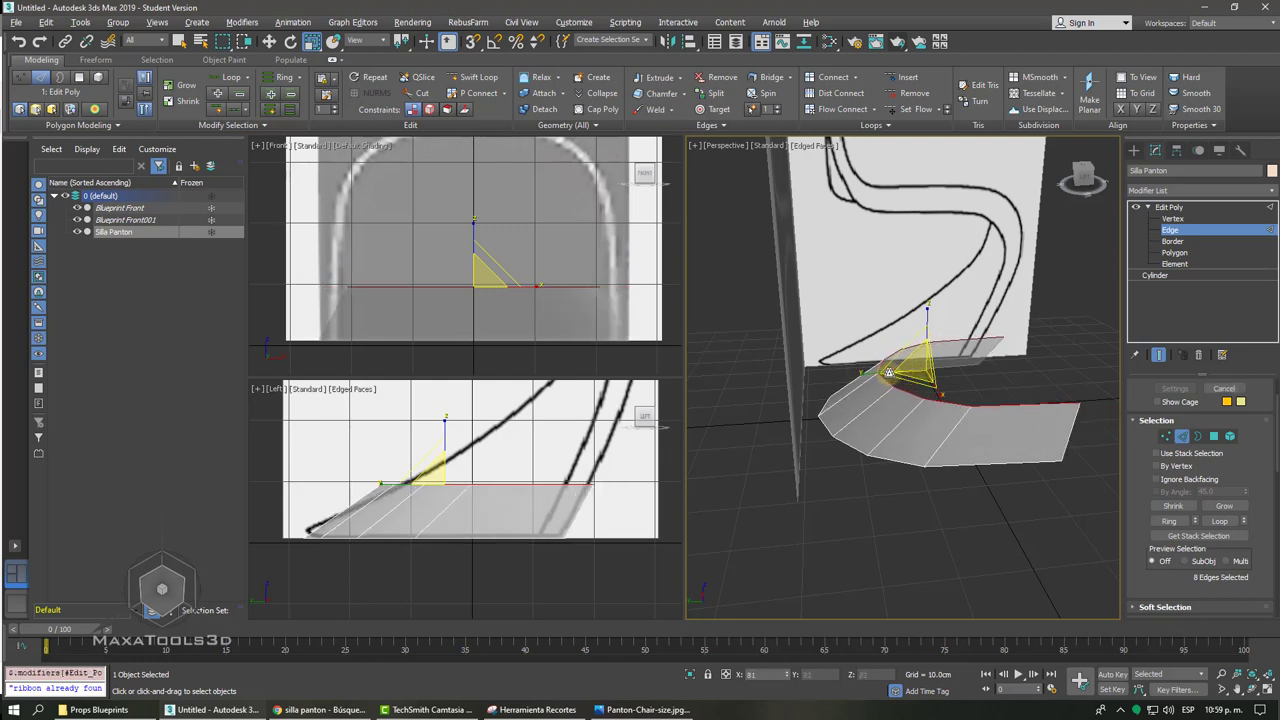
pyautogui.moveTo(885, 385); pyautogui.dragTo(878, 387)
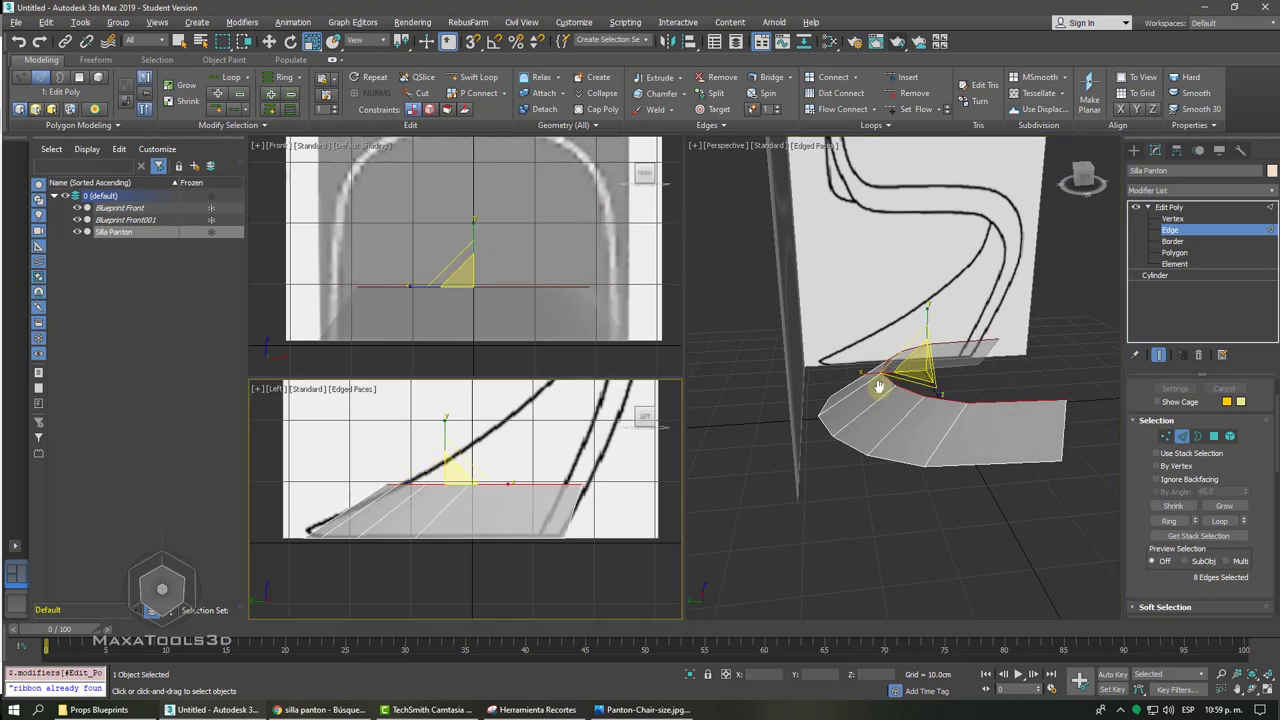
pyautogui.scroll(2, 520, 470)
pyautogui.scroll(-1, 465, 460)
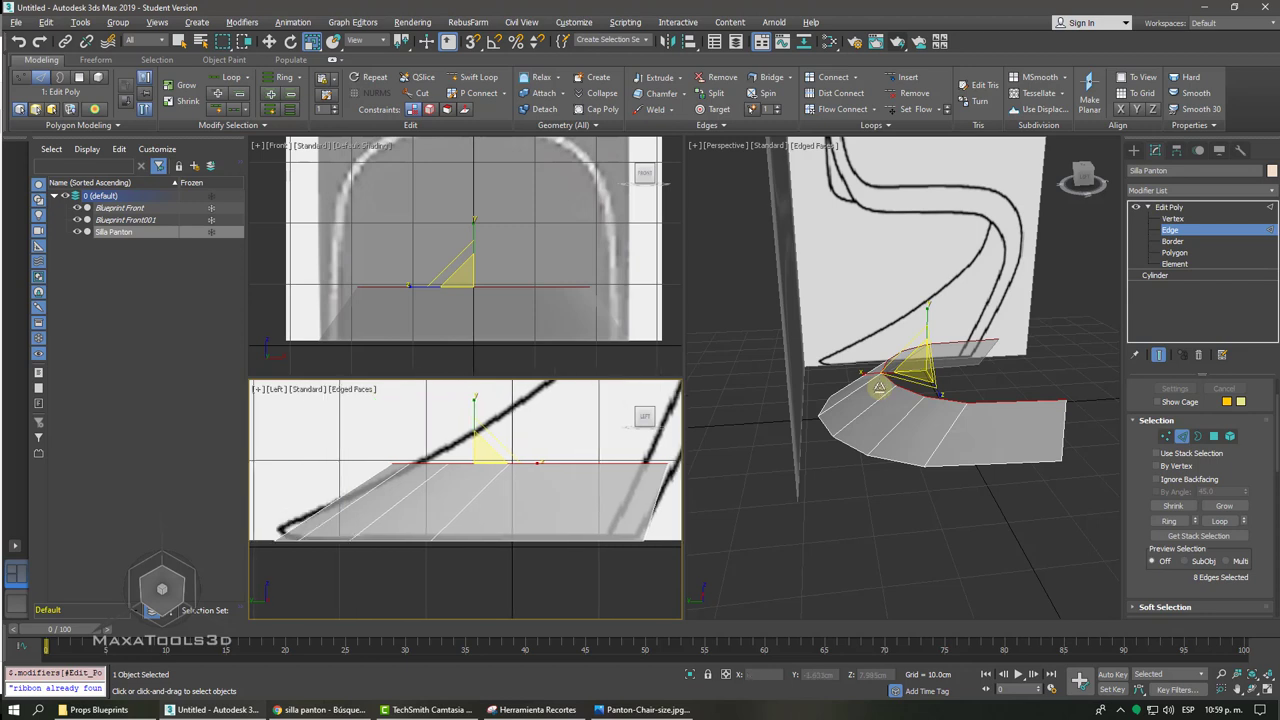
# Check the loop in wireframe, then extend the top edges into a new band of faces.
pyautogui.press('F3')
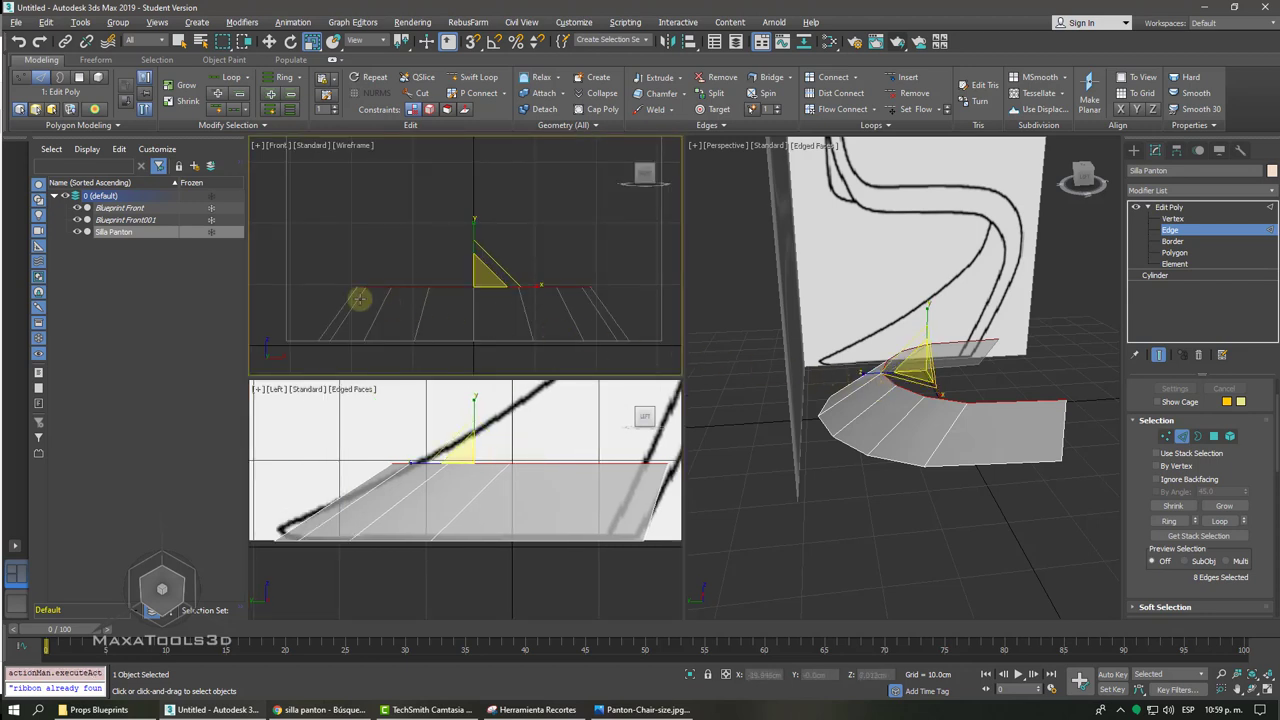
pyautogui.press('F3')
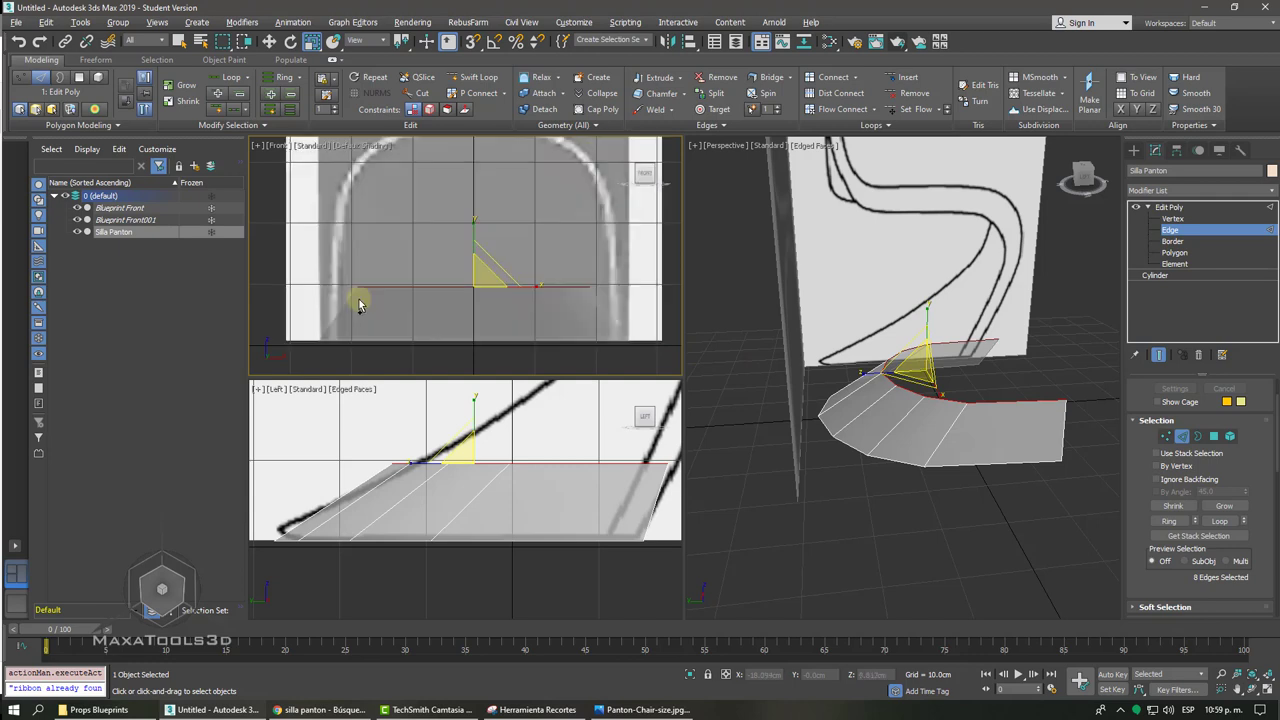
pyautogui.keyDown('shift'); pyautogui.moveTo(360, 305); pyautogui.dragTo(360, 305); pyautogui.keyUp('shift')
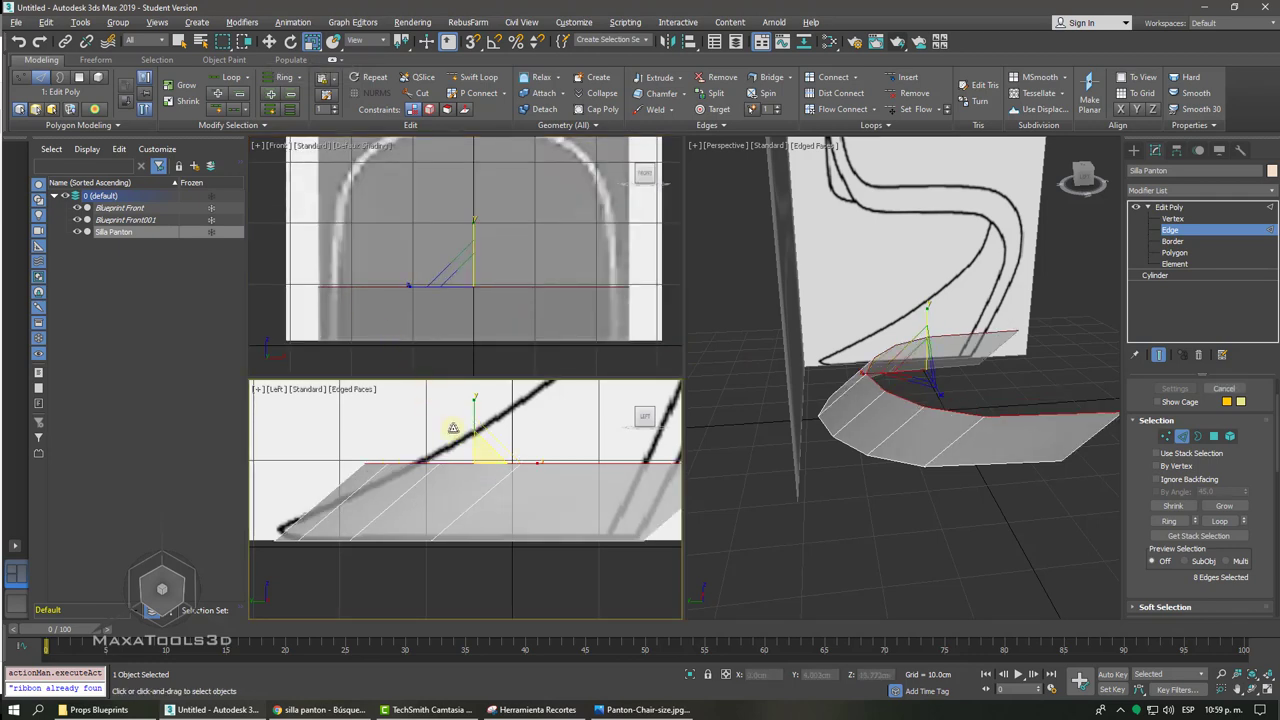
pyautogui.scroll(-2, 488, 480)
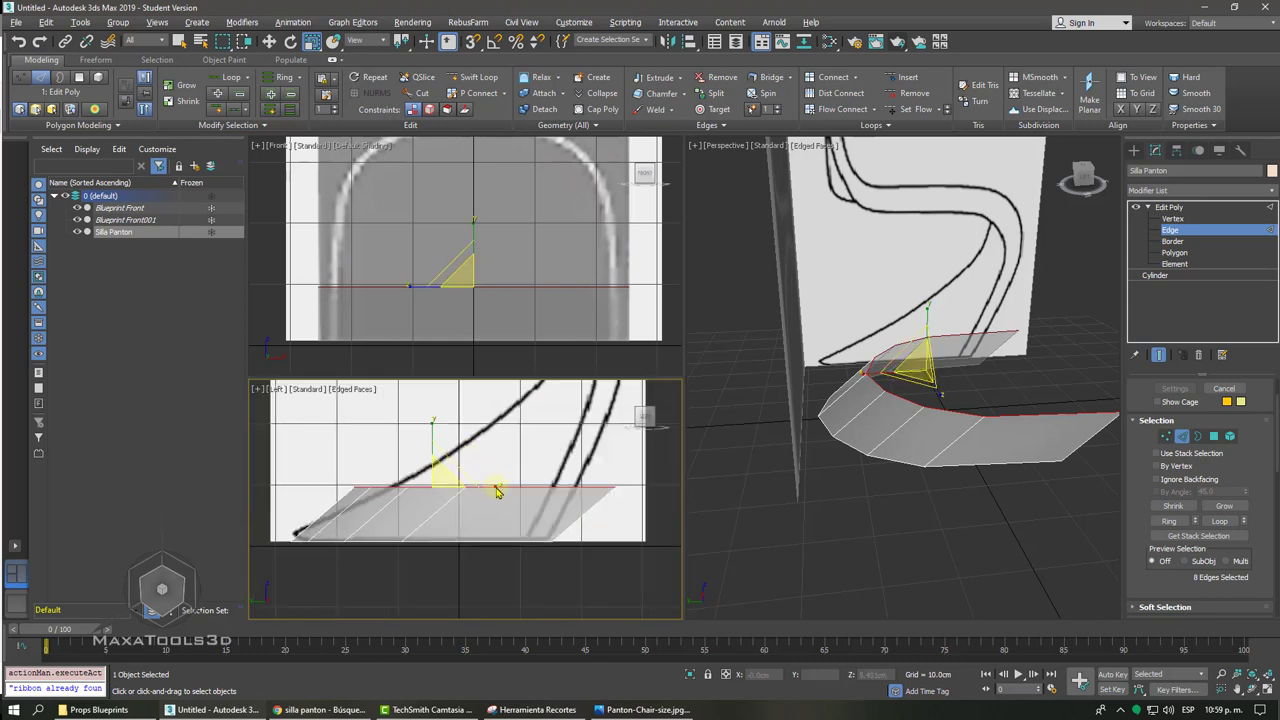
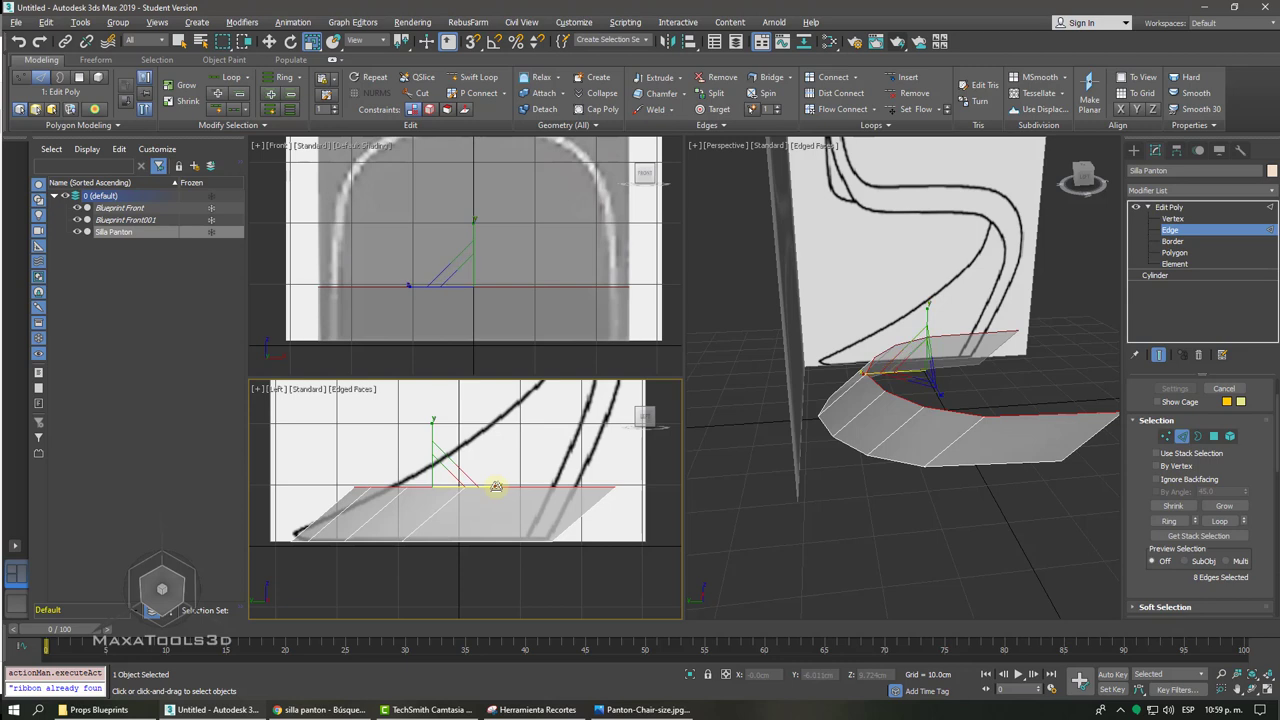
# Scale the seat's flat back-extension edges to 93% and shift them outward along the blueprint.
pyautogui.moveTo(493, 487); pyautogui.dragTo(479, 490)
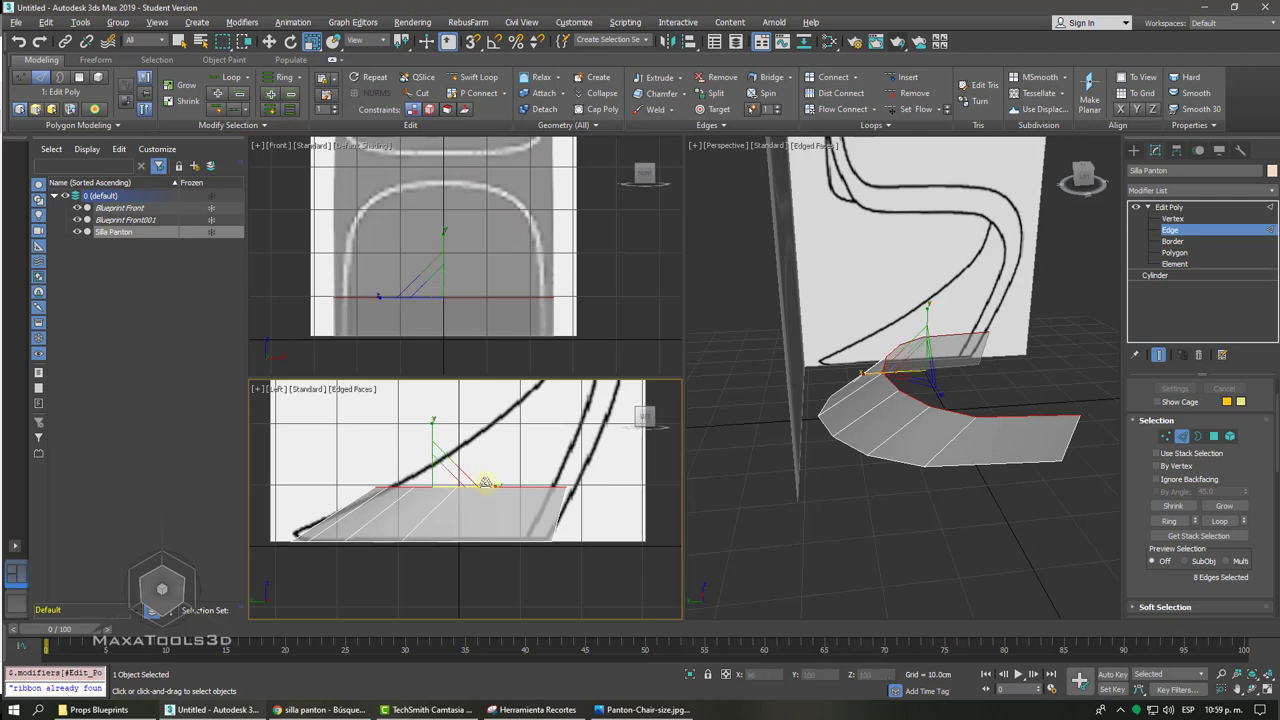
pyautogui.moveTo(484, 484); pyautogui.dragTo(494, 483)
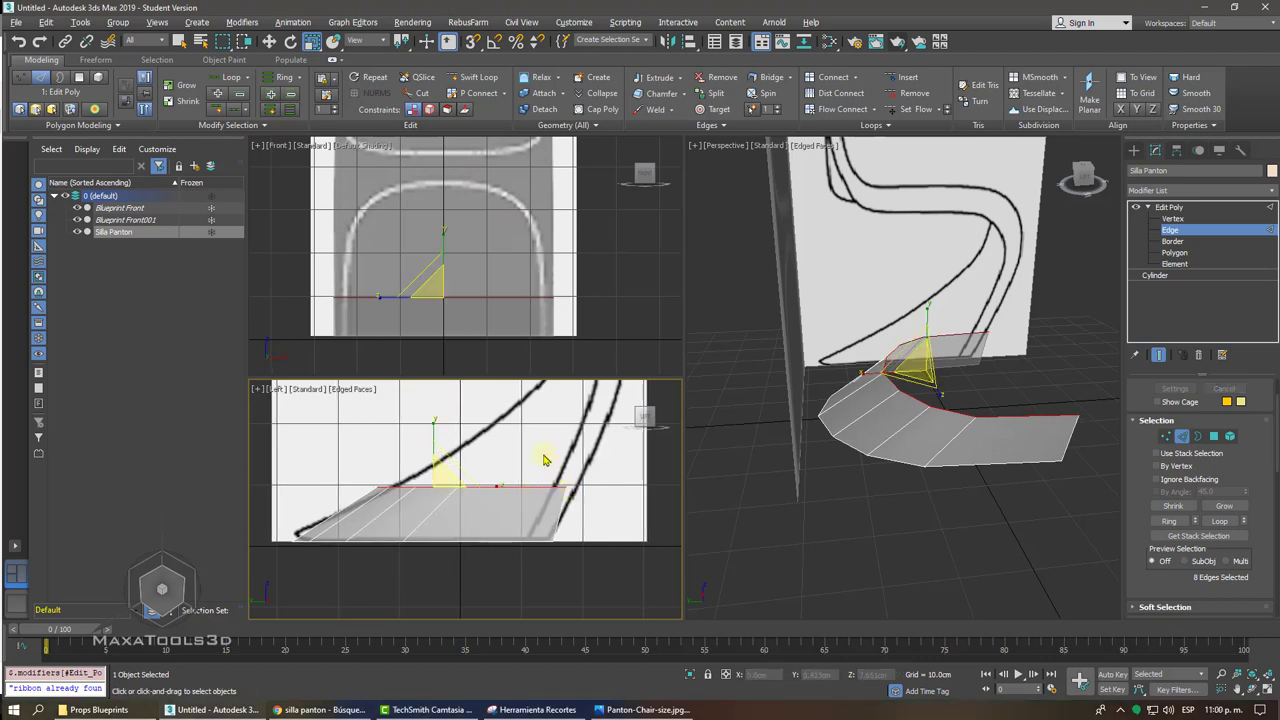
pyautogui.click(268, 41)
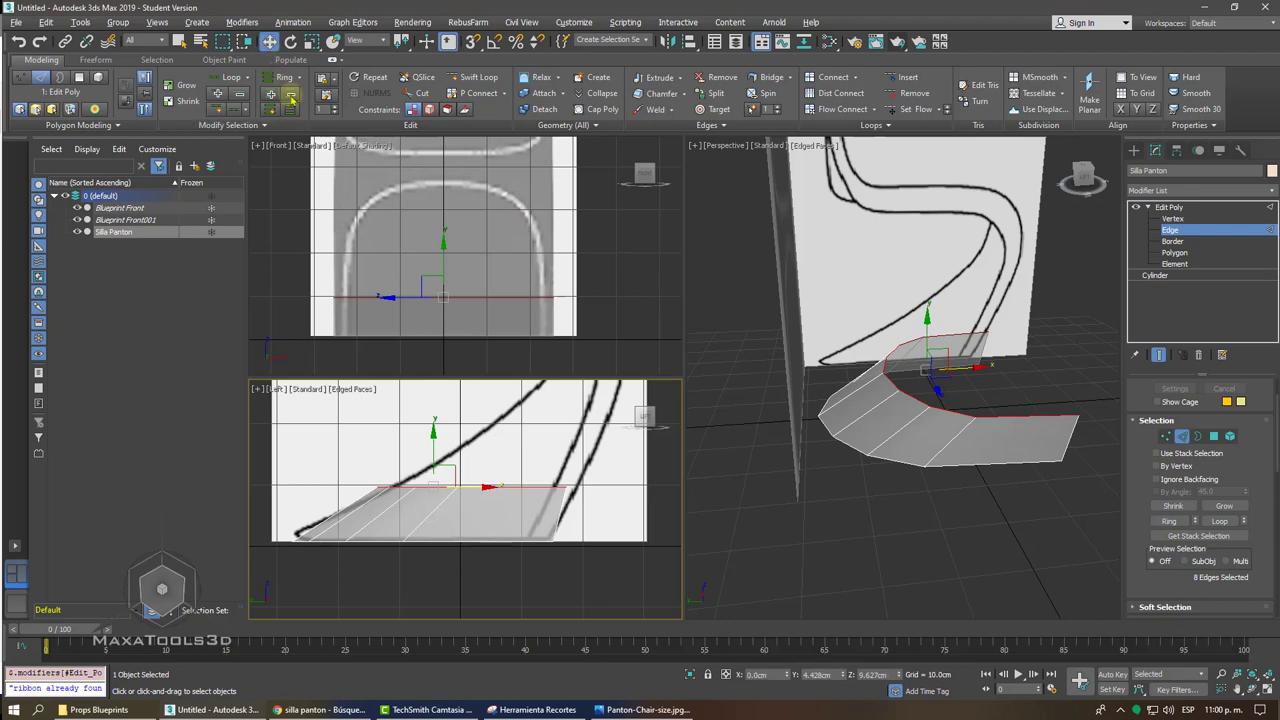
pyautogui.moveTo(474, 486); pyautogui.dragTo(488, 487)
# Turn on See-Through (Alt+X) over the blueprint and maximize the Left viewport (Alt+W).
pyautogui.hotkey('shift', 'z')
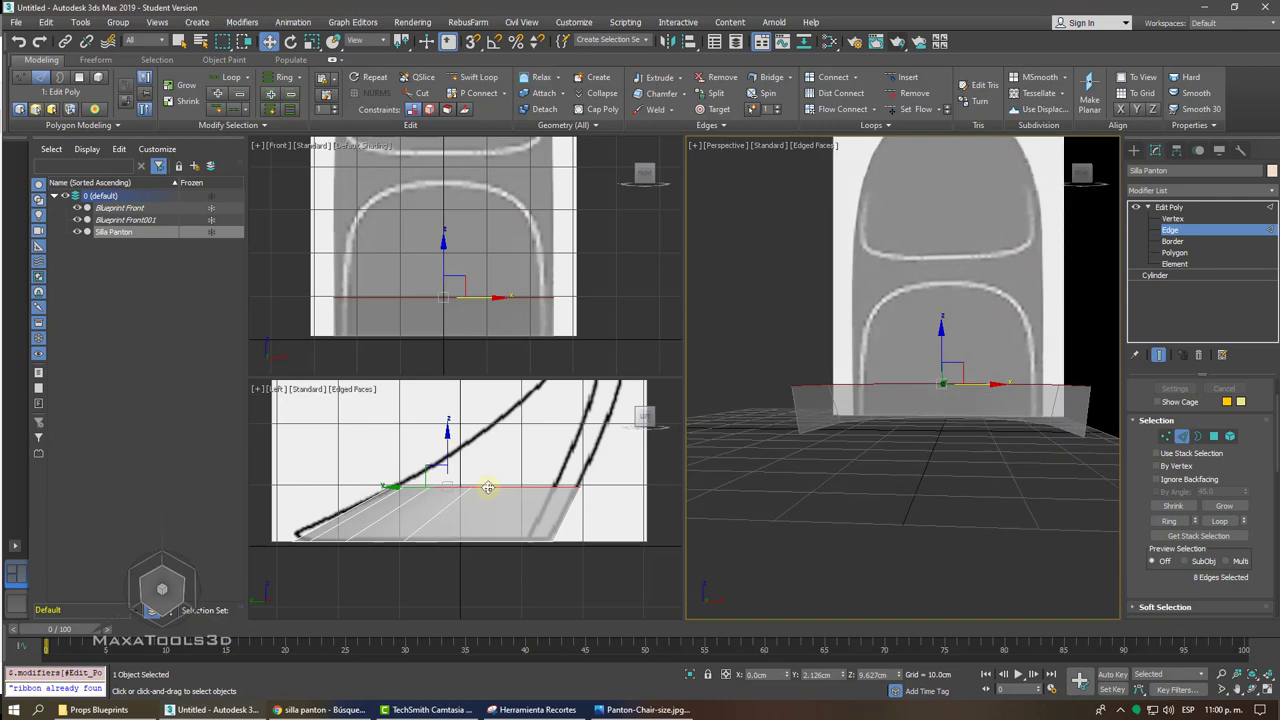
pyautogui.hotkey('shift', 'z')
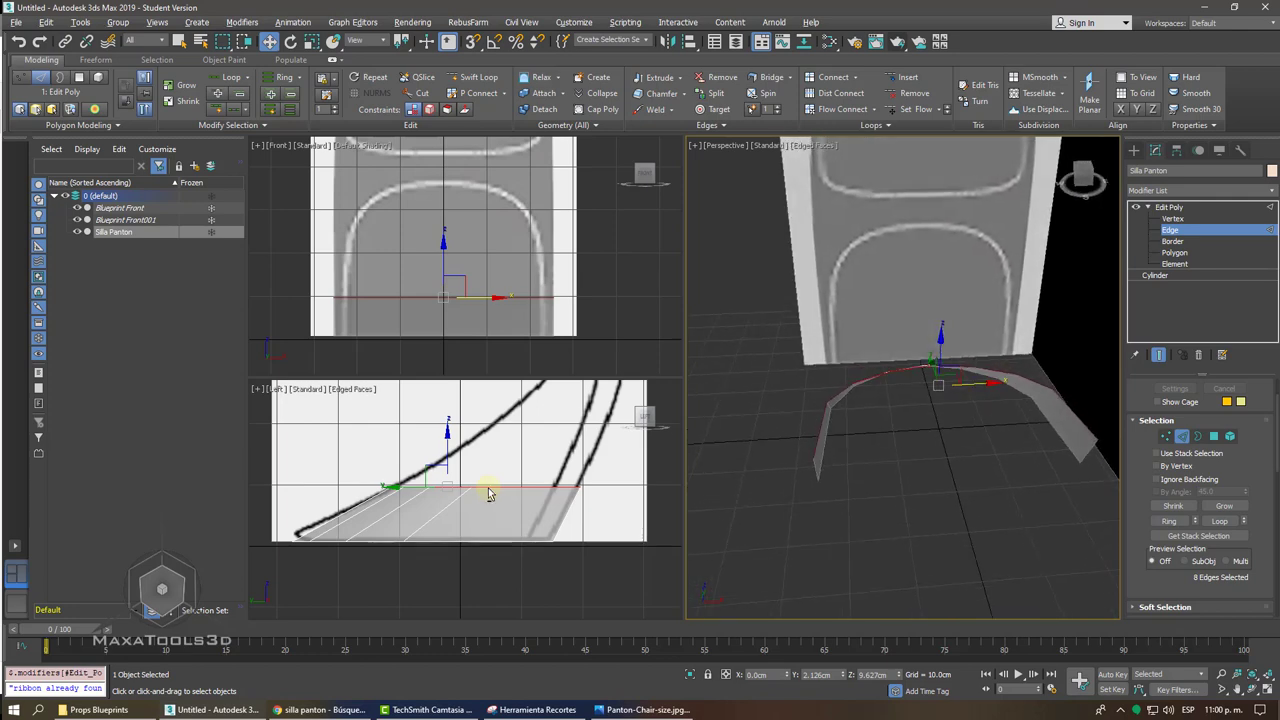
pyautogui.middleClick(341, 312)
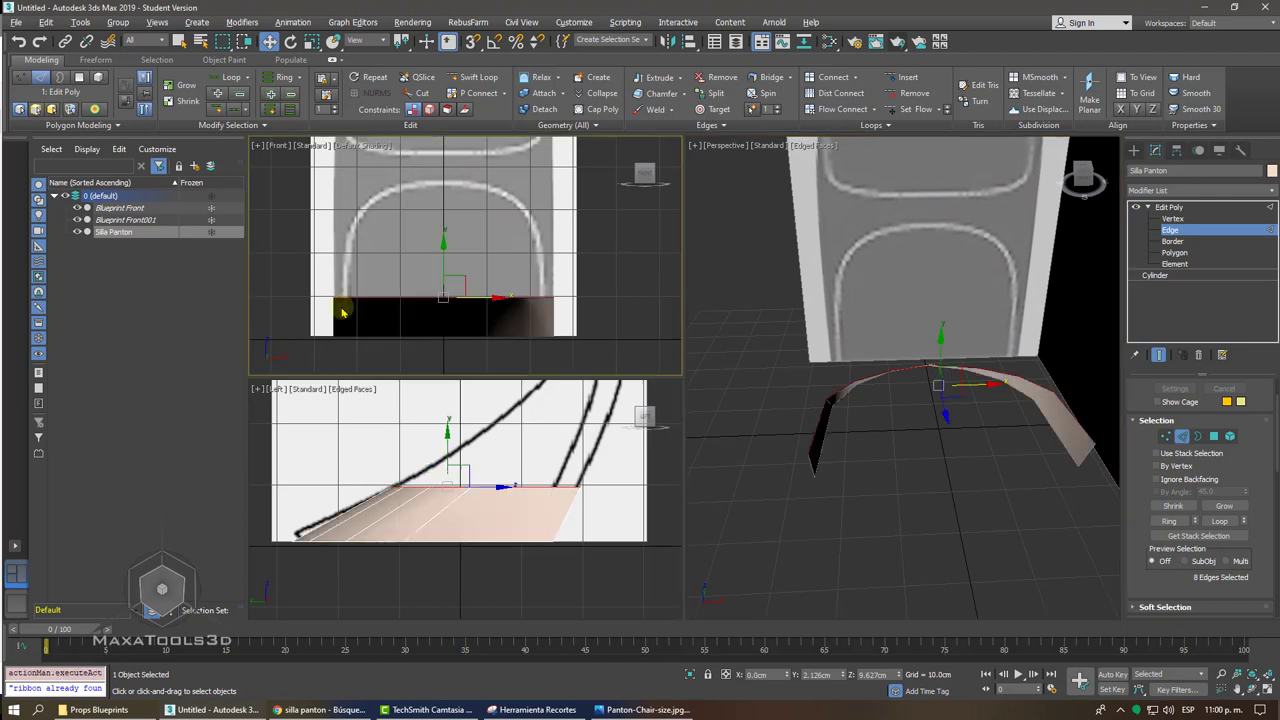
pyautogui.scroll(2, 341, 307)
pyautogui.scroll(3, 341, 307)
pyautogui.scroll(-3, 341, 309)
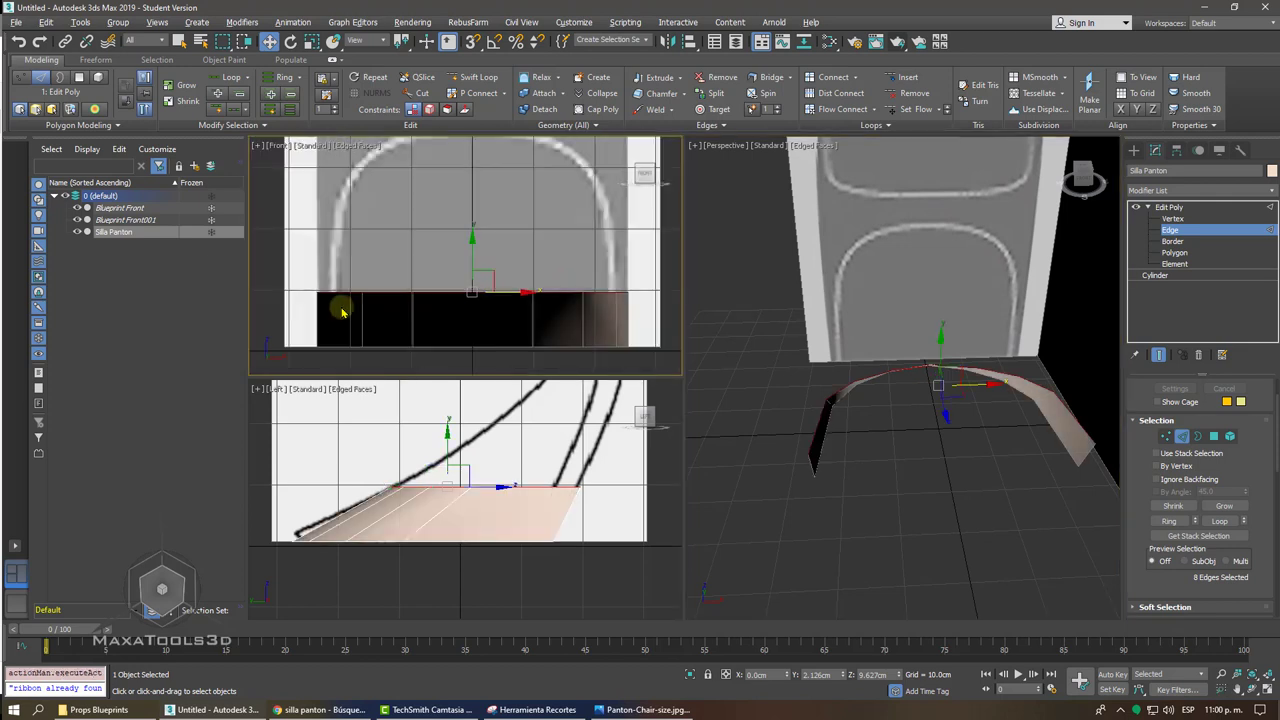
pyautogui.scroll(2, 341, 312)
pyautogui.hotkey('alt', 'x')
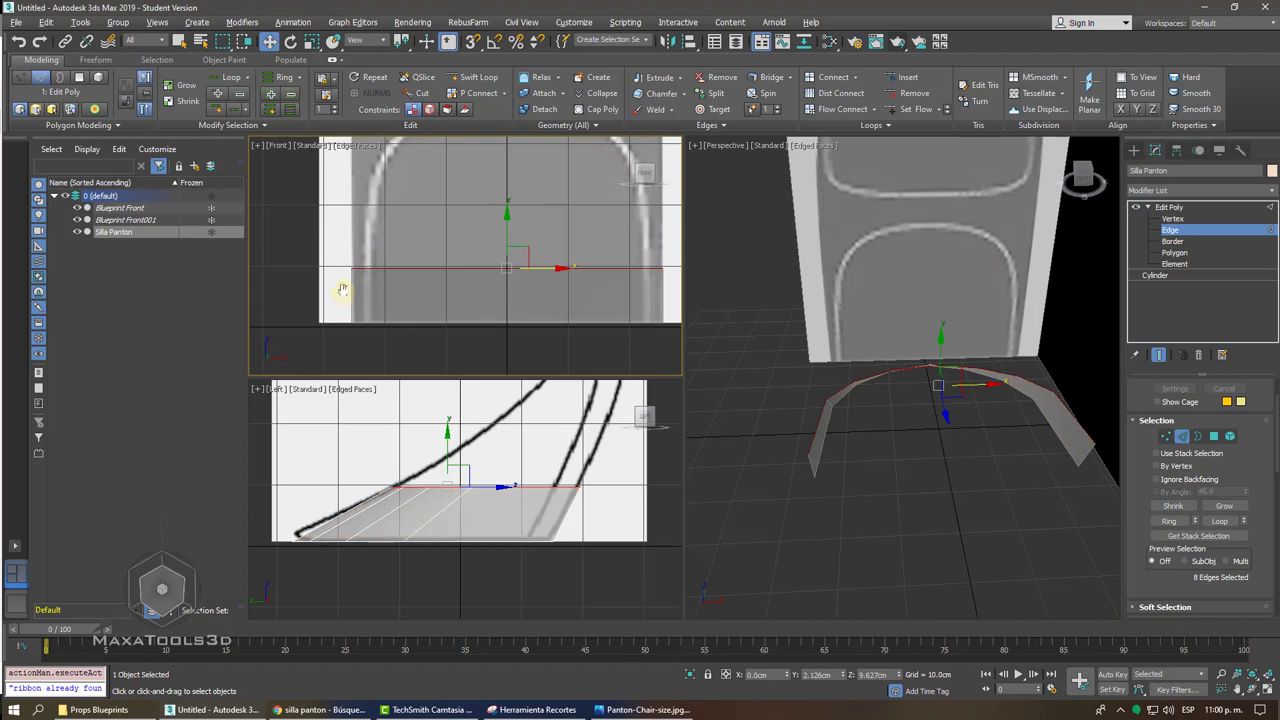
pyautogui.moveTo(343, 294); pyautogui.dragTo(342, 290, button='middle')
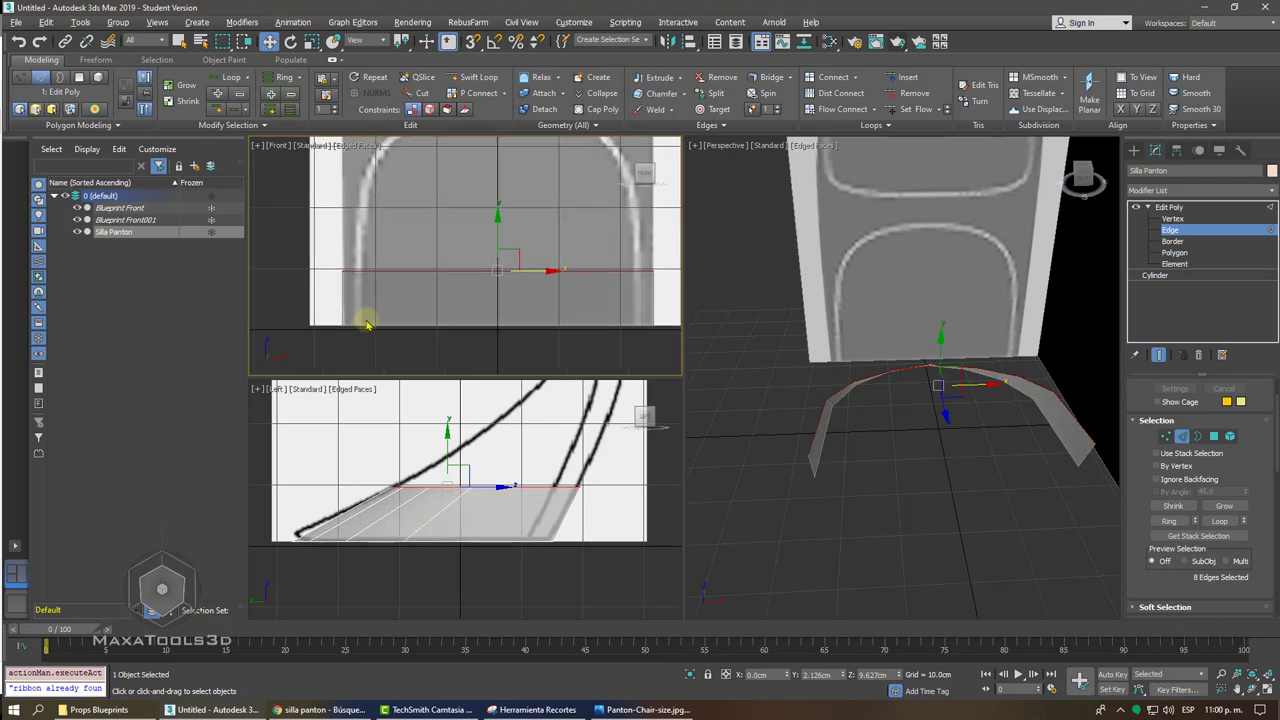
pyautogui.middleClick(427, 399)
pyautogui.moveTo(480, 457)
pyautogui.mouseDown(button='middle')
pyautogui.moveTo(494, 486)
pyautogui.moveTo(470, 449)
pyautogui.mouseUp(button='middle')
pyautogui.hotkey('alt', 'w')
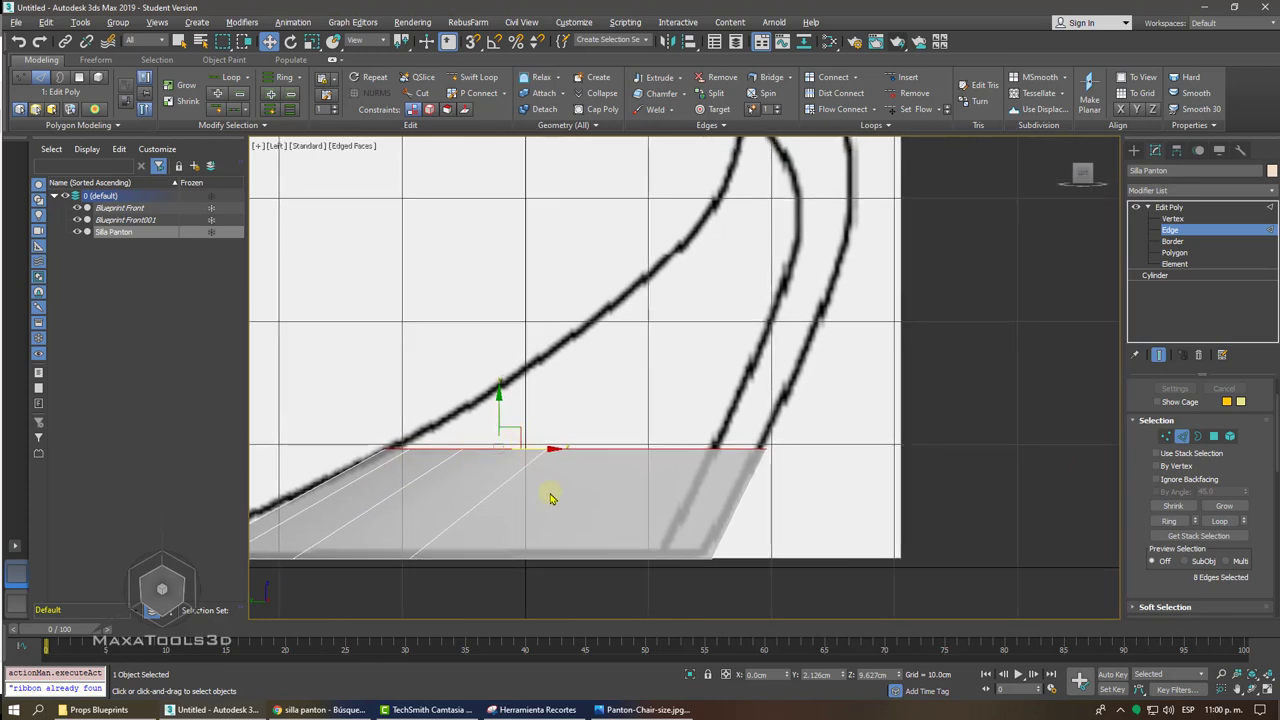
# Frame the seat's back edges in a close perspective view, trying an edge extrude without keeping it.
pyautogui.press('p')
pyautogui.press('z')
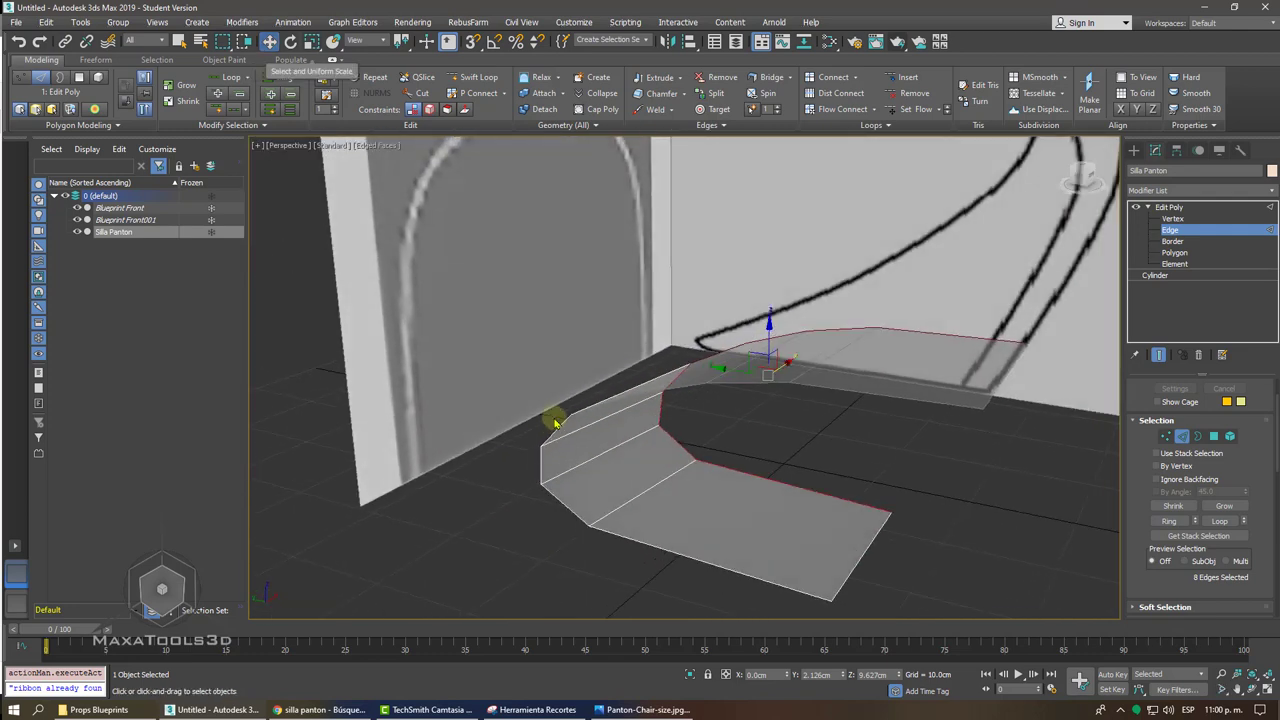
pyautogui.press('z')
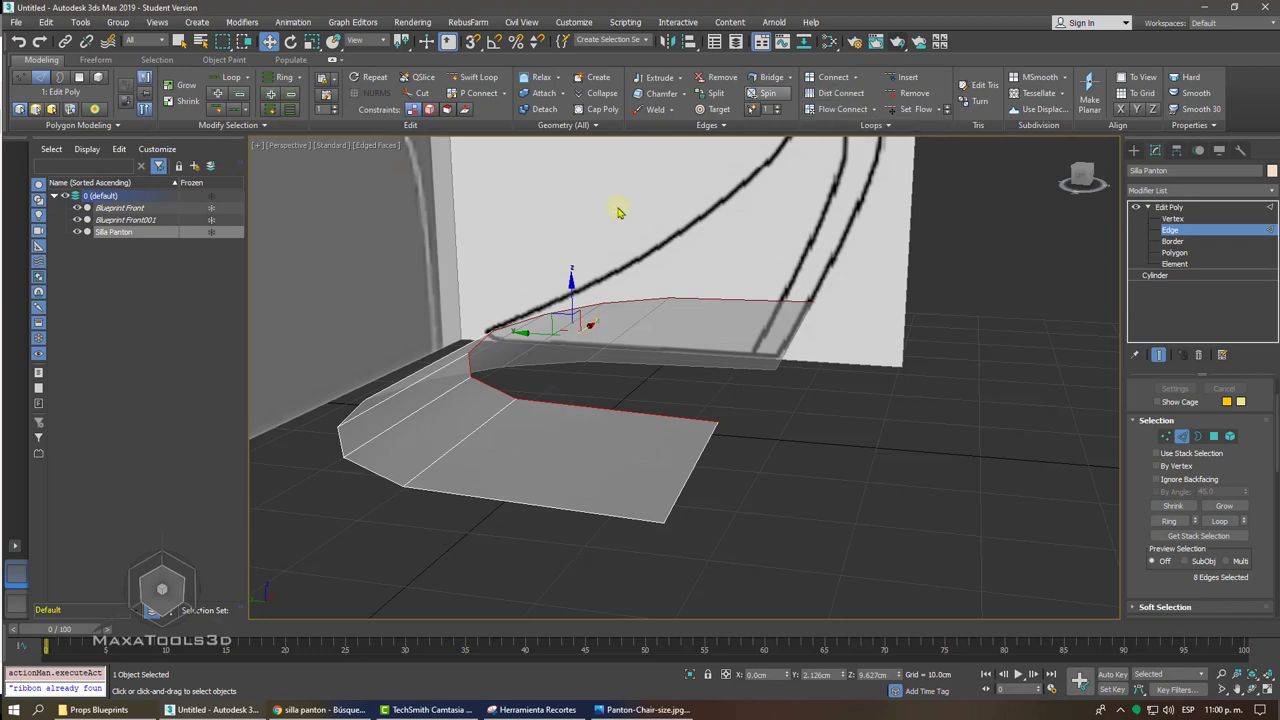
pyautogui.click(657, 79)
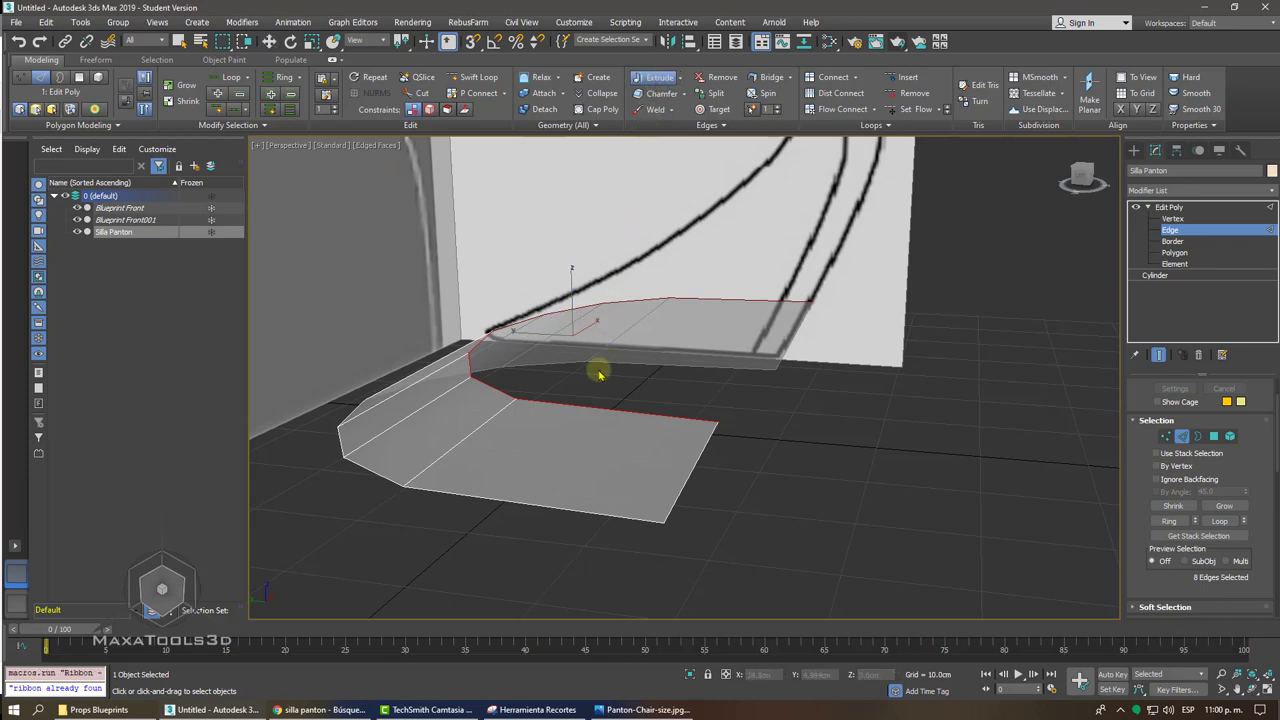
pyautogui.moveTo(591, 403); pyautogui.dragTo(591, 381)
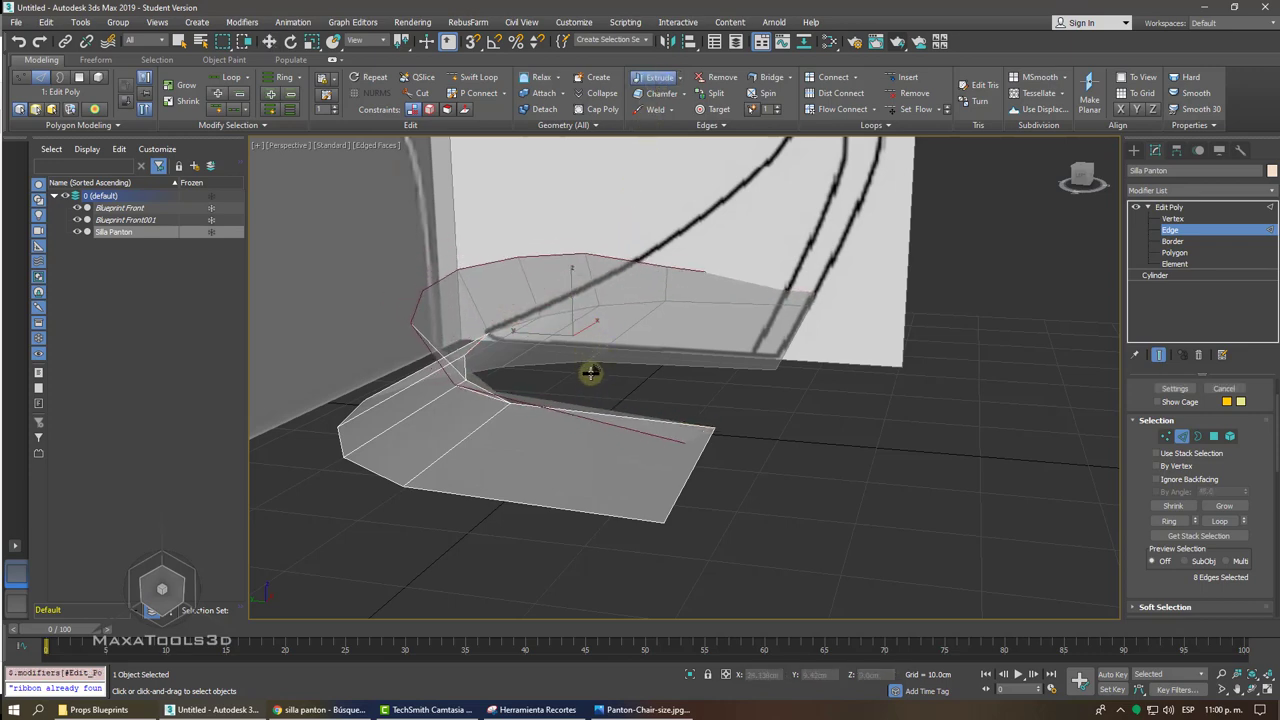
pyautogui.moveTo(591, 381)
pyautogui.keyDown('alt'); pyautogui.mouseDown(button='middle')
pyautogui.moveTo(618, 374)
pyautogui.moveTo(625, 352)
pyautogui.mouseUp(button='middle'); pyautogui.keyUp('alt')
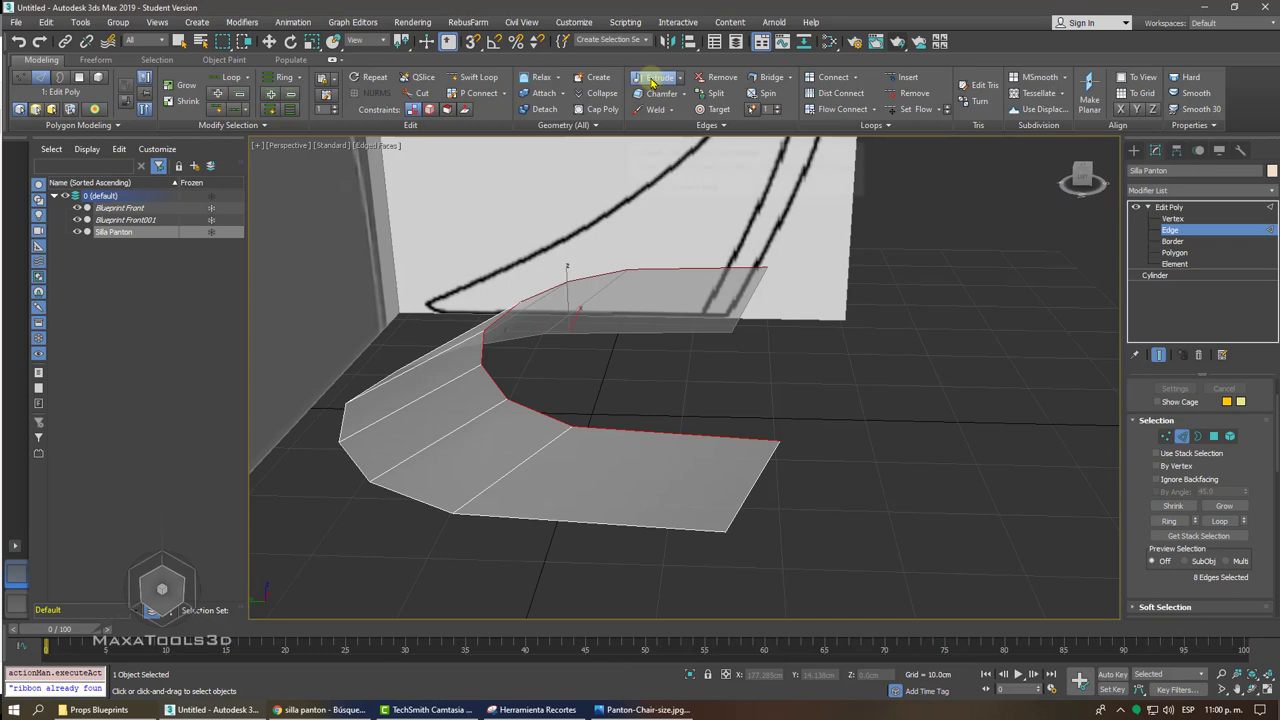
pyautogui.press('w')
pyautogui.moveTo(648, 265)
pyautogui.keyDown('alt'); pyautogui.mouseDown(button='middle')
pyautogui.moveTo(643, 366)
pyautogui.moveTo(693, 385)
pyautogui.moveTo(691, 374)
pyautogui.moveTo(692, 396)
pyautogui.mouseUp(button='middle'); pyautogui.keyUp('alt')
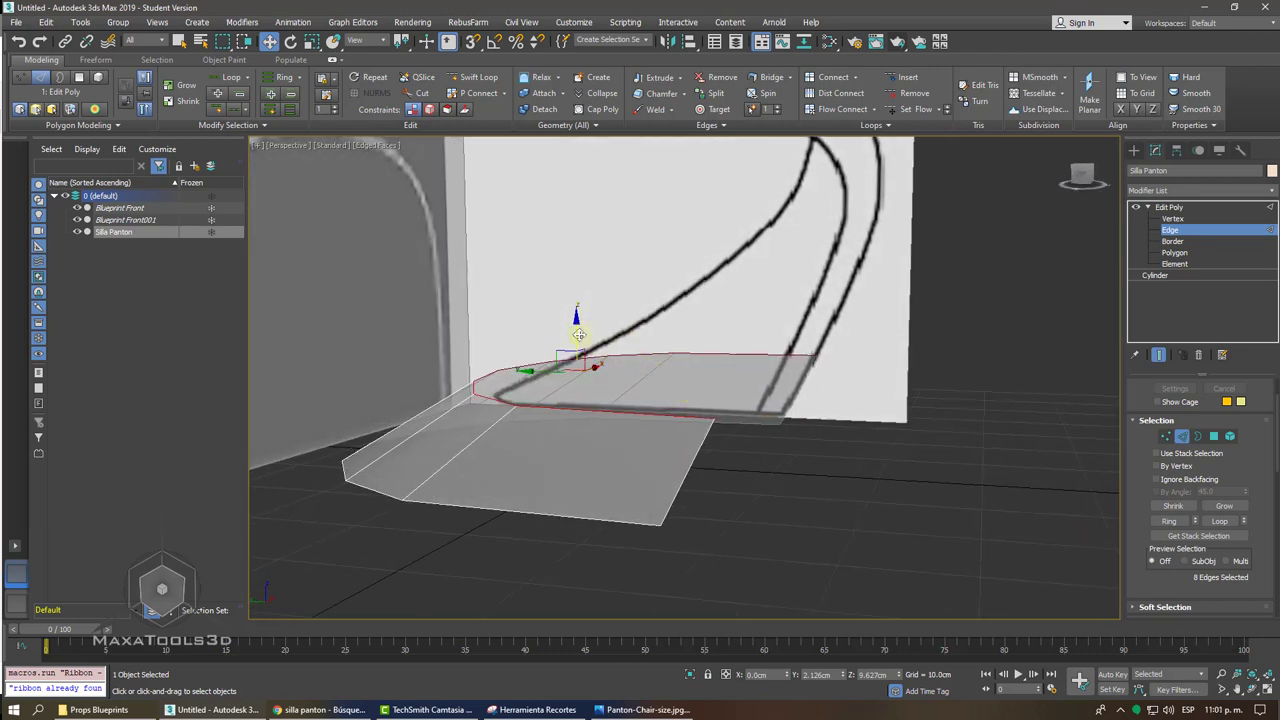
# Pull a new wall up from the seat's back edges and fit its top edge to the blueprint curve.
pyautogui.keyDown('shift'); pyautogui.moveTo(579, 335); pyautogui.dragTo(567, 272); pyautogui.keyUp('shift')
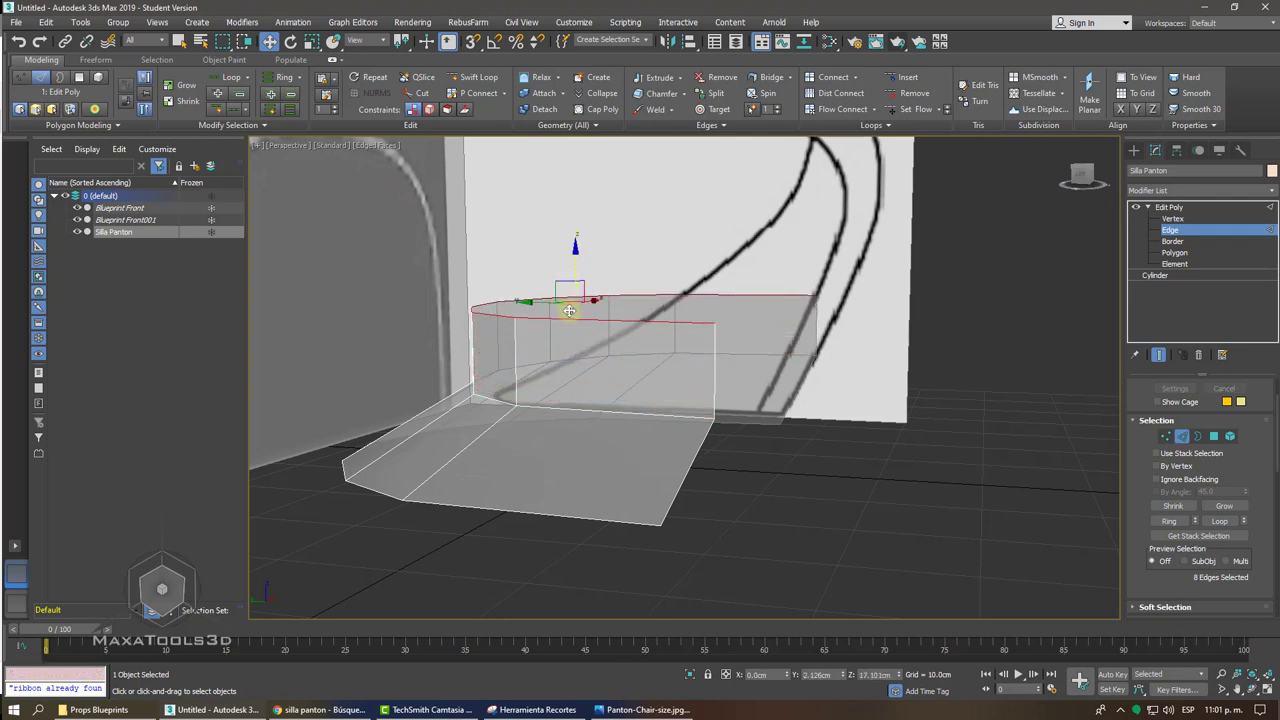
pyautogui.press('l')
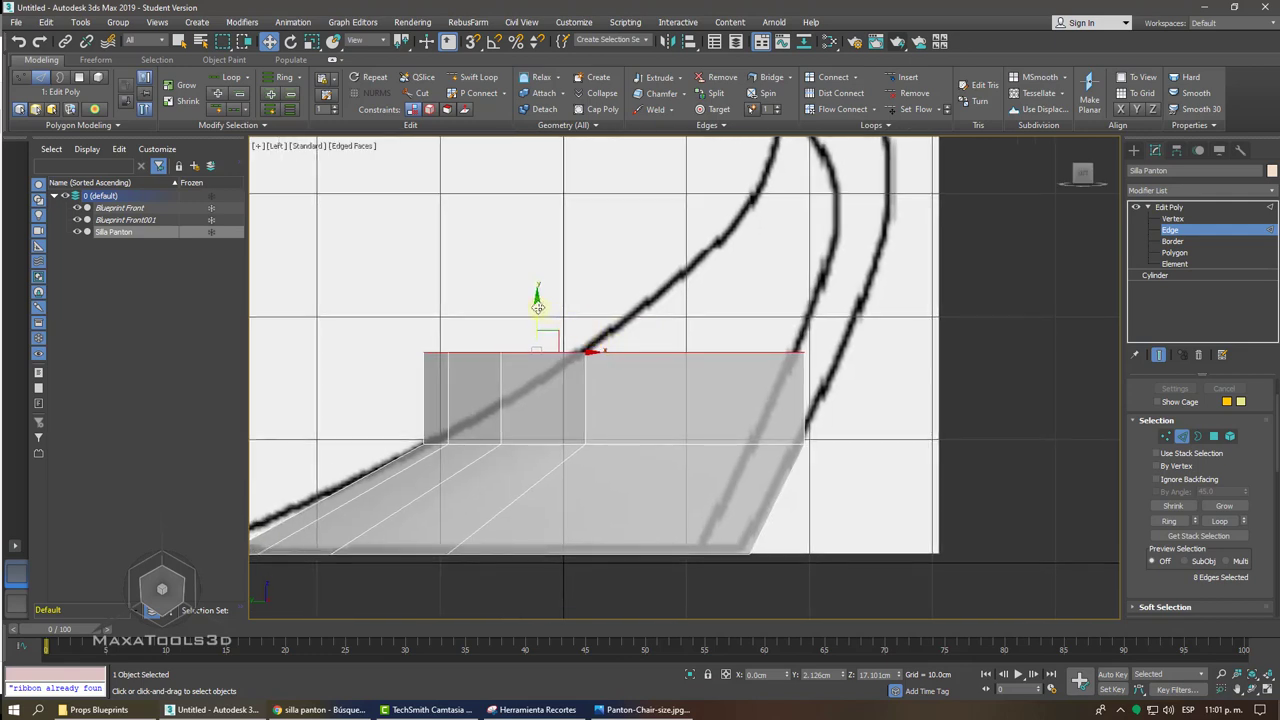
pyautogui.moveTo(538, 307); pyautogui.dragTo(538, 279)
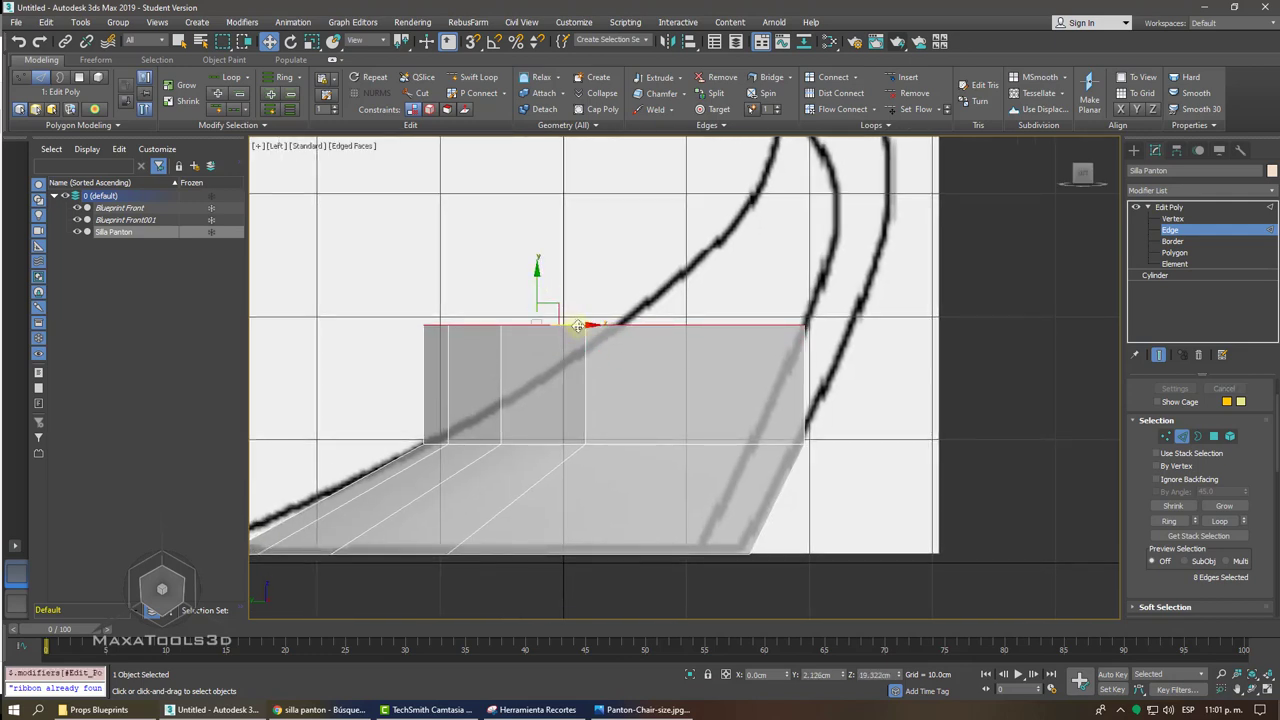
pyautogui.moveTo(578, 326); pyautogui.dragTo(705, 333)
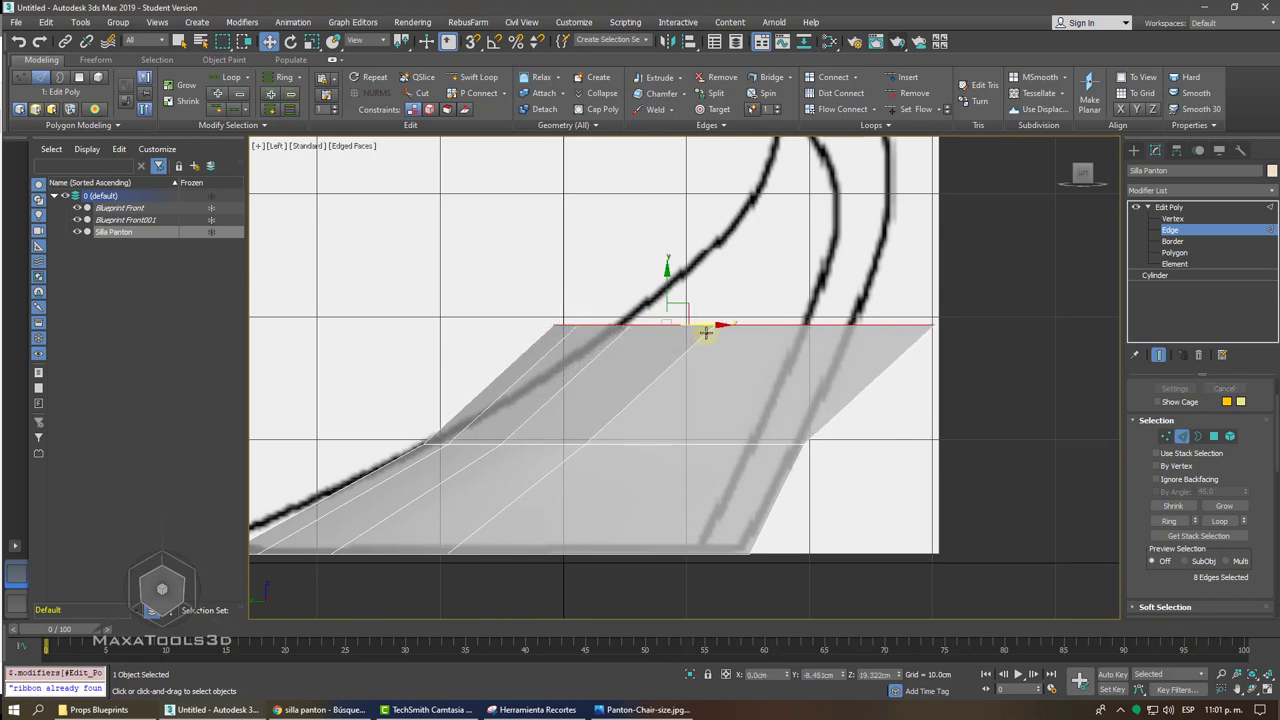
pyautogui.click(311, 42)
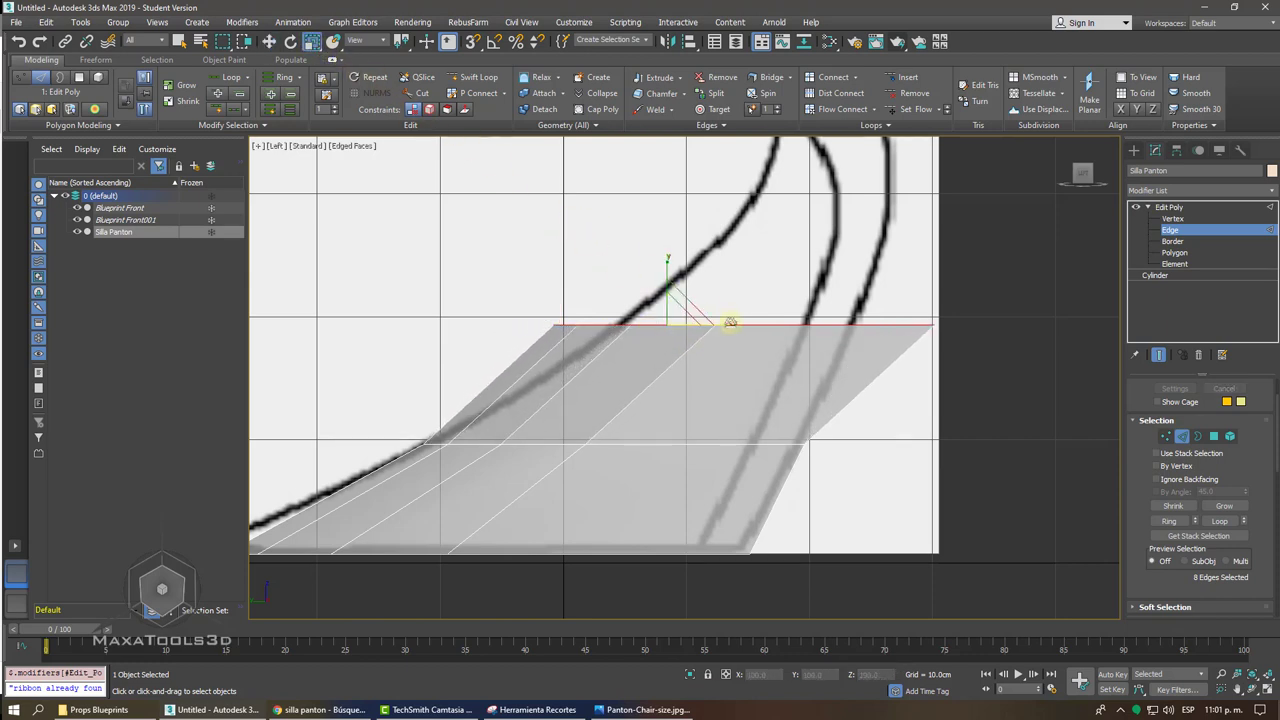
pyautogui.moveTo(730, 325); pyautogui.dragTo(708, 328)
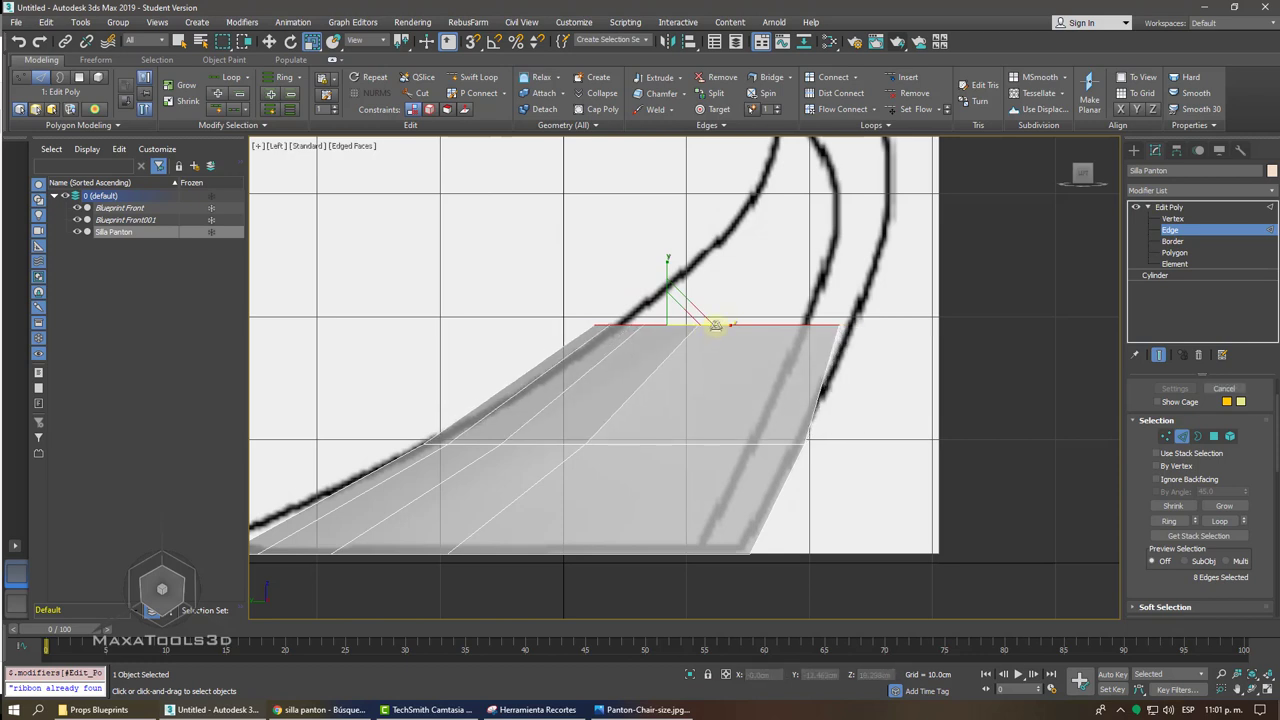
pyautogui.rightClick(714, 326)
pyautogui.click(731, 336)
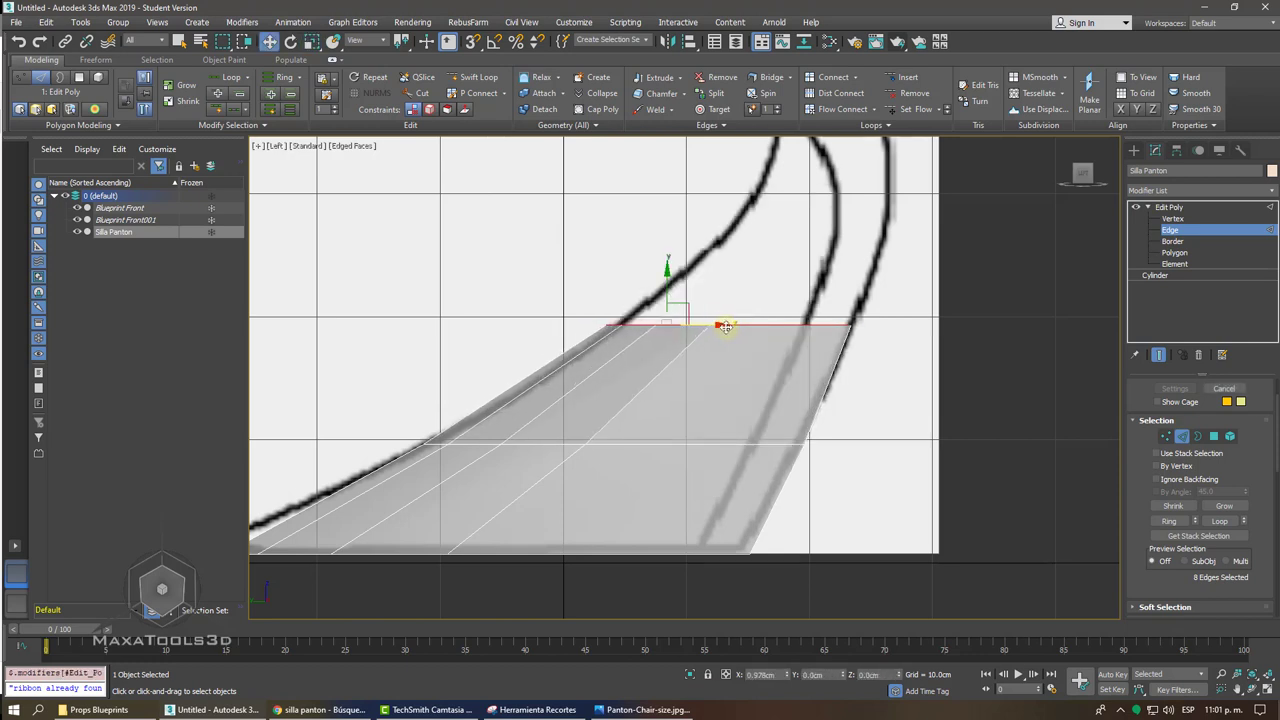
# Extend a second strip up the backrest curve, narrowing and shifting its top edge onto the outline.
pyautogui.moveTo(719, 326); pyautogui.dragTo(632, 388, button='middle')
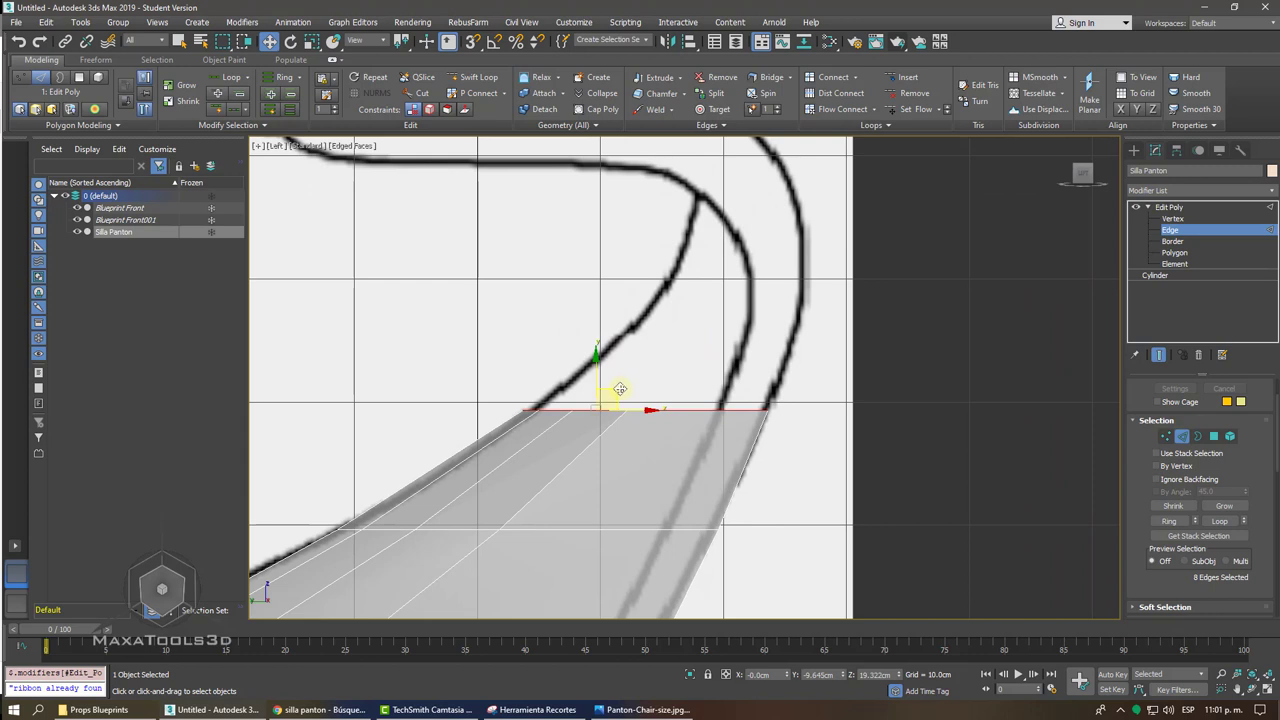
pyautogui.keyDown('shift'); pyautogui.moveTo(620, 389); pyautogui.dragTo(707, 265); pyautogui.keyUp('shift')
pyautogui.moveTo(687, 278); pyautogui.dragTo(707, 265, button='middle')
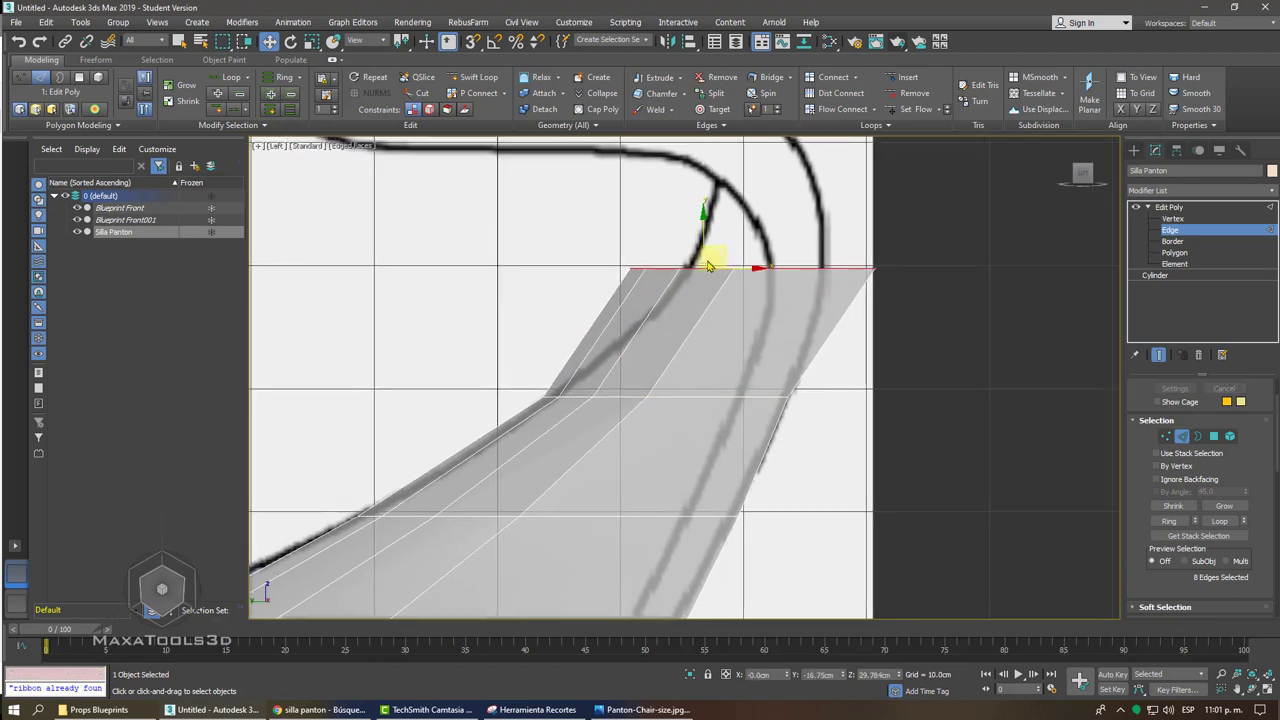
pyautogui.scroll(-2, 707, 265)
pyautogui.scroll(2, 677, 249)
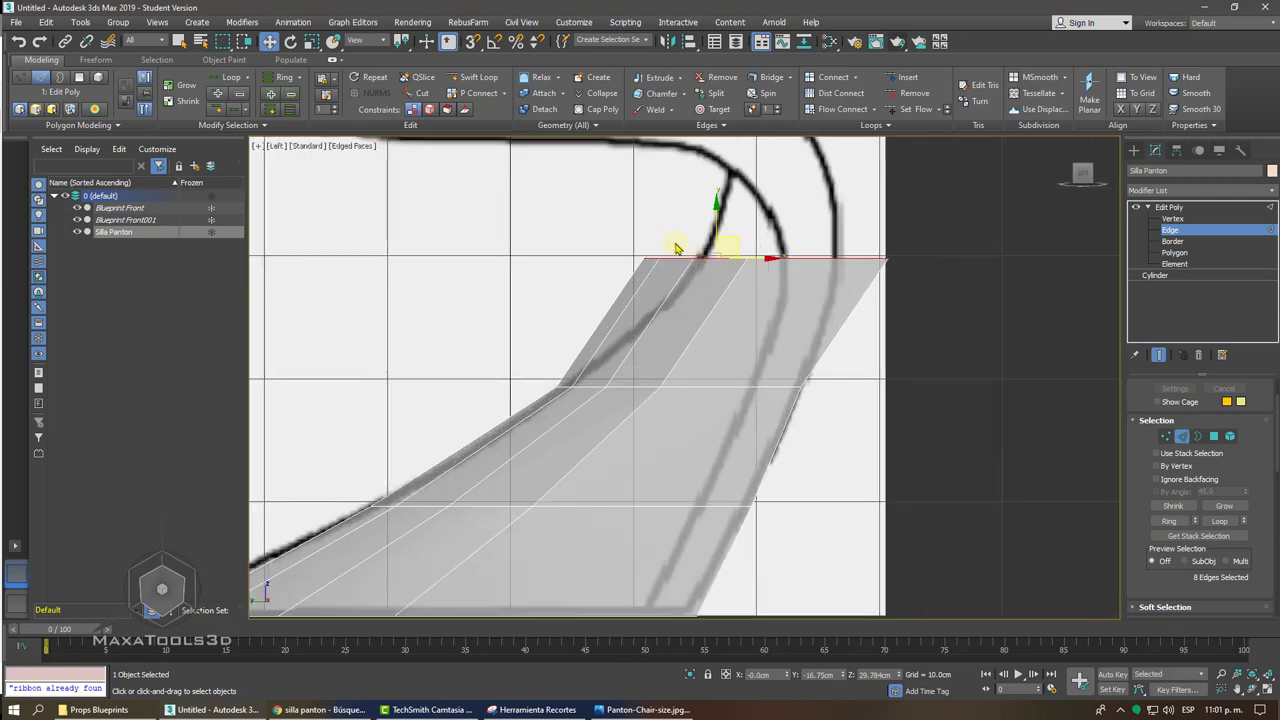
pyautogui.click(311, 41)
pyautogui.moveTo(480, 140); pyautogui.dragTo(489, 172, button='middle')
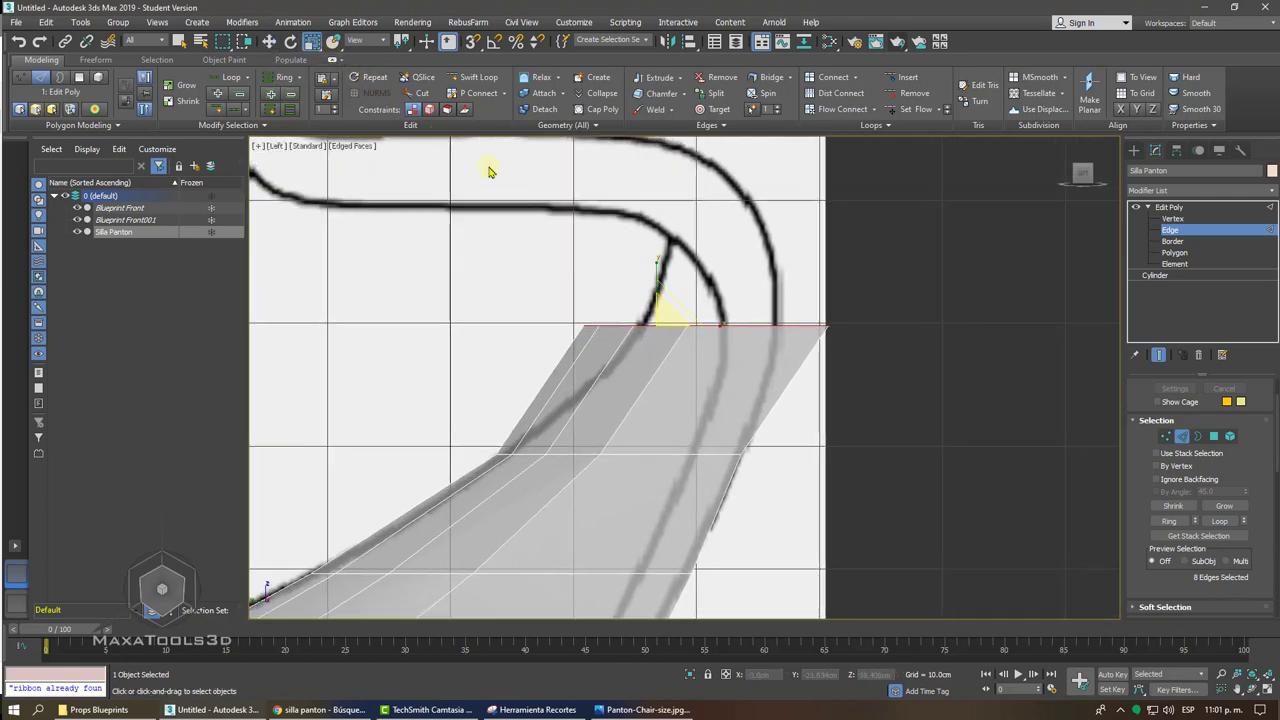
pyautogui.moveTo(721, 324); pyautogui.dragTo(685, 330)
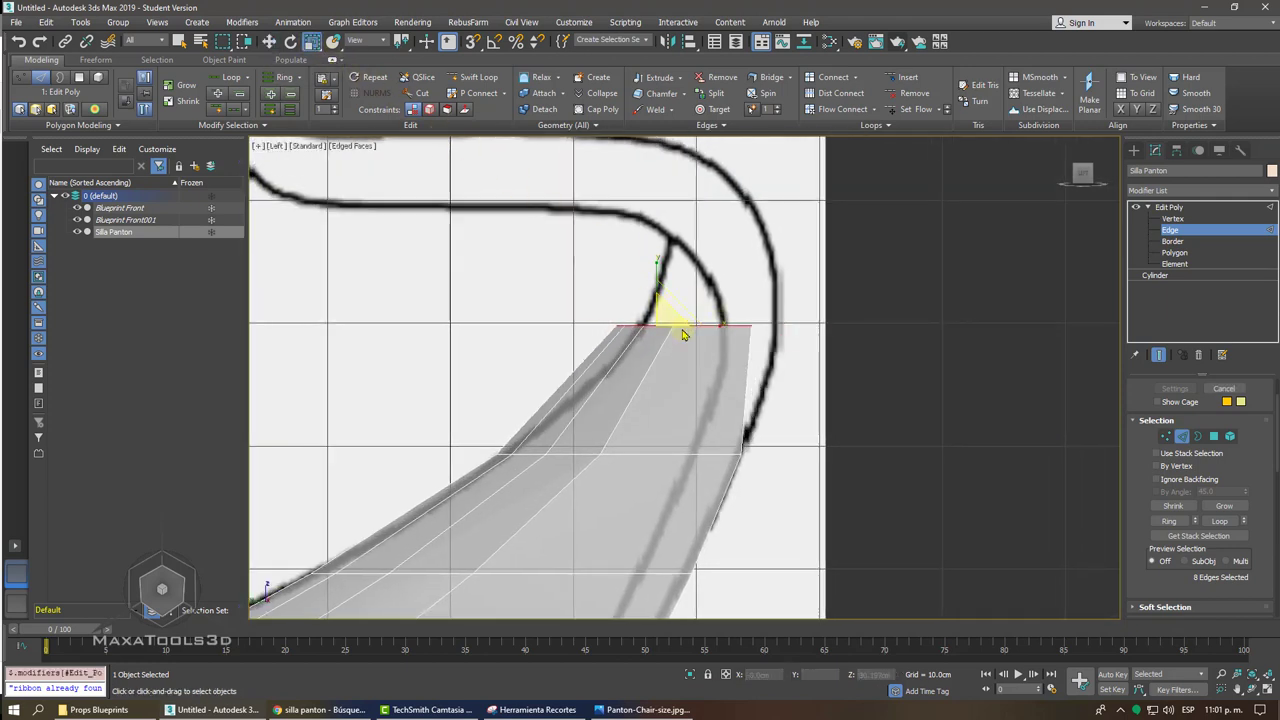
pyautogui.click(270, 41)
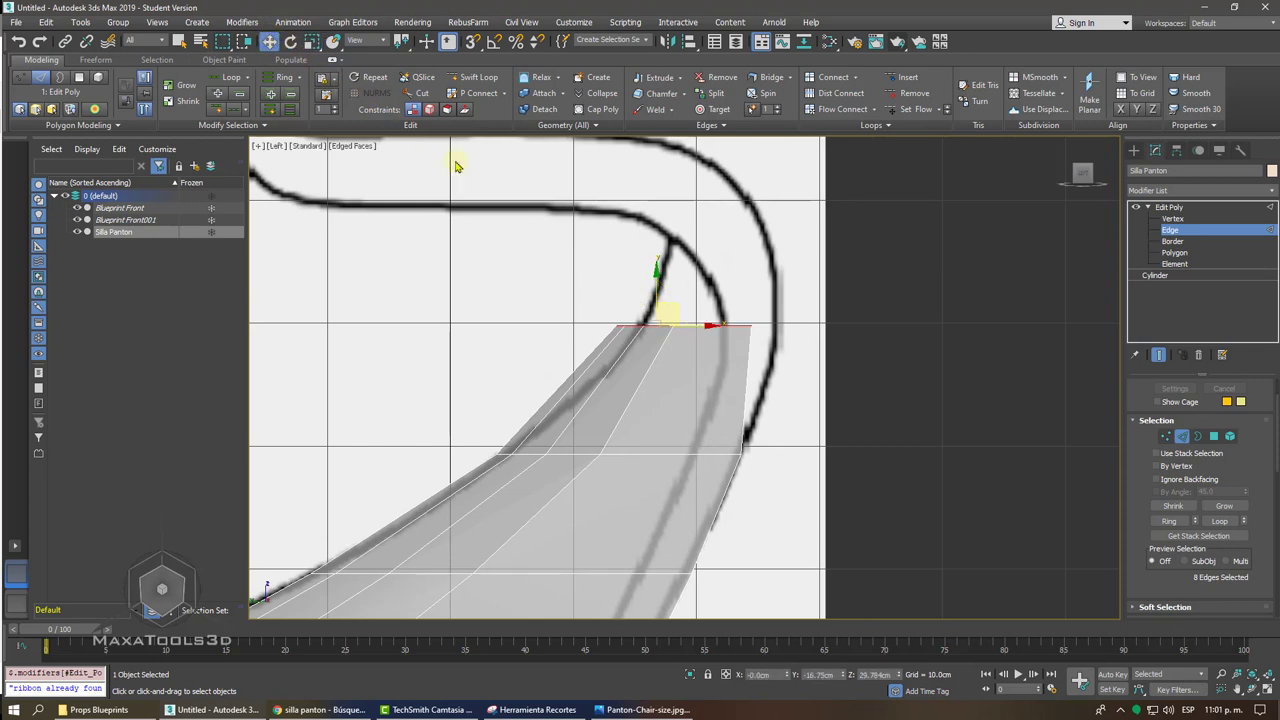
pyautogui.moveTo(697, 326); pyautogui.dragTo(720, 331)
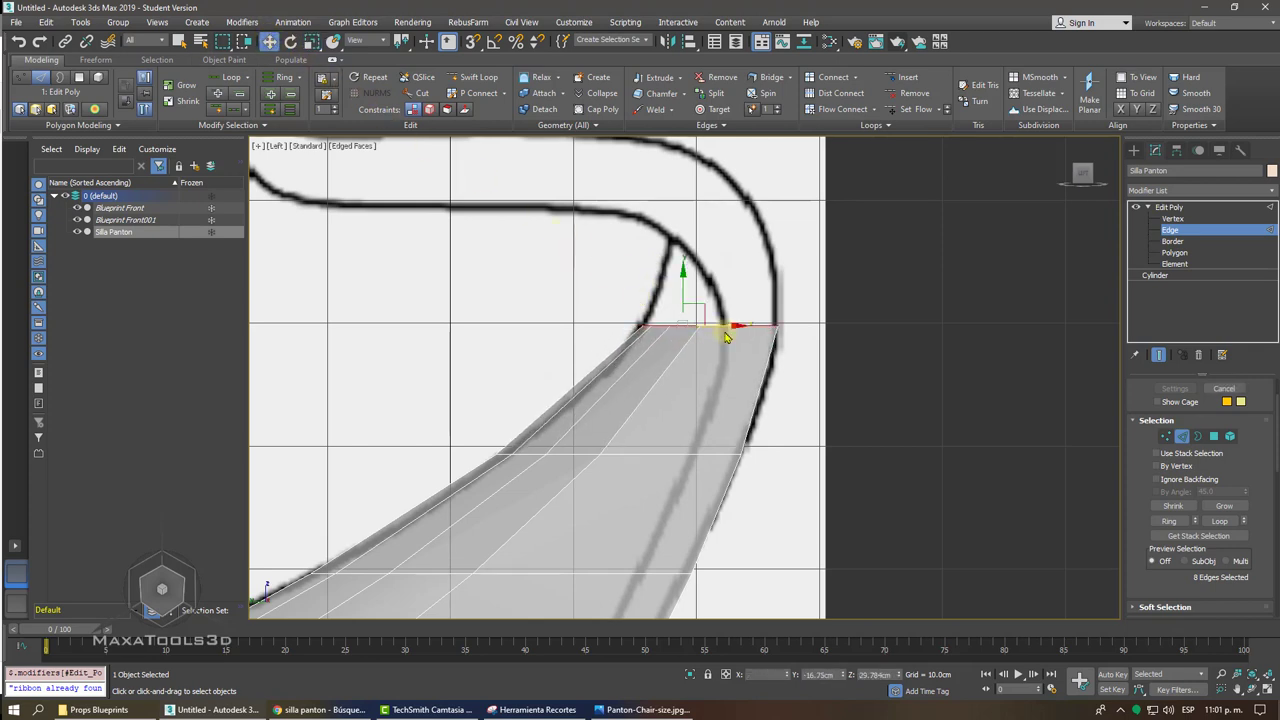
pyautogui.scroll(-3, 720, 331)
pyautogui.moveTo(726, 336); pyautogui.dragTo(726, 337, button='middle')
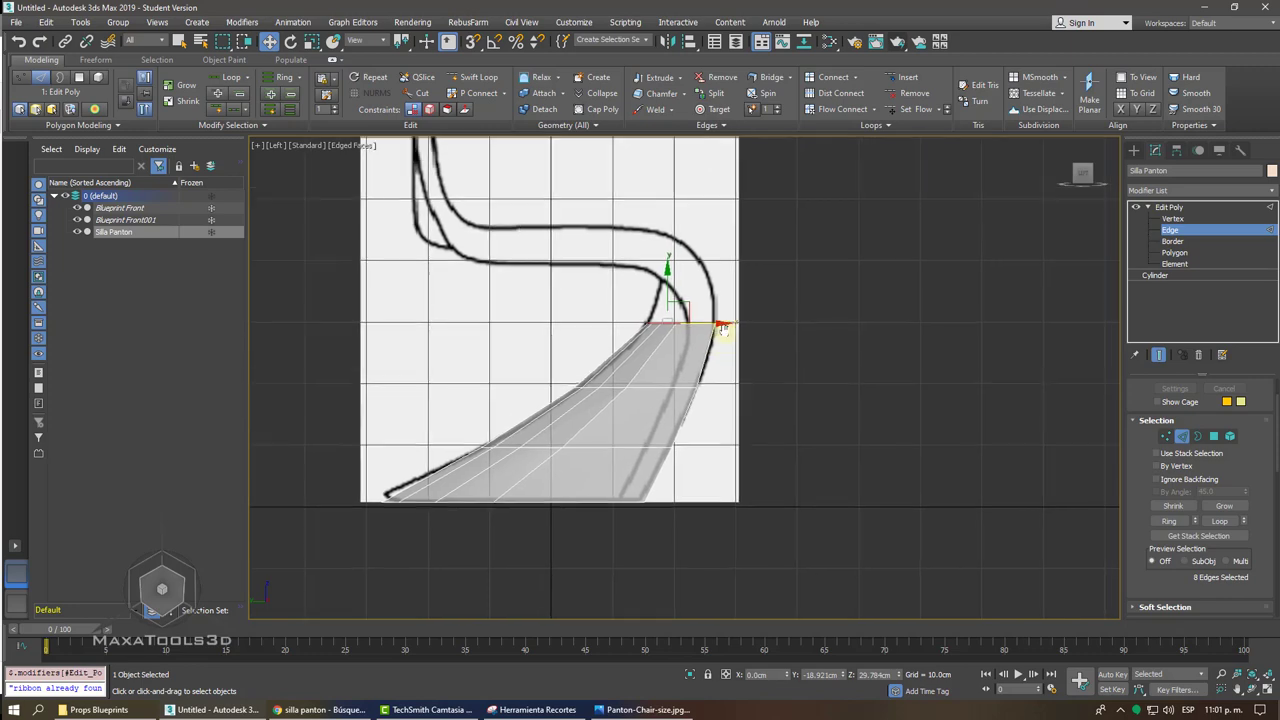
pyautogui.scroll(2, 724, 332)
pyautogui.moveTo(724, 332); pyautogui.dragTo(658, 466, button='middle')
# Check the chair in perspective, then extend the top edges further up in the see-through side view.
pyautogui.press('p')
pyautogui.press('l')
pyautogui.scroll(5, 658, 466)
pyautogui.scroll(-1, 658, 466)
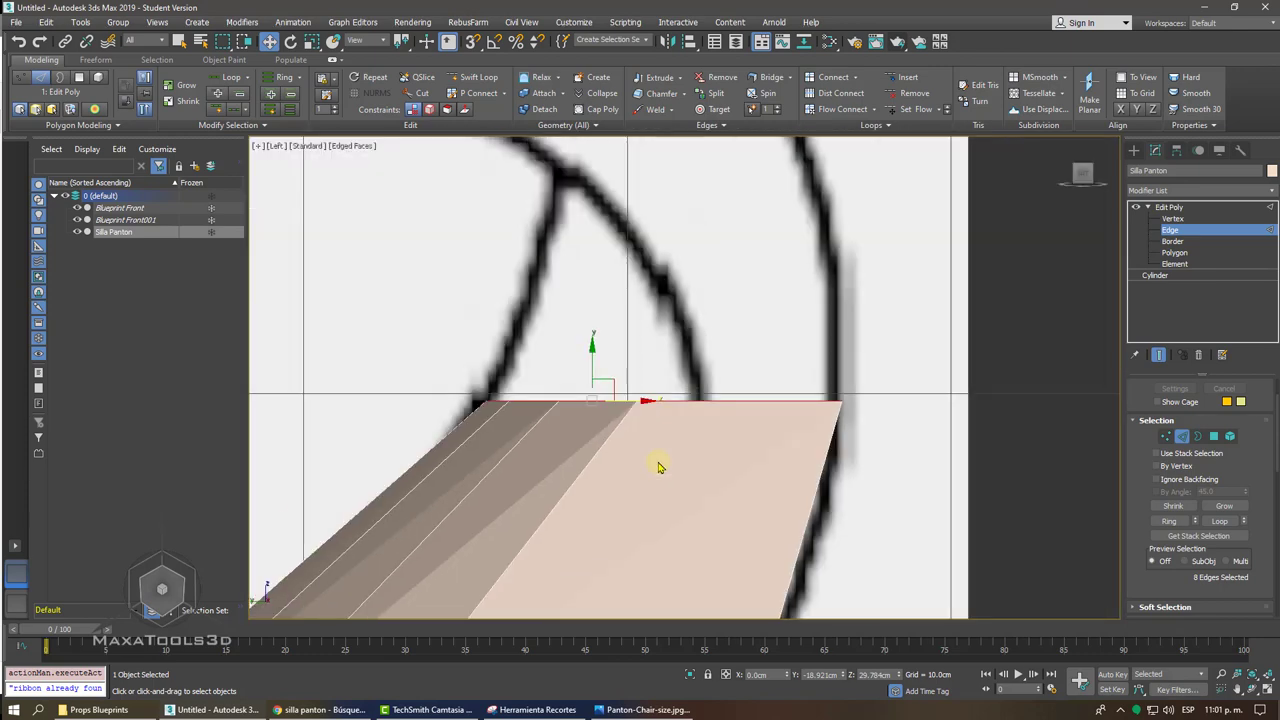
pyautogui.scroll(-4, 658, 466)
pyautogui.hotkey('alt', 'x')
pyautogui.scroll(2, 658, 466)
pyautogui.moveTo(658, 466); pyautogui.dragTo(660, 447, button='middle')
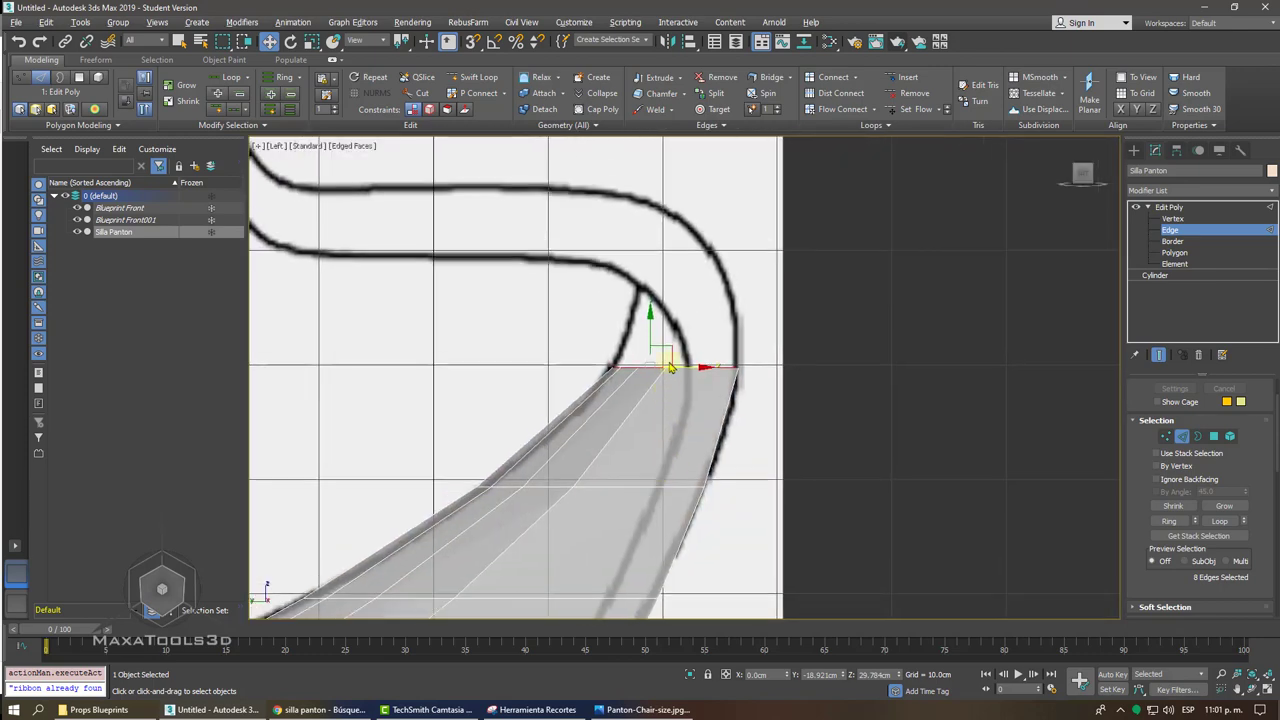
pyautogui.moveTo(670, 354); pyautogui.dragTo(683, 318)
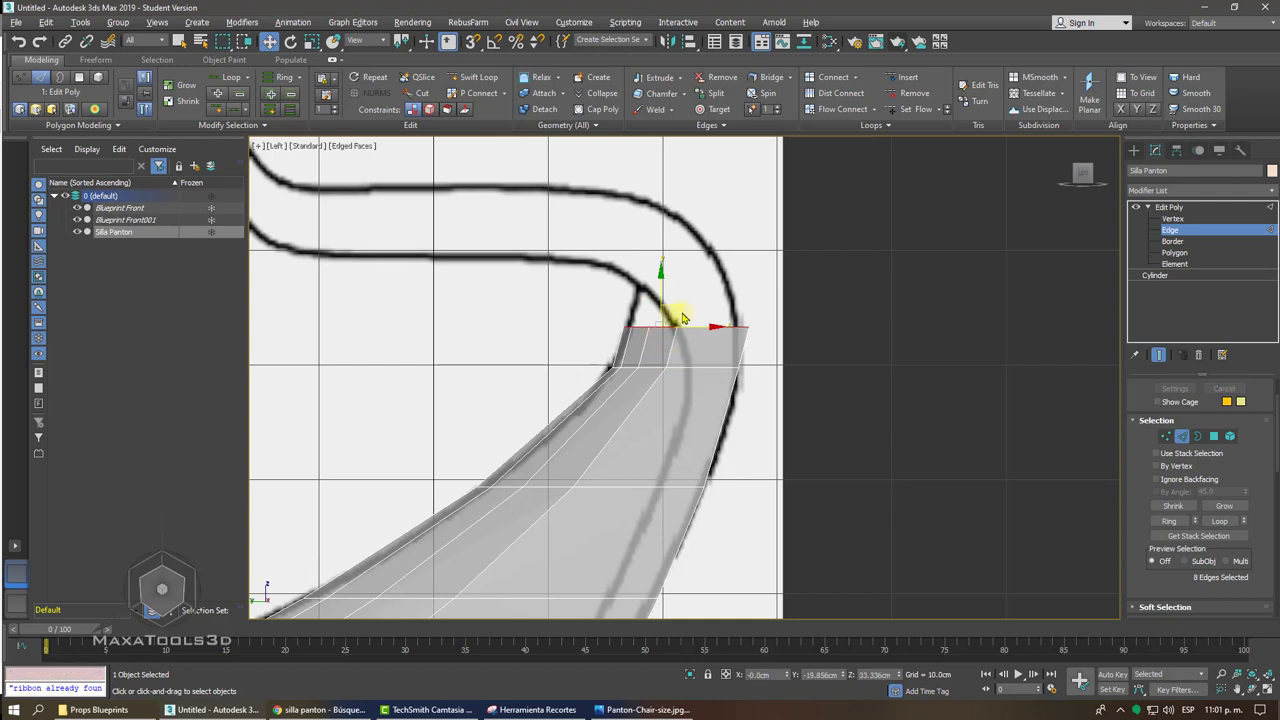
# Tilt, narrow and raise the top edges so they follow the backrest curve.
pyautogui.rightClick(706, 295)
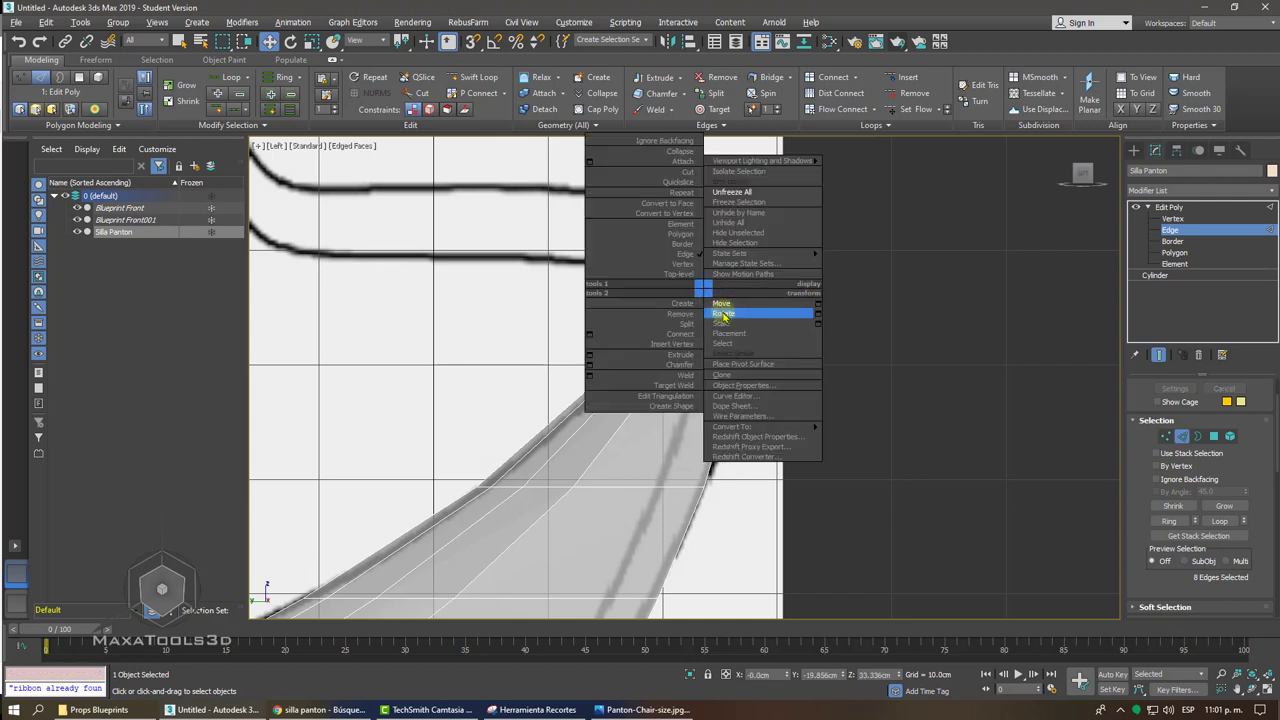
pyautogui.click(716, 310)
pyautogui.moveTo(706, 308); pyautogui.dragTo(698, 298)
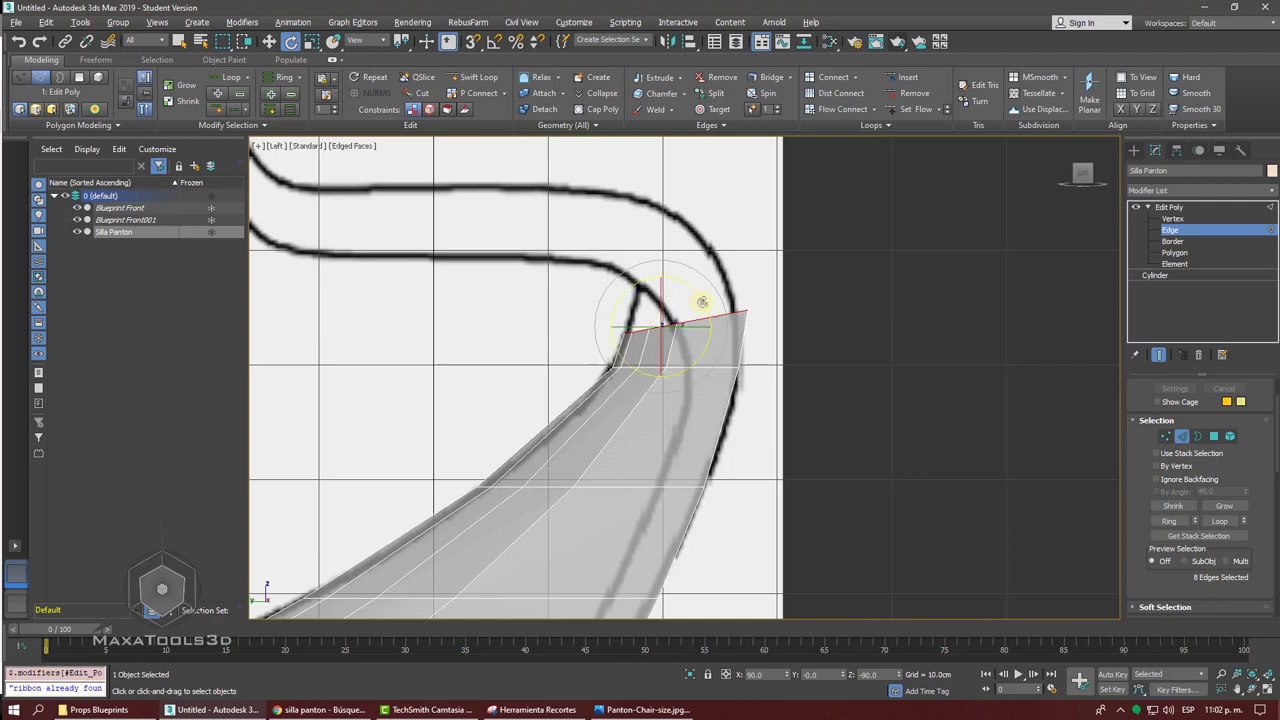
pyautogui.moveTo(703, 301); pyautogui.dragTo(701, 298)
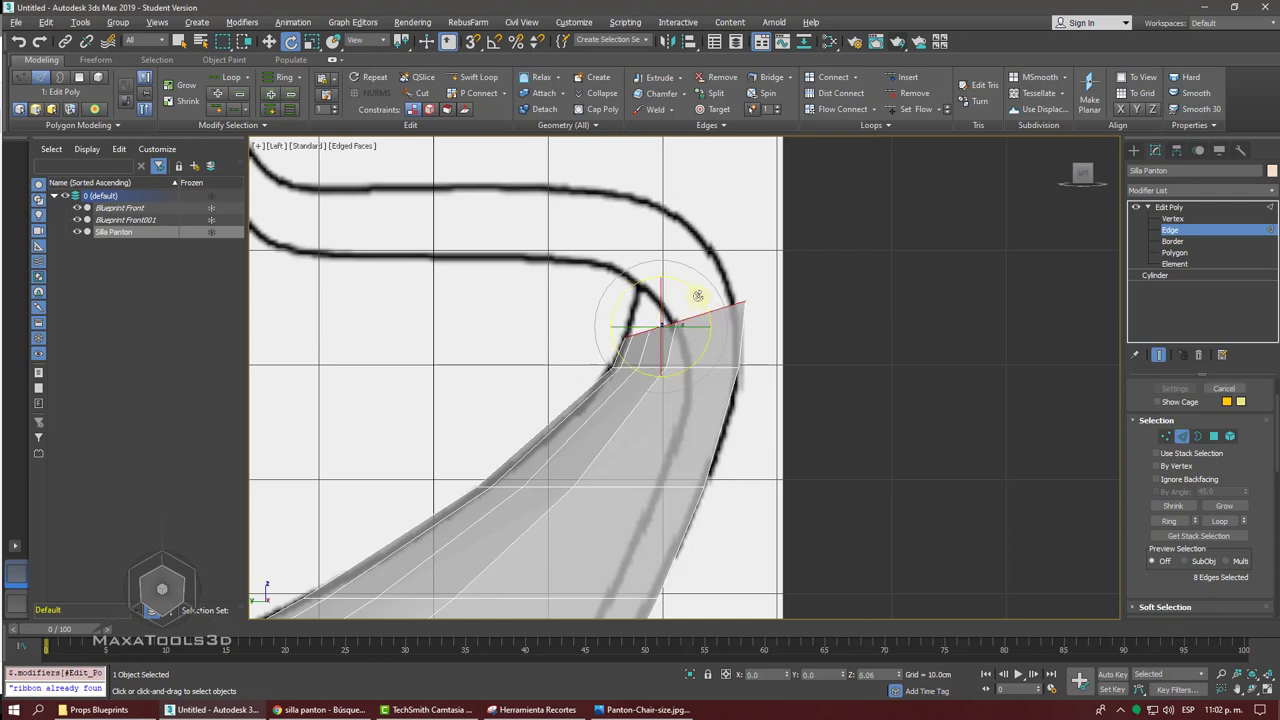
pyautogui.rightClick(701, 302)
pyautogui.click(718, 323)
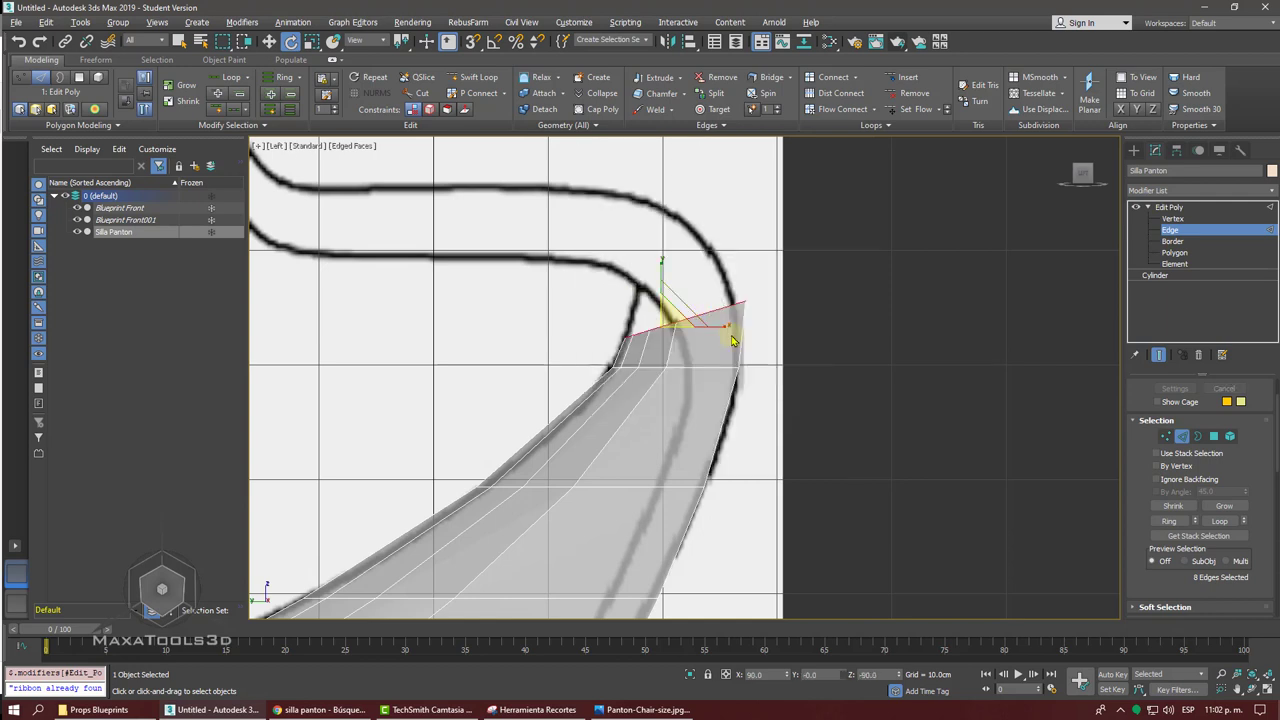
pyautogui.moveTo(720, 326); pyautogui.dragTo(719, 327)
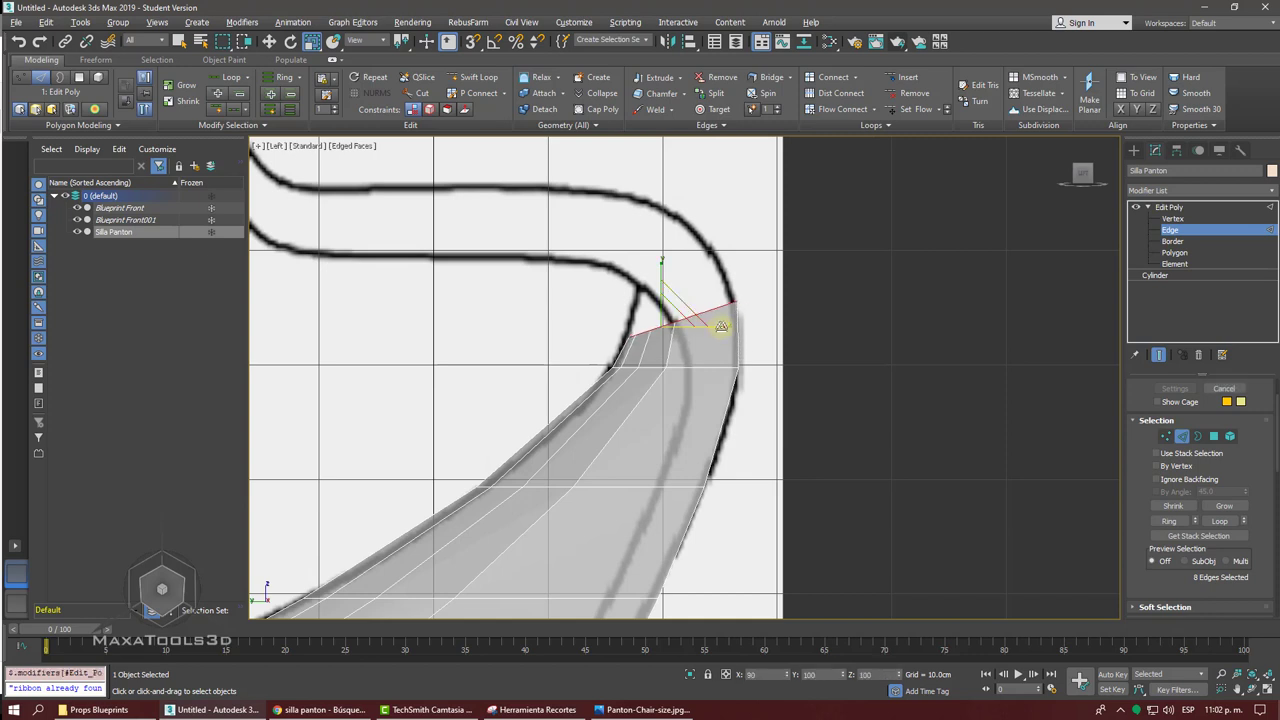
pyautogui.rightClick(720, 327)
pyautogui.click(733, 334)
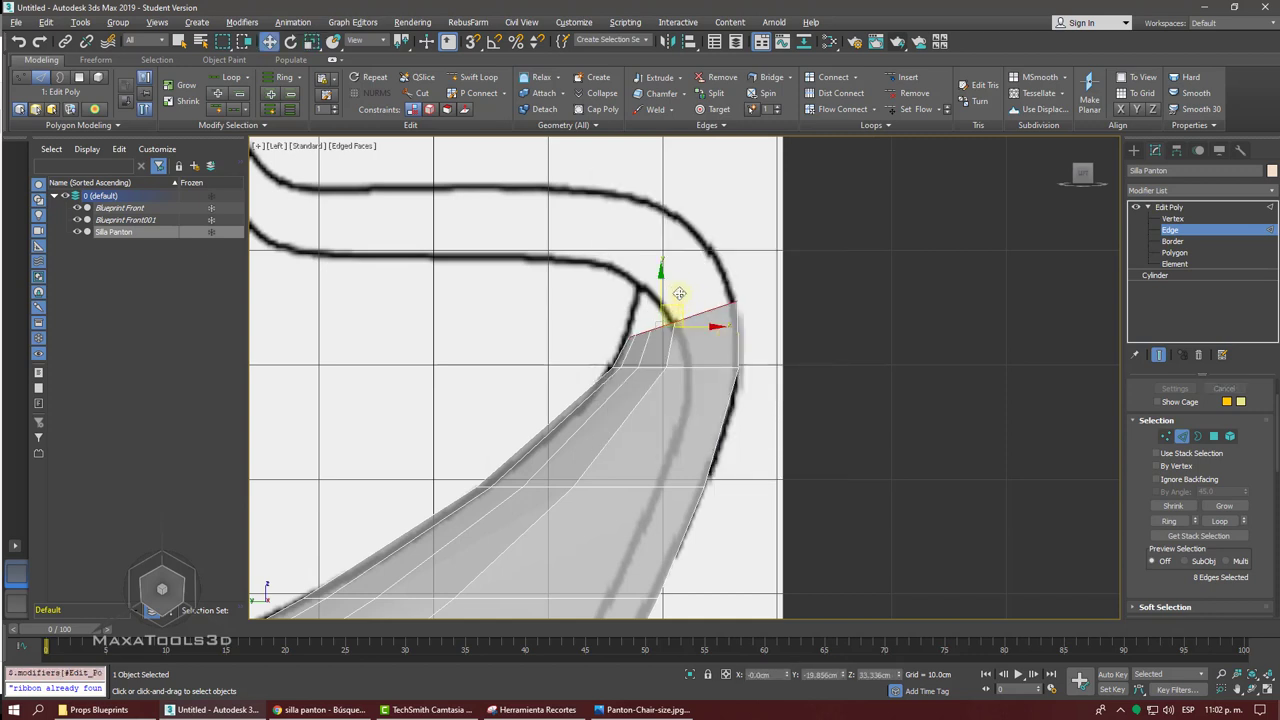
pyautogui.moveTo(679, 293); pyautogui.dragTo(678, 271)
pyautogui.rightClick(678, 271)
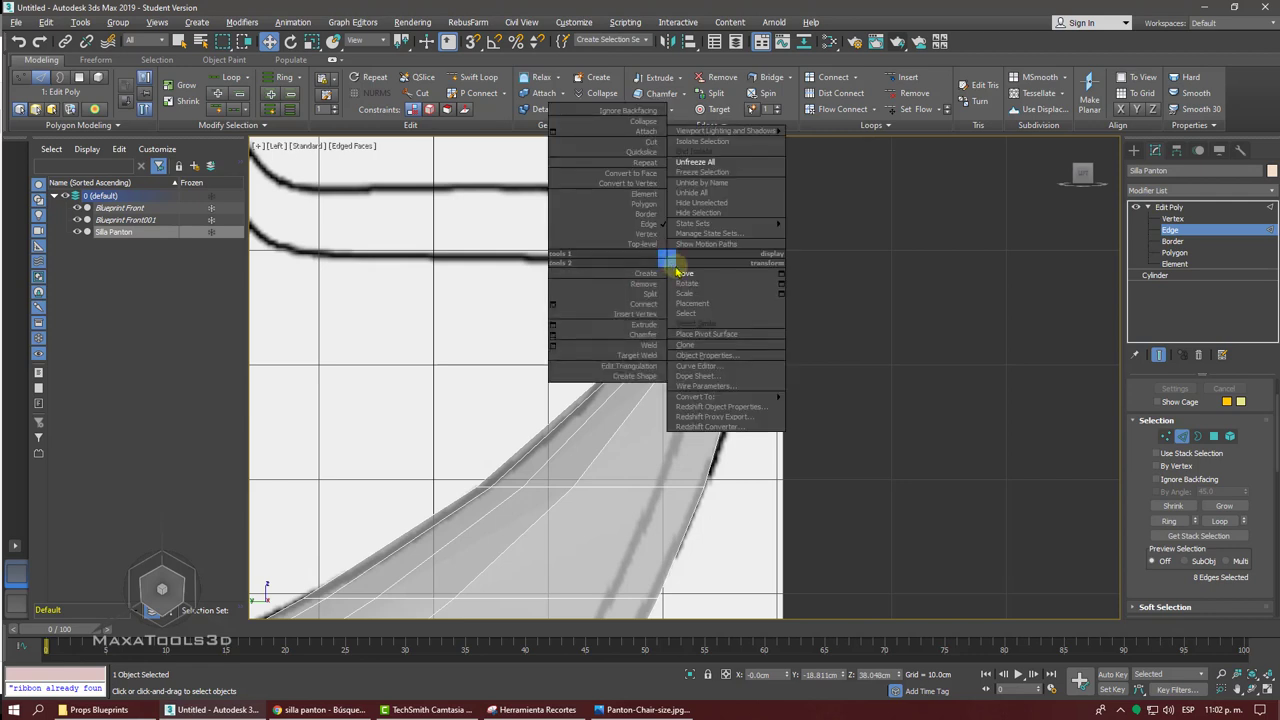
pyautogui.click(687, 283)
pyautogui.moveTo(694, 252); pyautogui.dragTo(672, 237)
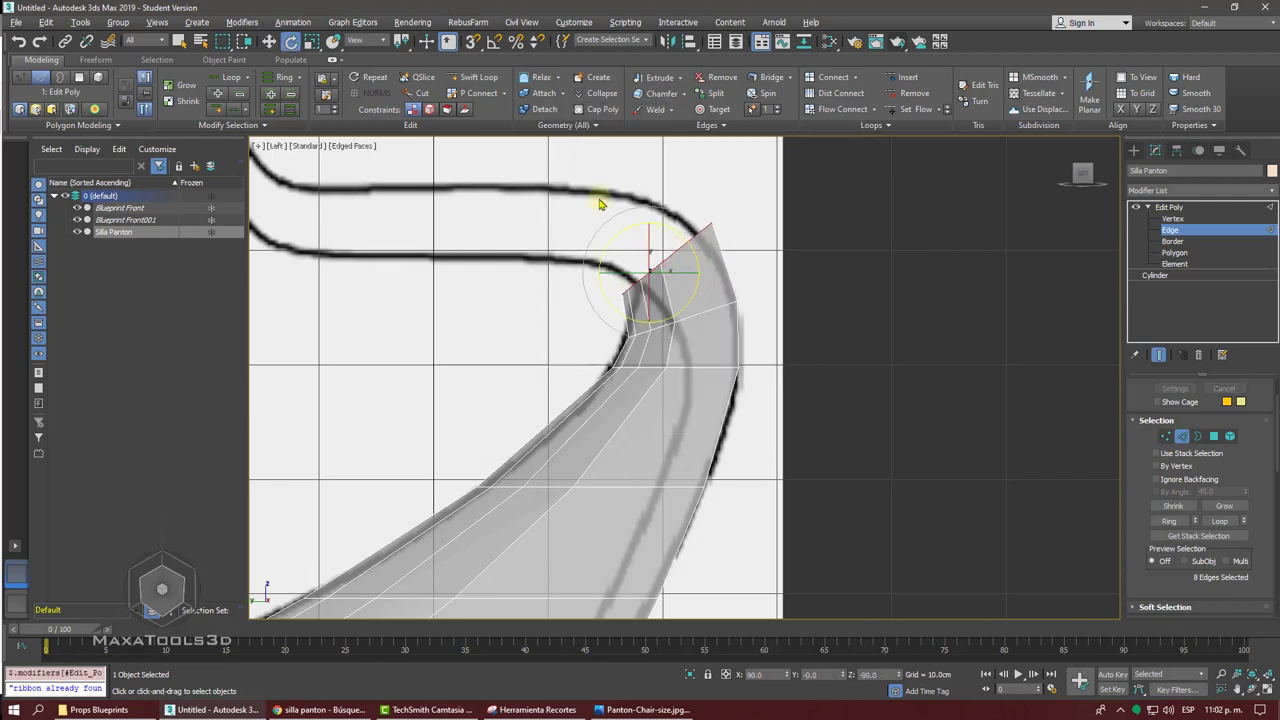
# Narrow the edge loop to the blueprint width, place it on the outline and turn it nearly vertical.
pyautogui.click(312, 41)
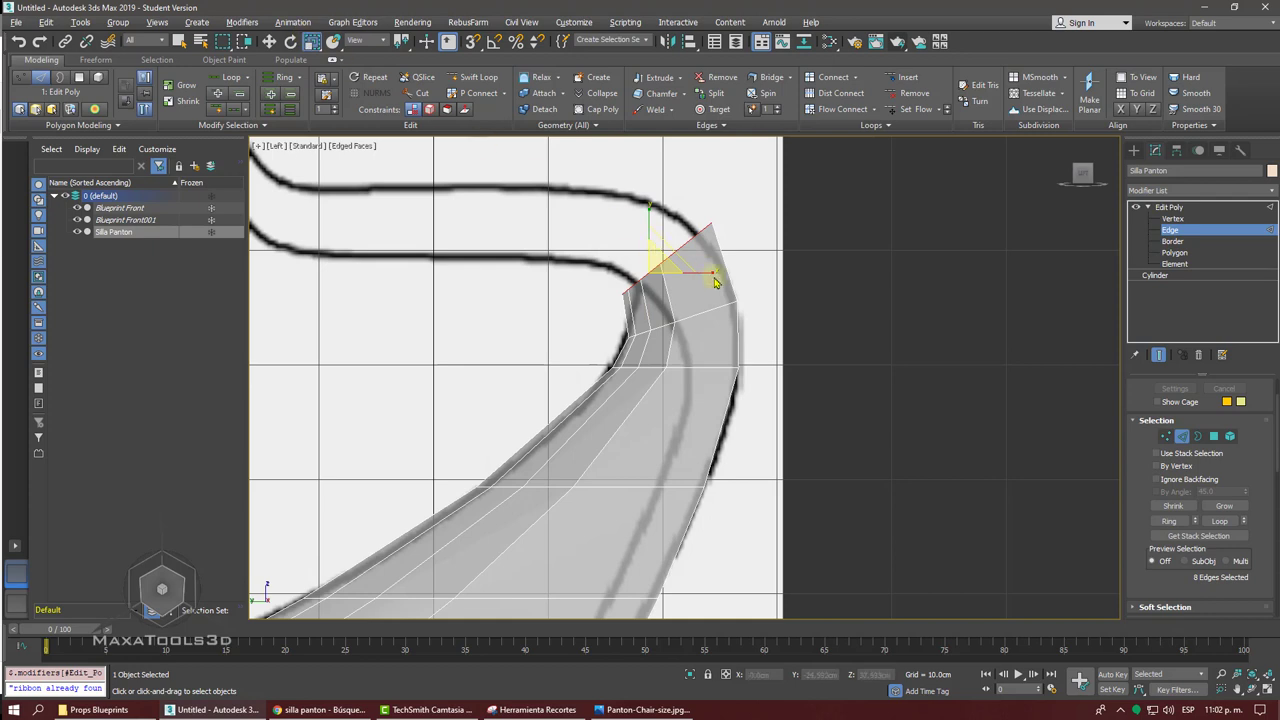
pyautogui.moveTo(716, 283); pyautogui.dragTo(700, 280)
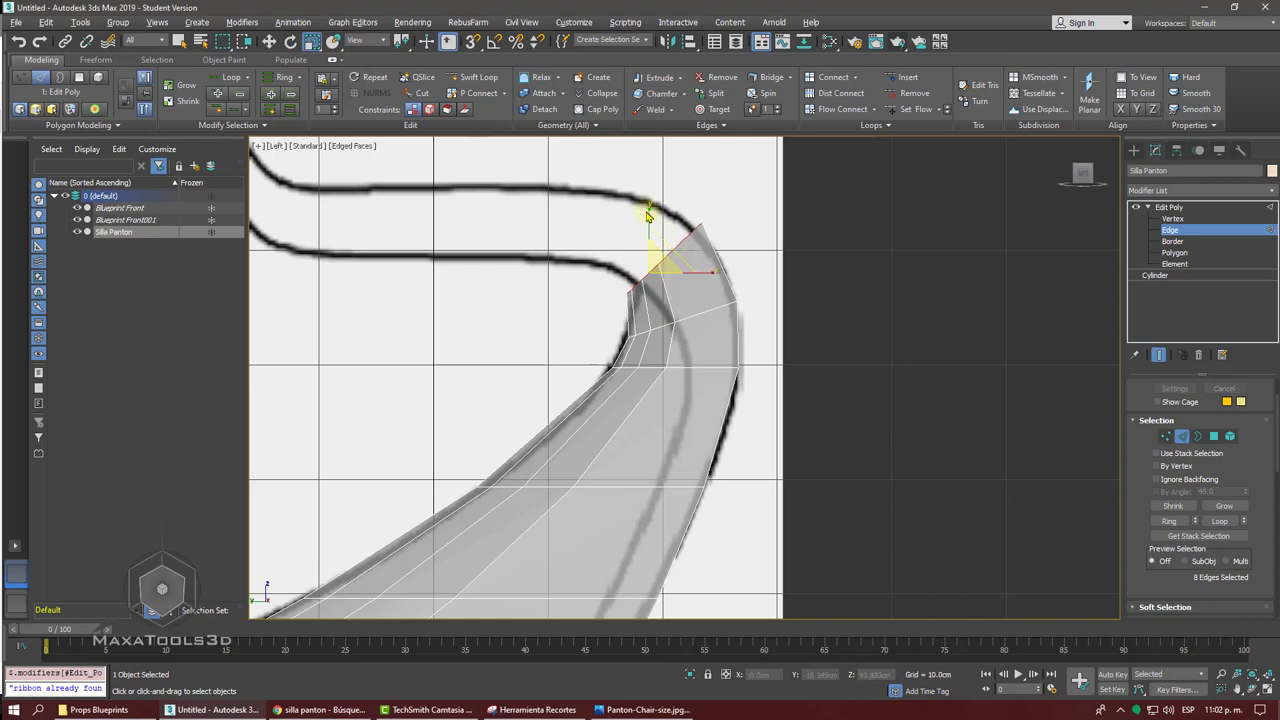
pyautogui.moveTo(646, 208); pyautogui.dragTo(646, 215)
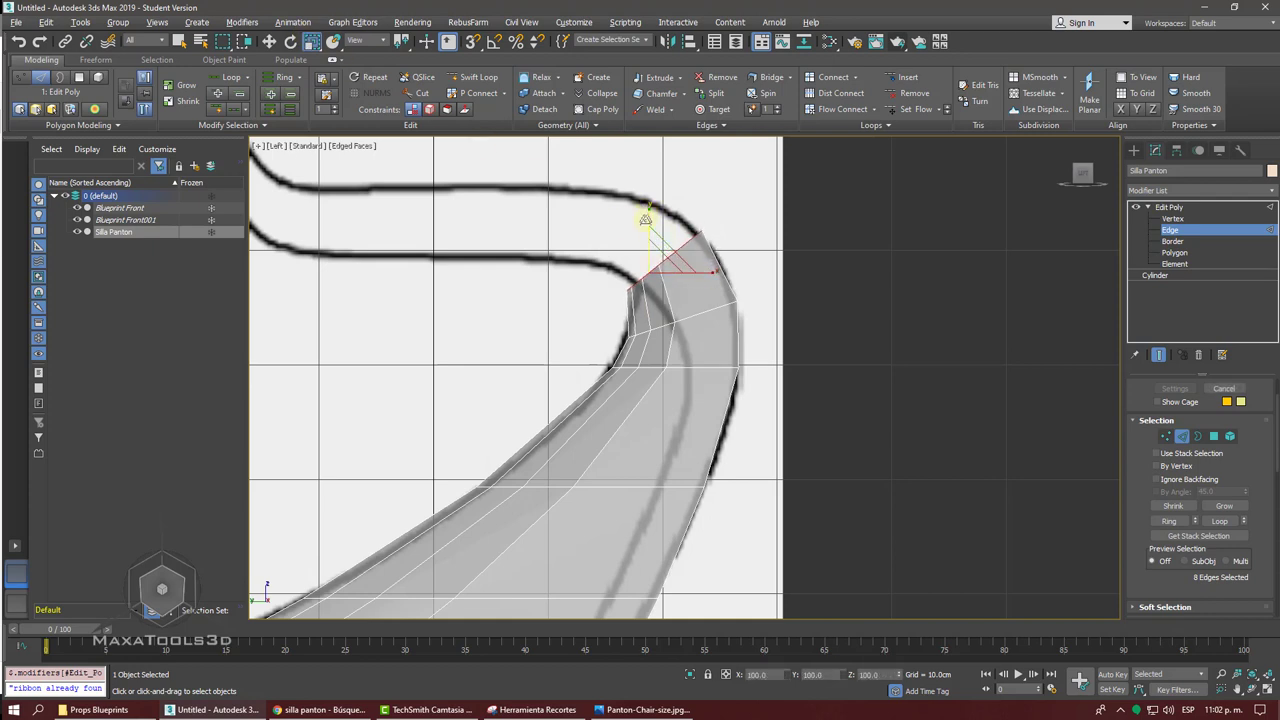
pyautogui.rightClick(678, 280)
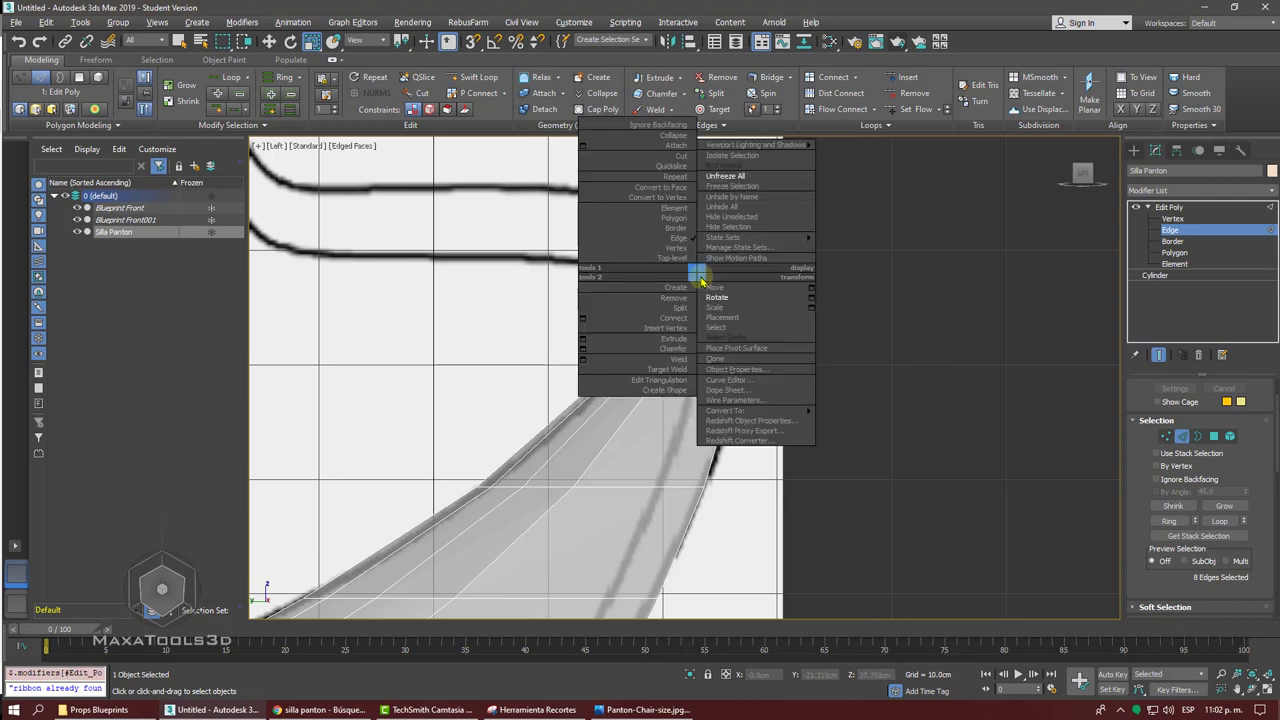
pyautogui.click(729, 292)
pyautogui.moveTo(695, 273); pyautogui.dragTo(628, 224)
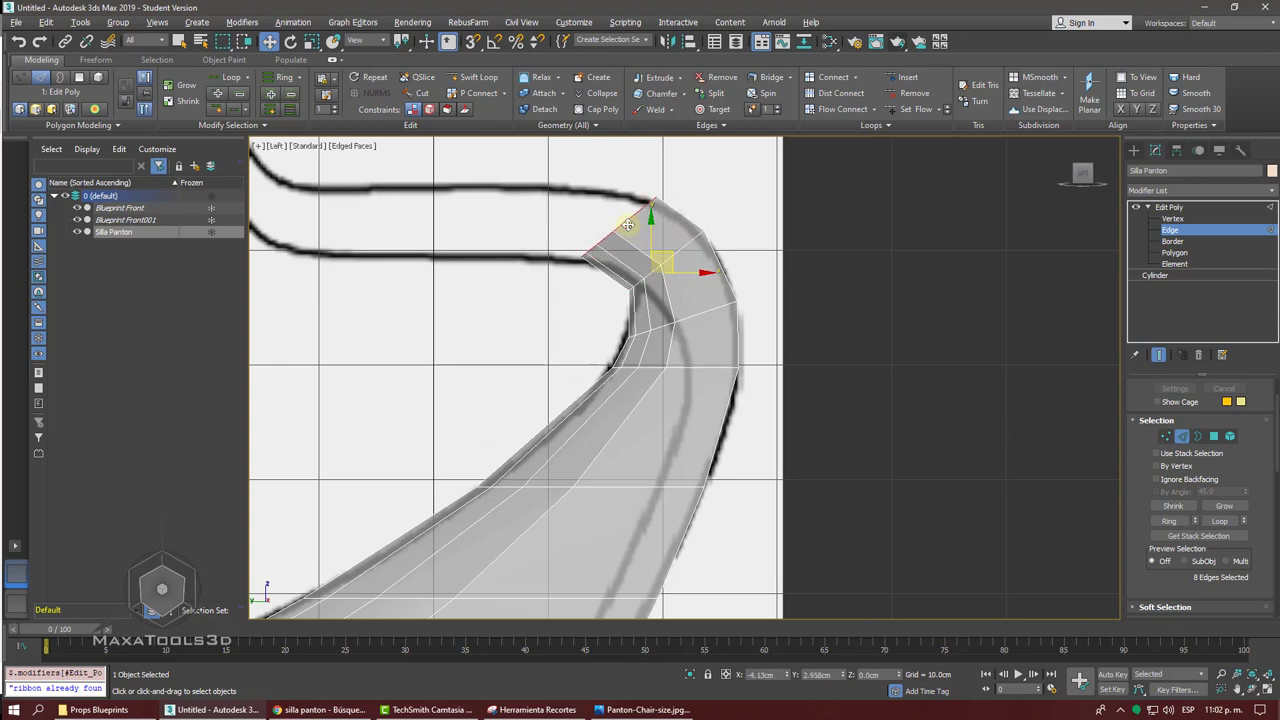
pyautogui.rightClick(628, 226)
pyautogui.click(651, 250)
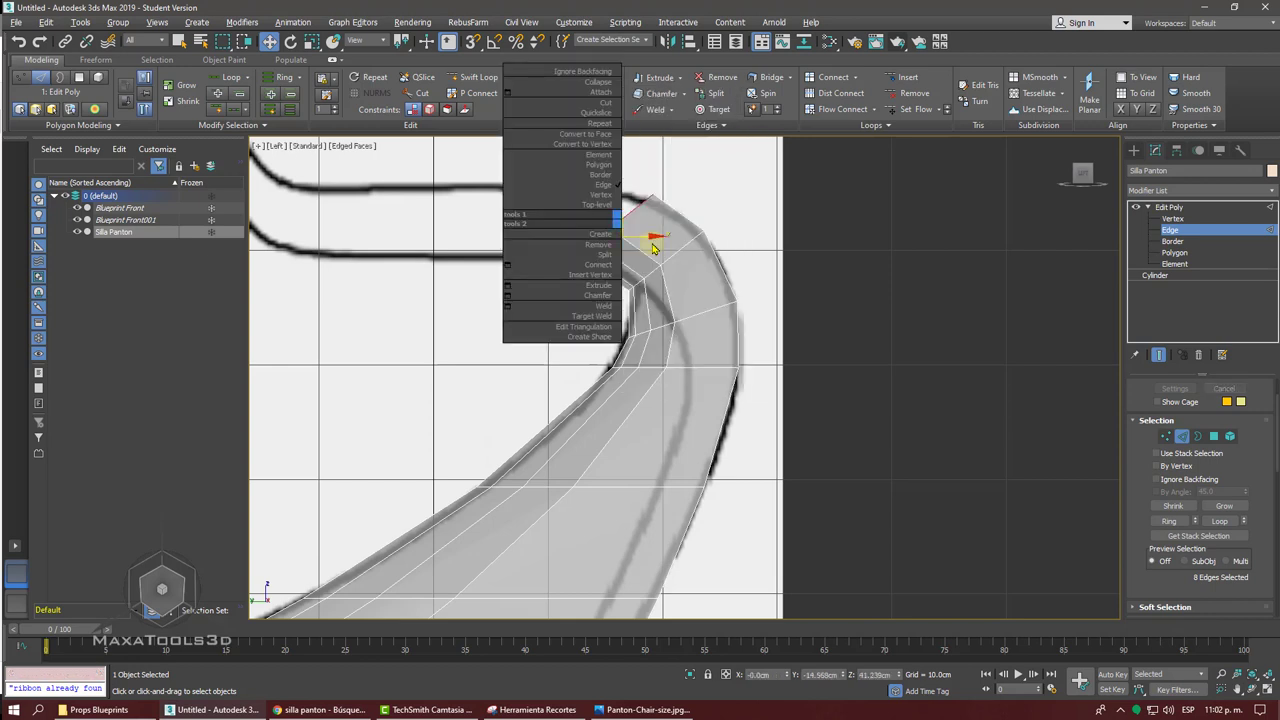
pyautogui.moveTo(646, 219); pyautogui.dragTo(595, 193)
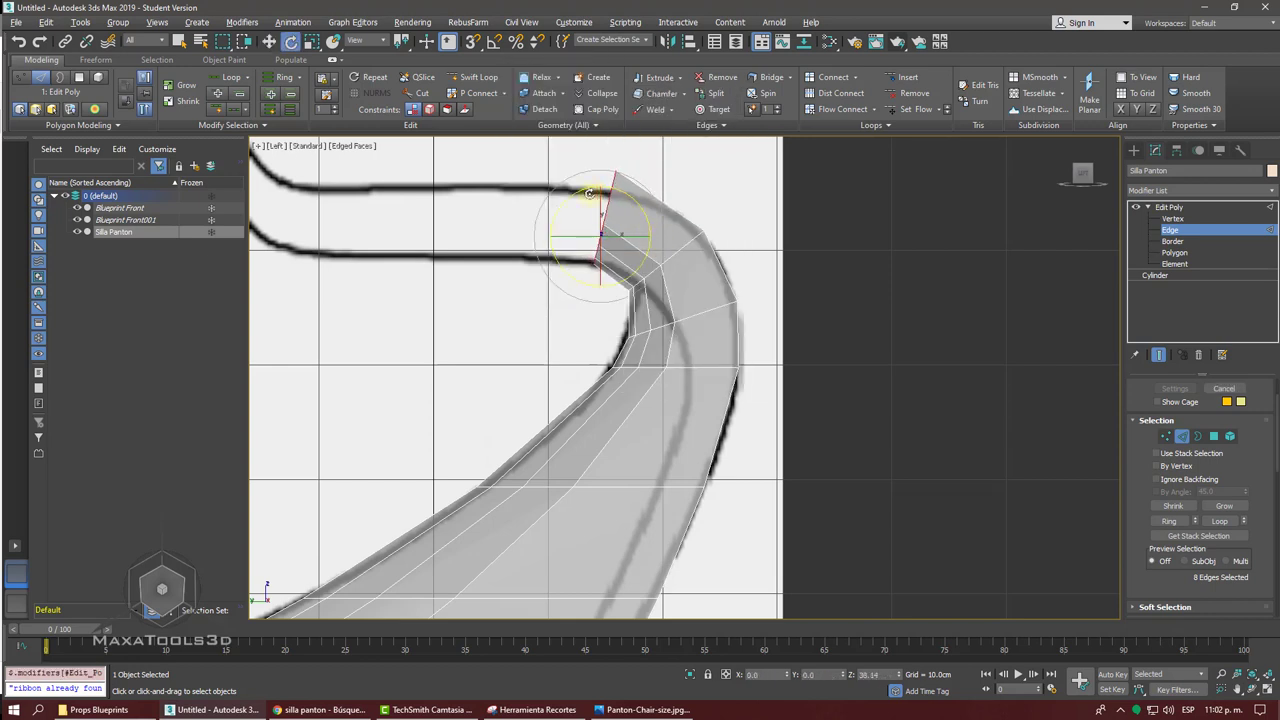
# Shorten the end edge to the blueprint thickness, nudge it into place and deselect it.
pyautogui.rightClick(636, 200)
pyautogui.click(660, 240)
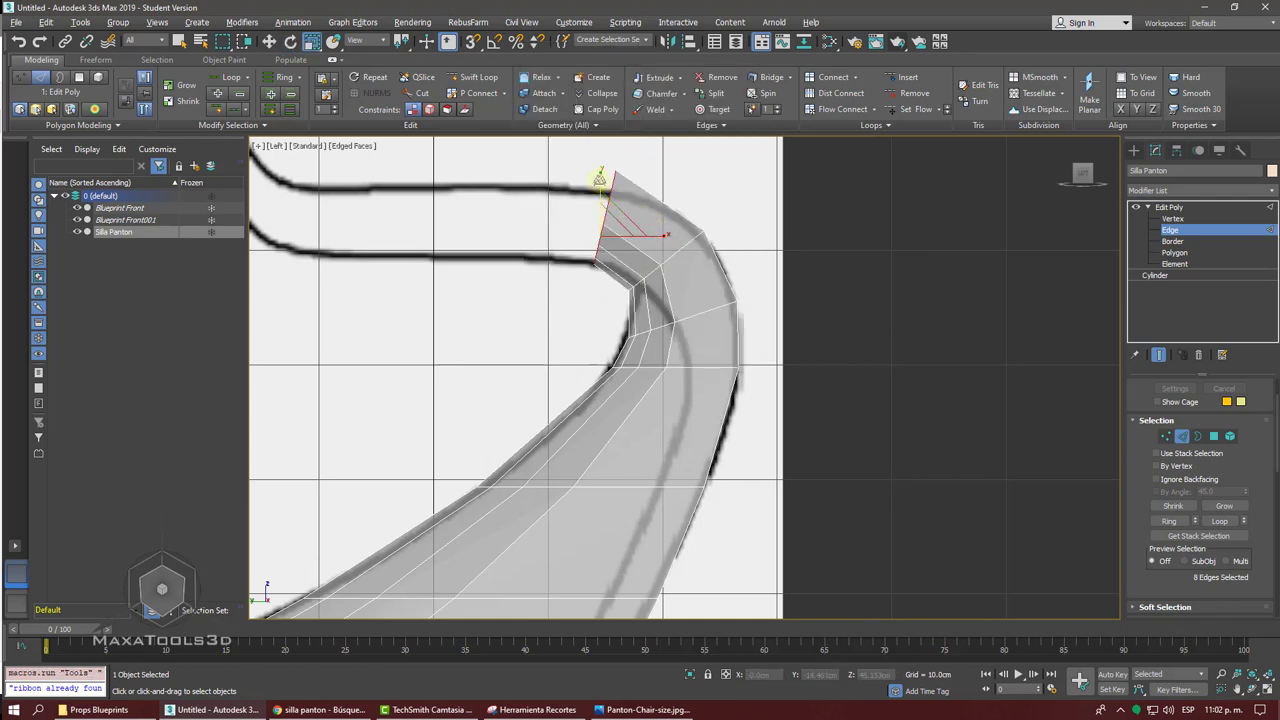
pyautogui.moveTo(600, 180); pyautogui.dragTo(596, 193)
pyautogui.rightClick(646, 210)
pyautogui.click(650, 230)
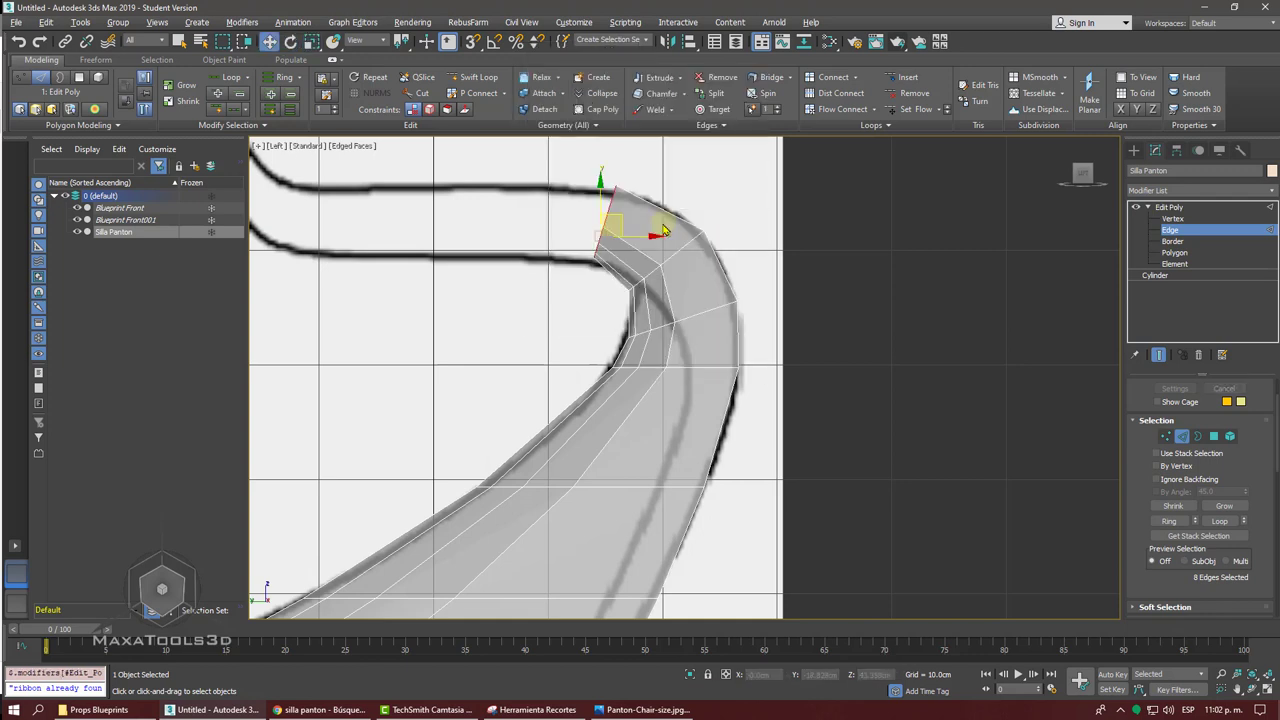
pyautogui.moveTo(646, 236); pyautogui.dragTo(605, 206)
pyautogui.click(808, 228)
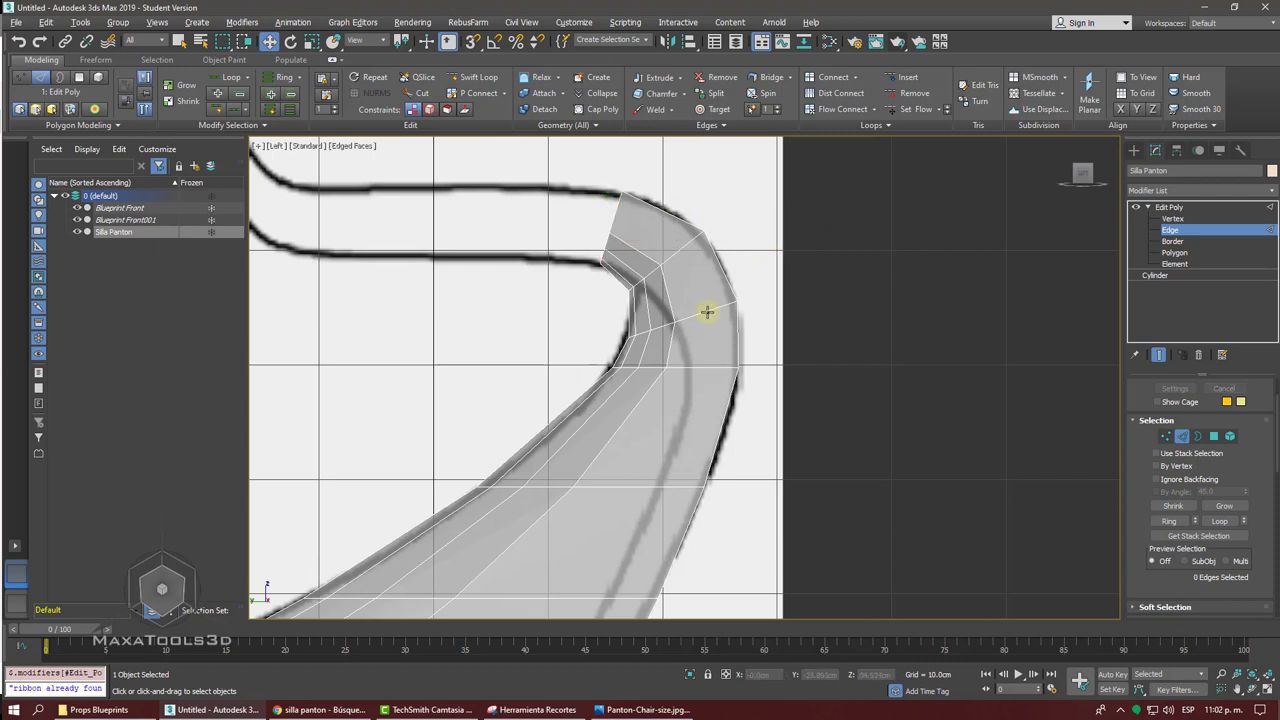
# Select the edge loop across the backrest bend and scale it to round out the bend.
pyautogui.doubleClick(706, 312)
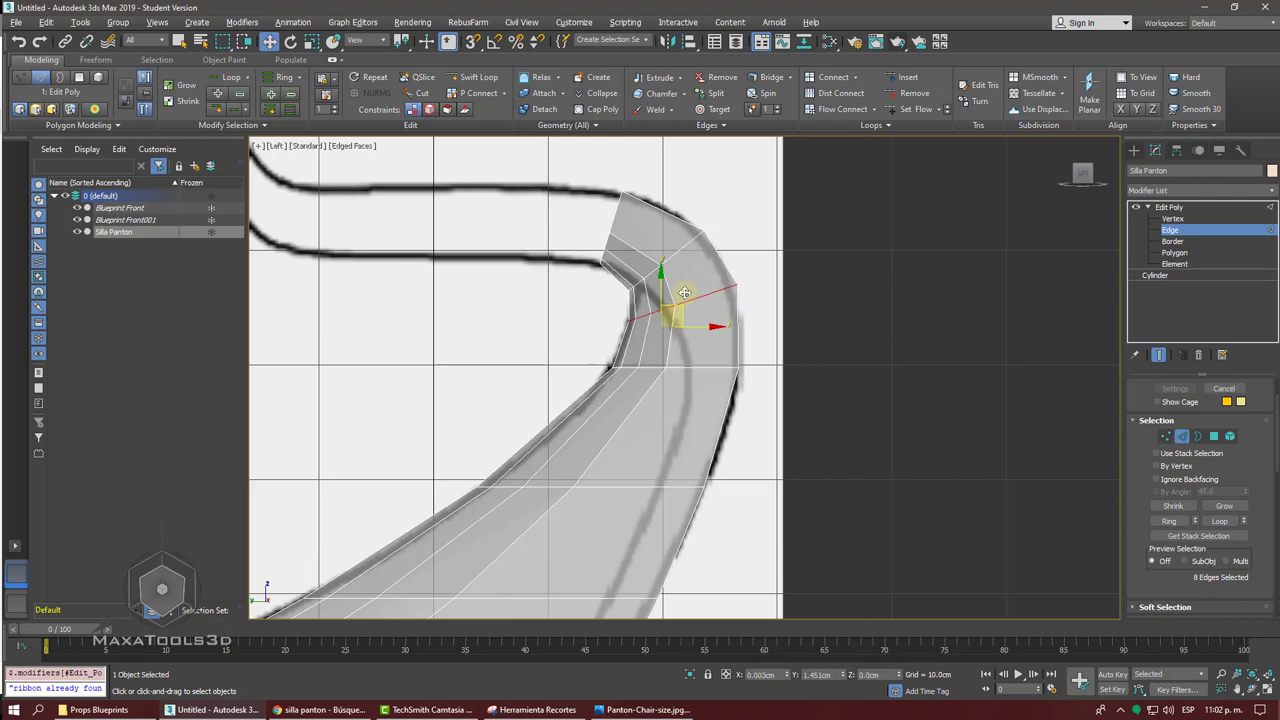
pyautogui.moveTo(706, 312)
pyautogui.mouseDown()
pyautogui.moveTo(692, 299)
pyautogui.moveTo(702, 280)
pyautogui.mouseUp()
pyautogui.rightClick(692, 299)
pyautogui.click(716, 321)
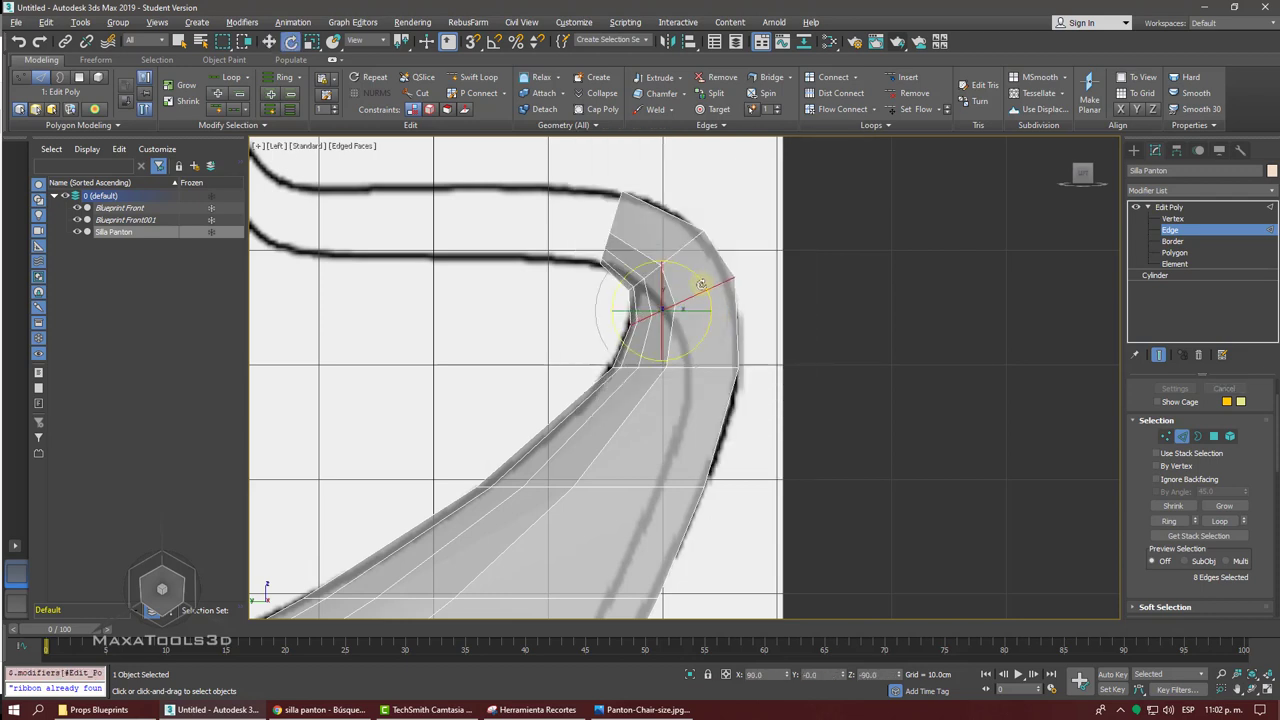
pyautogui.rightClick(701, 284)
pyautogui.click(720, 295)
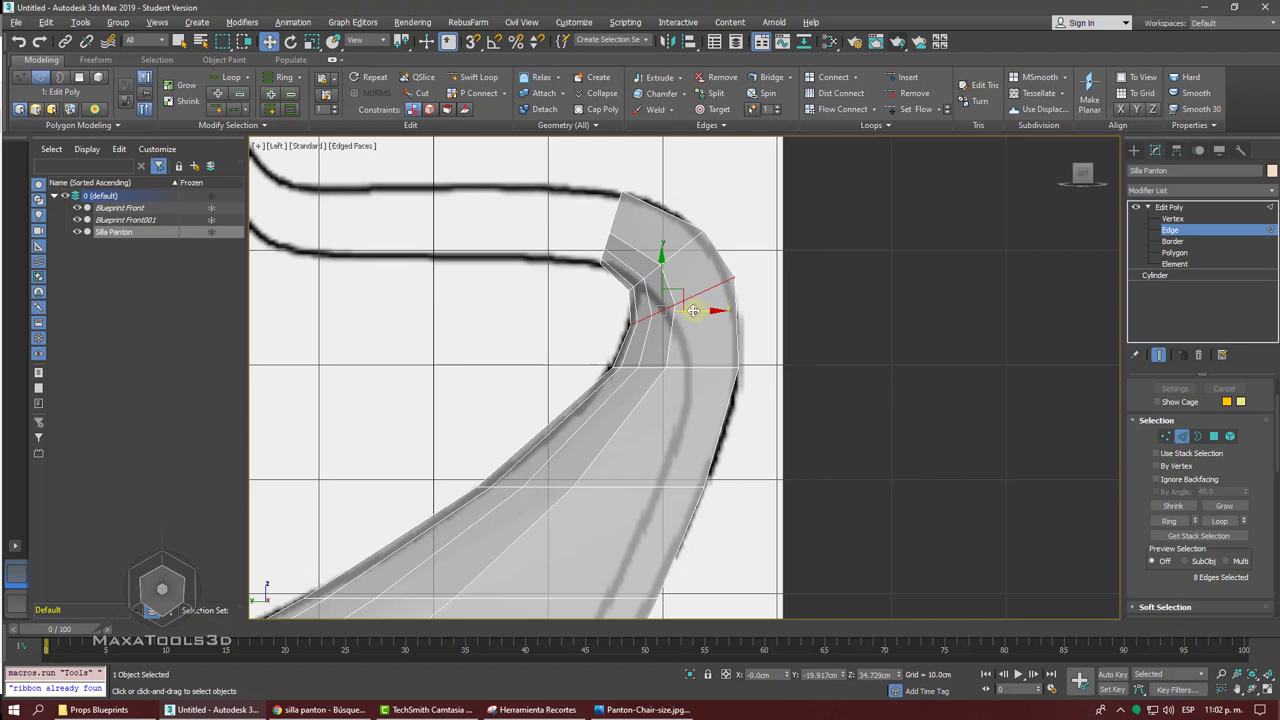
pyautogui.rightClick(700, 288)
pyautogui.click(727, 316)
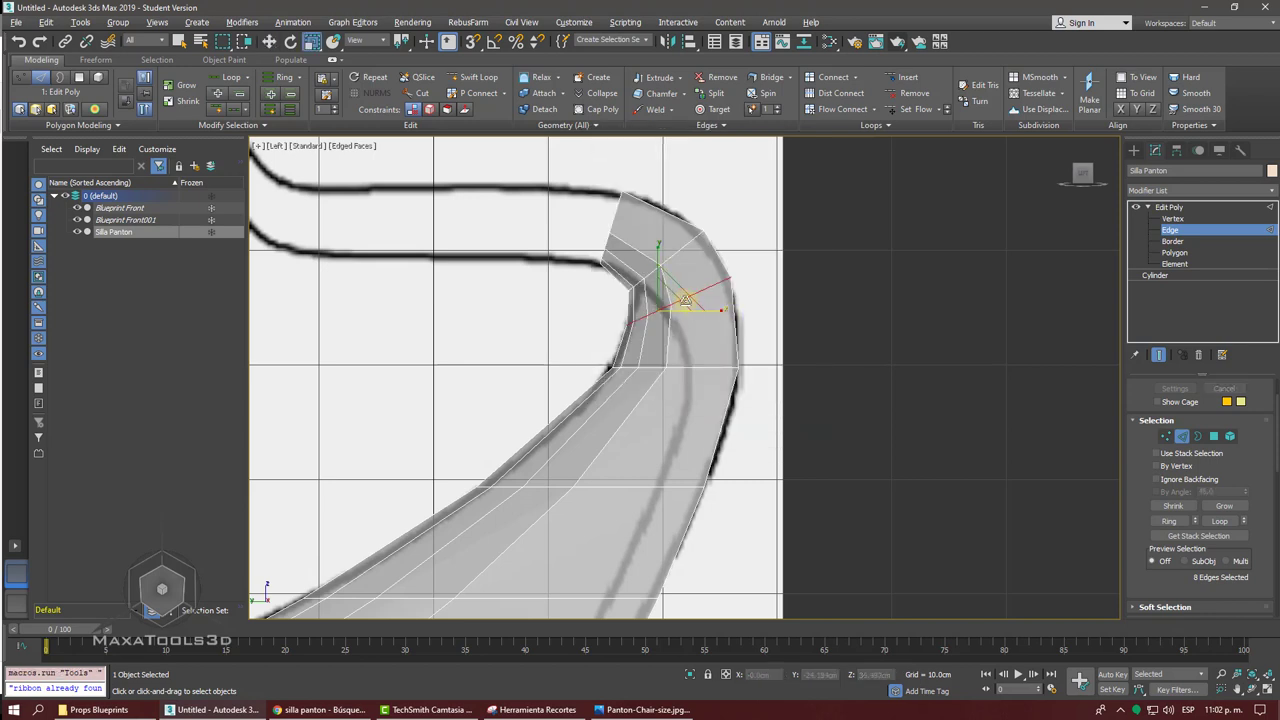
pyautogui.moveTo(687, 300); pyautogui.dragTo(688, 252)
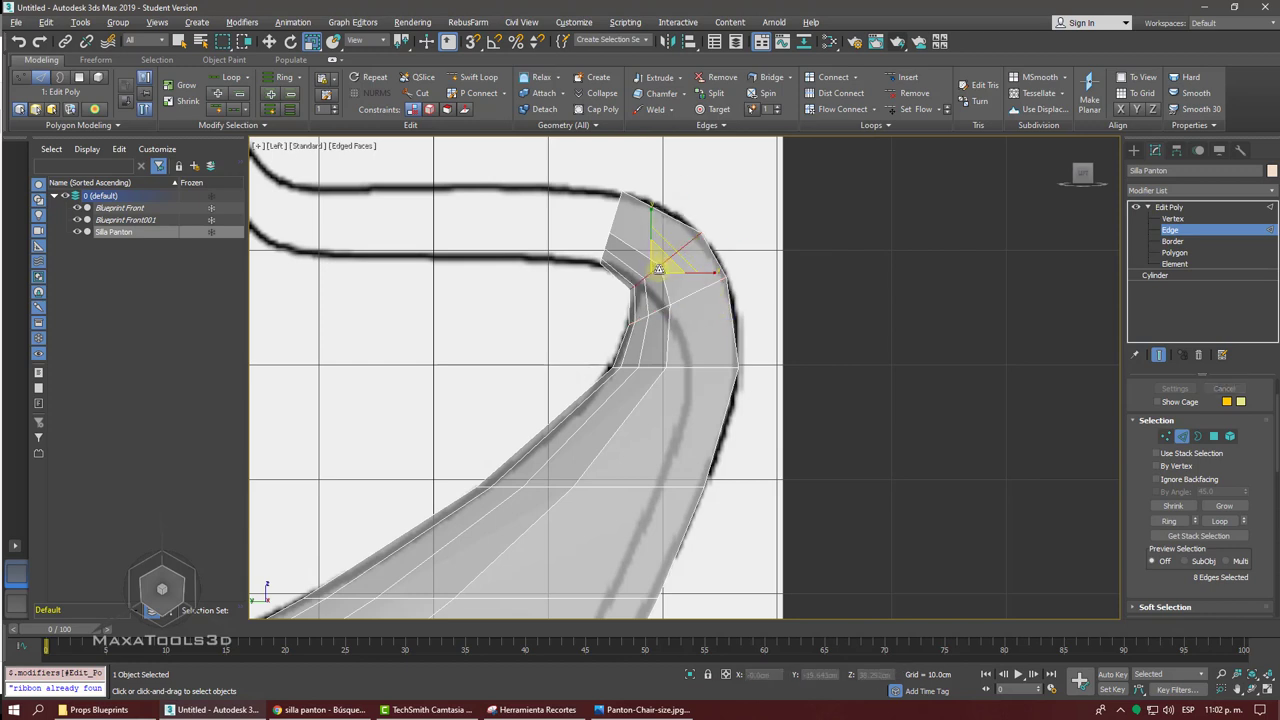
pyautogui.rightClick(658, 267)
pyautogui.click(676, 276)
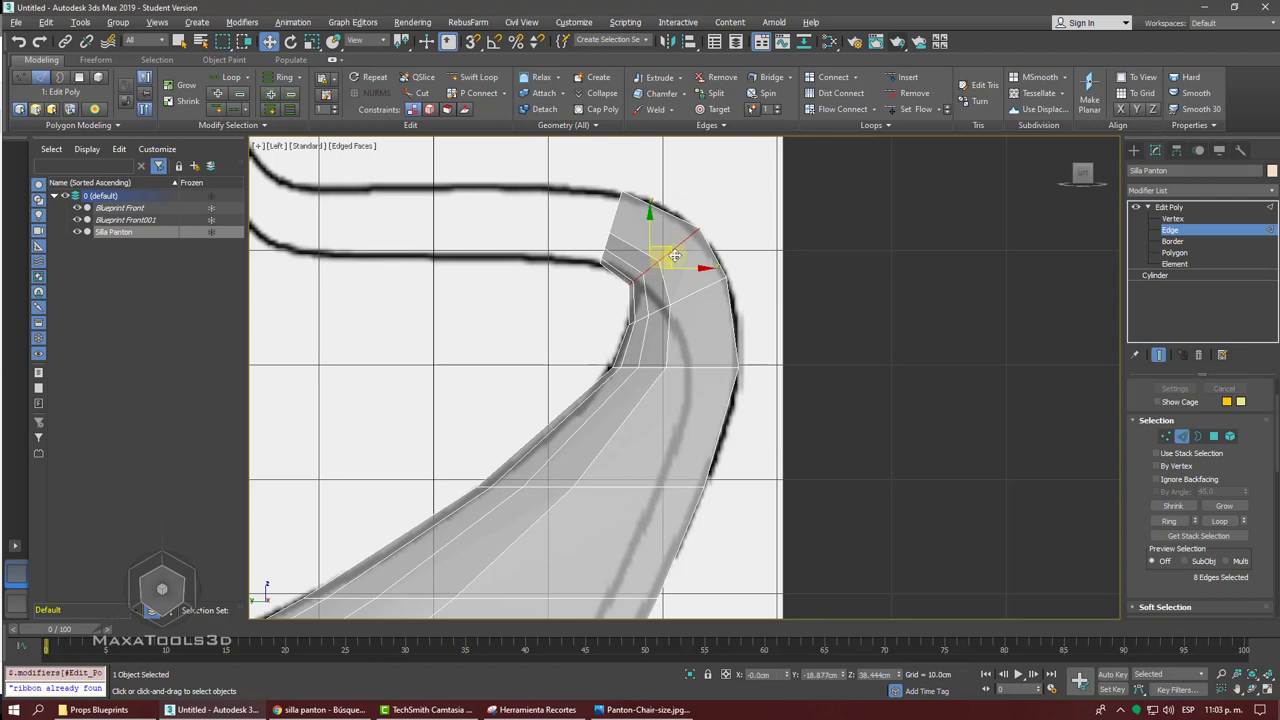
# Tilt, nudge and slightly shrink the end edge loop to sit on the blueprint outline.
pyautogui.rightClick(668, 262)
pyautogui.click(690, 283)
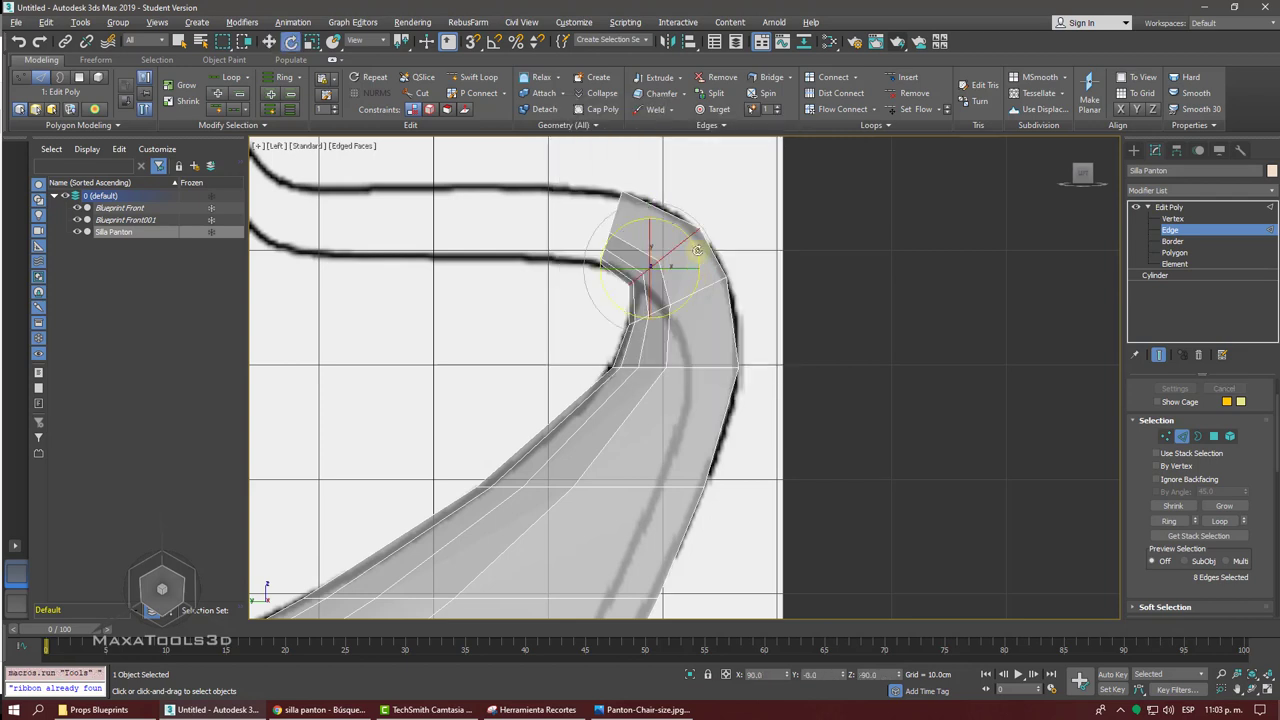
pyautogui.moveTo(697, 249); pyautogui.dragTo(683, 241)
pyautogui.rightClick(678, 241)
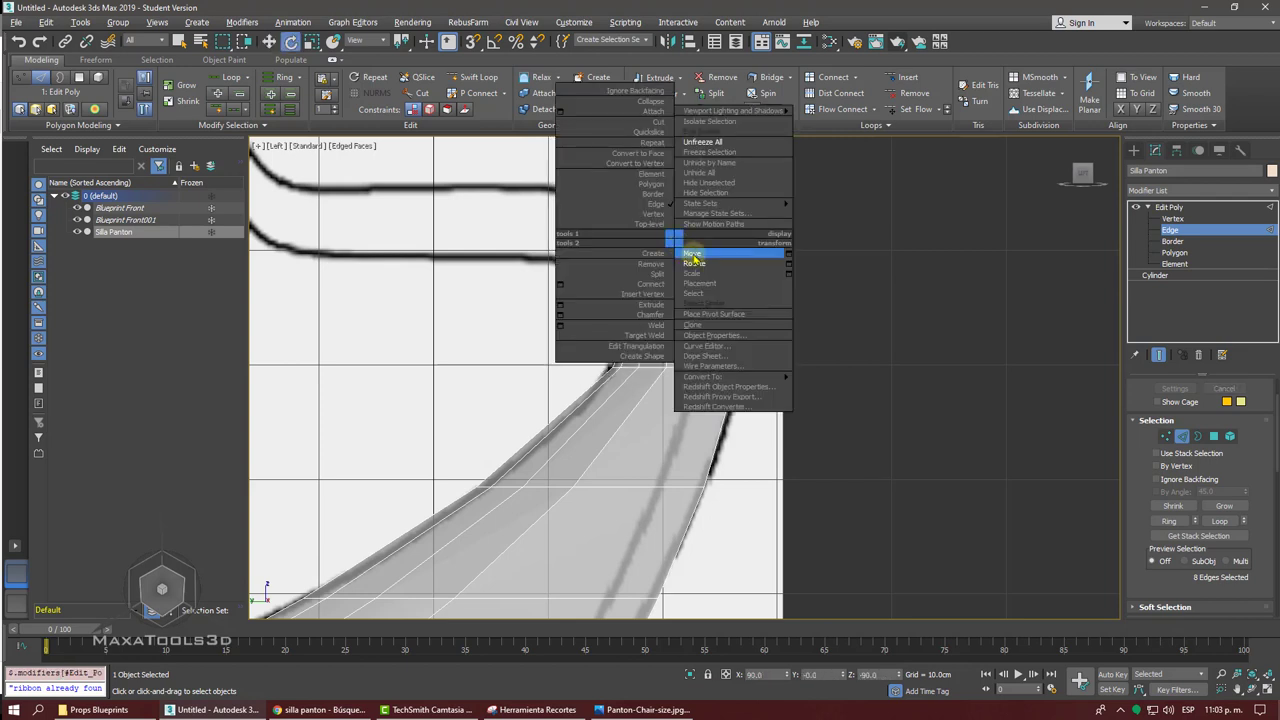
pyautogui.click(683, 256)
pyautogui.moveTo(668, 256); pyautogui.dragTo(664, 253)
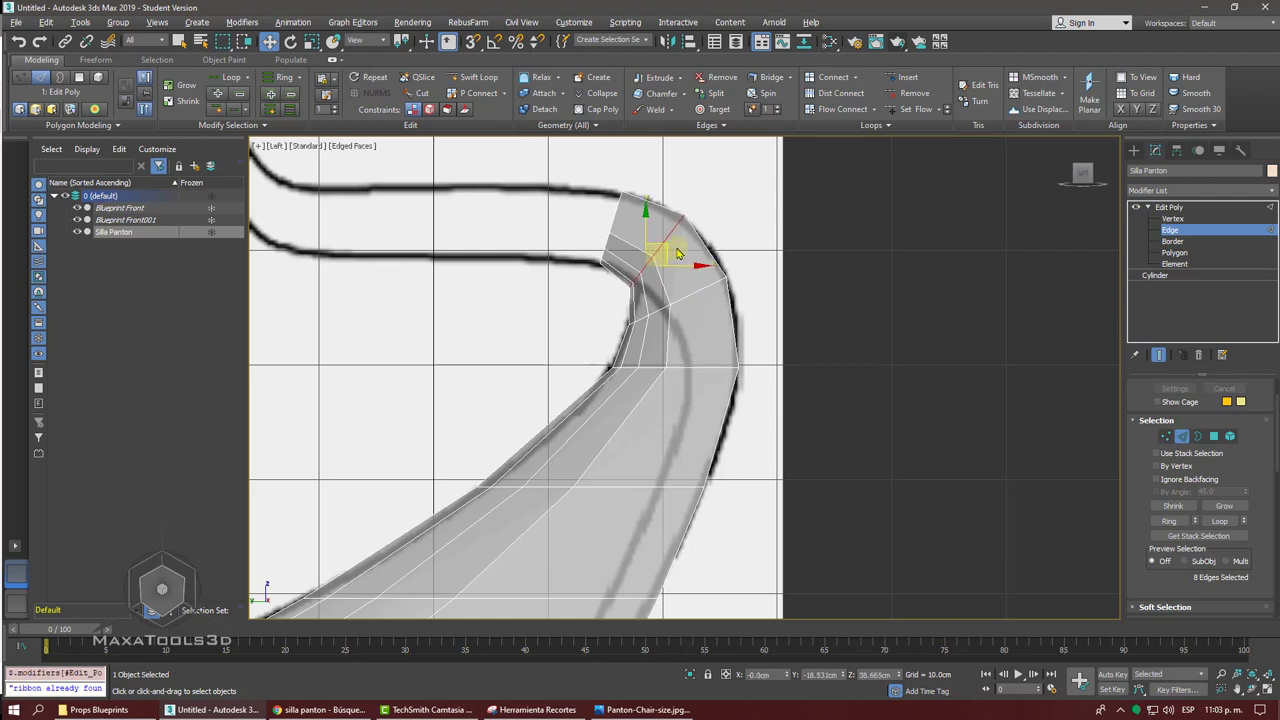
pyautogui.rightClick(676, 253)
pyautogui.click(686, 266)
pyautogui.moveTo(641, 200)
pyautogui.mouseDown()
pyautogui.moveTo(601, 187)
pyautogui.moveTo(625, 200)
pyautogui.mouseUp()
pyautogui.rightClick(603, 186)
pyautogui.click(634, 208)
# Deselect the edges, orbit the chair strip in perspective, then return to the maximized Left view.
pyautogui.click(762, 229)
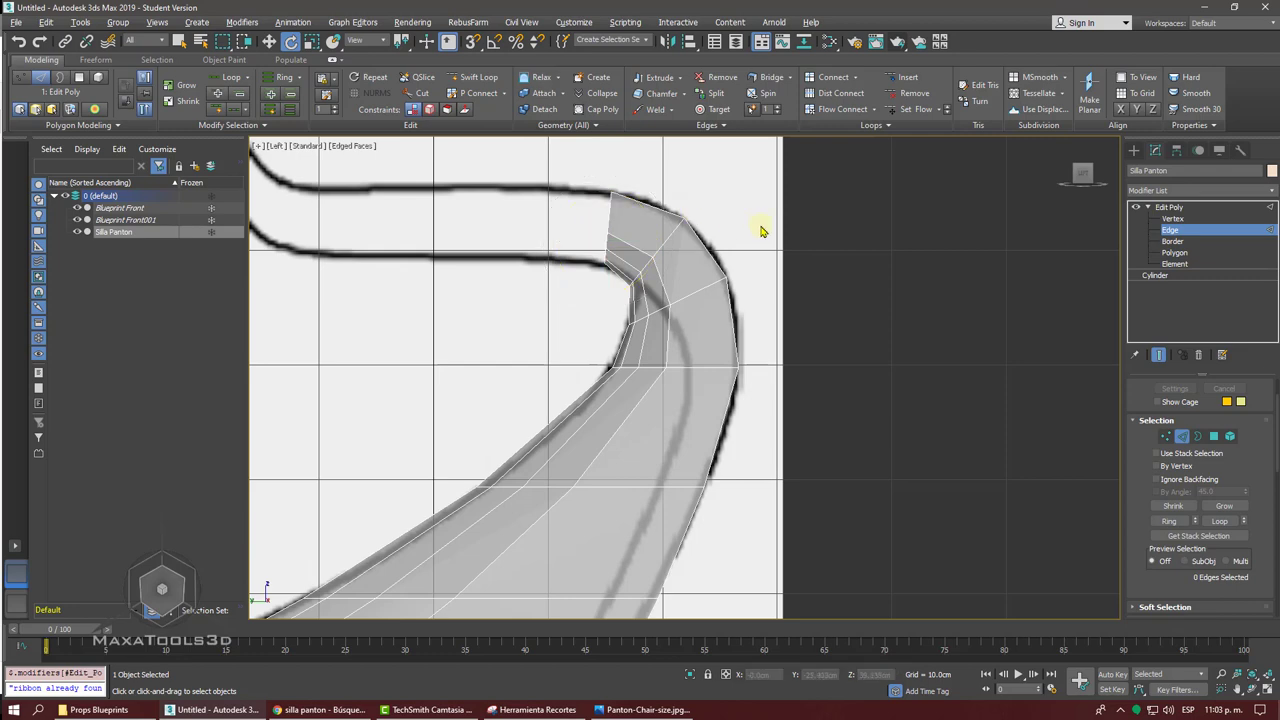
pyautogui.scroll(-1, 764, 230)
pyautogui.scroll(-1, 762, 231)
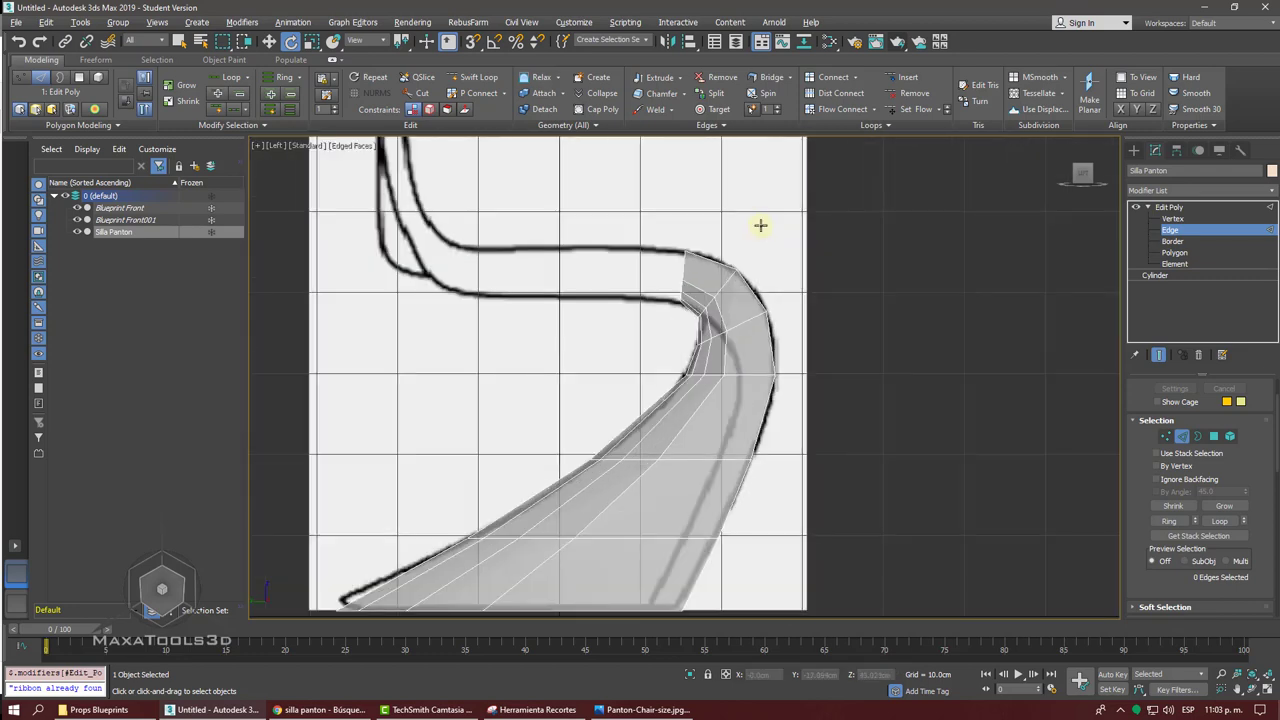
pyautogui.scroll(-1, 760, 225)
pyautogui.scroll(-1, 760, 226)
pyautogui.press('p')
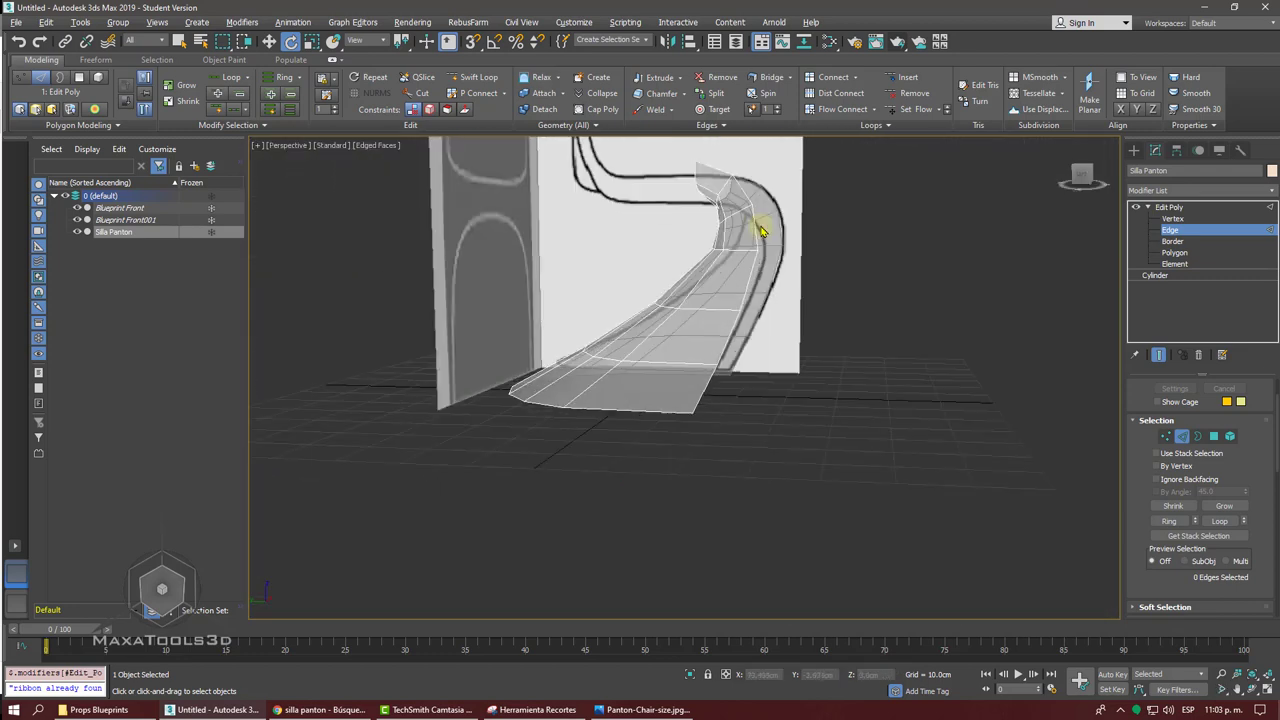
pyautogui.moveTo(760, 231)
pyautogui.keyDown('alt'); pyautogui.mouseDown(button='middle')
pyautogui.moveTo(766, 217)
pyautogui.moveTo(657, 289)
pyautogui.mouseUp(button='middle'); pyautogui.keyUp('alt')
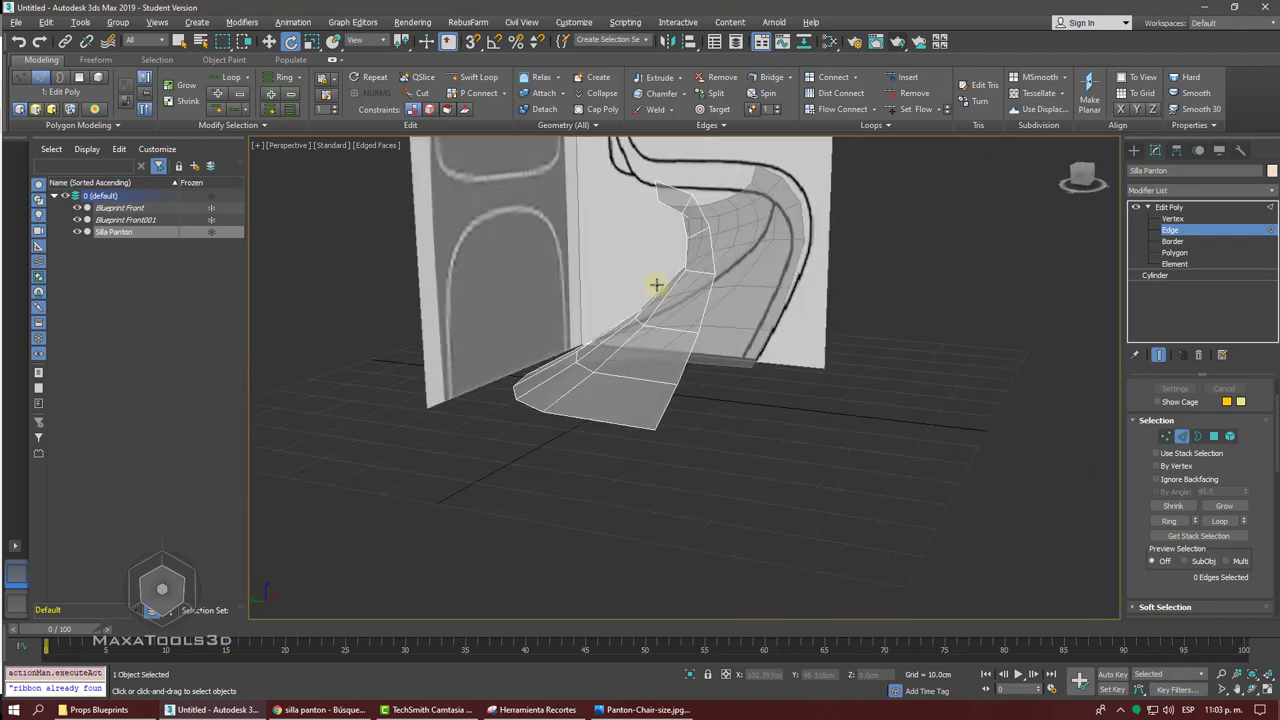
pyautogui.hotkey('alt', 'w')
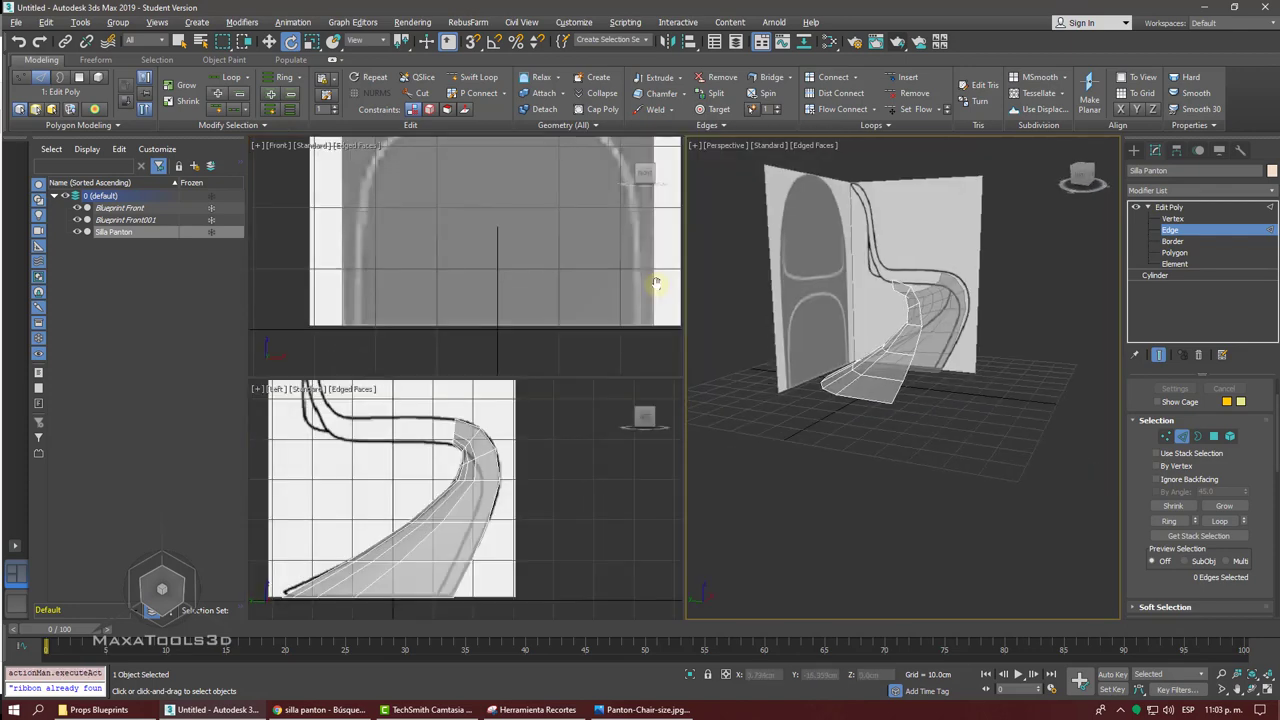
pyautogui.scroll(-2, 525, 432)
pyautogui.hotkey('alt', 'w')
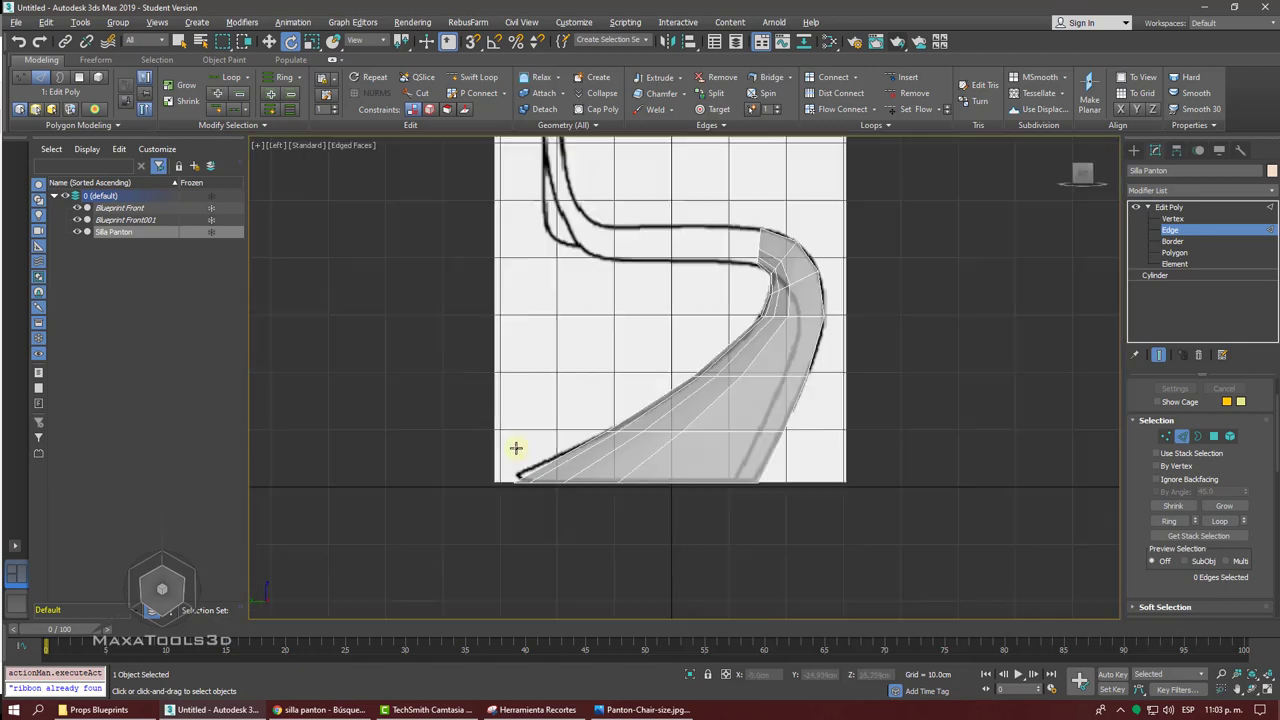
pyautogui.scroll(4, 544, 435)
# Extrude the strip's end edge loop leftward along the blueprint and flatten it upright with Scale.
pyautogui.doubleClick(682, 308)
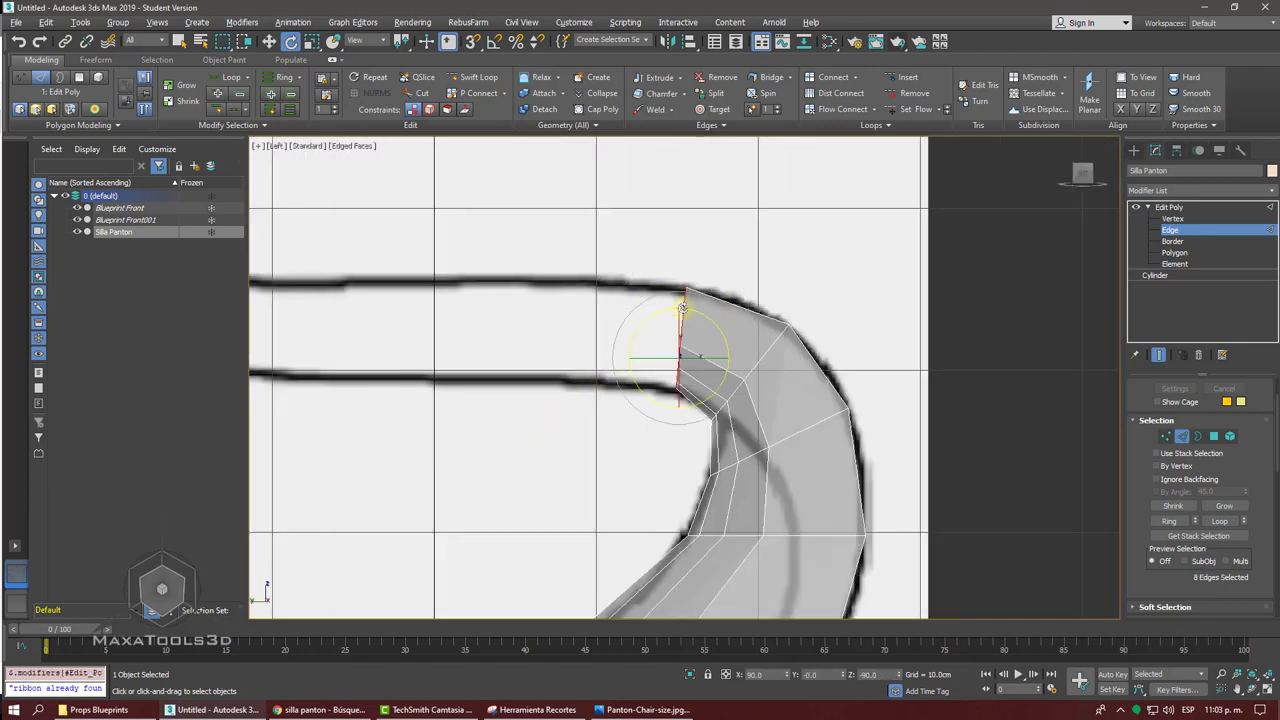
pyautogui.moveTo(680, 309); pyautogui.dragTo(696, 282, button='middle')
pyautogui.click(269, 41)
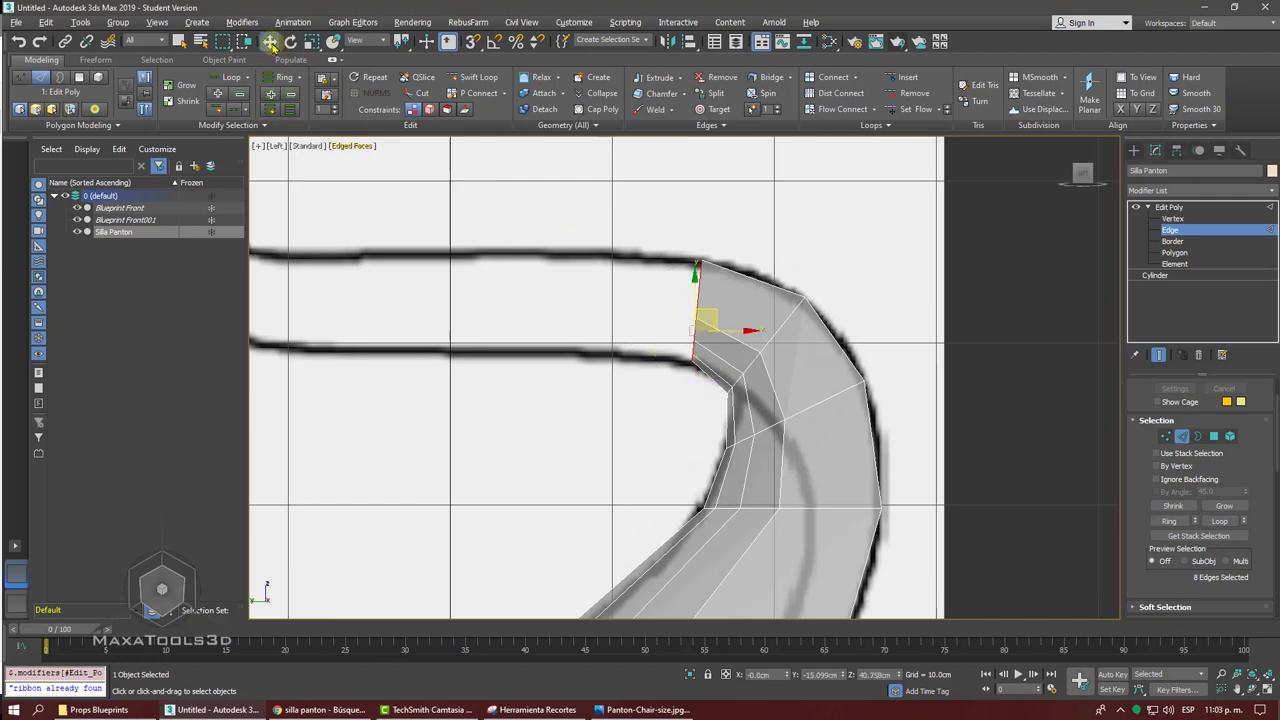
pyautogui.moveTo(640, 330); pyautogui.dragTo(738, 315, button='middle')
pyautogui.moveTo(835, 316)
pyautogui.keyDown('shift'); pyautogui.mouseDown()
pyautogui.moveTo(423, 297)
pyautogui.moveTo(600, 291)
pyautogui.moveTo(586, 291)
pyautogui.mouseUp(); pyautogui.keyUp('shift')
pyautogui.moveTo(614, 289); pyautogui.dragTo(663, 284, button='middle')
pyautogui.rightClick(663, 285)
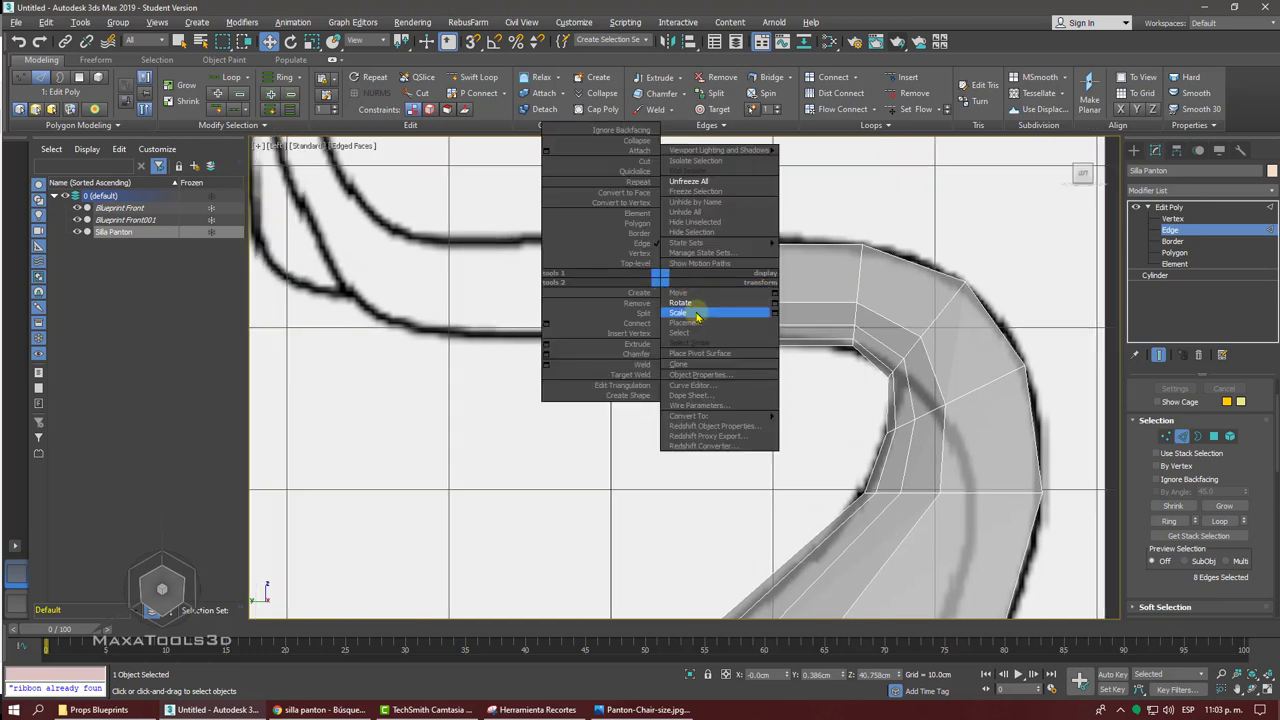
pyautogui.click(703, 307)
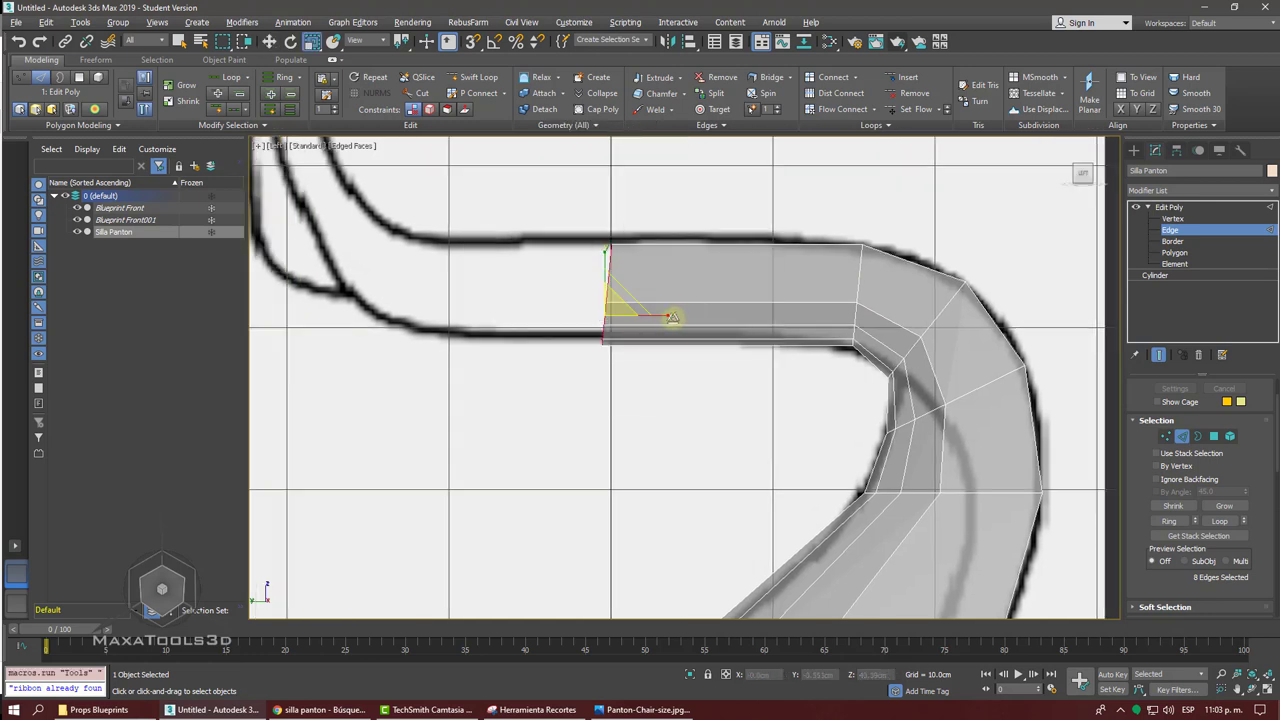
pyautogui.moveTo(691, 313); pyautogui.dragTo(462, 305)
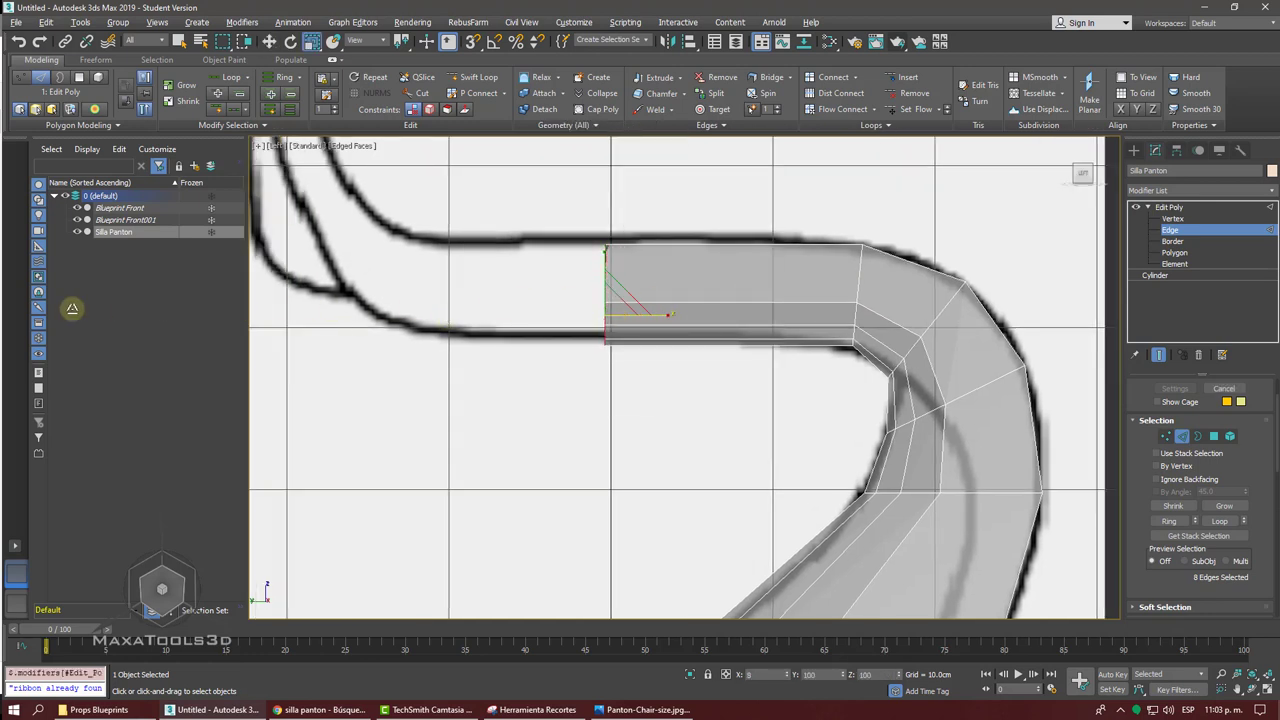
pyautogui.press('F8')
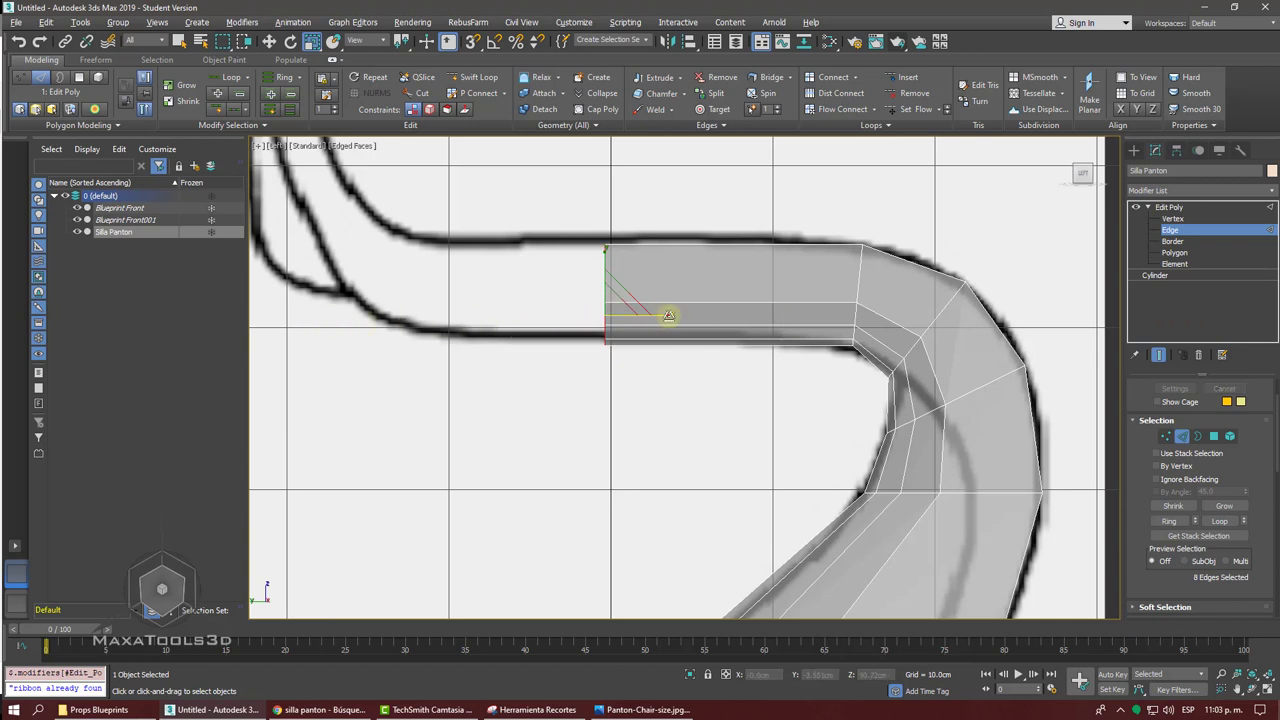
# Extrude the strip further left along the outline, undoing a trial raise of the end edges.
pyautogui.rightClick(638, 272)
pyautogui.click(656, 287)
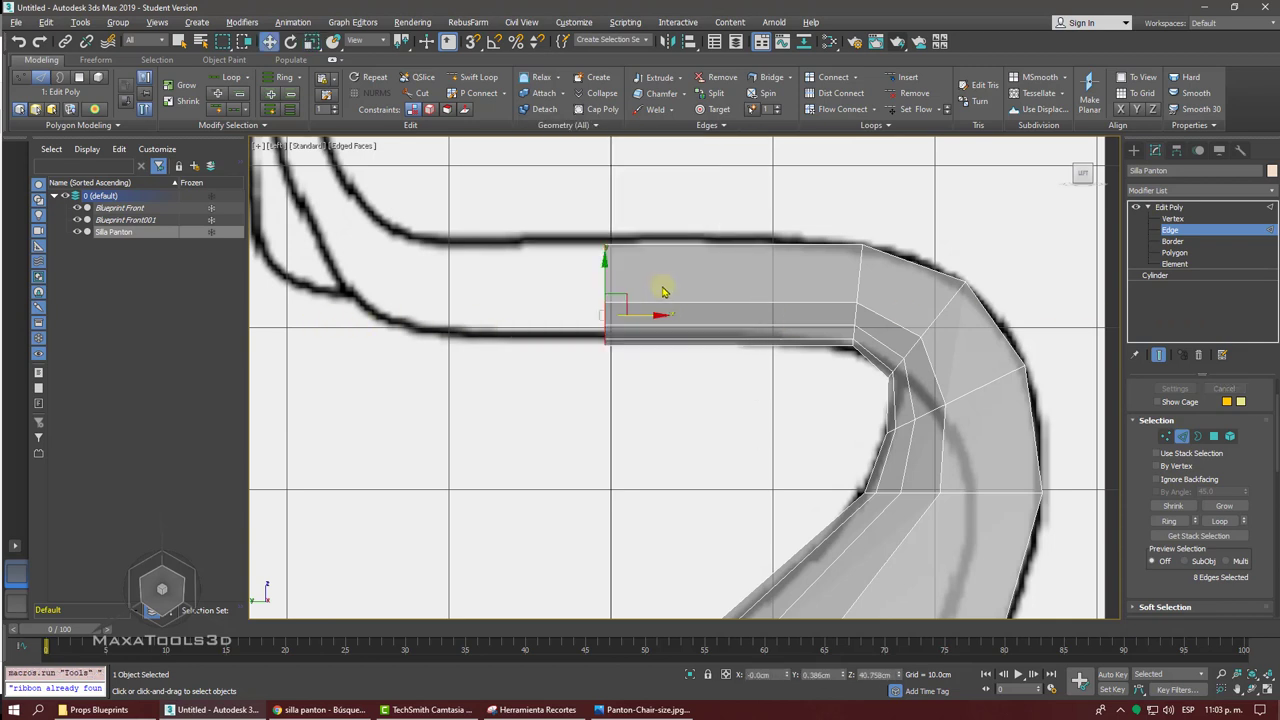
pyautogui.moveTo(641, 315); pyautogui.dragTo(650, 319)
pyautogui.moveTo(655, 322); pyautogui.dragTo(733, 335, button='middle')
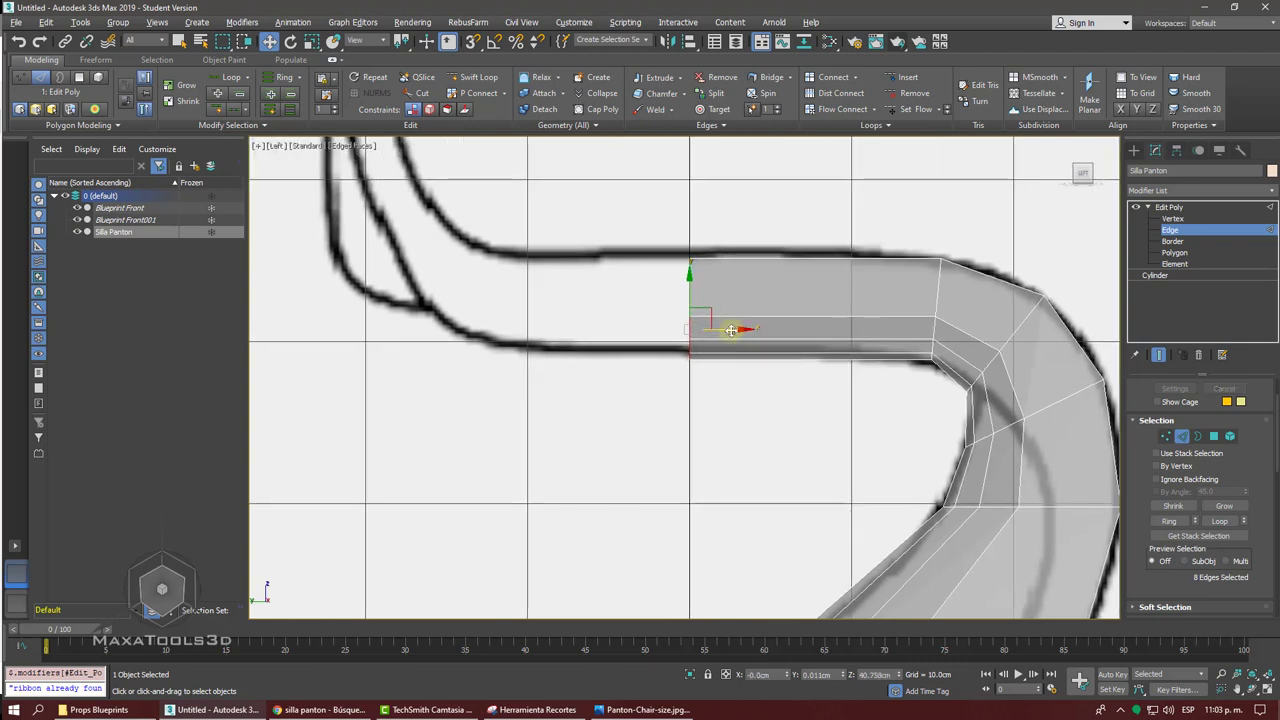
pyautogui.keyDown('shift'); pyautogui.moveTo(731, 330); pyautogui.dragTo(523, 324); pyautogui.keyUp('shift')
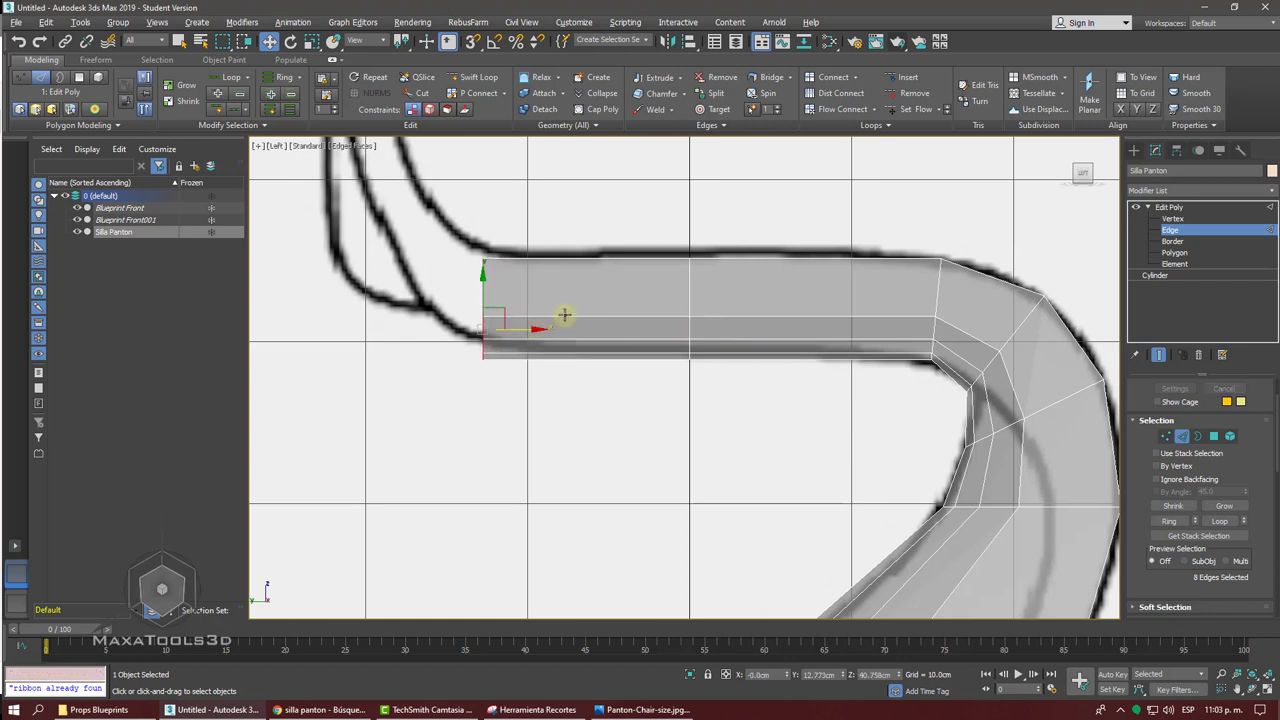
pyautogui.rightClick(563, 313)
pyautogui.click(576, 327)
pyautogui.moveTo(482, 296); pyautogui.dragTo(480, 284)
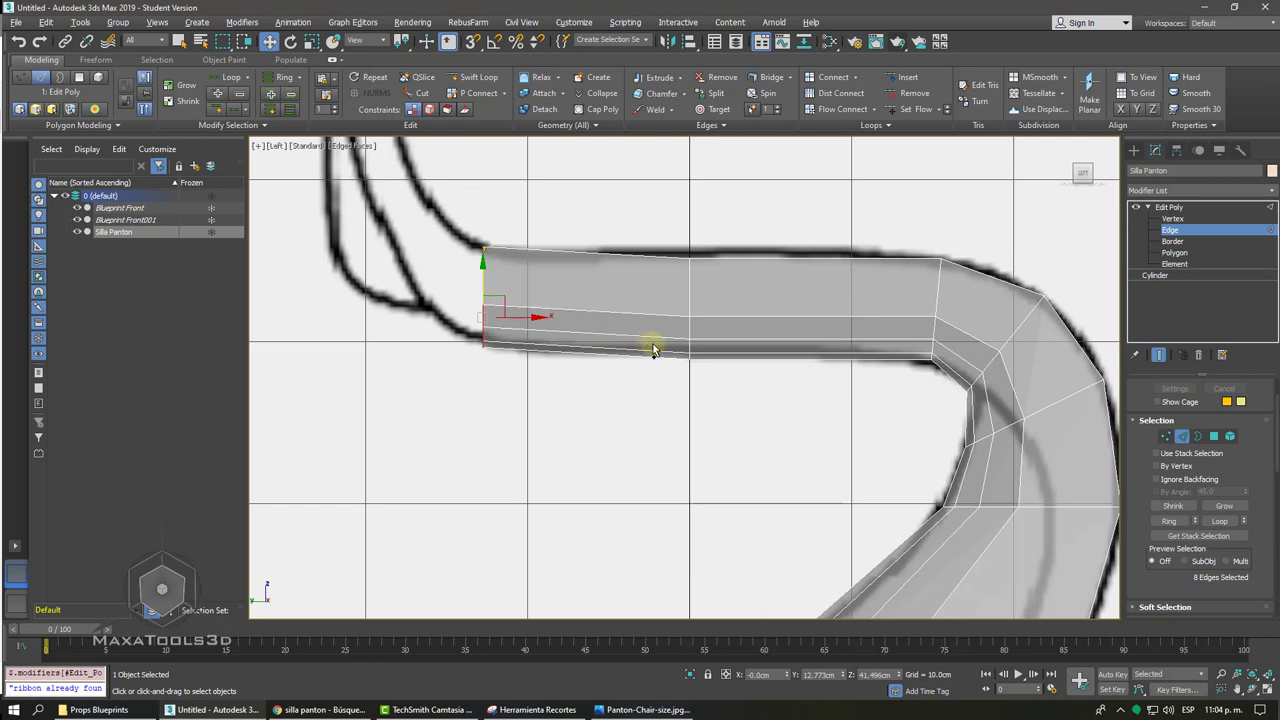
pyautogui.hotkey('ctrl', 'z')
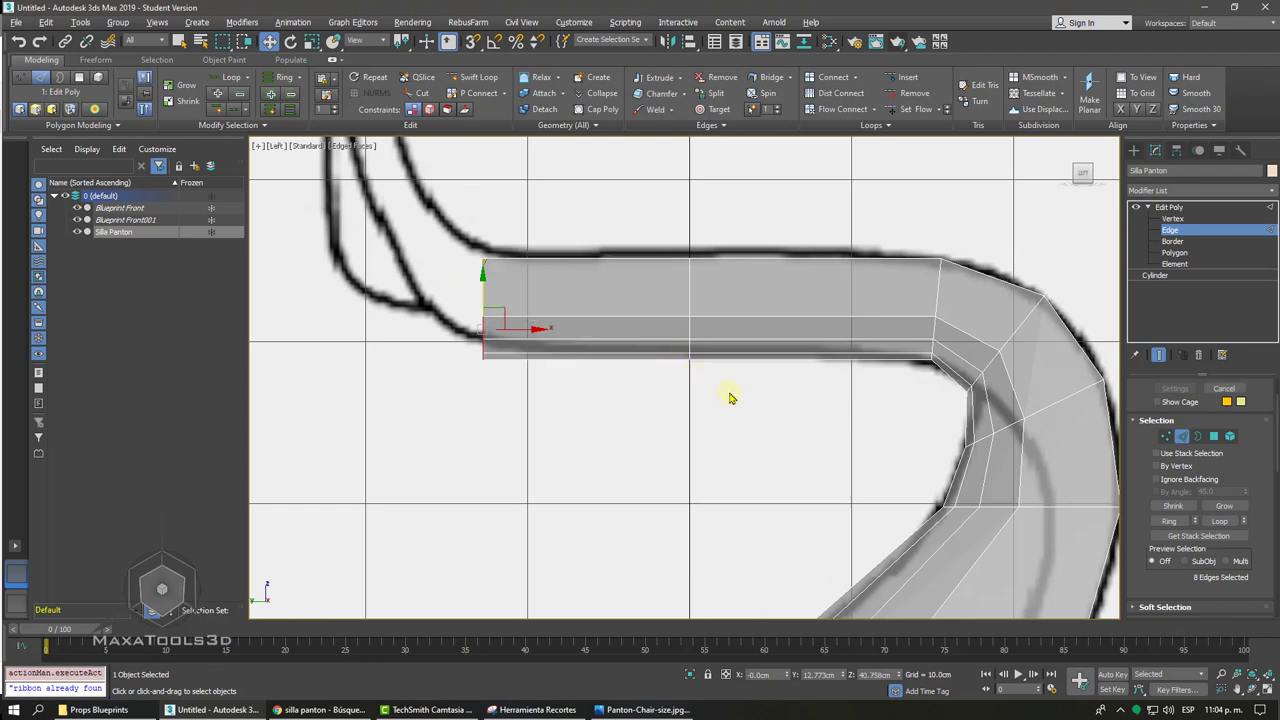
pyautogui.click(731, 396)
pyautogui.hotkey('ctrl', 'z')
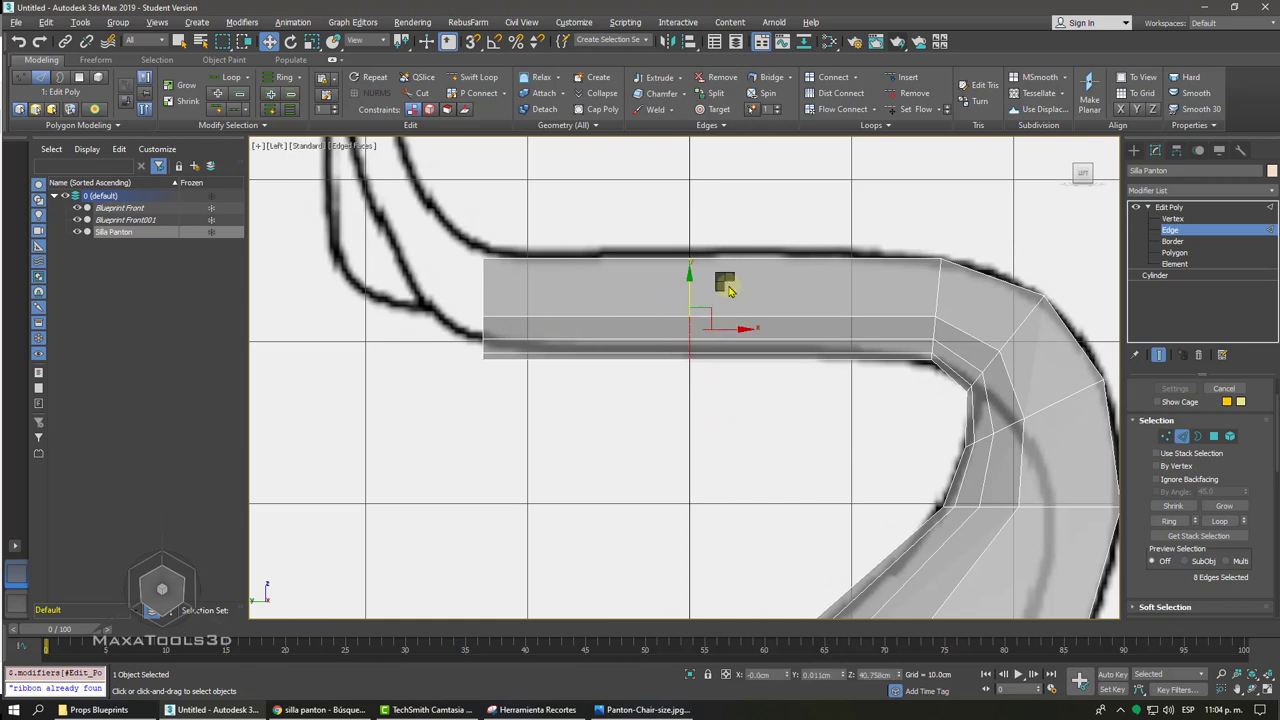
# Add the bend's end edges and far-left end edges to the selection, then lower the strip slightly.
pyautogui.rightClick(726, 284)
pyautogui.click(753, 323)
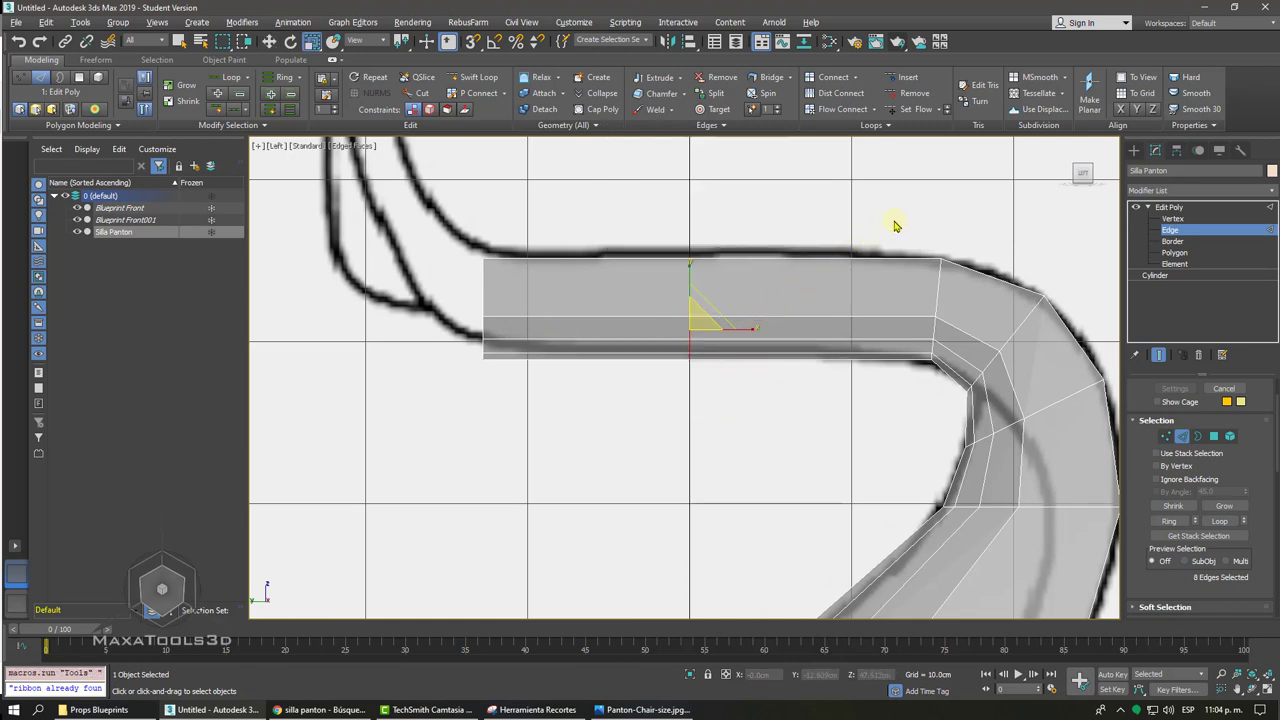
pyautogui.keyDown('ctrl'); pyautogui.moveTo(895, 226); pyautogui.dragTo(960, 396); pyautogui.keyUp('ctrl')
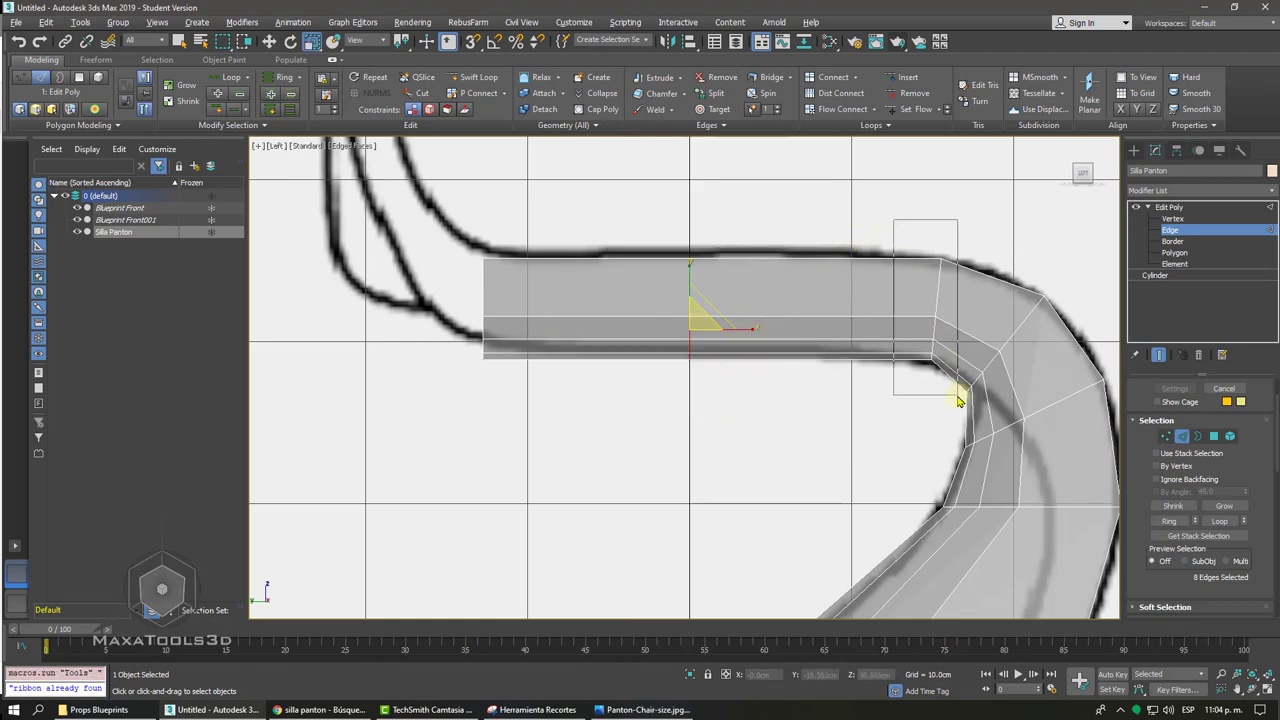
pyautogui.keyDown('ctrl'); pyautogui.click(530, 362); pyautogui.keyUp('ctrl')
pyautogui.moveTo(936, 283); pyautogui.dragTo(929, 265)
# Thin the horizontal edge strip vertically and raise it onto the blueprint outline.
pyautogui.rightClick(930, 290)
pyautogui.click(942, 299)
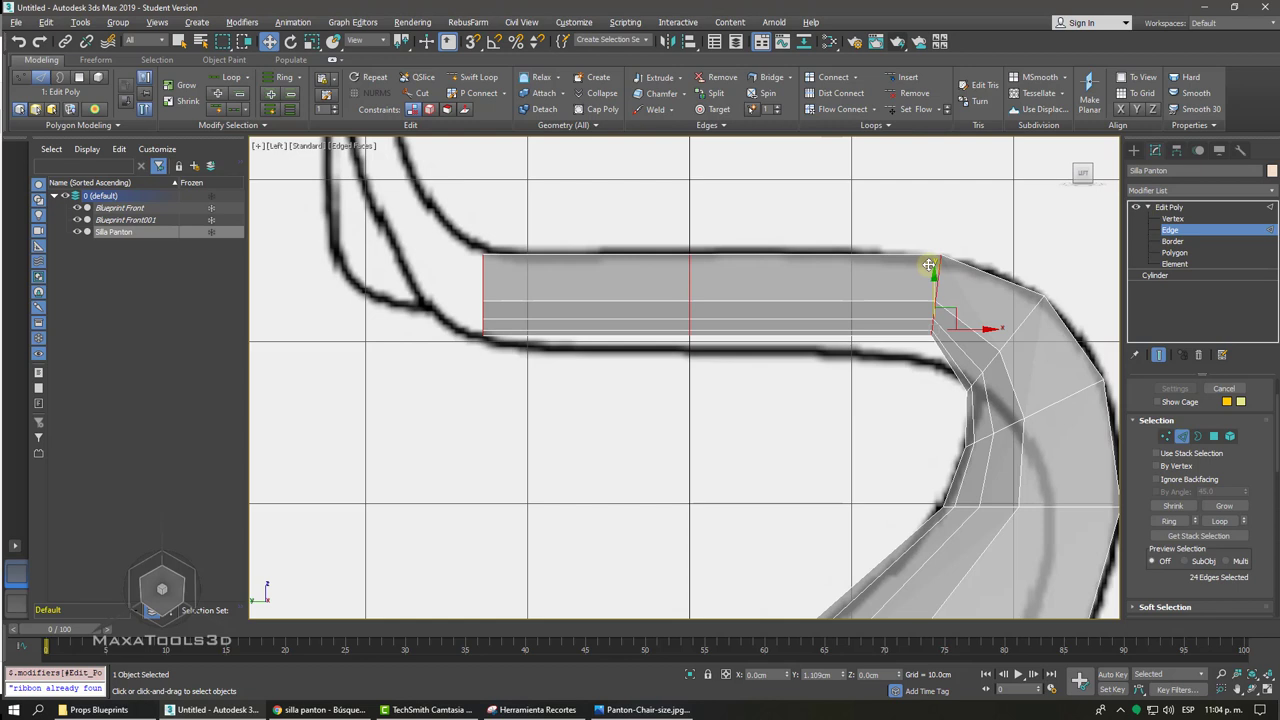
pyautogui.rightClick(929, 268)
pyautogui.click(945, 303)
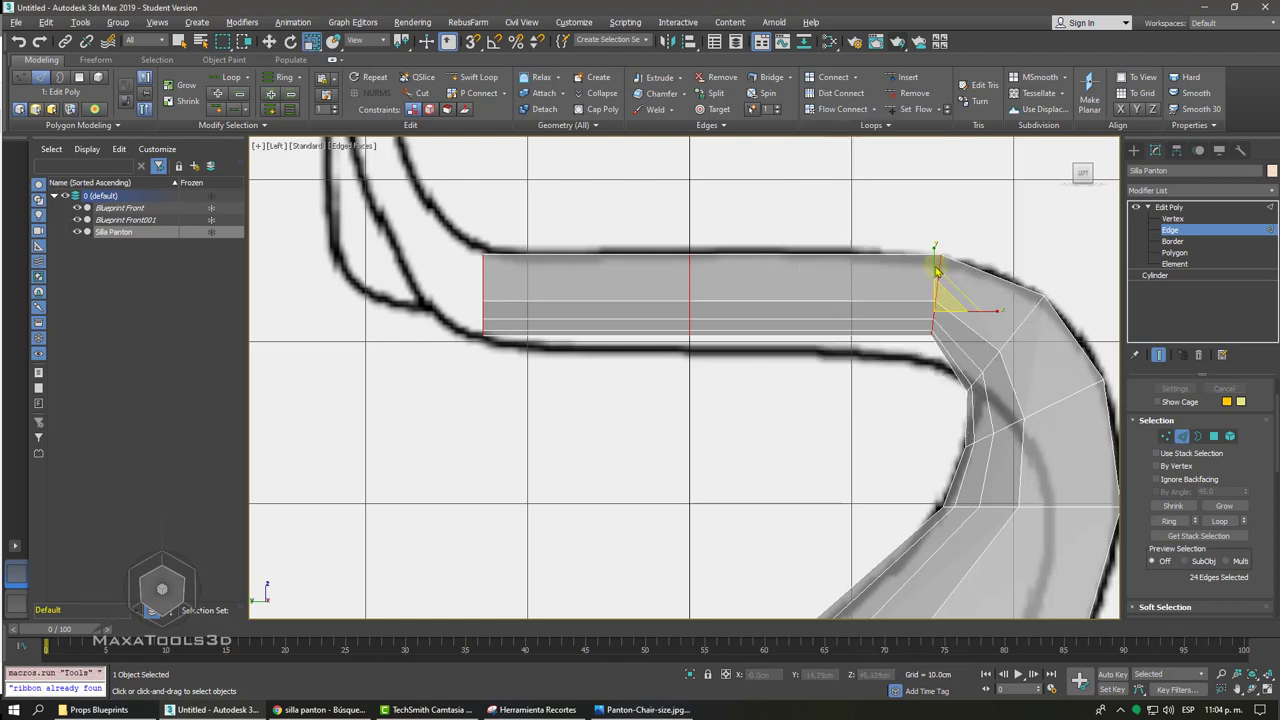
pyautogui.moveTo(936, 270); pyautogui.dragTo(931, 259)
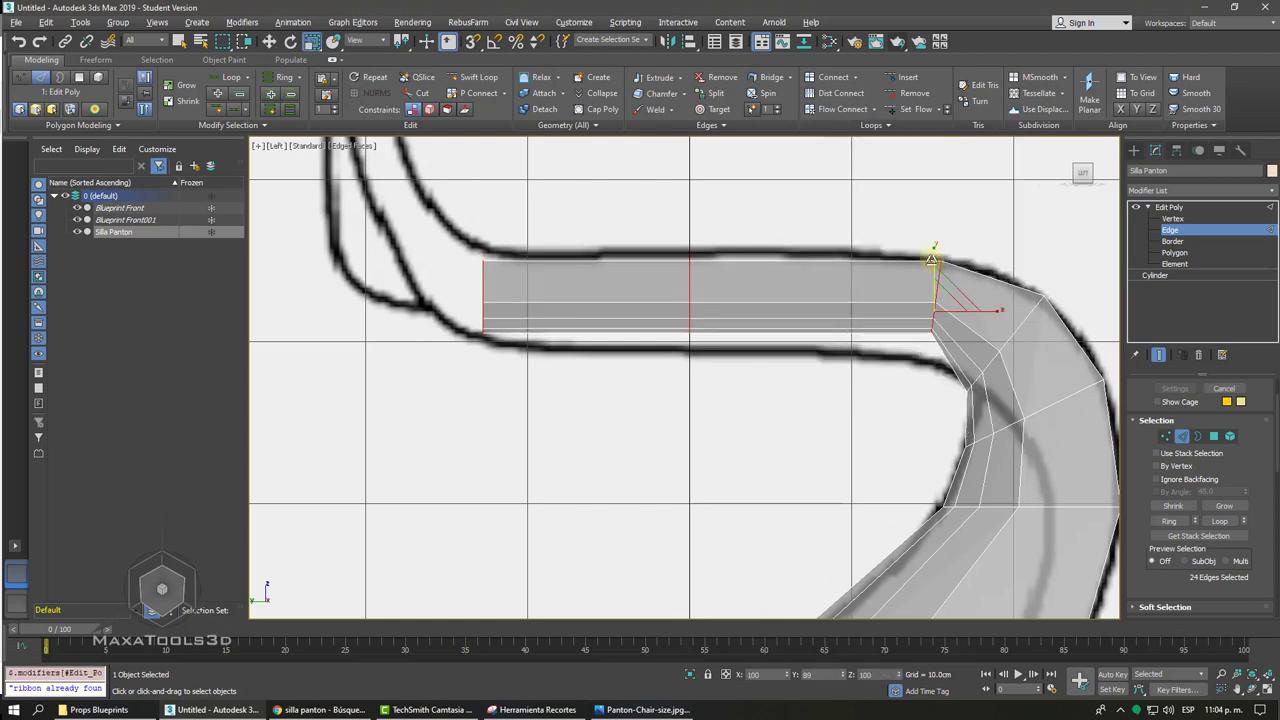
pyautogui.rightClick(929, 268)
pyautogui.click(944, 280)
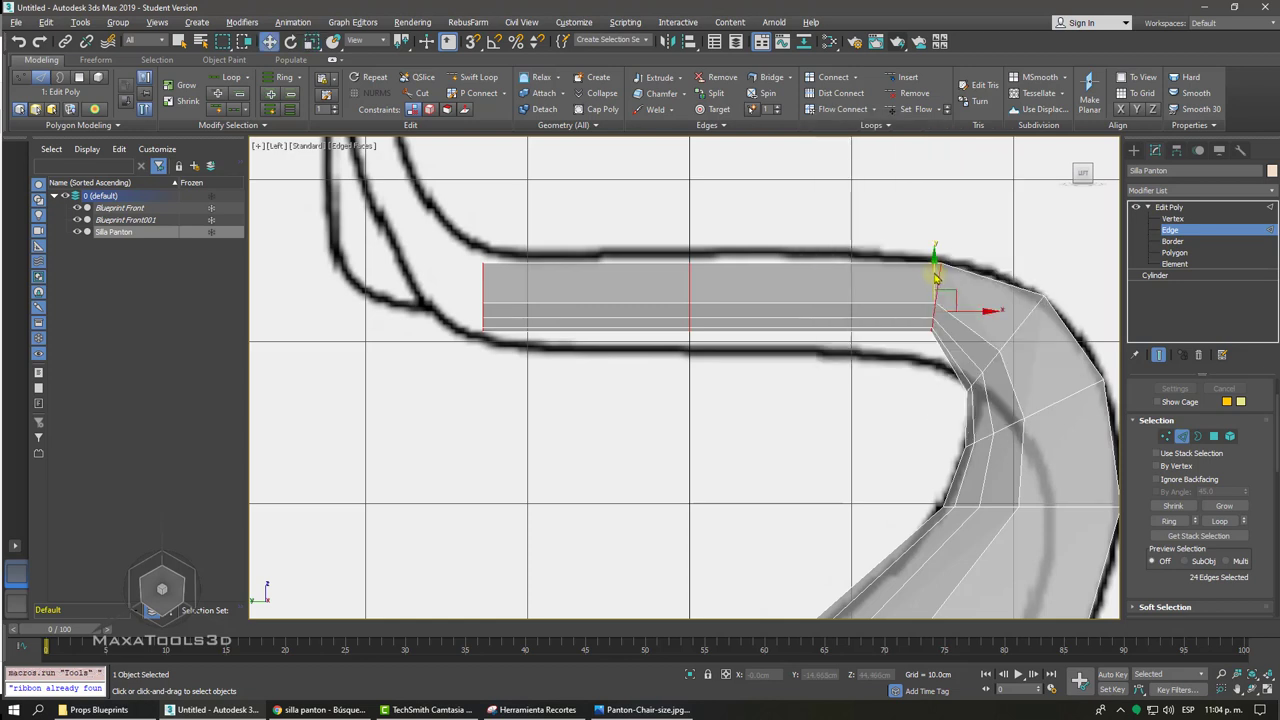
pyautogui.moveTo(935, 277); pyautogui.dragTo(929, 257)
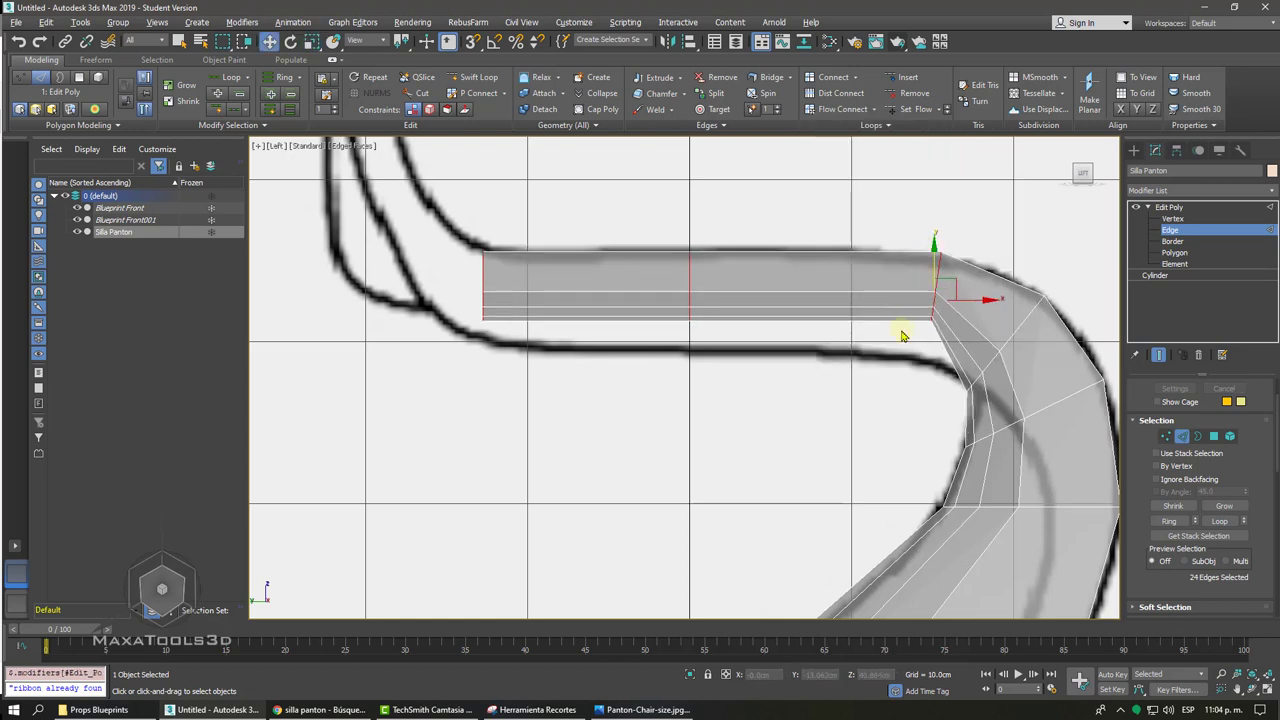
pyautogui.click(935, 338)
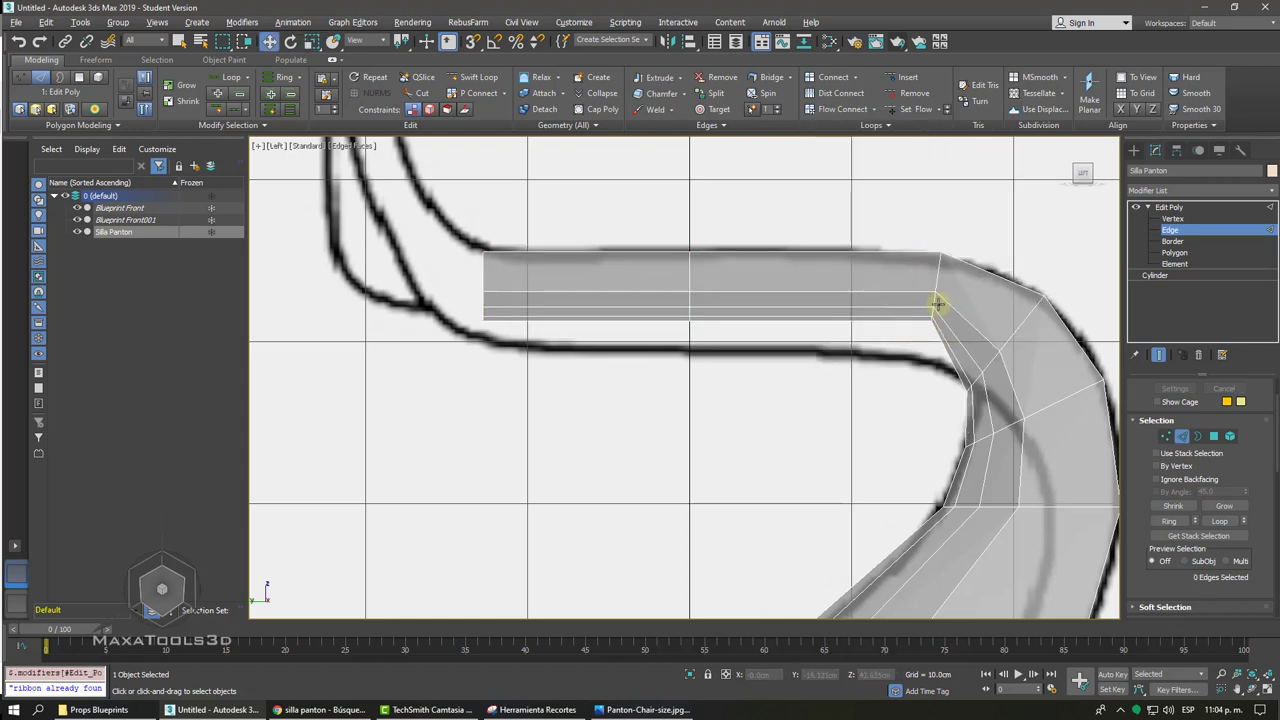
# Rotate and nudge the right-bend edge loop onto the blueprint curve, then switch to the Panton photos.
pyautogui.doubleClick(935, 295)
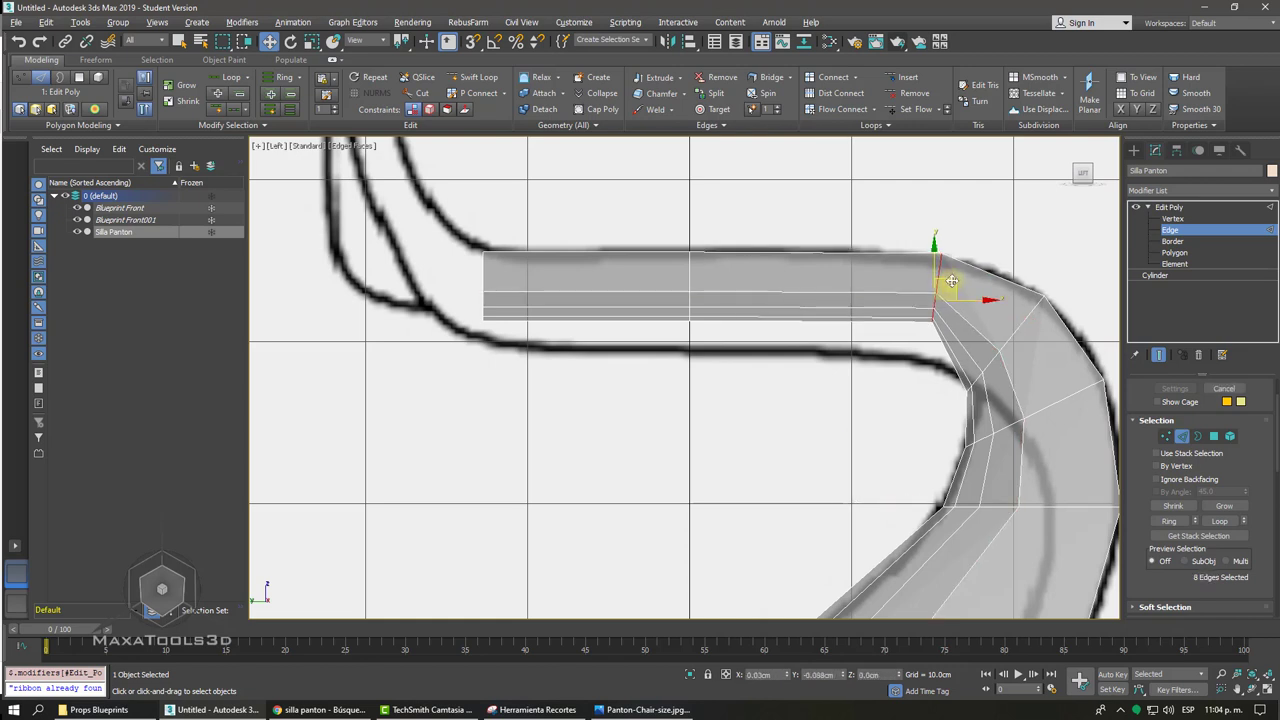
pyautogui.rightClick(945, 287)
pyautogui.click(971, 306)
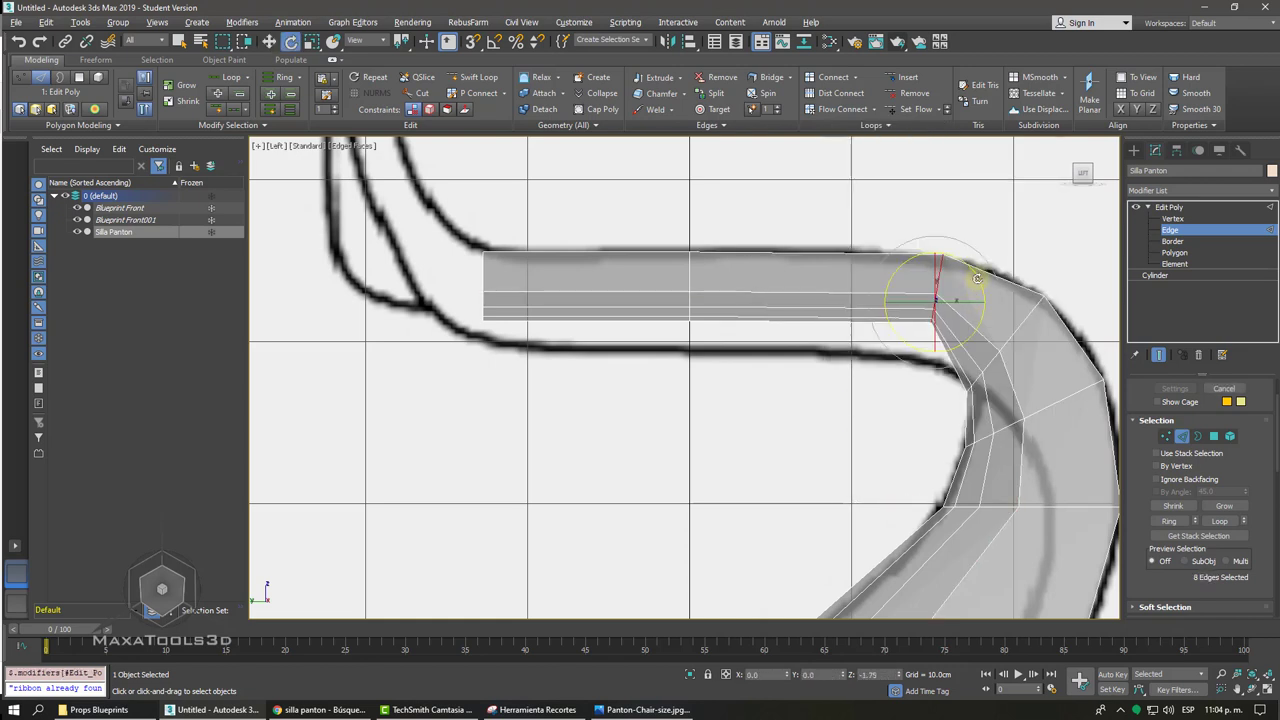
pyautogui.moveTo(1000, 306); pyautogui.dragTo(1016, 327)
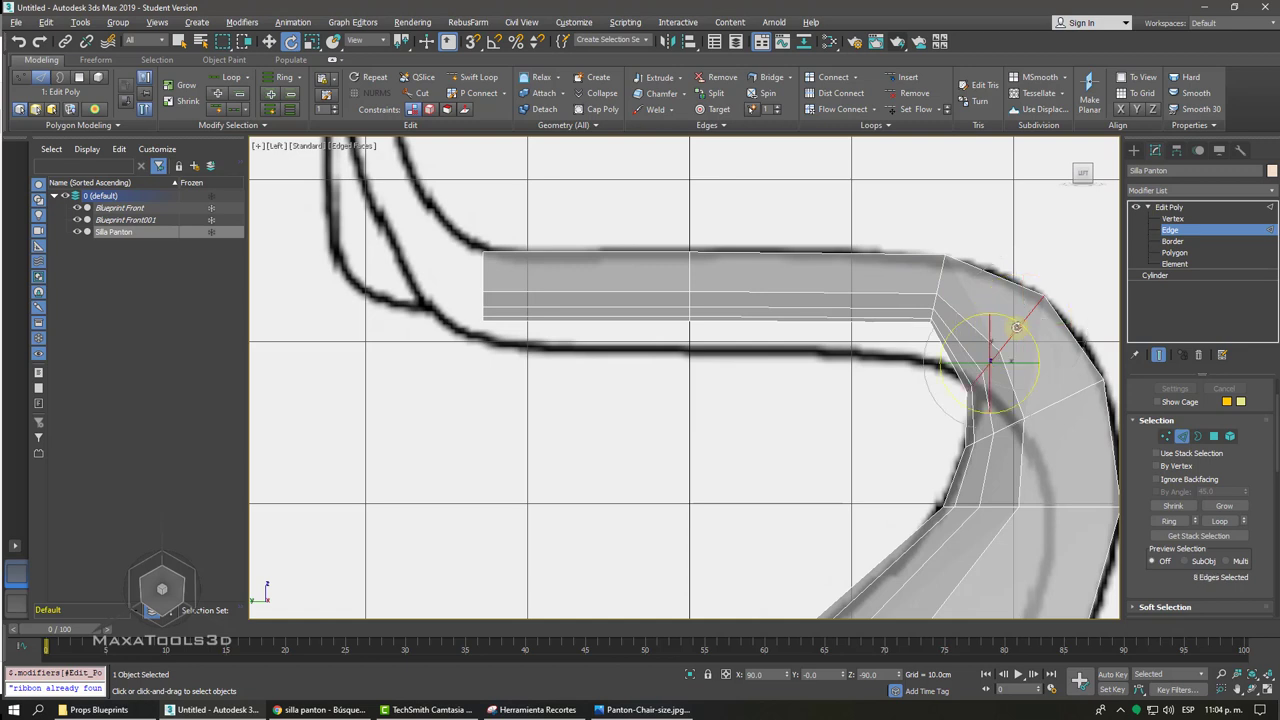
pyautogui.rightClick(1034, 337)
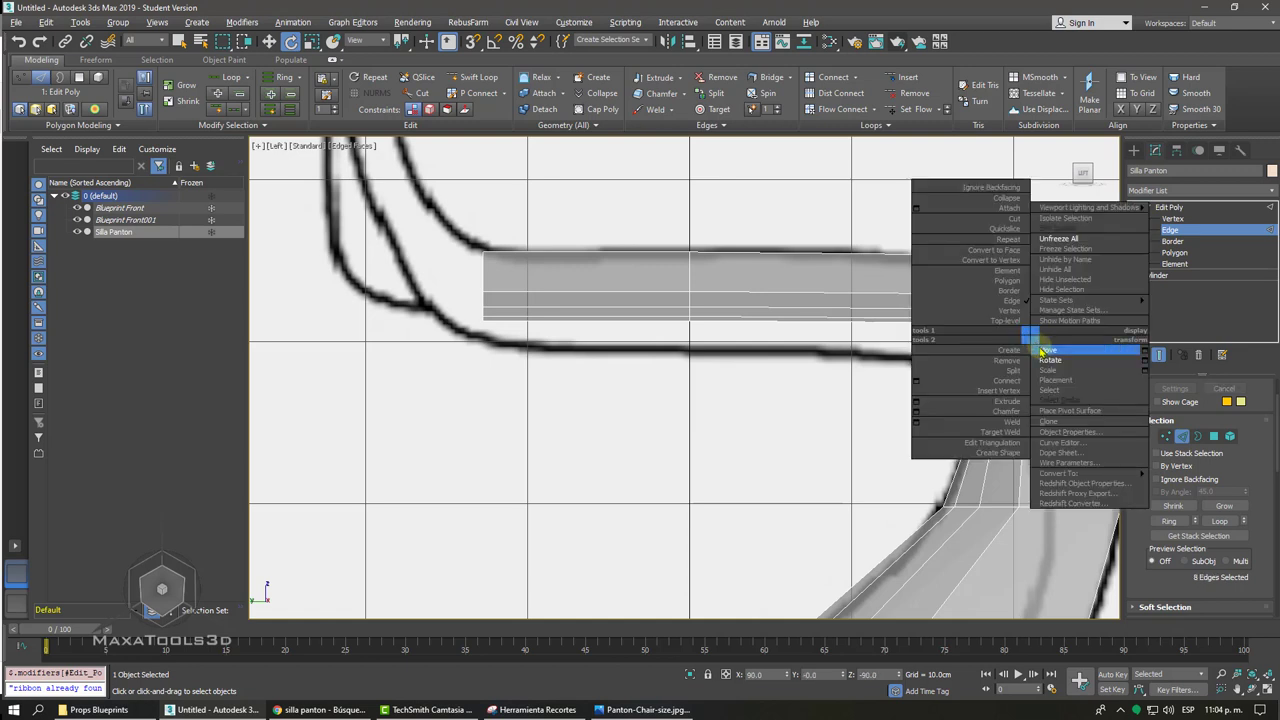
pyautogui.click(1032, 362)
pyautogui.rightClick(1032, 362)
pyautogui.click(1038, 388)
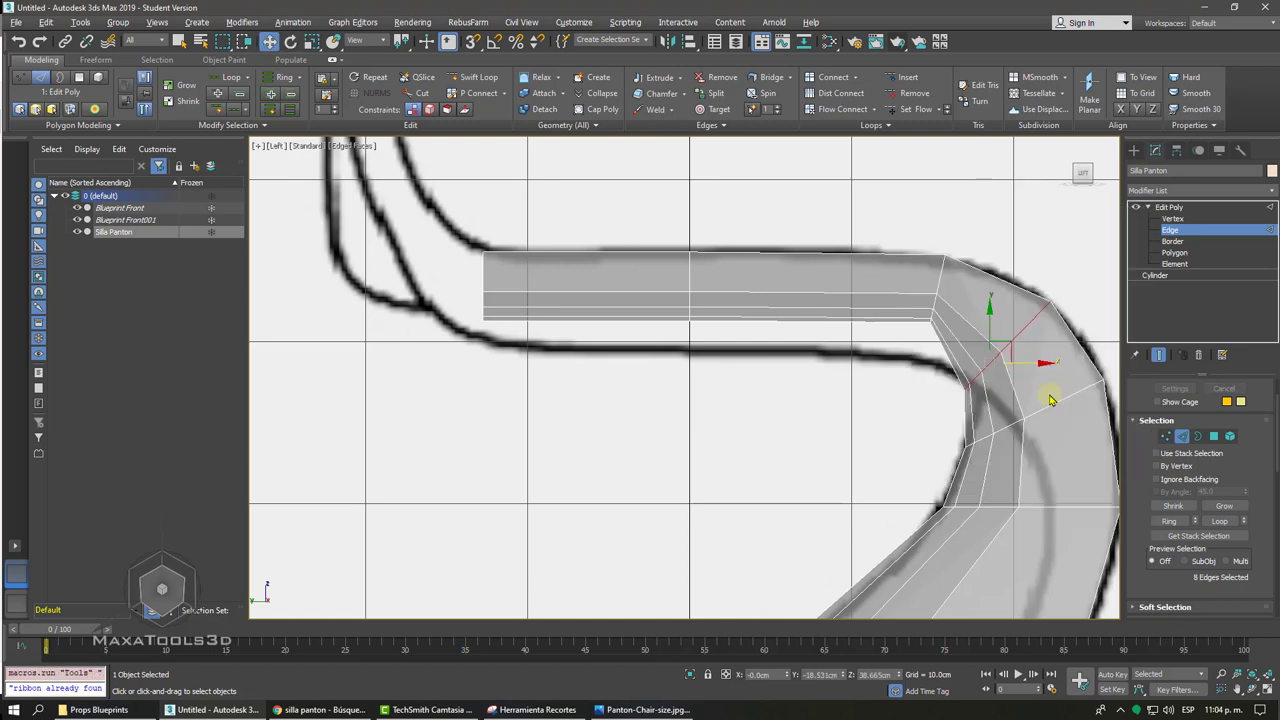
pyautogui.rightClick(1038, 338)
pyautogui.click(1038, 361)
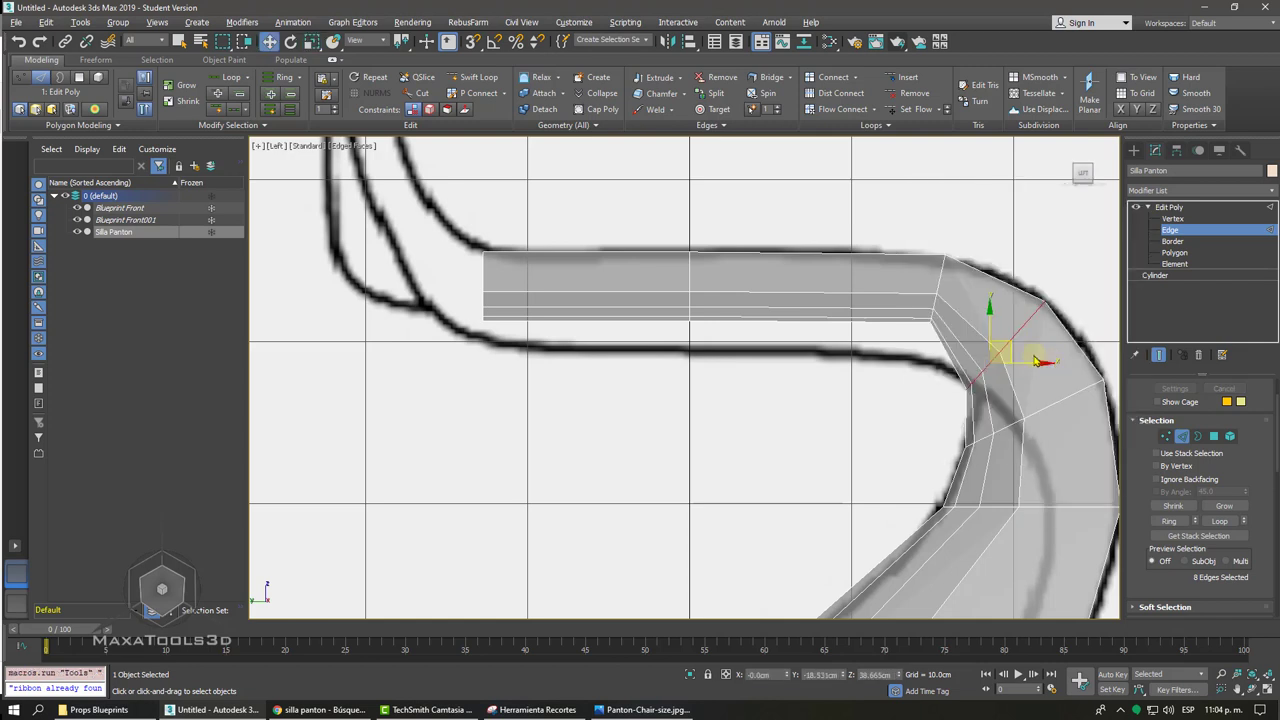
pyautogui.moveTo(1015, 346); pyautogui.dragTo(1014, 345)
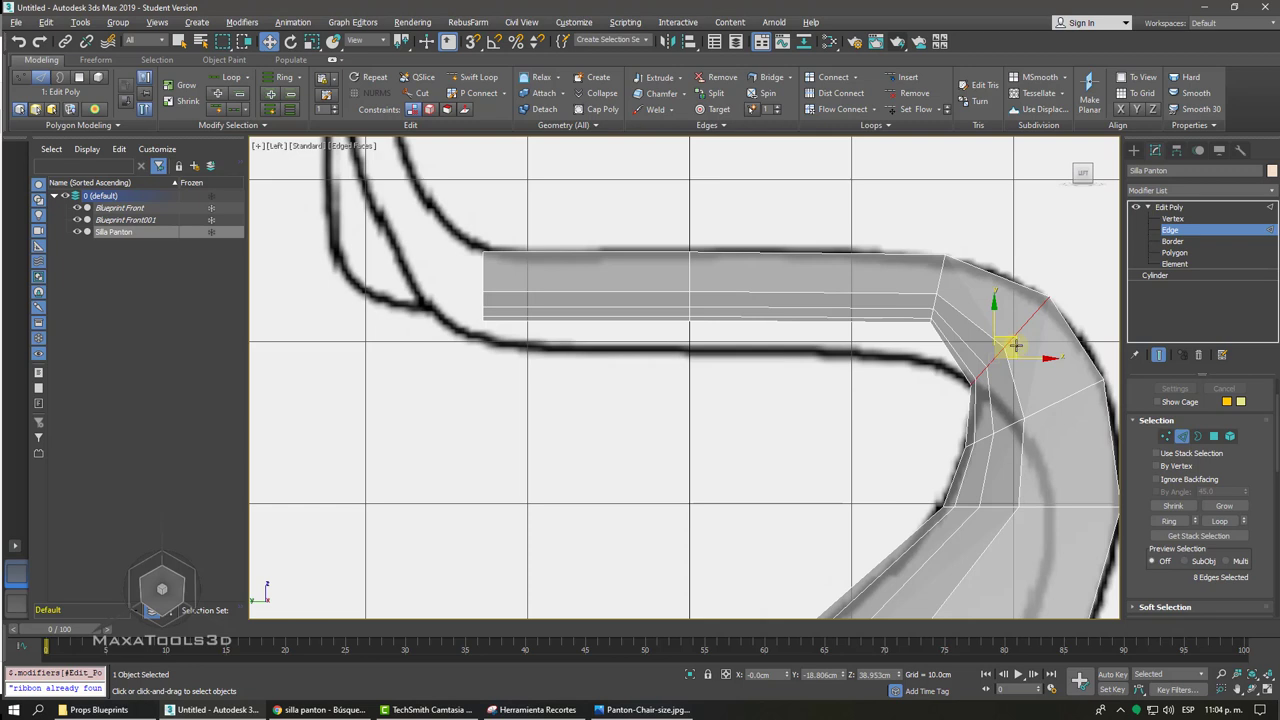
pyautogui.click(330, 708)
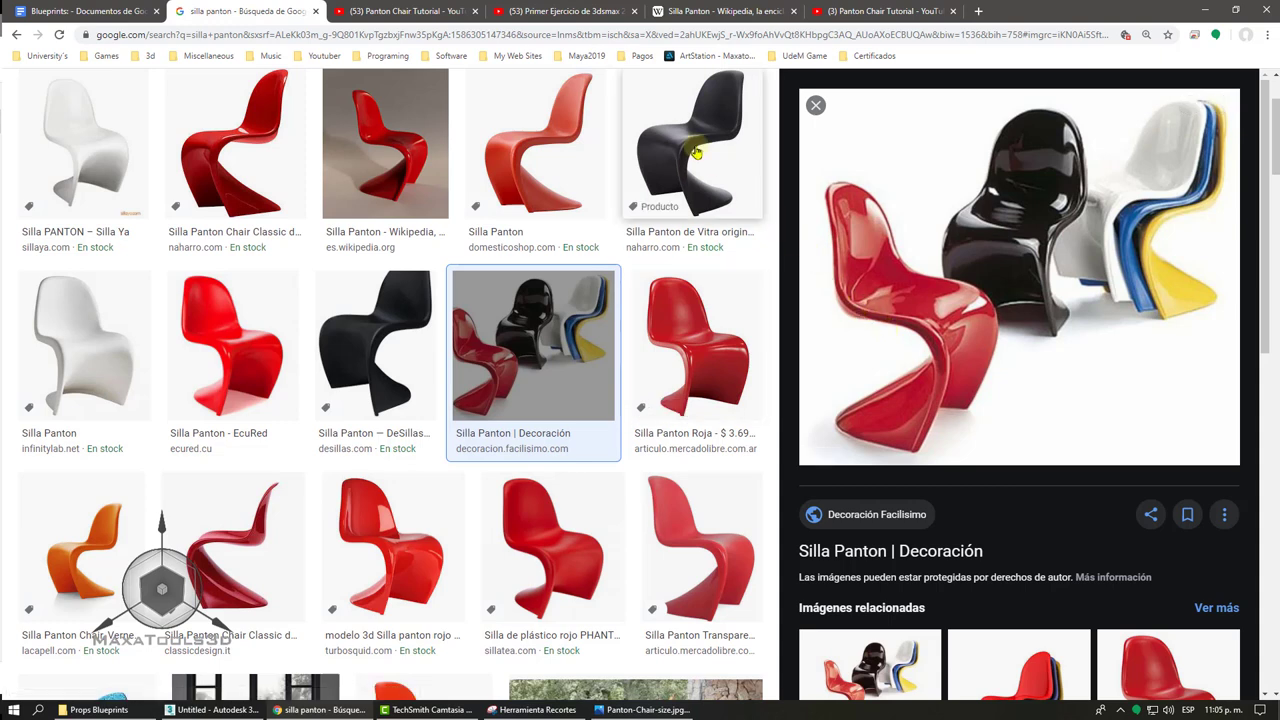
# Scroll through the 'silla panton' image results, then return to the chair model in 3ds Max.
pyautogui.scroll(1, 620, 250)
pyautogui.scroll(-1, 540, 350)
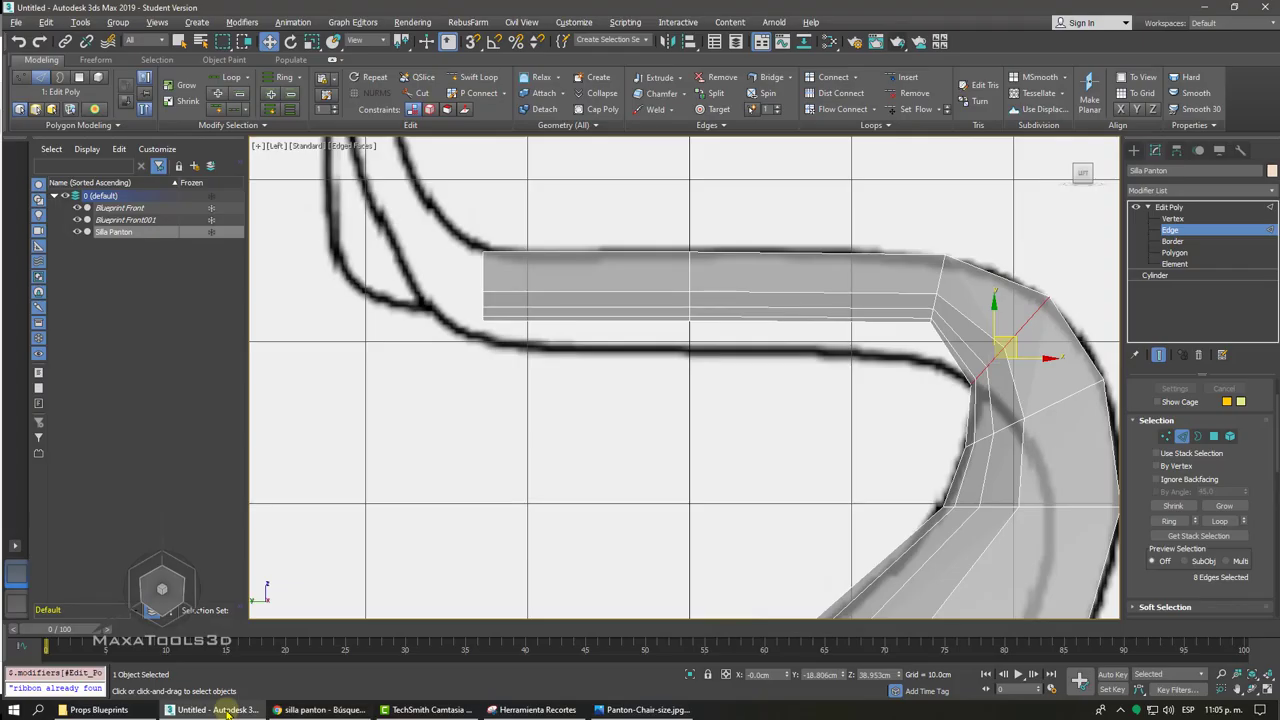
pyautogui.click(215, 709)
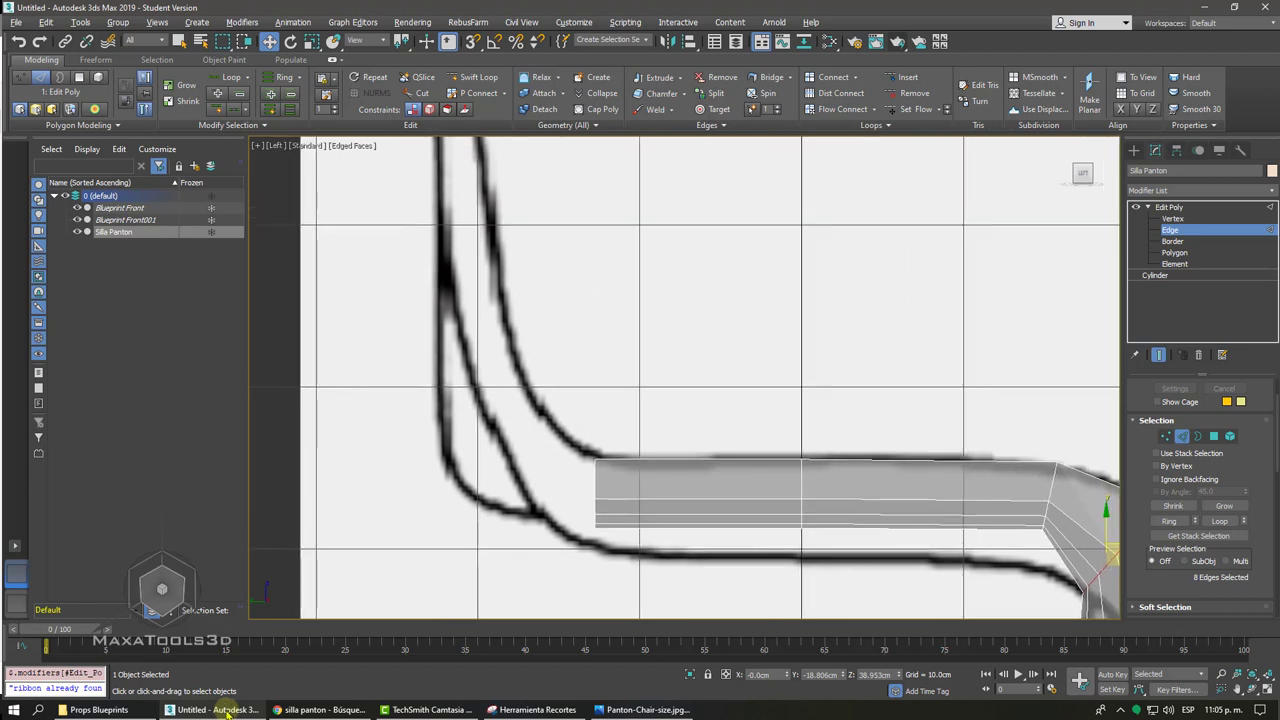
# Extend the seat's left-end edge loop further left, raise it, and shift it along the blueprint curve.
pyautogui.doubleClick(597, 480)
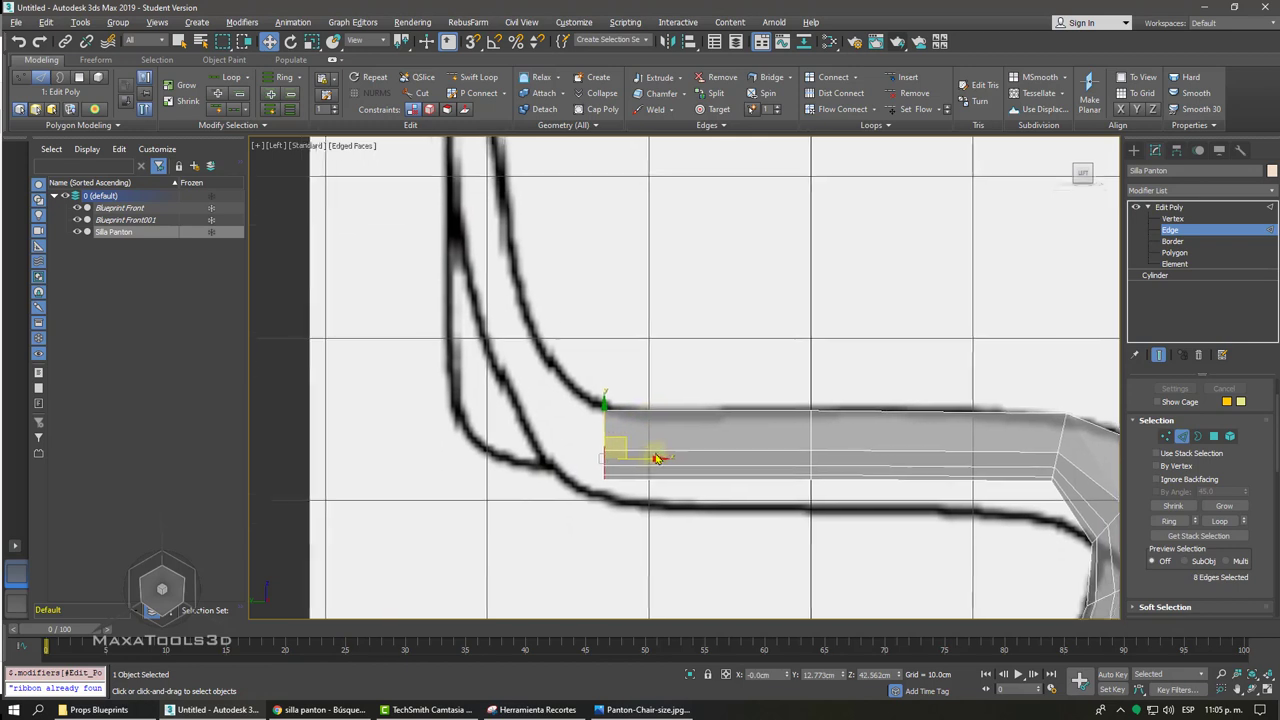
pyautogui.moveTo(652, 452); pyautogui.dragTo(578, 430)
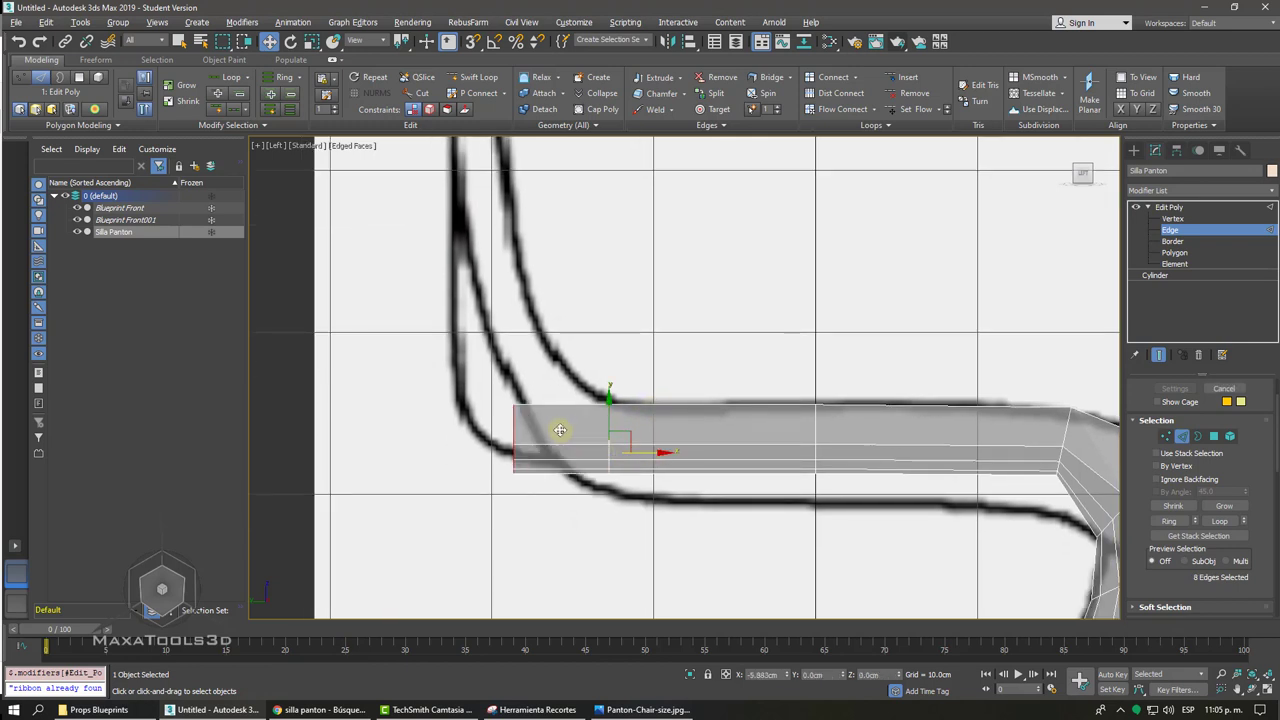
pyautogui.rightClick(557, 399)
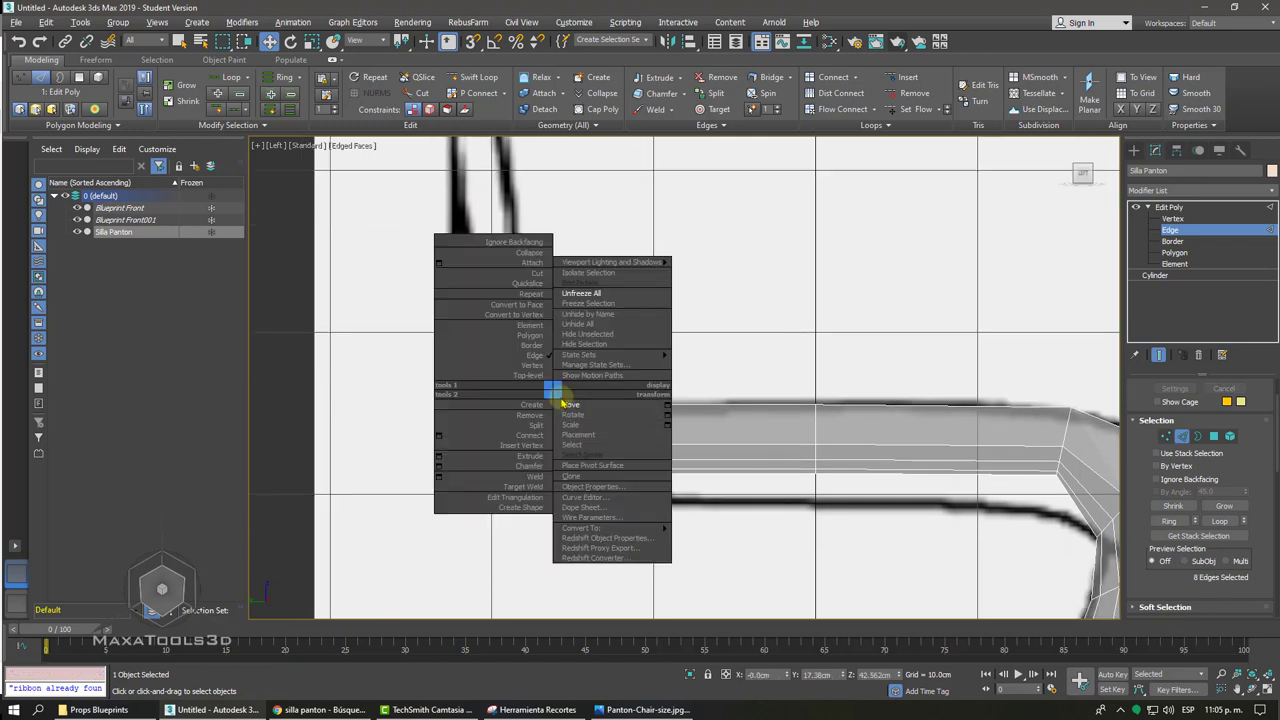
pyautogui.click(584, 421)
pyautogui.rightClick(565, 418)
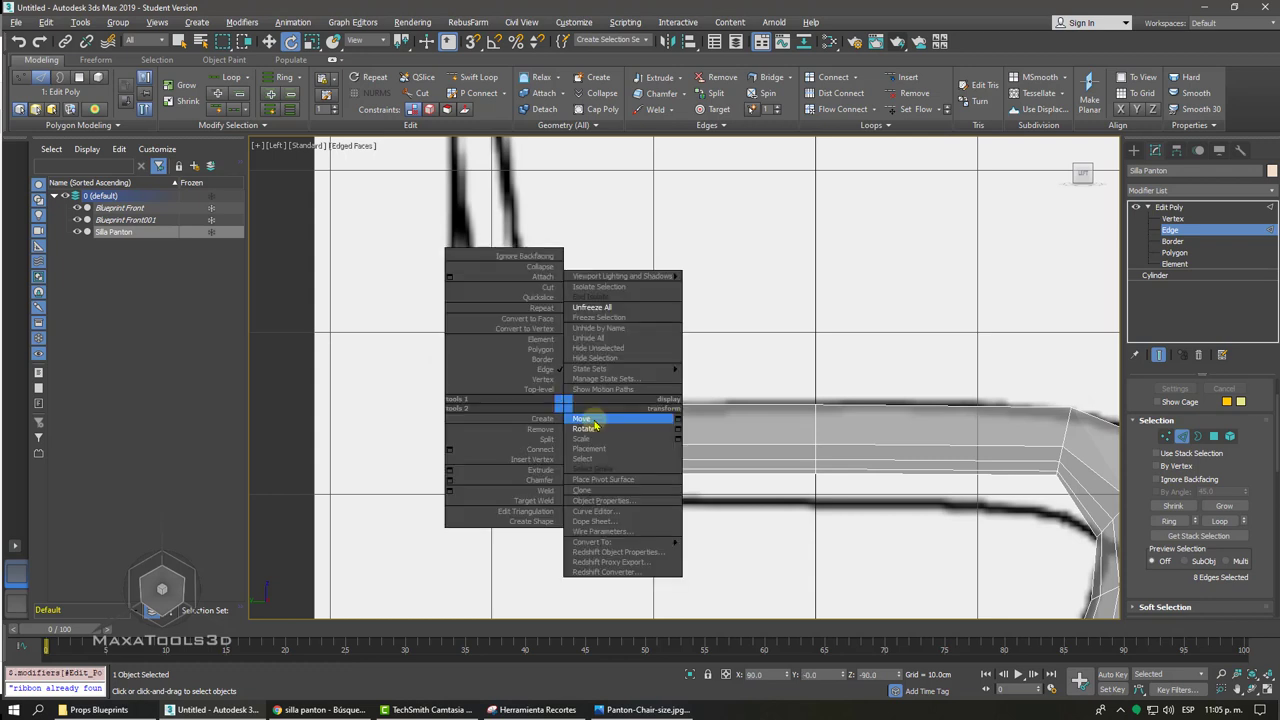
pyautogui.click(593, 425)
pyautogui.moveTo(556, 440); pyautogui.dragTo(563, 418)
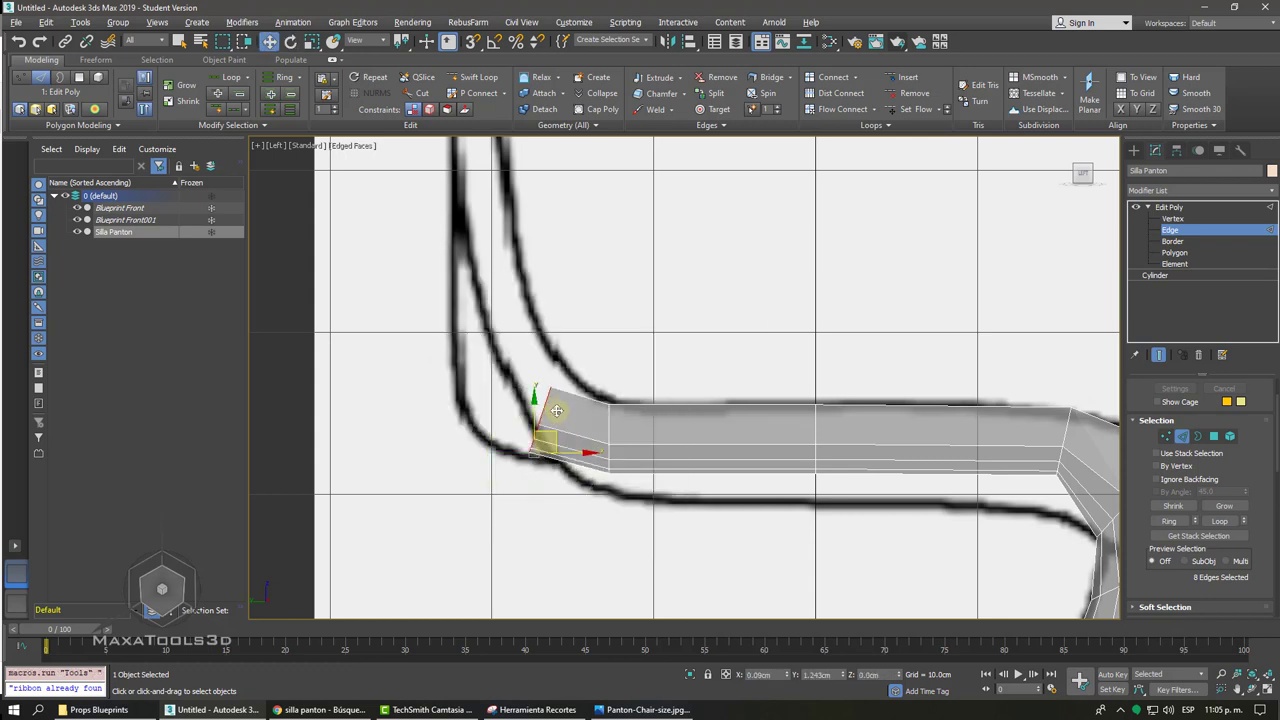
pyautogui.rightClick(563, 418)
pyautogui.click(577, 430)
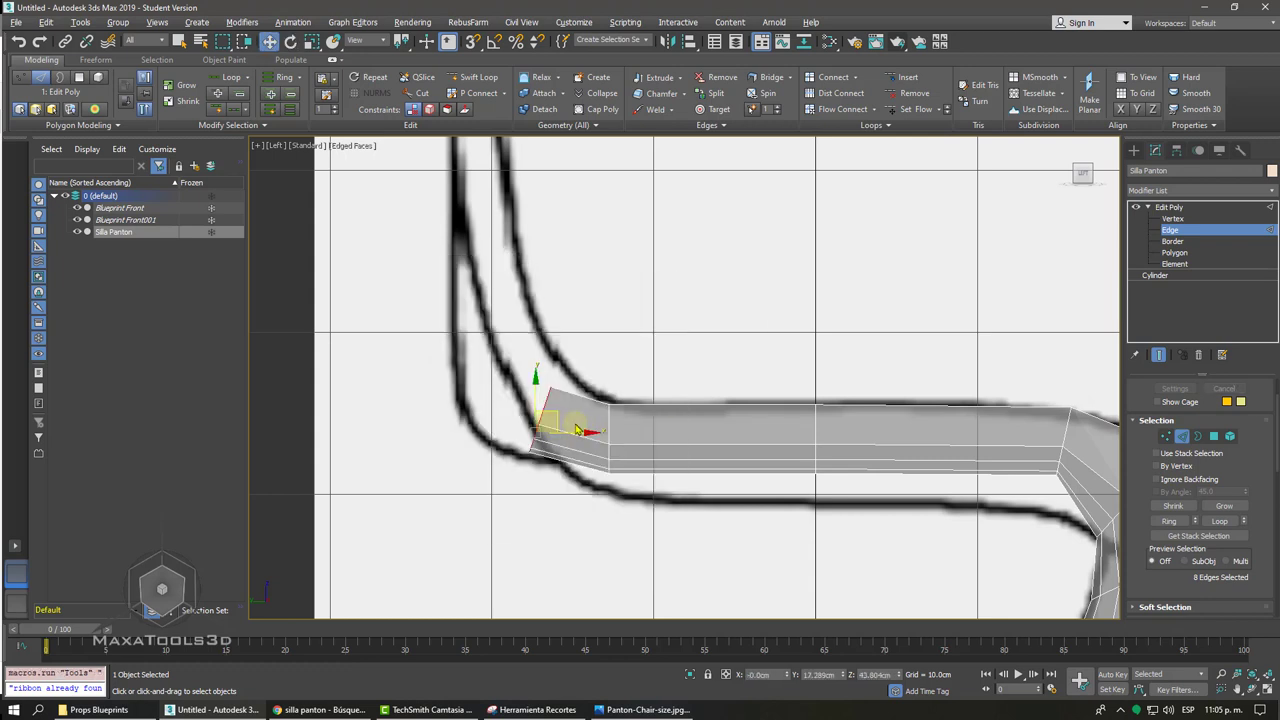
pyautogui.moveTo(557, 413); pyautogui.dragTo(548, 405)
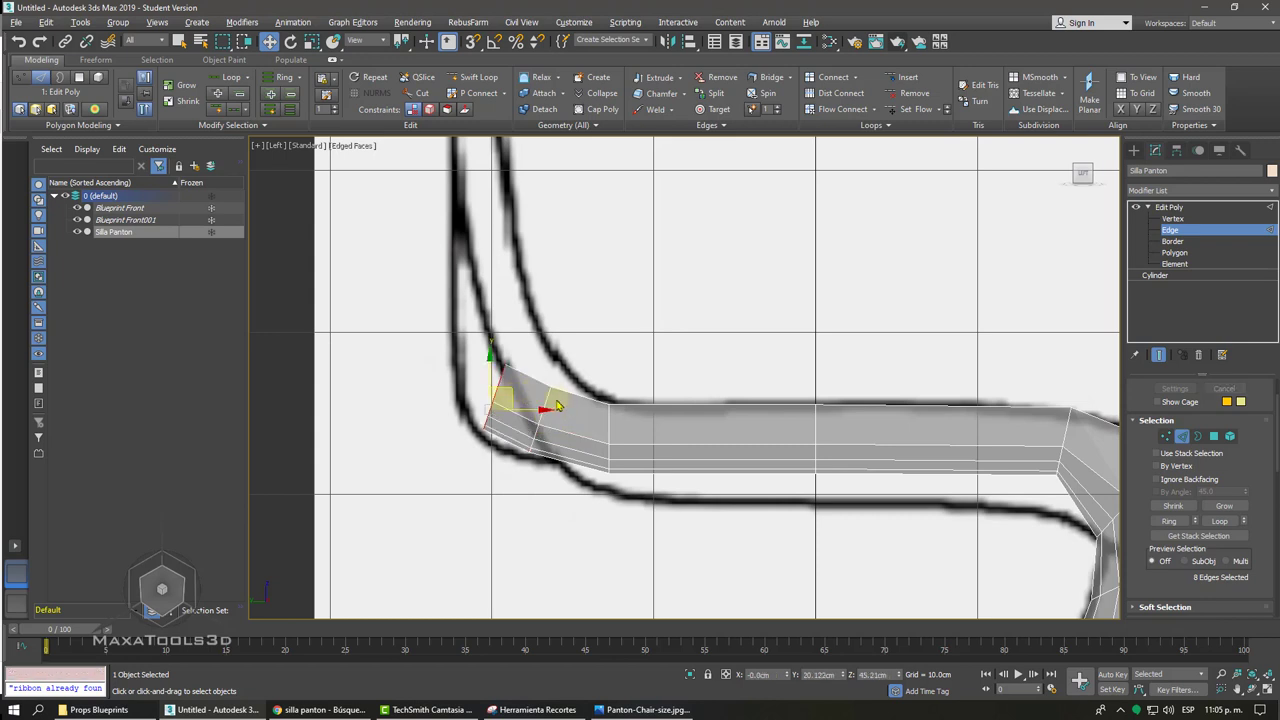
# Tilt the end edges upward and extend the seat end up-left along the curve.
pyautogui.rightClick(562, 408)
pyautogui.click(573, 421)
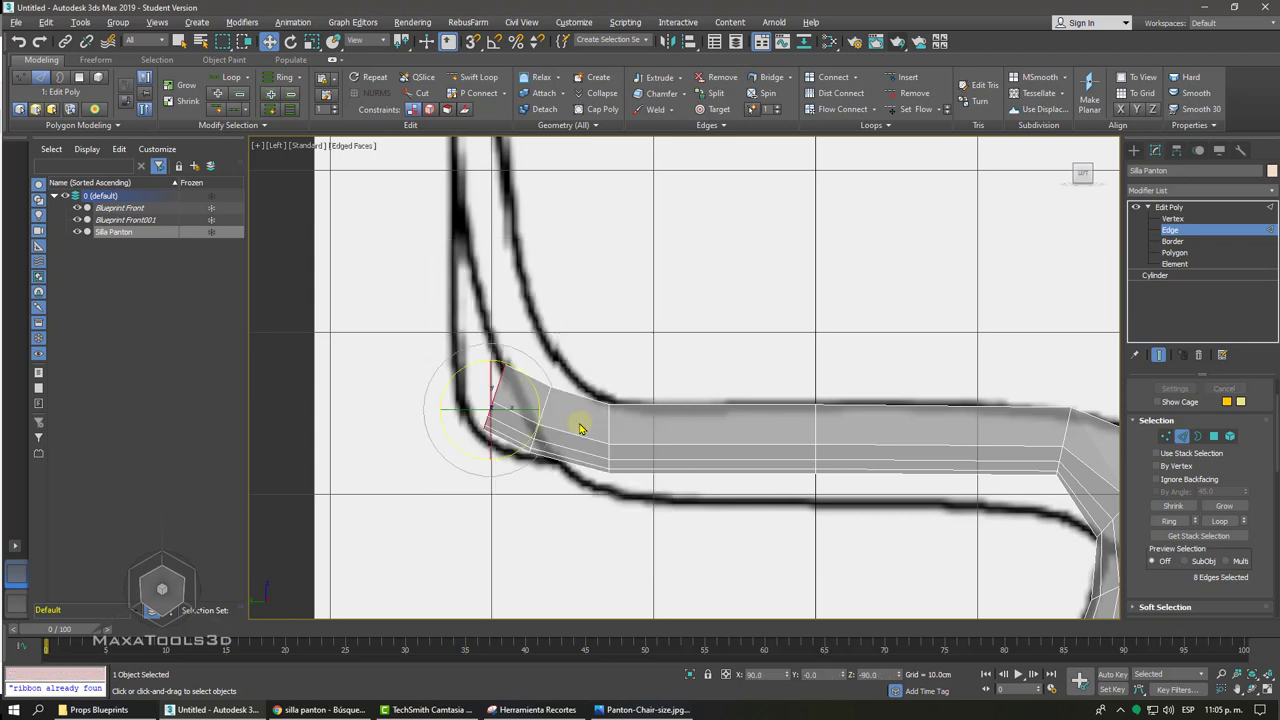
pyautogui.moveTo(537, 387); pyautogui.dragTo(549, 408)
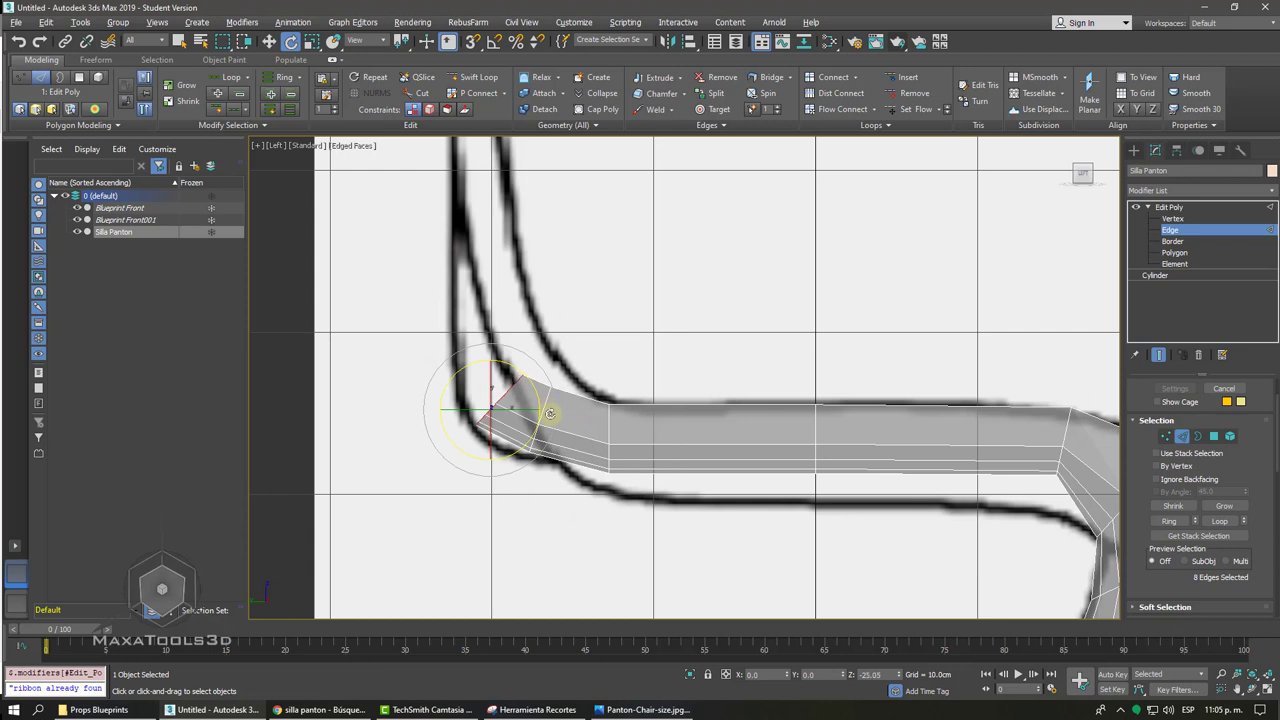
pyautogui.rightClick(572, 380)
pyautogui.click(582, 400)
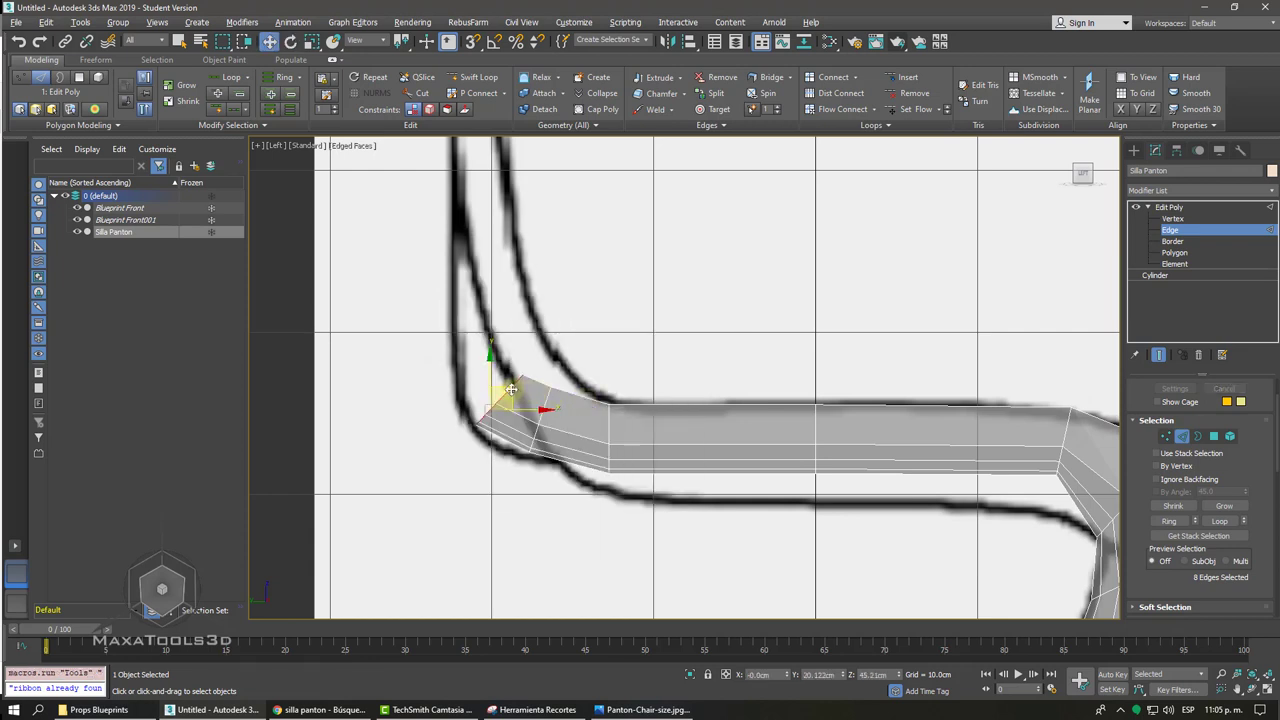
pyautogui.moveTo(511, 389)
pyautogui.mouseDown()
pyautogui.moveTo(498, 345)
pyautogui.moveTo(466, 334)
pyautogui.moveTo(519, 373)
pyautogui.mouseUp()
pyautogui.rightClick(508, 322)
pyautogui.click(535, 342)
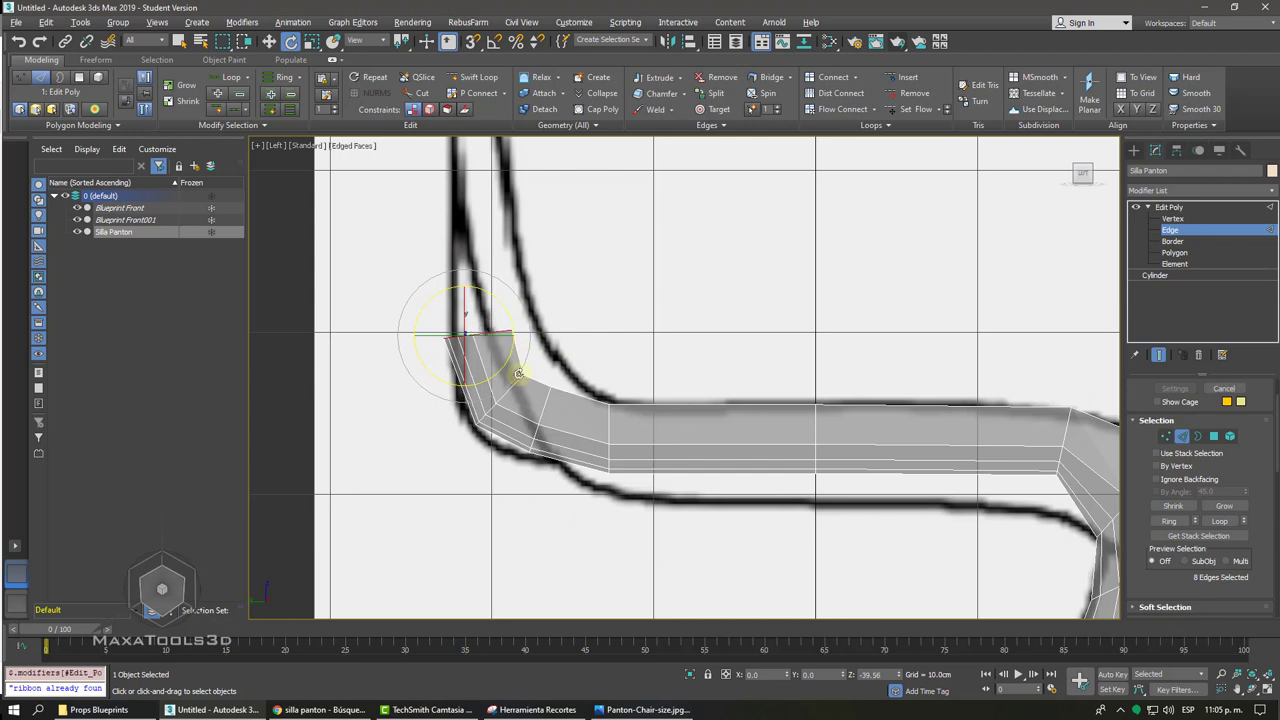
pyautogui.rightClick(527, 334)
pyautogui.click(556, 362)
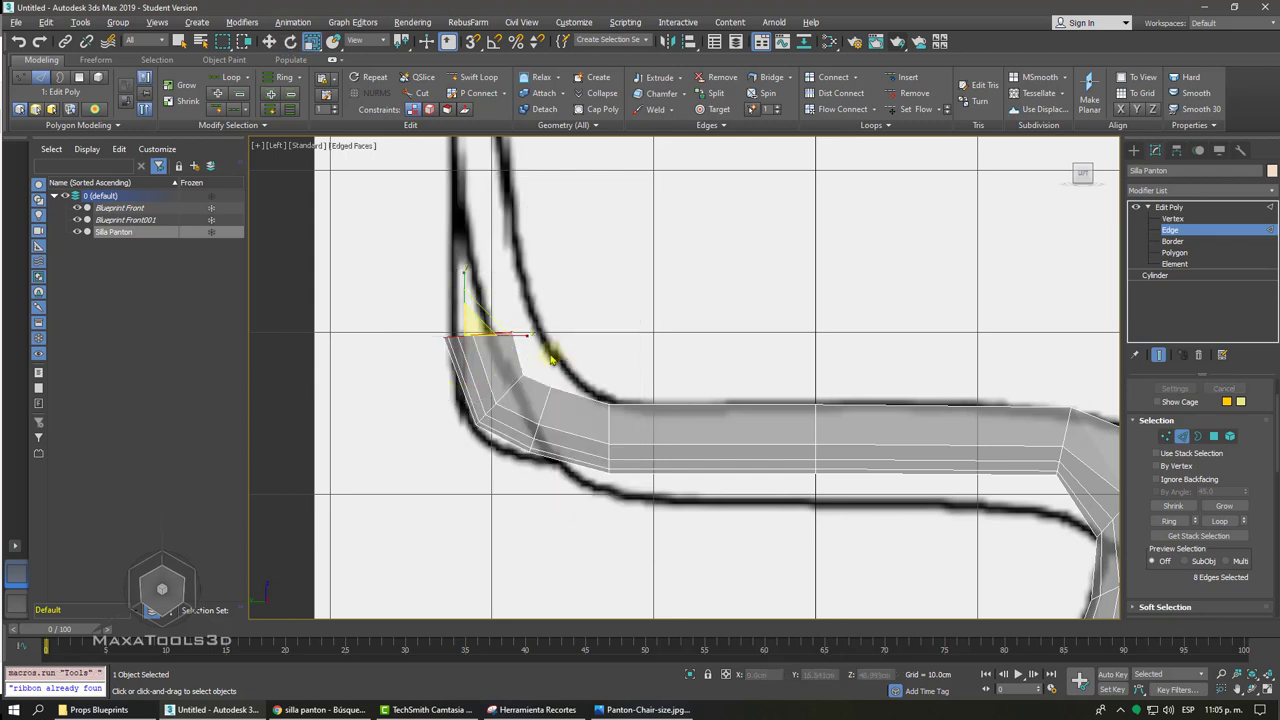
pyautogui.rightClick(517, 333)
pyautogui.click(530, 323)
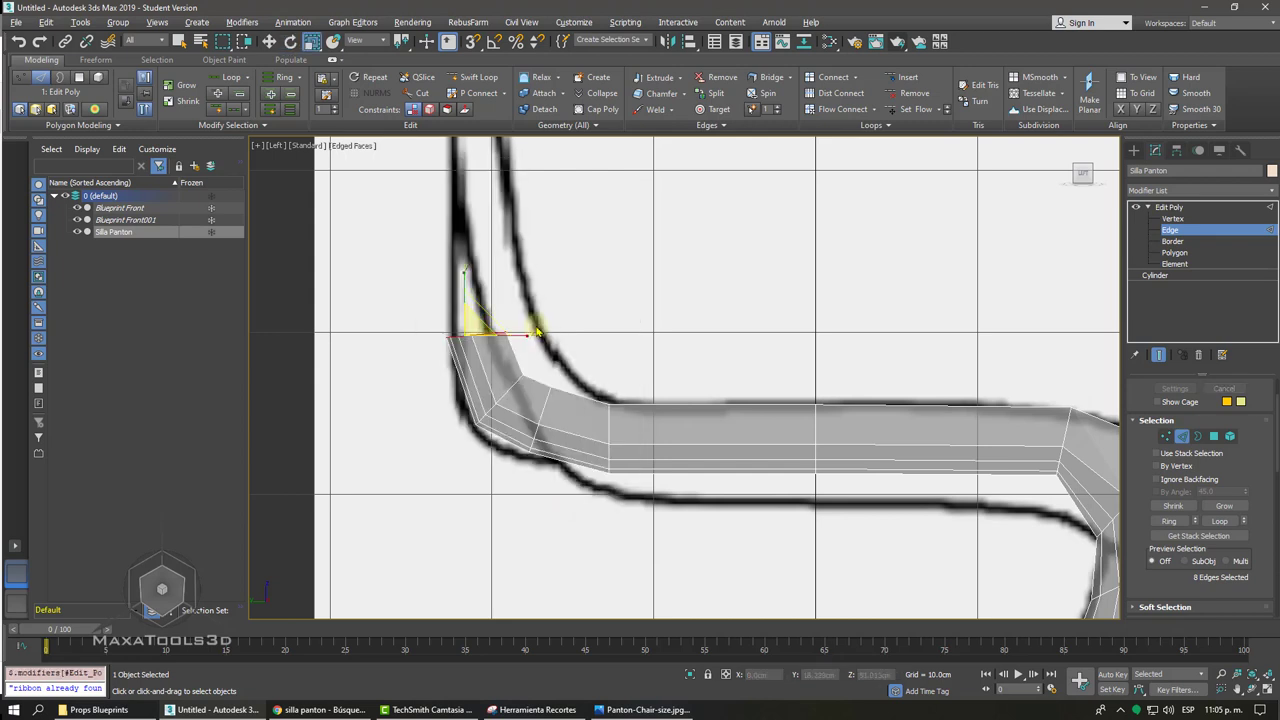
pyautogui.rightClick(512, 336)
pyautogui.click(545, 362)
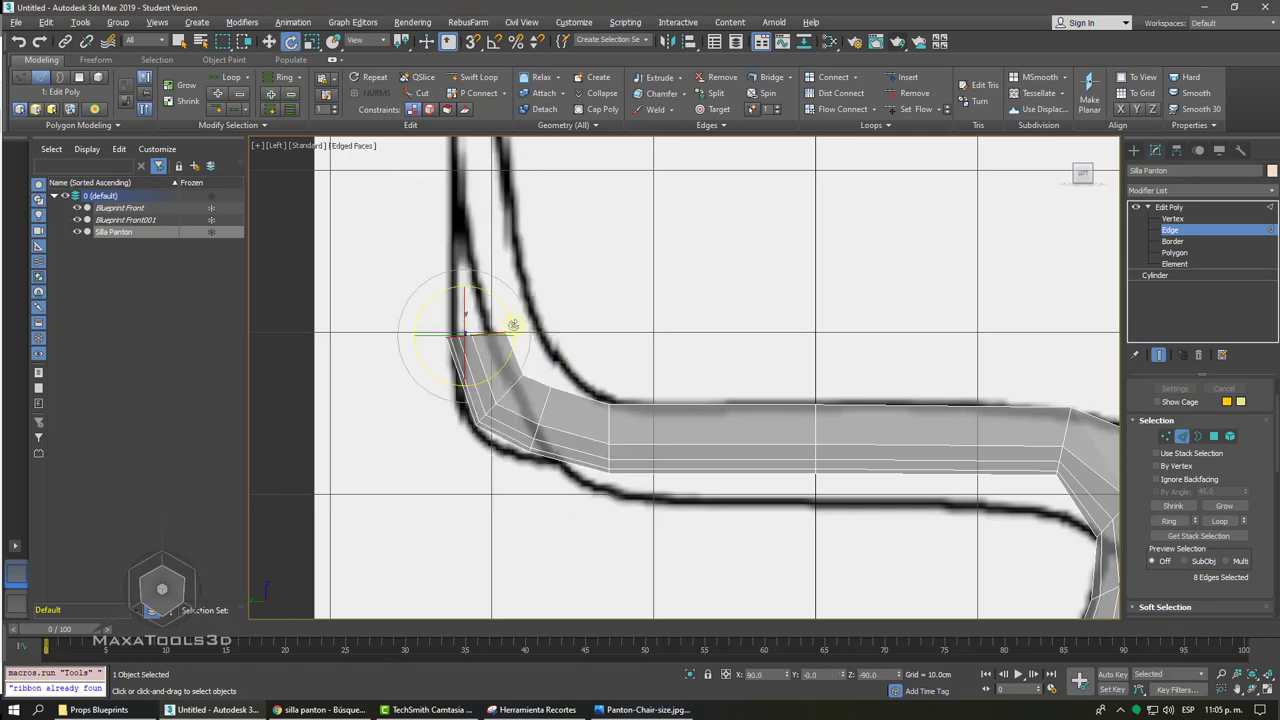
# Restore the end-edge selection and move the corner edges to round the bend.
pyautogui.click(512, 396)
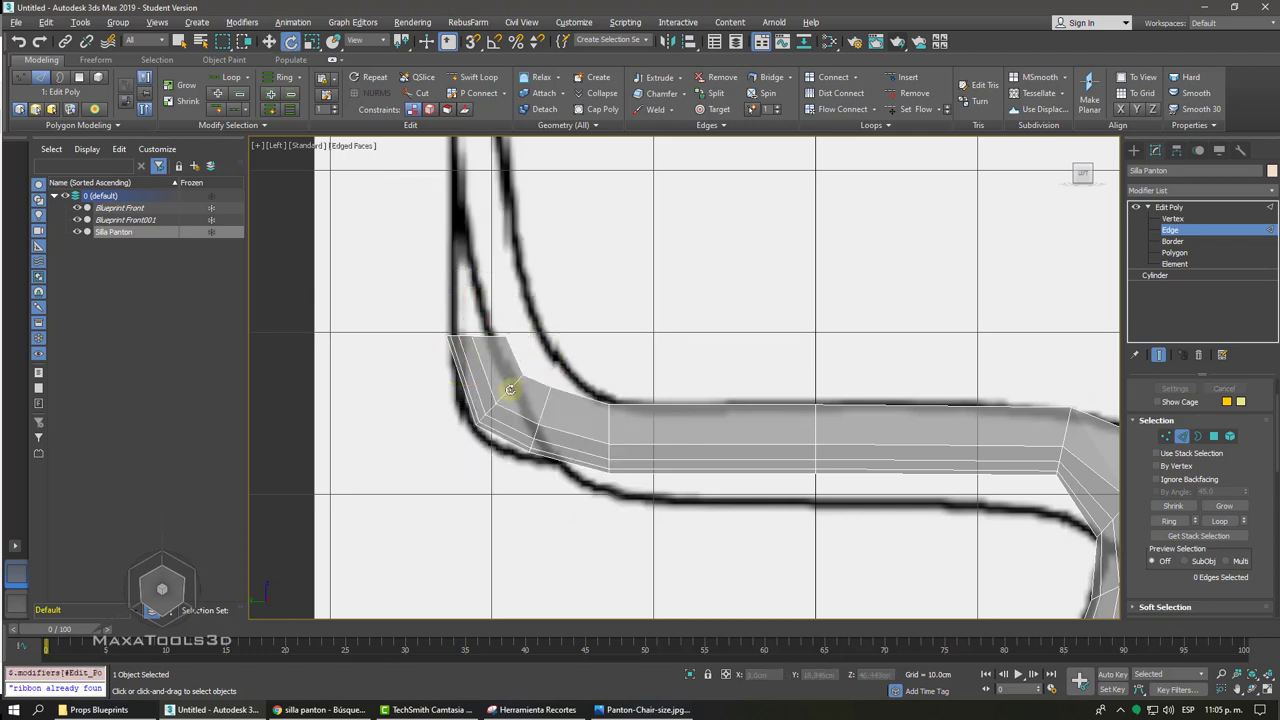
pyautogui.hotkey('ctrl', 'z')
pyautogui.rightClick(529, 378)
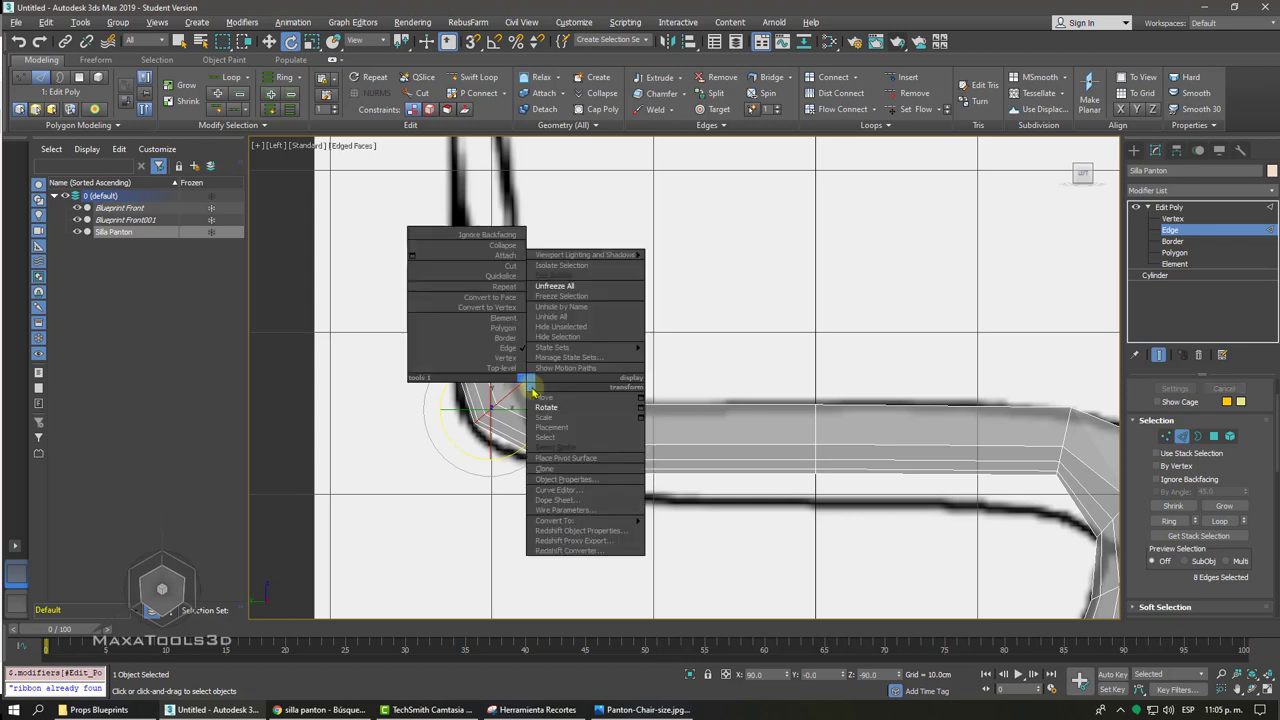
pyautogui.click(543, 398)
pyautogui.rightClick(521, 390)
pyautogui.click(537, 407)
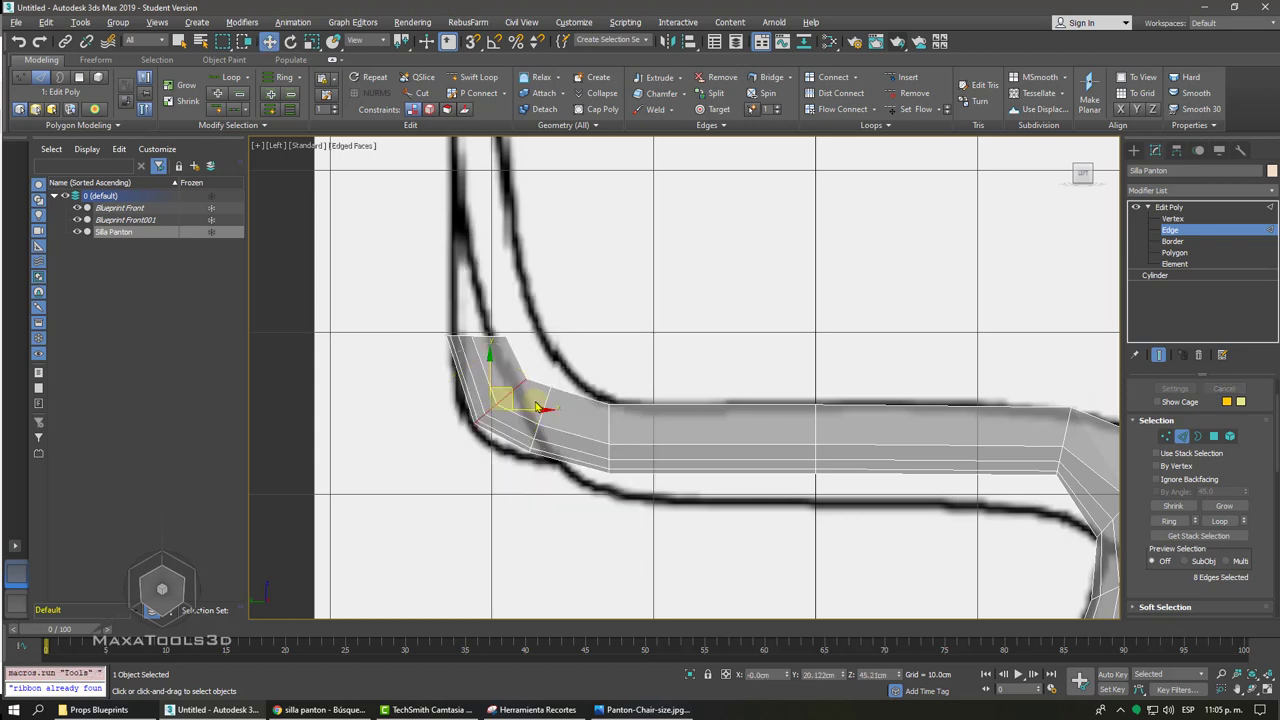
pyautogui.moveTo(512, 388)
pyautogui.mouseDown()
pyautogui.moveTo(546, 400)
pyautogui.moveTo(557, 428)
pyautogui.mouseUp()
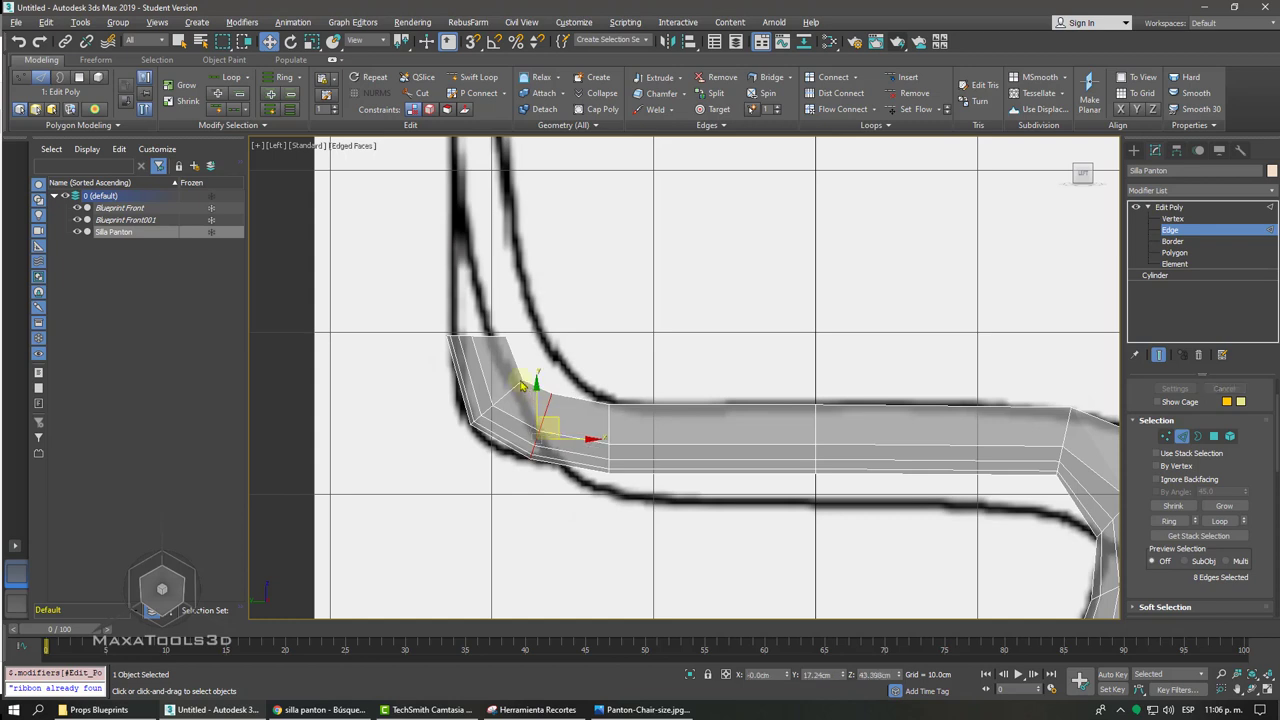
# Extrude two upward strips from the backrest's top edges and tilt them to follow the curve.
pyautogui.click(483, 336)
pyautogui.moveTo(483, 336); pyautogui.dragTo(484, 403, button='middle')
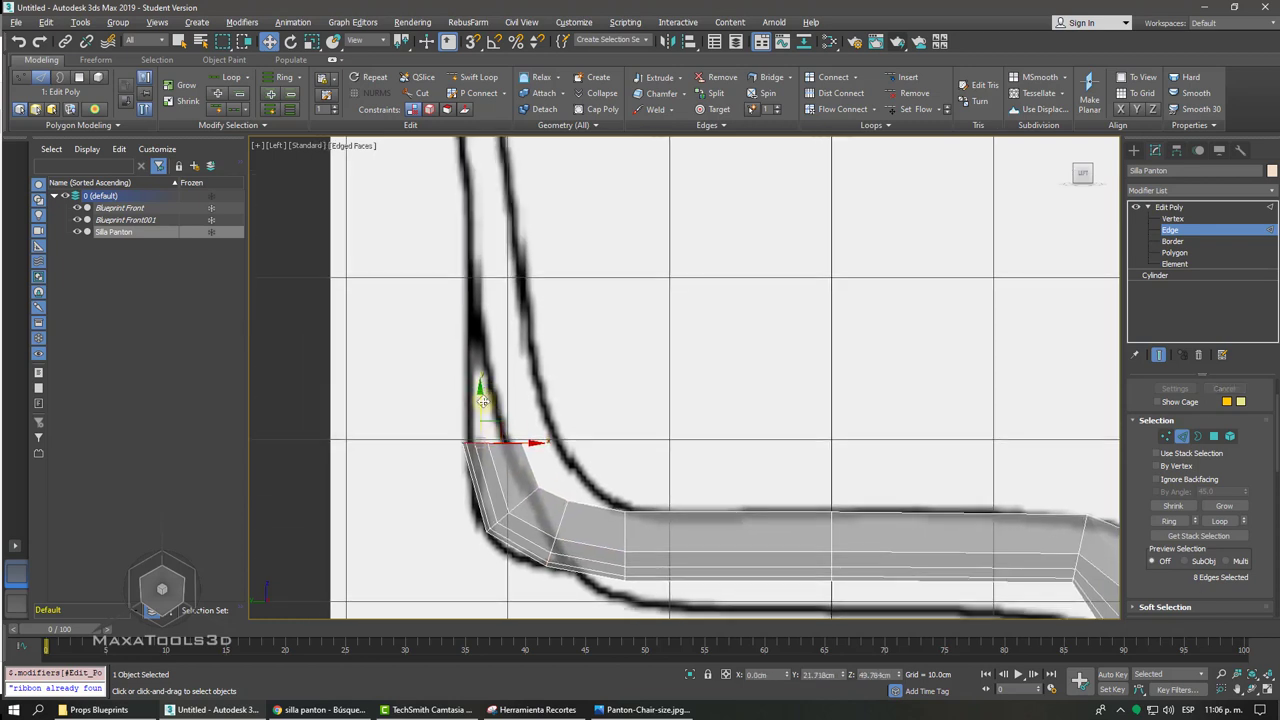
pyautogui.keyDown('shift'); pyautogui.moveTo(483, 401); pyautogui.dragTo(465, 237); pyautogui.keyUp('shift')
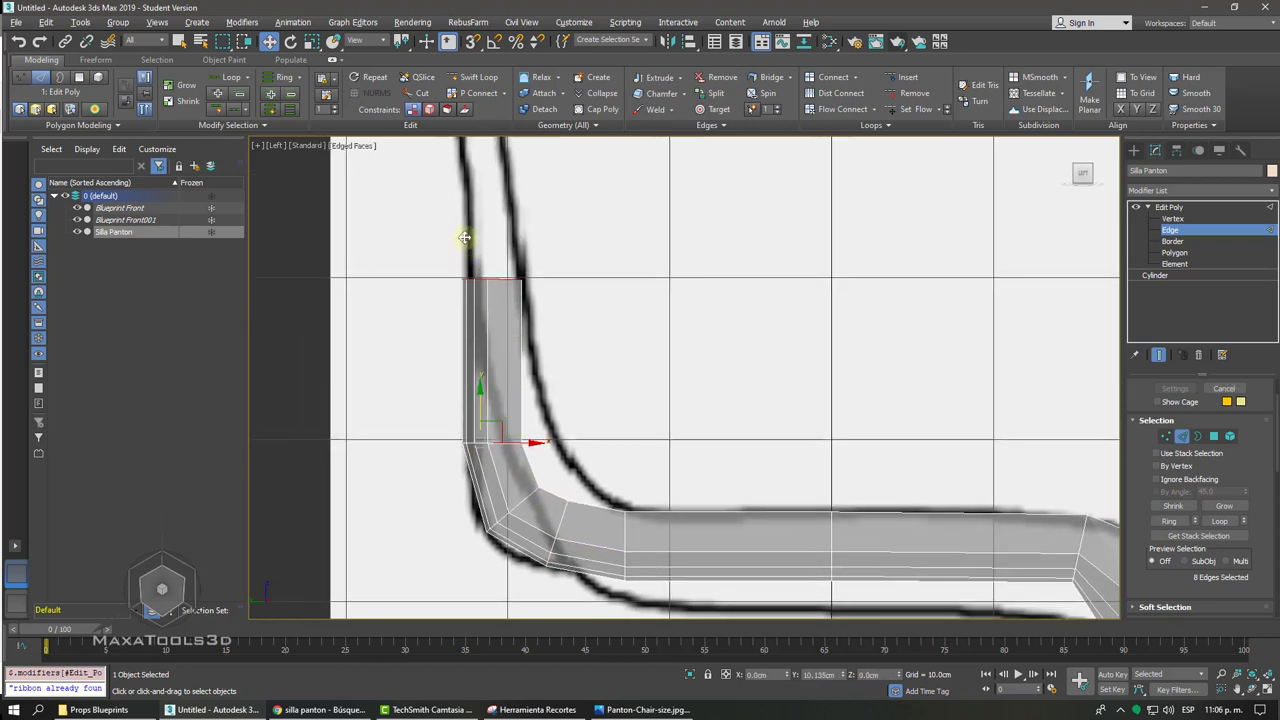
pyautogui.moveTo(465, 237); pyautogui.dragTo(537, 400, button='middle')
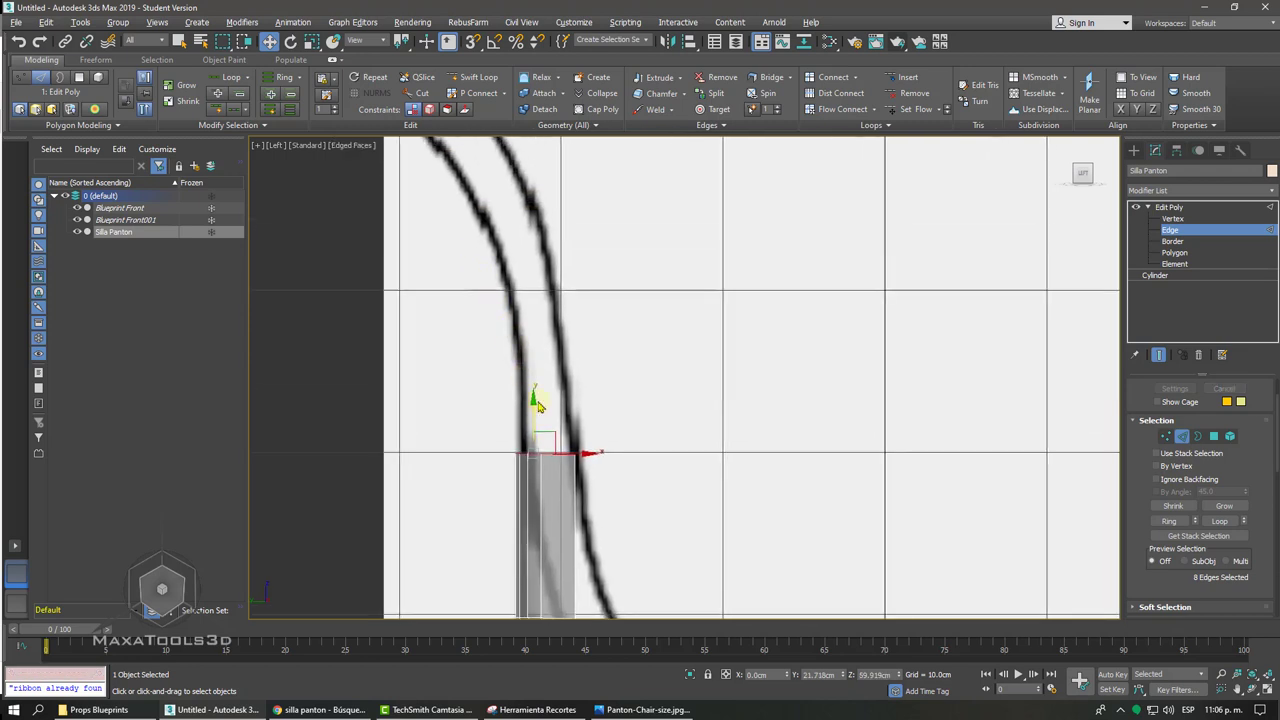
pyautogui.keyDown('shift'); pyautogui.moveTo(553, 437); pyautogui.dragTo(536, 271); pyautogui.keyUp('shift')
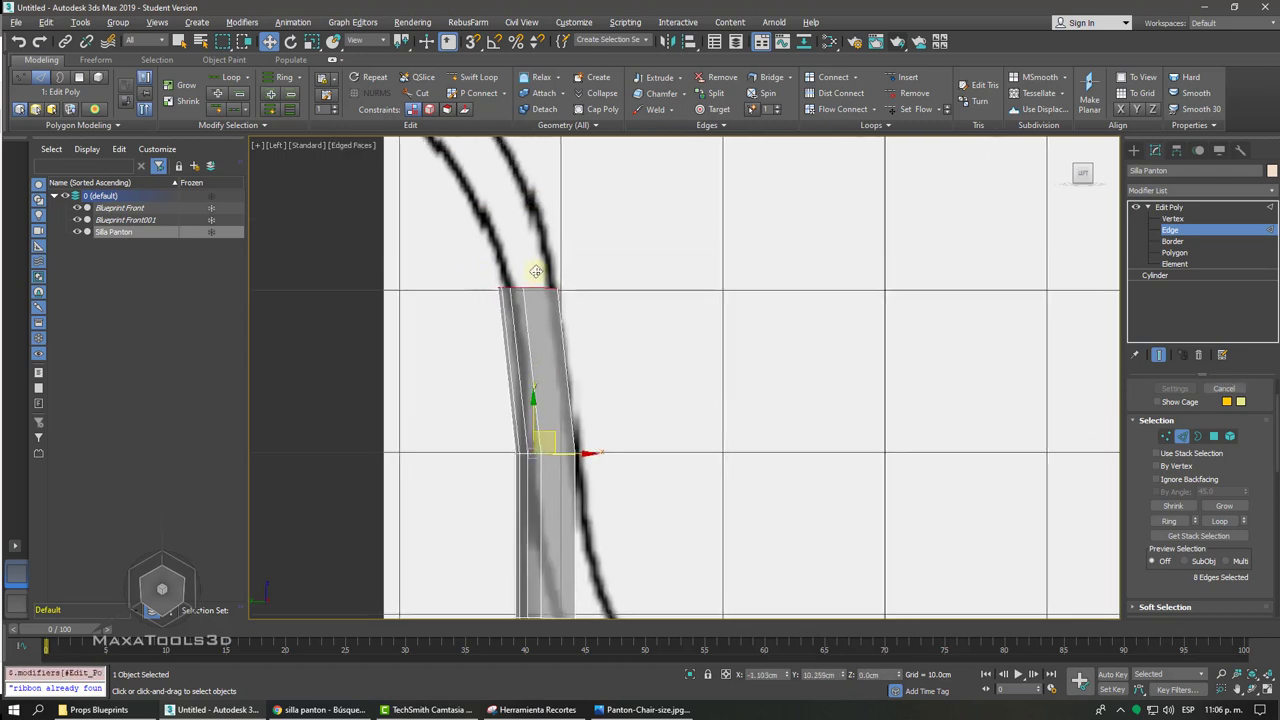
pyautogui.rightClick(536, 271)
pyautogui.click(555, 295)
pyautogui.moveTo(565, 277); pyautogui.dragTo(560, 256)
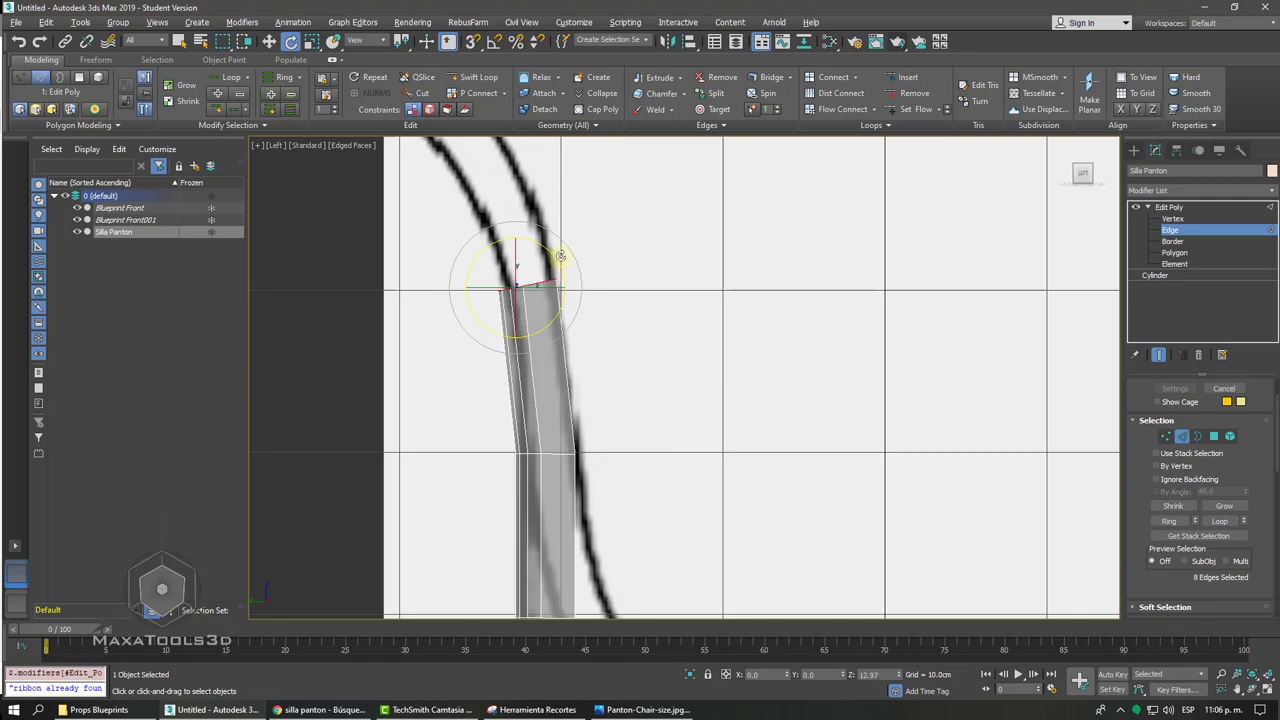
# Extrude a bent segment toward the backrest top and rotate its edges to cap the curve.
pyautogui.doubleClick(559, 451)
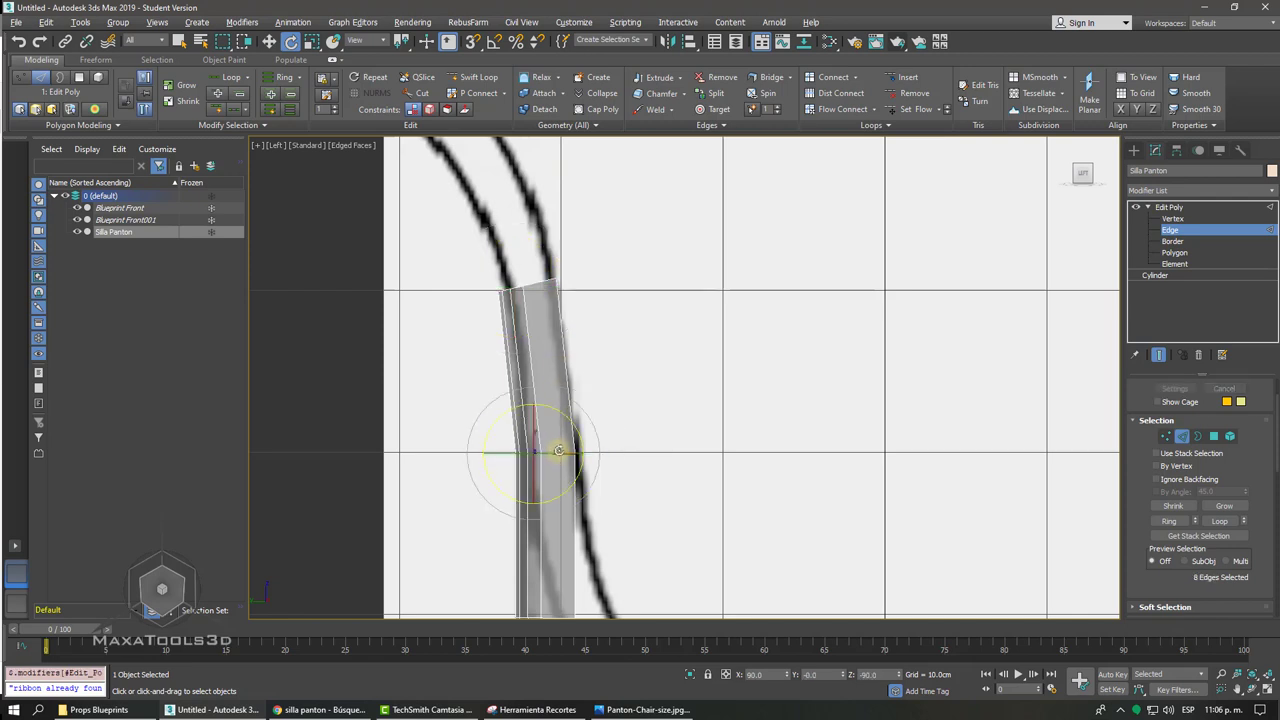
pyautogui.moveTo(571, 420)
pyautogui.mouseDown(button='middle')
pyautogui.moveTo(567, 399)
pyautogui.moveTo(628, 375)
pyautogui.mouseUp(button='middle')
pyautogui.doubleClick(567, 392)
pyautogui.rightClick(654, 318)
pyautogui.click(670, 341)
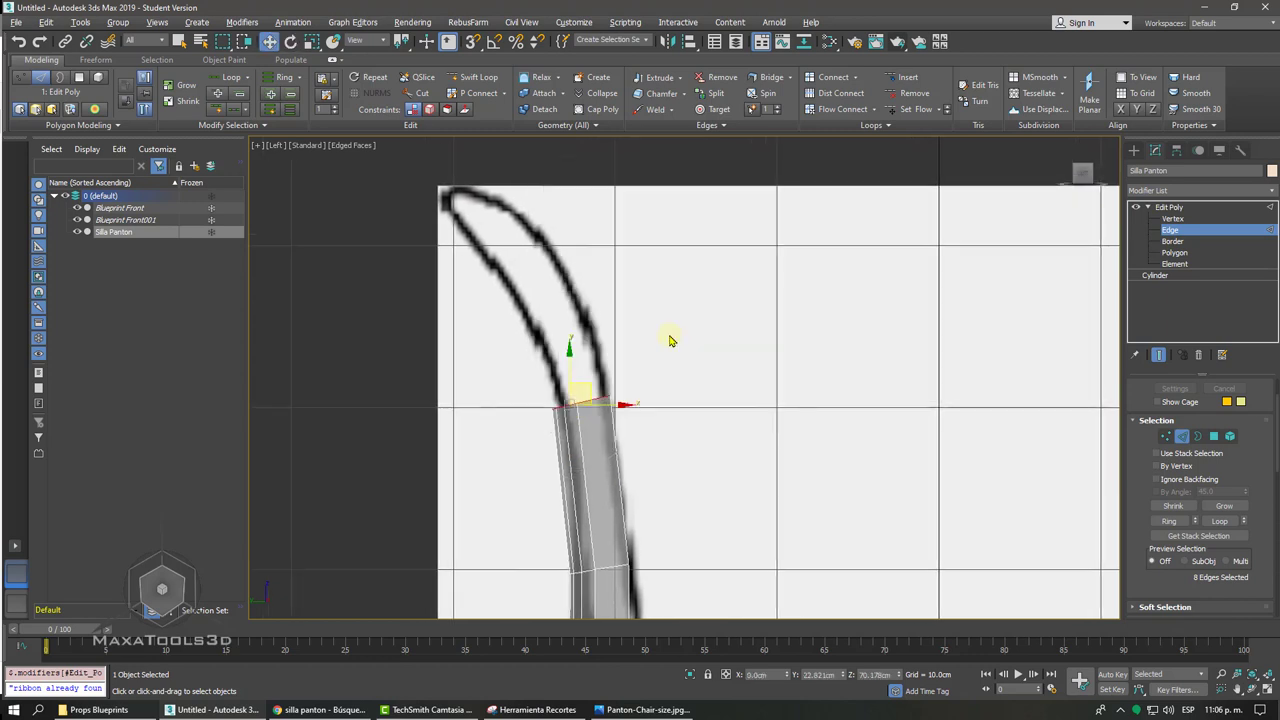
pyautogui.keyDown('shift'); pyautogui.moveTo(578, 390); pyautogui.dragTo(545, 252); pyautogui.keyUp('shift')
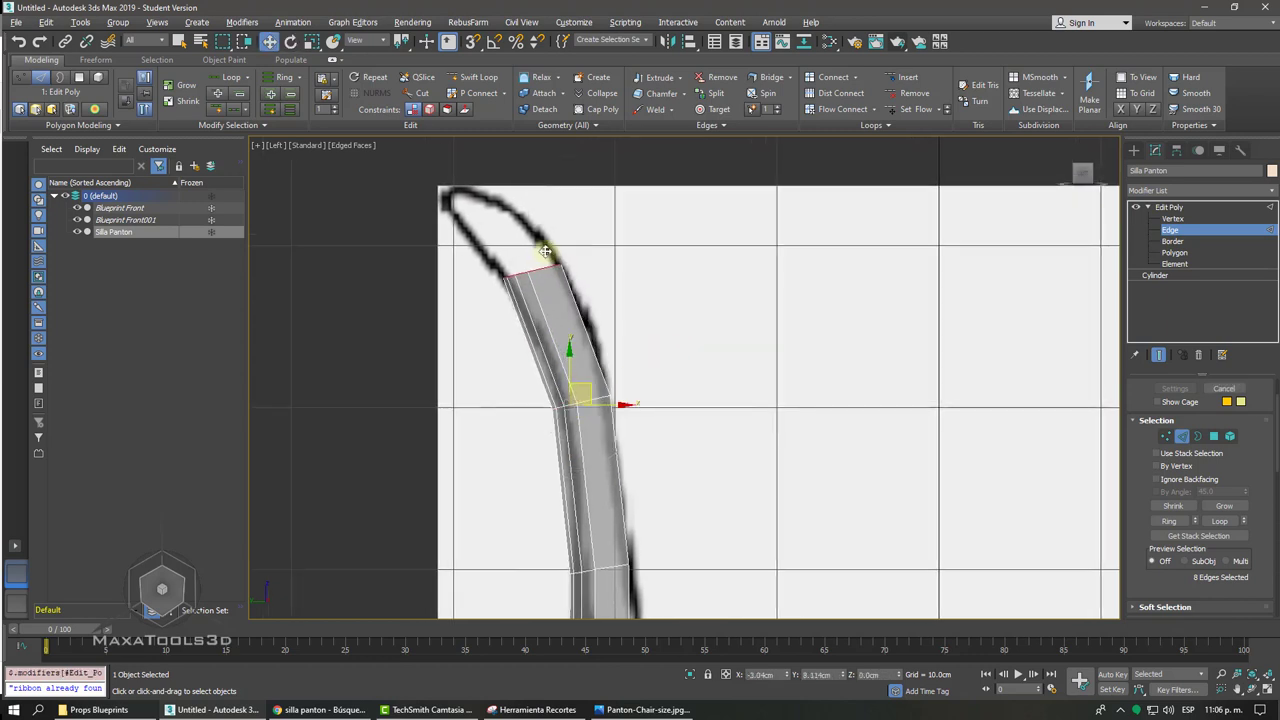
pyautogui.rightClick(572, 268)
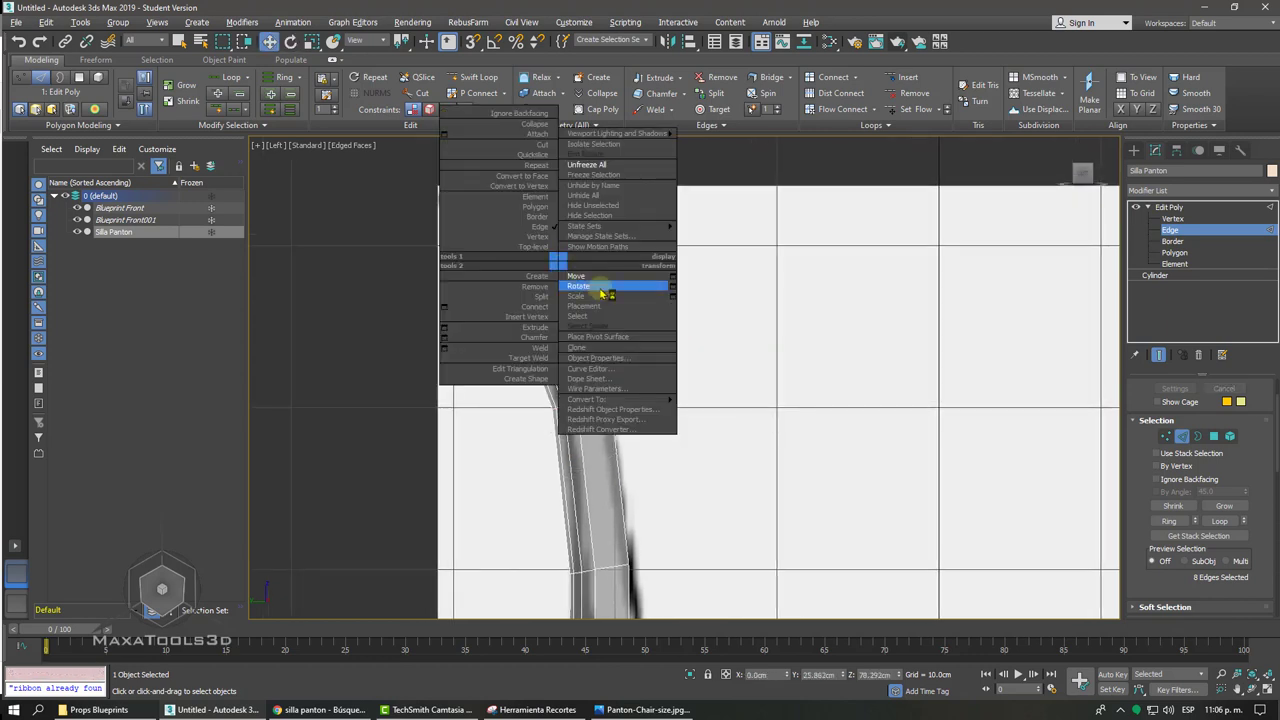
pyautogui.click(605, 294)
pyautogui.moveTo(566, 248); pyautogui.dragTo(472, 180)
pyautogui.rightClick(556, 240)
pyautogui.click(590, 260)
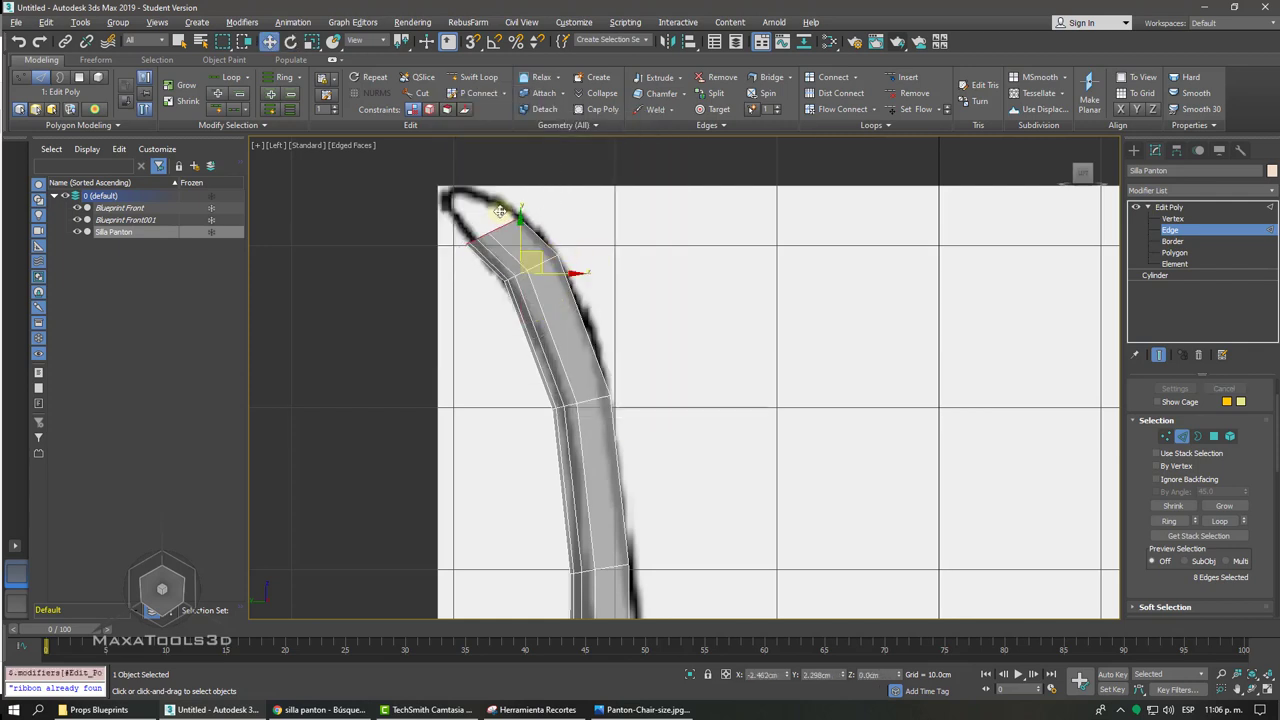
pyautogui.rightClick(497, 203)
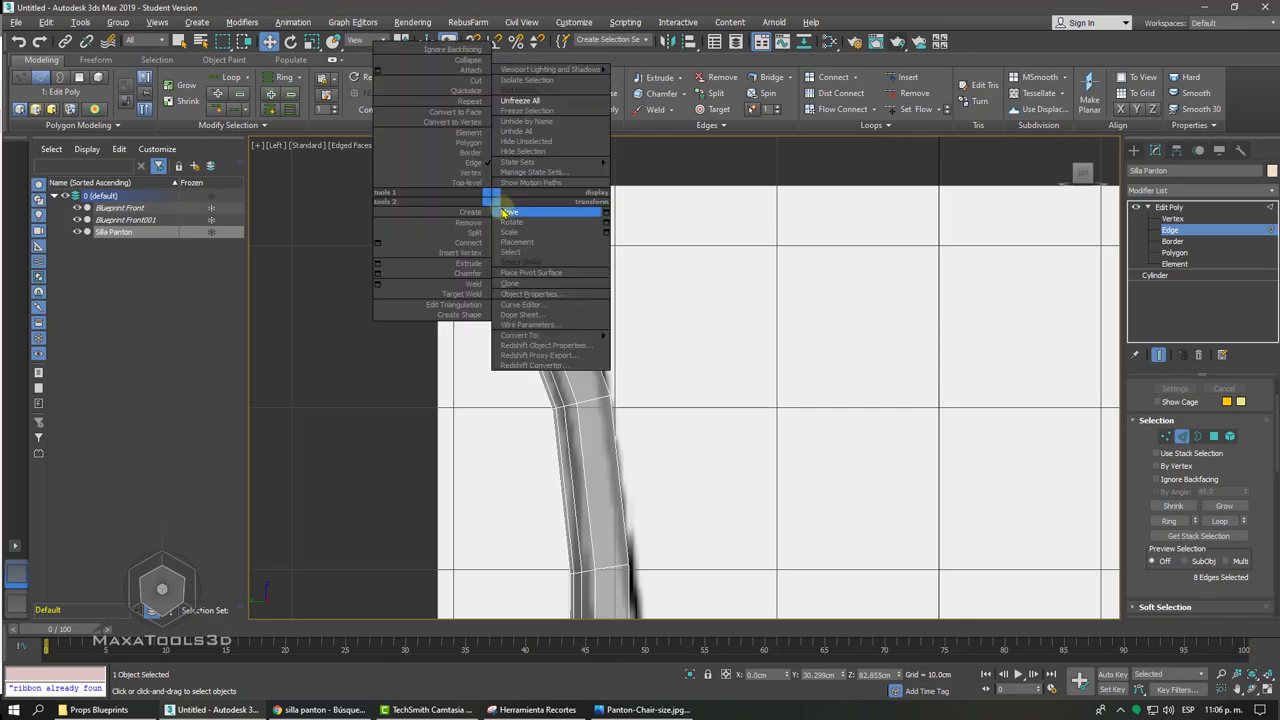
pyautogui.click(505, 218)
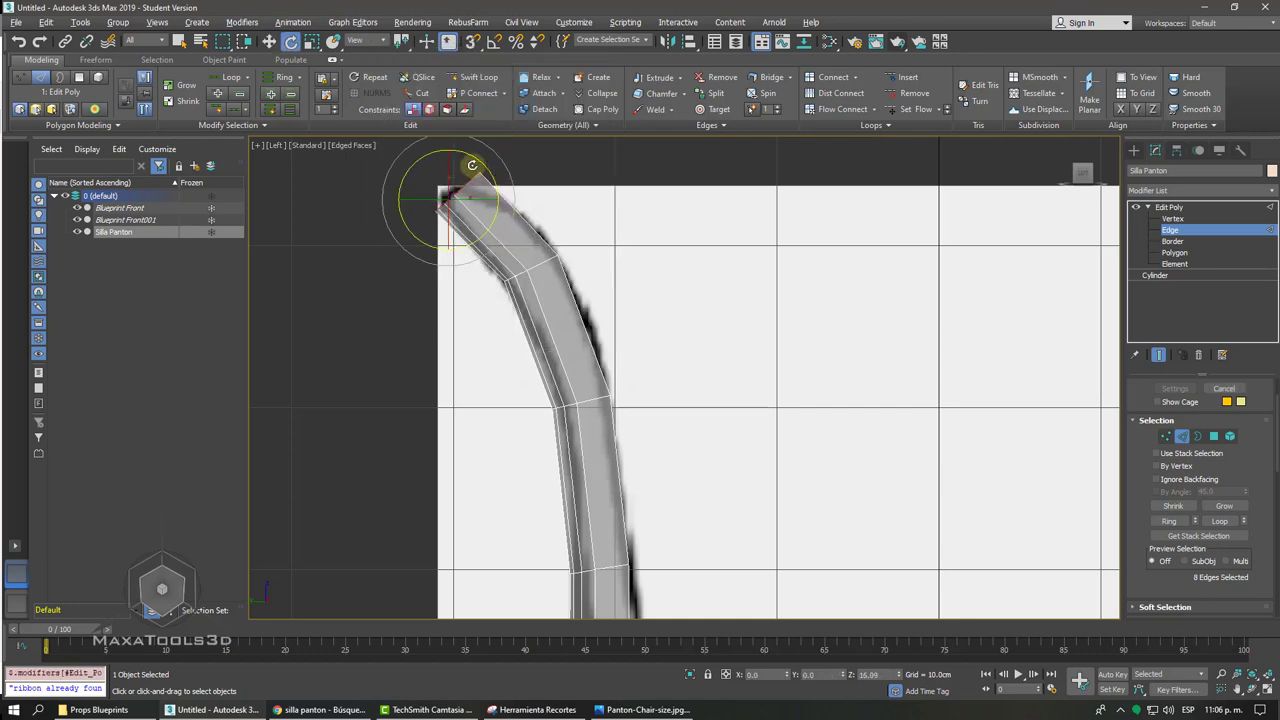
pyautogui.moveTo(472, 165); pyautogui.dragTo(470, 172)
# Select the horizontal loop across the backrest middle and view it from the front in wireframe.
pyautogui.press('p')
pyautogui.scroll(2, 518, 380)
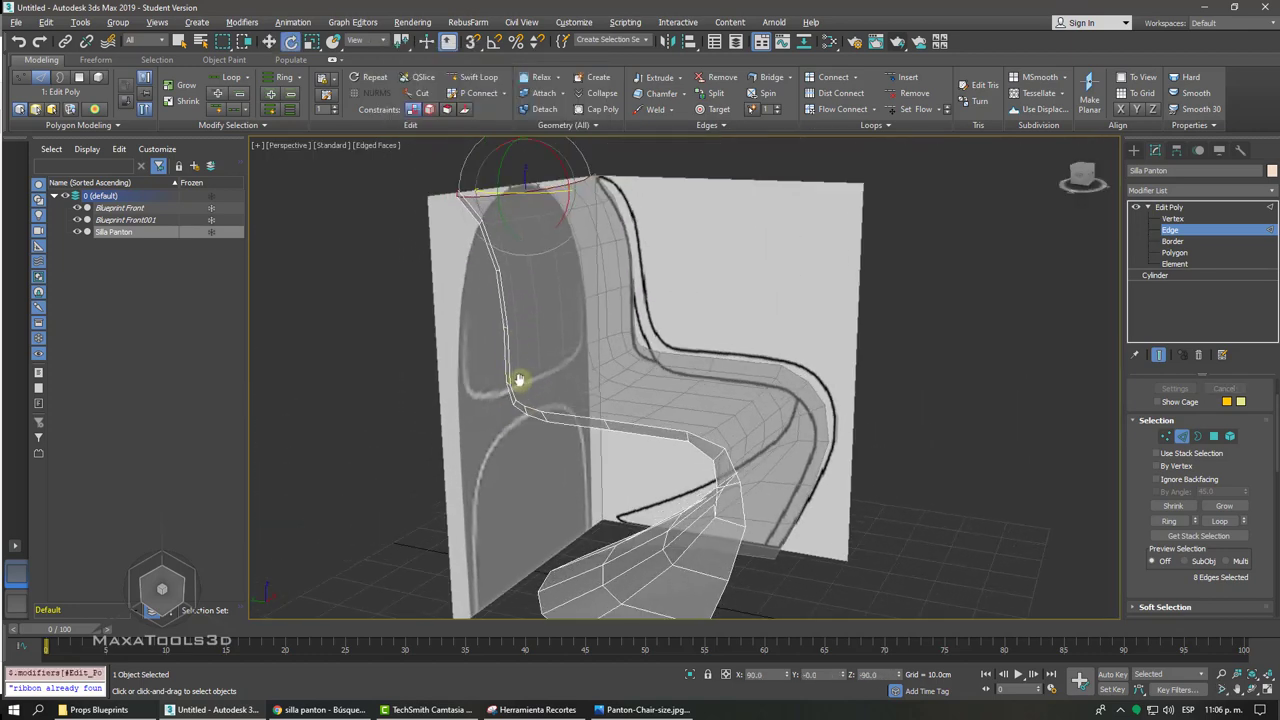
pyautogui.keyDown('alt'); pyautogui.moveTo(518, 380); pyautogui.dragTo(533, 441, button='middle'); pyautogui.keyUp('alt')
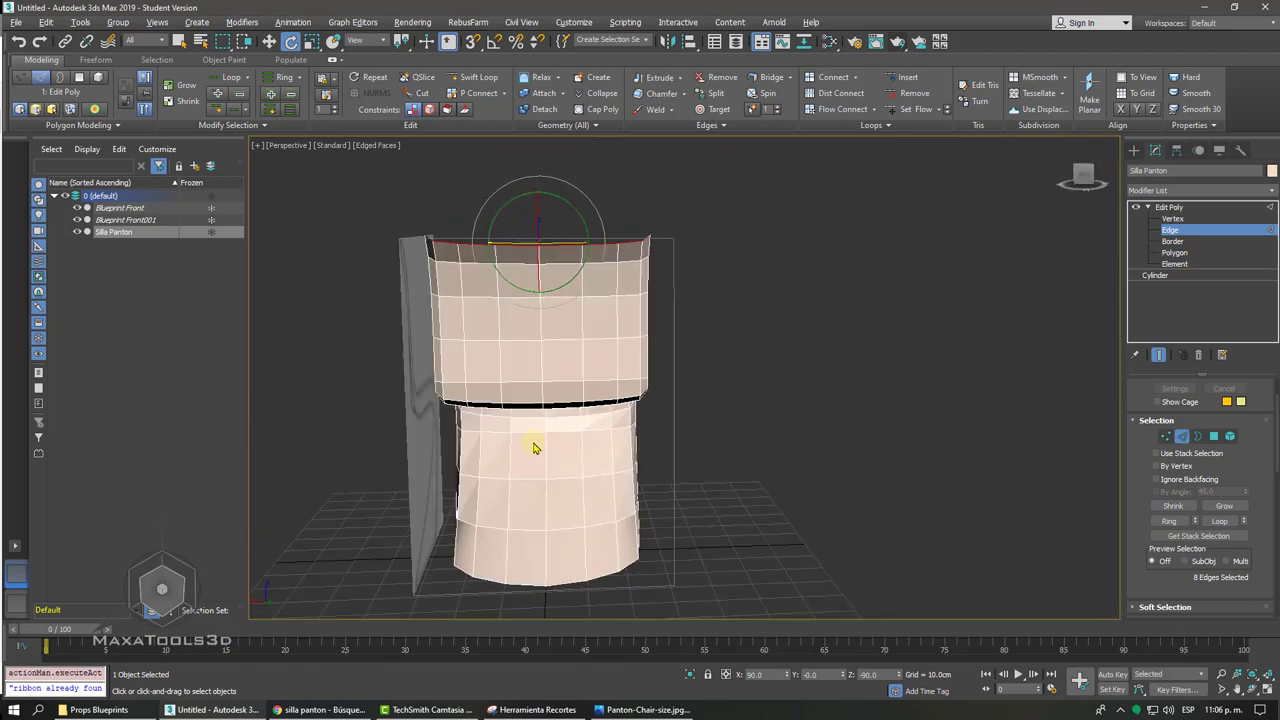
pyautogui.keyDown('alt'); pyautogui.moveTo(533, 441); pyautogui.dragTo(533, 441, button='middle'); pyautogui.keyUp('alt')
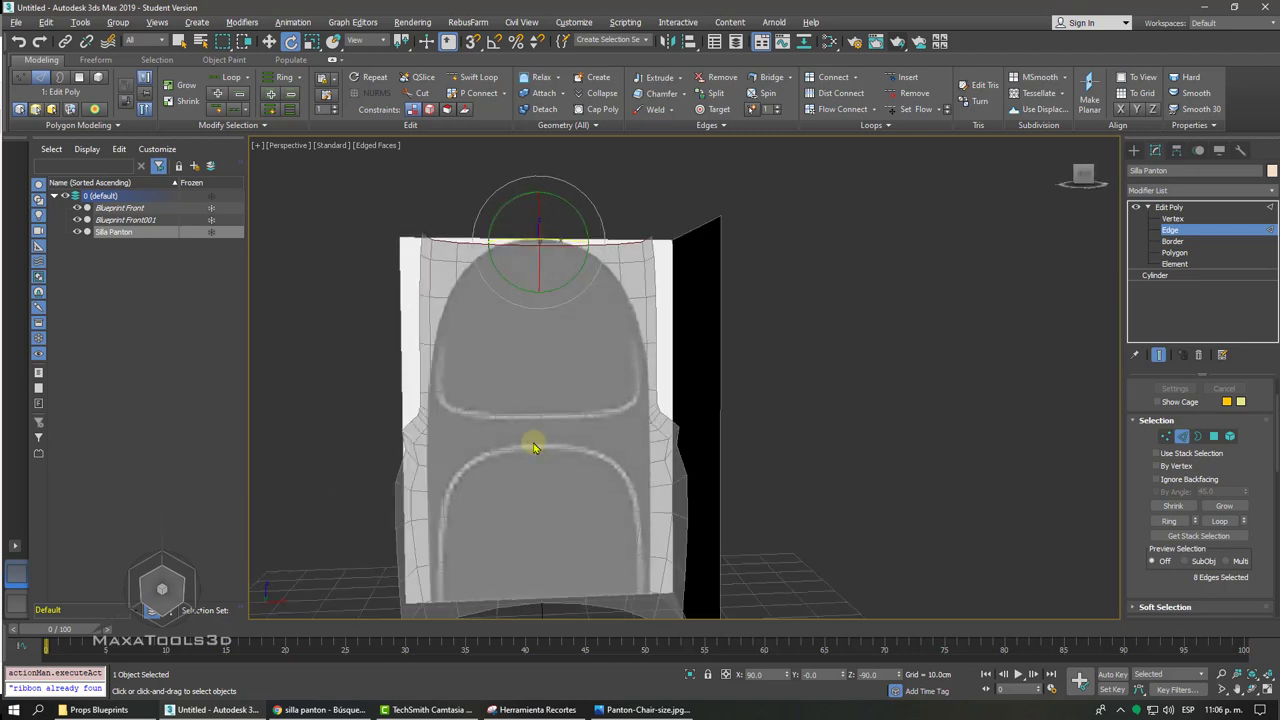
pyautogui.moveTo(515, 428)
pyautogui.keyDown('alt'); pyautogui.mouseDown(button='middle')
pyautogui.moveTo(466, 371)
pyautogui.moveTo(563, 365)
pyautogui.mouseUp(button='middle'); pyautogui.keyUp('alt')
pyautogui.doubleClick(478, 352)
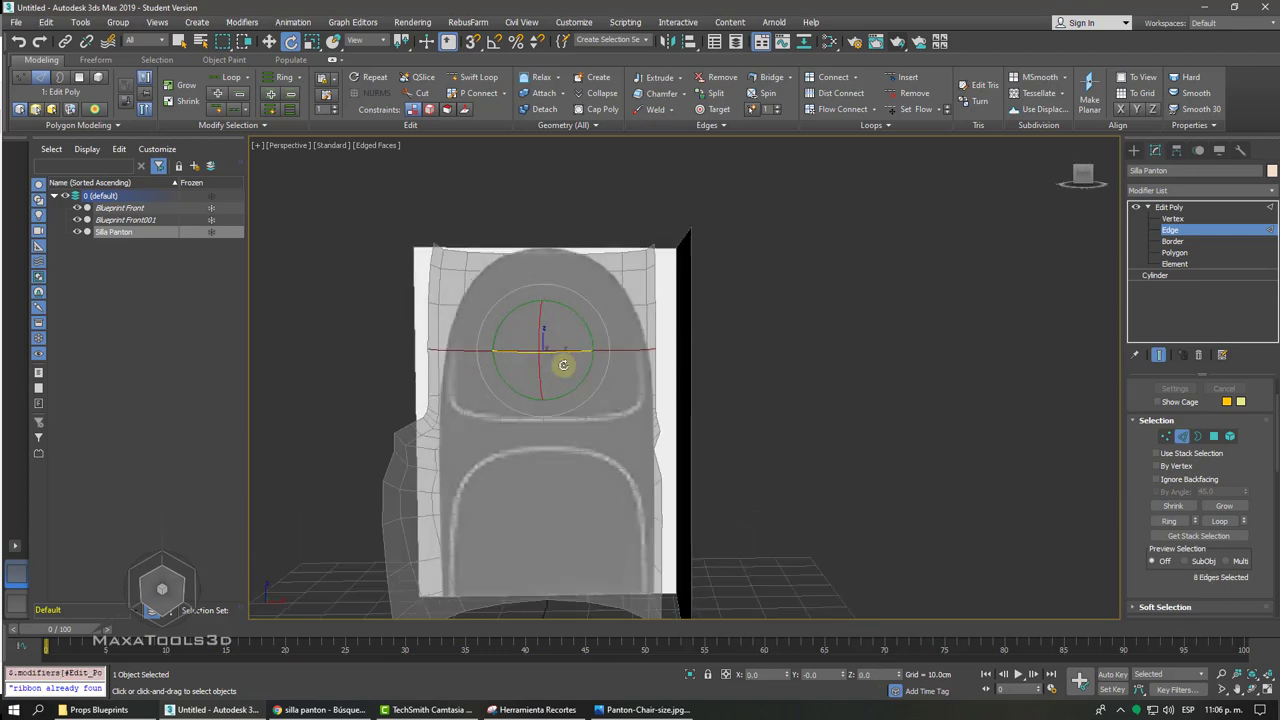
pyautogui.press('f')
pyautogui.scroll(-3, 570, 363)
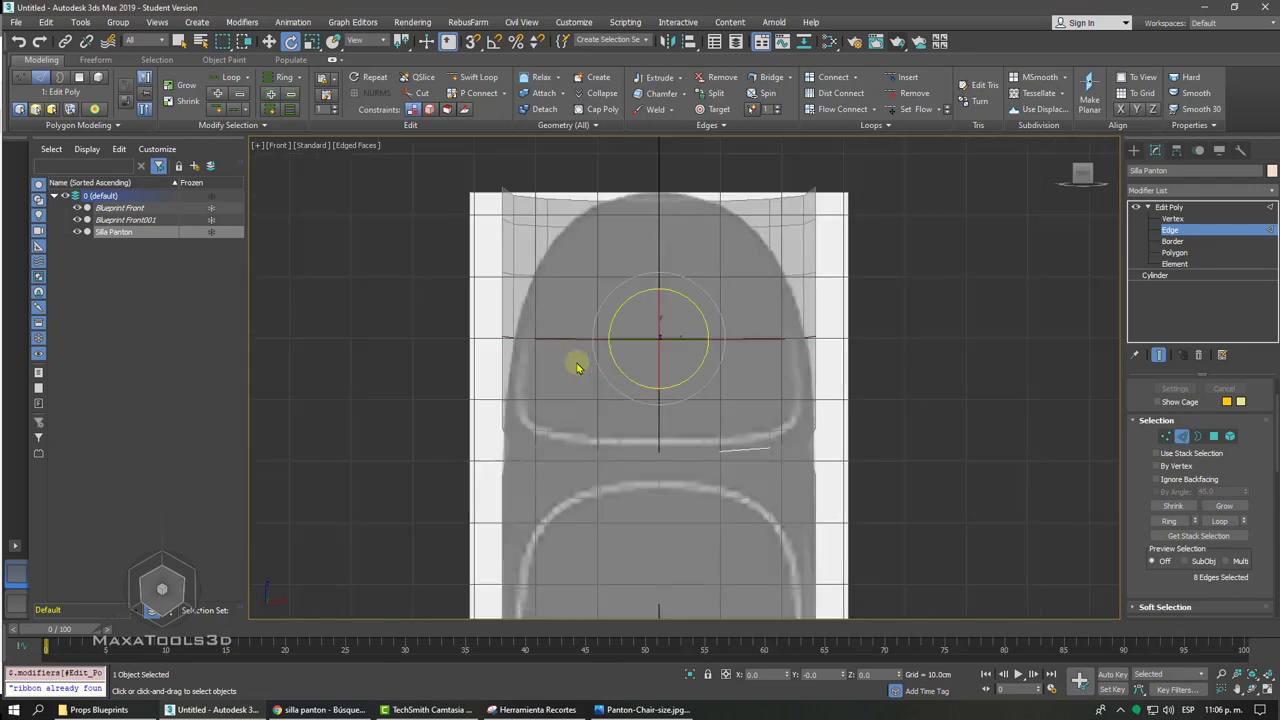
pyautogui.press('F3')
pyautogui.press('F3')
pyautogui.scroll(2, 574, 364)
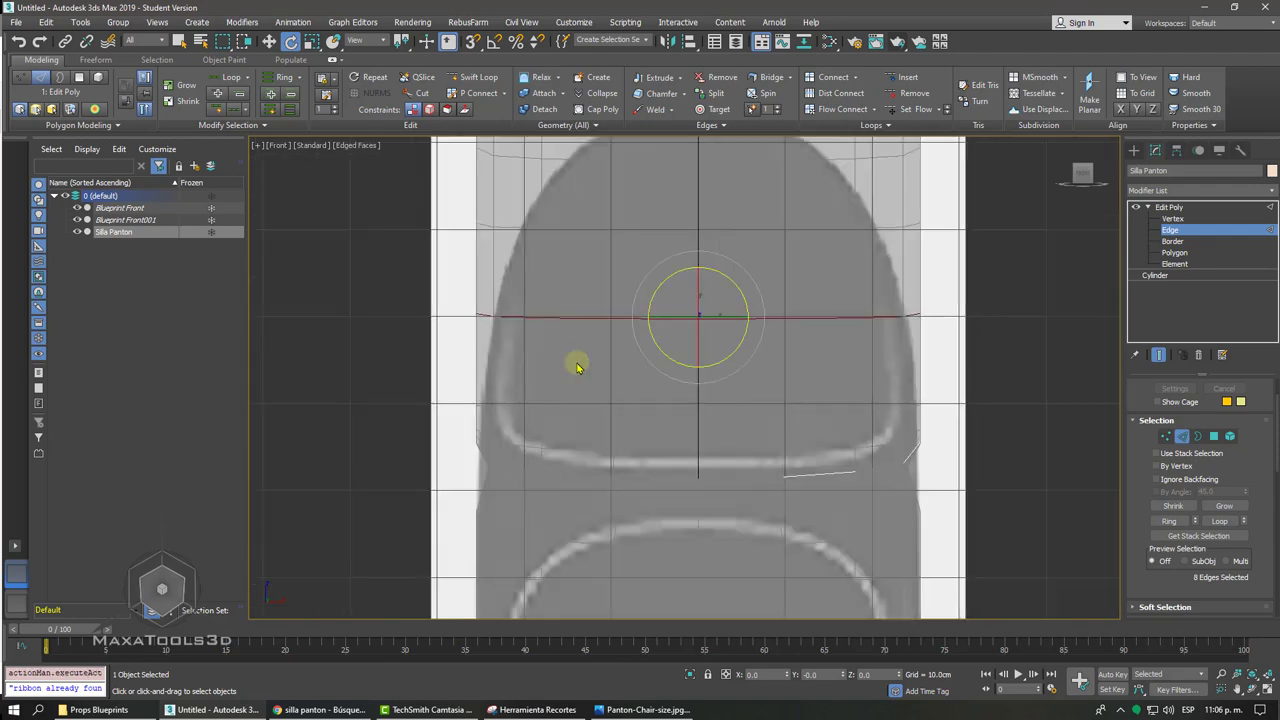
# Scale the straight horizontal edge loop narrower to fit the blueprint outline.
pyautogui.press('F3')
pyautogui.click(562, 406)
pyautogui.doubleClick(562, 406)
pyautogui.press('F3')
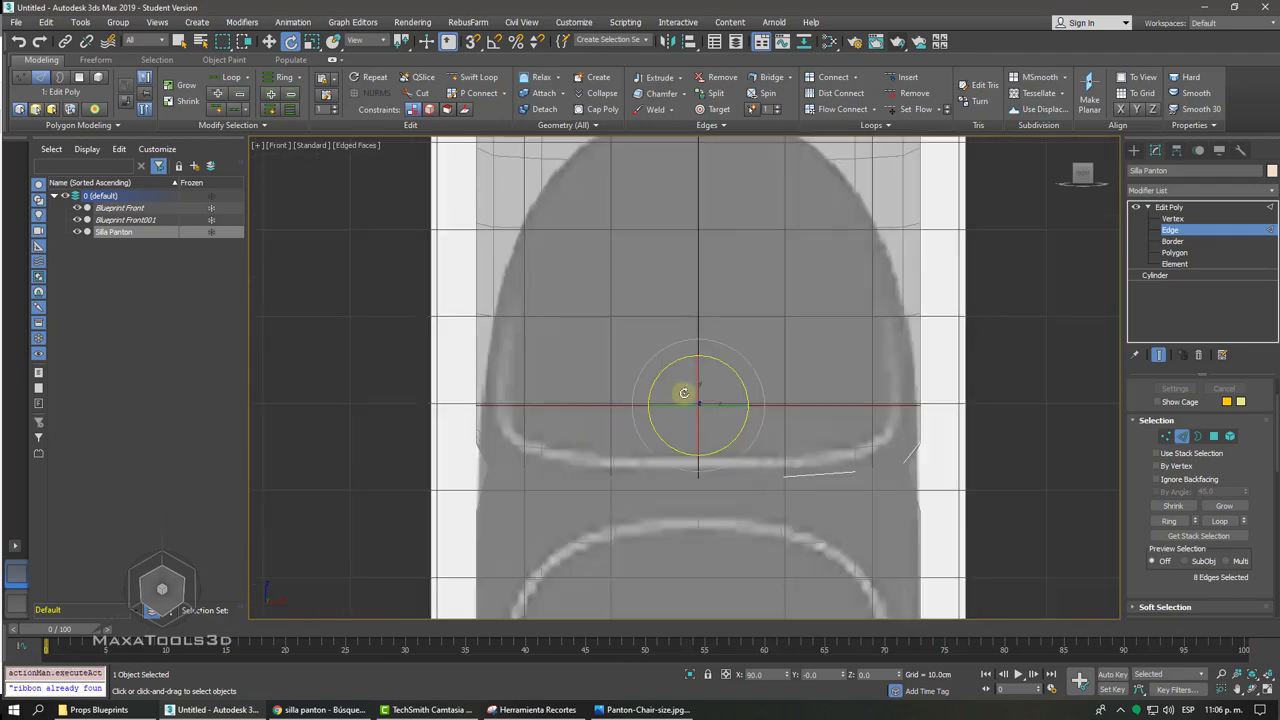
pyautogui.rightClick(684, 393)
pyautogui.click(718, 421)
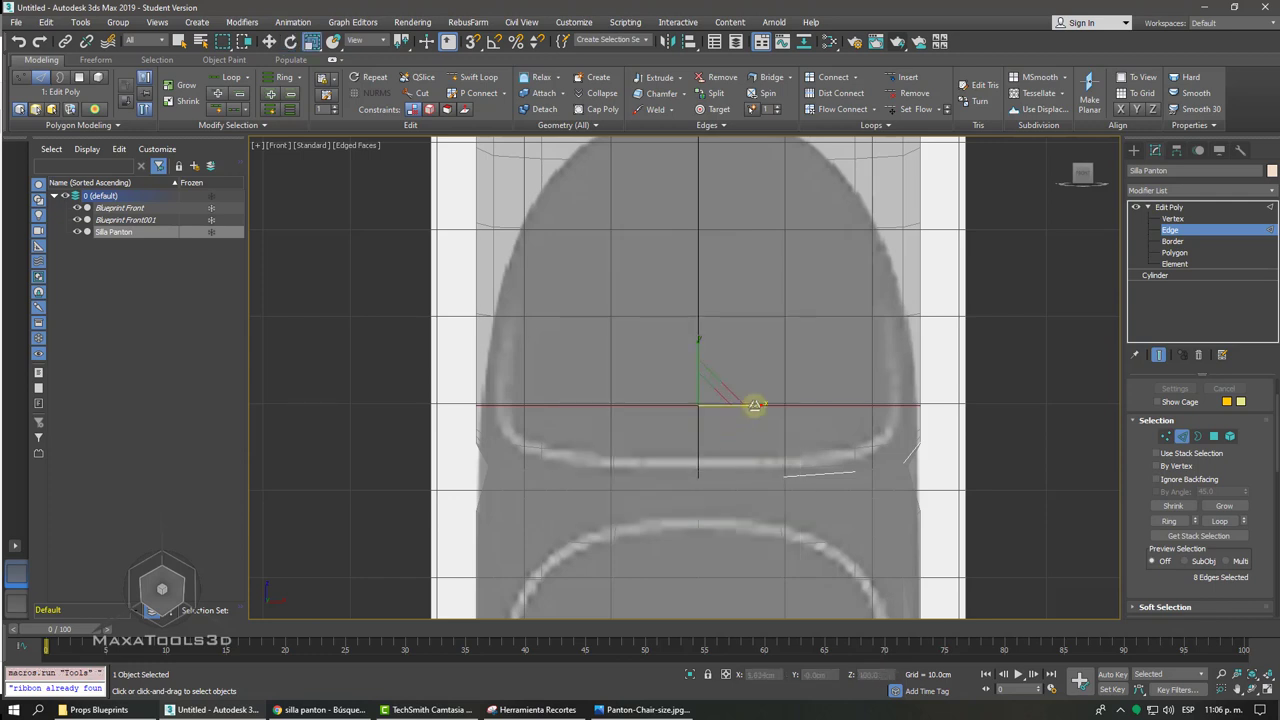
pyautogui.moveTo(755, 405); pyautogui.dragTo(752, 405)
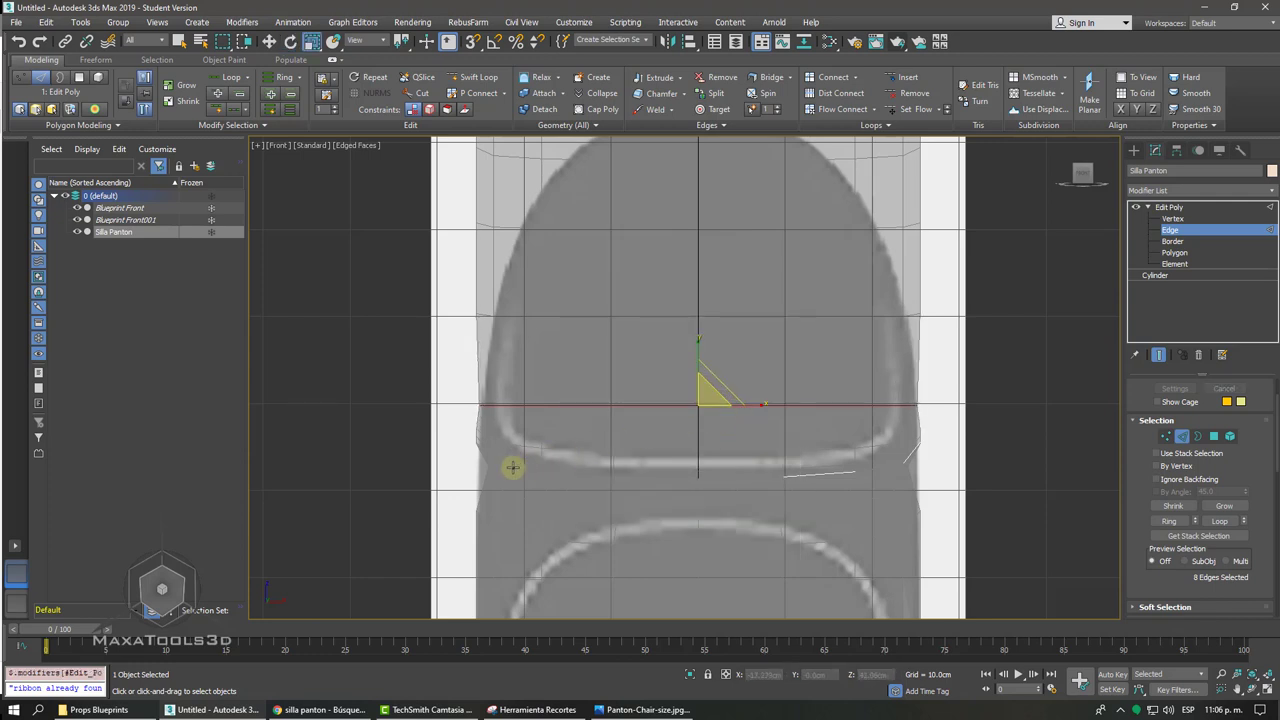
pyautogui.press('F3')
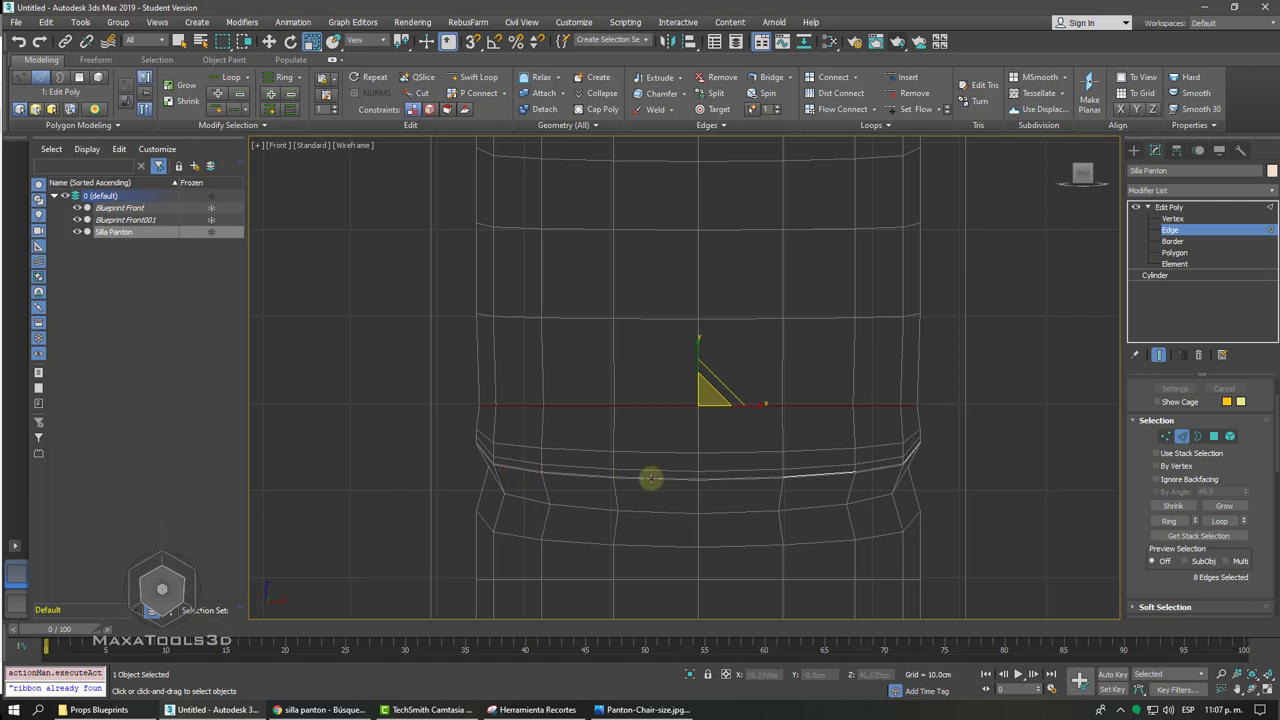
# Widen the lower curved edge loop and compare the mesh against the blueprint.
pyautogui.doubleClick(873, 500)
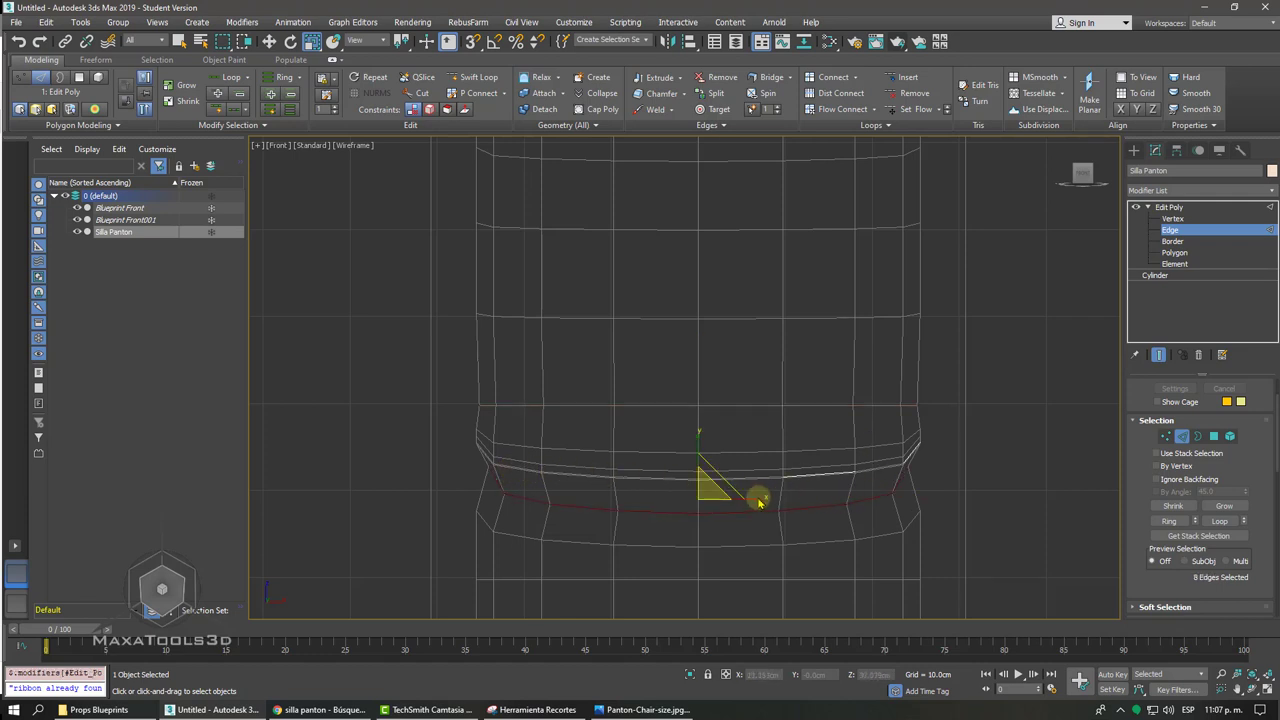
pyautogui.moveTo(759, 497); pyautogui.dragTo(761, 497)
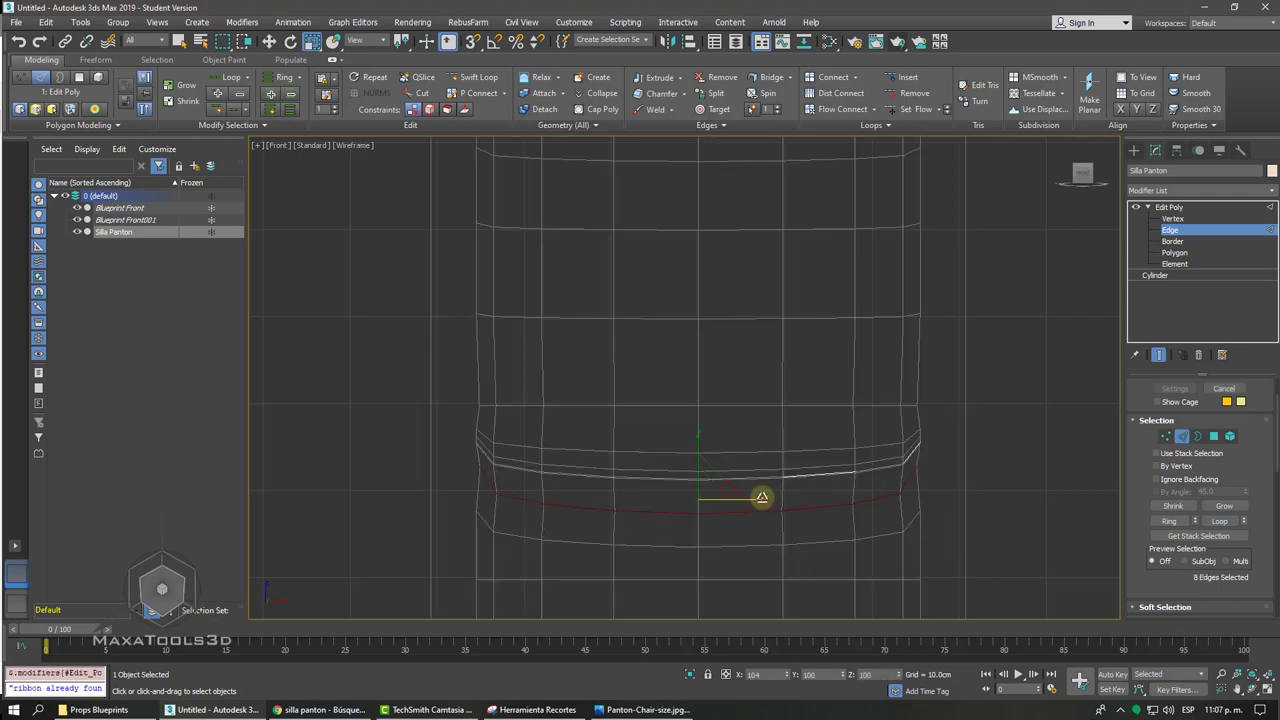
pyautogui.press('F3')
pyautogui.press('F3')
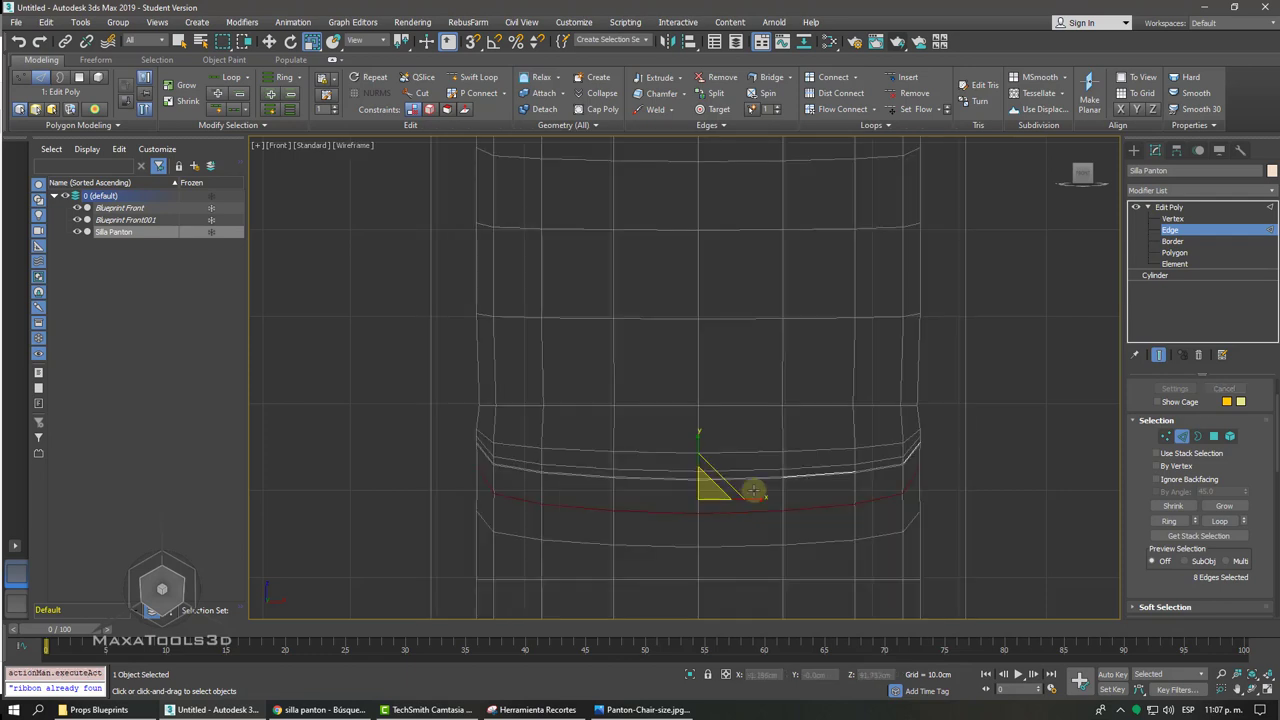
pyautogui.press('F3')
pyautogui.press('F3')
pyautogui.doubleClick(665, 405)
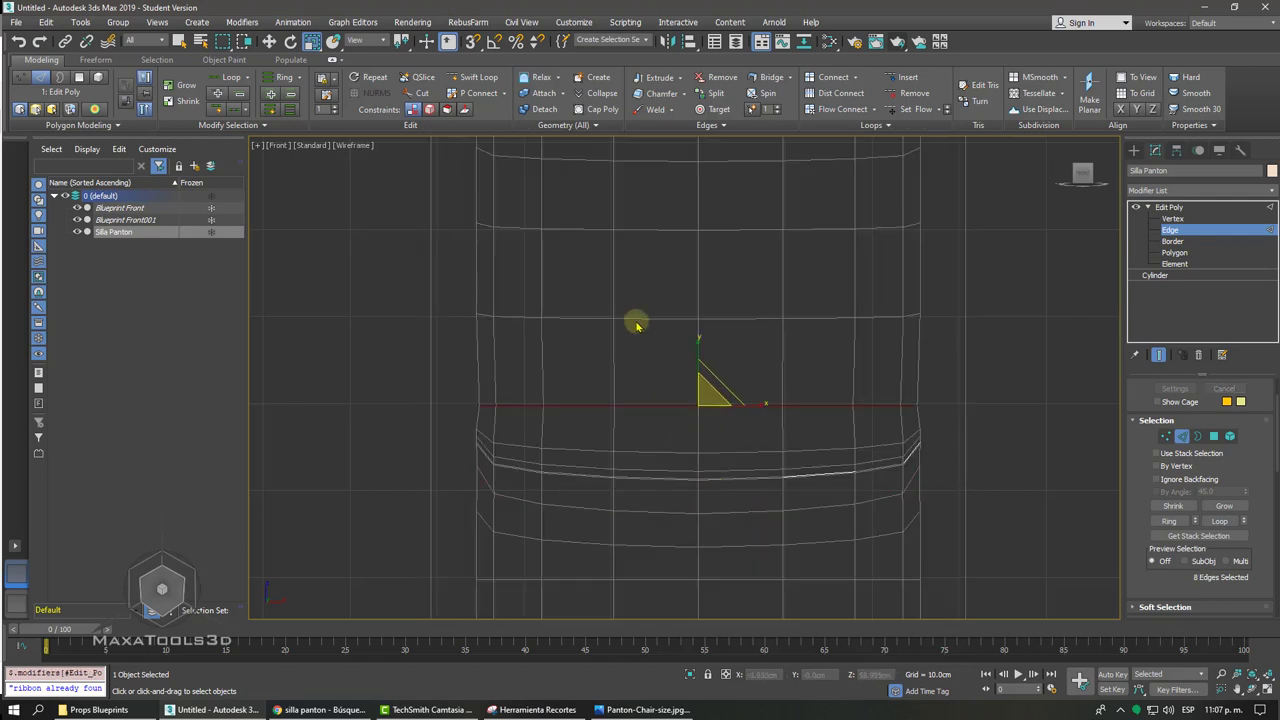
pyautogui.press('F3')
pyautogui.press('F3')
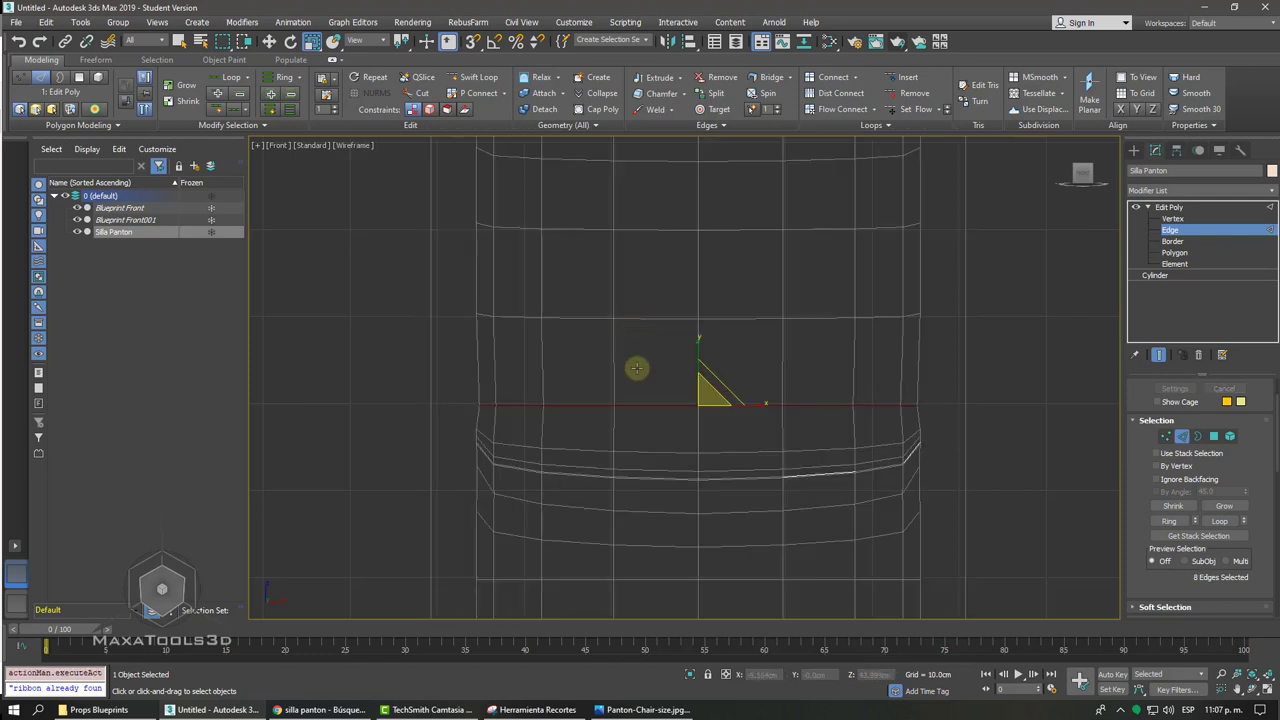
# Pull an edge down on the lower rim and select the whole rim loop, cancelling its scaling.
pyautogui.moveTo(644, 509); pyautogui.dragTo(640, 493, button='middle')
pyautogui.click(640, 496)
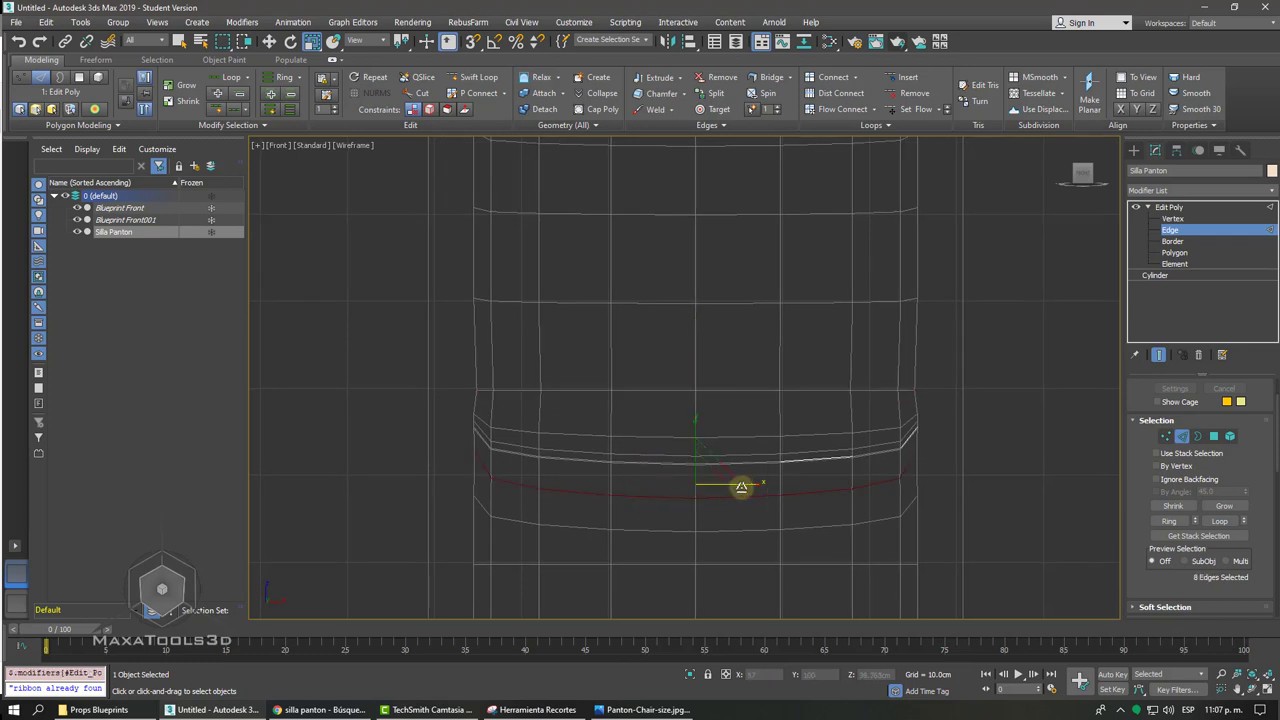
pyautogui.moveTo(737, 486)
pyautogui.mouseDown()
pyautogui.moveTo(736, 530)
pyautogui.moveTo(569, 523)
pyautogui.moveTo(749, 523)
pyautogui.moveTo(693, 532)
pyautogui.mouseUp()
pyautogui.doubleClick(736, 530)
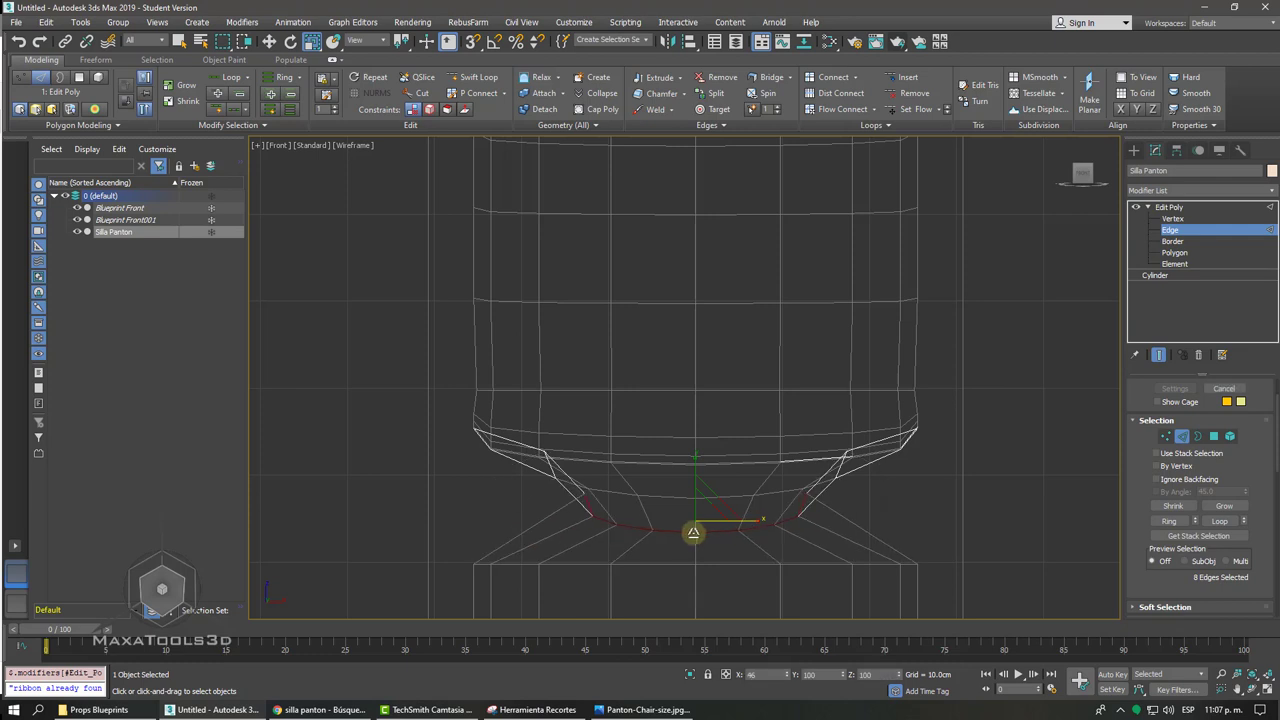
pyautogui.rightClick(693, 532)
pyautogui.press('F3')
pyautogui.moveTo(700, 508); pyautogui.dragTo(705, 460, button='middle')
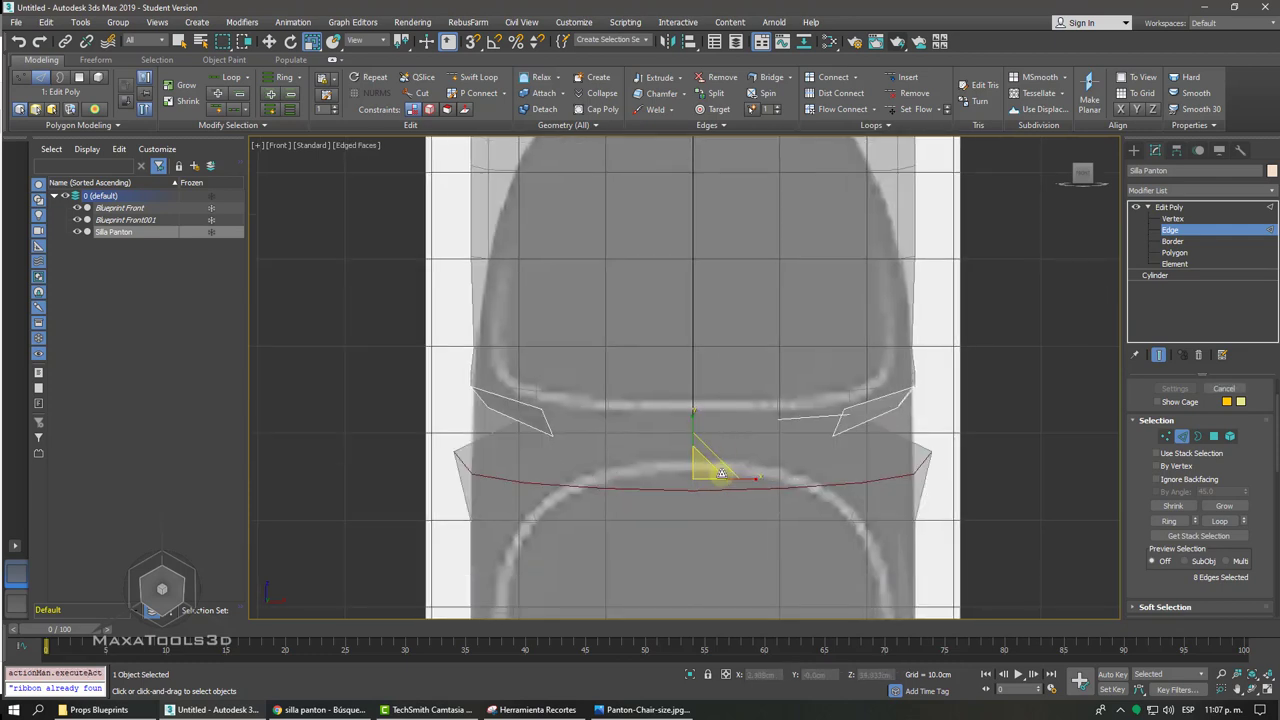
pyautogui.hotkey('alt', 'l')
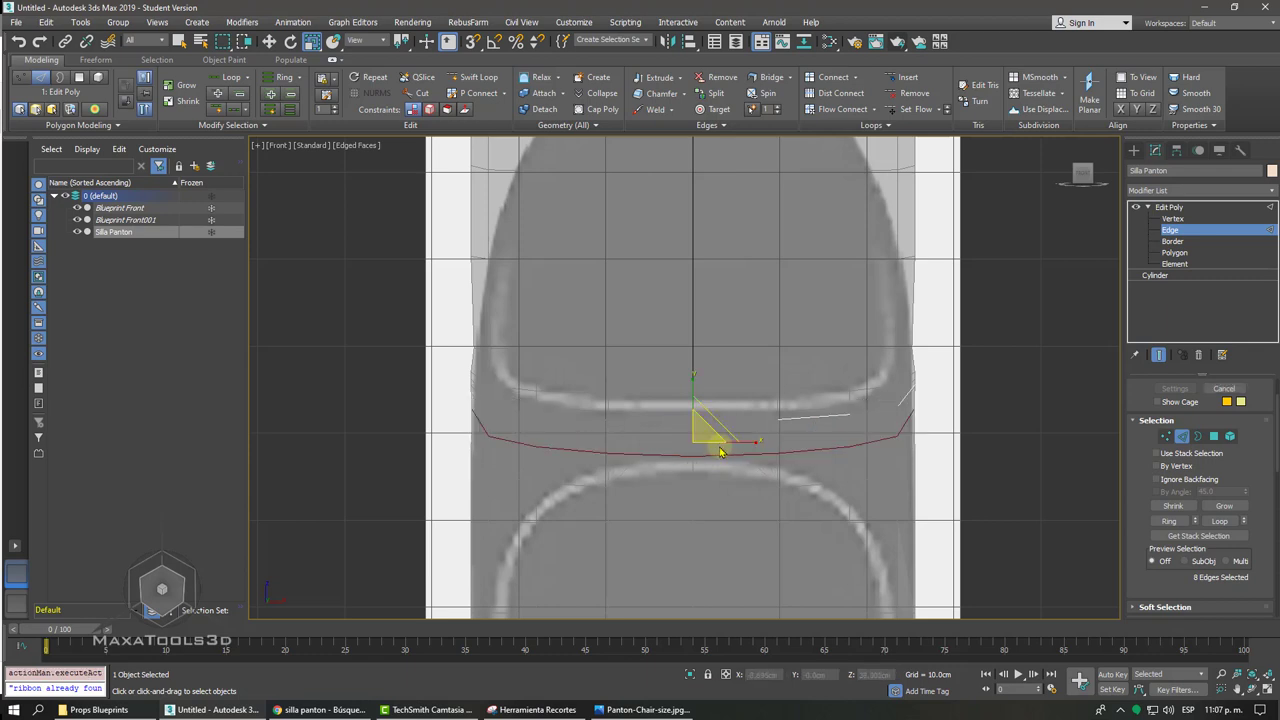
pyautogui.moveTo(716, 424); pyautogui.dragTo(700, 473, button='middle')
pyautogui.press('F3')
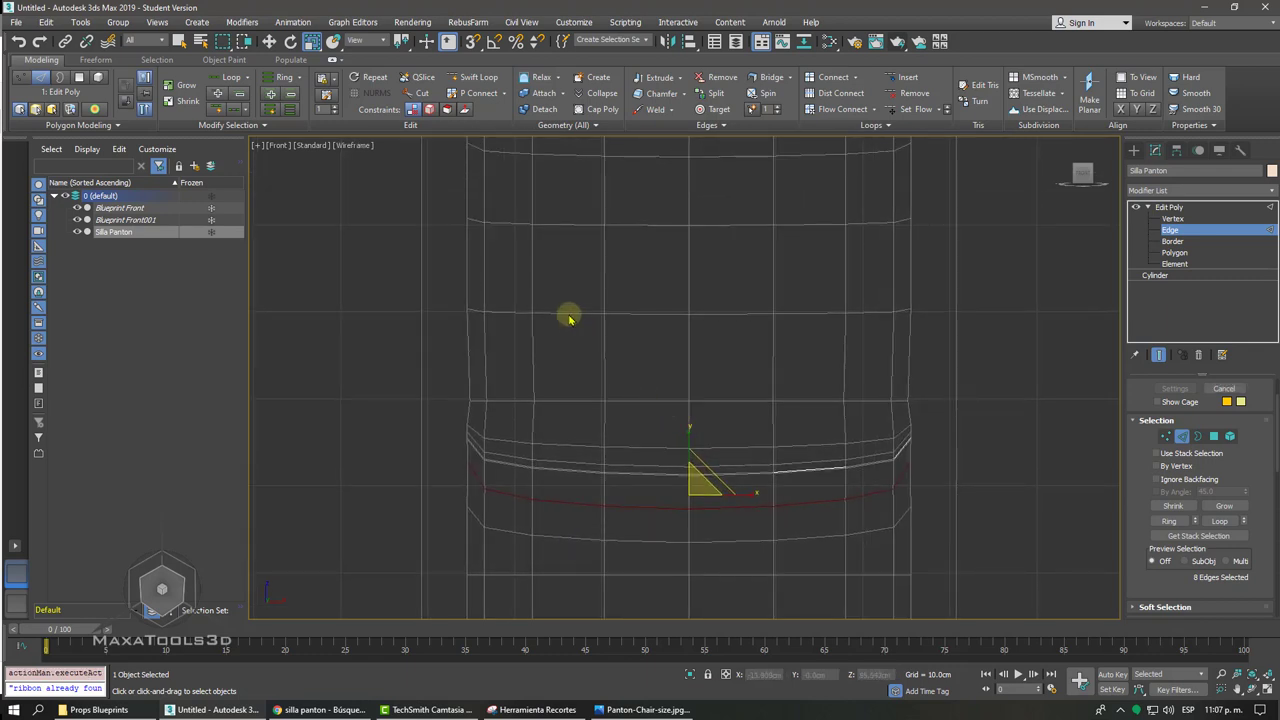
pyautogui.press('F3')
# Raise the upper backrest edge loops and pinch the top loop much narrower.
pyautogui.doubleClick(569, 313)
pyautogui.press('F3')
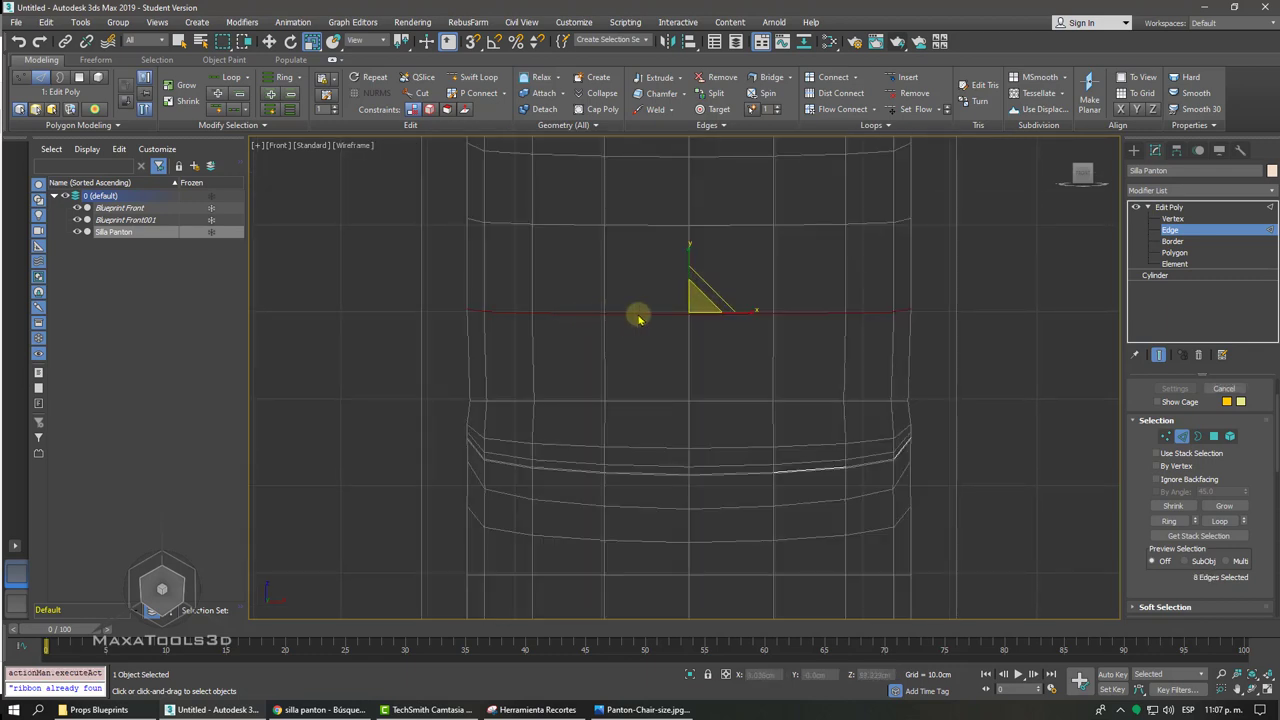
pyautogui.press('F3')
pyautogui.press('F3')
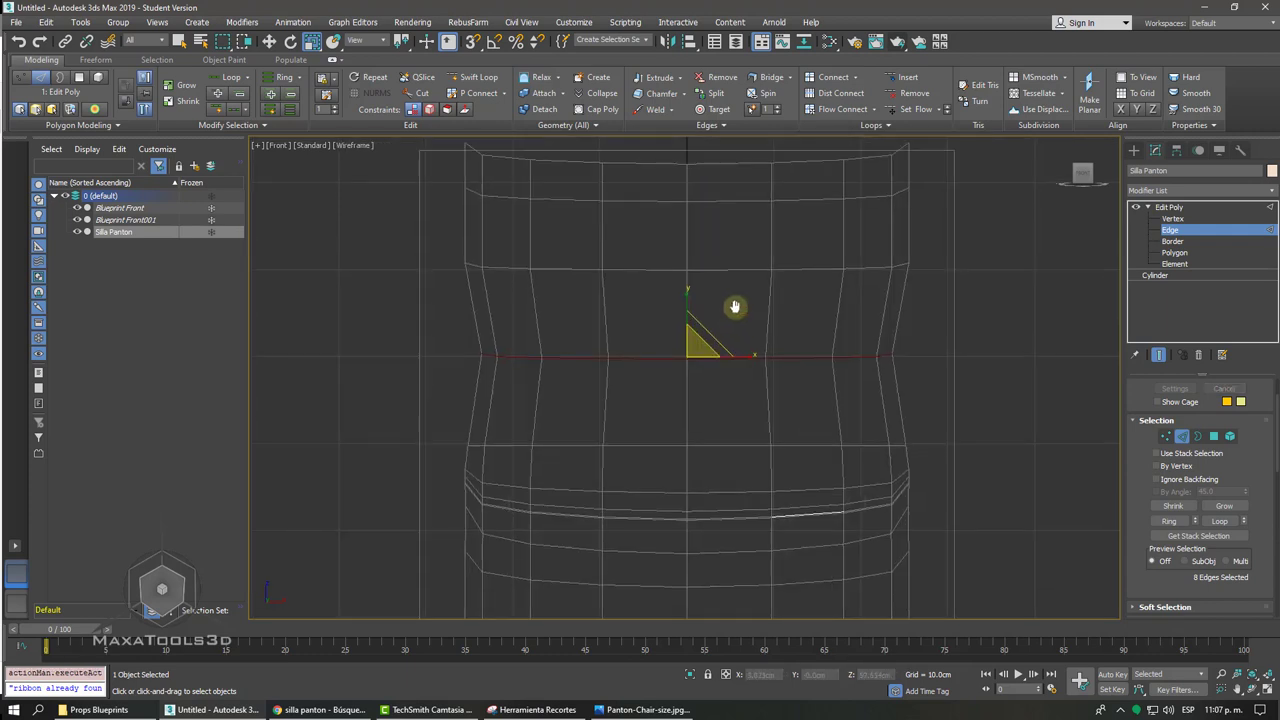
pyautogui.moveTo(737, 303); pyautogui.dragTo(717, 296, button='middle')
pyautogui.moveTo(722, 377)
pyautogui.mouseDown()
pyautogui.moveTo(733, 290)
pyautogui.moveTo(735, 307)
pyautogui.moveTo(689, 311)
pyautogui.mouseUp()
pyautogui.press('F3')
pyautogui.press('F3')
pyautogui.press('F3')
pyautogui.press('F3')
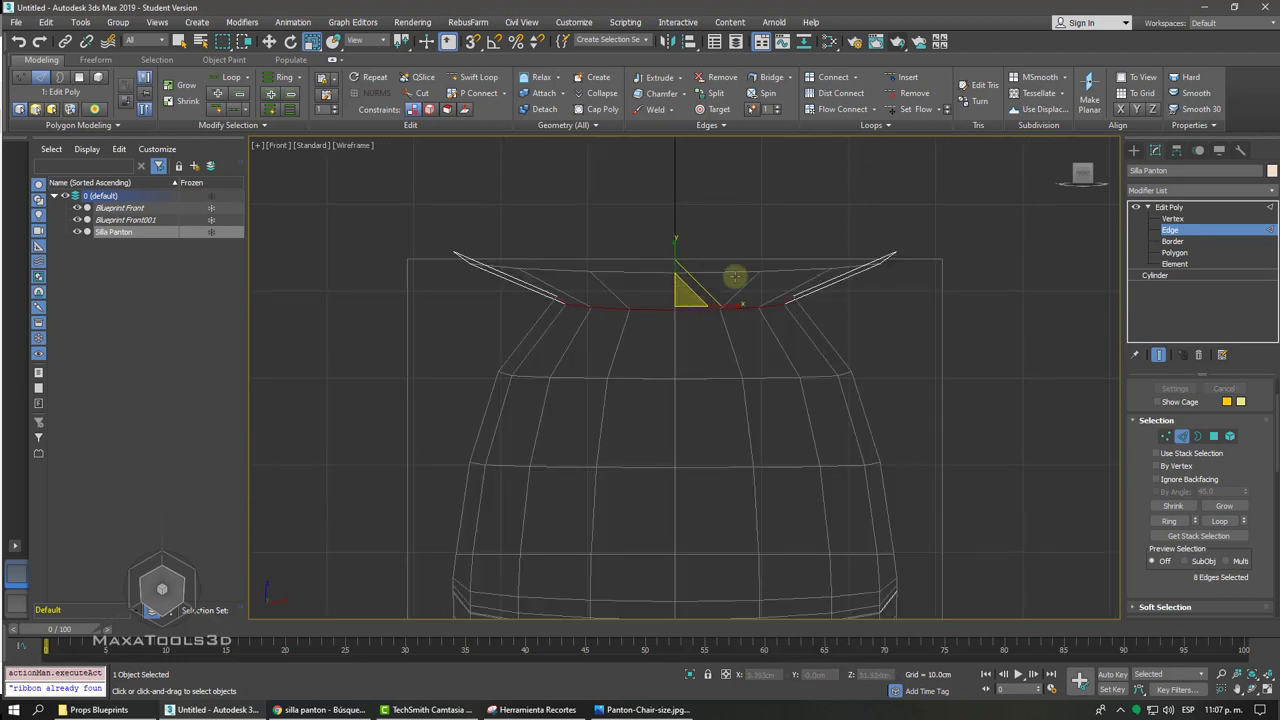
pyautogui.moveTo(737, 277); pyautogui.dragTo(743, 262)
pyautogui.moveTo(636, 287); pyautogui.dragTo(334, 300)
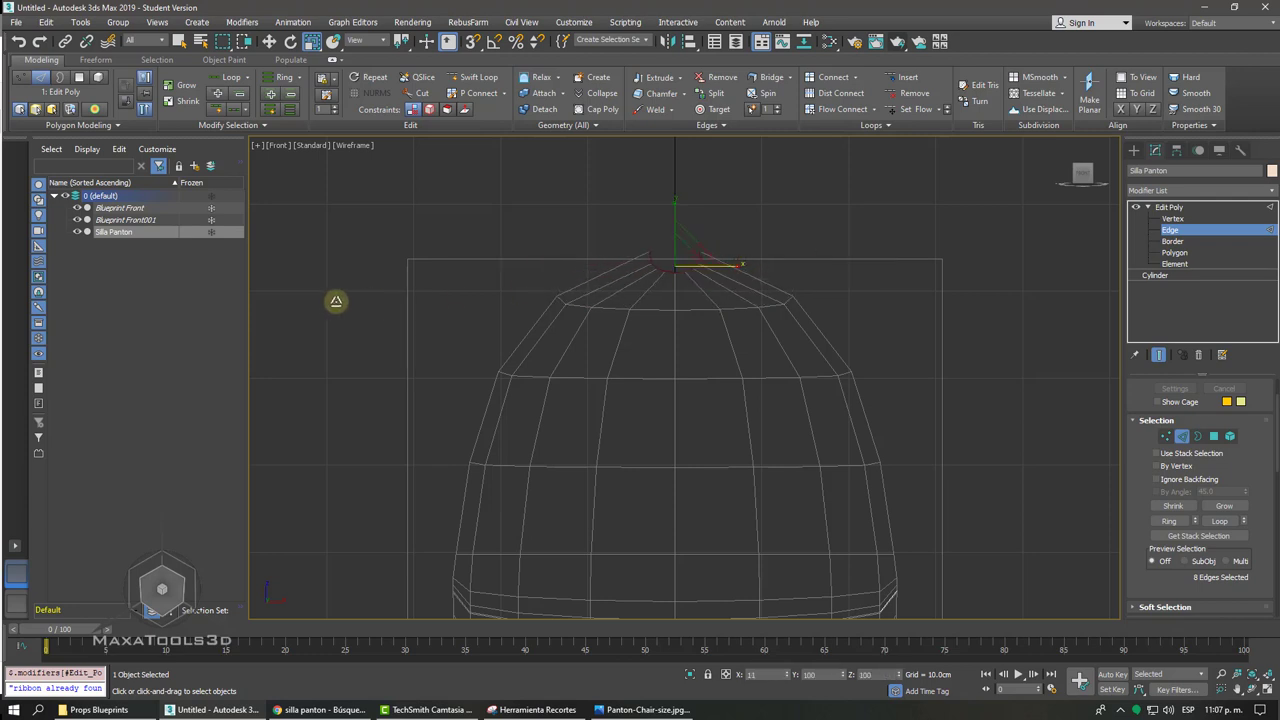
pyautogui.press('F3')
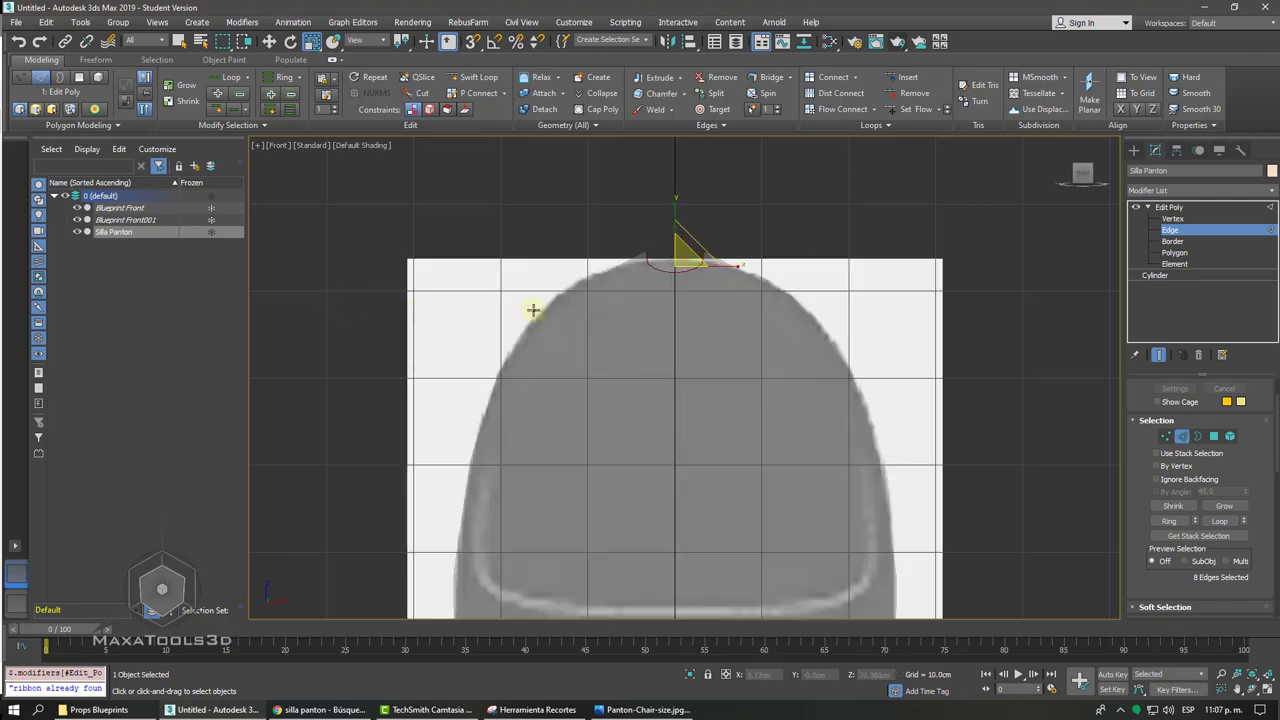
pyautogui.click(860, 306)
# Inspect the domed backrest top from the Top view at Vertex level, then open the Create panel.
pyautogui.press('p')
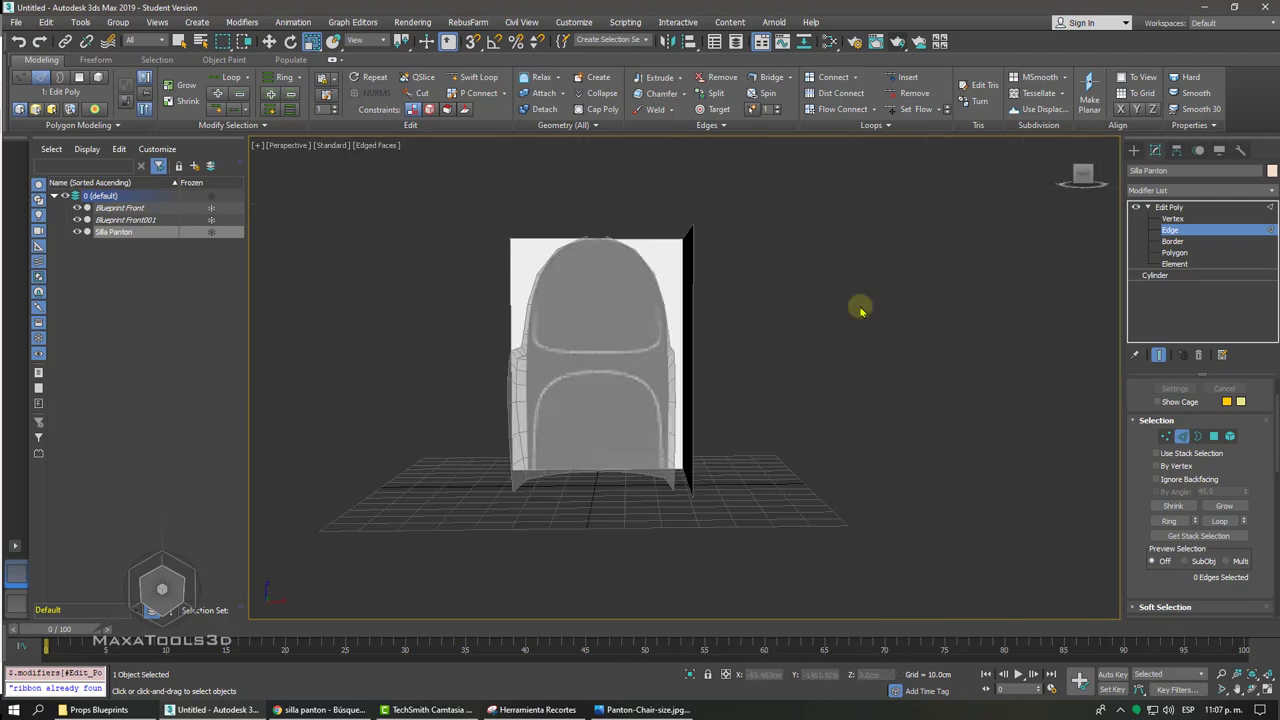
pyautogui.keyDown('alt'); pyautogui.moveTo(860, 305); pyautogui.dragTo(860, 312, button='middle'); pyautogui.keyUp('alt')
pyautogui.press('t')
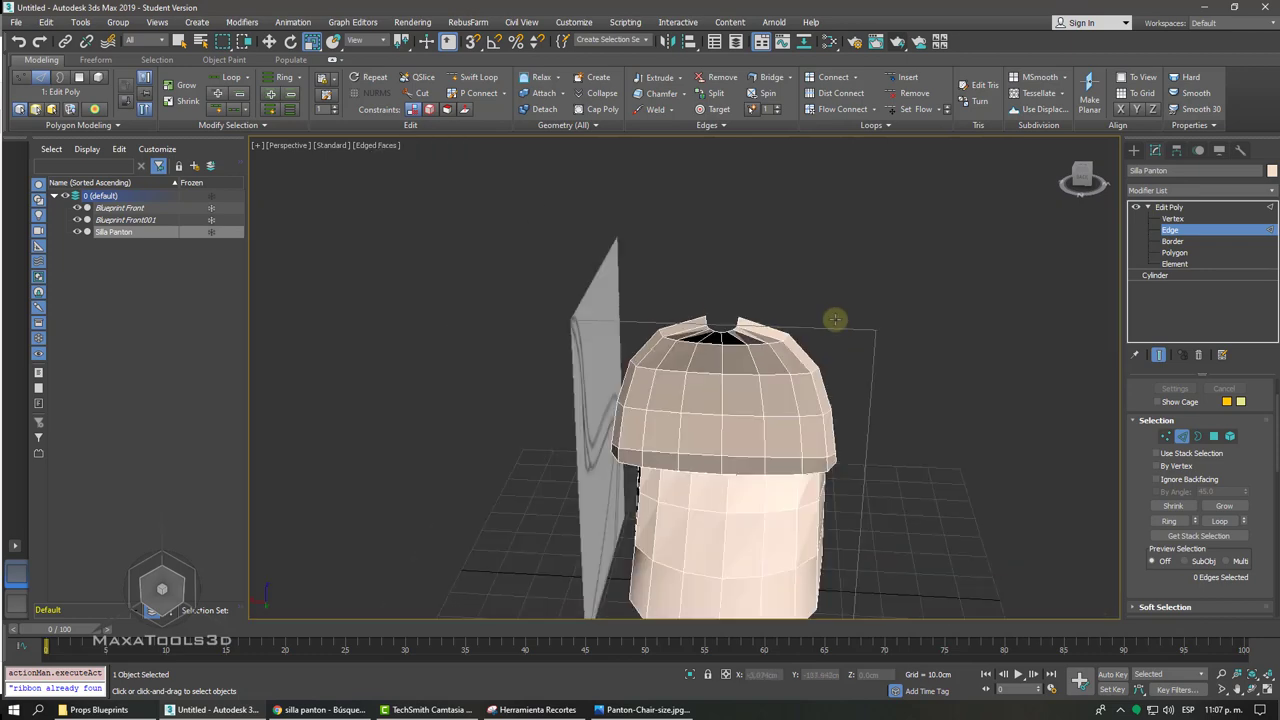
pyautogui.scroll(4, 720, 379)
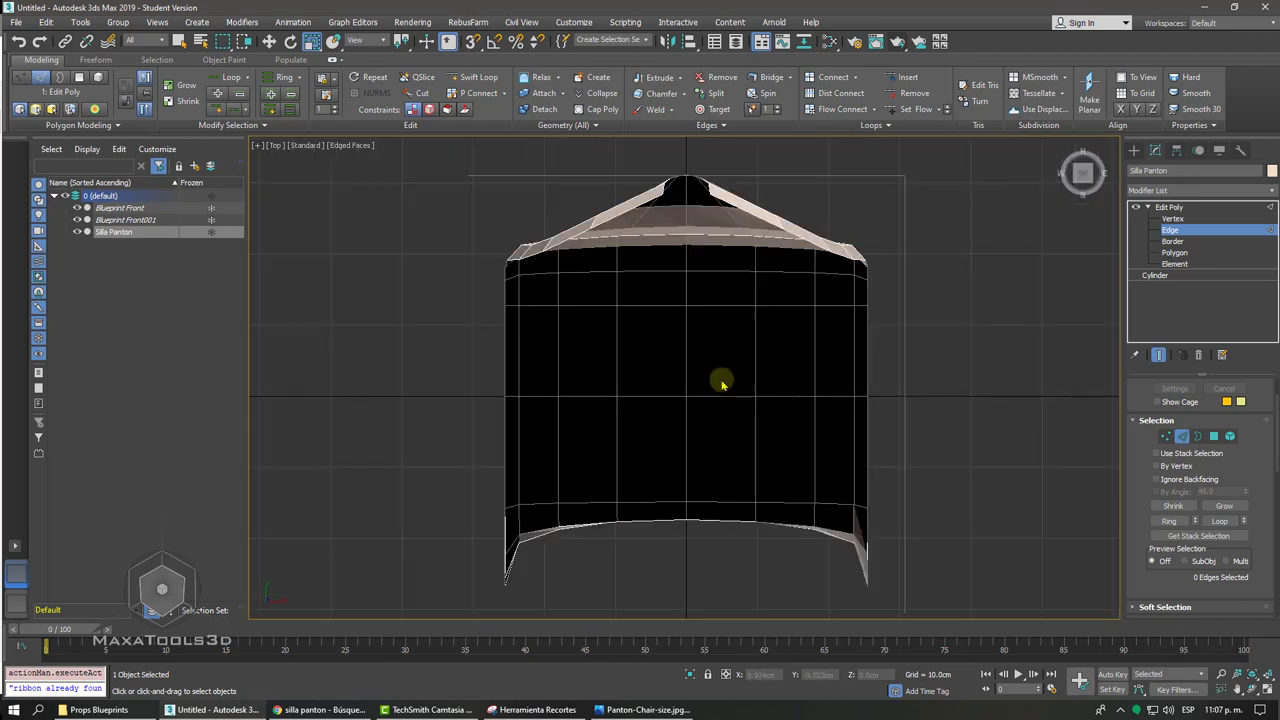
pyautogui.scroll(1, 723, 377)
pyautogui.scroll(2, 723, 377)
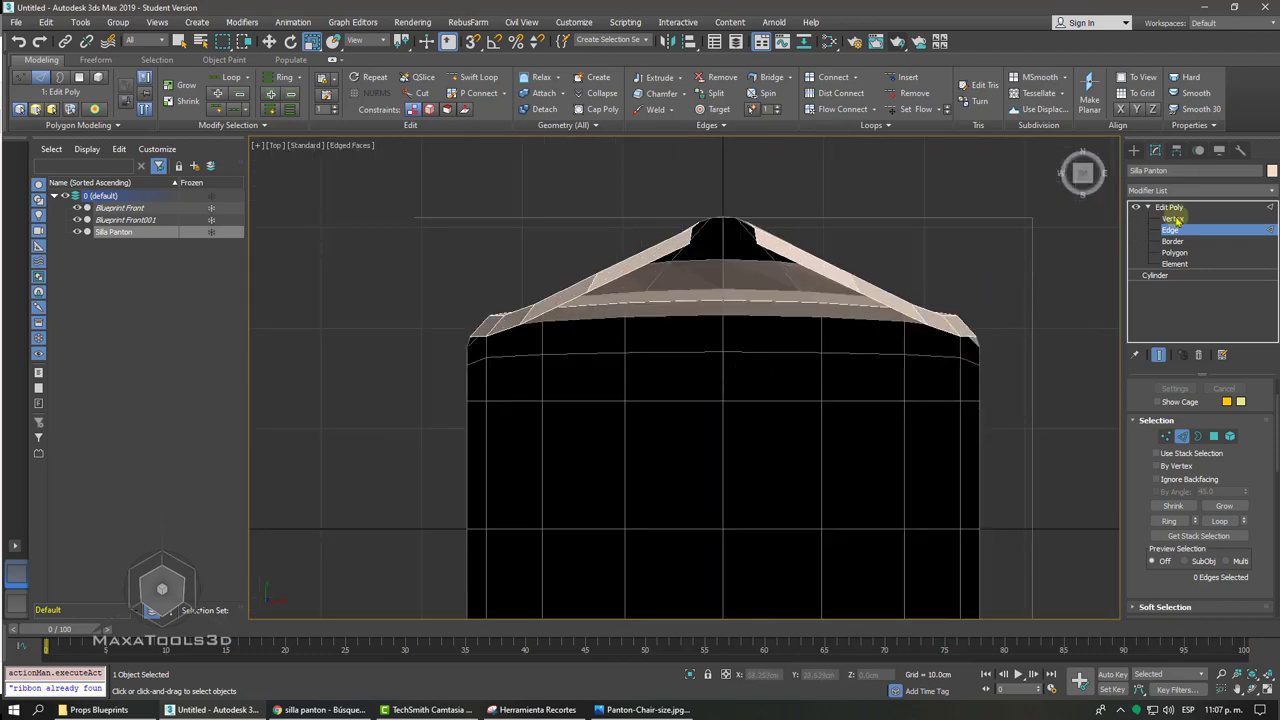
pyautogui.click(1172, 218)
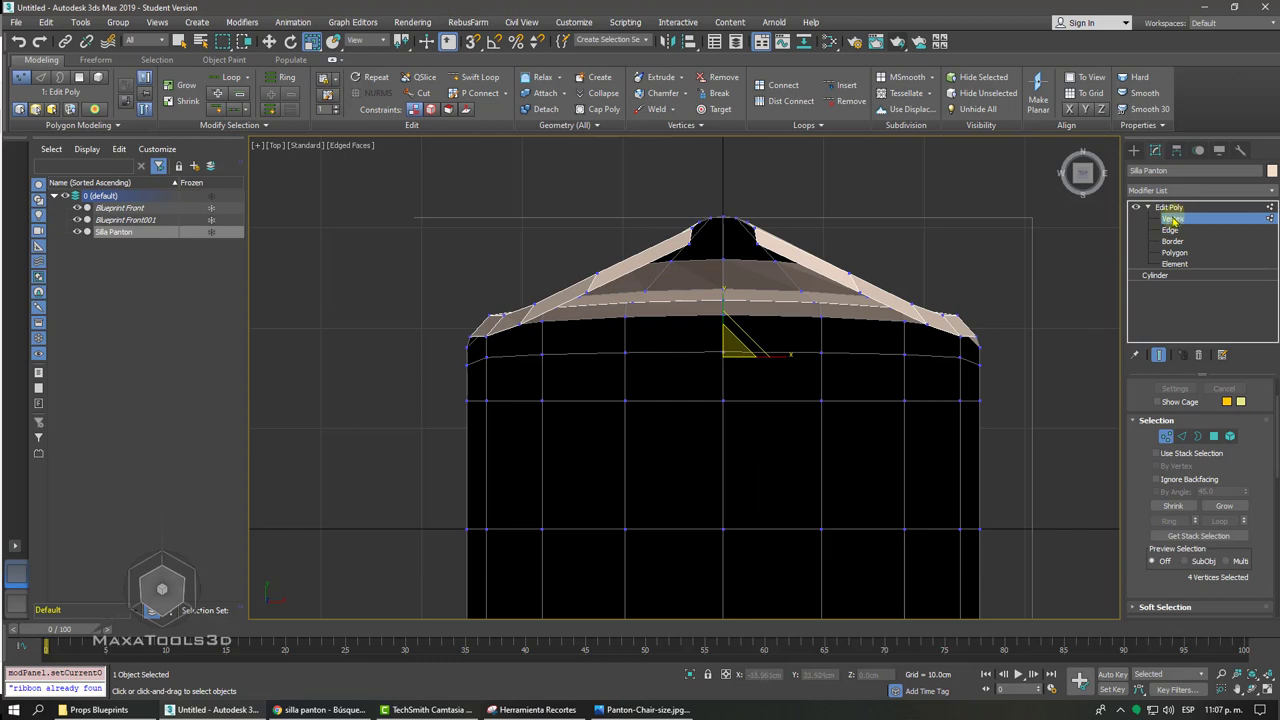
pyautogui.click(685, 303)
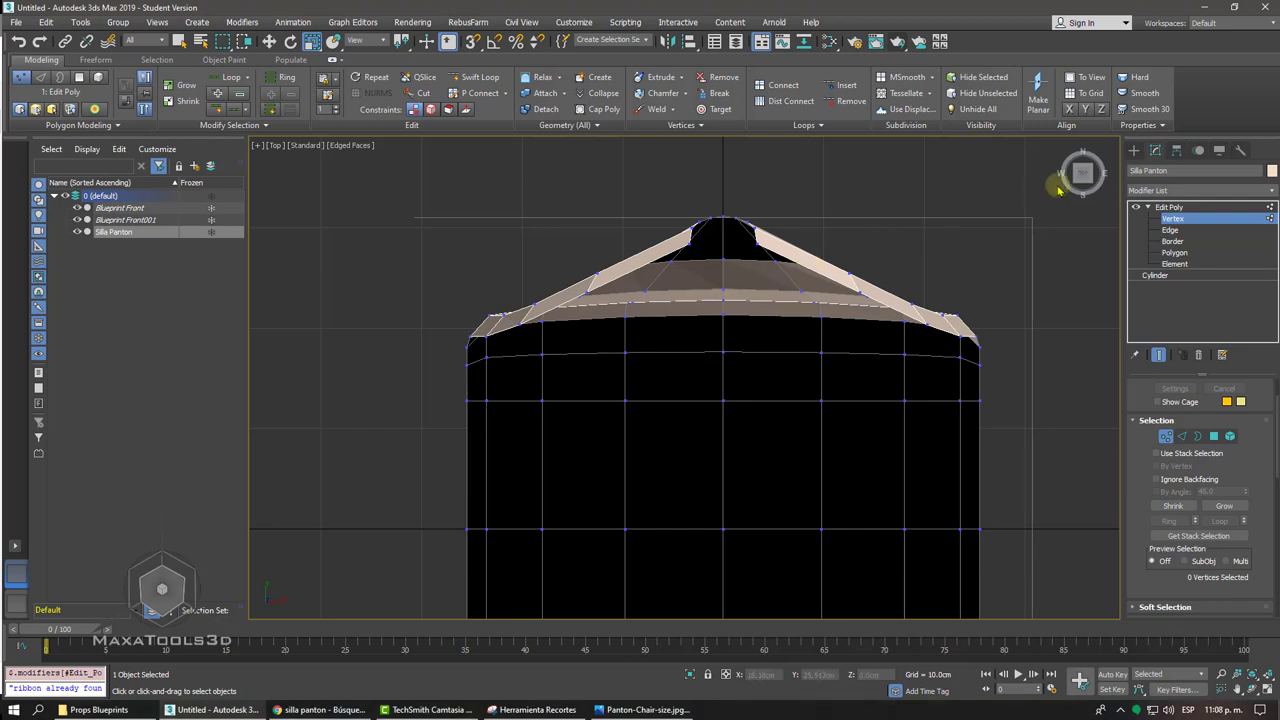
pyautogui.click(1133, 151)
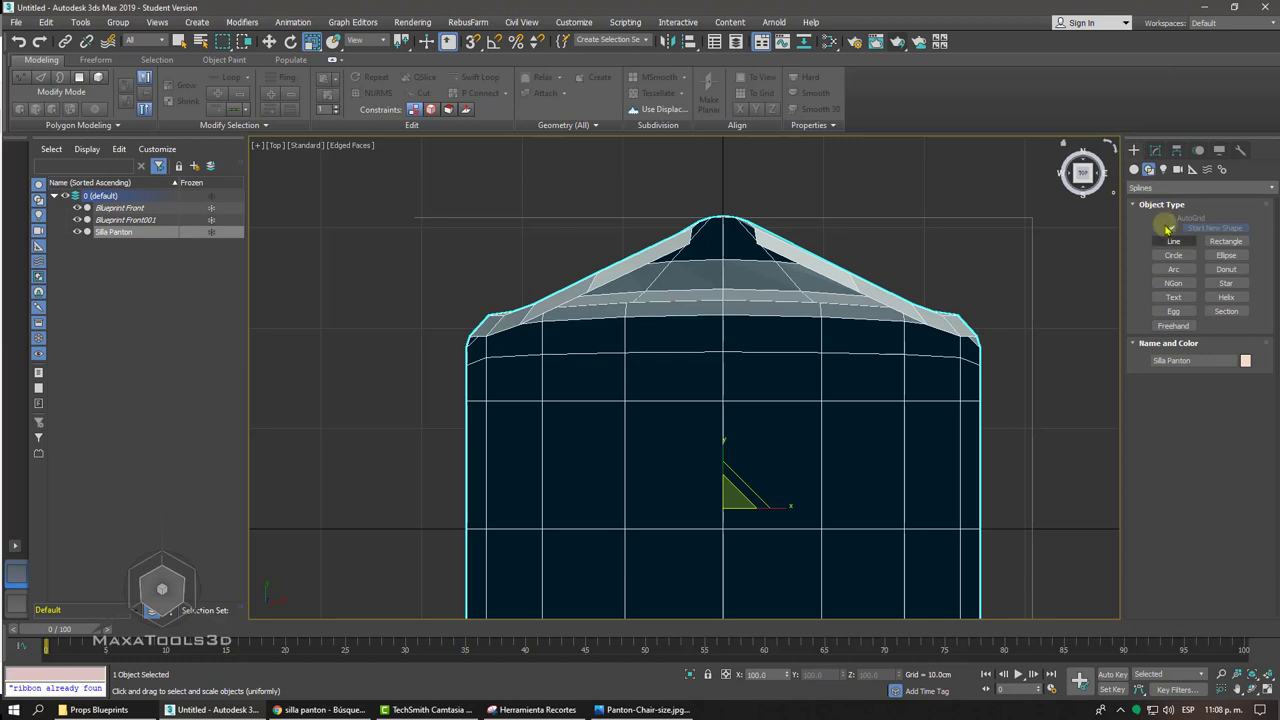
# Draw a trial Arc spline over the backrest top in wireframe, then delete it.
pyautogui.click(1148, 169)
pyautogui.click(1174, 269)
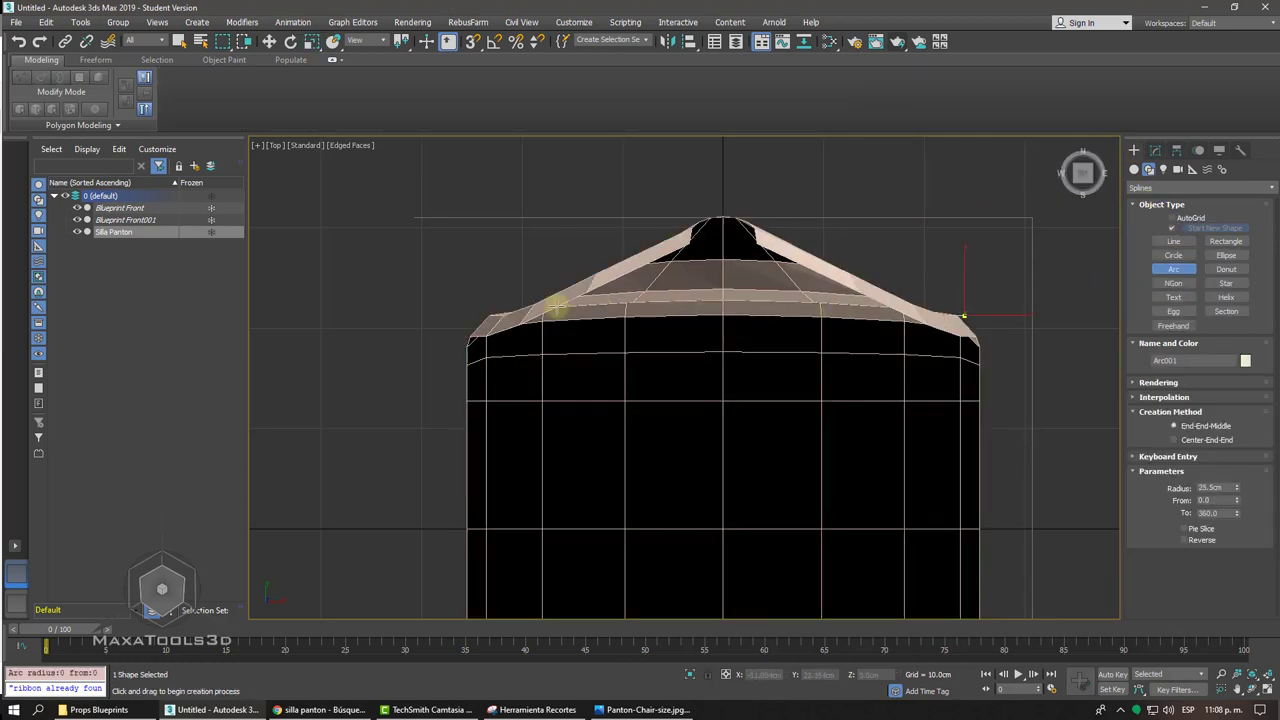
pyautogui.moveTo(486, 316); pyautogui.dragTo(962, 316)
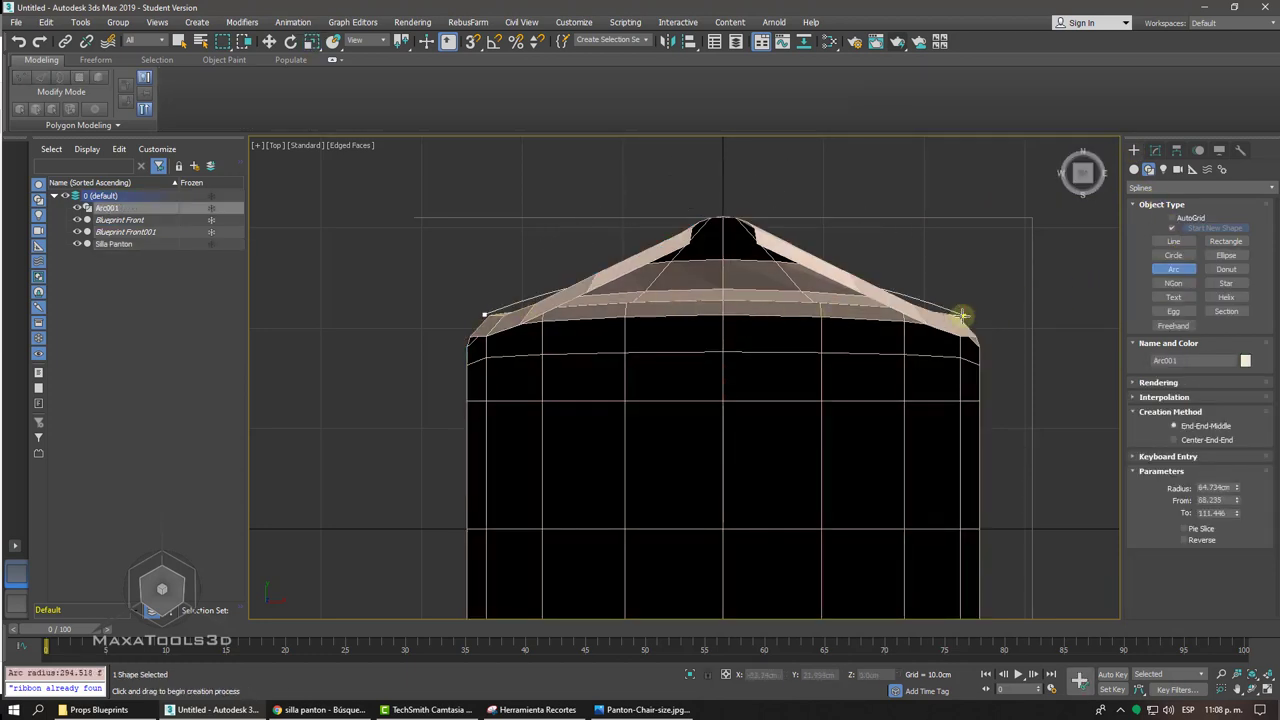
pyautogui.press('F3')
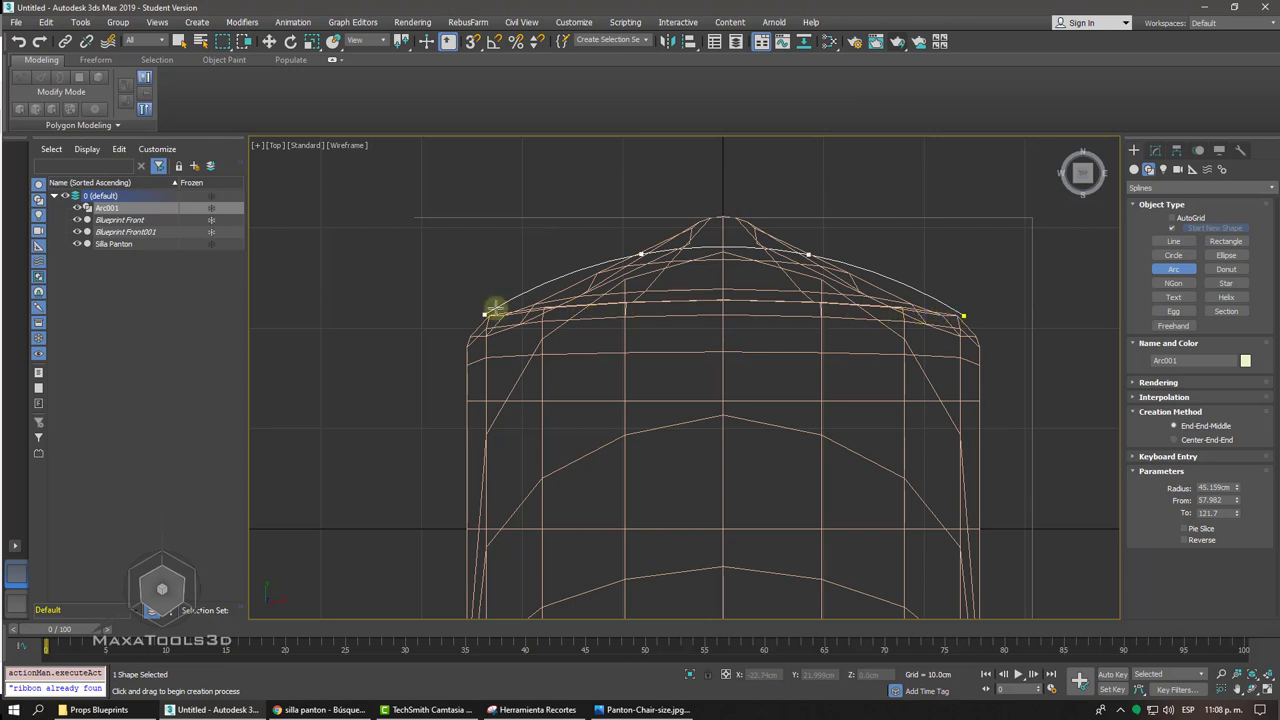
pyautogui.click(885, 276)
pyautogui.press('r')
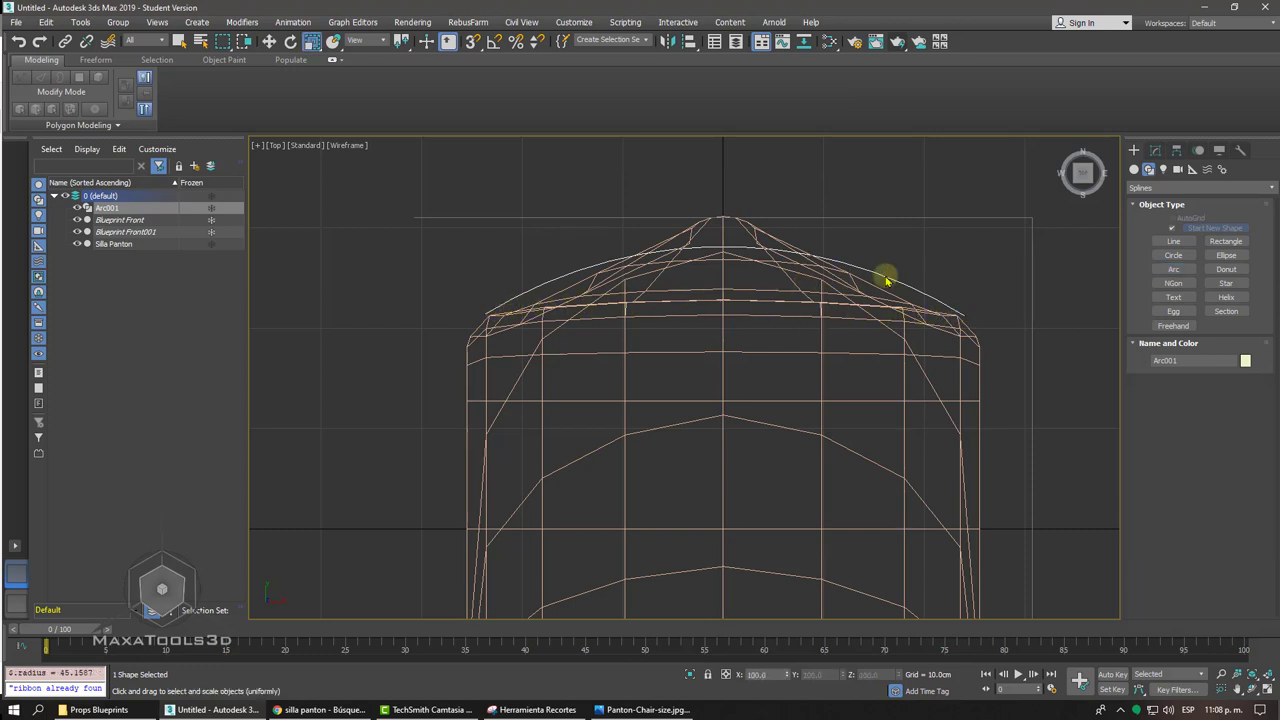
pyautogui.press('Delete')
# Restore the earlier shaded view, select the Silla Panton chair and enter Edit Poly Polygon level.
pyautogui.hotkey('shift', 'z')
pyautogui.press('F3')
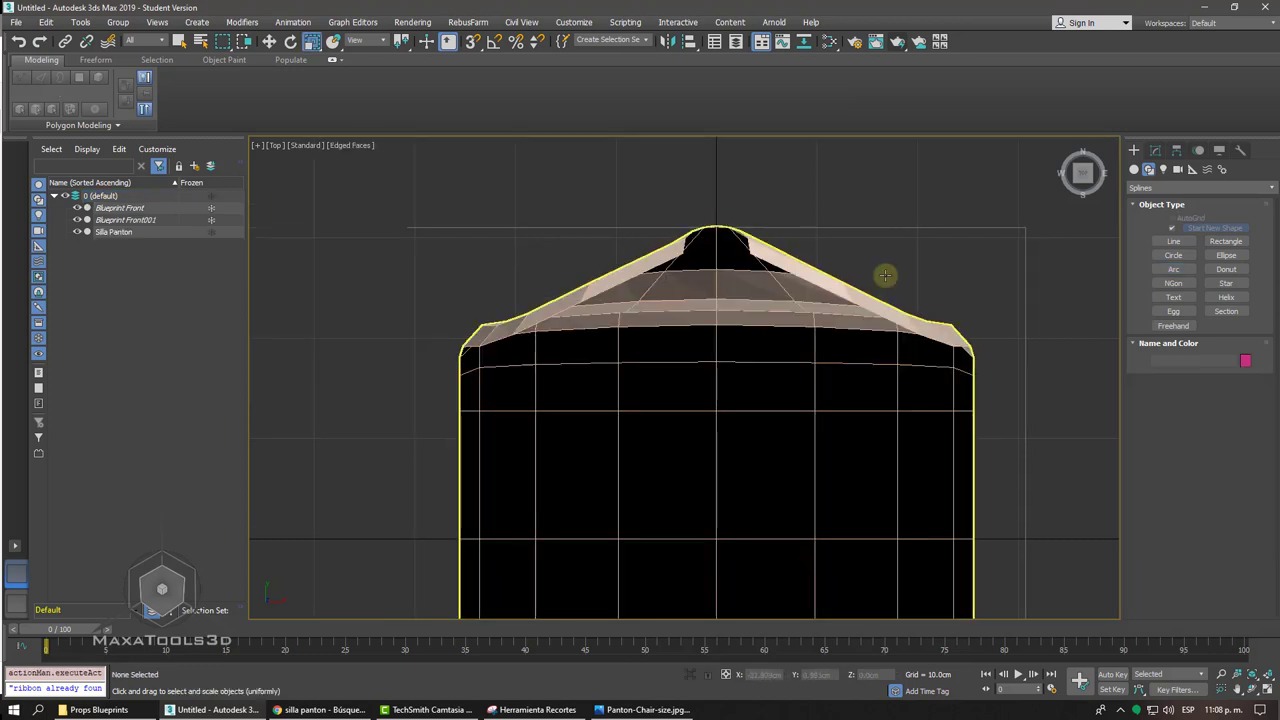
pyautogui.hotkey('shift', 'z')
pyautogui.hotkey('shift', 'z')
pyautogui.hotkey('shift', 'z')
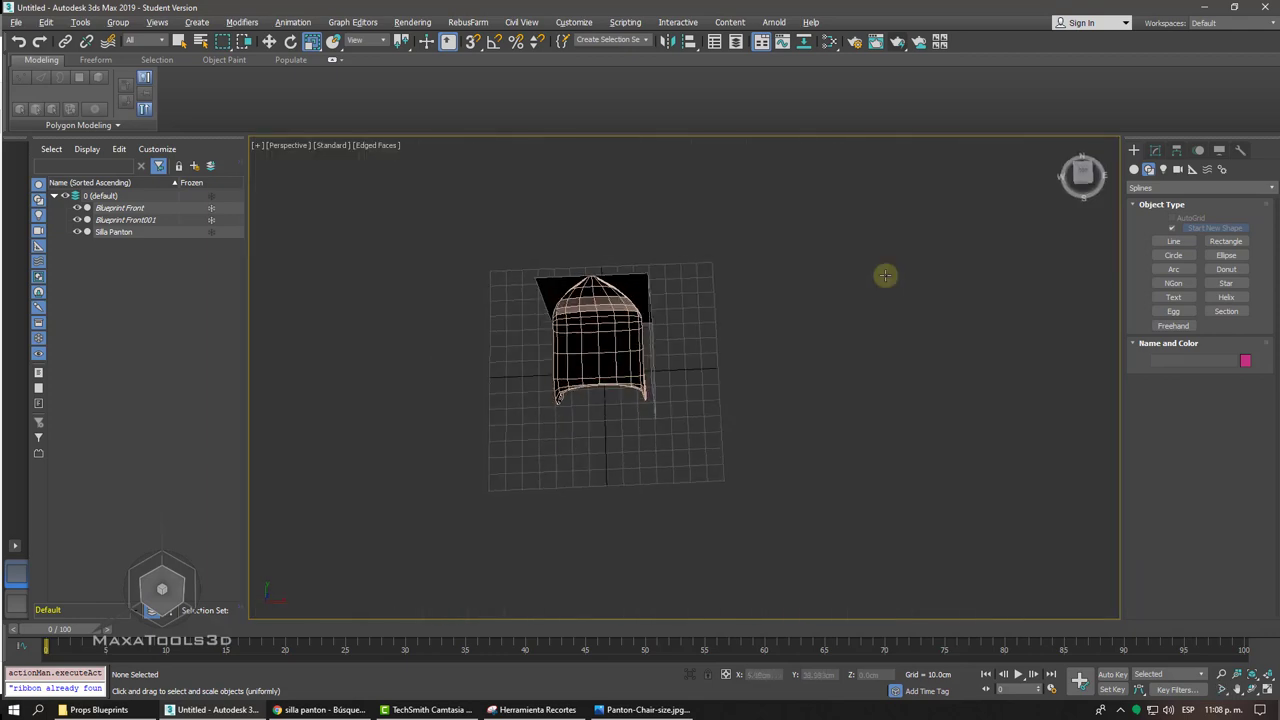
pyautogui.hotkey('shift', 'z')
pyautogui.hotkey('shift', 'z')
pyautogui.hotkey('shift', 'z')
pyautogui.hotkey('shift', 'z')
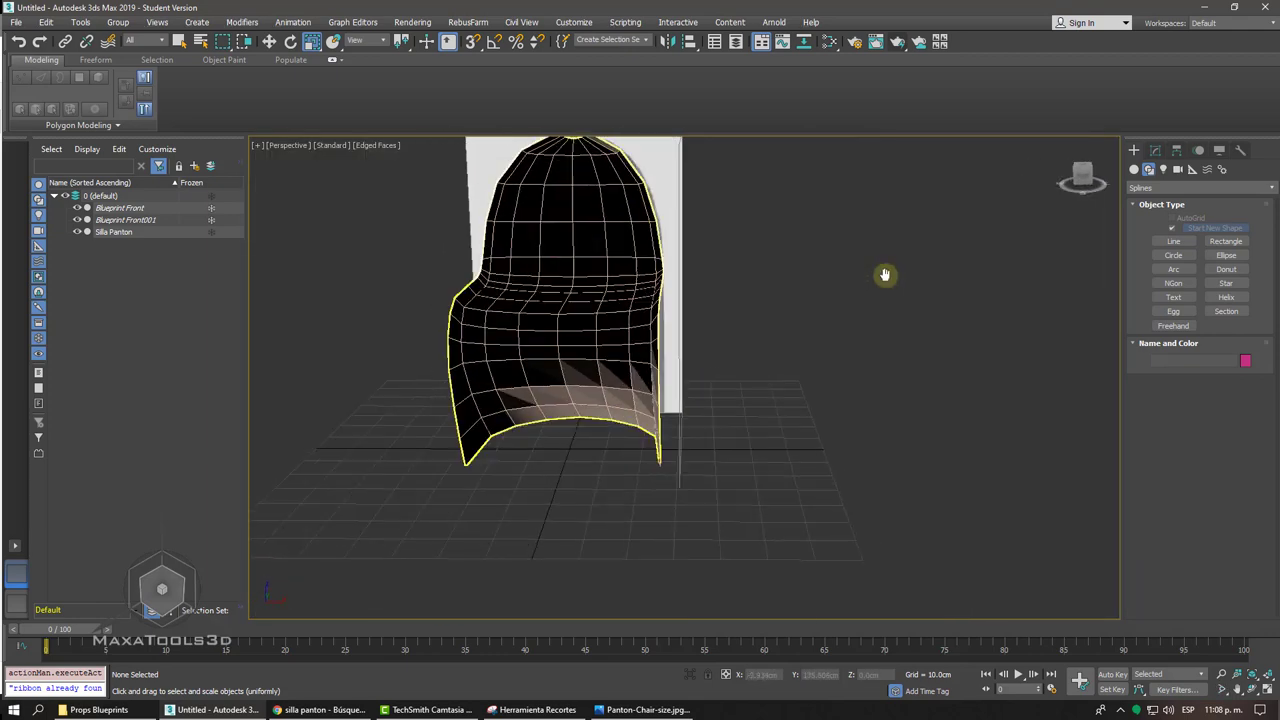
pyautogui.hotkey('shift', 'z')
pyautogui.hotkey('shift', 'z')
pyautogui.hotkey('shift', 'z')
pyautogui.hotkey('shift', 'z')
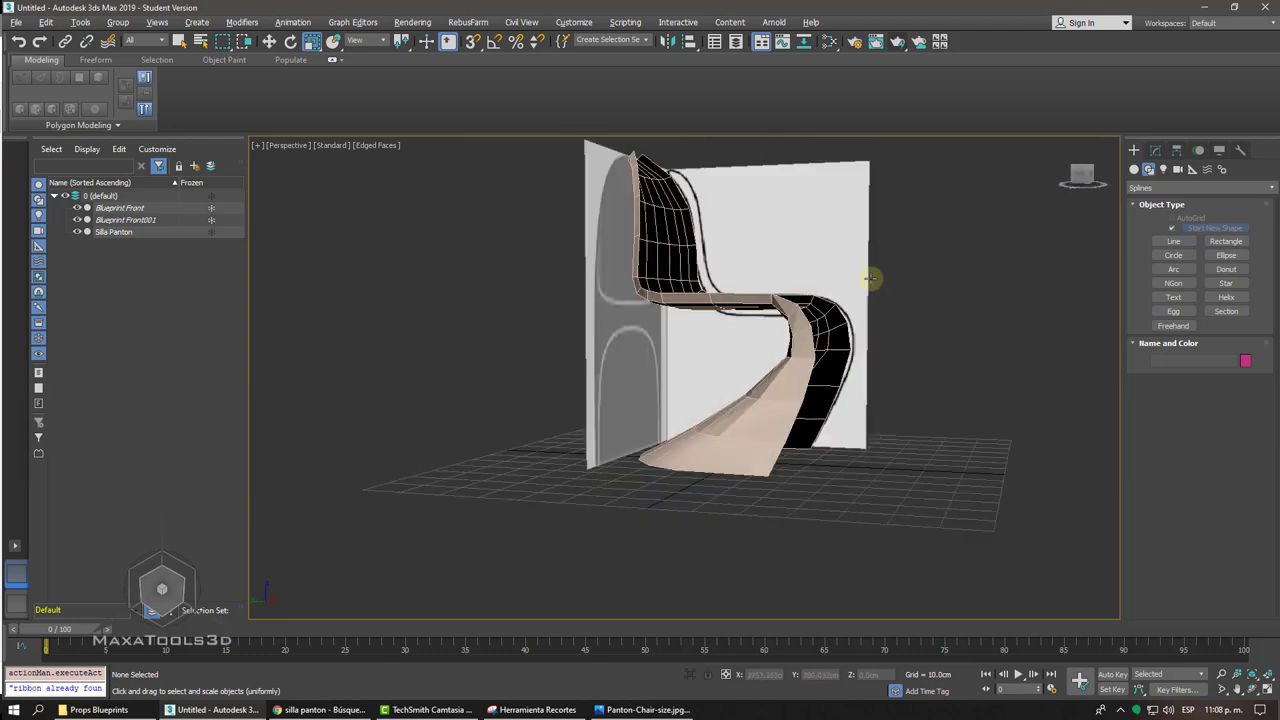
pyautogui.hotkey('shift', 'z')
pyautogui.hotkey('shift', 'z')
pyautogui.hotkey('shift', 'z')
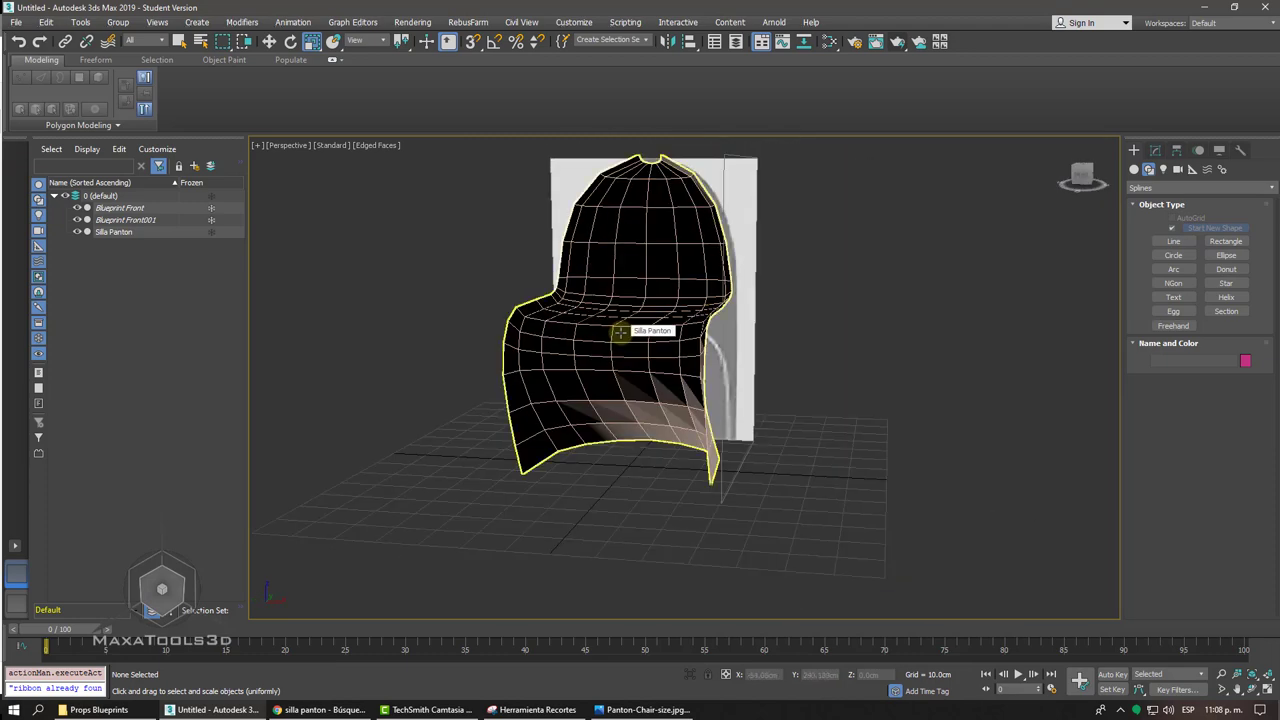
pyautogui.click(620, 332)
pyautogui.click(1155, 151)
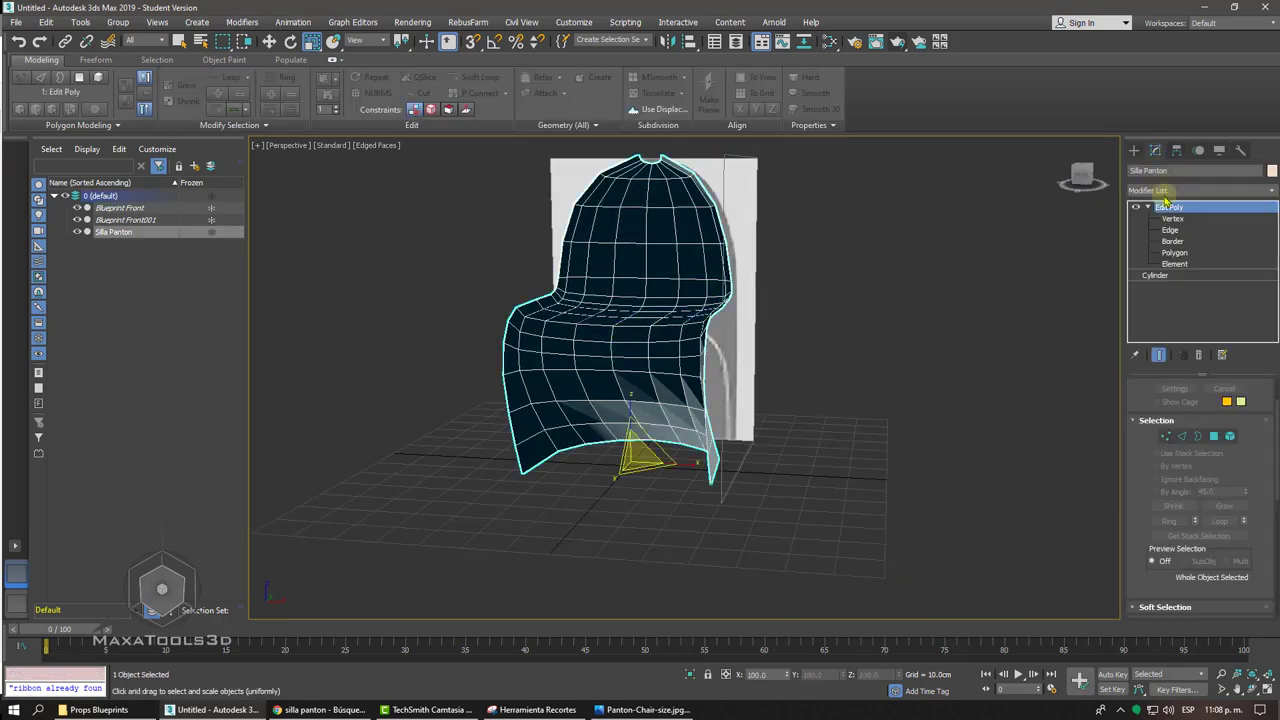
pyautogui.click(1175, 253)
# Set up the front view with edged faces and centre the chair mesh.
pyautogui.press('f')
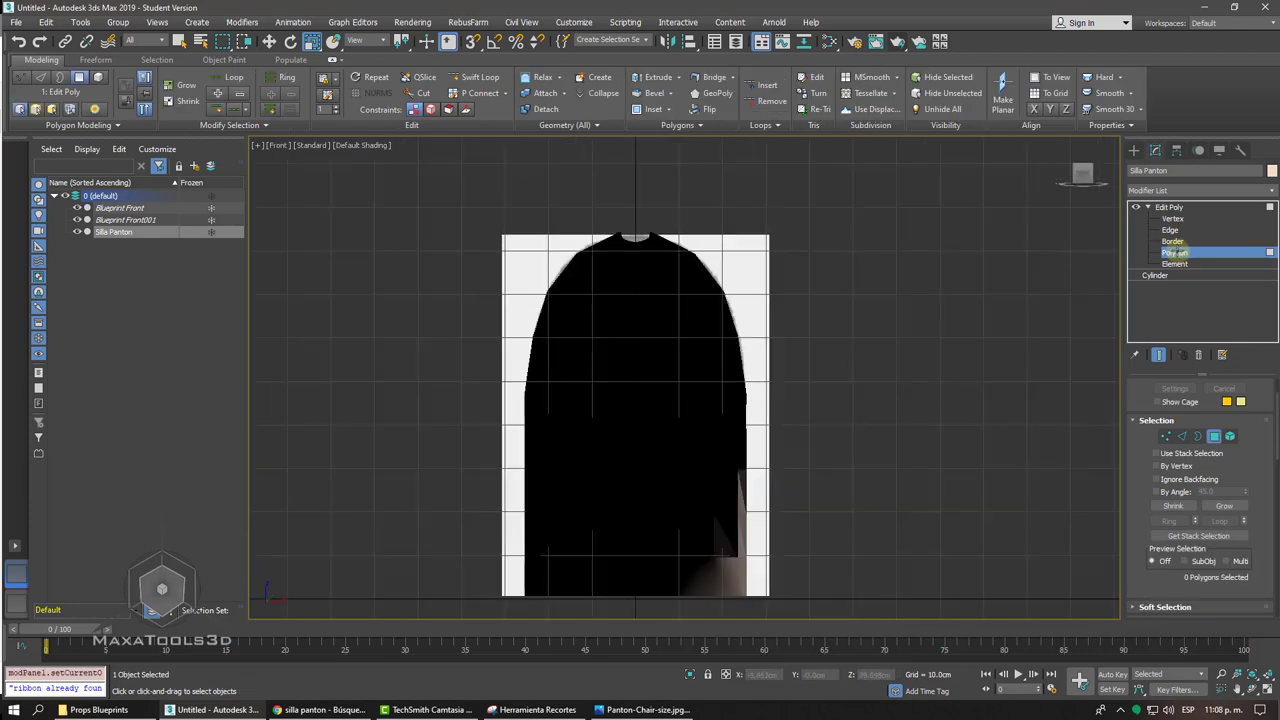
pyautogui.press('F4')
pyautogui.scroll(-3, 670, 218)
pyautogui.press('F3')
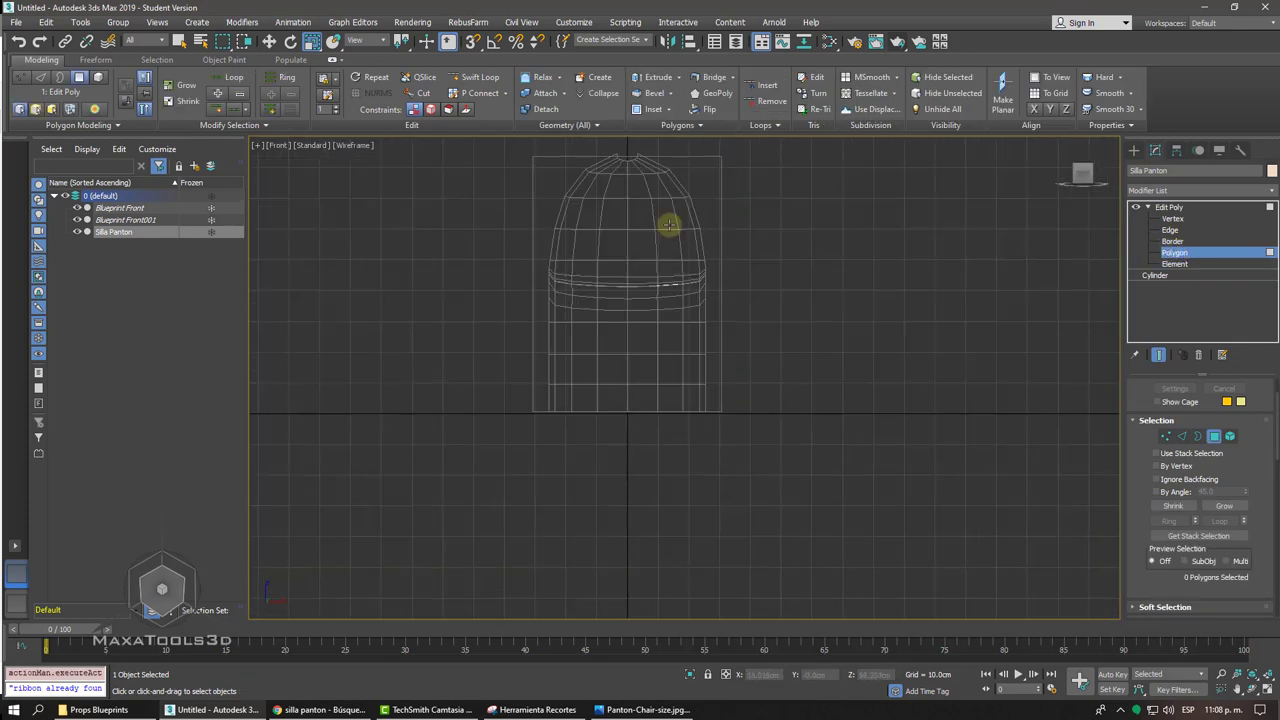
pyautogui.press('F3')
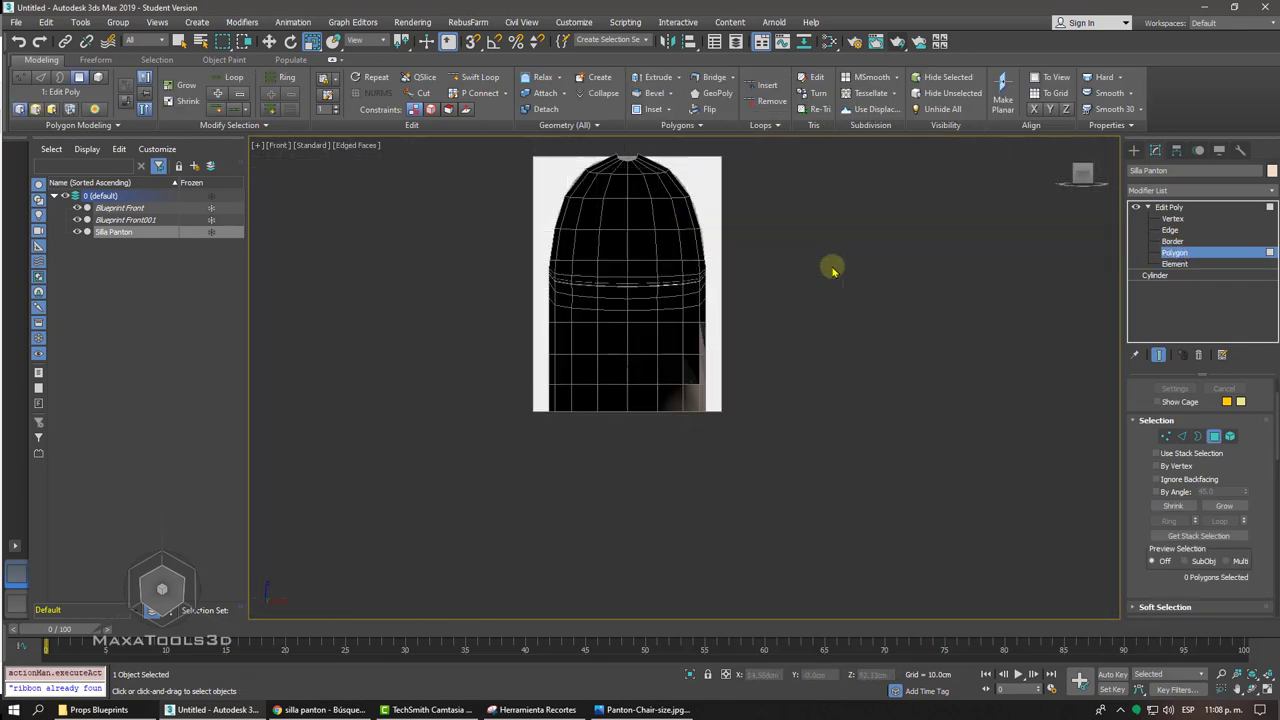
pyautogui.press('h')
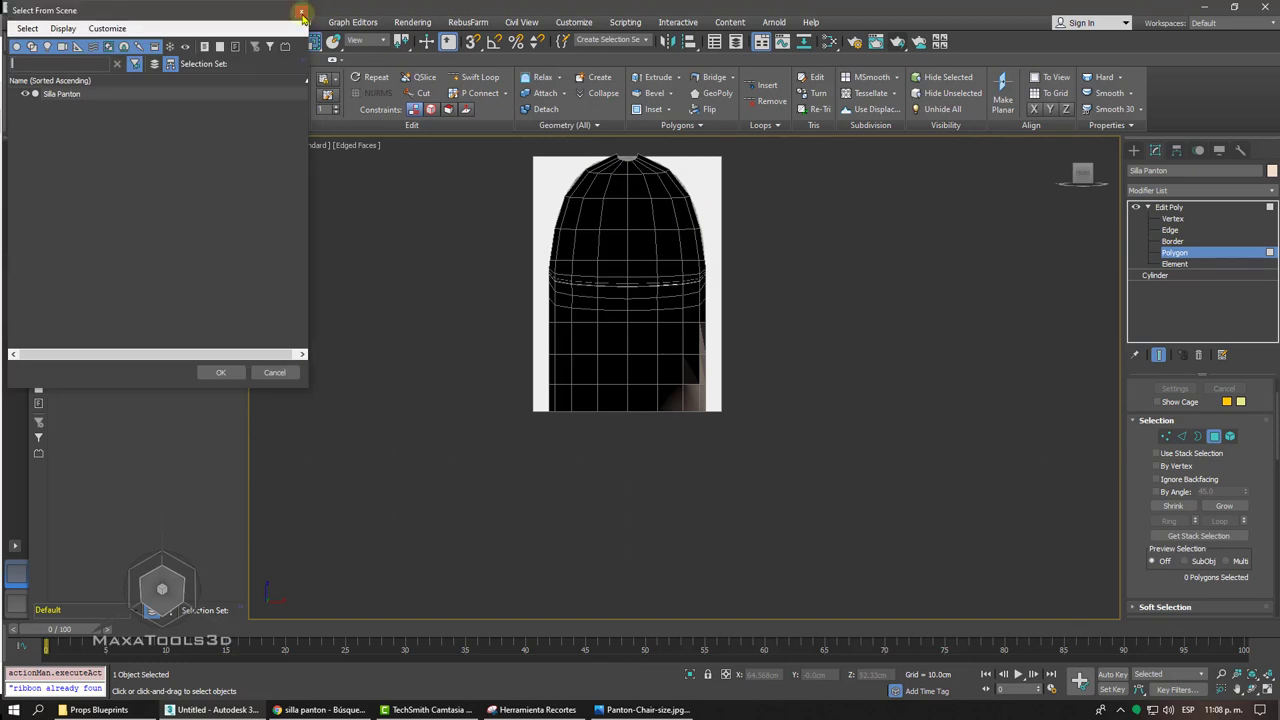
pyautogui.click(302, 13)
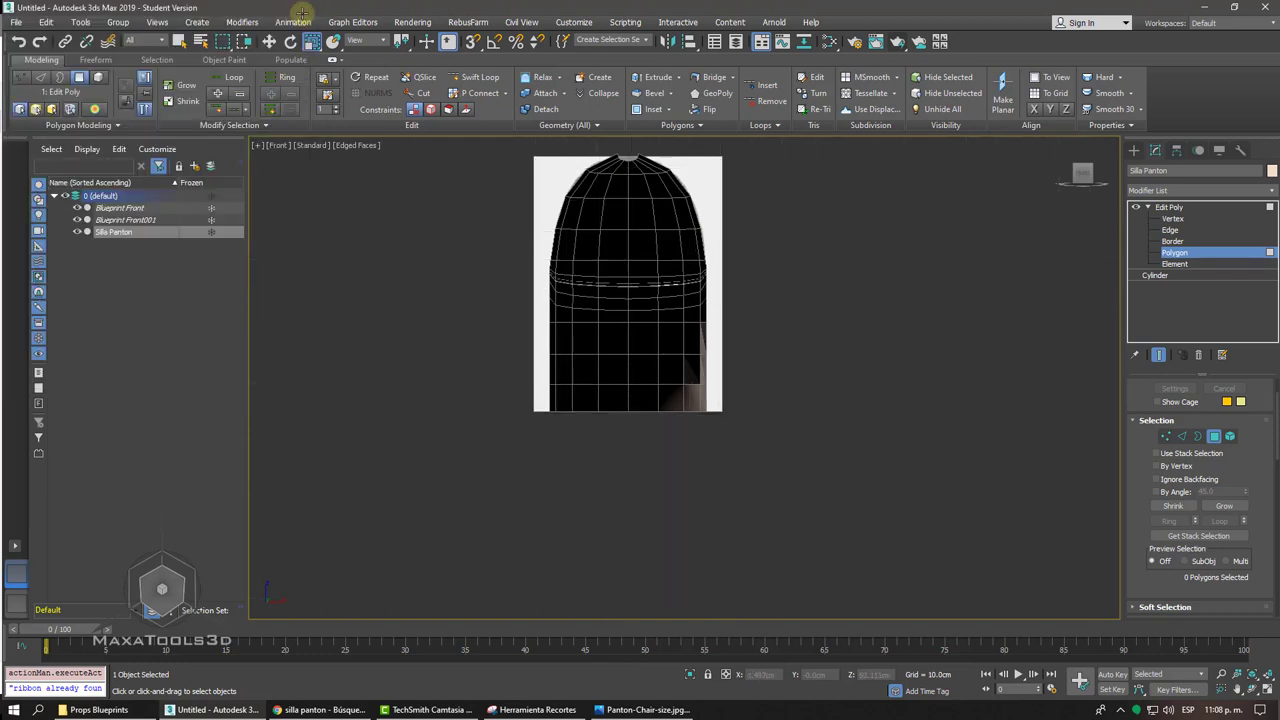
pyautogui.press('z')
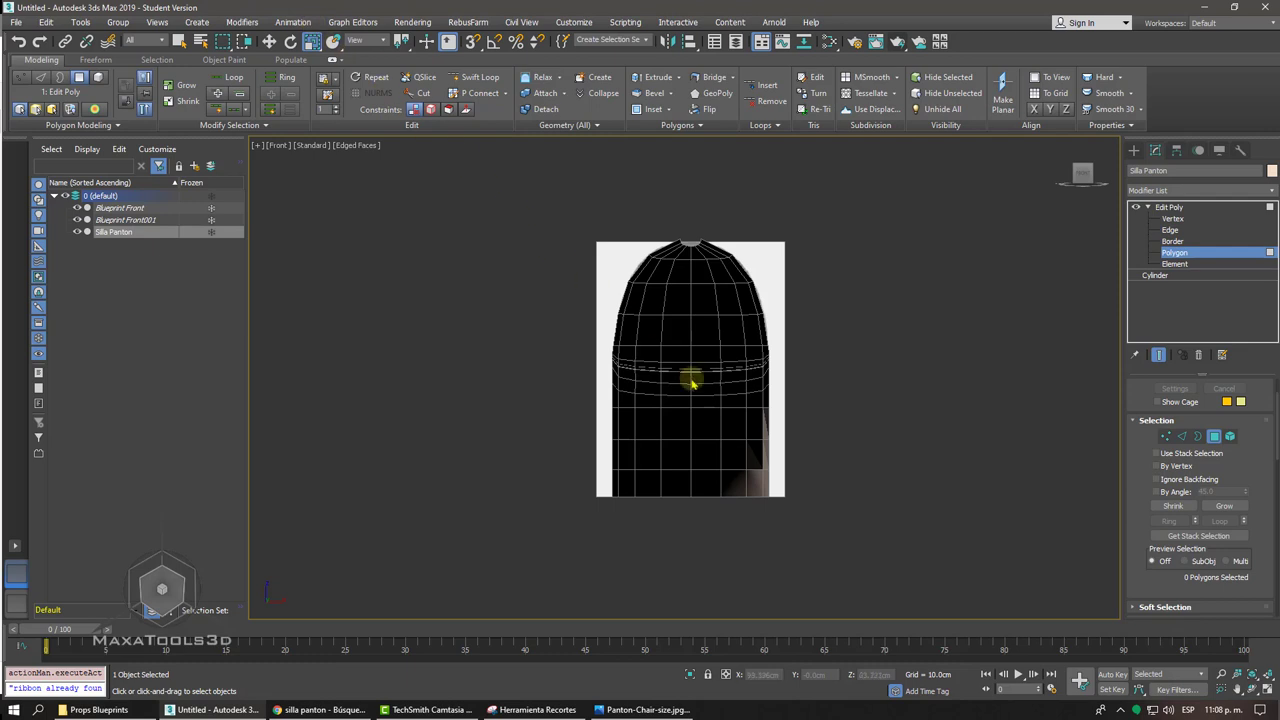
# Select the polygons of the chair's right half and delete them.
pyautogui.moveTo(876, 553); pyautogui.dragTo(698, 158)
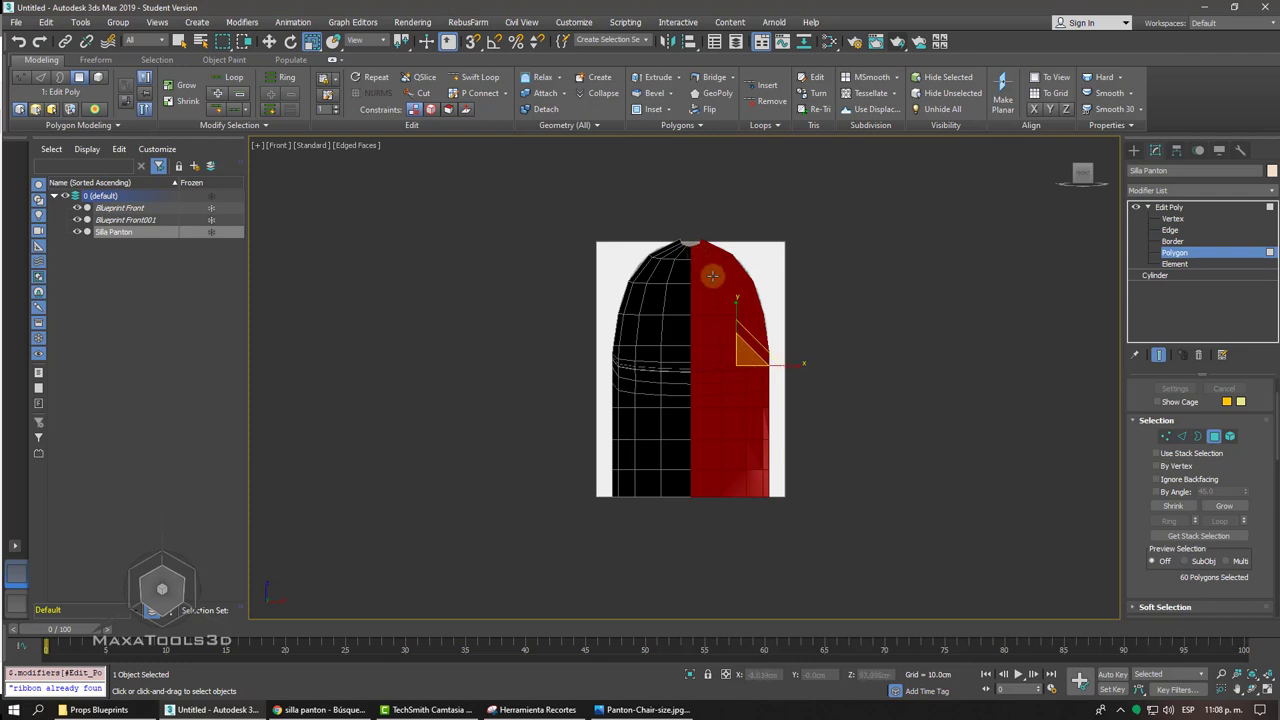
pyautogui.click(921, 567)
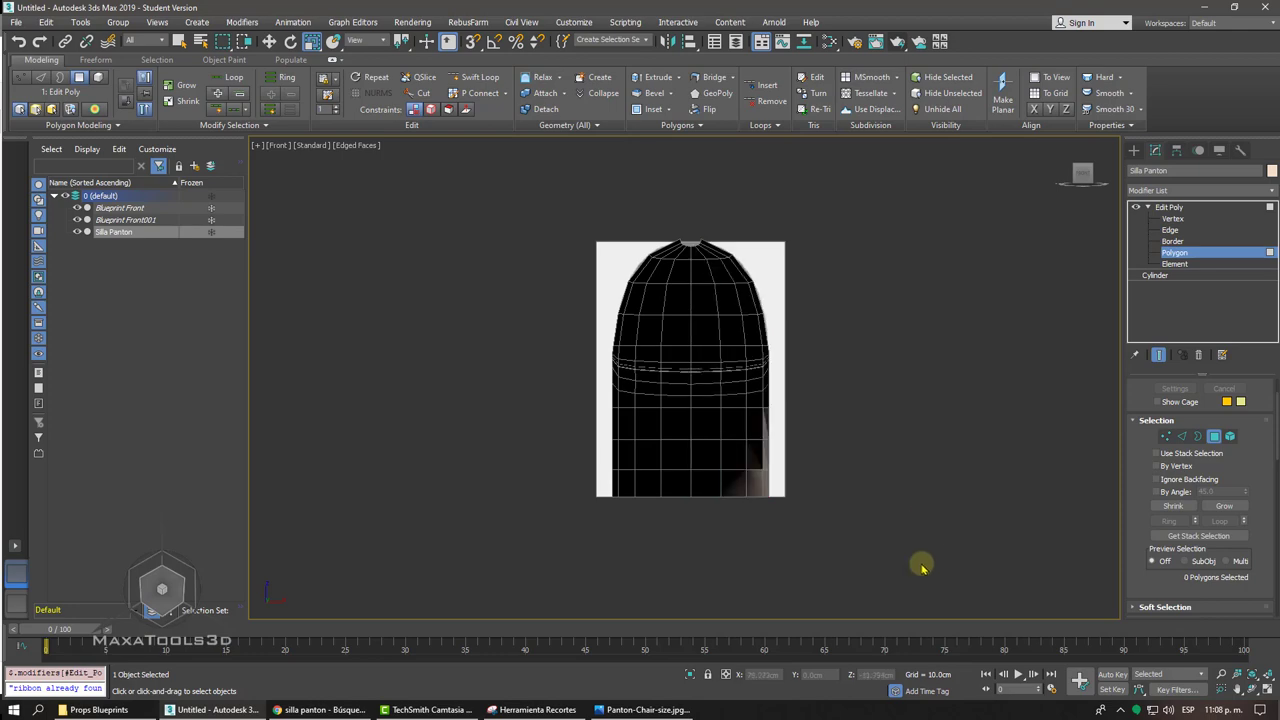
pyautogui.moveTo(697, 162); pyautogui.dragTo(695, 160)
pyautogui.press('Delete')
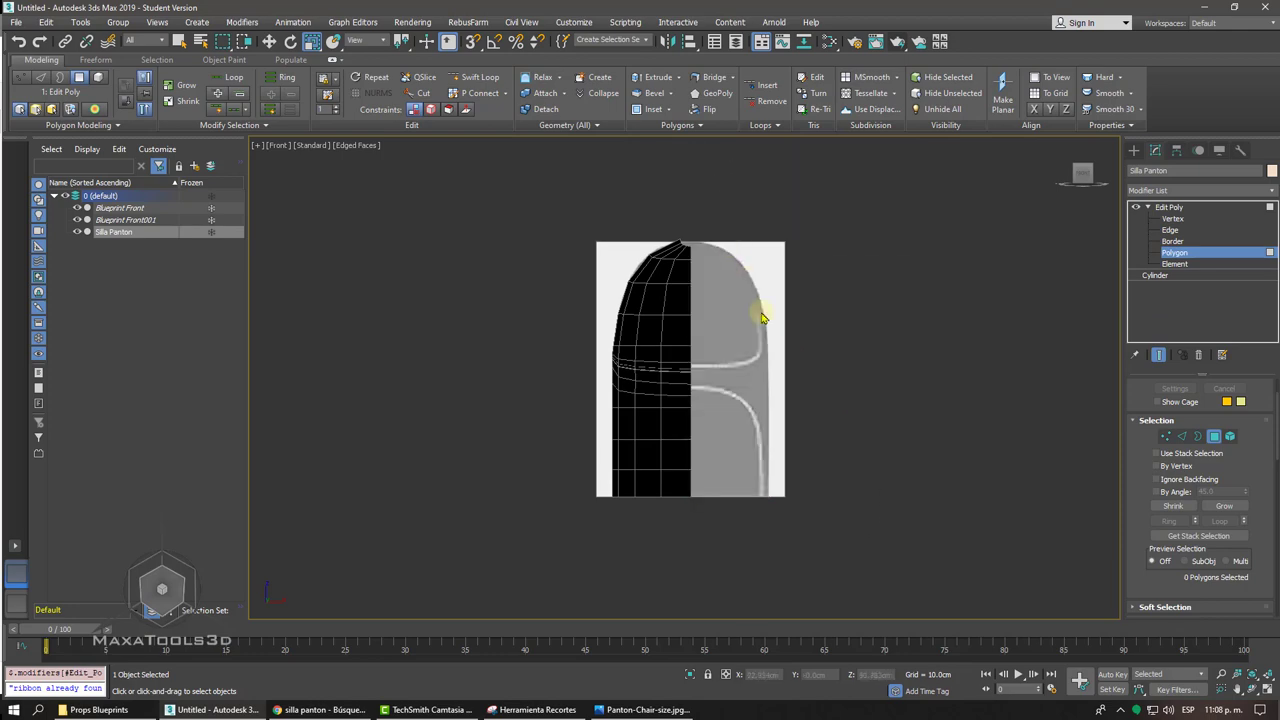
# Check the half chair in perspective, then undo the deletion back in front view.
pyautogui.press('p')
pyautogui.keyDown('alt'); pyautogui.moveTo(760, 318); pyautogui.dragTo(760, 312, button='middle'); pyautogui.keyUp('alt')
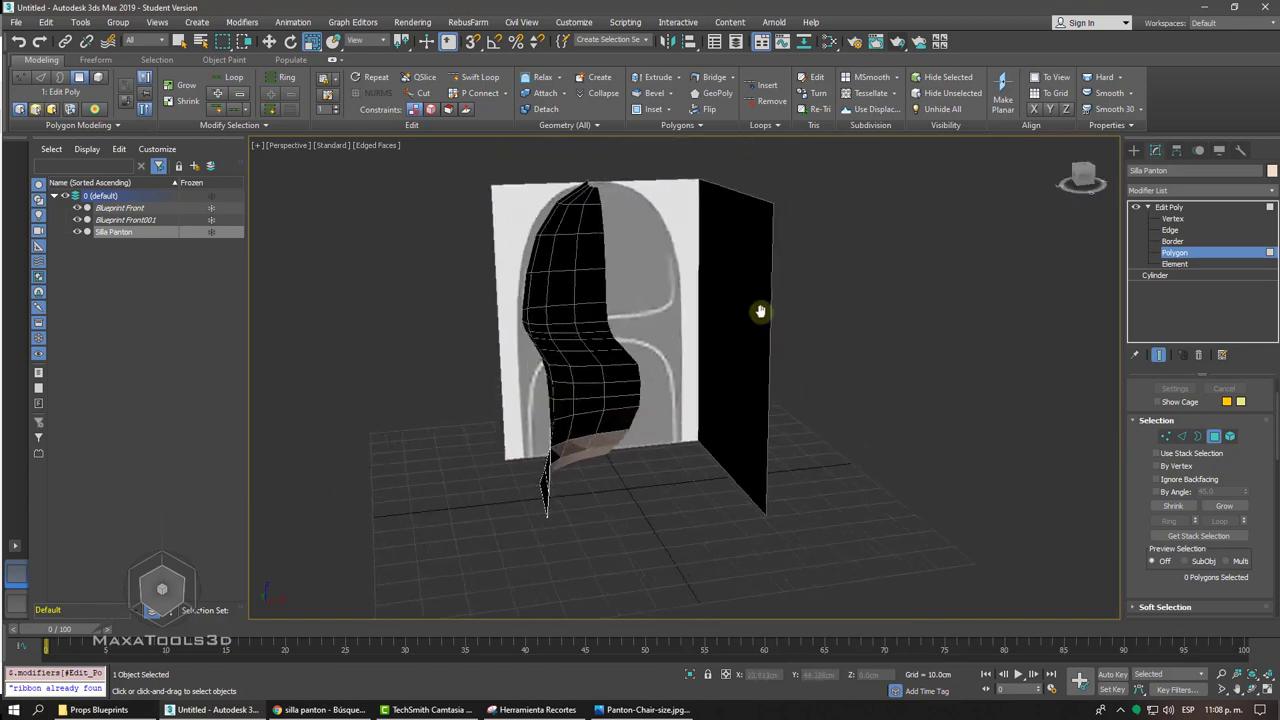
pyautogui.press('f')
pyautogui.hotkey('ctrl', 'a')
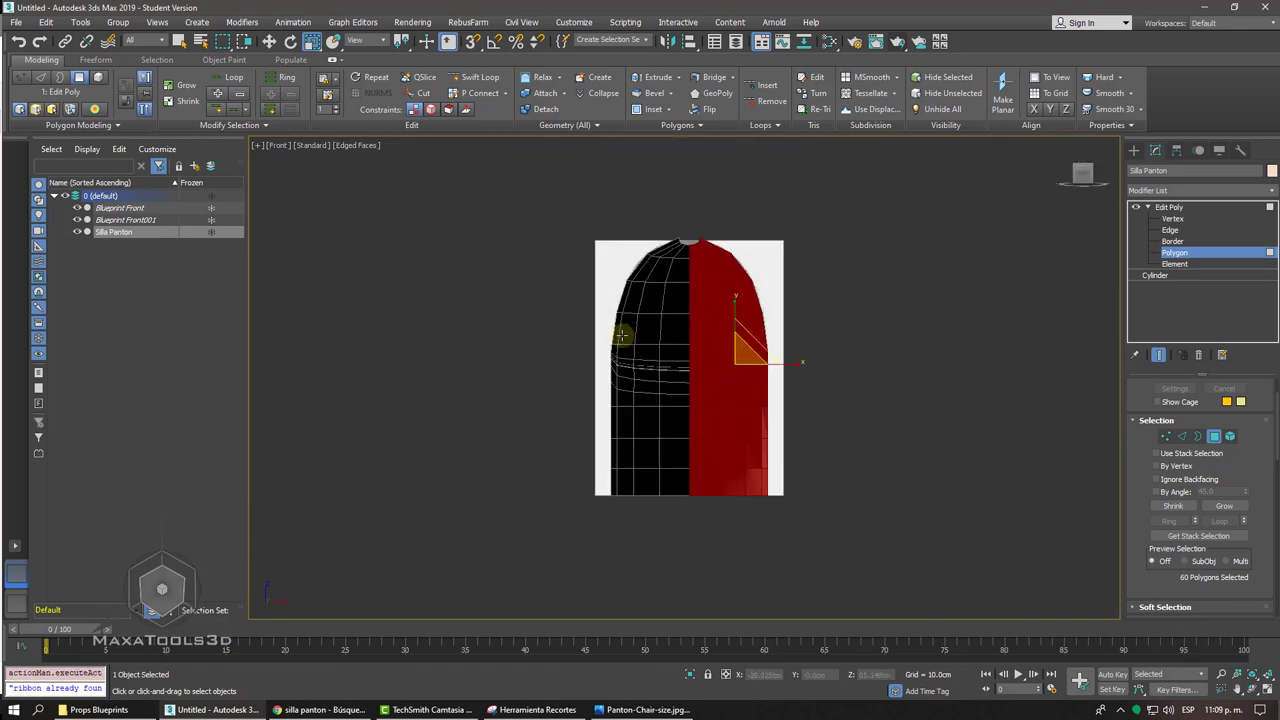
pyautogui.scroll(2, 621, 336)
pyautogui.scroll(5, 777, 307)
# At vertex level, zoom to the backrest top and move the top-left neck vertex down-left.
pyautogui.click(1191, 221)
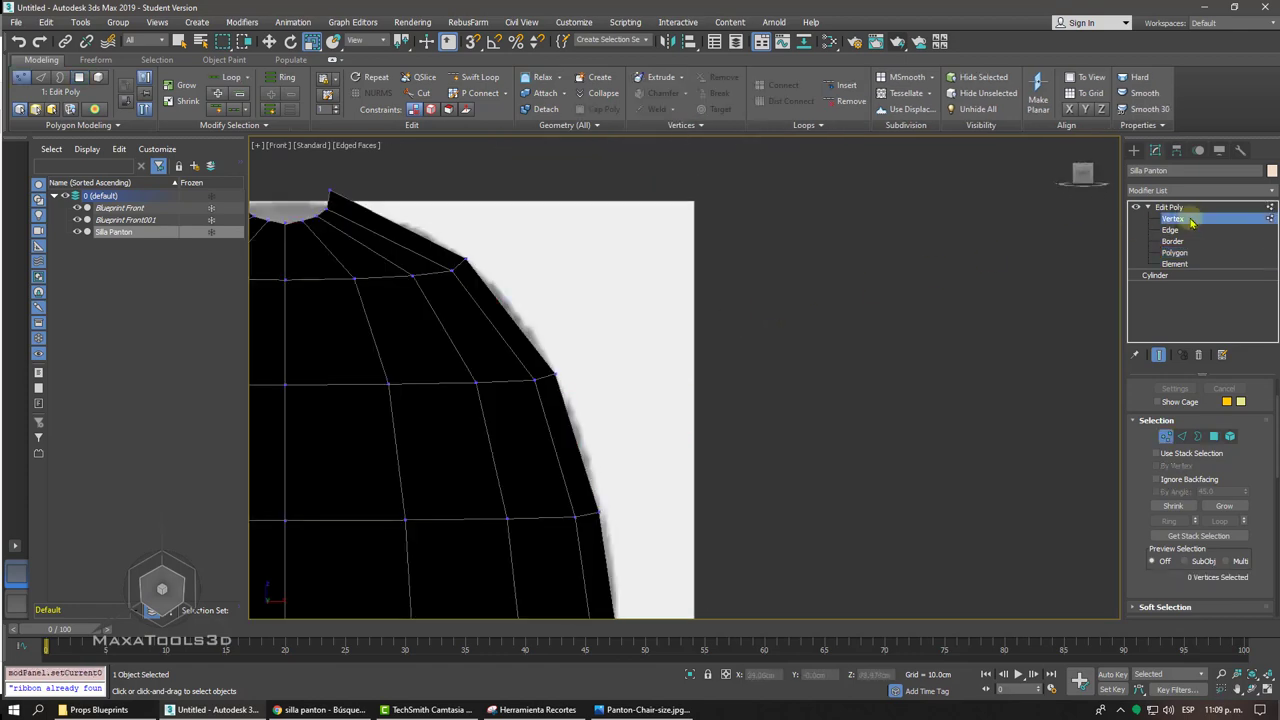
pyautogui.moveTo(919, 180); pyautogui.dragTo(1089, 207, button='middle')
pyautogui.scroll(3, 833, 179)
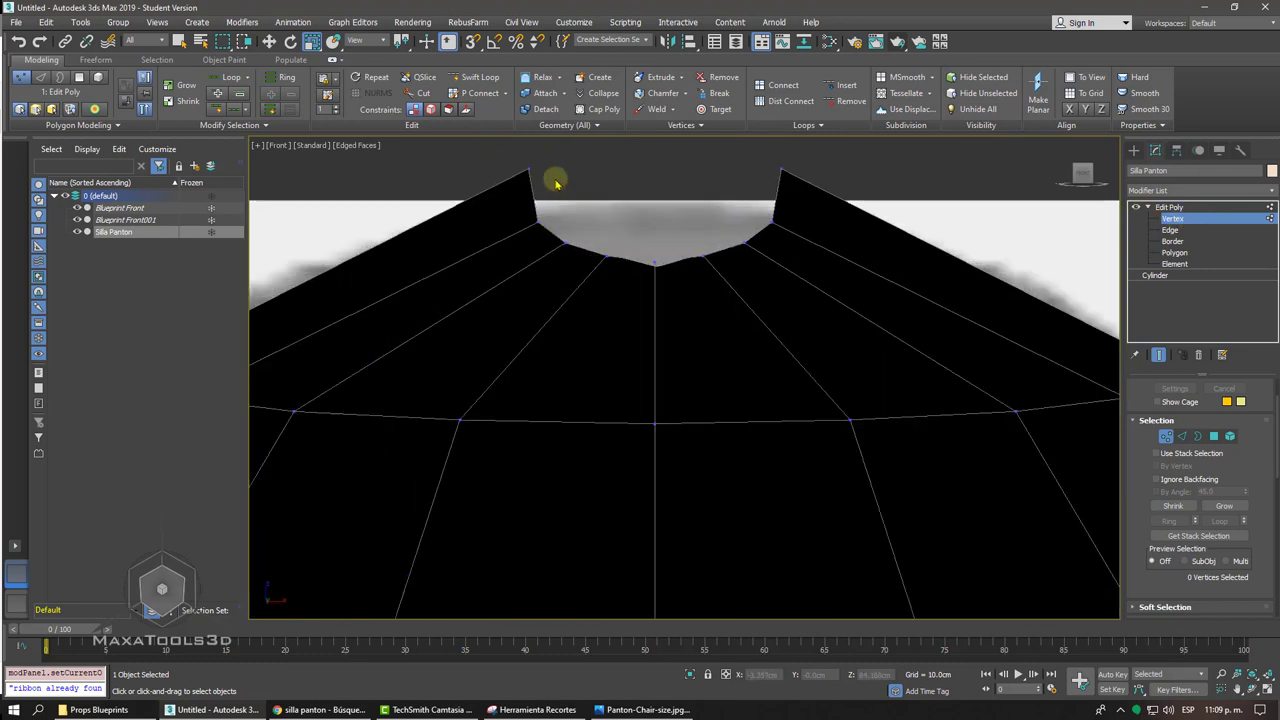
pyautogui.click(530, 170)
pyautogui.moveTo(540, 172); pyautogui.dragTo(566, 186, button='middle')
pyautogui.rightClick(571, 170)
pyautogui.click(587, 178)
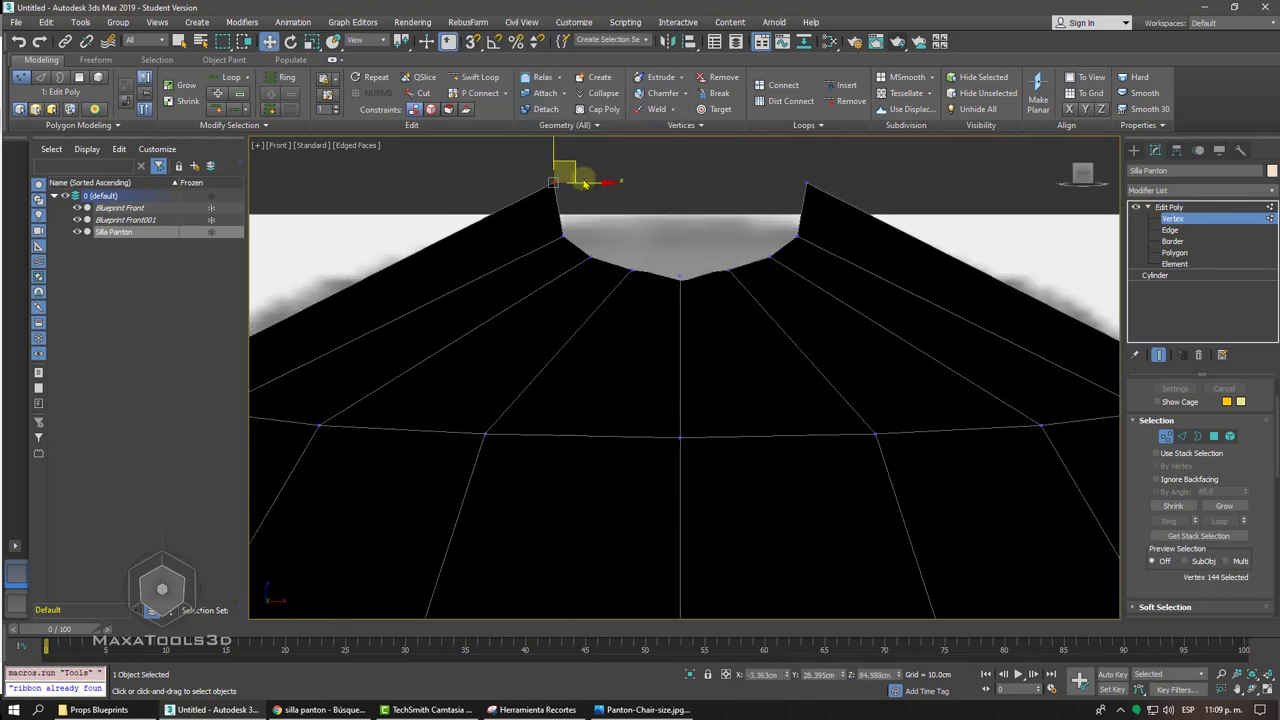
pyautogui.moveTo(585, 183); pyautogui.dragTo(423, 264)
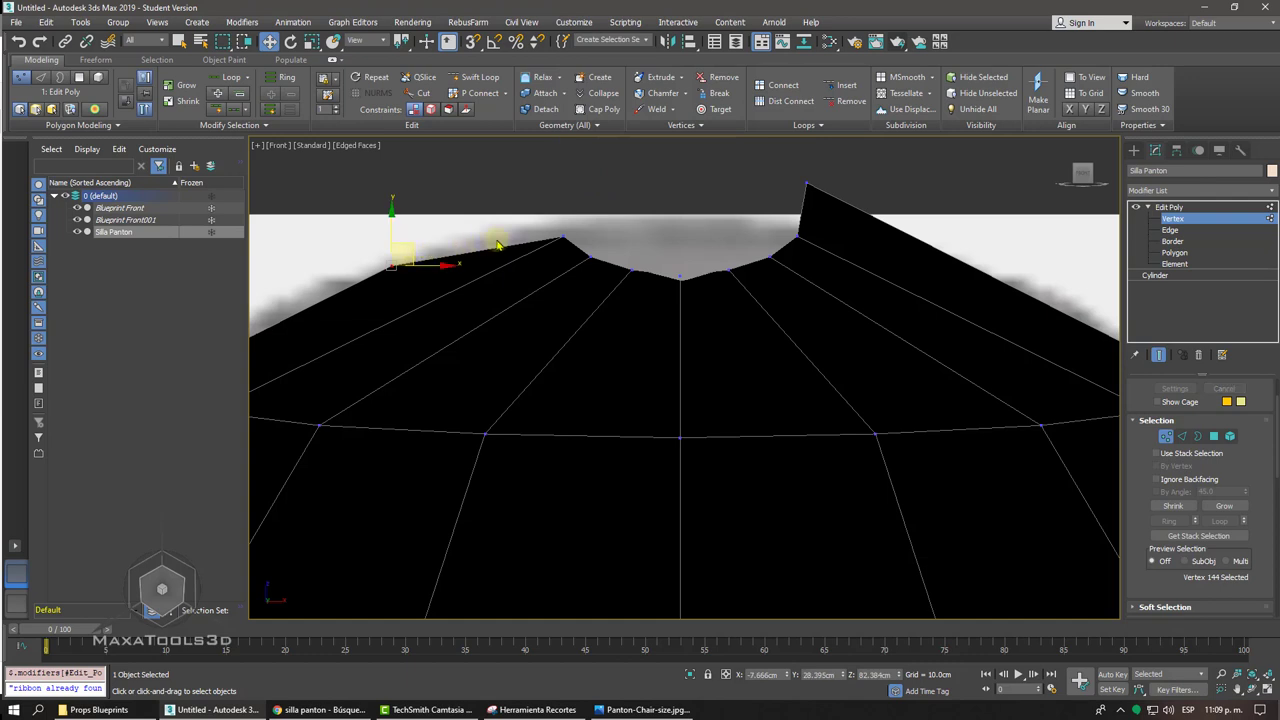
# Reposition more neck vertices to round the edge, then undo the last two moves.
pyautogui.click(564, 232)
pyautogui.moveTo(491, 249)
pyautogui.mouseDown()
pyautogui.moveTo(490, 264)
pyautogui.moveTo(472, 240)
pyautogui.mouseUp()
pyautogui.click(572, 233)
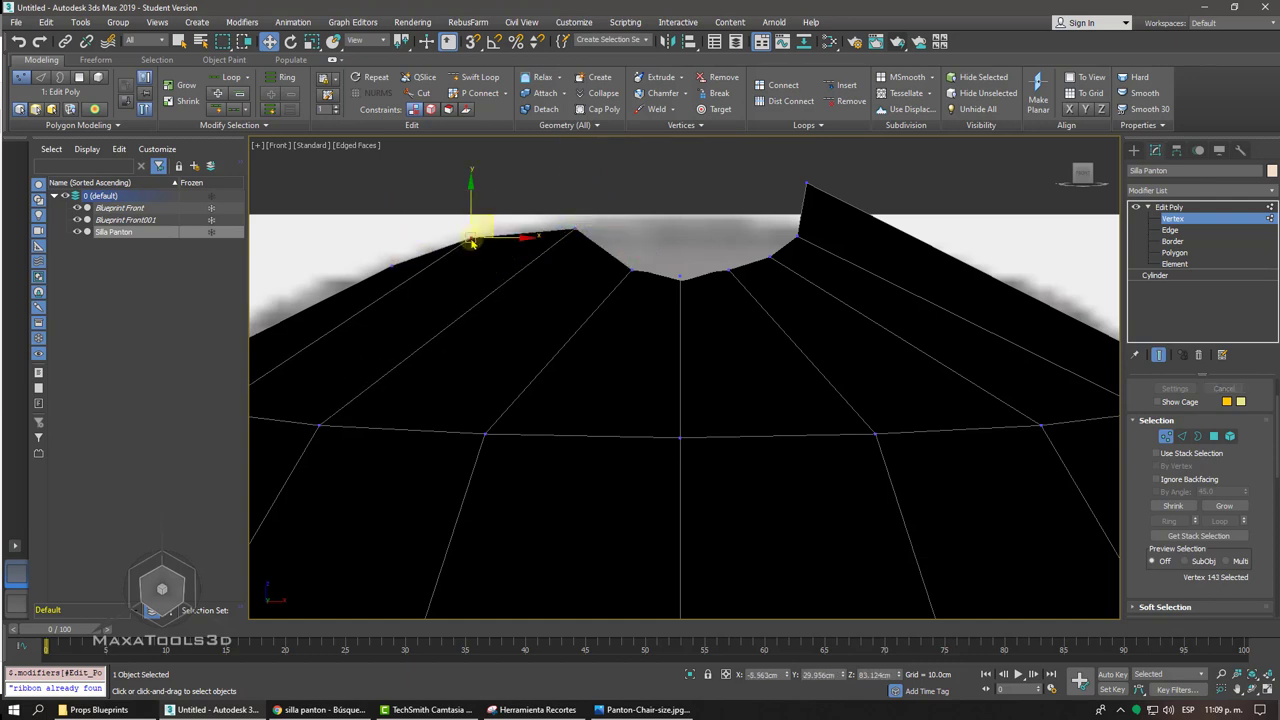
pyautogui.moveTo(631, 269)
pyautogui.mouseDown()
pyautogui.moveTo(632, 228)
pyautogui.moveTo(674, 193)
pyautogui.mouseUp()
pyautogui.click(680, 274)
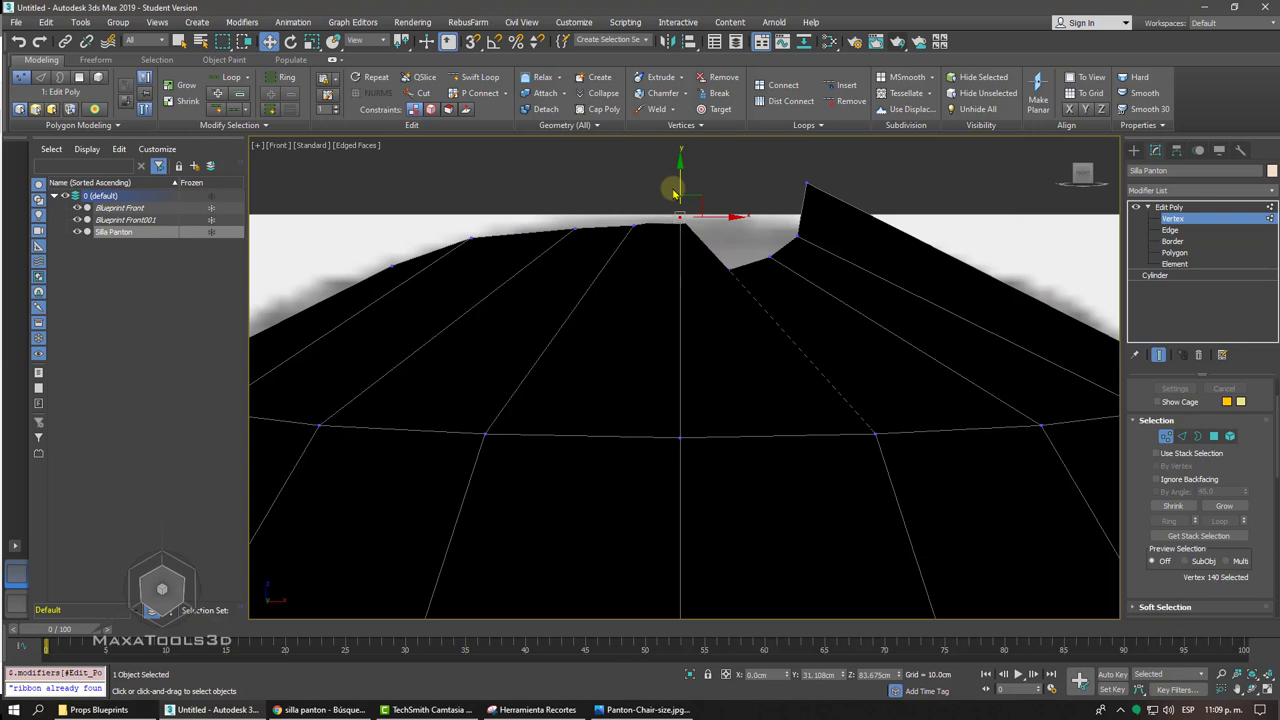
pyautogui.scroll(-3, 771, 286)
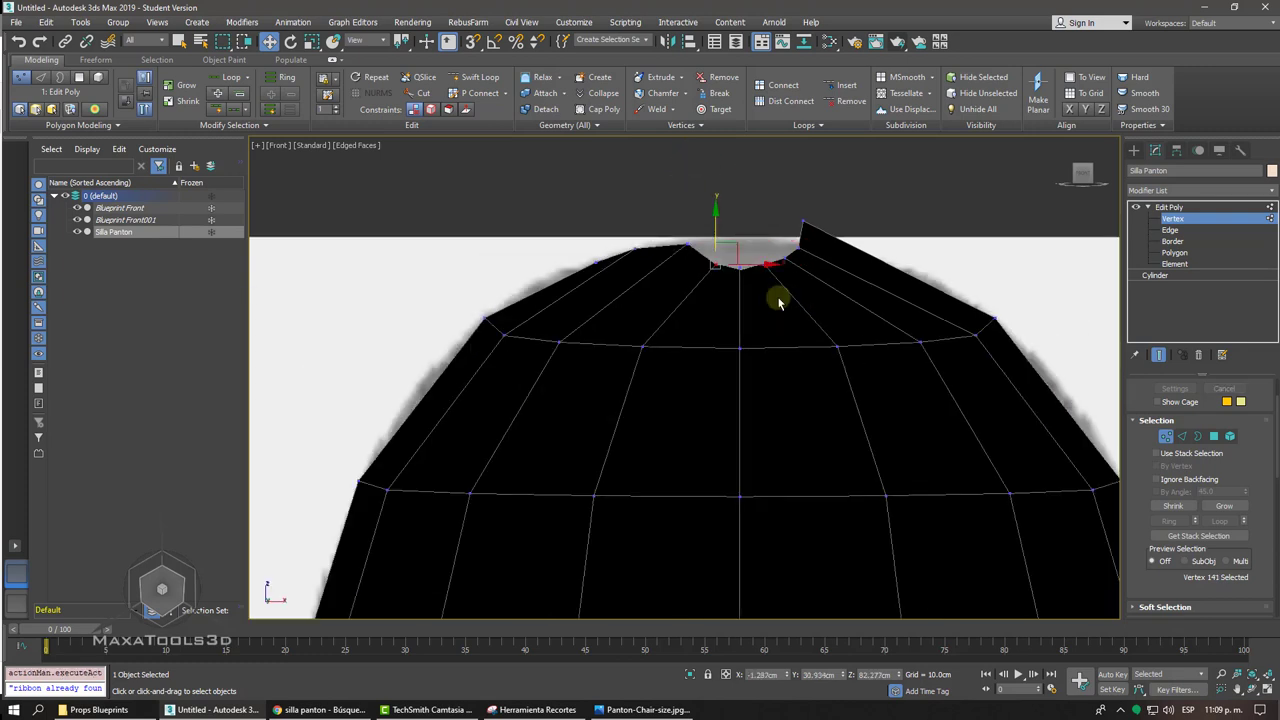
pyautogui.hotkey('ctrl', 'z')
pyautogui.hotkey('ctrl', 'z')
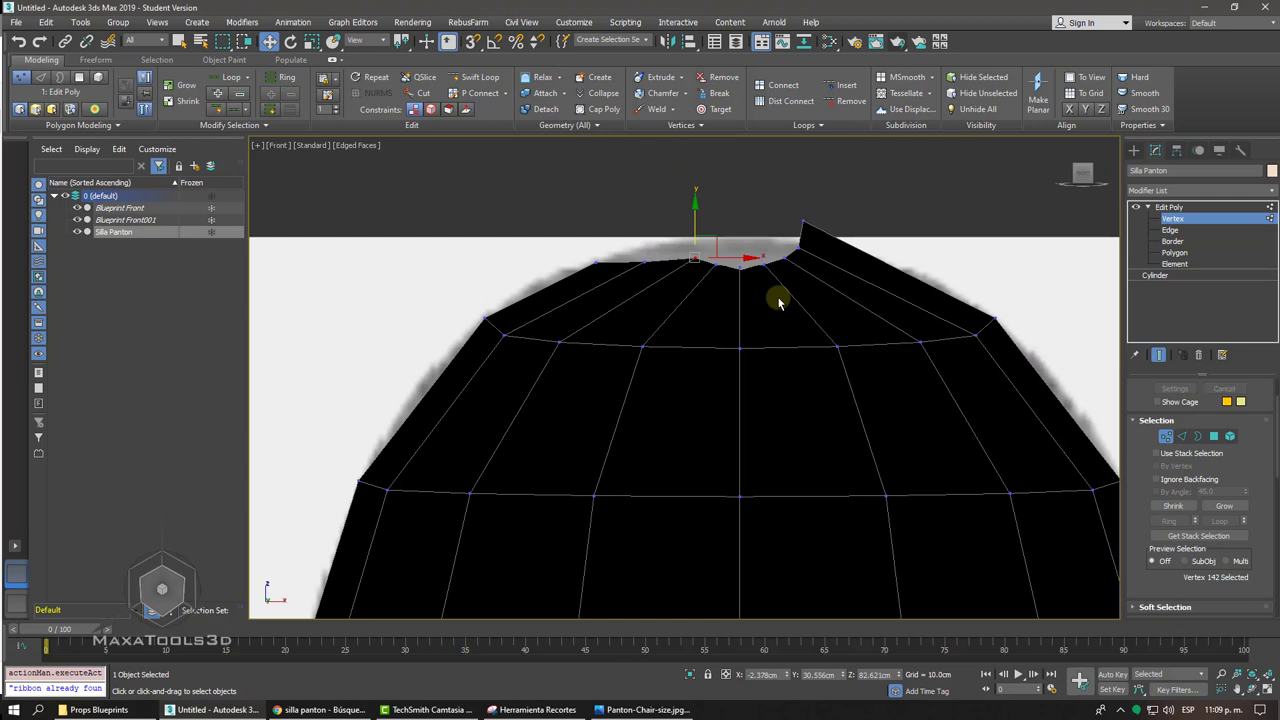
pyautogui.hotkey('ctrl', 'z')
pyautogui.hotkey('ctrl', 'z')
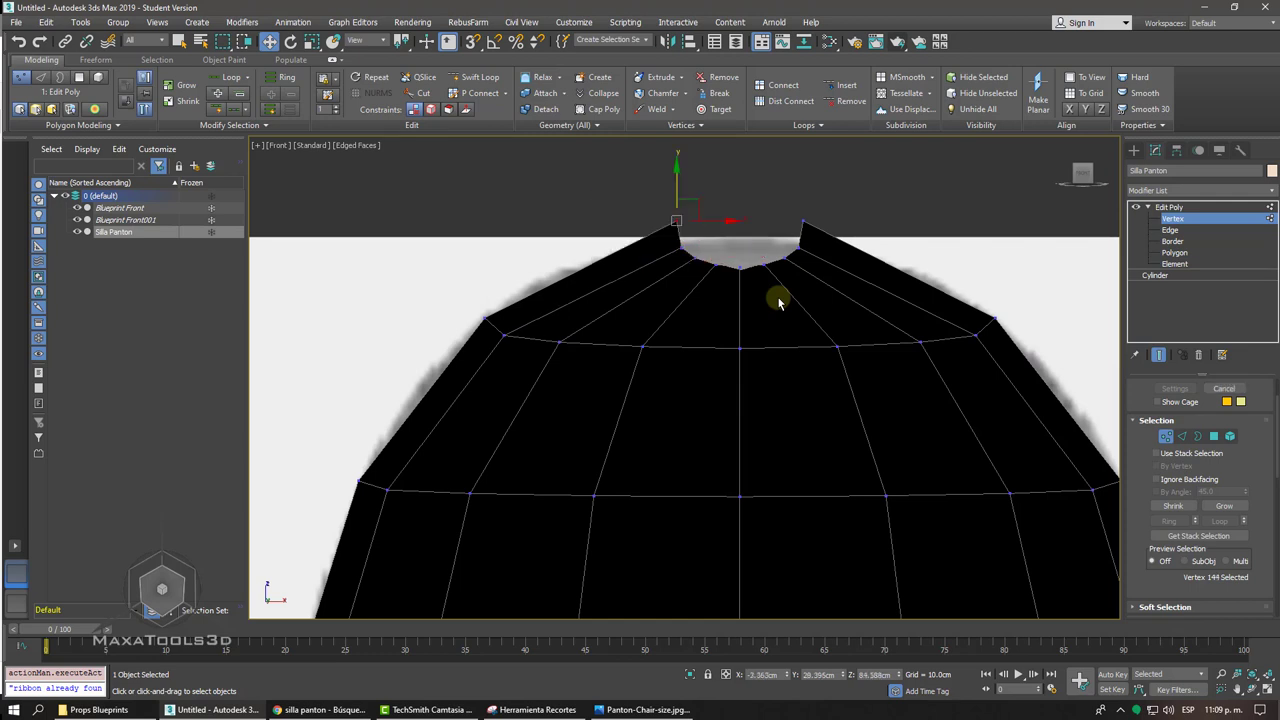
pyautogui.scroll(-4, 779, 302)
# Delete the chair's right-half polygons and inspect the half mesh in perspective.
pyautogui.click(1155, 253)
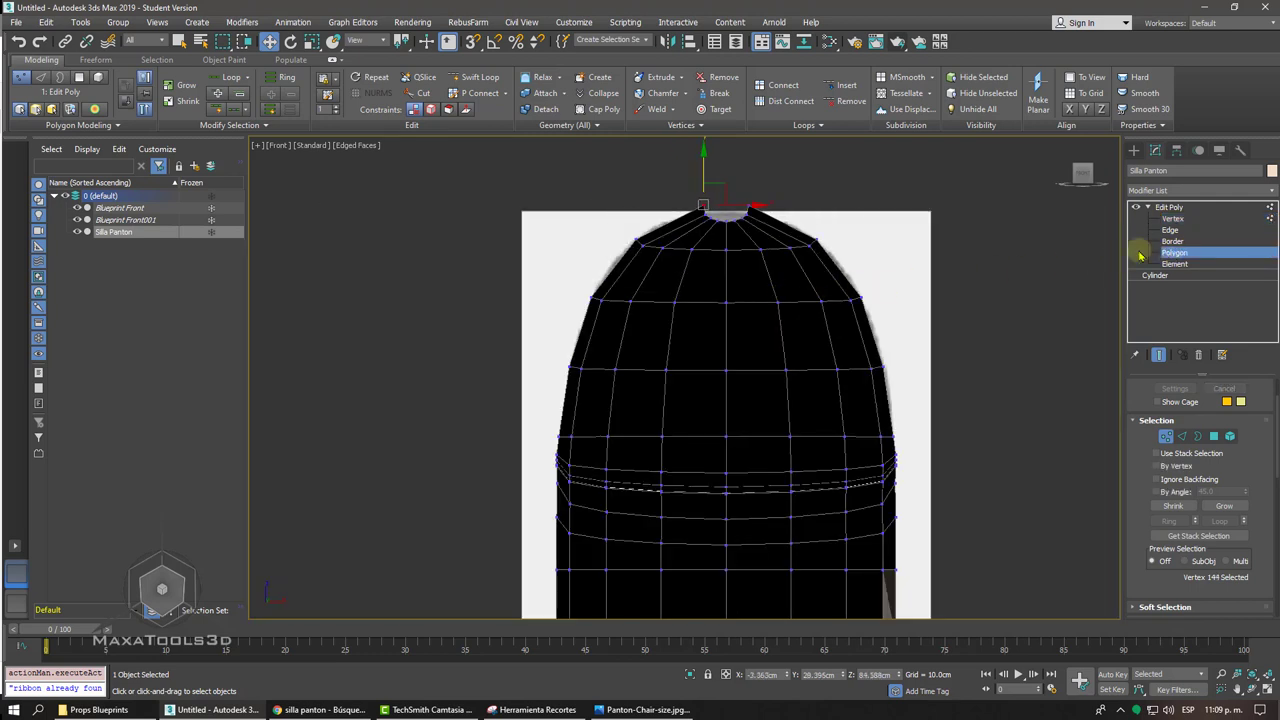
pyautogui.scroll(-2, 858, 243)
pyautogui.click(858, 243)
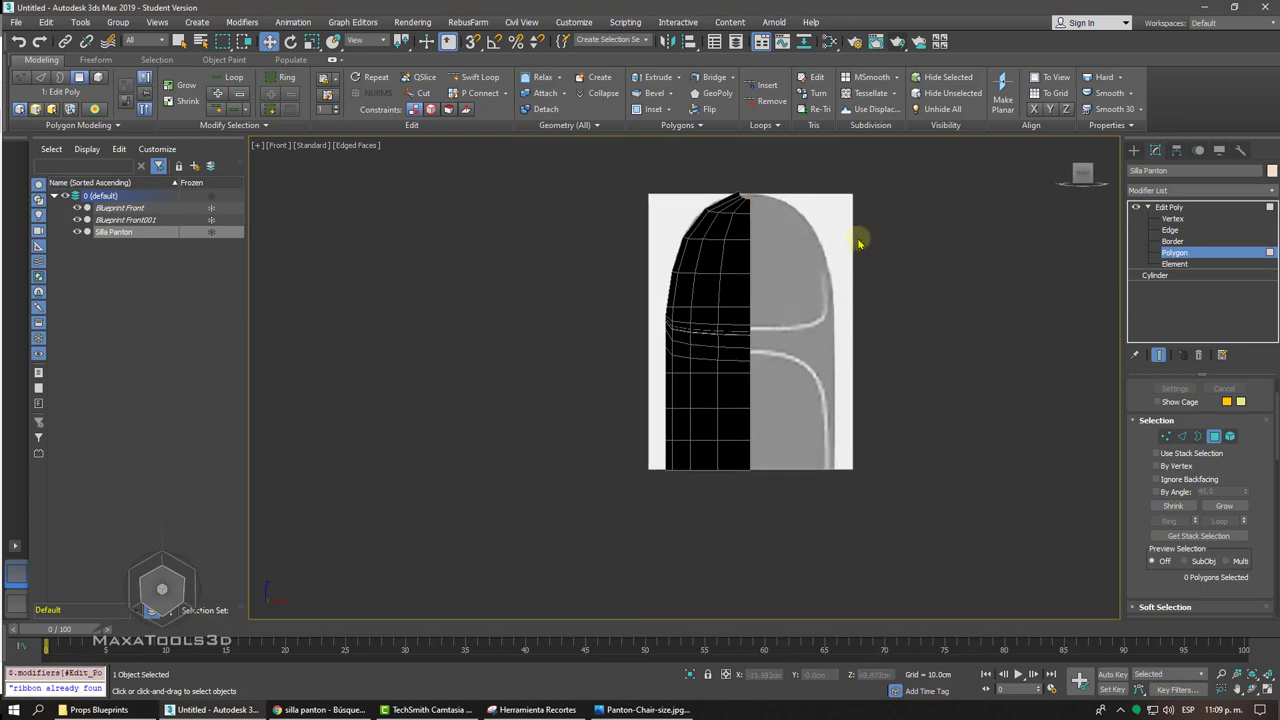
pyautogui.press('p')
pyautogui.keyDown('alt'); pyautogui.moveTo(857, 237); pyautogui.dragTo(1036, 221, button='middle'); pyautogui.keyUp('alt')
pyautogui.click(1170, 206)
# Add a Symmetry modifier via 'xsymm', enable Flip, and return to the front view.
pyautogui.click(1173, 194)
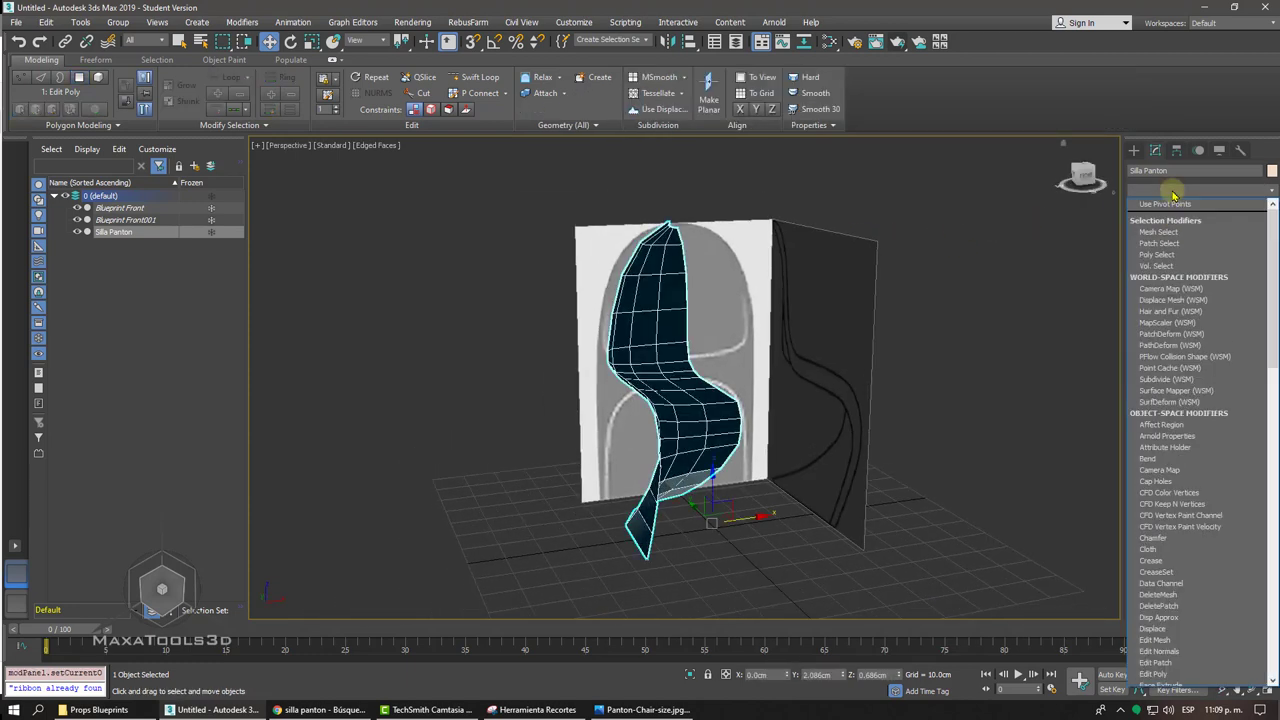
pyautogui.scroll(-10, 1173, 194)
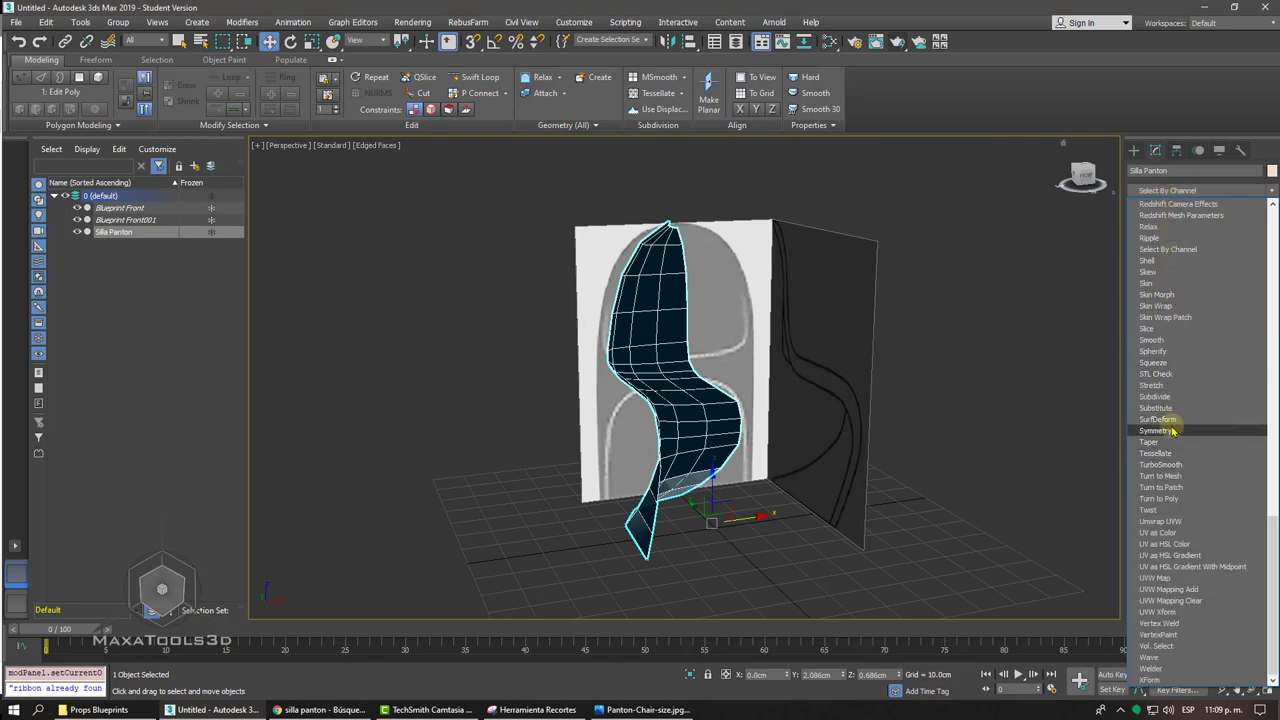
pyautogui.click(870, 387)
pyautogui.write('xs')
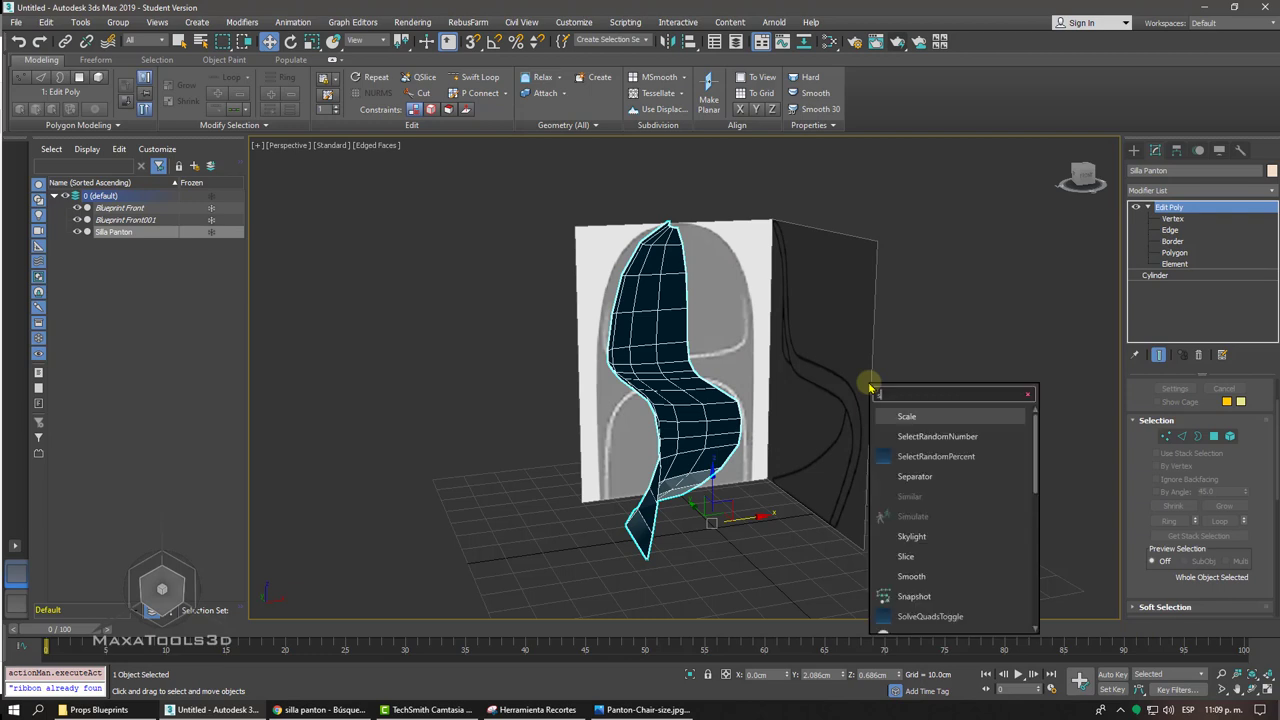
pyautogui.write('ymm')
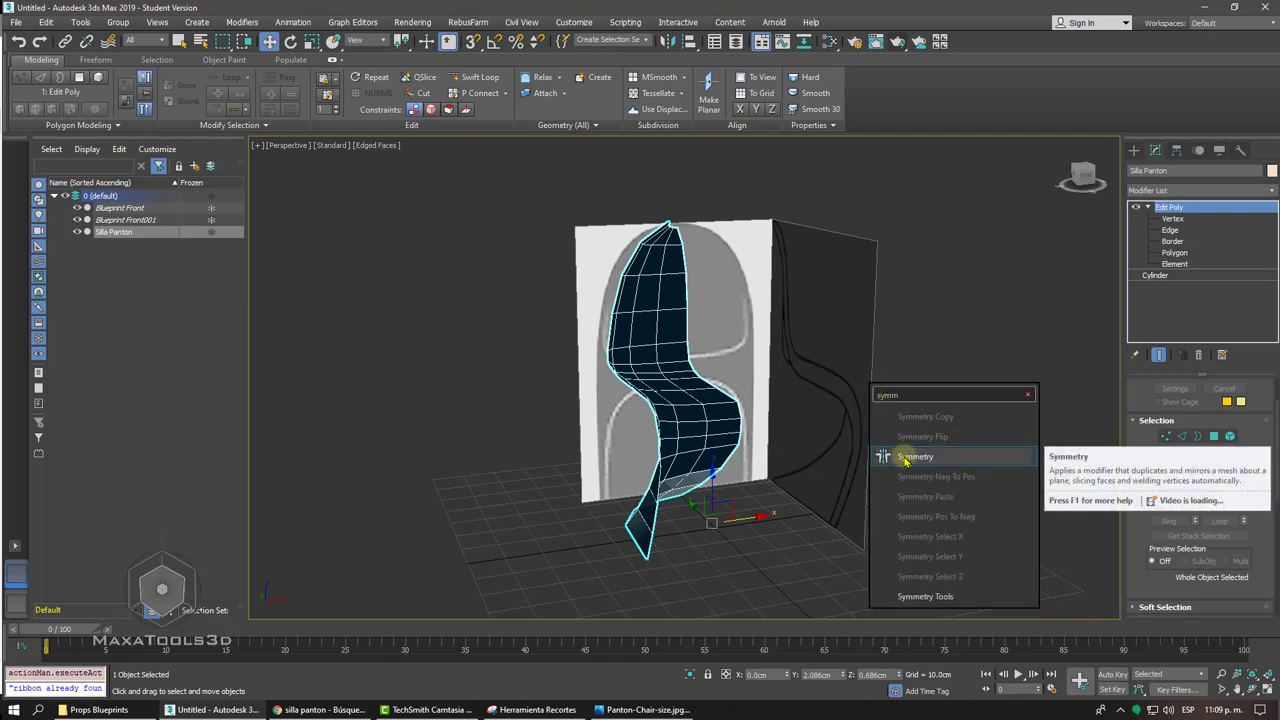
pyautogui.moveTo(915, 456)
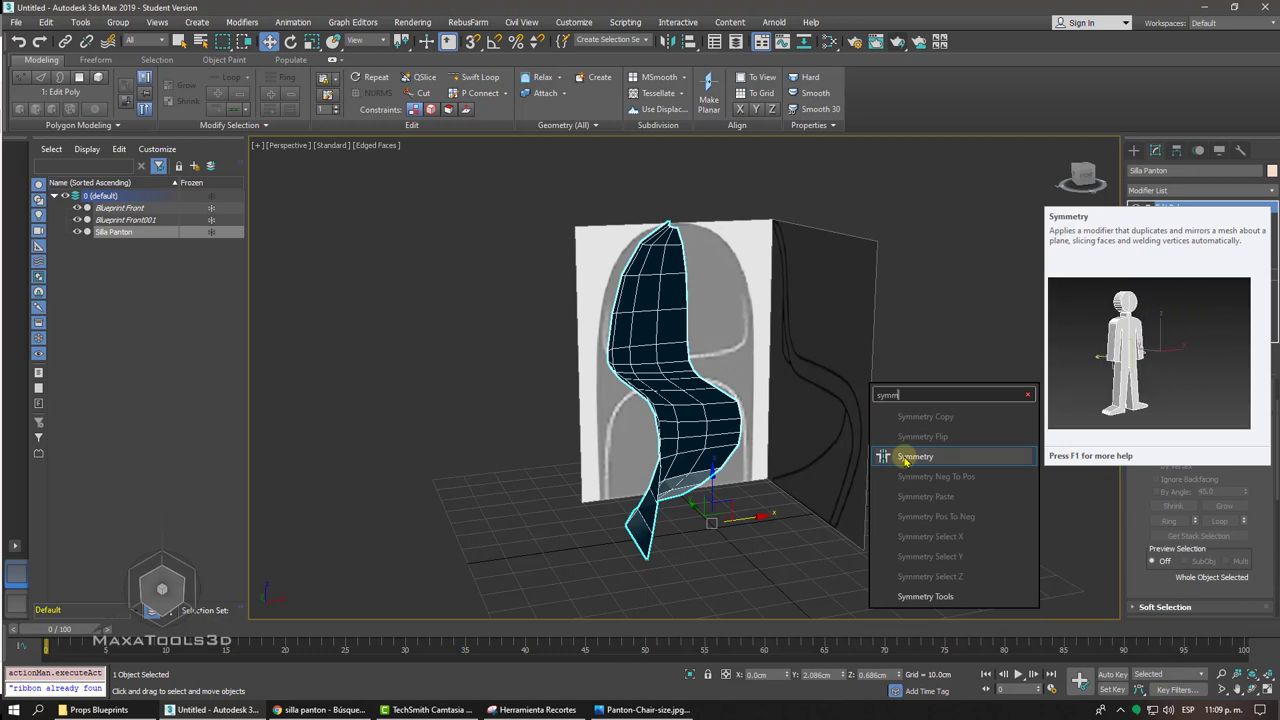
pyautogui.click(907, 457)
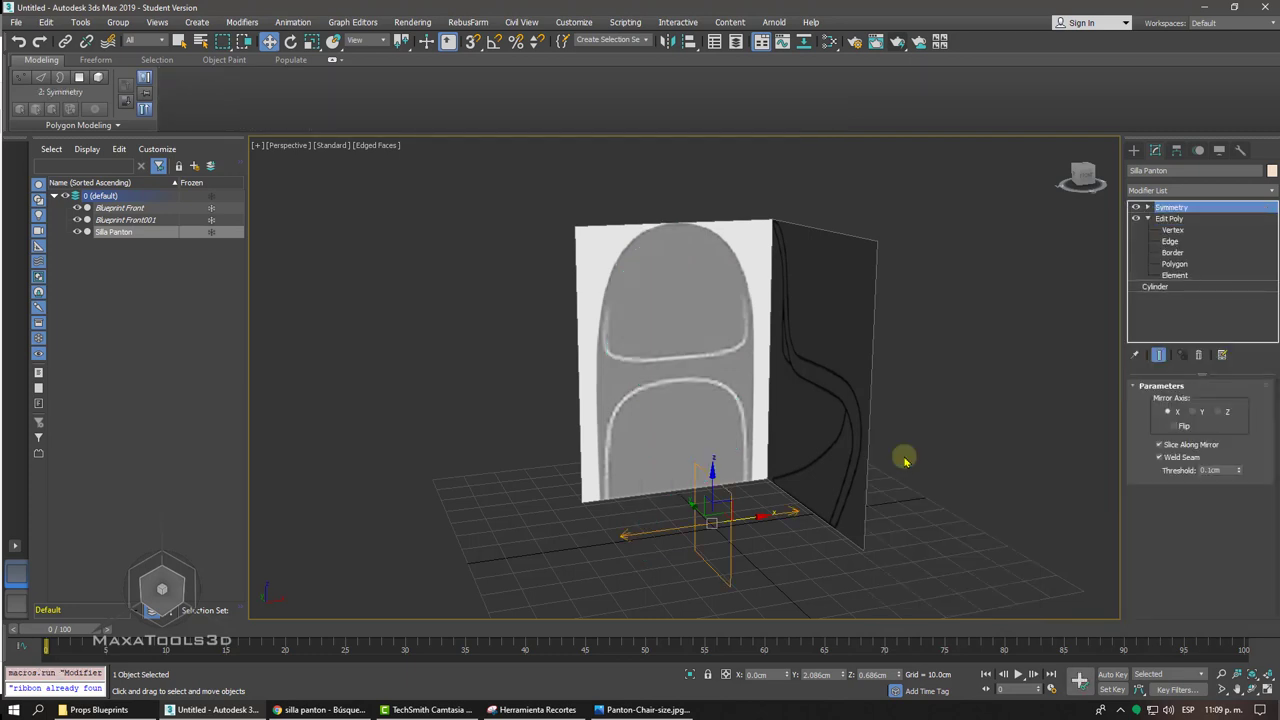
pyautogui.moveTo(907, 457)
pyautogui.keyDown('alt'); pyautogui.mouseDown(button='middle')
pyautogui.moveTo(734, 396)
pyautogui.moveTo(727, 477)
pyautogui.mouseUp(button='middle'); pyautogui.keyUp('alt')
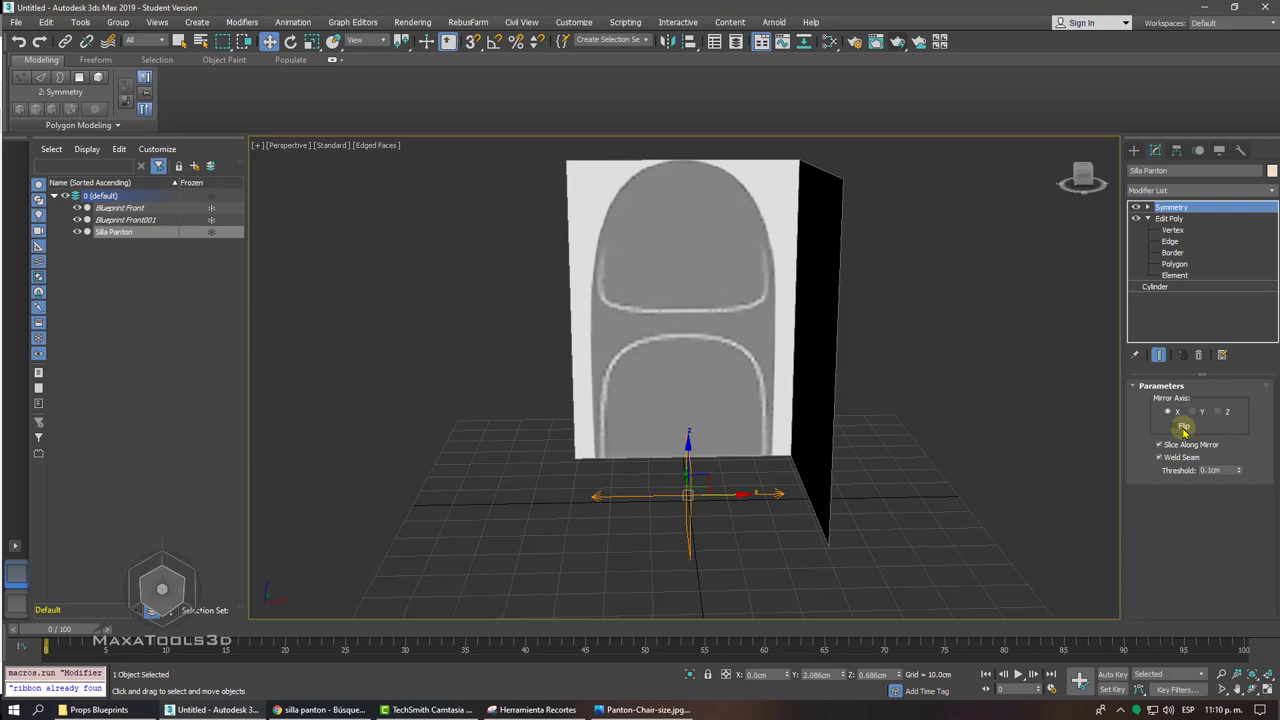
pyautogui.click(1183, 428)
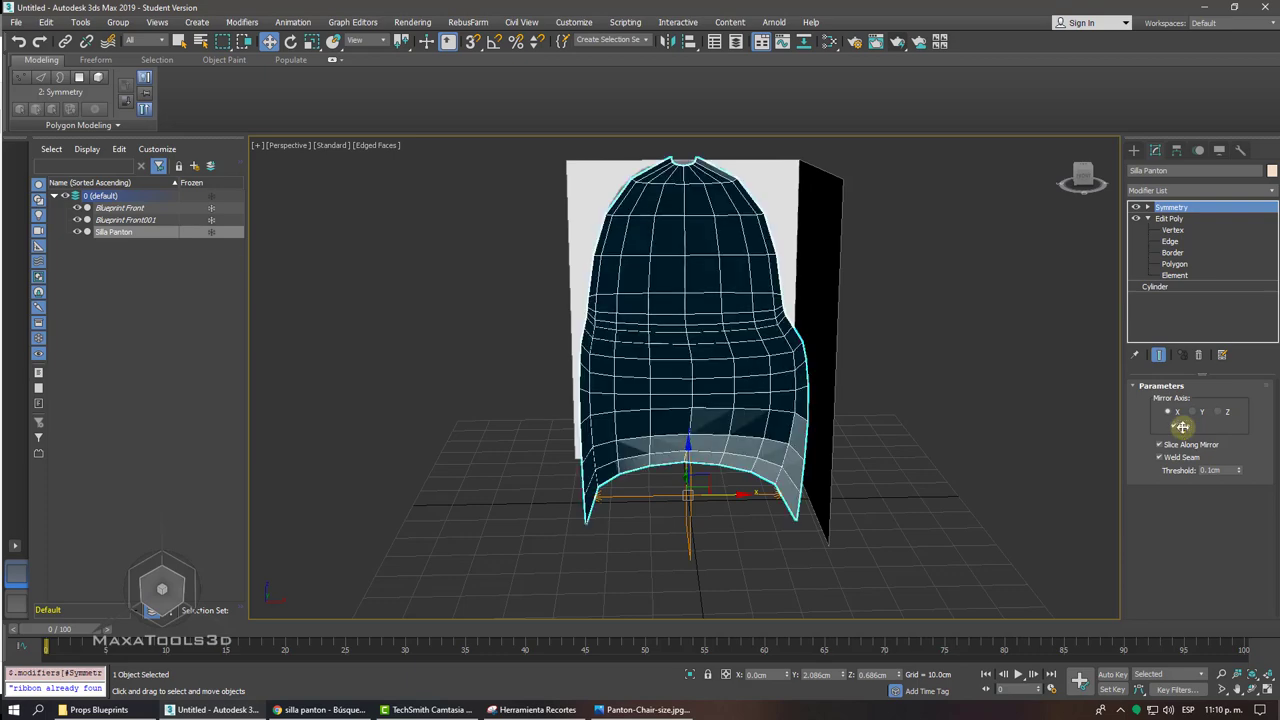
pyautogui.press('f')
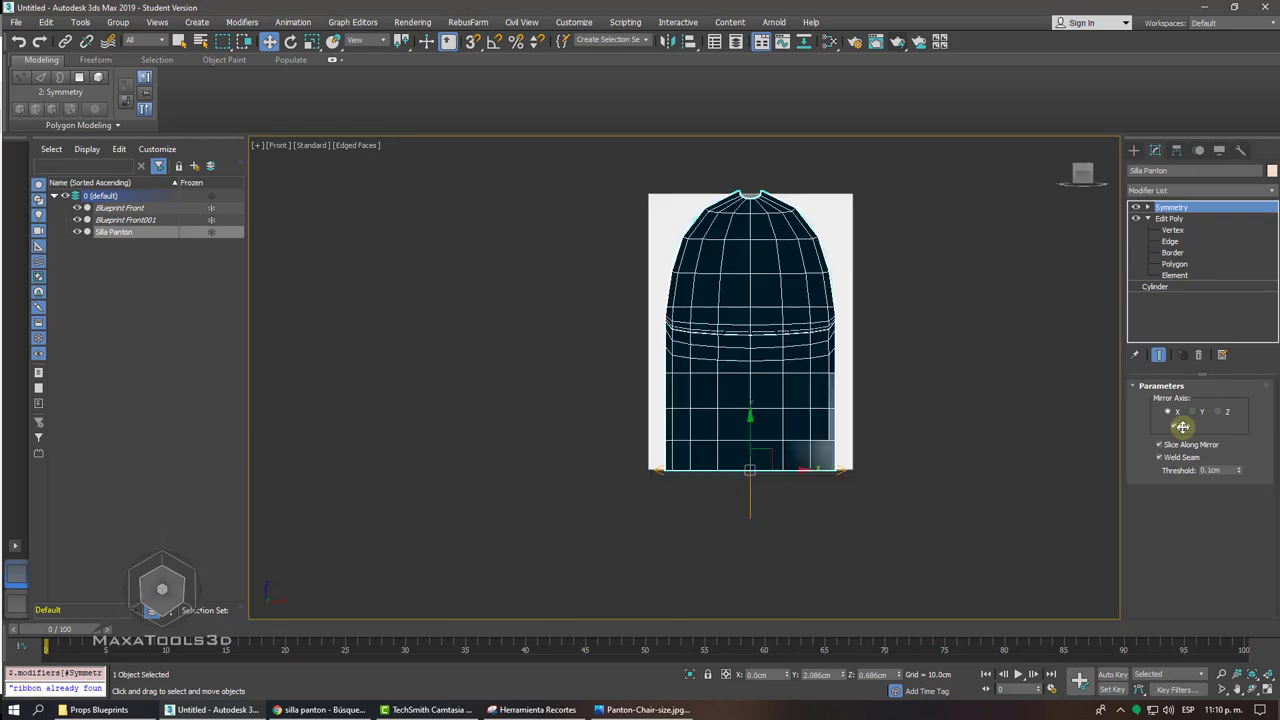
# At vertex level with see-through mesh, lower the top backrest vertex slightly left.
pyautogui.click(1173, 230)
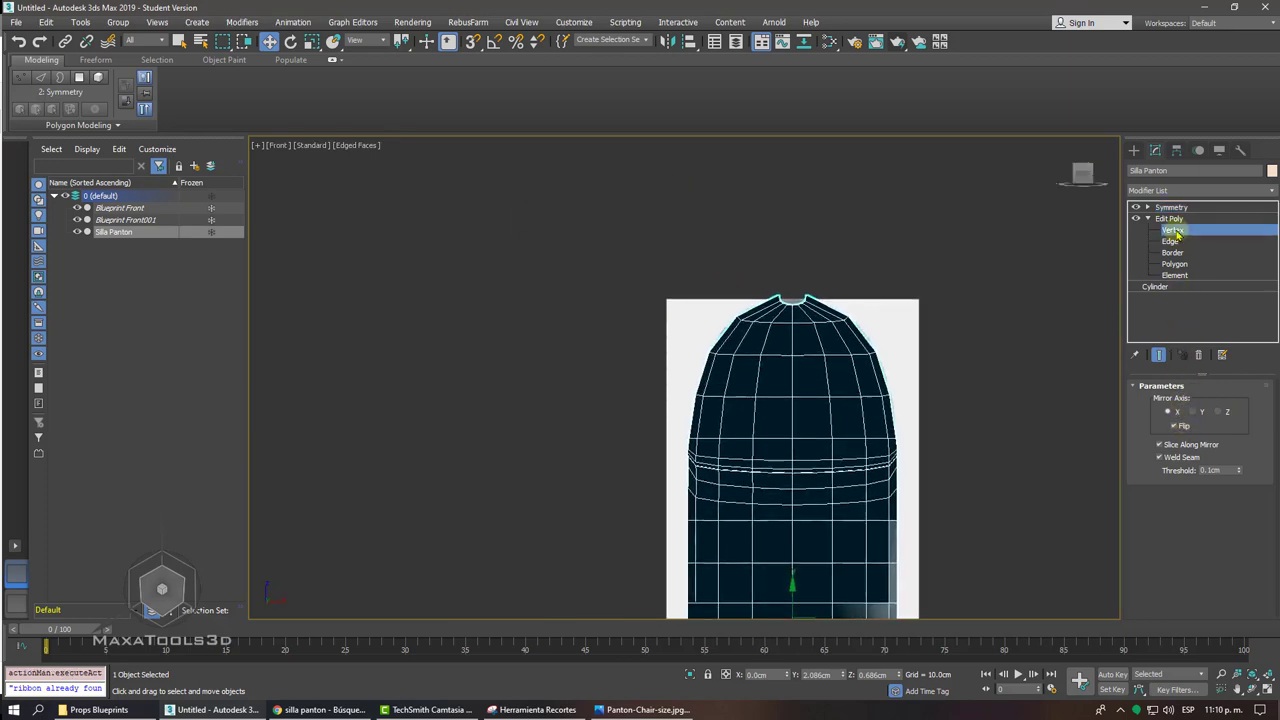
pyautogui.scroll(3, 809, 334)
pyautogui.scroll(2, 729, 368)
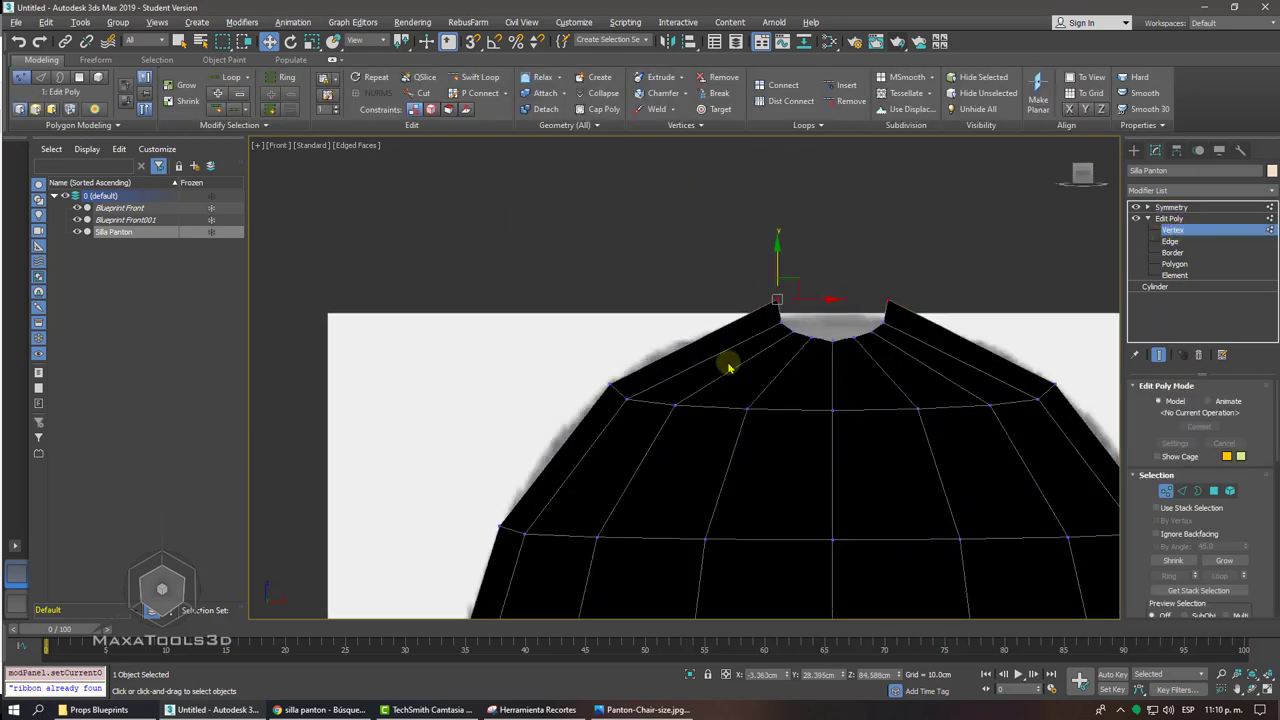
pyautogui.hotkey('alt', 'x')
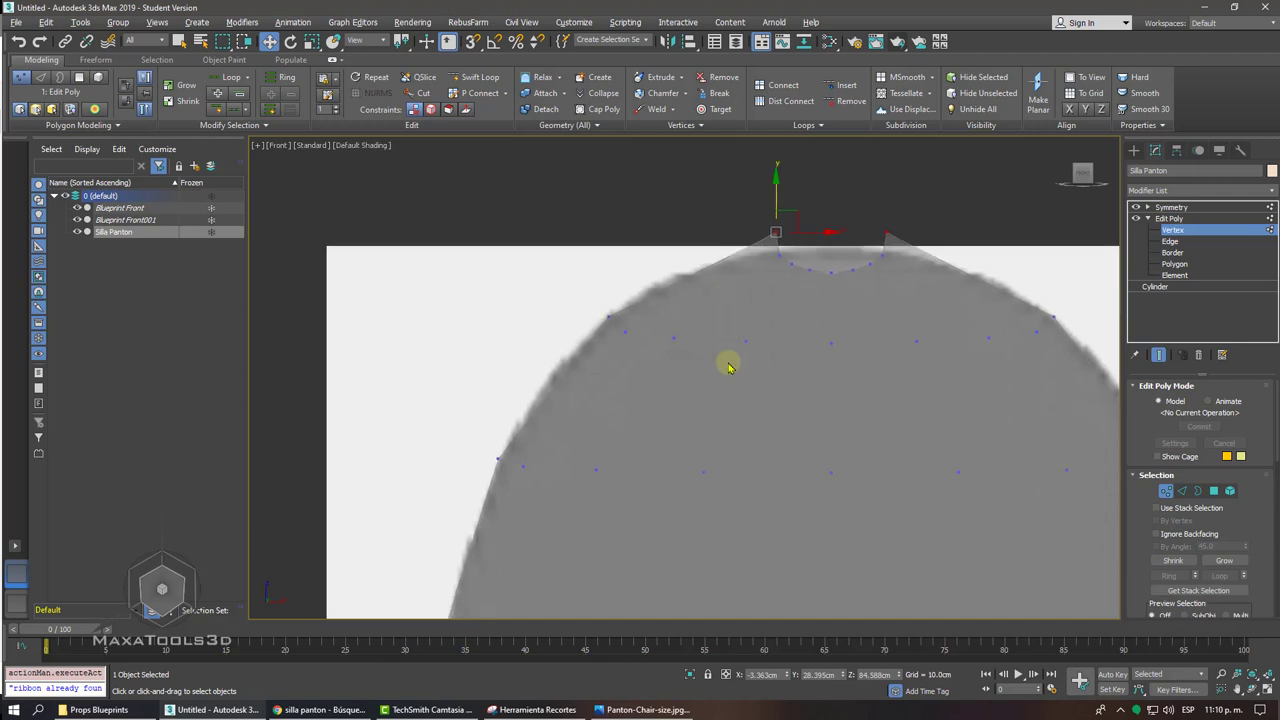
pyautogui.press('F3')
pyautogui.moveTo(771, 223); pyautogui.dragTo(720, 251)
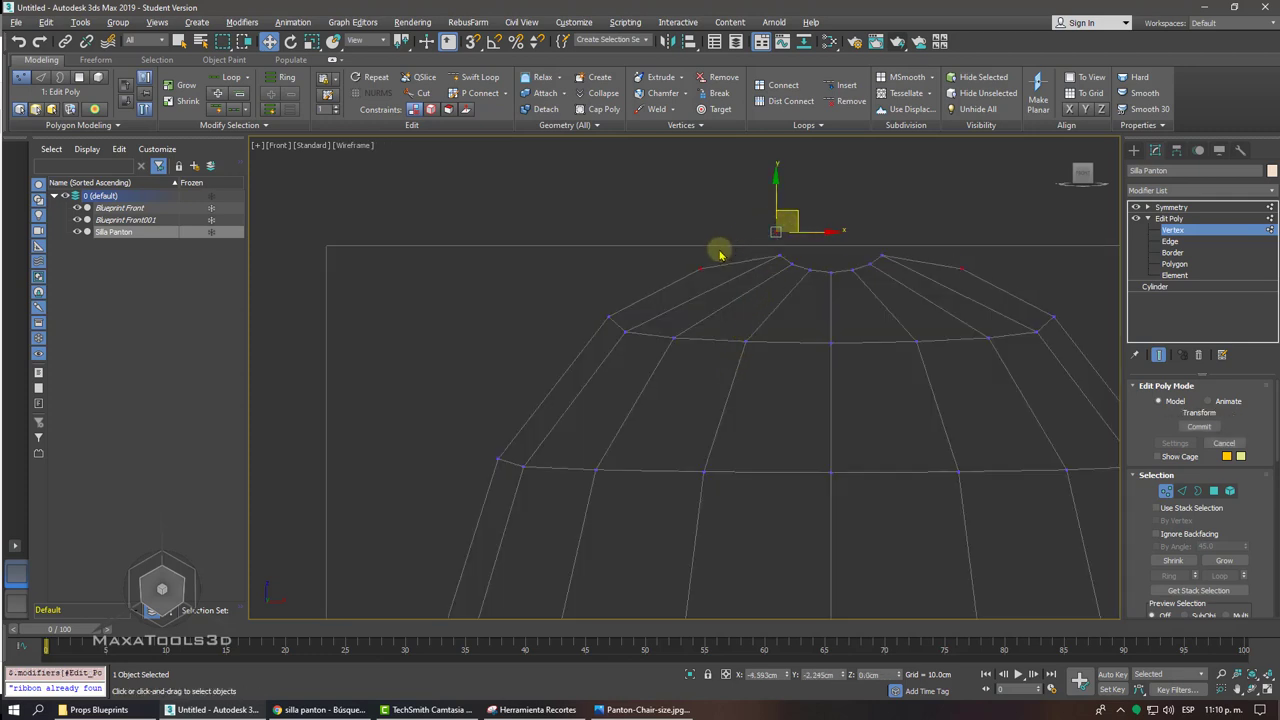
pyautogui.press('F3')
pyautogui.scroll(3, 720, 254)
pyautogui.press('F3')
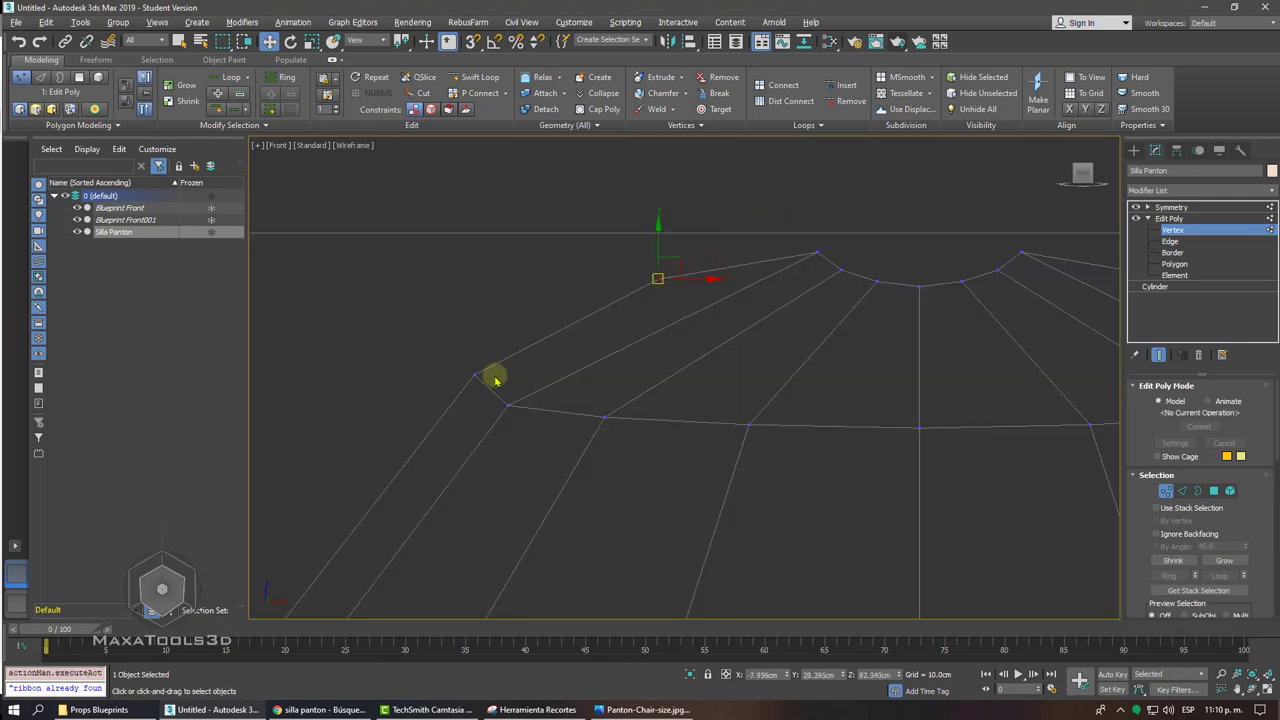
pyautogui.click(500, 370)
pyautogui.scroll(-3, 500, 370)
# Move an upper-left vertex, a middle-ring vertex and a top-ring vertex to round the curve.
pyautogui.click(560, 253)
pyautogui.moveTo(583, 257)
pyautogui.mouseDown()
pyautogui.moveTo(571, 266)
pyautogui.moveTo(583, 268)
pyautogui.mouseUp()
pyautogui.click(468, 406)
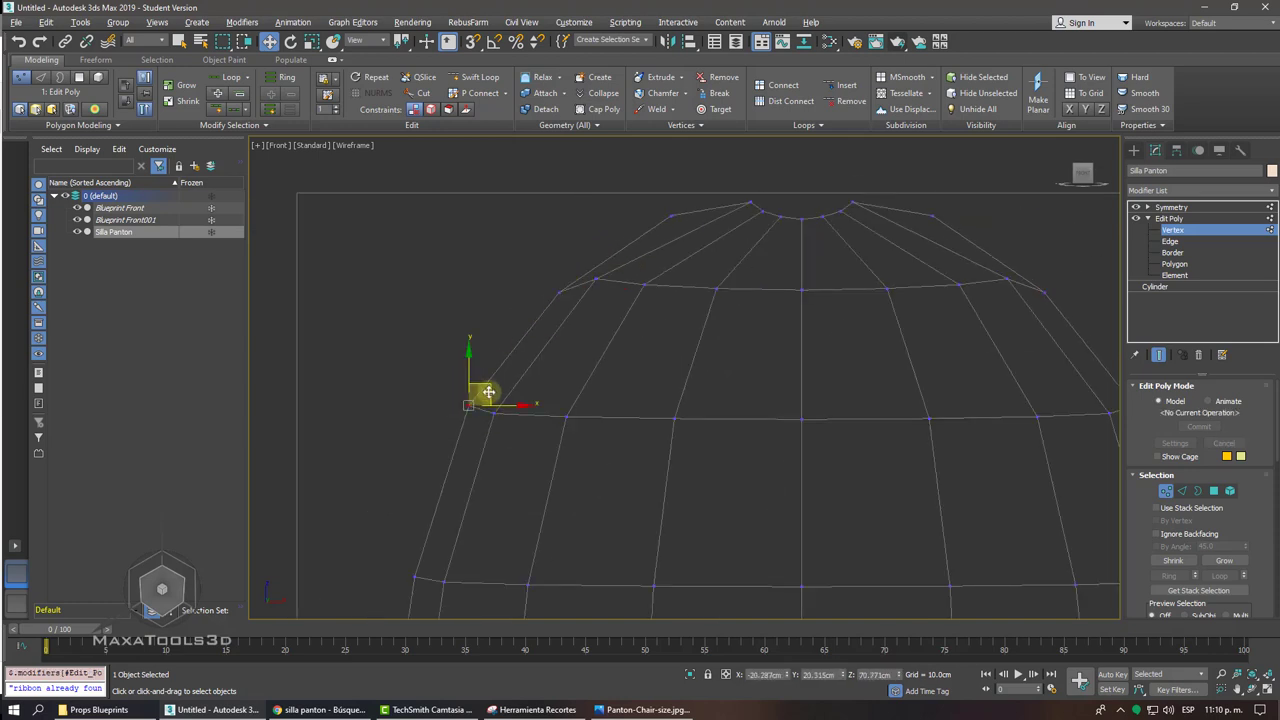
pyautogui.moveTo(486, 394)
pyautogui.mouseDown()
pyautogui.moveTo(478, 404)
pyautogui.moveTo(705, 453)
pyautogui.mouseUp()
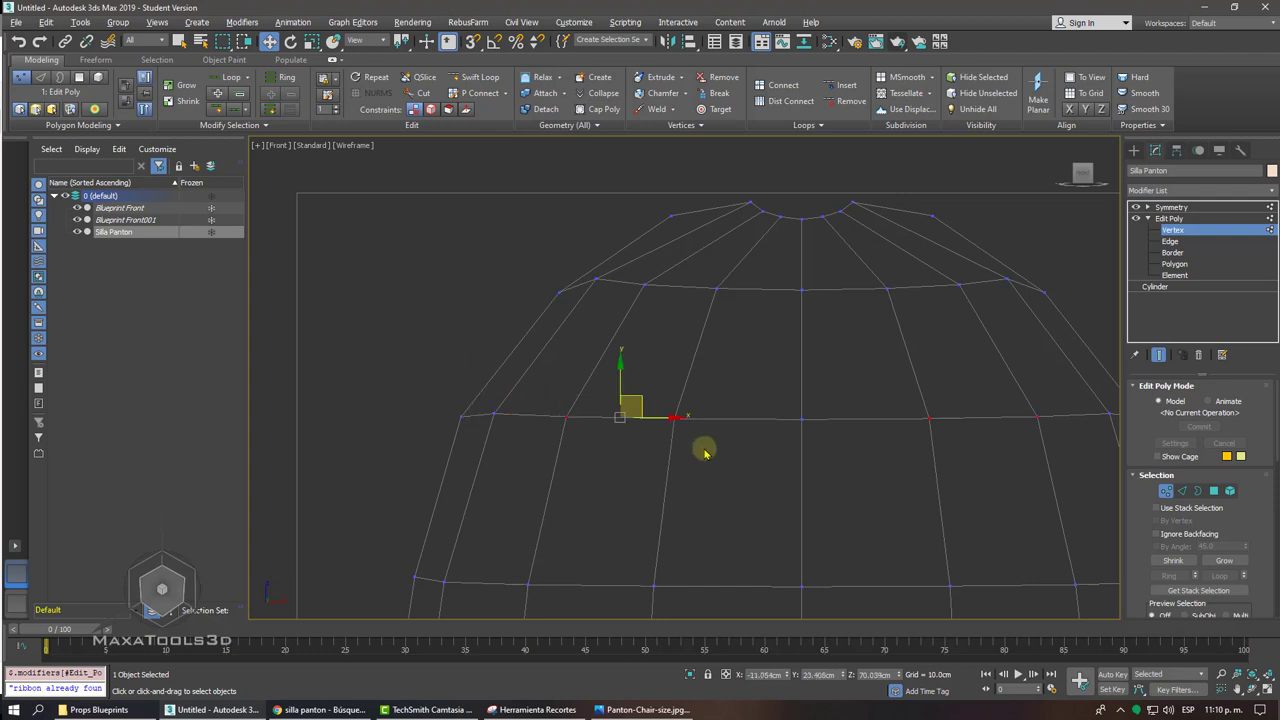
pyautogui.click(643, 285)
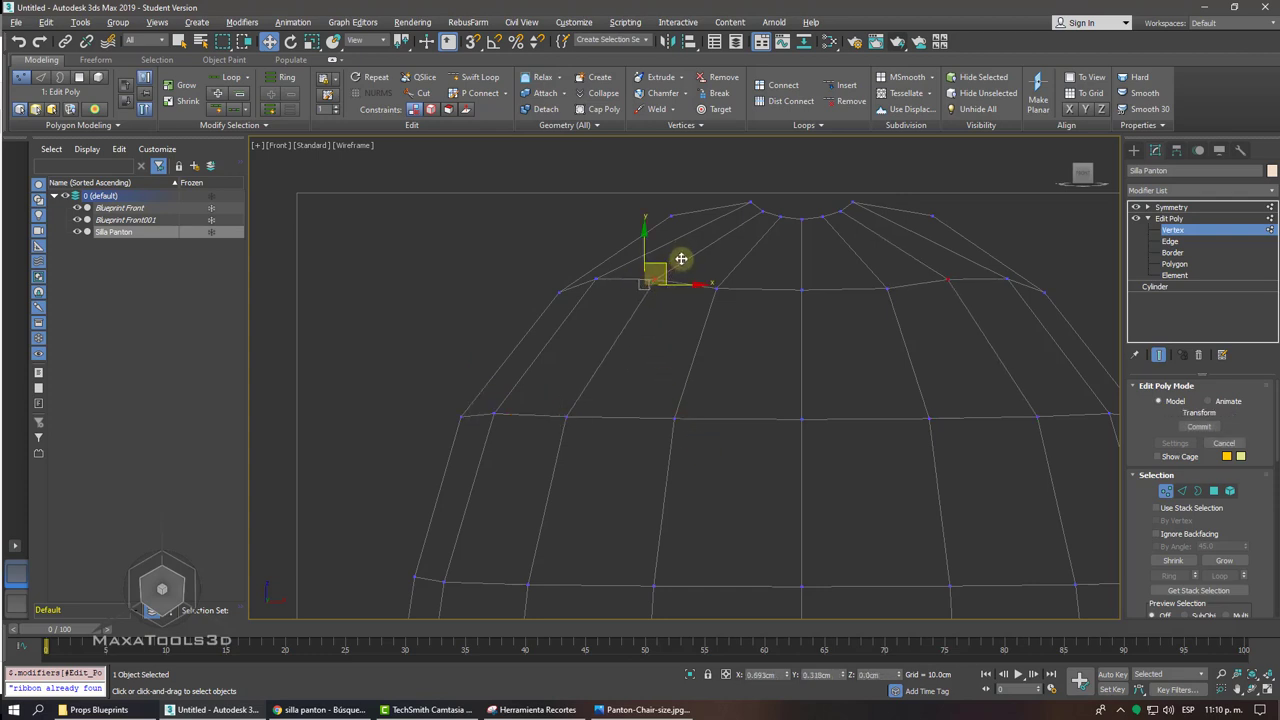
pyautogui.moveTo(669, 265); pyautogui.dragTo(680, 256)
# Box-select top-ring vertices and move them into place along the ring.
pyautogui.moveTo(785, 274); pyautogui.dragTo(808, 303)
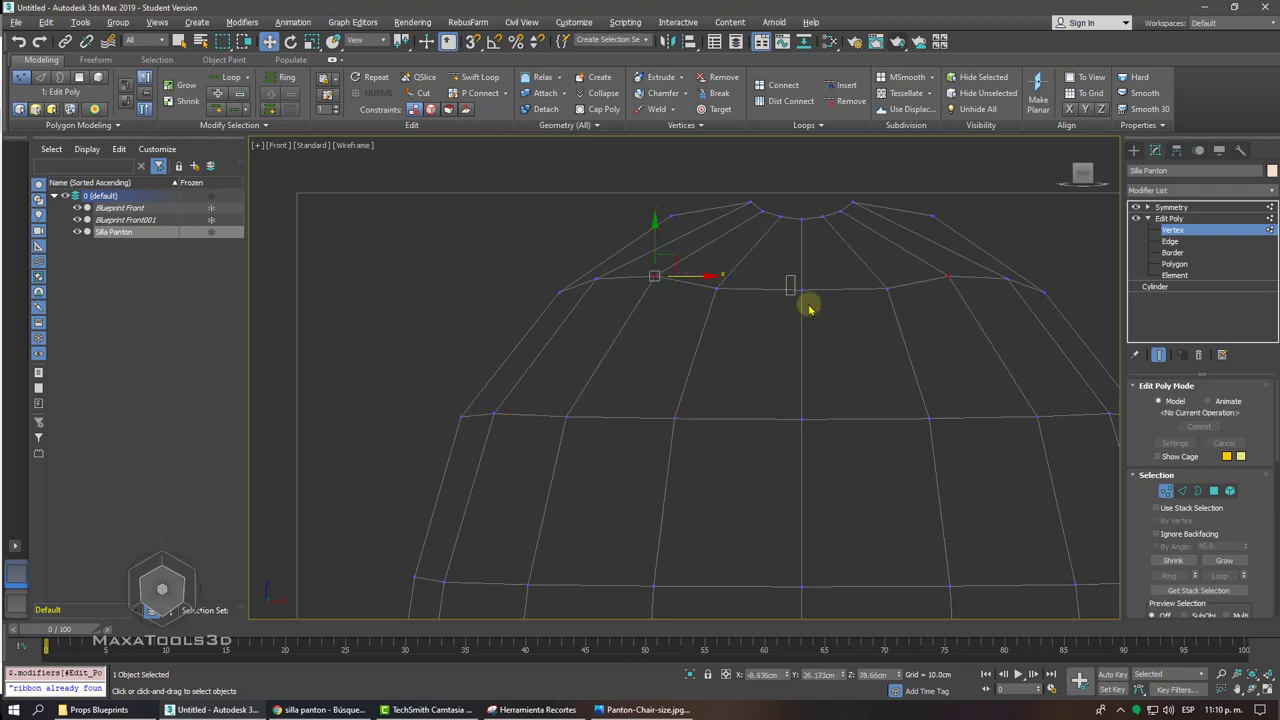
pyautogui.moveTo(692, 272)
pyautogui.mouseDown()
pyautogui.moveTo(752, 312)
pyautogui.moveTo(738, 263)
pyautogui.mouseUp()
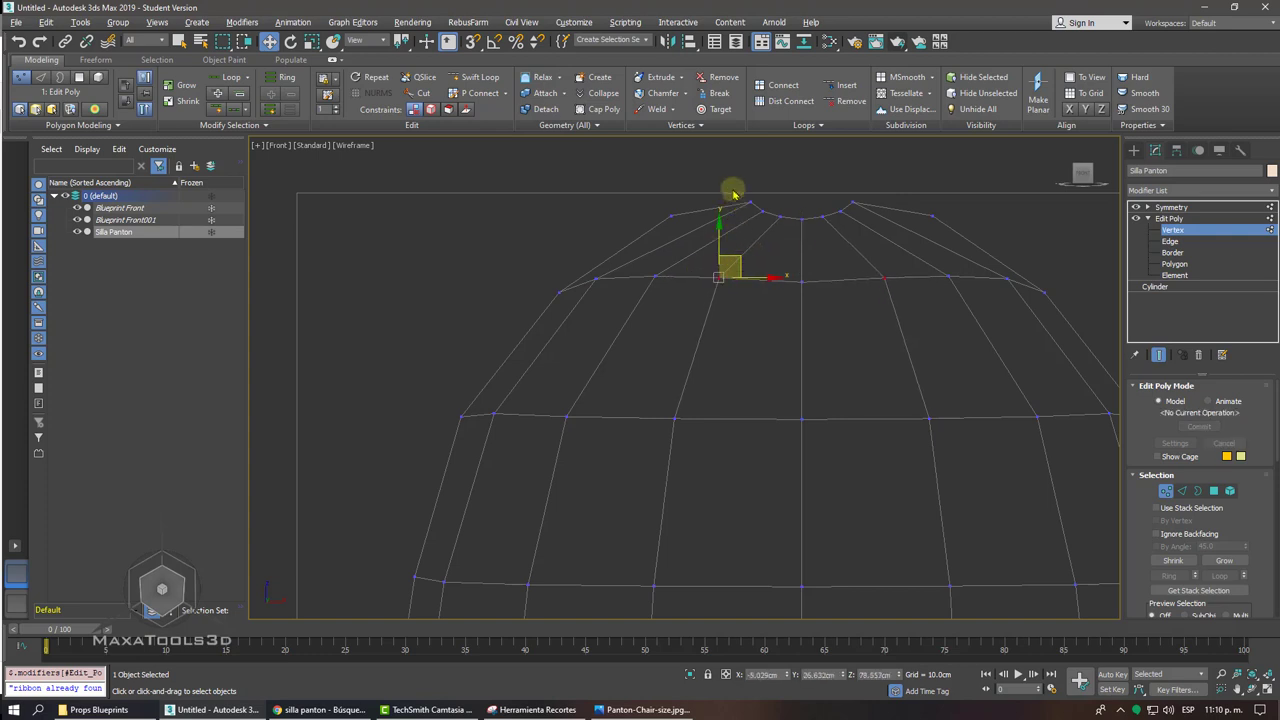
pyautogui.moveTo(752, 209)
pyautogui.mouseDown()
pyautogui.moveTo(742, 192)
pyautogui.moveTo(808, 226)
pyautogui.mouseUp()
pyautogui.click(760, 234)
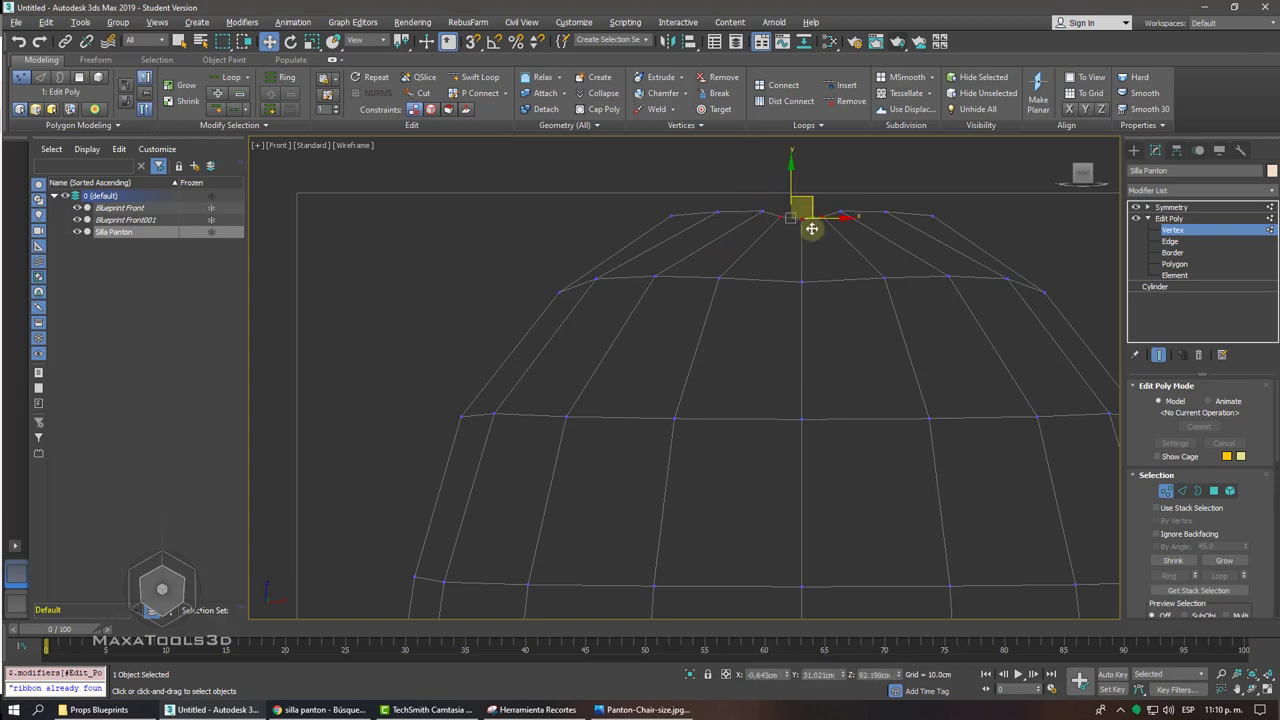
pyautogui.moveTo(794, 177); pyautogui.dragTo(788, 165)
pyautogui.click(774, 237)
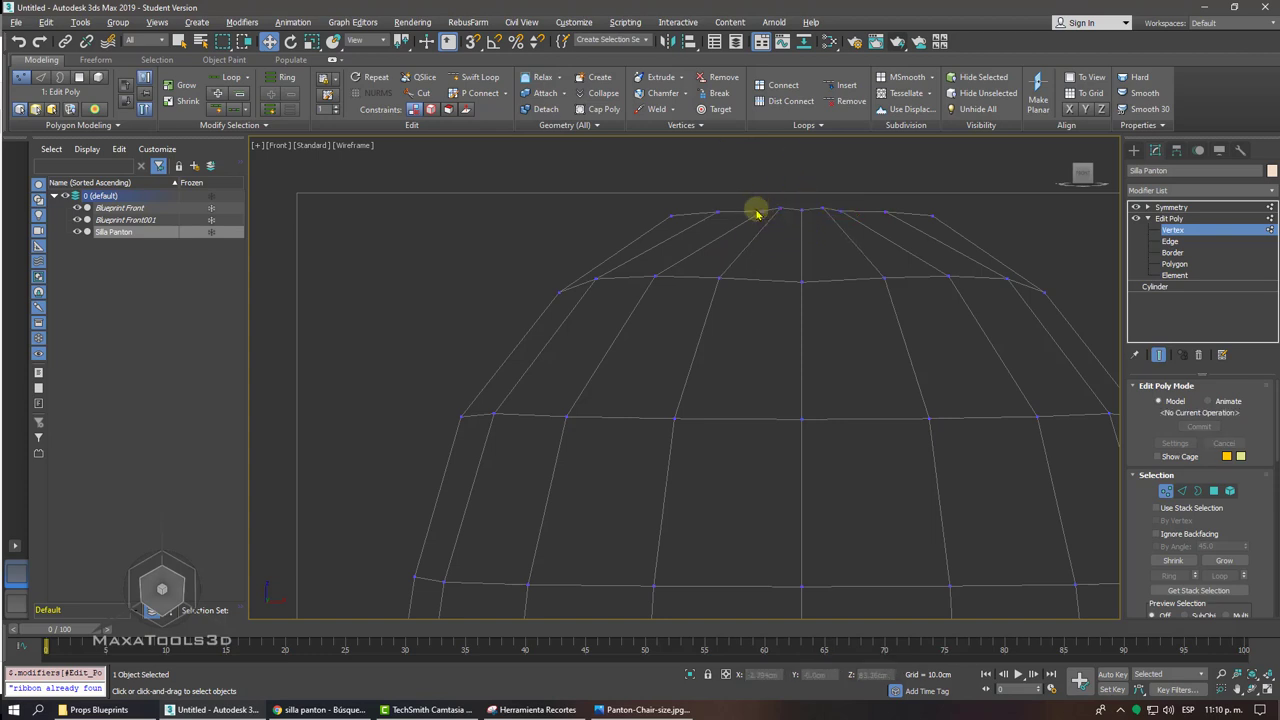
pyautogui.click(762, 210)
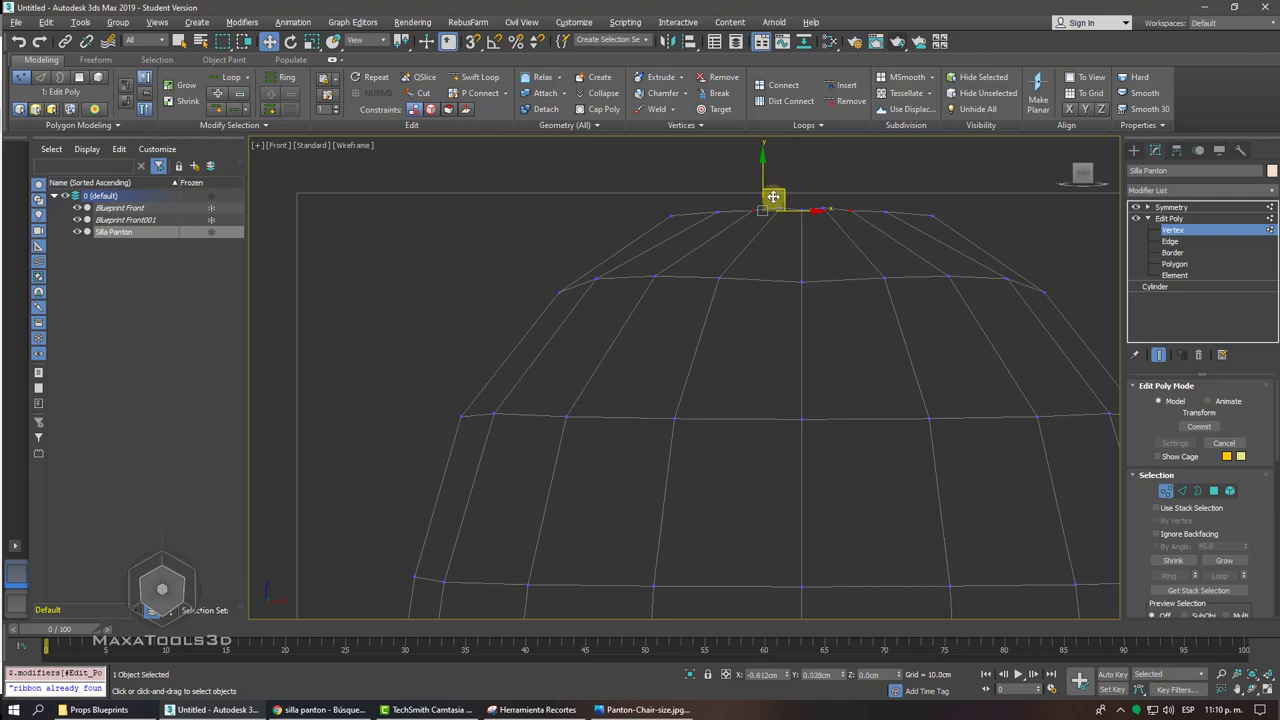
pyautogui.moveTo(782, 195); pyautogui.dragTo(691, 199)
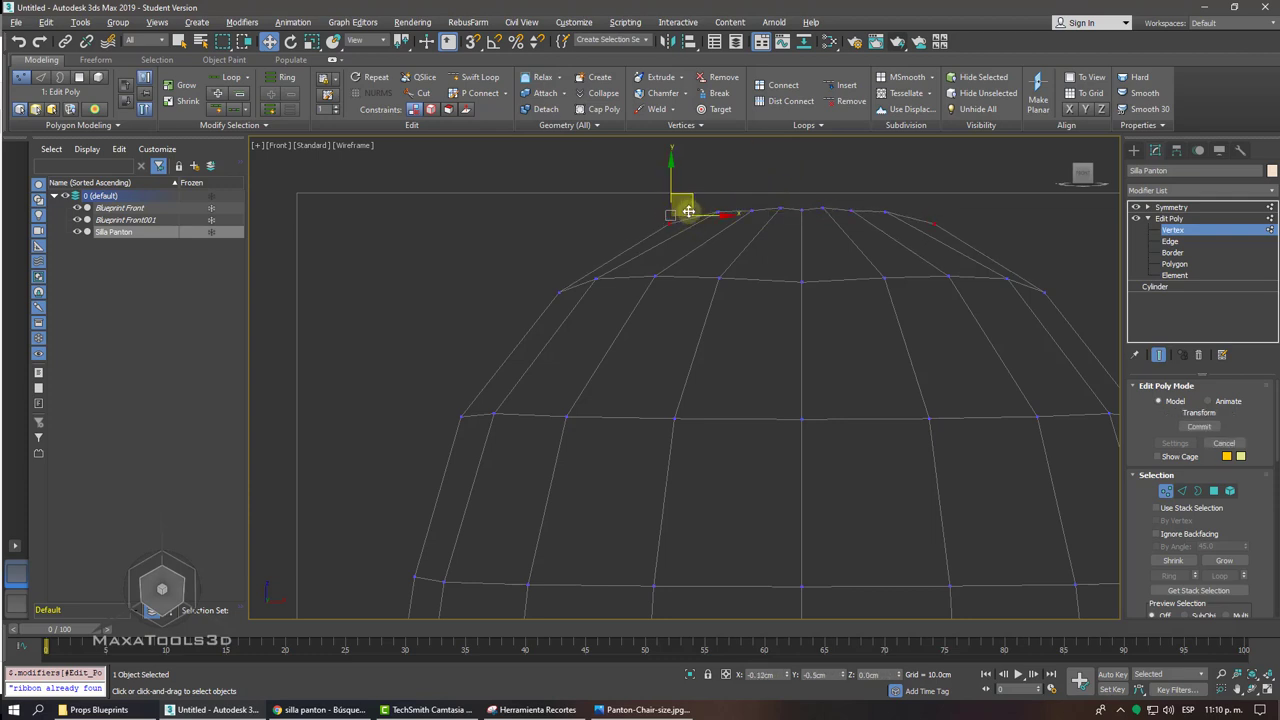
# Undo the last vertex move, raise the selected vertices slightly and pick an upper-ring vertex.
pyautogui.hotkey('ctrl', 'z')
pyautogui.moveTo(755, 182); pyautogui.dragTo(754, 178)
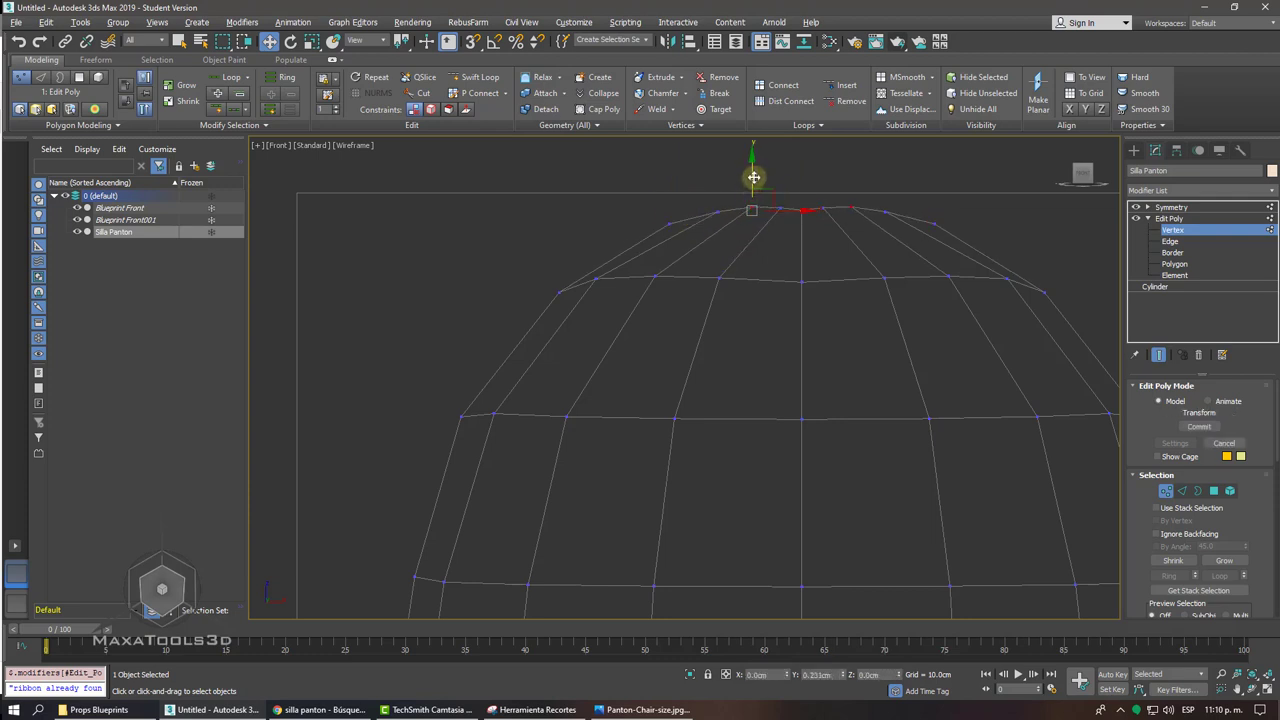
pyautogui.click(788, 234)
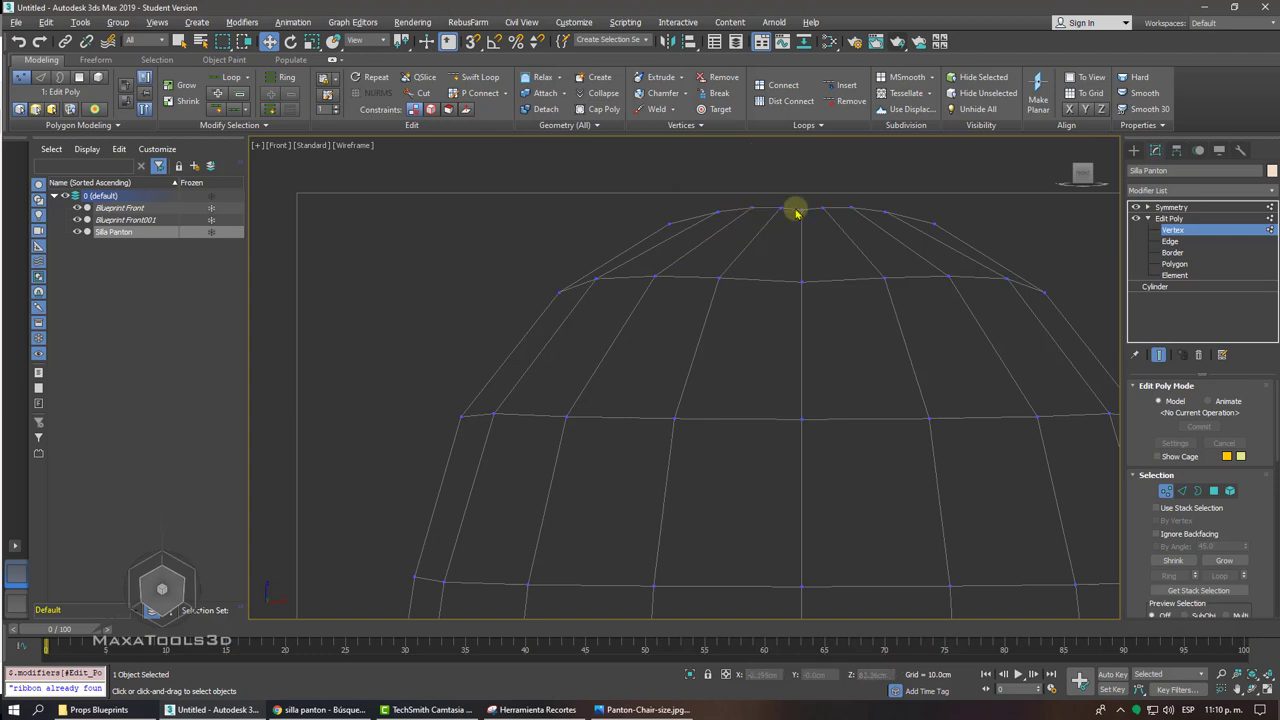
pyautogui.click(797, 213)
pyautogui.scroll(3, 807, 220)
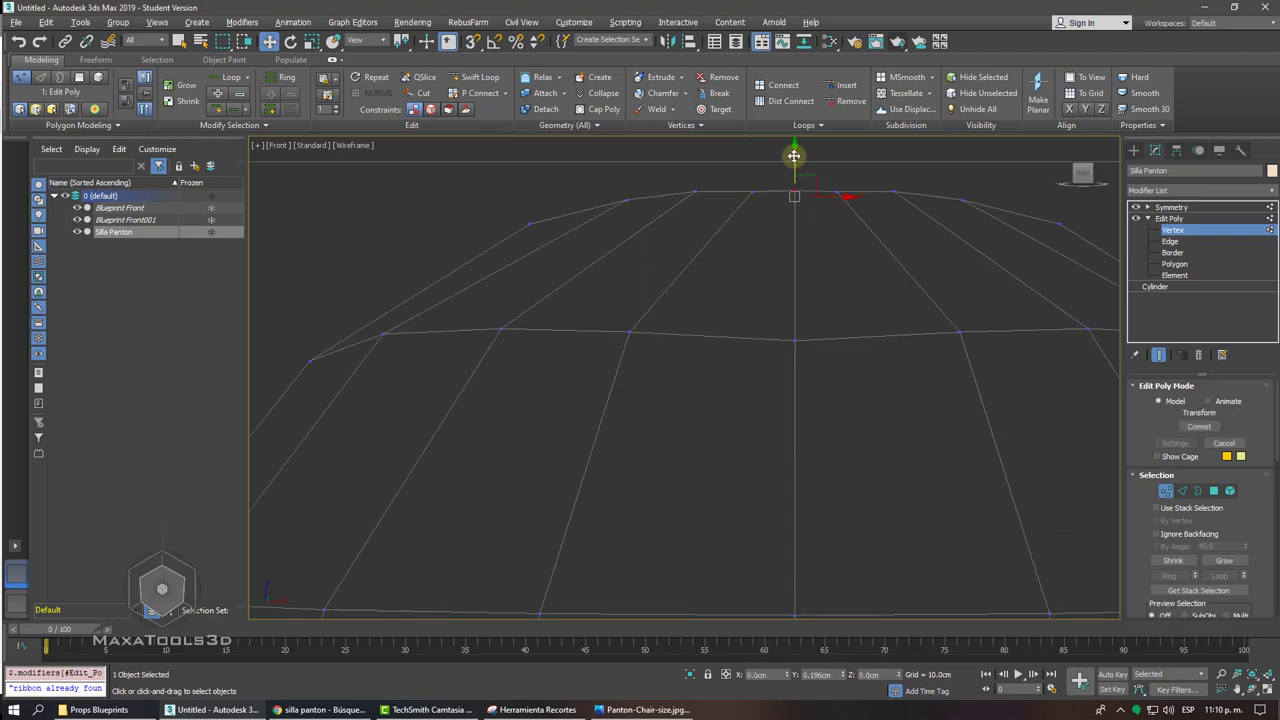
pyautogui.scroll(-2, 775, 251)
pyautogui.moveTo(481, 293)
pyautogui.mouseDown()
pyautogui.moveTo(522, 330)
pyautogui.moveTo(703, 322)
pyautogui.mouseUp()
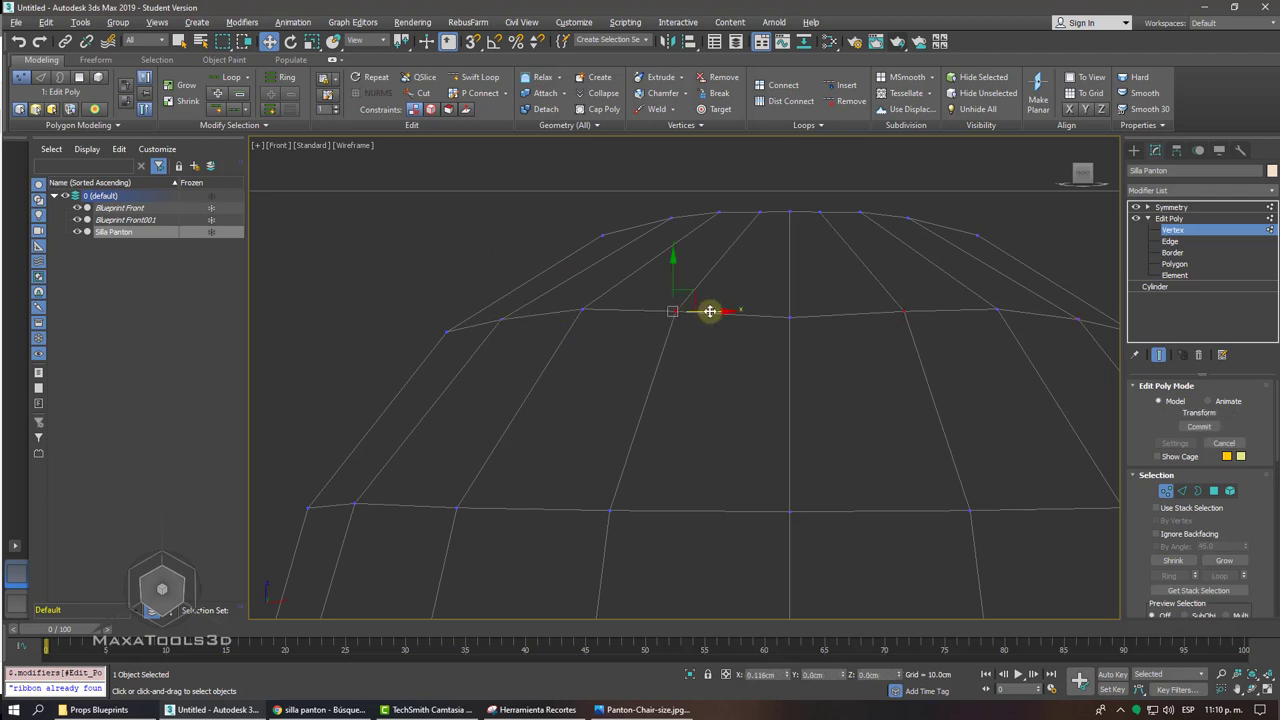
# Raise the topmost backrest vertex slightly, comparing shaded and wireframe against the blueprint.
pyautogui.click(720, 412)
pyautogui.press('F3')
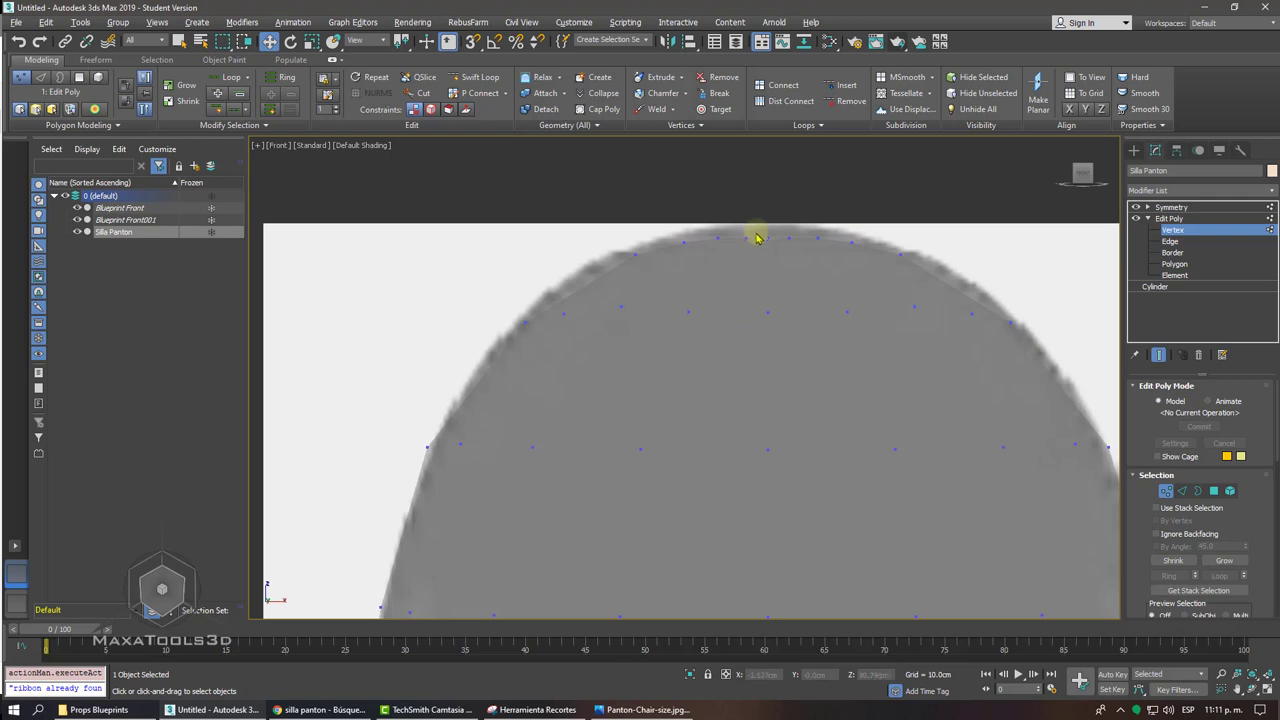
pyautogui.click(763, 238)
pyautogui.scroll(2, 765, 246)
pyautogui.scroll(2, 757, 245)
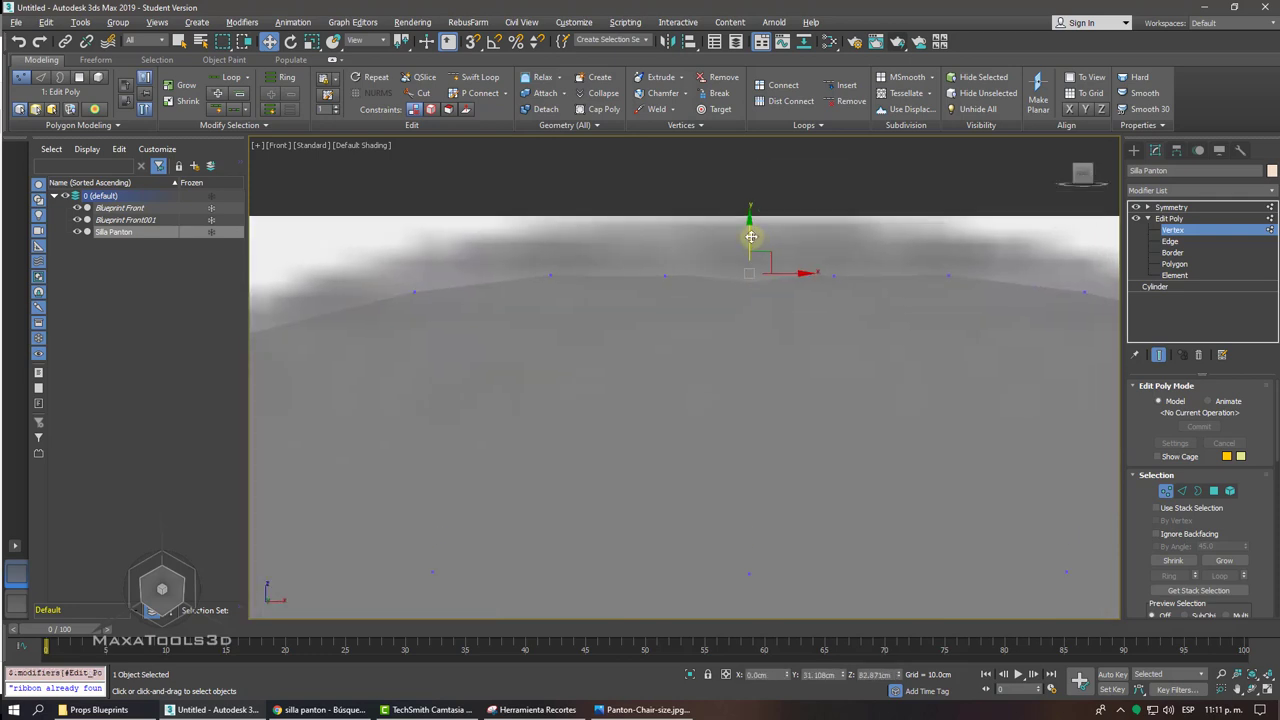
pyautogui.moveTo(751, 236); pyautogui.dragTo(743, 232)
pyautogui.scroll(-3, 743, 234)
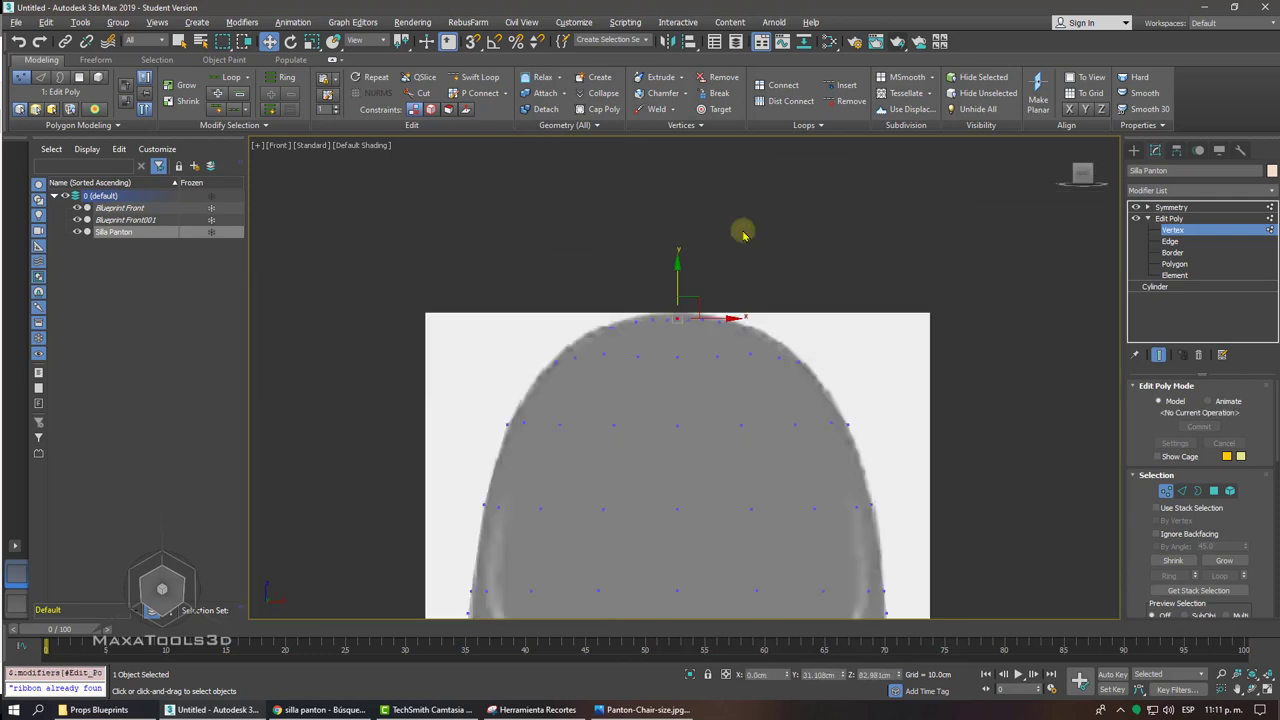
pyautogui.press('F3')
pyautogui.press('F3')
pyautogui.scroll(2, 696, 260)
pyautogui.scroll(2, 500, 363)
# Move top-edge vertices, including the top vertex, left to follow the blueprint curve.
pyautogui.press('F3')
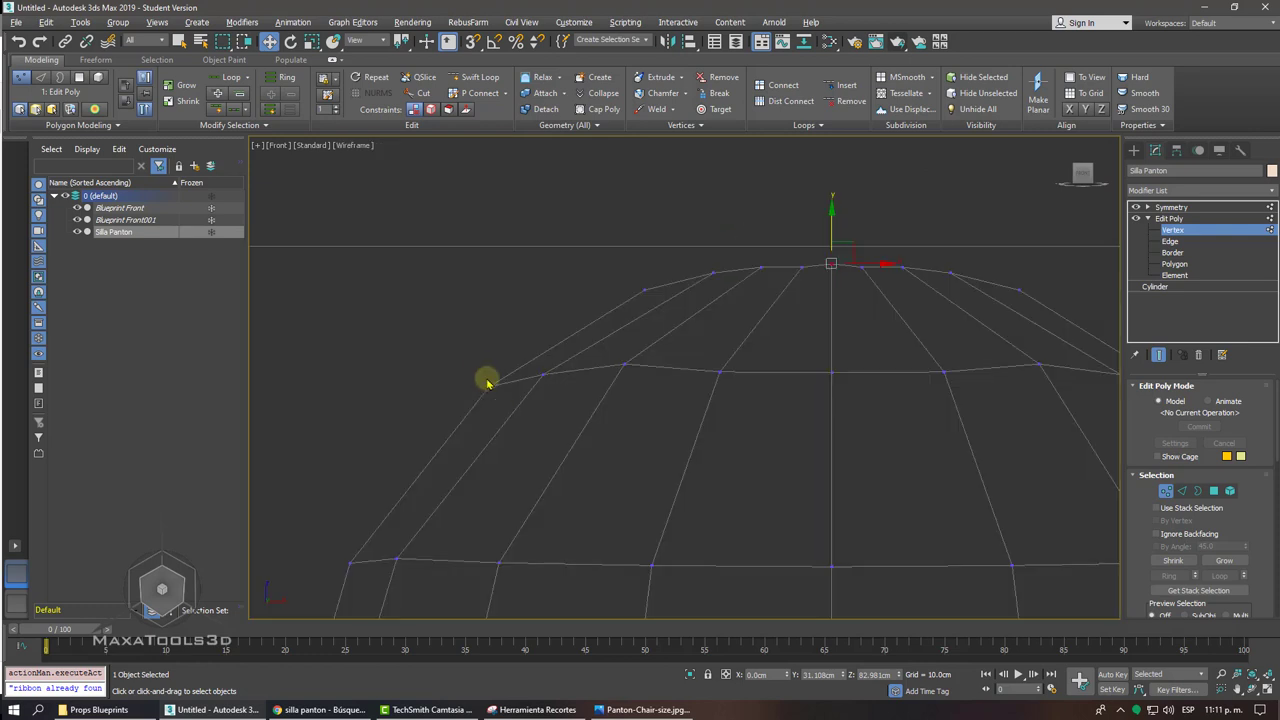
pyautogui.click(491, 387)
pyautogui.press('F3')
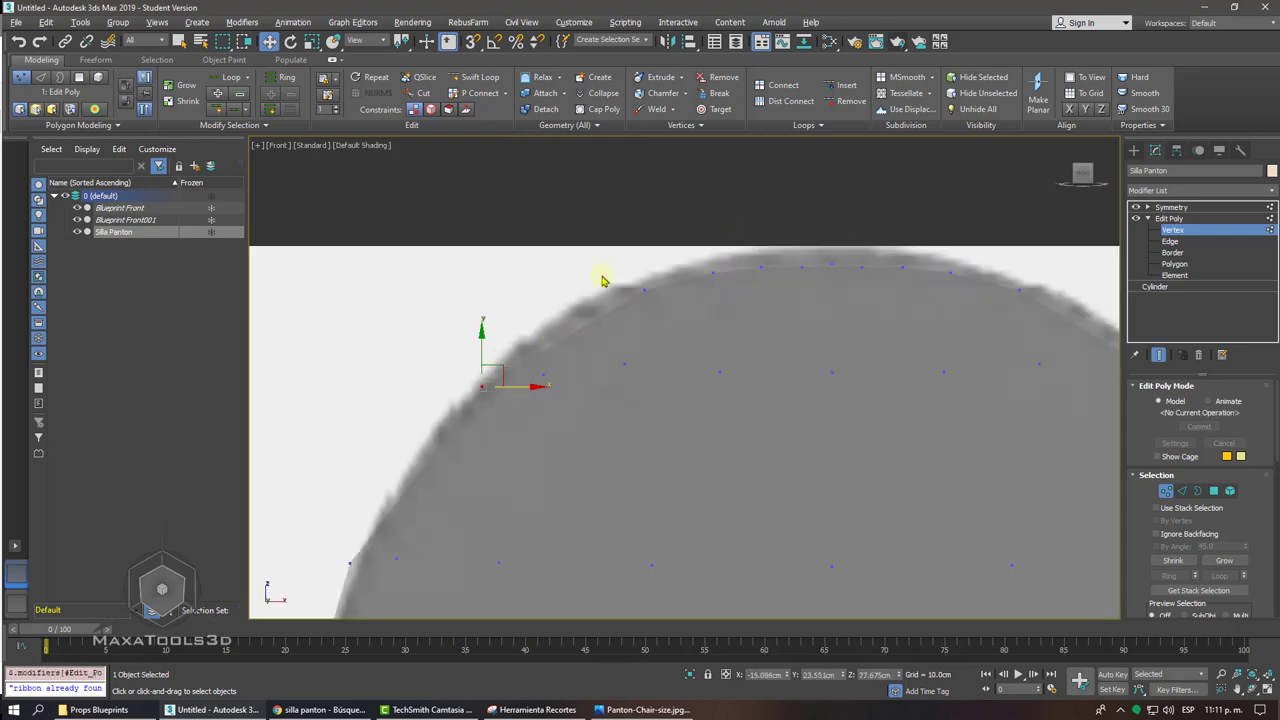
pyautogui.click(652, 291)
pyautogui.moveTo(668, 294)
pyautogui.mouseDown()
pyautogui.moveTo(659, 288)
pyautogui.moveTo(700, 264)
pyautogui.moveTo(735, 271)
pyautogui.mouseUp()
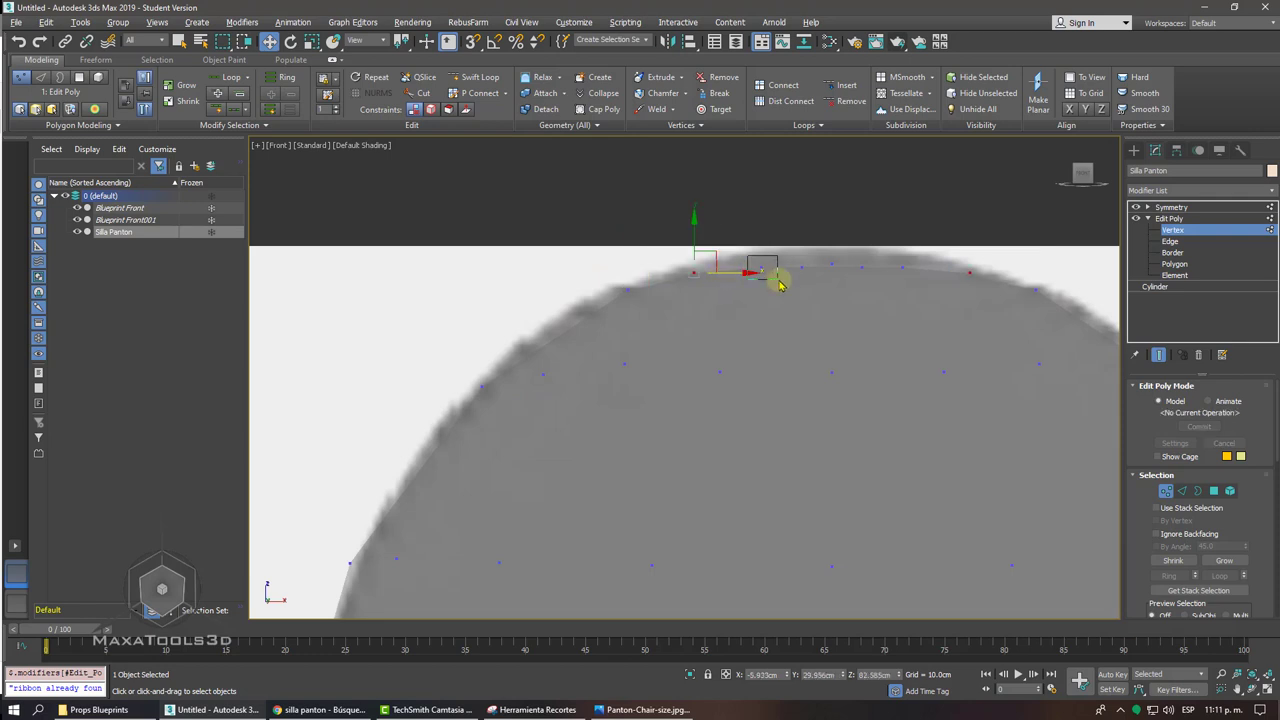
pyautogui.click(762, 268)
pyautogui.click(790, 308)
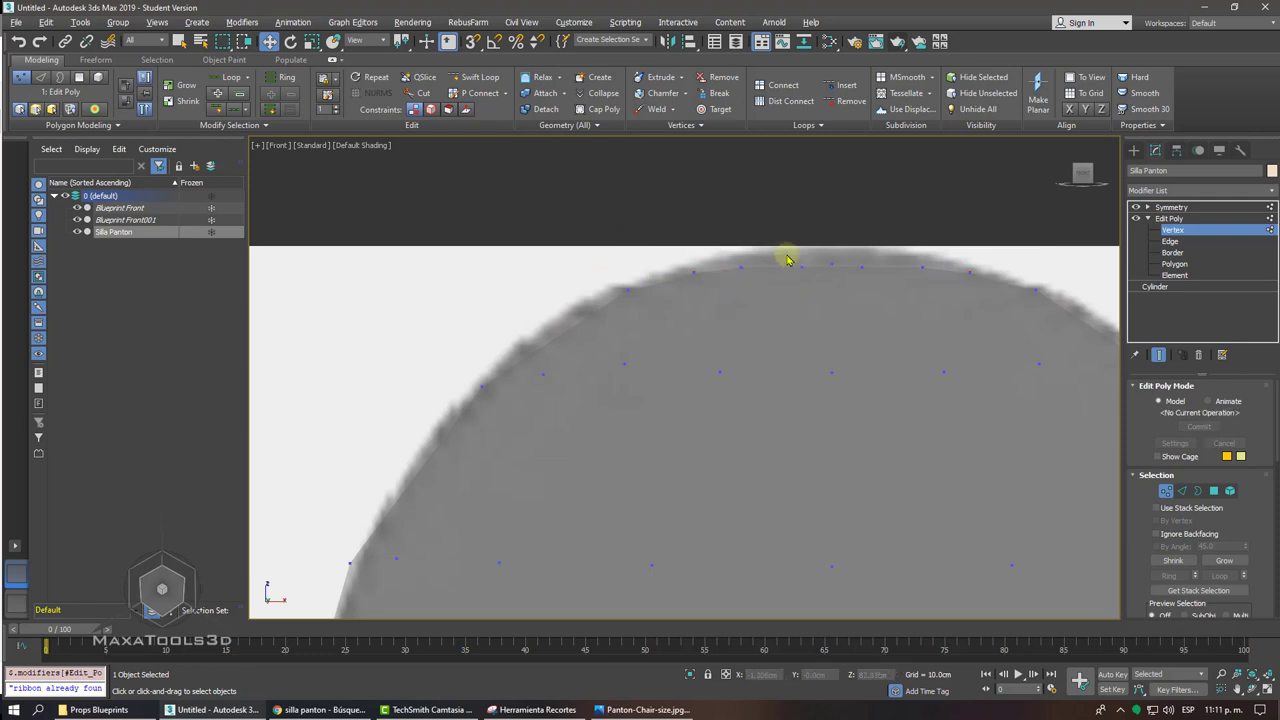
pyautogui.click(801, 266)
pyautogui.press('F3')
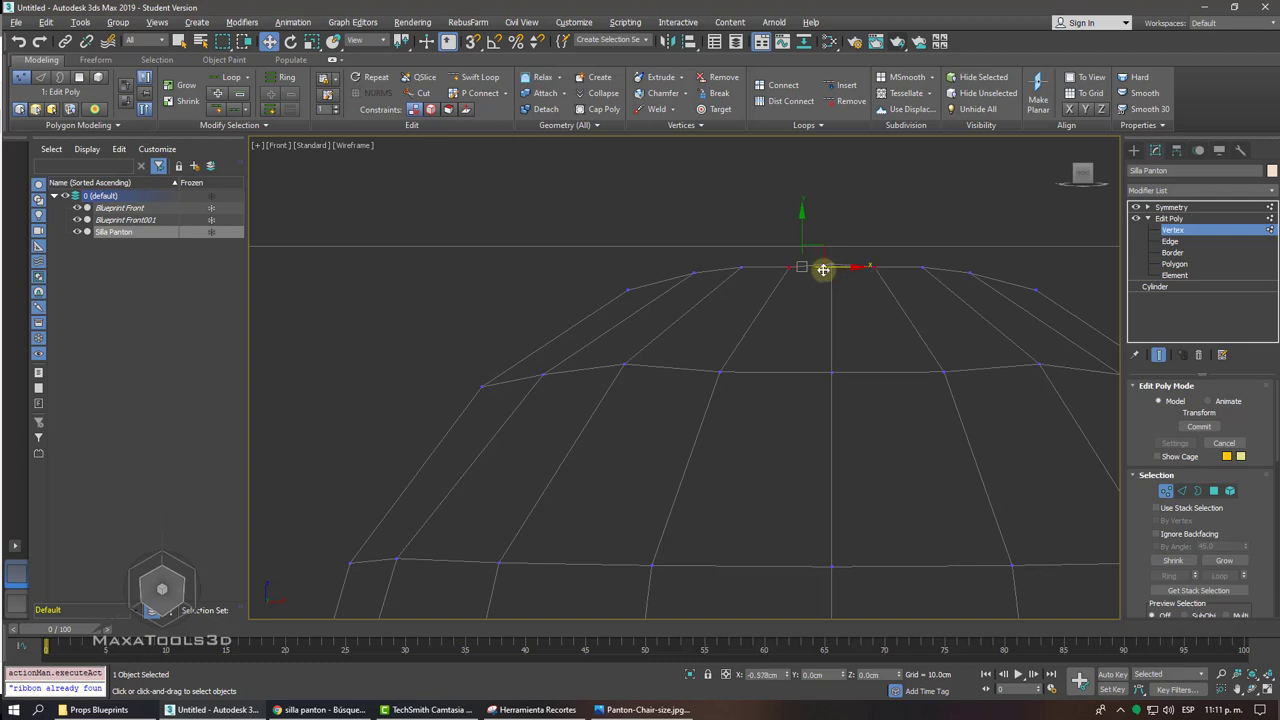
pyautogui.moveTo(831, 267)
pyautogui.mouseDown()
pyautogui.moveTo(743, 232)
pyautogui.moveTo(713, 274)
pyautogui.moveTo(640, 294)
pyautogui.mouseUp()
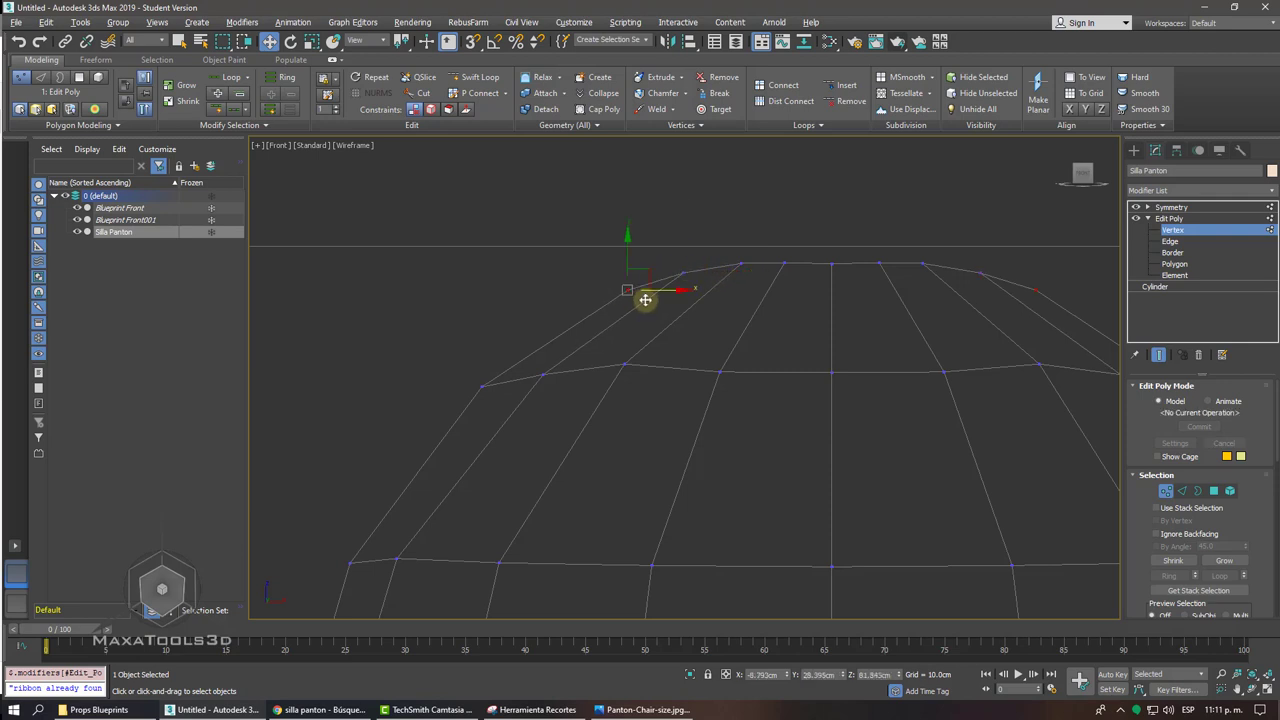
pyautogui.press('F3')
# Shift the top-centre vertex left along the edge to match the dome outline.
pyautogui.press('F3')
pyautogui.click(483, 382)
pyautogui.press('F3')
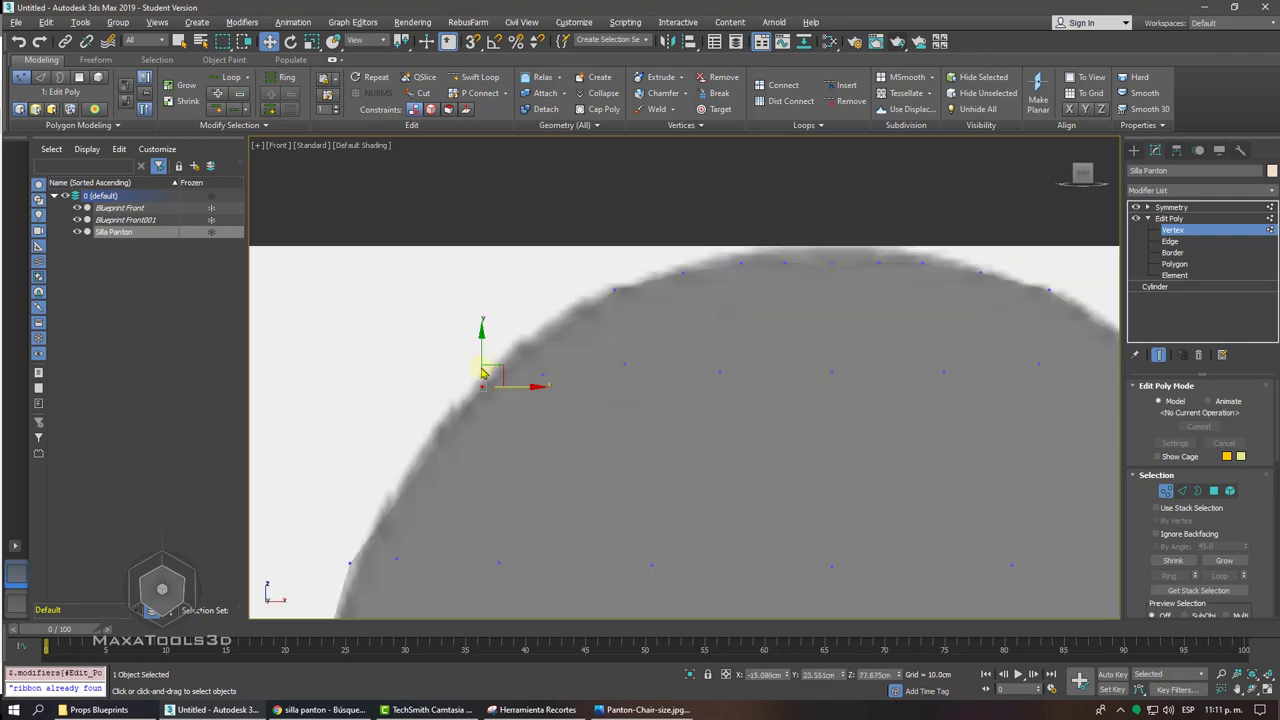
pyautogui.press('F3')
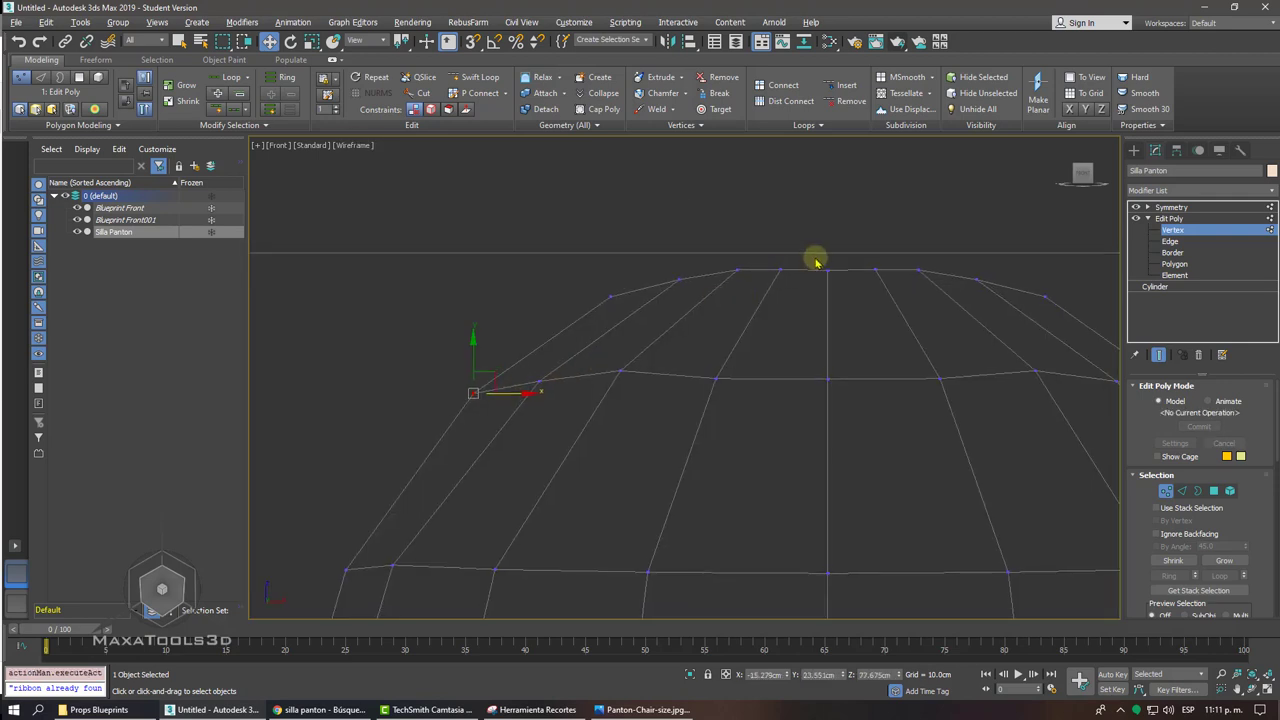
pyautogui.click(827, 270)
pyautogui.moveTo(828, 290); pyautogui.dragTo(836, 302, button='middle')
pyautogui.moveTo(840, 304); pyautogui.dragTo(786, 326)
pyautogui.press('F3')
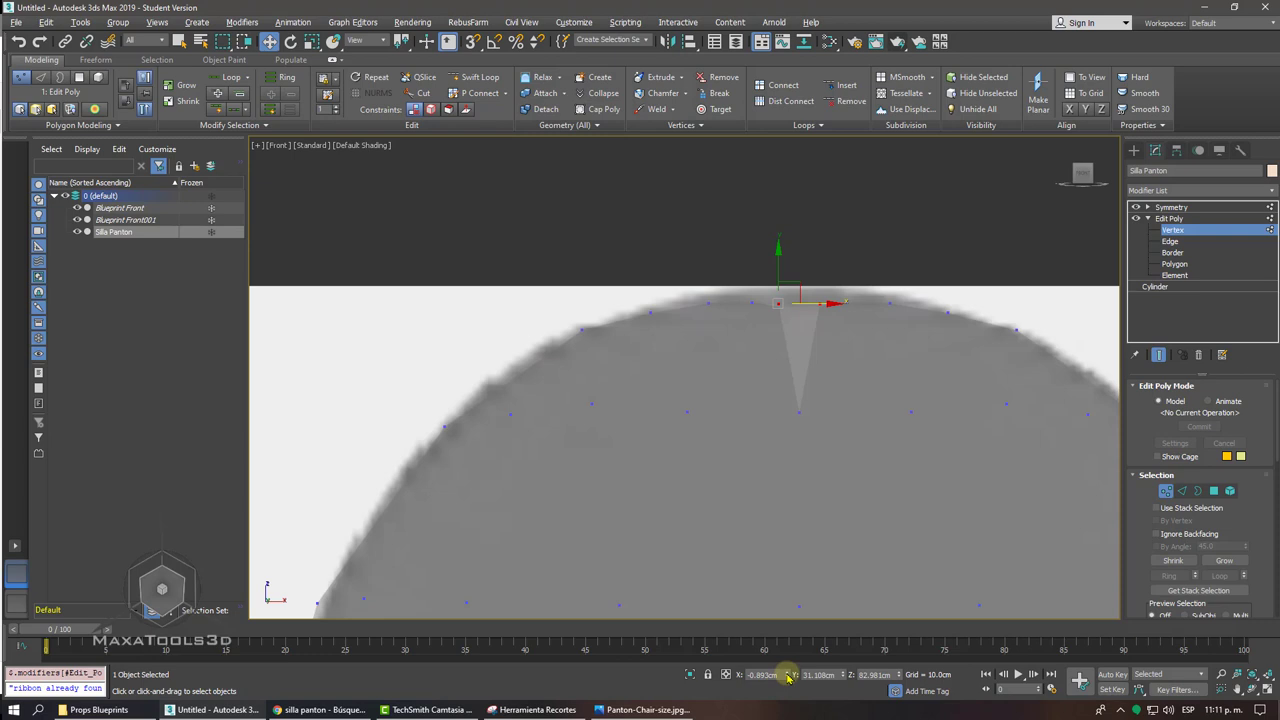
# Zero a centre vertex's X, then shift the top, bottom and middle centre vertices into place.
pyautogui.rightClick(789, 676)
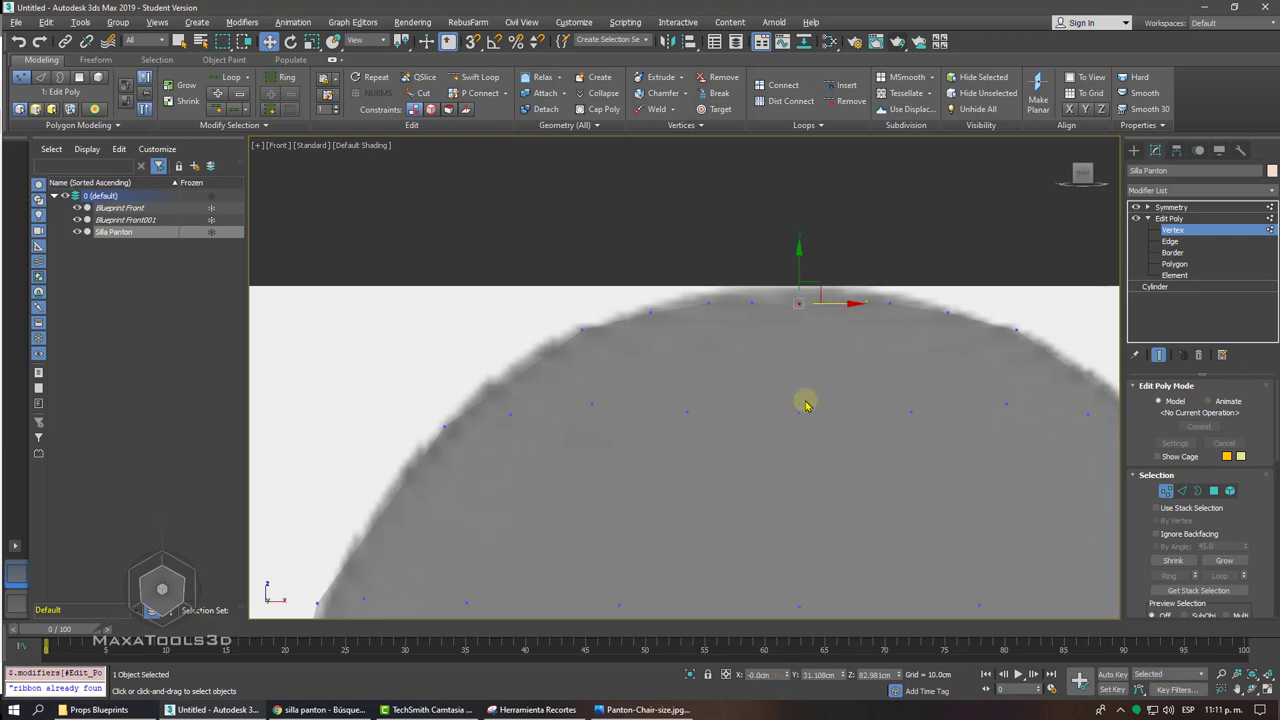
pyautogui.moveTo(841, 304); pyautogui.dragTo(843, 413)
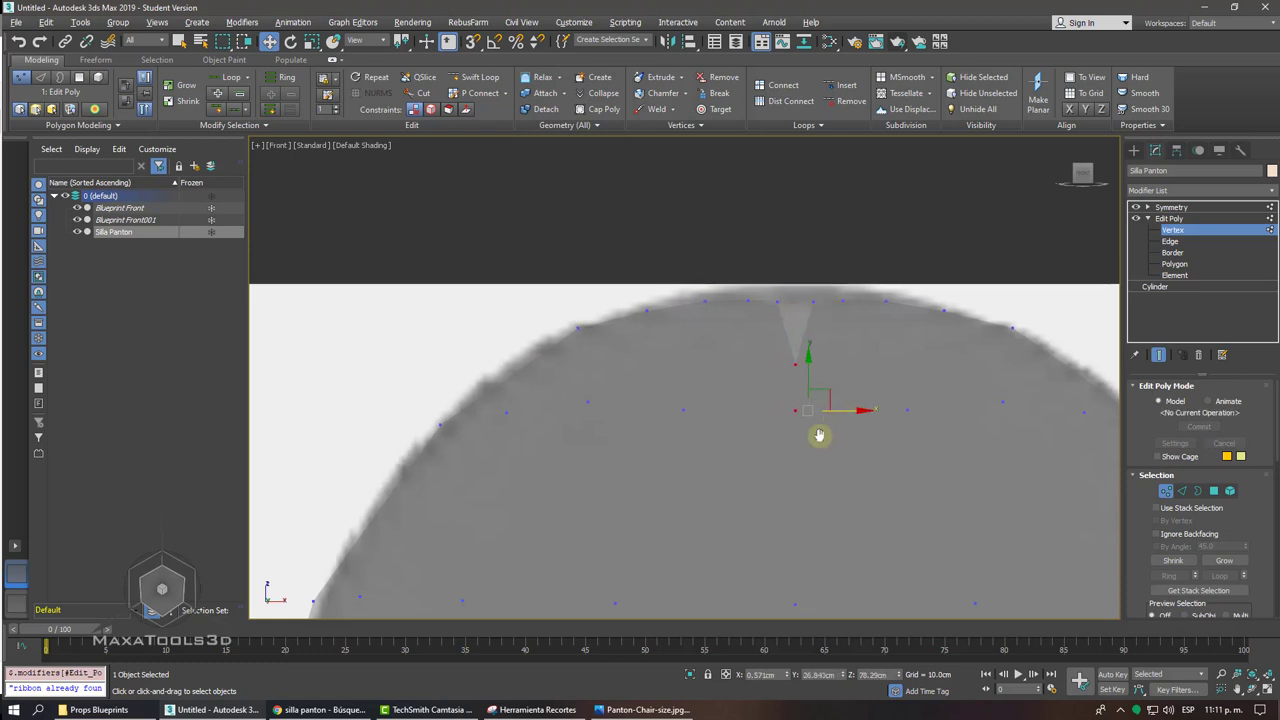
pyautogui.moveTo(817, 434); pyautogui.dragTo(817, 437, button='middle')
pyautogui.press('F3')
pyautogui.click(776, 578)
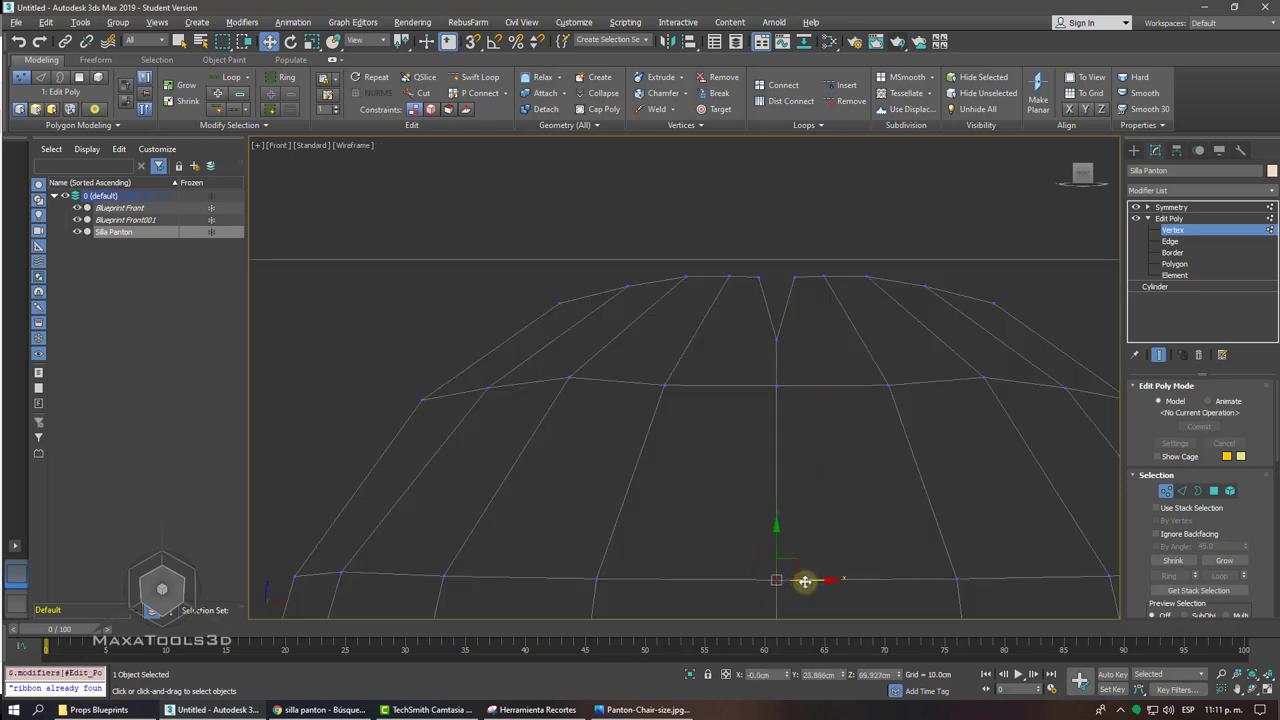
pyautogui.moveTo(808, 578); pyautogui.dragTo(763, 577)
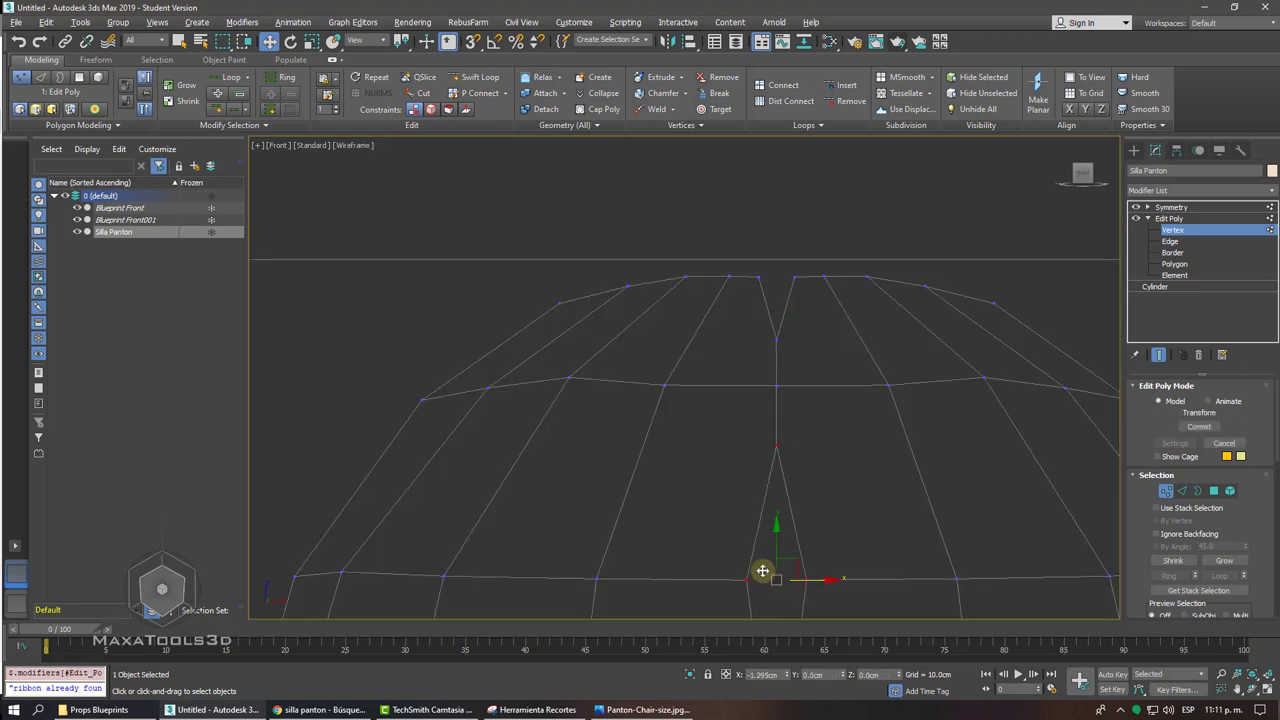
pyautogui.click(776, 386)
pyautogui.moveTo(817, 385); pyautogui.dragTo(810, 386)
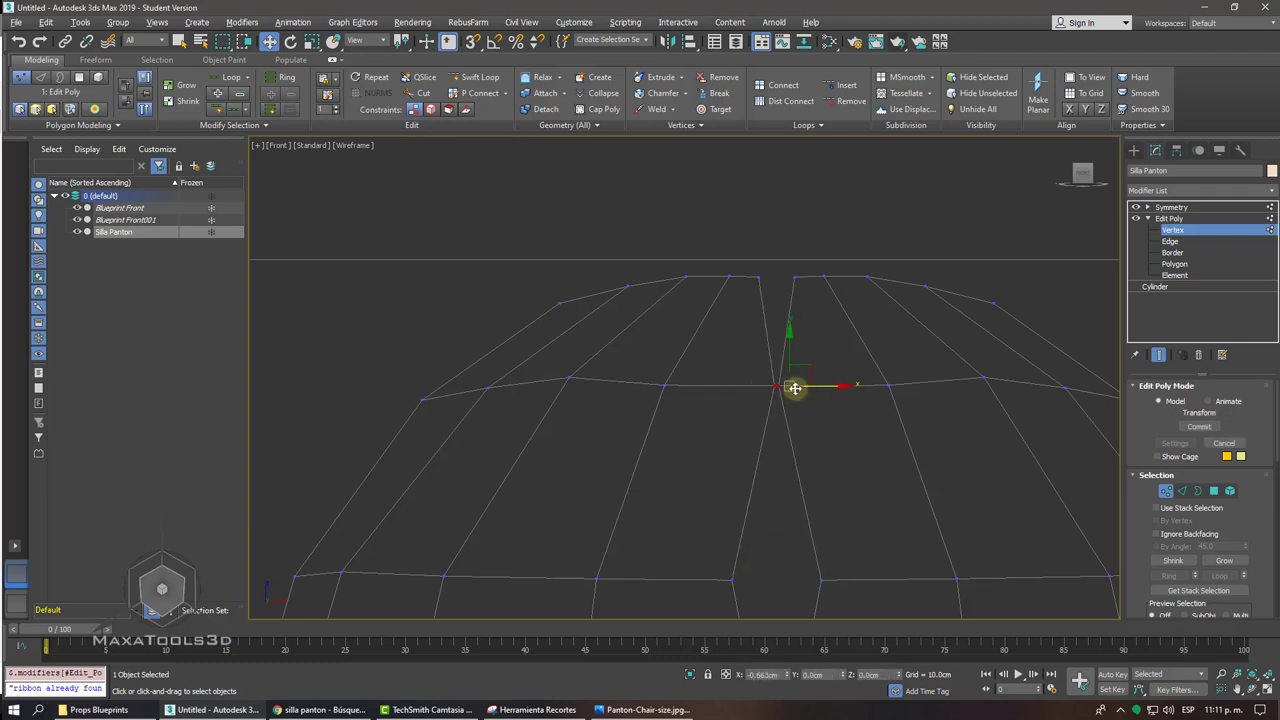
# Scale the selected centre vertex columns and set their X position to 0.
pyautogui.moveTo(752, 258); pyautogui.dragTo(805, 628)
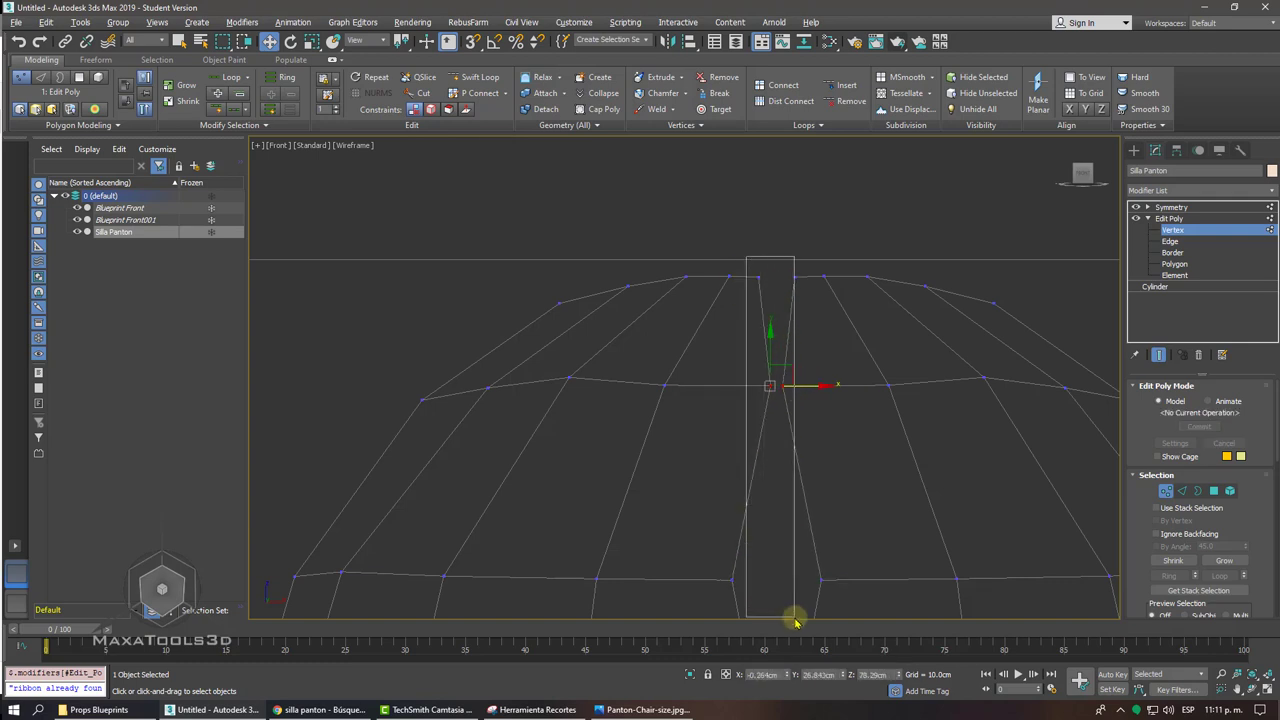
pyautogui.keyDown('ctrl'); pyautogui.moveTo(698, 550); pyautogui.dragTo(826, 612); pyautogui.keyUp('ctrl')
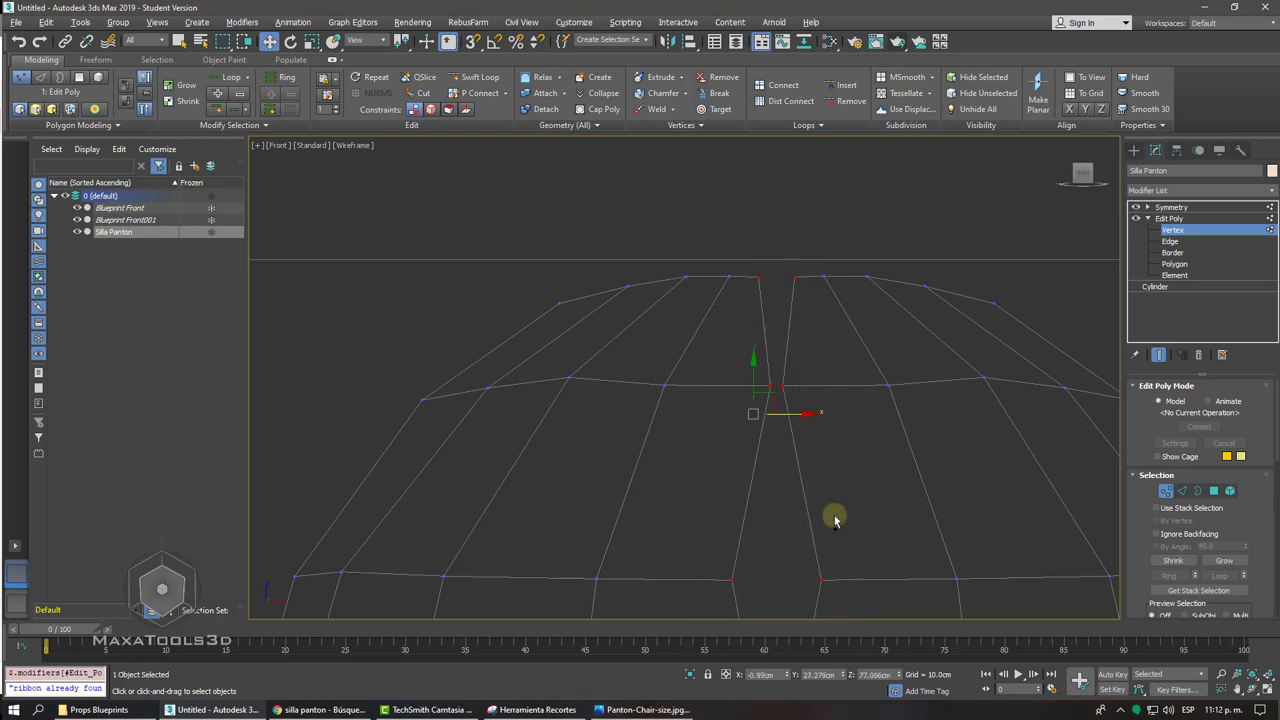
pyautogui.rightClick(818, 441)
pyautogui.click(838, 475)
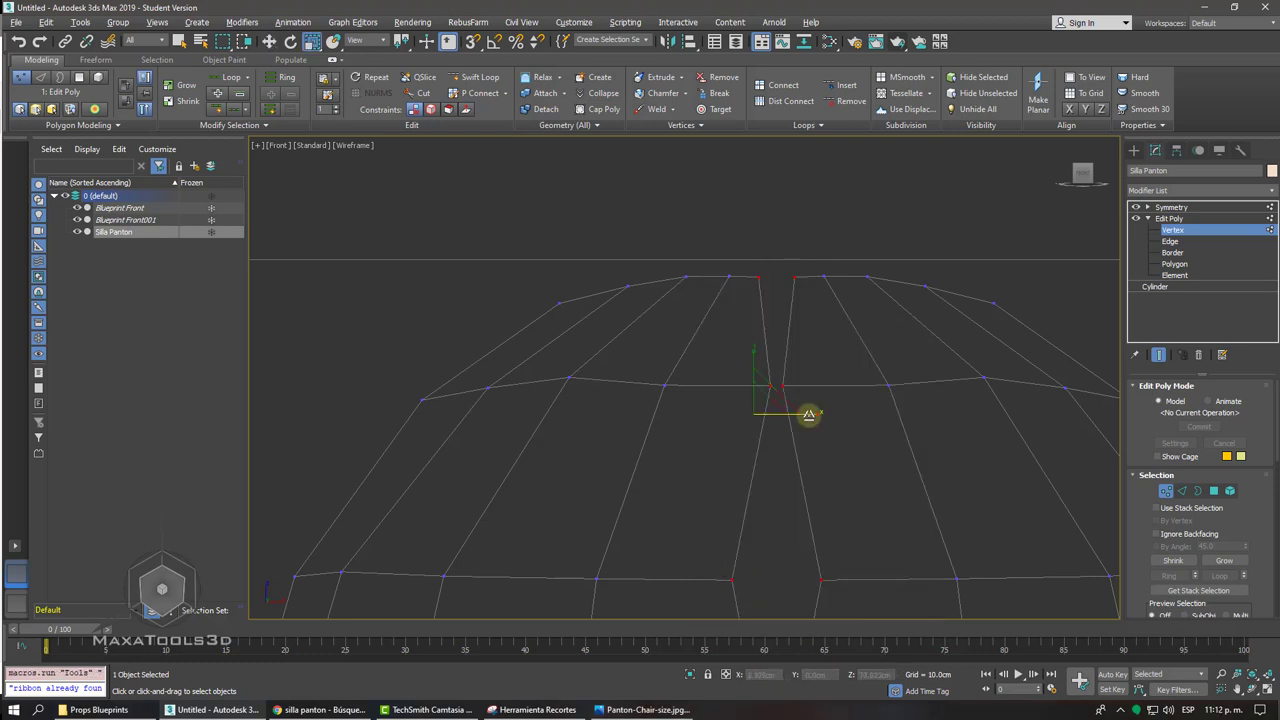
pyautogui.moveTo(808, 414); pyautogui.dragTo(357, 419)
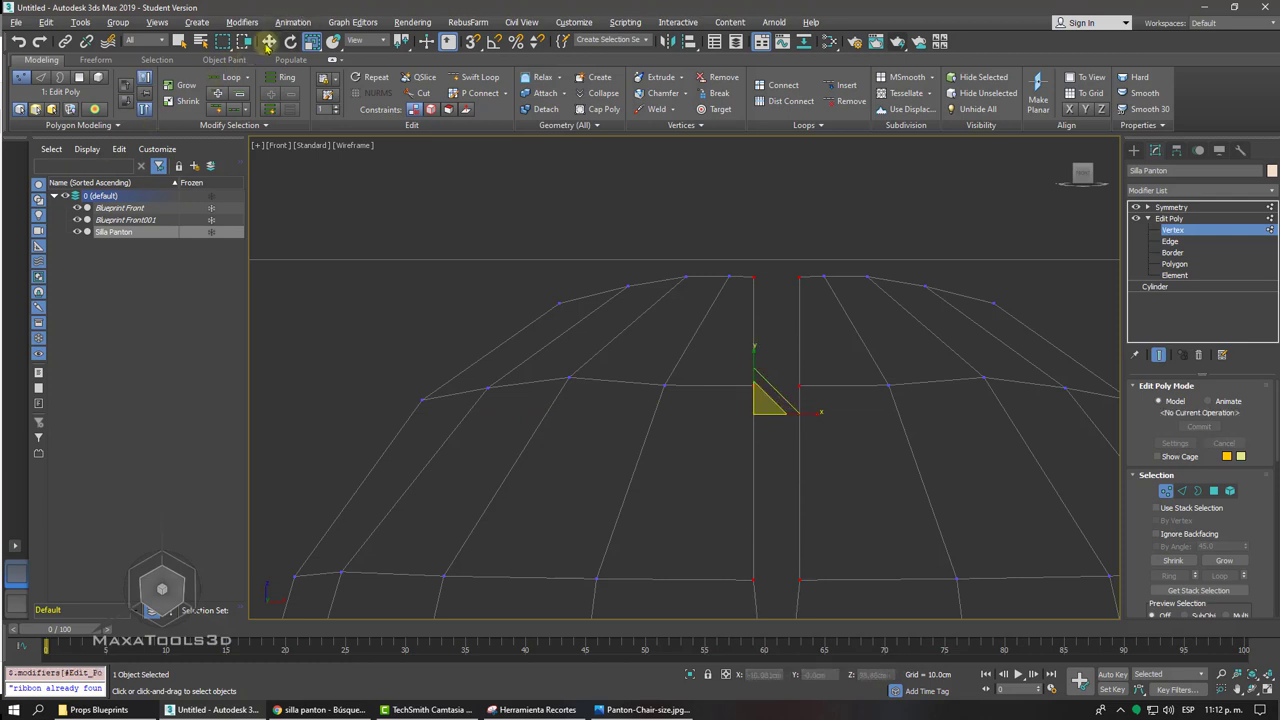
pyautogui.click(269, 42)
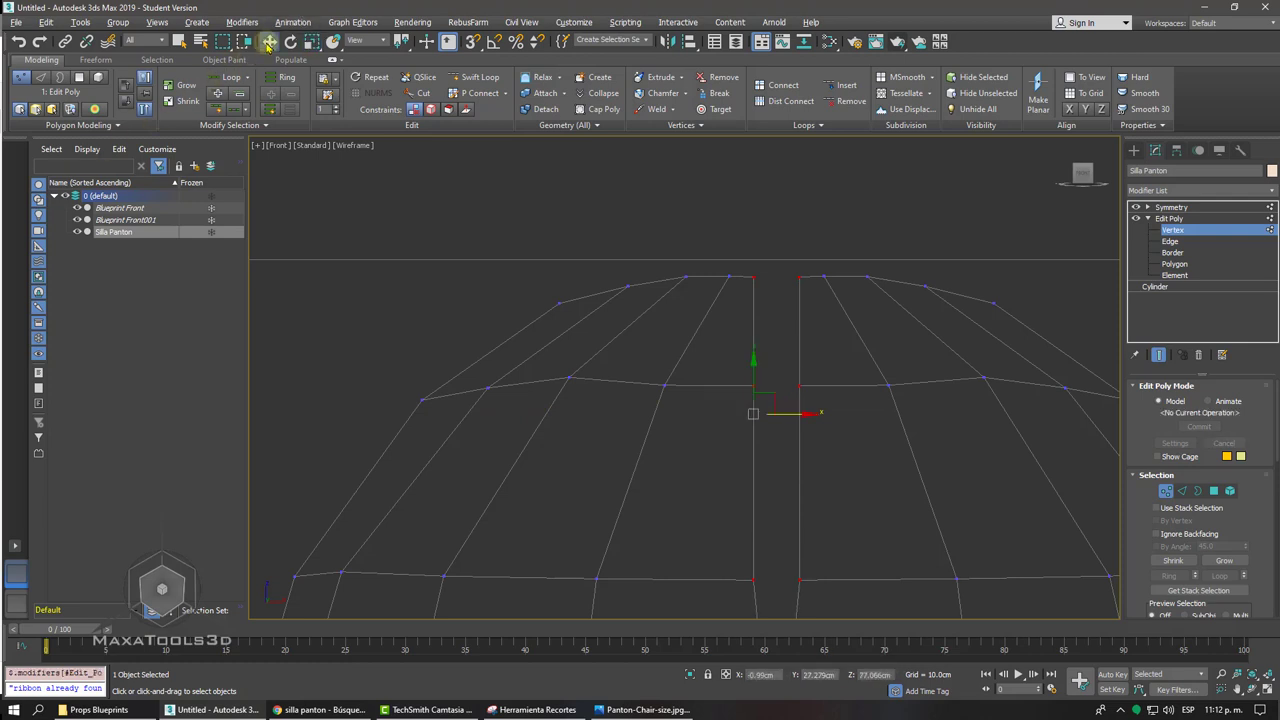
pyautogui.rightClick(787, 677)
pyautogui.click(815, 330)
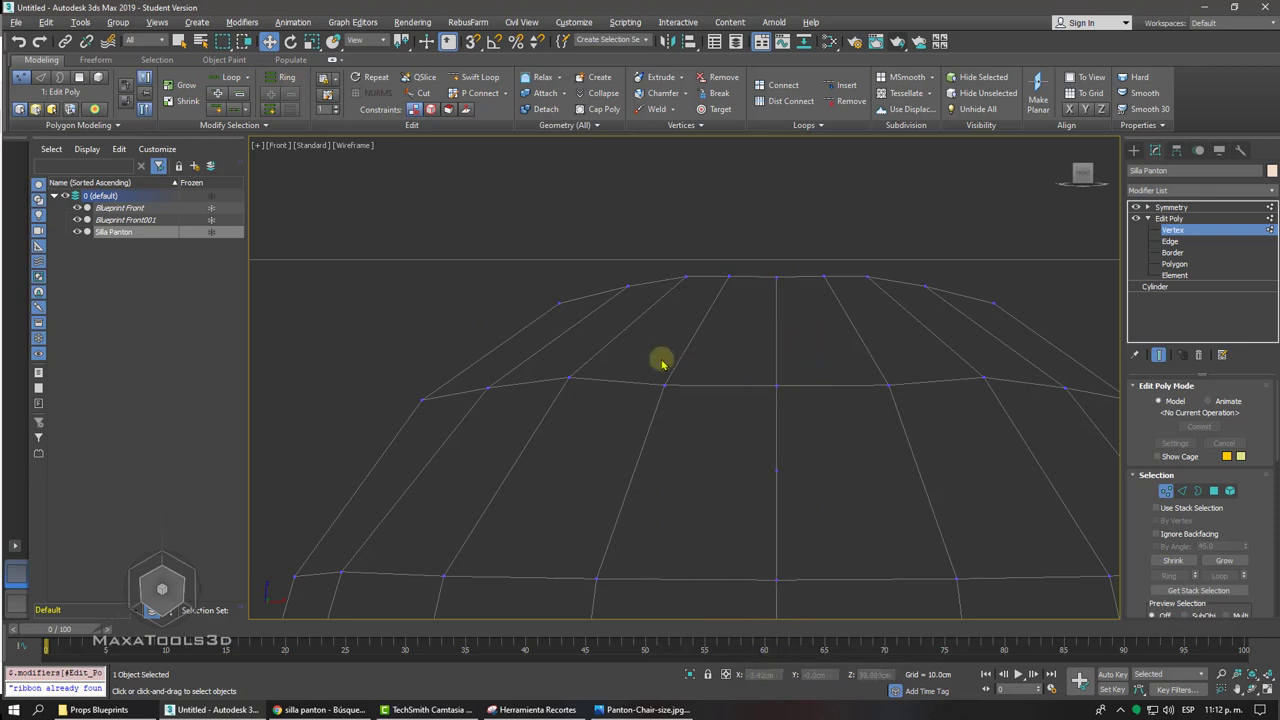
# Raise a mirrored middle-row vertex pair, undo a stray centre-vertex move, and check Symmetry.
pyautogui.moveTo(661, 362); pyautogui.dragTo(711, 420)
pyautogui.moveTo(677, 371); pyautogui.dragTo(685, 362)
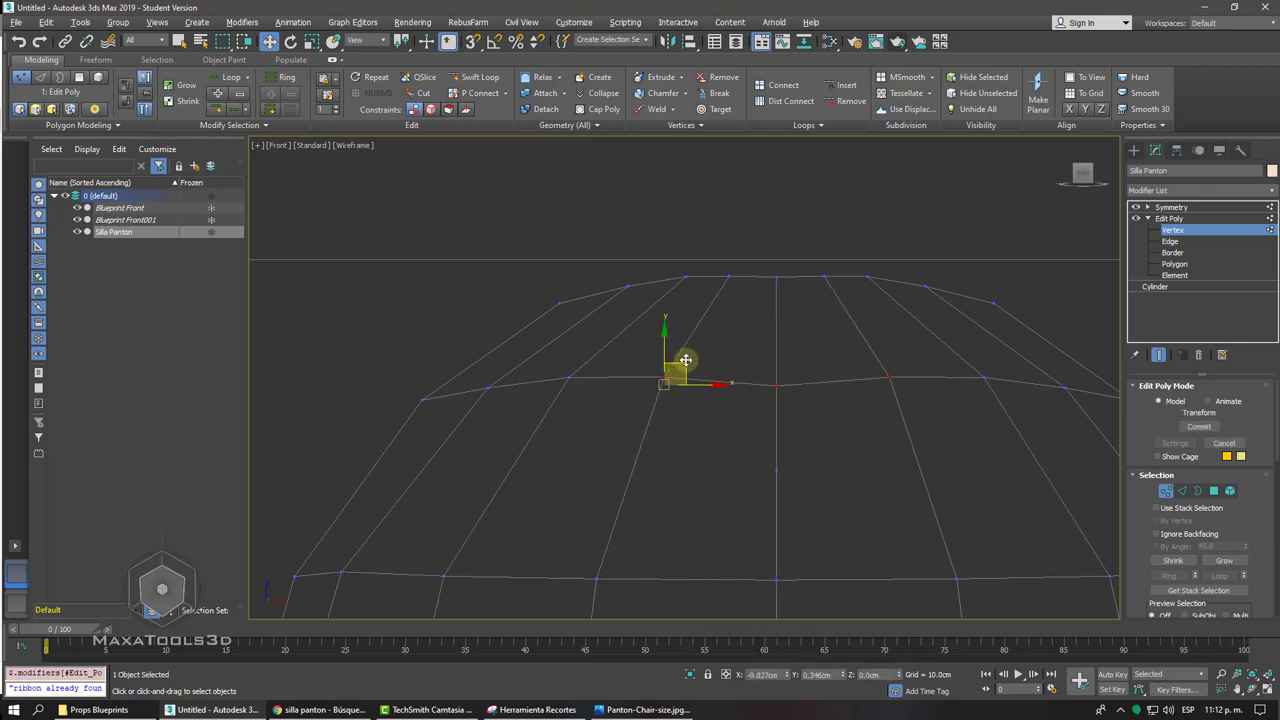
pyautogui.moveTo(760, 457); pyautogui.dragTo(827, 502)
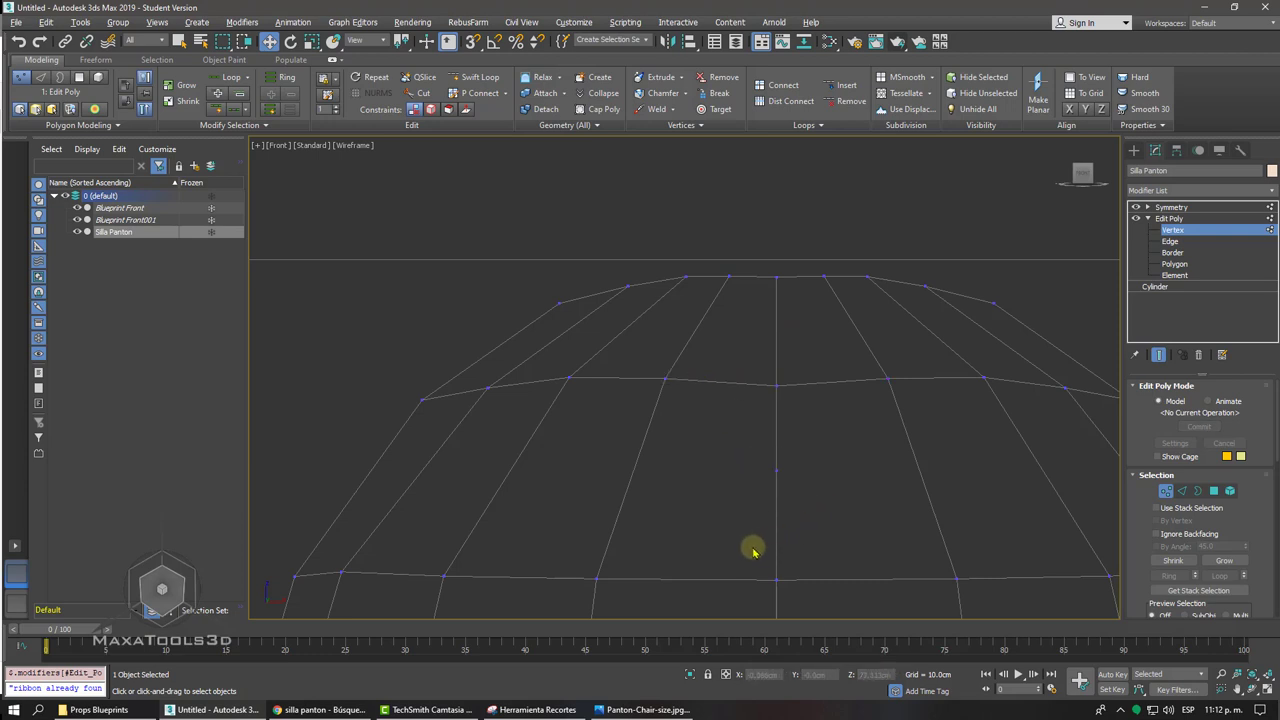
pyautogui.moveTo(751, 549)
pyautogui.mouseDown()
pyautogui.moveTo(814, 600)
pyautogui.moveTo(818, 584)
pyautogui.mouseUp()
pyautogui.hotkey('ctrl', 'z')
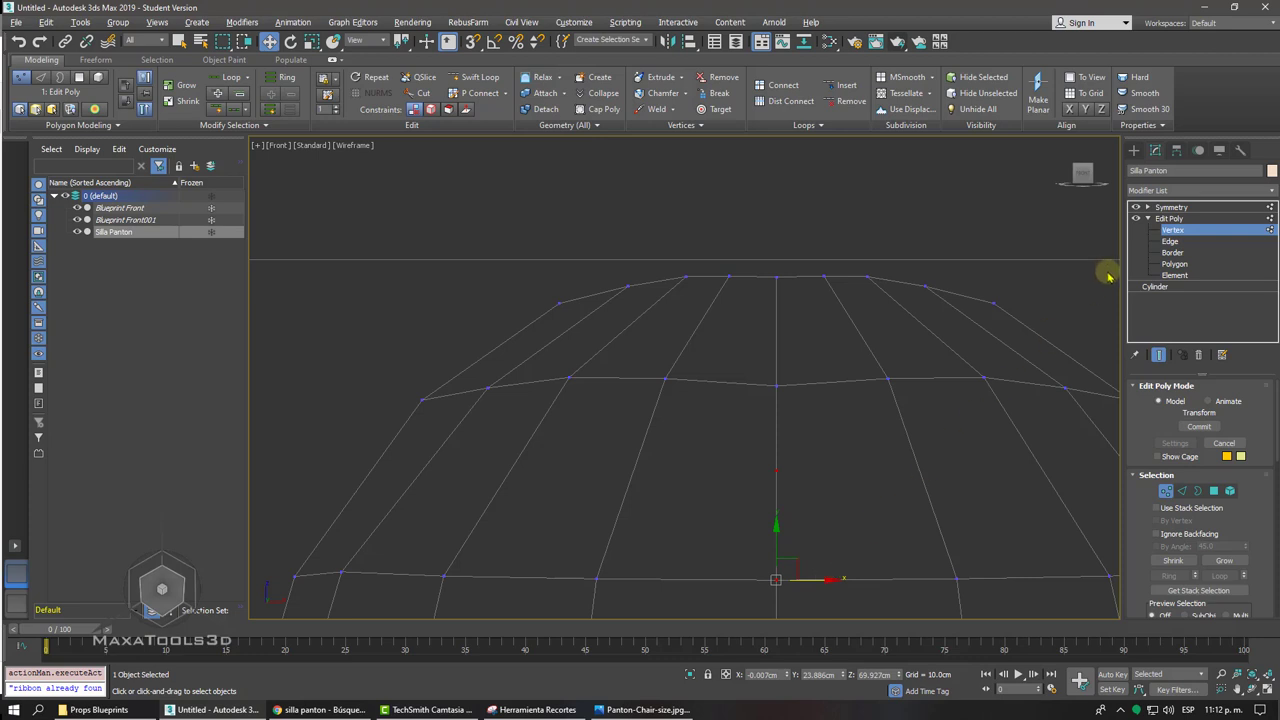
pyautogui.click(1168, 208)
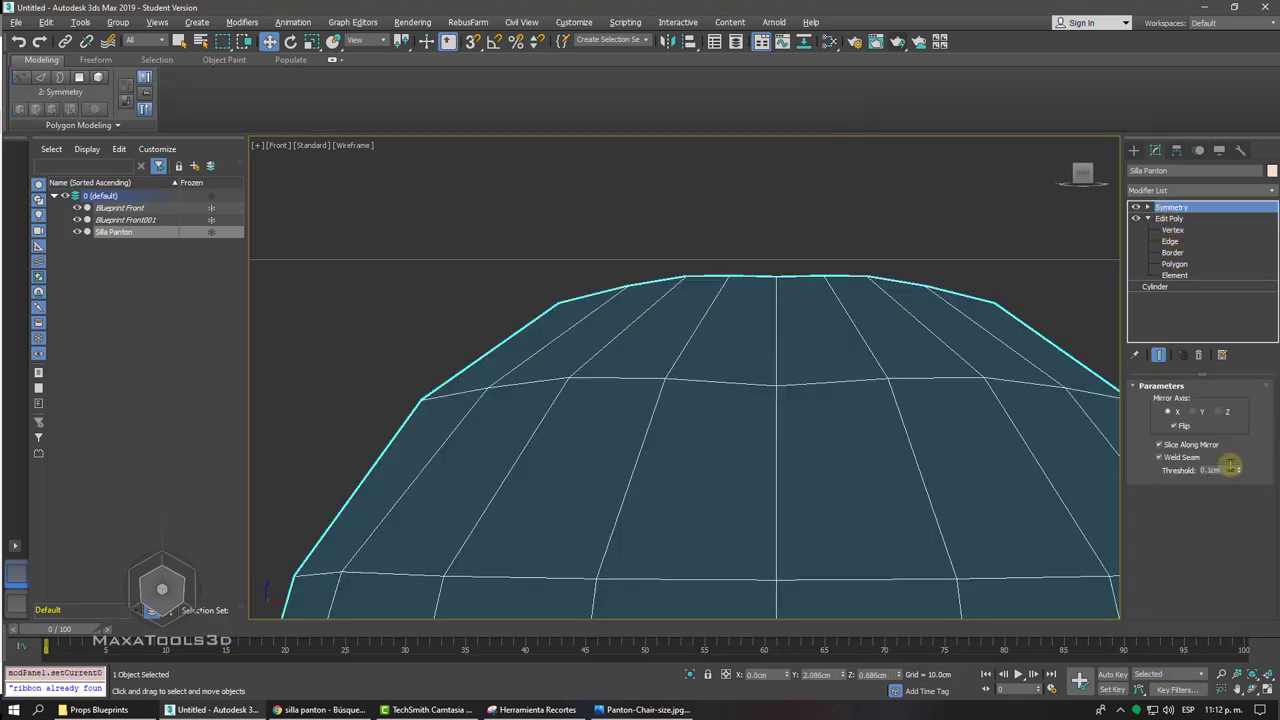
pyautogui.click(1172, 230)
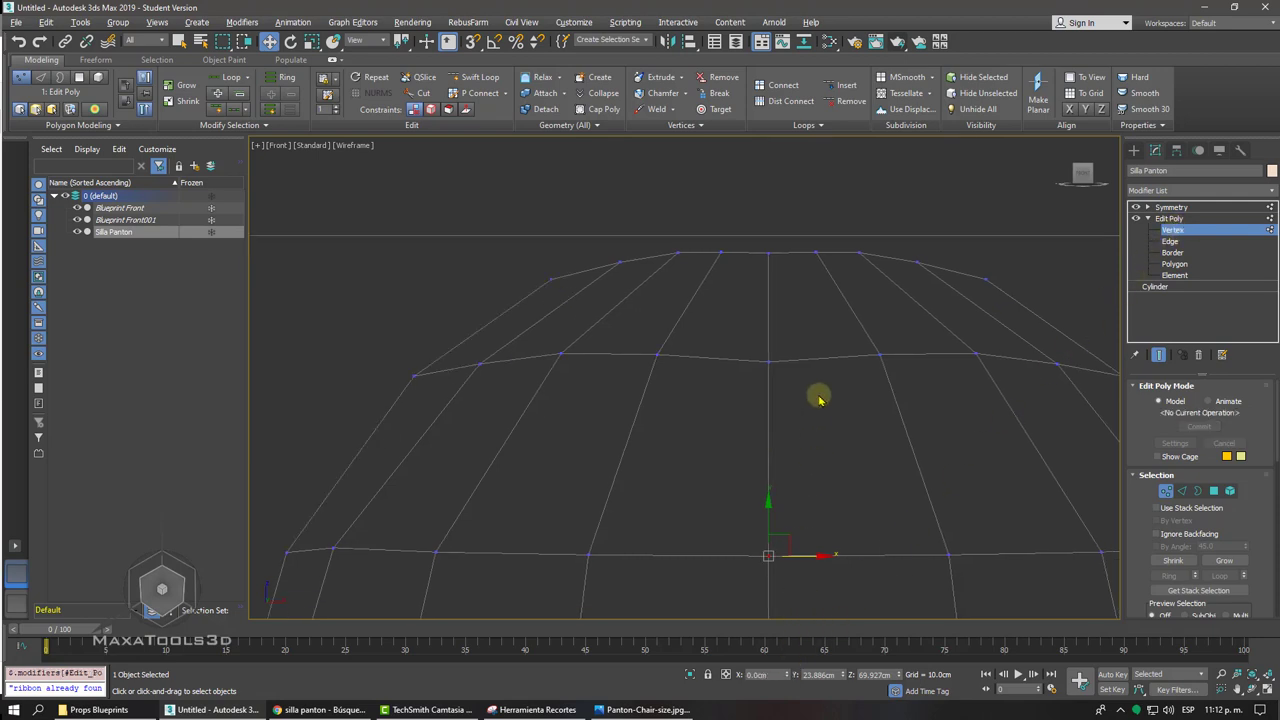
# Check that the top, middle, bottom and seat centre vertices each read X of about 0.
pyautogui.moveTo(735, 333); pyautogui.dragTo(835, 437)
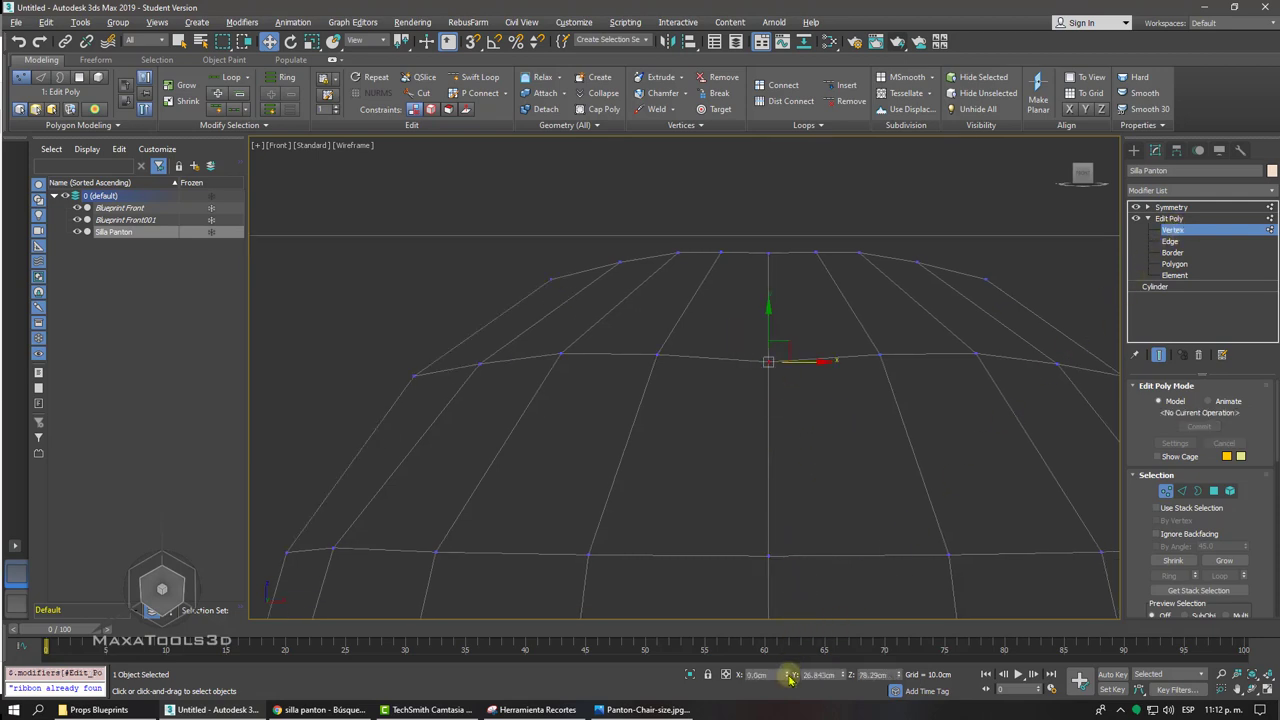
pyautogui.moveTo(751, 246); pyautogui.dragTo(803, 298)
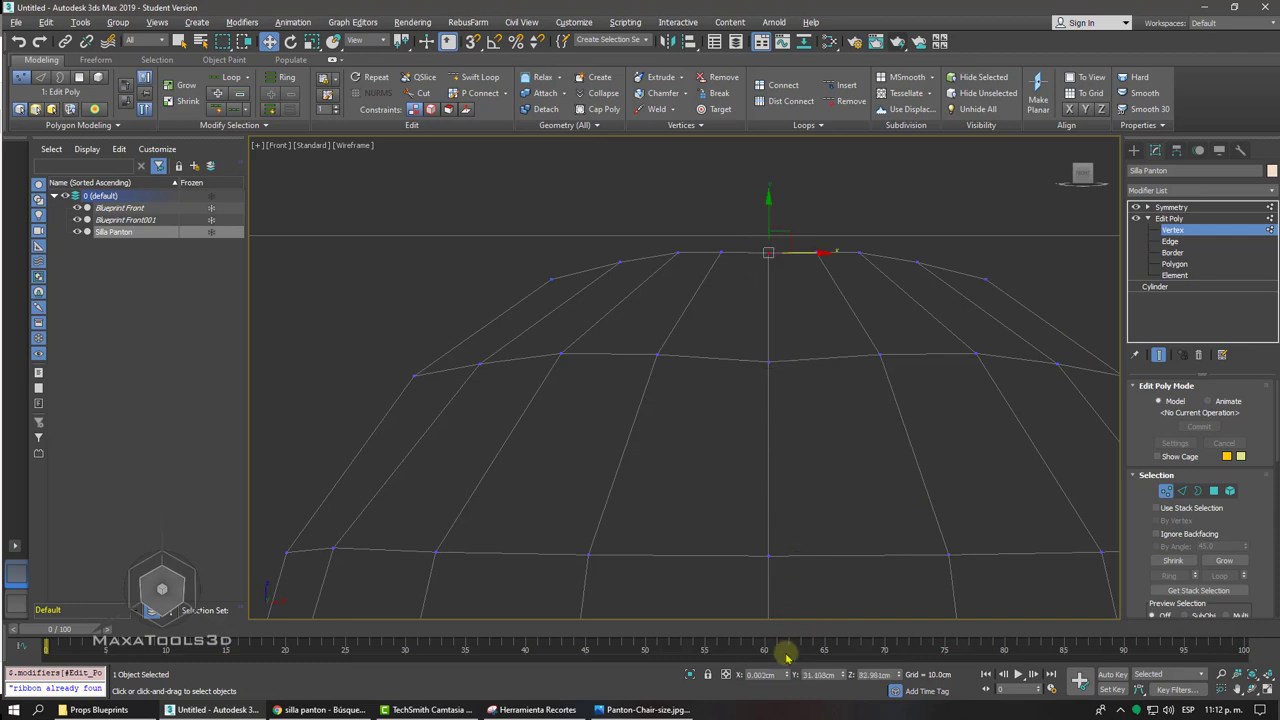
pyautogui.moveTo(771, 608); pyautogui.dragTo(731, 437, button='middle')
pyautogui.moveTo(731, 437); pyautogui.dragTo(795, 545)
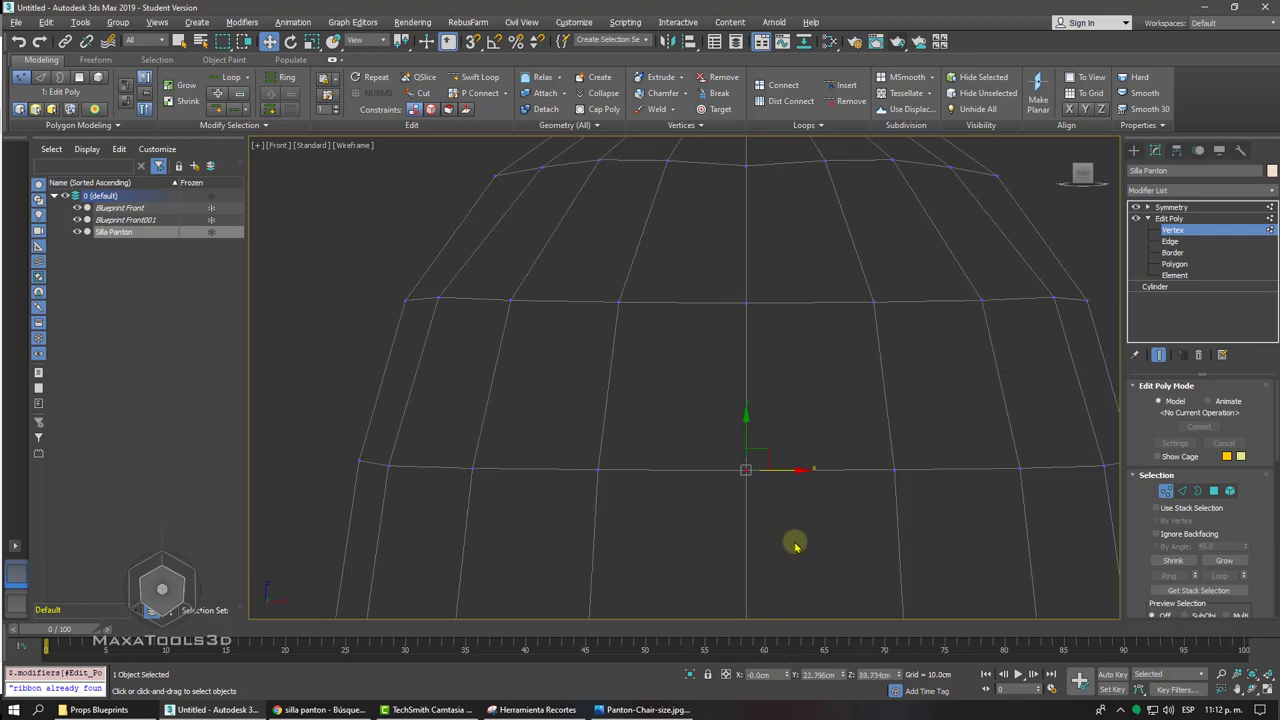
pyautogui.moveTo(729, 366); pyautogui.dragTo(703, 303, button='middle')
pyautogui.moveTo(703, 303); pyautogui.dragTo(777, 503)
pyautogui.scroll(-5, 777, 503)
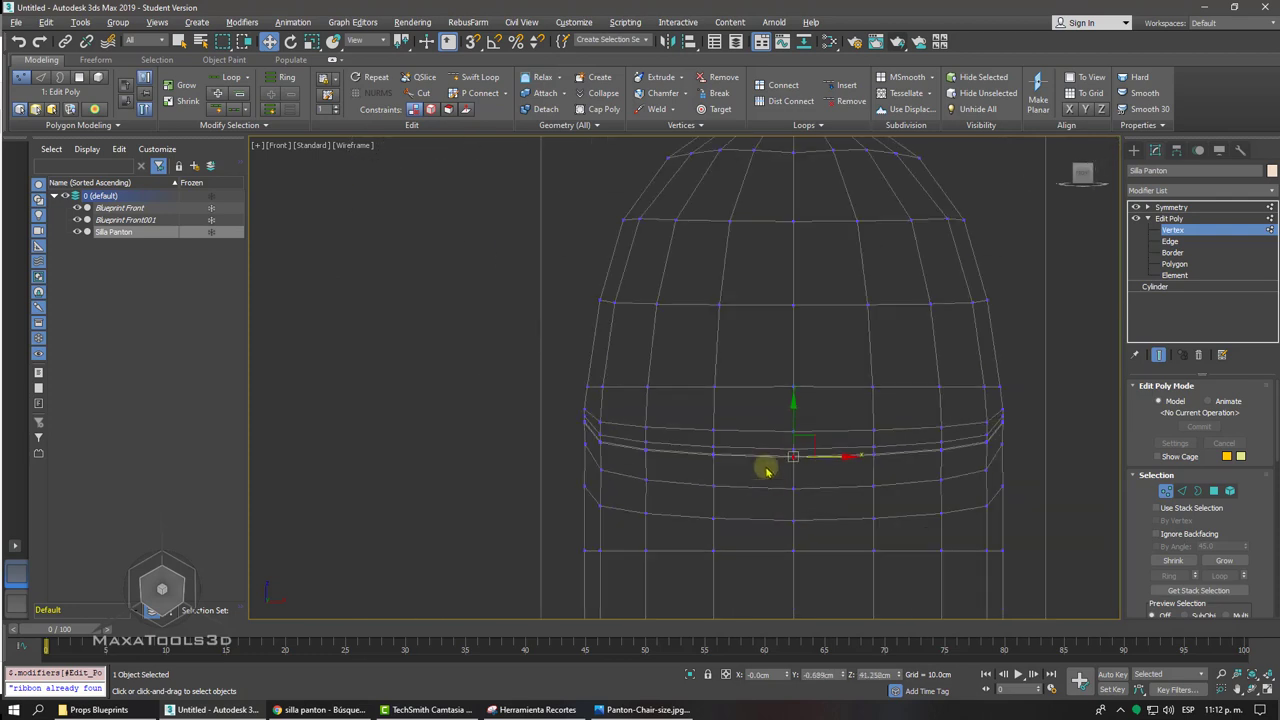
# In Top view, raise the first two vertices along the backrest's top edge.
pyautogui.press('t')
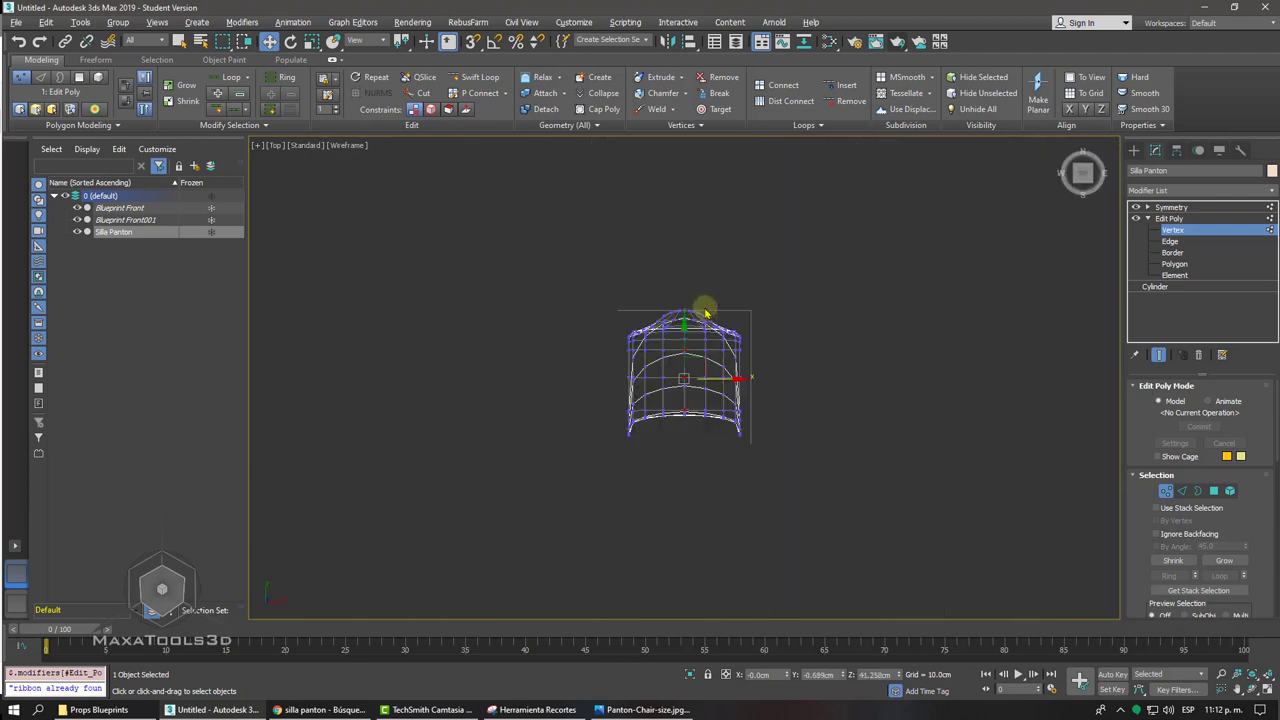
pyautogui.scroll(2, 705, 313)
pyautogui.scroll(2, 700, 306)
pyautogui.scroll(1, 694, 314)
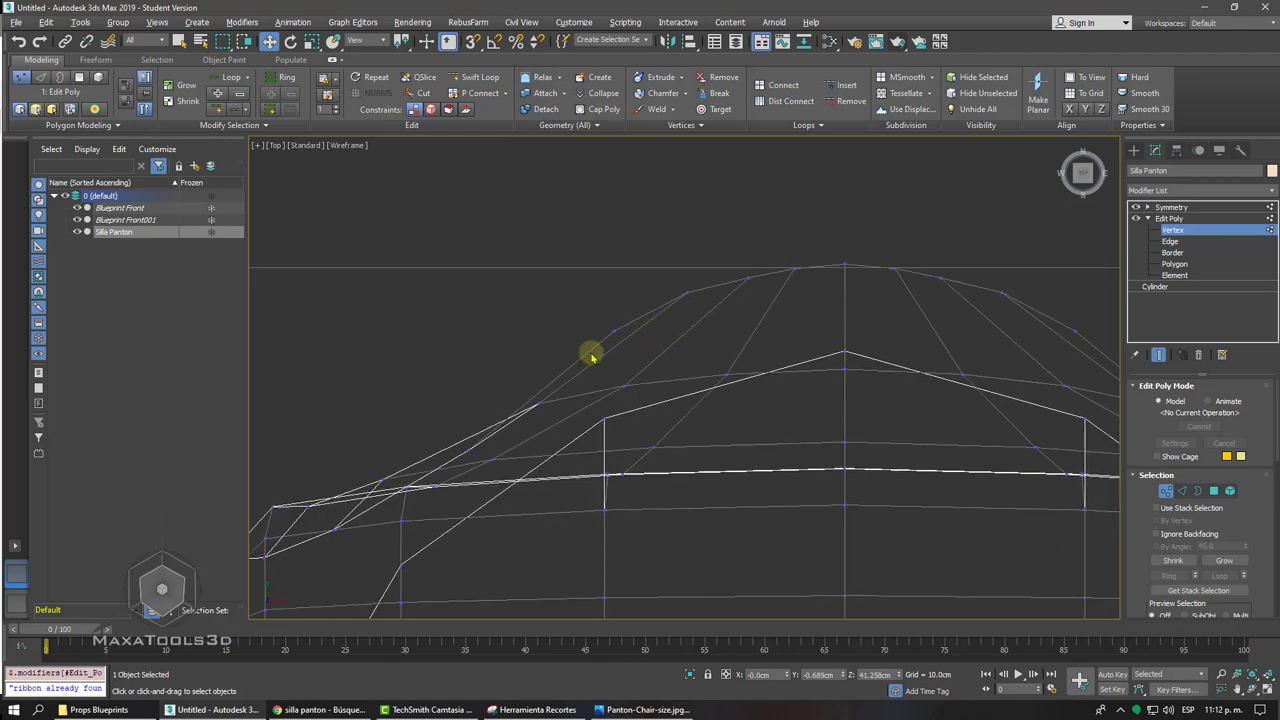
pyautogui.press('F3')
pyautogui.press('F3')
pyautogui.press('F3')
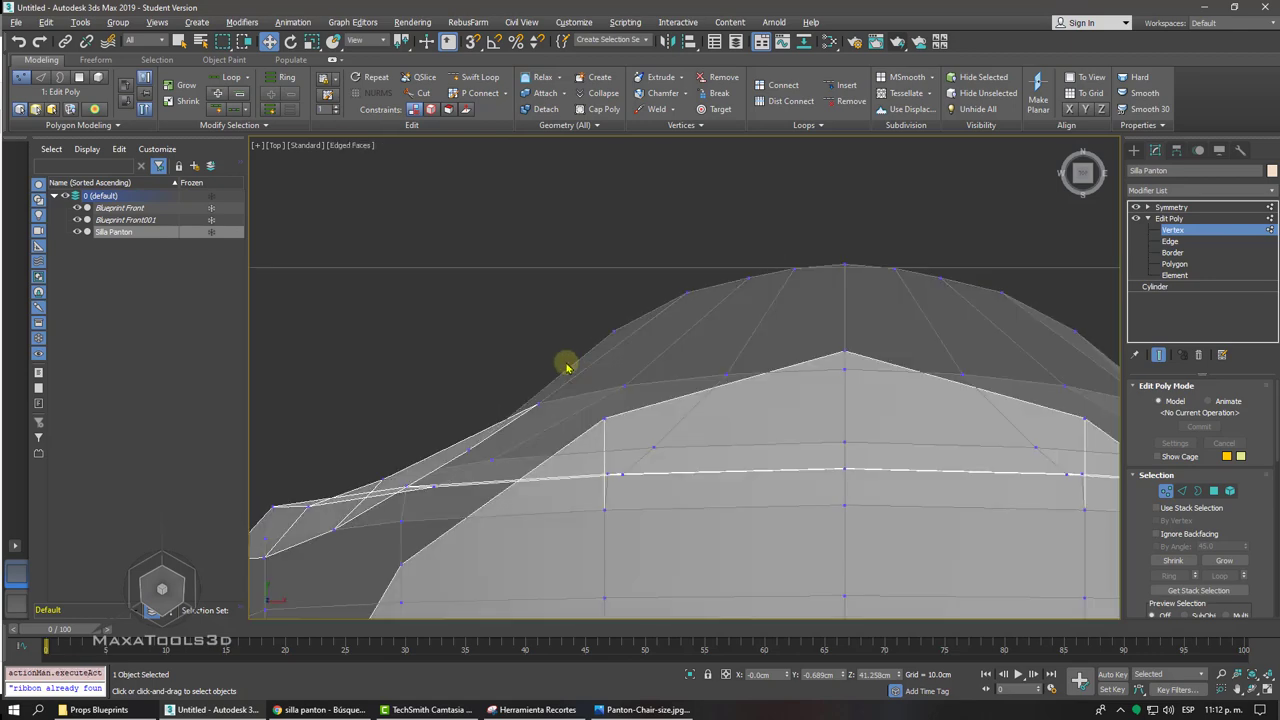
pyautogui.press('F3')
pyautogui.press('F3')
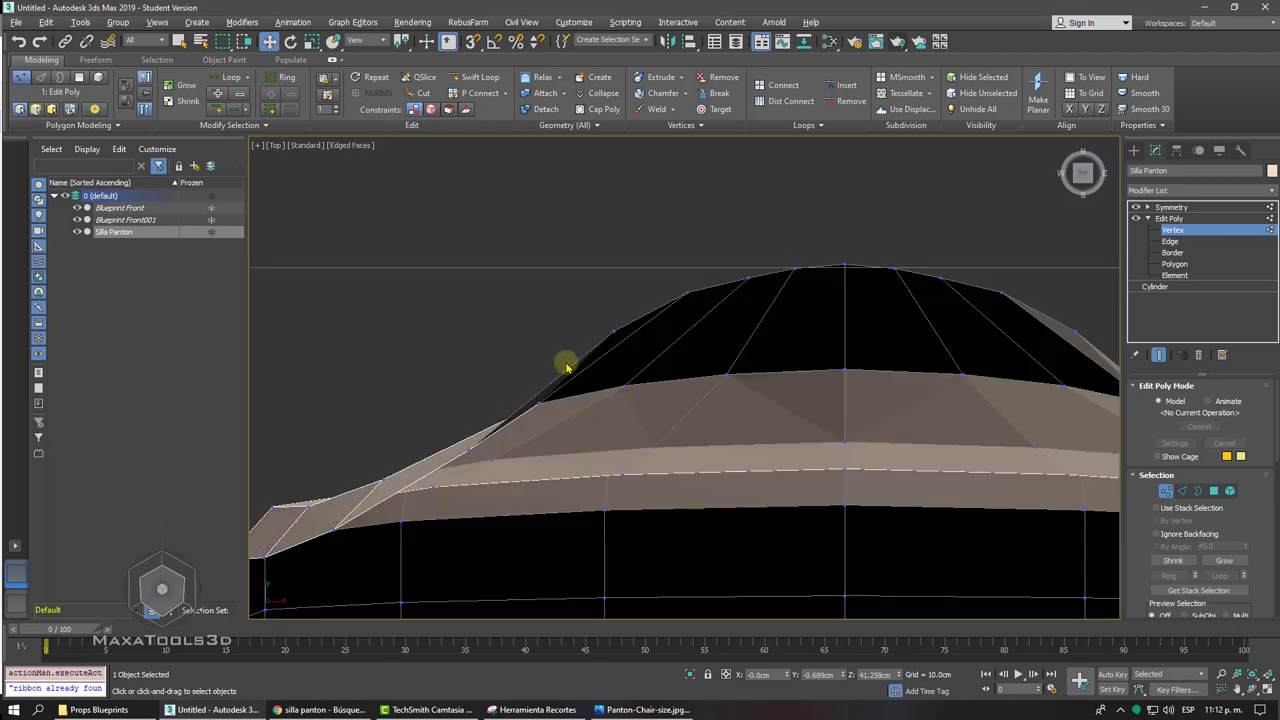
pyautogui.click(472, 418)
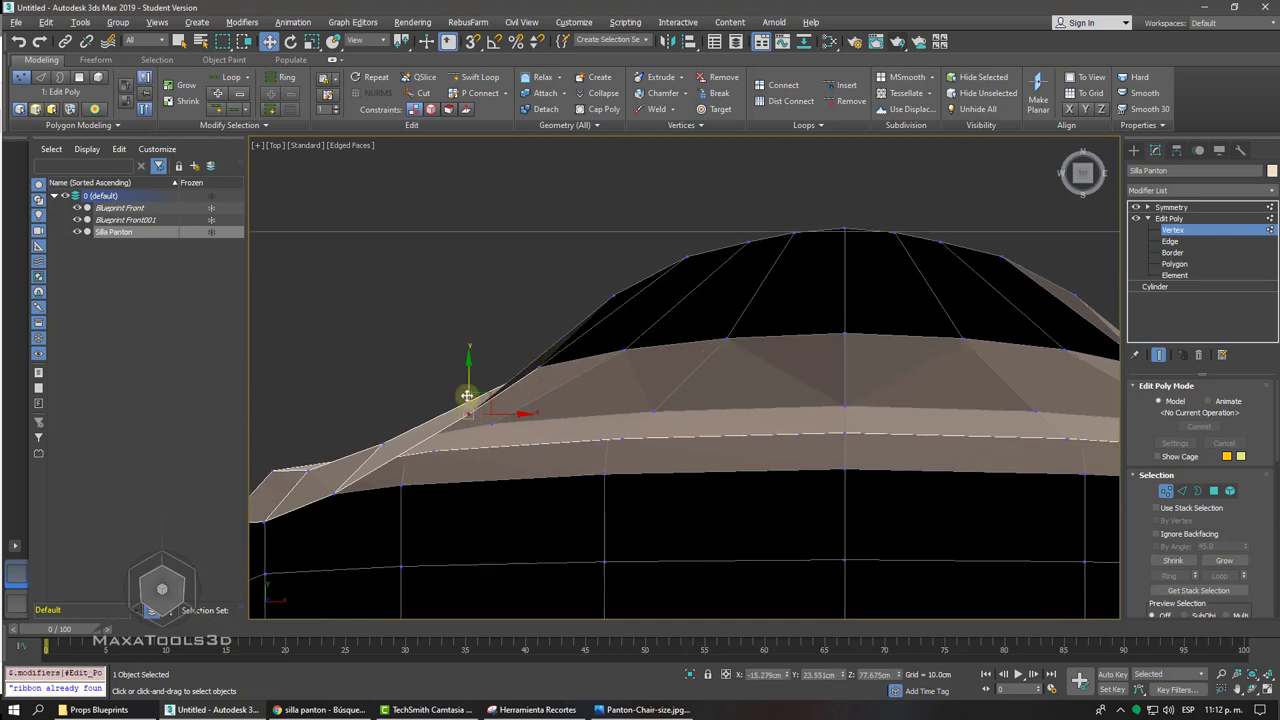
pyautogui.moveTo(468, 395); pyautogui.dragTo(470, 338)
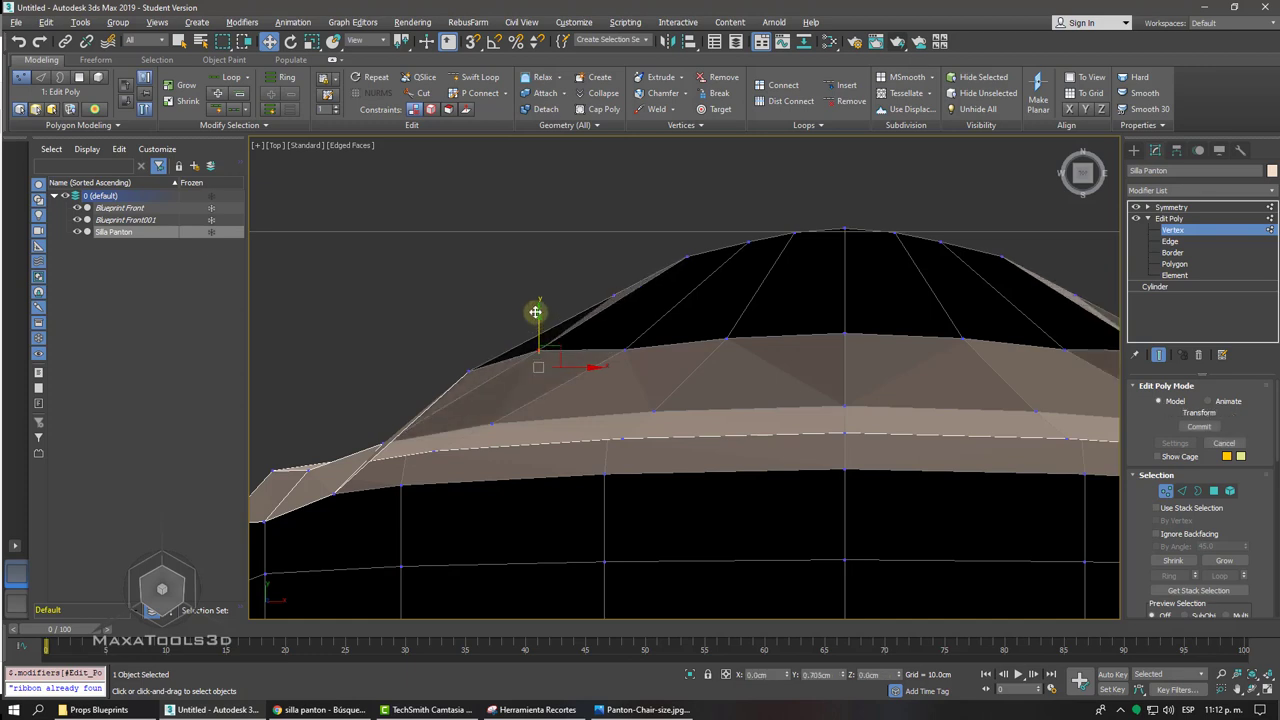
pyautogui.click(573, 349)
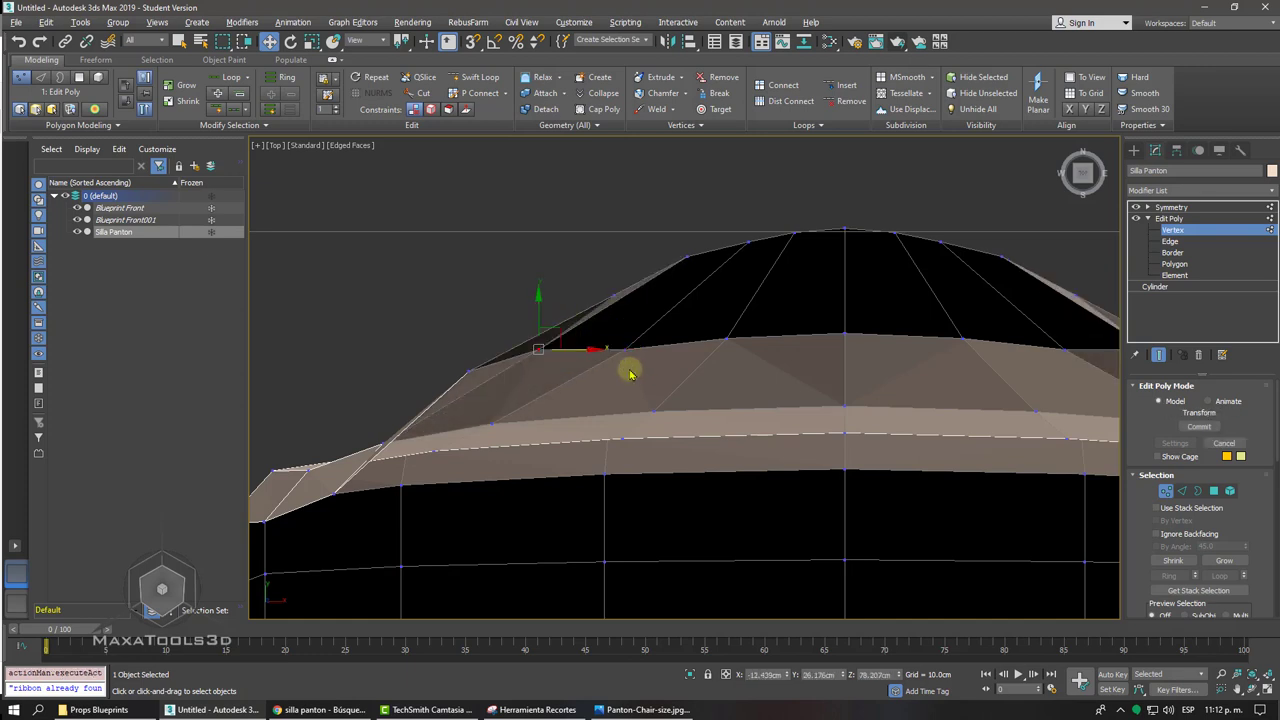
pyautogui.moveTo(624, 349); pyautogui.dragTo(618, 300)
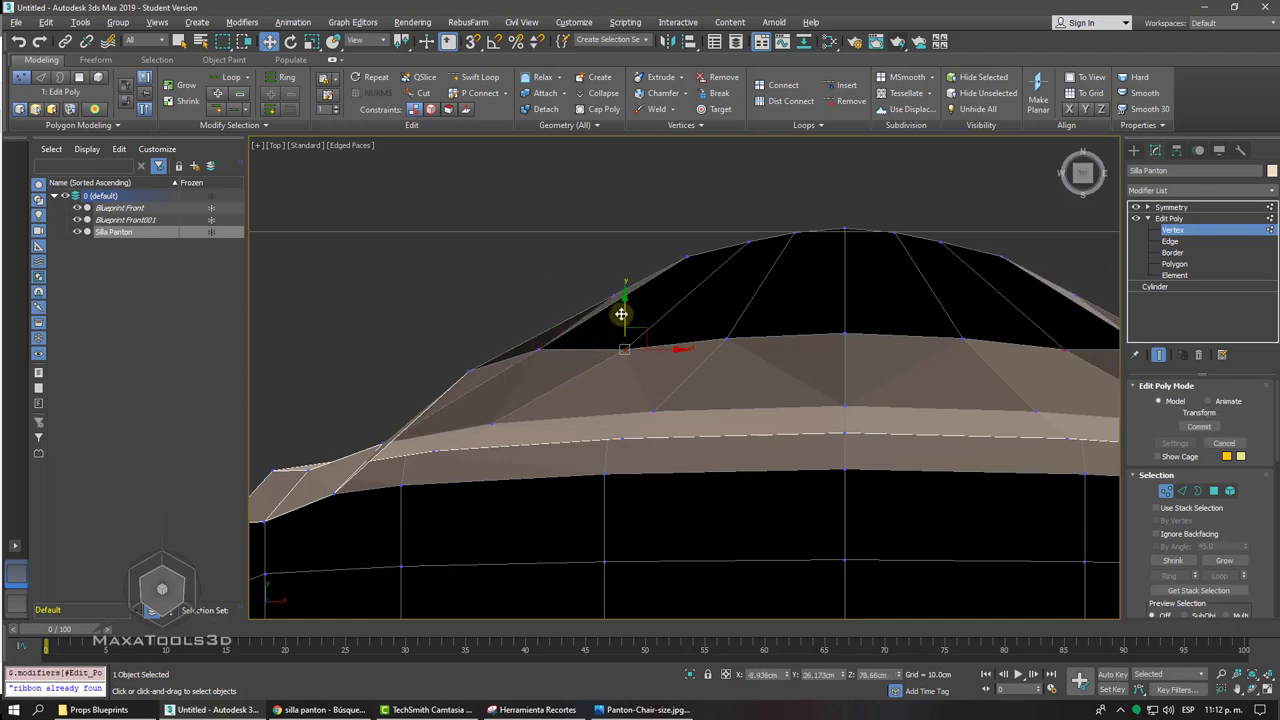
# Lift the centre and neighbouring top-edge vertices to even out the curve.
pyautogui.click(726, 331)
pyautogui.click(845, 331)
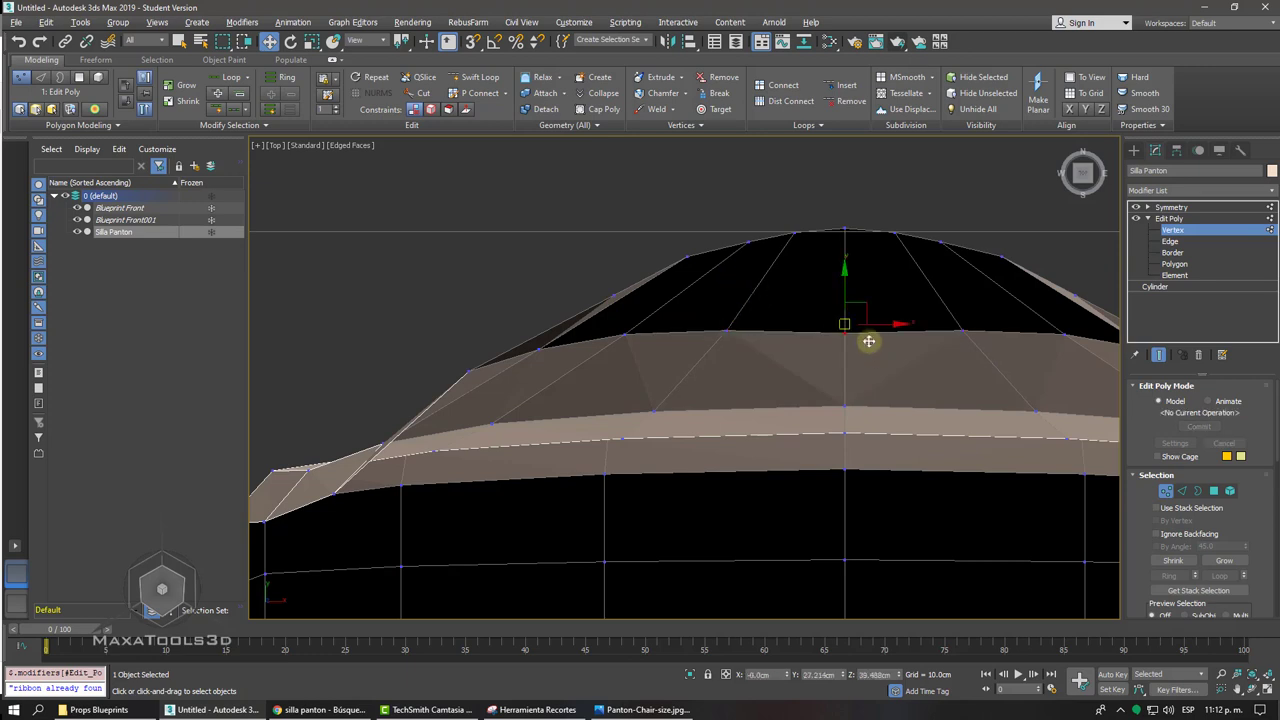
pyautogui.moveTo(846, 296); pyautogui.dragTo(836, 286)
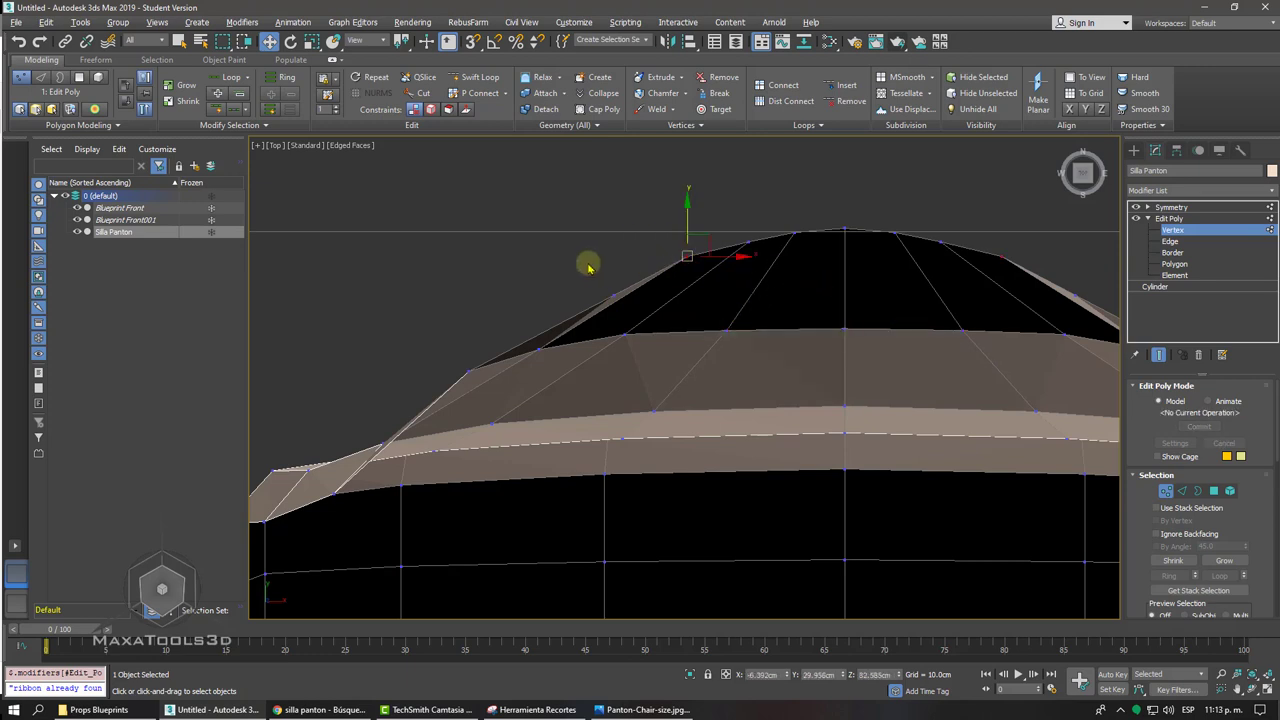
pyautogui.moveTo(612, 295); pyautogui.dragTo(613, 238)
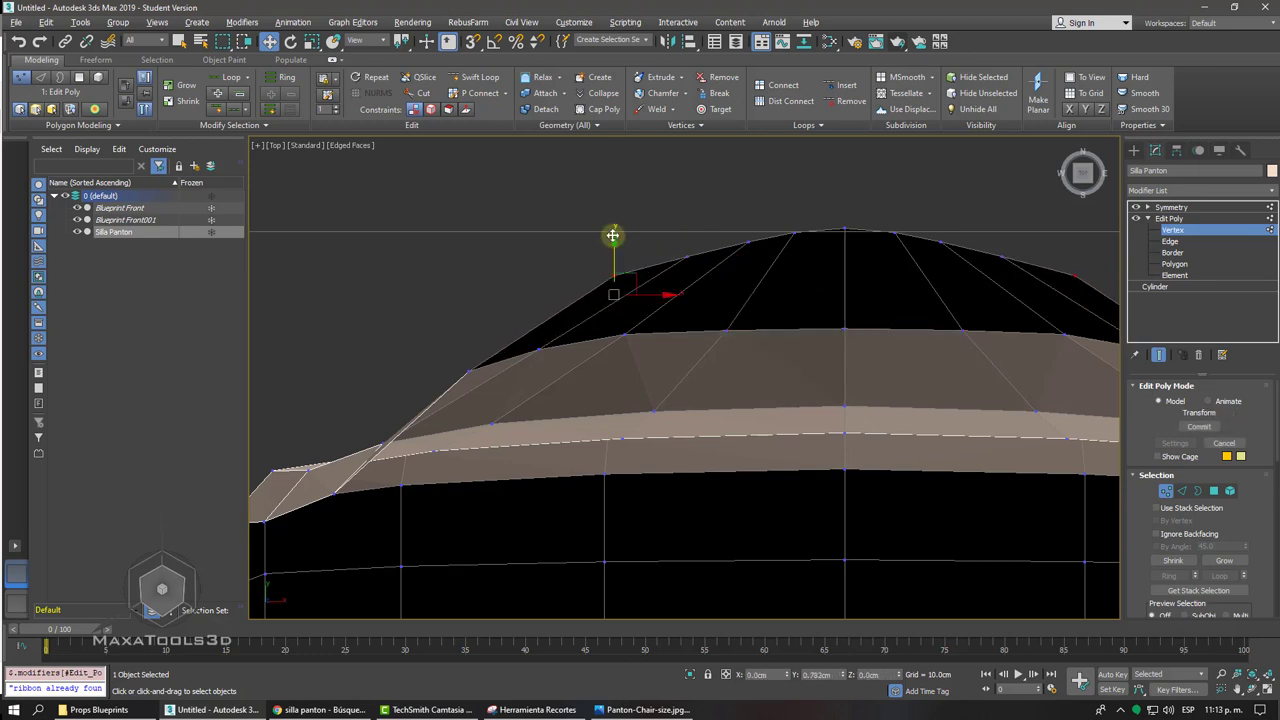
pyautogui.click(688, 258)
pyautogui.moveTo(688, 258)
pyautogui.mouseDown()
pyautogui.moveTo(686, 214)
pyautogui.moveTo(793, 192)
pyautogui.mouseUp()
pyautogui.click(748, 238)
pyautogui.click(795, 234)
# Raise the remaining top-edge vertices and the corner vertex to round the edge.
pyautogui.click(469, 372)
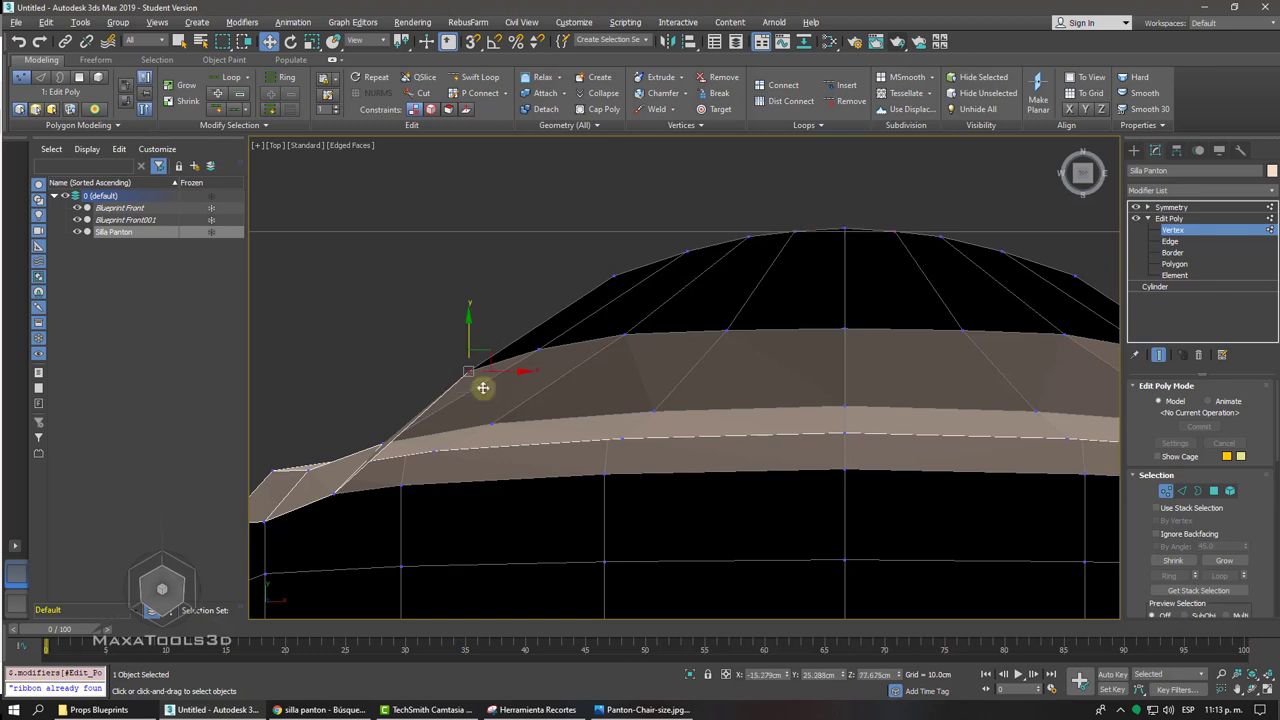
pyautogui.moveTo(469, 324)
pyautogui.mouseDown()
pyautogui.moveTo(469, 303)
pyautogui.moveTo(538, 306)
pyautogui.mouseUp()
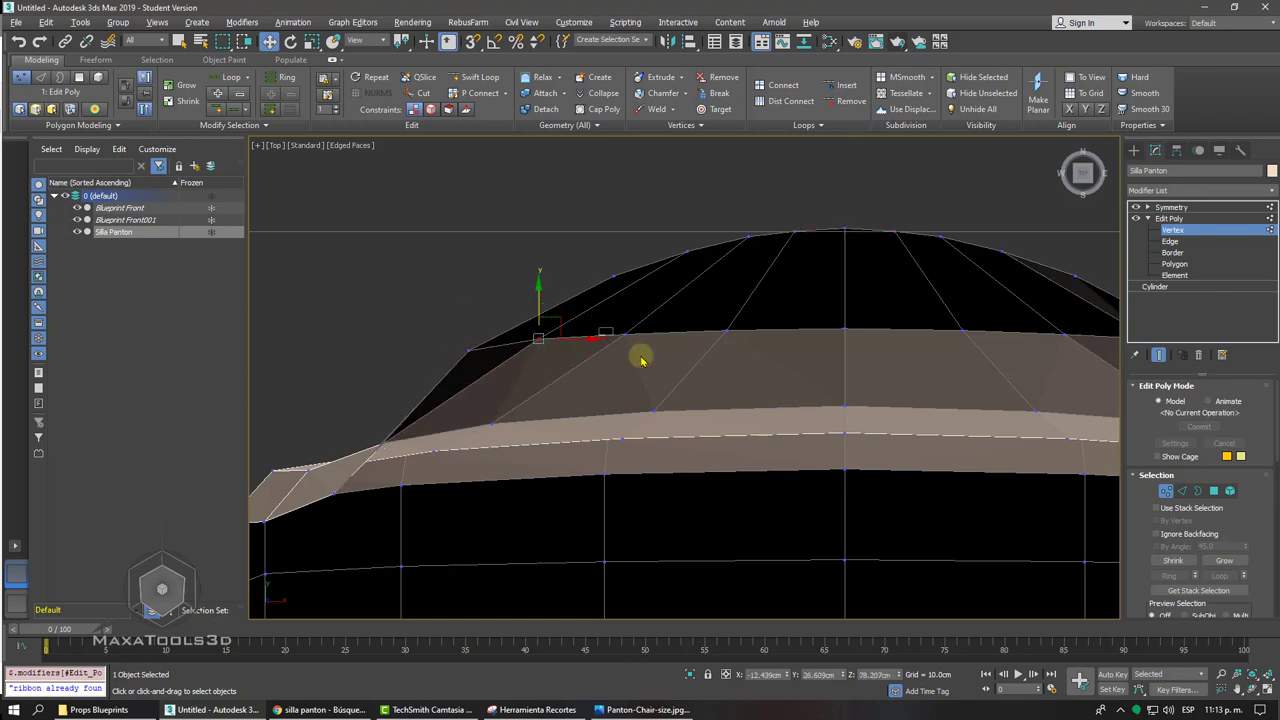
pyautogui.moveTo(625, 305); pyautogui.dragTo(625, 301)
pyautogui.click(727, 331)
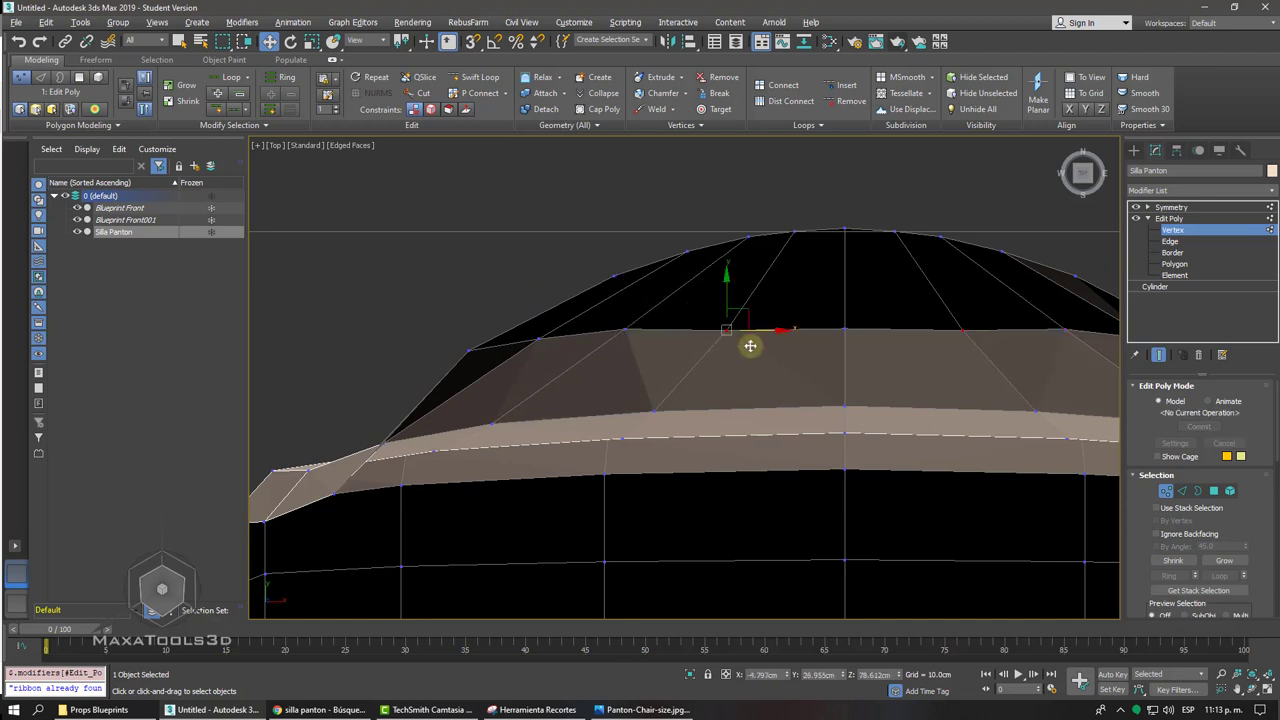
pyautogui.moveTo(724, 297); pyautogui.dragTo(856, 247, button='middle')
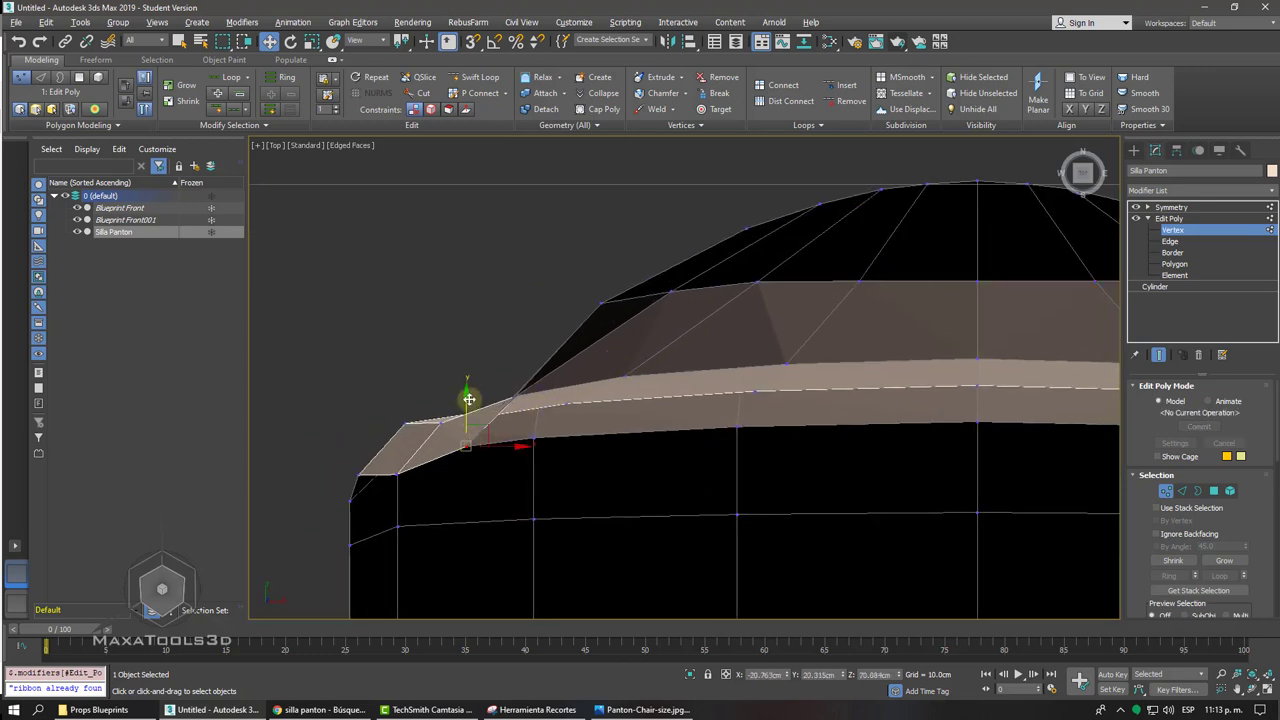
pyautogui.moveTo(469, 400); pyautogui.dragTo(469, 342)
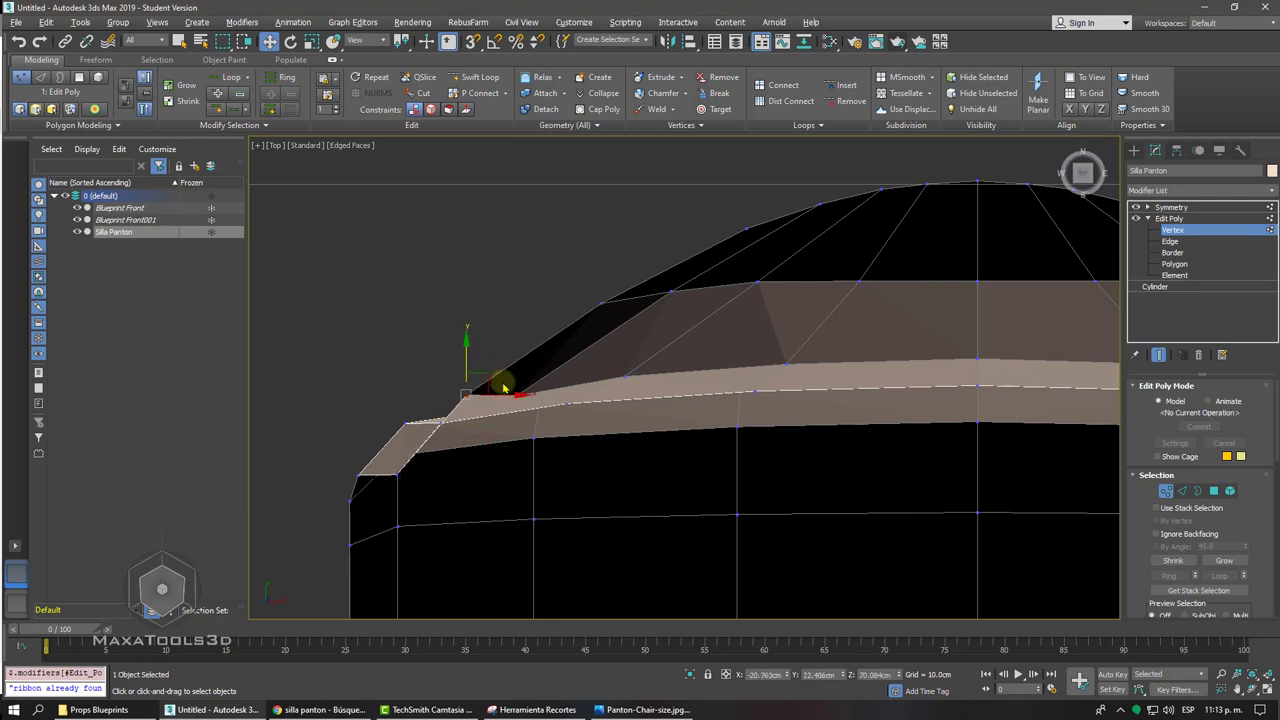
pyautogui.click(623, 380)
pyautogui.moveTo(396, 476); pyautogui.dragTo(391, 370)
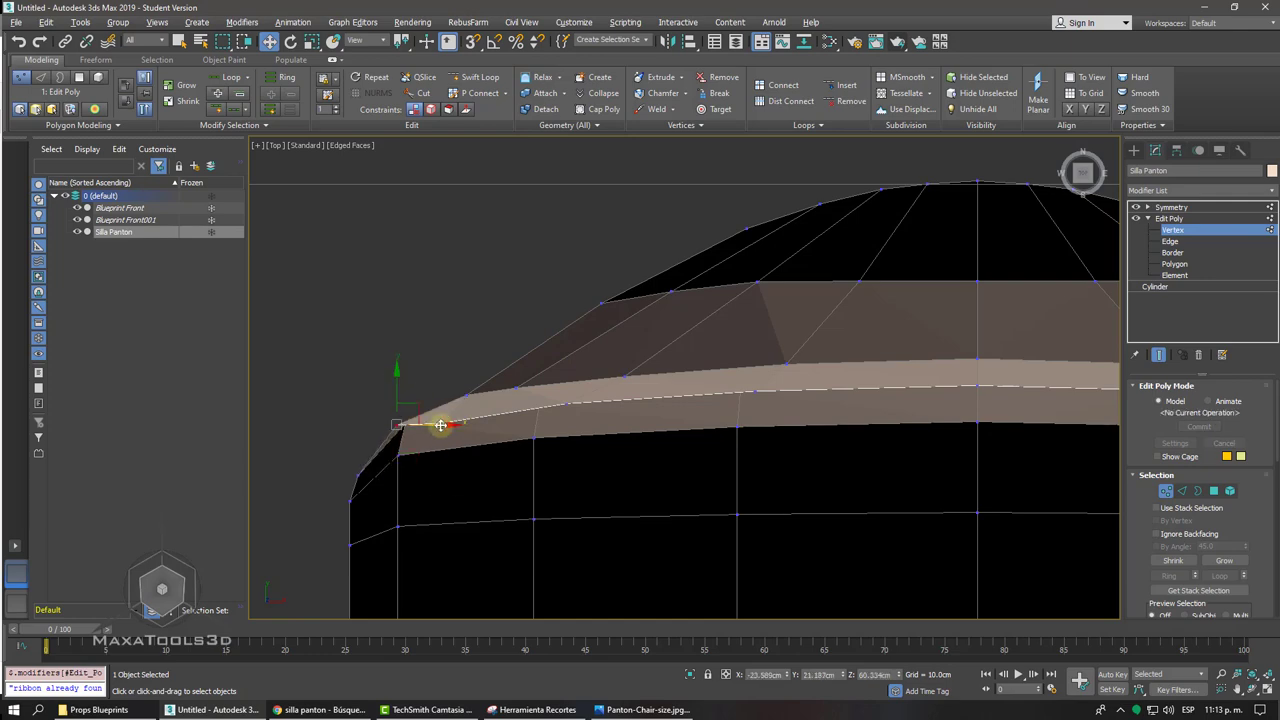
pyautogui.keyDown('alt'); pyautogui.moveTo(441, 425); pyautogui.dragTo(487, 308, button='middle'); pyautogui.keyUp('alt')
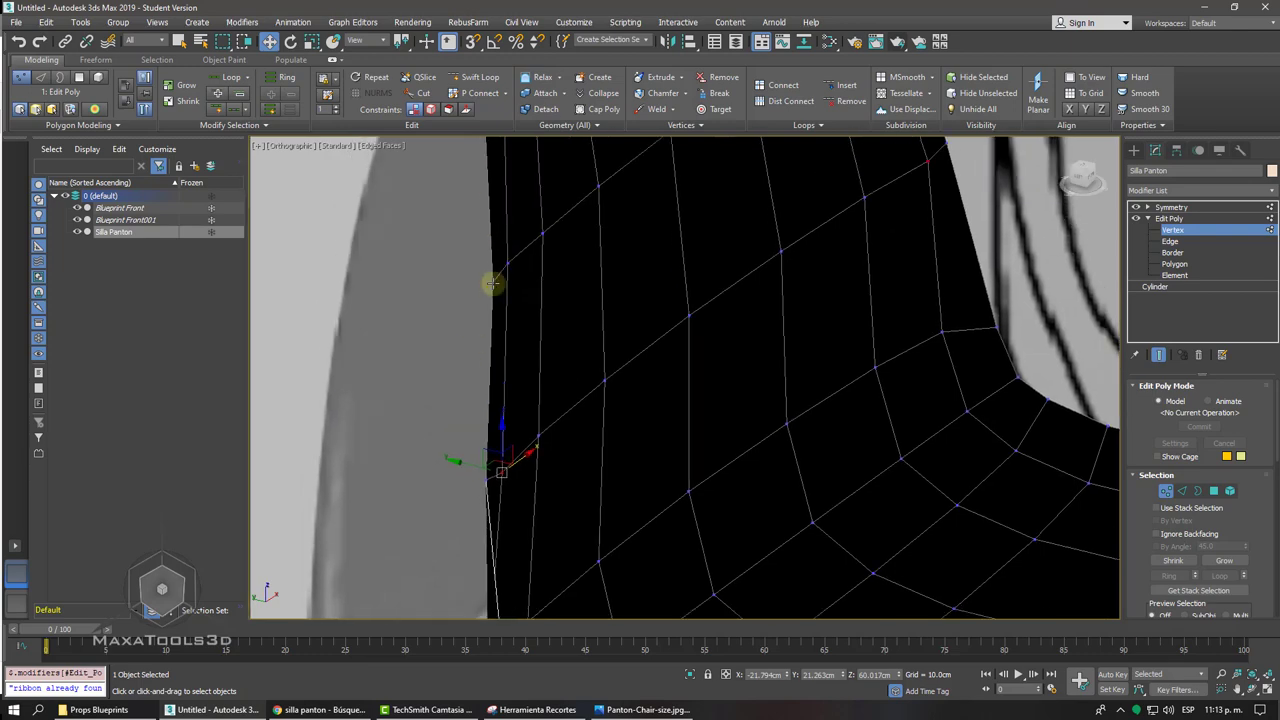
# Nudge a backrest vertex and, in Left view, move a profile vertex toward the blueprint curve.
pyautogui.scroll(-2, 463, 278)
pyautogui.scroll(-2, 464, 279)
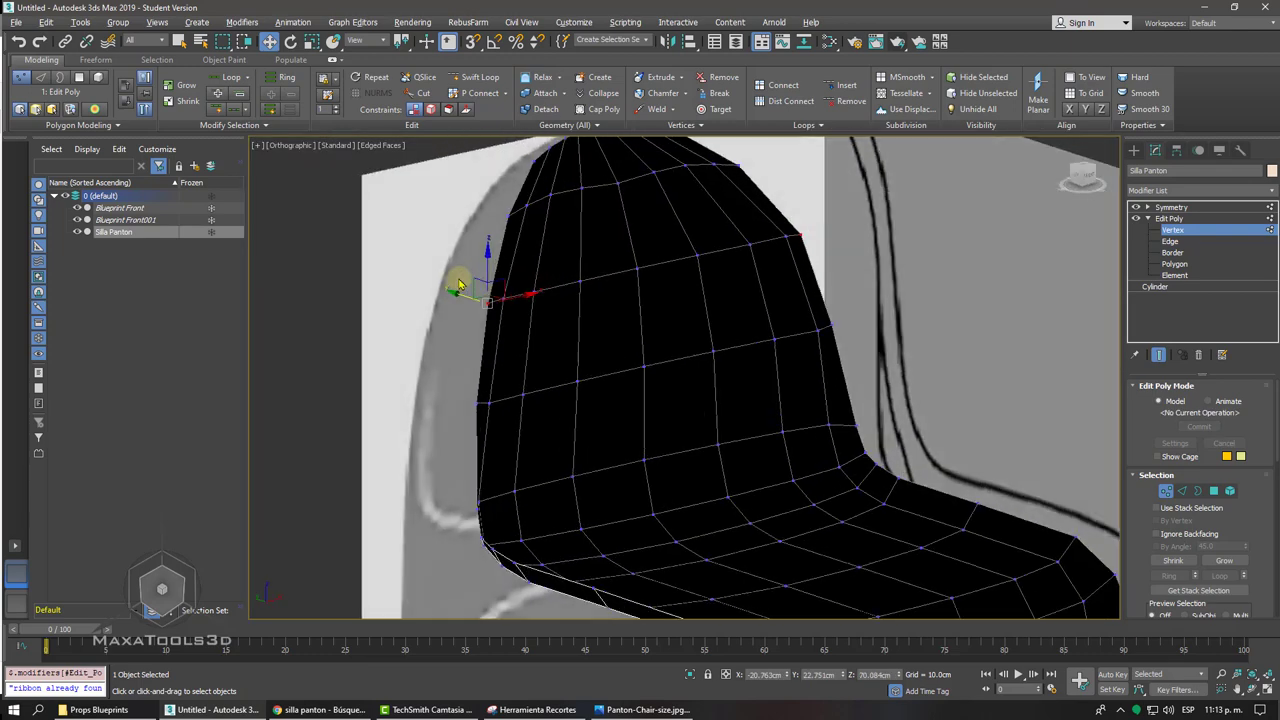
pyautogui.moveTo(455, 385)
pyautogui.keyDown('alt'); pyautogui.mouseDown(button='middle')
pyautogui.moveTo(450, 485)
pyautogui.moveTo(435, 483)
pyautogui.mouseUp(button='middle'); pyautogui.keyUp('alt')
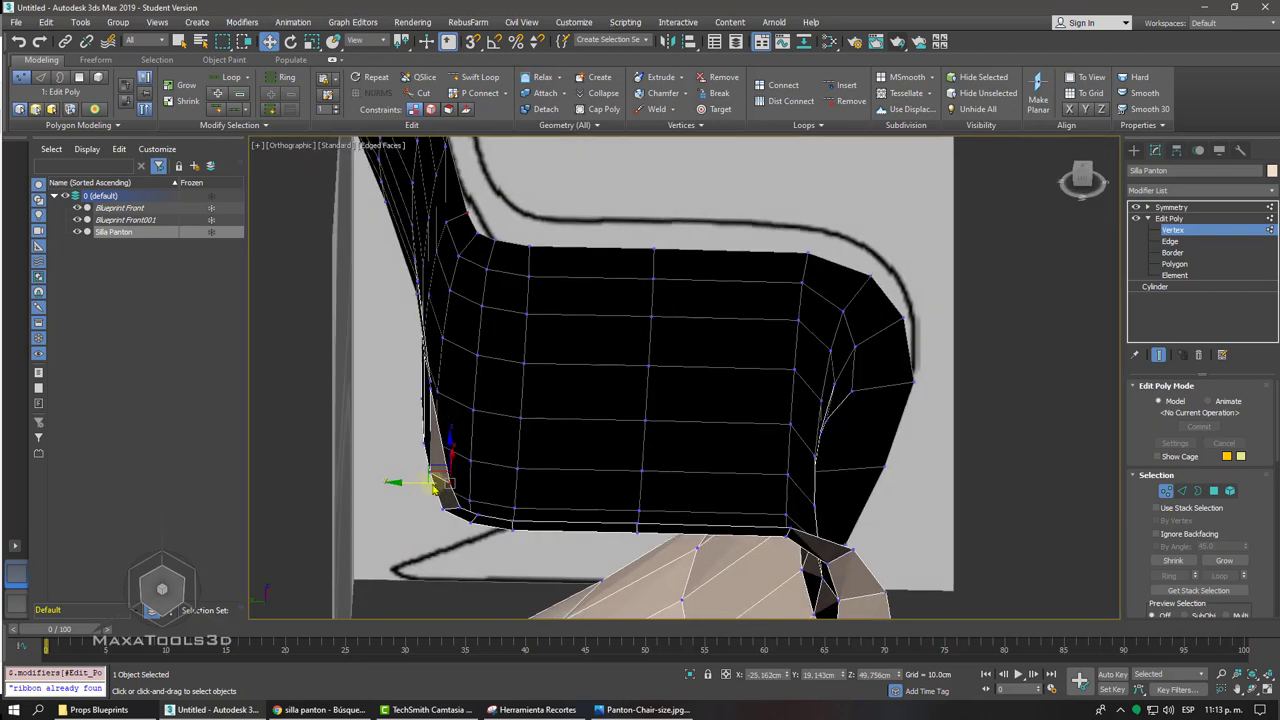
pyautogui.moveTo(413, 482); pyautogui.dragTo(408, 482)
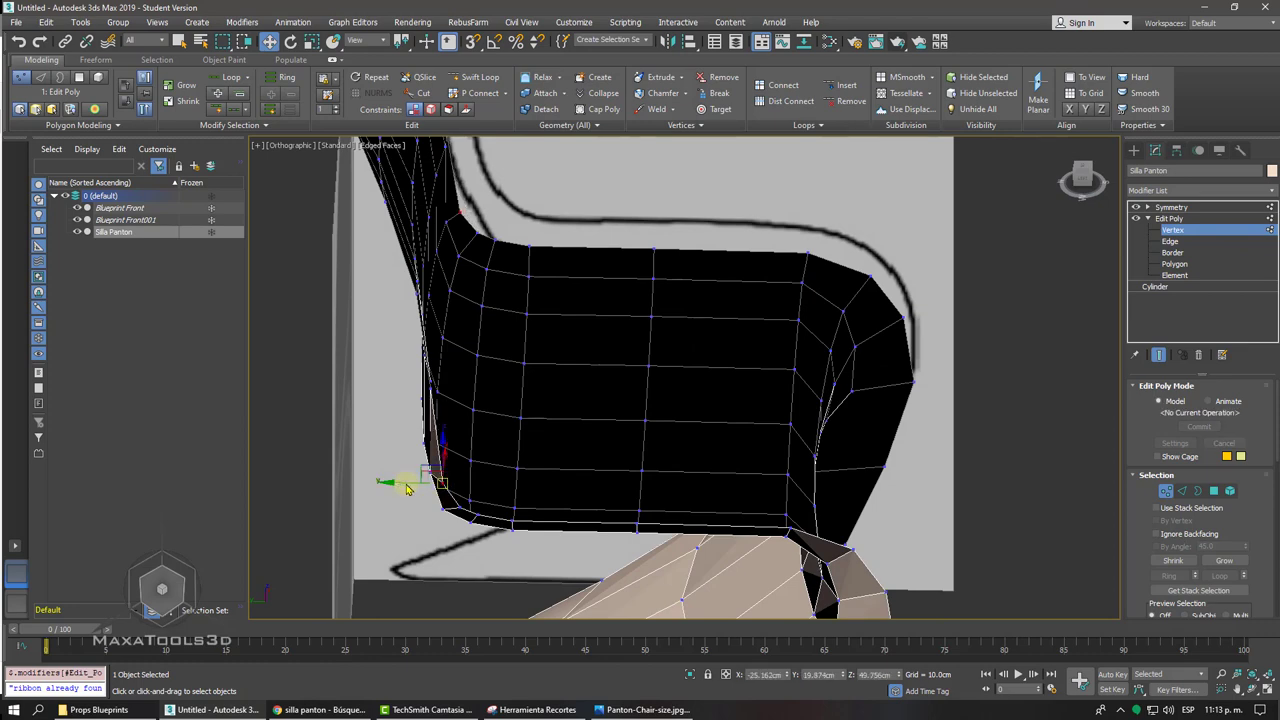
pyautogui.keyDown('alt'); pyautogui.moveTo(400, 486); pyautogui.dragTo(405, 483, button='middle'); pyautogui.keyUp('alt')
pyautogui.press('l')
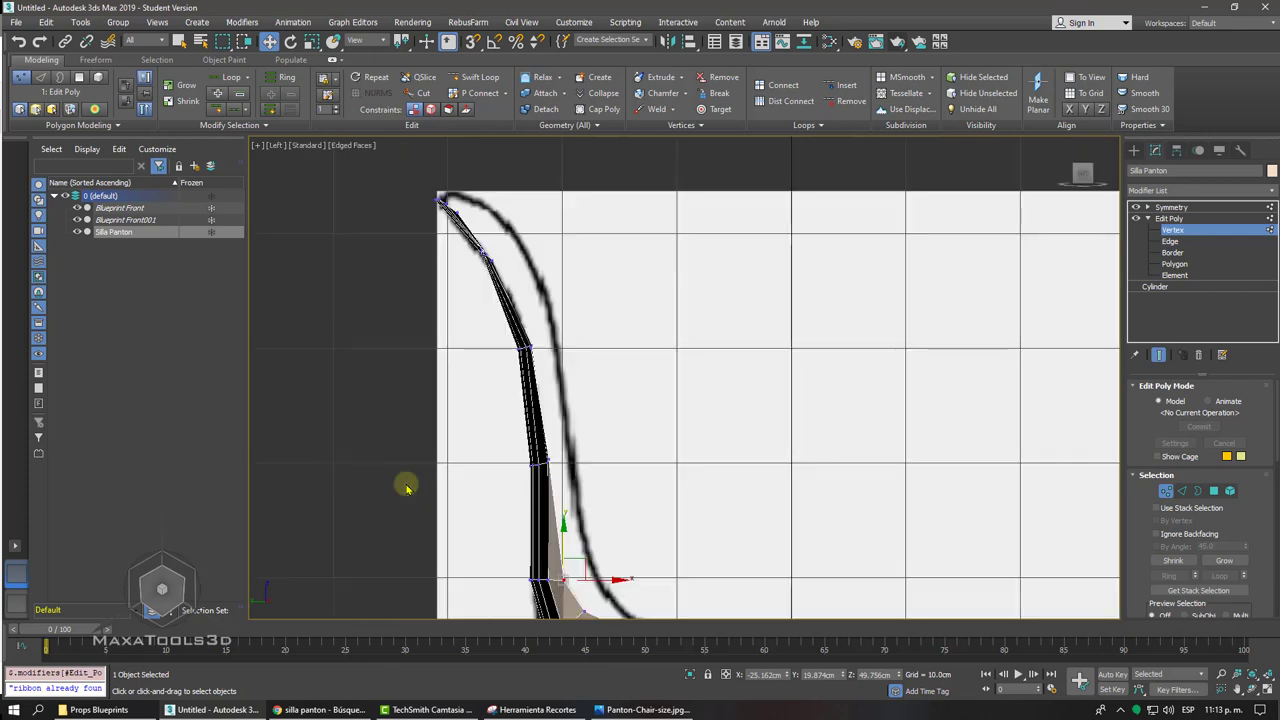
pyautogui.scroll(2, 408, 486)
pyautogui.scroll(-1, 430, 455)
pyautogui.moveTo(451, 429); pyautogui.dragTo(442, 381, button='middle')
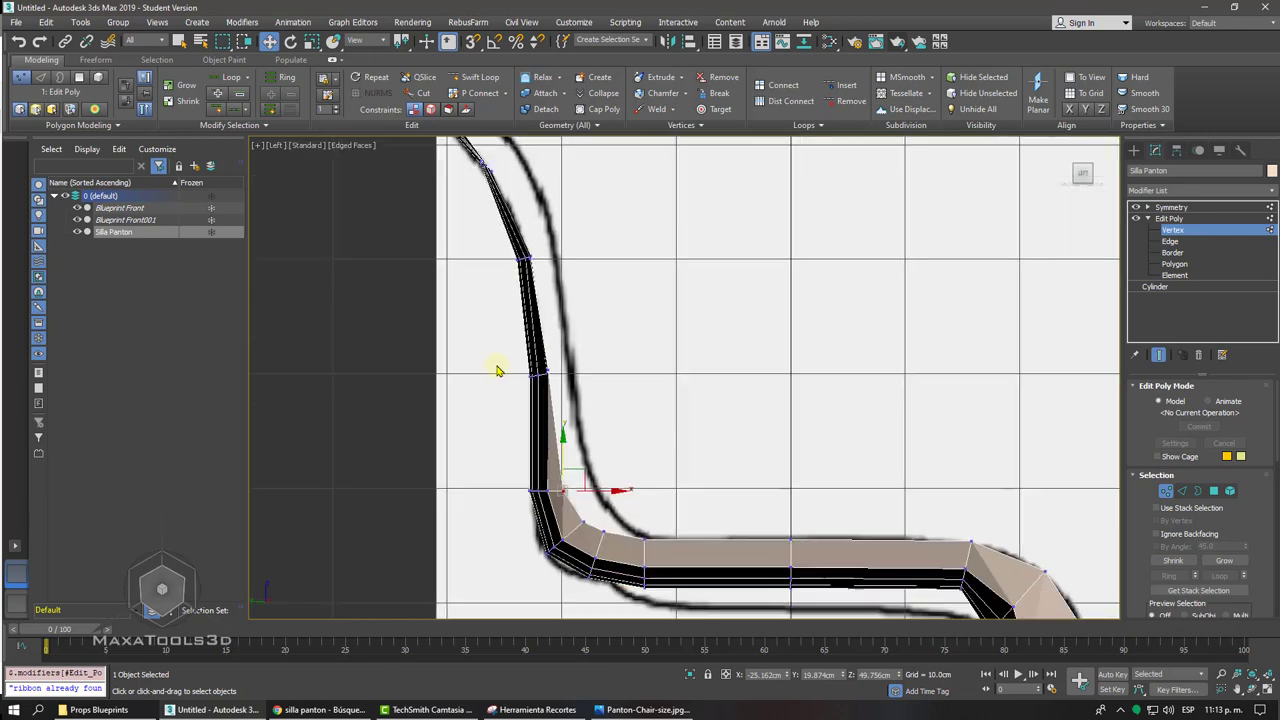
pyautogui.scroll(-2, 583, 397)
pyautogui.scroll(3, 563, 363)
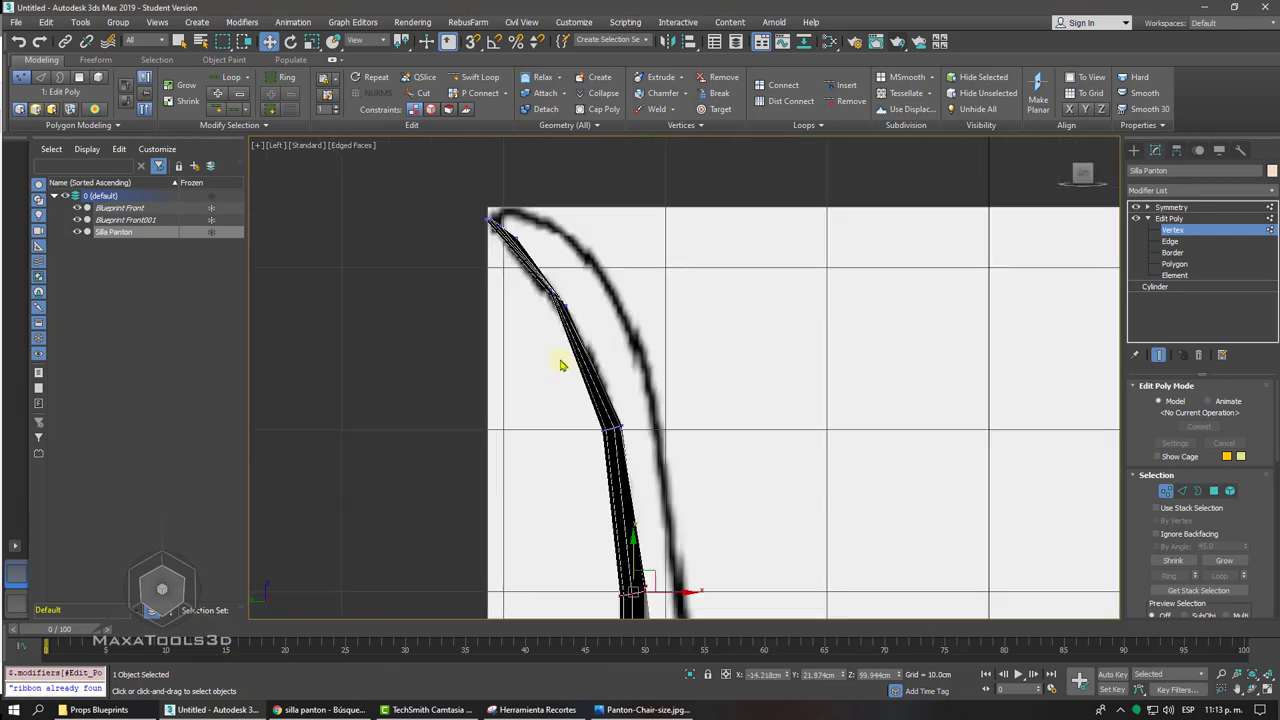
pyautogui.scroll(1, 505, 278)
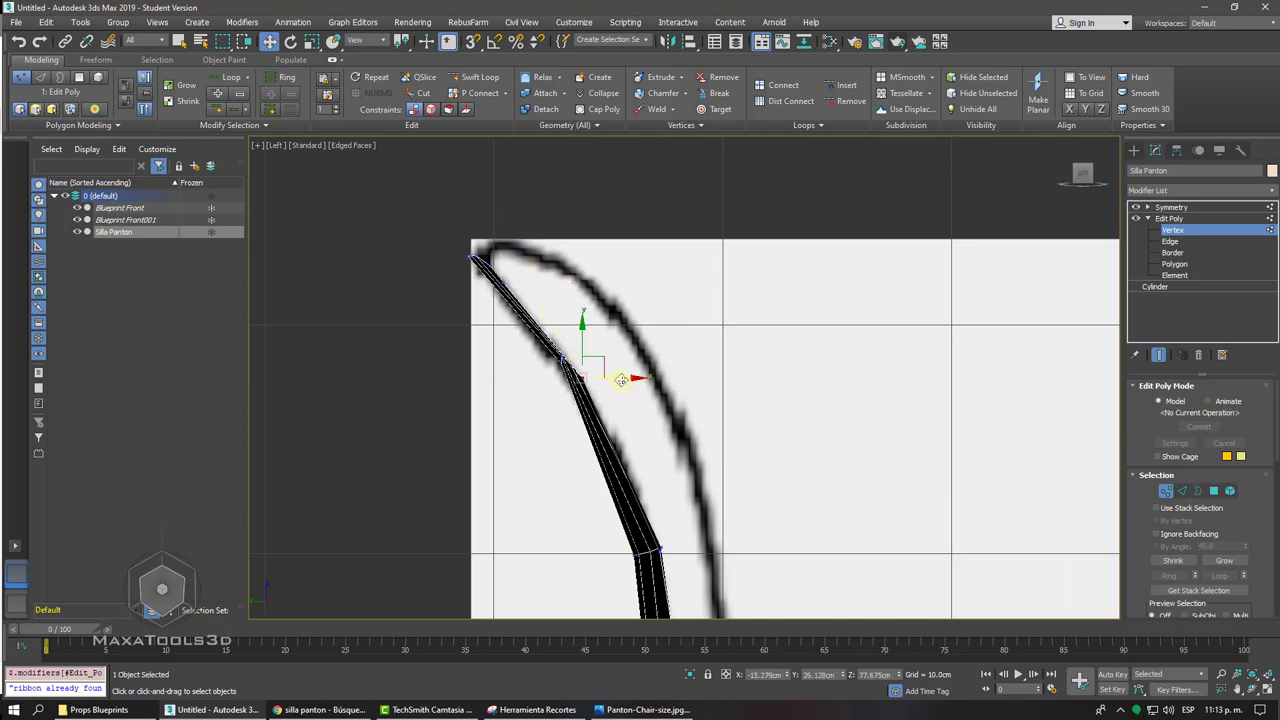
pyautogui.moveTo(622, 378); pyautogui.dragTo(585, 297)
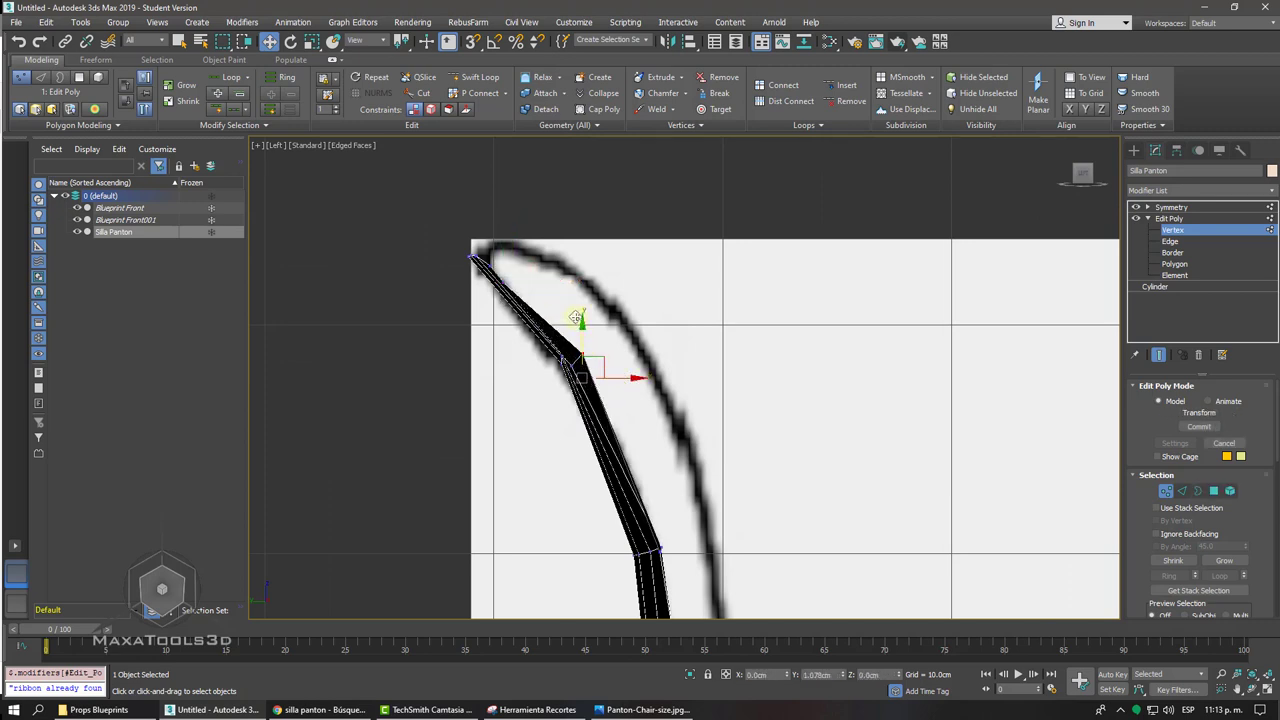
# Undo the corner vertex's raise in Front view, then return to Left view with nothing selected.
pyautogui.press('f')
pyautogui.scroll(-1, 585, 297)
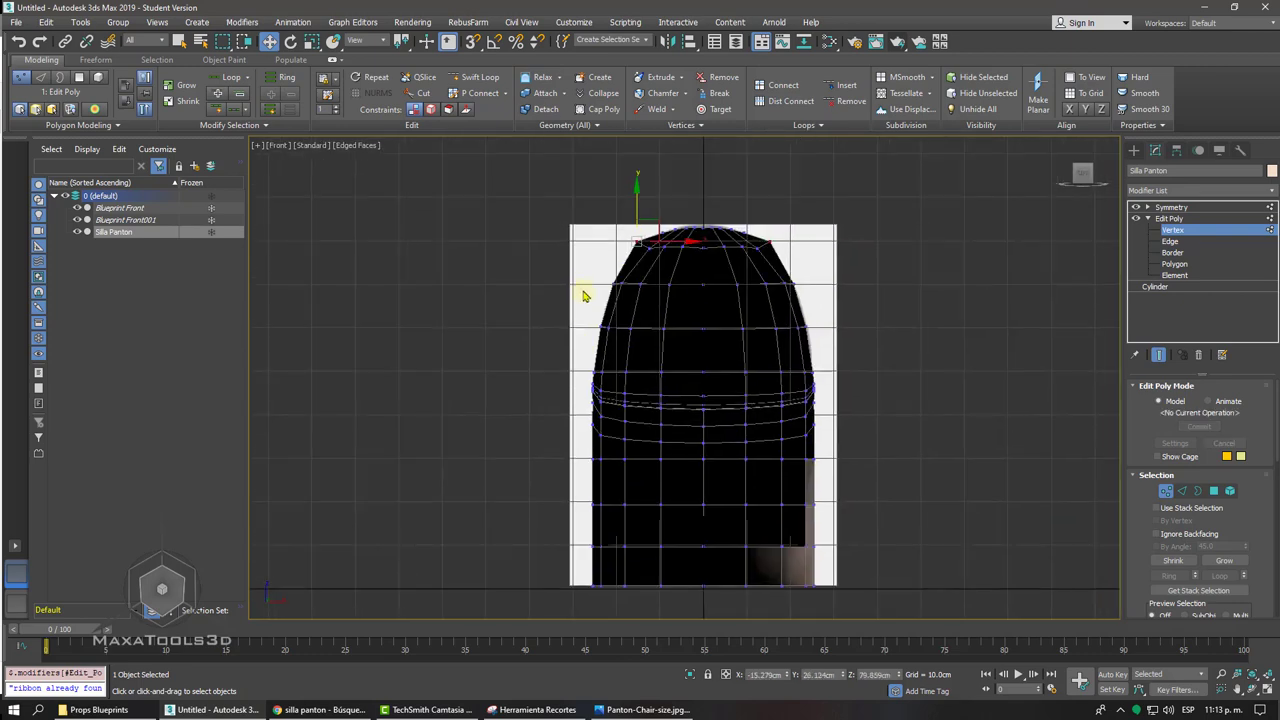
pyautogui.scroll(3, 586, 291)
pyautogui.scroll(4, 569, 246)
pyautogui.hotkey('ctrl', 'z')
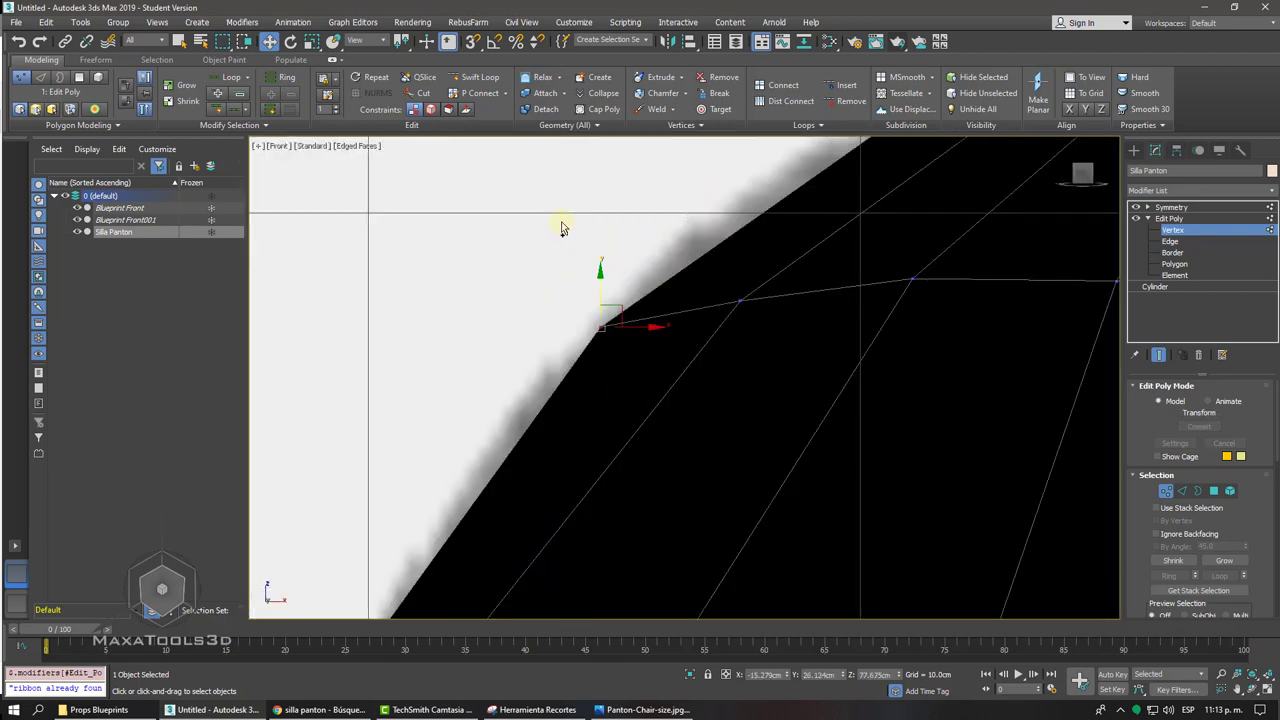
pyautogui.press('l')
pyautogui.scroll(2, 622, 375)
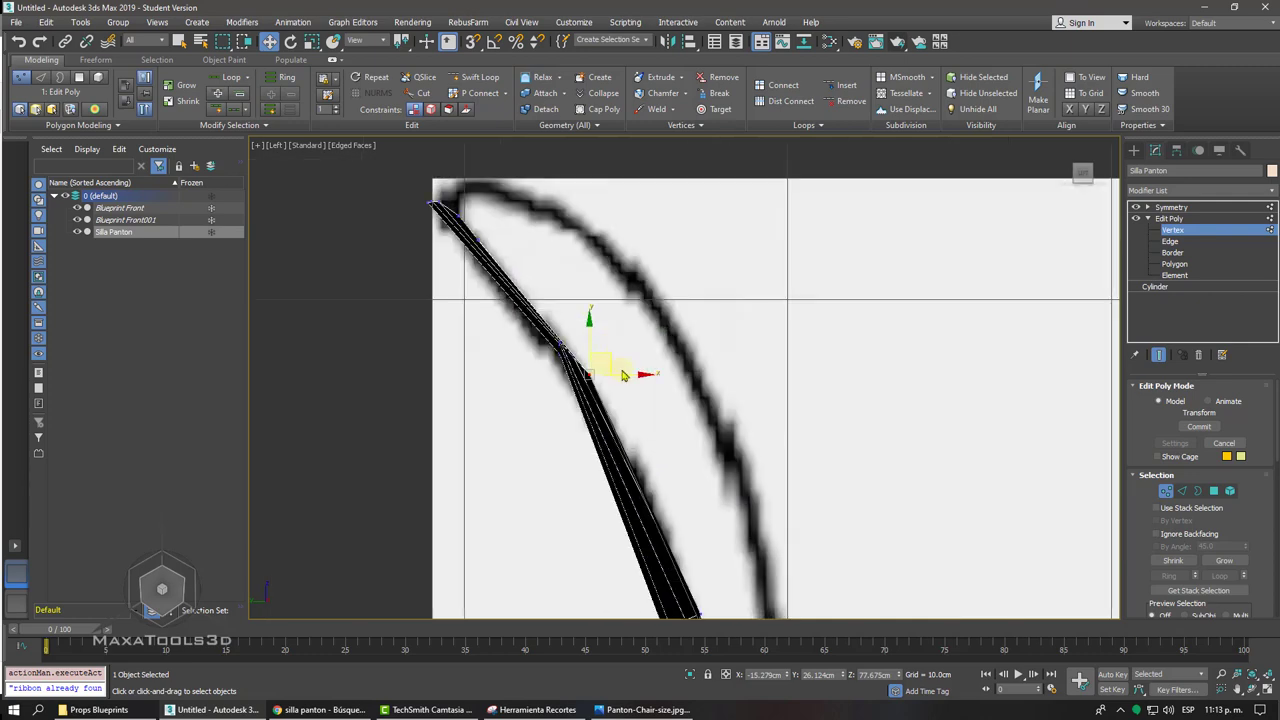
pyautogui.scroll(-2, 621, 378)
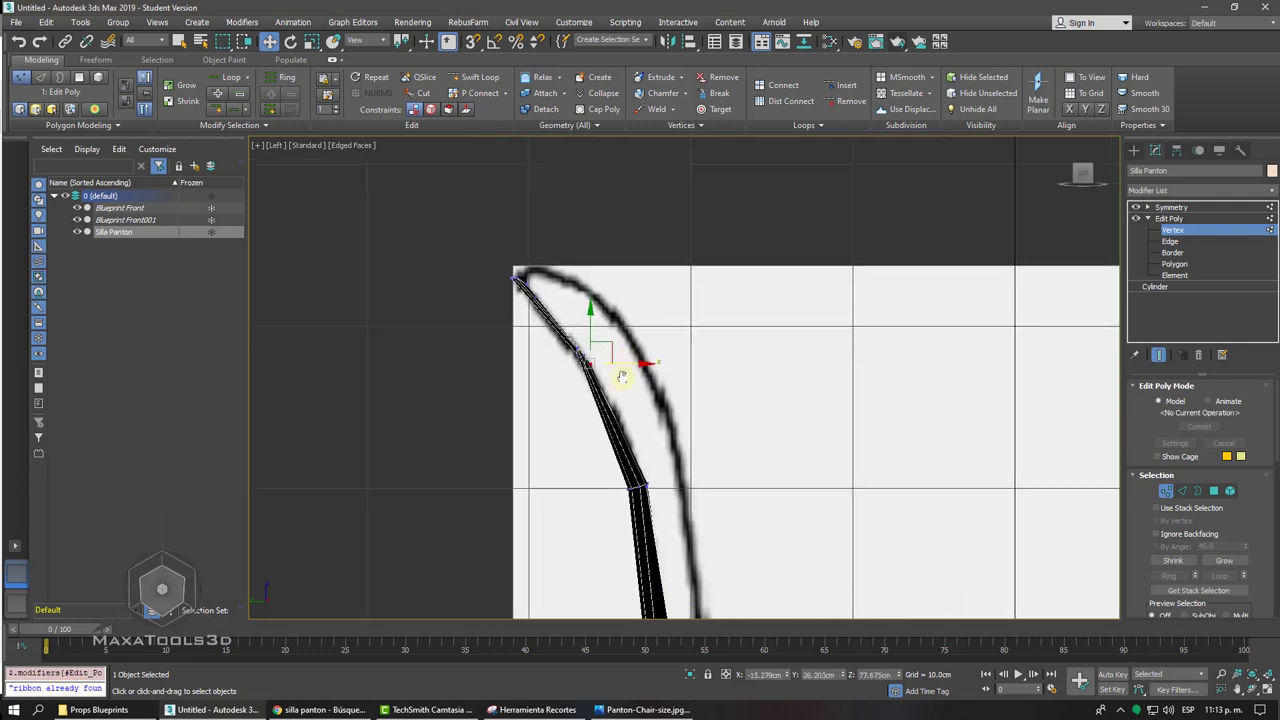
pyautogui.scroll(2, 622, 383)
pyautogui.scroll(-2, 620, 380)
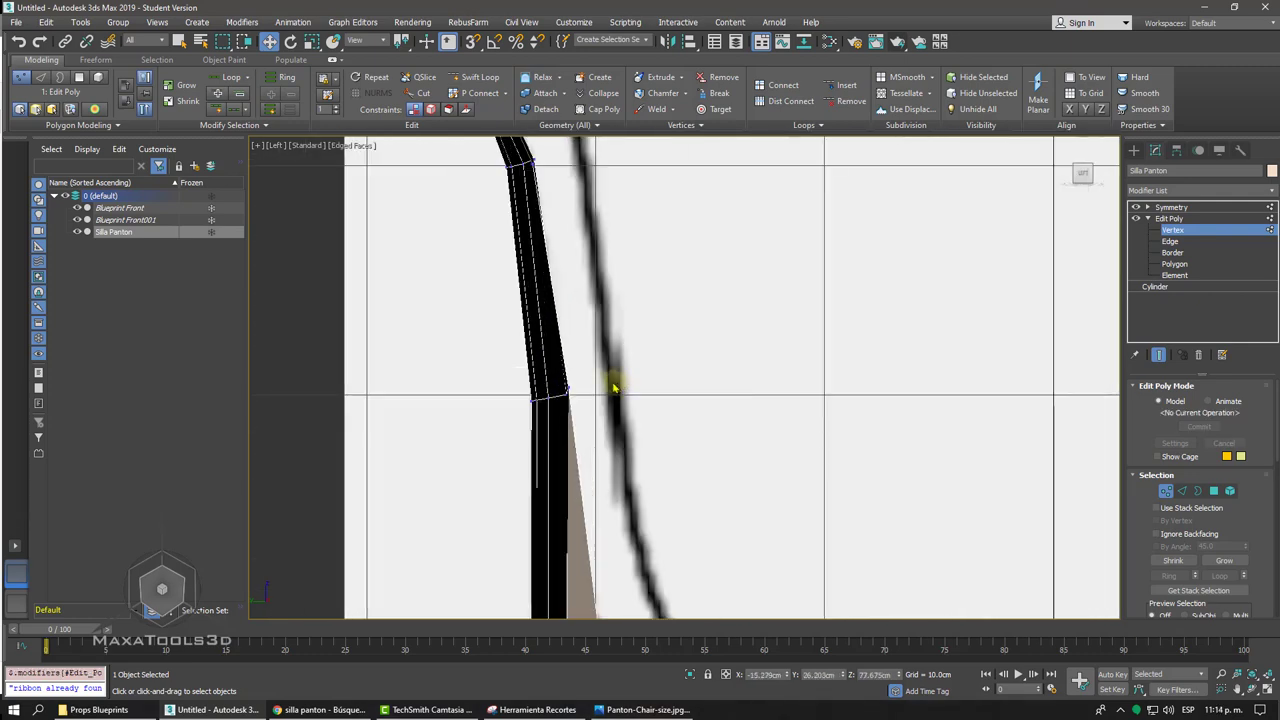
pyautogui.click(602, 410)
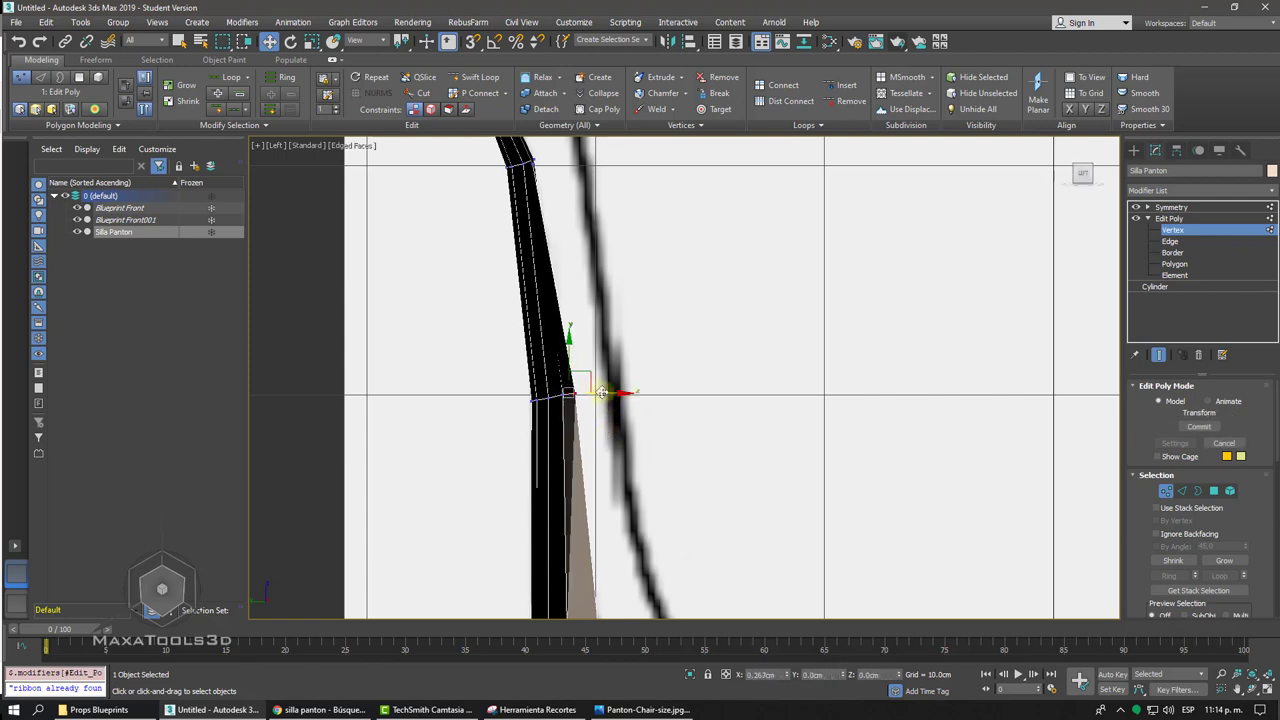
# Push the backrest bend vertex outward and move it onto the blueprint curve in Left view.
pyautogui.scroll(2, 550, 290)
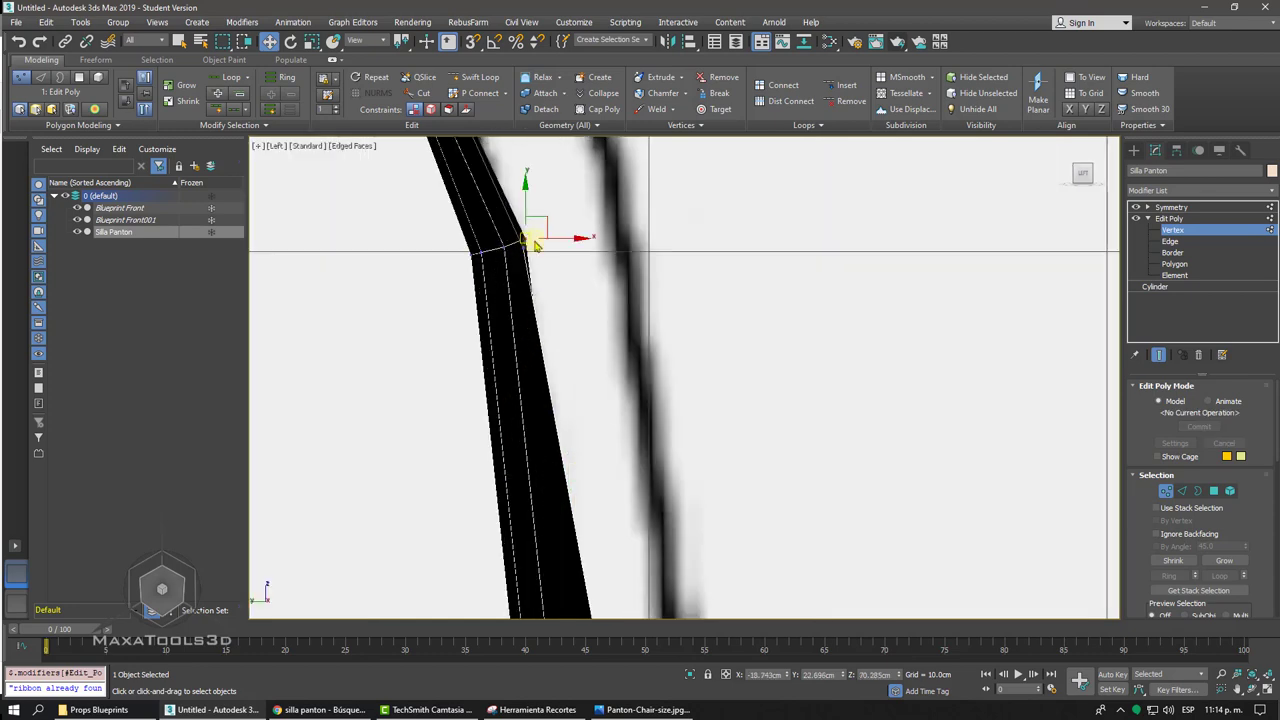
pyautogui.scroll(4, 563, 238)
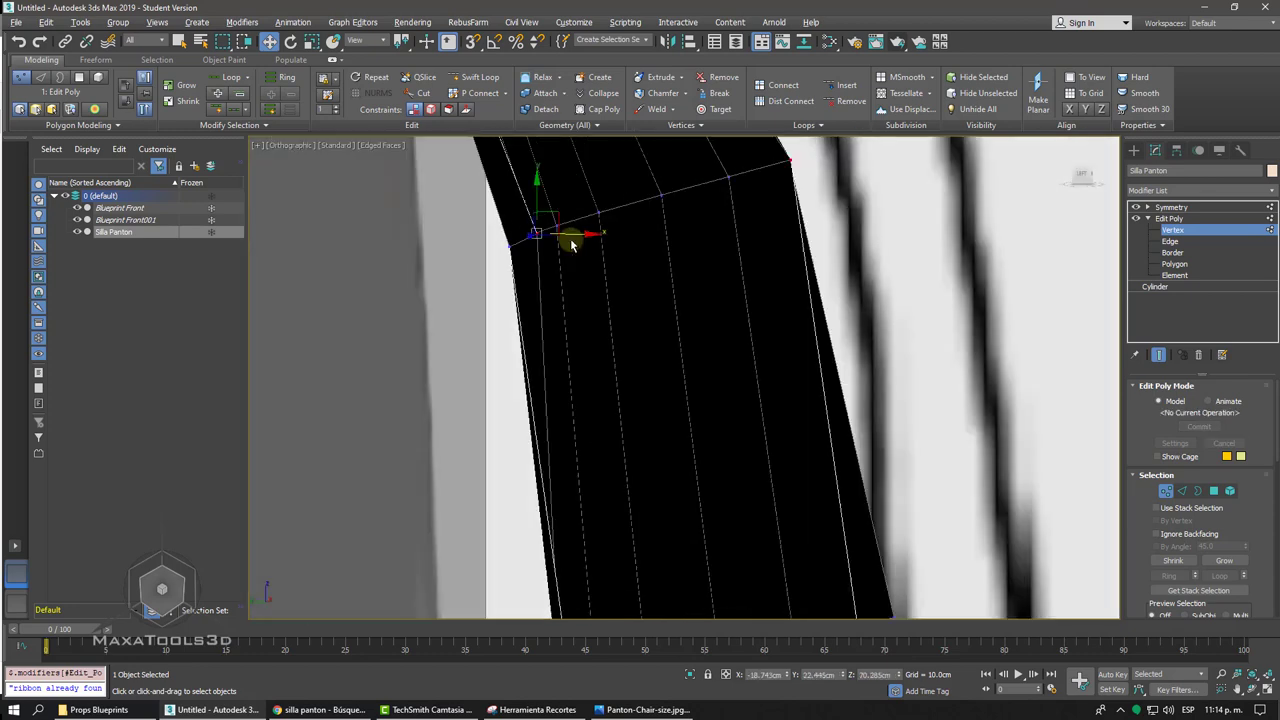
pyautogui.keyDown('alt'); pyautogui.moveTo(570, 238); pyautogui.dragTo(551, 249, button='middle'); pyautogui.keyUp('alt')
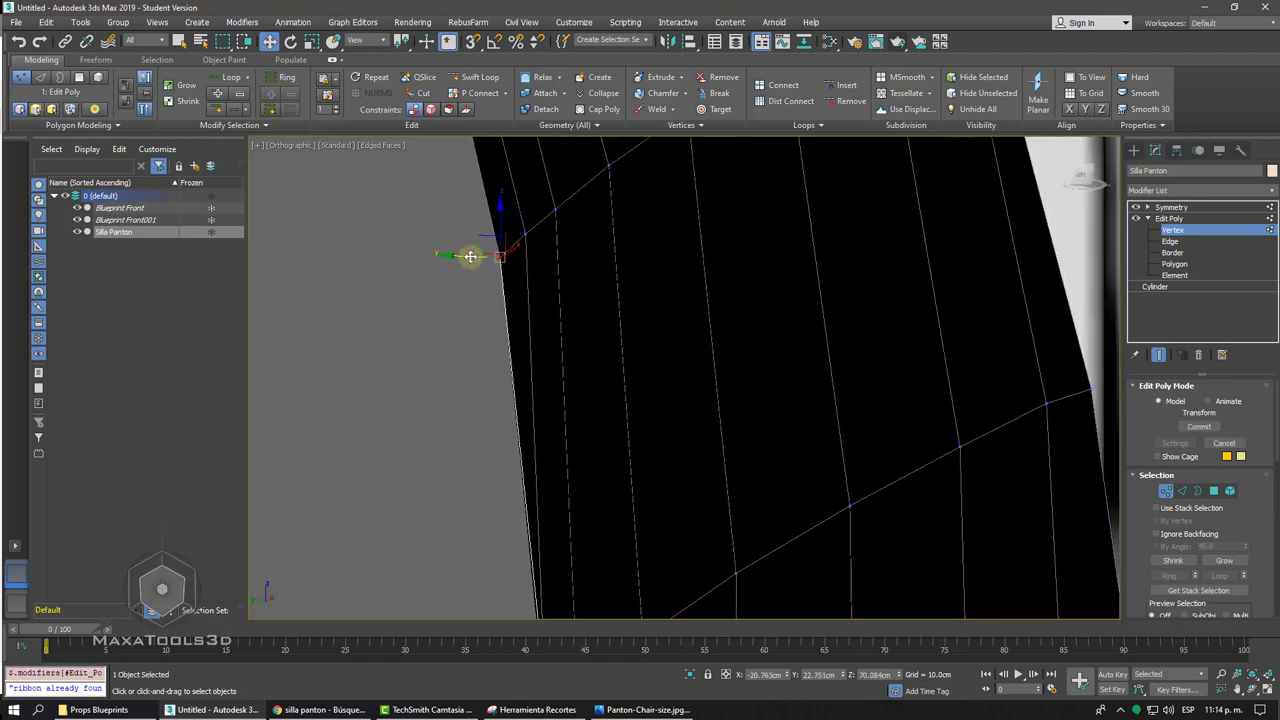
pyautogui.moveTo(470, 256); pyautogui.dragTo(481, 259)
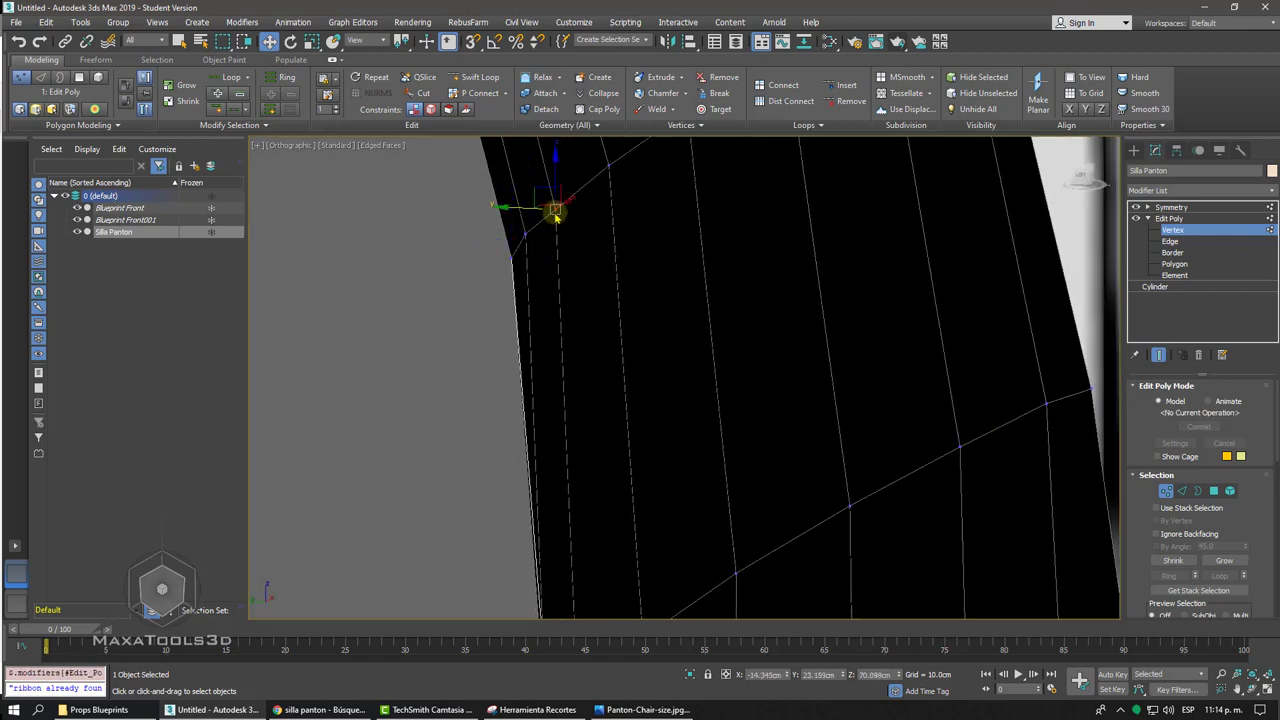
pyautogui.press('l')
pyautogui.press('z')
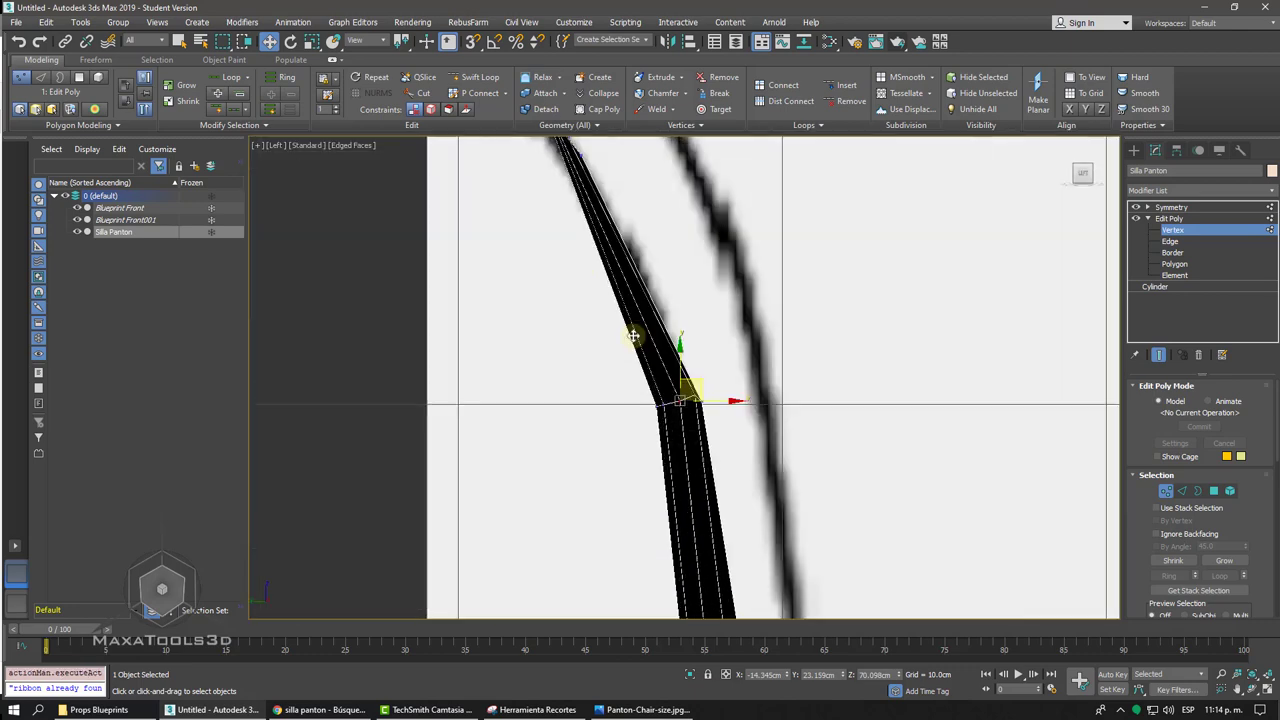
pyautogui.moveTo(734, 409); pyautogui.dragTo(694, 443)
pyautogui.scroll(-1, 700, 443)
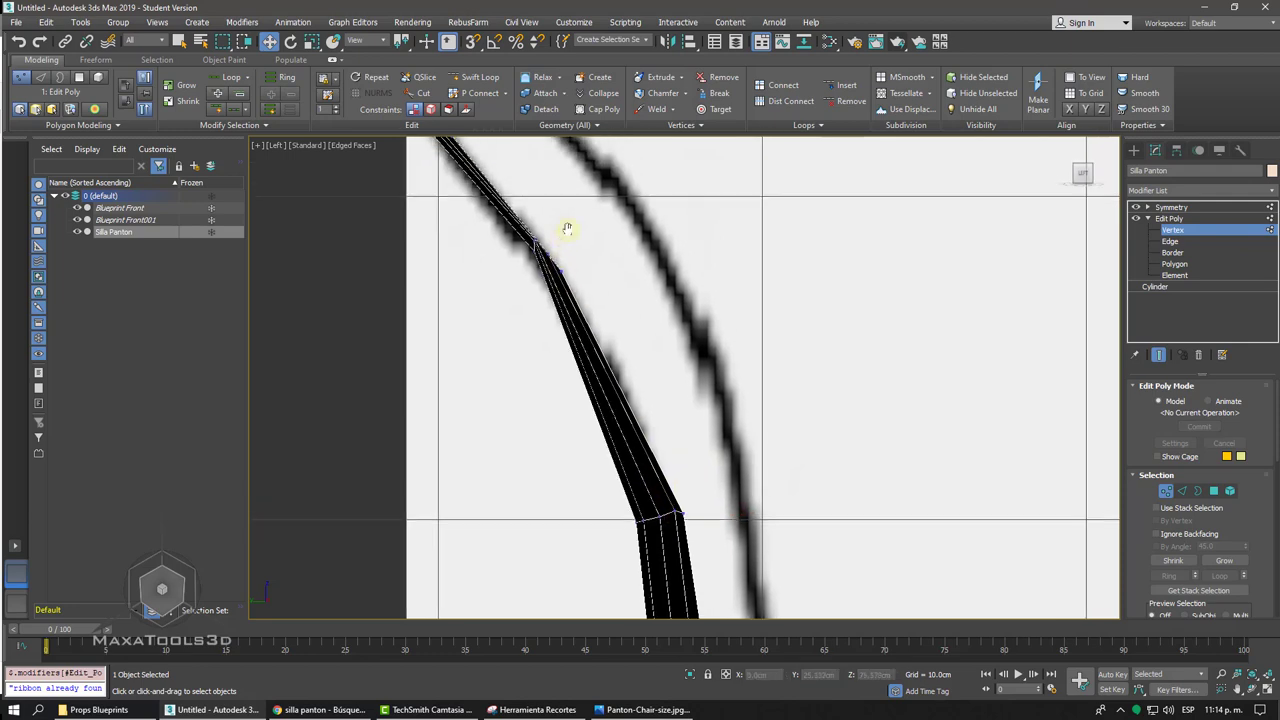
pyautogui.keyDown('alt'); pyautogui.moveTo(566, 232); pyautogui.dragTo(566, 229, button='middle'); pyautogui.keyUp('alt')
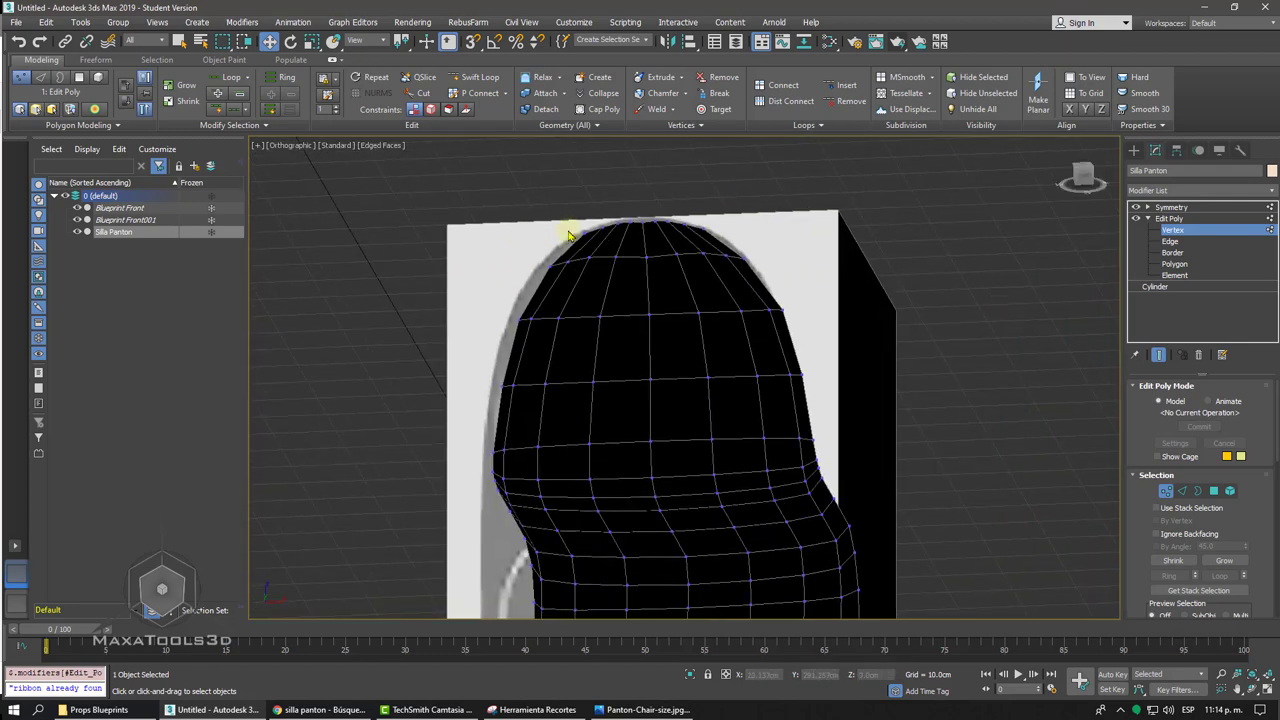
# In Front view, select the backrest's top vertex.
pyautogui.press('f')
pyautogui.scroll(3, 571, 232)
pyautogui.scroll(-2, 575, 236)
pyautogui.scroll(2, 630, 270)
pyautogui.scroll(-1, 690, 303)
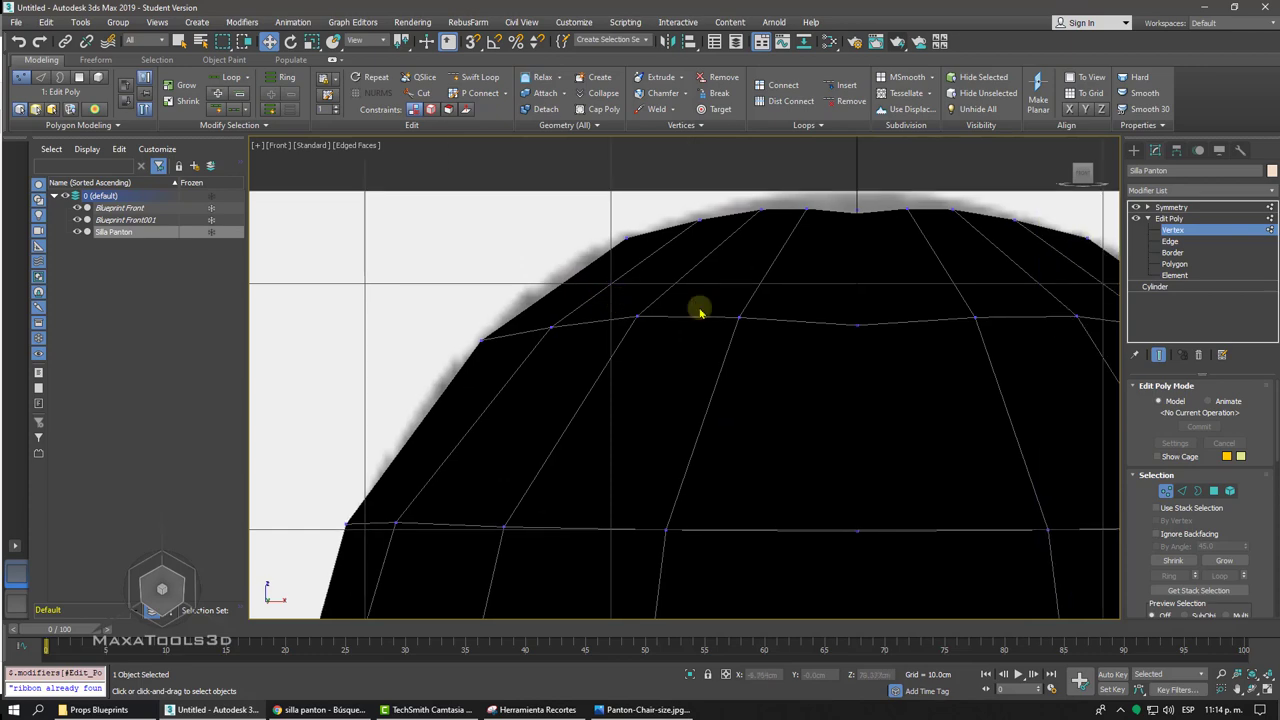
pyautogui.moveTo(700, 306); pyautogui.dragTo(775, 341)
pyautogui.scroll(-3, 771, 341)
pyautogui.scroll(-1, 760, 344)
pyautogui.scroll(2, 640, 325)
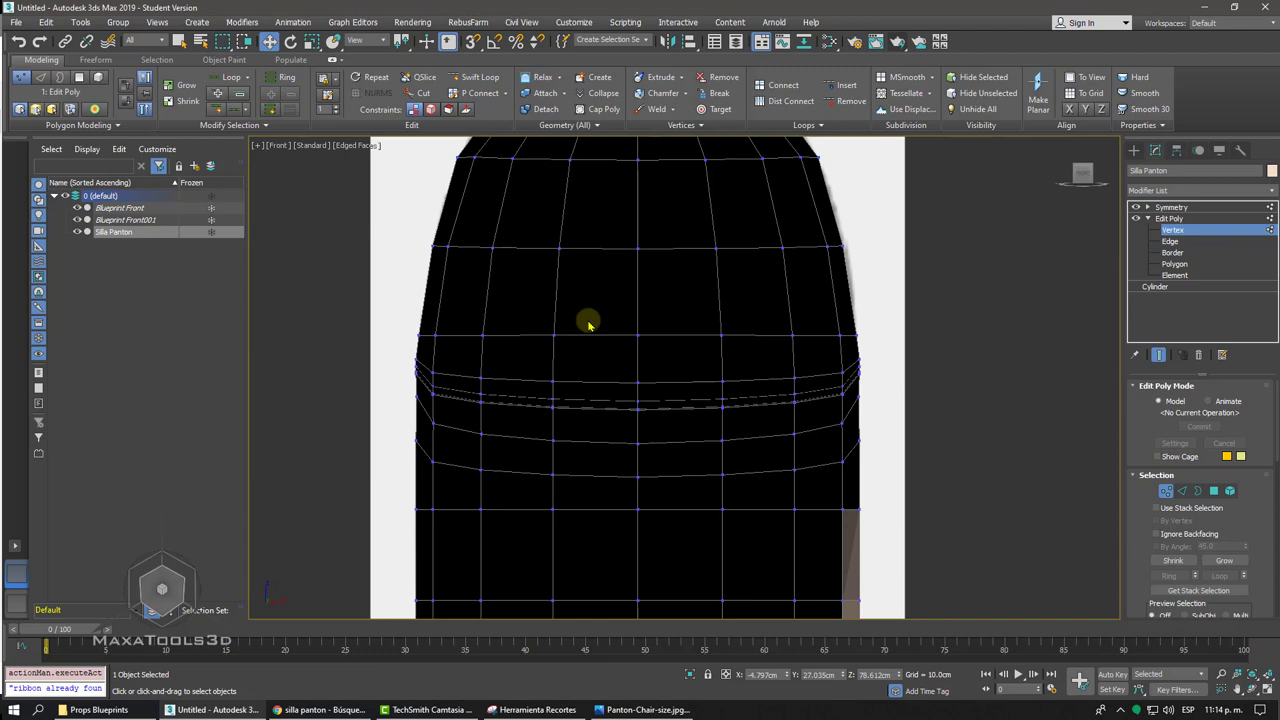
# In Perspective view at Edge level, select the chair's outer border edges.
pyautogui.press('p')
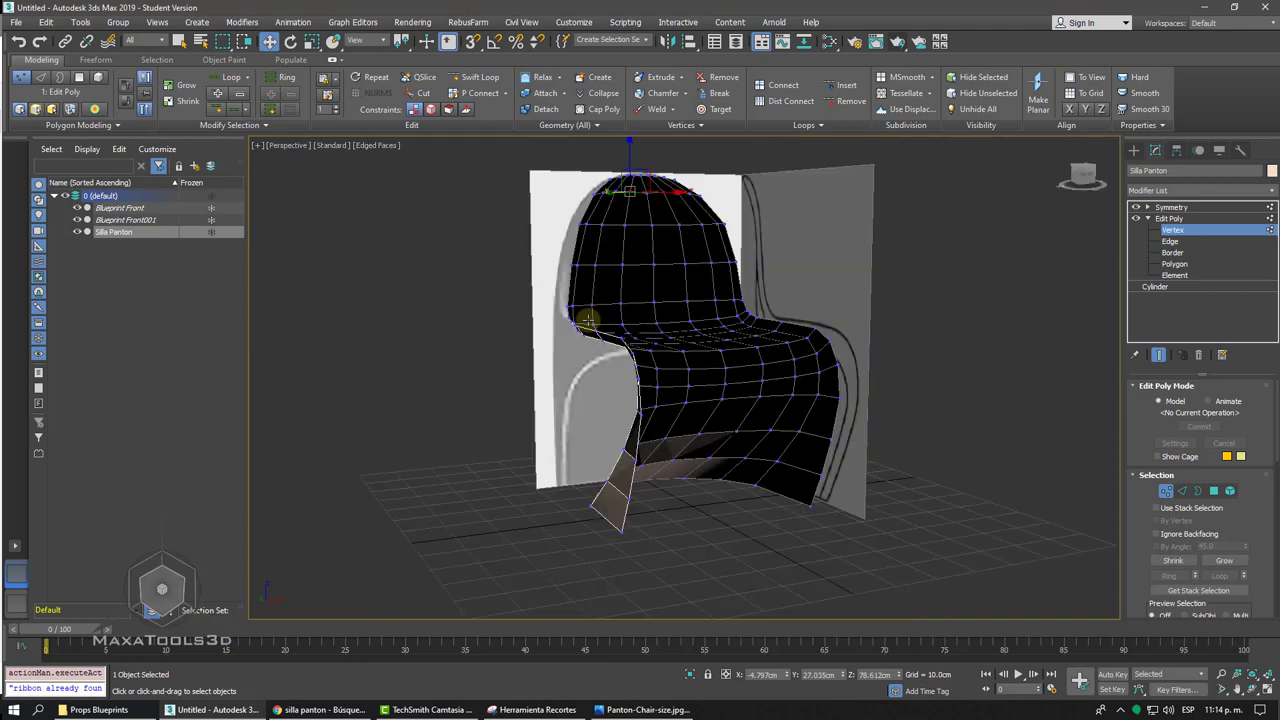
pyautogui.moveTo(590, 318)
pyautogui.keyDown('alt'); pyautogui.mouseDown(button='middle')
pyautogui.moveTo(577, 323)
pyautogui.moveTo(572, 272)
pyautogui.mouseUp(button='middle'); pyautogui.keyUp('alt')
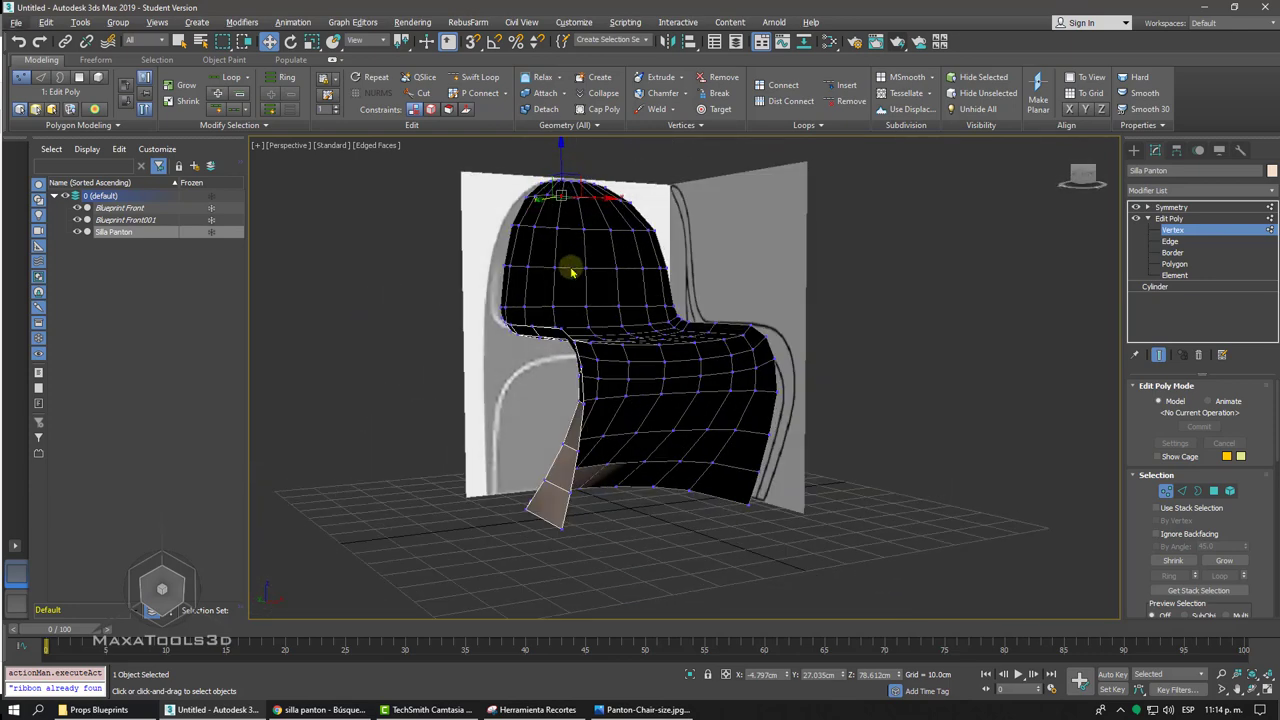
pyautogui.moveTo(576, 281)
pyautogui.keyDown('alt'); pyautogui.mouseDown(button='middle')
pyautogui.moveTo(611, 346)
pyautogui.moveTo(741, 325)
pyautogui.mouseUp(button='middle'); pyautogui.keyUp('alt')
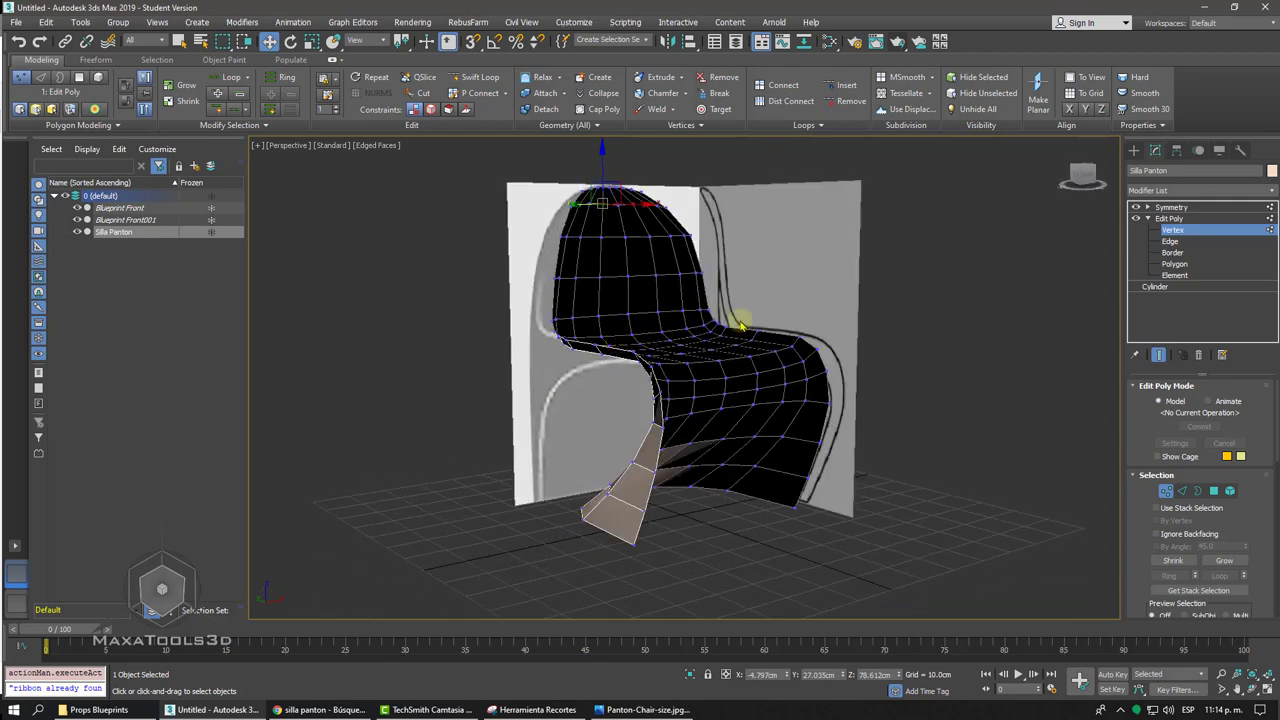
pyautogui.click(1170, 241)
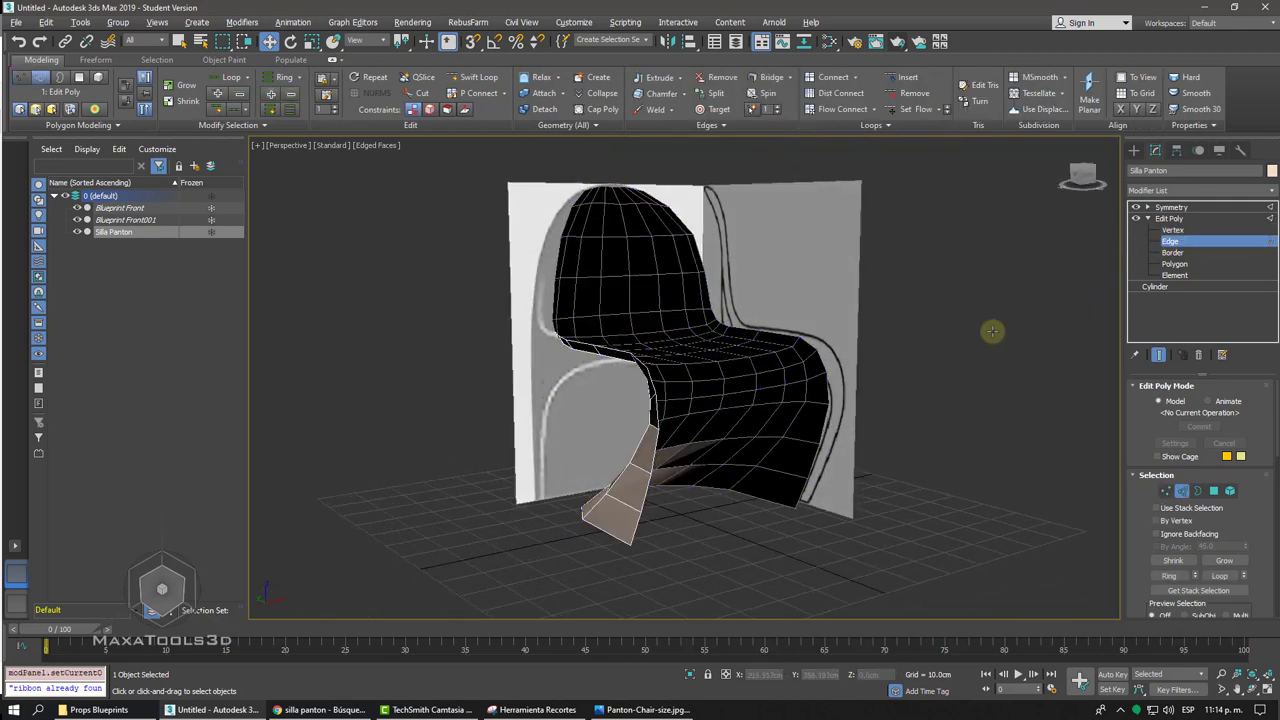
pyautogui.click(632, 507)
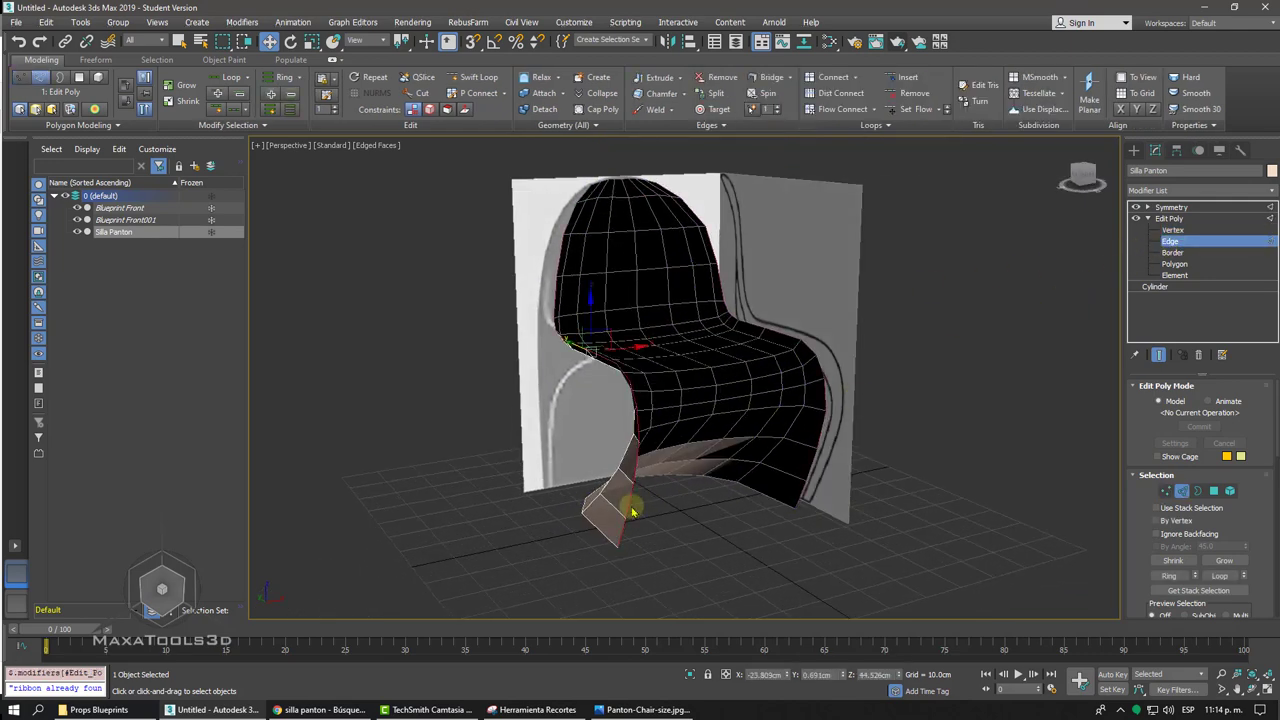
pyautogui.keyDown('alt'); pyautogui.moveTo(632, 507); pyautogui.dragTo(632, 511, button='middle'); pyautogui.keyUp('alt')
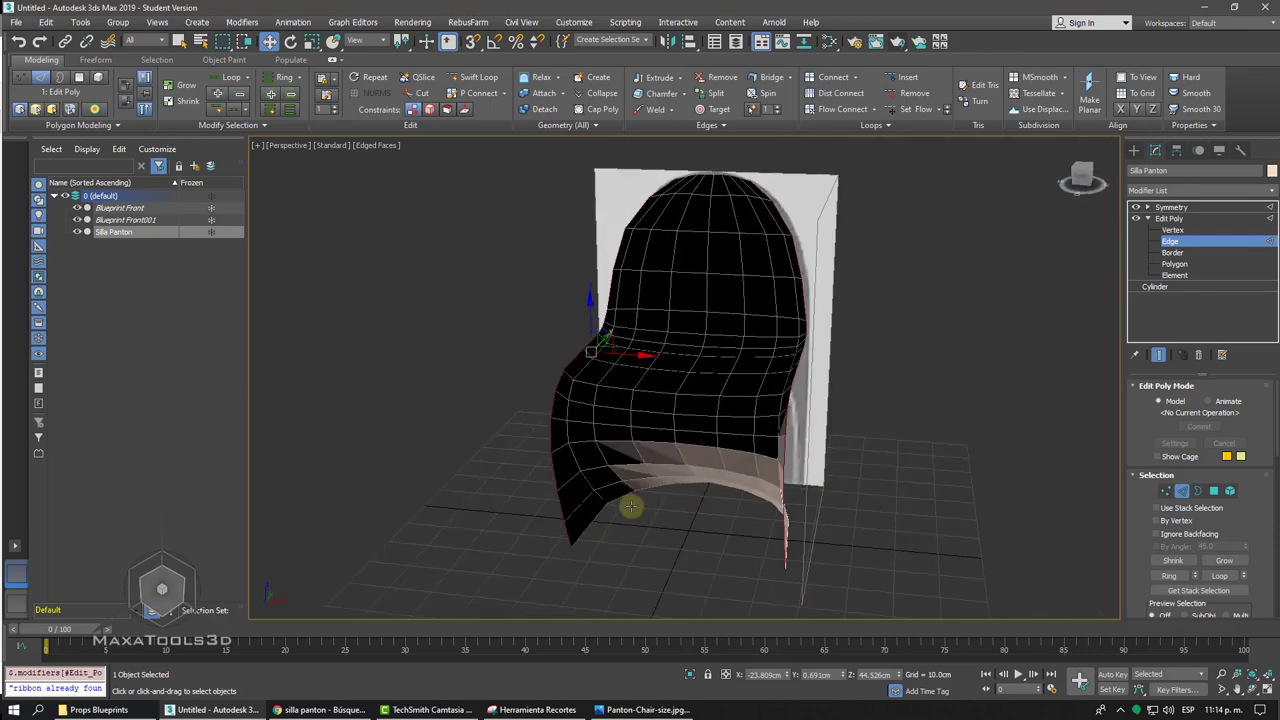
pyautogui.keyDown('alt'); pyautogui.moveTo(632, 507); pyautogui.dragTo(632, 511, button='middle'); pyautogui.keyUp('alt')
pyautogui.scroll(5, 634, 507)
pyautogui.scroll(2, 632, 511)
pyautogui.press('F3')
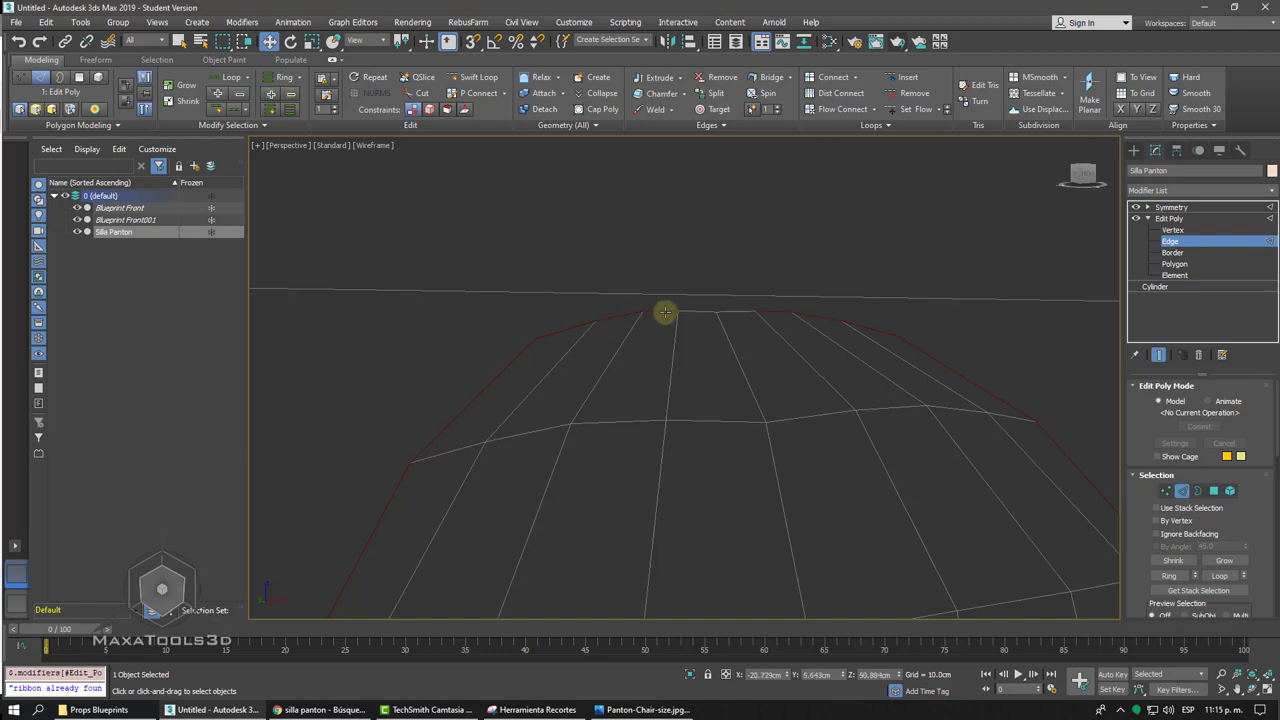
# In Left view, extrude the border edges into a new face strip and shift it right.
pyautogui.press('z')
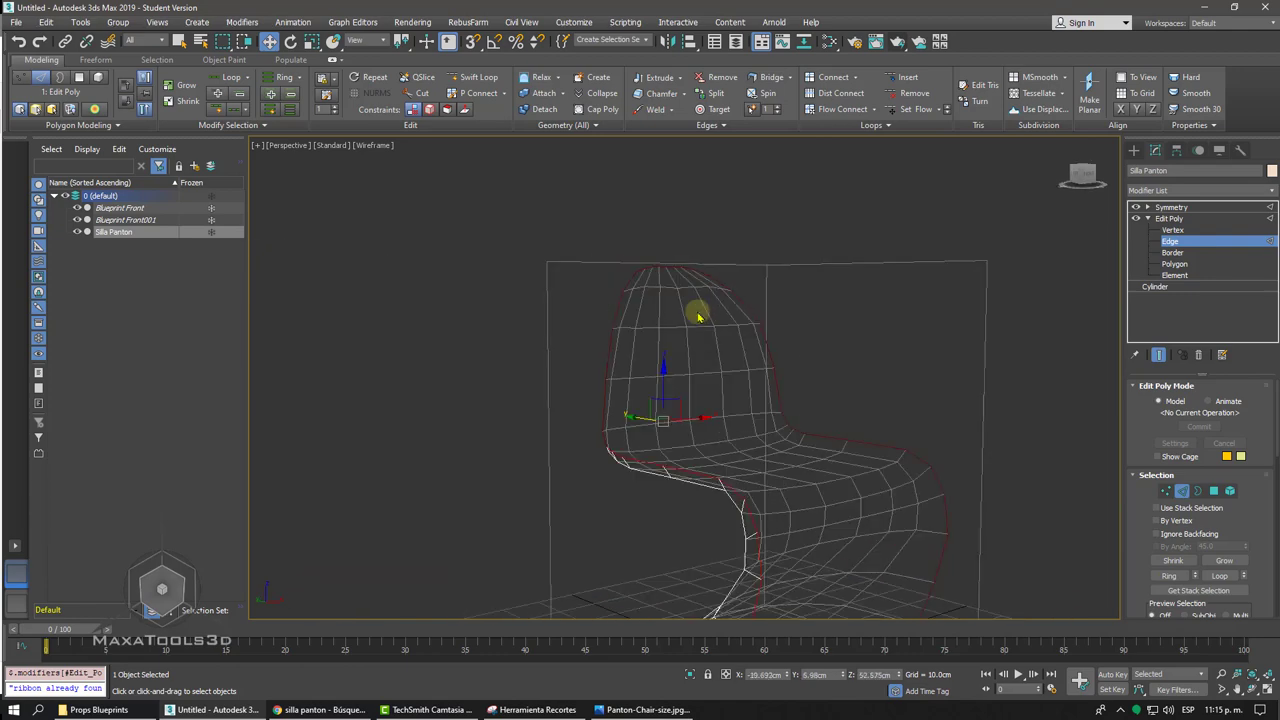
pyautogui.press('z')
pyautogui.hotkey('shift', 'z')
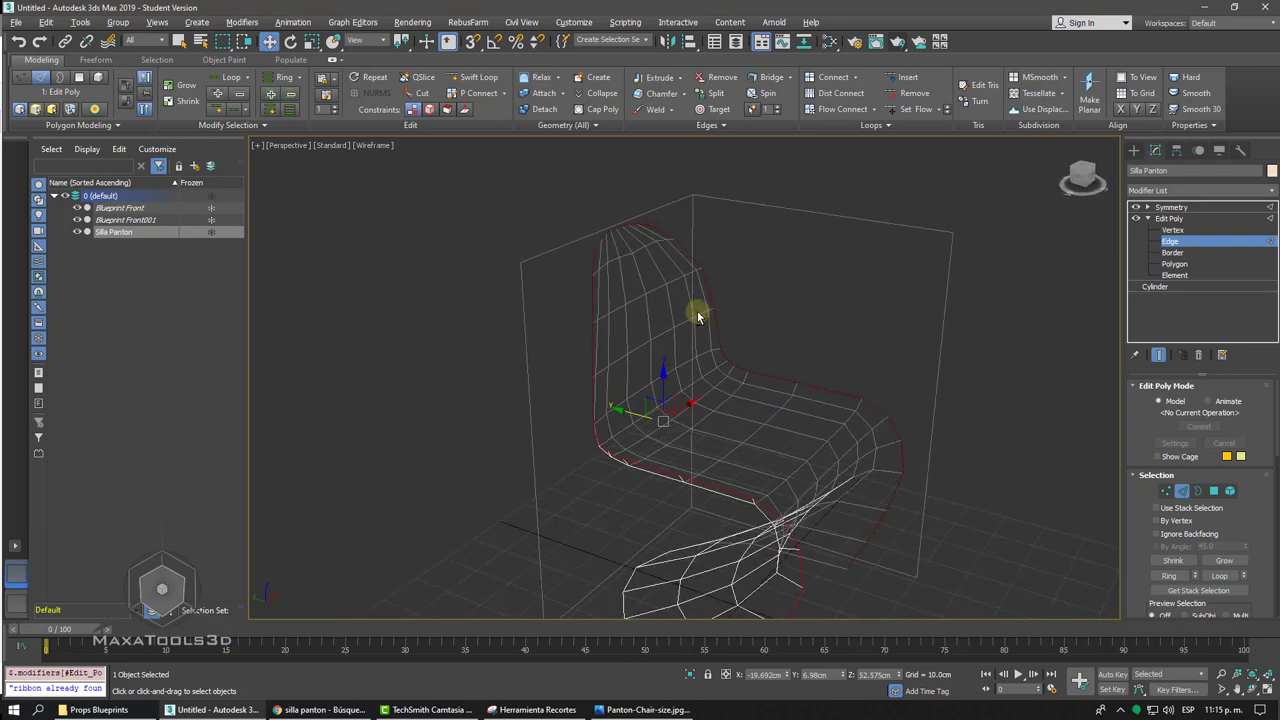
pyautogui.press('l')
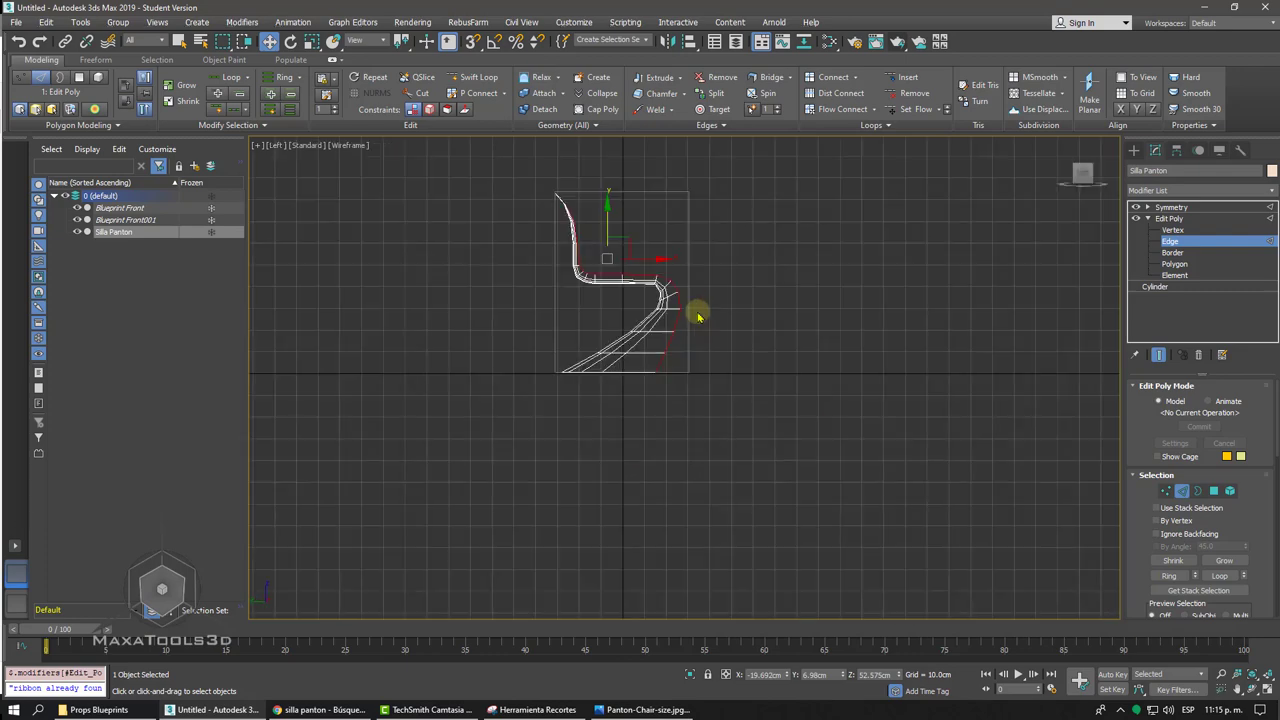
pyautogui.press('z')
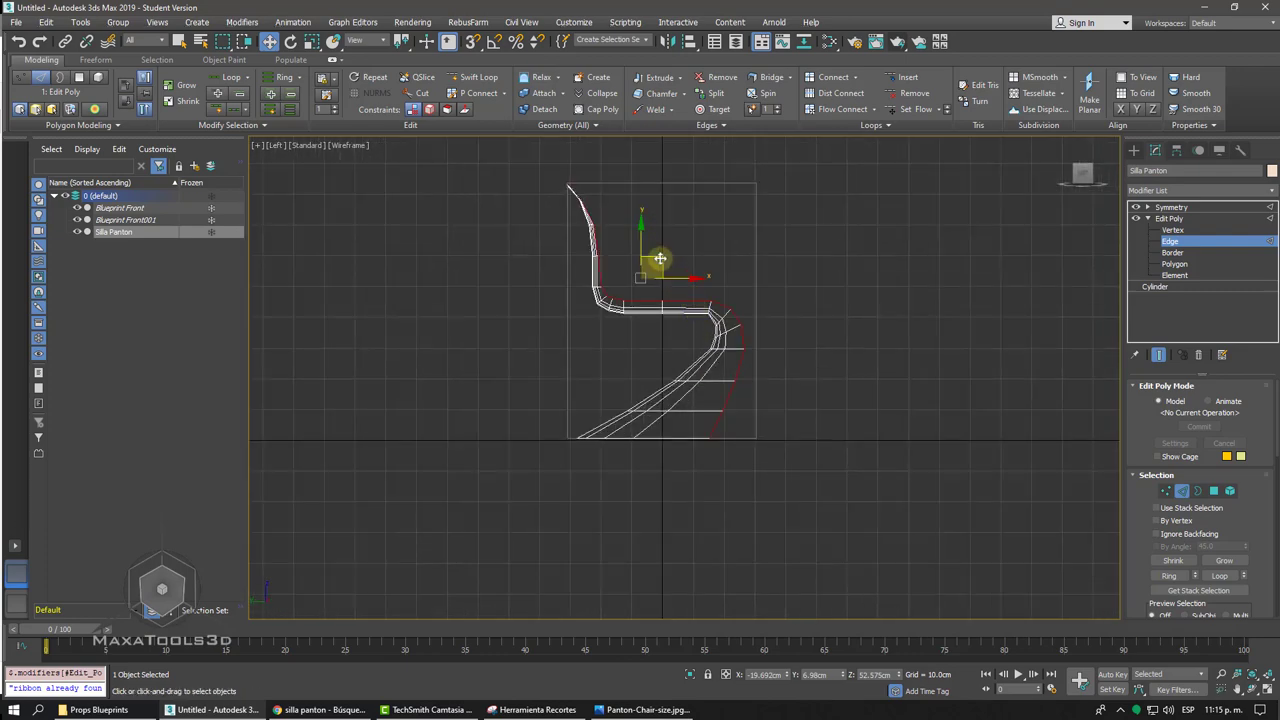
pyautogui.keyDown('shift'); pyautogui.moveTo(659, 258); pyautogui.dragTo(531, 333); pyautogui.keyUp('shift')
pyautogui.keyDown('alt'); pyautogui.moveTo(531, 333); pyautogui.dragTo(524, 337, button='middle'); pyautogui.keyUp('alt')
pyautogui.press('F3')
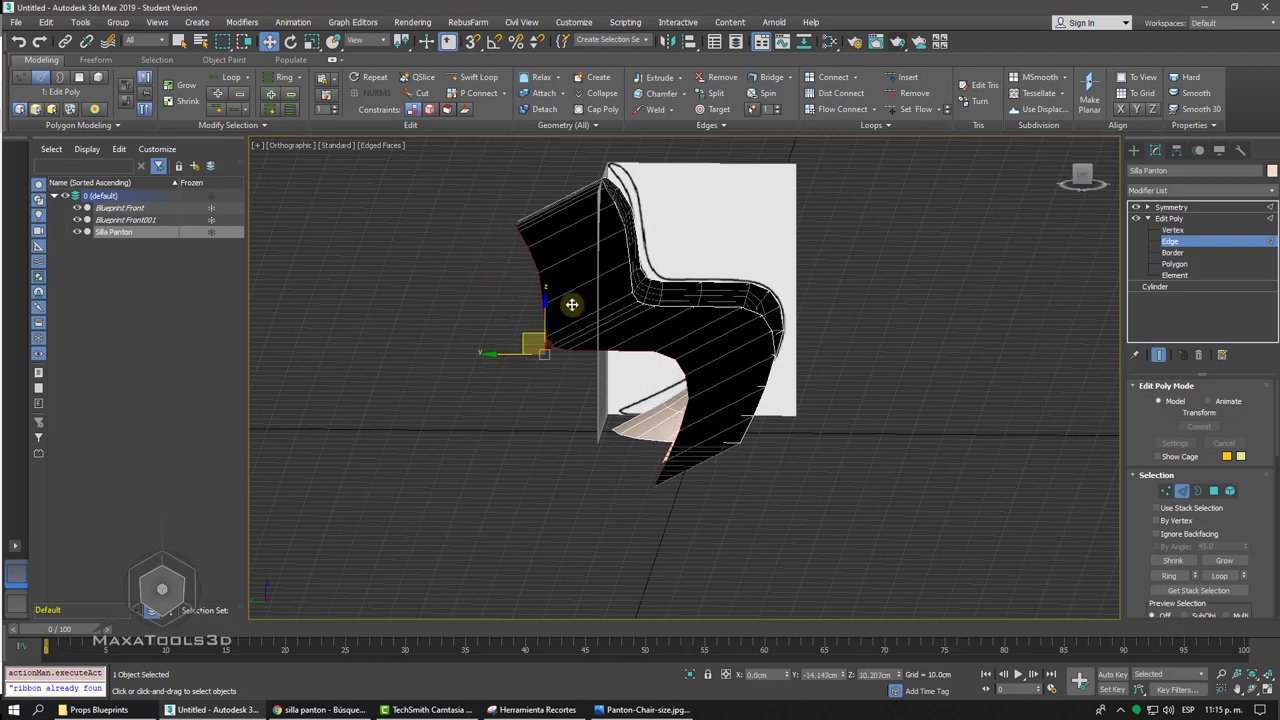
pyautogui.moveTo(607, 288); pyautogui.dragTo(624, 282)
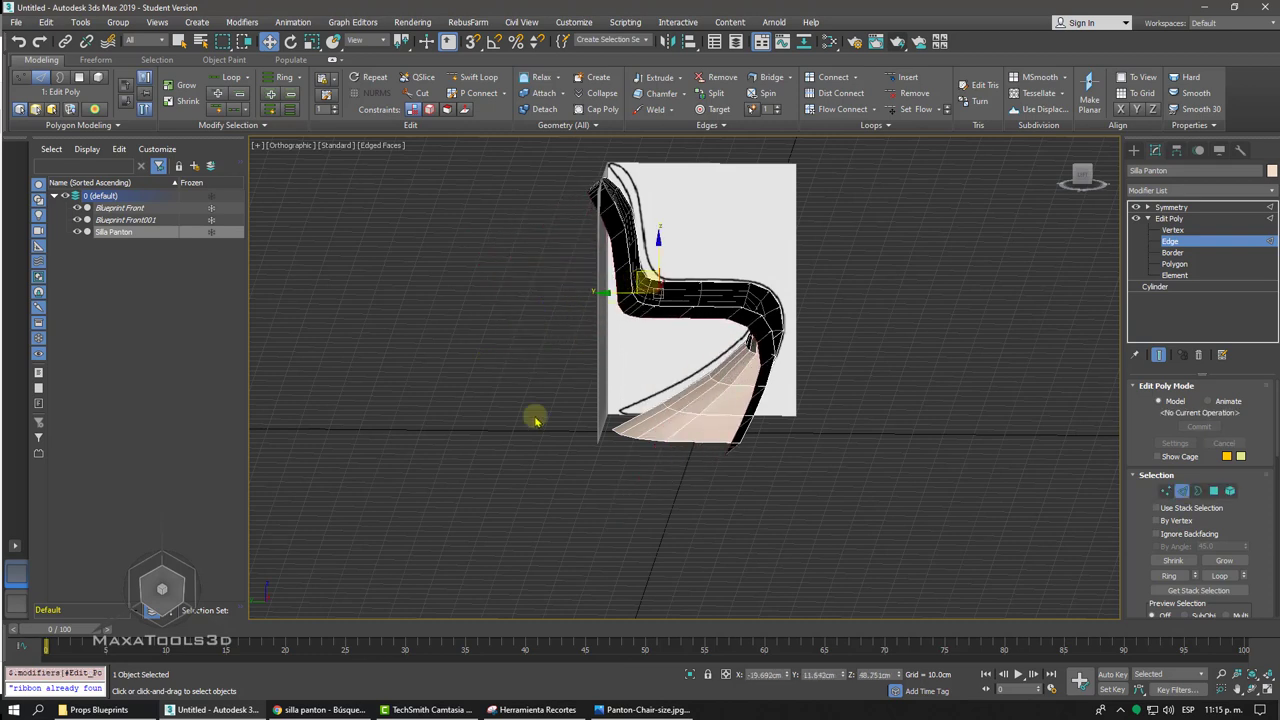
pyautogui.click(320, 710)
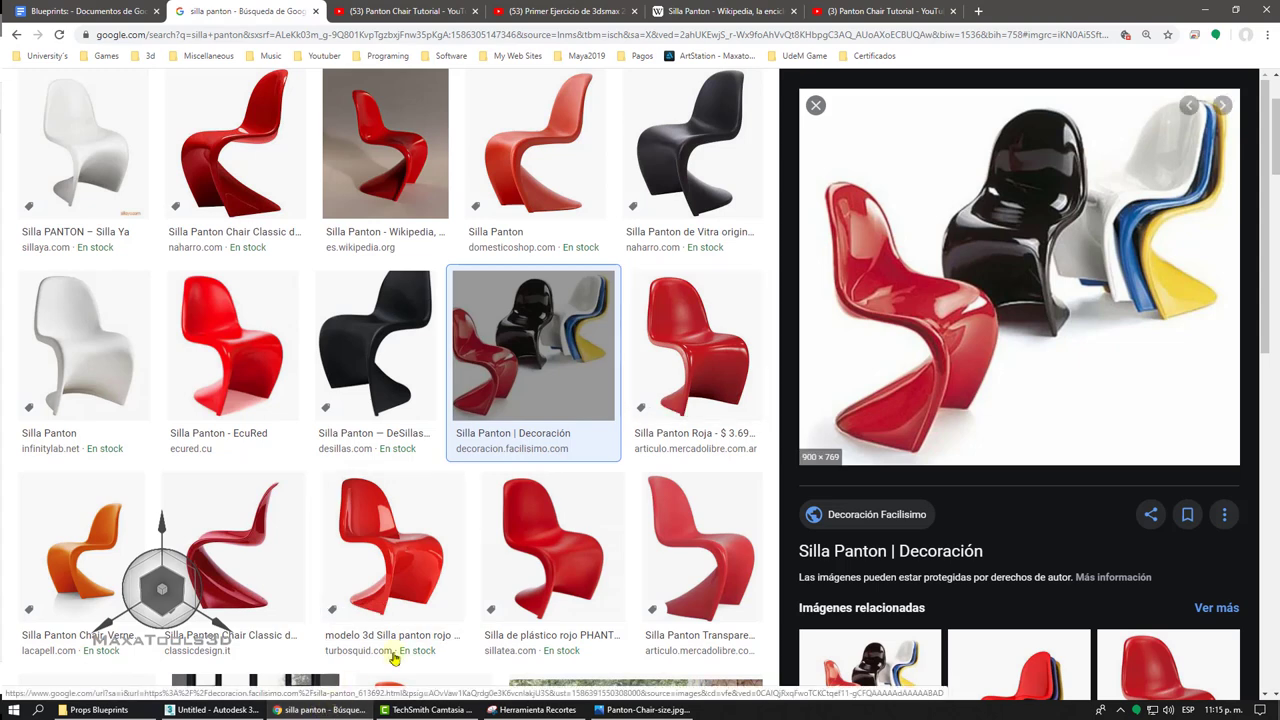
pyautogui.click(1205, 10)
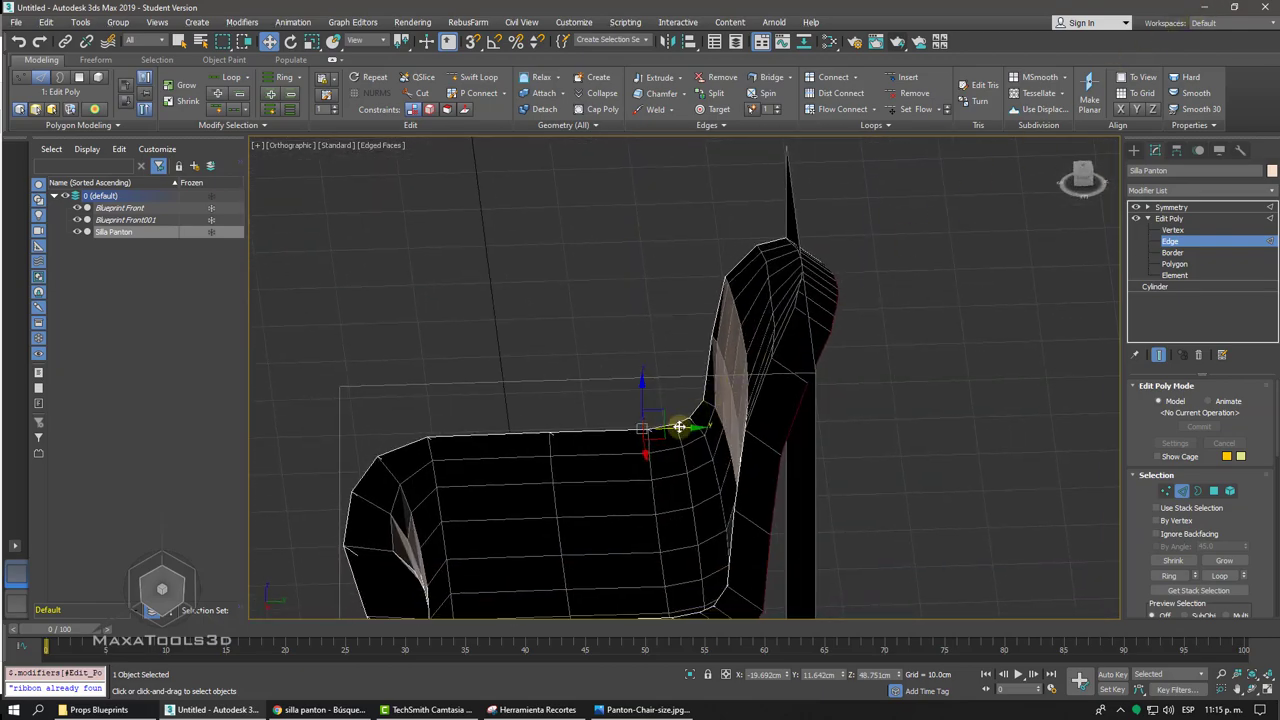
# Nudge the selected rim edges slightly, then frame the seat's front bend in Left view.
pyautogui.moveTo(677, 427); pyautogui.dragTo(649, 409)
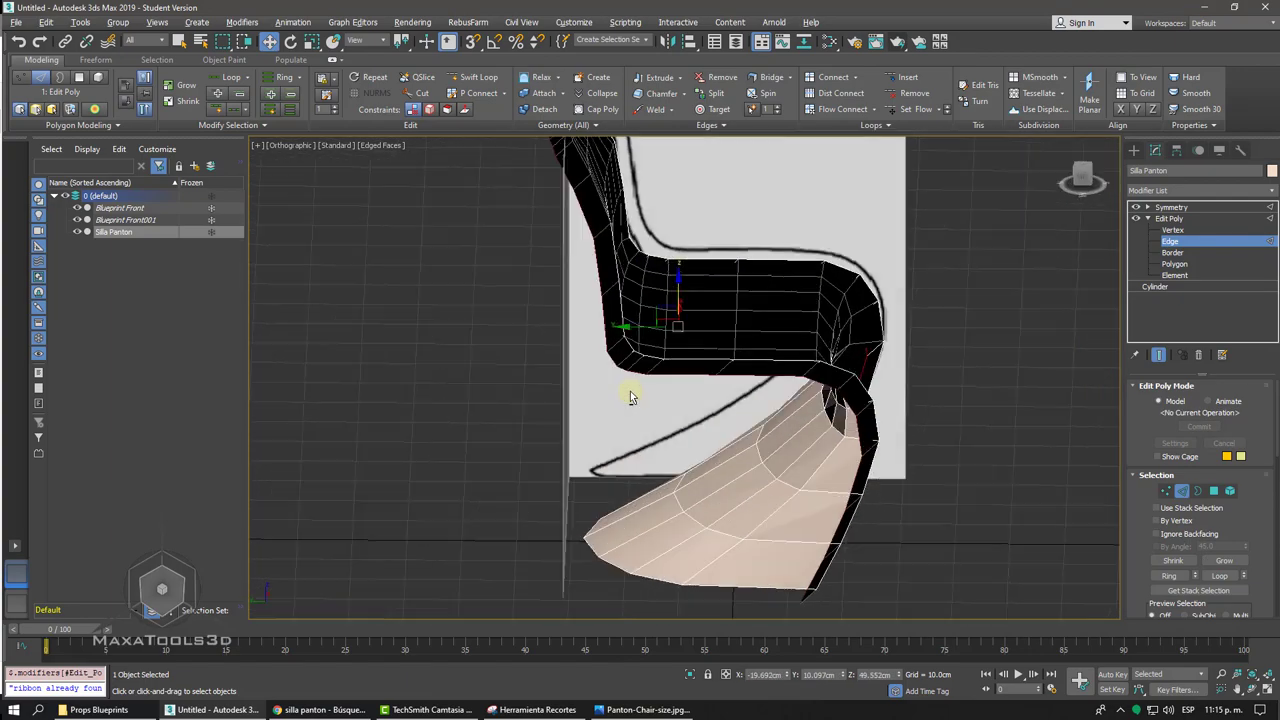
pyautogui.press('l')
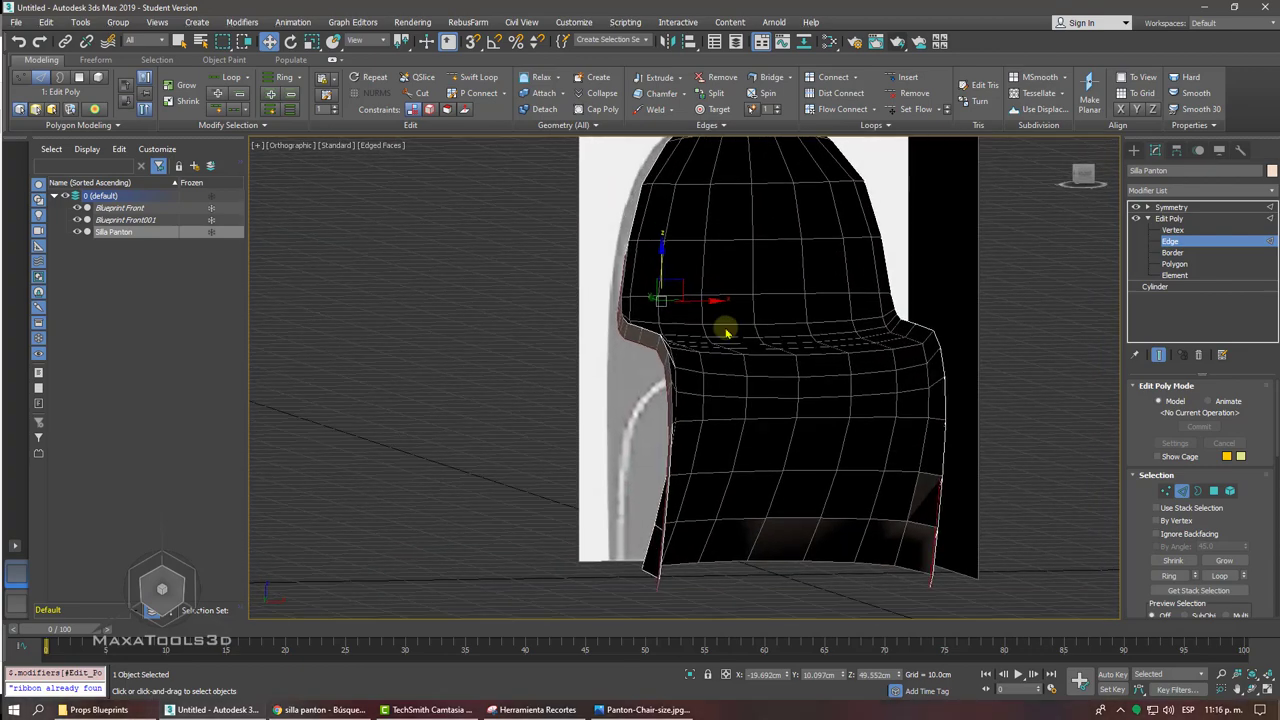
pyautogui.scroll(-5, 725, 327)
pyautogui.scroll(3, 725, 327)
pyautogui.scroll(2, 725, 327)
pyautogui.scroll(1, 725, 327)
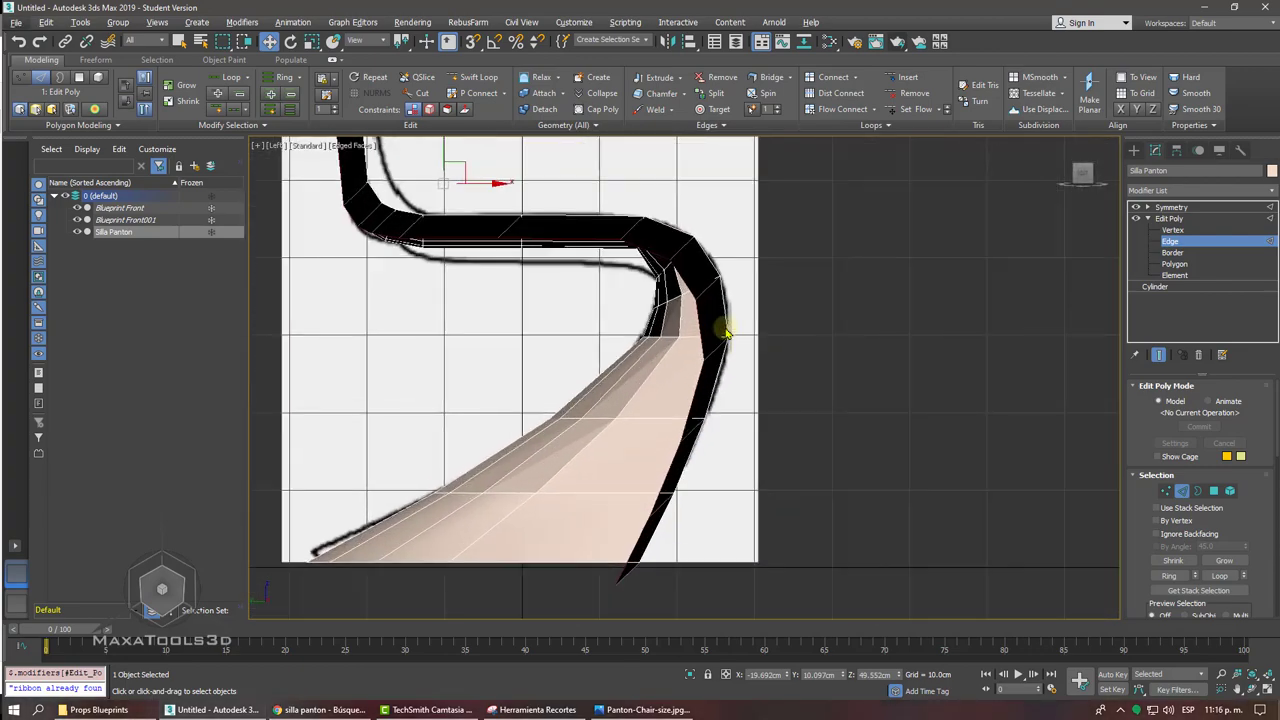
pyautogui.scroll(2, 725, 327)
pyautogui.moveTo(725, 327); pyautogui.dragTo(790, 342, button='middle')
# With See-Through on, move the front-bend vertices onto the blueprint outline.
pyautogui.click(1172, 230)
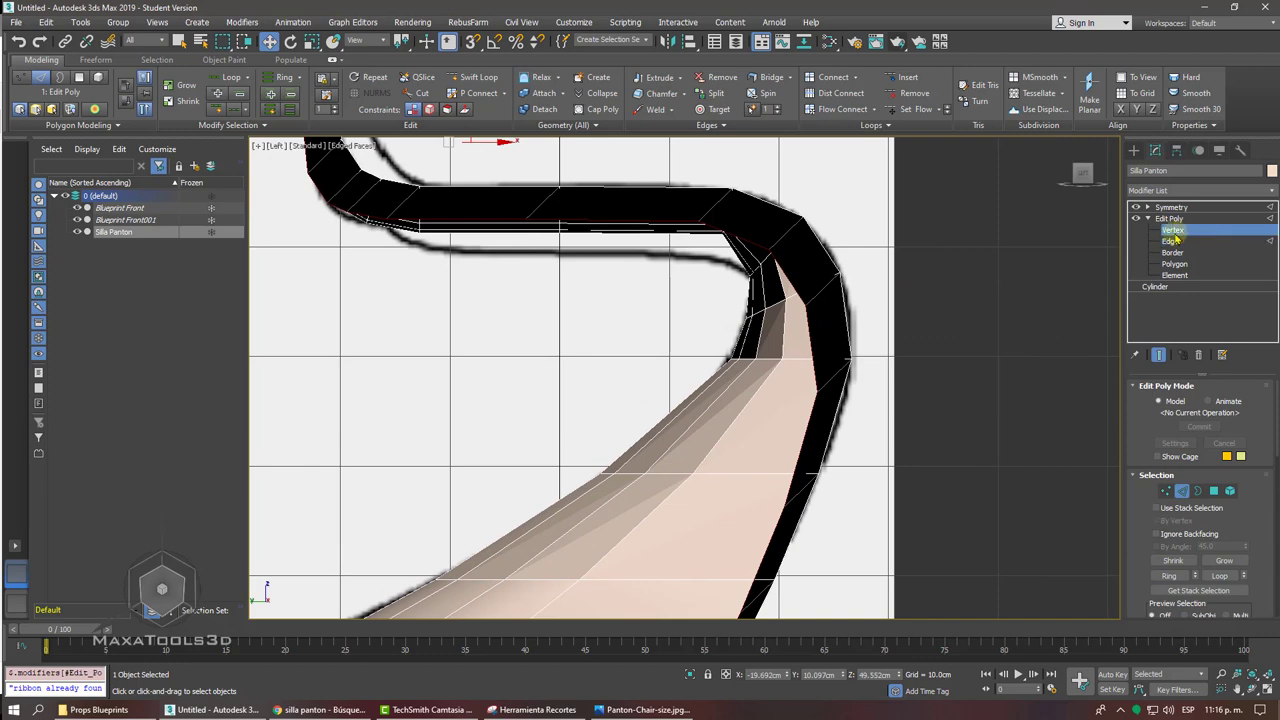
pyautogui.hotkey('alt', 'x')
pyautogui.moveTo(945, 253); pyautogui.dragTo(953, 319, button='middle')
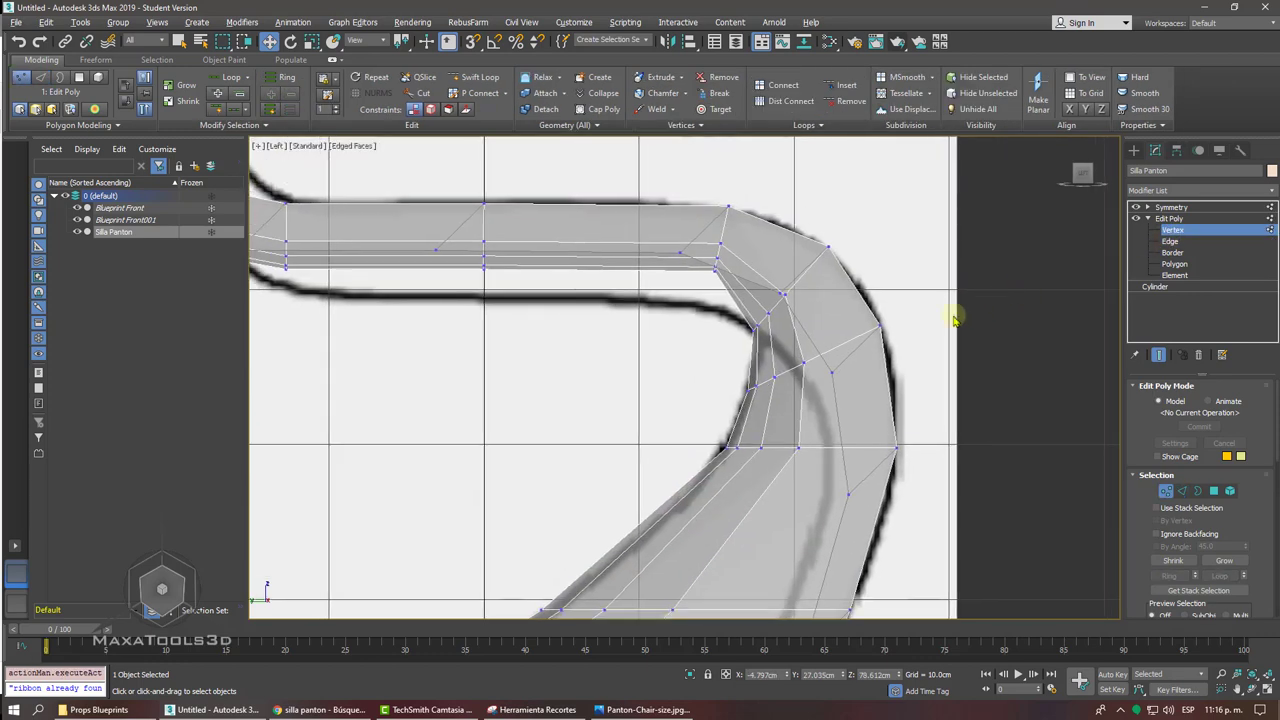
pyautogui.moveTo(852, 358); pyautogui.dragTo(836, 370)
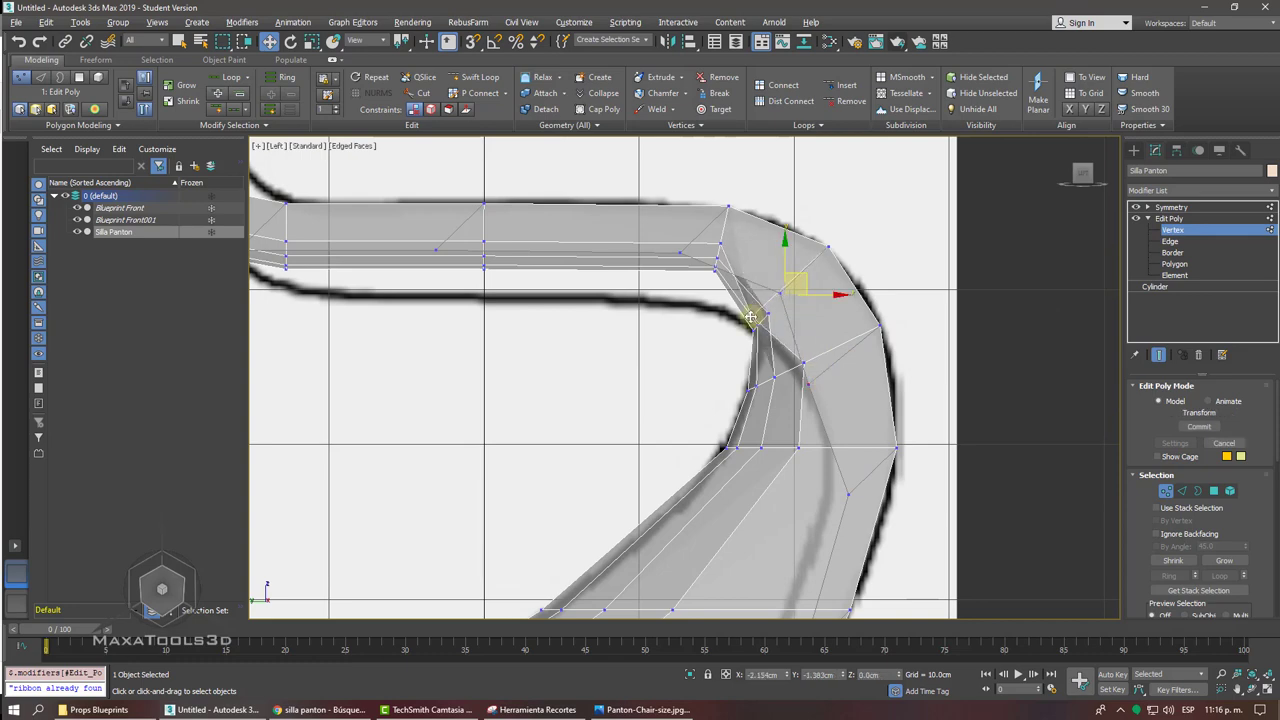
pyautogui.moveTo(717, 249)
pyautogui.keyDown('alt'); pyautogui.mouseDown(button='middle')
pyautogui.moveTo(683, 311)
pyautogui.moveTo(596, 320)
pyautogui.mouseUp(button='middle'); pyautogui.keyUp('alt')
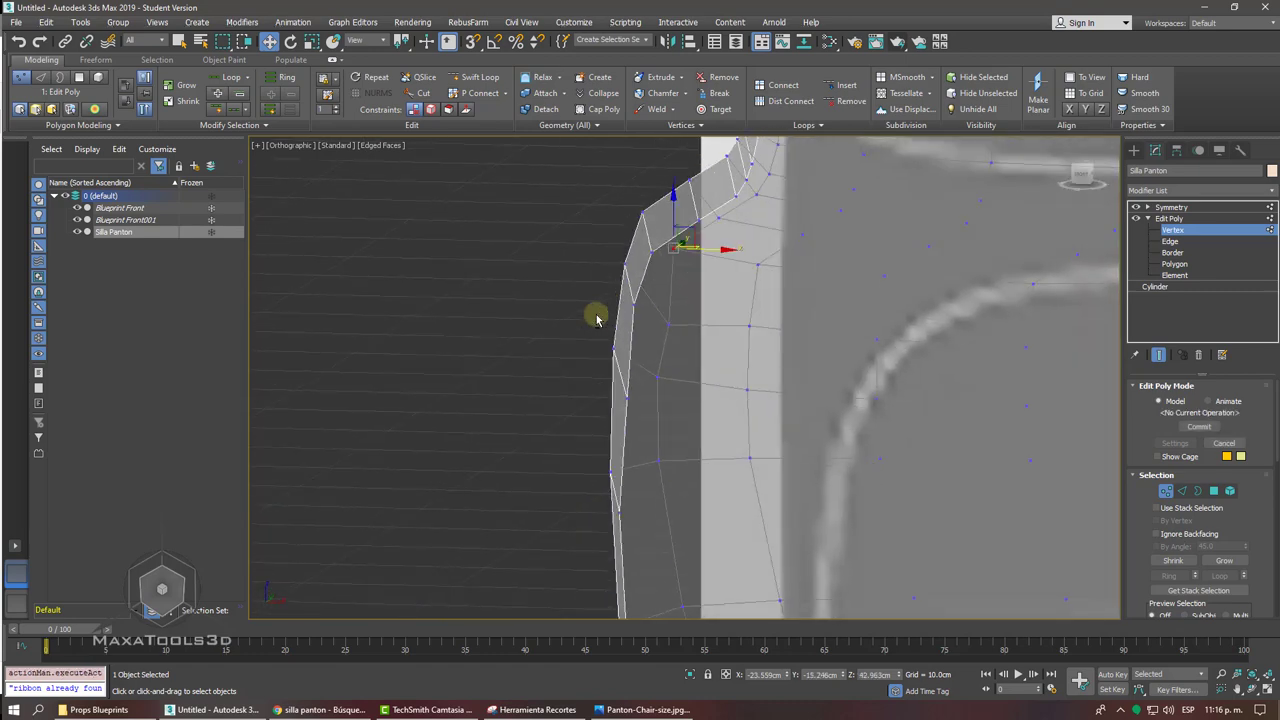
pyautogui.moveTo(675, 245); pyautogui.dragTo(662, 305)
pyautogui.keyDown('alt'); pyautogui.moveTo(596, 320); pyautogui.dragTo(670, 337, button='middle'); pyautogui.keyUp('alt')
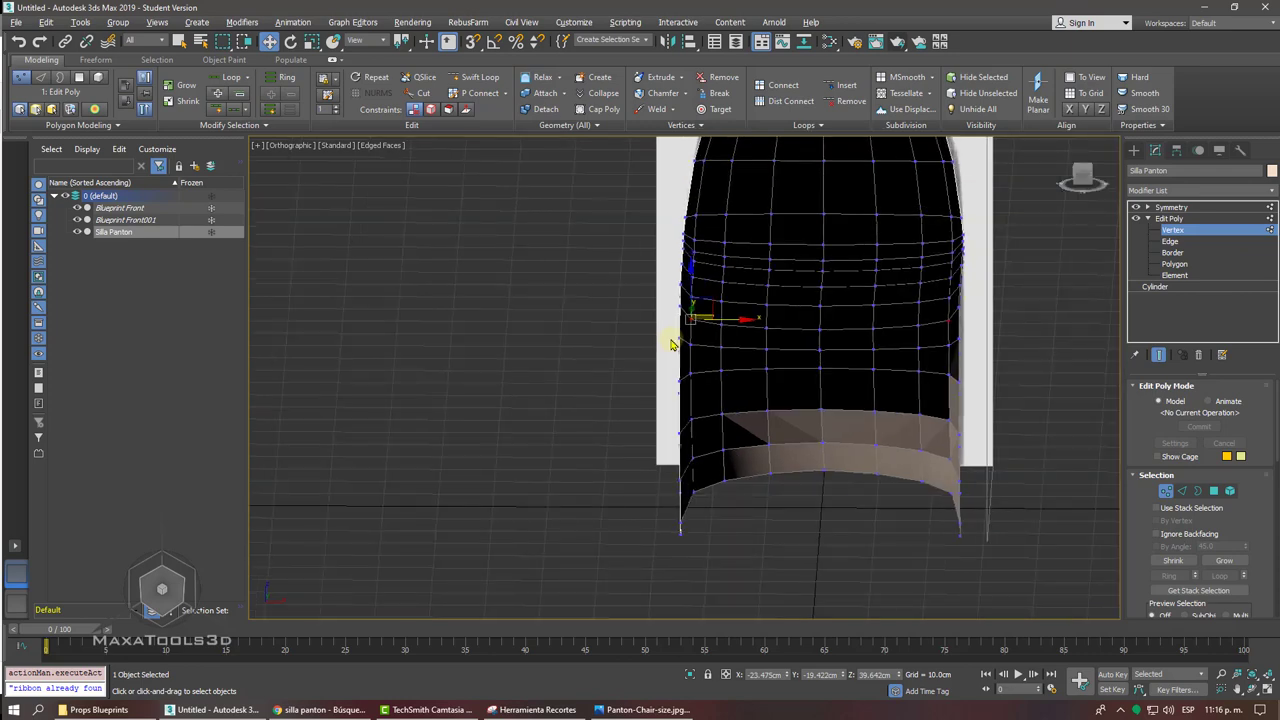
pyautogui.press('f')
pyautogui.scroll(-3, 697, 337)
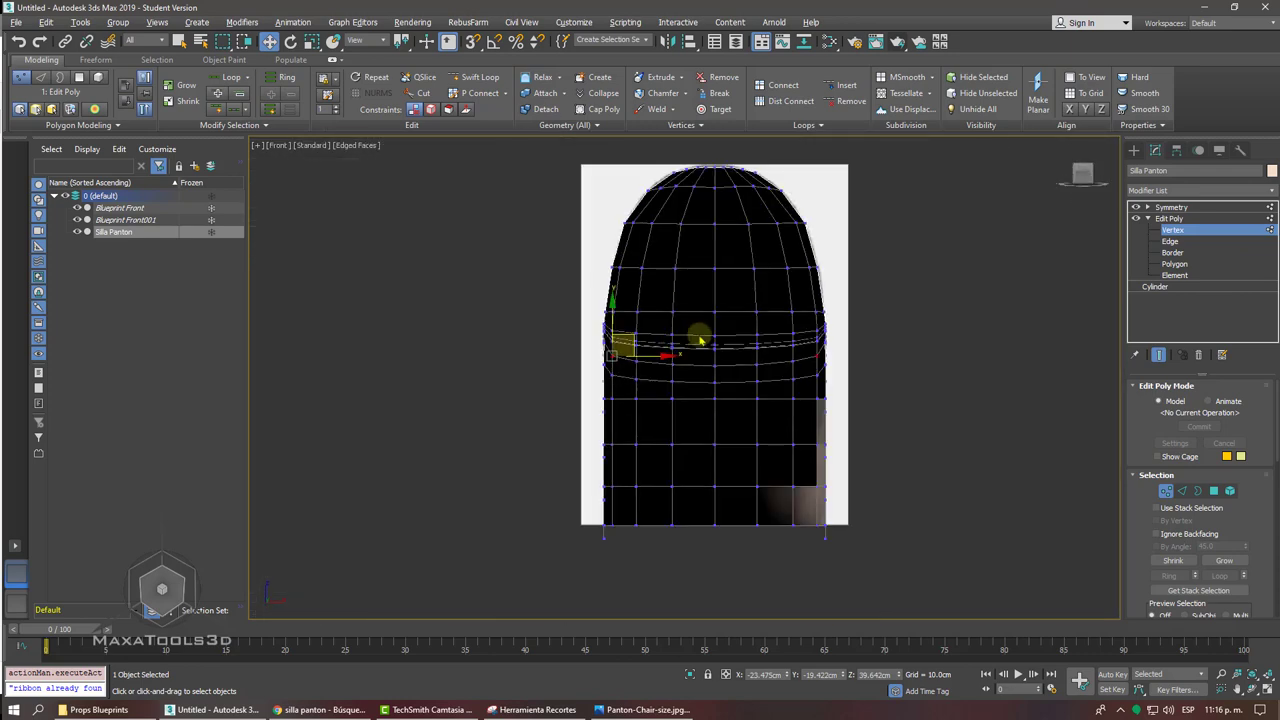
pyautogui.scroll(-1, 900, 310)
pyautogui.click(1175, 264)
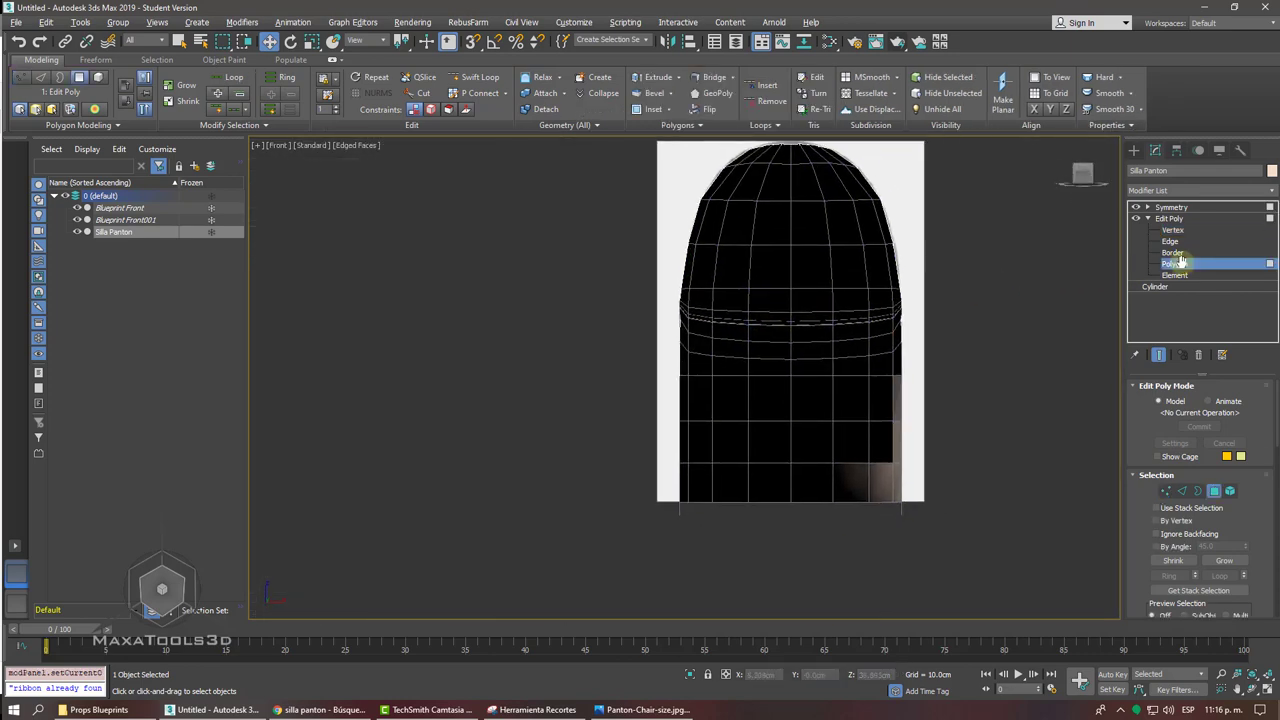
# Select the centre polygon strip and the faces down the backrest, in wireframe and shaded views.
pyautogui.press('F3')
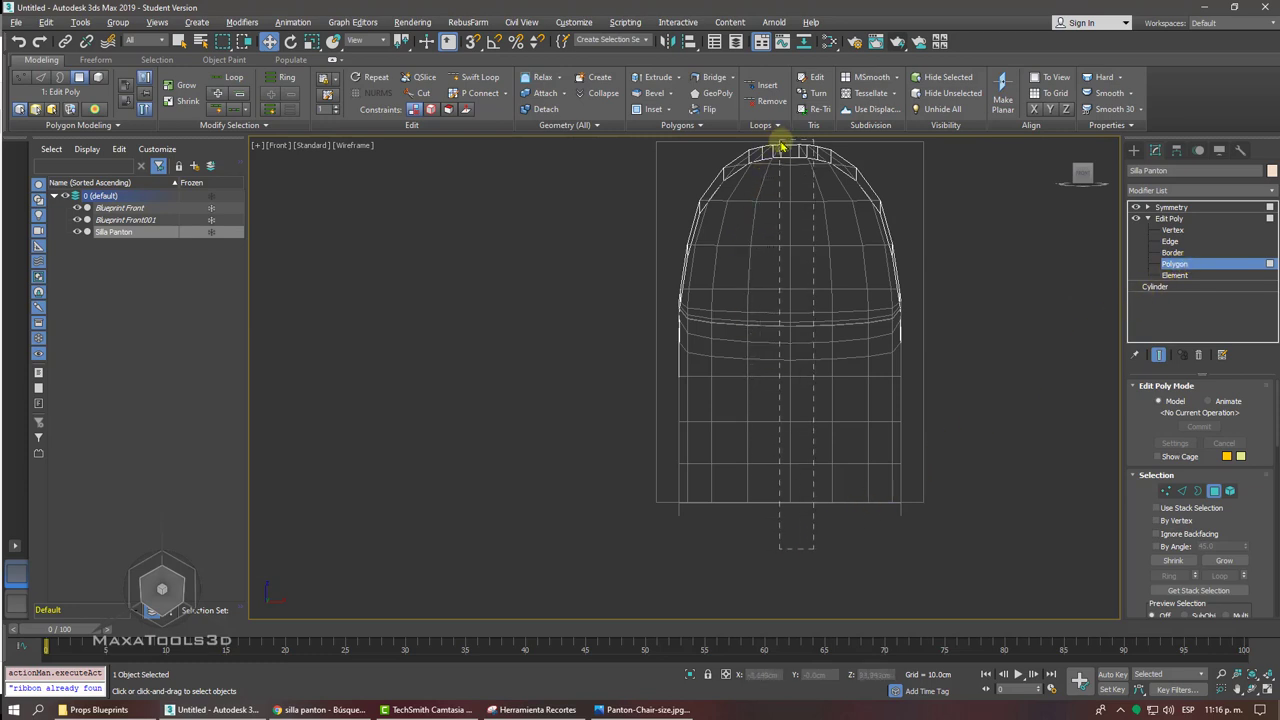
pyautogui.click(781, 145)
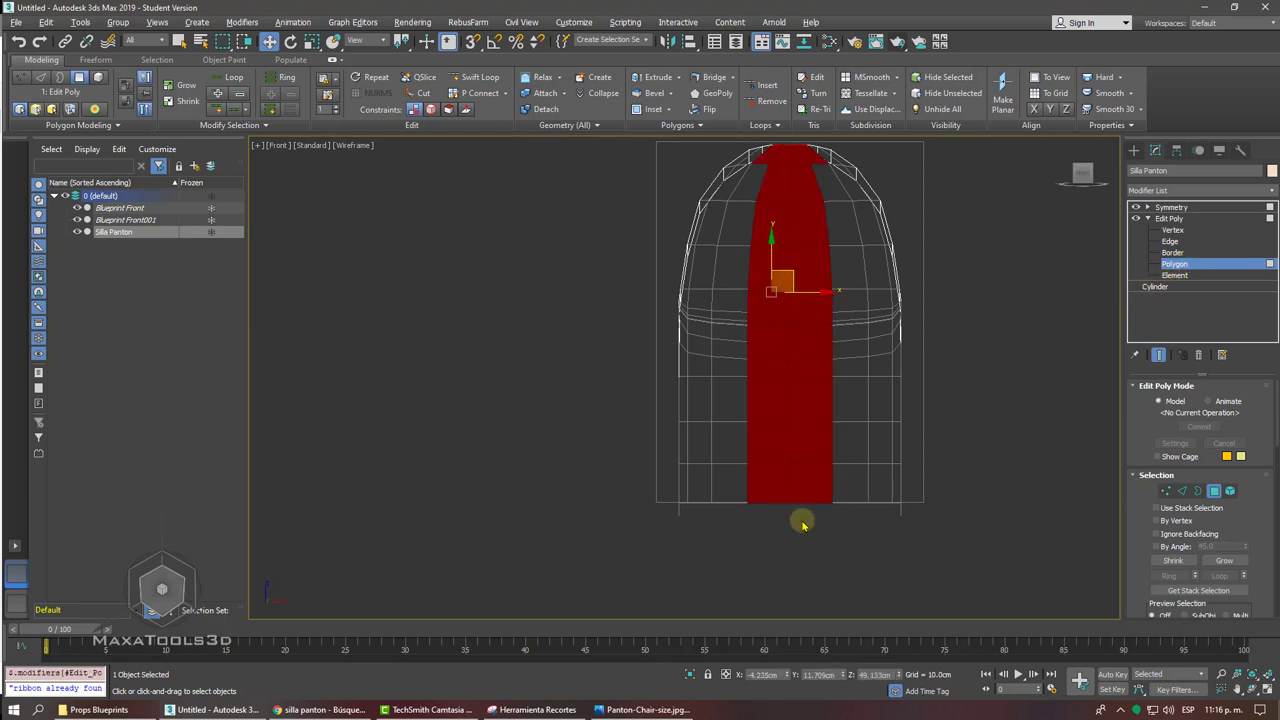
pyautogui.click(783, 145)
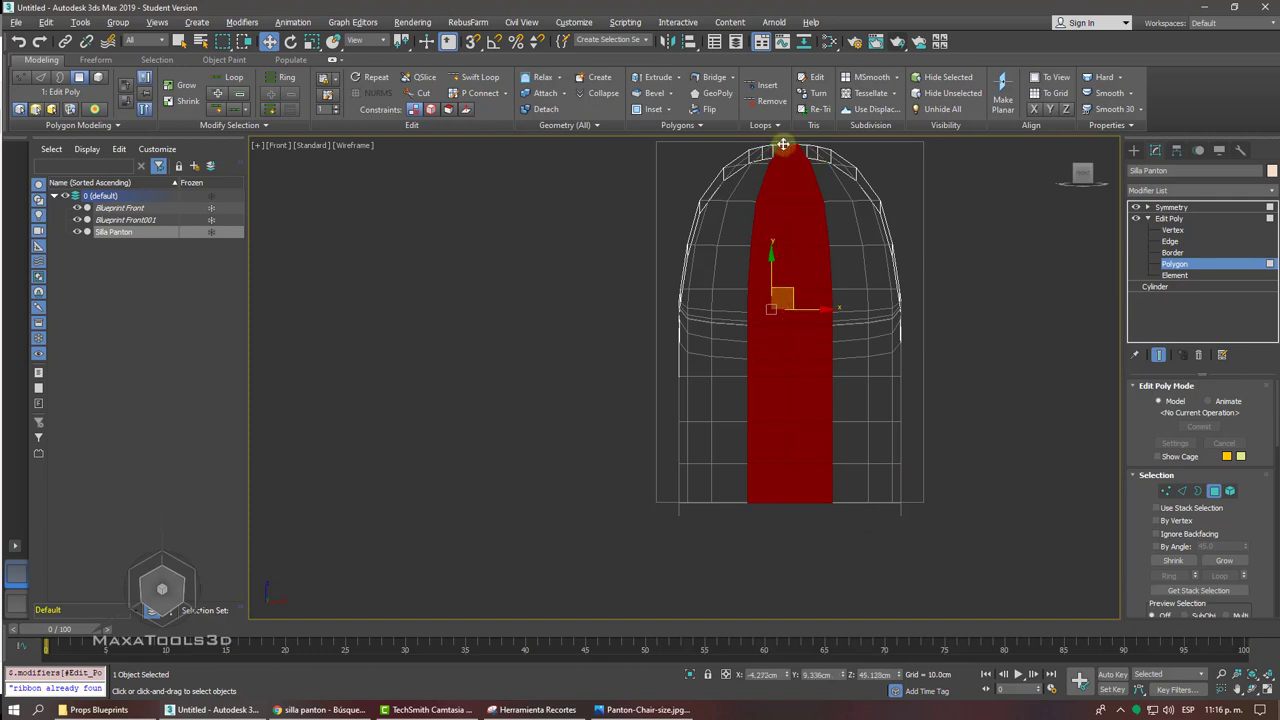
pyautogui.moveTo(783, 145); pyautogui.dragTo(743, 183, button='middle')
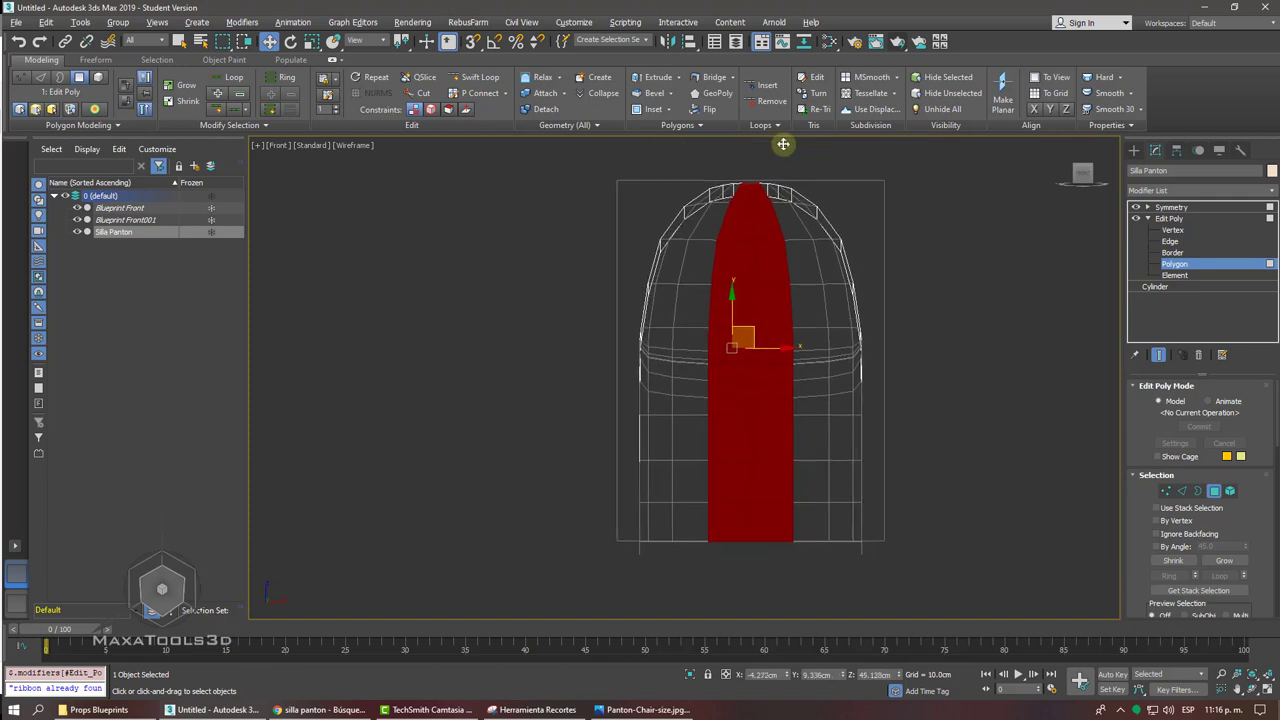
pyautogui.click(744, 197)
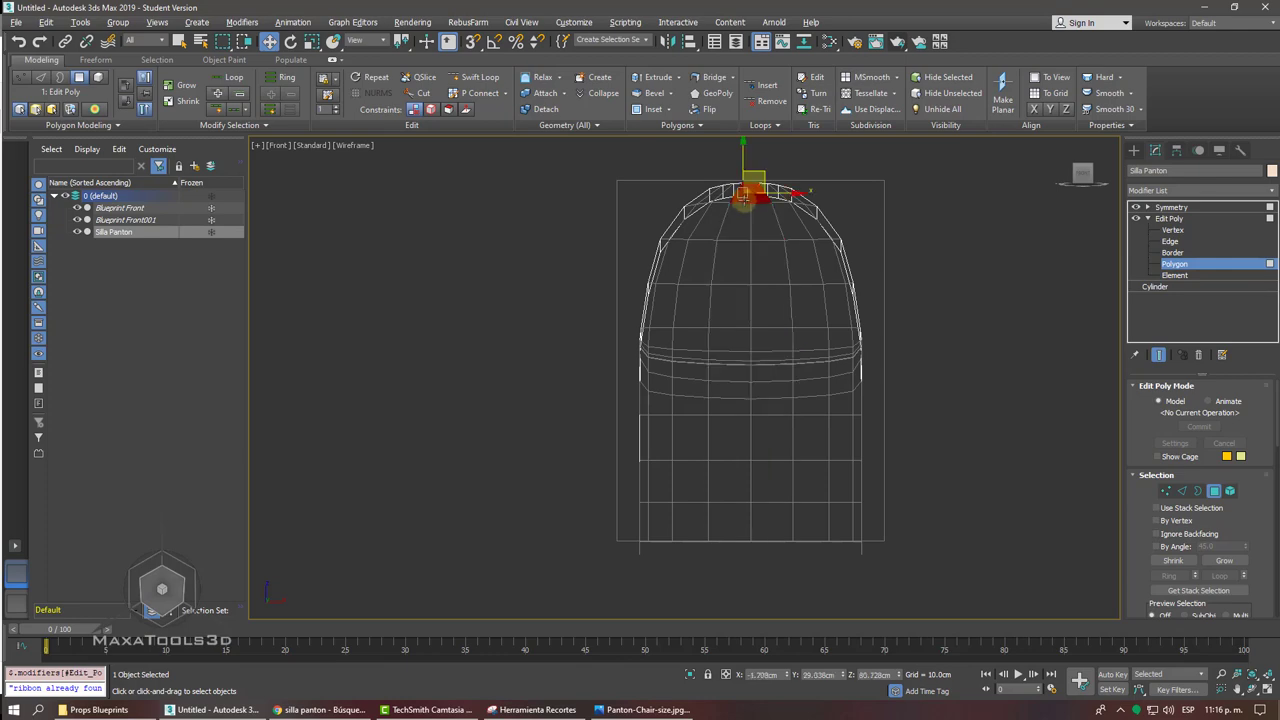
pyautogui.click(740, 217)
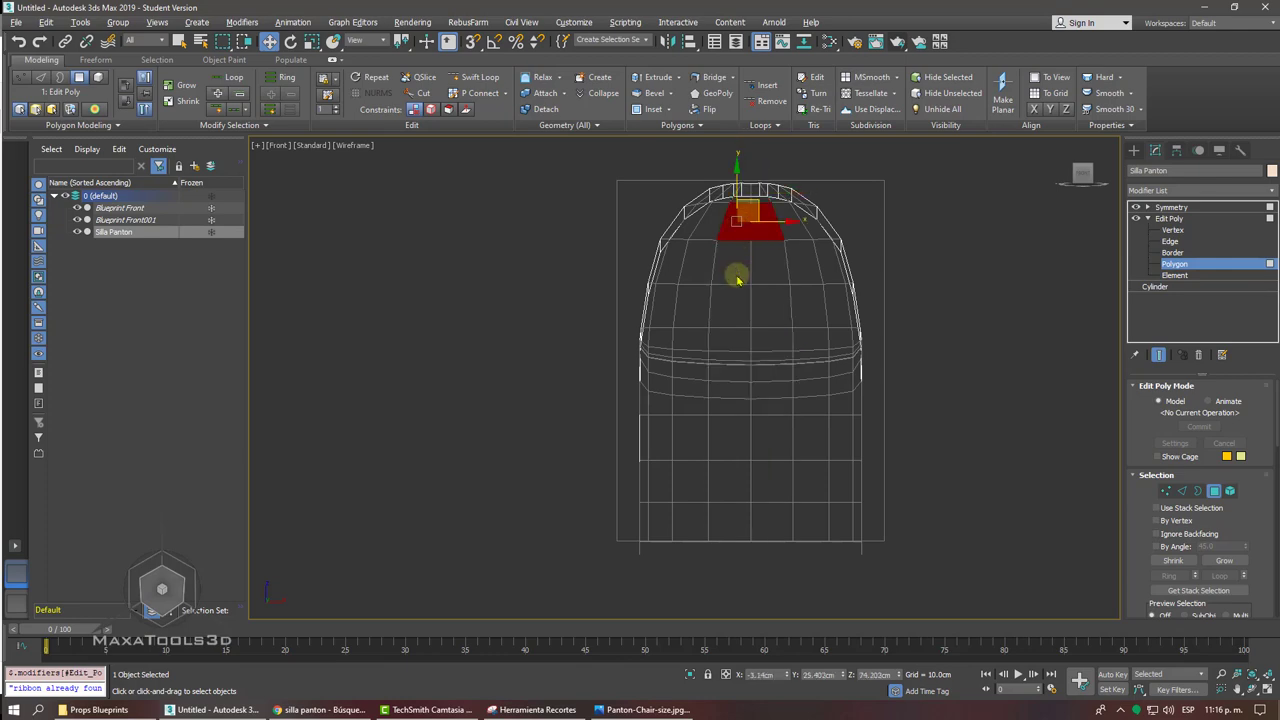
pyautogui.keyDown('alt'); pyautogui.moveTo(742, 274); pyautogui.dragTo(736, 274, button='middle'); pyautogui.keyUp('alt')
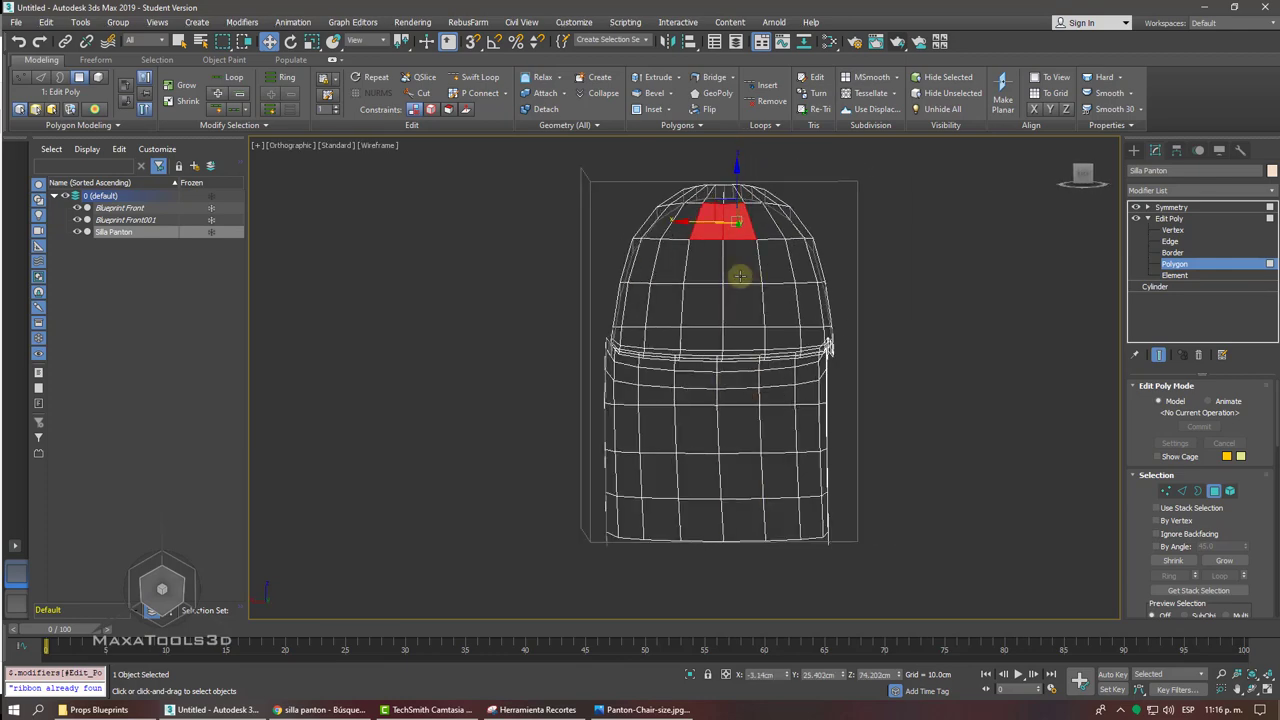
pyautogui.press('F3')
pyautogui.click(735, 254)
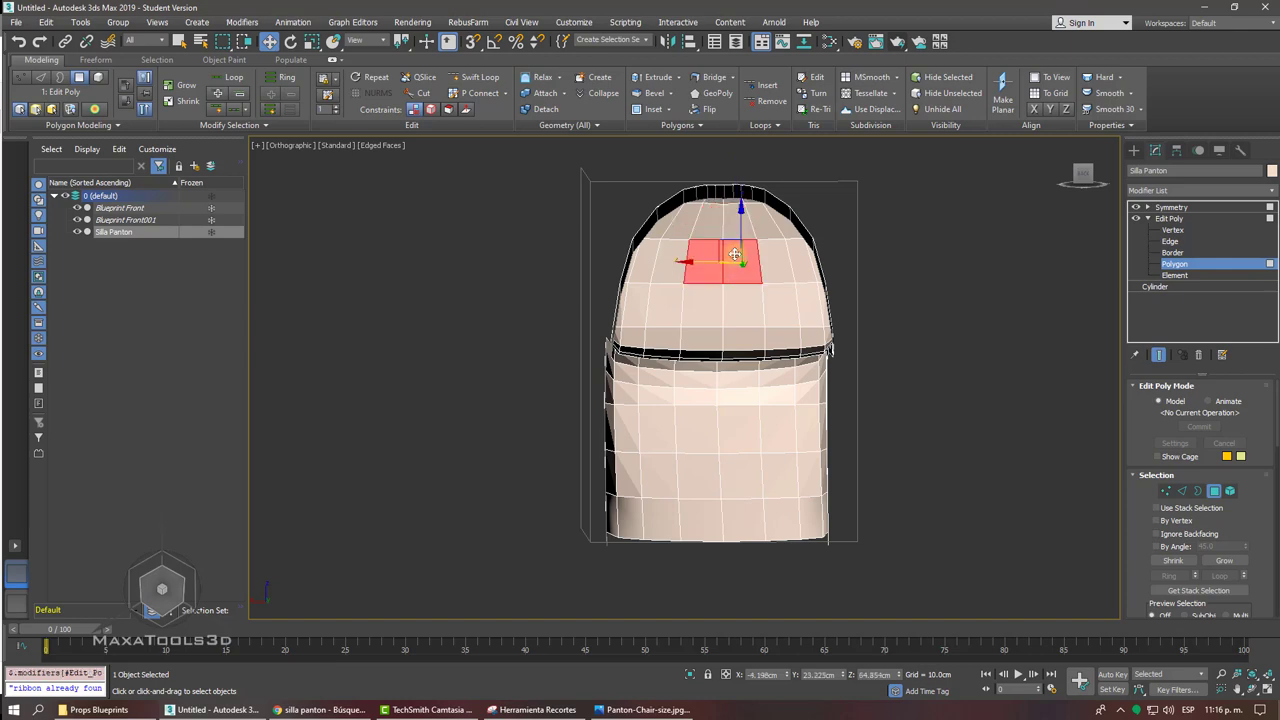
pyautogui.keyDown('alt'); pyautogui.moveTo(735, 254); pyautogui.dragTo(742, 308, button='middle'); pyautogui.keyUp('alt')
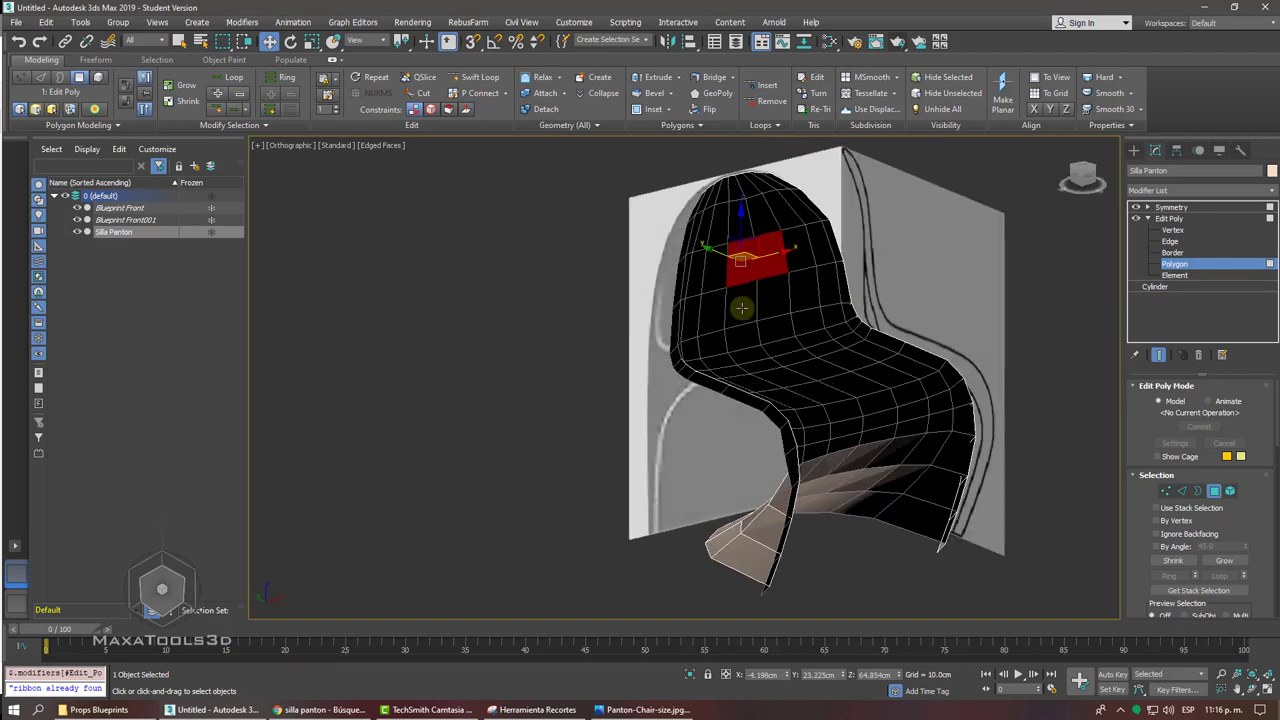
pyautogui.keyDown('alt'); pyautogui.moveTo(742, 308); pyautogui.dragTo(741, 300, button='middle'); pyautogui.keyUp('alt')
pyautogui.keyDown('shift'); pyautogui.click(740, 301); pyautogui.keyUp('shift')
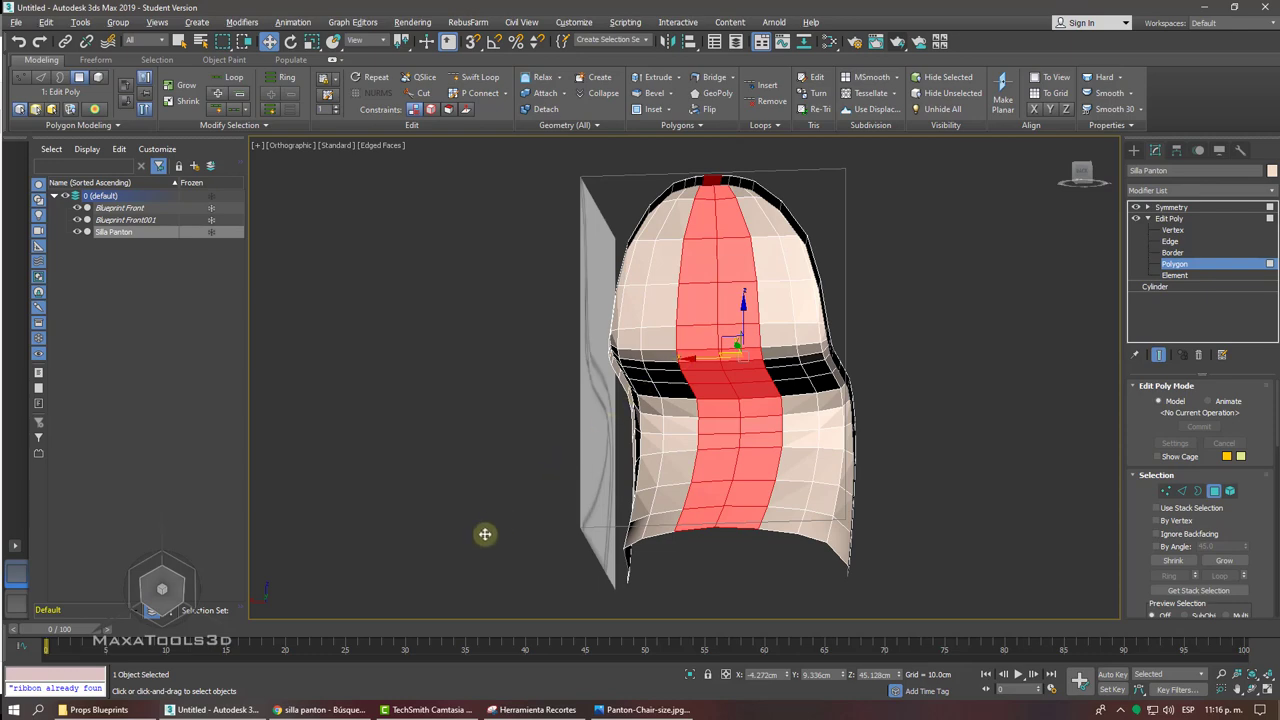
# Grow the polygon selection by two rings and orbit to check its coverage.
pyautogui.moveTo(484, 534)
pyautogui.keyDown('alt'); pyautogui.mouseDown(button='middle')
pyautogui.moveTo(471, 549)
pyautogui.moveTo(640, 427)
pyautogui.mouseUp(button='middle'); pyautogui.keyUp('alt')
pyautogui.scroll(2, 471, 549)
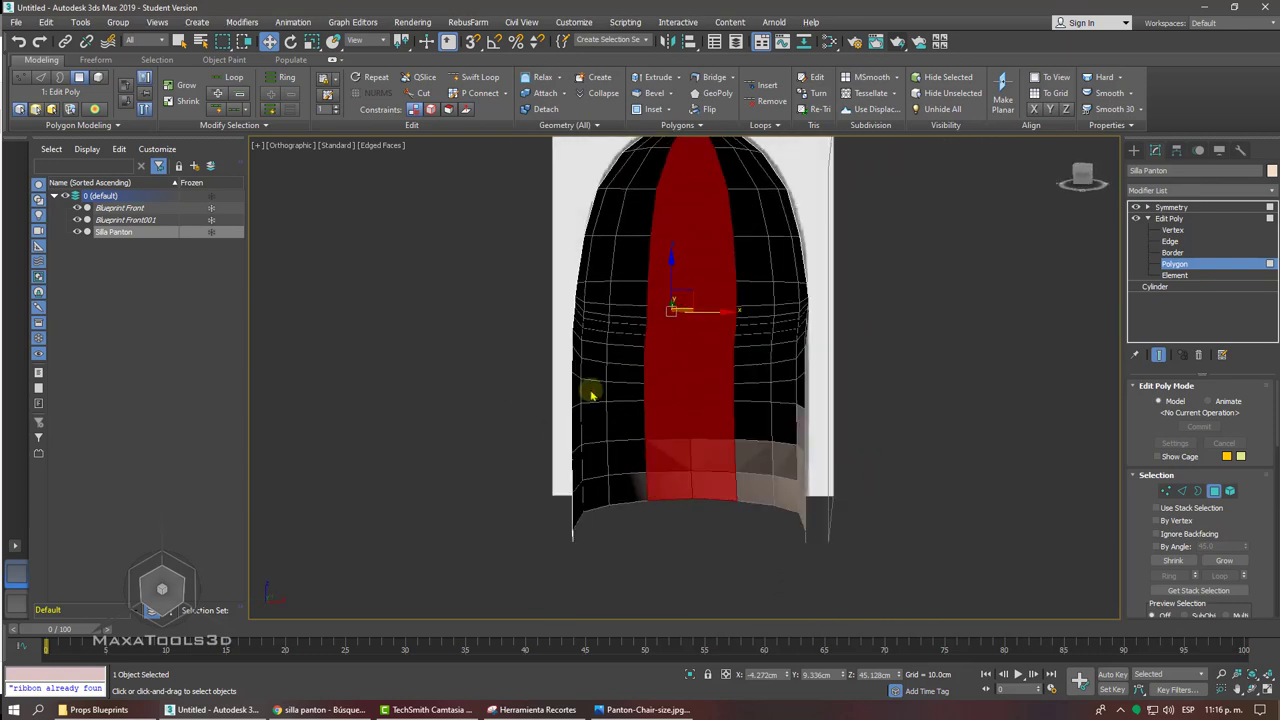
pyautogui.click(183, 90)
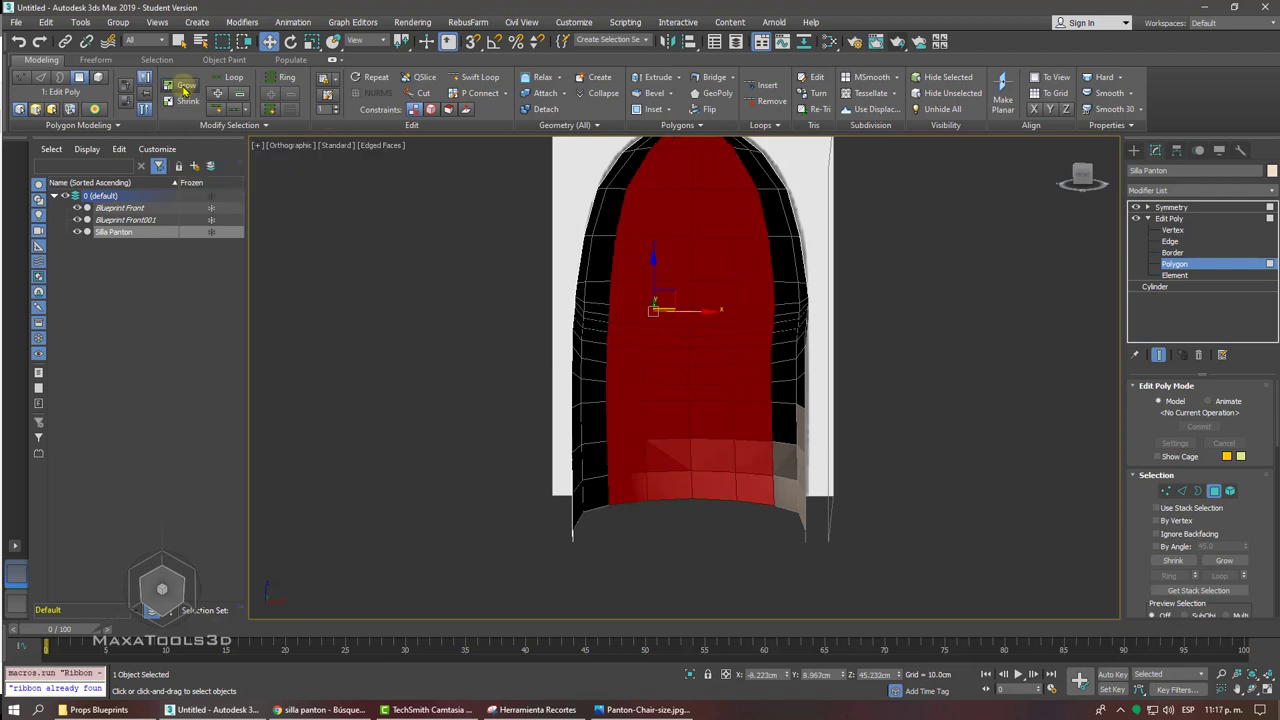
pyautogui.click(183, 90)
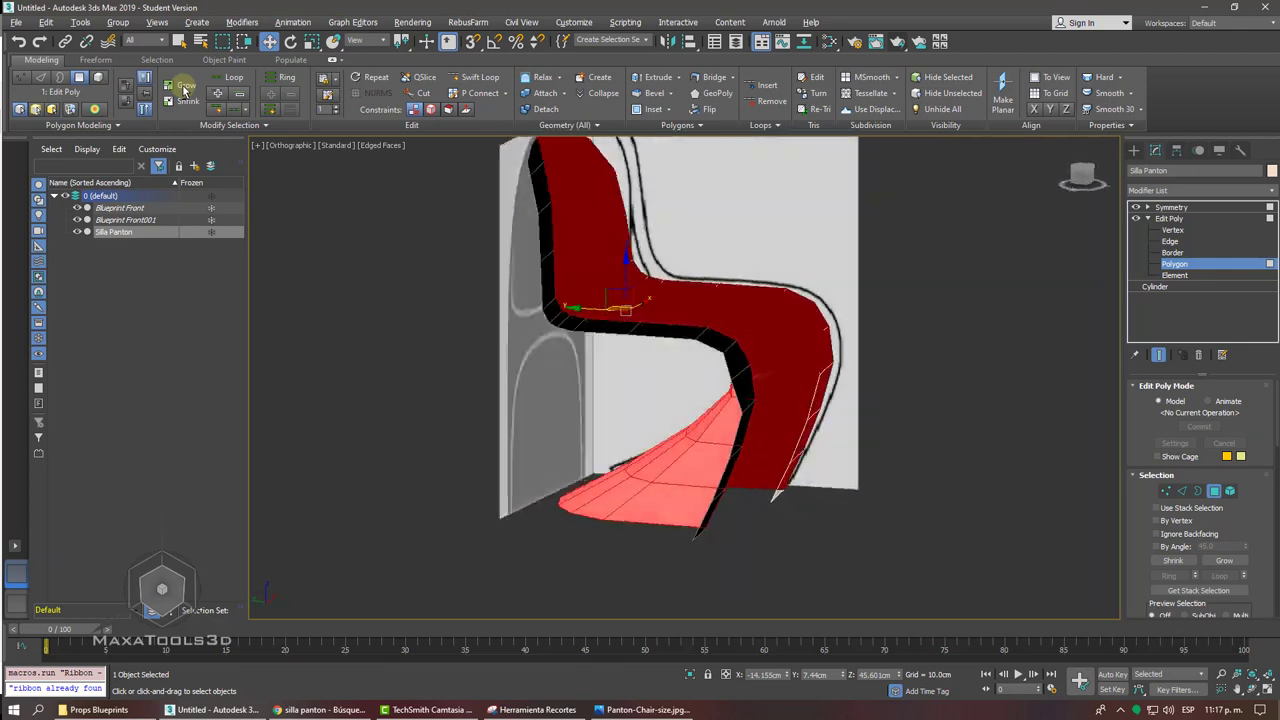
pyautogui.moveTo(408, 194)
pyautogui.mouseDown(button='middle')
pyautogui.moveTo(700, 334)
pyautogui.moveTo(466, 342)
pyautogui.moveTo(414, 320)
pyautogui.moveTo(597, 268)
pyautogui.mouseUp(button='middle')
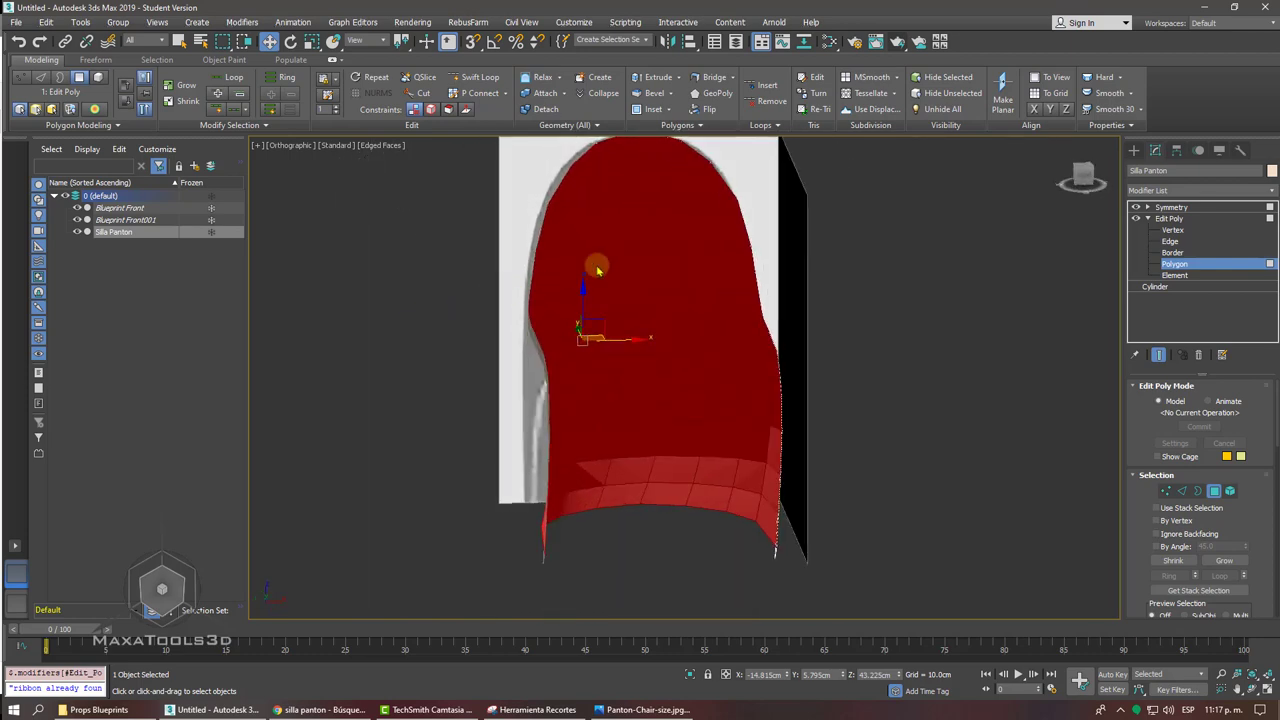
pyautogui.click(1095, 127)
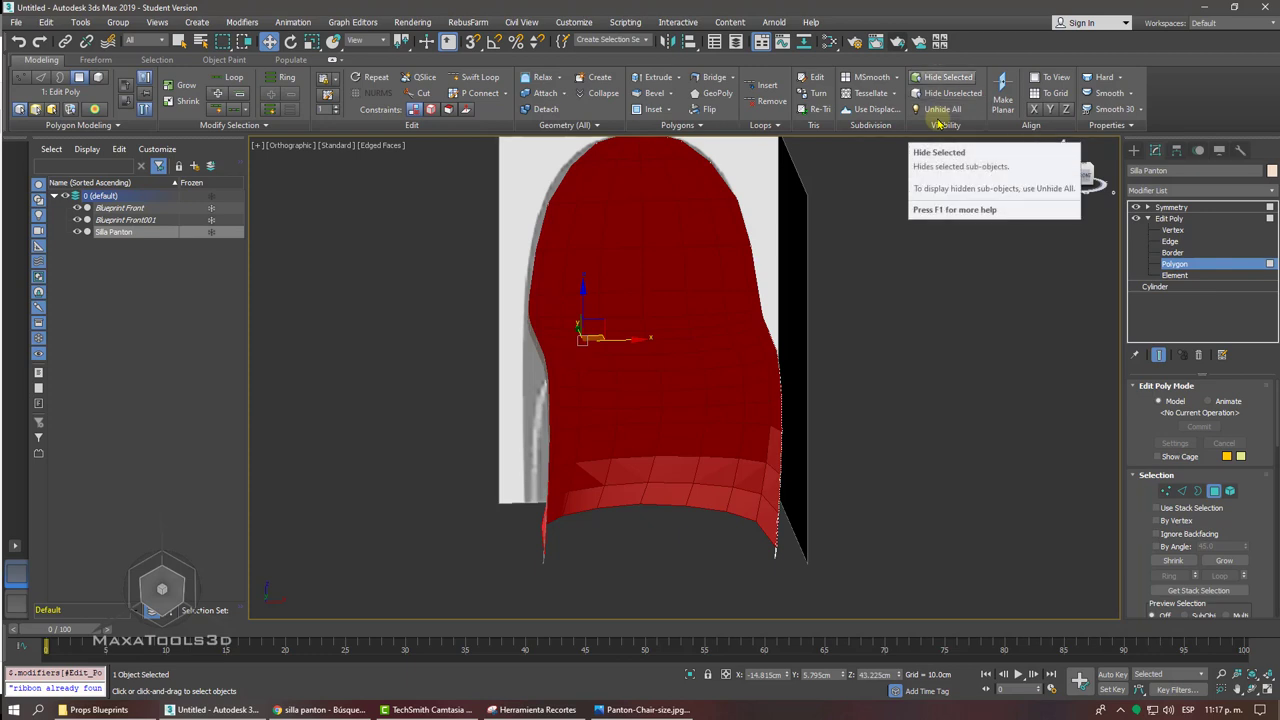
# Hide the selected front polygons and switch to the Left side view.
pyautogui.click(943, 80)
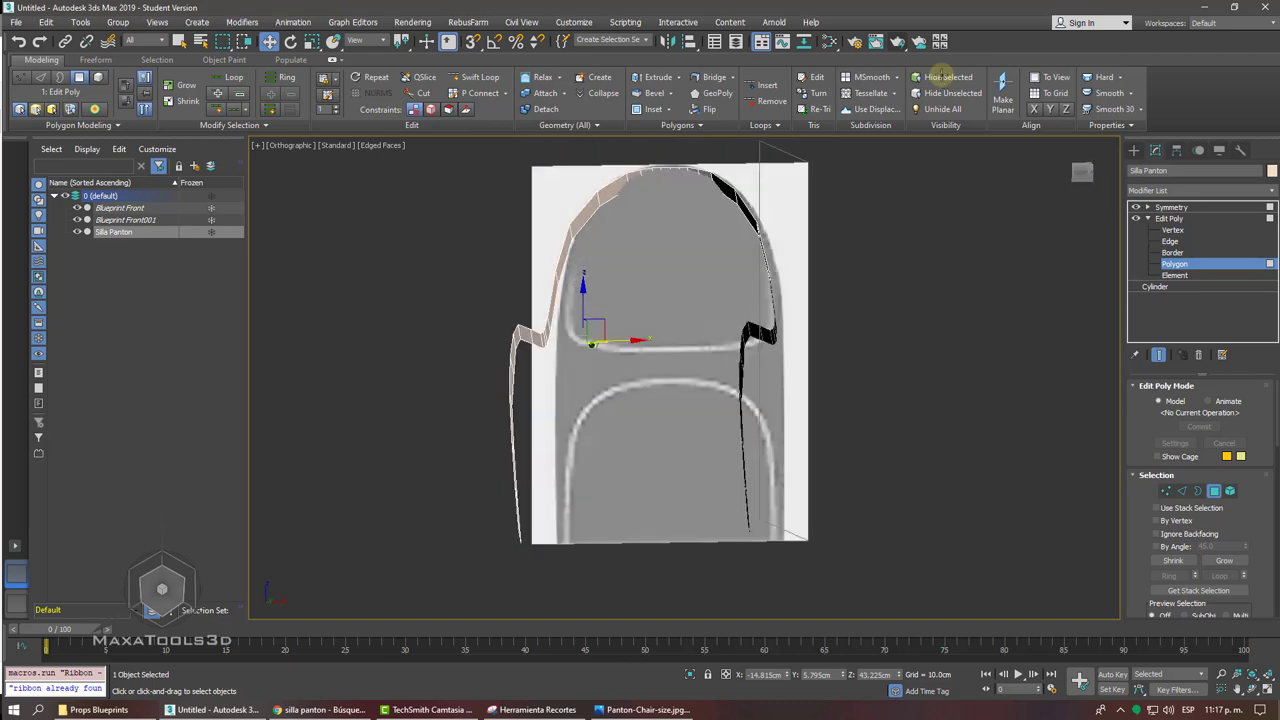
pyautogui.press('l')
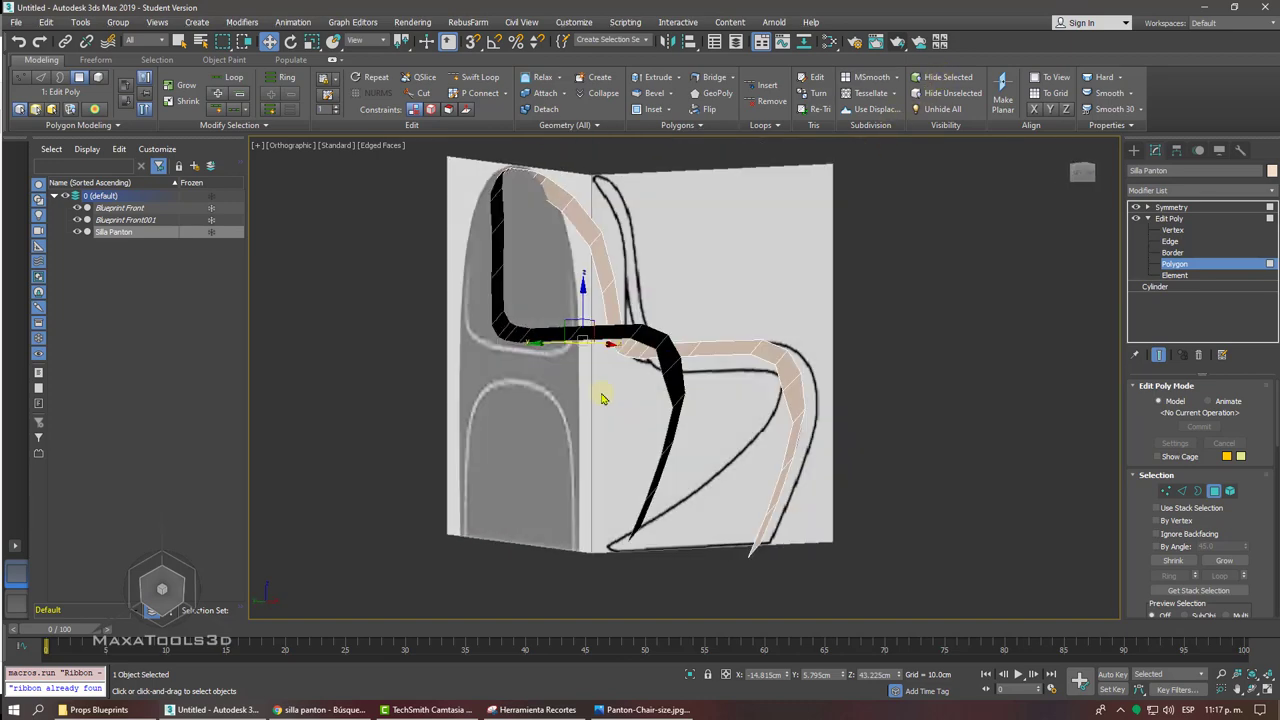
pyautogui.scroll(5, 600, 394)
pyautogui.scroll(-5, 600, 393)
pyautogui.scroll(2, 600, 391)
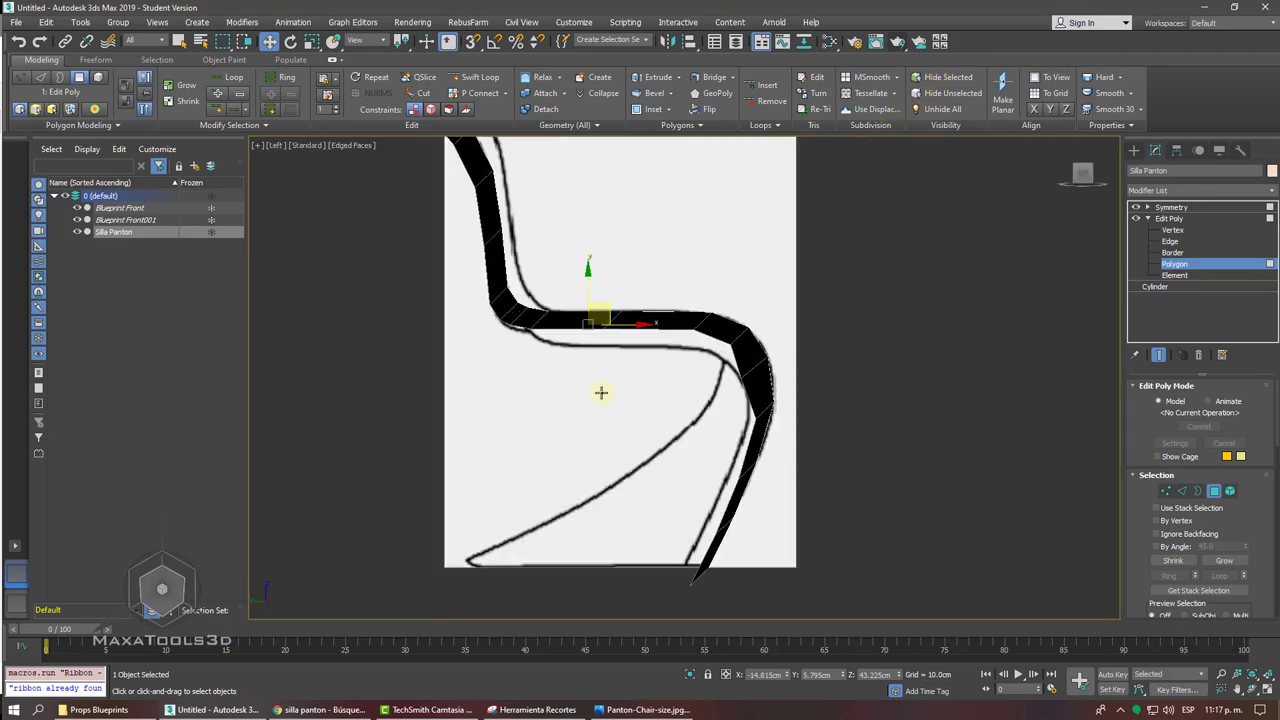
pyautogui.scroll(2, 600, 391)
# At Vertex level, move the front leg's tip vertex onto the blueprint floor line.
pyautogui.click(1172, 230)
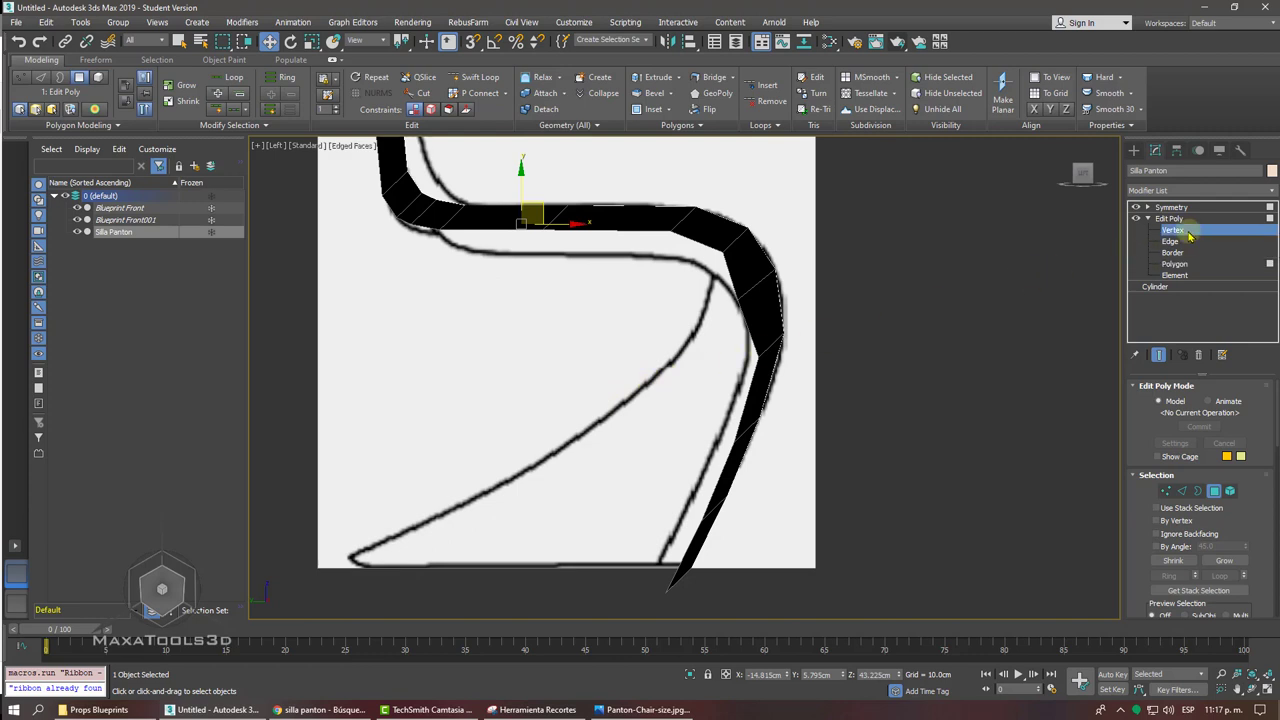
pyautogui.moveTo(1110, 390); pyautogui.dragTo(1057, 271, button='middle')
pyautogui.scroll(2, 624, 413)
pyautogui.moveTo(602, 407)
pyautogui.mouseDown()
pyautogui.moveTo(640, 457)
pyautogui.moveTo(628, 366)
pyautogui.mouseUp()
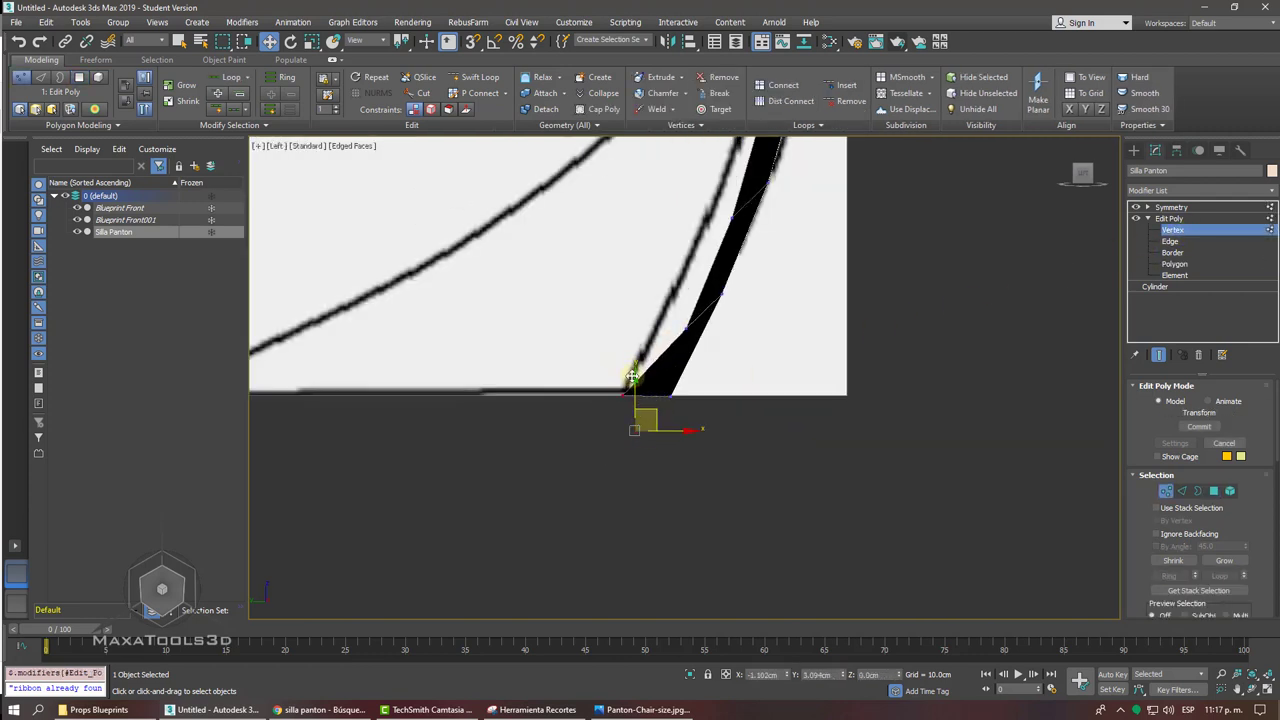
# Turn on See-Through and move the front leg's vertices onto the blueprint outline.
pyautogui.click(688, 326)
pyautogui.moveTo(688, 326); pyautogui.dragTo(690, 278)
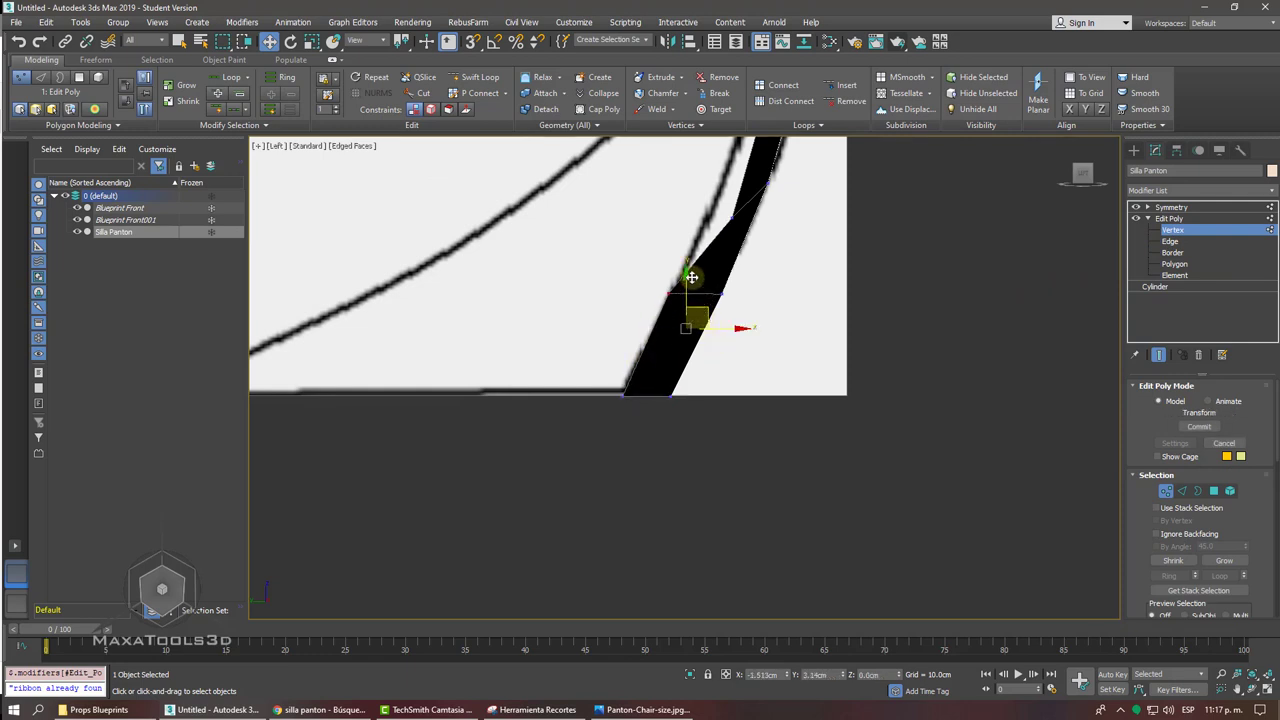
pyautogui.moveTo(692, 280); pyautogui.dragTo(677, 323, button='middle')
pyautogui.click(728, 259)
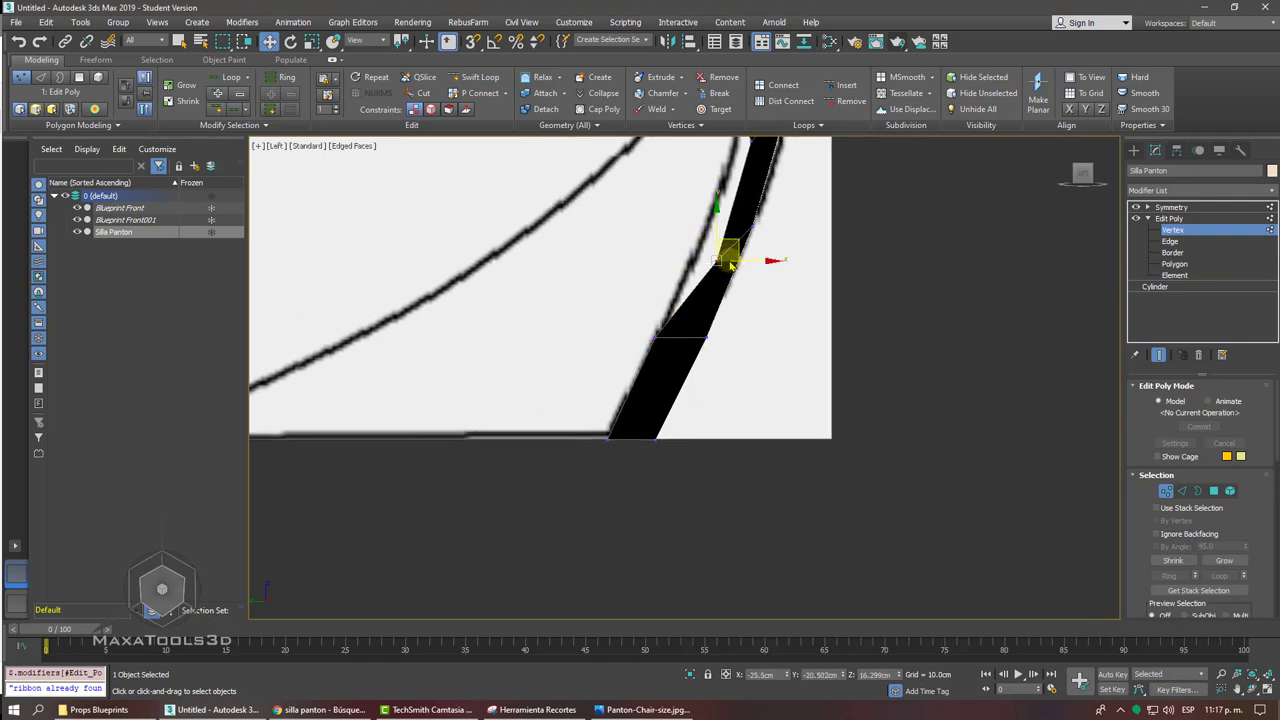
pyautogui.hotkey('alt', 'x')
pyautogui.moveTo(730, 210); pyautogui.dragTo(730, 262, button='middle')
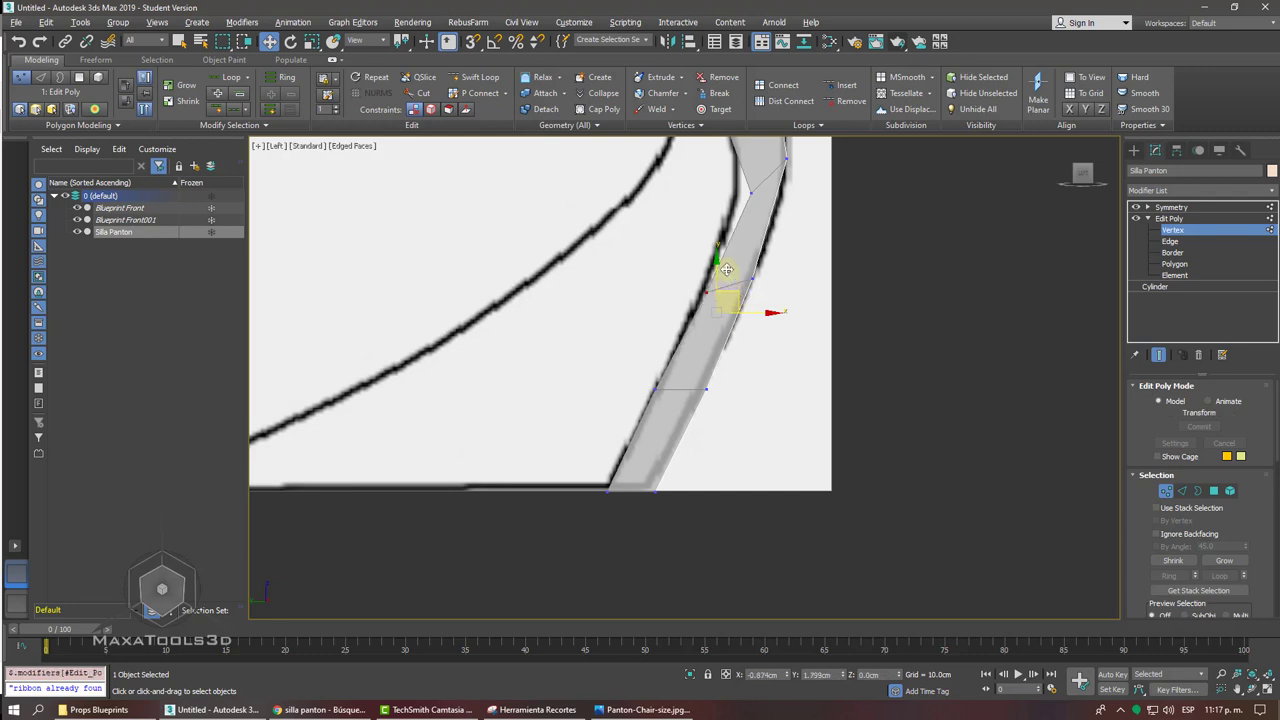
pyautogui.moveTo(736, 295); pyautogui.dragTo(728, 260)
pyautogui.moveTo(727, 174); pyautogui.dragTo(717, 261, button='middle')
pyautogui.click(741, 280)
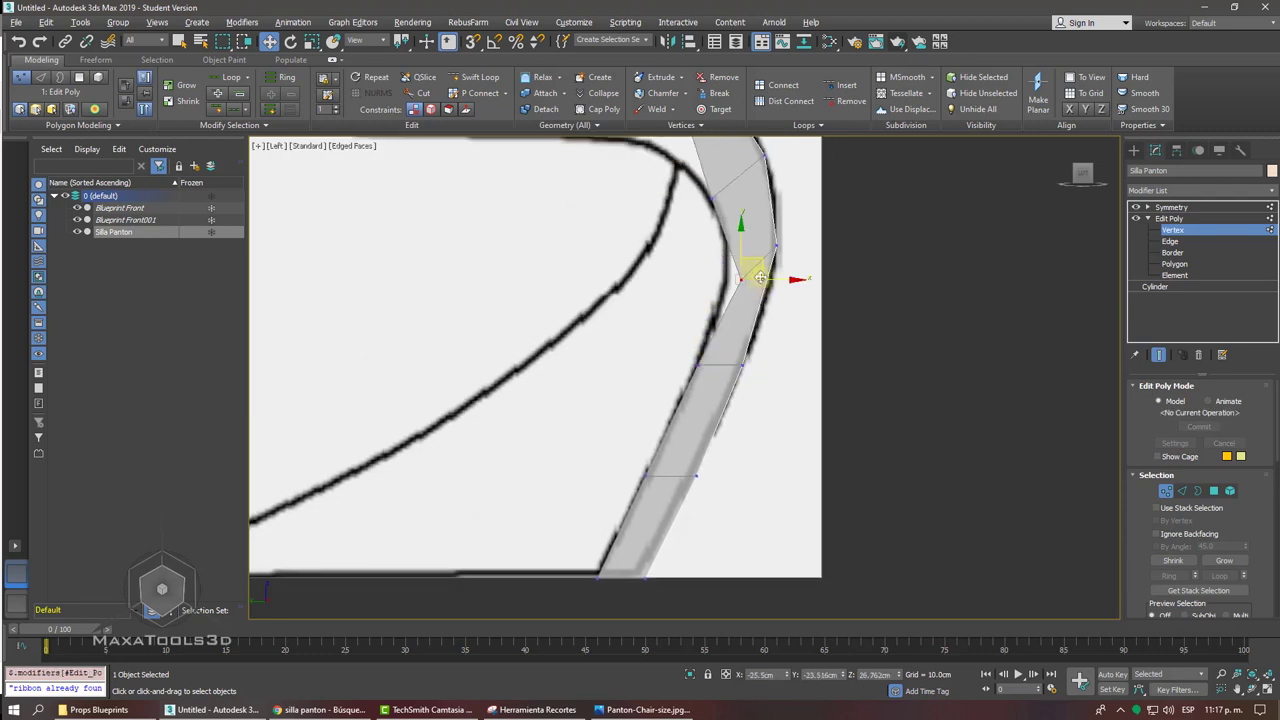
pyautogui.moveTo(751, 270); pyautogui.dragTo(751, 234)
# Pull the leg's inner bend and seat underside vertices onto the blueprint curve.
pyautogui.moveTo(751, 234); pyautogui.dragTo(686, 248, button='middle')
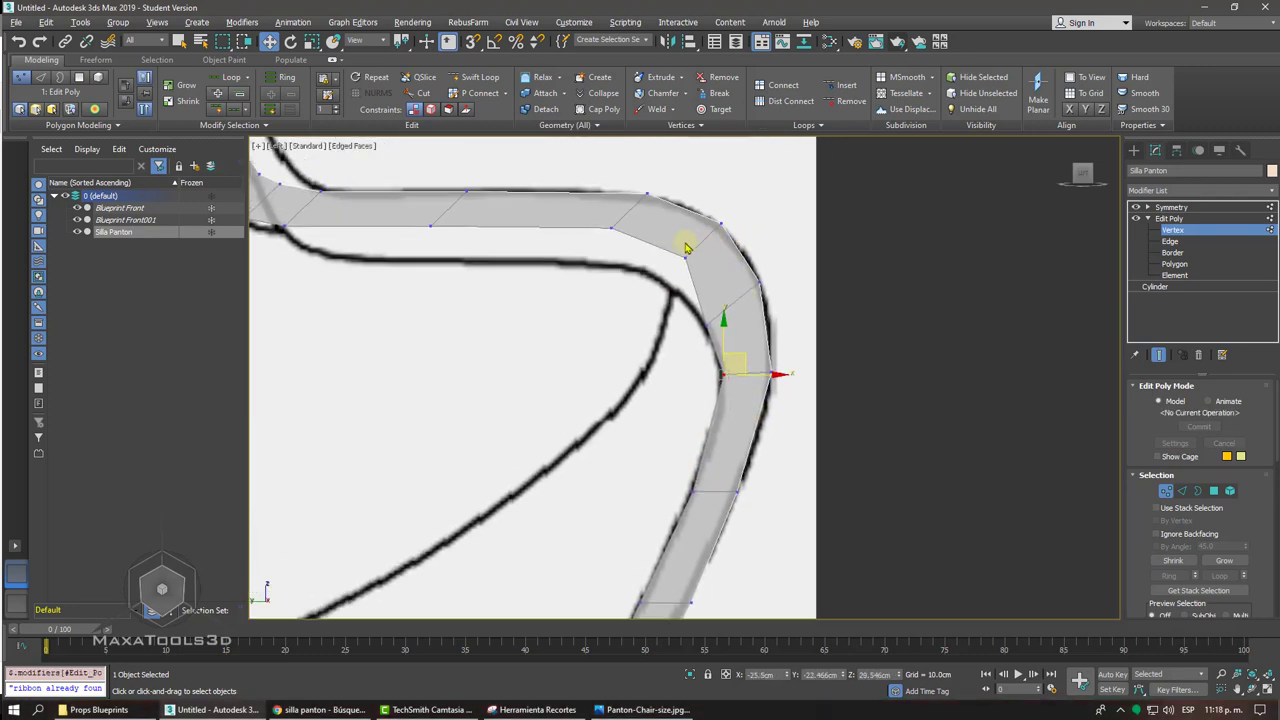
pyautogui.click(685, 254)
pyautogui.moveTo(704, 240); pyautogui.dragTo(677, 268)
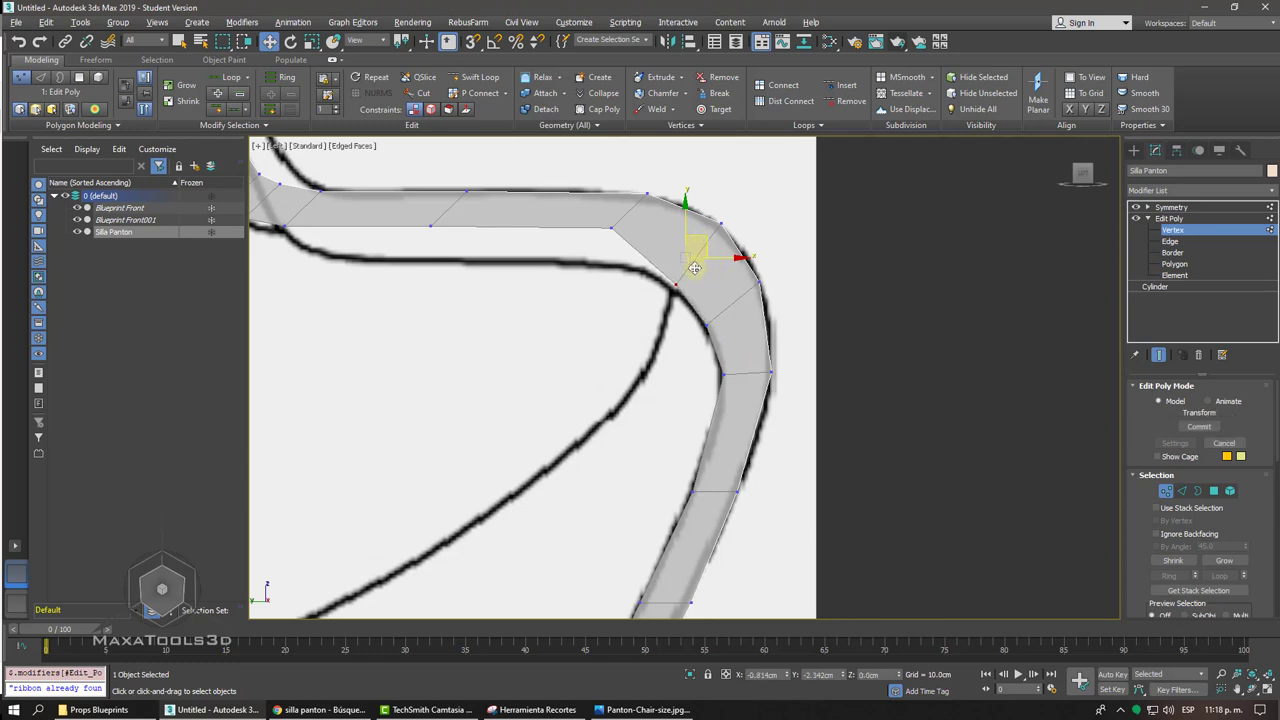
pyautogui.moveTo(613, 226); pyautogui.dragTo(643, 251)
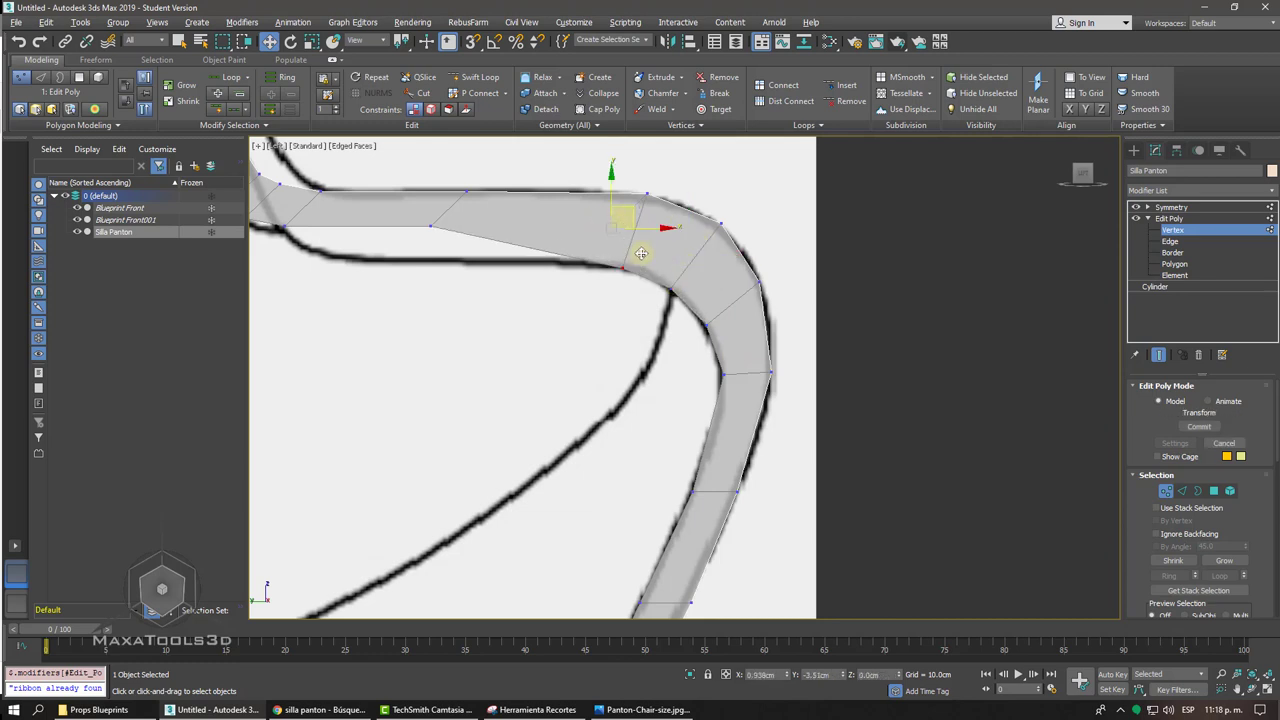
pyautogui.moveTo(594, 236); pyautogui.dragTo(631, 250, button='middle')
pyautogui.click(467, 240)
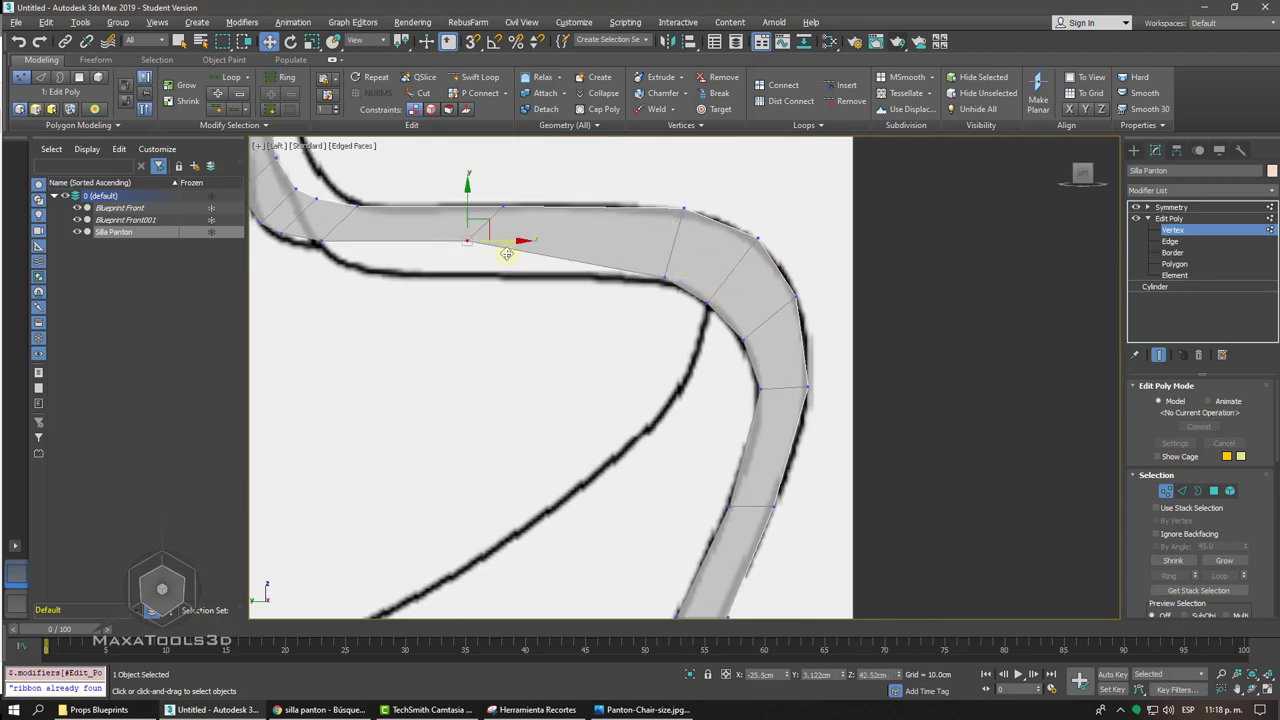
pyautogui.moveTo(486, 228); pyautogui.dragTo(516, 262)
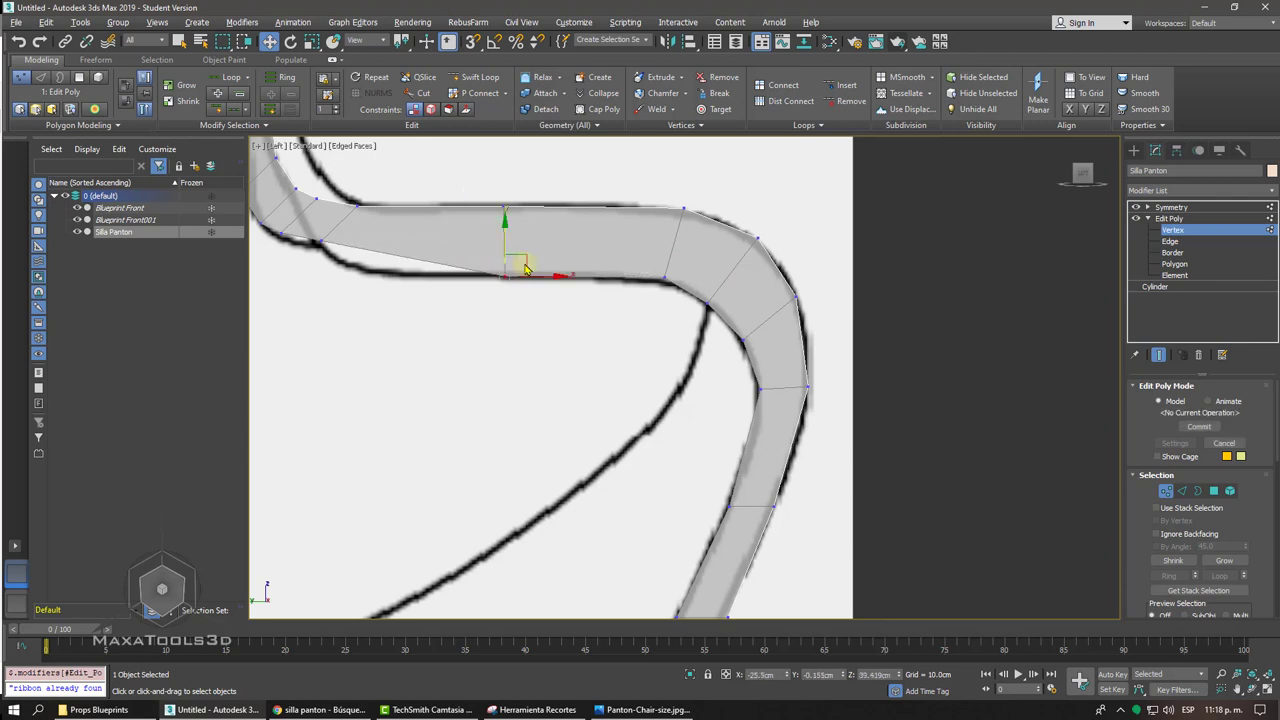
pyautogui.moveTo(351, 239); pyautogui.dragTo(430, 265, button='middle')
pyautogui.click(395, 265)
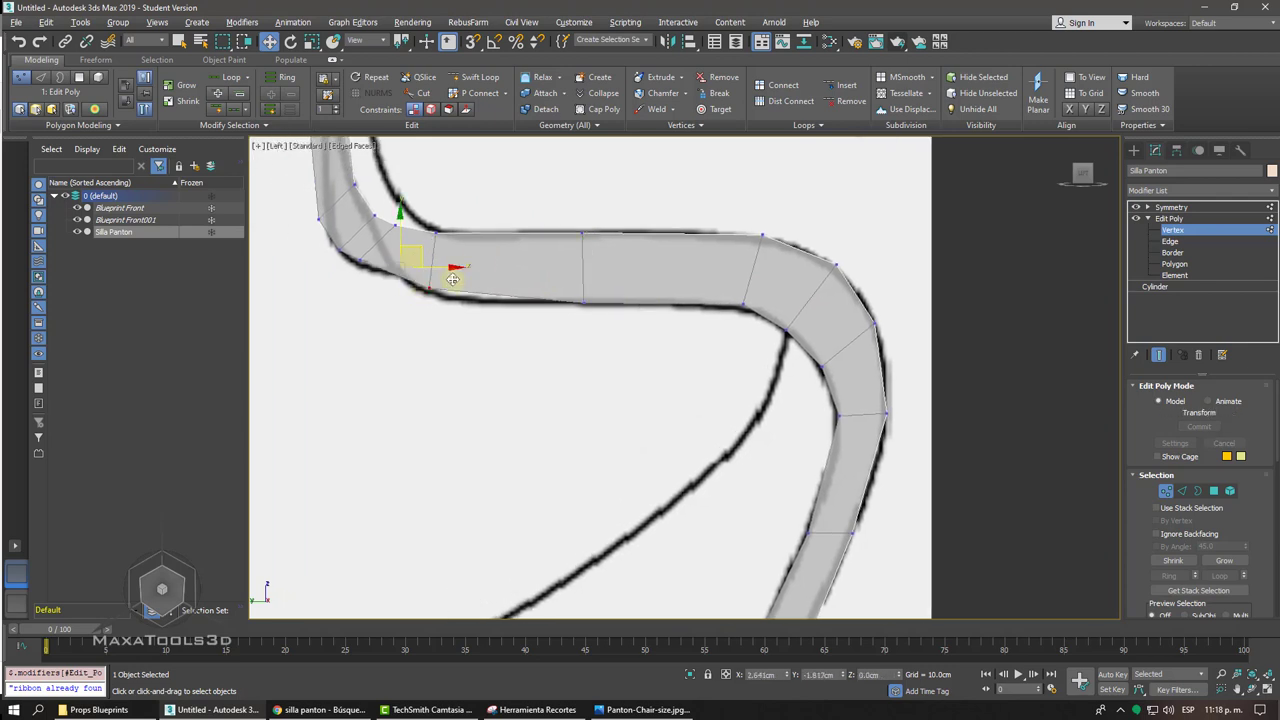
pyautogui.moveTo(412, 262); pyautogui.dragTo(447, 287)
# Move the seat-to-backrest bend vertices up along the blueprint curve.
pyautogui.scroll(3, 447, 287)
pyautogui.scroll(2, 420, 312)
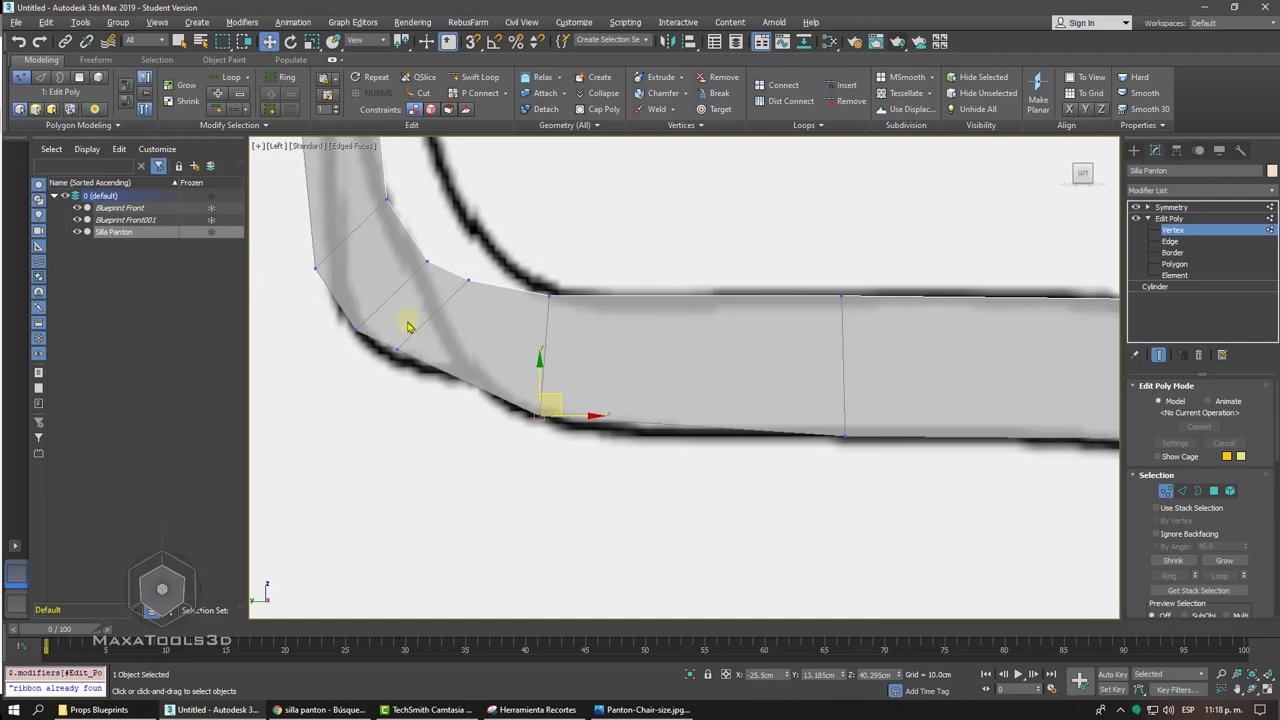
pyautogui.click(391, 346)
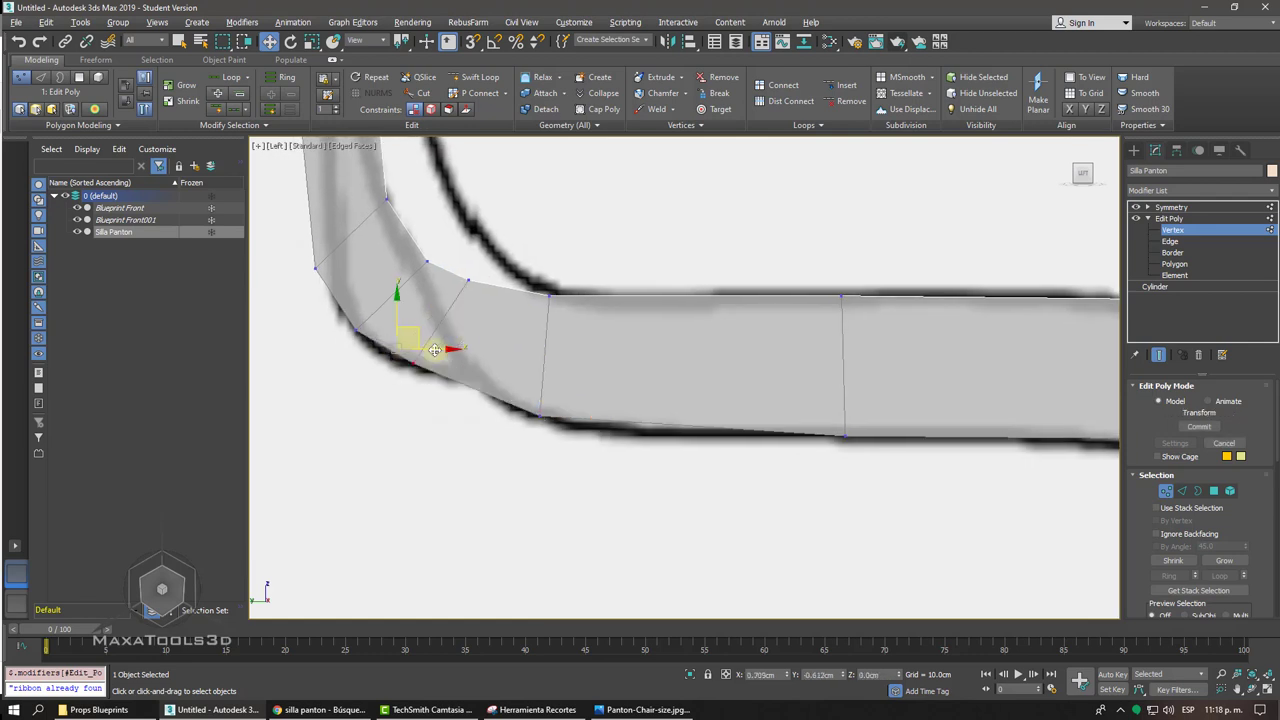
pyautogui.moveTo(418, 335); pyautogui.dragTo(467, 340)
pyautogui.moveTo(467, 340); pyautogui.dragTo(475, 382, button='middle')
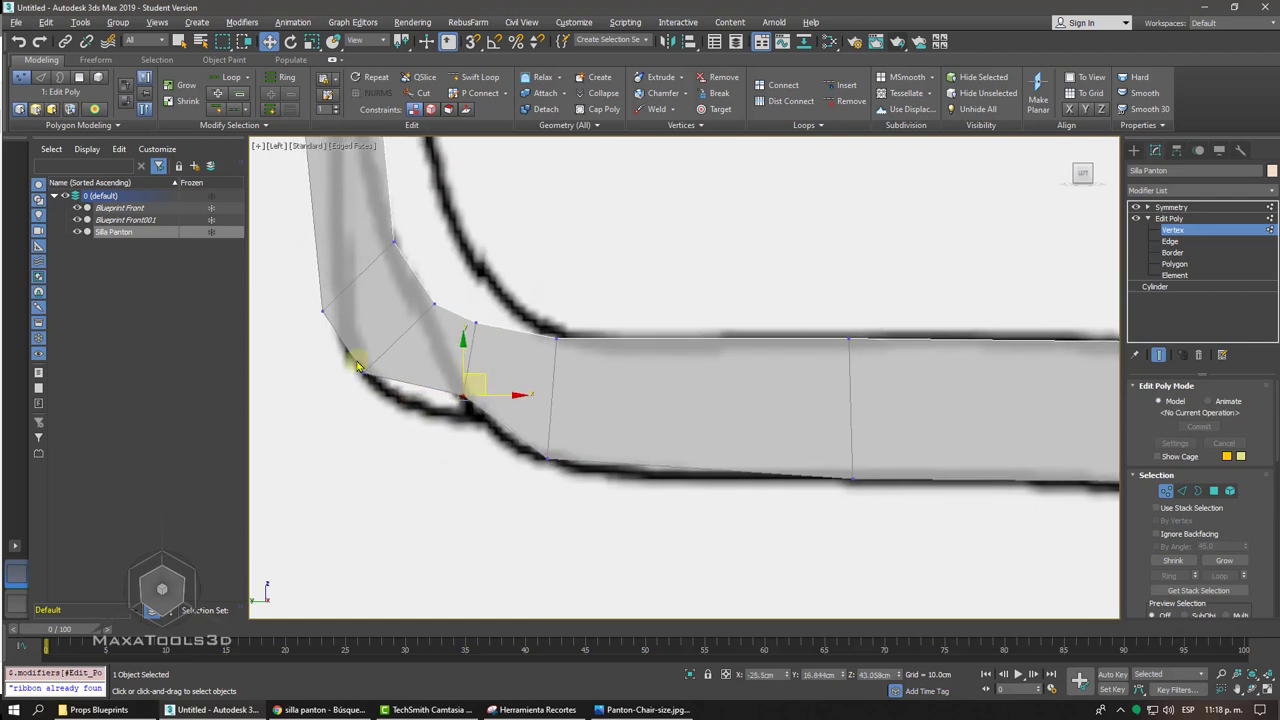
pyautogui.click(362, 371)
pyautogui.moveTo(370, 362); pyautogui.dragTo(420, 296)
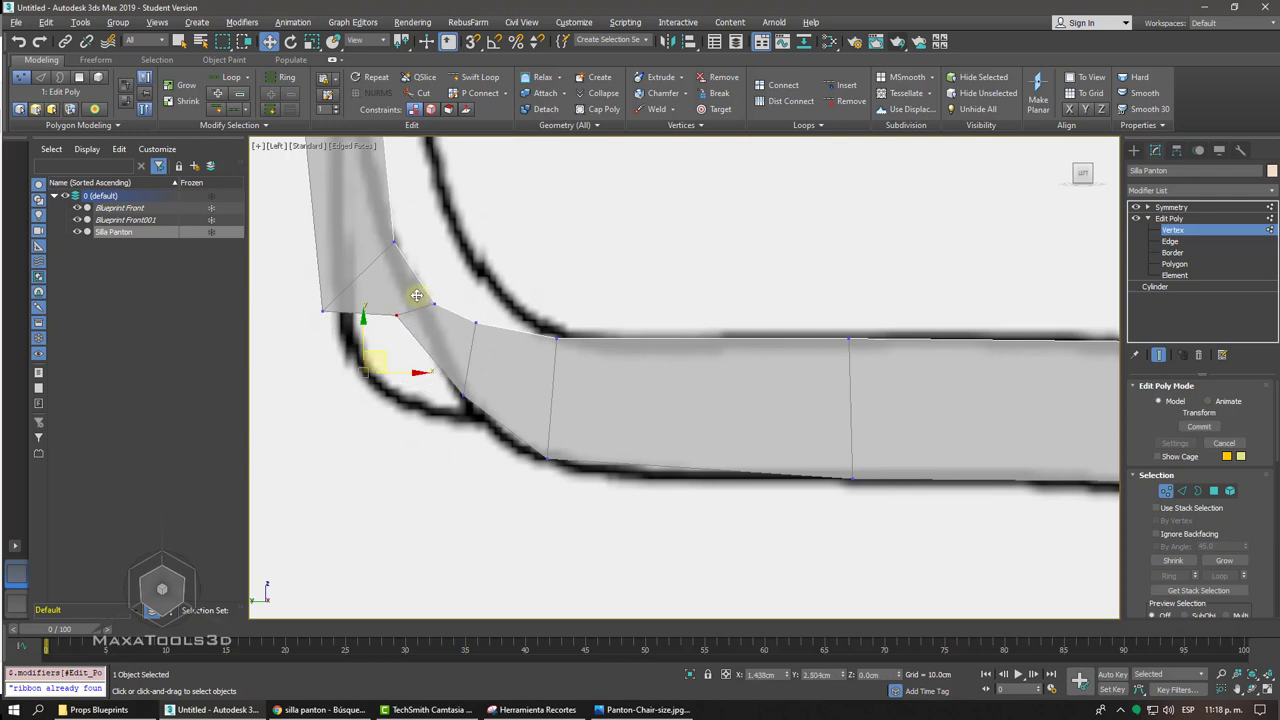
pyautogui.click(322, 310)
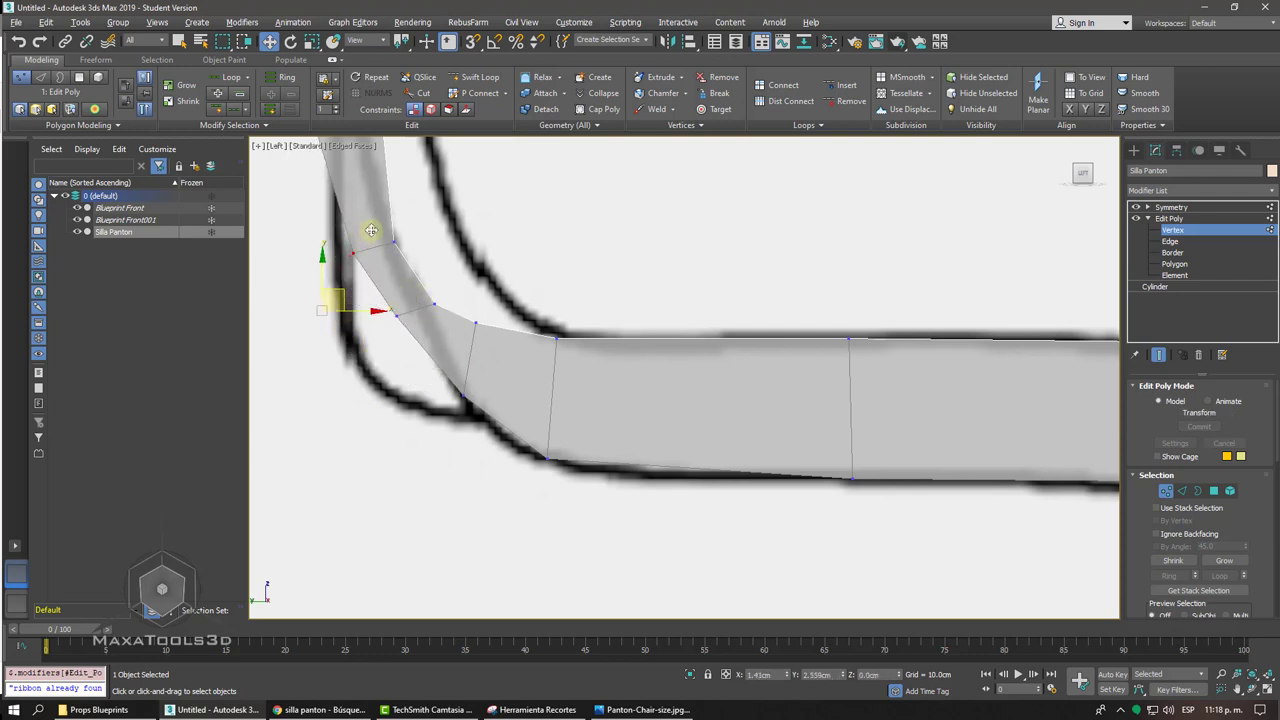
pyautogui.moveTo(338, 283)
pyautogui.mouseDown()
pyautogui.moveTo(372, 224)
pyautogui.moveTo(400, 247)
pyautogui.moveTo(464, 194)
pyautogui.mouseUp()
pyautogui.click(430, 297)
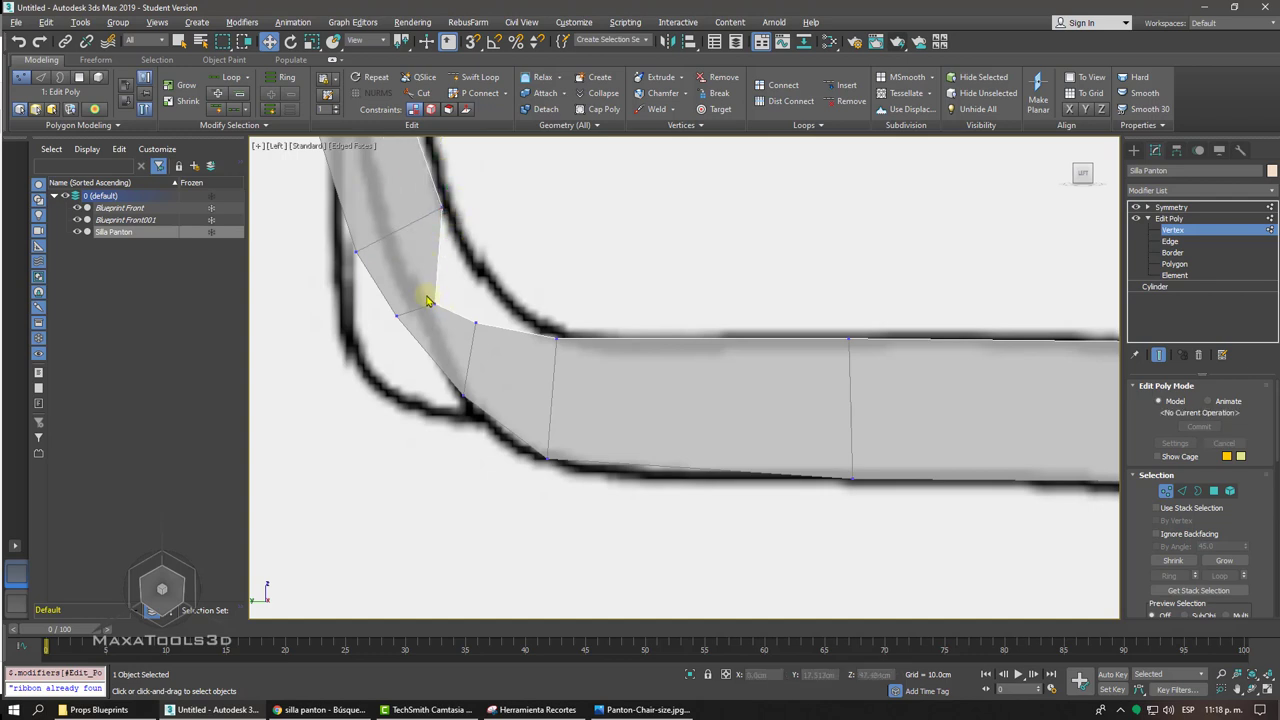
# Nudge the bend's inner and lower corner vertices to round the corner onto the outline.
pyautogui.click(434, 302)
pyautogui.moveTo(466, 272); pyautogui.dragTo(482, 256)
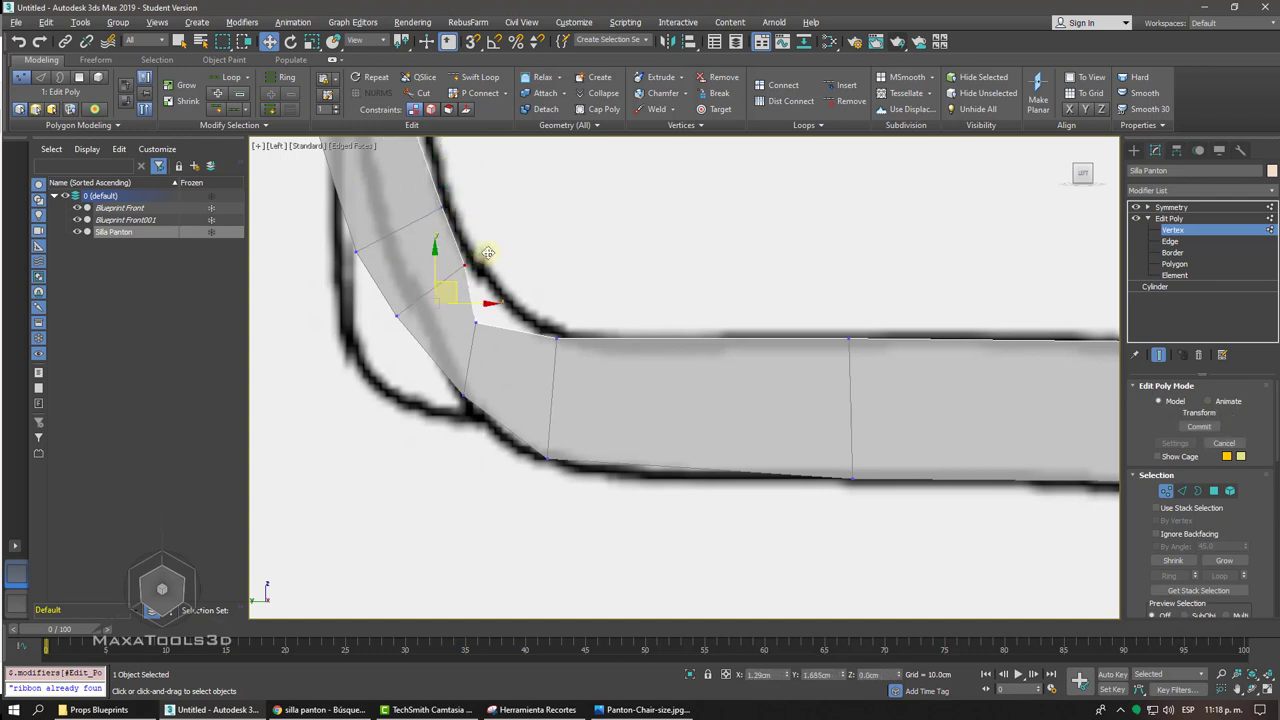
pyautogui.click(475, 322)
pyautogui.moveTo(500, 306); pyautogui.dragTo(523, 287)
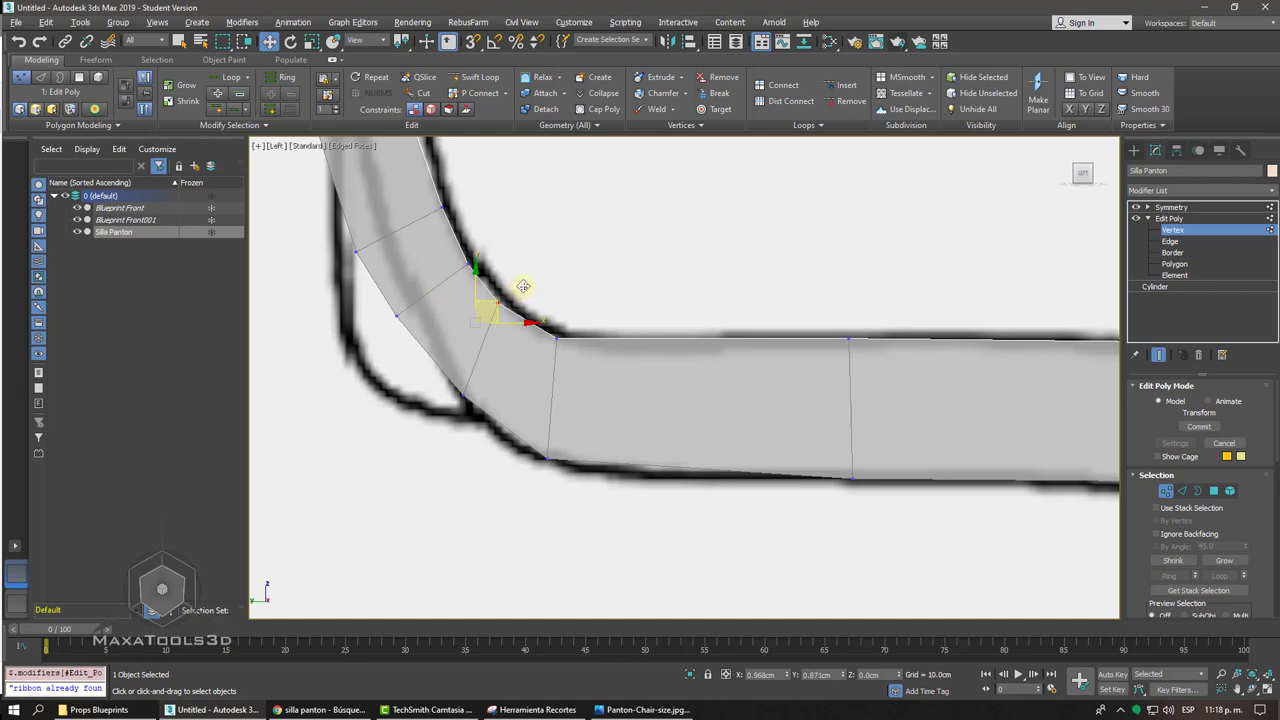
pyautogui.moveTo(413, 215); pyautogui.dragTo(443, 333, button='middle')
pyautogui.moveTo(384, 371); pyautogui.dragTo(407, 359)
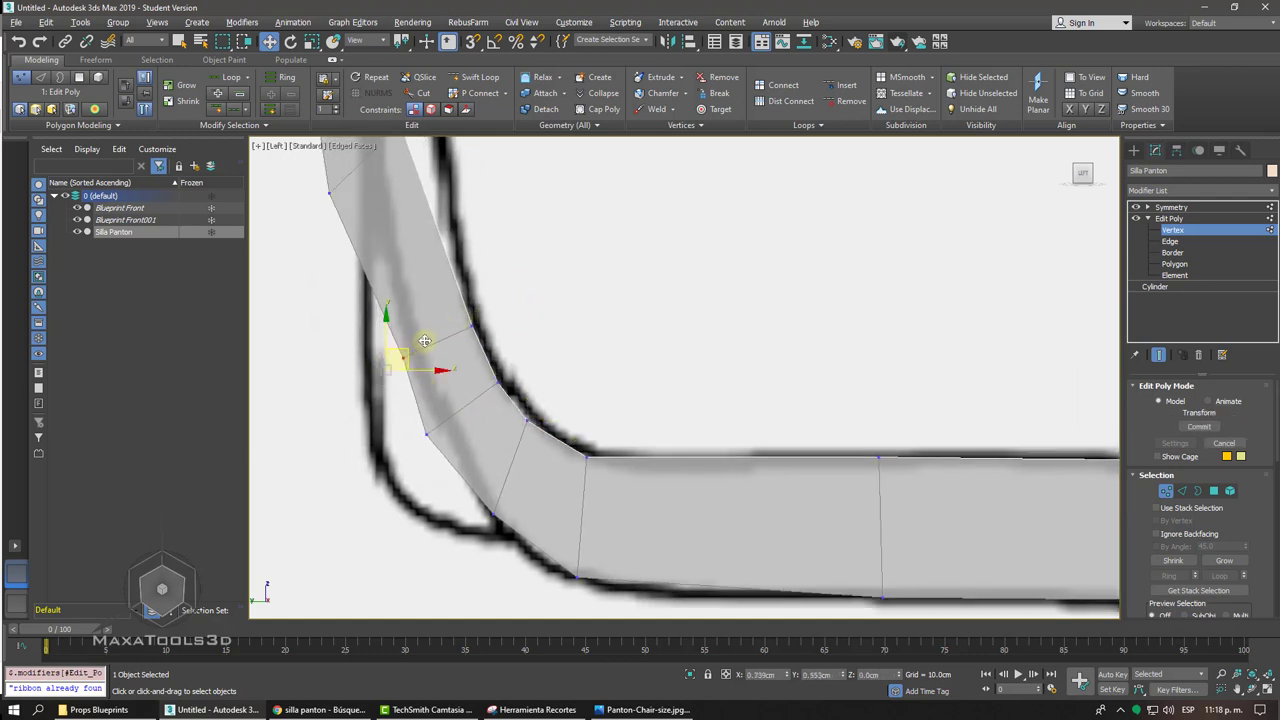
# Snap the lower backrest and leg bend vertices onto the blueprint's black line.
pyautogui.click(427, 434)
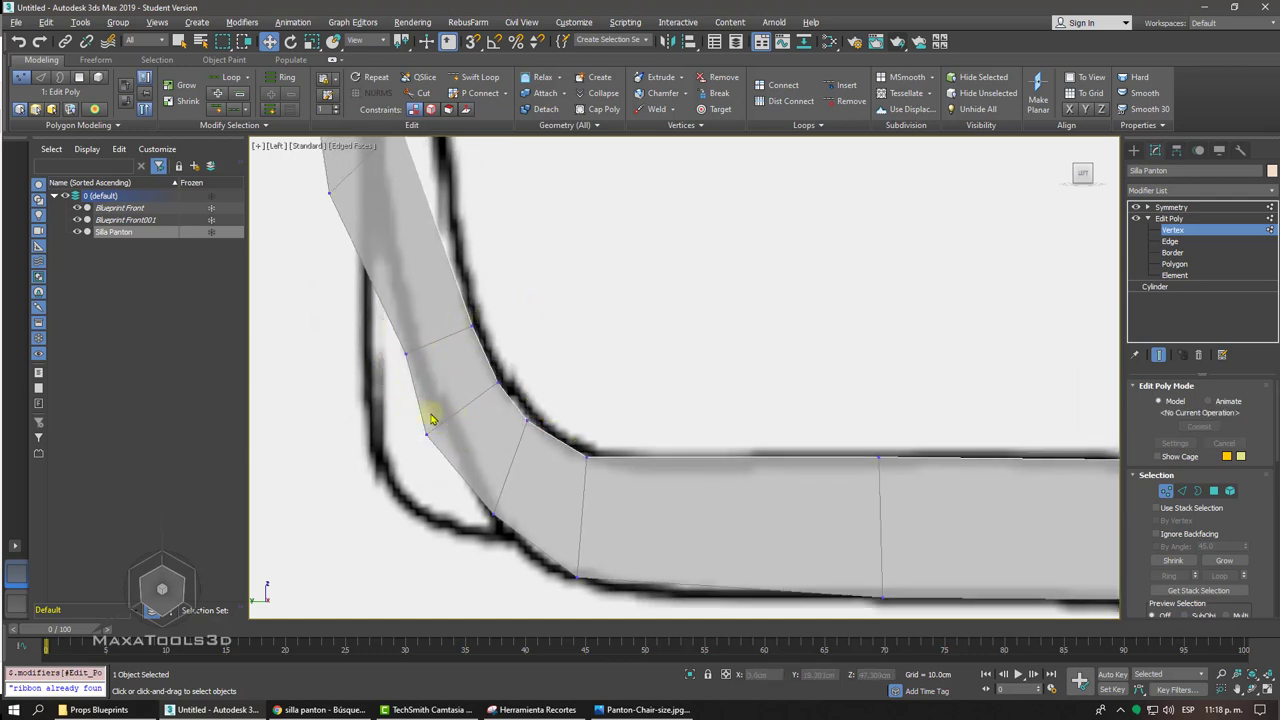
pyautogui.moveTo(452, 422); pyautogui.dragTo(458, 420)
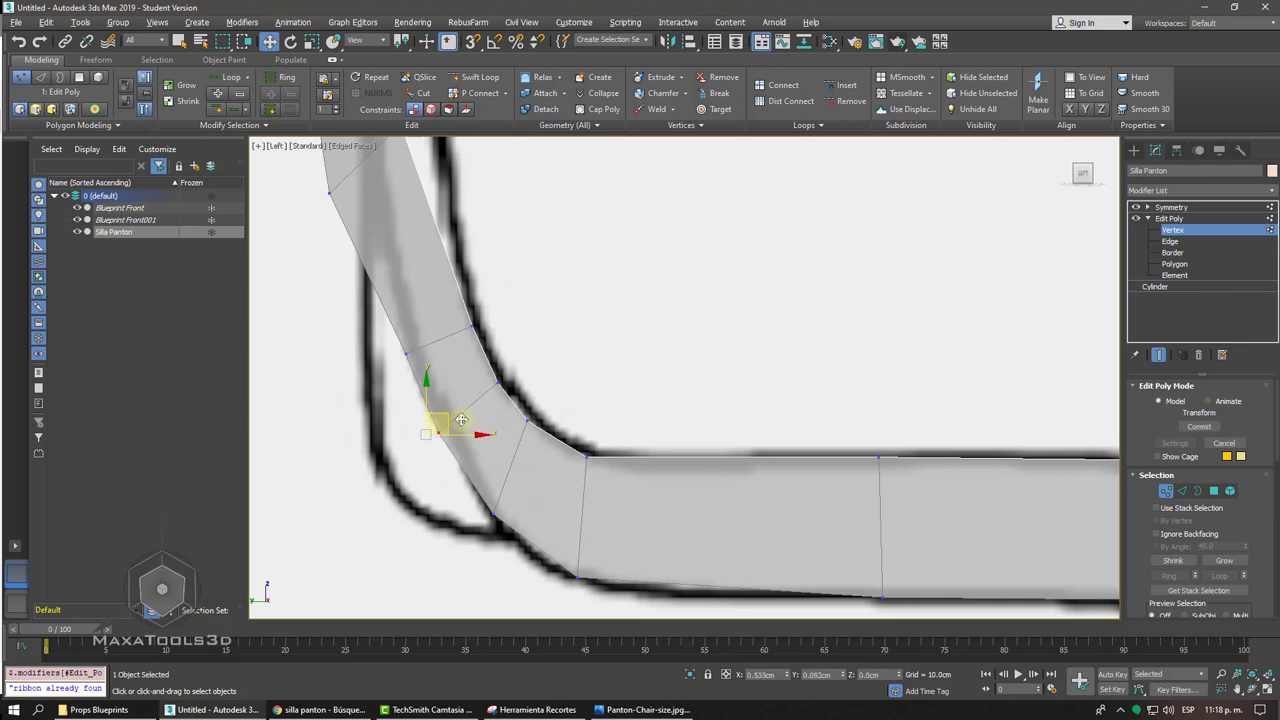
pyautogui.moveTo(392, 170); pyautogui.dragTo(432, 338, button='middle')
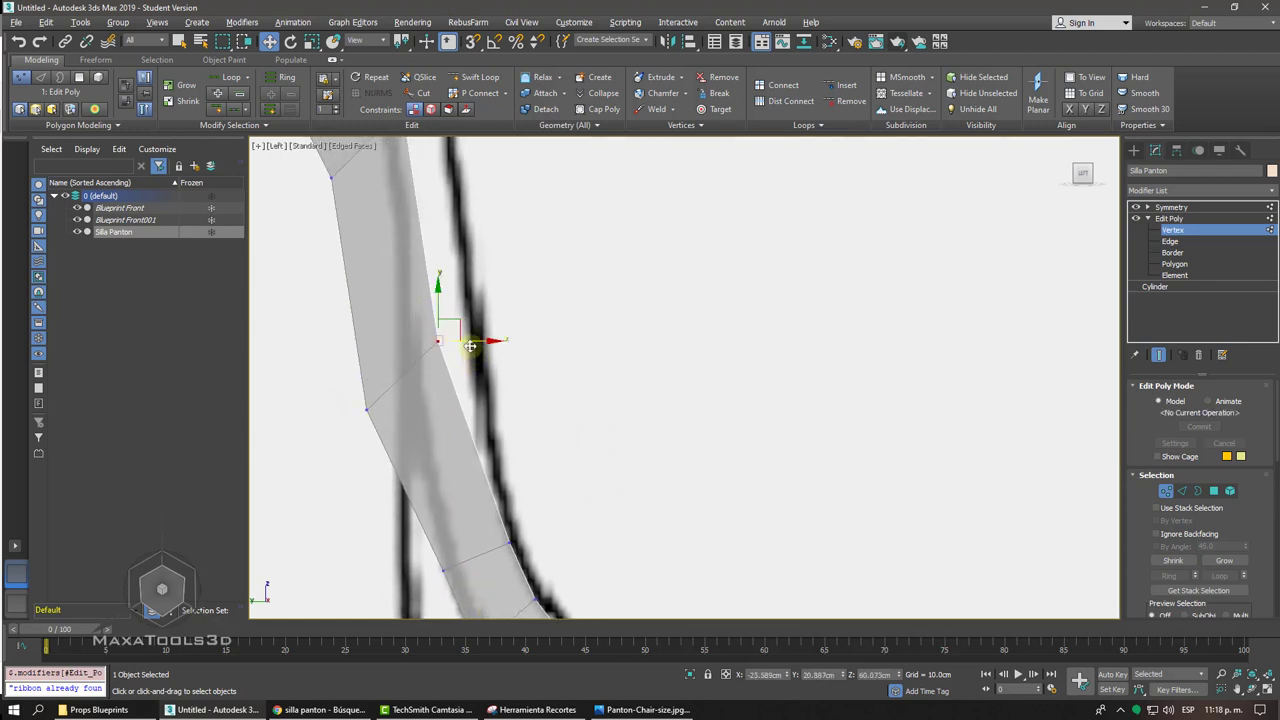
pyautogui.moveTo(469, 346); pyautogui.dragTo(486, 338)
pyautogui.moveTo(346, 355); pyautogui.dragTo(402, 432)
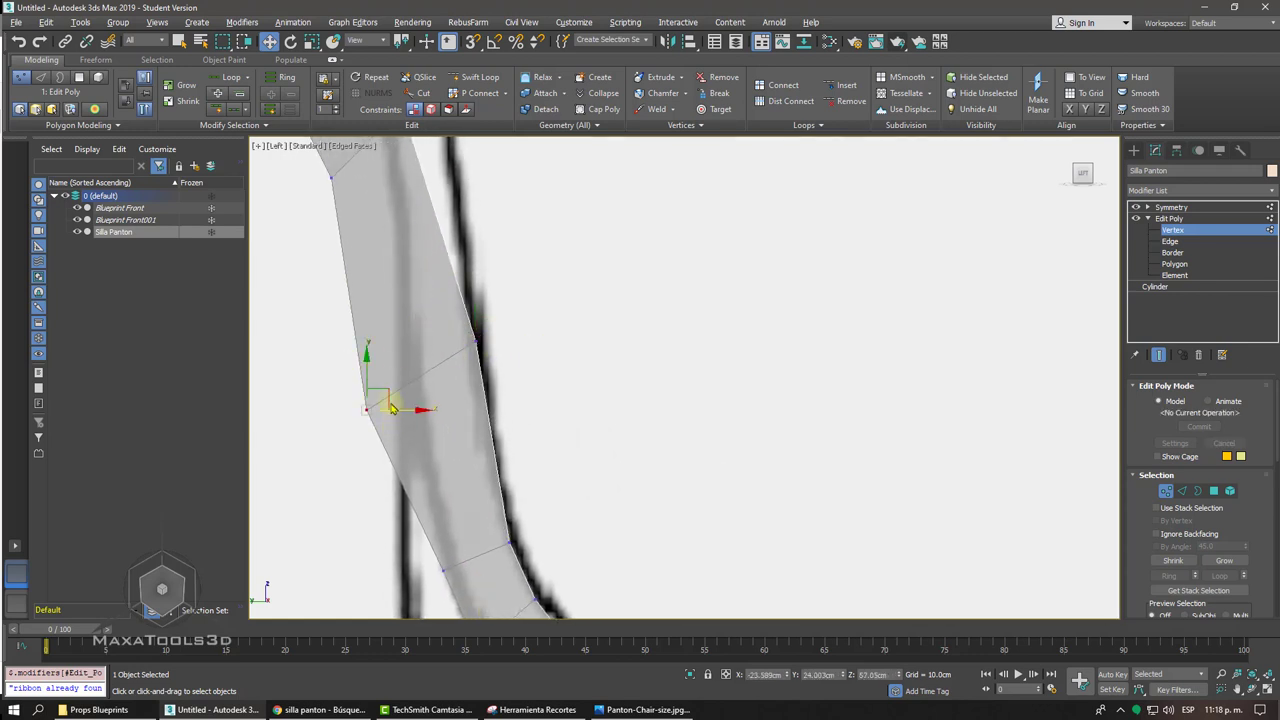
pyautogui.moveTo(387, 387); pyautogui.dragTo(423, 333)
pyautogui.moveTo(382, 140); pyautogui.dragTo(423, 300, button='middle')
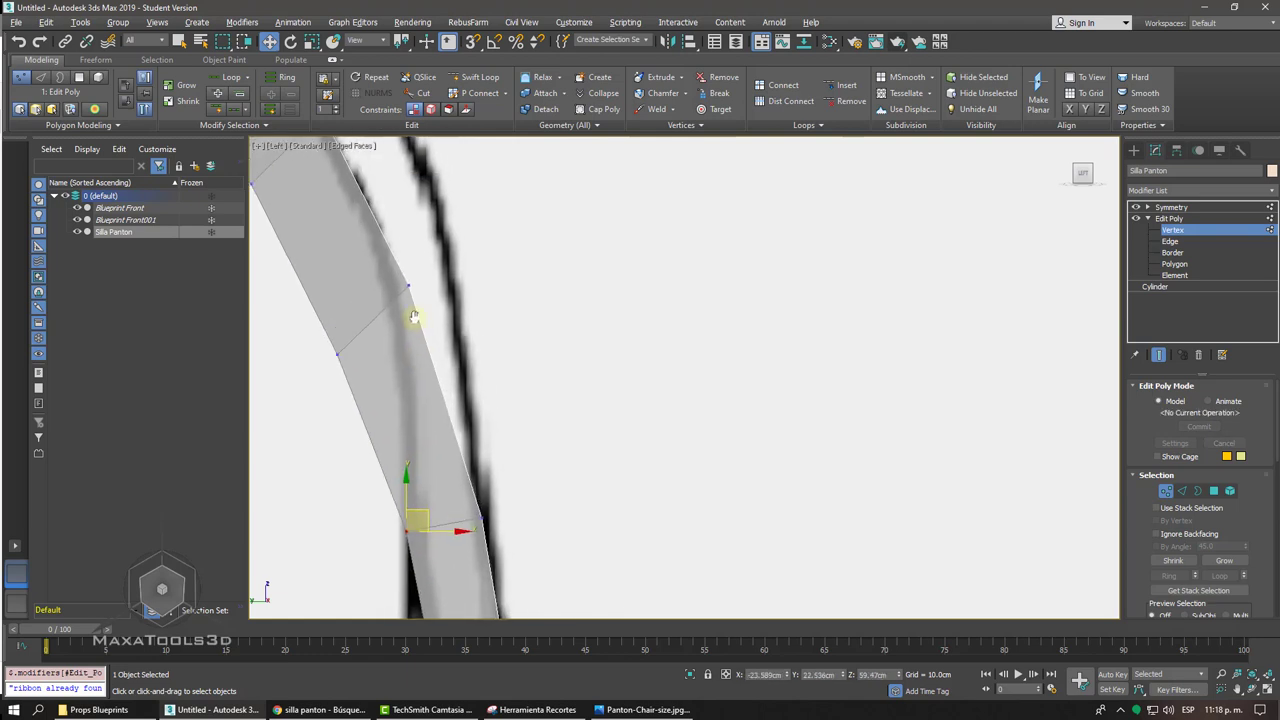
pyautogui.moveTo(423, 300); pyautogui.dragTo(485, 355)
pyautogui.moveTo(466, 310); pyautogui.dragTo(461, 316)
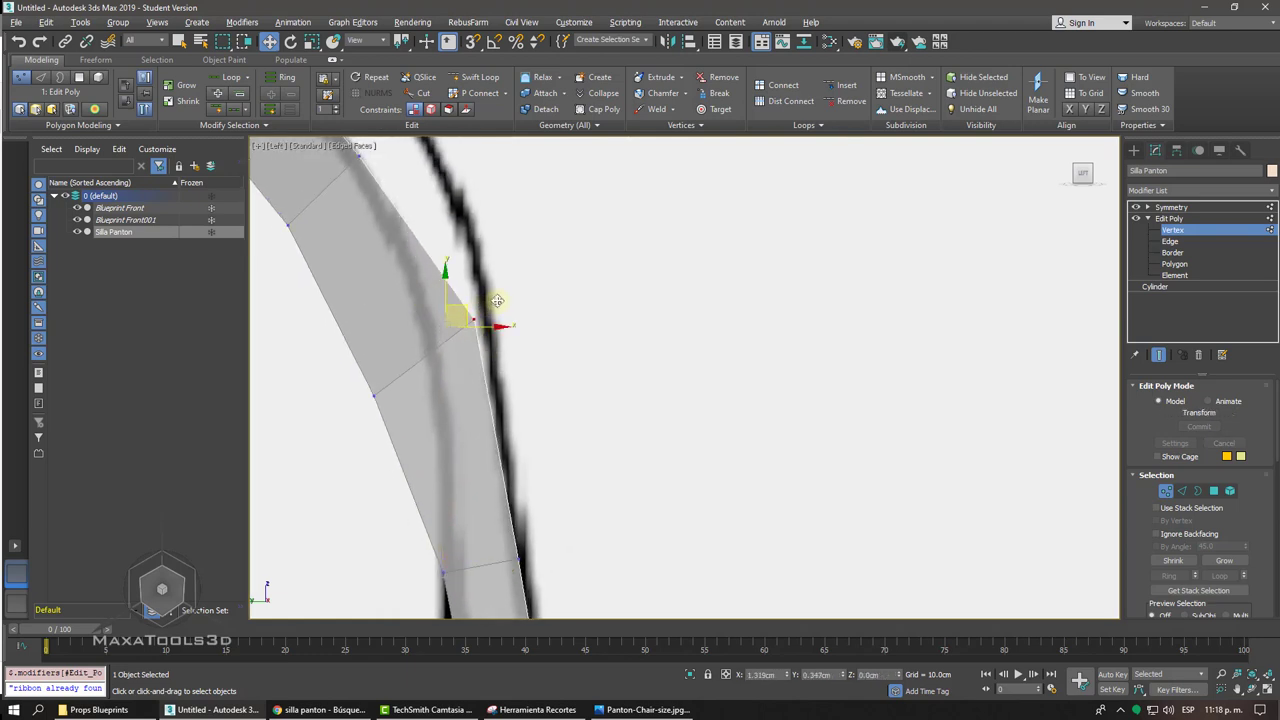
pyautogui.moveTo(414, 403)
pyautogui.mouseDown()
pyautogui.moveTo(396, 378)
pyautogui.moveTo(443, 323)
pyautogui.mouseUp()
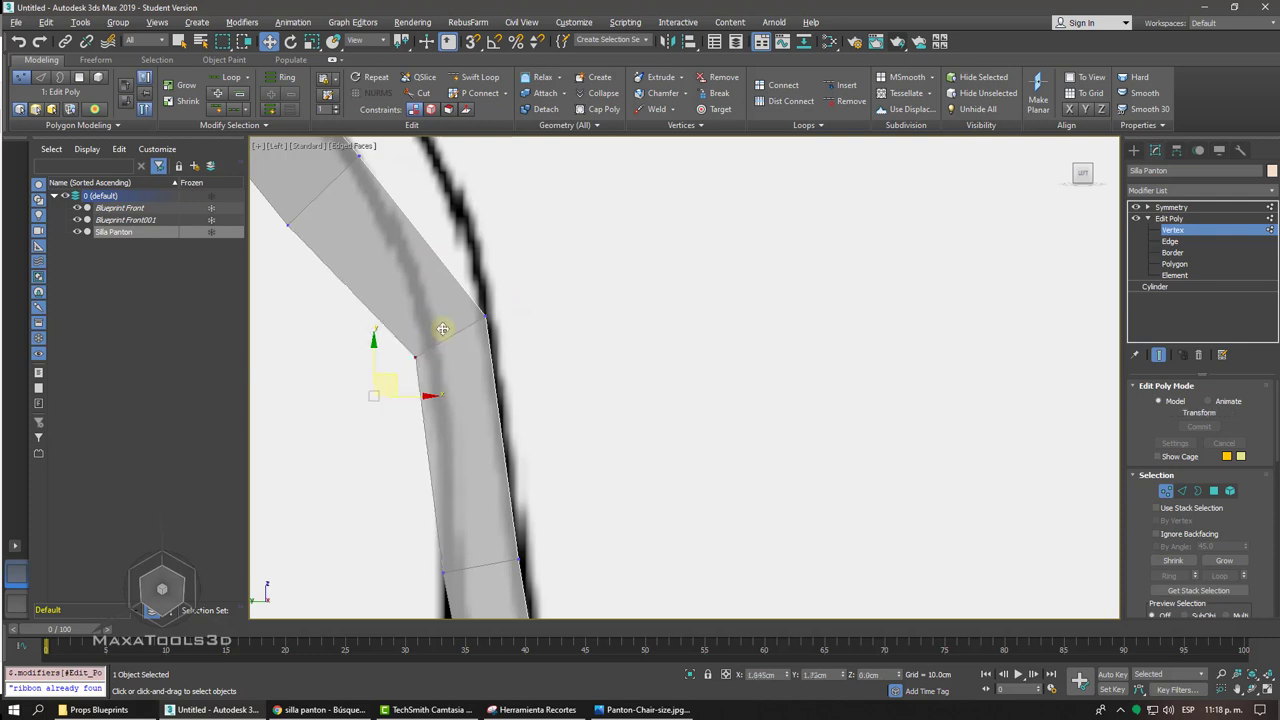
# Align the backrest curve vertices toward the top with the blueprint curve.
pyautogui.moveTo(430, 150); pyautogui.dragTo(424, 330, button='middle')
pyautogui.click(446, 372)
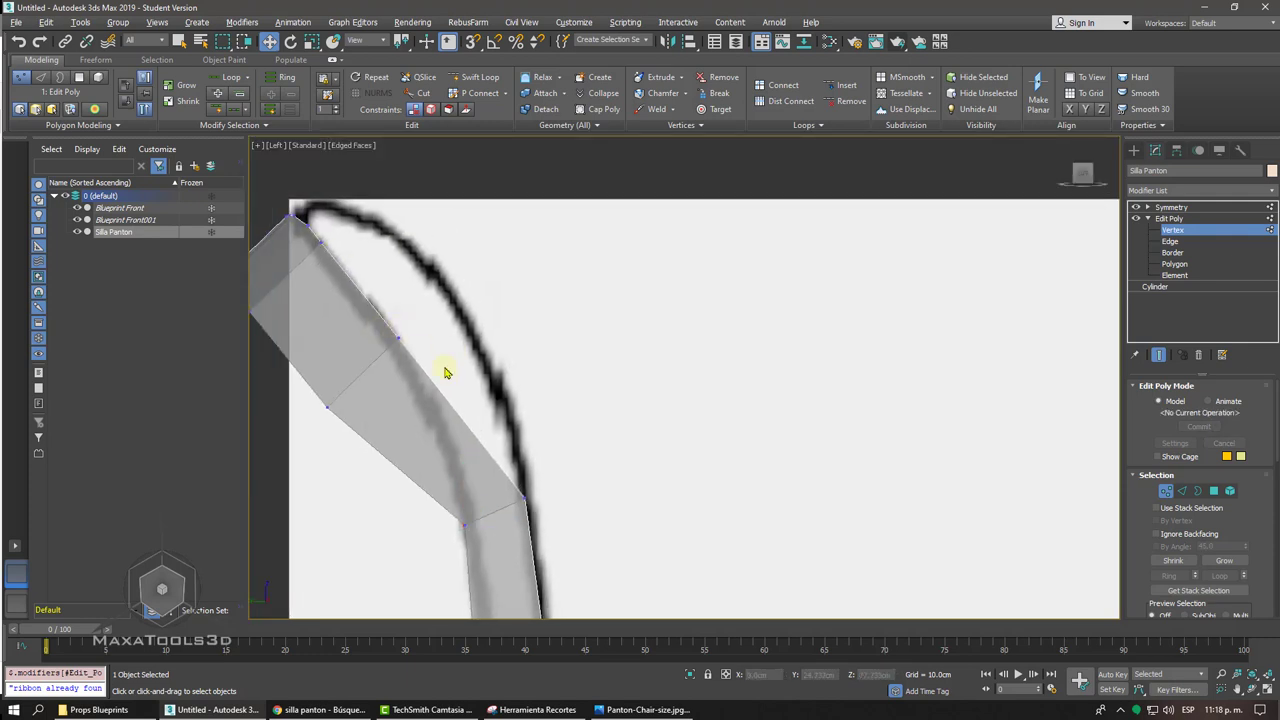
pyautogui.click(394, 332)
pyautogui.moveTo(414, 337)
pyautogui.mouseDown()
pyautogui.moveTo(385, 358)
pyautogui.moveTo(474, 283)
pyautogui.mouseUp()
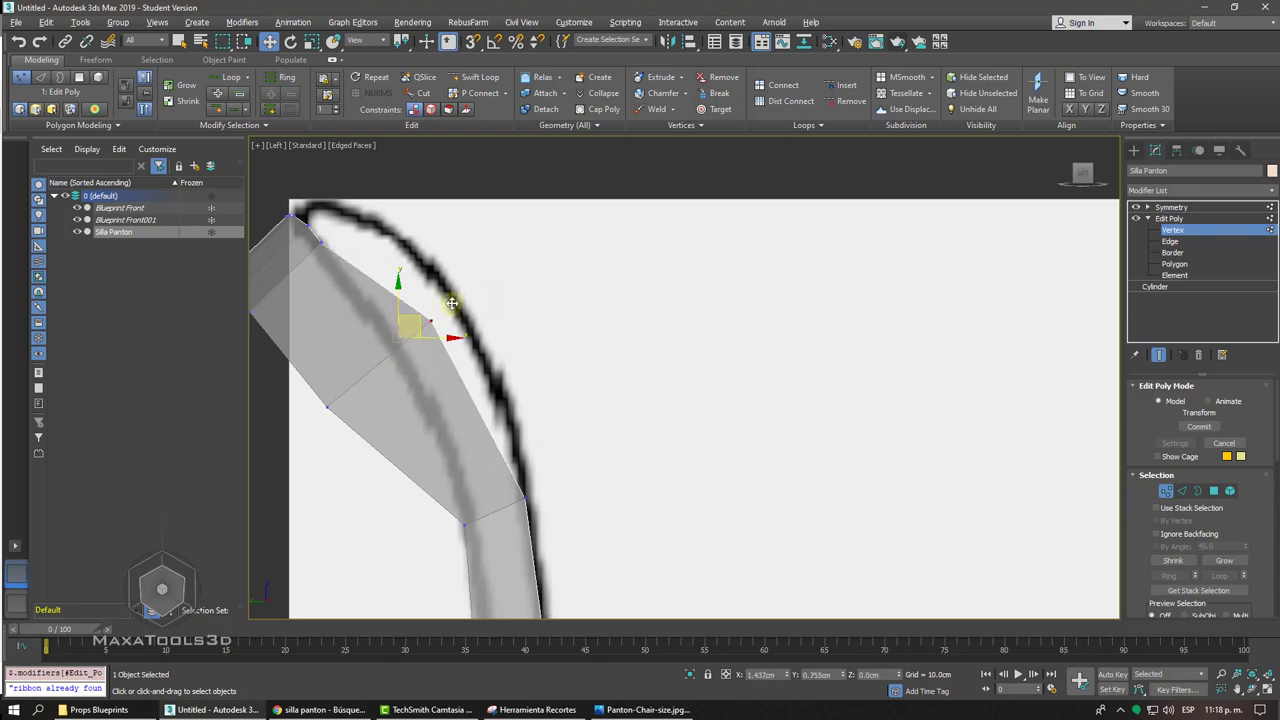
pyautogui.moveTo(338, 233); pyautogui.dragTo(422, 313, button='middle')
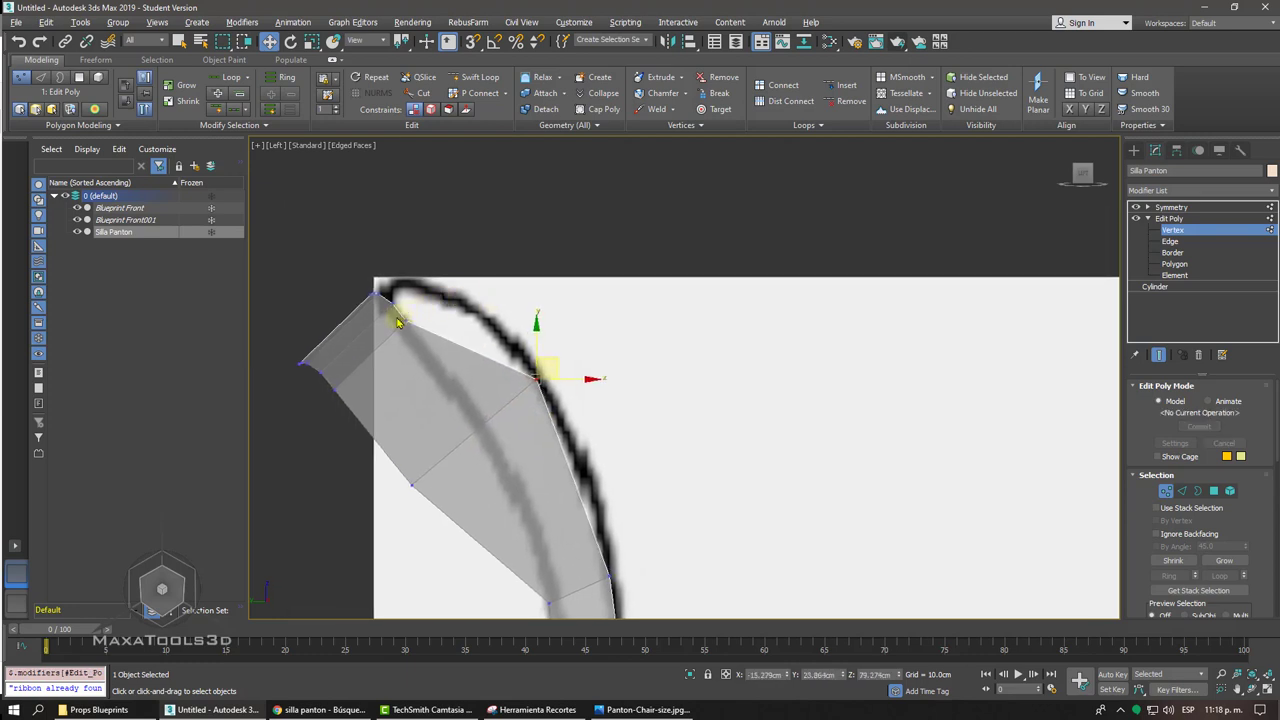
pyautogui.click(399, 321)
pyautogui.moveTo(425, 305); pyautogui.dragTo(471, 284)
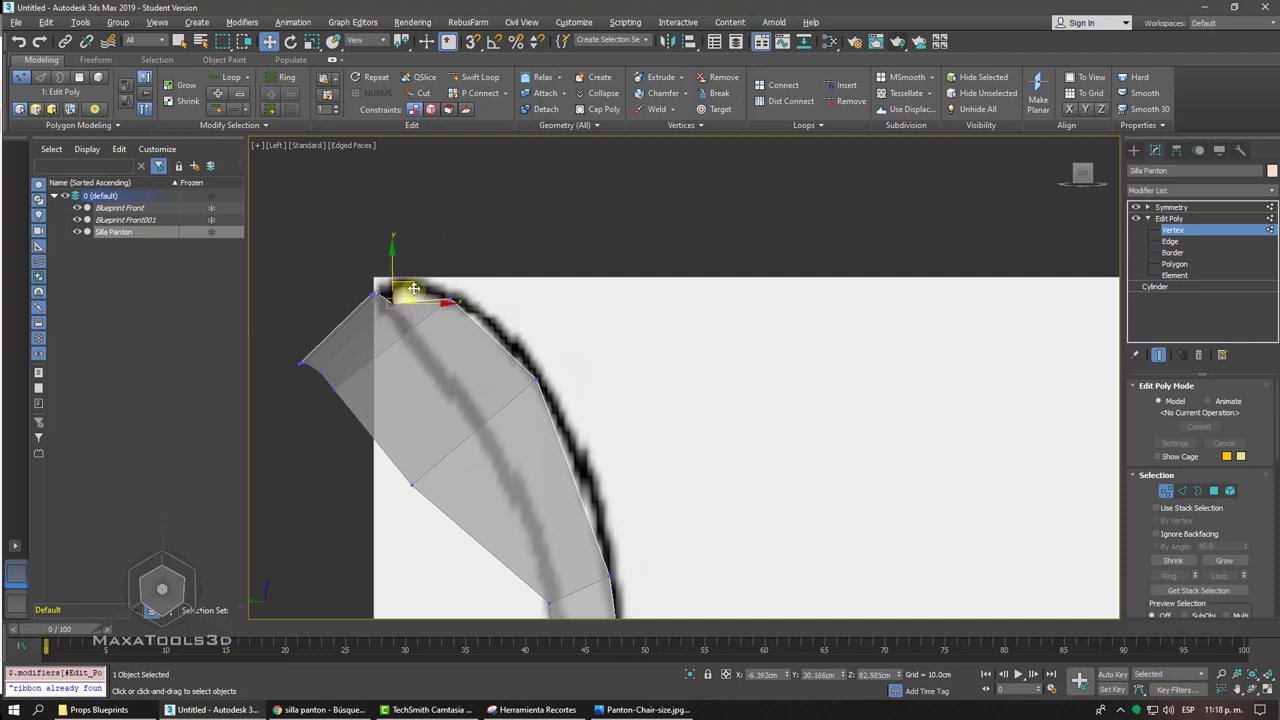
pyautogui.moveTo(413, 289); pyautogui.dragTo(429, 274)
# Raise the backrest's top vertex and shift the top-left corner vertex onto the outline.
pyautogui.scroll(2, 429, 285)
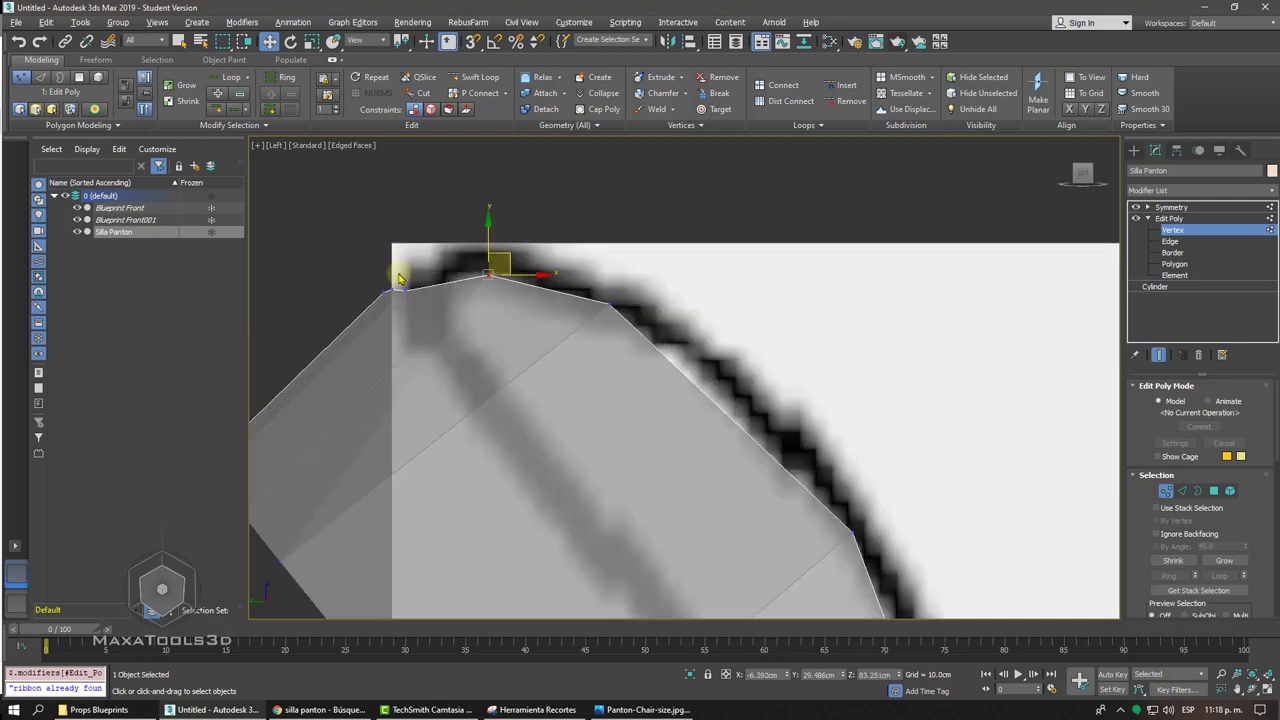
pyautogui.scroll(2, 429, 288)
pyautogui.scroll(2, 430, 292)
pyautogui.moveTo(431, 274); pyautogui.dragTo(450, 261)
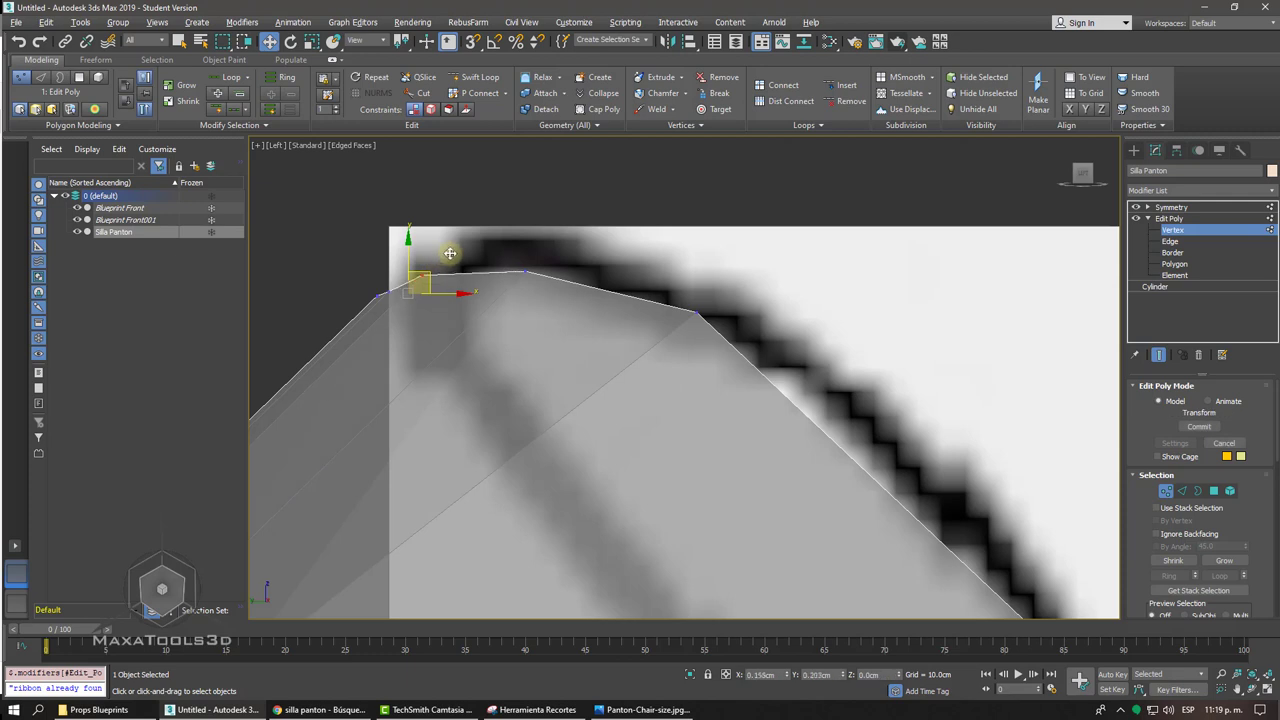
pyautogui.click(388, 292)
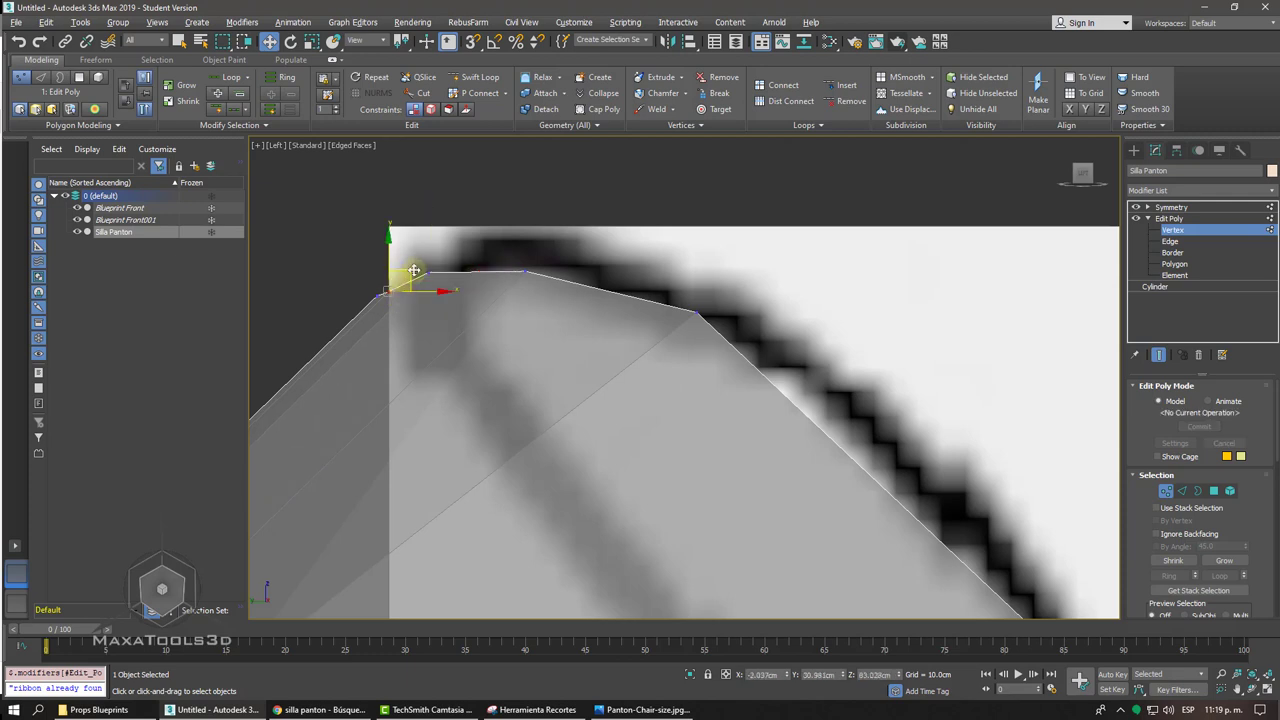
pyautogui.moveTo(398, 281); pyautogui.dragTo(381, 310)
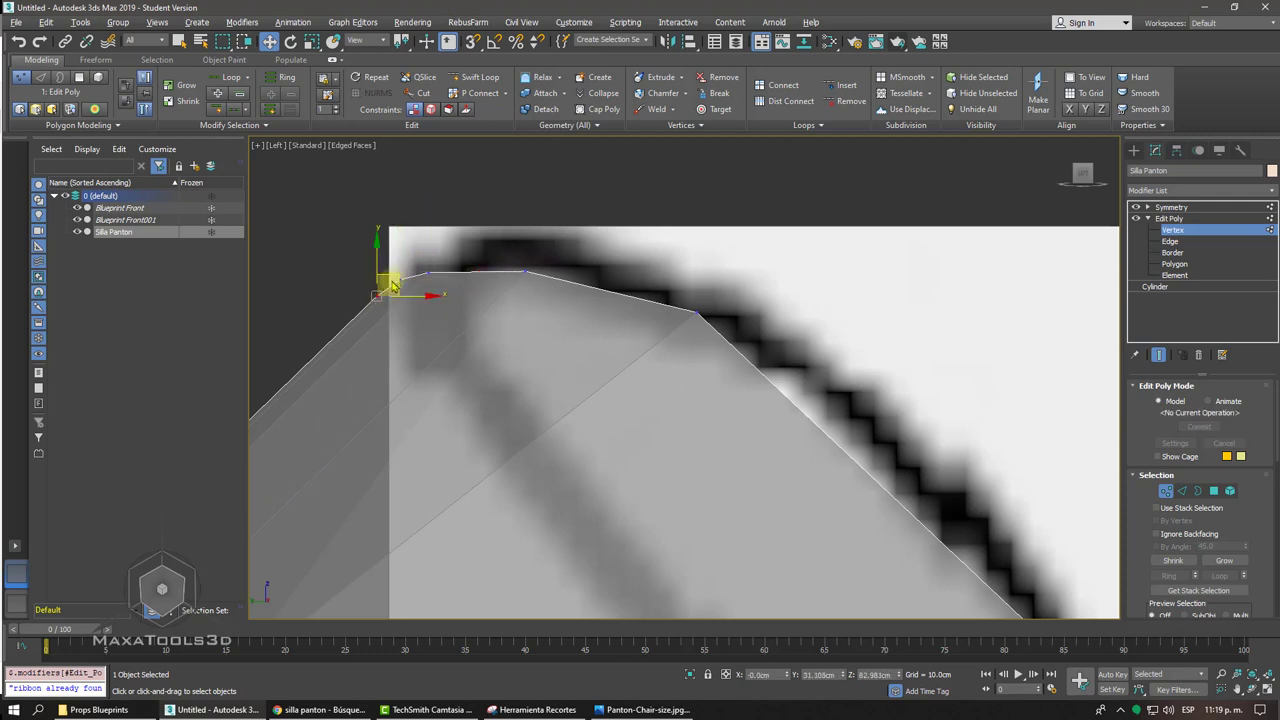
pyautogui.scroll(-3, 400, 276)
pyautogui.scroll(-2, 443, 351)
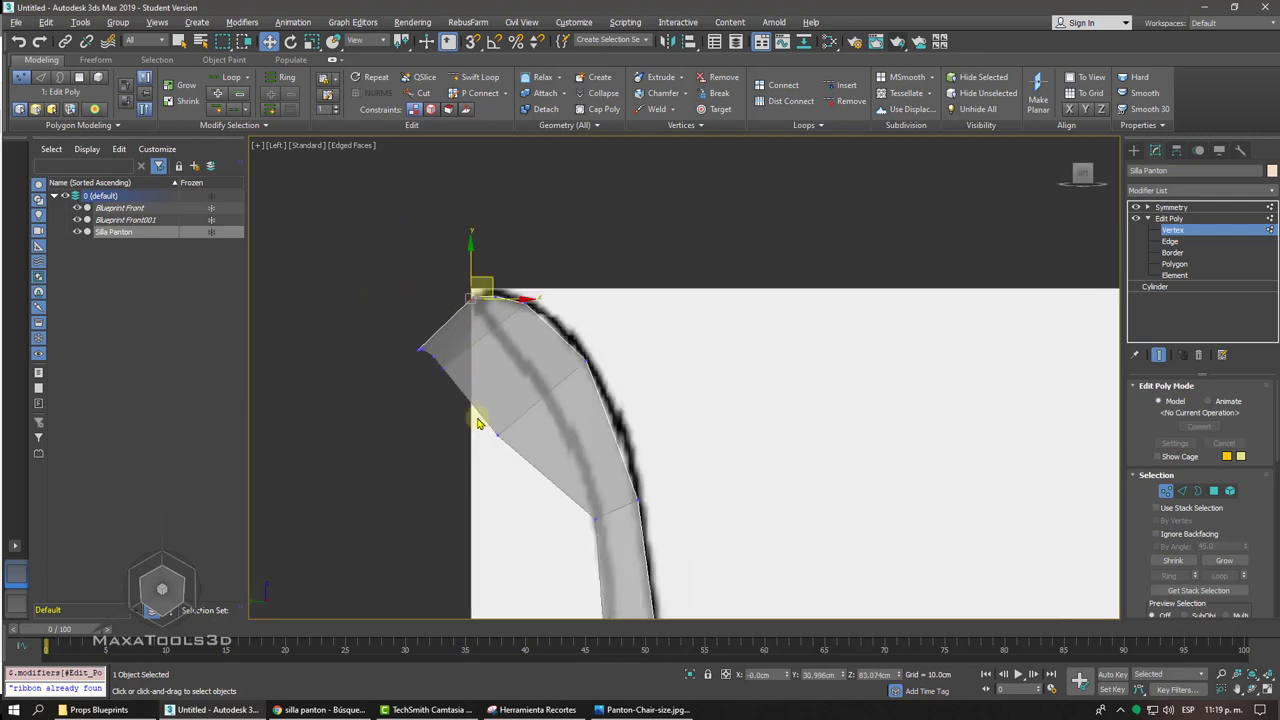
# Pull the lower backrest and inner-bend vertices up into the bend, then zoom out.
pyautogui.moveTo(480, 414); pyautogui.dragTo(528, 465)
pyautogui.moveTo(521, 420); pyautogui.dragTo(555, 385)
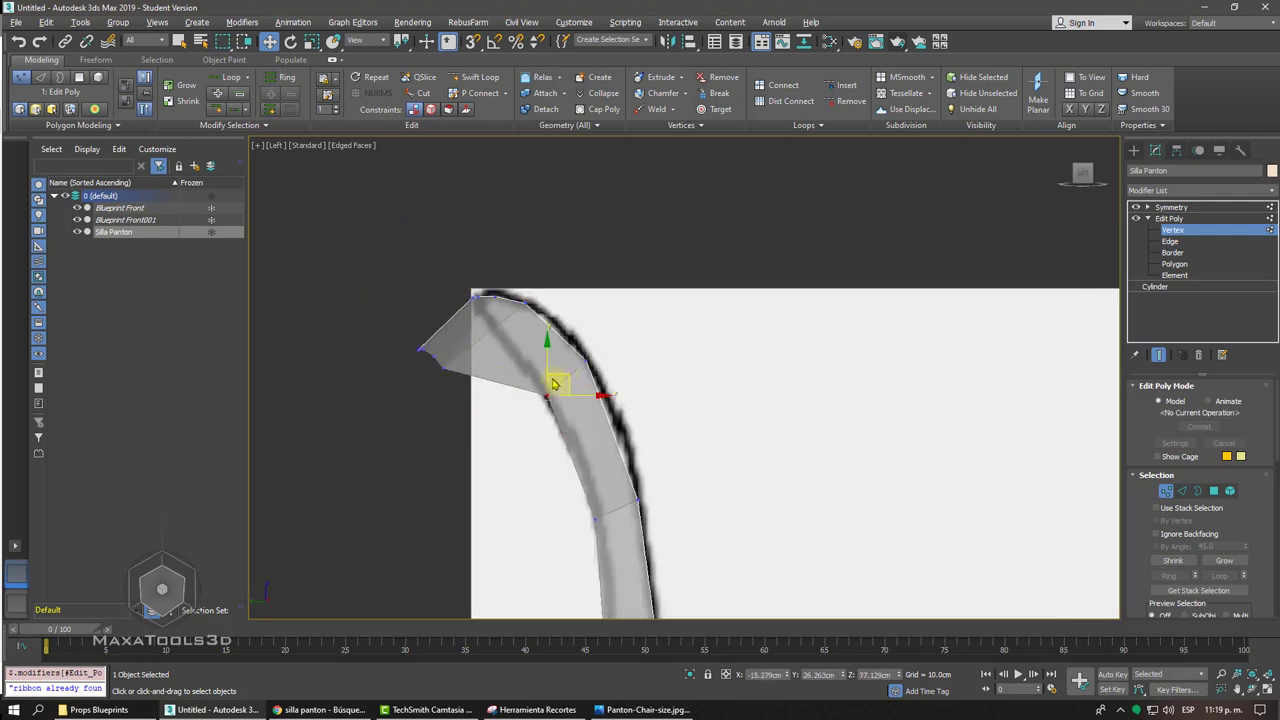
pyautogui.click(441, 364)
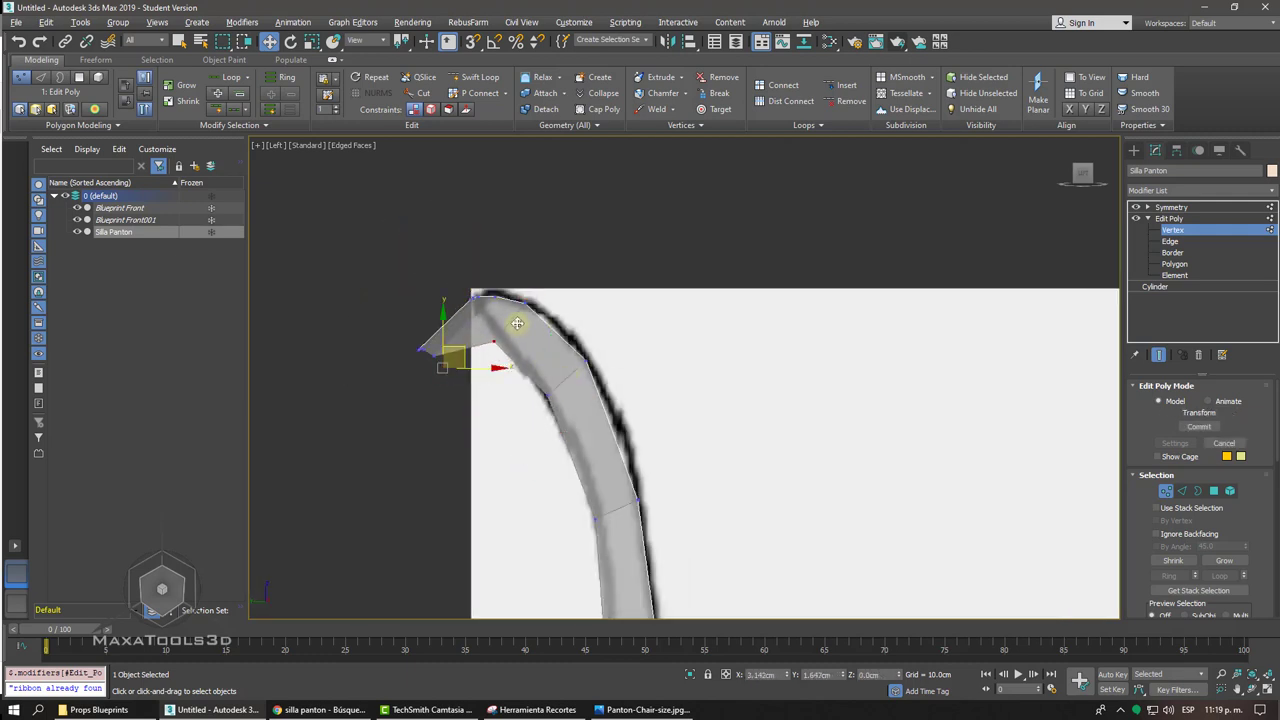
pyautogui.scroll(2, 455, 325)
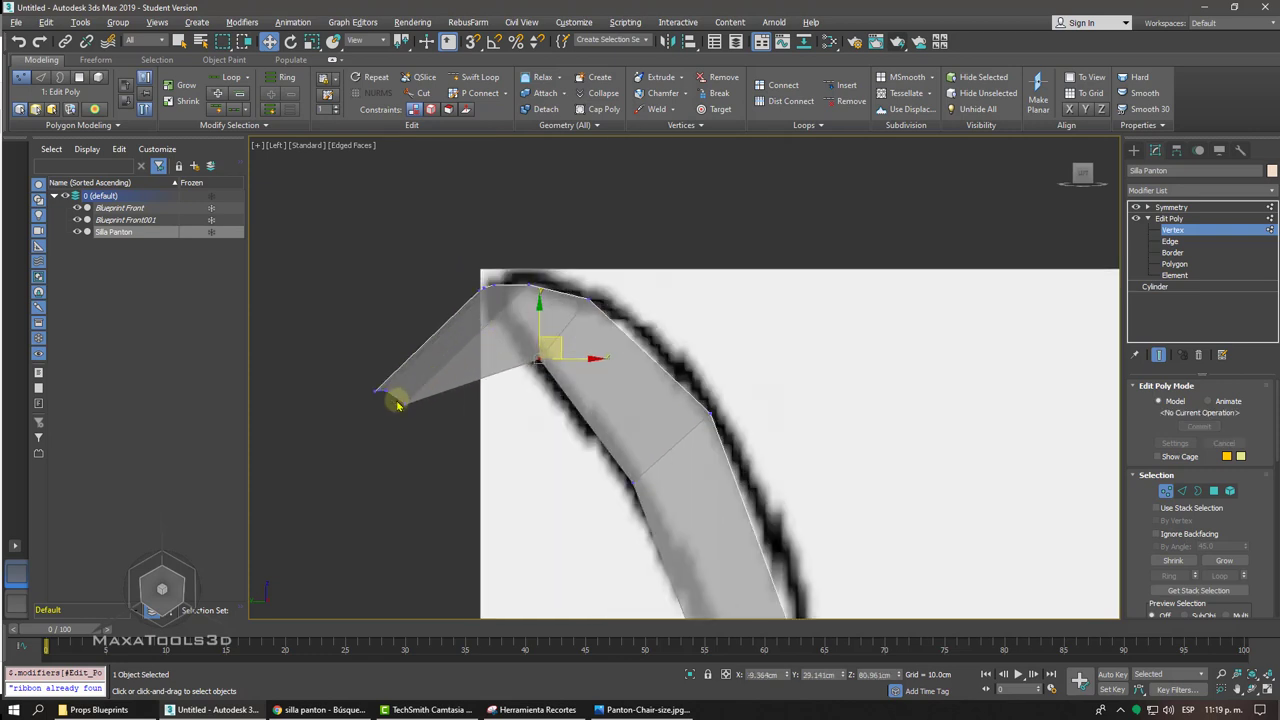
pyautogui.moveTo(423, 390); pyautogui.dragTo(518, 306)
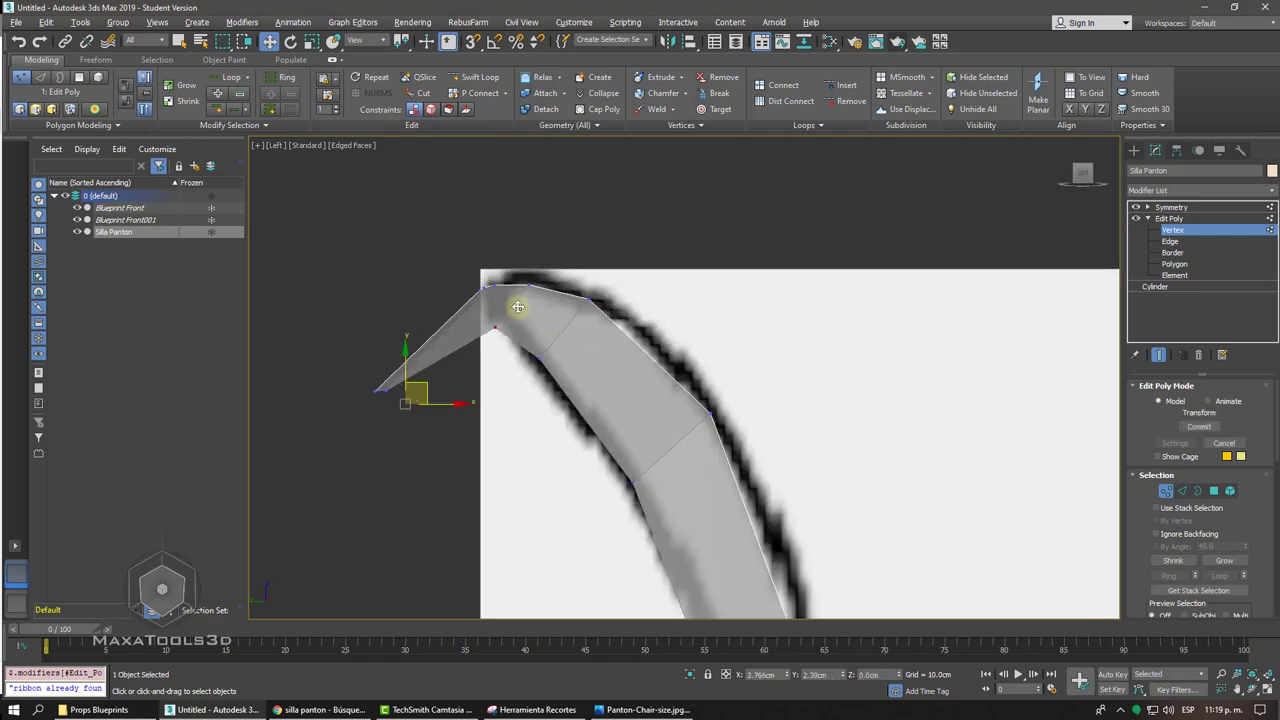
pyautogui.click(502, 317)
pyautogui.moveTo(380, 389); pyautogui.dragTo(499, 291)
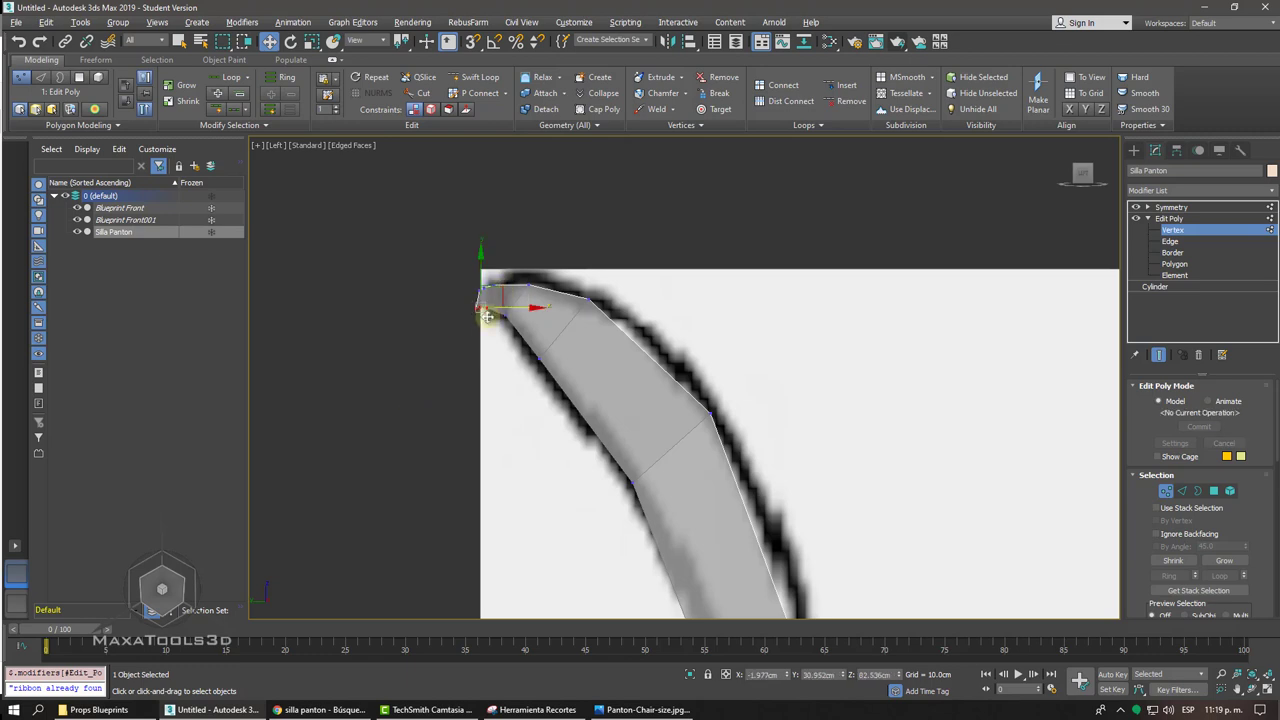
pyautogui.scroll(1, 471, 357)
pyautogui.scroll(-2, 468, 364)
pyautogui.scroll(-2, 466, 368)
pyautogui.scroll(-3, 466, 368)
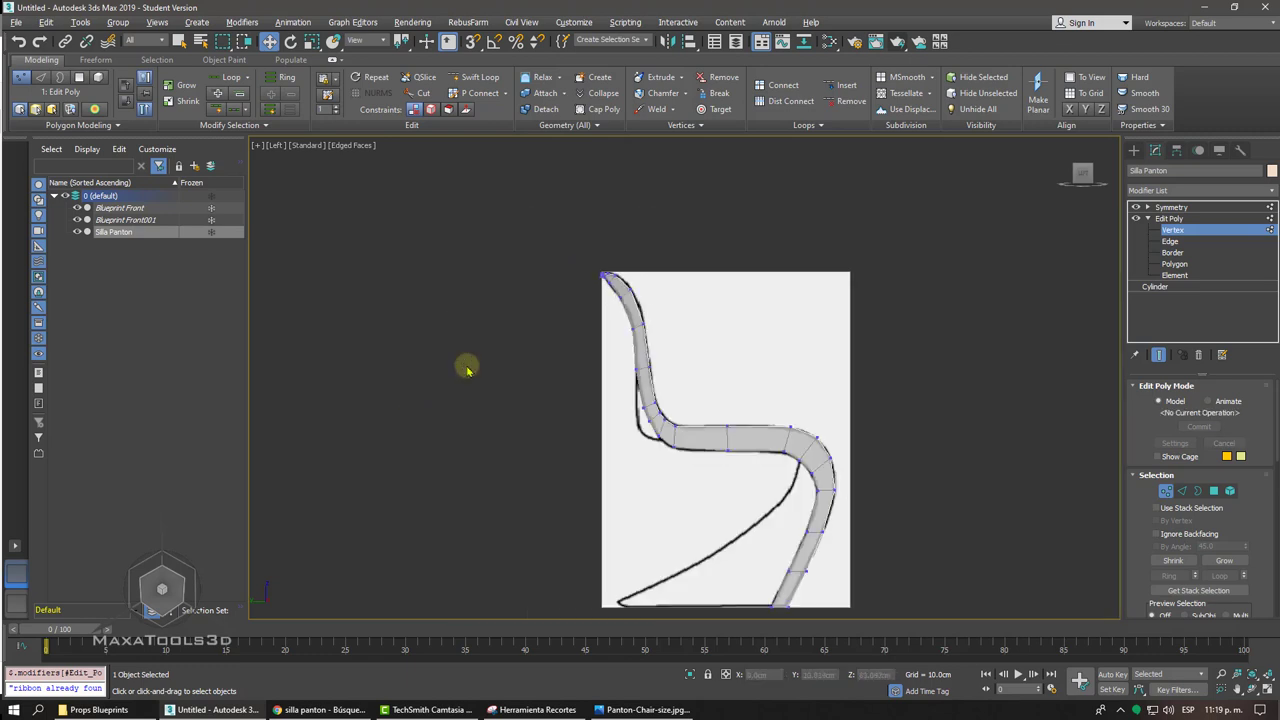
pyautogui.scroll(-2, 466, 368)
pyautogui.scroll(-1, 466, 369)
# In Perspective view, unhide all hidden chair polygons and return to Vertex level.
pyautogui.press('p')
pyautogui.keyDown('alt'); pyautogui.moveTo(466, 370); pyautogui.dragTo(466, 370, button='middle'); pyautogui.keyUp('alt')
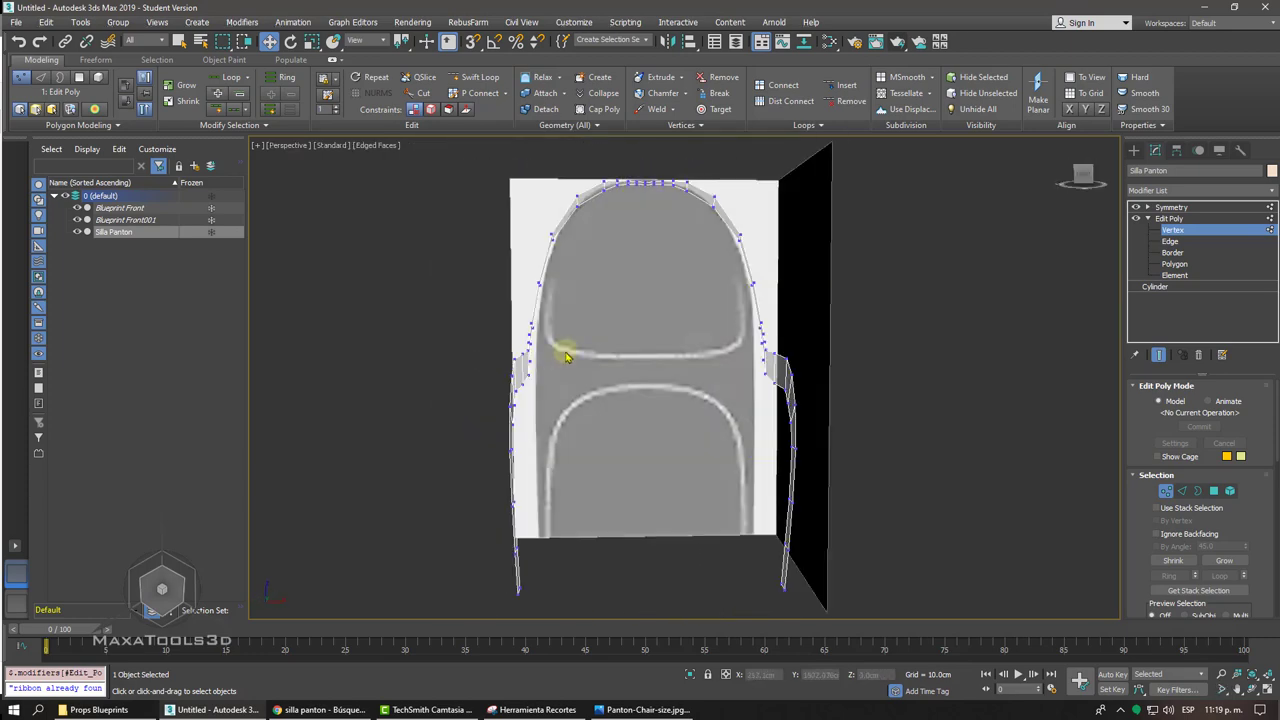
pyautogui.click(1170, 264)
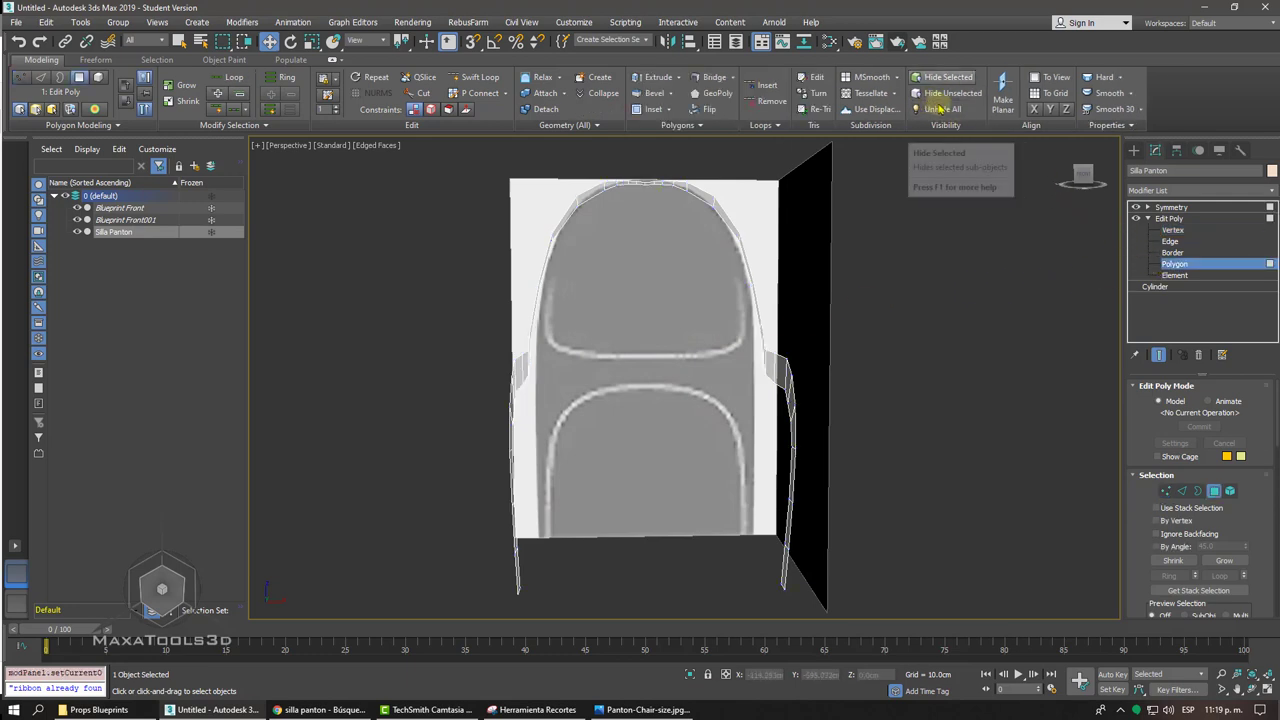
pyautogui.click(952, 110)
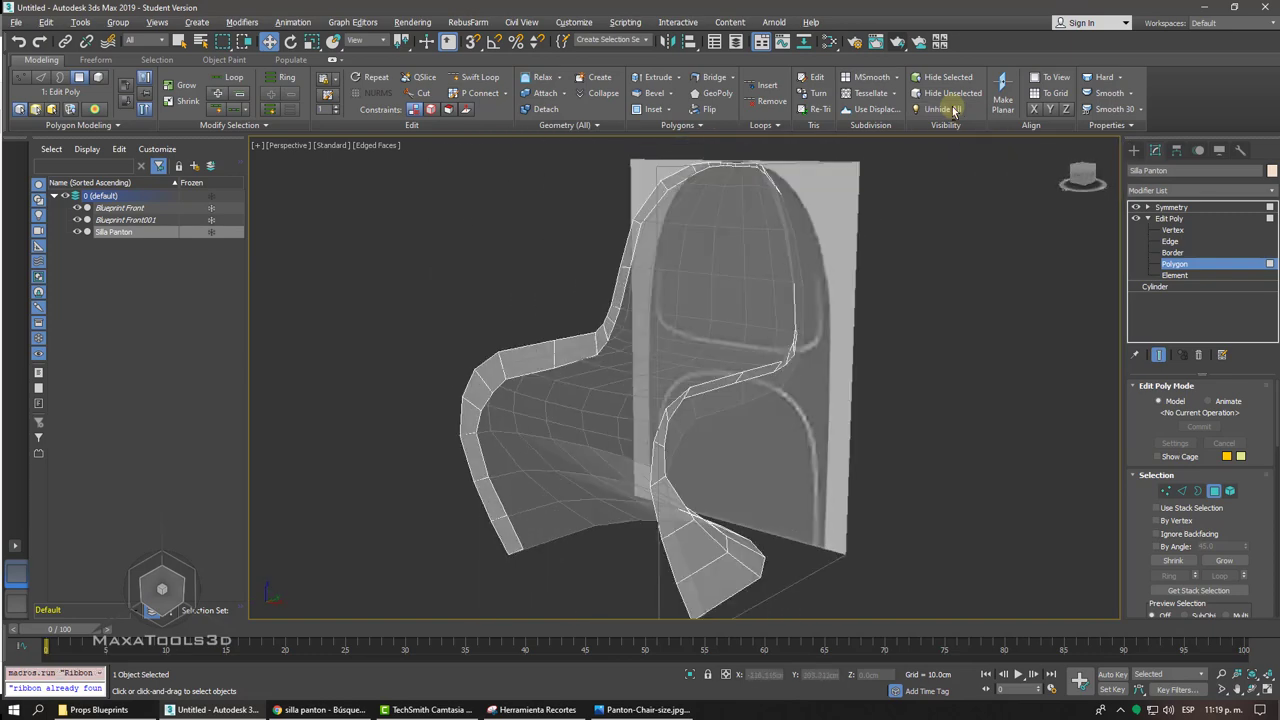
pyautogui.click(1174, 231)
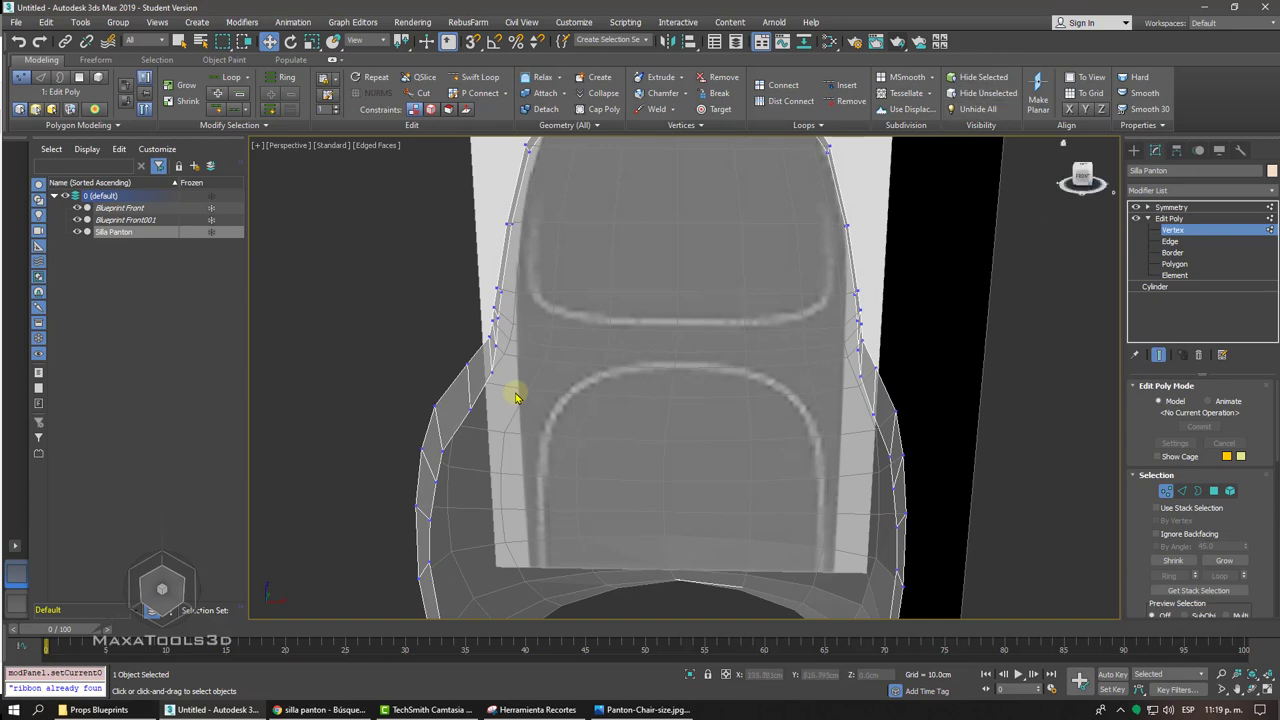
pyautogui.click(980, 108)
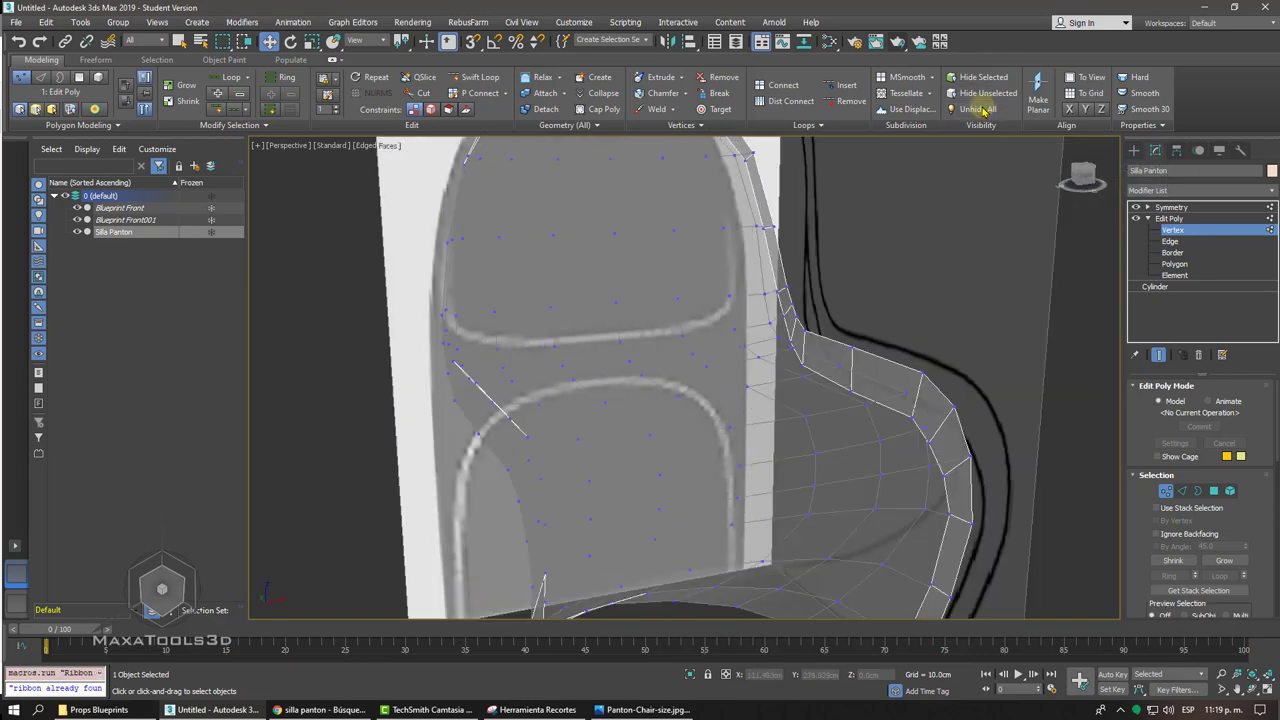
pyautogui.keyDown('alt'); pyautogui.moveTo(983, 112); pyautogui.dragTo(983, 112, button='middle'); pyautogui.keyUp('alt')
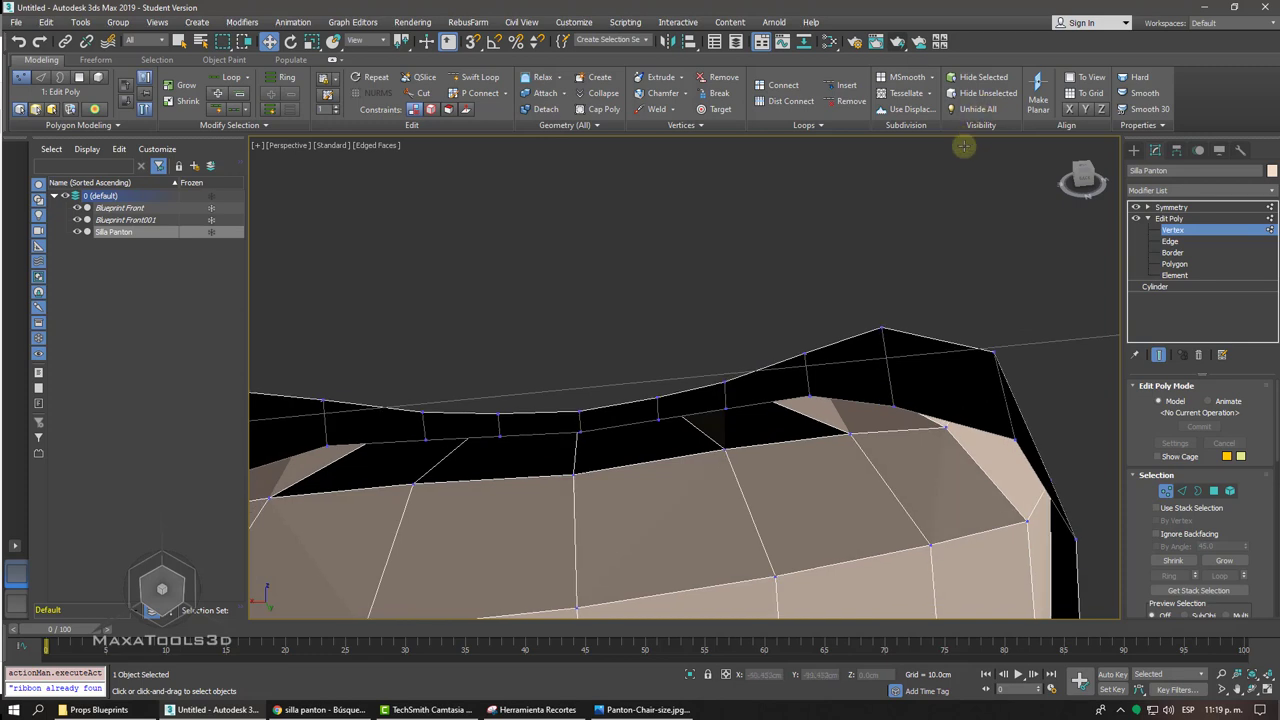
# In Top view, raise the uneven backrest top-edge vertex so the curve runs smoothly.
pyautogui.click(882, 327)
pyautogui.press('t')
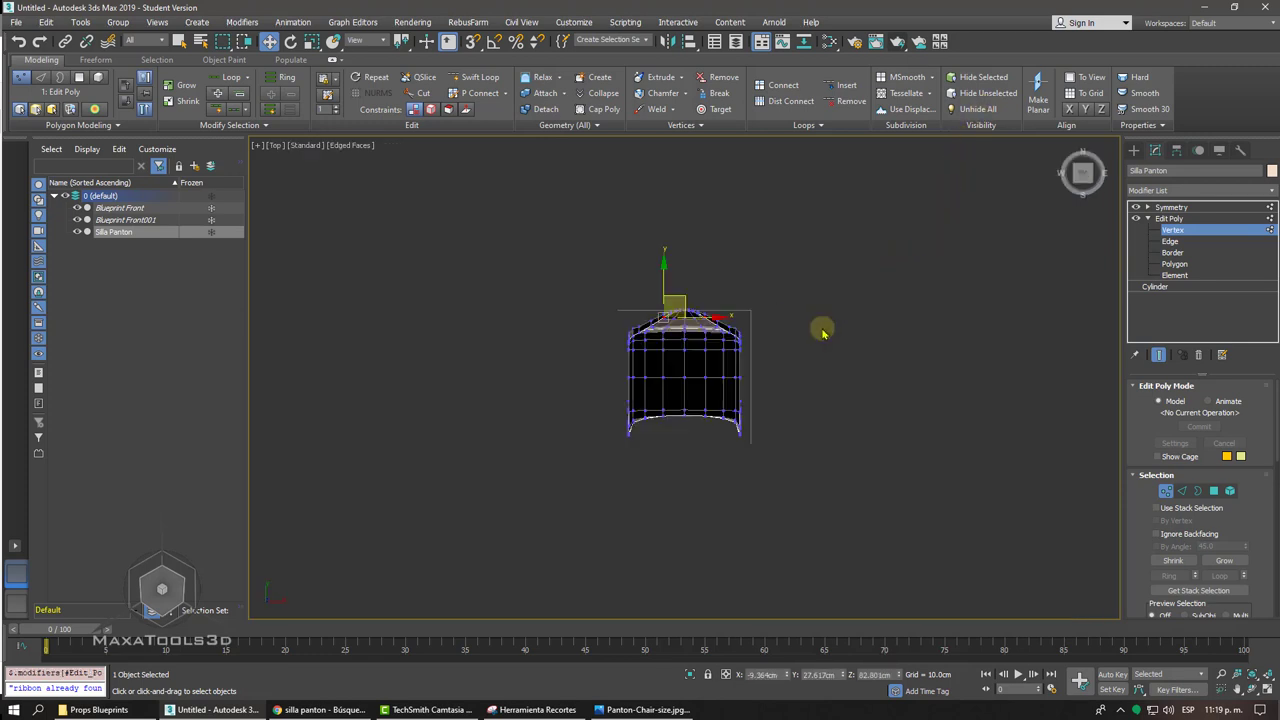
pyautogui.scroll(5, 820, 329)
pyautogui.scroll(3, 558, 277)
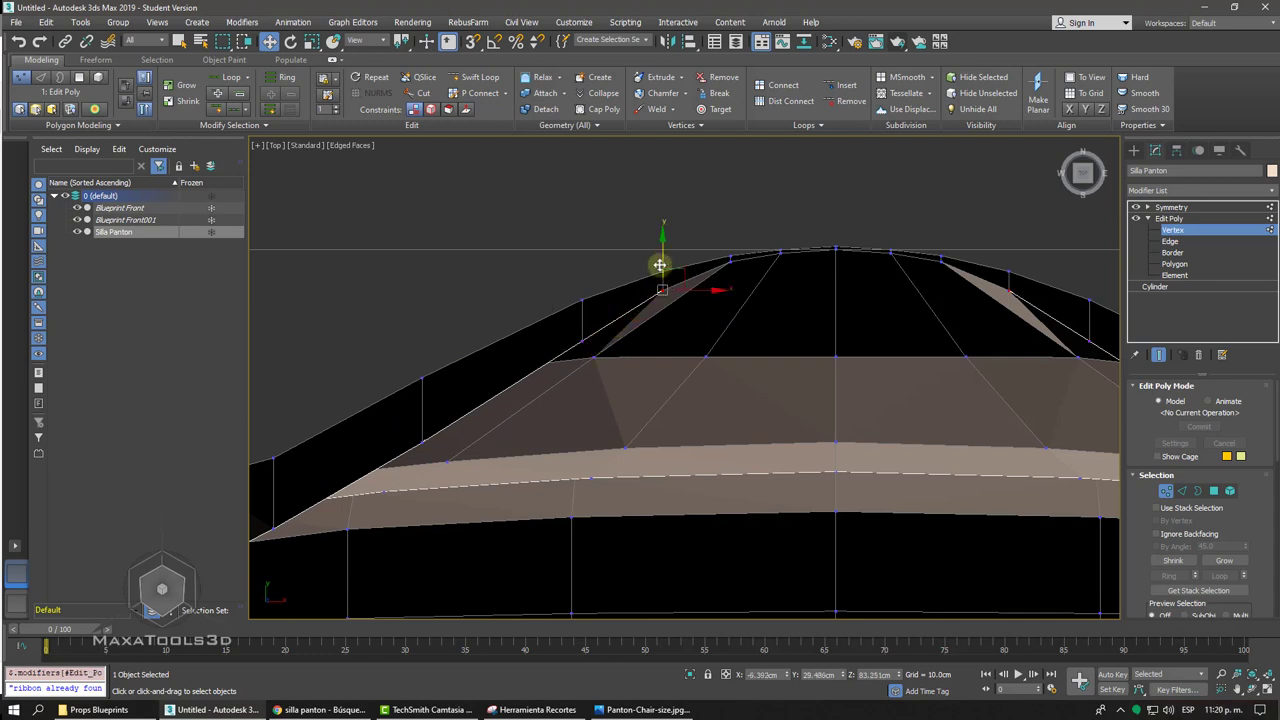
pyautogui.scroll(2, 759, 266)
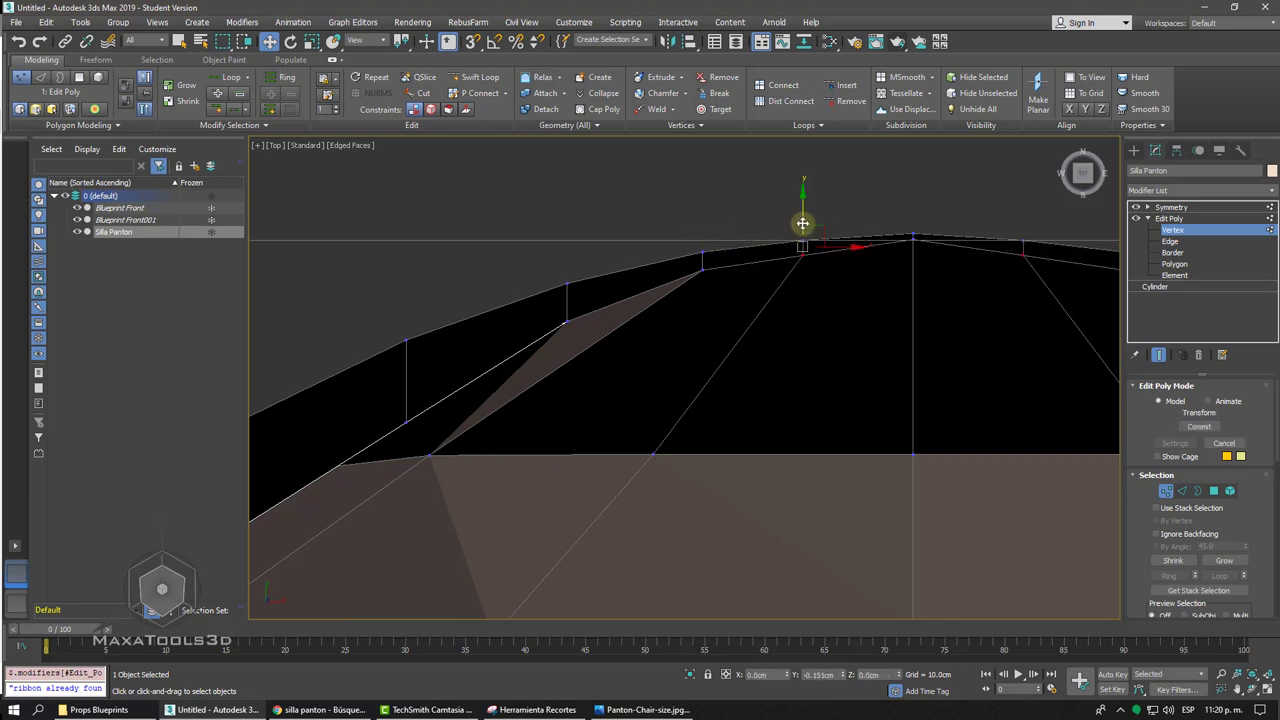
pyautogui.scroll(-2, 785, 228)
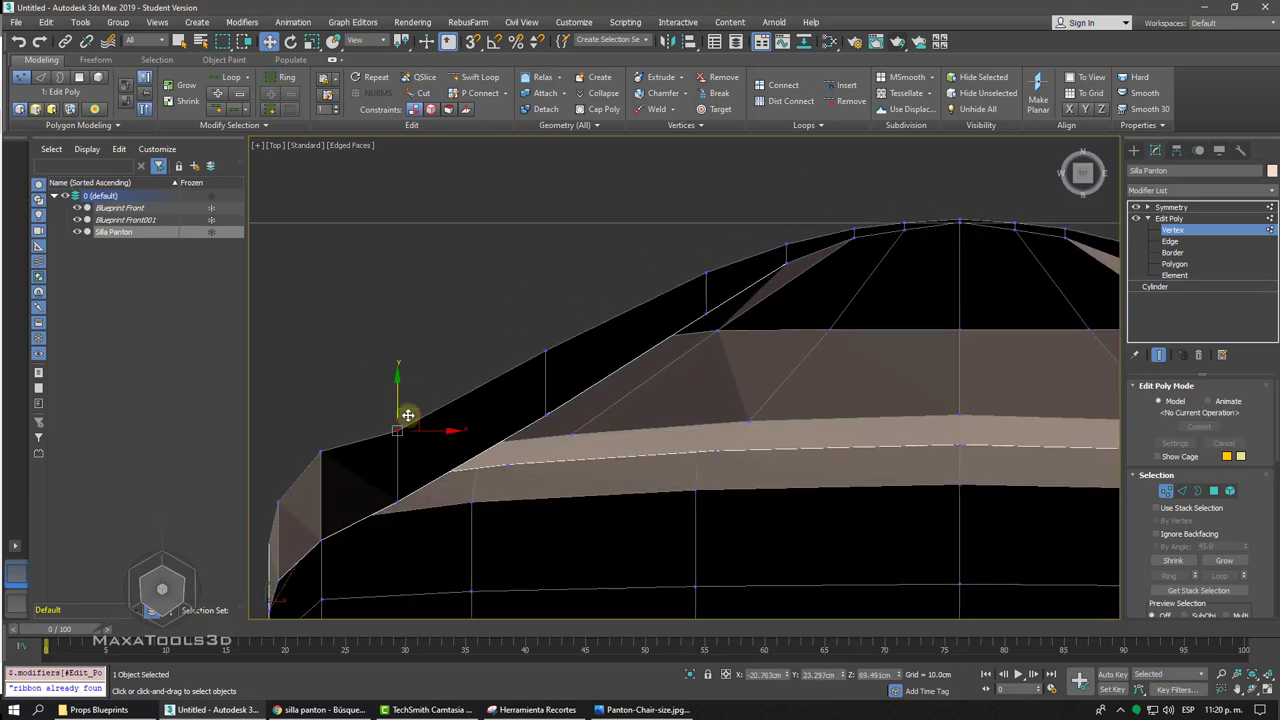
pyautogui.moveTo(408, 414); pyautogui.dragTo(401, 362)
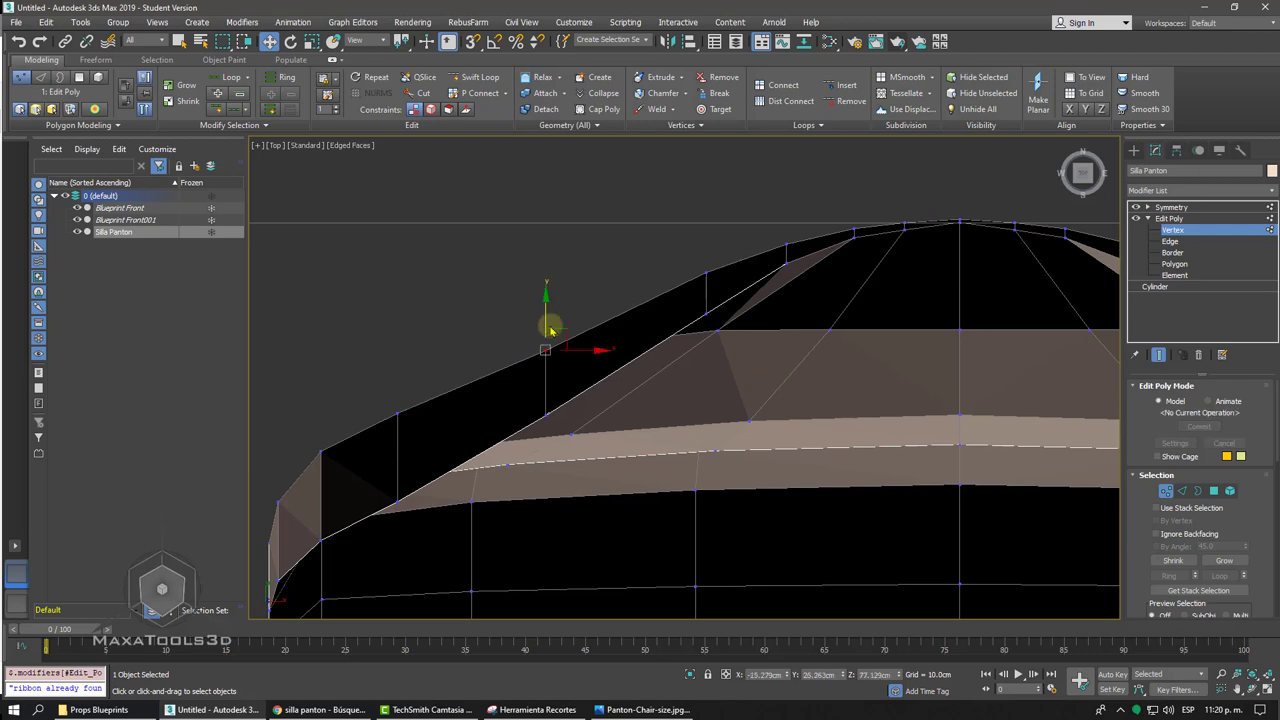
pyautogui.click(623, 320)
pyautogui.scroll(-2, 623, 320)
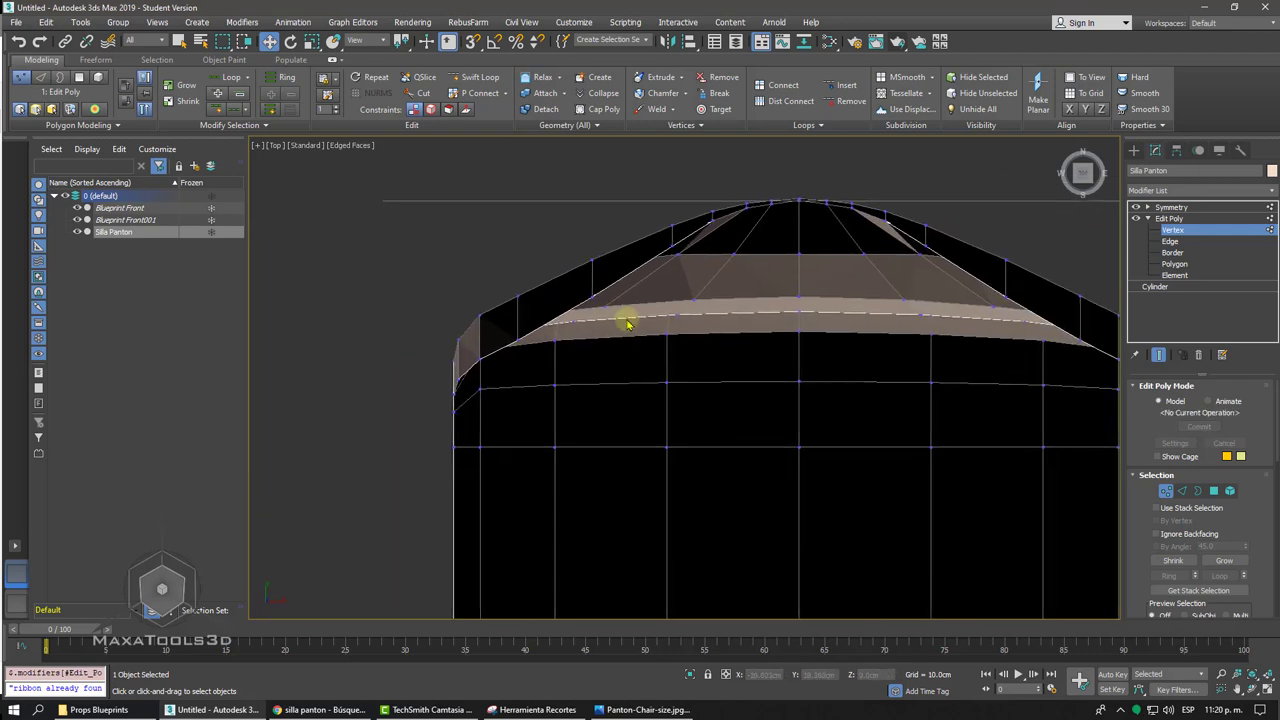
pyautogui.moveTo(627, 323)
pyautogui.keyDown('alt'); pyautogui.mouseDown(button='middle')
pyautogui.moveTo(614, 323)
pyautogui.moveTo(641, 370)
pyautogui.mouseUp(button='middle'); pyautogui.keyUp('alt')
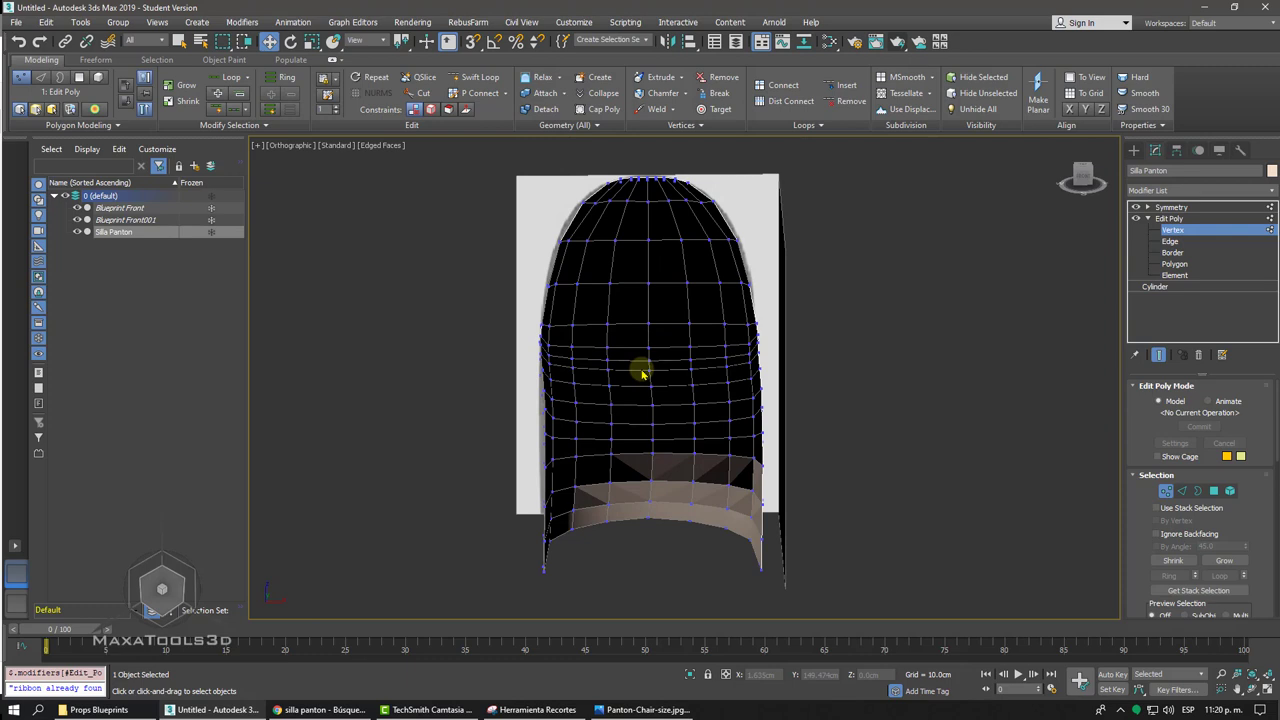
# Exit vertex editing and toggle Symmetry off and on to check the mirrored chair.
pyautogui.click(1170, 218)
pyautogui.click(1173, 208)
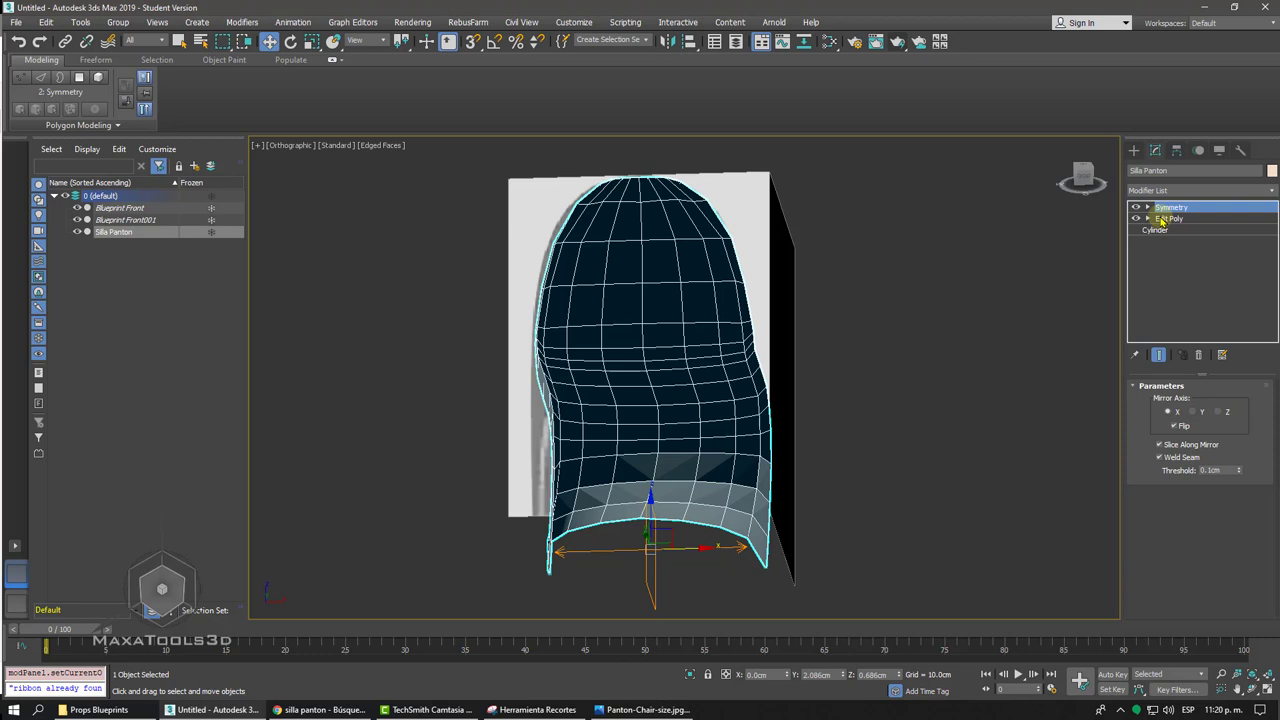
pyautogui.click(1162, 219)
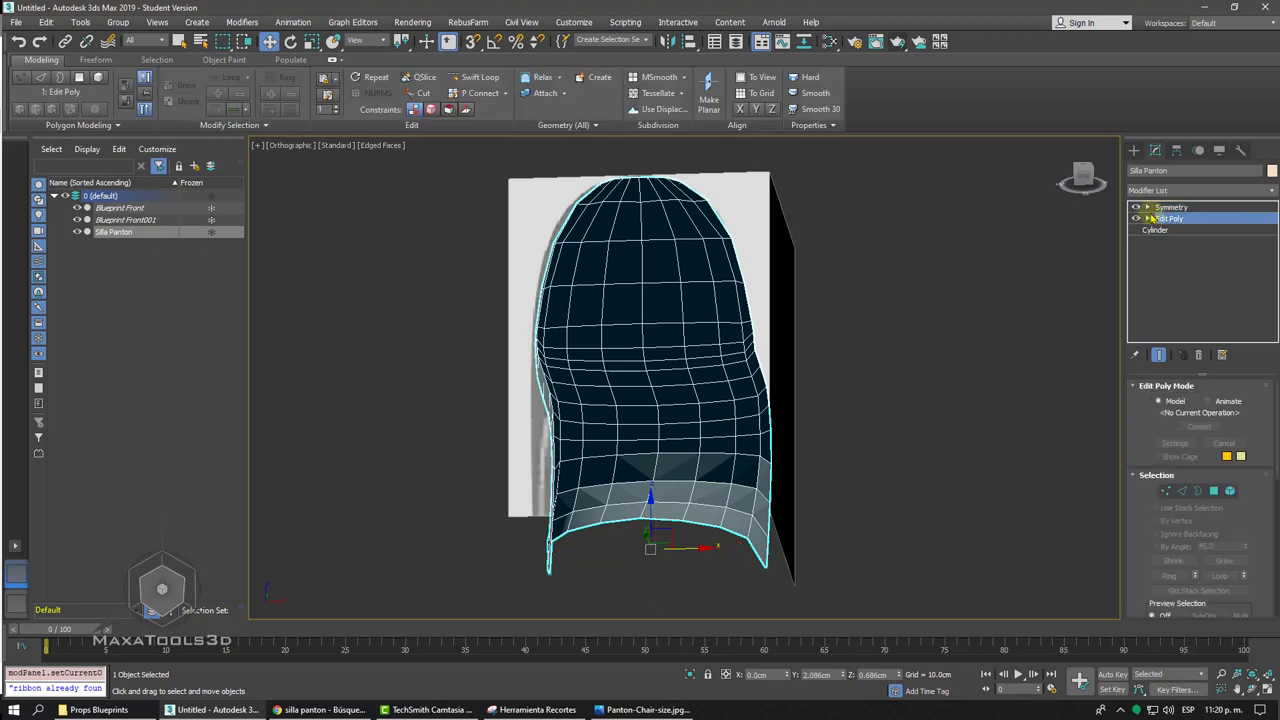
pyautogui.click(1136, 207)
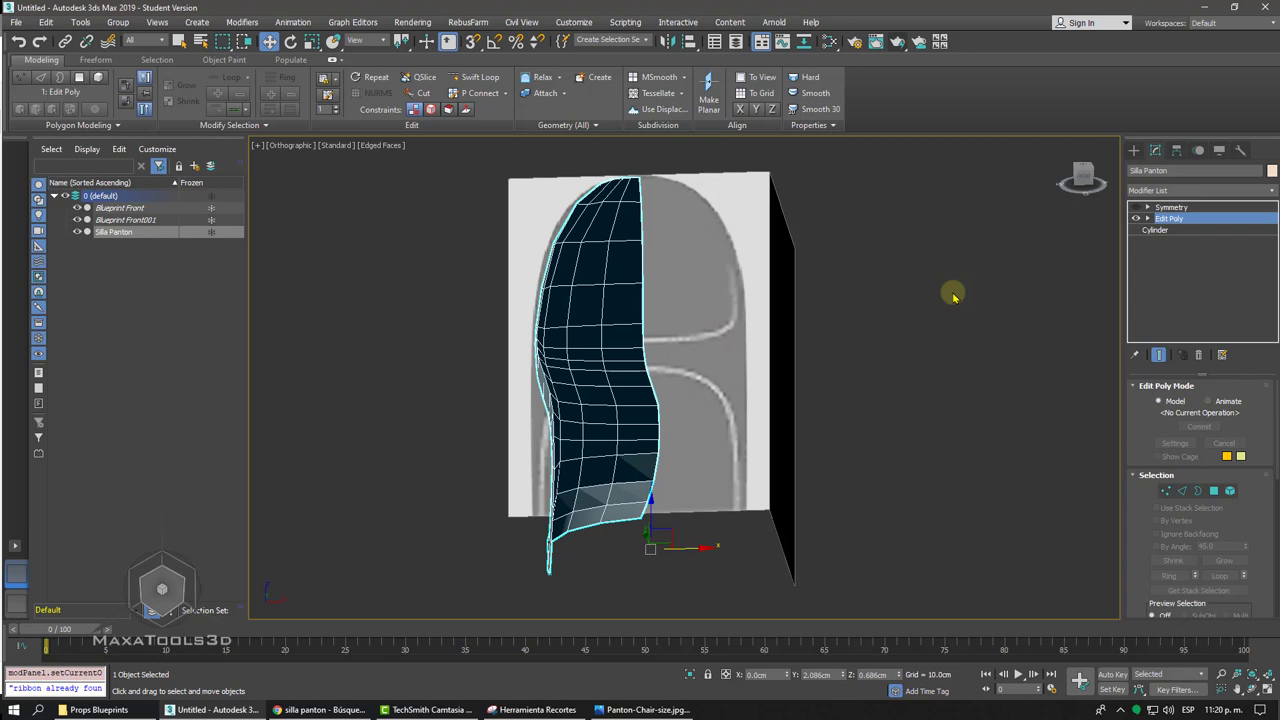
pyautogui.click(1136, 207)
pyautogui.click(1162, 207)
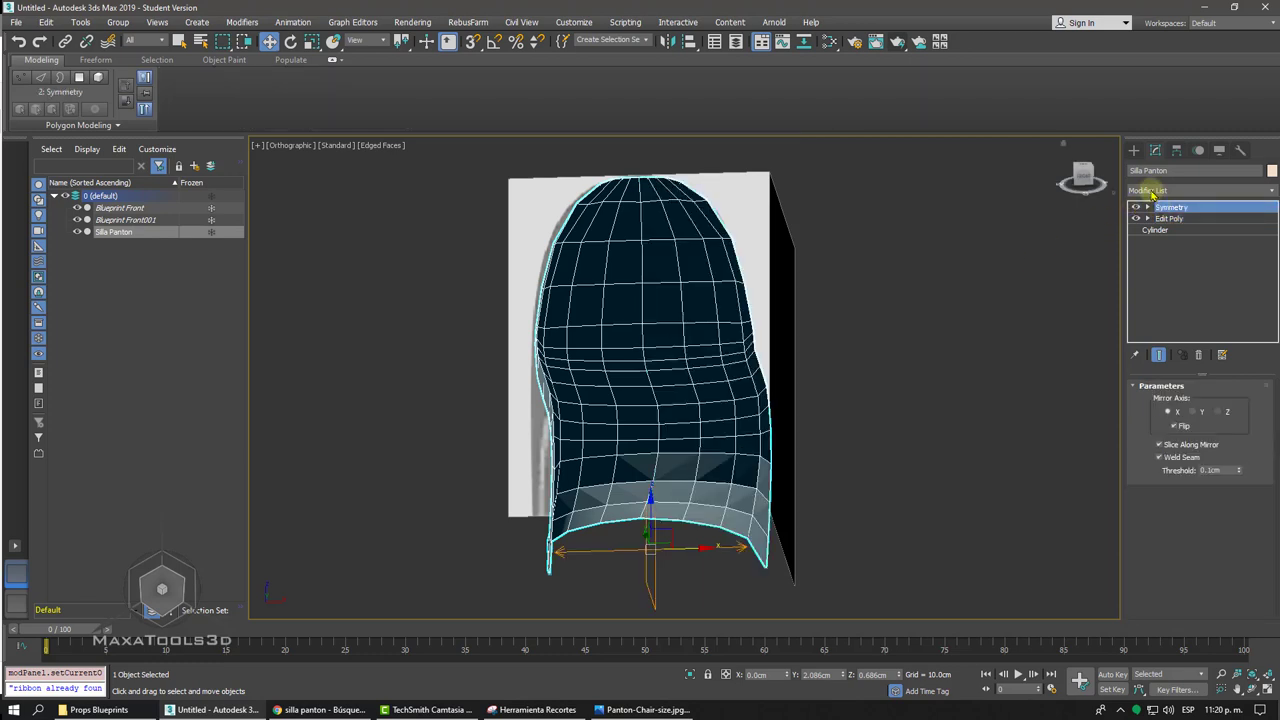
# Open the Modifier List and scroll through the available modifiers.
pyautogui.click(1153, 190)
pyautogui.scroll(-10, 1160, 240)
pyautogui.scroll(-10, 1160, 245)
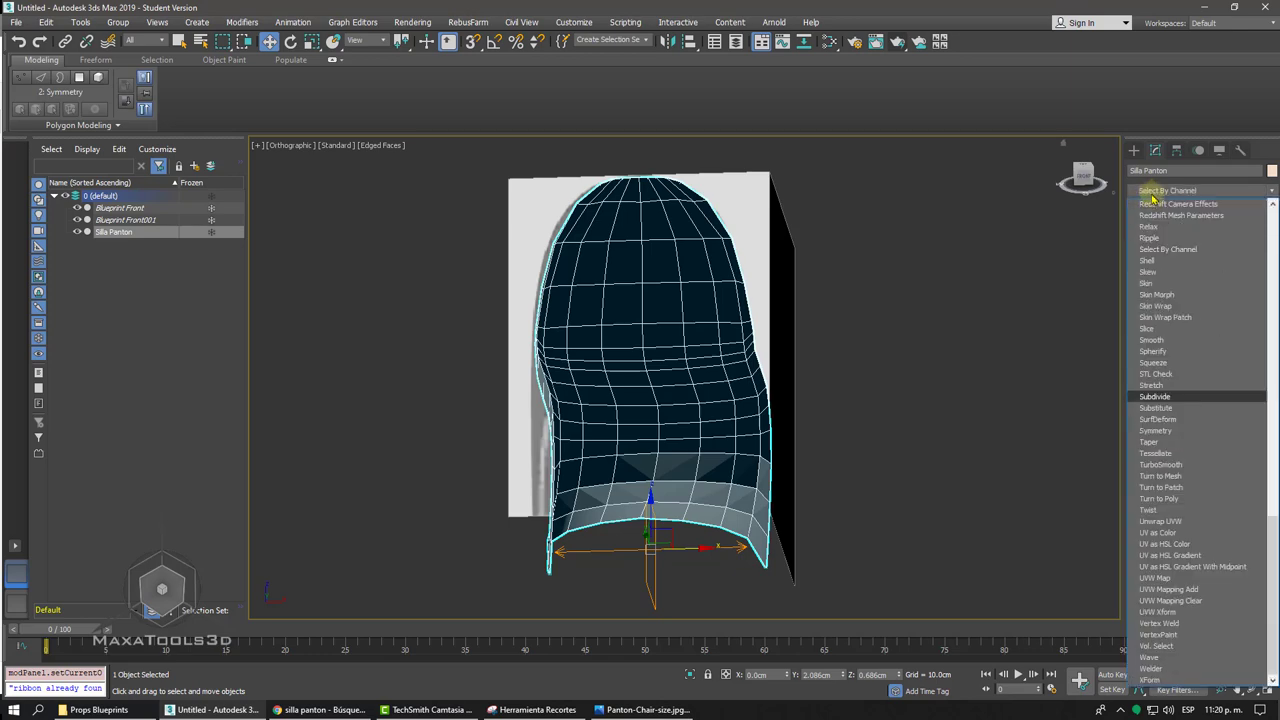
# Add a Shell modifier with 0.18cm Outer Amount, then switch off its visibility.
pyautogui.click(1160, 261)
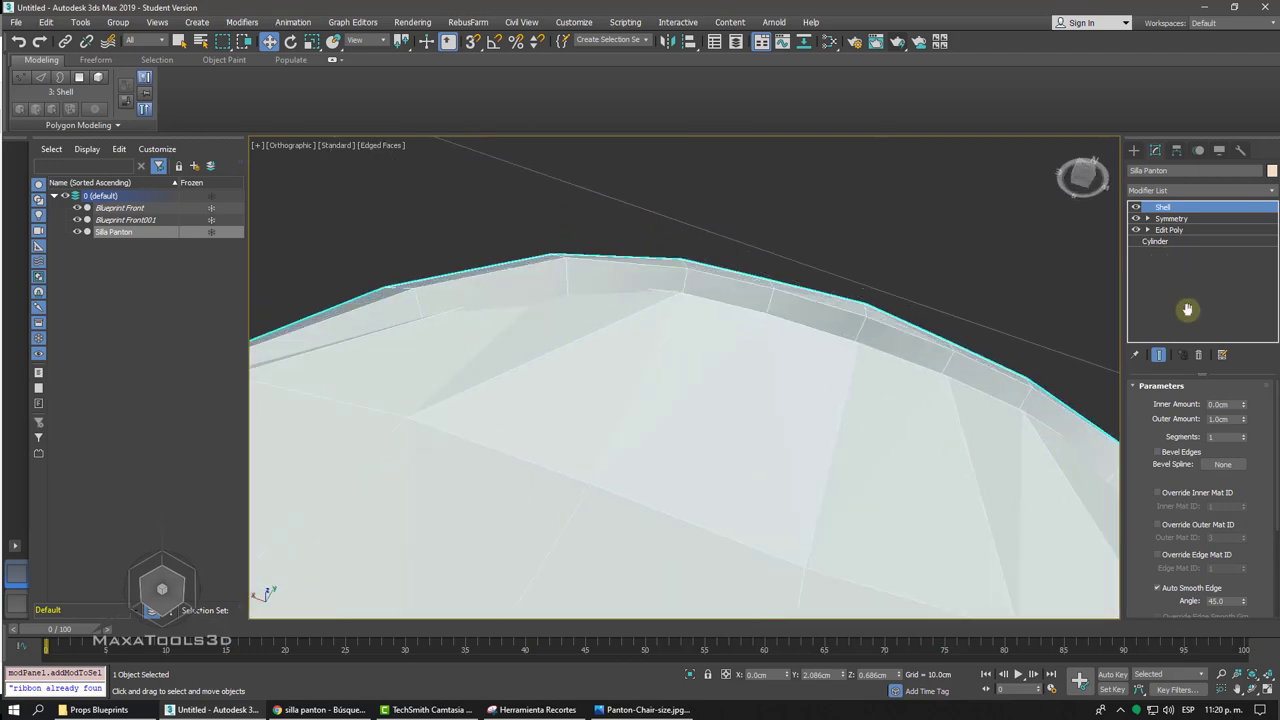
pyautogui.moveTo(1243, 423); pyautogui.dragTo(1220, 465)
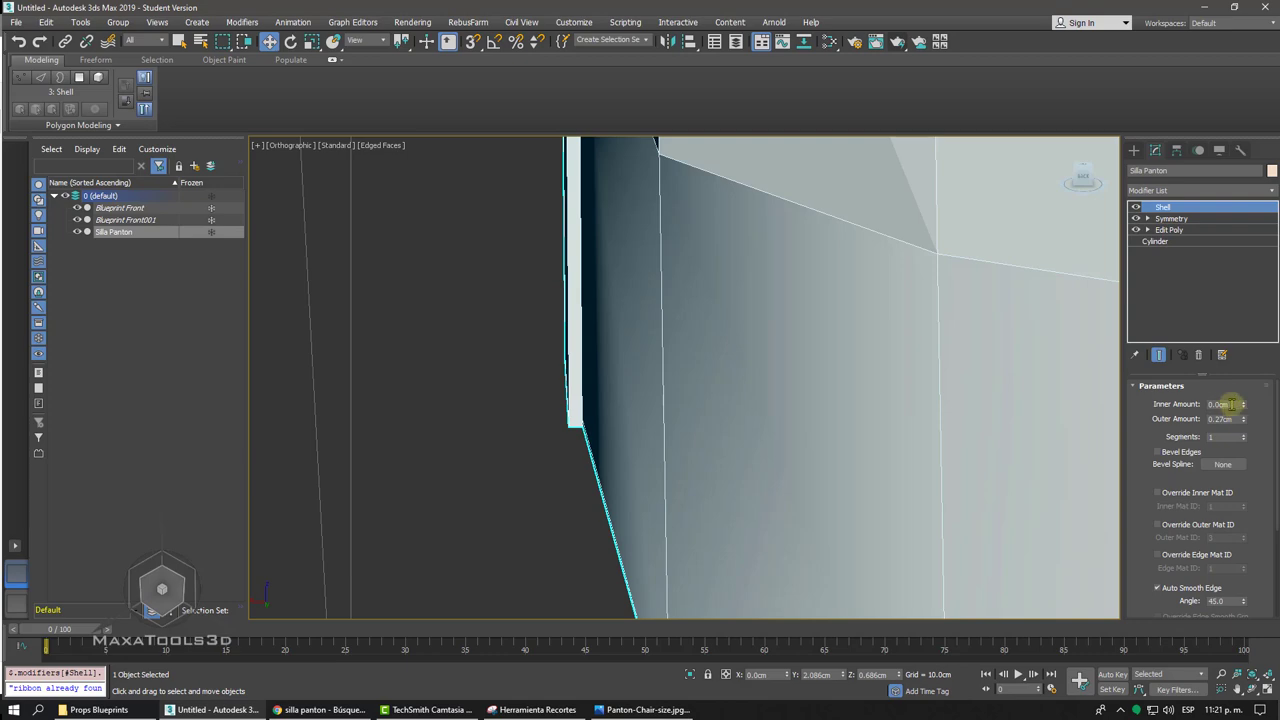
pyautogui.moveTo(1243, 421); pyautogui.dragTo(1220, 421)
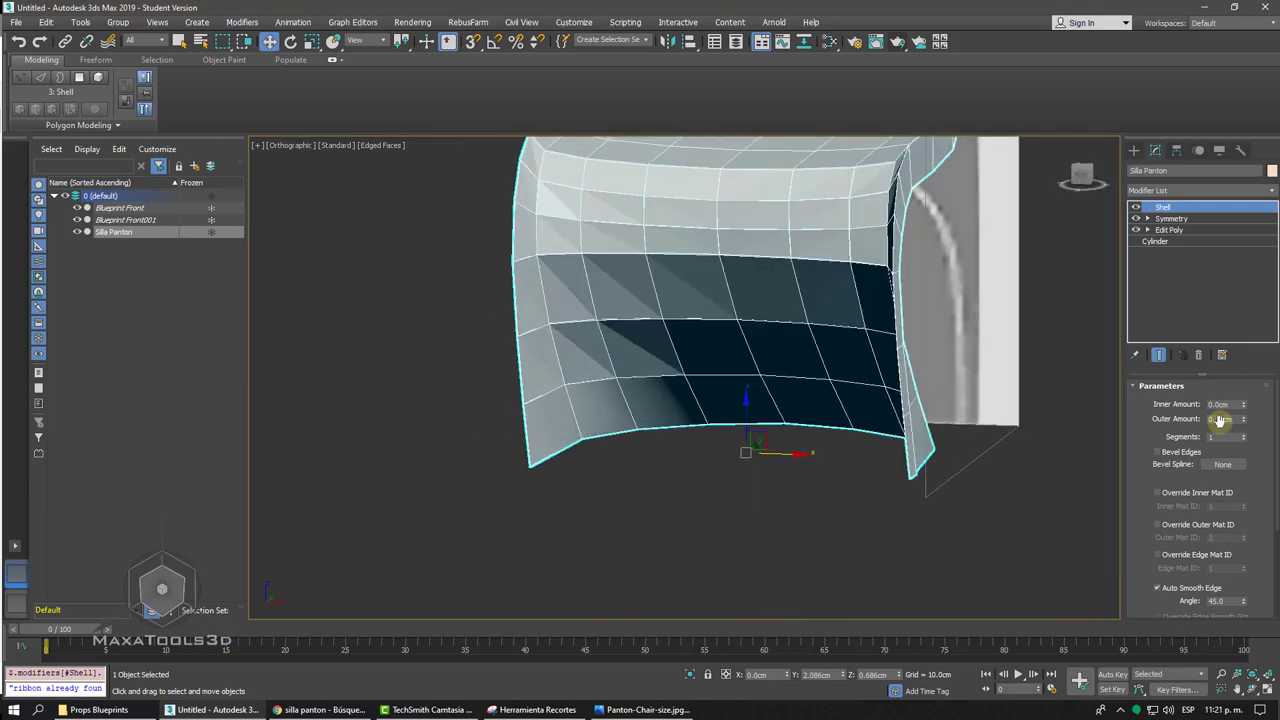
pyautogui.moveTo(1220, 421); pyautogui.dragTo(1221, 428)
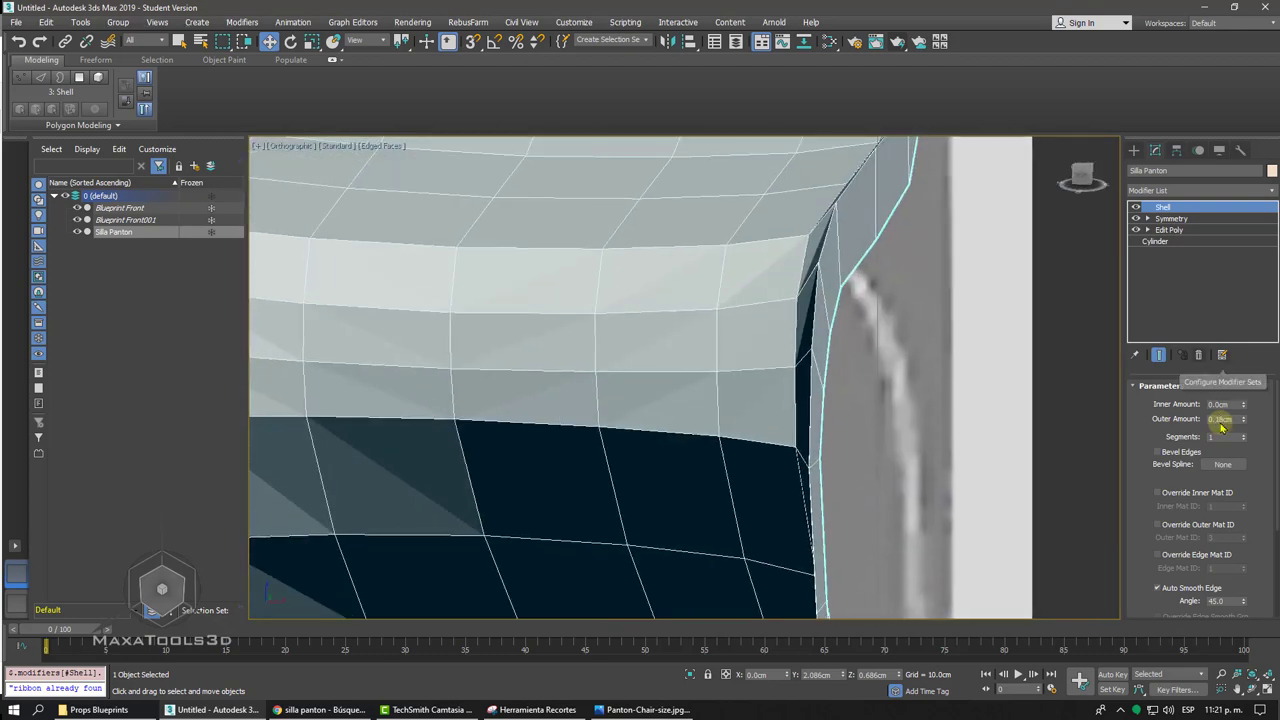
pyautogui.moveTo(1220, 428); pyautogui.dragTo(1220, 421)
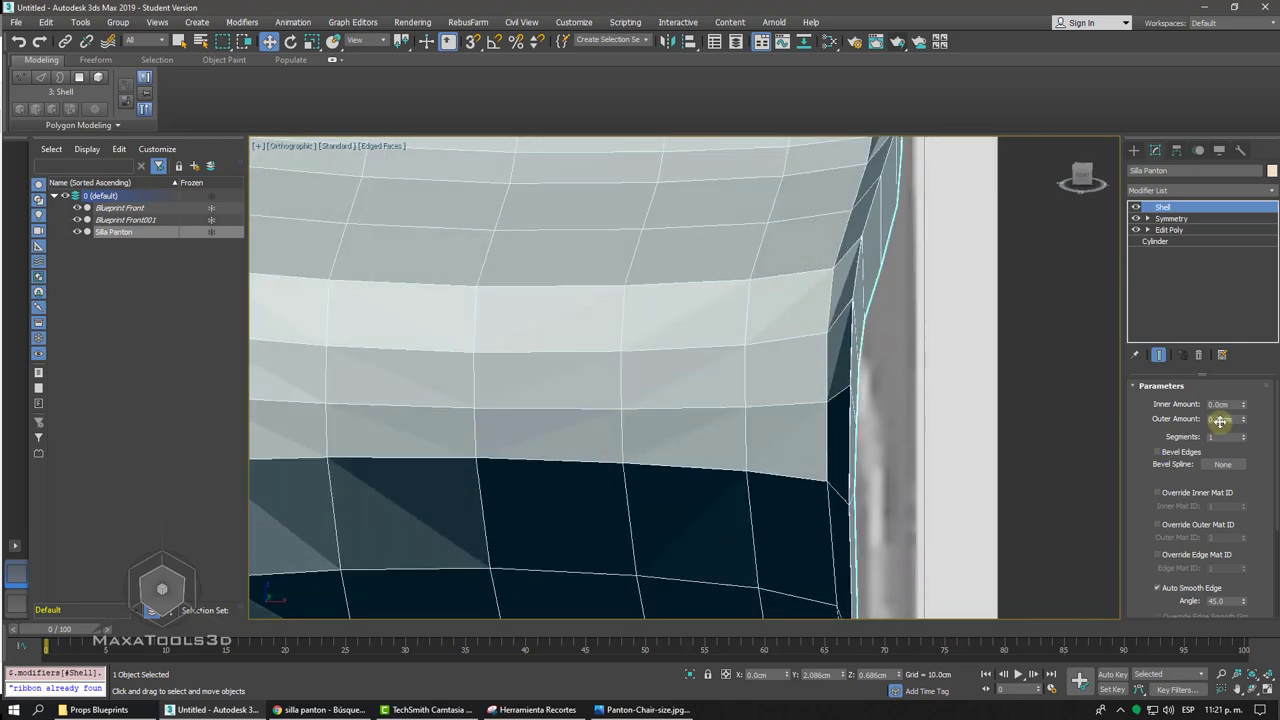
pyautogui.moveTo(1220, 421); pyautogui.dragTo(1220, 425)
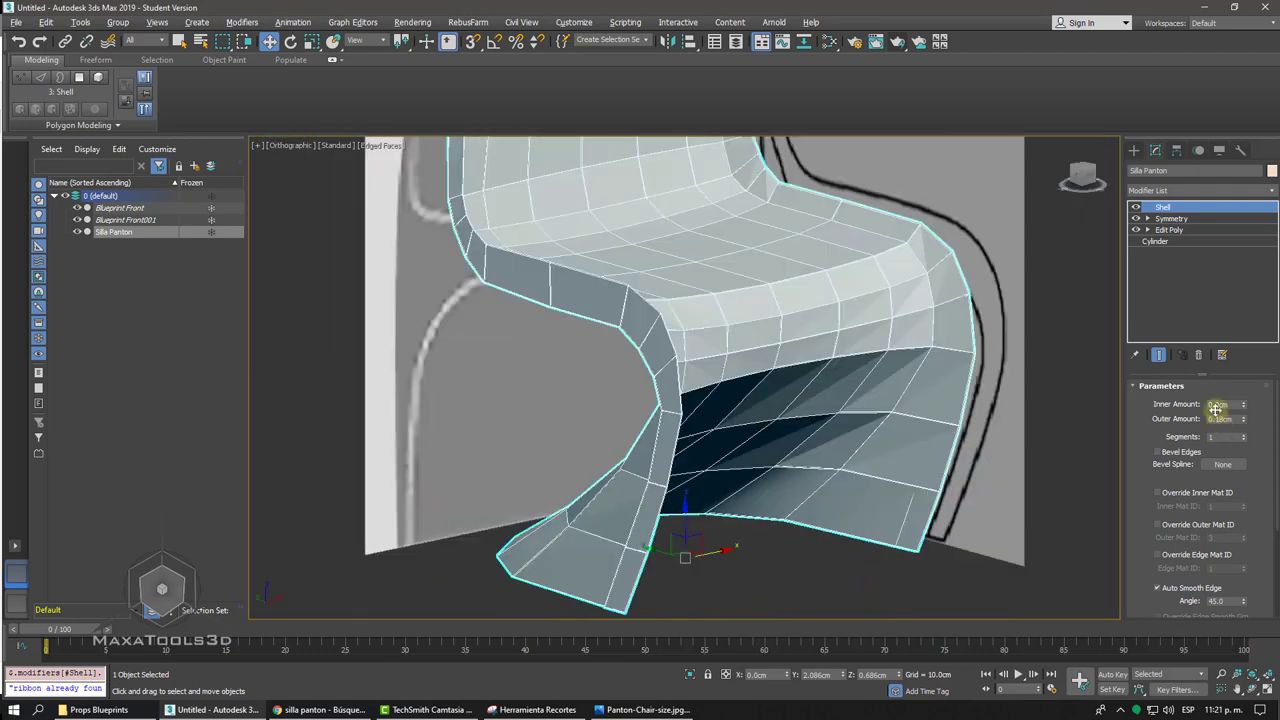
pyautogui.click(1135, 207)
# Enter the Edge sub-object level of Edit Poly and orbit around the chair seat.
pyautogui.click(1165, 230)
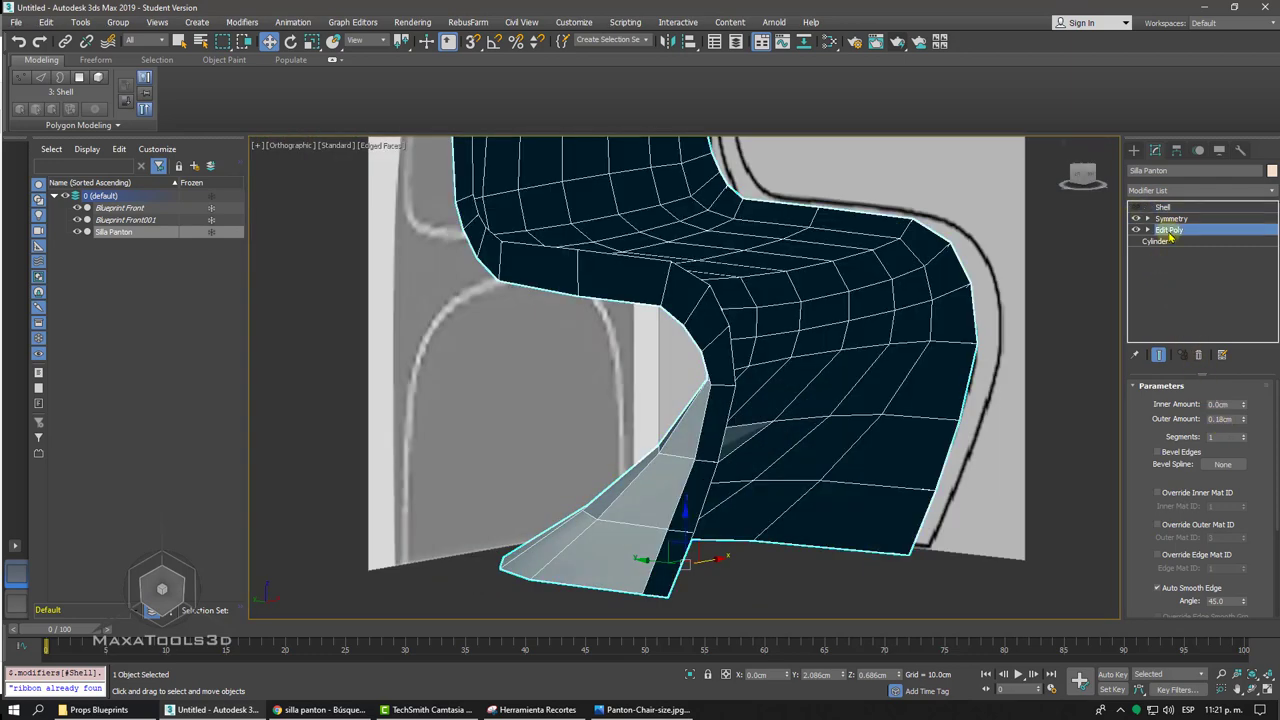
pyautogui.click(1169, 252)
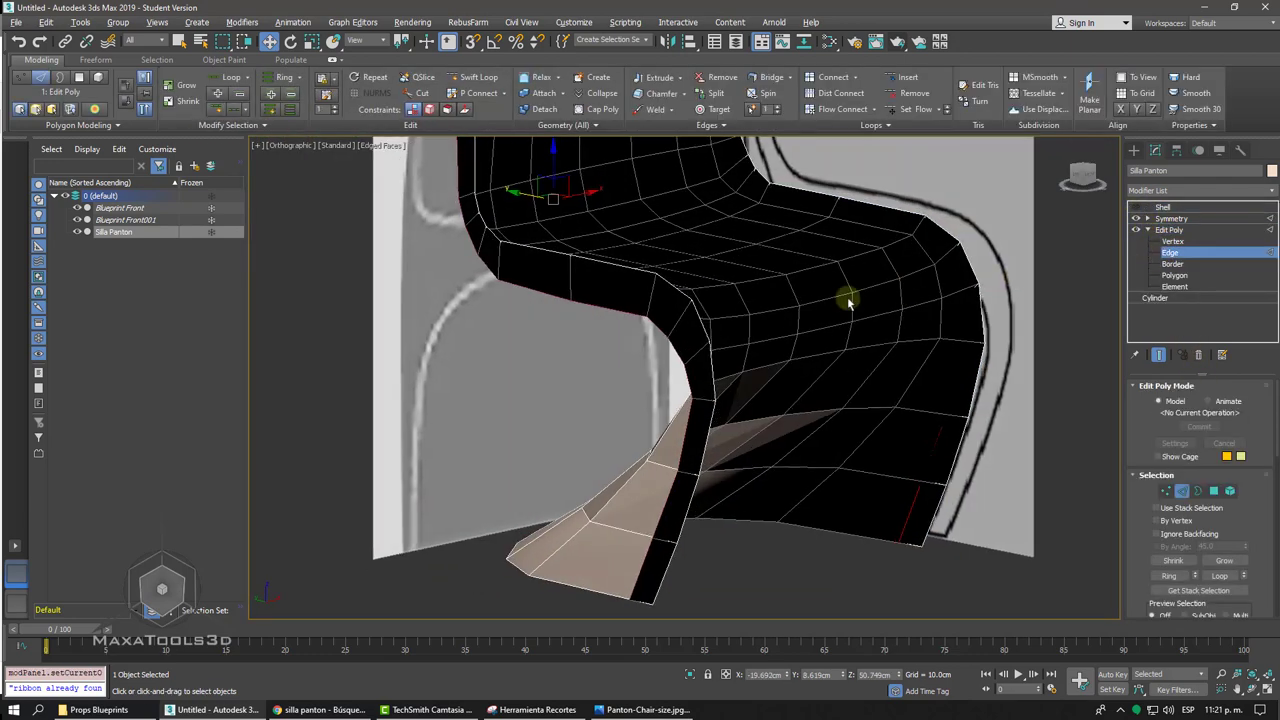
pyautogui.scroll(-3, 700, 318)
pyautogui.keyDown('alt'); pyautogui.moveTo(700, 318); pyautogui.dragTo(700, 320, button='middle'); pyautogui.keyUp('alt')
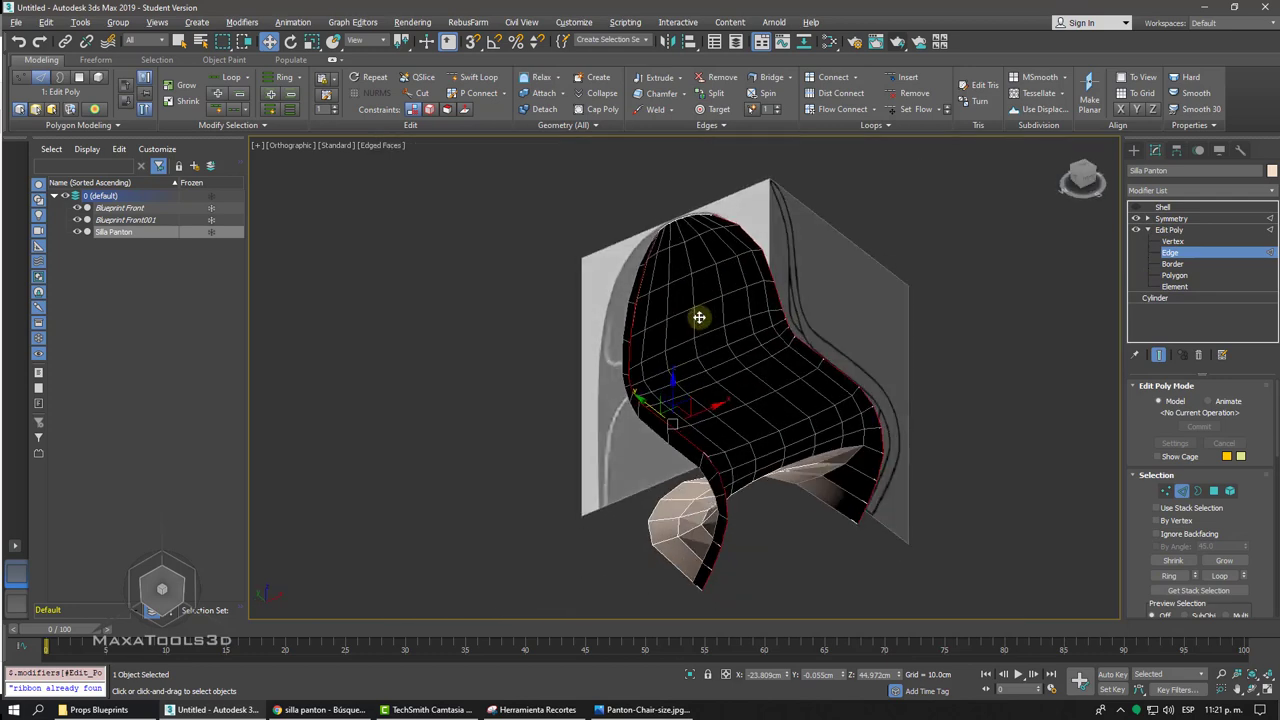
pyautogui.scroll(5, 700, 320)
pyautogui.scroll(2, 694, 314)
pyautogui.scroll(-1, 694, 314)
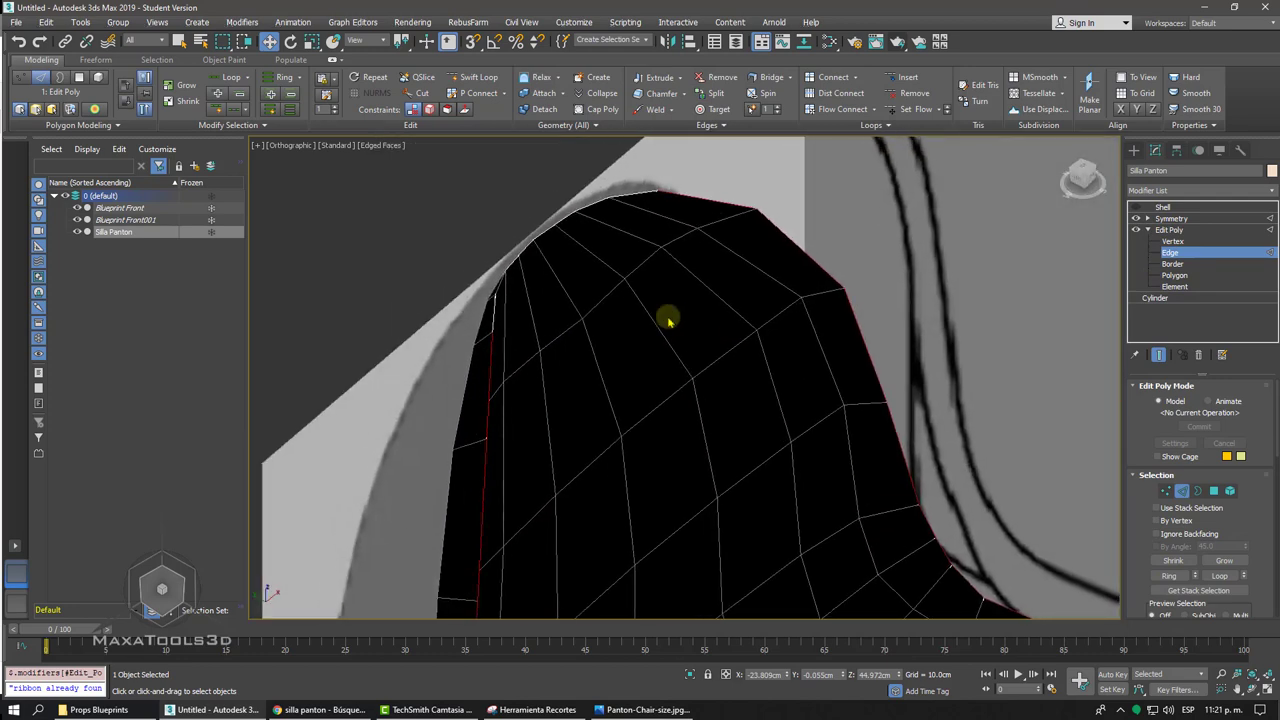
pyautogui.scroll(3, 666, 320)
pyautogui.scroll(-2, 480, 314)
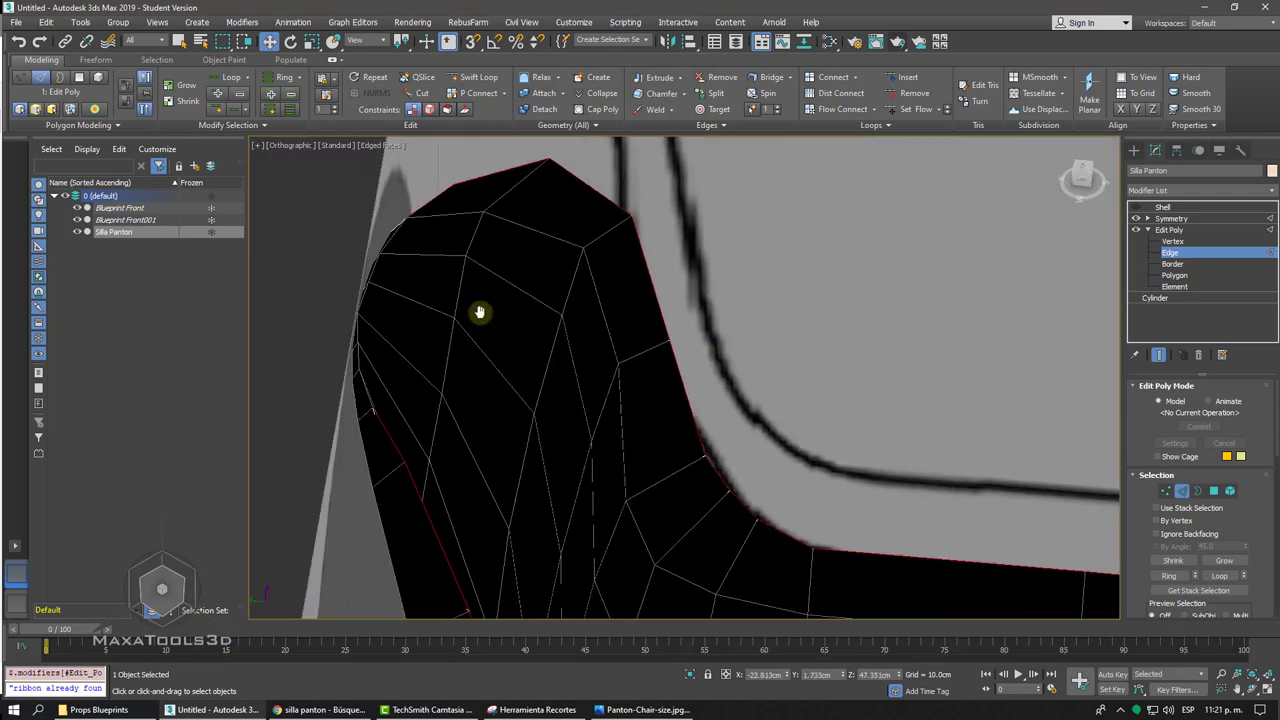
# Orbit to inspect the rounded backrest and scroll the command panel to Edit Edges.
pyautogui.keyDown('alt'); pyautogui.moveTo(480, 314); pyautogui.dragTo(540, 386, button='middle'); pyautogui.keyUp('alt')
pyautogui.scroll(-2, 540, 385)
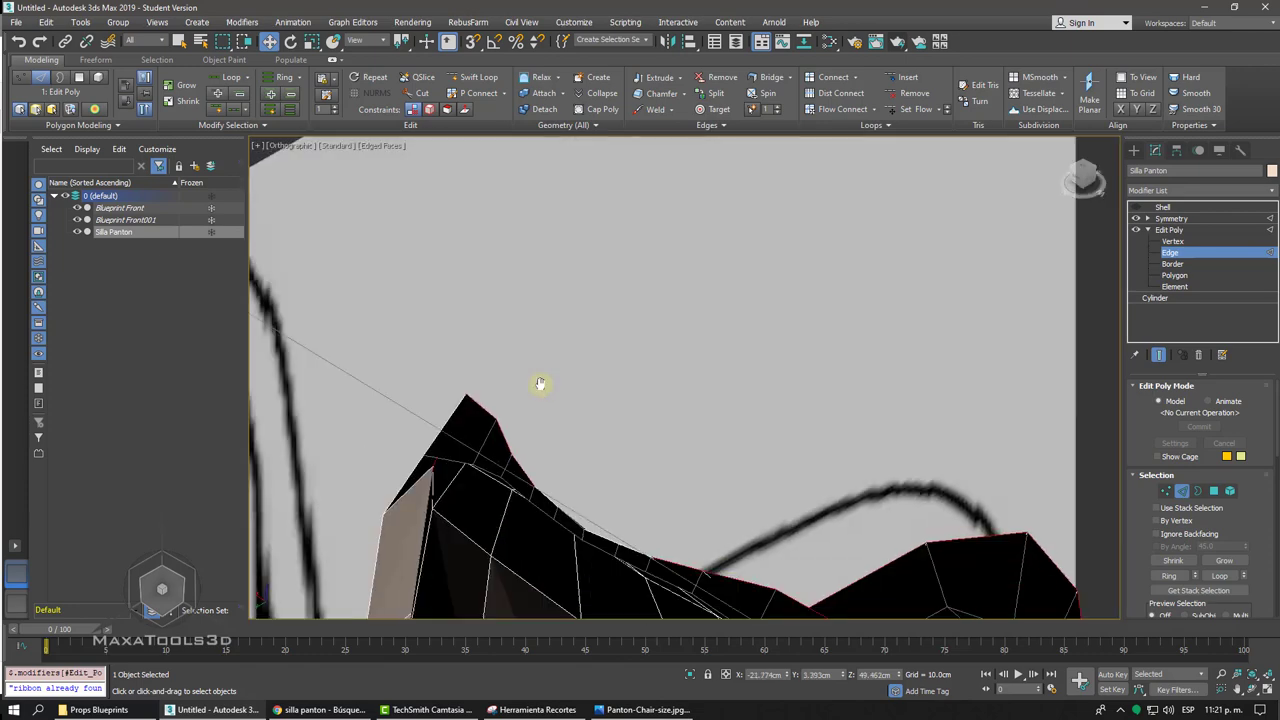
pyautogui.scroll(3, 540, 386)
pyautogui.scroll(-2, 560, 378)
pyautogui.scroll(3, 674, 325)
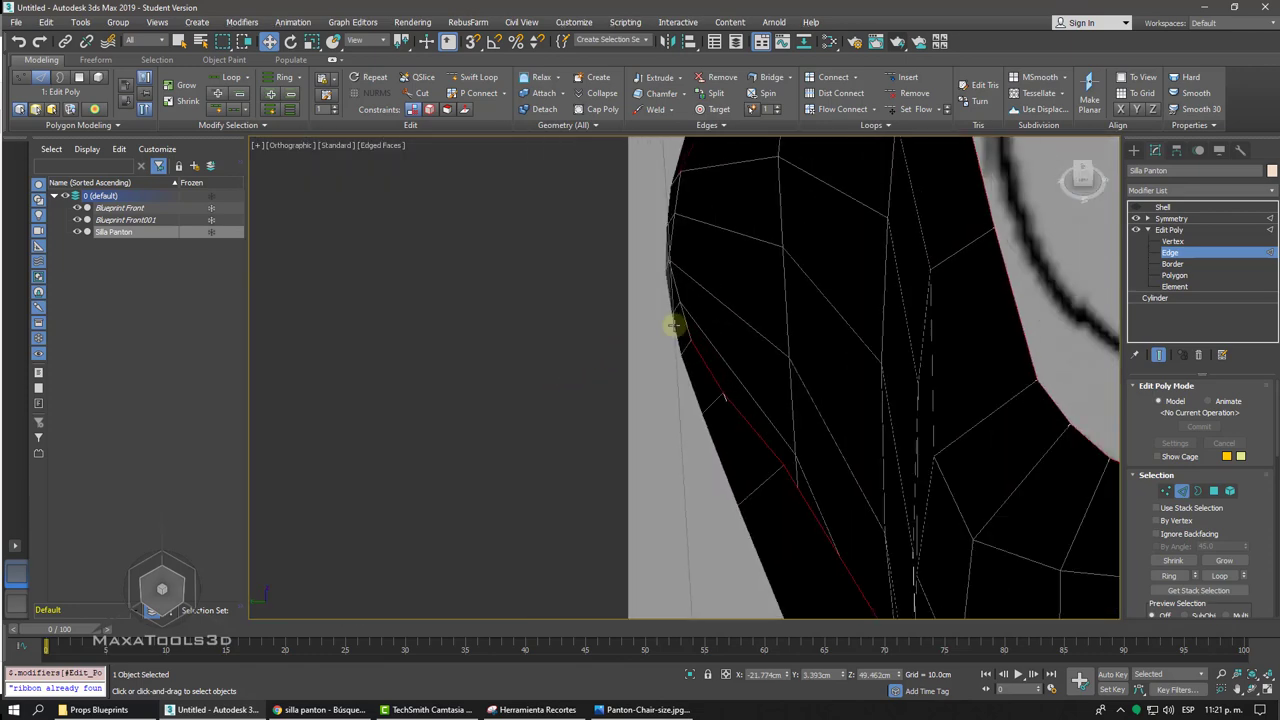
pyautogui.scroll(-2, 673, 285)
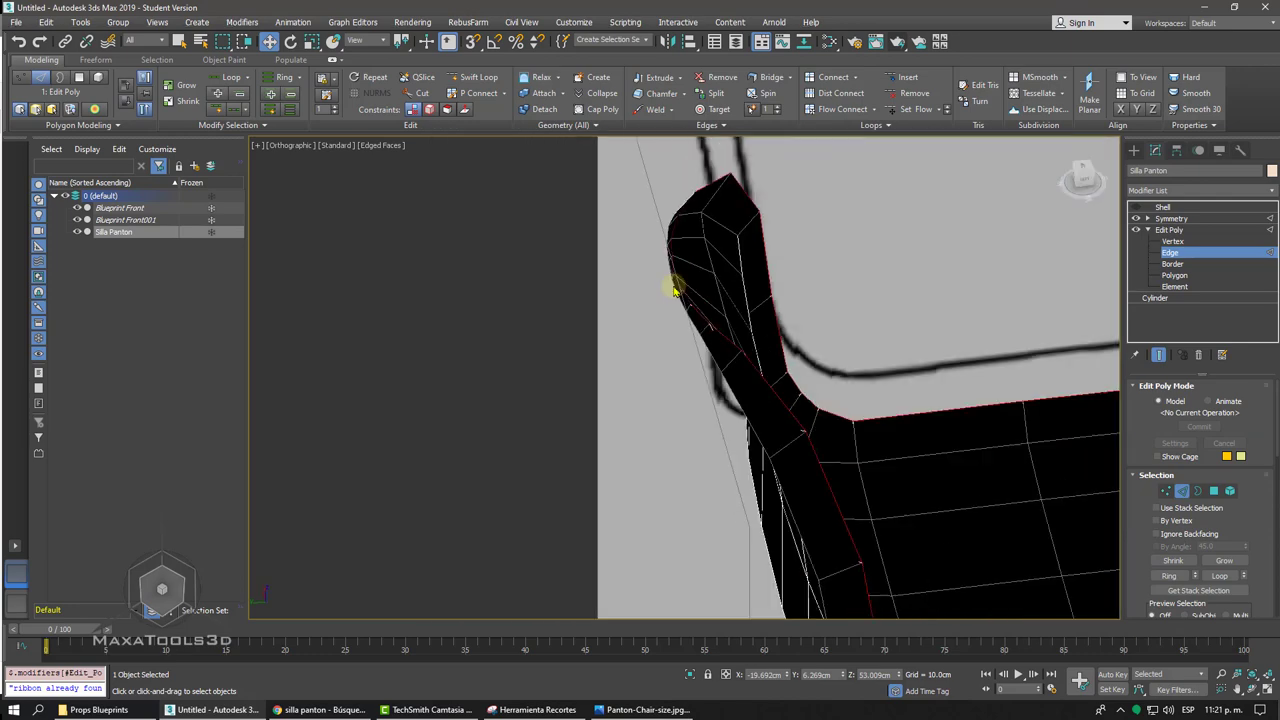
pyautogui.scroll(-3, 673, 285)
pyautogui.keyDown('alt'); pyautogui.moveTo(673, 285); pyautogui.dragTo(673, 290, button='middle'); pyautogui.keyUp('alt')
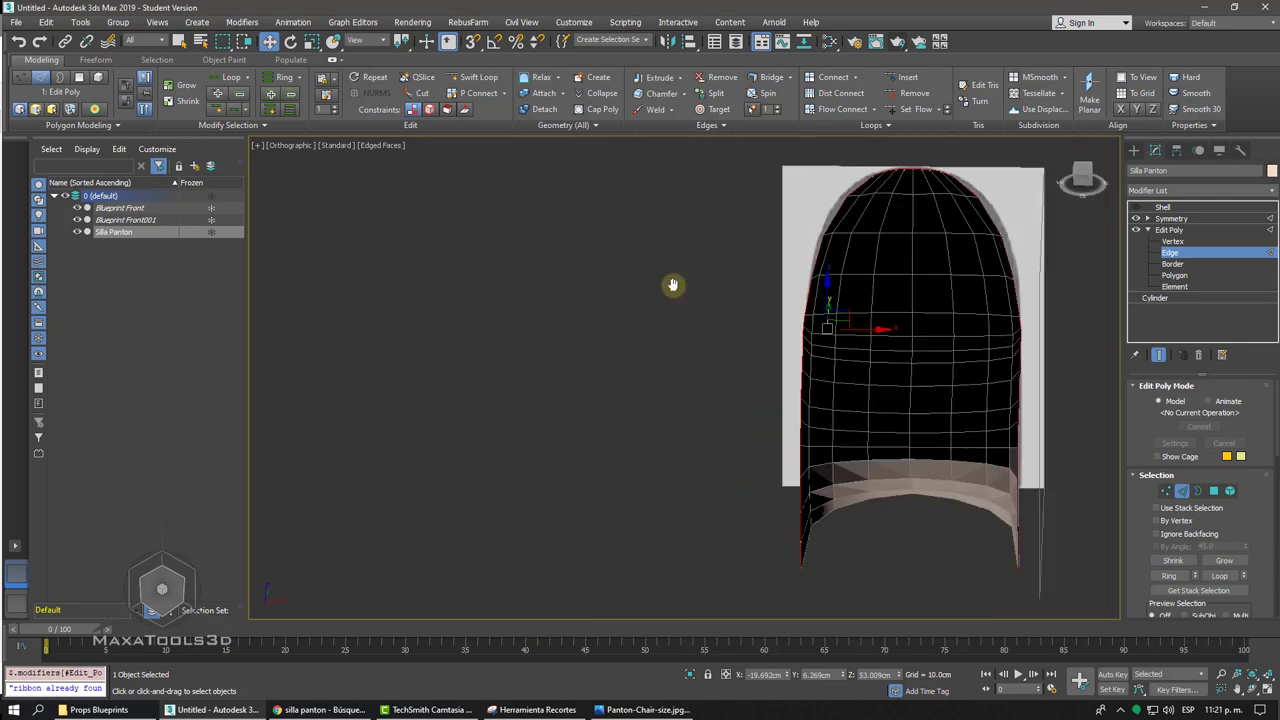
pyautogui.scroll(-1, 673, 290)
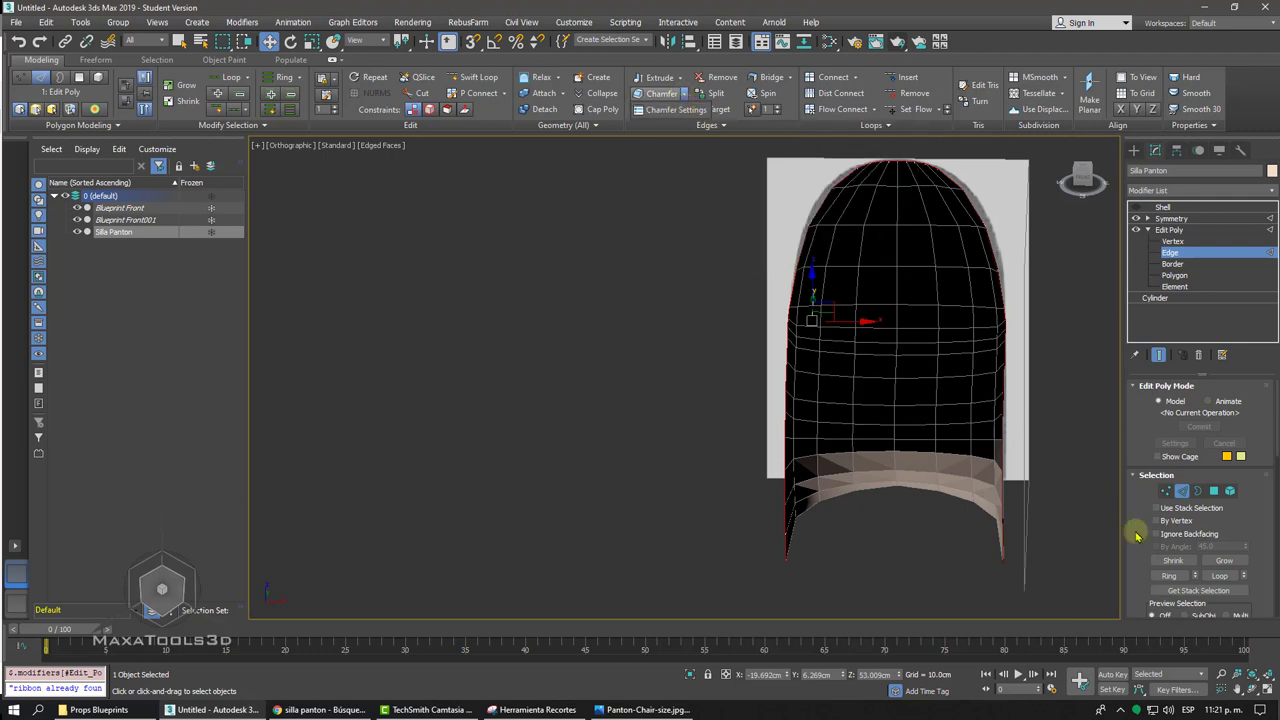
pyautogui.scroll(-3, 1137, 535)
pyautogui.scroll(-3, 1140, 450)
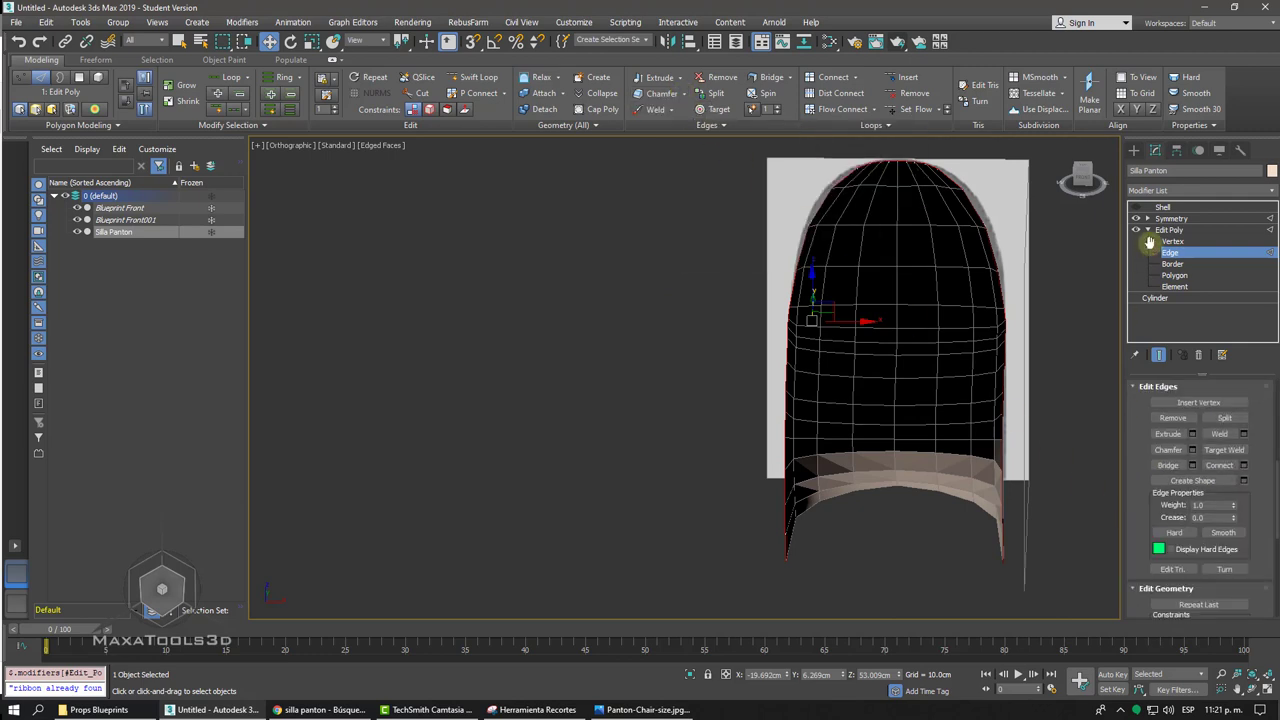
# Chamfer the selected outline edges by about 2.06cm with one segment and apply it.
pyautogui.click(1192, 450)
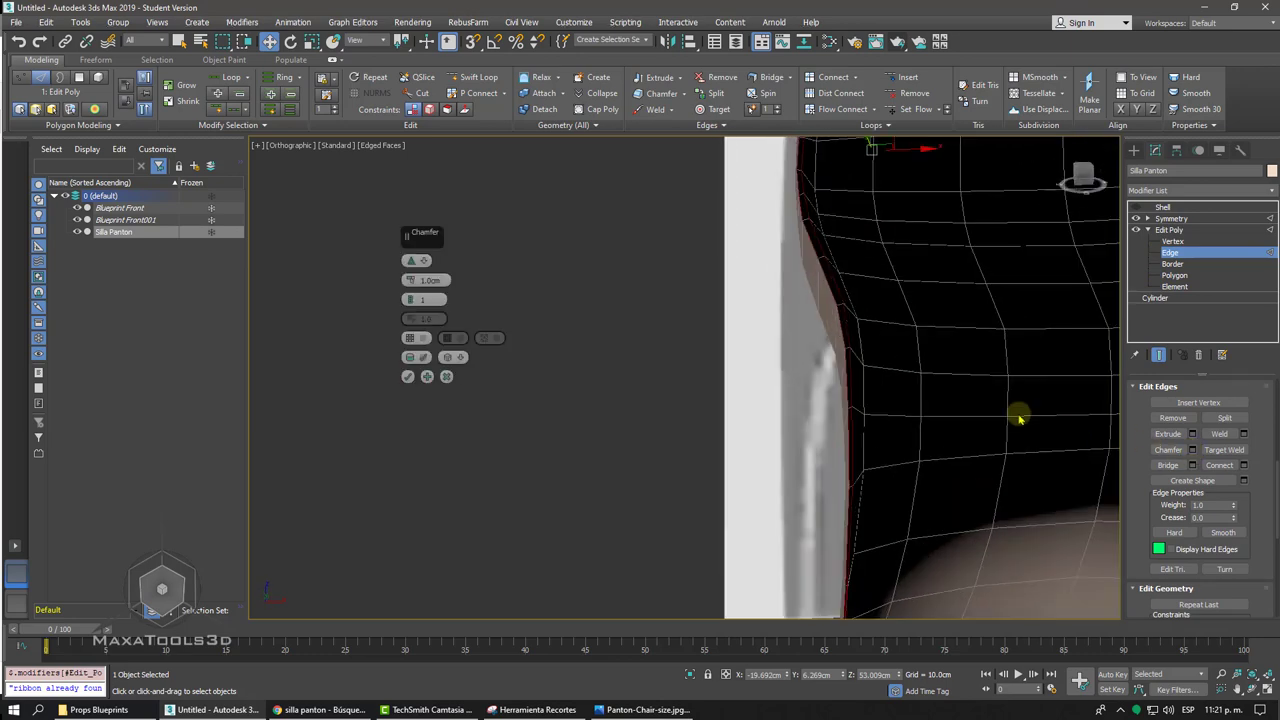
pyautogui.moveTo(411, 283); pyautogui.dragTo(408, 275)
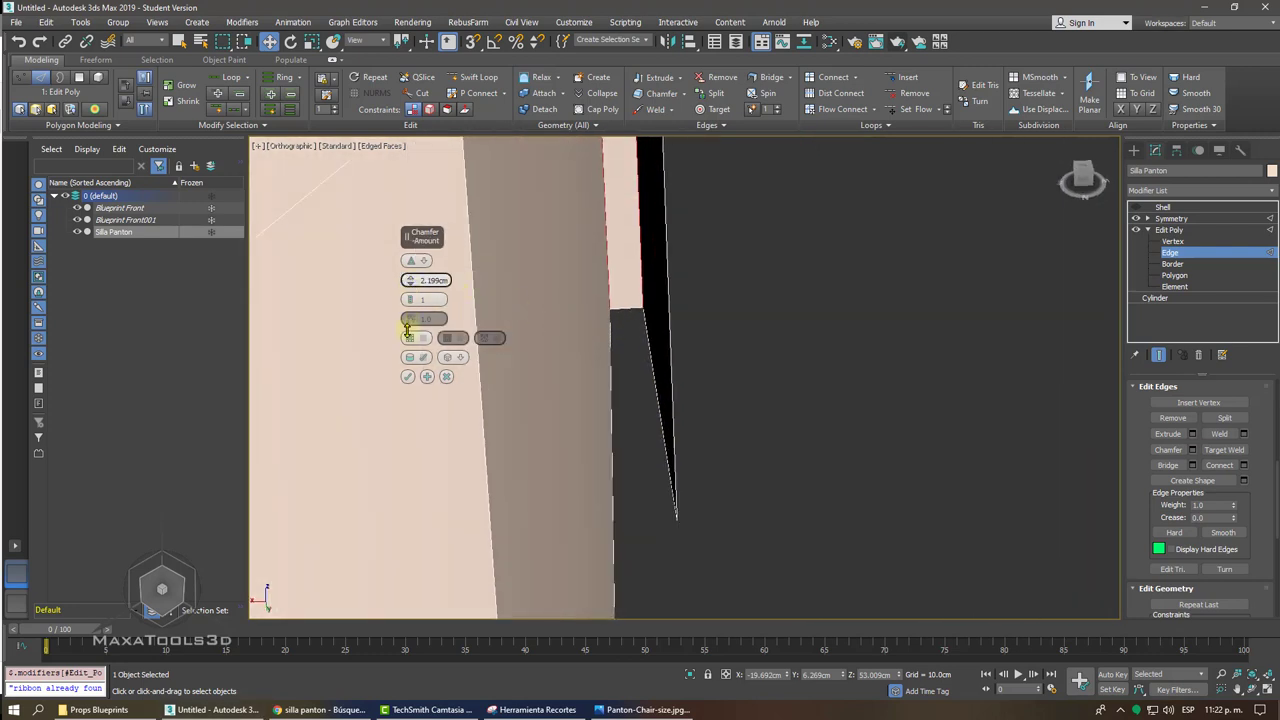
pyautogui.moveTo(392, 486); pyautogui.dragTo(406, 352)
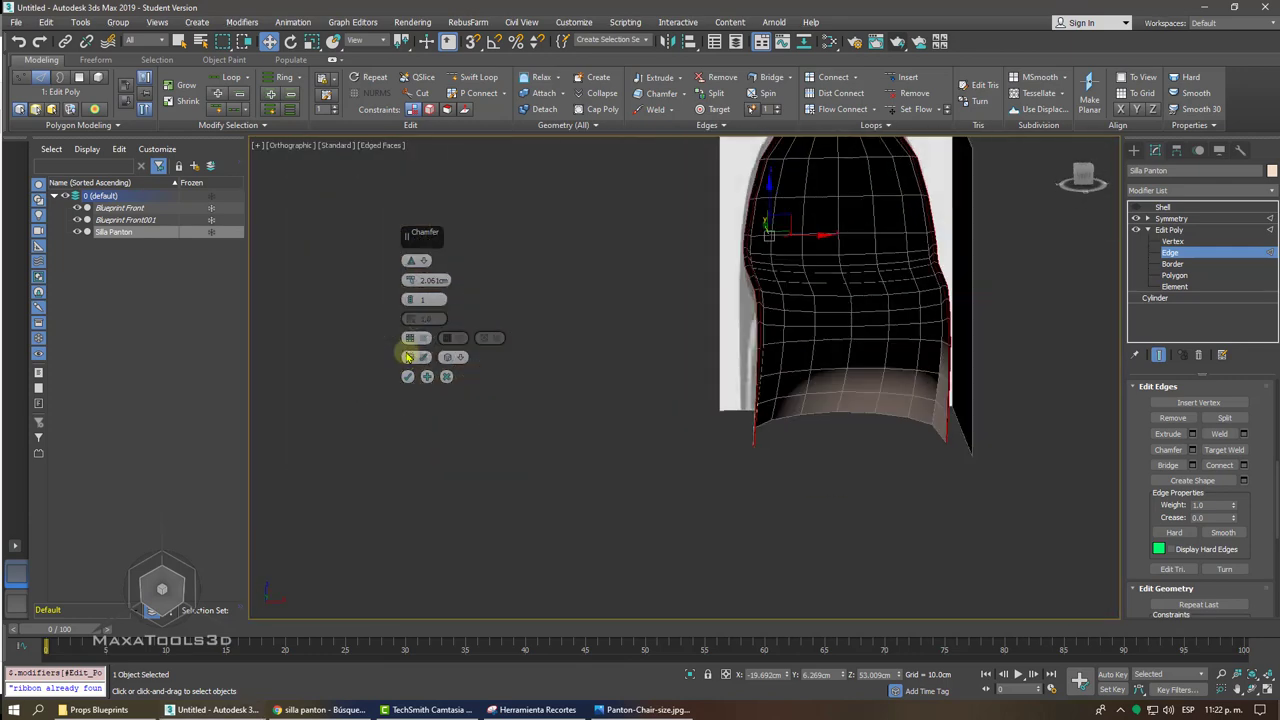
pyautogui.keyDown('alt'); pyautogui.moveTo(493, 357); pyautogui.dragTo(780, 371, button='middle'); pyautogui.keyUp('alt')
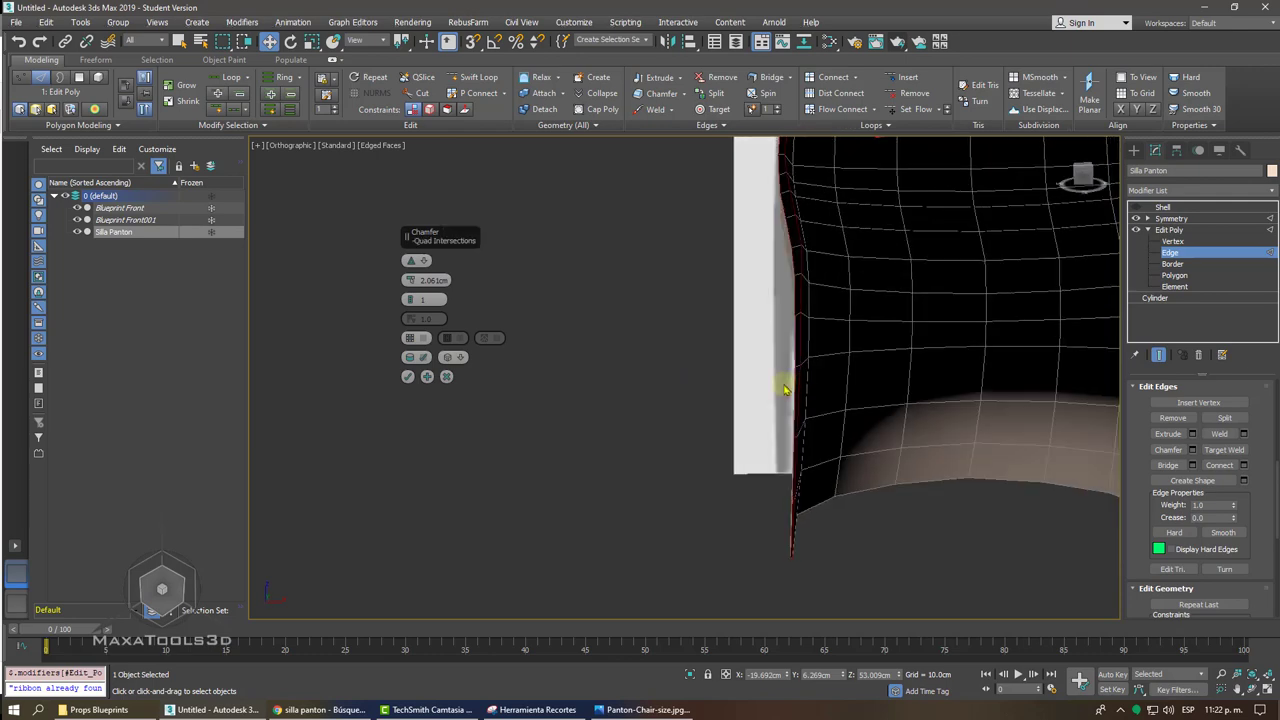
pyautogui.click(447, 377)
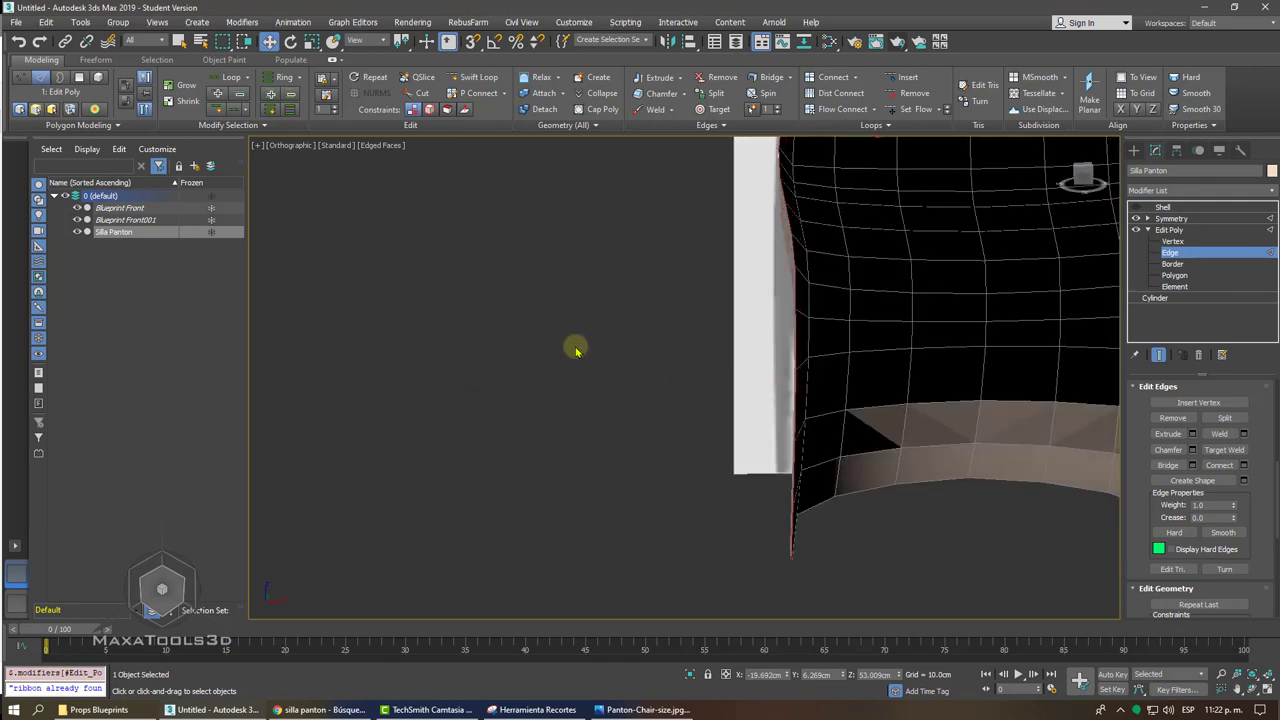
pyautogui.moveTo(576, 348)
pyautogui.keyDown('alt'); pyautogui.mouseDown(button='middle')
pyautogui.moveTo(605, 293)
pyautogui.moveTo(611, 315)
pyautogui.mouseUp(button='middle'); pyautogui.keyUp('alt')
# Inspect the chamfered backrest from several angles, nudging its edge loop and deselecting edges.
pyautogui.scroll(3, 576, 348)
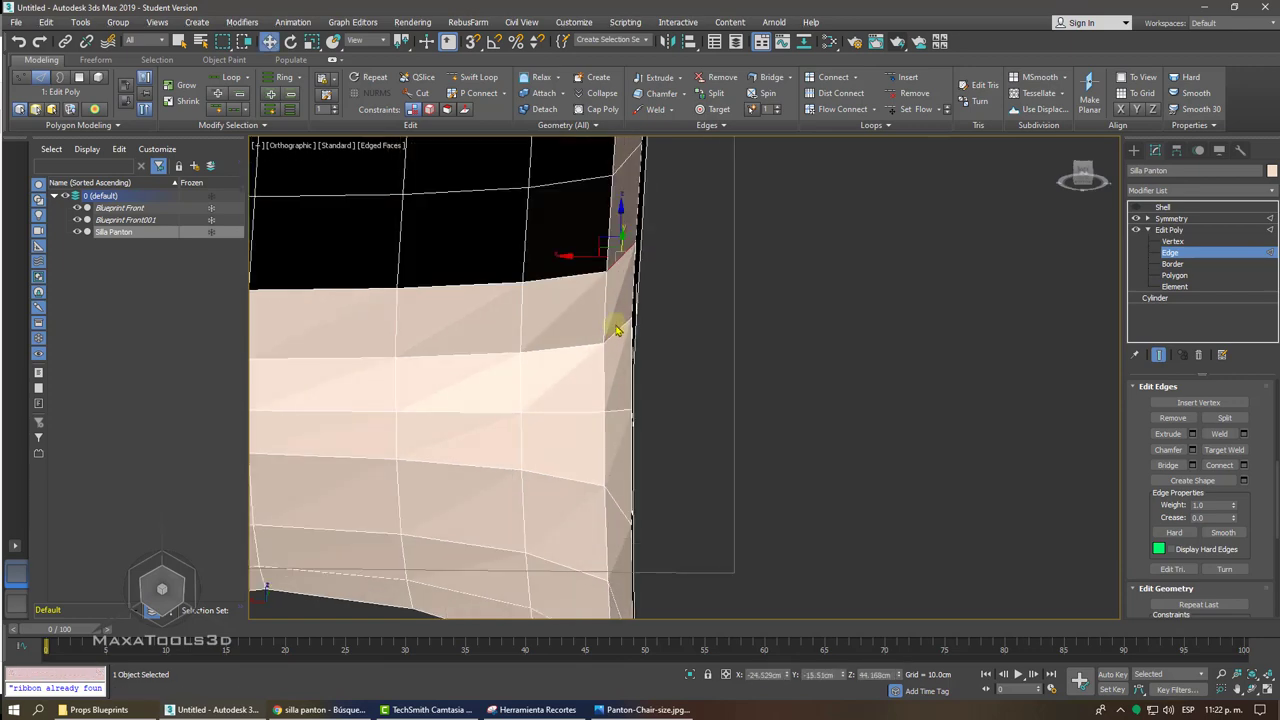
pyautogui.keyDown('alt'); pyautogui.moveTo(620, 225); pyautogui.dragTo(622, 190, button='middle'); pyautogui.keyUp('alt')
pyautogui.scroll(5, 621, 186)
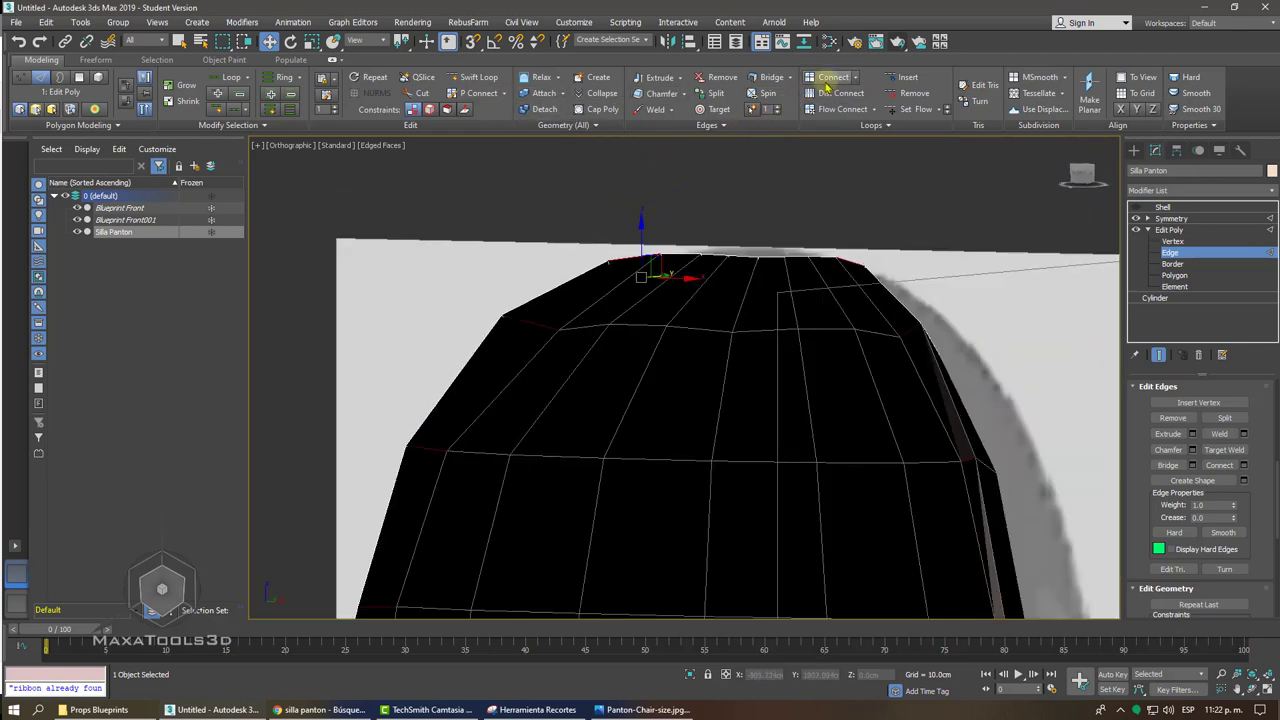
pyautogui.moveTo(650, 280)
pyautogui.keyDown('alt'); pyautogui.mouseDown(button='middle')
pyautogui.moveTo(608, 286)
pyautogui.moveTo(558, 335)
pyautogui.mouseUp(button='middle'); pyautogui.keyUp('alt')
pyautogui.scroll(3, 563, 335)
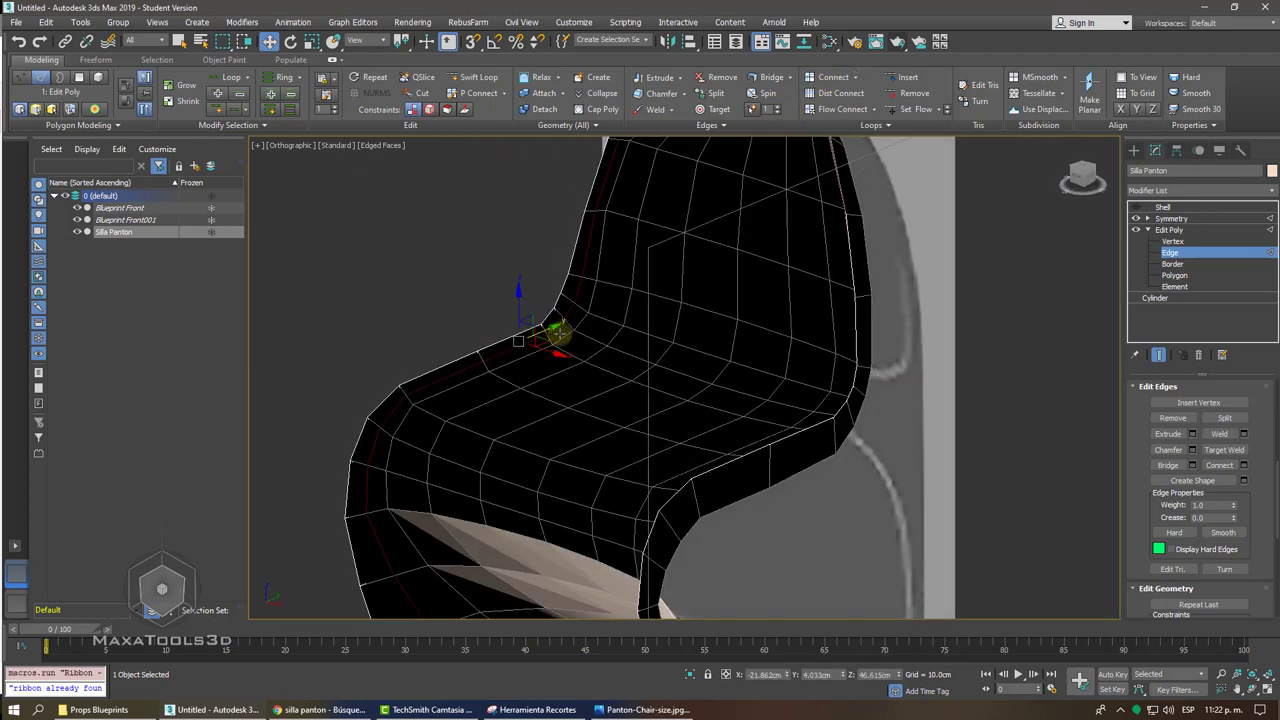
pyautogui.moveTo(549, 330); pyautogui.dragTo(510, 302)
pyautogui.moveTo(510, 305)
pyautogui.keyDown('alt'); pyautogui.mouseDown(button='middle')
pyautogui.moveTo(546, 343)
pyautogui.moveTo(588, 561)
pyautogui.mouseUp(button='middle'); pyautogui.keyUp('alt')
pyautogui.click(543, 342)
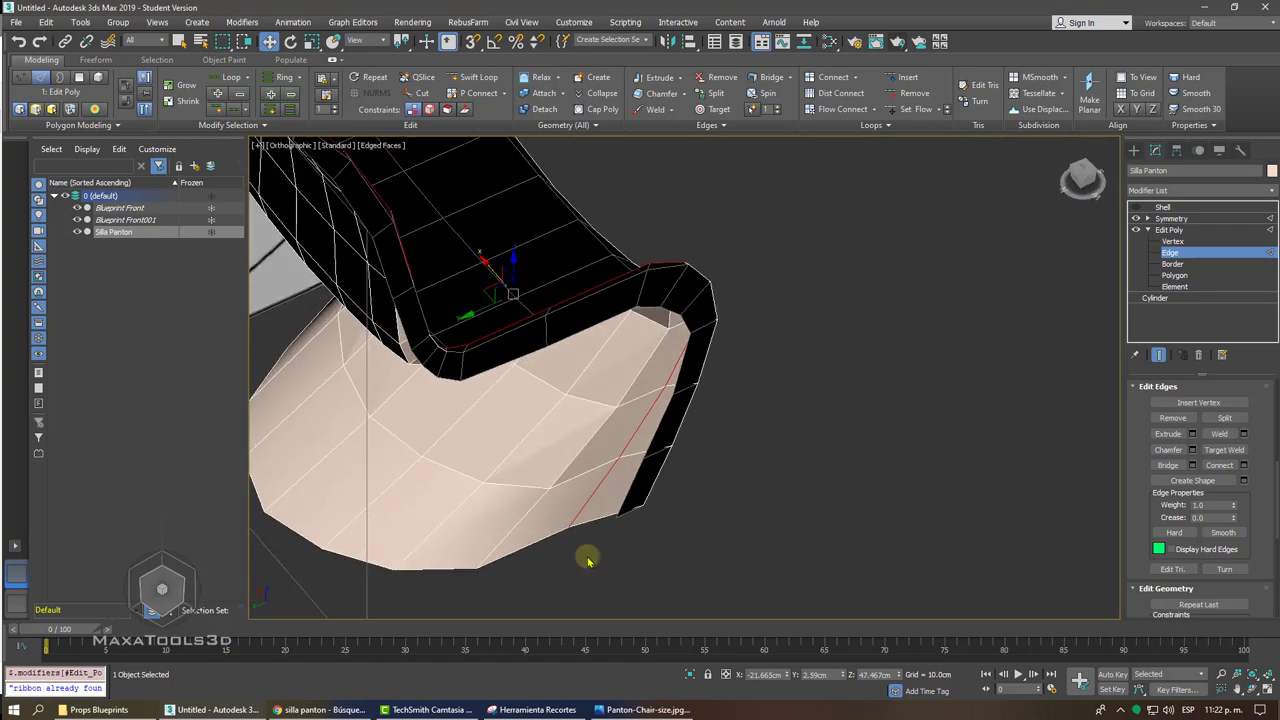
pyautogui.click(588, 561)
pyautogui.keyDown('alt'); pyautogui.moveTo(588, 502); pyautogui.dragTo(603, 430, button='middle'); pyautogui.keyUp('alt')
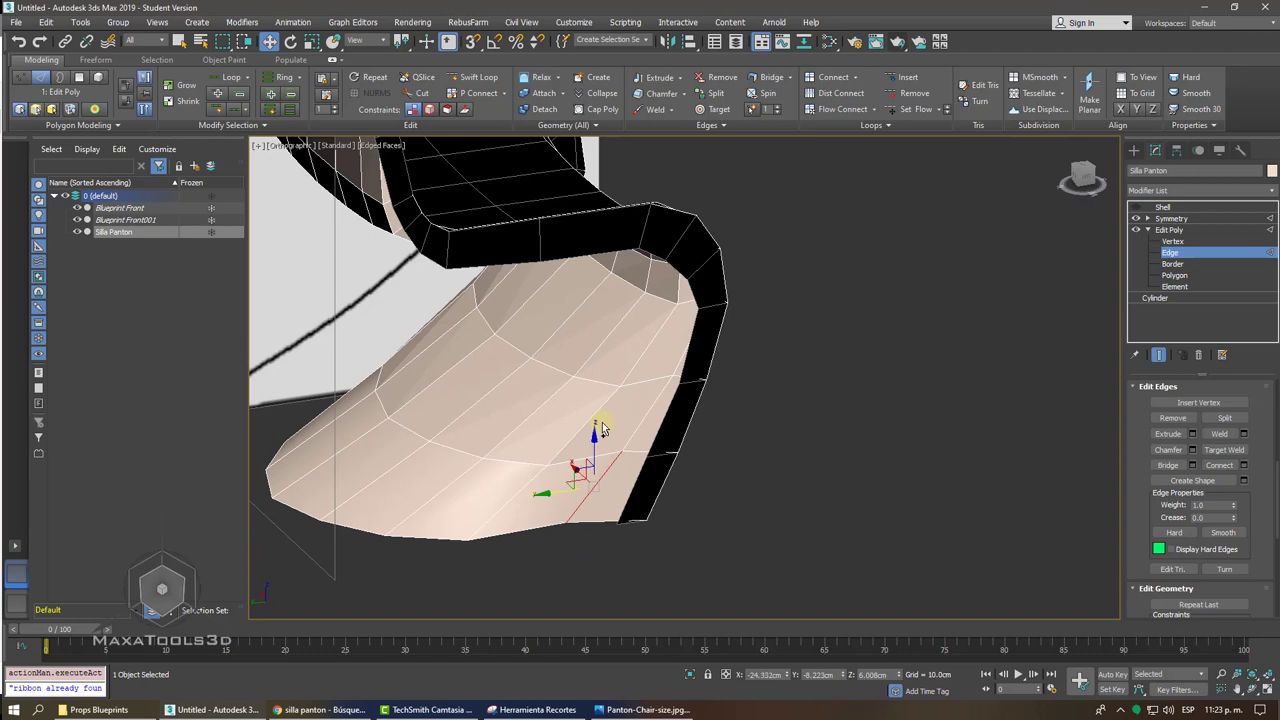
# Review the chair back from stepped views, activate Move, and go up to the Symmetry level.
pyautogui.hotkey('shift', 'z')
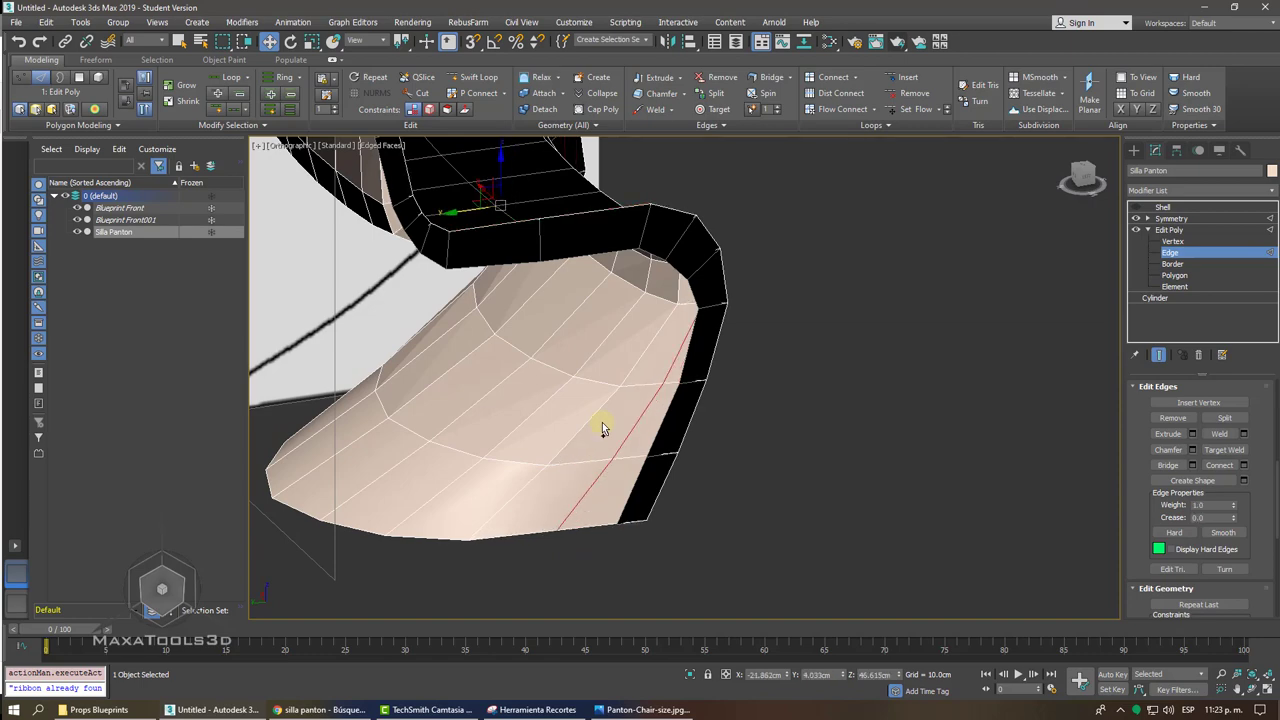
pyautogui.hotkey('ctrl', 'z')
pyautogui.hotkey('shift', 'z')
pyautogui.hotkey('shift', 'z')
pyautogui.hotkey('shift', 'z')
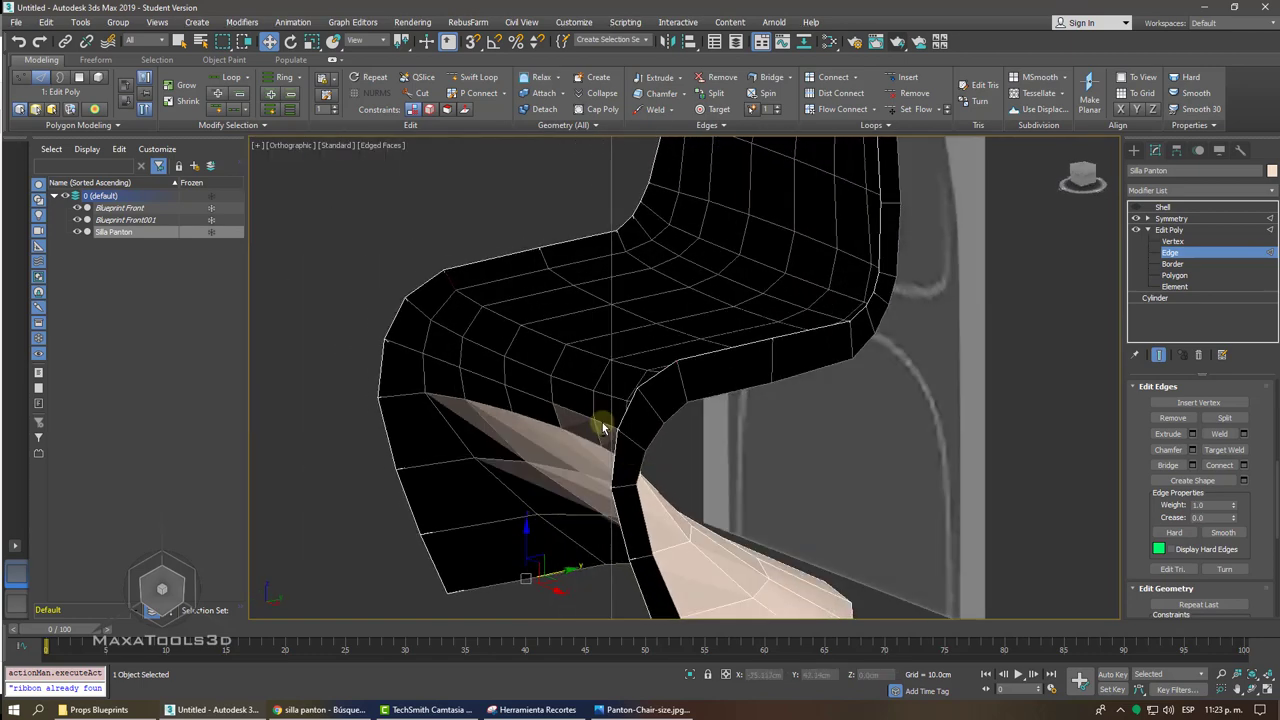
pyautogui.hotkey('shift', 'z')
pyautogui.hotkey('shift', 'z')
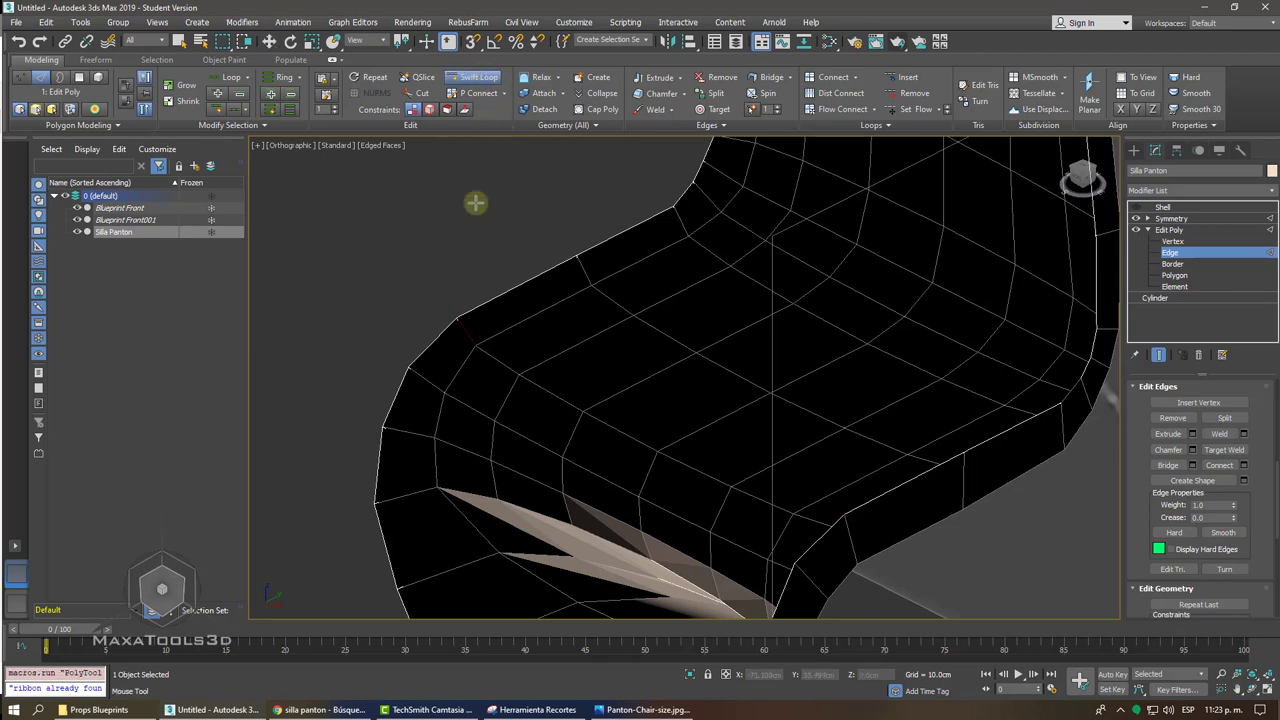
pyautogui.scroll(-2, 467, 330)
pyautogui.scroll(2, 467, 330)
pyautogui.press('z')
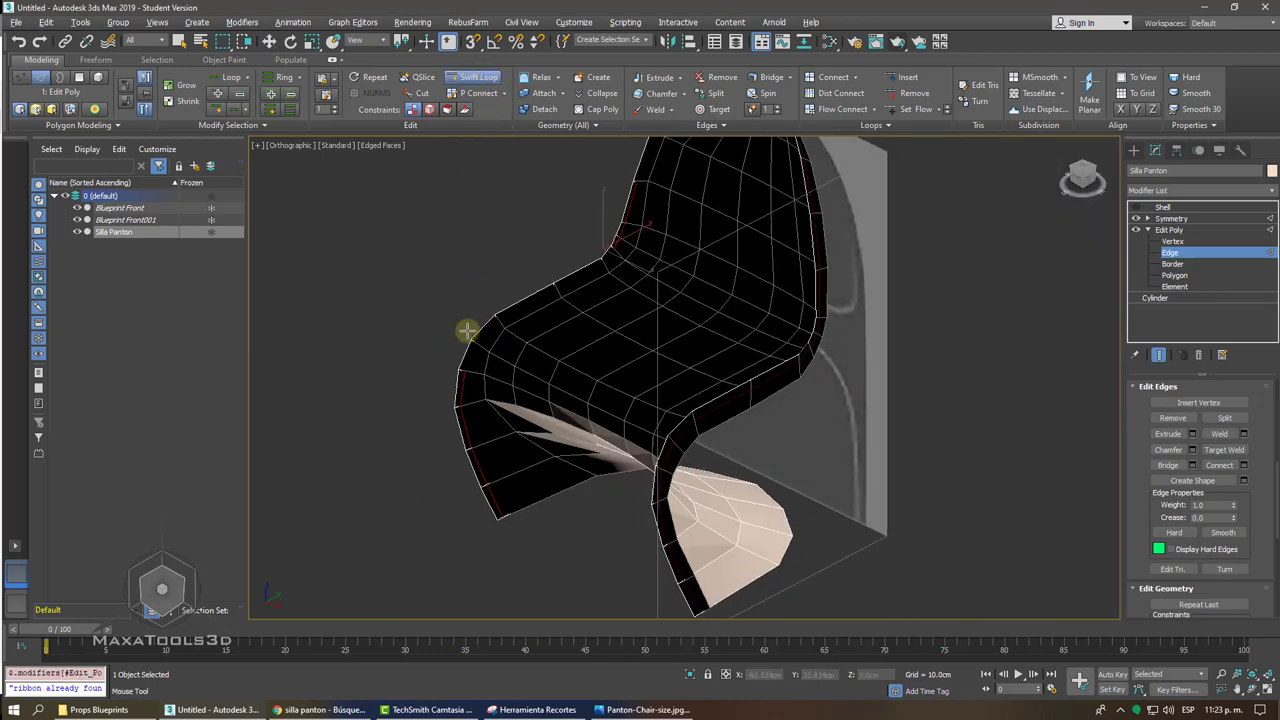
pyautogui.scroll(3, 466, 329)
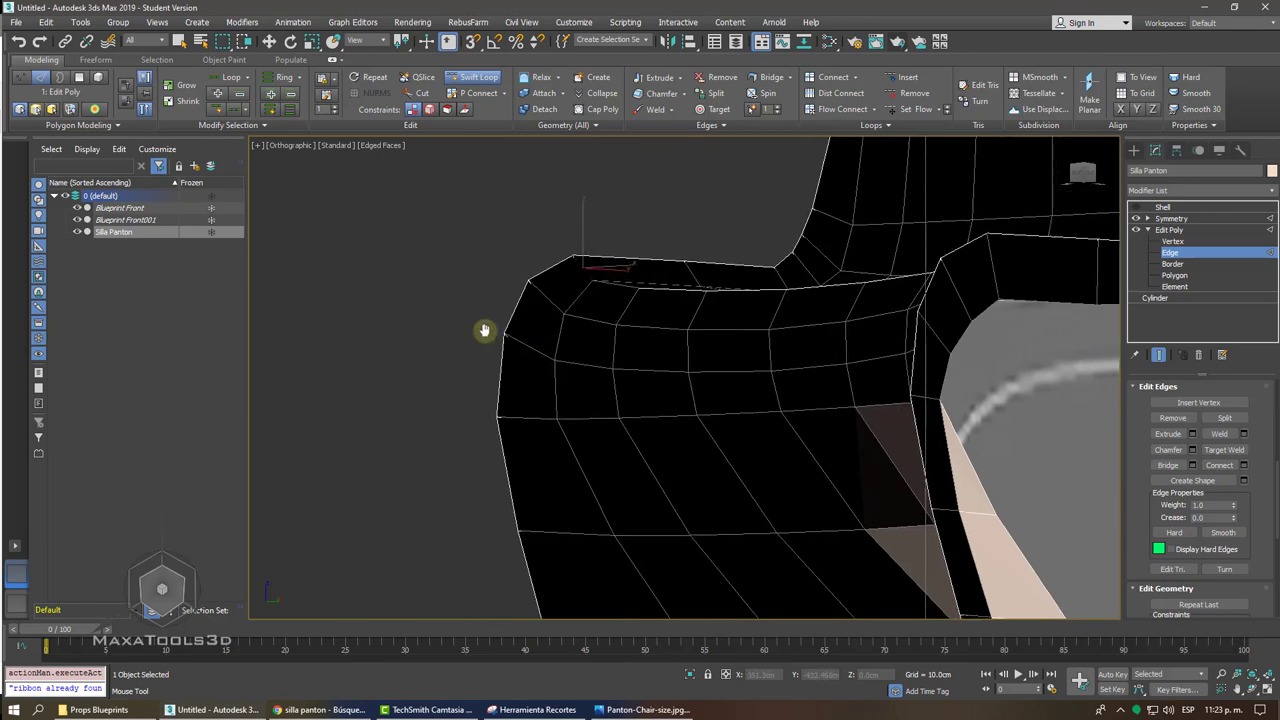
pyautogui.moveTo(468, 328)
pyautogui.keyDown('alt'); pyautogui.mouseDown(button='middle')
pyautogui.moveTo(752, 380)
pyautogui.moveTo(744, 392)
pyautogui.mouseUp(button='middle'); pyautogui.keyUp('alt')
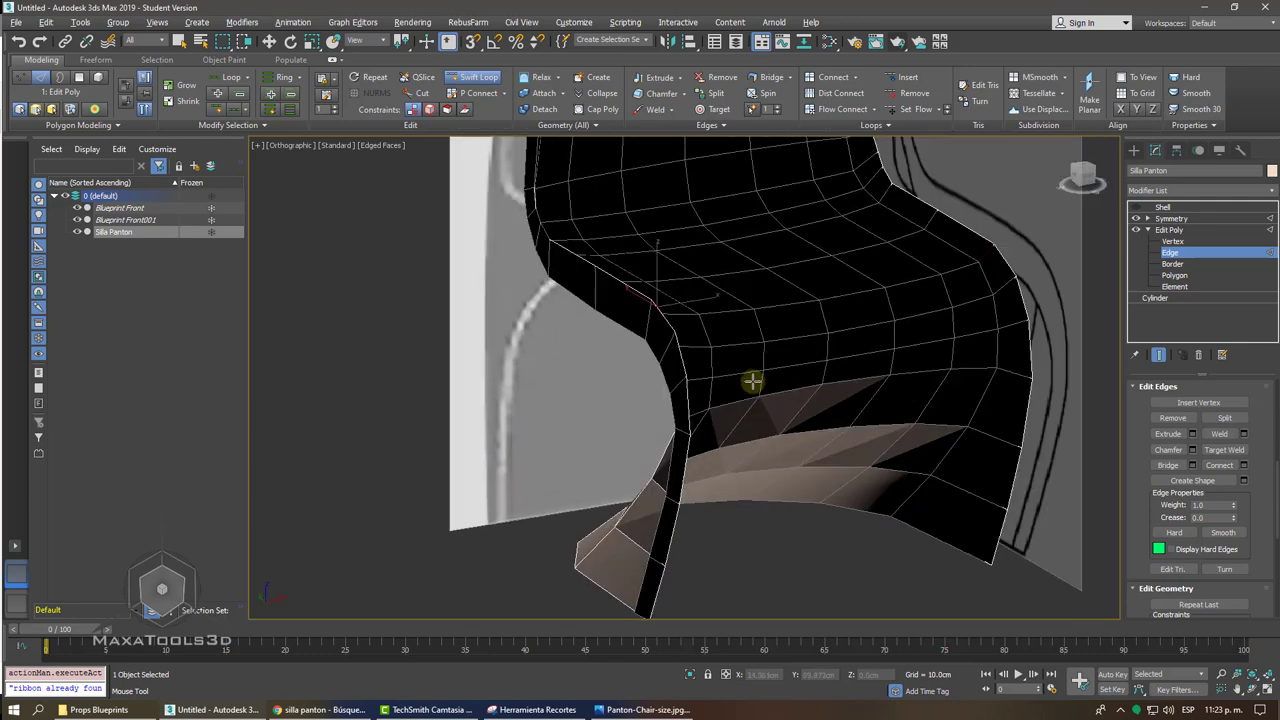
pyautogui.press('w')
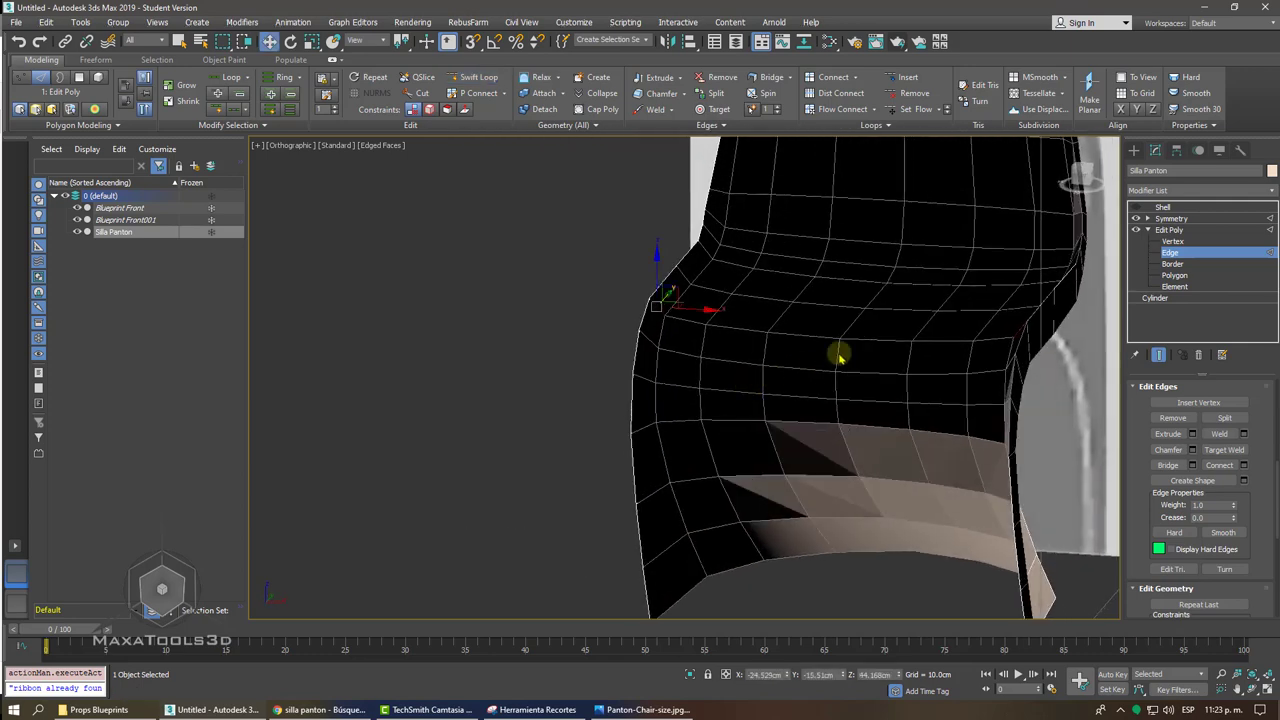
pyautogui.click(1168, 230)
# Preview the Shell result, then shift the backrest top edge loop slightly right along X.
pyautogui.click(1170, 218)
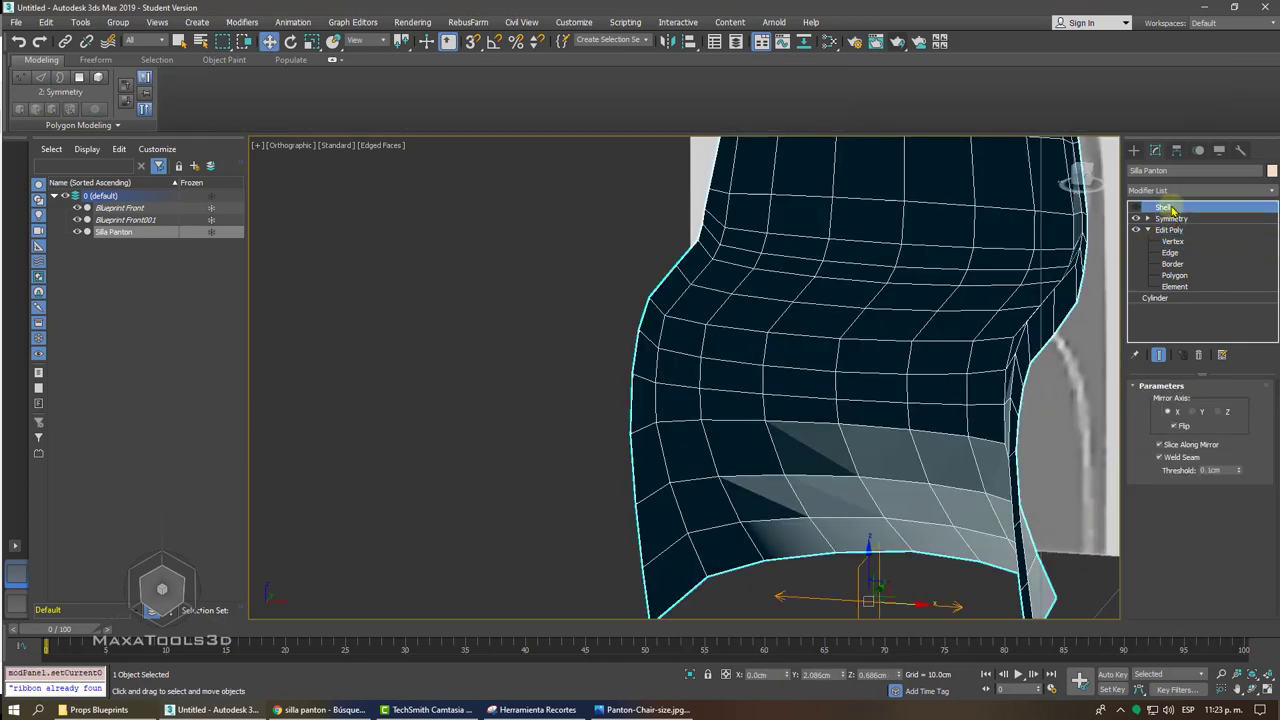
pyautogui.click(1140, 207)
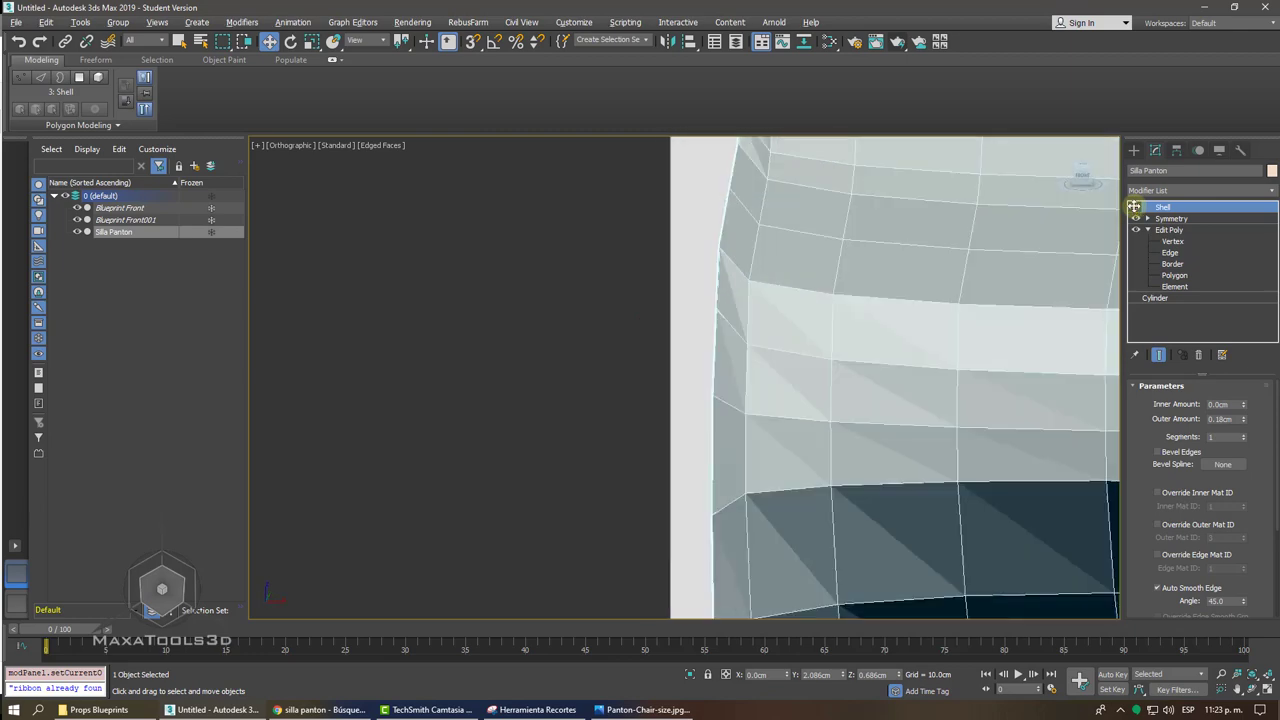
pyautogui.click(1170, 254)
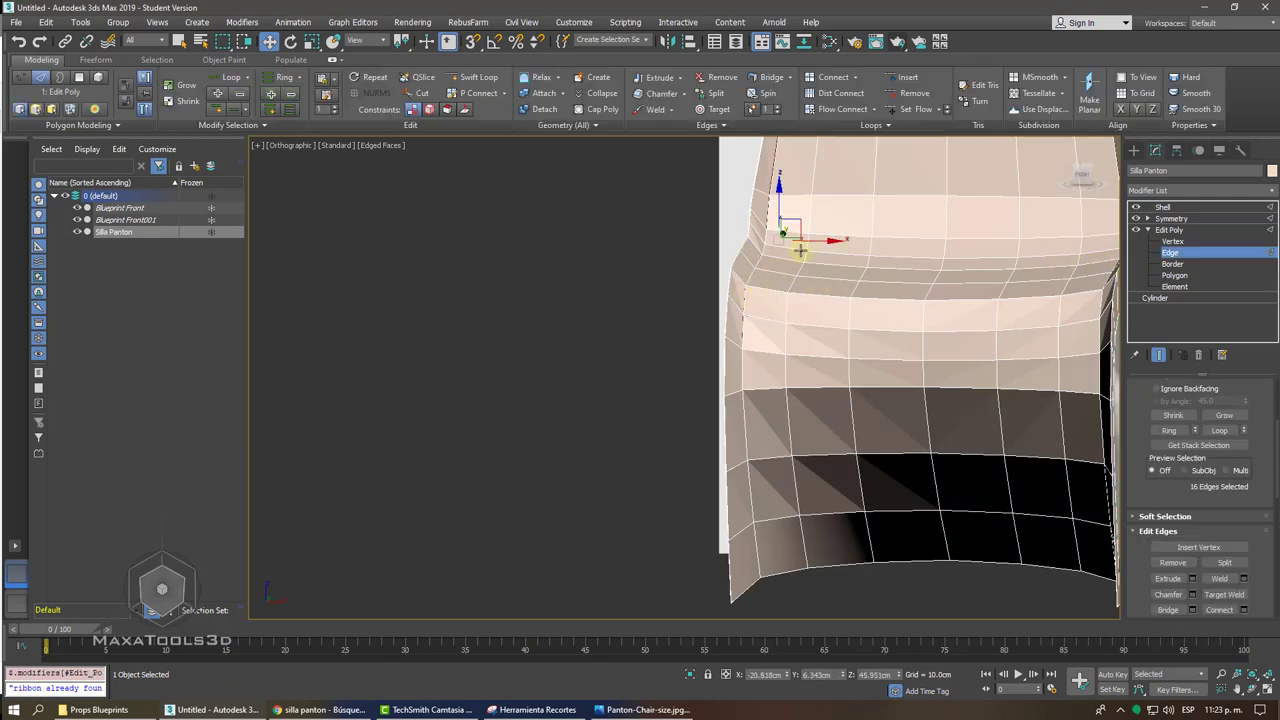
pyautogui.moveTo(814, 242); pyautogui.dragTo(822, 243)
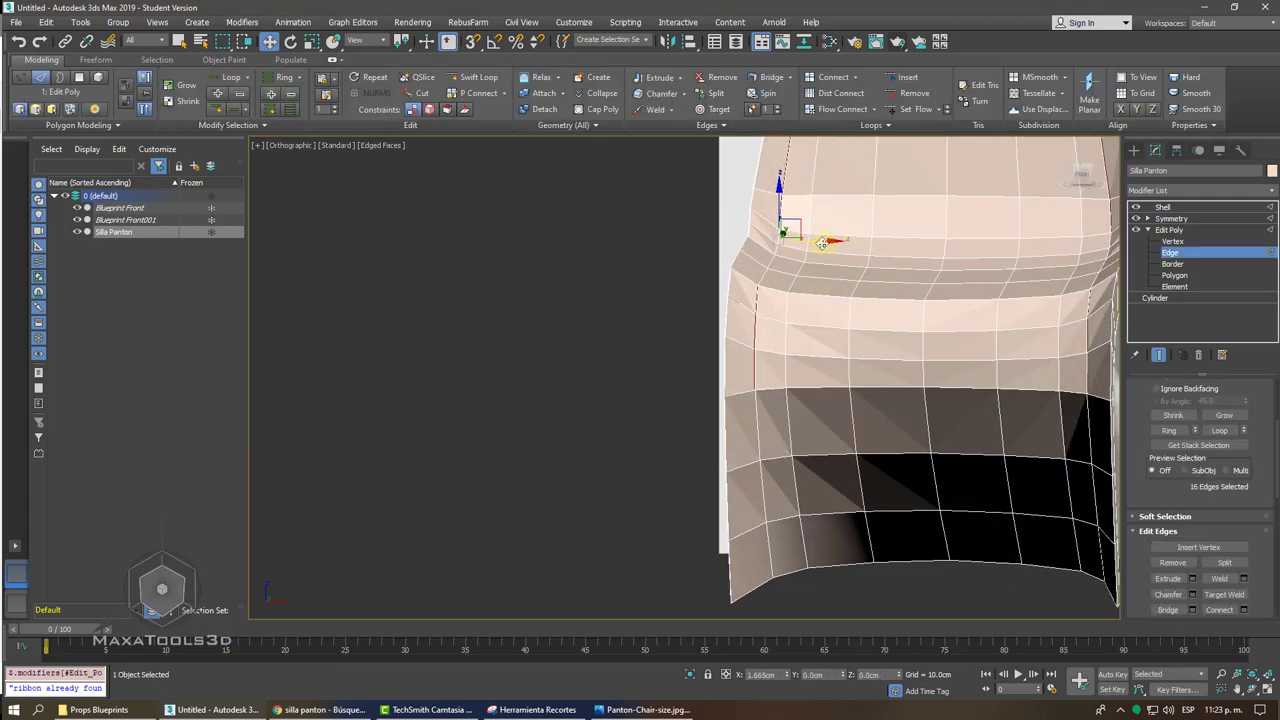
pyautogui.moveTo(822, 243)
pyautogui.keyDown('alt'); pyautogui.mouseDown(button='middle')
pyautogui.moveTo(844, 341)
pyautogui.moveTo(873, 331)
pyautogui.mouseUp(button='middle'); pyautogui.keyUp('alt')
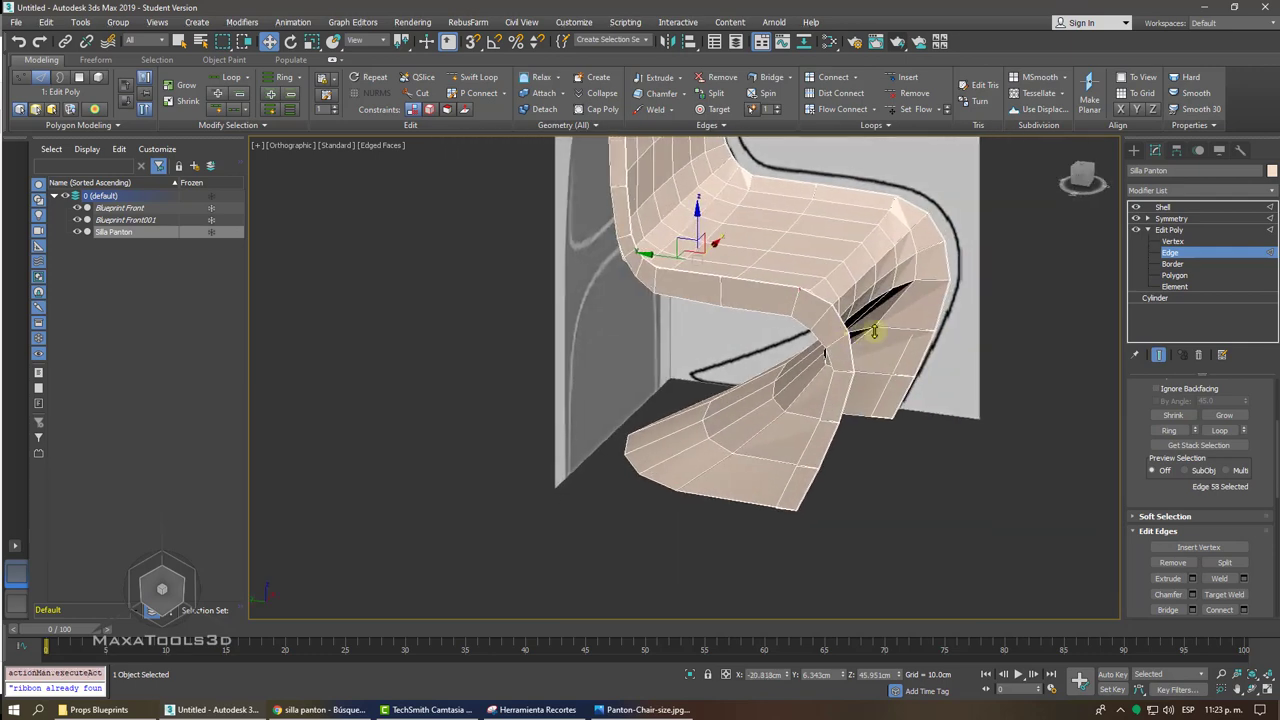
# Add a TurboSmooth modifier above Shell in the chair's stack.
pyautogui.click(1168, 230)
pyautogui.click(1170, 218)
pyautogui.click(1166, 207)
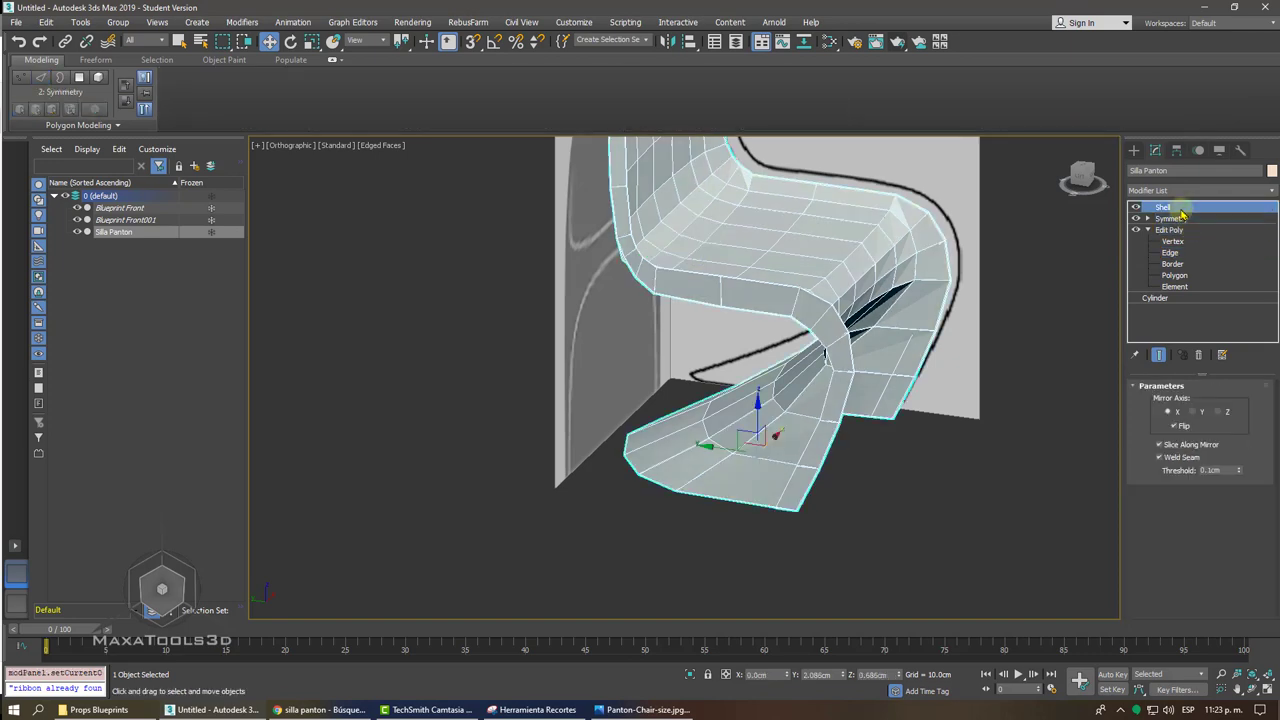
pyautogui.click(1178, 190)
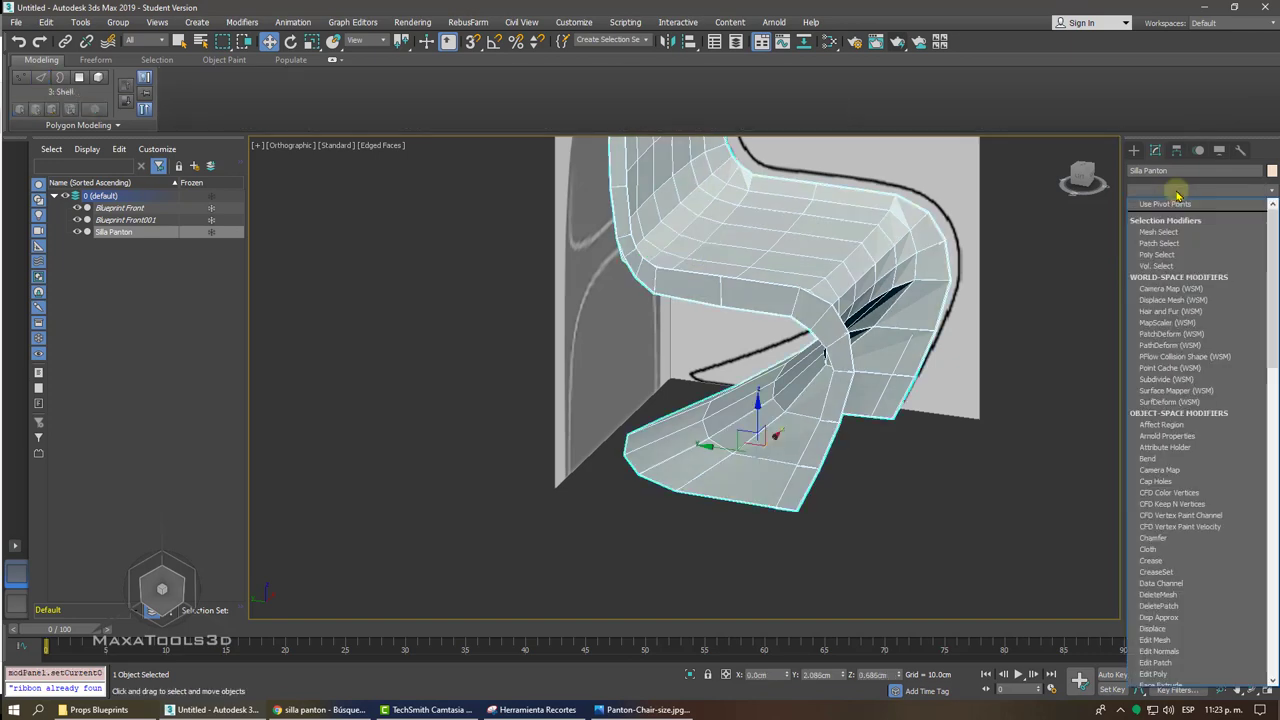
pyautogui.write('tsub')
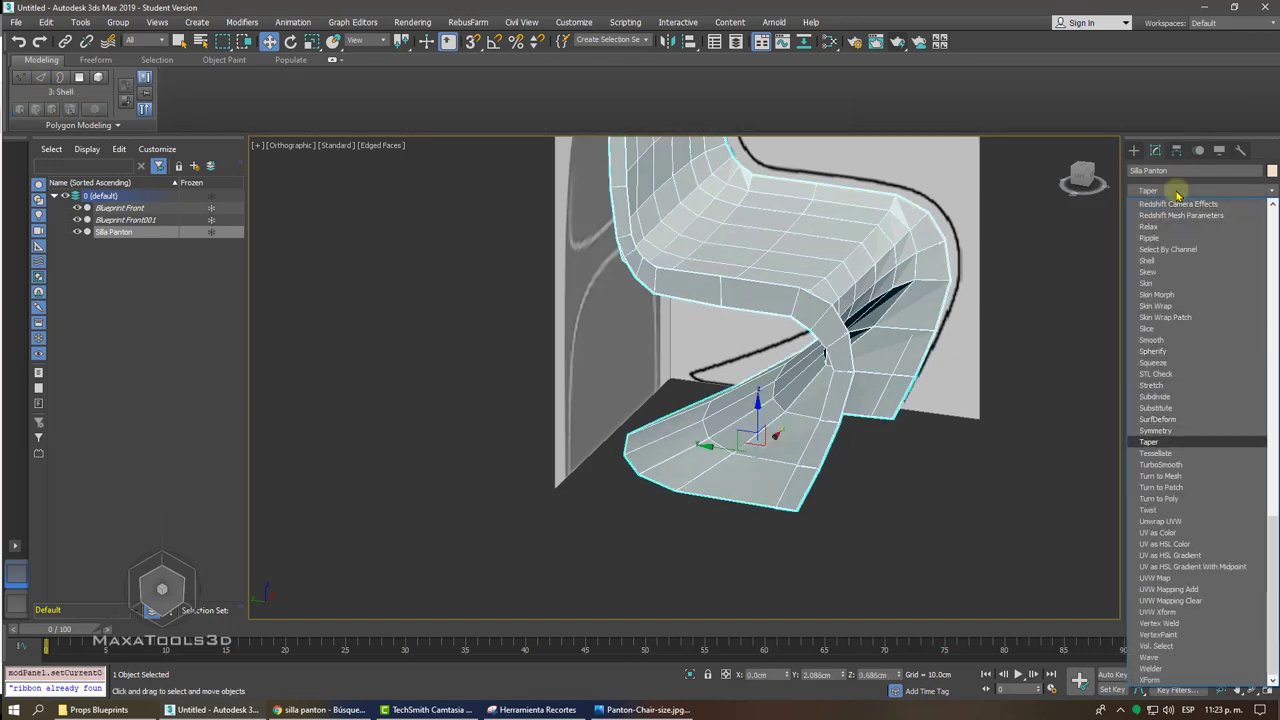
pyautogui.write('stw')
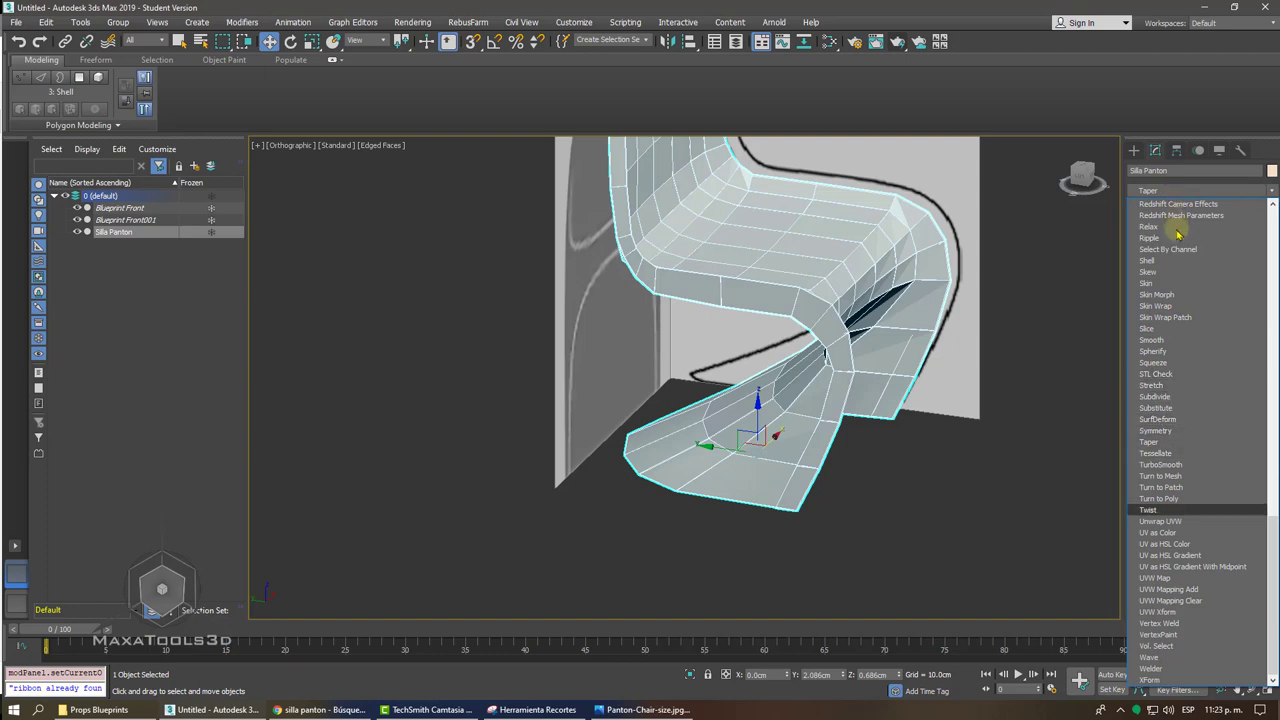
pyautogui.write('ut')
pyautogui.click(1178, 465)
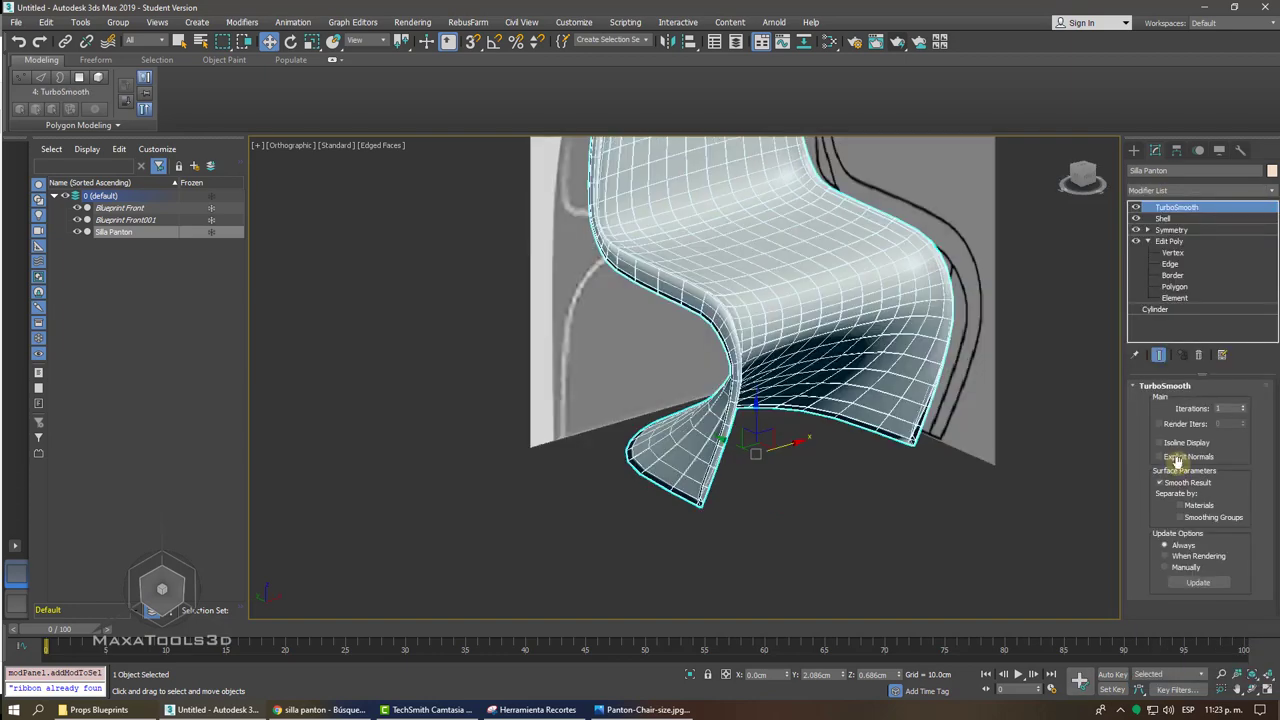
pyautogui.moveTo(1100, 470)
pyautogui.keyDown('alt'); pyautogui.mouseDown(button='middle')
pyautogui.moveTo(781, 502)
pyautogui.moveTo(518, 437)
pyautogui.mouseUp(button='middle'); pyautogui.keyUp('alt')
# Toggle shading and edged faces, reselect the chair, and review the smoothed result from several views.
pyautogui.press('F3')
pyautogui.press('F3')
pyautogui.press('F4')
pyautogui.click(490, 435)
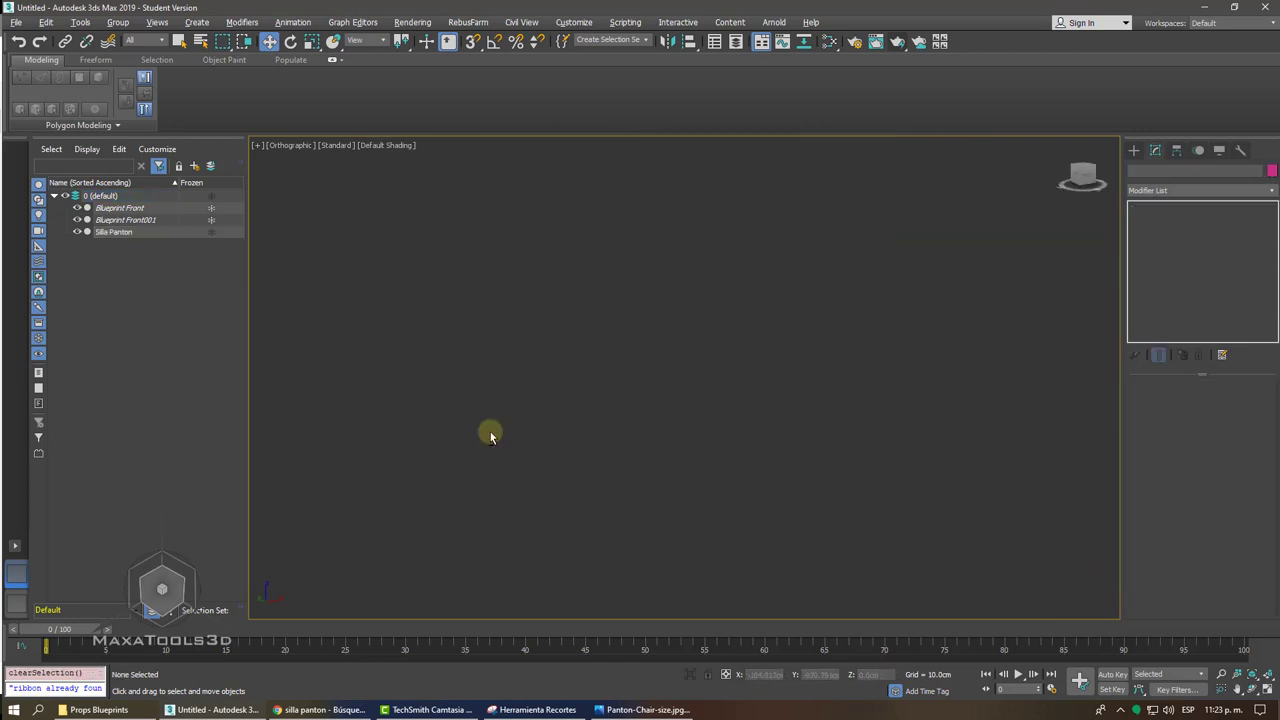
pyautogui.click(655, 425)
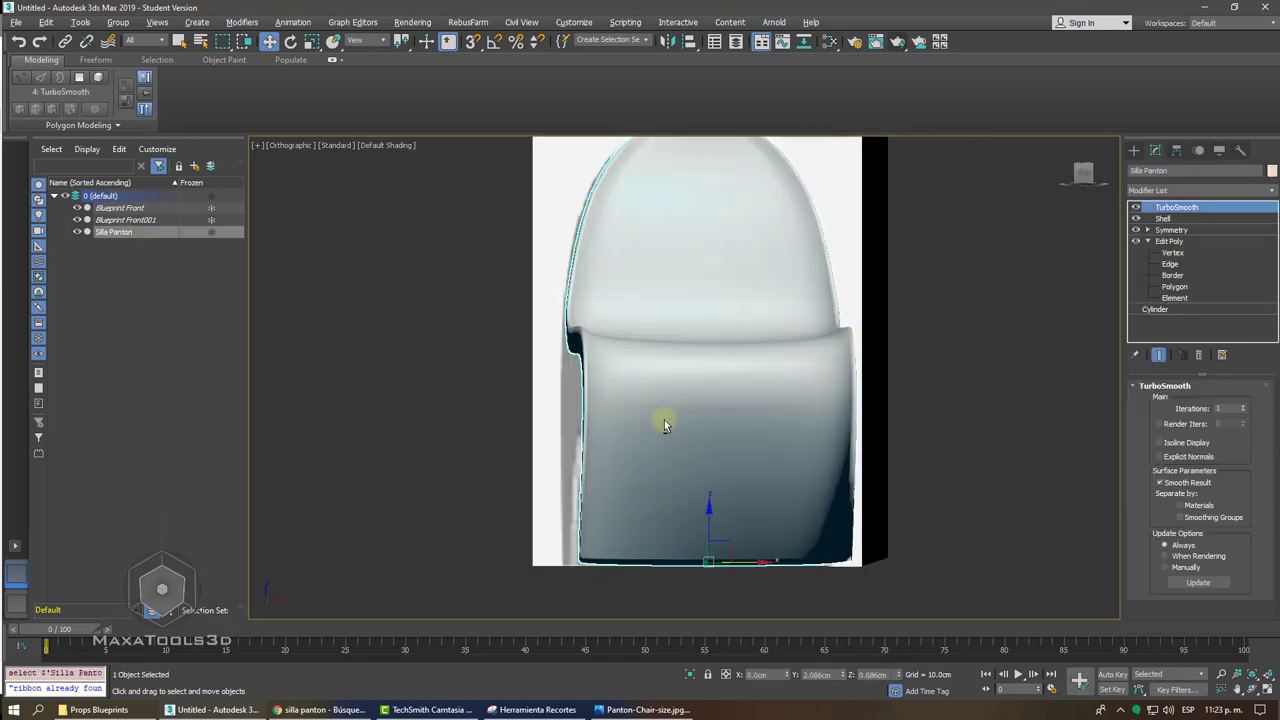
pyautogui.hotkey('shift', 'z')
pyautogui.hotkey('shift', 'z')
pyautogui.hotkey('shift', 'z')
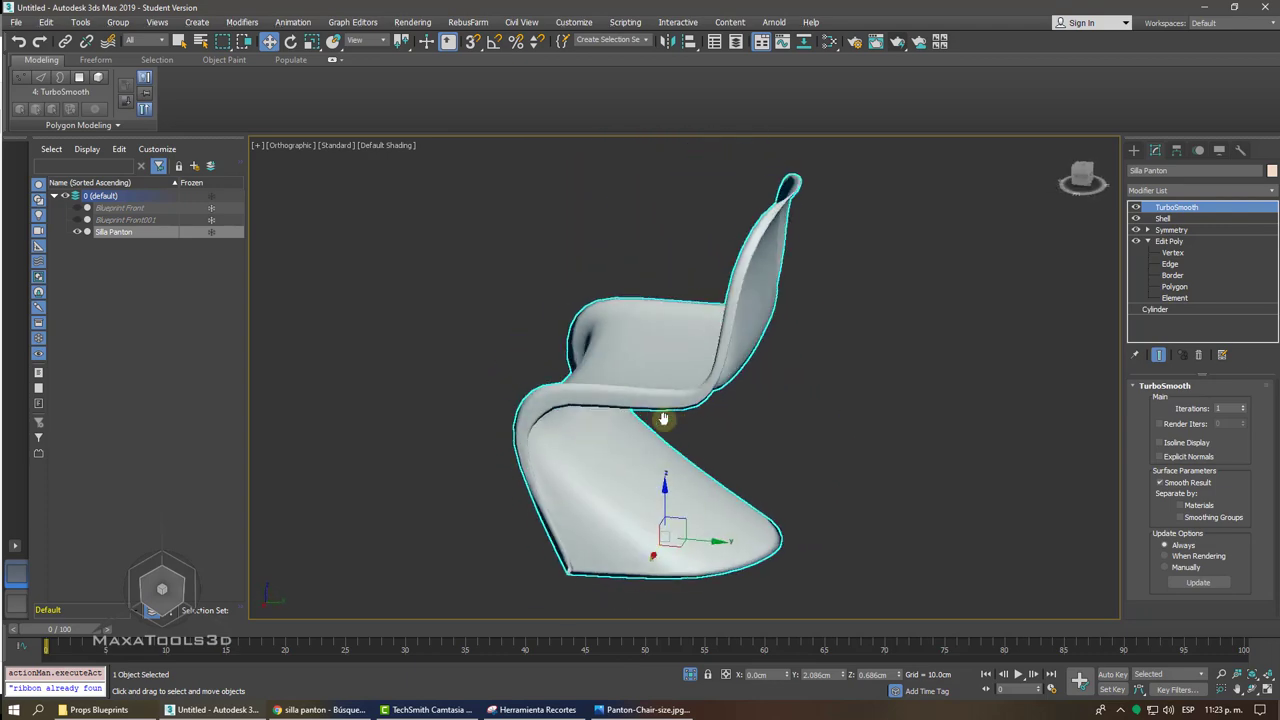
pyautogui.hotkey('shift', 'z')
pyautogui.hotkey('shift', 'z')
pyautogui.hotkey('shift', 'z')
pyautogui.hotkey('shift', 'z')
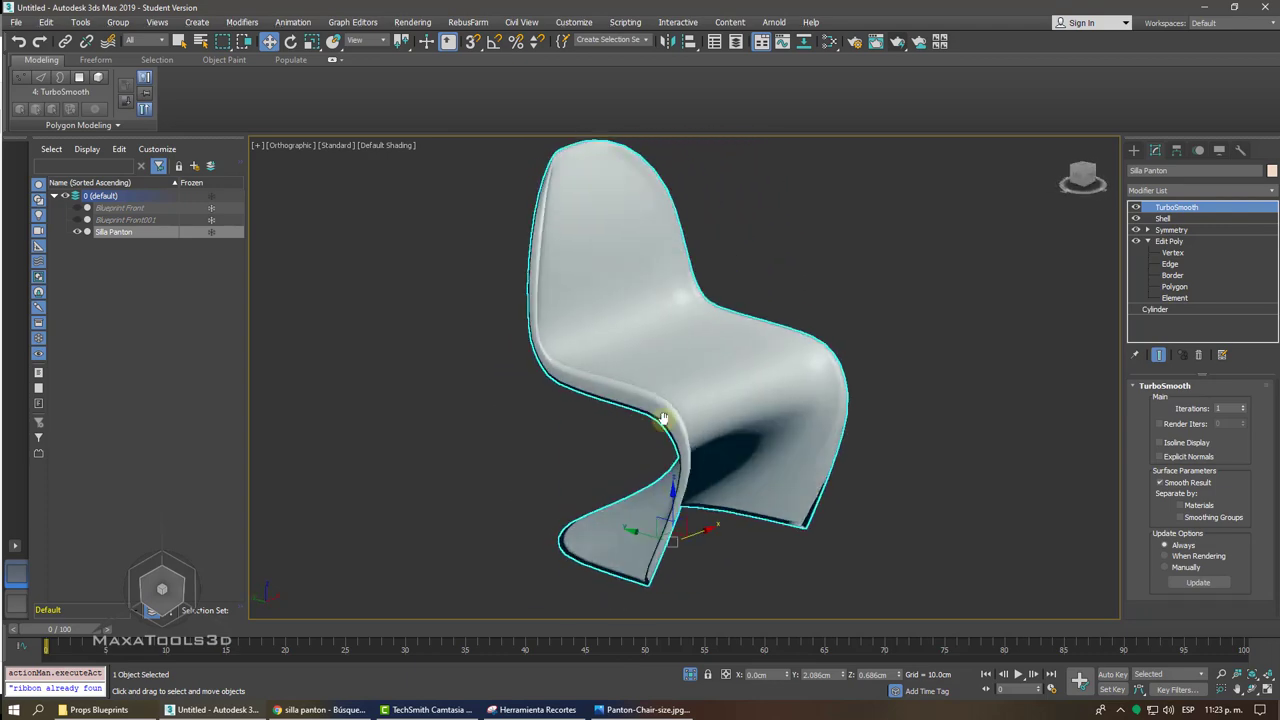
pyautogui.scroll(2, 663, 418)
pyautogui.scroll(4, 663, 418)
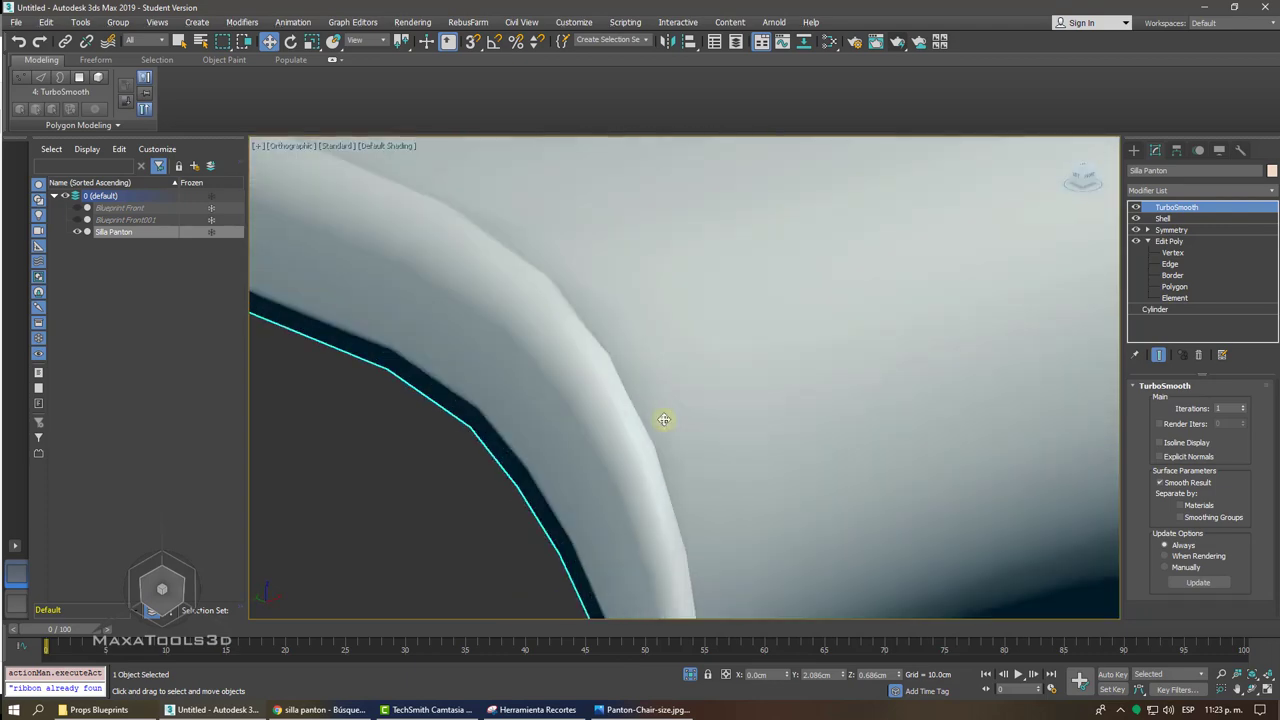
pyautogui.press('F4')
pyautogui.hotkey('shift', 'z')
pyautogui.hotkey('shift', 'z')
pyautogui.hotkey('shift', 'z')
pyautogui.hotkey('shift', 'z')
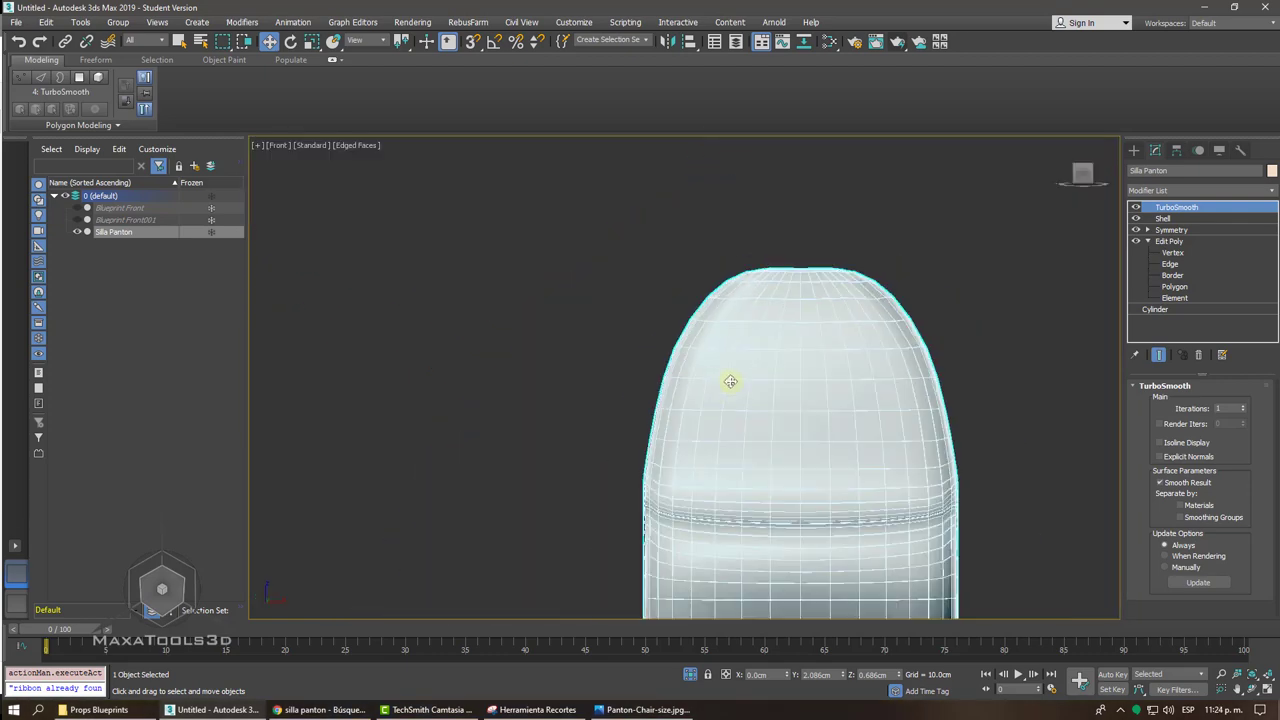
pyautogui.hotkey('shift', 'z')
pyautogui.click(1133, 151)
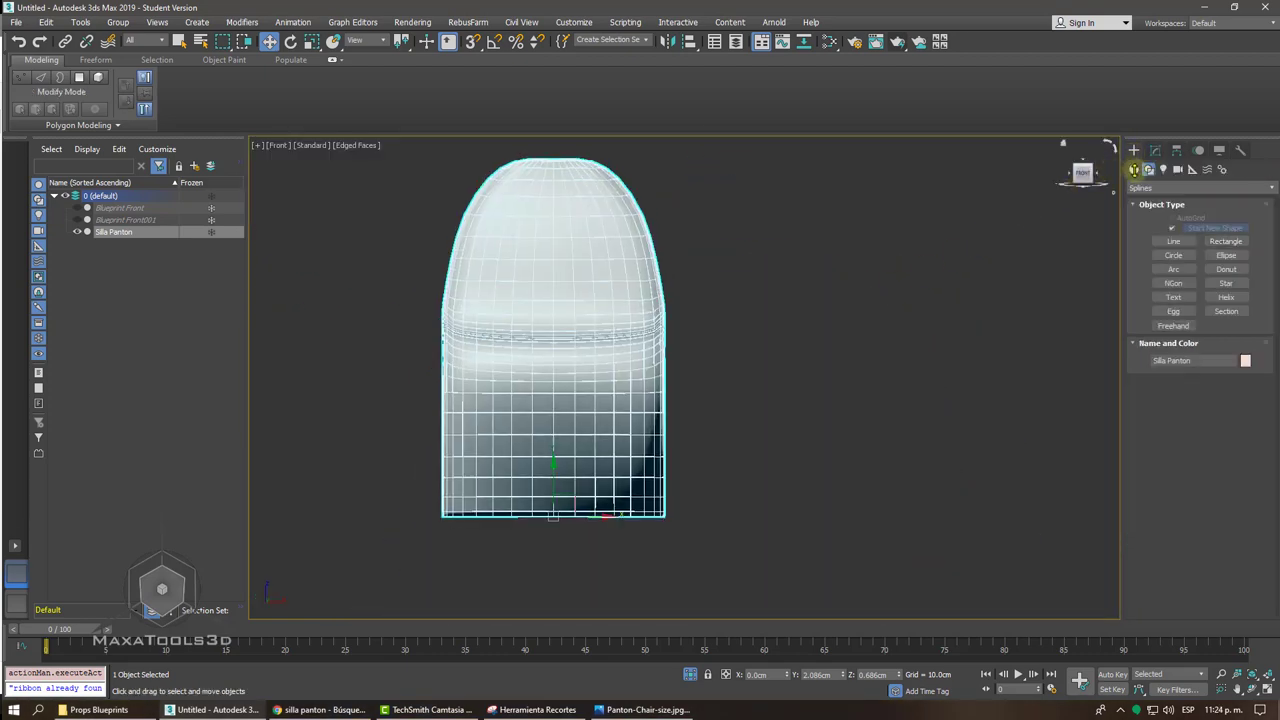
# Create a test plane beside the chair, isolate it, and add TurboSmooth to it.
pyautogui.click(1134, 170)
pyautogui.click(1226, 286)
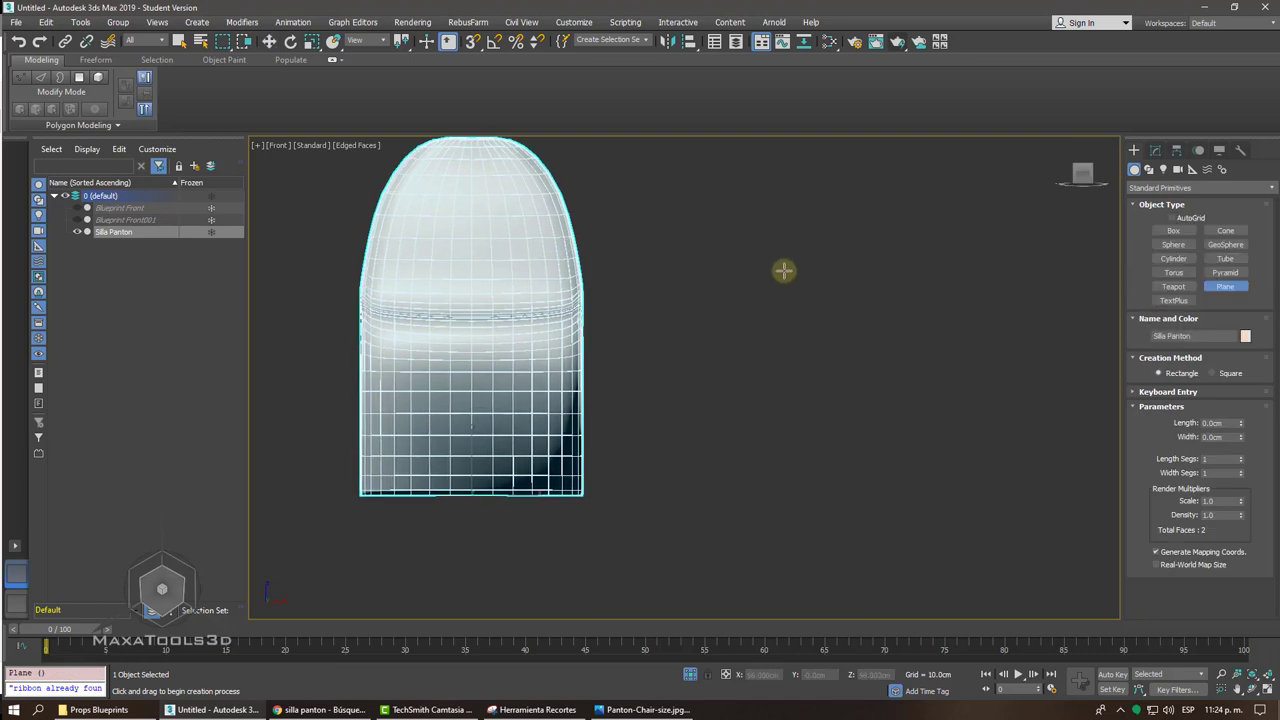
pyautogui.moveTo(758, 245); pyautogui.dragTo(858, 335)
pyautogui.press('w')
pyautogui.hotkey('alt', 'q')
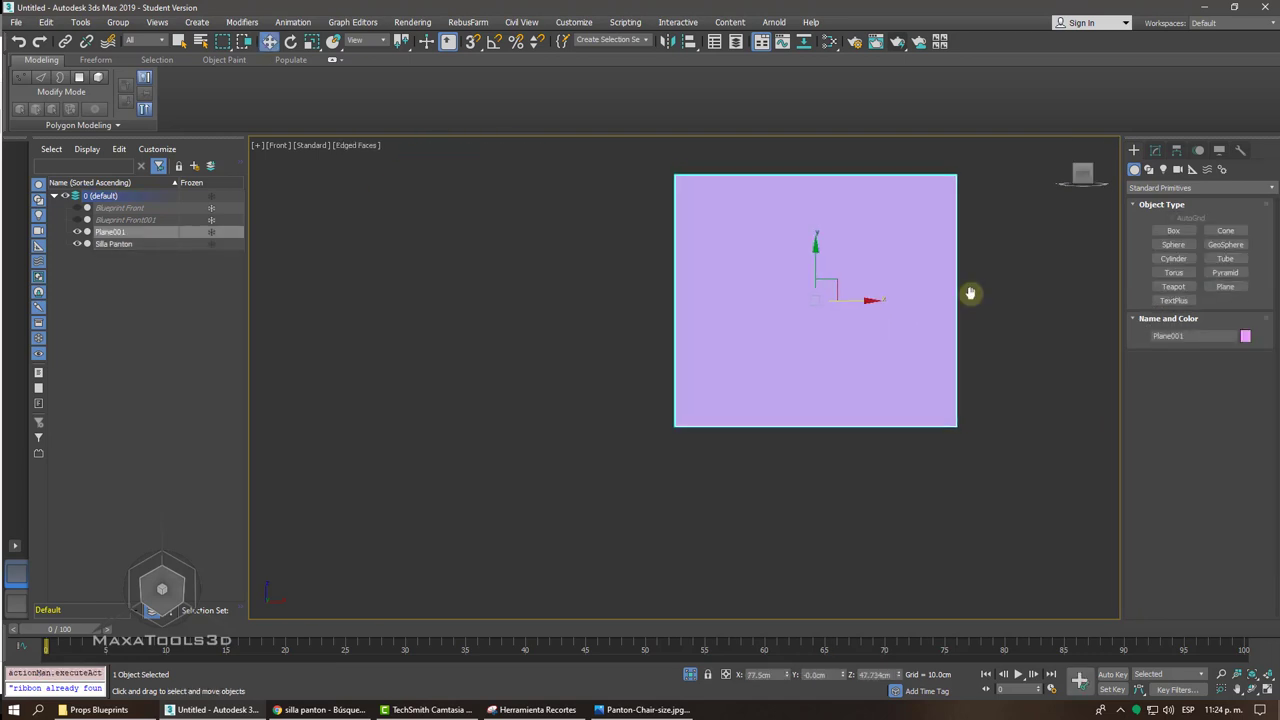
pyautogui.click(1155, 150)
pyautogui.click(1175, 189)
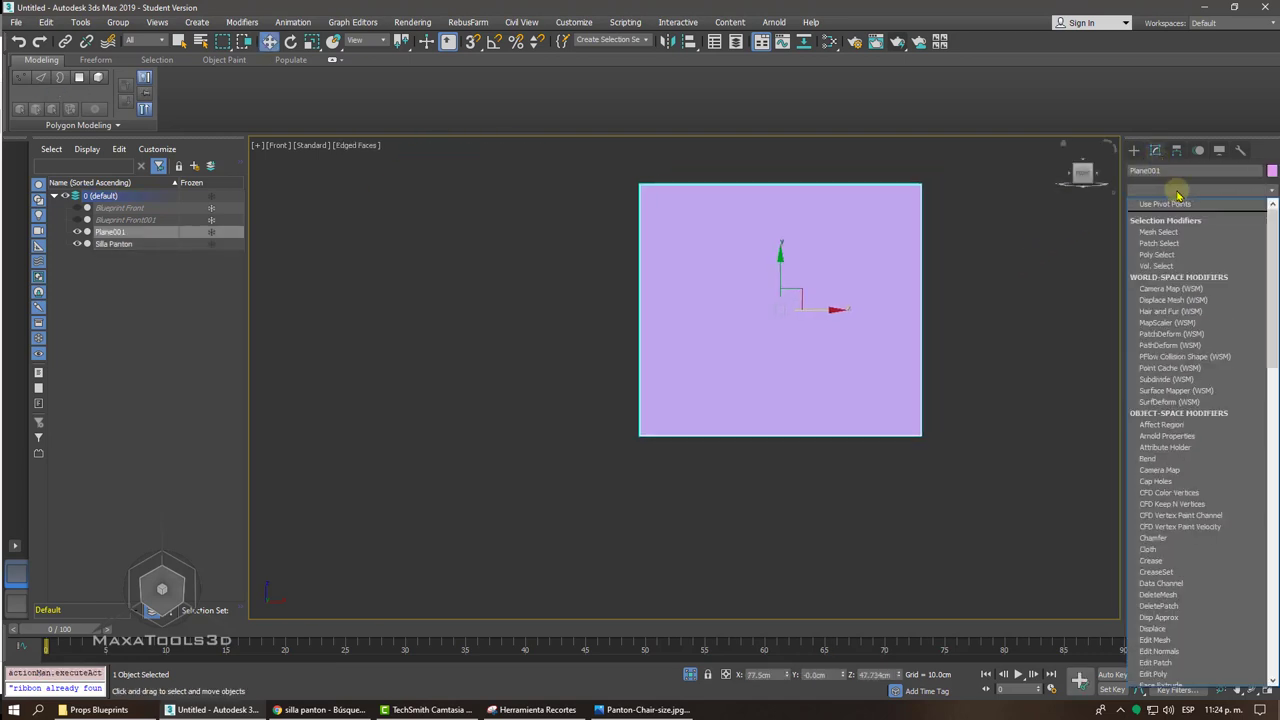
pyautogui.press('t')
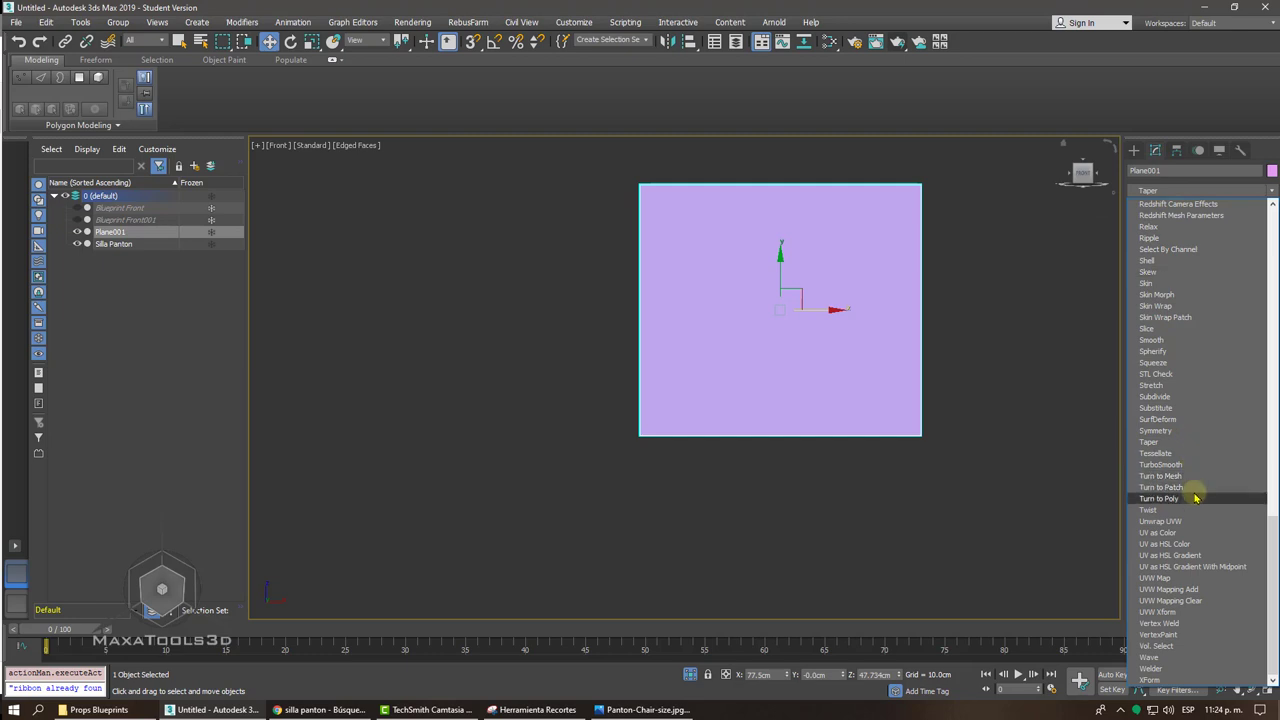
pyautogui.click(1180, 465)
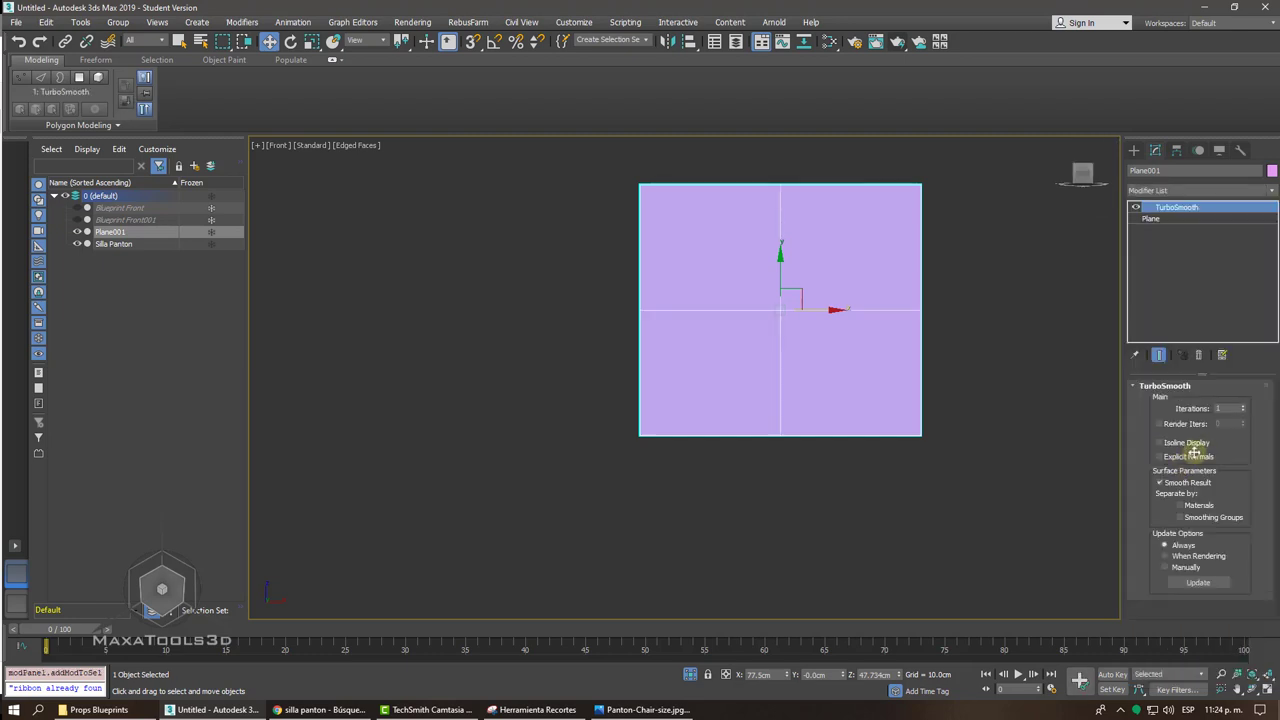
# Step the plane's TurboSmooth iterations up to 5 and back down, then delete Plane001.
pyautogui.click(1242, 405)
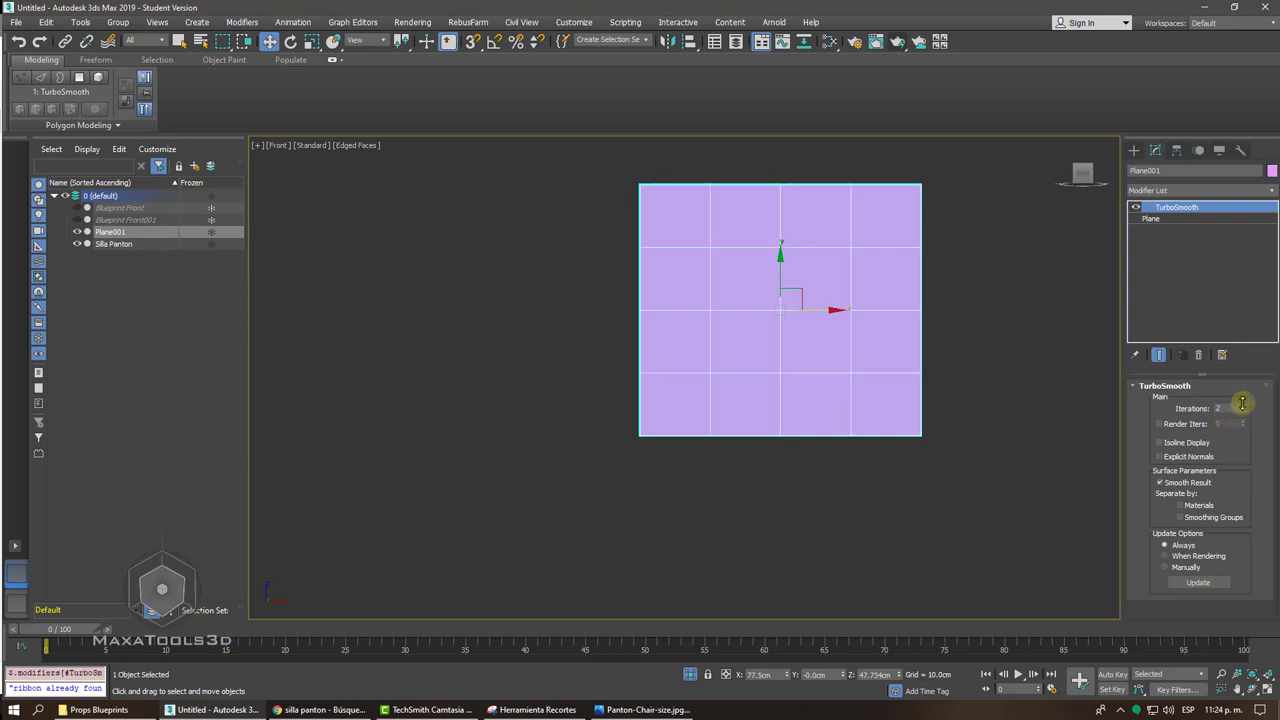
pyautogui.click(1243, 405)
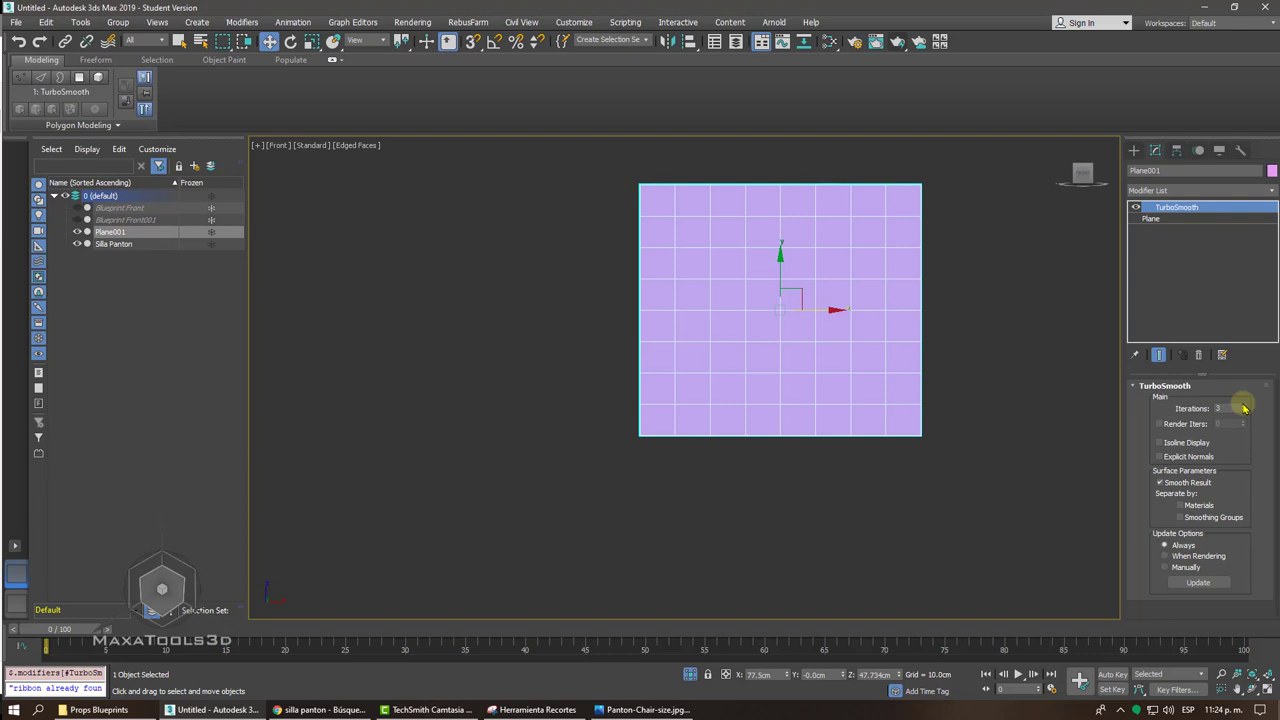
pyautogui.click(1243, 412)
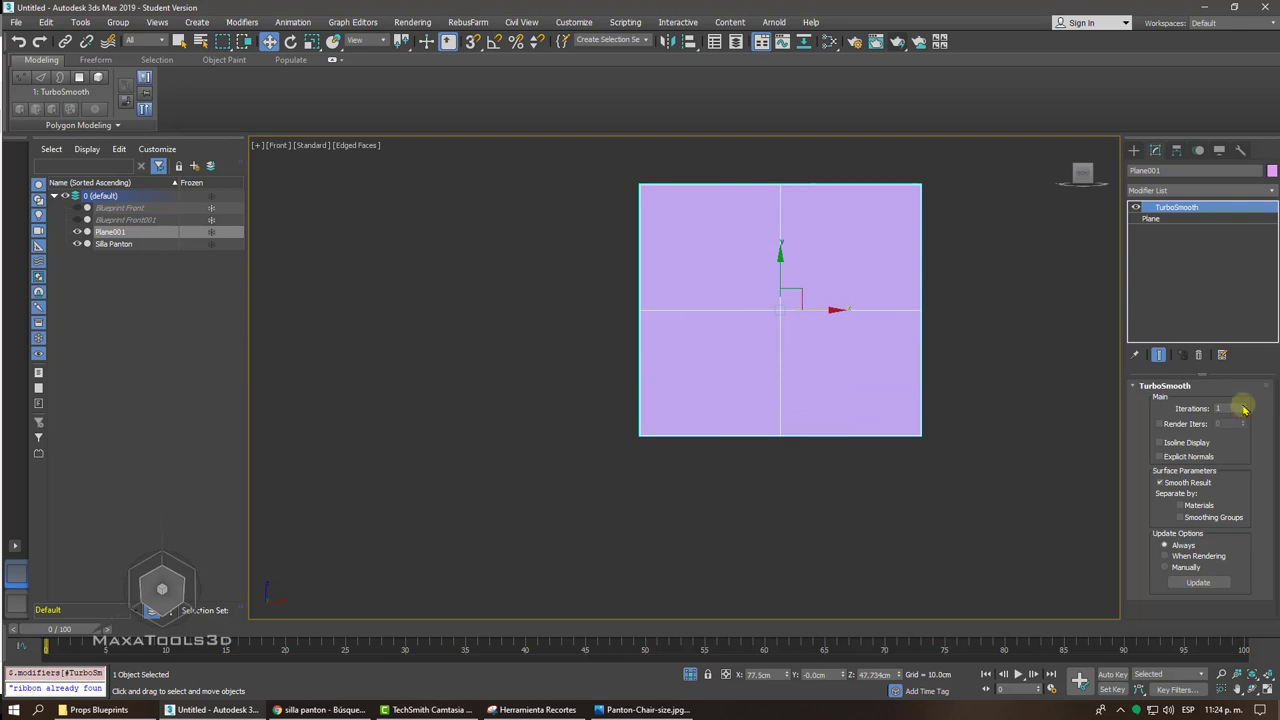
pyautogui.click(1243, 405)
pyautogui.click(1243, 405)
pyautogui.click(1243, 405)
pyautogui.click(1243, 405)
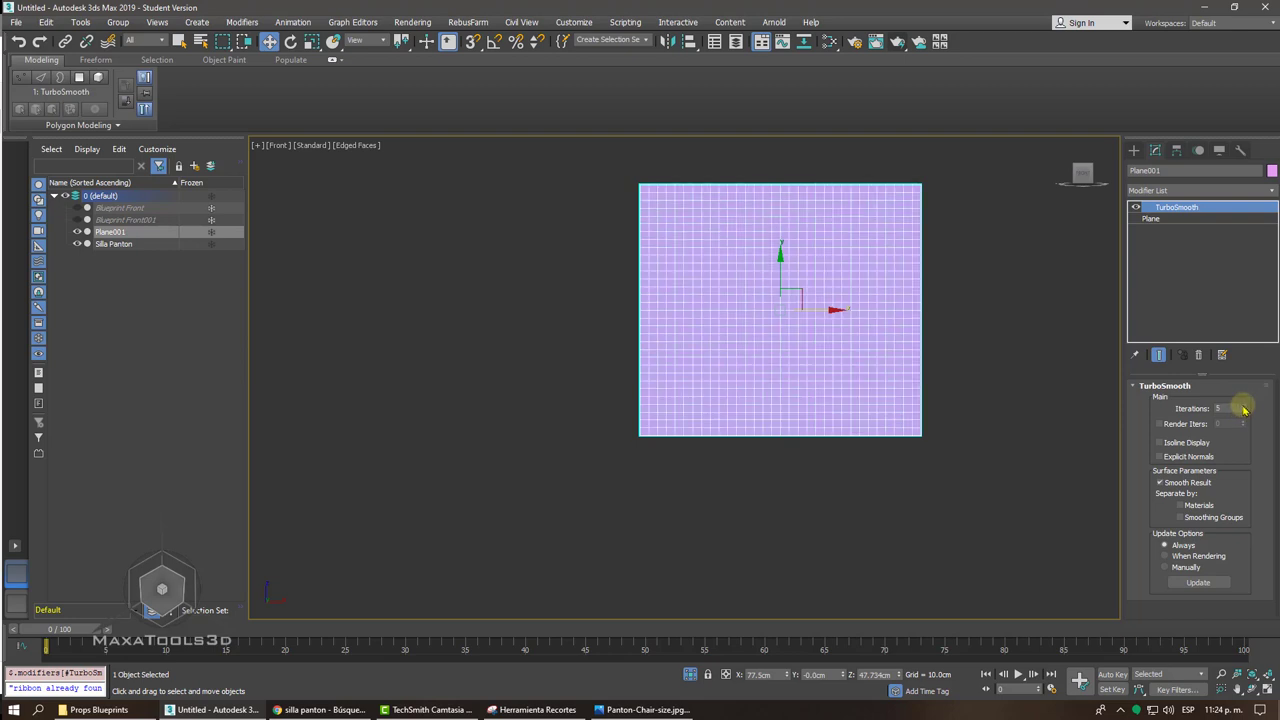
pyautogui.click(1243, 412)
pyautogui.click(1243, 412)
pyautogui.click(1243, 412)
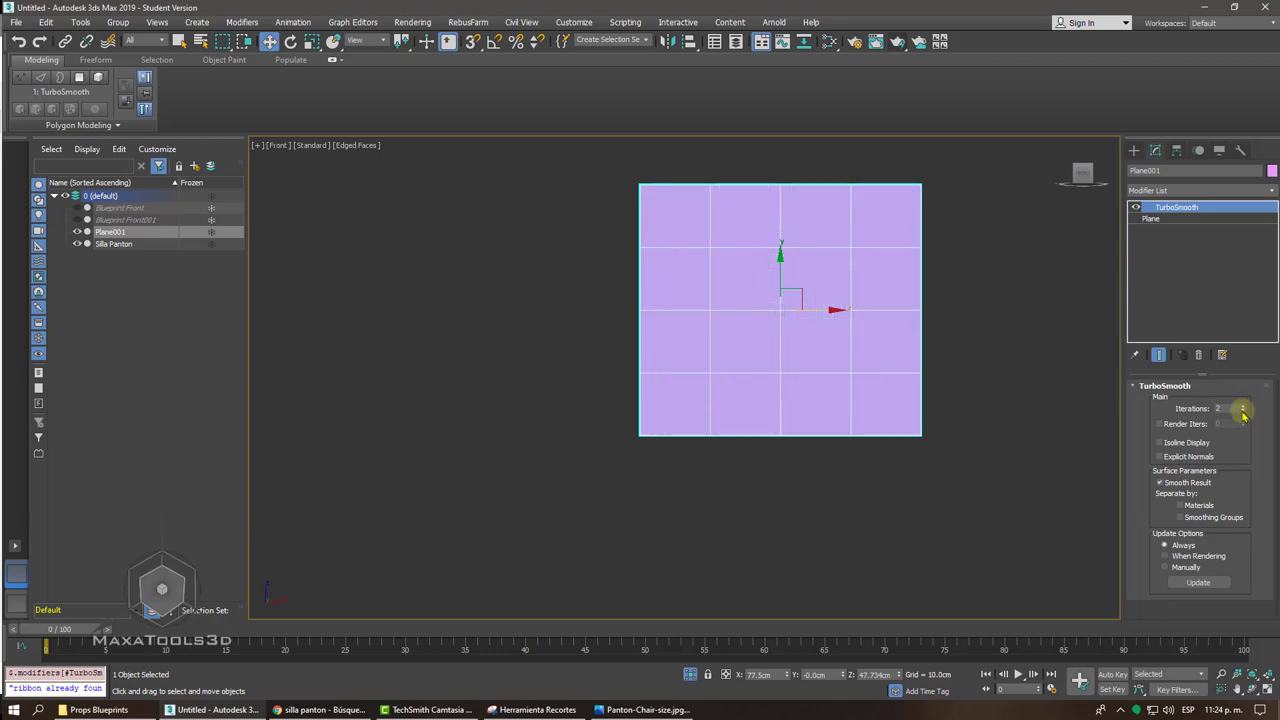
pyautogui.press('Delete')
# Select the Panton chair and toggle its TurboSmooth off and back on to compare.
pyautogui.scroll(-3, 797, 380)
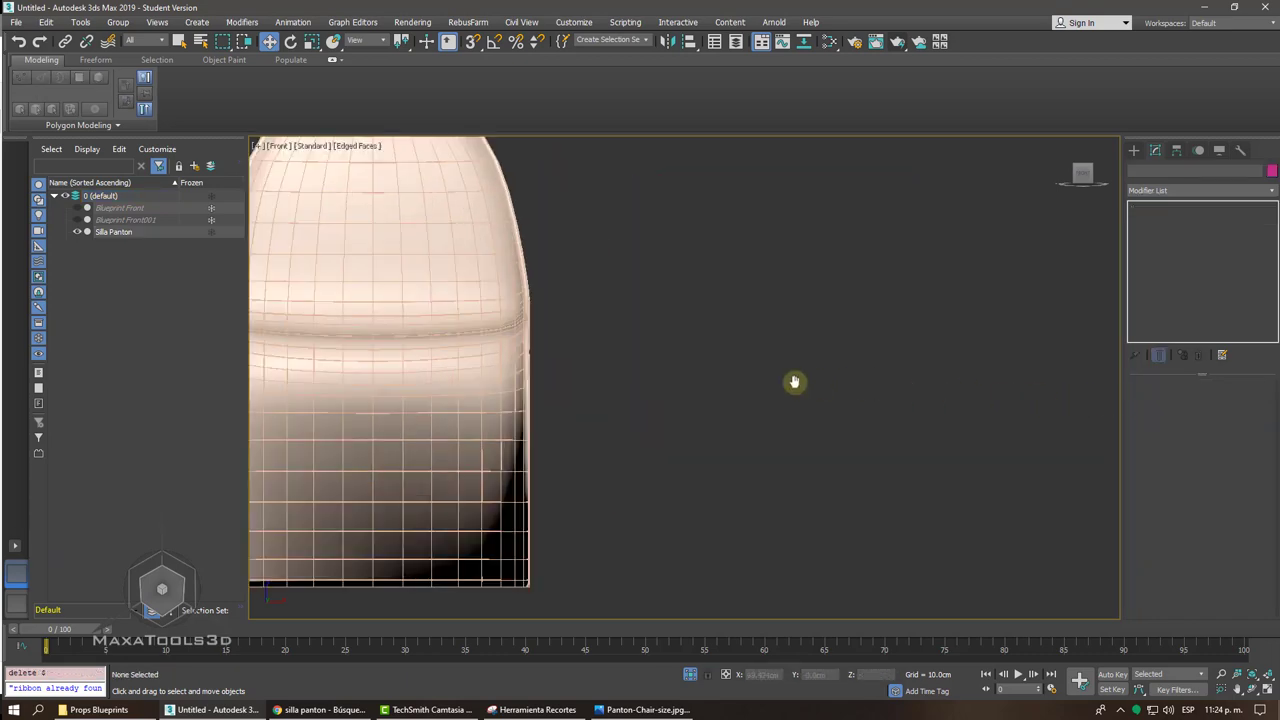
pyautogui.scroll(-2, 750, 378)
pyautogui.click(696, 376)
pyautogui.keyDown('alt'); pyautogui.moveTo(696, 376); pyautogui.dragTo(1037, 248, button='middle'); pyautogui.keyUp('alt')
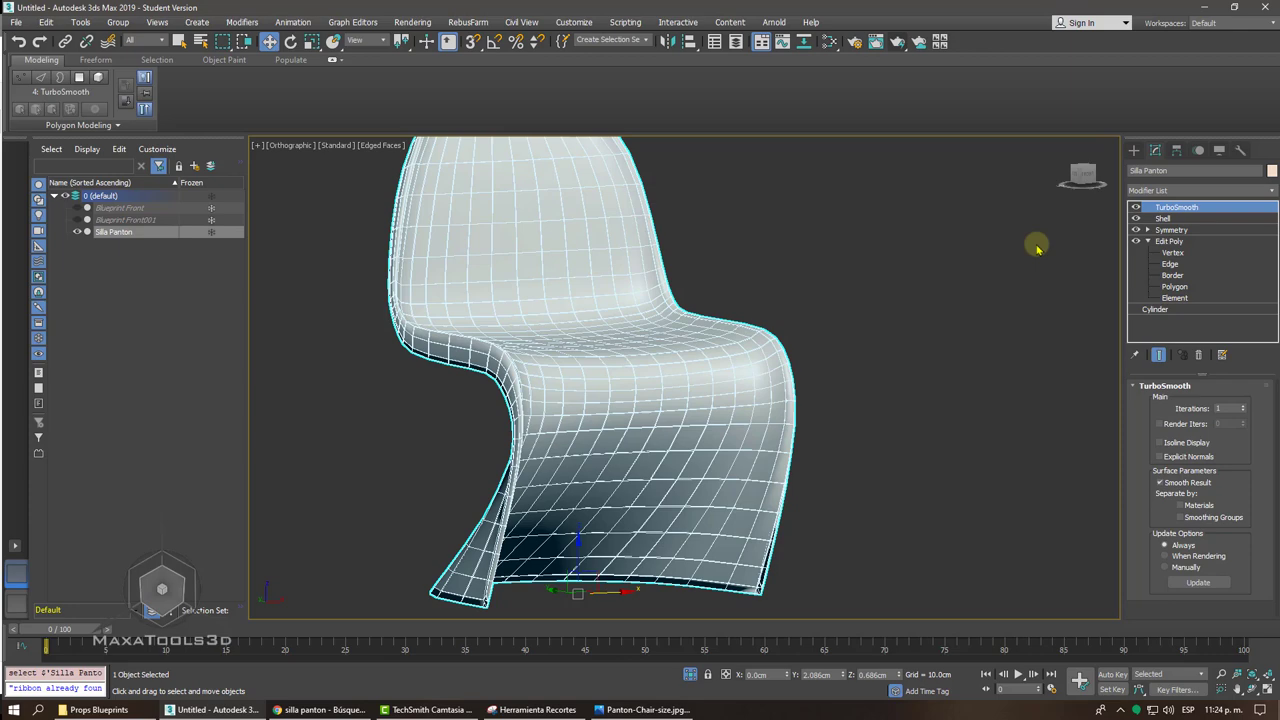
pyautogui.click(1135, 208)
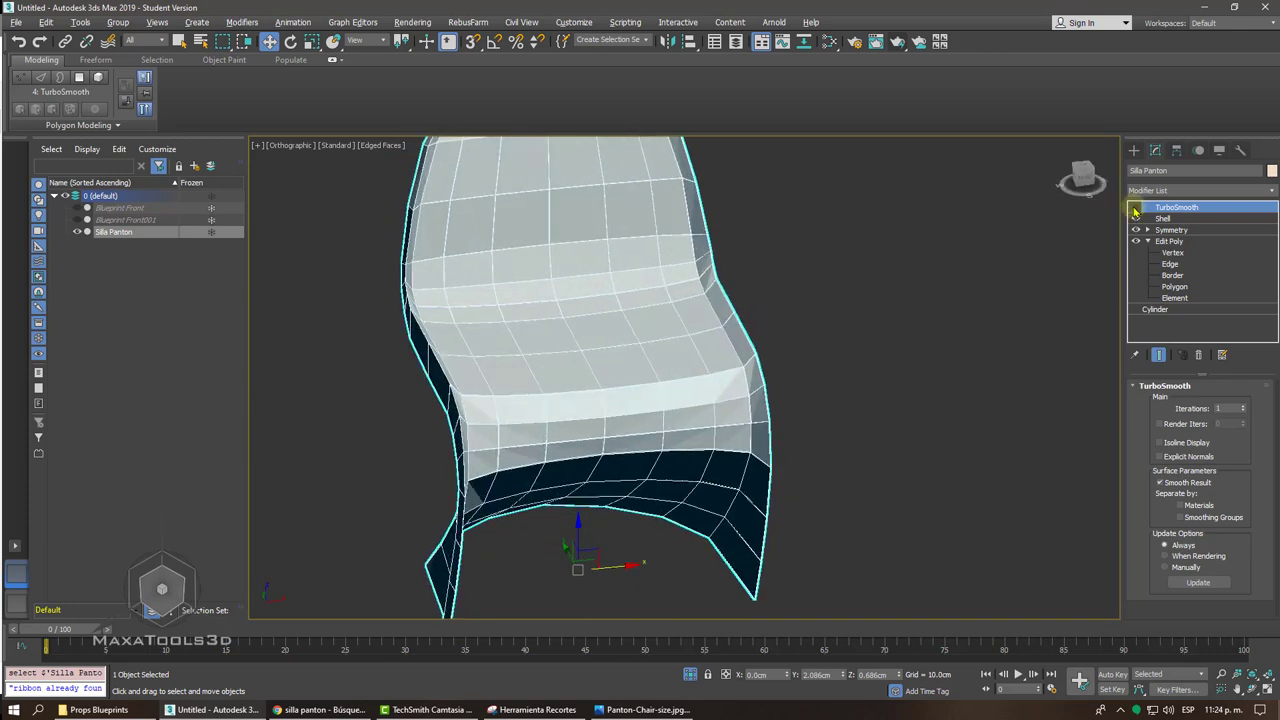
pyautogui.click(1135, 208)
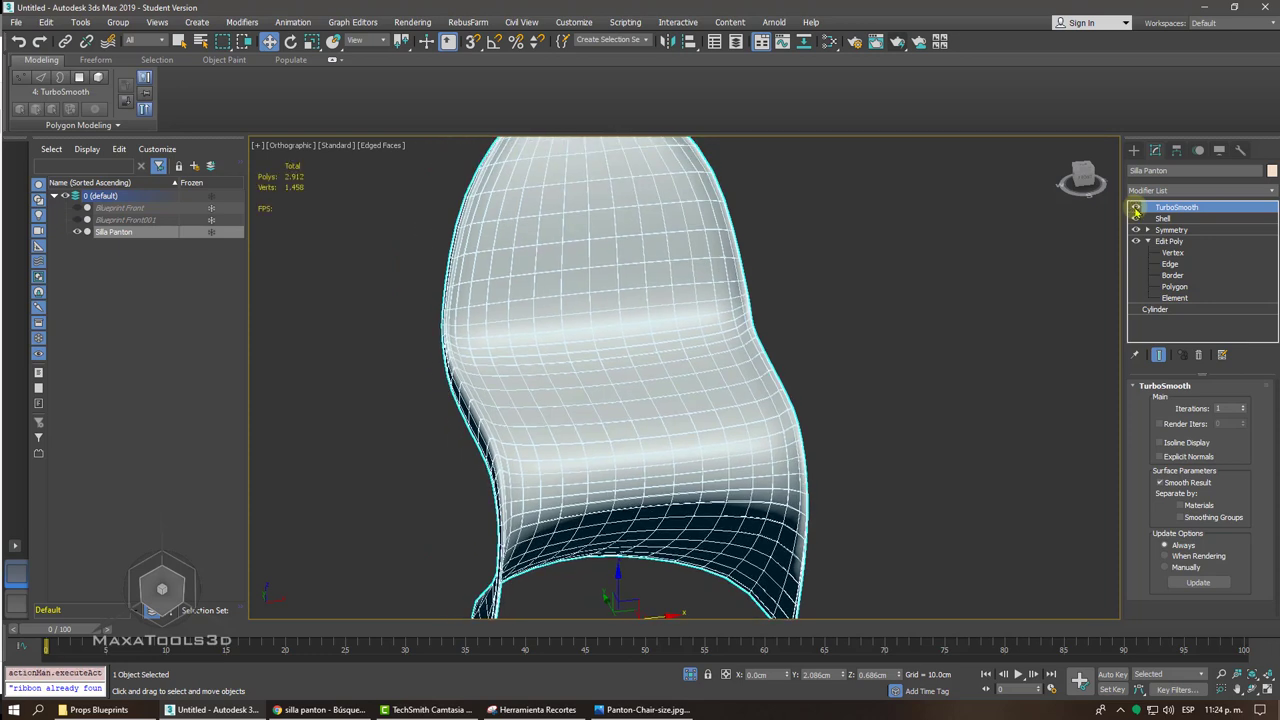
# Set TurboSmooth Iterations to 3, then view the 46,592-polygon chair in Perspective without edged faces.
pyautogui.click(1243, 412)
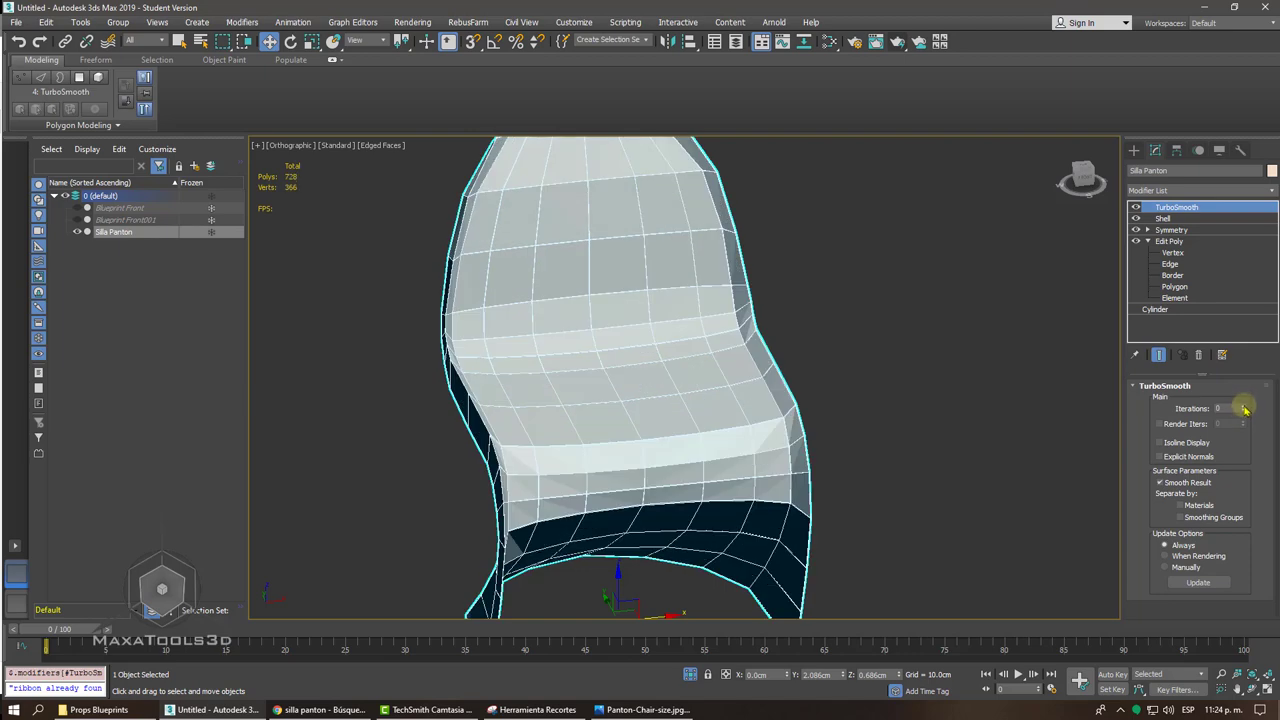
pyautogui.click(1245, 405)
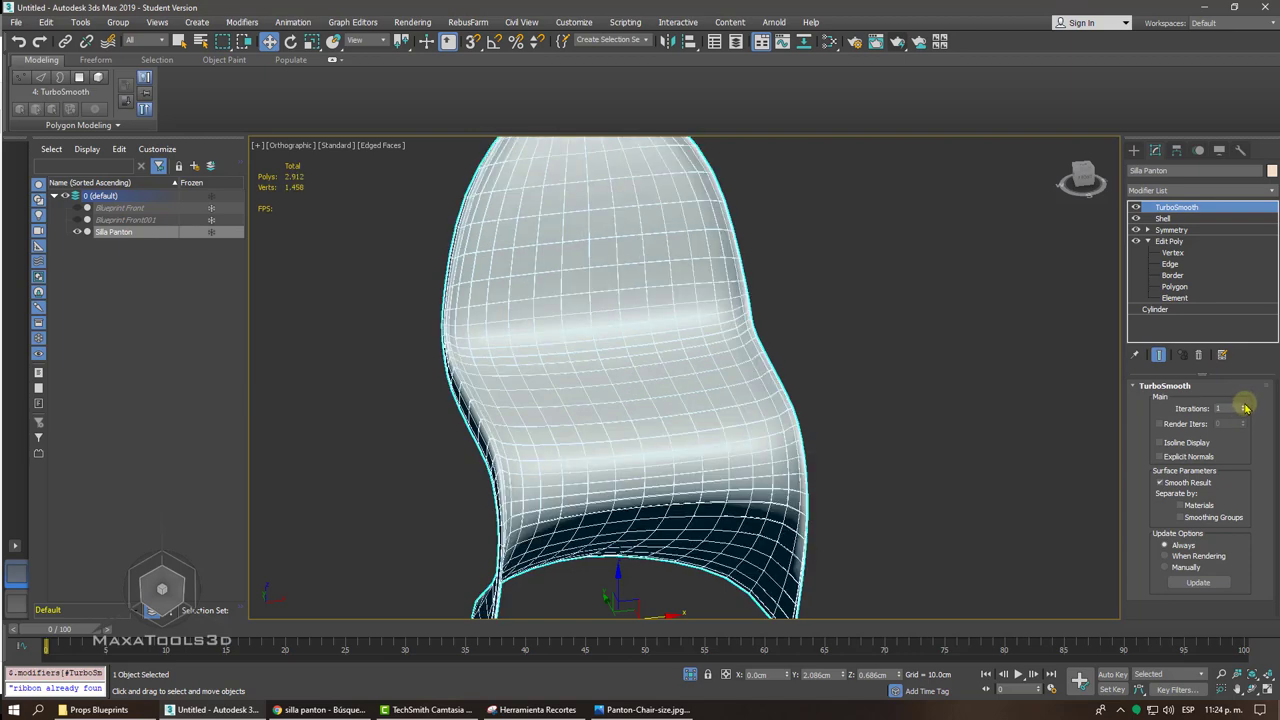
pyautogui.click(1245, 405)
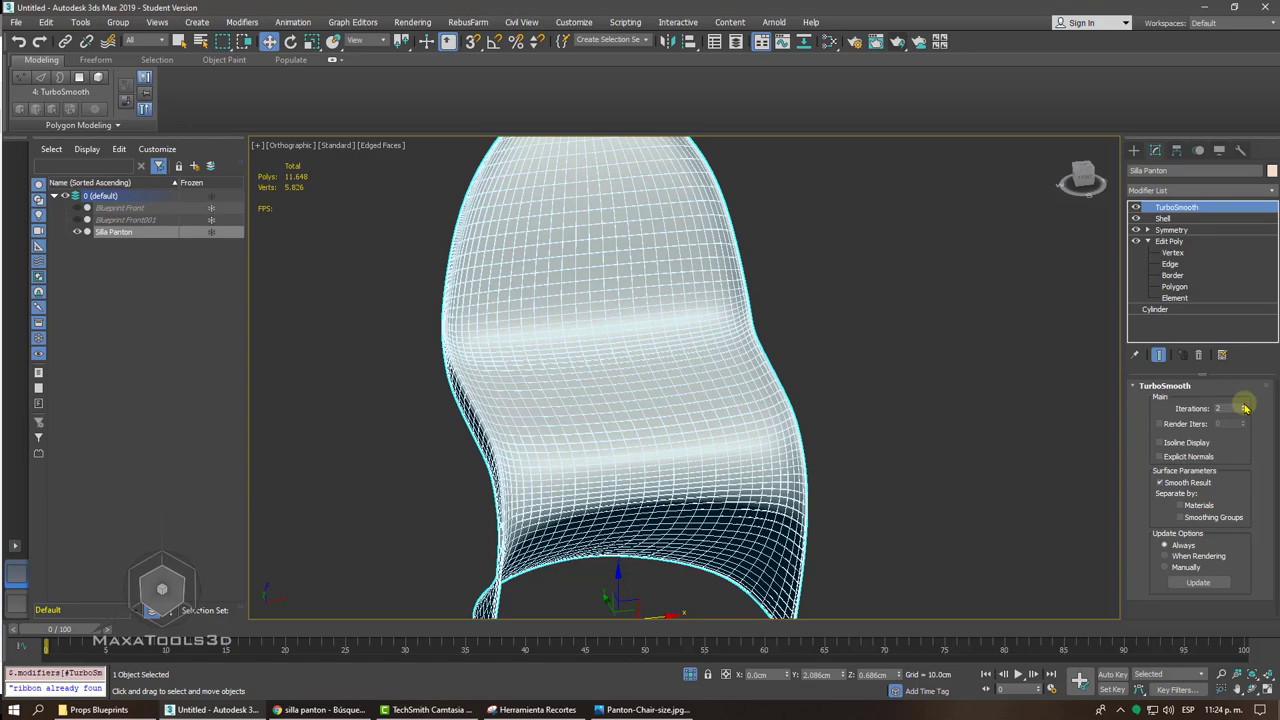
pyautogui.click(1245, 405)
pyautogui.keyDown('alt'); pyautogui.moveTo(1245, 408); pyautogui.dragTo(743, 336, button='middle'); pyautogui.keyUp('alt')
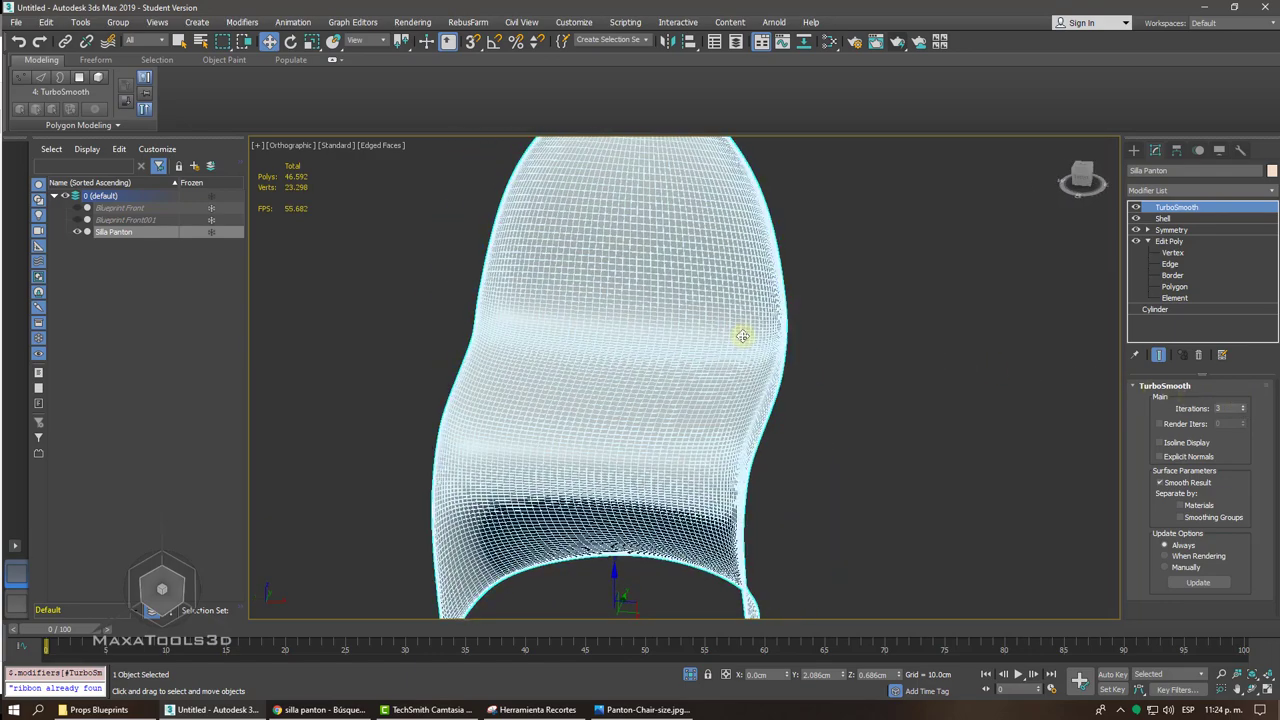
pyautogui.press('p')
pyautogui.moveTo(743, 336)
pyautogui.keyDown('alt'); pyautogui.mouseDown(button='middle')
pyautogui.moveTo(770, 360)
pyautogui.moveTo(723, 354)
pyautogui.moveTo(851, 349)
pyautogui.moveTo(590, 337)
pyautogui.moveTo(719, 315)
pyautogui.mouseUp(button='middle'); pyautogui.keyUp('alt')
pyautogui.press('F4')
# Set the Shell modifier's Inner Amount to about 2 cm.
pyautogui.scroll(4, 592, 337)
pyautogui.click(1165, 218)
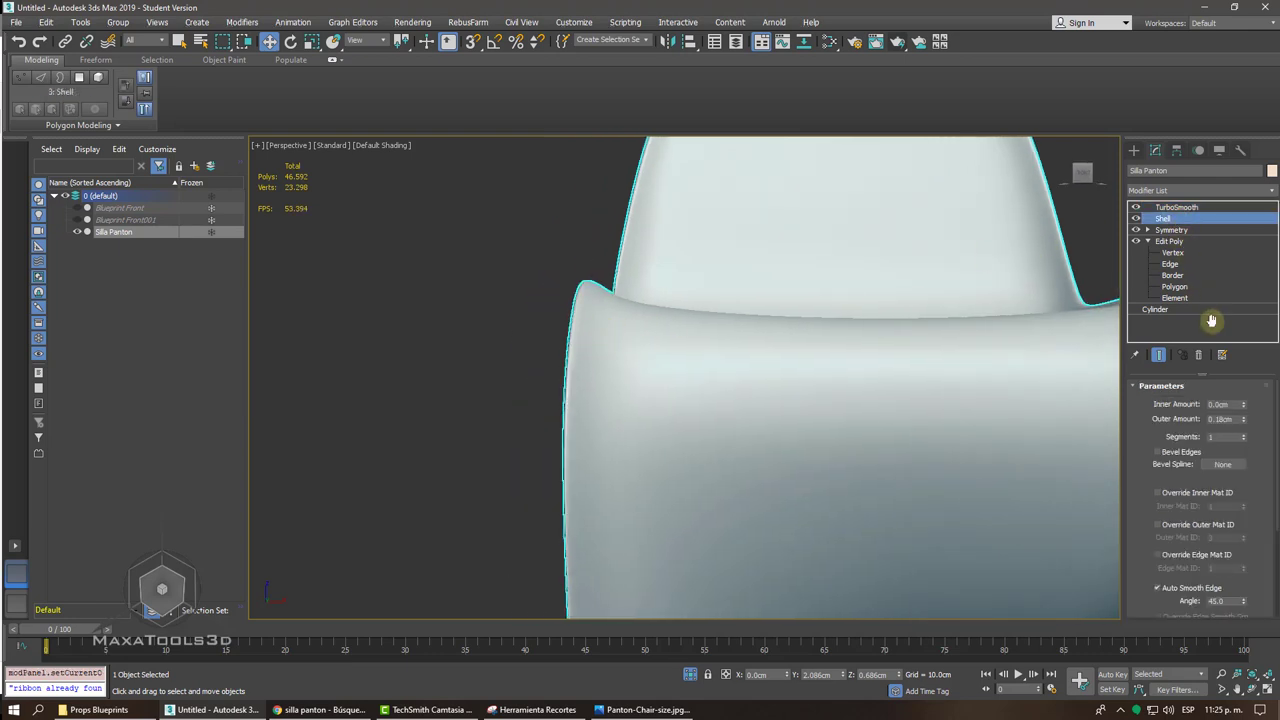
pyautogui.moveTo(1243, 406); pyautogui.dragTo(1243, 370)
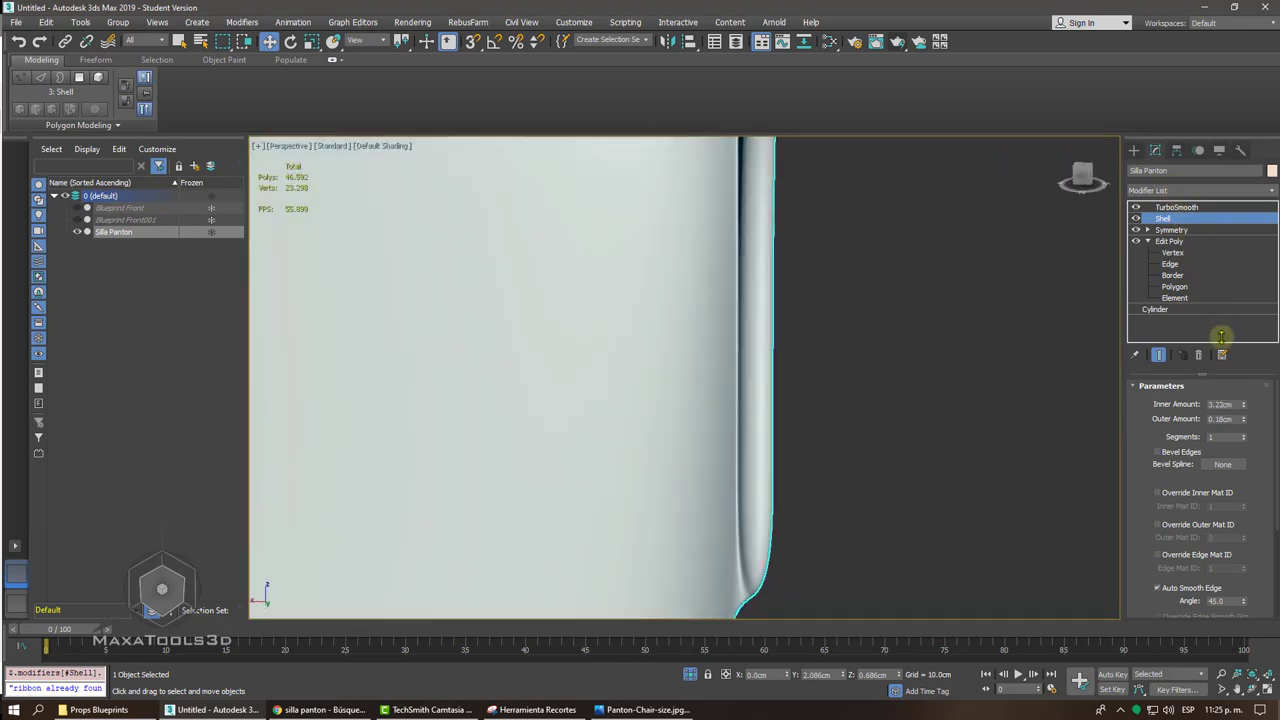
pyautogui.moveTo(1245, 410); pyautogui.dragTo(1208, 475)
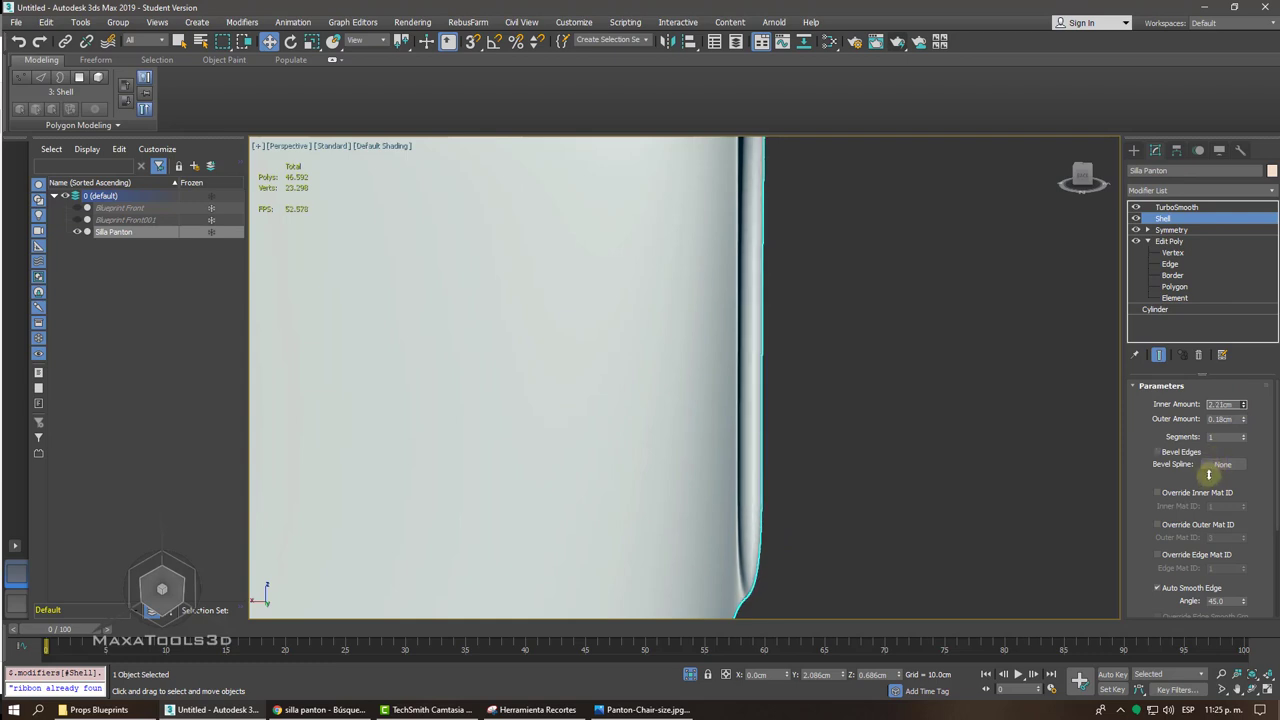
# Switch TurboSmooth off to inspect the raw shell and set Outer Amount to 0.
pyautogui.click(1136, 207)
pyautogui.press('F4')
pyautogui.scroll(-5, 894, 408)
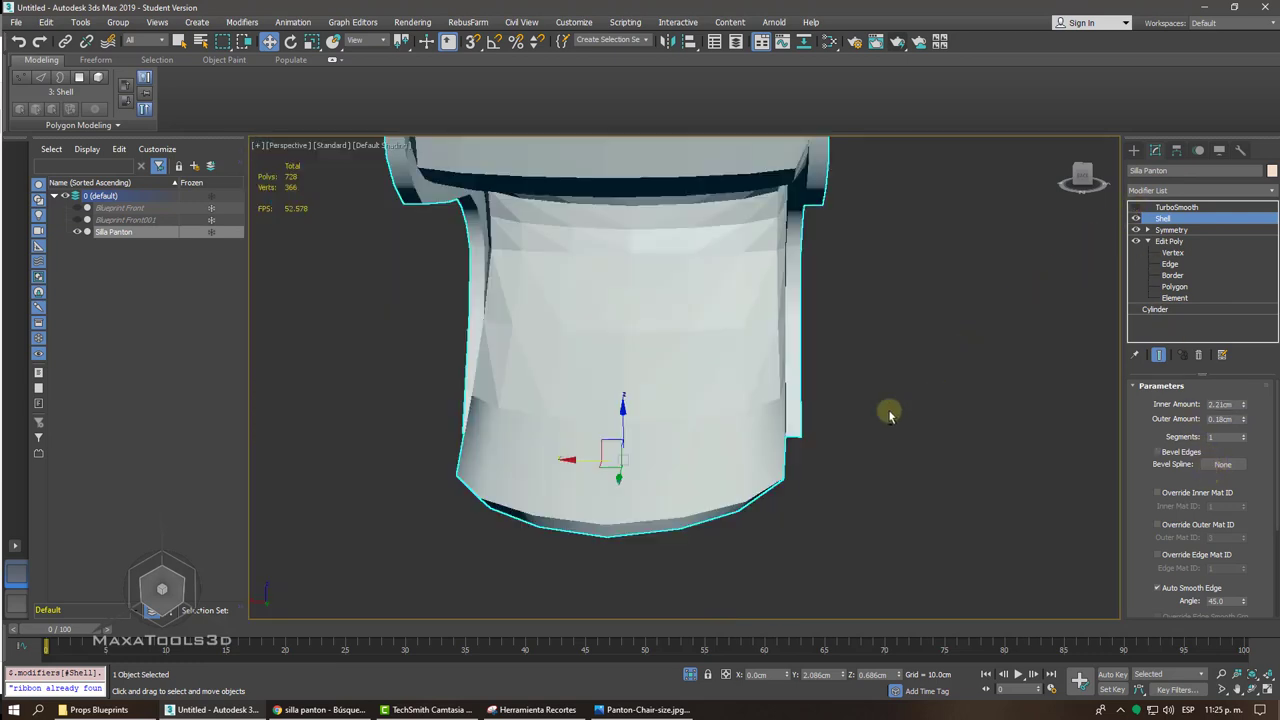
pyautogui.keyDown('alt'); pyautogui.moveTo(894, 408); pyautogui.dragTo(834, 451, button='middle'); pyautogui.keyUp('alt')
pyautogui.scroll(3, 834, 451)
pyautogui.scroll(3, 834, 451)
pyautogui.scroll(-3, 834, 456)
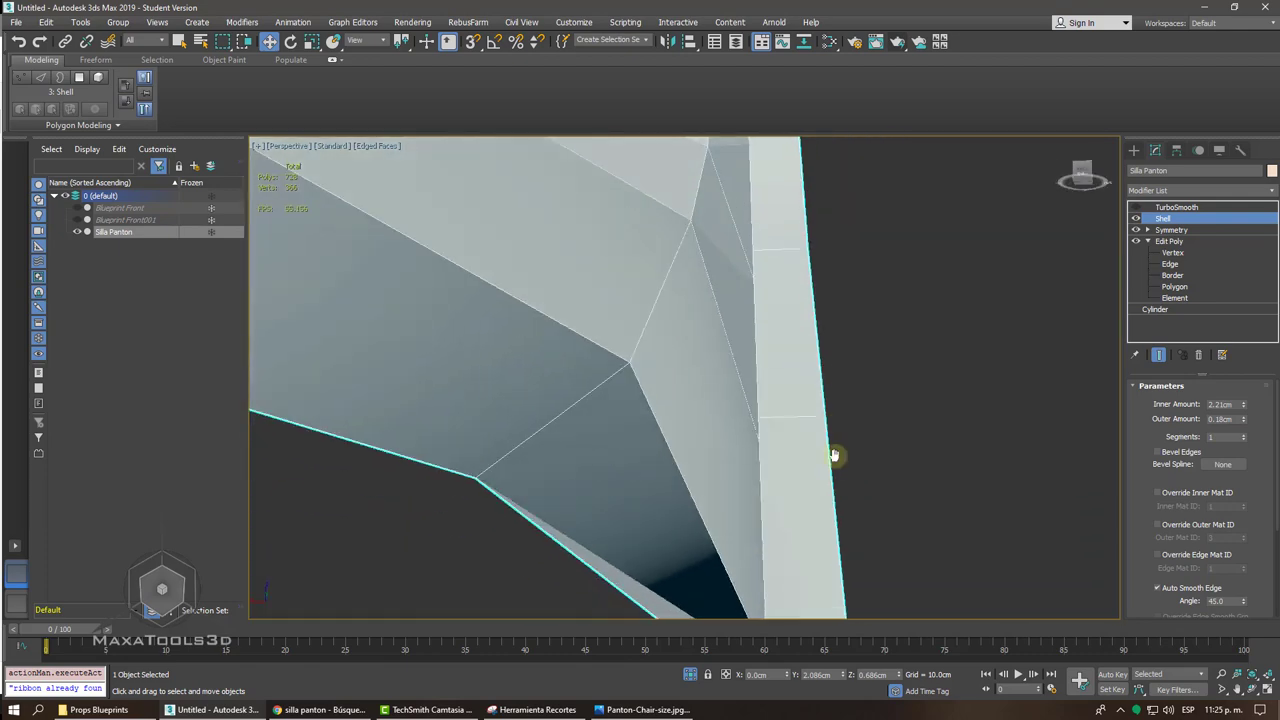
pyautogui.scroll(-3, 834, 456)
pyautogui.scroll(2, 836, 458)
pyautogui.scroll(2, 838, 460)
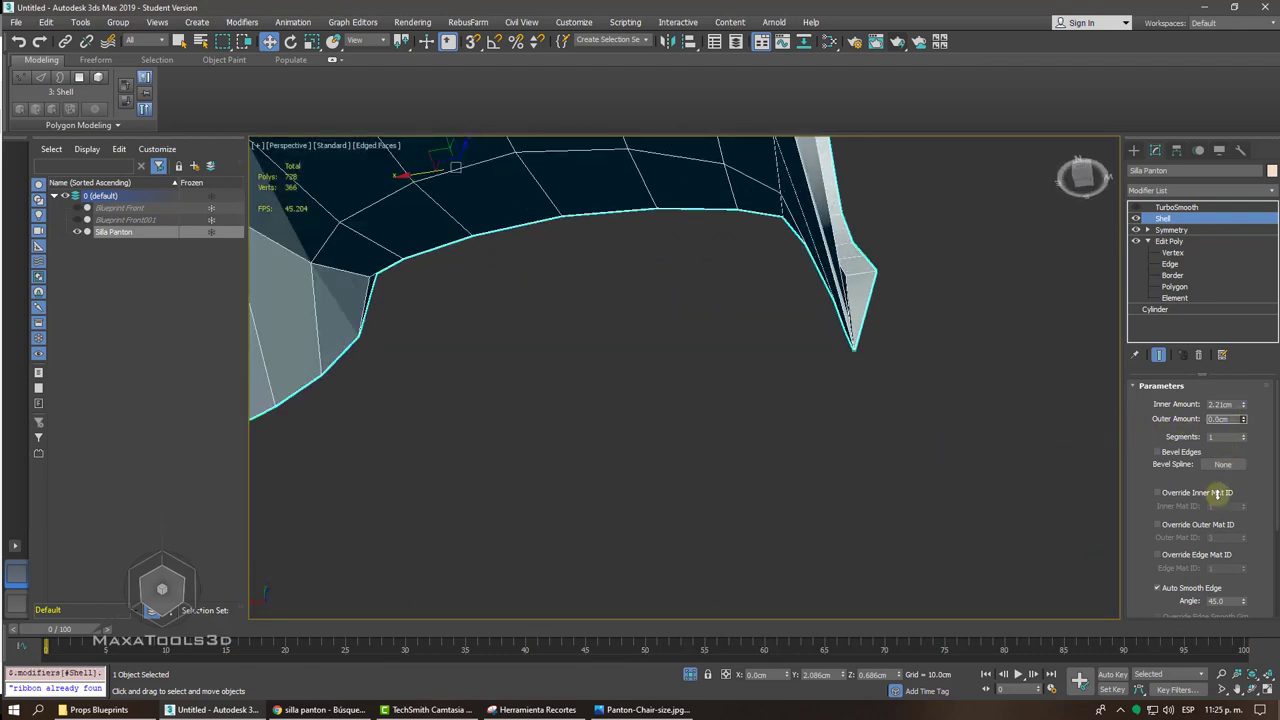
pyautogui.moveTo(1244, 407)
pyautogui.mouseDown()
pyautogui.moveTo(1195, 512)
pyautogui.moveTo(1210, 418)
pyautogui.mouseUp()
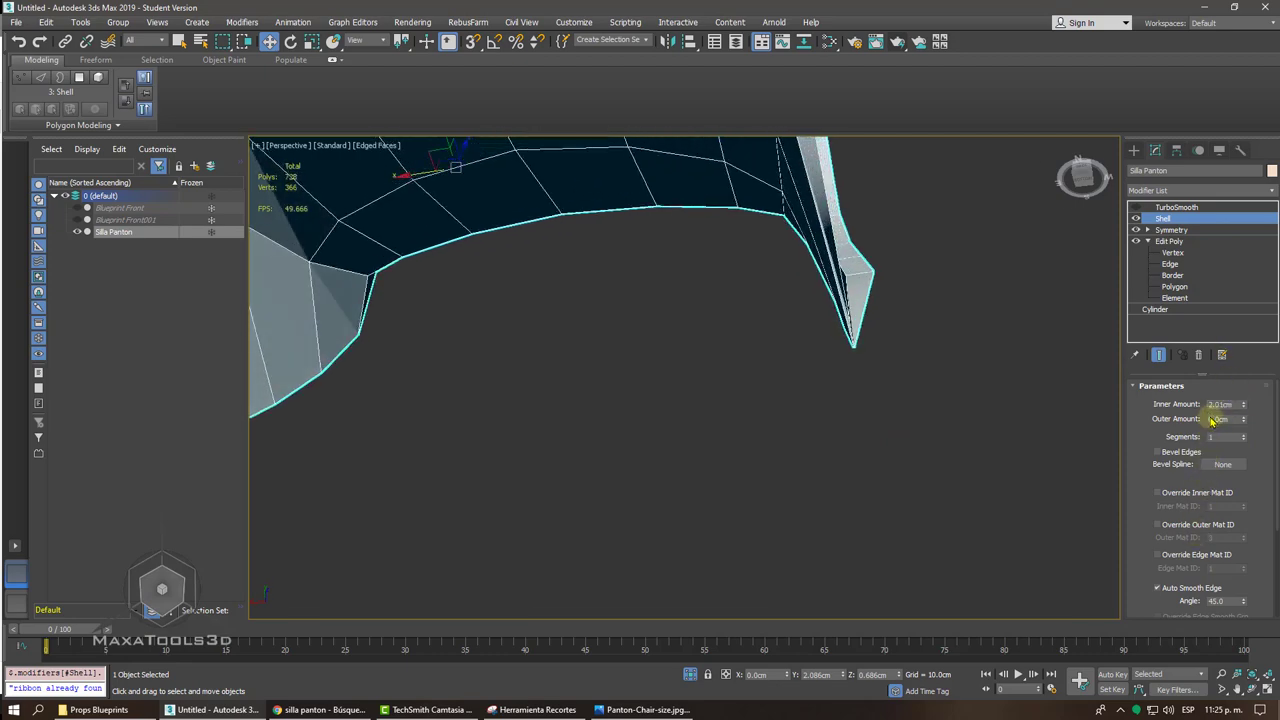
pyautogui.press('z')
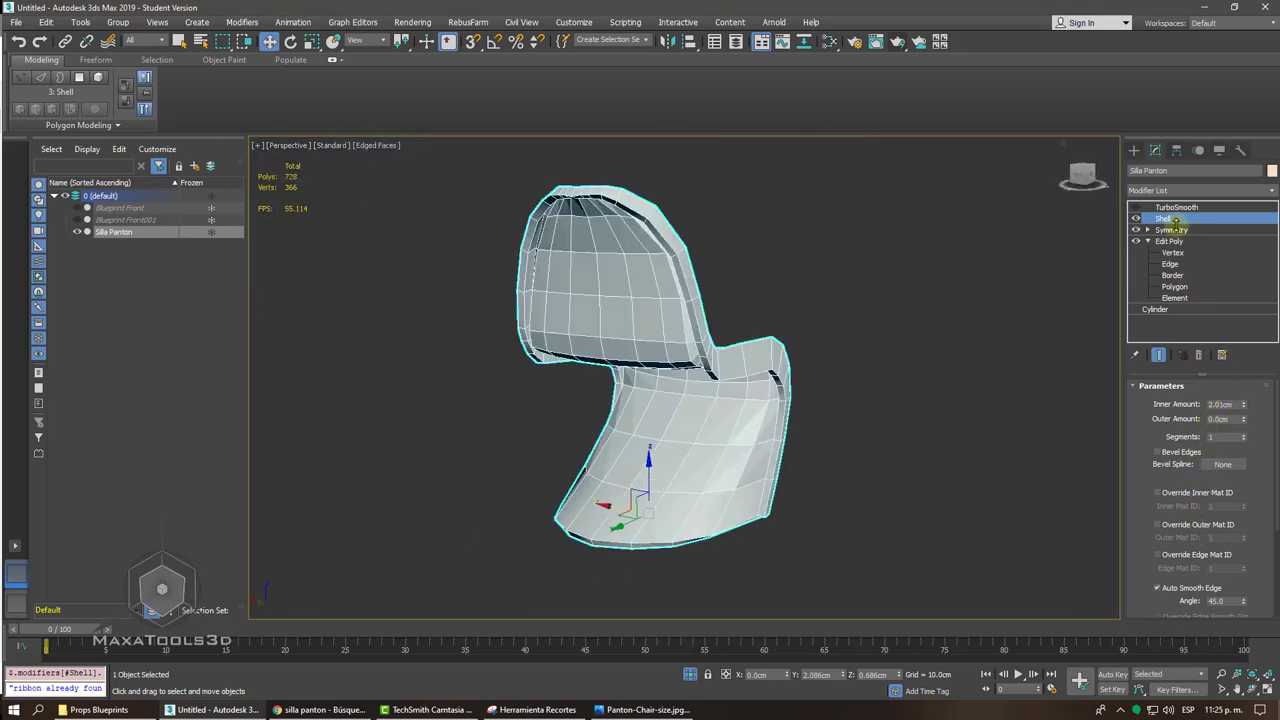
# Re-enable TurboSmooth, frame the smoothed chair without edges, and drop to the Edit Poly level.
pyautogui.click(1176, 207)
pyautogui.click(1135, 207)
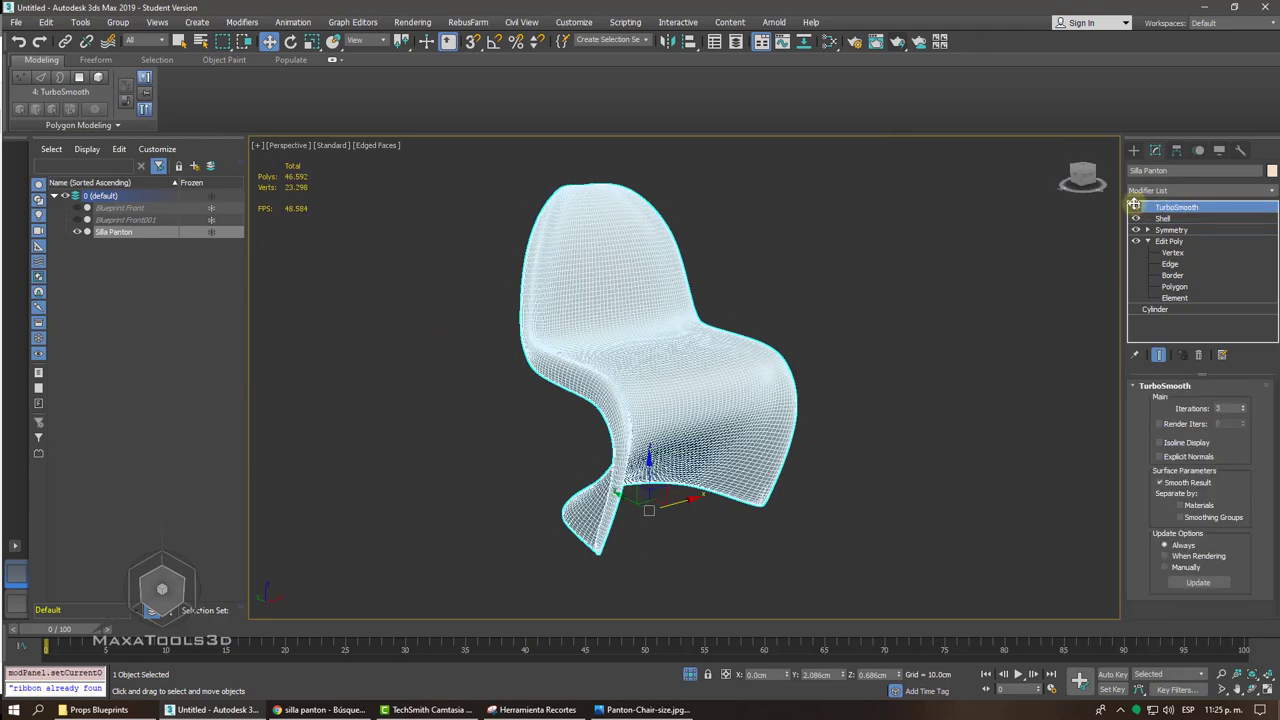
pyautogui.press('F4')
pyautogui.press('z')
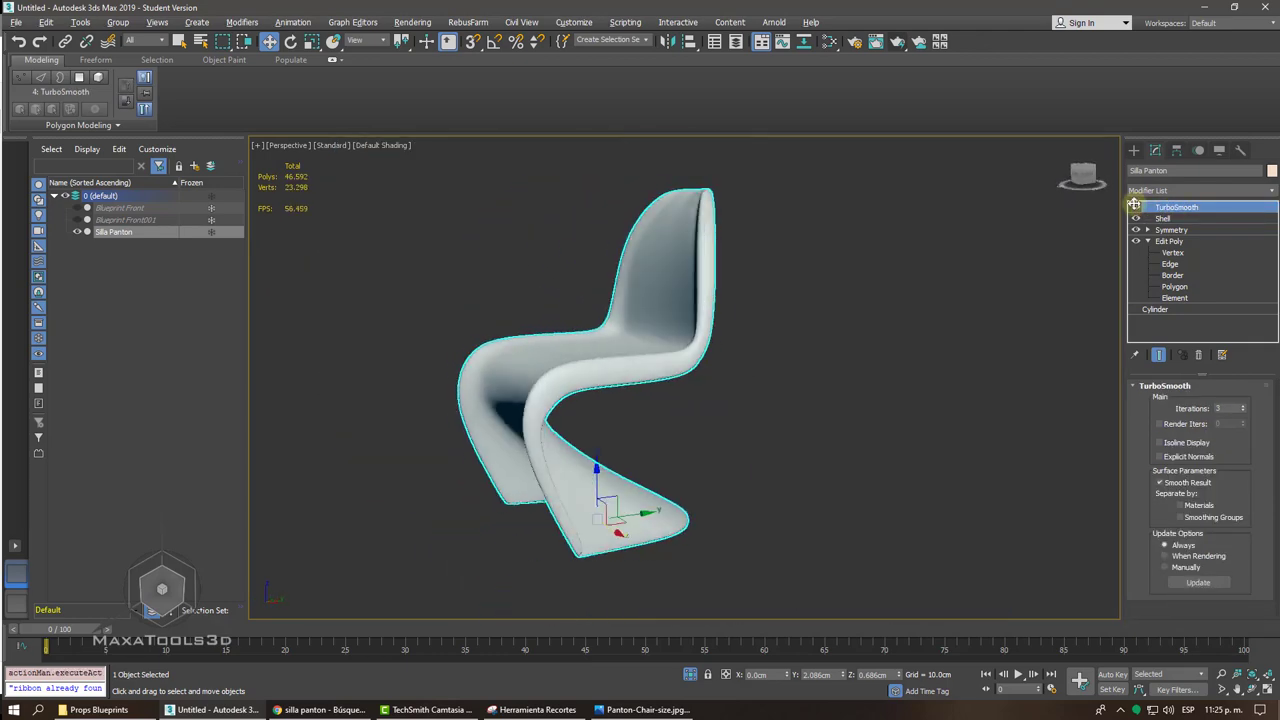
pyautogui.keyDown('alt'); pyautogui.moveTo(1134, 205); pyautogui.dragTo(1130, 205, button='middle'); pyautogui.keyUp('alt')
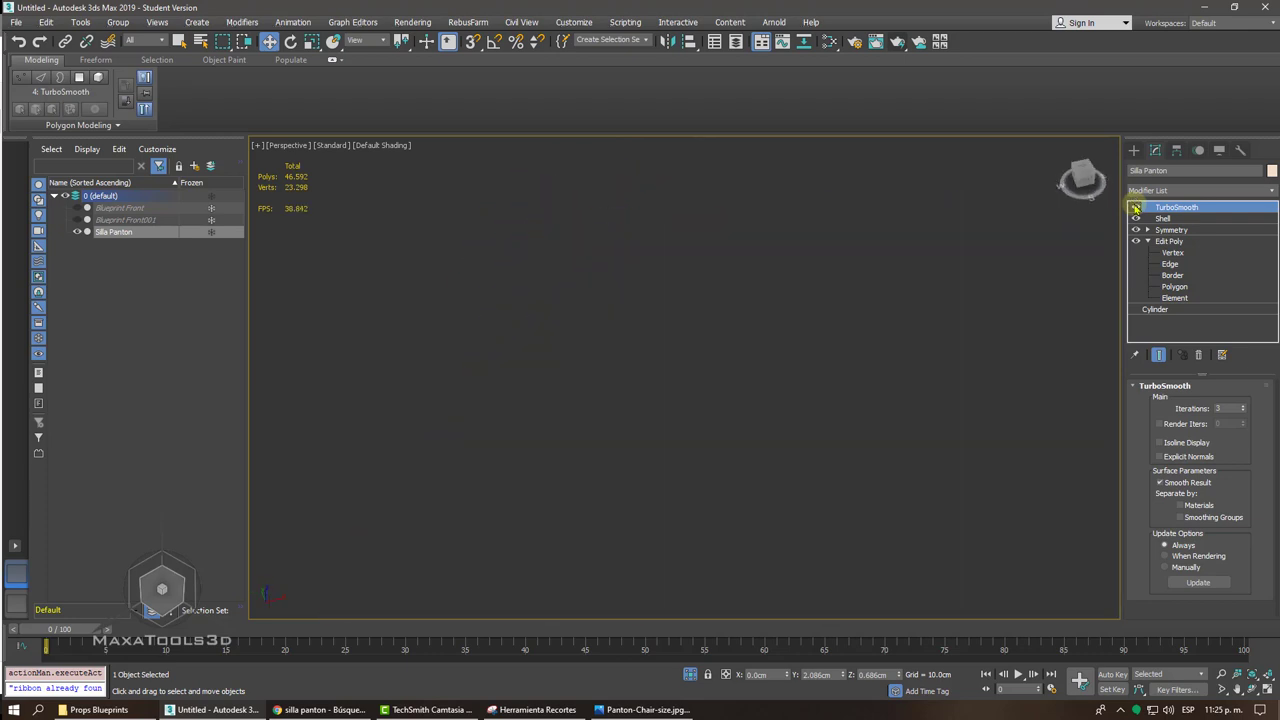
pyautogui.scroll(-2, 577, 283)
pyautogui.scroll(-3, 578, 283)
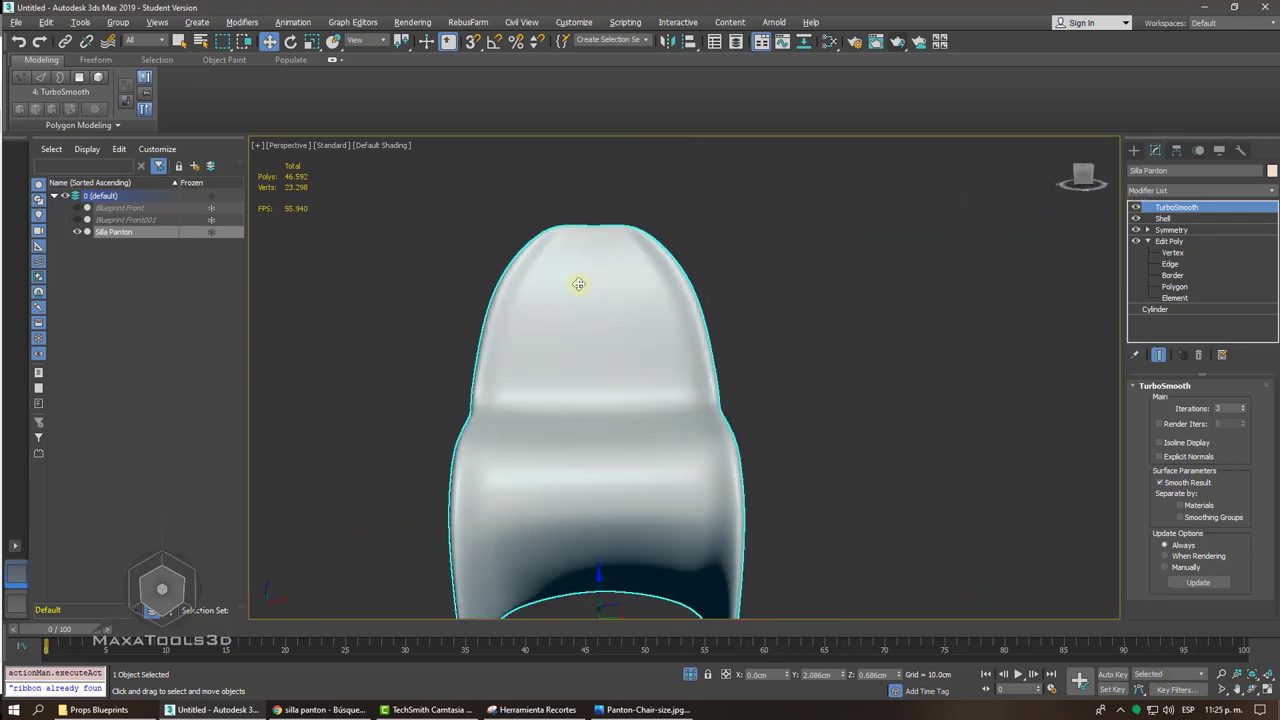
pyautogui.scroll(2, 578, 284)
pyautogui.scroll(1, 578, 284)
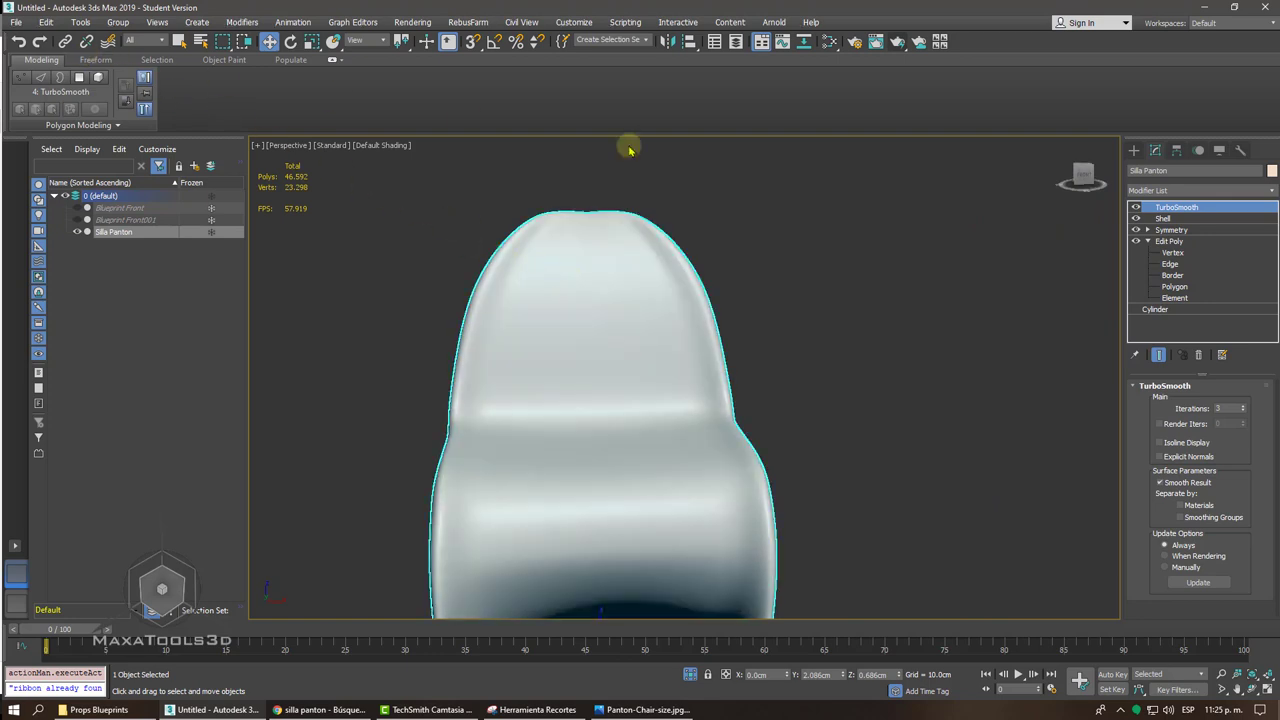
pyautogui.click(1172, 243)
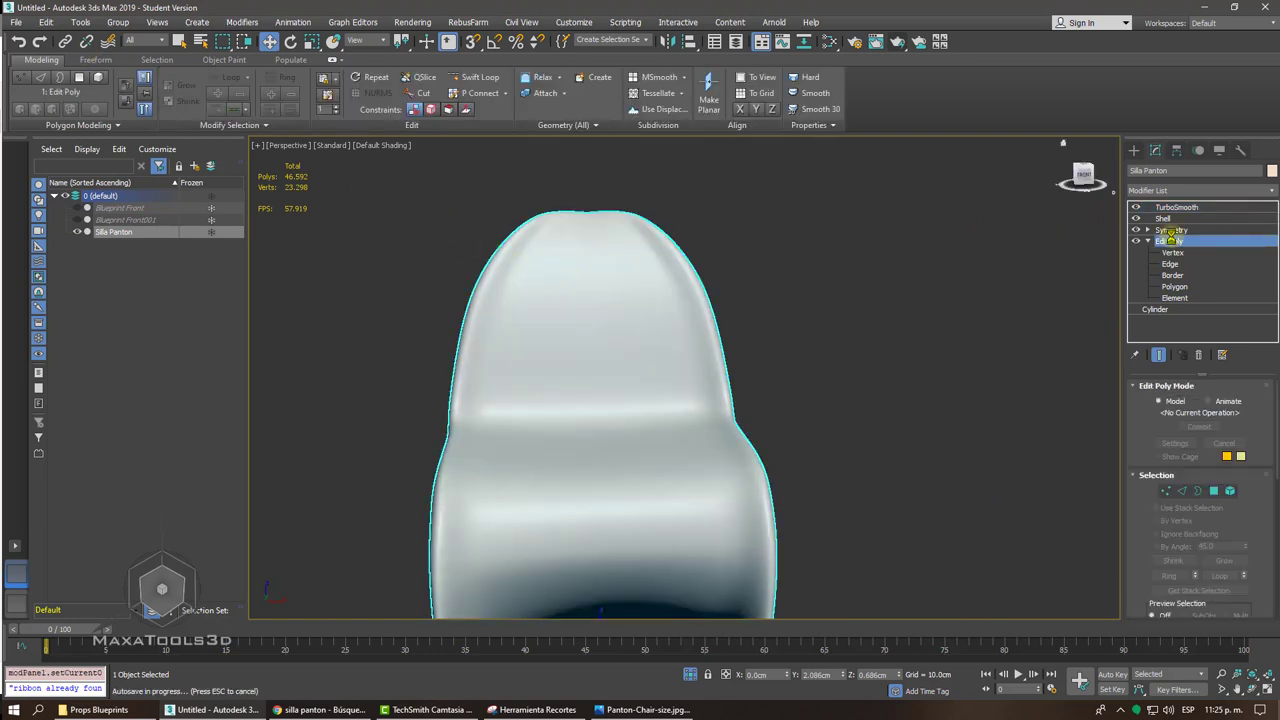
# Soften the backrest's top notch with Freeform Relax/Soften strokes (size 20, strength 0.06).
pyautogui.click(96, 60)
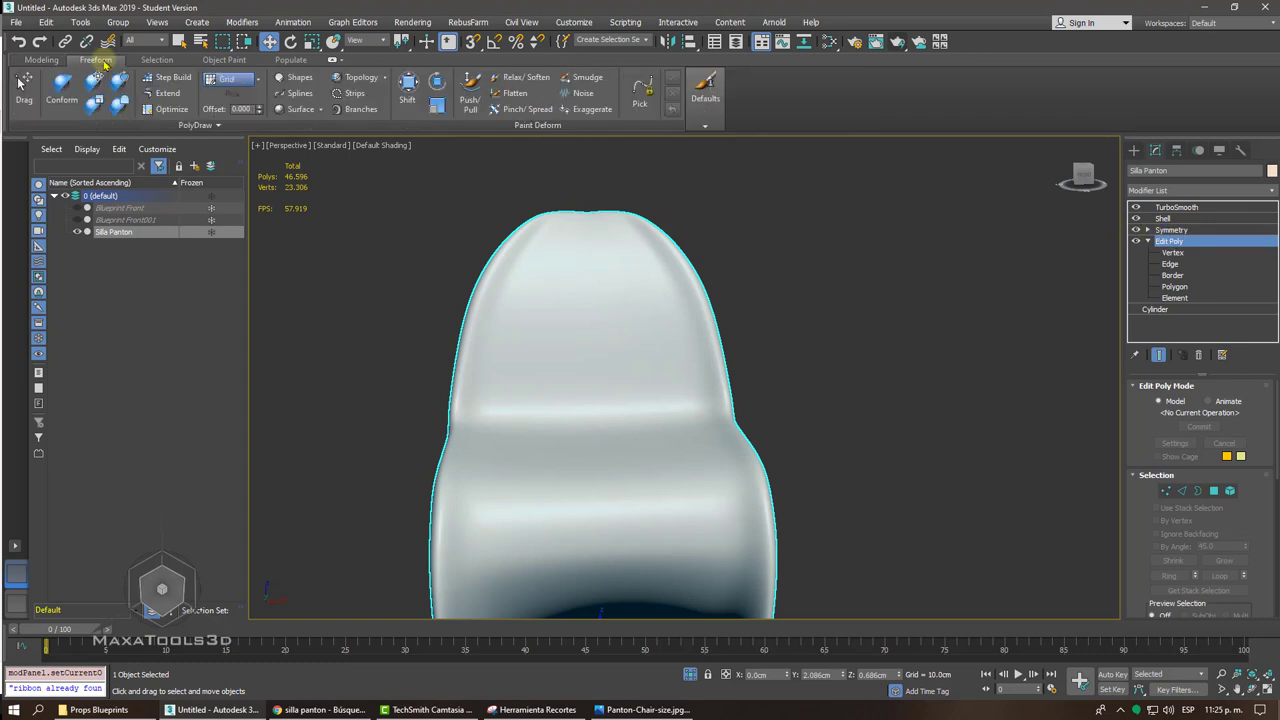
pyautogui.click(521, 80)
pyautogui.moveTo(549, 232)
pyautogui.mouseDown()
pyautogui.moveTo(500, 388)
pyautogui.moveTo(443, 407)
pyautogui.mouseUp()
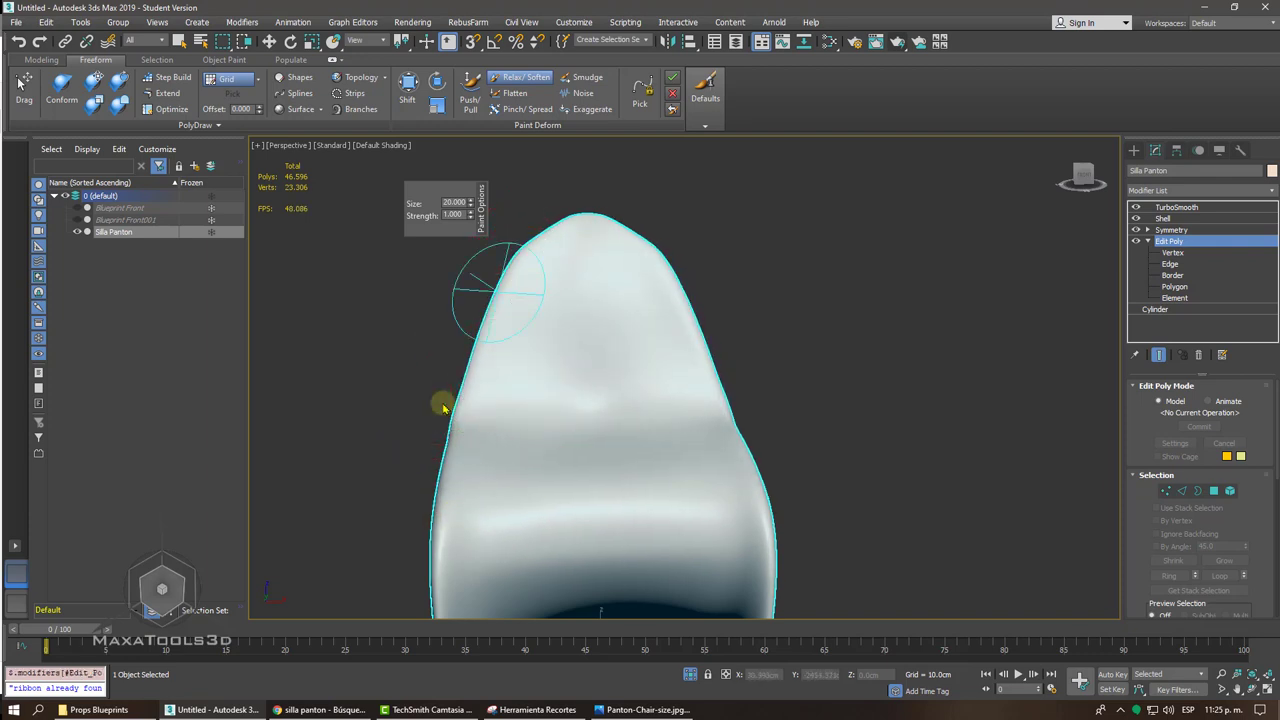
pyautogui.hotkey('ctrl', 'z')
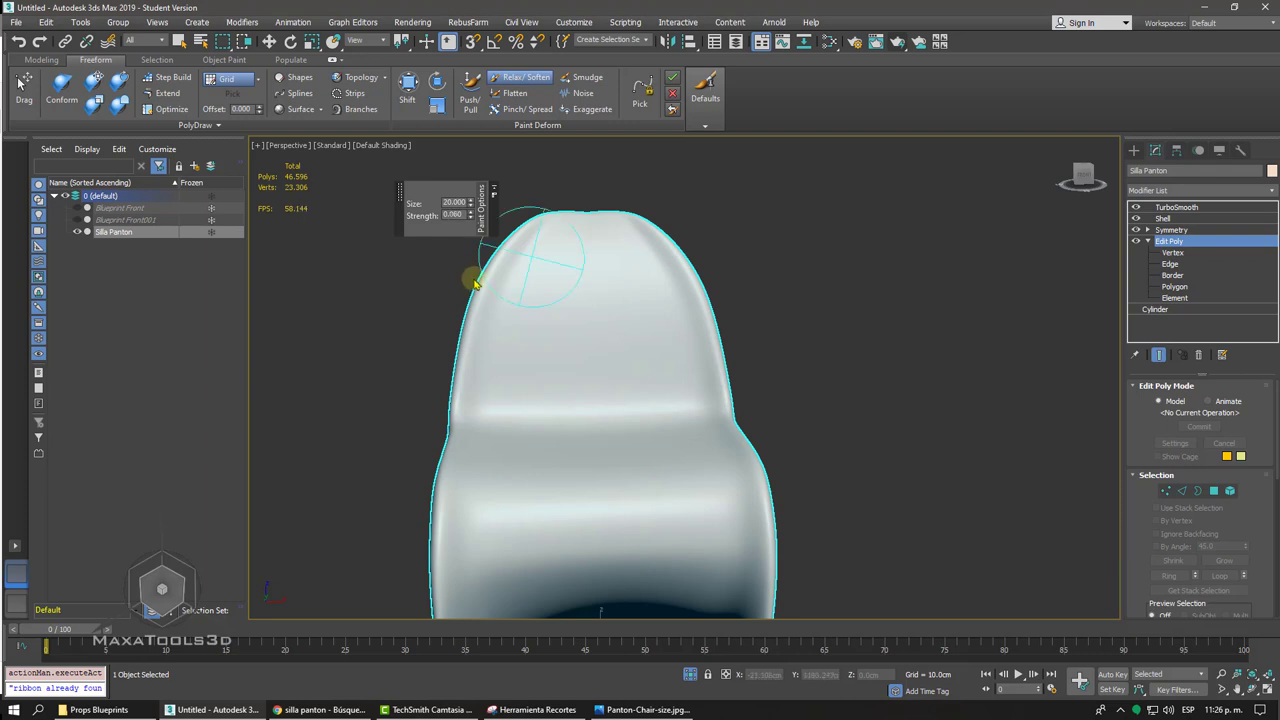
pyautogui.moveTo(530, 250); pyautogui.dragTo(524, 251)
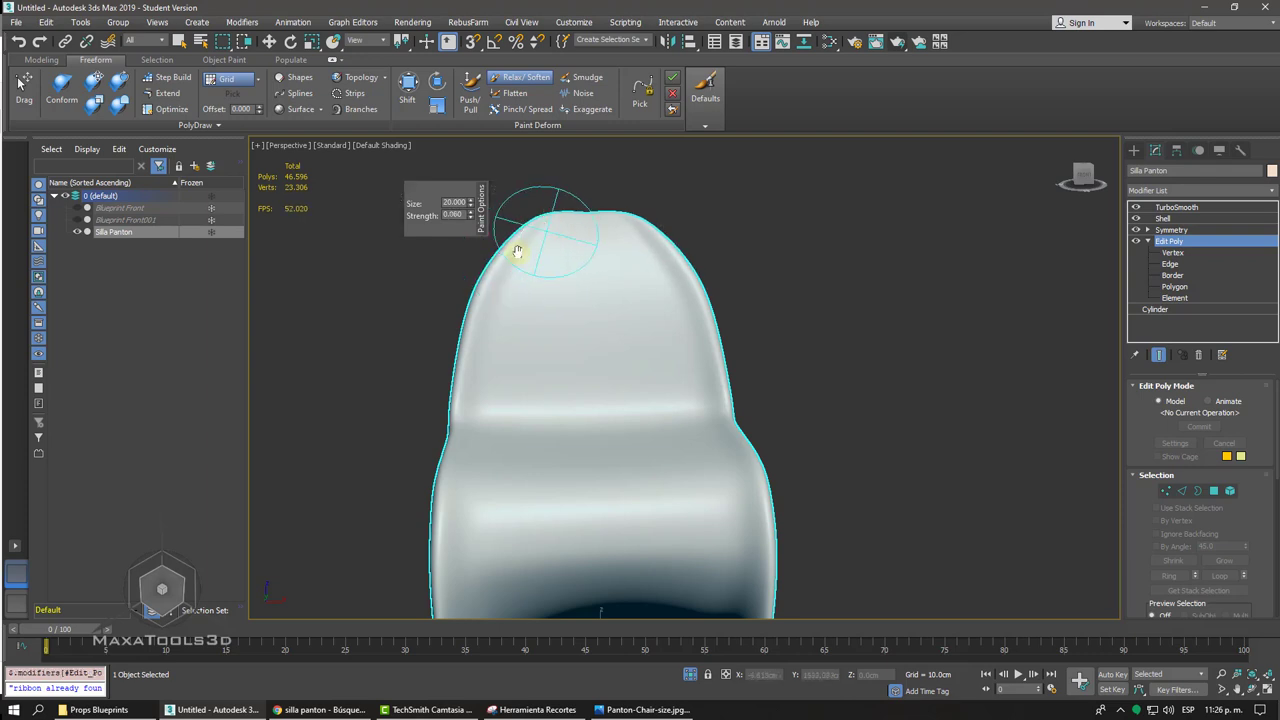
pyautogui.keyDown('alt'); pyautogui.moveTo(524, 251); pyautogui.dragTo(534, 286, button='middle'); pyautogui.keyUp('alt')
pyautogui.scroll(3, 545, 300)
pyautogui.moveTo(559, 322); pyautogui.dragTo(509, 354)
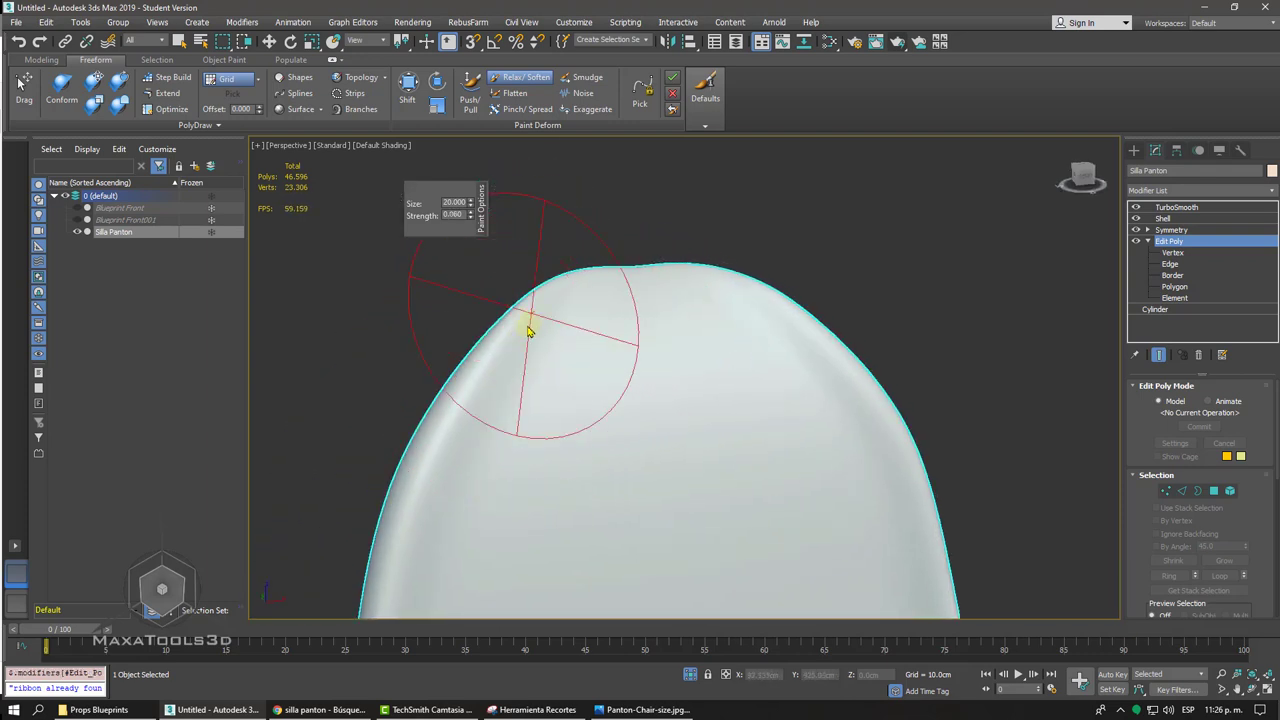
pyautogui.keyDown('alt'); pyautogui.moveTo(509, 354); pyautogui.dragTo(620, 359, button='middle'); pyautogui.keyUp('alt')
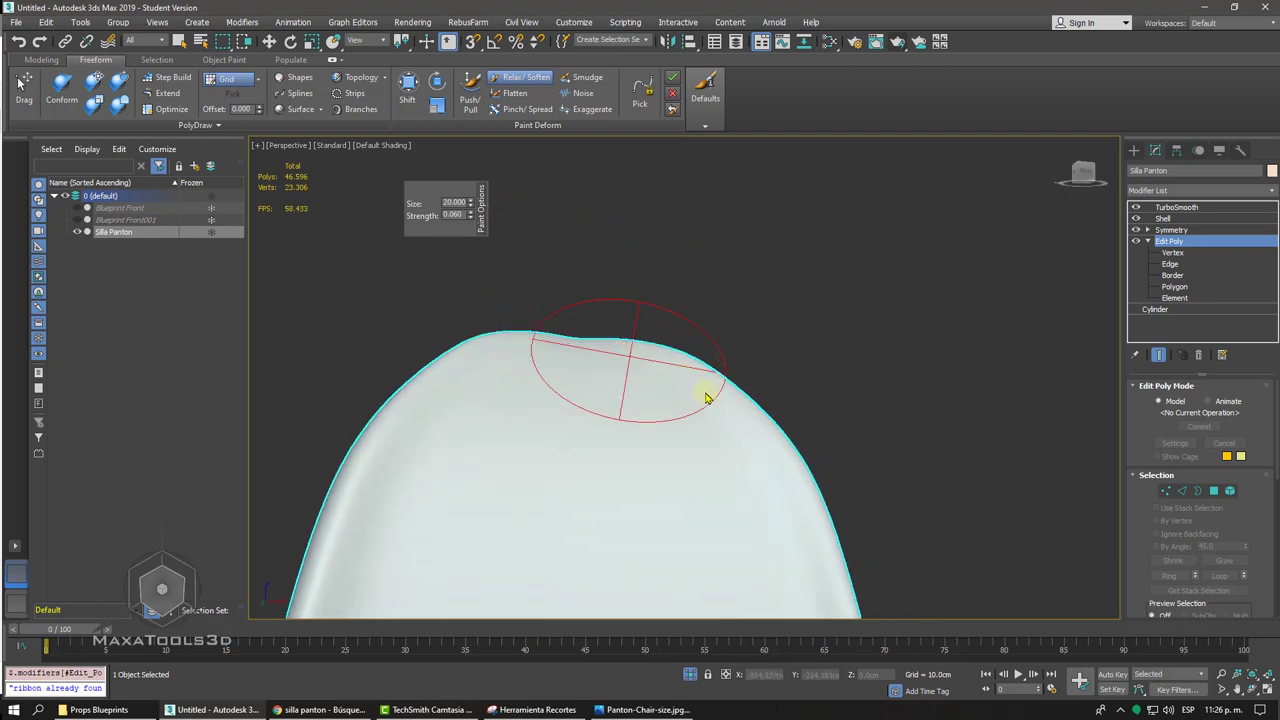
pyautogui.moveTo(705, 398)
pyautogui.mouseDown()
pyautogui.moveTo(571, 357)
pyautogui.moveTo(449, 423)
pyautogui.moveTo(437, 400)
pyautogui.moveTo(591, 357)
pyautogui.mouseUp()
# Undo the last three relax strokes, return to Move mode and select TurboSmooth in the stack.
pyautogui.keyDown('alt'); pyautogui.moveTo(591, 357); pyautogui.dragTo(537, 334, button='middle'); pyautogui.keyUp('alt')
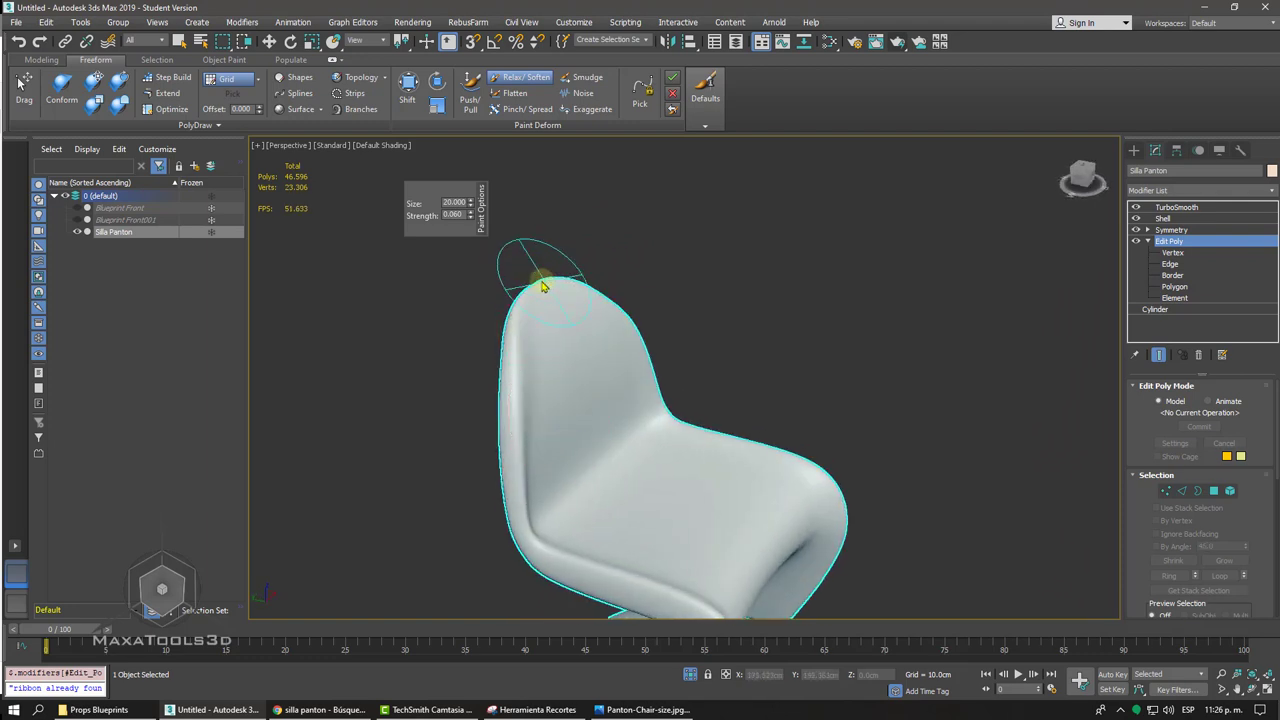
pyautogui.keyDown('alt'); pyautogui.moveTo(551, 380); pyautogui.dragTo(600, 356, button='middle'); pyautogui.keyUp('alt')
pyautogui.hotkey('ctrl', 'z')
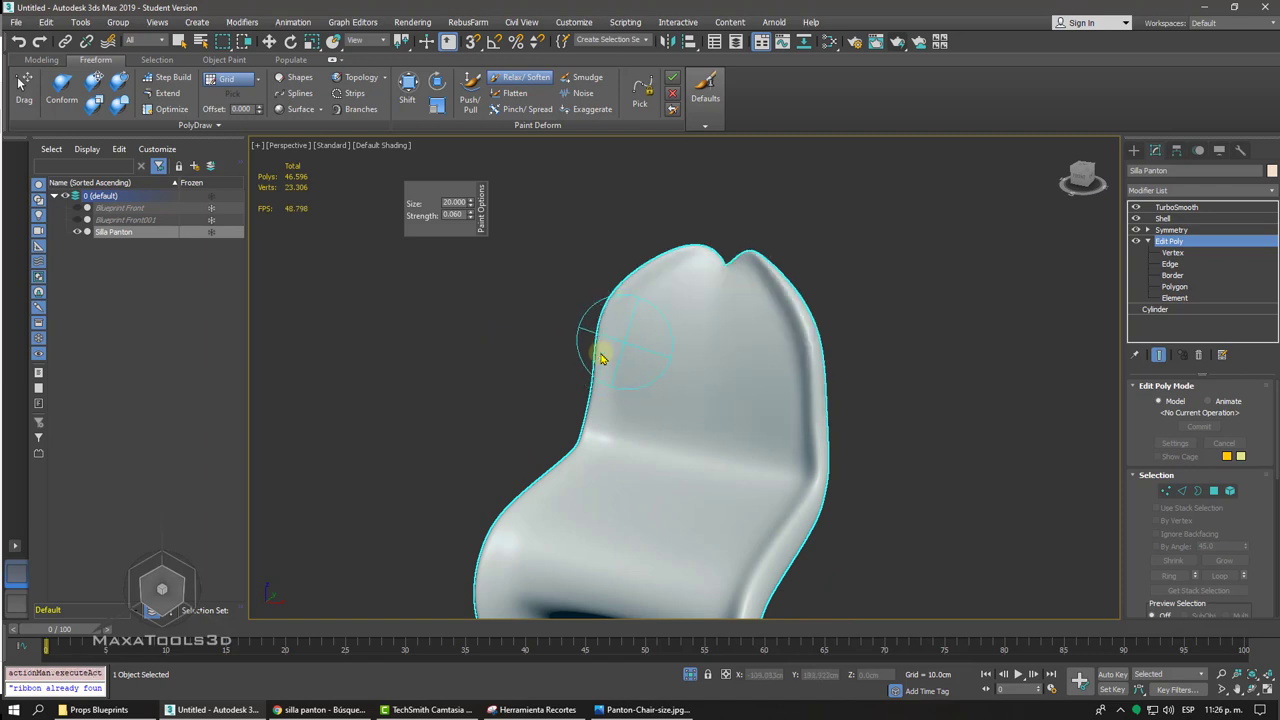
pyautogui.hotkey('ctrl', 'z')
pyautogui.hotkey('ctrl', 'z')
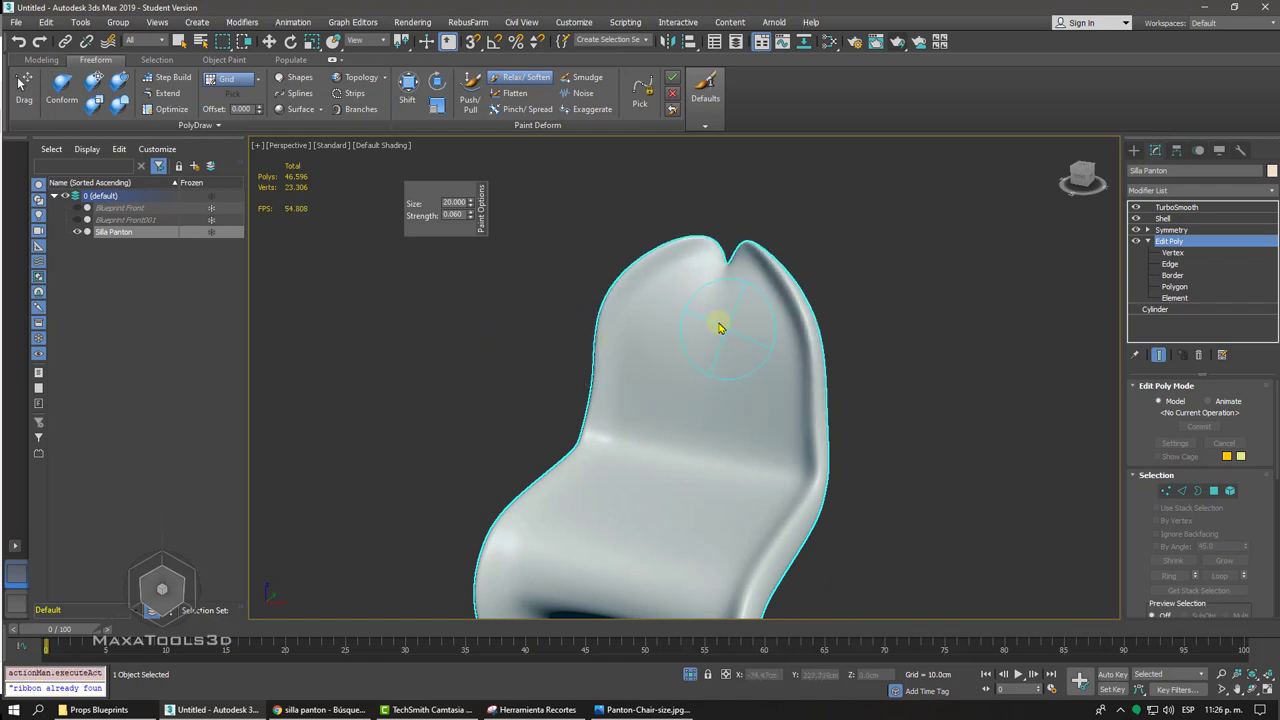
pyautogui.hotkey('ctrl', 'z')
pyautogui.press('w')
pyautogui.keyDown('alt'); pyautogui.moveTo(769, 332); pyautogui.dragTo(740, 337, button='middle'); pyautogui.keyUp('alt')
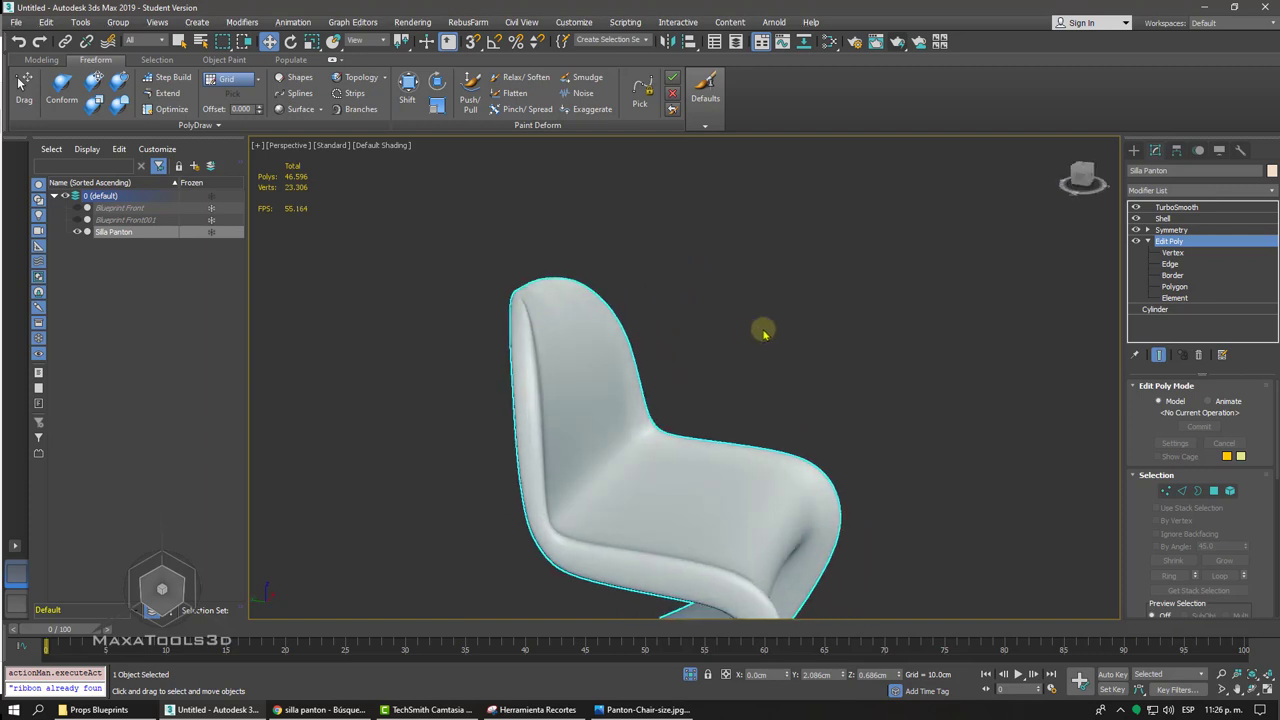
pyautogui.click(1131, 206)
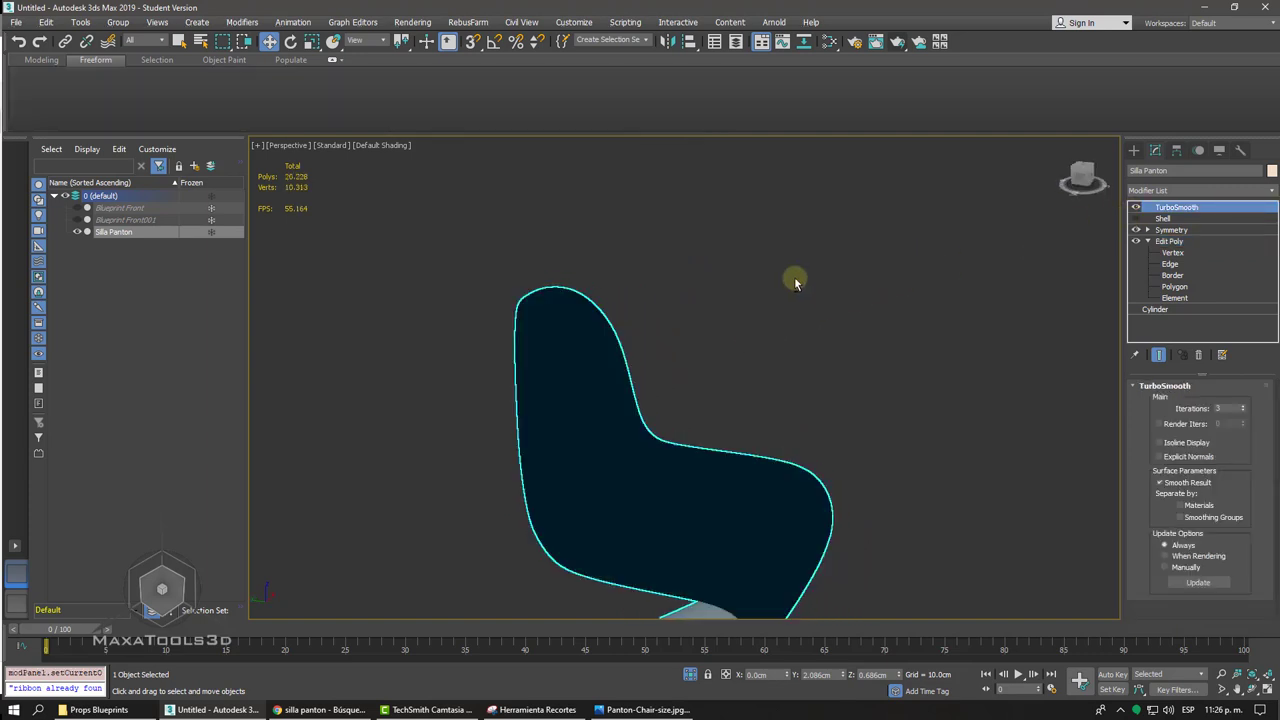
# Show edged faces, disable TurboSmooth, and view the low-poly backrest top from the Top view.
pyautogui.press('F4')
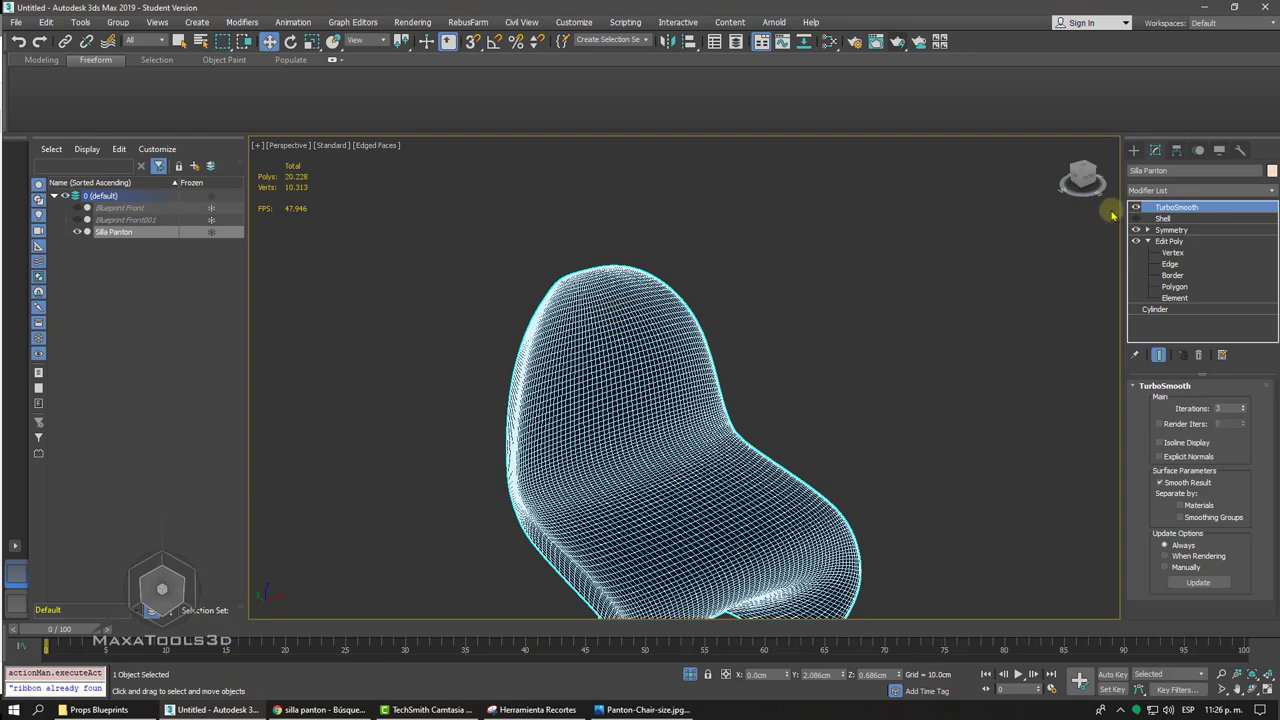
pyautogui.click(1135, 207)
pyautogui.keyDown('alt'); pyautogui.moveTo(1086, 219); pyautogui.dragTo(757, 300, button='middle'); pyautogui.keyUp('alt')
pyautogui.scroll(5, 695, 322)
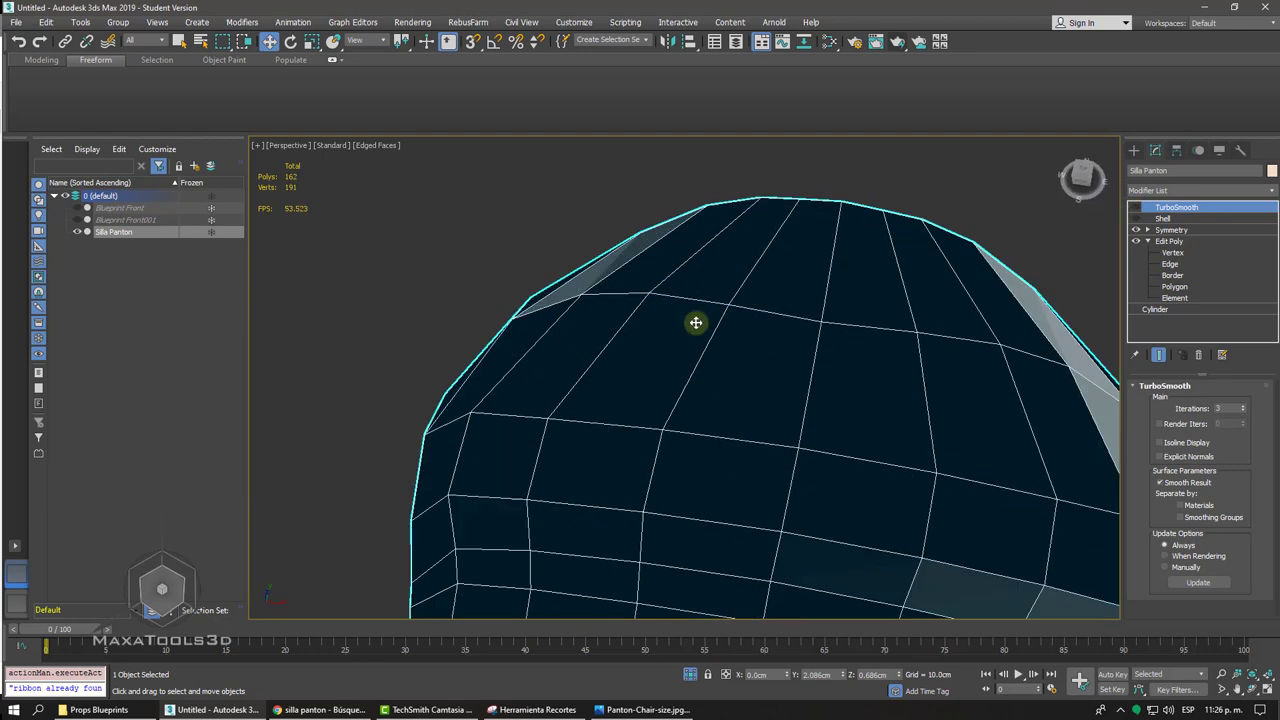
pyautogui.scroll(-3, 695, 322)
pyautogui.press('t')
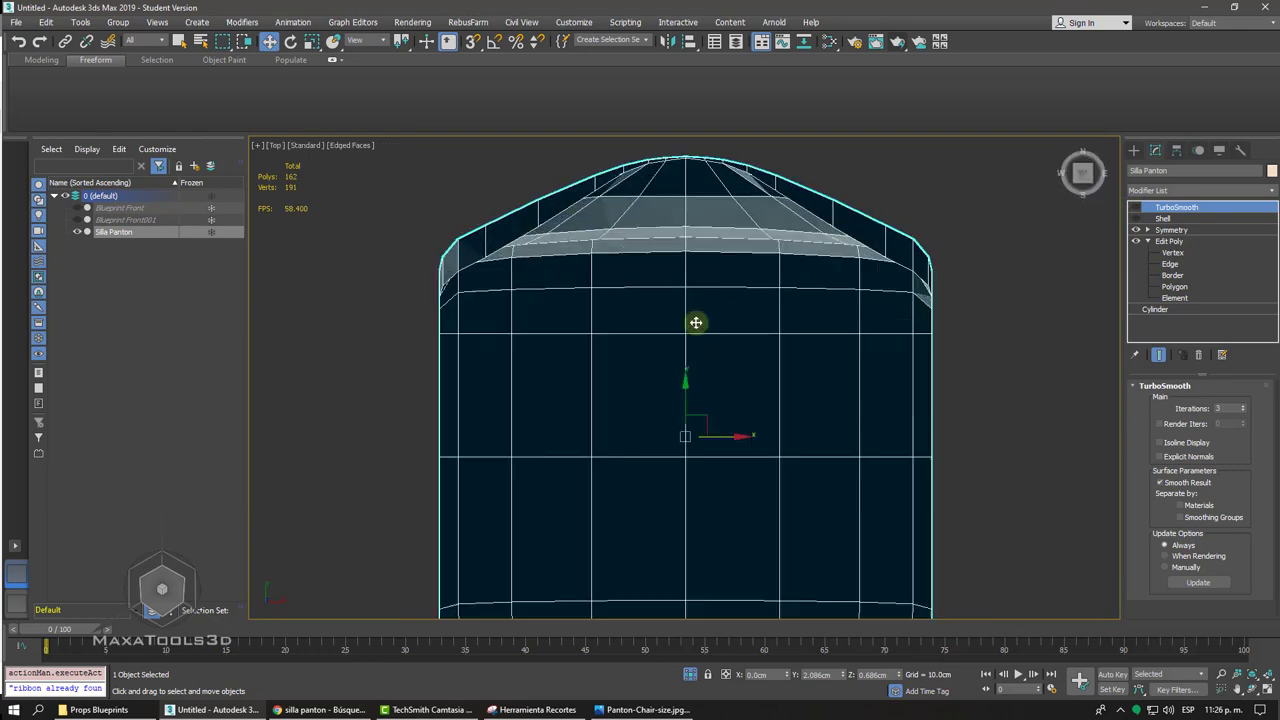
pyautogui.scroll(2, 695, 322)
pyautogui.scroll(-1, 714, 320)
# At Edit Poly vertex level, raise several backrest top-edge vertices along Y to round the edge.
pyautogui.click(1168, 253)
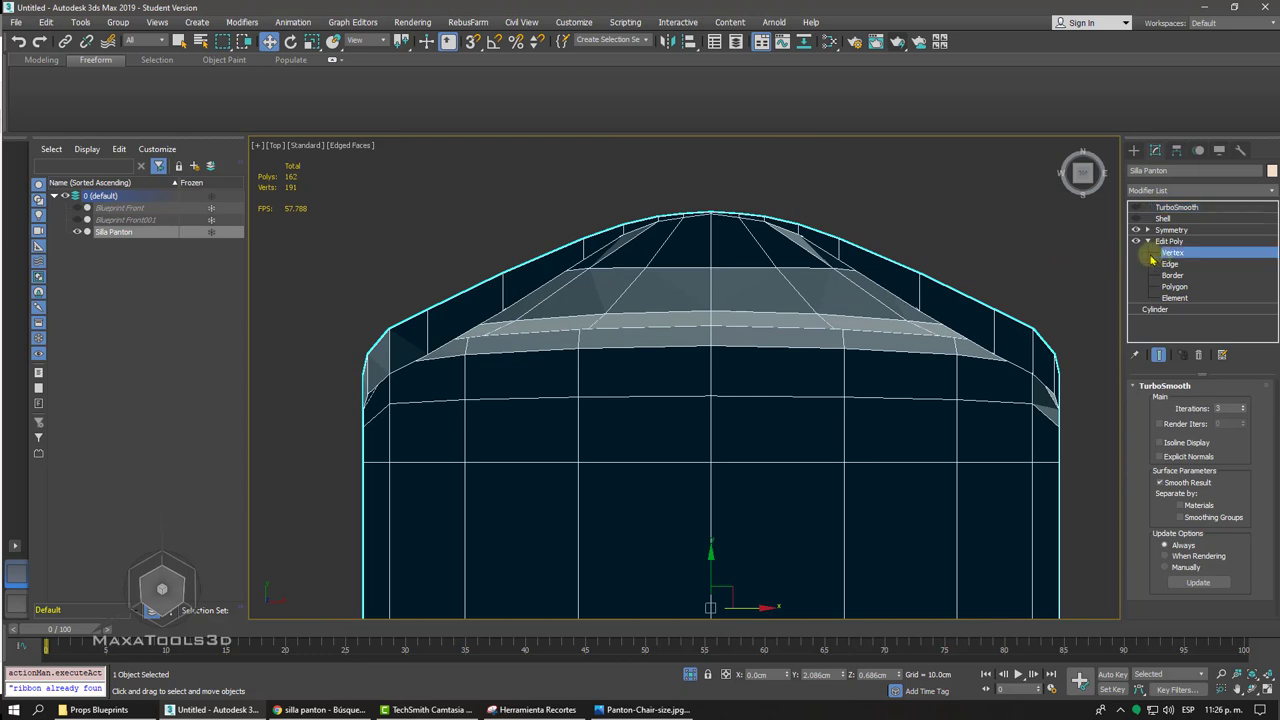
pyautogui.click(413, 343)
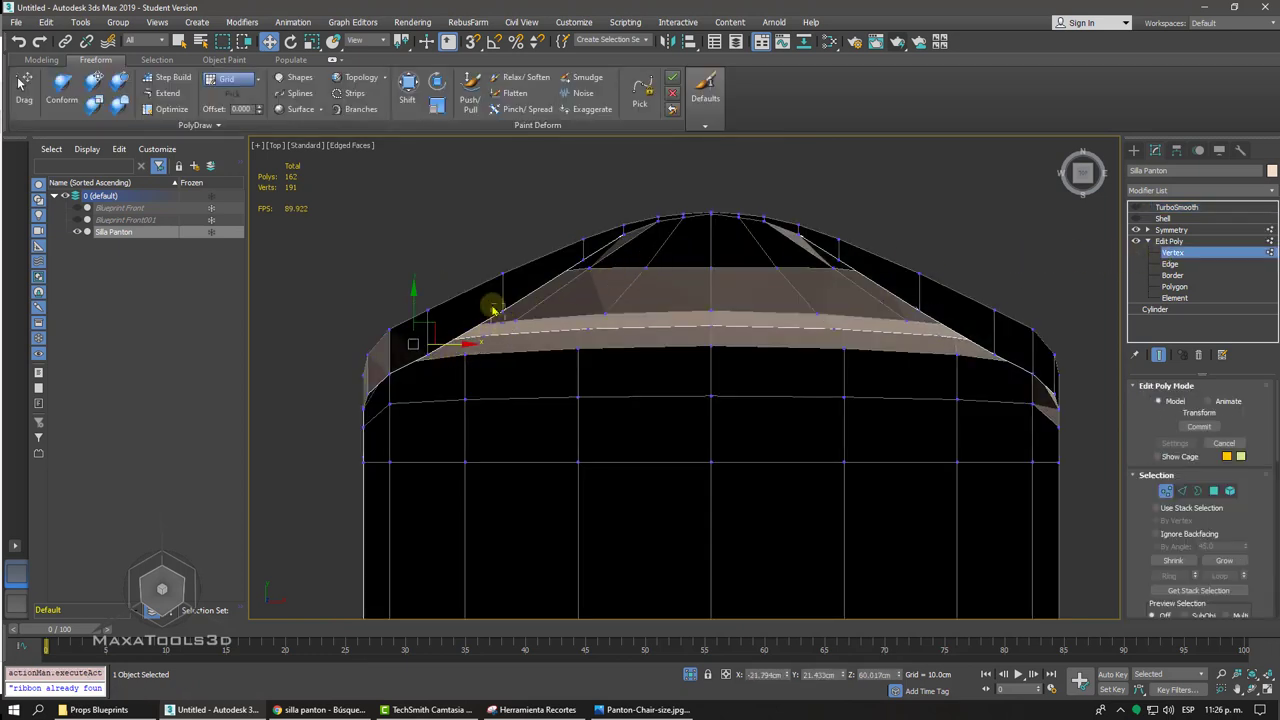
pyautogui.click(502, 273)
pyautogui.moveTo(502, 273); pyautogui.dragTo(502, 262)
pyautogui.click(583, 257)
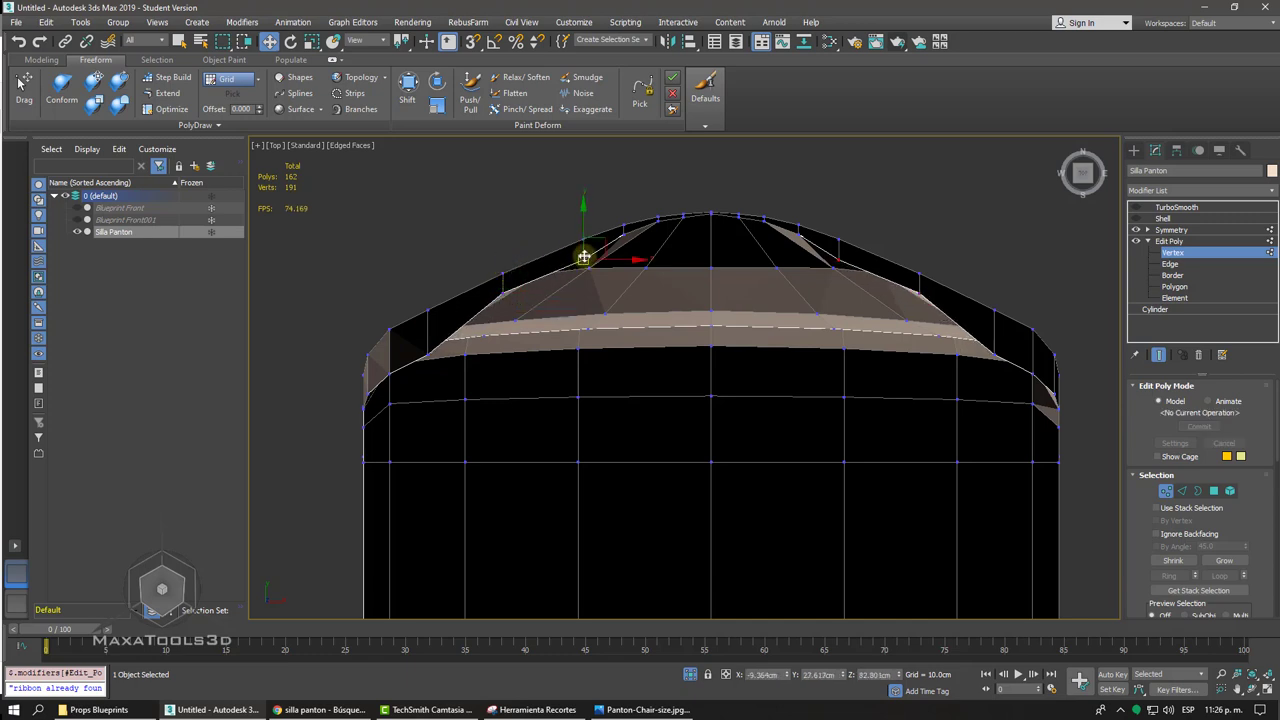
pyautogui.moveTo(583, 257); pyautogui.dragTo(583, 241)
pyautogui.click(650, 265)
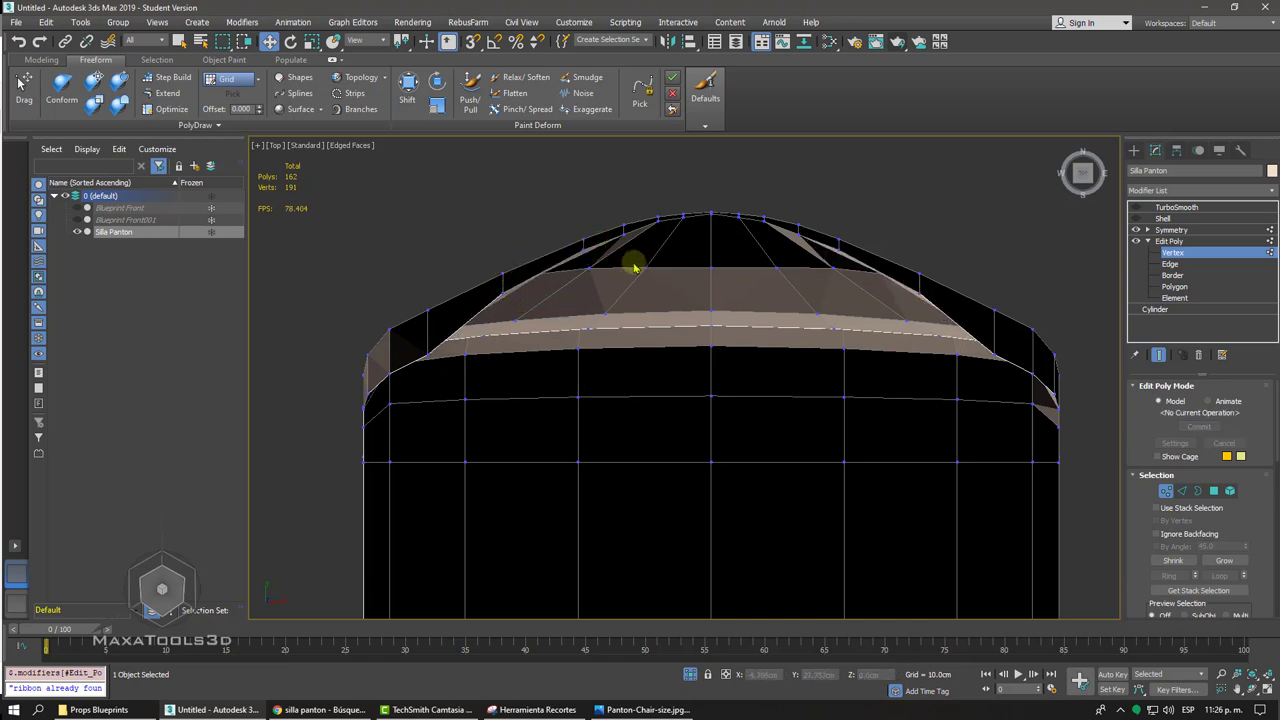
pyautogui.click(640, 267)
pyautogui.moveTo(642, 230); pyautogui.dragTo(643, 183)
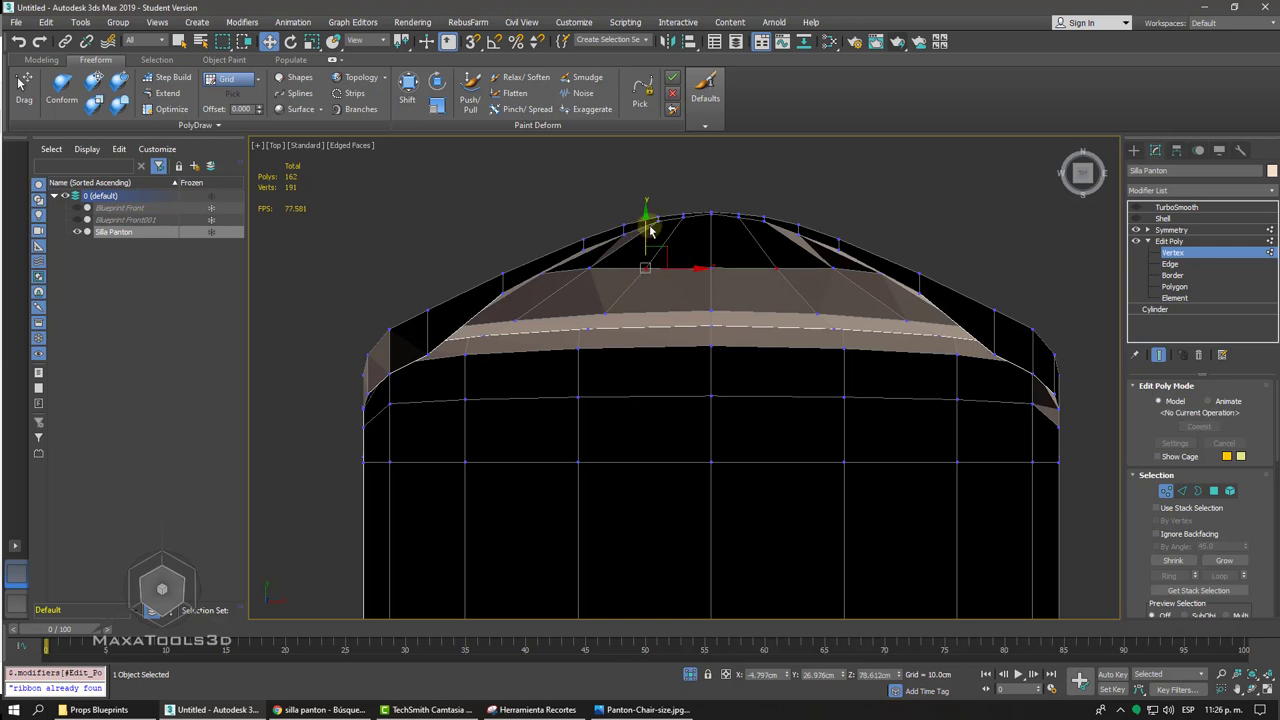
pyautogui.click(690, 197)
pyautogui.click(717, 218)
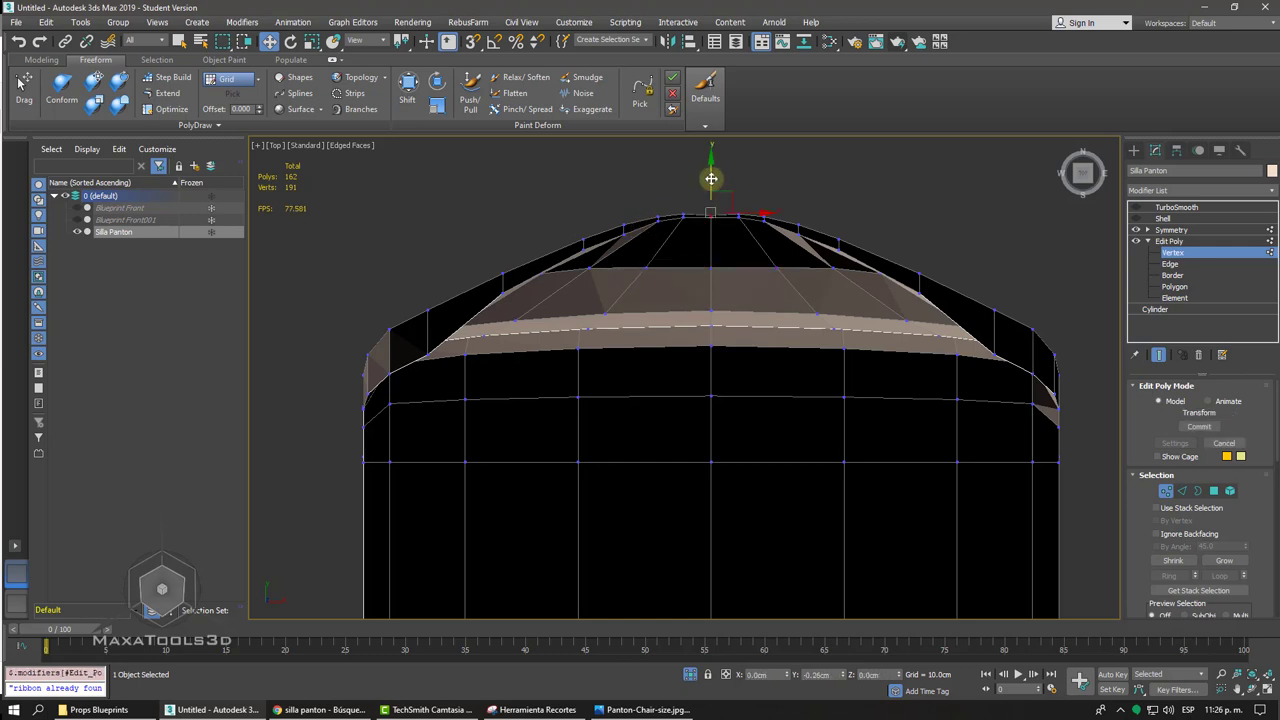
# Lower the left-of-centre, leftmost and centre top-edge vertices to level the arc.
pyautogui.scroll(3, 711, 190)
pyautogui.scroll(3, 718, 210)
pyautogui.click(723, 229)
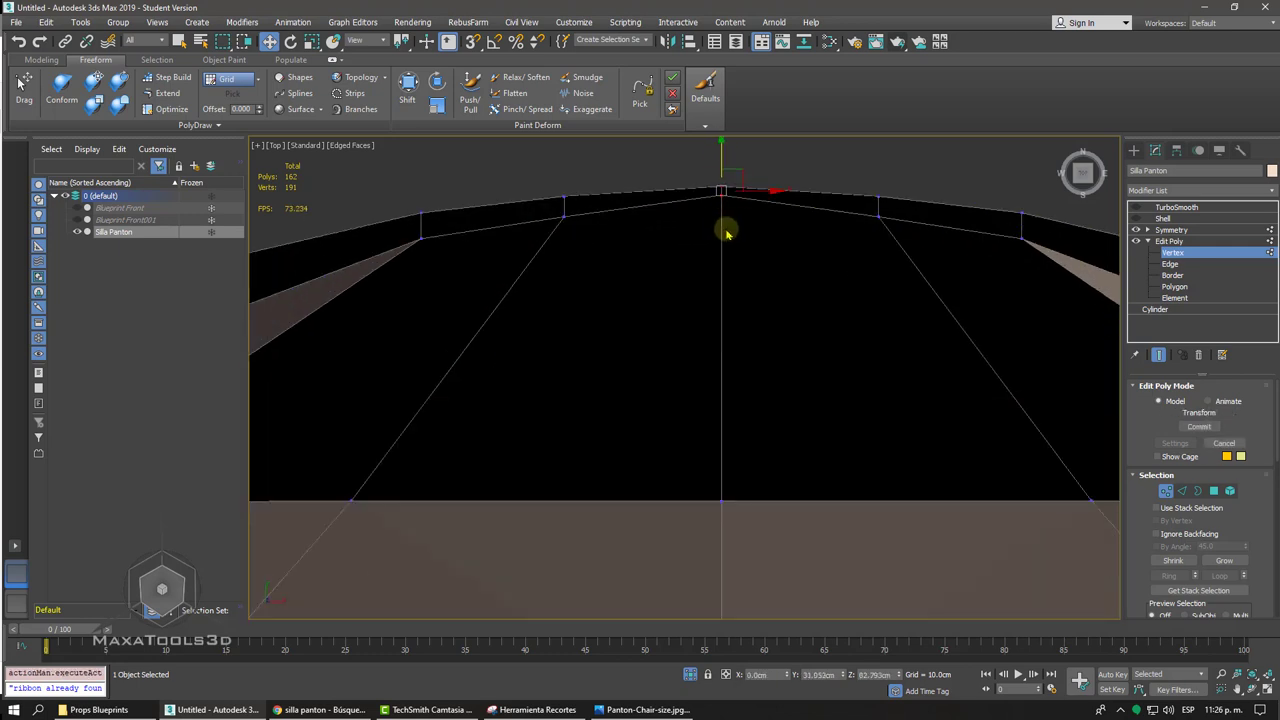
pyautogui.click(565, 218)
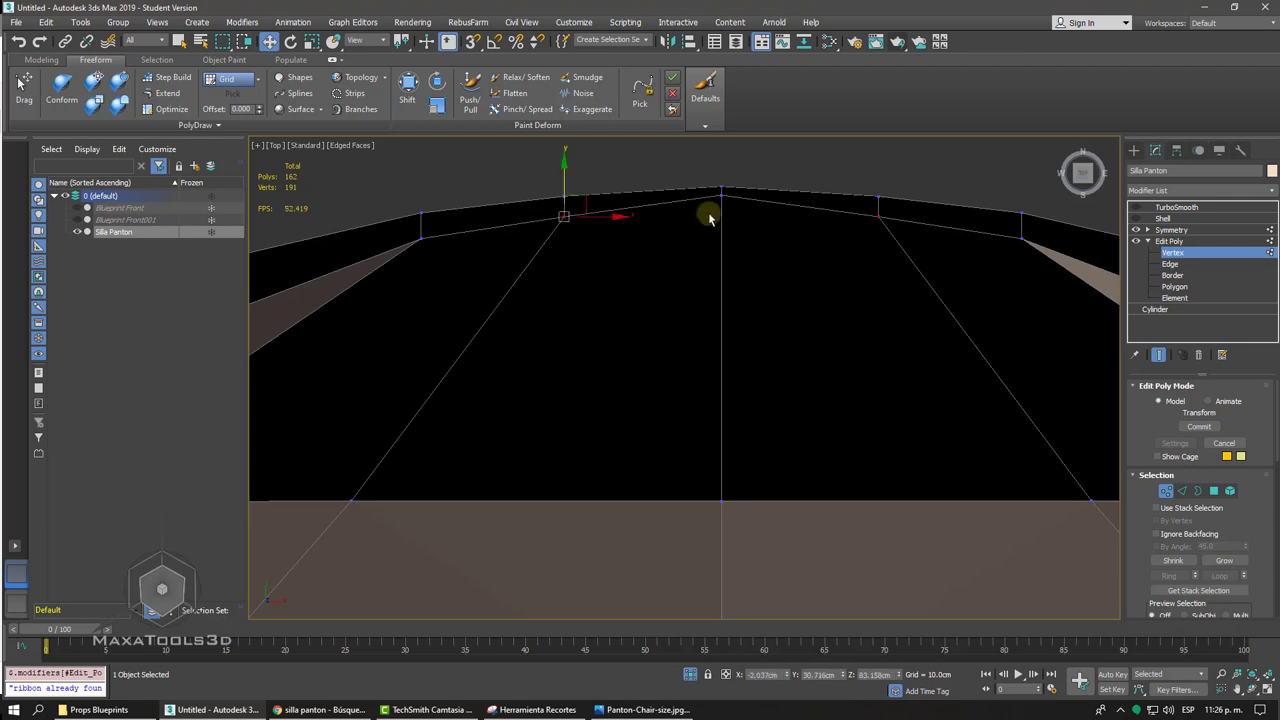
pyautogui.moveTo(645, 175); pyautogui.dragTo(641, 212)
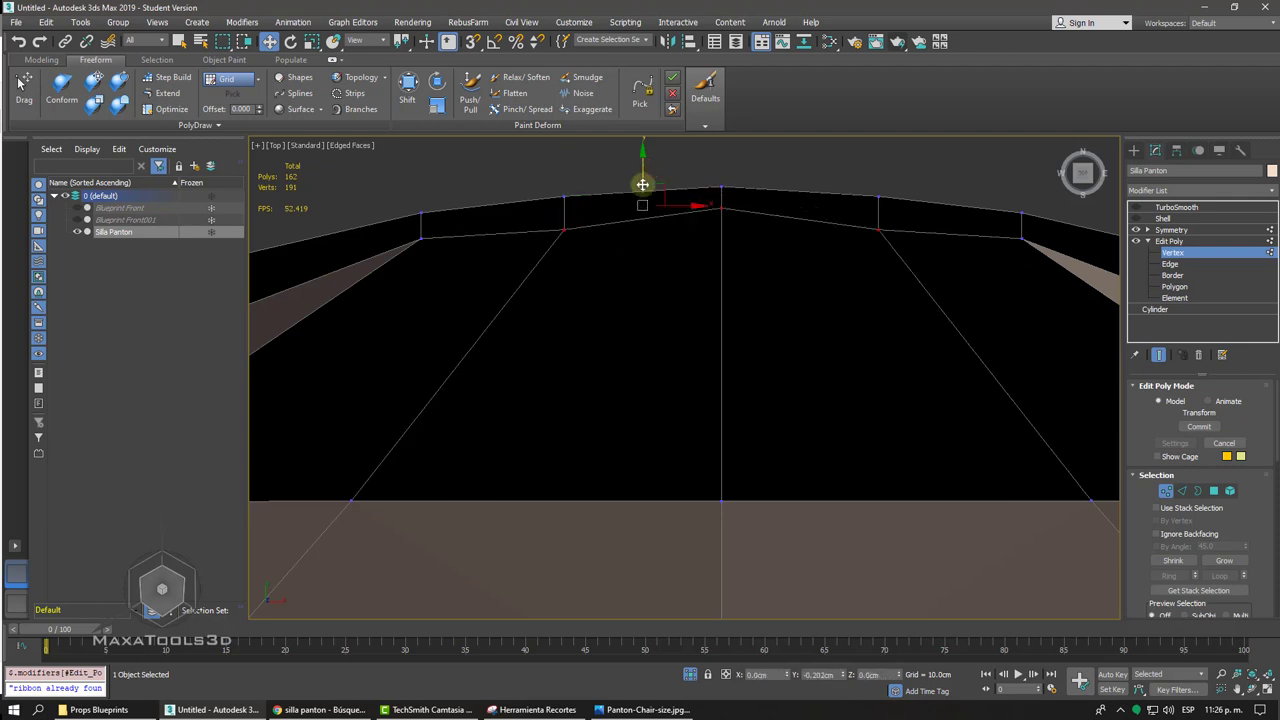
pyautogui.click(420, 238)
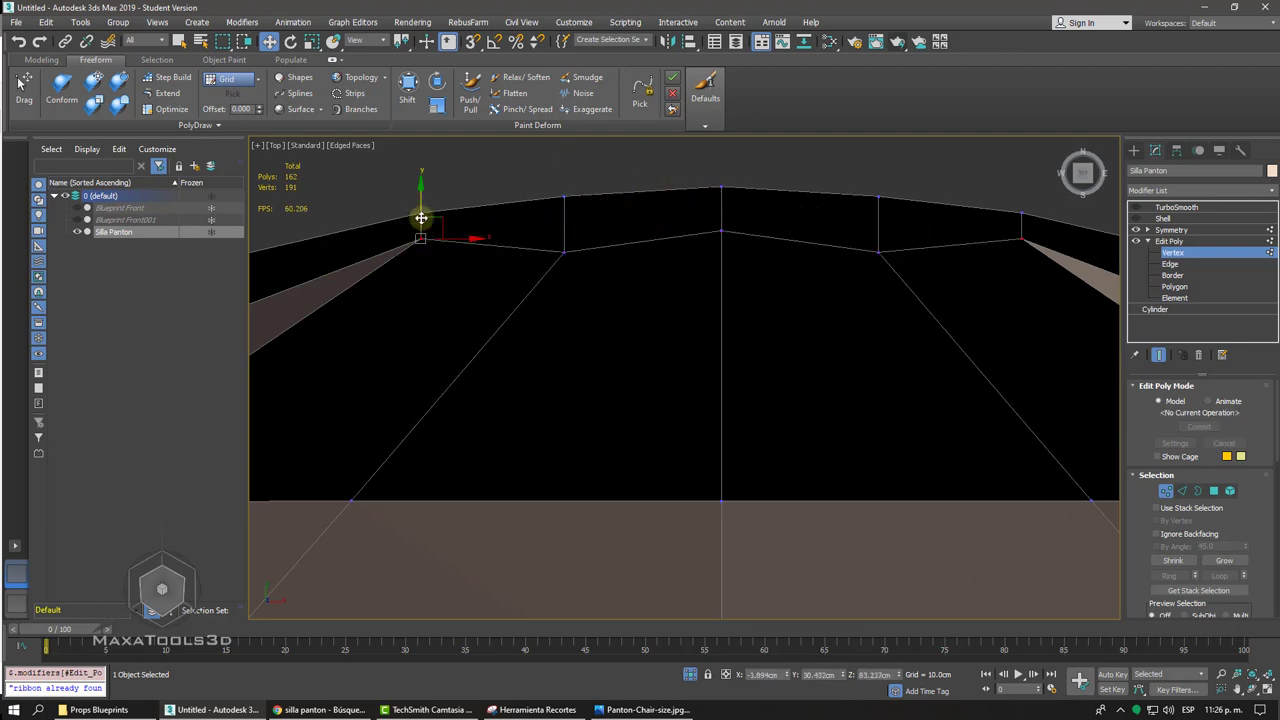
pyautogui.moveTo(421, 217); pyautogui.dragTo(421, 247)
pyautogui.click(721, 231)
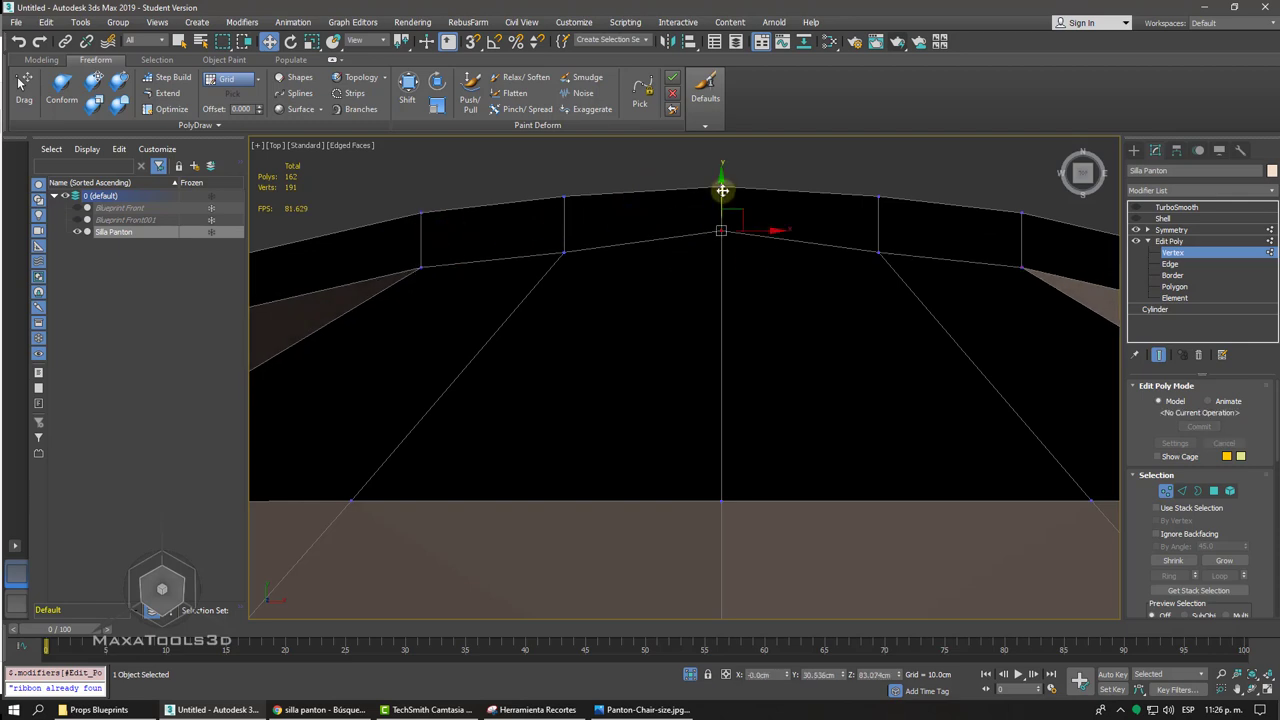
pyautogui.moveTo(722, 190); pyautogui.dragTo(703, 208)
# Nudge the vertices from the left slope to the top centre into an even curve.
pyautogui.moveTo(703, 208); pyautogui.dragTo(491, 277, button='middle')
pyautogui.click(506, 289)
pyautogui.moveTo(507, 262); pyautogui.dragTo(514, 262)
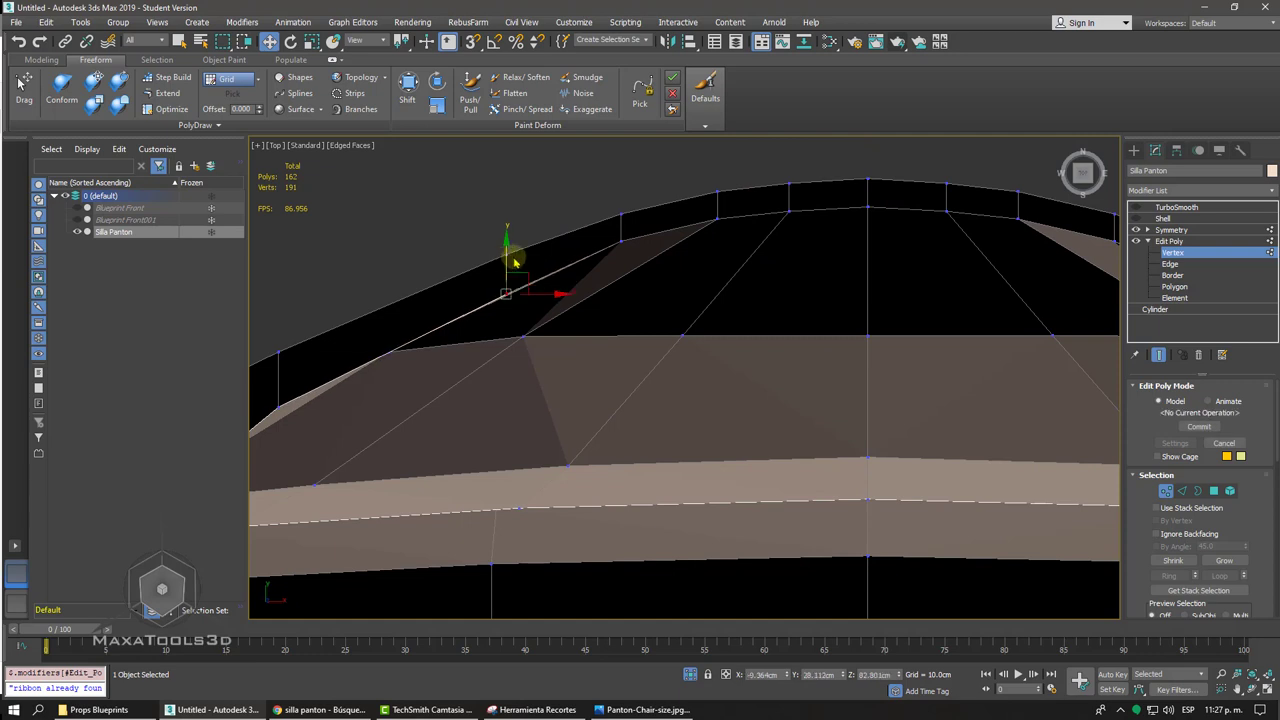
pyautogui.click(621, 240)
pyautogui.moveTo(636, 208); pyautogui.dragTo(640, 222)
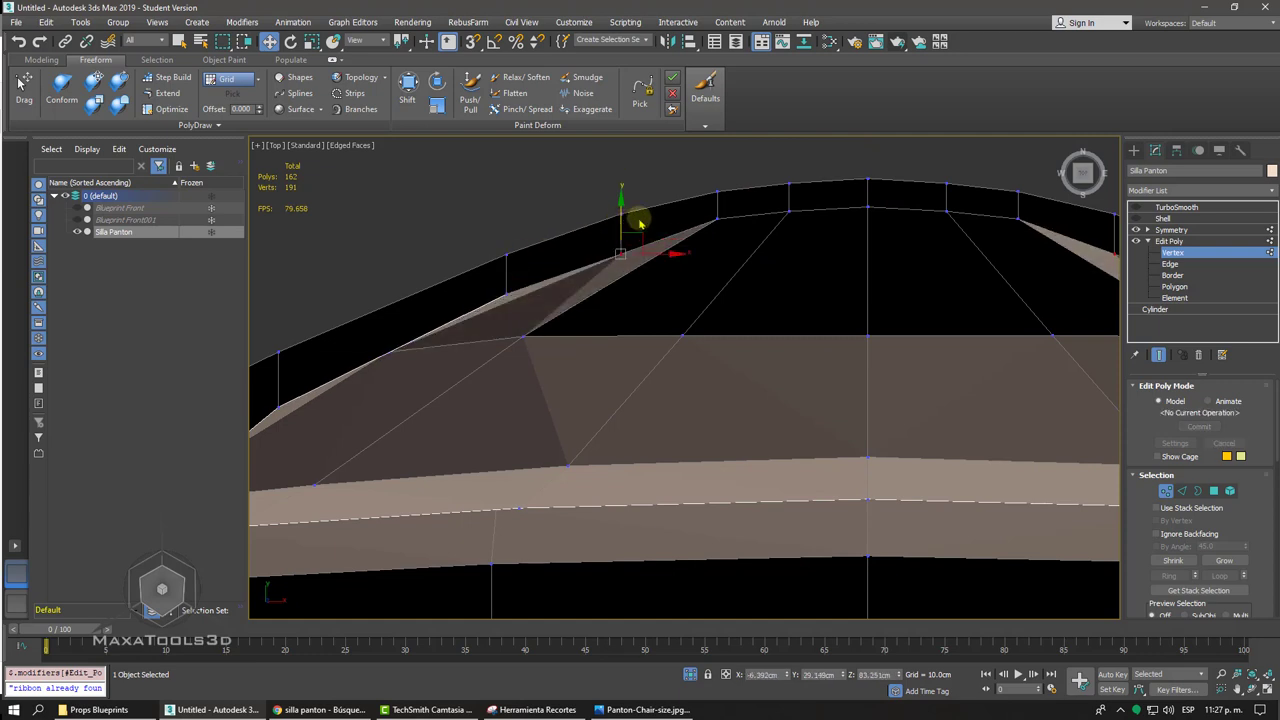
pyautogui.click(716, 218)
pyautogui.moveTo(720, 196); pyautogui.dragTo(720, 203)
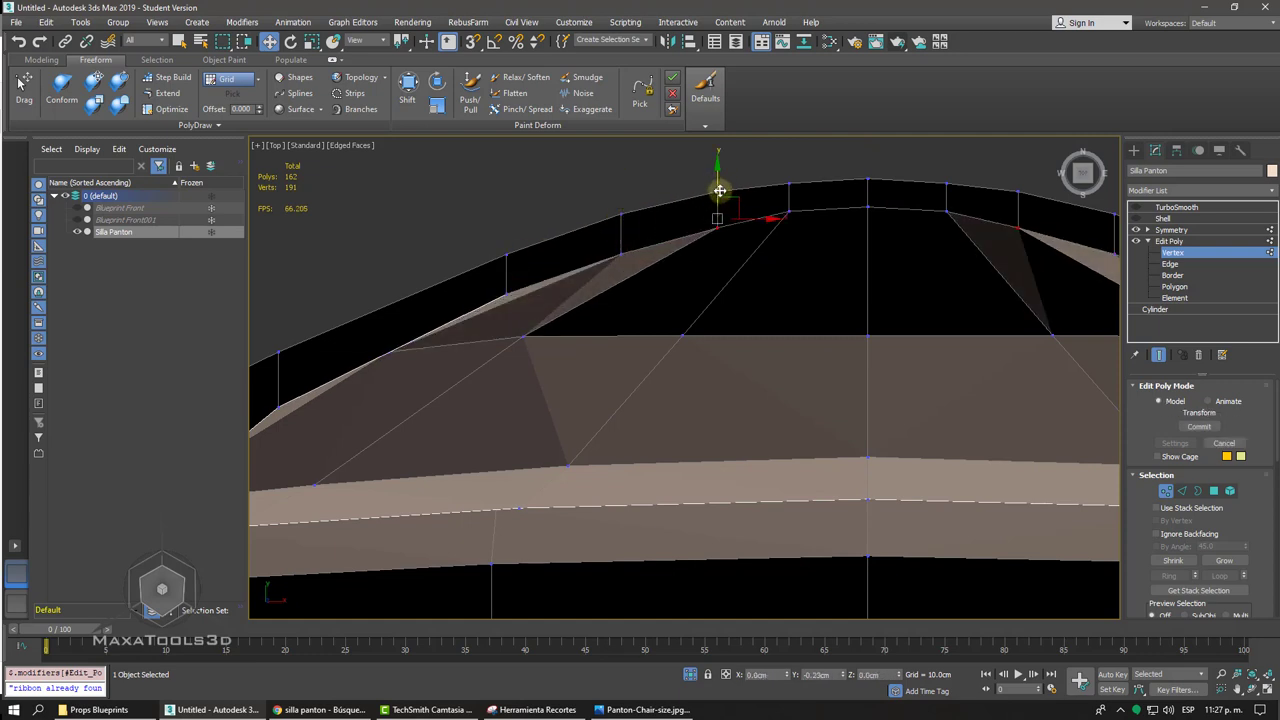
pyautogui.click(792, 208)
pyautogui.moveTo(794, 180); pyautogui.dragTo(794, 196)
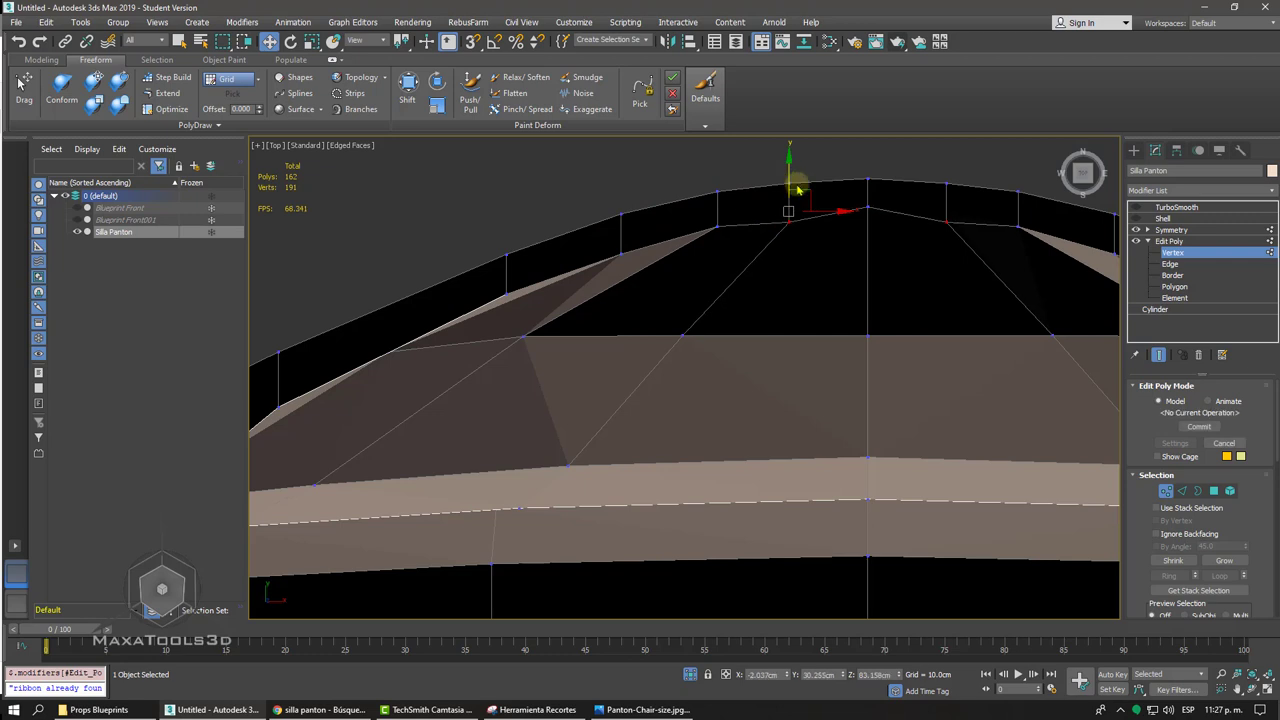
pyautogui.click(869, 205)
pyautogui.moveTo(870, 177); pyautogui.dragTo(869, 188)
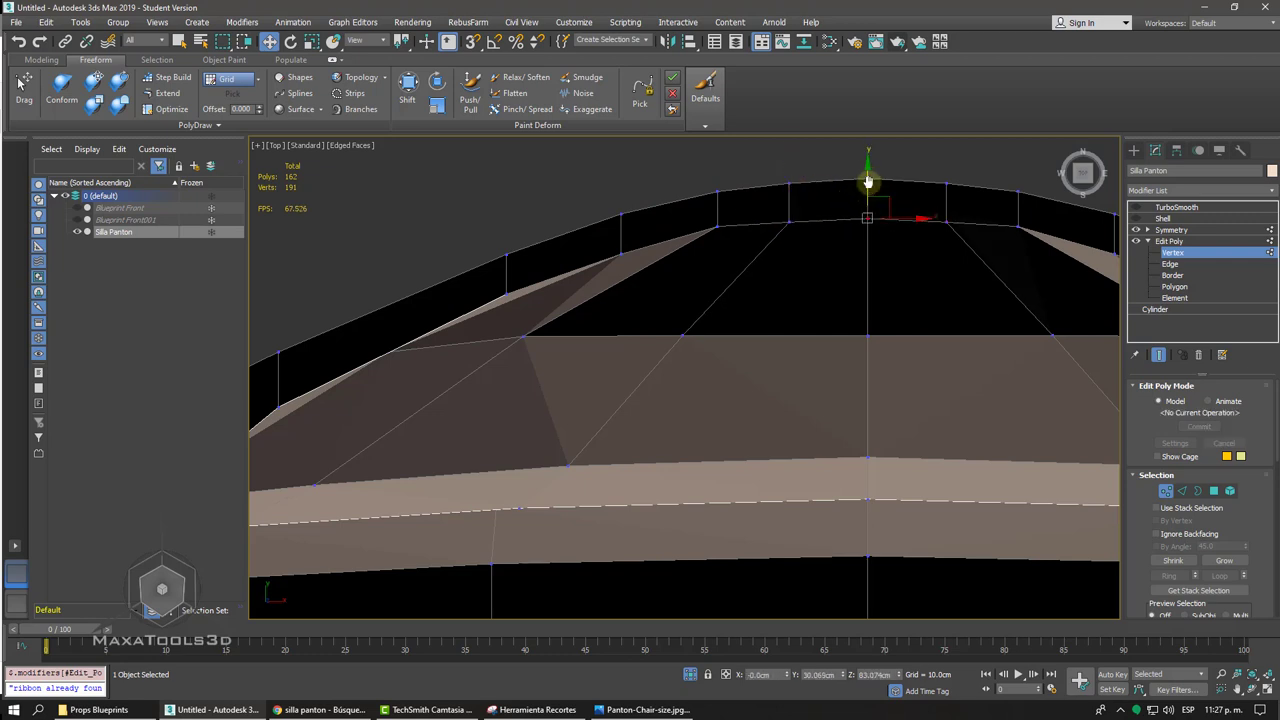
# Switch TurboSmooth back on in the modifier stack.
pyautogui.scroll(-3, 869, 188)
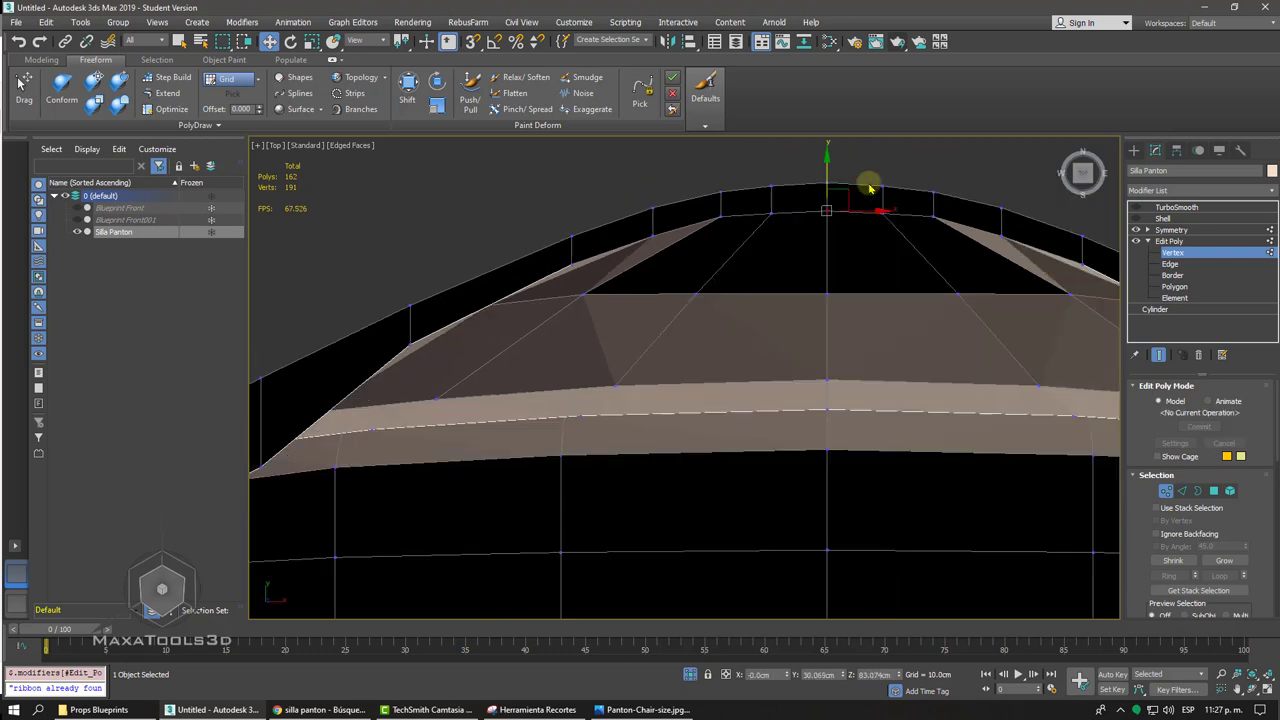
pyautogui.click(413, 348)
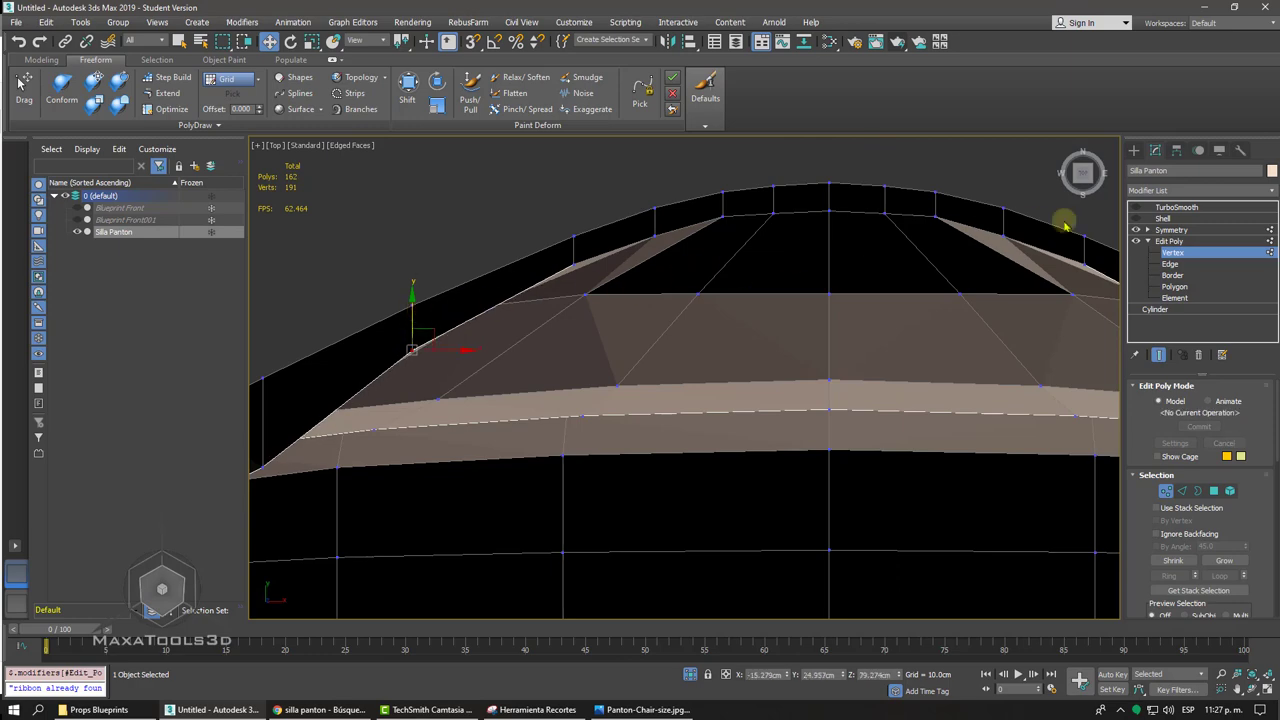
pyautogui.click(1176, 207)
pyautogui.click(1136, 207)
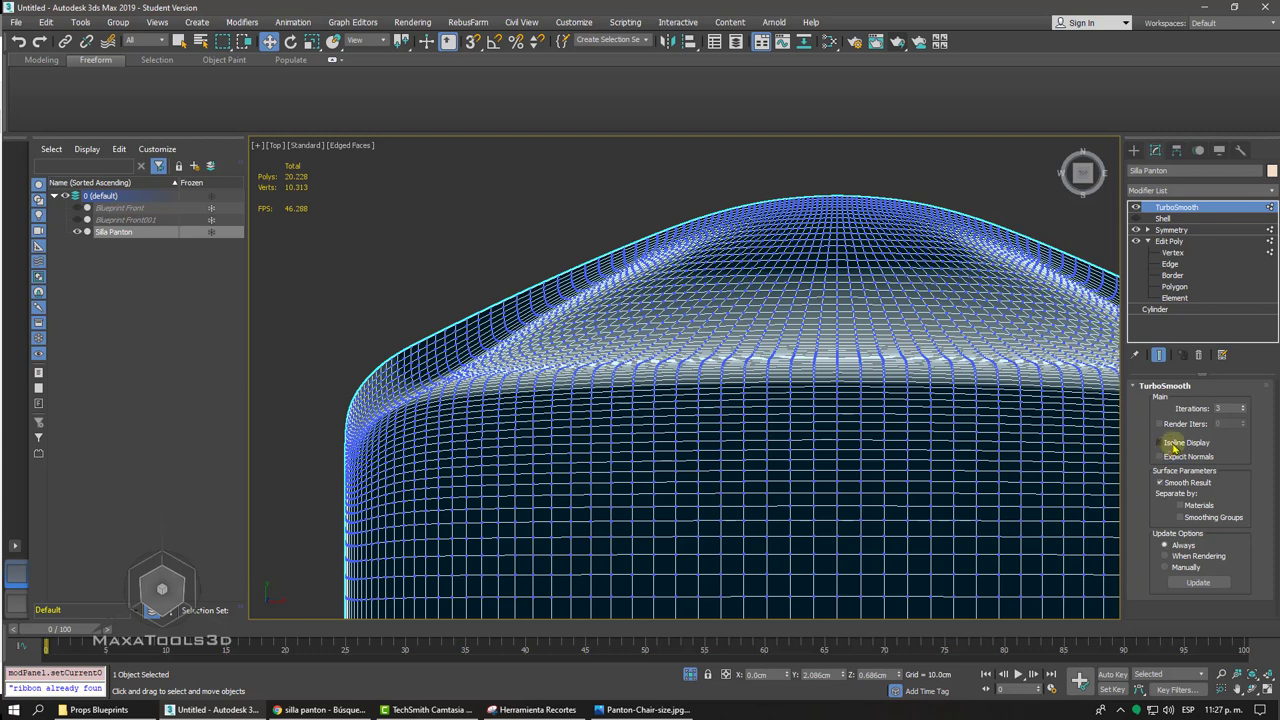
# Enable TurboSmooth Isoline Display and inspect the backrest cage from several angles.
pyautogui.click(1160, 442)
pyautogui.hotkey('shift', 'z')
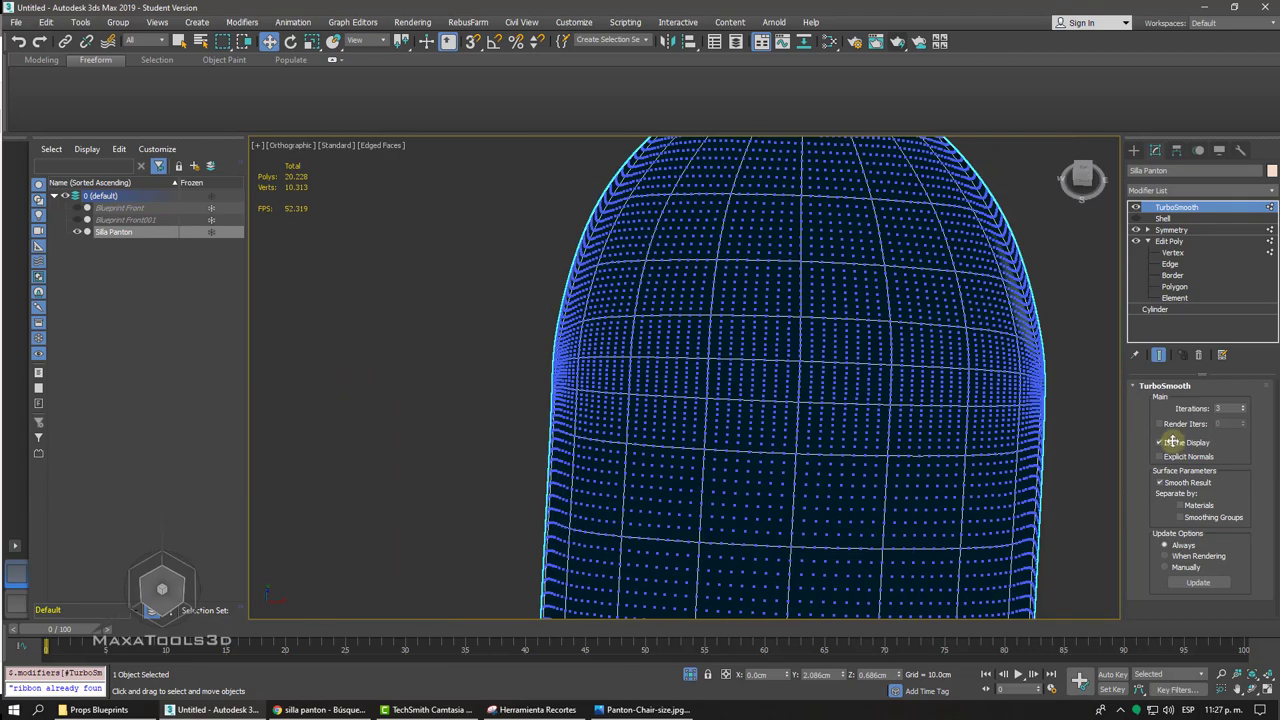
pyautogui.click(1171, 253)
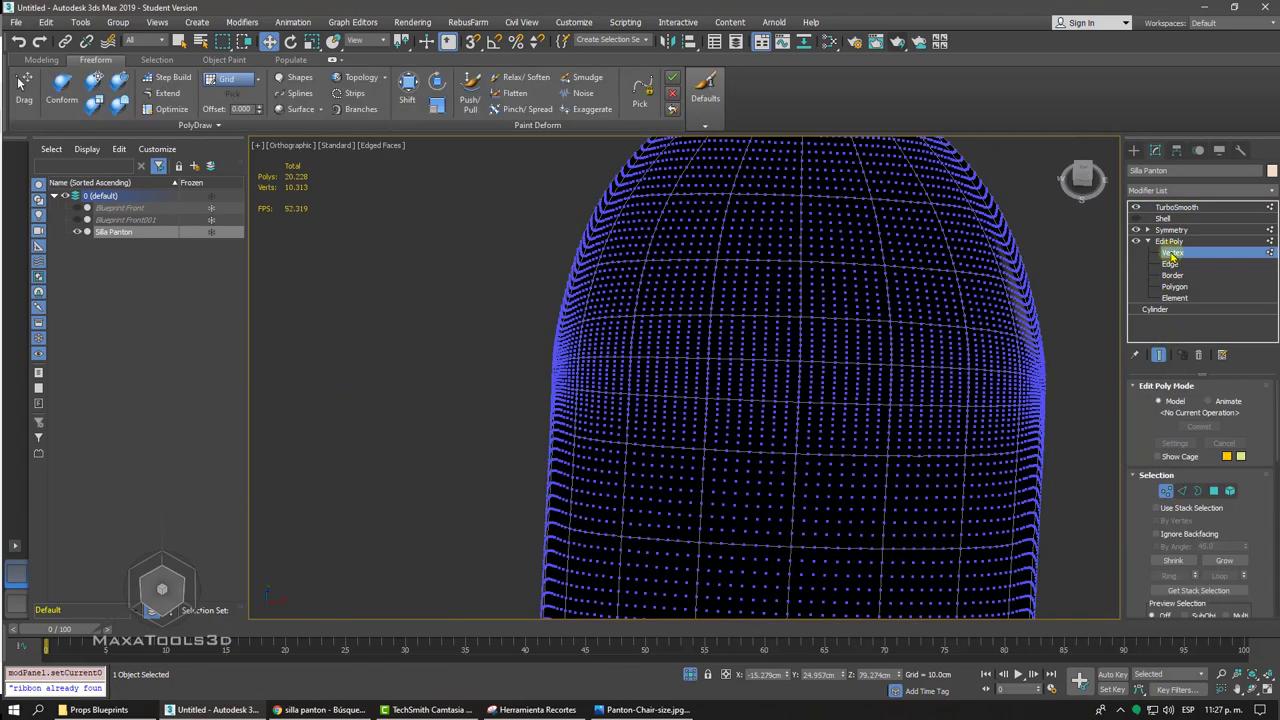
pyautogui.hotkey('shift', 'z')
pyautogui.hotkey('shift', 'z')
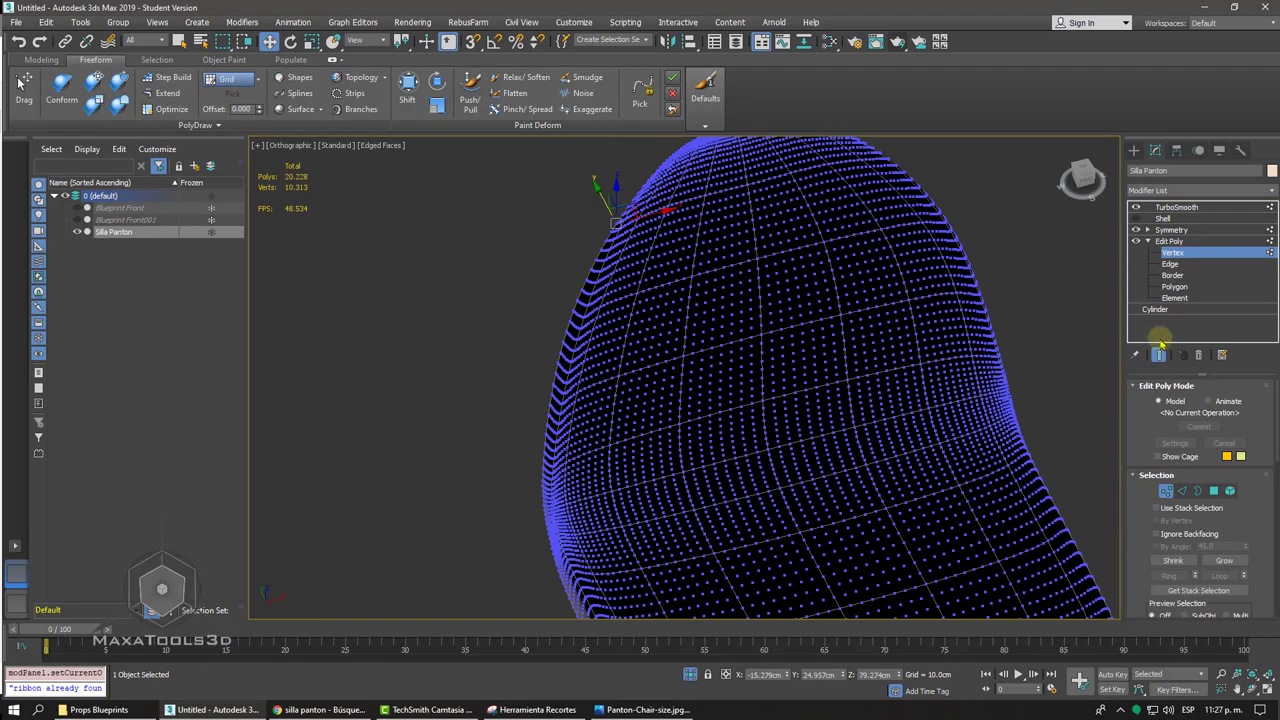
pyautogui.click(1159, 355)
pyautogui.click(1159, 355)
pyautogui.hotkey('shift', 'z')
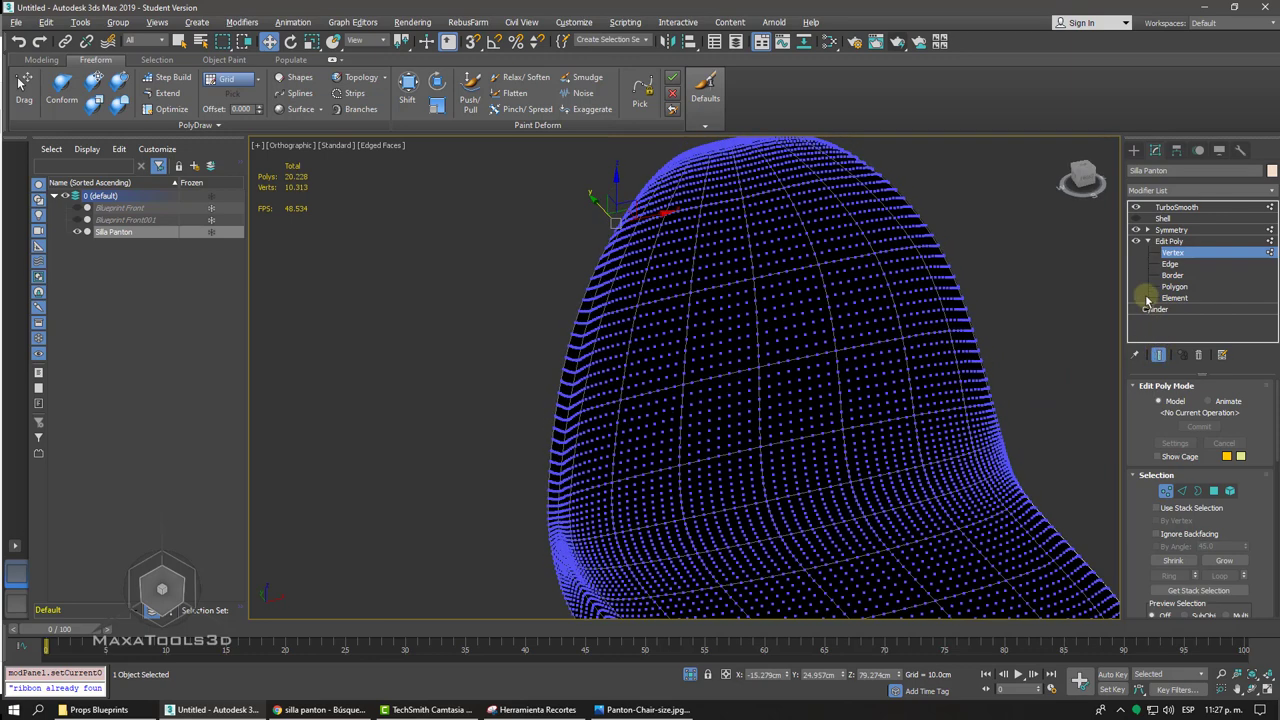
pyautogui.hotkey('shift', 'z')
# Re-enable the Symmetry modifier and return to the TurboSmooth level.
pyautogui.click(1136, 230)
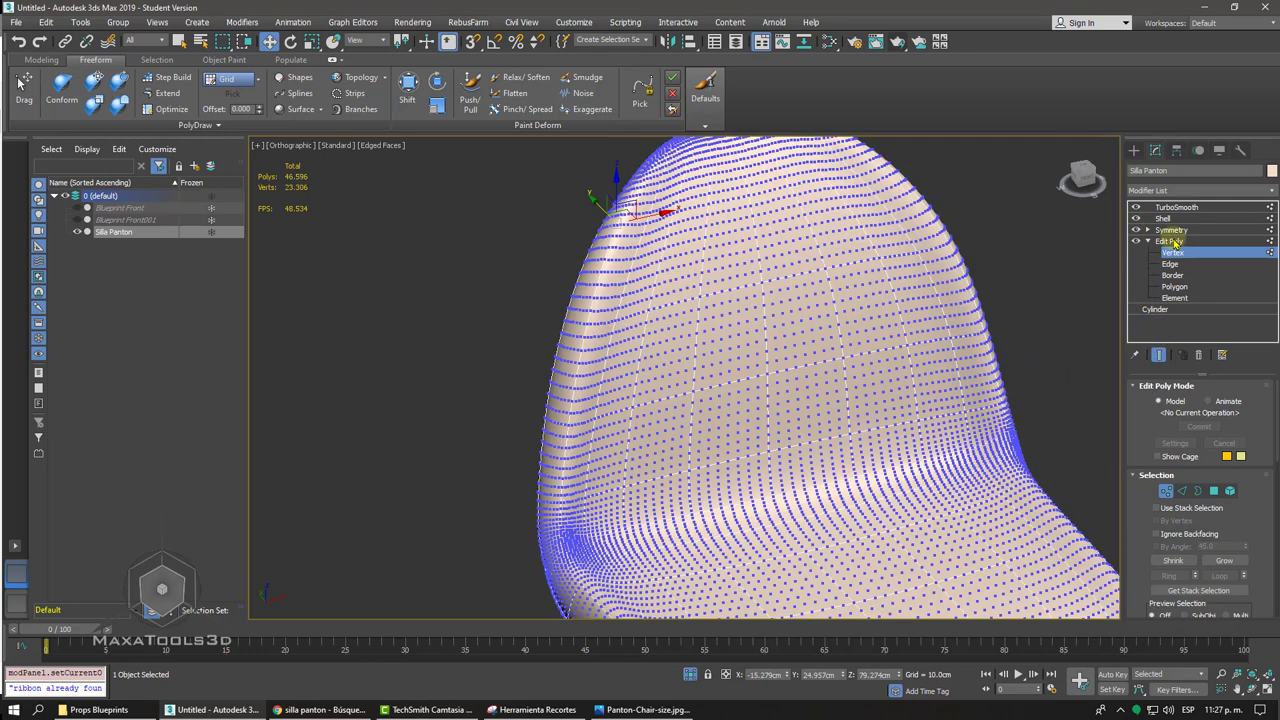
pyautogui.click(1172, 242)
pyautogui.click(1177, 208)
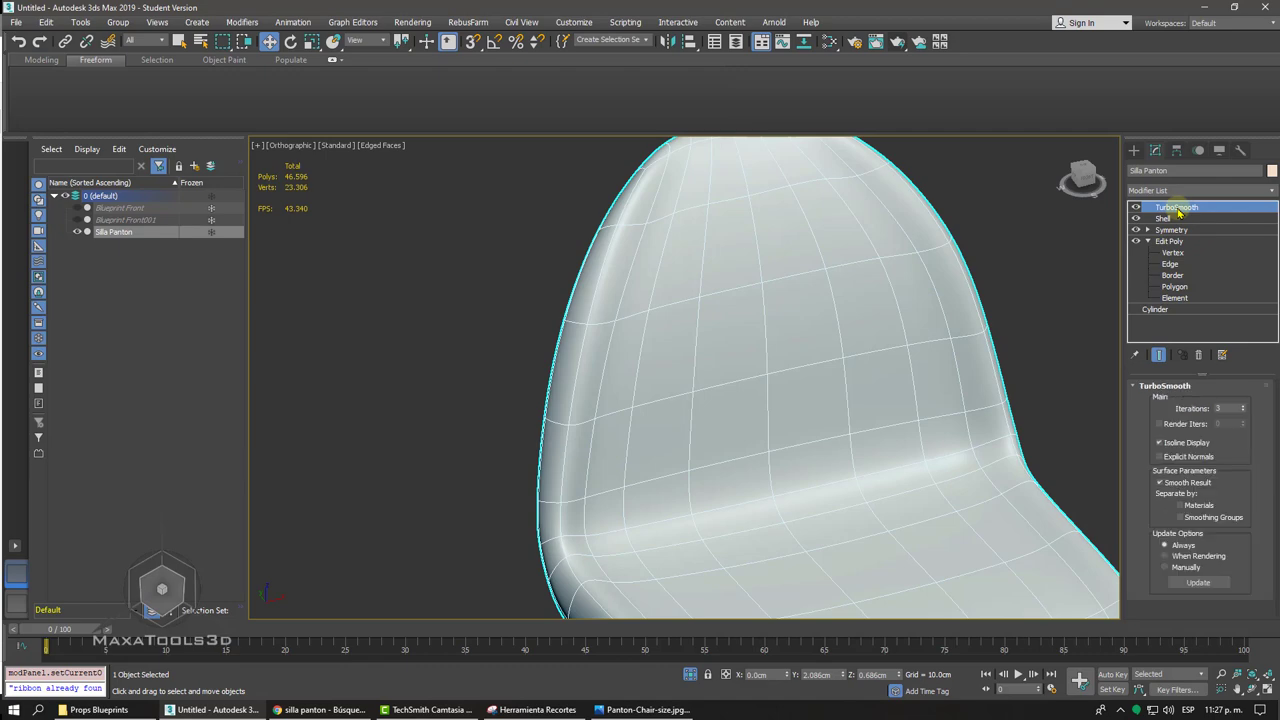
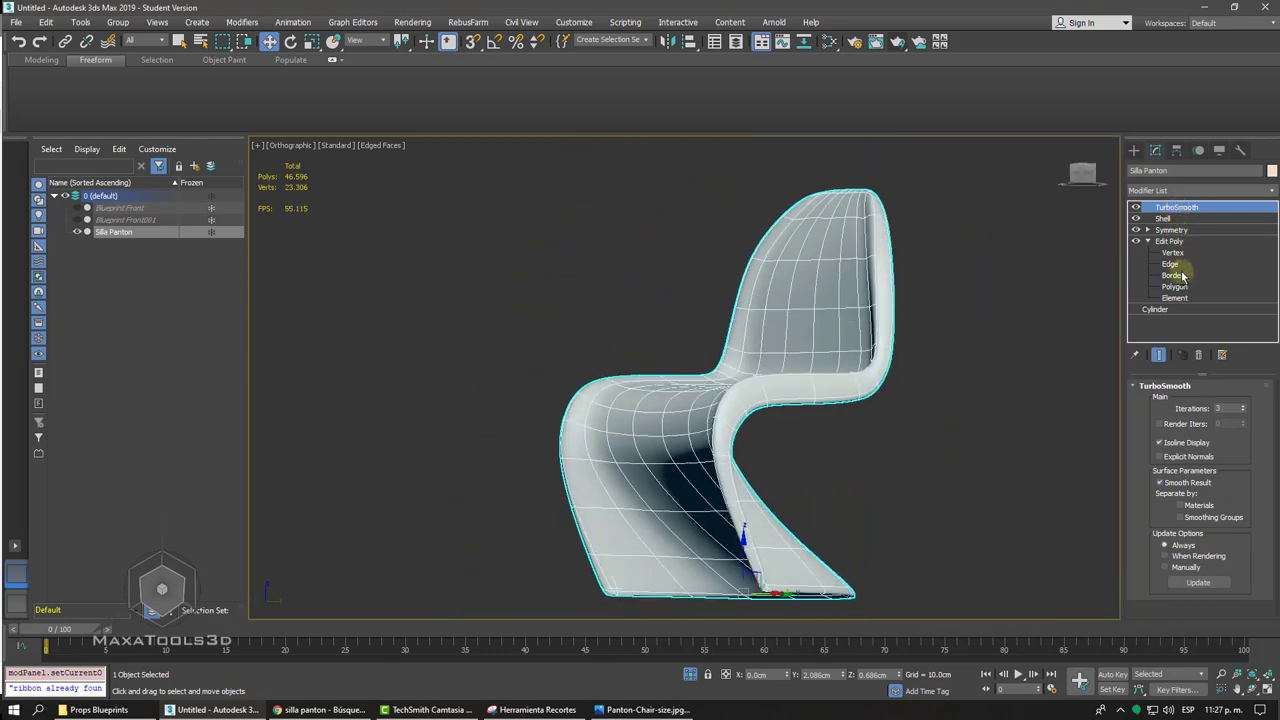
# Delete the TurboSmooth modifier, select Edit Poly in the stack, and orbit toward the chair's front.
pyautogui.click(1192, 447)
pyautogui.click(1192, 447)
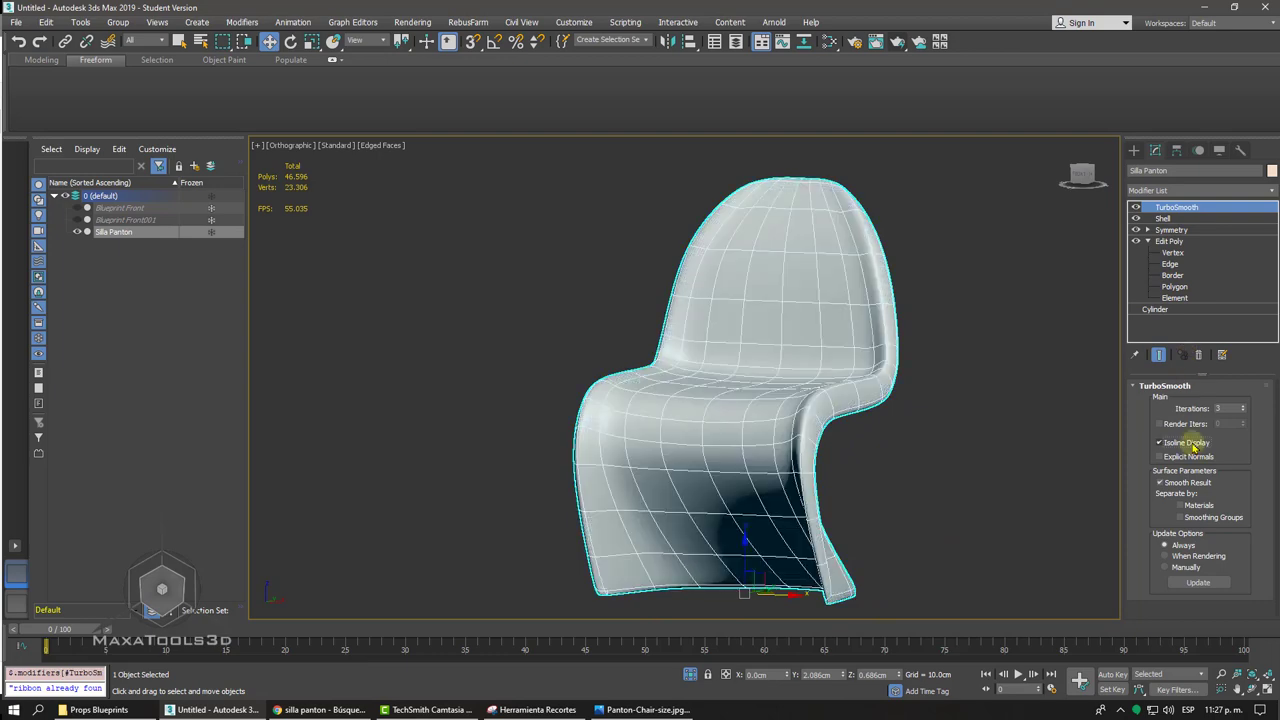
pyautogui.click(1199, 356)
pyautogui.click(1170, 230)
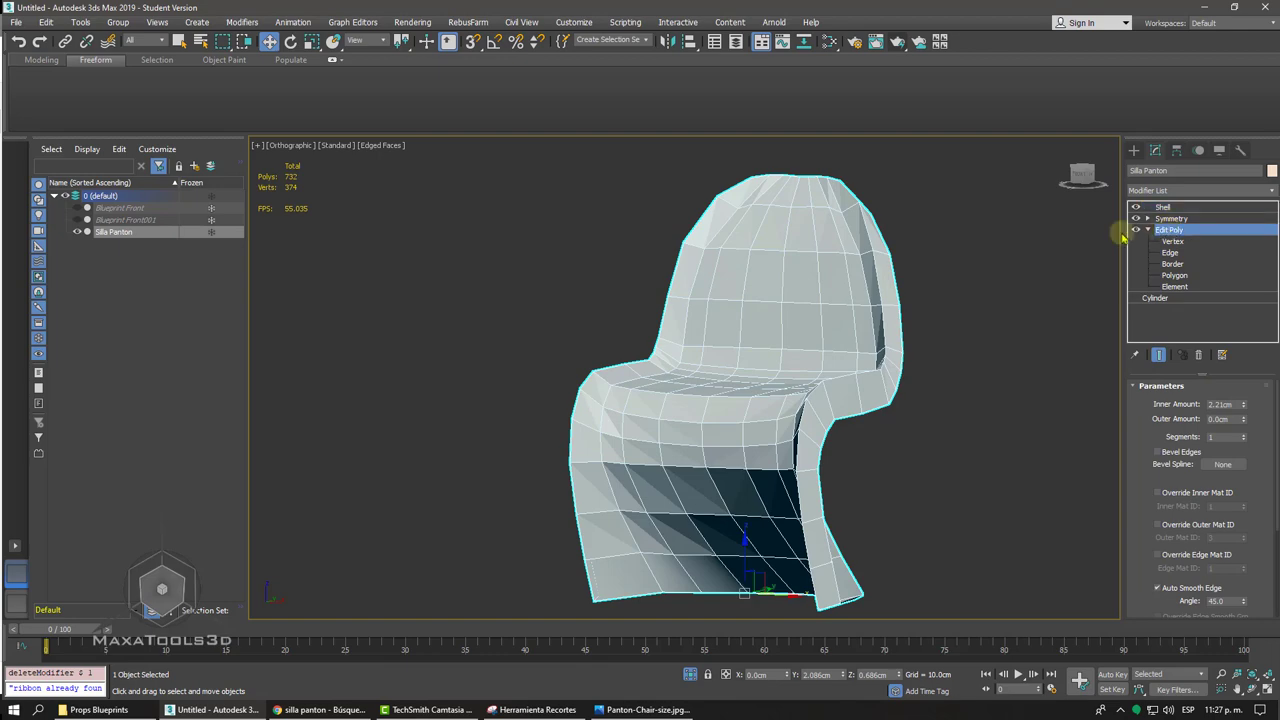
pyautogui.rightClick(832, 261)
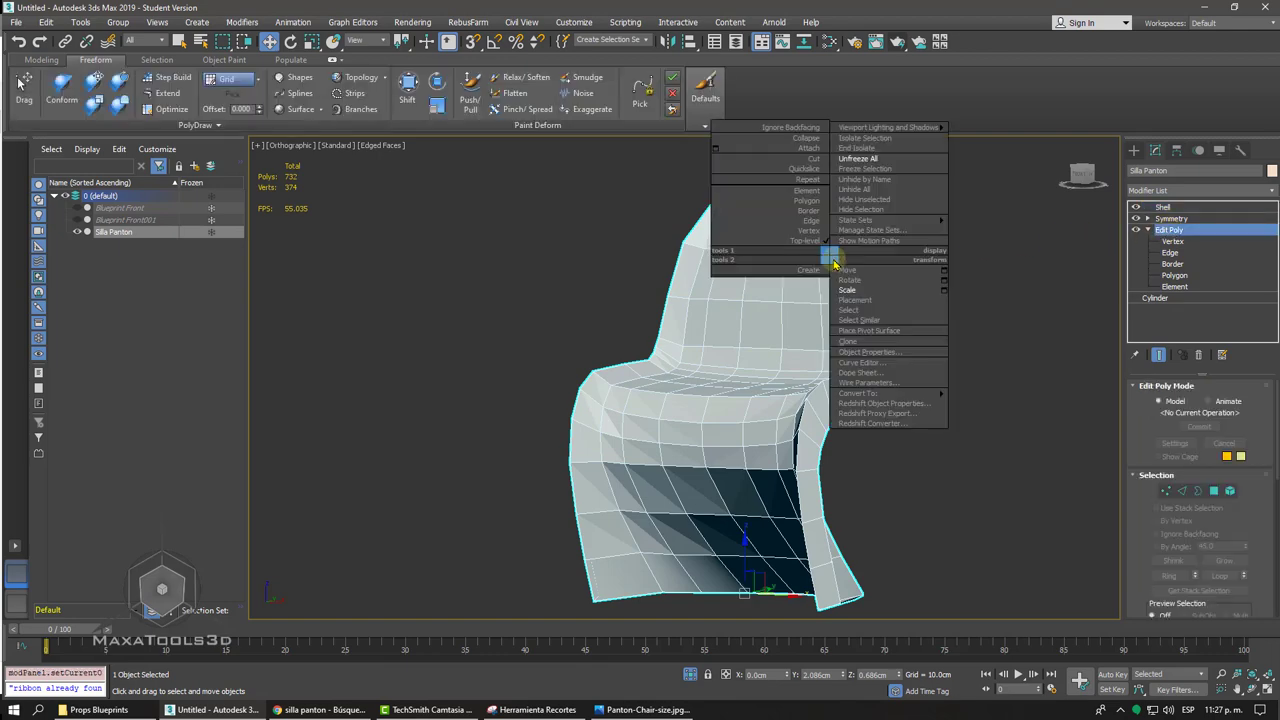
pyautogui.keyDown('alt'); pyautogui.moveTo(1040, 338); pyautogui.dragTo(1040, 336, button='middle'); pyautogui.keyUp('alt')
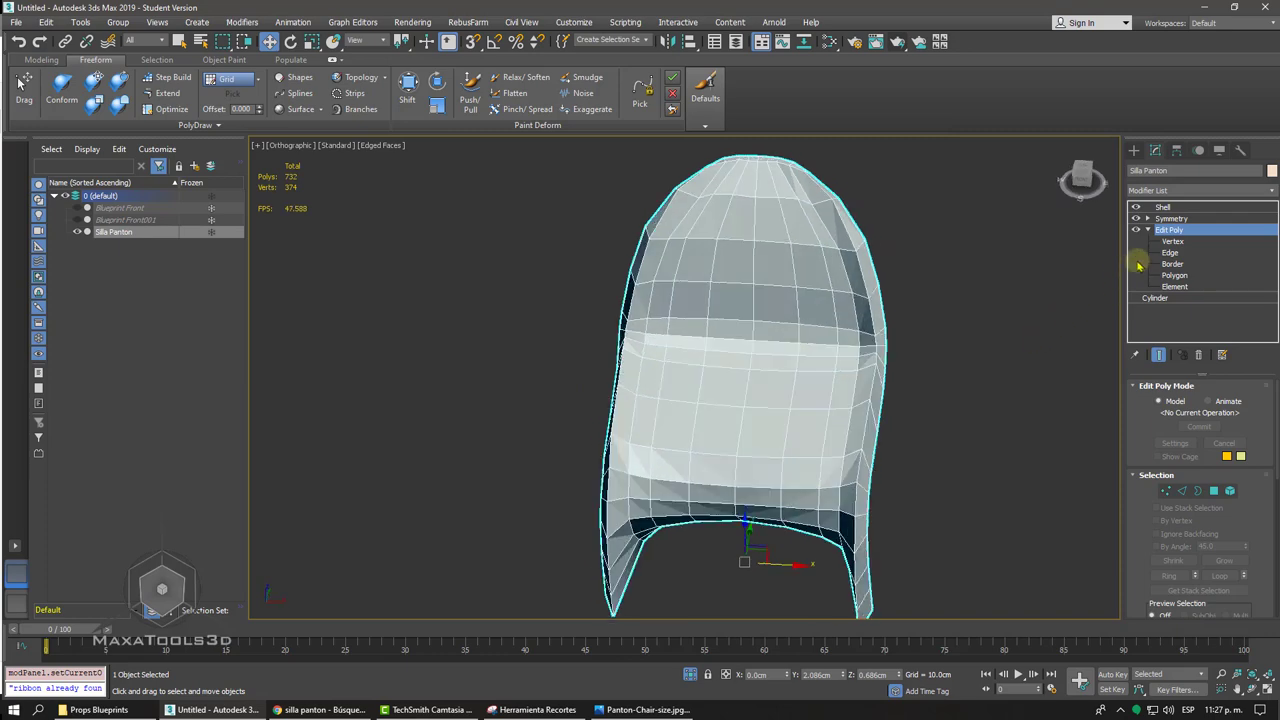
# In Vertex mode and Front view, select a vertex on the backrest's top ring.
pyautogui.click(1168, 242)
pyautogui.press('f')
pyautogui.press('z')
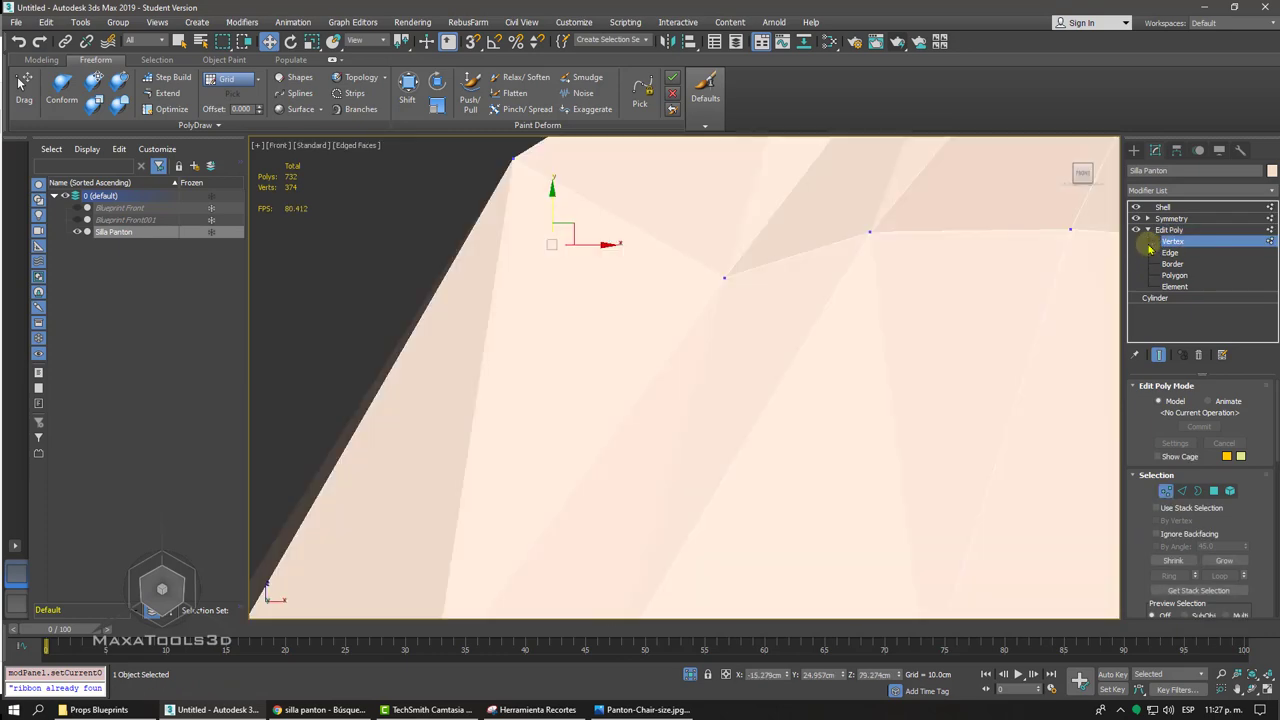
pyautogui.scroll(-2, 741, 254)
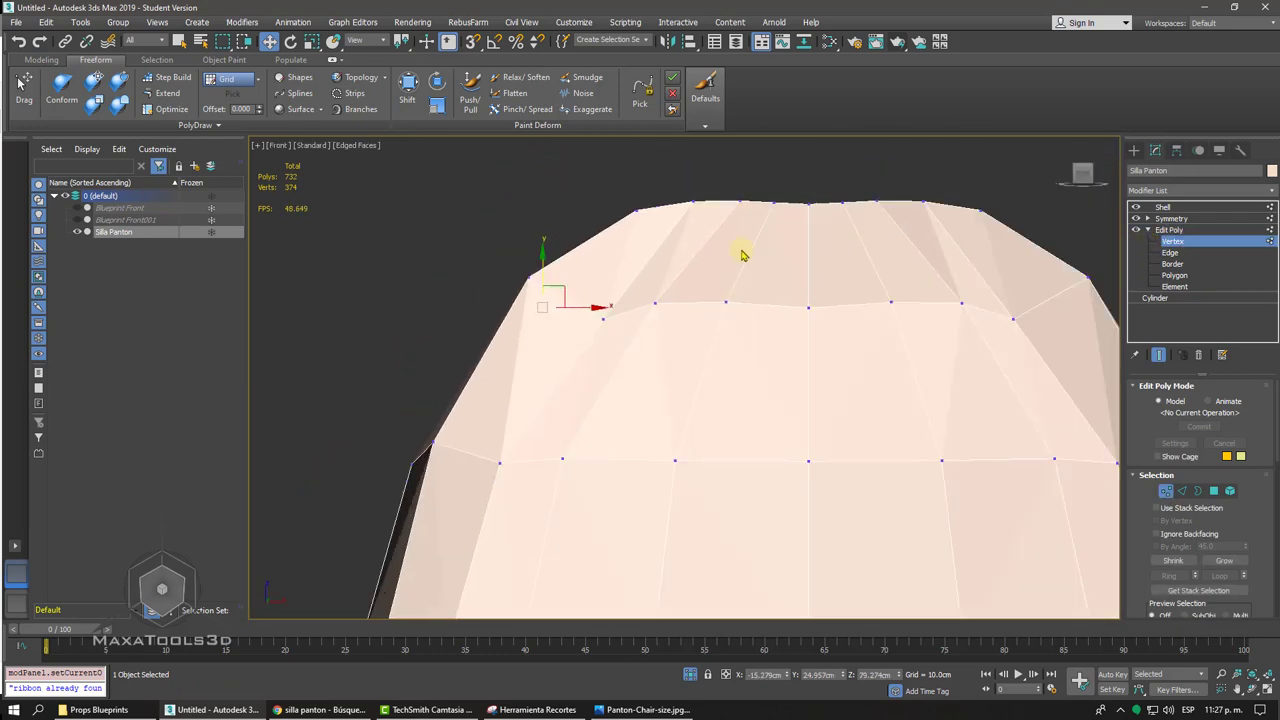
pyautogui.click(537, 297)
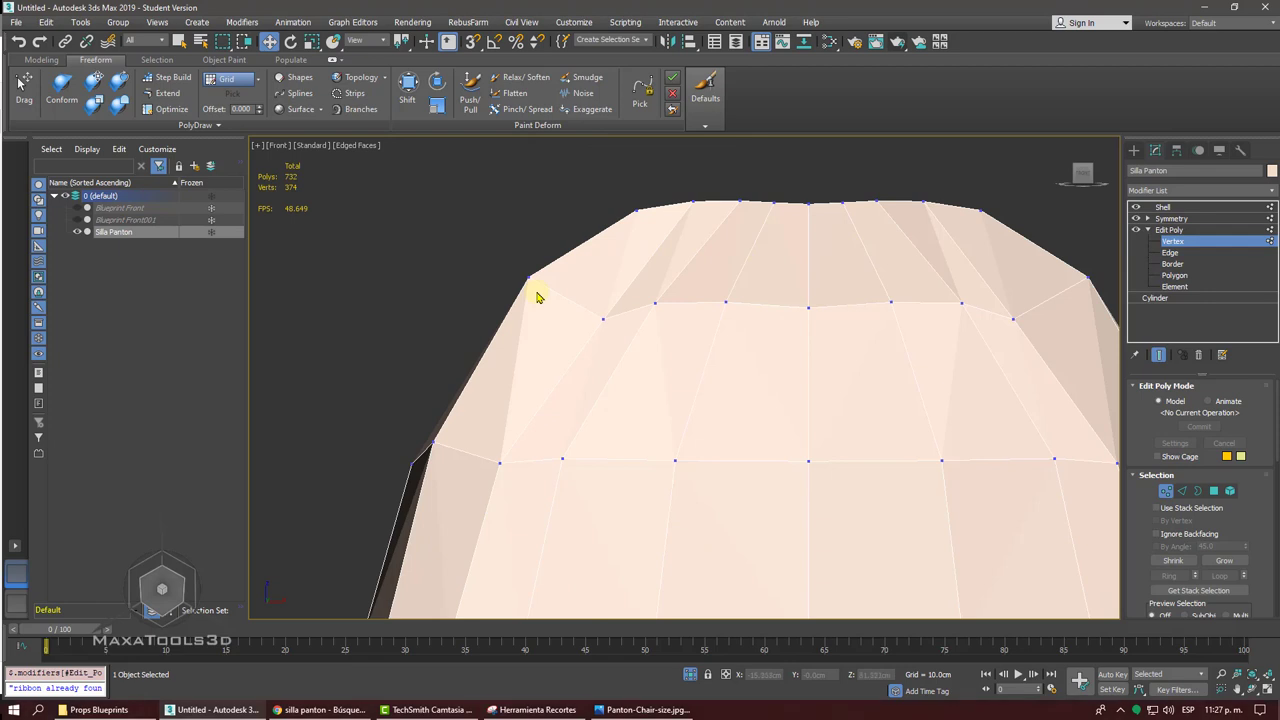
pyautogui.click(600, 318)
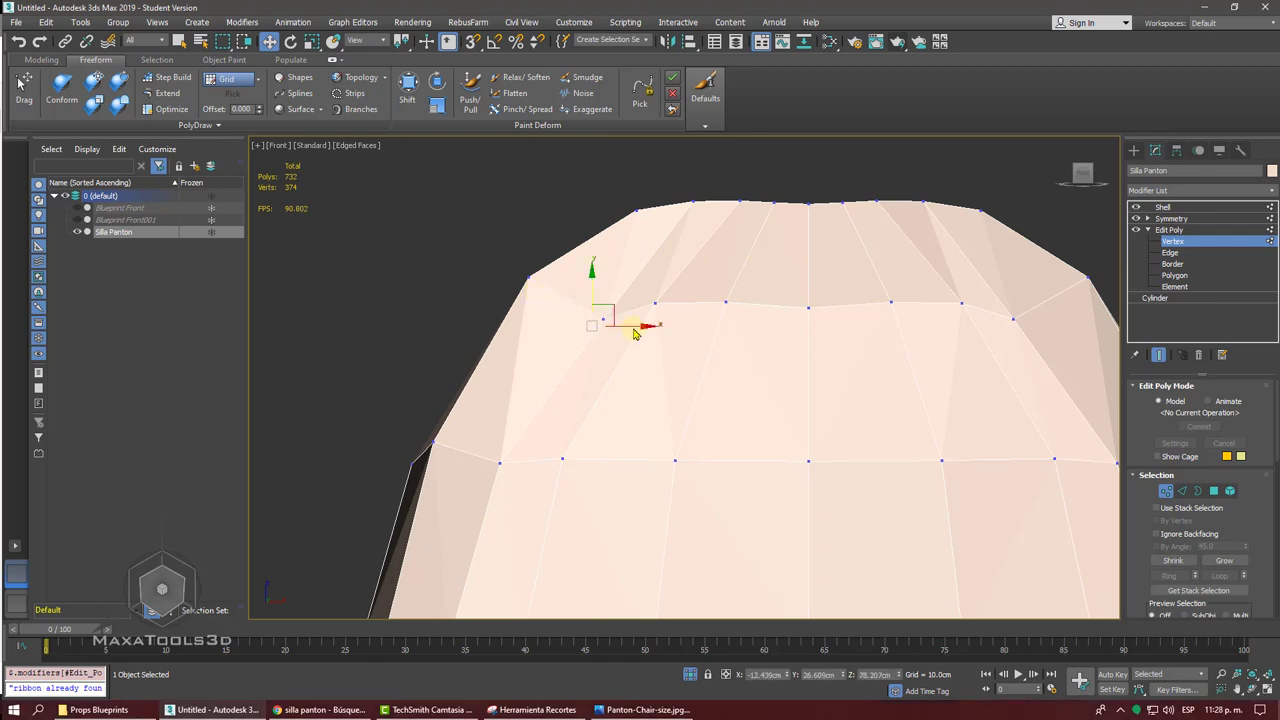
# Turn off the Shell modifier's visibility to show the single-surface cage.
pyautogui.click(1135, 207)
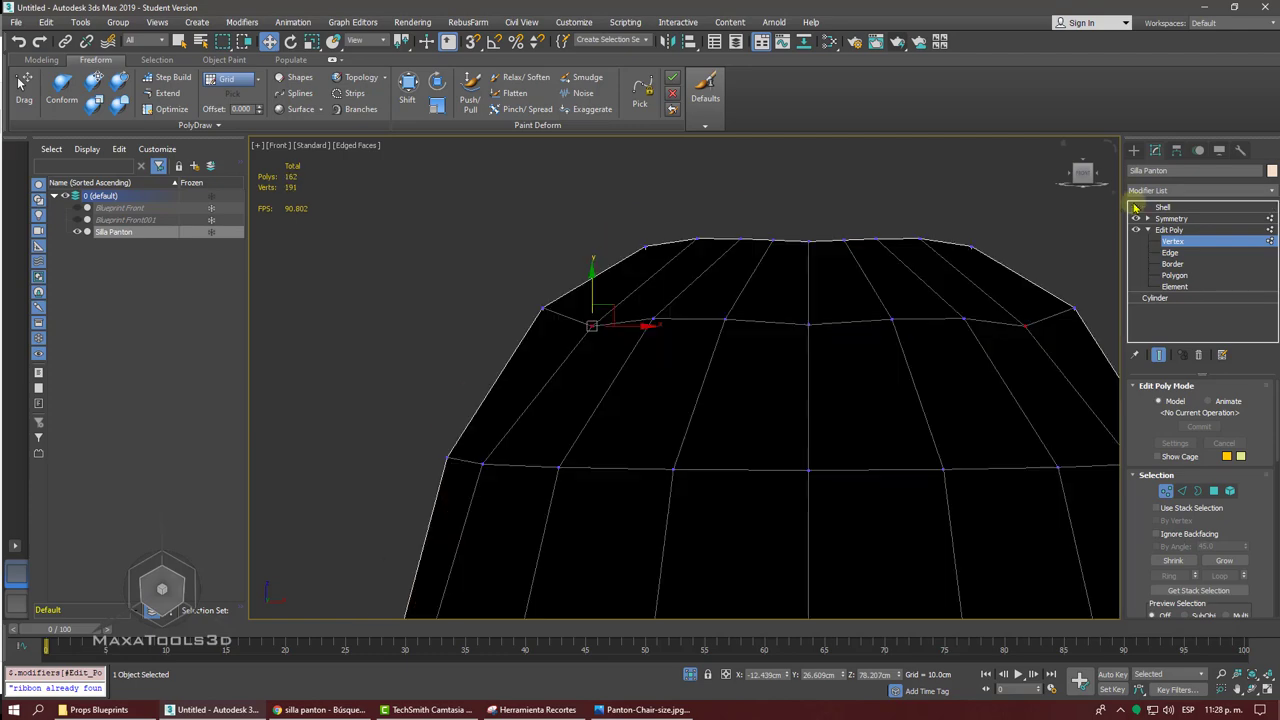
pyautogui.click(1135, 207)
pyautogui.click(1135, 207)
pyautogui.click(1135, 207)
pyautogui.click(1135, 207)
pyautogui.click(1135, 207)
pyautogui.click(1135, 207)
pyautogui.click(1135, 207)
pyautogui.click(1135, 207)
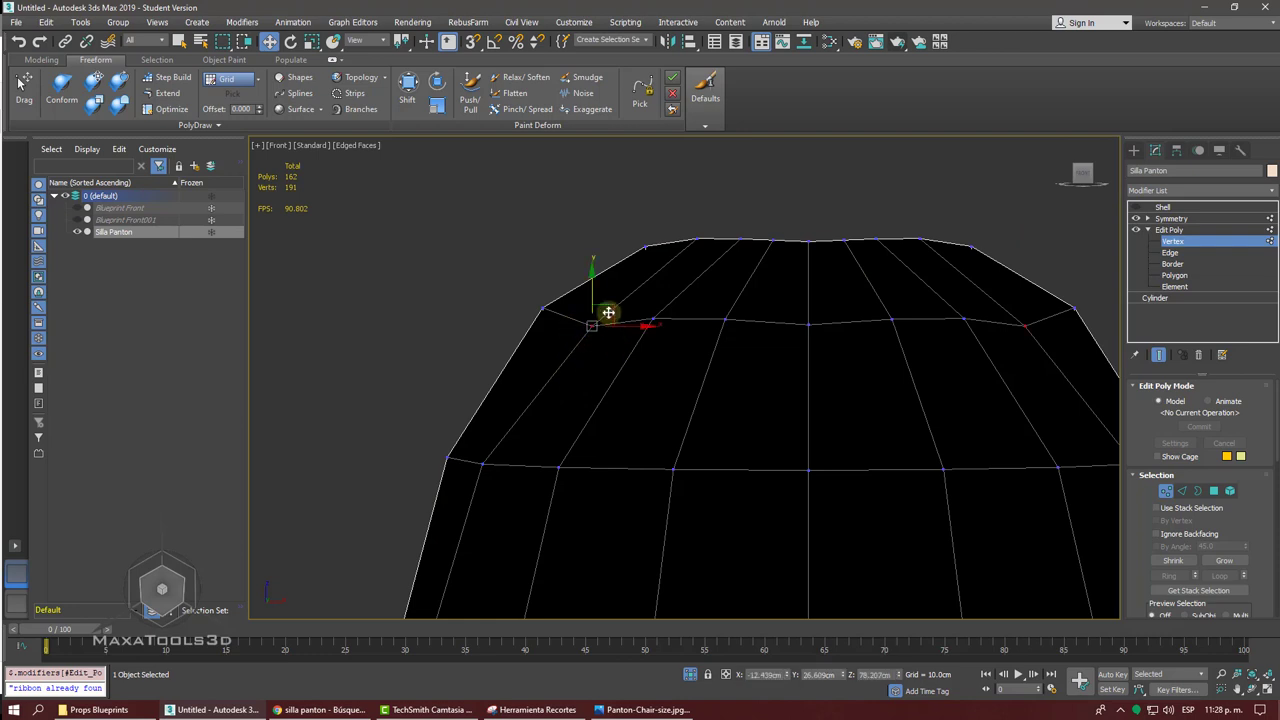
# Align the backrest's top-ring and lower-ring vertices with the Move gizmo, then return to Perspective view.
pyautogui.moveTo(603, 314); pyautogui.dragTo(566, 317)
pyautogui.click(541, 309)
pyautogui.click(728, 316)
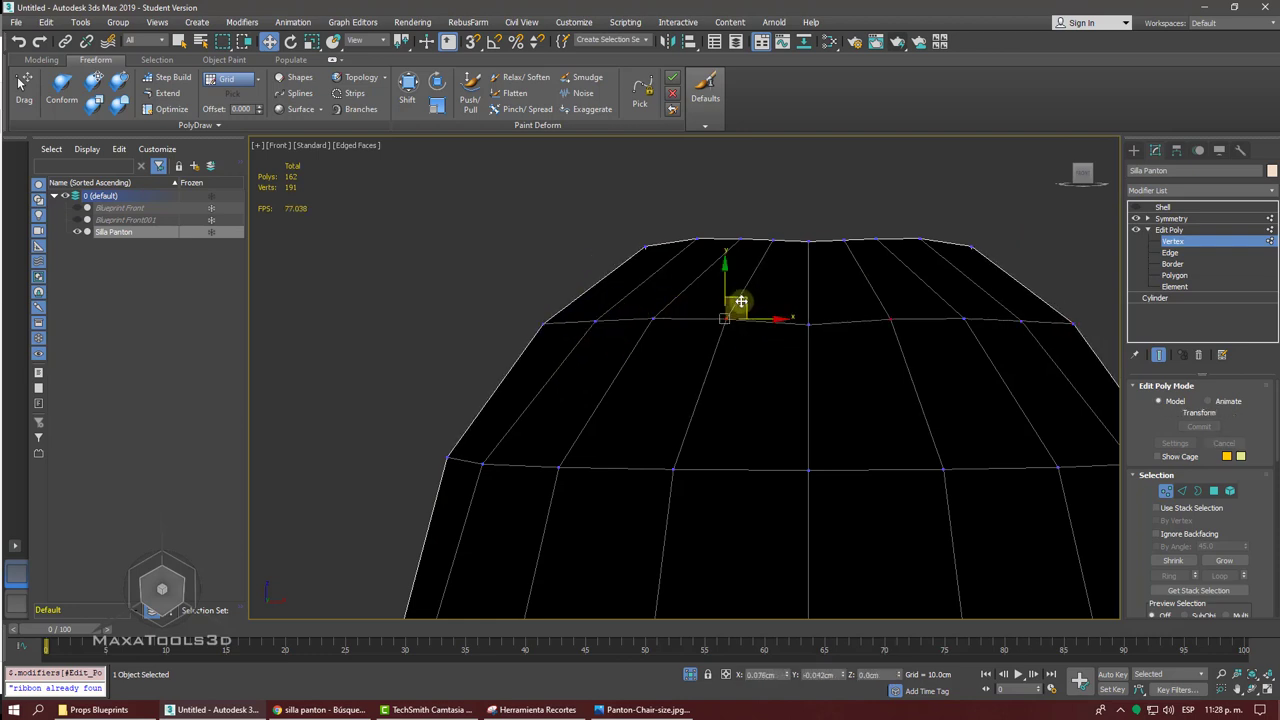
pyautogui.click(654, 314)
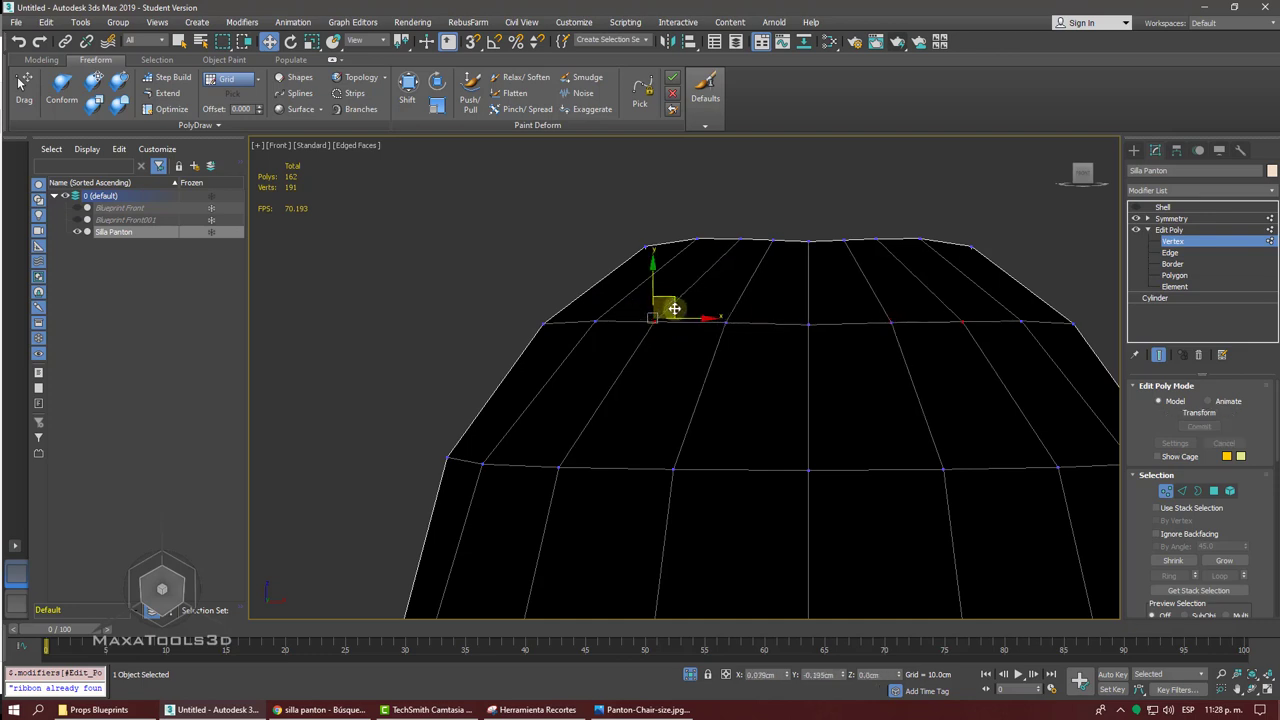
pyautogui.moveTo(645, 343); pyautogui.dragTo(640, 307, button='middle')
pyautogui.click(558, 428)
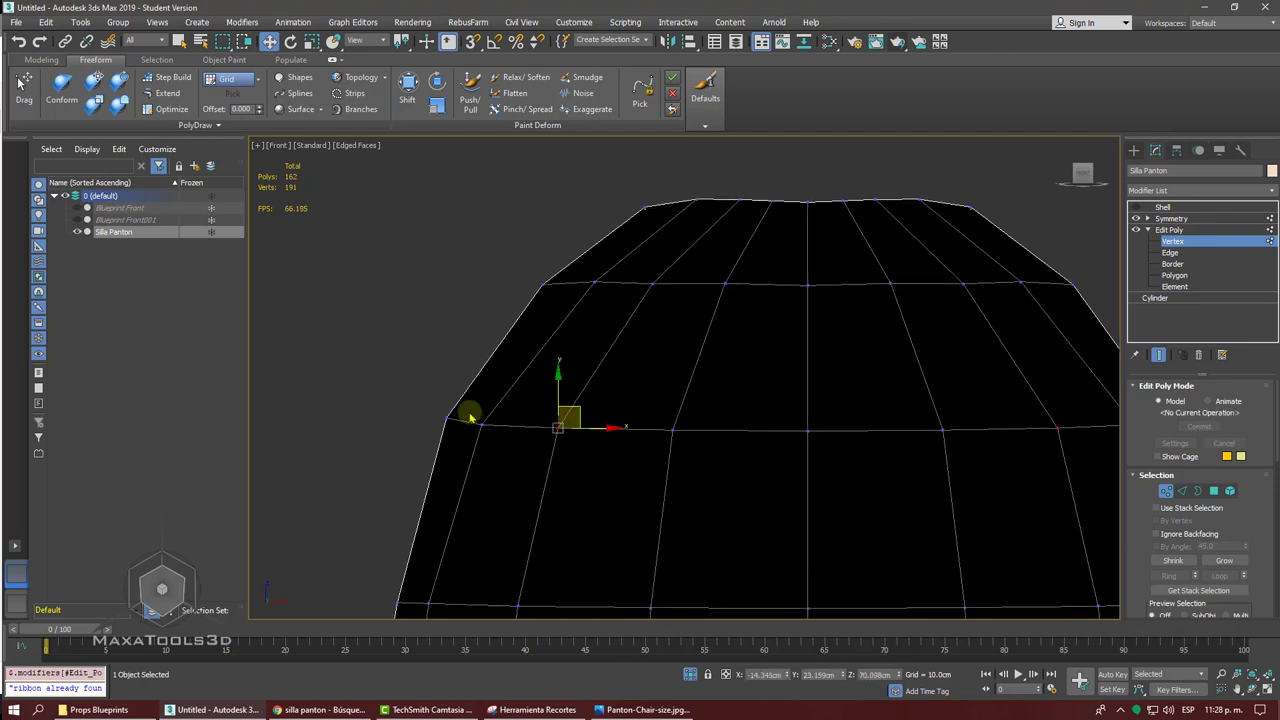
pyautogui.click(481, 424)
pyautogui.click(446, 418)
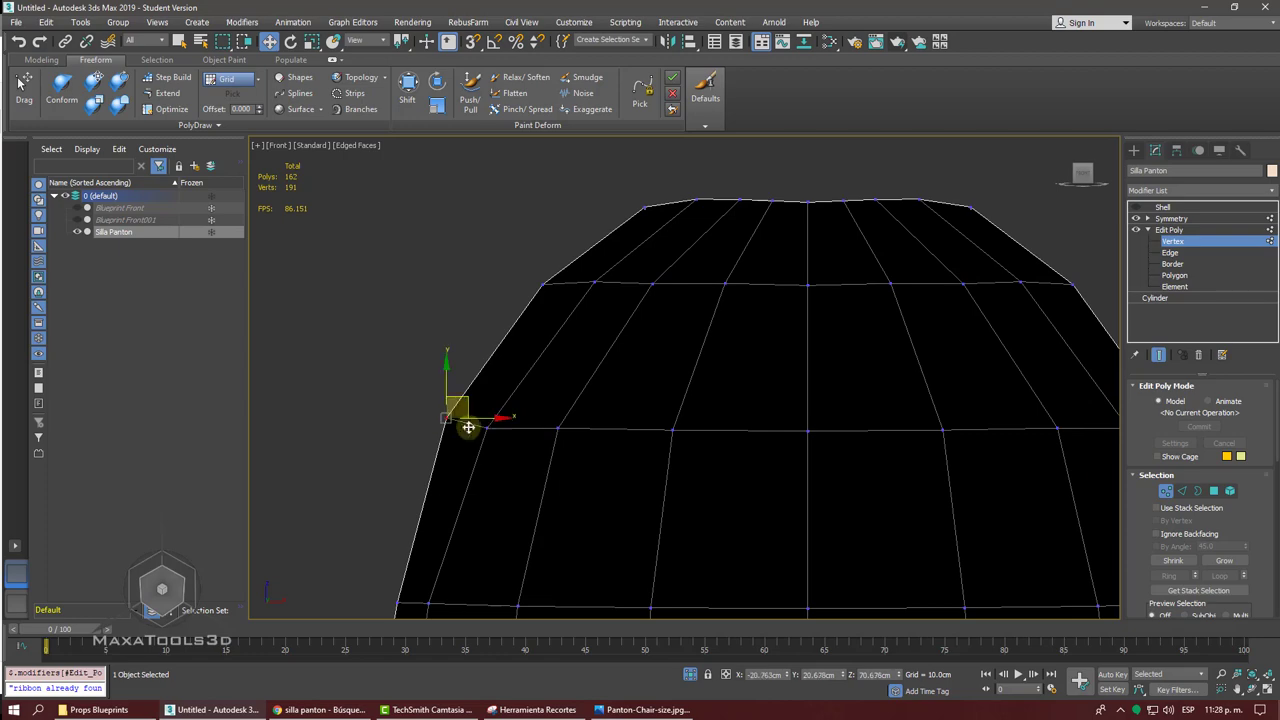
pyautogui.scroll(-3, 460, 405)
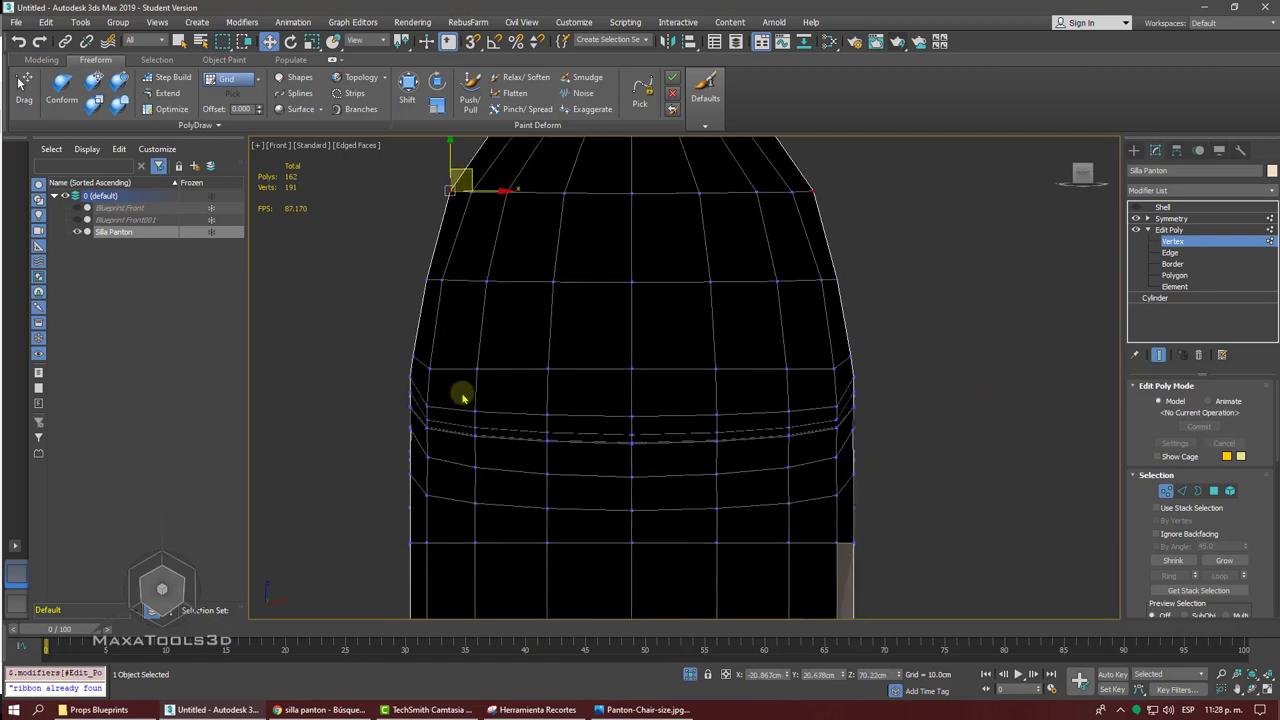
pyautogui.moveTo(457, 409)
pyautogui.mouseDown(button='middle')
pyautogui.moveTo(463, 354)
pyautogui.moveTo(509, 363)
pyautogui.mouseUp(button='middle')
pyautogui.press('p')
pyautogui.scroll(4, 510, 366)
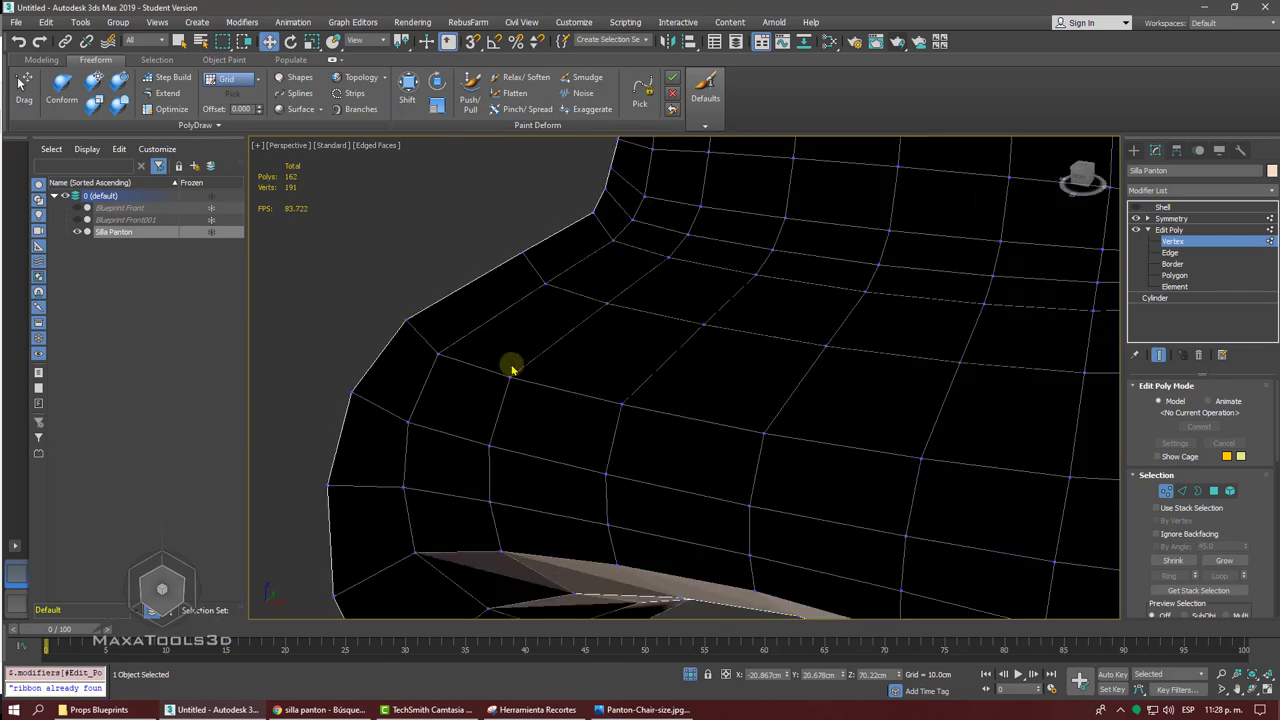
# In Edge mode, nudge the seat-to-backrest bend edge loop slightly along X.
pyautogui.click(1169, 253)
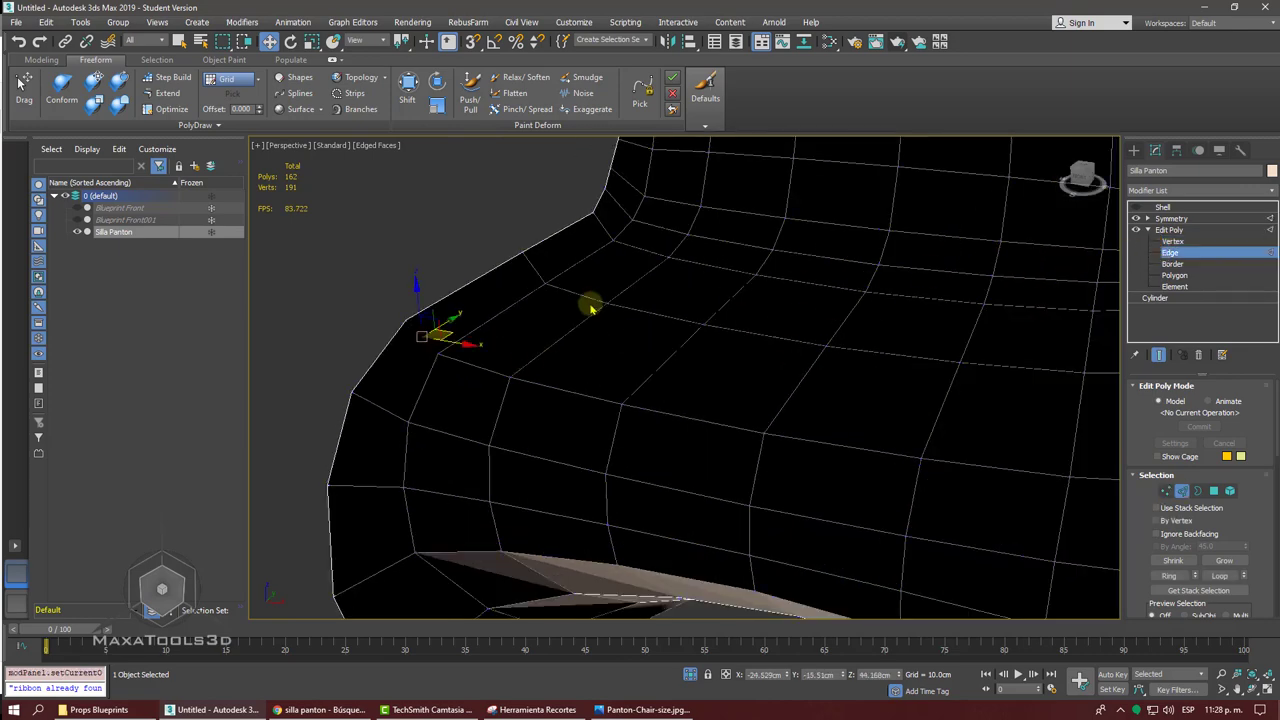
pyautogui.keyDown('alt'); pyautogui.moveTo(497, 312); pyautogui.dragTo(594, 265, button='middle'); pyautogui.keyUp('alt')
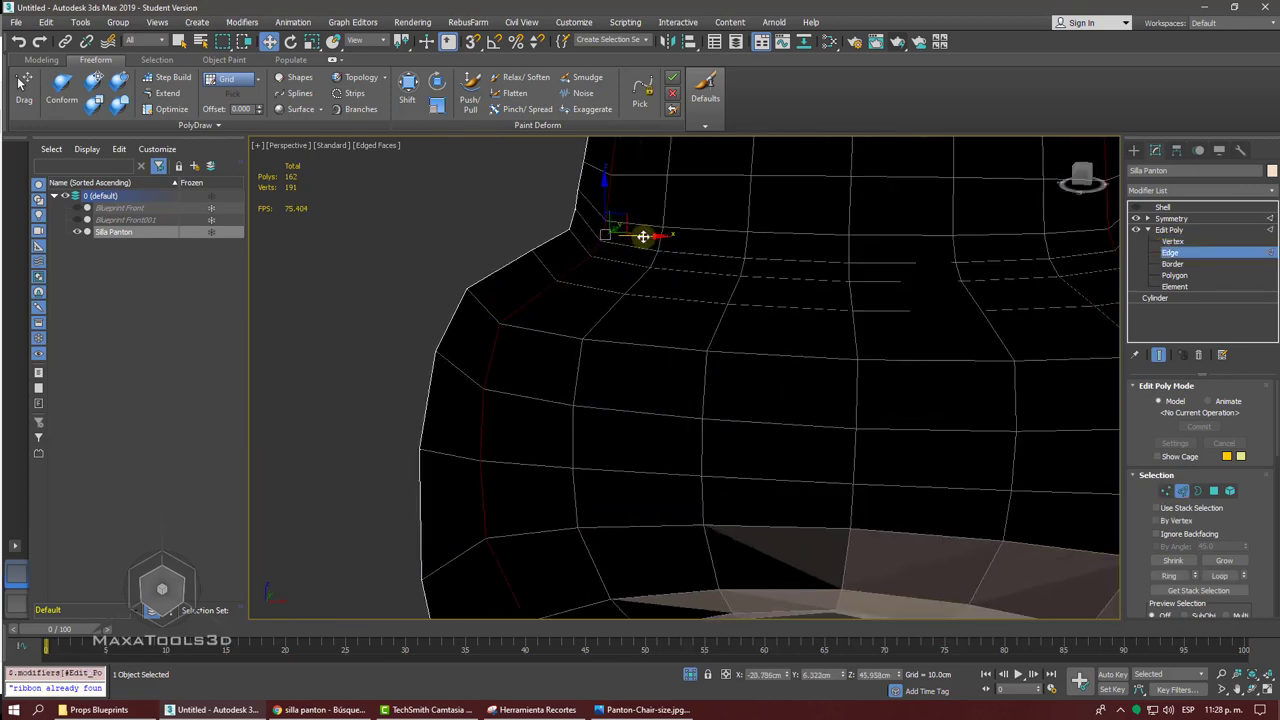
pyautogui.scroll(-3, 668, 246)
pyautogui.scroll(-2, 668, 249)
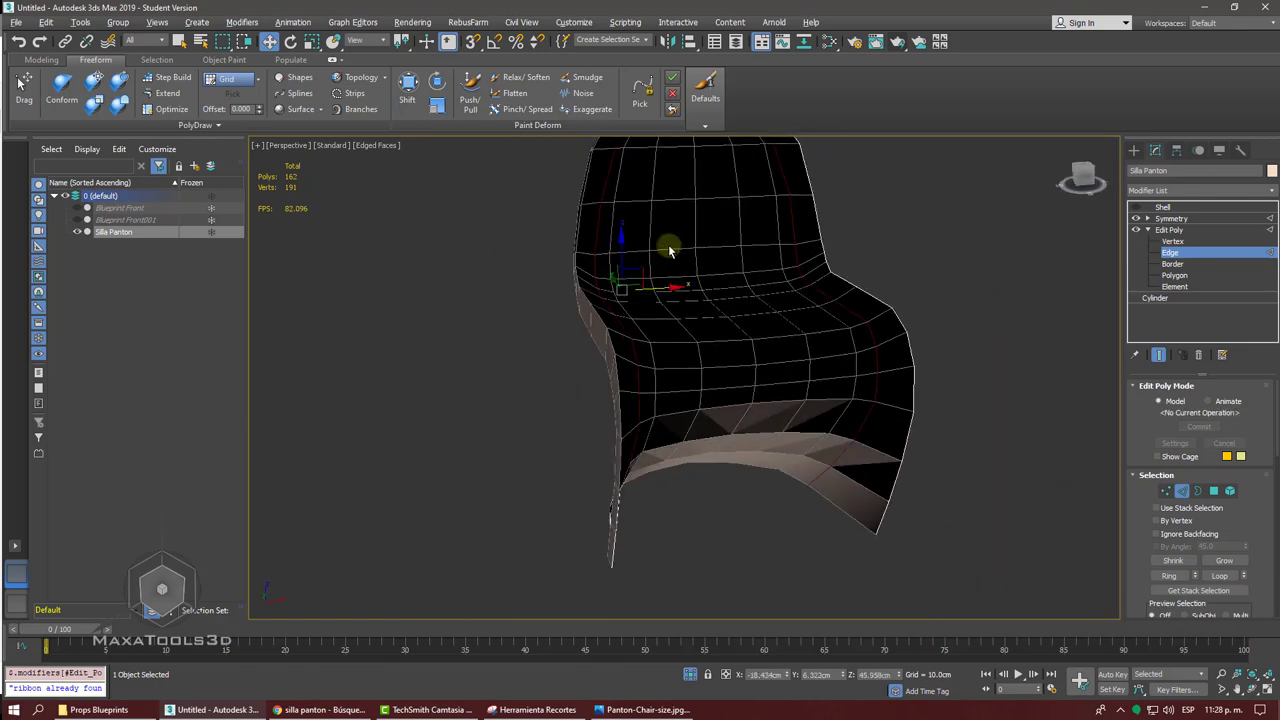
pyautogui.keyDown('alt'); pyautogui.moveTo(669, 251); pyautogui.dragTo(597, 403, button='middle'); pyautogui.keyUp('alt')
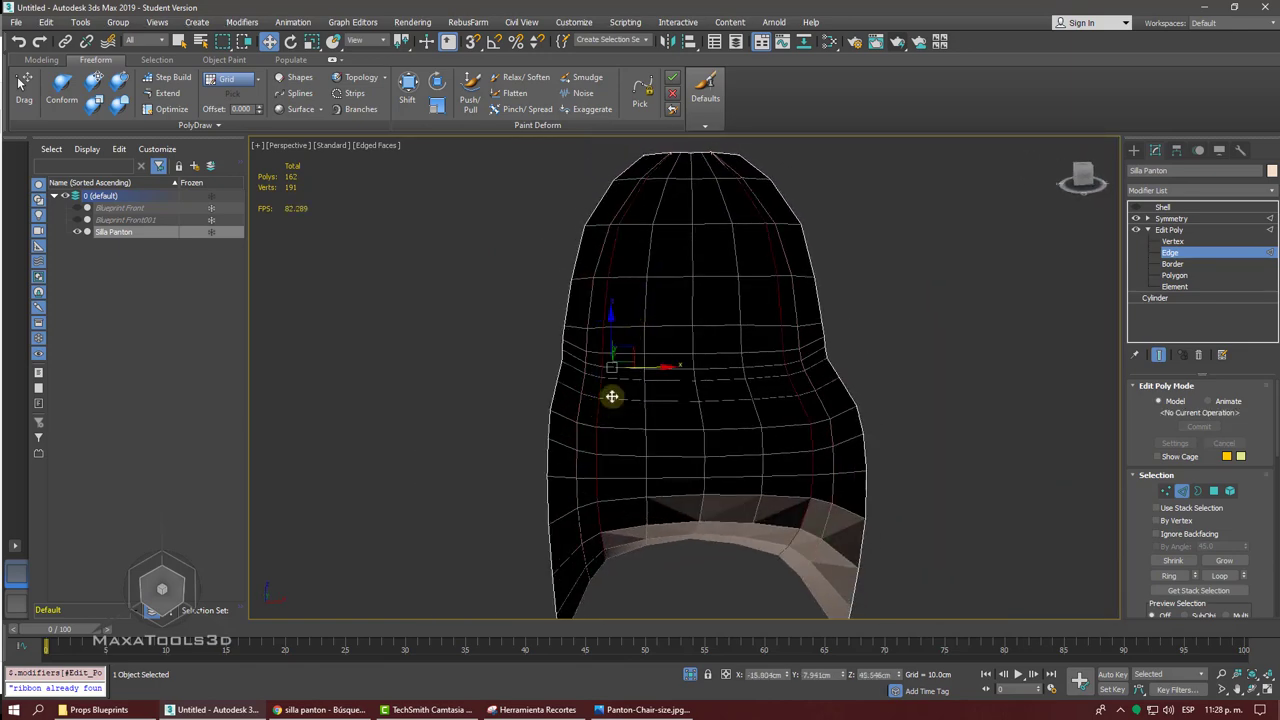
pyautogui.keyDown('alt'); pyautogui.moveTo(646, 367); pyautogui.dragTo(647, 408, button='middle'); pyautogui.keyUp('alt')
pyautogui.keyDown('alt'); pyautogui.moveTo(685, 366); pyautogui.dragTo(680, 366, button='middle'); pyautogui.keyUp('alt')
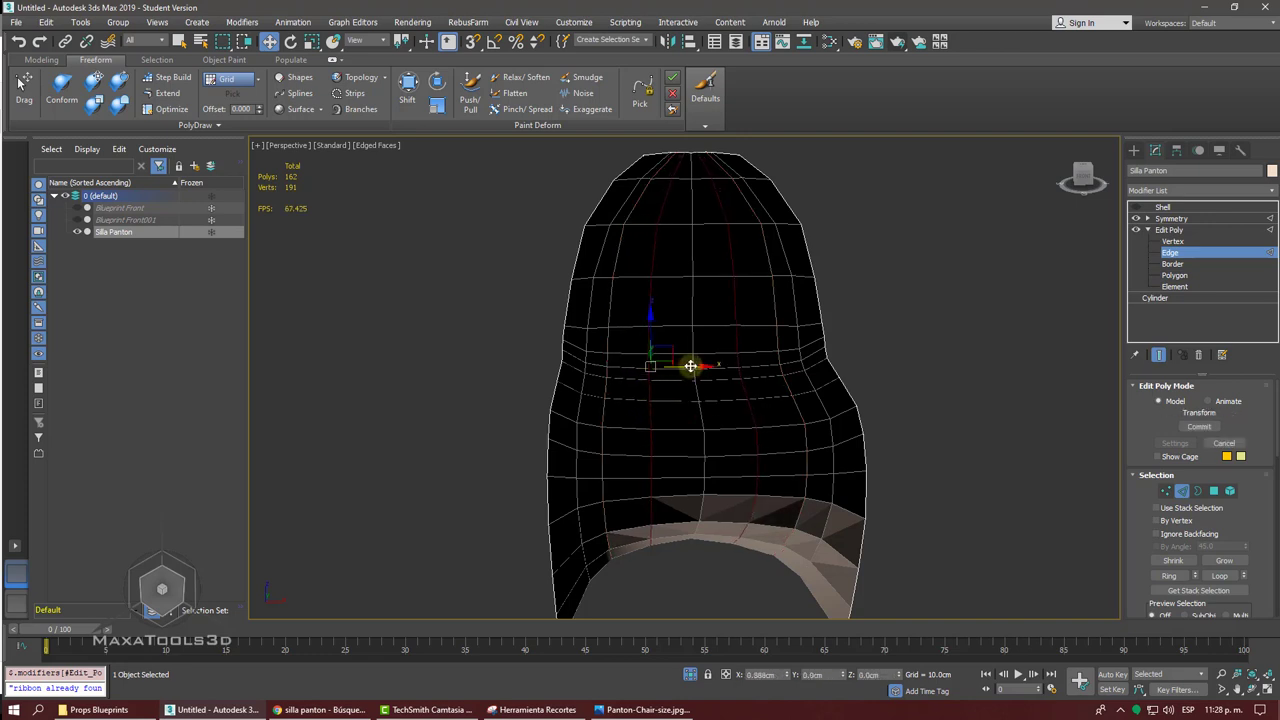
pyautogui.keyDown('alt'); pyautogui.moveTo(604, 411); pyautogui.dragTo(604, 412, button='middle'); pyautogui.keyUp('alt')
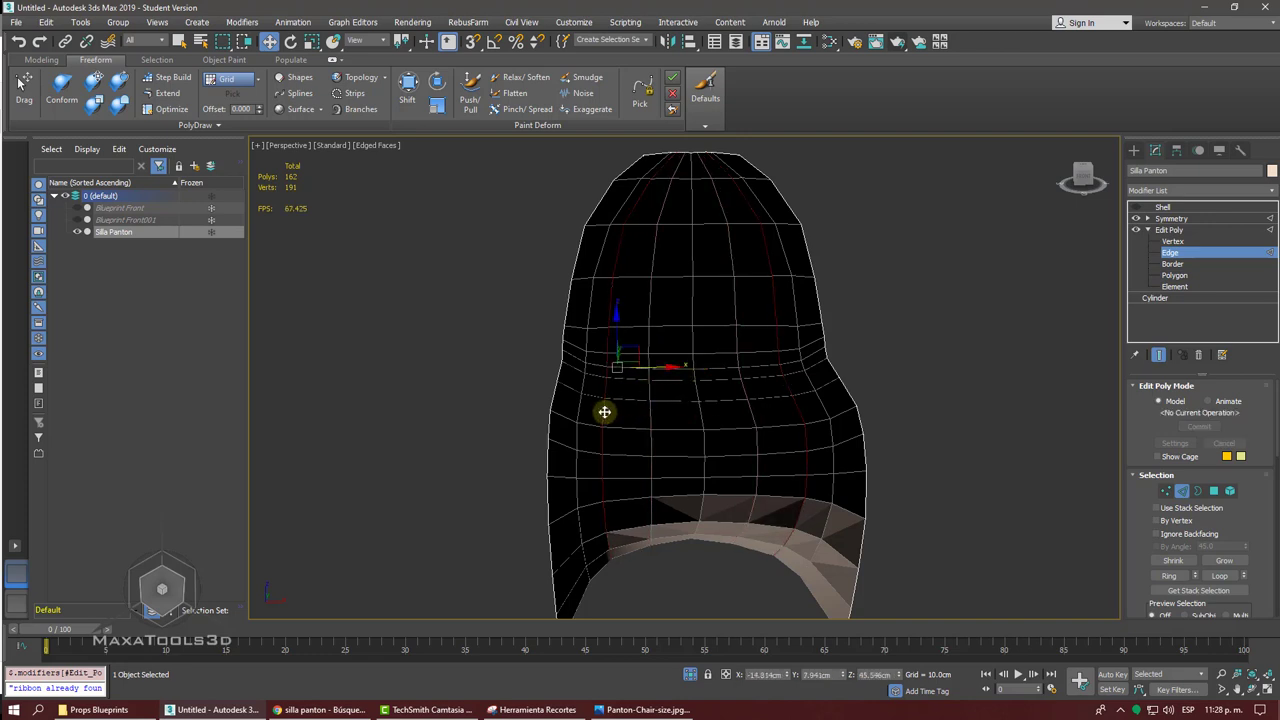
pyautogui.moveTo(658, 369); pyautogui.dragTo(571, 409)
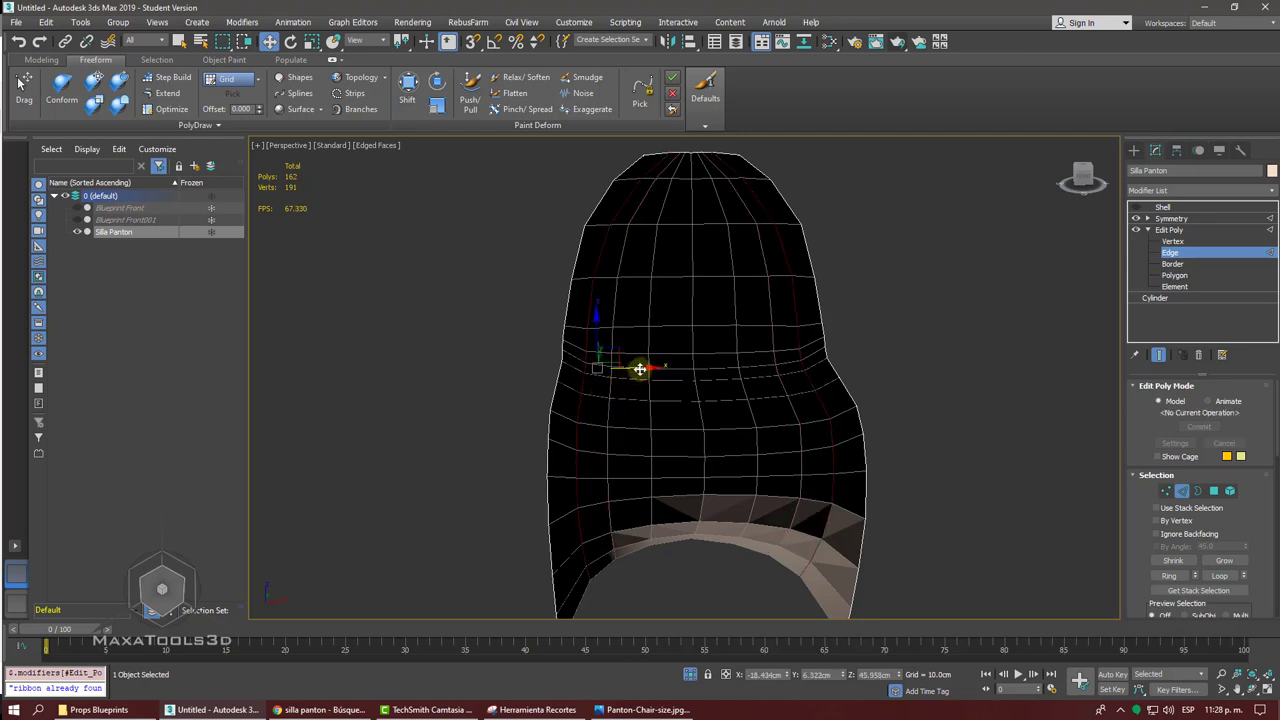
pyautogui.moveTo(639, 369); pyautogui.dragTo(642, 369)
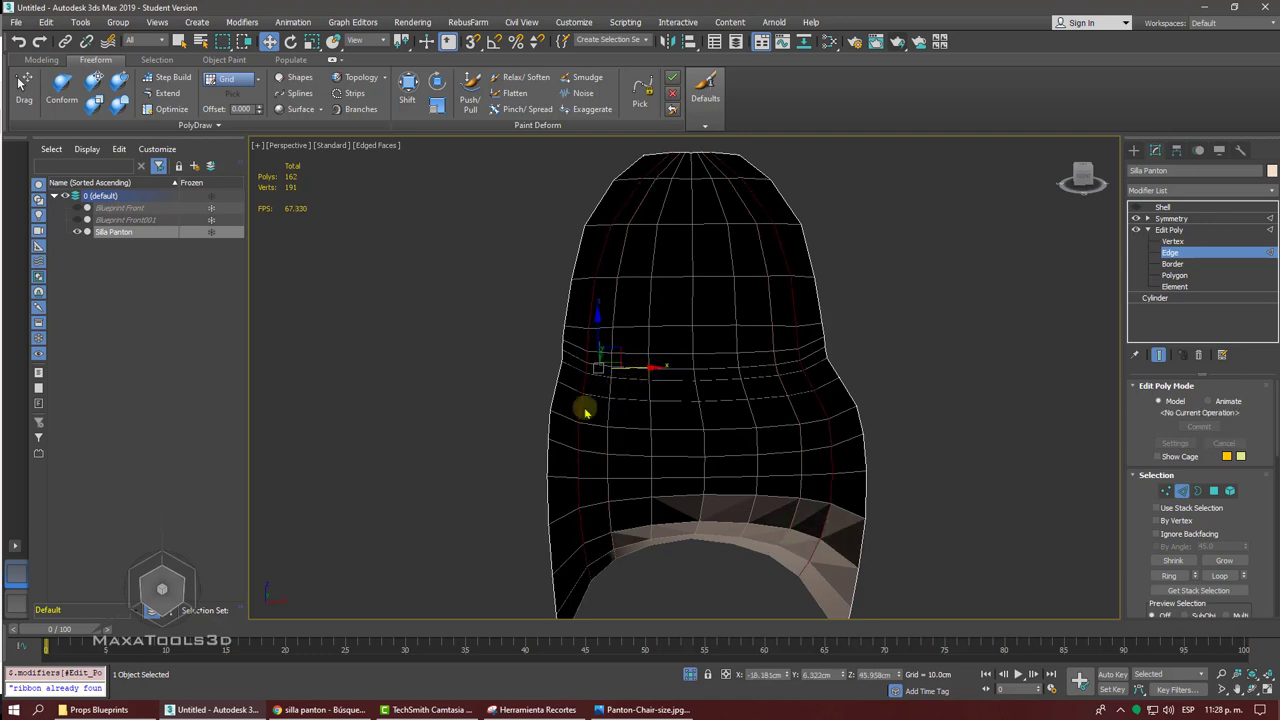
# Insert a Swift Loop edge loop across the chair's backrest.
pyautogui.click(44, 60)
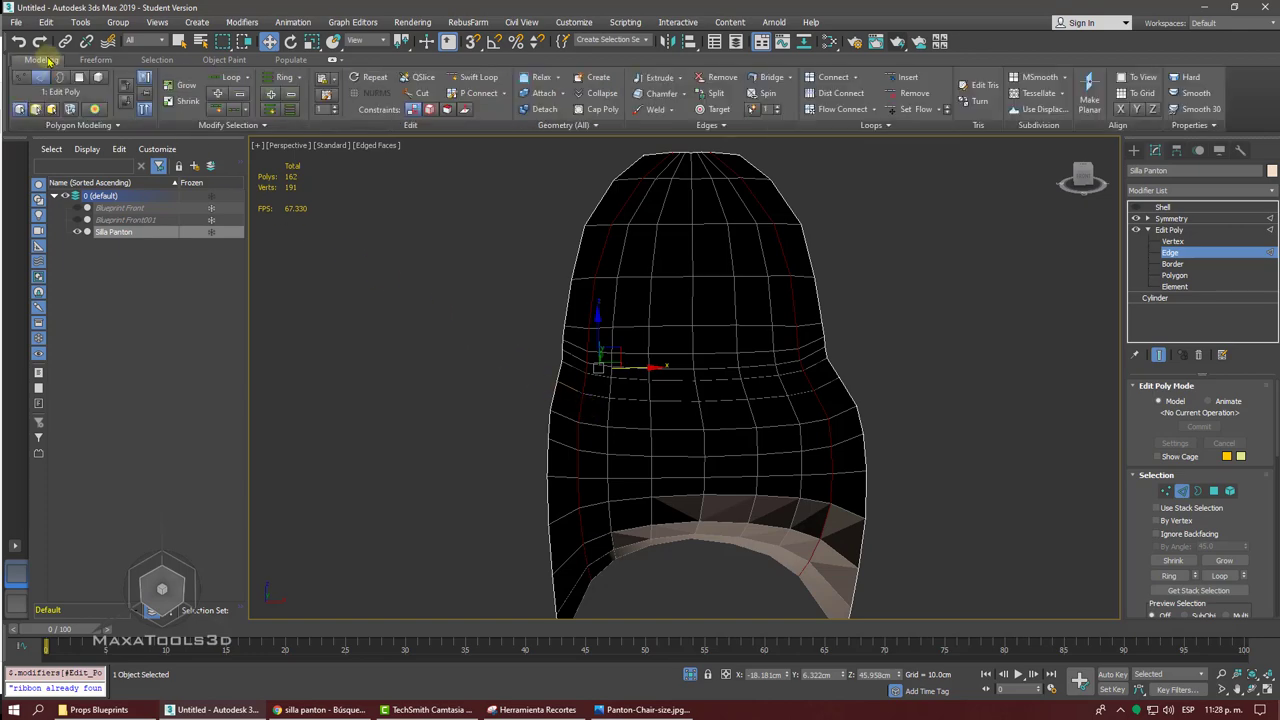
pyautogui.click(468, 77)
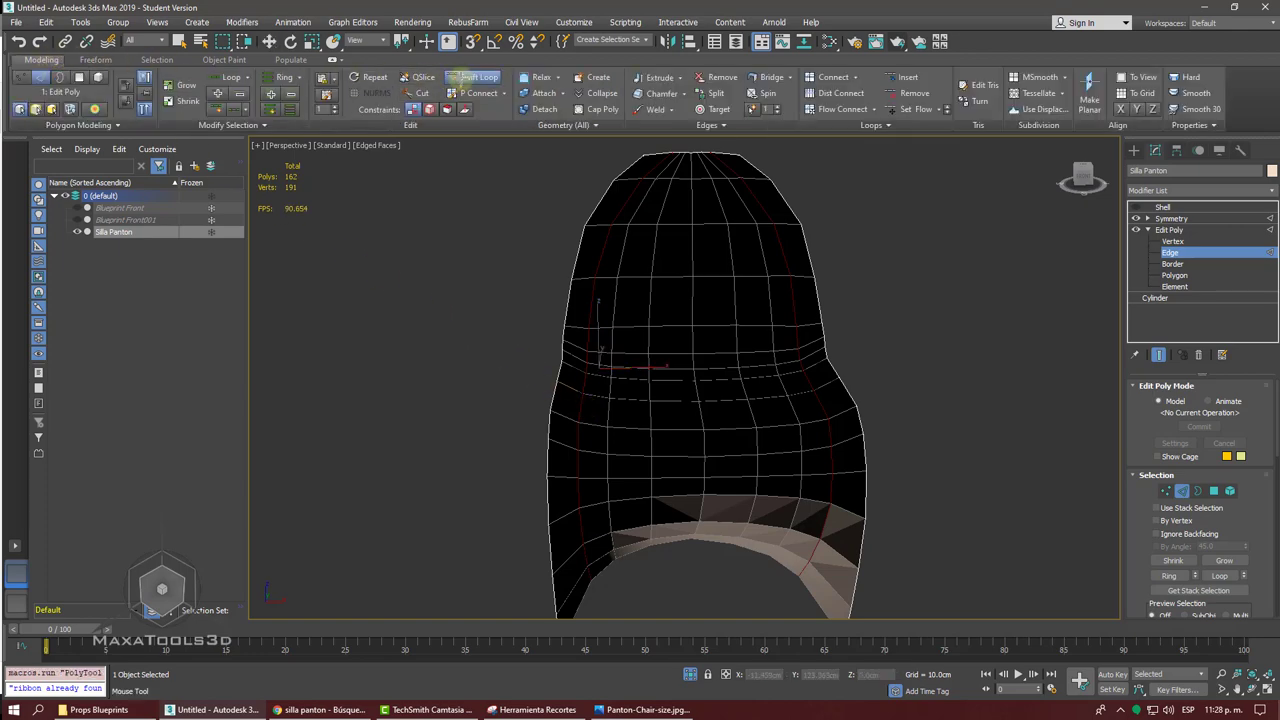
pyautogui.keyDown('alt'); pyautogui.moveTo(580, 254); pyautogui.dragTo(636, 340, button='middle'); pyautogui.keyUp('alt')
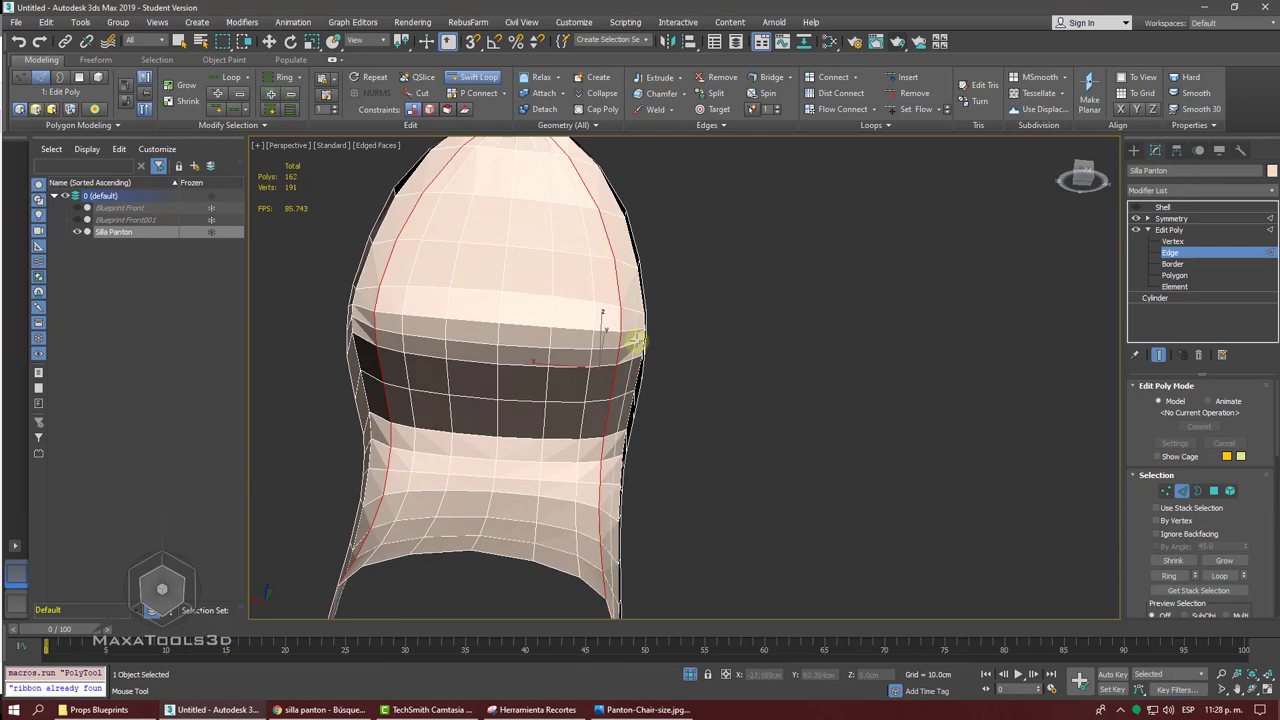
pyautogui.click(636, 340)
pyautogui.keyDown('alt'); pyautogui.moveTo(740, 363); pyautogui.dragTo(543, 400, button='middle'); pyautogui.keyUp('alt')
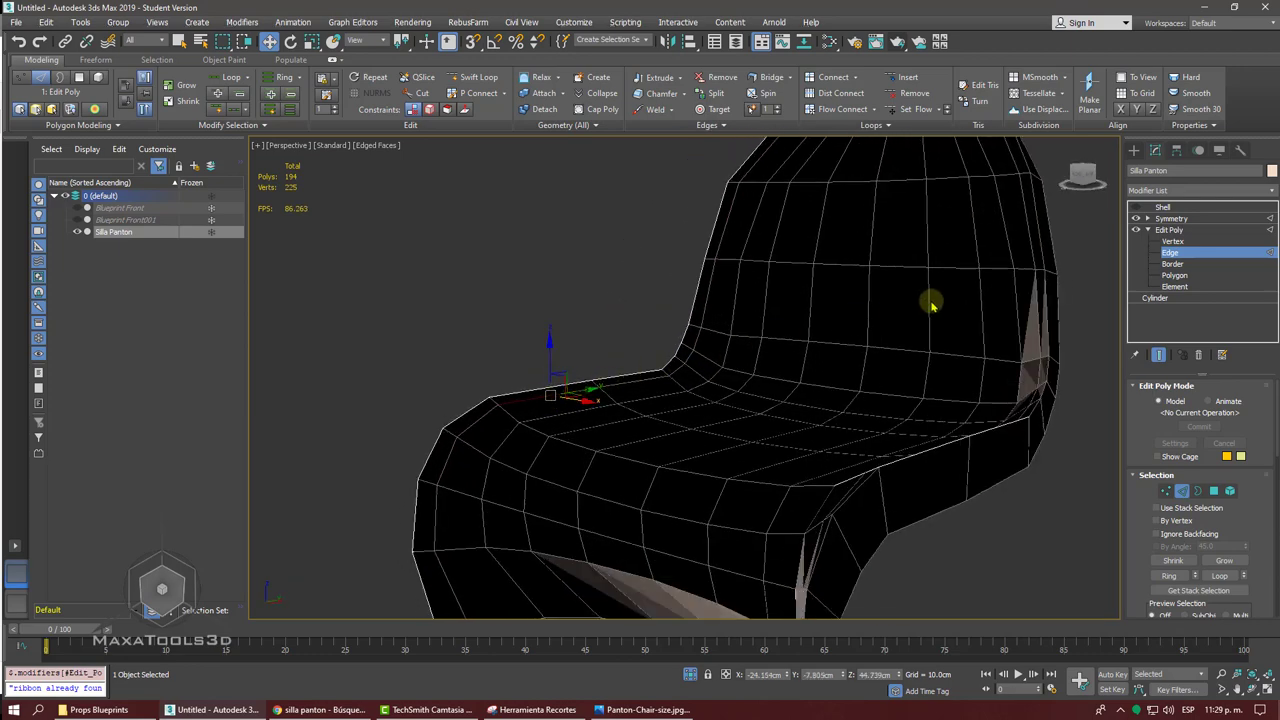
# In Vertex mode, reposition the upper and lower vertices at the seat's front corner.
pyautogui.click(1172, 242)
pyautogui.click(496, 391)
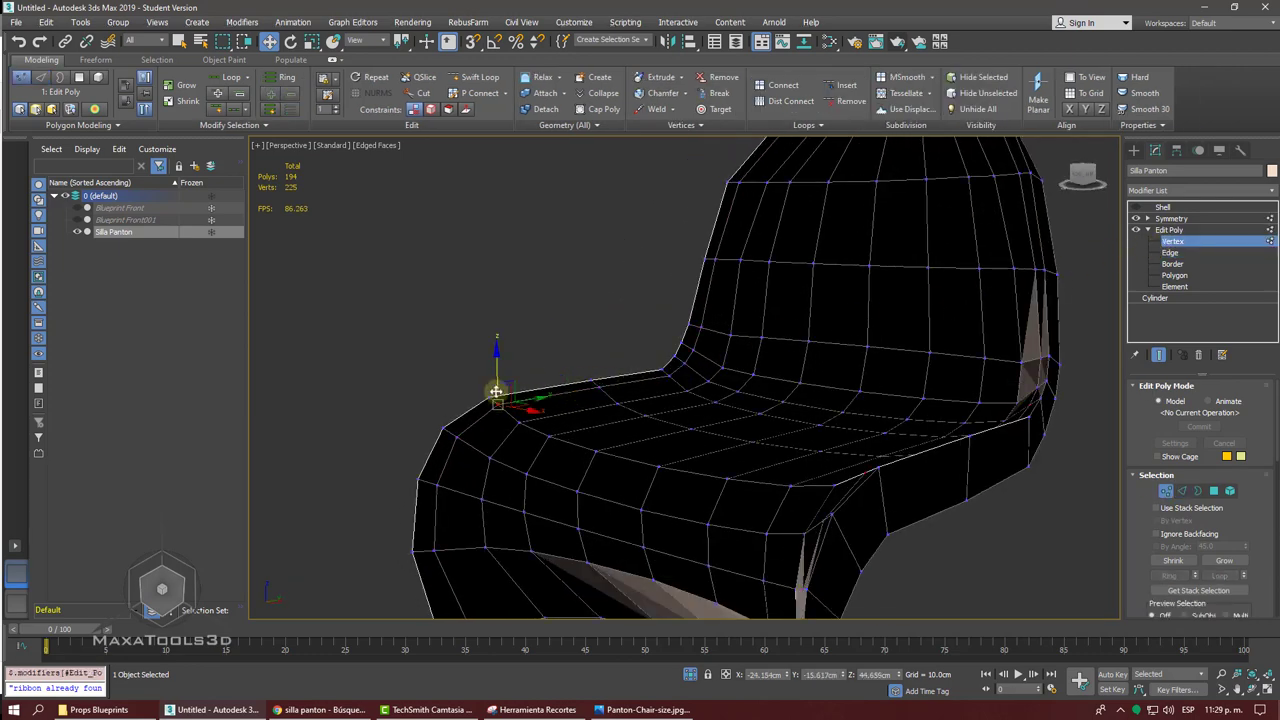
pyautogui.moveTo(497, 370); pyautogui.dragTo(494, 375)
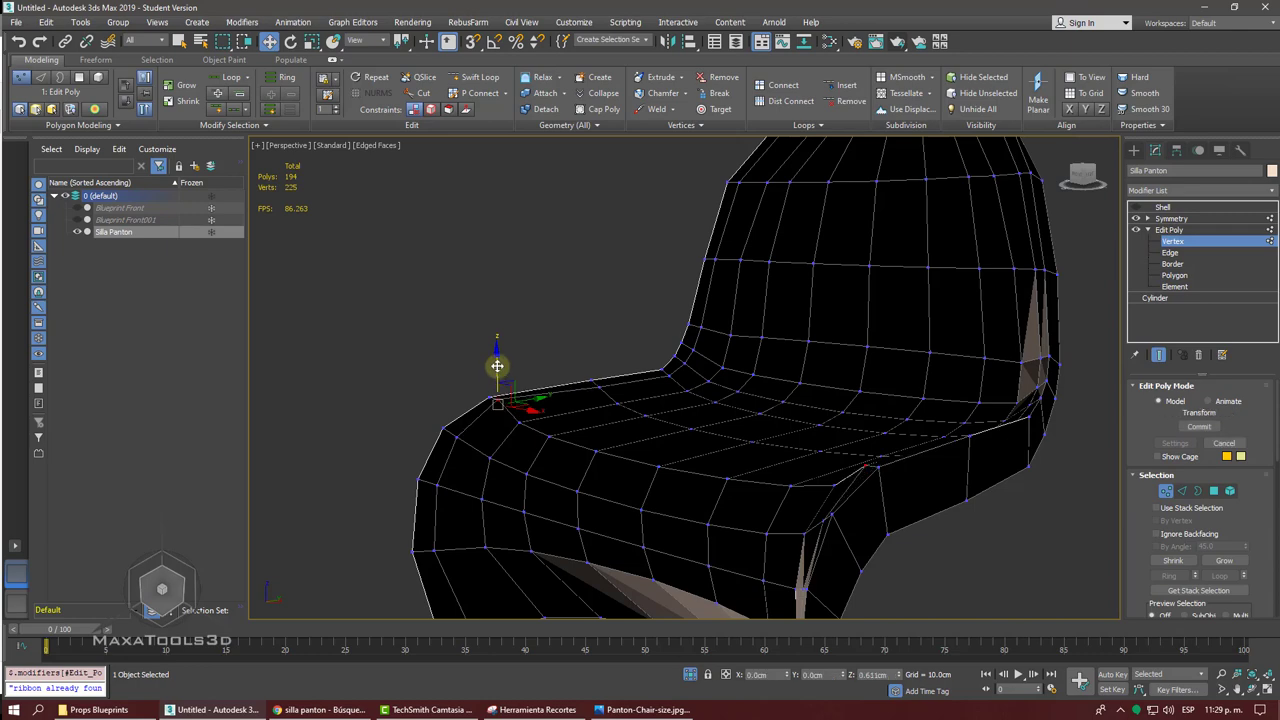
pyautogui.click(455, 439)
pyautogui.scroll(3, 455, 443)
pyautogui.scroll(2, 462, 441)
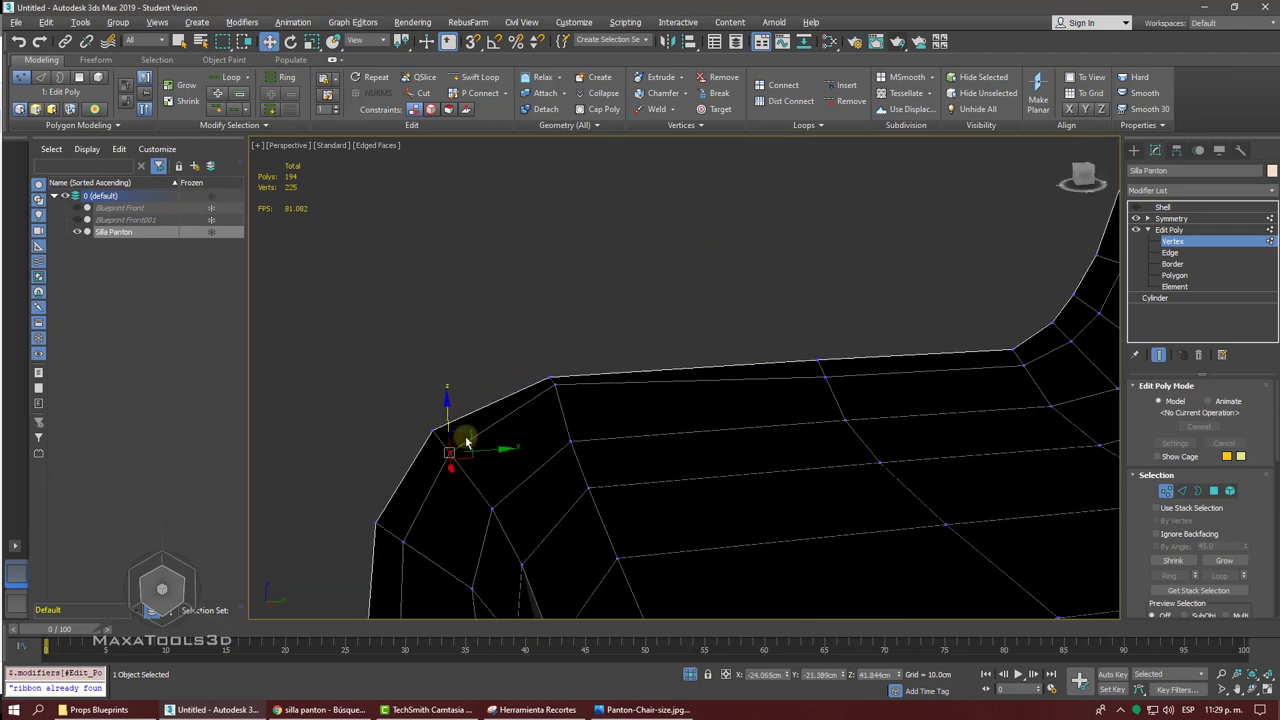
pyautogui.moveTo(469, 436); pyautogui.dragTo(454, 428)
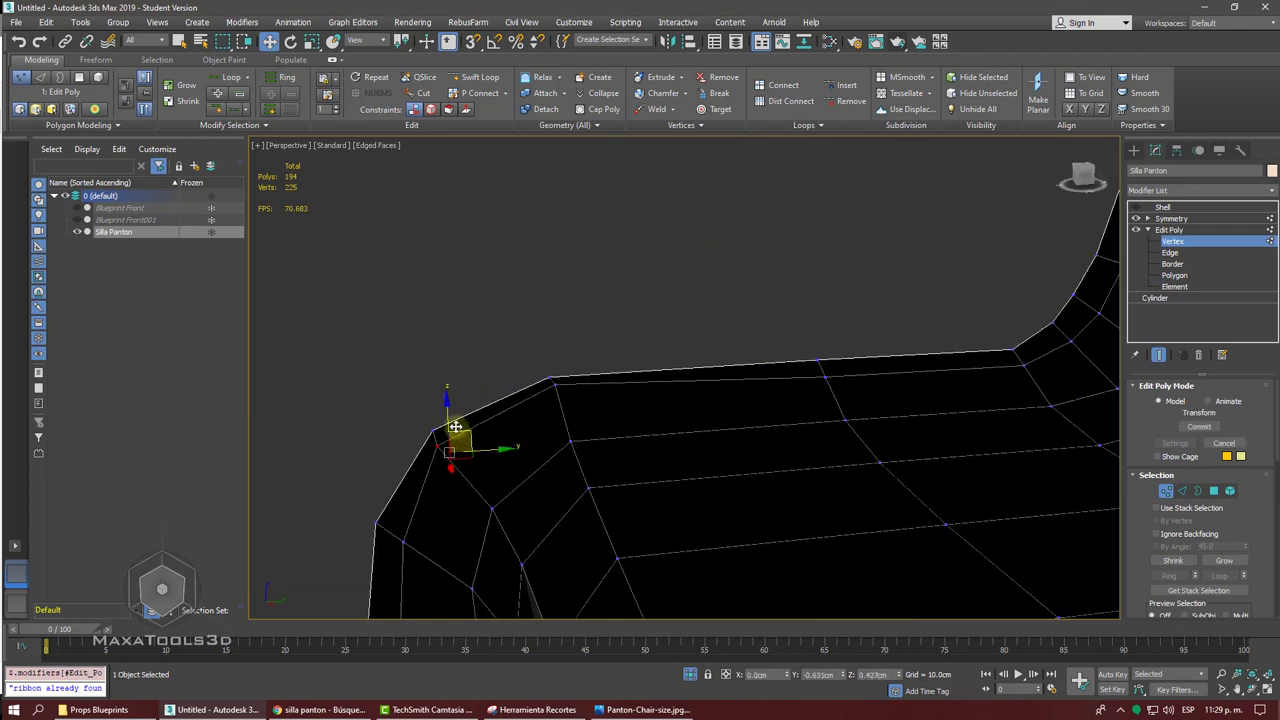
pyautogui.click(399, 540)
pyautogui.moveTo(395, 542); pyautogui.dragTo(386, 530)
pyautogui.keyDown('alt'); pyautogui.moveTo(390, 532); pyautogui.dragTo(508, 445, button='middle'); pyautogui.keyUp('alt')
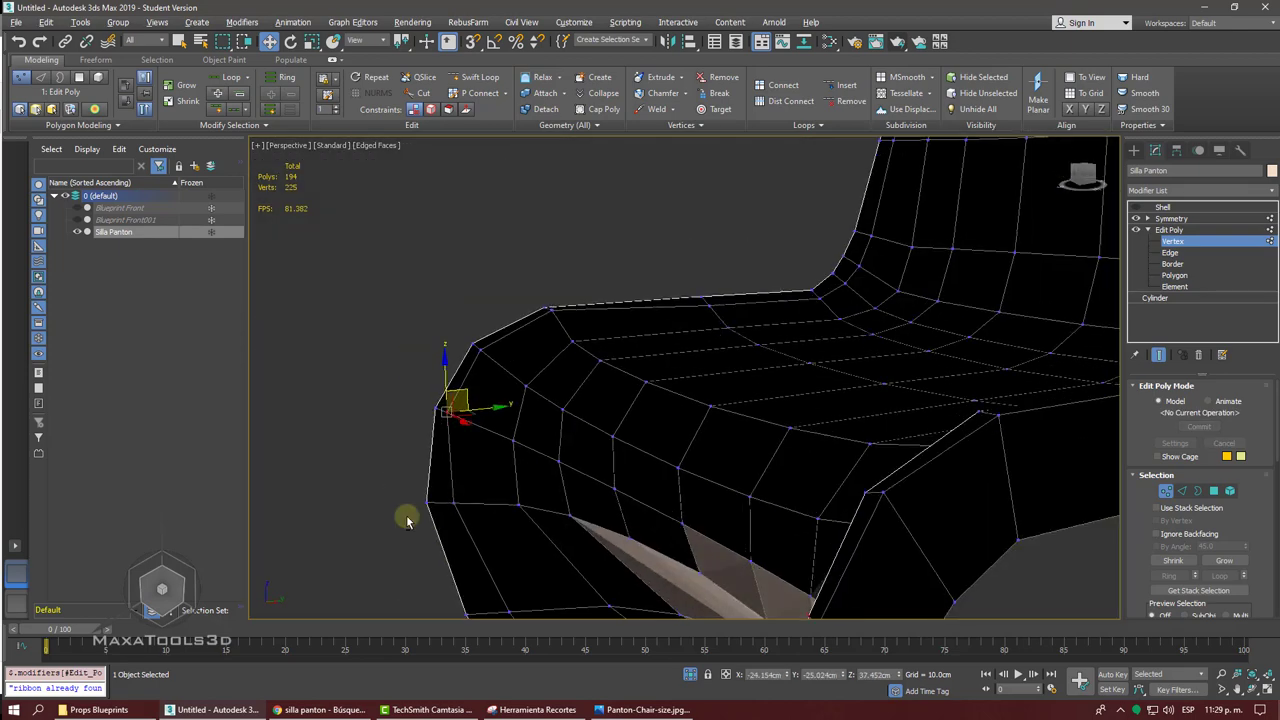
# Raise a vertex on the seat's top edge and select the seat-to-back bend vertex.
pyautogui.click(717, 275)
pyautogui.moveTo(724, 262); pyautogui.dragTo(724, 230)
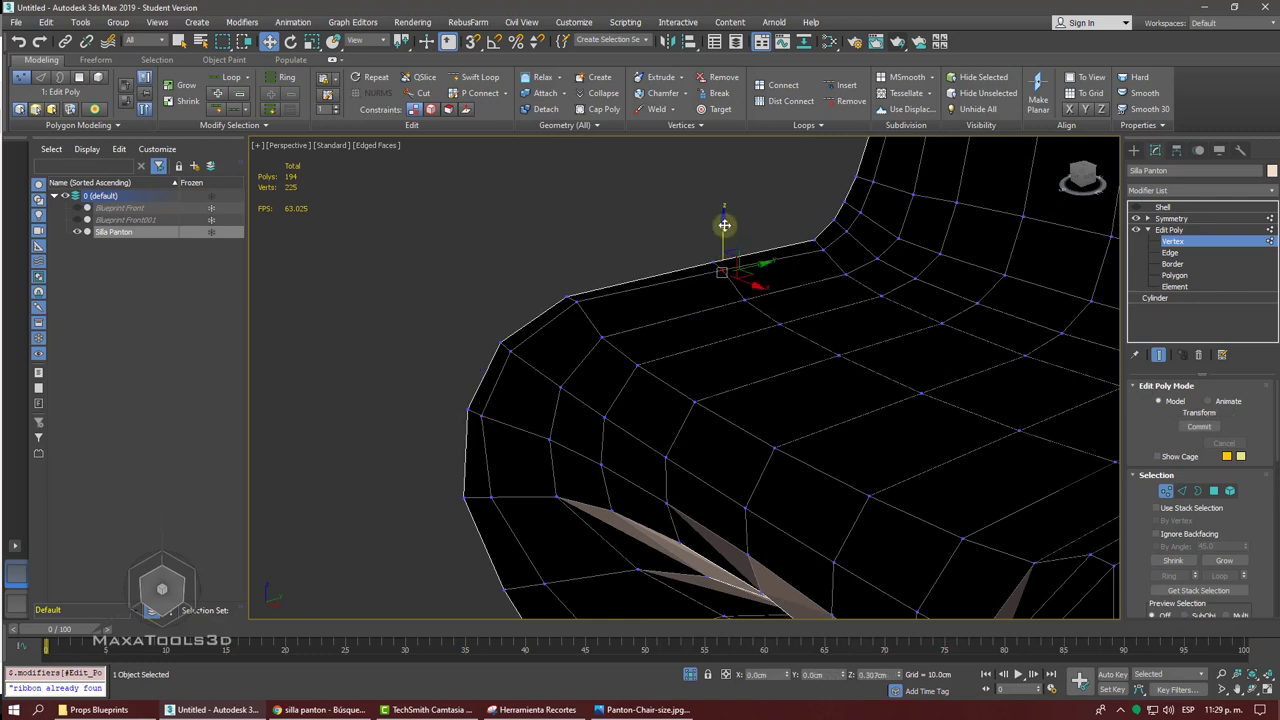
pyautogui.keyDown('alt'); pyautogui.moveTo(760, 250); pyautogui.dragTo(816, 258, button='middle'); pyautogui.keyUp('alt')
pyautogui.click(816, 258)
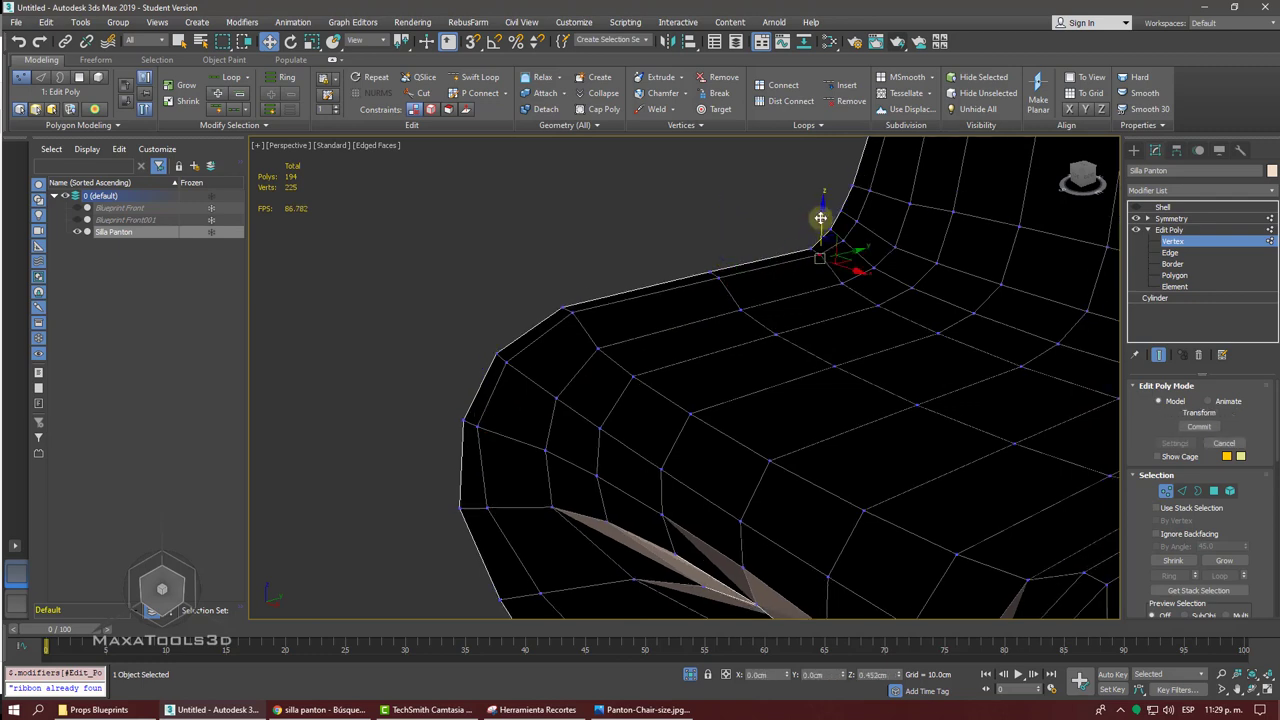
pyautogui.scroll(3, 838, 224)
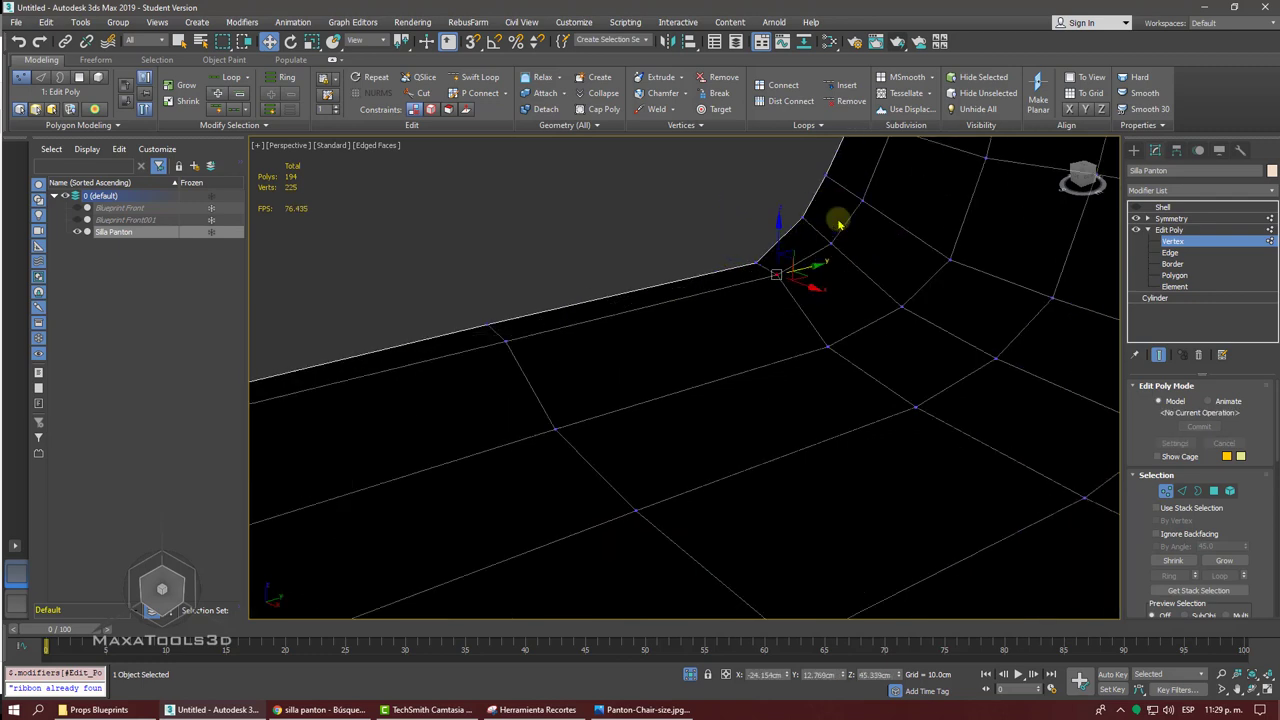
pyautogui.click(833, 239)
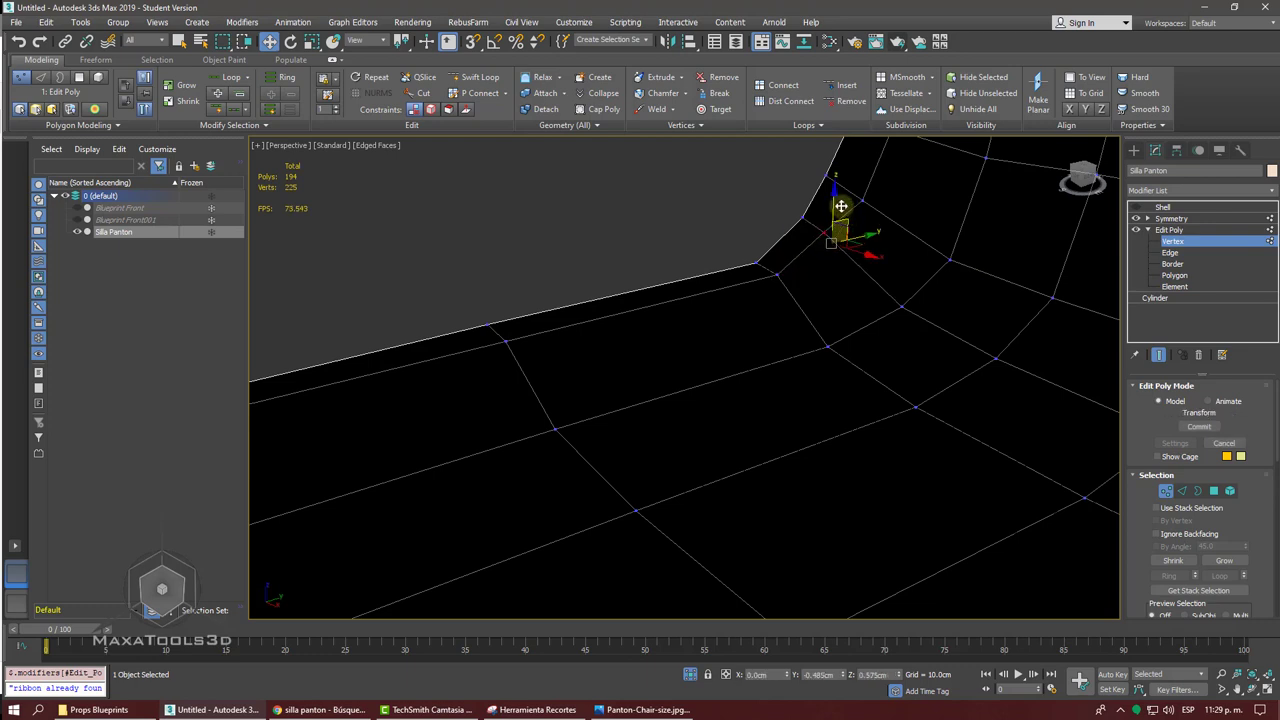
pyautogui.keyDown('alt'); pyautogui.moveTo(848, 217); pyautogui.dragTo(803, 249, button='middle'); pyautogui.keyUp('alt')
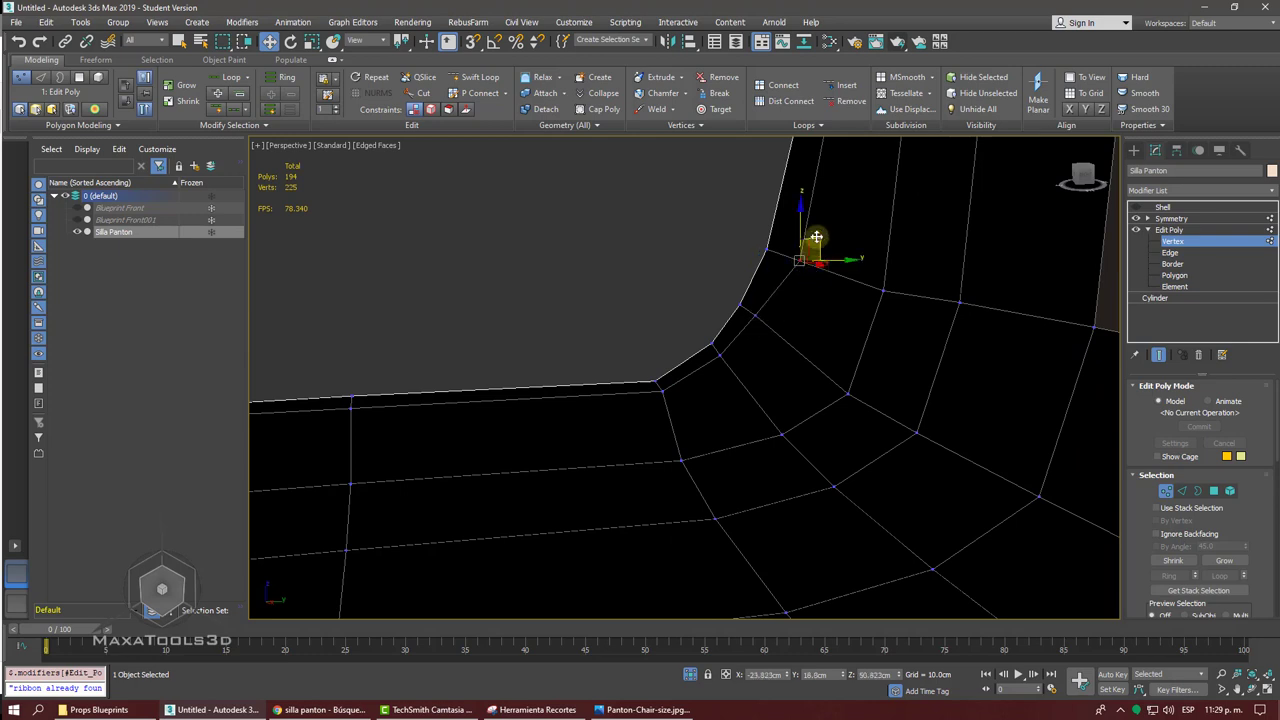
pyautogui.scroll(3, 803, 229)
pyautogui.scroll(2, 803, 231)
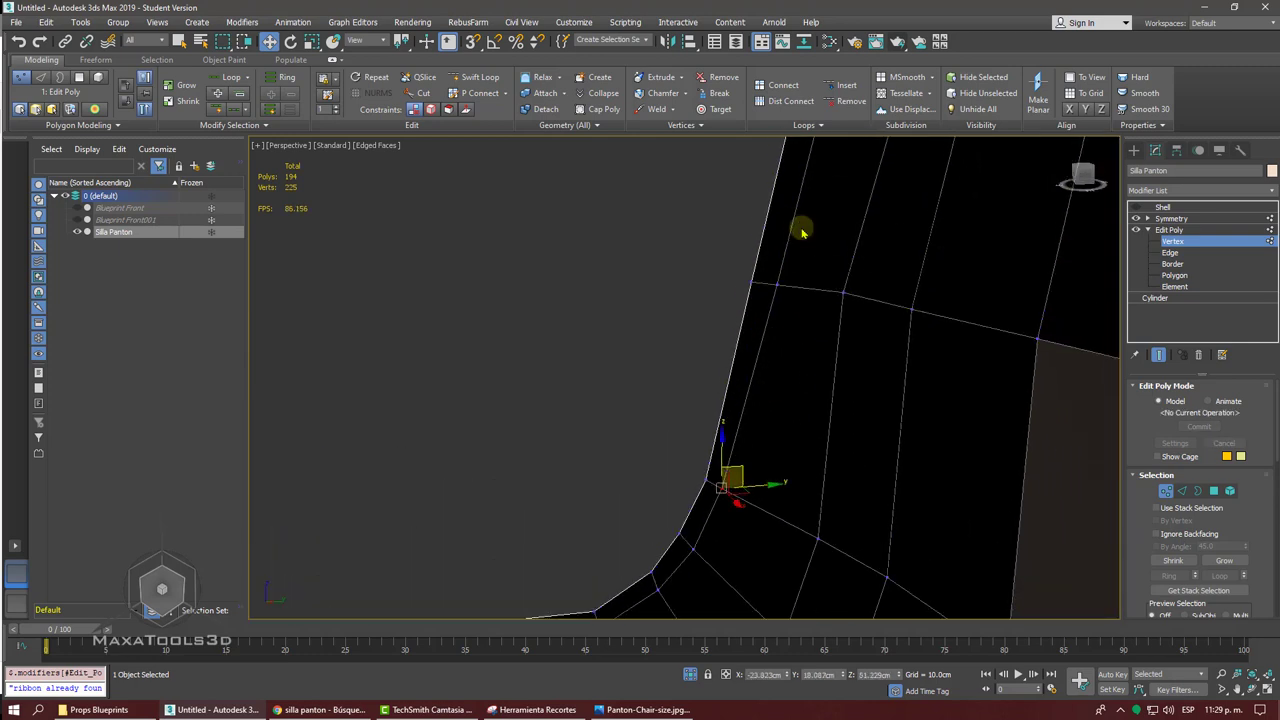
pyautogui.scroll(-3, 802, 232)
# Switch to Left view in wireframe and select a vertex on the new edge loop.
pyautogui.press('l')
pyautogui.scroll(1, 802, 232)
pyautogui.scroll(3, 802, 232)
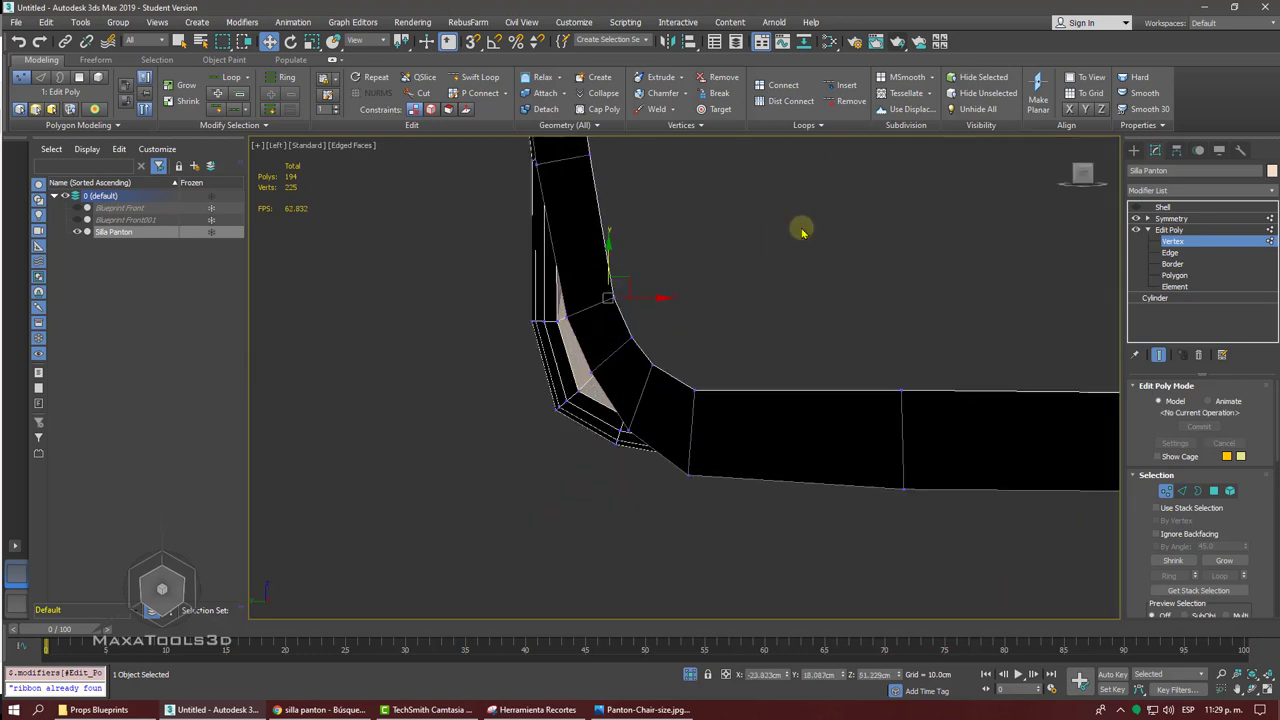
pyautogui.press('F3')
pyautogui.scroll(1, 803, 229)
pyautogui.scroll(2, 803, 229)
pyautogui.moveTo(803, 229); pyautogui.dragTo(728, 287, button='middle')
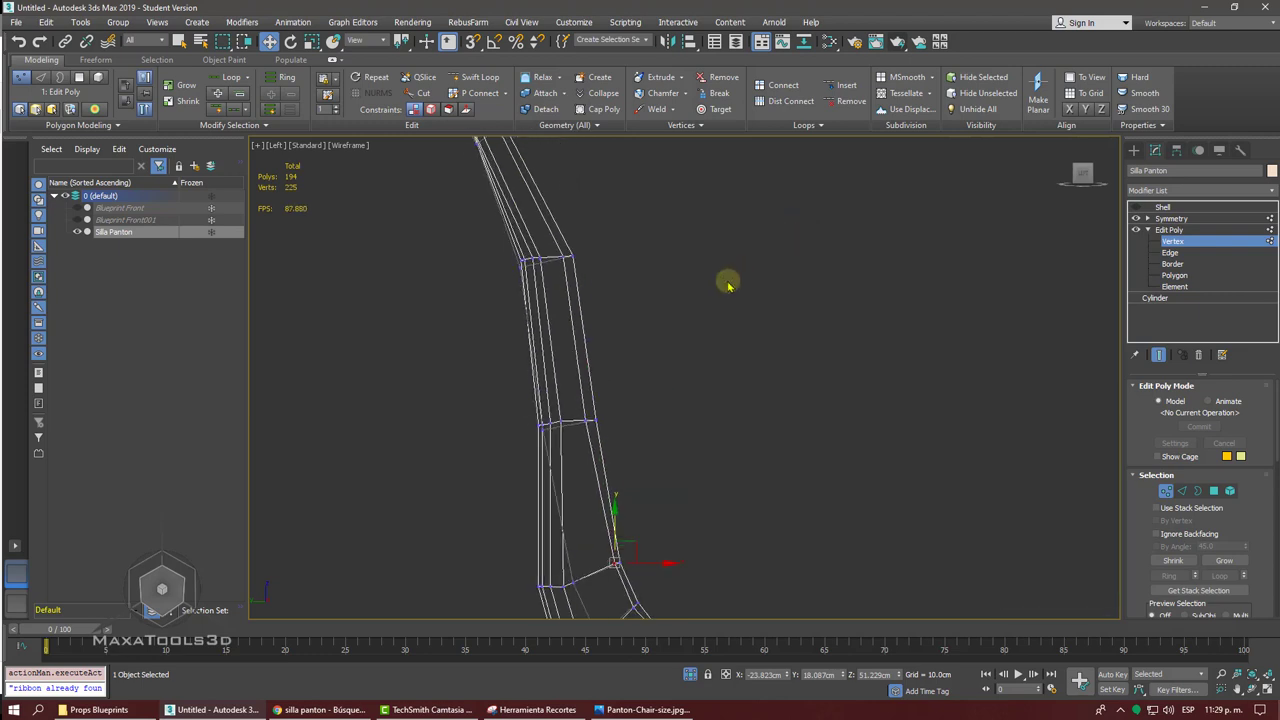
pyautogui.scroll(2, 576, 395)
pyautogui.click(602, 407)
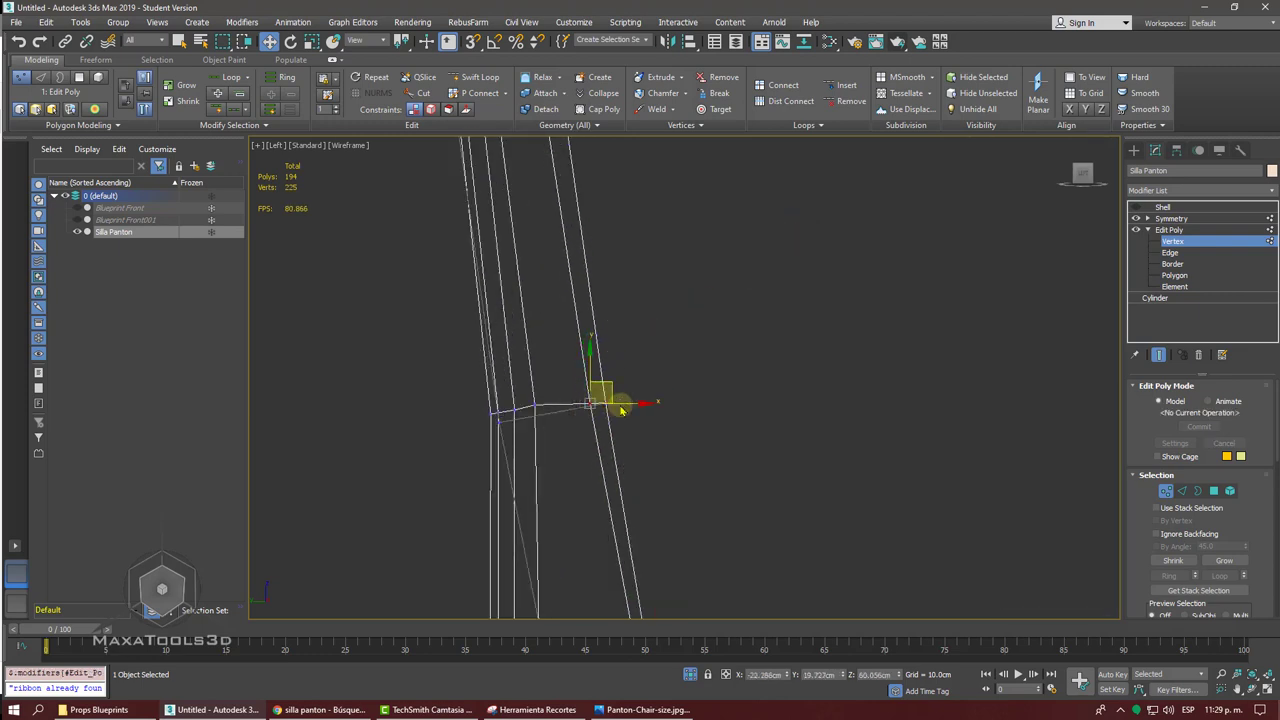
# Shift the edge-loop vertex slightly right, select the lower front-bend vertex, and restore shaded display.
pyautogui.moveTo(608, 395); pyautogui.dragTo(598, 565, button='middle')
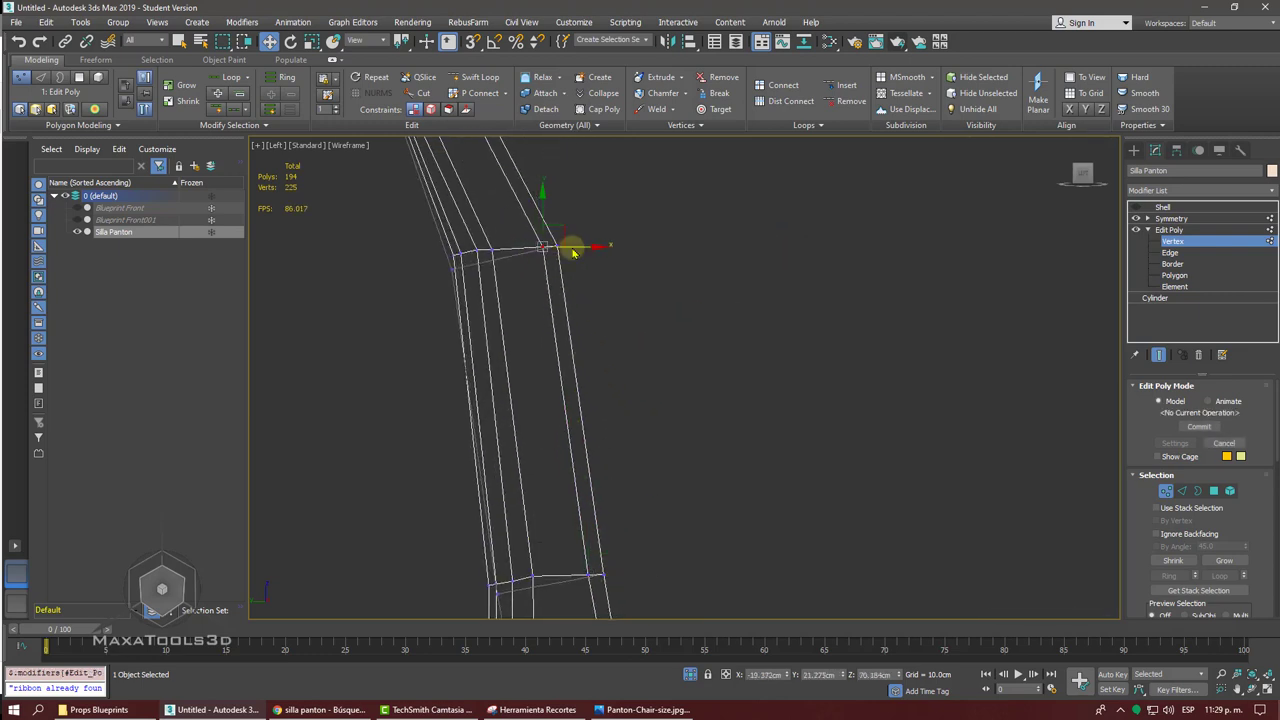
pyautogui.scroll(-3, 577, 251)
pyautogui.moveTo(799, 363); pyautogui.dragTo(787, 335, button='middle')
pyautogui.scroll(2, 870, 375)
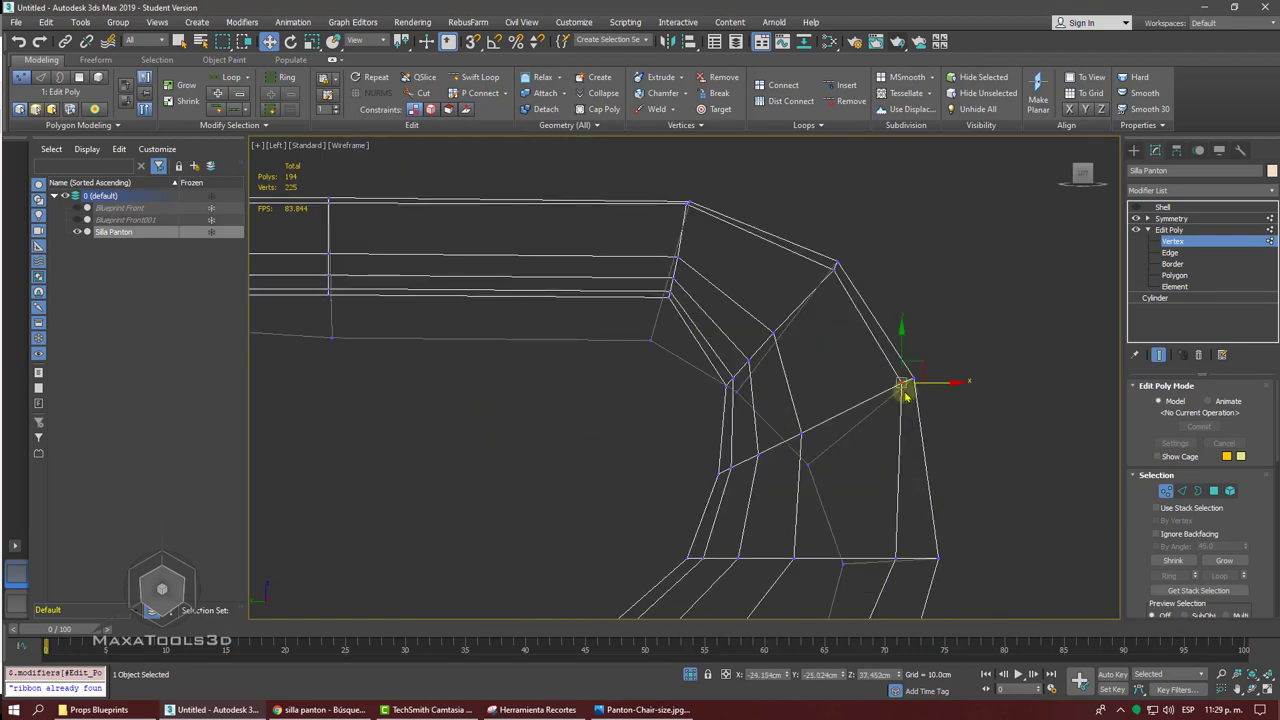
pyautogui.moveTo(905, 396); pyautogui.dragTo(914, 395)
pyautogui.moveTo(880, 538)
pyautogui.mouseDown(button='middle')
pyautogui.moveTo(879, 466)
pyautogui.moveTo(882, 484)
pyautogui.mouseUp(button='middle')
pyautogui.click(900, 497)
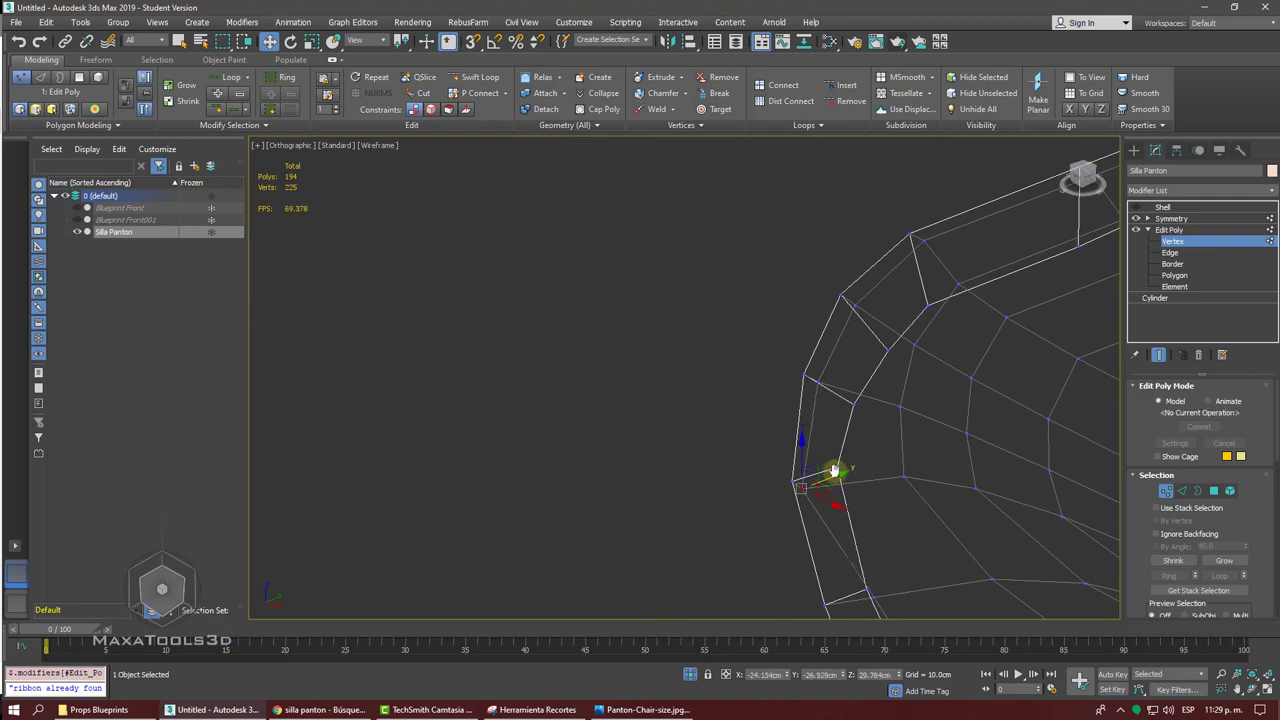
pyautogui.moveTo(883, 587)
pyautogui.mouseDown(button='middle')
pyautogui.moveTo(856, 482)
pyautogui.moveTo(891, 357)
pyautogui.mouseUp(button='middle')
pyautogui.press('F3')
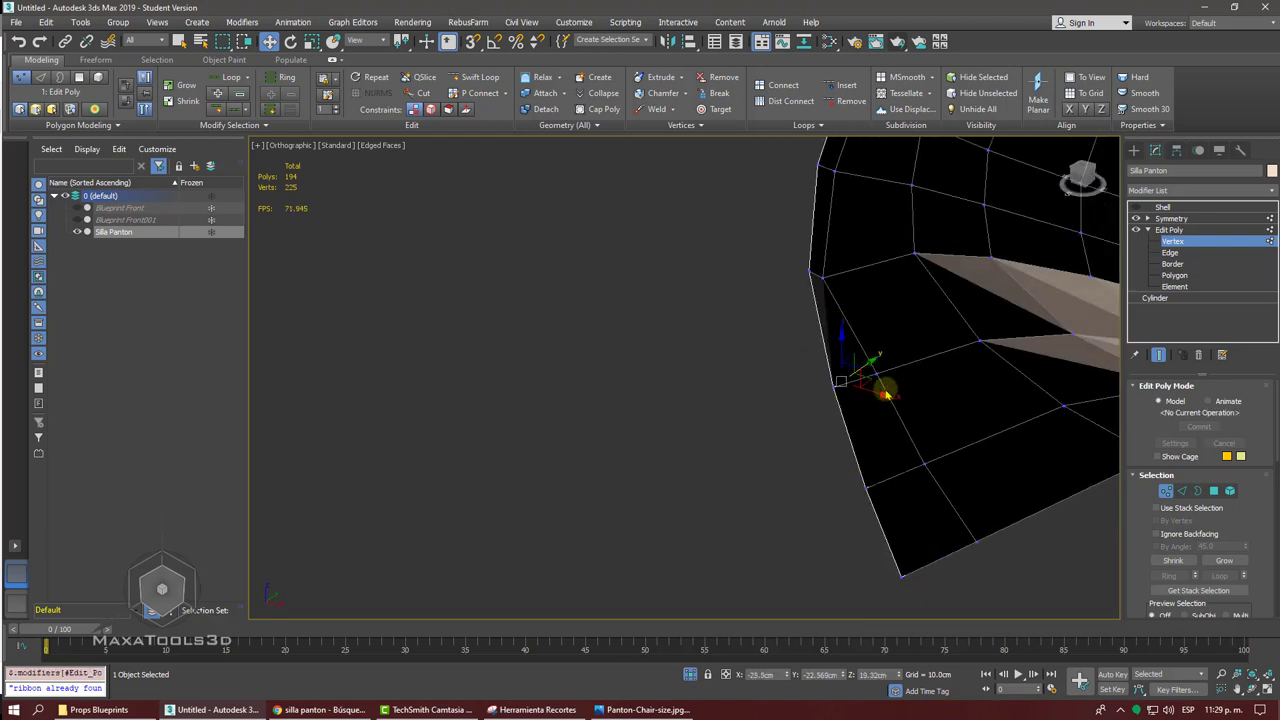
# Move a bottom-edge vertex down and left toward the bottom corner.
pyautogui.click(875, 374)
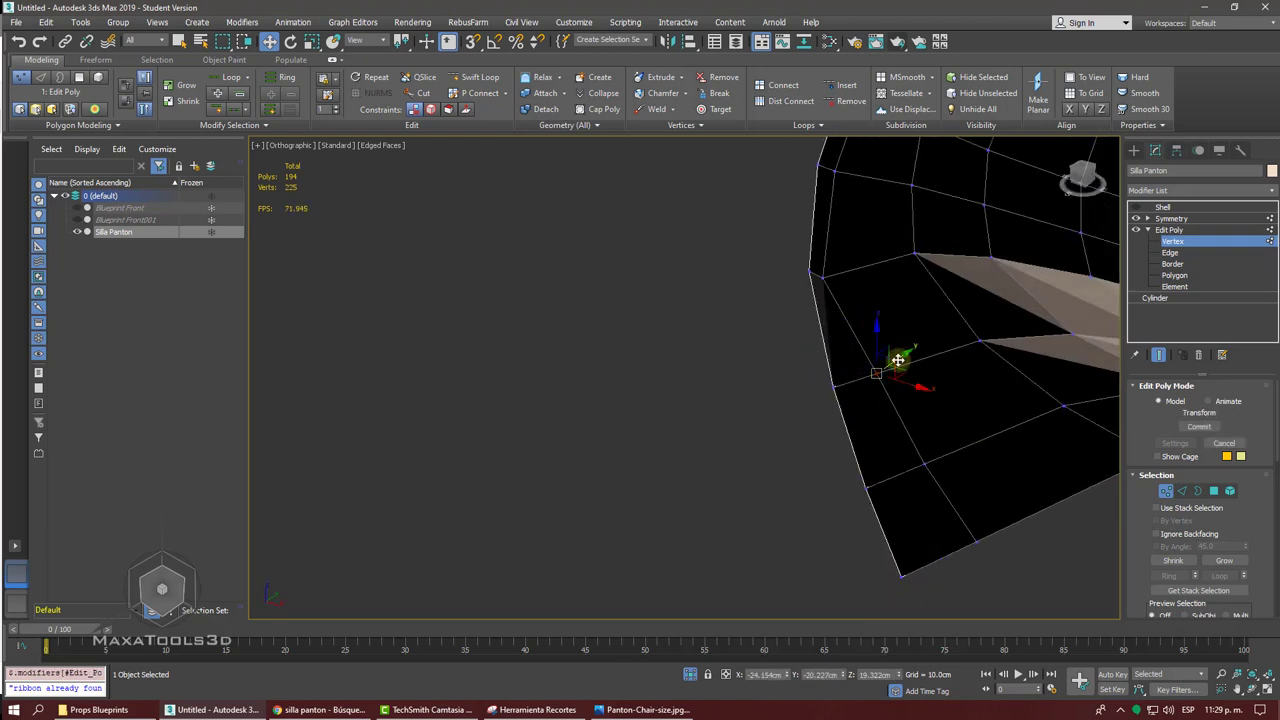
pyautogui.moveTo(898, 360); pyautogui.dragTo(877, 372)
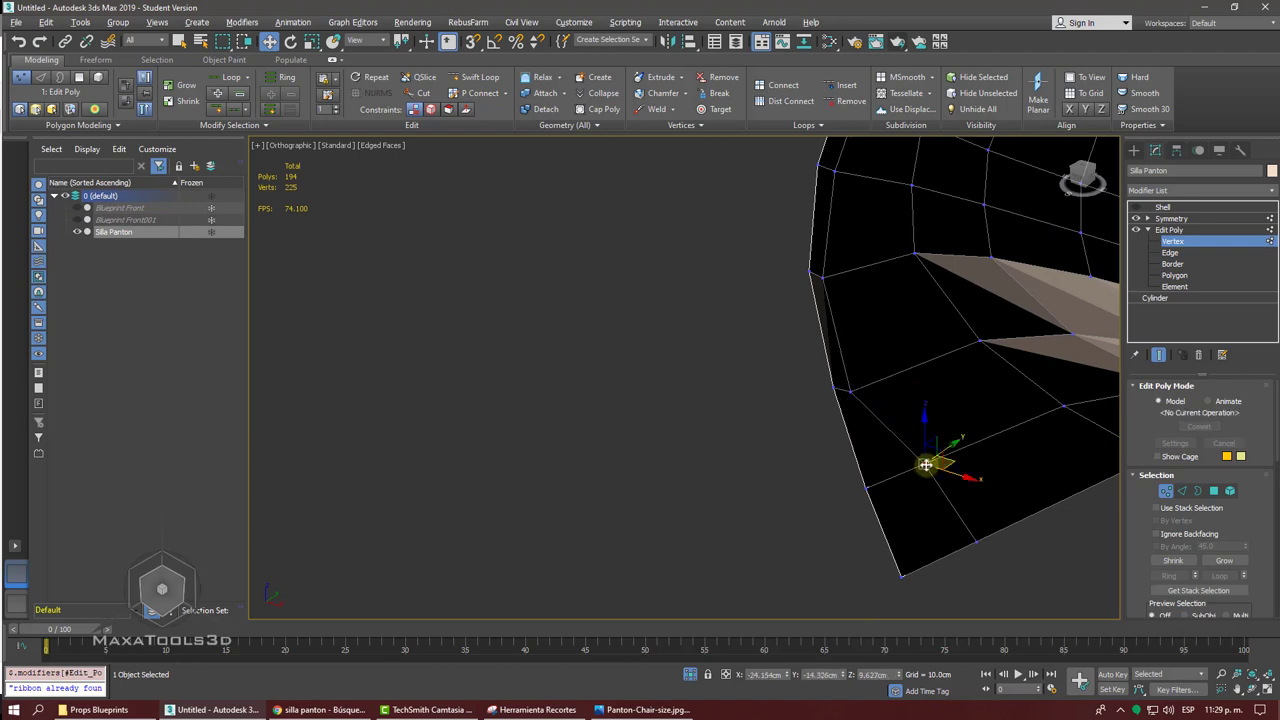
pyautogui.moveTo(926, 464); pyautogui.dragTo(971, 517)
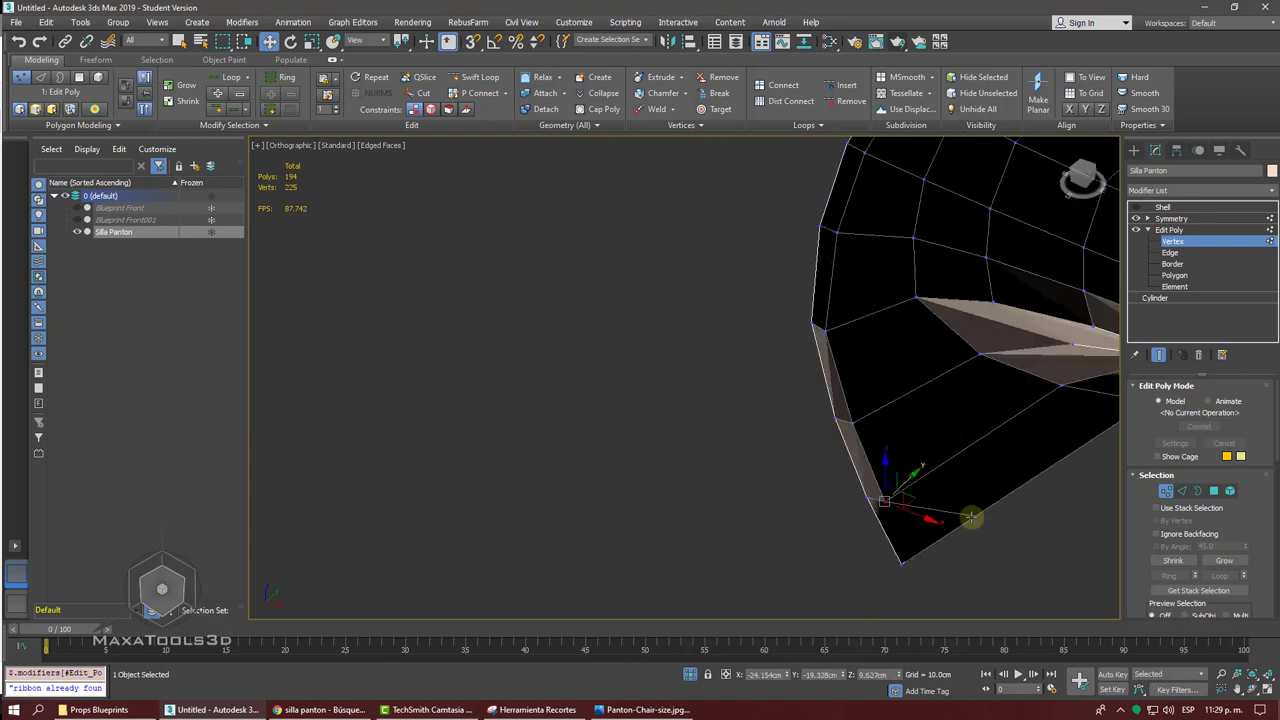
pyautogui.moveTo(973, 519); pyautogui.dragTo(925, 545)
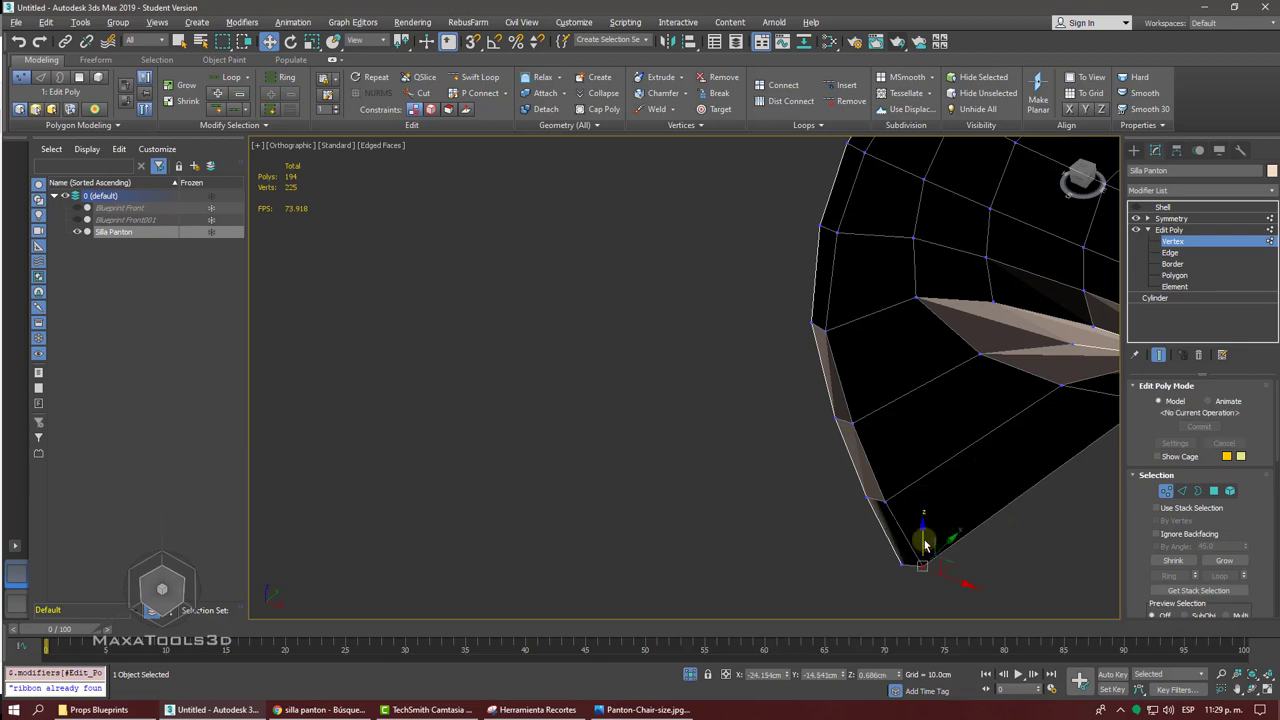
pyautogui.moveTo(925, 545)
pyautogui.keyDown('alt'); pyautogui.mouseDown(button='middle')
pyautogui.moveTo(929, 443)
pyautogui.moveTo(1003, 390)
pyautogui.mouseUp(button='middle'); pyautogui.keyUp('alt')
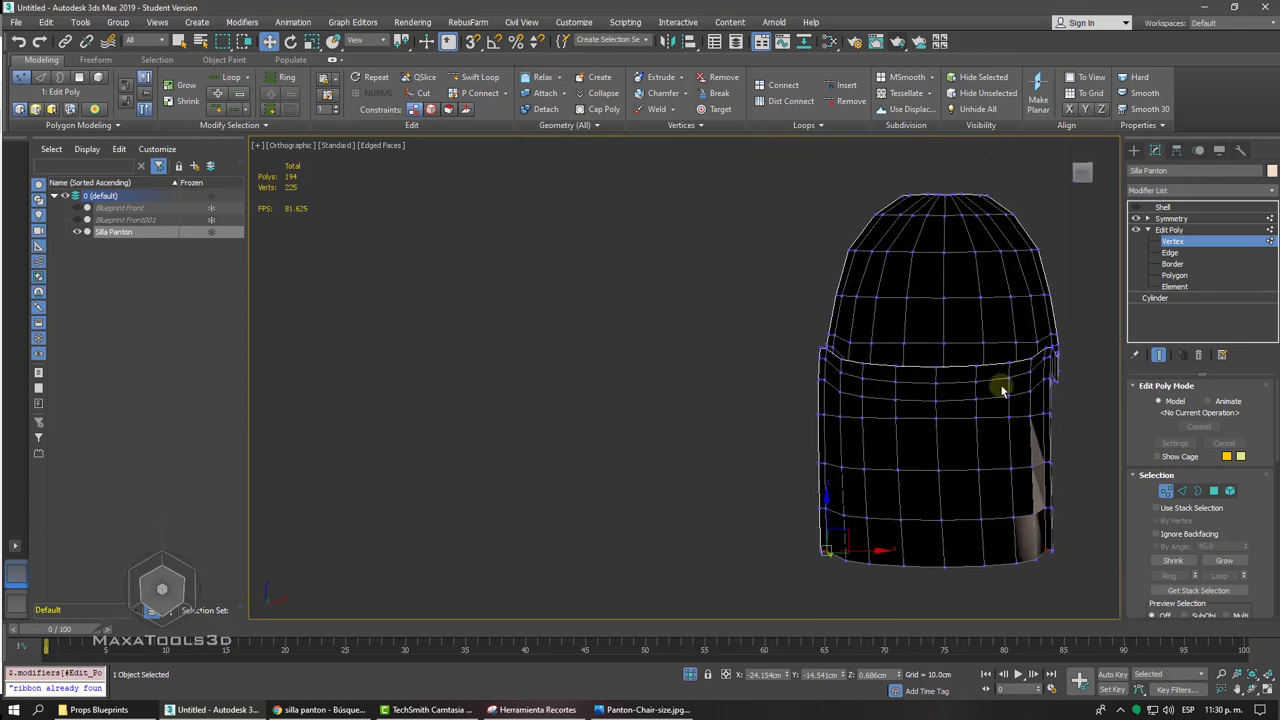
# Re-enable the Shell modifier and reduce its Inner Amount to 0.92cm.
pyautogui.click(1168, 230)
pyautogui.click(1134, 207)
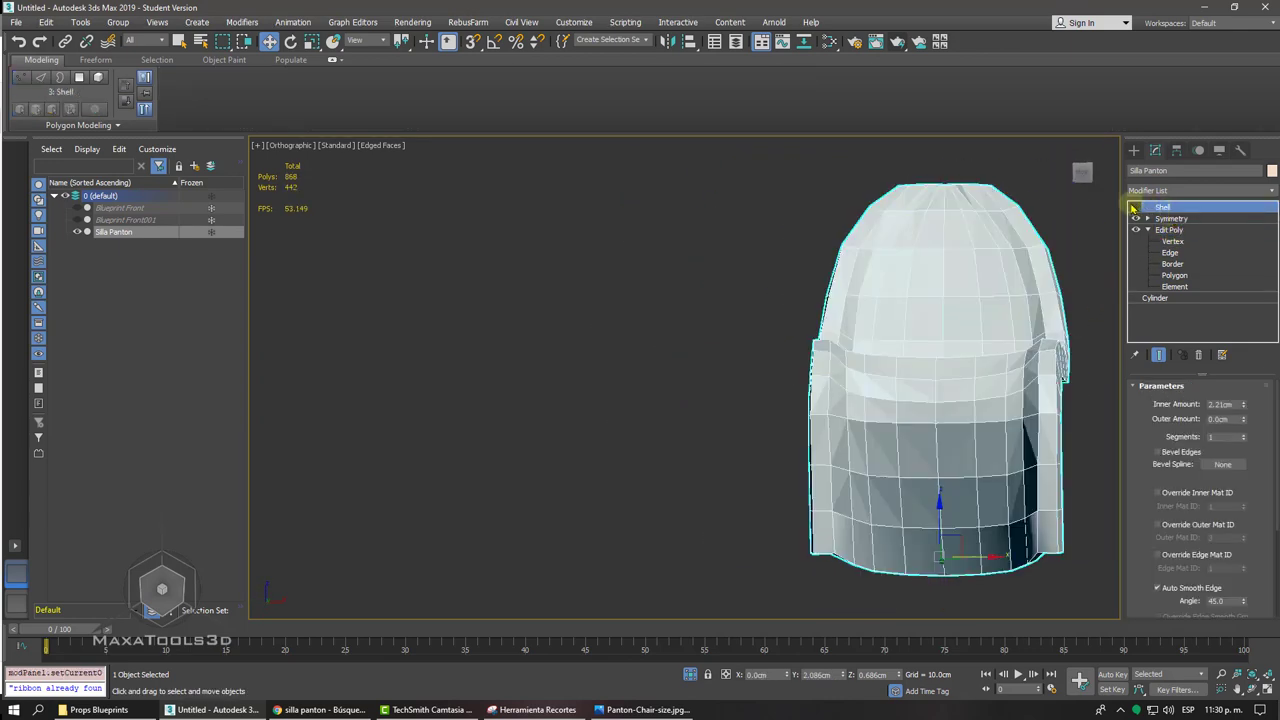
pyautogui.press('F4')
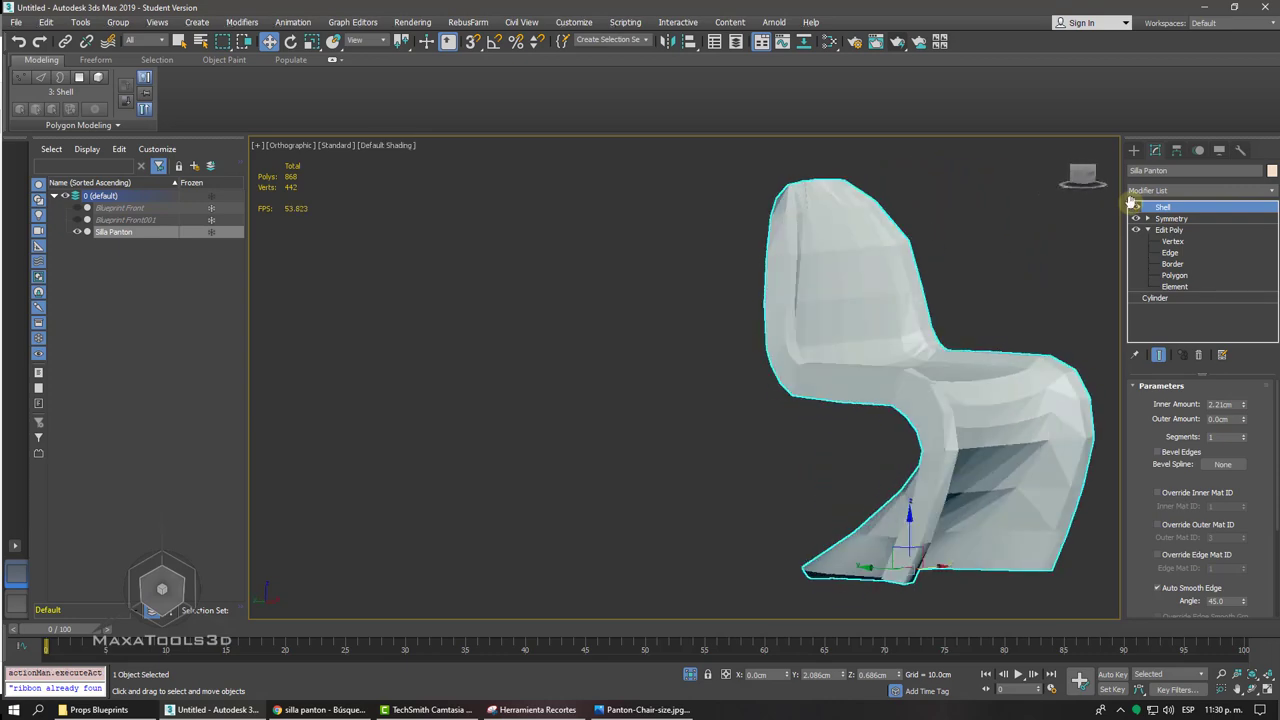
pyautogui.press('z')
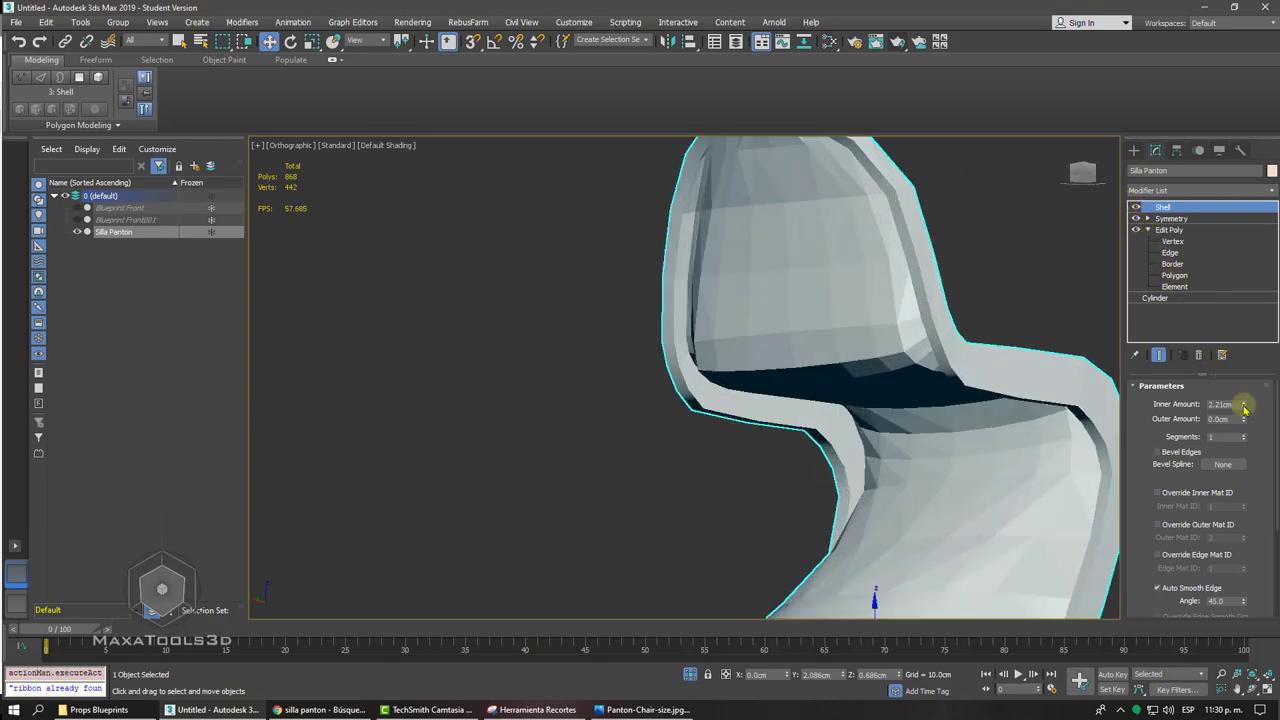
pyautogui.moveTo(1244, 409)
pyautogui.mouseDown()
pyautogui.moveTo(1228, 410)
pyautogui.moveTo(1205, 490)
pyautogui.mouseUp()
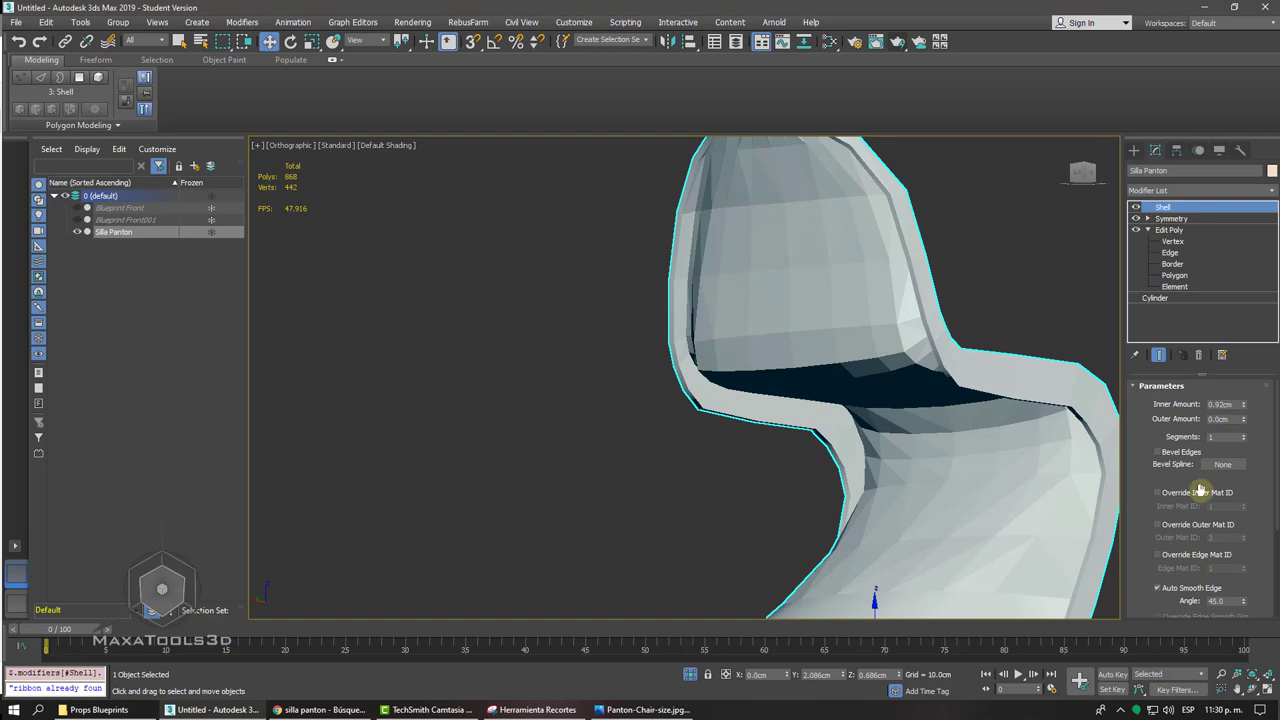
pyautogui.hotkey('shift', 'z')
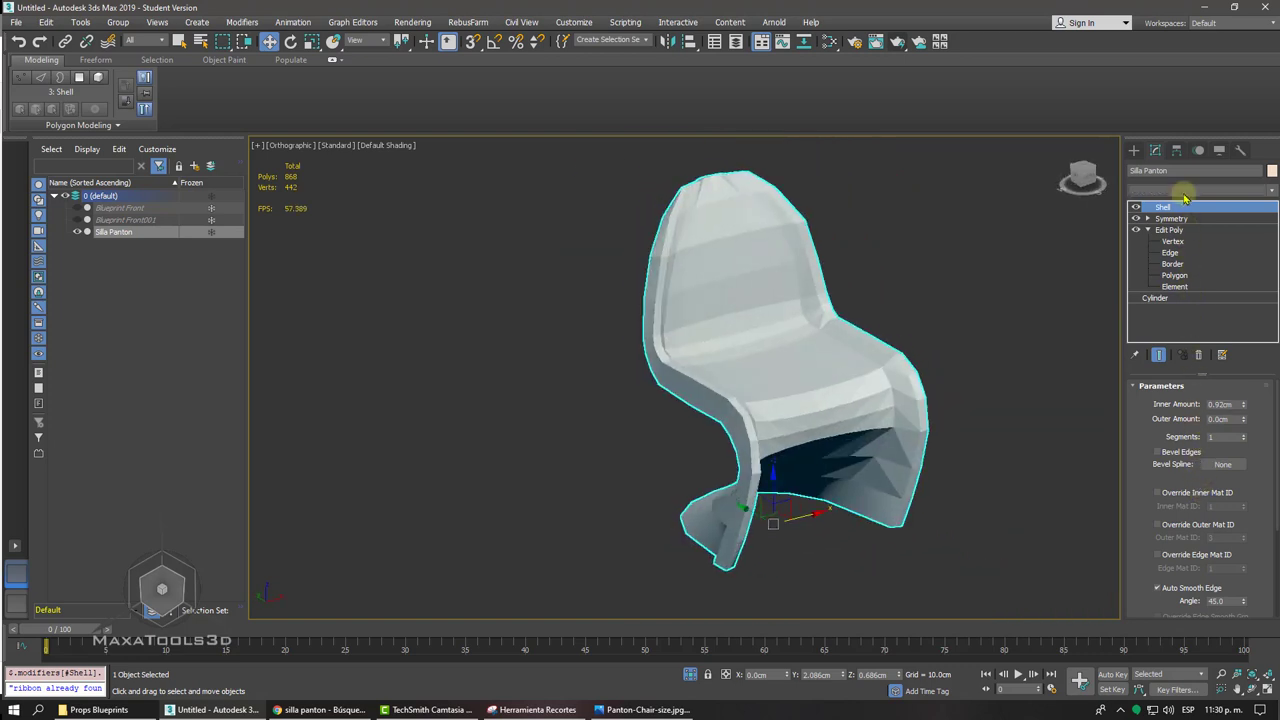
# Open the Modifier List dropdown and scroll through the available modifiers.
pyautogui.click(1184, 194)
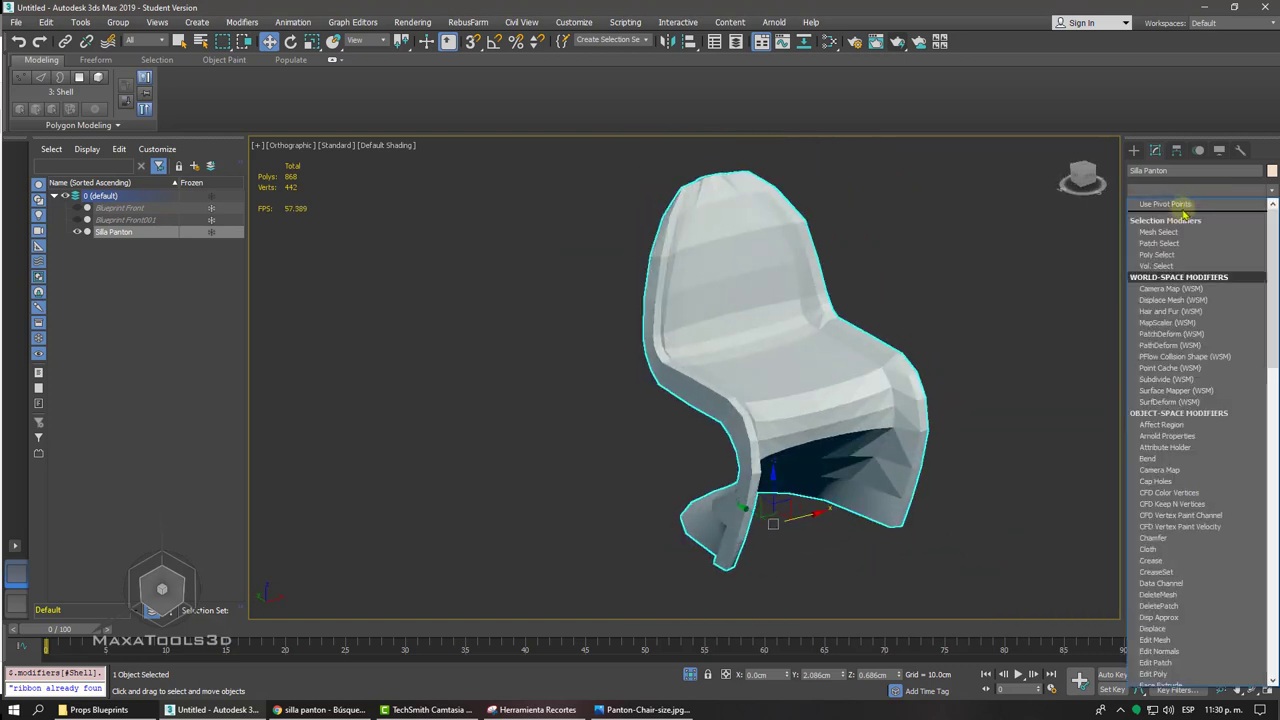
pyautogui.scroll(-3, 1177, 230)
pyautogui.scroll(-3, 1177, 300)
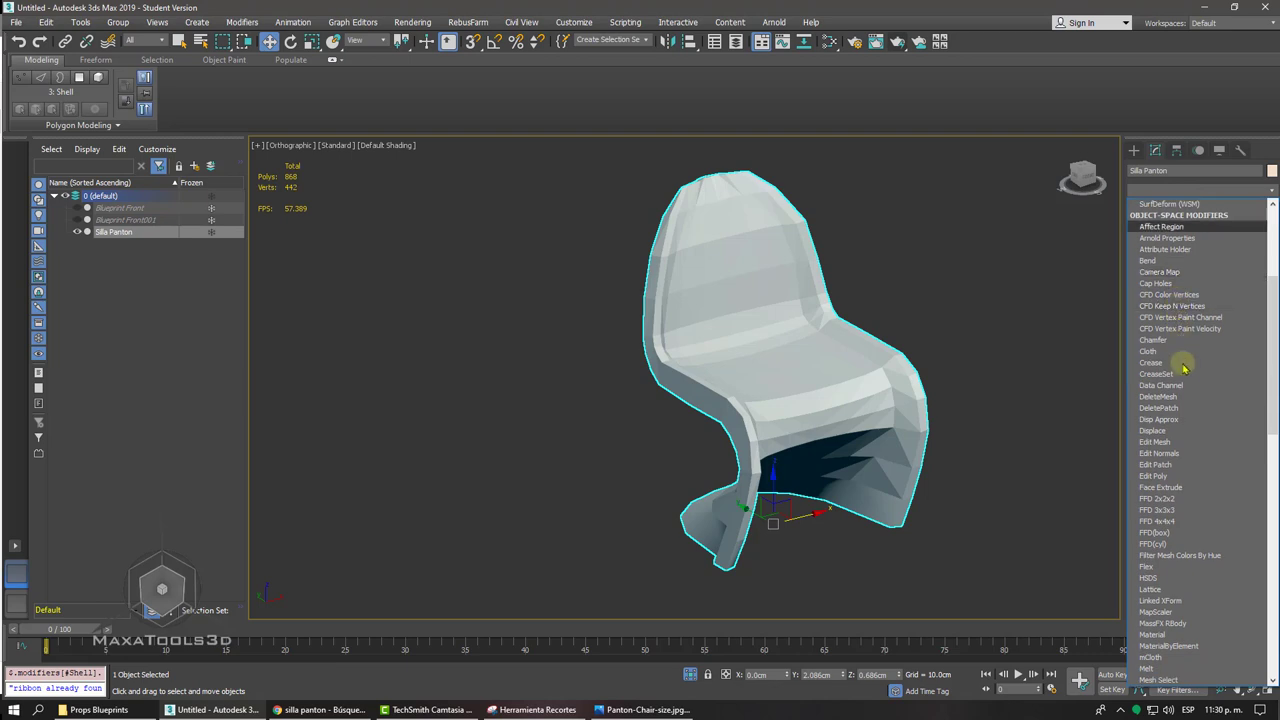
pyautogui.scroll(-3, 1180, 363)
pyautogui.scroll(-2, 1182, 385)
pyautogui.scroll(-3, 1185, 385)
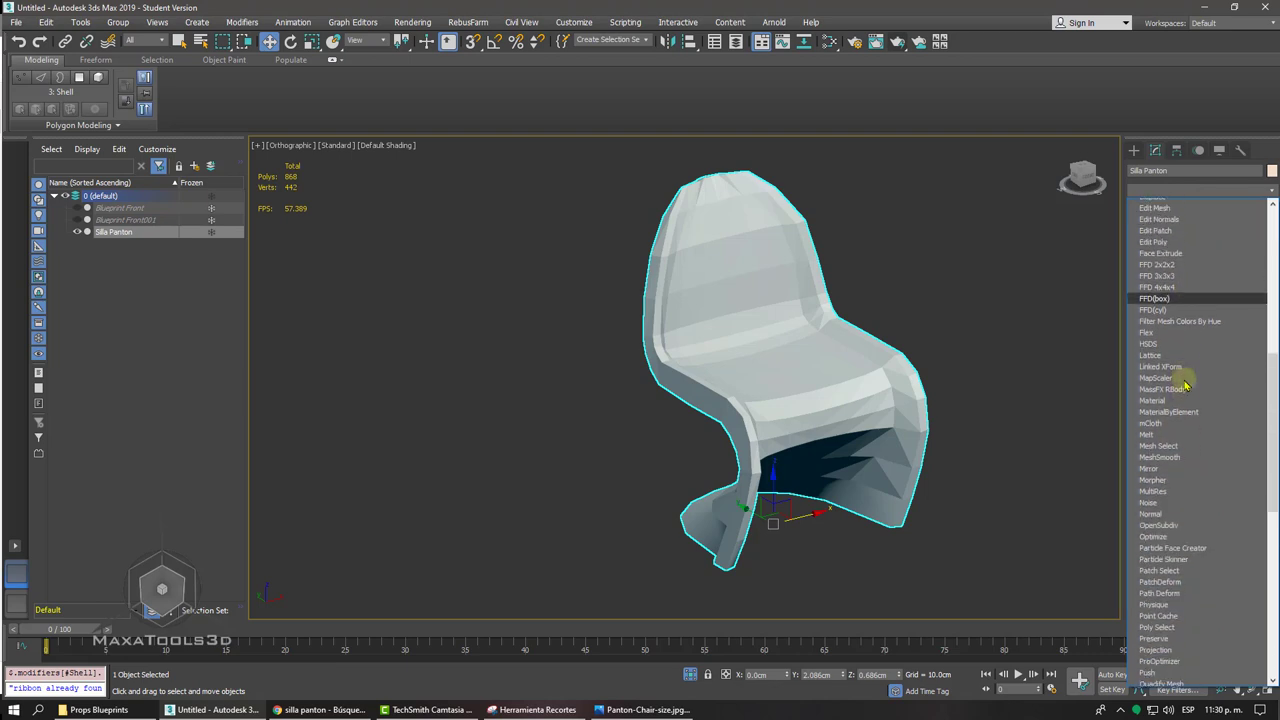
pyautogui.scroll(-2, 1185, 385)
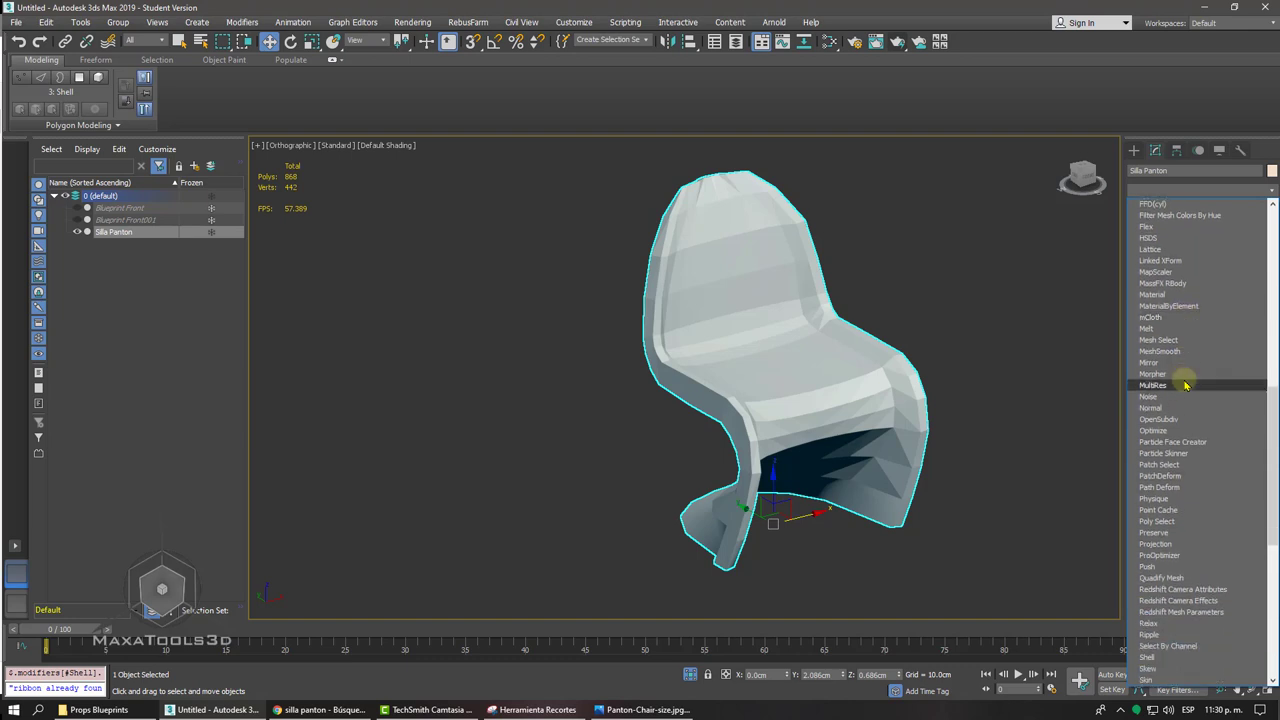
pyautogui.scroll(-3, 1185, 385)
pyautogui.scroll(-3, 1185, 385)
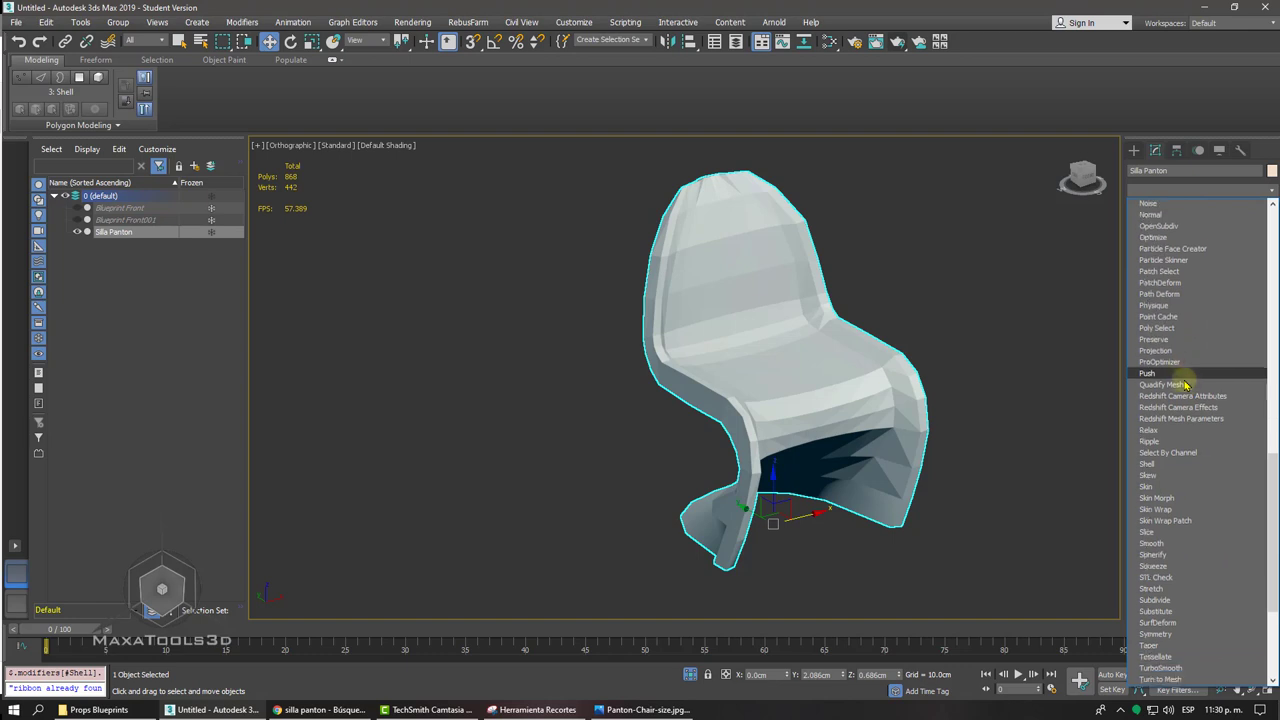
pyautogui.scroll(-2, 1185, 385)
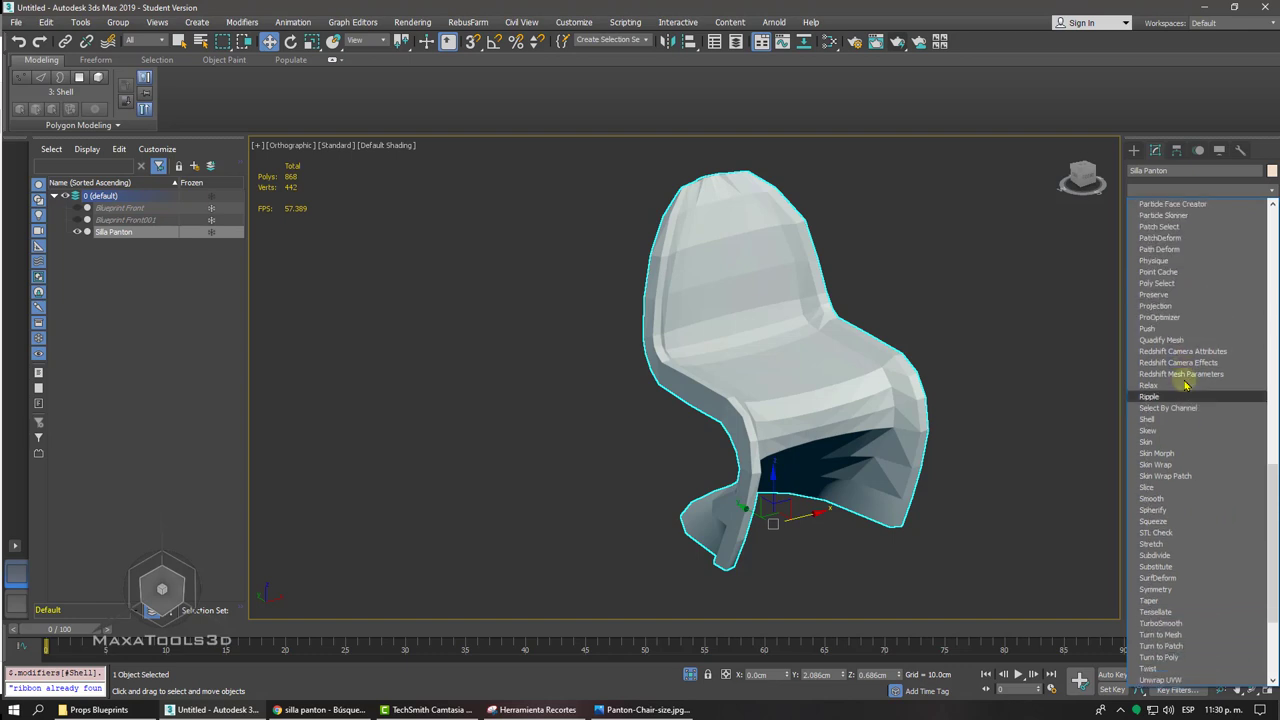
pyautogui.scroll(1, 1186, 385)
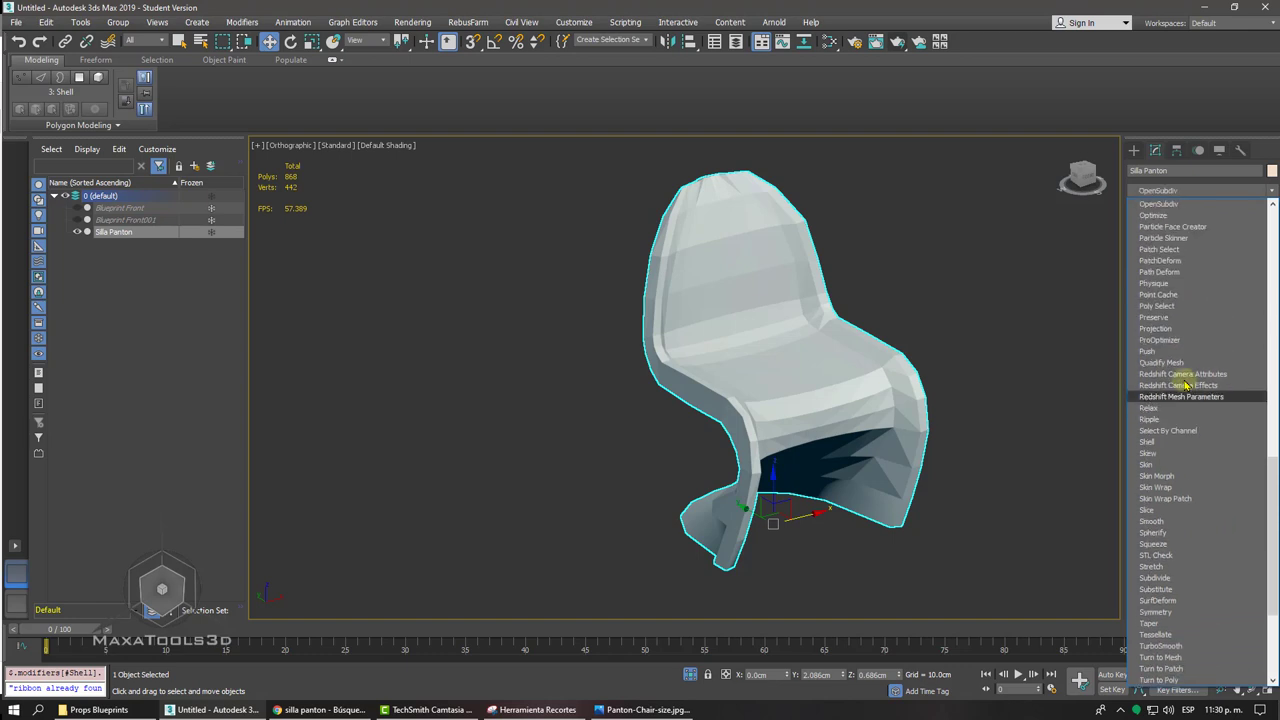
# Add OpenSubdiv at 3 iterations with Edged Faces on, then select Edit Poly's Vertex level in Top view.
pyautogui.click(1155, 205)
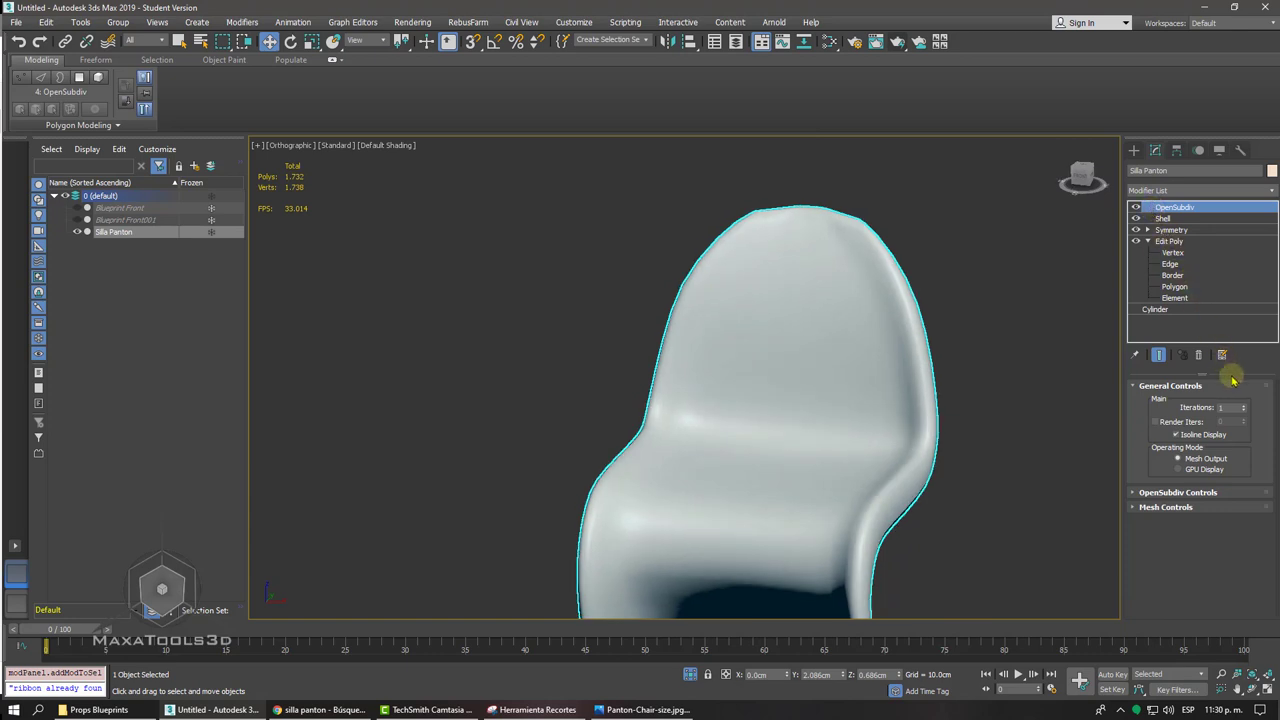
pyautogui.click(1245, 405)
pyautogui.press('f')
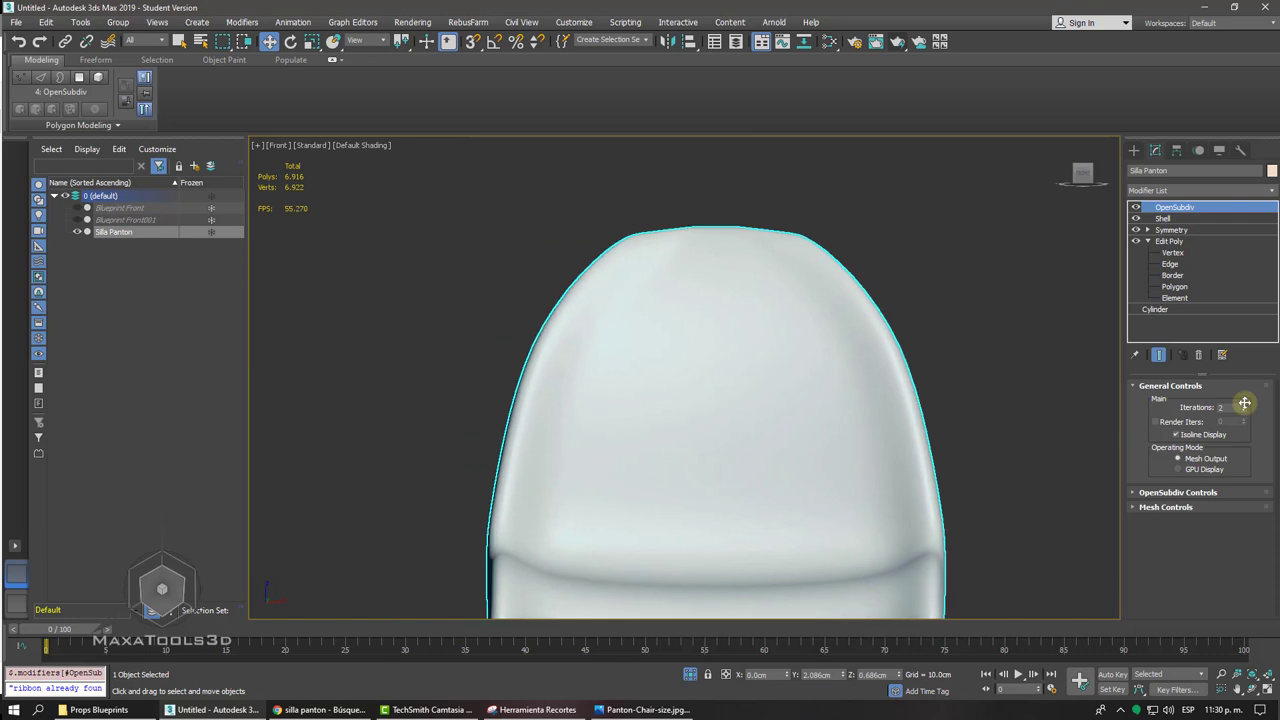
pyautogui.press('F4')
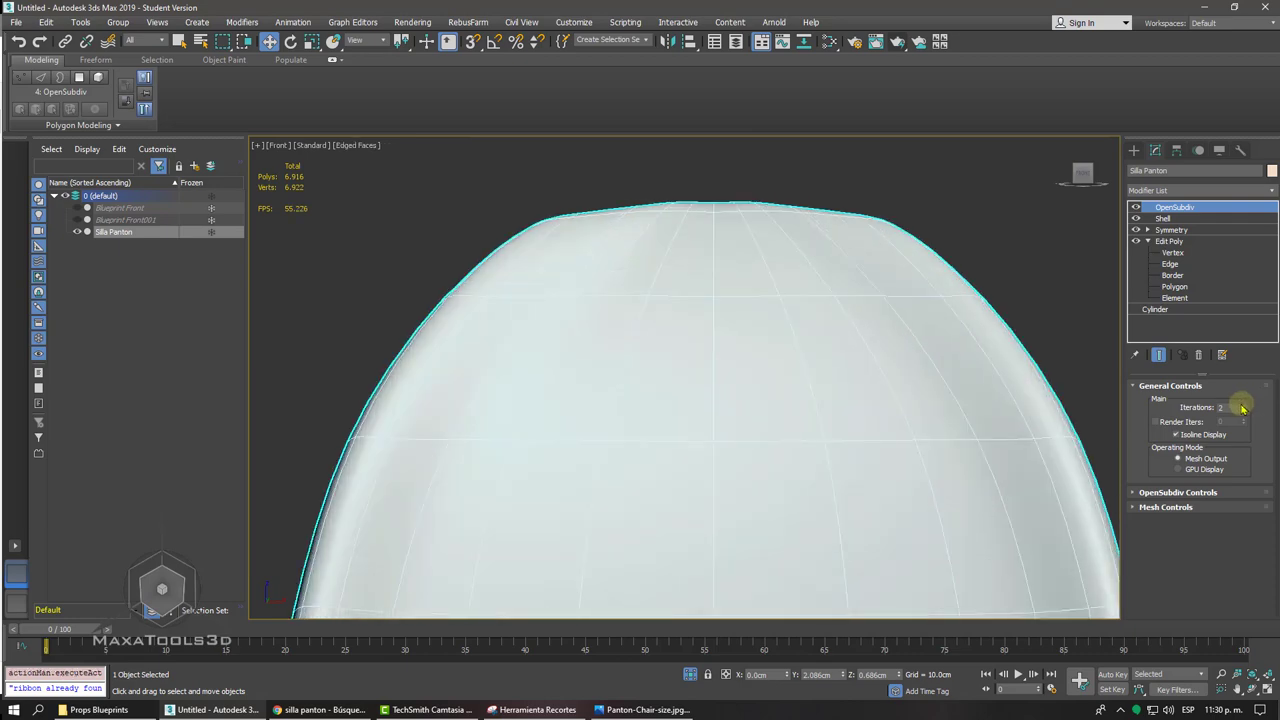
pyautogui.click(1243, 406)
pyautogui.hotkey('alt', 'Home')
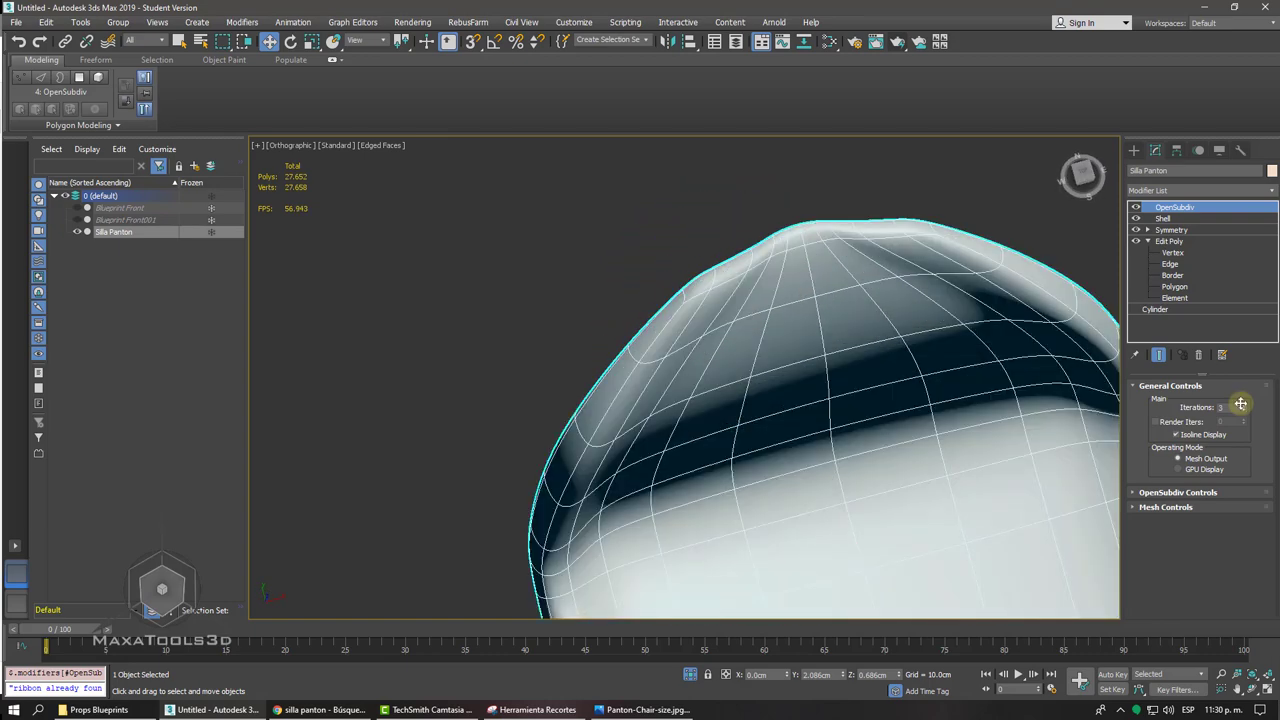
pyautogui.press('t')
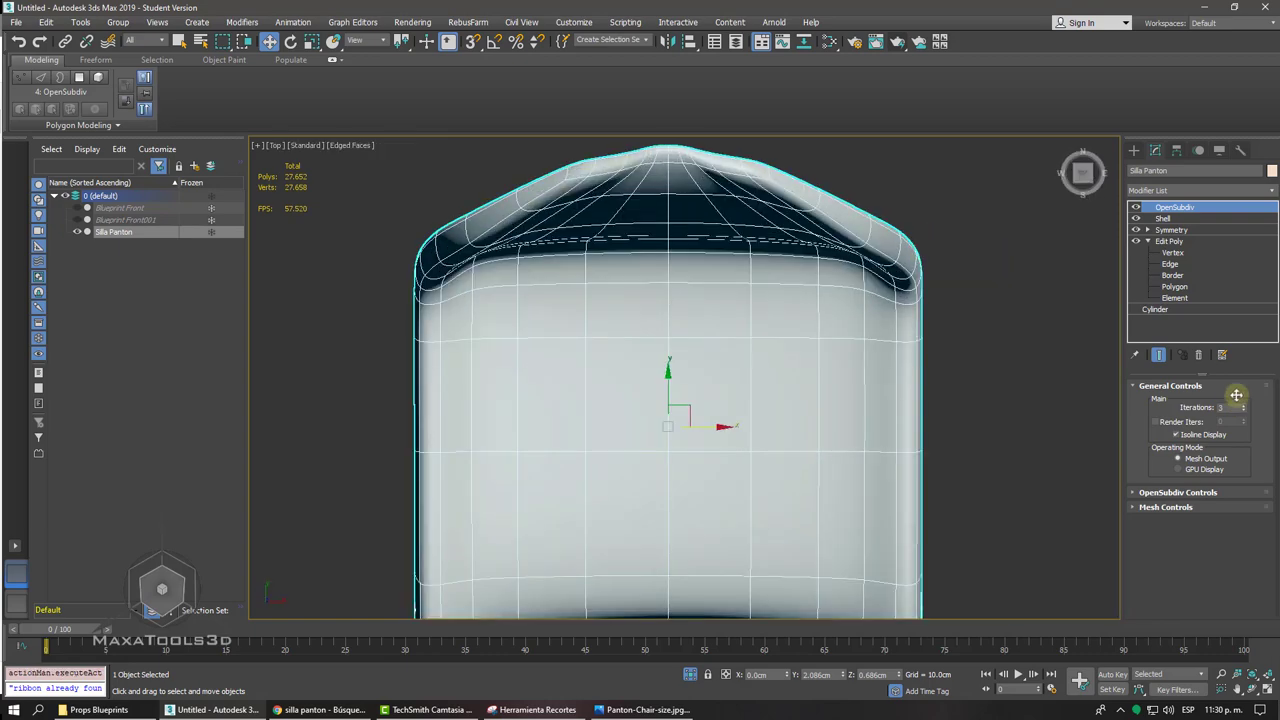
pyautogui.click(1168, 255)
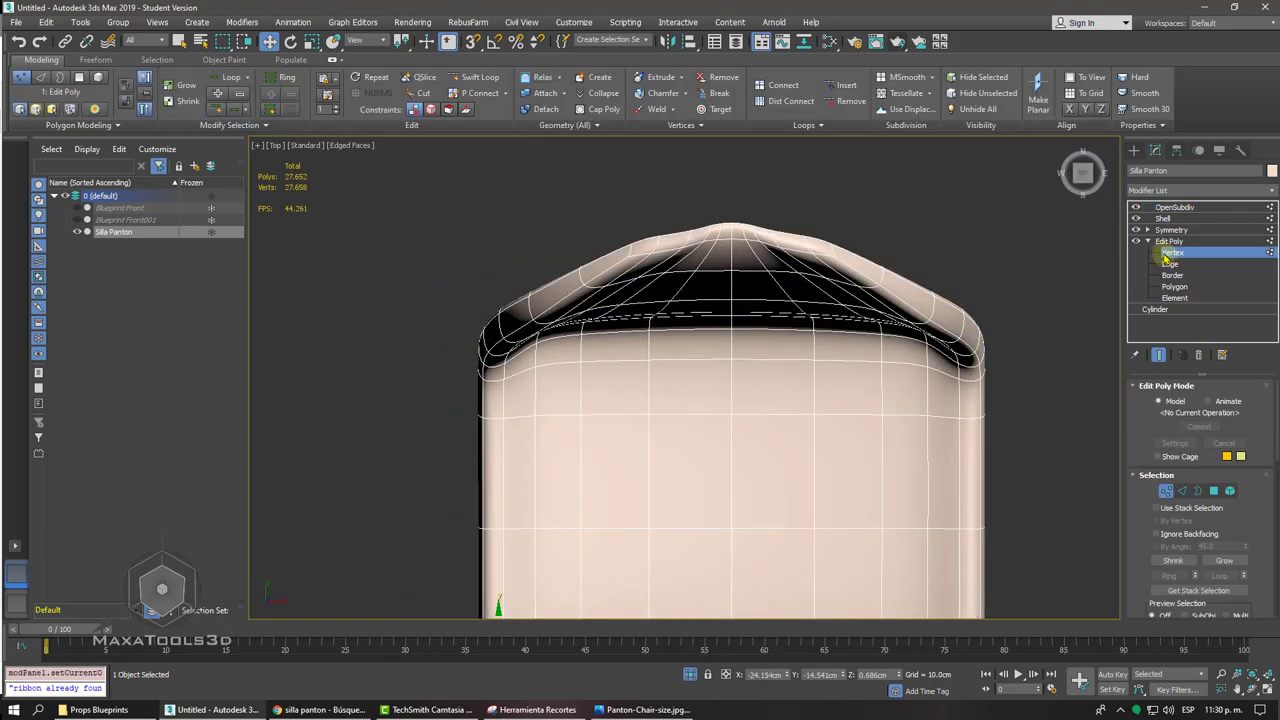
# Turn off OpenSubdiv, Shell and Symmetry in the stack to show the bare cage.
pyautogui.click(1136, 207)
pyautogui.click(1136, 218)
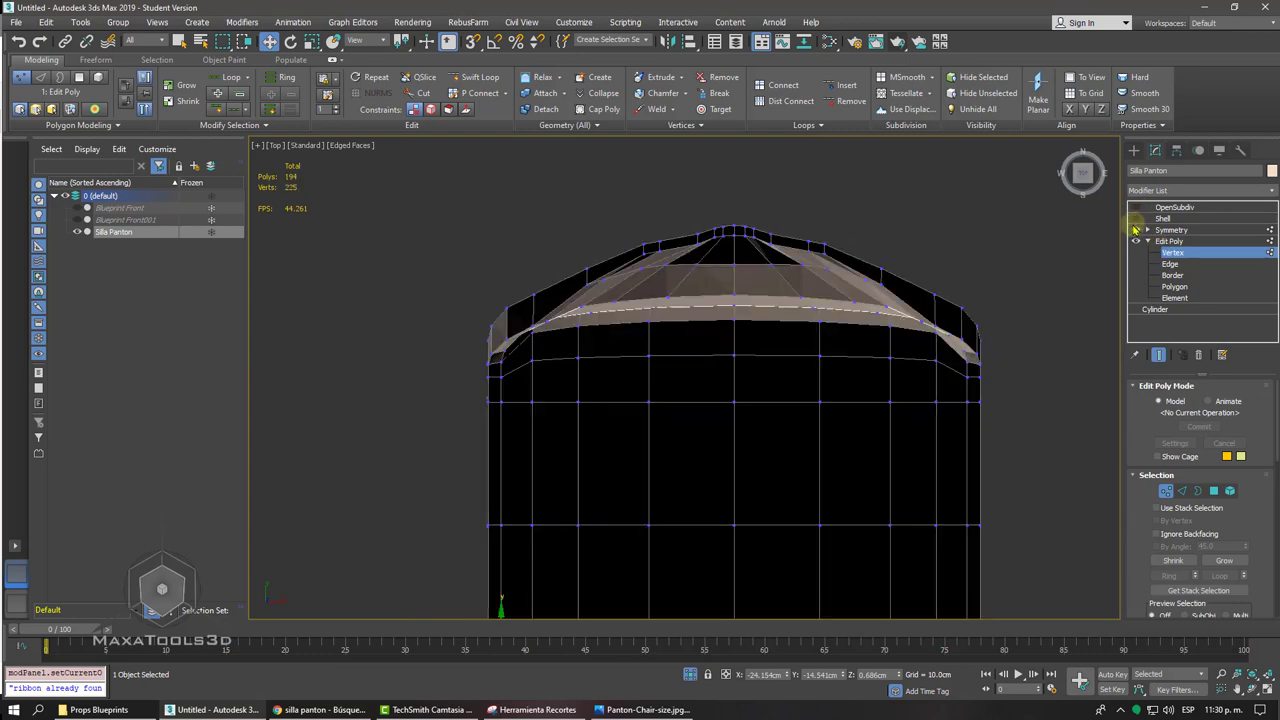
pyautogui.click(1136, 230)
pyautogui.scroll(5, 700, 245)
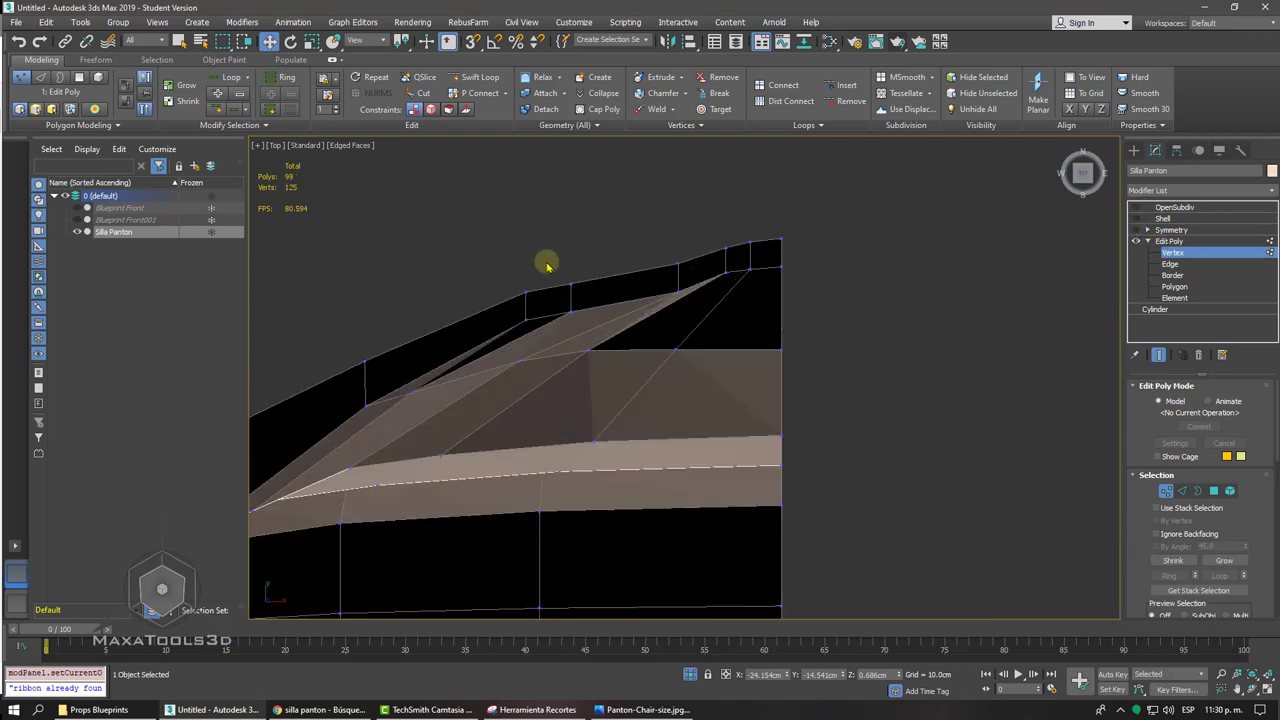
# Reshape the backrest's top-edge vertices to round its top corners.
pyautogui.click(571, 310)
pyautogui.moveTo(571, 286)
pyautogui.mouseDown()
pyautogui.moveTo(573, 252)
pyautogui.moveTo(520, 271)
pyautogui.mouseUp()
pyautogui.click(527, 310)
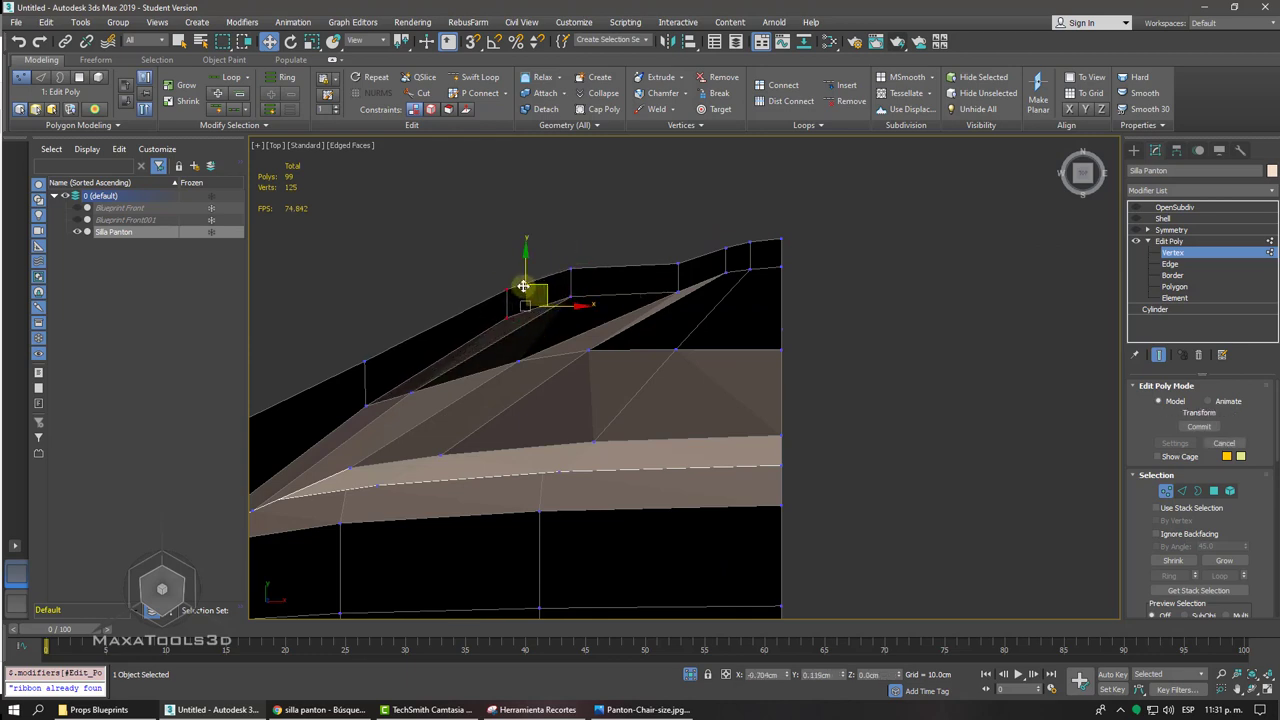
pyautogui.click(680, 281)
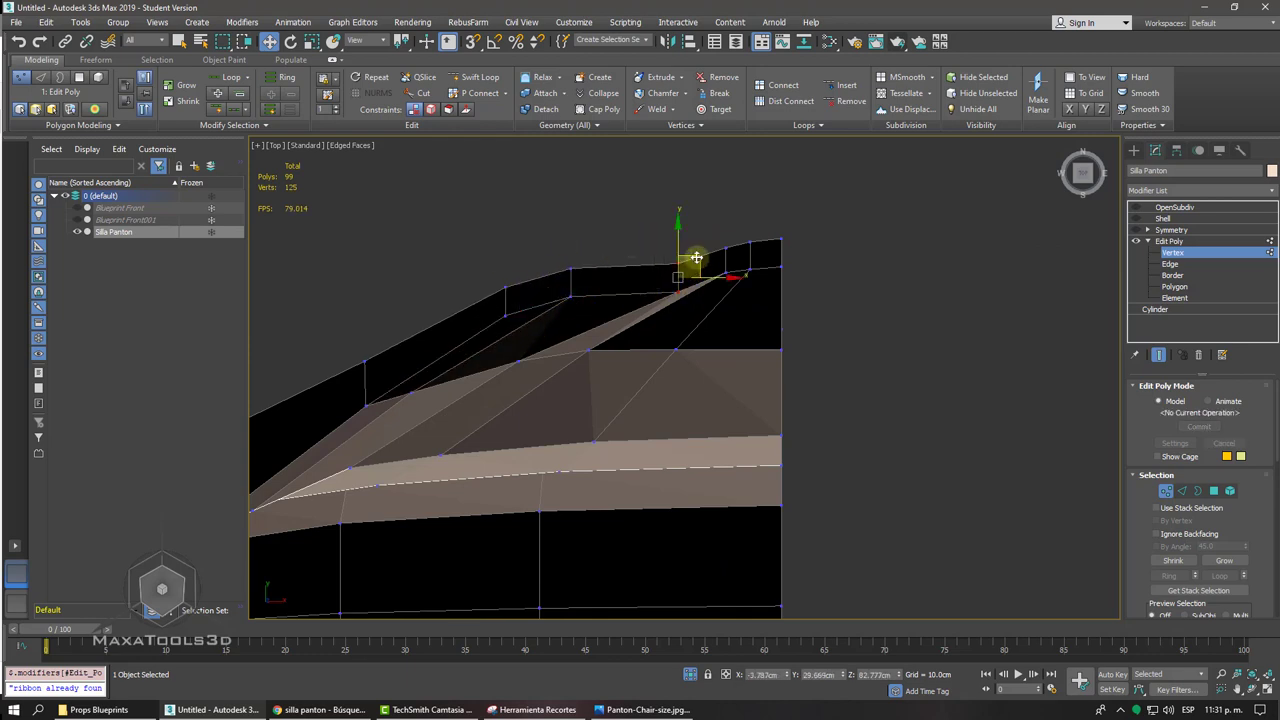
pyautogui.moveTo(696, 258); pyautogui.dragTo(685, 246)
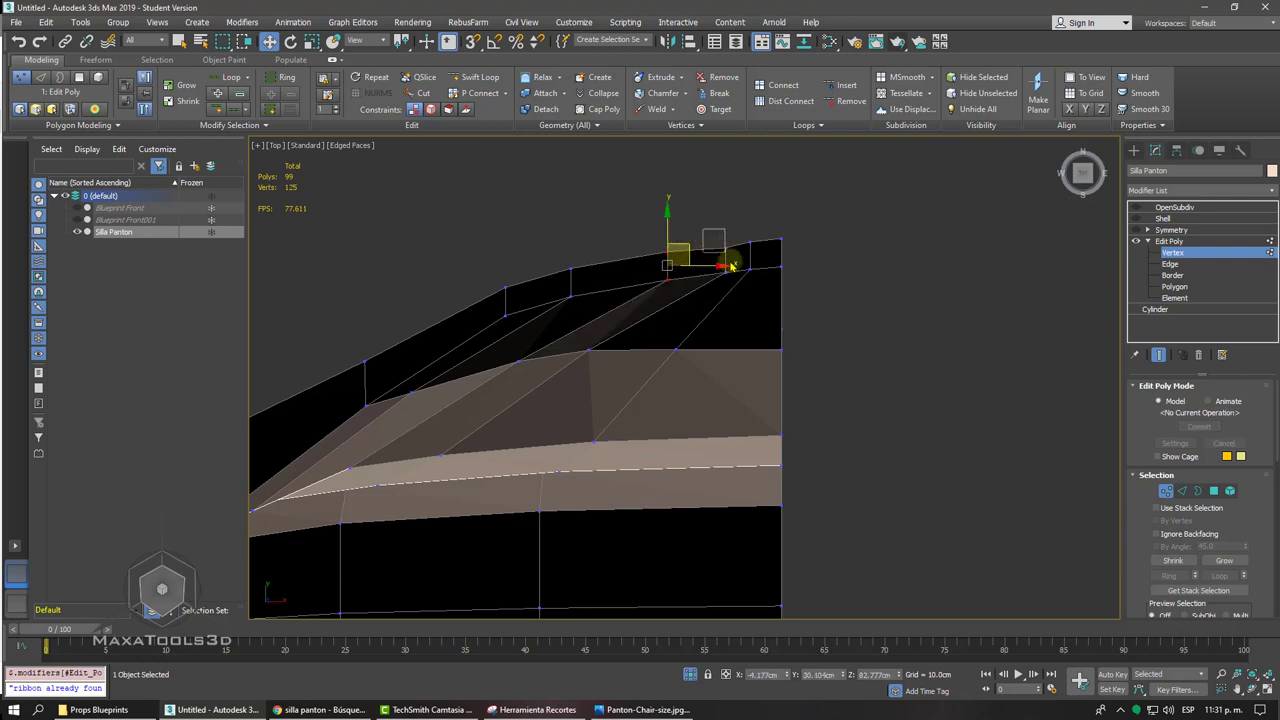
pyautogui.click(729, 264)
pyautogui.moveTo(722, 231); pyautogui.dragTo(753, 213)
pyautogui.click(749, 243)
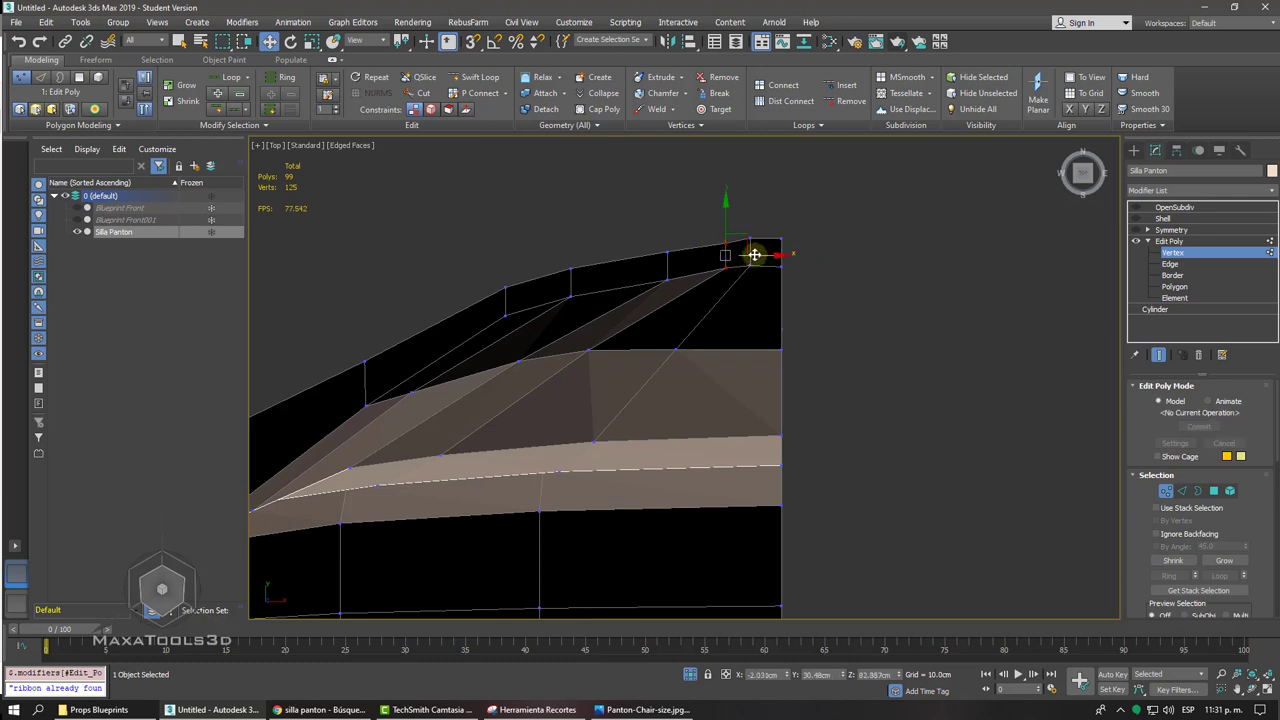
pyautogui.moveTo(754, 255)
pyautogui.mouseDown()
pyautogui.moveTo(683, 265)
pyautogui.moveTo(655, 224)
pyautogui.moveTo(728, 276)
pyautogui.mouseUp()
pyautogui.moveTo(716, 212); pyautogui.dragTo(718, 208)
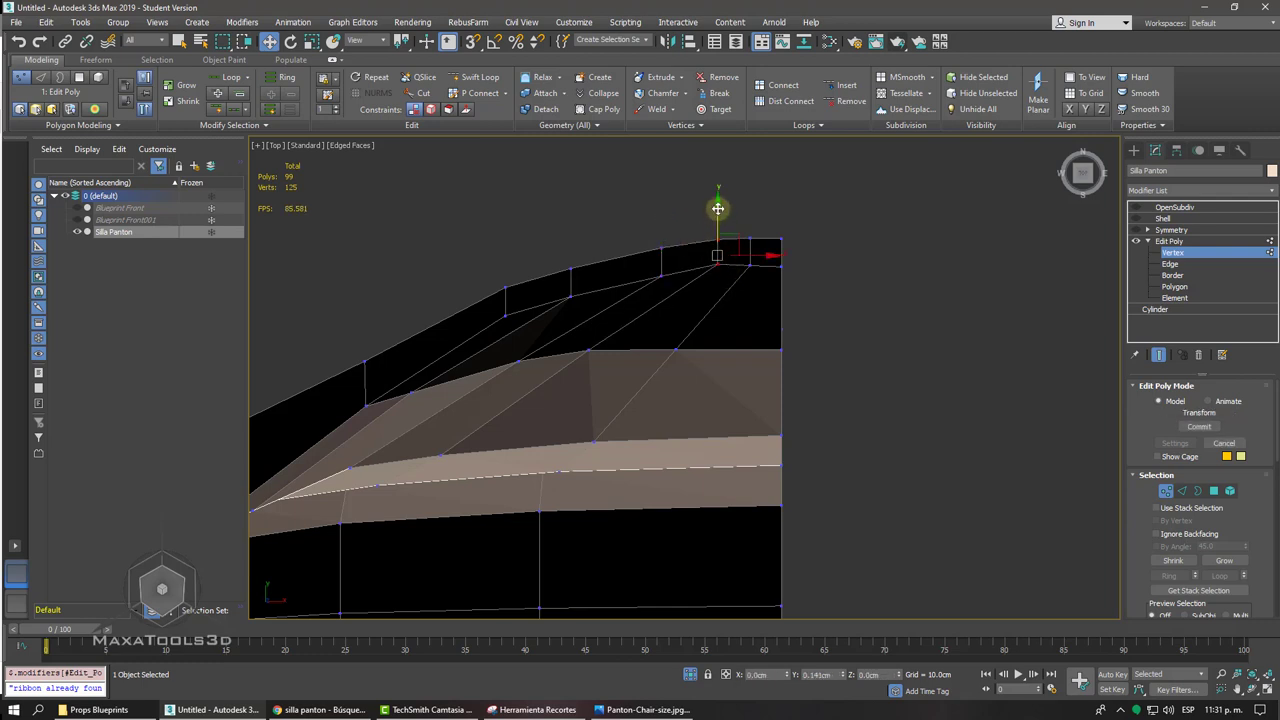
# Pull more top backrest vertices down, then select Symmetry to view the full mirrored mesh.
pyautogui.click(592, 268)
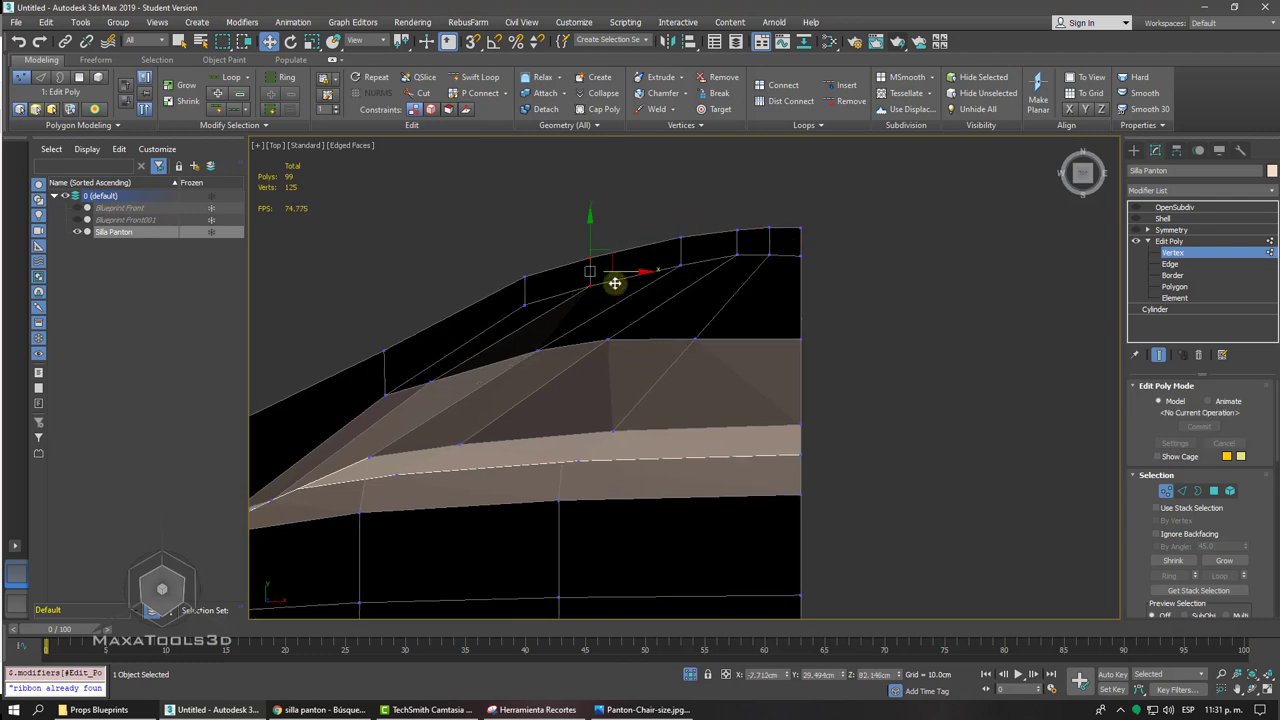
pyautogui.moveTo(630, 267); pyautogui.dragTo(604, 228)
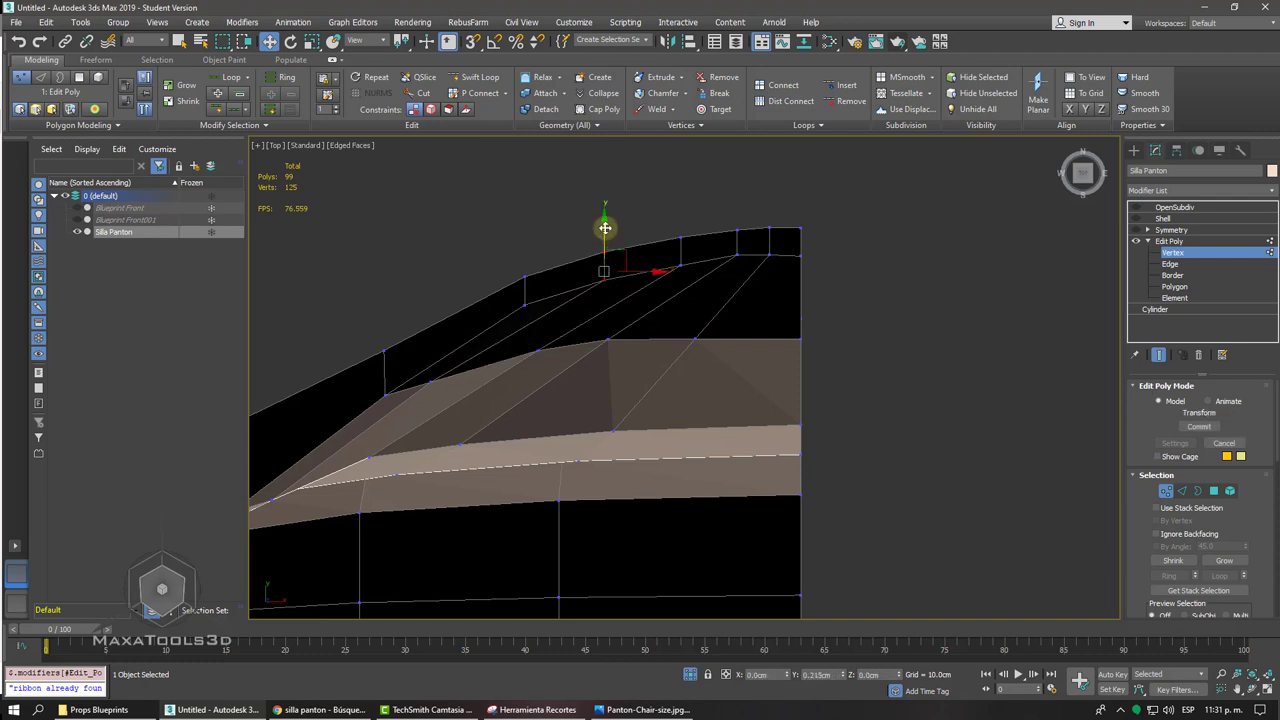
pyautogui.moveTo(503, 261); pyautogui.dragTo(537, 255, button='middle')
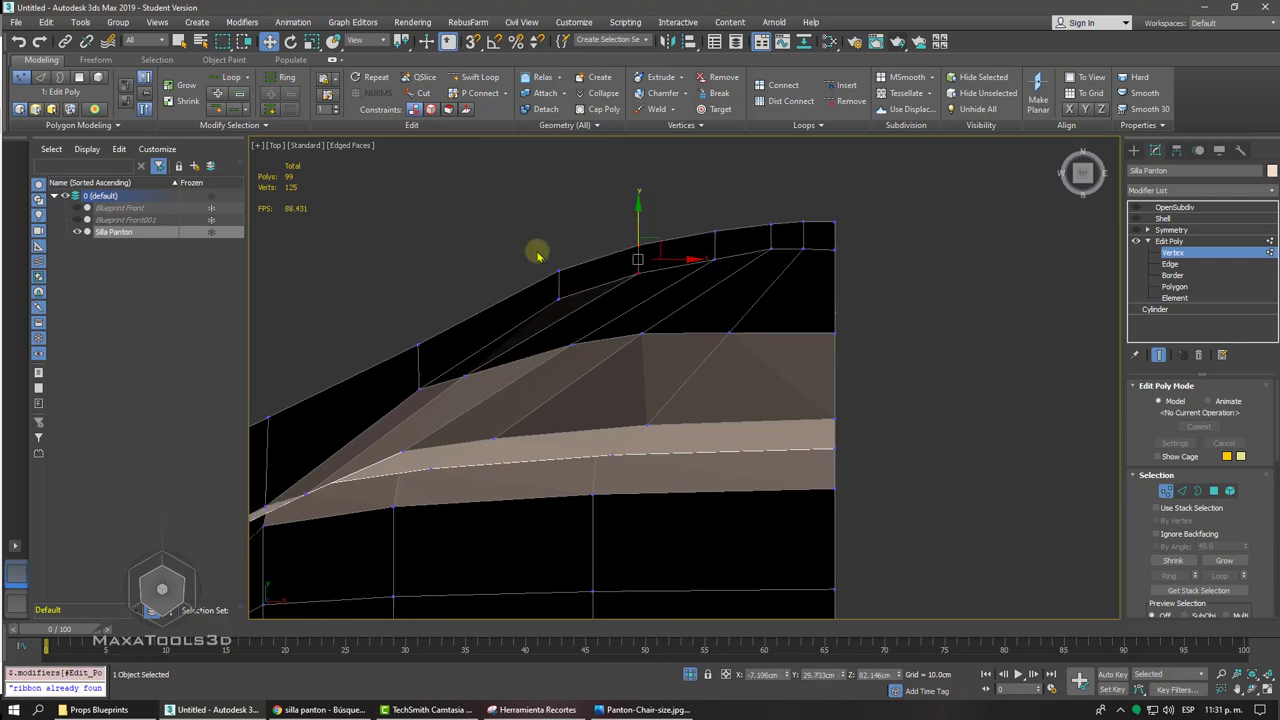
pyautogui.click(560, 283)
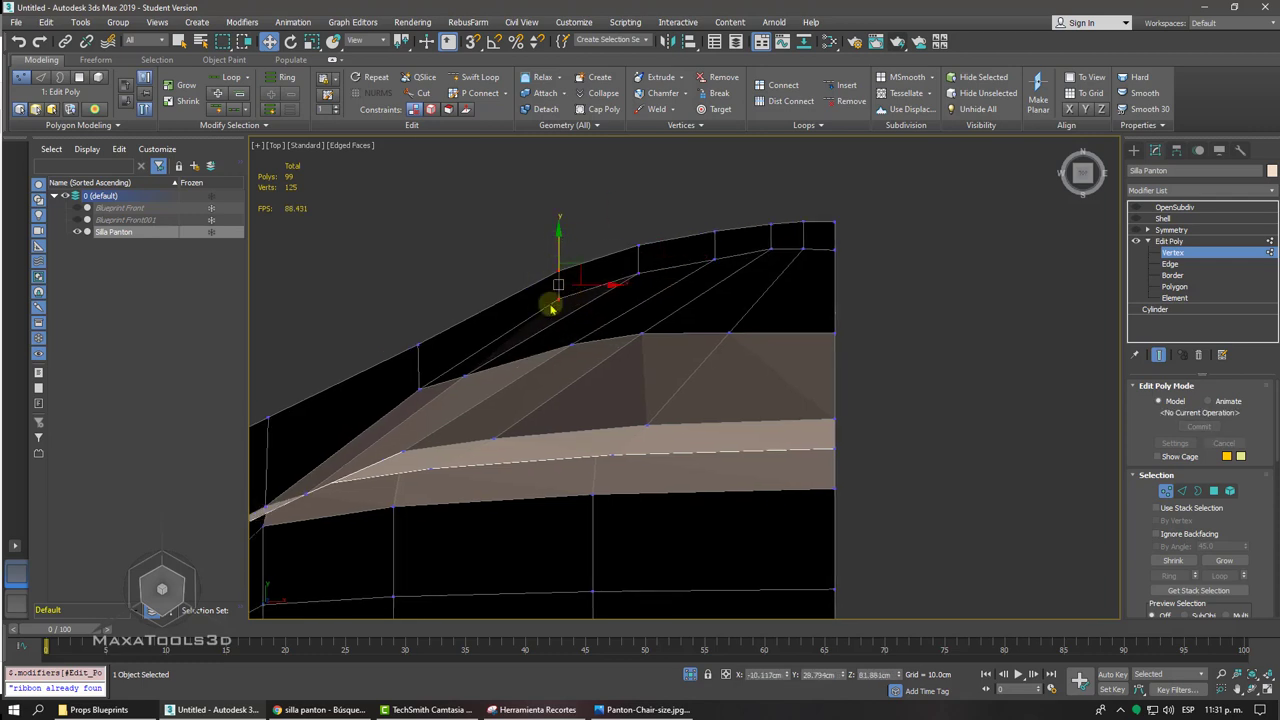
pyautogui.moveTo(557, 294); pyautogui.dragTo(560, 271)
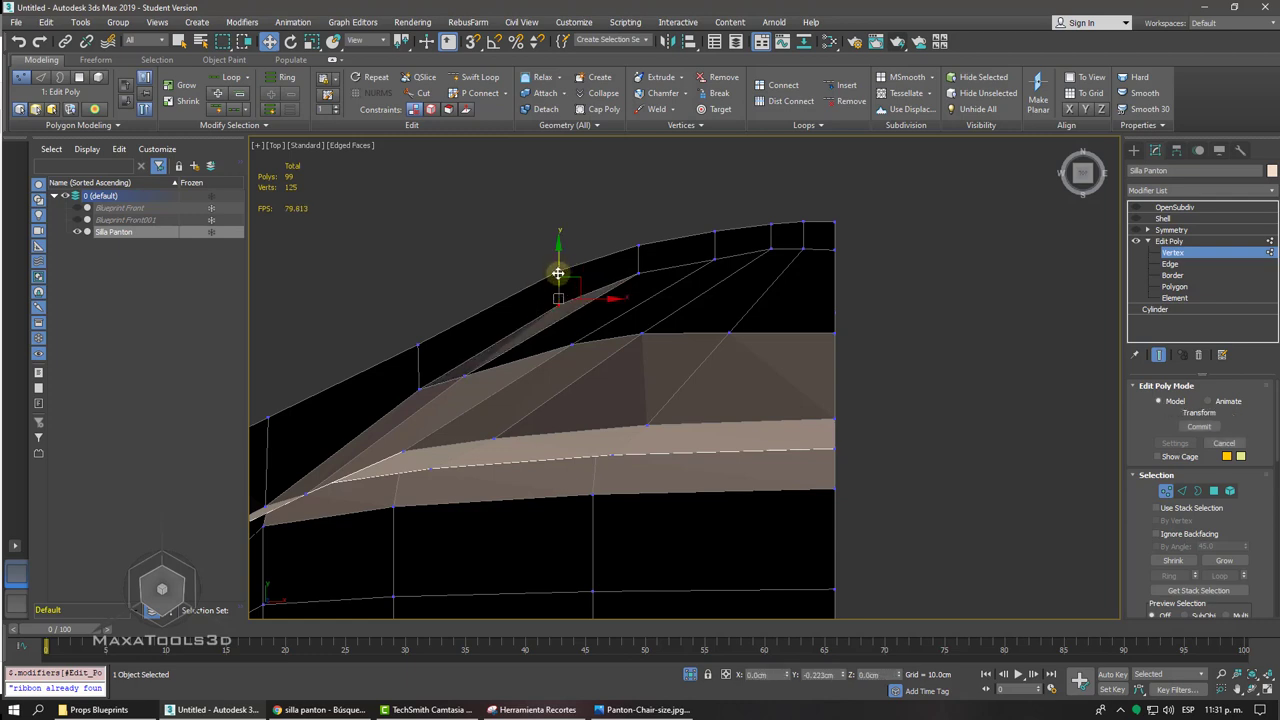
pyautogui.keyDown('alt'); pyautogui.moveTo(558, 273); pyautogui.dragTo(580, 288, button='middle'); pyautogui.keyUp('alt')
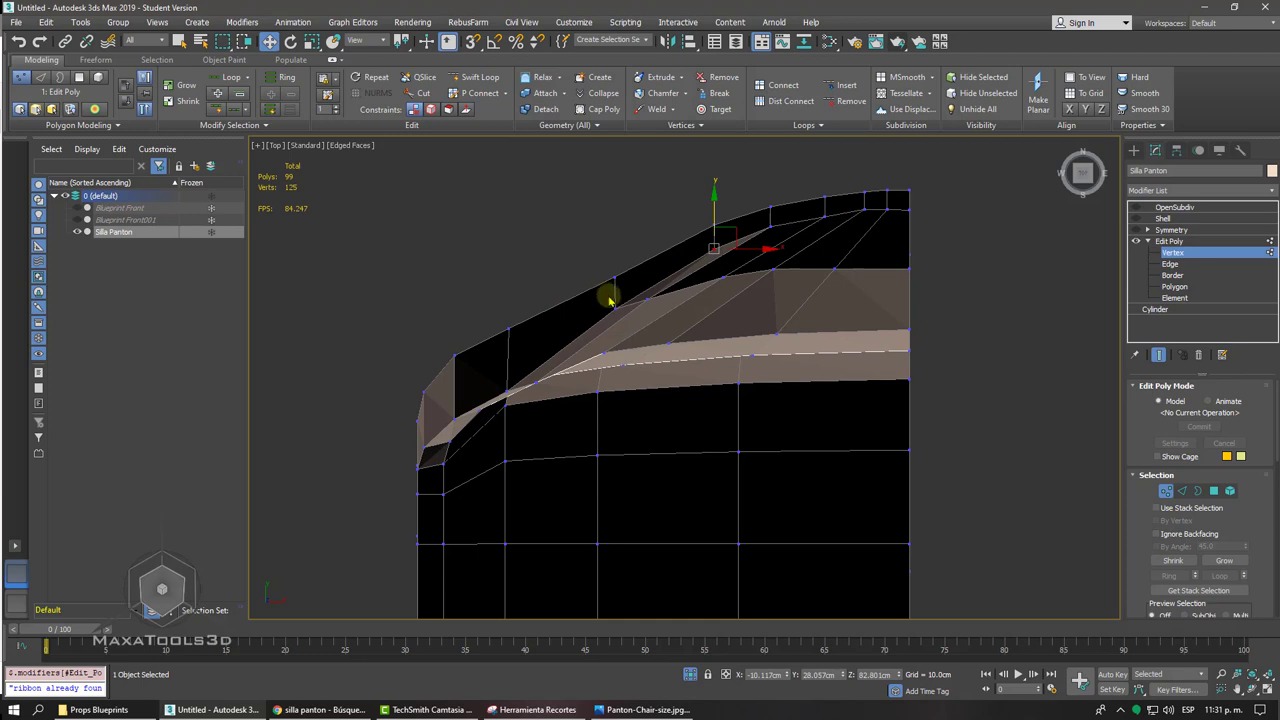
pyautogui.click(614, 279)
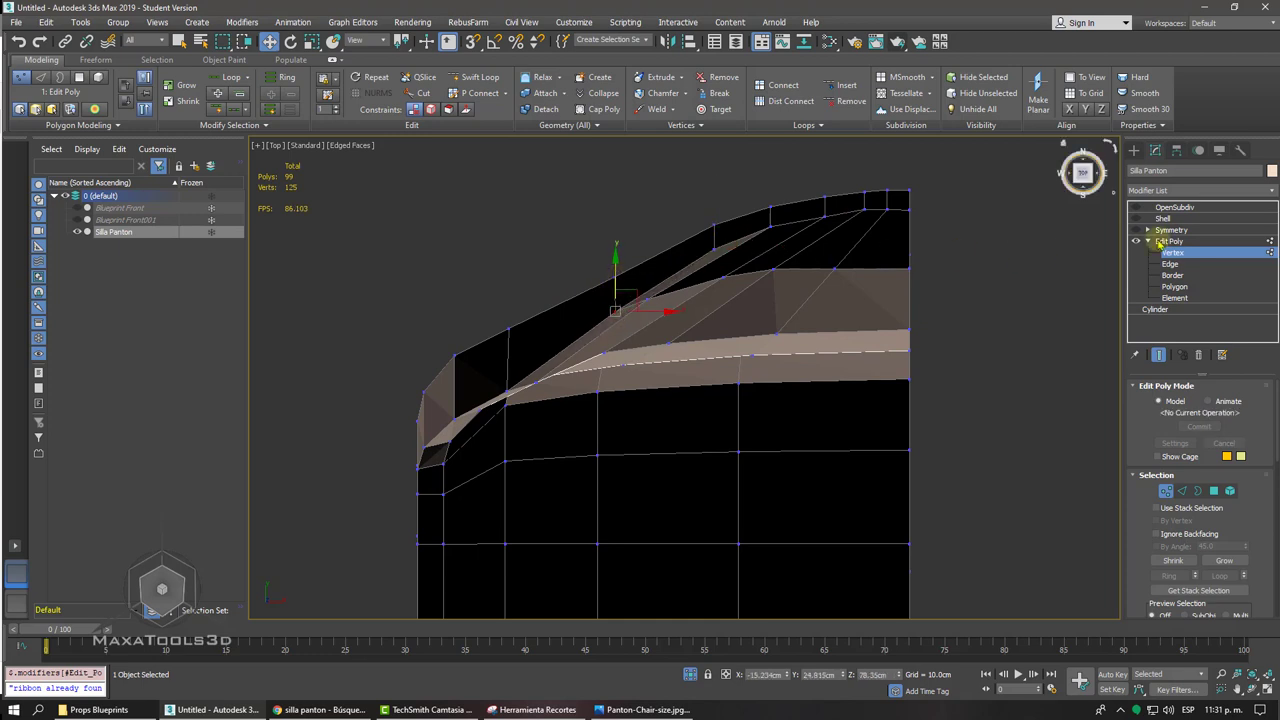
pyautogui.click(1168, 241)
pyautogui.click(1166, 230)
# Re-enable OpenSubdiv smoothing on the chair and review its settings in the modifier panel.
pyautogui.click(1140, 219)
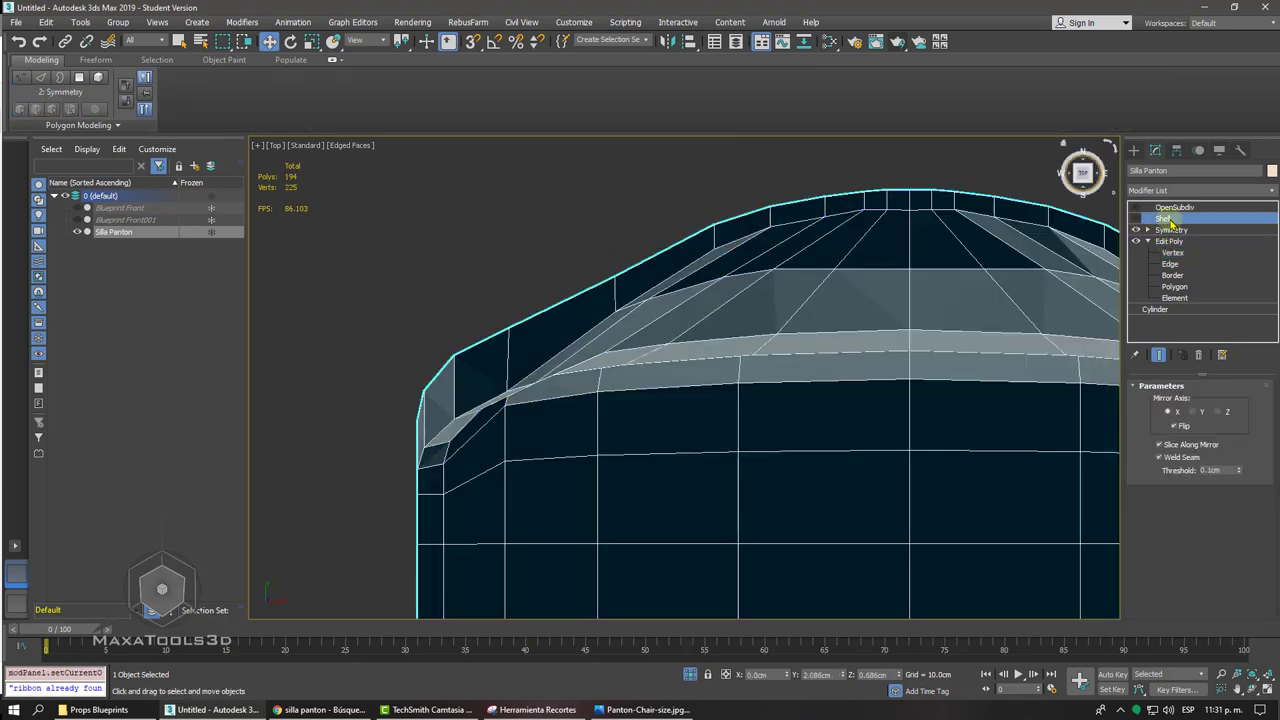
pyautogui.click(1136, 207)
pyautogui.click(1170, 207)
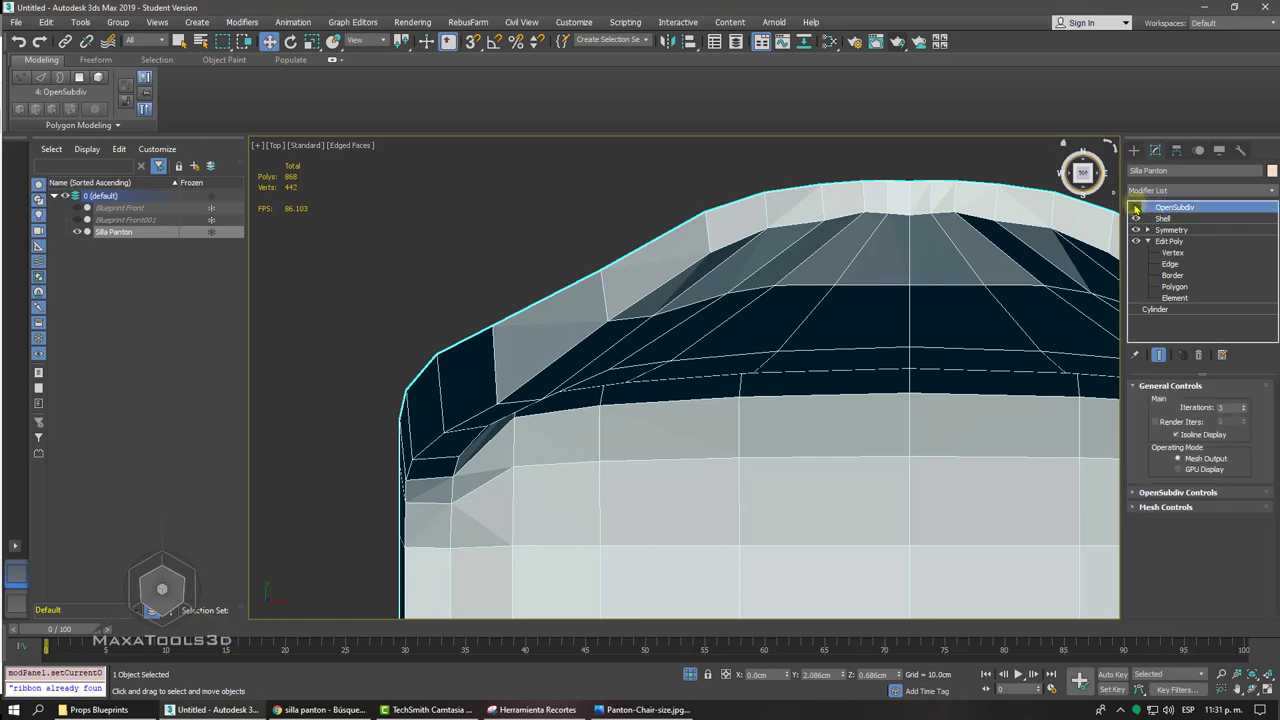
pyautogui.scroll(-2, 855, 260)
pyautogui.scroll(-2, 855, 260)
pyautogui.scroll(3, 855, 262)
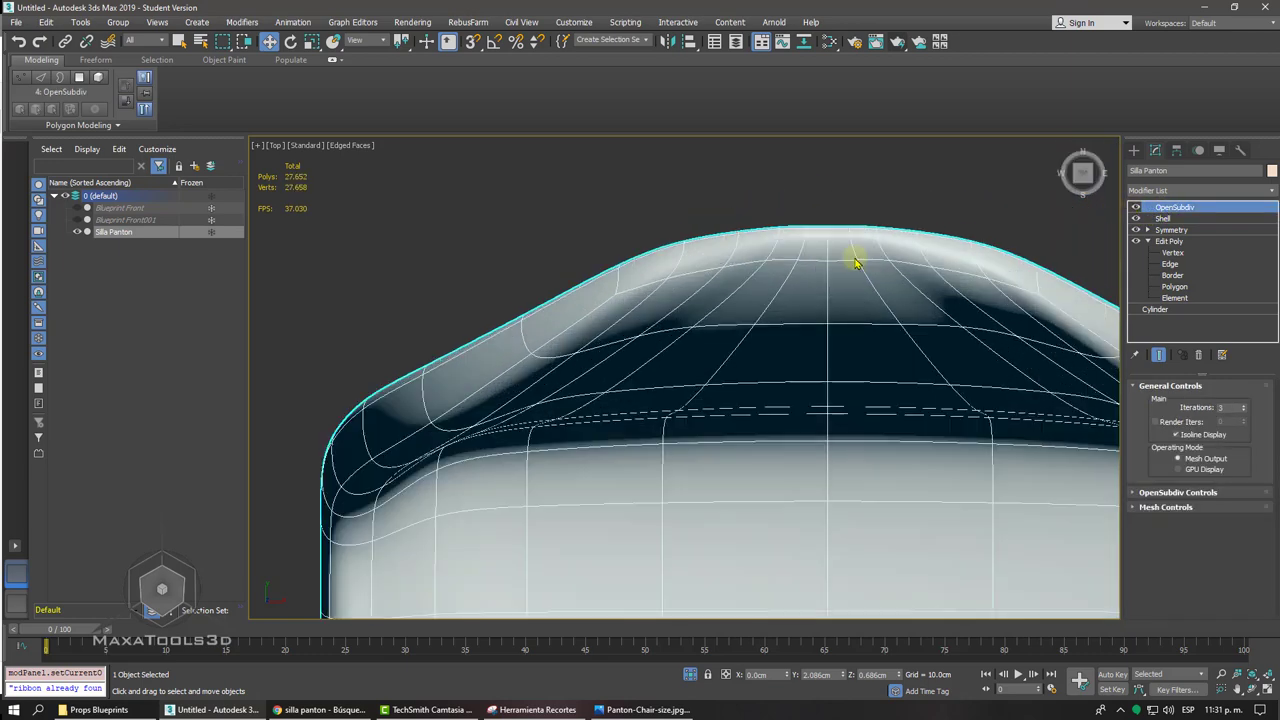
pyautogui.scroll(-3, 855, 258)
pyautogui.scroll(4, 853, 257)
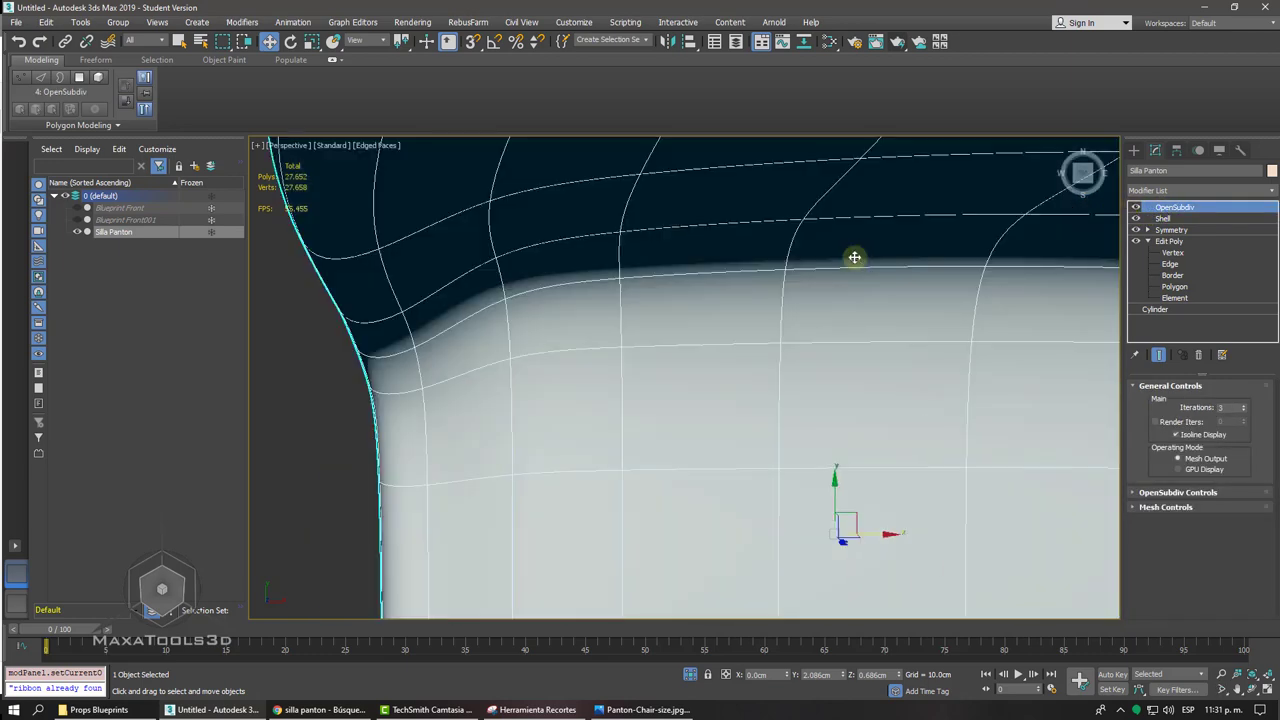
pyautogui.scroll(-3, 853, 257)
# Switch to Perspective with Default Shading and orbit to inspect the seat's bottom edge.
pyautogui.press('p')
pyautogui.scroll(4, 855, 257)
pyautogui.scroll(-1, 855, 257)
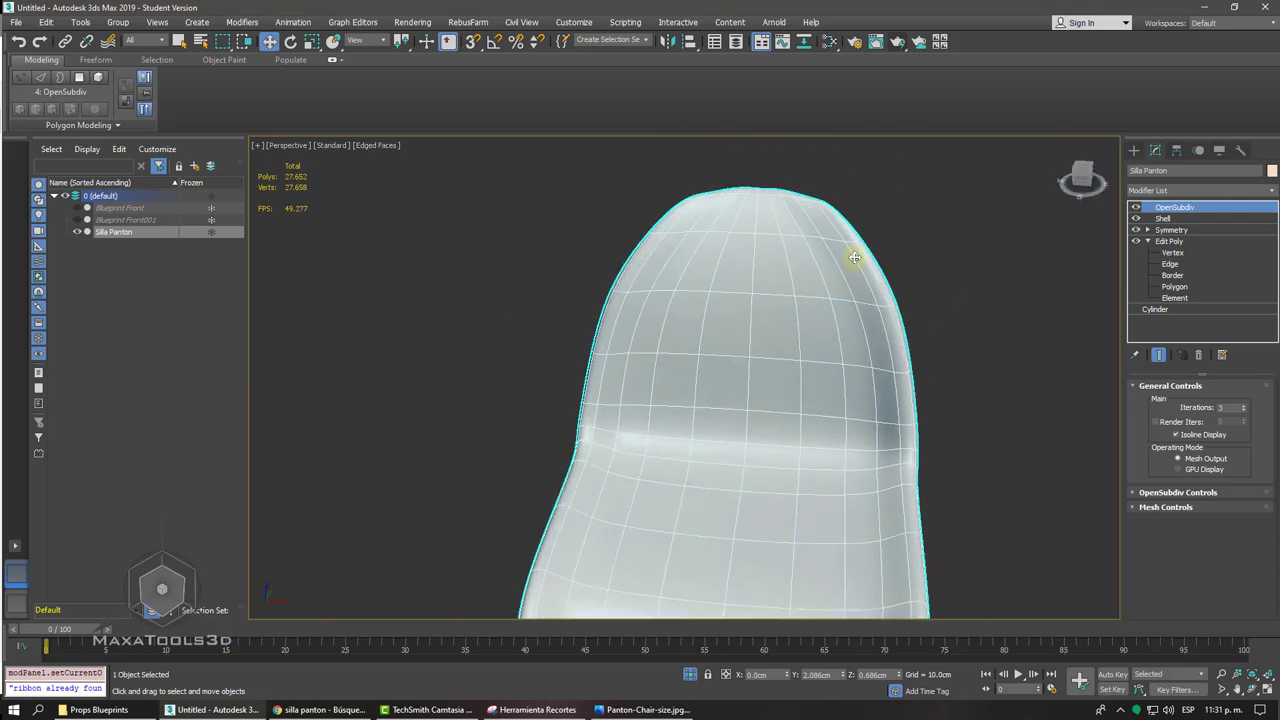
pyautogui.press('F4')
pyautogui.keyDown('alt'); pyautogui.moveTo(854, 257); pyautogui.dragTo(733, 366, button='middle'); pyautogui.keyUp('alt')
pyautogui.scroll(-2, 854, 257)
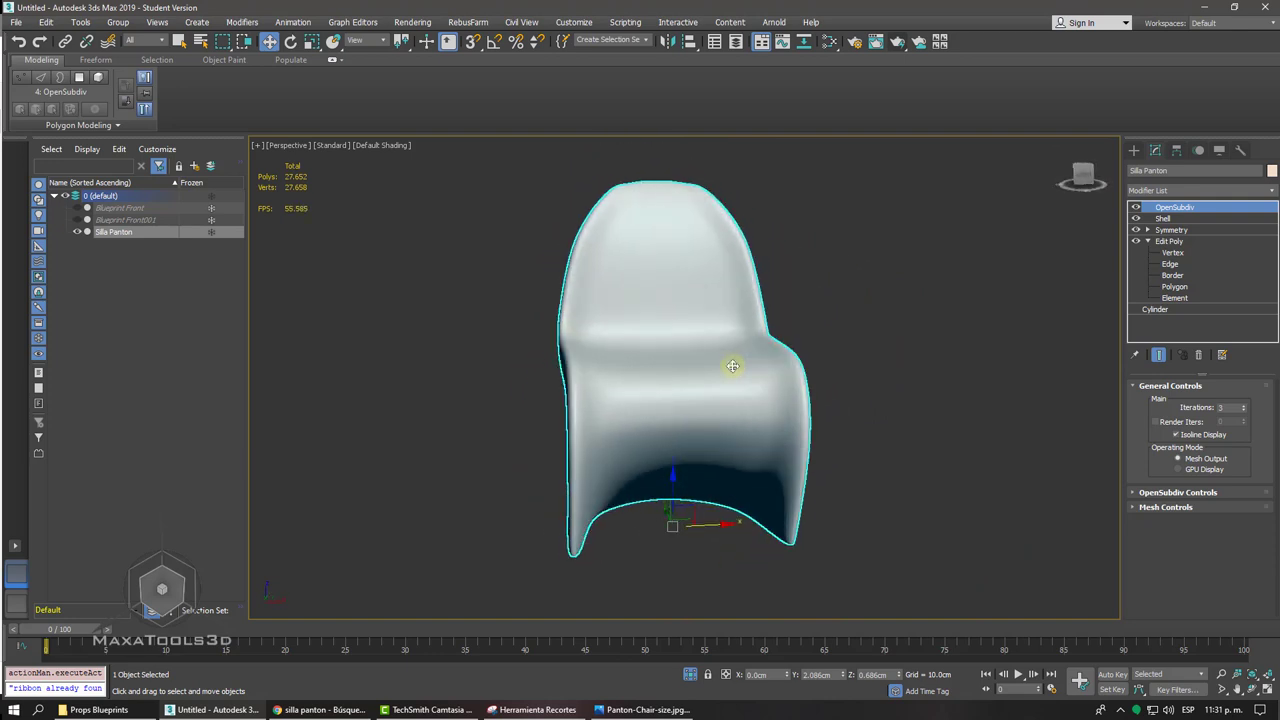
pyautogui.keyDown('alt'); pyautogui.moveTo(733, 366); pyautogui.dragTo(732, 366, button='middle'); pyautogui.keyUp('alt')
pyautogui.scroll(5, 733, 367)
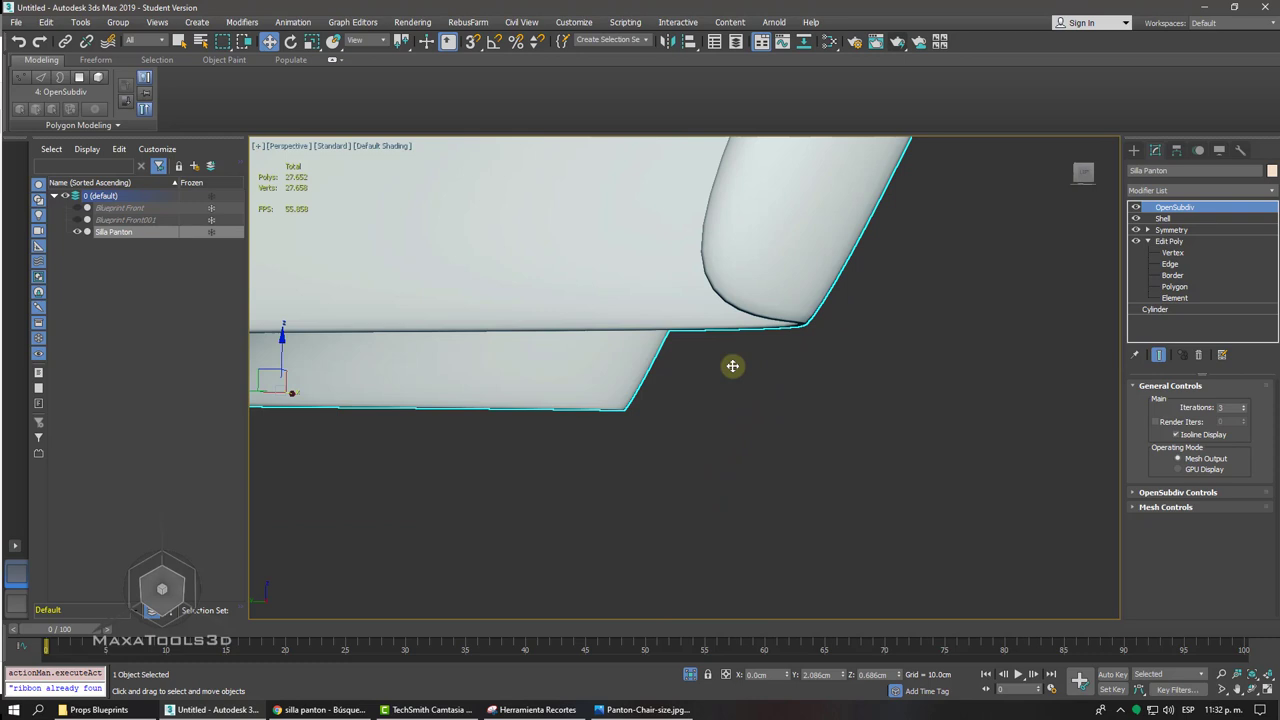
pyautogui.keyDown('alt'); pyautogui.moveTo(733, 371); pyautogui.dragTo(731, 366, button='middle'); pyautogui.keyUp('alt')
pyautogui.press('F3')
pyautogui.press('F3')
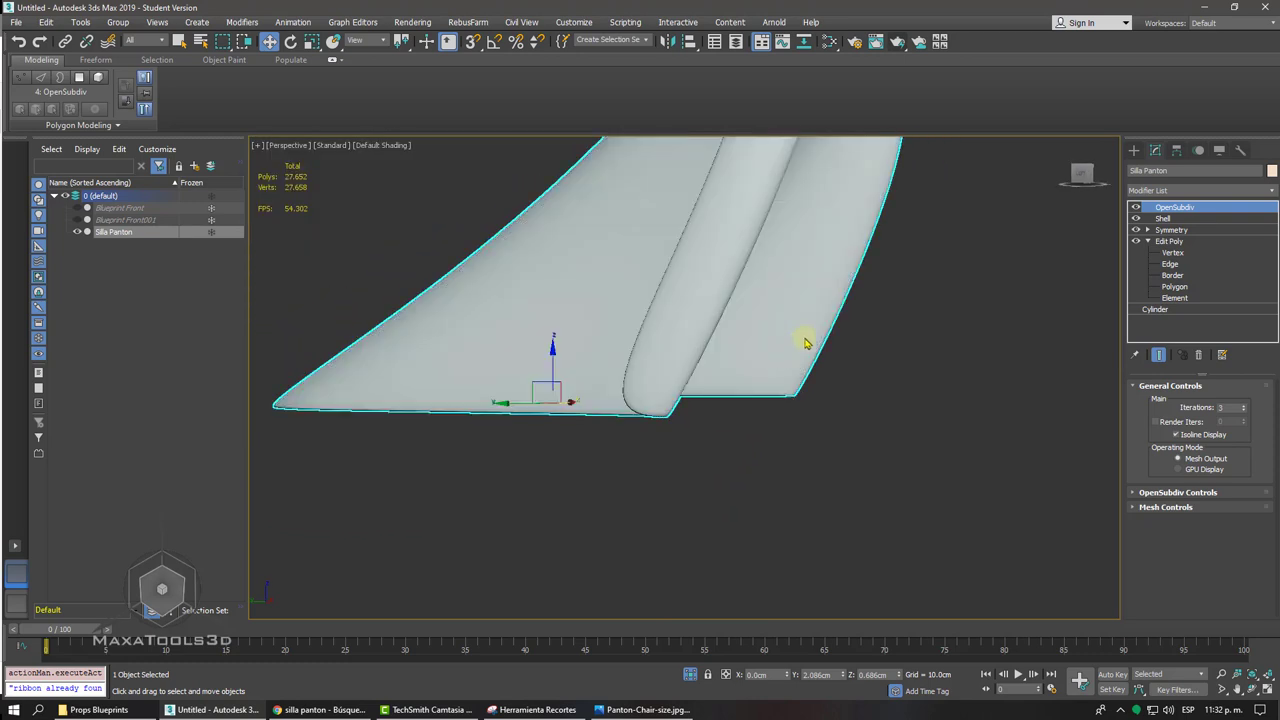
# Hide OpenSubdiv and Symmetry with edged faces to look along the chair's bottom edge.
pyautogui.click(1135, 207)
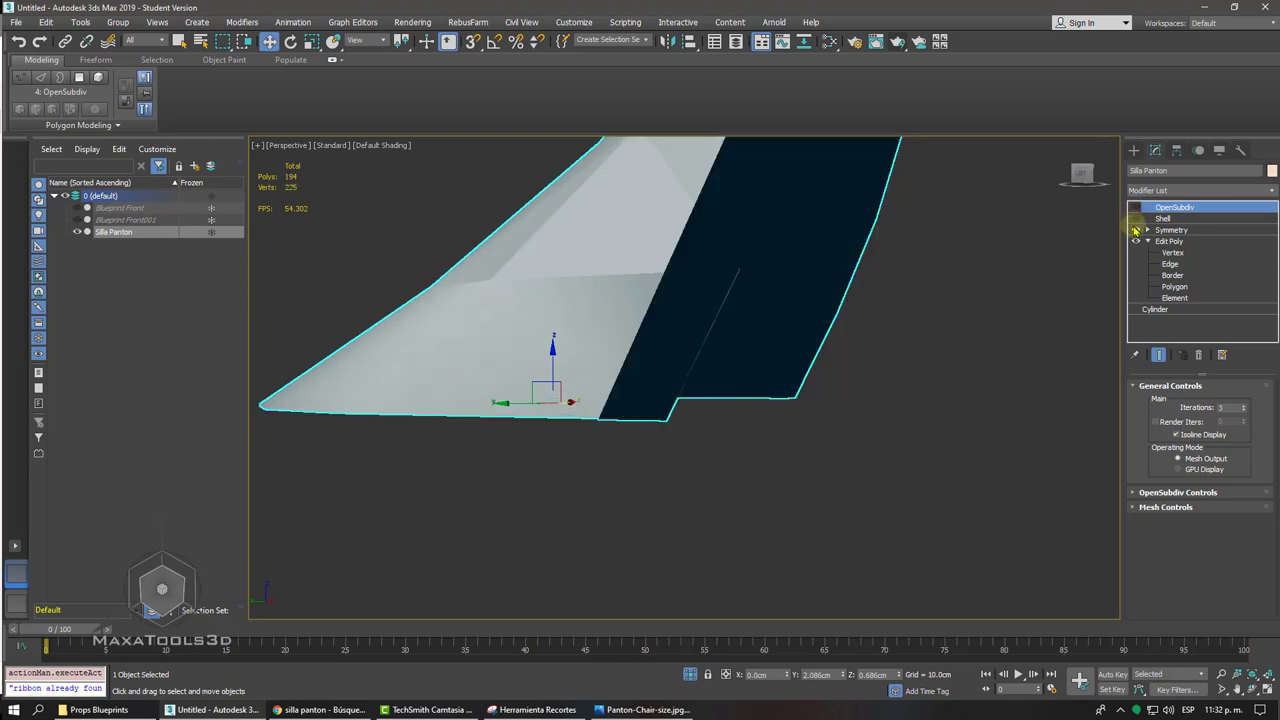
pyautogui.click(1135, 230)
pyautogui.press('F4')
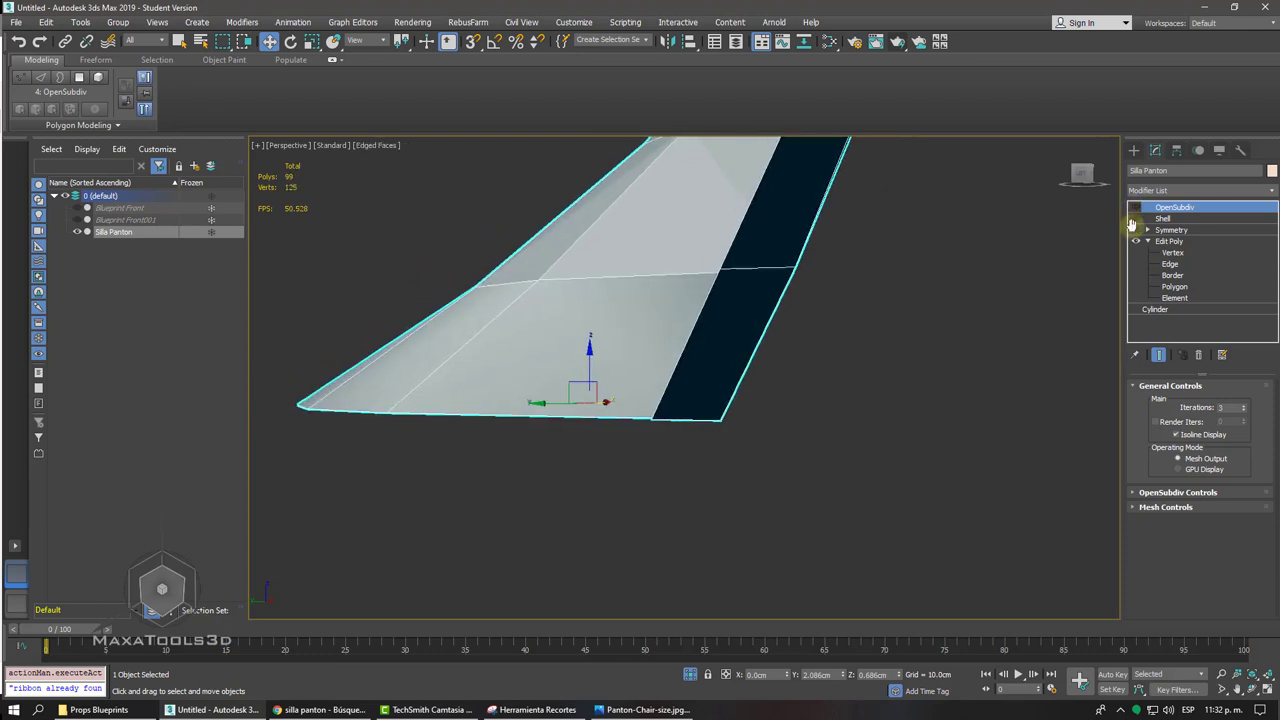
pyautogui.keyDown('alt'); pyautogui.moveTo(1060, 260); pyautogui.dragTo(862, 285, button='middle'); pyautogui.keyUp('alt')
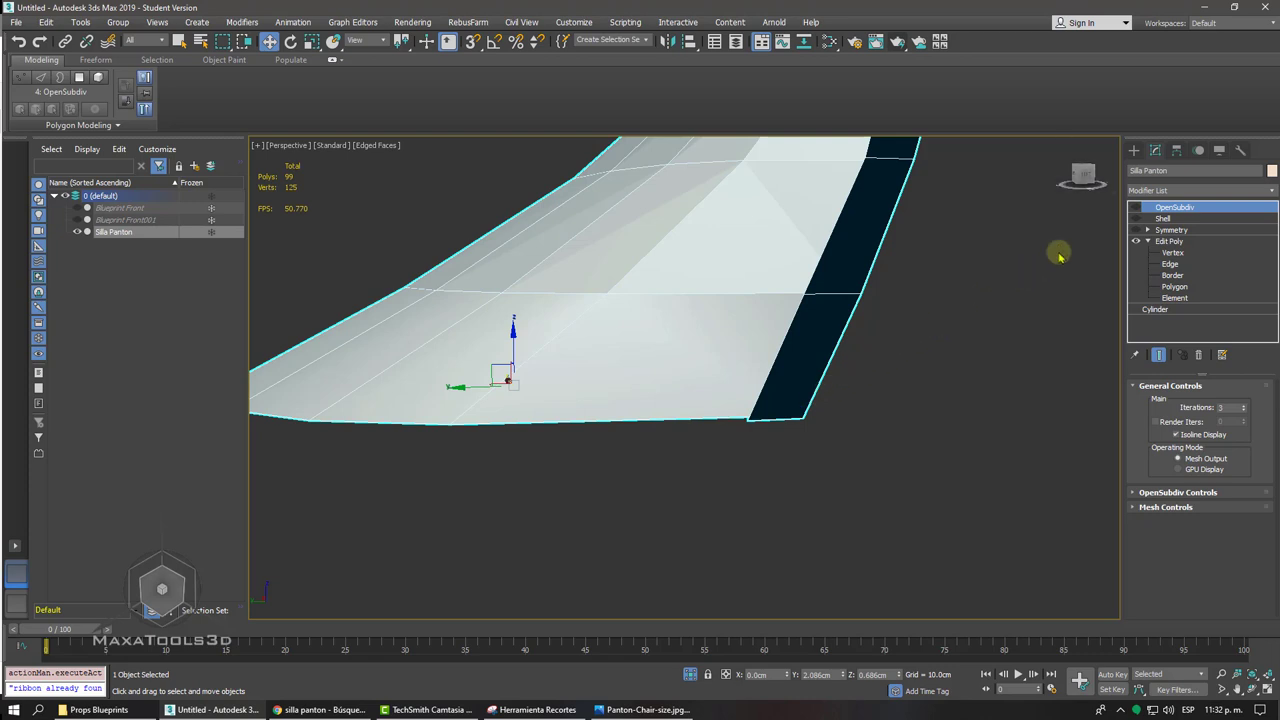
# Briefly restore all modifiers, then disable OpenSubdiv, Shell and Symmetry again.
pyautogui.click(1136, 208)
pyautogui.click(1136, 230)
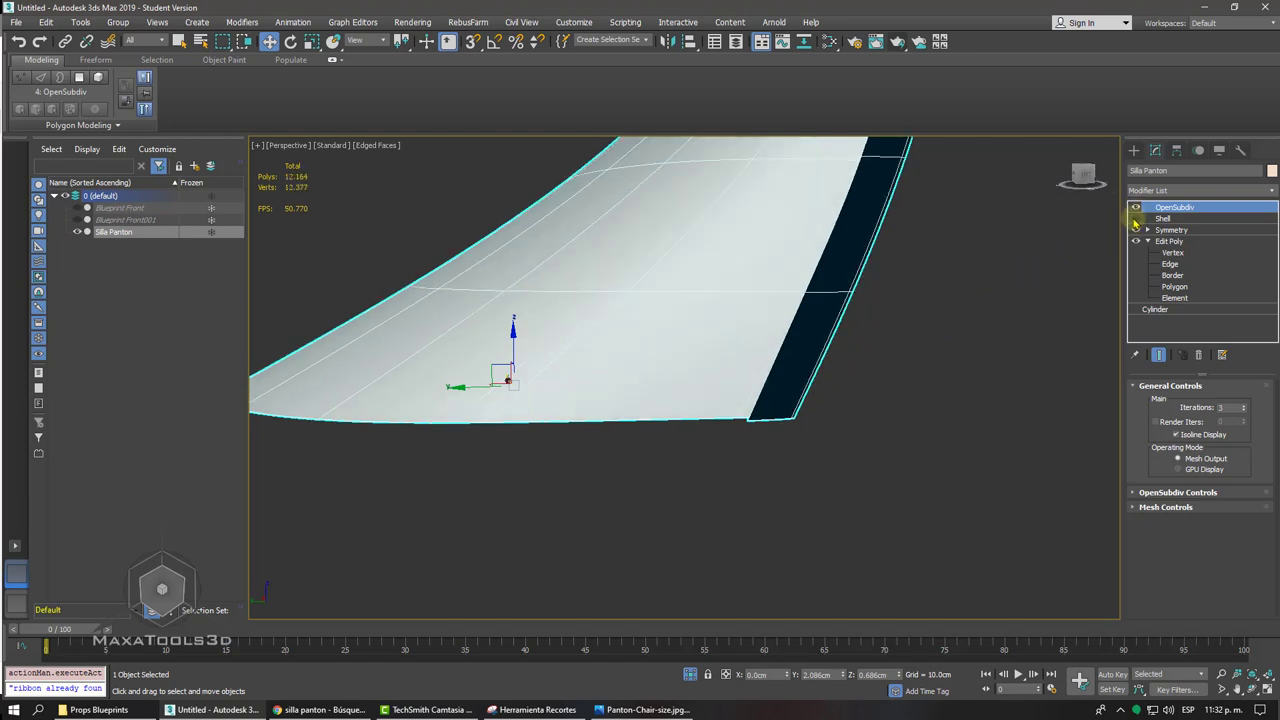
pyautogui.click(1136, 218)
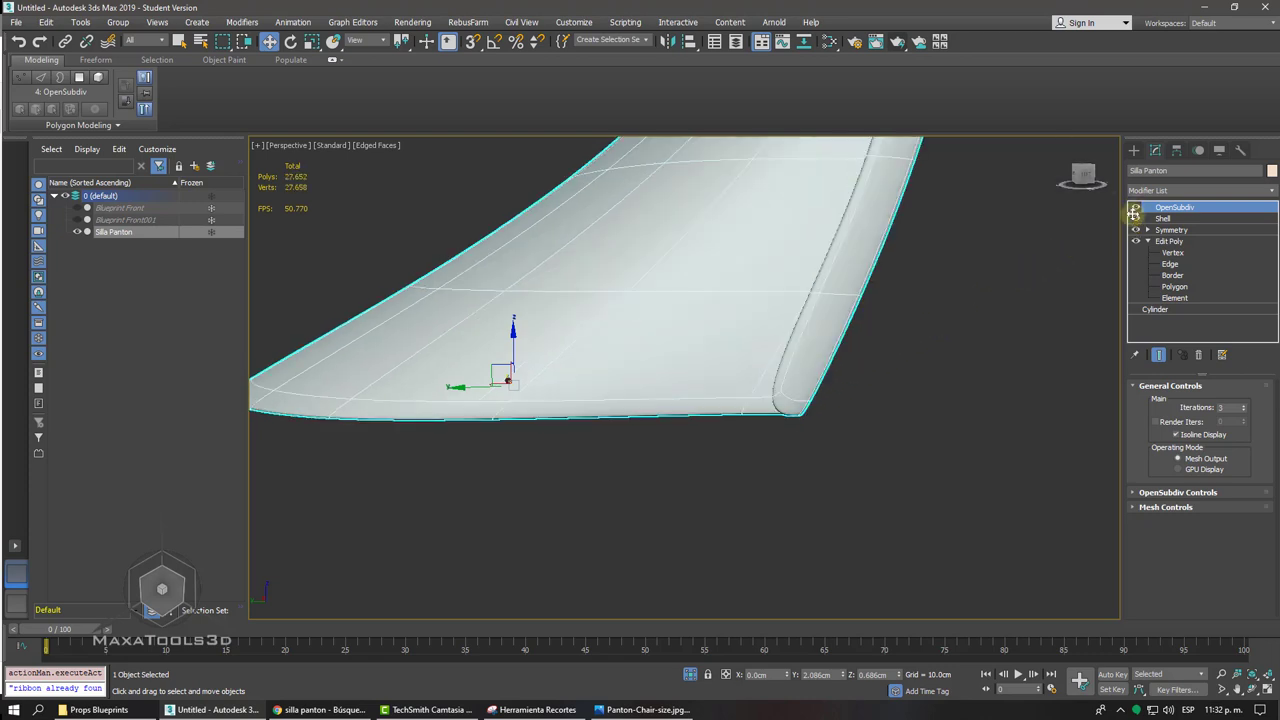
pyautogui.click(1136, 208)
pyautogui.click(1136, 219)
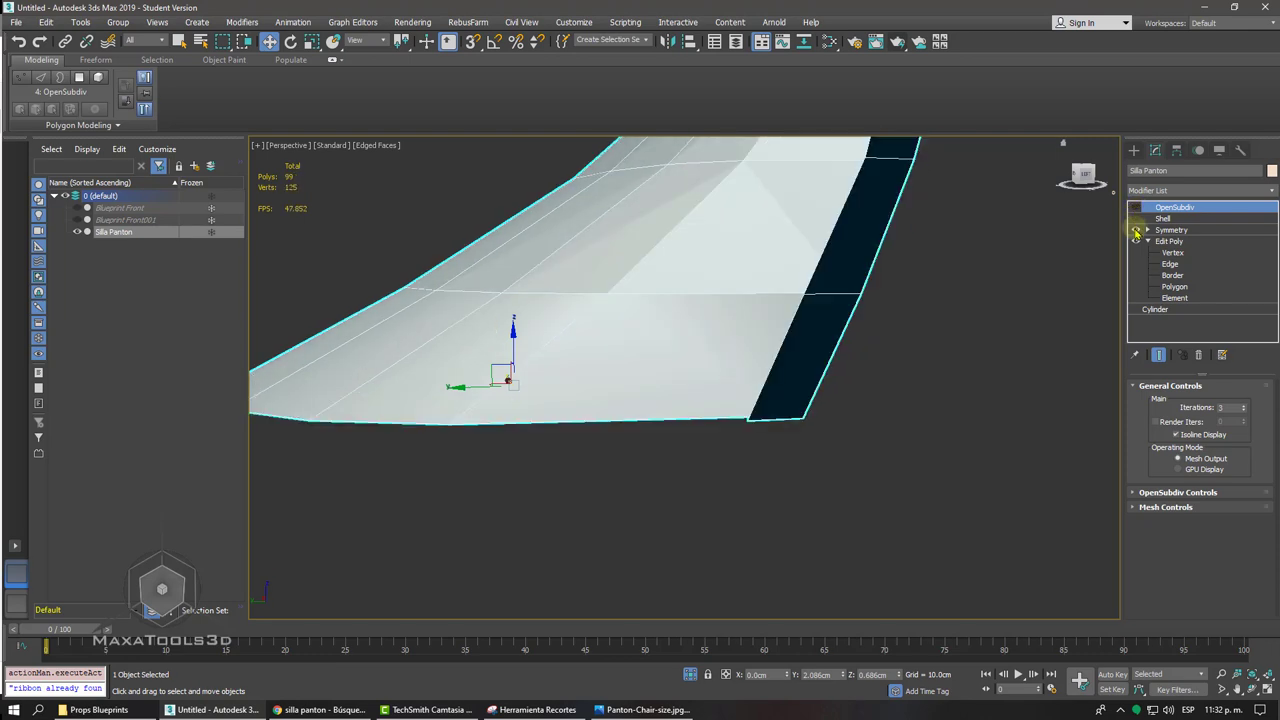
# Insert a Swift Loop edge loop near the chair's bottom edge at Edge level.
pyautogui.click(1172, 262)
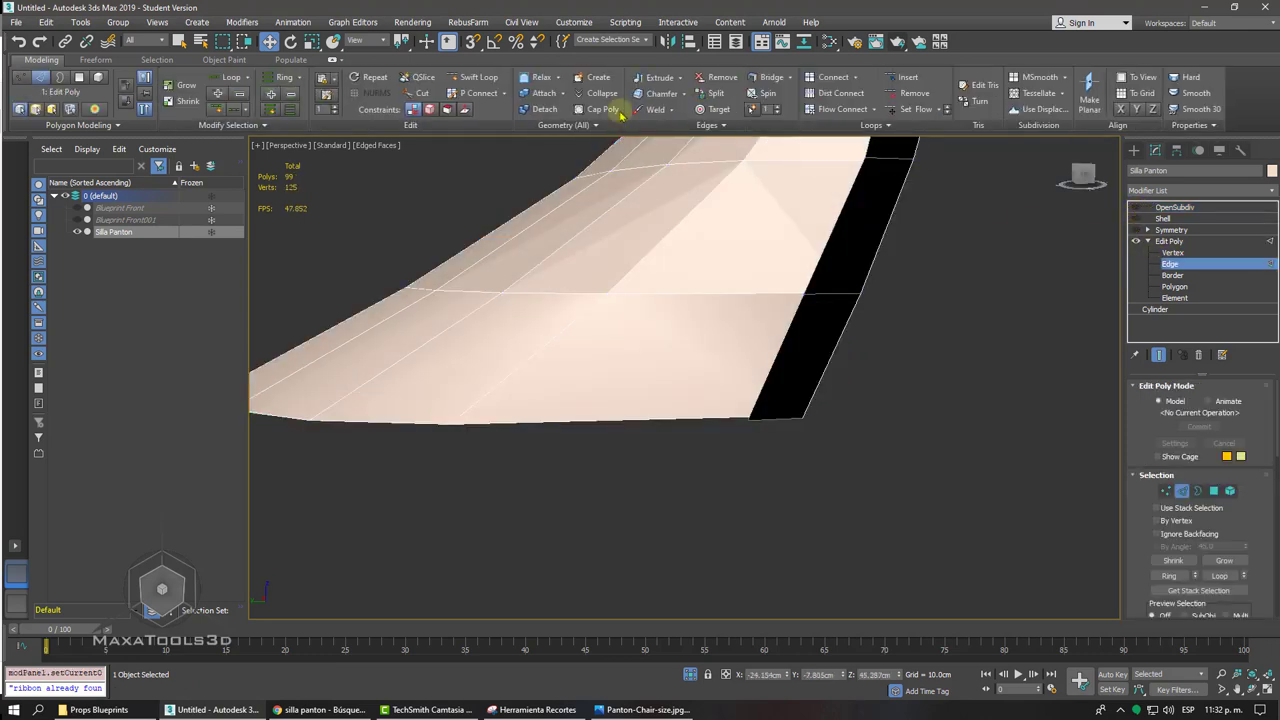
pyautogui.click(479, 77)
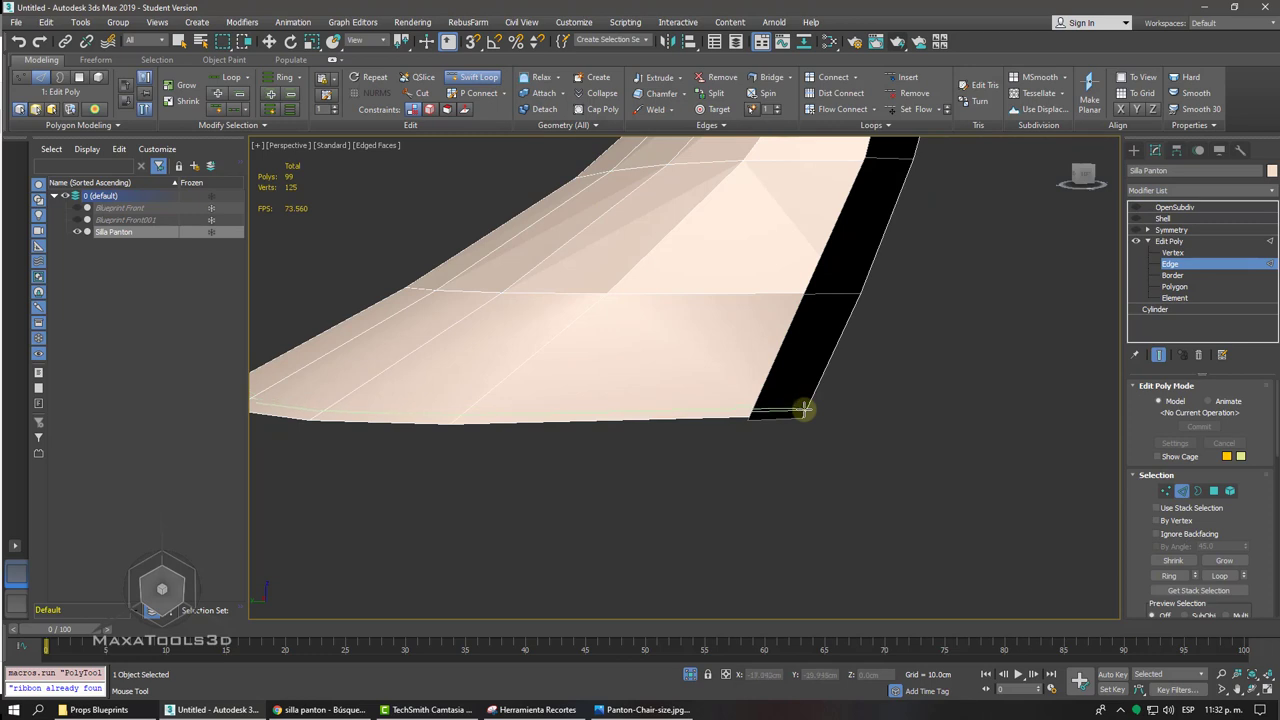
pyautogui.click(804, 409)
pyautogui.rightClick(930, 446)
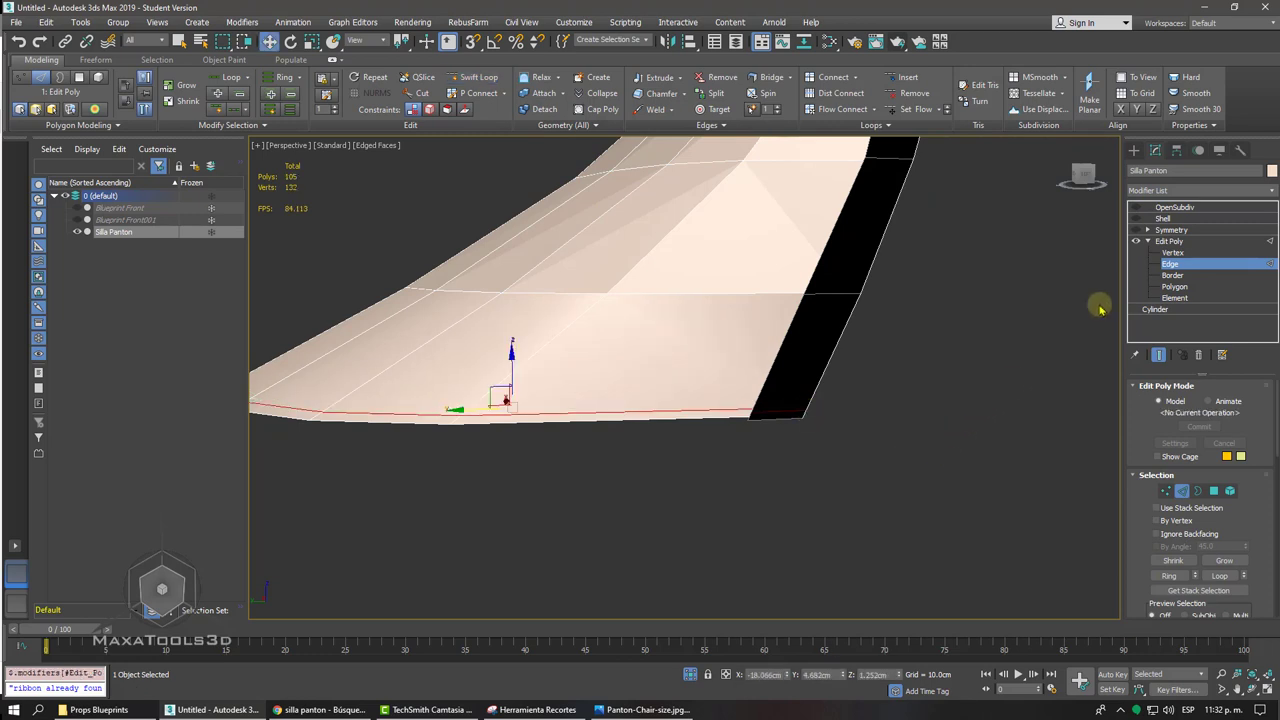
# Re-enable Symmetry, Shell and OpenSubdiv, deselect the chair, and return to Default Shading.
pyautogui.click(1170, 230)
pyautogui.click(1165, 219)
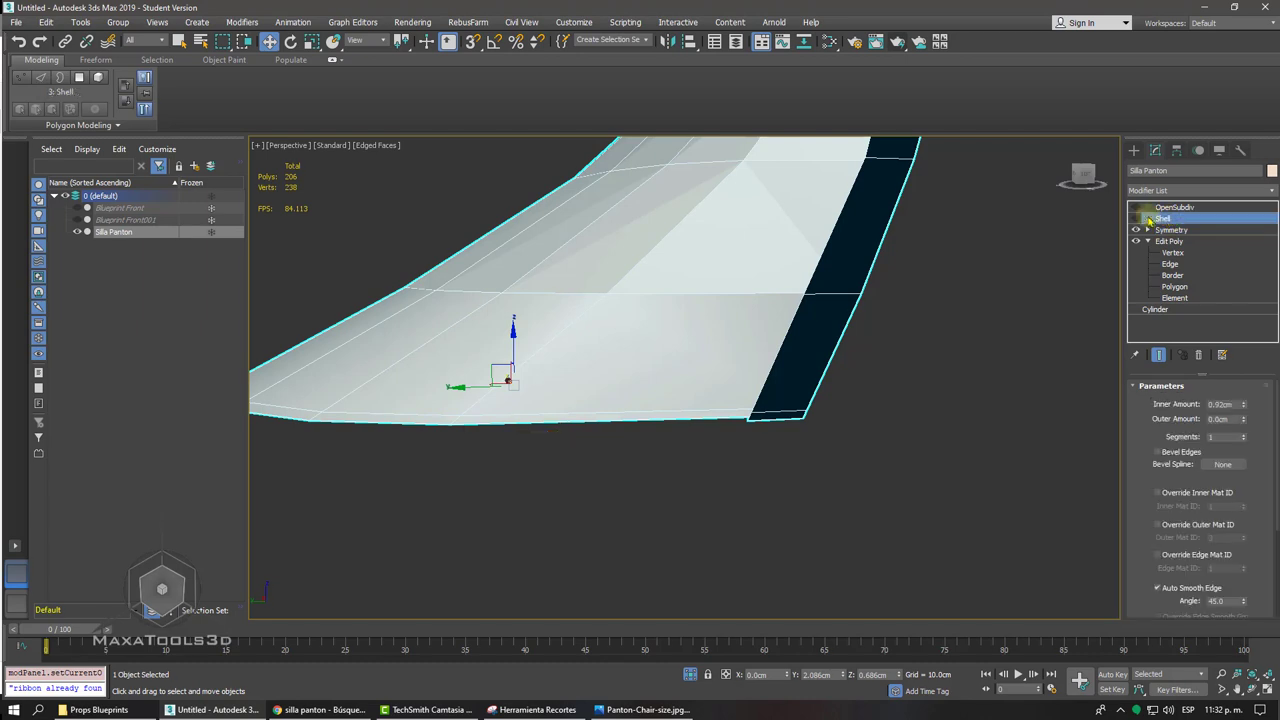
pyautogui.click(1136, 218)
pyautogui.click(1175, 207)
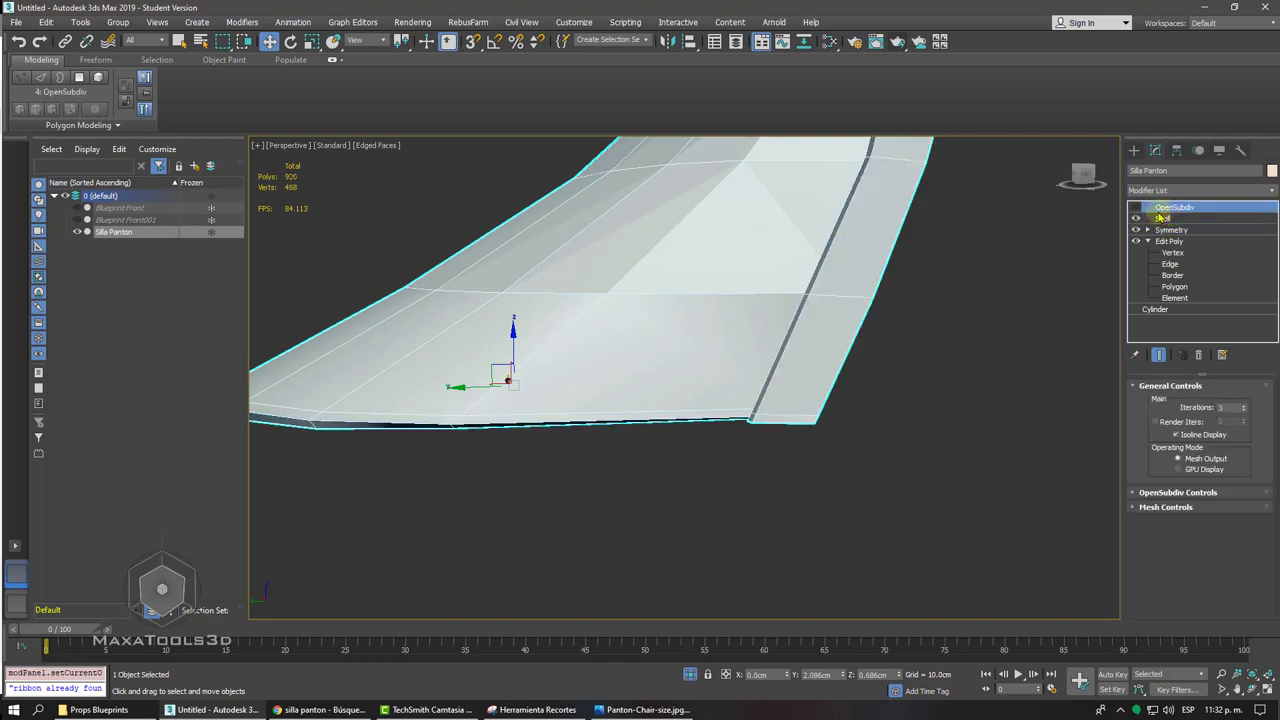
pyautogui.click(1136, 207)
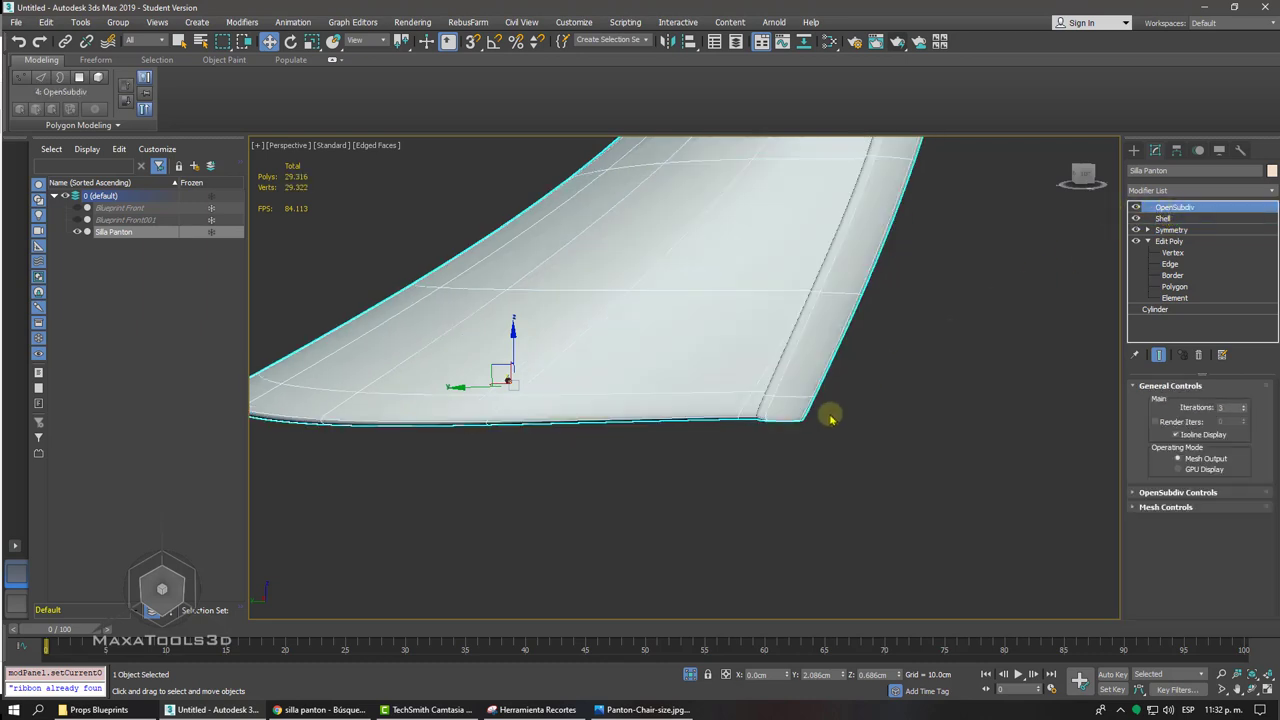
pyautogui.click(757, 442)
pyautogui.press('F4')
# Orbit and zoom around the chair to view it from the front and back.
pyautogui.scroll(-4, 756, 438)
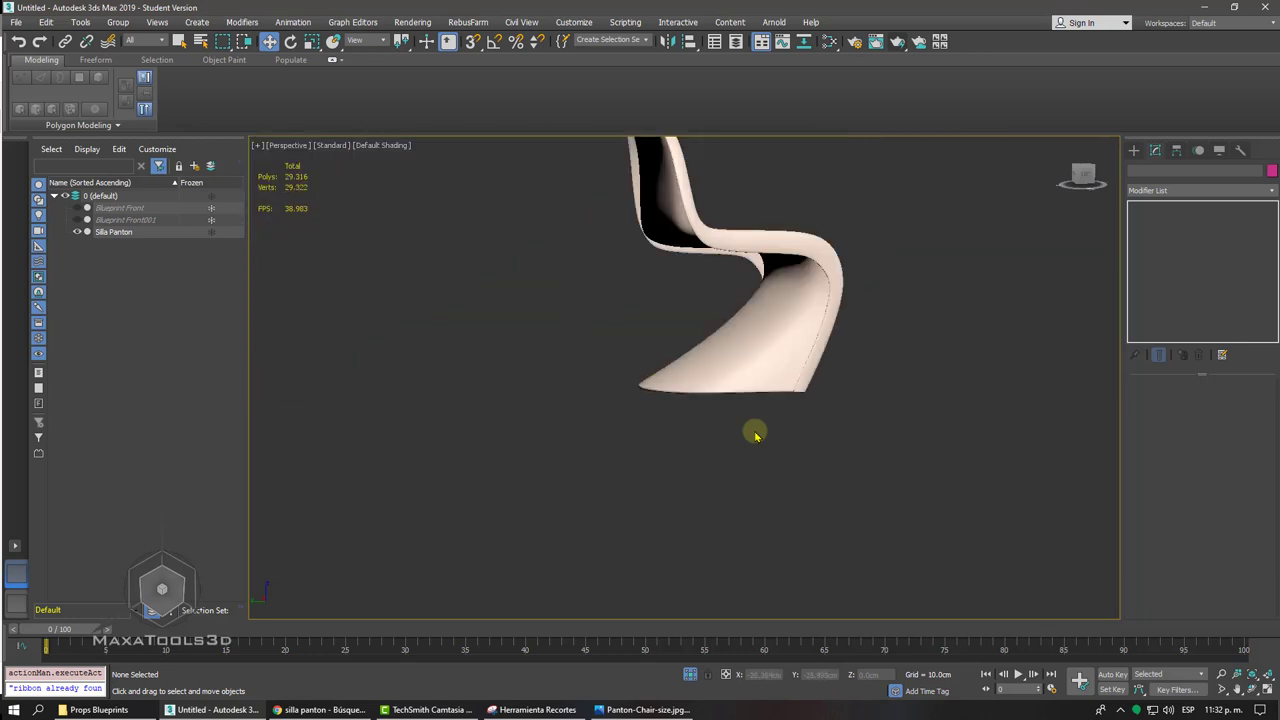
pyautogui.keyDown('alt'); pyautogui.moveTo(755, 433); pyautogui.dragTo(752, 431, button='middle'); pyautogui.keyUp('alt')
pyautogui.scroll(5, 754, 430)
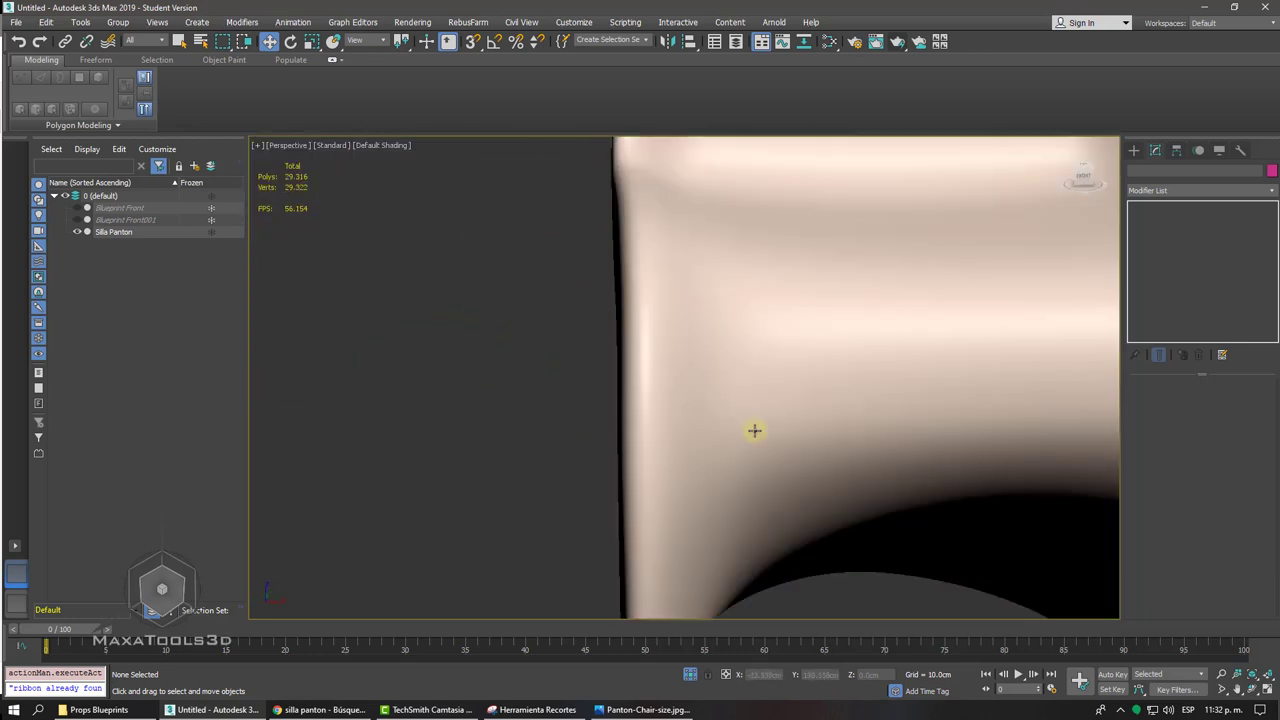
pyautogui.scroll(-1, 754, 430)
pyautogui.scroll(-1, 754, 430)
pyautogui.scroll(-2, 754, 430)
pyautogui.scroll(-2, 754, 430)
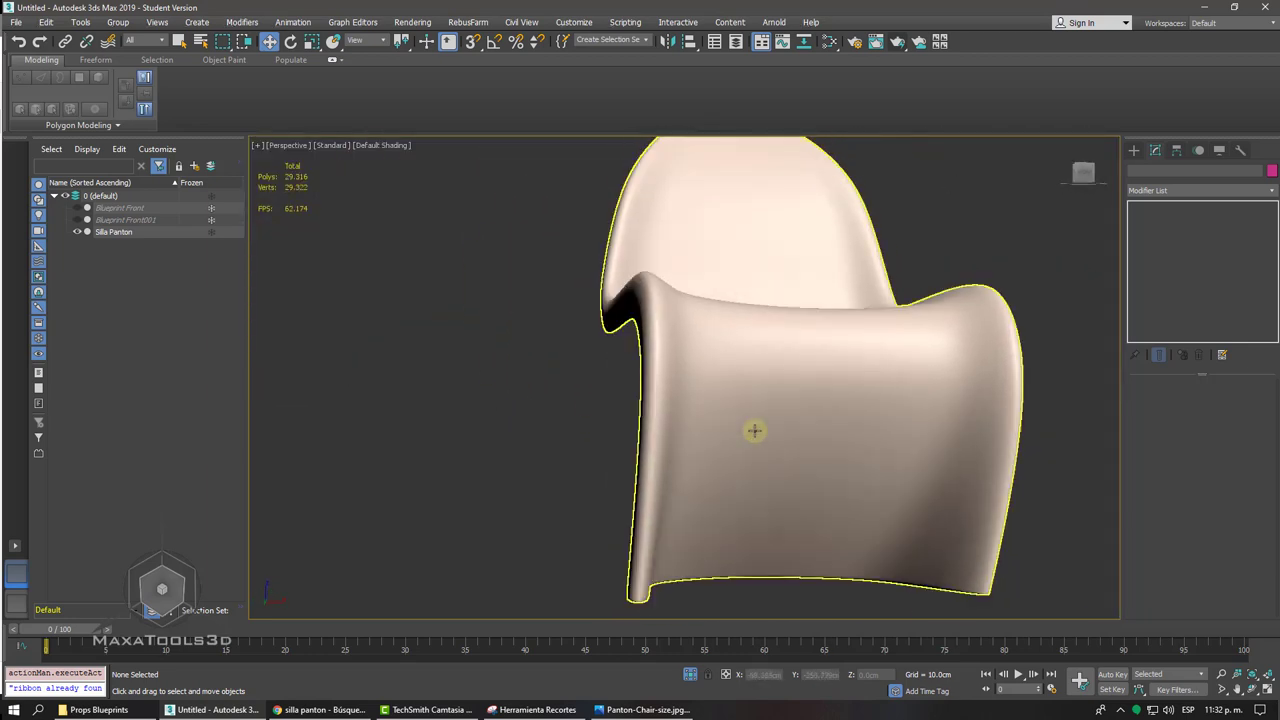
pyautogui.keyDown('alt'); pyautogui.moveTo(754, 430); pyautogui.dragTo(754, 430, button='middle'); pyautogui.keyUp('alt')
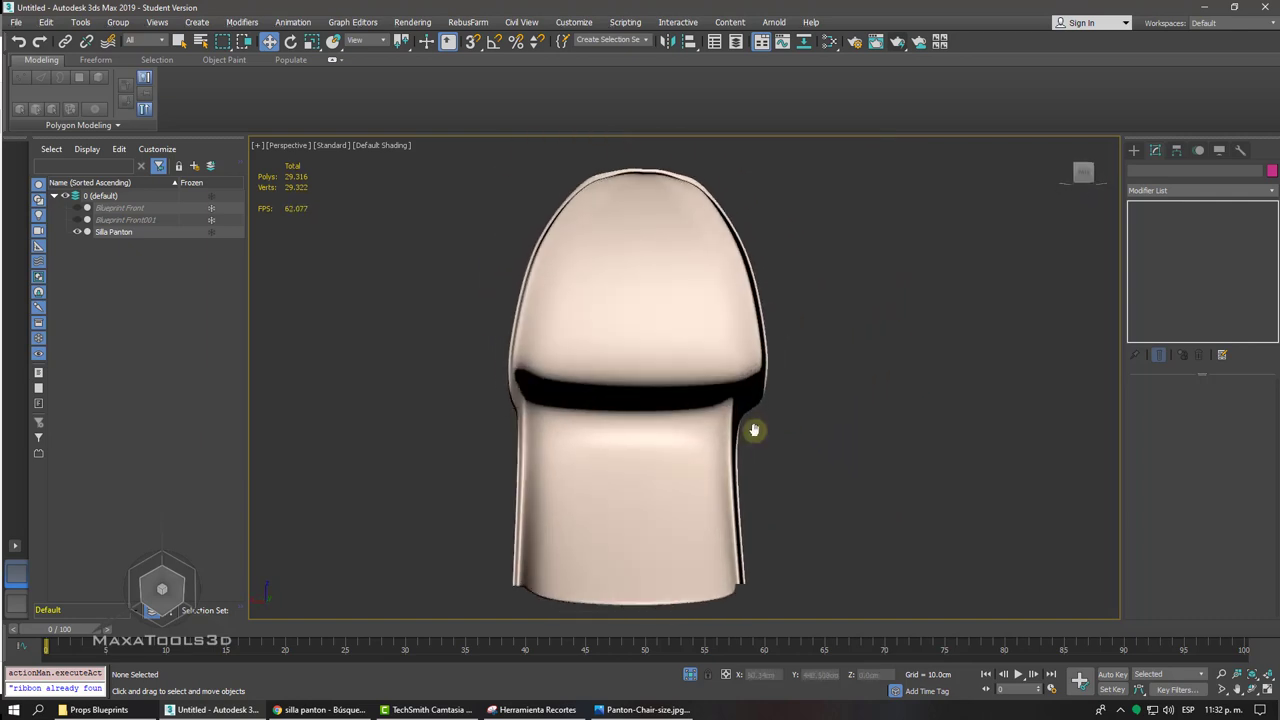
pyautogui.scroll(2, 754, 430)
pyautogui.scroll(2, 754, 430)
pyautogui.scroll(1, 754, 430)
pyautogui.scroll(1, 754, 430)
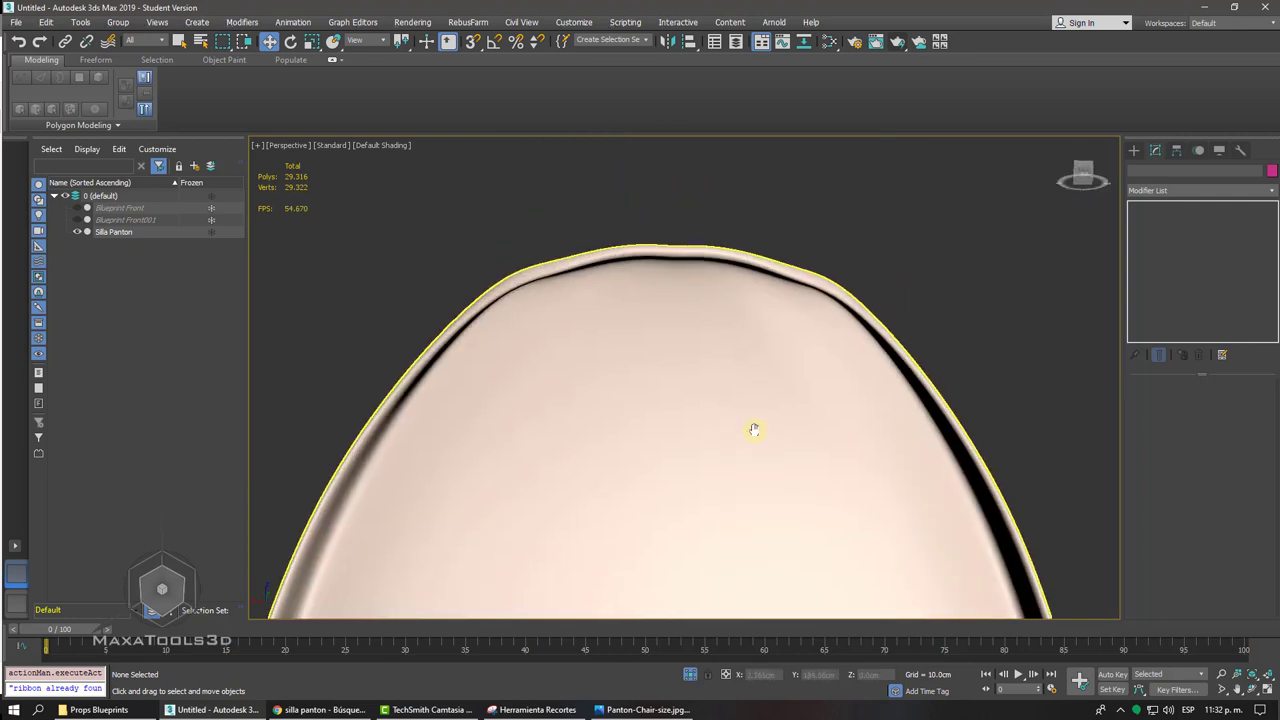
pyautogui.scroll(1, 754, 430)
pyautogui.scroll(1, 754, 430)
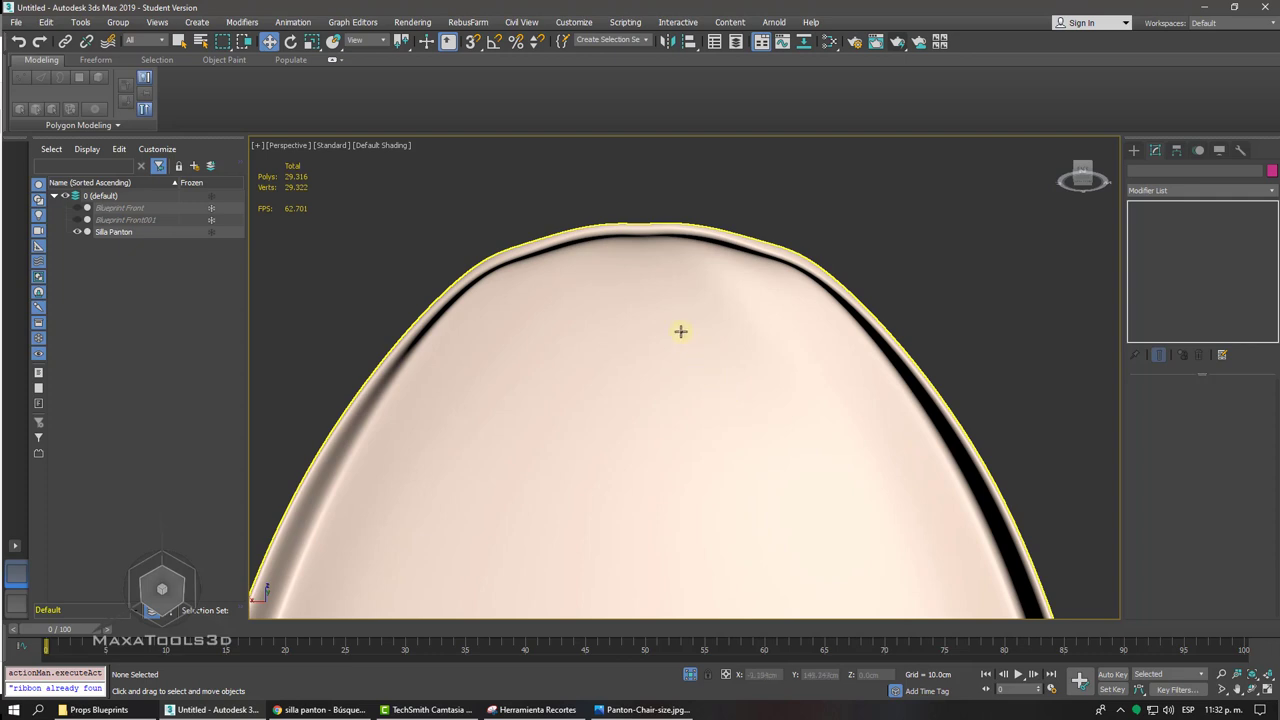
# Select Silla Panton, hide OpenSubdiv and Shell, keep Symmetry, and show Edged Faces.
pyautogui.click(646, 285)
pyautogui.click(1135, 207)
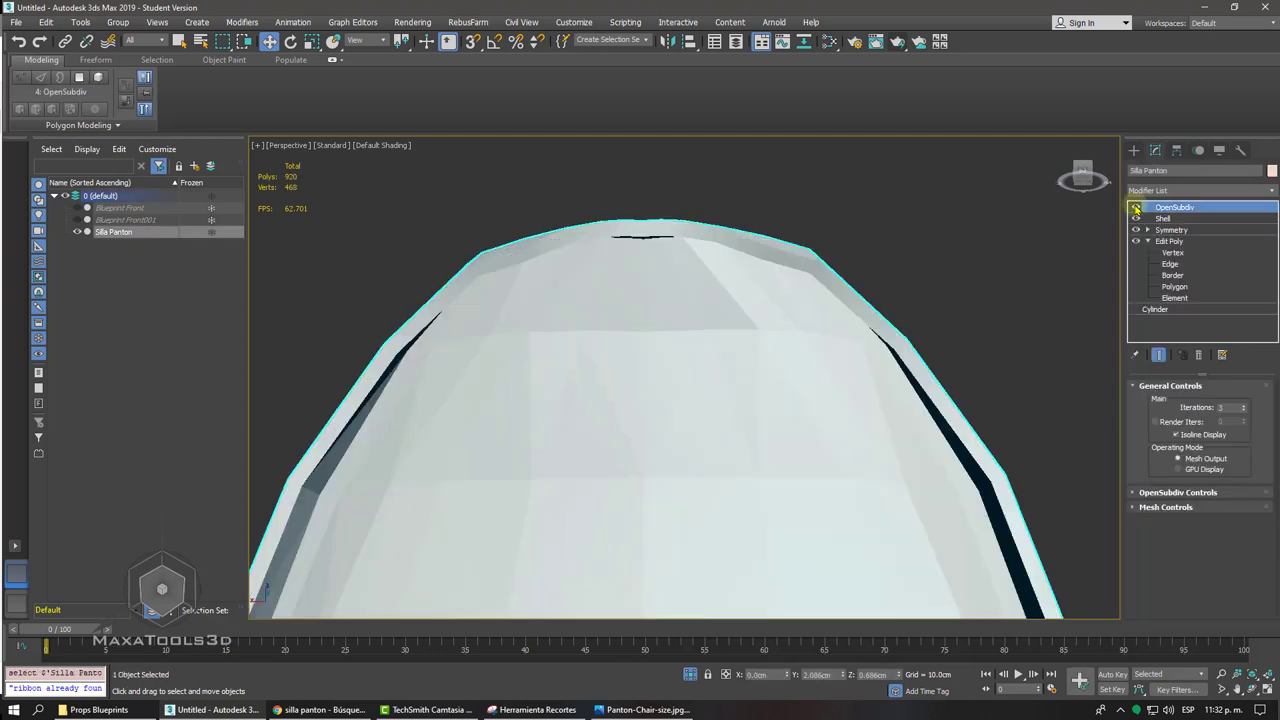
pyautogui.click(1135, 218)
pyautogui.click(1135, 230)
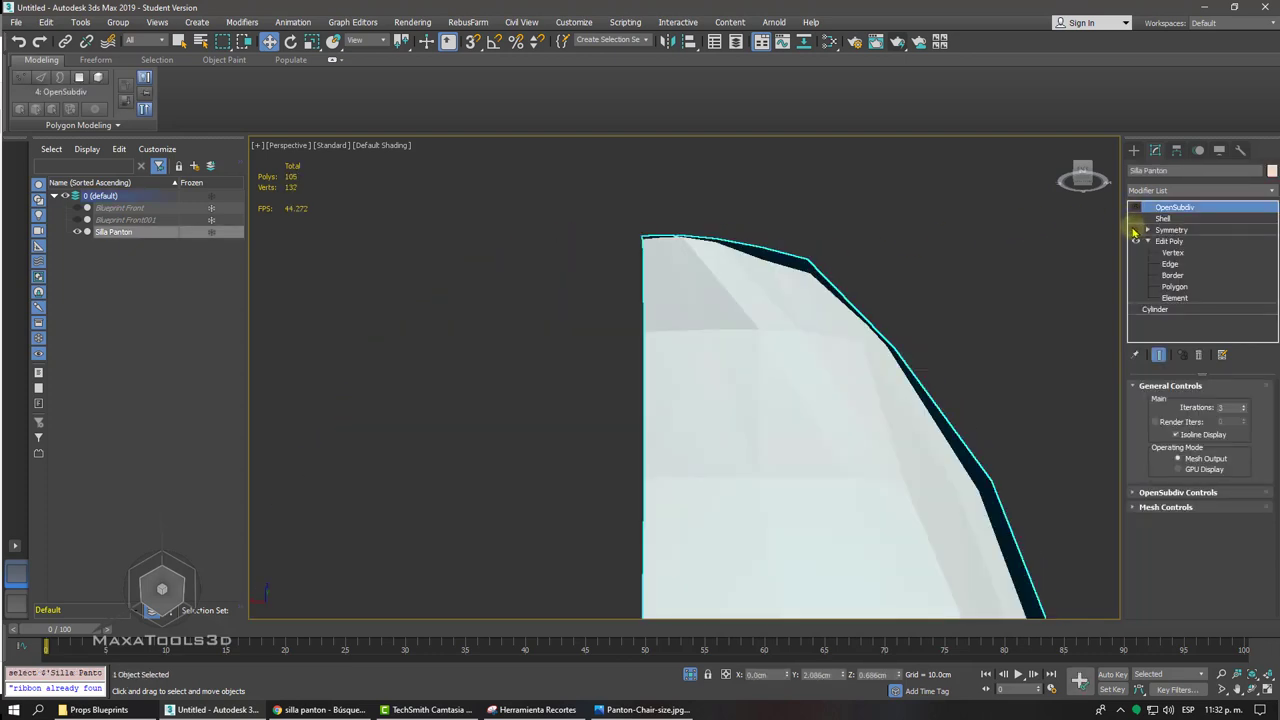
pyautogui.click(1135, 230)
pyautogui.press('F4')
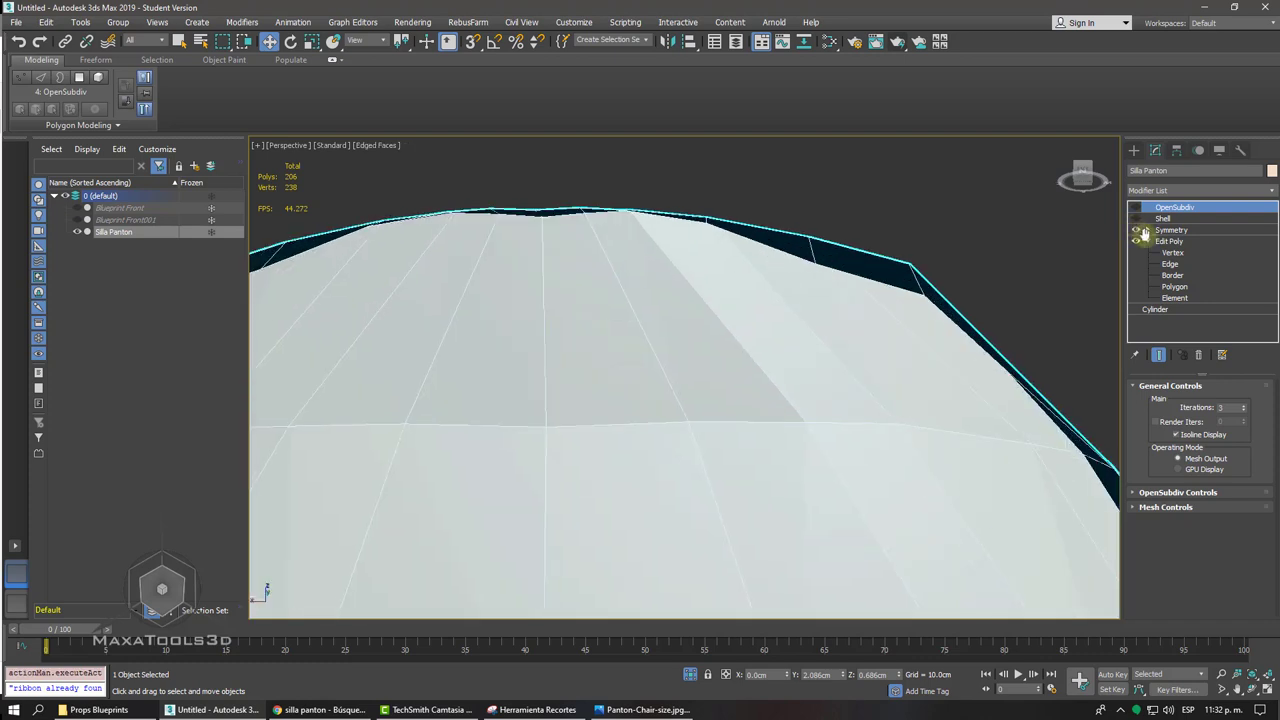
# At Vertex level, lower the top backrest vertex and the right rim corner vertex.
pyautogui.click(1169, 253)
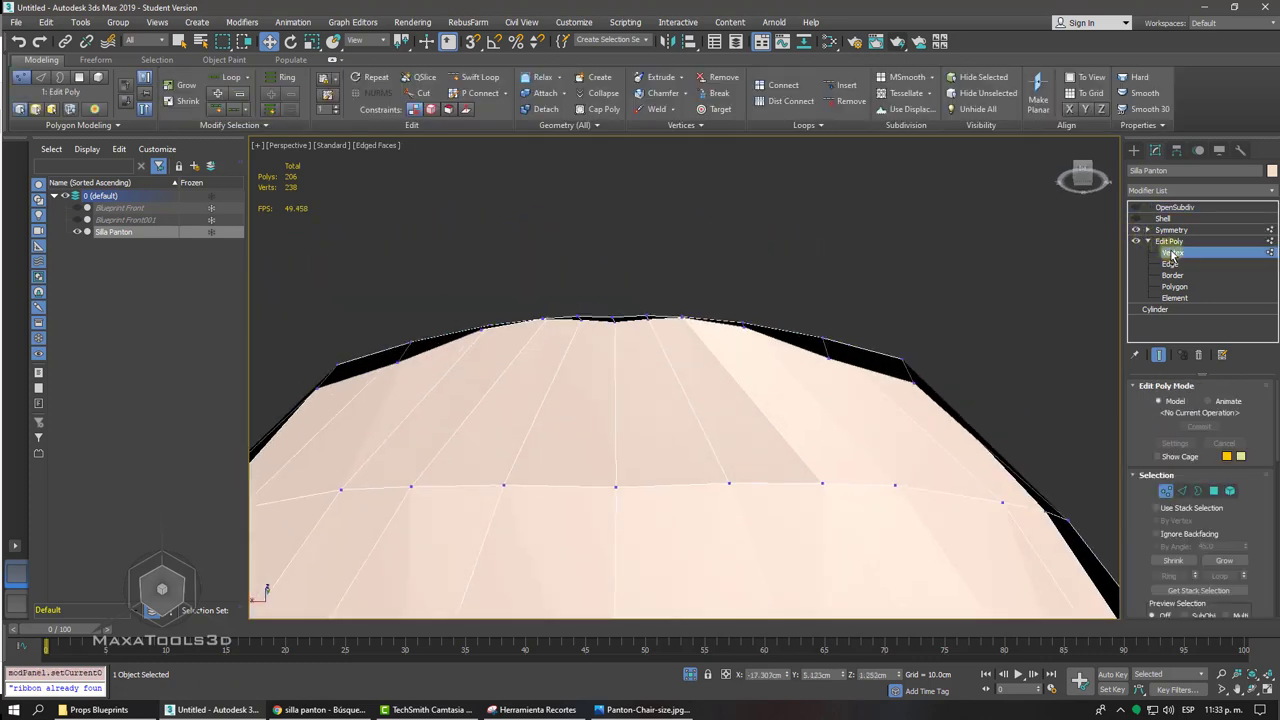
pyautogui.scroll(2, 1160, 253)
pyautogui.scroll(2, 1155, 251)
pyautogui.scroll(2, 1014, 246)
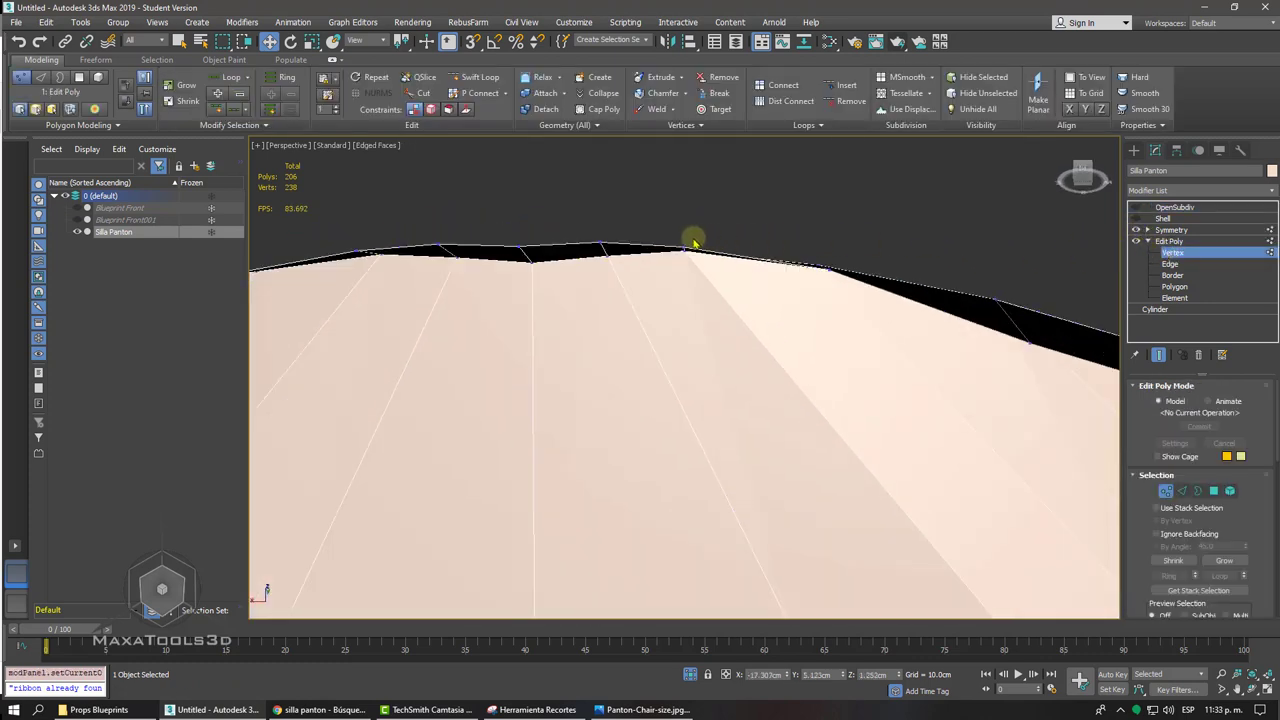
pyautogui.scroll(2, 691, 240)
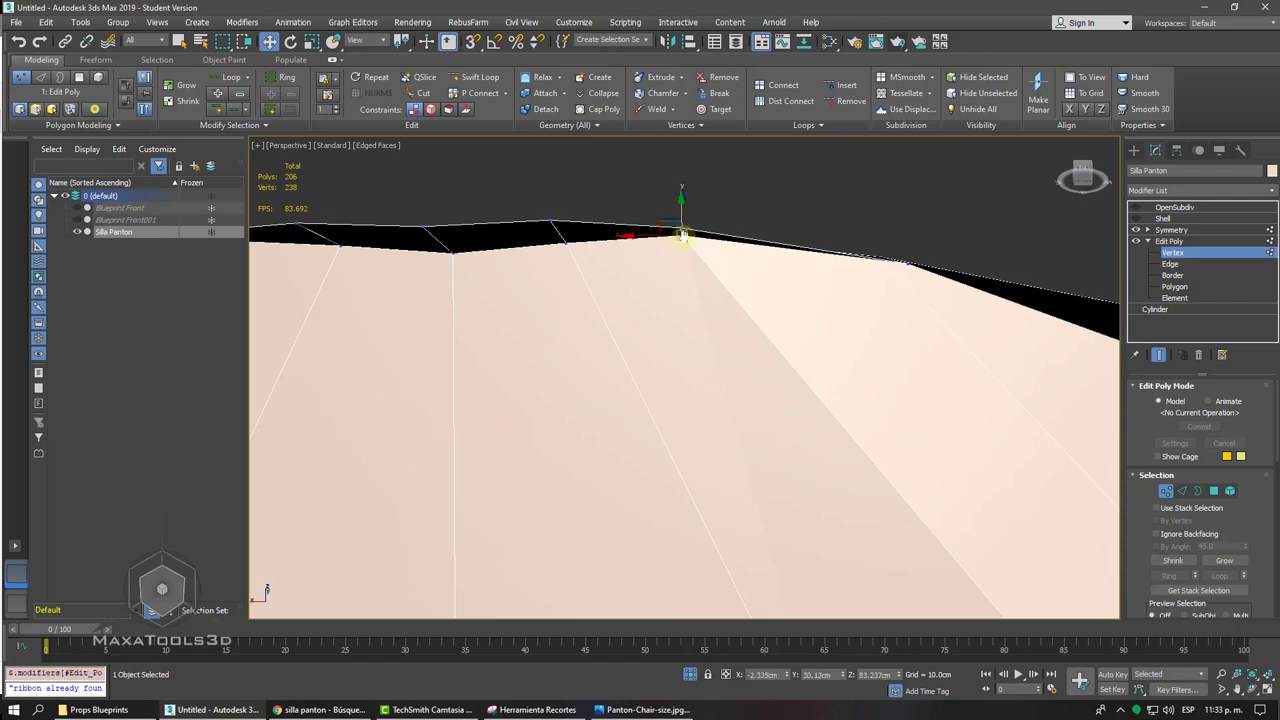
pyautogui.scroll(-2, 681, 235)
pyautogui.moveTo(711, 222); pyautogui.dragTo(714, 229)
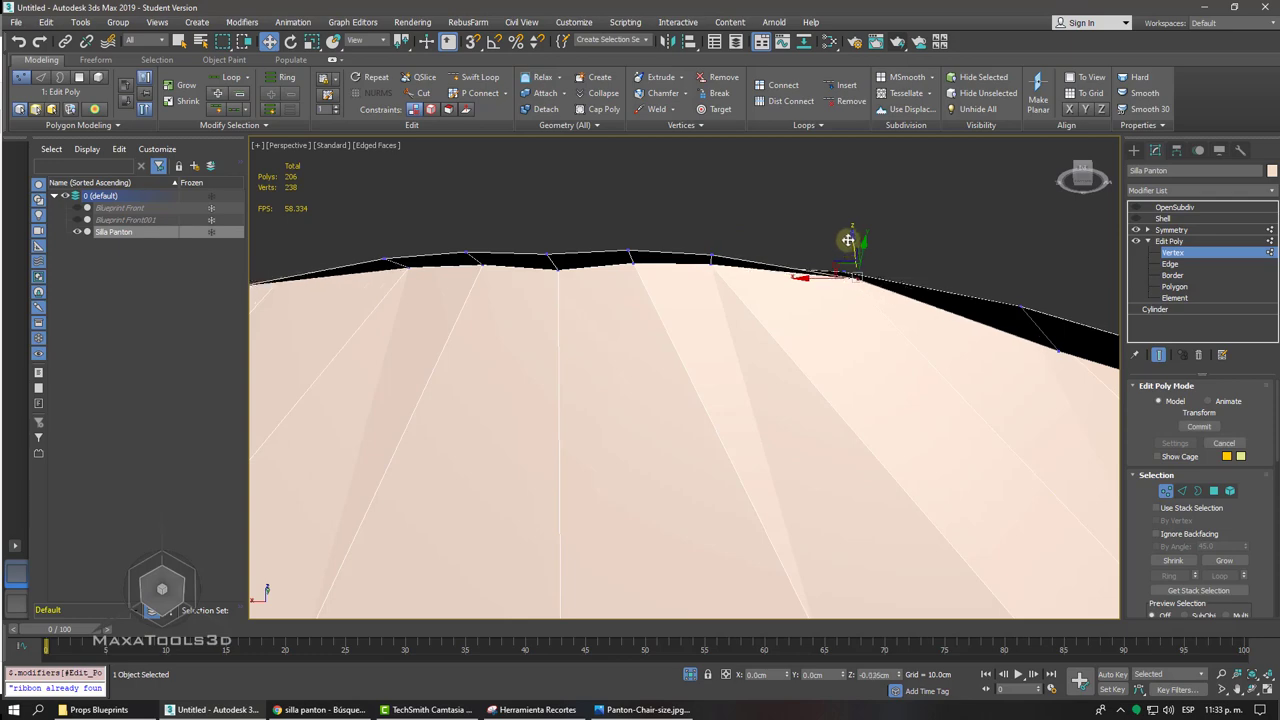
pyautogui.moveTo(849, 247)
pyautogui.mouseDown(button='middle')
pyautogui.moveTo(814, 291)
pyautogui.moveTo(798, 288)
pyautogui.moveTo(769, 229)
pyautogui.moveTo(866, 236)
pyautogui.mouseUp(button='middle')
pyautogui.click(778, 262)
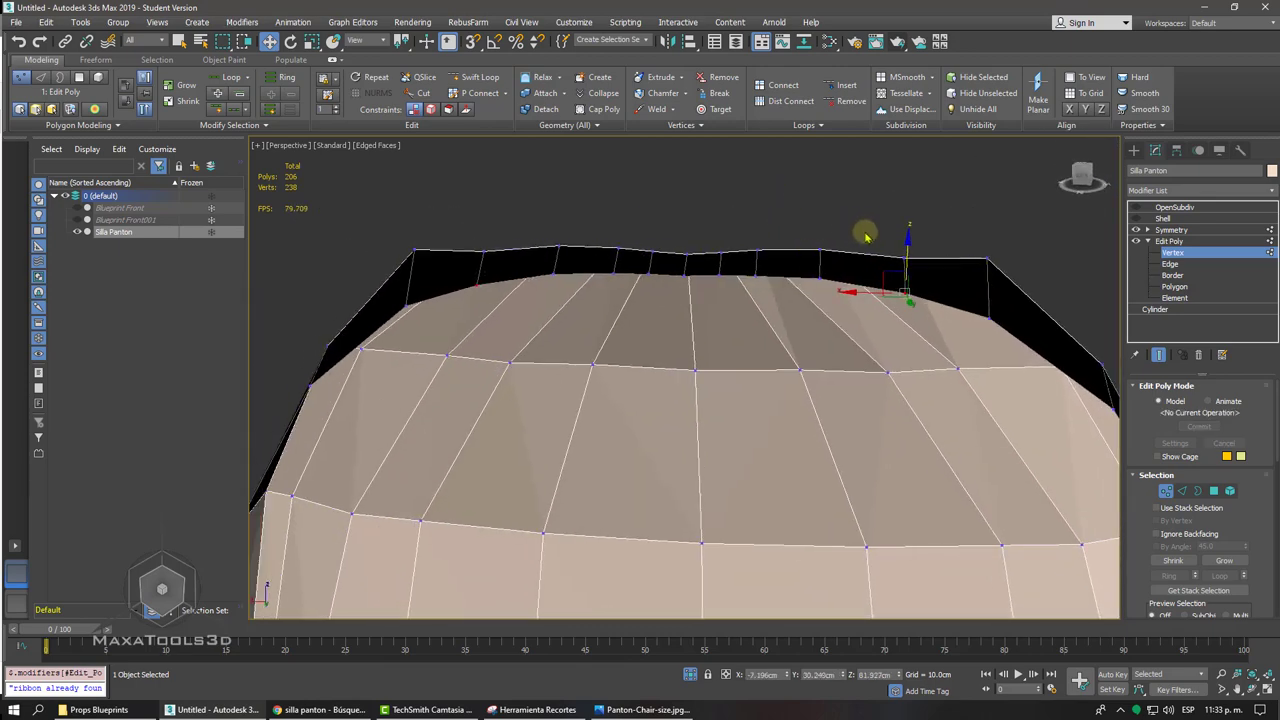
pyautogui.click(905, 259)
pyautogui.click(984, 262)
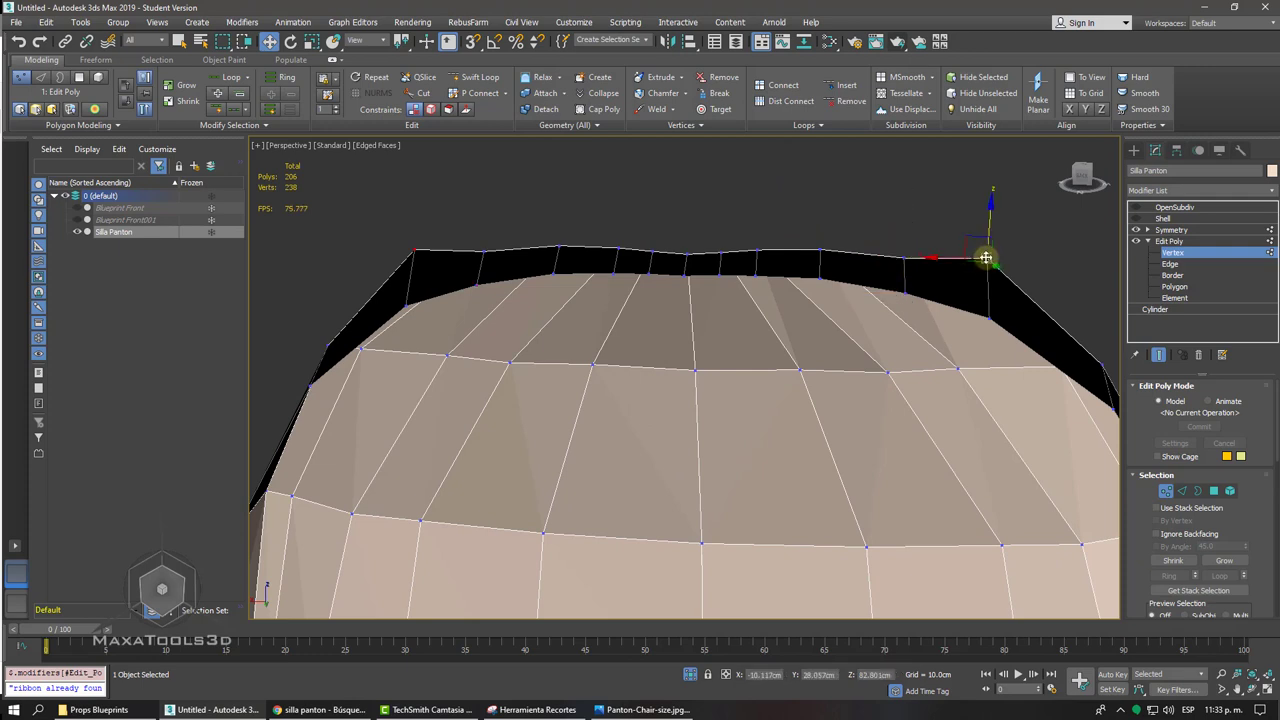
pyautogui.moveTo(988, 218)
pyautogui.mouseDown()
pyautogui.moveTo(959, 247)
pyautogui.moveTo(902, 236)
pyautogui.mouseUp()
# Select the middle top-rim vertices and move them down along Z to even the rim.
pyautogui.click(901, 257)
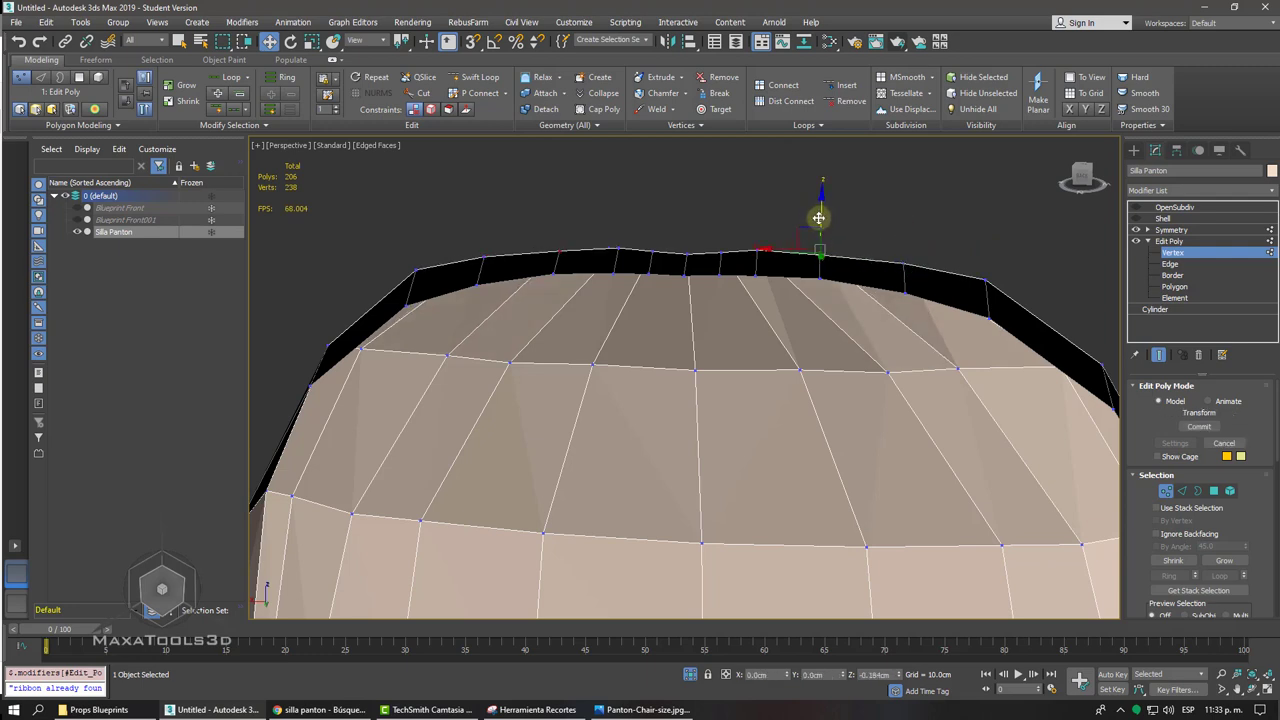
pyautogui.click(766, 209)
pyautogui.click(762, 258)
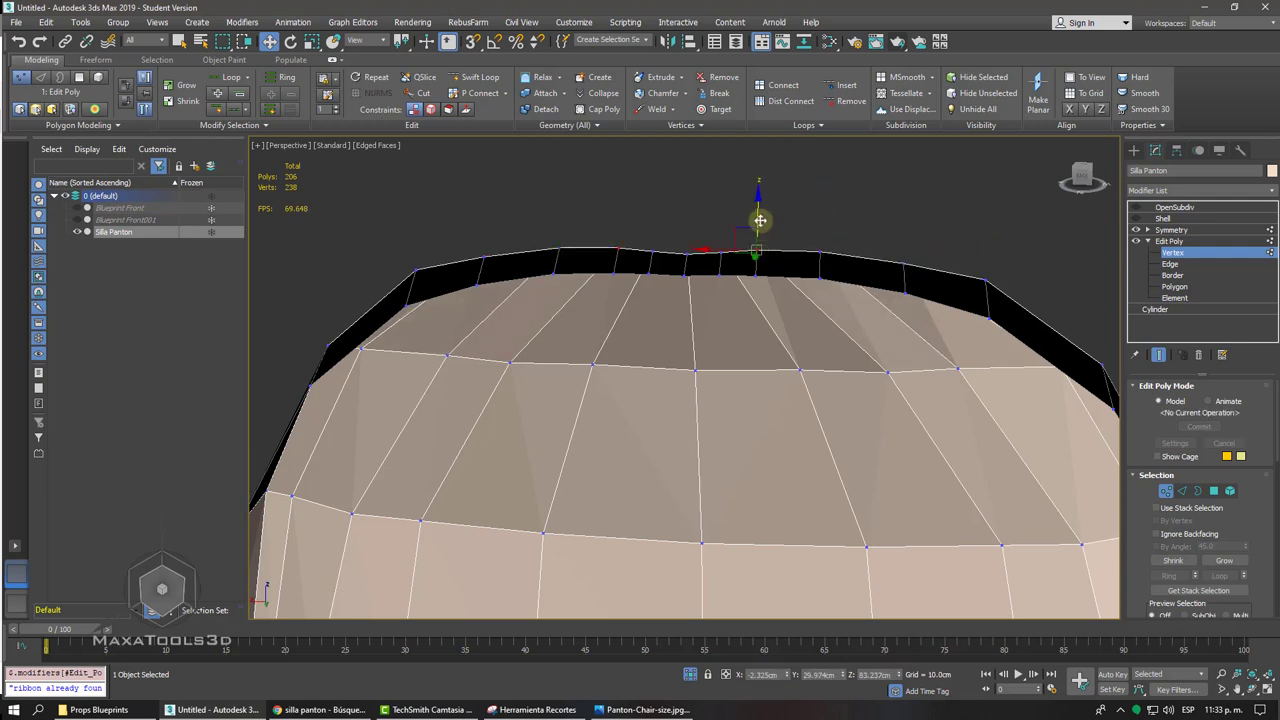
pyautogui.click(711, 243)
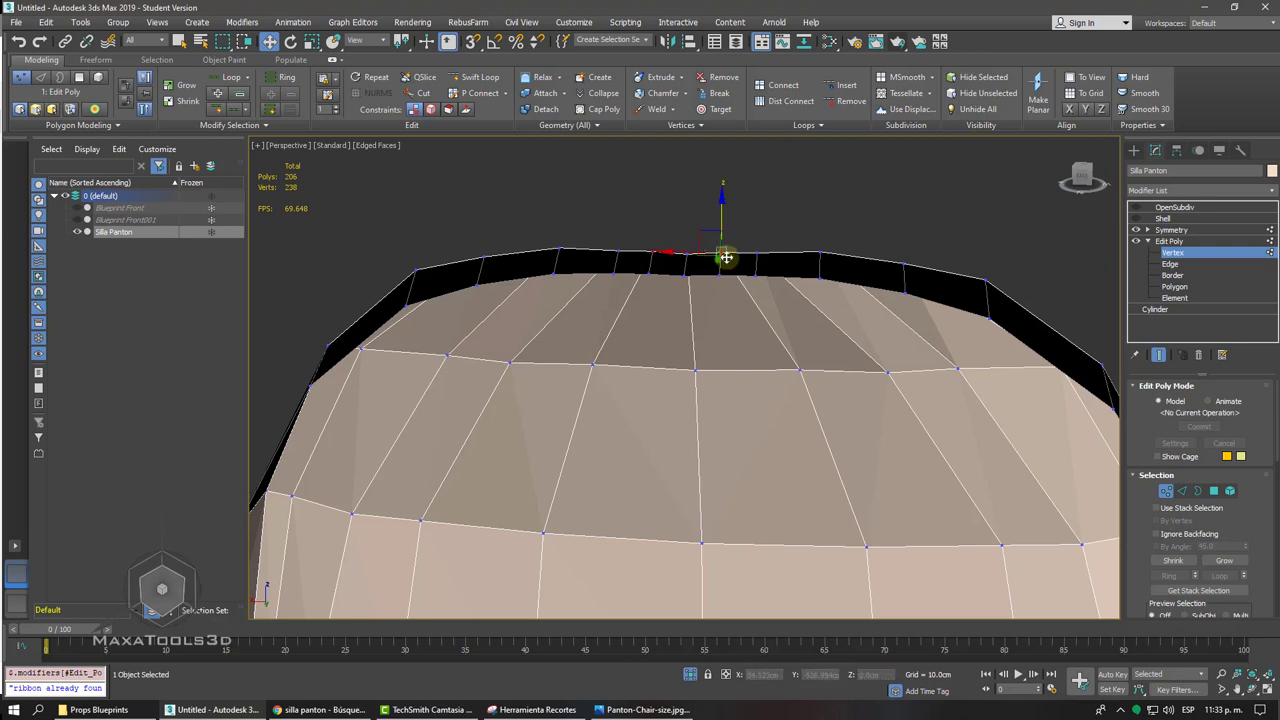
pyautogui.click(726, 257)
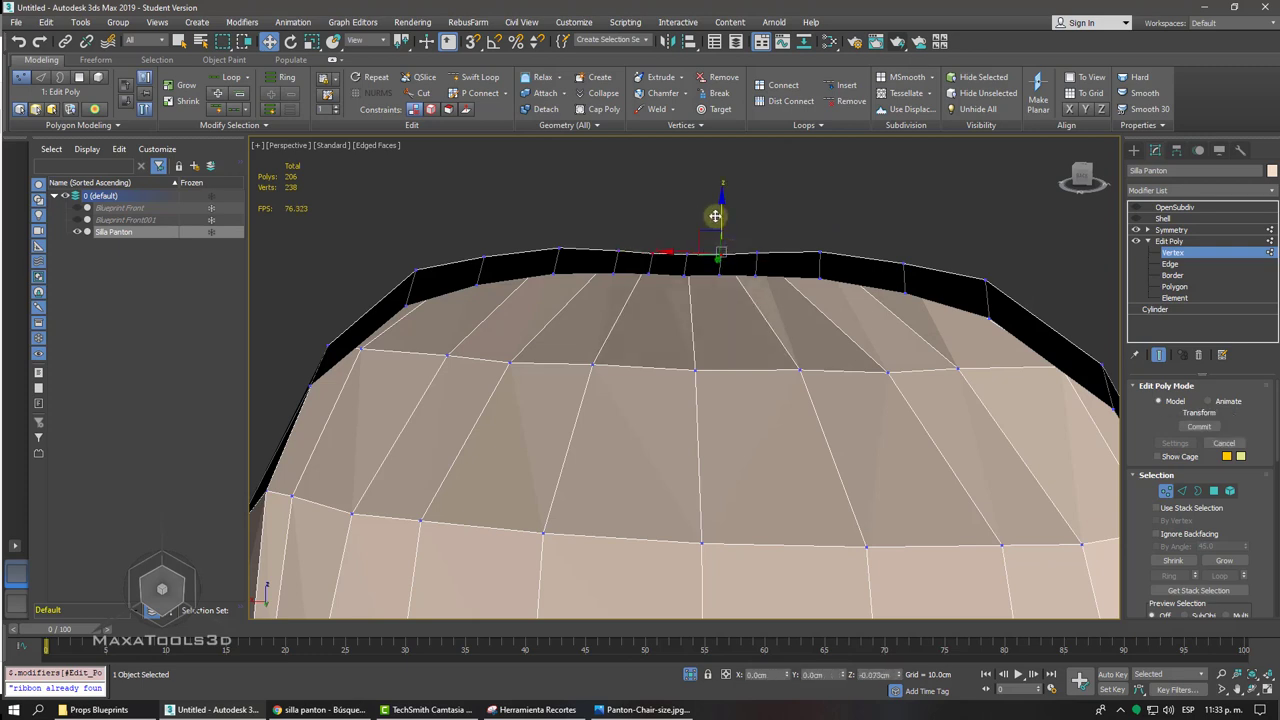
pyautogui.moveTo(716, 214); pyautogui.dragTo(702, 210)
pyautogui.click(727, 259)
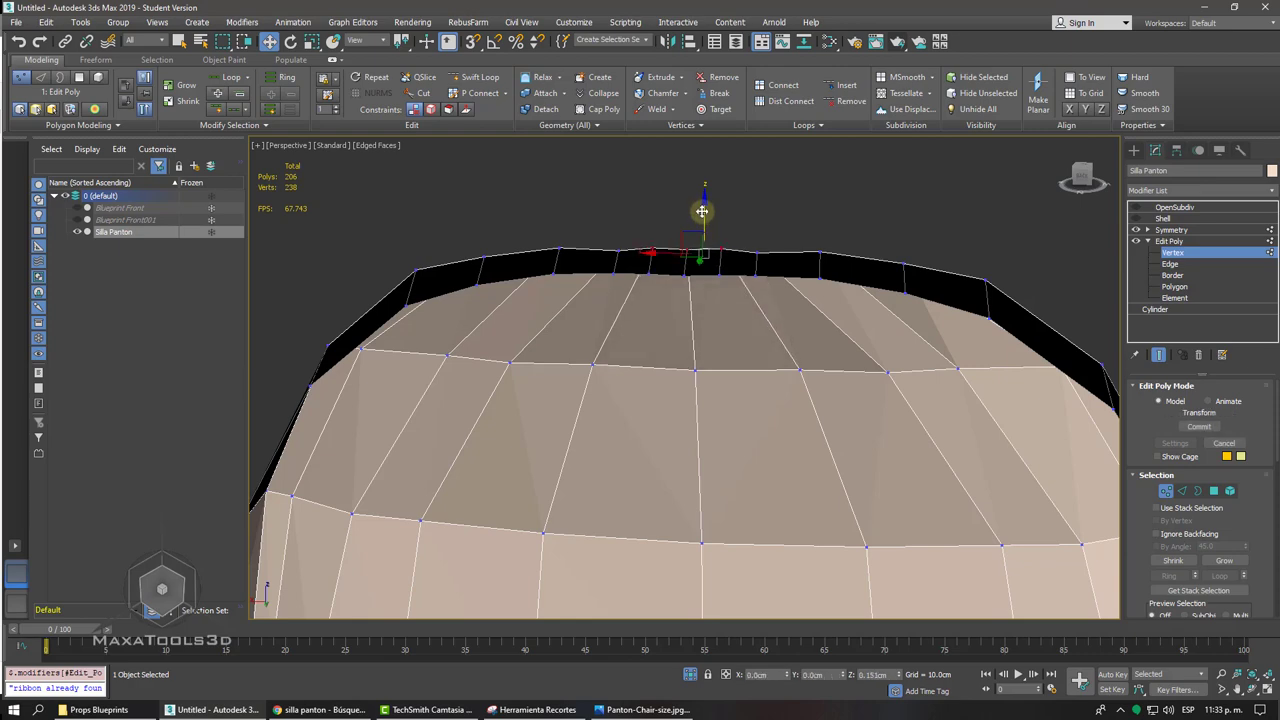
pyautogui.click(757, 256)
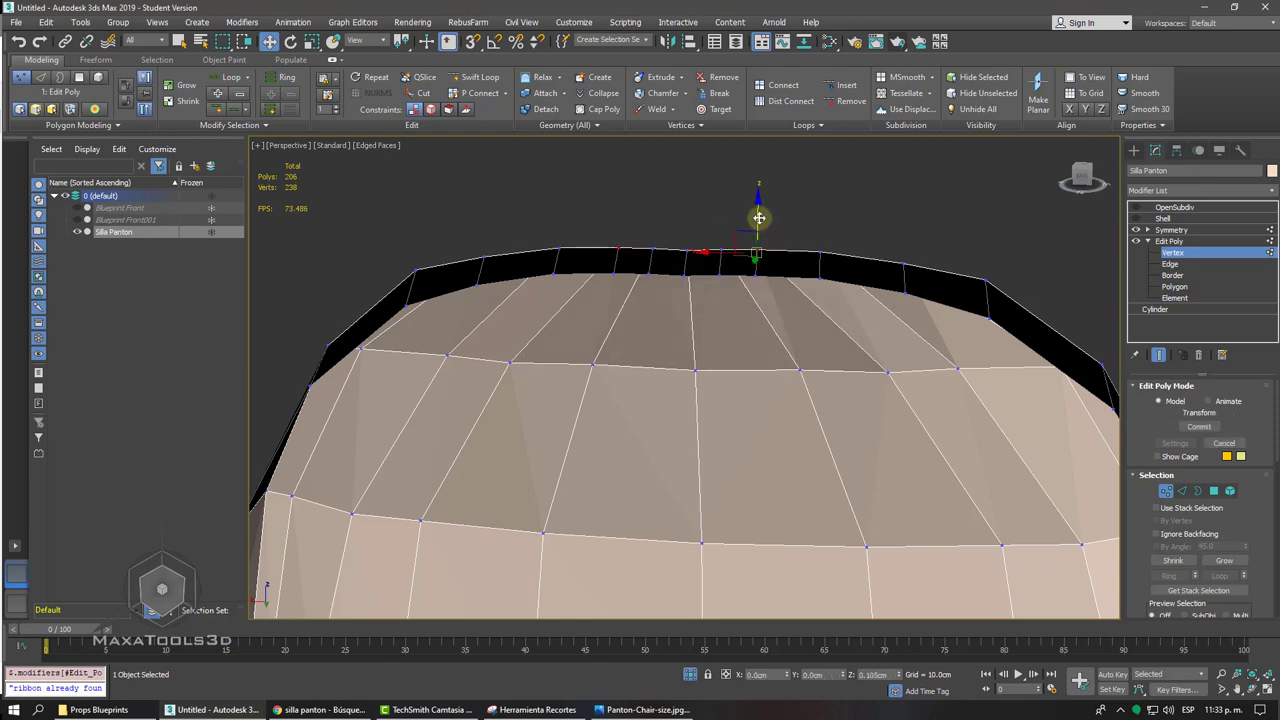
pyautogui.moveTo(757, 222)
pyautogui.keyDown('alt'); pyautogui.mouseDown(button='middle')
pyautogui.moveTo(890, 190)
pyautogui.moveTo(823, 191)
pyautogui.mouseUp(button='middle'); pyautogui.keyUp('alt')
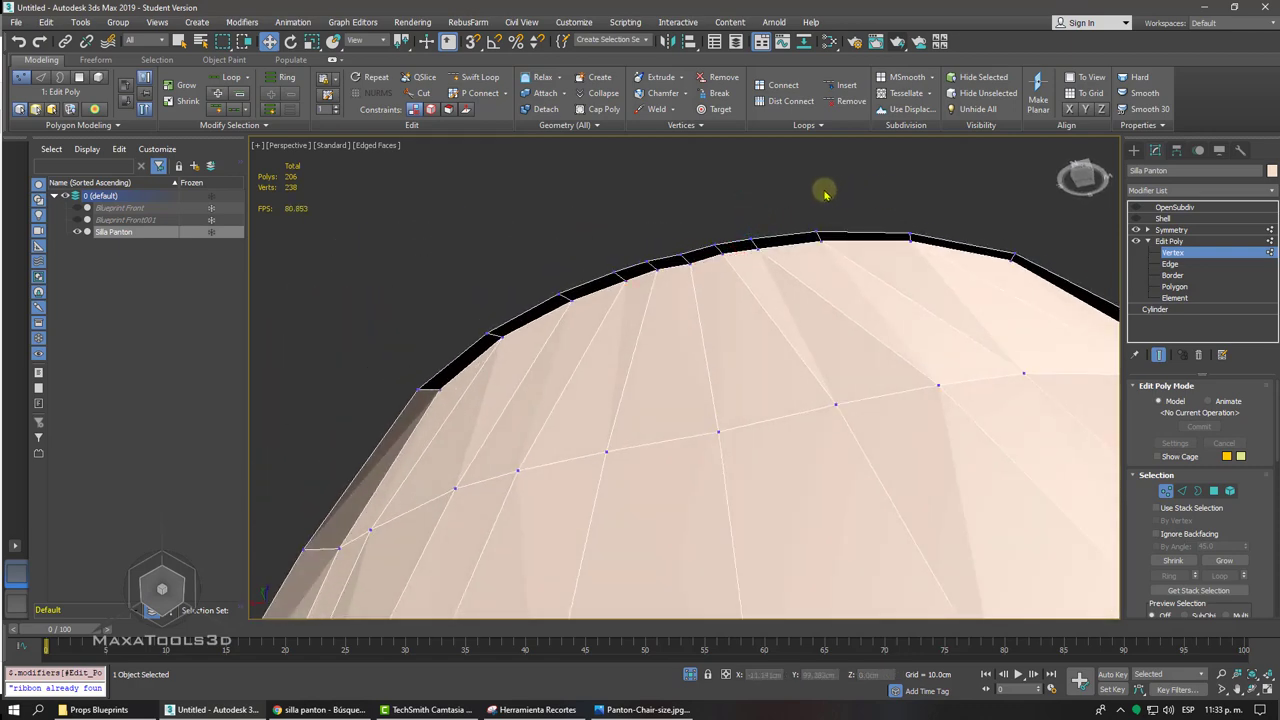
pyautogui.scroll(2, 945, 207)
pyautogui.click(1193, 231)
# Re-enable Shell and OpenSubdiv, return to Default Shading, and show the chair against both blueprints.
pyautogui.click(1163, 218)
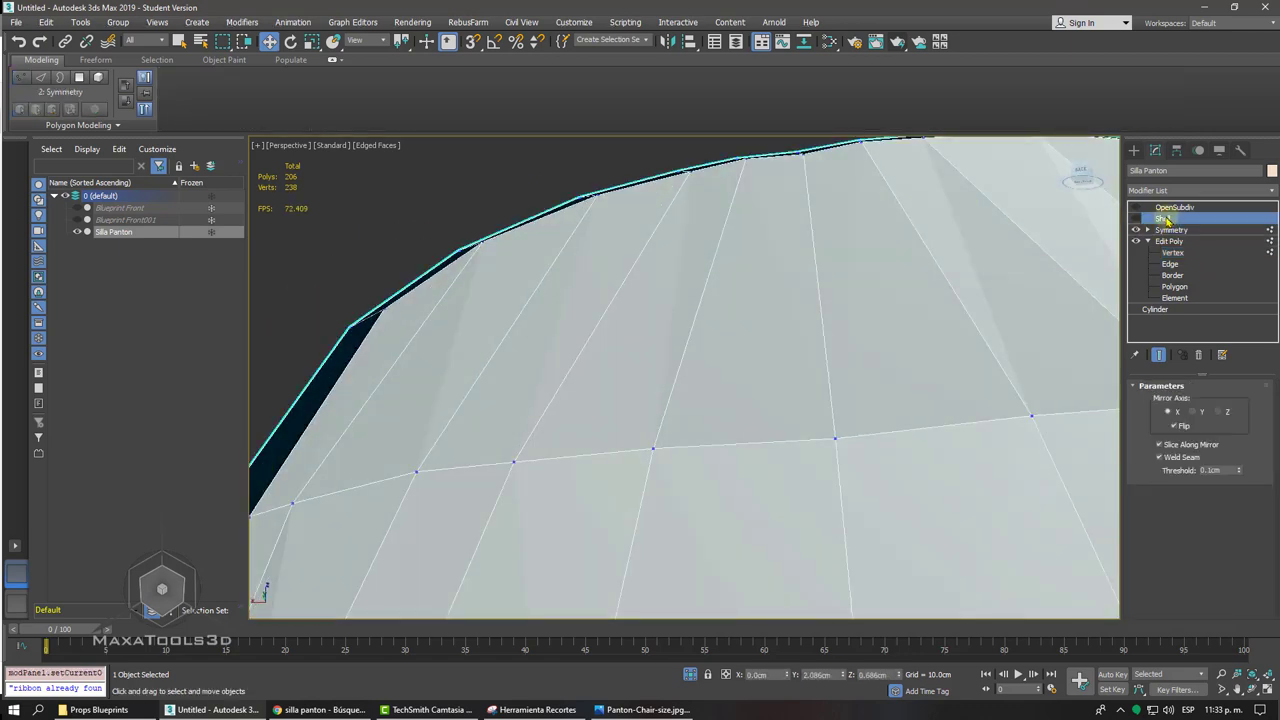
pyautogui.click(1136, 218)
pyautogui.press('z')
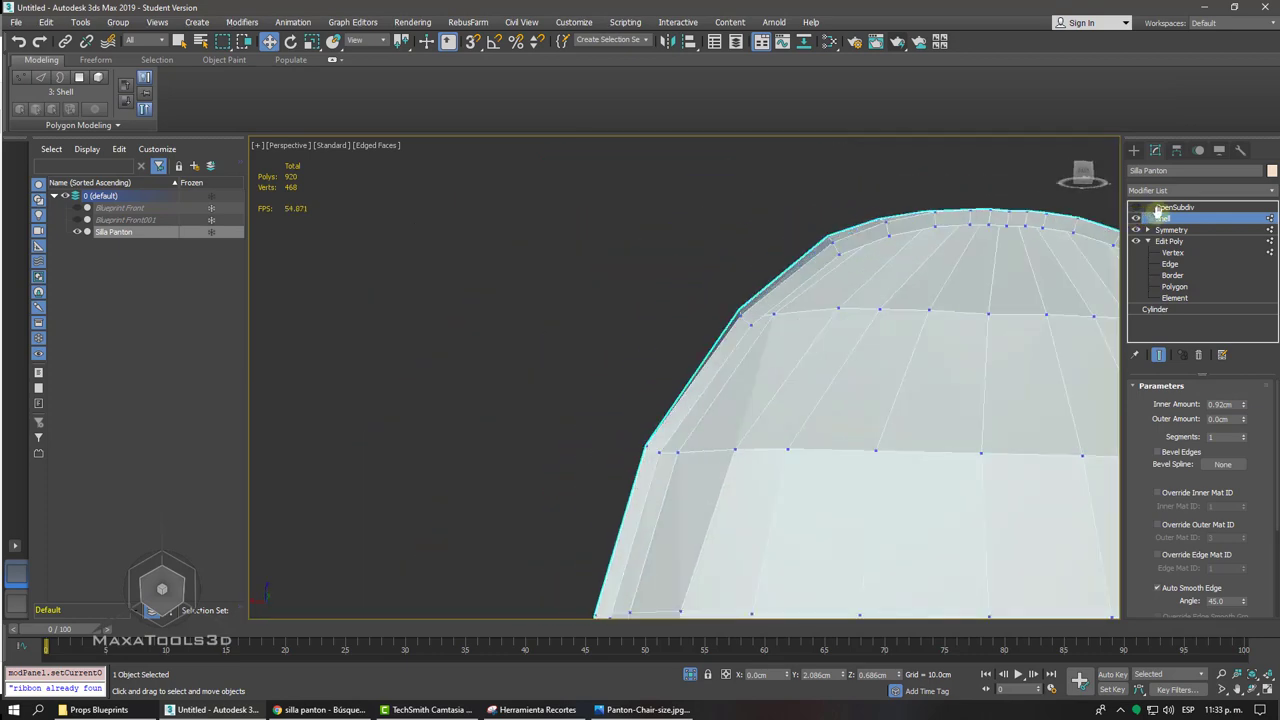
pyautogui.click(1173, 207)
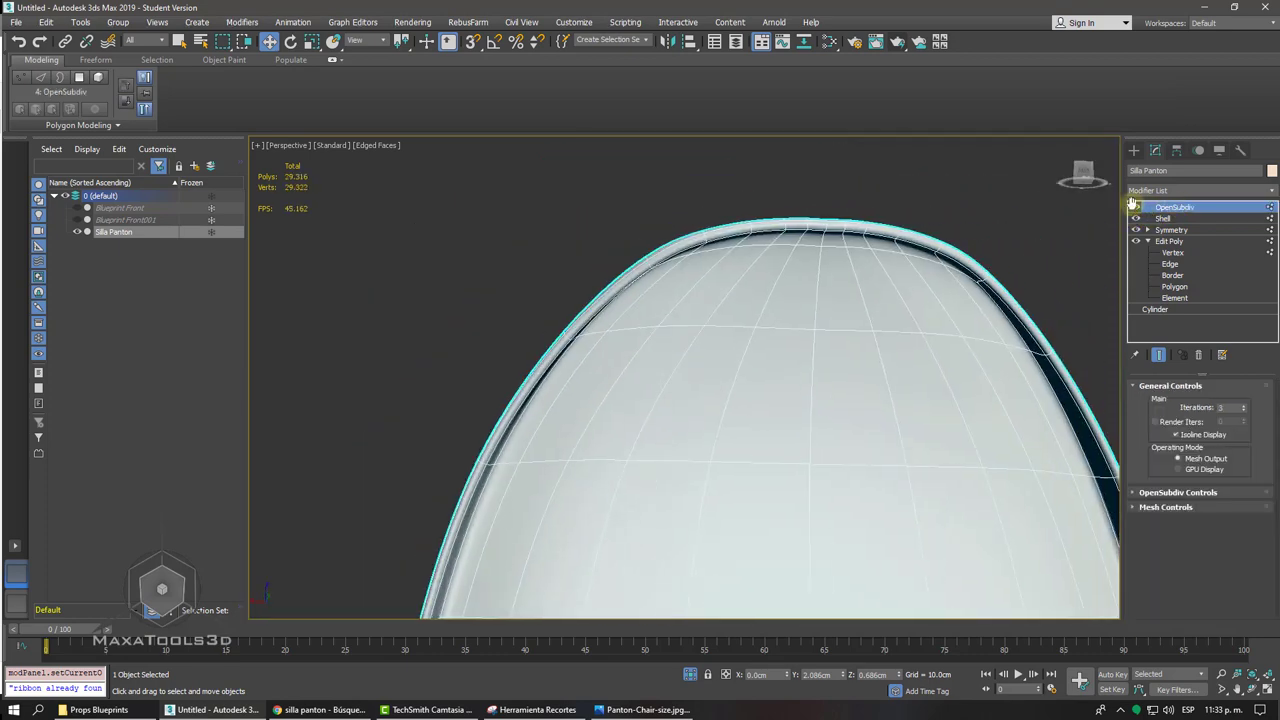
pyautogui.press('F4')
pyautogui.press('z')
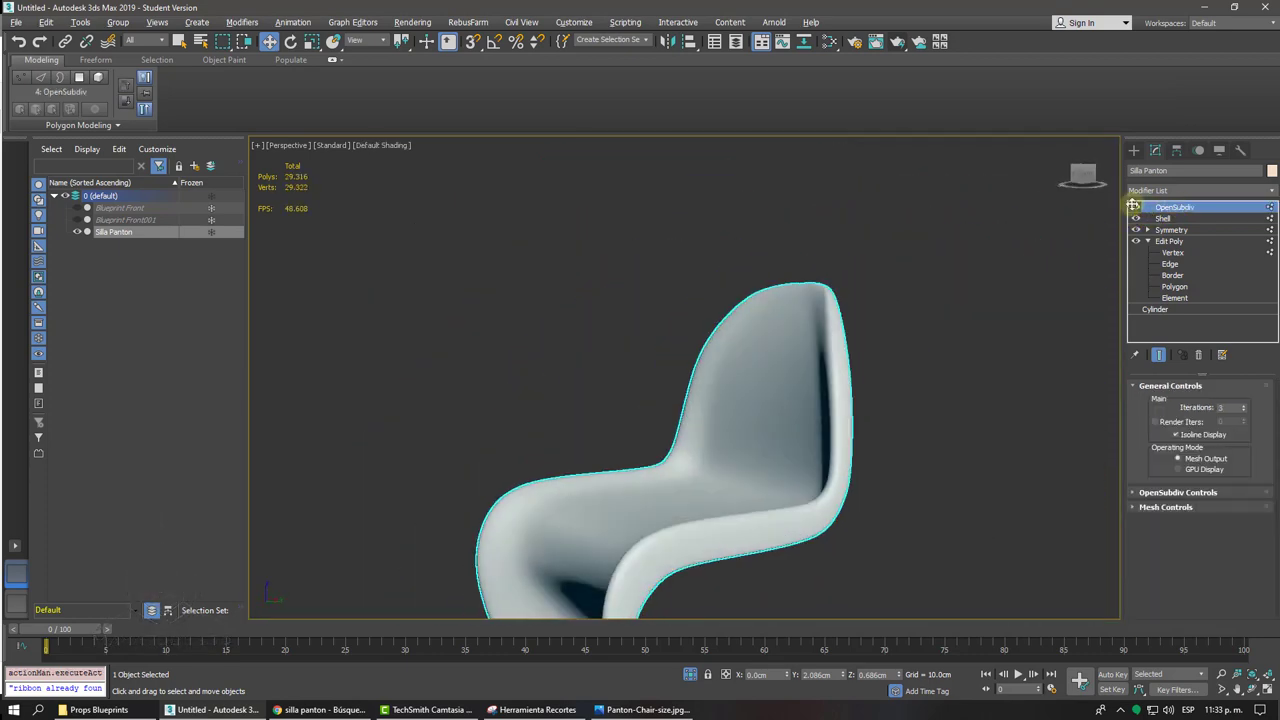
pyautogui.keyDown('alt'); pyautogui.moveTo(1133, 205); pyautogui.dragTo(777, 349, button='middle'); pyautogui.keyUp('alt')
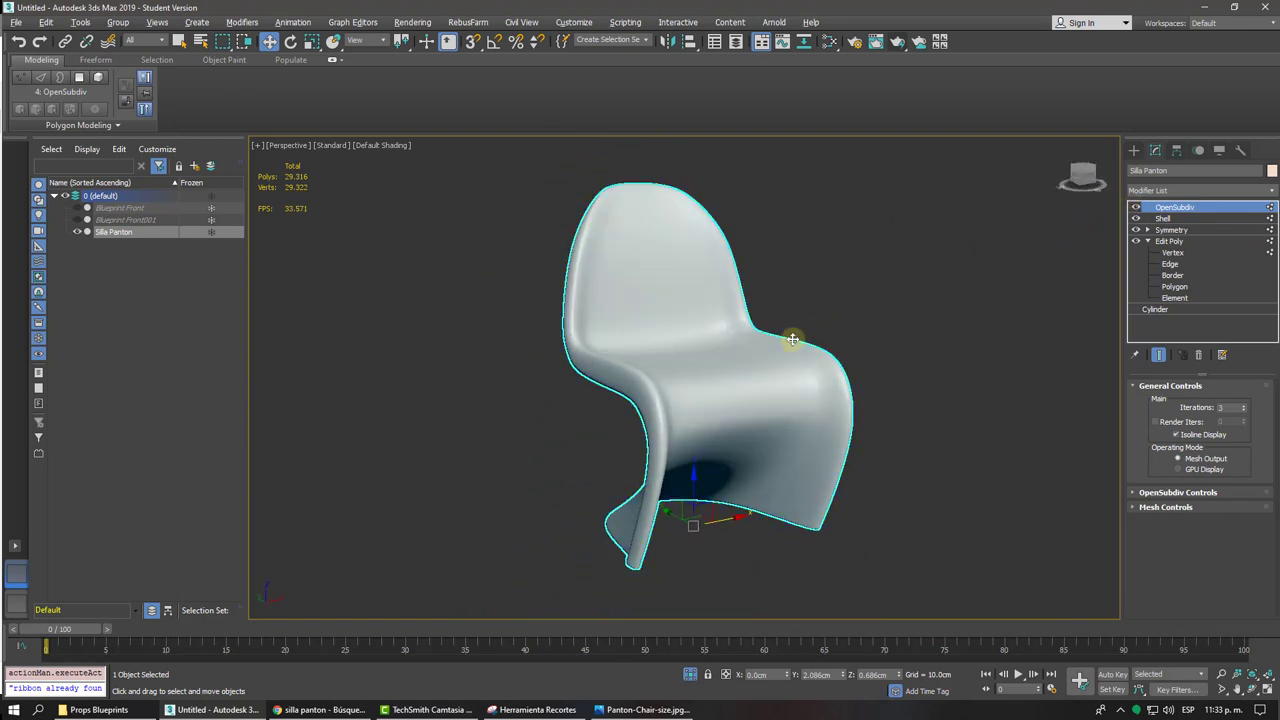
pyautogui.click(691, 676)
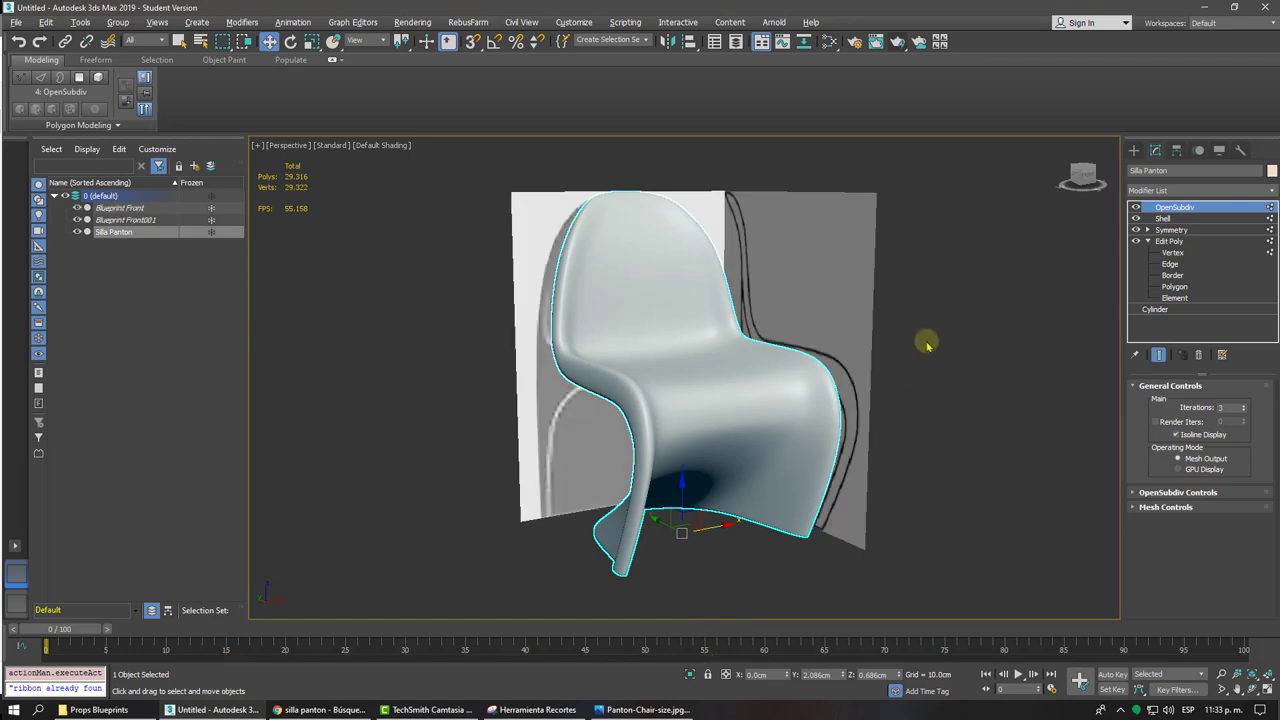